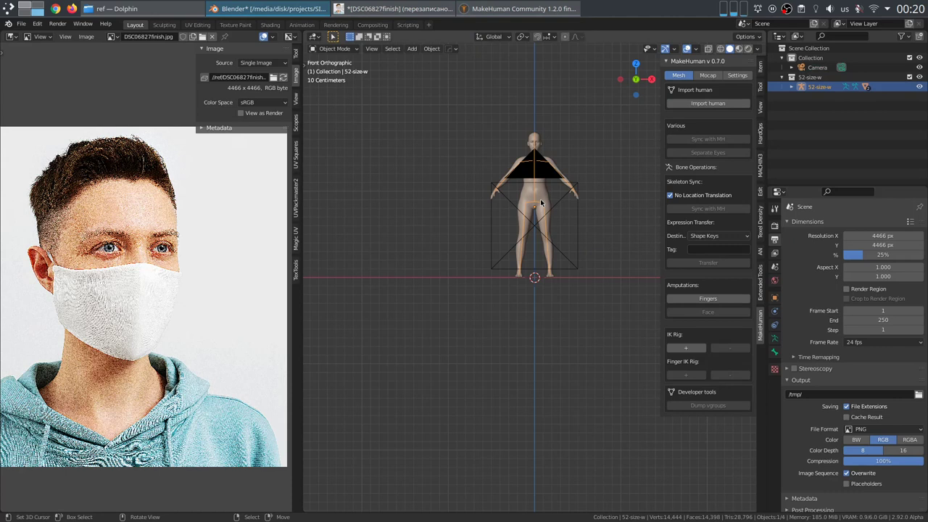
# Step: Undo the human model's last move, raise the camera about 123 mm along the Z axis and look through it
pyautogui.hotkey('ctrl', 'z')
pyautogui.click(578, 225)
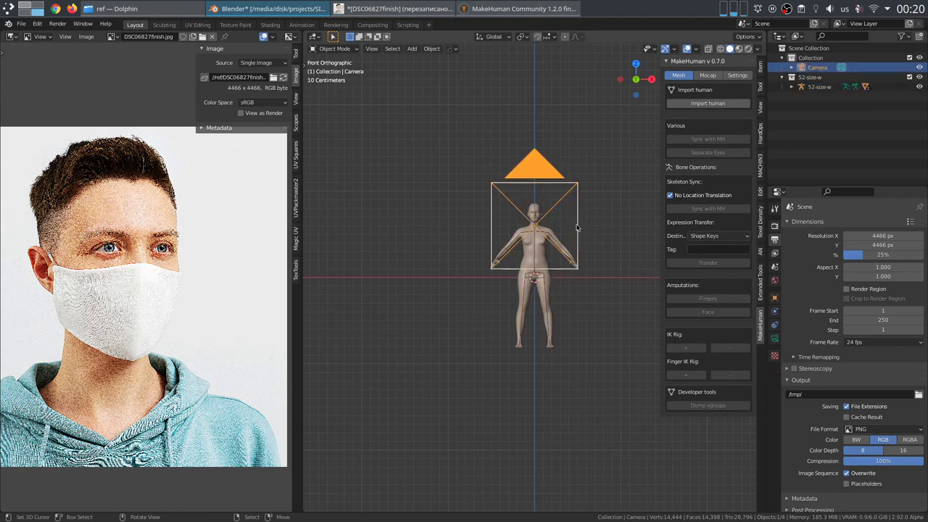
pyautogui.press('g')
pyautogui.press('z')
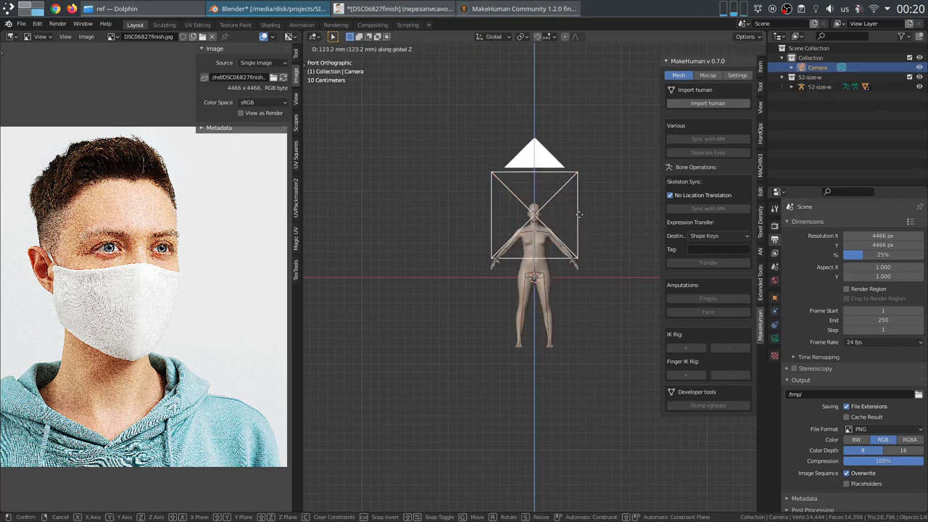
pyautogui.click(580, 215)
pyautogui.press('KP_0')
pyautogui.scroll(1, 577, 254)
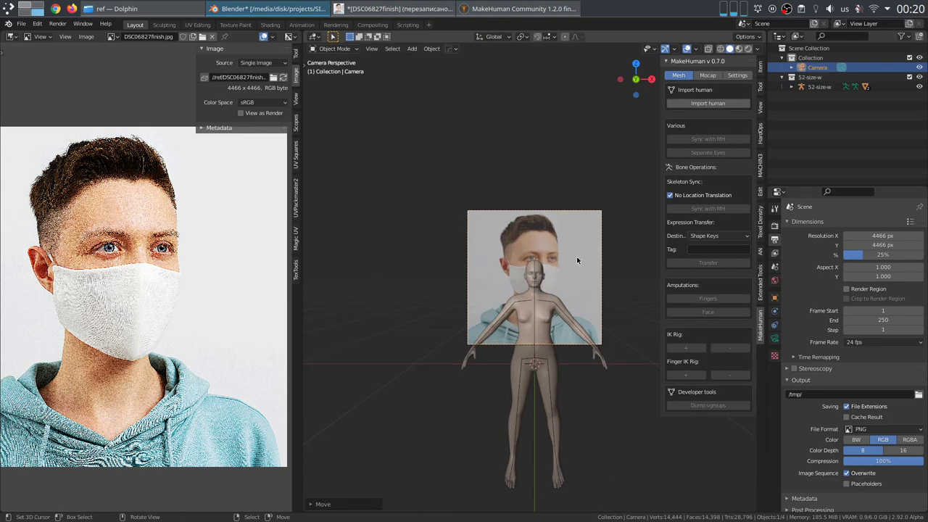
# Step: Change the transform pivot point and move the camera back along its local Z axis, away from the human model
pyautogui.press('.')
pyautogui.click(655, 256)
pyautogui.press('g')
pyautogui.press('z')
pyautogui.press('z')
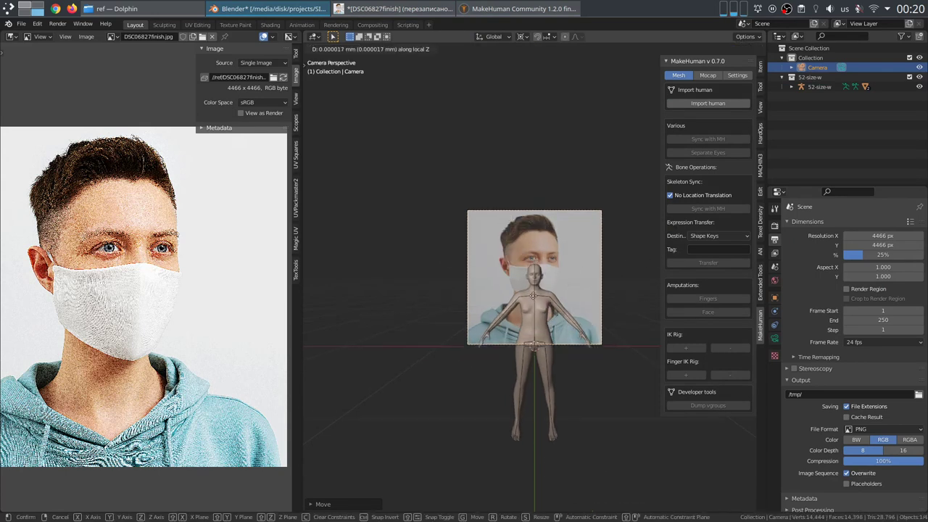
pyautogui.click(537, 305)
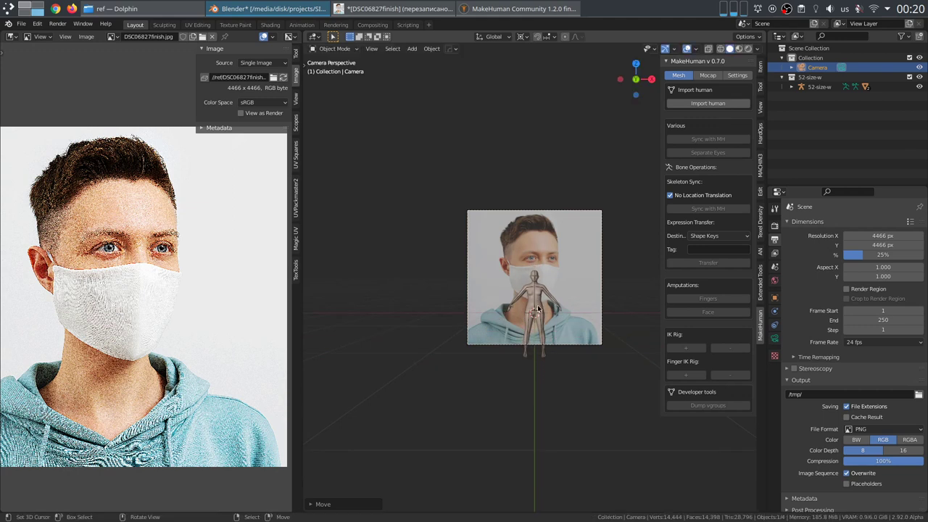
pyautogui.scroll(4, 540, 303)
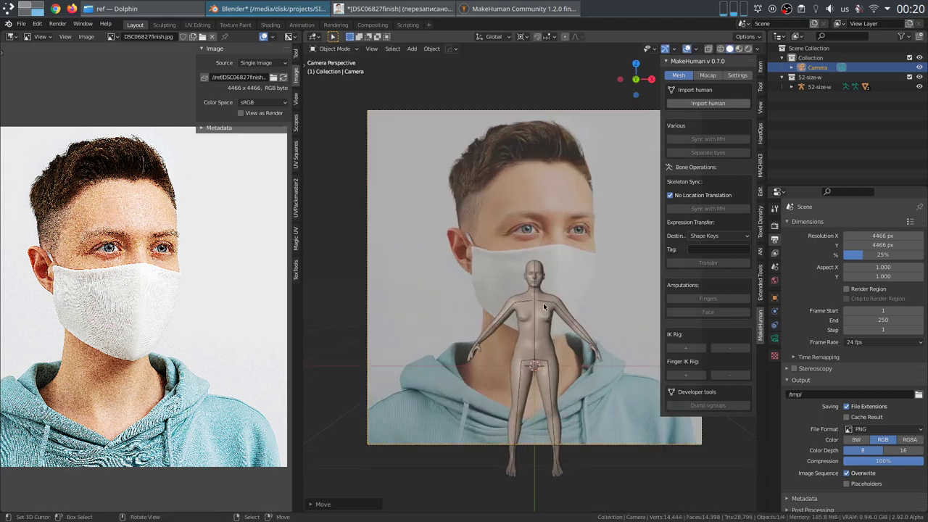
pyautogui.keyDown('shift'); pyautogui.moveTo(543, 302); pyautogui.dragTo(529, 287, button='middle'); pyautogui.keyUp('shift')
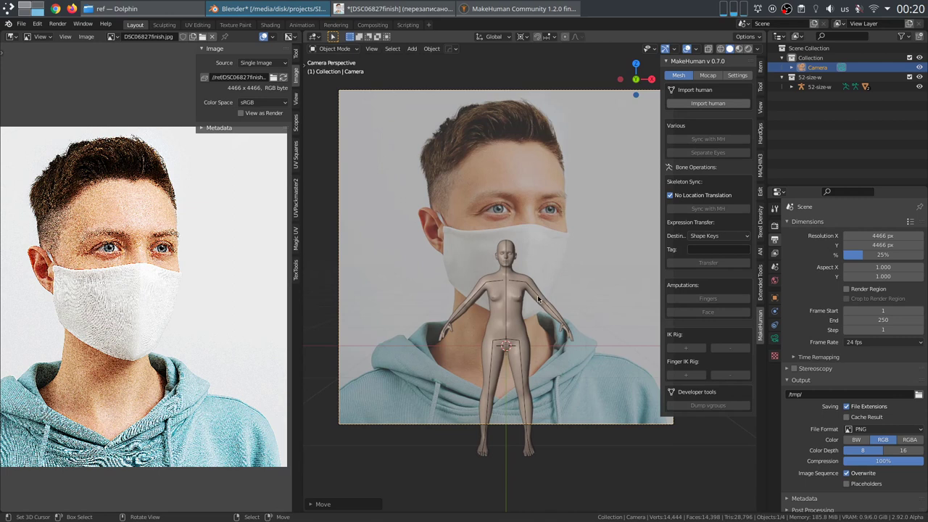
# Step: Select the human model together with the camera and lower both about 711 mm along Z, bringing the face to the world origin
pyautogui.click(537, 293)
pyautogui.click(538, 294)
pyautogui.keyDown('shift'); pyautogui.moveTo(538, 294); pyautogui.dragTo(543, 257, button='middle'); pyautogui.keyUp('shift')
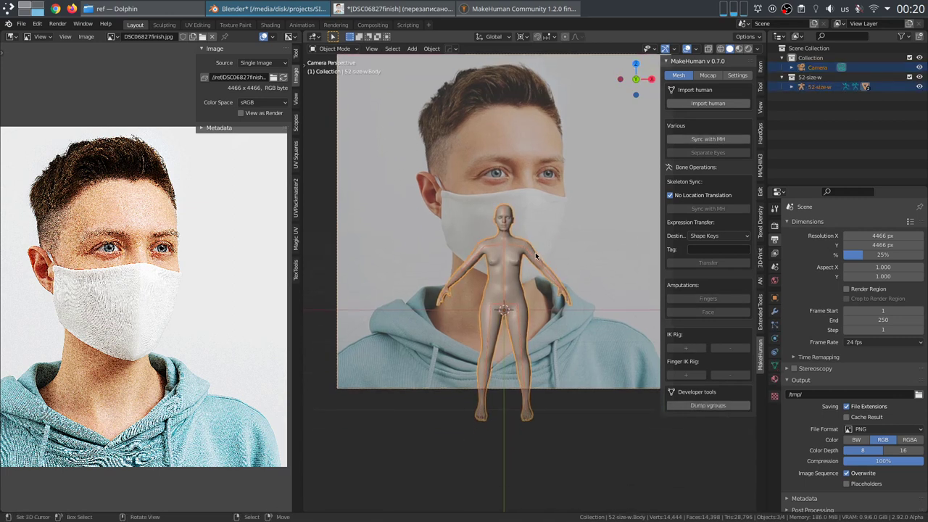
pyautogui.press('KP_1')
pyautogui.press('g')
pyautogui.press('z')
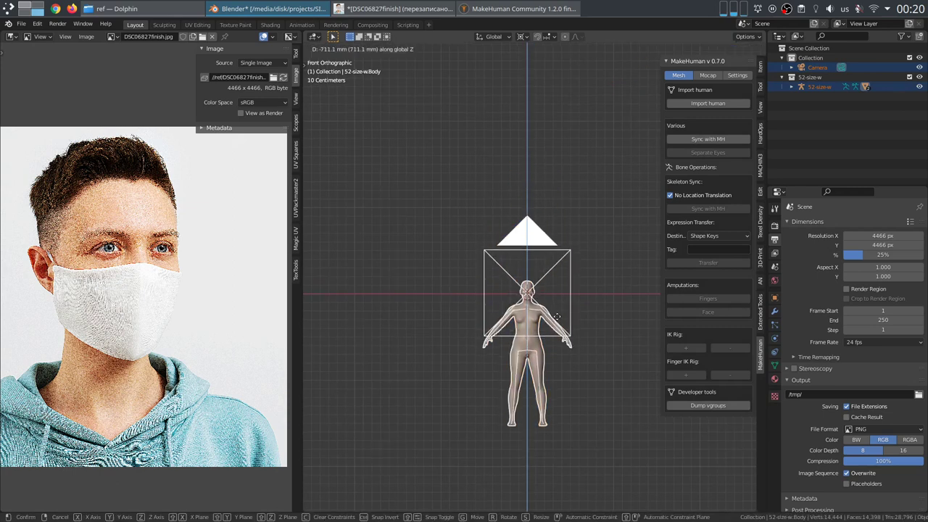
pyautogui.click(557, 318)
# Step: Move only the camera forward along its local Z axis until the model's head roughly matches the size of the head in the photo
pyautogui.click(549, 272)
pyautogui.press('KP_0')
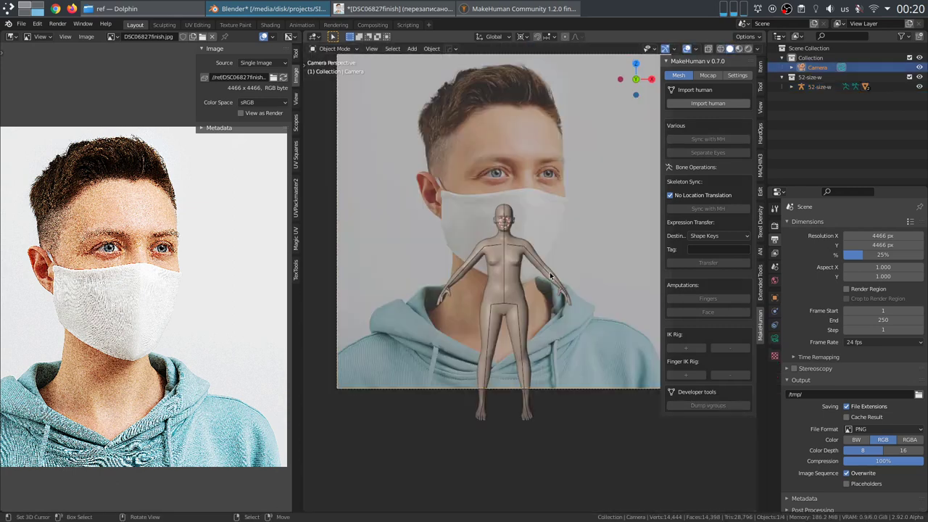
pyautogui.press('g')
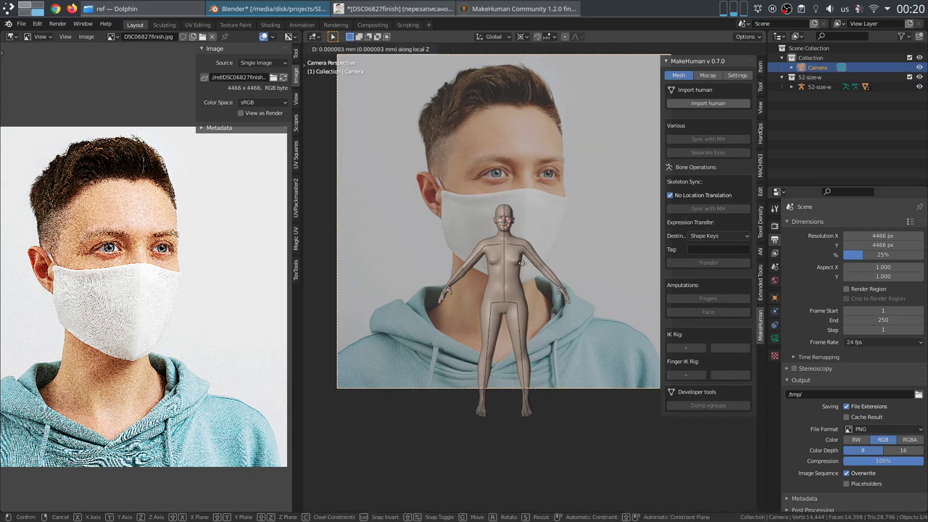
pyautogui.press('z')
pyautogui.press('z')
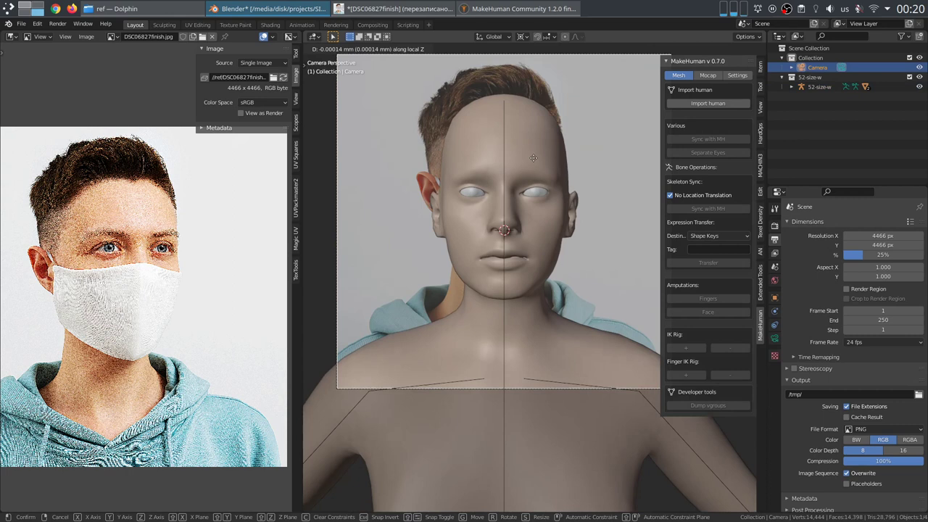
pyautogui.click(533, 160)
pyautogui.scroll(-4, 532, 164)
pyautogui.keyDown('shift'); pyautogui.moveTo(517, 221); pyautogui.dragTo(481, 243, button='middle'); pyautogui.keyUp('shift')
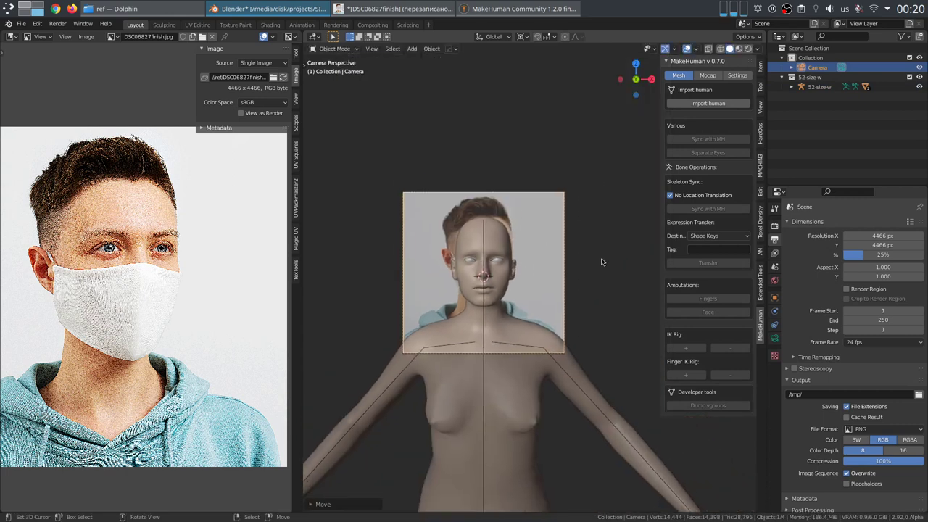
# Step: Rotate the camera around the 3D cursor about the Z axis so the head turns to the photo's three-quarter angle
pyautogui.press('.')
pyautogui.click(679, 257)
pyautogui.press('r')
pyautogui.press('z')
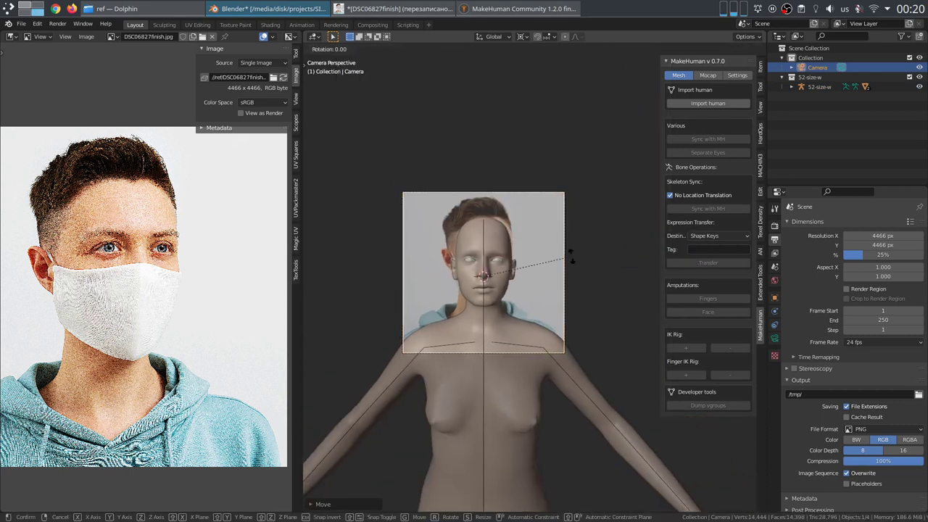
pyautogui.click(554, 210)
# Step: Activate the Move tool and shift the camera along the global Y axis to bring the head closer to the photographed one
pyautogui.hotkey('shift', 'space')
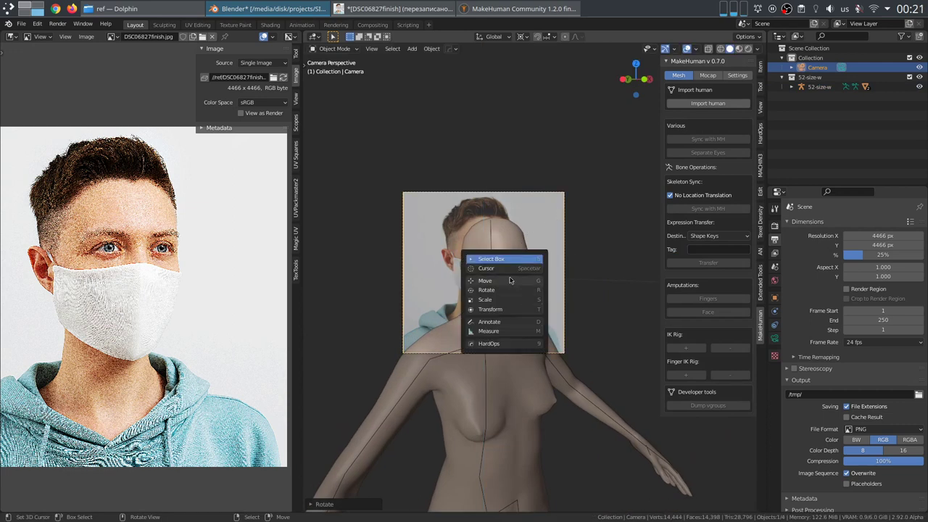
pyautogui.click(509, 282)
pyautogui.scroll(3, 510, 283)
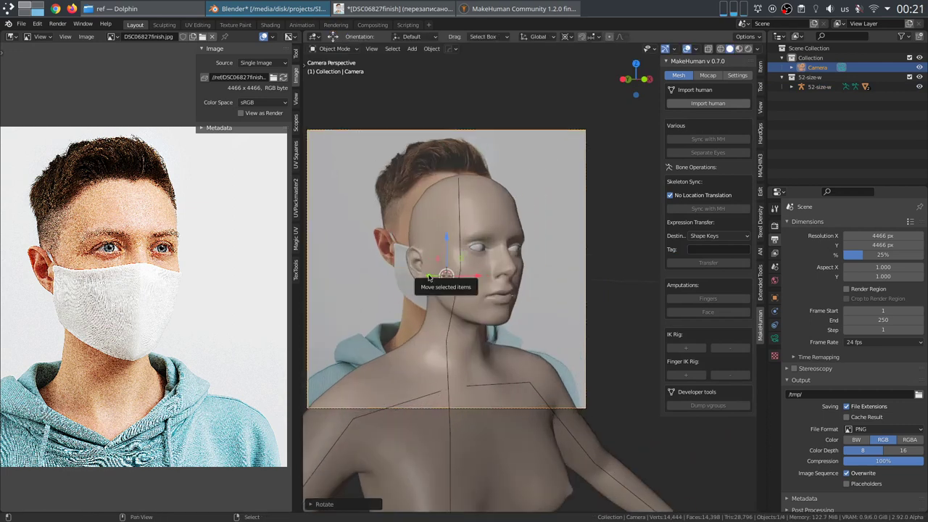
pyautogui.moveTo(435, 278); pyautogui.dragTo(459, 291)
# Step: Limit transforms to affect only locations, hide the viewport sidebar and scale the camera's position closer to the head
pyautogui.click(774, 209)
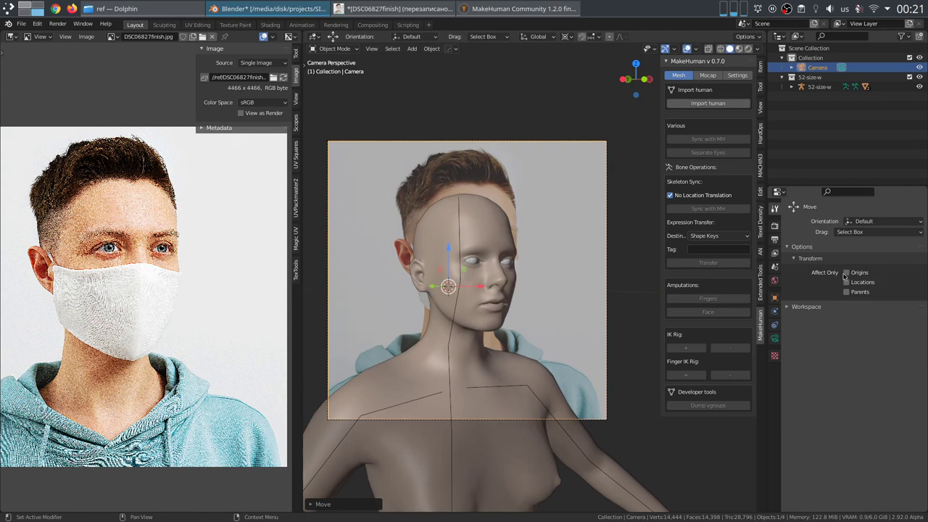
pyautogui.click(846, 282)
pyautogui.scroll(2, 582, 278)
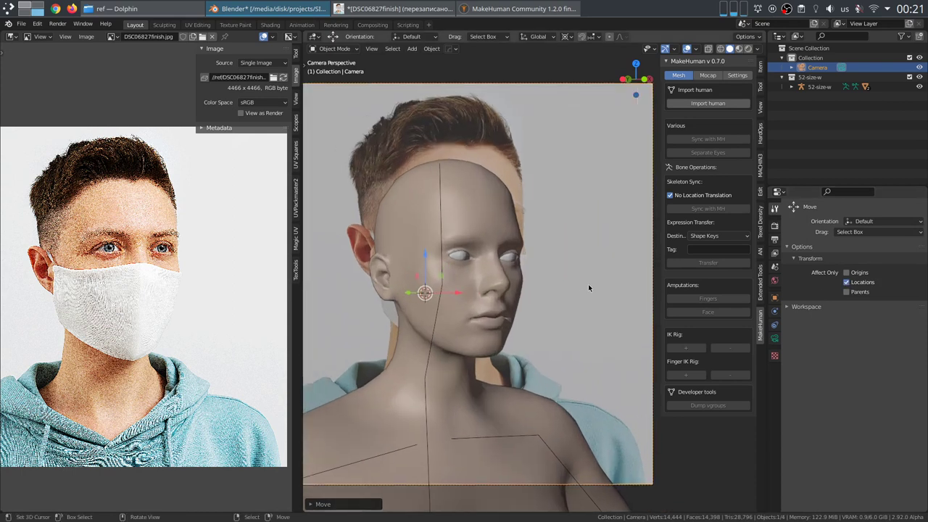
pyautogui.press('n')
pyautogui.scroll(-2, 587, 284)
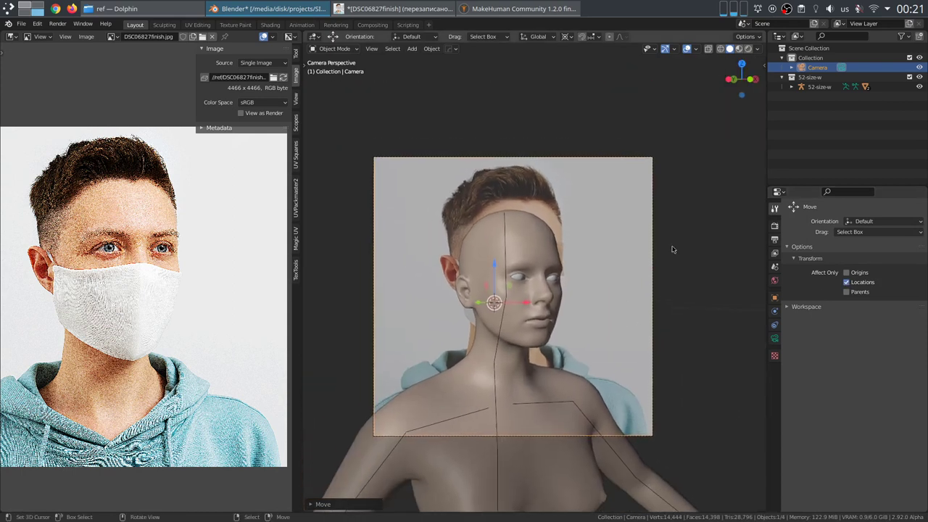
pyautogui.press('s')
pyautogui.click(646, 262)
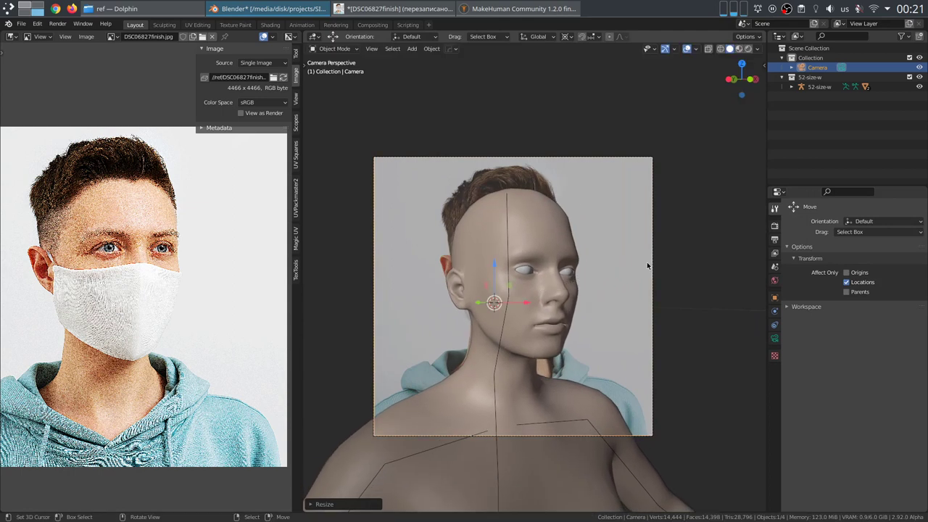
pyautogui.hotkey('shift', 'z')
pyautogui.scroll(3, 654, 266)
pyautogui.hotkey('shift', 'z')
pyautogui.scroll(-3, 655, 261)
# Step: Set the camera background photo's depth to Front and turn on the wireframe overlay in the viewport
pyautogui.click(775, 338)
pyautogui.scroll(-2, 903, 417)
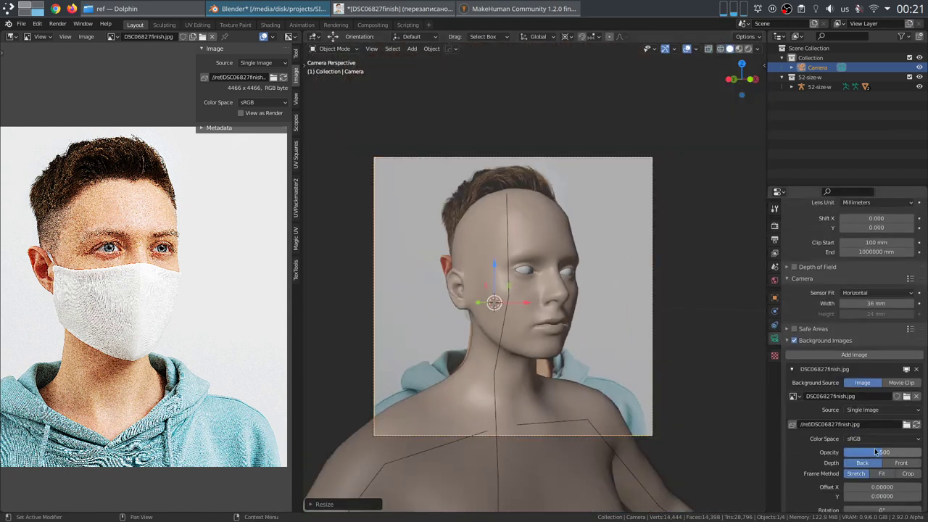
pyautogui.click(902, 462)
pyautogui.scroll(2, 597, 290)
pyautogui.keyDown('shift'); pyautogui.moveTo(596, 279); pyautogui.dragTo(593, 271, button='middle'); pyautogui.keyUp('shift')
pyautogui.hotkey('alt', 'v')
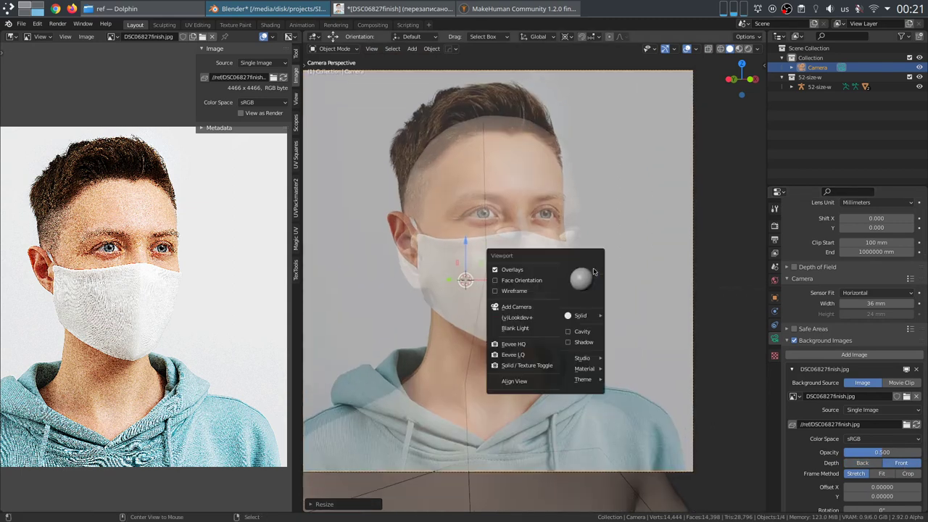
pyautogui.click(539, 290)
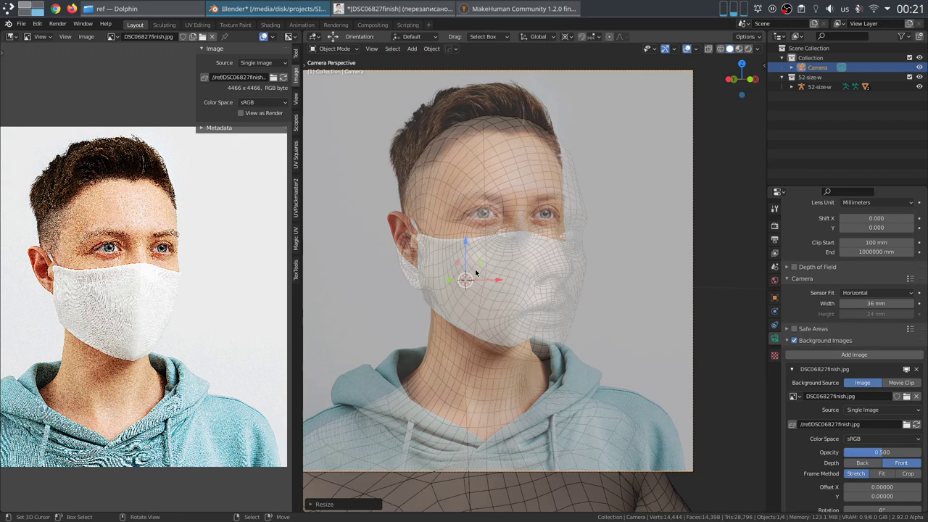
# Step: Lower the camera slightly along the Z axis to bring the model's face closer to the photo
pyautogui.press('g')
pyautogui.press('z')
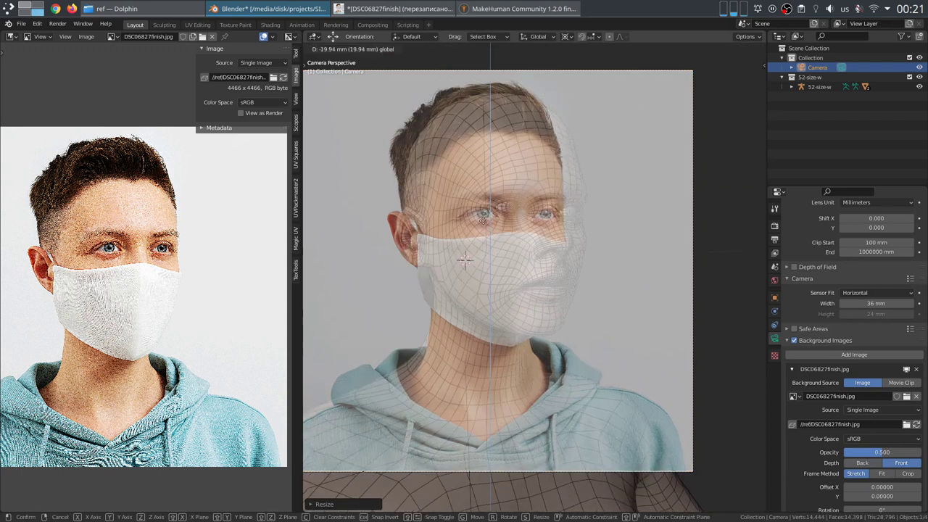
pyautogui.click(484, 217)
# Step: Select the body mesh and collapse its Toggle helper, Armature and Hide faces modifiers, leaving the camera view for a closer look
pyautogui.rightClick(569, 194)
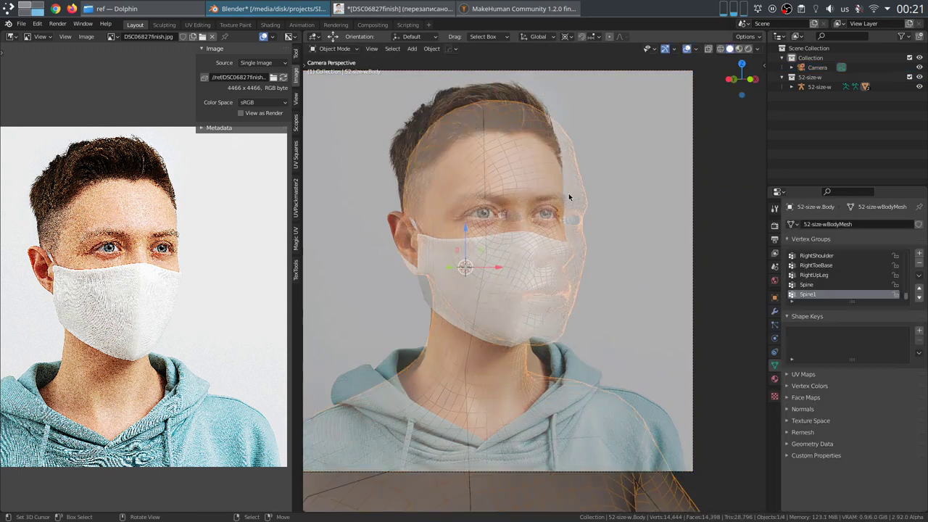
pyautogui.click(775, 312)
pyautogui.click(788, 264)
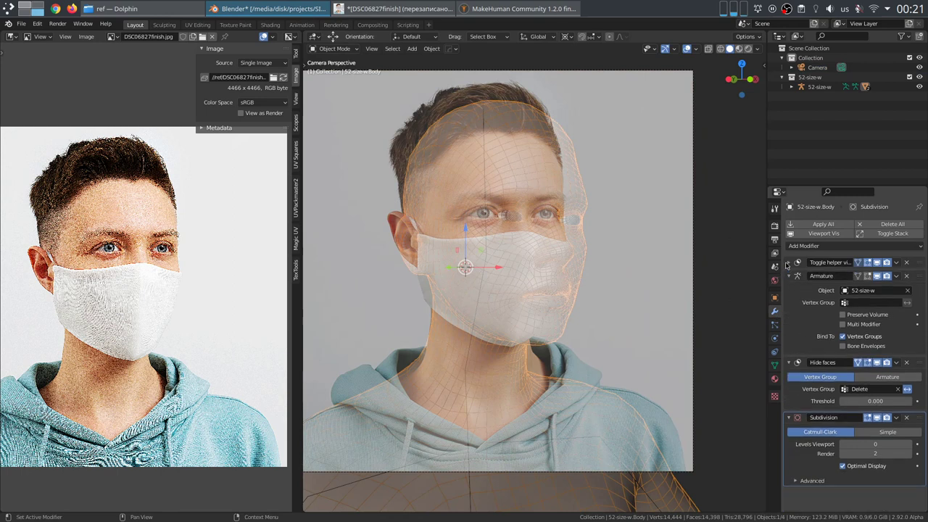
pyautogui.click(790, 276)
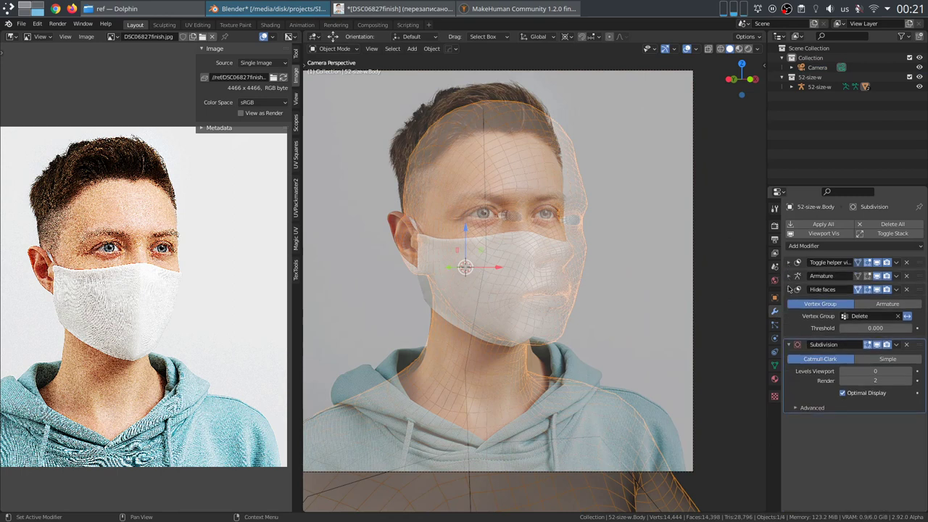
pyautogui.click(790, 289)
pyautogui.moveTo(507, 272); pyautogui.dragTo(565, 281, button='middle')
pyautogui.scroll(4, 600, 280)
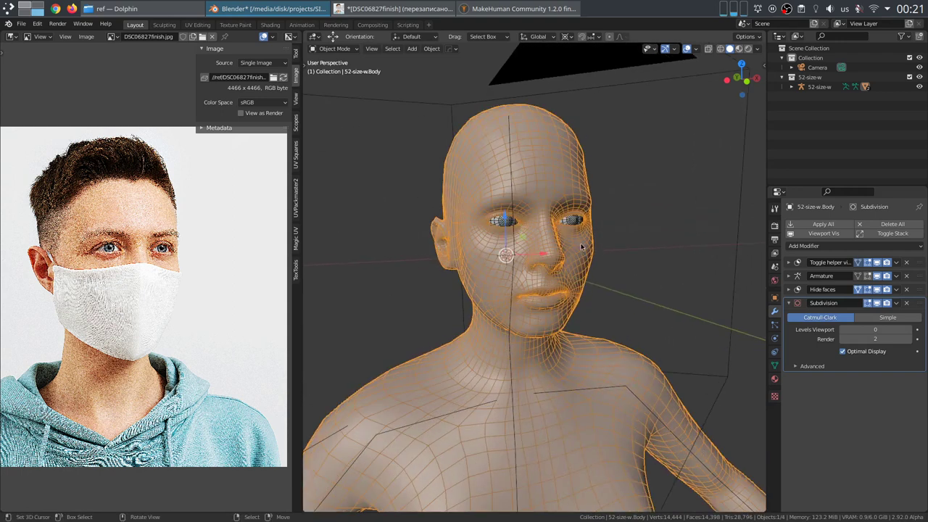
pyautogui.click(575, 223)
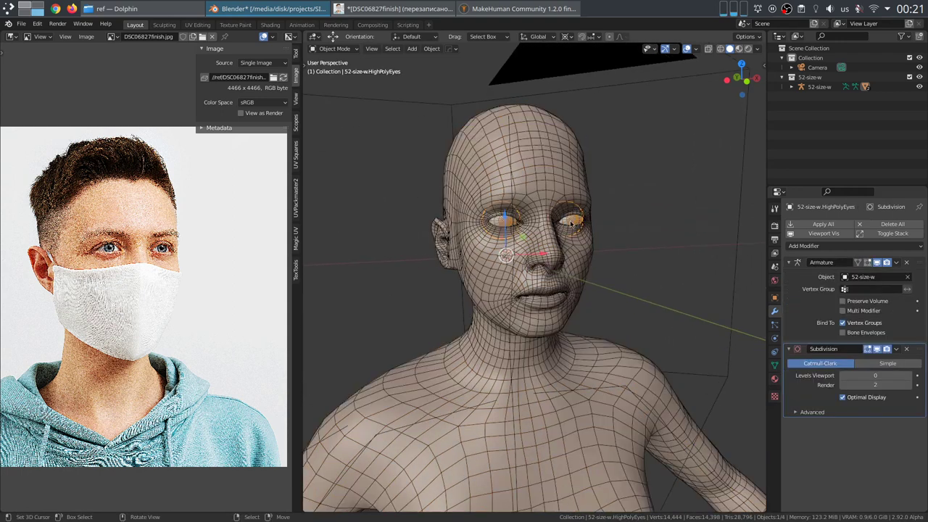
pyautogui.click(563, 174)
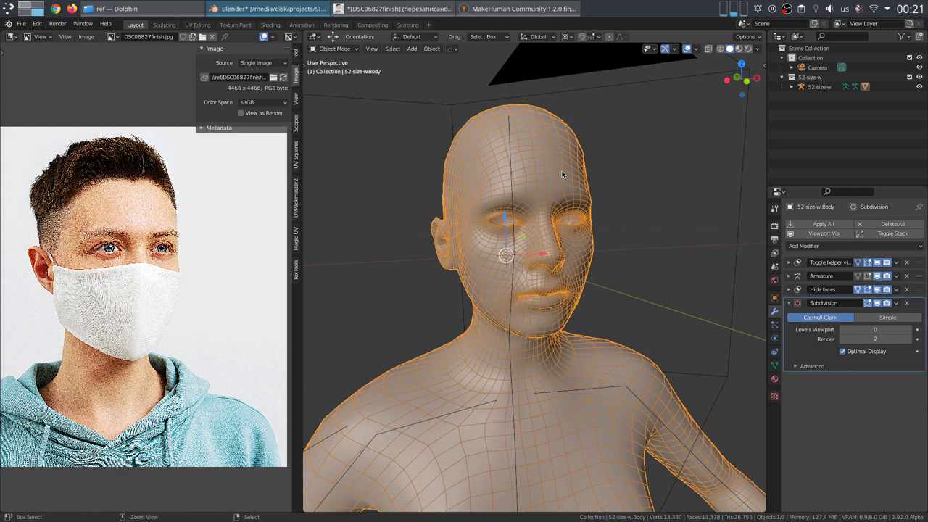
pyautogui.hotkey('alt', 'h')
pyautogui.hotkey('alt', 'a')
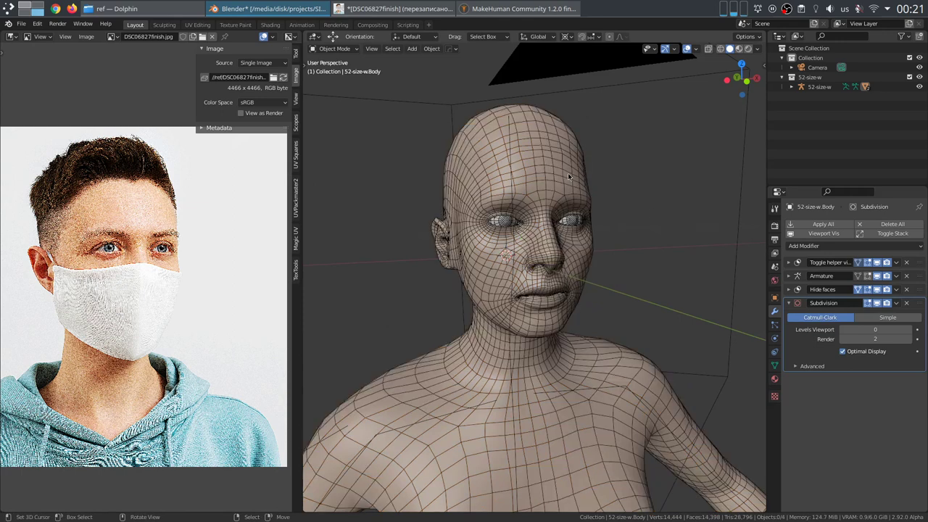
# Step: Apply the body's Toggle helper modifier, delete its Hide faces modifier and leave the body deselected
pyautogui.click(898, 262)
pyautogui.click(886, 274)
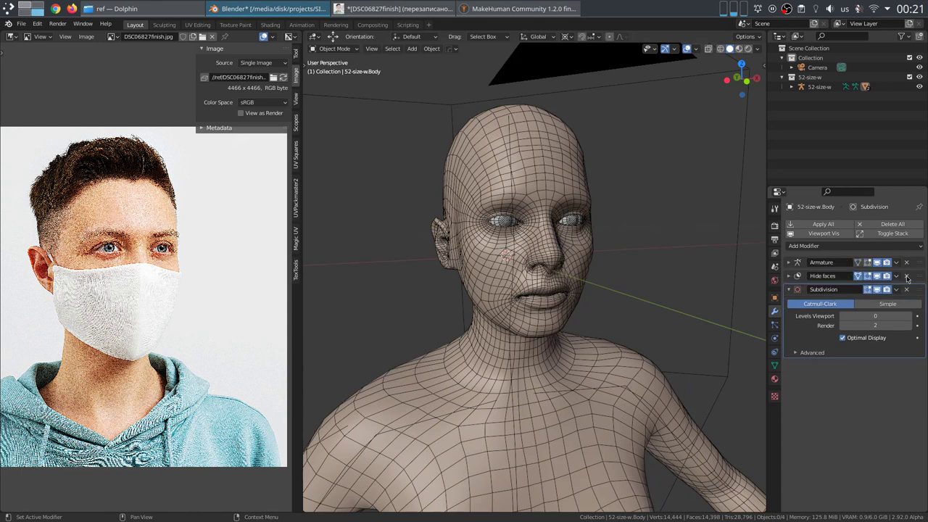
pyautogui.click(907, 276)
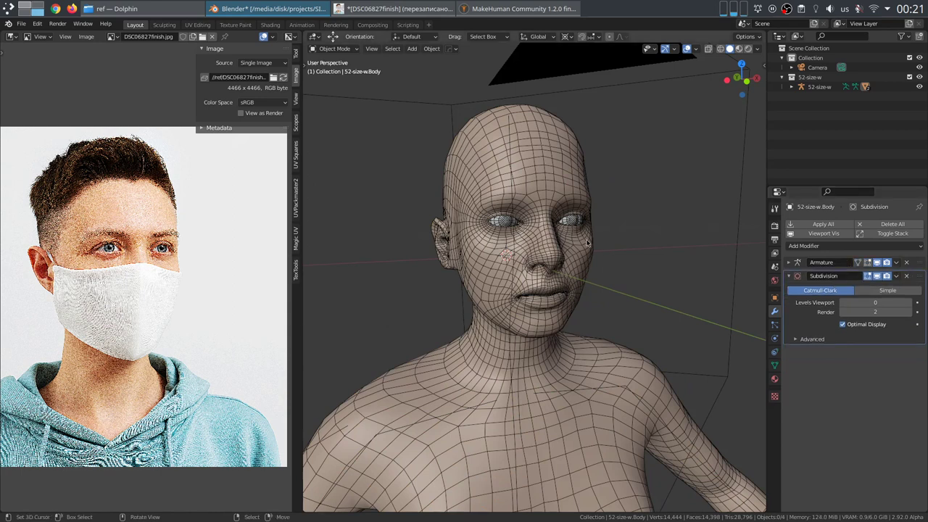
pyautogui.click(567, 191)
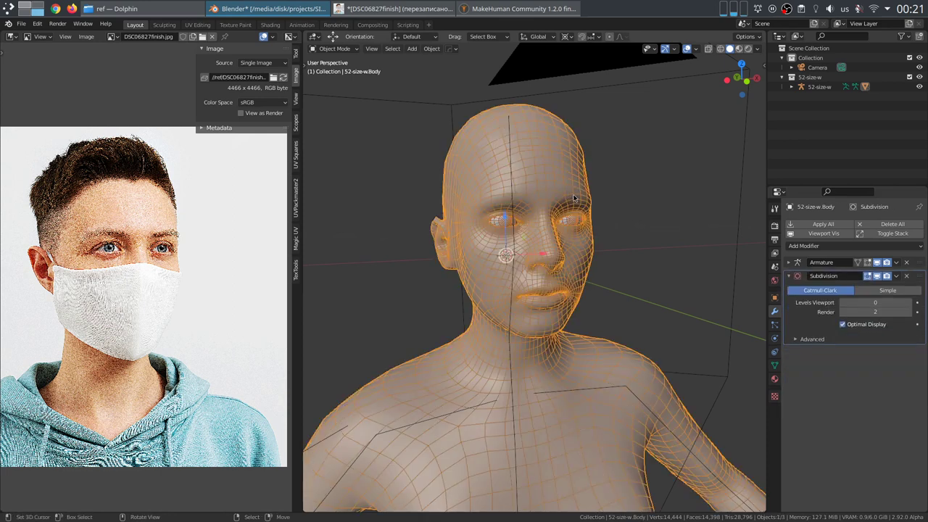
pyautogui.hotkey('alt', 'a')
pyautogui.scroll(-6, 602, 198)
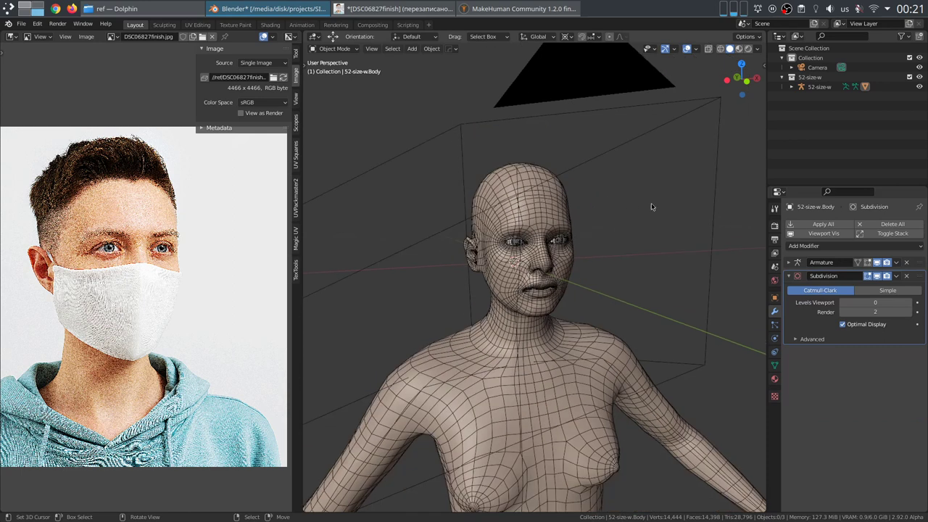
# Step: Select the camera, return to its view and move it along the Y axis to about -520 mm
pyautogui.click(691, 195)
pyautogui.press('KP_0')
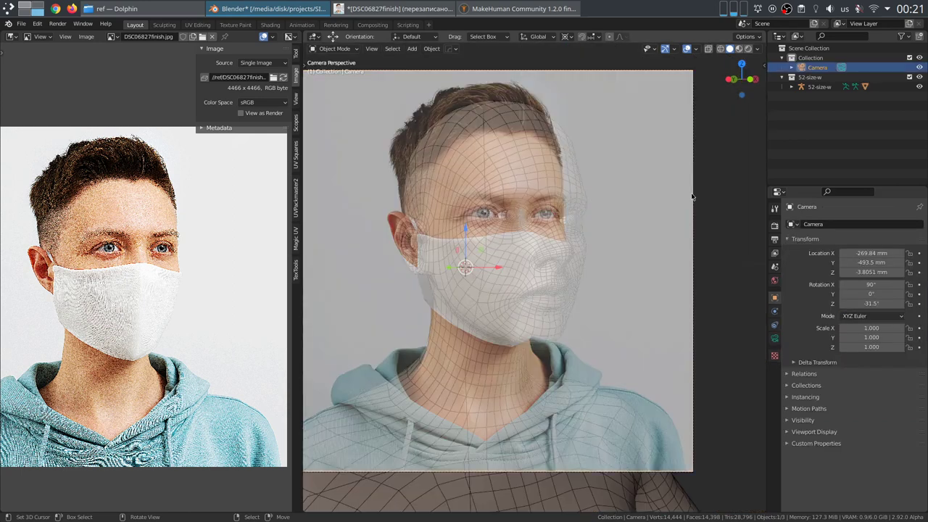
pyautogui.scroll(1, 621, 223)
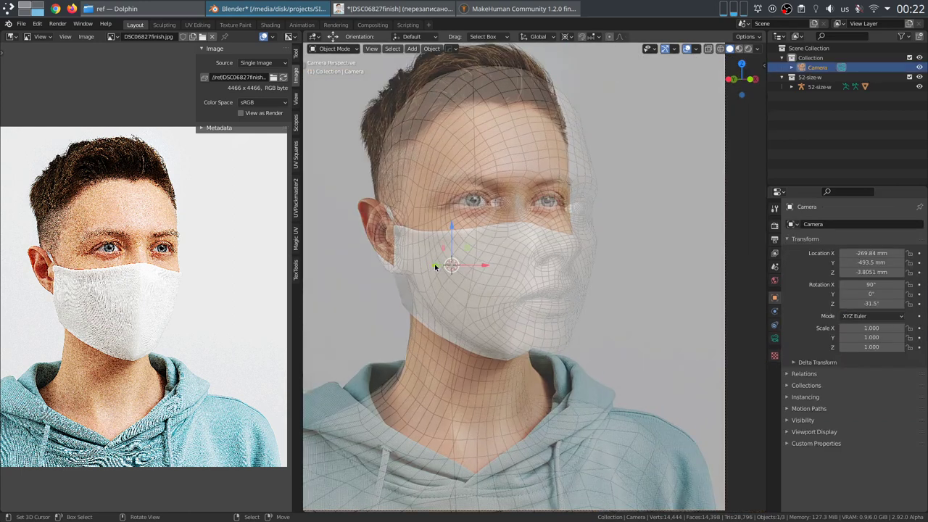
pyautogui.press('g')
pyautogui.press('y')
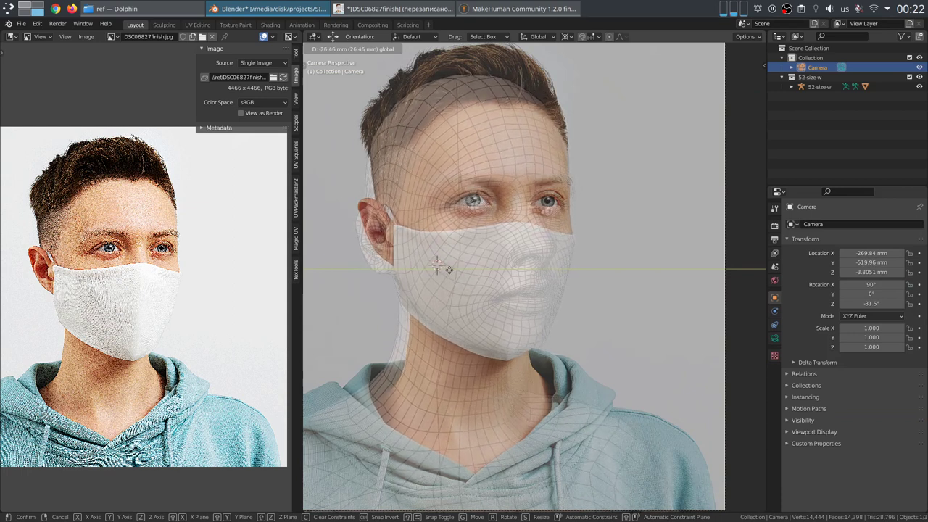
pyautogui.click(449, 270)
# Step: Lower the camera to about -8.4 mm on Z, and shift it along Y to about -537 mm
pyautogui.scroll(4, 453, 270)
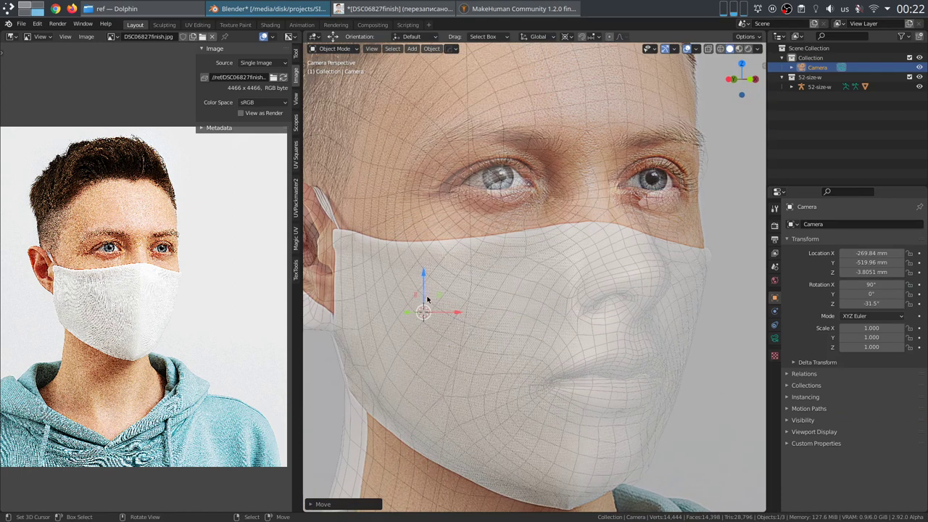
pyautogui.press('g')
pyautogui.press('z')
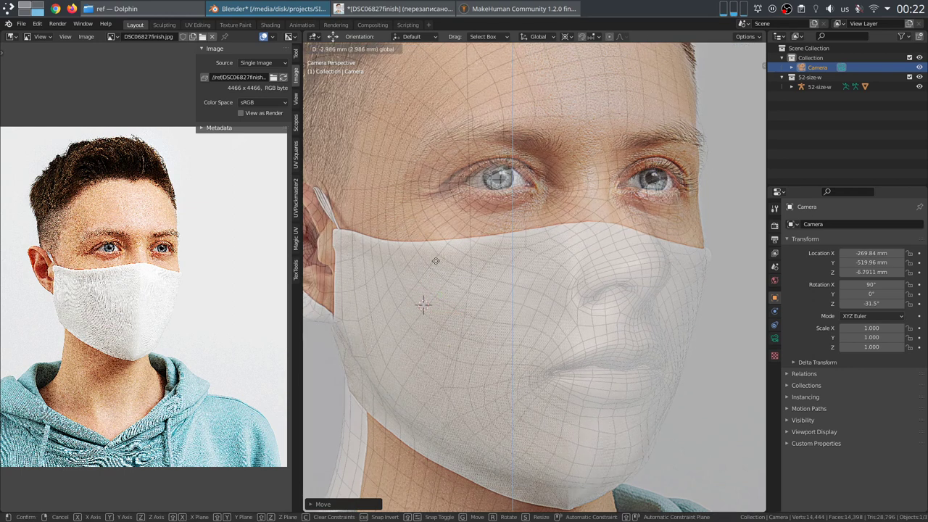
pyautogui.click(423, 301)
pyautogui.scroll(4, 453, 326)
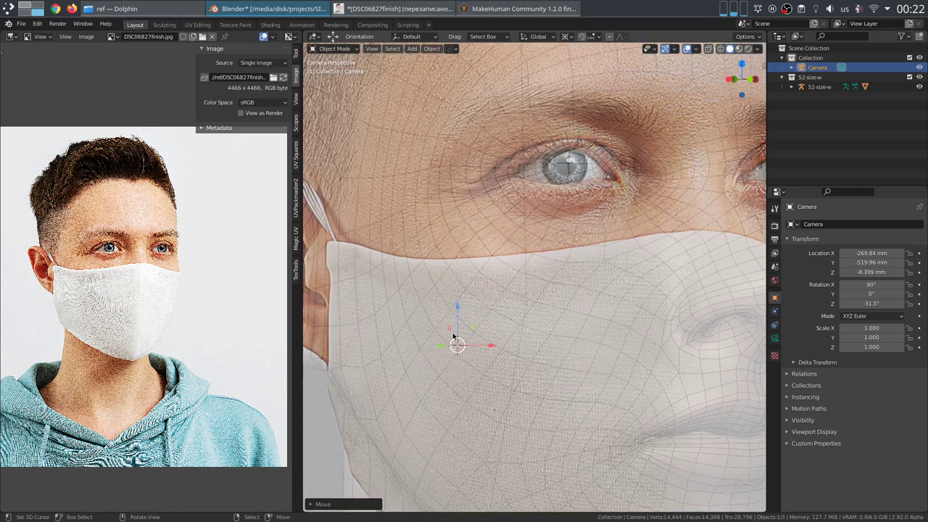
pyautogui.press('g')
pyautogui.press('y')
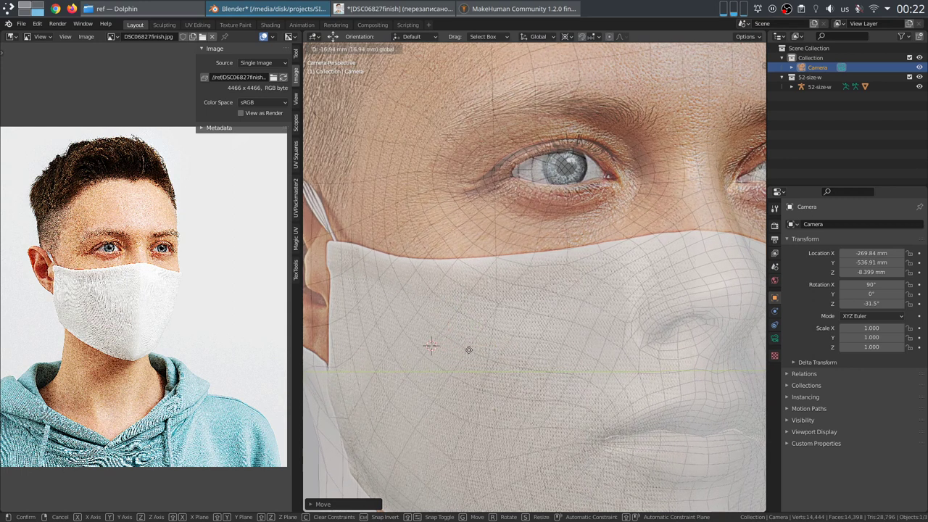
pyautogui.click(469, 349)
# Step: Fine-tune the camera height to about -9.2 mm on Z so the model's nearer eye matches the photo
pyautogui.scroll(-2, 560, 339)
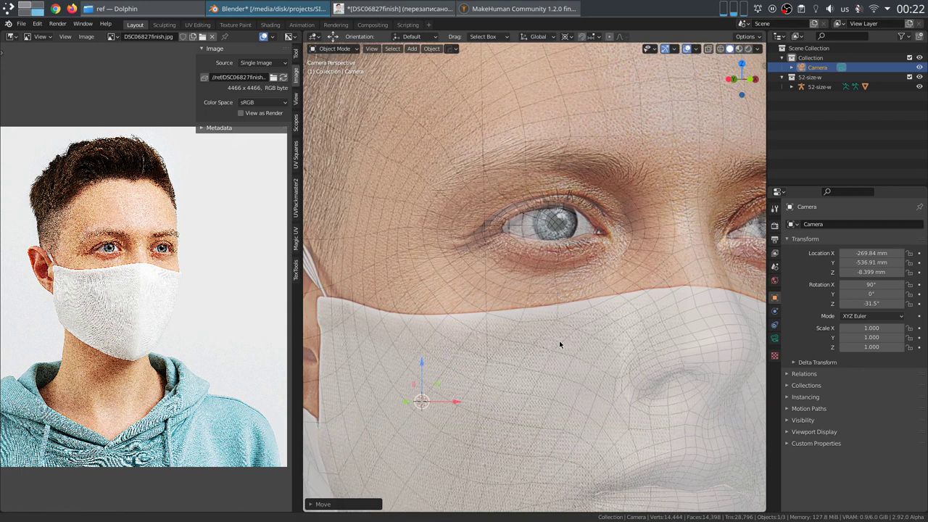
pyautogui.press('g')
pyautogui.press('z')
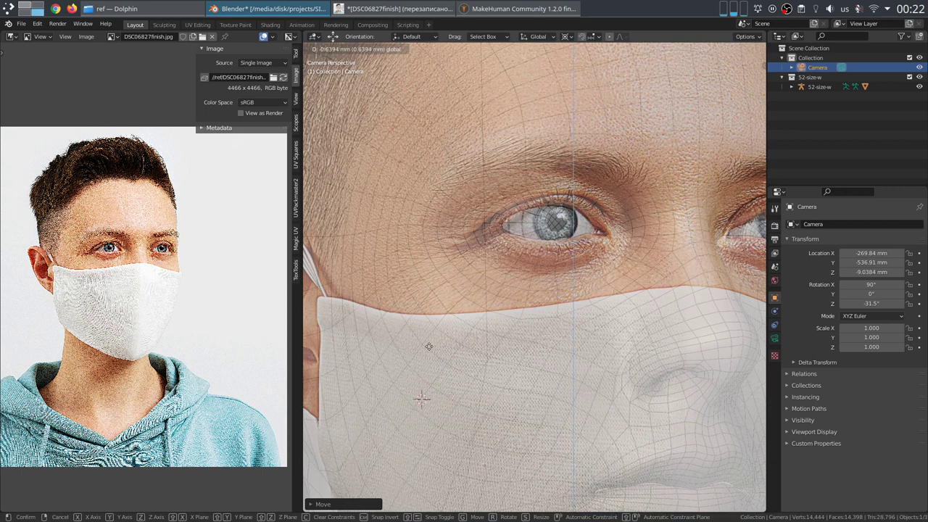
pyautogui.click(430, 346)
# Step: Try to rotate the camera slightly around the global Z axis to match the model's farther eye to the photo
pyautogui.scroll(6, 481, 331)
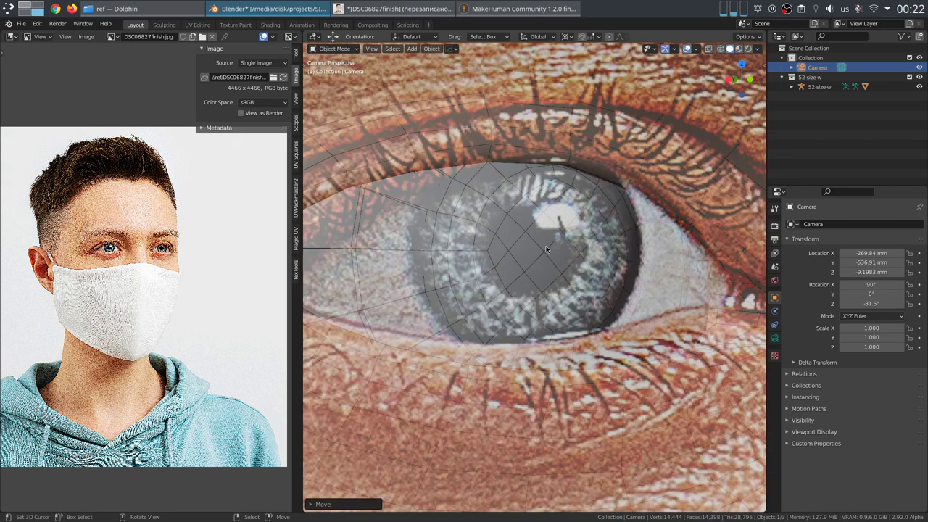
pyautogui.scroll(-7, 545, 249)
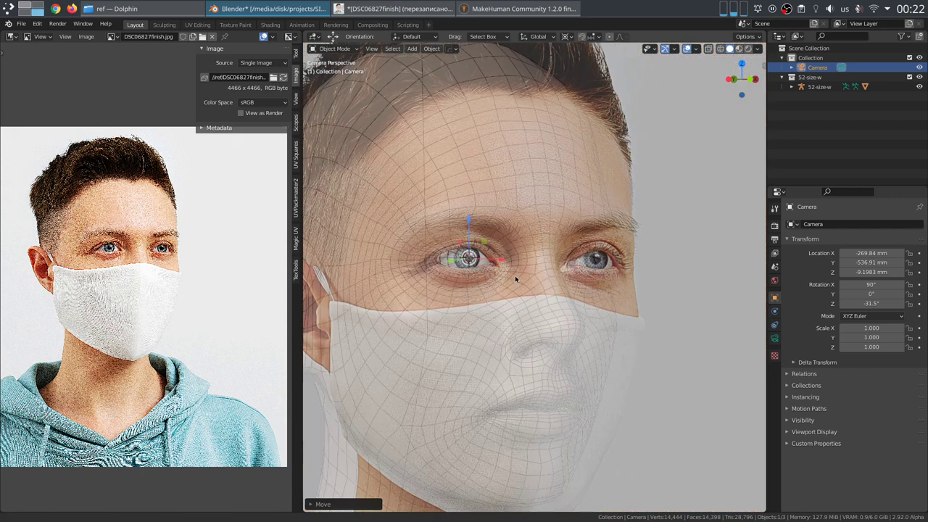
pyautogui.scroll(-5, 511, 282)
pyautogui.scroll(7, 626, 249)
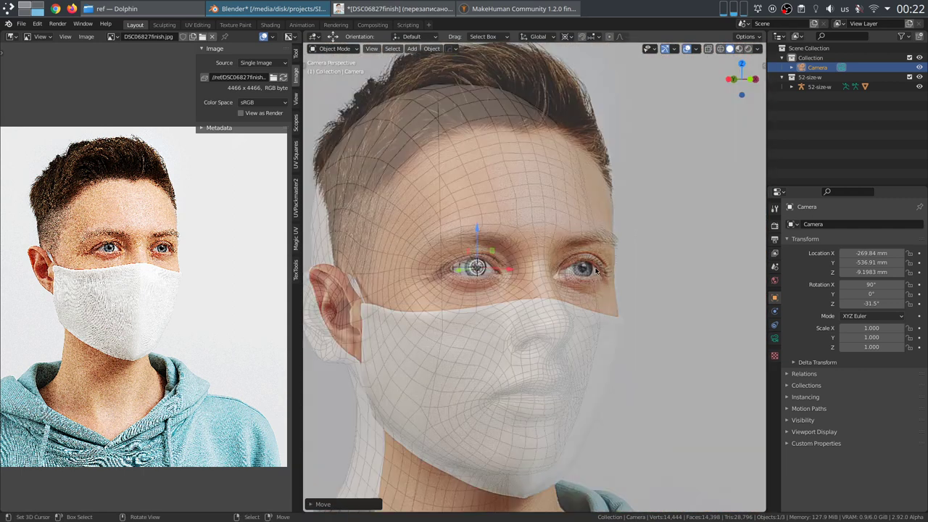
pyautogui.keyDown('shift'); pyautogui.moveTo(634, 273); pyautogui.dragTo(558, 286, button='middle'); pyautogui.keyUp('shift')
pyautogui.scroll(3, 558, 285)
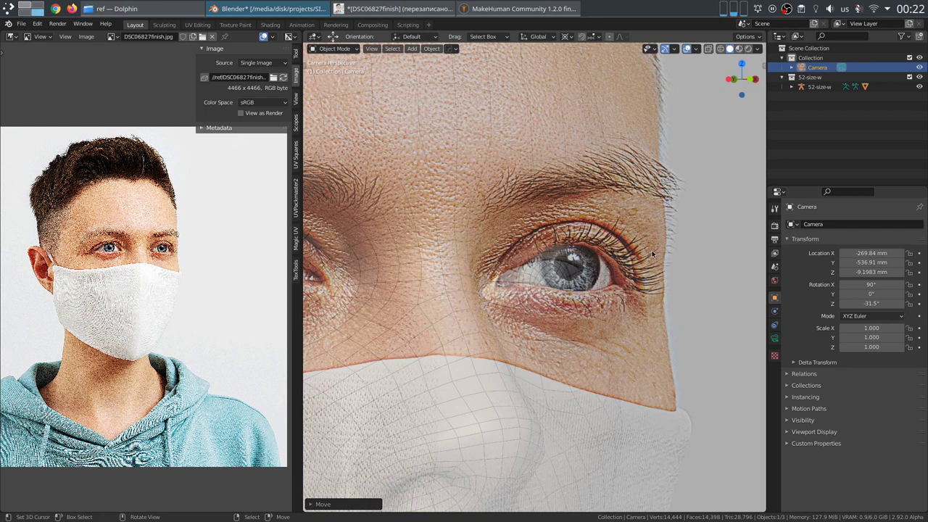
pyautogui.press('r')
pyautogui.press('z')
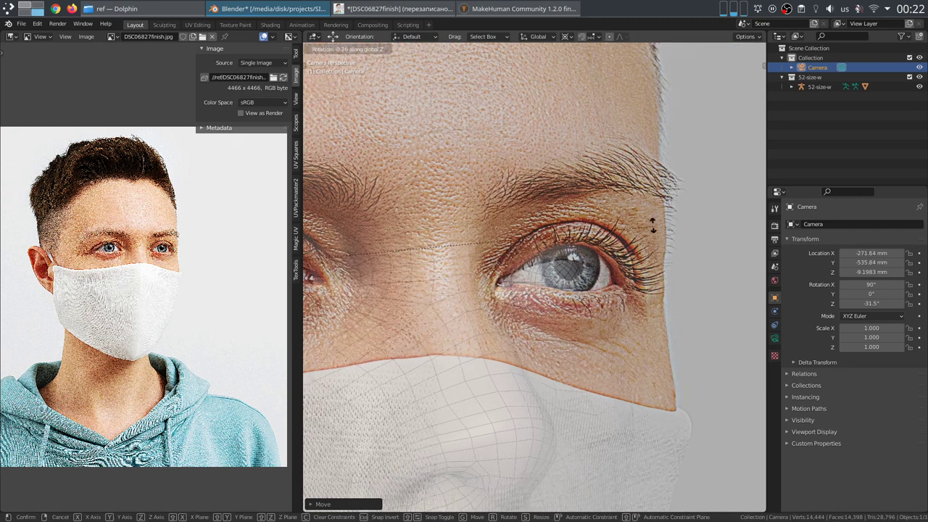
pyautogui.click(599, 162)
# Step: Try to refine the farther eye's alignment with small camera rotations around the global Y and Z axes
pyautogui.scroll(3, 606, 265)
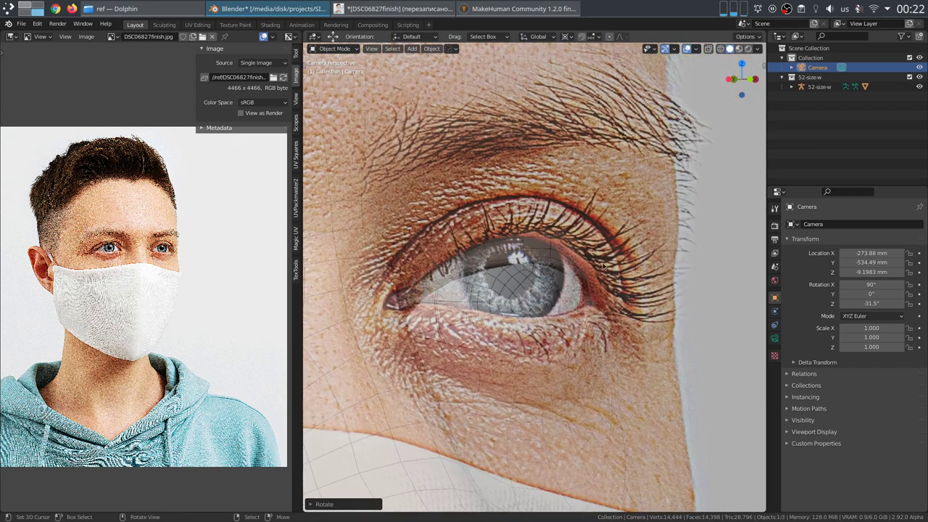
pyautogui.press('r')
pyautogui.press('y')
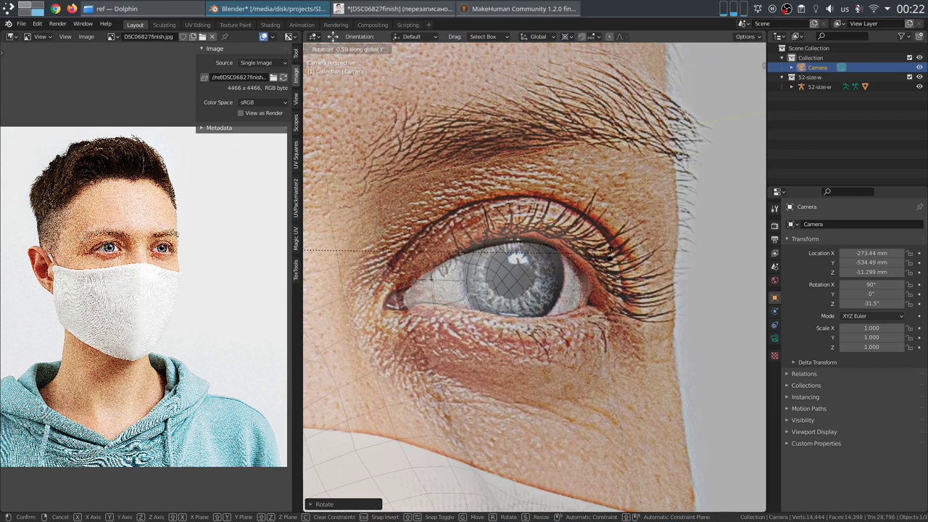
pyautogui.click(611, 248)
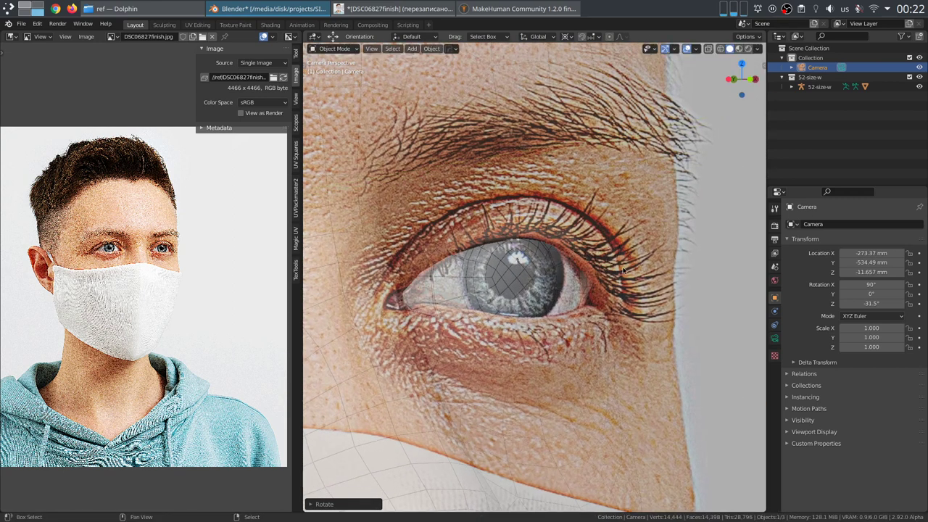
pyautogui.press('r')
pyautogui.press('z')
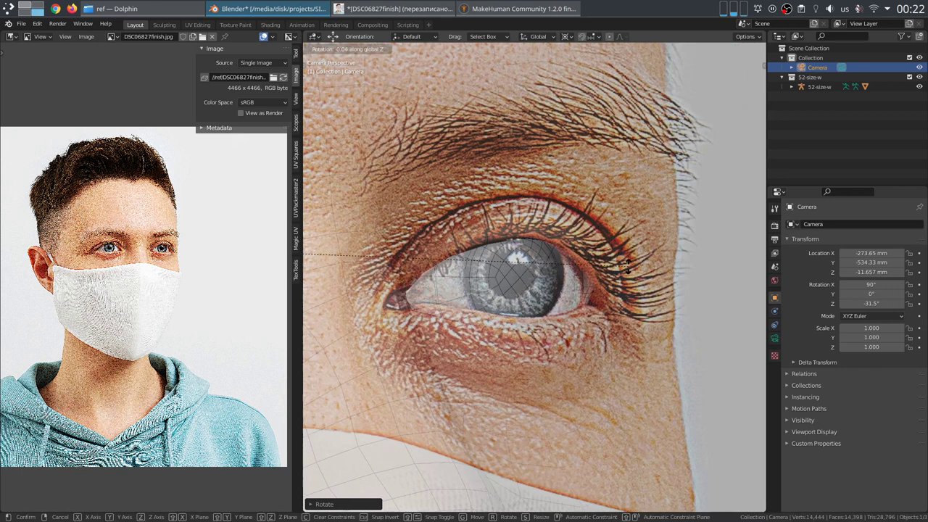
pyautogui.click(615, 248)
# Step: Compare both eyes with the photo and undo the three camera rotations
pyautogui.scroll(-3, 616, 254)
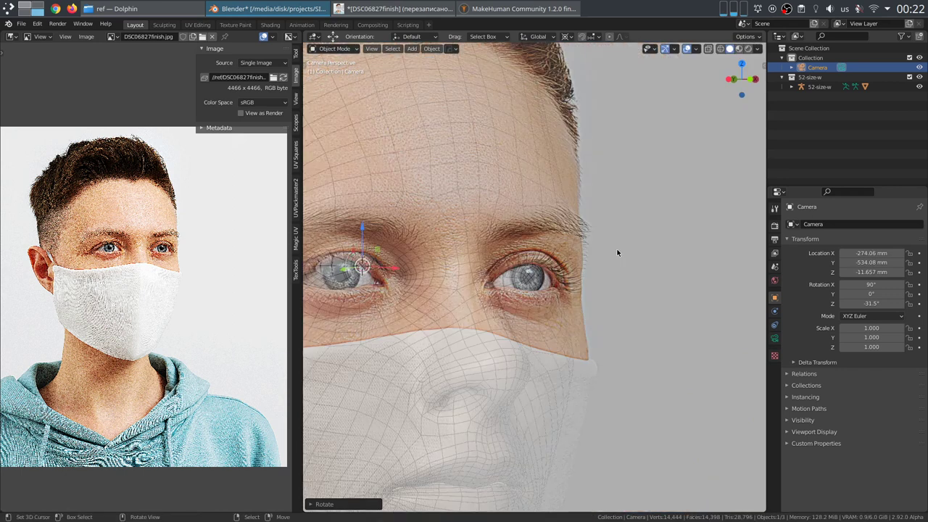
pyautogui.keyDown('shift'); pyautogui.moveTo(596, 273); pyautogui.dragTo(548, 298, button='middle'); pyautogui.keyUp('shift')
pyautogui.scroll(4, 655, 272)
pyautogui.hotkey('ctrl', 'z')
pyautogui.hotkey('ctrl', 'z')
pyautogui.hotkey('ctrl', 'z')
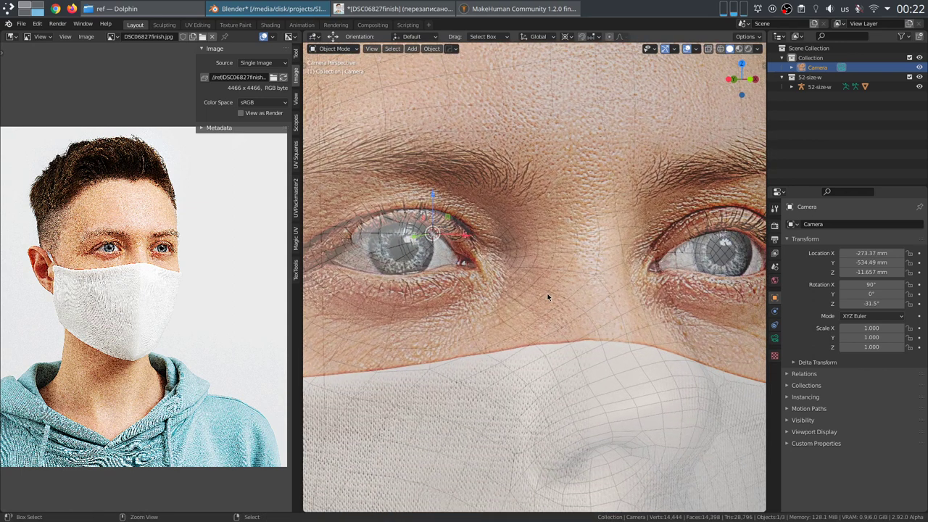
# Step: Choose the 3D Cursor as the pivot point and try to rotate the camera around the global Z axis
pyautogui.scroll(-5, 547, 296)
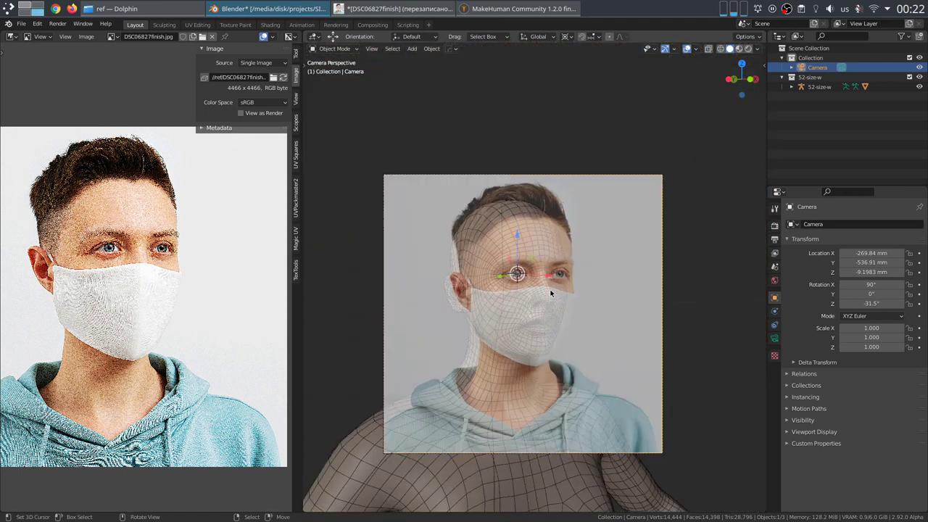
pyautogui.scroll(8, 575, 291)
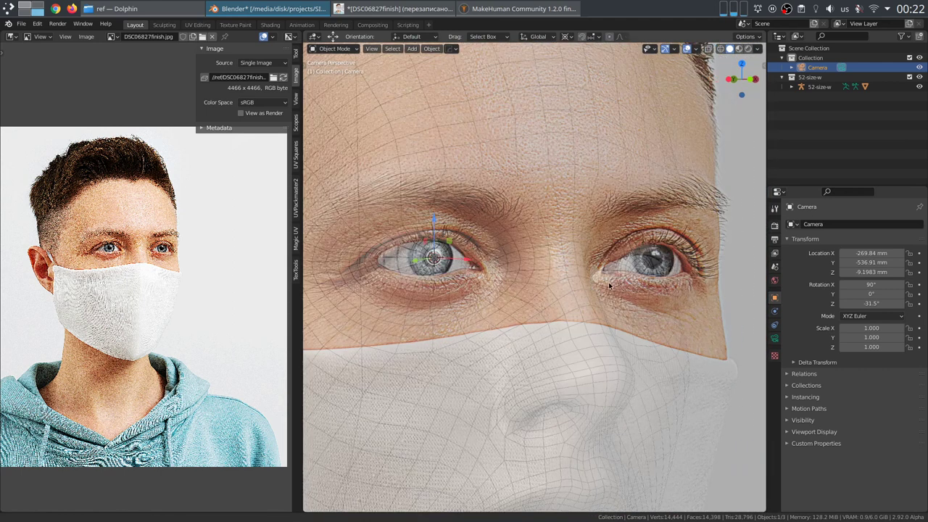
pyautogui.scroll(-4, 613, 292)
pyautogui.press('.')
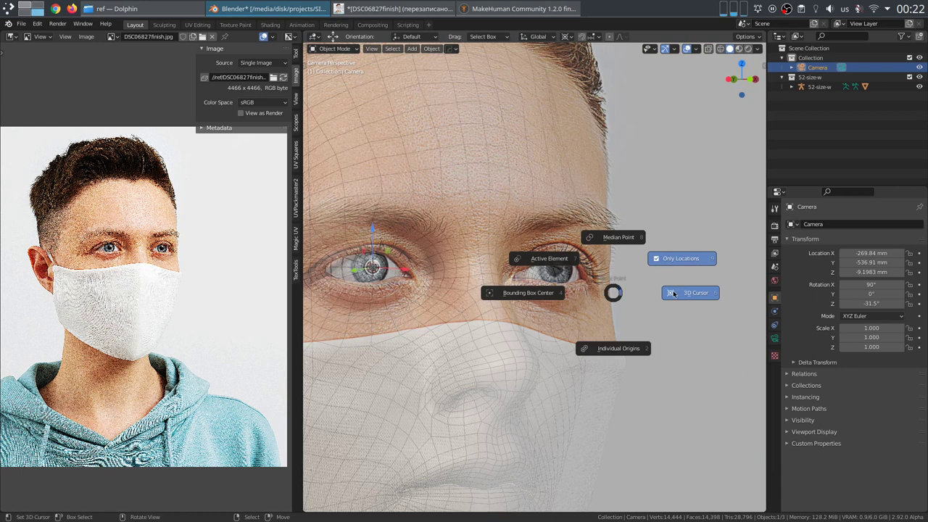
pyautogui.click(670, 292)
pyautogui.press('r')
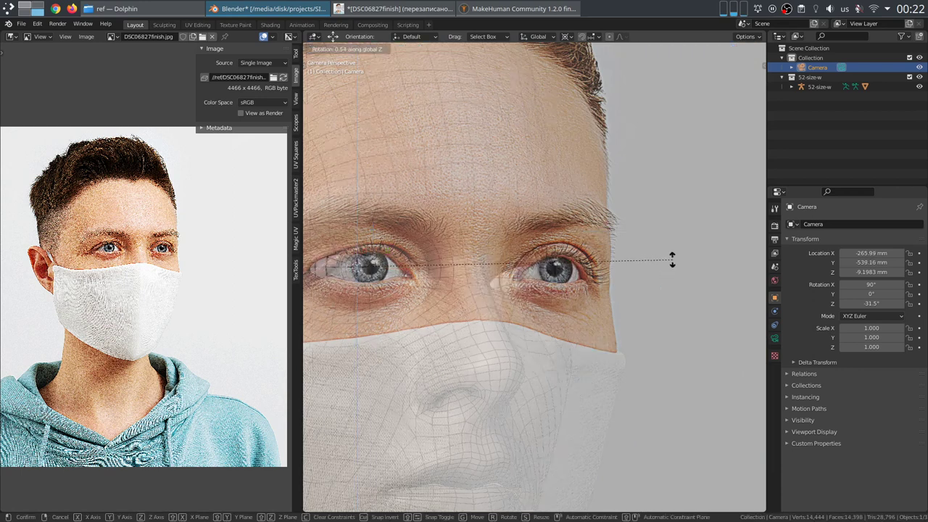
pyautogui.press('Escape')
pyautogui.scroll(-6, 661, 252)
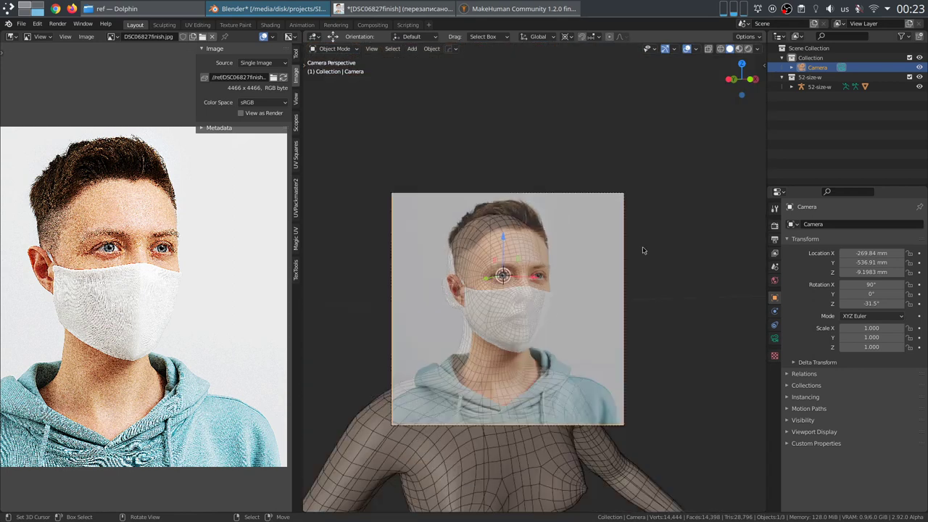
pyautogui.press('r')
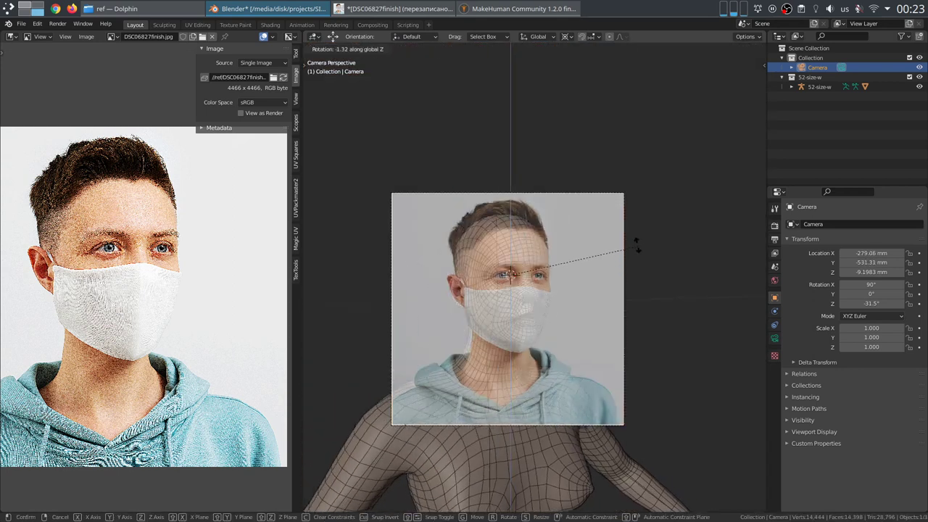
pyautogui.press('Escape')
pyautogui.press('.')
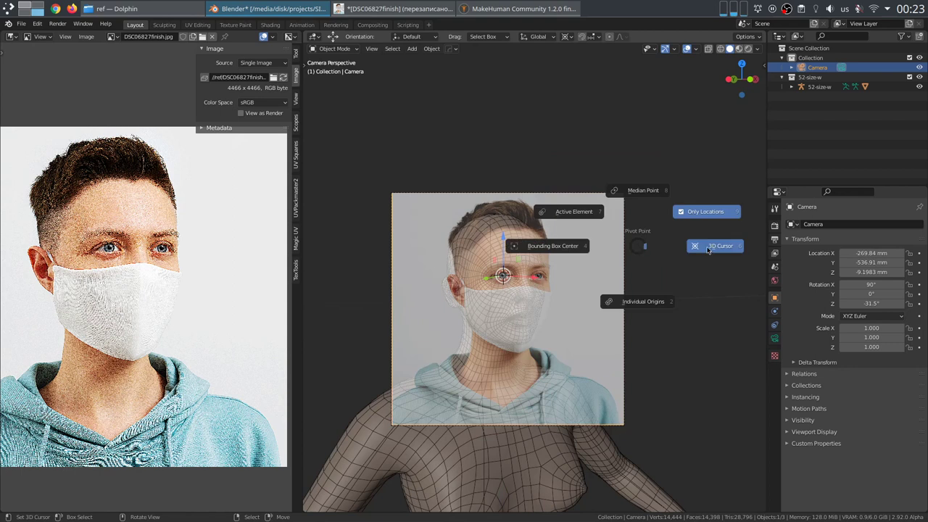
pyautogui.click(708, 249)
pyautogui.moveTo(572, 249); pyautogui.dragTo(567, 303, button='middle')
pyautogui.press('r')
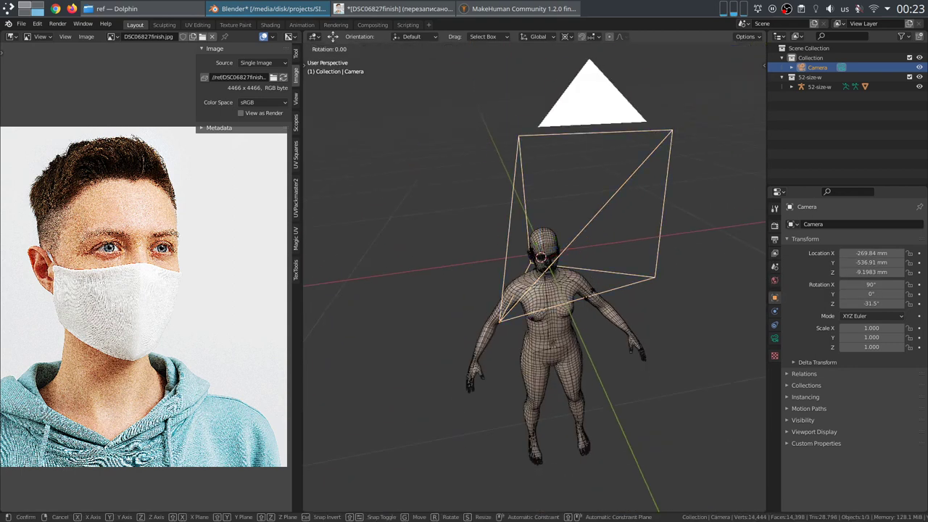
pyautogui.rightClick(595, 290)
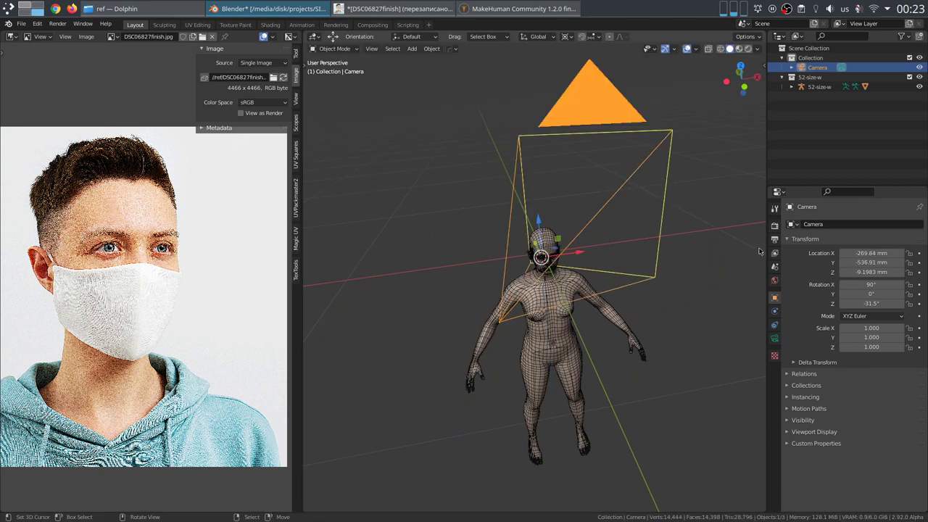
# Step: Turn off the Affect Only Locations transform option in the tool settings
pyautogui.click(774, 225)
pyautogui.click(775, 209)
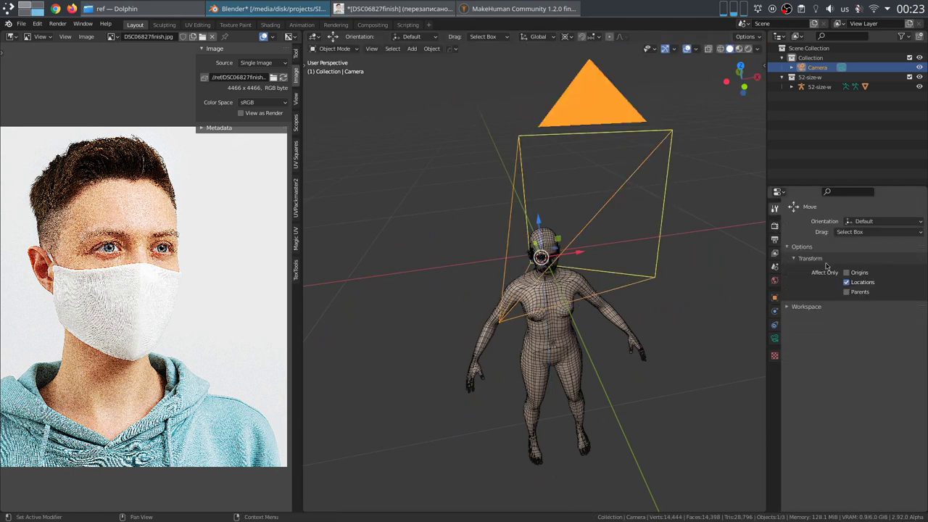
pyautogui.click(848, 282)
# Step: In the camera view, rotate the camera slightly around the global Z axis about the 3D cursor and inspect the farther eye's alignment
pyautogui.press('KP_0')
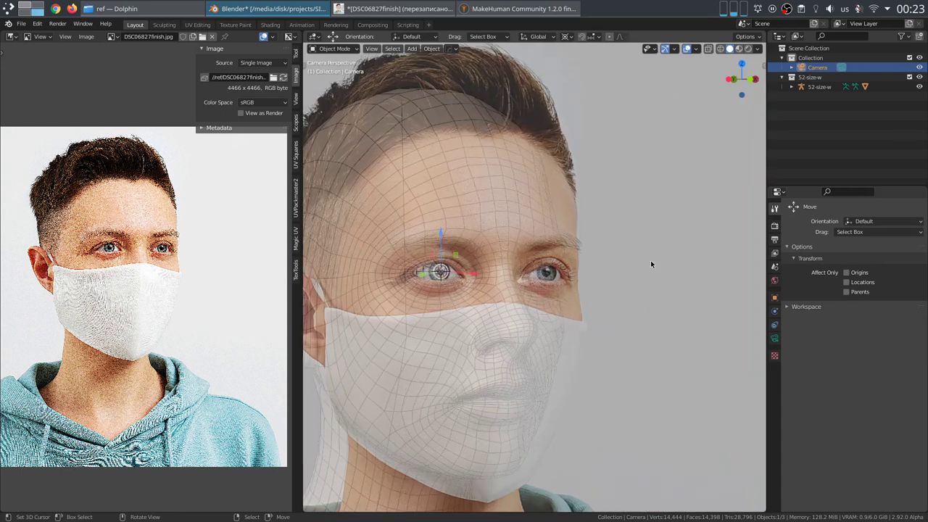
pyautogui.press('r')
pyautogui.press('z')
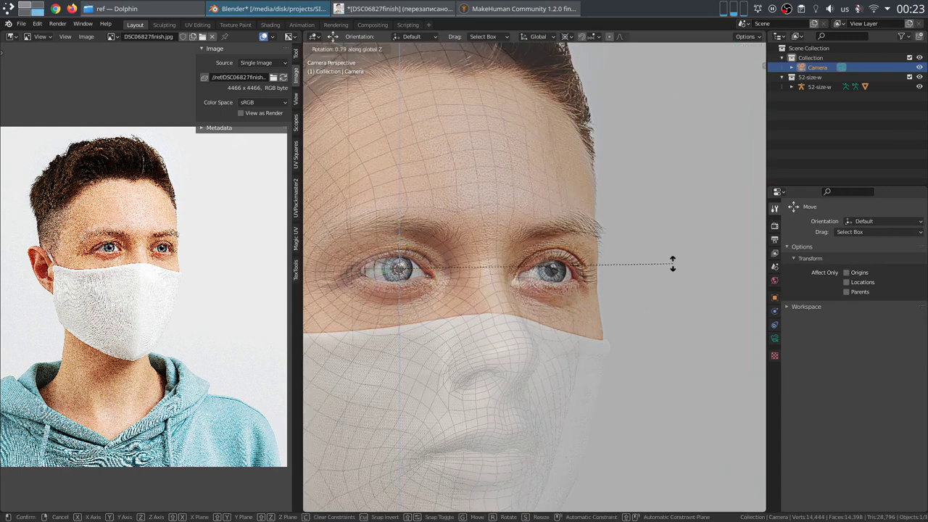
pyautogui.click(678, 297)
pyautogui.scroll(8, 676, 296)
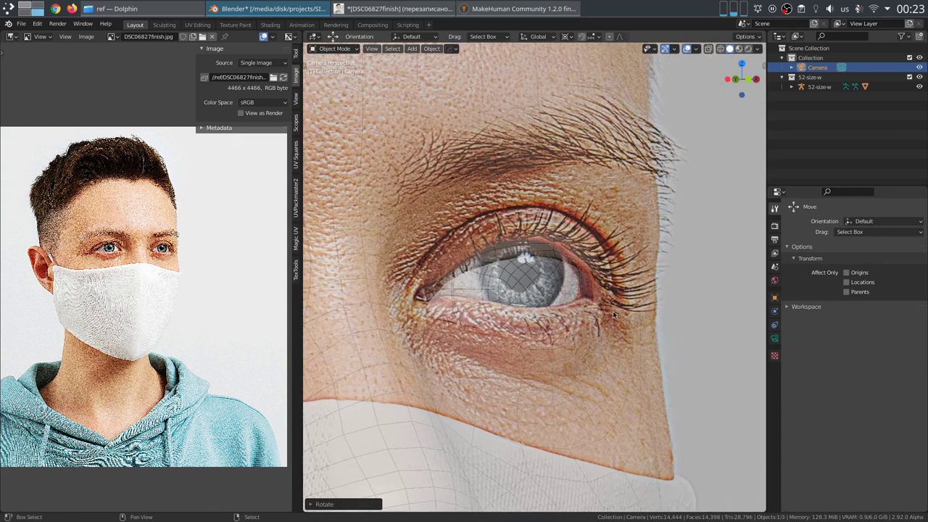
pyautogui.scroll(-6, 662, 283)
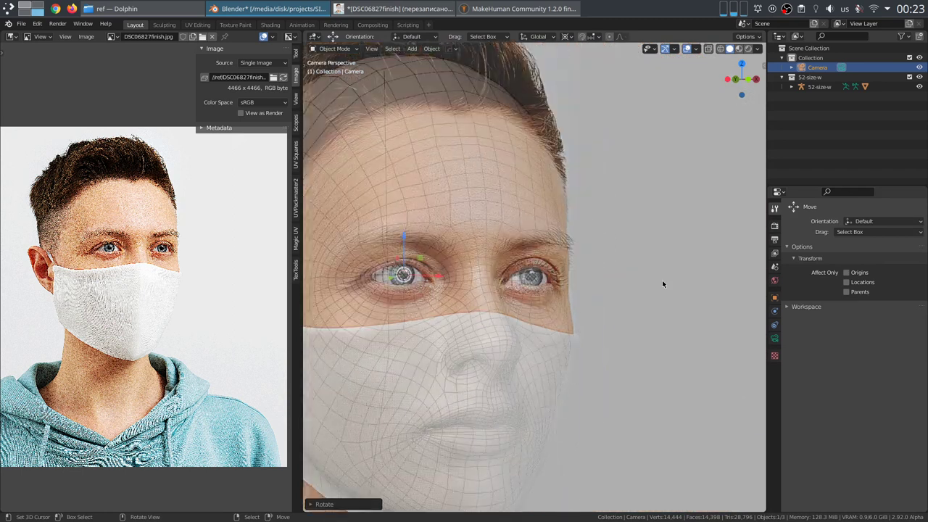
pyautogui.moveTo(520, 295)
pyautogui.keyDown('shift'); pyautogui.mouseDown(button='middle')
pyautogui.moveTo(660, 286)
pyautogui.moveTo(513, 286)
pyautogui.mouseUp(button='middle'); pyautogui.keyUp('shift')
pyautogui.scroll(7, 513, 287)
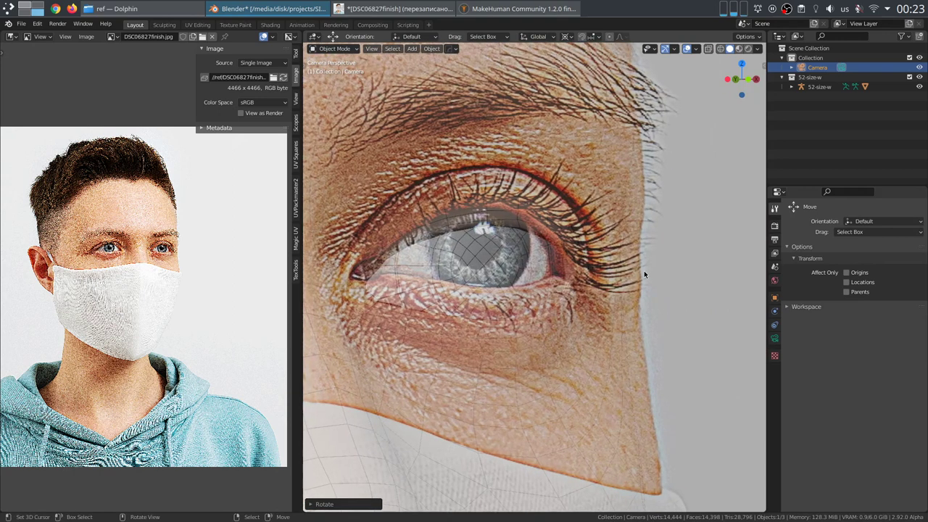
# Step: Rotate the camera around the global Y axis about the 3D cursor to line up the farther eye, and compare both eyes with the photo
pyautogui.press('r')
pyautogui.press('x')
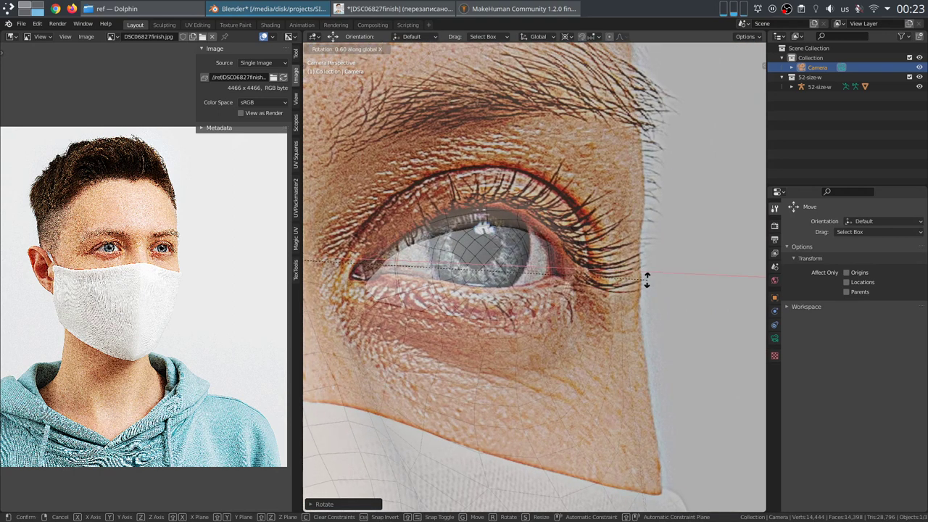
pyautogui.press('y')
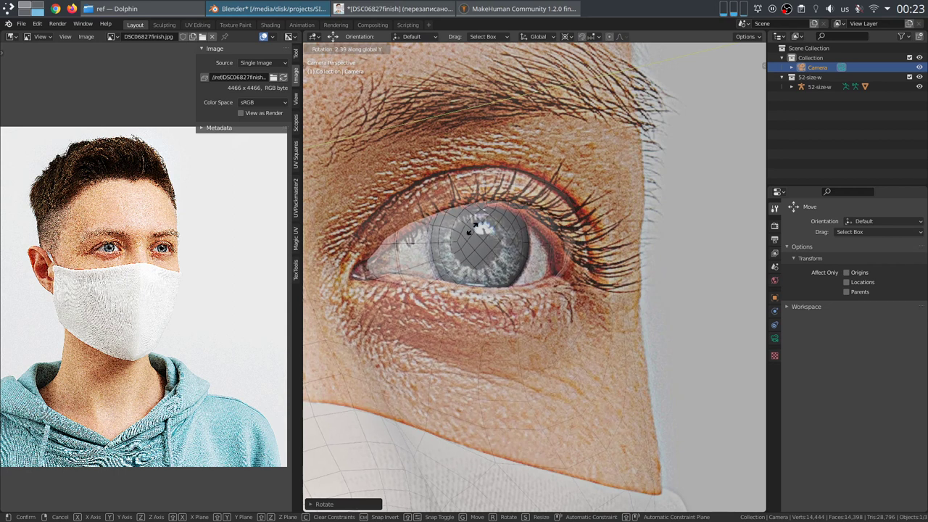
pyautogui.click(492, 178)
pyautogui.scroll(-5, 522, 254)
pyautogui.scroll(6, 636, 315)
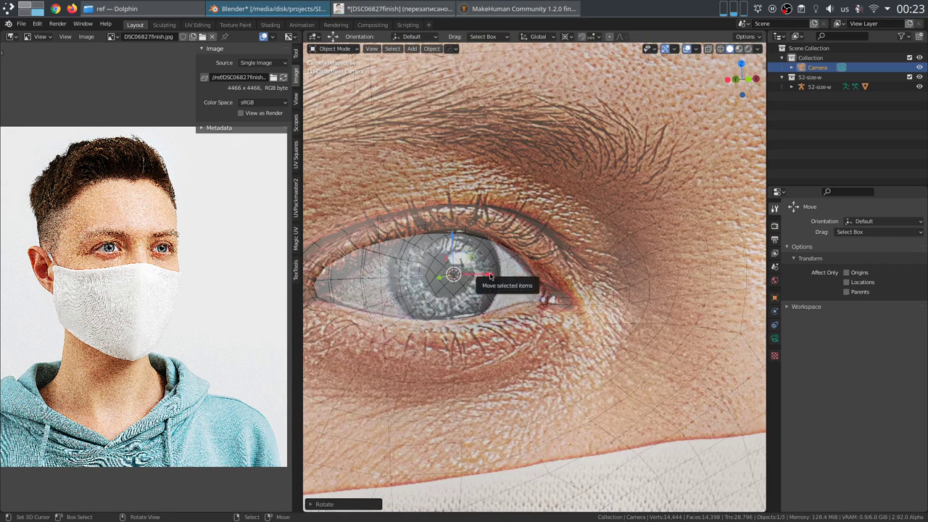
# Step: Move the camera slightly so the nearer eyeball is centred on the photo's iris, and check the farther eye's alignment
pyautogui.press('g')
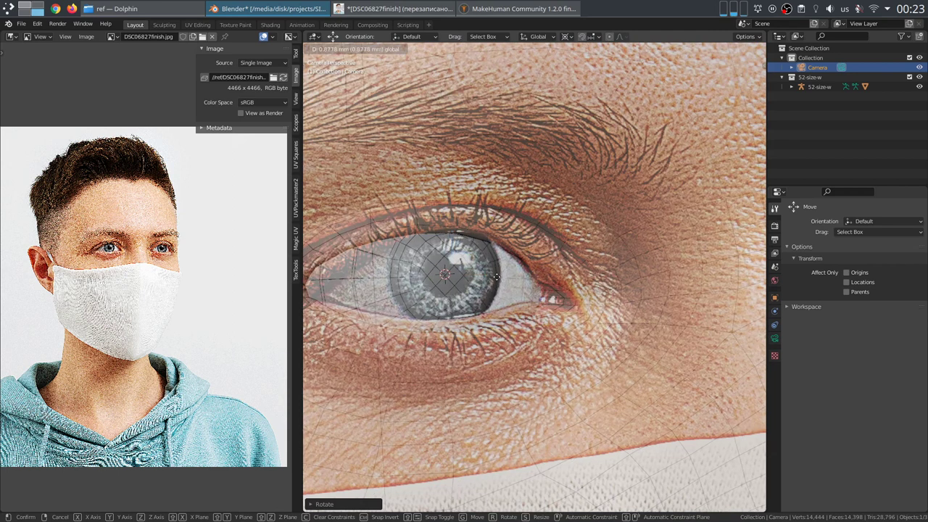
pyautogui.click(497, 277)
pyautogui.scroll(-5, 579, 292)
pyautogui.scroll(6, 615, 293)
pyautogui.scroll(-1, 599, 313)
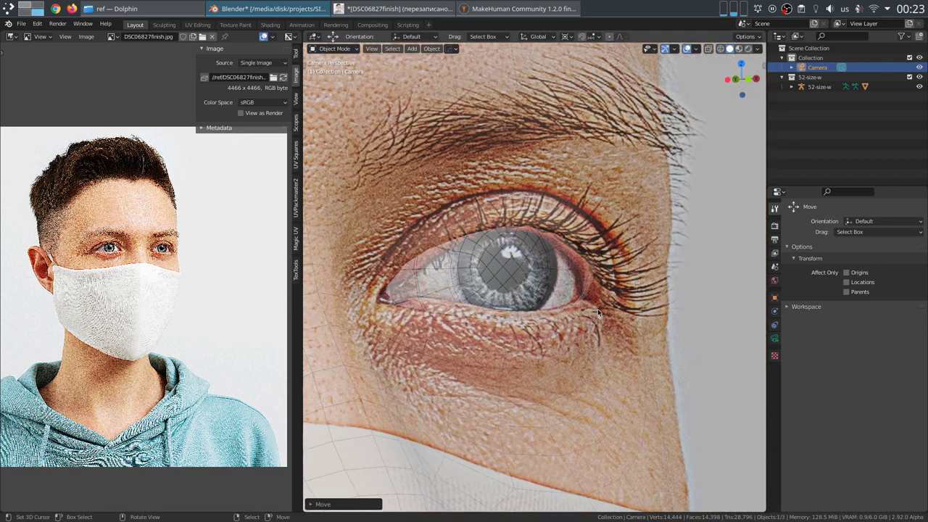
pyautogui.scroll(-5, 600, 308)
pyautogui.scroll(3, 656, 288)
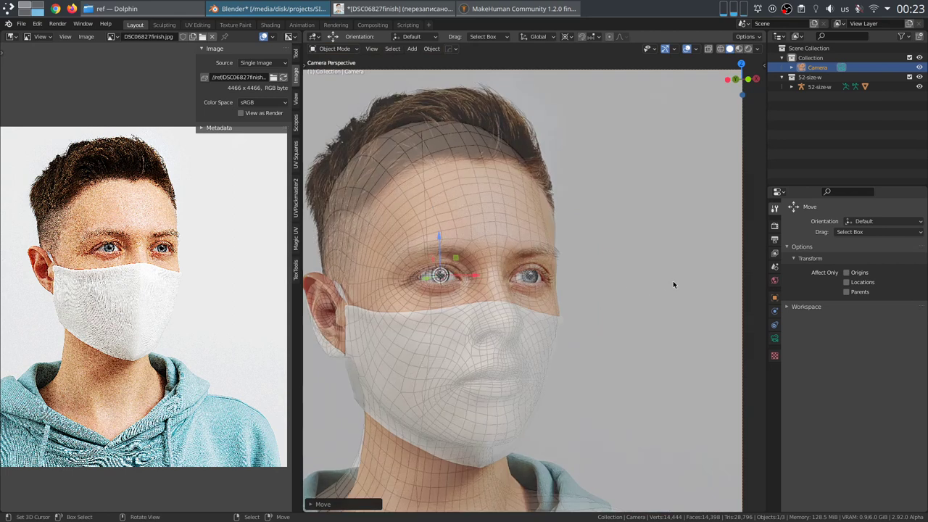
pyautogui.scroll(6, 574, 279)
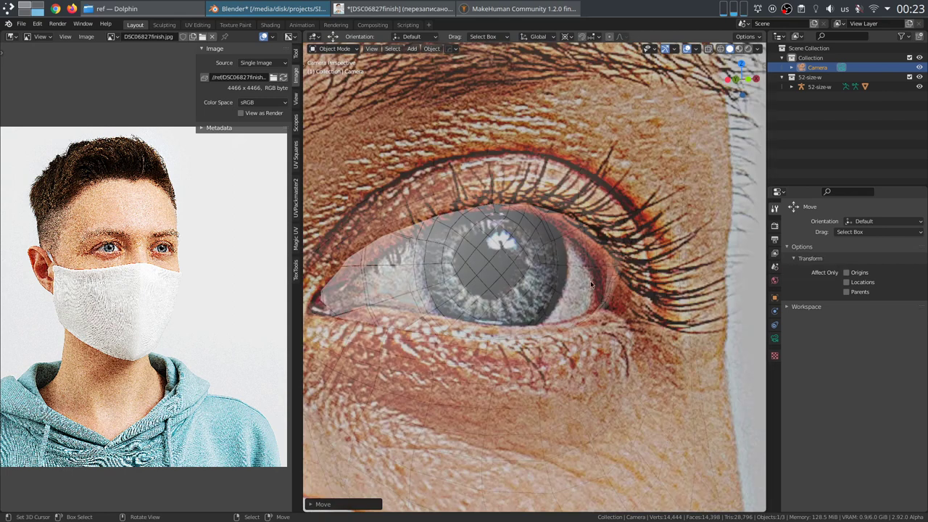
# Step: Scale the camera slightly about the 3D cursor to fit the farther eye to the photo, and compare both eyes
pyautogui.press('s')
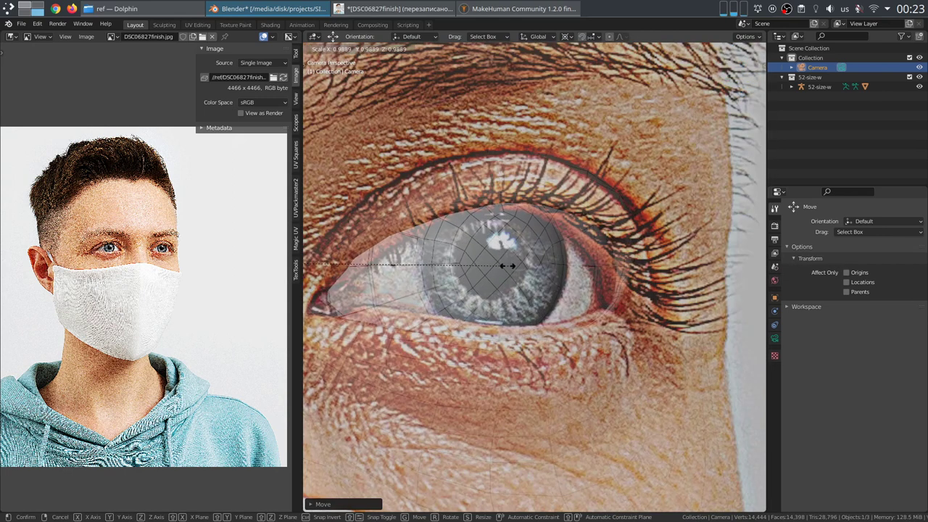
pyautogui.click(457, 265)
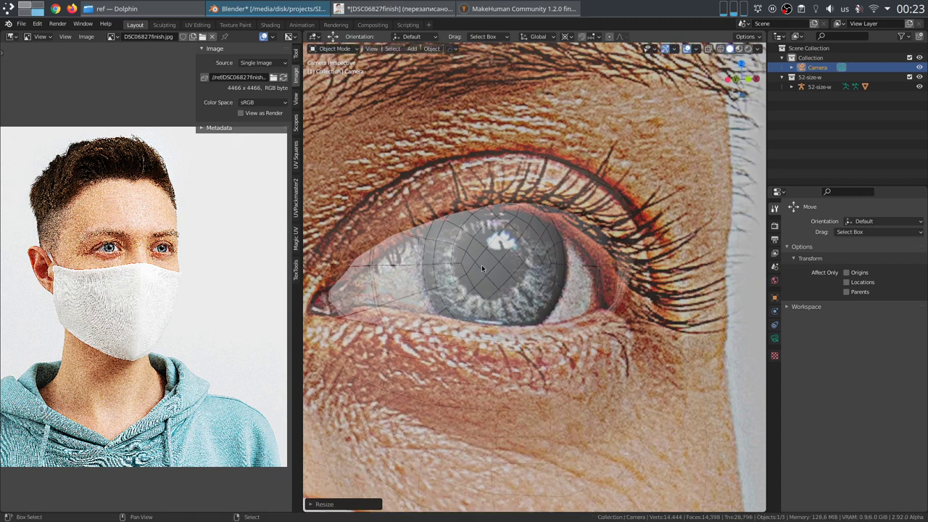
pyautogui.scroll(-4, 571, 279)
pyautogui.scroll(-2, 570, 280)
pyautogui.keyDown('shift'); pyautogui.moveTo(539, 294); pyautogui.dragTo(602, 273, button='middle'); pyautogui.keyUp('shift')
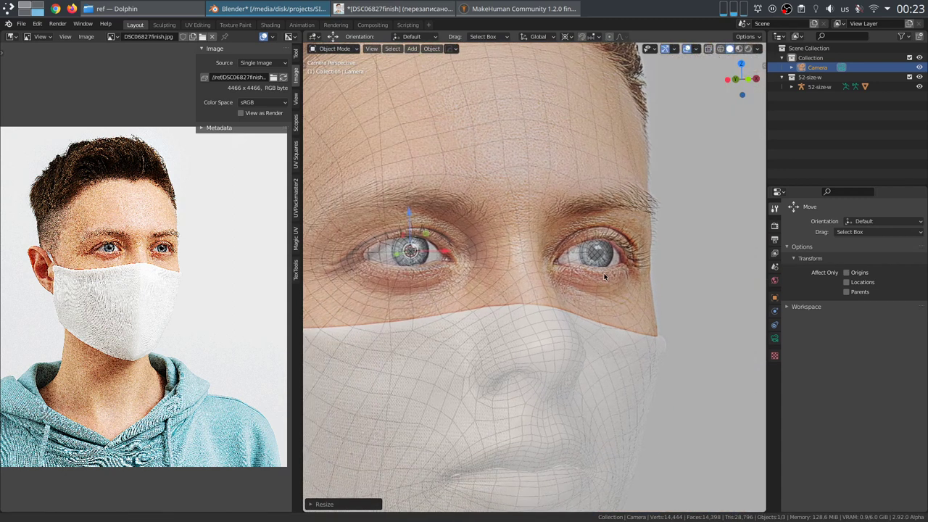
pyautogui.scroll(4, 605, 274)
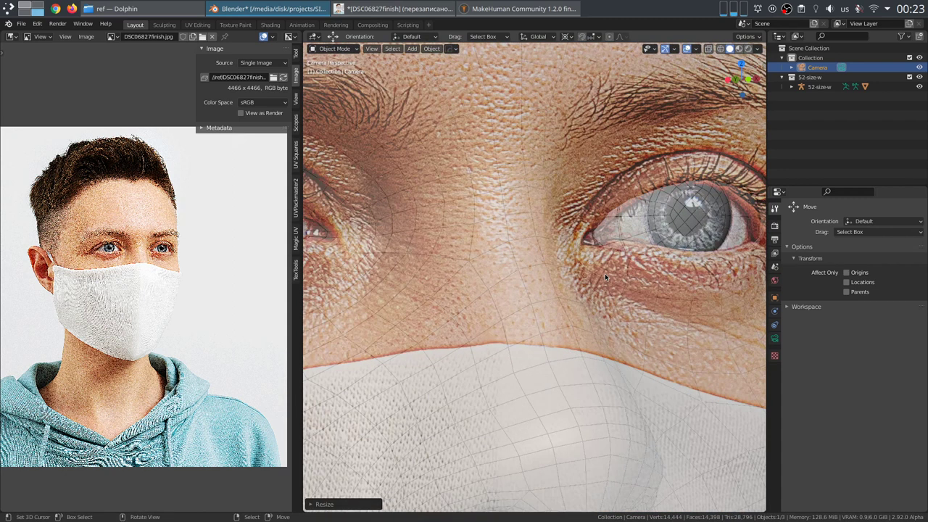
pyautogui.scroll(2, 610, 288)
pyautogui.scroll(-3, 607, 304)
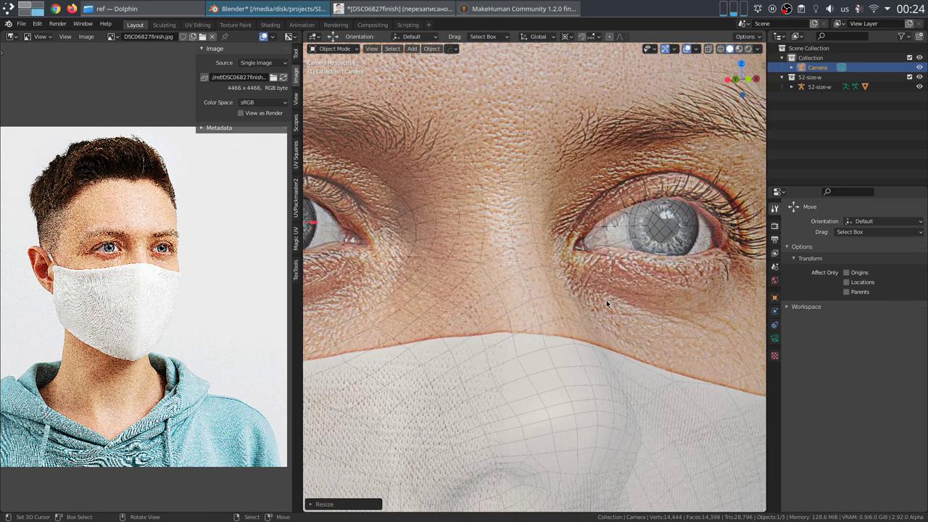
# Step: Examine how the model's forehead, brow, face contour and ear line up with the reference photo
pyautogui.scroll(-5, 606, 300)
pyautogui.keyDown('shift'); pyautogui.moveTo(535, 300); pyautogui.dragTo(590, 328, button='middle'); pyautogui.keyUp('shift')
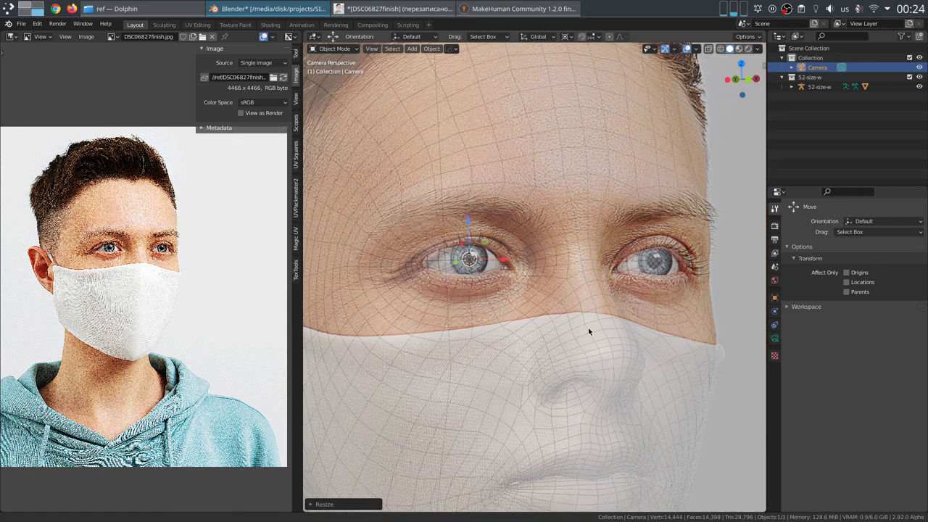
pyautogui.keyDown('shift'); pyautogui.moveTo(637, 252); pyautogui.dragTo(547, 327, button='middle'); pyautogui.keyUp('shift')
pyautogui.scroll(7, 549, 326)
pyautogui.keyDown('shift'); pyautogui.moveTo(695, 291); pyautogui.dragTo(649, 301, button='middle'); pyautogui.keyUp('shift')
pyautogui.scroll(-5, 650, 302)
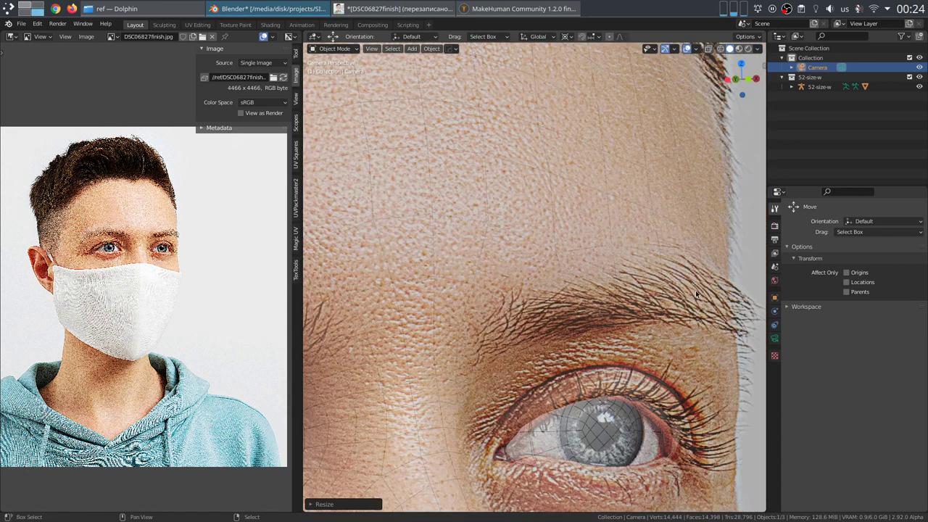
pyautogui.scroll(-5, 650, 301)
pyautogui.keyDown('shift'); pyautogui.moveTo(493, 298); pyautogui.dragTo(618, 235, button='middle'); pyautogui.keyUp('shift')
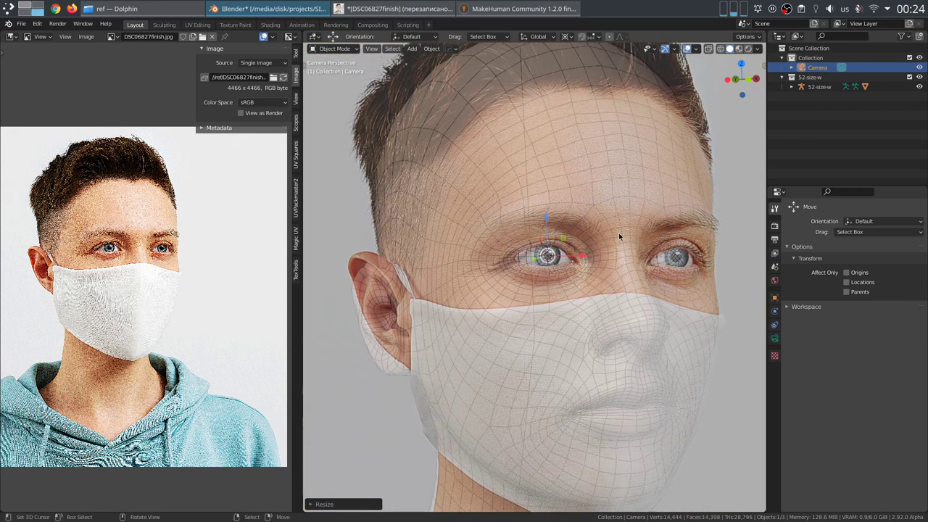
pyautogui.scroll(4, 620, 233)
pyautogui.keyDown('shift'); pyautogui.moveTo(431, 335); pyautogui.dragTo(608, 255, button='middle'); pyautogui.keyUp('shift')
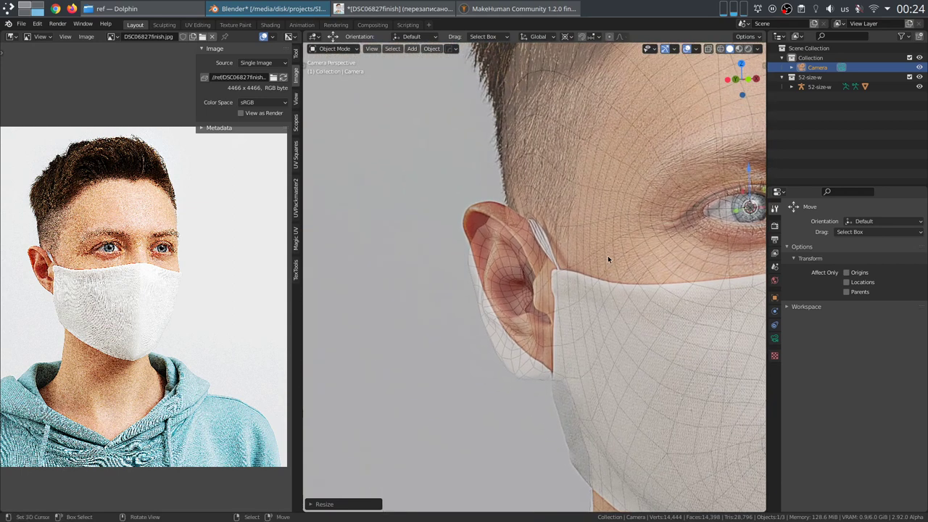
pyautogui.scroll(2, 607, 255)
pyautogui.press('r')
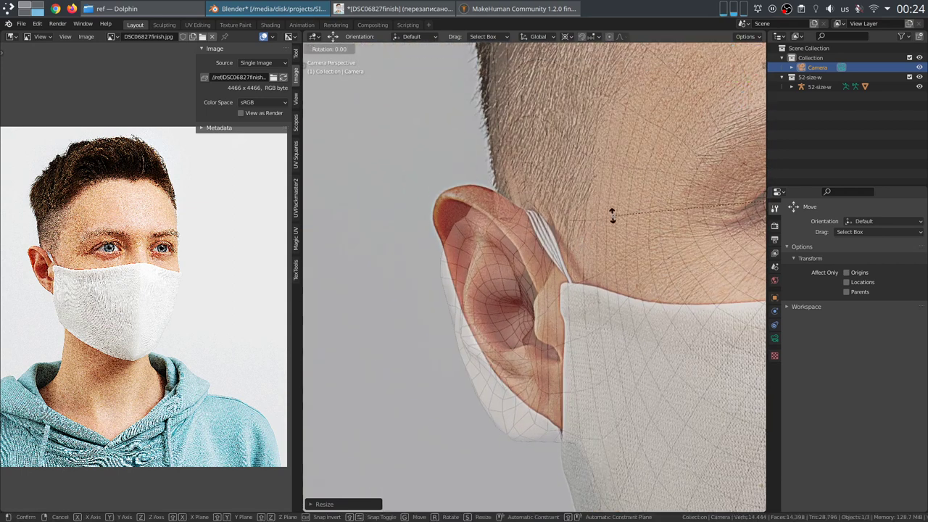
pyautogui.press('x')
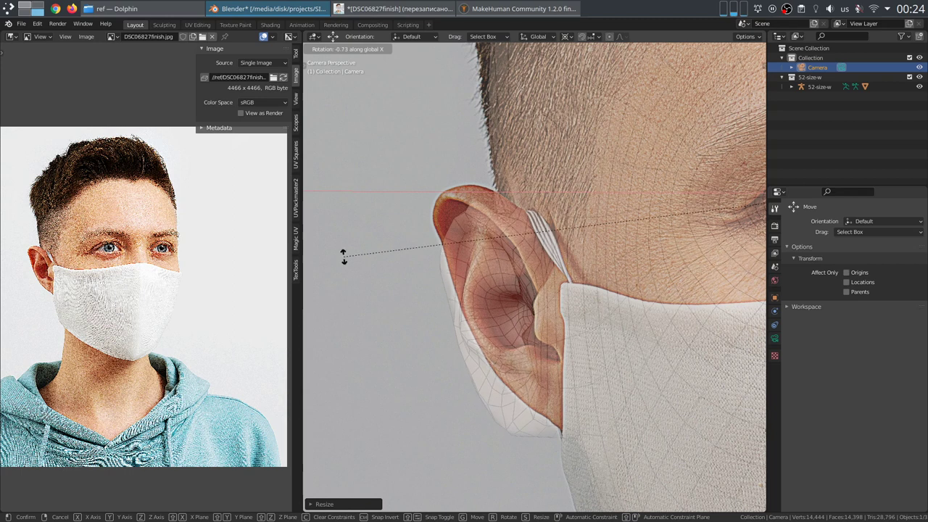
pyautogui.rightClick(323, 82)
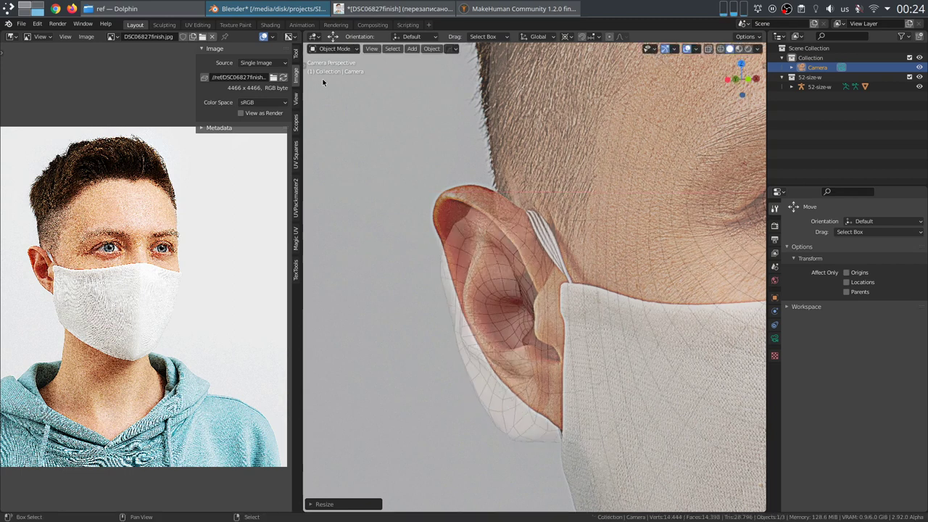
# Step: Add a level 2 subdivision surface to the body mesh
pyautogui.click(532, 112)
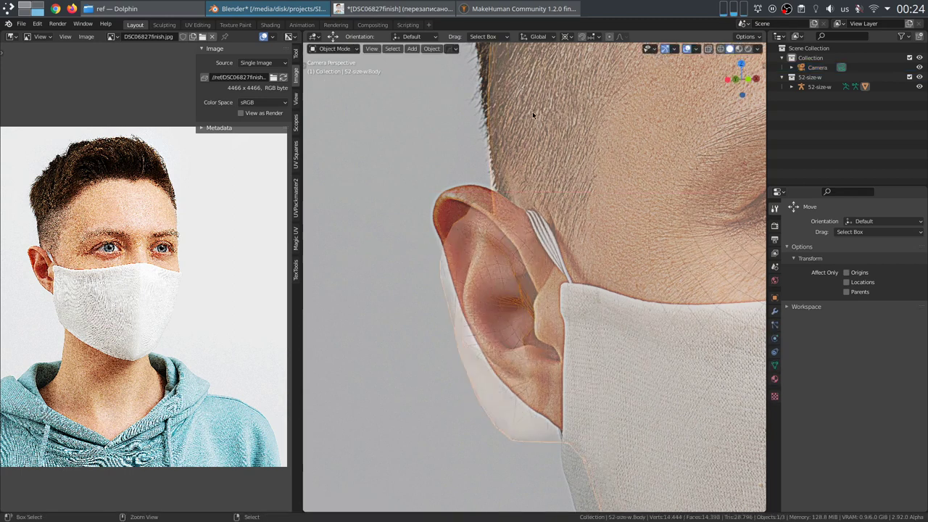
pyautogui.hotkey('ctrl', '2')
pyautogui.scroll(-5, 570, 158)
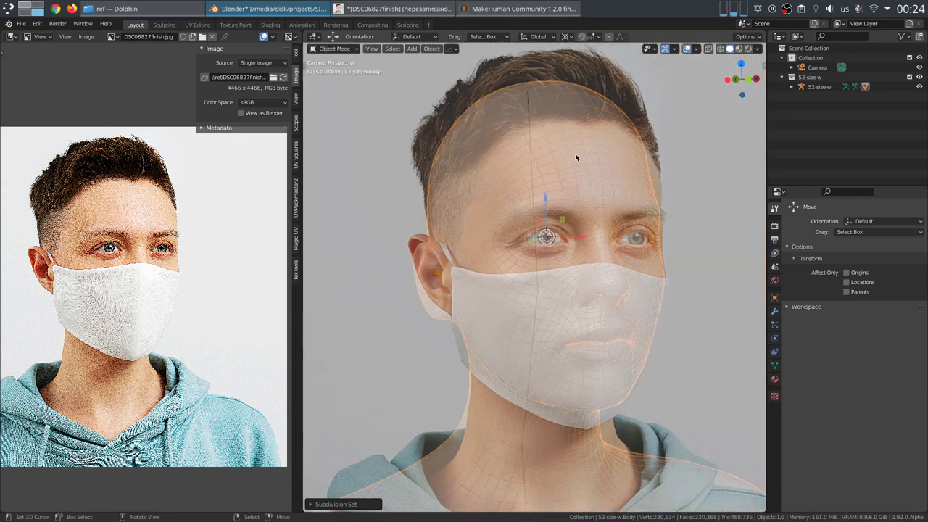
pyautogui.scroll(-3, 571, 161)
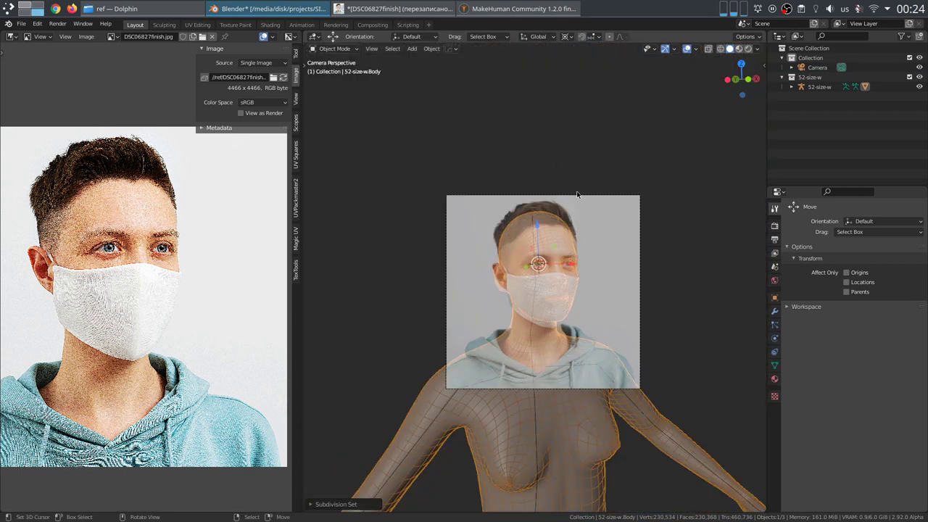
# Step: Select the camera again, check its placement from the right side view, and return to the camera view near the ear
pyautogui.click(577, 203)
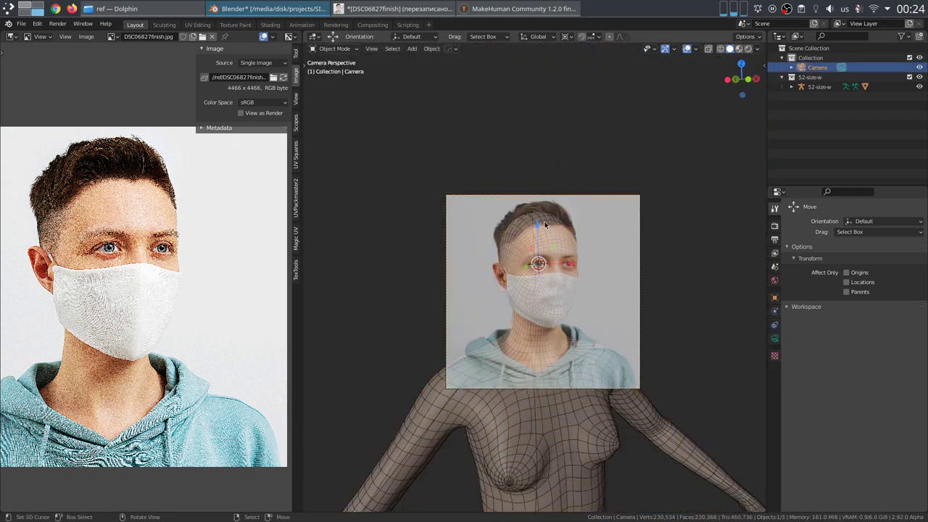
pyautogui.scroll(8, 541, 238)
pyautogui.press('KP_3')
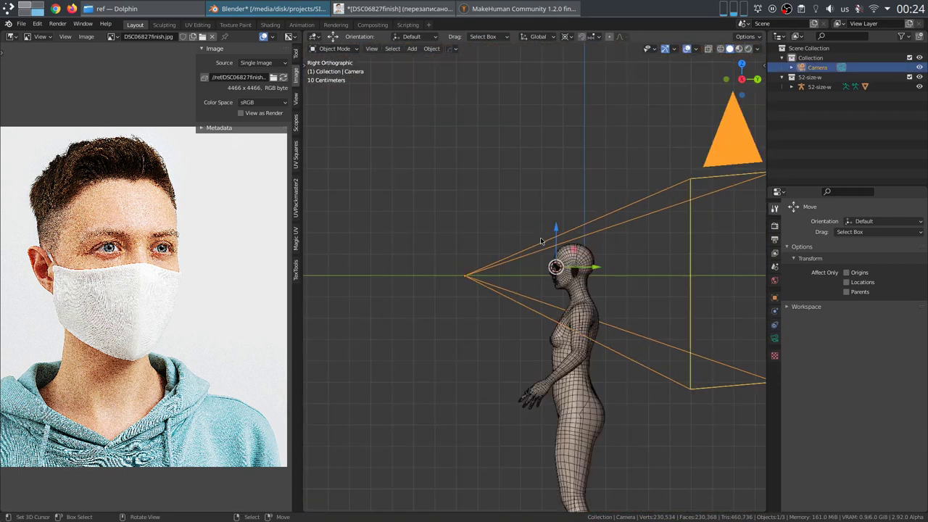
pyautogui.press('KP_0')
pyautogui.keyDown('shift'); pyautogui.moveTo(493, 216); pyautogui.dragTo(543, 288, button='middle'); pyautogui.keyUp('shift')
pyautogui.press('r')
pyautogui.press('x')
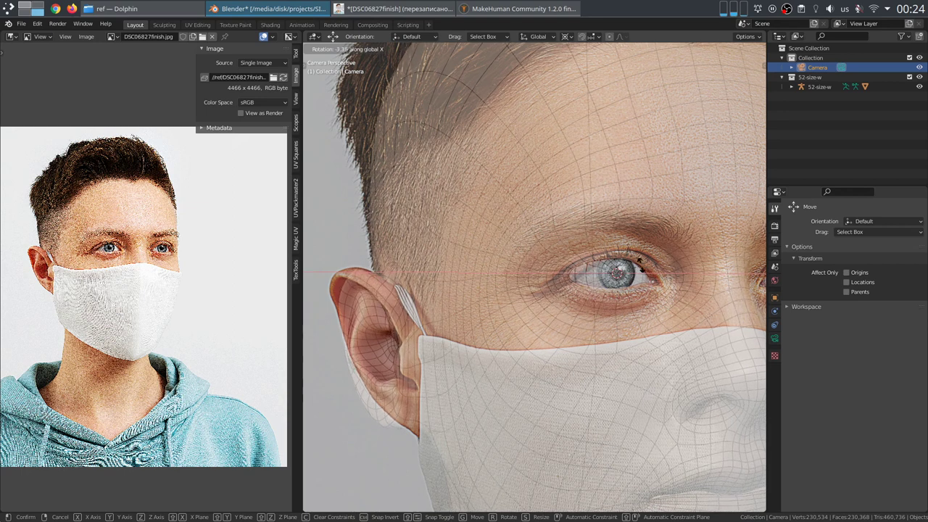
pyautogui.rightClick(654, 348)
# Step: Rotate the camera around the global X axis about the 3D cursor to bring the model's ear closer to the photo, and inspect the fit
pyautogui.scroll(3, 552, 348)
pyautogui.keyDown('shift'); pyautogui.moveTo(412, 352); pyautogui.dragTo(517, 313, button='middle'); pyautogui.keyUp('shift')
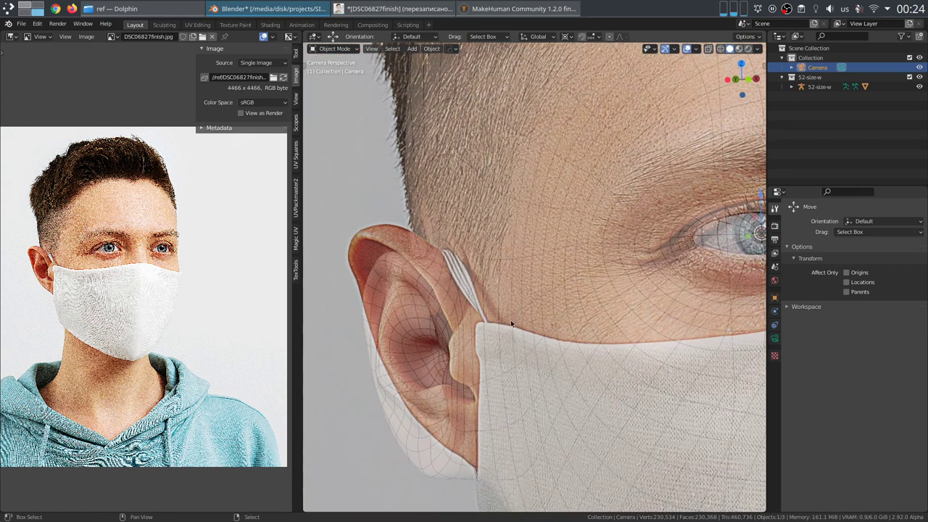
pyautogui.keyDown('shift'); pyautogui.moveTo(473, 335); pyautogui.dragTo(485, 323, button='middle'); pyautogui.keyUp('shift')
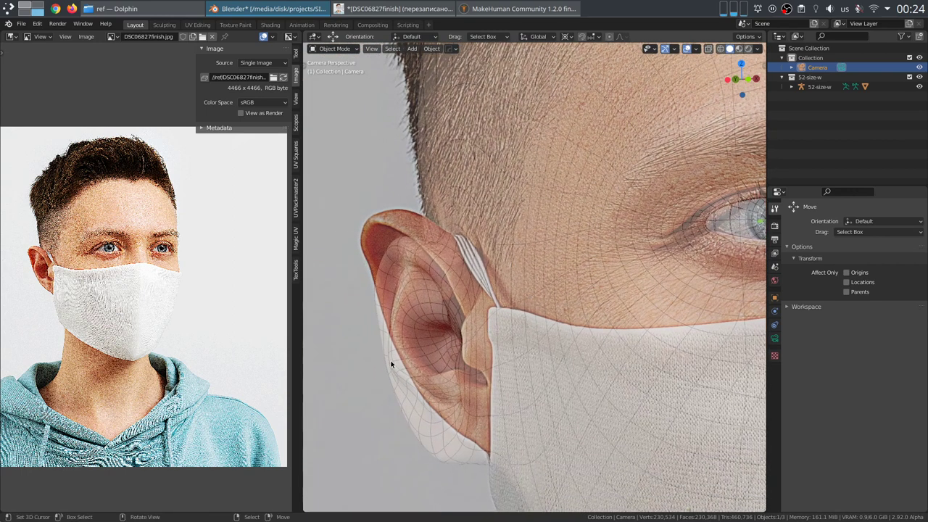
pyautogui.press('r')
pyautogui.press('x')
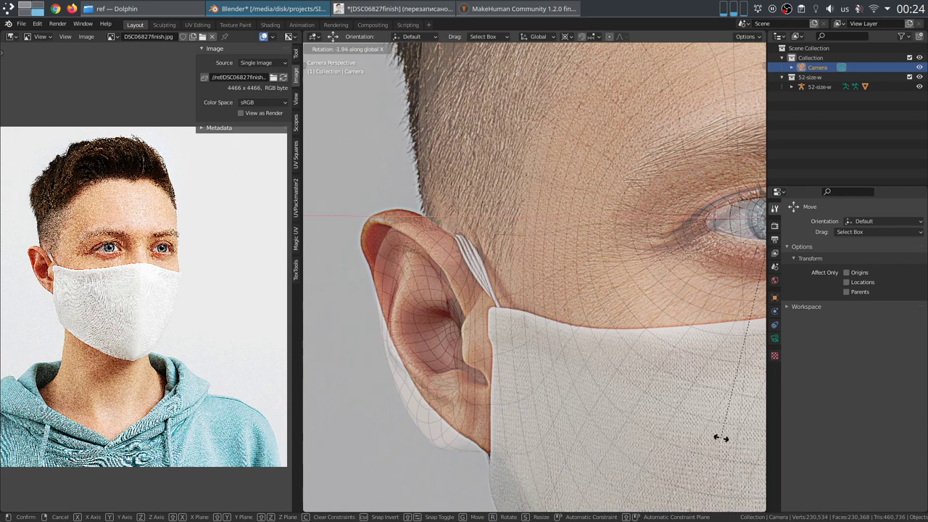
pyautogui.click(316, 448)
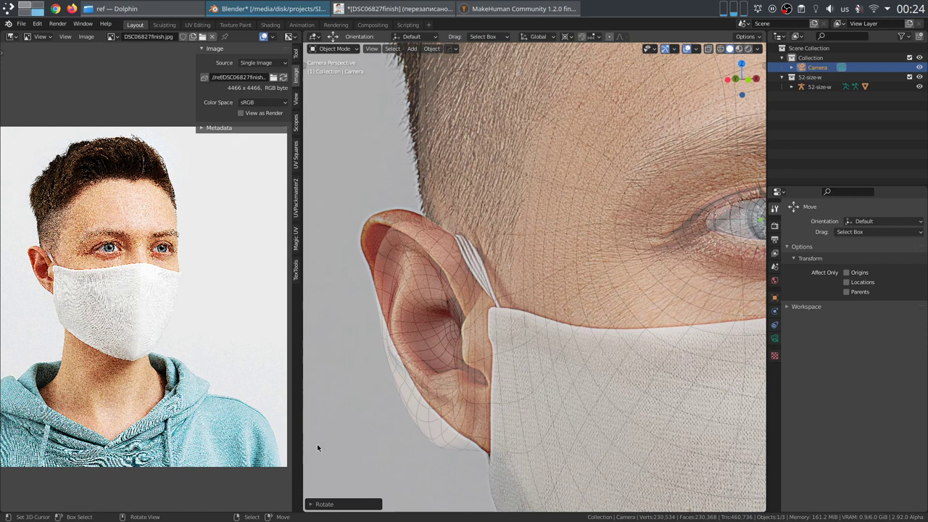
pyautogui.scroll(3, 475, 243)
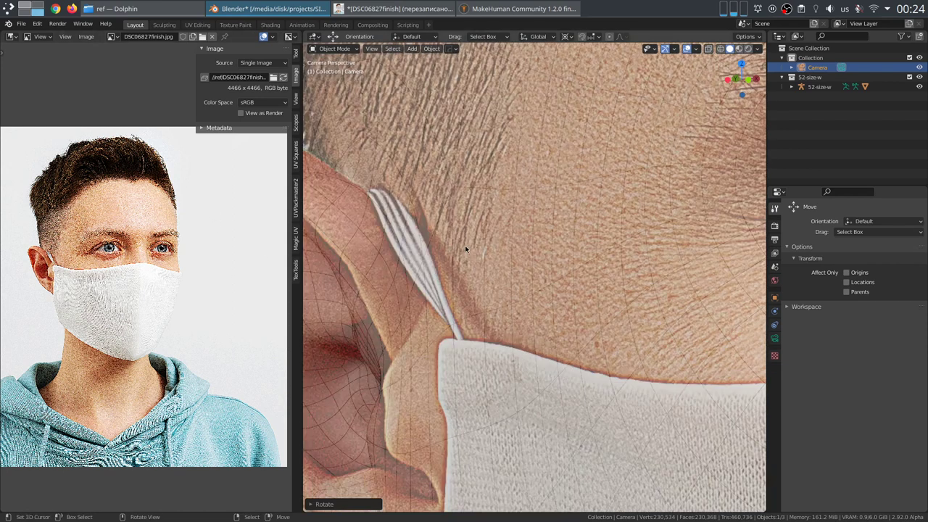
pyautogui.scroll(-3, 465, 246)
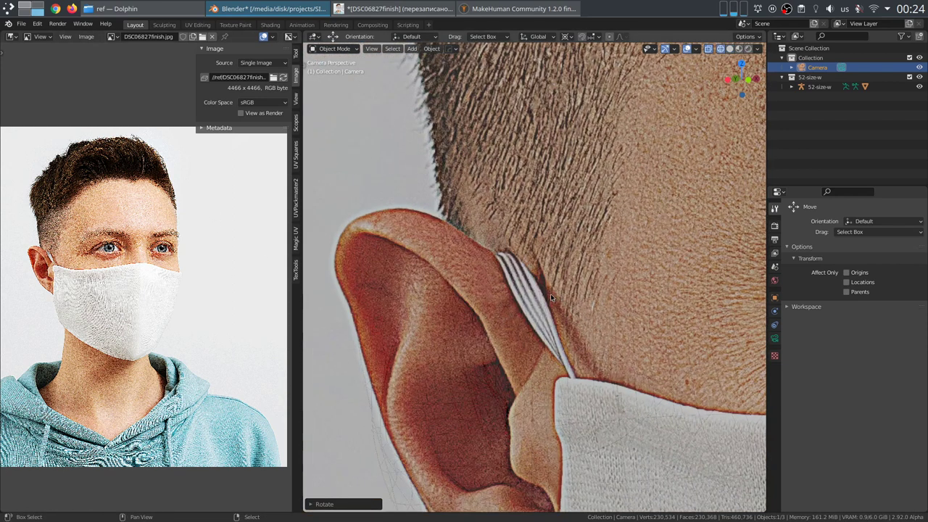
pyautogui.scroll(-6, 551, 294)
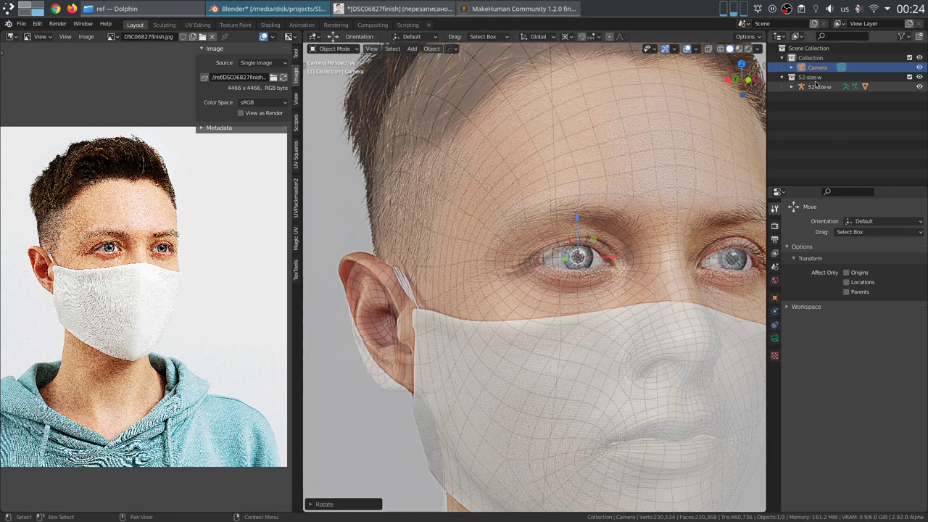
# Step: Lower the opacity of the camera's background image DSC06827finish.jpg to 0.173
pyautogui.click(775, 339)
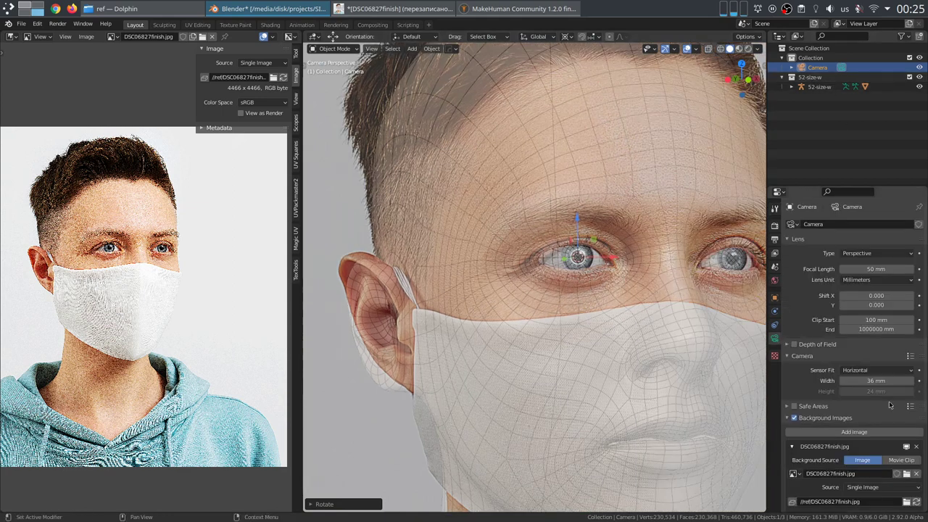
pyautogui.scroll(-4, 871, 364)
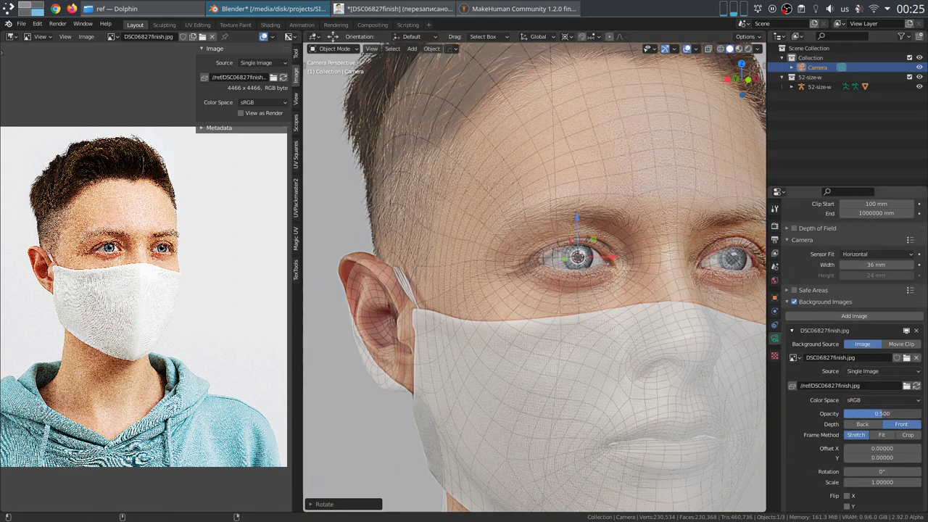
pyautogui.moveTo(881, 413); pyautogui.dragTo(857, 413)
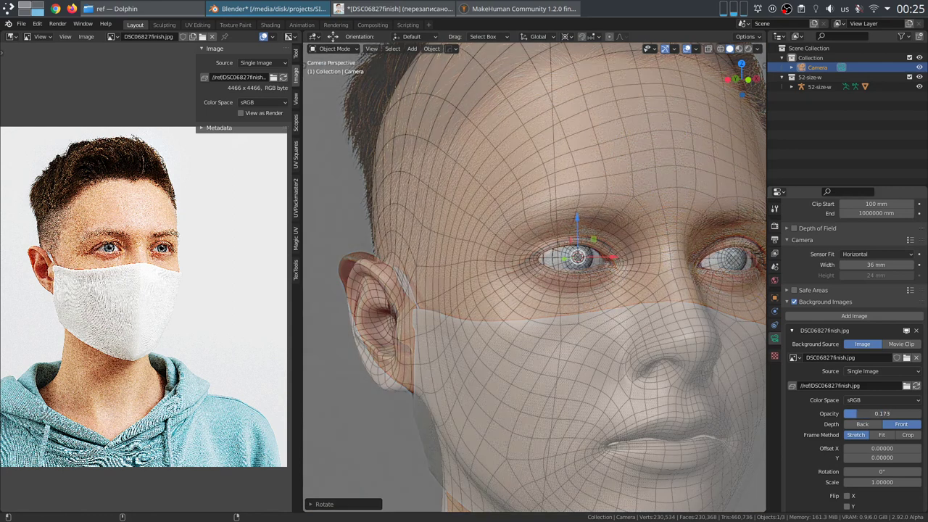
# Step: Set the background image's depth to Back and turn on X-ray to see the photographed ear through the mesh
pyautogui.scroll(3, 506, 367)
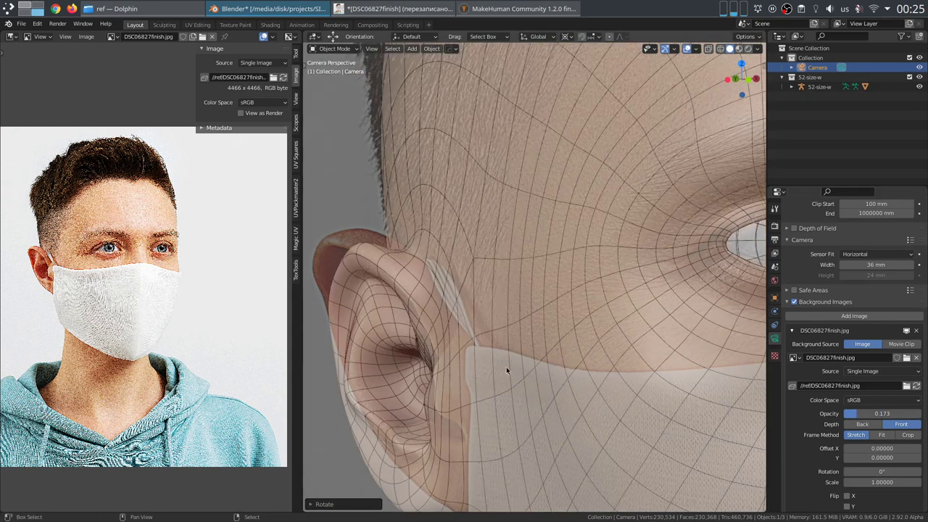
pyautogui.keyDown('shift'); pyautogui.moveTo(506, 367); pyautogui.dragTo(525, 373, button='middle'); pyautogui.keyUp('shift')
pyautogui.scroll(-1, 525, 372)
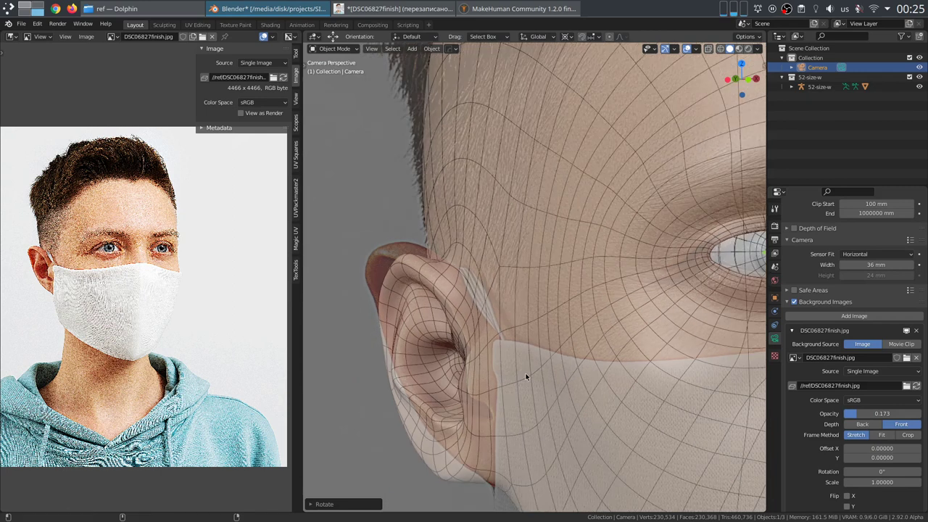
pyautogui.hotkey('alt', 'F11')
pyautogui.keyDown('shift'); pyautogui.moveTo(513, 339); pyautogui.dragTo(528, 339, button='middle'); pyautogui.keyUp('shift')
pyautogui.click(862, 413)
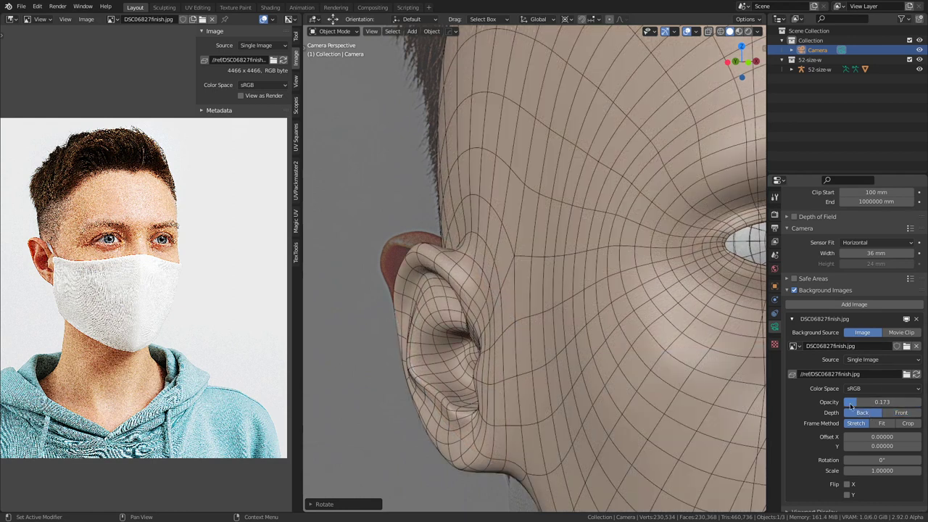
pyautogui.hotkey('alt', 'z')
pyautogui.scroll(3, 508, 300)
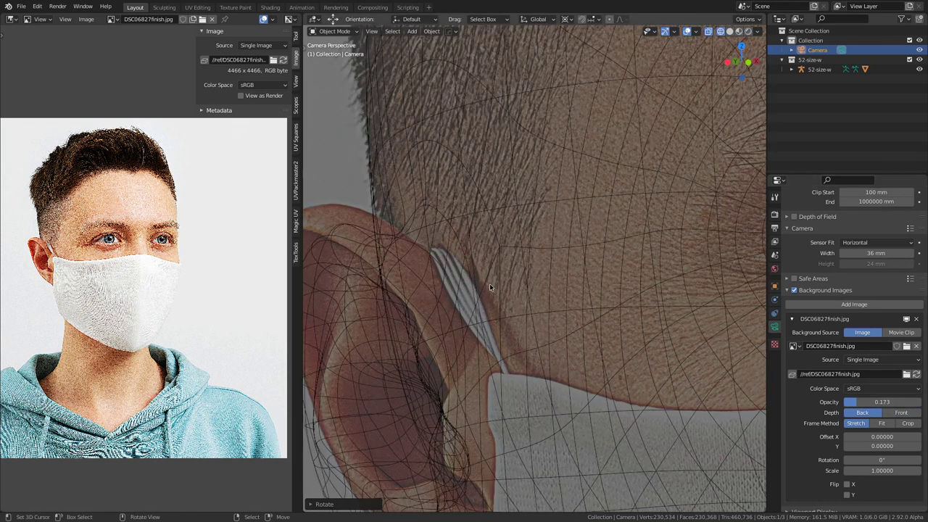
# Step: Rotate the camera slightly around the global X axis to align the model's ear with the photo
pyautogui.press('r')
pyautogui.press('x')
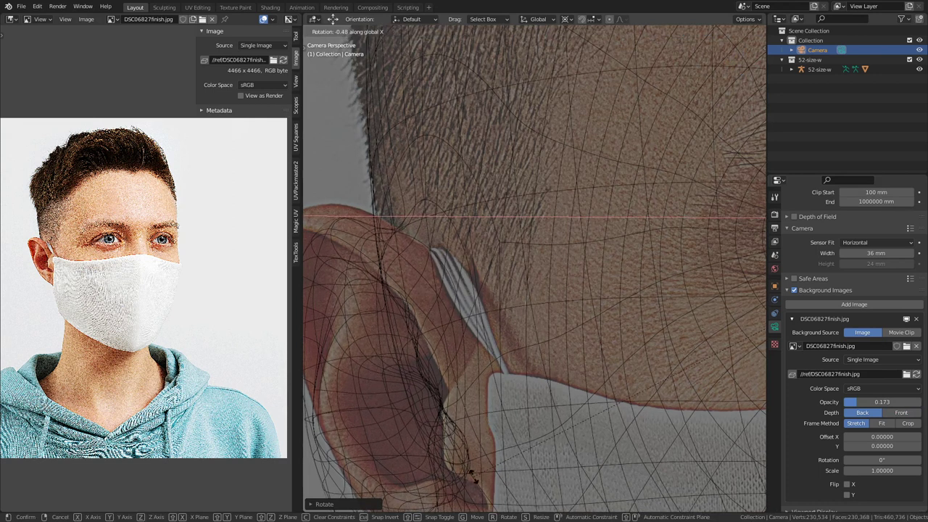
pyautogui.click(522, 77)
# Step: Return the background image's depth to Front, turn X-ray off and check how the model's eyes fit the photo
pyautogui.scroll(-7, 515, 224)
pyautogui.keyDown('shift'); pyautogui.moveTo(535, 281); pyautogui.dragTo(575, 276, button='middle'); pyautogui.keyUp('shift')
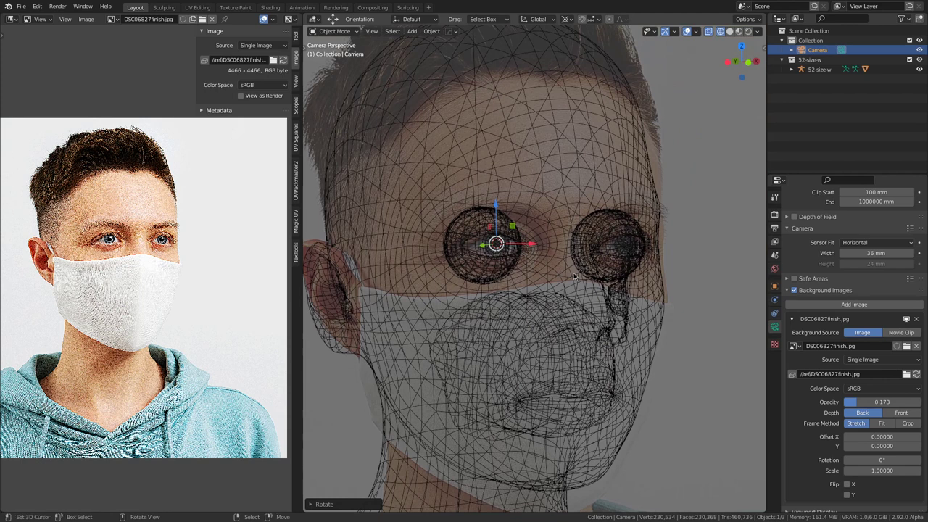
pyautogui.click(902, 412)
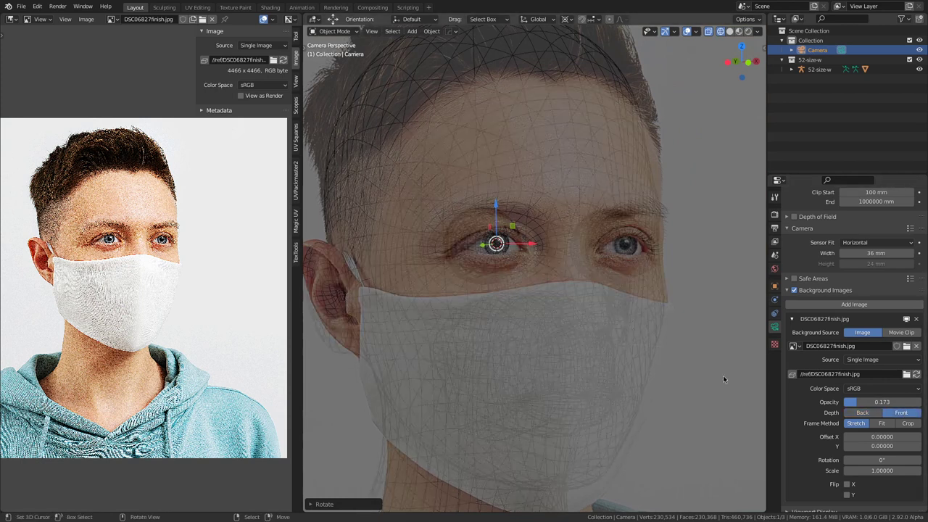
pyautogui.scroll(3, 601, 191)
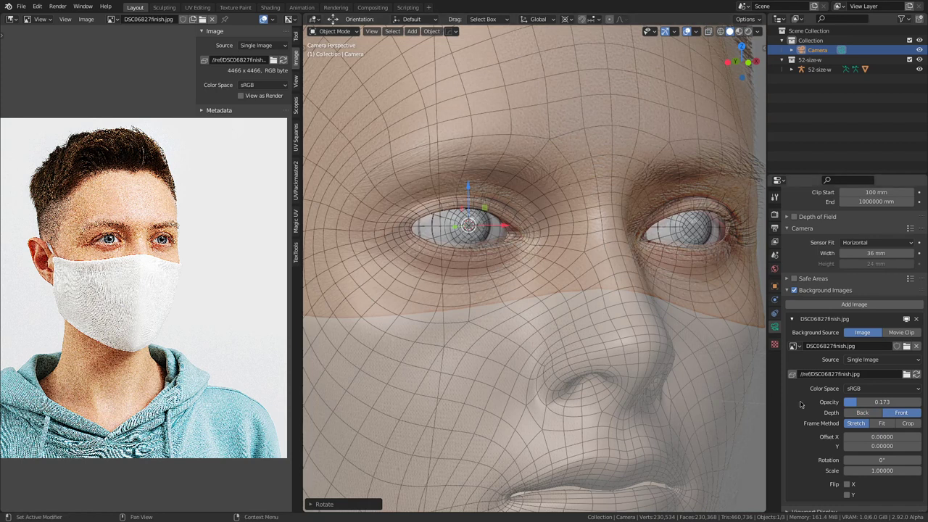
pyautogui.keyDown('shift'); pyautogui.moveTo(634, 245); pyautogui.dragTo(616, 280, button='middle'); pyautogui.keyUp('shift')
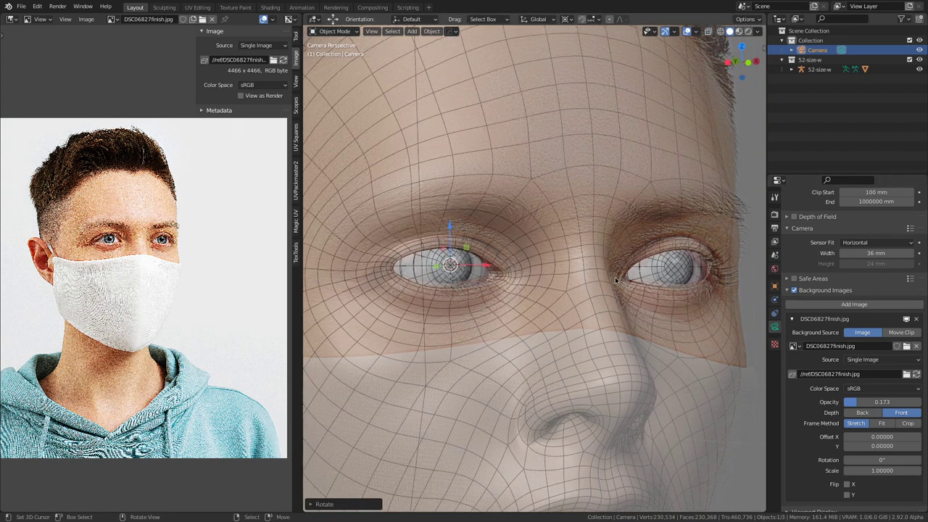
# Step: Set the background image opacity to 1, place the 3D cursor between the eyebrows and switch to the Select Box tool
pyautogui.click(881, 402)
pyautogui.write('1')
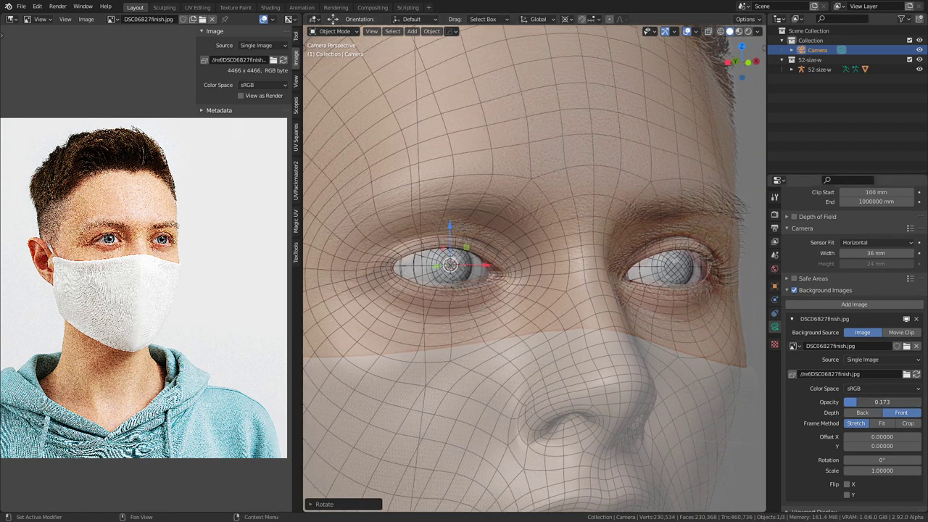
pyautogui.press('Return')
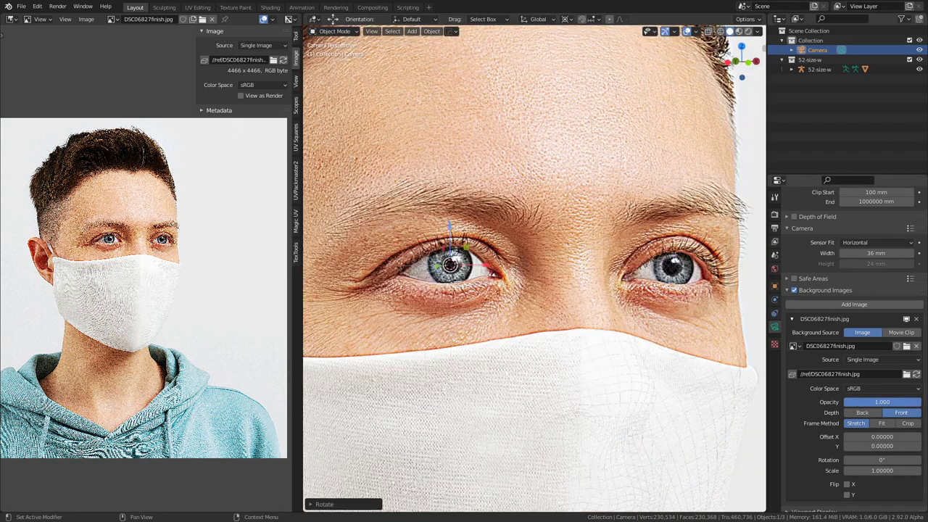
pyautogui.keyDown('shift'); pyautogui.rightClick(587, 238); pyautogui.keyUp('shift')
pyautogui.hotkey('shift', 'space')
pyautogui.click(600, 193)
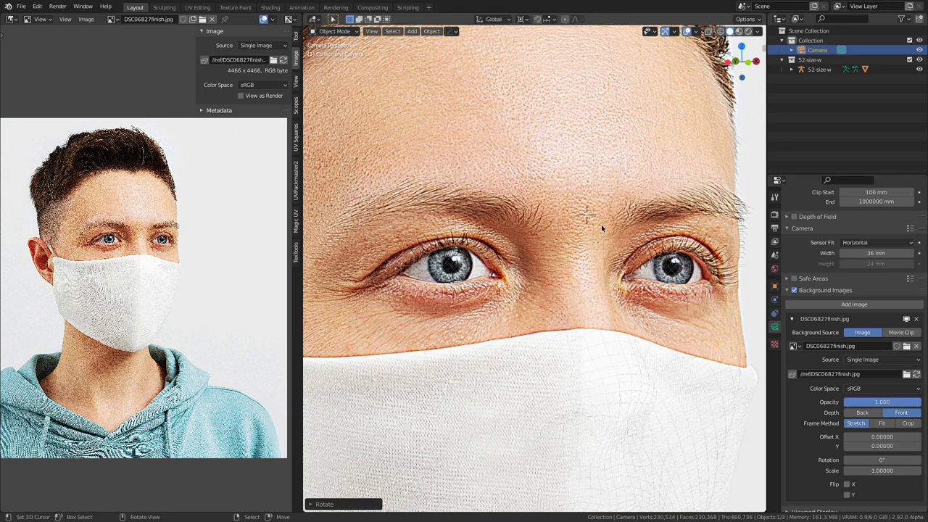
# Step: Lower the background image opacity to 0.296 and check the face mesh against the photo
pyautogui.moveTo(897, 405); pyautogui.dragTo(844, 404)
pyautogui.scroll(-8, 546, 225)
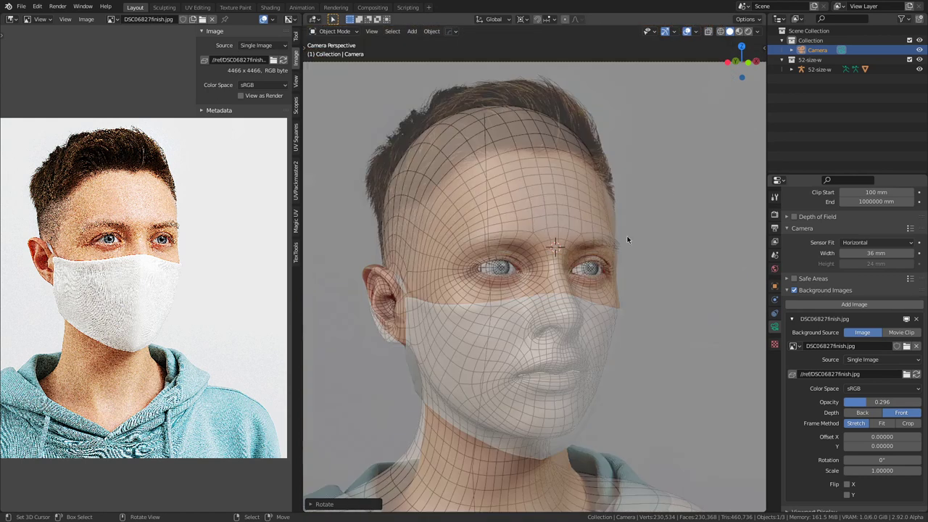
pyautogui.scroll(8, 648, 156)
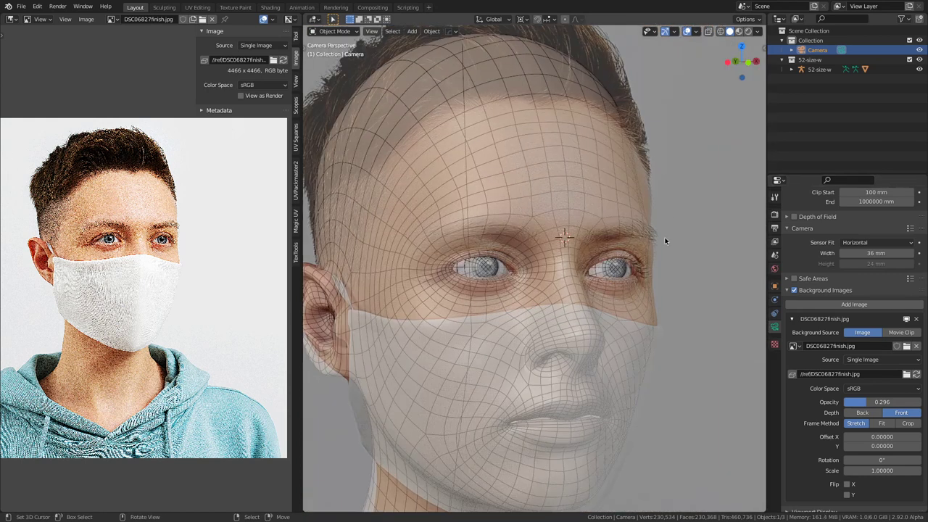
pyautogui.scroll(1, 585, 273)
# Step: Activate the Move tool and try shifting the camera along the global X axis
pyautogui.press('.')
pyautogui.press('Escape')
pyautogui.hotkey('shift', 'space')
pyautogui.click(572, 293)
pyautogui.scroll(2, 540, 252)
pyautogui.moveTo(522, 232); pyautogui.dragTo(526, 234)
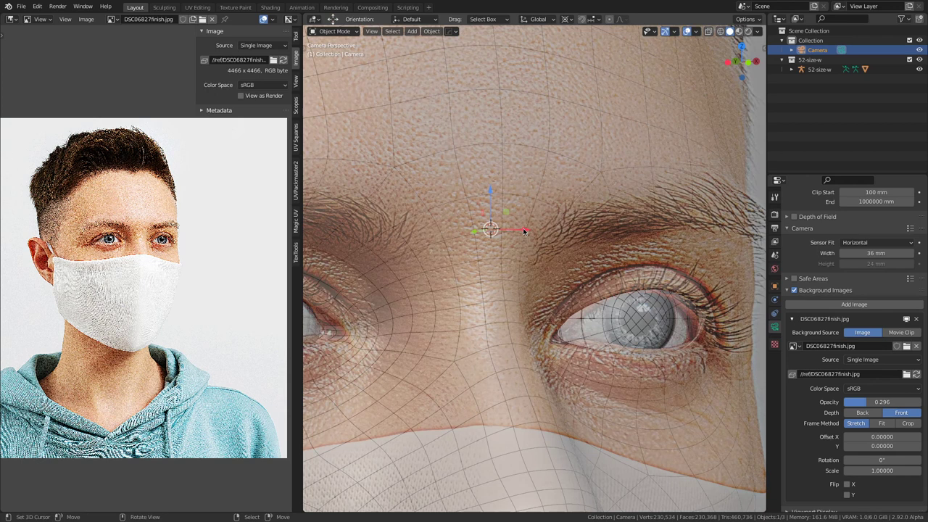
pyautogui.moveTo(523, 232); pyautogui.dragTo(525, 232)
pyautogui.press('g')
pyautogui.press('x')
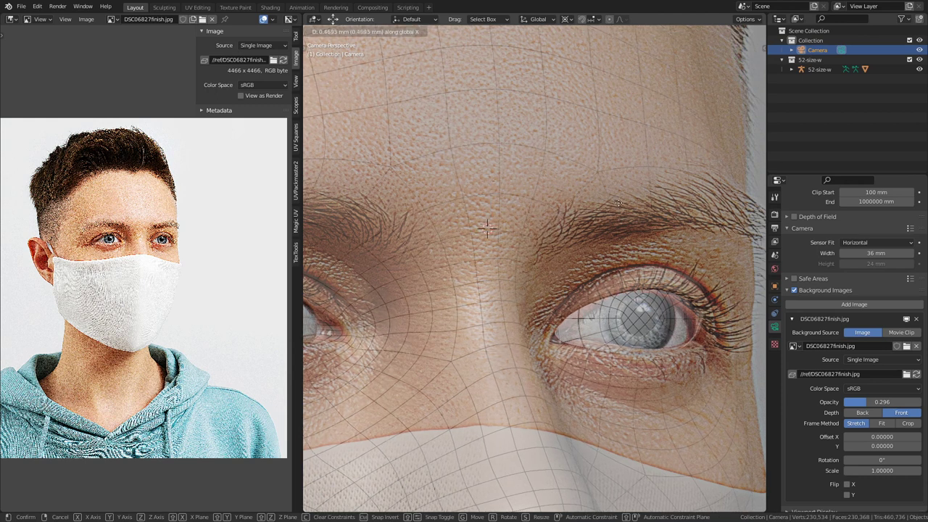
pyautogui.click(614, 198)
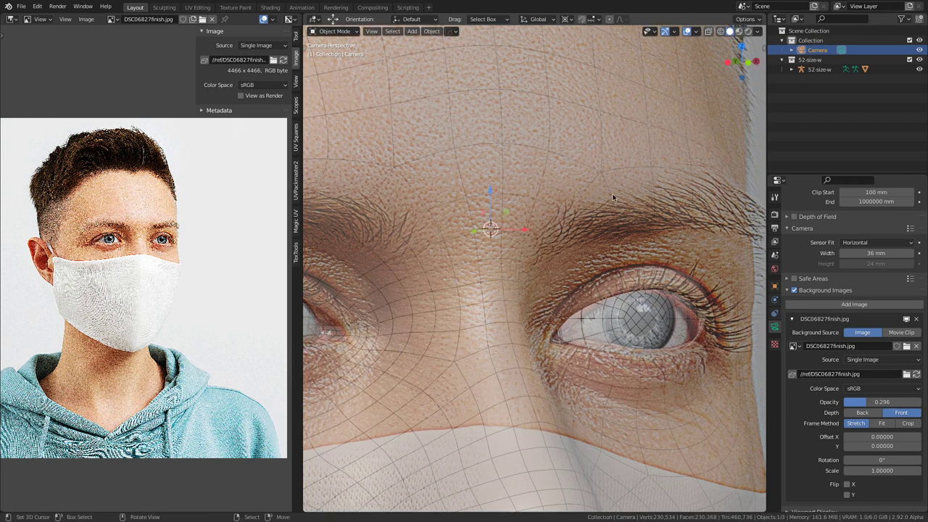
# Step: Move the camera slightly along the global X axis to line up the nose bridge and far eye
pyautogui.press('g')
pyautogui.press('x')
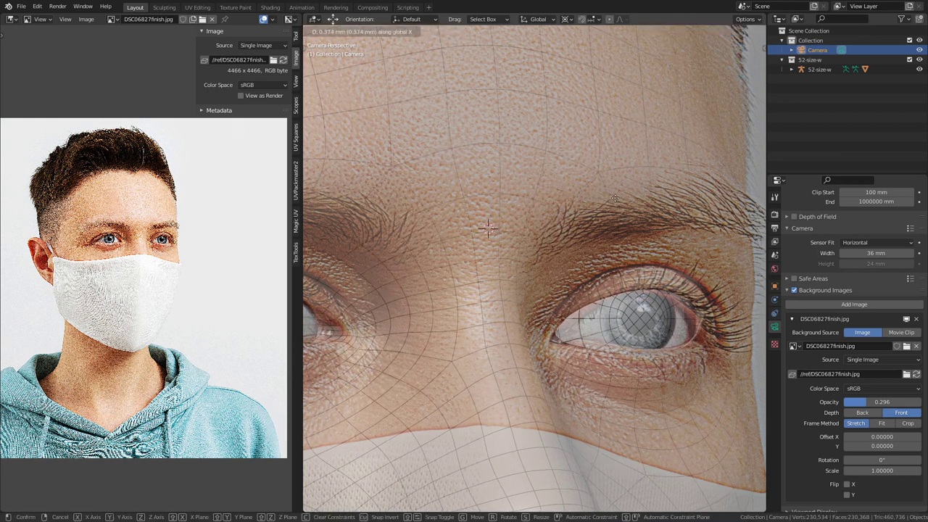
pyautogui.click(622, 211)
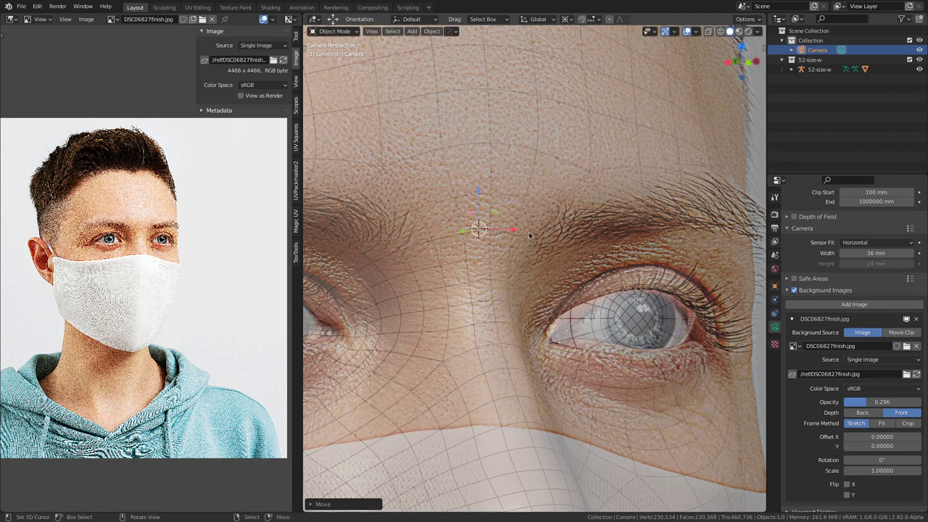
# Step: Place the 3D cursor on the far eyebrow, raise the background image opacity to 0.469 and inspect the nose and far eye
pyautogui.click(663, 204)
pyautogui.keyDown('shift'); pyautogui.moveTo(530, 359); pyautogui.dragTo(527, 216, button='middle'); pyautogui.keyUp('shift')
pyautogui.scroll(2, 527, 216)
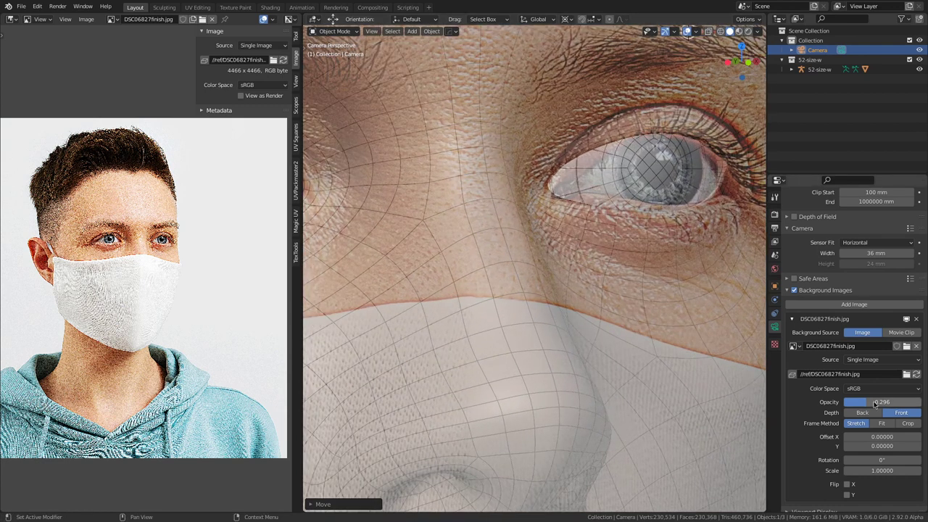
pyautogui.moveTo(875, 404); pyautogui.dragTo(886, 403)
pyautogui.scroll(-5, 641, 334)
pyautogui.keyDown('shift'); pyautogui.moveTo(640, 334); pyautogui.dragTo(571, 323, button='middle'); pyautogui.keyUp('shift')
pyautogui.scroll(2, 581, 357)
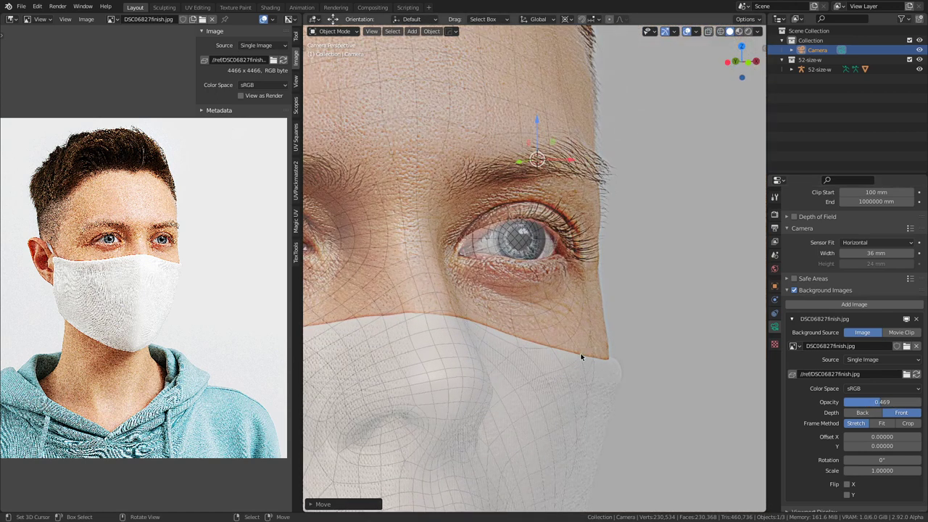
pyautogui.scroll(3, 572, 324)
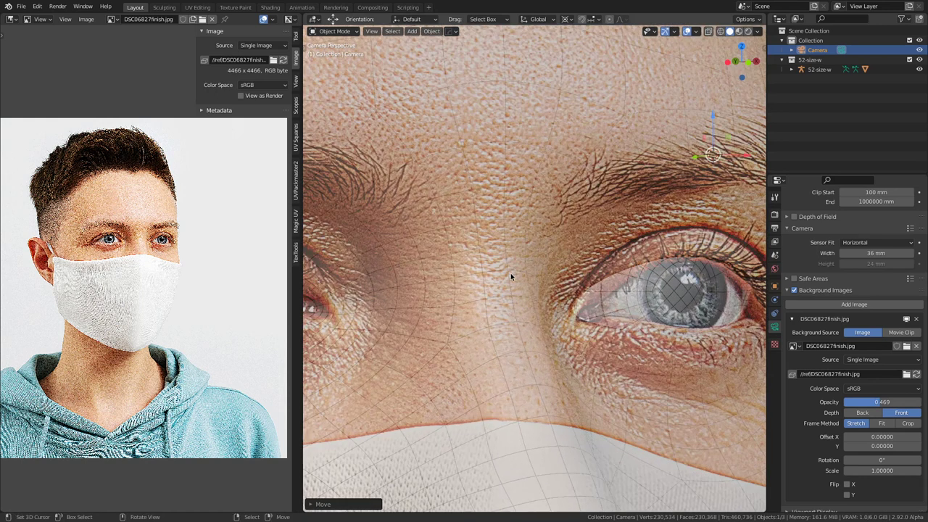
# Step: Snap the 3D cursor to a selected nose-bridge vertex of the body mesh in Edit Mode, then return to Object Mode
pyautogui.click(509, 270)
pyautogui.press('Tab')
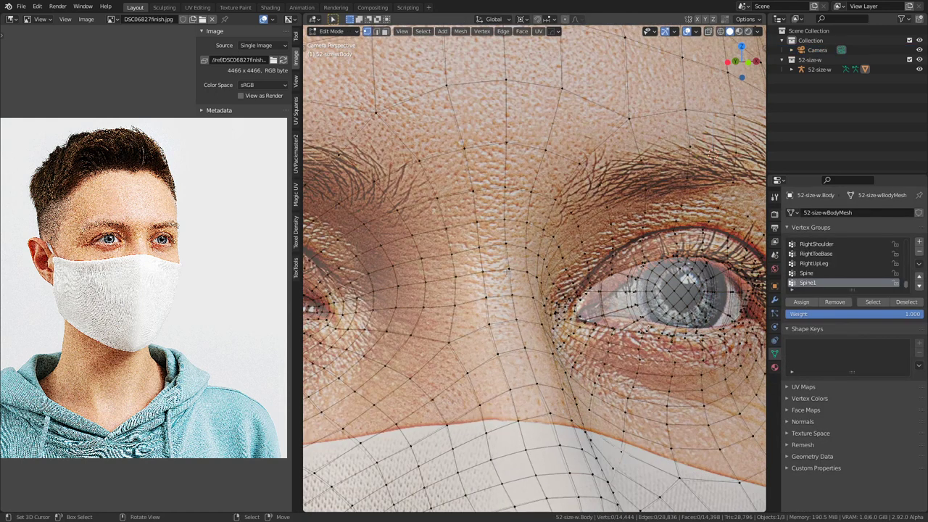
pyautogui.hotkey('shift', 's')
pyautogui.click(568, 316)
pyautogui.press('Tab')
# Step: Select the camera and scale it slightly about the 3D cursor to fit the model's far eye to the photo
pyautogui.scroll(-6, 566, 305)
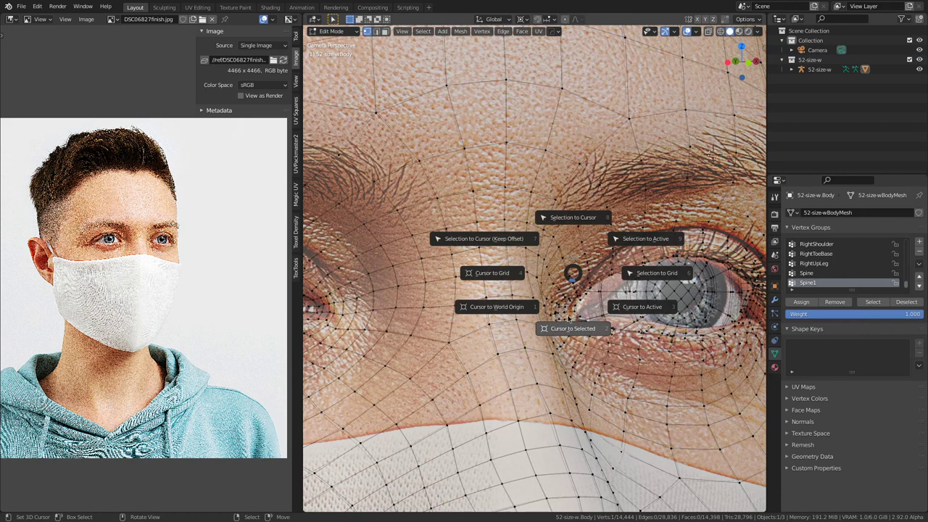
pyautogui.scroll(-5, 647, 258)
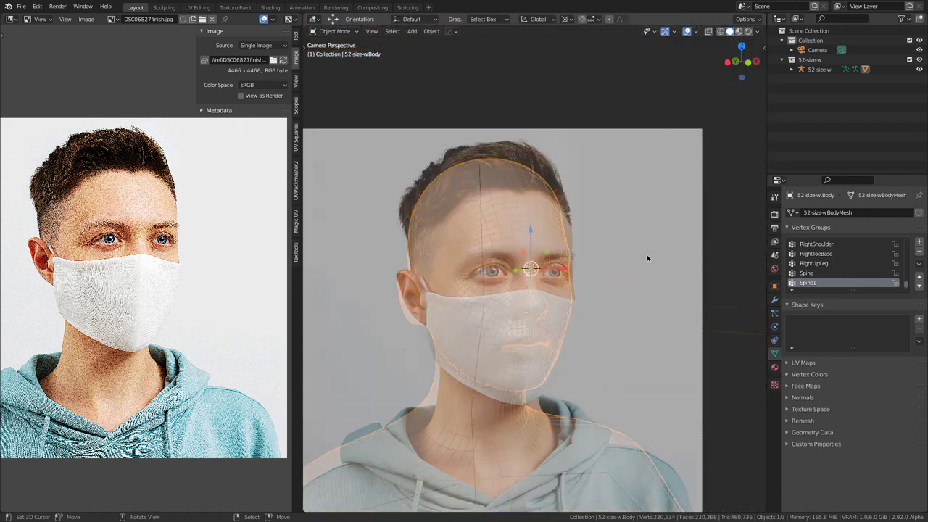
pyautogui.click(702, 263)
pyautogui.scroll(5, 647, 270)
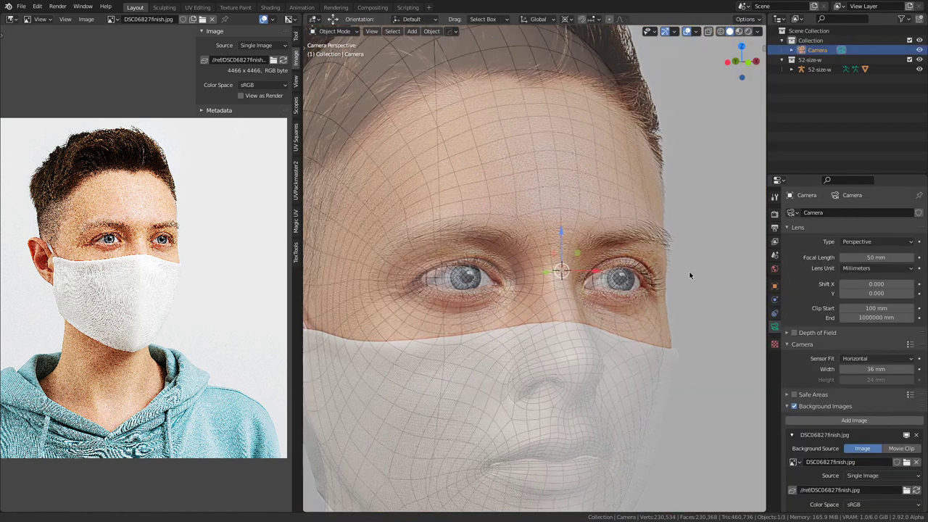
pyautogui.keyDown('shift'); pyautogui.moveTo(690, 274); pyautogui.dragTo(607, 268, button='middle'); pyautogui.keyUp('shift')
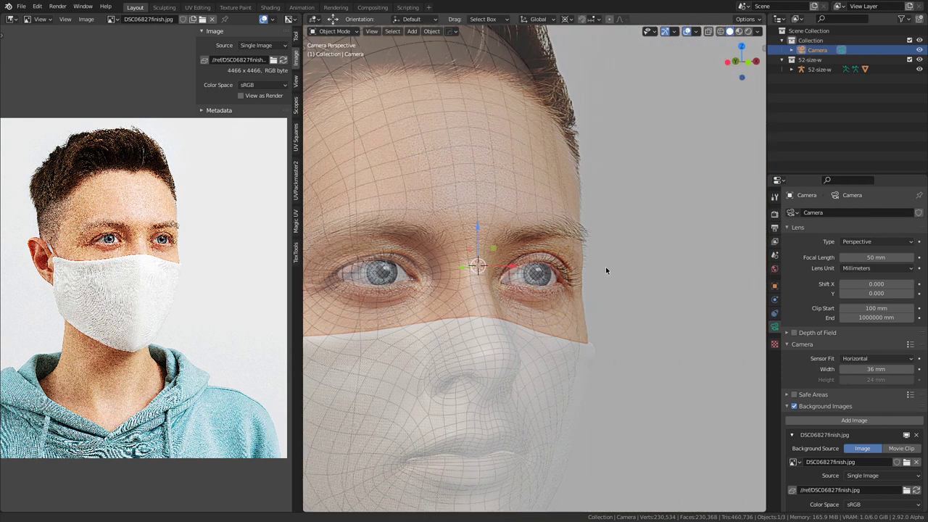
pyautogui.scroll(2, 608, 269)
pyautogui.scroll(3, 642, 266)
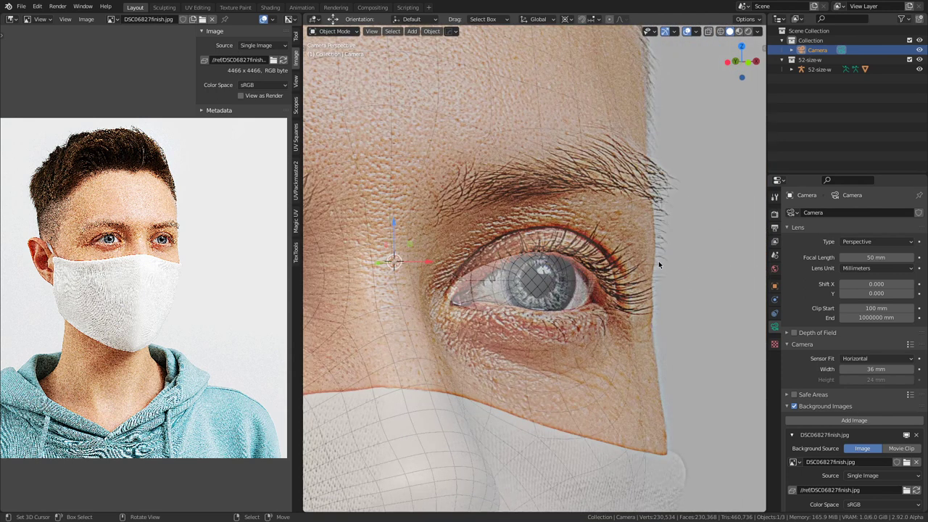
pyautogui.press('s')
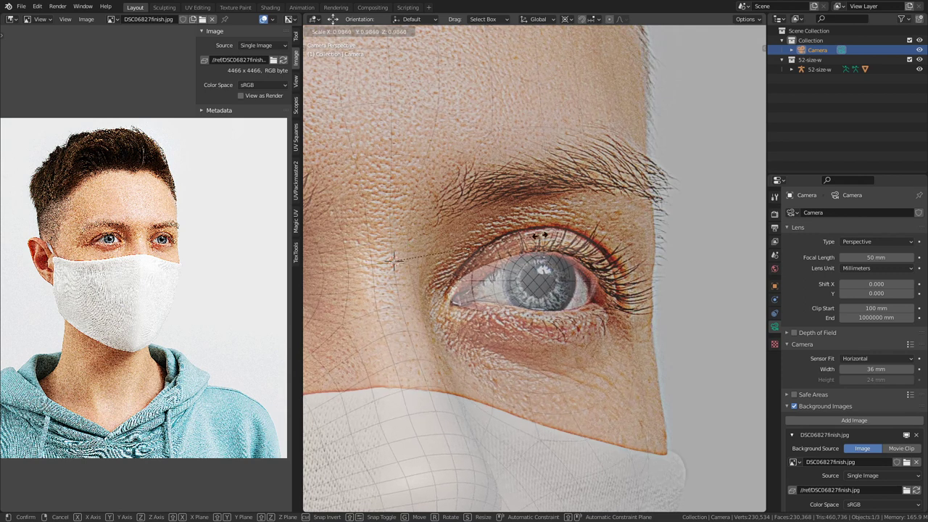
pyautogui.click(530, 235)
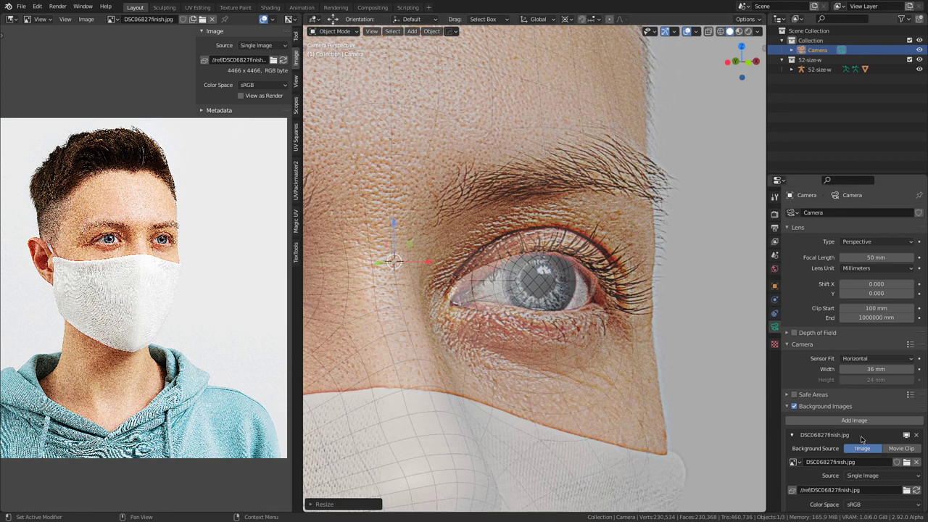
# Step: Toggle the camera's background images off and on to compare the far eye with the photo
pyautogui.scroll(-4, 827, 345)
pyautogui.click(794, 310)
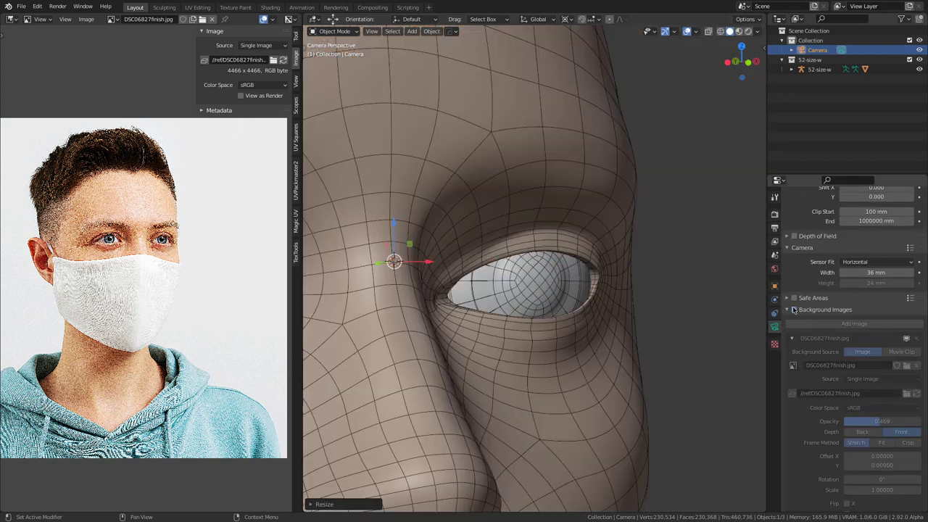
pyautogui.click(794, 310)
pyautogui.click(794, 309)
pyautogui.click(794, 309)
pyautogui.click(794, 310)
pyautogui.click(794, 310)
# Step: Inspect both eyes and repeatedly undo and redo the camera scaling to compare the fit before and after
pyautogui.scroll(-3, 458, 291)
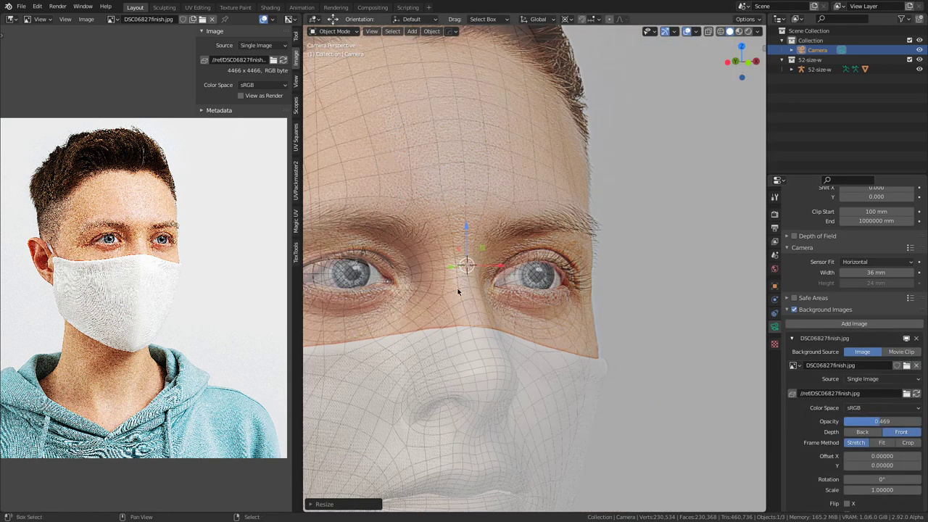
pyautogui.keyDown('shift'); pyautogui.moveTo(458, 292); pyautogui.dragTo(663, 286, button='middle'); pyautogui.keyUp('shift')
pyautogui.scroll(6, 663, 284)
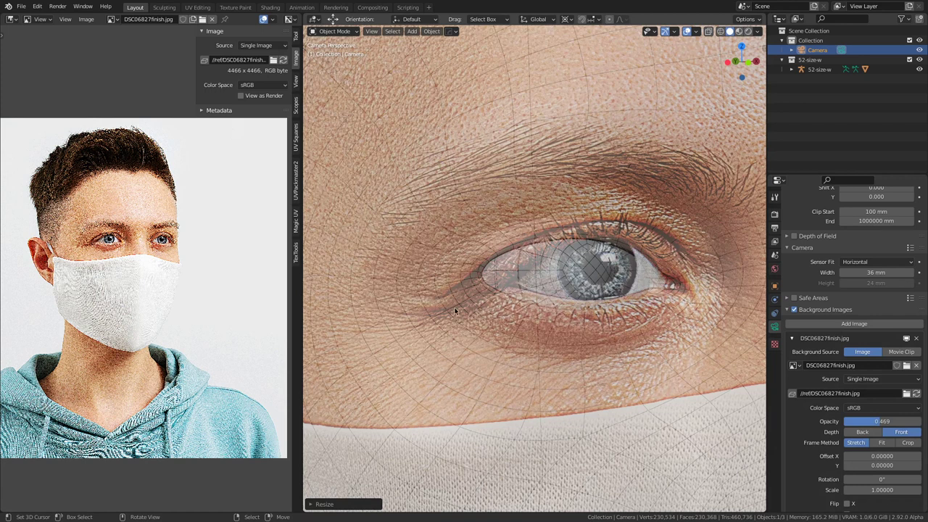
pyautogui.scroll(-5, 455, 312)
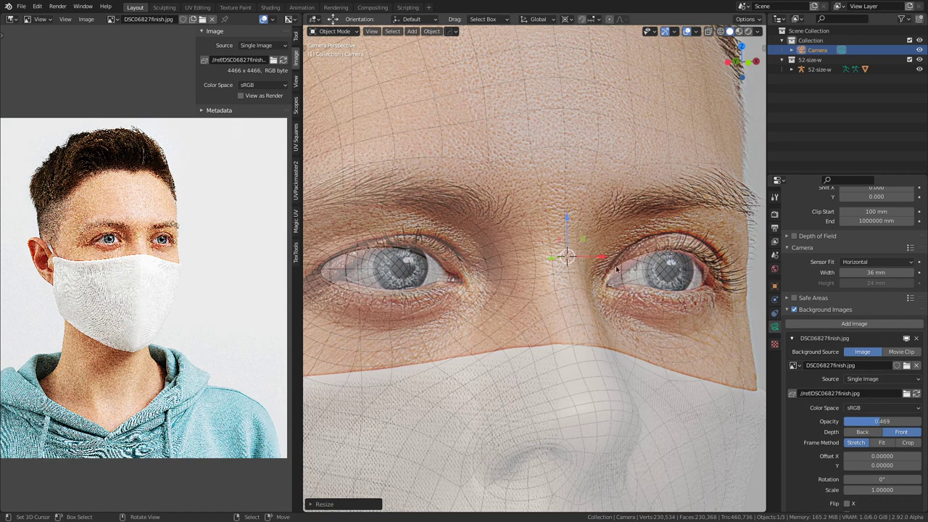
pyautogui.hotkey('ctrl', 'z')
pyautogui.hotkey('ctrl', 'shift', 'z')
pyautogui.hotkey('ctrl', 'z')
pyautogui.hotkey('ctrl', 'shift', 'z')
pyautogui.hotkey('ctrl', 'z')
pyautogui.hotkey('ctrl', 'shift', 'z')
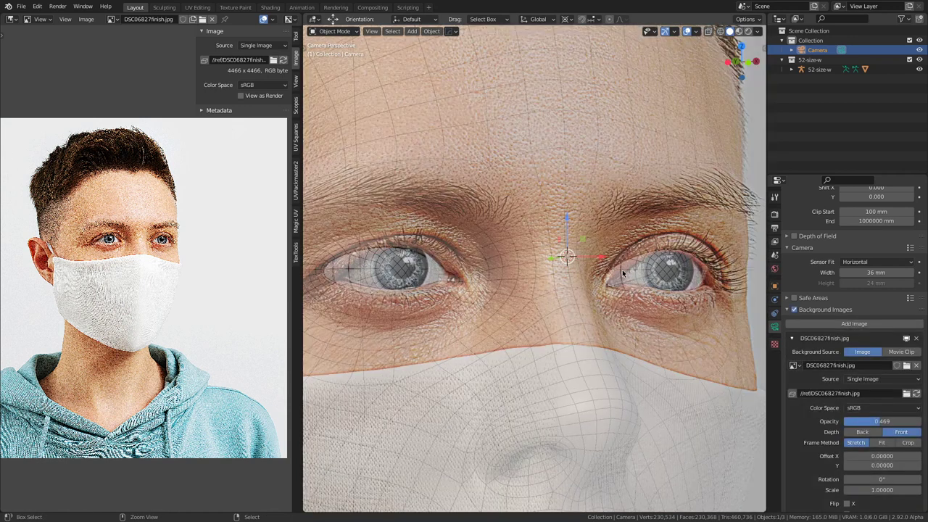
# Step: Maximize the 3D viewport and rotate the camera about the global Z axis to refine the fit of both eyes
pyautogui.scroll(-6, 630, 259)
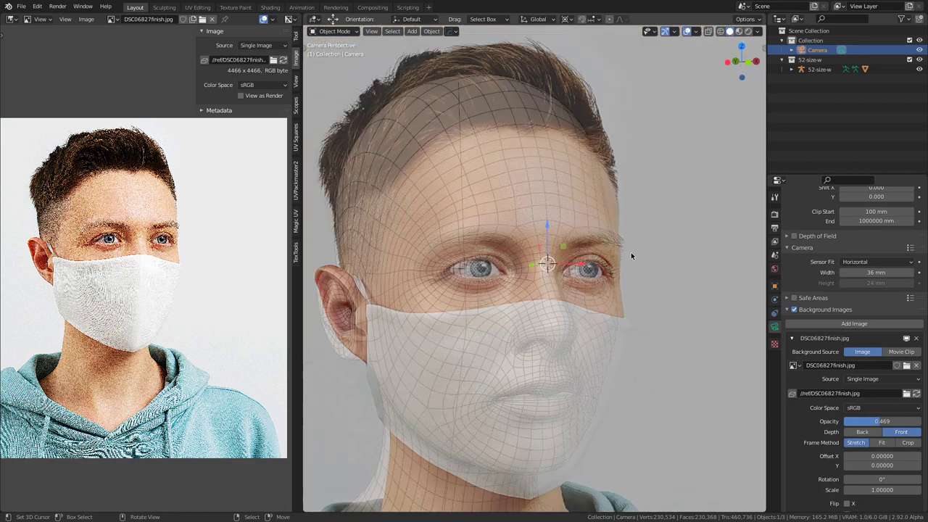
pyautogui.scroll(3, 631, 254)
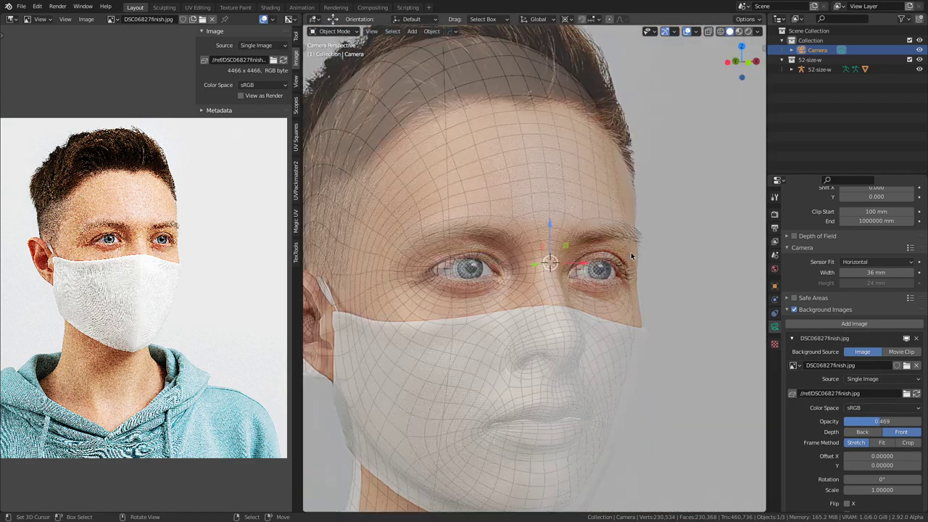
pyautogui.scroll(3, 632, 255)
pyautogui.hotkey('ctrl', 'space')
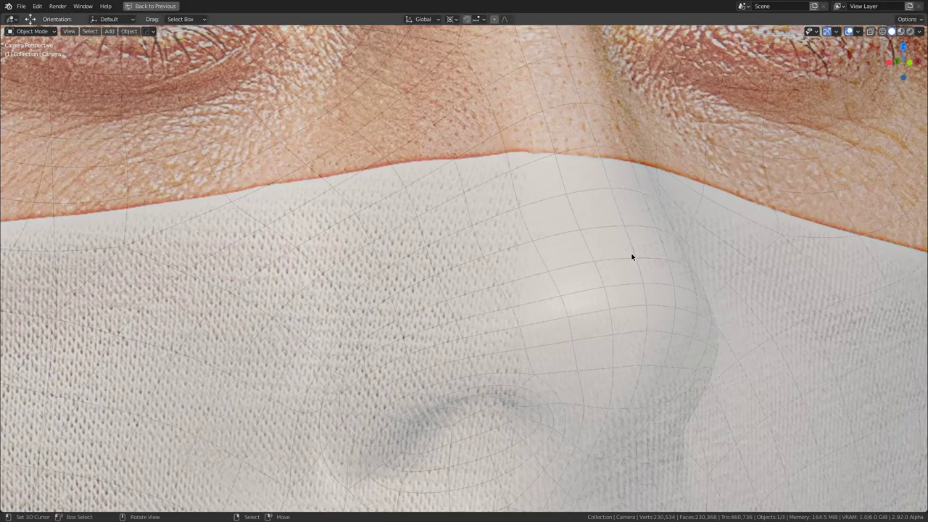
pyautogui.scroll(-2, 664, 260)
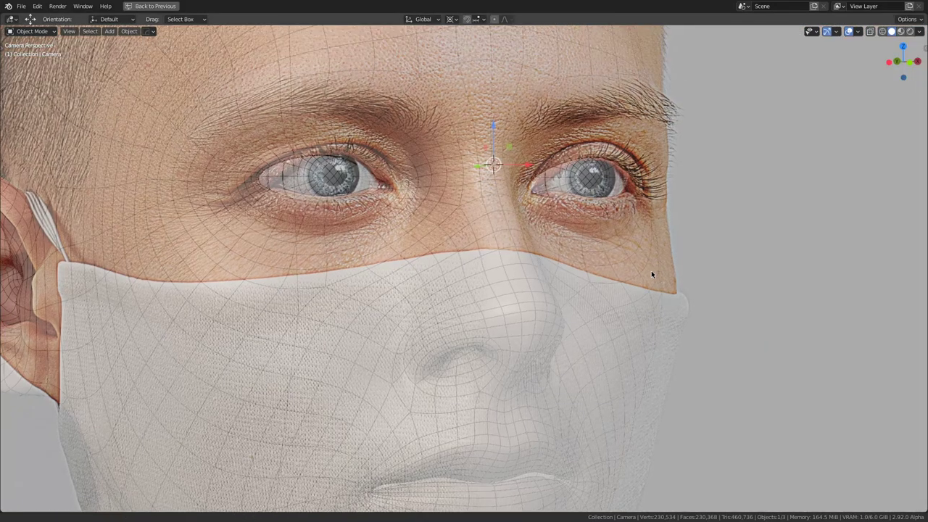
pyautogui.scroll(2, 651, 274)
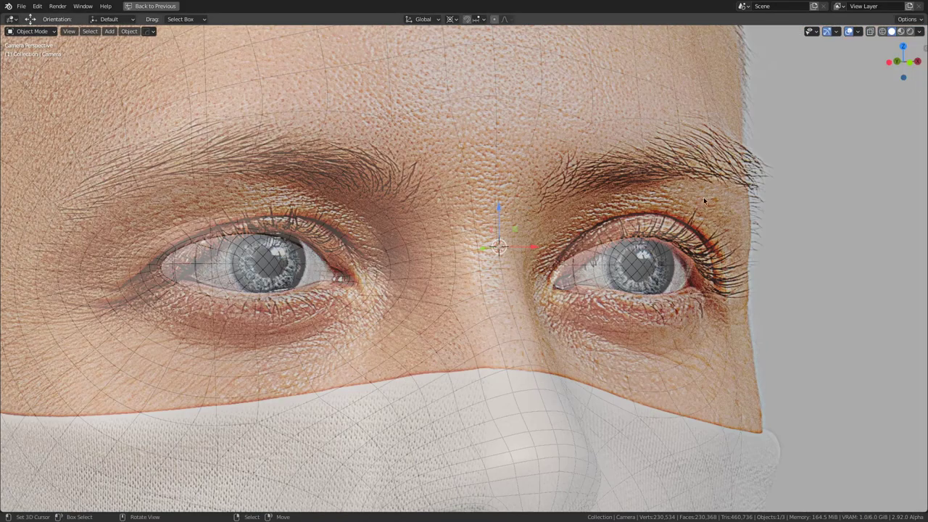
pyautogui.press('r')
pyautogui.press('z')
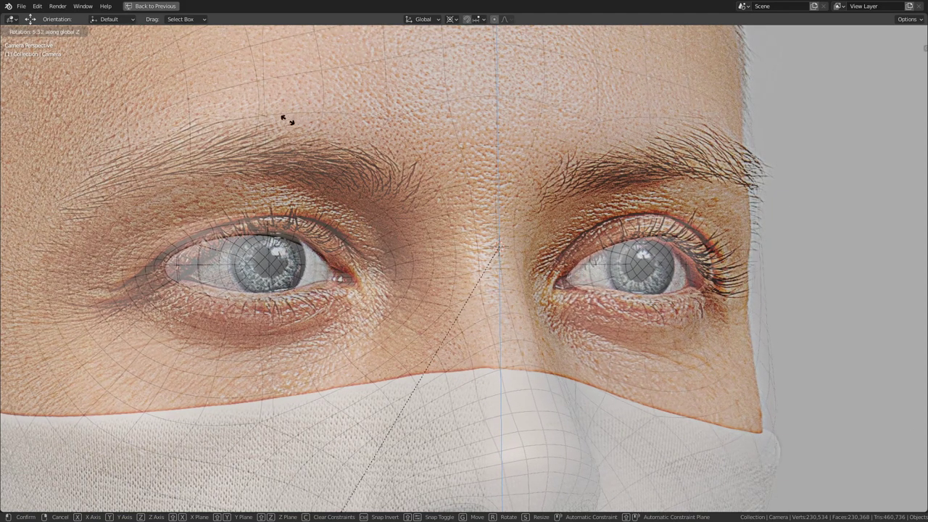
pyautogui.click(231, 63)
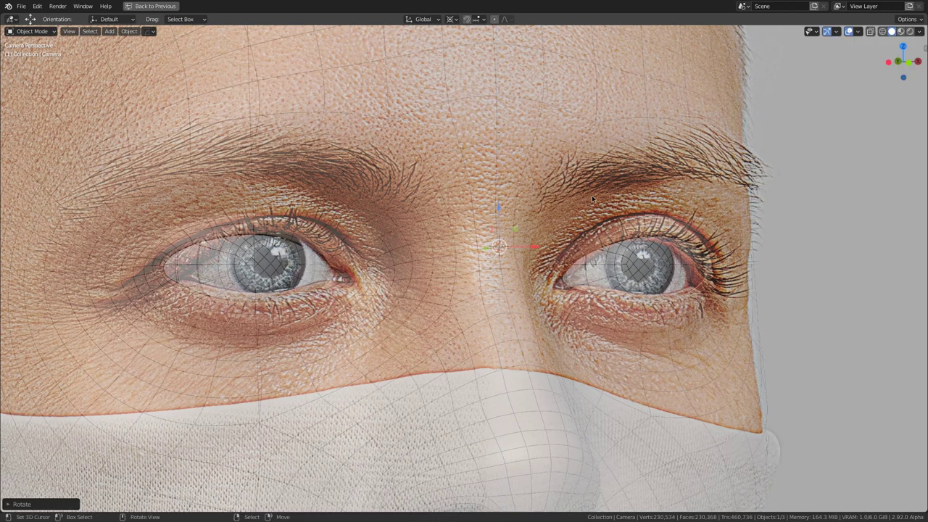
# Step: Rotate the camera slightly further about the global Z axis and try small camera shifts against the eyes
pyautogui.press('g')
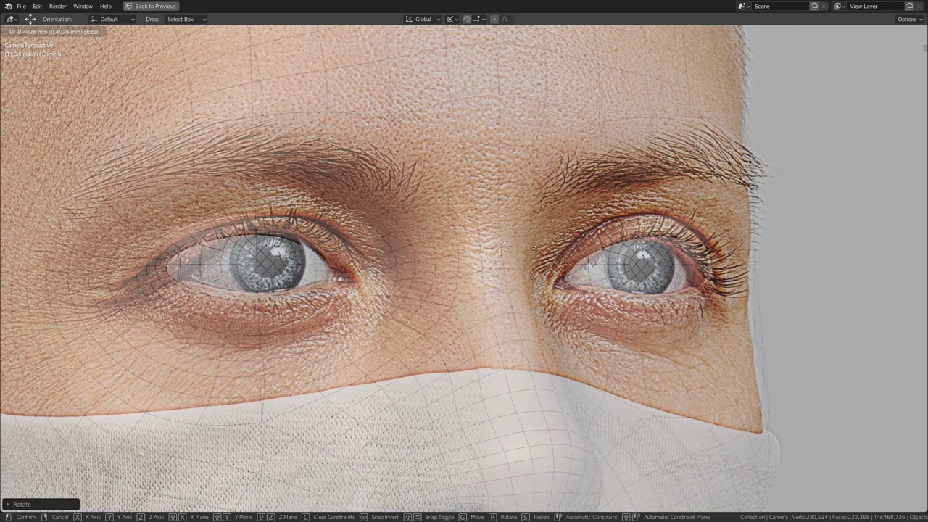
pyautogui.rightClick(536, 248)
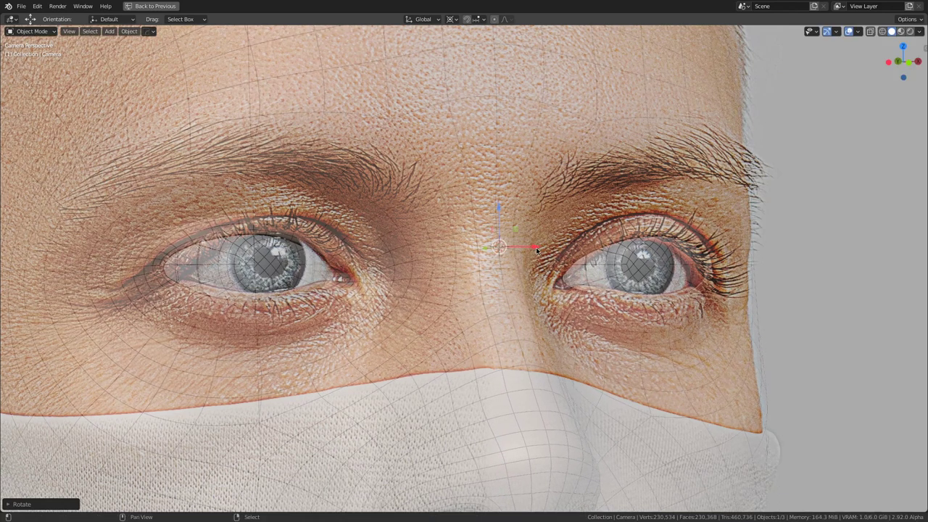
pyautogui.scroll(-6, 640, 253)
pyautogui.scroll(5, 646, 250)
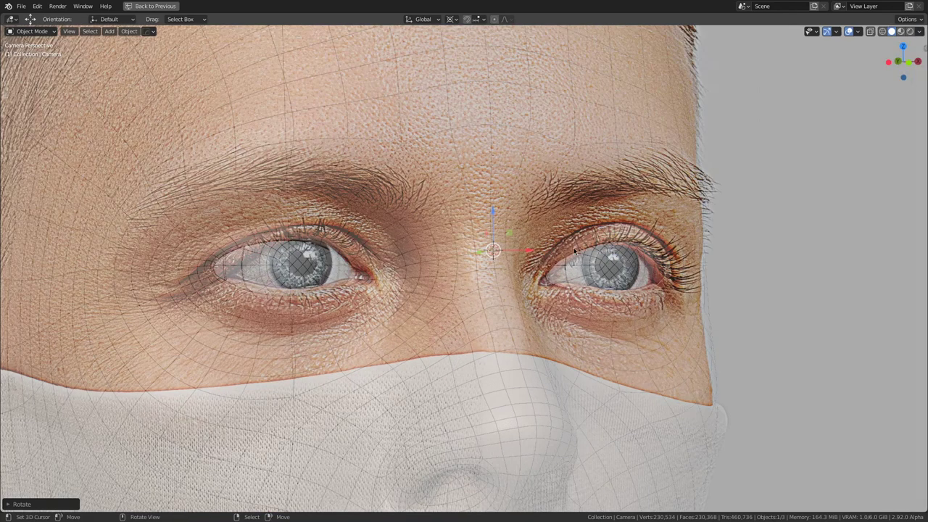
pyautogui.press('r')
pyautogui.press('z')
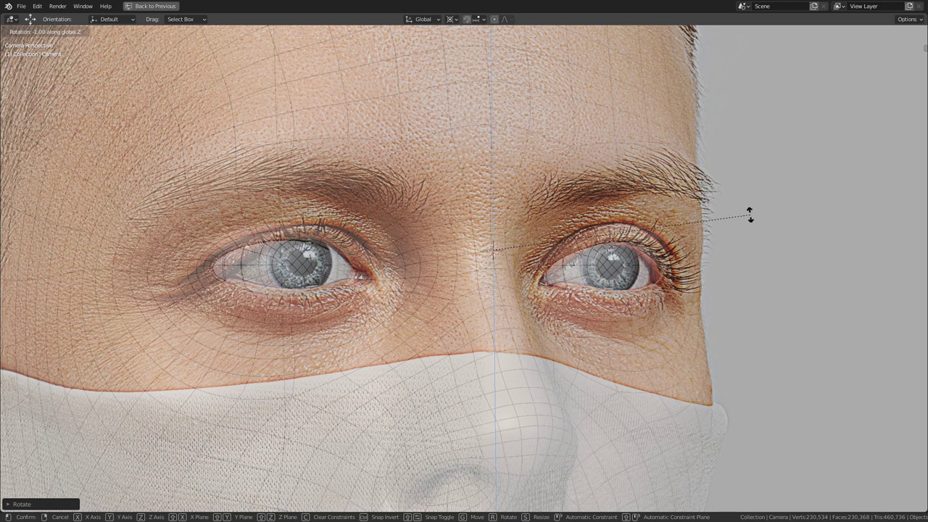
pyautogui.press('g')
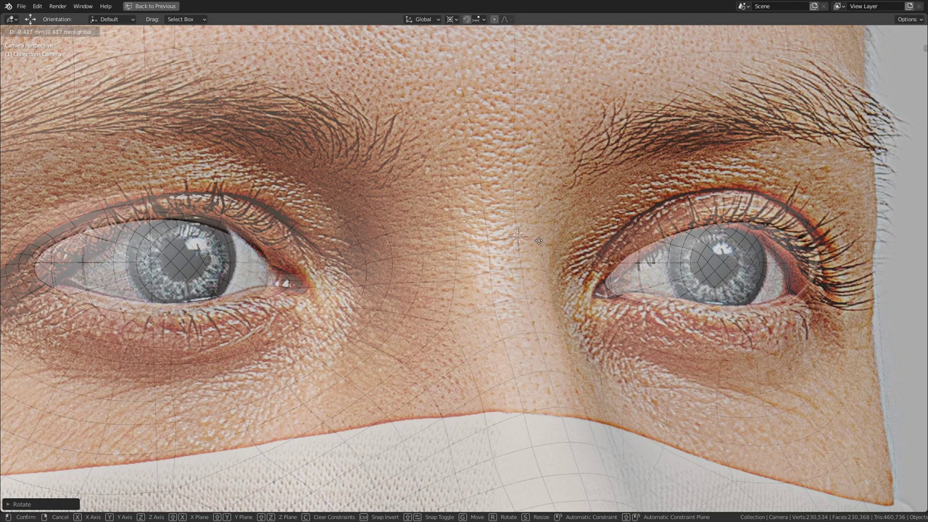
pyautogui.click(538, 243)
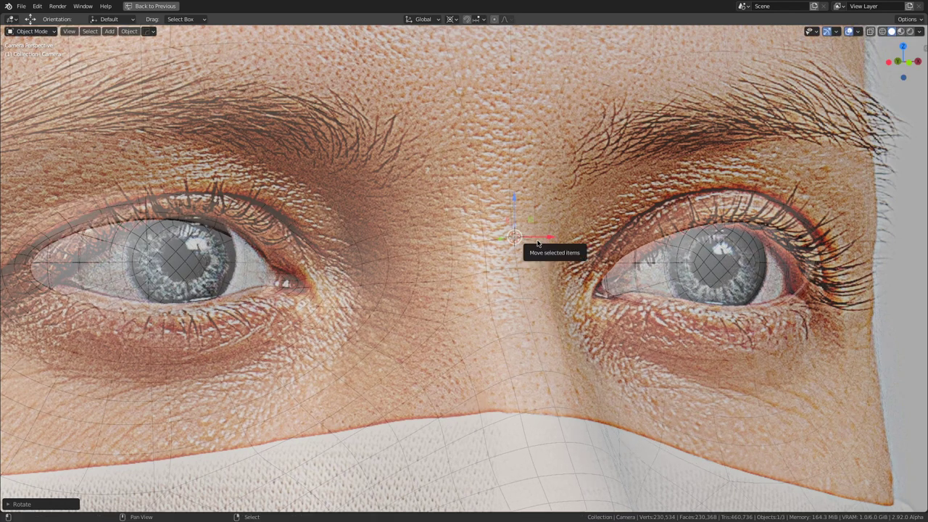
# Step: Compare the whole head, ear and eyes with the photo and undo the last camera rotation
pyautogui.press('Home')
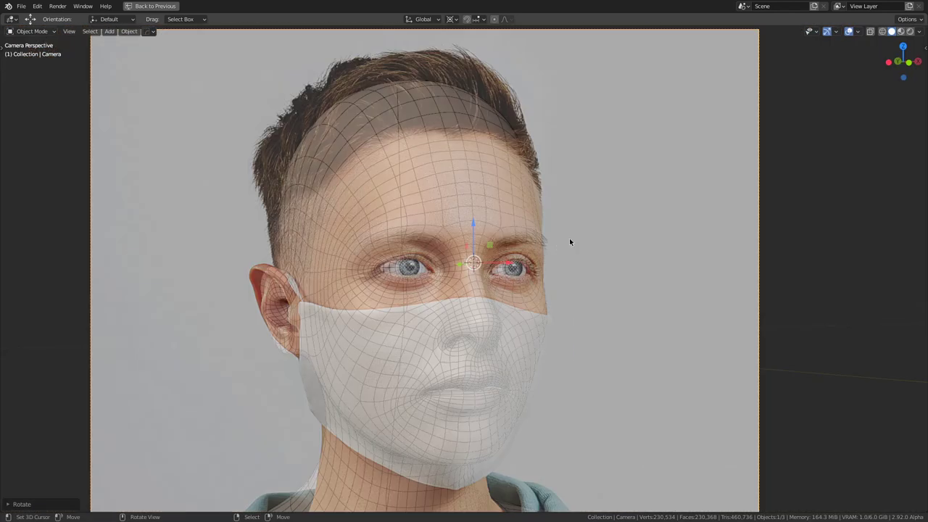
pyautogui.scroll(3, 570, 240)
pyautogui.scroll(-2, 570, 240)
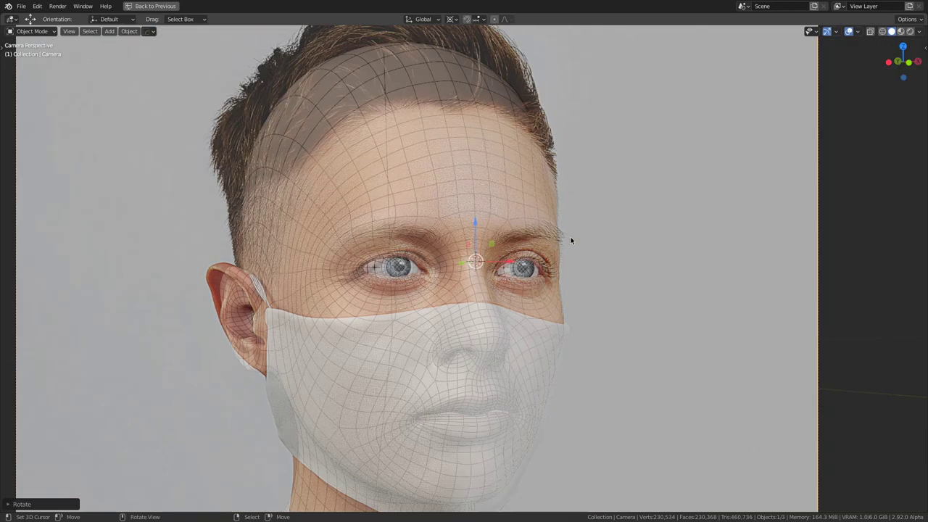
pyautogui.press('Home')
pyautogui.scroll(4, 570, 240)
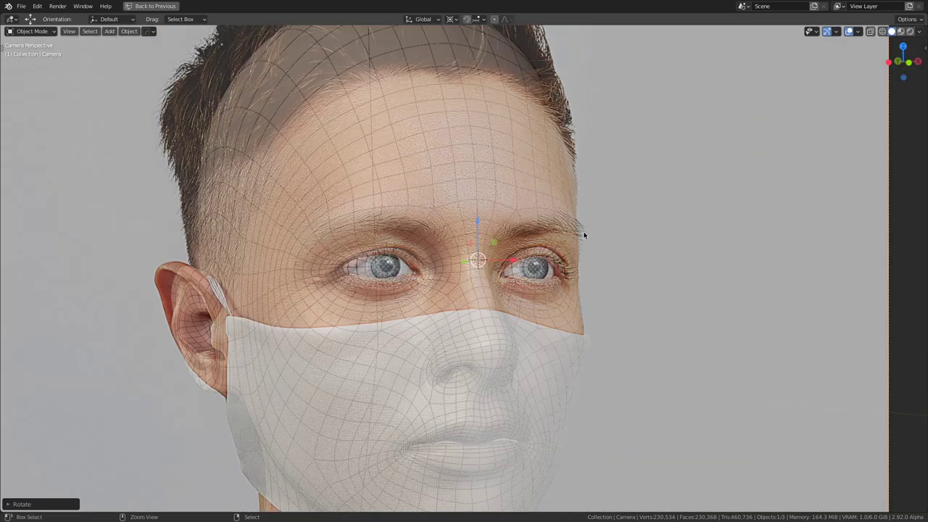
pyautogui.hotkey('ctrl', 'z')
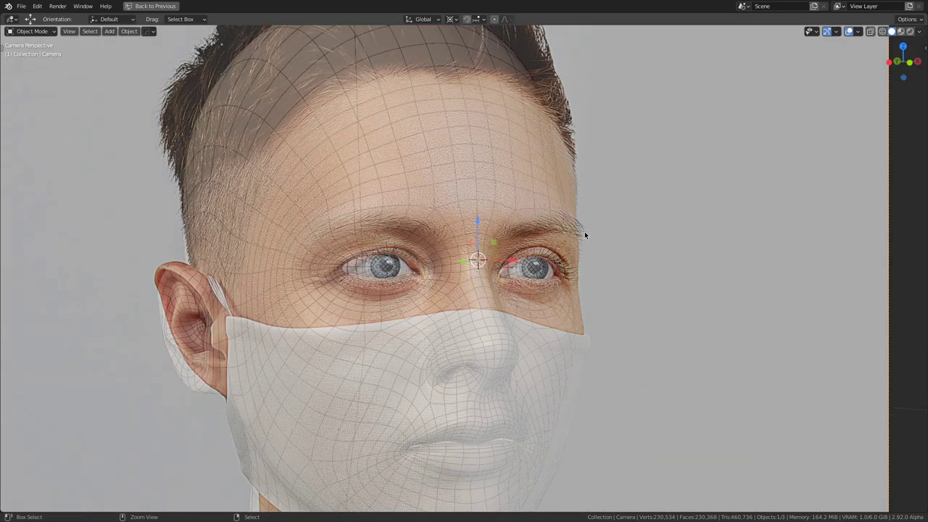
pyautogui.scroll(4, 587, 232)
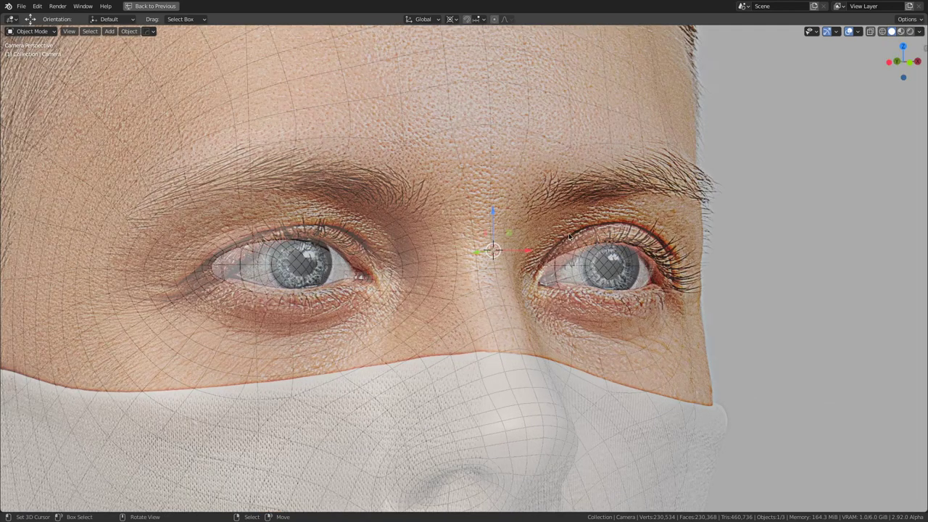
pyautogui.moveTo(526, 250); pyautogui.dragTo(522, 251)
pyautogui.rightClick(522, 251)
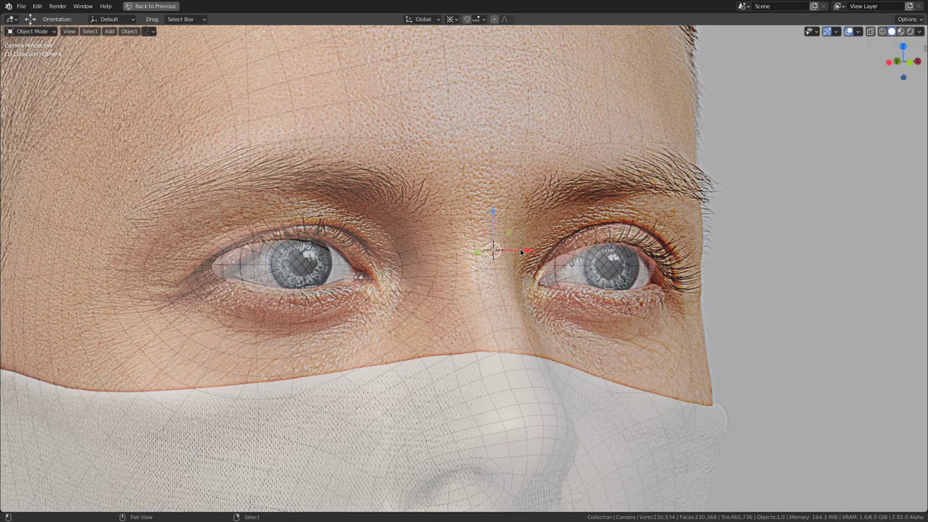
pyautogui.click(597, 239)
pyautogui.press('Tab')
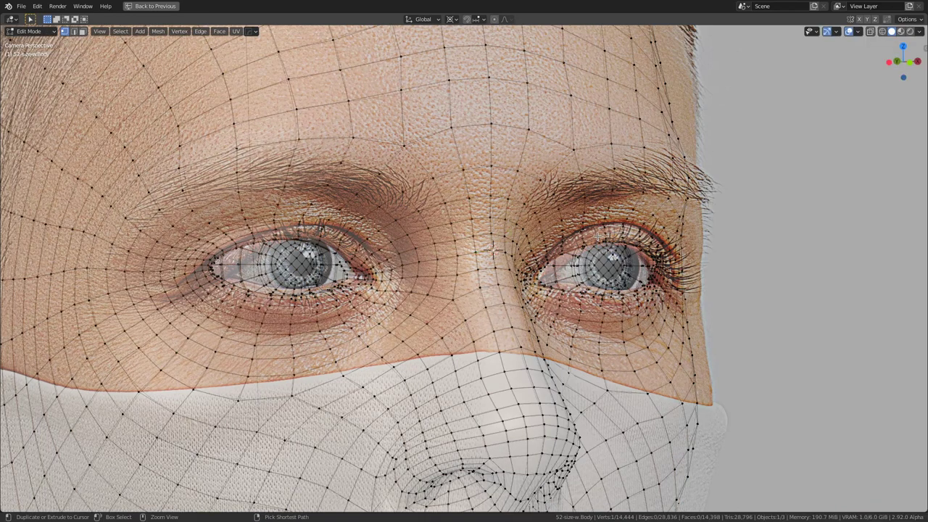
# Step: Undo back to the earlier camera alignment, check the full head and restore the multi-editor layout
pyautogui.hotkey('ctrl', 'z')
pyautogui.hotkey('ctrl', 'z')
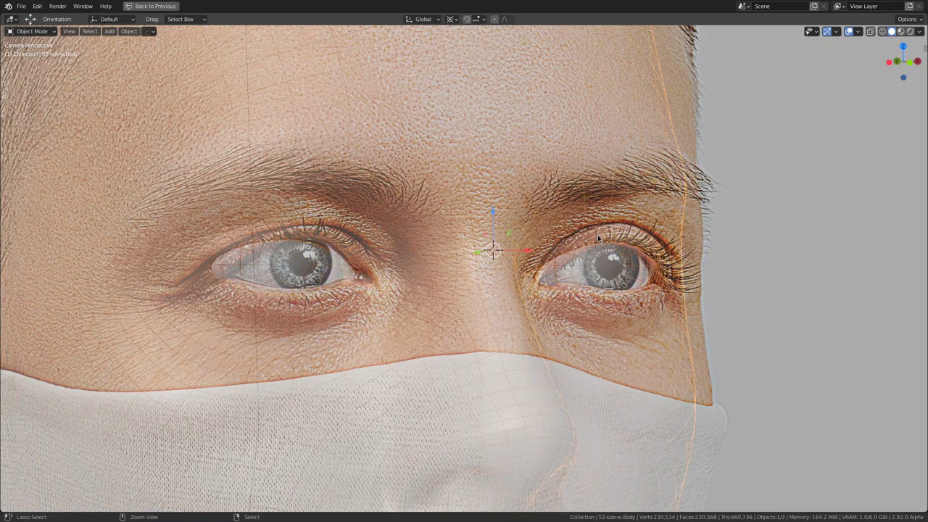
pyautogui.hotkey('ctrl', 'z')
pyautogui.hotkey('ctrl', 'z')
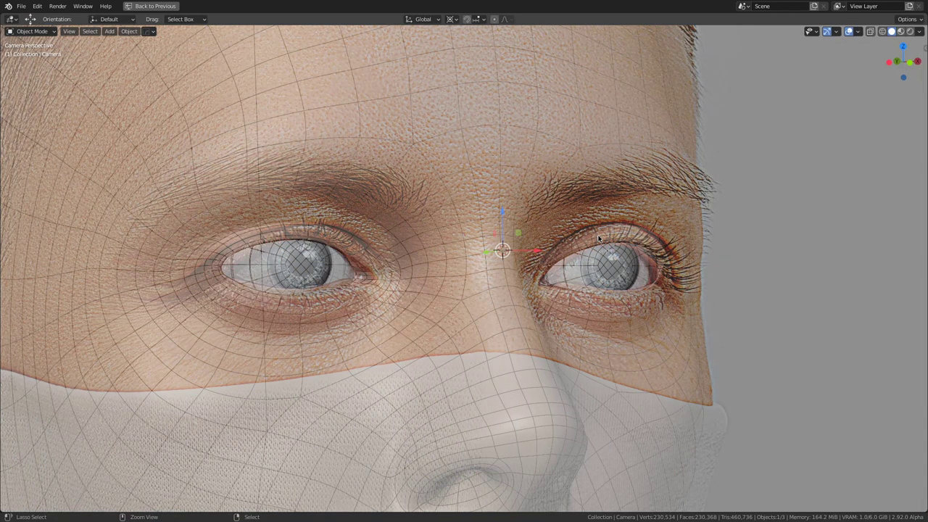
pyautogui.scroll(-5, 599, 239)
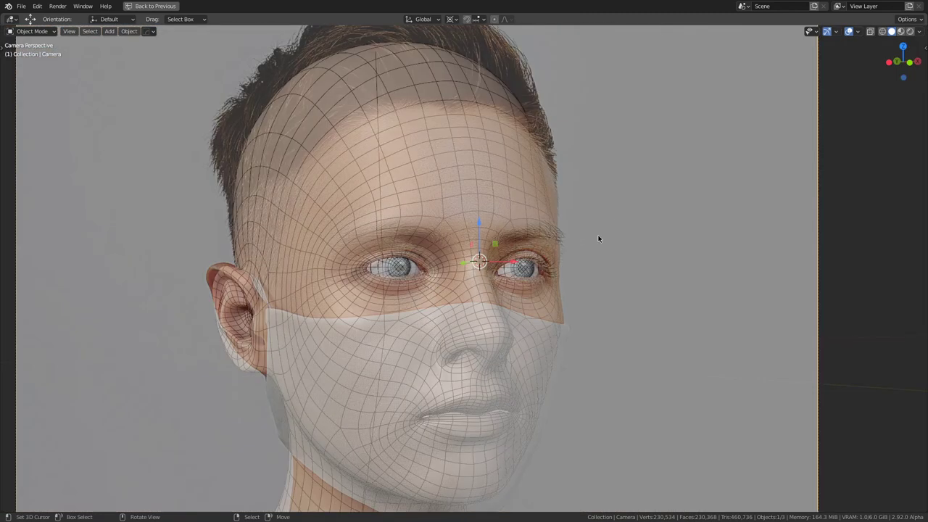
pyautogui.scroll(-5, 599, 237)
pyautogui.scroll(2, 599, 234)
pyautogui.hotkey('ctrl', 'space')
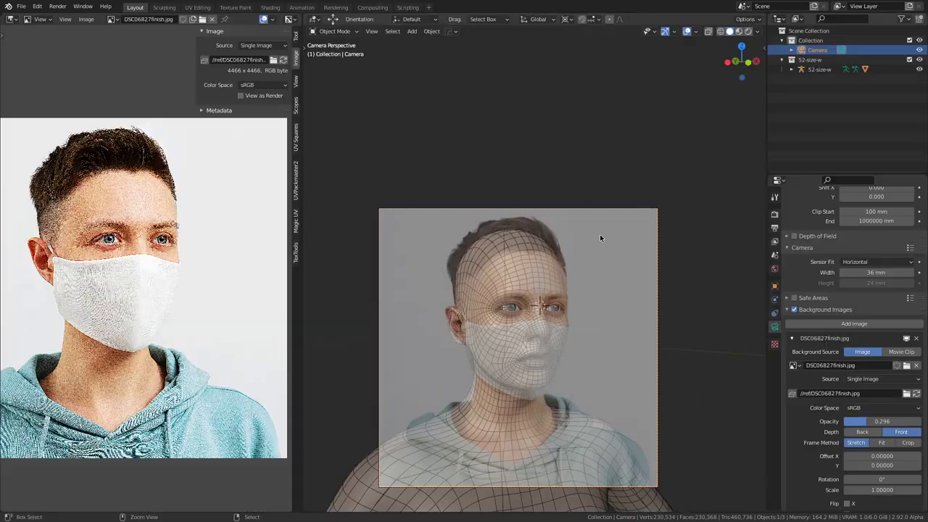
# Step: Vary the camera background image opacity between 0.272 and 0.765 to compare the model's head with the photo
pyautogui.moveTo(882, 422); pyautogui.dragTo(921, 422)
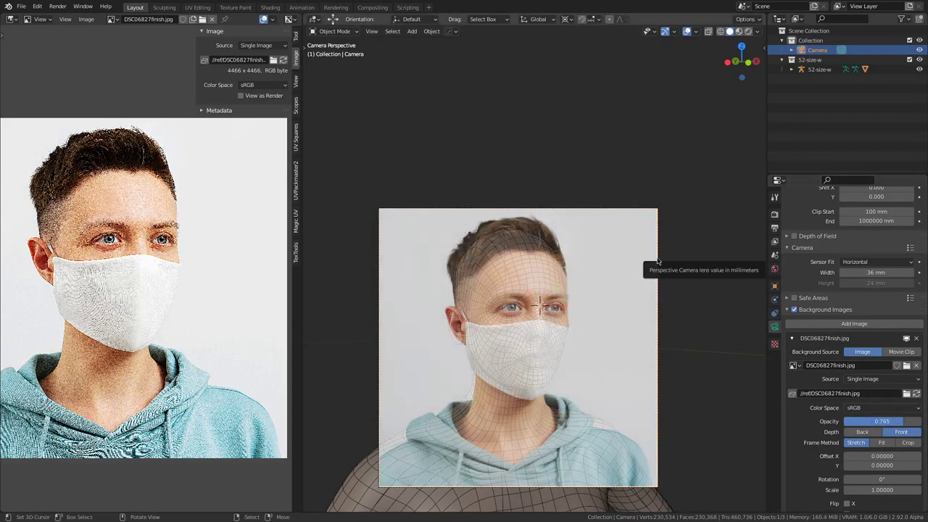
pyautogui.scroll(4, 647, 269)
pyautogui.keyDown('shift'); pyautogui.moveTo(624, 287); pyautogui.dragTo(619, 228, button='middle'); pyautogui.keyUp('shift')
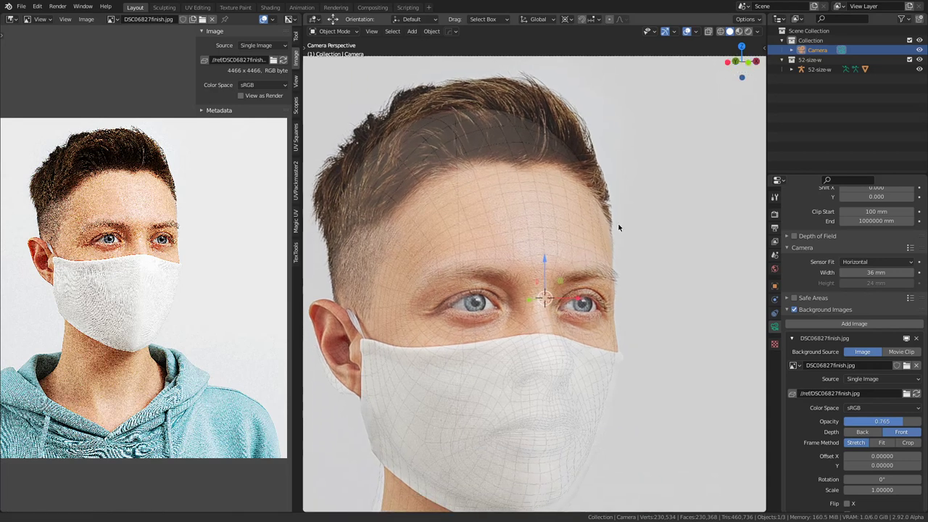
pyautogui.moveTo(881, 421); pyautogui.dragTo(861, 421)
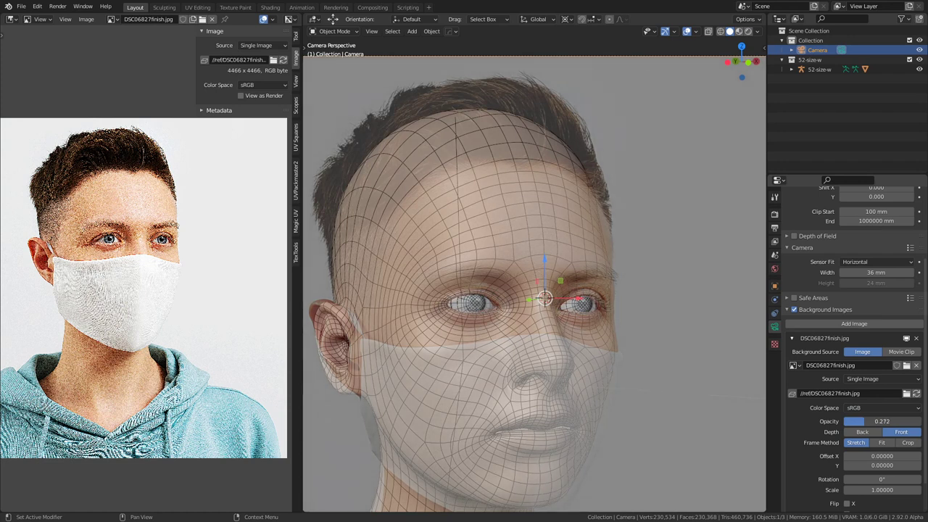
pyautogui.moveTo(866, 421); pyautogui.dragTo(888, 421)
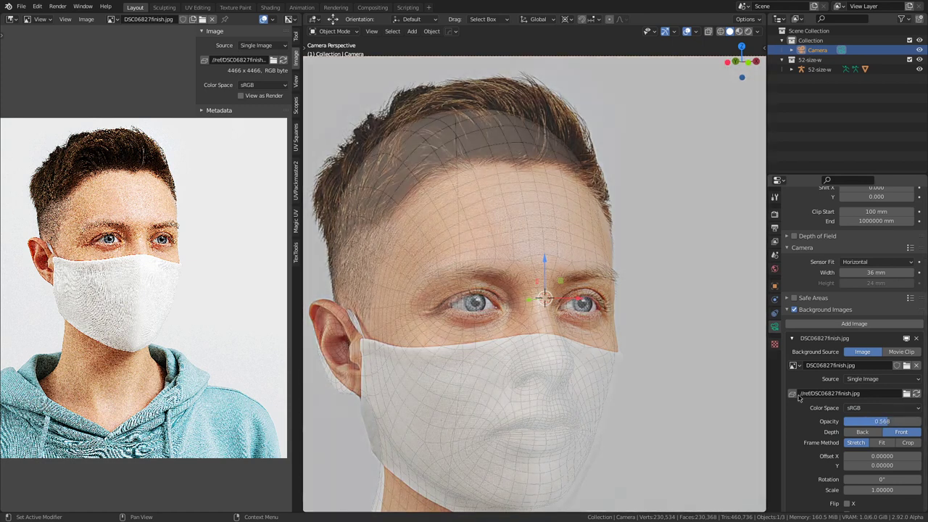
# Step: Check the nose bridge and eyes with the background image opacity at 0.963, then set the opacity to 0.265
pyautogui.scroll(8, 667, 351)
pyautogui.keyDown('shift'); pyautogui.moveTo(667, 351); pyautogui.dragTo(635, 192, button='middle'); pyautogui.keyUp('shift')
pyautogui.scroll(8, 635, 192)
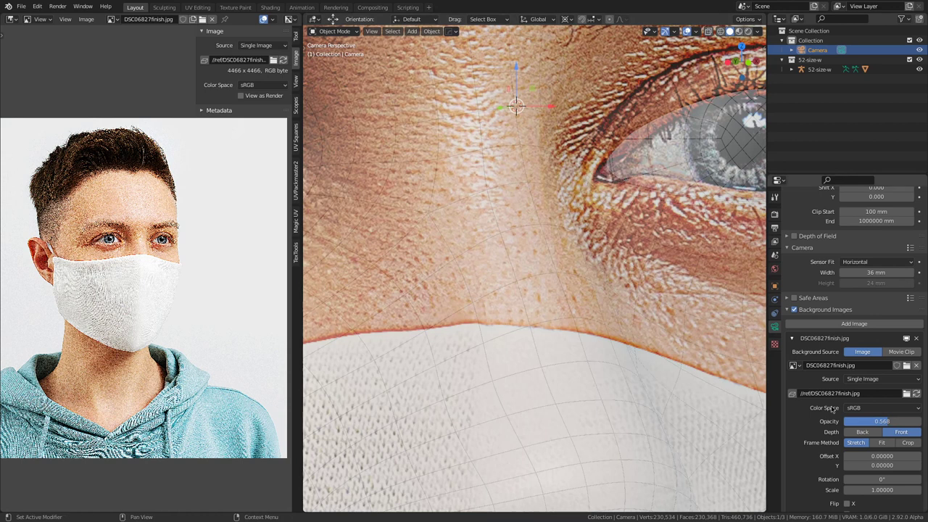
pyautogui.moveTo(882, 422); pyautogui.dragTo(918, 421)
pyautogui.scroll(-15, 655, 346)
pyautogui.keyDown('shift'); pyautogui.moveTo(604, 309); pyautogui.dragTo(606, 355, button='middle'); pyautogui.keyUp('shift')
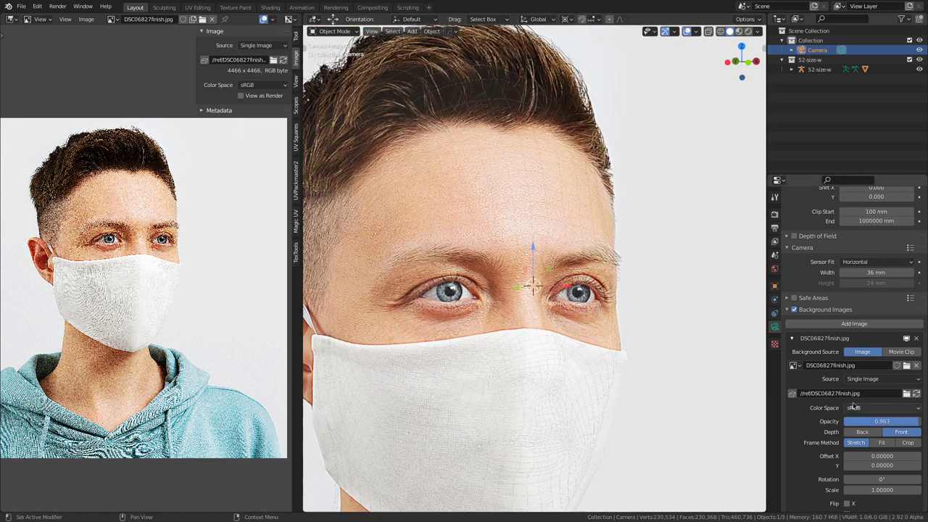
pyautogui.moveTo(903, 422); pyautogui.dragTo(864, 421)
pyautogui.scroll(-5, 577, 331)
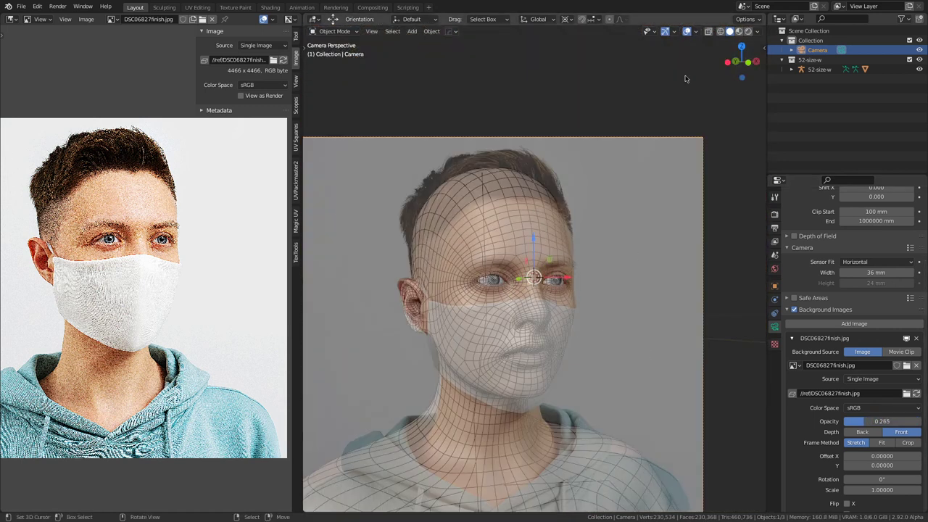
# Step: Widen the 3D viewport, split it into two side-by-side views, and show the front orthographic view beside the camera view
pyautogui.moveTo(294, 176); pyautogui.dragTo(16, 176)
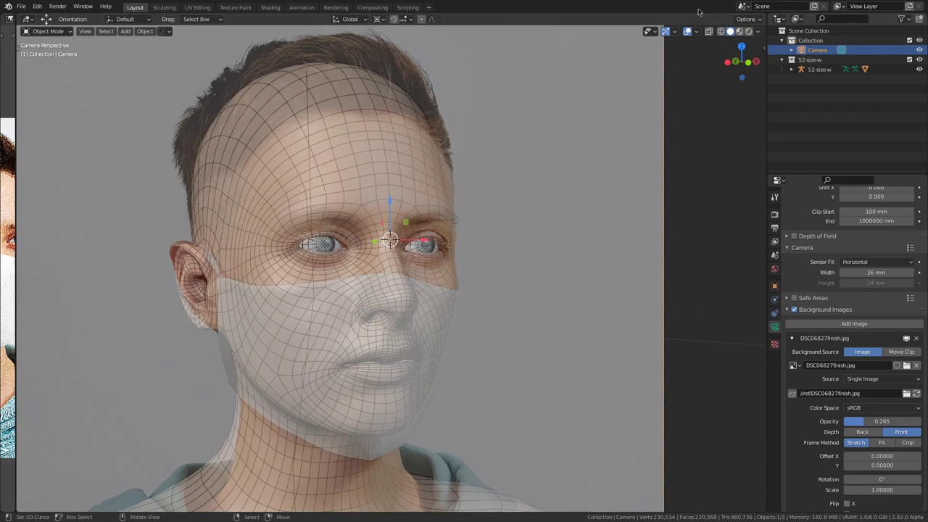
pyautogui.moveTo(766, 26); pyautogui.dragTo(384, 83)
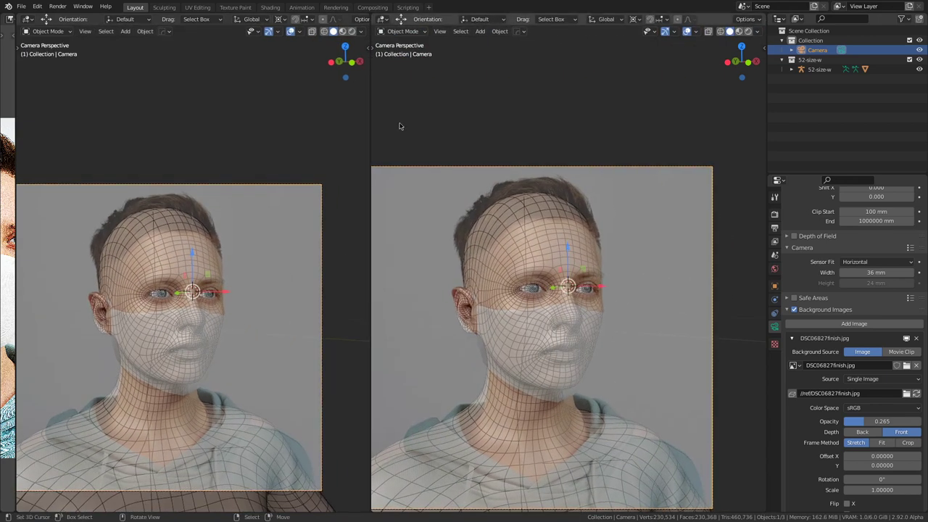
pyautogui.scroll(4, 218, 283)
pyautogui.keyDown('shift'); pyautogui.moveTo(190, 279); pyautogui.dragTo(265, 249, button='middle'); pyautogui.keyUp('shift')
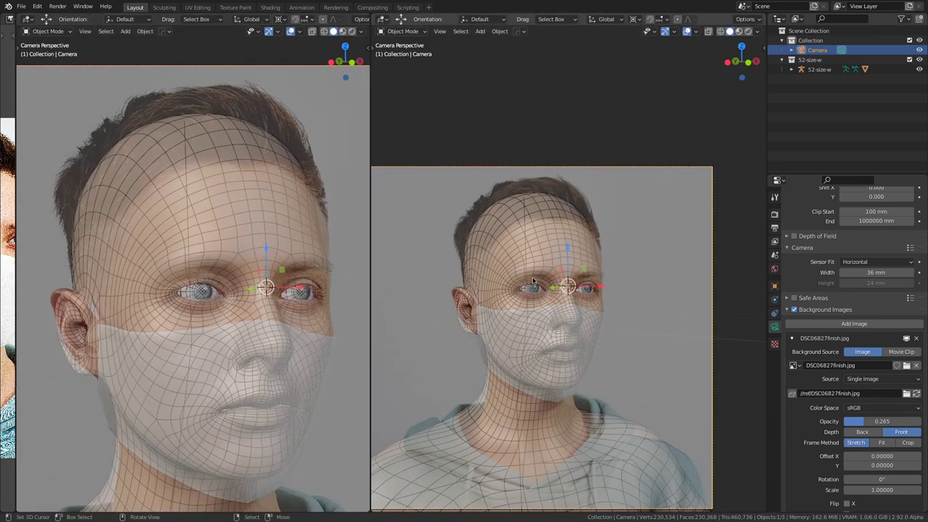
pyautogui.press('KP_1')
pyautogui.scroll(4, 558, 274)
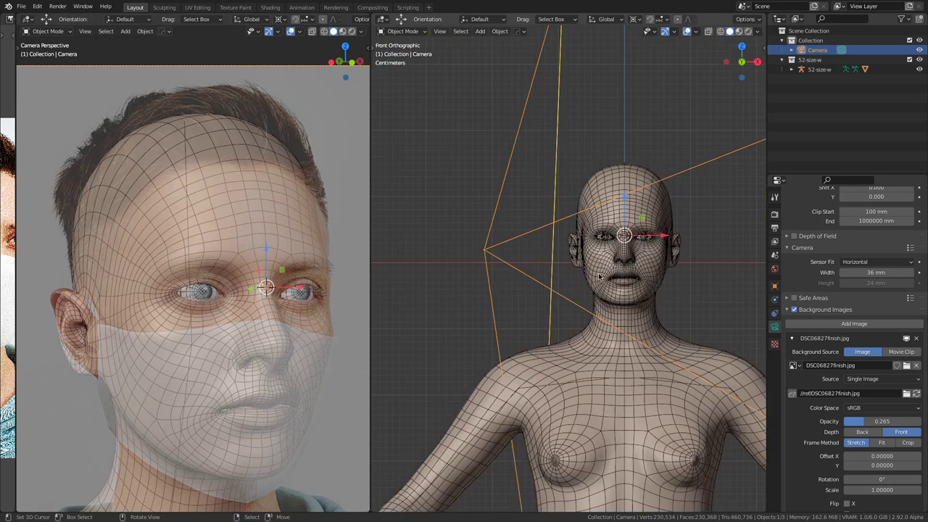
# Step: Enter Edit Mode on the body mesh and select a ring of edges across the upper chest and shoulders
pyautogui.click(658, 268)
pyautogui.press('Tab')
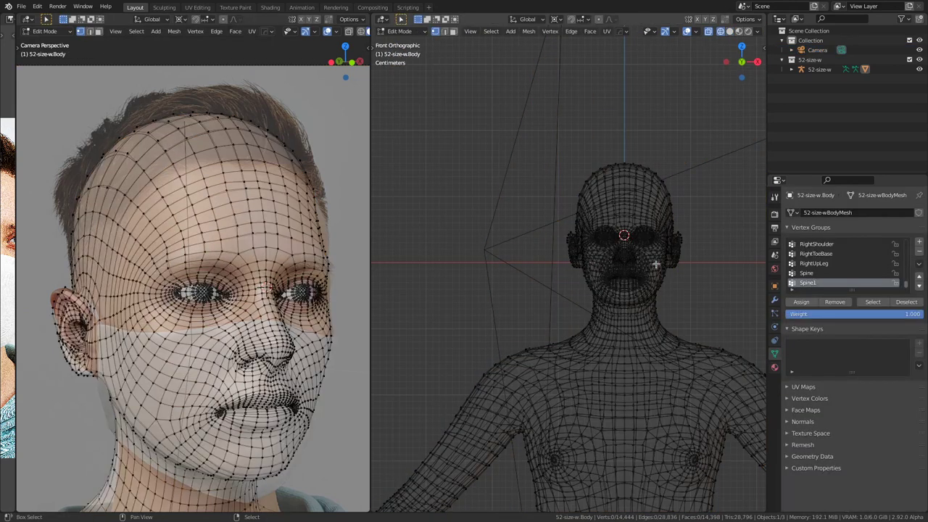
pyautogui.scroll(-4, 209, 342)
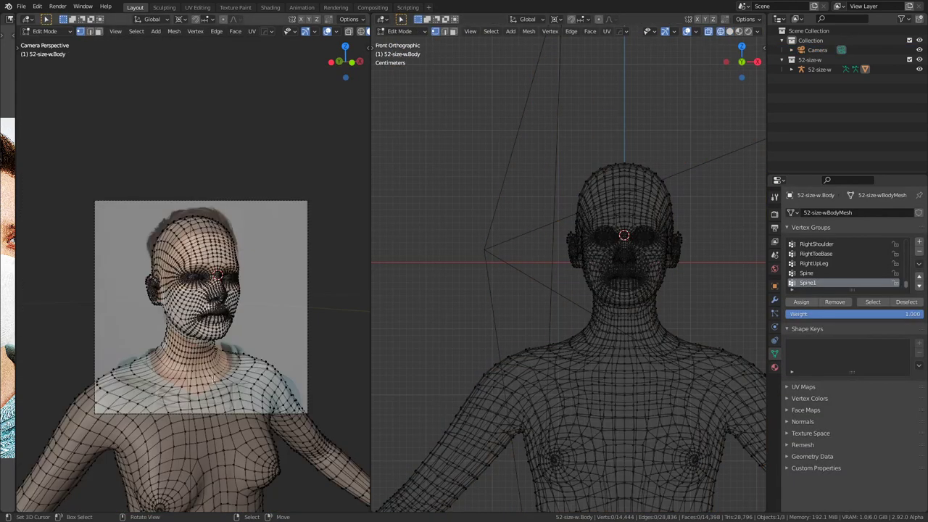
pyautogui.keyDown('ctrl'); pyautogui.keyDown('alt'); pyautogui.click(217, 392); pyautogui.keyUp('alt'); pyautogui.keyUp('ctrl')
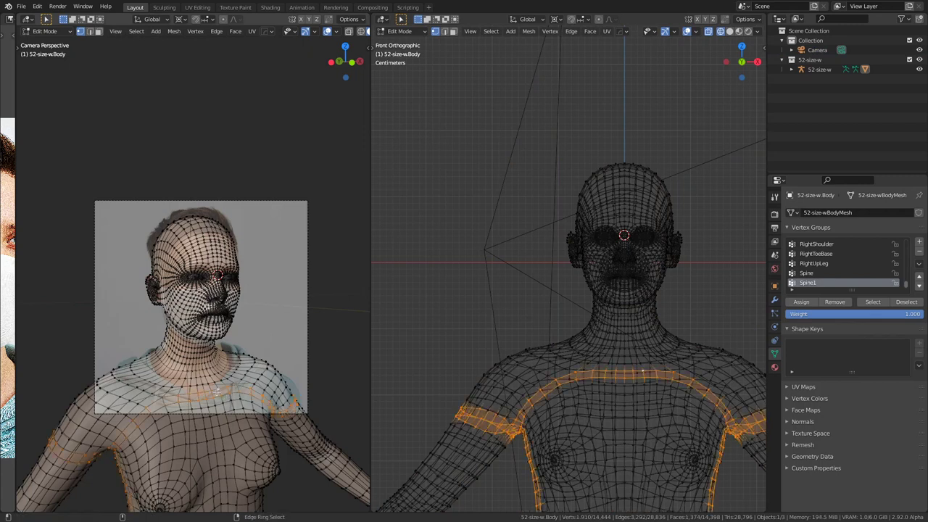
pyautogui.keyDown('ctrl'); pyautogui.keyDown('alt'); pyautogui.click(217, 388); pyautogui.keyUp('alt'); pyautogui.keyUp('ctrl')
# Step: Extend the selection over the shoulders, neck and head, invert it, and assign the lower-body vertices to a new vertex group
pyautogui.press('ctrl+KP_Add')
pyautogui.press('ctrl+KP_Add')
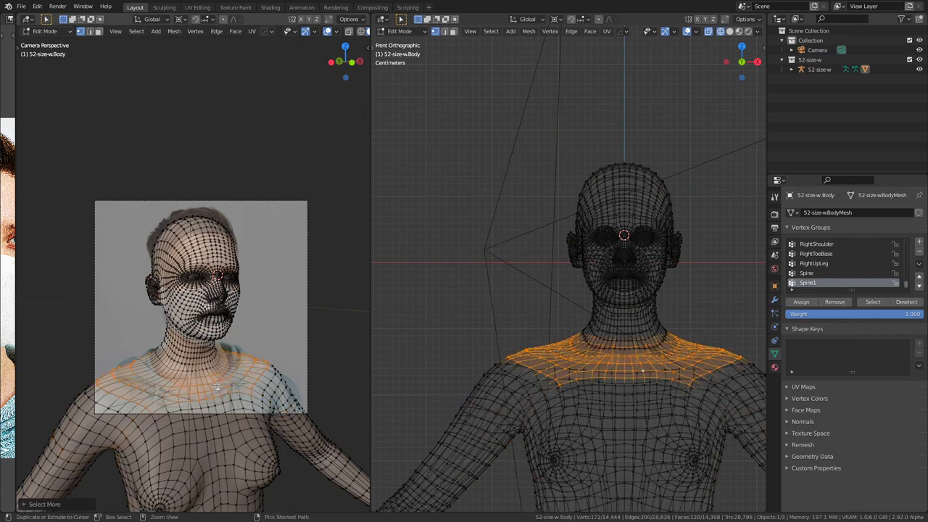
pyautogui.press('ctrl+KP_Add')
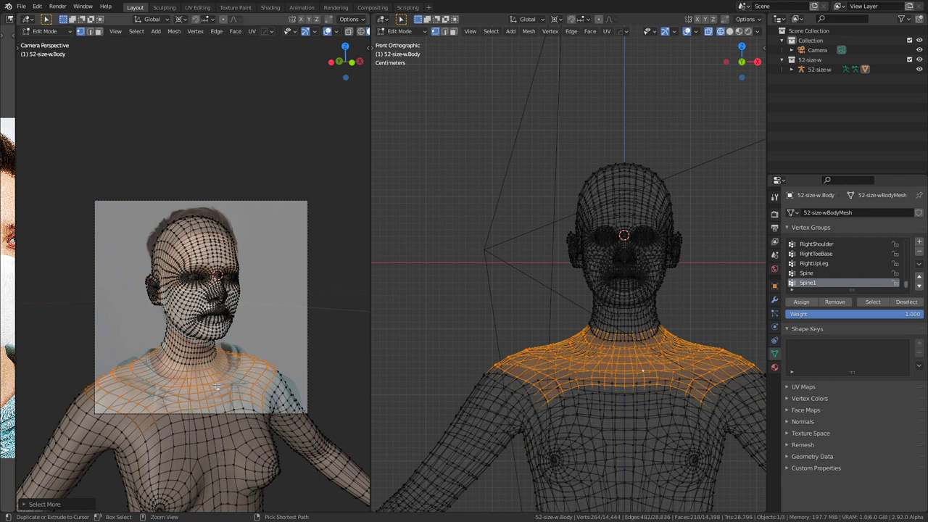
pyautogui.press('ctrl+KP_Add')
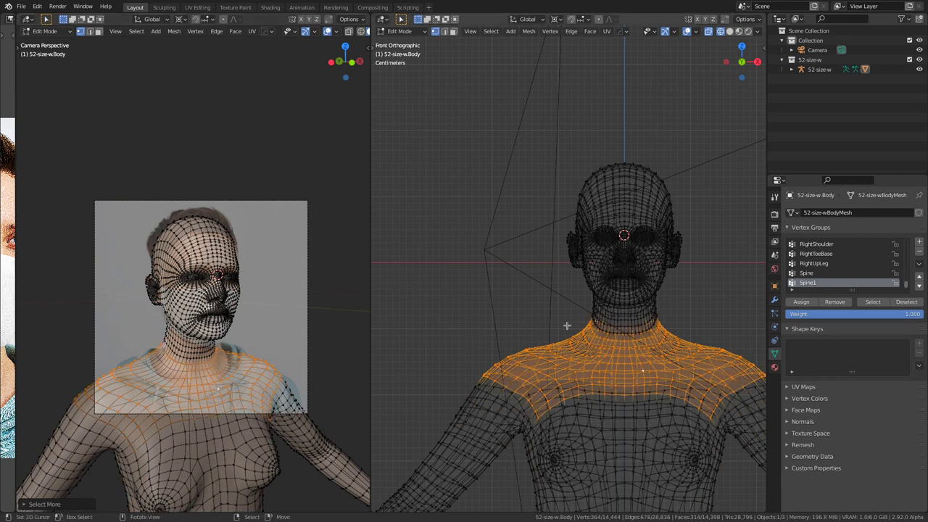
pyautogui.keyDown('shift'); pyautogui.moveTo(493, 110); pyautogui.dragTo(709, 351); pyautogui.keyUp('shift')
pyautogui.hotkey('ctrl', 'i')
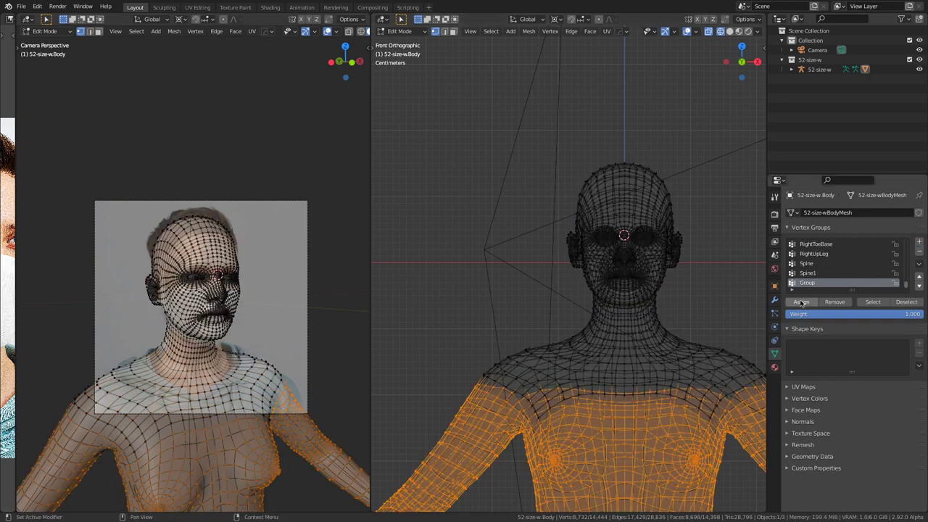
# Step: Add a Mask modifier to the body and set its vertex group to Group
pyautogui.click(775, 299)
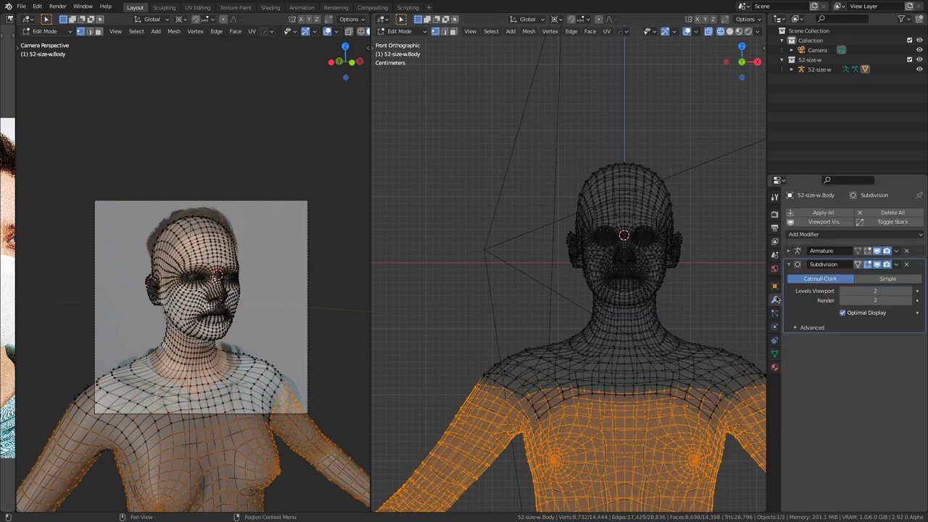
pyautogui.click(834, 234)
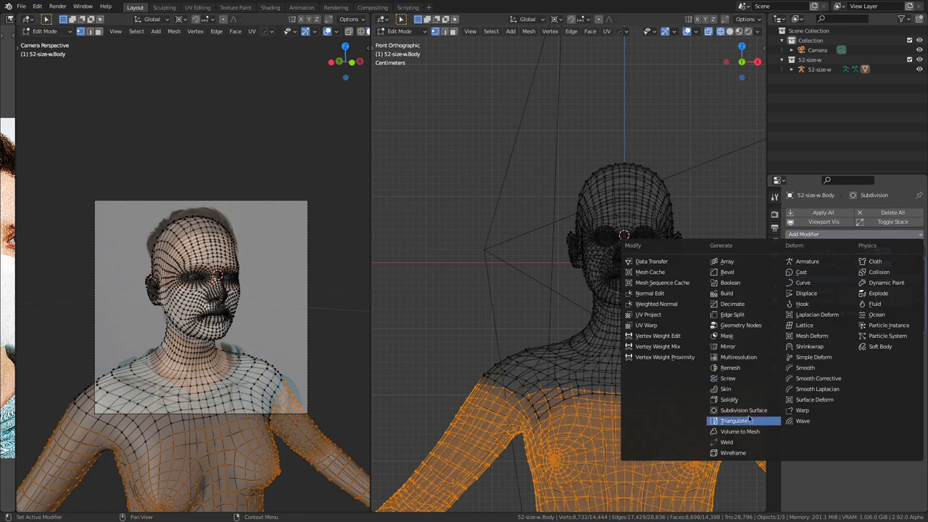
pyautogui.click(748, 336)
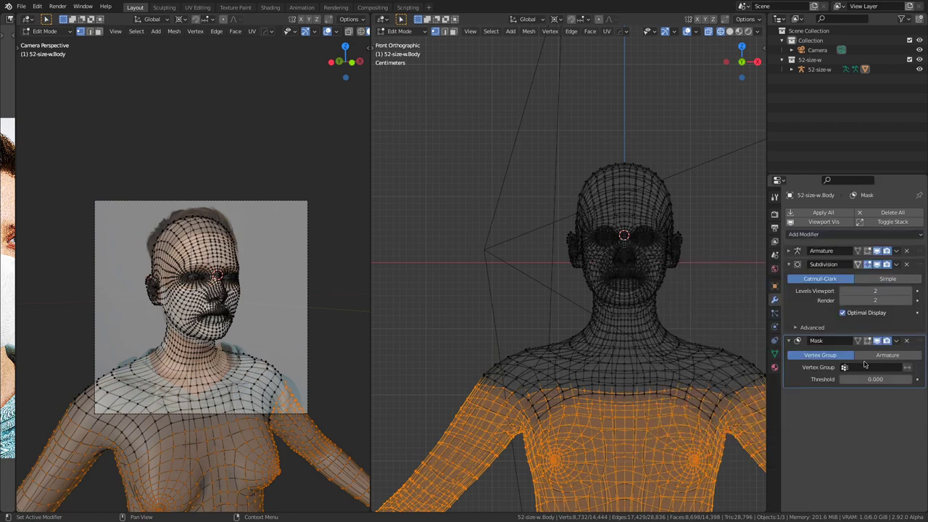
pyautogui.click(871, 368)
pyautogui.scroll(-10, 883, 473)
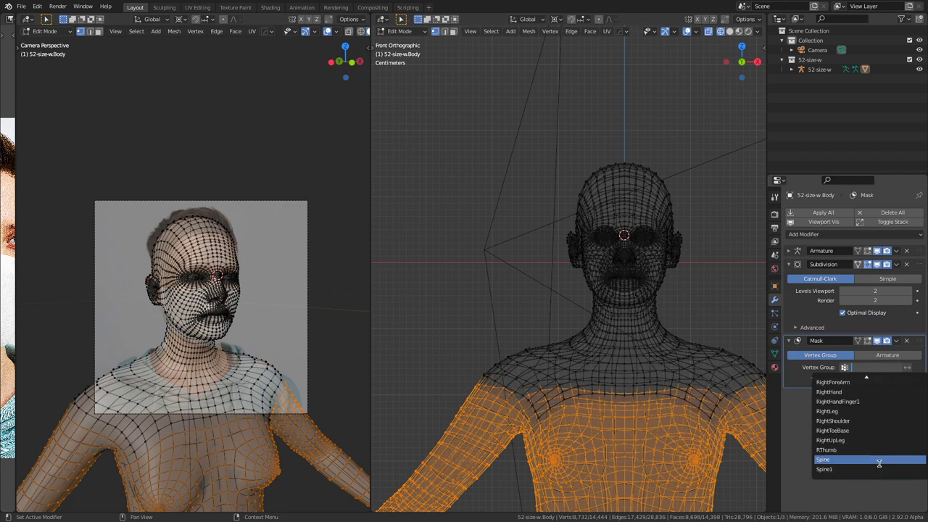
pyautogui.write('gr')
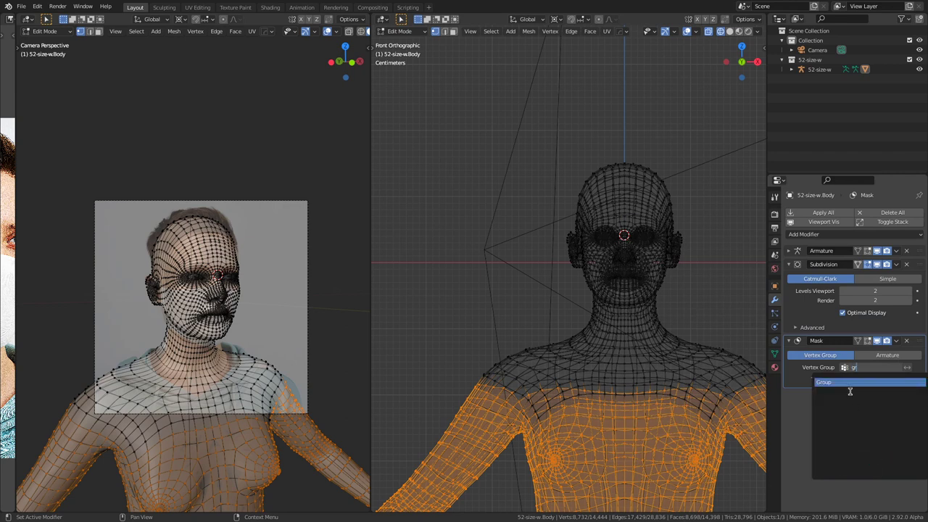
pyautogui.click(848, 383)
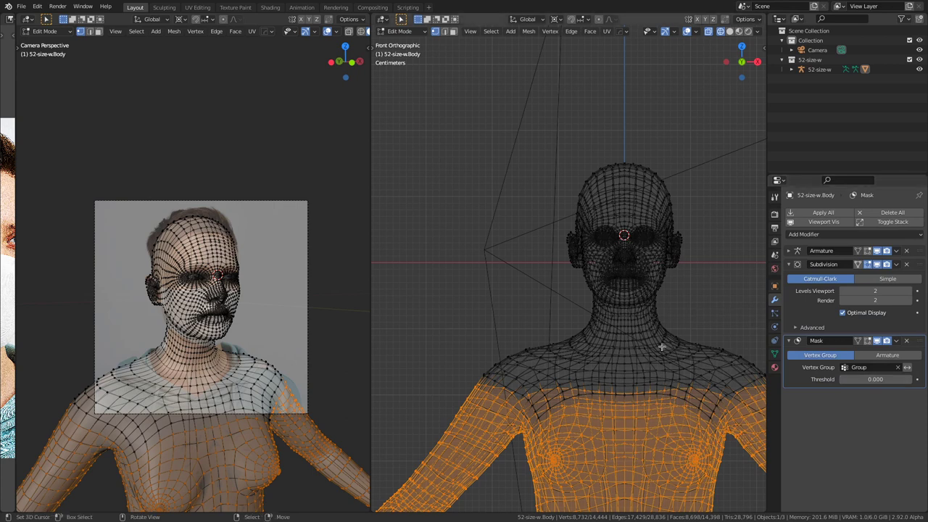
# Step: Return to Object Mode, invert the mask's vertex group and move the collapsed Mask modifier above Armature in the stack
pyautogui.press('Tab')
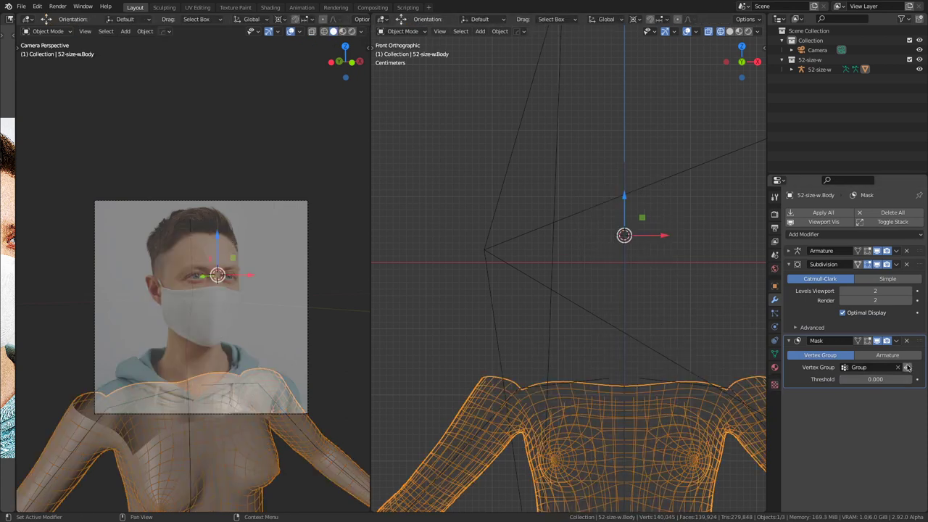
pyautogui.click(907, 367)
pyautogui.moveTo(920, 342); pyautogui.dragTo(915, 247)
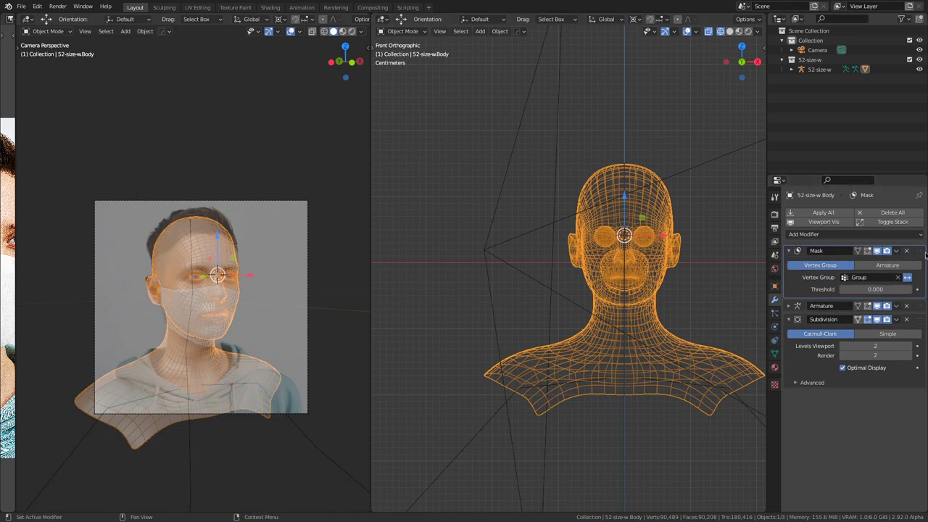
pyautogui.click(789, 250)
pyautogui.click(672, 326)
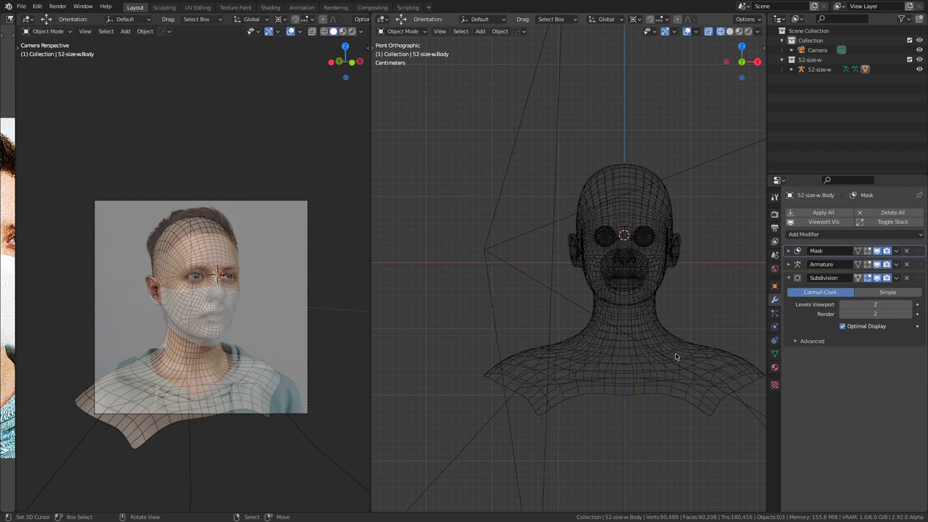
# Step: Select the masked bust, enter Edit Mode, and turn on the Mask modifier's Edit Mode and on-cage display
pyautogui.scroll(4, 675, 357)
pyautogui.click(639, 285)
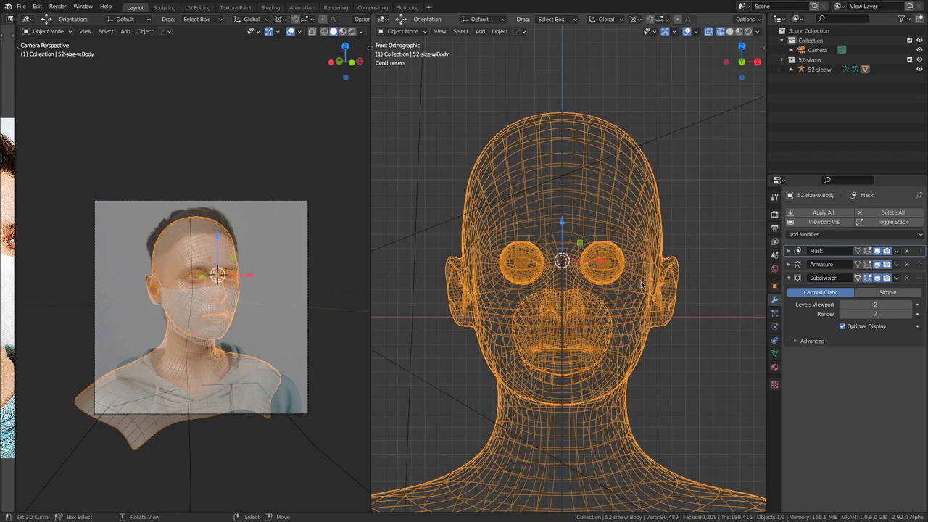
pyautogui.scroll(-3, 642, 285)
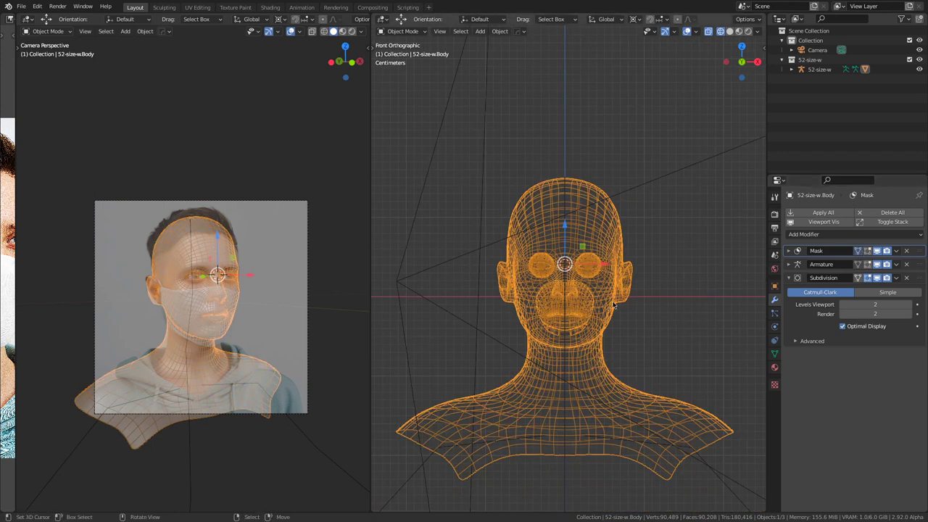
pyautogui.press('Tab')
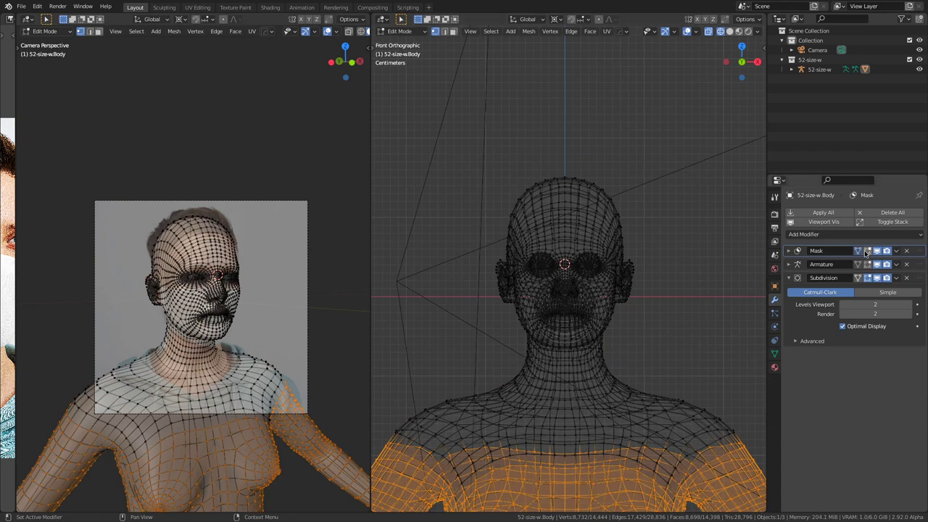
pyautogui.scroll(3, 602, 300)
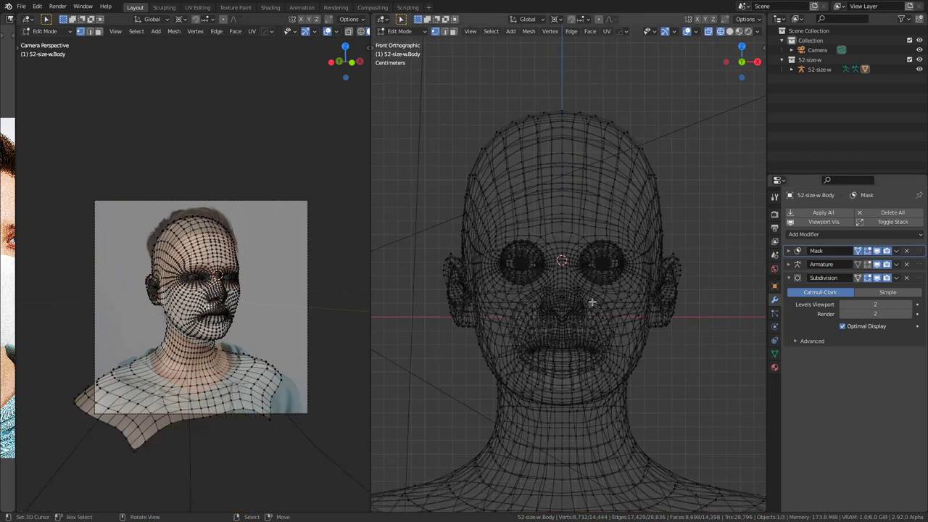
# Step: Switch the front view to solid shading and examine the eyes and face outline closely in both views
pyautogui.scroll(6, 228, 318)
pyautogui.keyDown('shift'); pyautogui.moveTo(262, 322); pyautogui.dragTo(208, 302, button='middle'); pyautogui.keyUp('shift')
pyautogui.scroll(2, 208, 303)
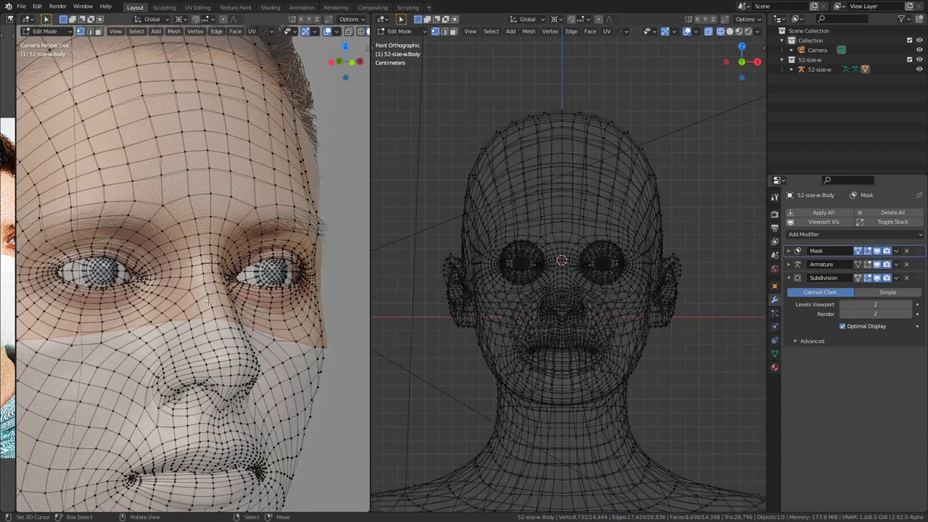
pyautogui.scroll(-2, 208, 303)
pyautogui.scroll(4, 689, 263)
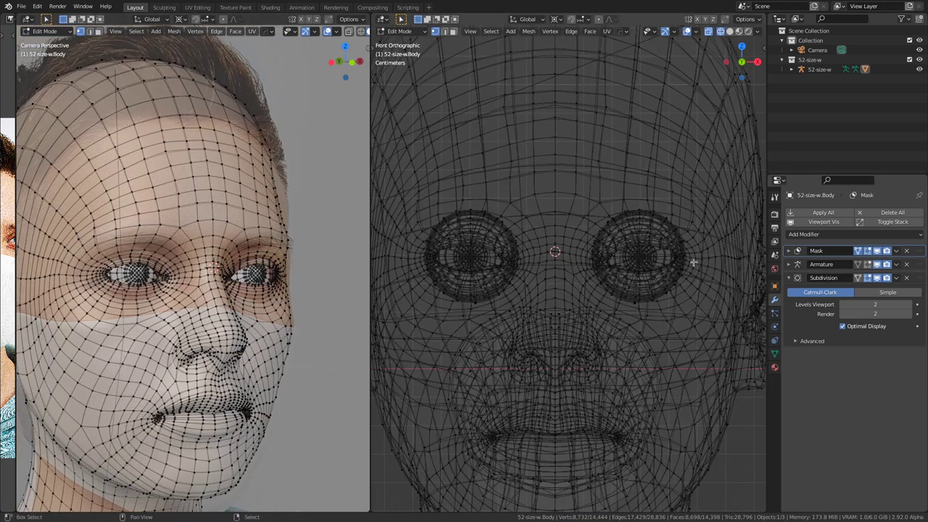
pyautogui.keyDown('shift'); pyautogui.moveTo(689, 262); pyautogui.dragTo(644, 281, button='middle'); pyautogui.keyUp('shift')
pyautogui.press('z')
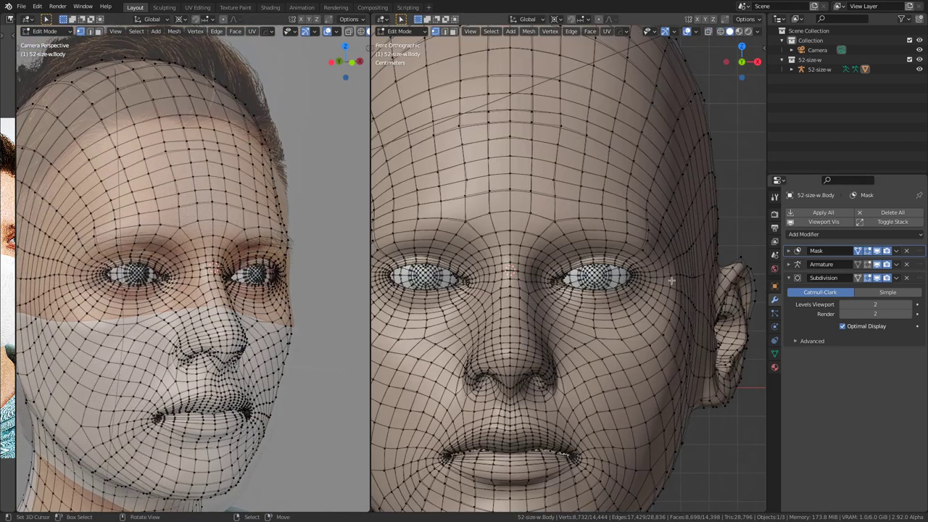
pyautogui.scroll(4, 646, 290)
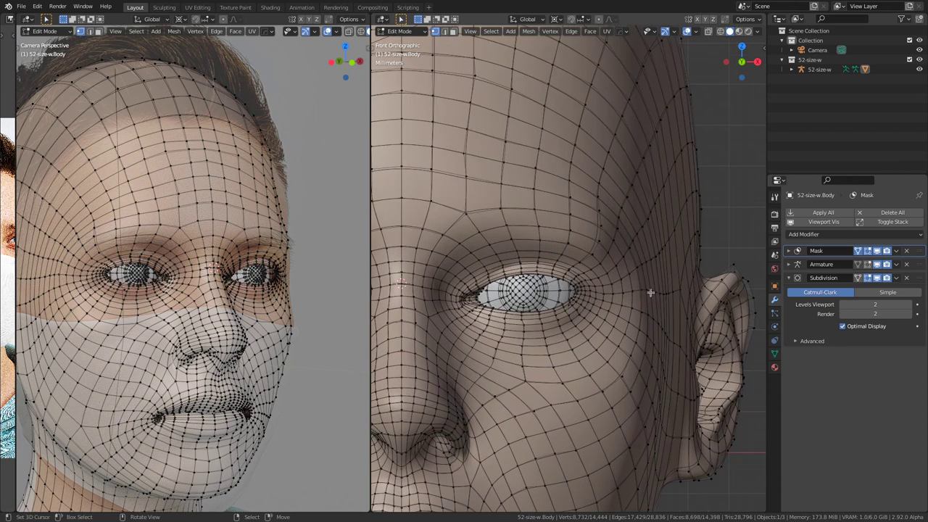
pyautogui.scroll(-4, 650, 291)
# Step: Set the focal length of the second 3D view to 85 mm
pyautogui.moveTo(599, 288); pyautogui.dragTo(553, 408, button='middle')
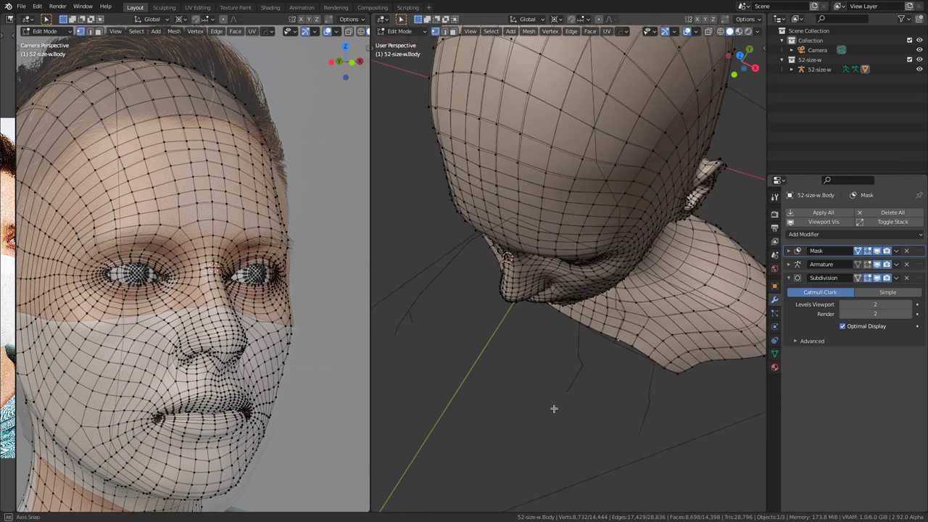
pyautogui.scroll(2, 601, 337)
pyautogui.press('n')
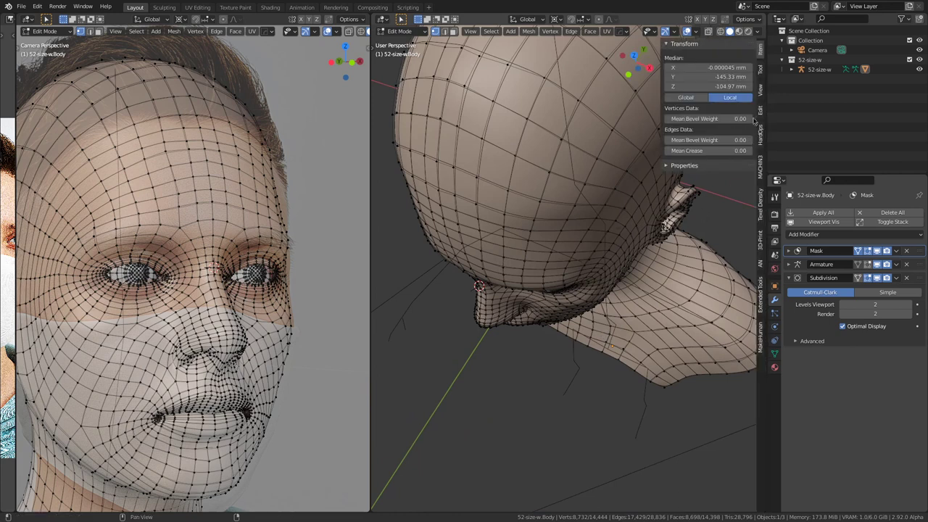
pyautogui.click(760, 90)
pyautogui.click(725, 58)
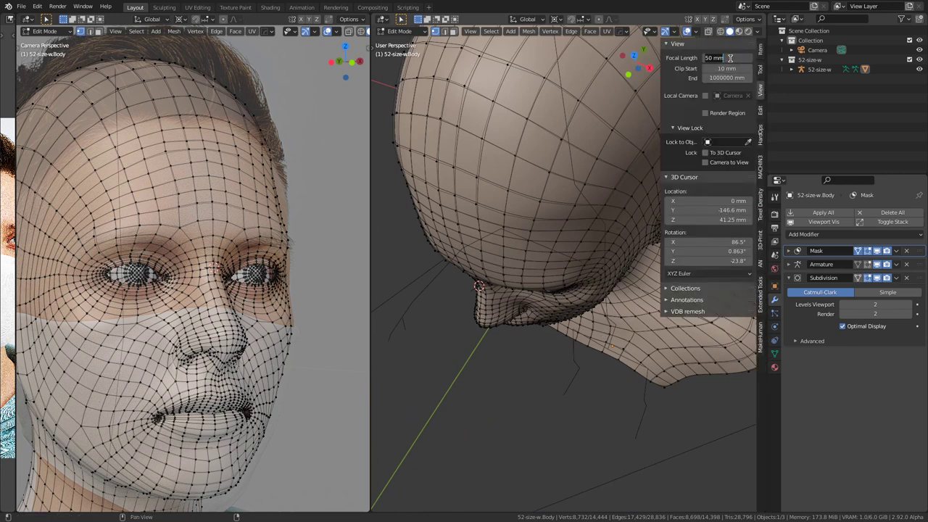
pyautogui.write('85')
pyautogui.press('Return')
pyautogui.press('n')
# Step: Select the edge loop running around both eyes and circle-deselect its vertices beneath the nose
pyautogui.moveTo(631, 317)
pyautogui.mouseDown(button='middle')
pyautogui.moveTo(616, 305)
pyautogui.moveTo(514, 338)
pyautogui.moveTo(600, 255)
pyautogui.moveTo(625, 289)
pyautogui.moveTo(667, 302)
pyautogui.moveTo(559, 338)
pyautogui.mouseUp(button='middle')
pyautogui.scroll(-3, 584, 249)
pyautogui.keyDown('alt'); pyautogui.rightClick(590, 255); pyautogui.keyUp('alt')
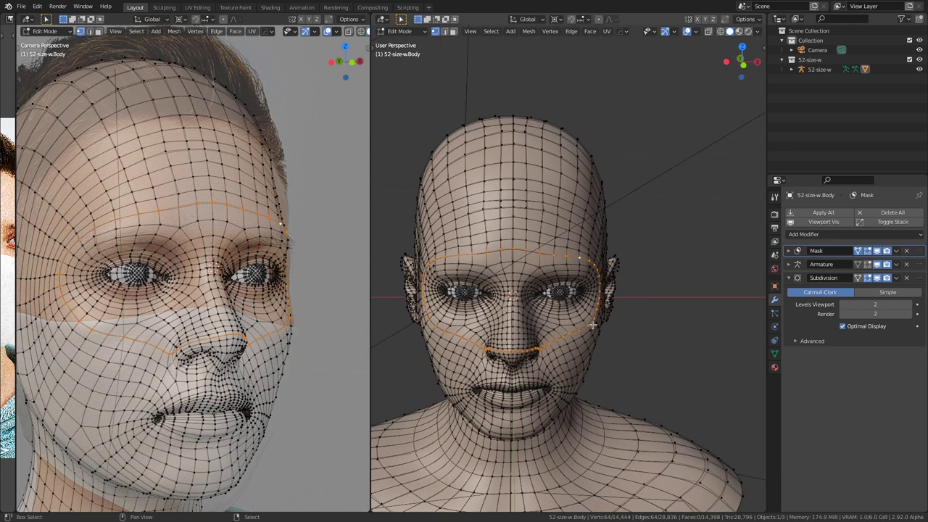
pyautogui.hotkey('shift', 'z')
pyautogui.press('c')
pyautogui.middleClick(514, 357)
pyautogui.scroll(-4, 516, 357)
pyautogui.middleClick(514, 356)
pyautogui.rightClick(515, 356)
pyautogui.hotkey('shift', 'z')
pyautogui.scroll(4, 515, 356)
pyautogui.moveTo(557, 396)
pyautogui.mouseDown(button='middle')
pyautogui.moveTo(546, 378)
pyautogui.moveTo(557, 397)
pyautogui.mouseUp(button='middle')
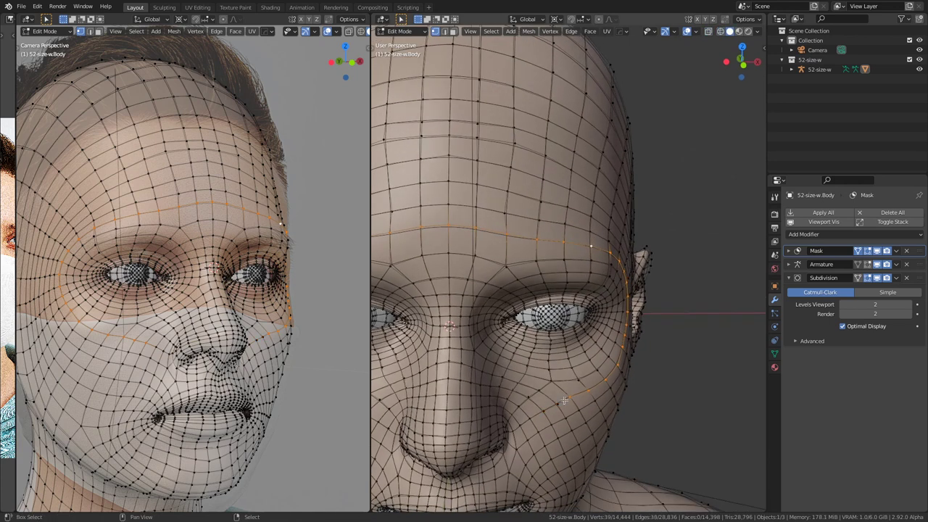
# Step: Circle-deselect the rest of the loop so that only the arc around the outside of the model's left eye stays selected
pyautogui.scroll(-4, 555, 292)
pyautogui.hotkey('shift', 'z')
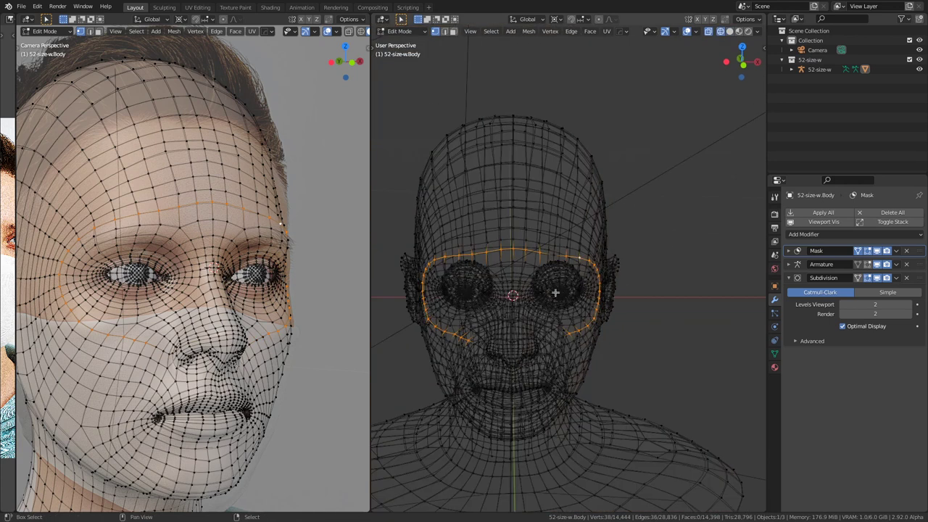
pyautogui.press('c')
pyautogui.moveTo(495, 278); pyautogui.dragTo(478, 279, button='middle')
pyautogui.press('Escape')
pyautogui.hotkey('shift', 'z')
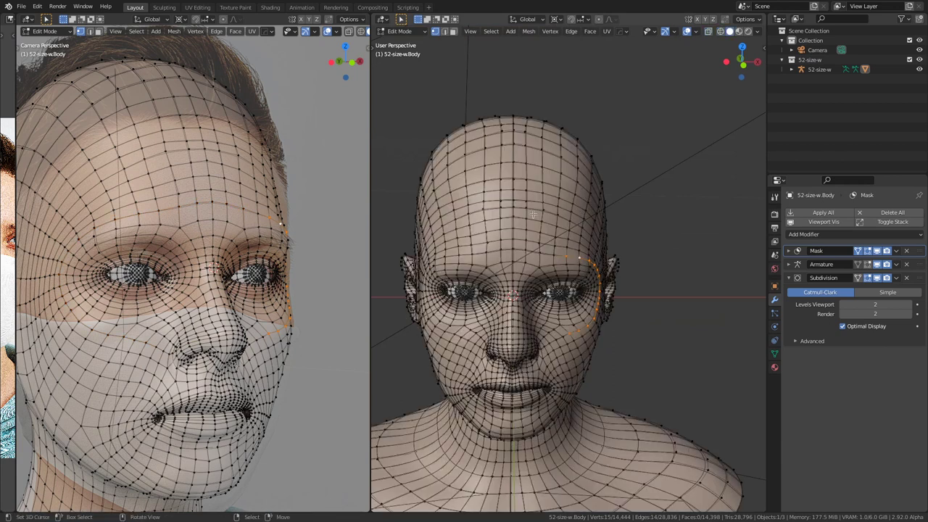
# Step: Enable X-axis mirror editing for the mesh and return the second view to front orthographic
pyautogui.click(775, 197)
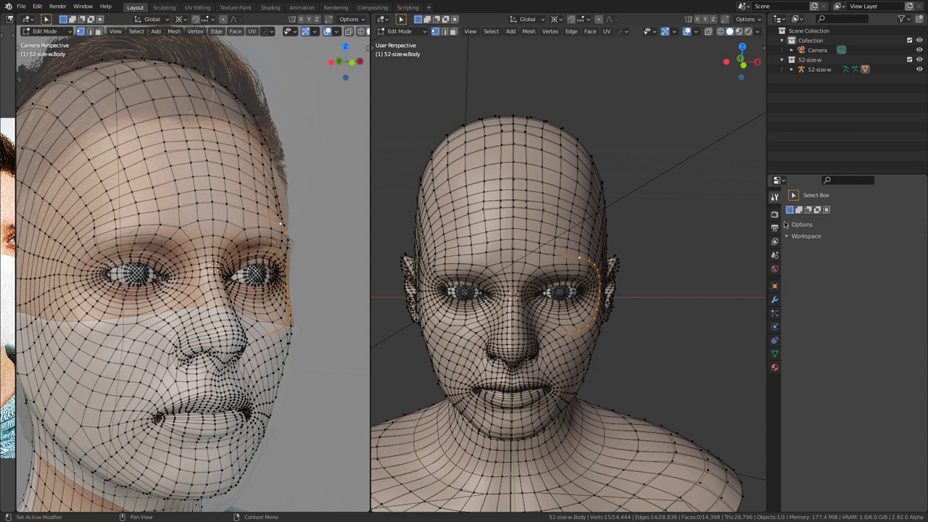
pyautogui.click(792, 226)
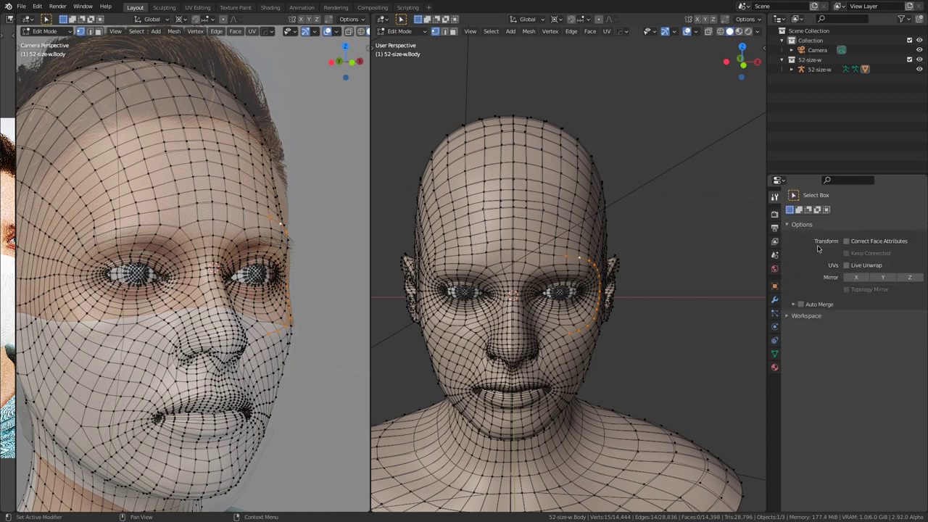
pyautogui.click(855, 277)
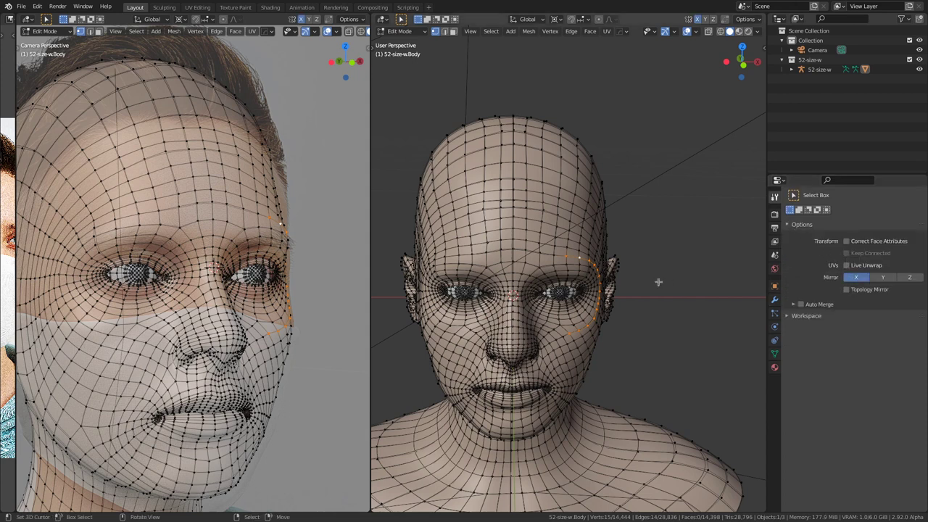
pyautogui.press('KP_1')
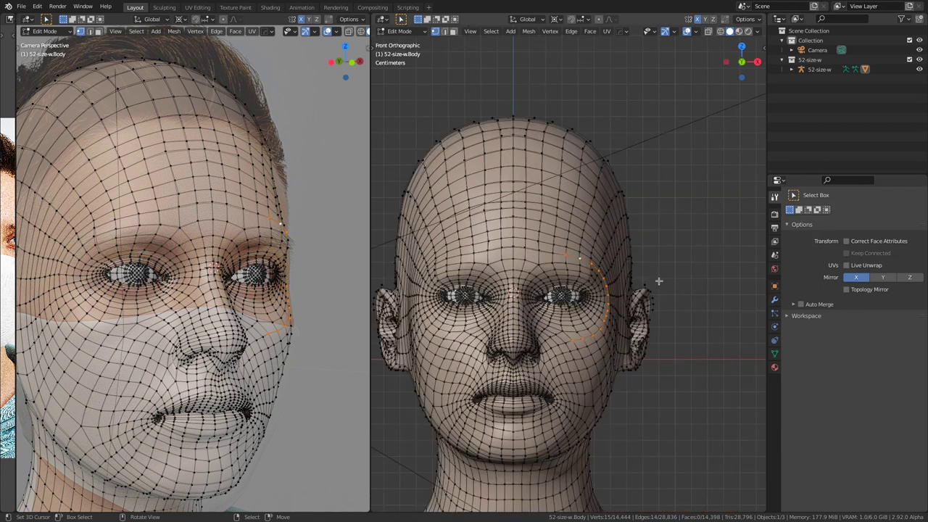
# Step: Show the second 3D view in wireframe, framed on the outer side of the model's left eye
pyautogui.scroll(5, 645, 283)
pyautogui.scroll(-4, 632, 284)
pyautogui.moveTo(633, 284)
pyautogui.mouseDown(button='middle')
pyautogui.moveTo(636, 311)
pyautogui.moveTo(594, 306)
pyautogui.moveTo(599, 264)
pyautogui.mouseUp(button='middle')
pyautogui.scroll(4, 591, 290)
pyautogui.hotkey('shift', 'z')
pyautogui.hotkey('shift', 'z')
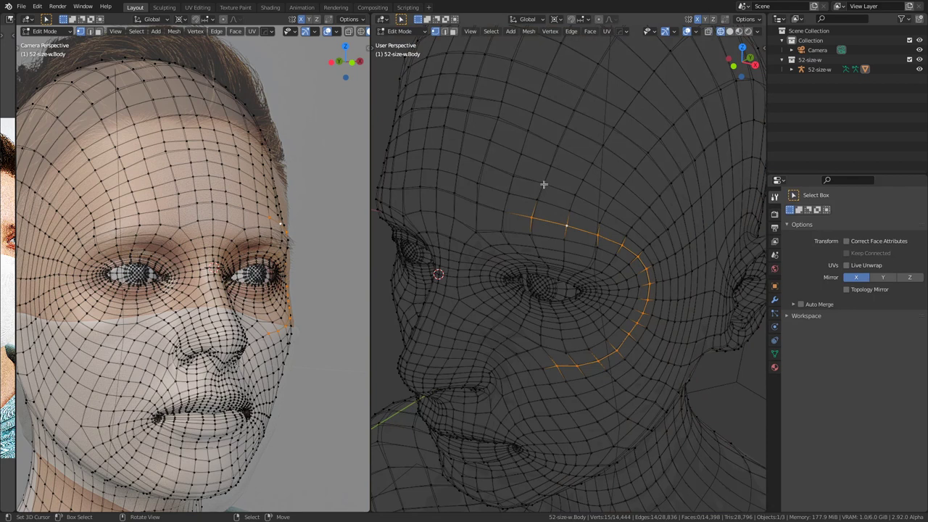
# Step: Try selecting a shortest vertex path from above the left eyebrow around the outer side of the eye
pyautogui.moveTo(544, 184)
pyautogui.mouseDown(button='middle')
pyautogui.moveTo(565, 290)
pyautogui.moveTo(539, 185)
pyautogui.mouseUp(button='middle')
pyautogui.click(540, 185)
pyautogui.keyDown('ctrl'); pyautogui.click(665, 257); pyautogui.keyUp('ctrl')
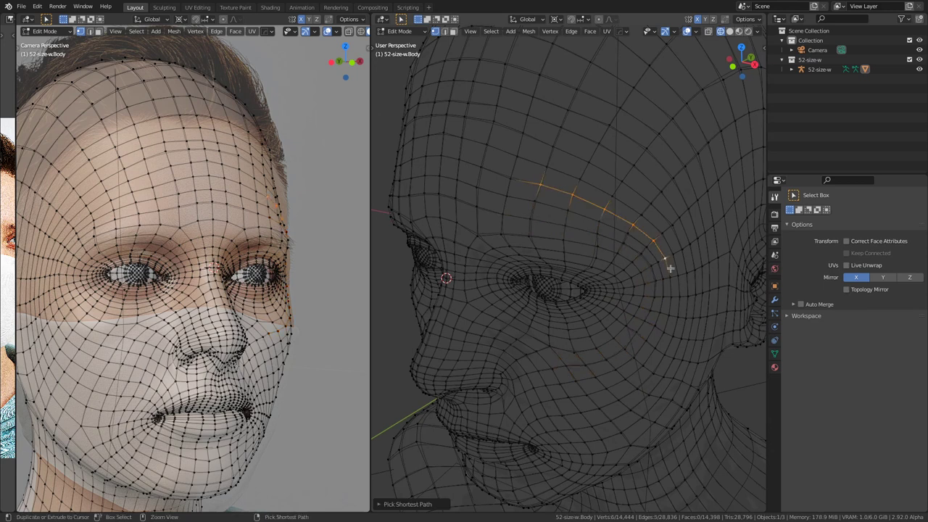
pyautogui.keyDown('ctrl'); pyautogui.click(662, 332); pyautogui.keyUp('ctrl')
# Step: Enable on-cage display for the body's Subdivision modifier so the edit mesh follows the smoothed surface
pyautogui.click(775, 353)
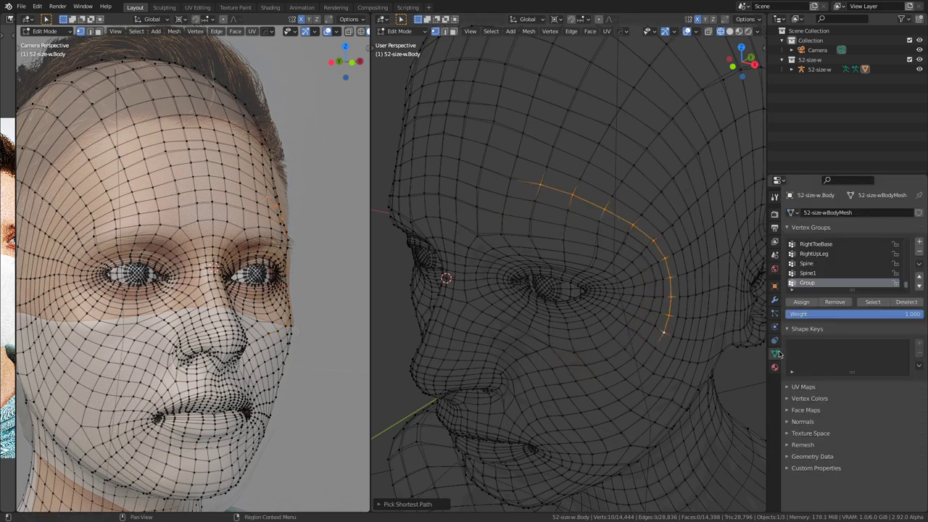
pyautogui.click(775, 300)
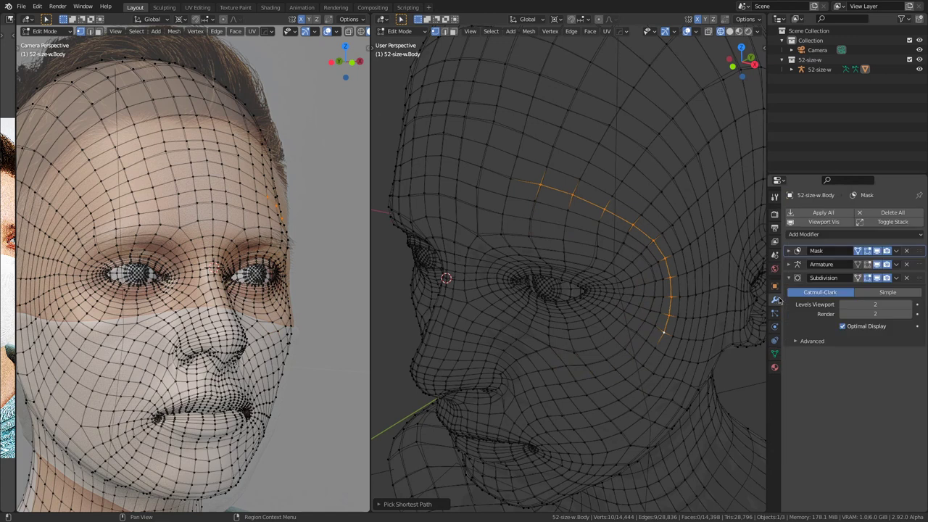
pyautogui.click(859, 278)
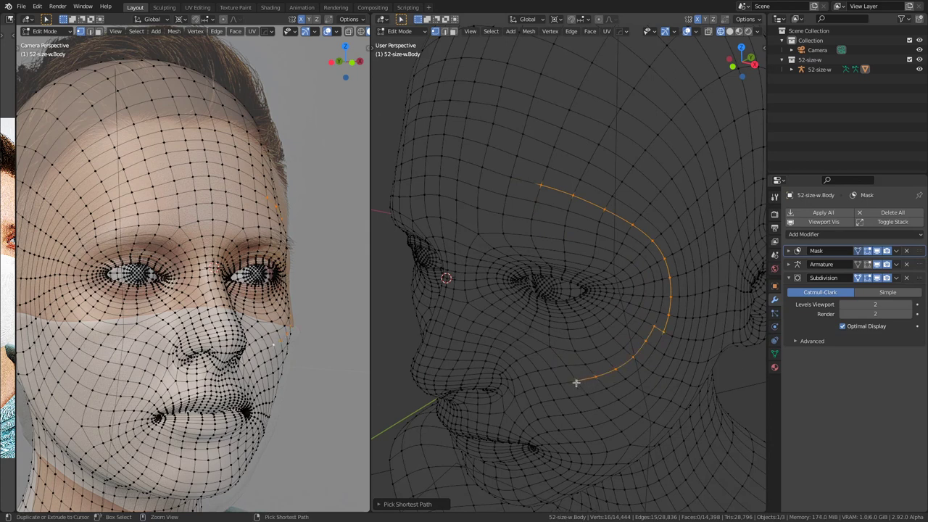
# Step: Select the shortest vertex path from the left cheek around the outer eye to above the brow, and return to front orthographic
pyautogui.click(575, 383)
pyautogui.keyDown('ctrl'); pyautogui.click(664, 297); pyautogui.keyUp('ctrl')
pyautogui.keyDown('ctrl'); pyautogui.click(626, 234); pyautogui.keyUp('ctrl')
pyautogui.moveTo(537, 203); pyautogui.dragTo(637, 280, button='middle')
pyautogui.press('KP_1')
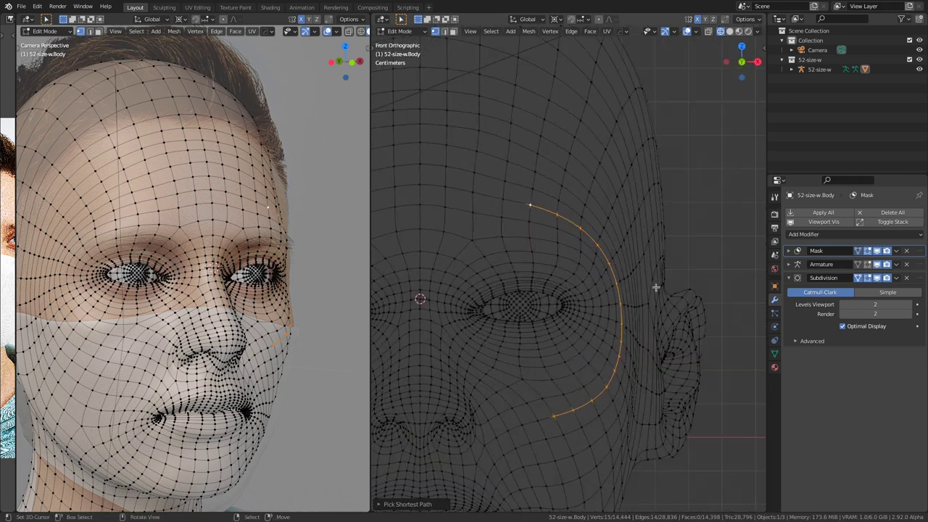
pyautogui.keyDown('shift'); pyautogui.moveTo(666, 292); pyautogui.dragTo(678, 299, button='middle'); pyautogui.keyUp('shift')
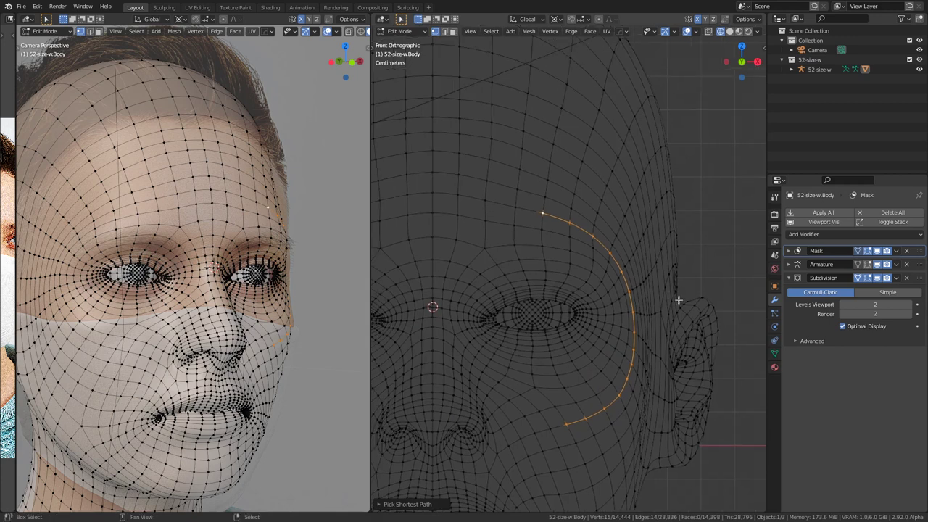
# Step: Enable proportional editing and move the selected arc outward along global X by about 2.4 mm with a proportional size of 0.03
pyautogui.press('.')
pyautogui.click(618, 247)
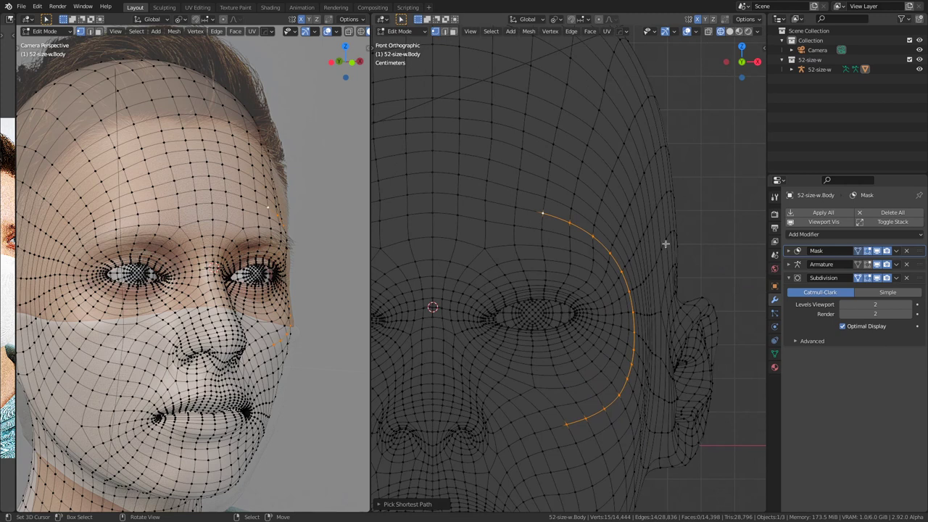
pyautogui.keyDown('shift'); pyautogui.moveTo(650, 245); pyautogui.dragTo(662, 247, button='middle'); pyautogui.keyUp('shift')
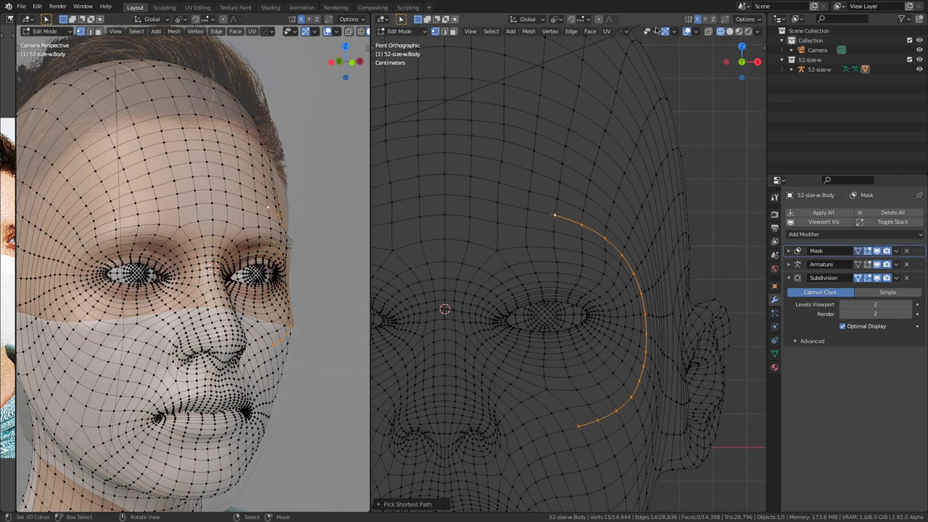
pyautogui.press('o')
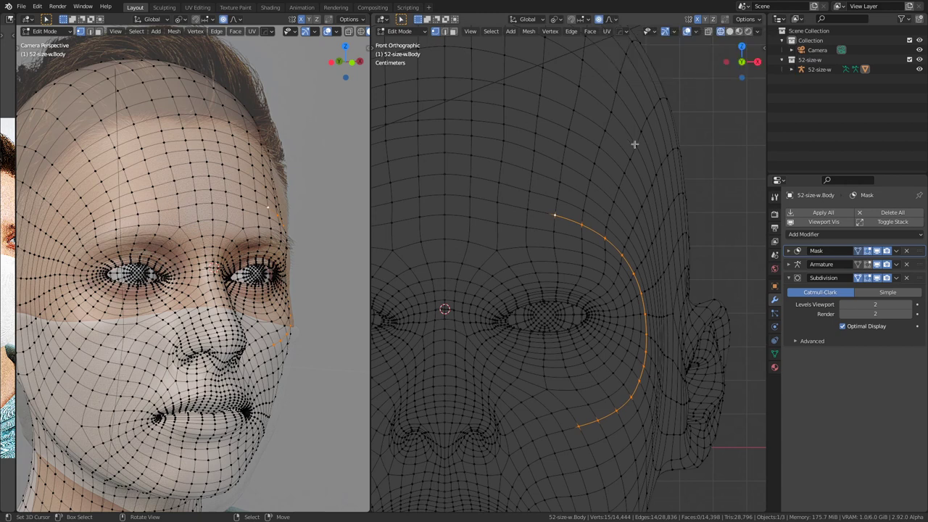
pyautogui.press('alt')
pyautogui.press('g')
pyautogui.press('x')
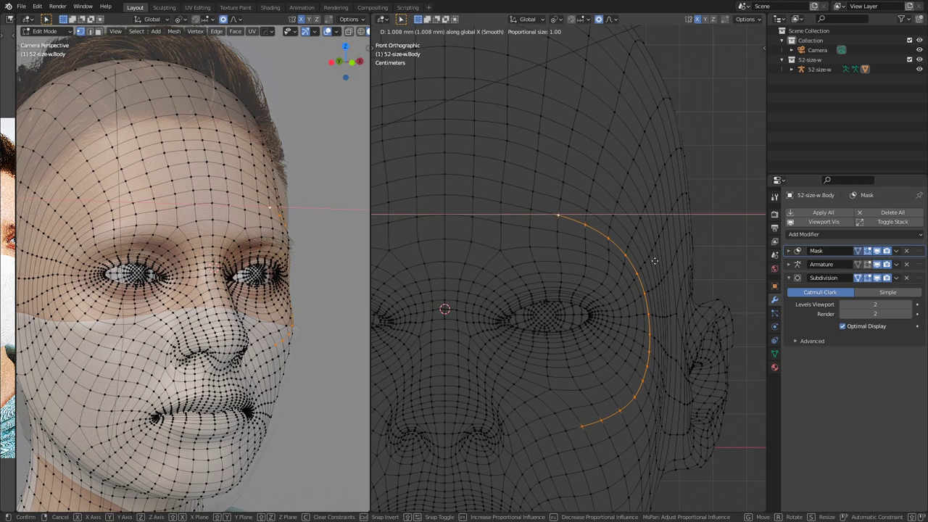
pyautogui.scroll(20, 655, 261)
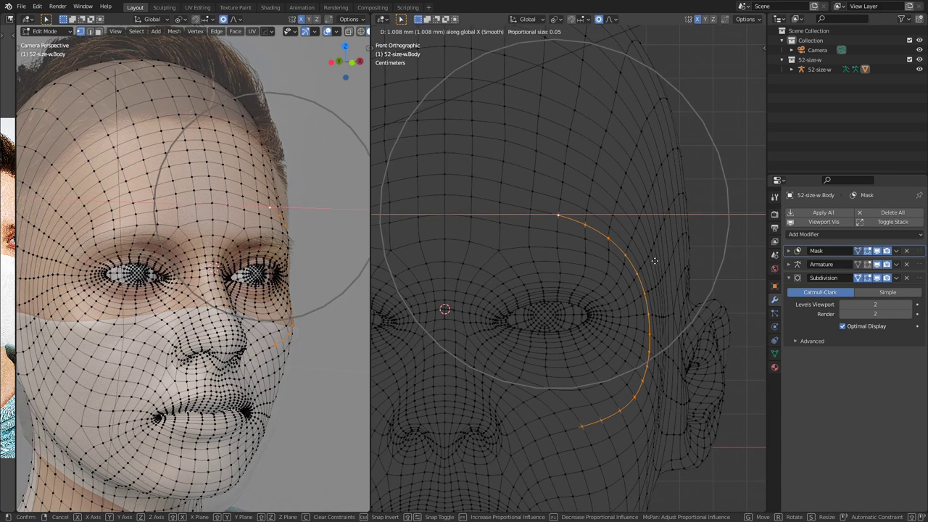
pyautogui.scroll(5, 654, 261)
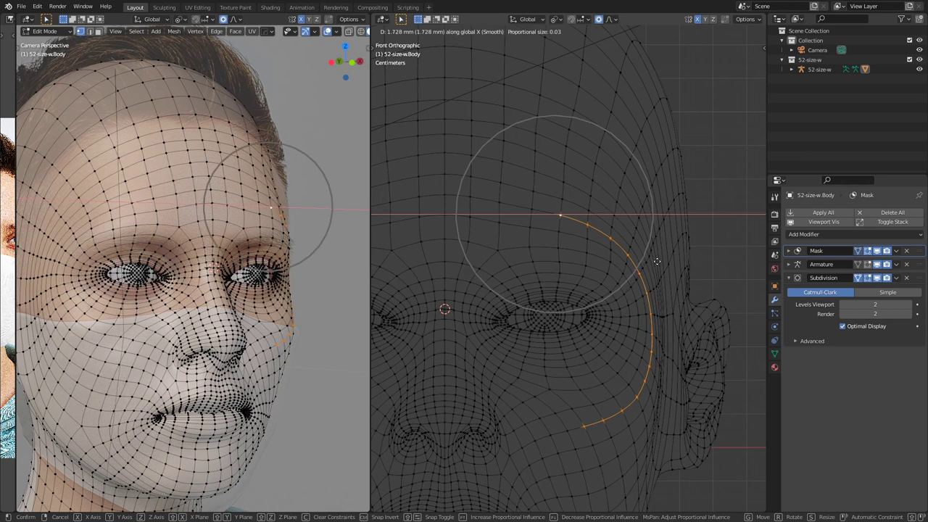
pyautogui.scroll(-1, 659, 261)
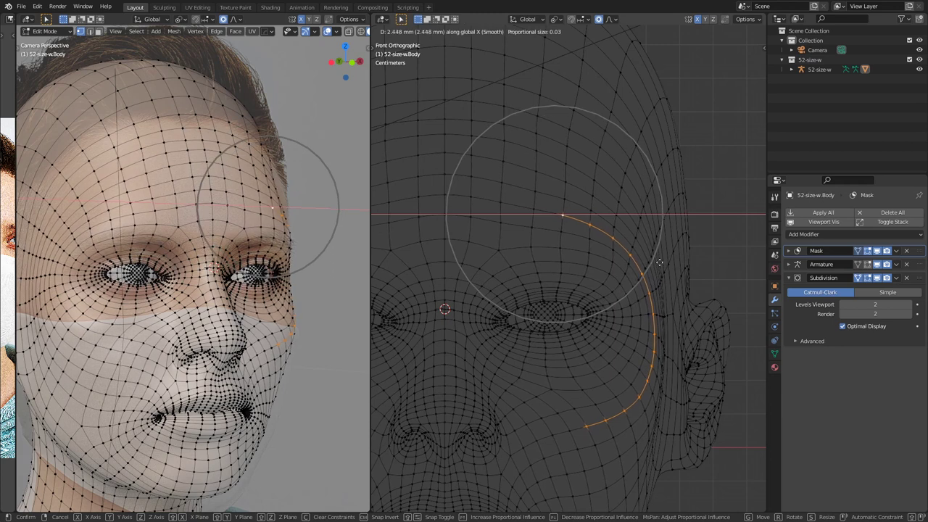
pyautogui.click(658, 261)
# Step: Undo the arc's move and shift it outward along global X by about 1.7 mm
pyautogui.scroll(6, 203, 254)
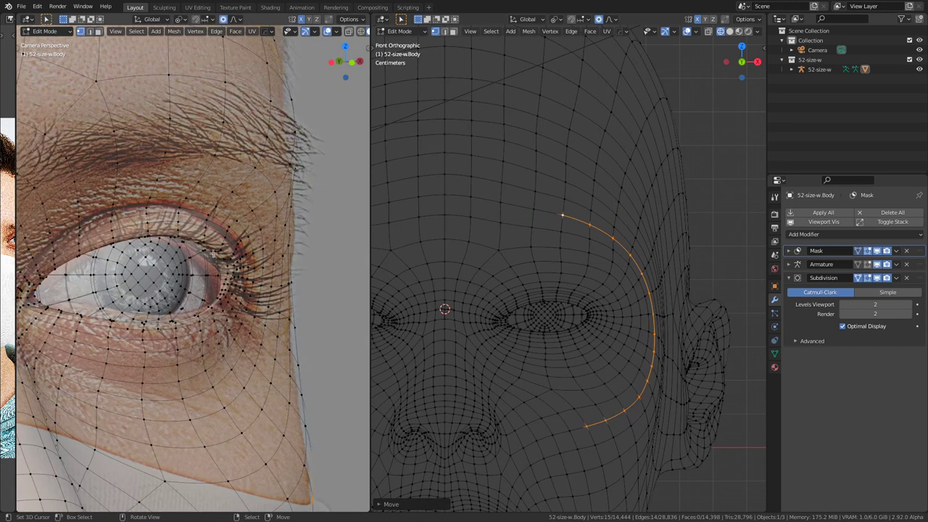
pyautogui.hotkey('ctrl', 'z')
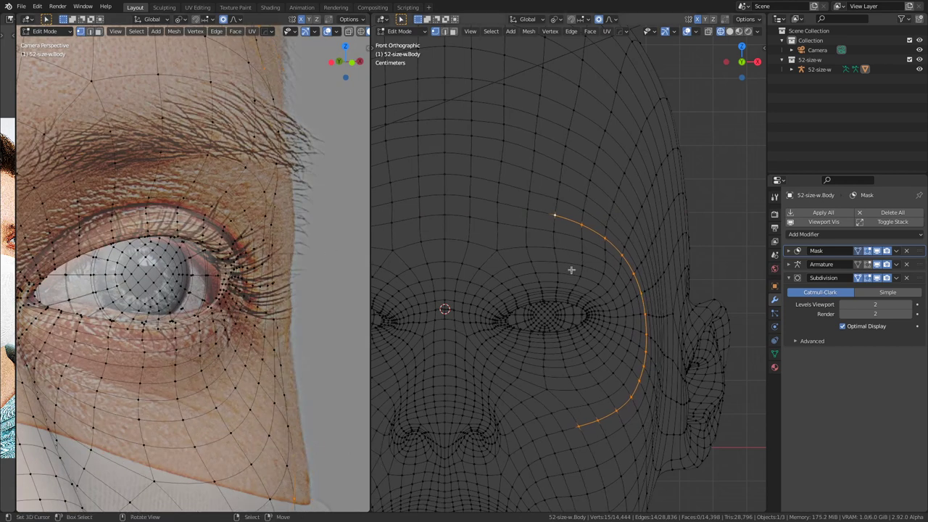
pyautogui.press('g')
pyautogui.press('x')
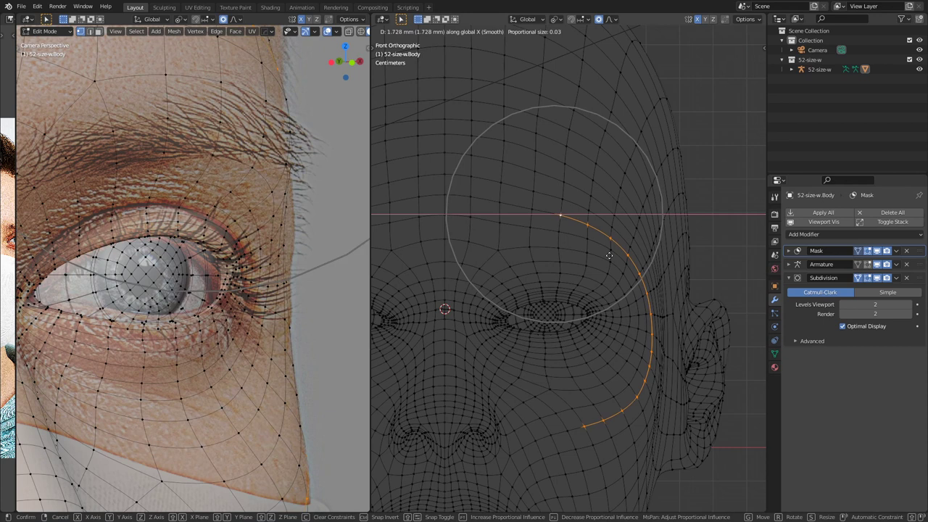
pyautogui.click(609, 255)
# Step: Compare the cheek outline with the photo at the mask's edge and try shifting the single cheek vertex there along global X
pyautogui.scroll(-6, 261, 316)
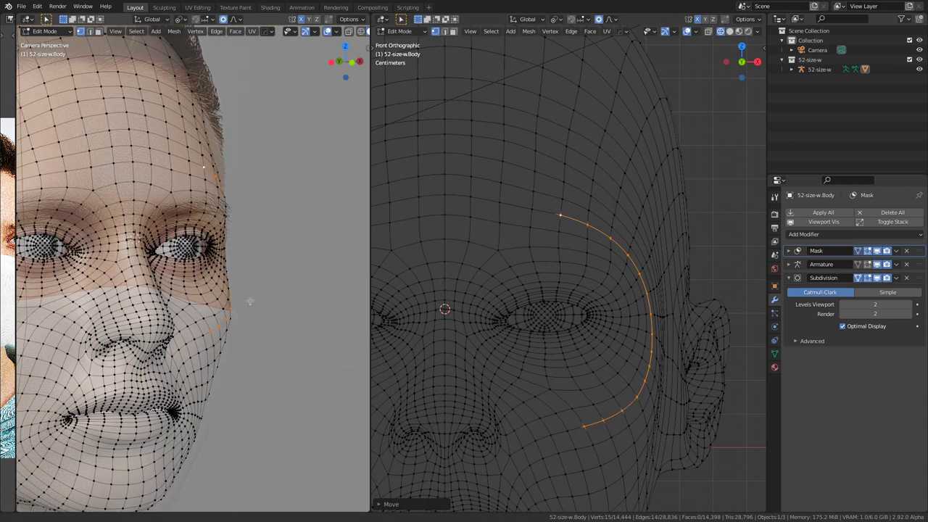
pyautogui.scroll(6, 250, 303)
pyautogui.keyDown('shift'); pyautogui.moveTo(293, 305); pyautogui.dragTo(229, 250, button='middle'); pyautogui.keyUp('shift')
pyautogui.scroll(3, 229, 249)
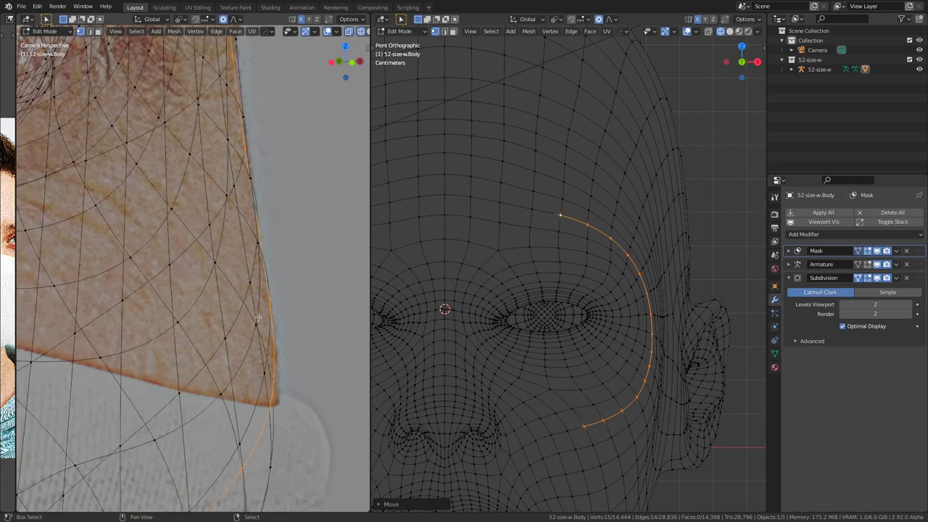
pyautogui.scroll(-3, 292, 362)
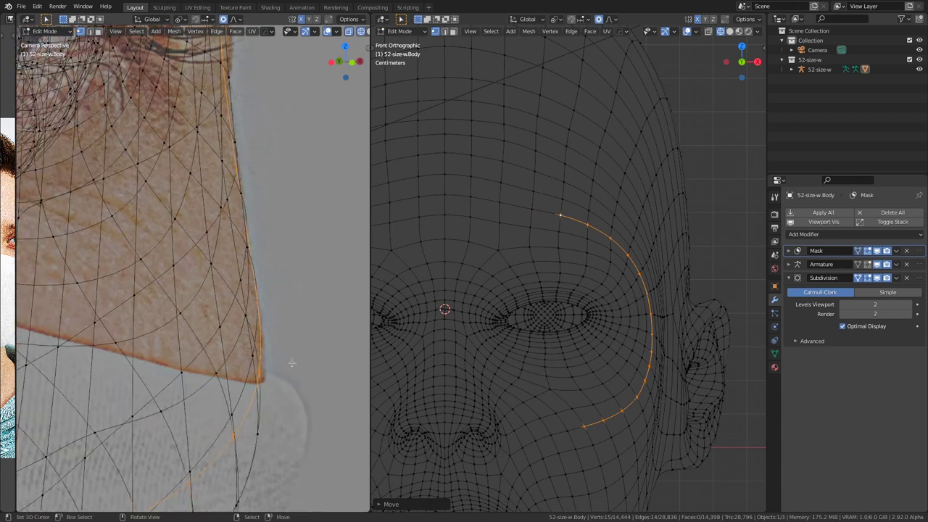
pyautogui.scroll(2, 272, 319)
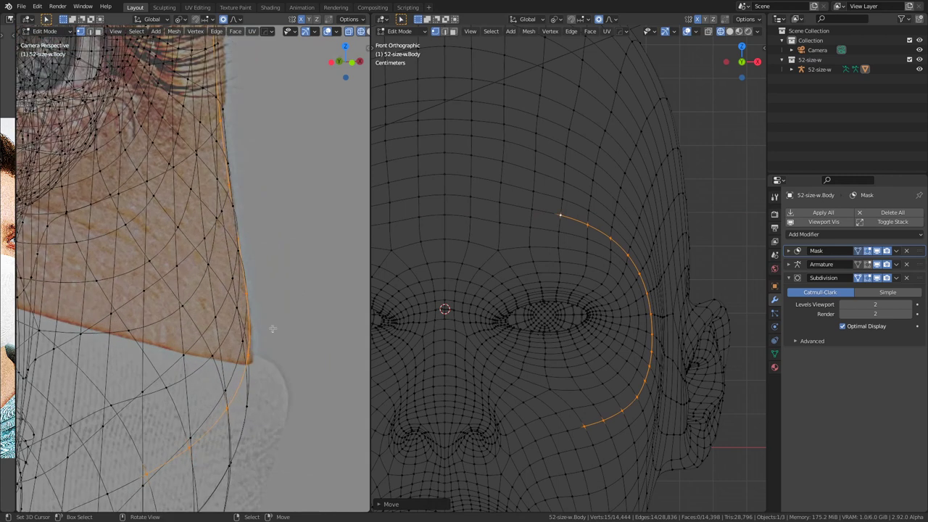
pyautogui.click(651, 352)
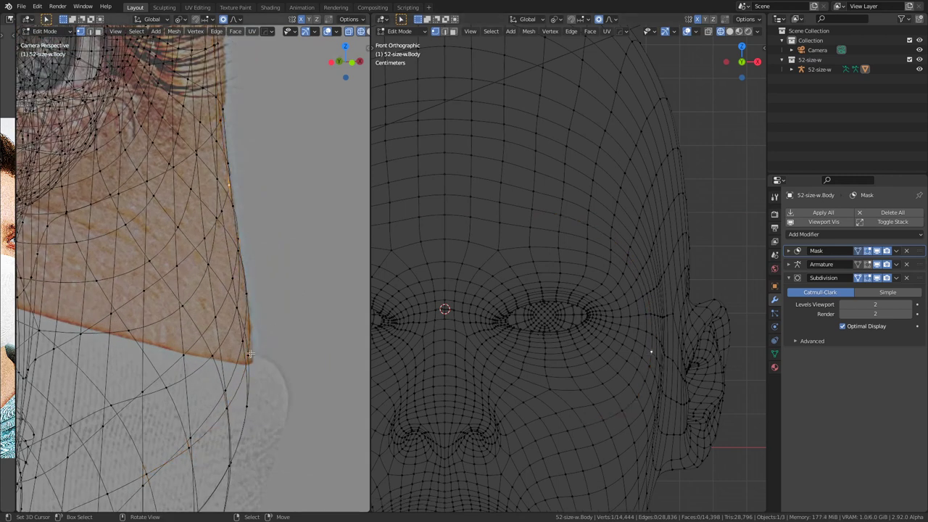
pyautogui.keyDown('shift'); pyautogui.moveTo(638, 366); pyautogui.dragTo(594, 290, button='middle'); pyautogui.keyUp('shift')
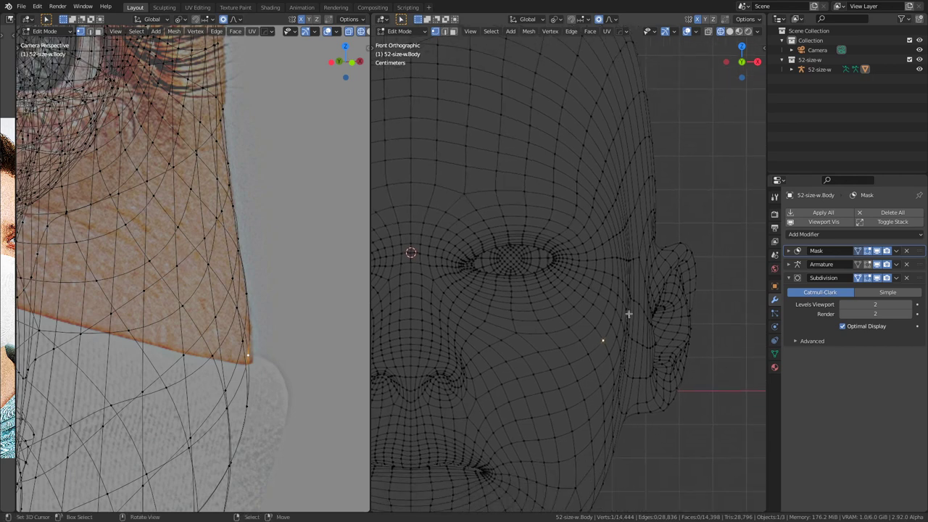
pyautogui.press('g')
pyautogui.press('x')
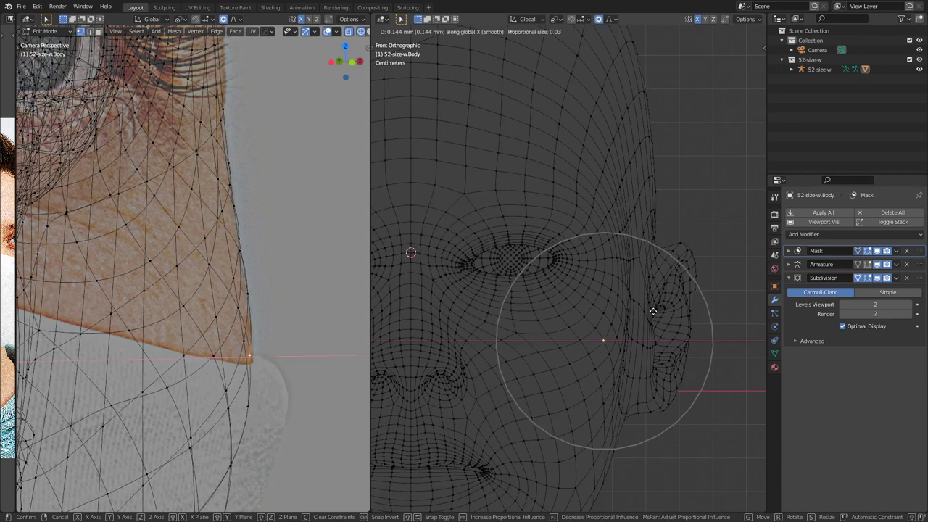
pyautogui.rightClick(658, 312)
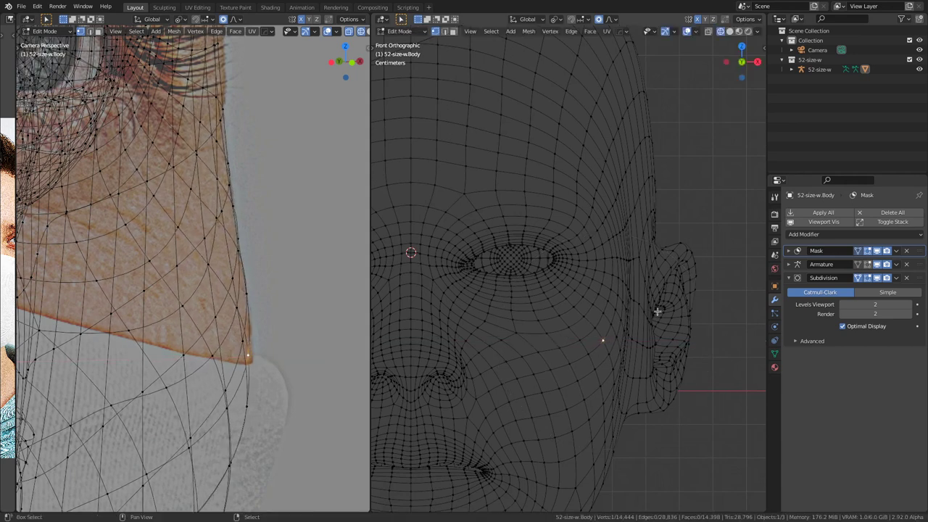
# Step: Undo back to the arc's original position and move it outward along global X by slightly more than 1 mm
pyautogui.hotkey('ctrl', 'z')
pyautogui.hotkey('ctrl', 'z')
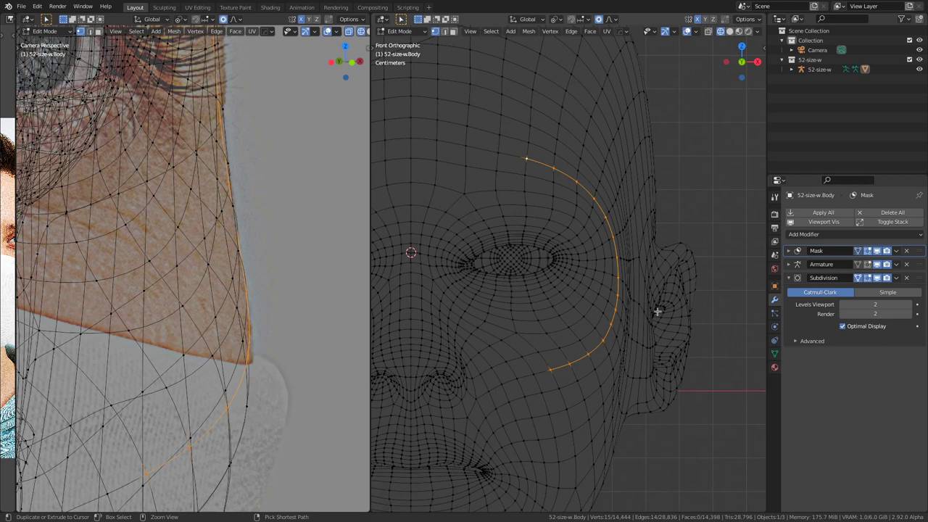
pyautogui.hotkey('ctrl', 'z')
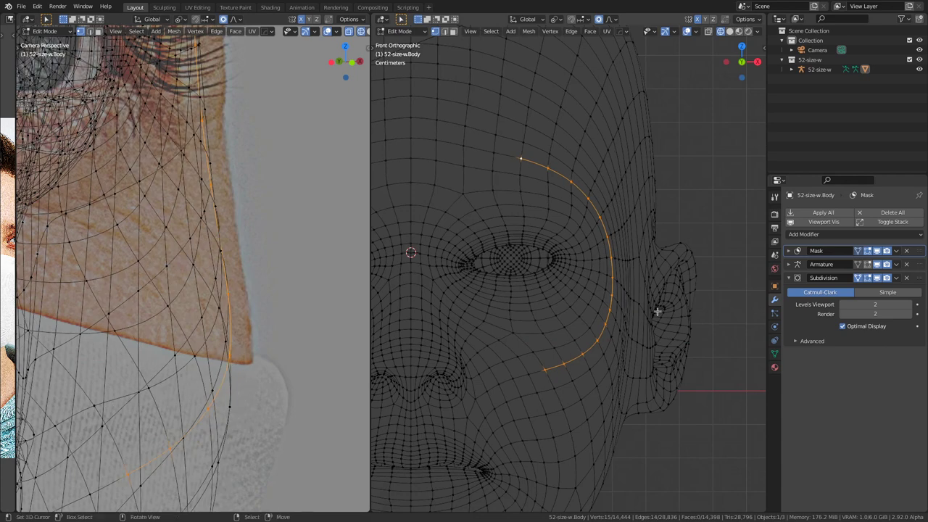
pyautogui.press('g')
pyautogui.press('x')
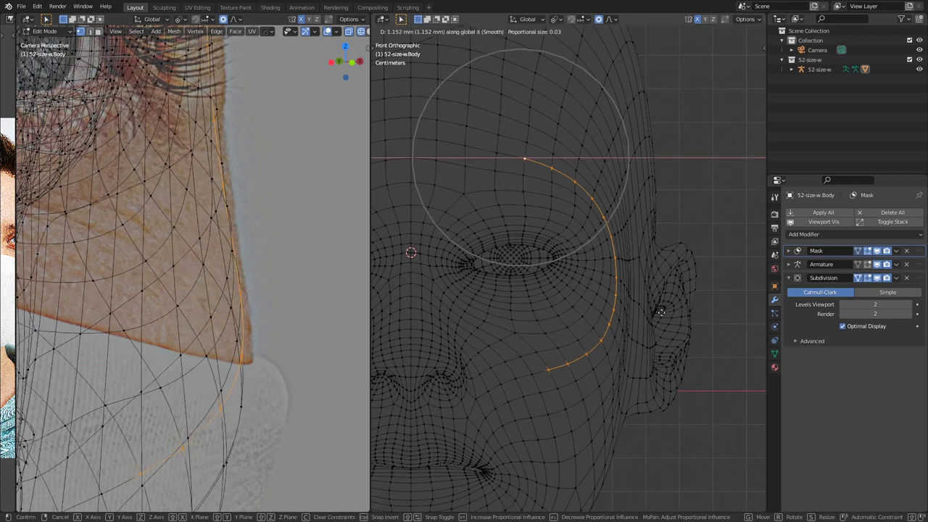
pyautogui.click(662, 313)
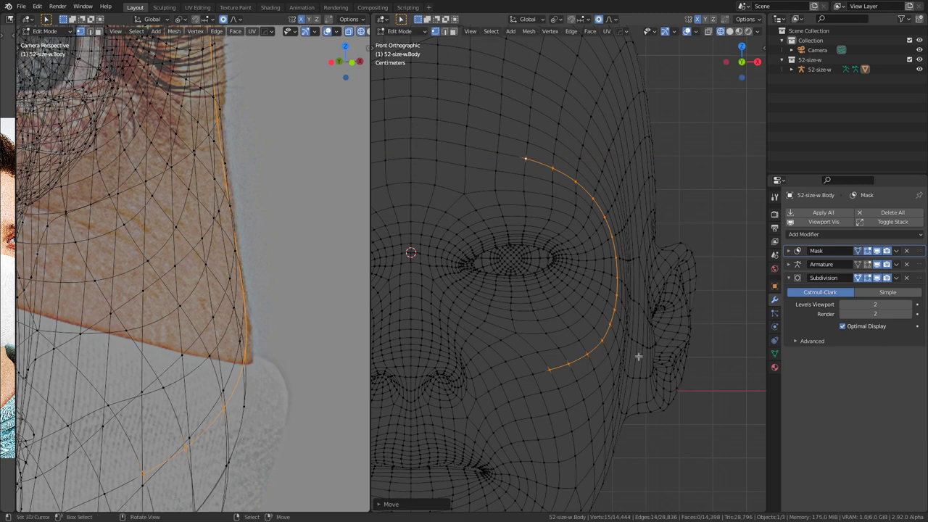
# Step: Move the single left cheek vertex at the photo's mask edge outward along global X by about 0.3 mm
pyautogui.click(586, 355)
pyautogui.click(599, 348)
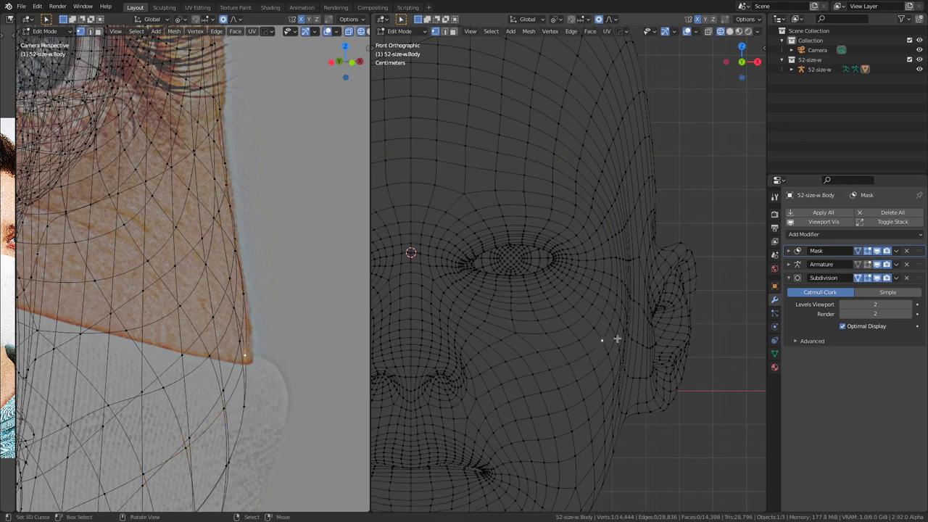
pyautogui.press('g')
pyautogui.press('x')
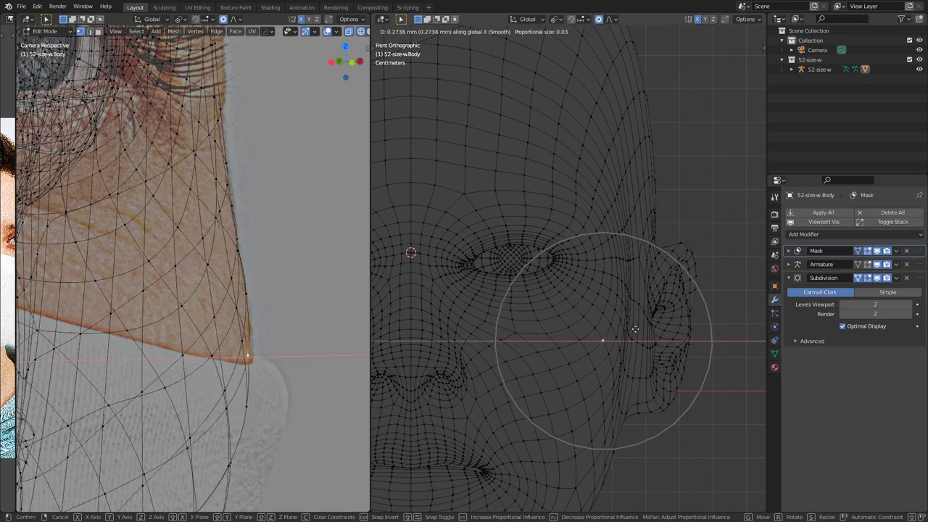
pyautogui.click(635, 329)
# Step: Turn off X-ray in the camera view and move a vertex beside the outer left eye corner outward along X by about 0.8 mm
pyautogui.scroll(-4, 277, 250)
pyautogui.keyDown('shift'); pyautogui.moveTo(237, 232); pyautogui.dragTo(237, 359, button='middle'); pyautogui.keyUp('shift')
pyautogui.click(211, 200)
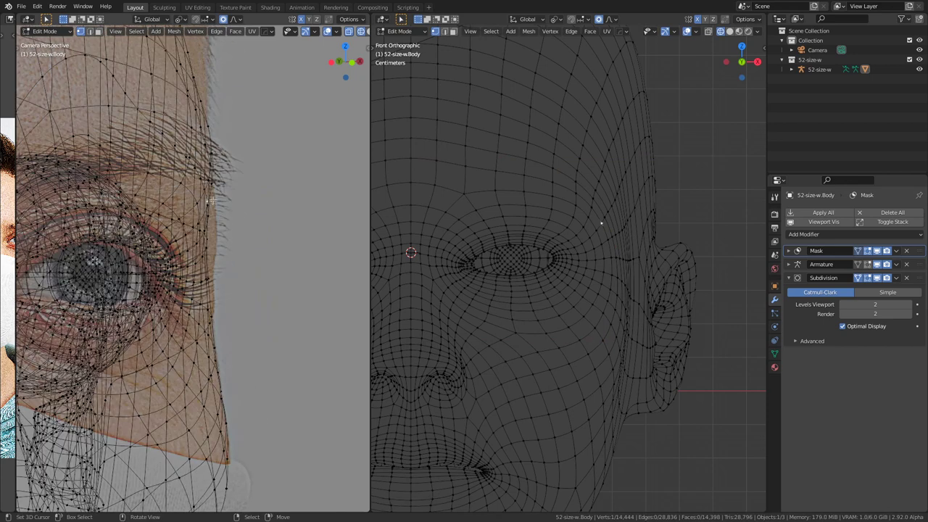
pyautogui.hotkey('alt', 'z')
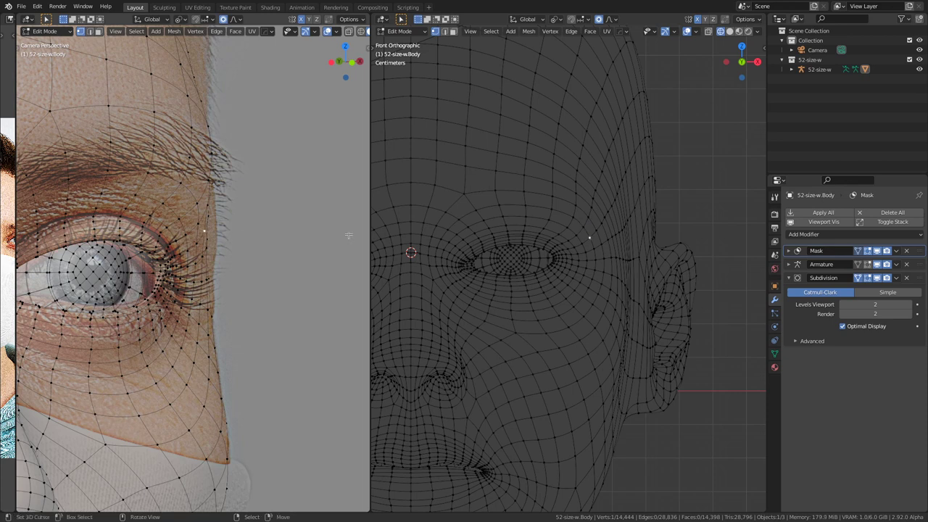
pyautogui.press('g')
pyautogui.press('x')
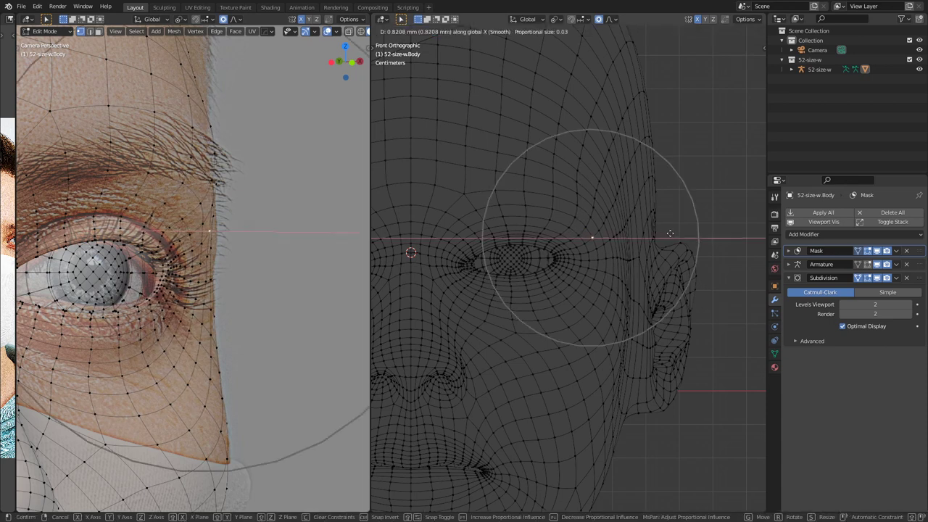
pyautogui.click(671, 233)
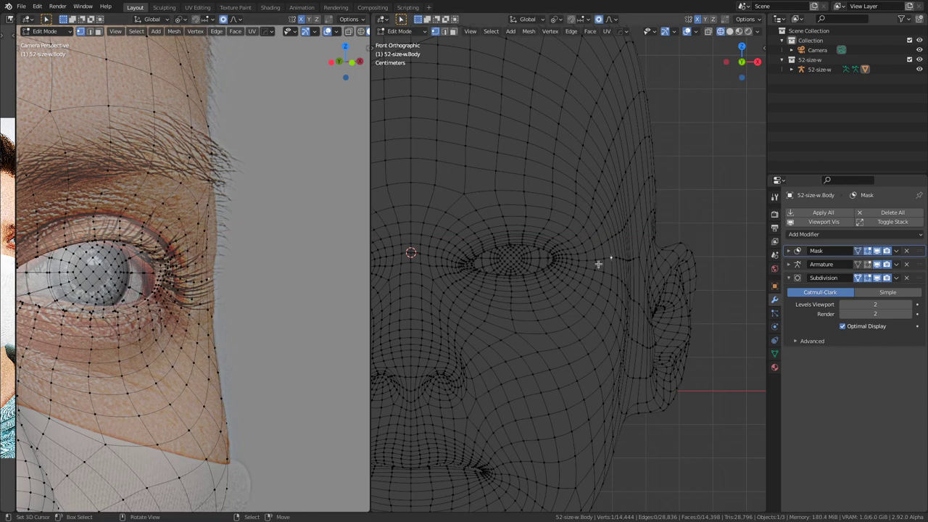
pyautogui.press('g')
pyautogui.press('x')
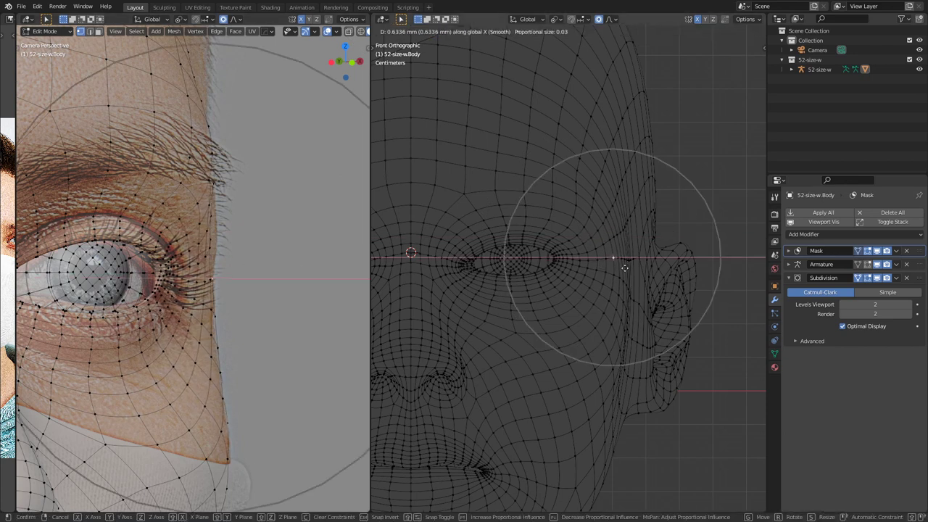
pyautogui.click(605, 269)
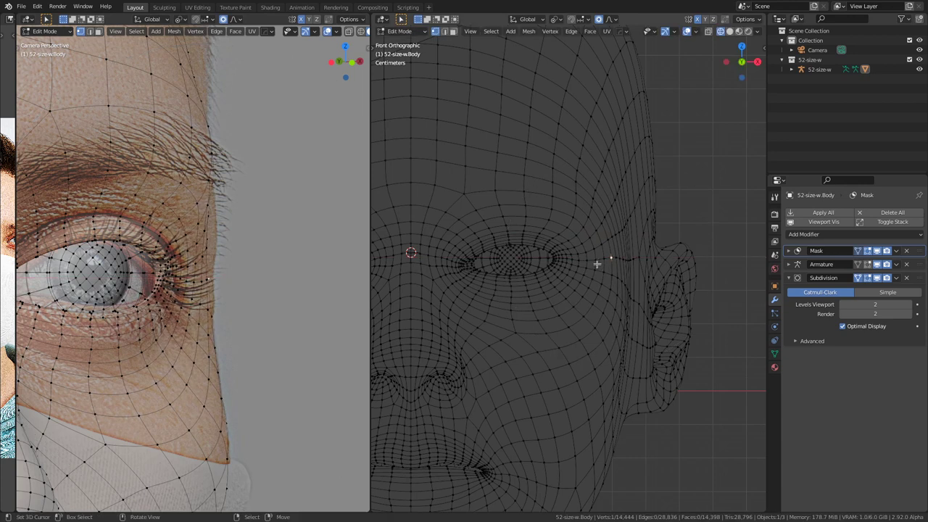
# Step: Move the vertex just above the one beside the outer left eye corner outward along global X by about 1.4 mm
pyautogui.click(607, 240)
pyautogui.press('g')
pyautogui.press('x')
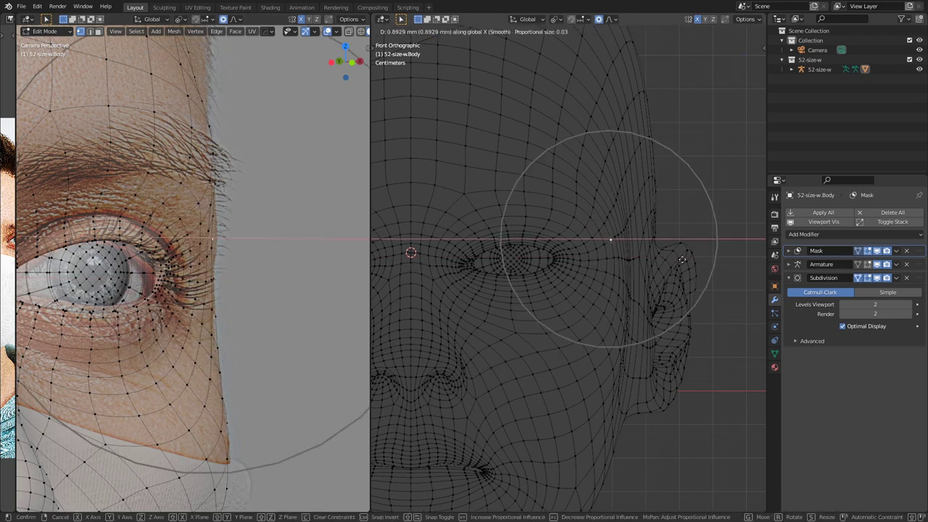
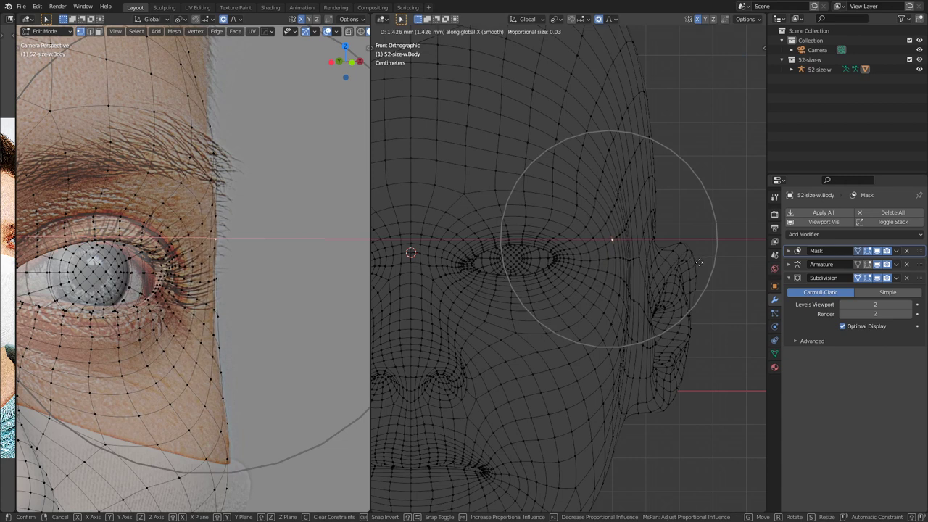
pyautogui.click(699, 263)
# Step: Compare the mesh outline with the reference photo along the forehead, temples and ear on both sides of the head
pyautogui.scroll(-4, 249, 198)
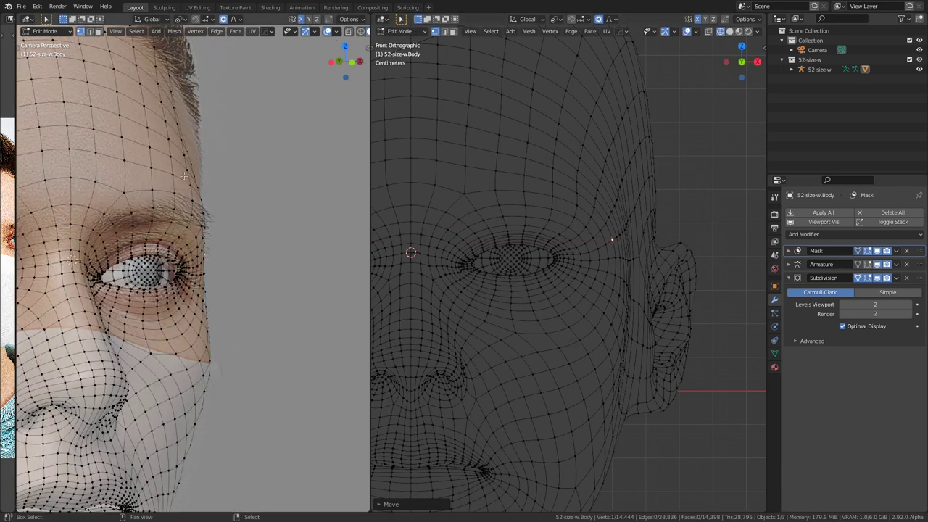
pyautogui.keyDown('shift'); pyautogui.moveTo(171, 172); pyautogui.dragTo(225, 310, button='middle'); pyautogui.keyUp('shift')
pyautogui.click(236, 249)
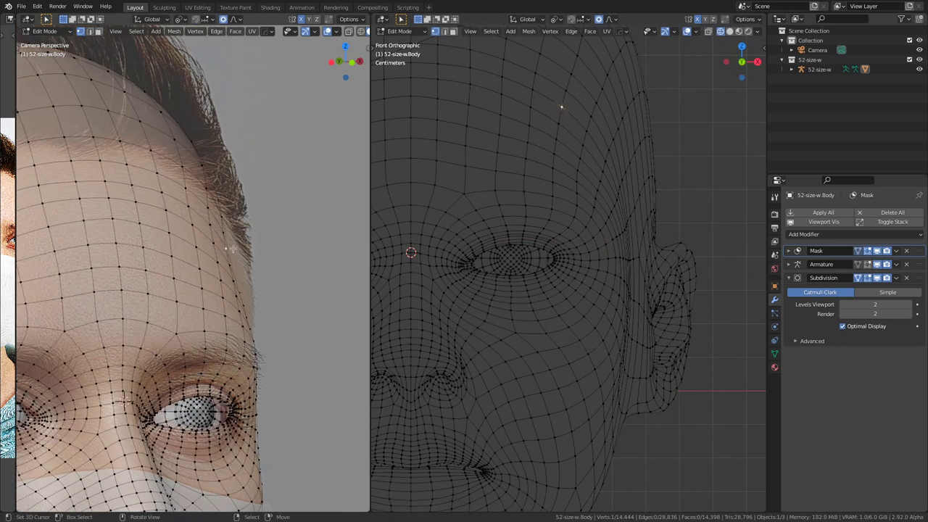
pyautogui.scroll(-4, 259, 263)
pyautogui.scroll(4, 260, 264)
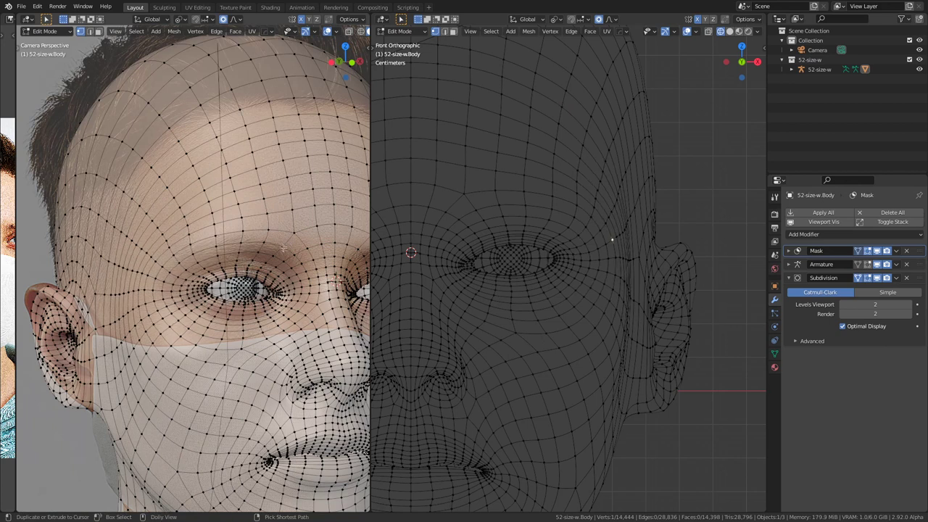
pyautogui.scroll(4, 198, 257)
pyautogui.scroll(1, 198, 257)
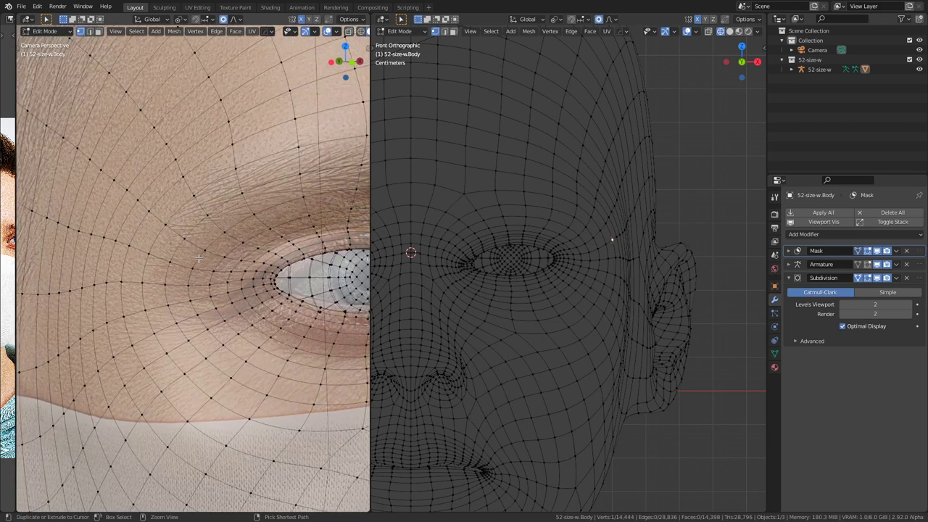
pyautogui.scroll(-5, 197, 258)
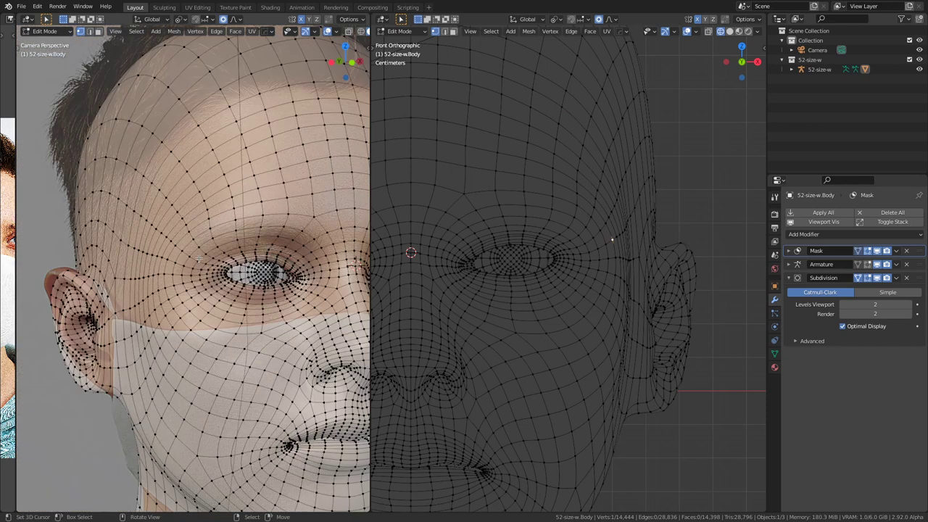
pyautogui.scroll(-3, 201, 267)
pyautogui.keyDown('shift'); pyautogui.moveTo(201, 268); pyautogui.dragTo(114, 317, button='middle'); pyautogui.keyUp('shift')
pyautogui.scroll(4, 282, 251)
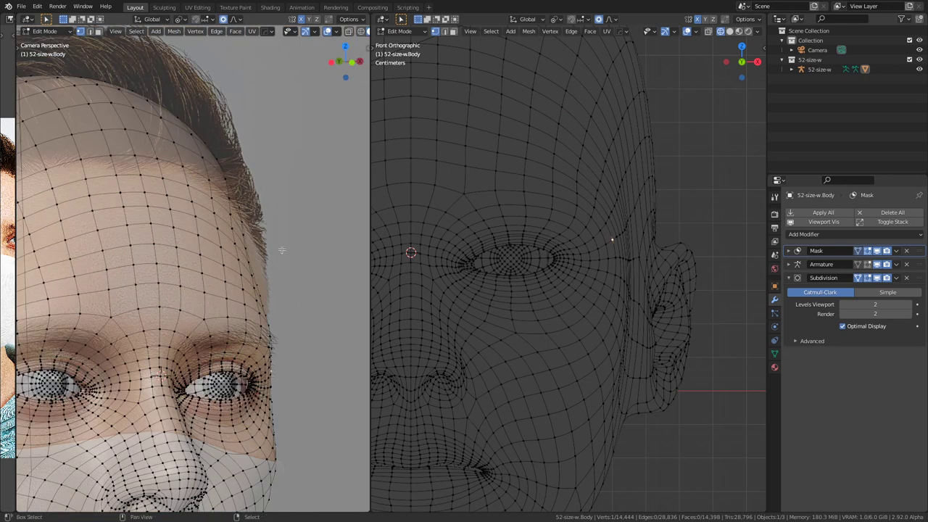
pyautogui.scroll(3, 281, 250)
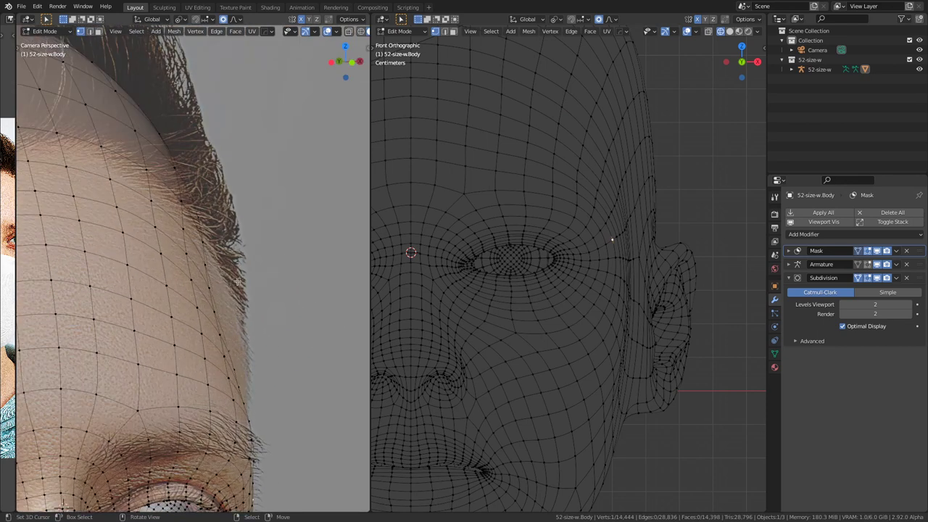
pyautogui.scroll(-2, 218, 288)
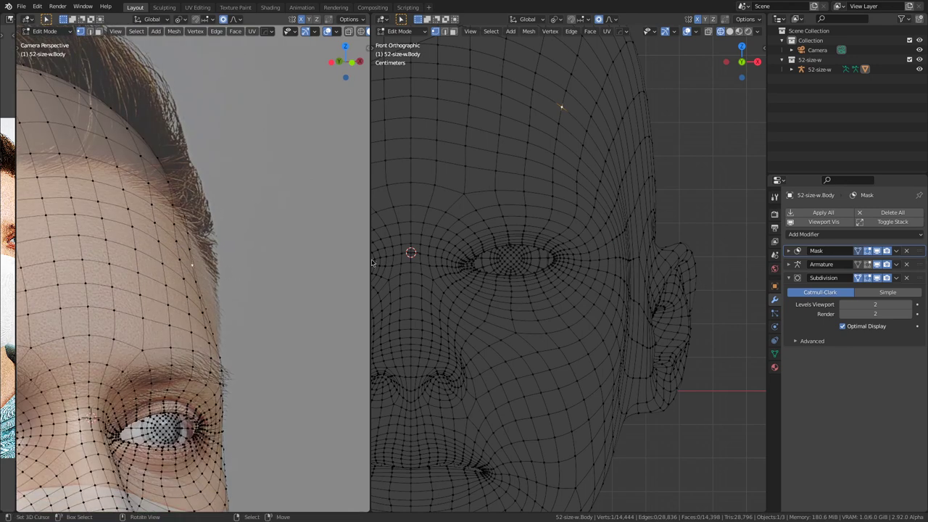
# Step: Try moving a left forehead vertex above the eyebrow outward along global X by about 6.5 mm
pyautogui.scroll(-4, 595, 200)
pyautogui.keyDown('shift'); pyautogui.moveTo(601, 204); pyautogui.dragTo(595, 229, button='middle'); pyautogui.keyUp('shift')
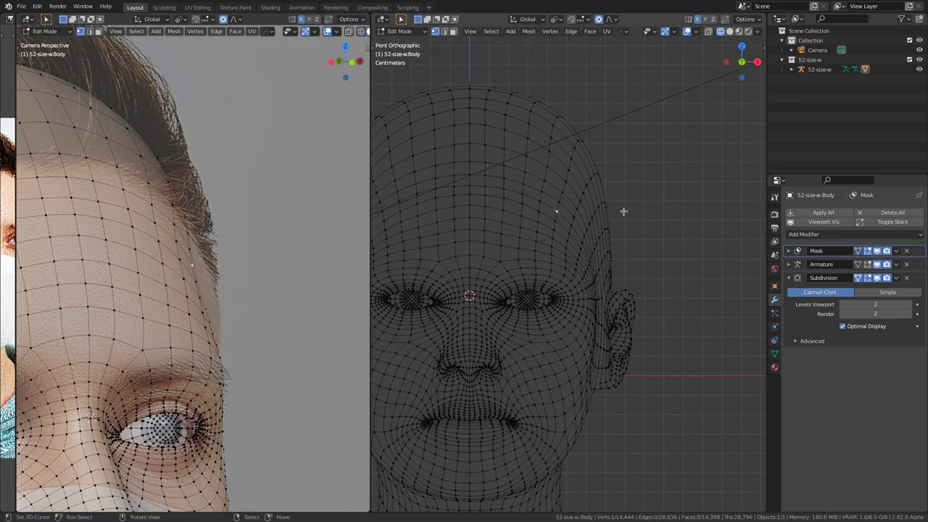
pyautogui.press('g')
pyautogui.press('x')
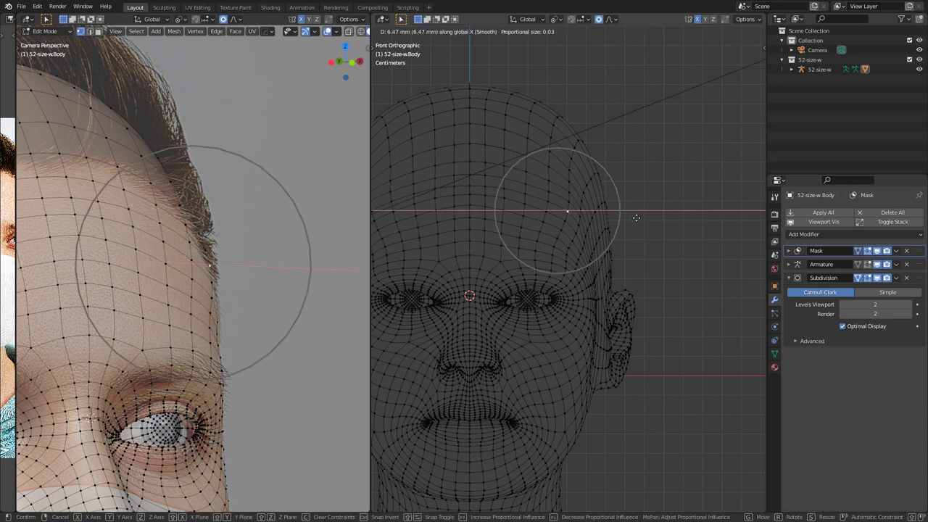
pyautogui.click(636, 217)
# Step: Try moving the neighbouring left forehead vertex outward along global X in front view, with the proportional size enlarged to 0.06
pyautogui.moveTo(636, 218); pyautogui.dragTo(566, 224, button='middle')
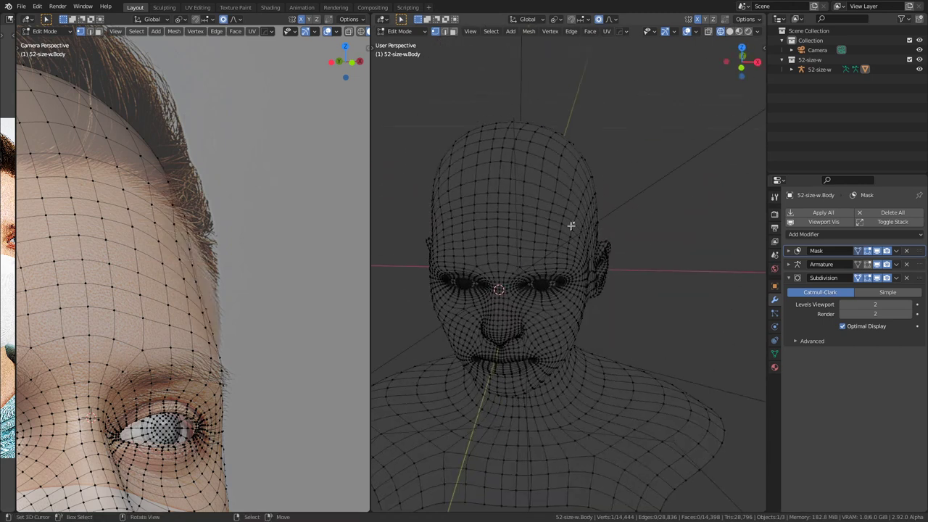
pyautogui.press('KP_1')
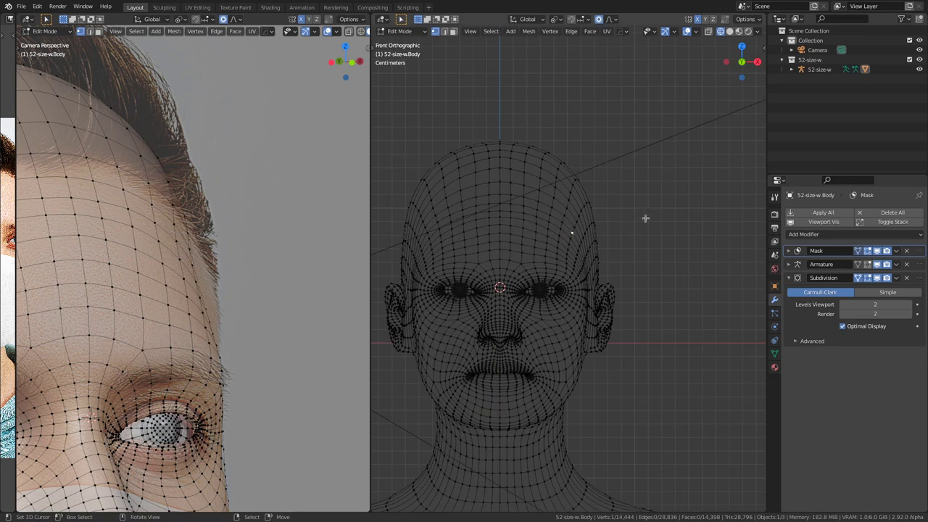
pyautogui.press('g')
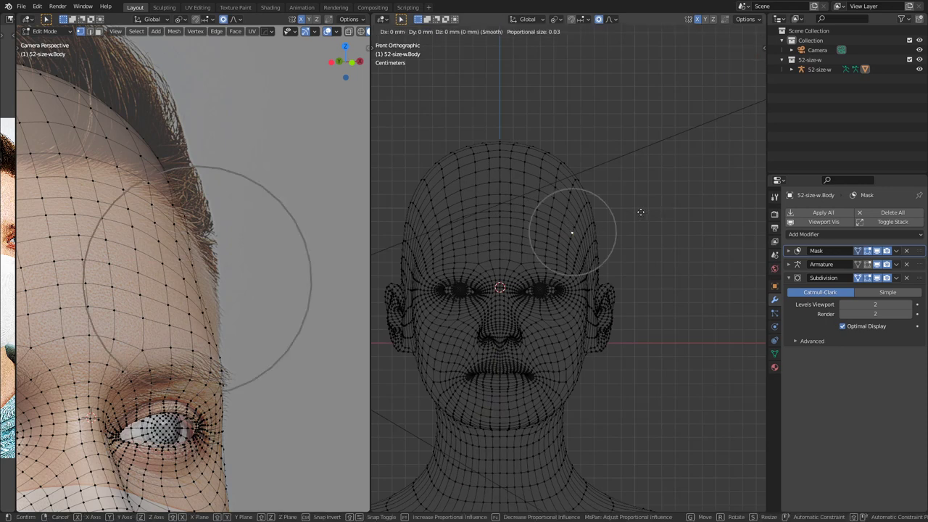
pyautogui.press('x')
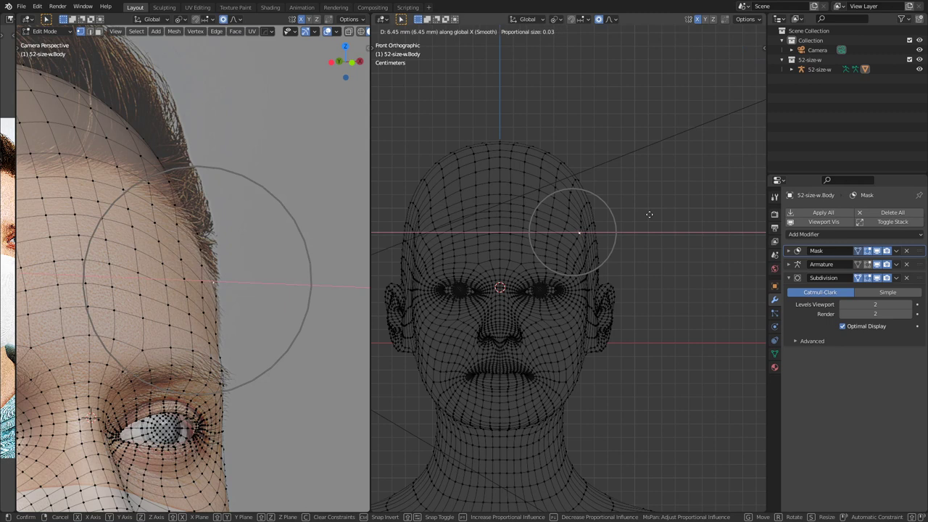
pyautogui.scroll(-5, 648, 215)
pyautogui.scroll(-2, 645, 215)
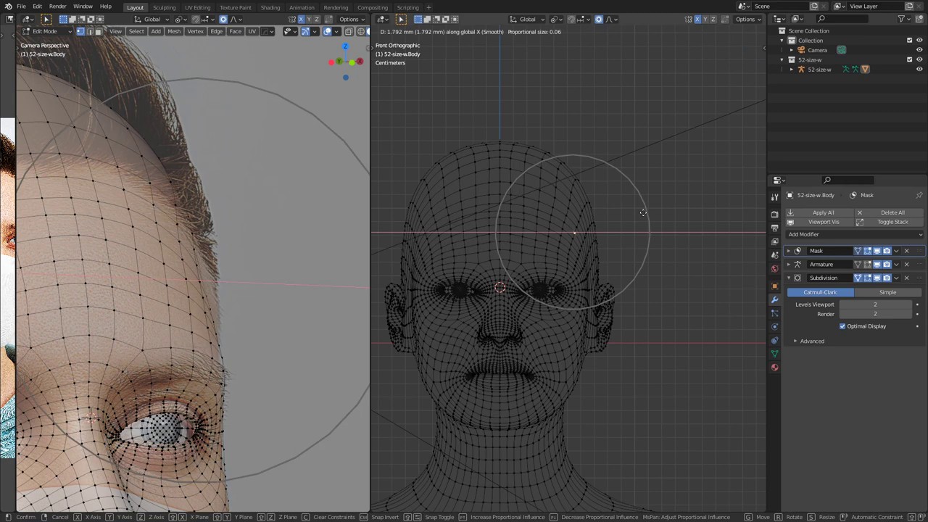
pyautogui.click(646, 213)
# Step: Undo the trial moves of the left forehead vertices
pyautogui.hotkey('ctrl', 'z')
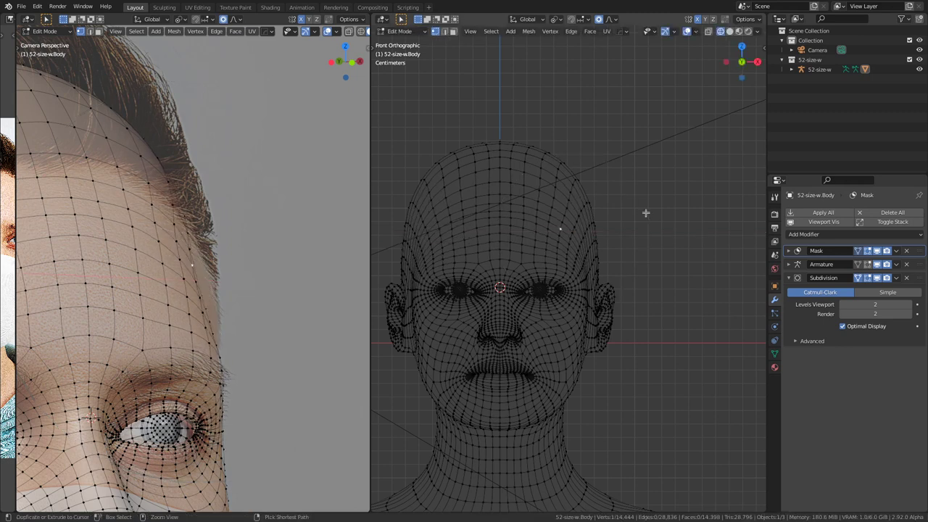
pyautogui.hotkey('ctrl', 'z')
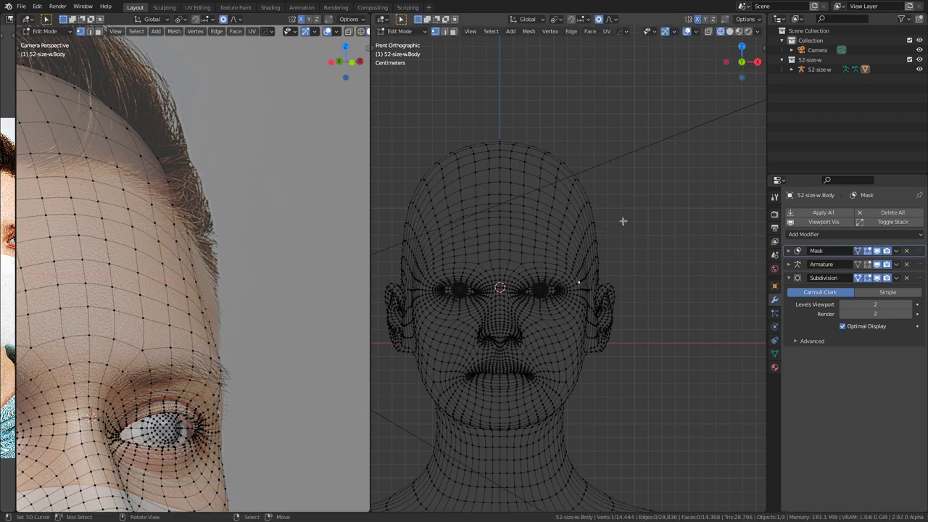
pyautogui.hotkey('ctrl', 'shift', 'z')
pyautogui.hotkey('ctrl', 'z')
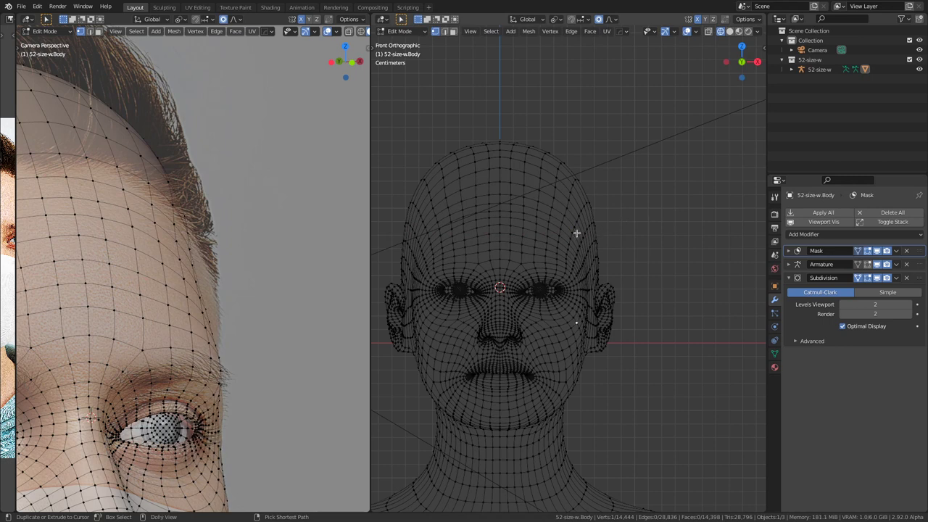
pyautogui.hotkey('ctrl', 'z')
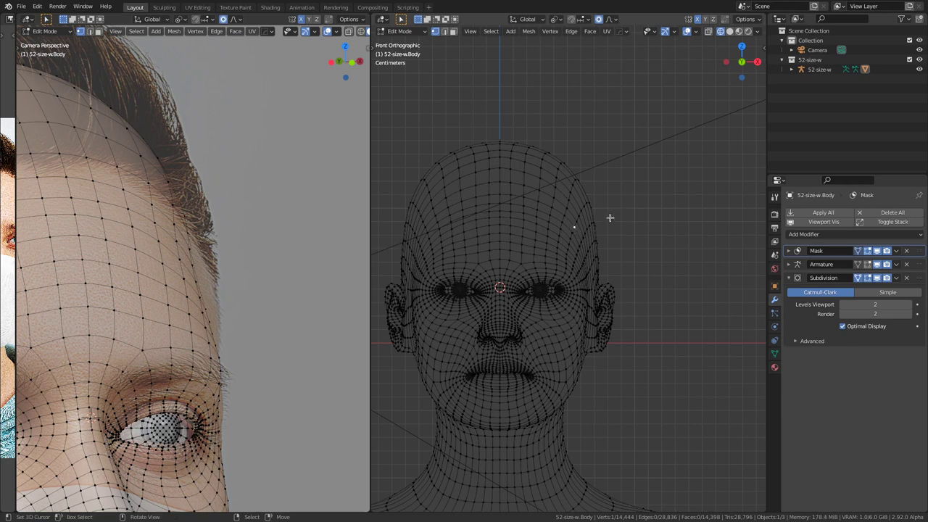
# Step: Try moving the outer left forehead vertex outward along global X by about 4.3 mm, and the one above by about 2.5 mm
pyautogui.press('g')
pyautogui.press('x')
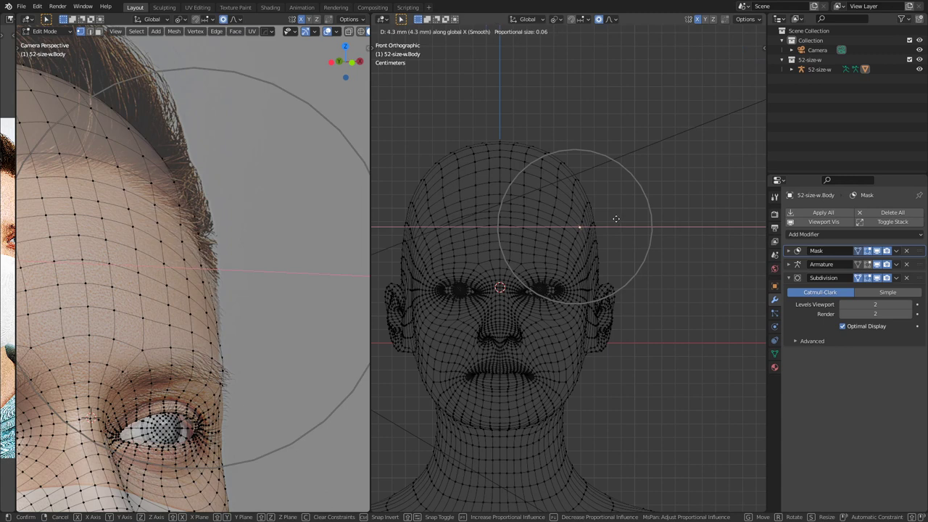
pyautogui.click(616, 218)
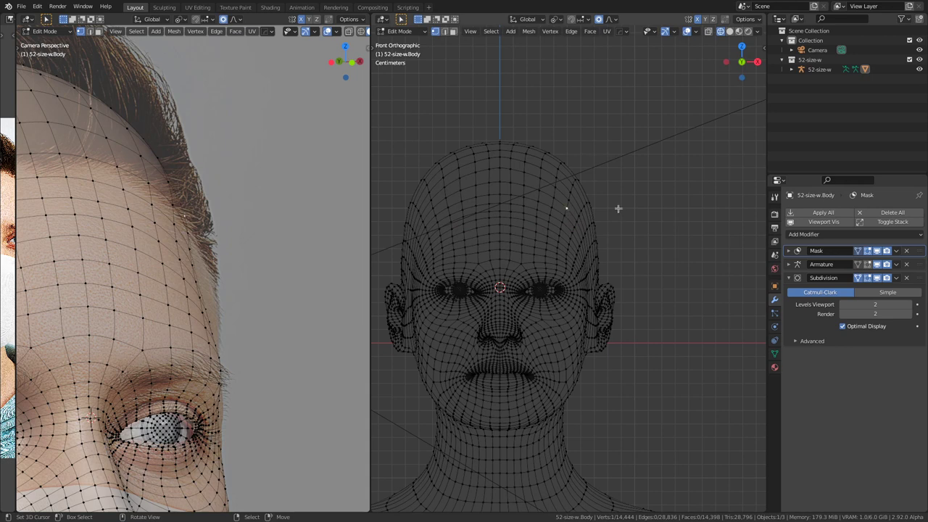
pyautogui.press('g')
pyautogui.press('x')
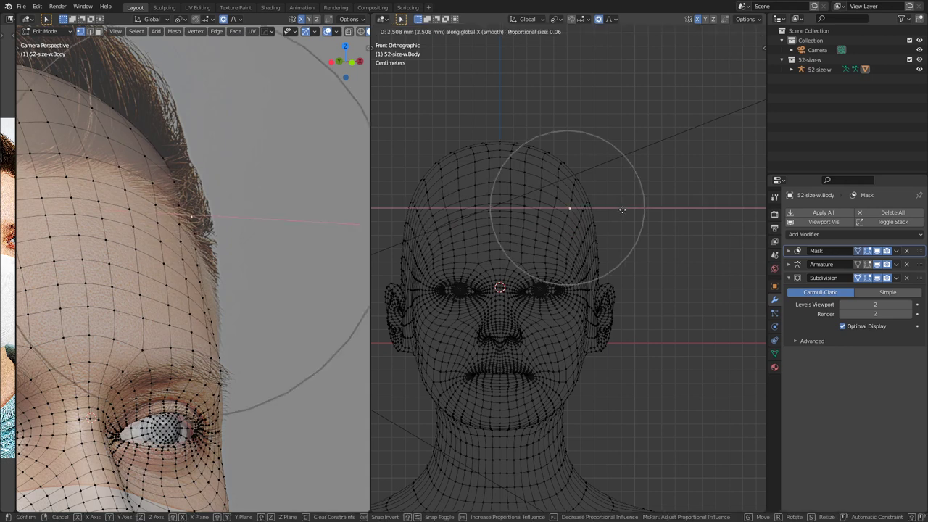
pyautogui.rightClick(621, 208)
# Step: Move the outer left forehead vertex outward along global X by about 6.8 mm with the proportional size reduced to 0.05
pyautogui.click(573, 226)
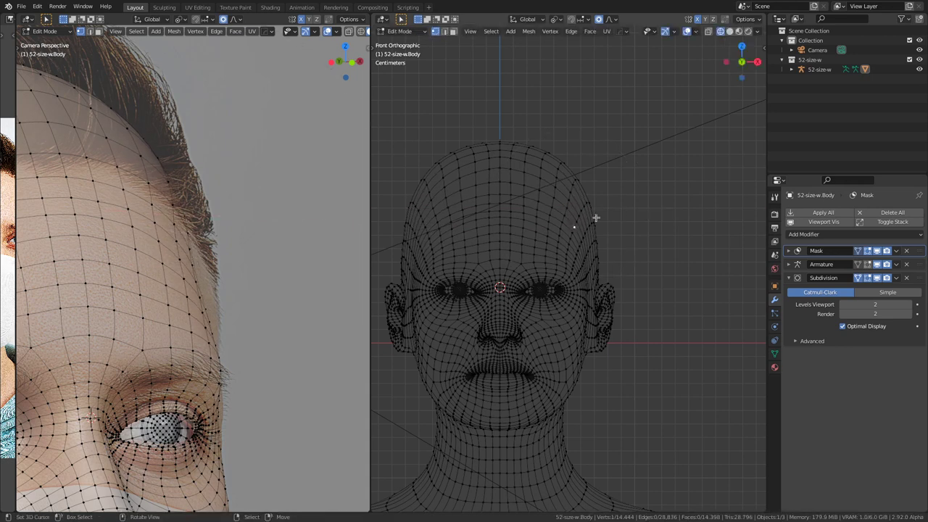
pyautogui.press('g')
pyautogui.press('x')
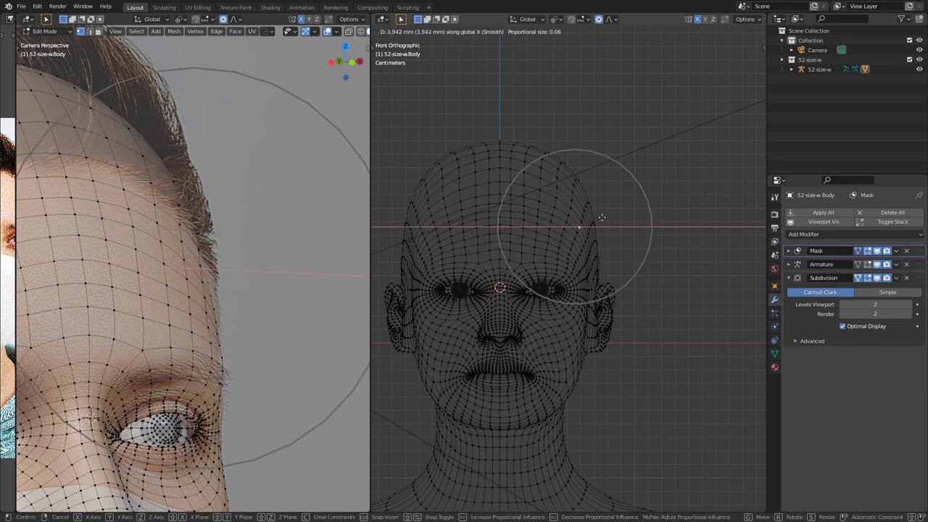
pyautogui.scroll(1, 604, 216)
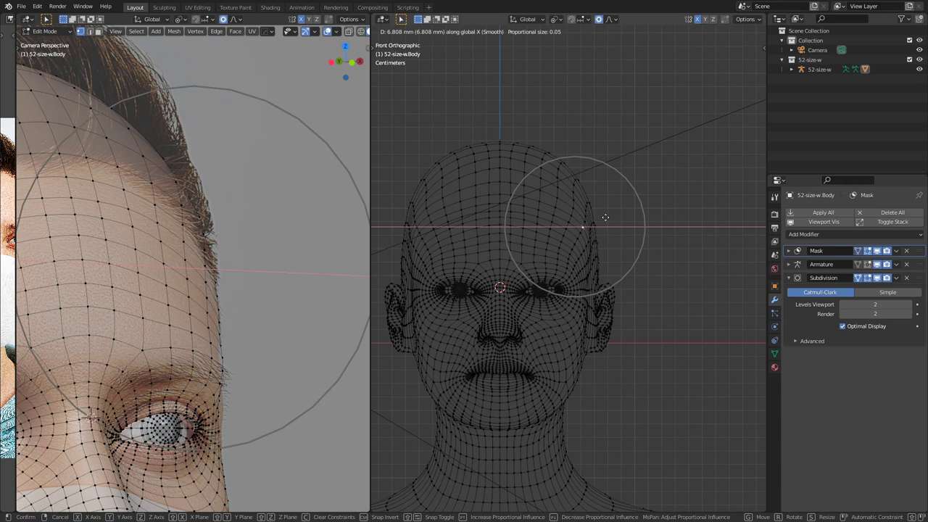
pyautogui.scroll(-1, 606, 216)
pyautogui.scroll(1, 606, 216)
pyautogui.scroll(1, 605, 217)
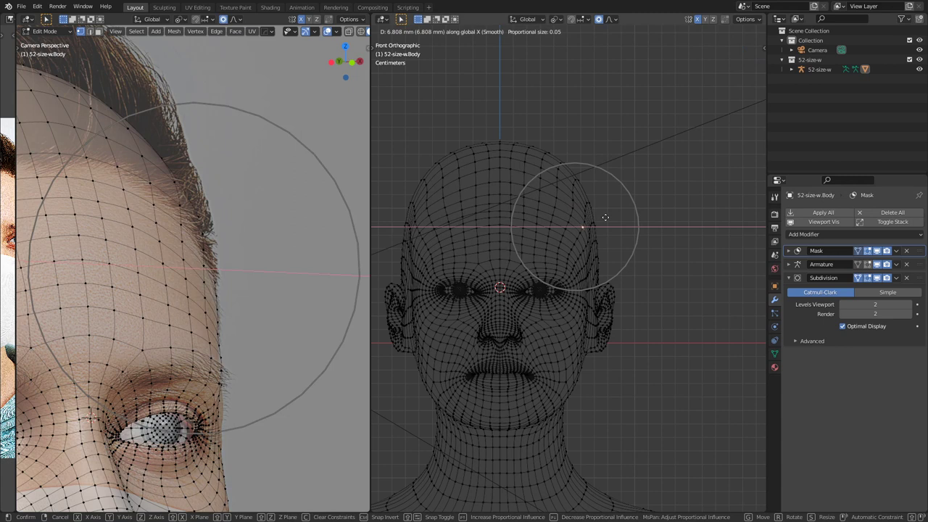
pyautogui.click(605, 216)
# Step: Check the forehead outline against the photo and display the head in solid shading from a three-quarter angle
pyautogui.scroll(5, 292, 277)
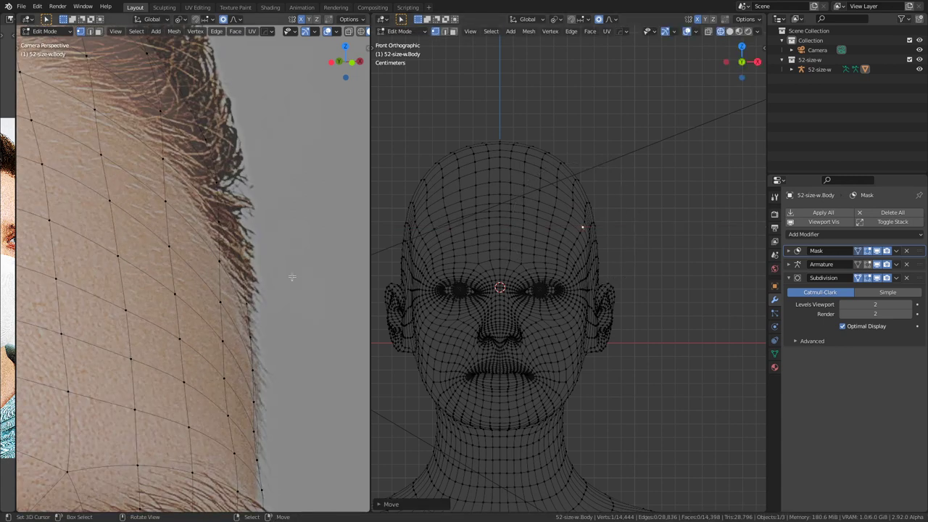
pyautogui.scroll(-8, 292, 277)
pyautogui.scroll(1, 288, 253)
pyautogui.scroll(1, 539, 262)
pyautogui.scroll(-2, 539, 262)
pyautogui.keyDown('shift'); pyautogui.moveTo(539, 262); pyautogui.dragTo(601, 257, button='middle'); pyautogui.keyUp('shift')
pyautogui.scroll(1, 600, 257)
pyautogui.moveTo(565, 288)
pyautogui.mouseDown(button='middle')
pyautogui.moveTo(615, 295)
pyautogui.moveTo(602, 298)
pyautogui.mouseUp(button='middle')
pyautogui.hotkey('shift', 'z')
# Step: Examine the mesh against the photo around the right ear and mask strap, and switch the body mesh to Object Mode
pyautogui.scroll(5, 185, 310)
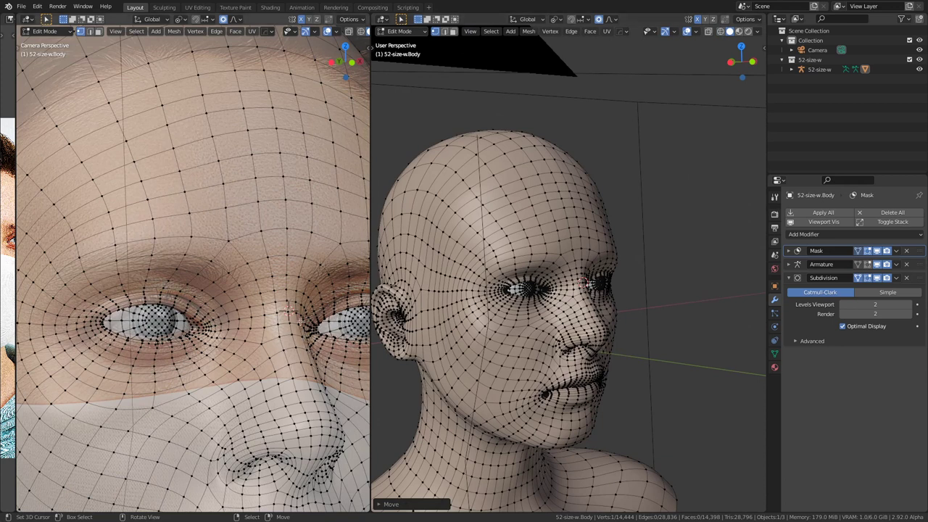
pyautogui.scroll(-5, 298, 317)
pyautogui.scroll(5, 260, 331)
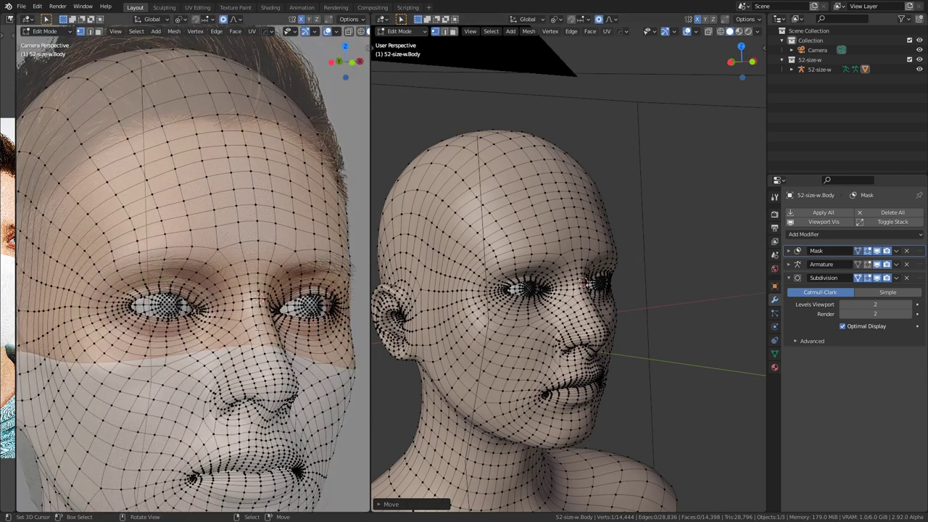
pyautogui.keyDown('shift'); pyautogui.moveTo(80, 343); pyautogui.dragTo(204, 340, button='middle'); pyautogui.keyUp('shift')
pyautogui.scroll(4, 116, 301)
pyautogui.scroll(1, 164, 314)
pyautogui.scroll(2, 165, 312)
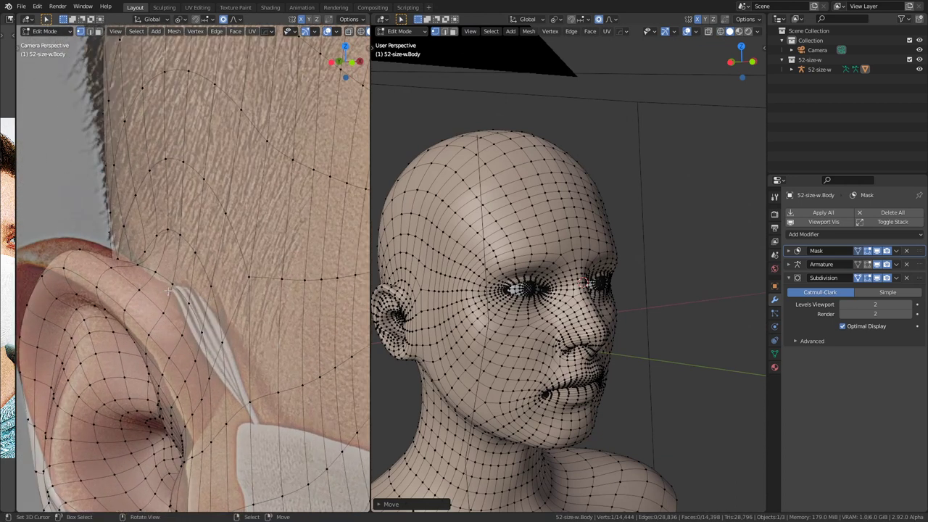
pyautogui.scroll(3, 167, 290)
pyautogui.press('Tab')
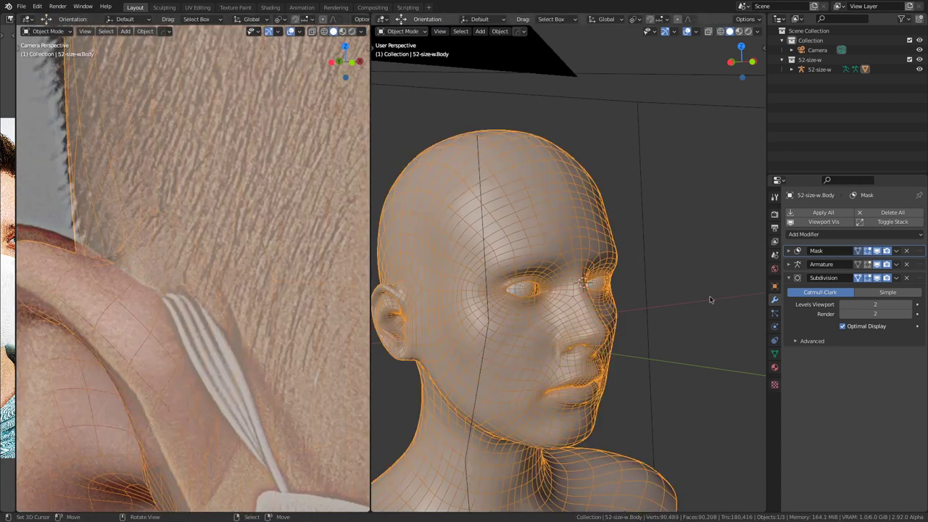
# Step: Hide the 52-size-w parent and body mesh, place the 3D cursor at the mask strap's upper end by the ear, and show the body again
pyautogui.click(919, 69)
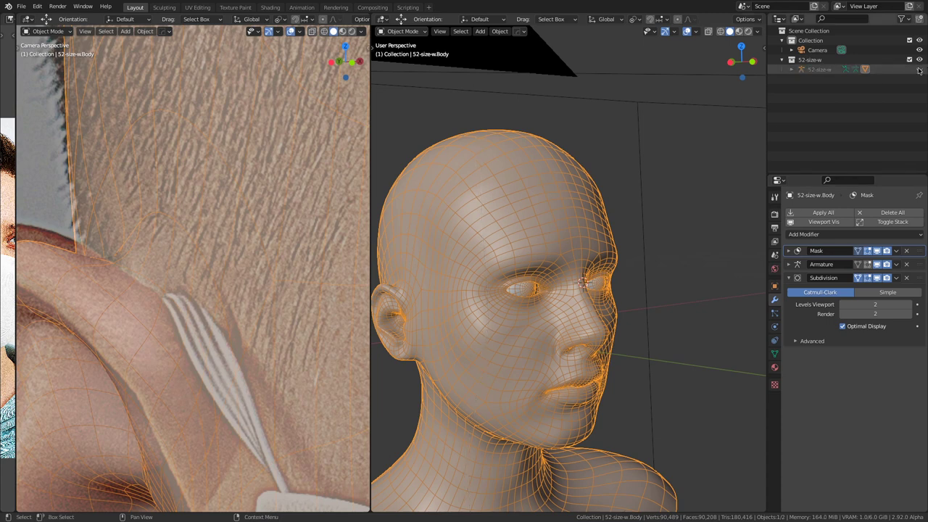
pyautogui.click(791, 70)
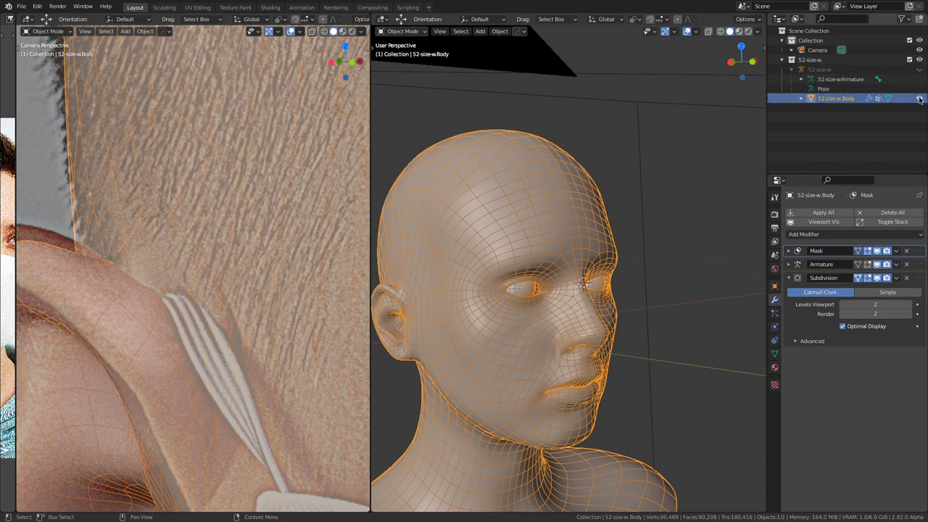
pyautogui.click(920, 99)
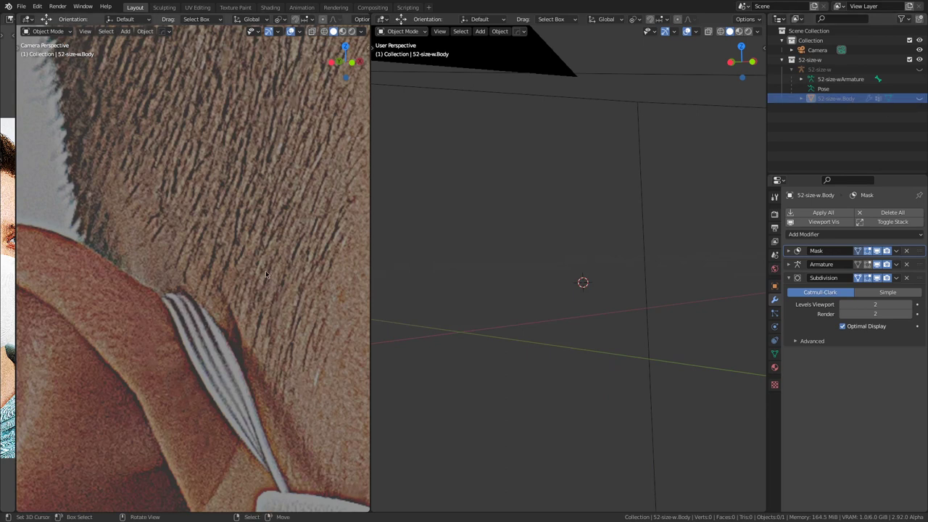
pyautogui.keyDown('shift'); pyautogui.rightClick(424, 298); pyautogui.keyUp('shift')
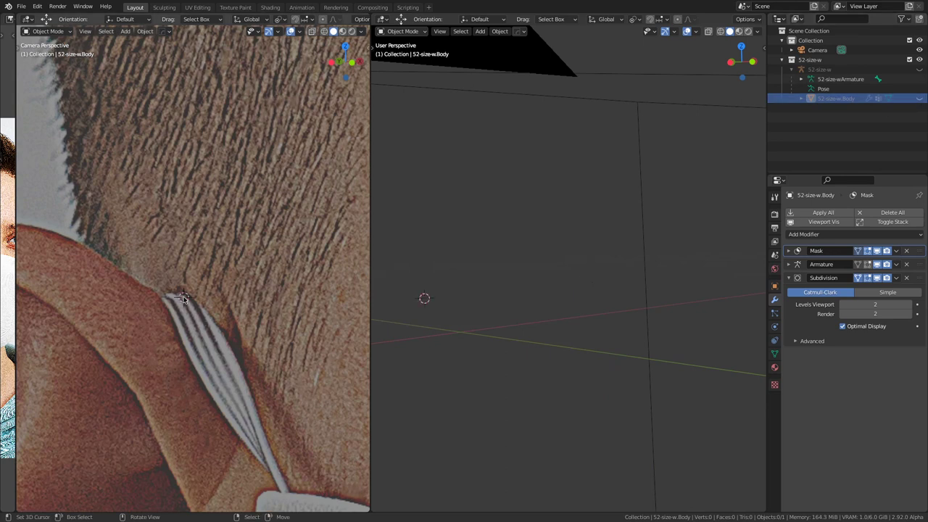
pyautogui.click(920, 99)
pyautogui.press('space')
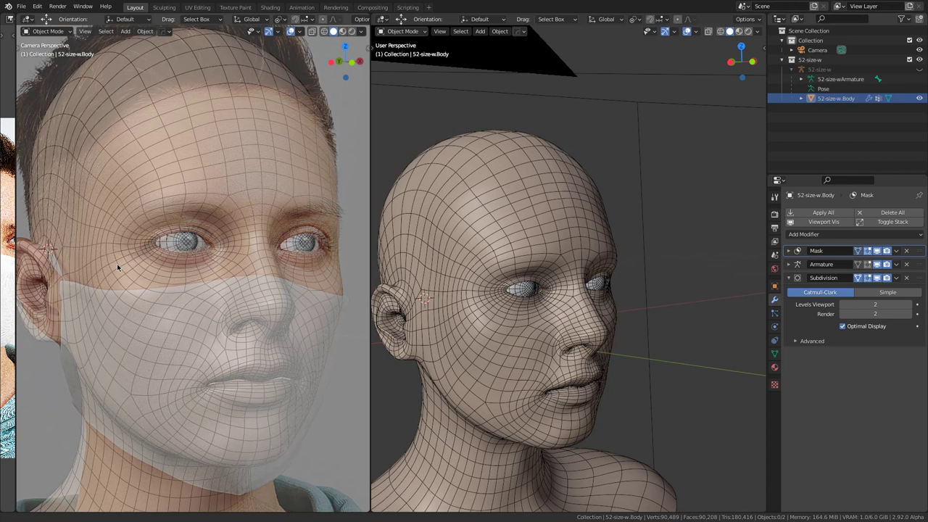
# Step: Compare the head's side, front and camera views with the portrait reference photo, and size the three areas to fit side by side
pyautogui.press('Home')
pyautogui.moveTo(17, 256); pyautogui.dragTo(247, 263)
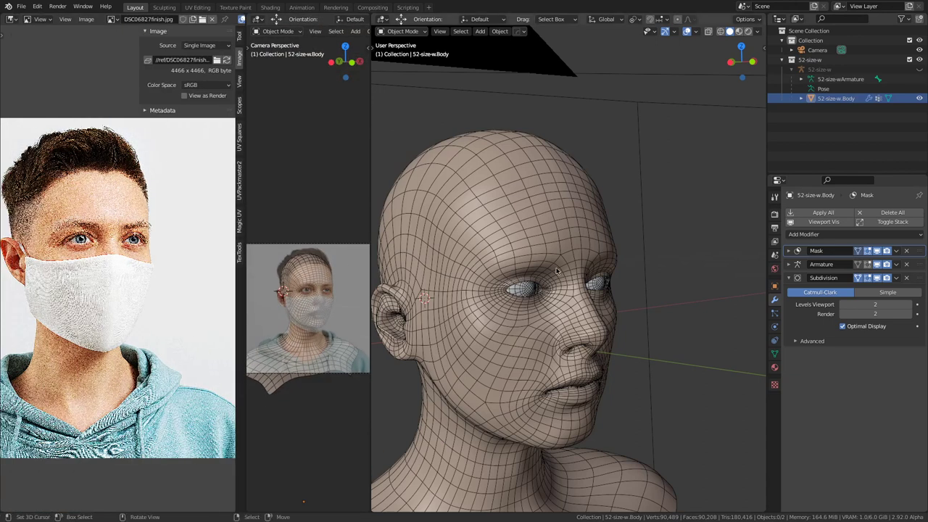
pyautogui.press('KP_3')
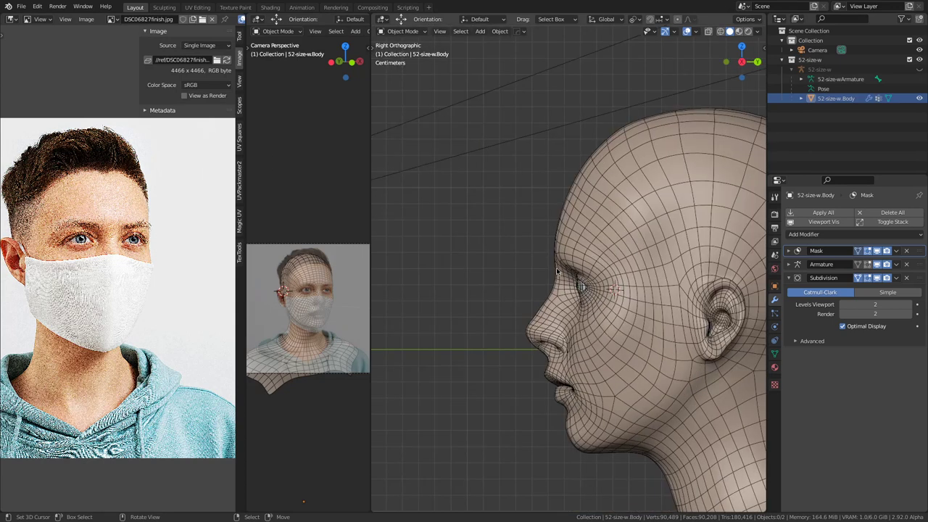
pyautogui.press('KP_1')
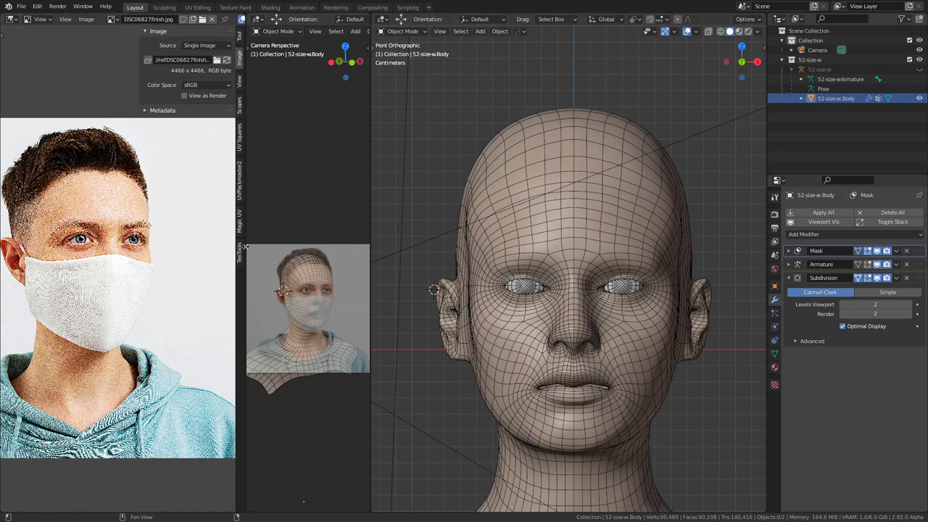
pyautogui.moveTo(245, 247); pyautogui.dragTo(16, 247)
pyautogui.scroll(5, 174, 328)
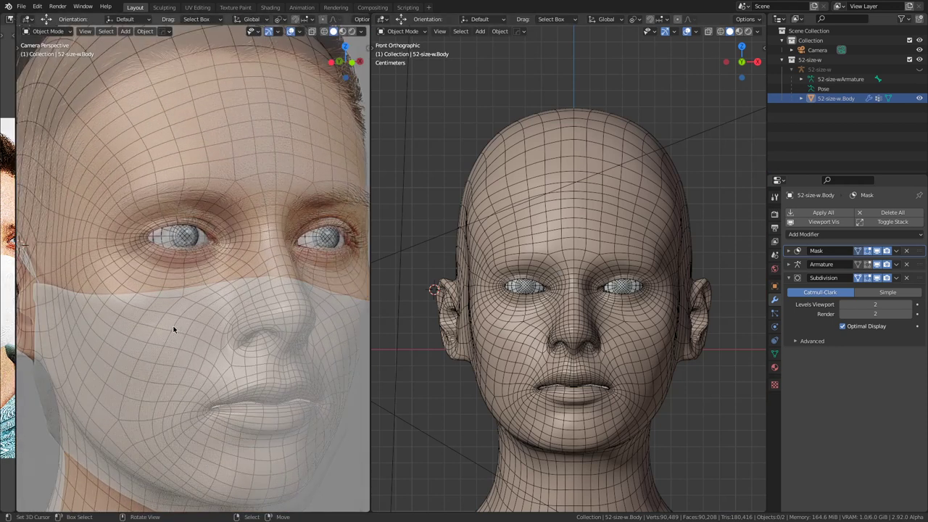
pyautogui.scroll(-2, 174, 330)
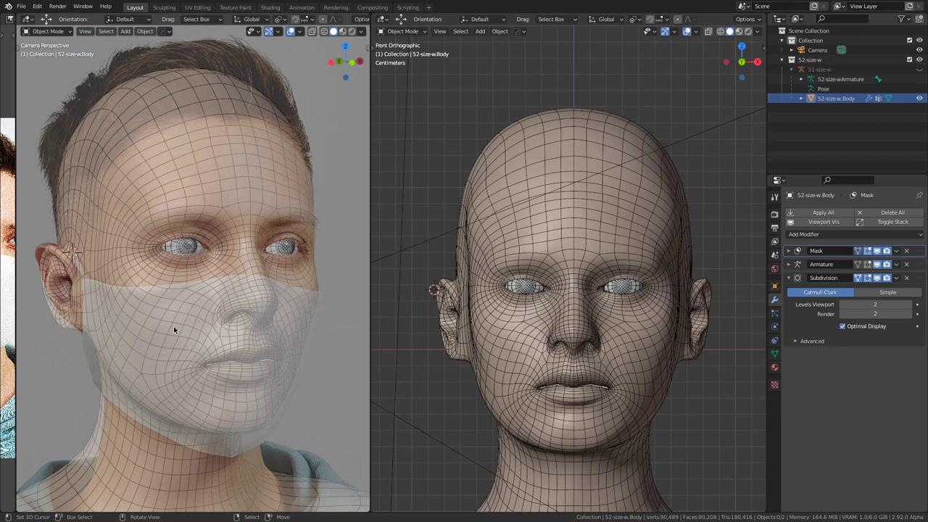
pyautogui.moveTo(369, 275); pyautogui.dragTo(445, 275)
pyautogui.moveTo(17, 297); pyautogui.dragTo(166, 294)
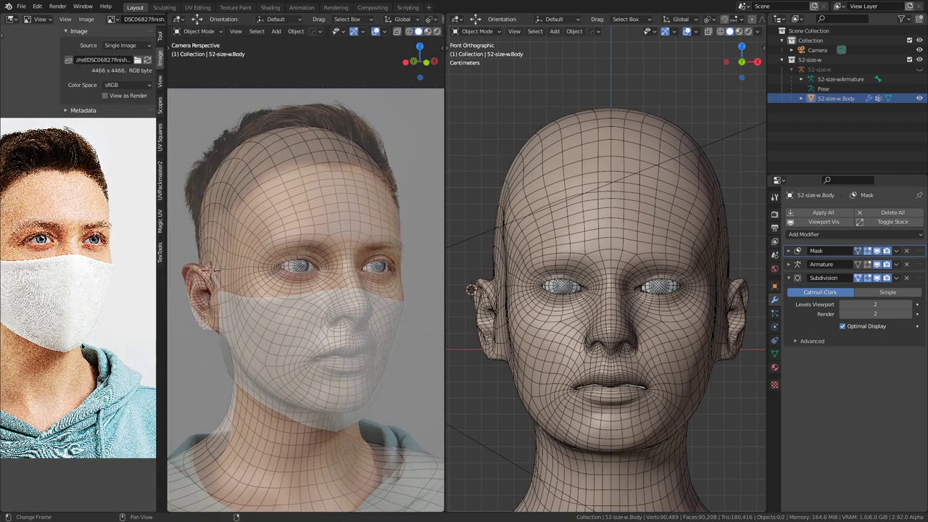
# Step: Set the camera background image's opacity to 1.000 and turn off the wireframe overlay in the front view
pyautogui.click(774, 353)
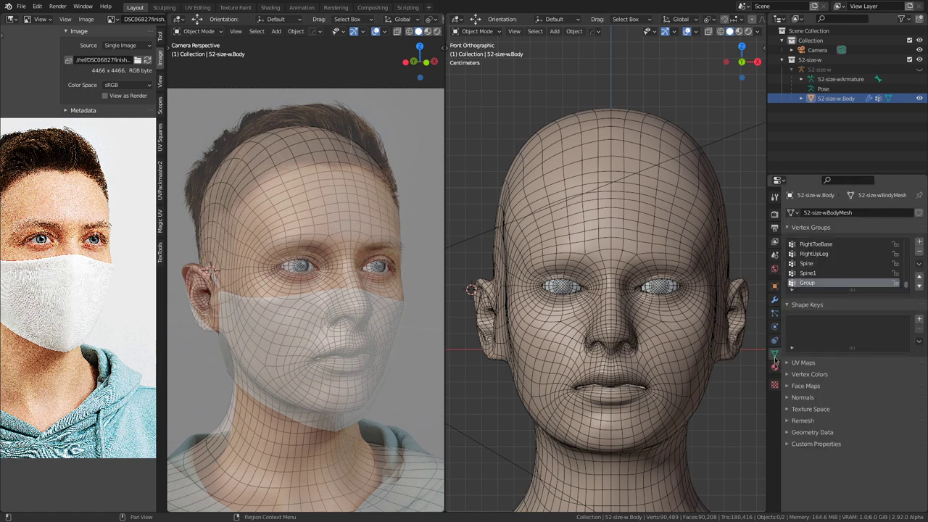
pyautogui.click(815, 51)
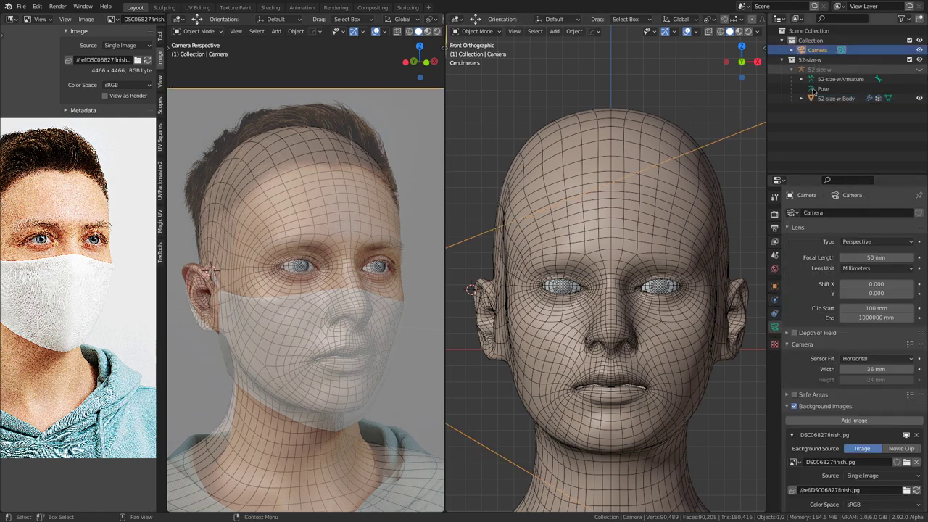
pyautogui.scroll(-3, 856, 444)
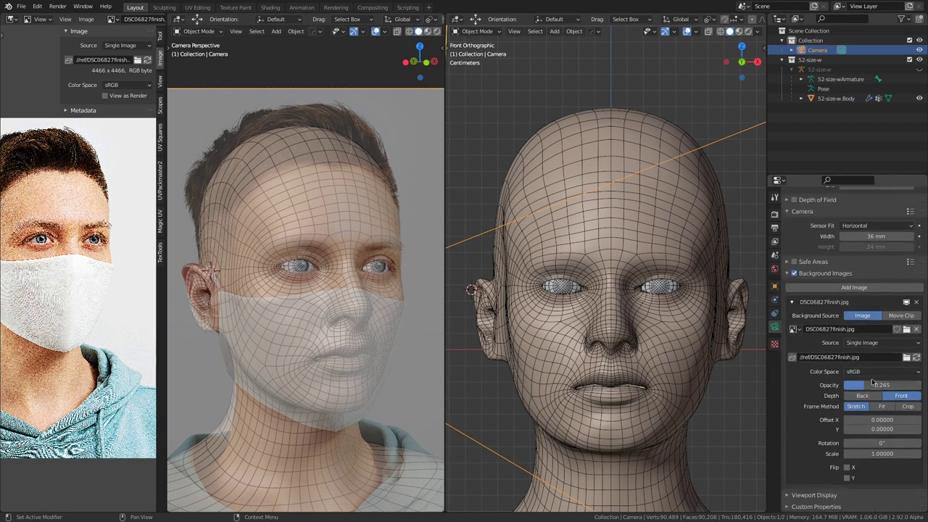
pyautogui.moveTo(875, 386); pyautogui.dragTo(920, 386)
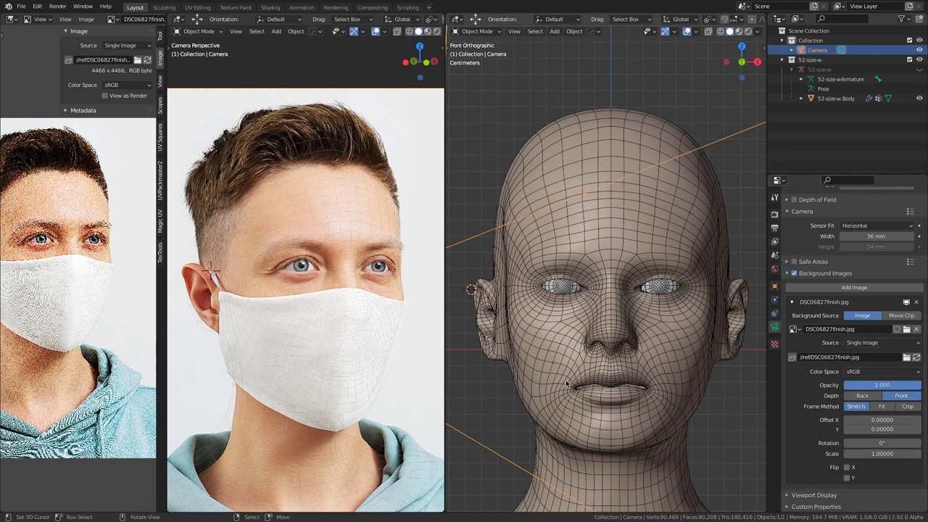
pyautogui.press('q')
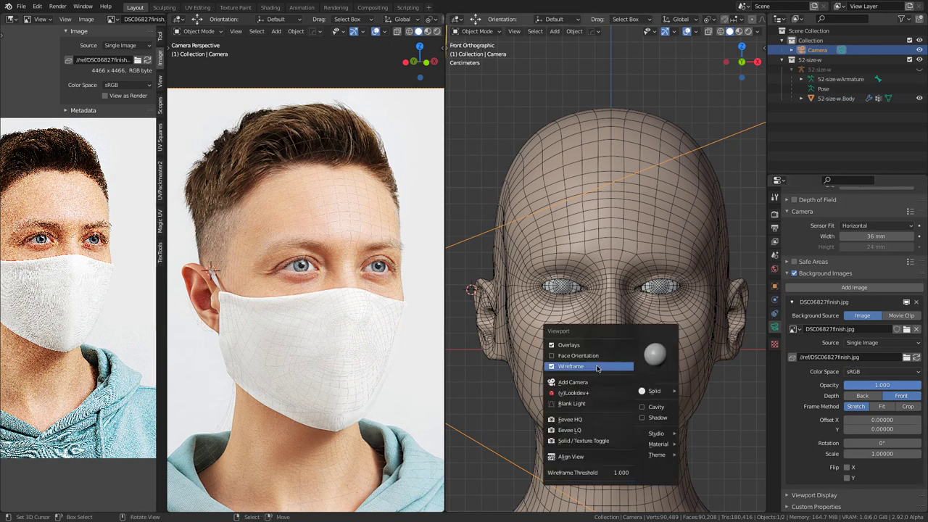
pyautogui.click(597, 368)
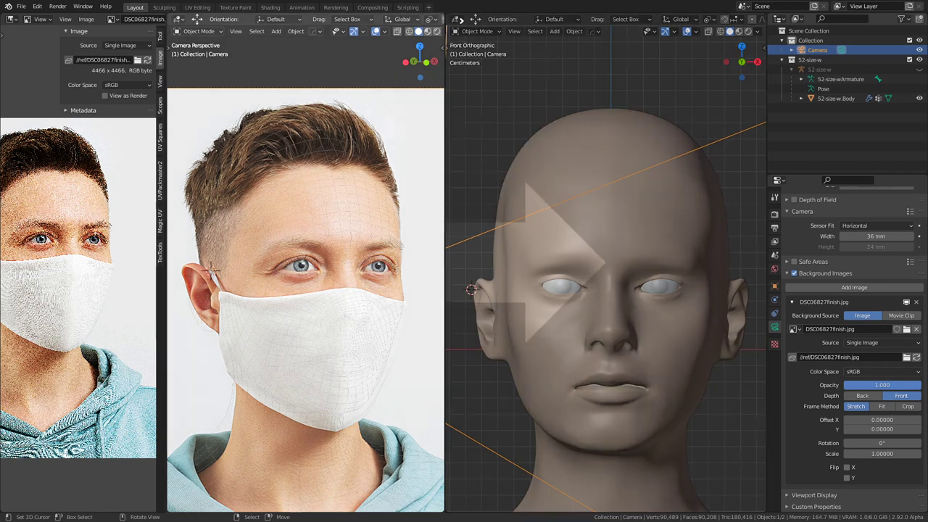
# Step: Join the two 3D viewports into one showing the camera view, and set the background image opacity to 0.469
pyautogui.moveTo(461, 21); pyautogui.dragTo(355, 78)
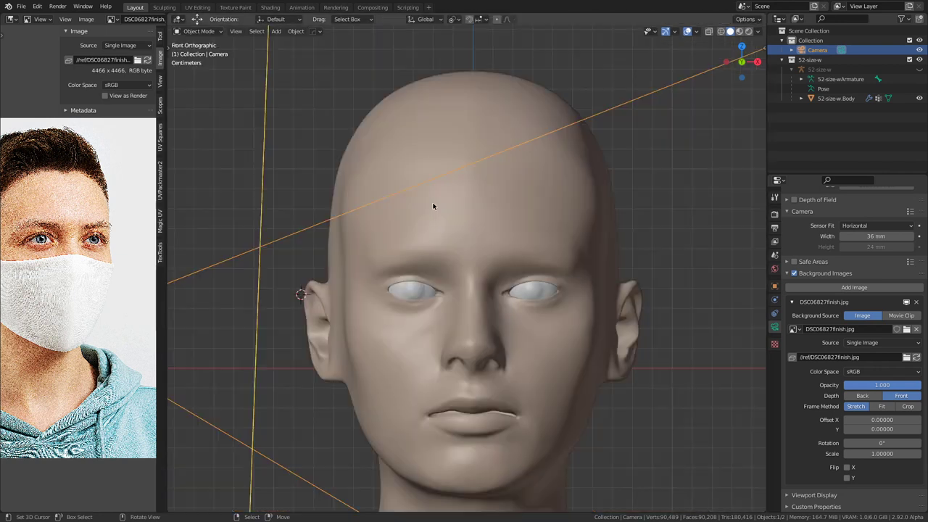
pyautogui.press('KP_0')
pyautogui.moveTo(903, 385); pyautogui.dragTo(882, 385)
pyautogui.moveTo(74, 369); pyautogui.dragTo(144, 361, button='middle')
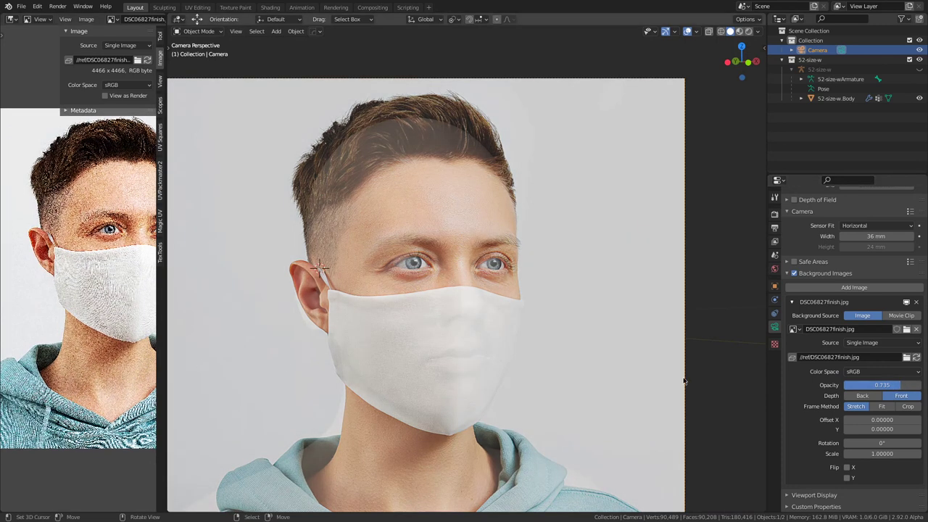
pyautogui.moveTo(882, 385)
pyautogui.mouseDown()
pyautogui.moveTo(873, 385)
pyautogui.moveTo(899, 385)
pyautogui.moveTo(833, 385)
pyautogui.moveTo(874, 385)
pyautogui.mouseUp()
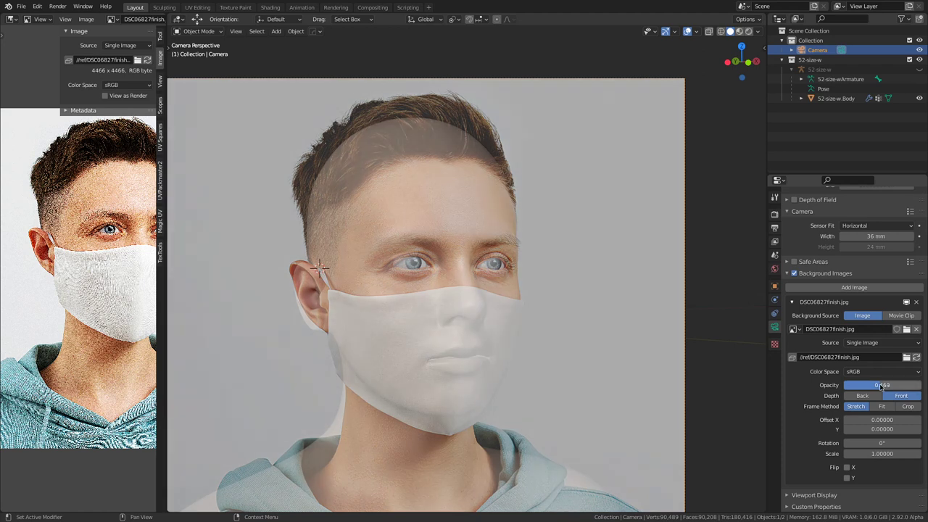
# Step: Put the body mesh in Edit Mode and select the edge ring around the base of the right ear
pyautogui.scroll(2, 454, 358)
pyautogui.keyDown('shift'); pyautogui.moveTo(291, 333); pyautogui.dragTo(465, 336, button='middle'); pyautogui.keyUp('shift')
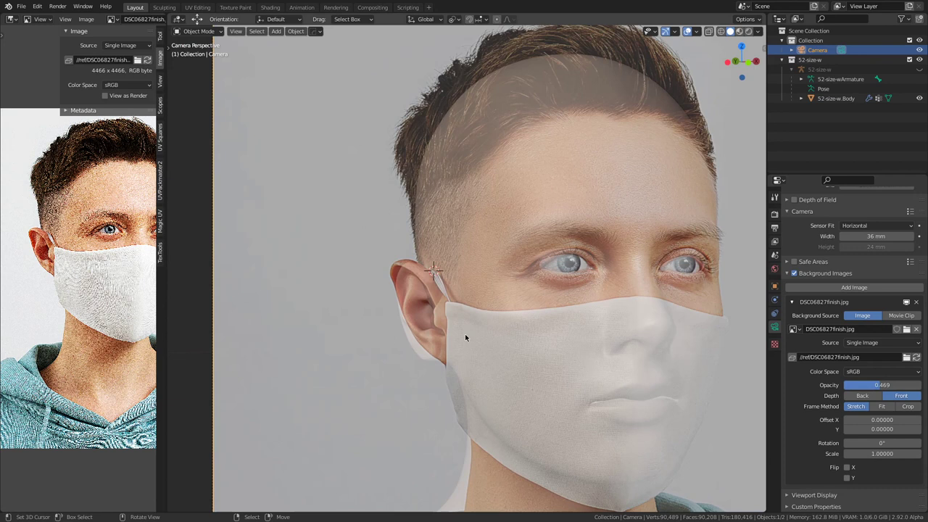
pyautogui.scroll(2, 466, 337)
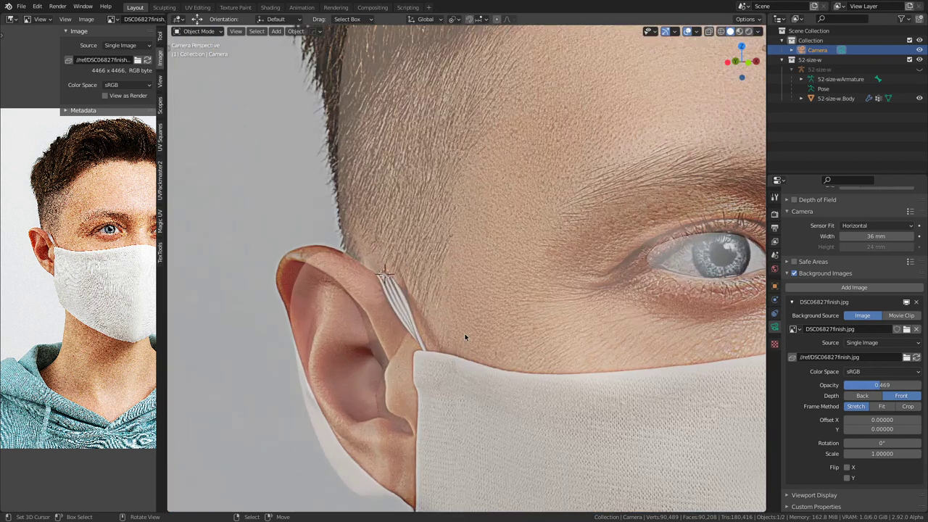
pyautogui.click(301, 251)
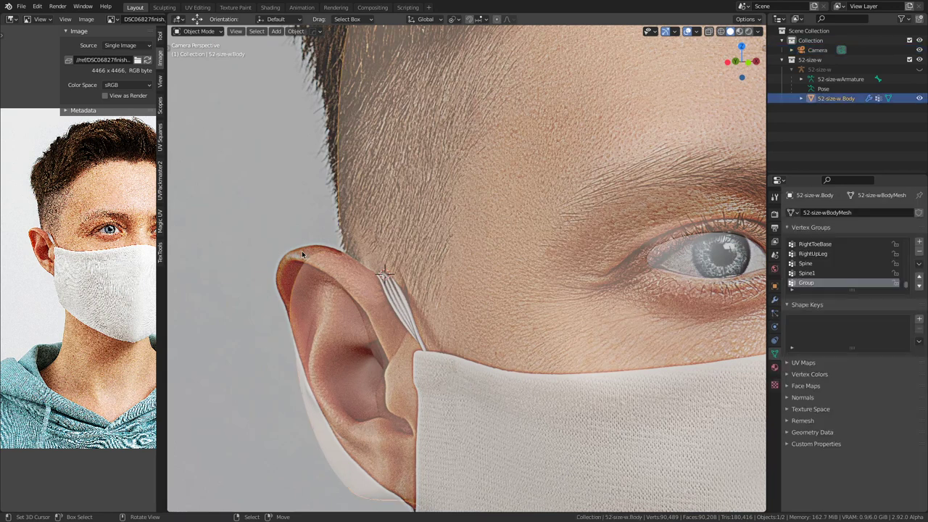
pyautogui.press('Tab')
pyautogui.scroll(3, 330, 274)
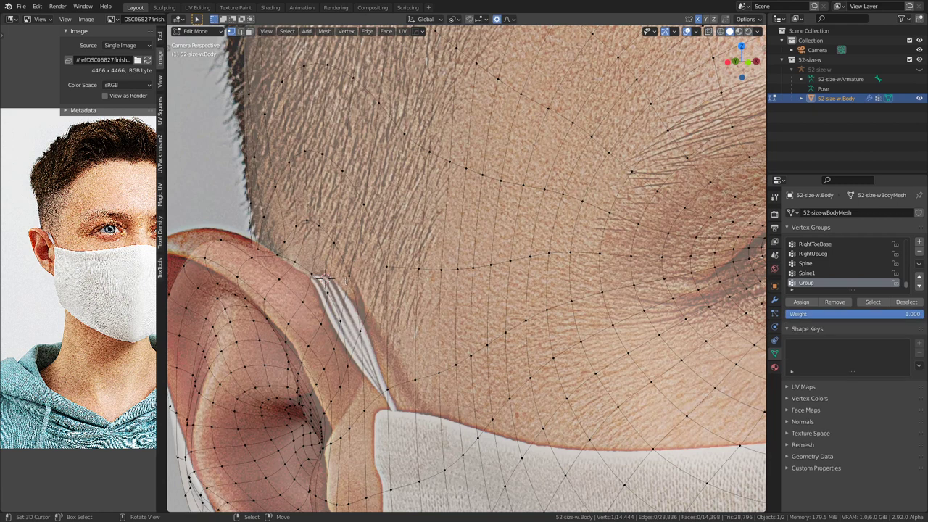
pyautogui.keyDown('ctrl'); pyautogui.keyDown('alt'); pyautogui.rightClick(331, 281); pyautogui.keyUp('alt'); pyautogui.keyUp('ctrl')
pyautogui.scroll(-5, 405, 321)
pyautogui.keyDown('shift'); pyautogui.moveTo(405, 321); pyautogui.dragTo(391, 282, button='middle'); pyautogui.keyUp('shift')
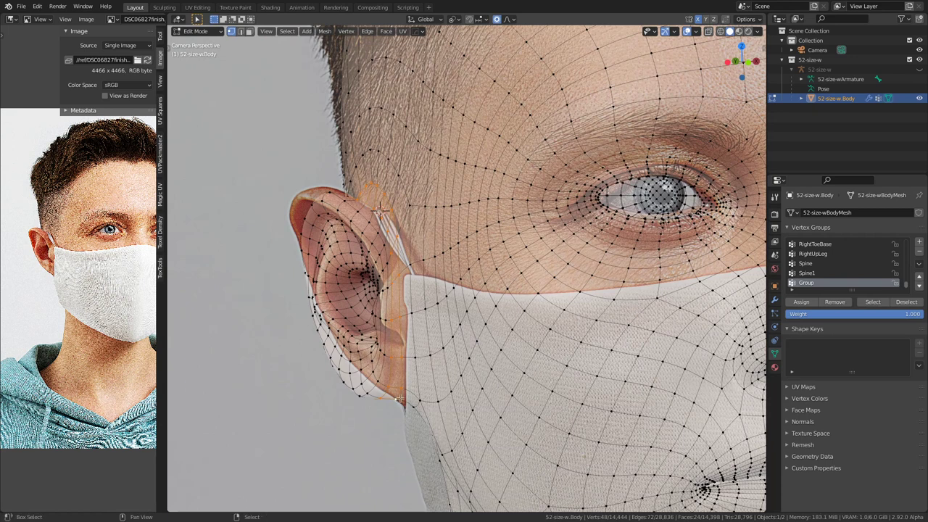
pyautogui.press('.')
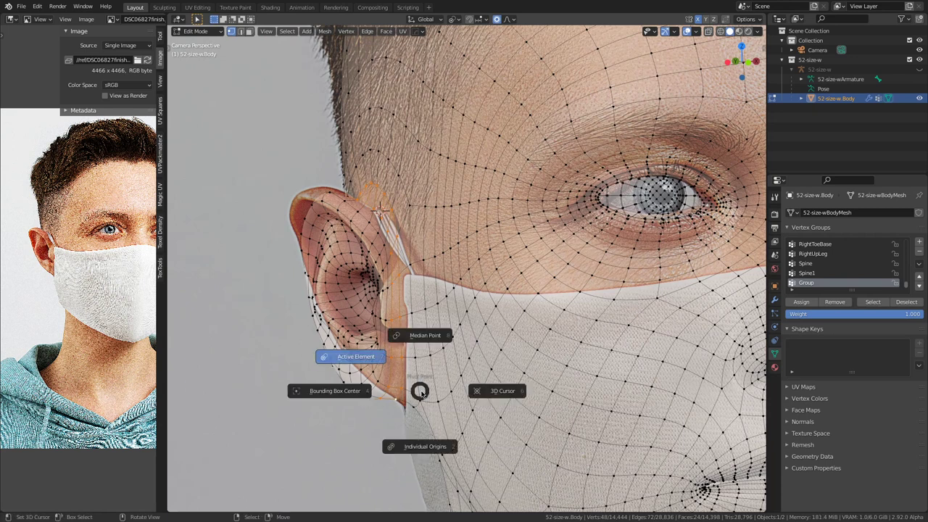
pyautogui.press('Escape')
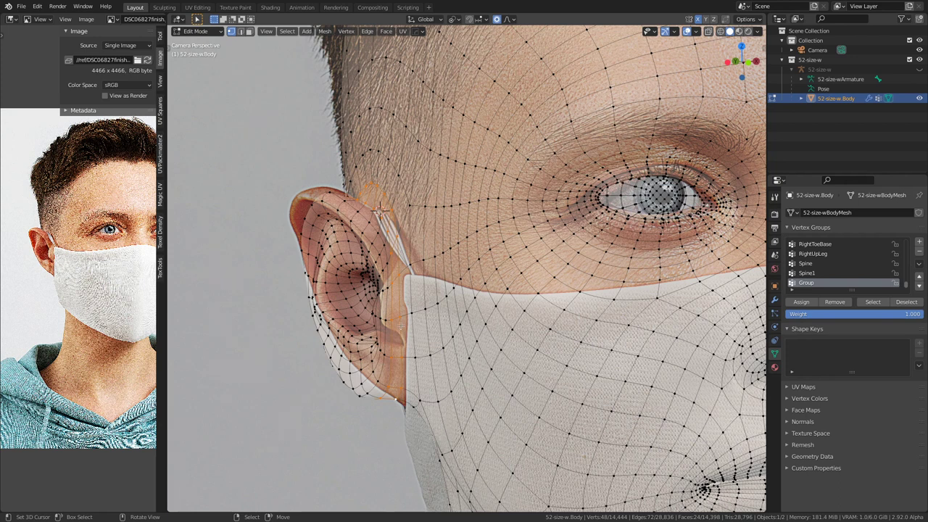
# Step: Try scaling the selected right ear ring along global Z to about 0.991 with proportional size 0.05
pyautogui.scroll(5, 400, 325)
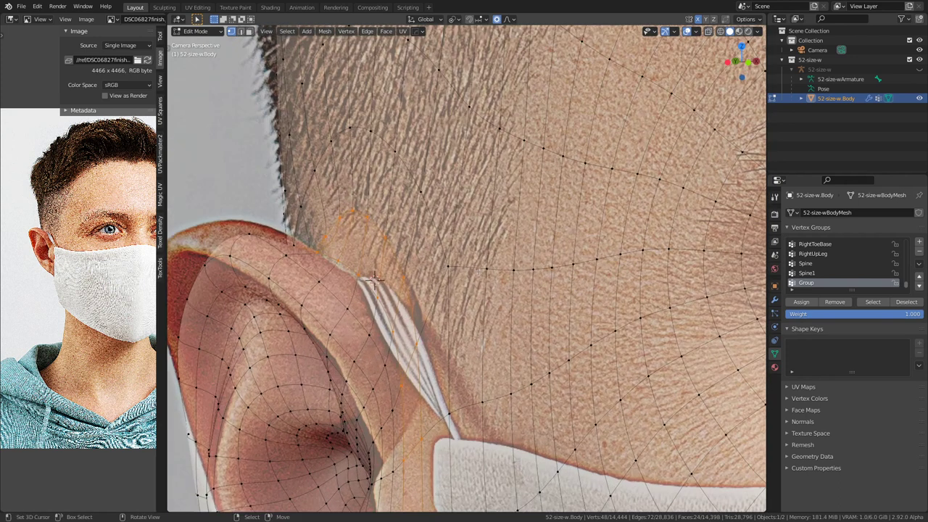
pyautogui.press('s')
pyautogui.press('z')
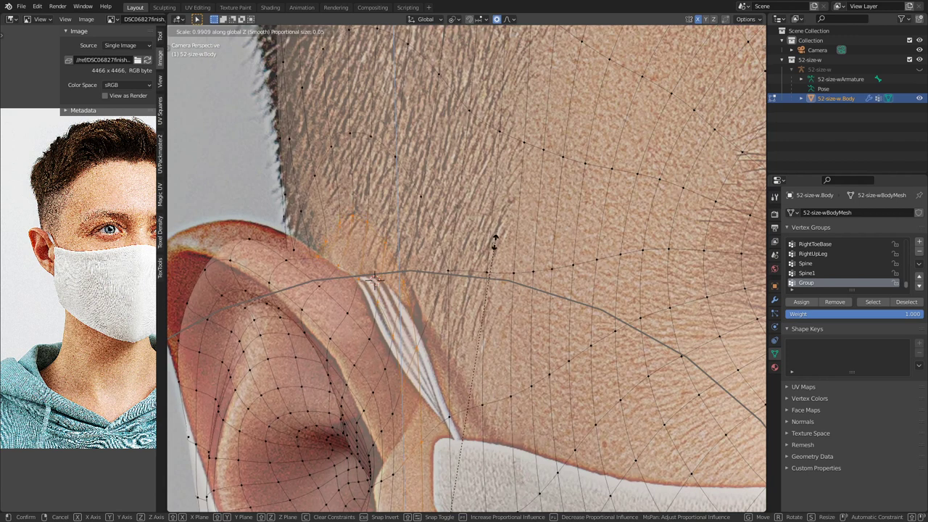
pyautogui.click(495, 244)
pyautogui.scroll(-5, 493, 250)
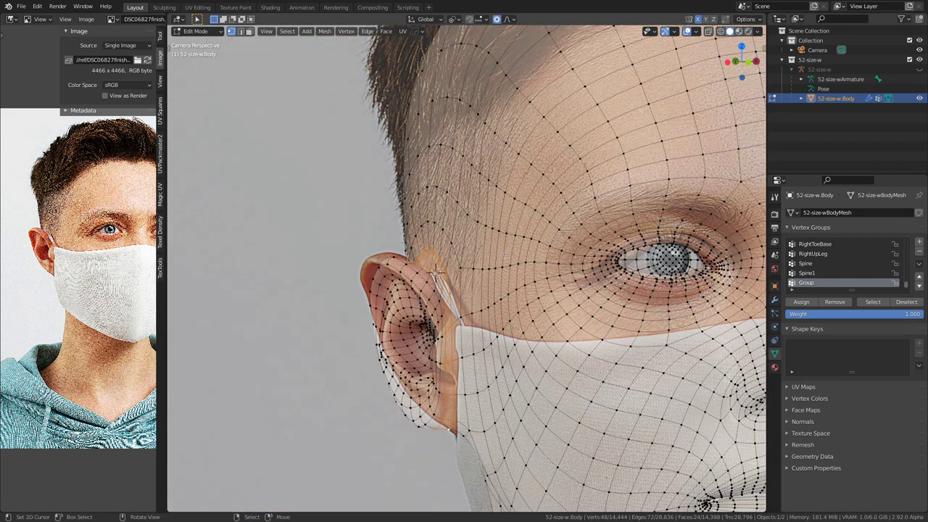
# Step: Try moving the selected right ear ring freely by about 0.58 mm with proportional editing
pyautogui.press('s')
pyautogui.press('x')
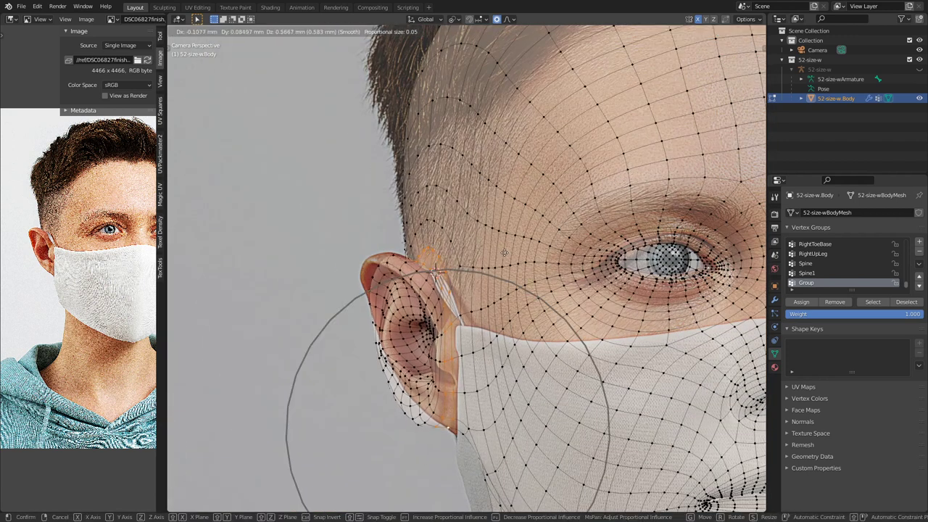
pyautogui.click(505, 254)
pyautogui.scroll(3, 505, 254)
pyautogui.scroll(2, 505, 254)
pyautogui.scroll(-2, 505, 254)
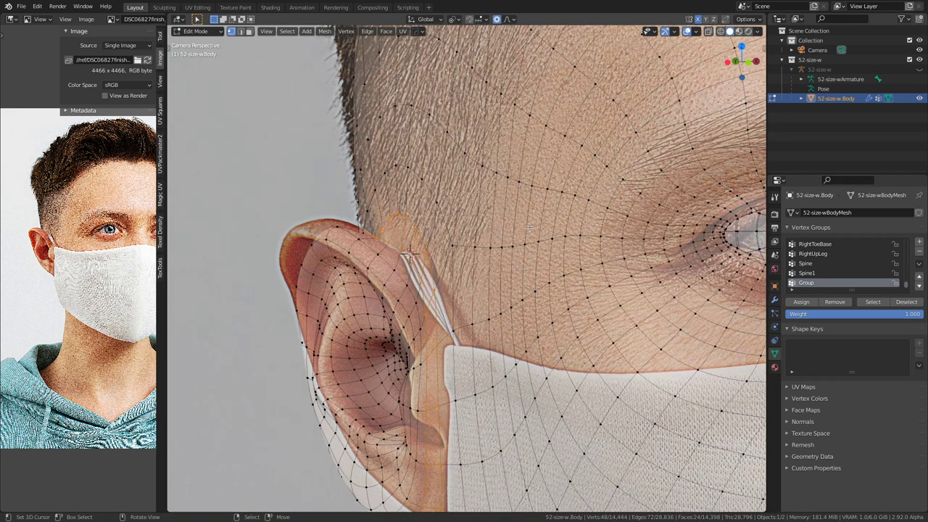
# Step: Try scaling the right ear ring to 0.9 along global Z, and inspect the ear in the front view
pyautogui.press('s')
pyautogui.press('z')
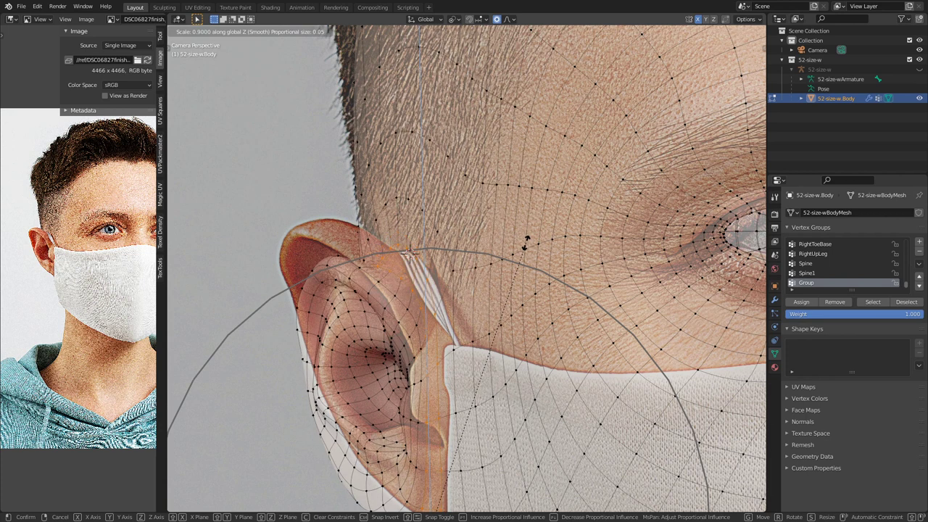
pyautogui.click(410, 250)
pyautogui.press('KP_1')
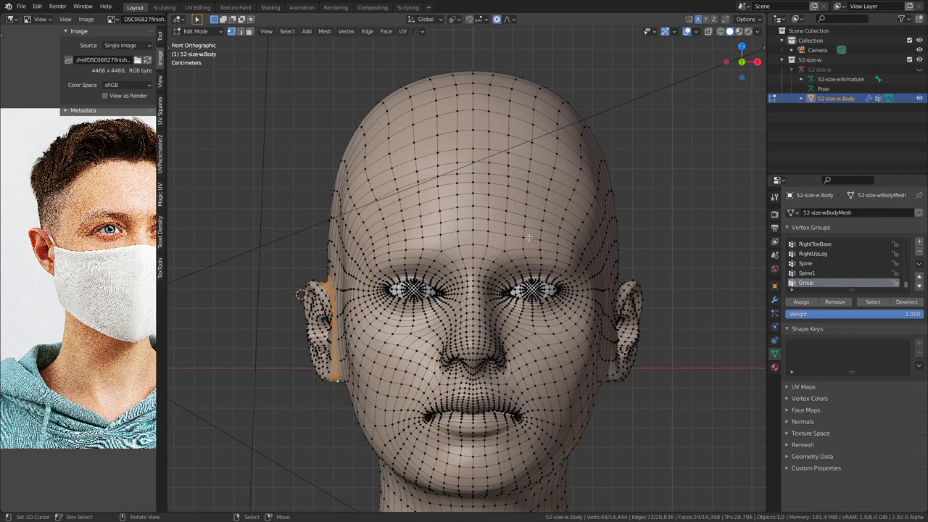
pyautogui.scroll(3, 494, 256)
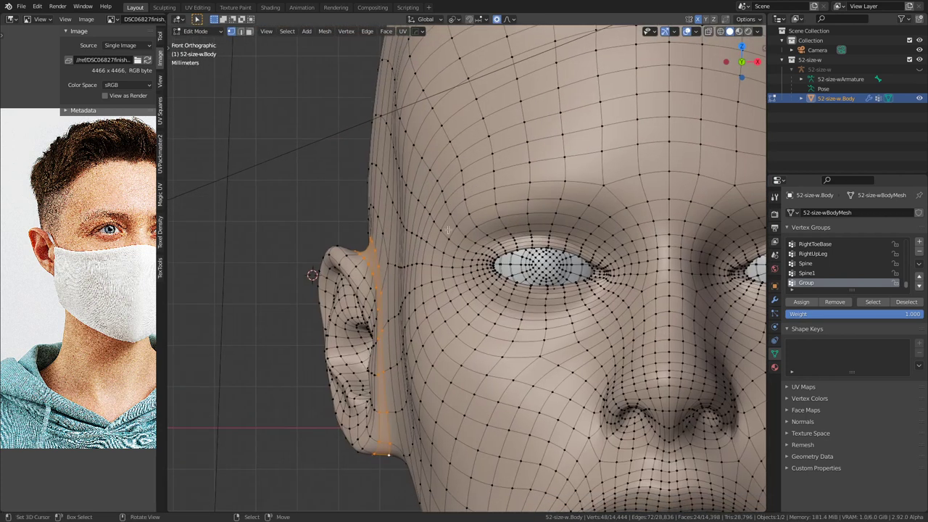
pyautogui.press('s')
pyautogui.press('z')
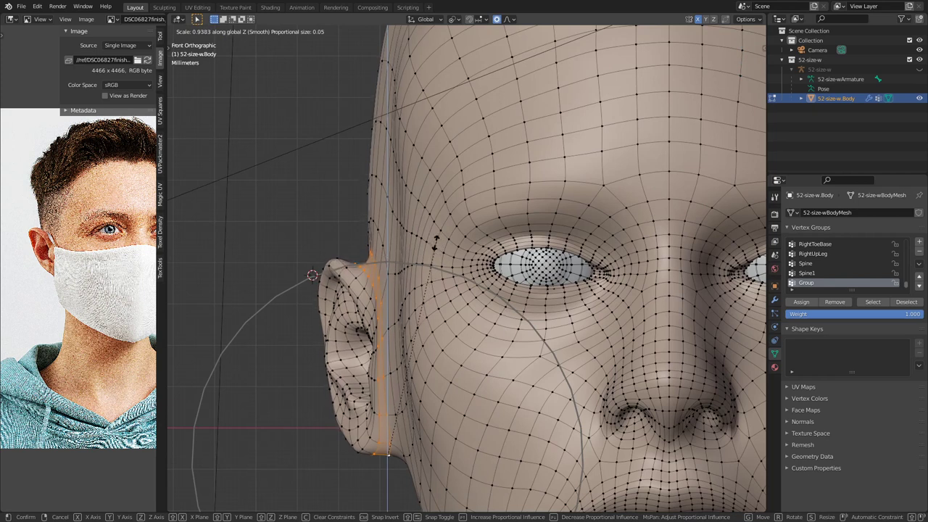
pyautogui.rightClick(435, 243)
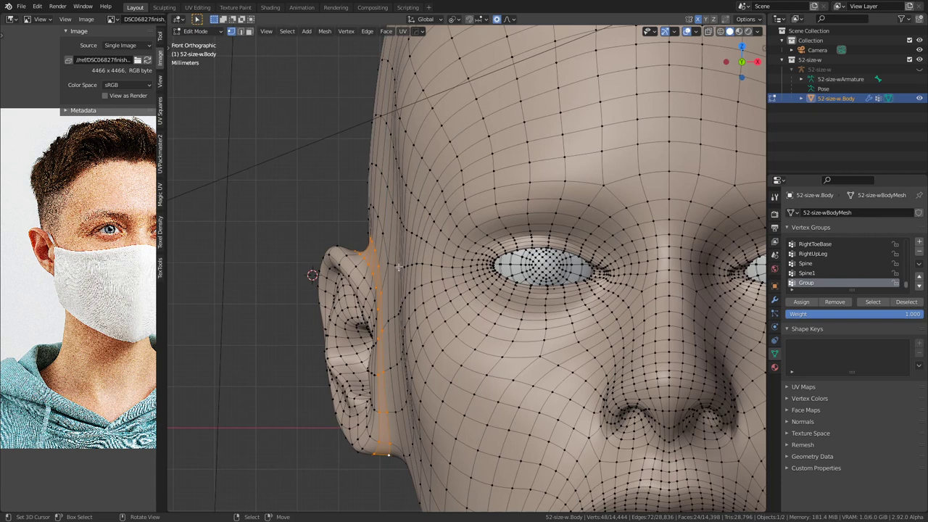
# Step: Scale the right ear ring to 0.9 along global Z with proportional size 0.04, and check it in the camera view
pyautogui.press('s')
pyautogui.press('z')
pyautogui.scroll(15, 435, 235)
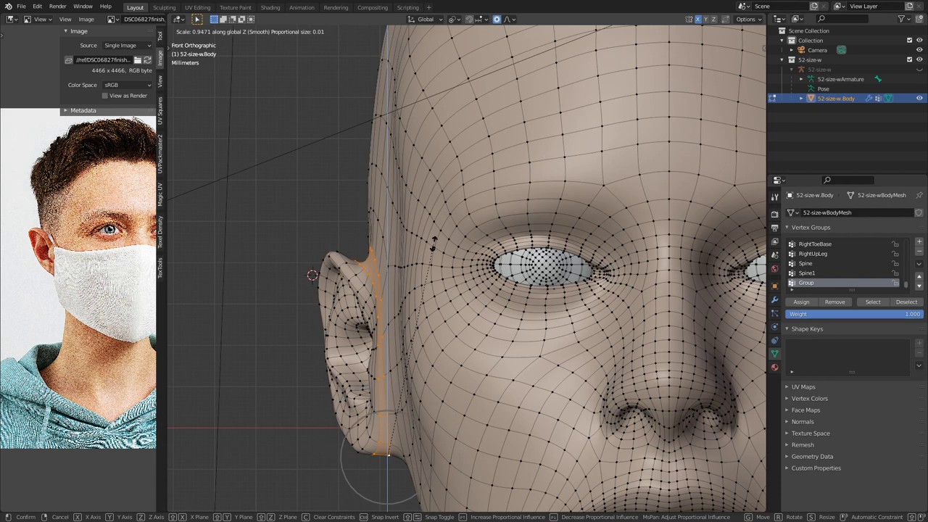
pyautogui.scroll(-14, 432, 250)
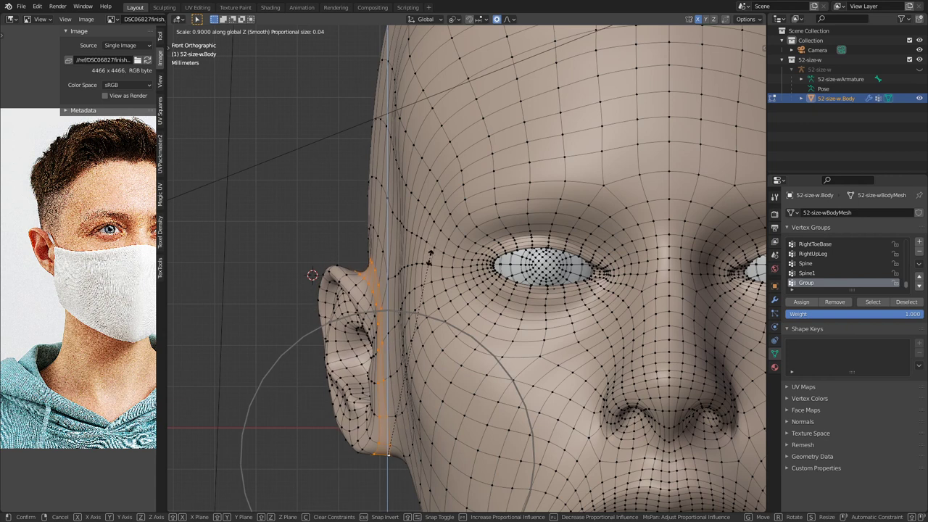
pyautogui.click(430, 253)
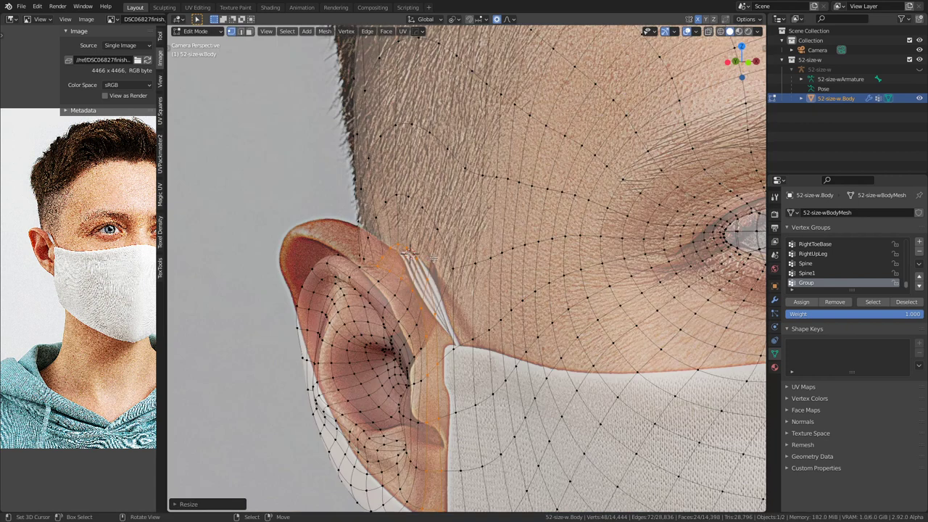
pyautogui.scroll(3, 434, 261)
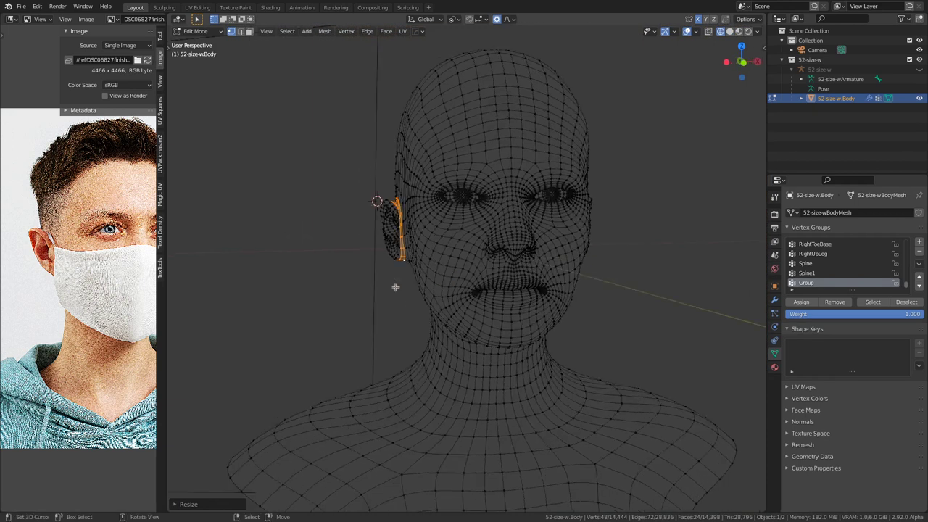
pyautogui.press('KP_0')
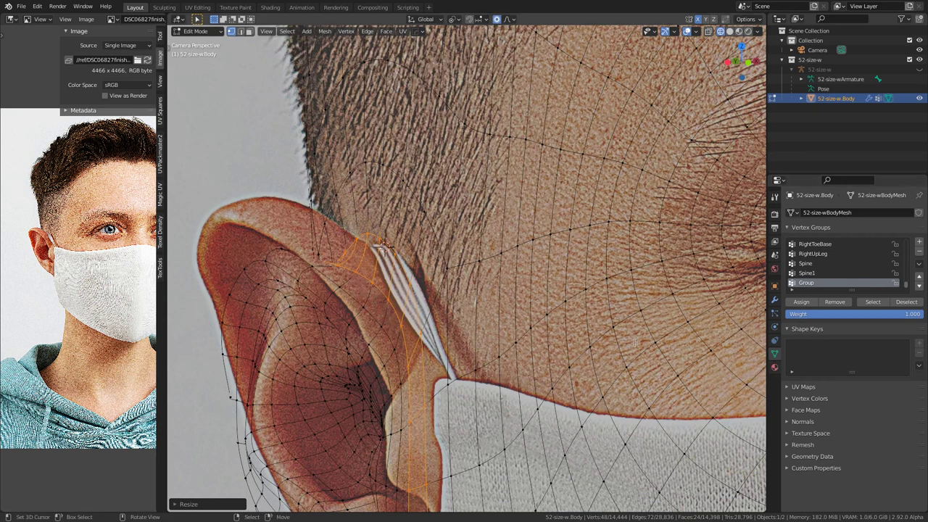
# Step: In Object Mode with solid shading, compare the right ear with the reference photo by alternately hiding and showing the camera
pyautogui.press('Tab')
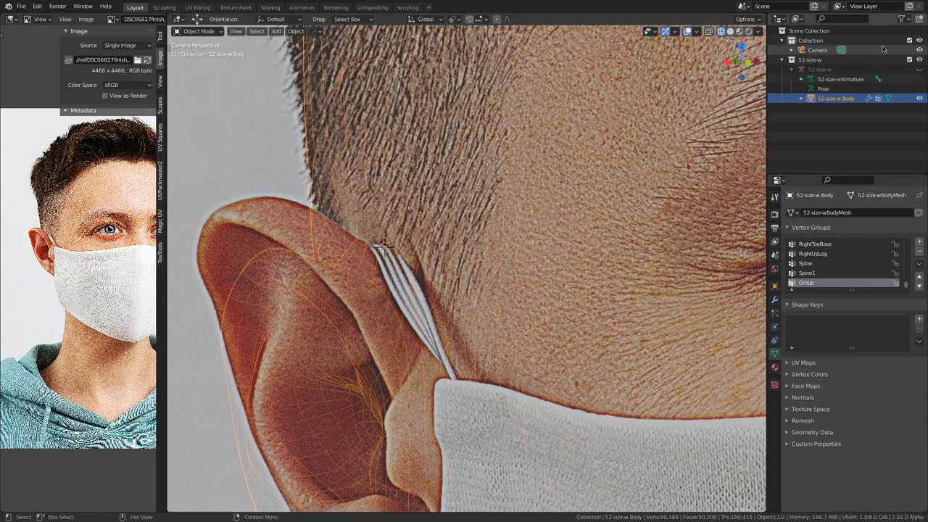
pyautogui.click(919, 50)
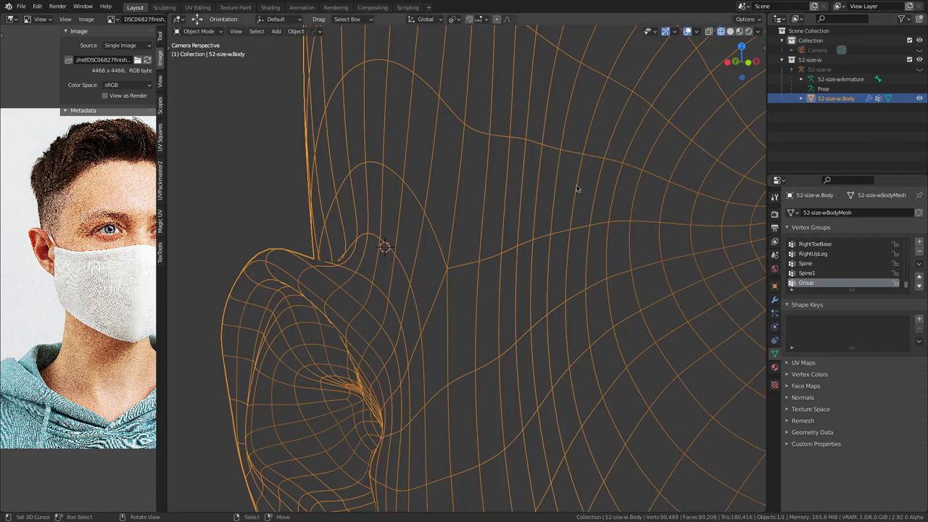
pyautogui.hotkey('shift', 'z')
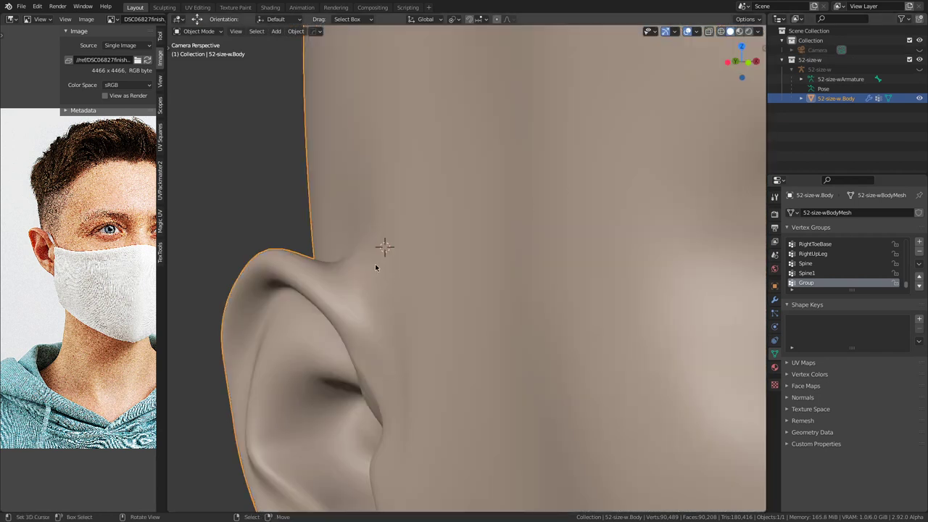
pyautogui.click(920, 51)
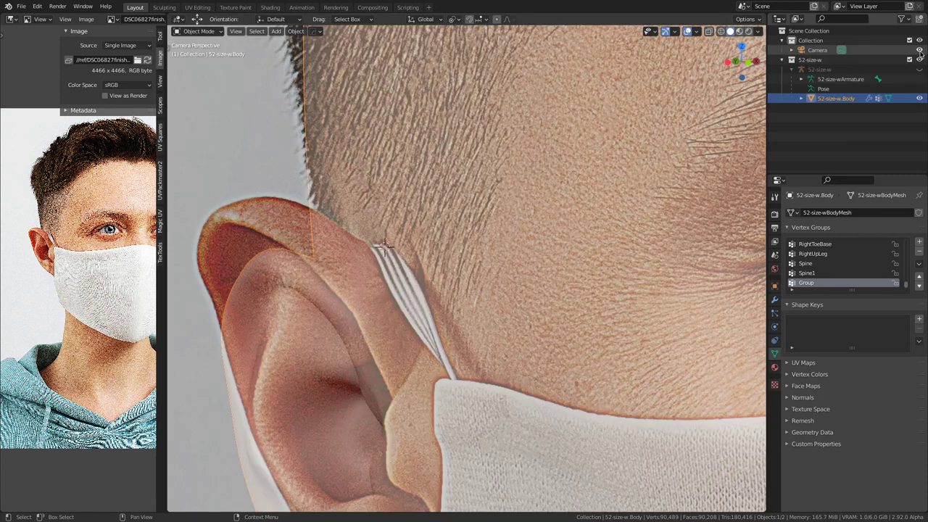
pyautogui.click(920, 50)
pyautogui.click(919, 51)
pyautogui.click(919, 51)
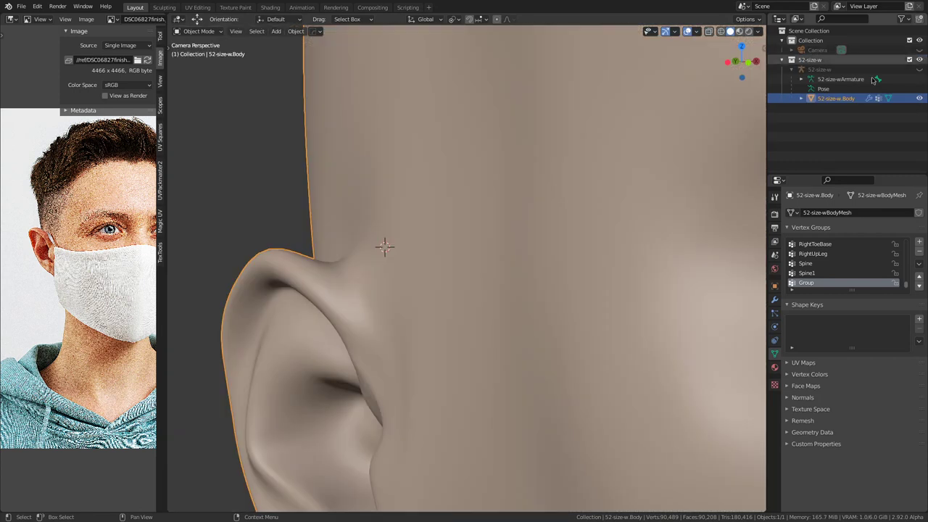
# Step: Return the body mesh to Edit Mode, examine the ear ring from the side, and show the photo again in camera view
pyautogui.press('Tab')
pyautogui.moveTo(365, 272); pyautogui.dragTo(578, 326, button='middle')
pyautogui.moveTo(468, 294); pyautogui.dragTo(486, 358, button='middle')
pyautogui.scroll(3, 435, 341)
pyautogui.moveTo(397, 330)
pyautogui.mouseDown(button='middle')
pyautogui.moveTo(414, 338)
pyautogui.moveTo(390, 341)
pyautogui.mouseUp(button='middle')
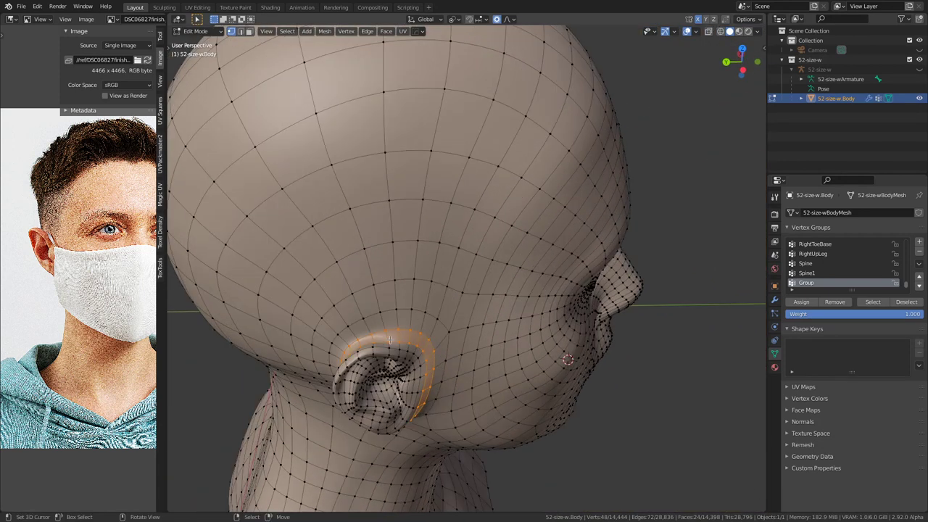
pyautogui.press('KP_0')
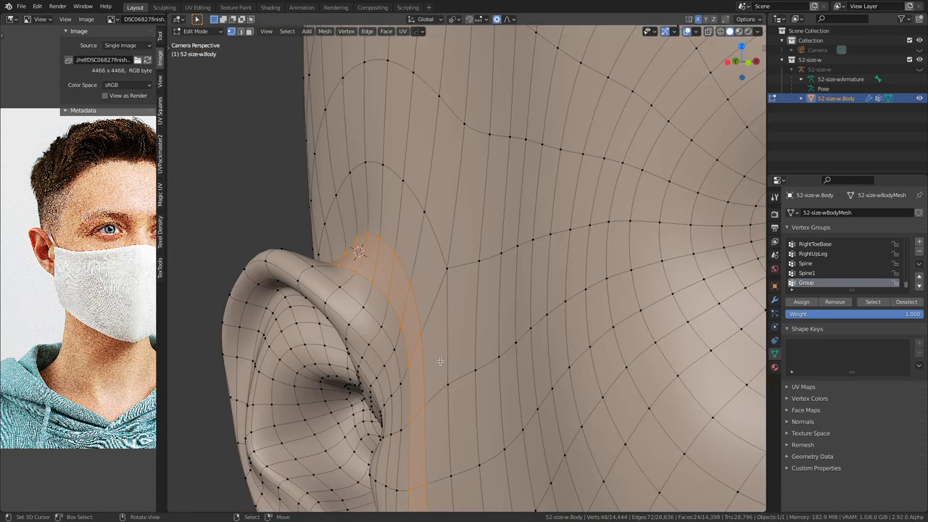
pyautogui.click(920, 49)
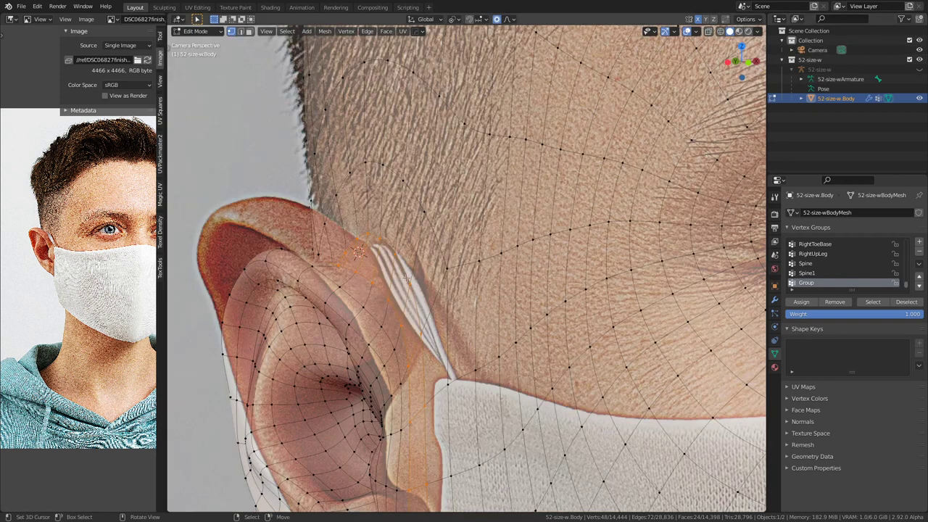
# Step: Select the single face at the upper base of the right ear in face mode and move it along X toward the mask strap
pyautogui.click(368, 235)
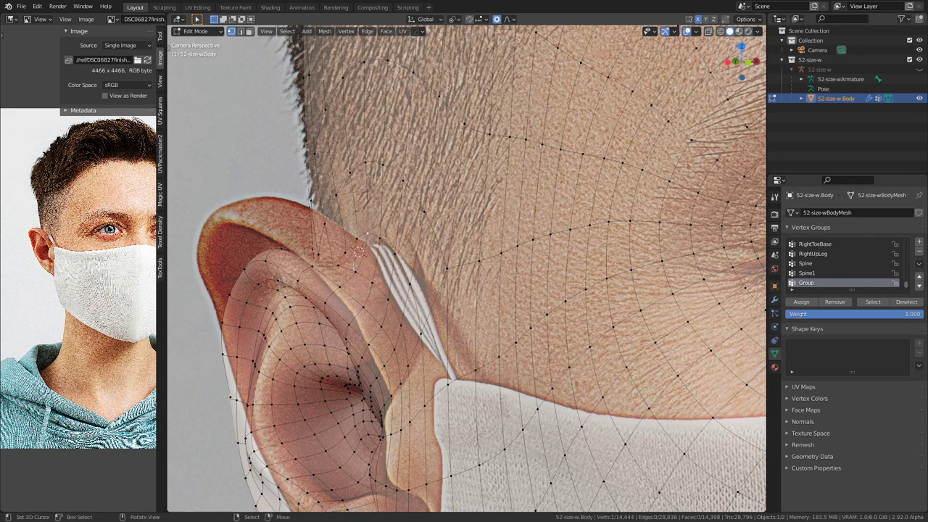
pyautogui.press('3')
pyautogui.click(354, 257)
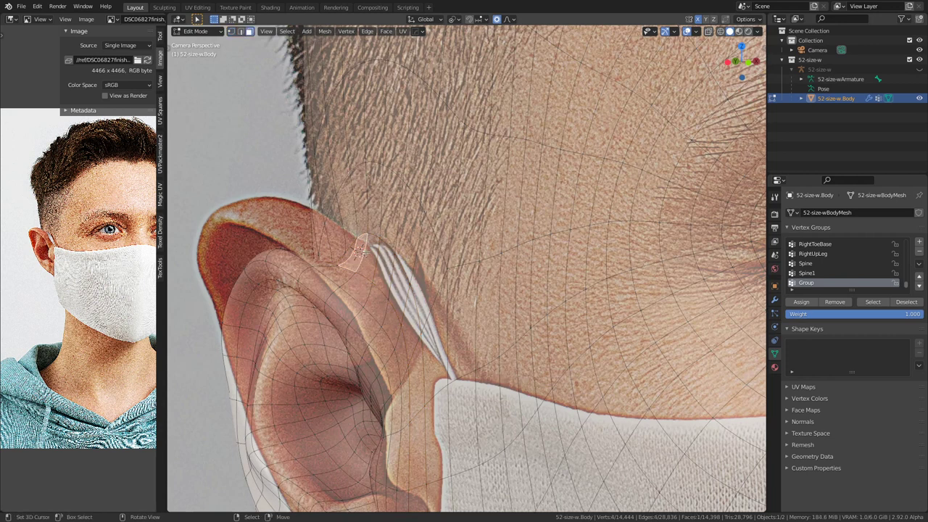
pyautogui.hotkey('shift', 'space')
pyautogui.click(348, 272)
pyautogui.moveTo(393, 257); pyautogui.dragTo(413, 250)
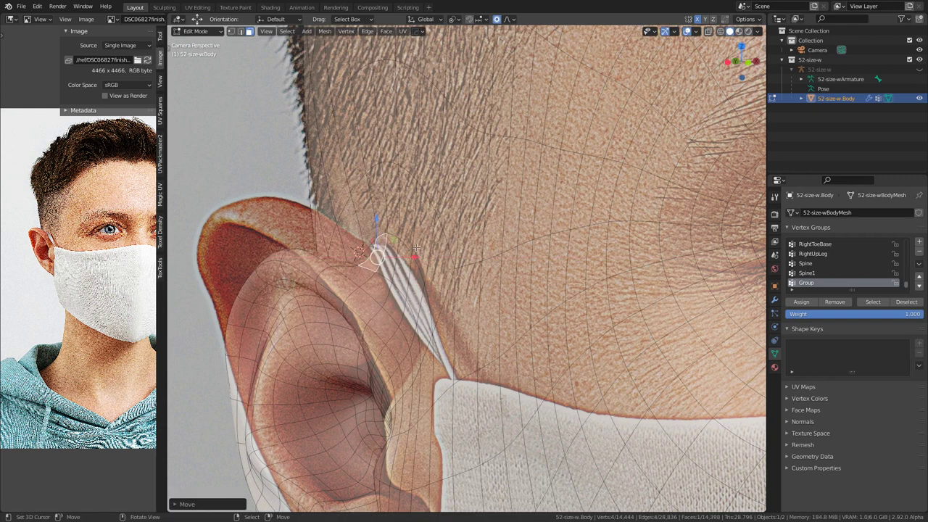
# Step: In the front view, select the face loop around the right ear's base and shift it slightly inward along global X
pyautogui.press('KP_1')
pyautogui.keyDown('ctrl'); pyautogui.moveTo(321, 258); pyautogui.dragTo(320, 199, button='middle'); pyautogui.keyUp('ctrl')
pyautogui.keyDown('shift'); pyautogui.moveTo(321, 199); pyautogui.dragTo(424, 297, button='middle'); pyautogui.keyUp('shift')
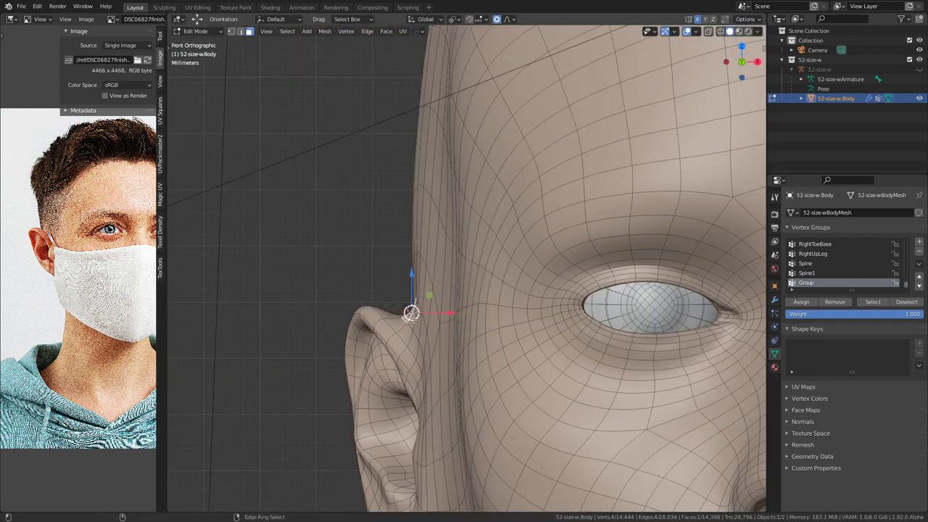
pyautogui.keyDown('alt'); pyautogui.click(429, 319); pyautogui.keyUp('alt')
pyautogui.moveTo(447, 317); pyautogui.dragTo(451, 317)
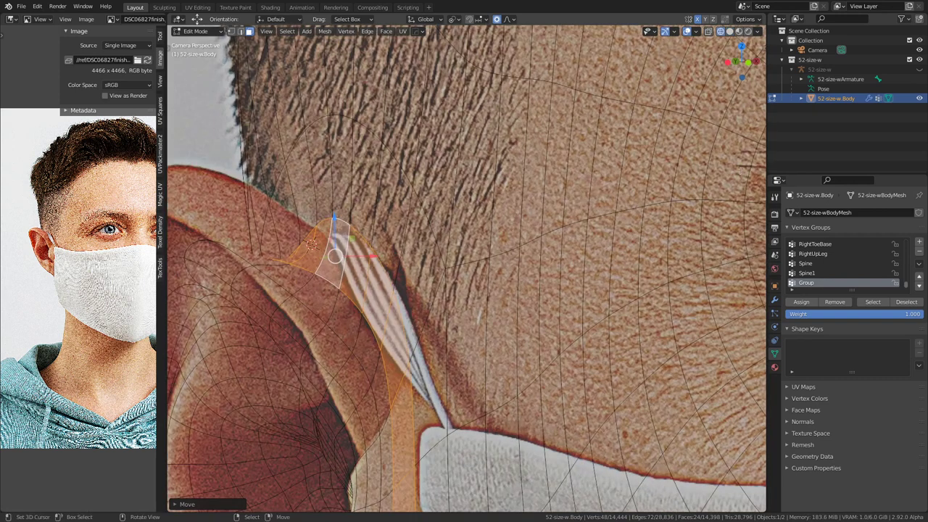
# Step: Compare the shifted ear ring with the photo in camera view by toggling the visibility of Collection
pyautogui.click(920, 41)
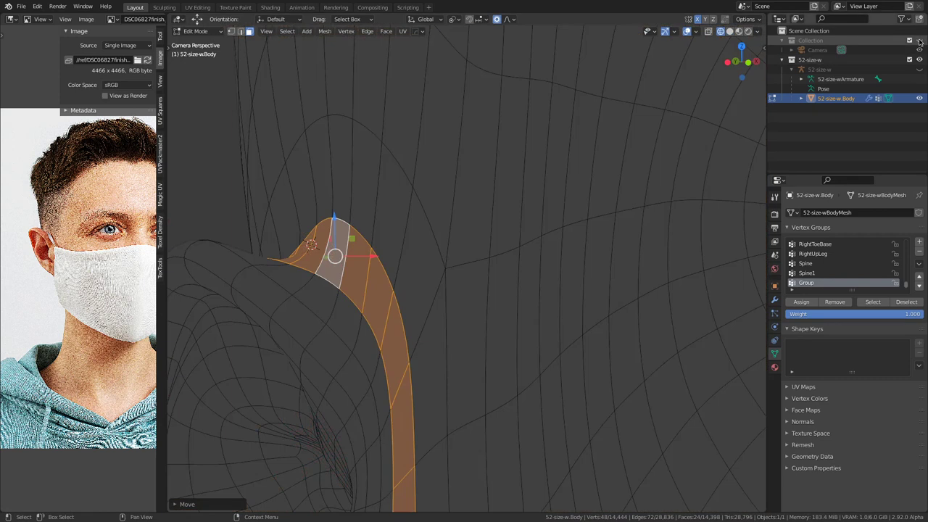
pyautogui.click(920, 40)
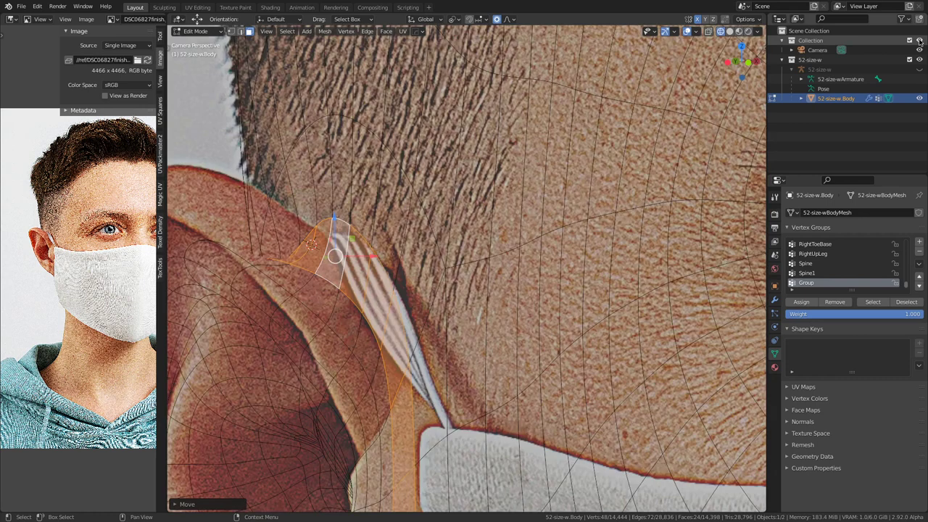
pyautogui.click(919, 40)
pyautogui.click(920, 41)
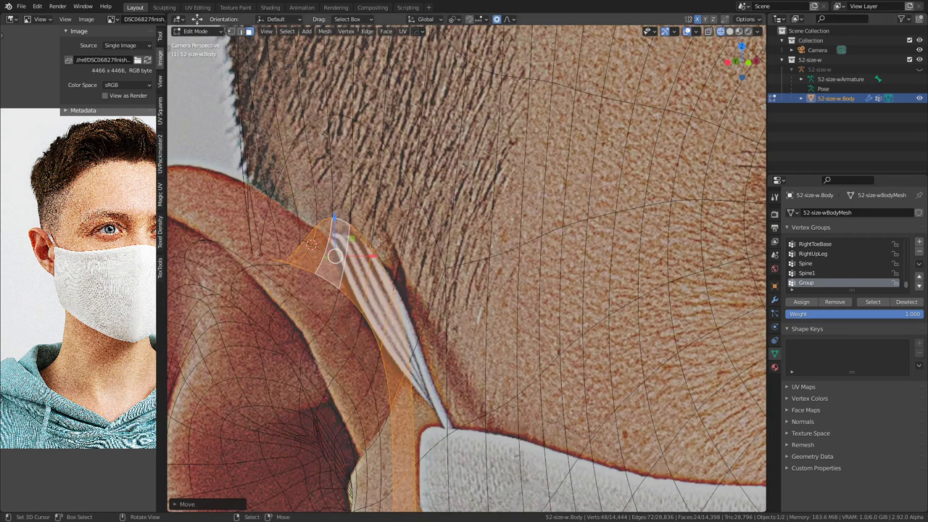
# Step: In the front view, move the right ear ring slightly outward along global X with proportional size 0.07
pyautogui.press('KP_1')
pyautogui.scroll(-5, 435, 268)
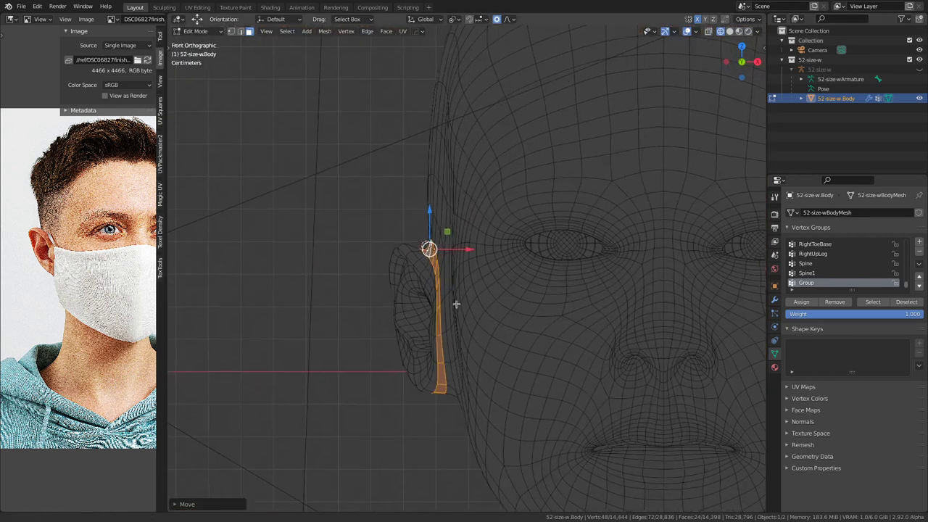
pyautogui.press('g')
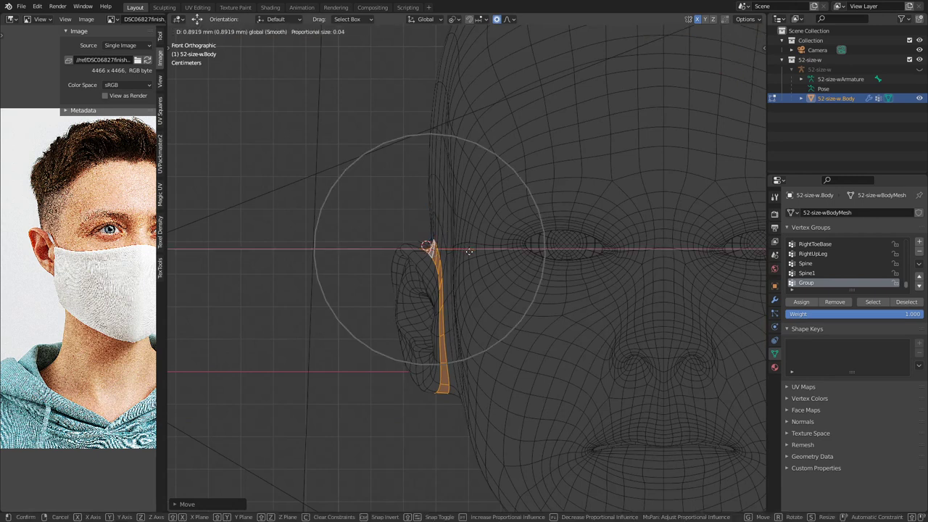
pyautogui.scroll(-6, 468, 256)
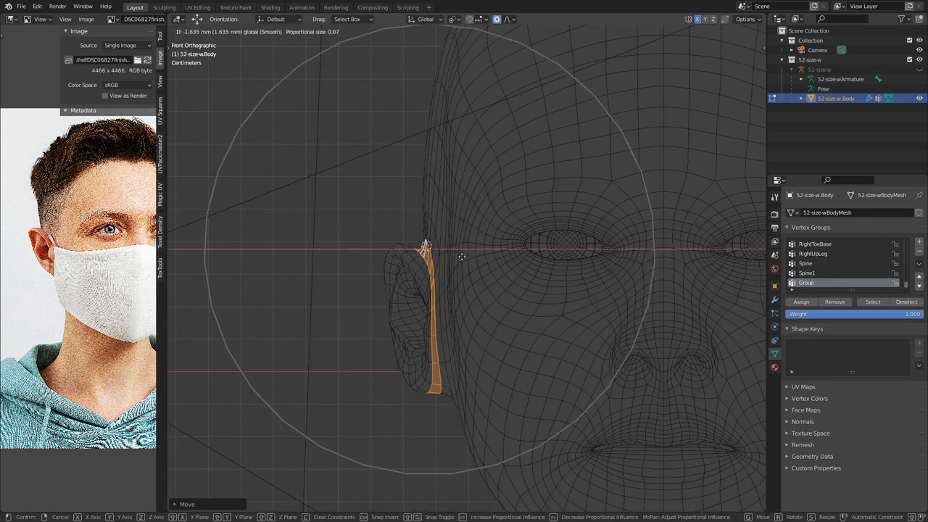
pyautogui.click(464, 257)
# Step: Check the outward-moved ear ring against the photo in camera view, and leave Collection hidden
pyautogui.press('KP_0')
pyautogui.scroll(5, 464, 258)
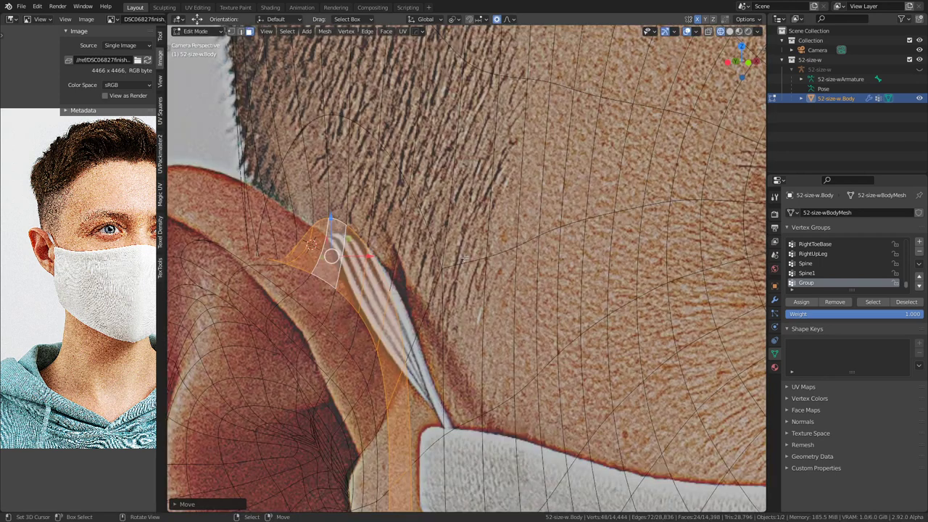
pyautogui.click(920, 39)
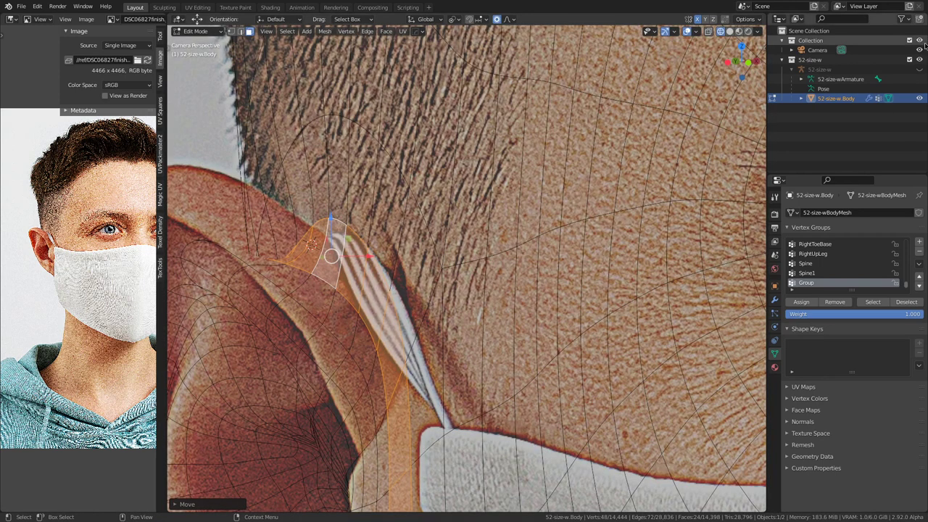
pyautogui.click(921, 40)
pyautogui.click(921, 40)
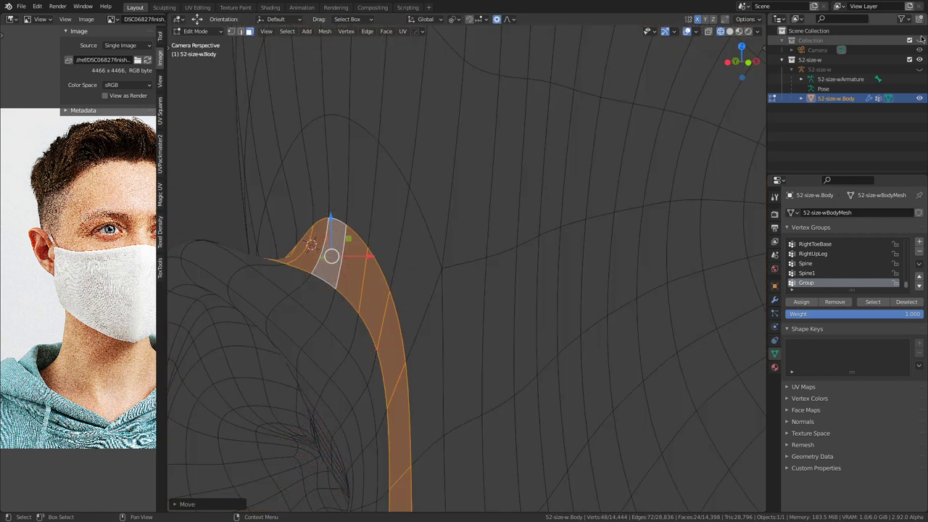
# Step: Try selecting the right ear by picking face loops around its base and growing the selection inward
pyautogui.scroll(-5, 493, 253)
pyautogui.moveTo(387, 311); pyautogui.dragTo(484, 349, button='middle')
pyautogui.press('KP_Decimal')
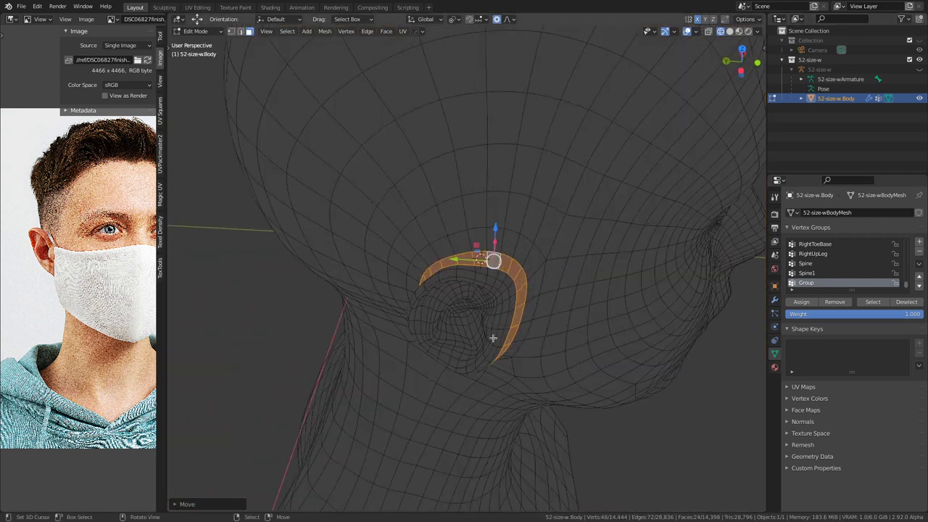
pyautogui.scroll(2, 491, 335)
pyautogui.keyDown('ctrl'); pyautogui.keyDown('alt'); pyautogui.rightClick(448, 275); pyautogui.keyUp('alt'); pyautogui.keyUp('ctrl')
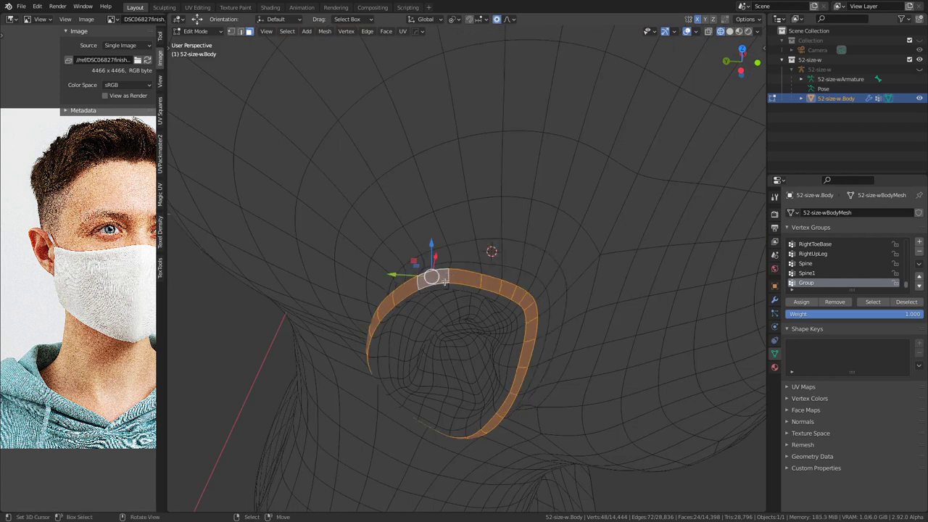
pyautogui.moveTo(457, 298); pyautogui.dragTo(371, 286, button='middle')
pyautogui.press('ctrl+KP_Add')
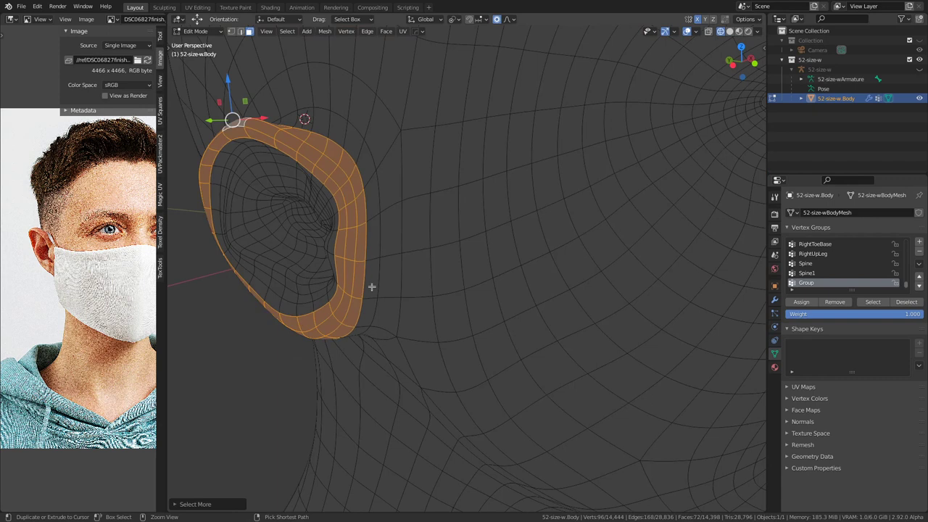
pyautogui.press('ctrl+KP_Subtract')
pyautogui.press('ctrl+KP_Add')
pyautogui.press('ctrl+KP_Add')
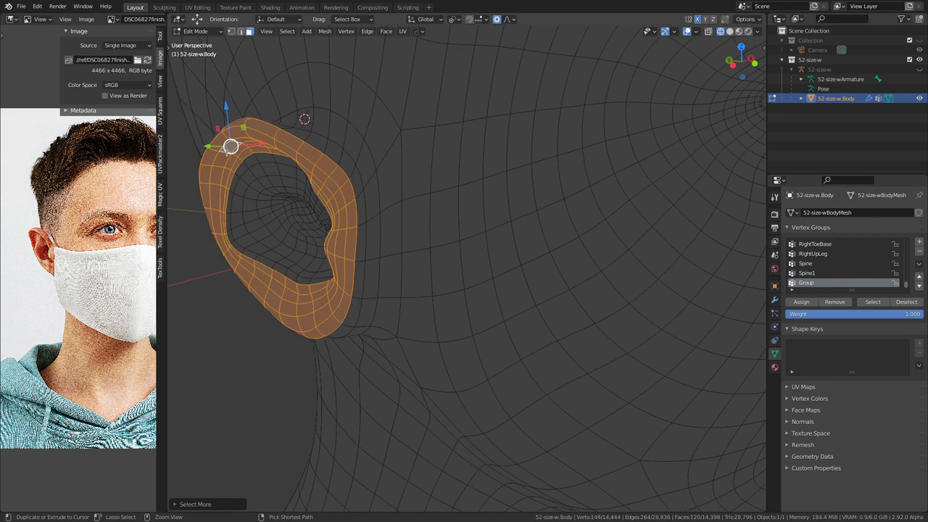
pyautogui.moveTo(232, 217); pyautogui.dragTo(346, 228, button='middle')
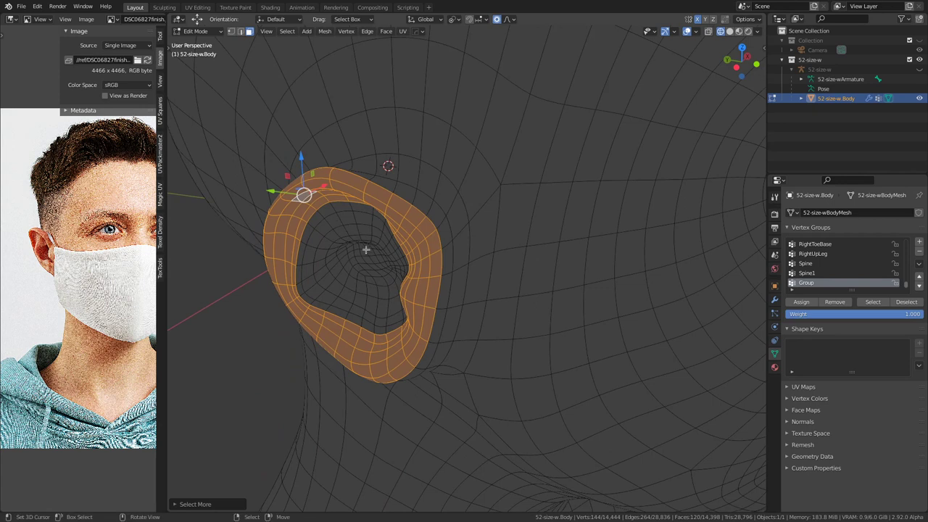
# Step: Select all faces of the right ear by picking an inner face loop and growing the selection eight times out to the base
pyautogui.keyDown('alt'); pyautogui.click(371, 237); pyautogui.keyUp('alt')
pyautogui.press('ctrl+KP_Add')
pyautogui.press('ctrl+KP_Add')
pyautogui.press('ctrl+KP_Add')
pyautogui.press('ctrl+KP_Add')
pyautogui.press('ctrl+KP_Add')
pyautogui.press('ctrl+KP_Add')
pyautogui.press('ctrl+KP_Add')
pyautogui.press('ctrl+KP_Add')
pyautogui.moveTo(368, 239); pyautogui.dragTo(462, 302, button='middle')
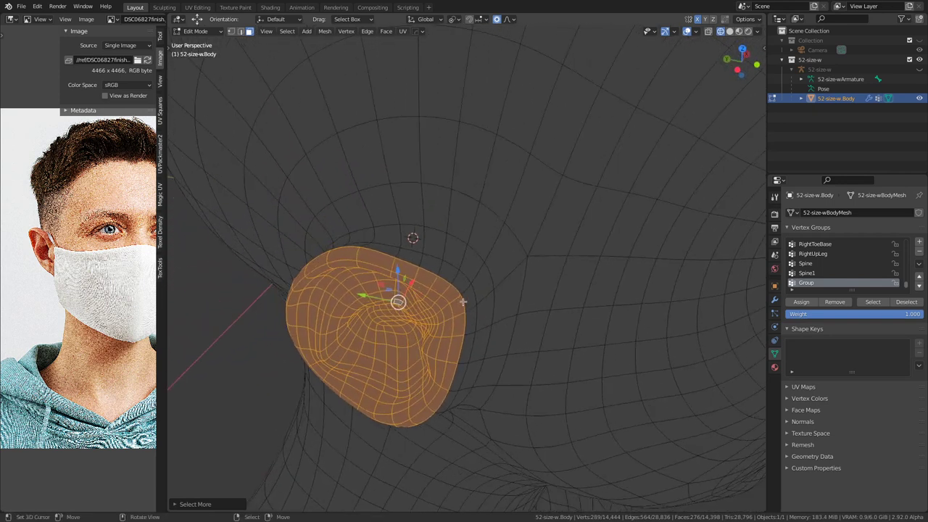
# Step: Hide everything except the right ear, and raise its top rim face about 5 mm along global Z with proportional size 0.11 in camera view
pyautogui.hotkey('ctrl', 'i')
pyautogui.press('h')
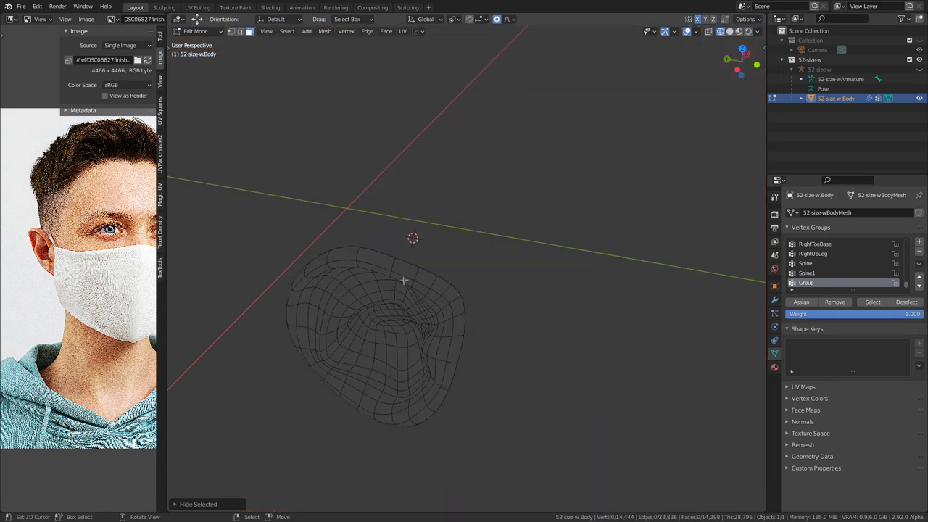
pyautogui.click(339, 254)
pyautogui.press('KP_0')
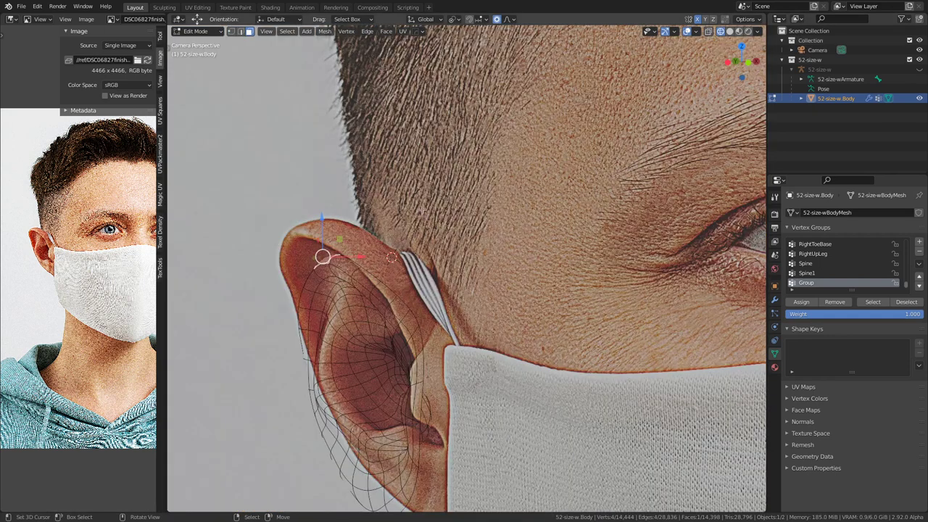
pyautogui.press('g')
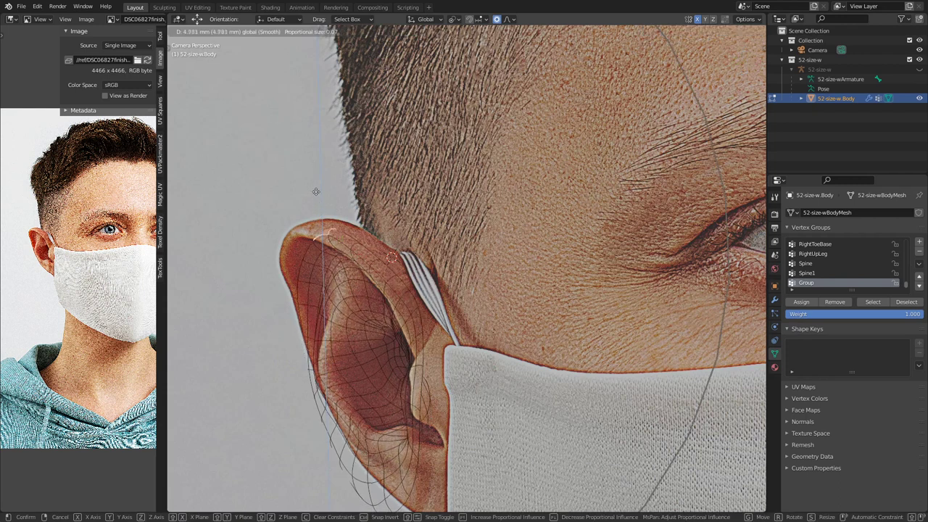
pyautogui.scroll(-4, 310, 182)
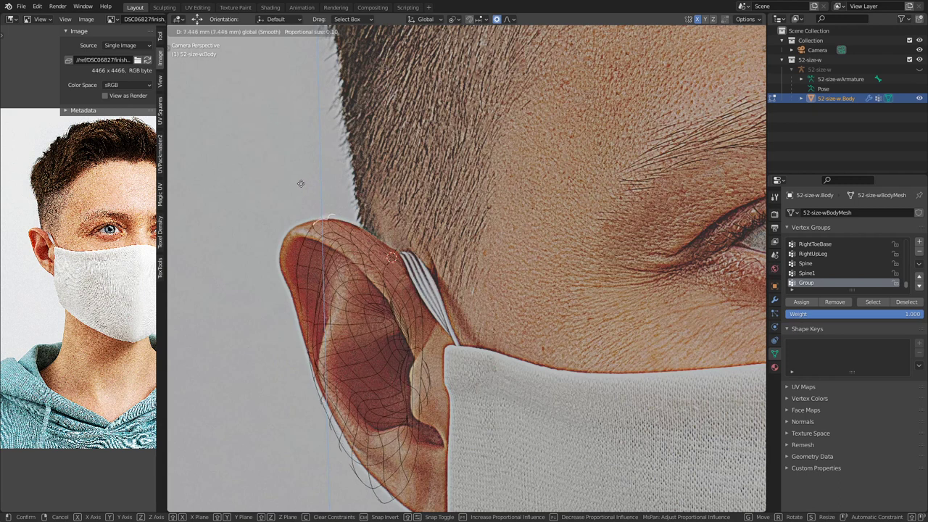
pyautogui.scroll(-1, 303, 195)
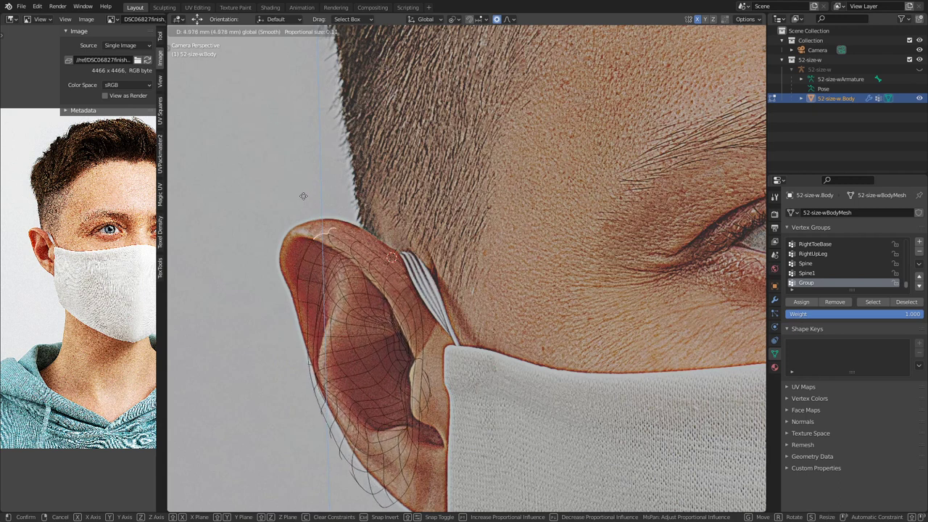
pyautogui.click(303, 196)
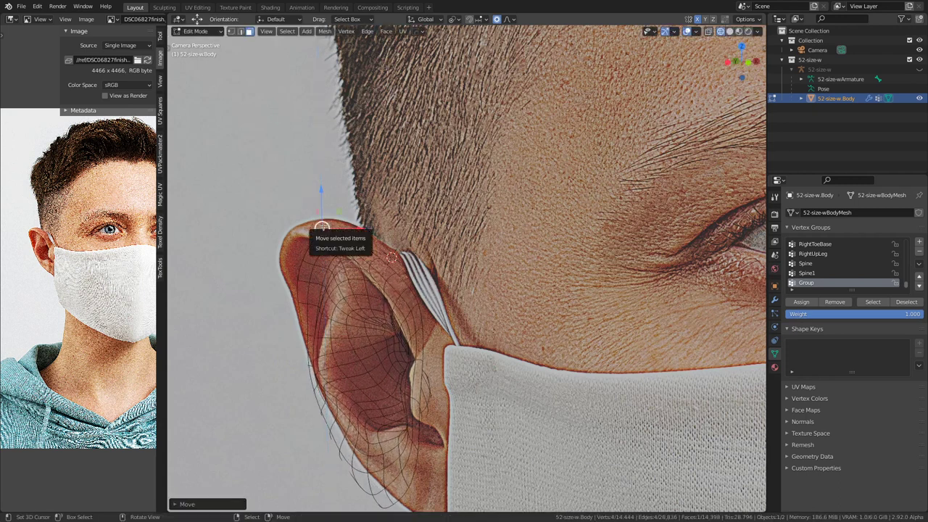
# Step: Move the upper outer rim face of the right ear outward along global X, using a smaller proportional radius to match the photo
pyautogui.click(301, 270)
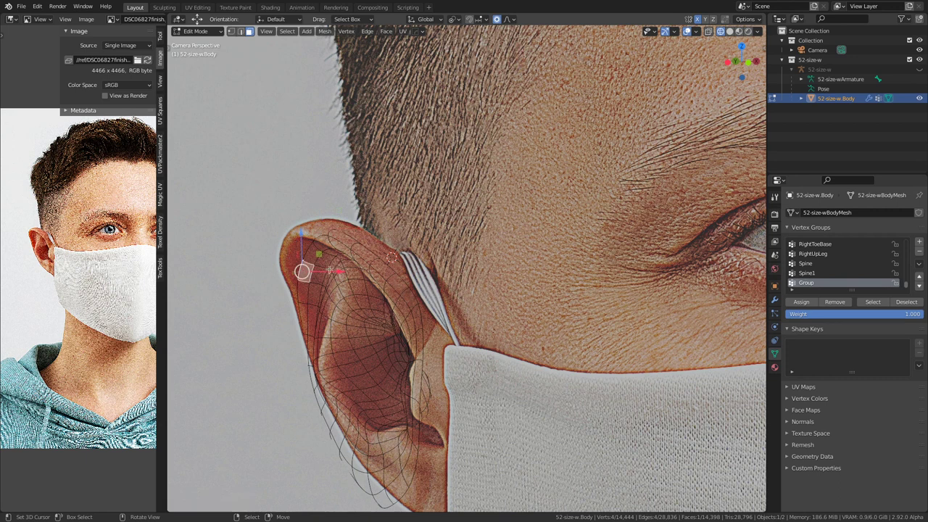
pyautogui.press('g')
pyautogui.scroll(4, 319, 271)
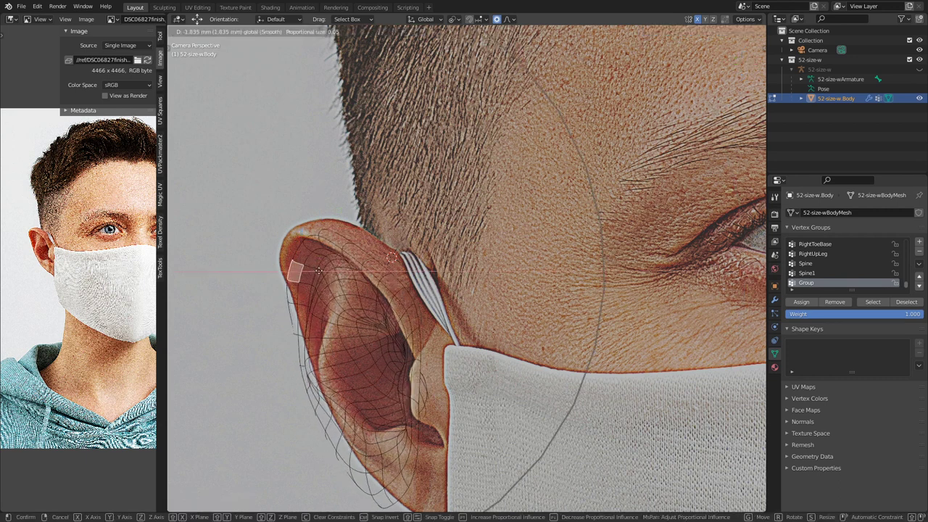
pyautogui.click(322, 267)
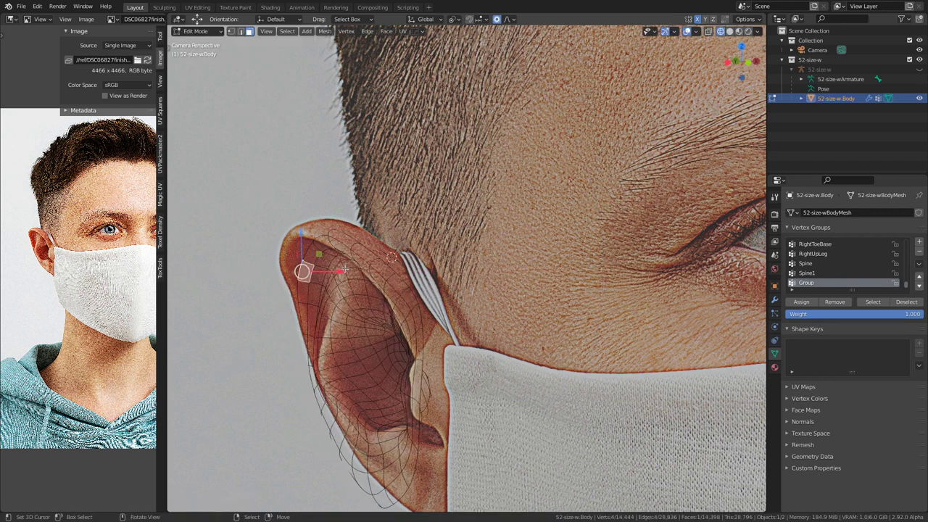
pyautogui.press('g')
pyautogui.scroll(2, 328, 273)
pyautogui.scroll(4, 326, 271)
pyautogui.click(326, 271)
# Step: Raise the same upper outer rim face about 3 mm along global Z with proportional size 0.04
pyautogui.press('g')
pyautogui.press('z')
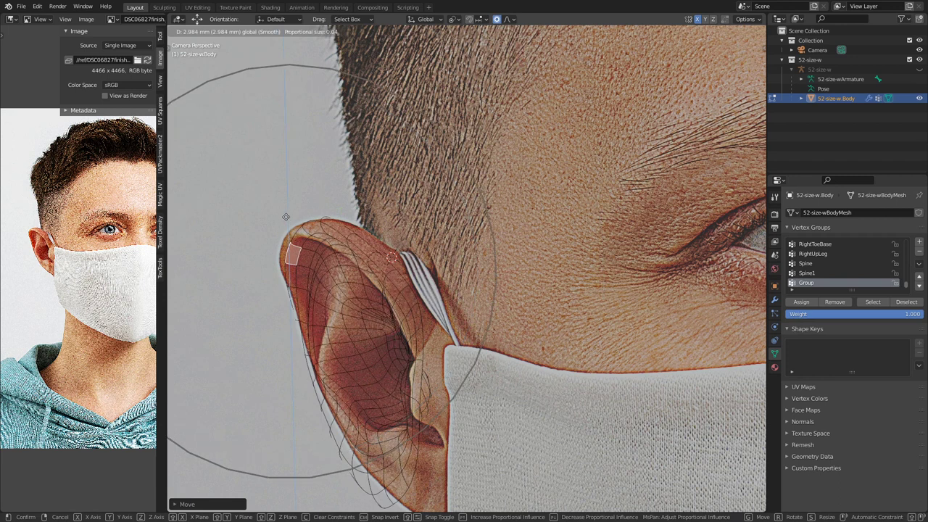
pyautogui.click(287, 217)
# Step: Move the upper ear face nearest the mask strap about 1.3 mm up and slightly toward the head with proportional size 0.02
pyautogui.rightClick(377, 260)
pyautogui.moveTo(380, 237); pyautogui.dragTo(383, 230)
pyautogui.scroll(4, 383, 229)
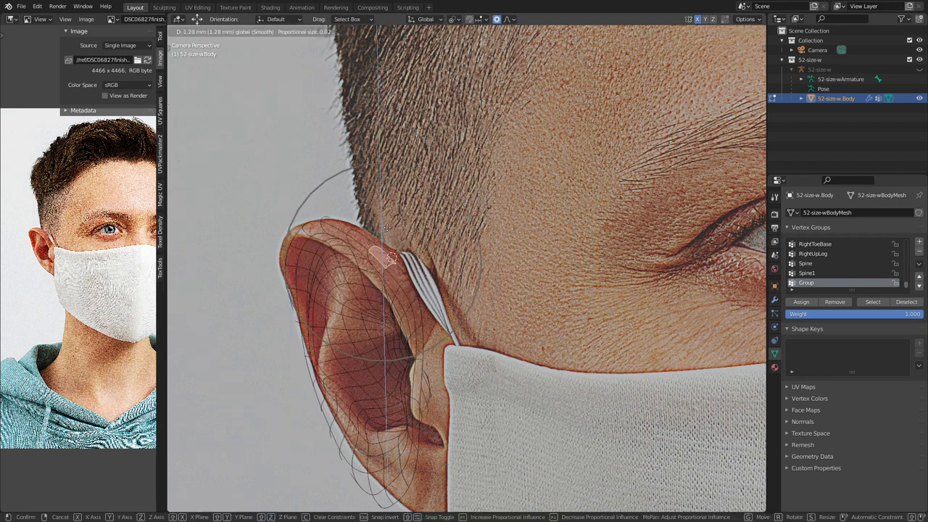
pyautogui.click(392, 229)
pyautogui.press('g')
pyautogui.press('x')
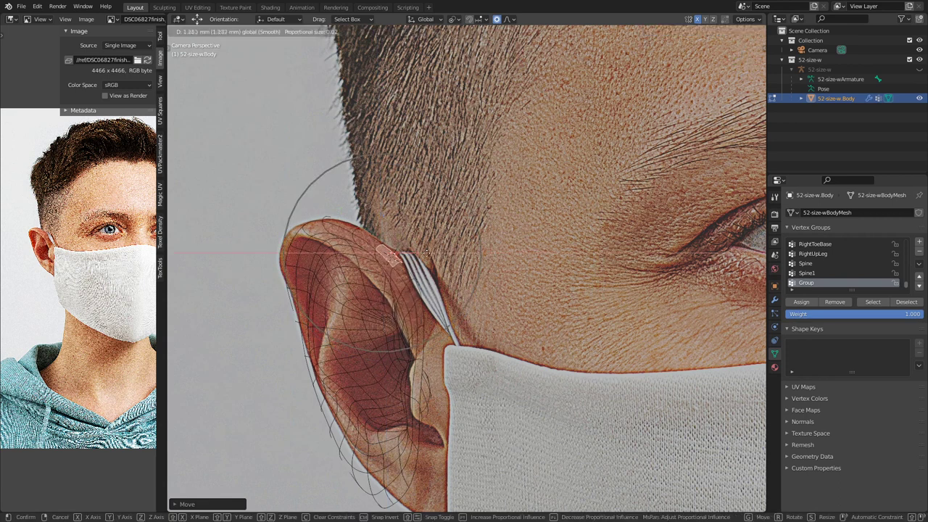
pyautogui.click(428, 253)
# Step: Move the right earlobe face about 3.9 mm toward the head along global X with proportional size 0.03
pyautogui.scroll(-2, 437, 269)
pyautogui.keyDown('shift'); pyautogui.moveTo(458, 347); pyautogui.dragTo(457, 264, button='middle'); pyautogui.keyUp('shift')
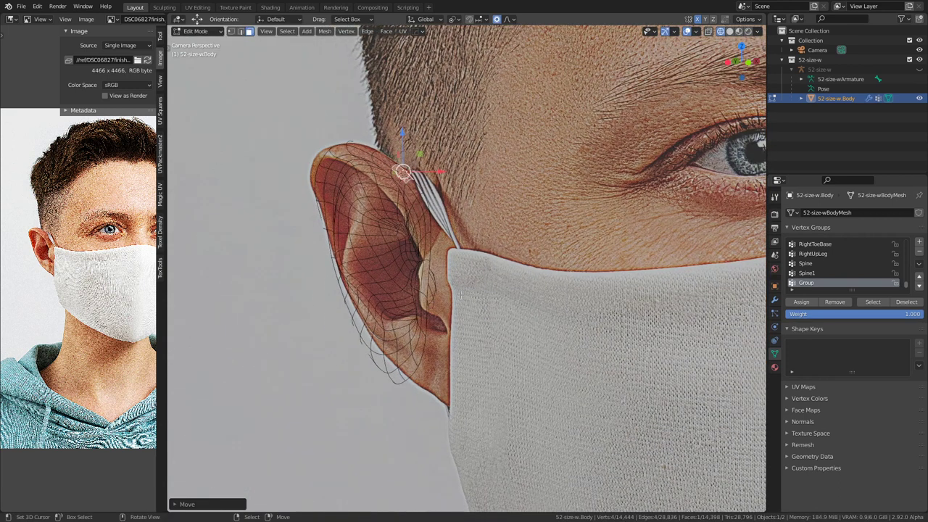
pyautogui.moveTo(401, 375); pyautogui.dragTo(426, 374, button='right')
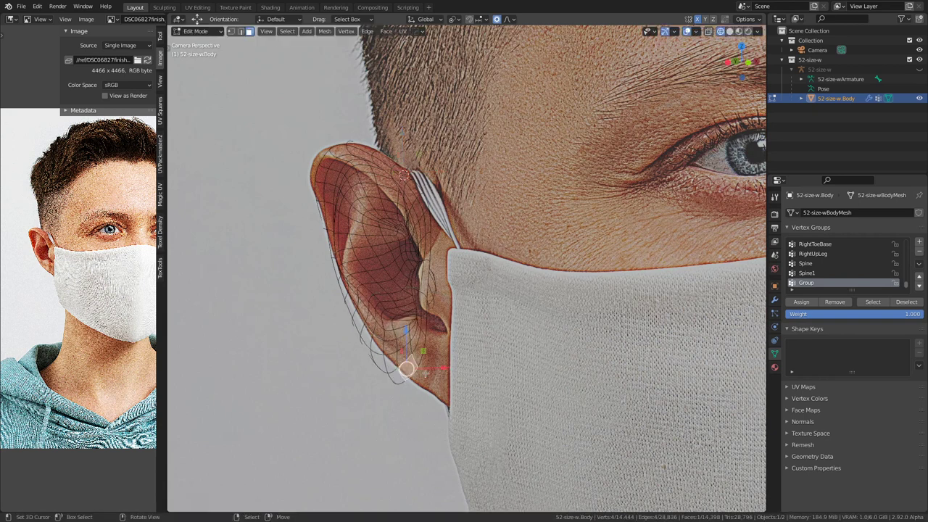
pyautogui.press('g')
pyautogui.scroll(-3, 451, 382)
pyautogui.scroll(-4, 451, 382)
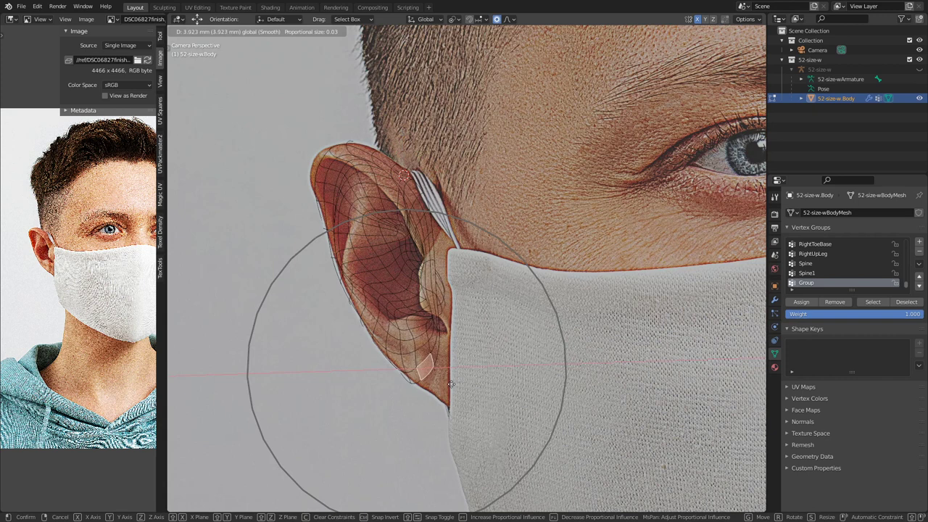
pyautogui.click(451, 383)
# Step: In the left side view, shift the earlobe face along global Y and check the fit in camera view
pyautogui.press('KP_0')
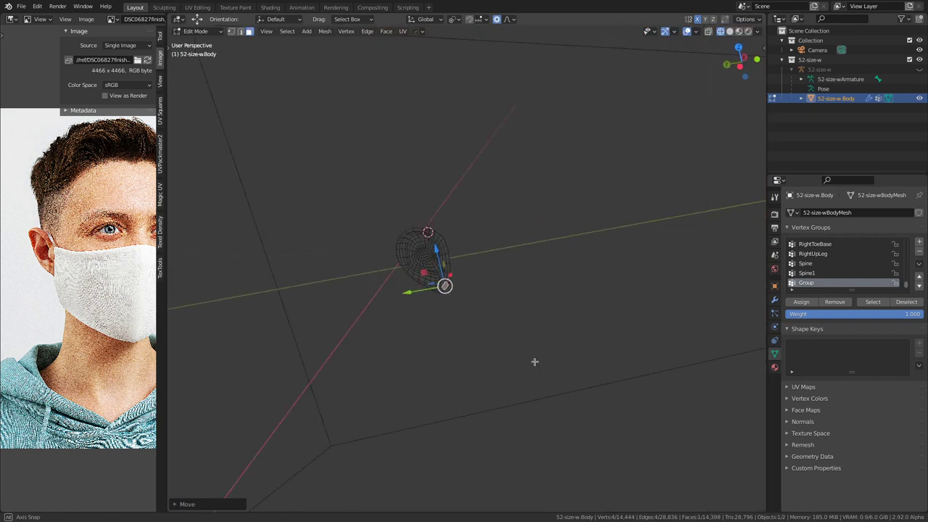
pyautogui.press('ctrl+KP_3')
pyautogui.scroll(4, 535, 361)
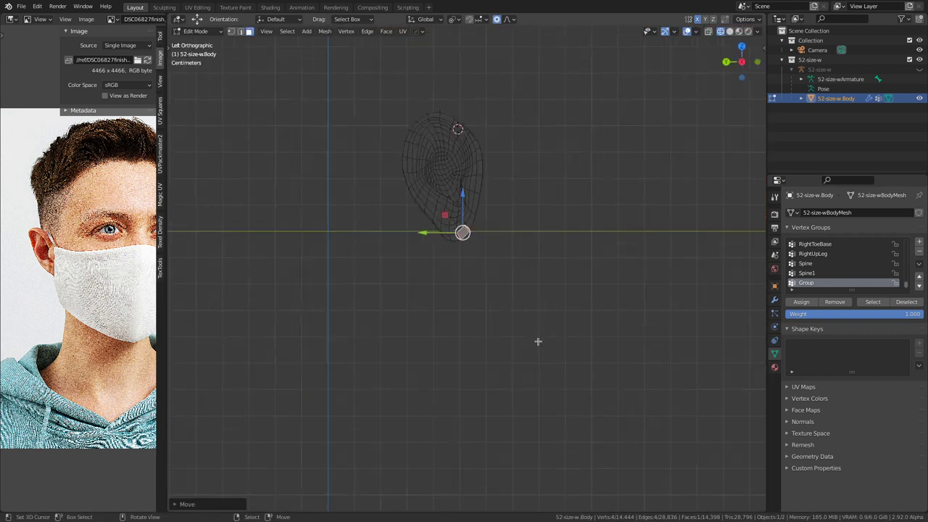
pyautogui.press('g')
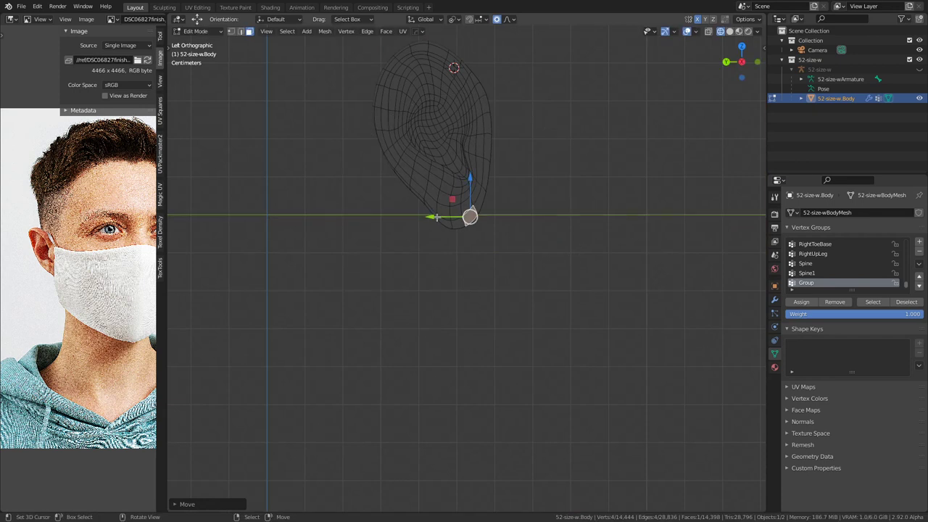
pyautogui.click(435, 216)
pyautogui.press('KP_0')
pyautogui.scroll(4, 454, 241)
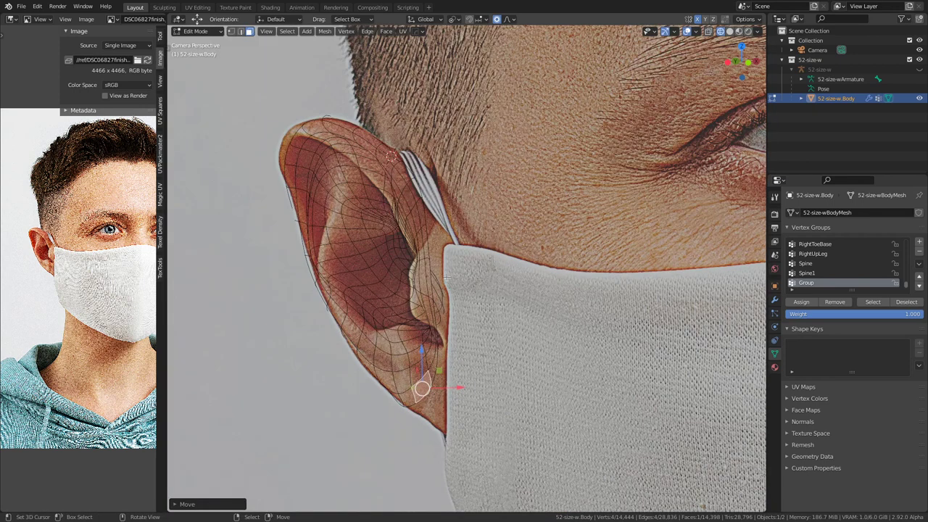
# Step: In the front view, nudge the earlobe face slightly inward along global X with proportional size 0.03, and compare before and after in camera view
pyautogui.press('KP_1')
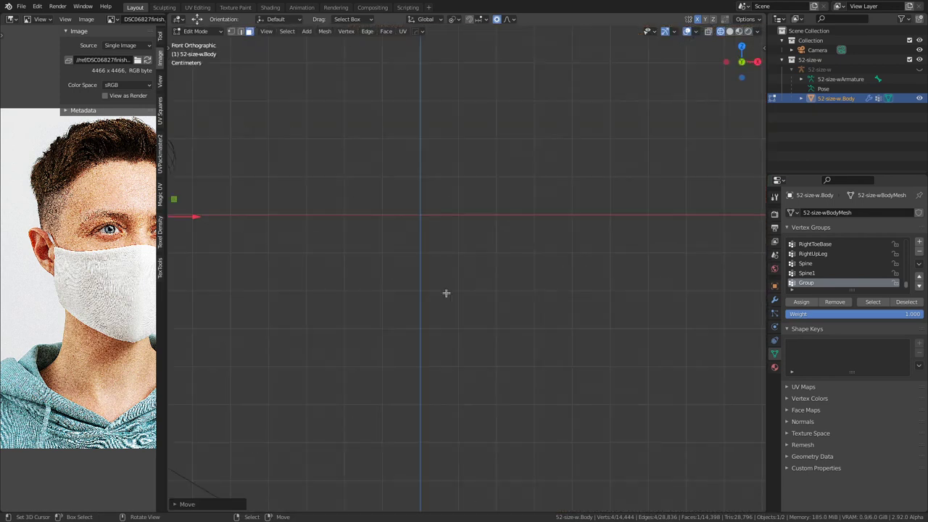
pyautogui.press('KP_Decimal')
pyautogui.scroll(-2, 502, 291)
pyautogui.press('g')
pyautogui.press('x')
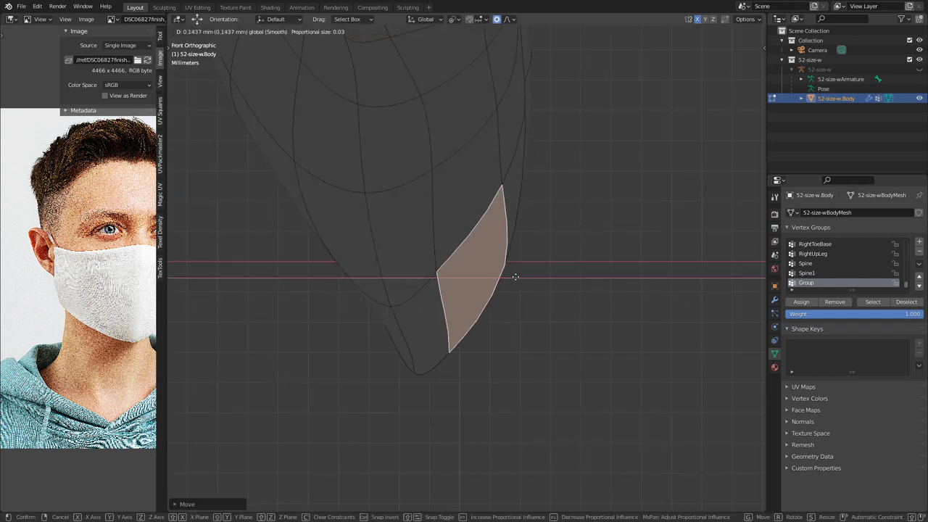
pyautogui.click(521, 277)
pyautogui.press('KP_0')
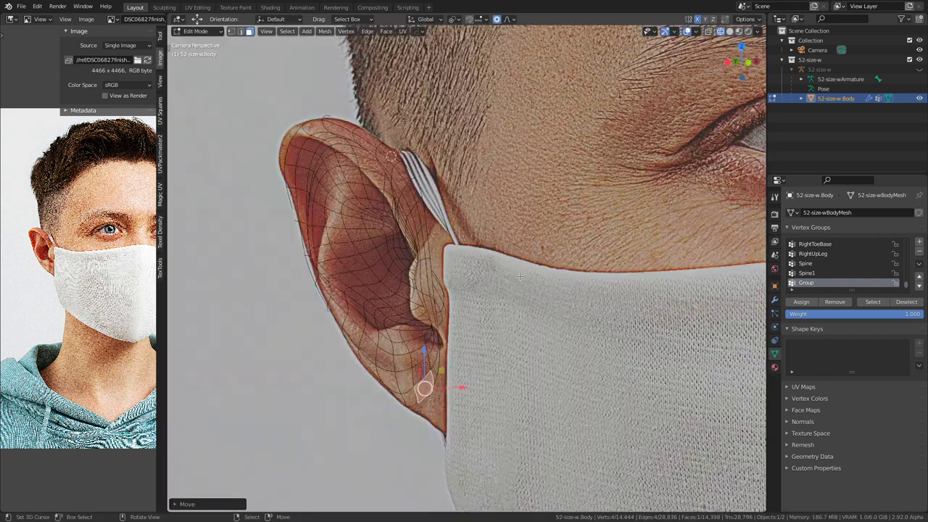
pyautogui.hotkey('ctrl', 'z')
pyautogui.hotkey('ctrl', 'shift', 'z')
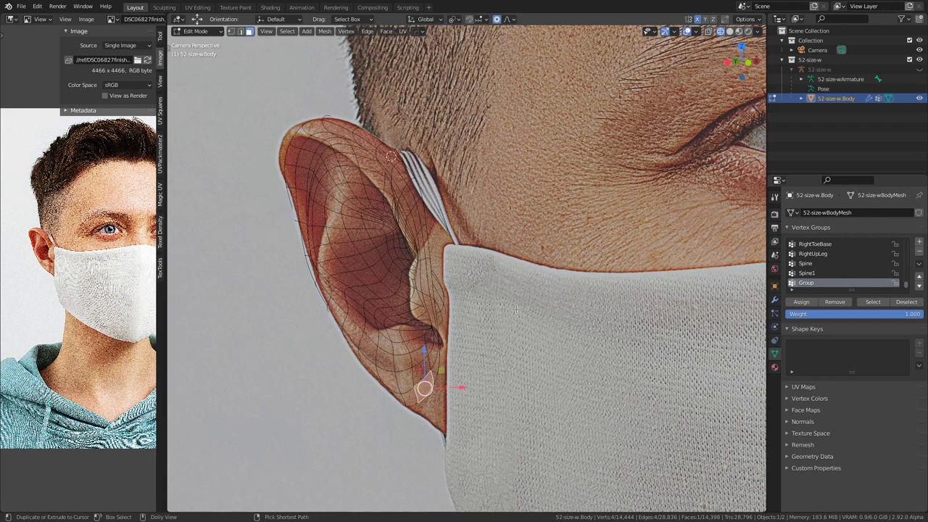
# Step: Reveal all hidden faces of the body mesh and switch the viewport to solid shading
pyautogui.press('alt')
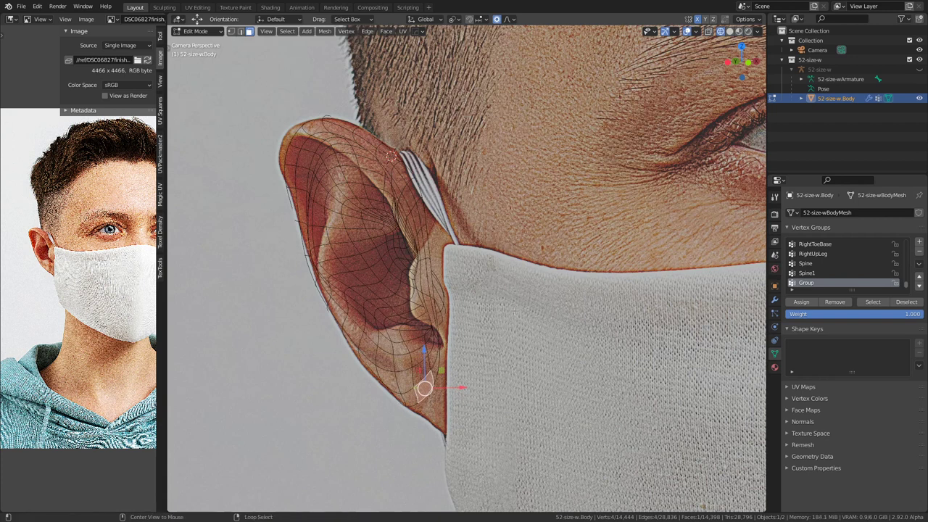
pyautogui.hotkey('alt', 'h')
pyautogui.moveTo(489, 327); pyautogui.dragTo(575, 369, button='middle')
pyautogui.scroll(5, 454, 323)
pyautogui.hotkey('shift', 'z')
# Step: Move the edge loop behind the right ear about 2.6 mm along global X without proportional editing
pyautogui.moveTo(454, 324)
pyautogui.mouseDown(button='middle')
pyautogui.moveTo(565, 350)
pyautogui.moveTo(400, 387)
pyautogui.moveTo(499, 260)
pyautogui.moveTo(589, 257)
pyautogui.moveTo(454, 336)
pyautogui.moveTo(336, 375)
pyautogui.mouseUp(button='middle')
pyautogui.scroll(3, 566, 351)
pyautogui.hotkey('ctrl', 'z')
pyautogui.moveTo(337, 377); pyautogui.dragTo(350, 379)
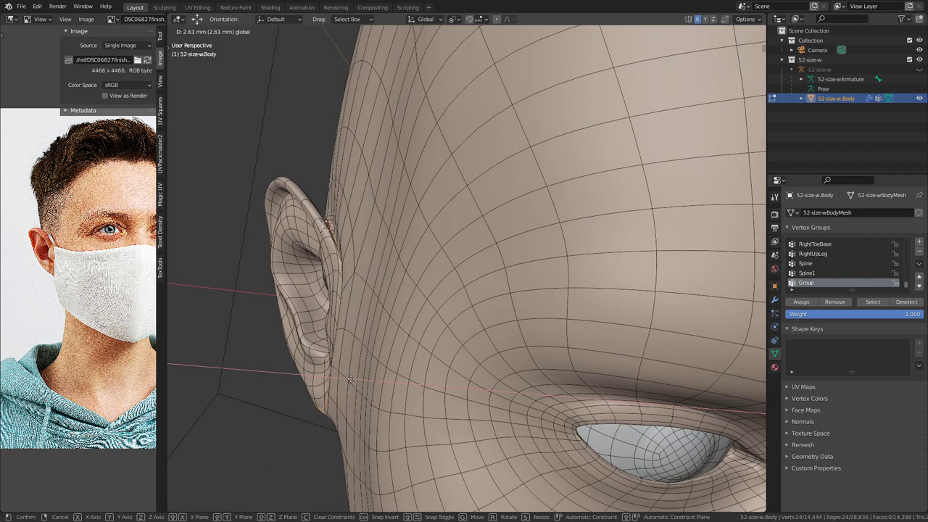
pyautogui.moveTo(350, 379); pyautogui.dragTo(350, 379)
# Step: Compare the reshaped ear and head with the photo in camera view and from an orbited view, and return to Object Mode
pyautogui.press('KP_0')
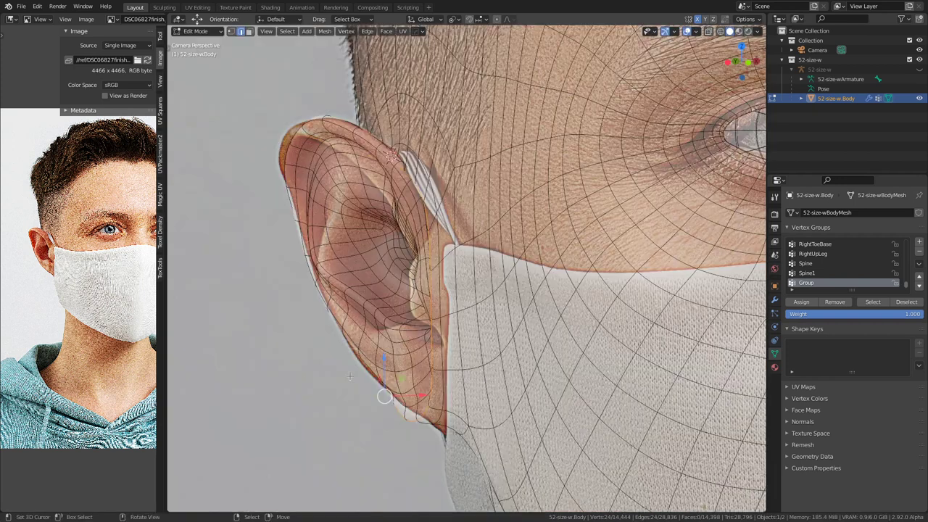
pyautogui.scroll(-5, 441, 366)
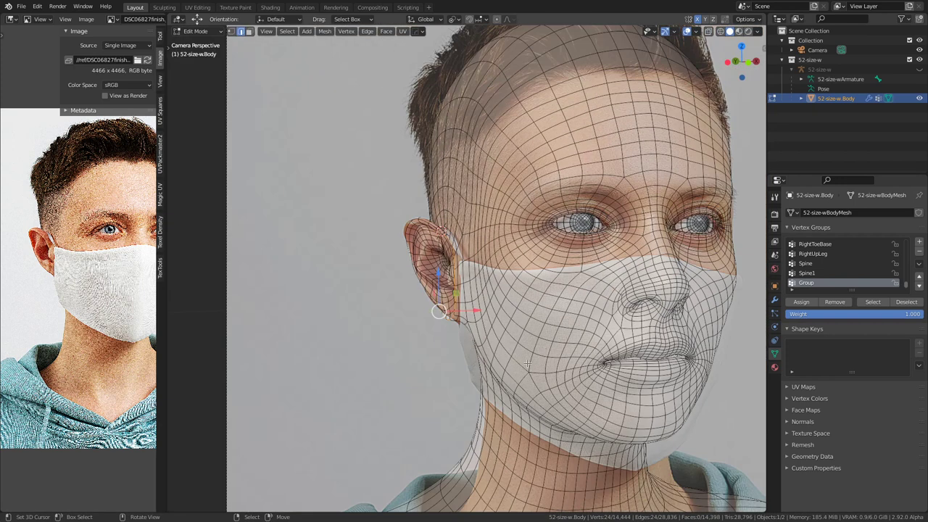
pyautogui.moveTo(514, 363); pyautogui.dragTo(435, 359, button='middle')
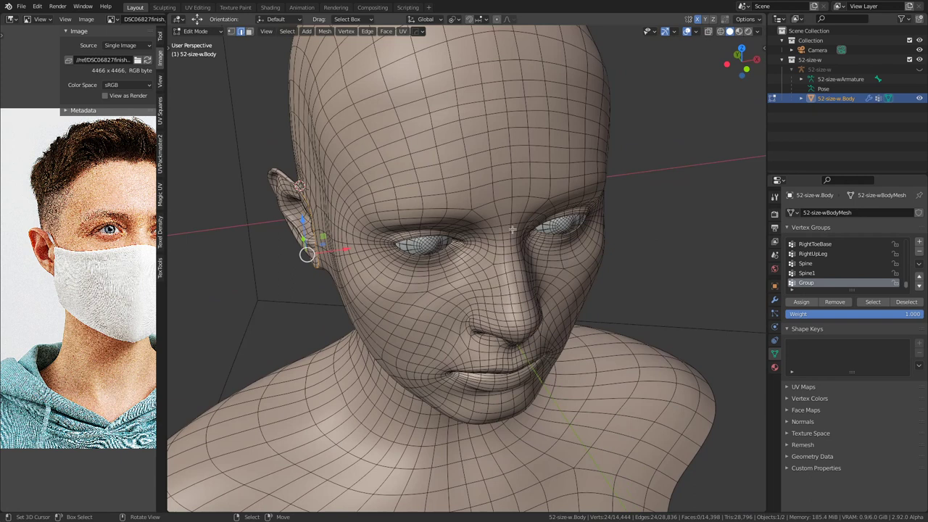
pyautogui.press('Tab')
pyautogui.press('Tab')
pyautogui.moveTo(508, 247); pyautogui.dragTo(477, 279, button='middle')
pyautogui.press('Tab')
pyautogui.scroll(-5, 477, 279)
pyautogui.scroll(-3, 476, 277)
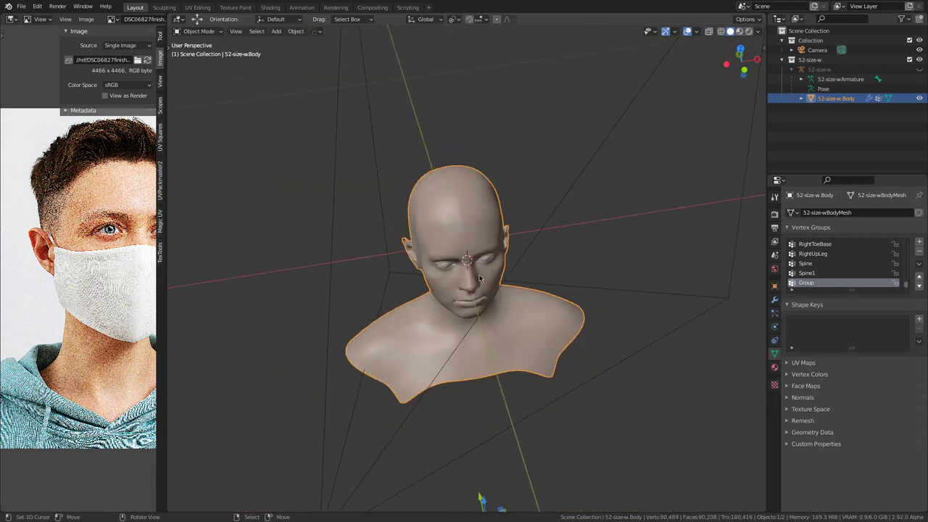
# Step: Select the camera and set the transform pivot point to the 3D Cursor in camera view
pyautogui.click(556, 209)
pyautogui.scroll(6, 480, 311)
pyautogui.press('KP_0')
pyautogui.press('.')
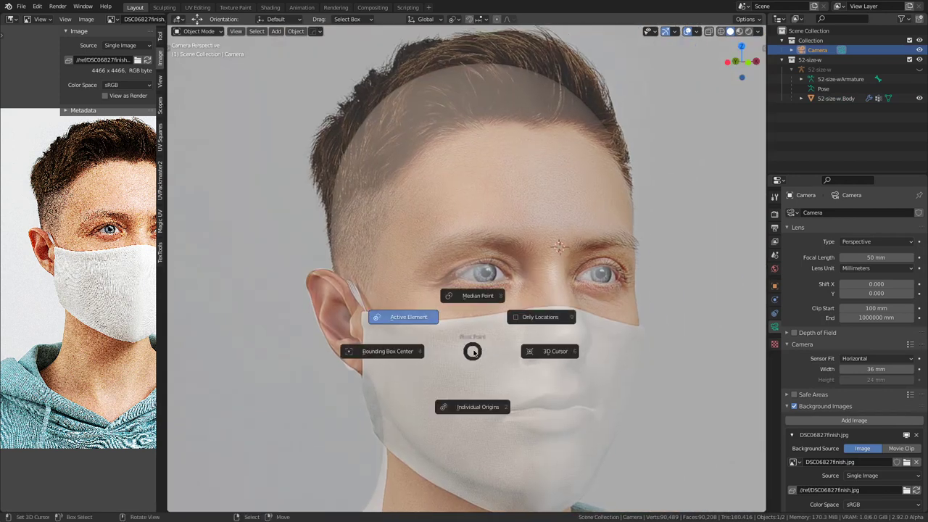
pyautogui.click(549, 352)
# Step: In wireframe shading, rotate the camera about 2.55 degrees around the 3D cursor along global Z to realign the head with the photo
pyautogui.scroll(6, 541, 348)
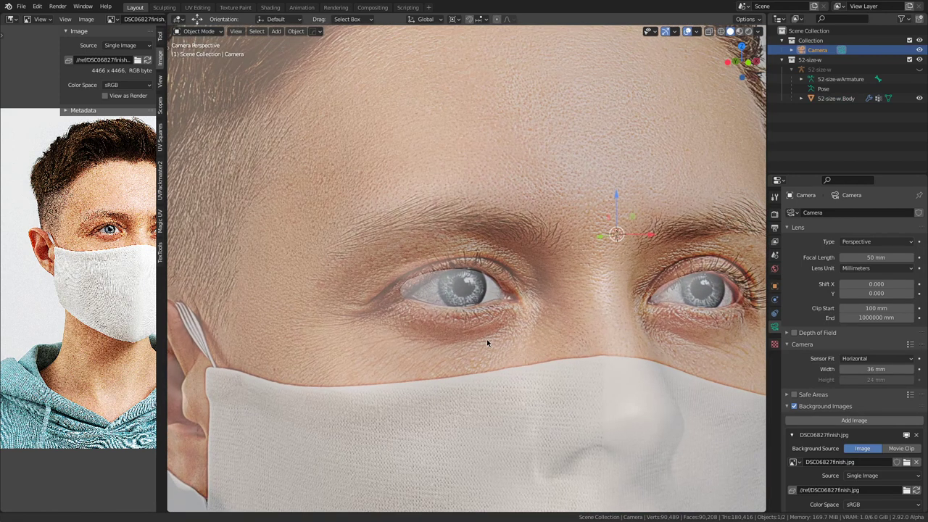
pyautogui.hotkey('shift', 'z')
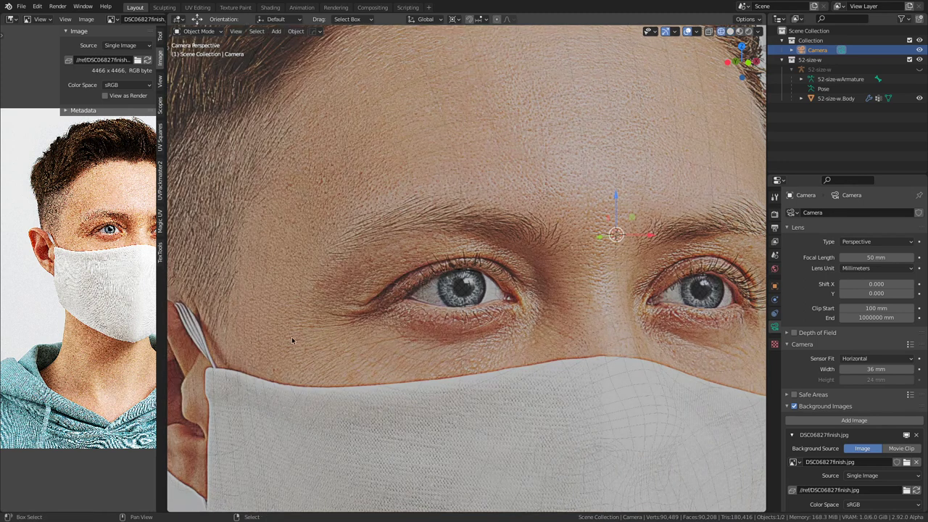
pyautogui.keyDown('shift'); pyautogui.moveTo(291, 335); pyautogui.dragTo(311, 319, button='middle'); pyautogui.keyUp('shift')
pyautogui.scroll(-3, 311, 319)
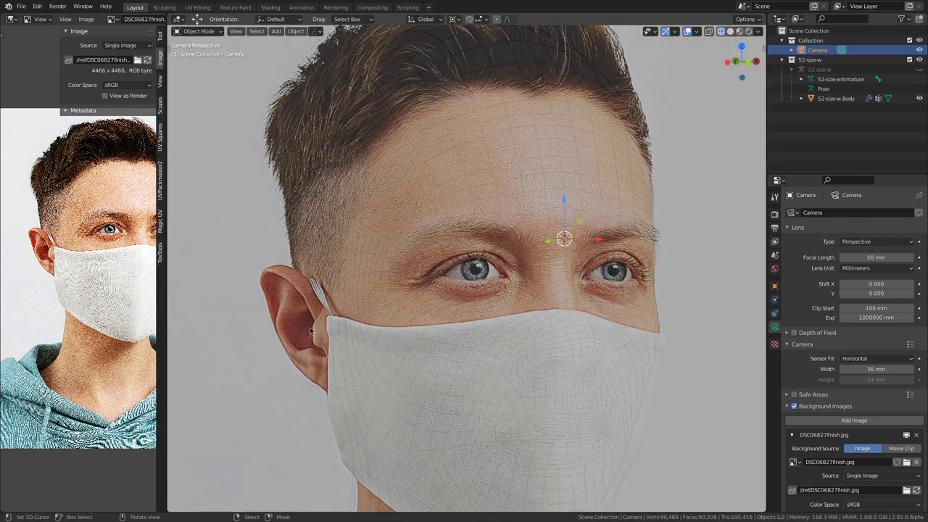
pyautogui.press('r')
pyautogui.press('z')
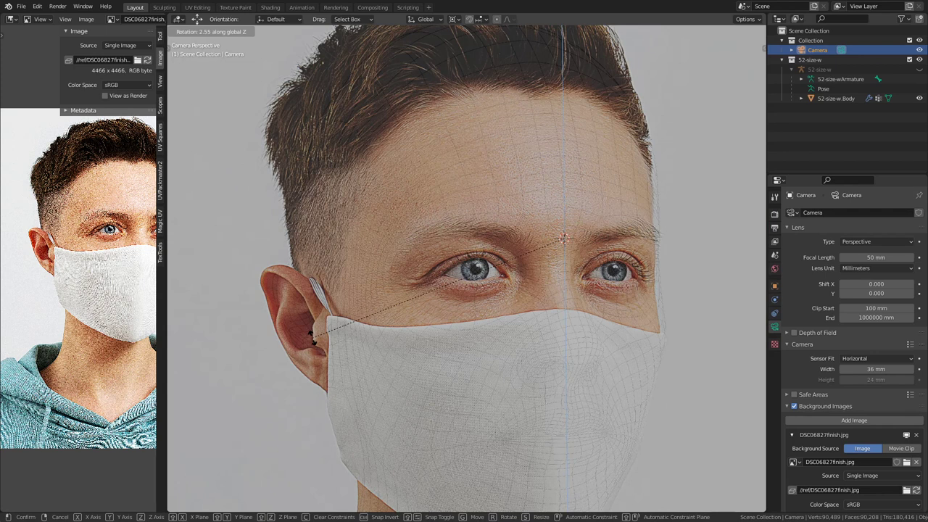
pyautogui.click(312, 337)
pyautogui.scroll(-6, 370, 322)
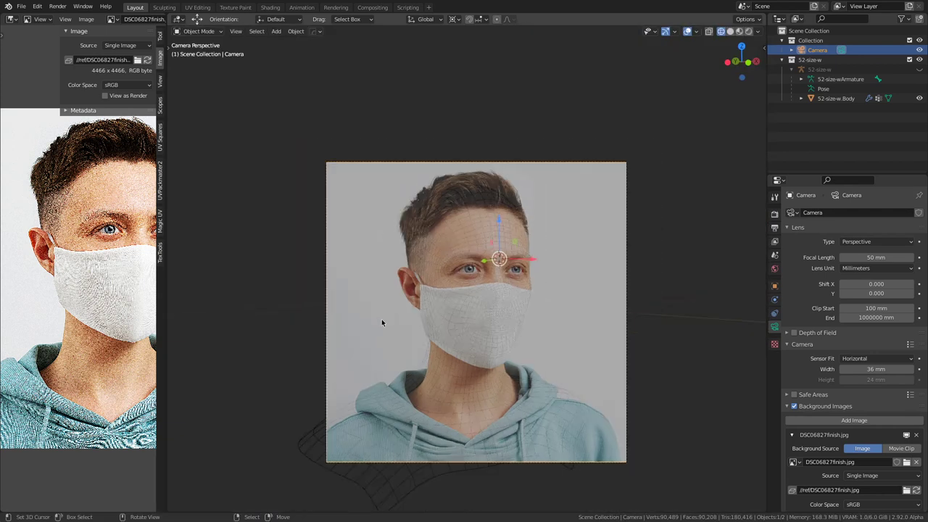
# Step: Leave the camera view and delete the 52-size-w collection together with its whole hierarchy
pyautogui.press('KP_0')
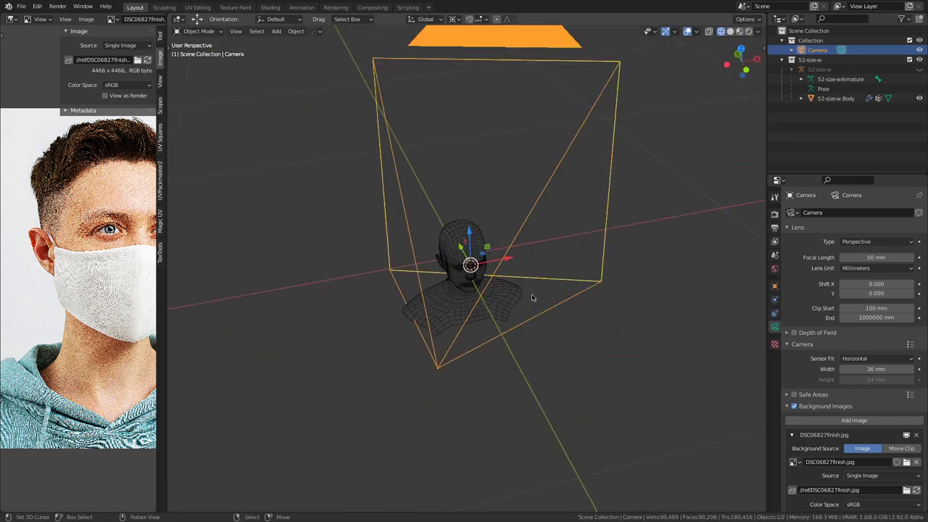
pyautogui.click(822, 41)
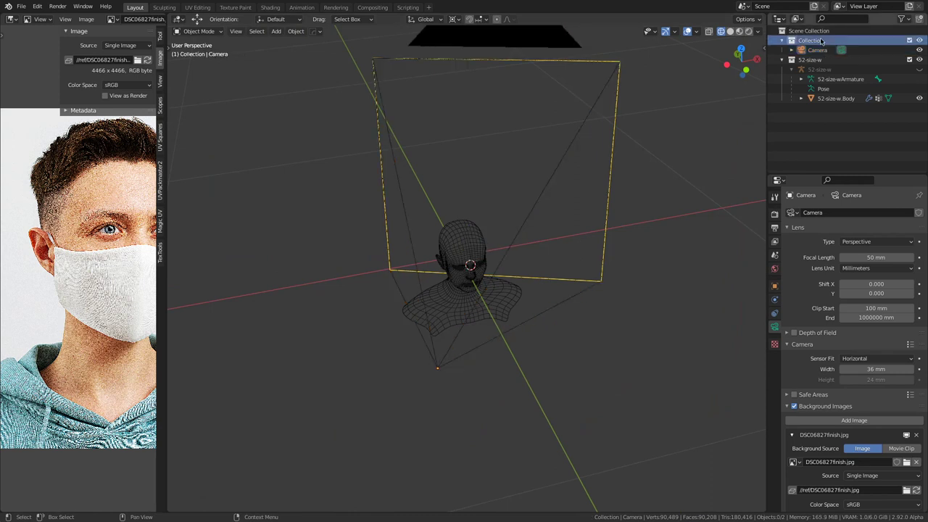
pyautogui.click(801, 61)
pyautogui.rightClick(795, 61)
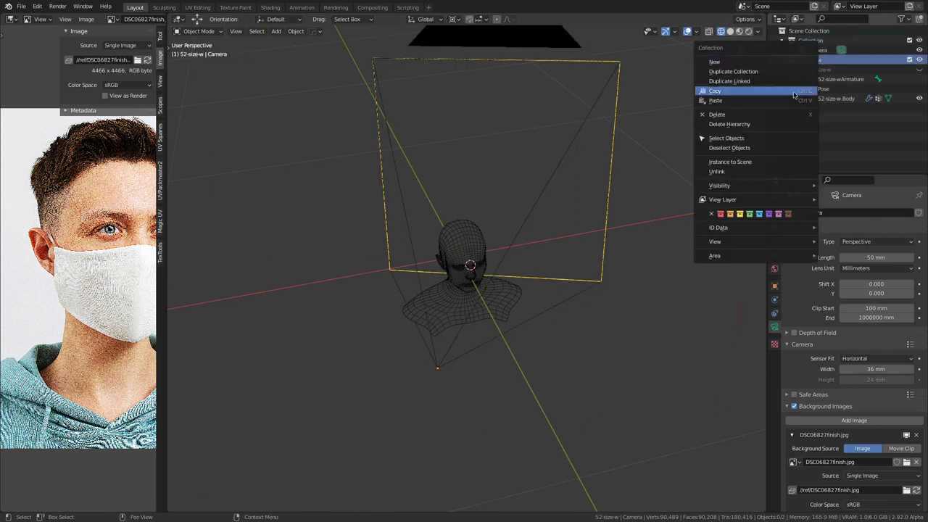
pyautogui.click(757, 124)
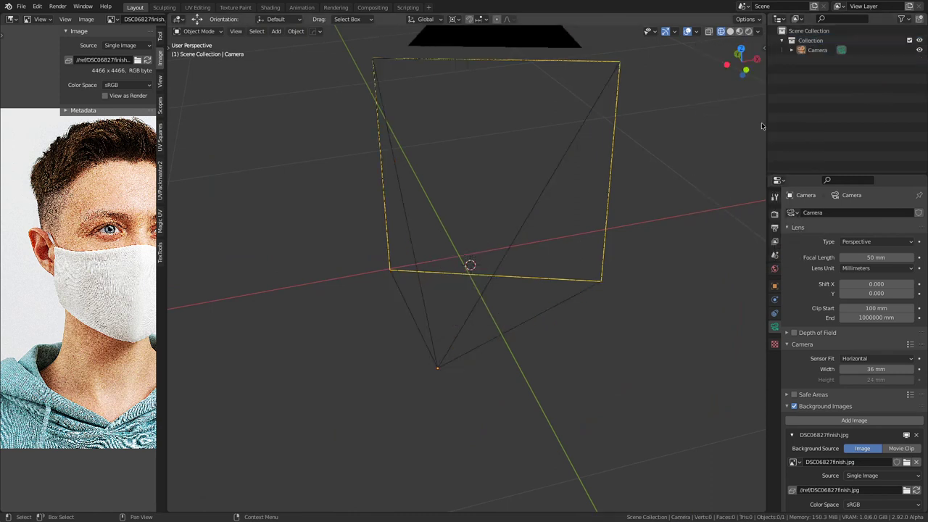
# Step: Make the Scene Collection active and bring up the MakeHuman mesh import tools
pyautogui.click(812, 32)
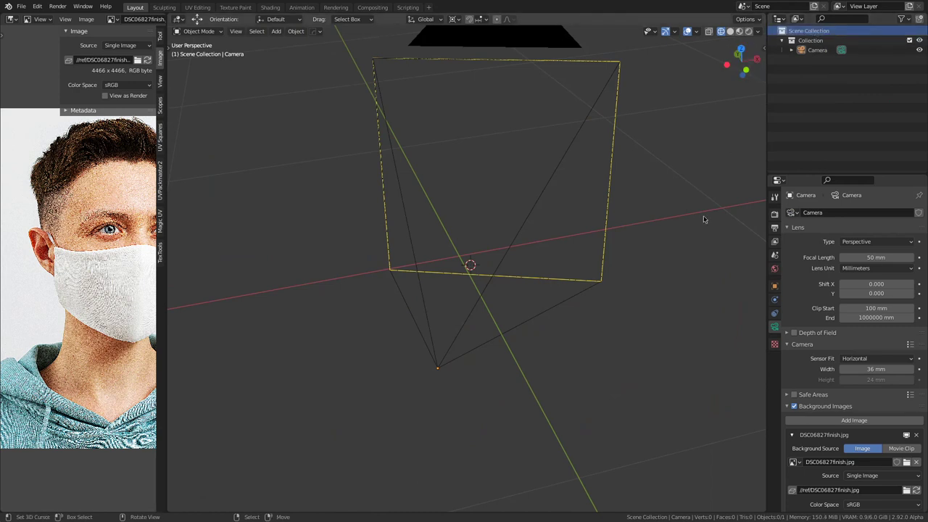
pyautogui.press('n')
pyautogui.click(760, 301)
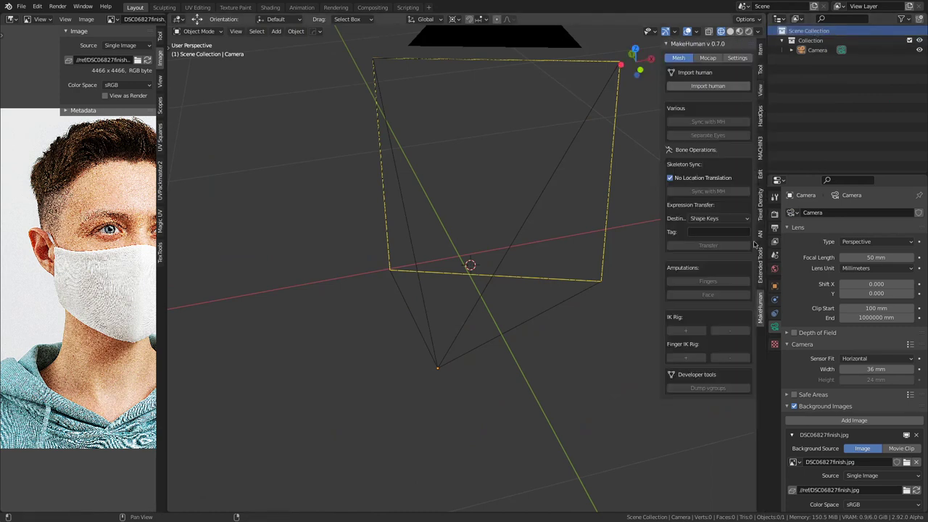
# Step: Import the human from MakeHuman and open its body mesh for editing in face selection mode
pyautogui.click(696, 85)
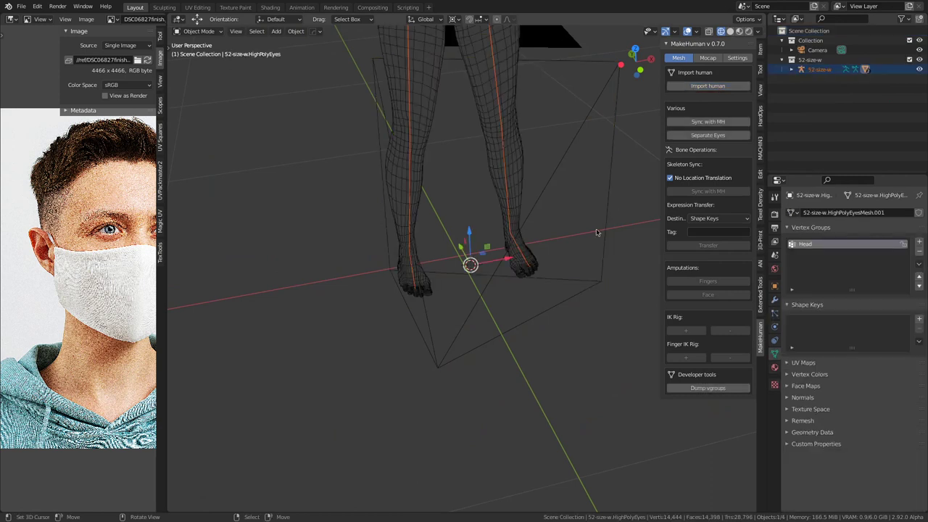
pyautogui.press('n')
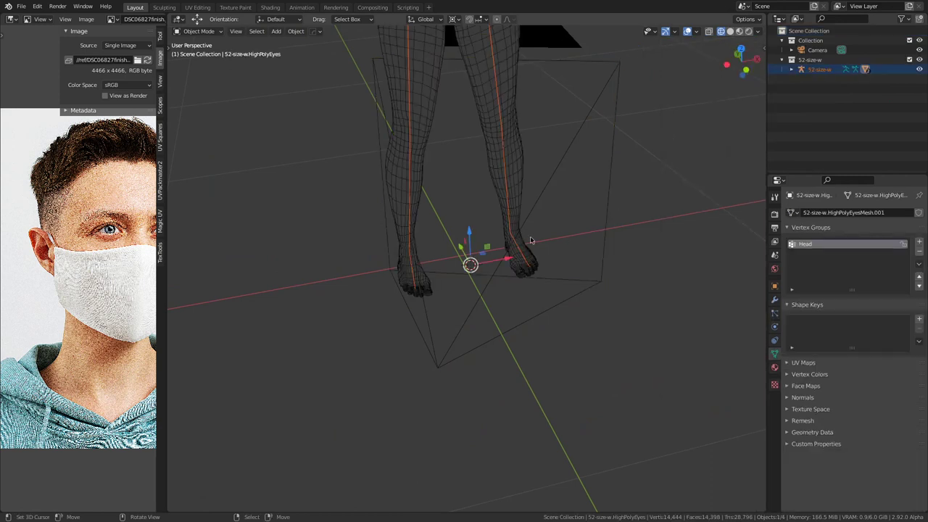
pyautogui.click(509, 211)
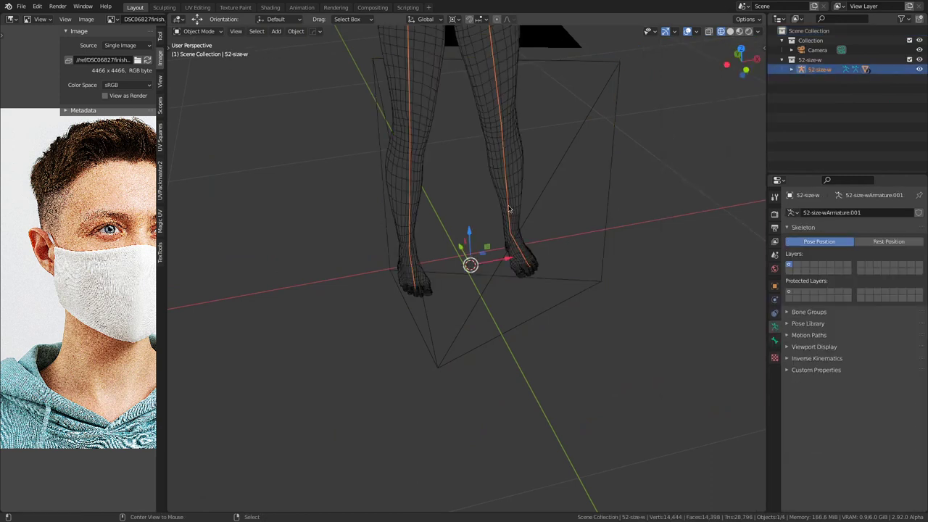
pyautogui.click(494, 193)
pyautogui.press('Tab')
pyautogui.press('3')
# Step: Select the face loop around the base of the neck and grow the selection five times over the shoulders and upper chest
pyautogui.keyDown('ctrl'); pyautogui.keyDown('alt'); pyautogui.rightClick(476, 102); pyautogui.keyUp('alt'); pyautogui.keyUp('ctrl')
pyautogui.keyDown('ctrl'); pyautogui.keyDown('alt'); pyautogui.rightClick(482, 96); pyautogui.keyUp('alt'); pyautogui.keyUp('ctrl')
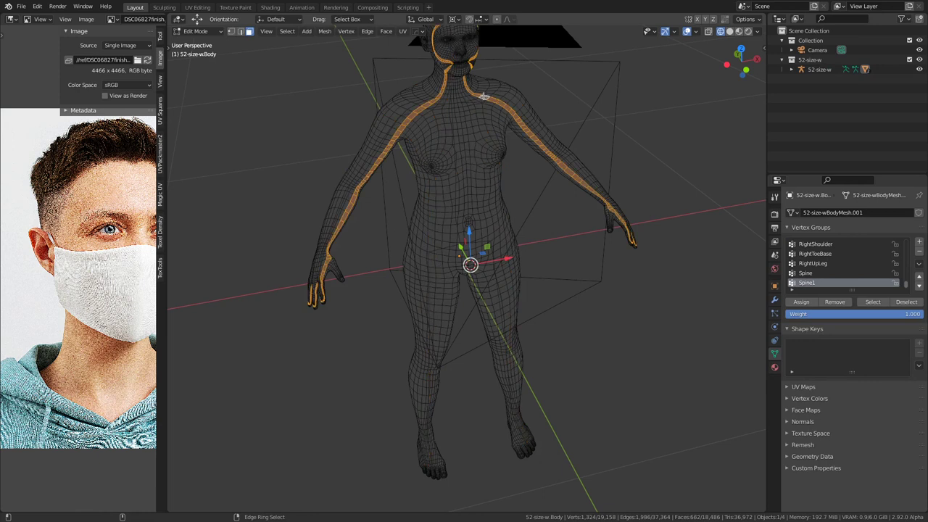
pyautogui.keyDown('alt'); pyautogui.click(482, 92); pyautogui.keyUp('alt')
pyautogui.press('ctrl+KP_Add')
pyautogui.press('ctrl+KP_Add')
pyautogui.press('ctrl+KP_Add')
pyautogui.press('ctrl+KP_Add')
pyautogui.press('ctrl+KP_Add')
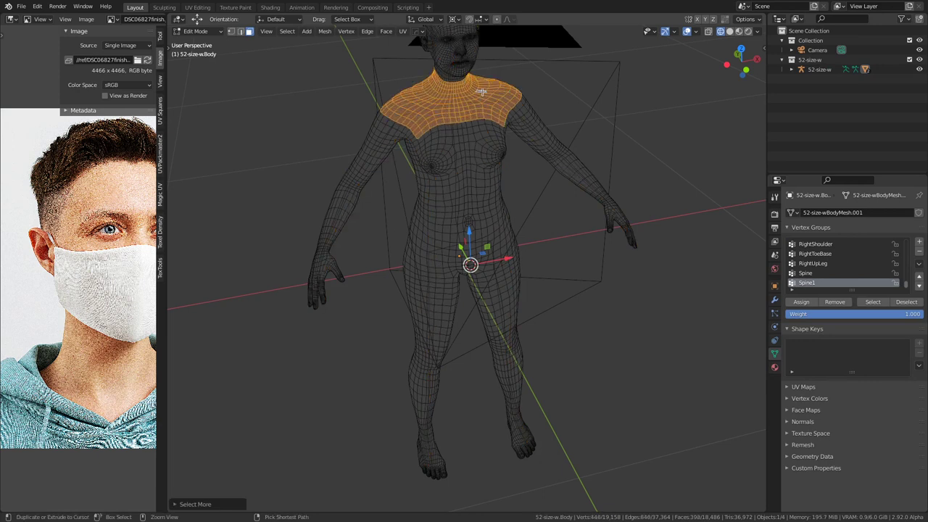
pyautogui.press('KP_1')
pyautogui.press('KP_Decimal')
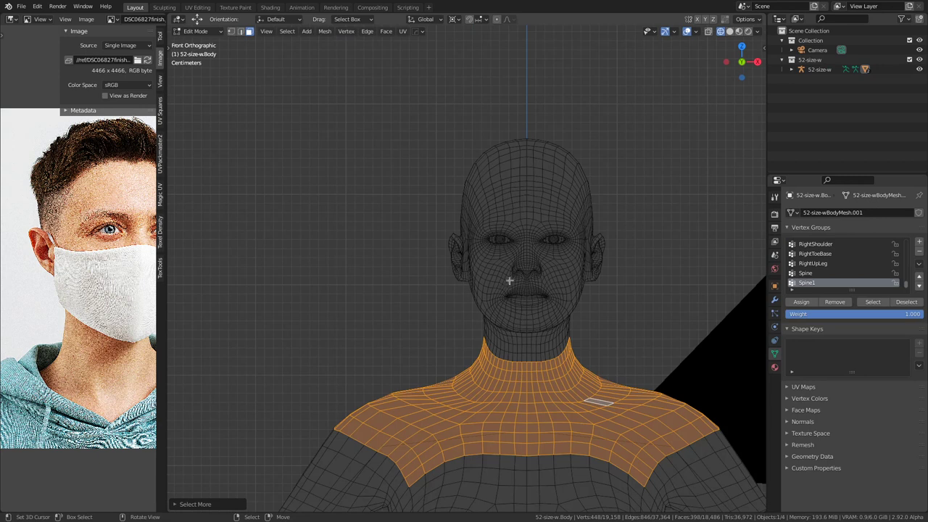
# Step: Apply the body's helper visibility mask modifier and remove its Hide faces modifier
pyautogui.press('Tab')
pyautogui.rightClick(561, 257)
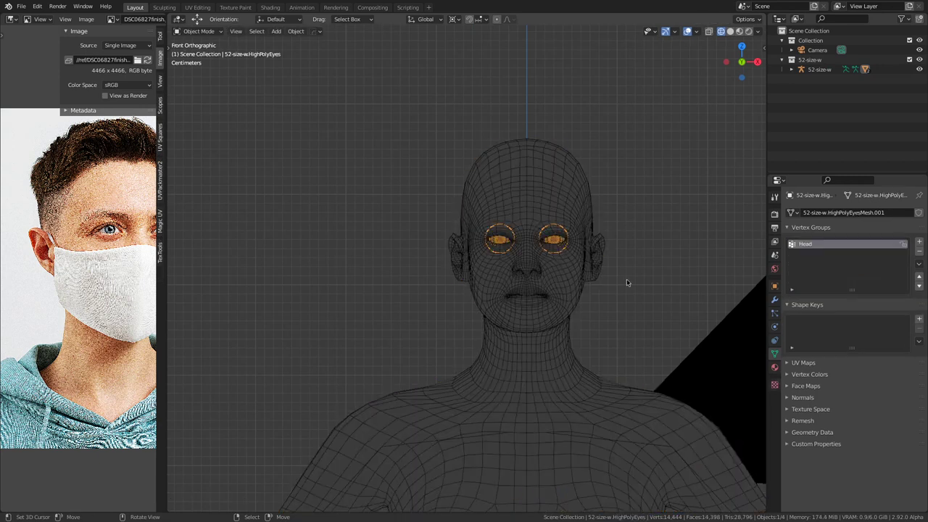
pyautogui.click(580, 278)
pyautogui.click(774, 299)
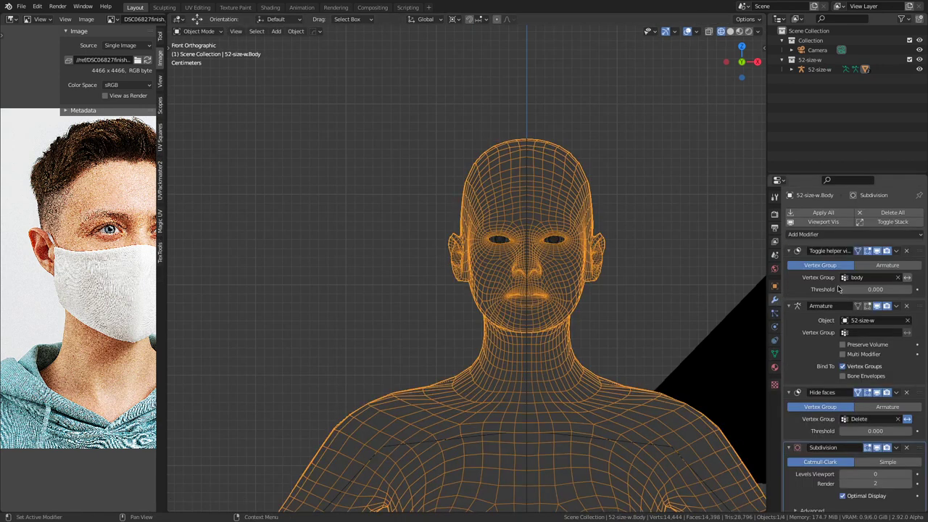
pyautogui.click(896, 250)
pyautogui.click(899, 264)
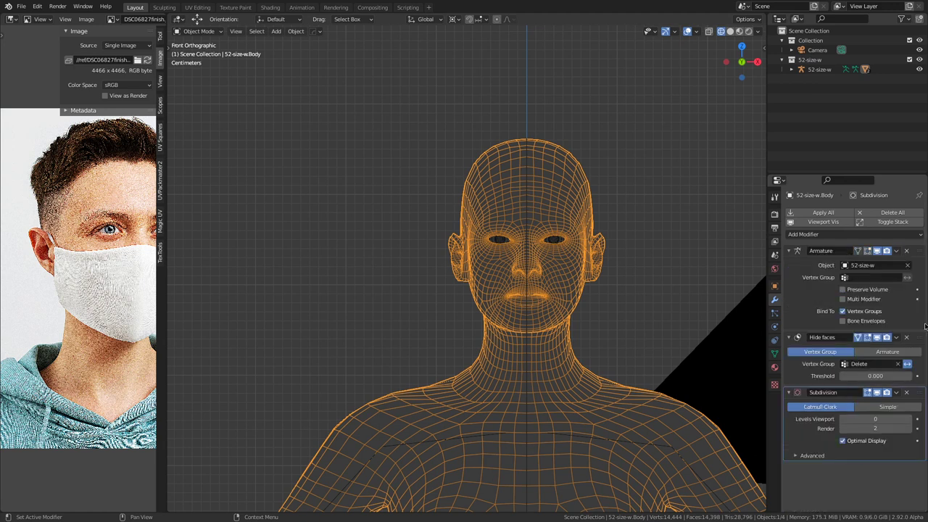
pyautogui.click(907, 337)
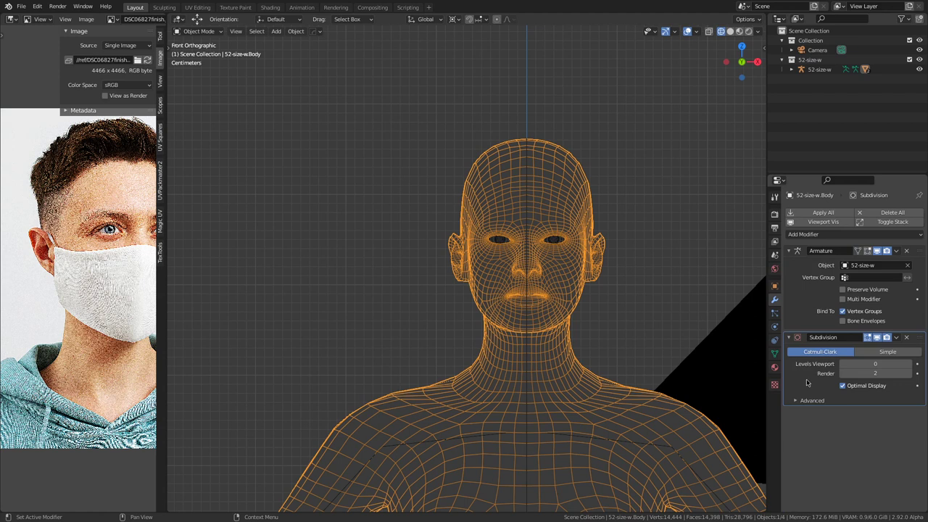
# Step: Add a Mask modifier to the body and join the separate eyes object into the body mesh
pyautogui.click(803, 234)
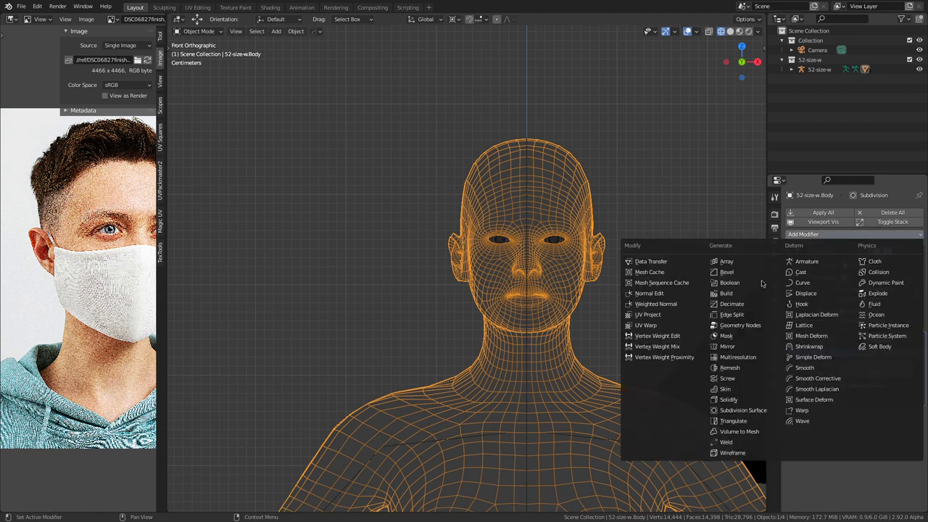
pyautogui.click(750, 337)
pyautogui.press('Tab')
pyautogui.press('Tab')
pyautogui.click(558, 241)
pyautogui.keyDown('shift'); pyautogui.click(571, 253); pyautogui.keyUp('shift')
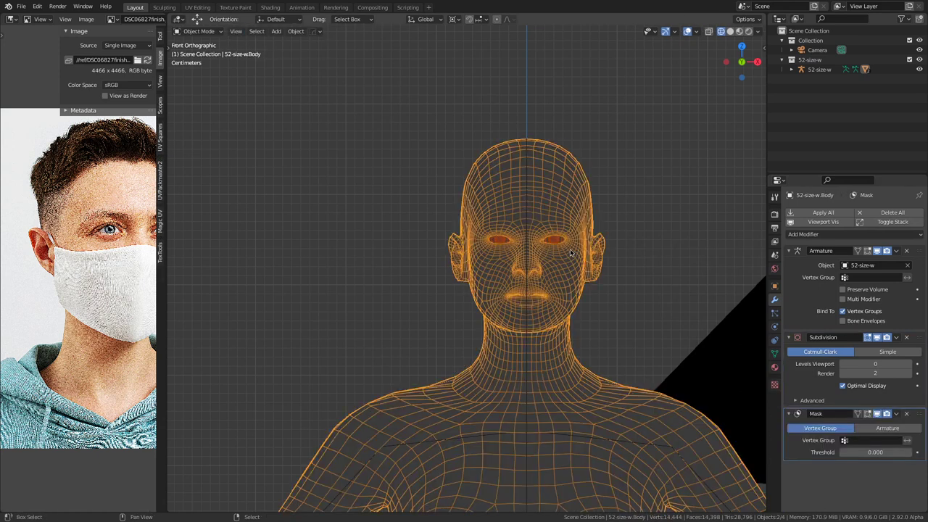
# Step: Extend the shoulder selection through the mesh over the head and neck, and assign it to a new vertex group
pyautogui.press('Tab')
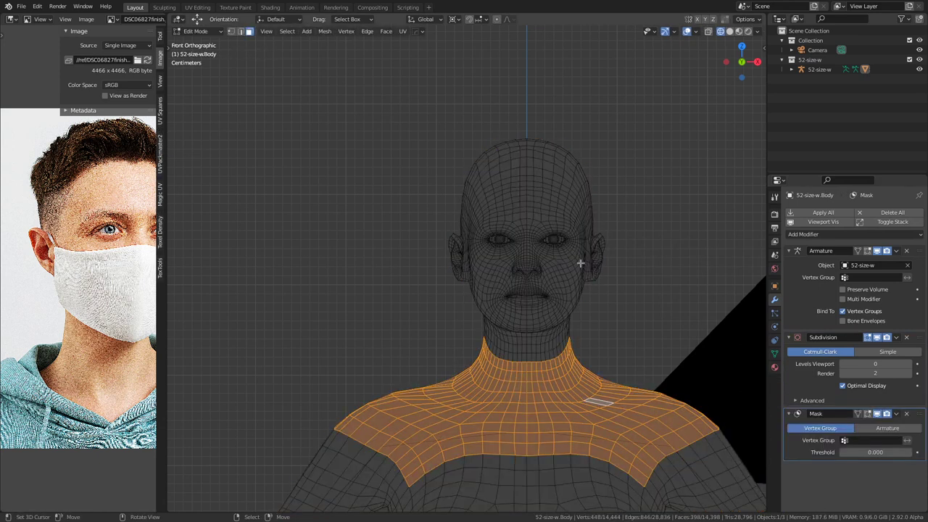
pyautogui.hotkey('alt', 'z')
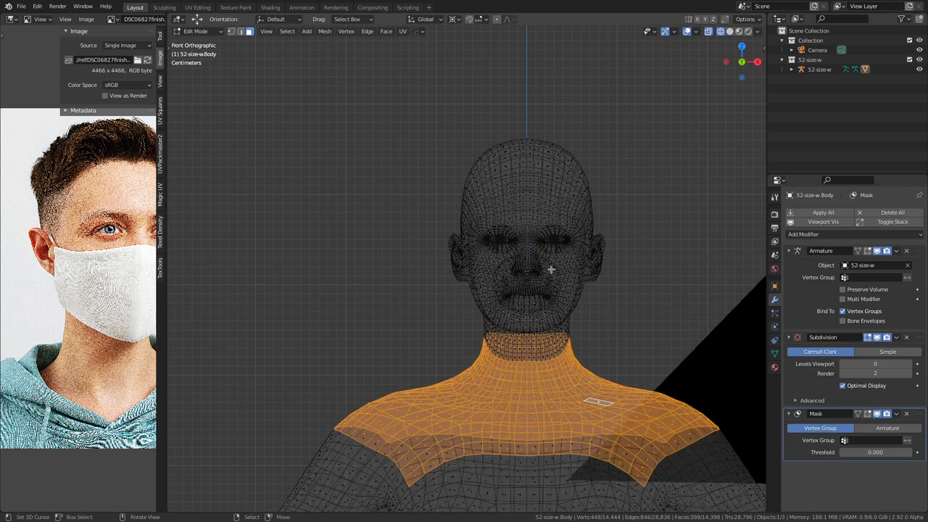
pyautogui.moveTo(408, 89); pyautogui.dragTo(596, 383)
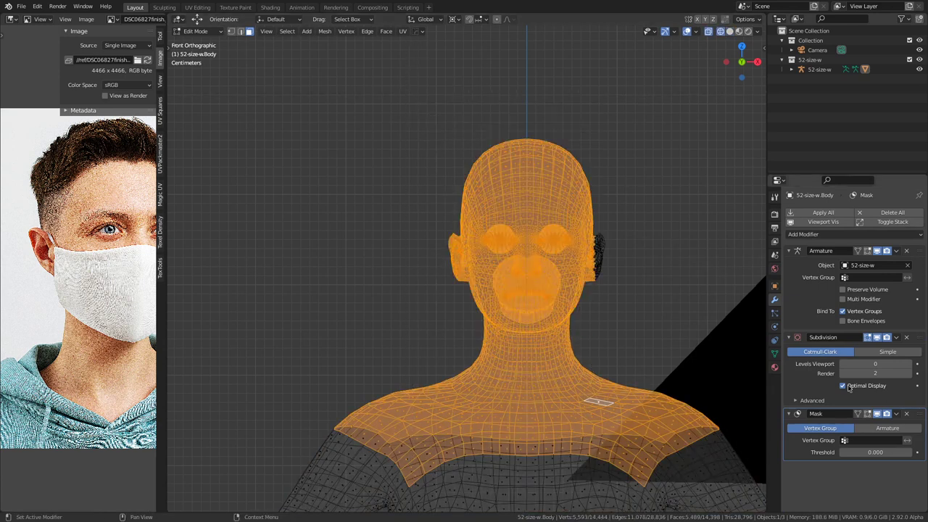
pyautogui.click(774, 353)
pyautogui.click(919, 244)
pyautogui.click(799, 302)
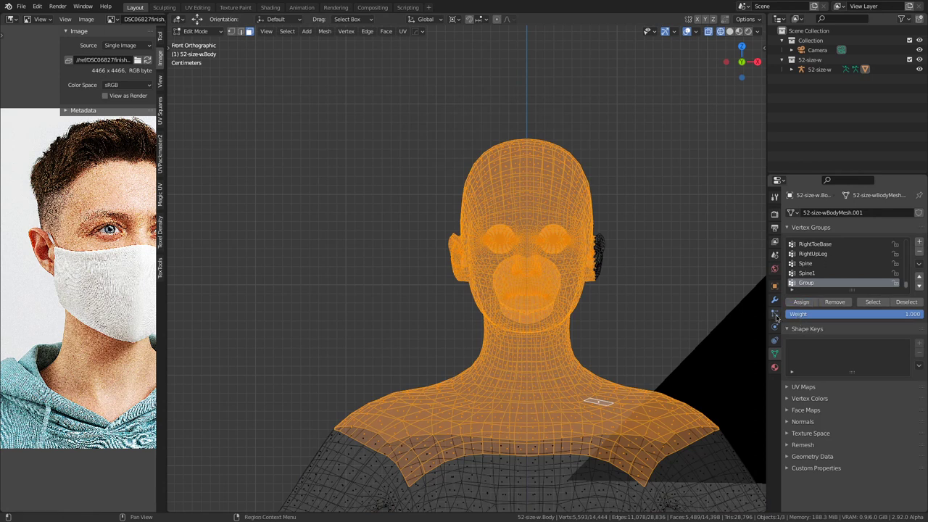
# Step: Set the Mask modifier's vertex group to Group
pyautogui.click(774, 300)
pyautogui.click(881, 441)
pyautogui.write('!')
pyautogui.write('gr')
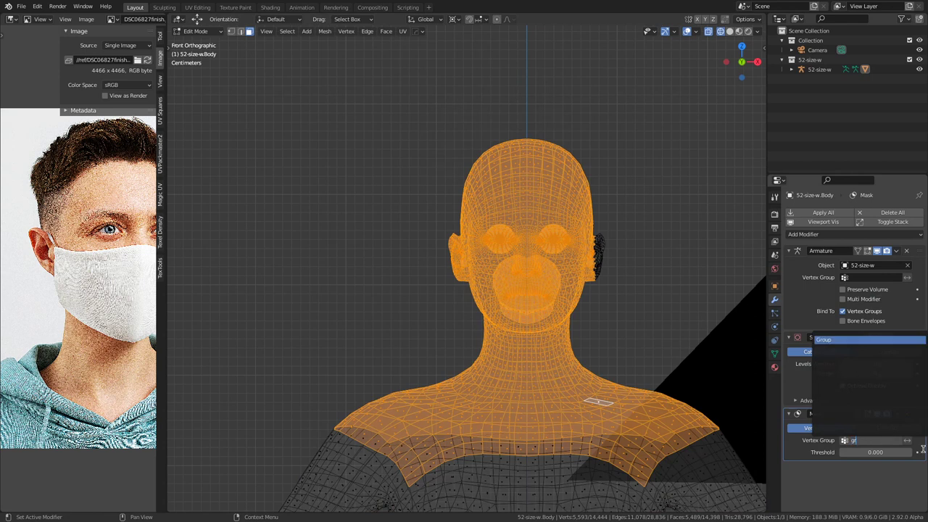
pyautogui.click(823, 338)
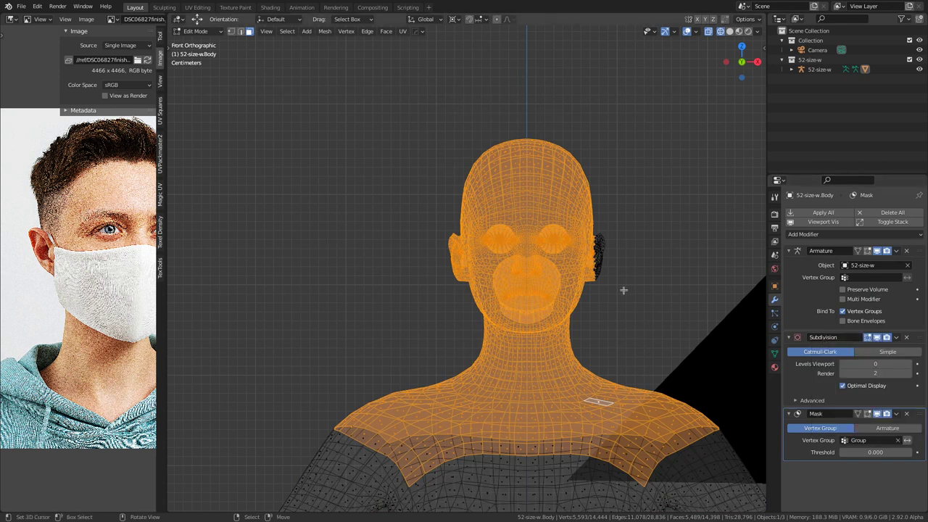
# Step: Check the Mask modifier's effect in Edit Mode with the vertex group inverted and not inverted
pyautogui.click(907, 440)
pyautogui.click(860, 413)
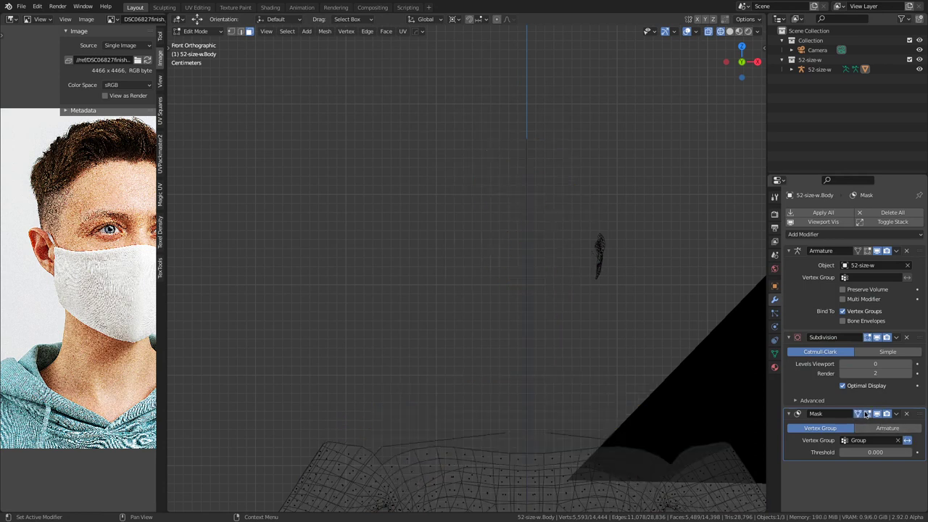
pyautogui.click(907, 440)
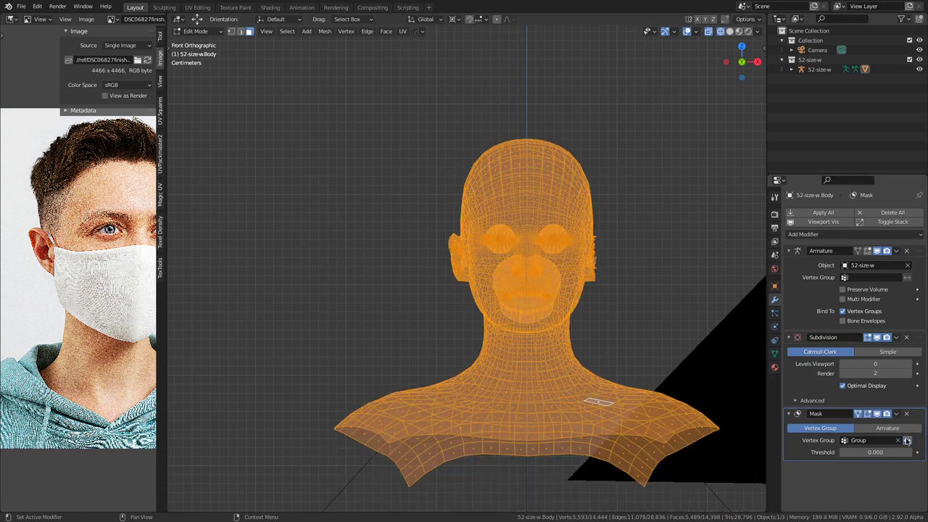
pyautogui.click(859, 413)
# Step: Add the missed ear faces to the selection and assign them to the Group vertex group
pyautogui.keyDown('shift'); pyautogui.moveTo(584, 196); pyautogui.dragTo(645, 298); pyautogui.keyUp('shift')
pyautogui.click(774, 353)
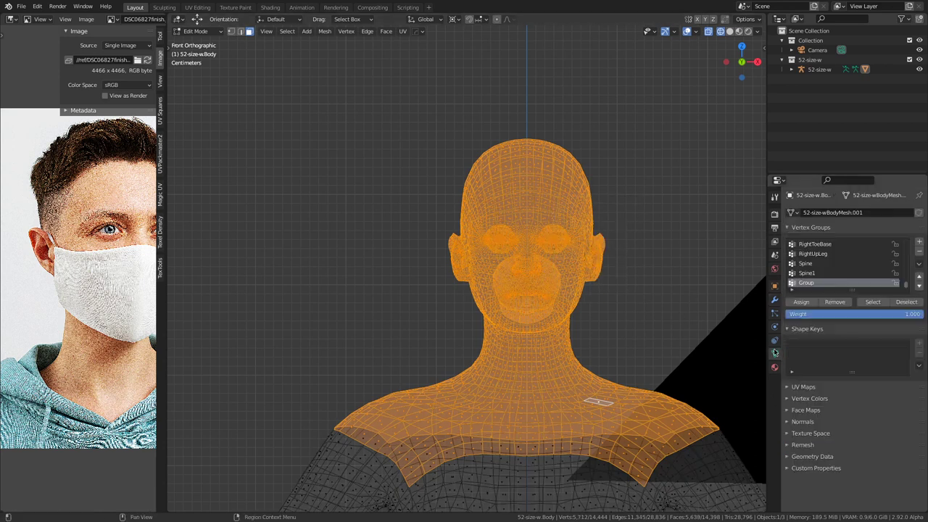
pyautogui.click(802, 302)
# Step: Enable the Mask modifier's Edit Mode display, return to Object Mode and move the modifier above Subdivision
pyautogui.click(775, 299)
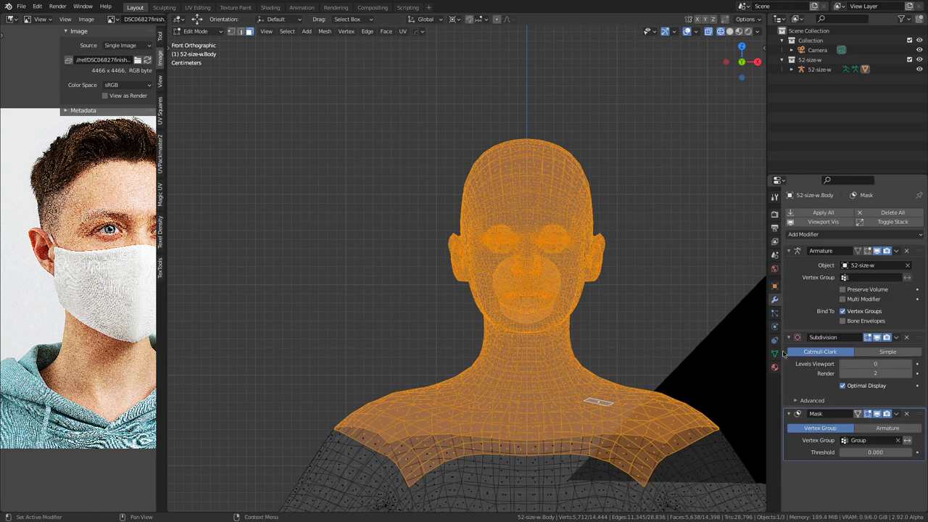
pyautogui.click(858, 414)
pyautogui.press('Tab')
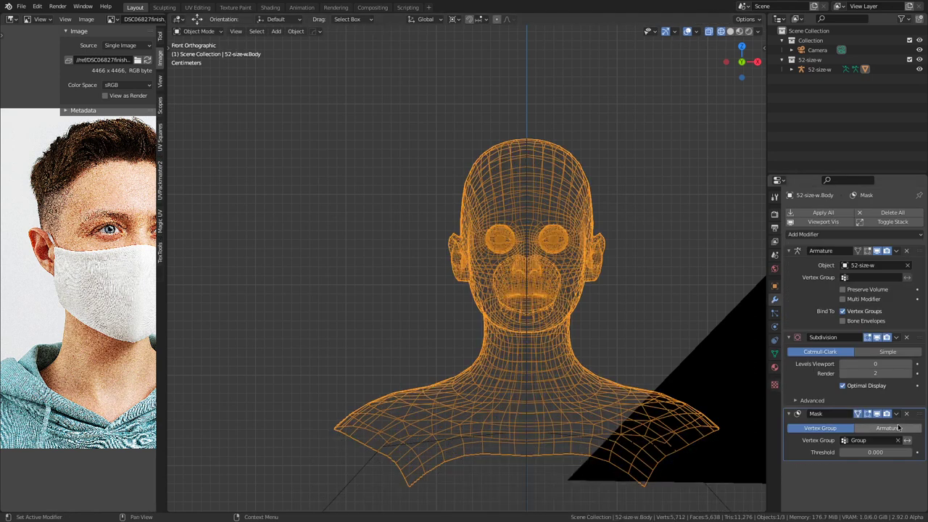
pyautogui.moveTo(923, 414); pyautogui.dragTo(922, 338)
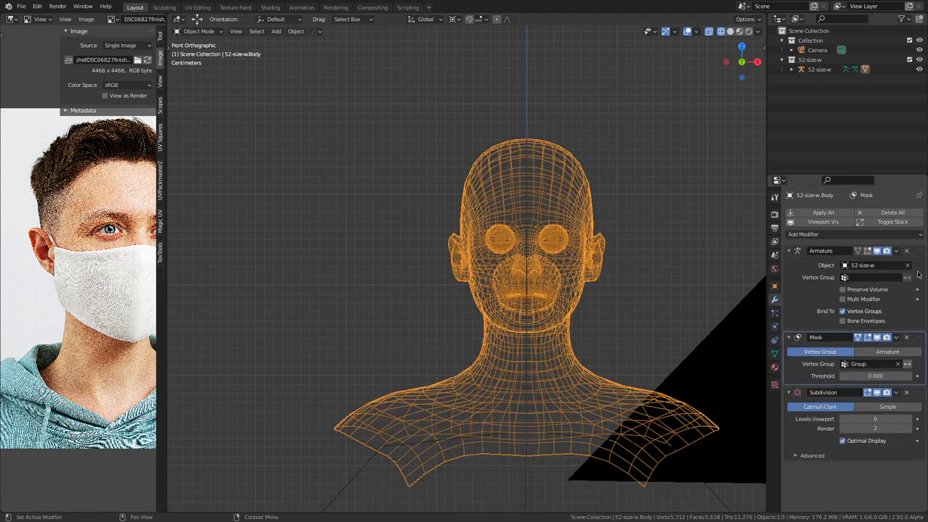
# Step: Delete the armature object and remove the leftover Armature modifier from the body
pyautogui.scroll(-4, 631, 298)
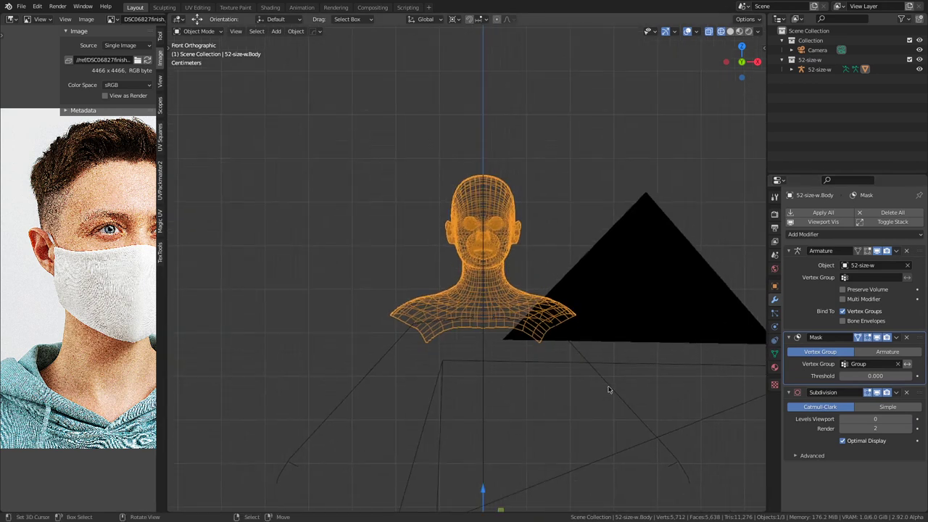
pyautogui.click(608, 389)
pyautogui.press('x')
pyautogui.click(608, 386)
pyautogui.click(536, 312)
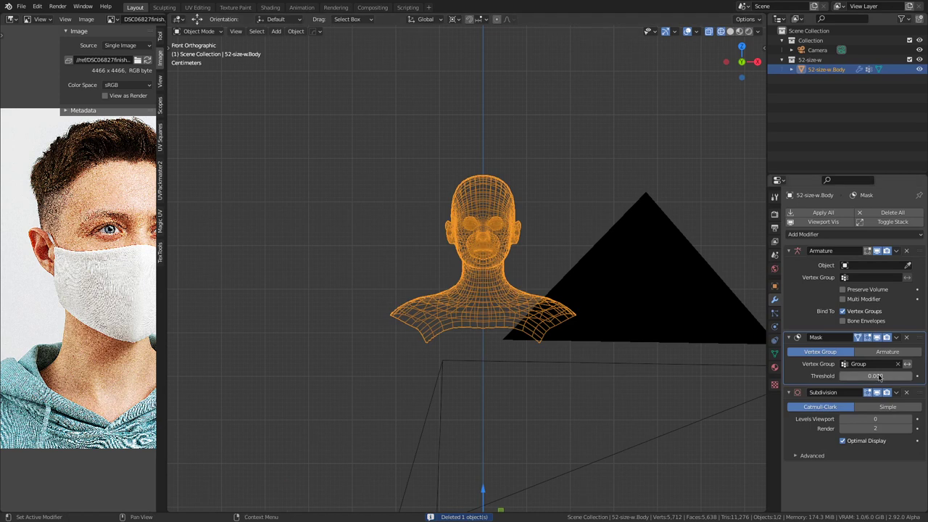
pyautogui.click(907, 251)
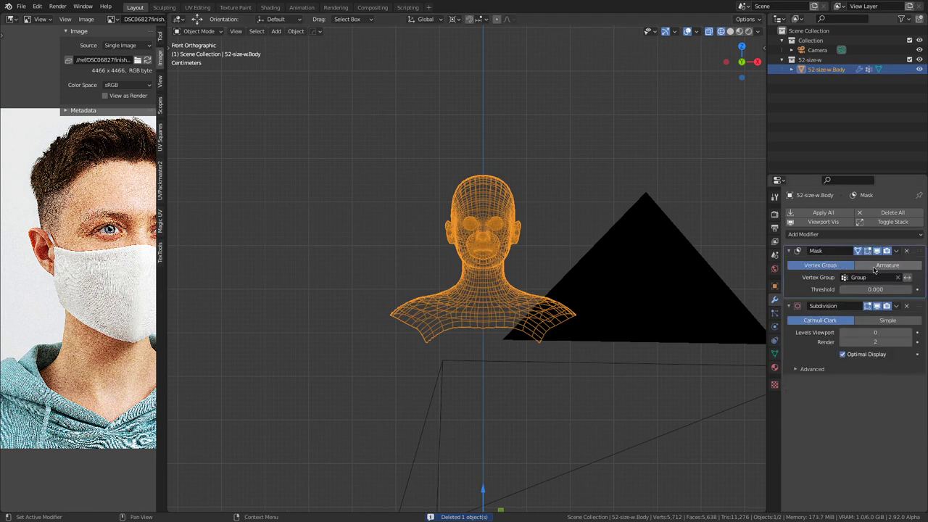
# Step: Move the bust straight down along the Z axis by 700 mm using snapping
pyautogui.scroll(-5, 577, 321)
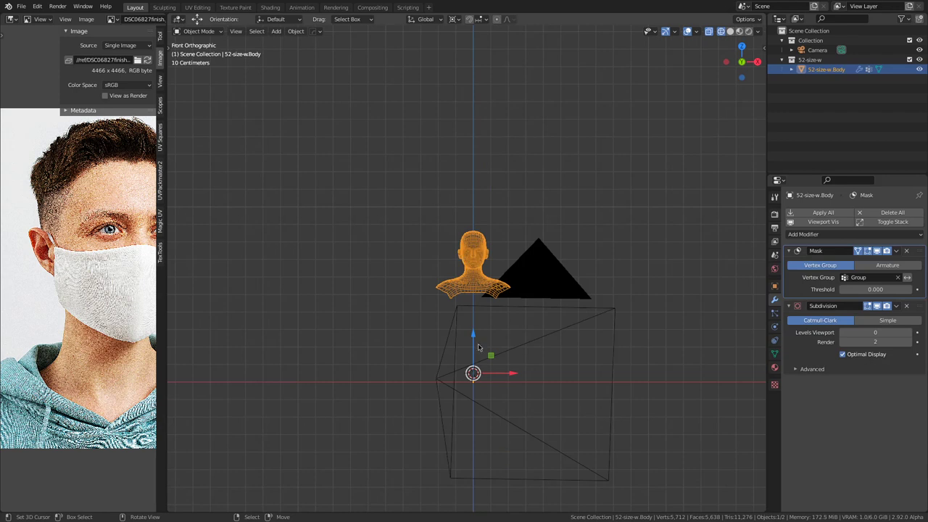
pyautogui.press('g')
pyautogui.press('z')
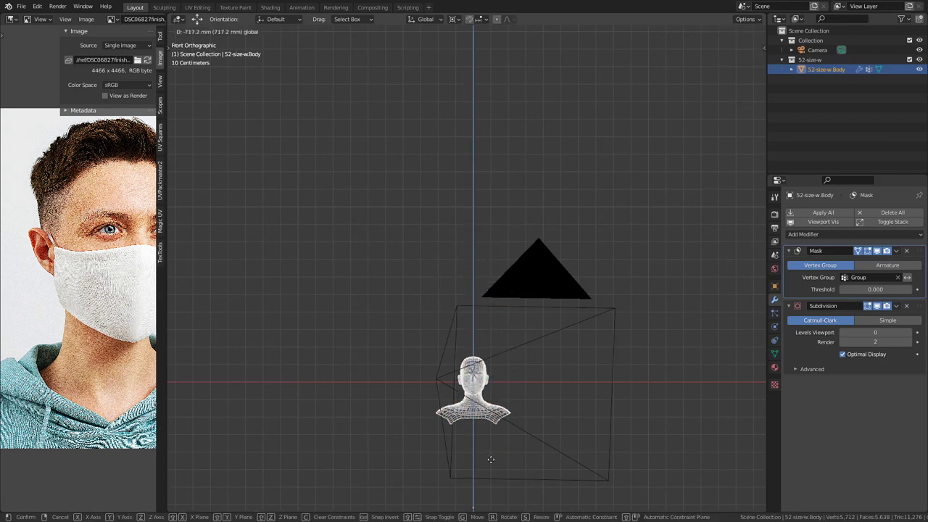
pyautogui.press('ctrl')
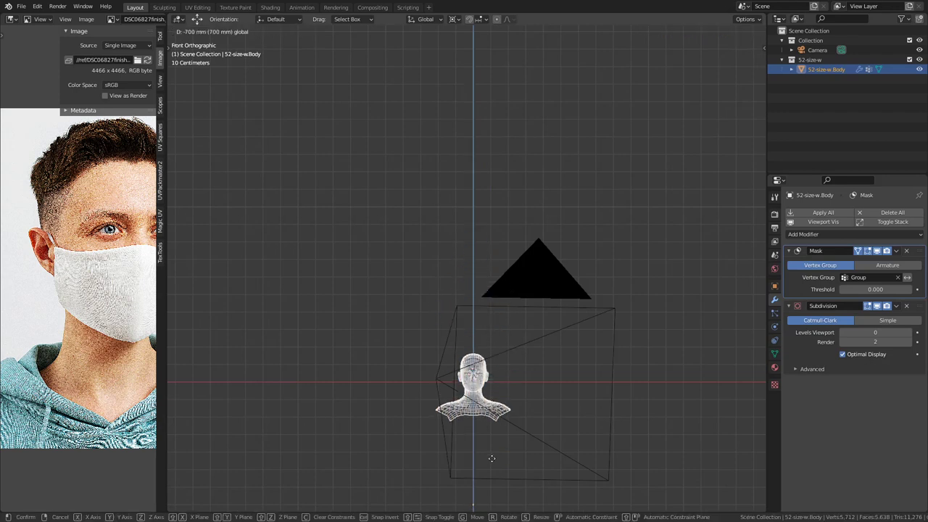
pyautogui.click(492, 459)
# Step: Lower the bust along the Z axis in the camera view until its eyeballs line up with the eyes in the photo
pyautogui.press('KP_0')
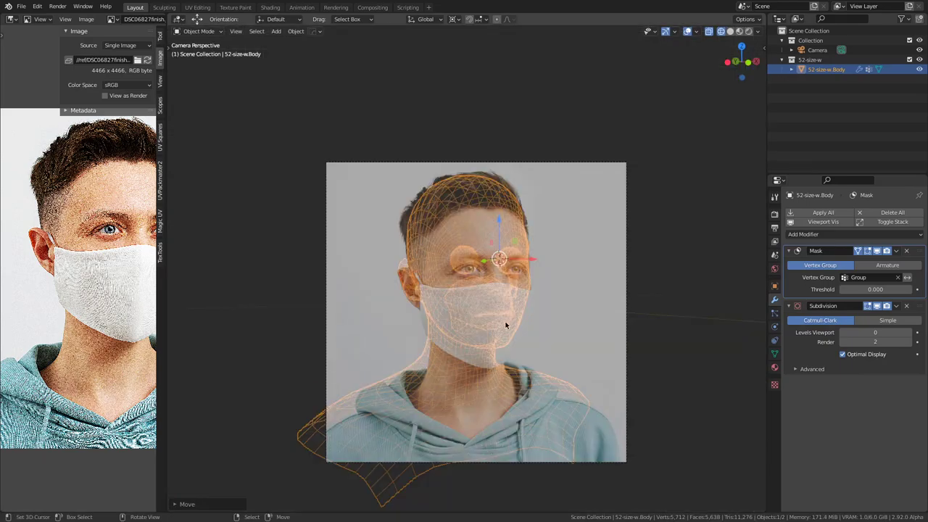
pyautogui.scroll(10, 508, 338)
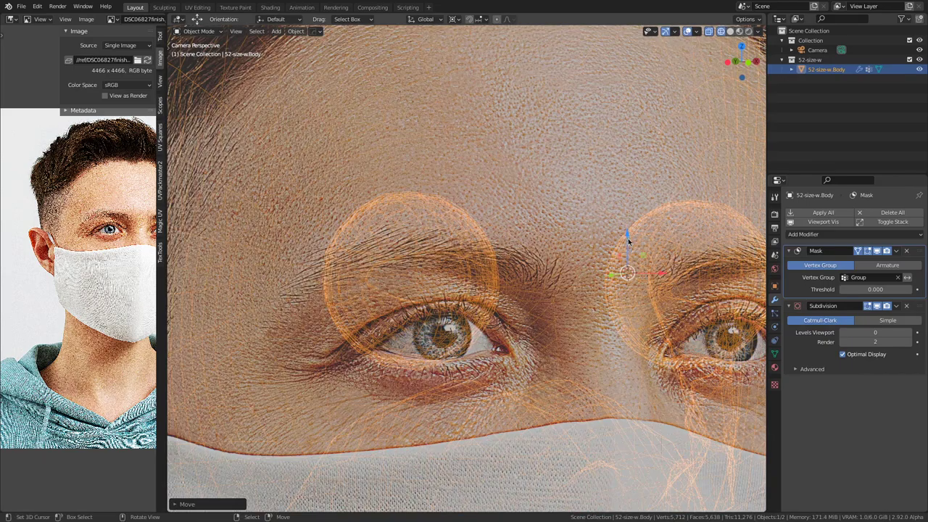
pyautogui.moveTo(628, 238); pyautogui.dragTo(640, 303)
pyautogui.scroll(-5, 561, 322)
pyautogui.scroll(-2, 559, 320)
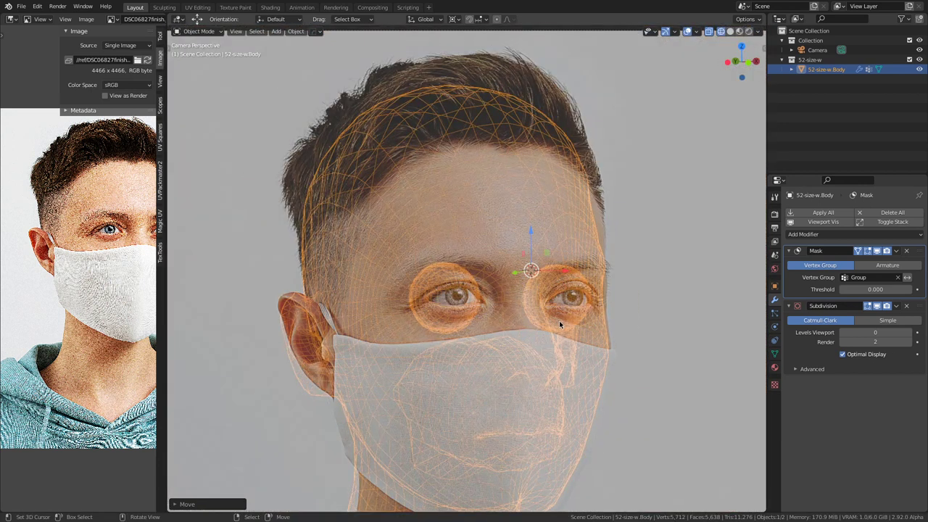
pyautogui.scroll(-5, 559, 321)
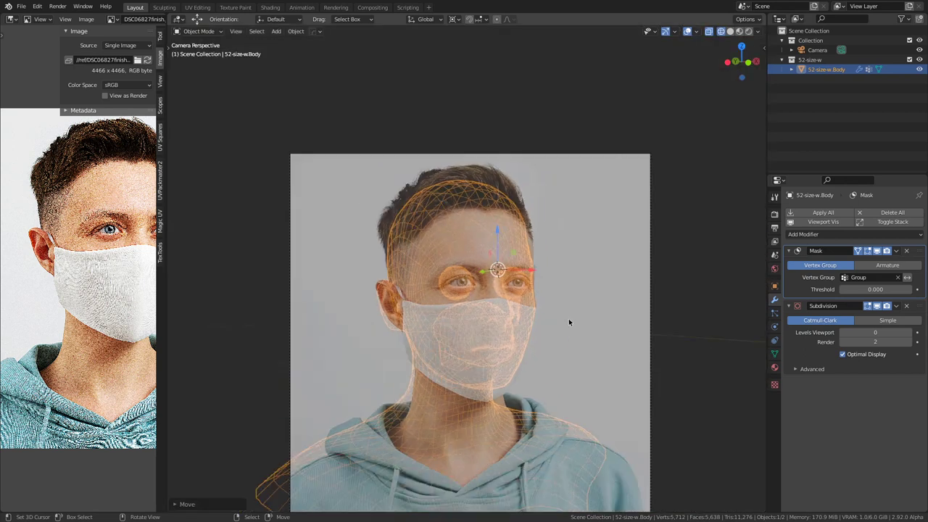
pyautogui.click(651, 286)
pyautogui.scroll(6, 634, 297)
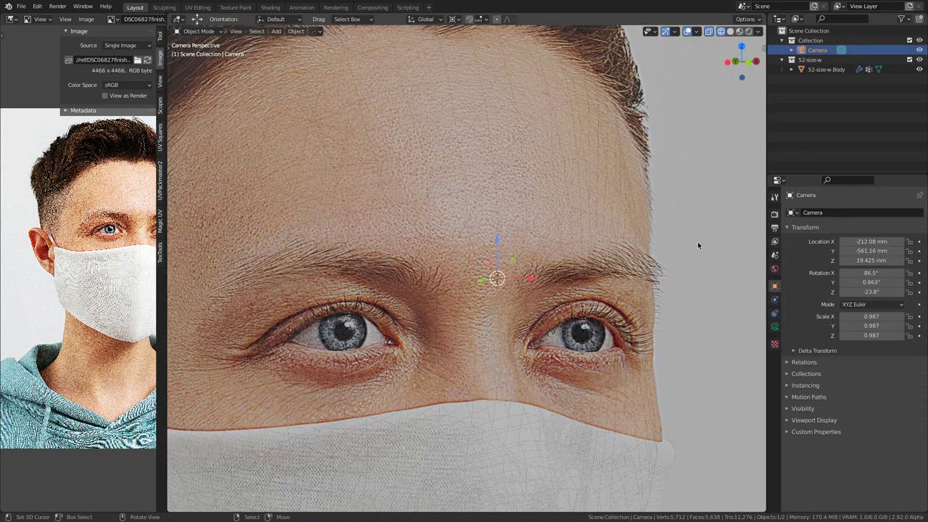
pyautogui.press('r')
pyautogui.press('z')
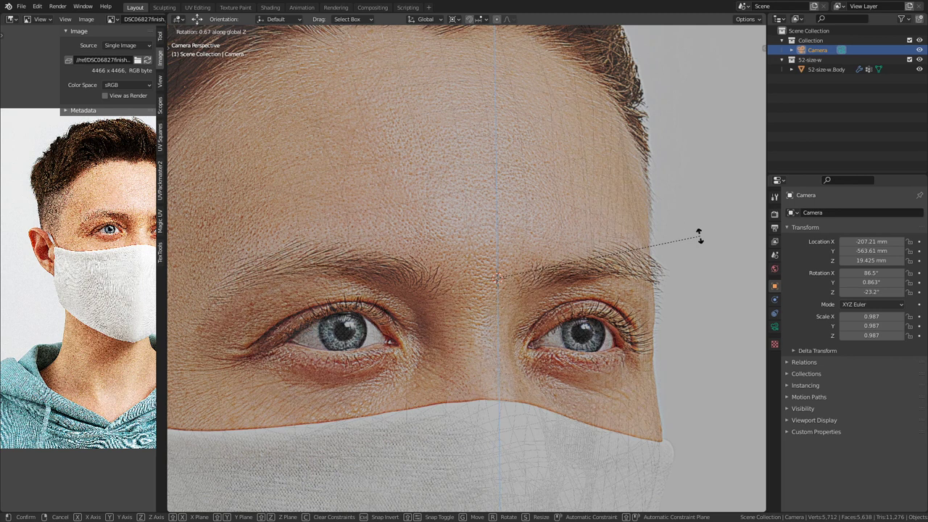
pyautogui.click(699, 231)
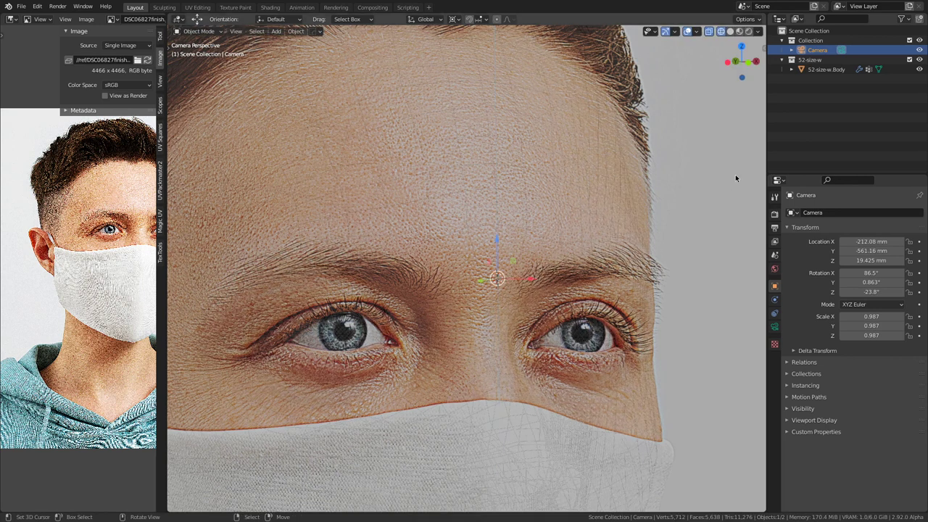
pyautogui.scroll(-5, 641, 239)
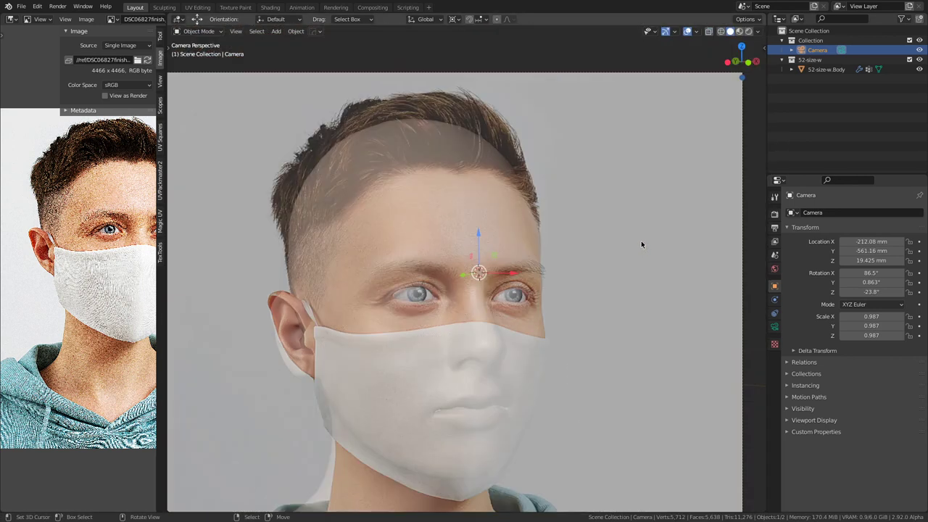
pyautogui.press('r')
pyautogui.press('z')
pyautogui.rightClick(636, 235)
# Step: Turn on the wireframe overlay in the viewport to show the bust's mesh over the photo around the ear
pyautogui.scroll(2, 580, 273)
pyautogui.scroll(1, 580, 273)
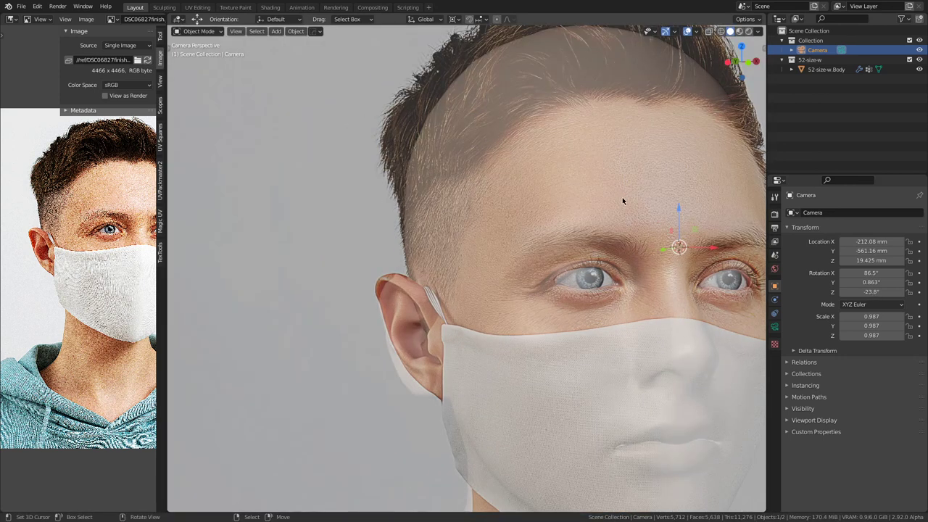
pyautogui.scroll(-2, 623, 201)
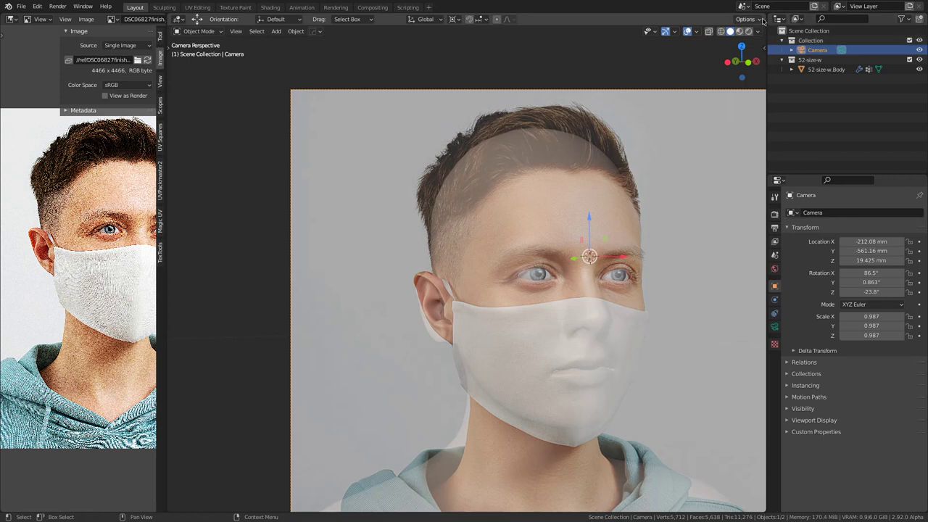
pyautogui.scroll(3, 491, 243)
pyautogui.scroll(3, 425, 294)
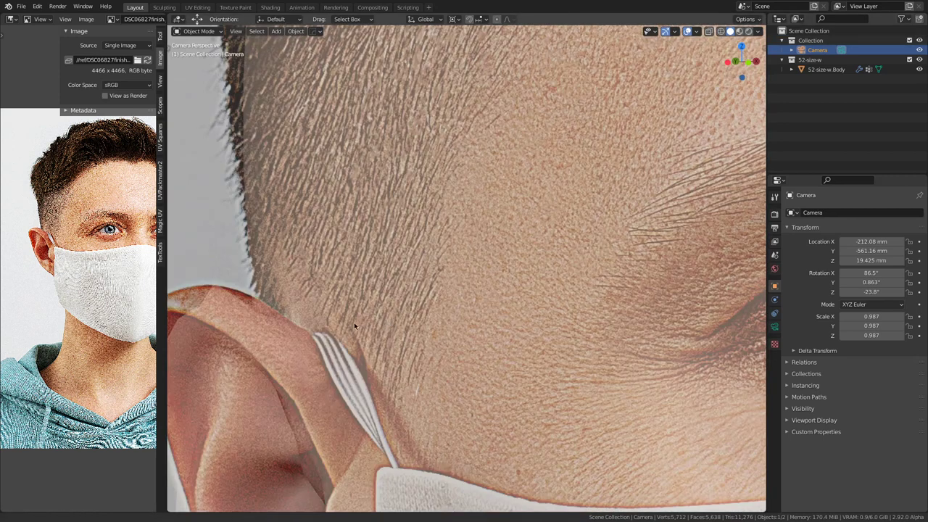
pyautogui.keyDown('shift'); pyautogui.moveTo(351, 324); pyautogui.dragTo(417, 298, button='middle'); pyautogui.keyUp('shift')
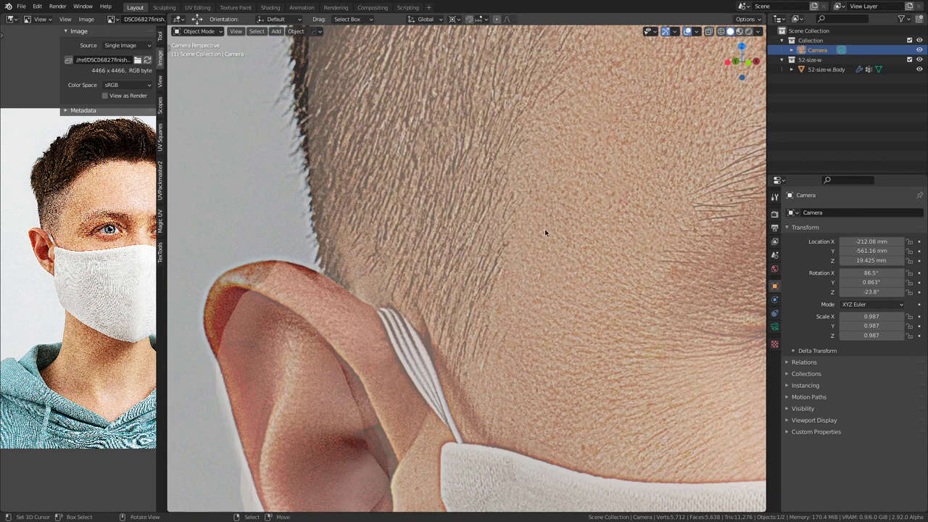
pyautogui.scroll(-3, 595, 210)
pyautogui.hotkey('alt', 'v')
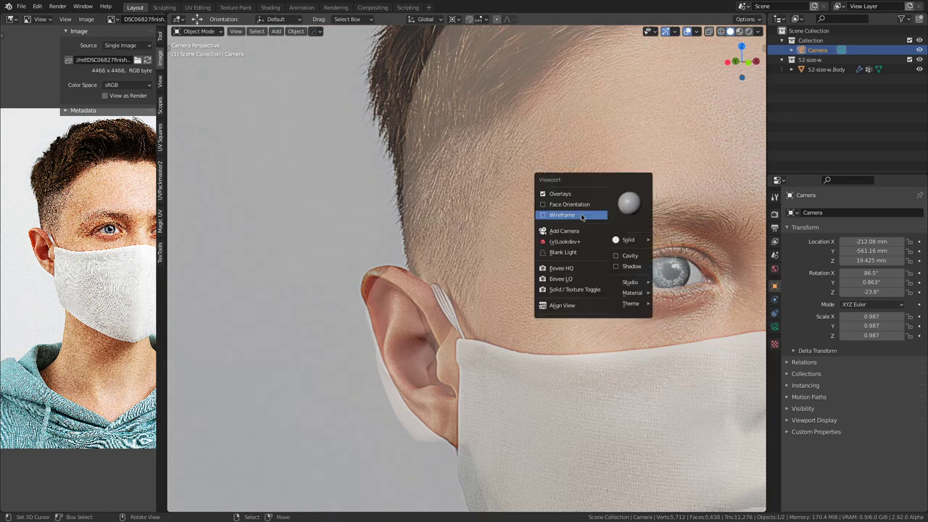
pyautogui.click(580, 216)
# Step: Select the body mesh and set its Subdivision modifier's viewport level to 2
pyautogui.scroll(3, 406, 319)
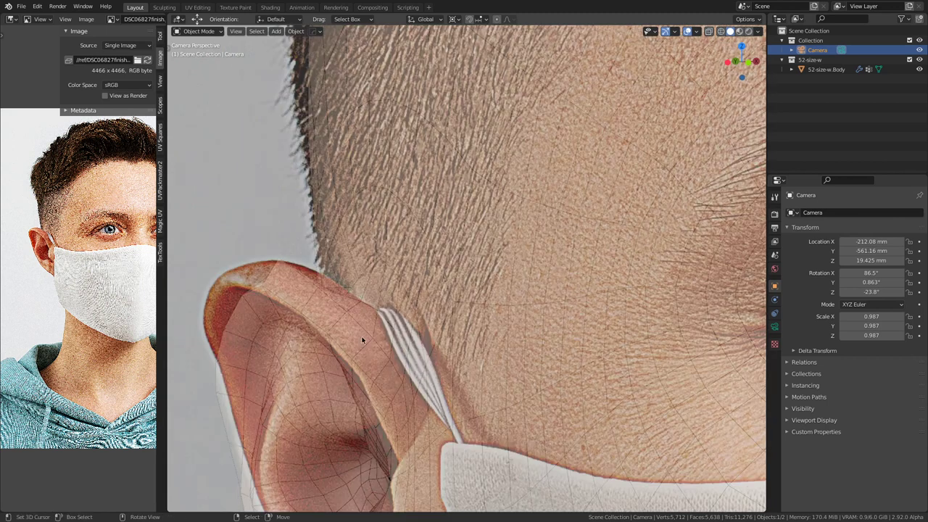
pyautogui.click(320, 308)
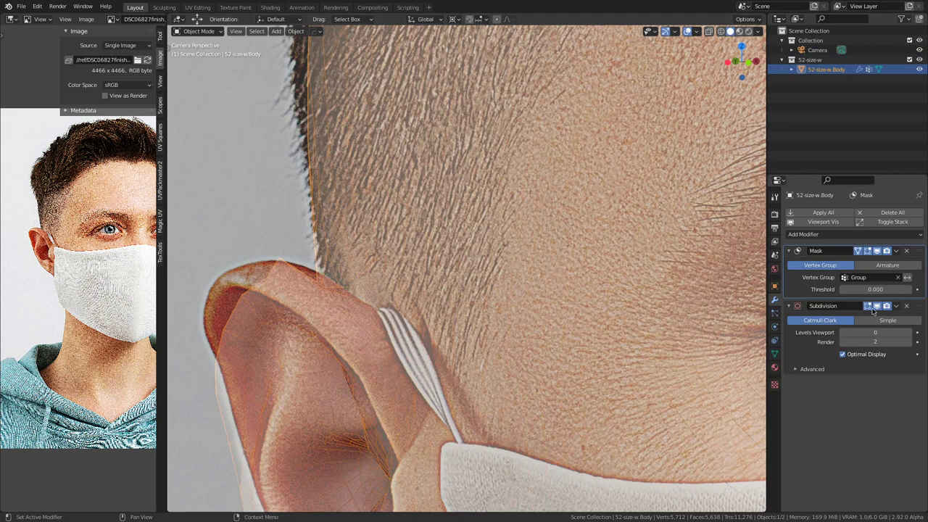
pyautogui.click(907, 332)
pyautogui.click(908, 332)
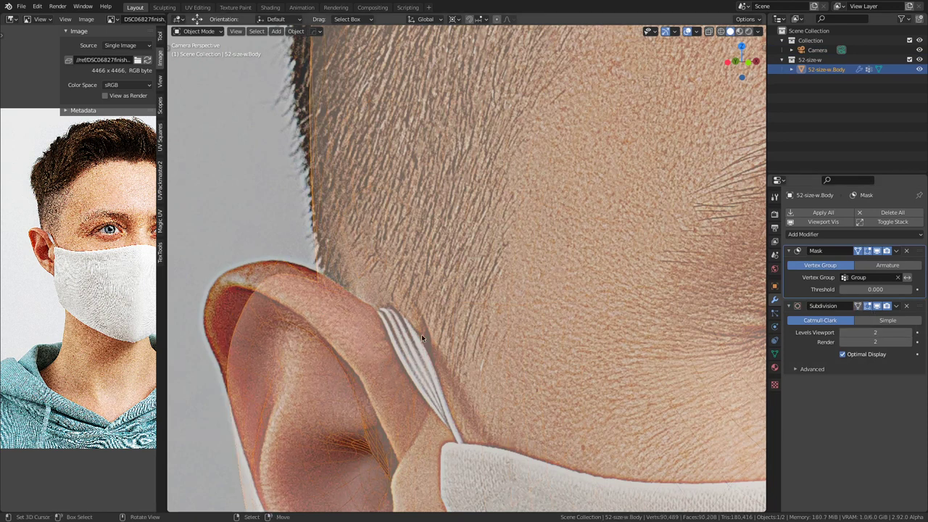
# Step: Select the camera and rotate it about the global Z axis to a Z rotation of about -21.8°, matching the photo's head angle
pyautogui.scroll(-10, 422, 335)
pyautogui.keyDown('shift'); pyautogui.moveTo(581, 313); pyautogui.dragTo(481, 329, button='middle'); pyautogui.keyUp('shift')
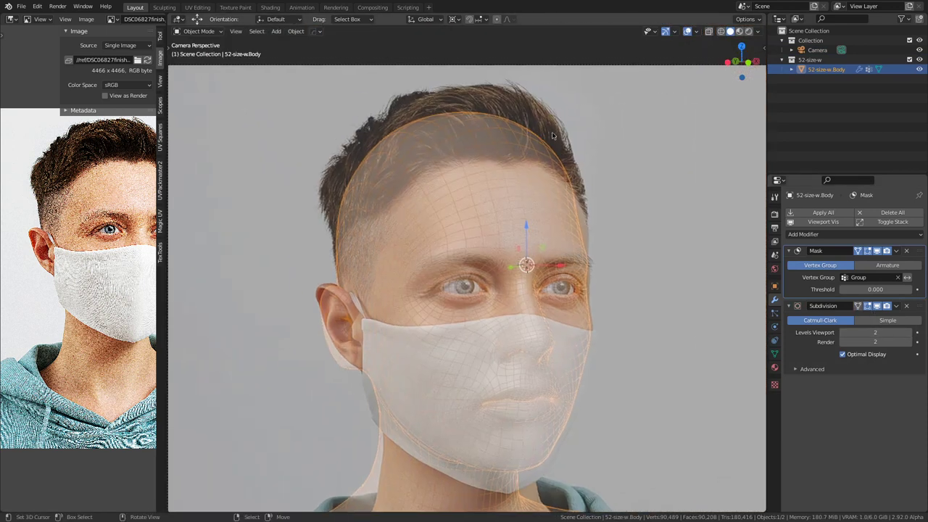
pyautogui.click(616, 65)
pyautogui.scroll(6, 543, 227)
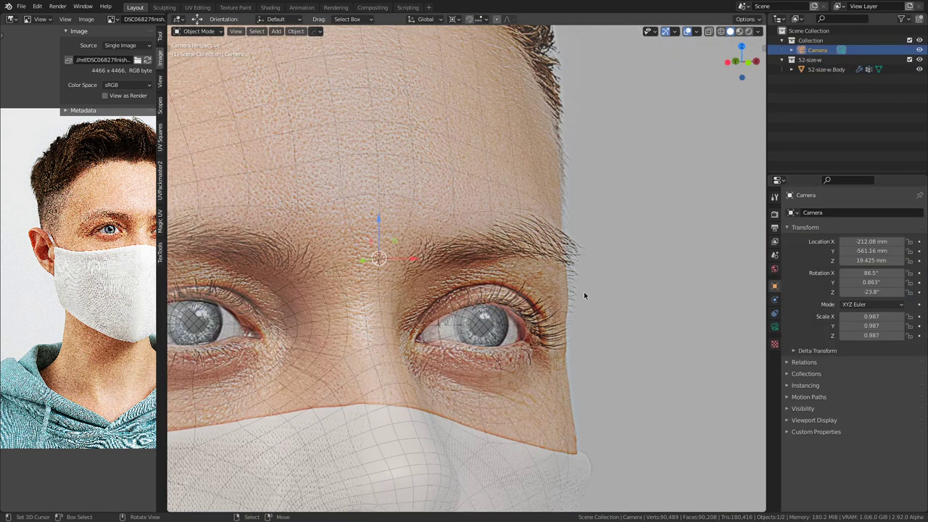
pyautogui.press('r')
pyautogui.press('z')
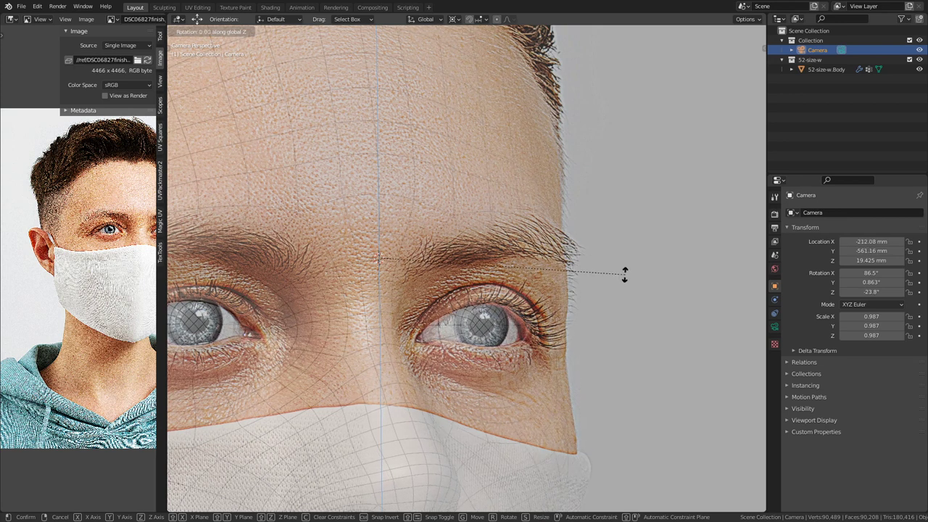
pyautogui.click(624, 274)
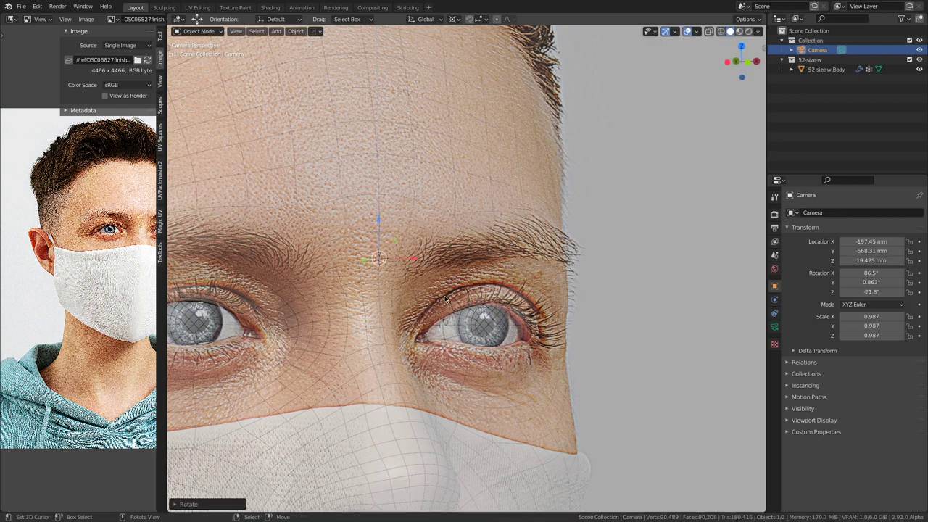
# Step: Nudge the camera along the global X axis until the bust's eyes and nose bridge line up with the photo
pyautogui.press('g')
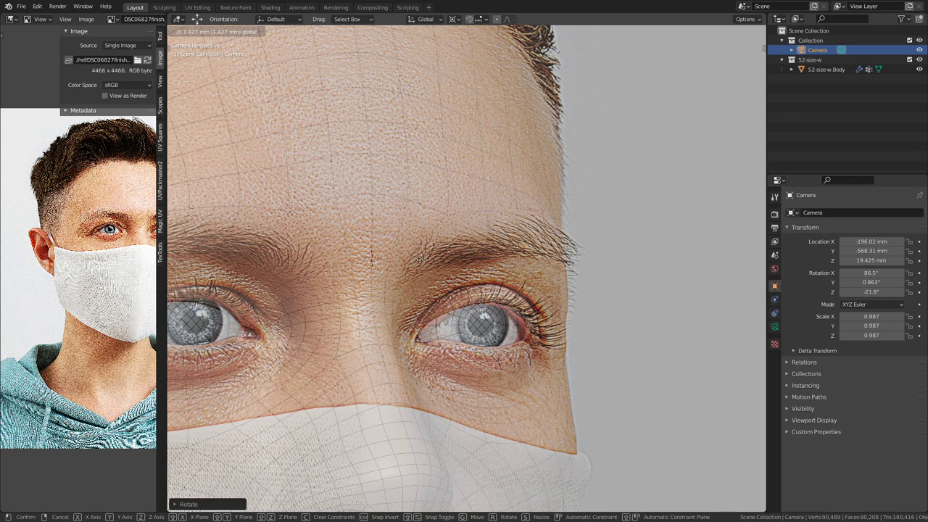
pyautogui.click(418, 260)
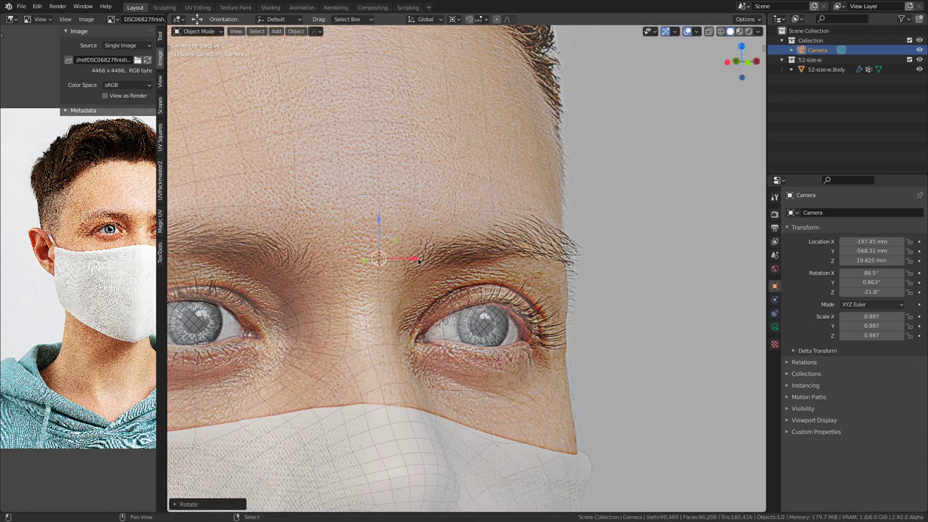
pyautogui.press('g')
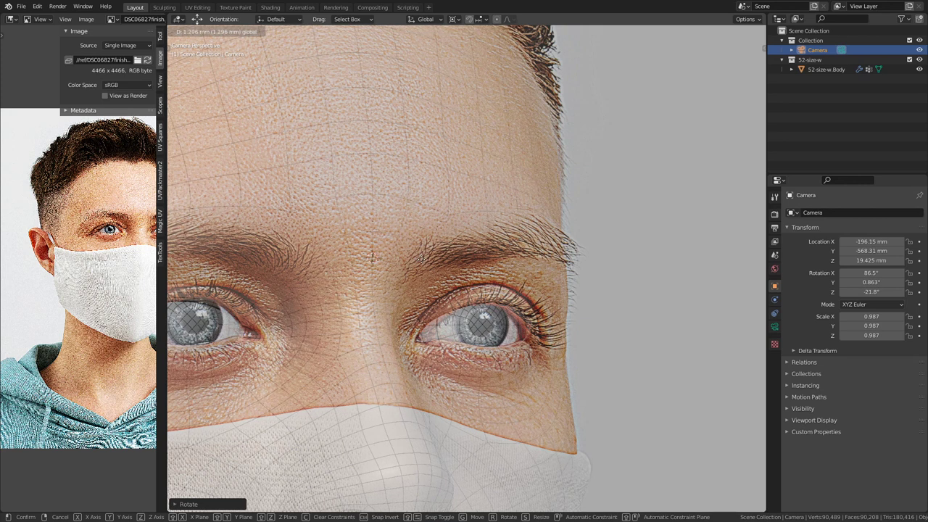
pyautogui.click(419, 259)
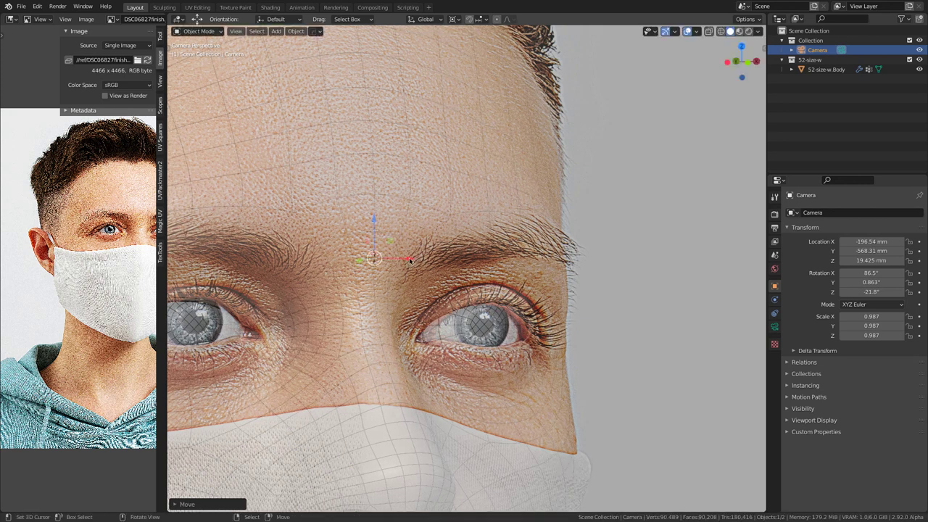
pyautogui.press('g')
pyautogui.click(408, 259)
# Step: Lower the camera background photo's opacity to 0.099 and fine-tune the camera's position along the global X axis
pyautogui.click(774, 344)
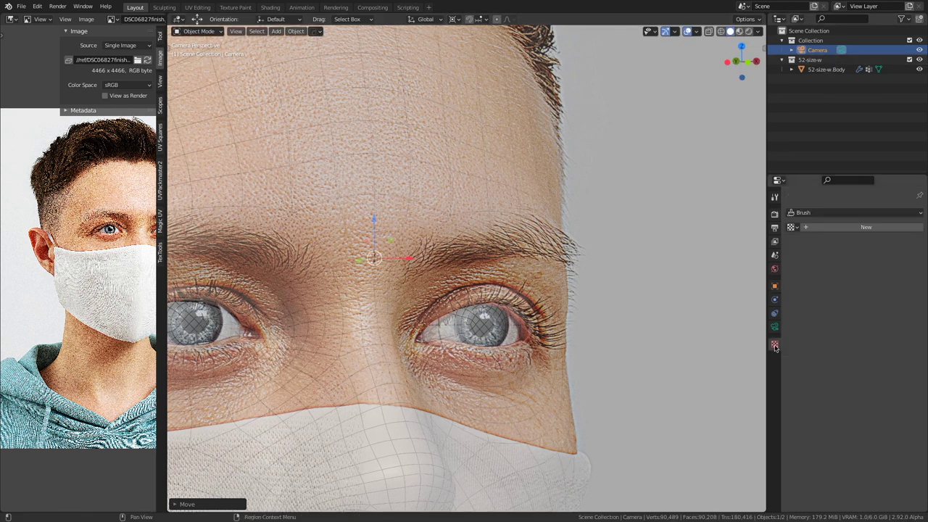
pyautogui.click(775, 327)
pyautogui.scroll(-3, 870, 377)
pyautogui.click(891, 451)
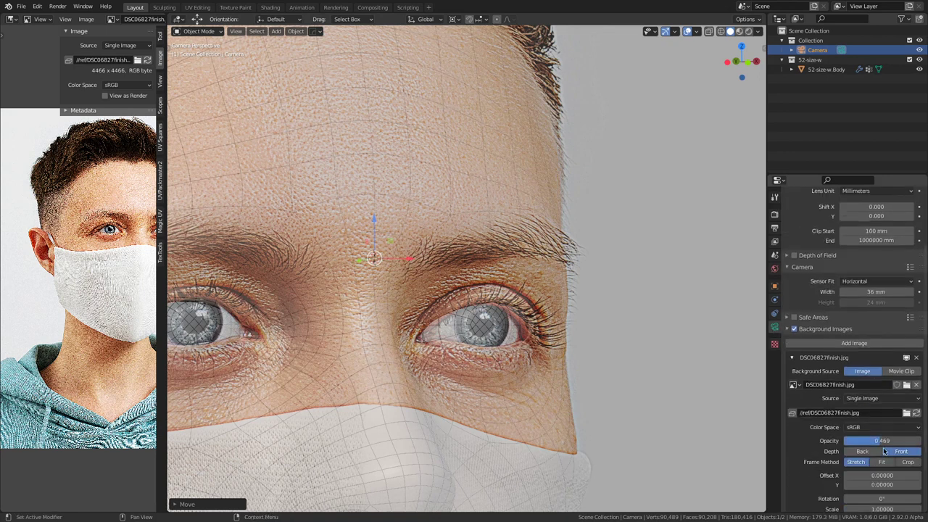
pyautogui.moveTo(882, 440); pyautogui.dragTo(853, 441)
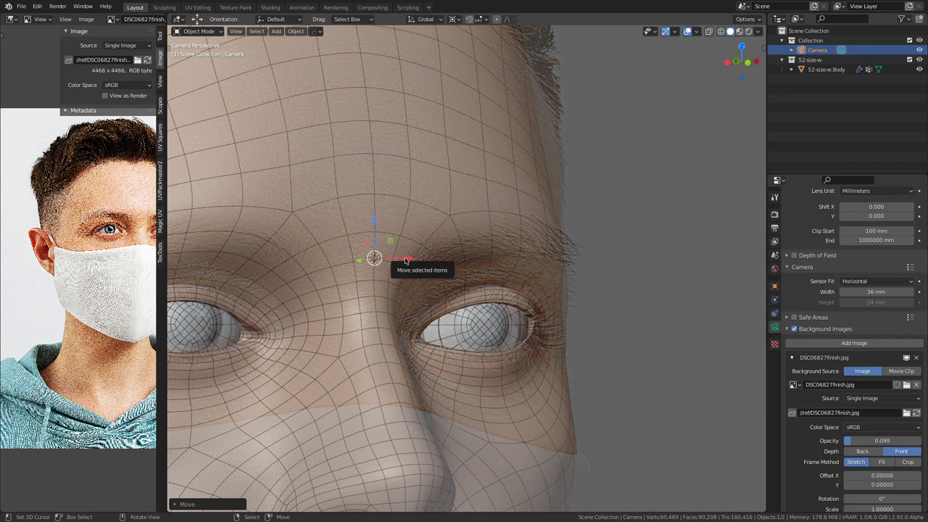
pyautogui.press('g')
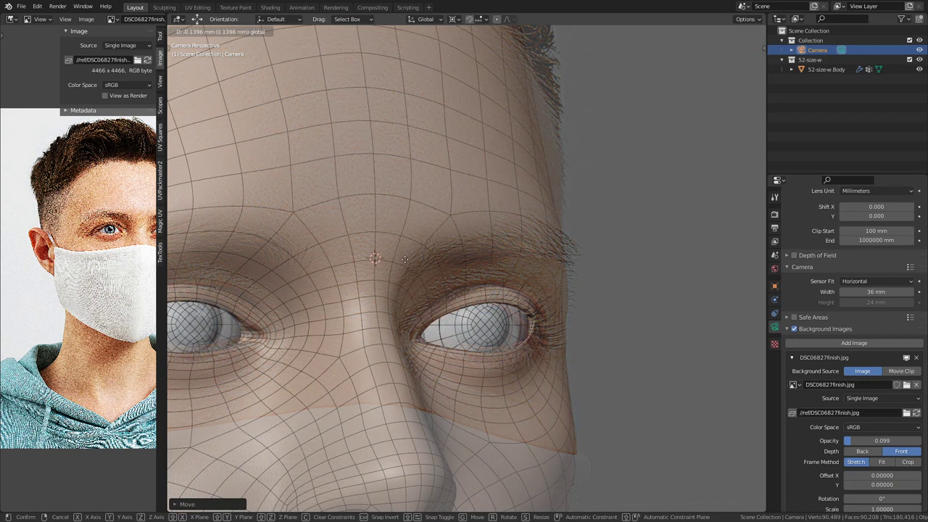
pyautogui.click(404, 260)
# Step: Enter Edit Mode on the body mesh and select a single face on the upper rim of the ear visible beside the mask strap
pyautogui.keyDown('ctrl'); pyautogui.moveTo(404, 263); pyautogui.dragTo(391, 310, button='middle'); pyautogui.keyUp('ctrl')
pyautogui.keyDown('shift'); pyautogui.moveTo(333, 312); pyautogui.dragTo(559, 303, button='middle'); pyautogui.keyUp('shift')
pyautogui.keyDown('ctrl'); pyautogui.moveTo(359, 349); pyautogui.dragTo(443, 308, button='middle'); pyautogui.keyUp('ctrl')
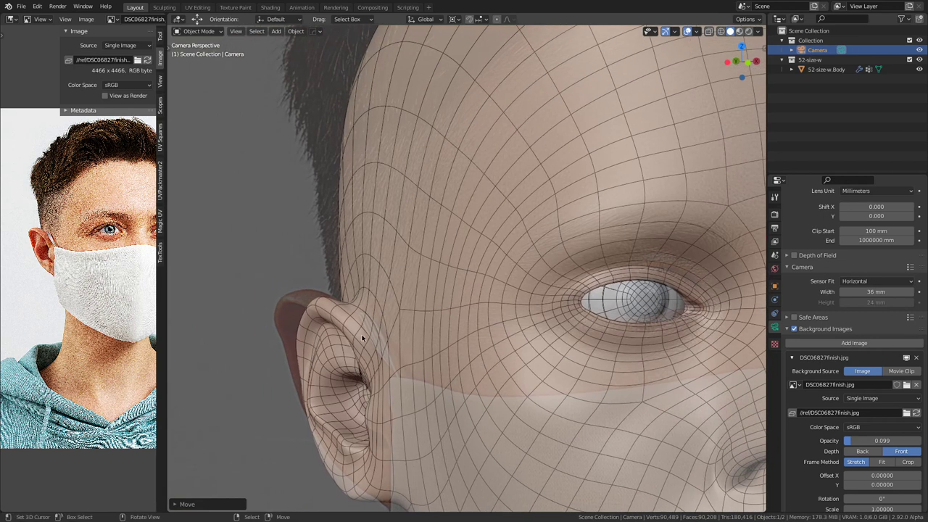
pyautogui.click(353, 310)
pyautogui.press('Tab')
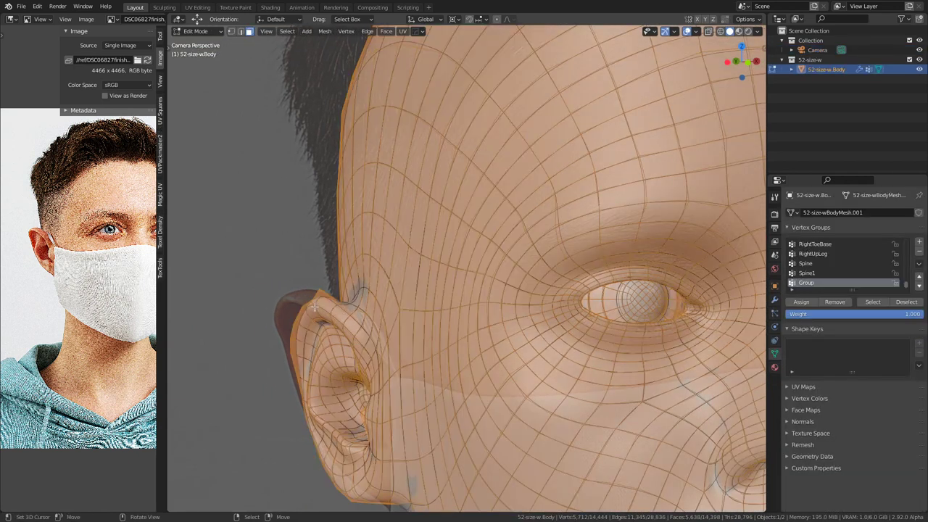
pyautogui.click(775, 300)
pyautogui.scroll(3, 698, 325)
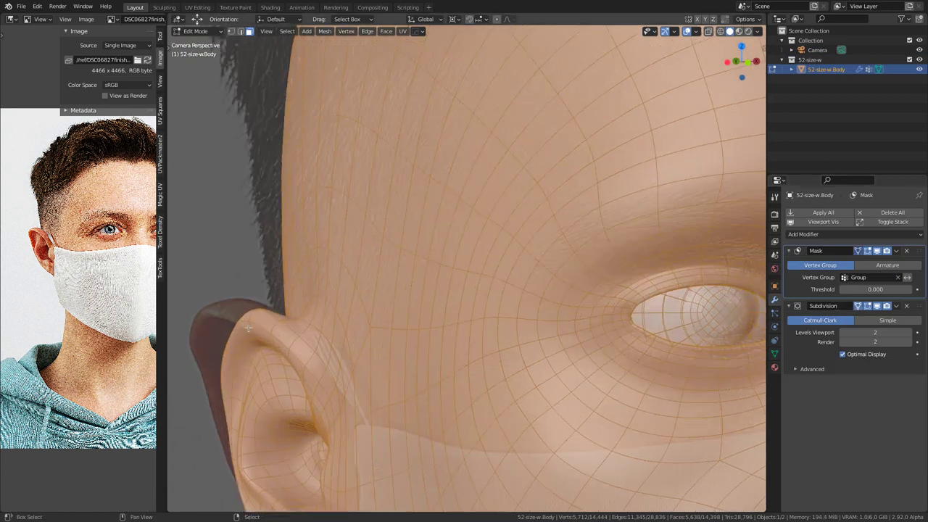
pyautogui.keyDown('shift'); pyautogui.moveTo(213, 324); pyautogui.dragTo(423, 304, button='middle'); pyautogui.keyUp('shift')
pyautogui.rightClick(457, 296)
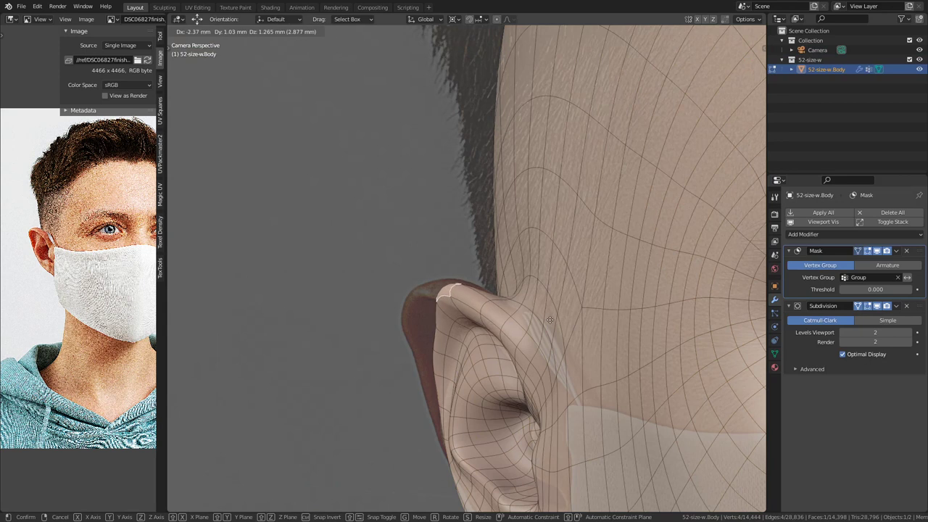
# Step: Enable X-axis mirroring for mesh edits and try to move the selected ear face toward the ear in the photo
pyautogui.click(775, 198)
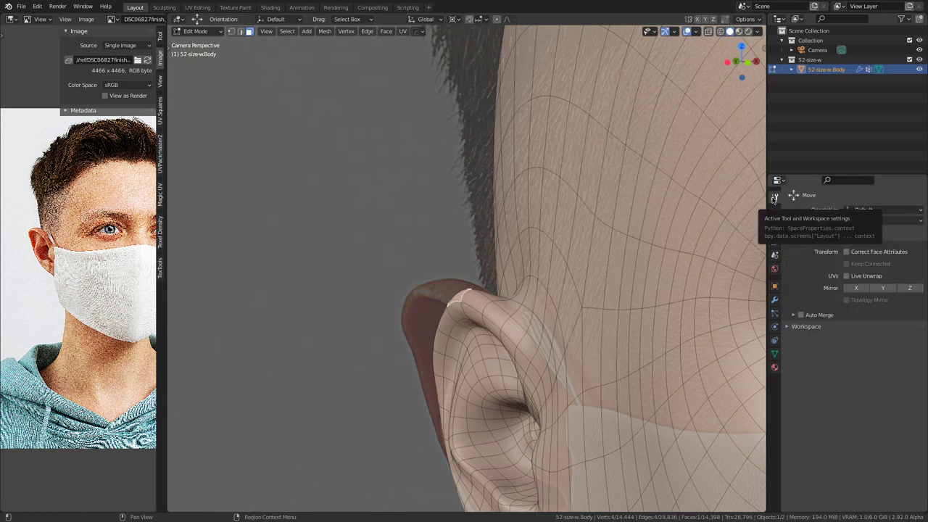
pyautogui.click(856, 288)
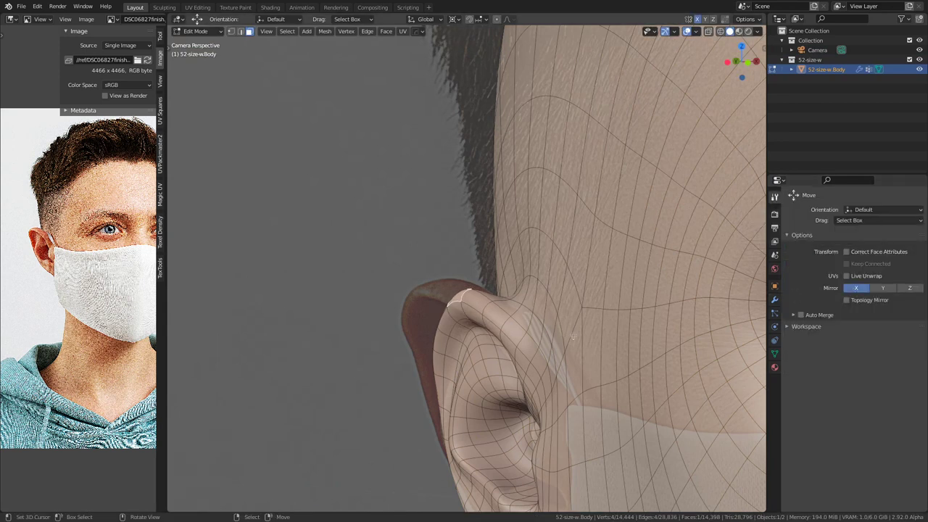
pyautogui.press('g')
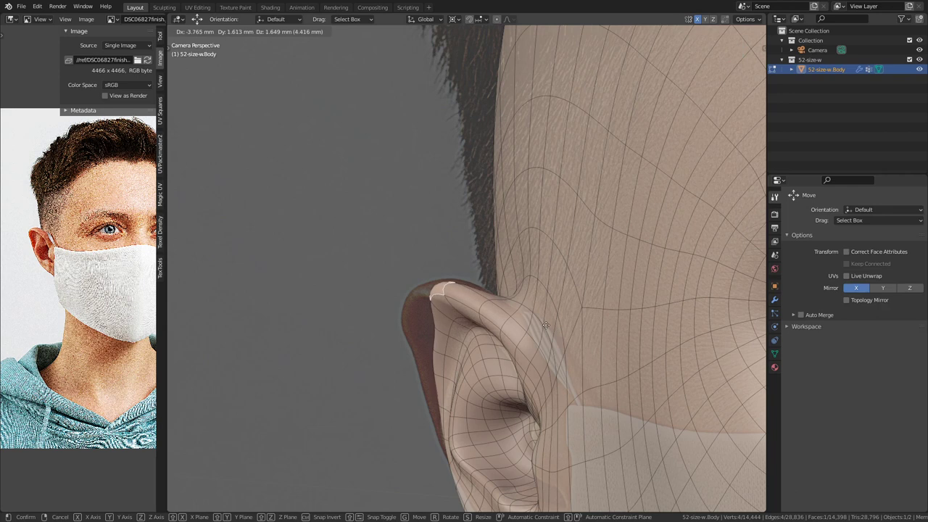
pyautogui.rightClick(546, 324)
# Step: Turn on proportional editing and try to pull the ear's upper rim outward with Smooth falloff and a proportional size of 0.02
pyautogui.press('o')
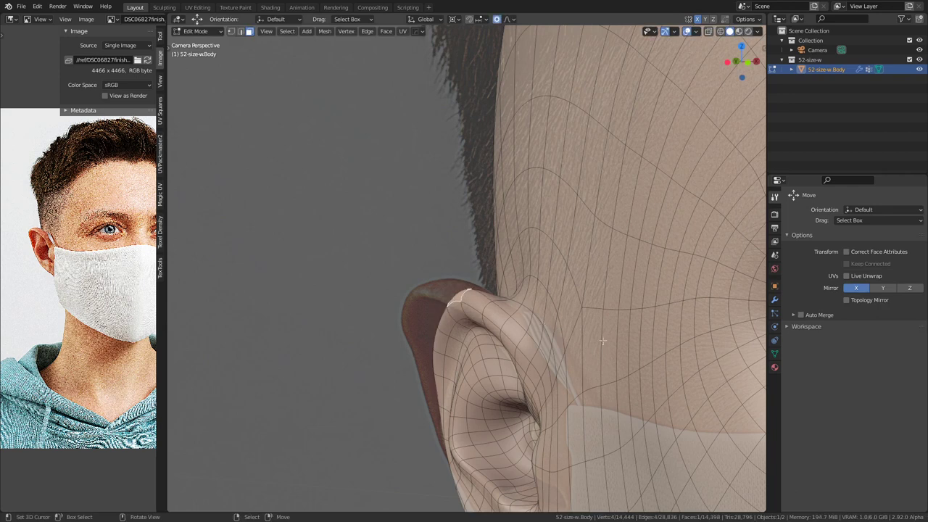
pyautogui.press('g')
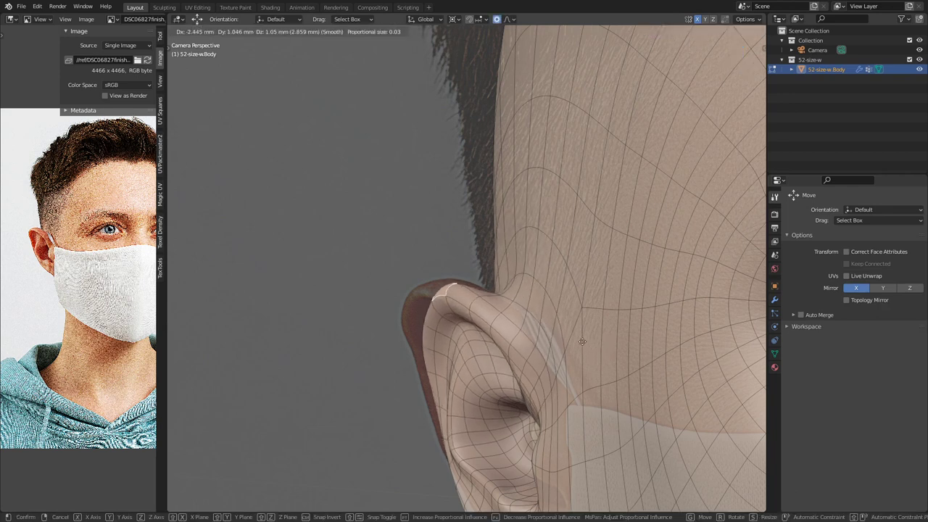
pyautogui.scroll(3, 570, 339)
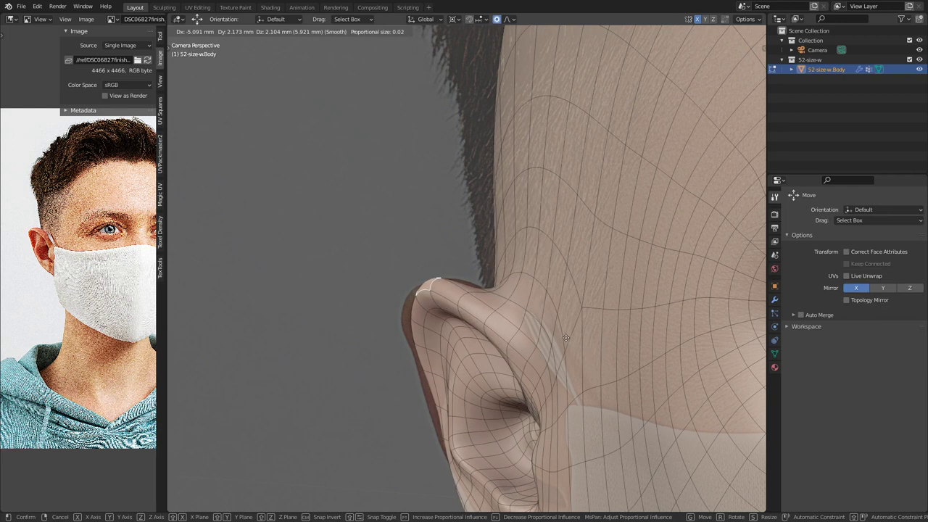
pyautogui.rightClick(566, 338)
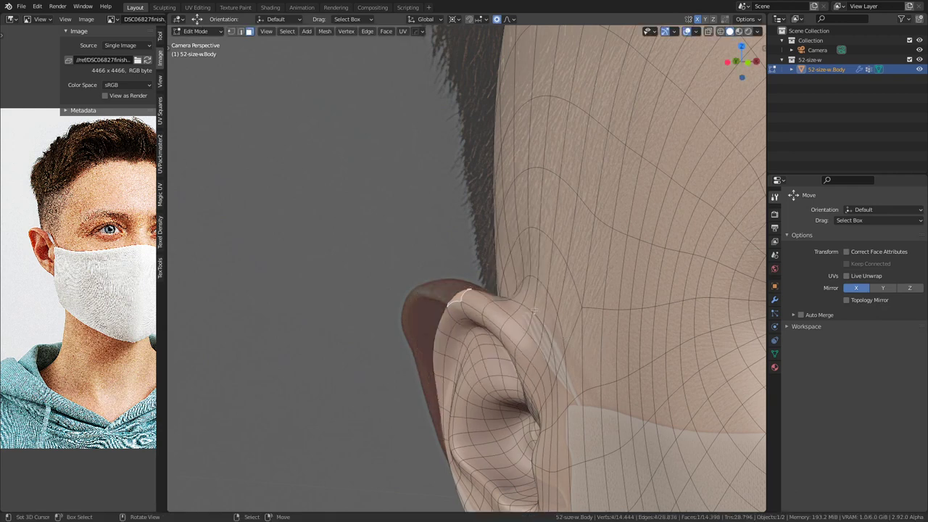
# Step: Try to move the face where the ear's upper rim joins the head, using proportional editing
pyautogui.click(524, 303)
pyautogui.press('g')
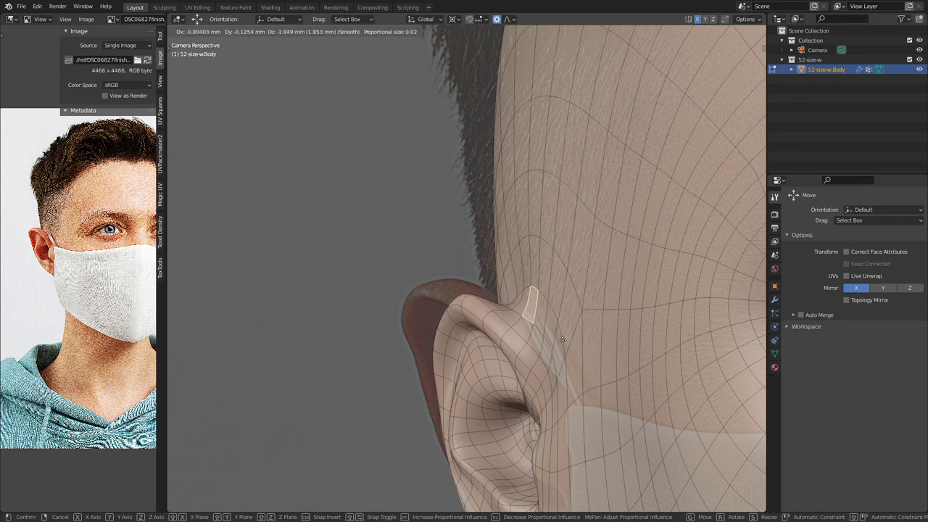
pyautogui.click(563, 340)
pyautogui.keyDown('alt'); pyautogui.click(538, 304); pyautogui.keyUp('alt')
# Step: Return the body mesh to Object Mode and select the camera by its frame
pyautogui.moveTo(538, 305); pyautogui.dragTo(446, 290, button='middle')
pyautogui.scroll(-1, 446, 290)
pyautogui.press('Tab')
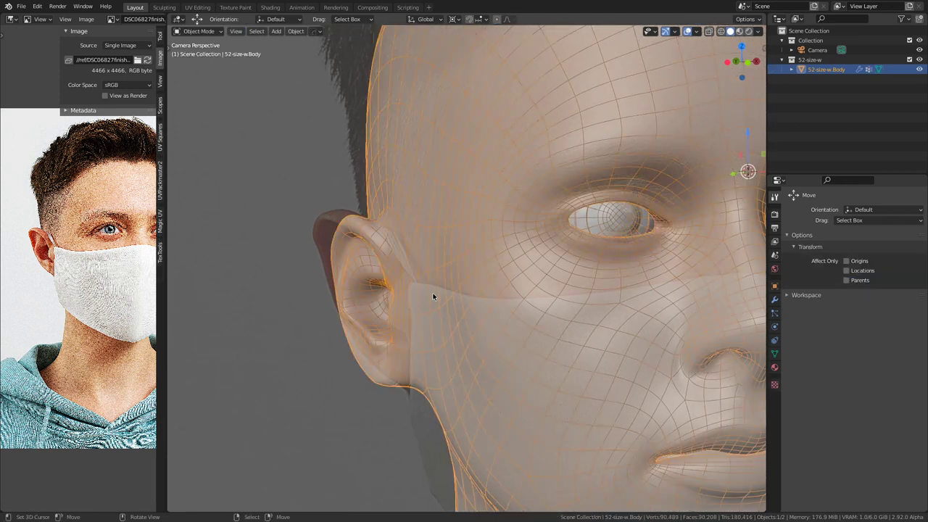
pyautogui.scroll(-5, 463, 312)
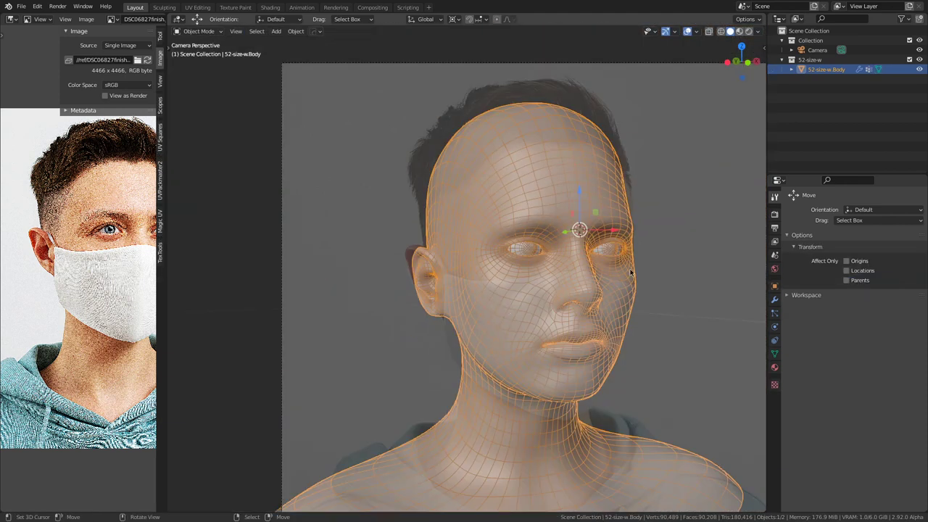
pyautogui.scroll(-6, 632, 267)
pyautogui.click(629, 258)
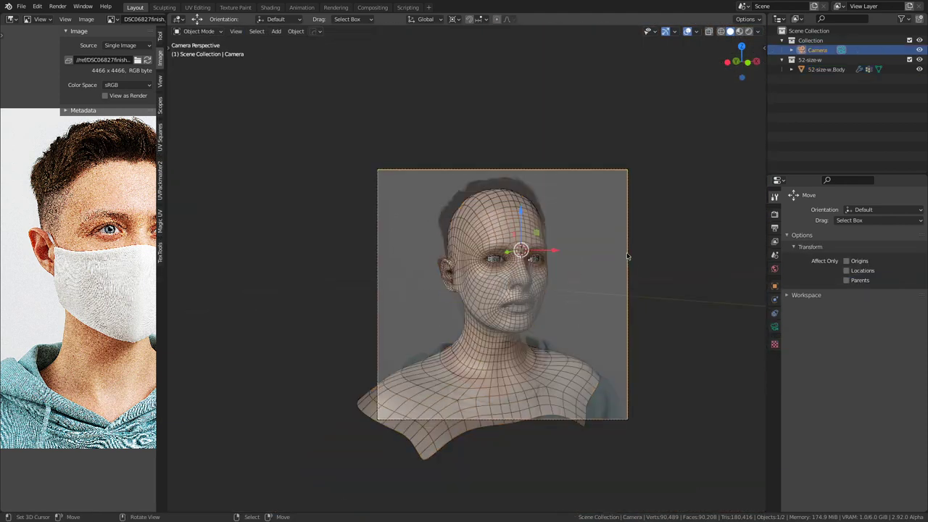
# Step: Try to rotate the camera around the global Y axis to bring the mesh ear closer to the photographed ear
pyautogui.scroll(7, 570, 290)
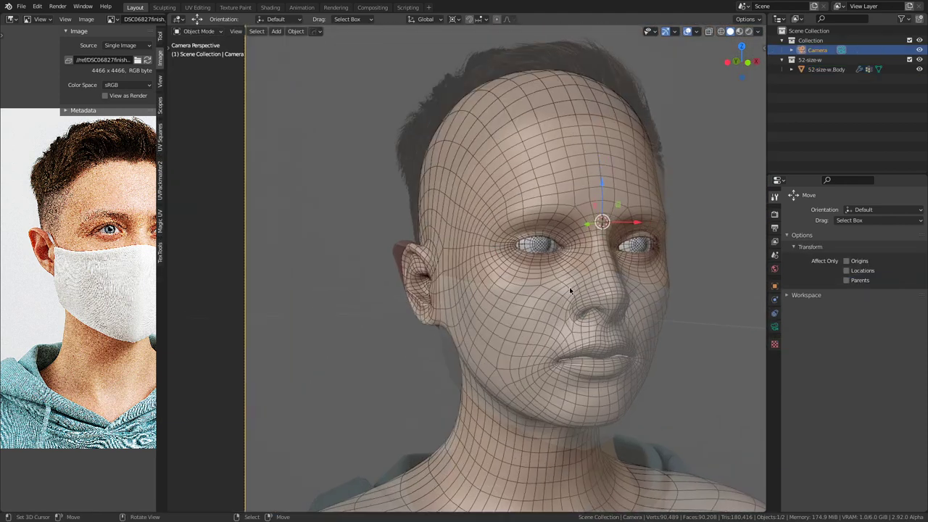
pyautogui.scroll(3, 570, 291)
pyautogui.keyDown('shift'); pyautogui.moveTo(437, 294); pyautogui.dragTo(512, 313, button='middle'); pyautogui.keyUp('shift')
pyautogui.scroll(-4, 509, 329)
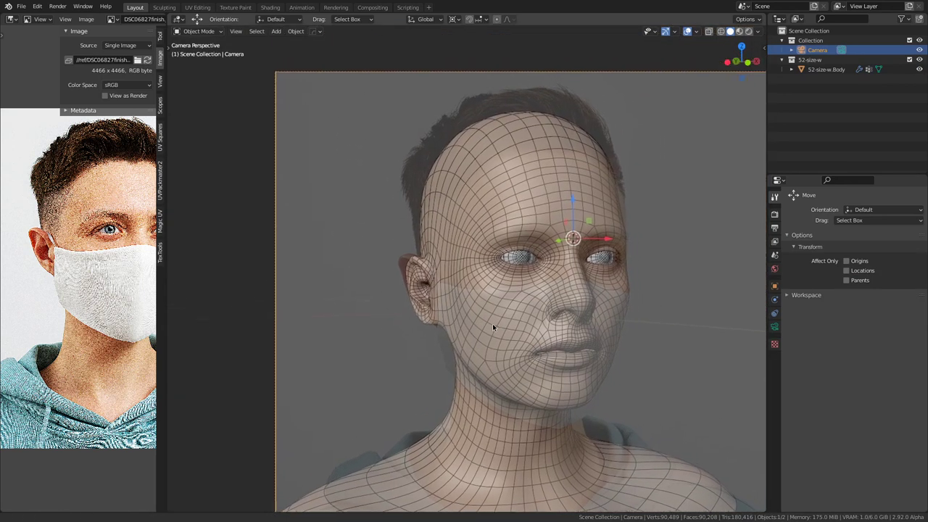
pyautogui.scroll(5, 573, 358)
pyautogui.scroll(4, 512, 313)
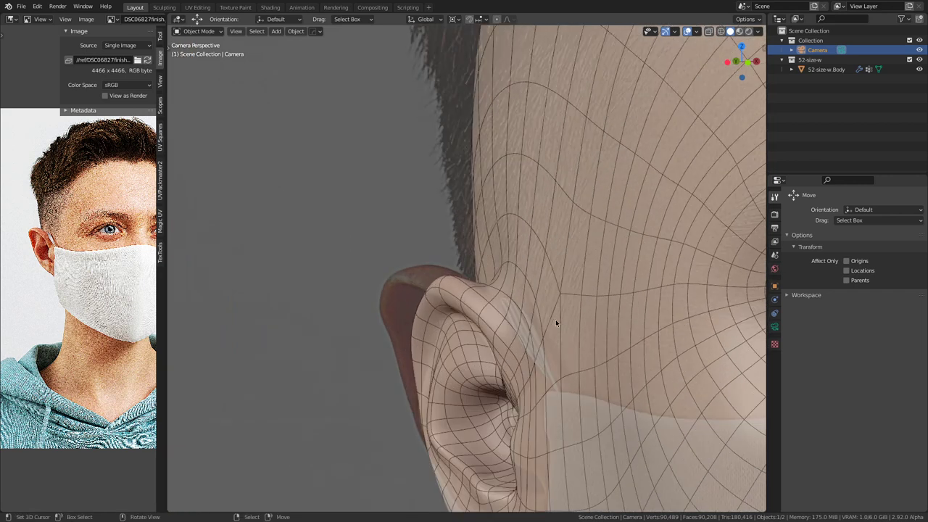
pyautogui.press('r')
pyautogui.press('y')
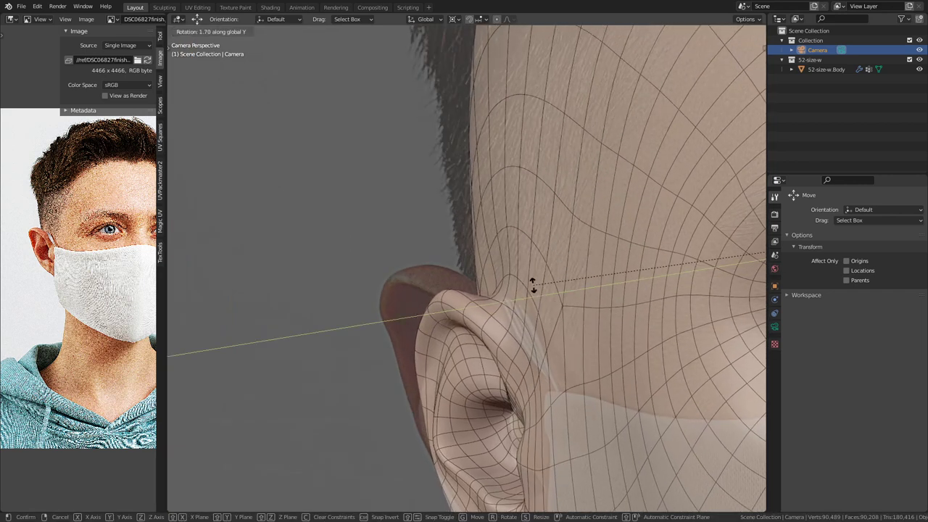
pyautogui.click(533, 287)
# Step: Rotate the camera about 1° around the global X axis and about 1° around the global Z axis
pyautogui.press('r')
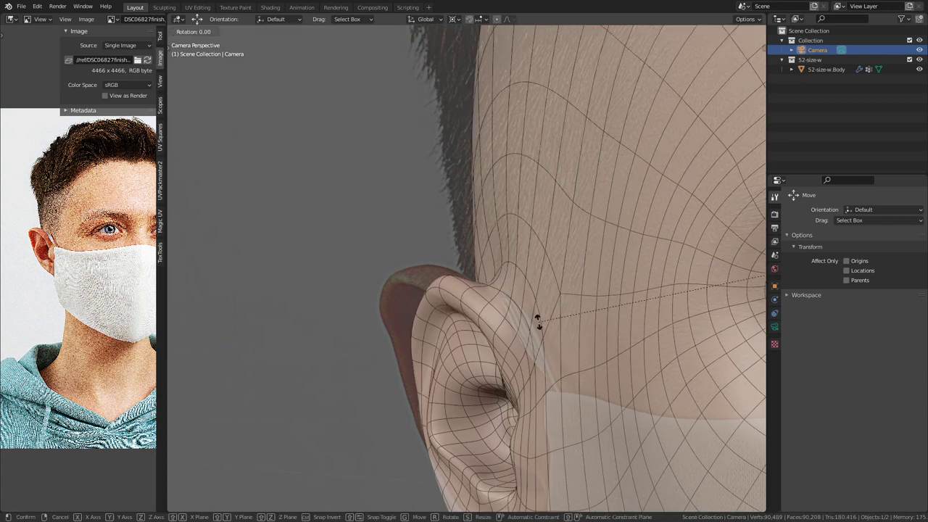
pyautogui.press('x')
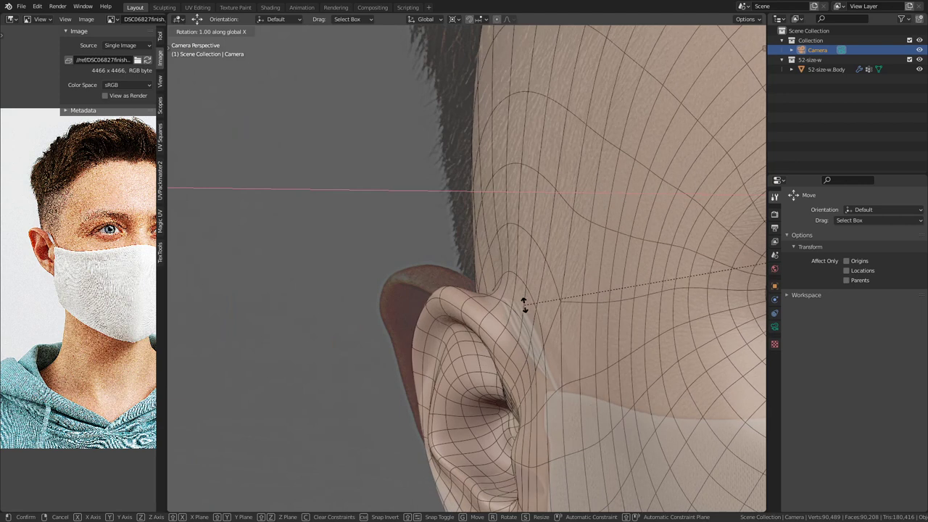
pyautogui.click(522, 303)
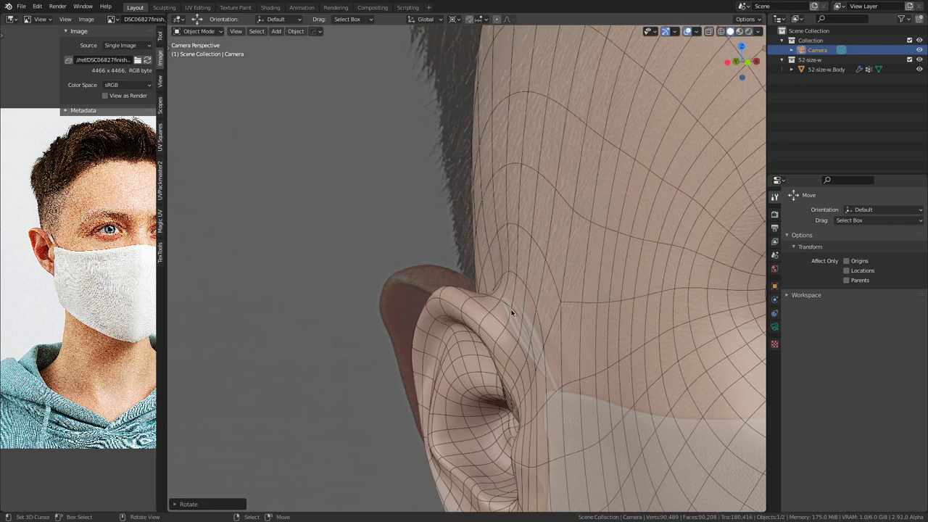
pyautogui.press('r')
pyautogui.press('z')
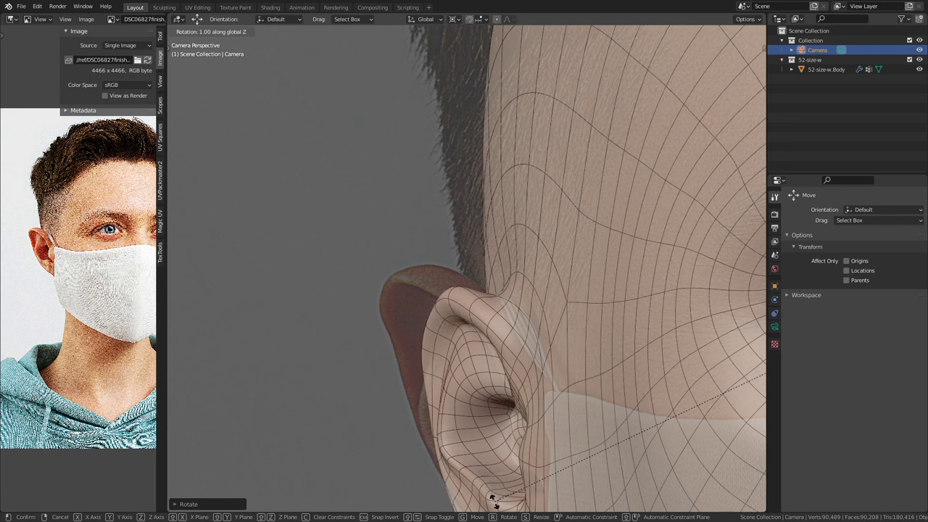
pyautogui.click(494, 500)
# Step: Raise the opacity of the camera's background photo to 0.284 in the camera settings, with the Lens settings collapsed
pyautogui.scroll(-4, 462, 416)
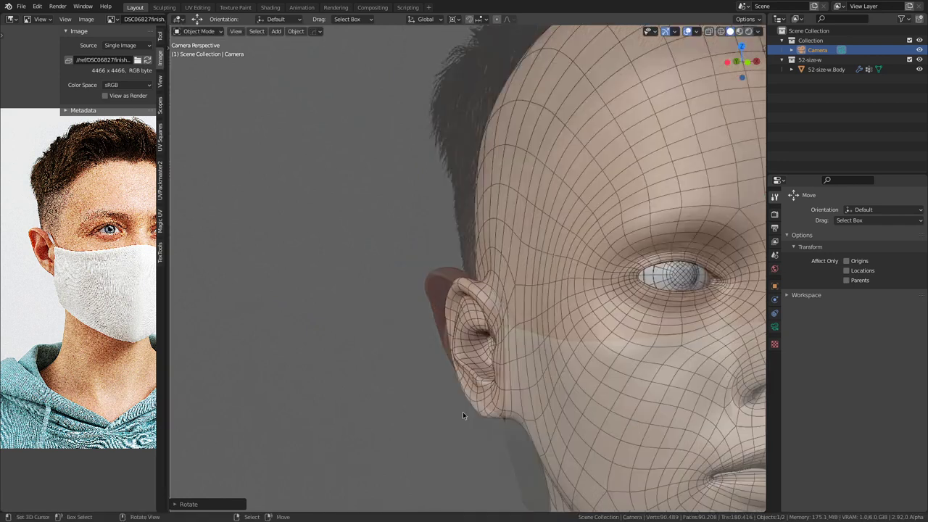
pyautogui.scroll(-3, 463, 413)
pyautogui.keyDown('shift'); pyautogui.moveTo(565, 383); pyautogui.dragTo(381, 389, button='middle'); pyautogui.keyUp('shift')
pyautogui.scroll(5, 381, 390)
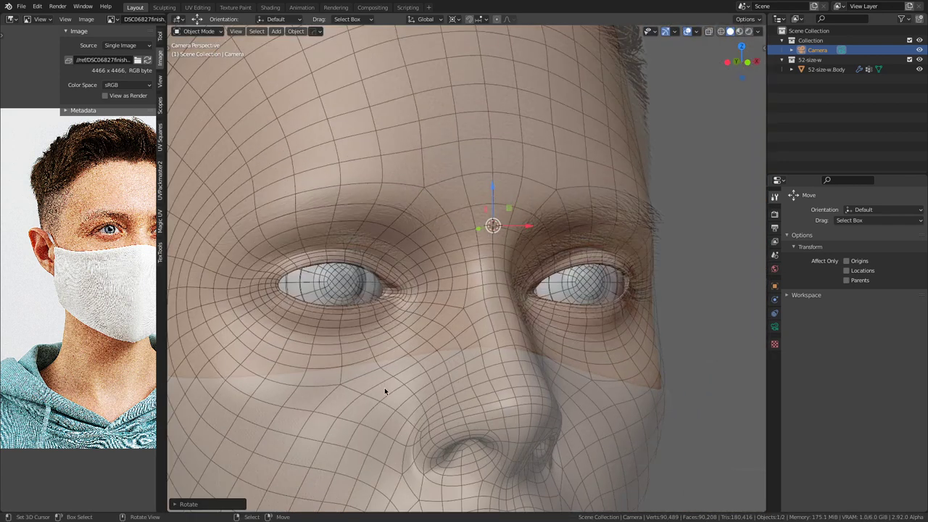
pyautogui.click(775, 327)
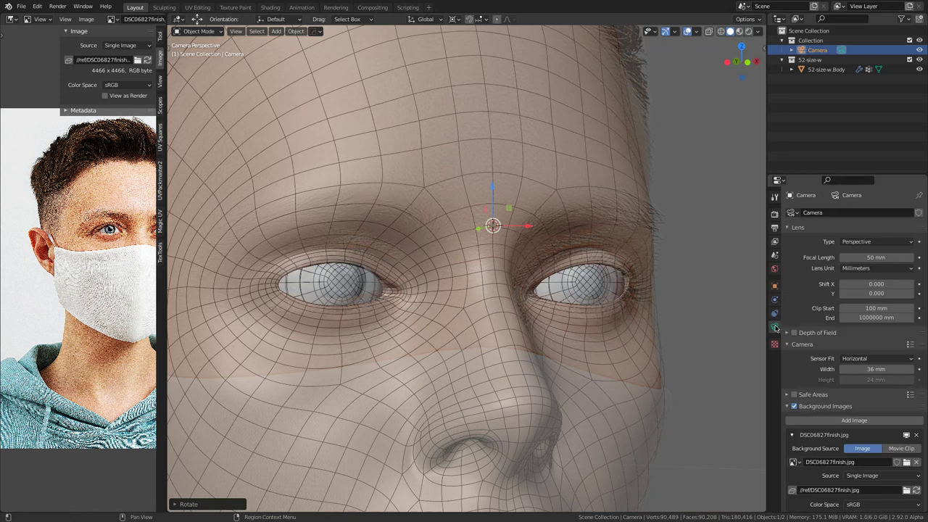
pyautogui.scroll(-3, 883, 467)
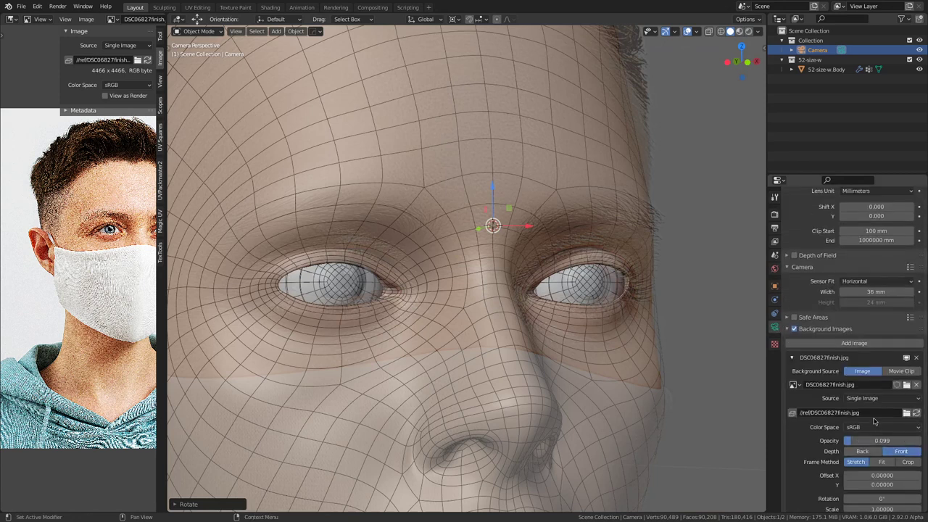
pyautogui.scroll(3, 827, 276)
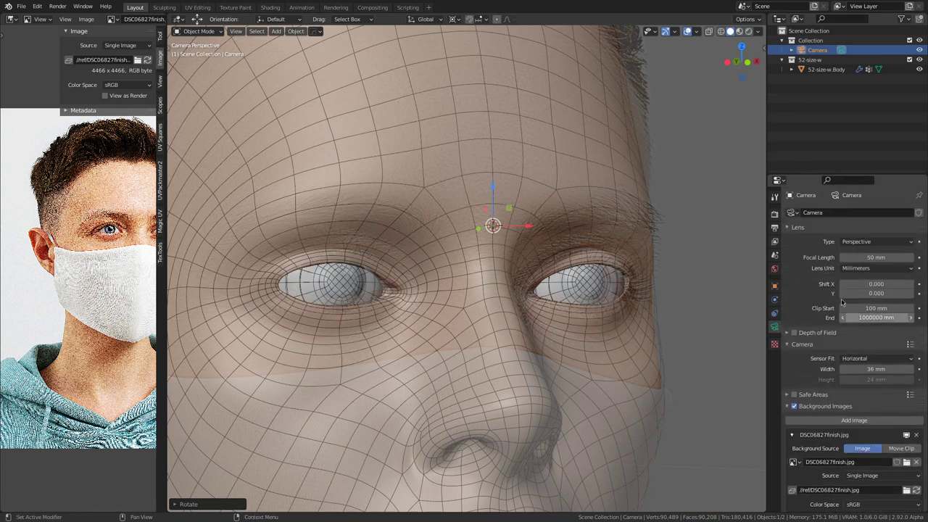
pyautogui.click(794, 227)
pyautogui.moveTo(886, 427); pyautogui.dragTo(902, 427)
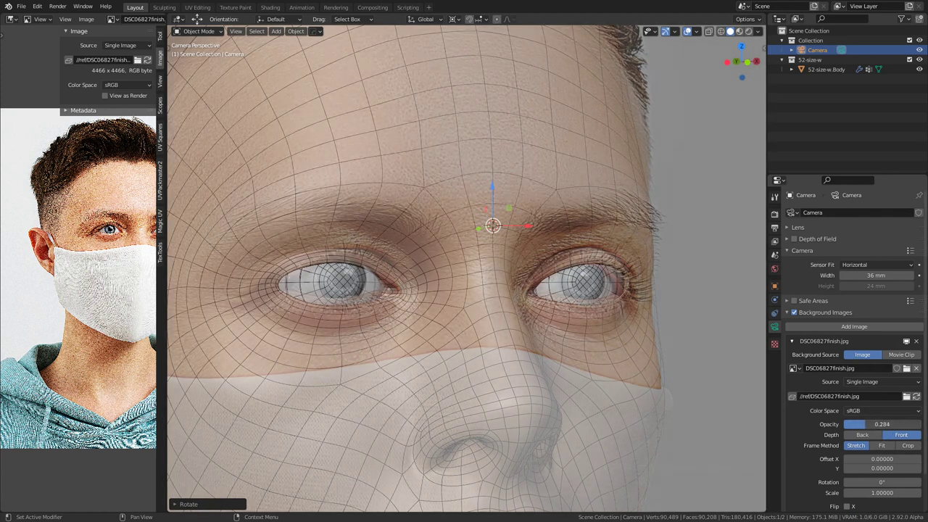
# Step: Compare the mesh with the photo around the ear, the jaw and the whole head outline
pyautogui.scroll(-4, 406, 323)
pyautogui.keyDown('shift'); pyautogui.moveTo(286, 317); pyautogui.dragTo(487, 318, button='middle'); pyautogui.keyUp('shift')
pyautogui.scroll(6, 486, 318)
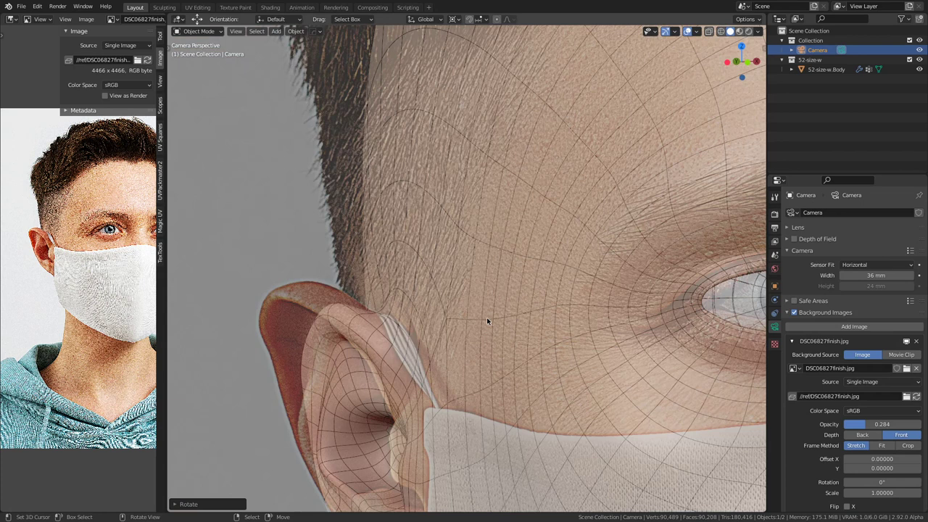
pyautogui.scroll(-5, 487, 318)
pyautogui.keyDown('shift'); pyautogui.moveTo(486, 319); pyautogui.dragTo(488, 227, button='middle'); pyautogui.keyUp('shift')
pyautogui.scroll(3, 488, 227)
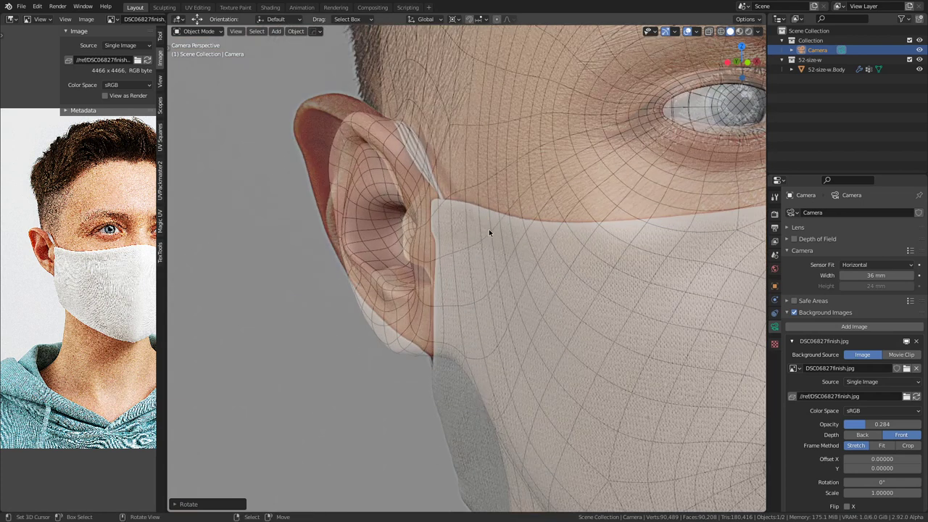
pyautogui.scroll(-2, 488, 229)
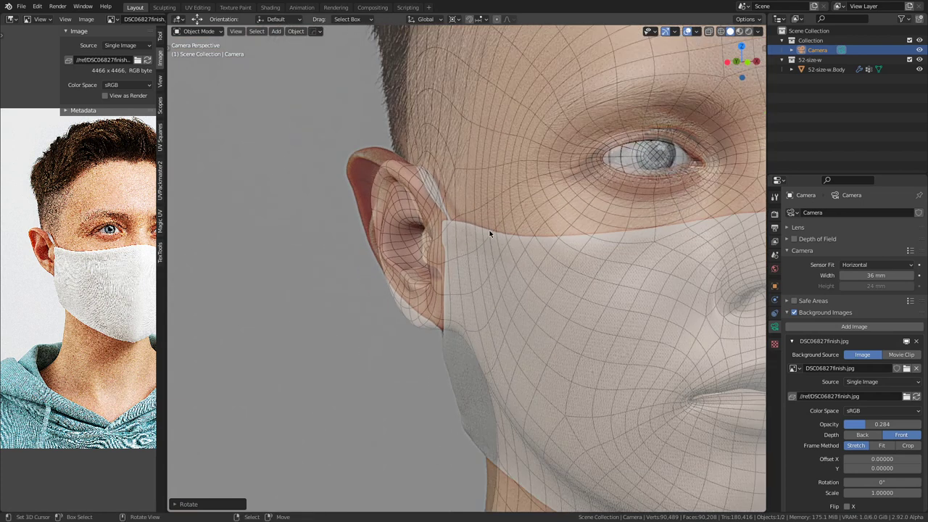
pyautogui.scroll(-1, 490, 233)
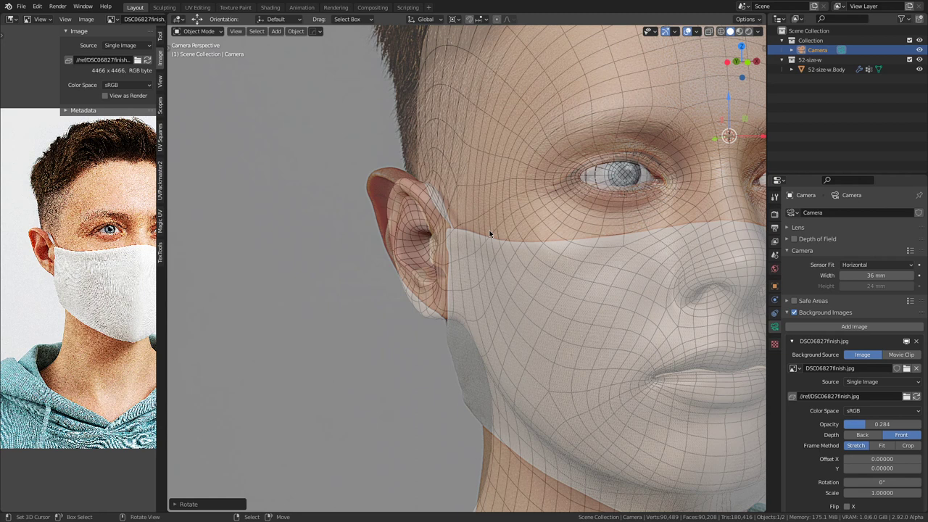
pyautogui.scroll(-2, 490, 233)
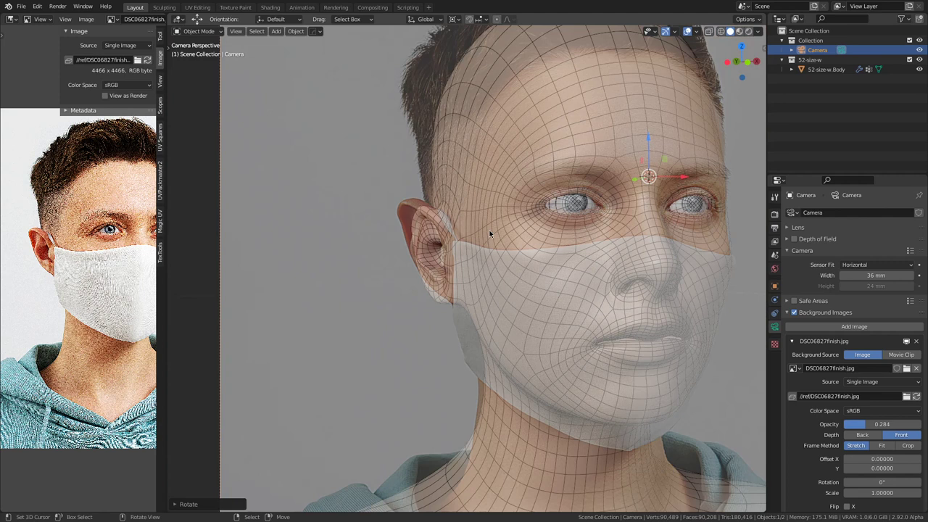
pyautogui.scroll(-3, 534, 231)
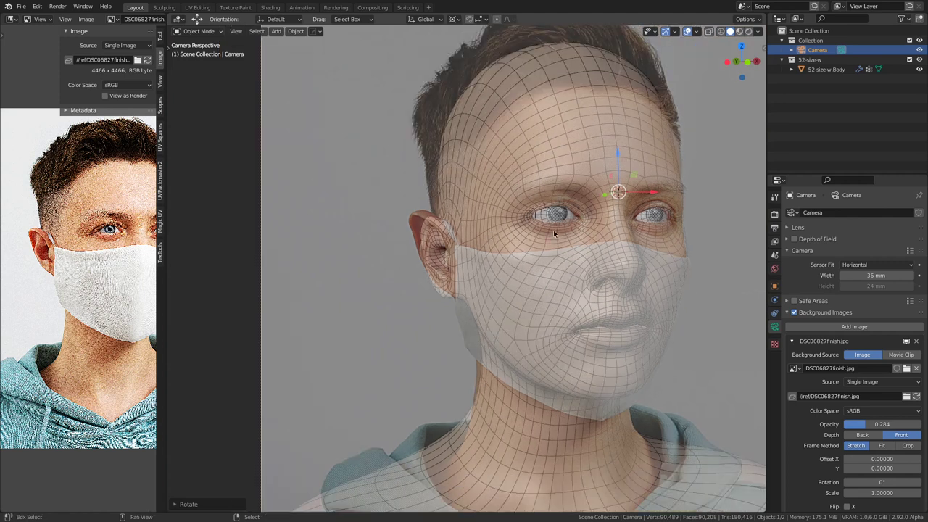
# Step: Select the body mesh and try to stretch it along the global Z axis and move it freely over the photo
pyautogui.click(536, 211)
pyautogui.scroll(3, 551, 209)
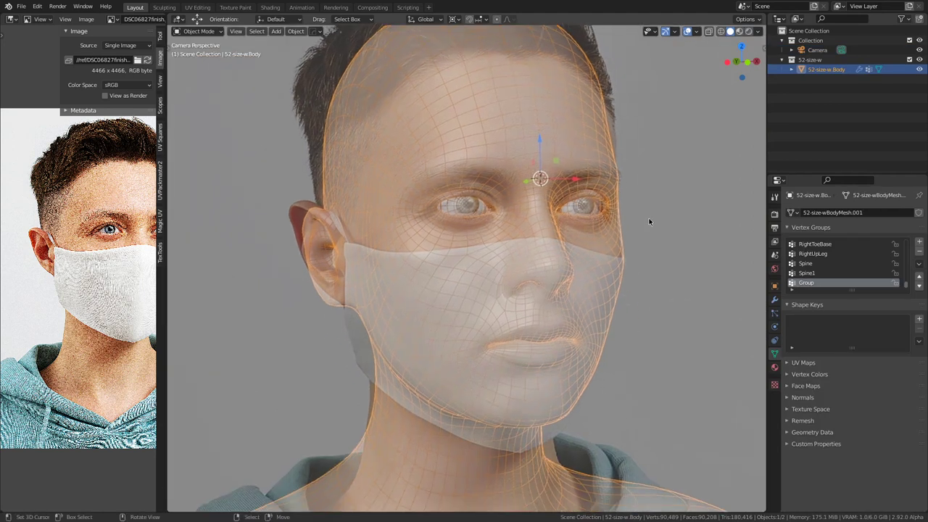
pyautogui.press('s')
pyautogui.press('z')
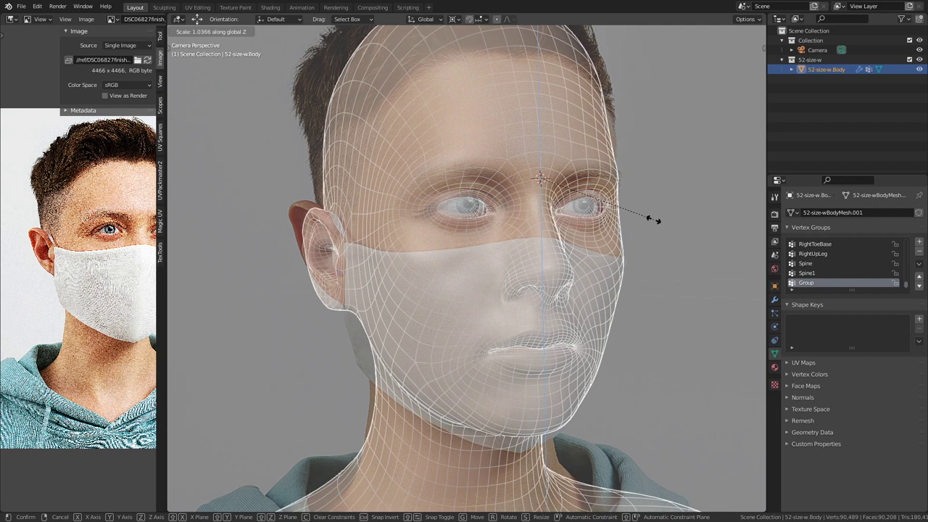
pyautogui.click(653, 220)
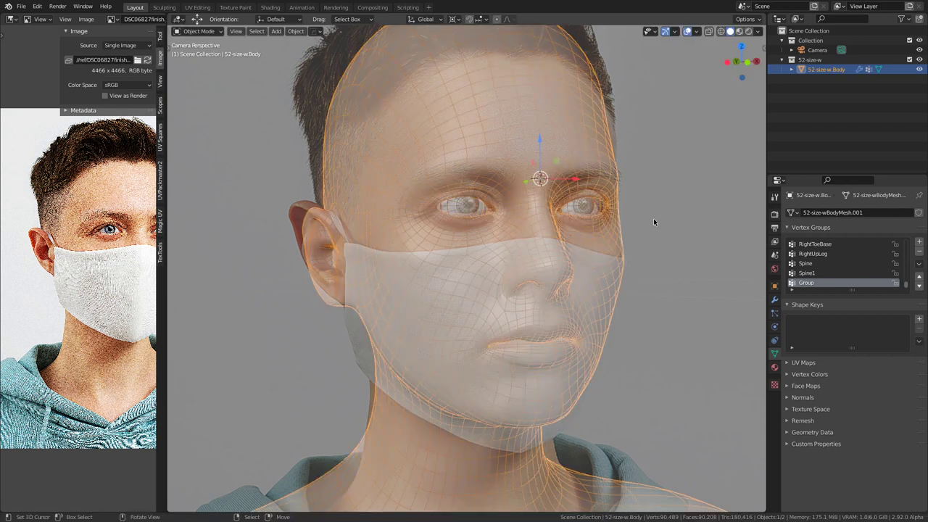
pyautogui.press('g')
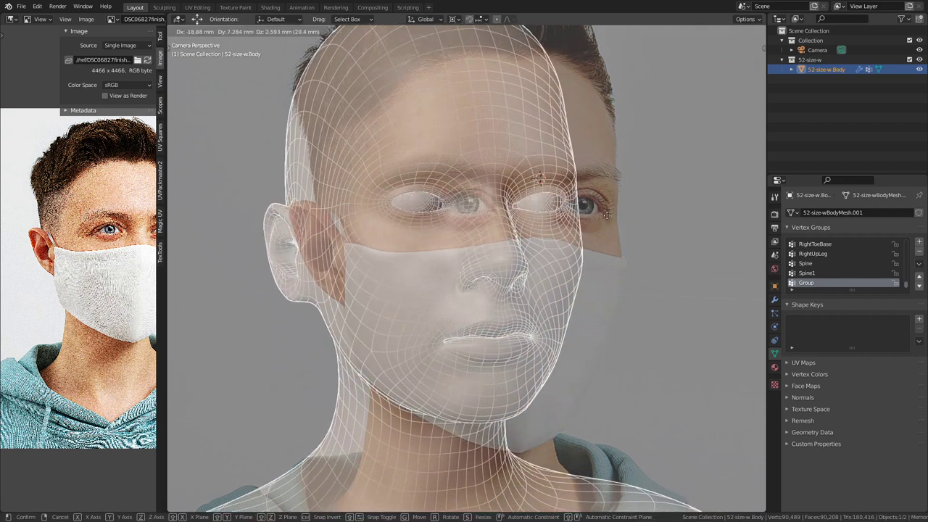
pyautogui.rightClick(607, 215)
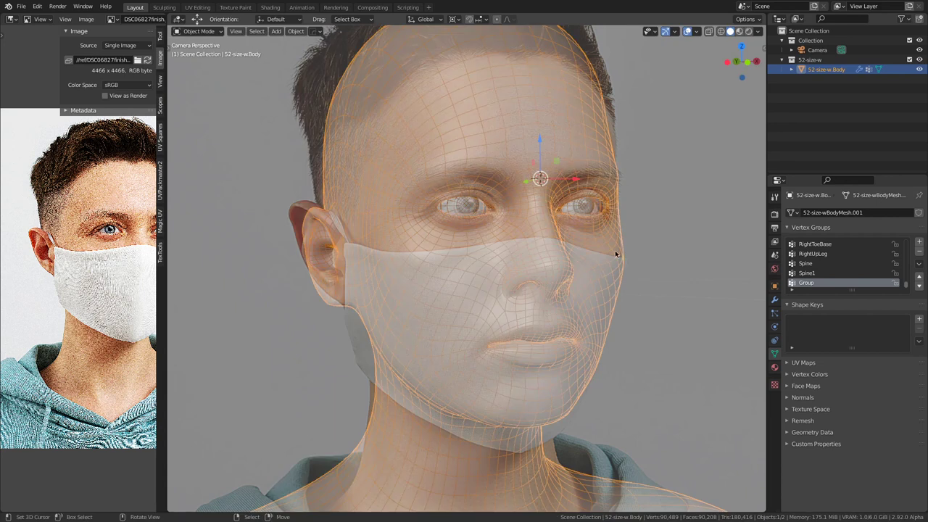
# Step: Check the bust's overall fit within the camera frame and save the Blender file
pyautogui.scroll(-5, 619, 256)
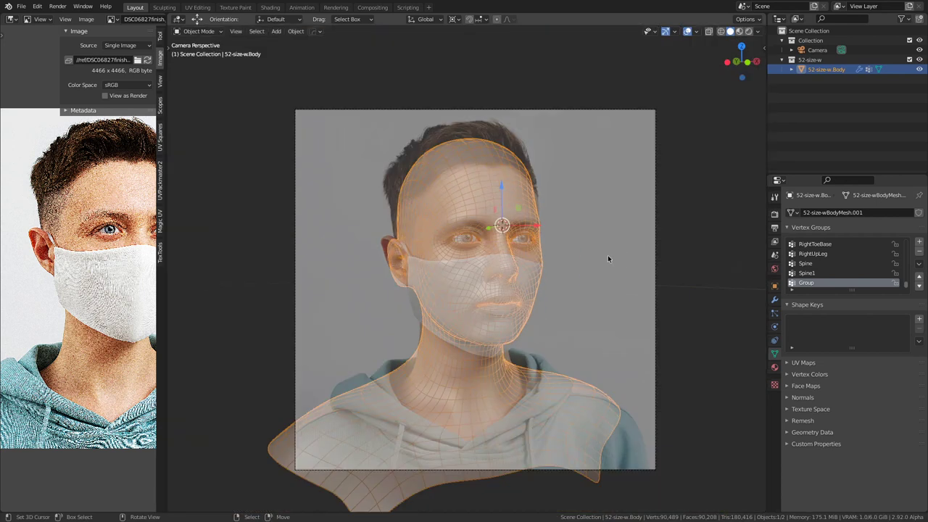
pyautogui.scroll(5, 609, 258)
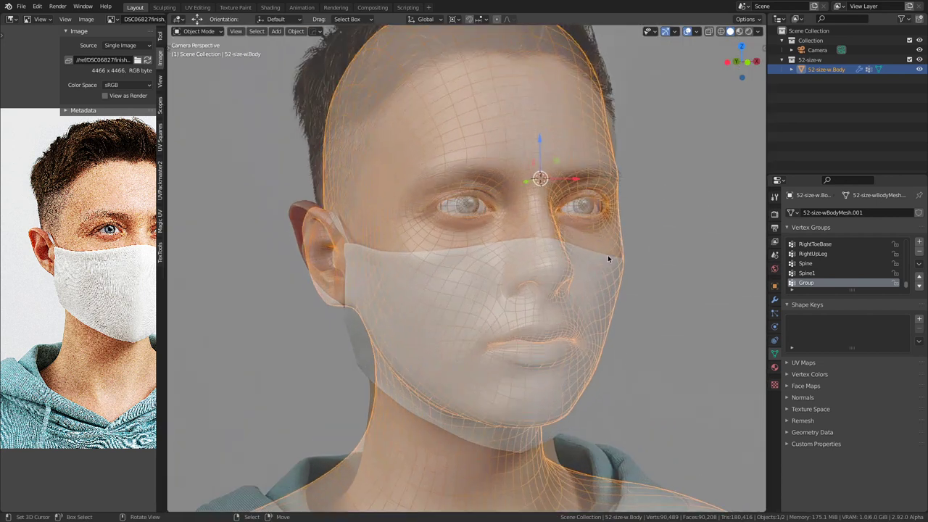
pyautogui.hotkey('ctrl', 's')
# Step: Show the bust in front orthographic view and reorder the 52-size-w collection above Collection in the outliner
pyautogui.scroll(-3, 609, 256)
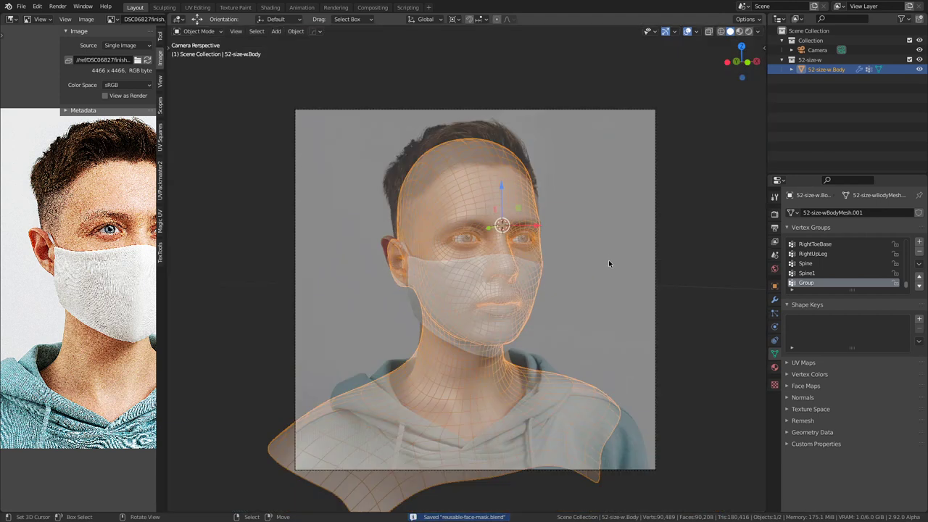
pyautogui.moveTo(608, 256); pyautogui.dragTo(550, 280, button='middle')
pyautogui.scroll(1, 550, 281)
pyautogui.scroll(-3, 551, 281)
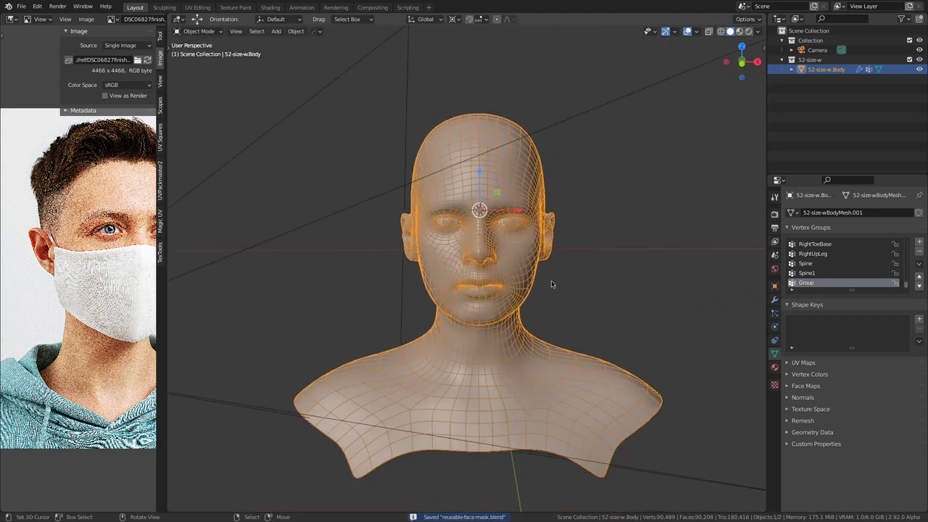
pyautogui.press('KP_1')
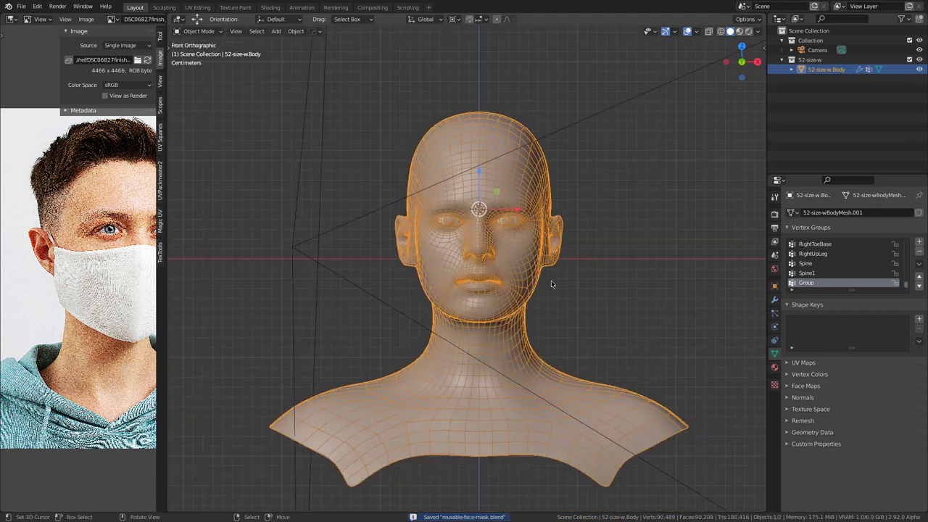
pyautogui.moveTo(792, 61); pyautogui.dragTo(819, 34)
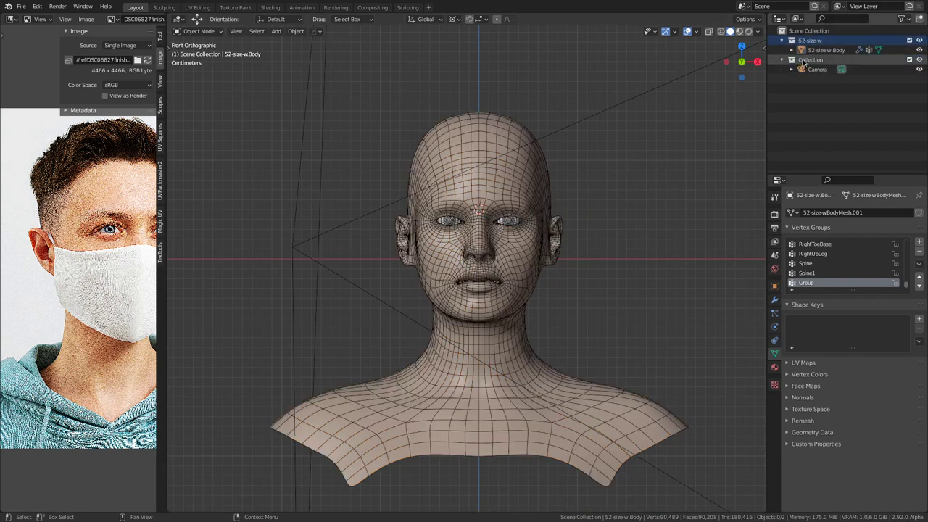
# Step: Rename the collection holding the camera to scene and add a new top-level collection named modeling
pyautogui.click(807, 60)
pyautogui.doubleClick(811, 61)
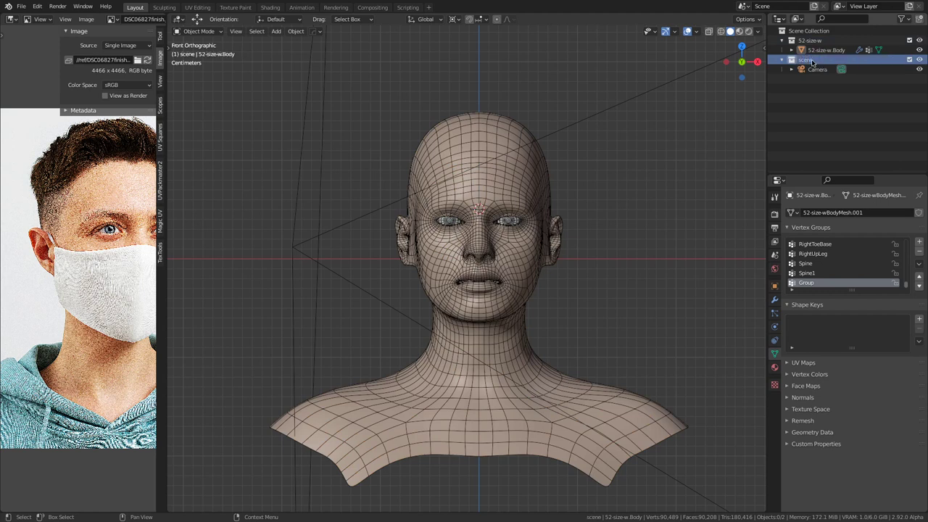
pyautogui.click(809, 31)
pyautogui.click(919, 19)
pyautogui.doubleClick(817, 78)
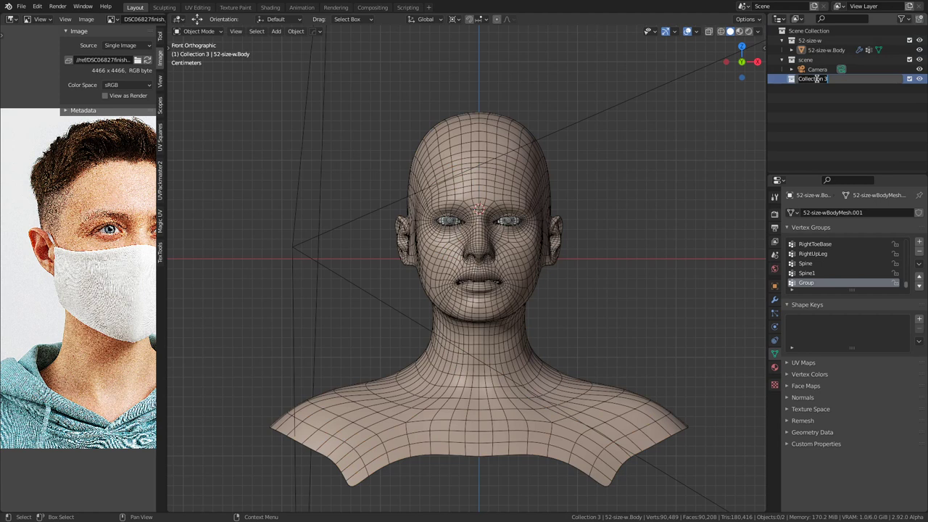
pyautogui.write('modeling')
pyautogui.press('Return')
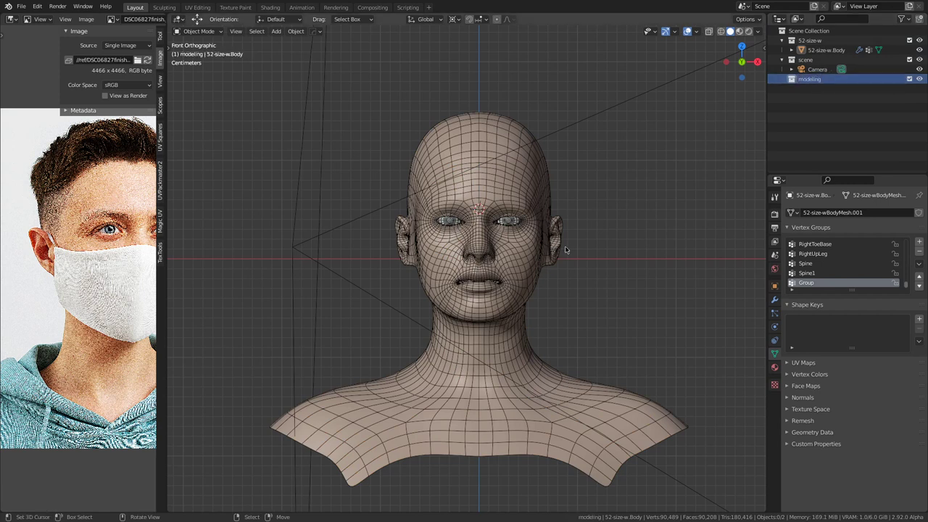
# Step: Save the file and widen the reference photo area so the whole masked portrait shows beside the bust
pyautogui.press('ctrl')
pyautogui.hotkey('ctrl', 's')
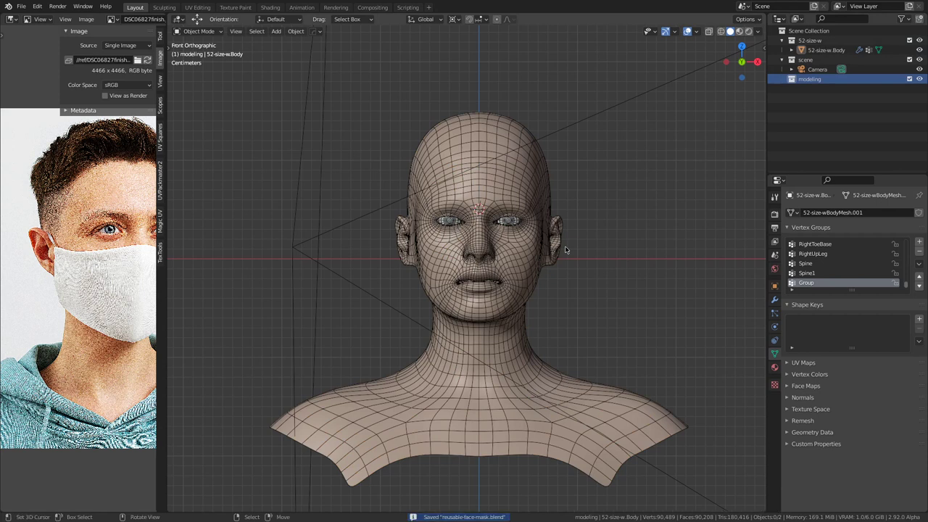
pyautogui.press('n')
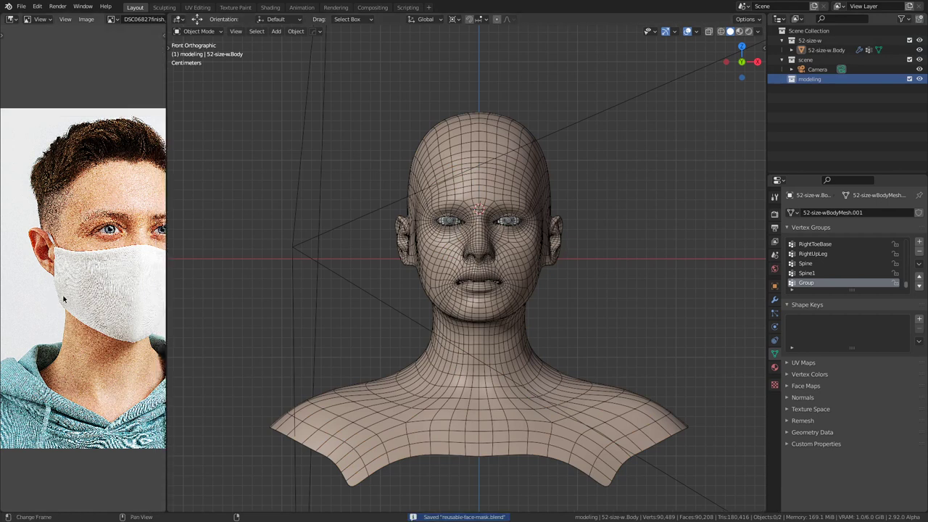
pyautogui.moveTo(161, 288); pyautogui.dragTo(224, 289)
pyautogui.moveTo(162, 302); pyautogui.dragTo(128, 310, button='middle')
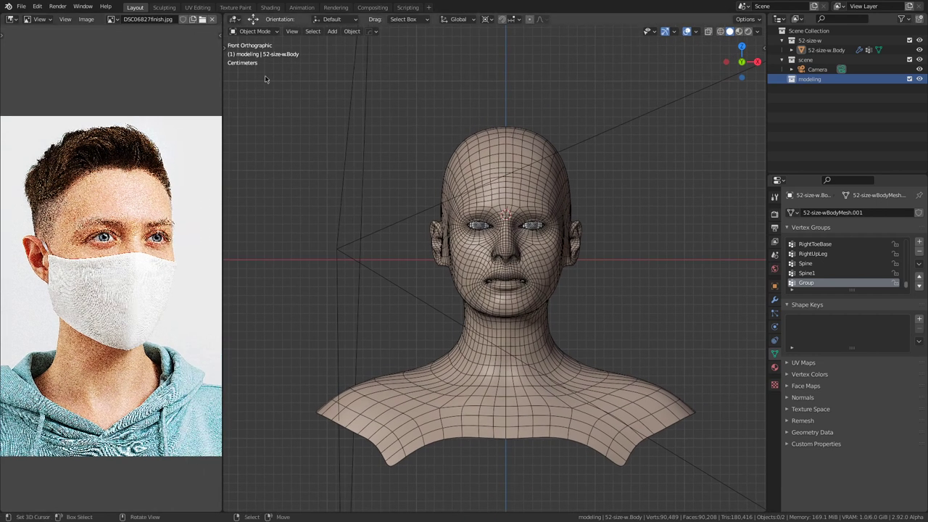
pyautogui.scroll(-2, 467, 196)
pyautogui.keyDown('shift'); pyautogui.moveTo(467, 195); pyautogui.dragTo(492, 232, button='middle'); pyautogui.keyUp('shift')
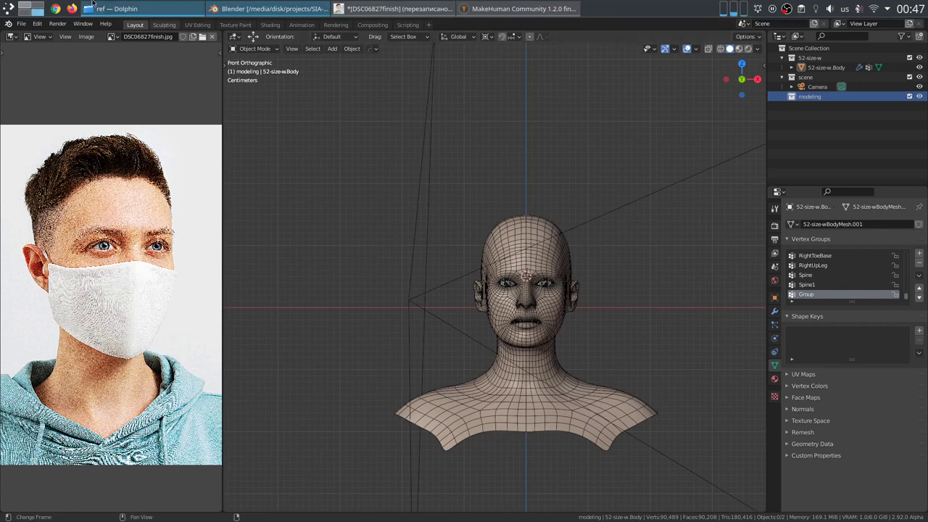
# Step: Import il_1140xN.2373507407_5gnl.jpg from the ref folder as a reference image, scale it to about 0.027, and place it beside the head
pyautogui.click(111, 3)
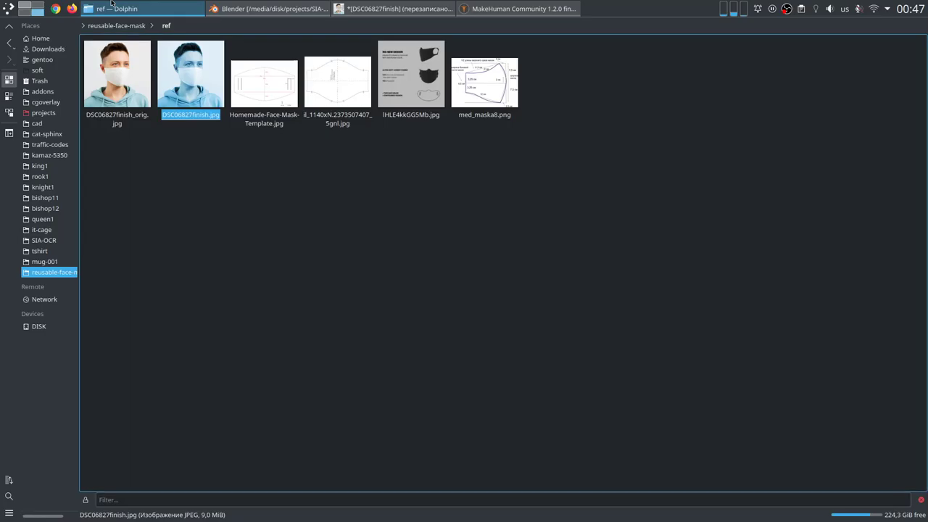
pyautogui.click(279, 196)
pyautogui.moveTo(266, 183); pyautogui.dragTo(314, 145)
pyautogui.moveTo(314, 87); pyautogui.dragTo(325, 145)
pyautogui.press('s')
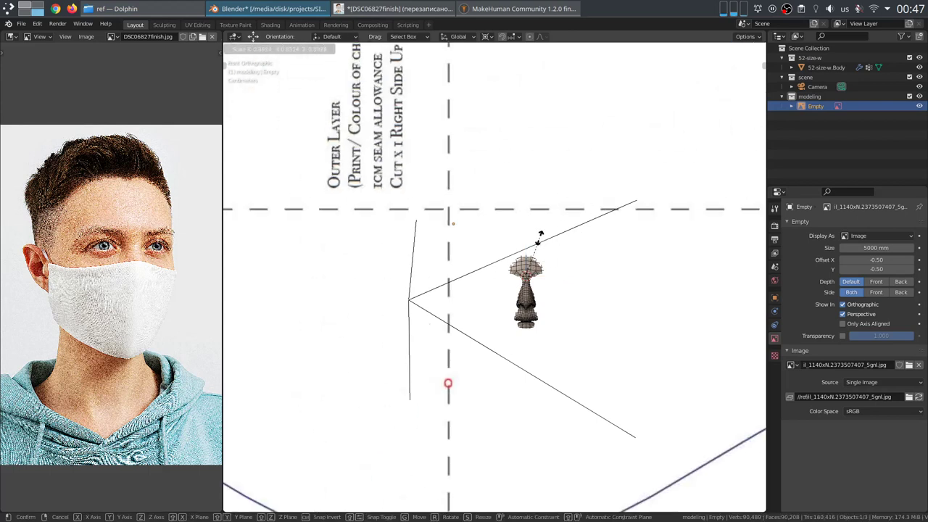
pyautogui.click(549, 255)
pyautogui.press('g')
pyautogui.click(398, 171)
# Step: Snap the 3D cursor to the world origin
pyautogui.hotkey('shift', 's')
pyautogui.click(323, 243)
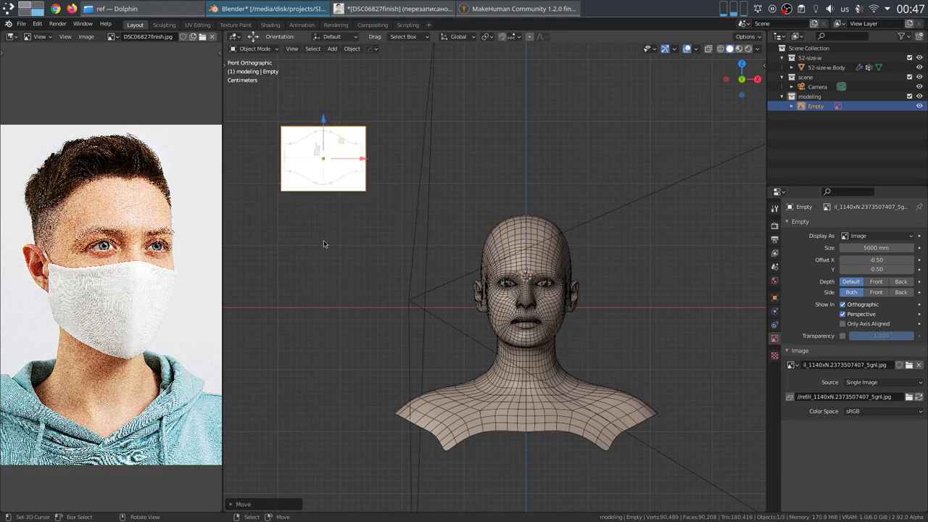
pyautogui.hotkey('shift', 's')
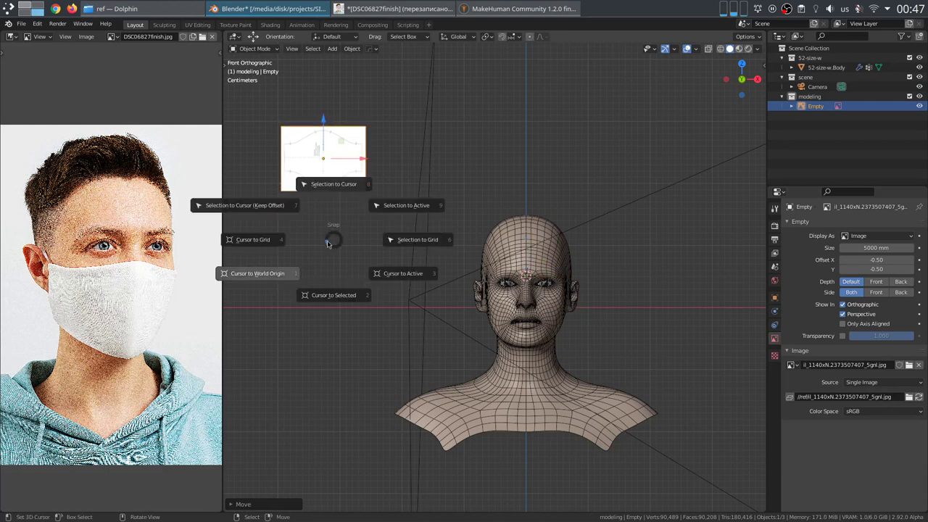
pyautogui.click(293, 271)
# Step: Import Homemade-Face-Mask-Template.jpg as a reference image, scale it to about 0.041, and place it below the first pattern
pyautogui.click(119, 9)
pyautogui.moveTo(233, 67); pyautogui.dragTo(299, 251)
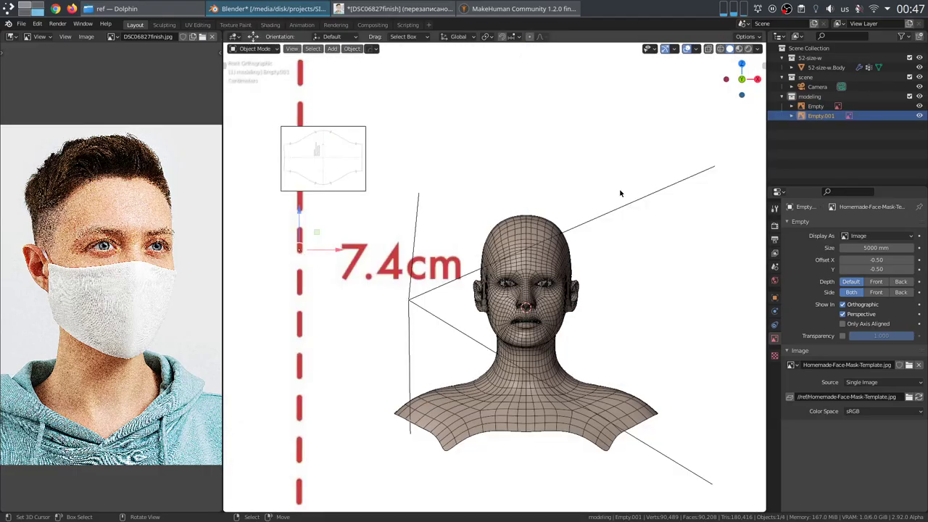
pyautogui.press('s')
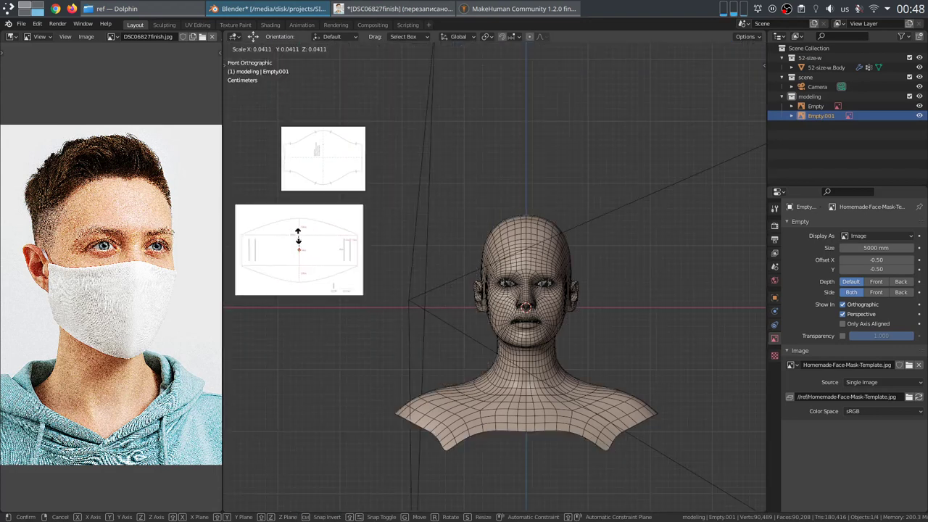
pyautogui.click(310, 235)
pyautogui.press('g')
pyautogui.click(387, 247)
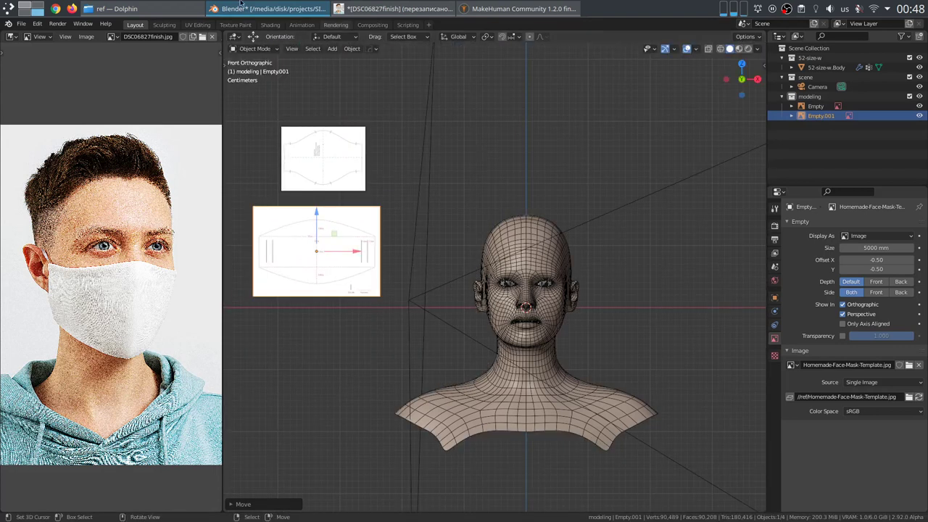
# Step: Import IHLE4kkGG5Mb.jpg as a reference image below the template and scale it to about 0.025
pyautogui.click(190, 10)
pyautogui.click(369, 193)
pyautogui.moveTo(413, 83); pyautogui.dragTo(292, 352)
pyautogui.press('s')
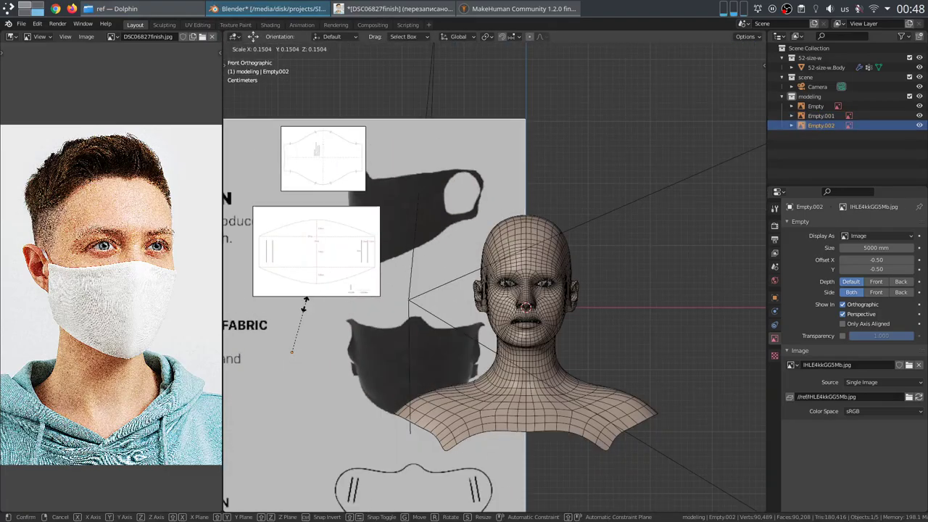
pyautogui.click(339, 330)
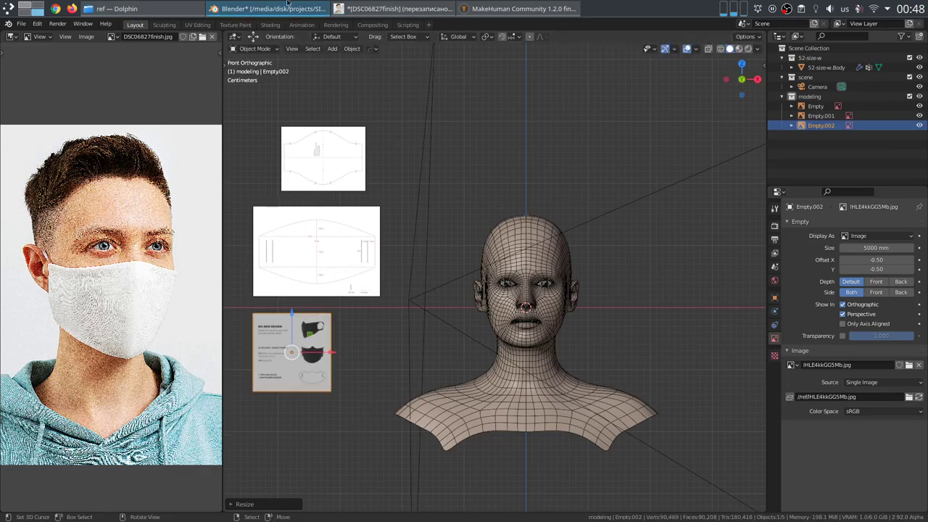
# Step: Replace the lowest reference's image with med_maska8.png from the ref folder and move it slightly lower
pyautogui.click(281, 7)
pyautogui.moveTo(465, 116); pyautogui.dragTo(314, 369)
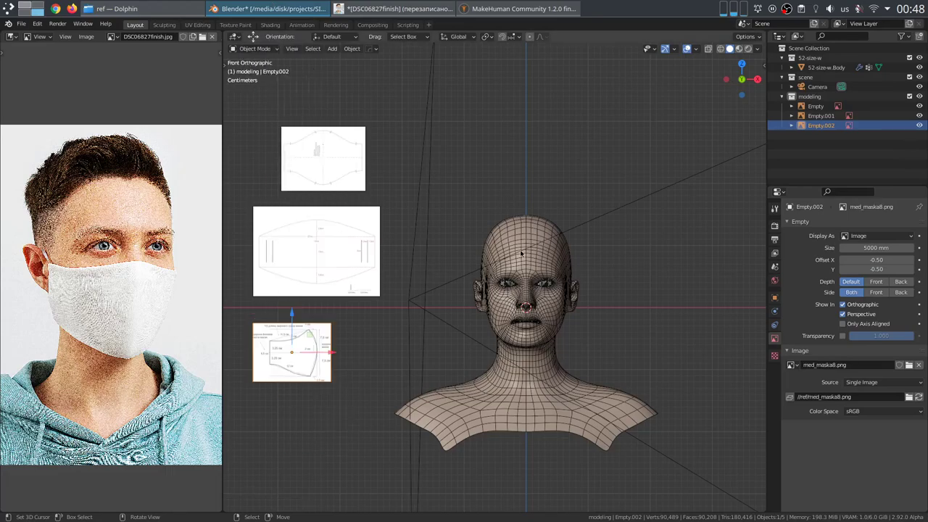
pyautogui.press('g')
pyautogui.click(480, 290)
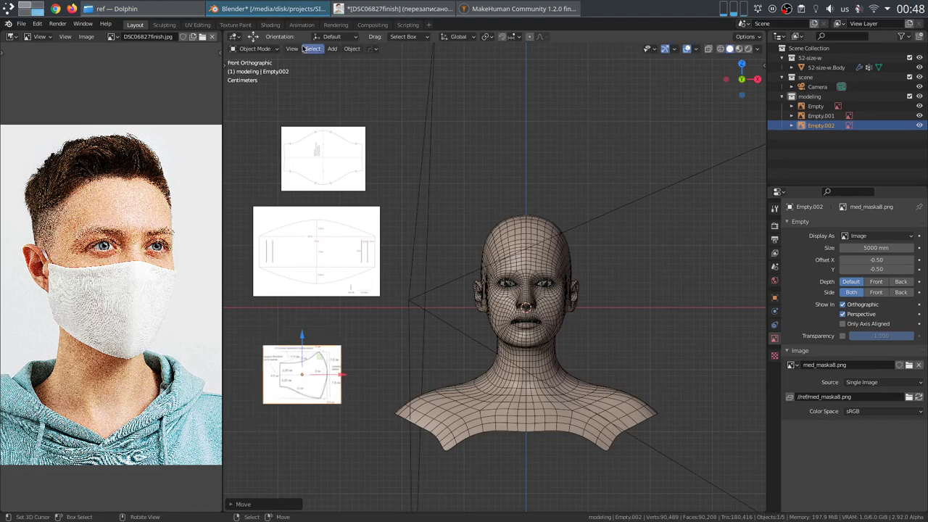
# Step: Import IHLE4kkGG5Mb.jpg again as a separate reference, scale it to about 0.021, and place it beneath the med_maska8.png pattern
pyautogui.click(265, 3)
pyautogui.moveTo(399, 79); pyautogui.dragTo(501, 106)
pyautogui.press('s')
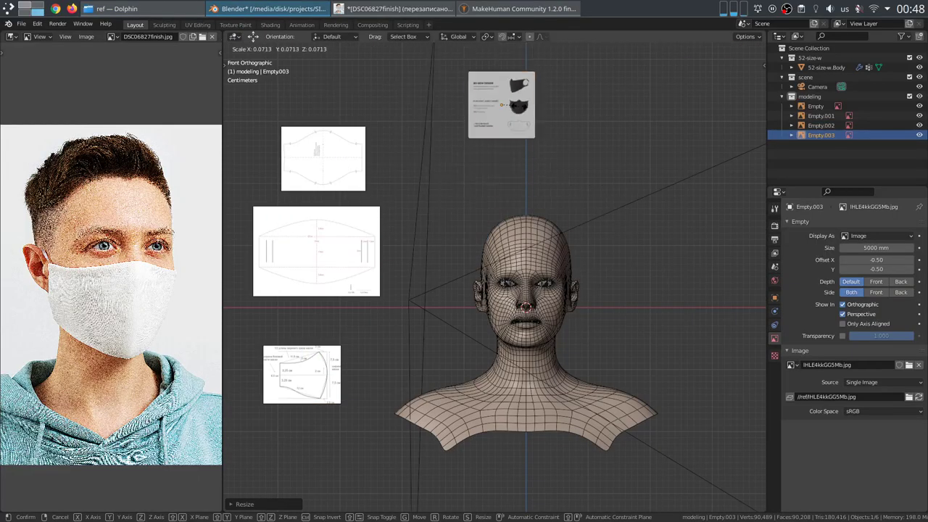
pyautogui.click(516, 115)
pyautogui.press('g')
pyautogui.click(340, 462)
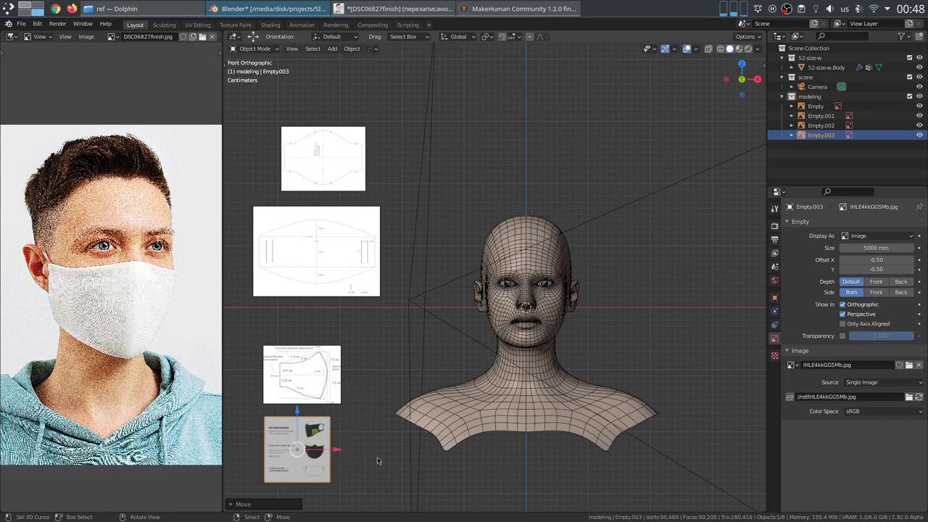
# Step: Check the transform values of the med_maska8.png and IHLE4kkGG5Mb.jpg reference images
pyautogui.press('n')
pyautogui.click(278, 373)
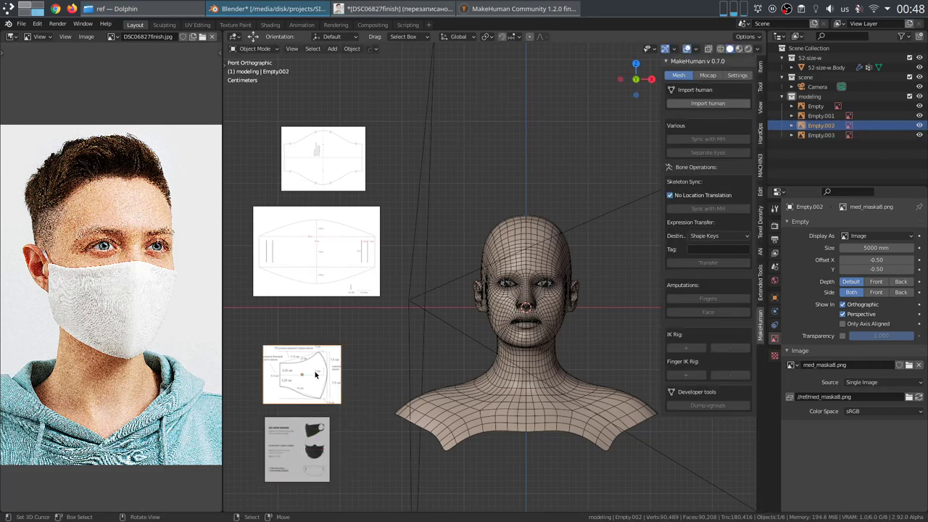
pyautogui.click(761, 66)
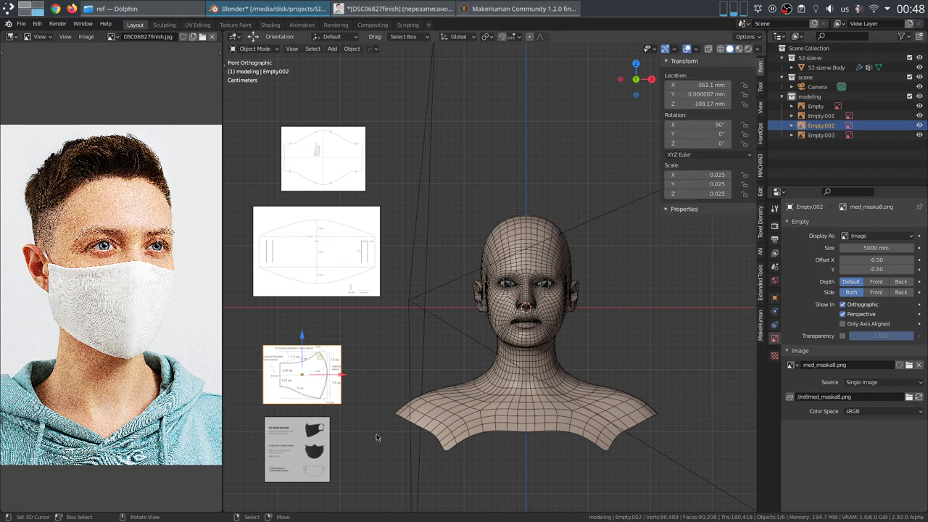
pyautogui.click(277, 450)
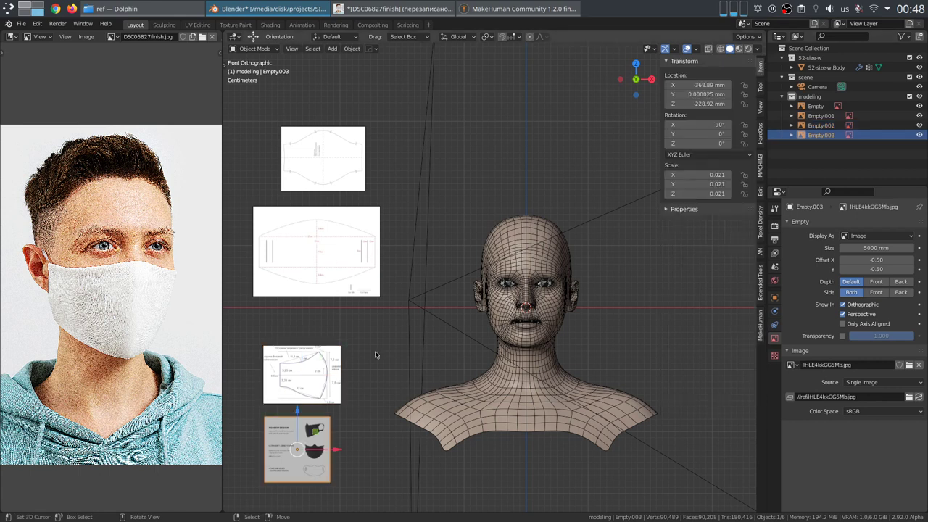
# Step: Maximize the 3D viewport and compare the mask reference images with the bust
pyautogui.keyDown('shift'); pyautogui.moveTo(350, 396); pyautogui.dragTo(466, 309, button='middle'); pyautogui.keyUp('shift')
pyautogui.hotkey('ctrl', 'space')
pyautogui.scroll(5, 464, 311)
pyautogui.keyDown('shift'); pyautogui.moveTo(337, 362); pyautogui.dragTo(556, 310, button='middle'); pyautogui.keyUp('shift')
pyautogui.scroll(-6, 556, 310)
pyautogui.scroll(2, 522, 369)
pyautogui.keyDown('shift'); pyautogui.moveTo(515, 382); pyautogui.dragTo(503, 389, button='middle'); pyautogui.keyUp('shift')
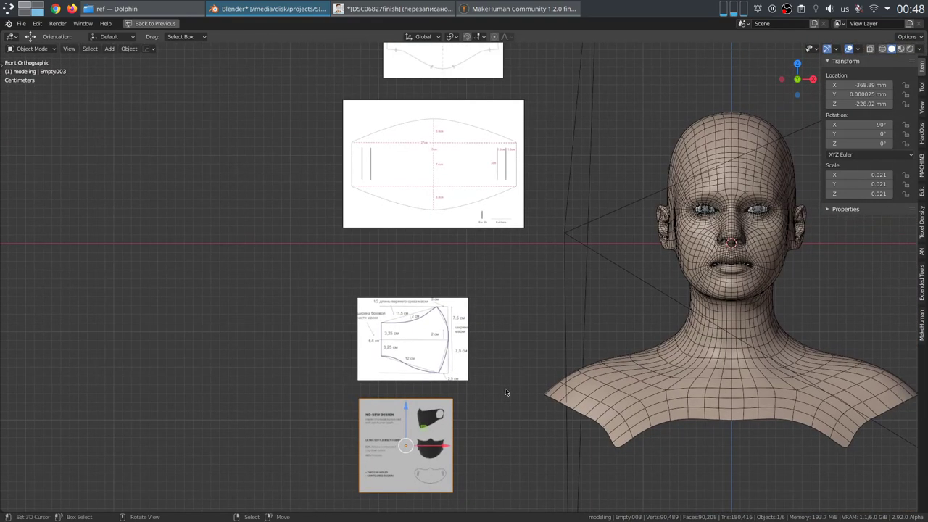
pyautogui.hotkey('ctrl', 'space')
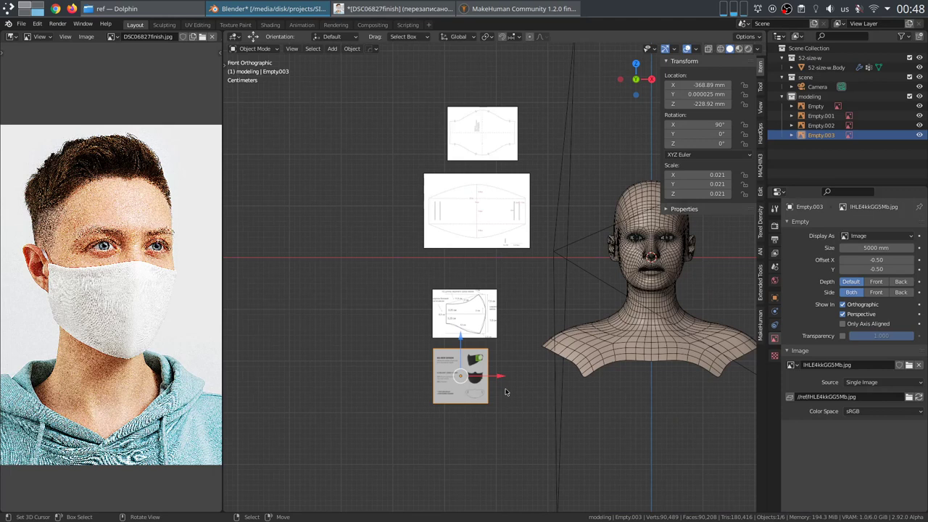
pyautogui.hotkey('ctrl', 'space')
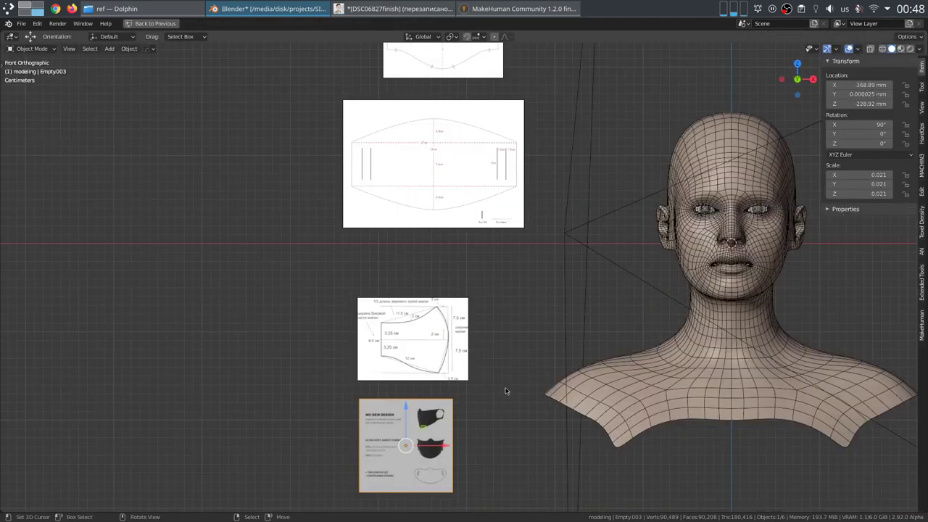
# Step: Move the il_1140xN.2373507407_5gnl.jpg pattern from above the template to beside the med_maska8.png pattern
pyautogui.scroll(-2, 505, 390)
pyautogui.click(473, 109)
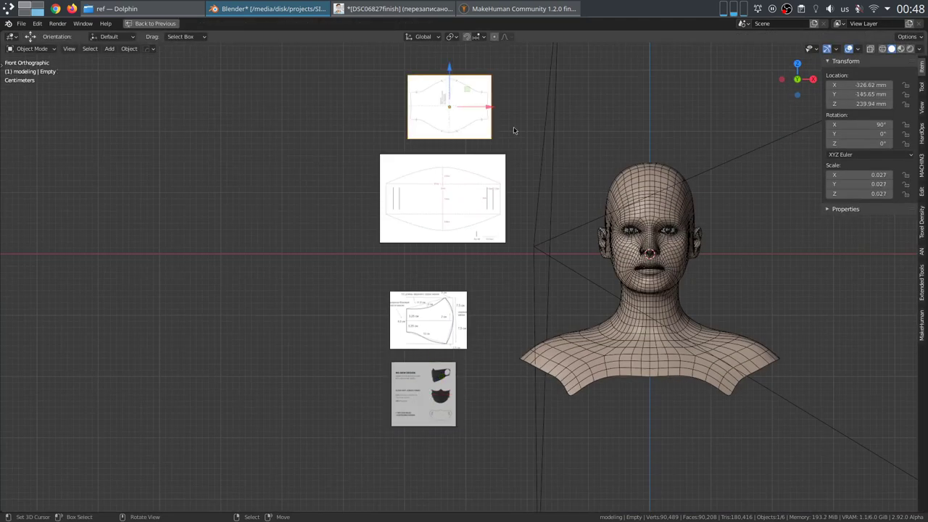
pyautogui.press('g')
pyautogui.click(366, 351)
# Step: Add a 2000 mm mesh plane at the world origin and align it to the front view
pyautogui.scroll(6, 368, 353)
pyautogui.moveTo(408, 333); pyautogui.dragTo(485, 265, button='middle')
pyautogui.press('KP_1')
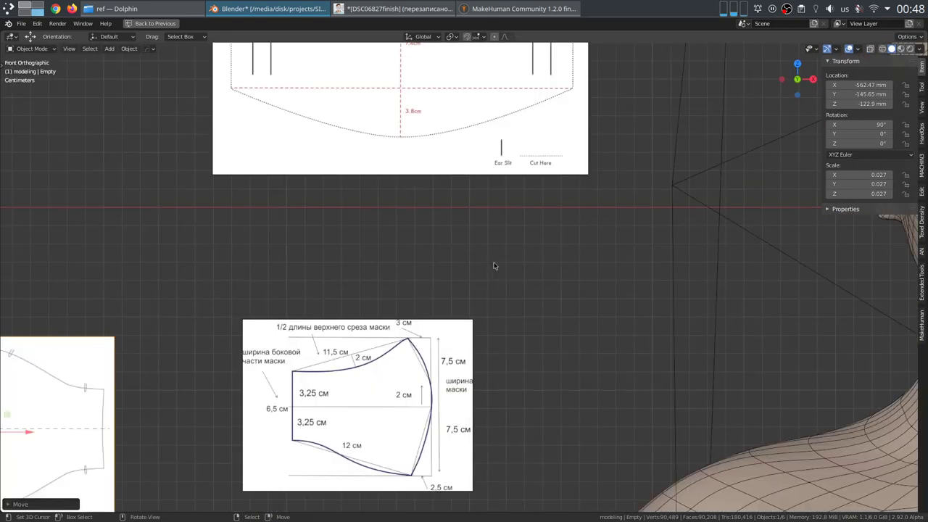
pyautogui.scroll(-3, 490, 264)
pyautogui.scroll(4, 490, 264)
pyautogui.hotkey('ctrl', 'space')
pyautogui.hotkey('ctrl', 'space')
pyautogui.hotkey('shift', 'a')
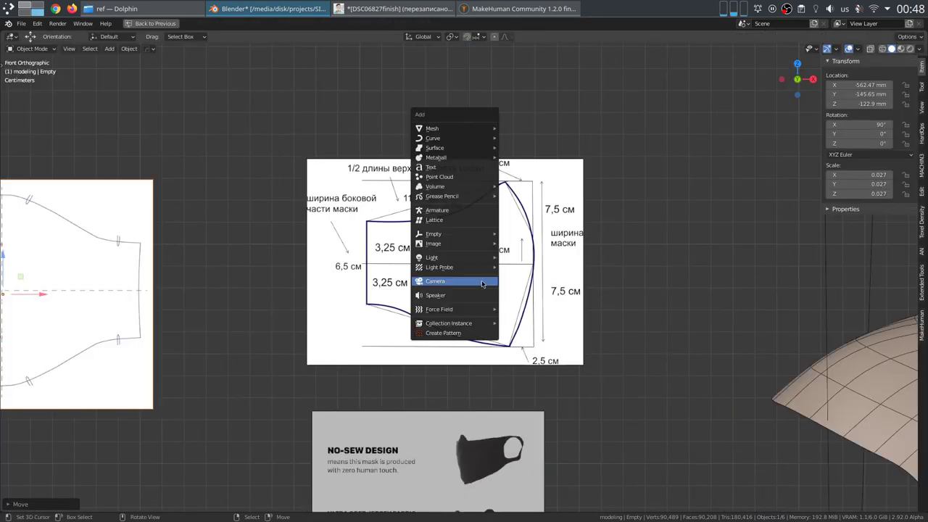
pyautogui.moveTo(456, 130)
pyautogui.click(519, 128)
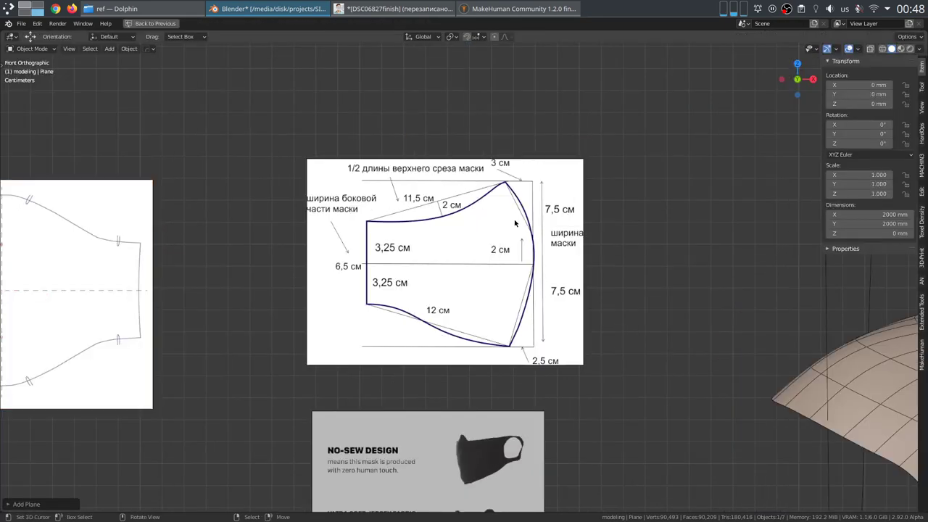
pyautogui.press('KP_Decimal')
pyautogui.press('F9')
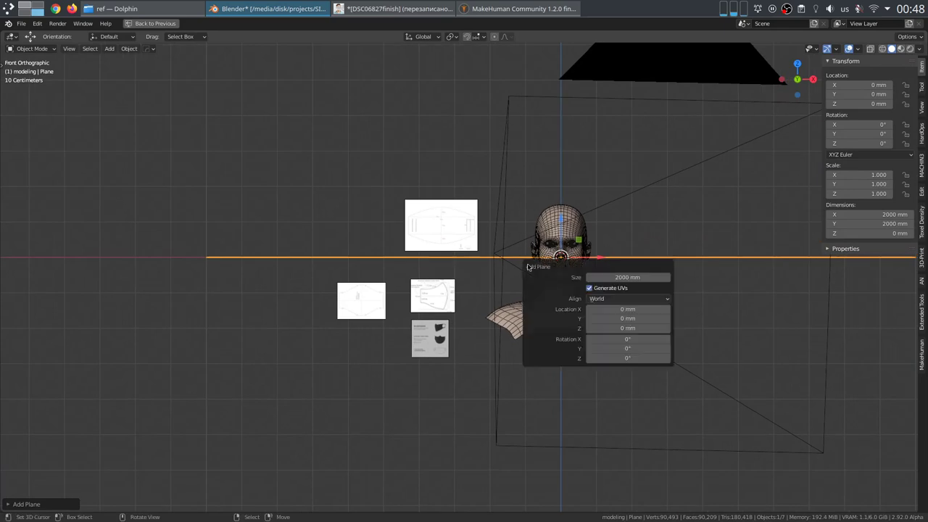
pyautogui.click(628, 298)
pyautogui.click(628, 323)
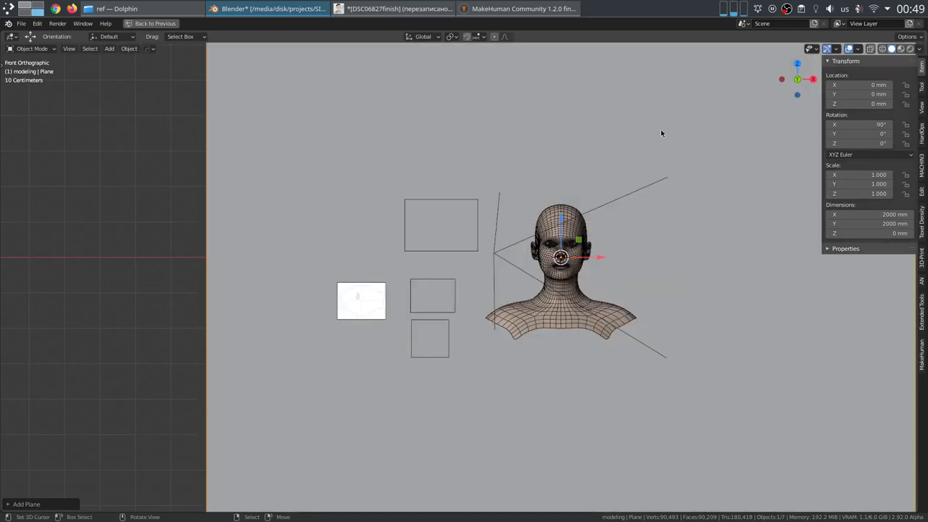
# Step: Shrink the plane to about 90 mm, move it over the med_maska8.png pattern, and use wireframe shading
pyautogui.press('s')
pyautogui.click(701, 156)
pyautogui.press('s')
pyautogui.click(585, 238)
pyautogui.press('g')
pyautogui.click(462, 269)
# Step: Resize the plane to 3.25 mm, scale it by 10 to 32.5 mm, and move it to the upper side corner of the med_maska8.png pattern
pyautogui.scroll(9, 468, 286)
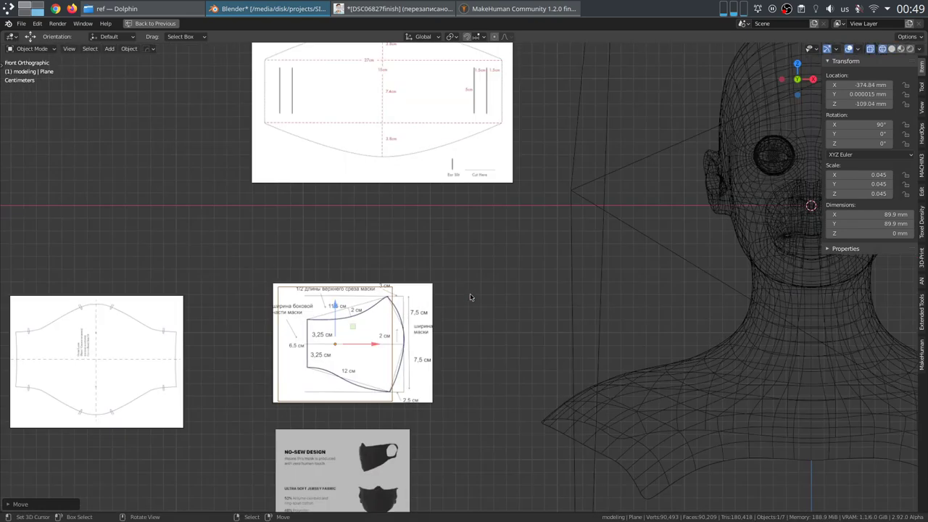
pyautogui.scroll(3, 562, 253)
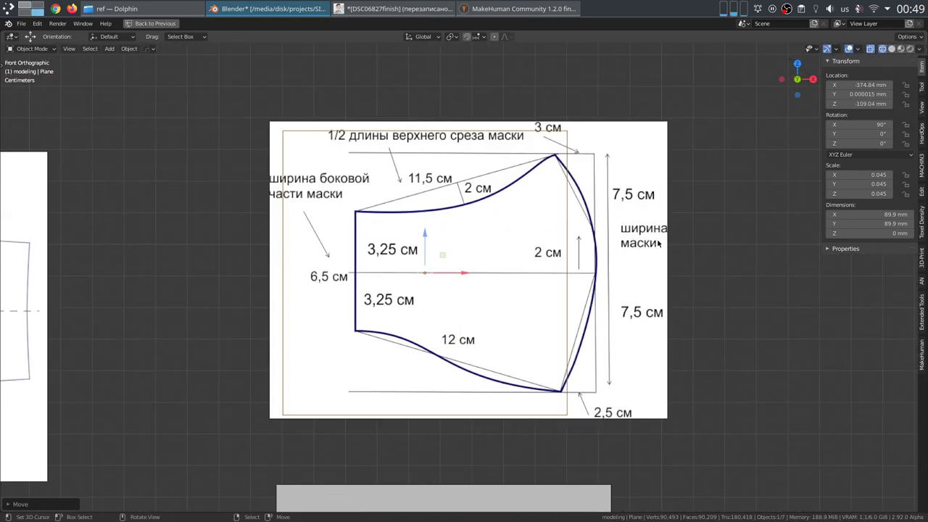
pyautogui.press('s')
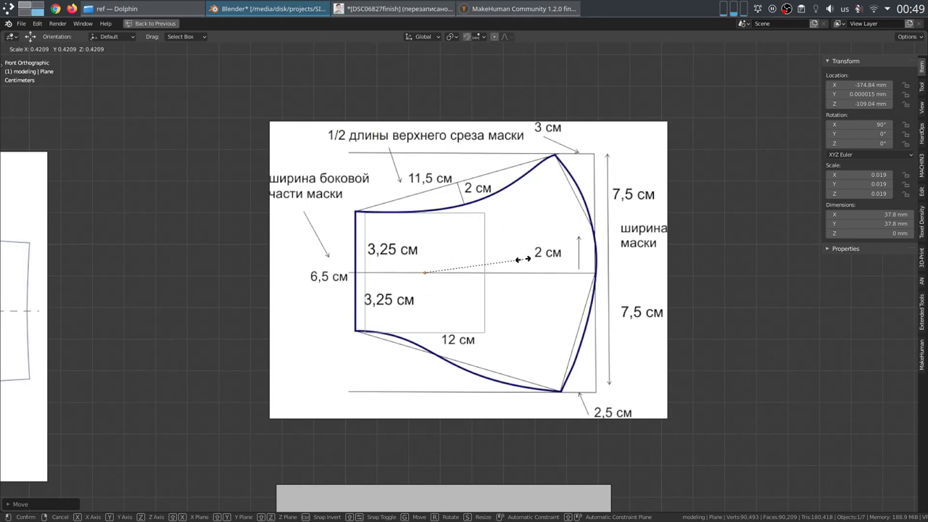
pyautogui.click(518, 259)
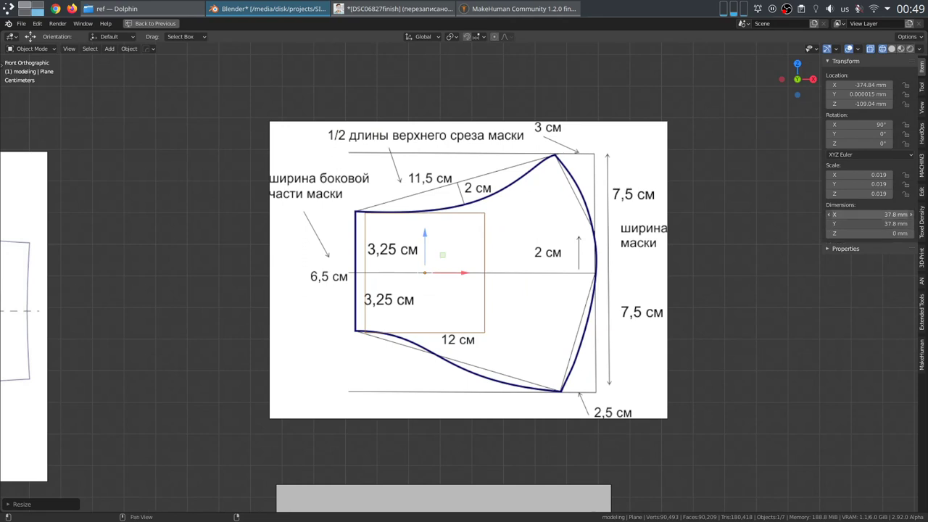
pyautogui.moveTo(884, 215); pyautogui.dragTo(884, 224)
pyautogui.write('3.25')
pyautogui.press('Return')
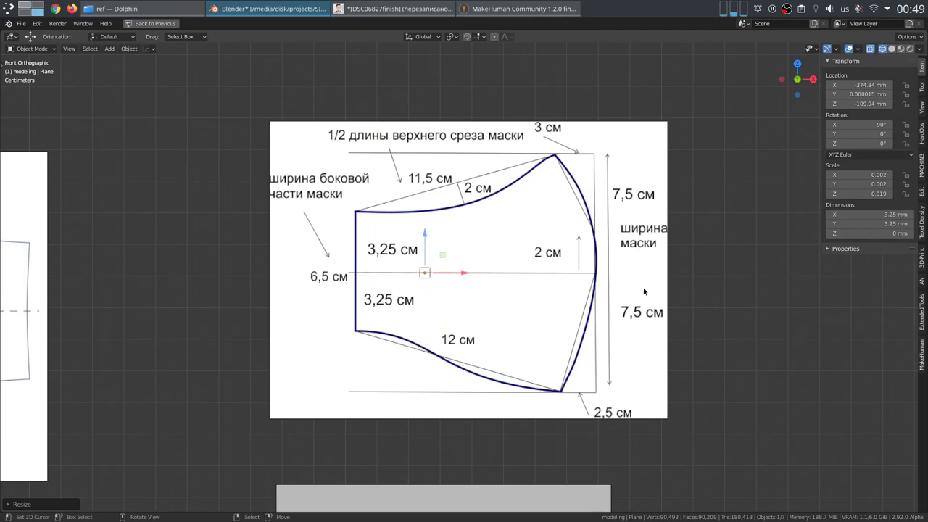
pyautogui.write('s10')
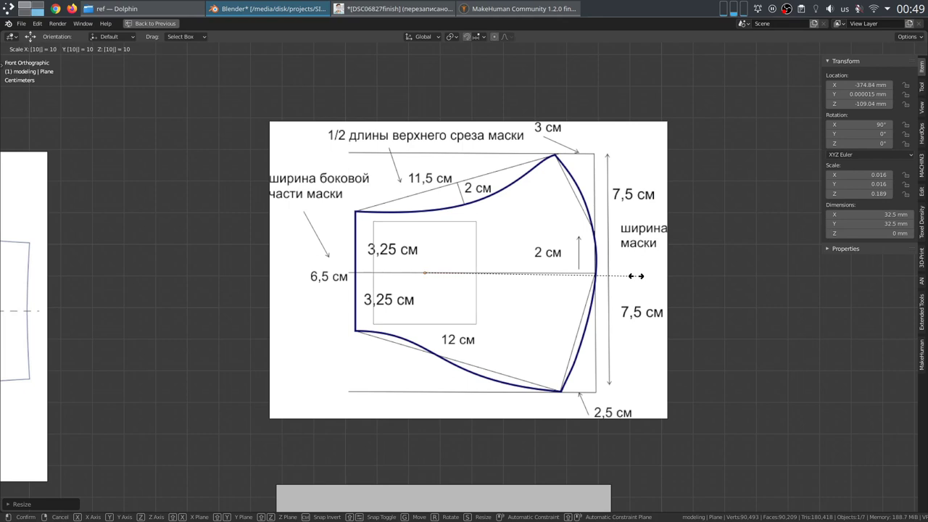
pyautogui.press('Return')
pyautogui.press('g')
pyautogui.click(419, 304)
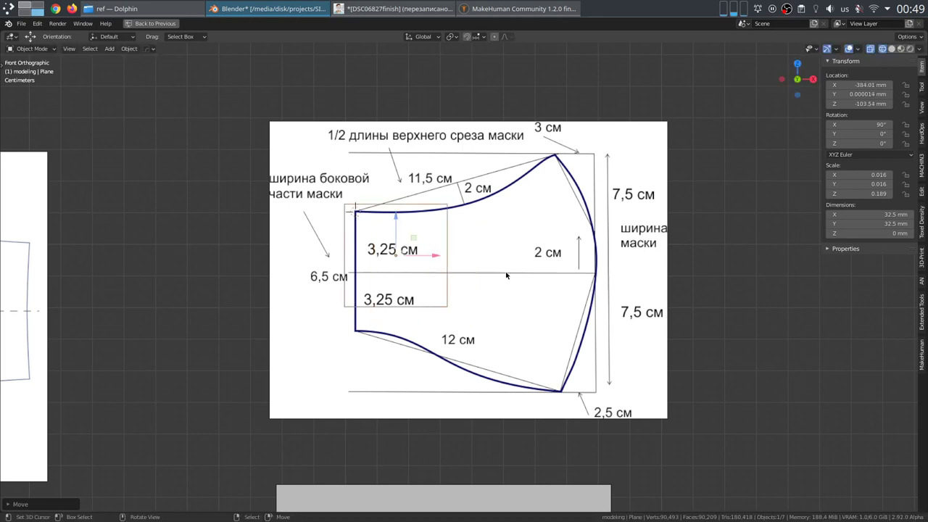
# Step: Enlarge the med_maska8.png pattern to scale 0.042 about the 3D cursor and fit the 32.5 mm plane to its upper 3.25 cm side section
pyautogui.click(557, 280)
pyautogui.press('.')
pyautogui.click(633, 277)
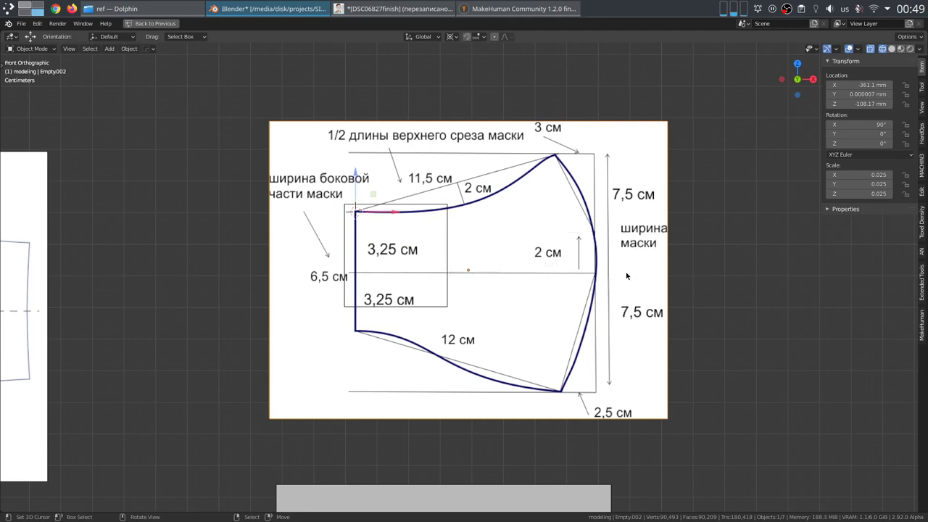
pyautogui.press('s')
pyautogui.click(456, 272)
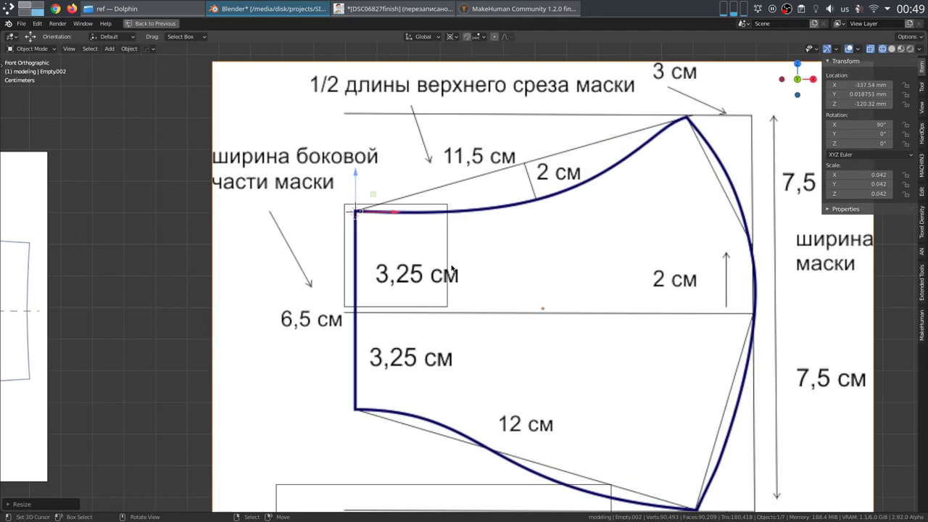
pyautogui.click(446, 256)
pyautogui.press('g')
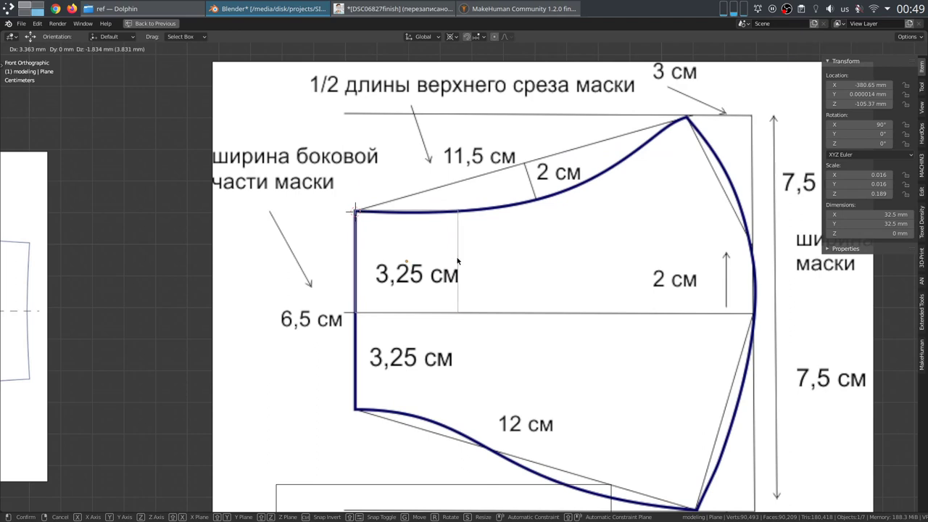
pyautogui.click(457, 259)
# Step: Duplicate the 32.5 mm plane, set the copy to 75 mm square, and place it beside the med_maska8.png pattern
pyautogui.scroll(-3, 406, 280)
pyautogui.scroll(2, 390, 286)
pyautogui.press('shift')
pyautogui.hotkey('shift', 'd')
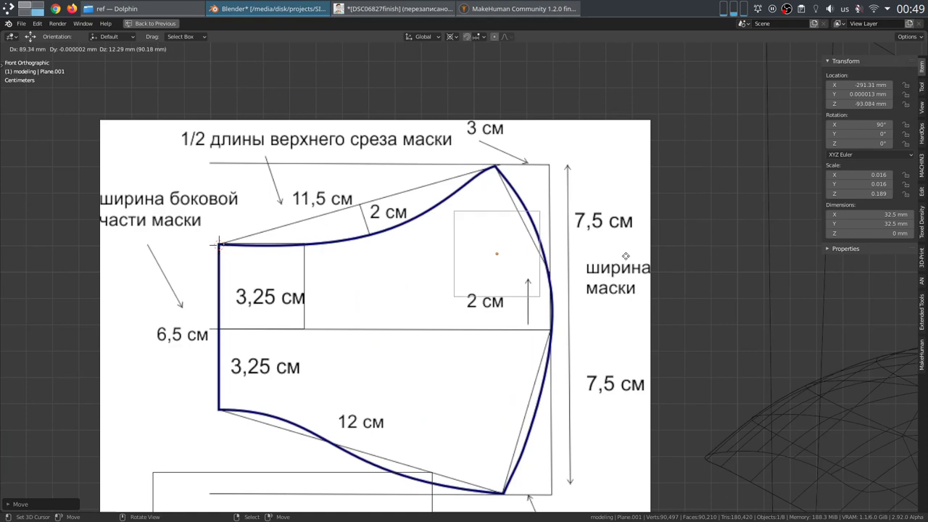
pyautogui.click(625, 247)
pyautogui.click(873, 214)
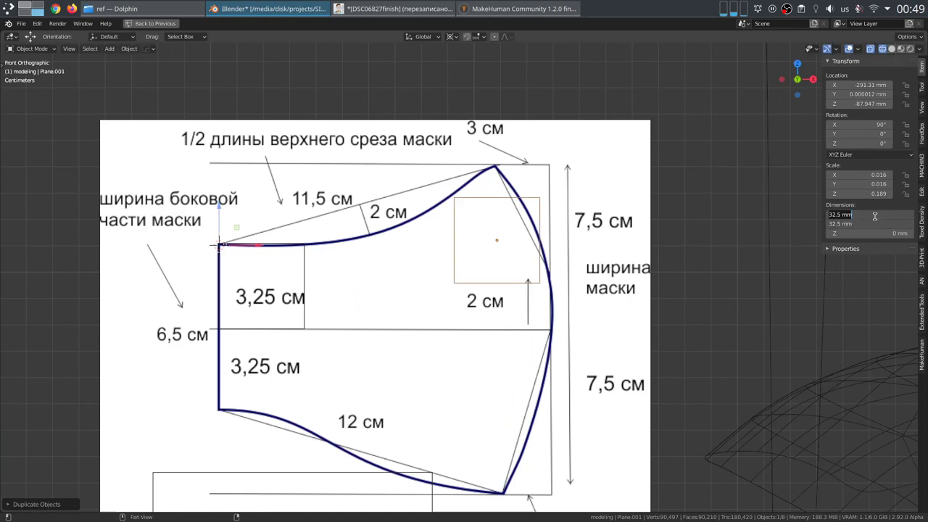
pyautogui.write('75')
pyautogui.press('Return')
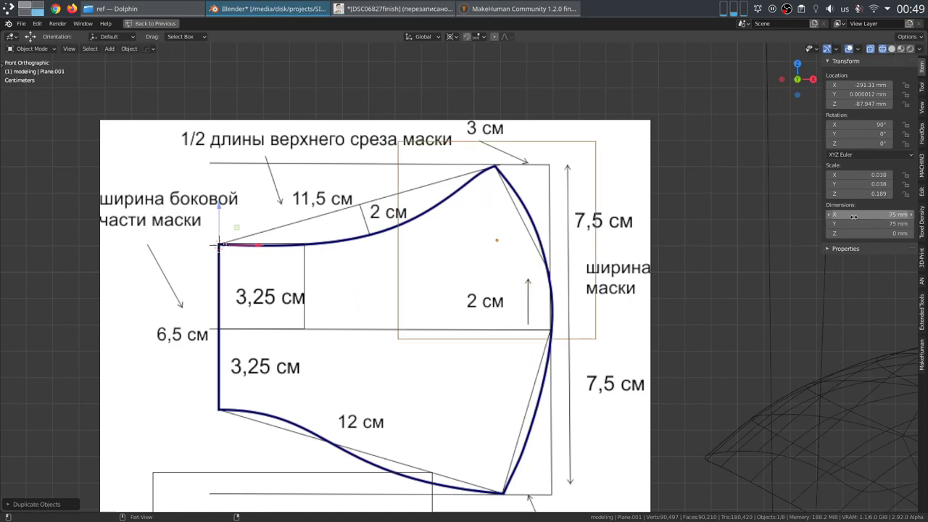
pyautogui.press('g')
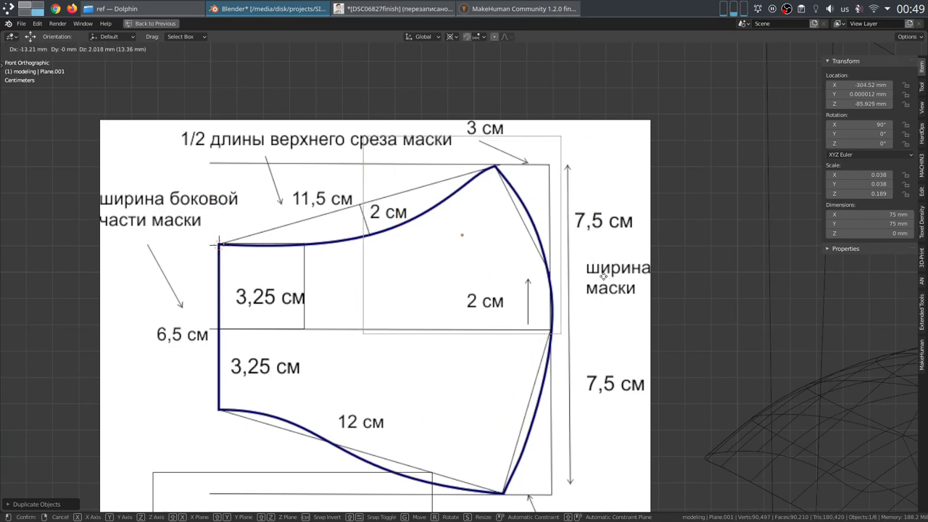
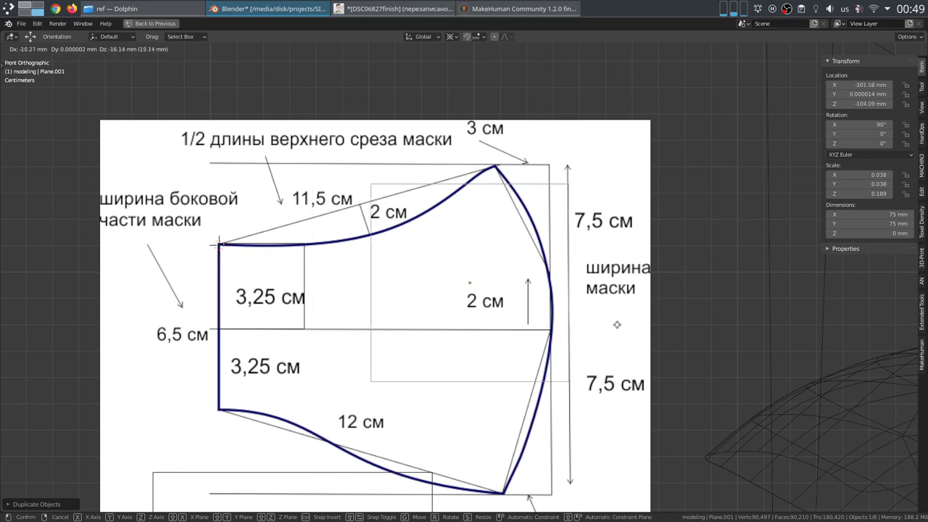
pyautogui.click(865, 332)
# Step: Duplicate the 75 mm plane, set the copy to 30 mm square, and align its corner with the pattern's upper peak at the 3 cm mark
pyautogui.hotkey('shift', 'd')
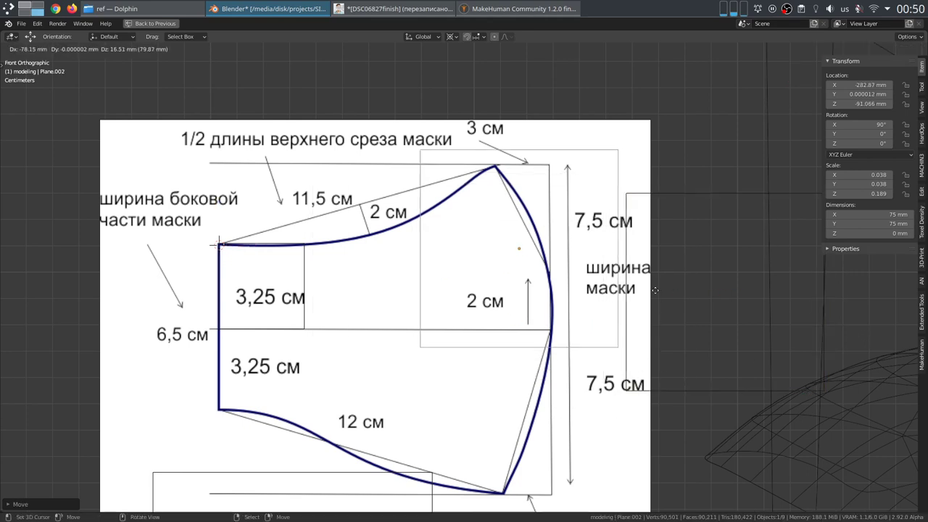
pyautogui.click(647, 291)
pyautogui.doubleClick(889, 216)
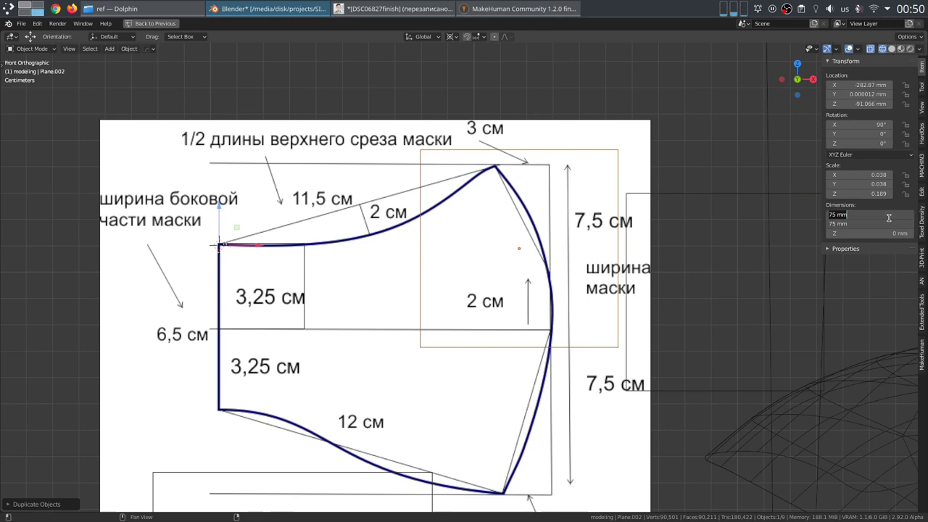
pyautogui.write('30')
pyautogui.press('Return')
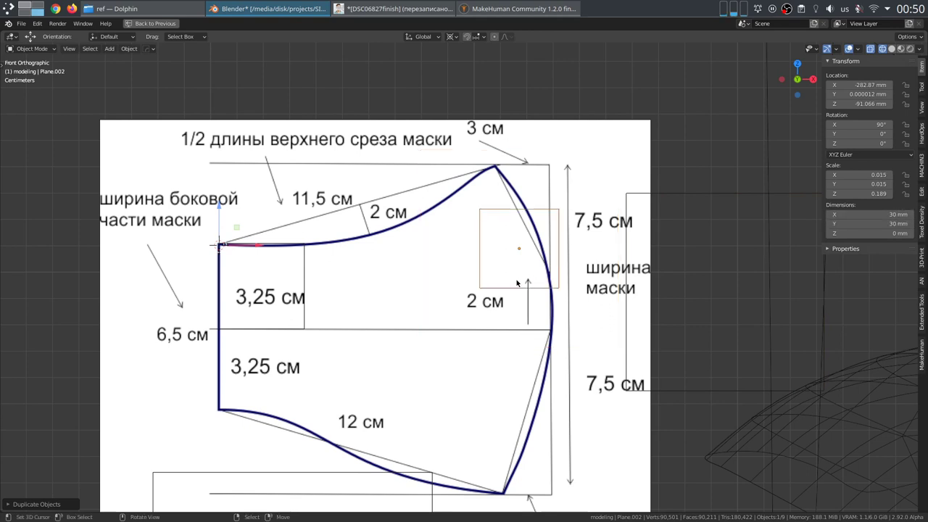
pyautogui.press('g')
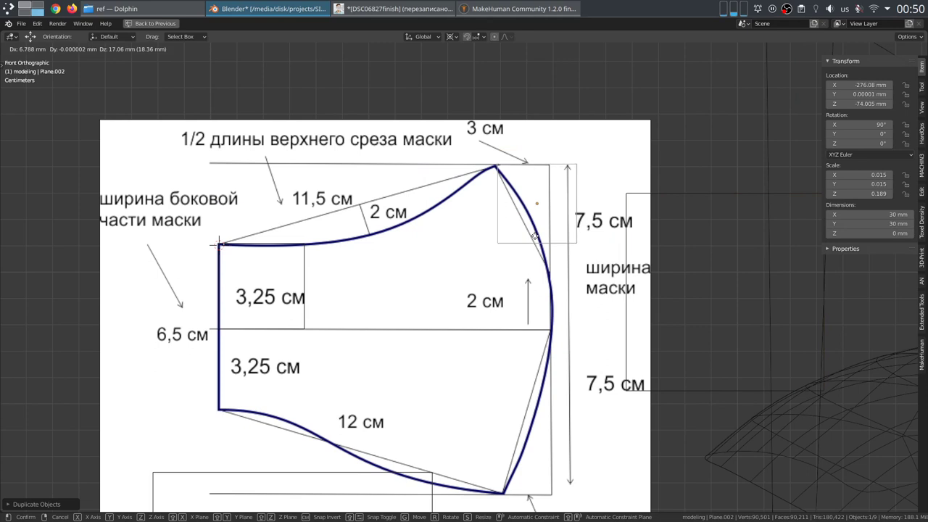
pyautogui.click(534, 236)
# Step: Move the 75 mm plane from beside the pattern onto its upper 7.5 cm section
pyautogui.scroll(-3, 624, 236)
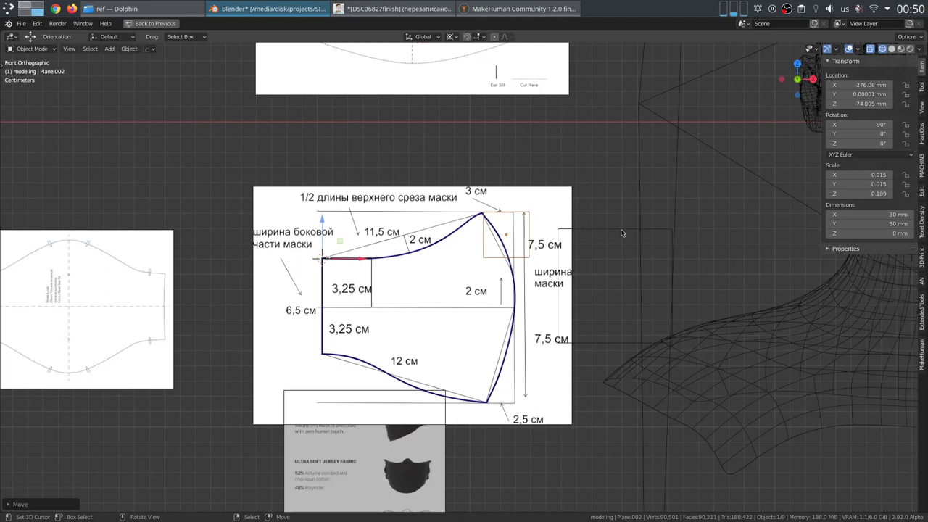
pyautogui.click(621, 233)
pyautogui.scroll(3, 652, 251)
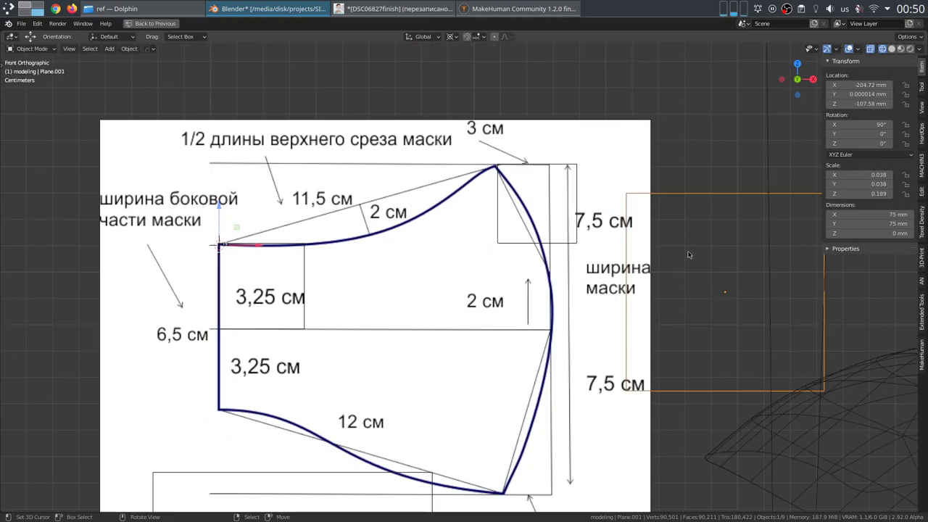
pyautogui.press('g')
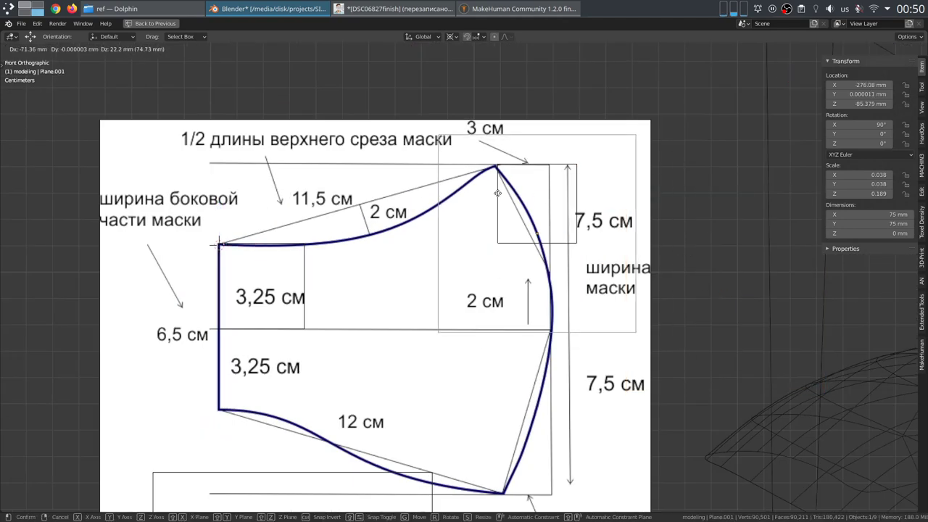
pyautogui.click(501, 201)
# Step: Duplicate the 75 mm plane over the pattern's upper cut and set the copy to 115 mm square
pyautogui.scroll(-3, 498, 219)
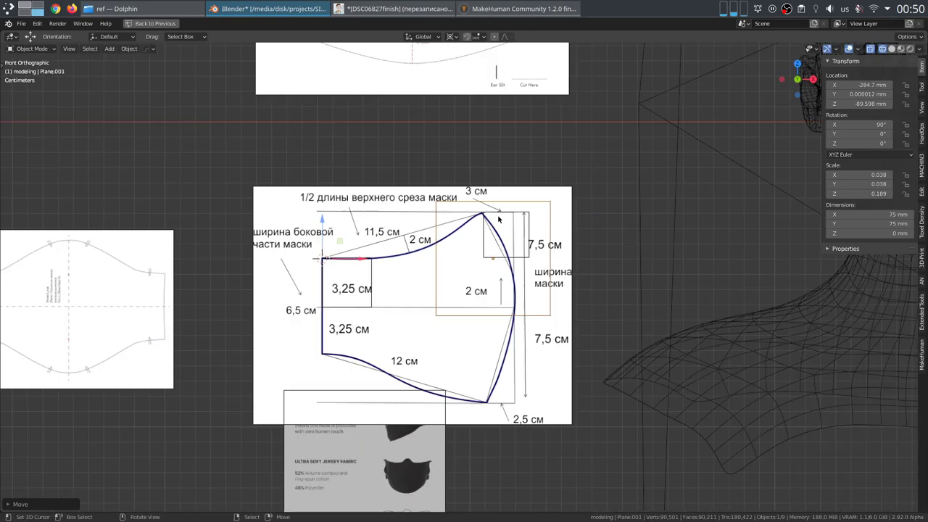
pyautogui.scroll(2, 498, 219)
pyautogui.keyDown('shift'); pyautogui.moveTo(492, 227); pyautogui.dragTo(541, 244, button='middle'); pyautogui.keyUp('shift')
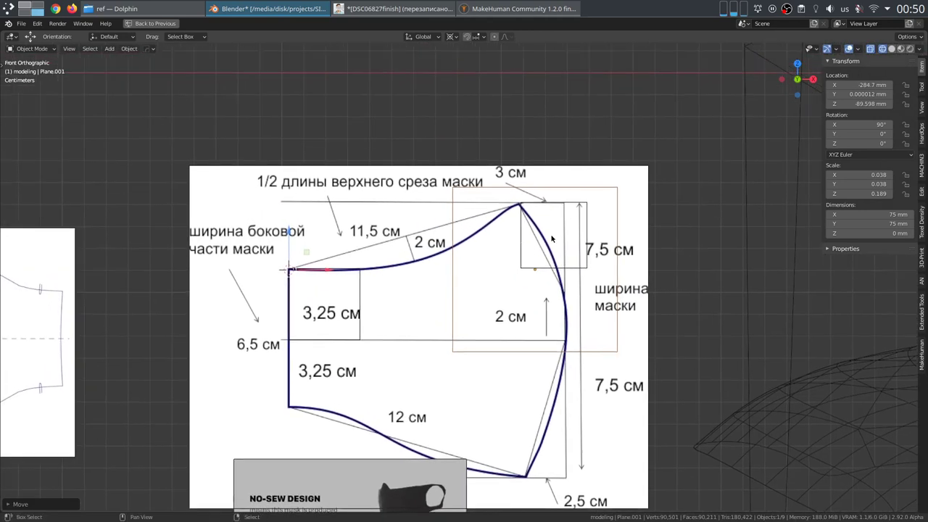
pyautogui.hotkey('shift', 'd')
pyautogui.click(420, 254)
pyautogui.moveTo(872, 215); pyautogui.dragTo(873, 224)
pyautogui.write('1')
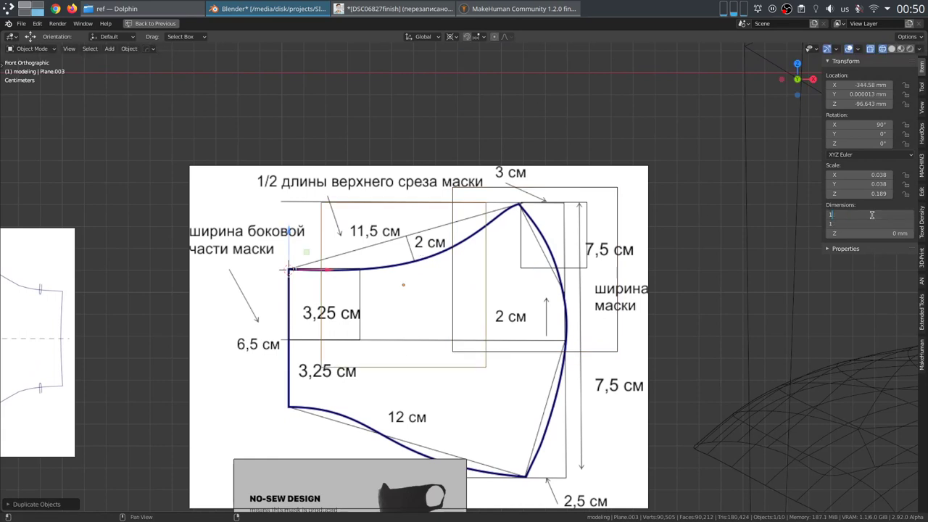
pyautogui.write('15')
pyautogui.press('Return')
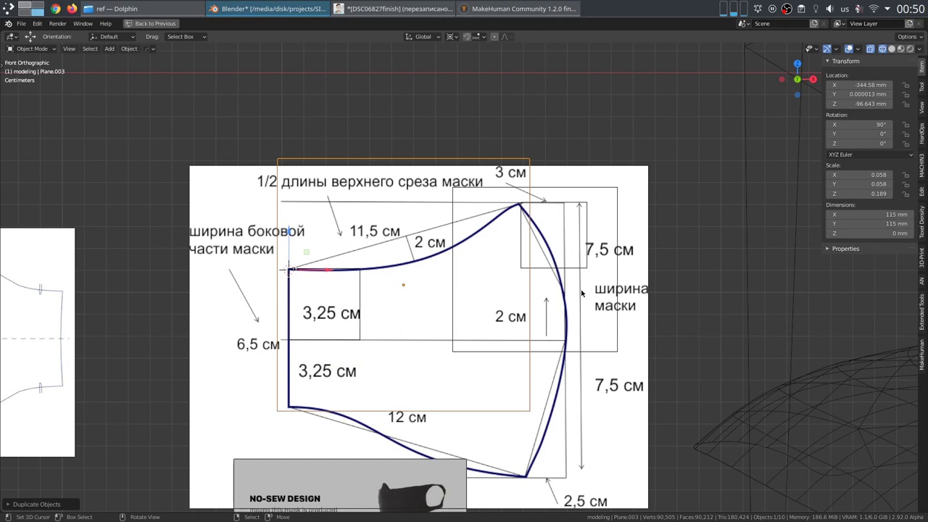
# Step: Rotate the 115 mm plane to -16.3° and align its upper edge with the pattern's slanted 11.5 cm line
pyautogui.press('r')
pyautogui.click(578, 208)
pyautogui.press('g')
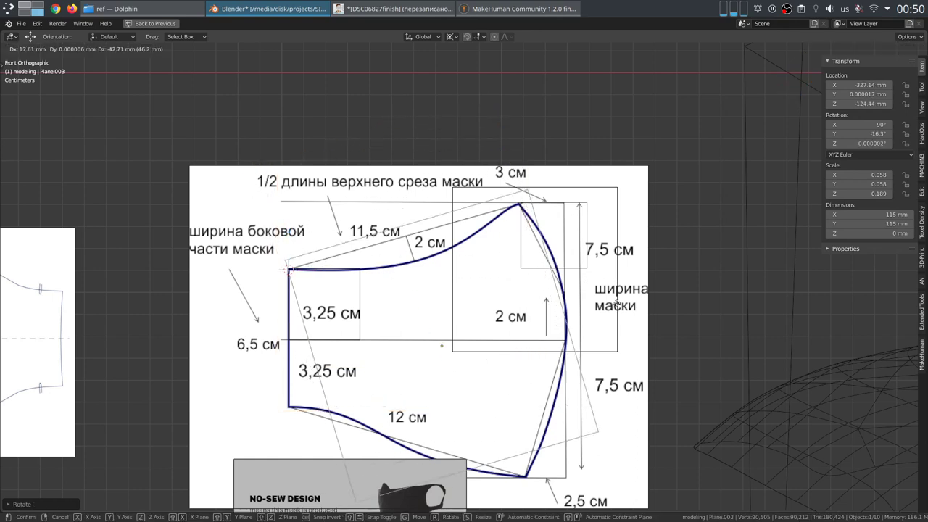
pyautogui.click(617, 310)
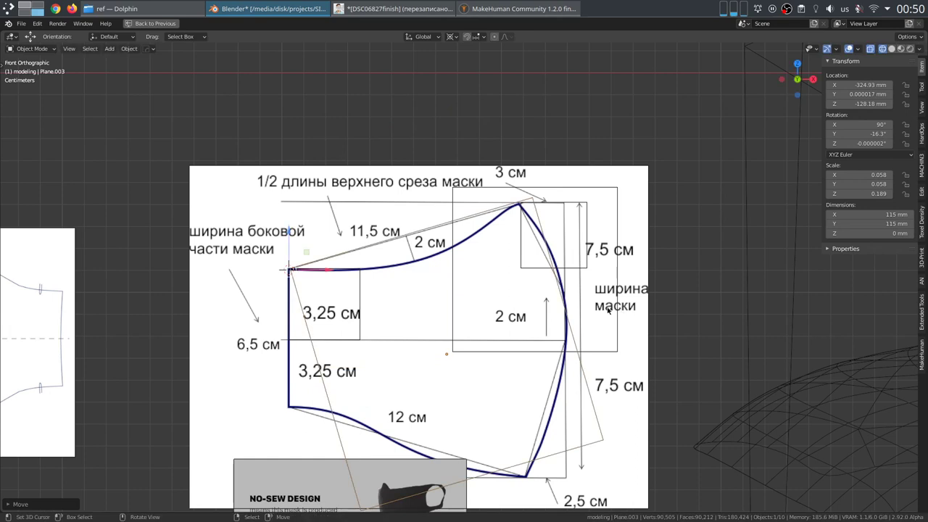
# Step: Move the 30 mm plane so its edge starts at the upper corner of the rotated 115 mm plane
pyautogui.click(544, 268)
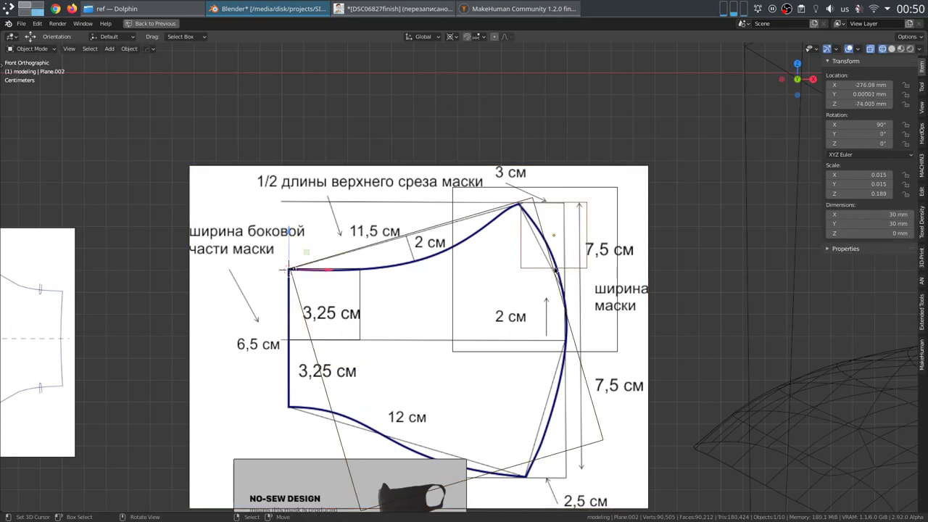
pyautogui.scroll(3, 551, 265)
pyautogui.keyDown('shift'); pyautogui.moveTo(593, 256); pyautogui.dragTo(536, 301, button='middle'); pyautogui.keyUp('shift')
pyautogui.press('g')
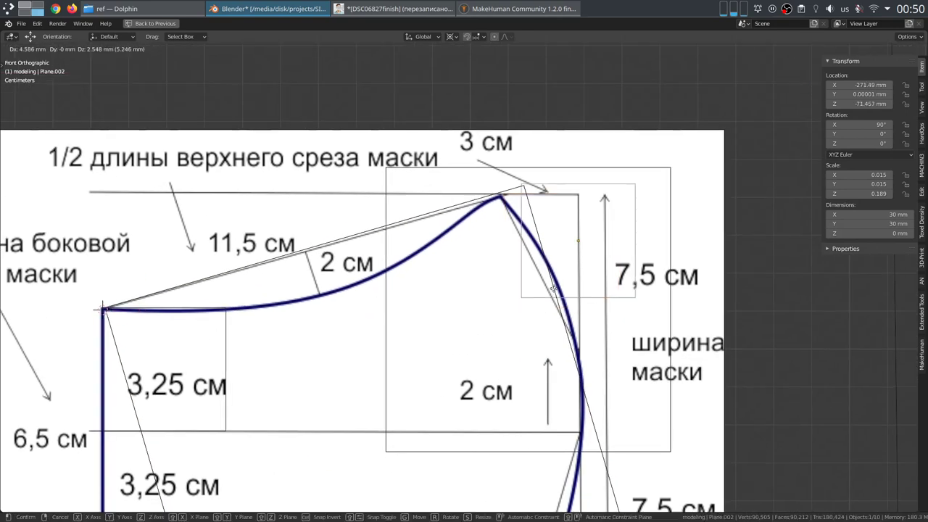
pyautogui.click(555, 290)
# Step: Move the 75 mm plane to rest on the pattern's horizontal midline, with its outer edge matching the 30 mm plane's outer edge
pyautogui.scroll(-4, 551, 293)
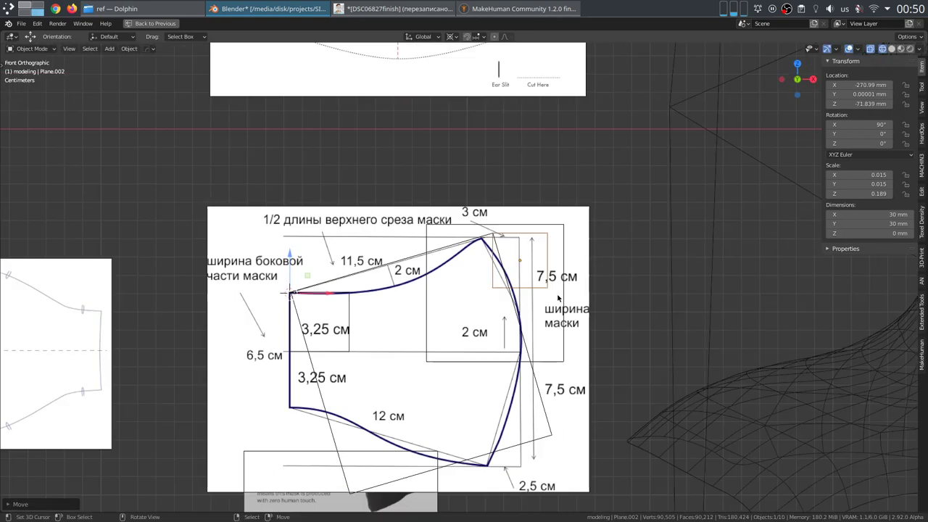
pyautogui.scroll(2, 538, 299)
pyautogui.click(552, 309)
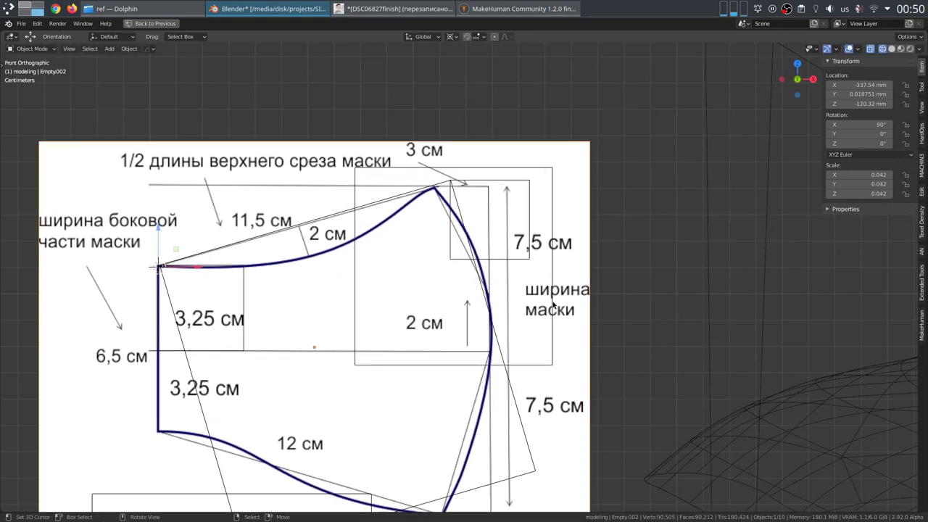
pyautogui.click(552, 309)
pyautogui.press('g')
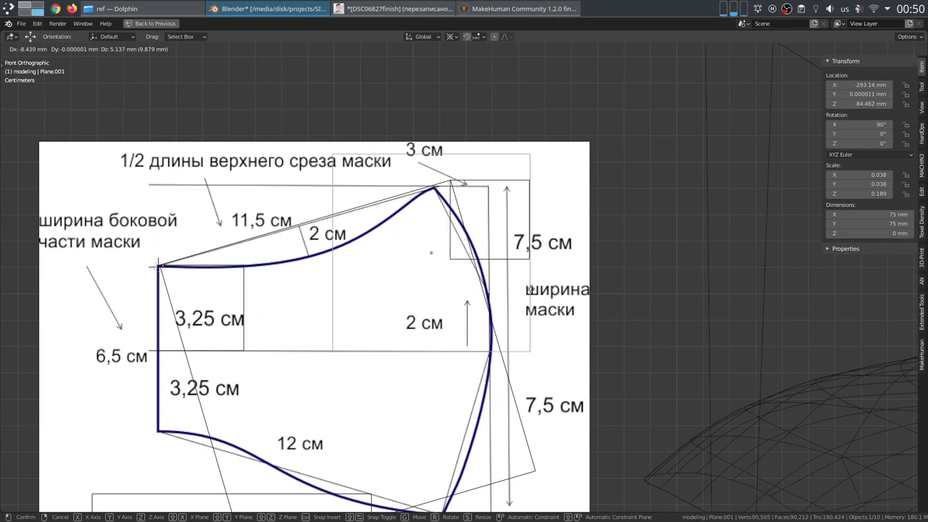
pyautogui.click(531, 290)
# Step: Rotate the 30 mm and 115 mm planes together about the 3D cursor, bringing the 115 mm plane to -20.7°
pyautogui.rightClick(527, 262)
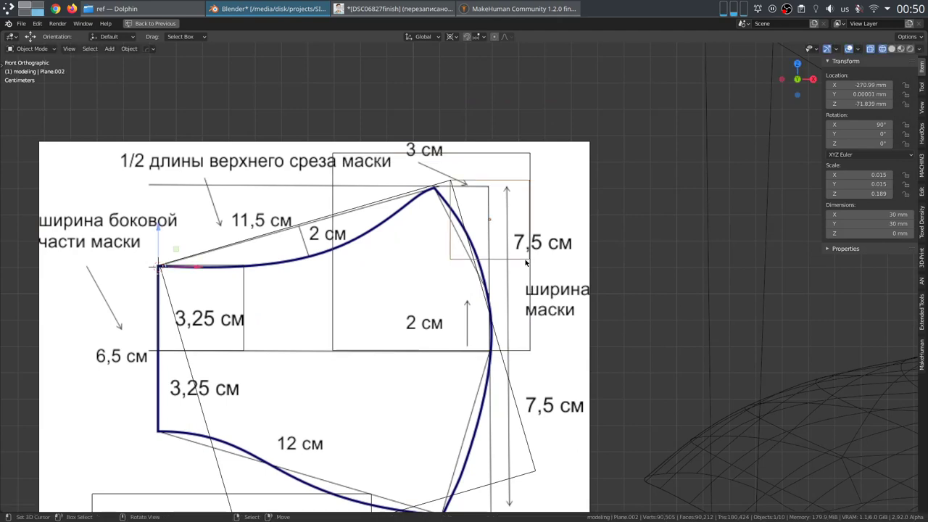
pyautogui.keyDown('shift'); pyautogui.click(543, 299); pyautogui.keyUp('shift')
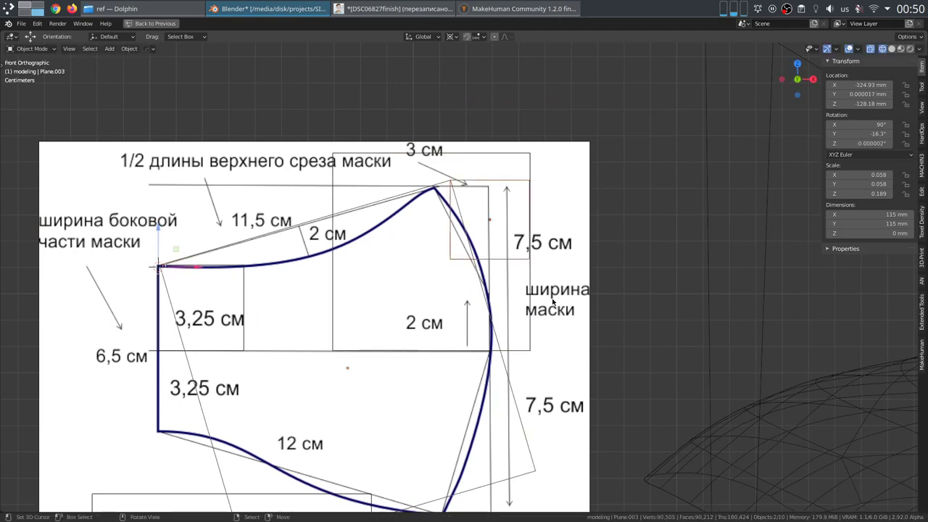
pyautogui.press('r')
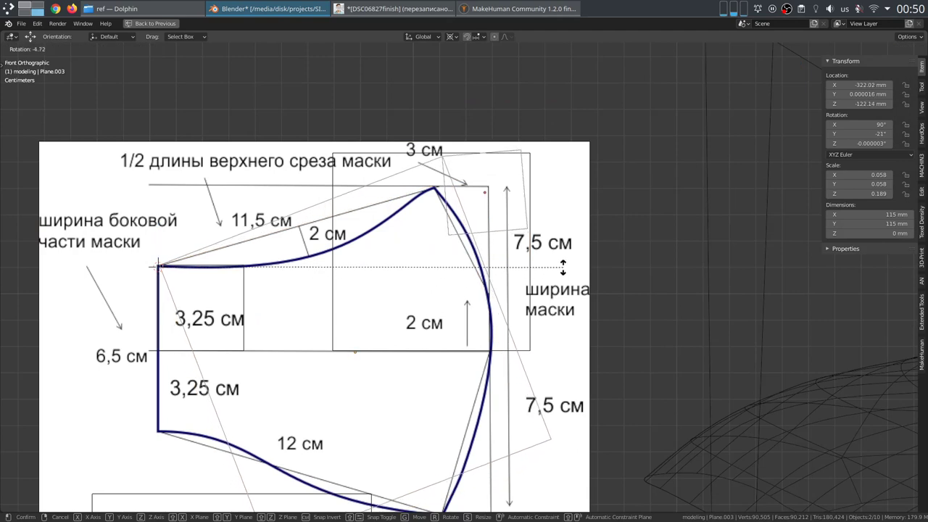
pyautogui.click(563, 270)
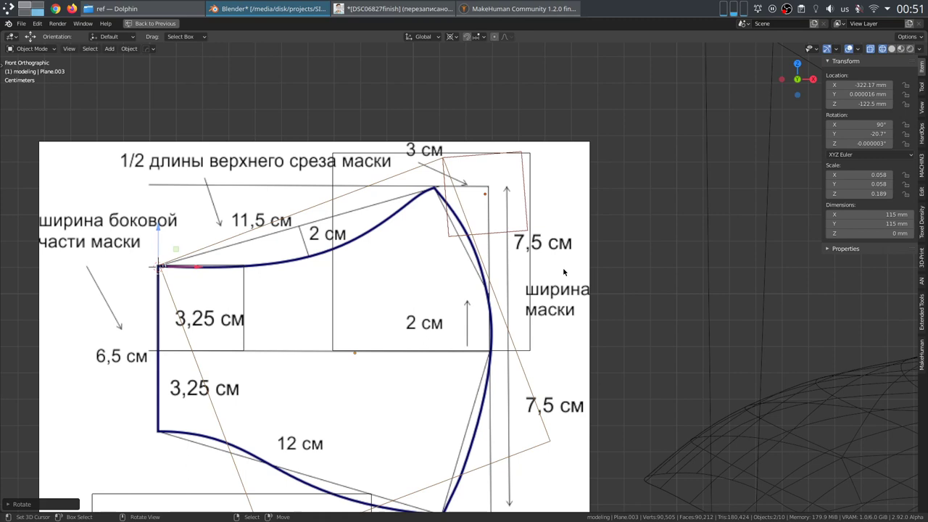
# Step: Stop pivoting about the 3D cursor and shift the 75 mm plane about -2.75 mm along X to meet the 30 mm plane's upper outer corner
pyautogui.click(529, 337)
pyautogui.click(530, 335)
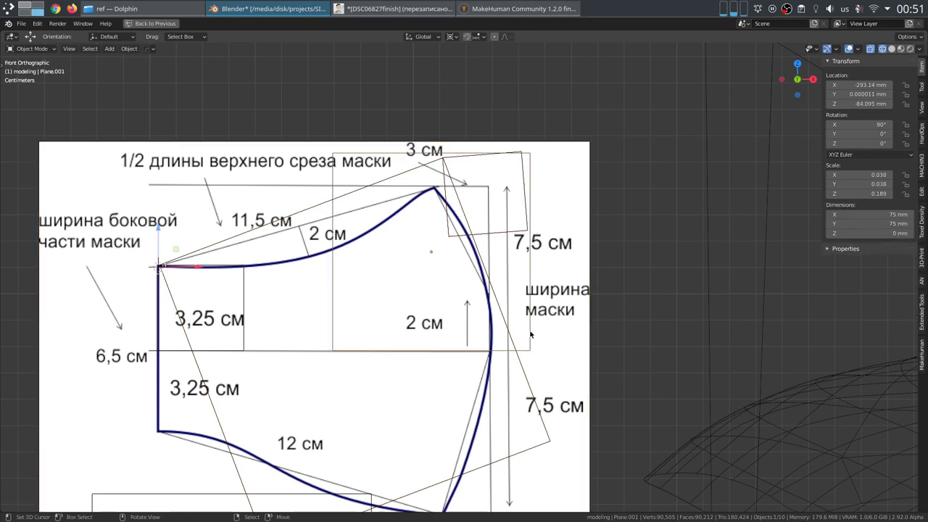
pyautogui.hotkey('shift', 'space')
pyautogui.press('.')
pyautogui.click(480, 214)
pyautogui.moveTo(465, 251); pyautogui.dragTo(457, 249)
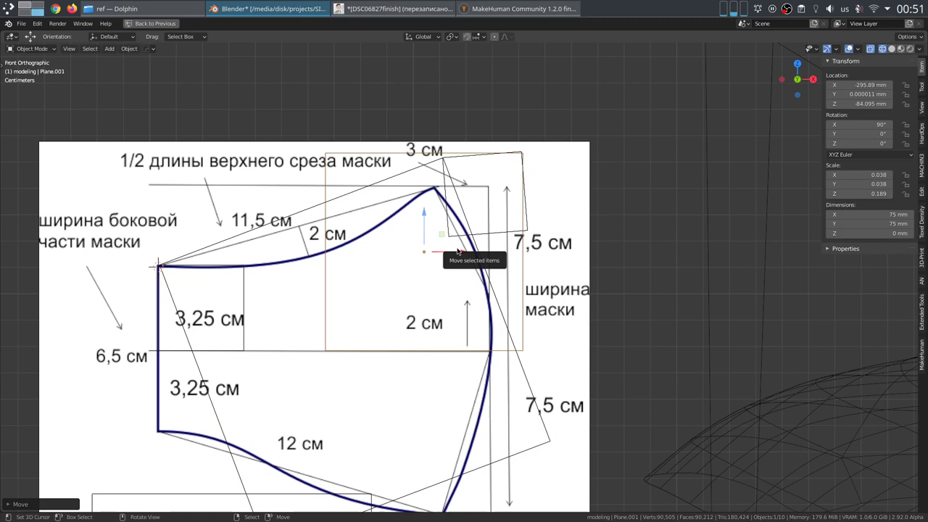
# Step: Duplicate the 32.5 mm plane and place the copy in the empty space between the two patterns
pyautogui.click(243, 288)
pyautogui.click(244, 288)
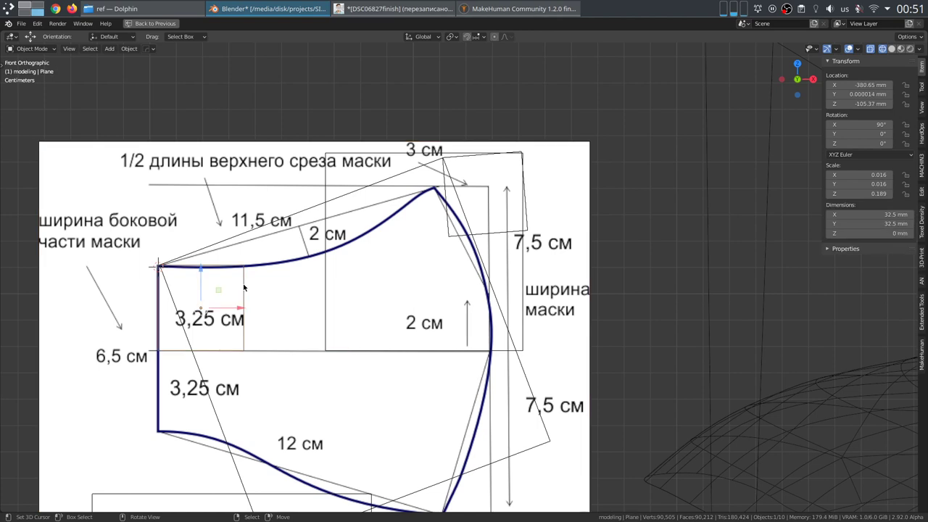
pyautogui.scroll(-3, 243, 288)
pyautogui.hotkey('shift', 'd')
pyautogui.click(118, 321)
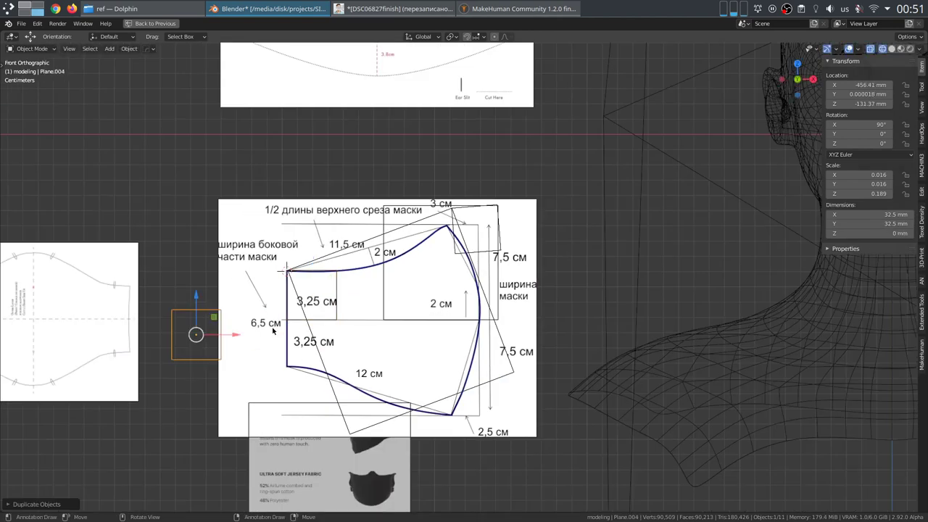
# Step: Delete the two lower vertices of the original 32.5 mm plane, keeping only its upper edge along the pattern
pyautogui.scroll(3, 331, 289)
pyautogui.click(242, 287)
pyautogui.click(242, 288)
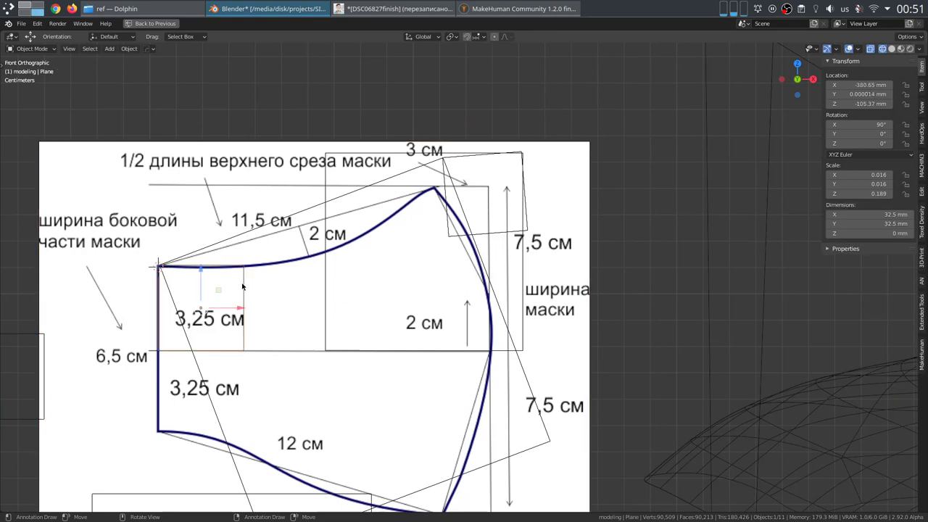
pyautogui.press('Tab')
pyautogui.hotkey('alt', 'a')
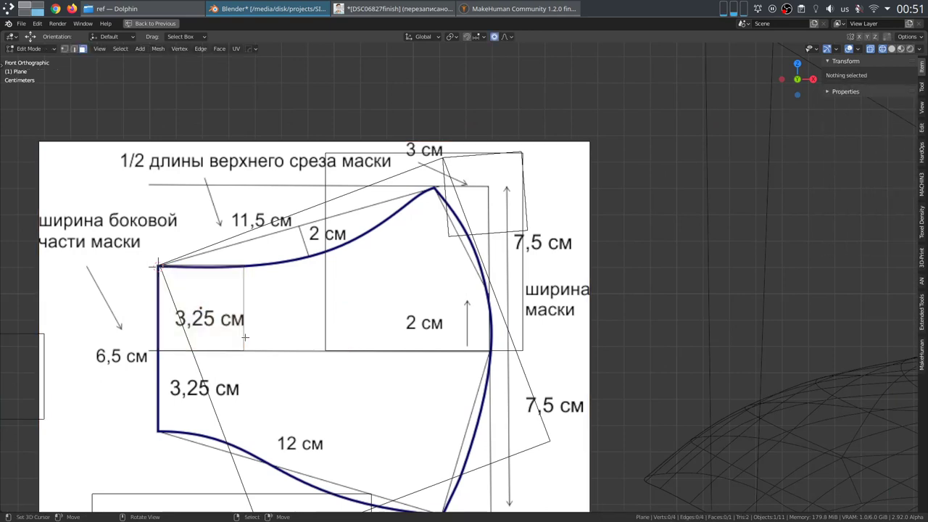
pyautogui.press('1')
pyautogui.rightClick(245, 349)
pyautogui.keyDown('shift'); pyautogui.rightClick(156, 347); pyautogui.keyUp('shift')
pyautogui.press('x')
pyautogui.click(254, 300)
# Step: Extrude the upper edge's inner vertex to the lower end of the 2 cm mark, and extrude again up to the 115 mm plane's slanted edge
pyautogui.rightClick(253, 269)
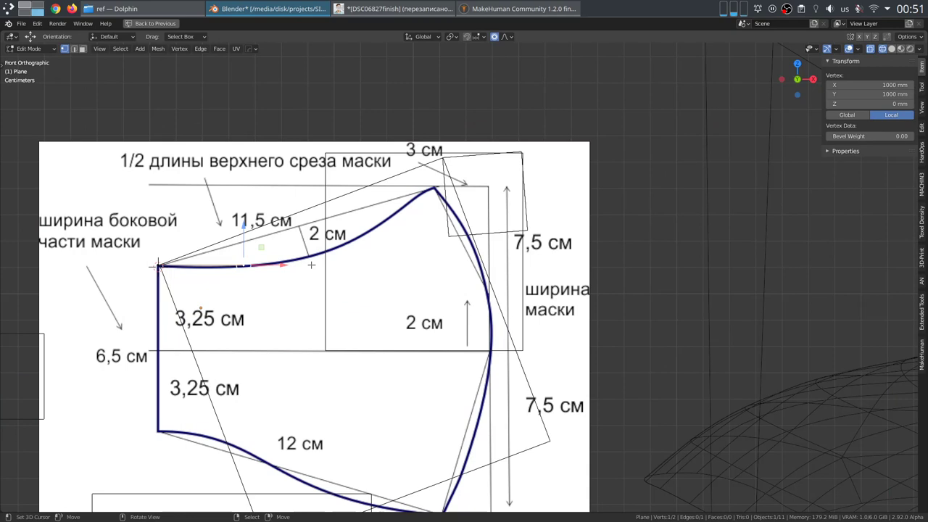
pyautogui.press('e')
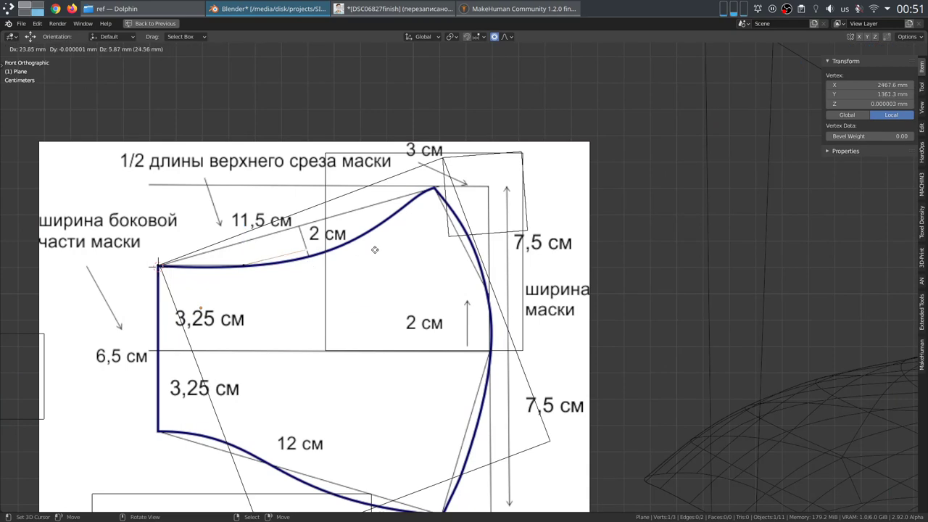
pyautogui.click(374, 250)
pyautogui.press('e')
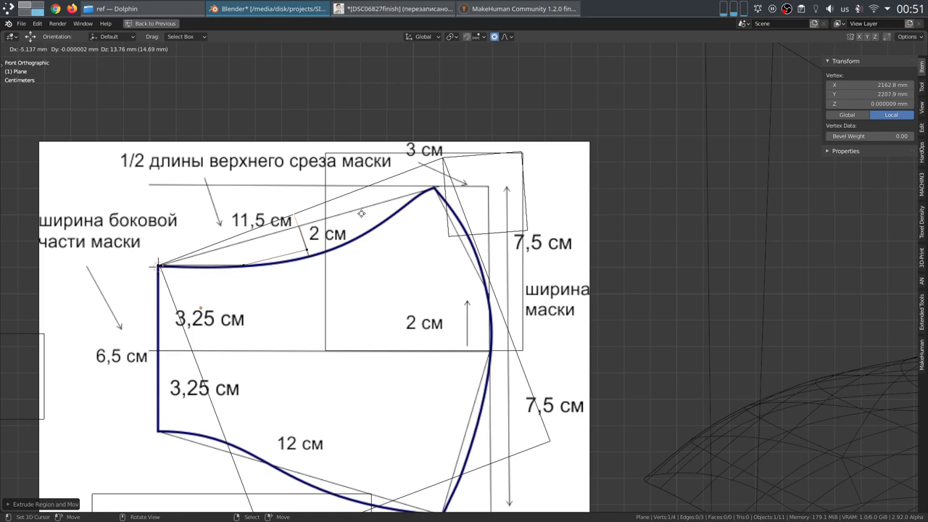
pyautogui.click(361, 213)
# Step: Turn off proportional editing and try to reposition the lower vertex of the 2 cm mark
pyautogui.press('q')
pyautogui.click(361, 214)
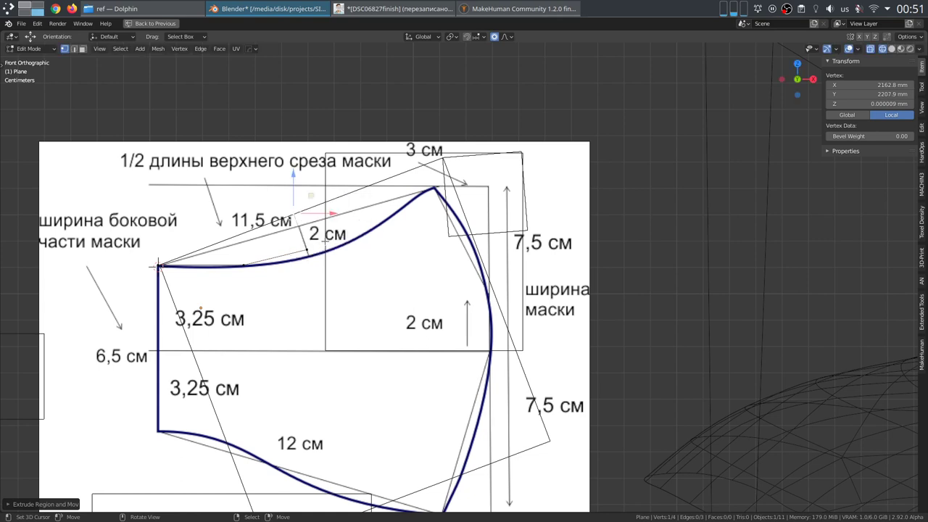
pyautogui.rightClick(318, 247)
pyautogui.press('c')
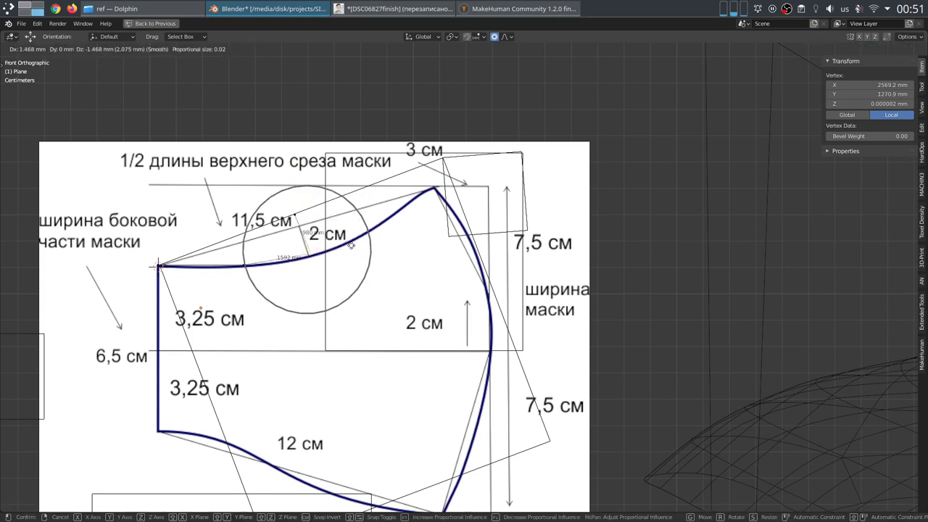
pyautogui.press('Escape')
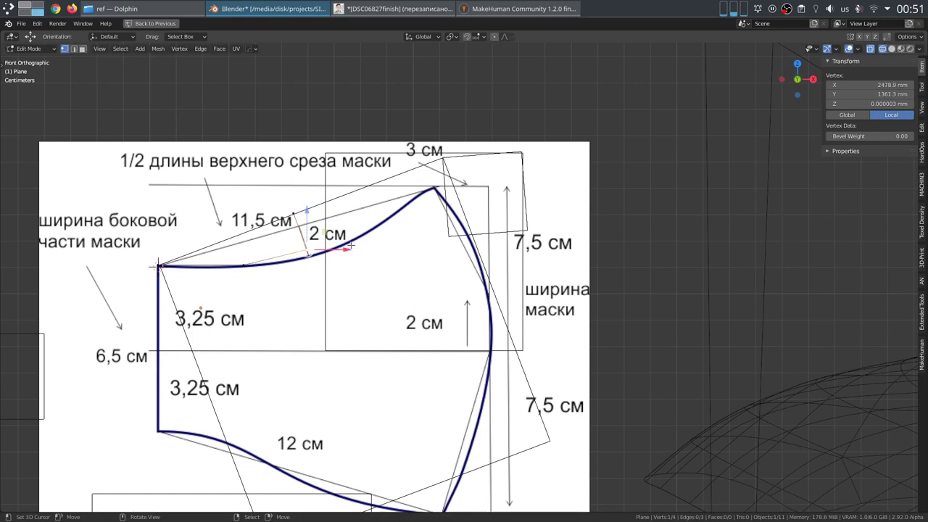
pyautogui.press('g')
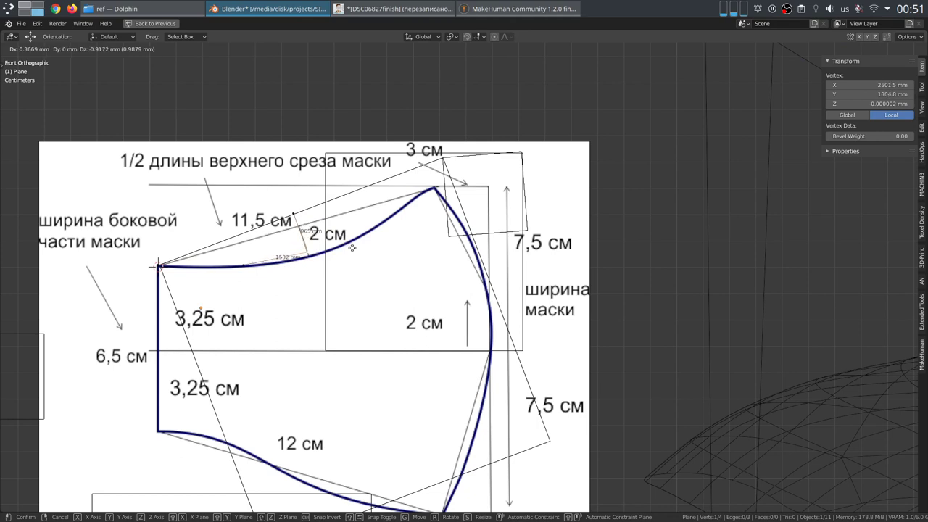
pyautogui.click(352, 247)
# Step: Apply the scale of the traced outline object so its edge lengths read in real millimetres
pyautogui.press('Tab')
pyautogui.hotkey('ctrl', 'a')
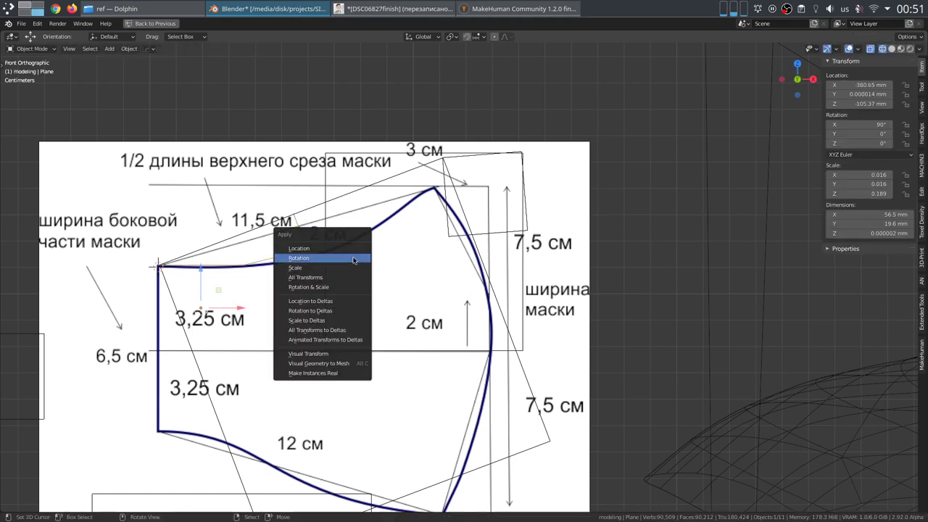
pyautogui.click(355, 268)
# Step: Adjust both end vertices of the 2 cm mark's edge to span about 20 mm, with the lower end on the pattern's curve
pyautogui.press('Tab')
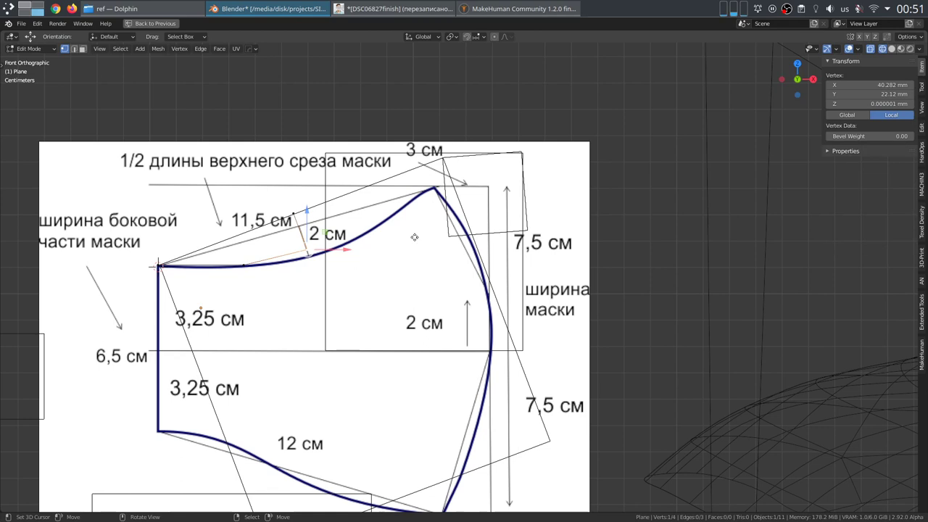
pyautogui.press('g')
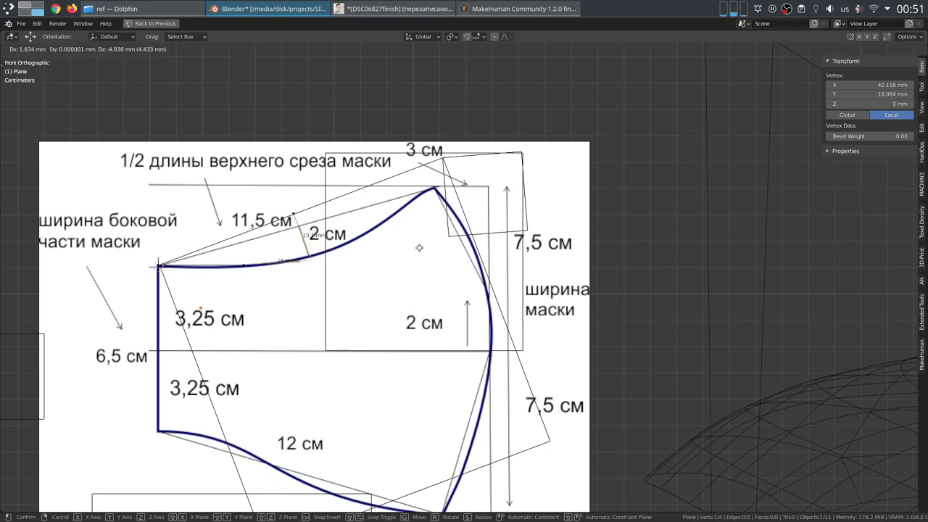
pyautogui.click(419, 246)
pyautogui.press('g')
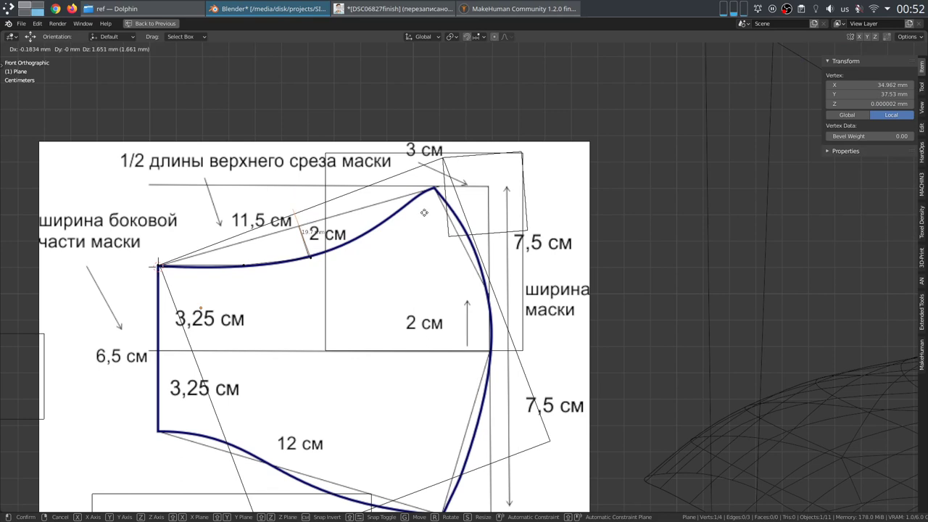
pyautogui.click(422, 209)
pyautogui.hotkey('ctrl', 'z')
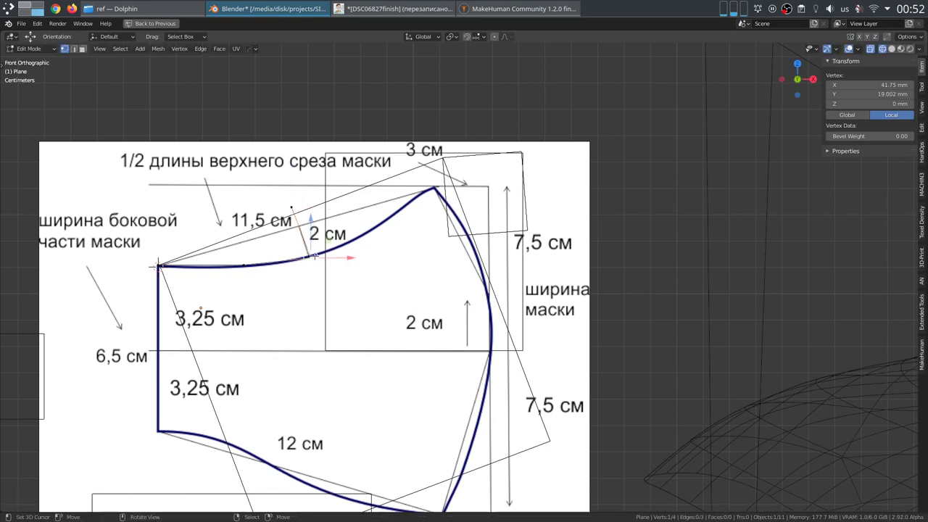
pyautogui.press('g')
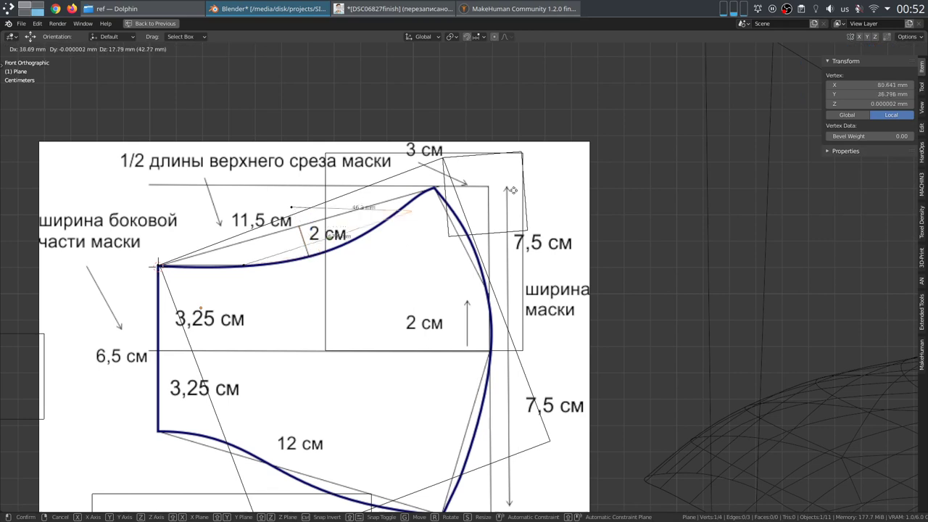
pyautogui.press('Escape')
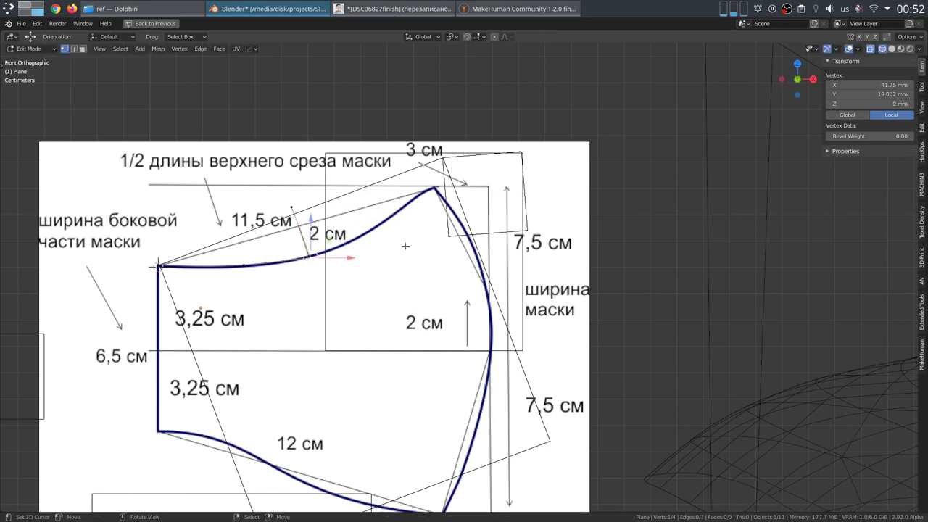
# Step: Extrude from the mark's lower vertex to the 30 mm plane's upper outer corner, and on down to the 75 mm plane's lower outer corner
pyautogui.press('e')
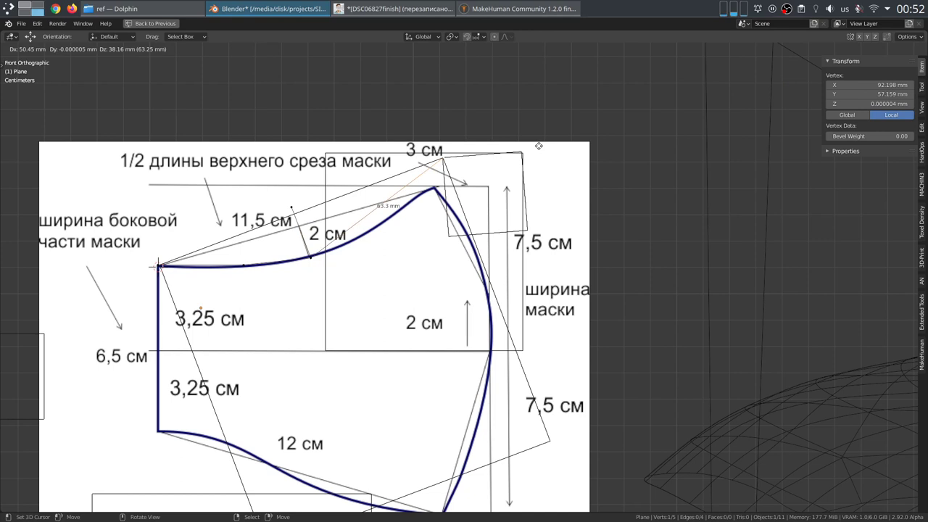
pyautogui.click(616, 139)
pyautogui.press('e')
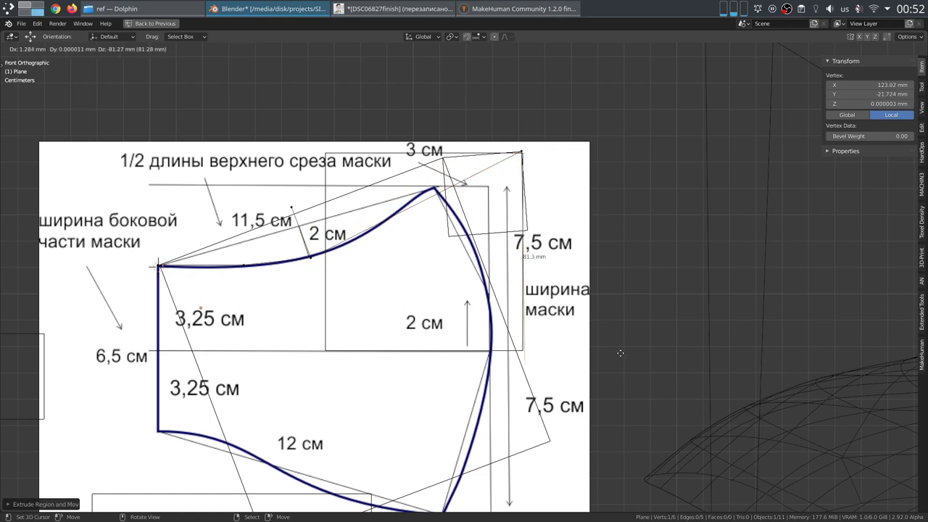
pyautogui.click(620, 341)
# Step: Try to move the traced outline off the pattern into the empty space below the smaller pattern sheet
pyautogui.scroll(-4, 618, 330)
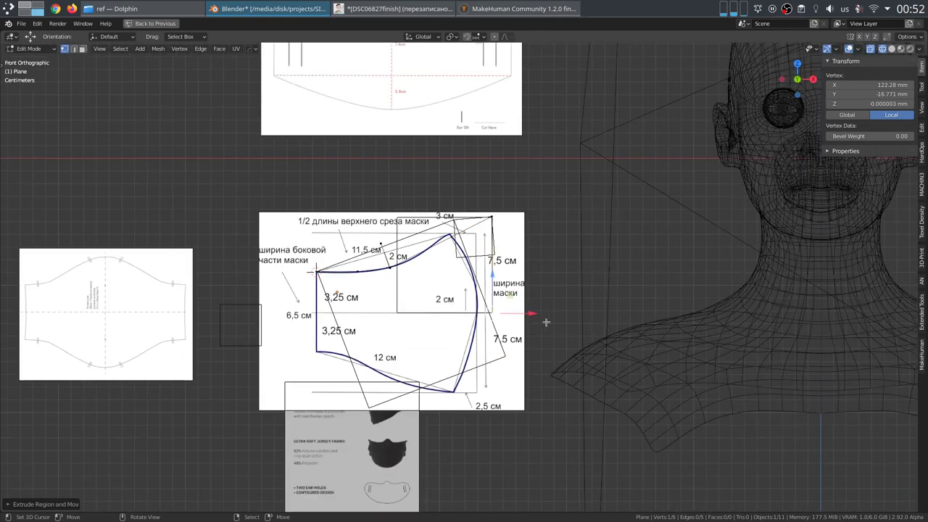
pyautogui.scroll(4, 541, 322)
pyautogui.scroll(-1, 537, 324)
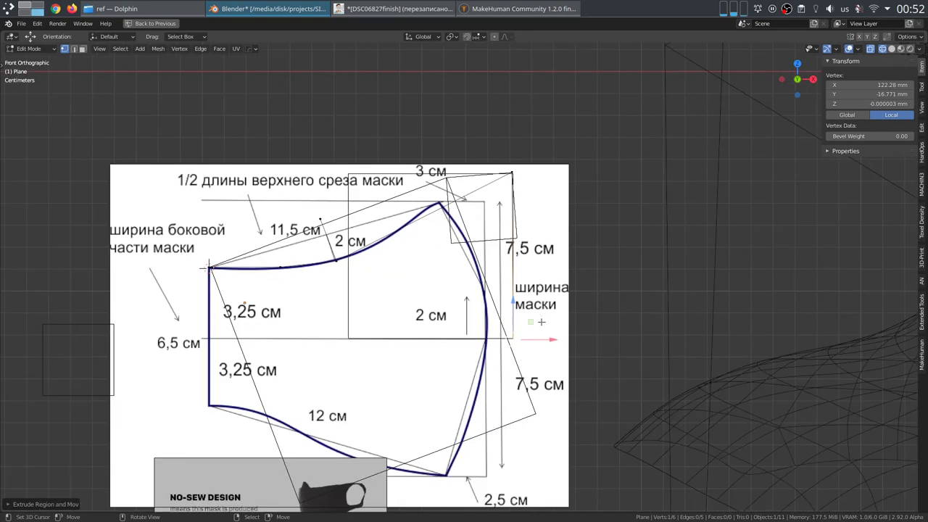
pyautogui.press('Tab')
pyautogui.scroll(-5, 517, 330)
pyautogui.keyDown('shift'); pyautogui.moveTo(517, 330); pyautogui.dragTo(636, 259, button='middle'); pyautogui.keyUp('shift')
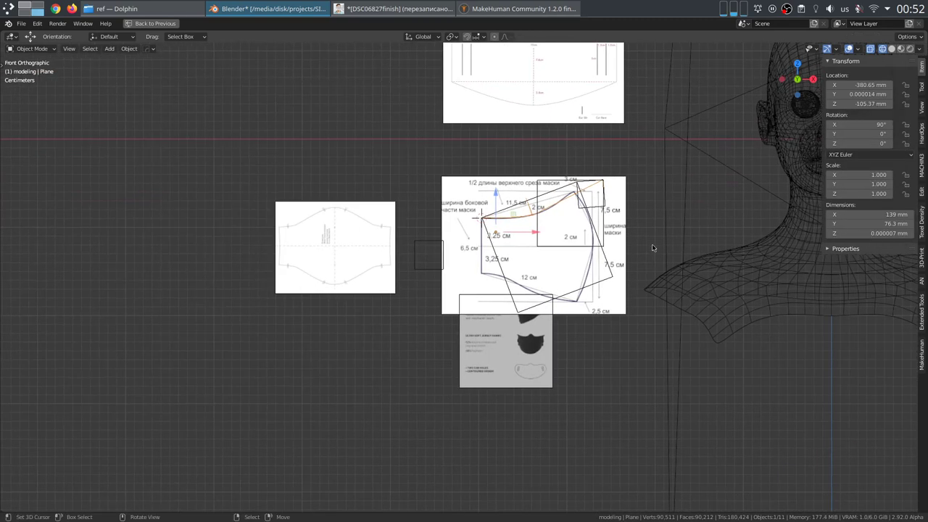
pyautogui.press('g')
pyautogui.click(450, 379)
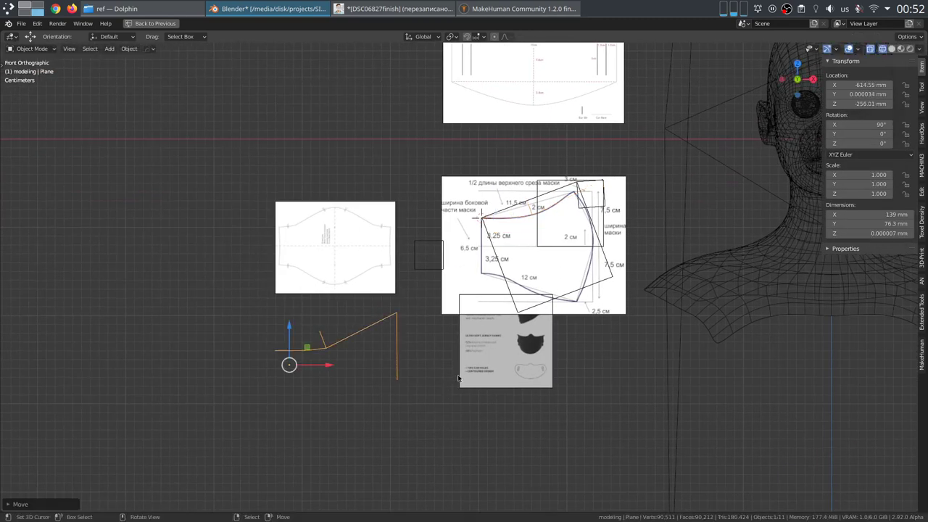
pyautogui.scroll(2, 491, 373)
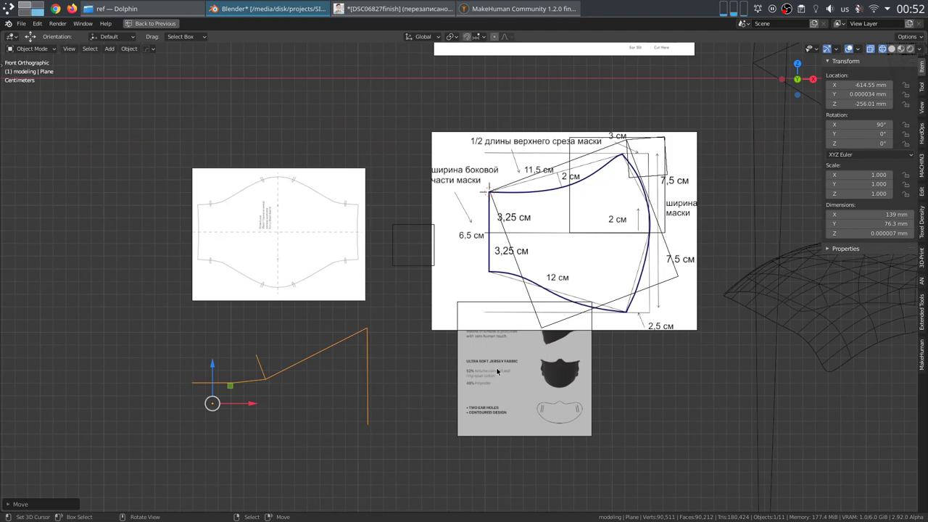
# Step: Subdivide the outline's long slanted edge between the 2 cm mark and the upper outer corner, and select its midpoint vertex
pyautogui.press('Tab')
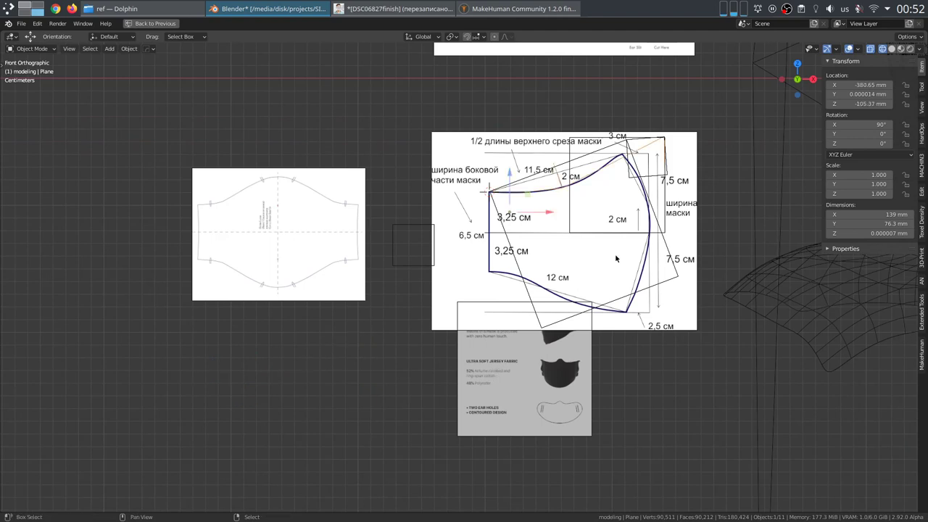
pyautogui.scroll(4, 559, 236)
pyautogui.rightClick(568, 207)
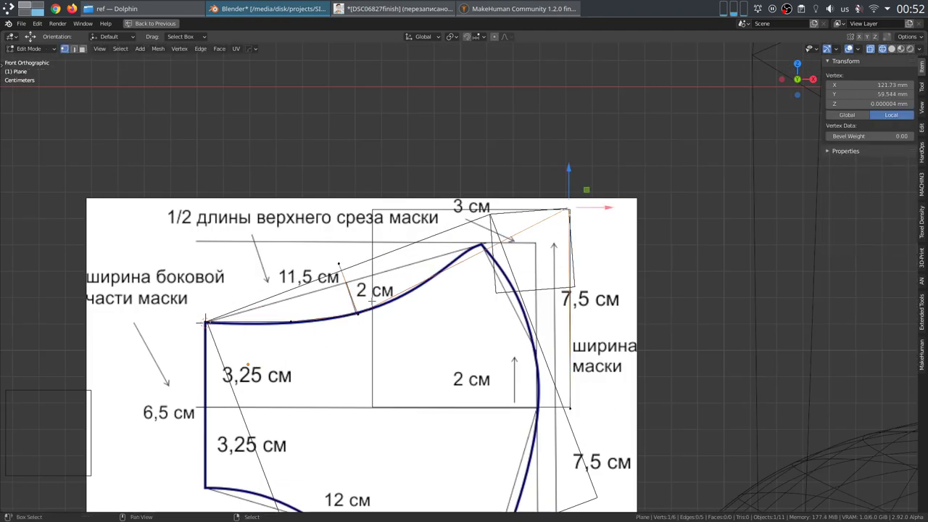
pyautogui.keyDown('shift'); pyautogui.rightClick(362, 309); pyautogui.keyUp('shift')
pyautogui.rightClick(391, 270)
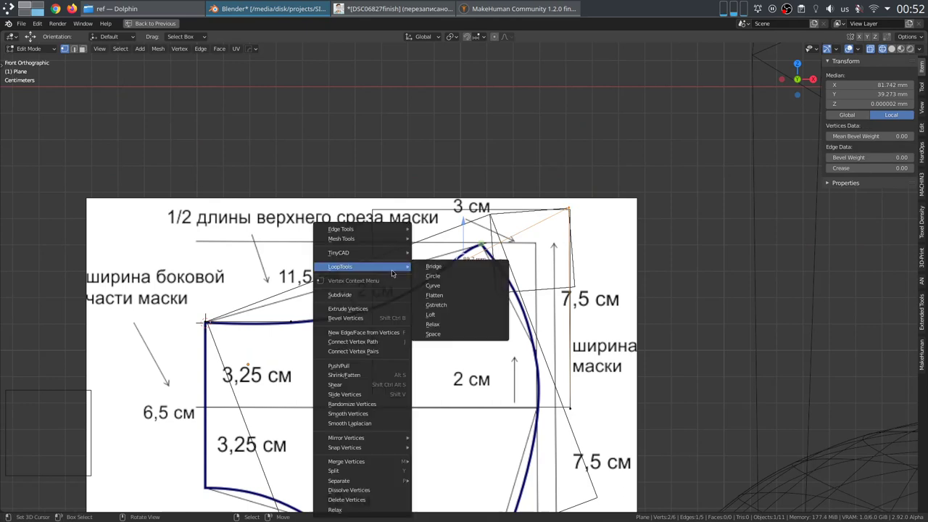
pyautogui.click(359, 294)
pyautogui.click(486, 263)
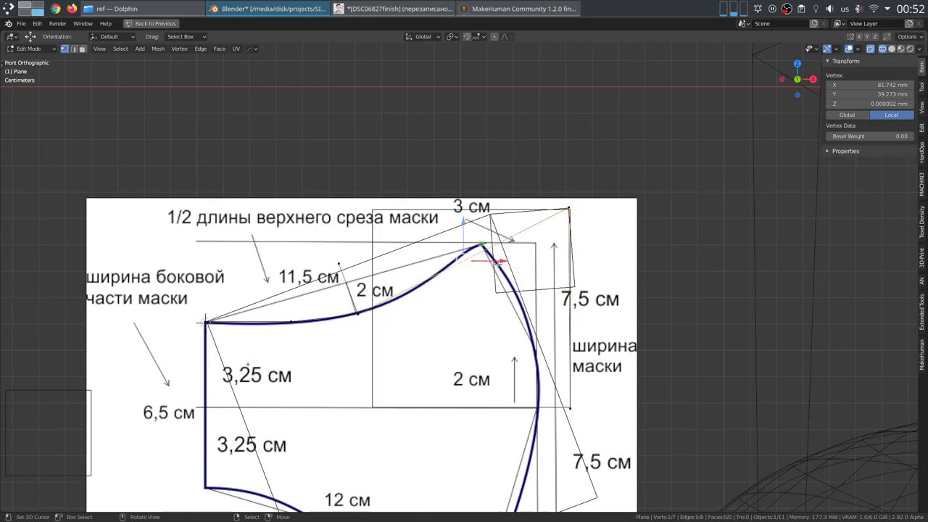
# Step: Move the new midpoint vertex to the 30 mm plane's upper inner corner, and the outline's outer corner vertex down toward the pattern's side curve
pyautogui.press('g')
pyautogui.click(559, 216)
pyautogui.press('g')
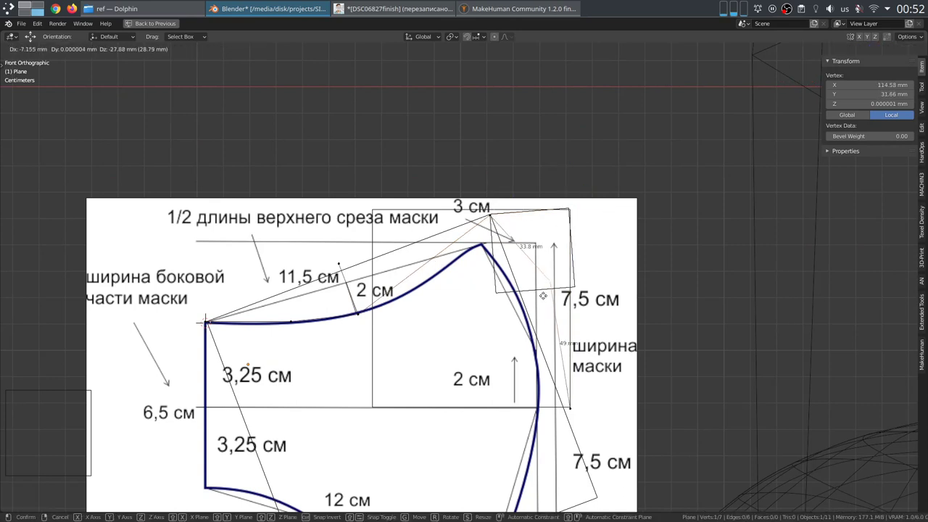
pyautogui.click(549, 293)
# Step: Leave mesh editing and move the traced outline object into the empty space just below the smaller pattern sheet
pyautogui.press('Tab')
pyautogui.scroll(-7, 533, 298)
pyautogui.keyDown('shift'); pyautogui.moveTo(445, 322); pyautogui.dragTo(560, 273, button='middle'); pyautogui.keyUp('shift')
pyautogui.press('g')
pyautogui.click(415, 376)
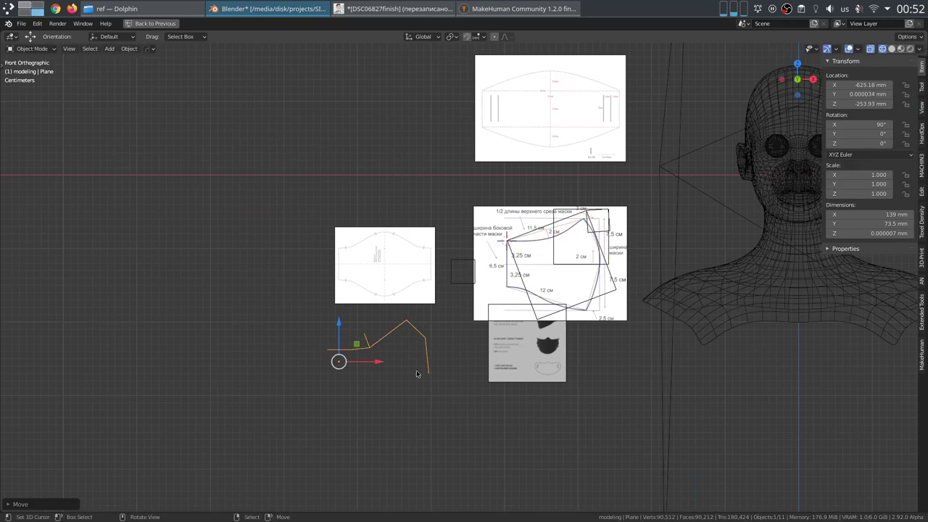
# Step: Move the dimensioned half-mask pattern image away from its reference planes to the far side of the smaller pattern sheet
pyautogui.scroll(2, 625, 335)
pyautogui.keyDown('shift'); pyautogui.moveTo(625, 335); pyautogui.dragTo(585, 348, button='middle'); pyautogui.keyUp('shift')
pyautogui.rightClick(652, 339)
pyautogui.scroll(-2, 651, 339)
pyautogui.press('g')
pyautogui.click(432, 303)
pyautogui.scroll(2, 435, 304)
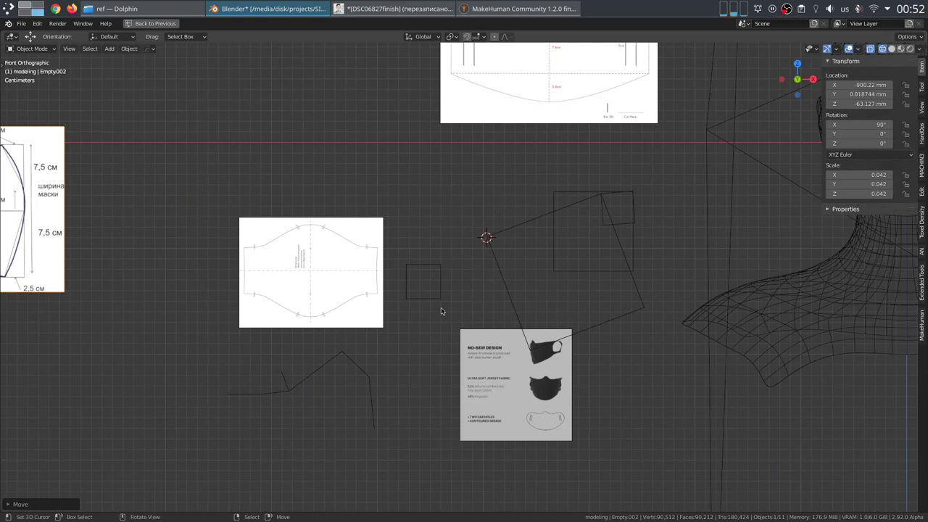
# Step: Move the 32.5 mm reference plane onto the smaller pattern sheet, aligned with the upper-left corner of its mask outline
pyautogui.scroll(-2, 441, 311)
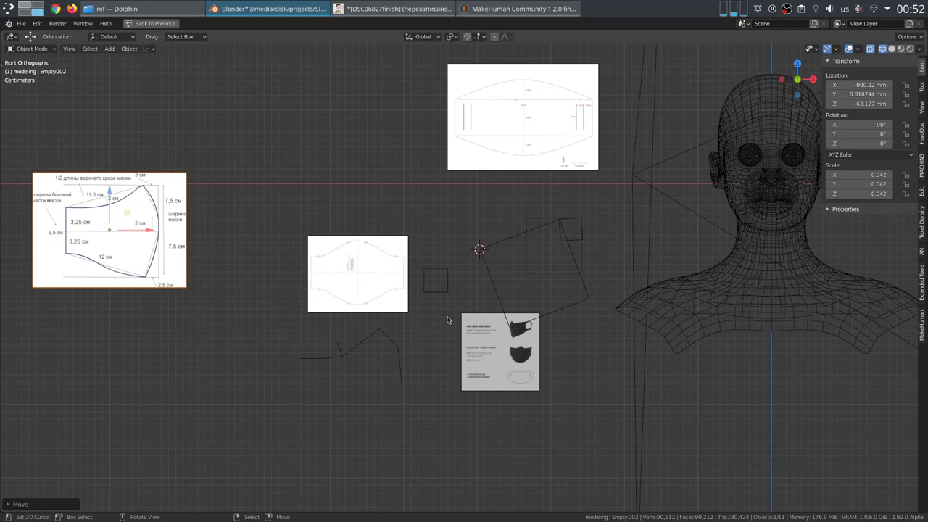
pyautogui.scroll(2, 448, 314)
pyautogui.keyDown('shift'); pyautogui.moveTo(342, 368); pyautogui.dragTo(397, 368, button='middle'); pyautogui.keyUp('shift')
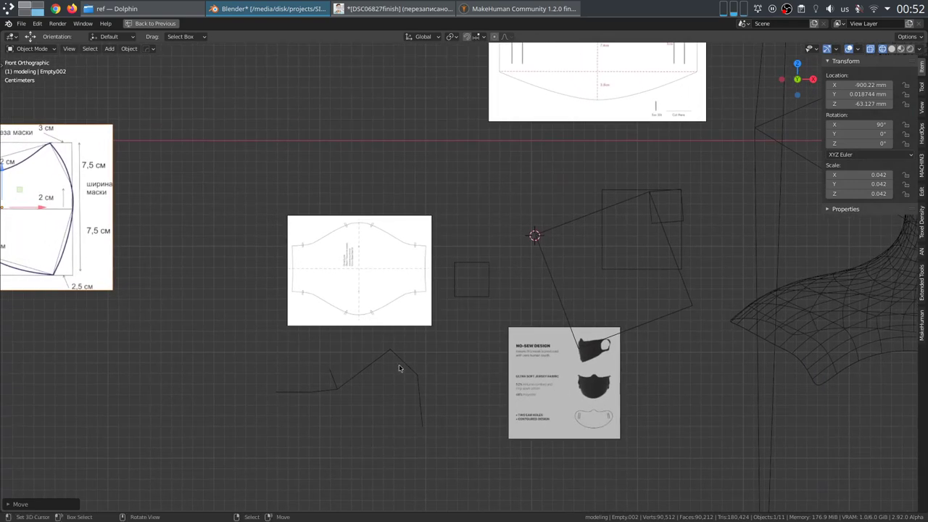
pyautogui.click(479, 296)
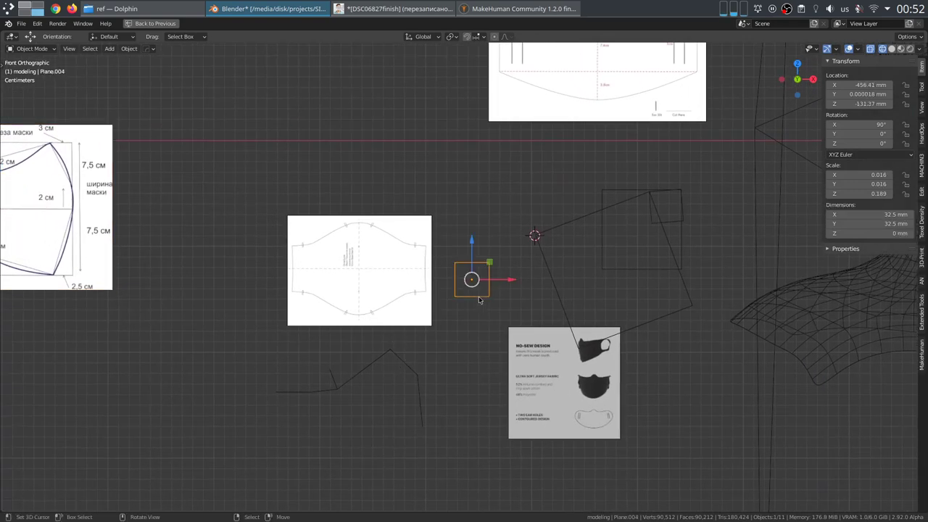
pyautogui.press('g')
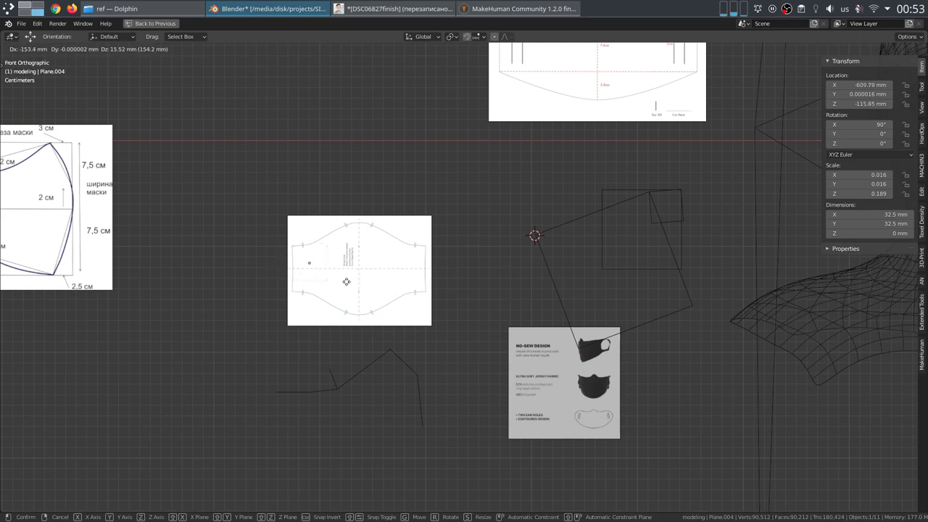
pyautogui.click(345, 280)
# Step: Place the 3D cursor on the smaller pattern's upper-left outline corner and enable transparency for that pattern image
pyautogui.keyDown('shift'); pyautogui.moveTo(345, 279); pyautogui.dragTo(457, 300, button='middle'); pyautogui.keyUp('shift')
pyautogui.scroll(4, 457, 300)
pyautogui.click(365, 250)
pyautogui.rightClick(564, 276)
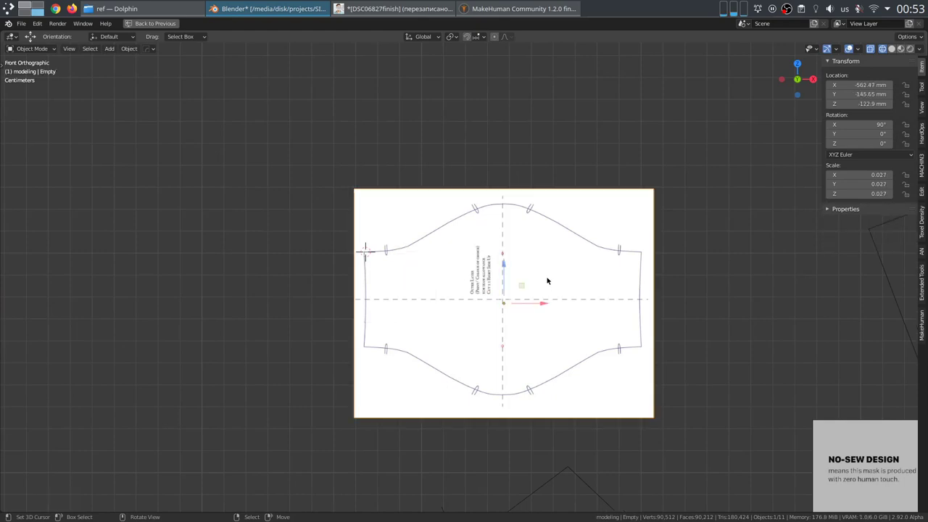
pyautogui.hotkey('ctrl', 'space')
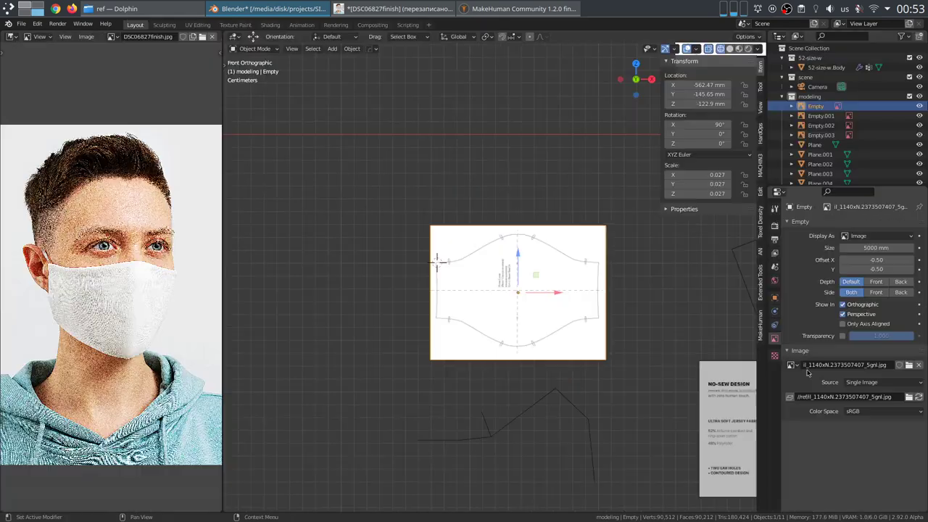
pyautogui.click(844, 336)
pyautogui.hotkey('ctrl', 'space')
# Step: Scale the smaller pattern image up to 0.041 about the 3D cursor, matching half its side edge to the 32.5 mm plane
pyautogui.press('.')
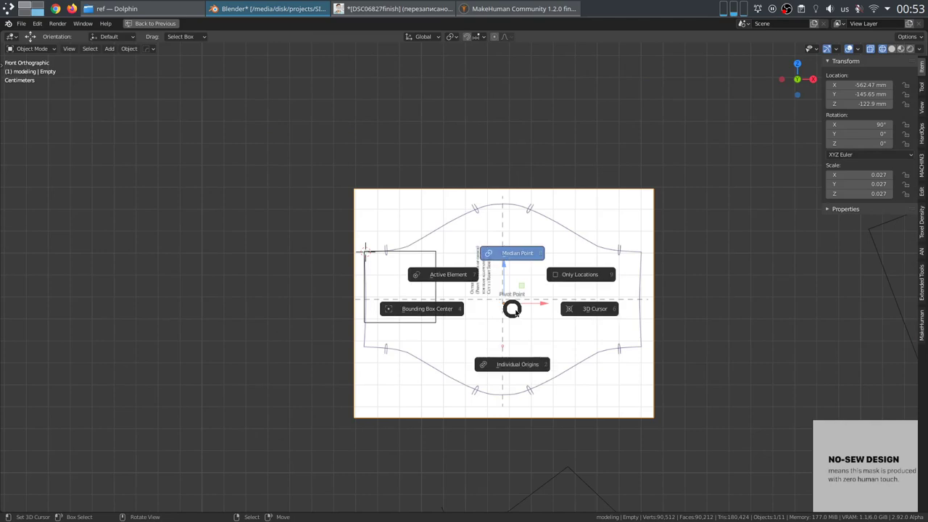
pyautogui.click(519, 308)
pyautogui.press('s')
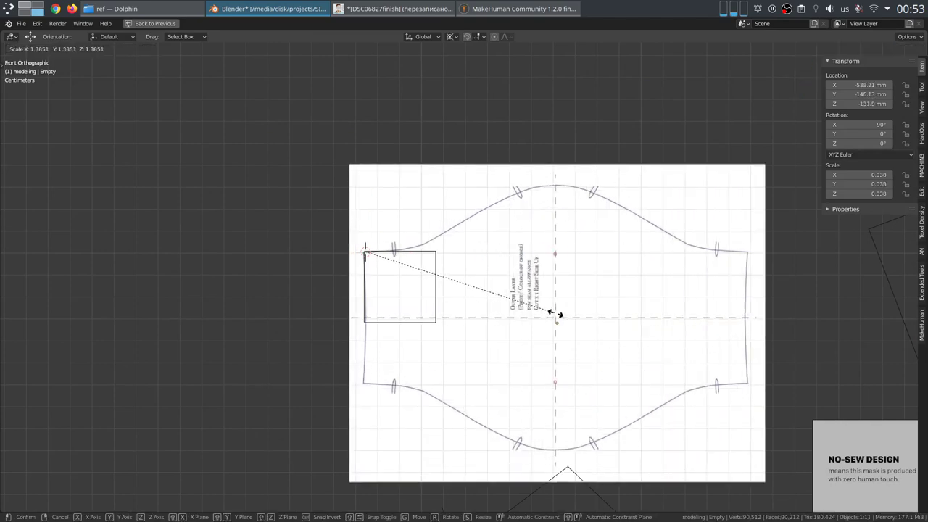
pyautogui.click(567, 316)
# Step: Move the 32.5 mm plane to the upper-left outline corner of the 27 cm pattern and place the 3D cursor there
pyautogui.scroll(-4, 568, 322)
pyautogui.keyDown('shift'); pyautogui.moveTo(567, 324); pyautogui.dragTo(374, 404, button='middle'); pyautogui.keyUp('shift')
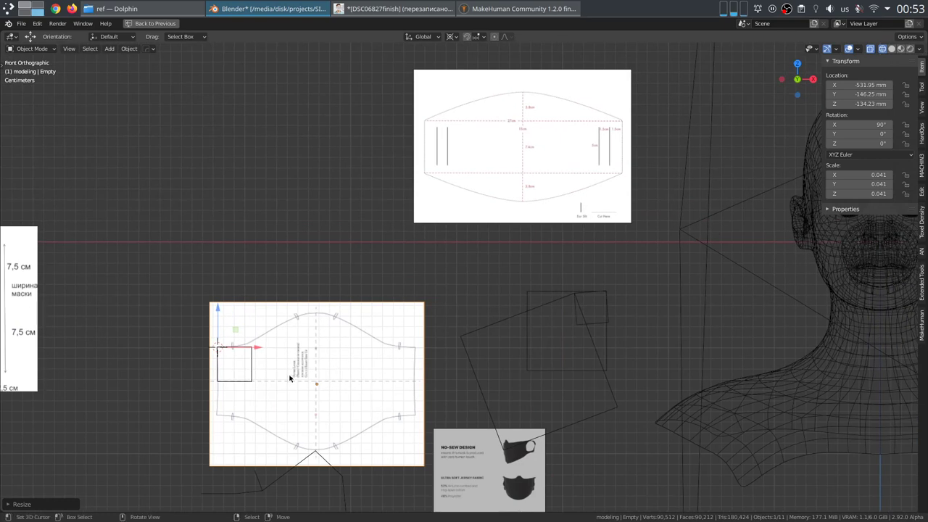
pyautogui.click(252, 368)
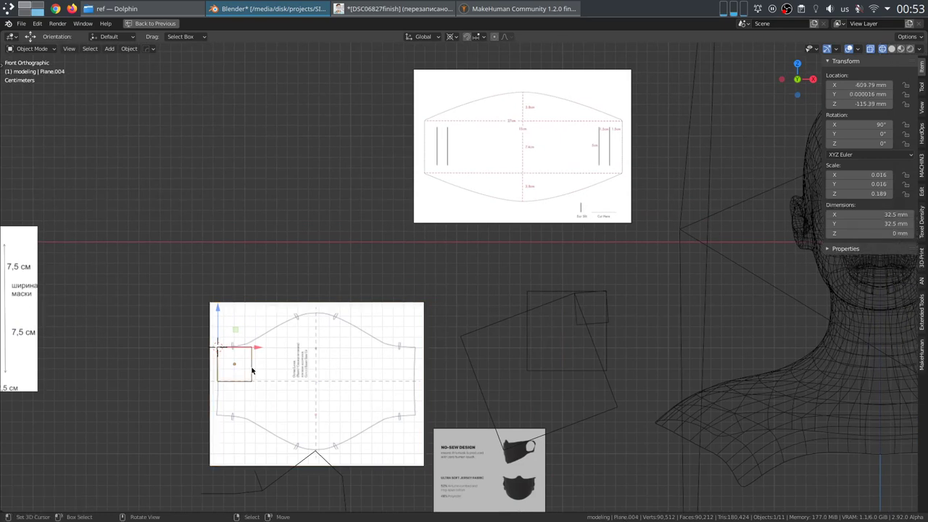
pyautogui.press('g')
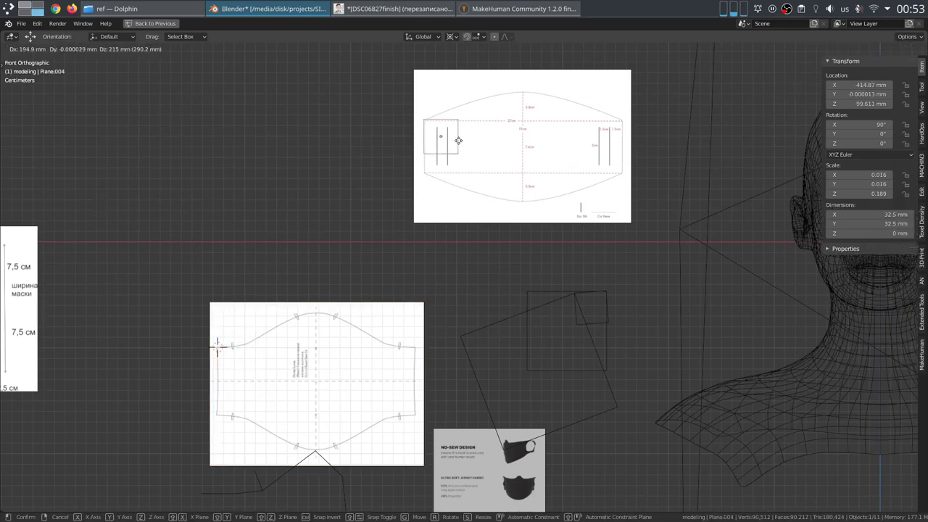
pyautogui.click(459, 140)
pyautogui.keyDown('shift'); pyautogui.moveTo(464, 149); pyautogui.dragTo(416, 283, button='middle'); pyautogui.keyUp('shift')
pyautogui.scroll(3, 380, 271)
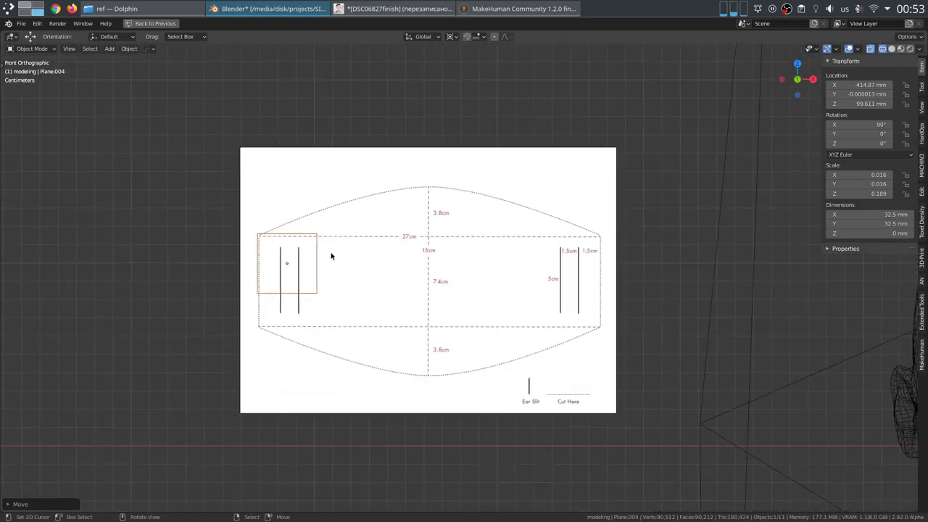
pyautogui.keyDown('shift'); pyautogui.rightClick(258, 239); pyautogui.keyUp('shift')
# Step: Move the reference plane to the centre of the 27 cm pattern and set its X and Y dimensions to 270 mm
pyautogui.click(406, 256)
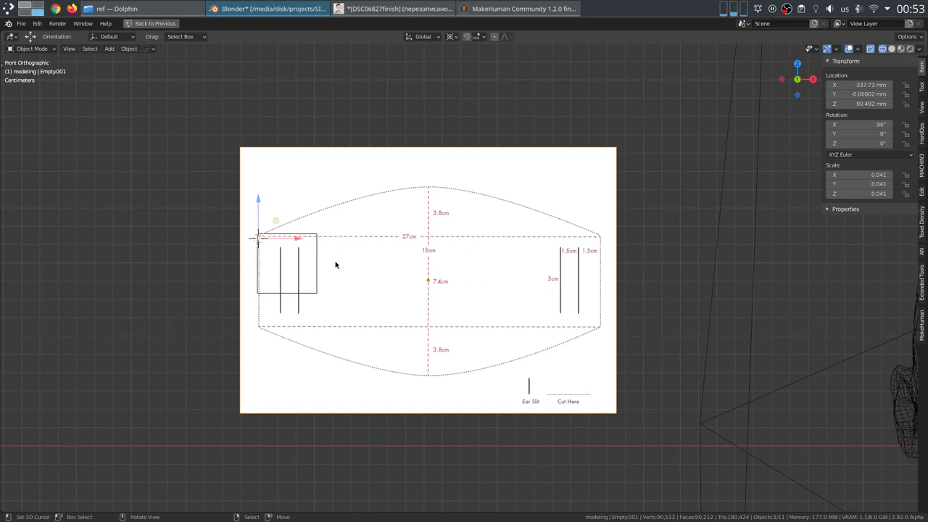
pyautogui.click(316, 258)
pyautogui.press('g')
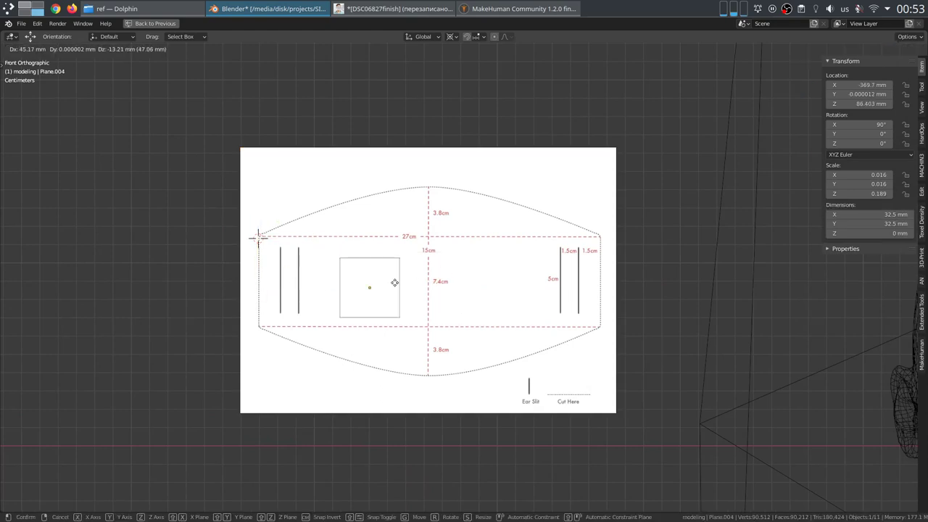
pyautogui.click(455, 281)
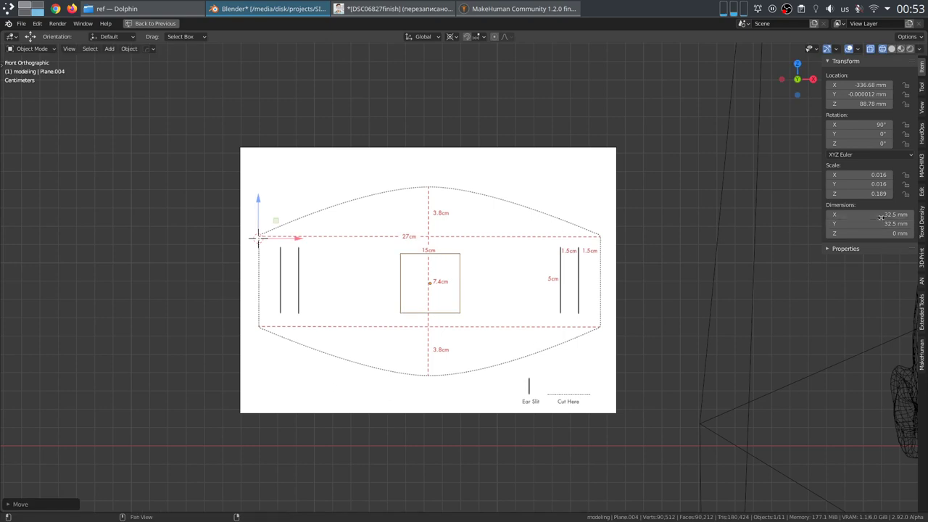
pyautogui.moveTo(881, 214); pyautogui.dragTo(881, 224)
pyautogui.write('270')
pyautogui.press('Return')
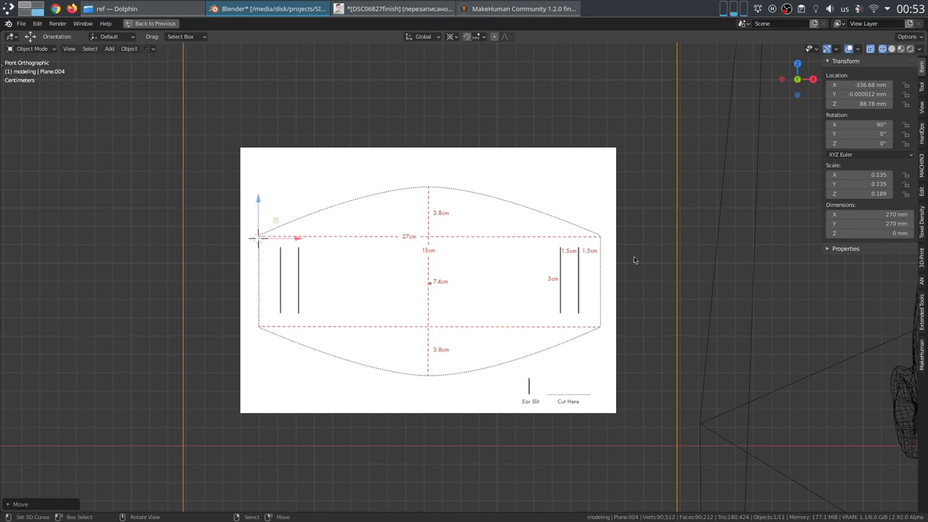
# Step: Scale the 27 cm pattern image about its median point to 0.059 so its outline width matches the 270 mm plane
pyautogui.click(443, 291)
pyautogui.press('.')
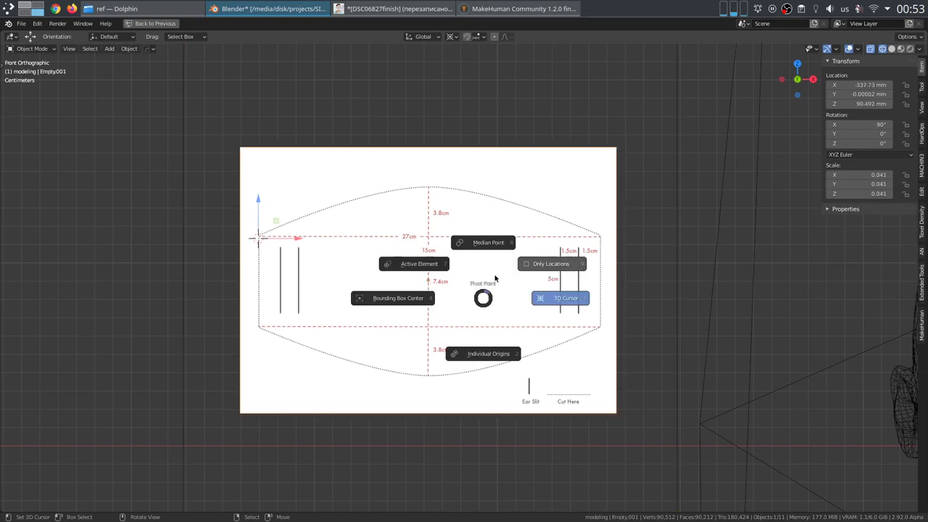
pyautogui.click(488, 244)
pyautogui.press('s')
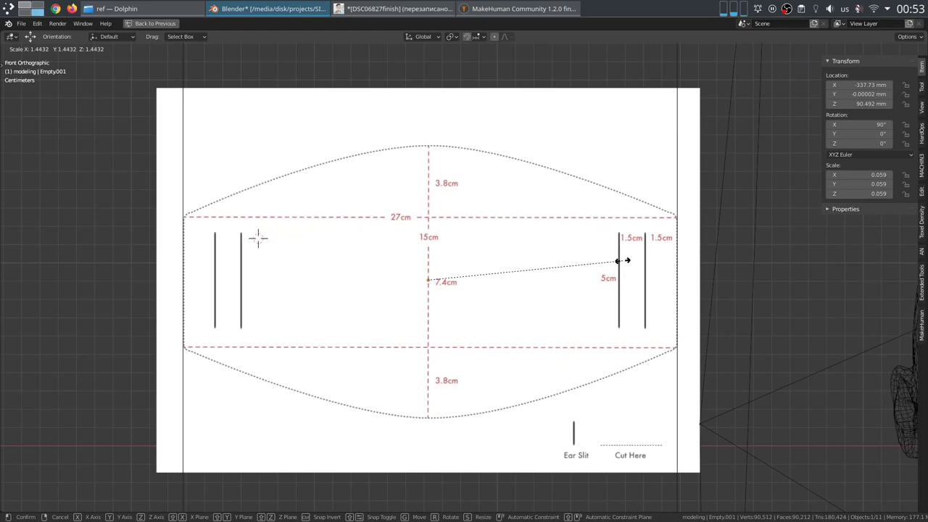
pyautogui.click(624, 261)
# Step: Set the reference plane's Y dimension to 70 mm to compare it with the pattern's 7.4cm band, and delete the plane
pyautogui.scroll(-2, 624, 260)
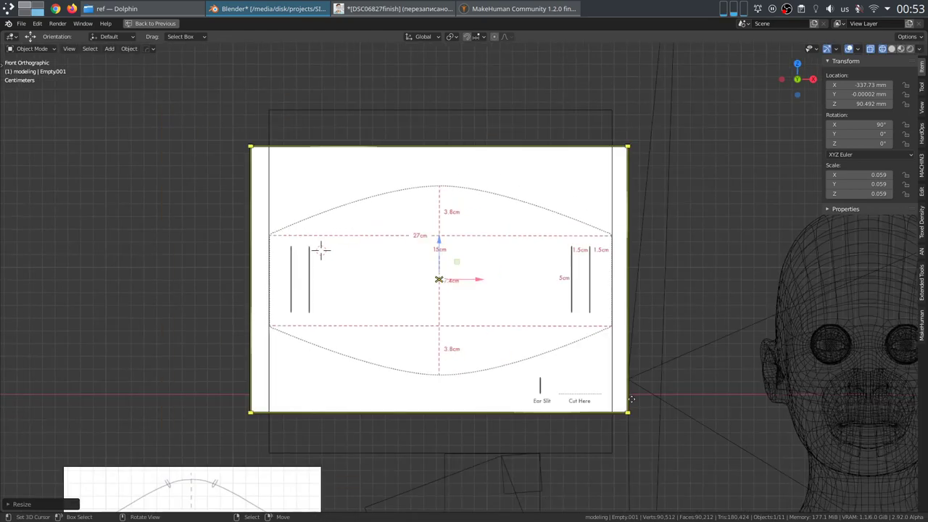
pyautogui.click(611, 435)
pyautogui.moveTo(883, 224); pyautogui.dragTo(834, 223)
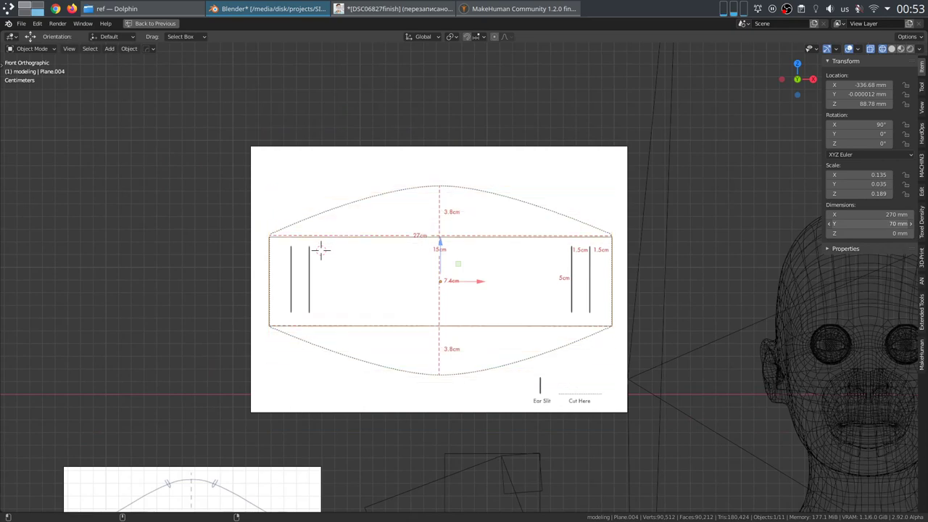
pyautogui.scroll(-5, 621, 262)
pyautogui.press('g')
pyautogui.click(413, 208)
pyautogui.press('x')
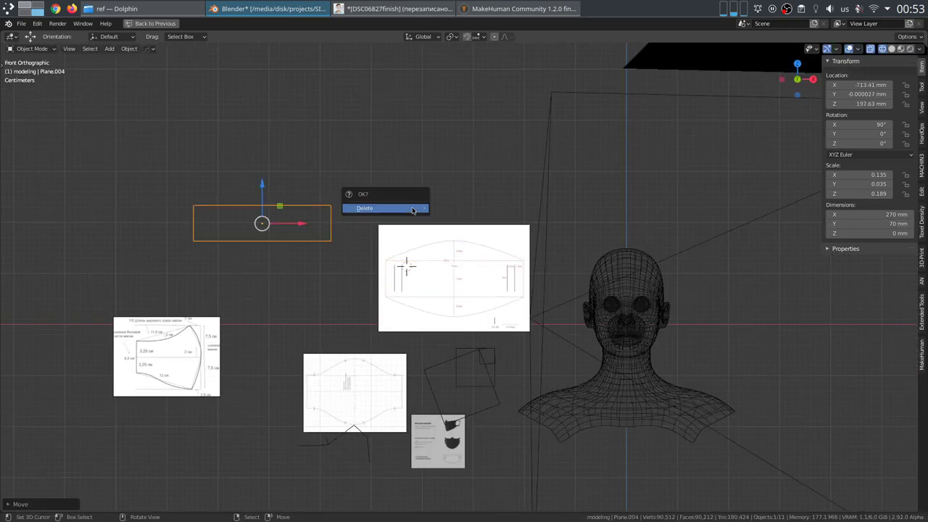
pyautogui.click(413, 210)
# Step: Move the 27 cm pattern image to the far left, above the half-mask pattern
pyautogui.scroll(-1, 419, 257)
pyautogui.keyDown('shift'); pyautogui.moveTo(418, 258); pyautogui.dragTo(517, 199, button='middle'); pyautogui.keyUp('shift')
pyautogui.scroll(2, 519, 198)
pyautogui.rightClick(596, 193)
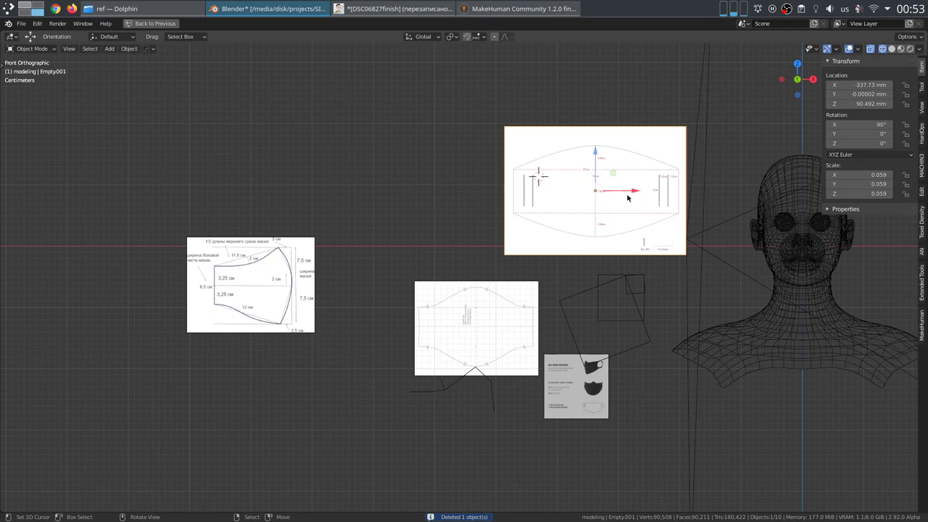
pyautogui.press('g')
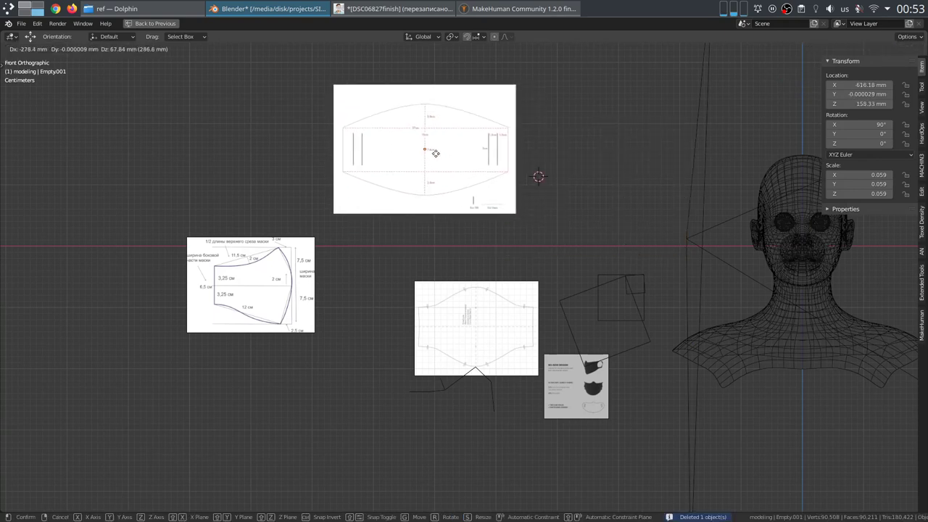
pyautogui.click(289, 157)
# Step: Move the traced outline onto the smaller pattern sheet, with its left end on the mask's upper-left corner
pyautogui.scroll(3, 472, 305)
pyautogui.keyDown('shift'); pyautogui.moveTo(475, 307); pyautogui.dragTo(441, 218, button='middle'); pyautogui.keyUp('shift')
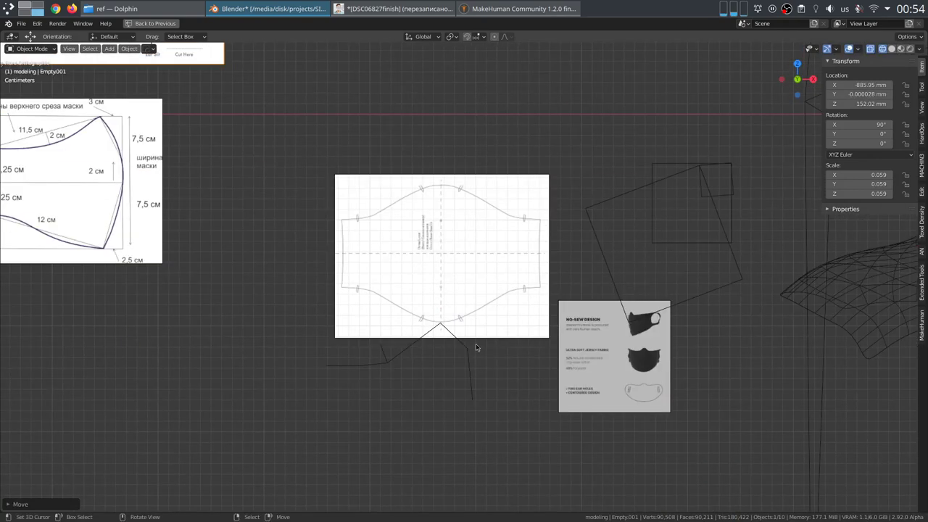
pyautogui.click(467, 358)
pyautogui.scroll(2, 467, 360)
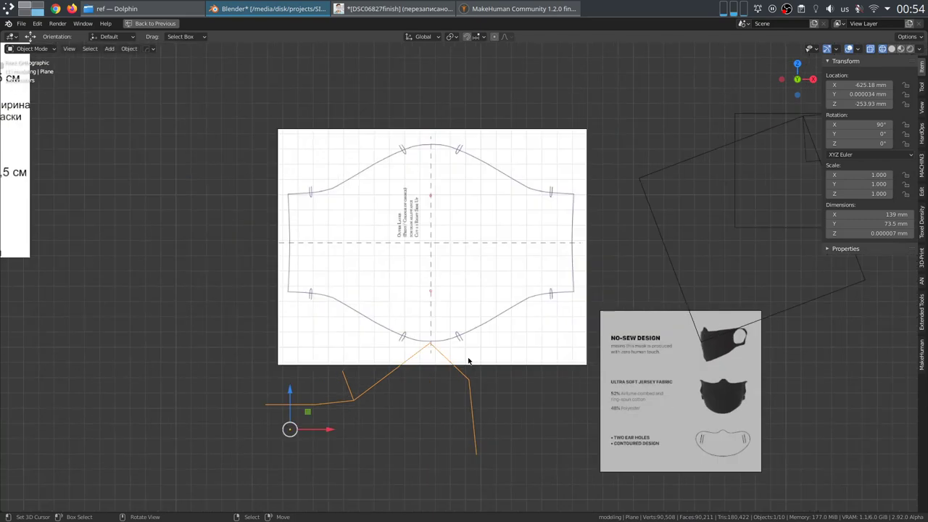
pyautogui.press('g')
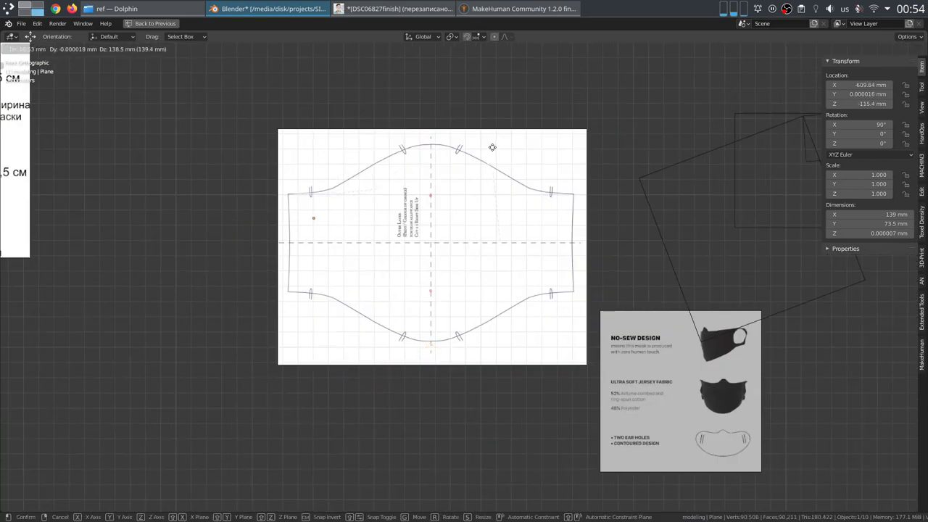
pyautogui.click(492, 147)
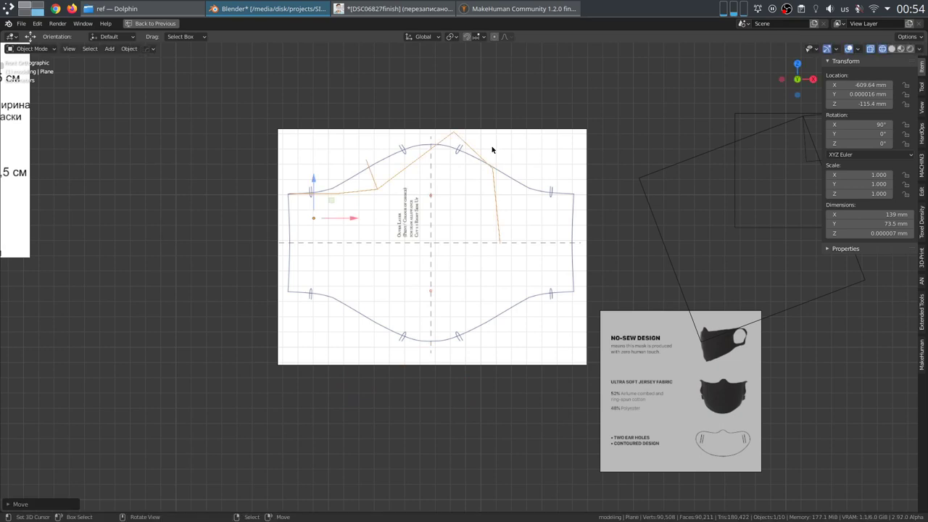
pyautogui.scroll(3, 525, 257)
pyautogui.scroll(-2, 526, 267)
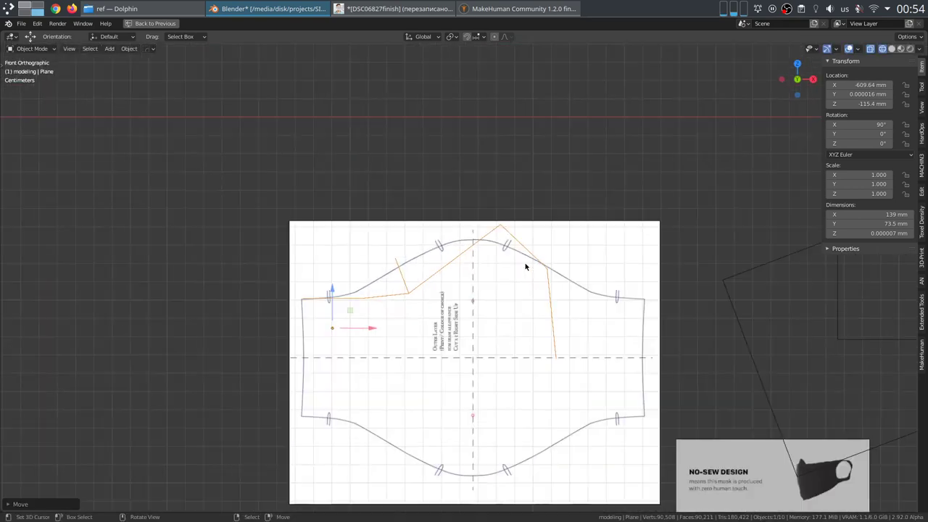
pyautogui.scroll(-6, 516, 288)
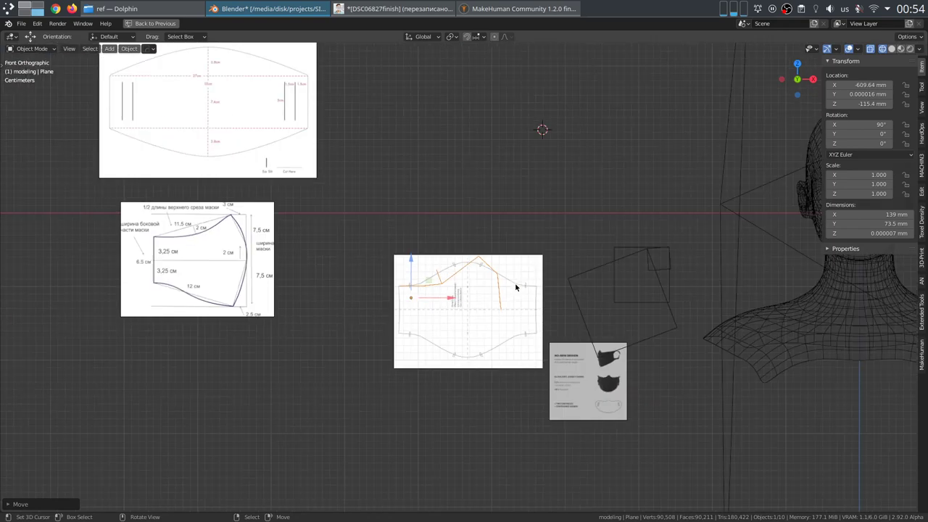
# Step: Move the smaller pattern image out from under the traced outline and onto the 27 cm pattern sheet
pyautogui.rightClick(496, 306)
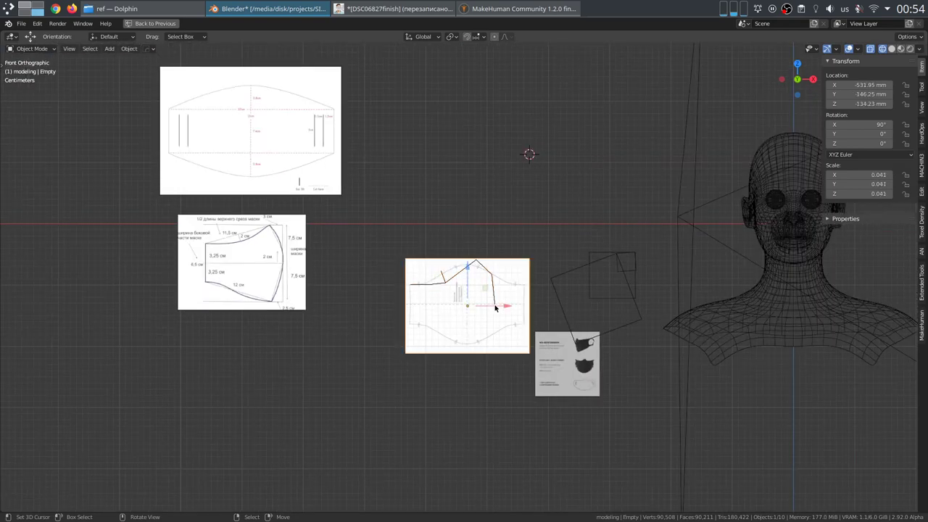
pyautogui.keyDown('shift'); pyautogui.moveTo(488, 298); pyautogui.dragTo(504, 346, button='middle'); pyautogui.keyUp('shift')
pyautogui.press('g')
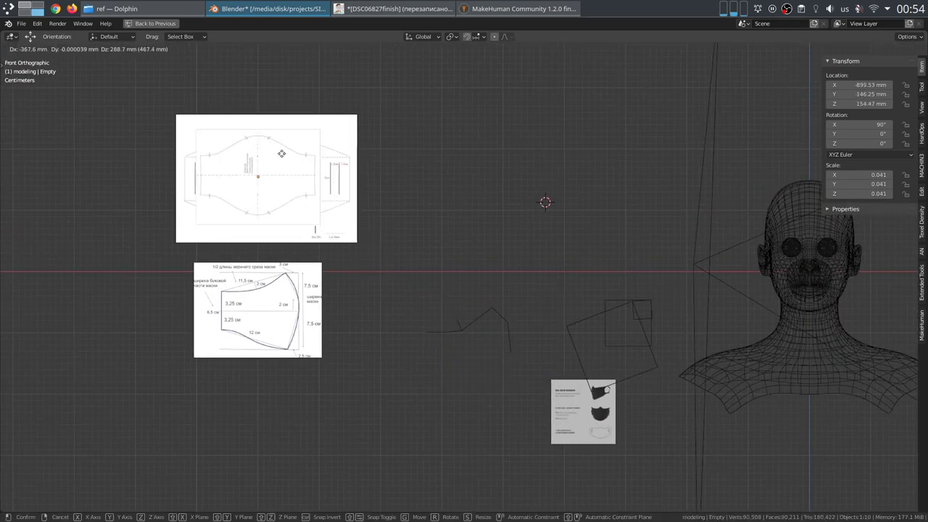
pyautogui.click(283, 152)
pyautogui.hotkey('ctrl', 'space')
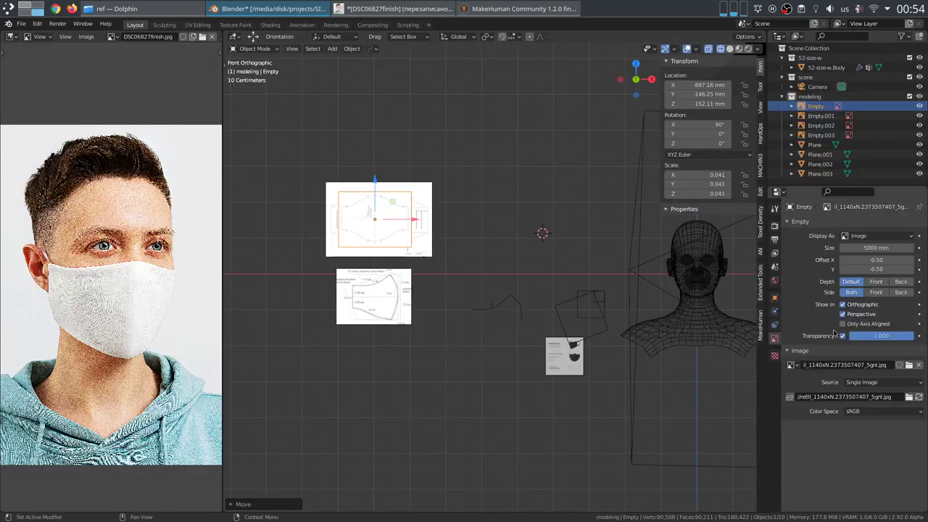
# Step: Make both stacked pattern images semi-transparent, with the 27 cm pattern's transparency at 0.662 and the smaller pattern's at 0.493
pyautogui.click(384, 218)
pyautogui.click(842, 336)
pyautogui.moveTo(879, 336); pyautogui.dragTo(869, 336)
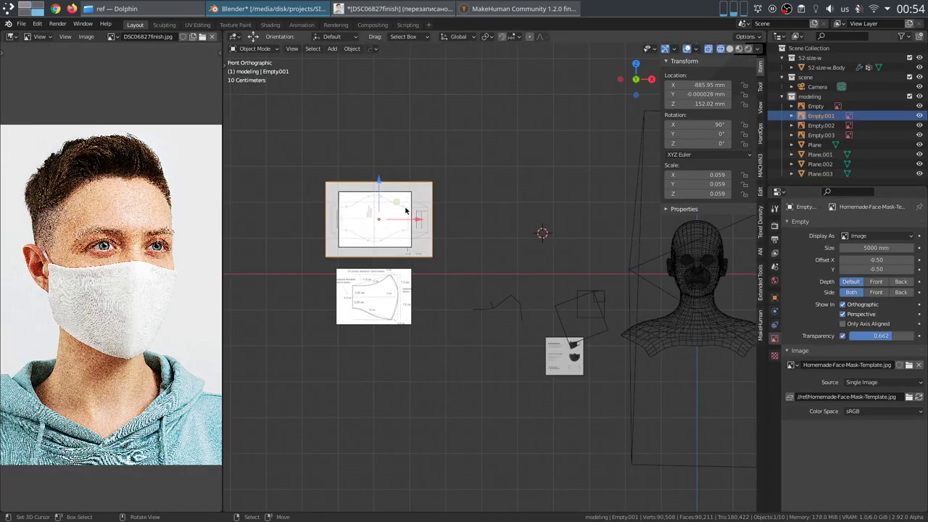
pyautogui.click(380, 217)
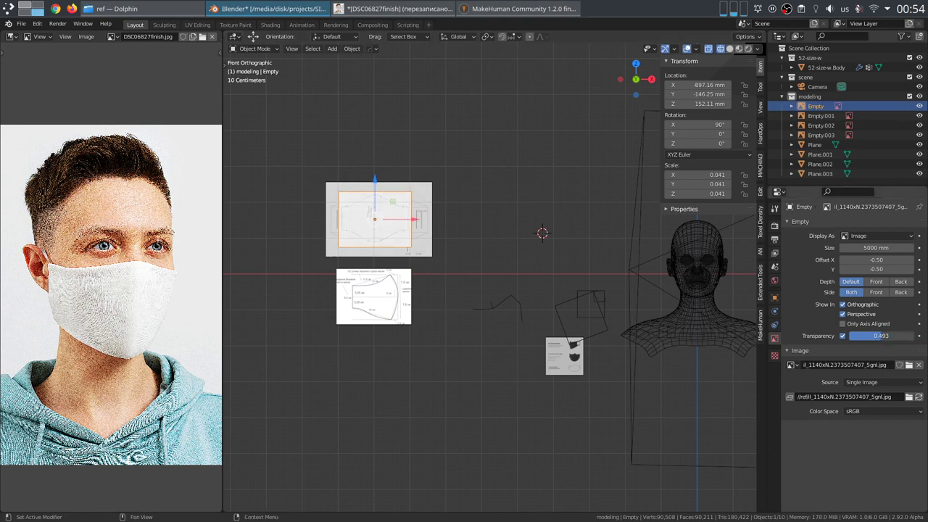
# Step: Move the smaller pattern image along X and then Z to centre it on the 27 cm pattern's dashed centre lines
pyautogui.hotkey('ctrl', 'space')
pyautogui.press('KP_Decimal')
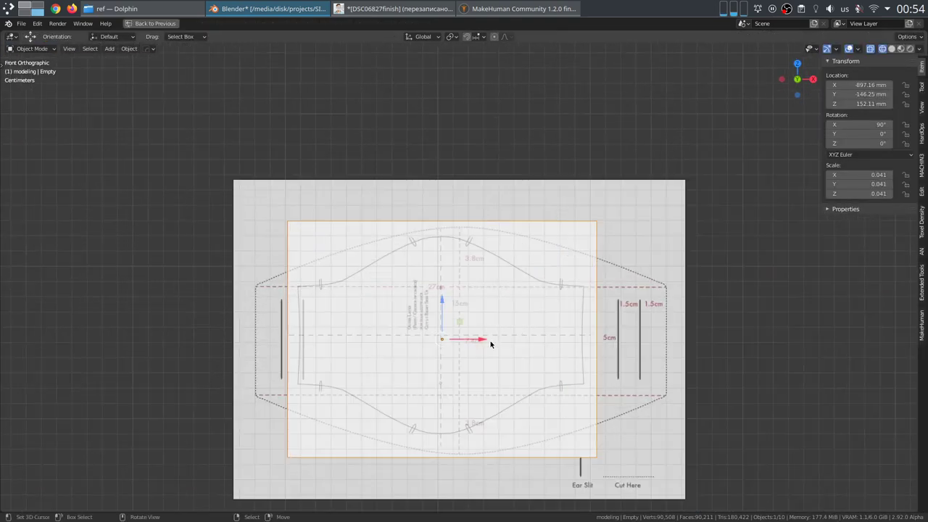
pyautogui.press('g')
pyautogui.press('x')
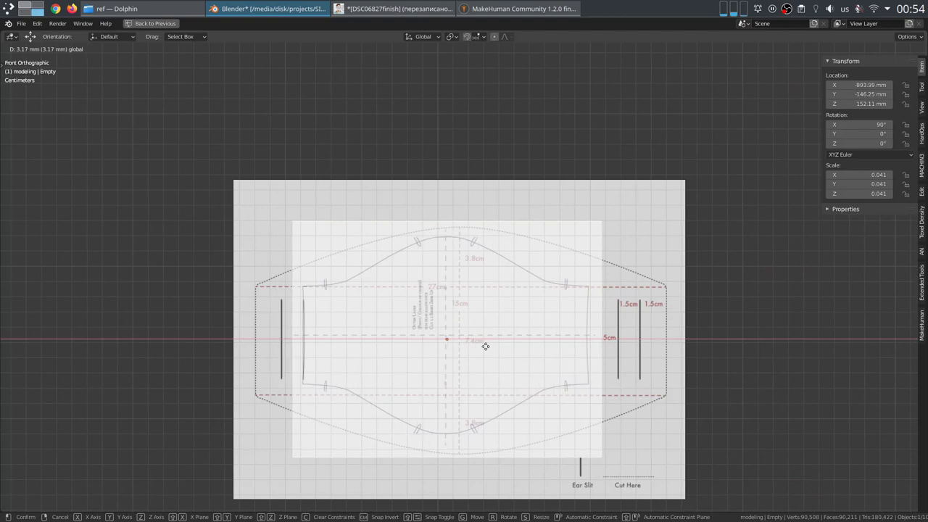
pyautogui.click(495, 352)
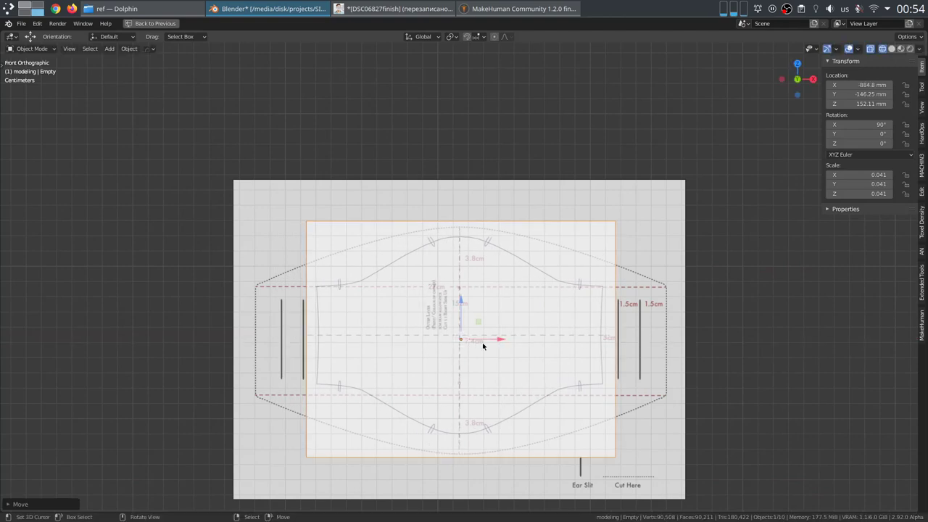
pyautogui.press('g')
pyautogui.press('z')
pyautogui.click(468, 313)
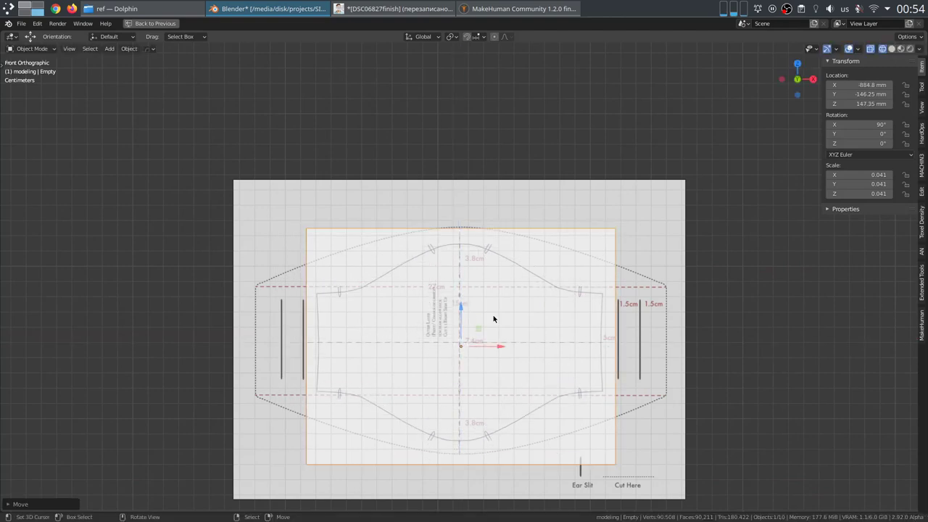
# Step: Scale the smaller pattern image up to 0.044 so its height at the sides matches the 27 cm pattern's dashed band
pyautogui.press('s')
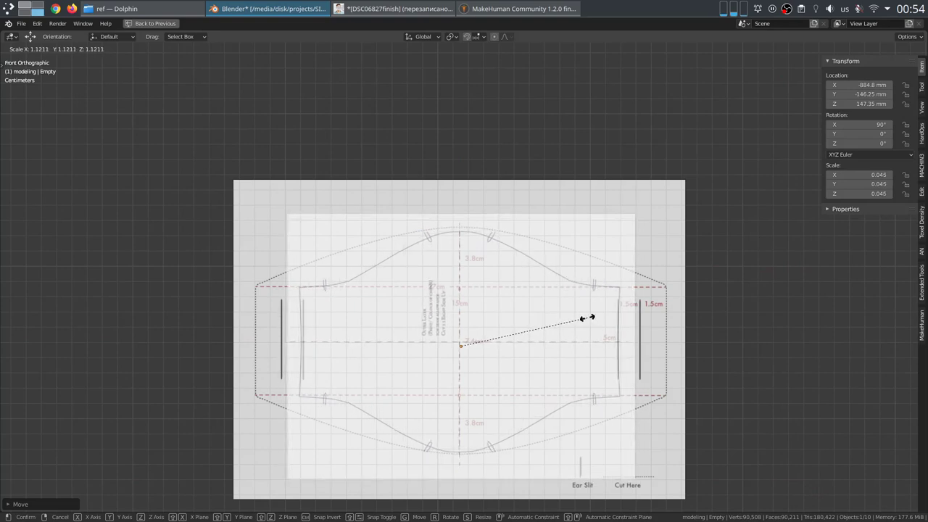
pyautogui.click(584, 317)
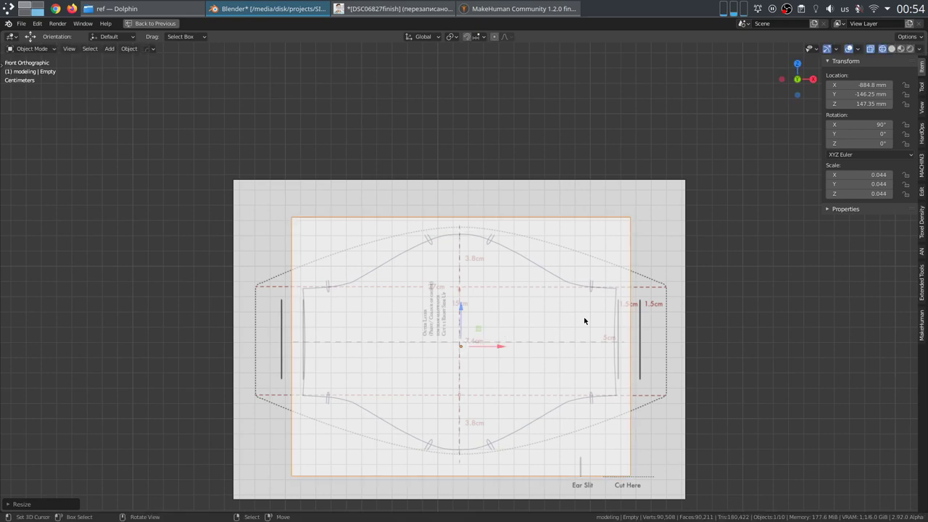
pyautogui.scroll(-6, 584, 321)
pyautogui.hotkey('ctrl', 'space')
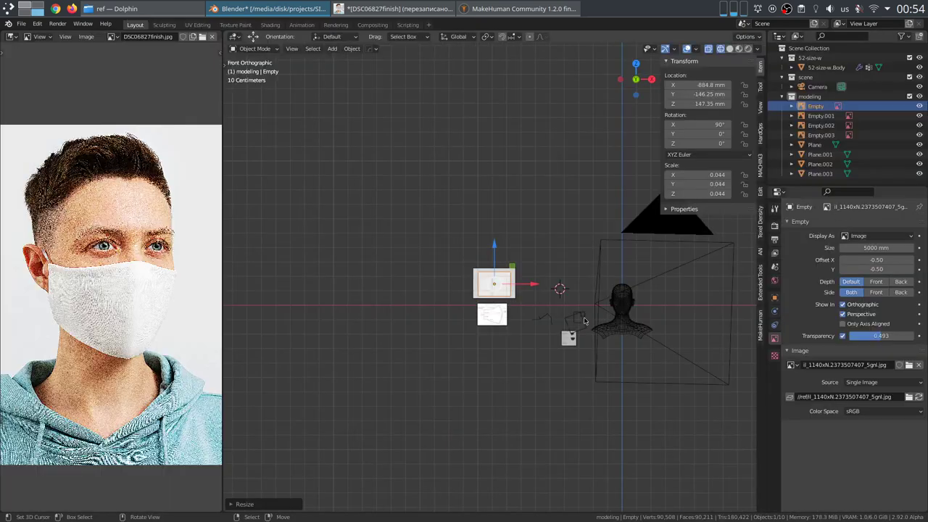
# Step: Move the smaller pattern image from the 27 cm sheet onto the front of the bust's face
pyautogui.scroll(10, 551, 320)
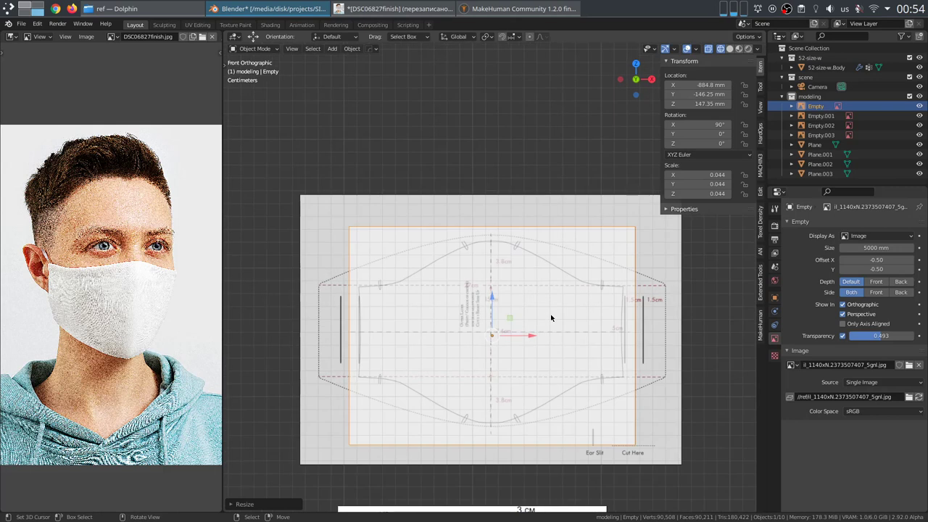
pyautogui.scroll(-6, 536, 338)
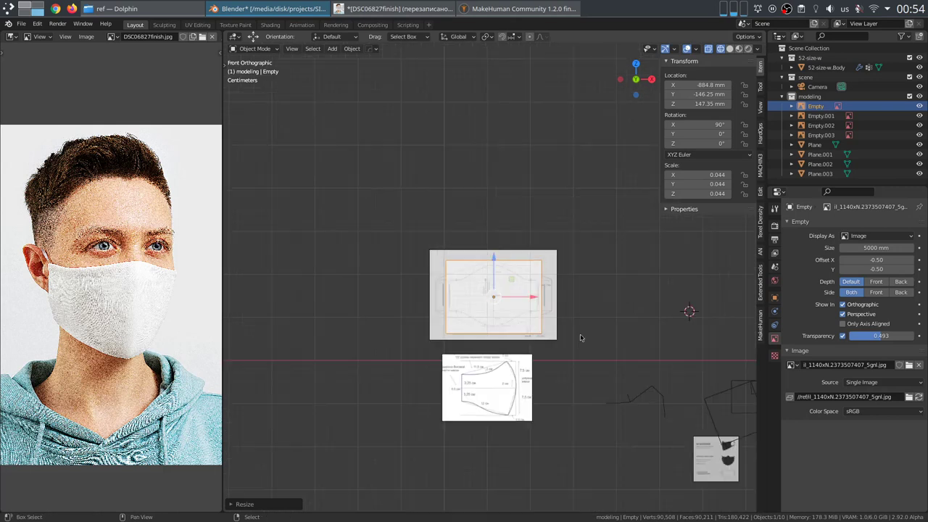
pyautogui.press('g')
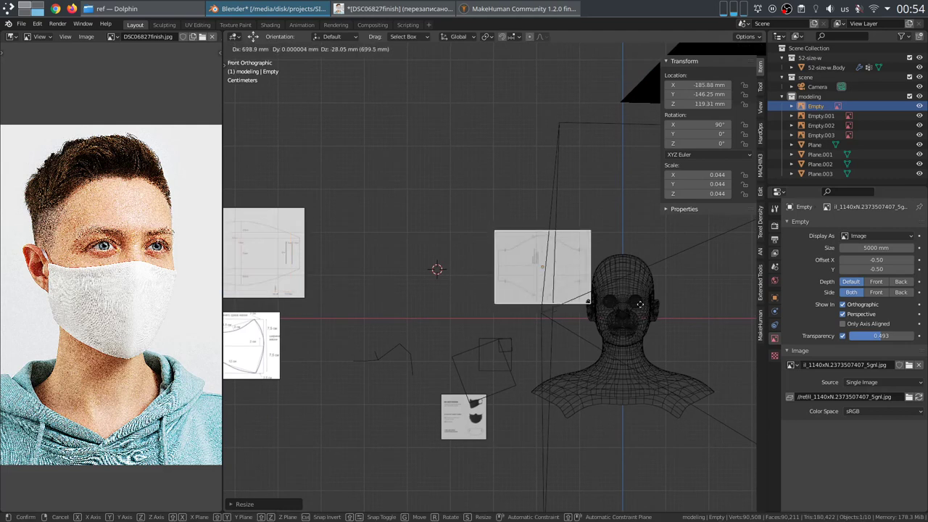
pyautogui.click(692, 351)
pyautogui.press('KP_Decimal')
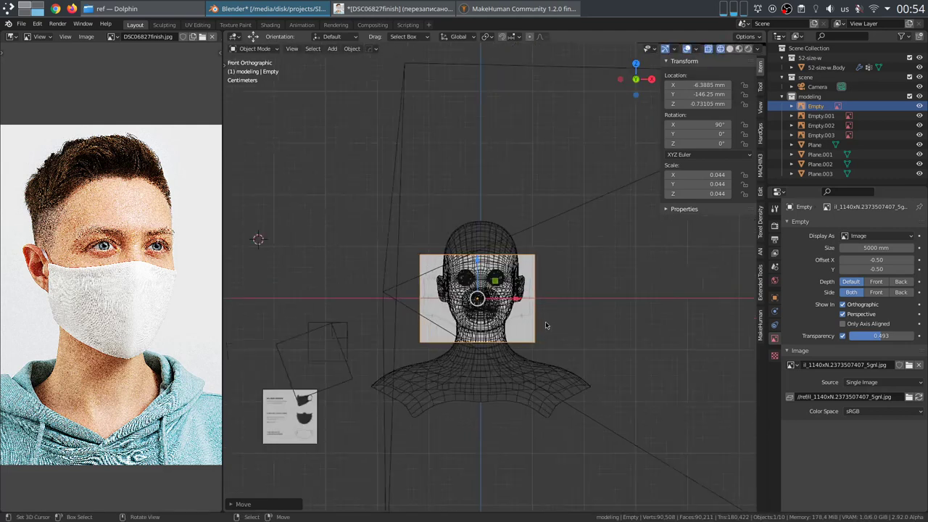
# Step: Turn off the image's transparency, centre its vertical dashed line on the nose and lower its upper edge to the nose bridge
pyautogui.click(842, 336)
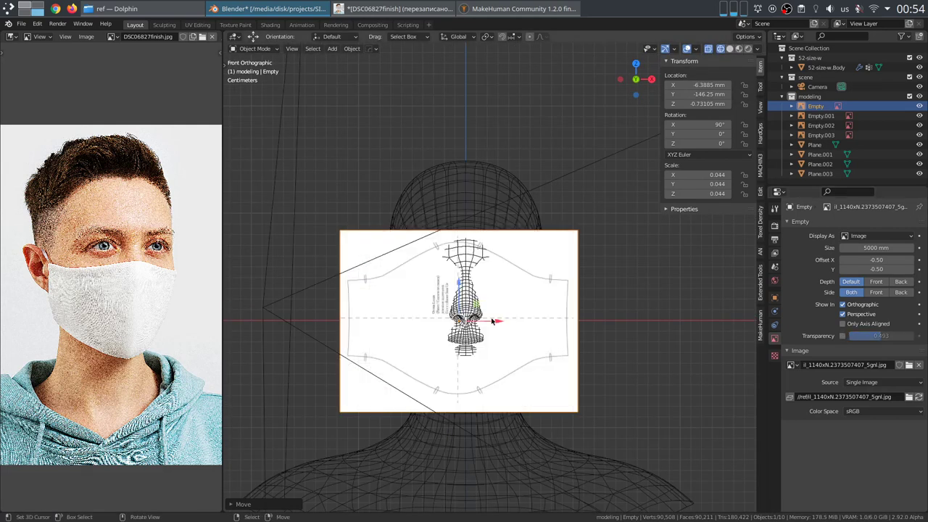
pyautogui.press('g')
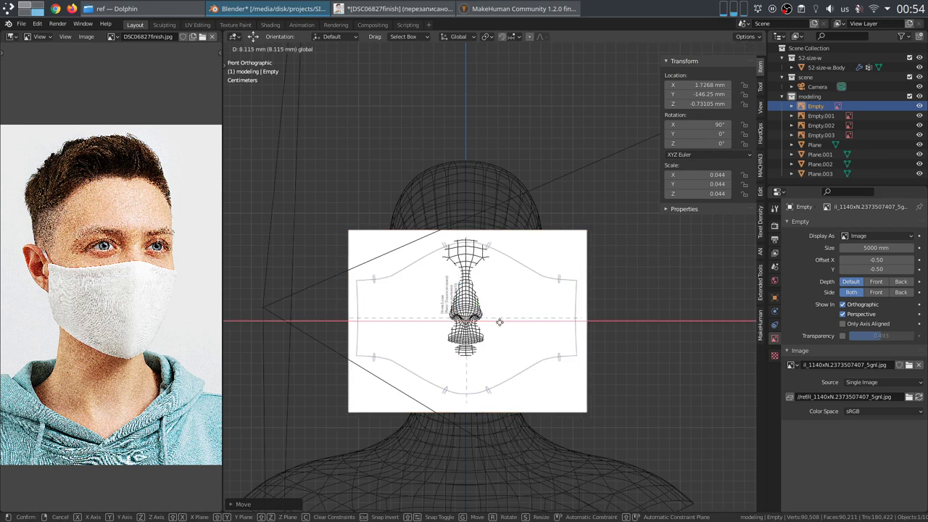
pyautogui.click(500, 320)
pyautogui.press('g')
pyautogui.press('z')
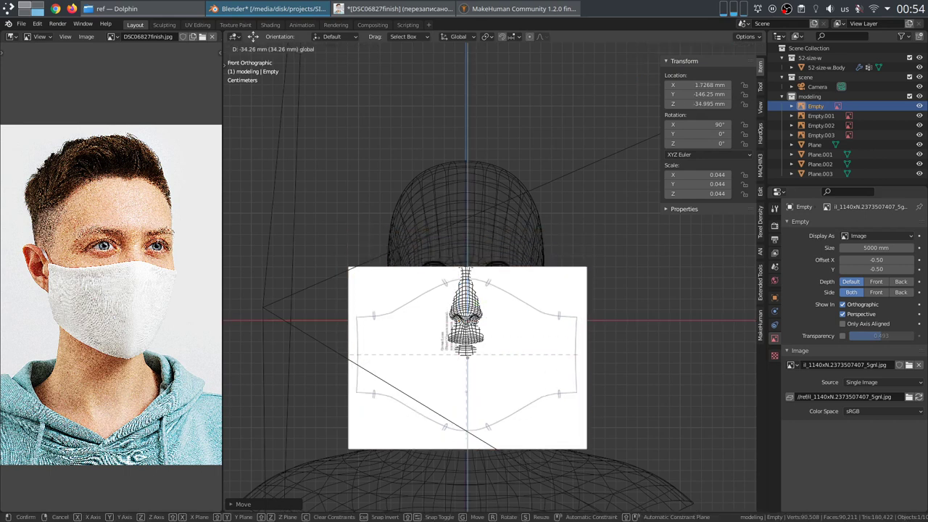
pyautogui.moveTo(468, 321); pyautogui.dragTo(467, 320)
# Step: Switch the viewport to solid shading and turn the pattern image's transparency back on
pyautogui.hotkey('shift', 'z')
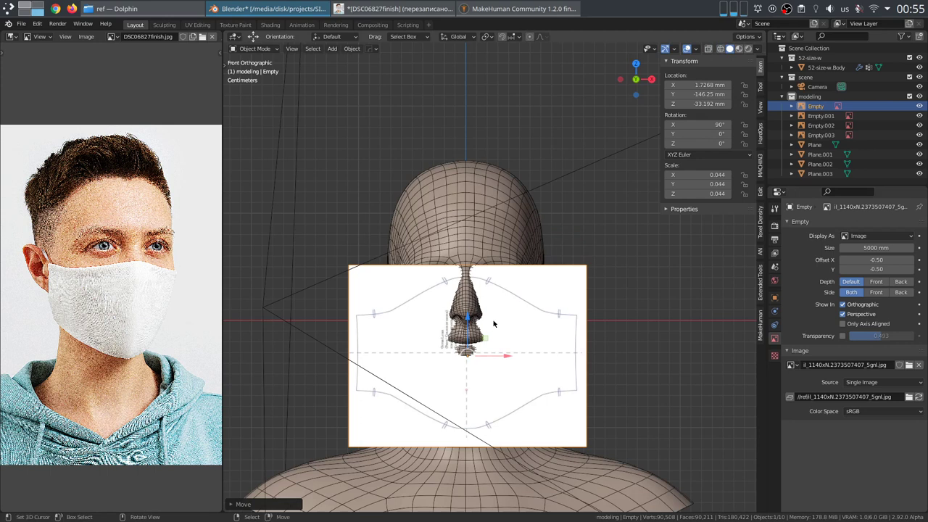
pyautogui.click(880, 339)
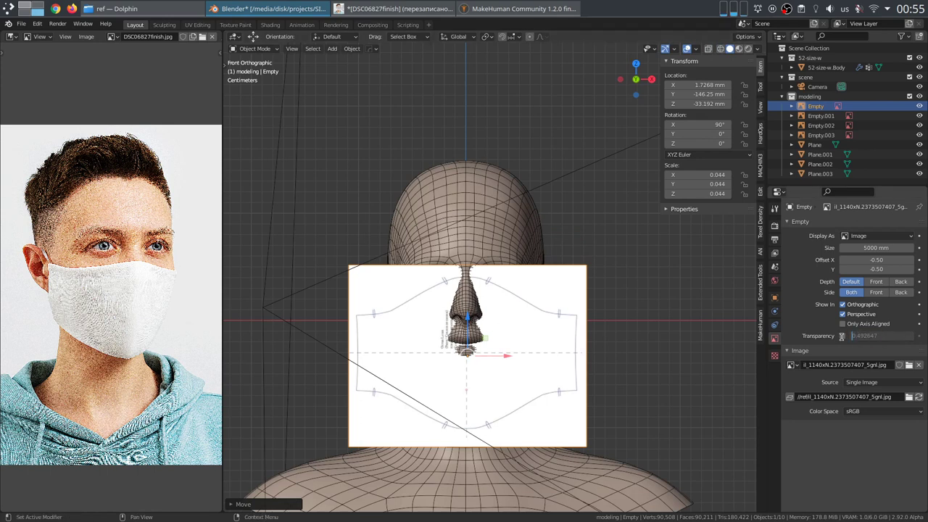
pyautogui.click(843, 337)
pyautogui.scroll(2, 605, 299)
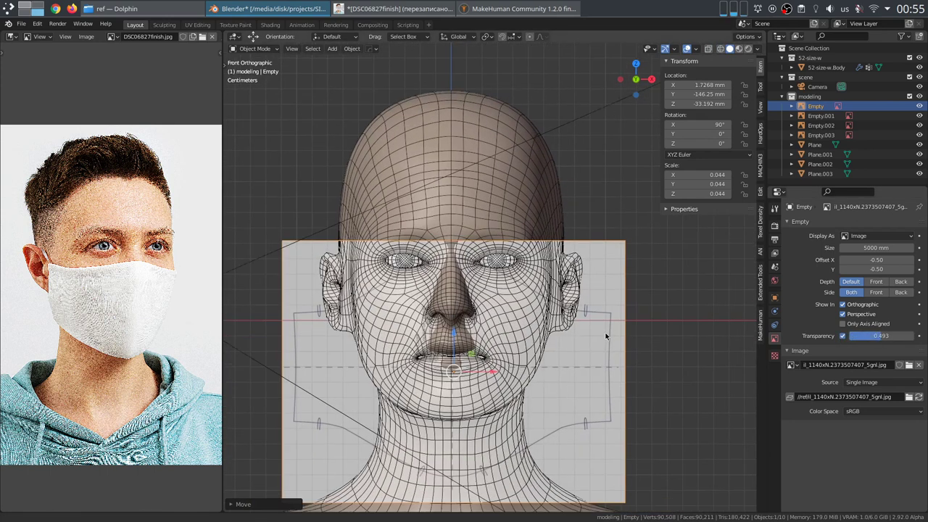
# Step: Scale the pattern image down to 0.035 so it spans ear to ear, and adjust its height to about -27 mm in Z
pyautogui.press('s')
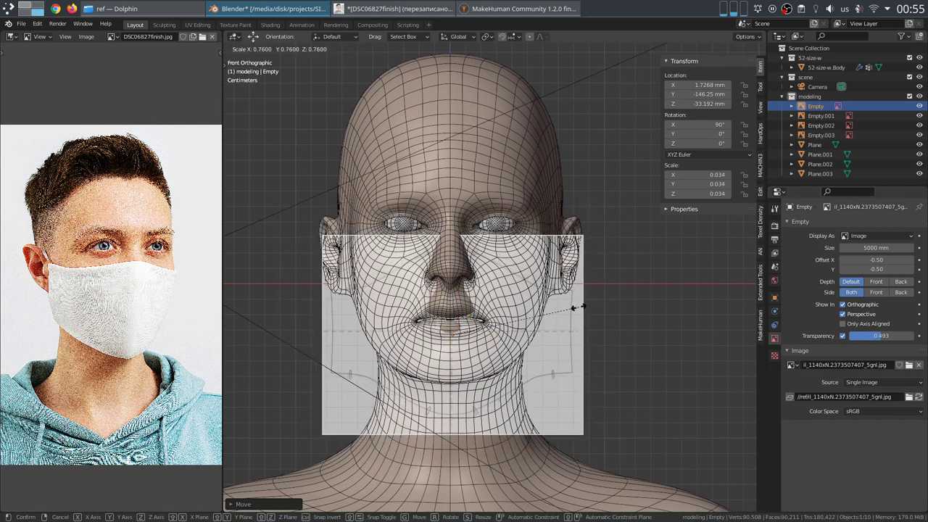
pyautogui.click(578, 307)
pyautogui.press('g')
pyautogui.press('z')
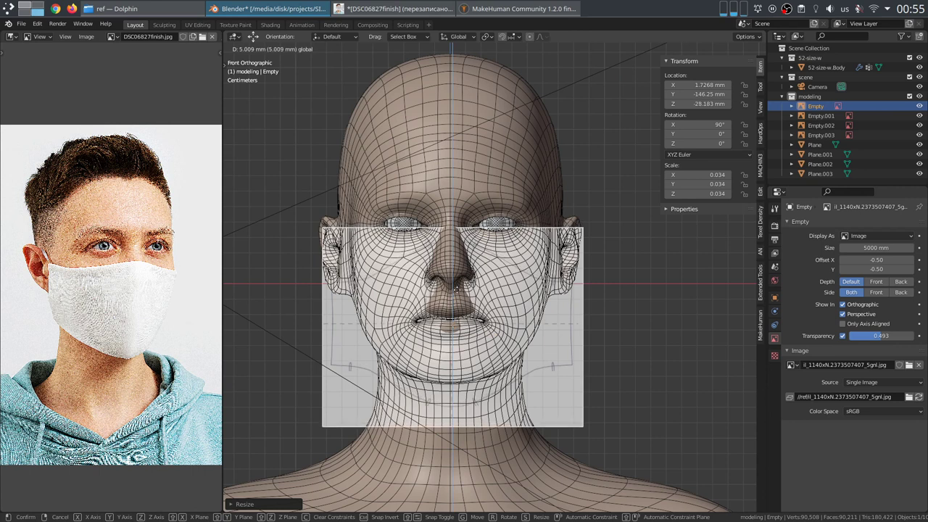
pyautogui.click(578, 290)
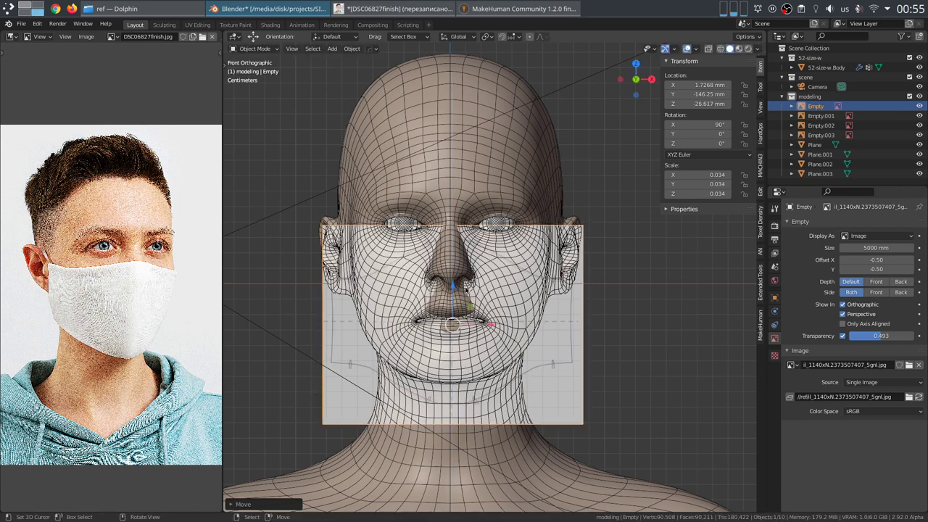
pyautogui.press('s')
pyautogui.click(582, 291)
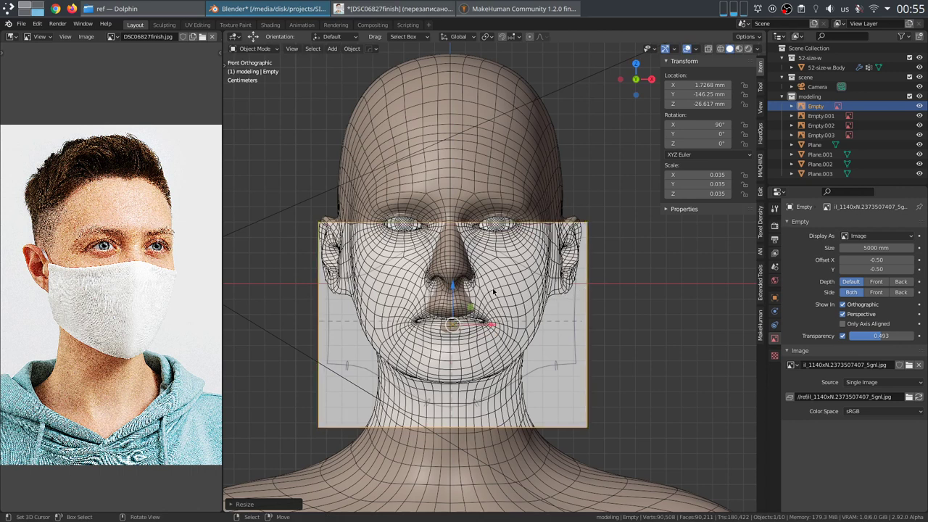
pyautogui.moveTo(454, 287); pyautogui.dragTo(455, 291)
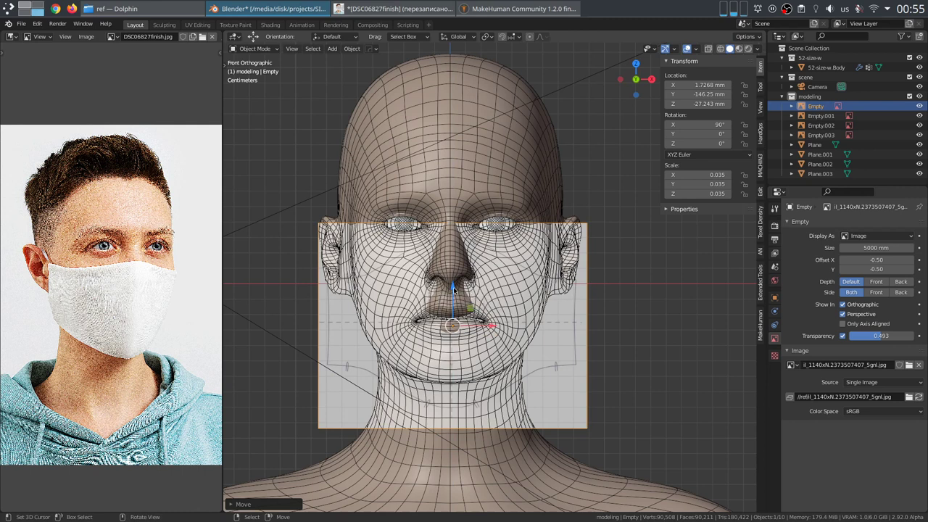
# Step: Move the resized pattern image off the bust and place it beside the 27 cm pattern sheet
pyautogui.scroll(-4, 453, 287)
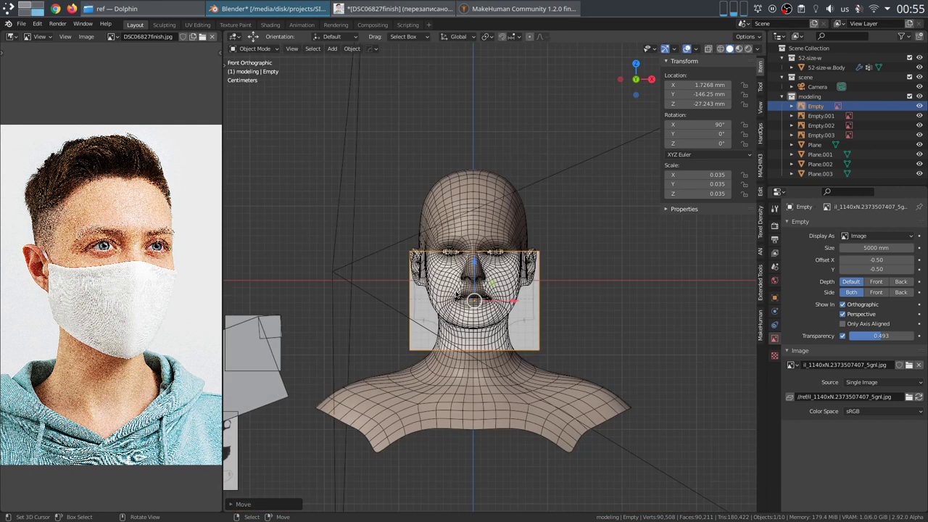
pyautogui.scroll(-5, 515, 313)
pyautogui.keyDown('shift'); pyautogui.moveTo(497, 308); pyautogui.dragTo(671, 314, button='middle'); pyautogui.keyUp('shift')
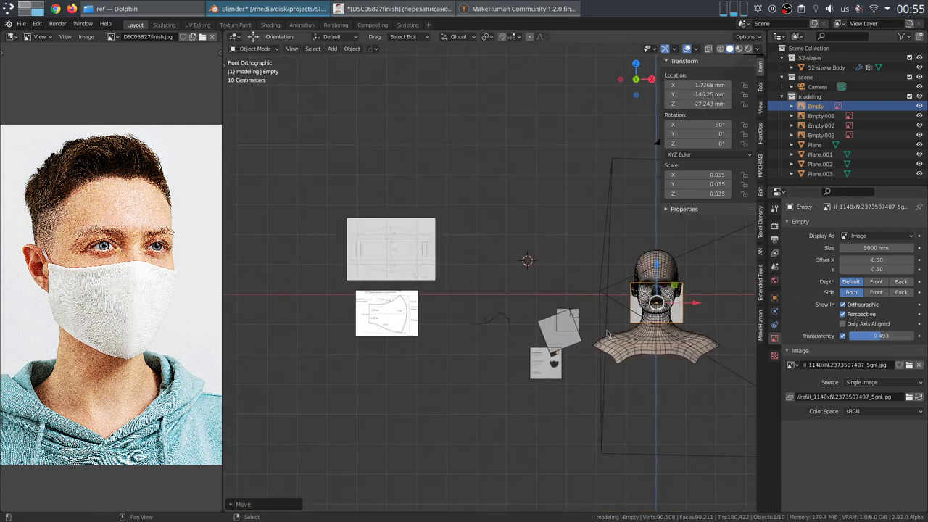
pyautogui.moveTo(671, 313); pyautogui.dragTo(485, 258)
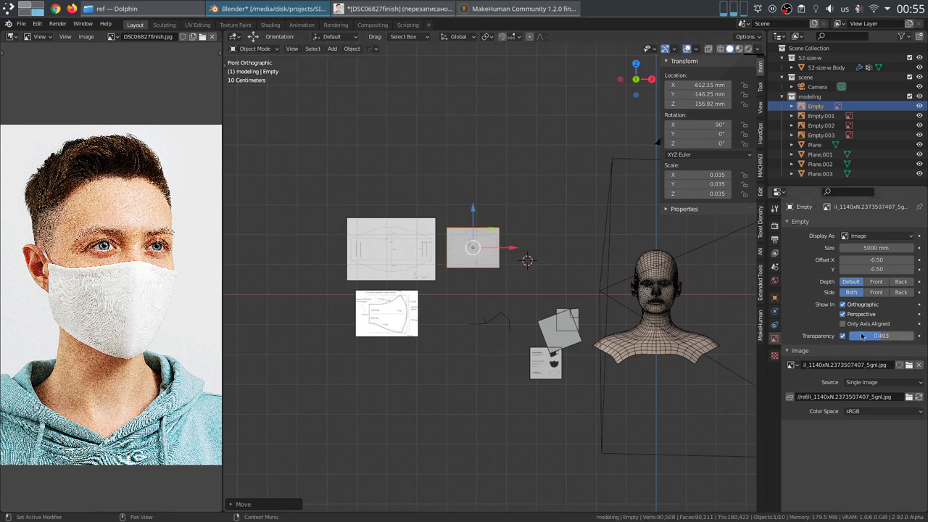
# Step: Move the traced outline onto the resized smaller pattern to compare their shapes
pyautogui.scroll(5, 483, 323)
pyautogui.scroll(-4, 568, 308)
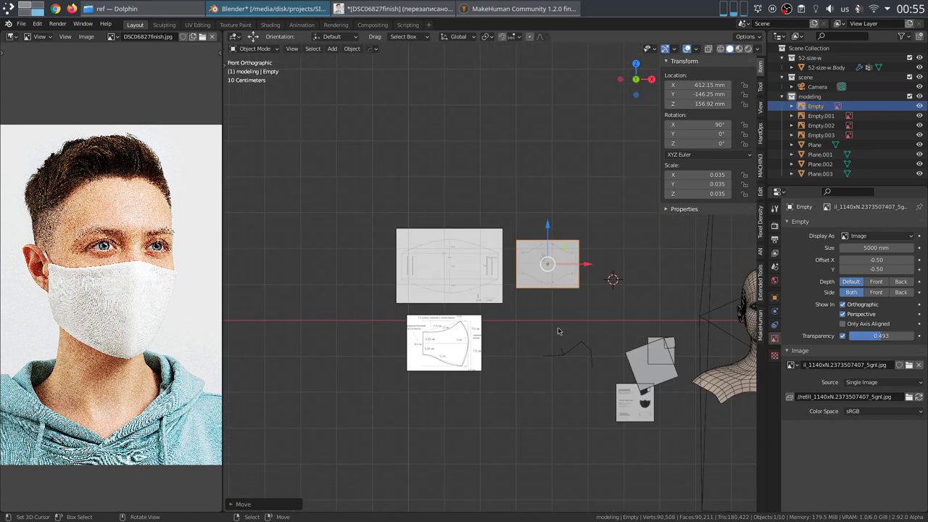
pyautogui.scroll(2, 558, 332)
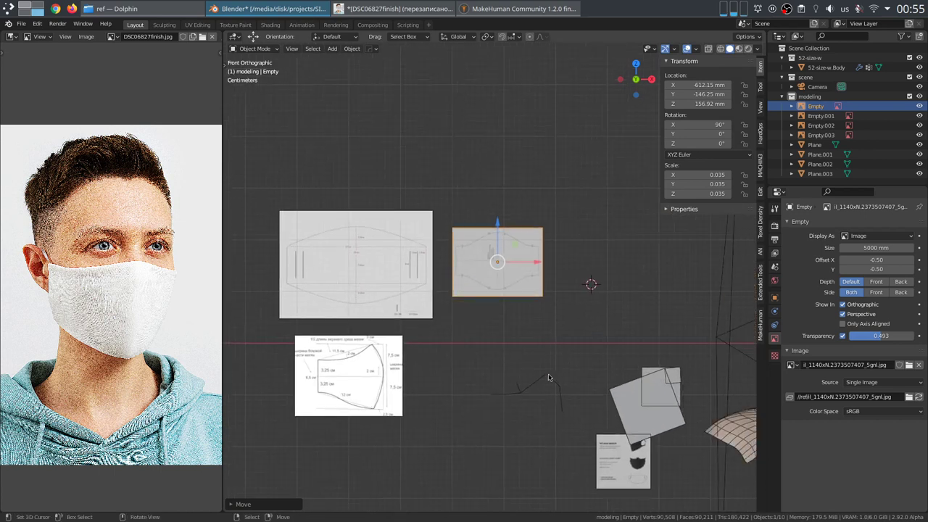
pyautogui.click(548, 378)
pyautogui.press('g')
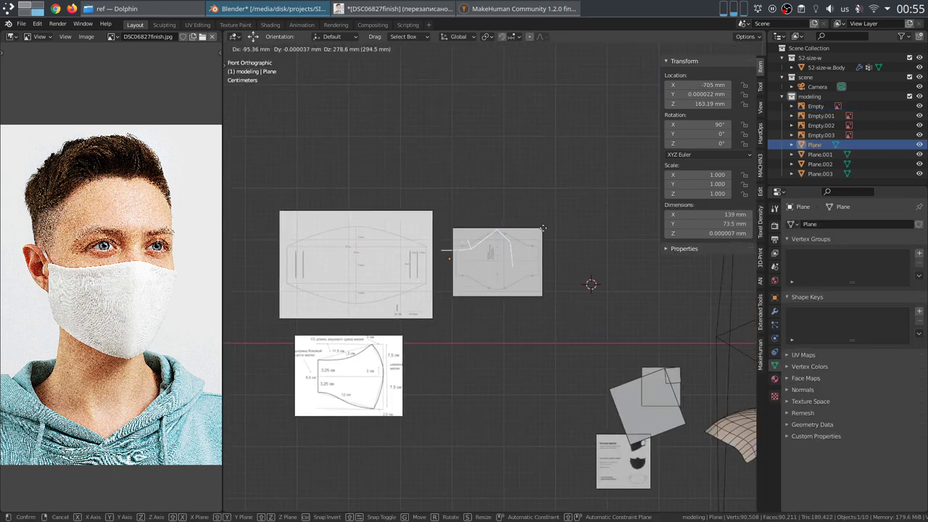
pyautogui.click(549, 230)
pyautogui.scroll(5, 517, 312)
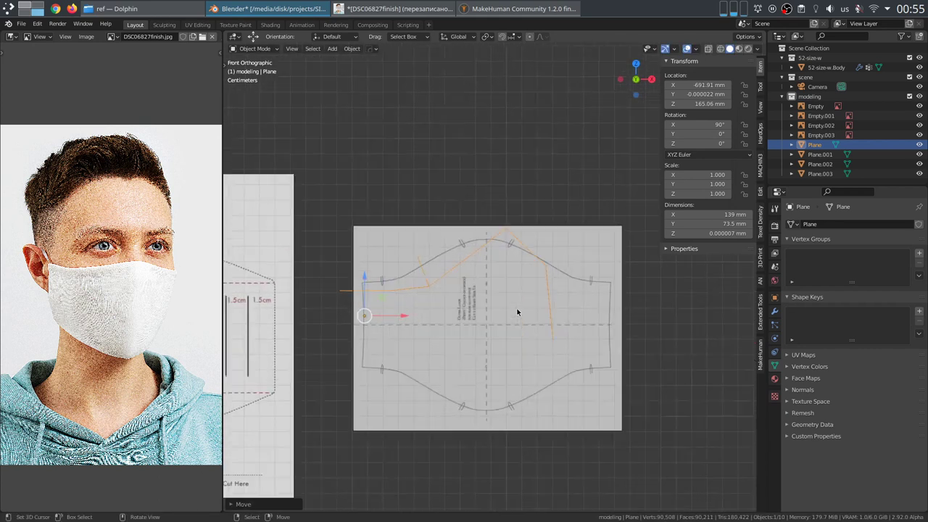
pyautogui.keyDown('shift'); pyautogui.moveTo(517, 313); pyautogui.dragTo(493, 322, button='middle'); pyautogui.keyUp('shift')
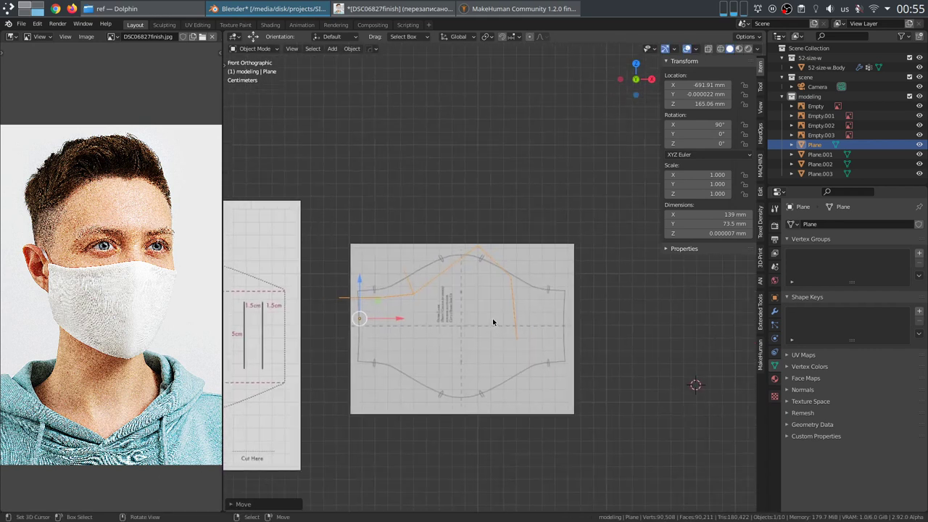
# Step: Move the traced outline down to the smaller pattern sheet's lower edge, and select the 27 cm pattern image
pyautogui.press('g')
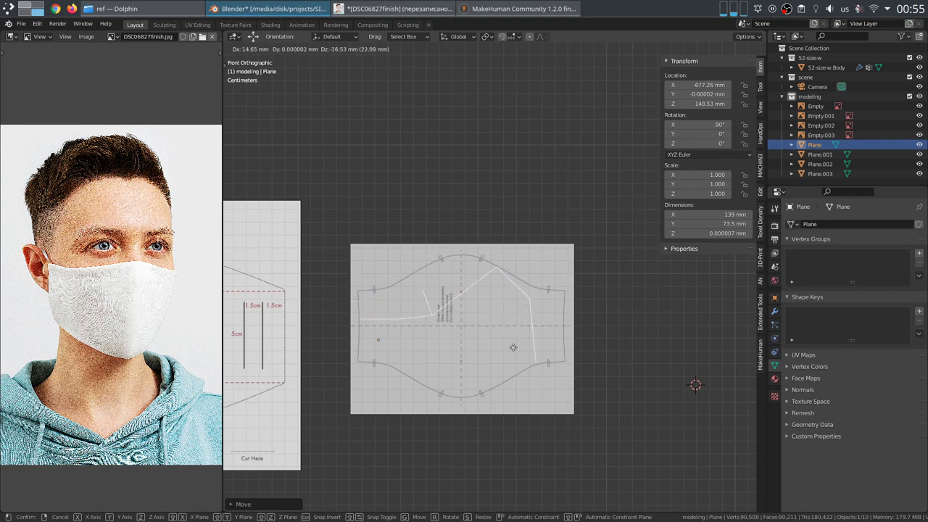
pyautogui.click(570, 466)
pyautogui.scroll(-4, 569, 466)
pyautogui.click(353, 316)
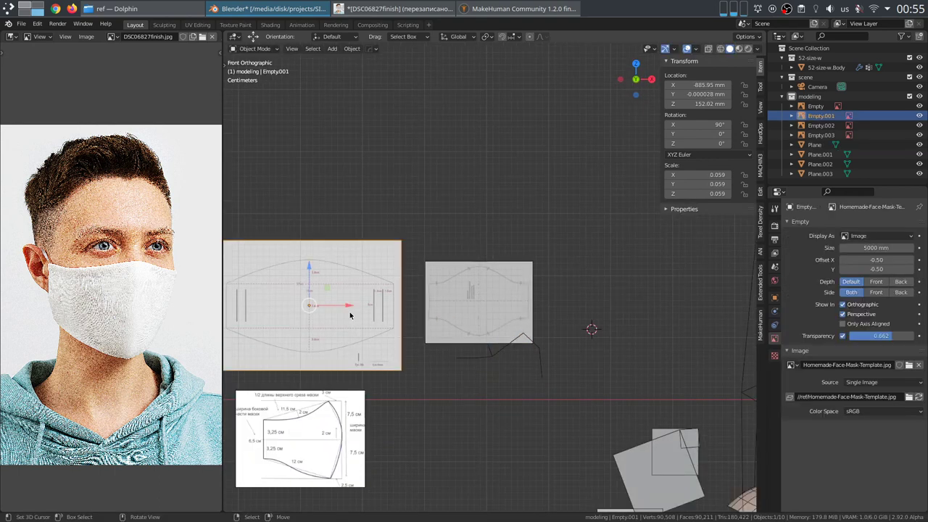
pyautogui.scroll(-5, 468, 325)
pyautogui.keyDown('shift'); pyautogui.moveTo(468, 325); pyautogui.dragTo(379, 332, button='middle'); pyautogui.keyUp('shift')
pyautogui.scroll(3, 380, 331)
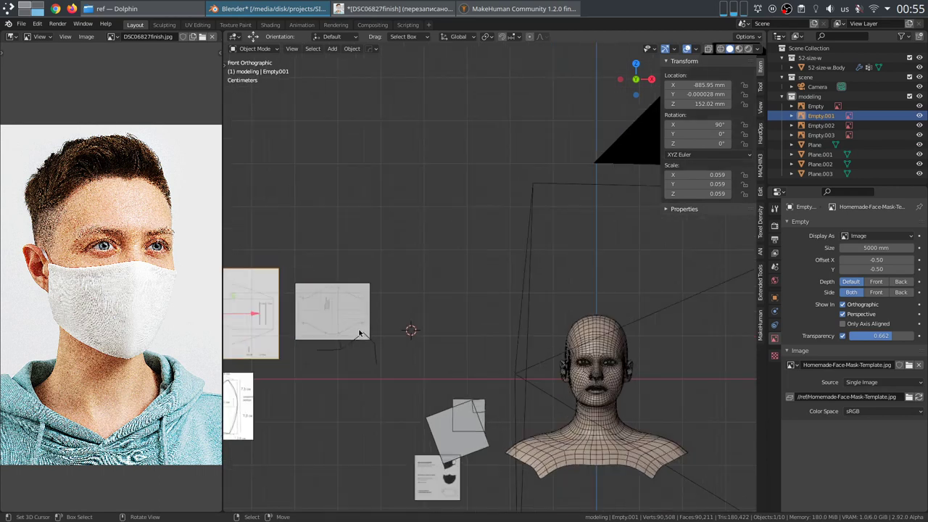
# Step: Move the 27 cm pattern image onto the bust's head and bring it in front of the face, about -179 mm in Y
pyautogui.press('g')
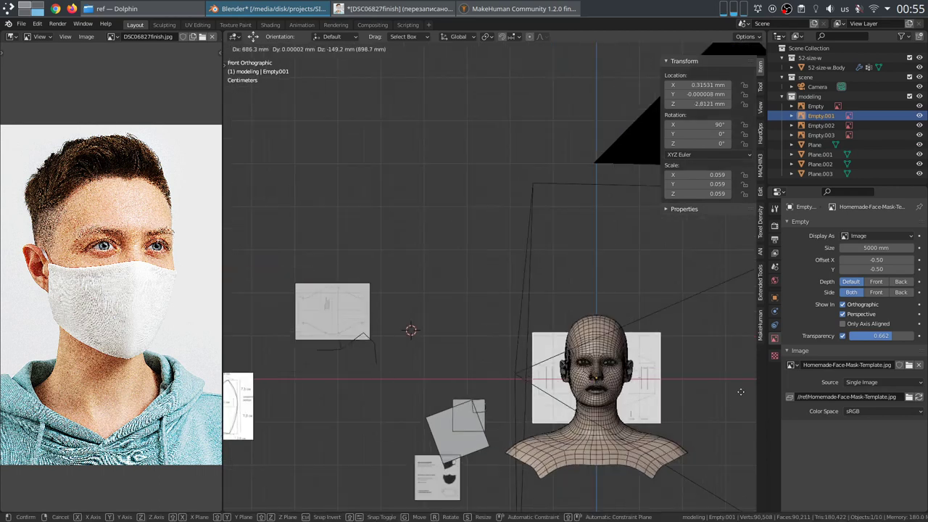
pyautogui.click(745, 386)
pyautogui.moveTo(745, 386); pyautogui.dragTo(550, 376, button='middle')
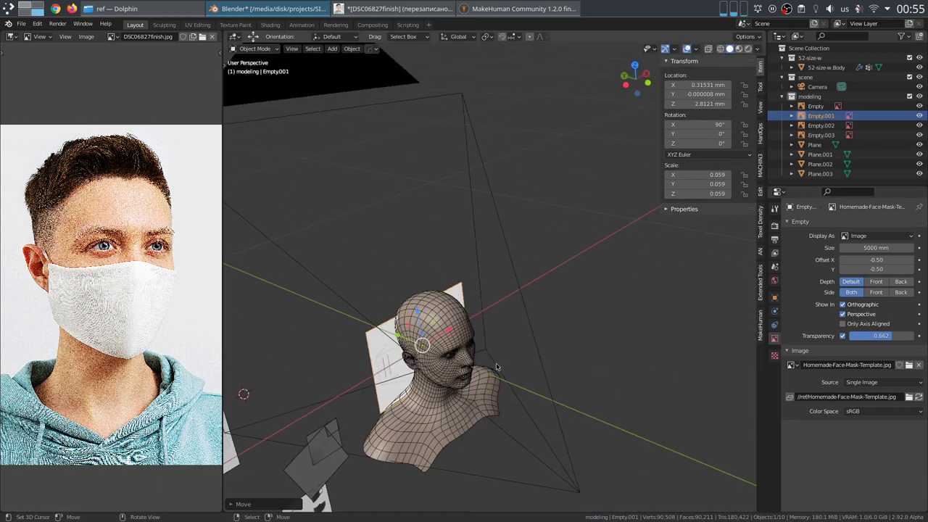
pyautogui.press('g')
pyautogui.press('y')
pyautogui.click(469, 358)
pyautogui.press('KP_1')
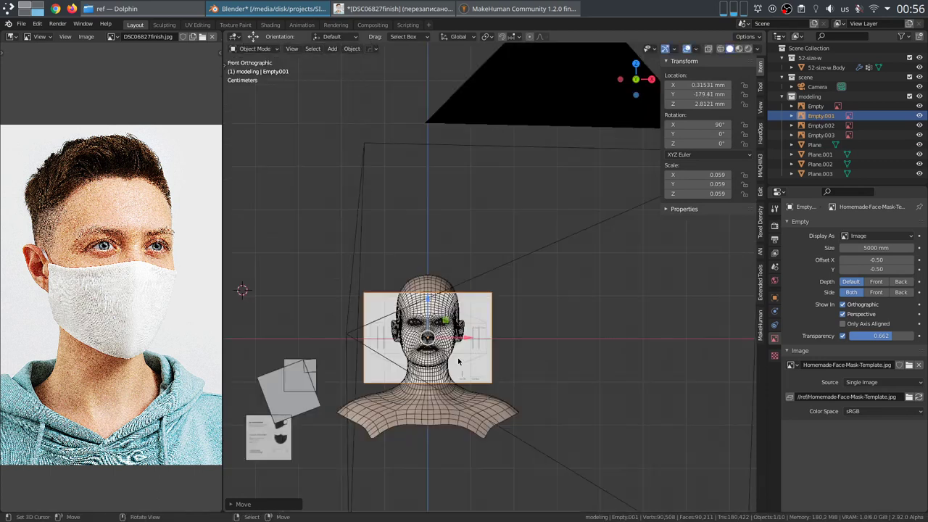
pyautogui.scroll(6, 470, 358)
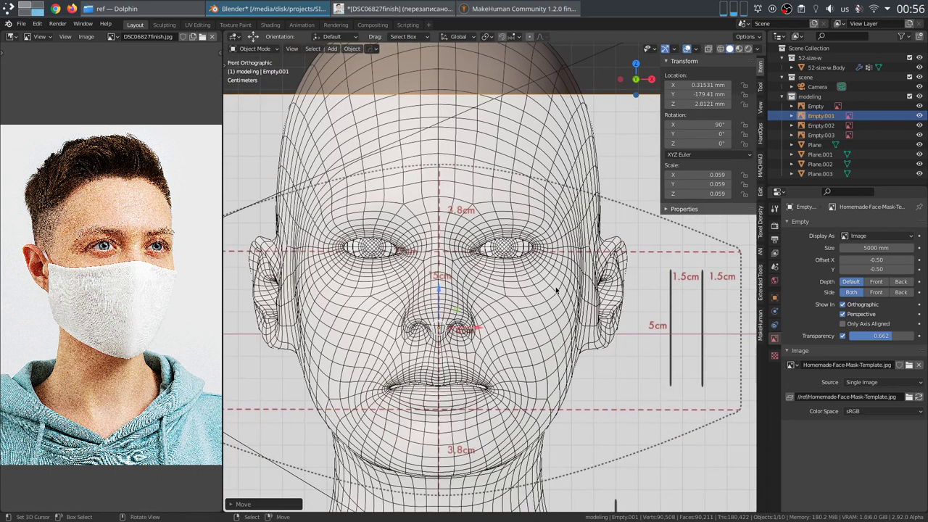
pyautogui.scroll(-2, 567, 290)
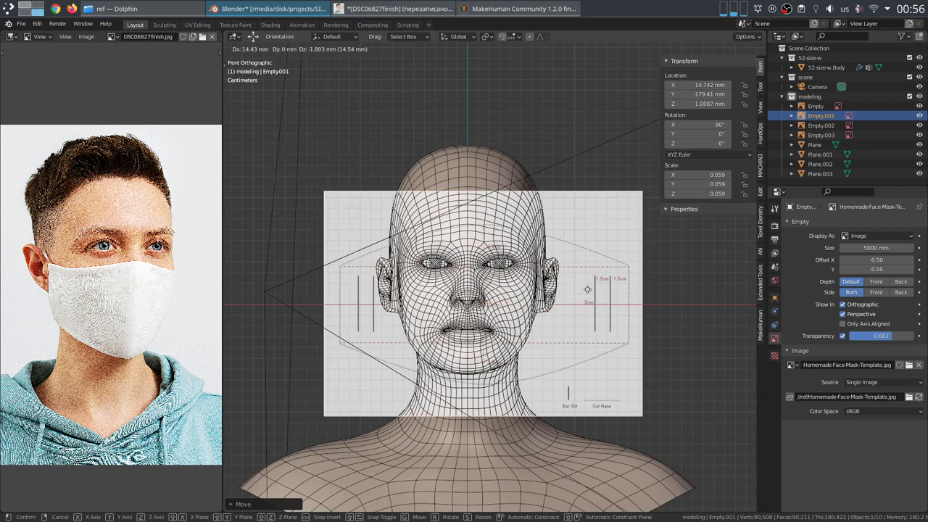
# Step: Lower the pattern image's opacity to 0.449 and try shifting it sideways off the face
pyautogui.click(842, 336)
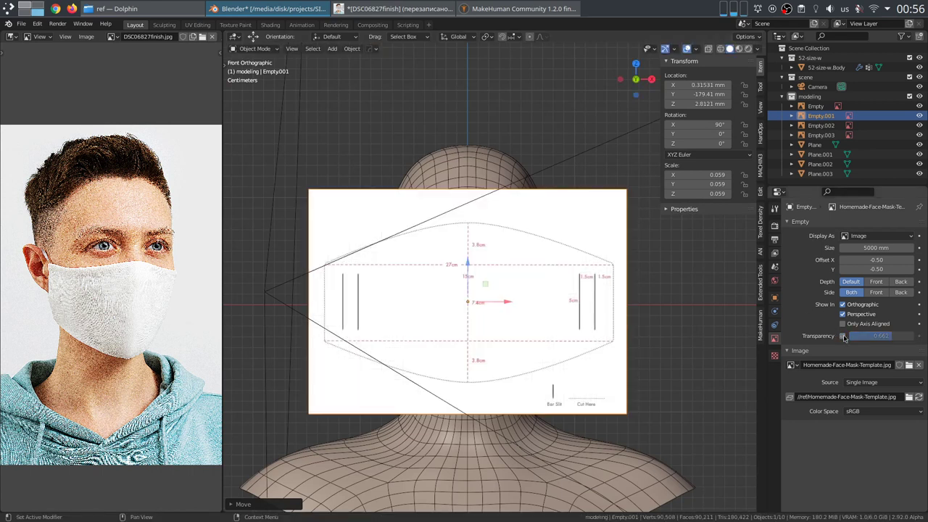
pyautogui.click(843, 336)
pyautogui.moveTo(880, 337)
pyautogui.mouseDown()
pyautogui.moveTo(906, 338)
pyautogui.moveTo(855, 337)
pyautogui.moveTo(879, 337)
pyautogui.mouseUp()
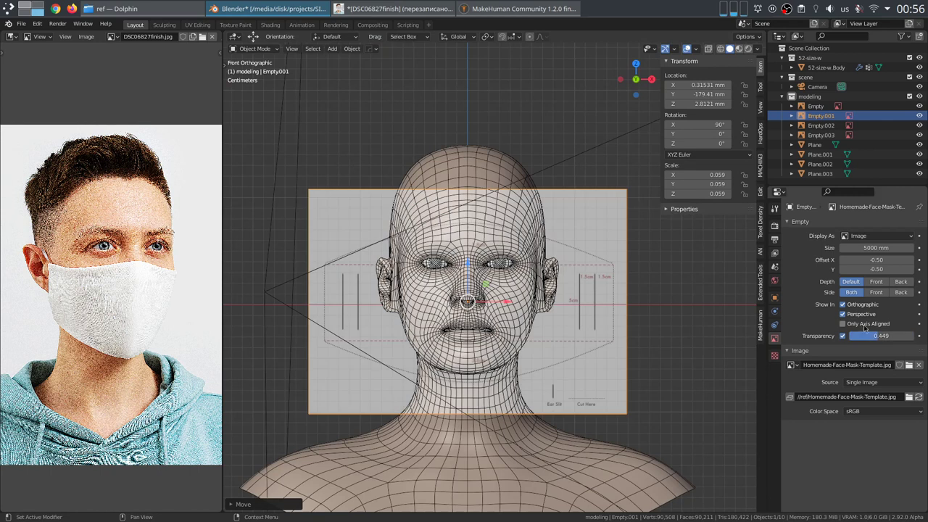
pyautogui.press('g')
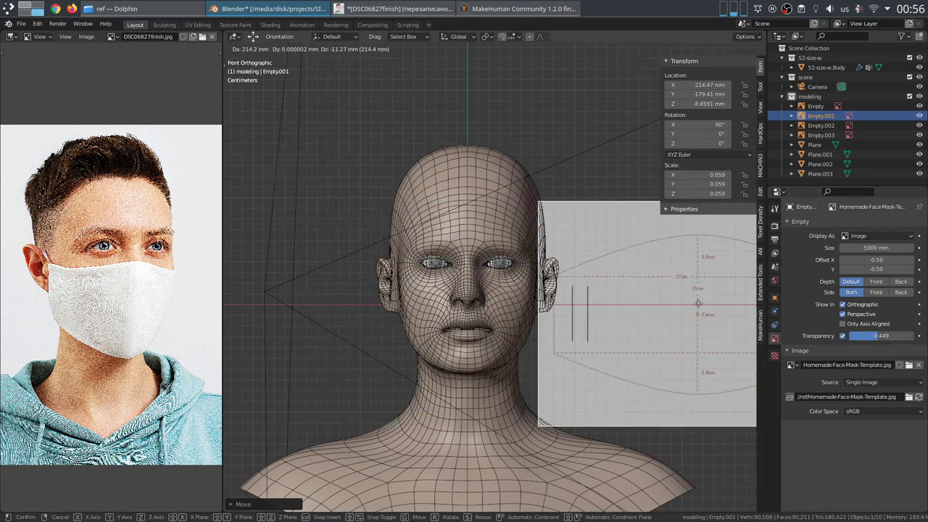
pyautogui.click(468, 269)
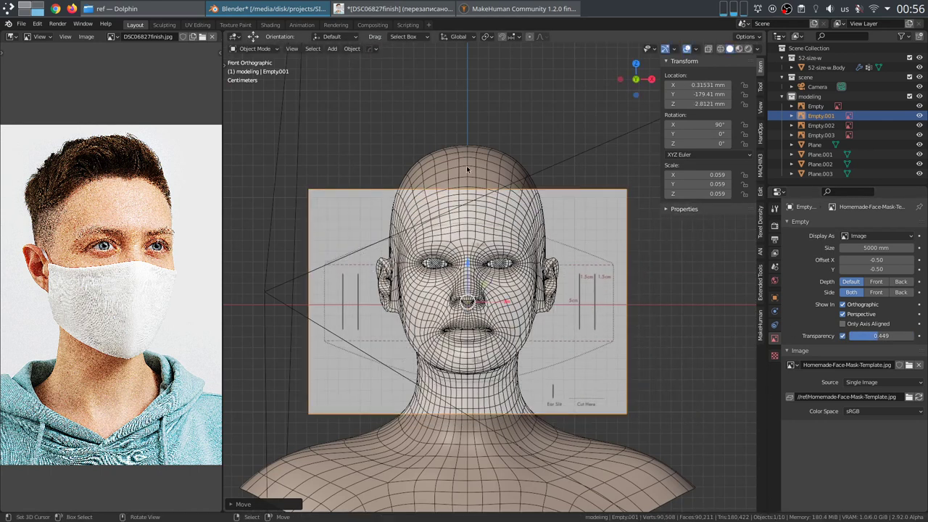
pyautogui.click(467, 168)
pyautogui.press('q')
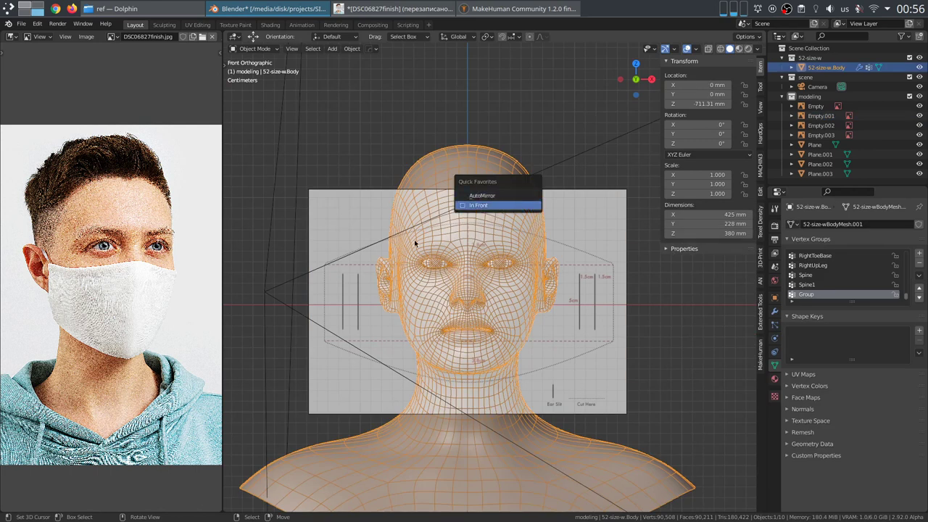
pyautogui.click(585, 255)
pyautogui.press('q')
pyautogui.press('Escape')
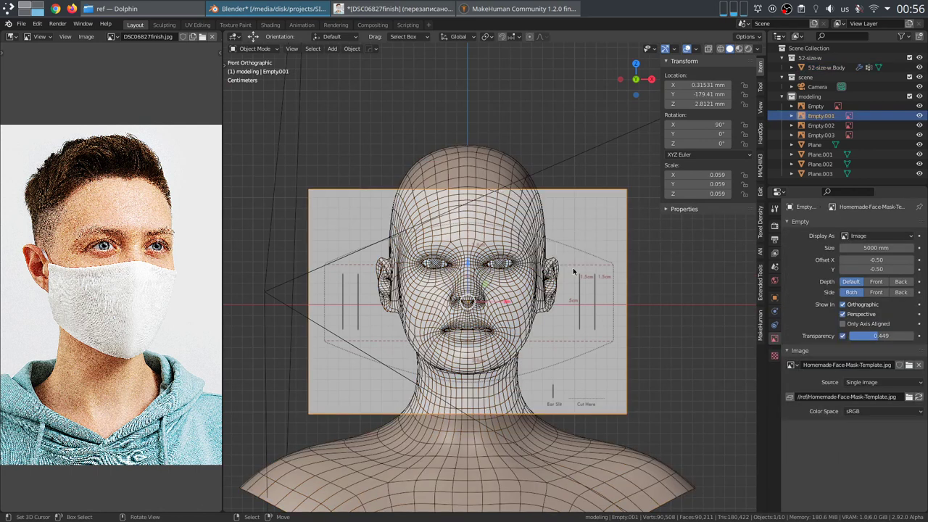
pyautogui.scroll(-1, 574, 271)
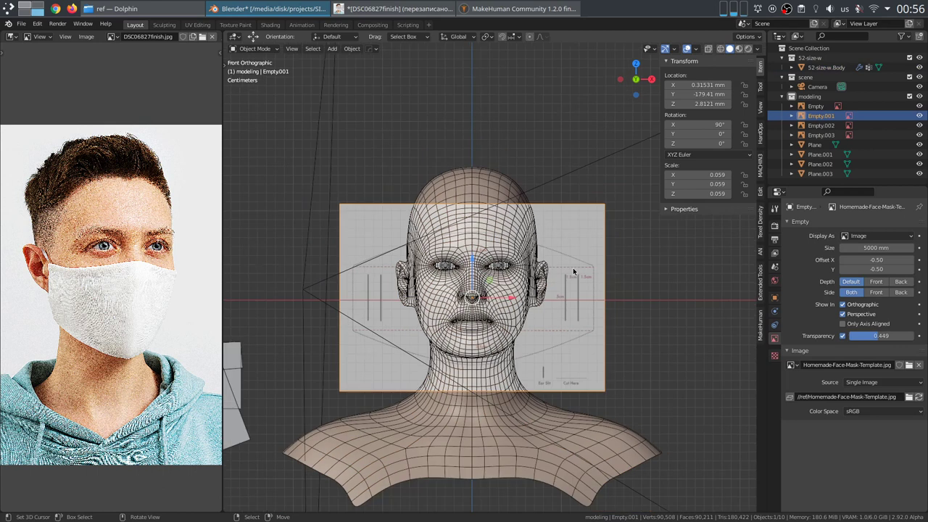
pyautogui.press('g')
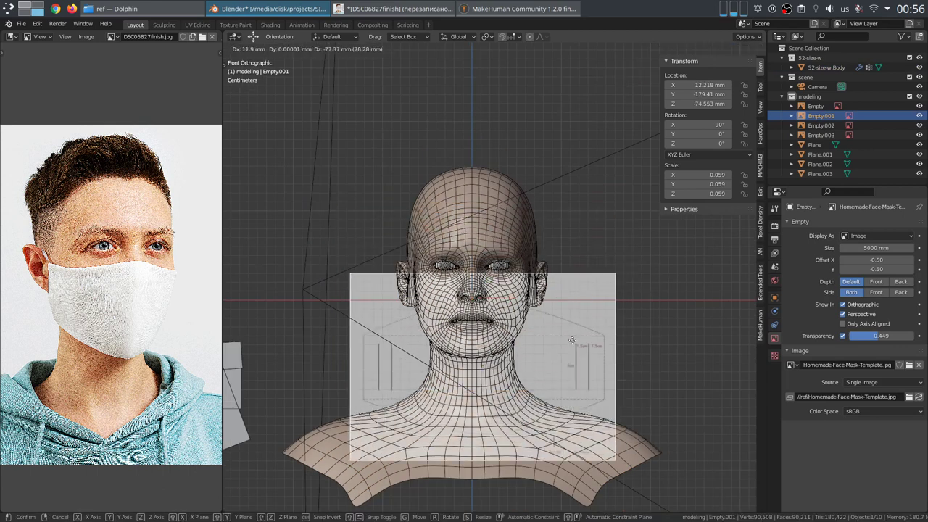
pyautogui.rightClick(563, 315)
# Step: Reduce the pattern image's opacity to 0.265 and lower it over the mouth and chin to about -42 mm in Z
pyautogui.moveTo(880, 336)
pyautogui.mouseDown()
pyautogui.moveTo(912, 336)
pyautogui.moveTo(853, 336)
pyautogui.moveTo(866, 336)
pyautogui.mouseUp()
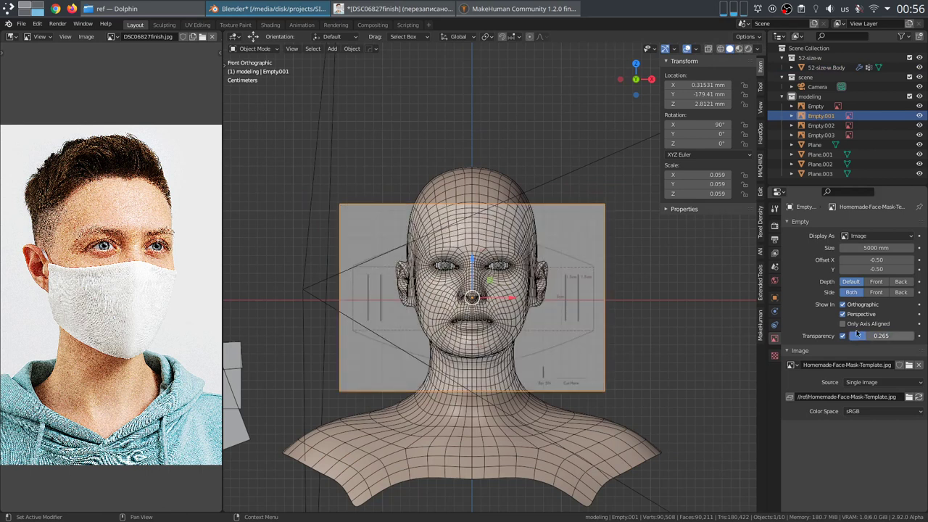
pyautogui.press('g')
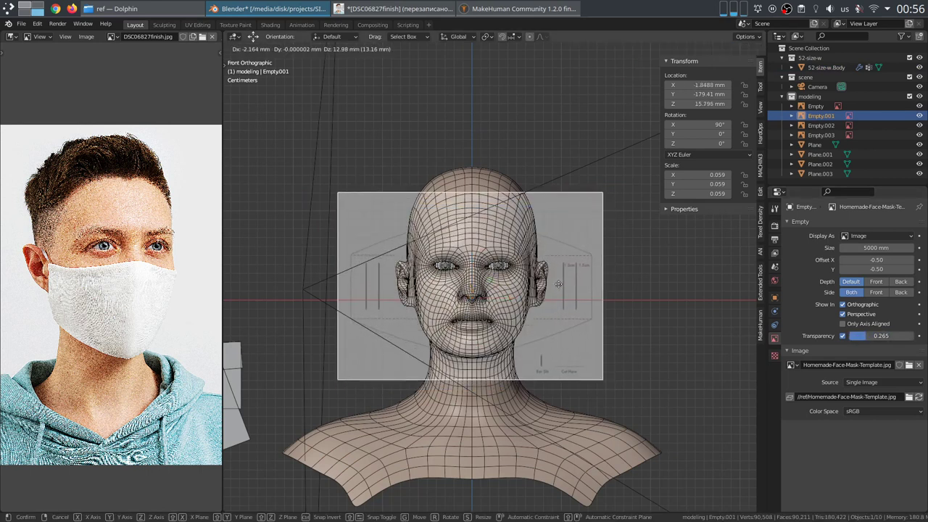
pyautogui.click(558, 284)
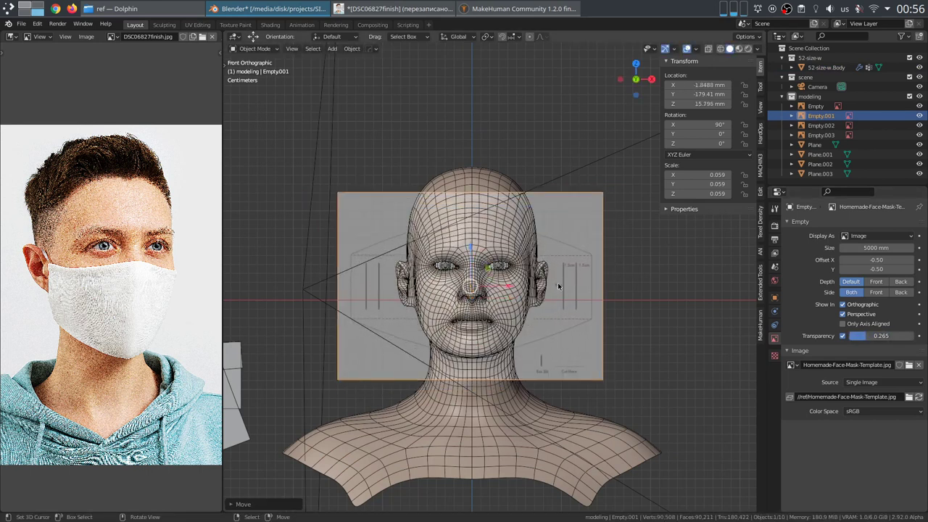
pyautogui.press('g')
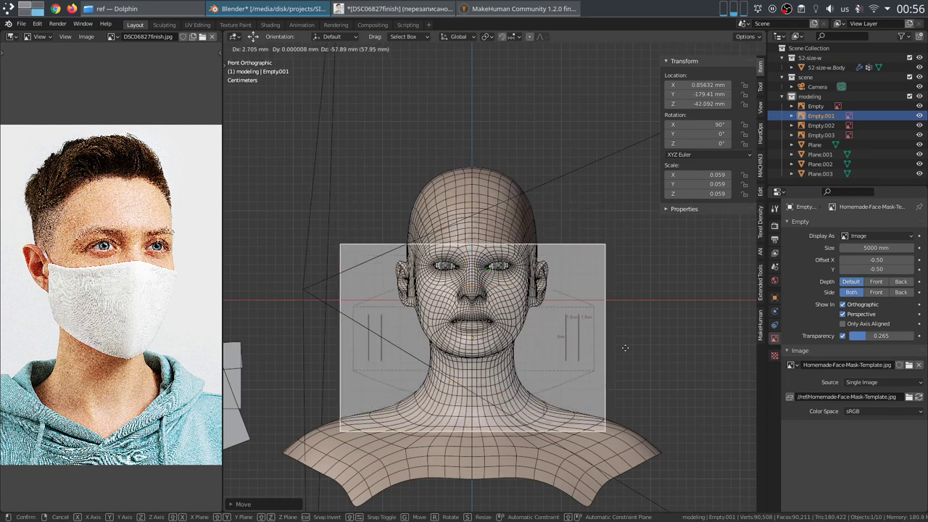
pyautogui.click(625, 351)
# Step: Scale the 27 cm pattern image down to 0.044 and raise it on the face to about -19 mm in Z
pyautogui.scroll(-6, 625, 351)
pyautogui.scroll(1, 632, 338)
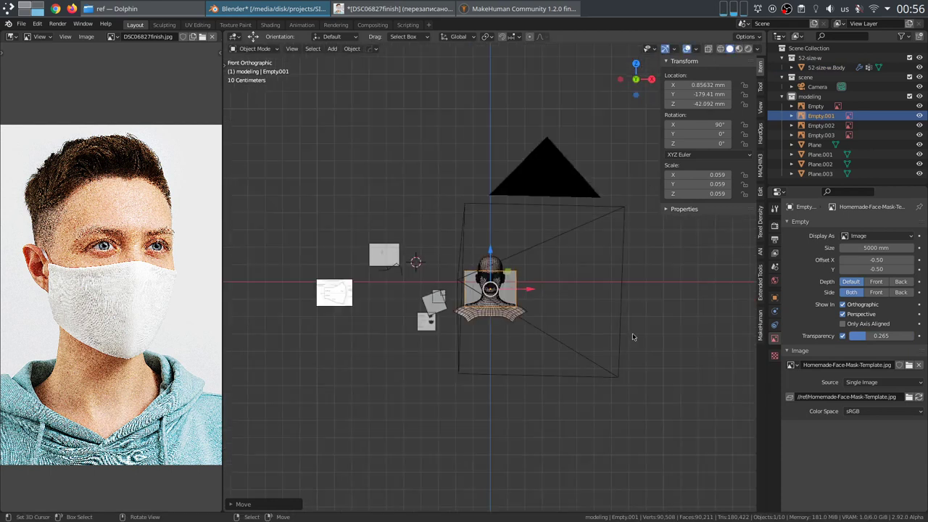
pyautogui.scroll(7, 618, 326)
pyautogui.press('s')
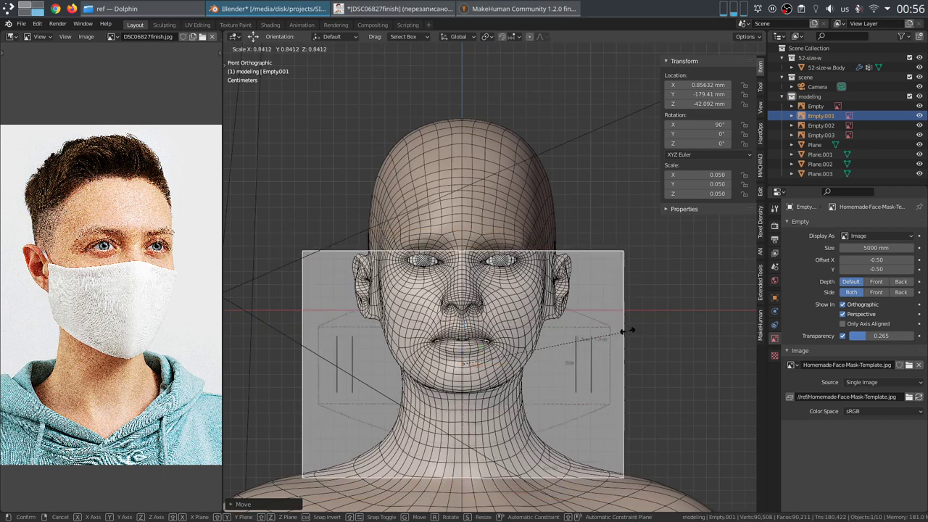
pyautogui.click(612, 333)
pyautogui.press('g')
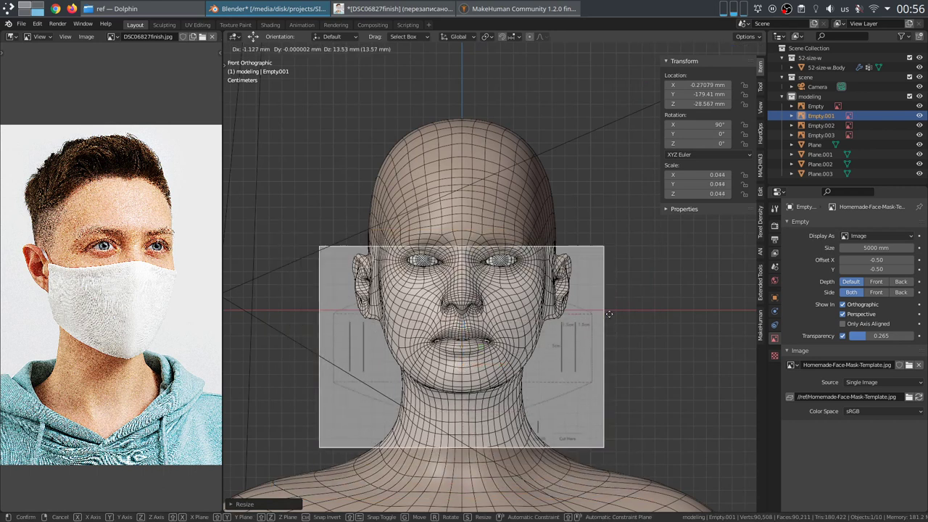
pyautogui.click(612, 304)
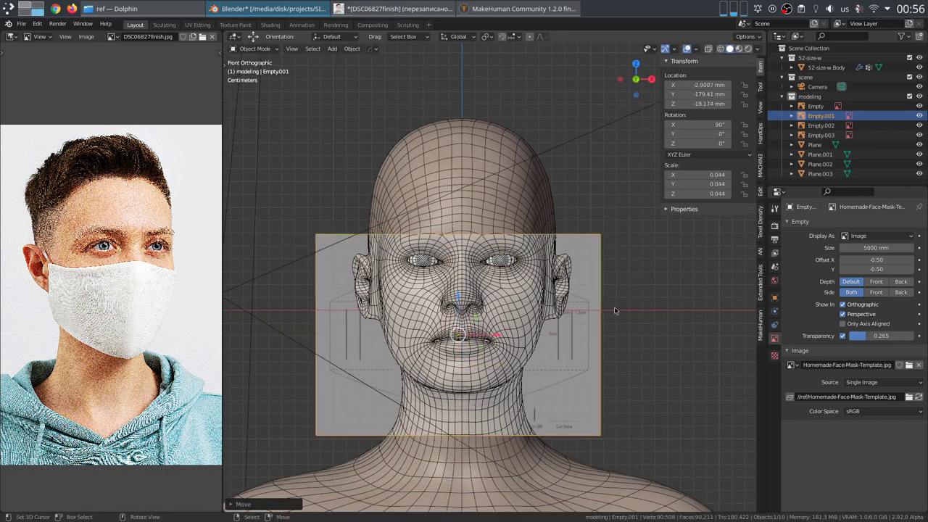
# Step: Move the resized 27 cm pattern image off the bust to the far side of the smaller pattern sheet
pyautogui.scroll(-6, 634, 314)
pyautogui.press('g')
pyautogui.click(307, 271)
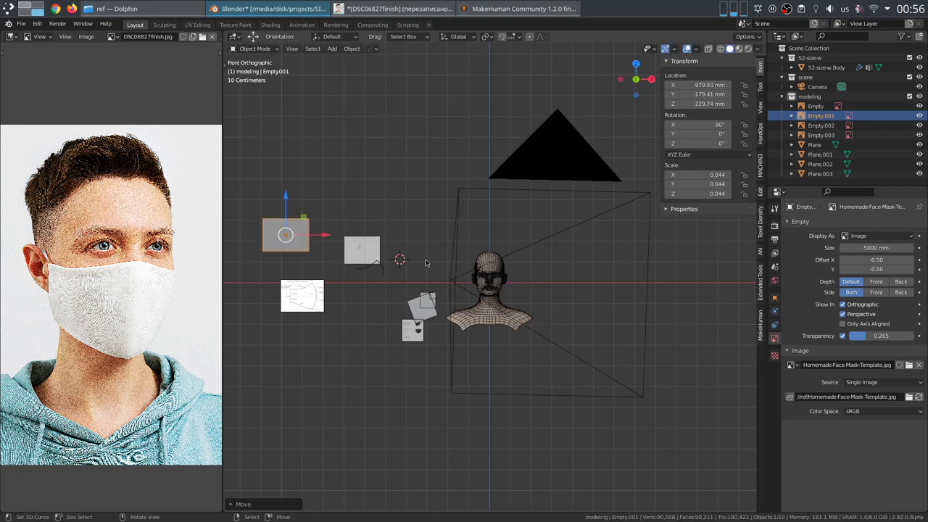
# Step: Shift the smaller pattern image about 13 mm along X toward the bust, to X -599 mm
pyautogui.scroll(3, 307, 271)
pyautogui.keyDown('shift'); pyautogui.moveTo(307, 271); pyautogui.dragTo(568, 310, button='middle'); pyautogui.keyUp('shift')
pyautogui.scroll(3, 566, 310)
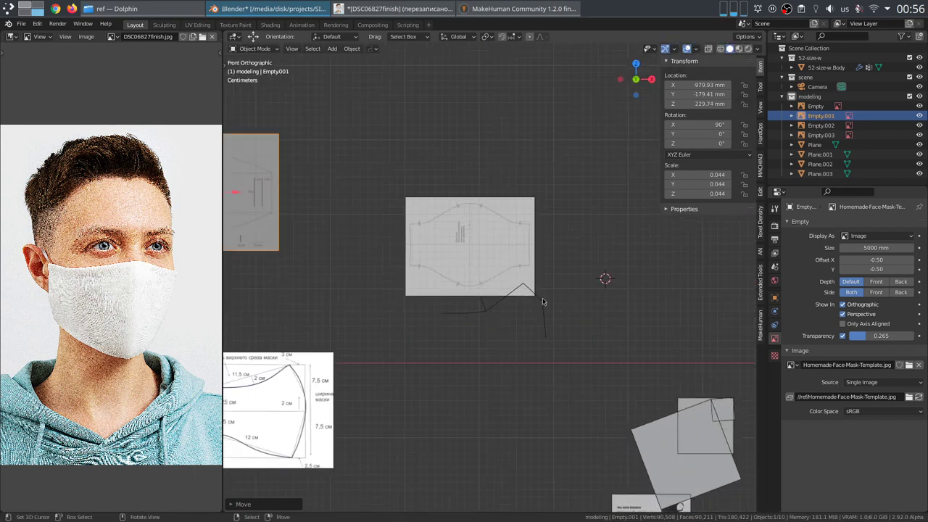
pyautogui.scroll(4, 540, 297)
pyautogui.click(535, 292)
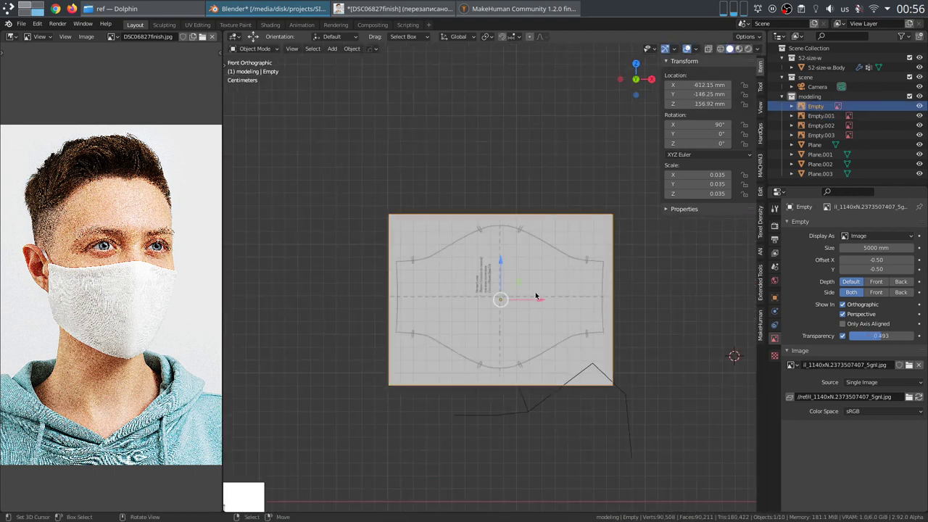
pyautogui.press('g')
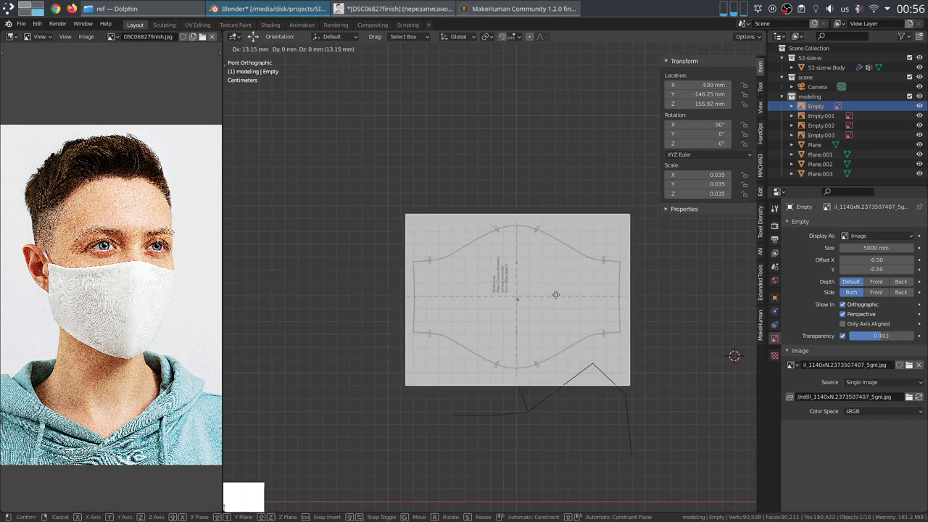
pyautogui.click(555, 296)
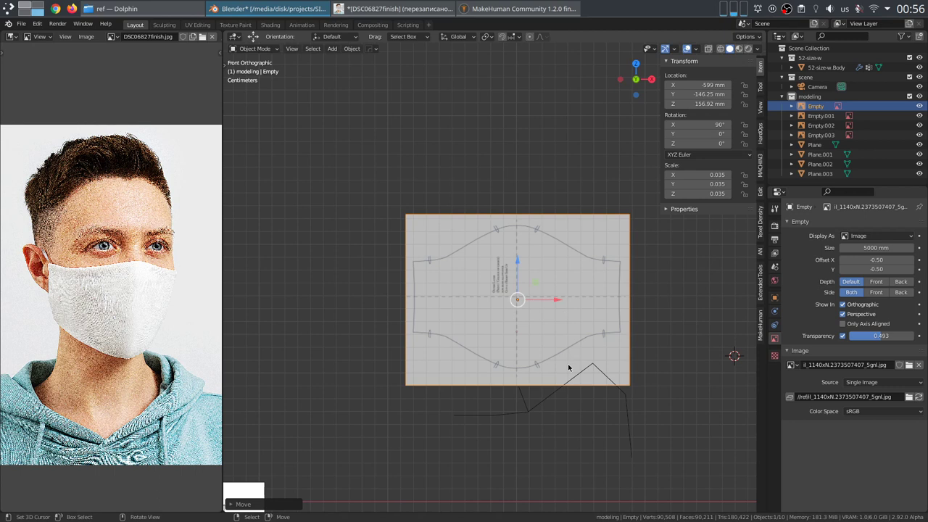
# Step: Move the traced outline off the smaller pattern sheet and place it just above the sheet
pyautogui.click(550, 396)
pyautogui.press('g')
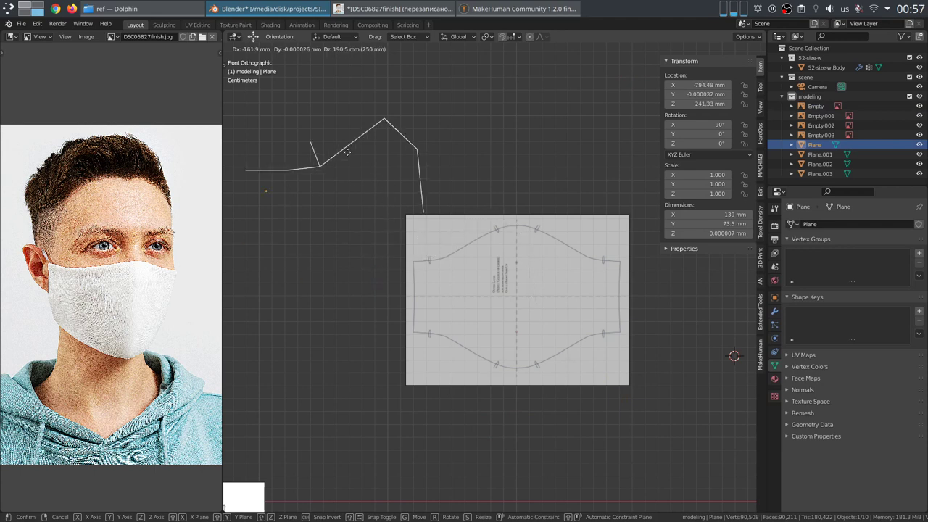
pyautogui.click(458, 142)
# Step: Enlarge the smaller pattern image to a scale of 0.038
pyautogui.click(581, 271)
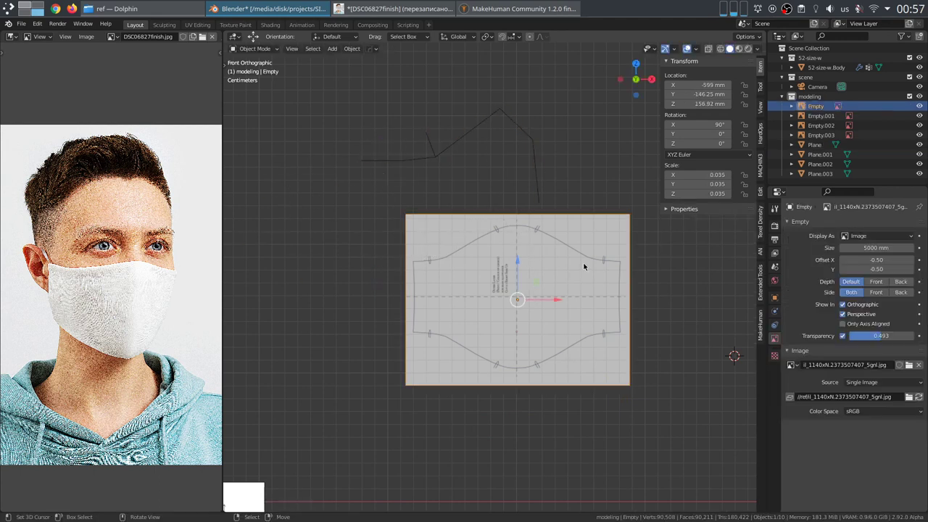
pyautogui.press('s')
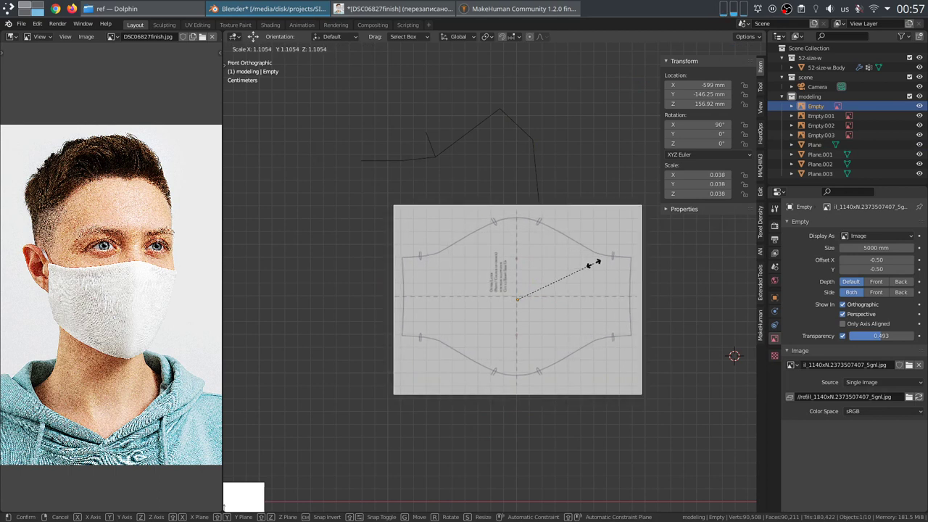
pyautogui.click(591, 263)
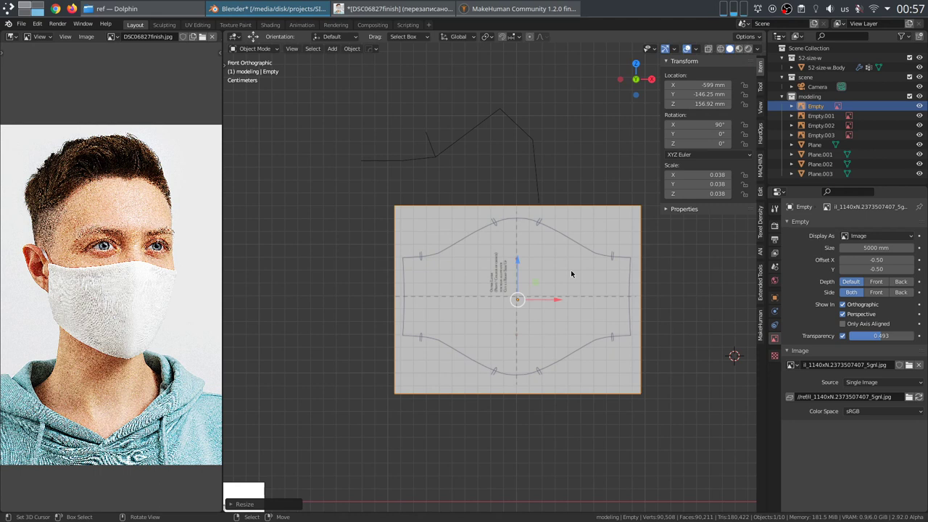
# Step: Add a plane mesh aligned to the front view, rotated 90° about X
pyautogui.hotkey('shift', 'a')
pyautogui.moveTo(572, 272)
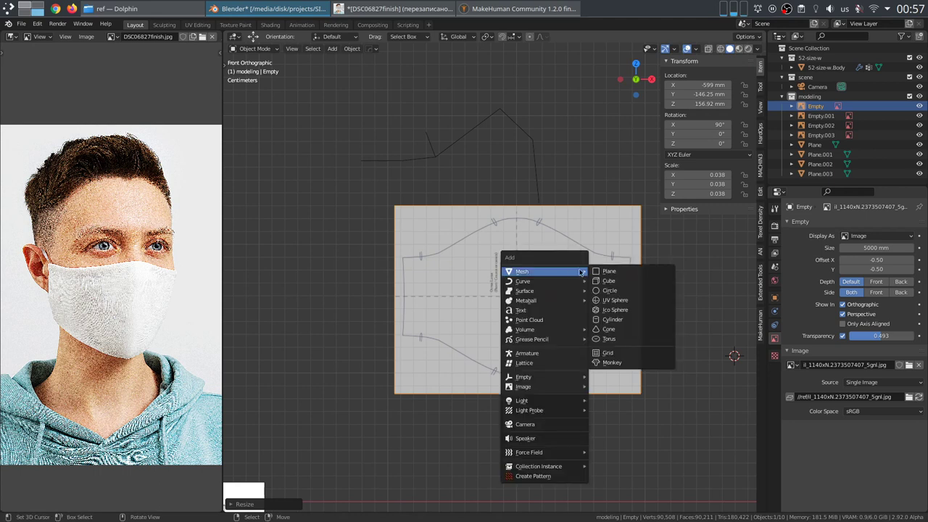
pyautogui.click(609, 271)
pyautogui.scroll(-8, 609, 272)
pyautogui.press('F9')
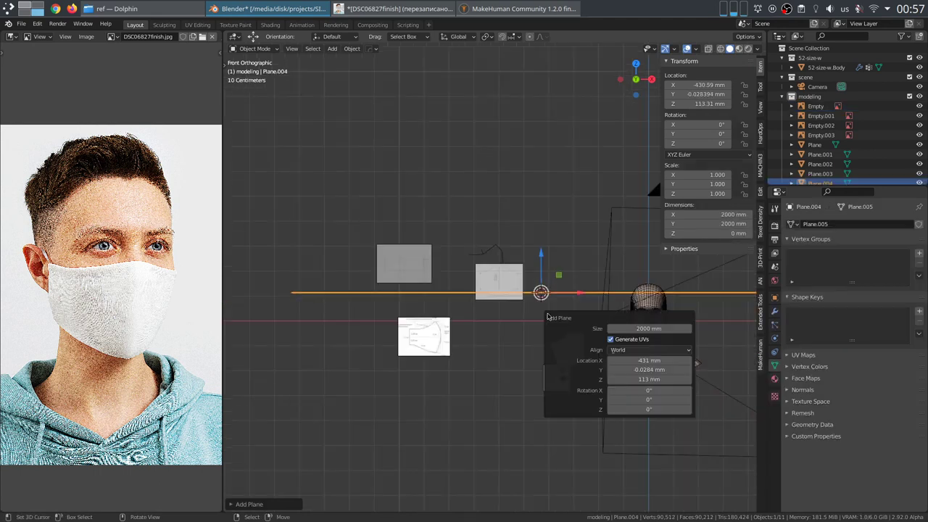
pyautogui.click(637, 351)
pyautogui.click(645, 370)
# Step: Scale the new plane by 0.1 with the scale applied, and reset its location to the world origin
pyautogui.write('s0.1')
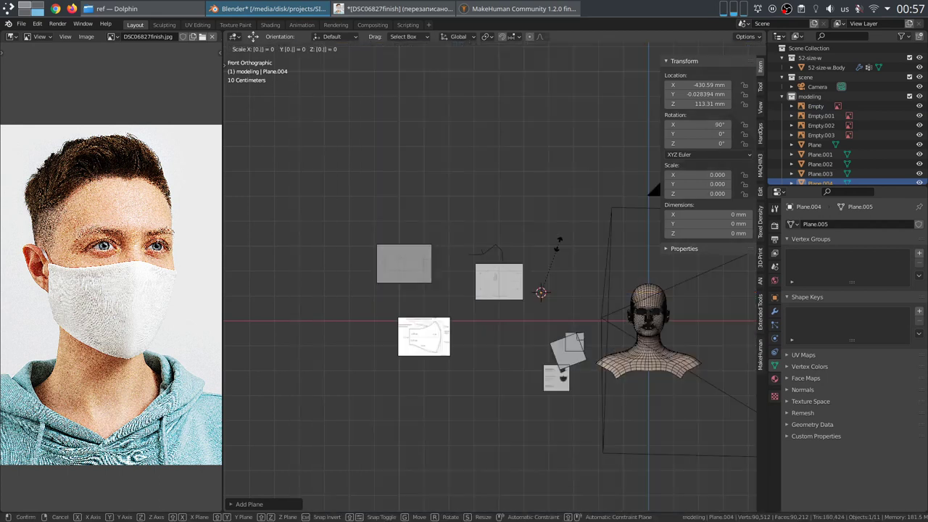
pyautogui.press('Return')
pyautogui.hotkey('ctrl', 'a')
pyautogui.click(558, 247)
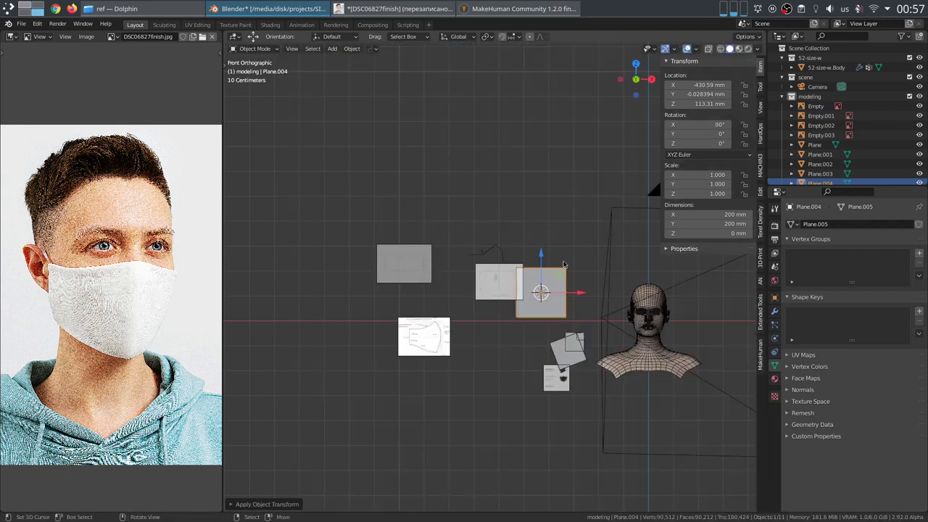
pyautogui.hotkey('alt', 'g')
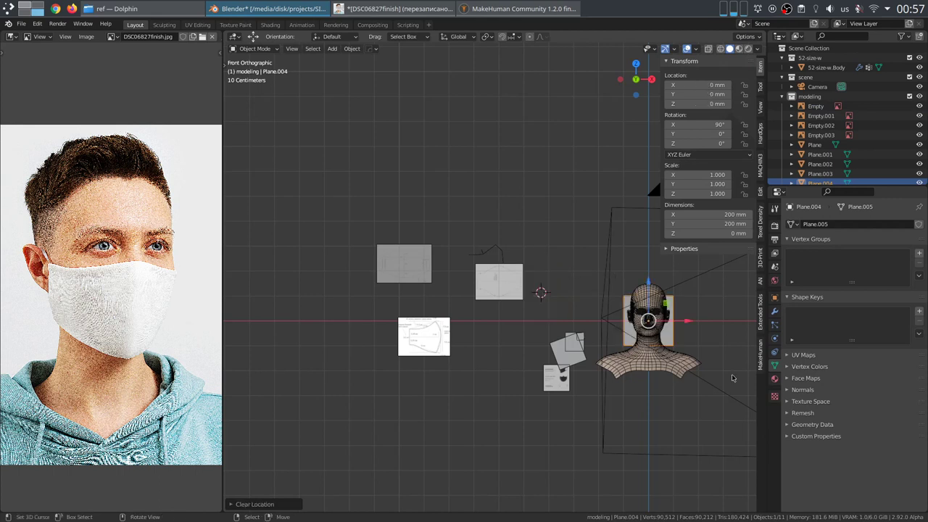
# Step: Centre the new plane over the smaller pattern sheet at X -600 mm, Y 0 mm and Z 160 mm
pyautogui.press('g')
pyautogui.press('Escape')
pyautogui.press('g')
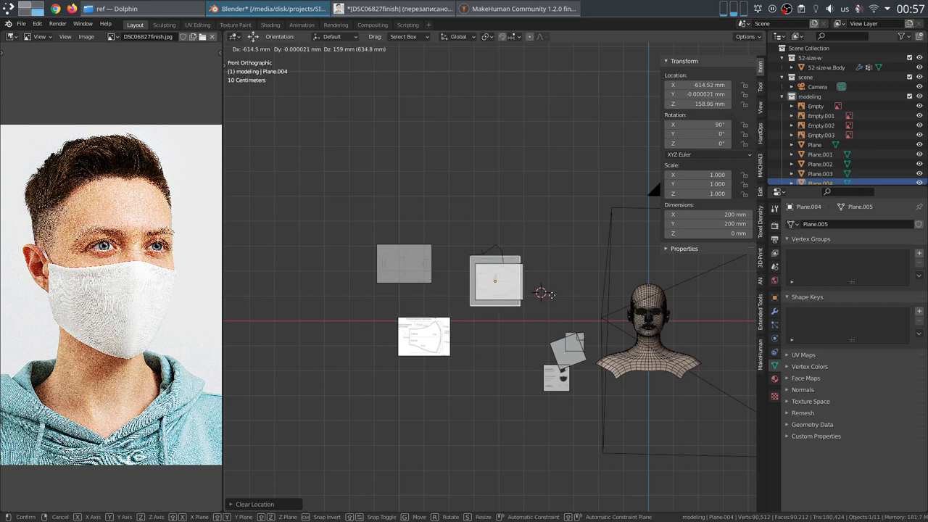
pyautogui.click(555, 301)
pyautogui.scroll(5, 538, 278)
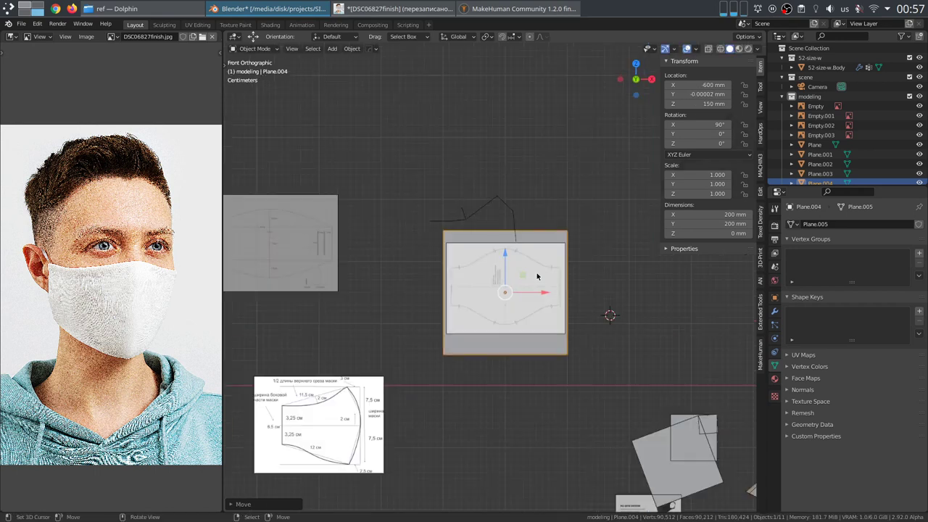
pyautogui.scroll(8, 537, 278)
pyautogui.moveTo(480, 330); pyautogui.dragTo(495, 303)
pyautogui.click(699, 95)
pyautogui.write('0')
pyautogui.press('Return')
pyautogui.scroll(-5, 537, 278)
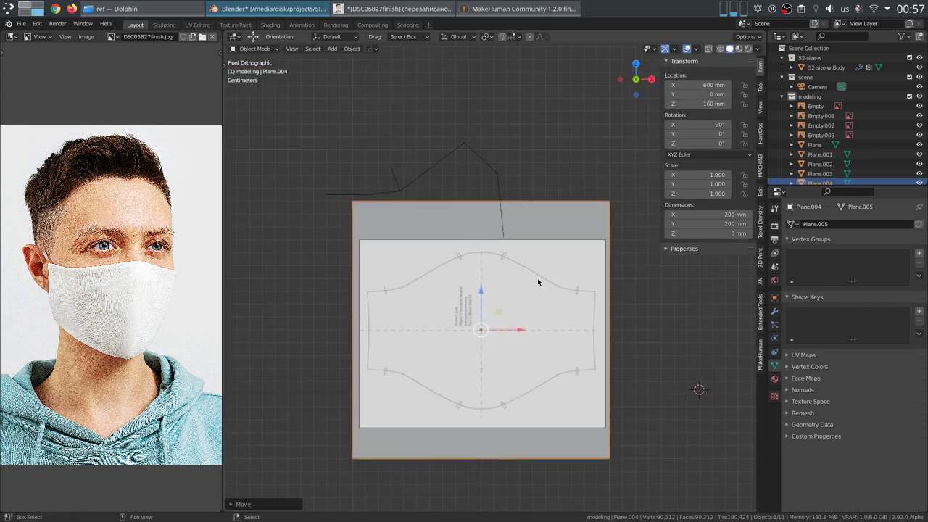
# Step: Turn on X-ray shading, then set the plane's Y dimension to 60 mm and apply its scale
pyautogui.hotkey('alt', 'z')
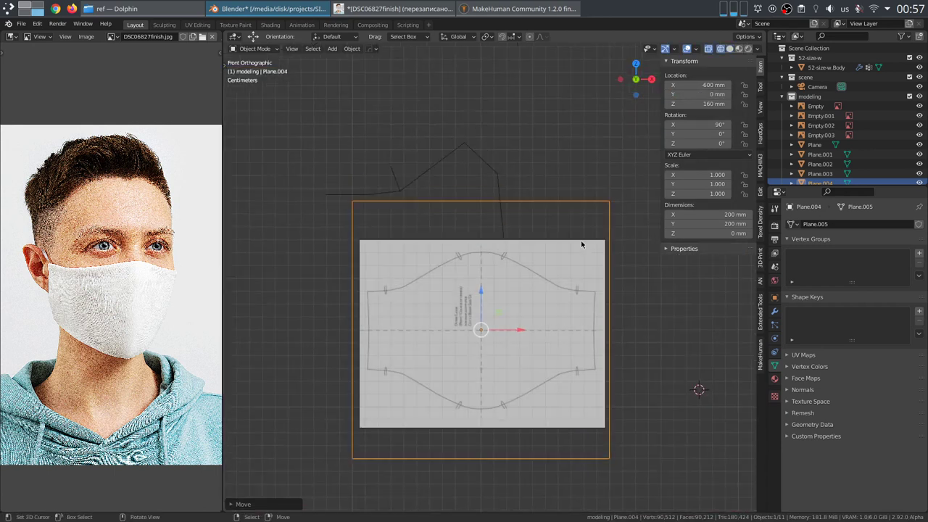
pyautogui.scroll(1, 585, 244)
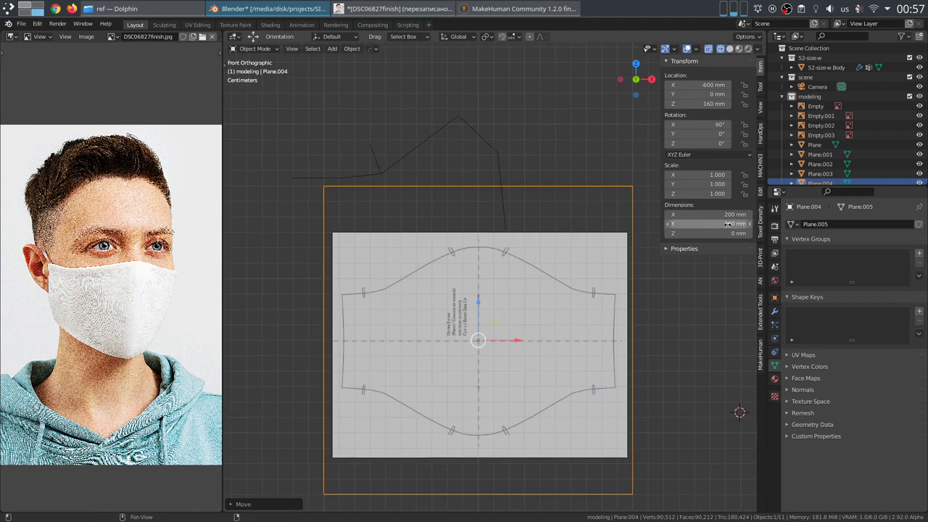
pyautogui.click(727, 224)
pyautogui.write('60')
pyautogui.press('Return')
pyautogui.hotkey('ctrl', 'a')
pyautogui.click(546, 263)
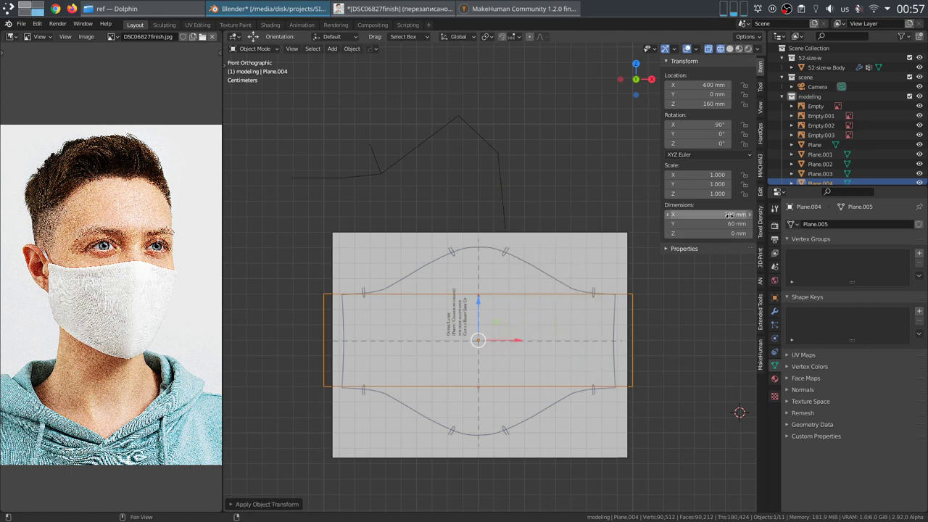
# Step: Set the plane's X dimension to 180 mm, apply its scale, and enter Edit Mode with edge selection
pyautogui.keyDown('ctrl'); pyautogui.moveTo(709, 215); pyautogui.dragTo(695, 214); pyautogui.keyUp('ctrl')
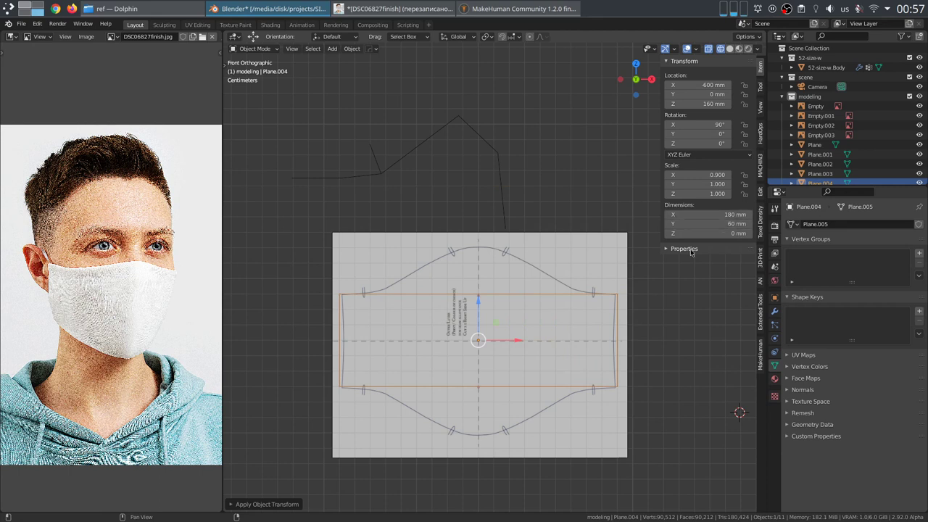
pyautogui.hotkey('ctrl', 'a')
pyautogui.click(564, 292)
pyautogui.press('Tab')
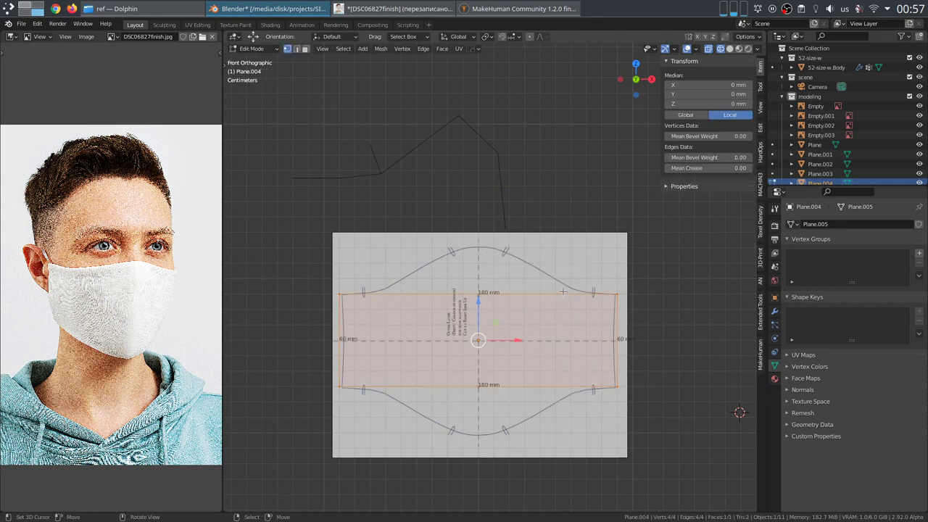
pyautogui.press('2')
pyautogui.keyDown('ctrl'); pyautogui.keyDown('alt'); pyautogui.click(540, 294); pyautogui.keyUp('alt'); pyautogui.keyUp('ctrl')
pyautogui.rightClick(427, 277)
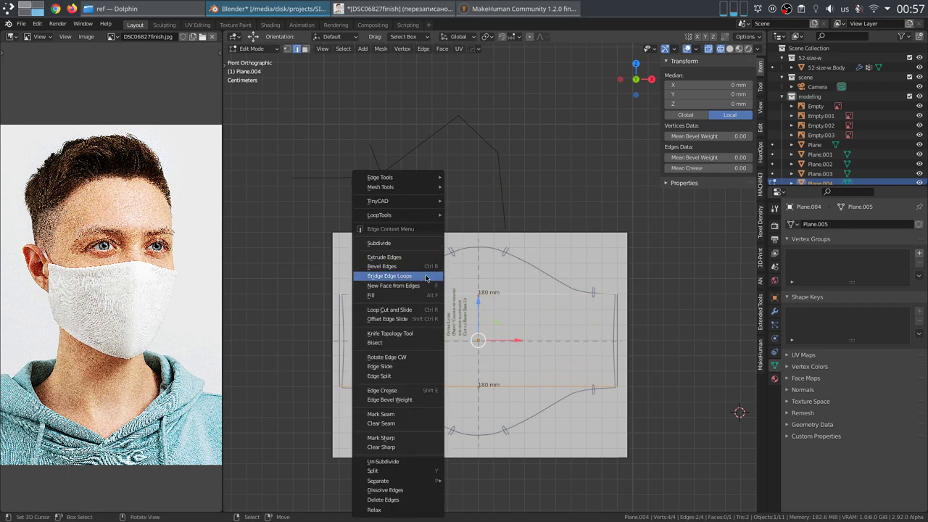
pyautogui.click(404, 243)
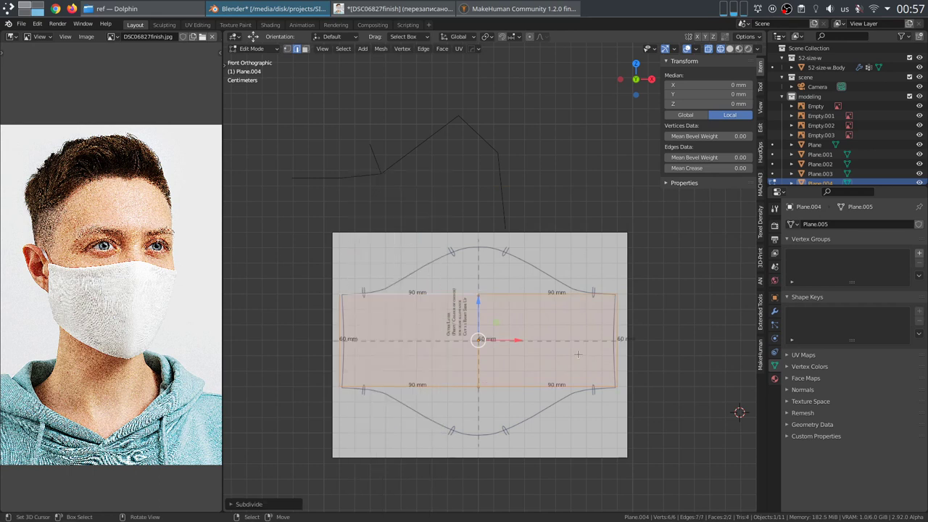
pyautogui.hotkey('shift', 'z')
pyautogui.hotkey('shift', 'z')
pyautogui.hotkey('ctrl', 'z')
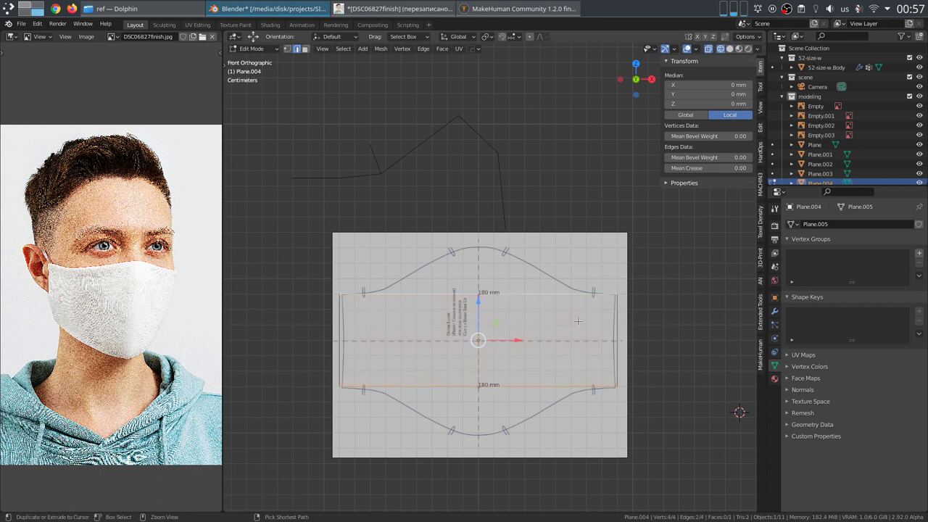
pyautogui.rightClick(577, 321)
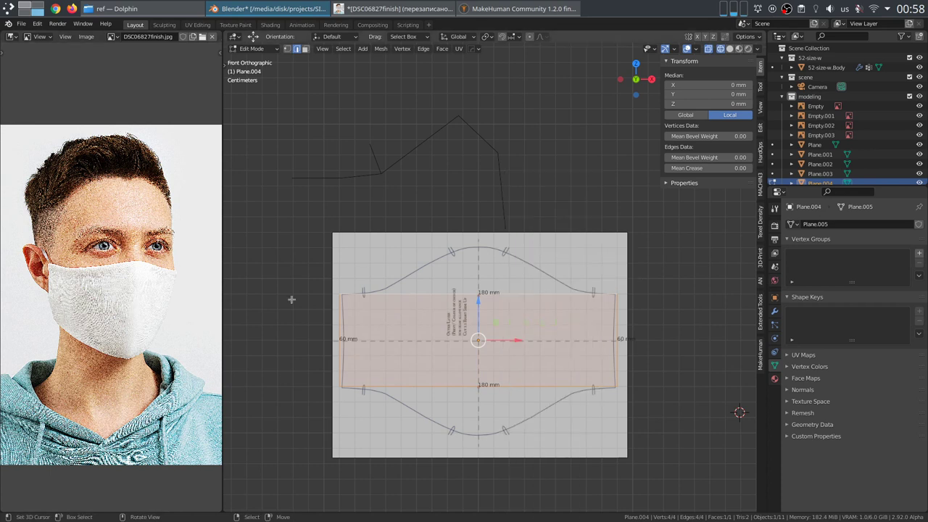
# Step: Subdivide the plane's upper and lower edges with 5 cuts
pyautogui.click(416, 294)
pyautogui.keyDown('shift'); pyautogui.click(431, 386); pyautogui.keyUp('shift')
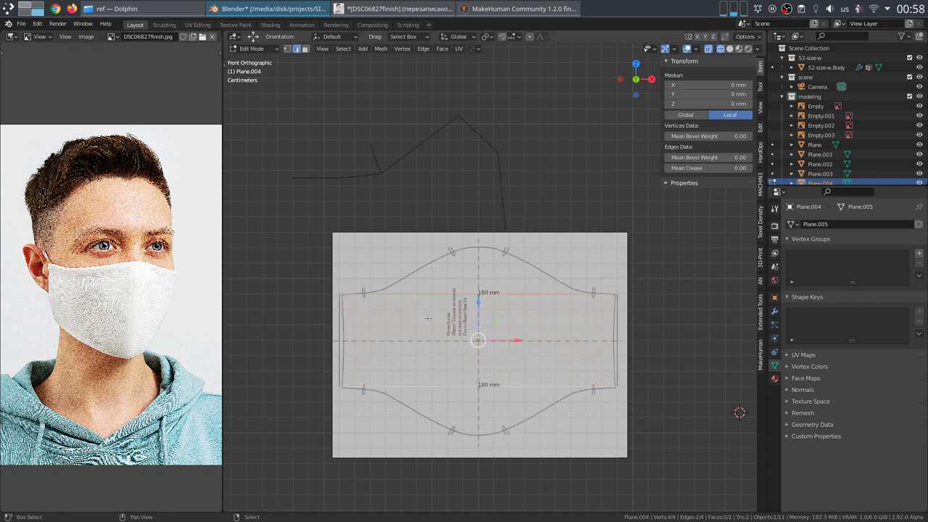
pyautogui.rightClick(428, 317)
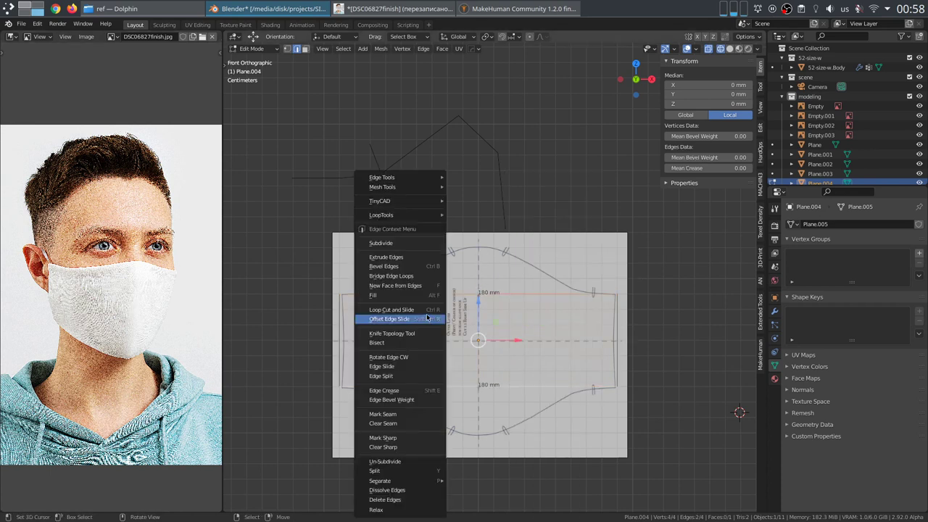
pyautogui.click(403, 244)
pyautogui.press('F9')
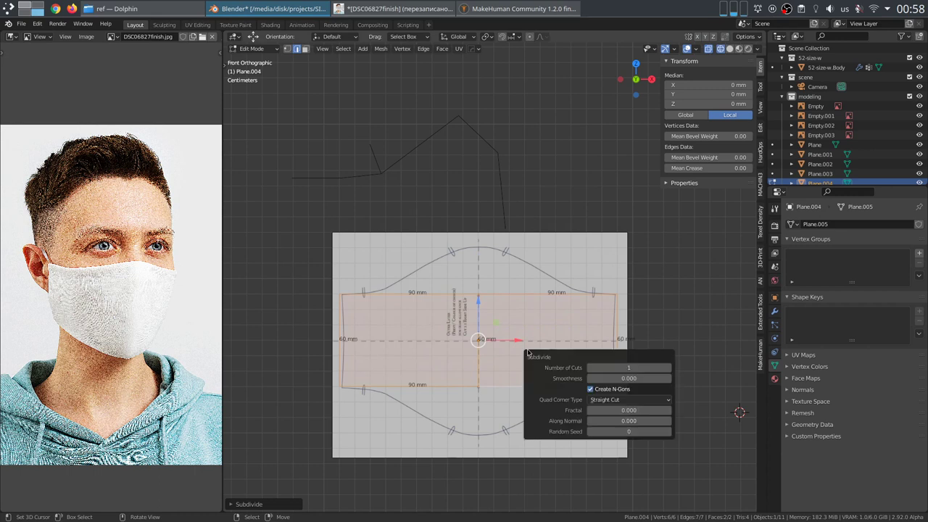
pyautogui.click(669, 368)
pyautogui.click(670, 368)
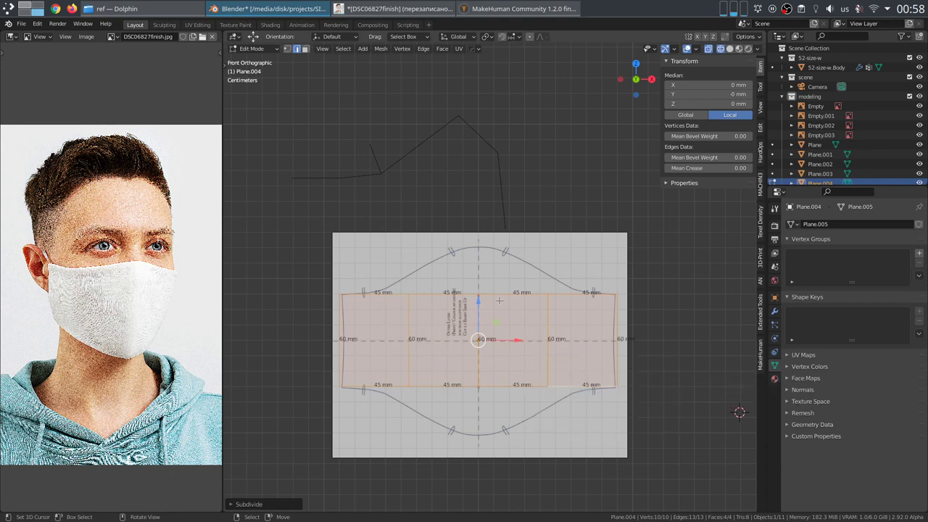
pyautogui.scroll(2, 514, 303)
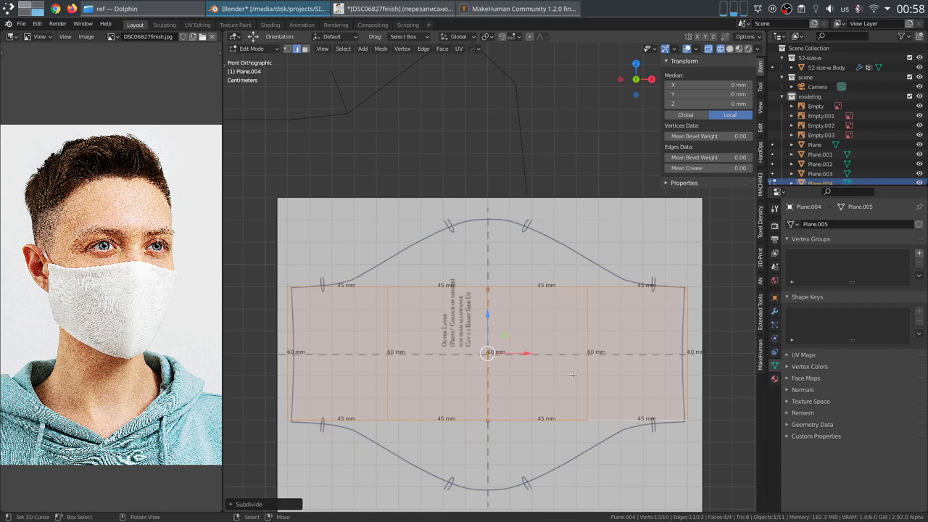
pyautogui.press('F9')
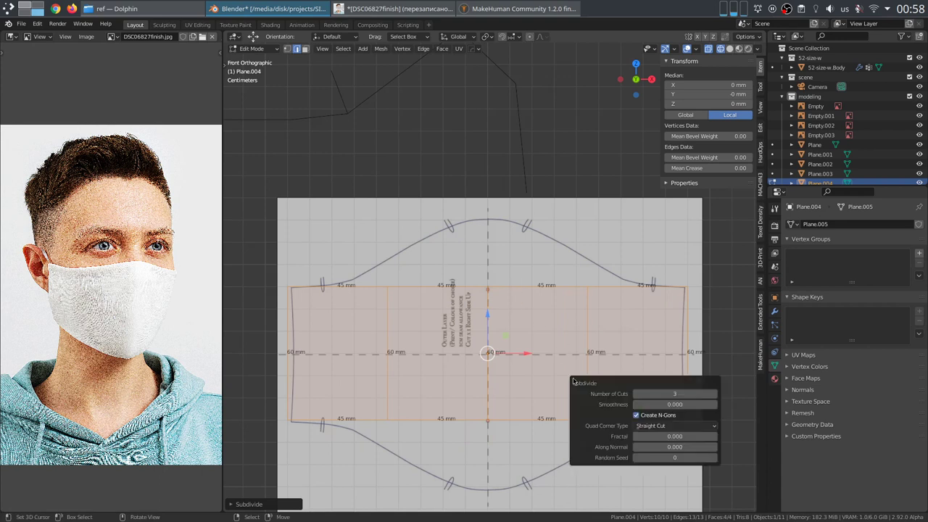
pyautogui.click(714, 395)
pyautogui.click(714, 395)
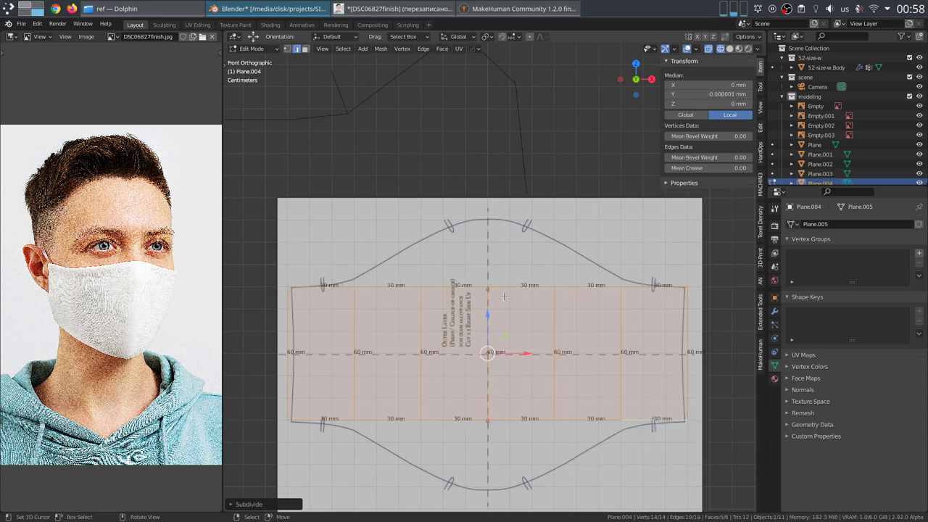
# Step: Hide the plane's vertical edges and select the middle vertex of its upper edge
pyautogui.press('1')
pyautogui.press('2')
pyautogui.keyDown('ctrl'); pyautogui.keyDown('alt'); pyautogui.rightClick(483, 322); pyautogui.keyUp('alt'); pyautogui.keyUp('ctrl')
pyautogui.press('x')
pyautogui.press('Escape')
pyautogui.press('h')
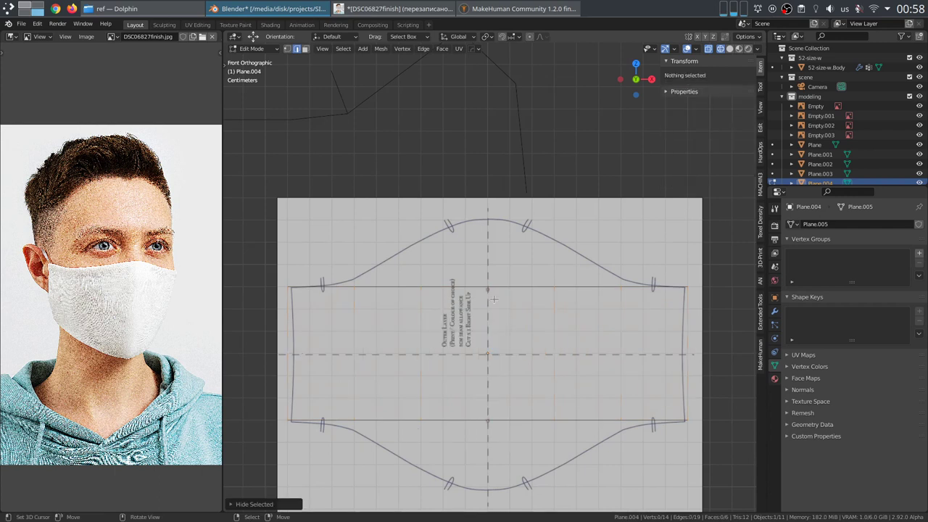
pyautogui.hotkey('alt', 'h')
pyautogui.click(488, 286)
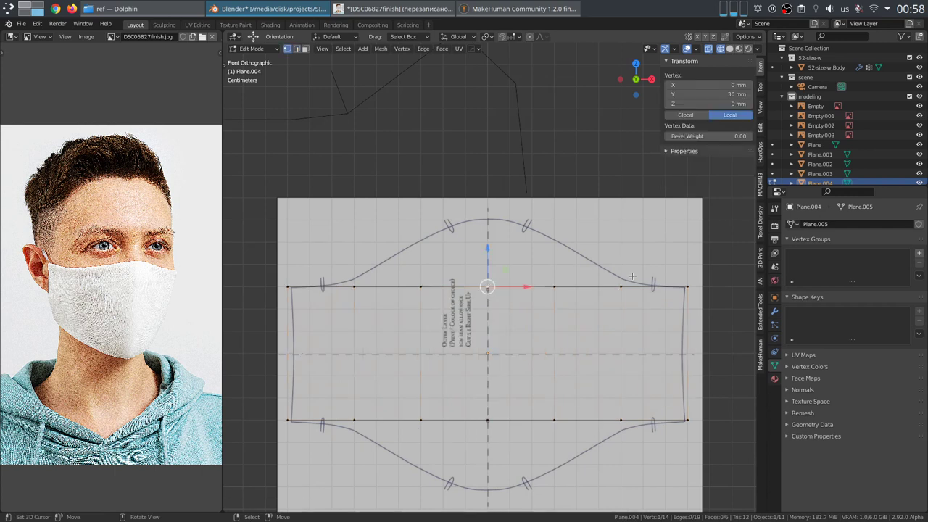
# Step: Add a Subdivision Surface modifier with 2 viewport levels and boundary smoothing set to Keep Corners
pyautogui.click(774, 310)
pyautogui.click(854, 224)
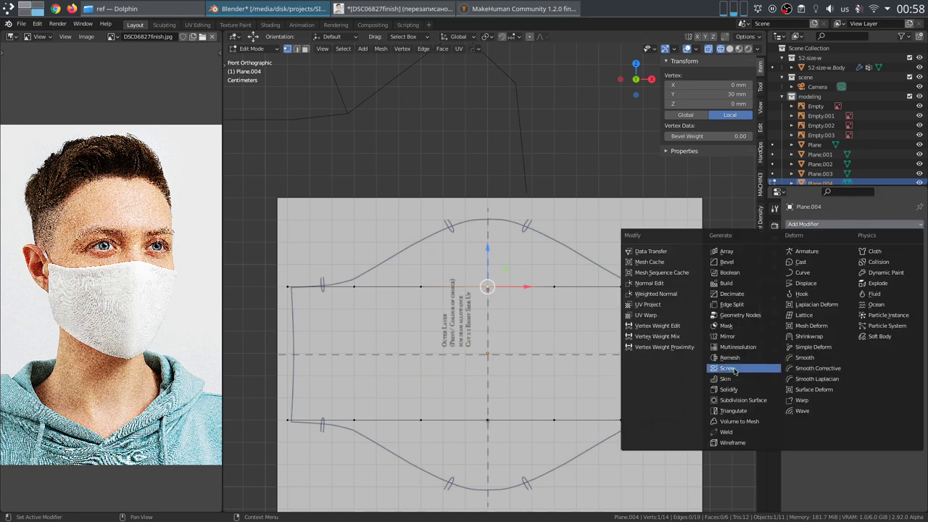
pyautogui.click(742, 399)
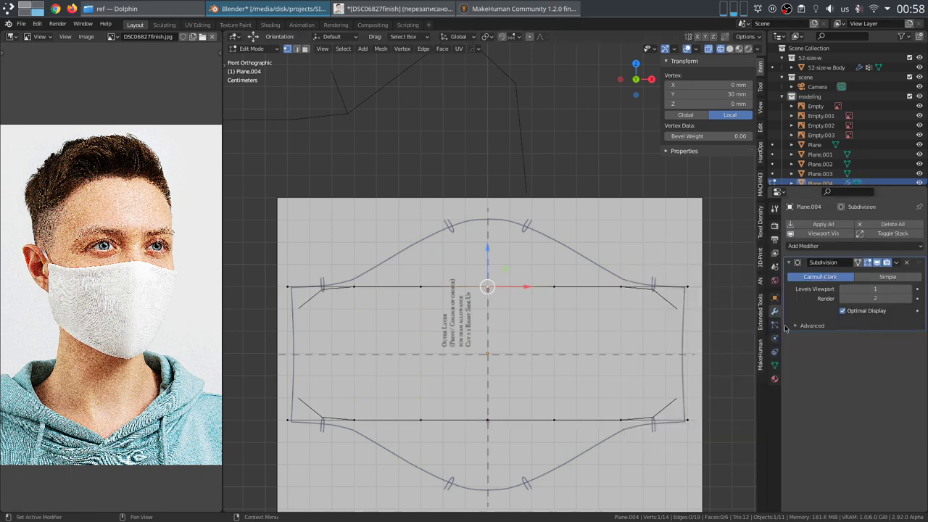
pyautogui.click(806, 325)
pyautogui.click(863, 375)
pyautogui.click(862, 388)
pyautogui.click(908, 289)
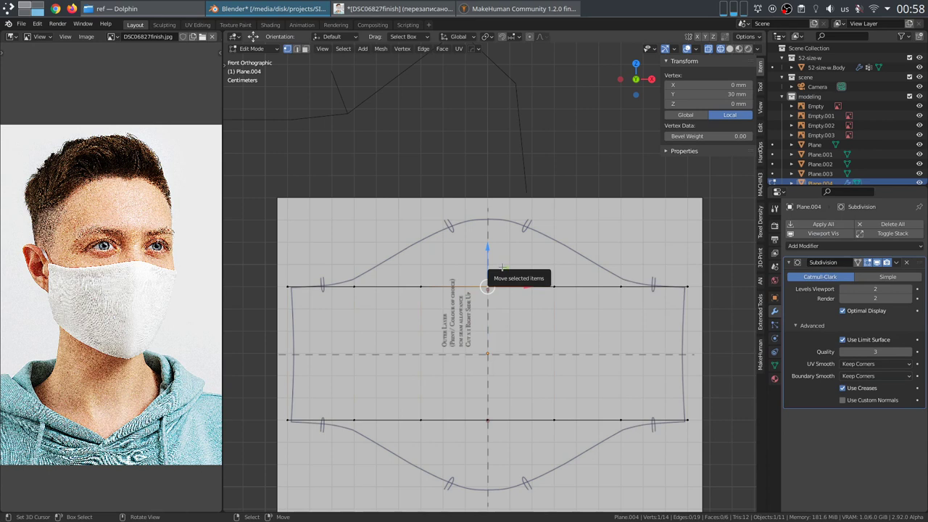
# Step: Raise the upper edge's middle vertex by 20 mm using smooth proportional editing with a size of 0.06
pyautogui.press('o')
pyautogui.moveTo(489, 257); pyautogui.dragTo(493, 180)
pyautogui.scroll(-9, 490, 243)
pyautogui.scroll(-2, 492, 180)
pyautogui.scroll(1, 494, 175)
pyautogui.scroll(1, 496, 167)
pyautogui.scroll(-1, 496, 168)
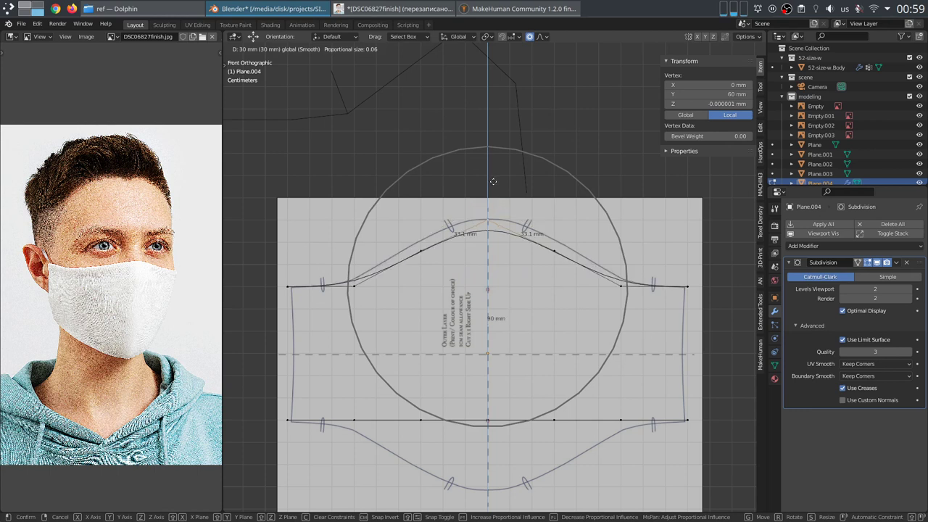
pyautogui.keyDown('ctrl'); pyautogui.moveTo(492, 195); pyautogui.dragTo(491, 211); pyautogui.keyUp('ctrl')
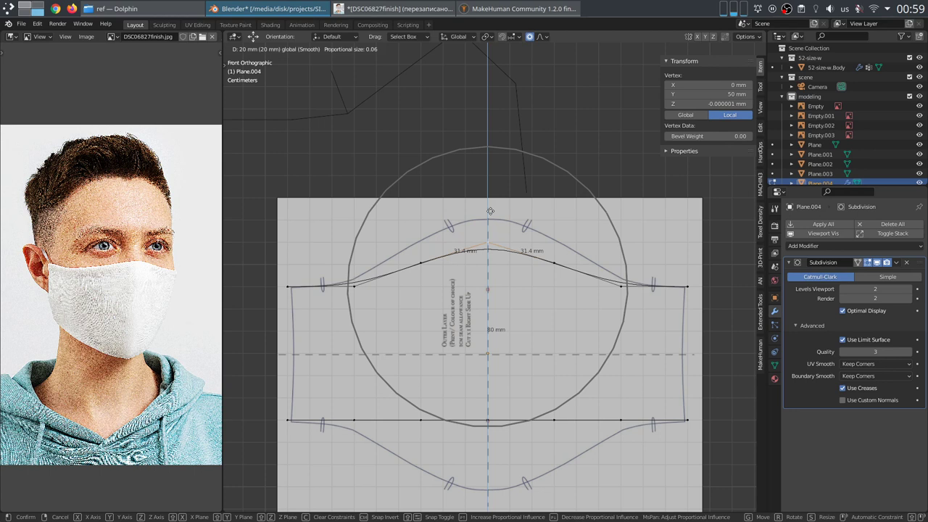
pyautogui.keyDown('ctrl'); pyautogui.moveTo(490, 211); pyautogui.dragTo(491, 211); pyautogui.keyUp('ctrl')
pyautogui.scroll(-4, 615, 252)
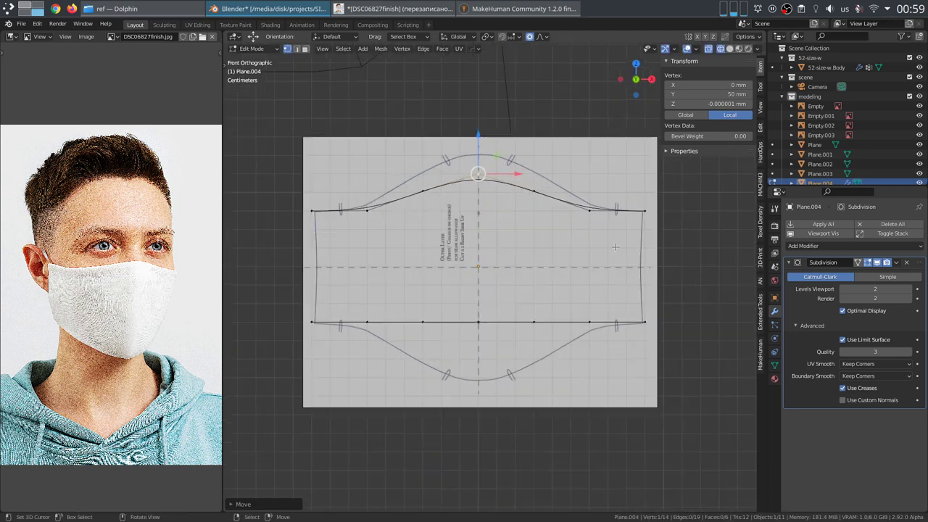
# Step: Snap the second vertices from both ends of the upper edge to the grid
pyautogui.click(589, 211)
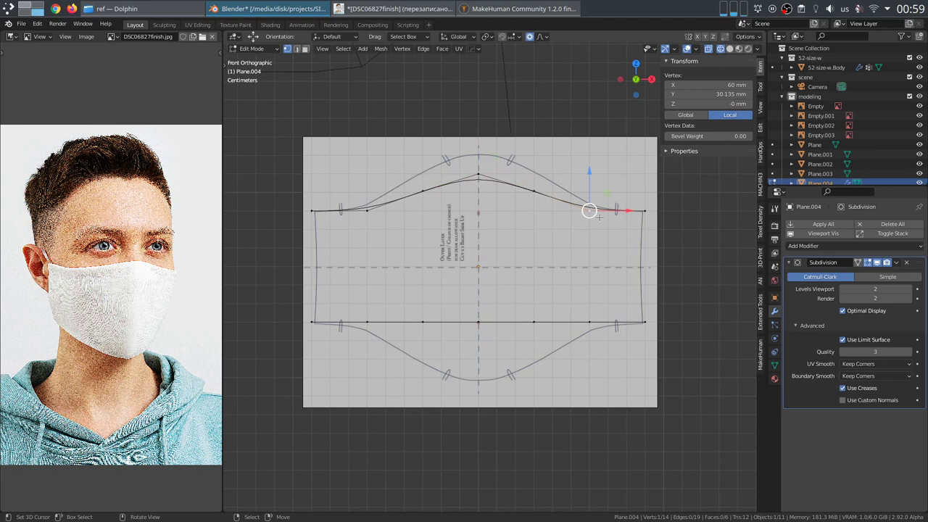
pyautogui.keyDown('shift'); pyautogui.click(375, 211); pyautogui.keyUp('shift')
pyautogui.hotkey('shift', 's')
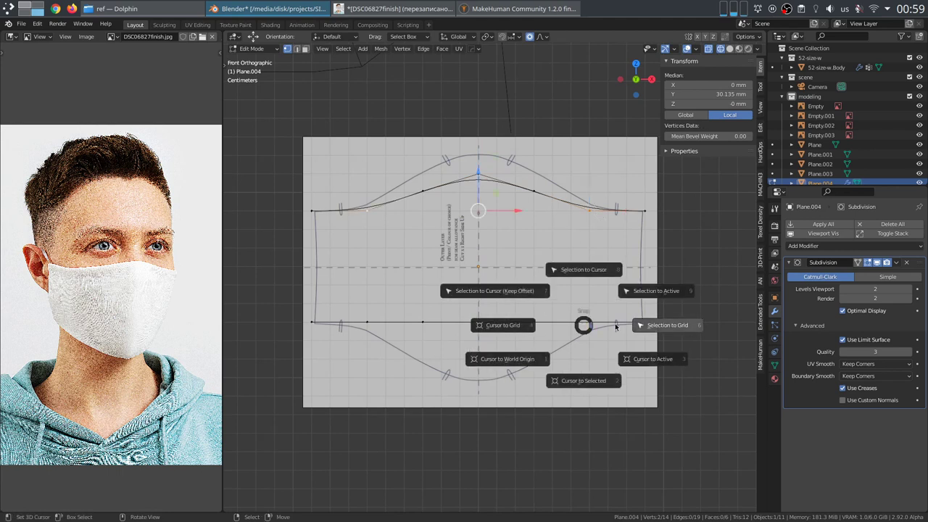
pyautogui.click(606, 326)
# Step: Lower the bottom edge's middle vertex by 30 mm with the same smooth proportional falloff
pyautogui.click(478, 322)
pyautogui.moveTo(475, 286); pyautogui.dragTo(491, 342)
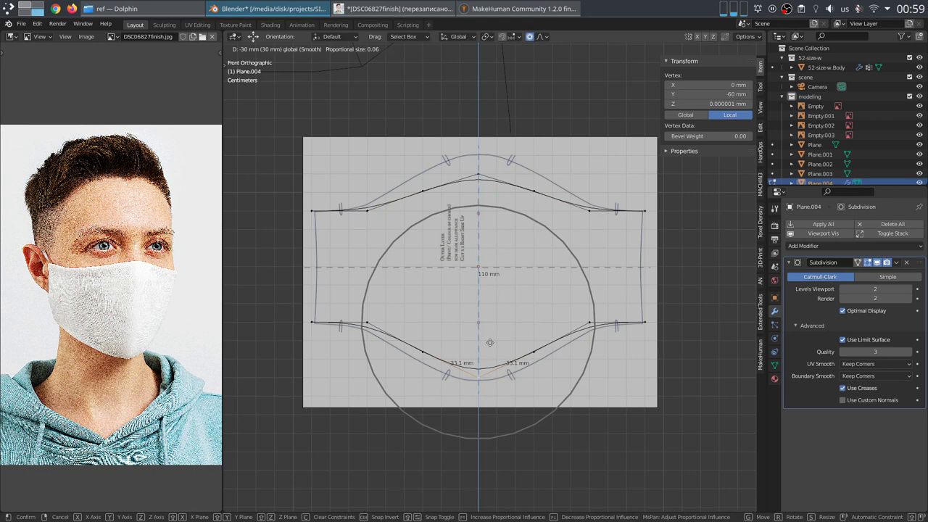
pyautogui.click(490, 342)
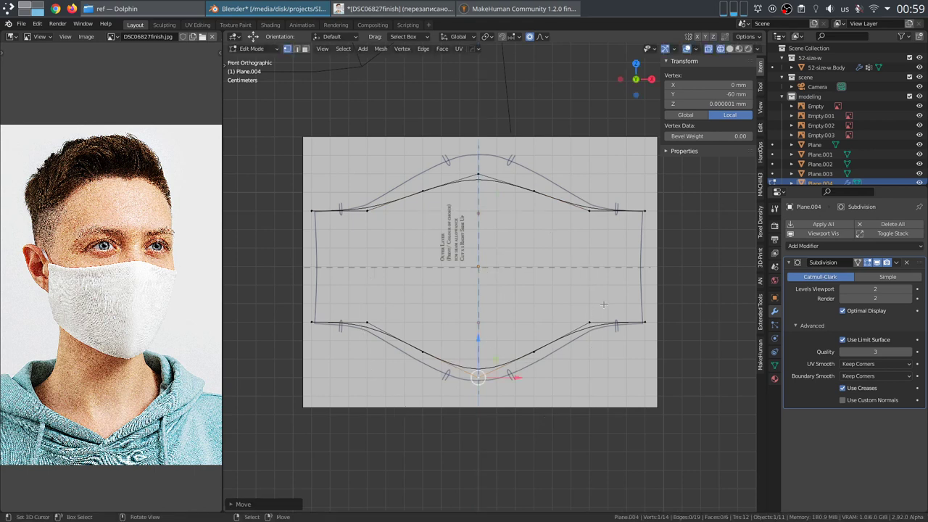
# Step: Snap the second vertices from both ends of the bottom edge to the grid, then reveal the hidden edges in edge selection
pyautogui.click(588, 321)
pyautogui.keyDown('shift'); pyautogui.click(368, 321); pyautogui.keyUp('shift')
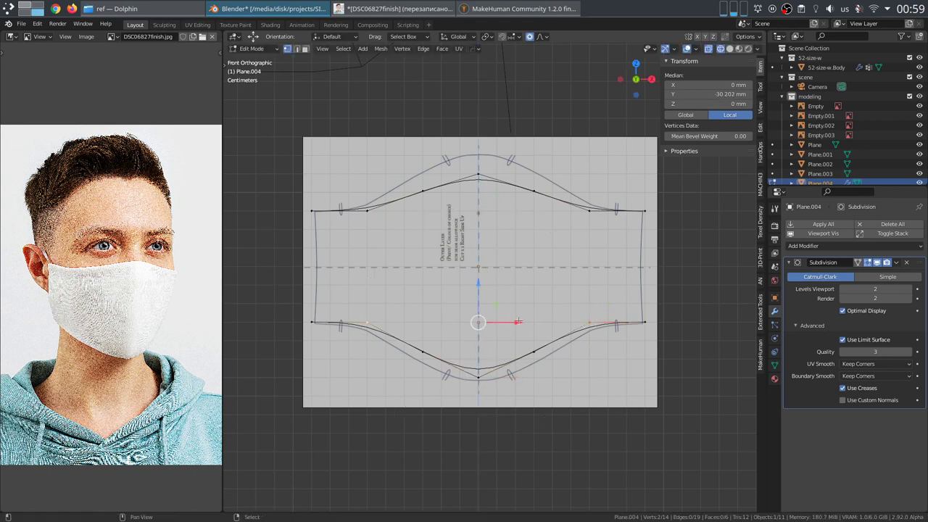
pyautogui.hotkey('shift', 's')
pyautogui.click(596, 325)
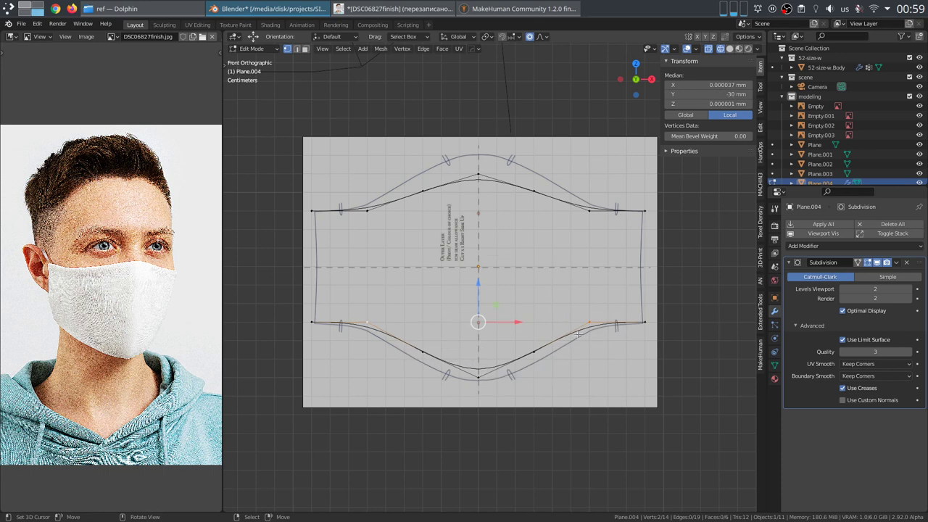
pyautogui.hotkey('alt', 'h')
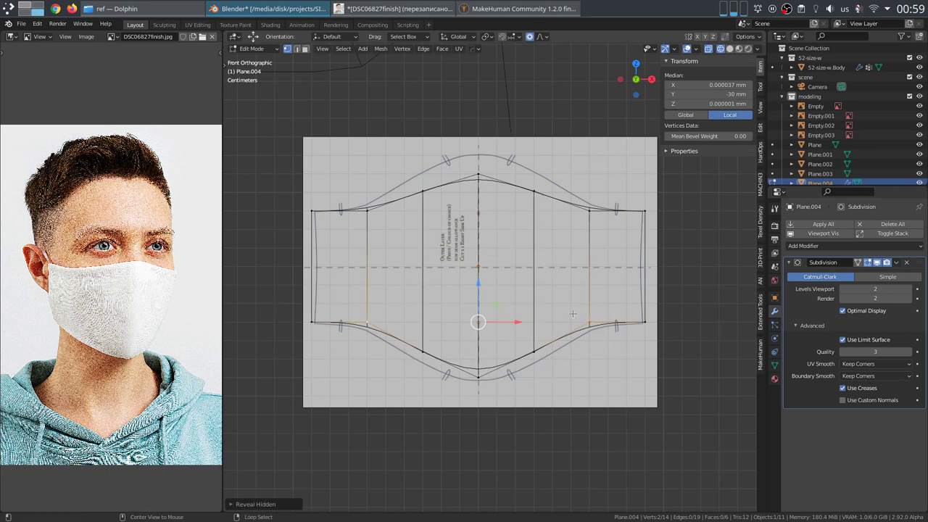
pyautogui.press('2')
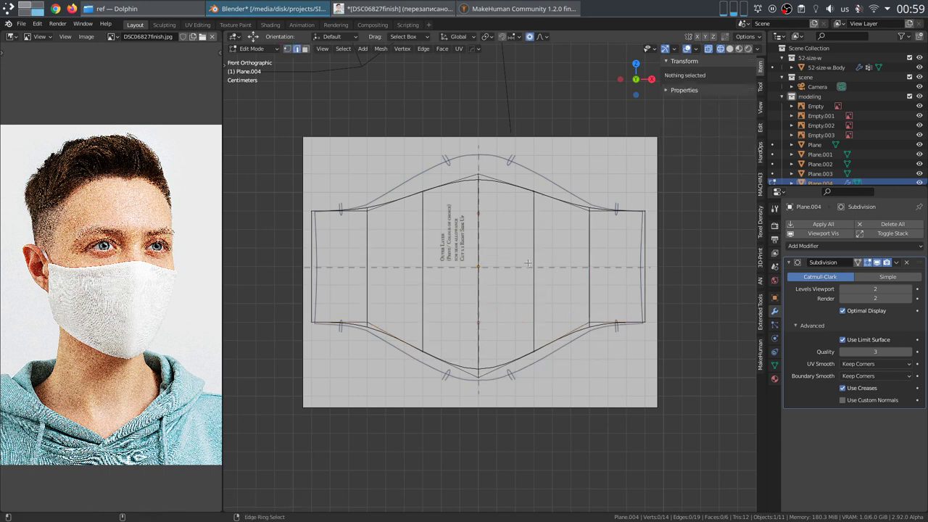
# Step: Subdivide the whole mask mesh once and select the horizontal middle edge loop
pyautogui.press('a')
pyautogui.rightClick(513, 263)
pyautogui.click(505, 243)
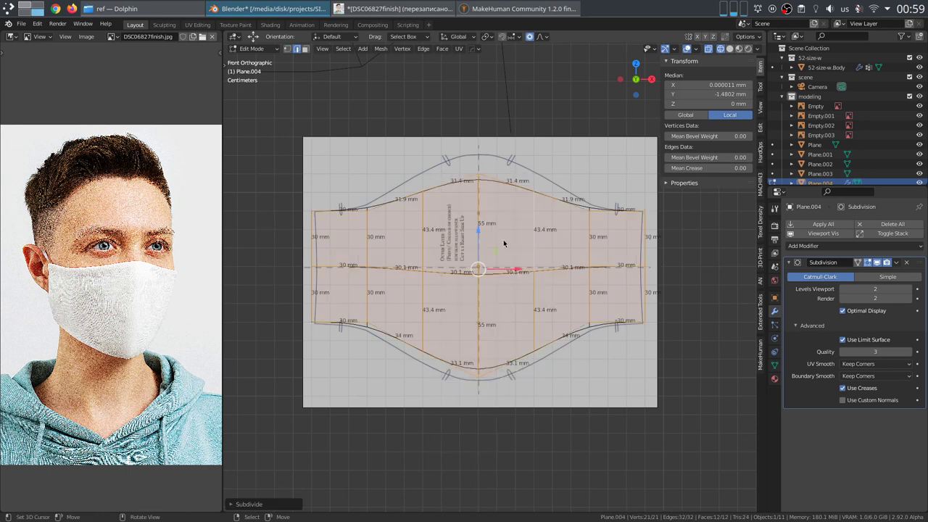
pyautogui.keyDown('alt'); pyautogui.click(560, 277); pyautogui.keyUp('alt')
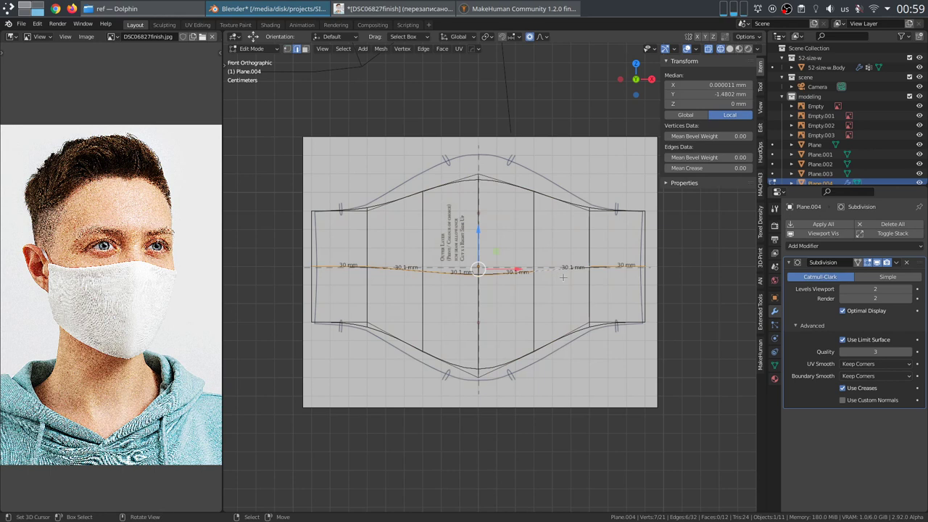
# Step: Try to flatten the middle edge loop by scaling it to 0 along Z with proportional editing on
pyautogui.press('s')
pyautogui.press('z')
pyautogui.press('0')
pyautogui.press('Return')
pyautogui.hotkey('ctrl', 'z')
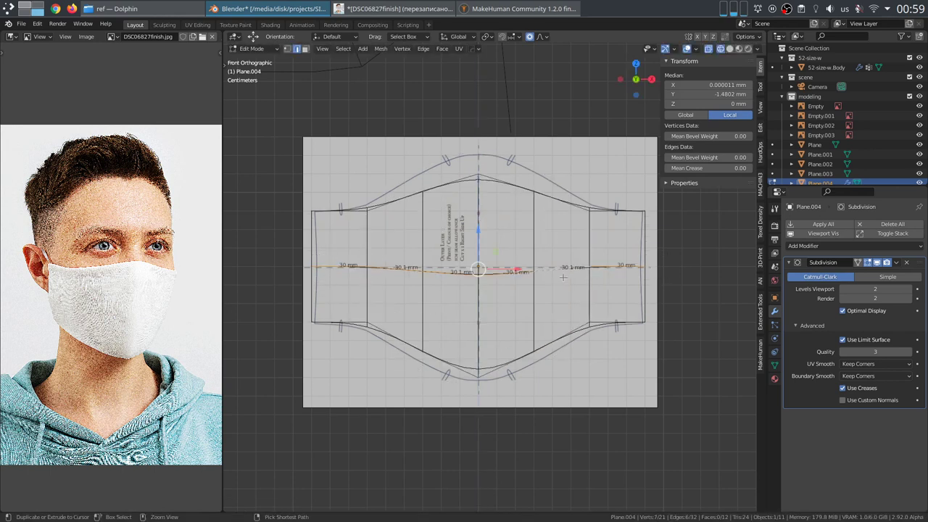
# Step: Turn off proportional editing, flatten the middle edge loop to 0 along Z, and set its local median Y to 0
pyautogui.click(529, 37)
pyautogui.press('s')
pyautogui.press('z')
pyautogui.press('0')
pyautogui.press('Return')
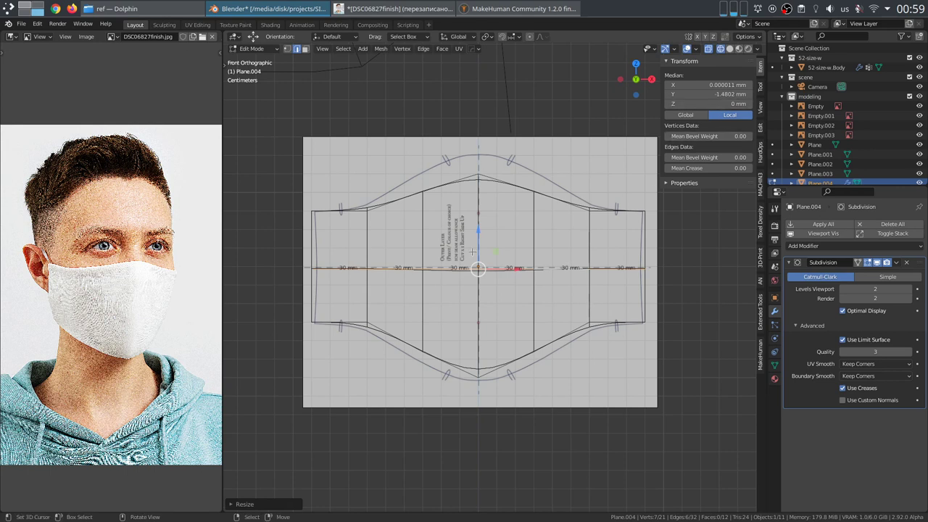
pyautogui.click(705, 94)
pyautogui.write('0')
pyautogui.press('Return')
# Step: Return to object mode and apply the mask's rotation
pyautogui.press('Tab')
pyautogui.hotkey('ctrl', 'a')
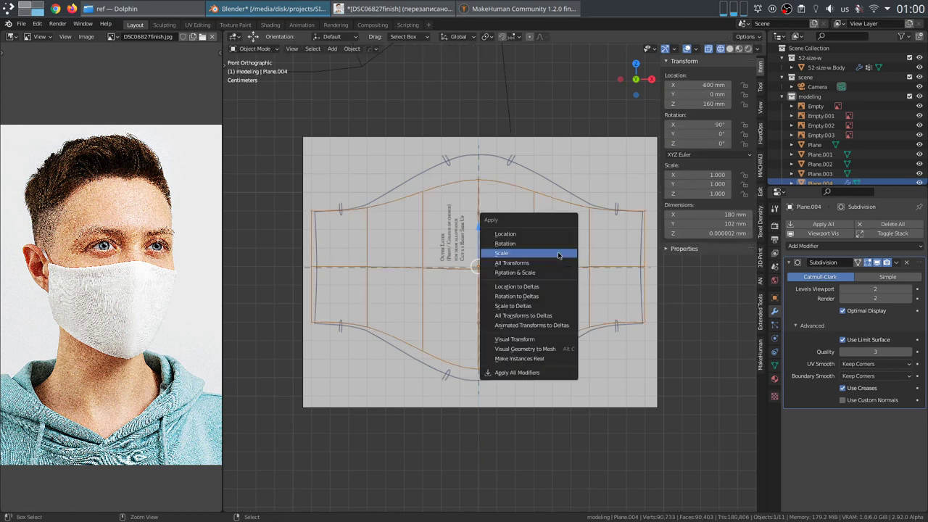
pyautogui.click(558, 249)
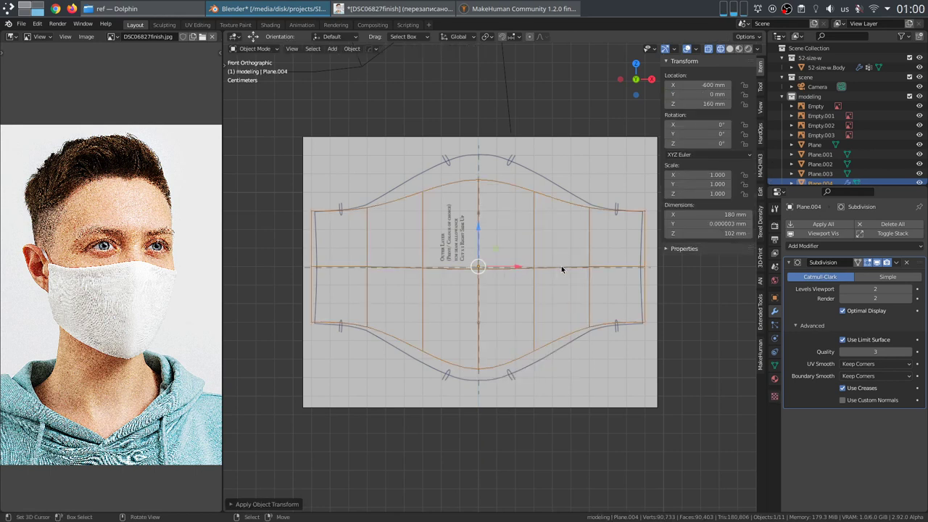
# Step: Move the mask off the pattern by 300 mm along X and raise it to Z 200 mm
pyautogui.scroll(-4, 562, 269)
pyautogui.scroll(-2, 562, 270)
pyautogui.keyDown('shift'); pyautogui.moveTo(562, 270); pyautogui.dragTo(413, 281, button='middle'); pyautogui.keyUp('shift')
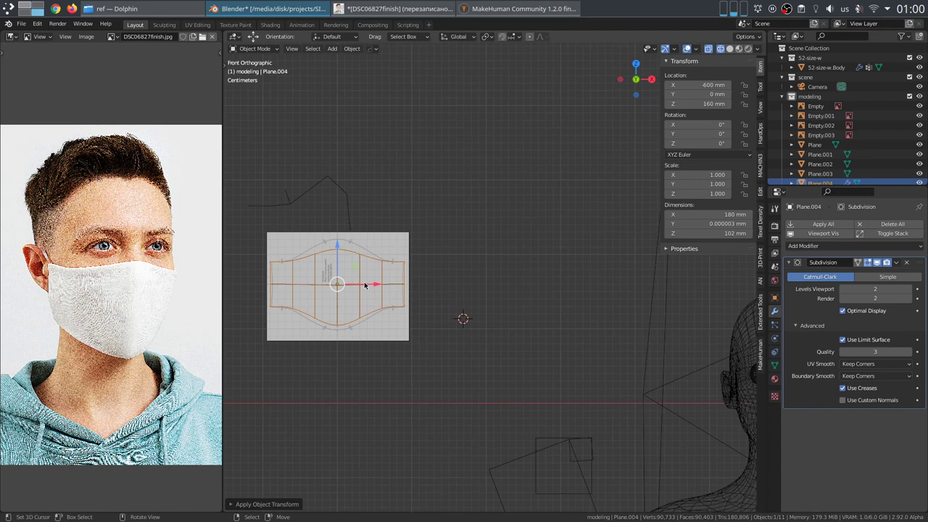
pyautogui.press('g')
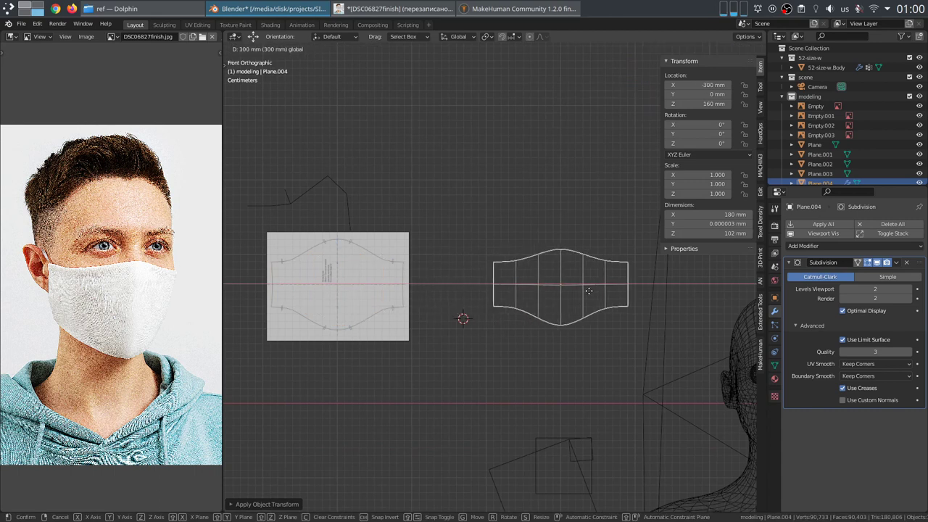
pyautogui.click(589, 291)
pyautogui.scroll(3, 559, 283)
pyautogui.press('g')
pyautogui.press('z')
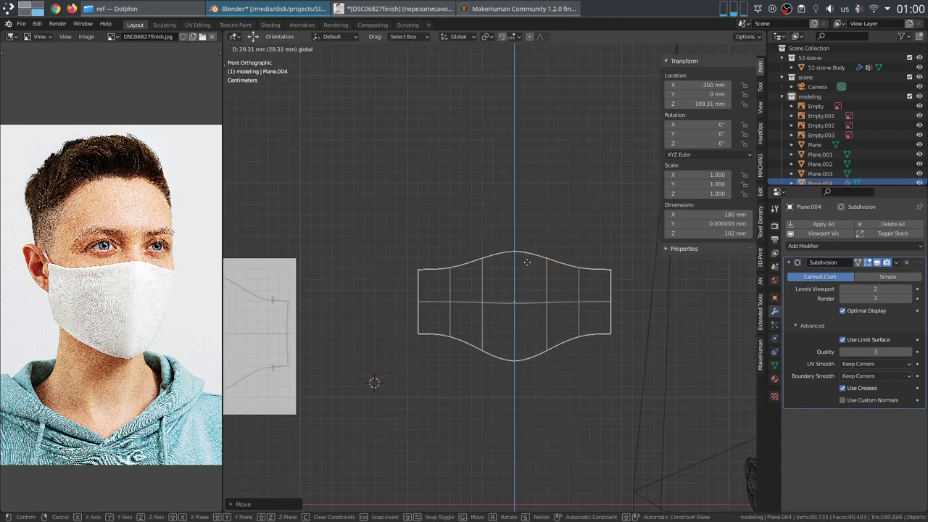
pyautogui.click(537, 251)
pyautogui.scroll(3, 551, 313)
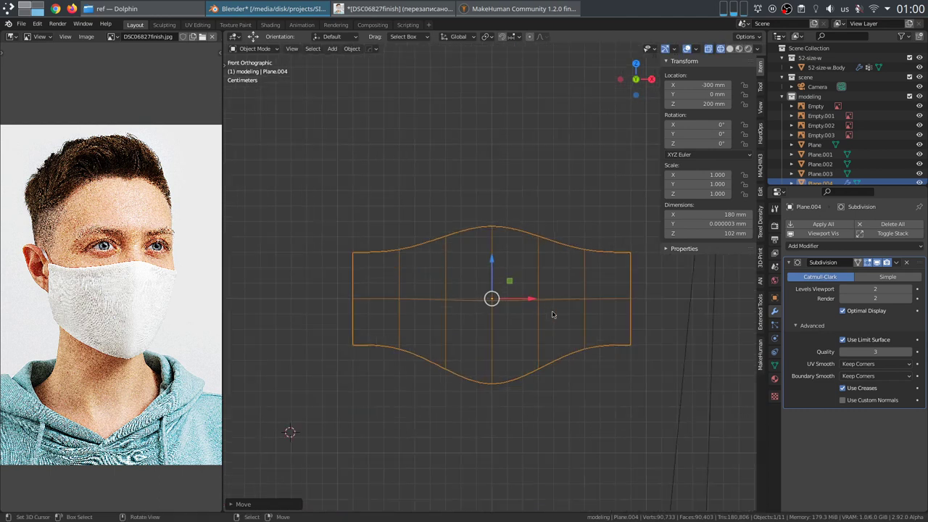
# Step: Inspect the mask wireframe with Optimal Display off, turn that option back on, and enable the Subdivision modifier's on-cage display
pyautogui.press('Tab')
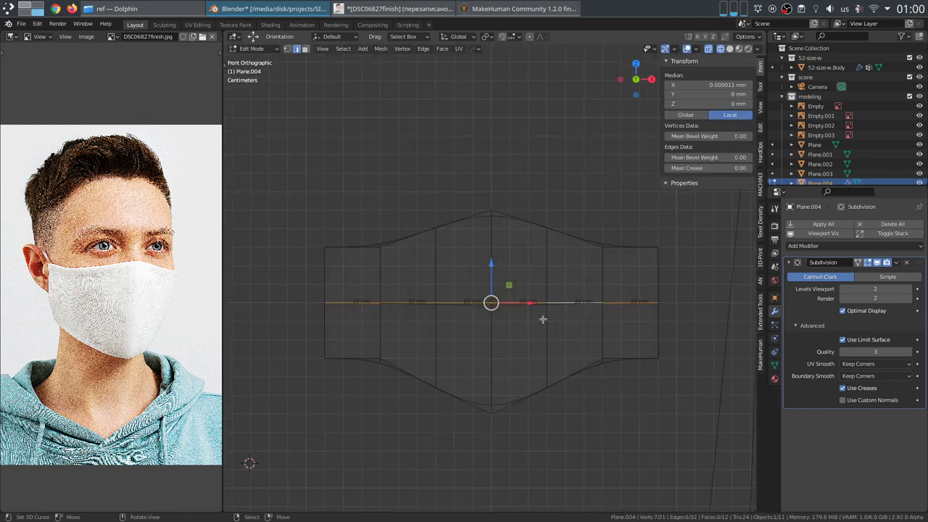
pyautogui.click(843, 311)
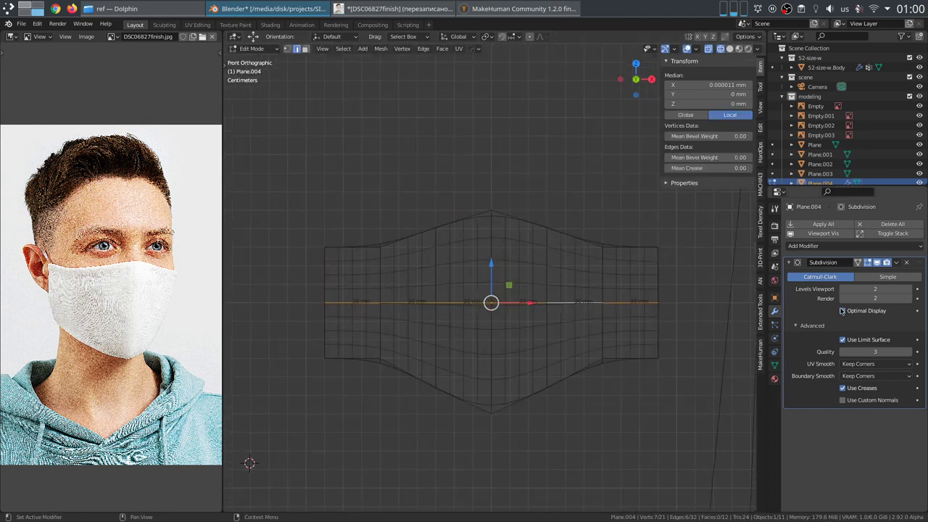
pyautogui.press('Tab')
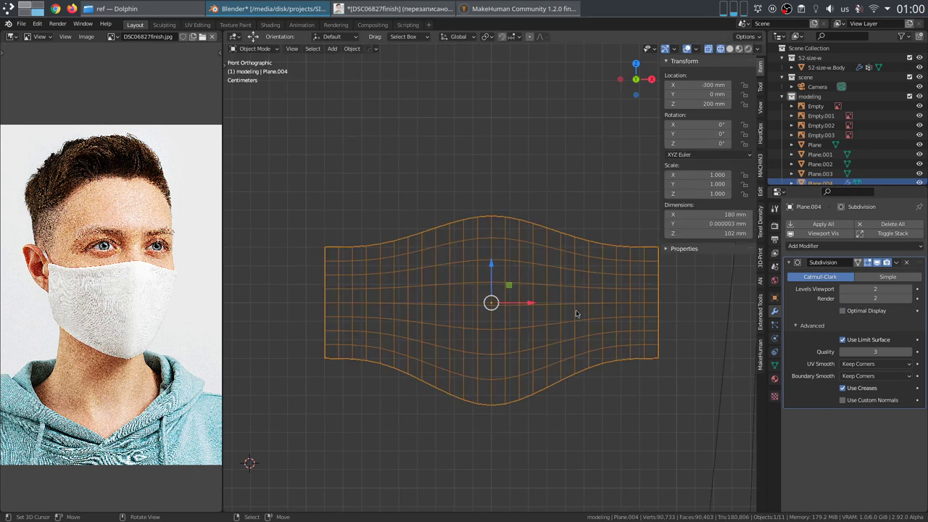
pyautogui.press('Tab')
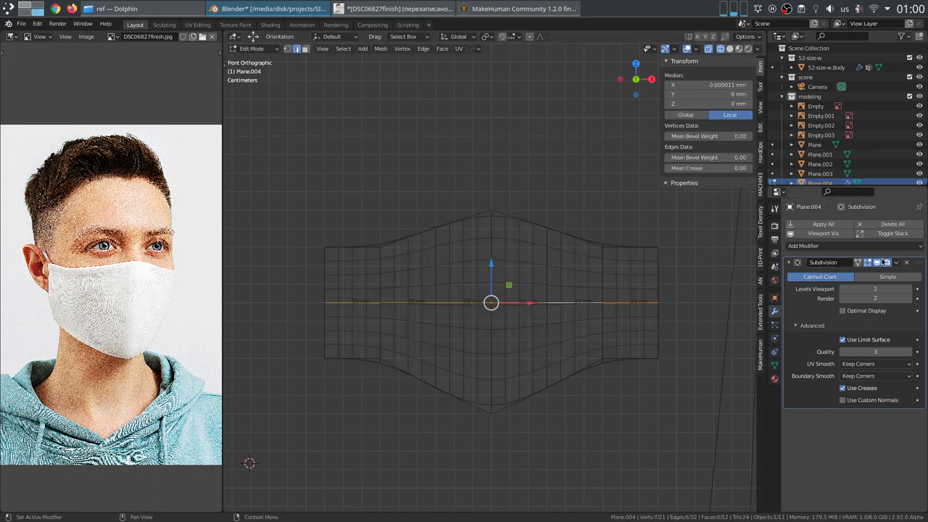
pyautogui.click(859, 262)
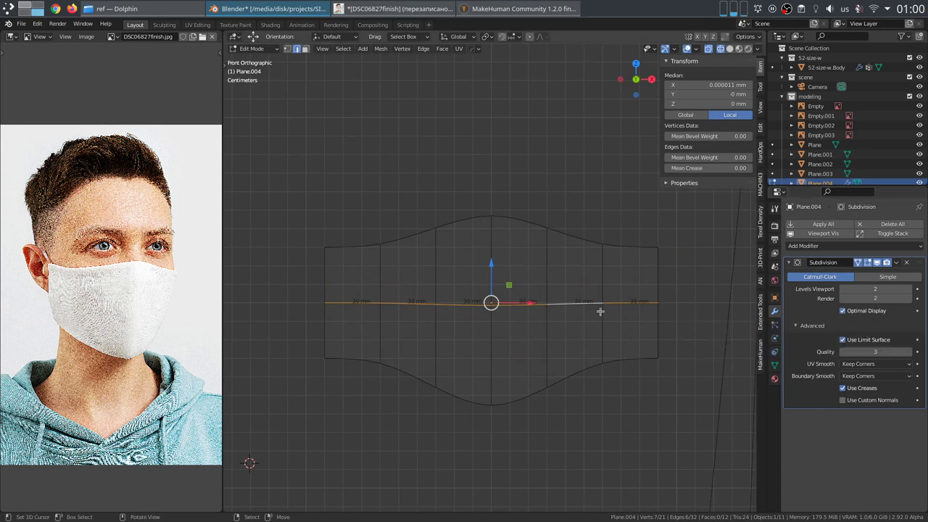
pyautogui.press('Tab')
# Step: Move the no-sew design reference image up to just below the mask
pyautogui.scroll(-4, 593, 312)
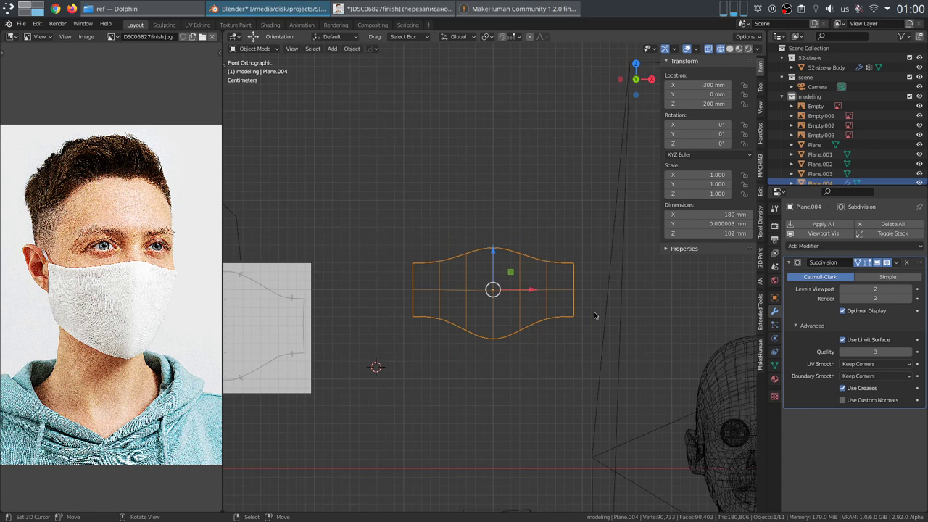
pyautogui.scroll(-3, 594, 315)
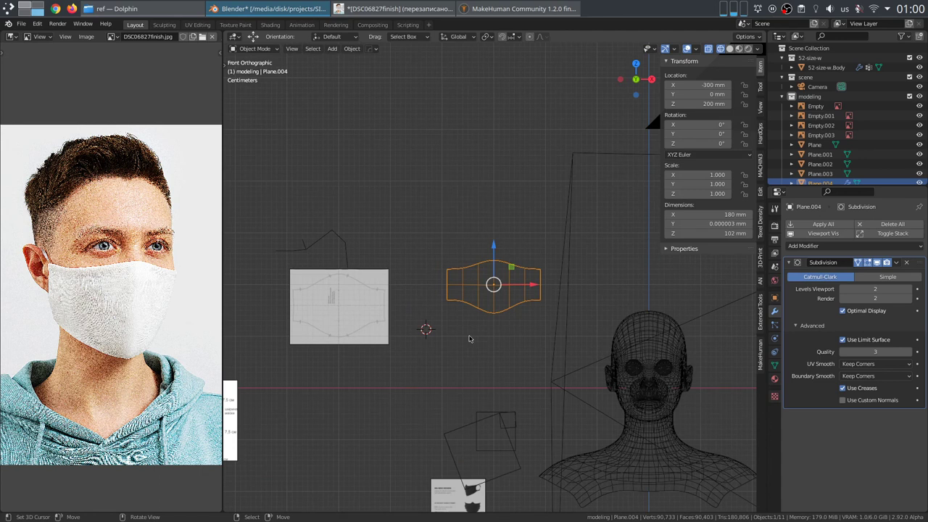
pyautogui.scroll(3, 469, 339)
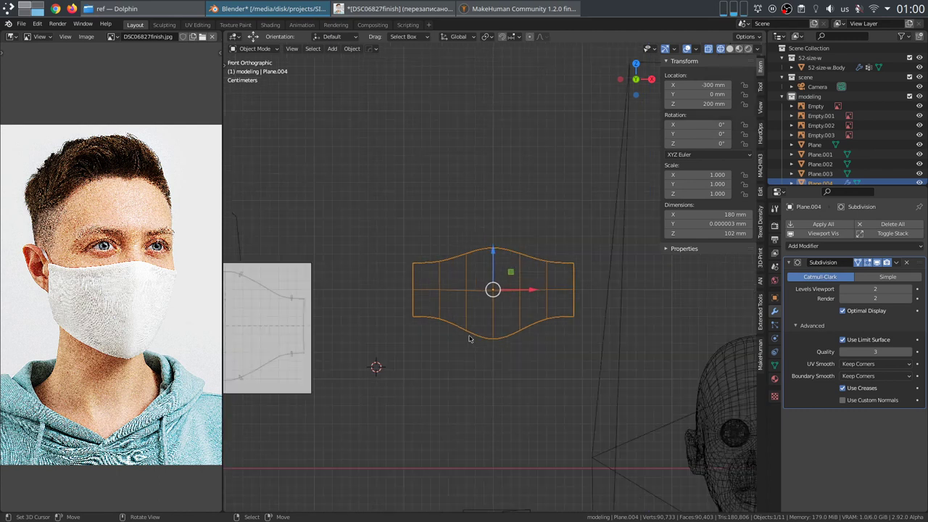
pyautogui.scroll(-4, 435, 362)
pyautogui.keyDown('shift'); pyautogui.moveTo(377, 335); pyautogui.dragTo(452, 309, button='middle'); pyautogui.keyUp('shift')
pyautogui.click(467, 276)
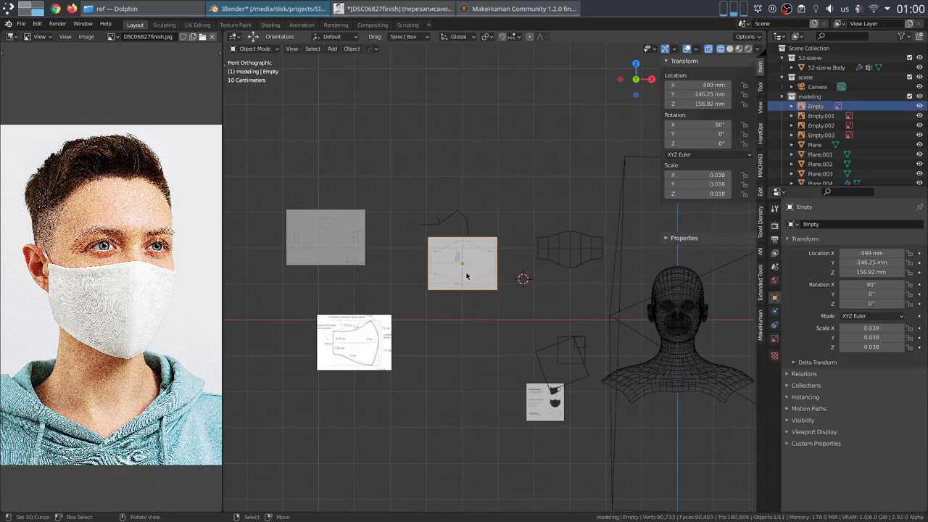
pyautogui.click(544, 406)
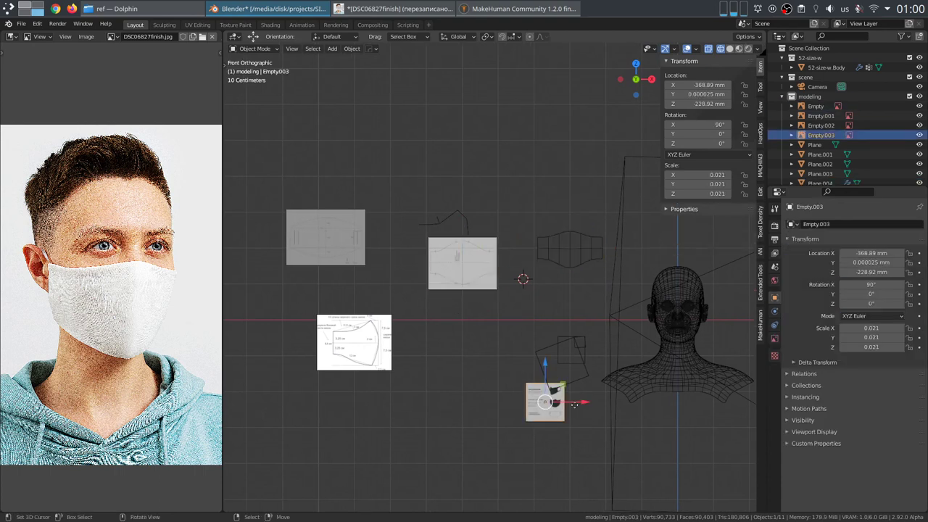
pyautogui.press('g')
pyautogui.click(569, 290)
pyautogui.scroll(6, 596, 294)
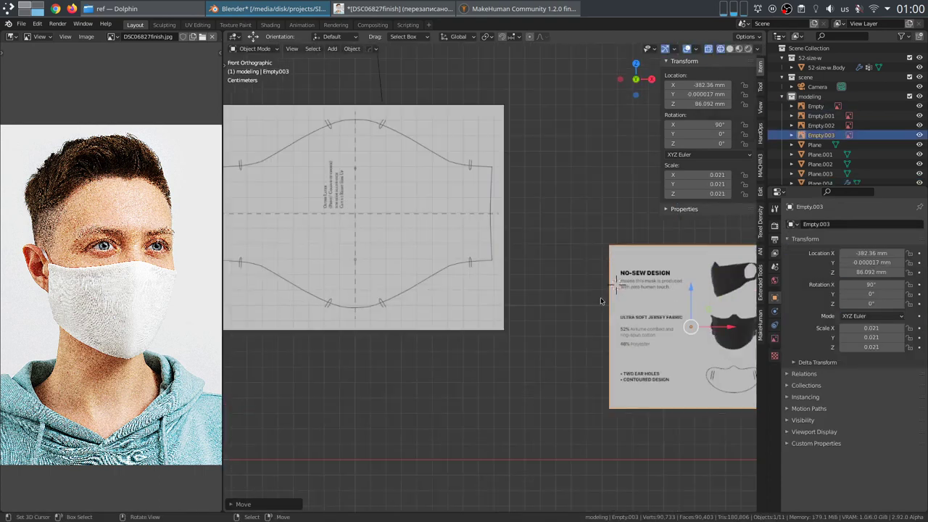
pyautogui.keyDown('shift'); pyautogui.moveTo(672, 311); pyautogui.dragTo(418, 298, button='middle'); pyautogui.keyUp('shift')
pyautogui.scroll(5, 462, 310)
pyautogui.scroll(-4, 464, 310)
pyautogui.keyDown('shift'); pyautogui.moveTo(500, 302); pyautogui.dragTo(437, 395, button='middle'); pyautogui.keyUp('shift')
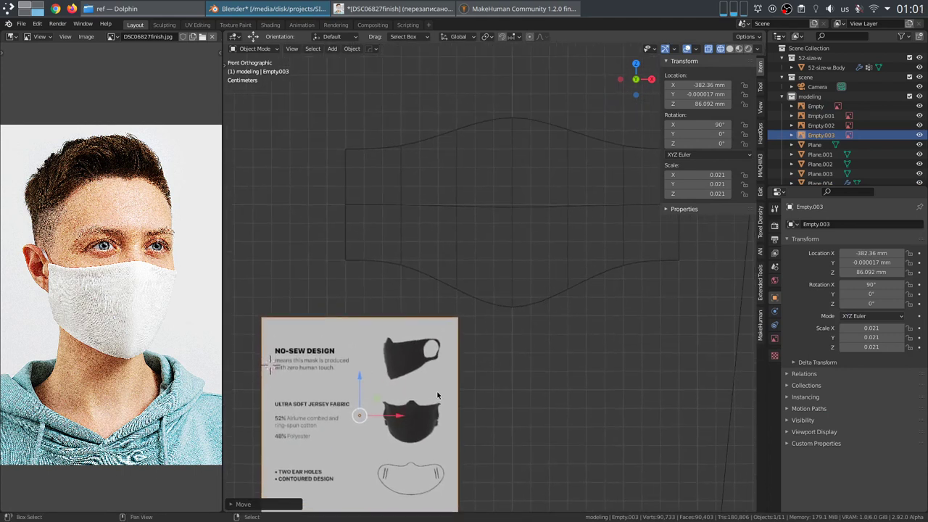
# Step: Hide the mask's subdivision in the viewport and lower the second vertices from both ends of the bottom edge by 10 mm
pyautogui.click(512, 306)
pyautogui.scroll(-2, 519, 314)
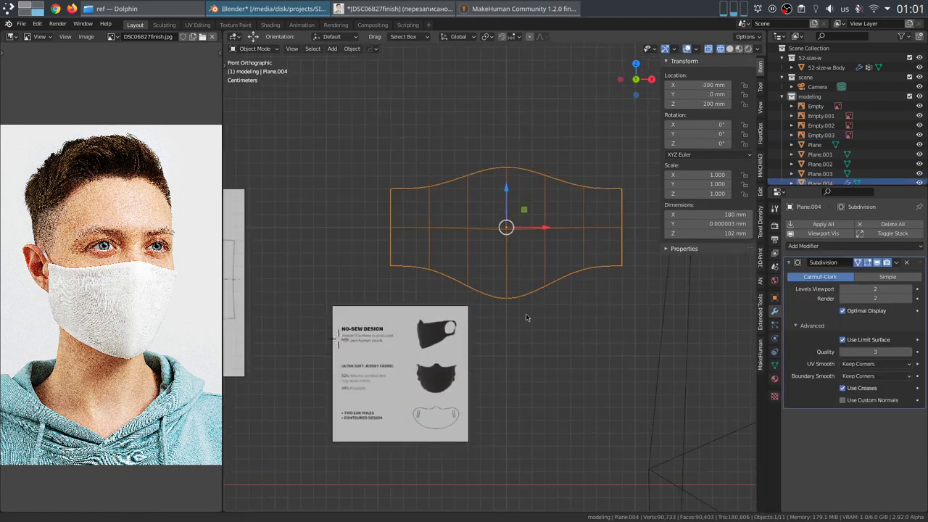
pyautogui.keyDown('shift'); pyautogui.moveTo(524, 316); pyautogui.dragTo(518, 328, button='middle'); pyautogui.keyUp('shift')
pyautogui.scroll(2, 518, 329)
pyautogui.press('Tab')
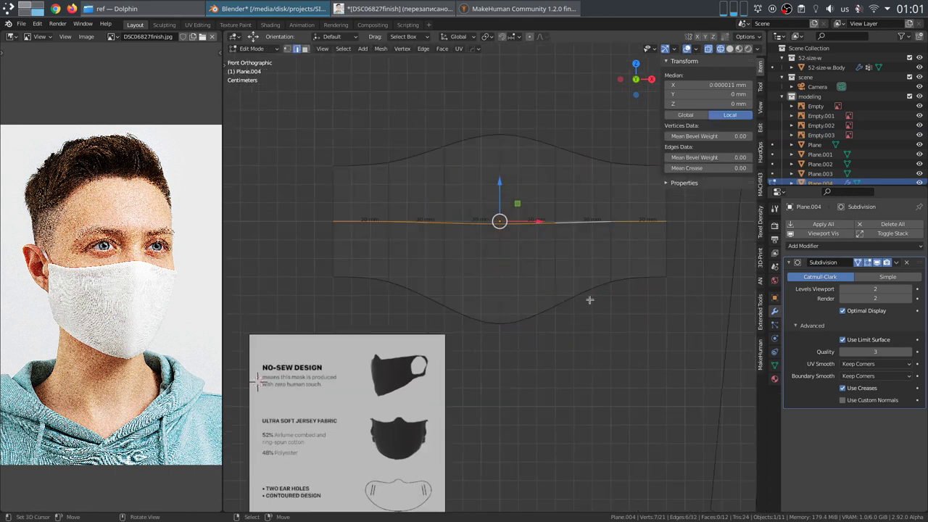
pyautogui.click(610, 278)
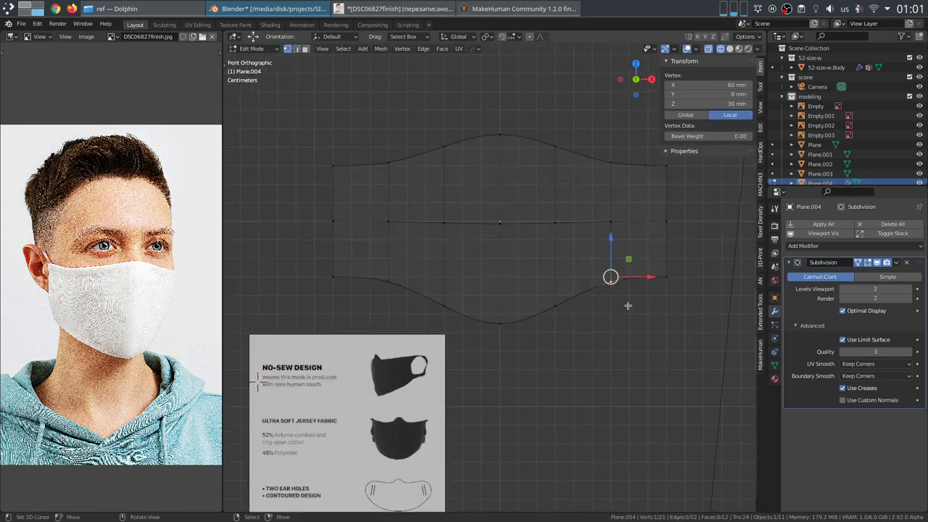
pyautogui.click(877, 265)
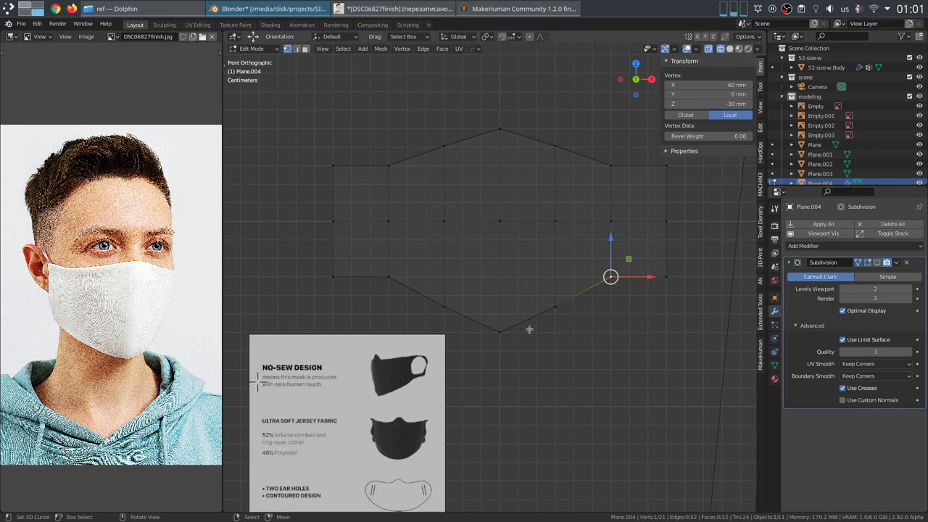
pyautogui.keyDown('shift'); pyautogui.click(390, 276); pyautogui.keyUp('shift')
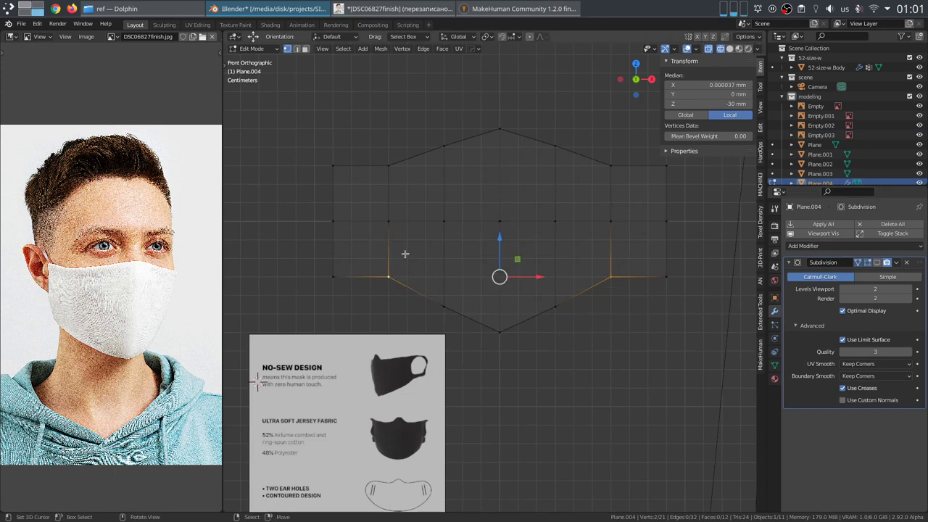
pyautogui.moveTo(509, 242); pyautogui.dragTo(511, 255)
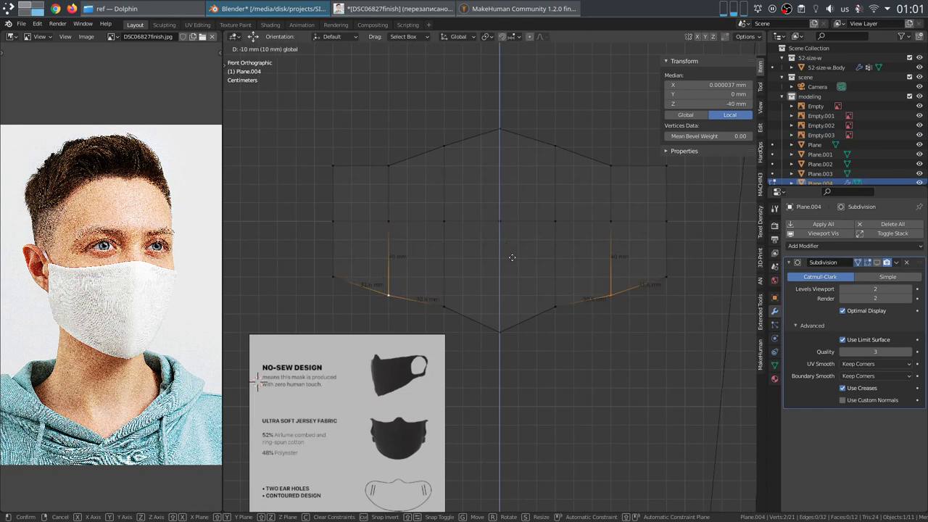
pyautogui.moveTo(512, 257); pyautogui.dragTo(512, 258)
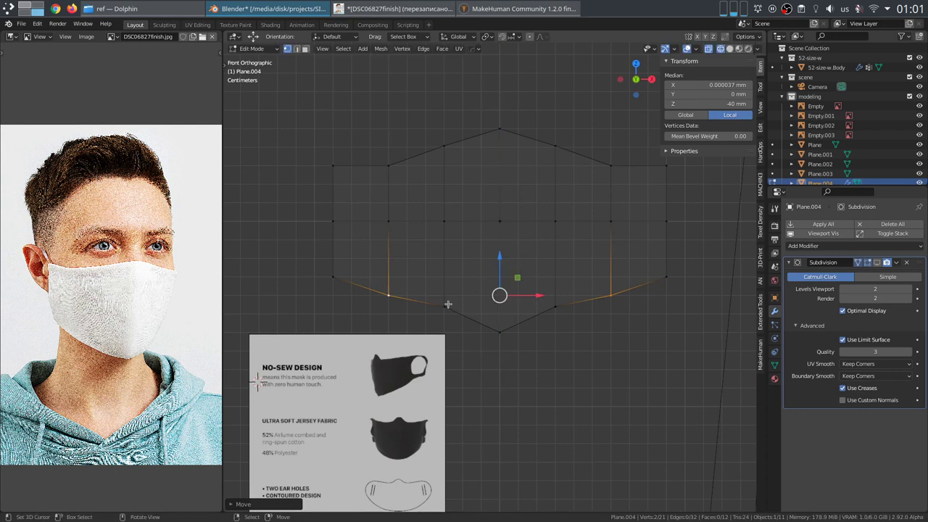
# Step: Snap the two bottom-edge vertices on either side of the middle vertex to the grid
pyautogui.click(445, 305)
pyautogui.keyDown('shift'); pyautogui.click(555, 306); pyautogui.keyUp('shift')
pyautogui.hotkey('shift', 's')
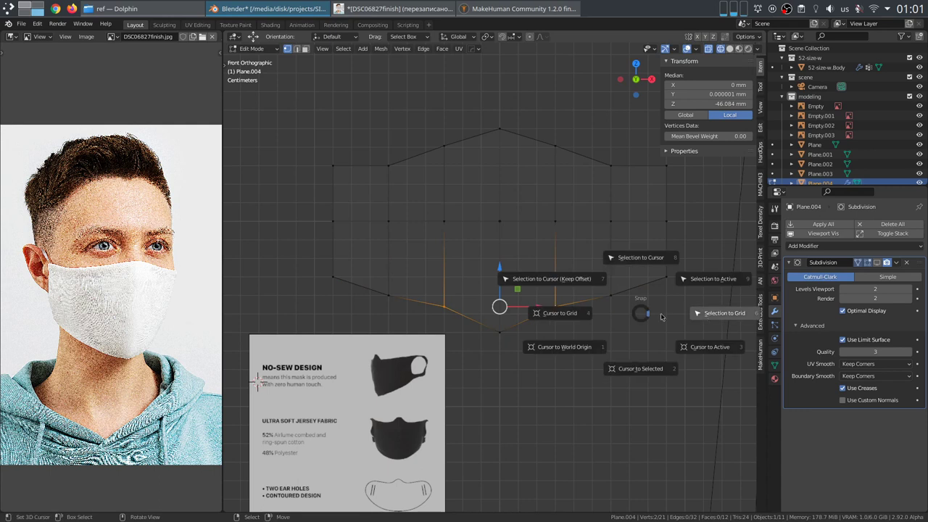
pyautogui.click(714, 316)
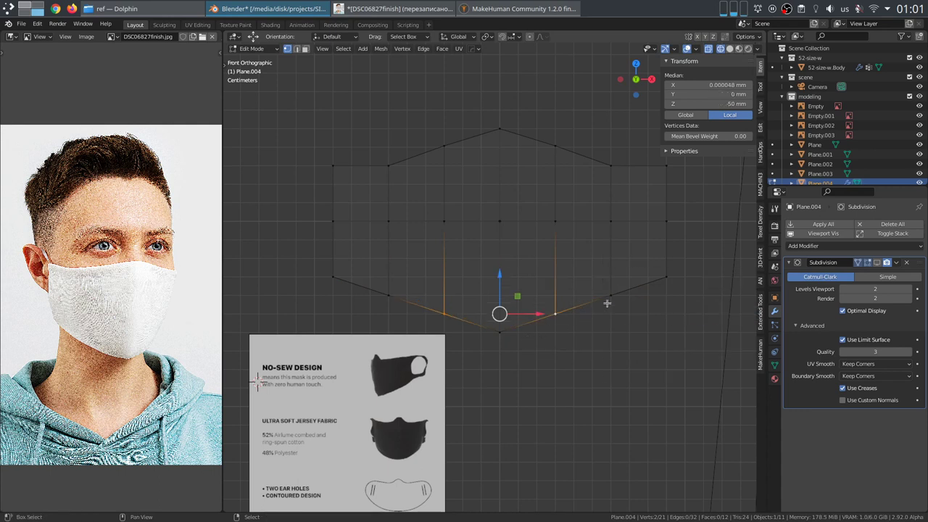
# Step: Lower the four bottom-edge vertices between the middle vertex and the end corners by 5 mm along Z
pyautogui.keyDown('shift'); pyautogui.click(579, 323); pyautogui.keyUp('shift')
pyautogui.keyDown('shift'); pyautogui.click(402, 288); pyautogui.keyUp('shift')
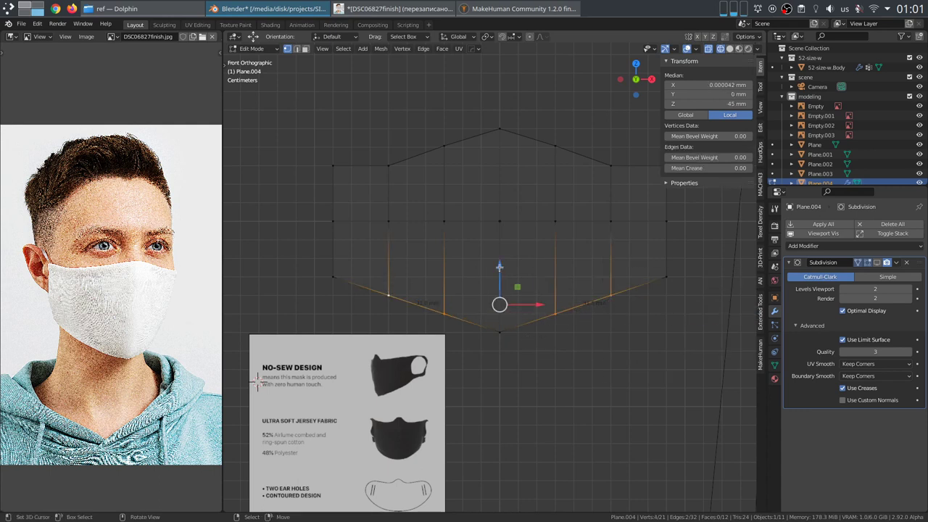
pyautogui.press('g')
pyautogui.press('z')
pyautogui.press('ctrl')
pyautogui.hotkey('ctrl', 'shift')
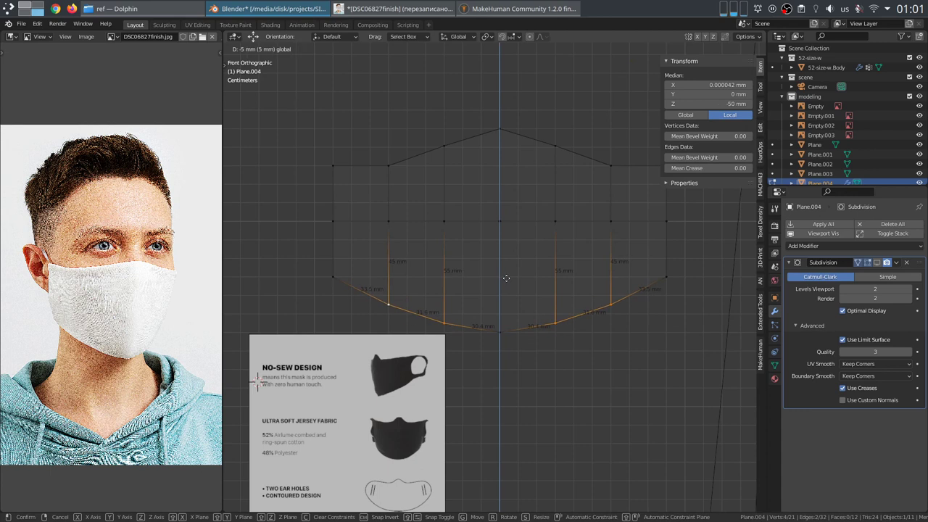
pyautogui.click(506, 277)
# Step: Re-enable the Subdivision modifier's viewport display and return to object mode to review the mask outline
pyautogui.click(876, 263)
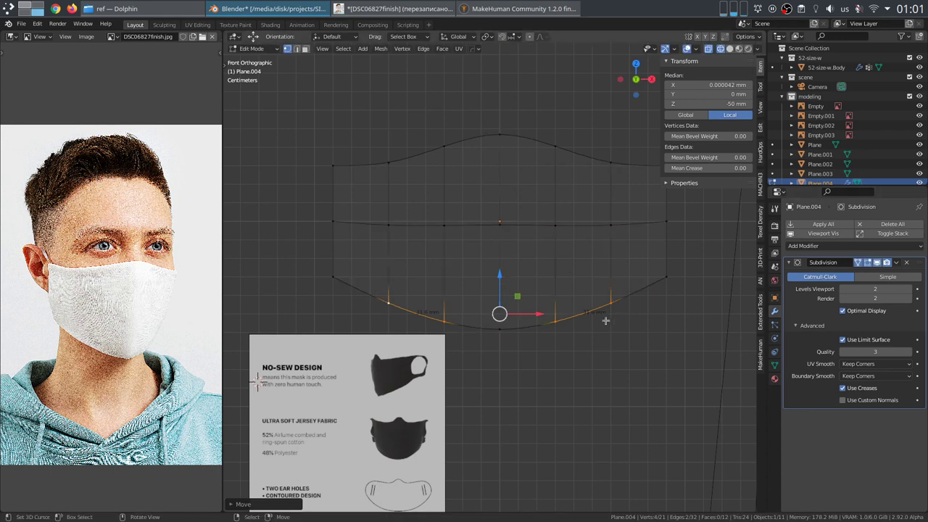
pyautogui.press('Tab')
pyautogui.scroll(-3, 607, 323)
pyautogui.scroll(3, 607, 323)
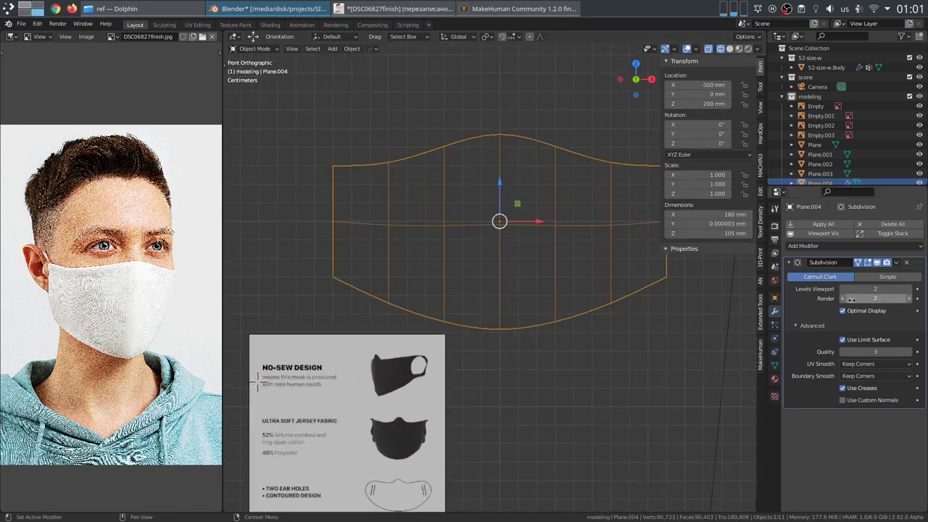
# Step: Turn off the subdivision's viewport display and flatten the mask's entire bottom edge along Z, using the active end-corner vertex as the pivot
pyautogui.press('Tab')
pyautogui.click(667, 276)
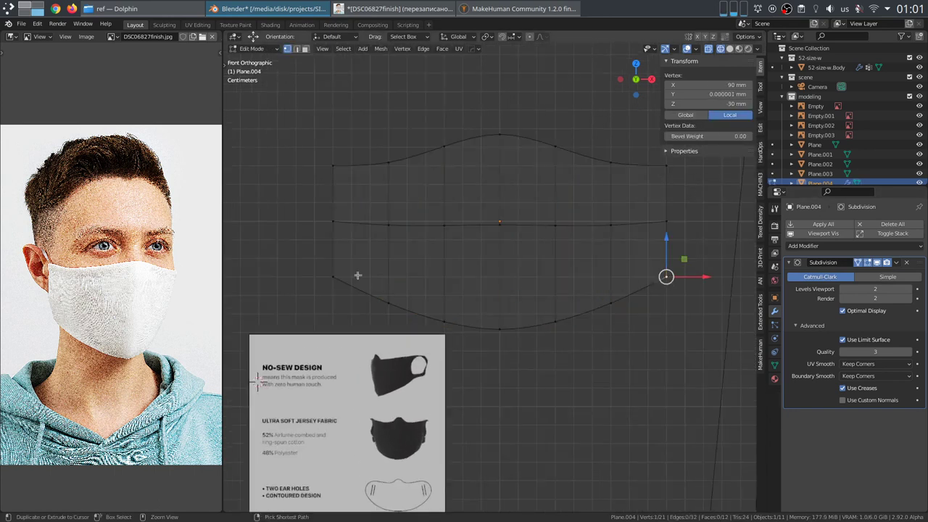
pyautogui.keyDown('ctrl'); pyautogui.click(335, 273); pyautogui.keyUp('ctrl')
pyautogui.press('.')
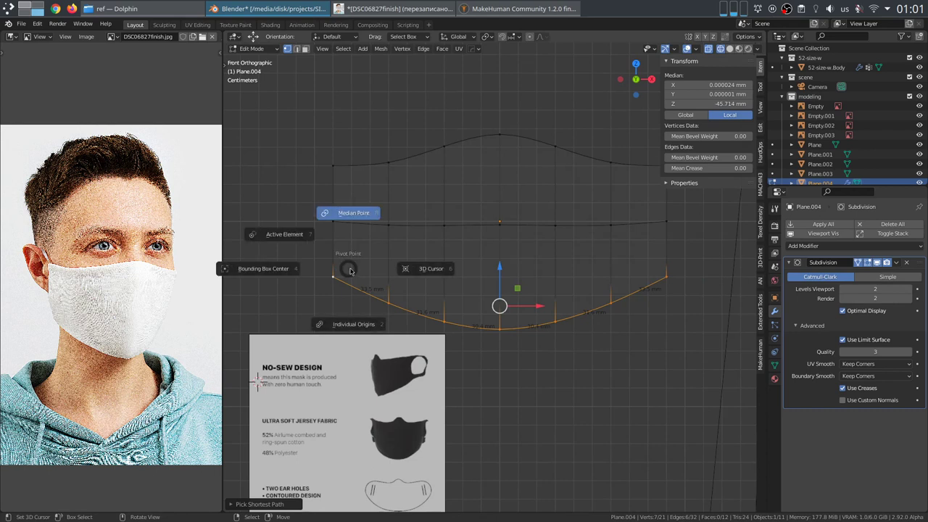
pyautogui.click(298, 228)
pyautogui.click(877, 264)
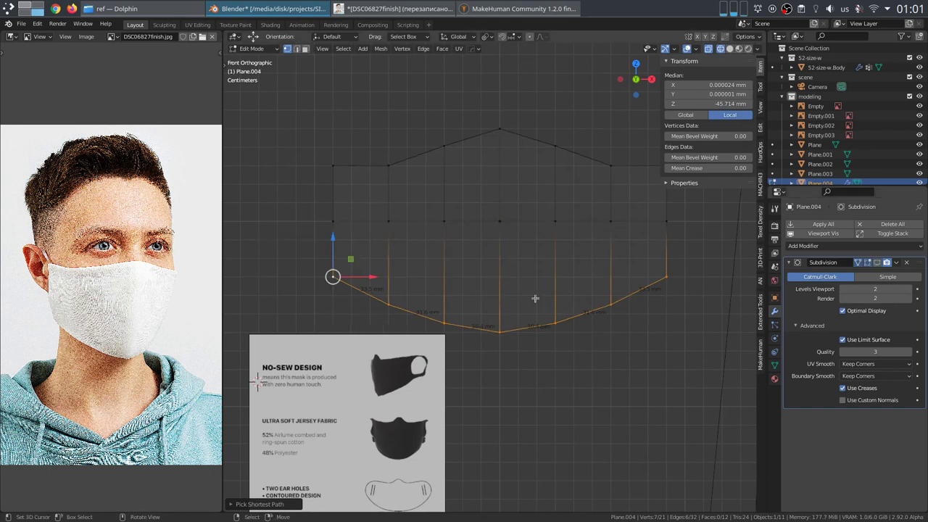
pyautogui.press('s')
pyautogui.press('z')
pyautogui.press('0')
pyautogui.press('Return')
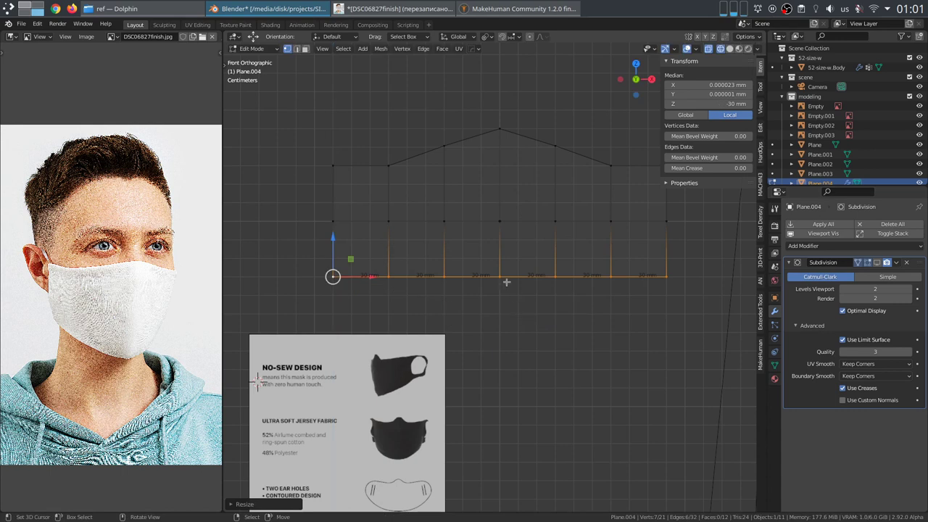
# Step: Hide the mask's horizontal middle edge loop, and enable proportional editing with the bottom edge's middle vertex selected
pyautogui.keyDown('alt'); pyautogui.click(497, 229); pyautogui.keyUp('alt')
pyautogui.press('h')
pyautogui.click(507, 262)
pyautogui.click(528, 36)
pyautogui.click(543, 37)
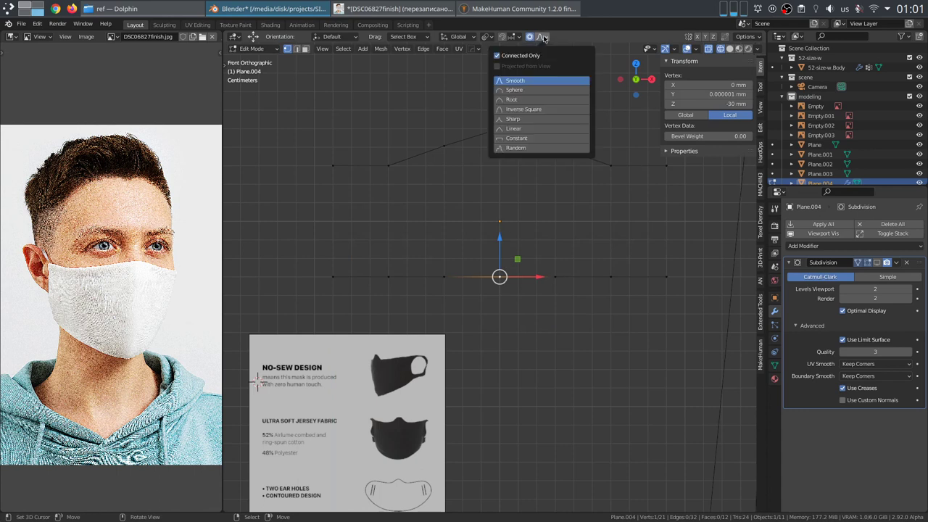
pyautogui.click(531, 88)
pyautogui.press('g')
pyautogui.press('z')
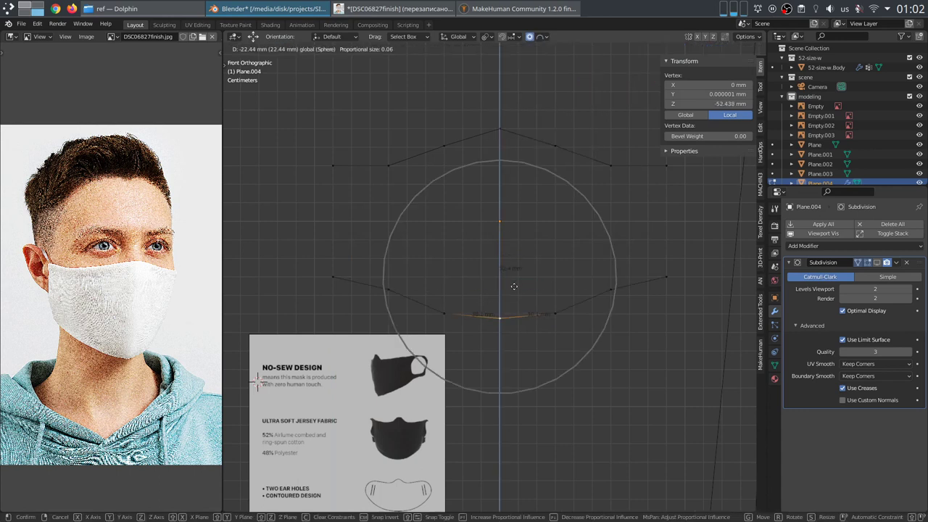
pyautogui.press('Escape')
# Step: Lower the bottom edge's middle vertex 30 mm along Z with Inverse Square proportional falloff and a proportional size of 0.09
pyautogui.click(545, 37)
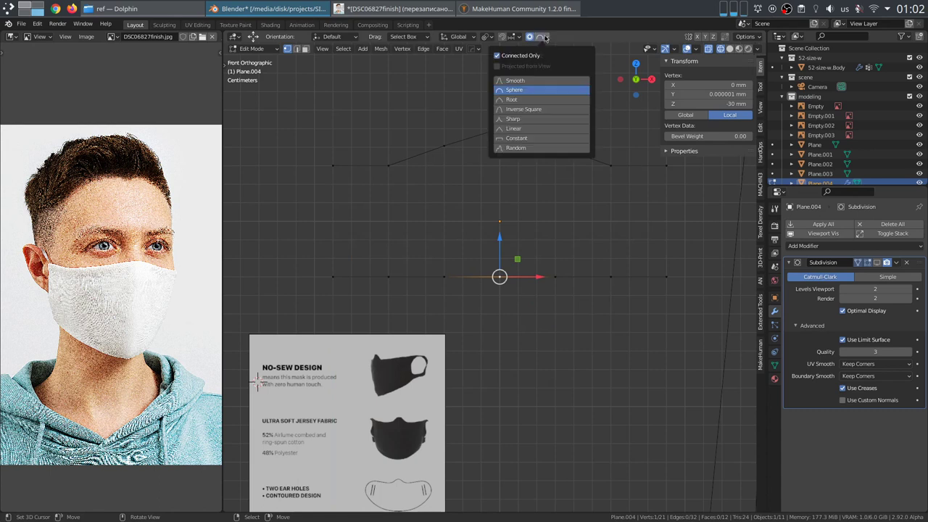
pyautogui.click(533, 109)
pyautogui.press('g')
pyautogui.press('z')
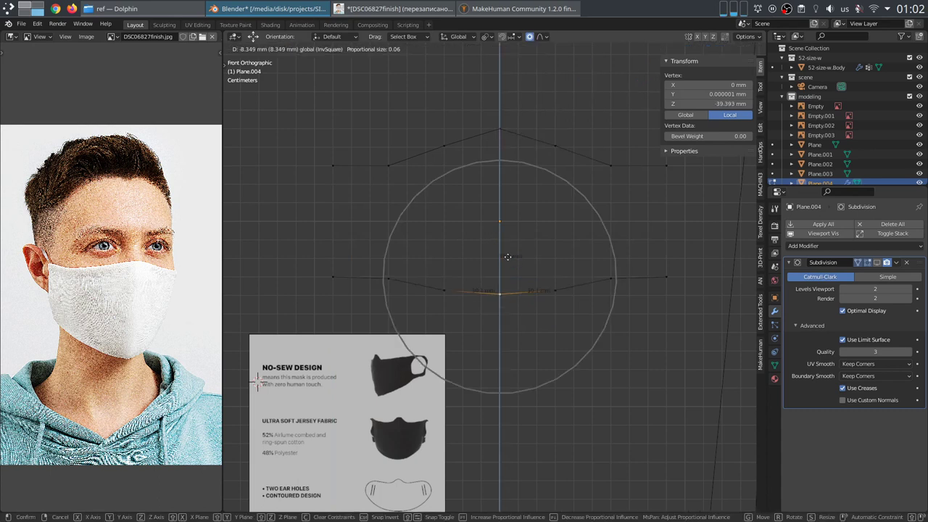
pyautogui.scroll(-4, 510, 272)
pyautogui.scroll(1, 511, 275)
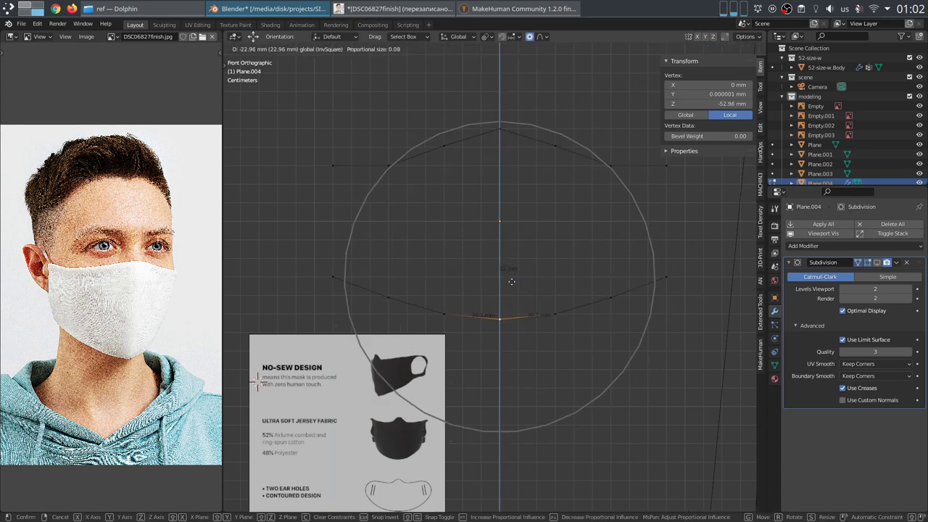
pyautogui.scroll(-1, 511, 282)
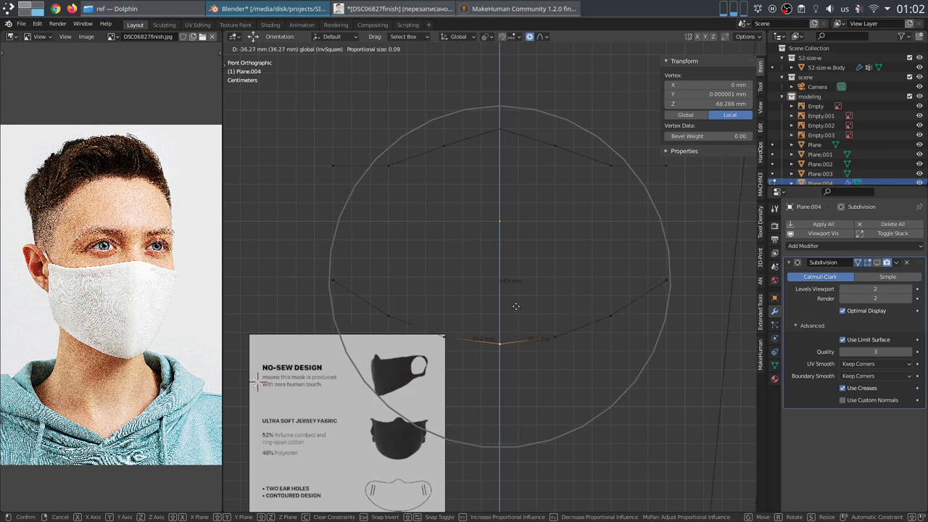
pyautogui.press('ctrl')
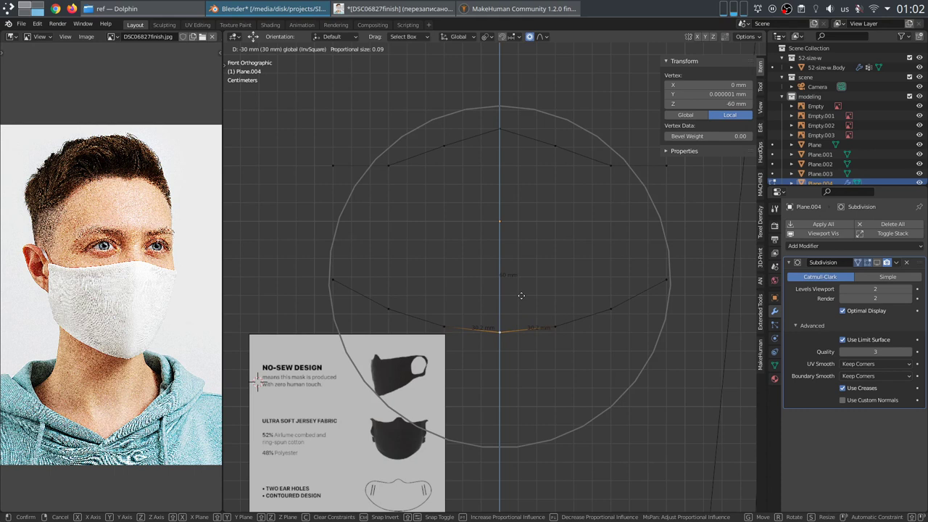
# Step: Move the mask pattern's bottom-centre vertex down 30 mm with inverse-square proportional editing and a proportional size of 0.09
pyautogui.click(520, 296)
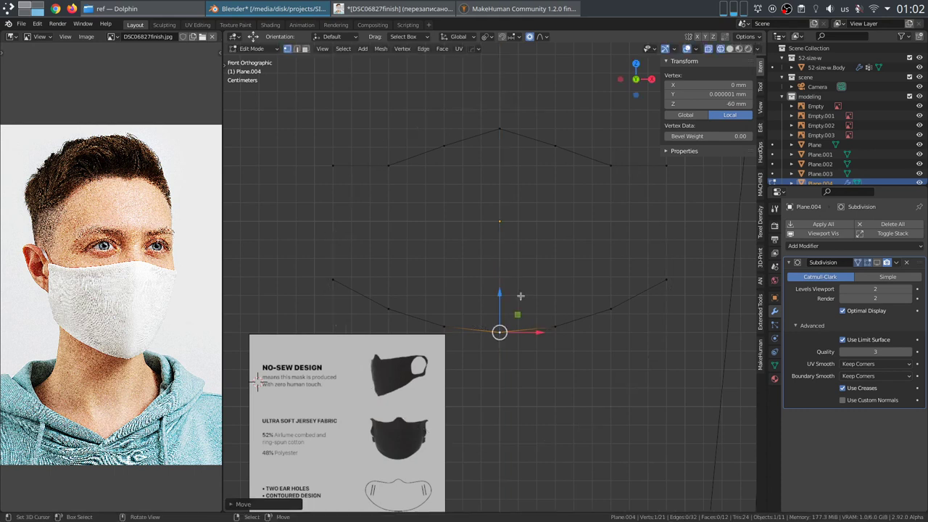
pyautogui.press('F9')
pyautogui.doubleClick(651, 400)
pyautogui.click(654, 400)
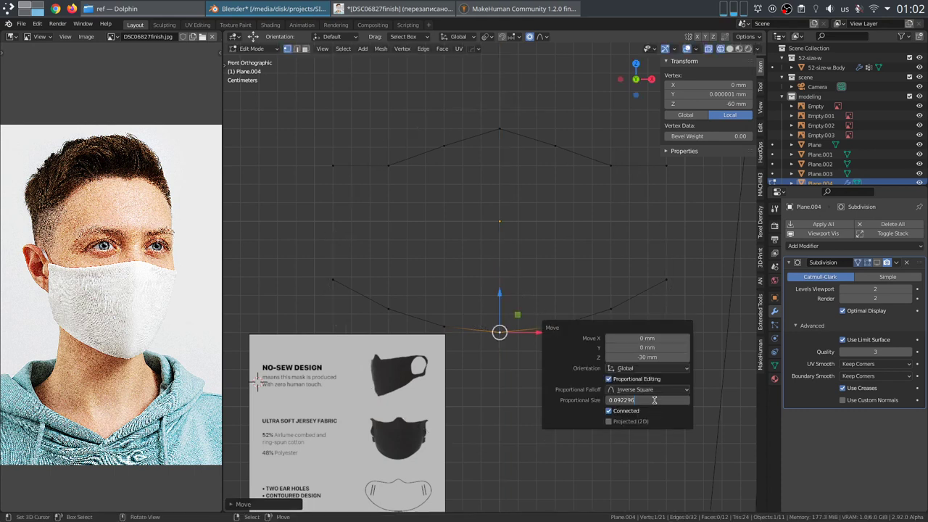
pyautogui.write('0.09')
pyautogui.press('Return')
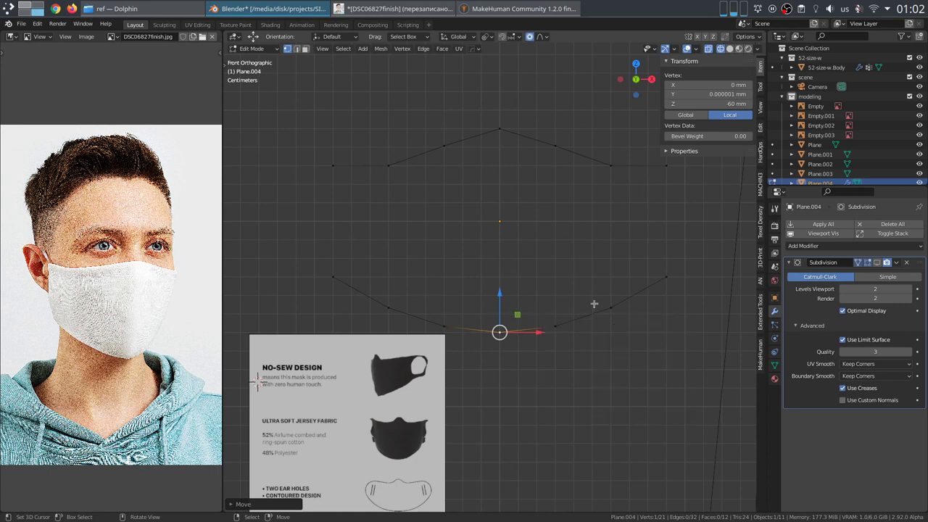
# Step: Reveal the hidden vertices and snap the pattern's two lower corner vertices to the grid
pyautogui.hotkey('alt', 'h')
pyautogui.rightClick(683, 273)
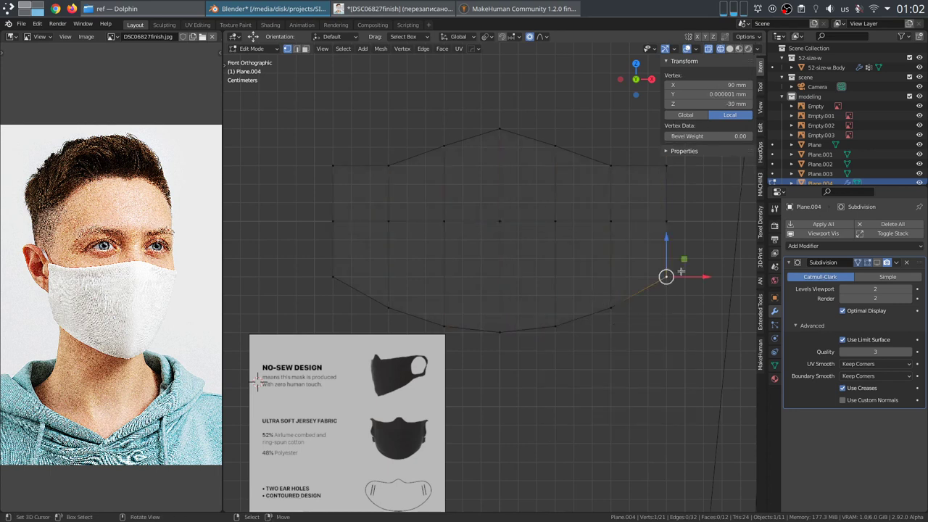
pyautogui.keyDown('shift'); pyautogui.click(332, 277); pyautogui.keyUp('shift')
pyautogui.keyDown('shift'); pyautogui.rightClick(333, 277); pyautogui.keyUp('shift')
pyautogui.hotkey('shift', 's')
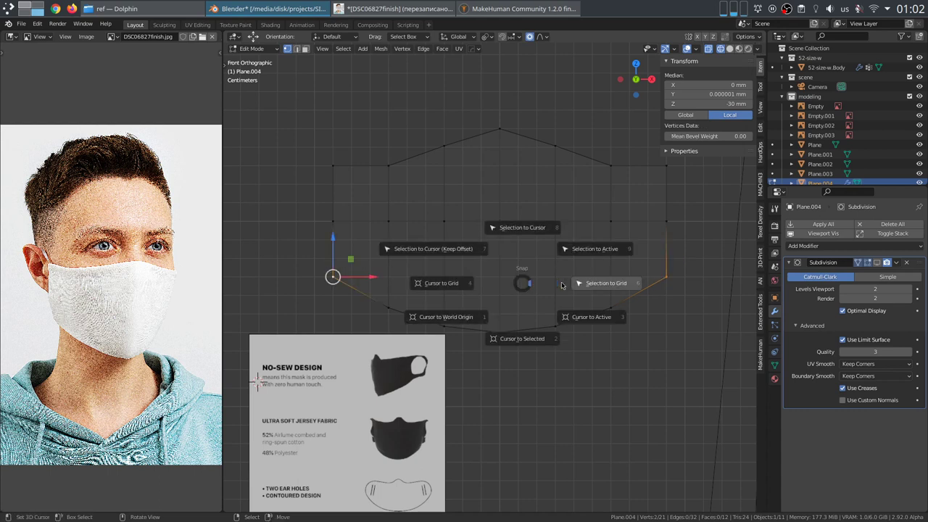
pyautogui.click(611, 283)
pyautogui.click(721, 84)
pyautogui.press('Return')
# Step: Check the coordinates of the vertices along the pattern's upper side edge
pyautogui.click(666, 276)
pyautogui.moveTo(665, 236); pyautogui.dragTo(621, 160)
pyautogui.rightClick(614, 165)
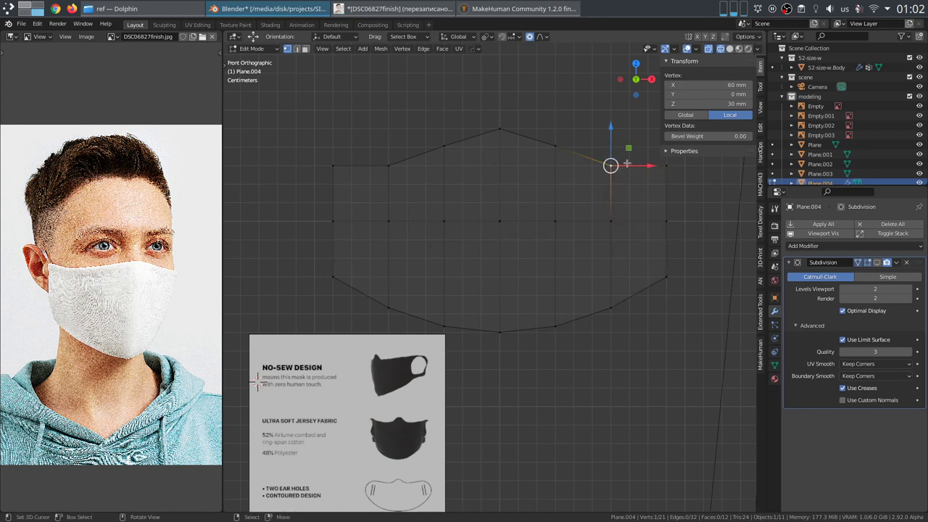
pyautogui.hotkey('ctrl', 'z')
pyautogui.click(714, 95)
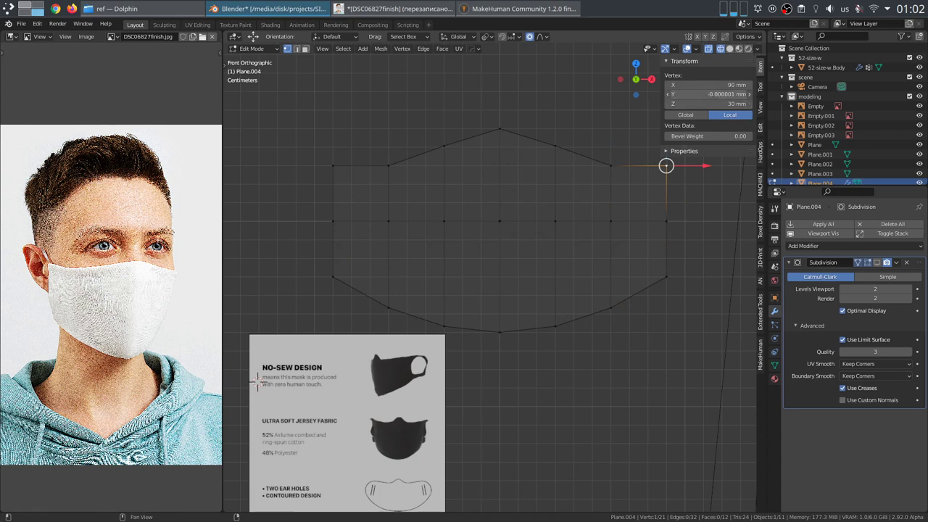
pyautogui.press('Return')
# Step: Flatten the two vertices beside the pattern's top centre by scaling them to 0 along Y
pyautogui.click(553, 146)
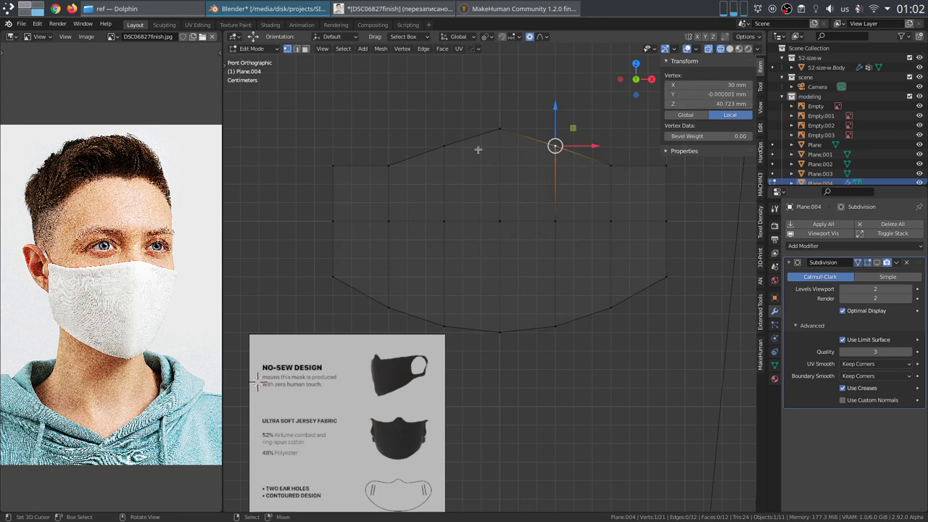
pyautogui.keyDown('shift'); pyautogui.click(444, 146); pyautogui.keyUp('shift')
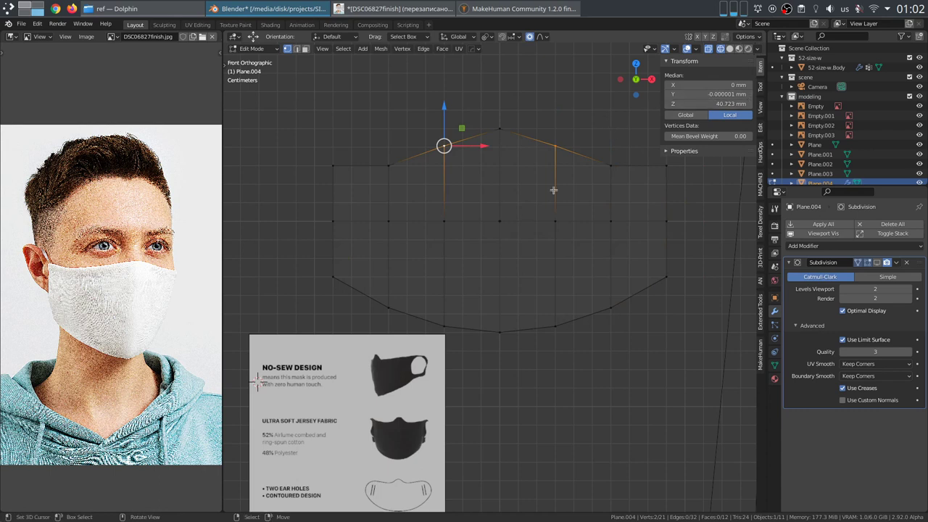
pyautogui.press('s')
pyautogui.press('y')
pyautogui.press('0')
pyautogui.press('Return')
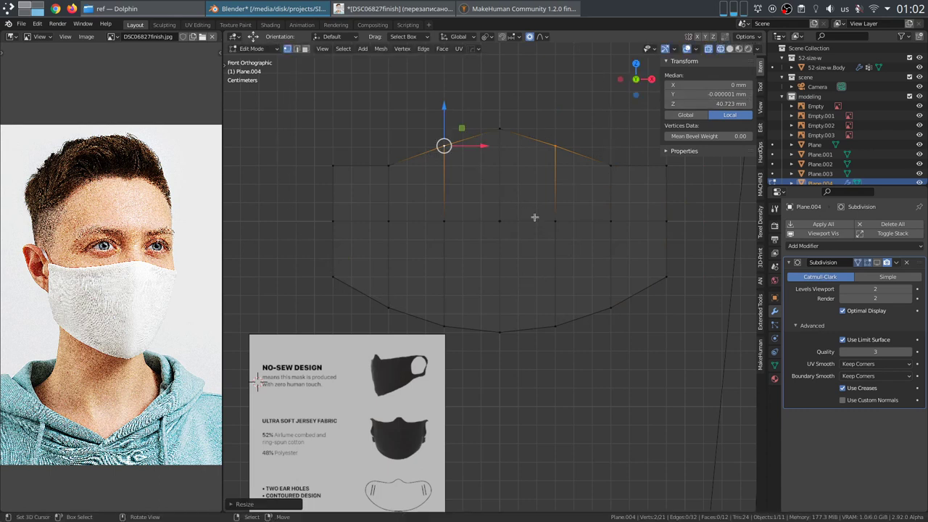
# Step: Turn off proportional editing and flatten the entire pattern mesh by scaling it to 0 along Y
pyautogui.click(529, 37)
pyautogui.press('a')
pyautogui.press('s')
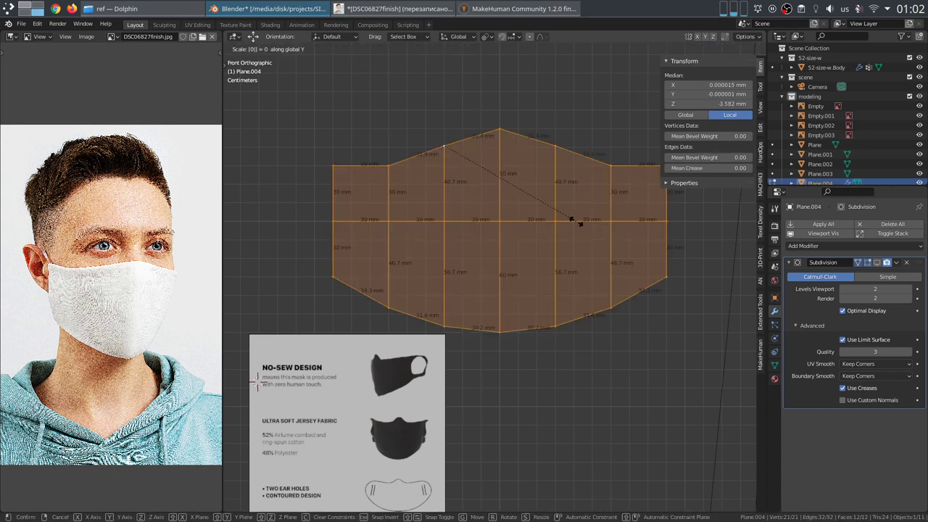
pyautogui.click(576, 221)
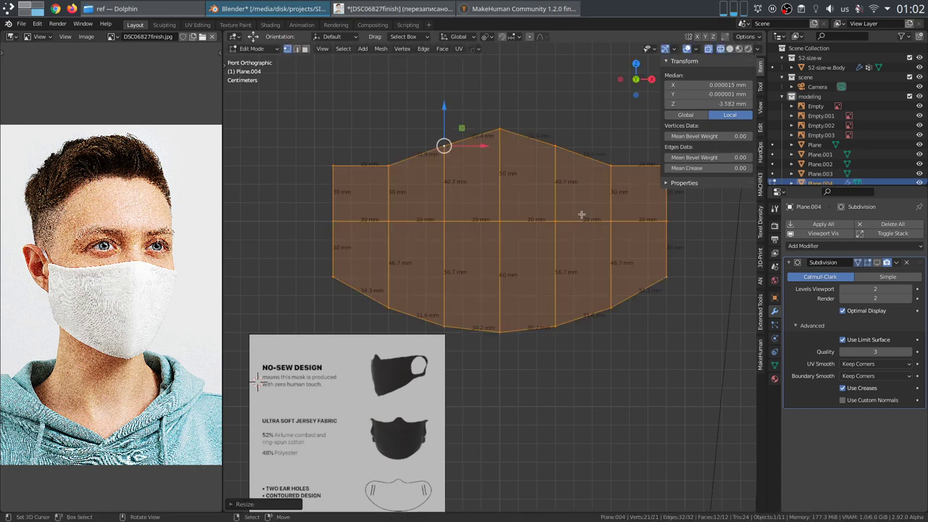
# Step: Return to Object Mode and enable the Subdivision modifier's viewport display for the mask pattern
pyautogui.click(501, 224)
pyautogui.press('Tab')
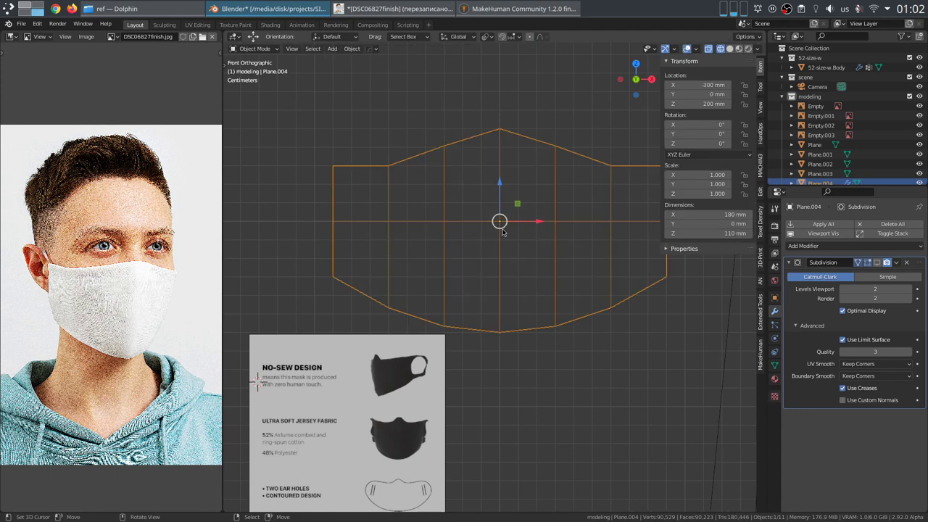
pyautogui.scroll(-3, 505, 233)
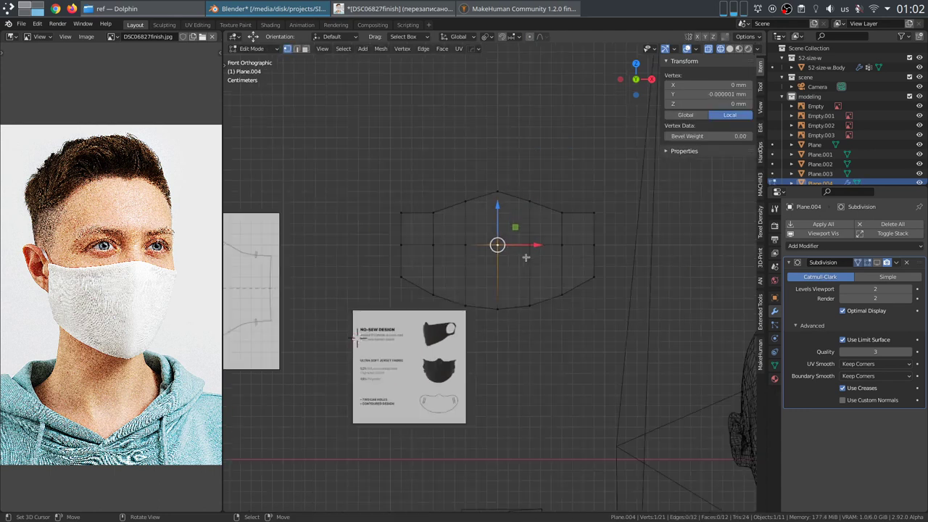
pyautogui.scroll(-2, 537, 287)
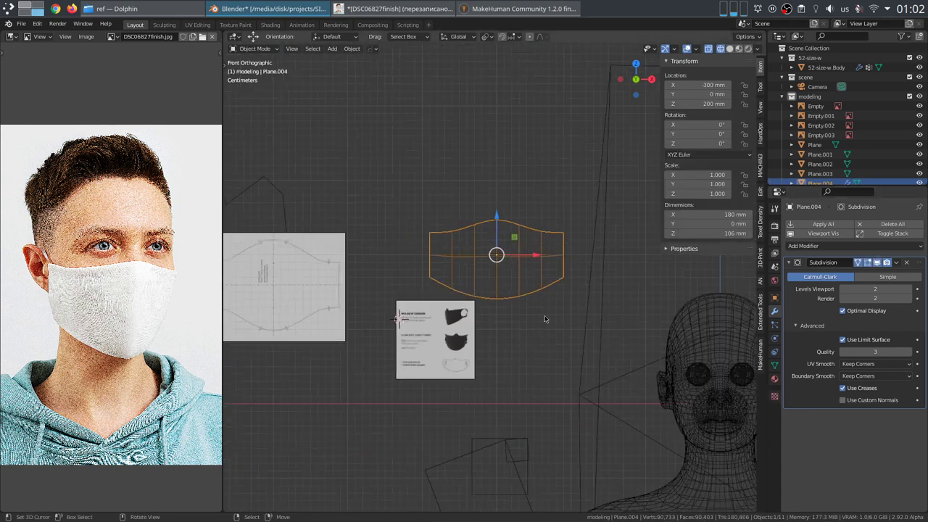
pyautogui.scroll(-1, 518, 321)
pyautogui.scroll(3, 500, 328)
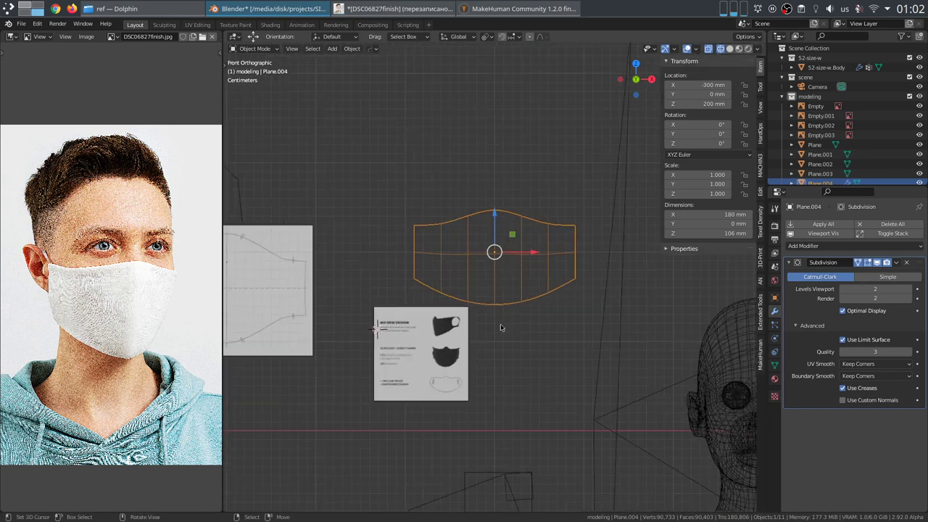
pyautogui.scroll(-1, 503, 330)
pyautogui.scroll(3, 501, 336)
# Step: Check the coordinates of the pattern's bottom-centre and top-centre vertices
pyautogui.press('Tab')
pyautogui.click(504, 316)
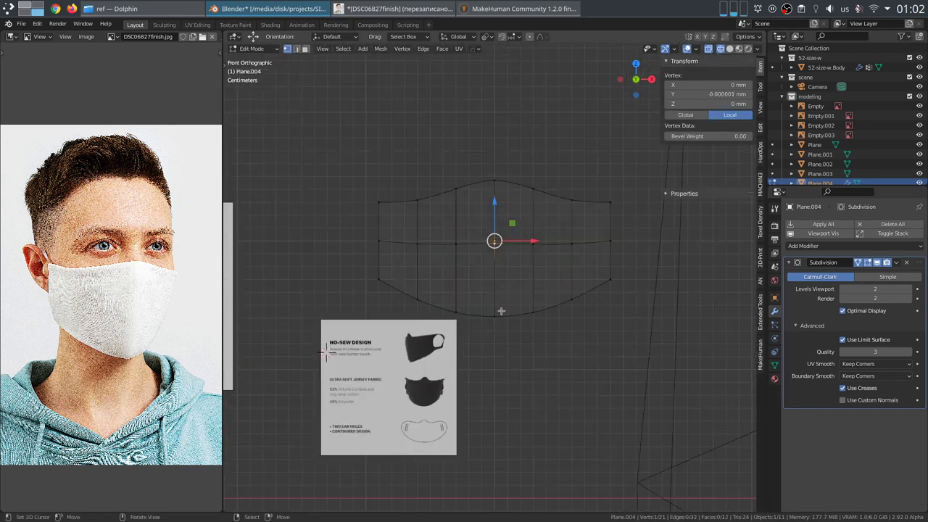
pyautogui.click(506, 176)
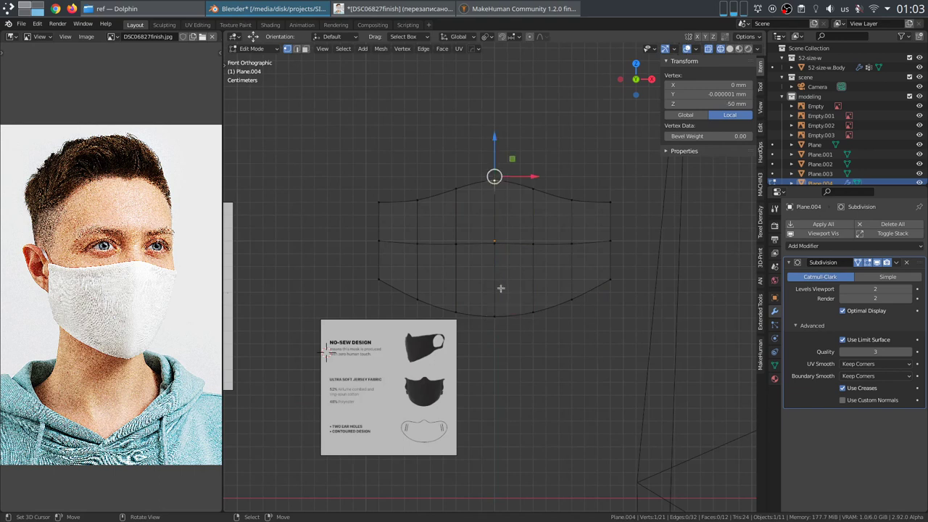
pyautogui.press('Tab')
# Step: Hold the mask pattern temporarily over the head's lower face to compare their sizes, and cancel the move
pyautogui.scroll(-4, 501, 290)
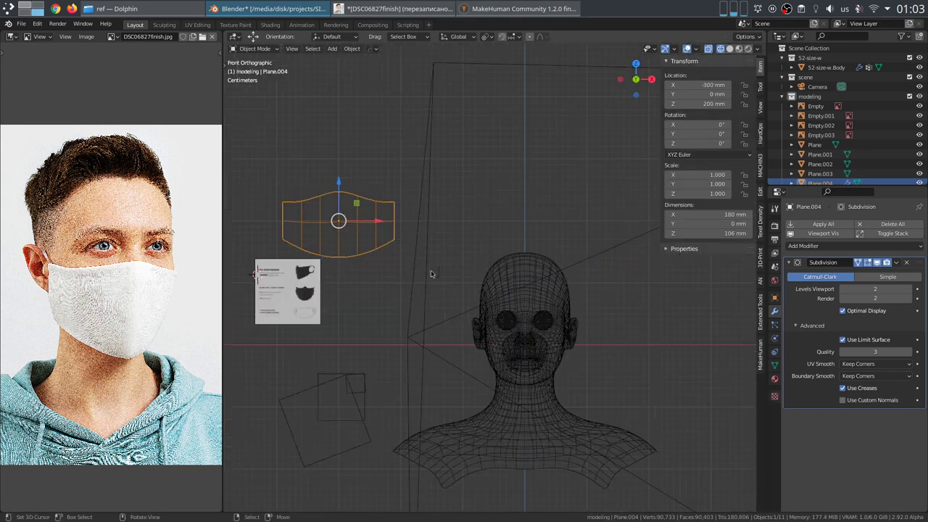
pyautogui.press('g')
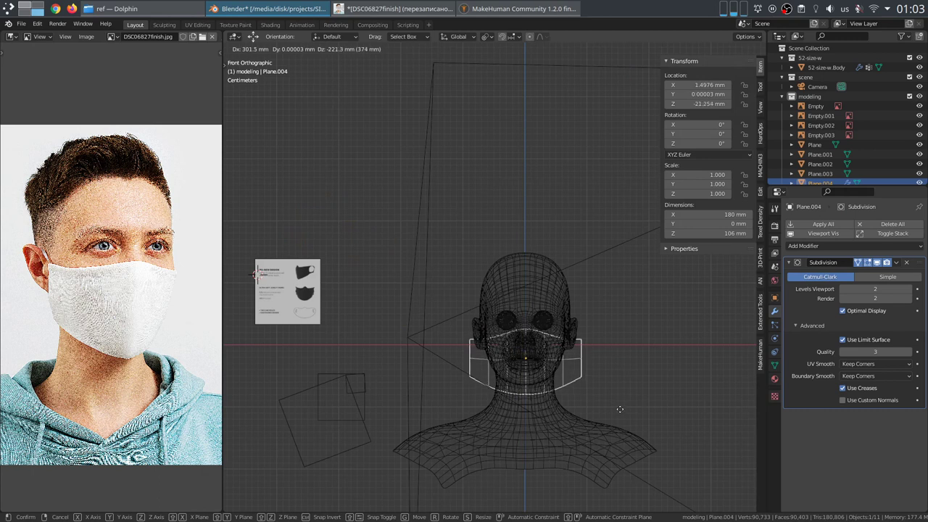
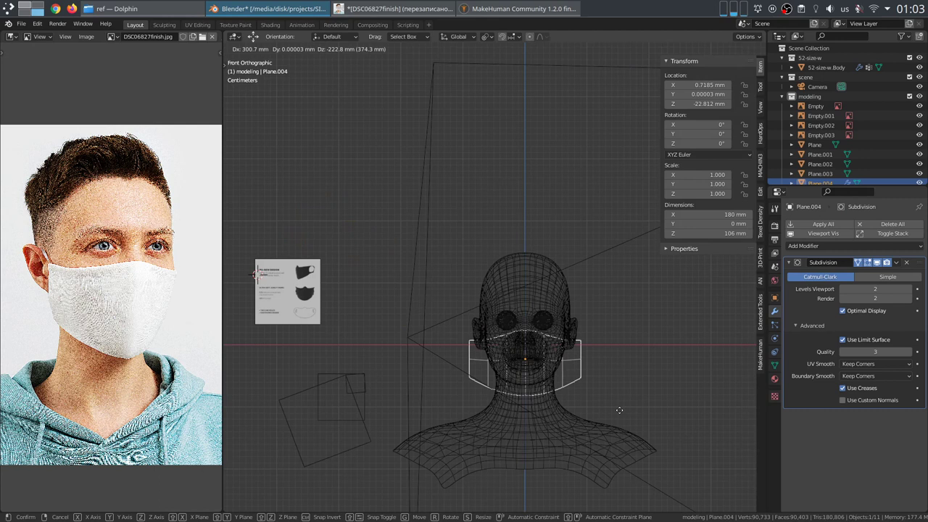
pyautogui.rightClick(620, 413)
# Step: Switch the viewport from wireframe to solid shading and select the head mesh
pyautogui.scroll(-3, 435, 326)
pyautogui.keyDown('shift'); pyautogui.moveTo(320, 308); pyautogui.dragTo(529, 328, button='middle'); pyautogui.keyUp('shift')
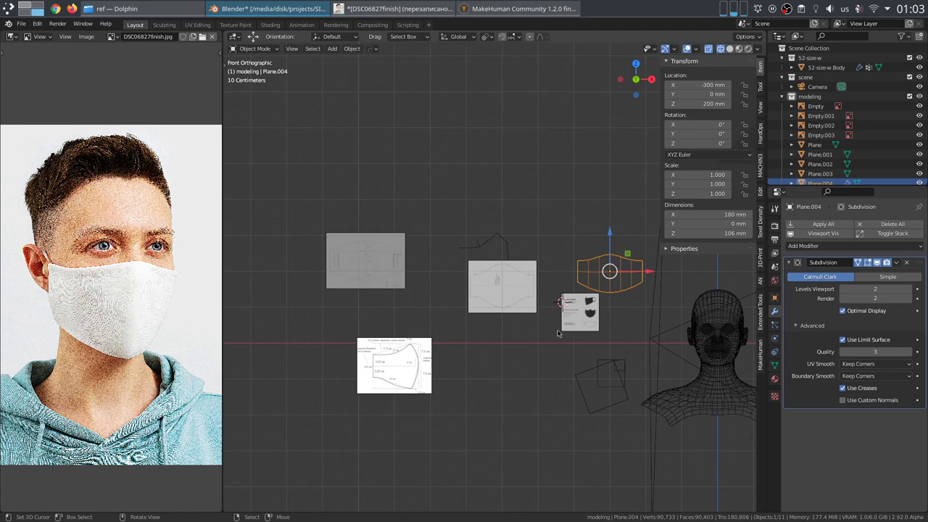
pyautogui.keyDown('shift'); pyautogui.moveTo(553, 334); pyautogui.dragTo(623, 370, button='middle'); pyautogui.keyUp('shift')
pyautogui.scroll(4, 622, 369)
pyautogui.hotkey('shift', 'z')
pyautogui.click(529, 316)
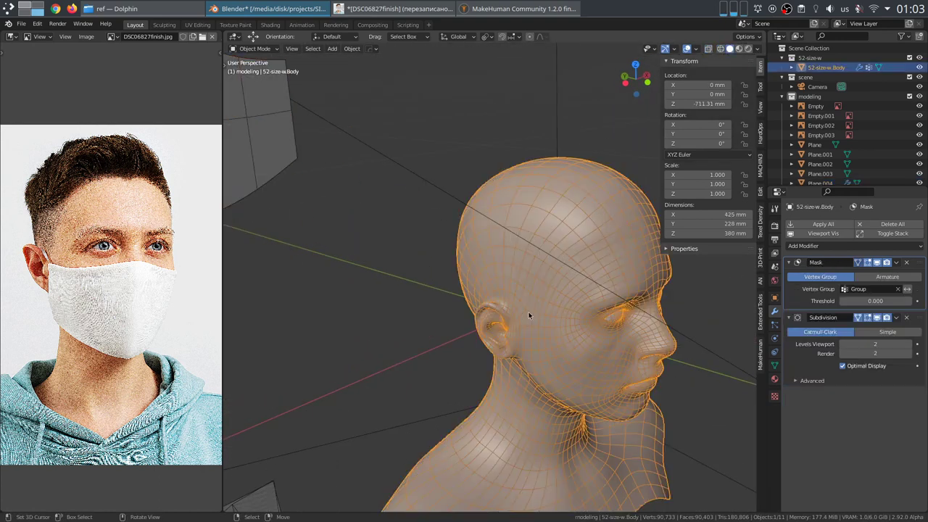
# Step: Duplicate the selected face loop around the base of the ear and separate it into its own object
pyautogui.press('Tab')
pyautogui.scroll(5, 529, 314)
pyautogui.hotkey('shift', 'd')
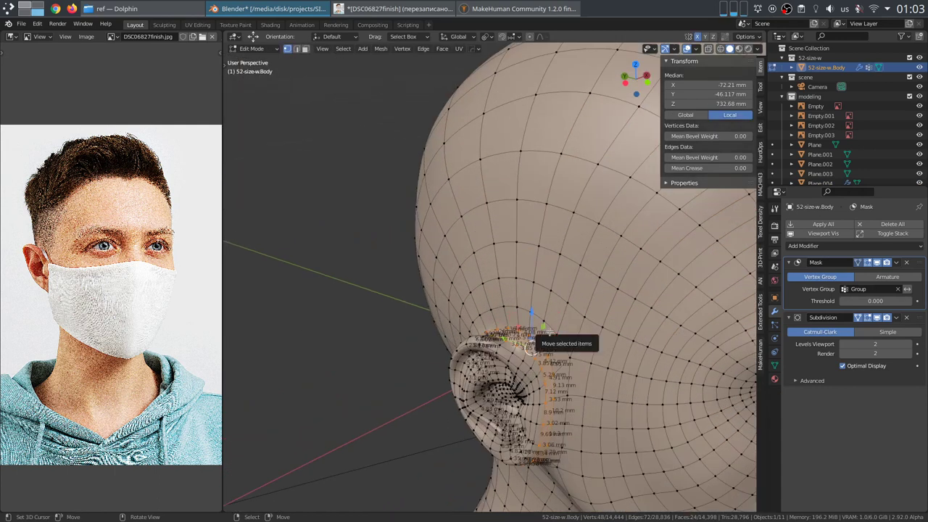
pyautogui.rightClick(544, 332)
pyautogui.press('p')
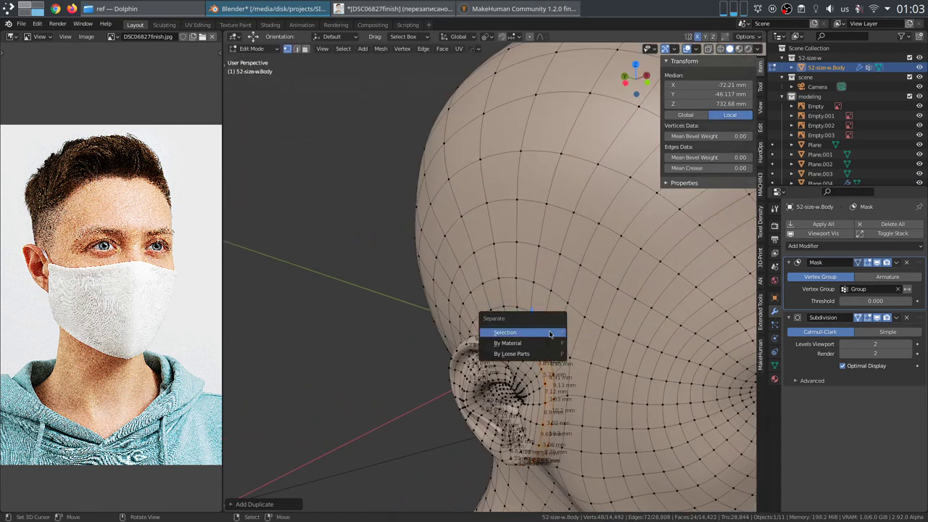
pyautogui.click(550, 333)
pyautogui.press('Tab')
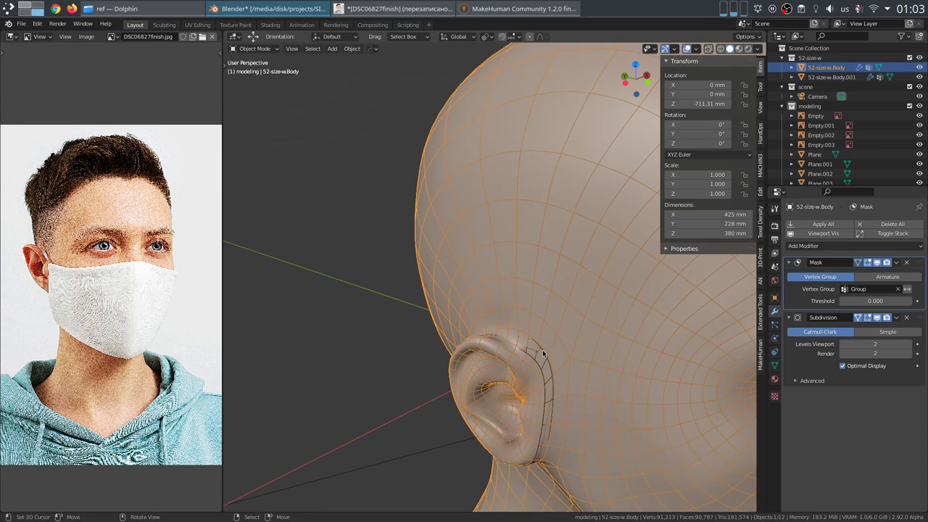
# Step: Return to wireframe display, select the separated ear loop and remove its Mask and Subdivision modifiers
pyautogui.hotkey('shift', 'z')
pyautogui.click(545, 357)
pyautogui.scroll(-6, 548, 363)
pyautogui.scroll(-1, 552, 365)
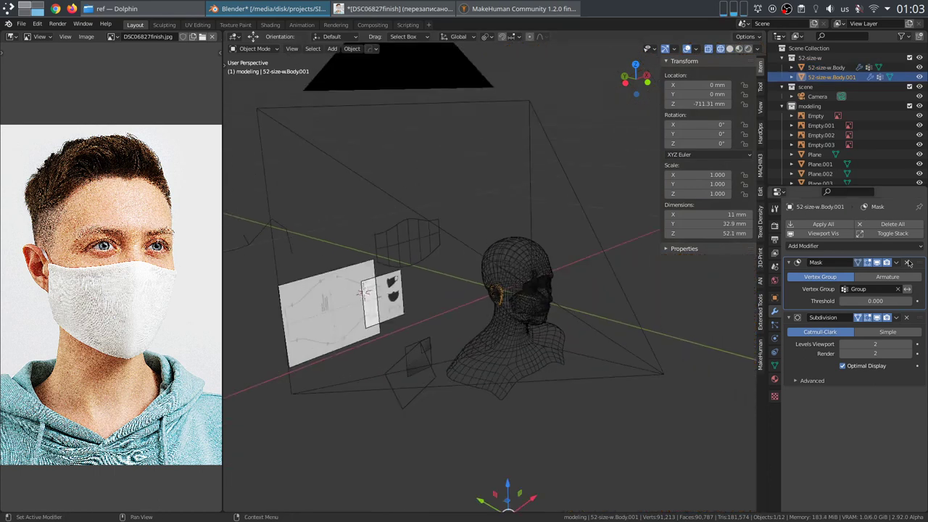
pyautogui.click(909, 263)
pyautogui.click(907, 262)
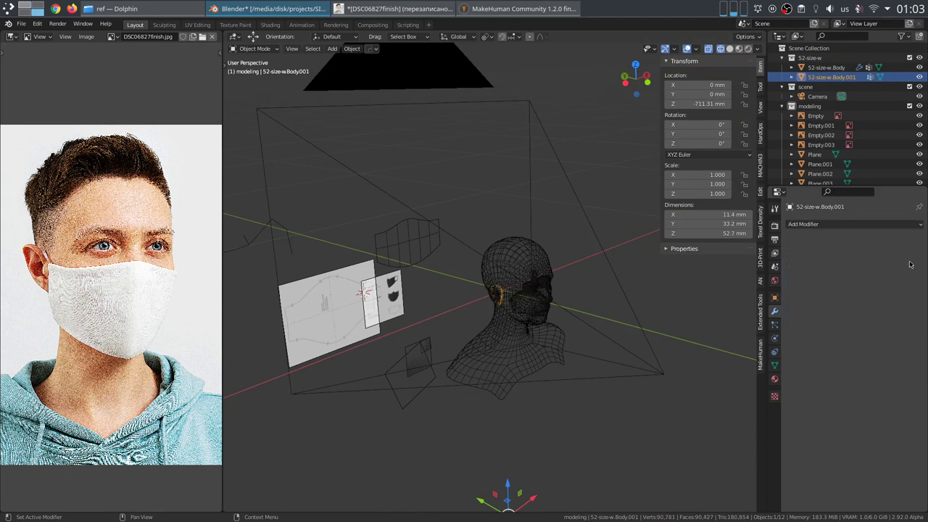
# Step: Set the ear loop object's origin to its geometry
pyautogui.press('KP_Decimal')
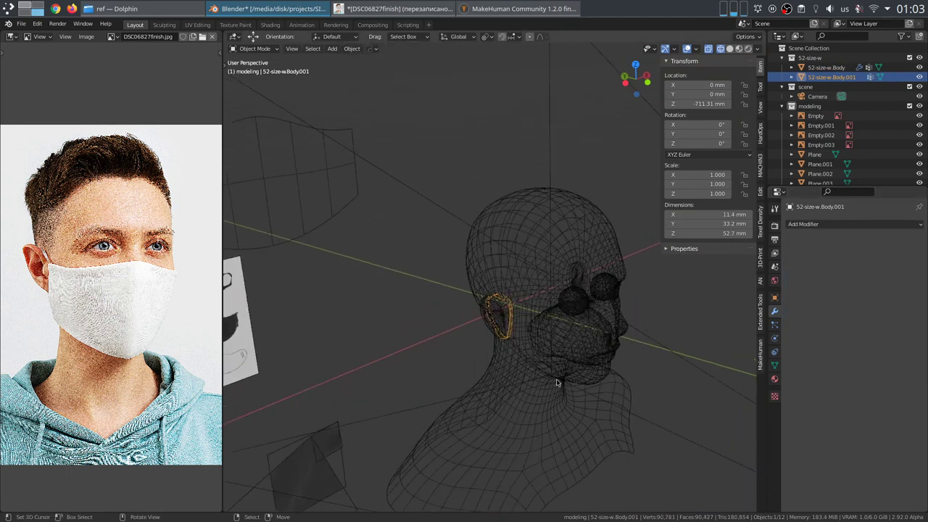
pyautogui.press('Tab')
pyautogui.scroll(-6, 507, 374)
pyautogui.press('Tab')
pyautogui.rightClick(566, 365)
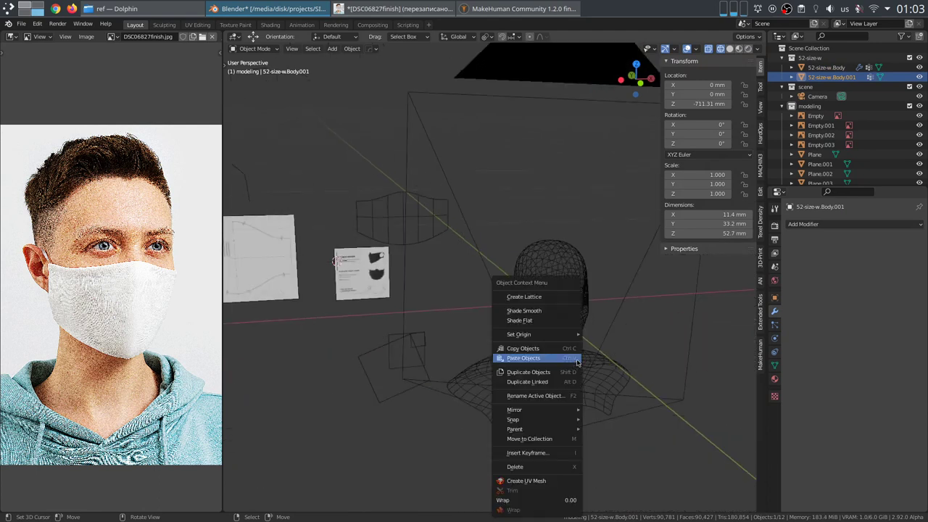
pyautogui.moveTo(562, 335)
pyautogui.click(619, 344)
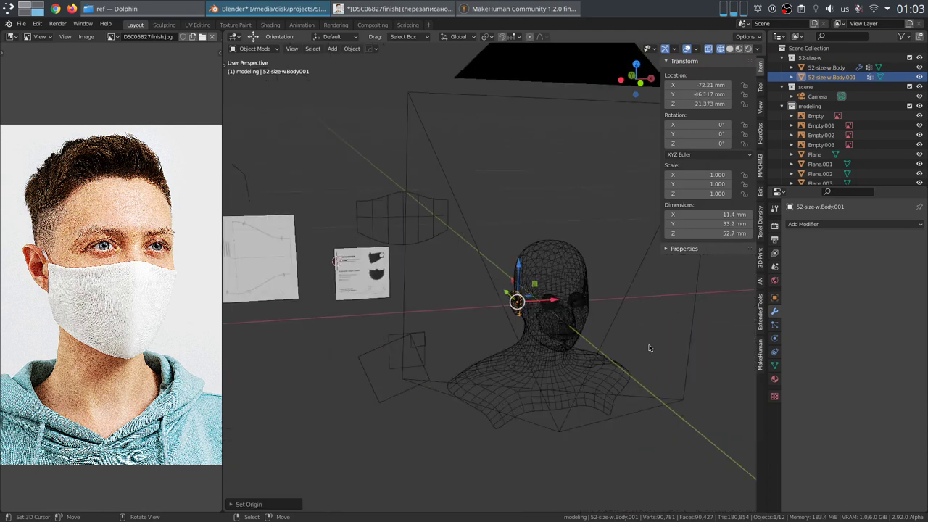
# Step: Rotate the ear loop 75° about Z in the top view
pyautogui.press('KP_7')
pyautogui.press('r')
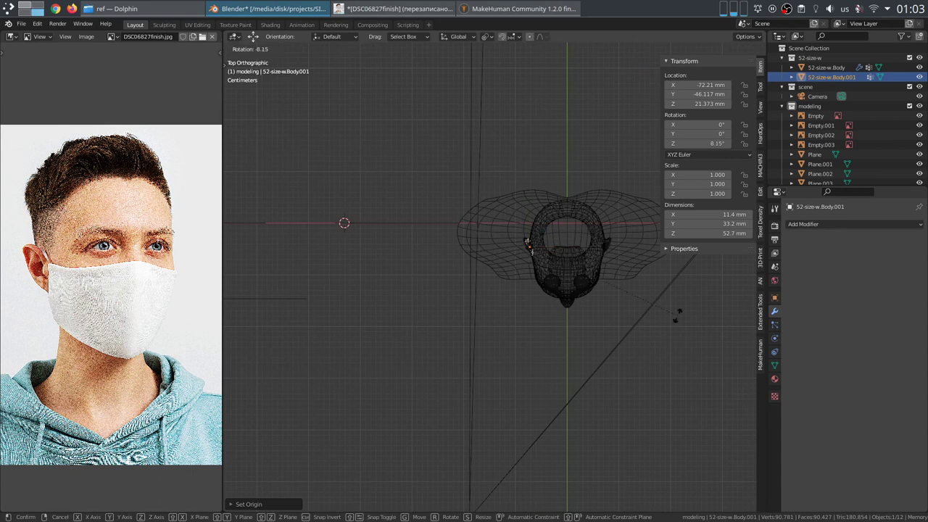
pyautogui.click(596, 190)
# Step: Move the ear loop in the front view beside the mask pattern's edge, to about X -407 mm and Z 206 mm
pyautogui.press('KP_1')
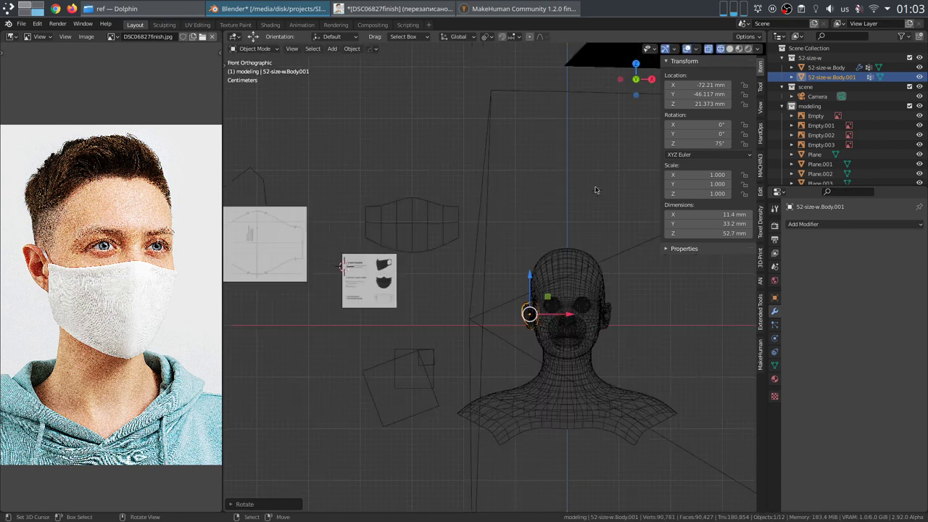
pyautogui.press('g')
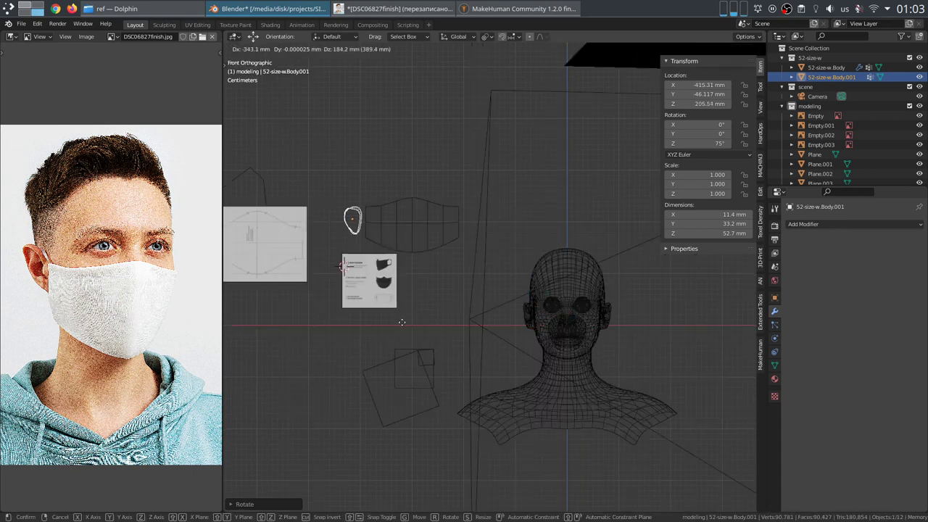
pyautogui.click(409, 326)
pyautogui.scroll(-4, 410, 326)
pyautogui.keyDown('shift'); pyautogui.moveTo(409, 326); pyautogui.dragTo(523, 347, button='middle'); pyautogui.keyUp('shift')
pyautogui.scroll(2, 554, 354)
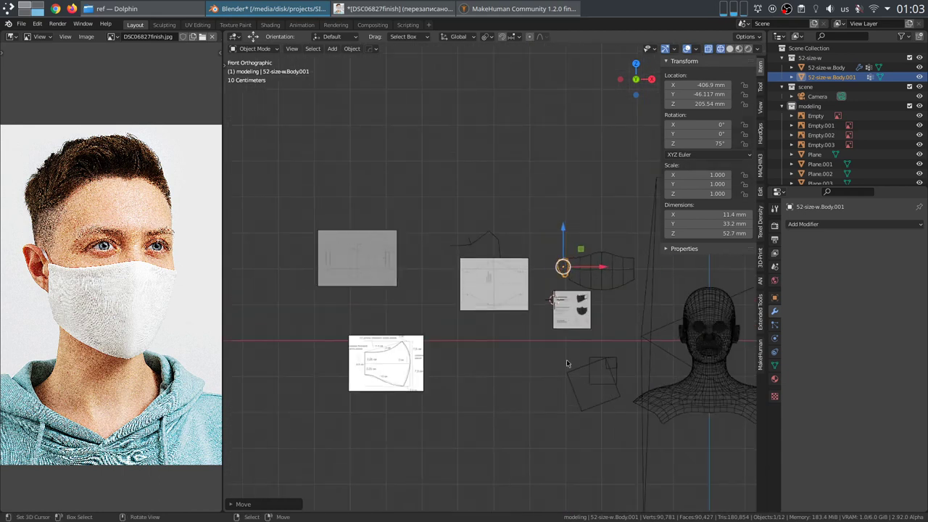
# Step: Delete the three unused square plane outlines lying below the mask pattern
pyautogui.rightClick(585, 365)
pyautogui.keyDown('shift'); pyautogui.rightClick(612, 364); pyautogui.keyUp('shift')
pyautogui.keyDown('shift'); pyautogui.rightClick(613, 363); pyautogui.keyUp('shift')
pyautogui.press('x')
pyautogui.click(612, 364)
# Step: Delete the leftover pattern curve and all reference images except the No-Sew Design sheet
pyautogui.click(572, 310)
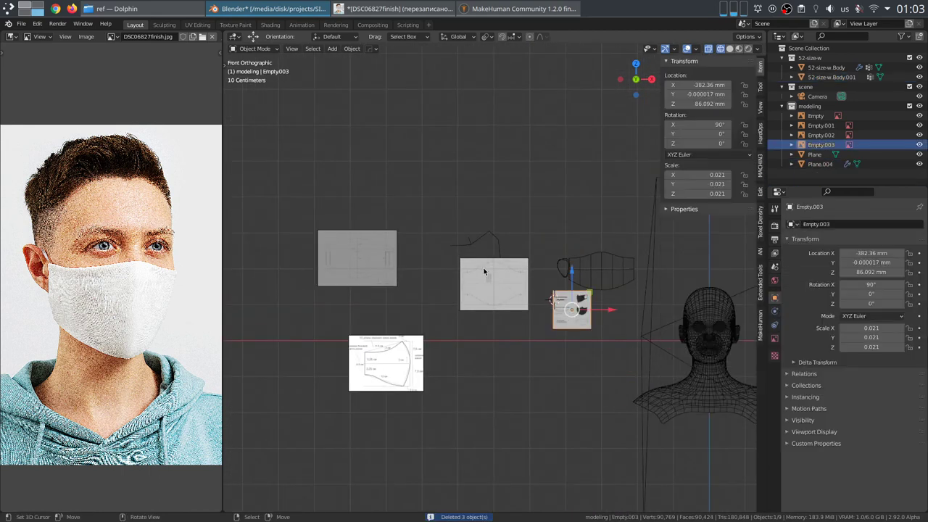
pyautogui.press('x')
pyautogui.click(493, 243)
pyautogui.click(392, 259)
pyautogui.press('Delete')
pyautogui.click(395, 366)
pyautogui.press('x')
pyautogui.click(395, 368)
pyautogui.scroll(3, 543, 328)
pyautogui.click(529, 305)
pyautogui.press('Delete')
# Step: Duplicate the mask pattern object in place
pyautogui.keyDown('shift'); pyautogui.moveTo(587, 335); pyautogui.dragTo(420, 331, button='middle'); pyautogui.keyUp('shift')
pyautogui.scroll(5, 425, 337)
pyautogui.scroll(4, 435, 338)
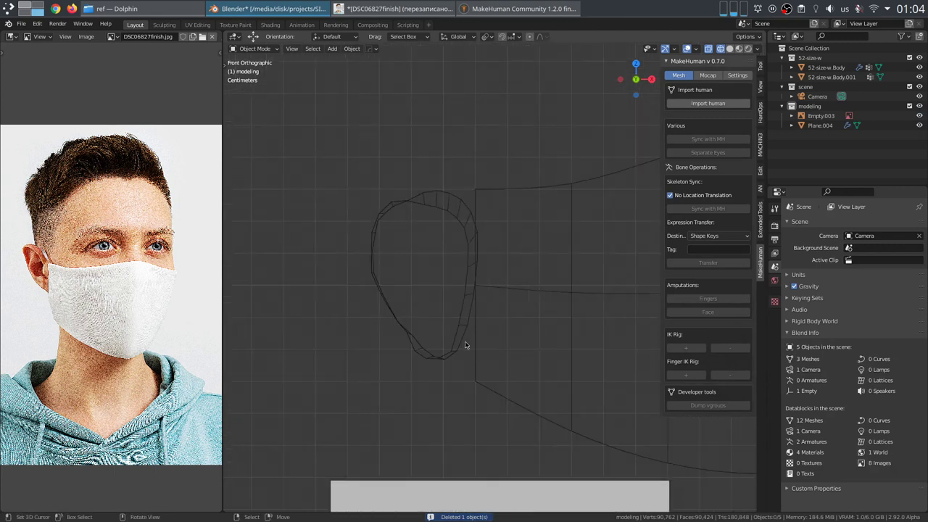
pyautogui.click(456, 337)
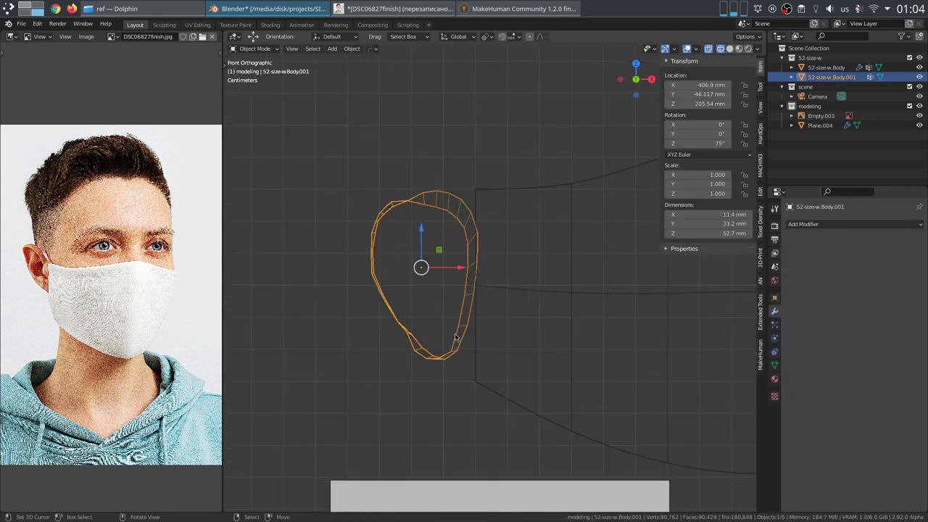
pyautogui.click(513, 192)
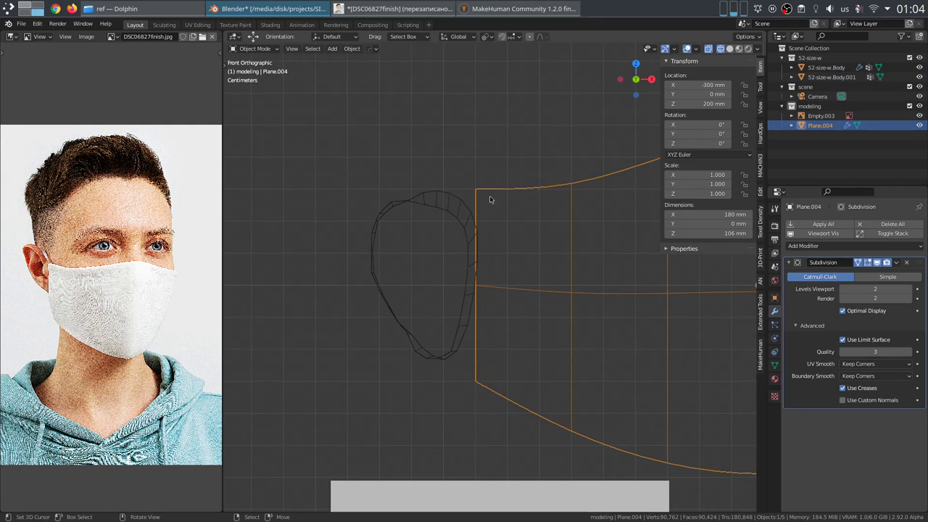
pyautogui.scroll(-5, 489, 200)
pyautogui.scroll(-3, 483, 206)
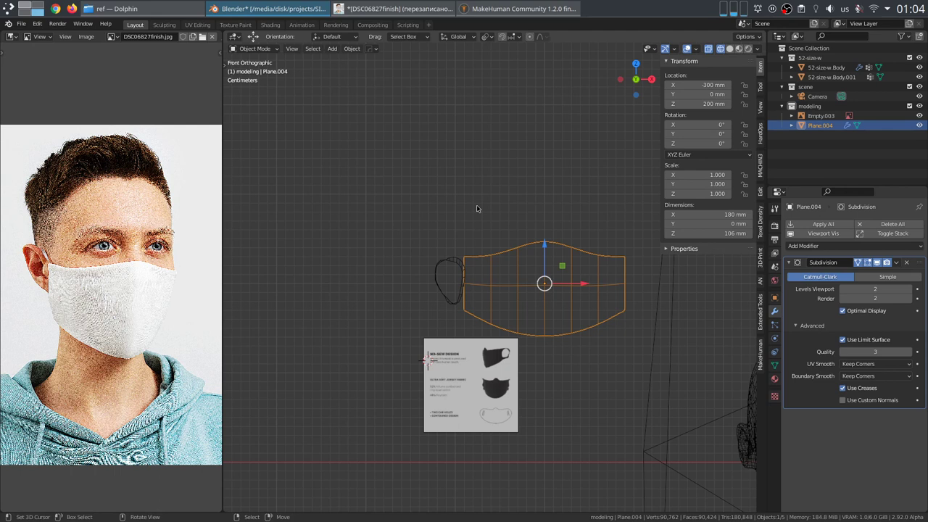
pyautogui.hotkey('shift', 'd')
pyautogui.scroll(3, 500, 232)
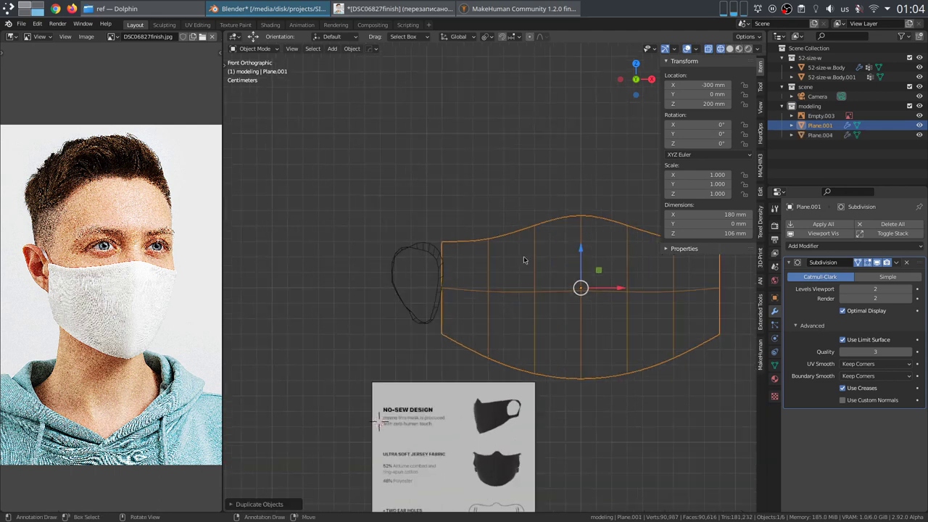
# Step: Delete every vertex of the duplicate except the upper corner vertex on the ear loop side
pyautogui.press('Tab')
pyautogui.click(436, 235)
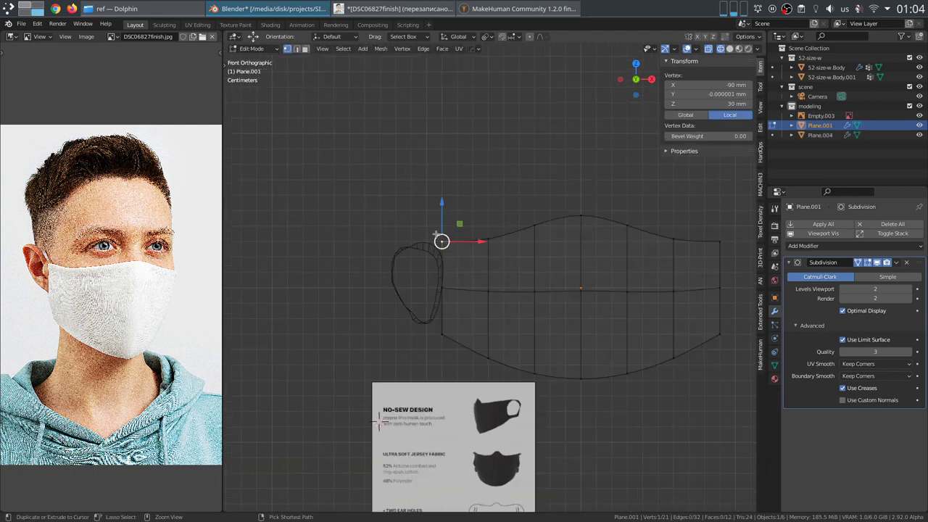
pyautogui.hotkey('ctrl', 'i')
pyautogui.press('x')
pyautogui.click(435, 235)
pyautogui.rightClick(443, 240)
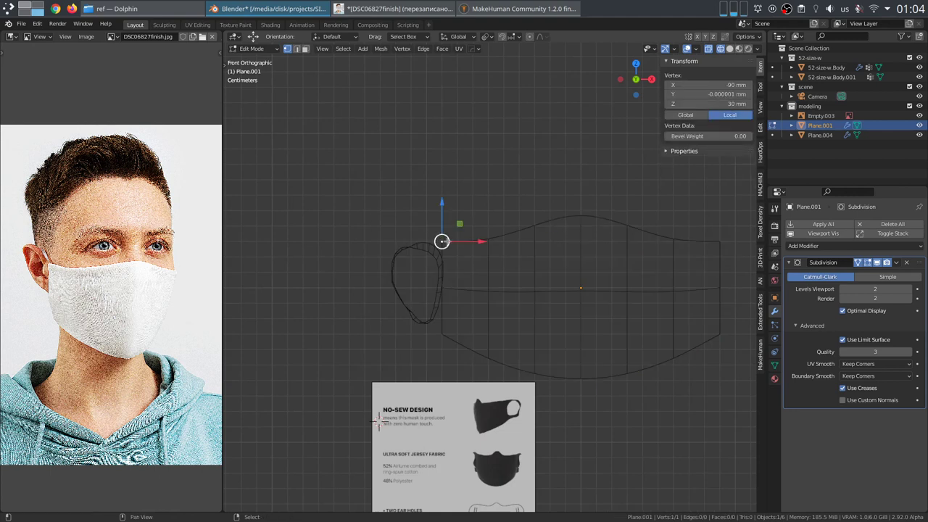
# Step: Turn off the duplicate's Subdivision display in the viewport and set the remaining vertex's Y to 0 mm
pyautogui.scroll(2, 442, 241)
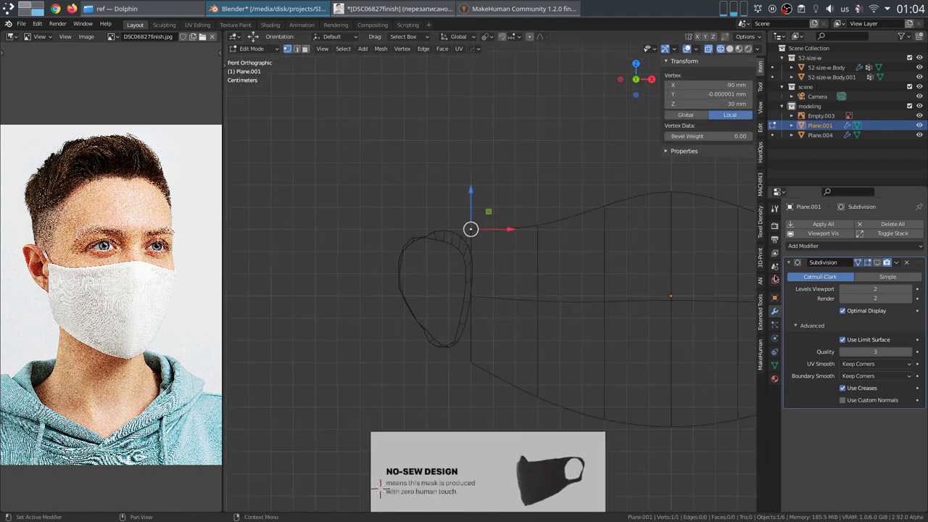
pyautogui.scroll(3, 547, 282)
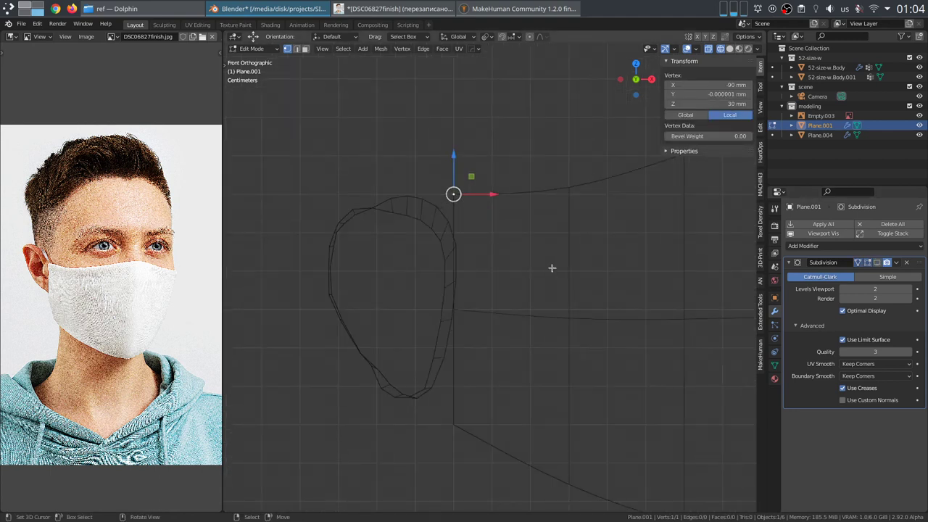
pyautogui.click(729, 95)
pyautogui.write('0')
pyautogui.press('Return')
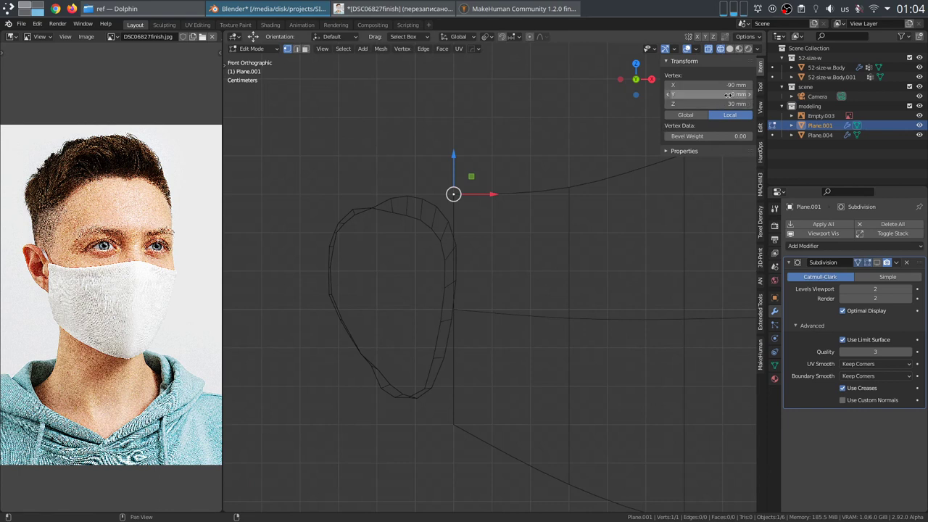
# Step: Extrude the vertex around the ear loop: 30 mm outward along X, 60 mm down along Z, and 30 mm back to the pattern edge
pyautogui.press('e')
pyautogui.press('x')
pyautogui.click(359, 203)
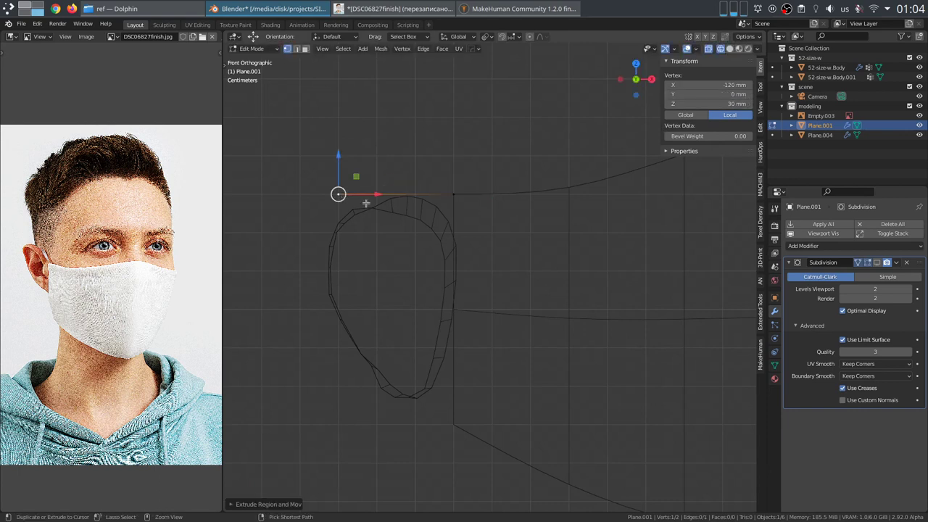
pyautogui.press('e')
pyautogui.press('z')
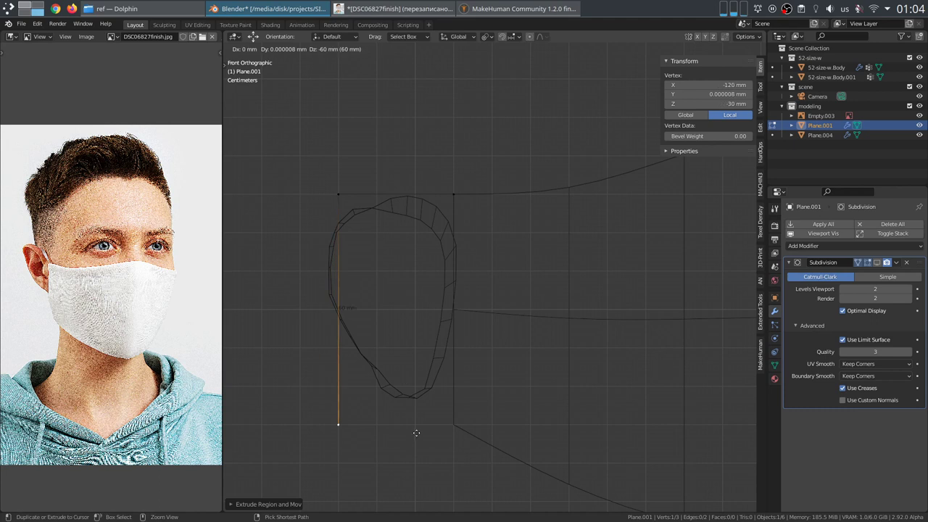
pyautogui.click(416, 430)
pyautogui.press('e')
pyautogui.press('x')
pyautogui.click(580, 362)
# Step: Rotate the lower and upper 30 mm edges 90° about their corners to unfold the outline into one straight vertical line
pyautogui.scroll(-3, 495, 361)
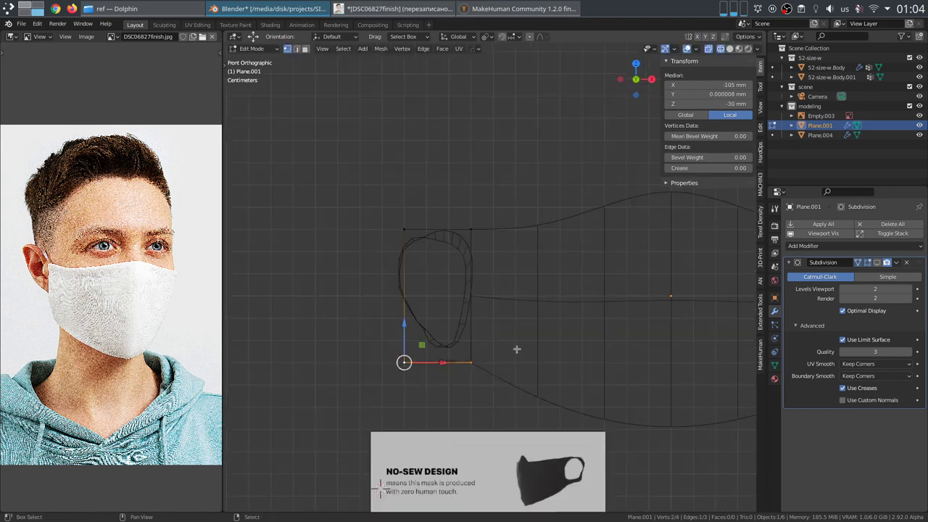
pyautogui.scroll(4, 522, 323)
pyautogui.press('r')
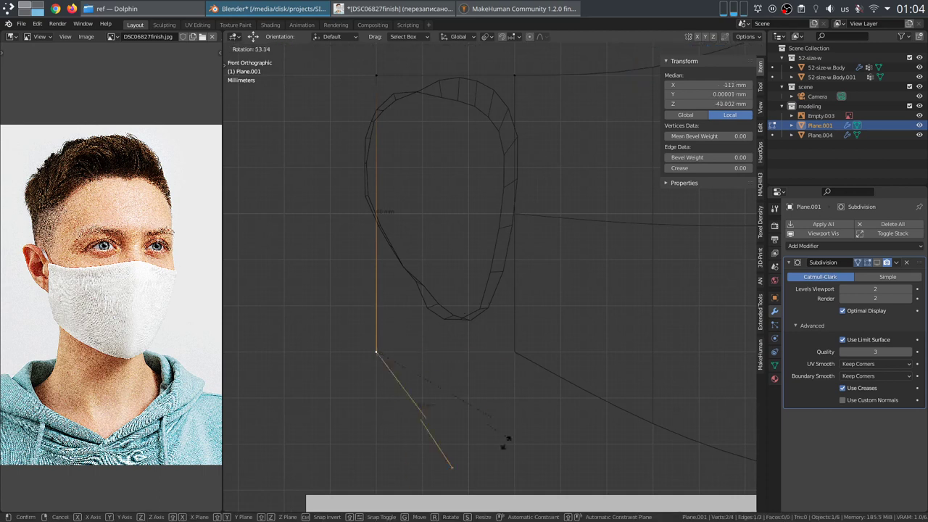
pyautogui.click(429, 483)
pyautogui.keyDown('shift'); pyautogui.moveTo(471, 153); pyautogui.dragTo(488, 277, button='middle'); pyautogui.keyUp('shift')
pyautogui.rightClick(532, 199)
pyautogui.keyDown('shift'); pyautogui.rightClick(380, 199); pyautogui.keyUp('shift')
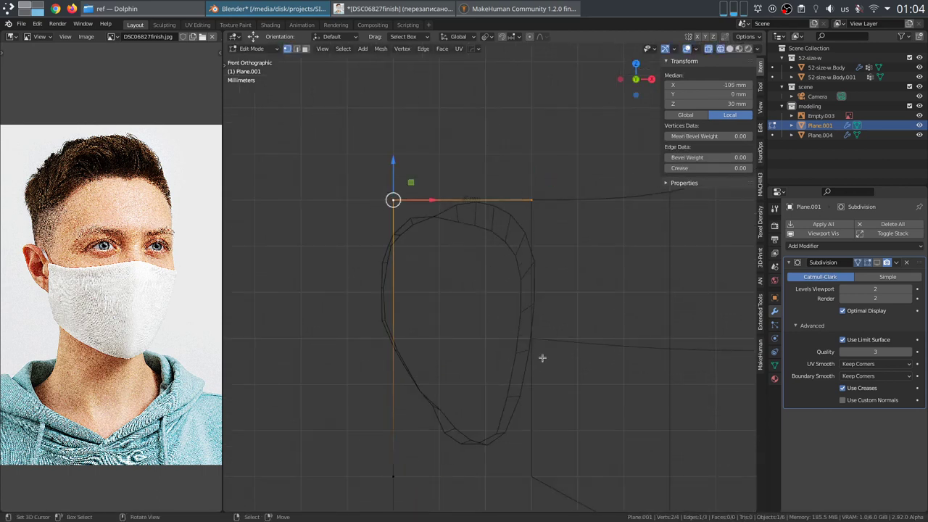
pyautogui.press('r')
pyautogui.click(431, 156)
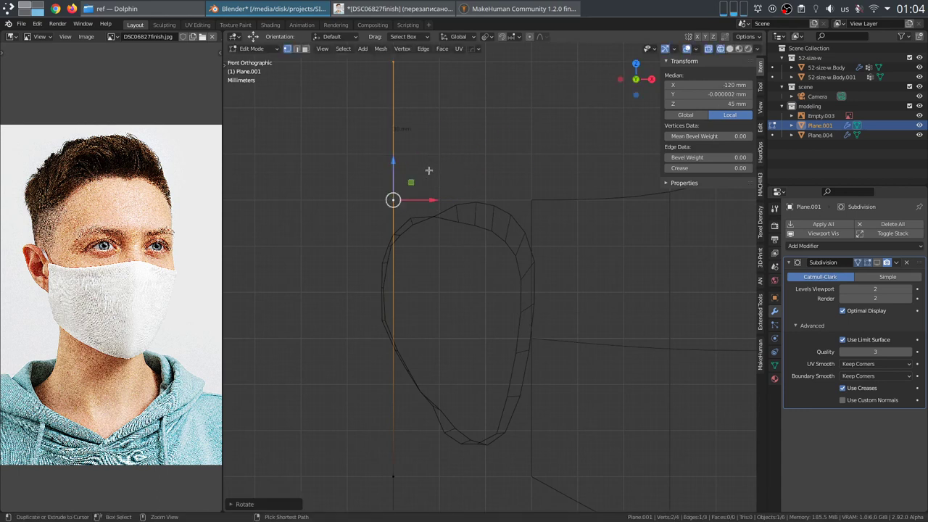
# Step: Set the unfolded line object's origin at its top end vertex by means of the 3D cursor
pyautogui.scroll(5, 163, 317)
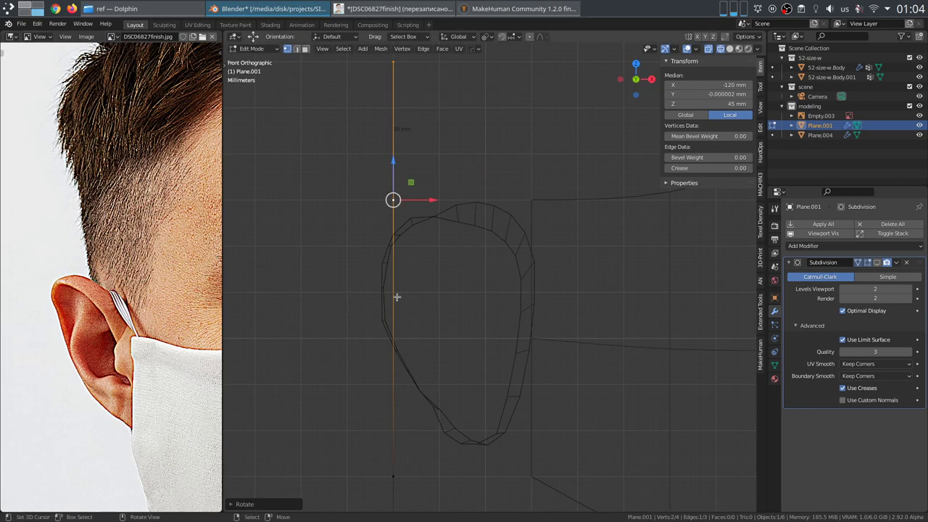
pyautogui.scroll(3, 146, 306)
pyautogui.scroll(-4, 475, 249)
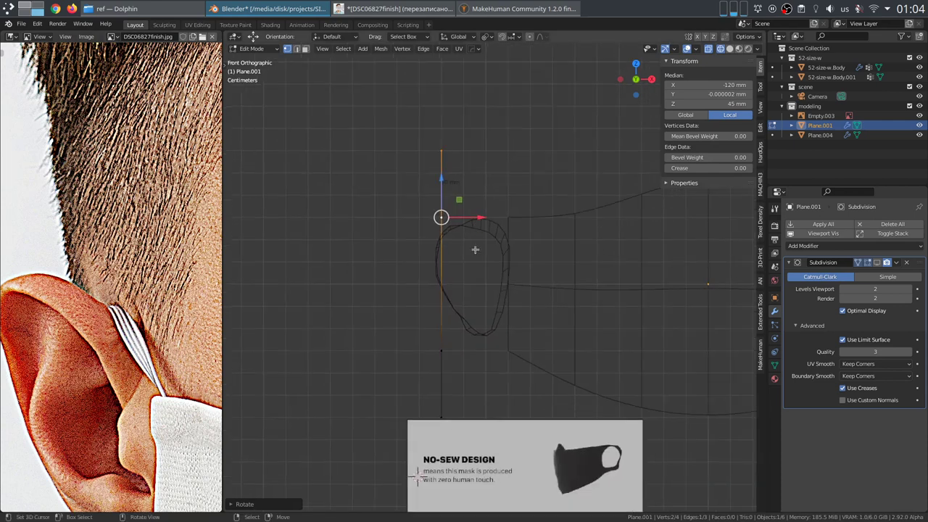
pyautogui.keyDown('alt'); pyautogui.rightClick(445, 266); pyautogui.keyUp('alt')
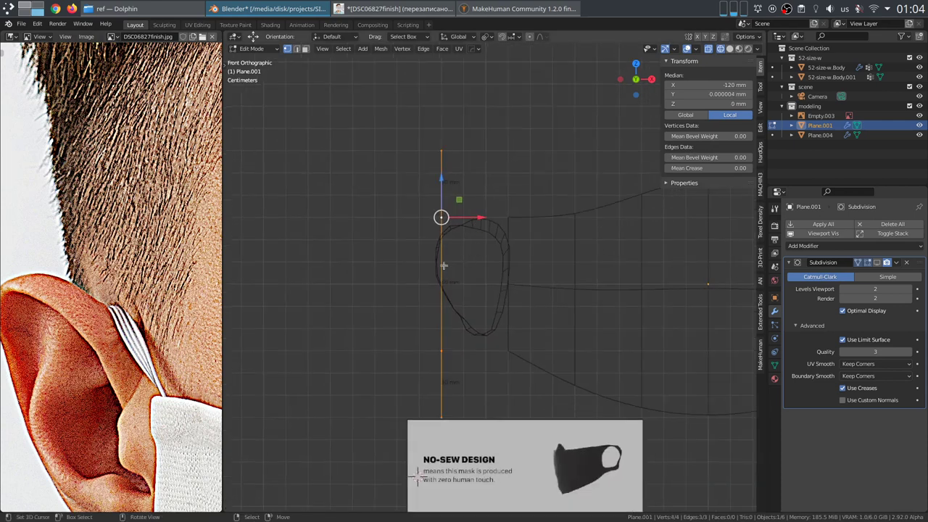
pyautogui.scroll(-8, 445, 266)
pyautogui.keyDown('shift'); pyautogui.moveTo(497, 270); pyautogui.dragTo(484, 251, button='middle'); pyautogui.keyUp('shift')
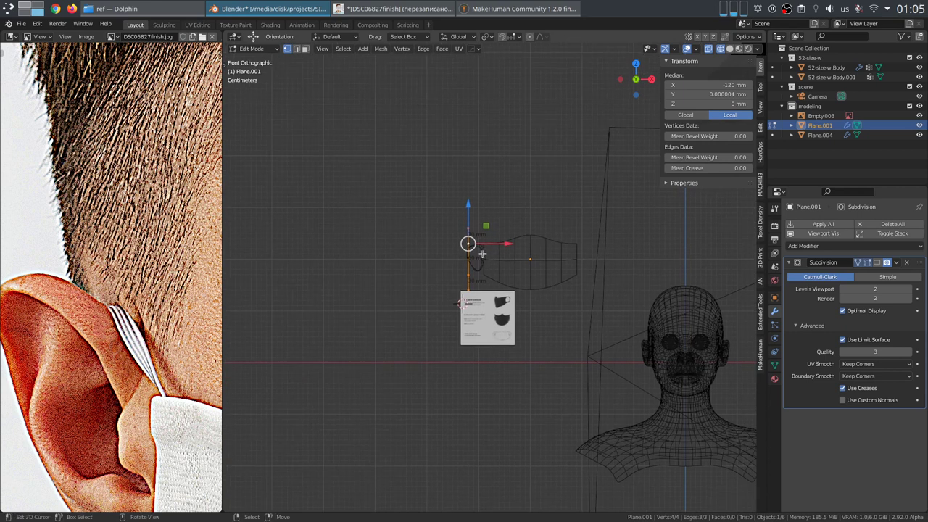
pyautogui.scroll(5, 481, 256)
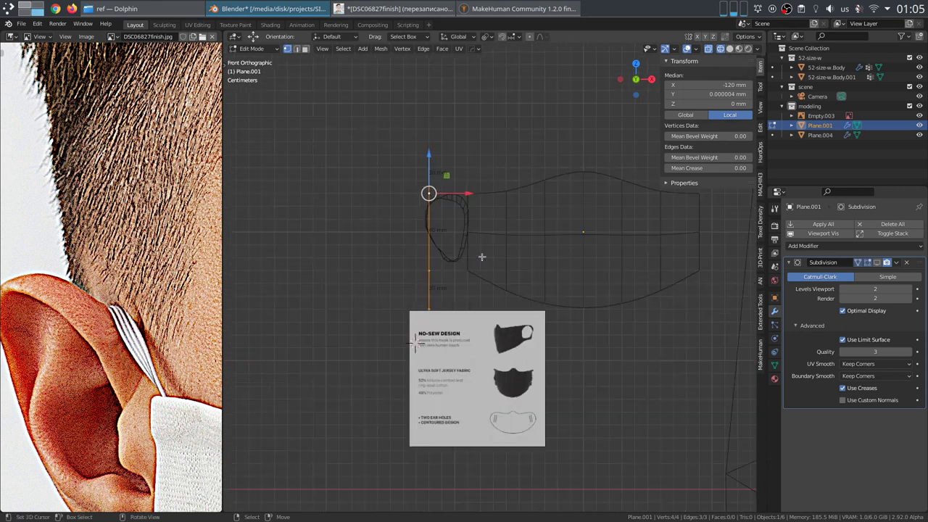
pyautogui.click(436, 166)
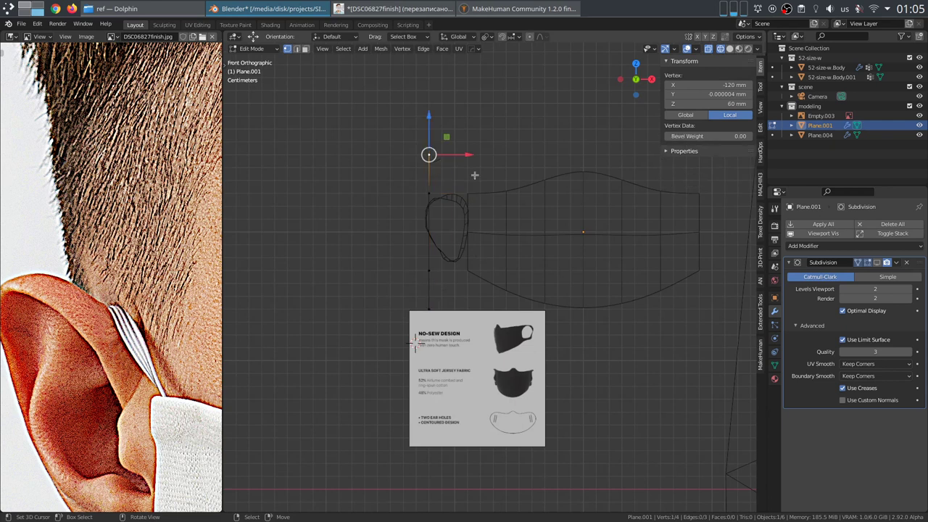
pyautogui.hotkey('ctrl', 'Tab')
pyautogui.click(494, 234)
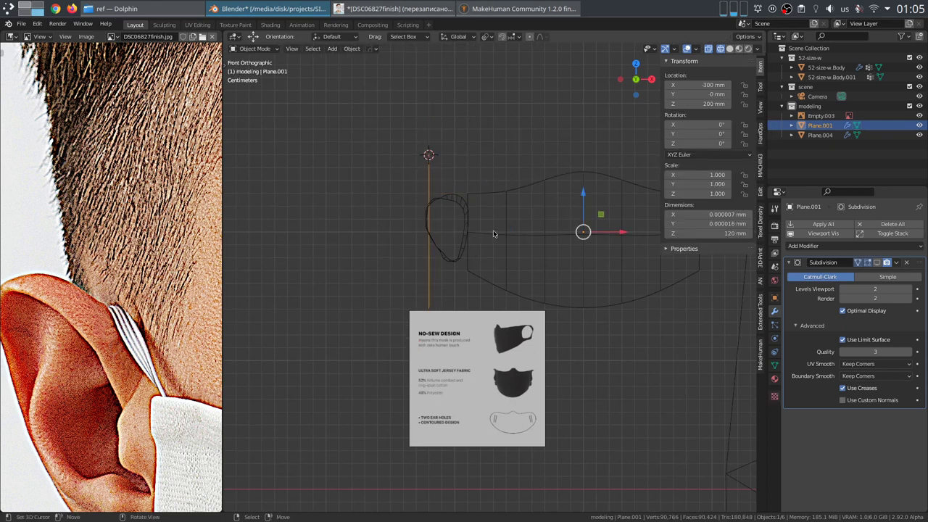
pyautogui.rightClick(493, 233)
pyautogui.click(582, 253)
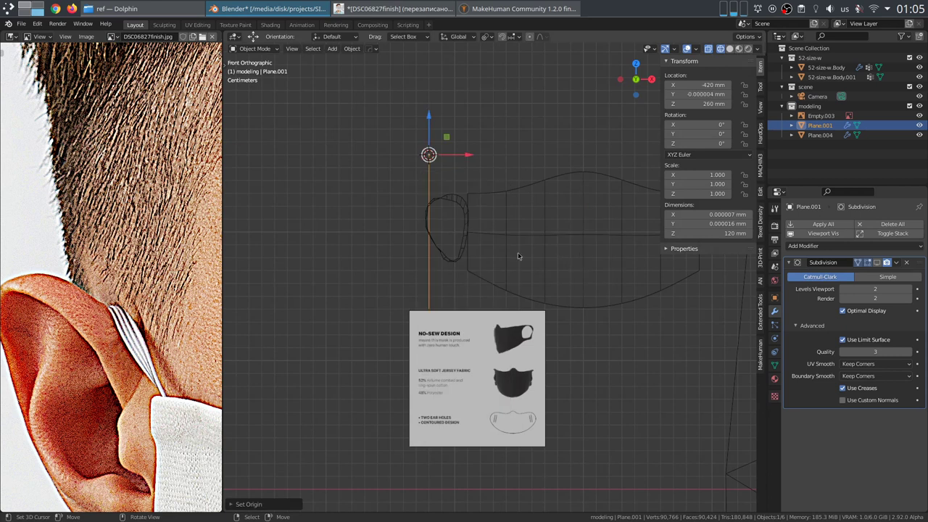
# Step: Move the line's two lower vertices 10 mm up along Z
pyautogui.scroll(3, 494, 256)
pyautogui.press('Tab')
pyautogui.scroll(-2, 439, 253)
pyautogui.click(415, 285)
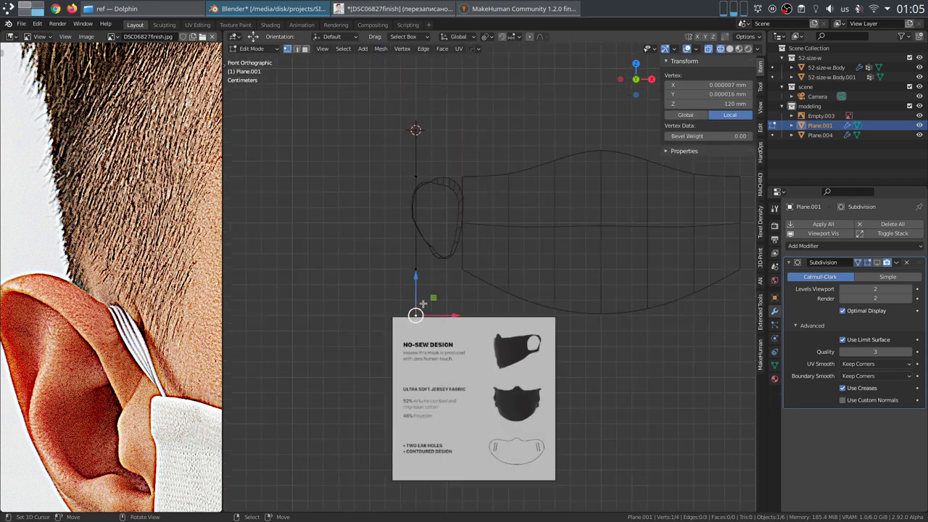
pyautogui.press('g')
pyautogui.press('z')
pyautogui.rightClick(422, 281)
pyautogui.keyDown('shift'); pyautogui.click(417, 270); pyautogui.keyUp('shift')
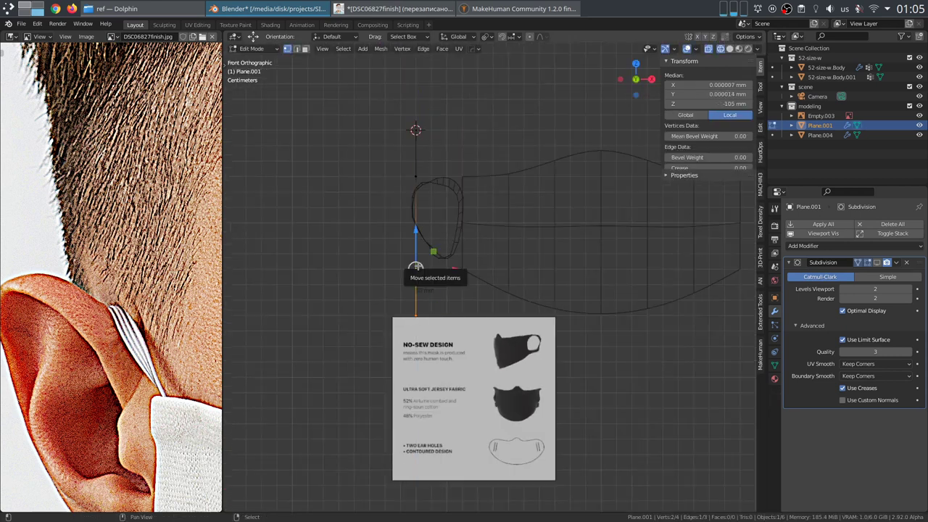
pyautogui.press('g')
pyautogui.press('z')
pyautogui.click(427, 238)
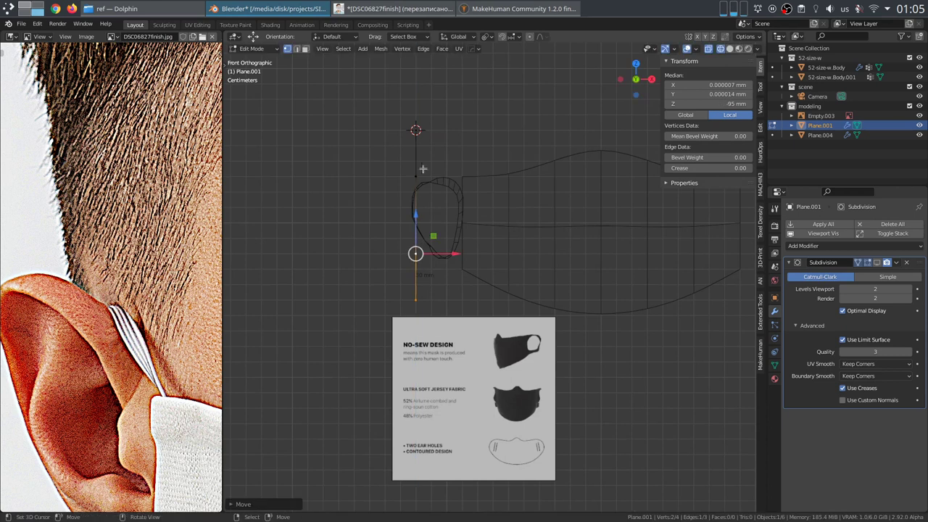
# Step: Move the line's two upper vertices 10 mm down along Z
pyautogui.rightClick(418, 171)
pyautogui.press('g')
pyautogui.rightClick(425, 130)
pyautogui.keyDown('shift'); pyautogui.click(419, 127); pyautogui.keyUp('shift')
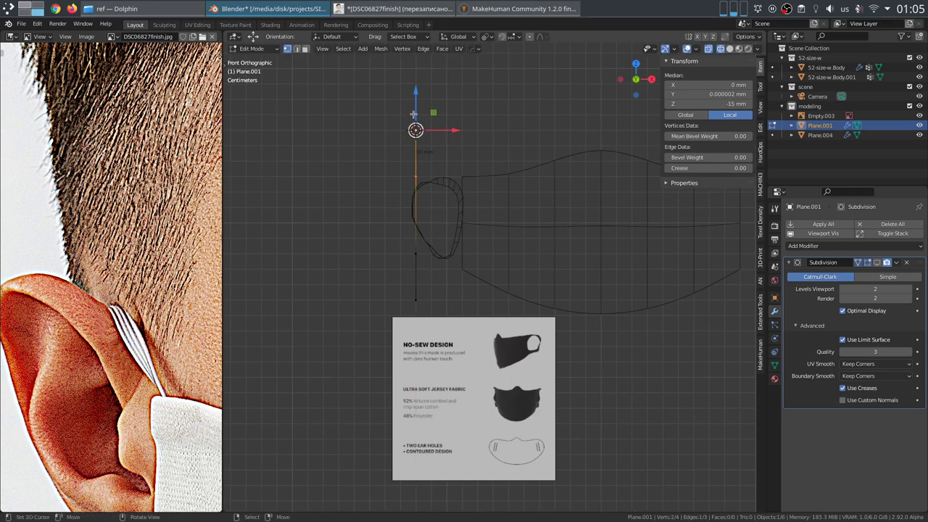
pyautogui.press('g')
pyautogui.click(449, 179)
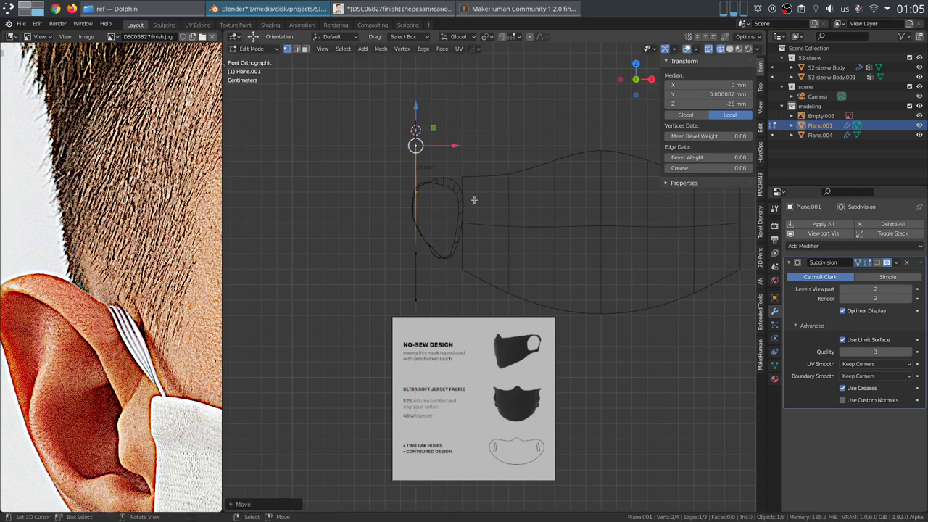
# Step: Subdivide the line's middle edge once and isolate the line object in local view
pyautogui.click(435, 198)
pyautogui.keyDown('shift'); pyautogui.click(464, 201); pyautogui.keyUp('shift')
pyautogui.rightClick(466, 202)
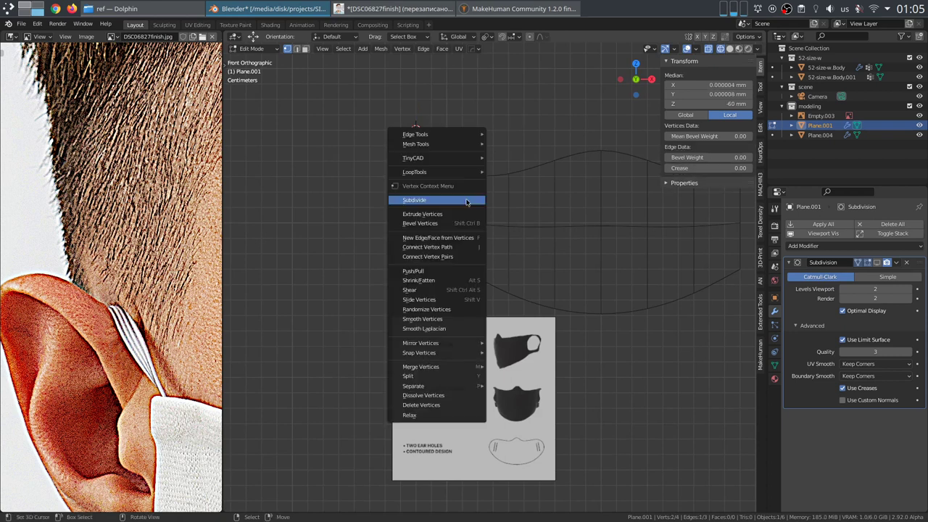
pyautogui.click(467, 202)
pyautogui.scroll(3, 468, 207)
pyautogui.click(365, 176)
pyautogui.scroll(-2, 367, 176)
pyautogui.keyDown('shift'); pyautogui.moveTo(430, 174); pyautogui.dragTo(469, 227, button='middle'); pyautogui.keyUp('shift')
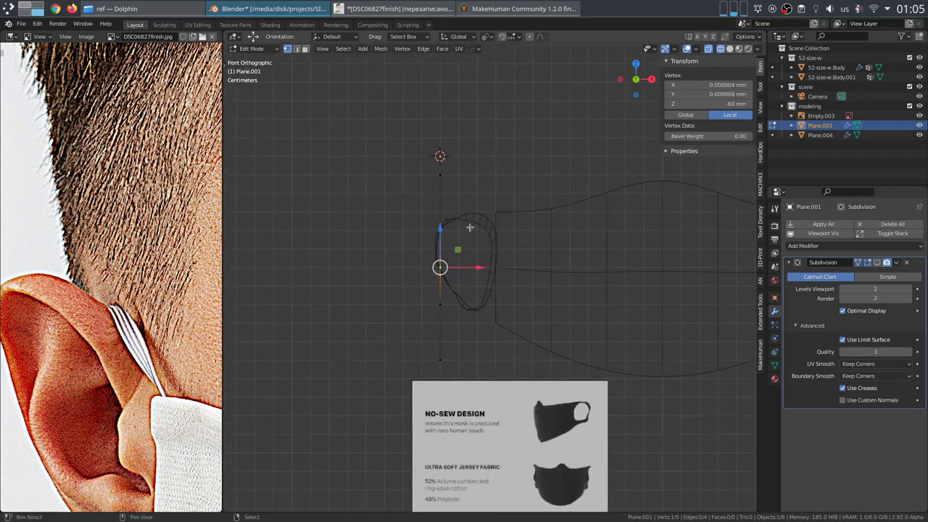
pyautogui.press('a')
pyautogui.press('KP_Divide')
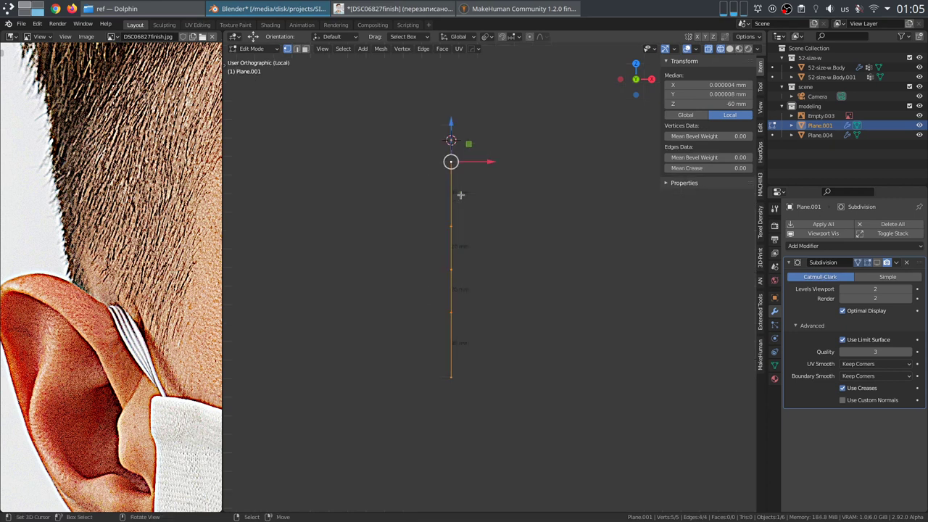
# Step: Subdivide the line's uppermost and lowermost edges with two cuts each, giving 10 mm segments
pyautogui.scroll(-1, 479, 210)
pyautogui.click(494, 221)
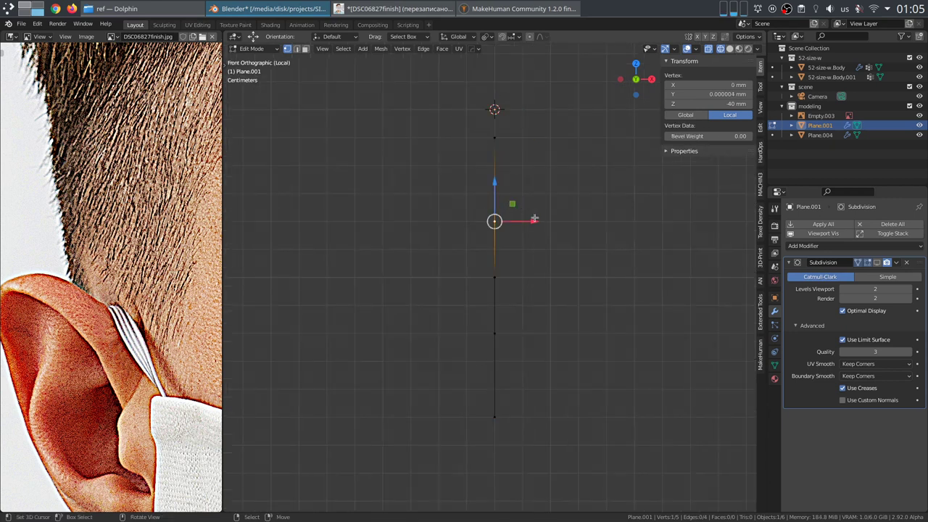
pyautogui.press('g')
pyautogui.rightClick(522, 224)
pyautogui.keyDown('shift'); pyautogui.click(515, 196); pyautogui.keyUp('shift')
pyautogui.keyDown('shift'); pyautogui.click(495, 417); pyautogui.keyUp('shift')
pyautogui.keyDown('shift'); pyautogui.click(495, 333); pyautogui.keyUp('shift')
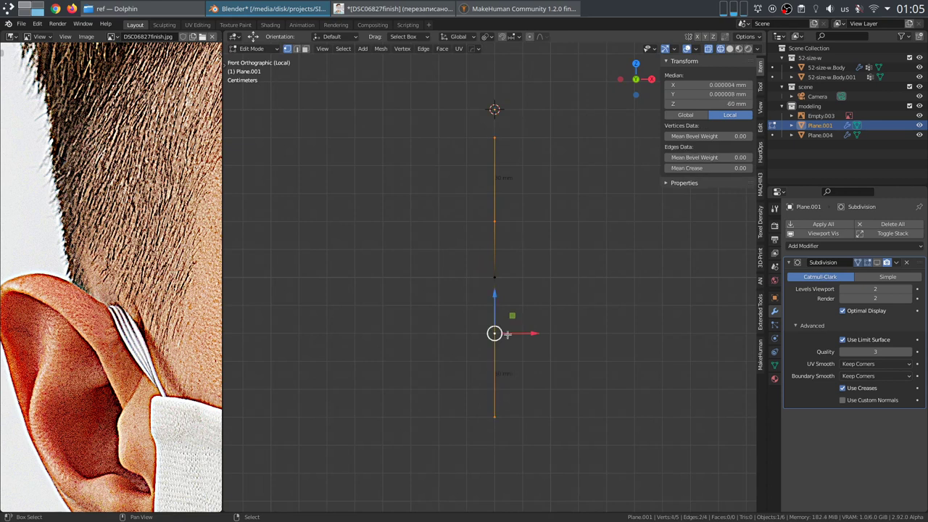
pyautogui.rightClick(564, 290)
pyautogui.click(565, 291)
pyautogui.press('F9')
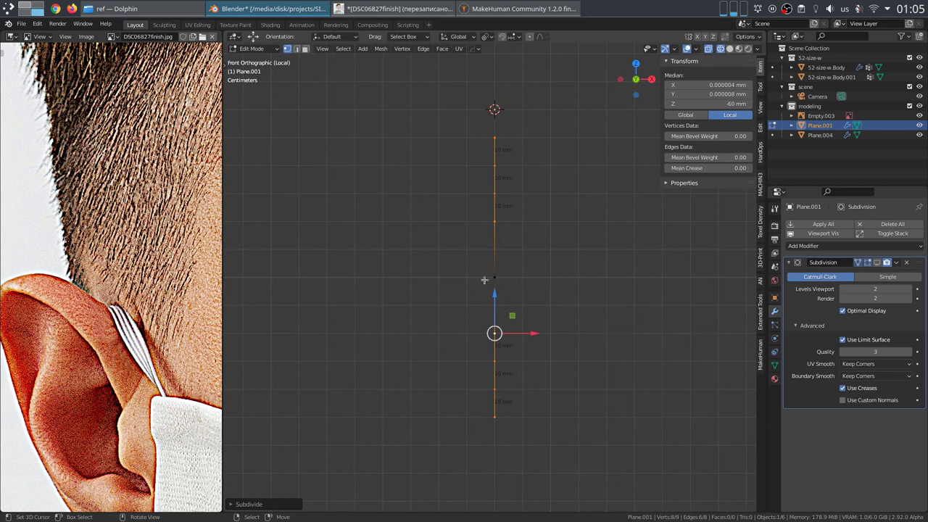
# Step: Subdivide the line's two middle edges once so that they also form 10 mm segments
pyautogui.click(495, 277)
pyautogui.press('ctrl+KP_Add')
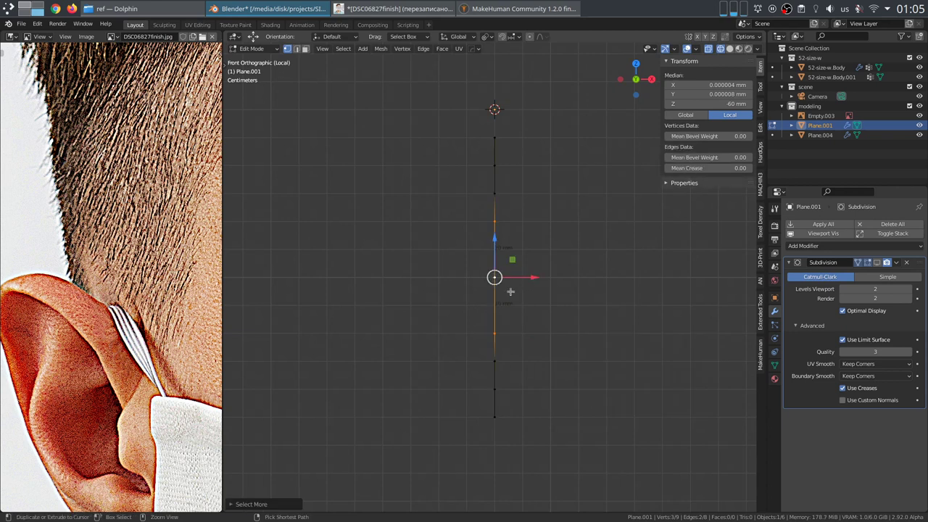
pyautogui.rightClick(612, 238)
pyautogui.click(612, 238)
pyautogui.press('Tab')
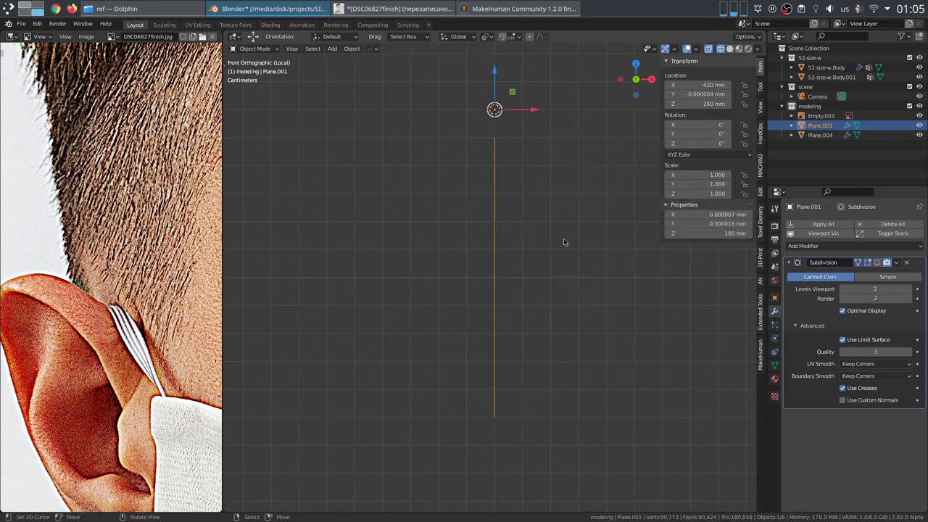
# Step: Move the entire line's geometry 10 mm up along Z so its top vertex sits on the object origin
pyautogui.press('Tab')
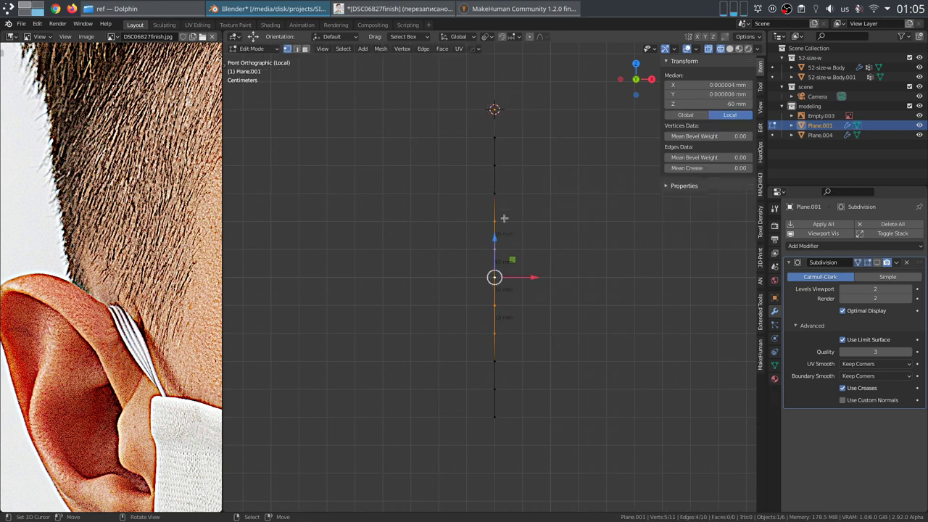
pyautogui.press('a')
pyautogui.moveTo(492, 250); pyautogui.dragTo(522, 219)
pyautogui.press('Tab')
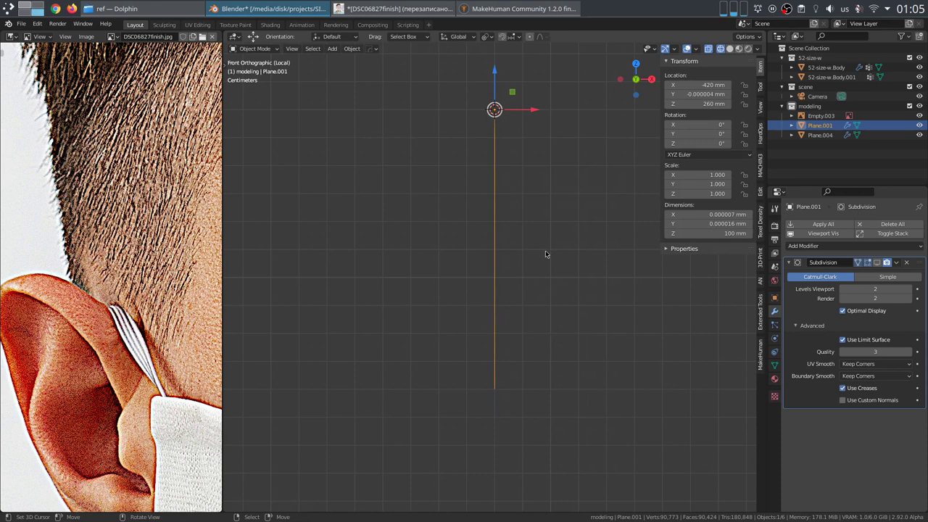
# Step: Set the line object's X and Y dimensions to 0 mm and apply its scale
pyautogui.moveTo(718, 215); pyautogui.dragTo(718, 224)
pyautogui.write('0')
pyautogui.press('Return')
pyautogui.hotkey('ctrl', 'a')
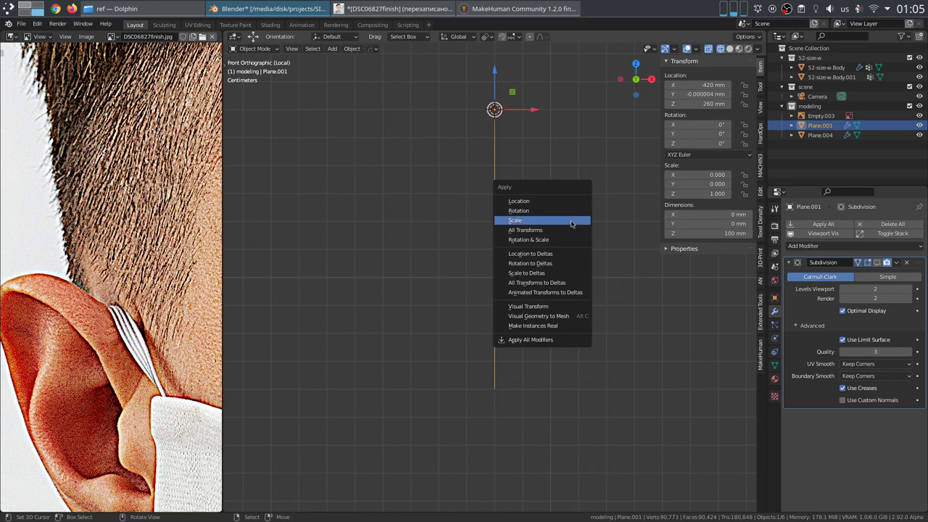
pyautogui.click(571, 221)
pyautogui.press('Tab')
pyautogui.rightClick(501, 210)
pyautogui.press('x')
pyautogui.click(502, 210)
pyautogui.press('Tab')
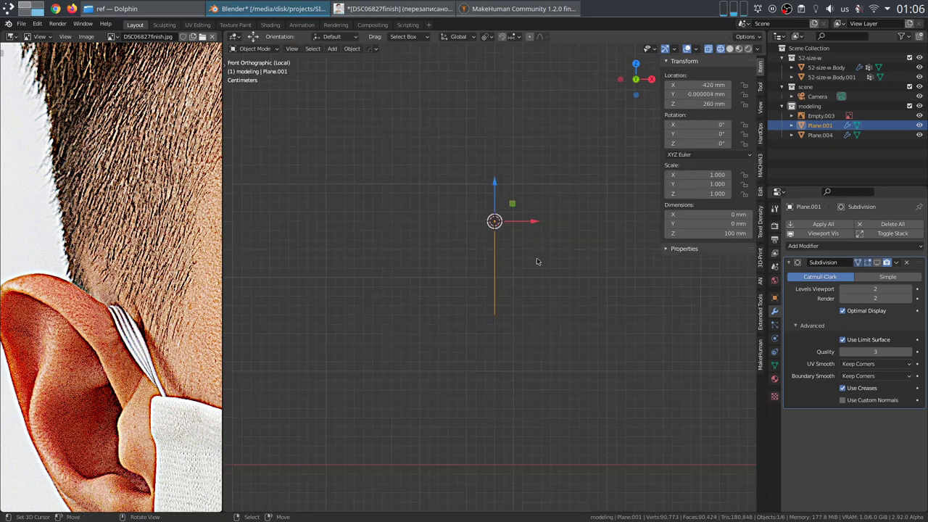
# Step: Leave local view and snap the line object to the 3D cursor at the head mesh's ear
pyautogui.press('KP_Divide')
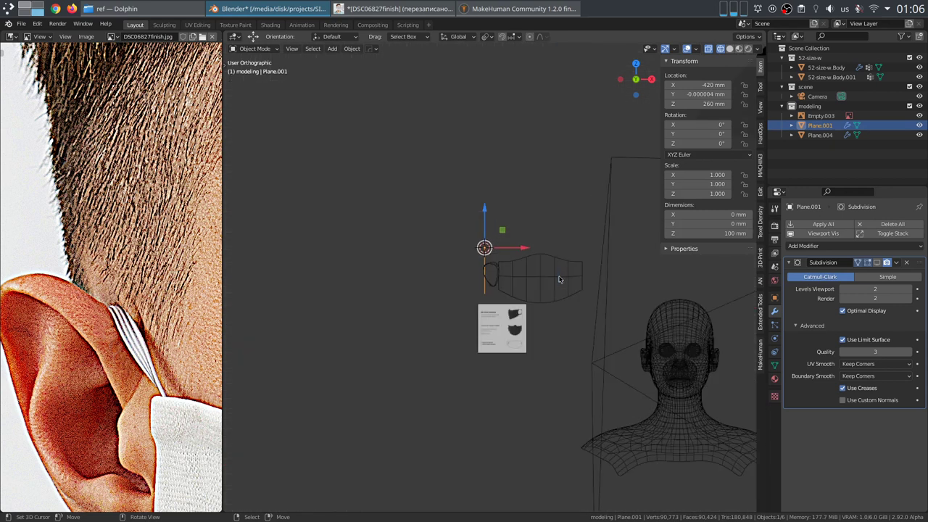
pyautogui.moveTo(559, 276); pyautogui.dragTo(537, 344, button='middle')
pyautogui.scroll(-3, 509, 324)
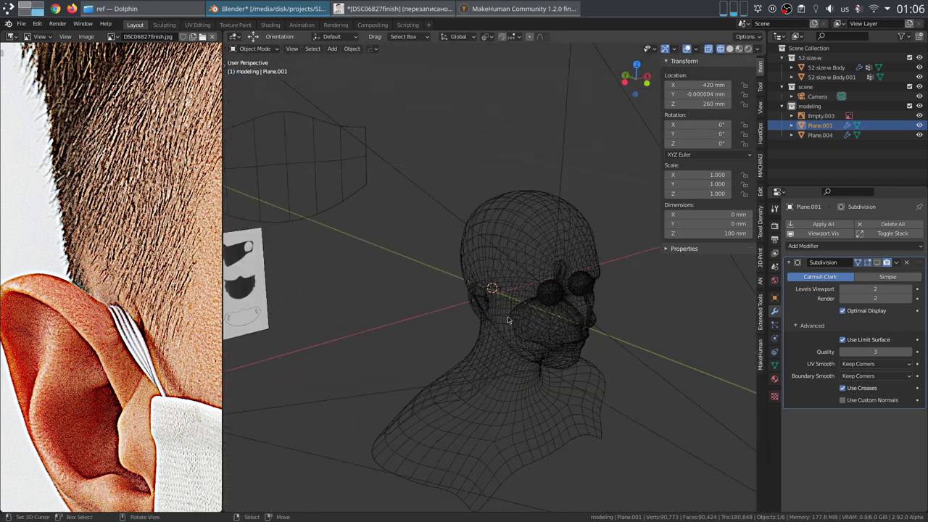
pyautogui.hotkey('shift', 's')
pyautogui.click(539, 262)
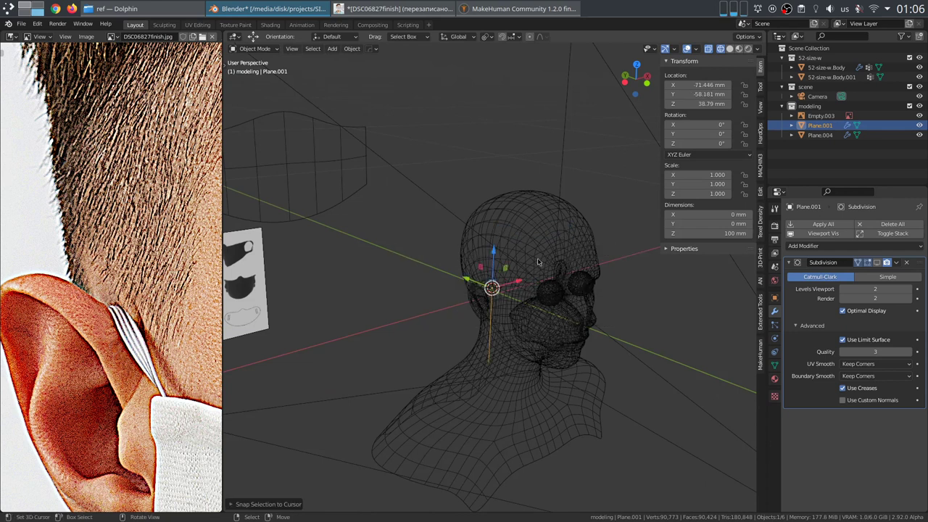
# Step: In the camera view, shift the line along X to about -72.9 mm, over the ear loop in the photo
pyautogui.press('KP_0')
pyautogui.scroll(4, 472, 264)
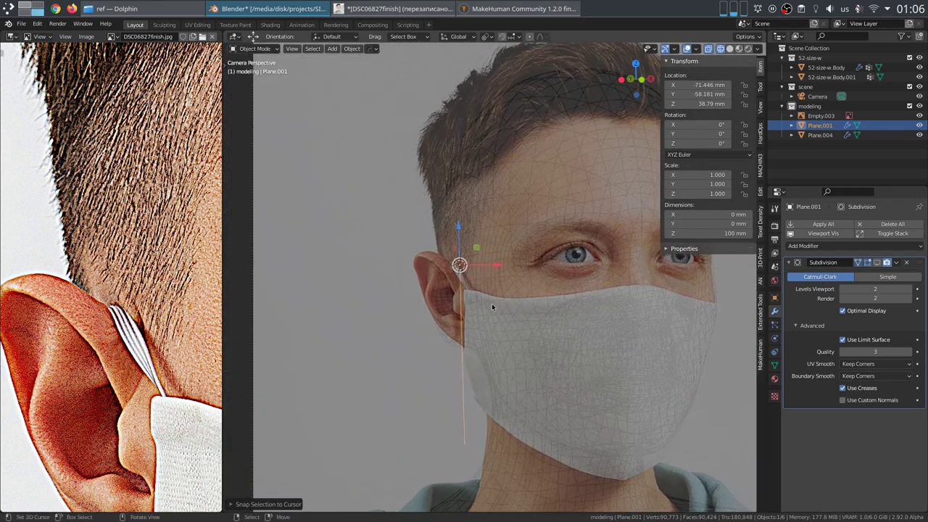
pyautogui.scroll(2, 479, 286)
pyautogui.press('g')
pyautogui.press('x')
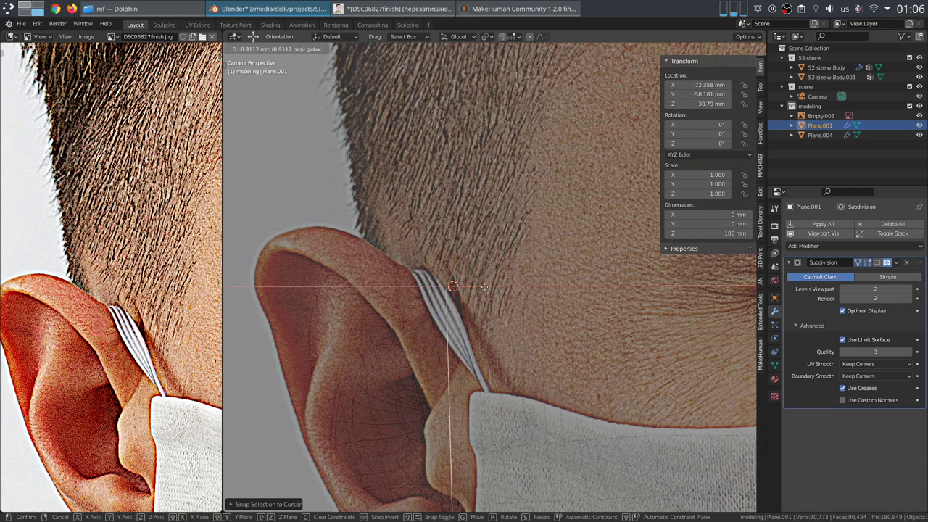
pyautogui.click(480, 287)
# Step: Extrude the whole line -4 mm along X into a strip matching the ear loop's width in the photo
pyautogui.press('Tab')
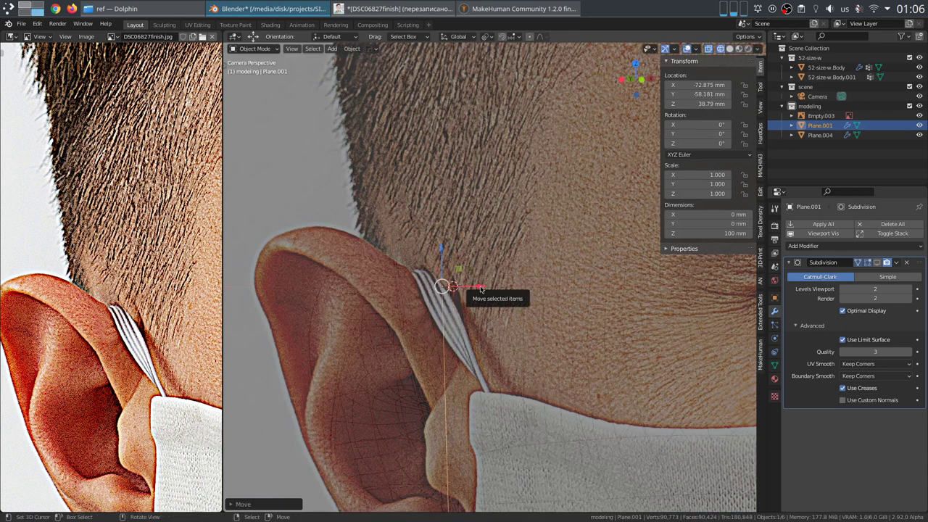
pyautogui.press('a')
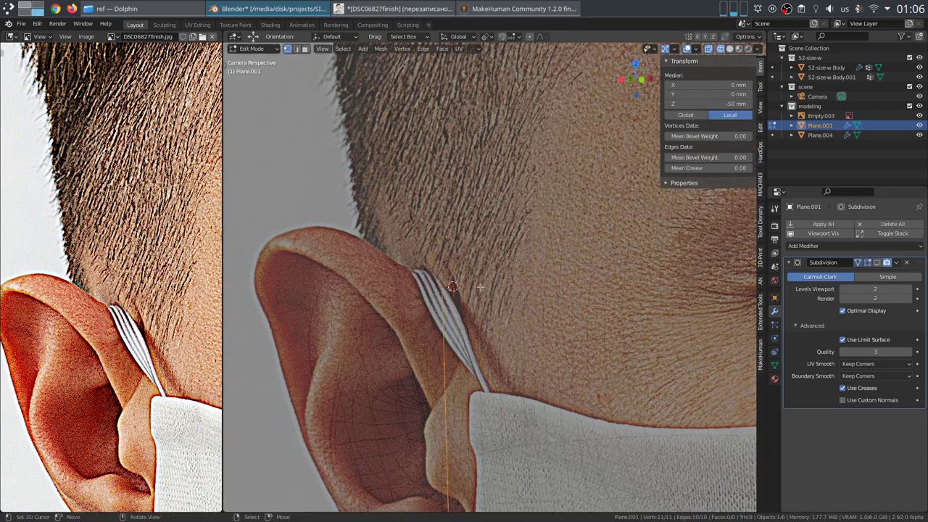
pyautogui.press('e')
pyautogui.press('Escape')
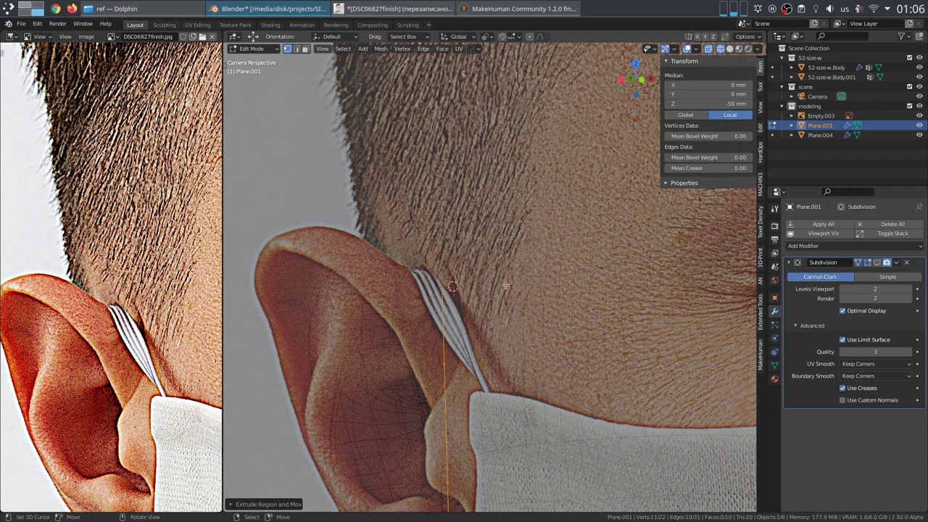
pyautogui.press('g')
pyautogui.press('x')
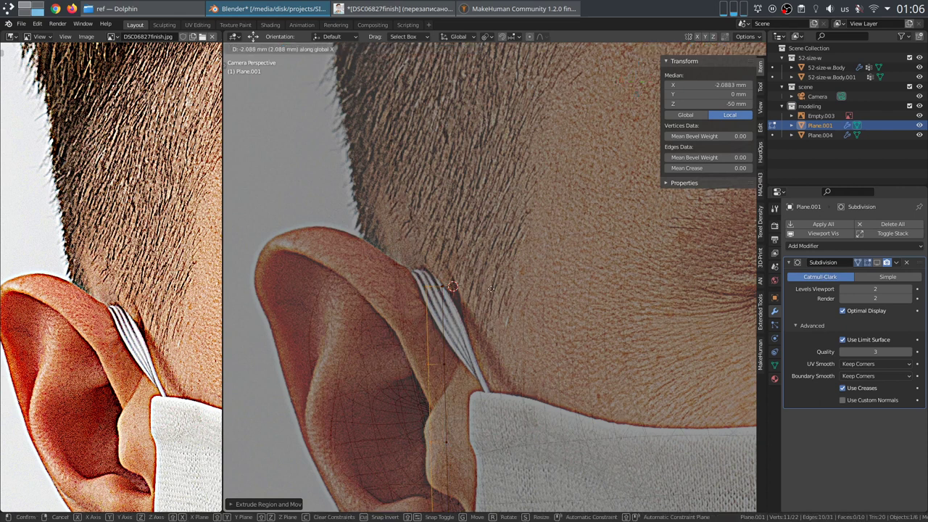
pyautogui.click(490, 295)
pyautogui.press('F9')
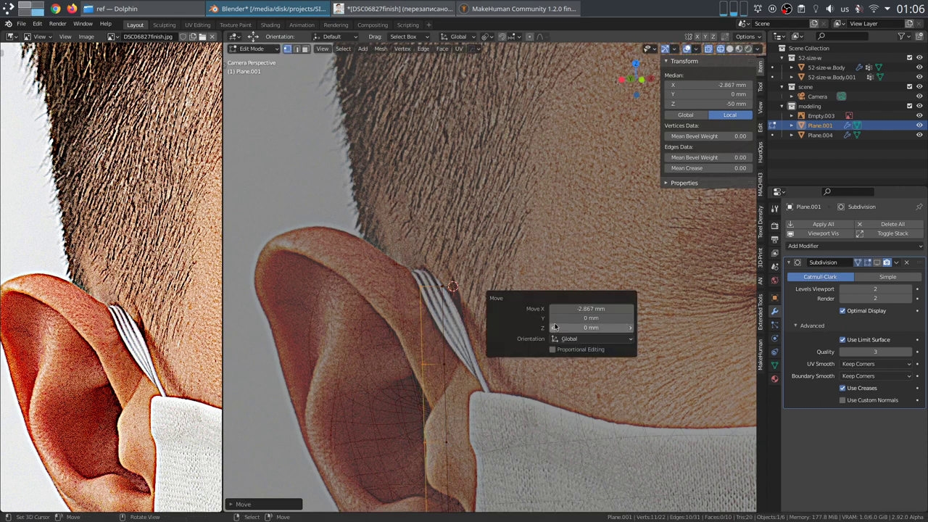
pyautogui.click(582, 309)
pyautogui.press('BackSpace')
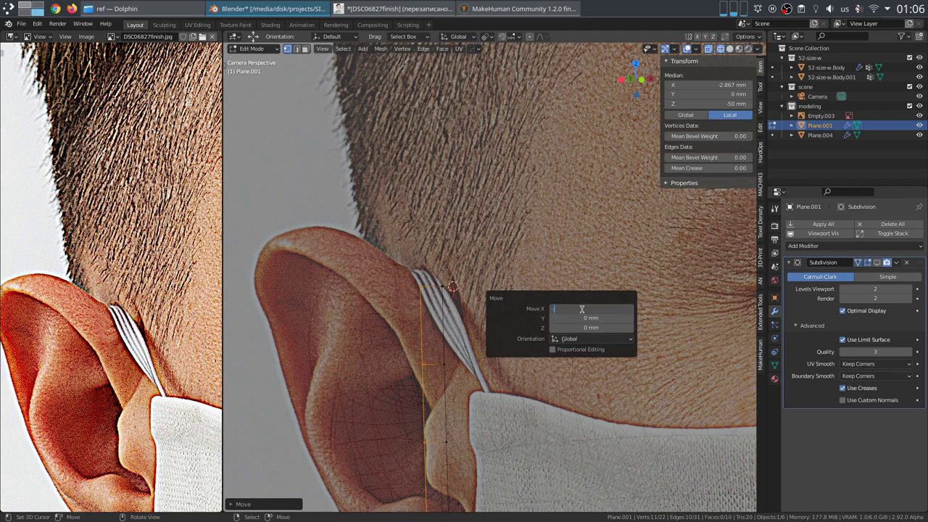
pyautogui.press('Return')
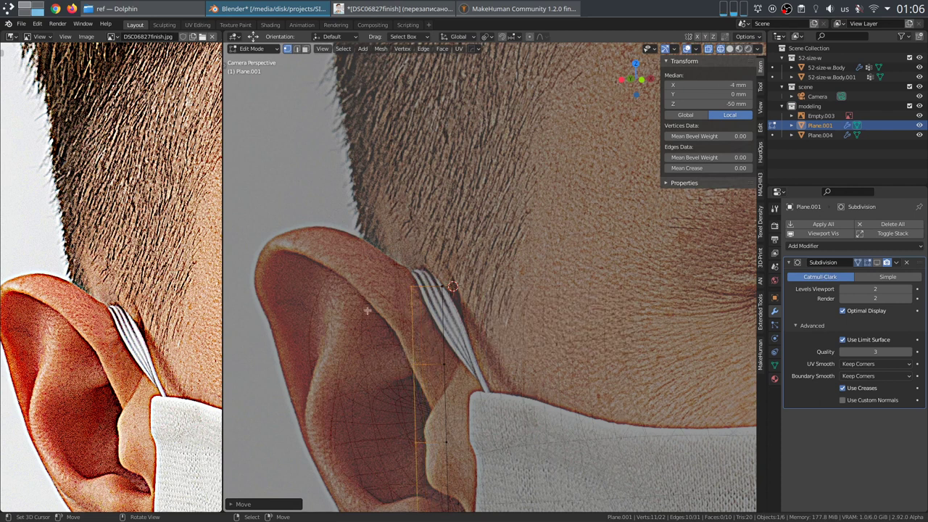
pyautogui.press('Tab')
pyautogui.moveTo(472, 288); pyautogui.dragTo(478, 283)
pyautogui.rightClick(478, 284)
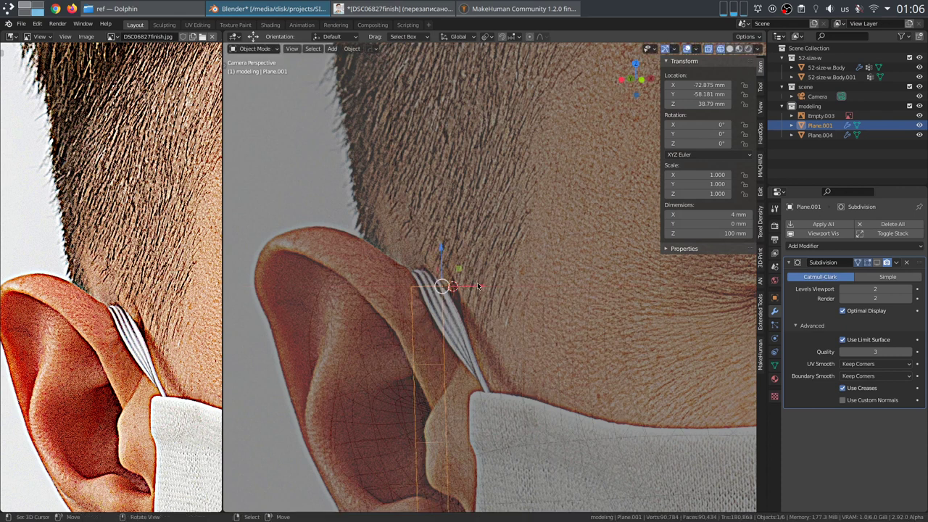
# Step: Clear the strip's location and place it at the flat mask's side edge, at X -390 mm and Z 230 mm
pyautogui.scroll(-6, 480, 289)
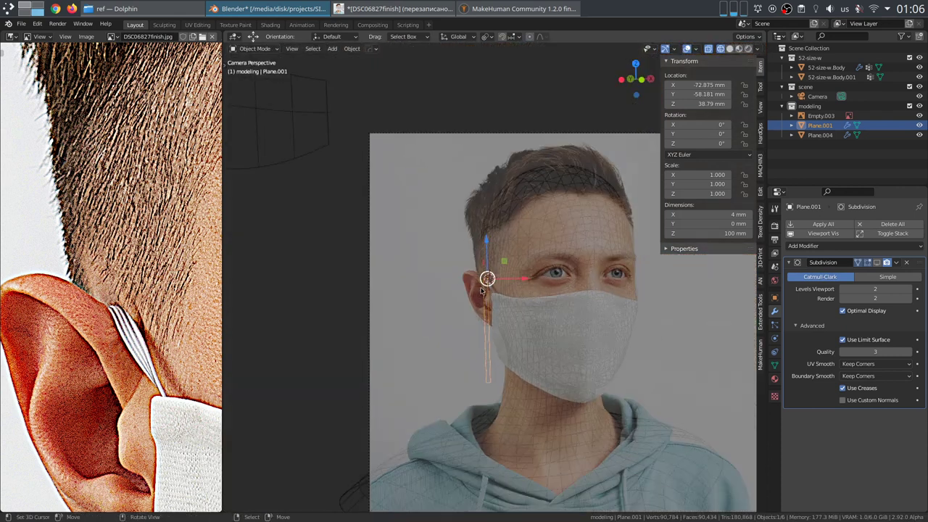
pyautogui.press('KP_1')
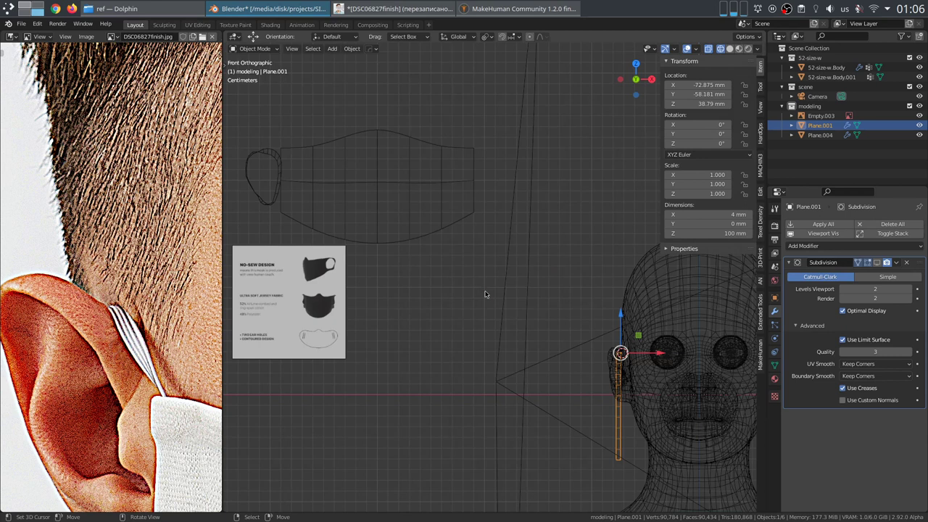
pyautogui.hotkey('alt', 'g')
pyautogui.scroll(-3, 539, 331)
pyautogui.press('g')
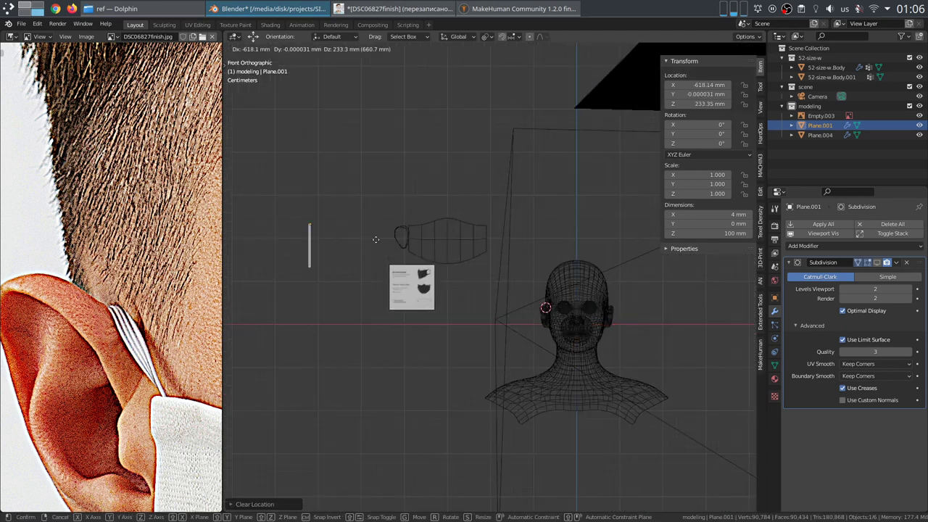
pyautogui.click(453, 248)
pyautogui.keyDown('shift'); pyautogui.moveTo(453, 249); pyautogui.dragTo(424, 295, button='middle'); pyautogui.keyUp('shift')
pyautogui.scroll(9, 525, 306)
# Step: Delete the ear outline mesh 52-size-w.Body.001 beside the flat mask
pyautogui.click(348, 282)
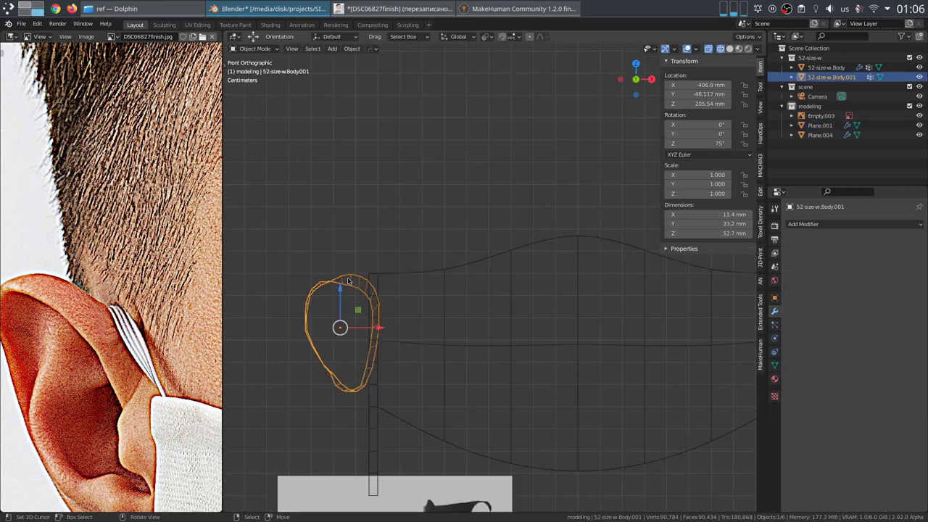
pyautogui.press('x')
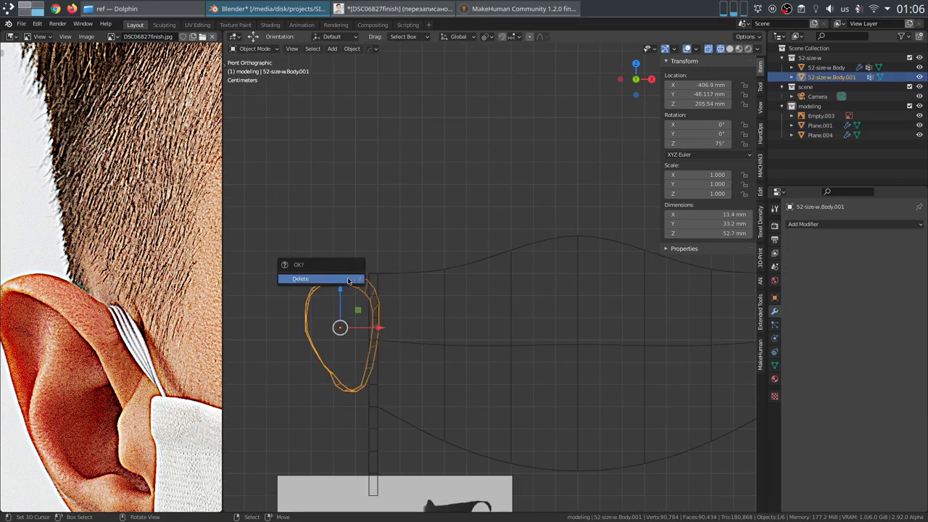
pyautogui.click(348, 280)
pyautogui.scroll(-5, 354, 284)
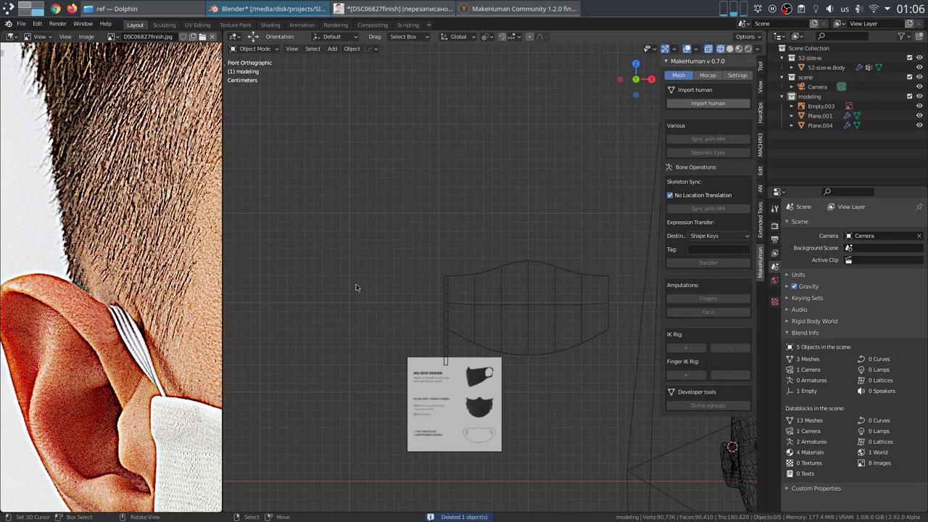
pyautogui.scroll(5, 355, 288)
pyautogui.hotkey('ctrl', 'z')
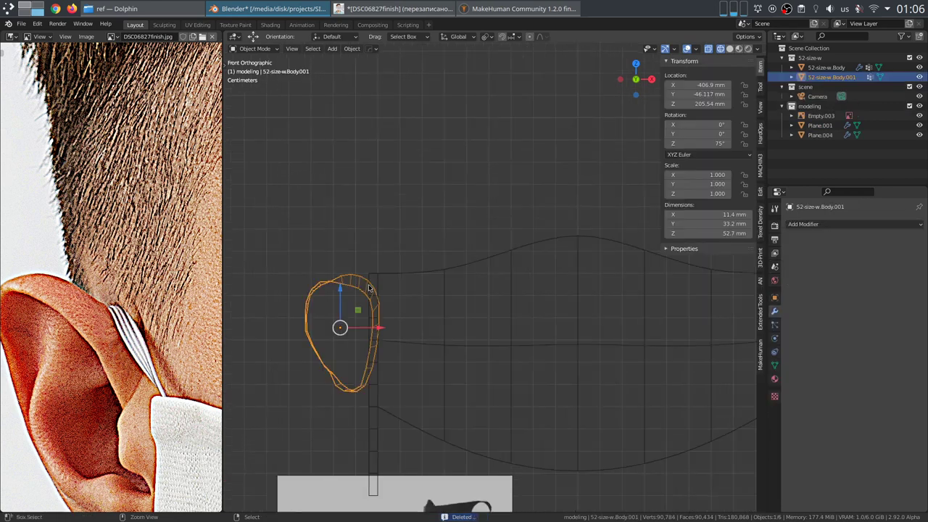
pyautogui.hotkey('ctrl', 'shift', 'z')
pyautogui.scroll(-4, 387, 294)
pyautogui.scroll(-2, 388, 294)
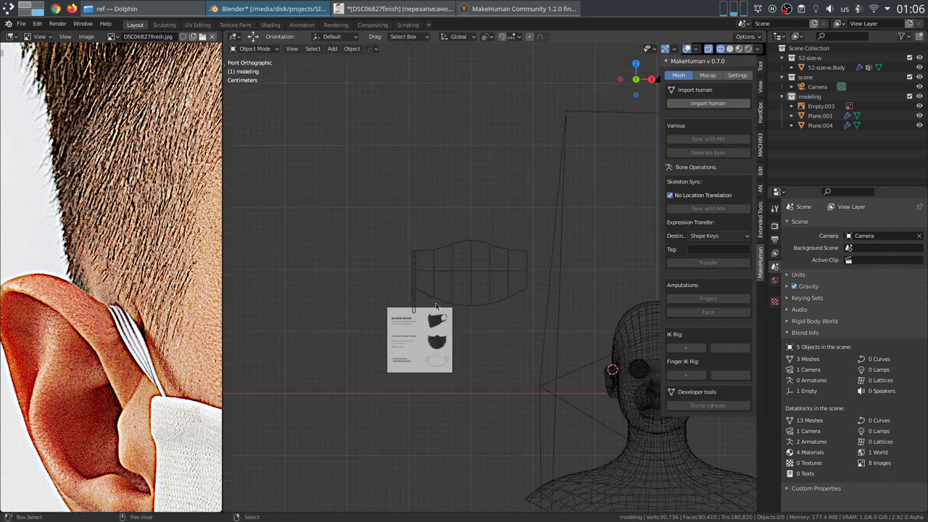
# Step: Delete the mask design reference image Empty.003 below the flat mask
pyautogui.click(417, 367)
pyautogui.press('Delete')
pyautogui.scroll(4, 417, 359)
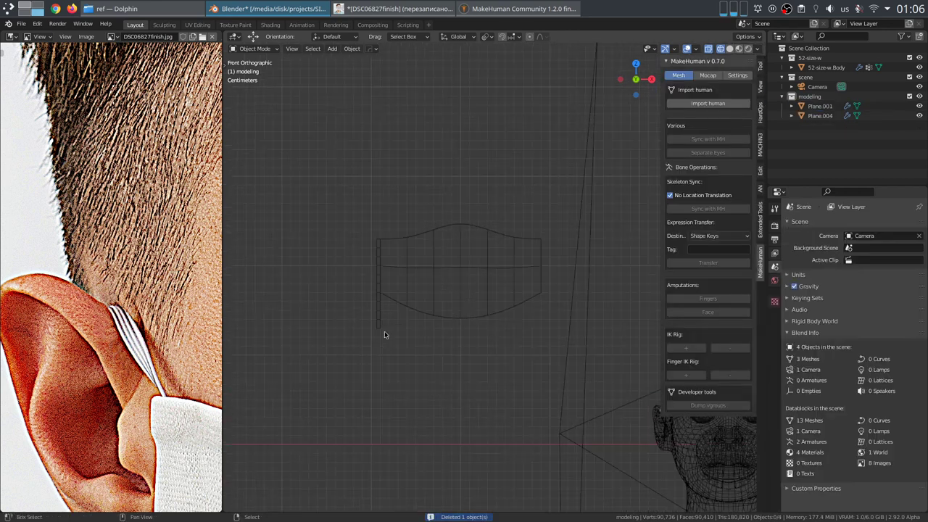
# Step: Add a Simple Deform modifier to the strip, set to Bend around the Y axis
pyautogui.click(440, 381)
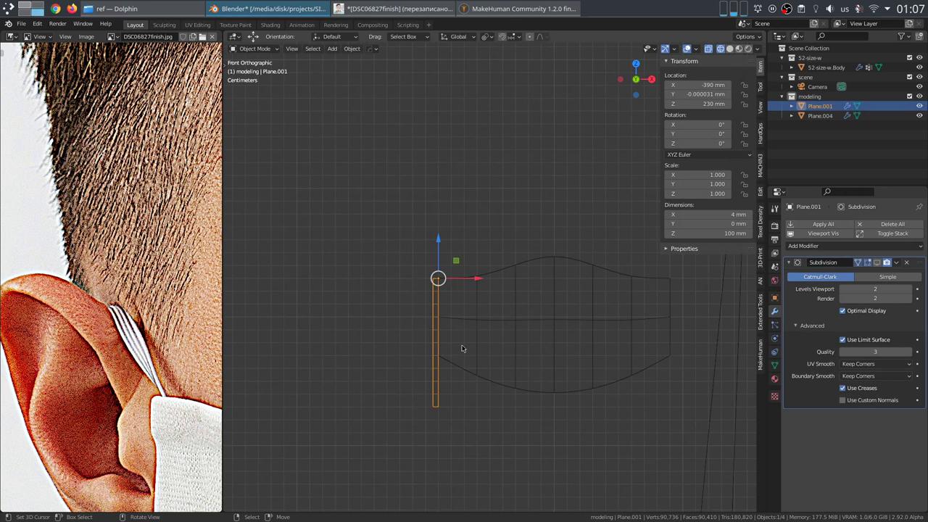
pyautogui.click(871, 247)
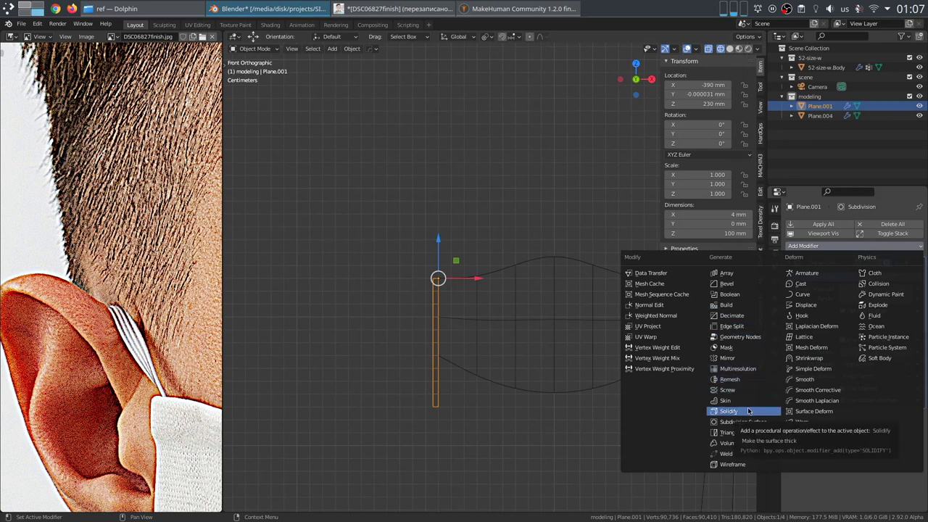
pyautogui.click(817, 370)
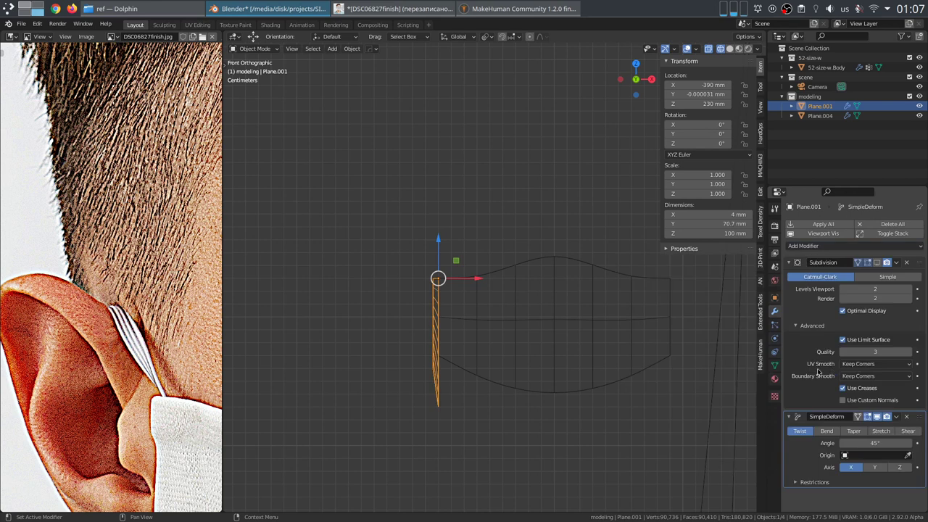
pyautogui.click(828, 432)
pyautogui.click(874, 468)
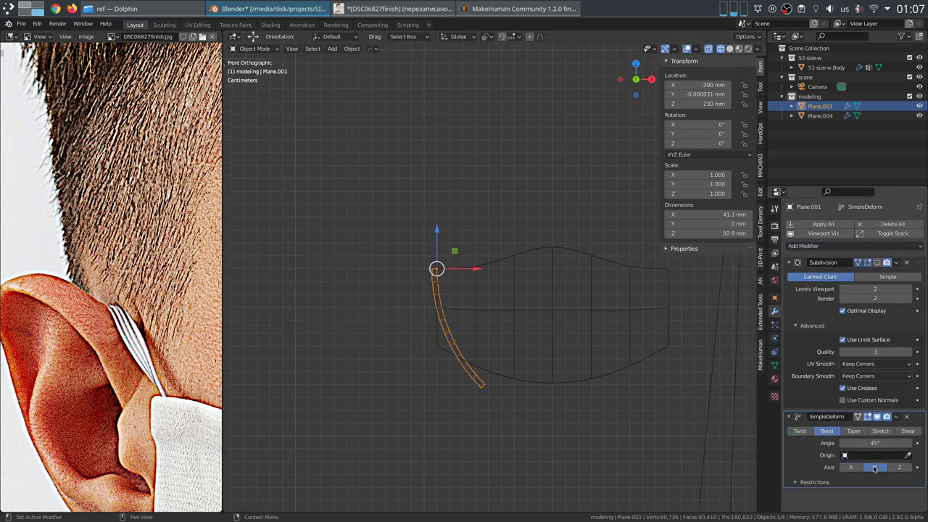
# Step: Bend the strip to 173° and rotate it 90° so the arc opens toward the mask's side edge
pyautogui.moveTo(895, 449)
pyautogui.mouseDown()
pyautogui.moveTo(925, 449)
pyautogui.moveTo(884, 443)
pyautogui.moveTo(894, 443)
pyautogui.mouseUp()
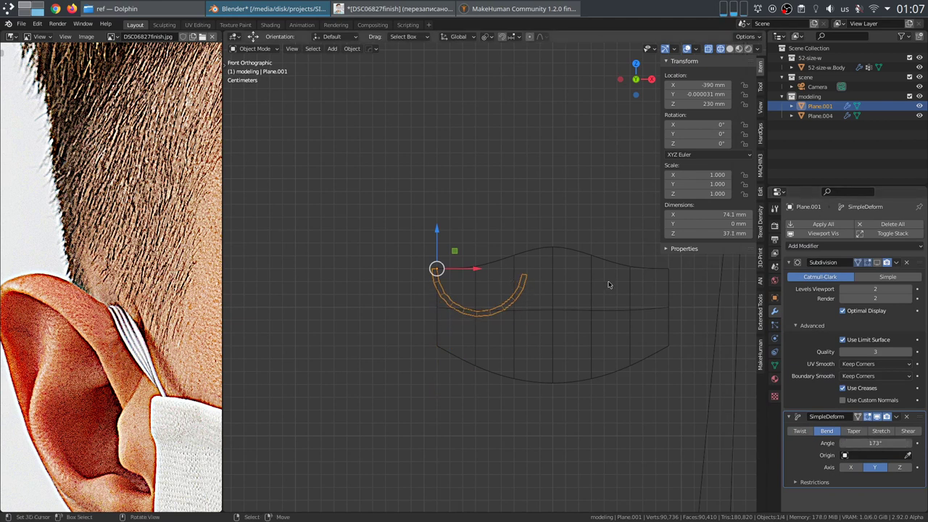
pyautogui.press('r')
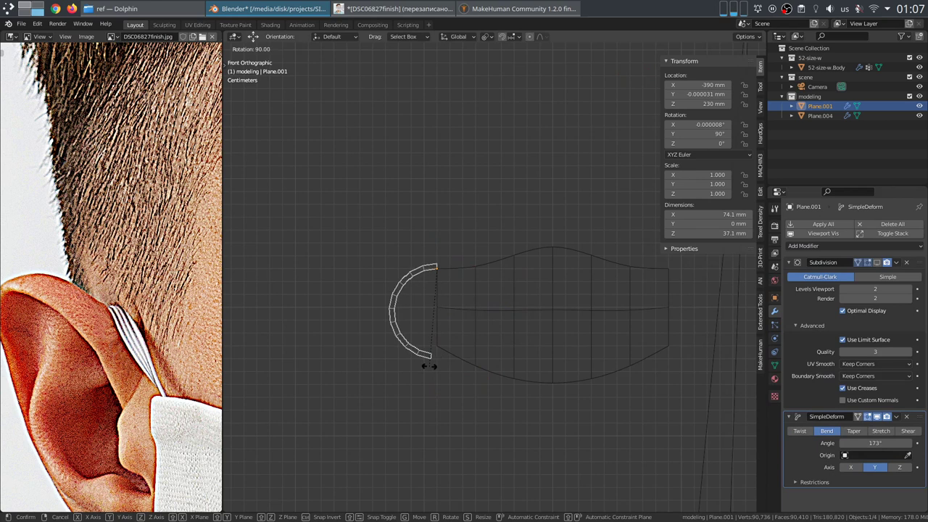
pyautogui.click(429, 366)
# Step: Shift all of the strip's vertices across its width to the opposite side of its origin in Edit Mode
pyautogui.scroll(3, 450, 348)
pyautogui.press('Tab')
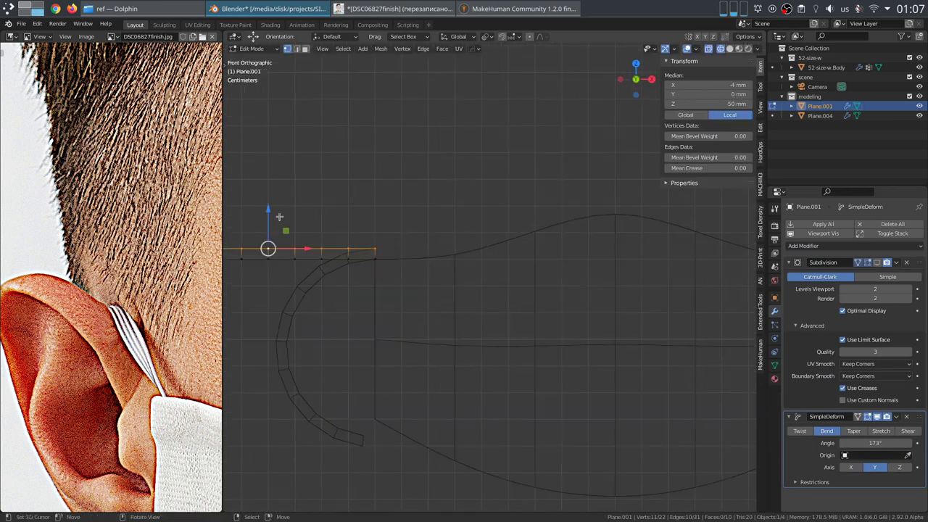
pyautogui.press('e')
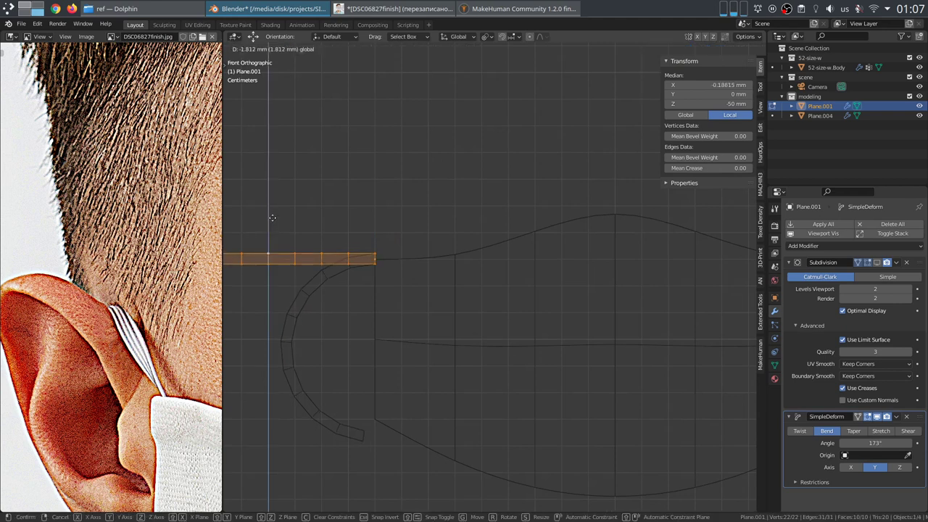
pyautogui.click(336, 177)
pyautogui.press('Tab')
# Step: Move the bent strip outward from the mask to X -400 mm and set its bend angle to 180°
pyautogui.keyDown('shift'); pyautogui.moveTo(426, 288); pyautogui.dragTo(522, 289, button='middle'); pyautogui.keyUp('shift')
pyautogui.moveTo(512, 268); pyautogui.dragTo(484, 284)
pyautogui.moveTo(874, 443); pyautogui.dragTo(886, 443)
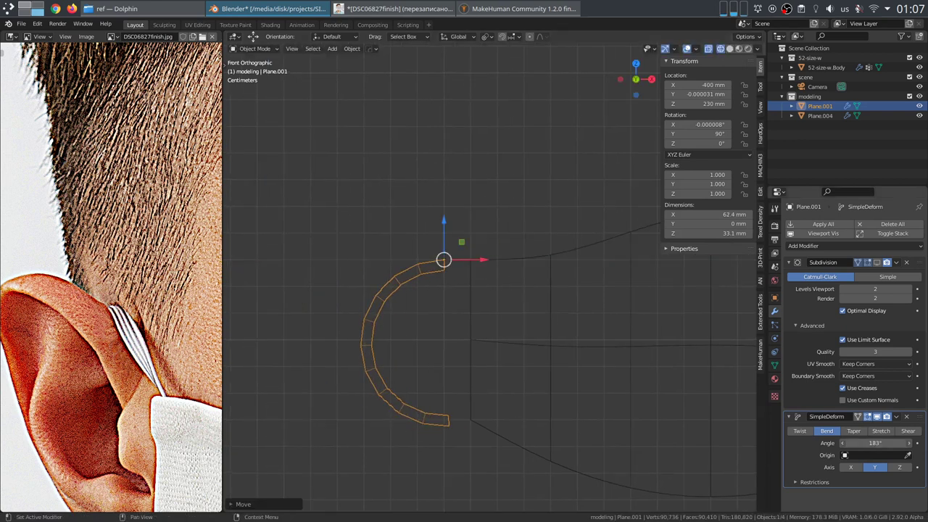
pyautogui.doubleClick(872, 443)
pyautogui.write('1')
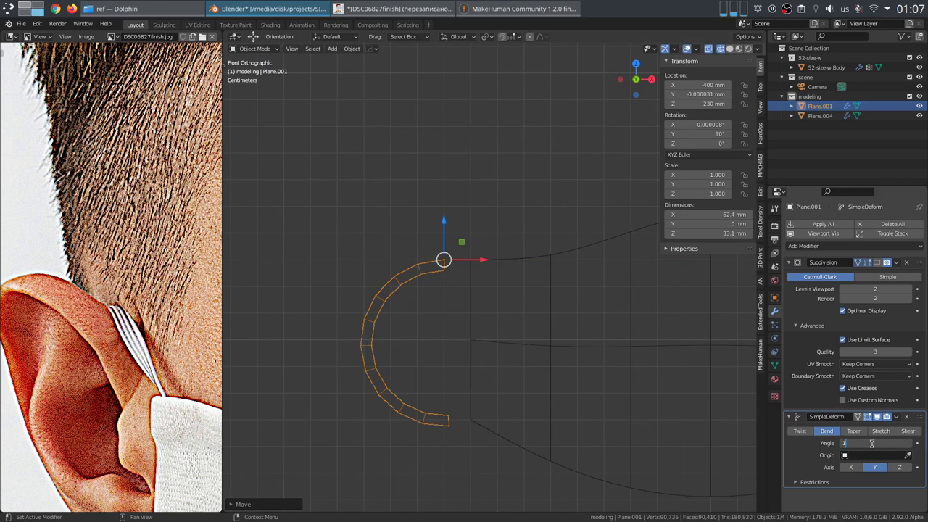
pyautogui.press('Return')
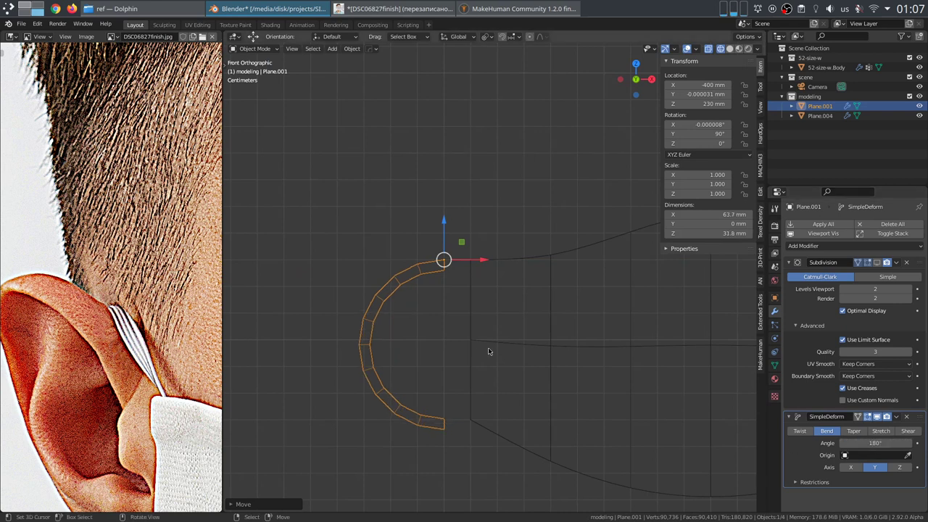
# Step: Place the Simple Deform modifier above the Subdivision modifier and enable the subdivision in the viewport
pyautogui.scroll(-6, 498, 356)
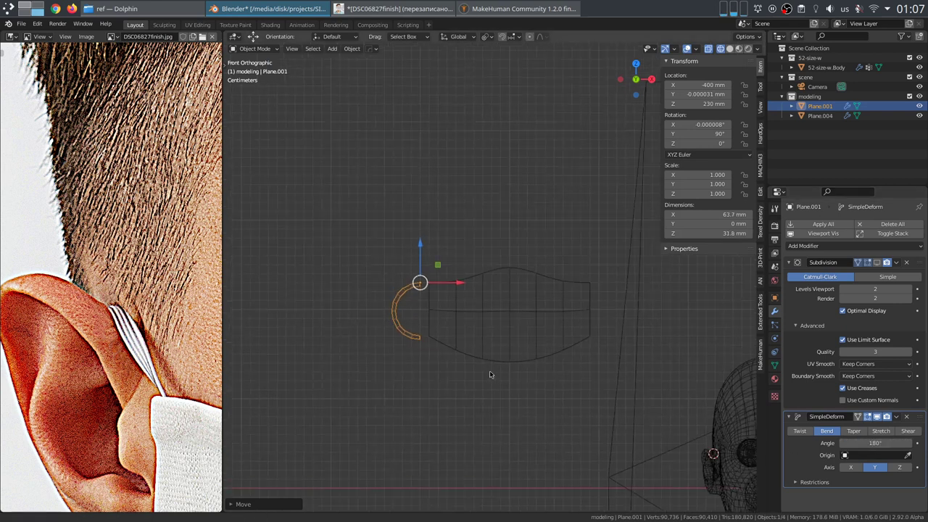
pyautogui.keyDown('shift'); pyautogui.moveTo(487, 375); pyautogui.dragTo(529, 373, button='middle'); pyautogui.keyUp('shift')
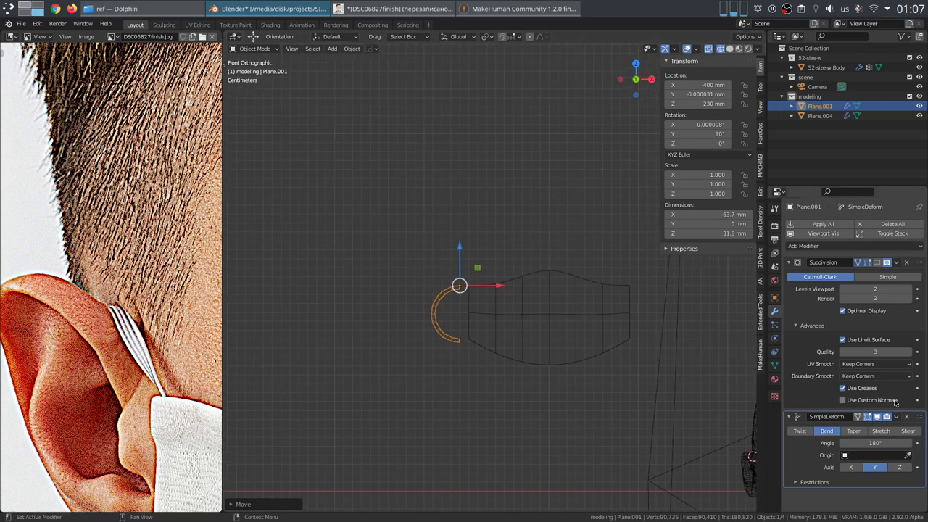
pyautogui.moveTo(922, 415); pyautogui.dragTo(920, 264)
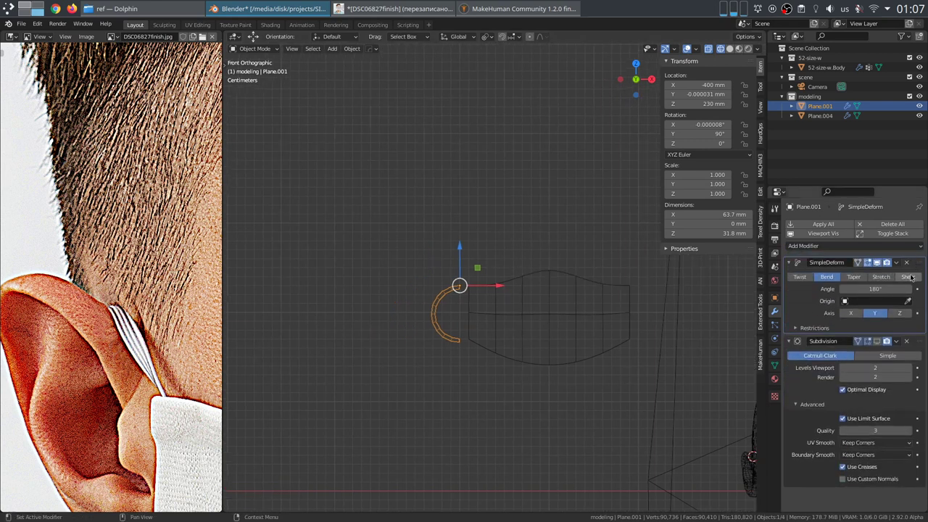
pyautogui.scroll(3, 590, 326)
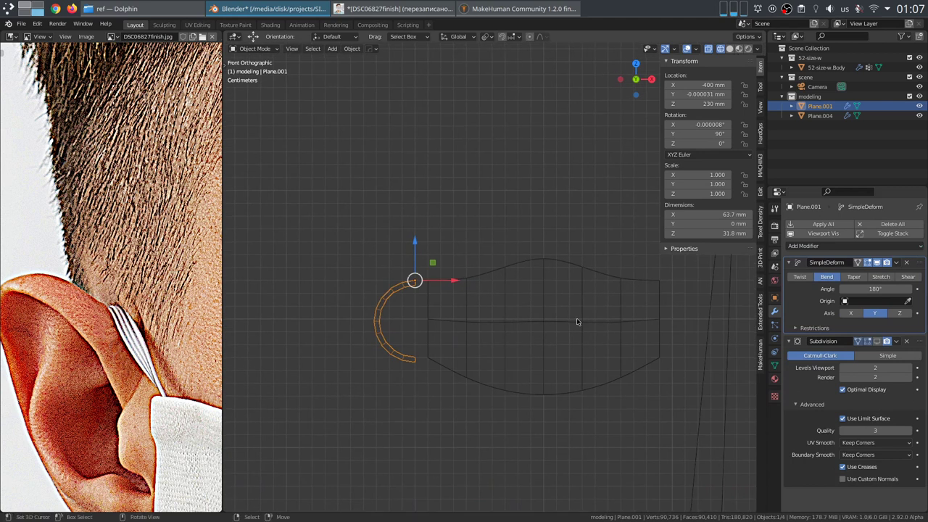
pyautogui.click(877, 342)
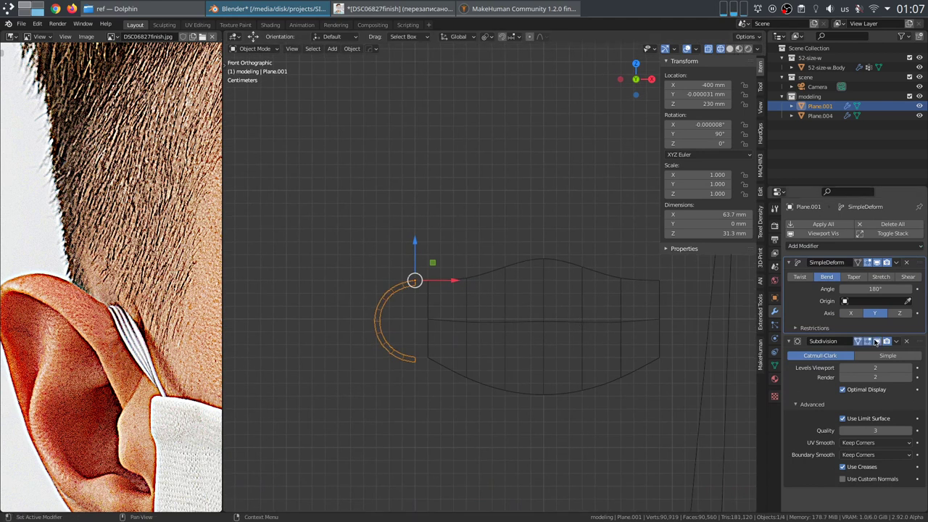
# Step: Examine the ear loop's subdivided wireframe up close with Optimal Display switched off, and restore the option
pyautogui.scroll(3, 462, 325)
pyautogui.keyDown('shift'); pyautogui.moveTo(392, 299); pyautogui.dragTo(523, 214, button='middle'); pyautogui.keyUp('shift')
pyautogui.scroll(4, 532, 214)
pyautogui.scroll(-6, 541, 216)
pyautogui.scroll(5, 541, 216)
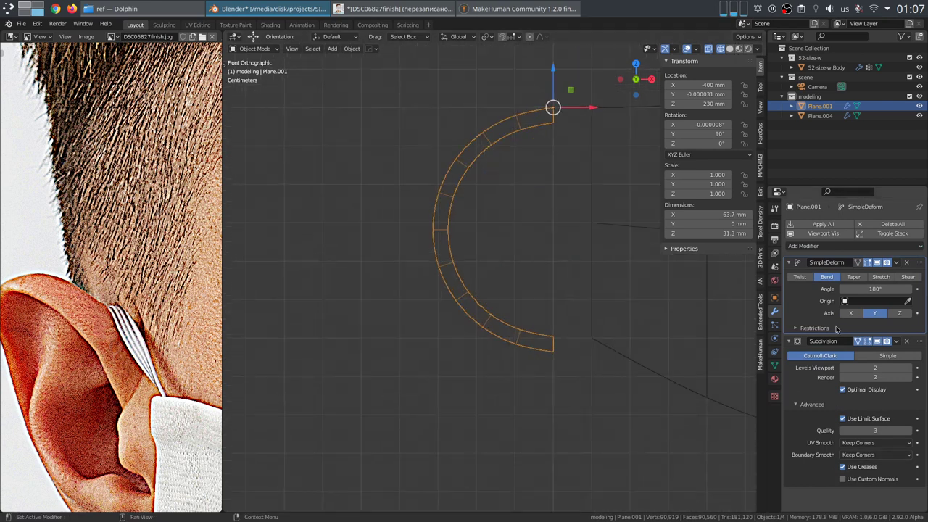
pyautogui.click(842, 389)
pyautogui.scroll(4, 595, 314)
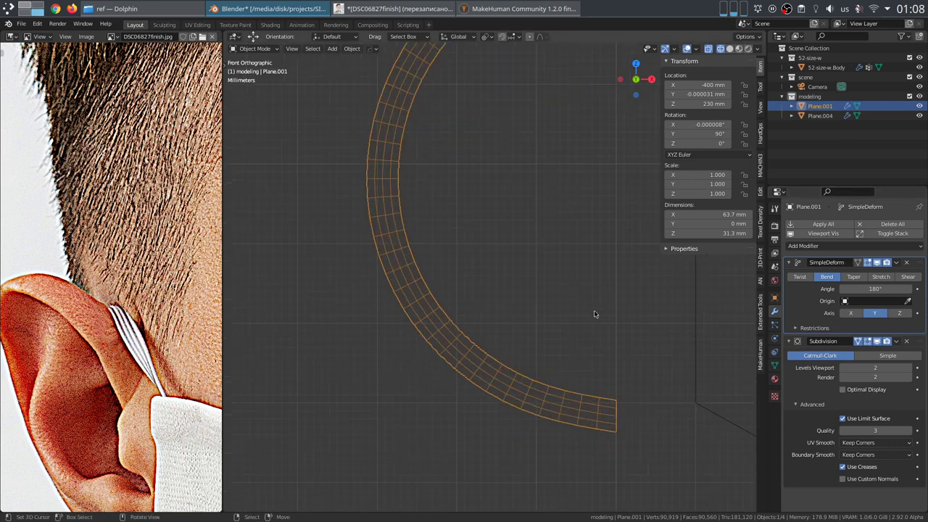
pyautogui.click(843, 390)
pyautogui.scroll(-12, 538, 329)
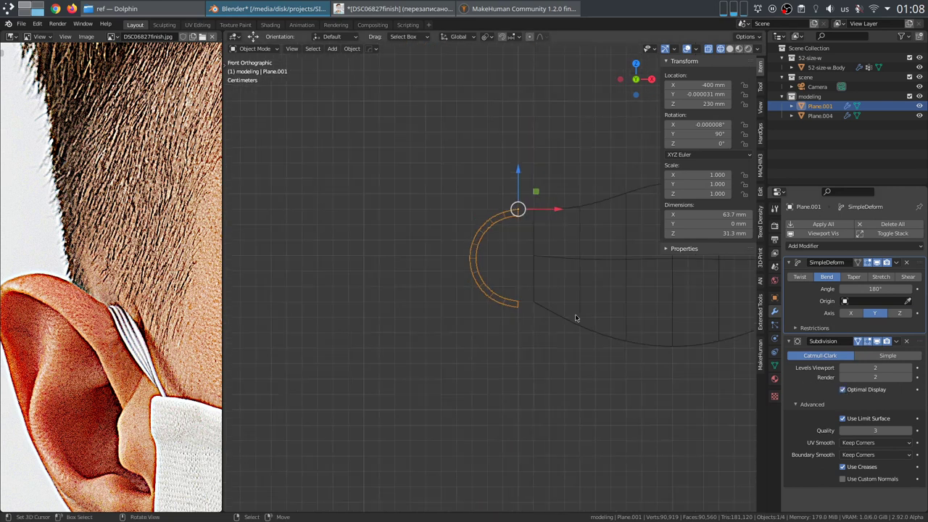
# Step: Duplicate the ear loop in place and mirror the copy by scaling it -1 along X
pyautogui.keyDown('shift'); pyautogui.moveTo(618, 311); pyautogui.dragTo(493, 331, button='middle'); pyautogui.keyUp('shift')
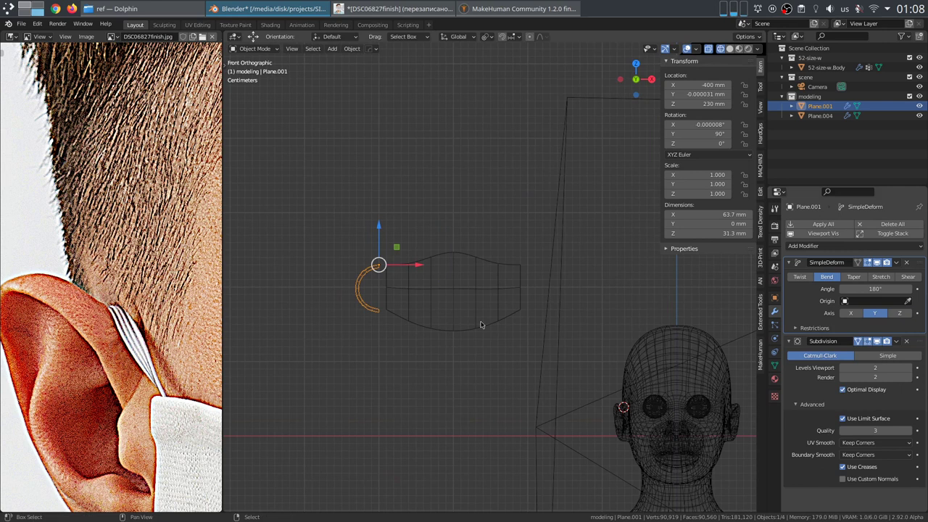
pyautogui.hotkey('shift', 'd')
pyautogui.rightClick(481, 324)
pyautogui.keyDown('shift'); pyautogui.moveTo(464, 311); pyautogui.dragTo(516, 326, button='middle'); pyautogui.keyUp('shift')
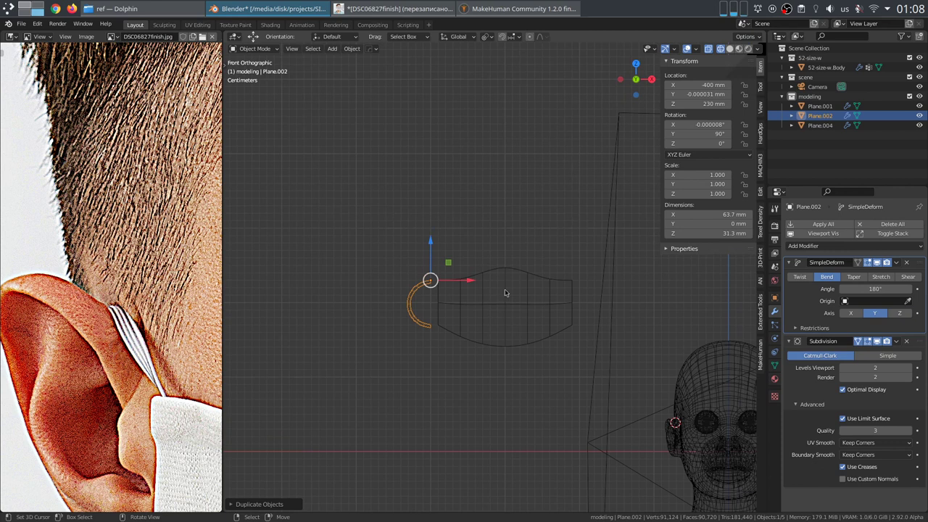
pyautogui.write('sx-1')
pyautogui.press('Return')
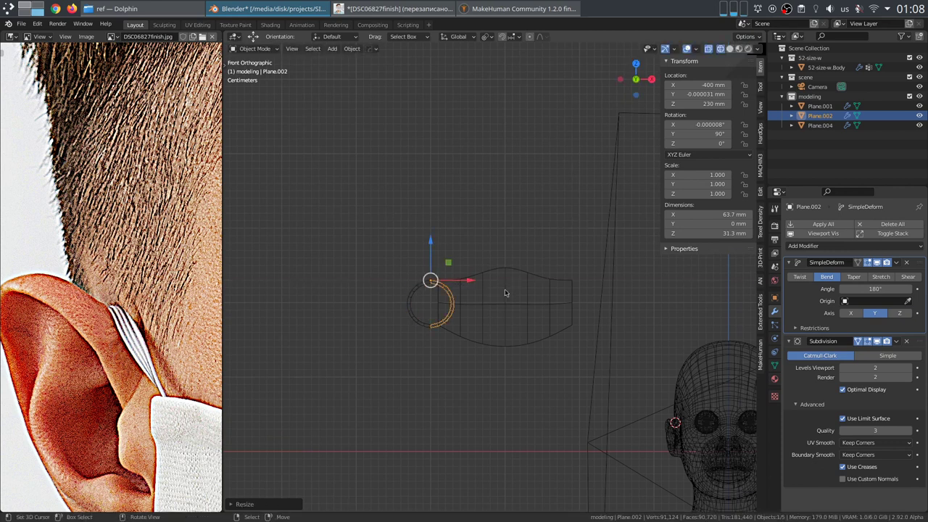
# Step: Apply the mirrored ear loop's scale and correct its face normals in Edit Mode
pyautogui.scroll(3, 506, 293)
pyautogui.hotkey('ctrl', 'a')
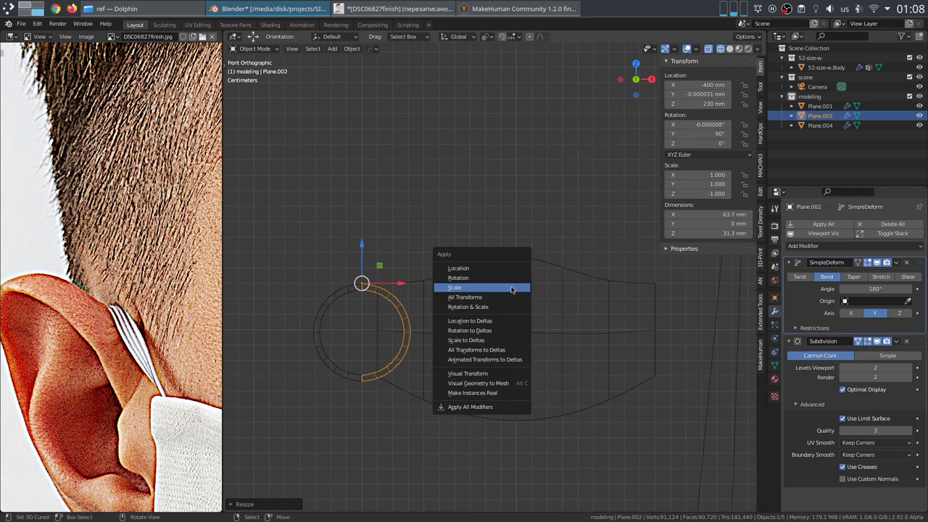
pyautogui.click(511, 288)
pyautogui.press('Tab')
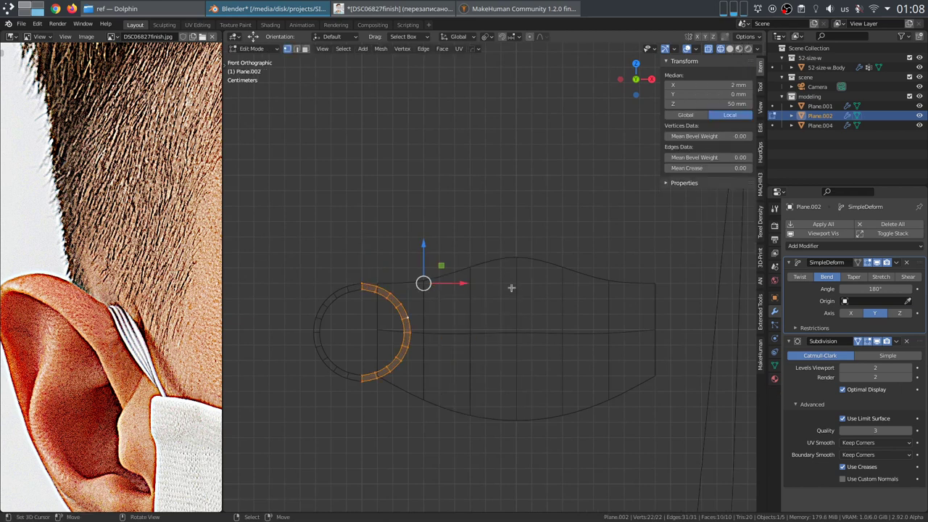
pyautogui.hotkey('alt', 'n')
pyautogui.click(511, 289)
pyautogui.press('Tab')
# Step: Move the mirrored ear loop to the mask's opposite side, at X -200 mm
pyautogui.moveTo(403, 284); pyautogui.dragTo(707, 350)
pyautogui.scroll(-5, 573, 348)
pyautogui.scroll(2, 491, 347)
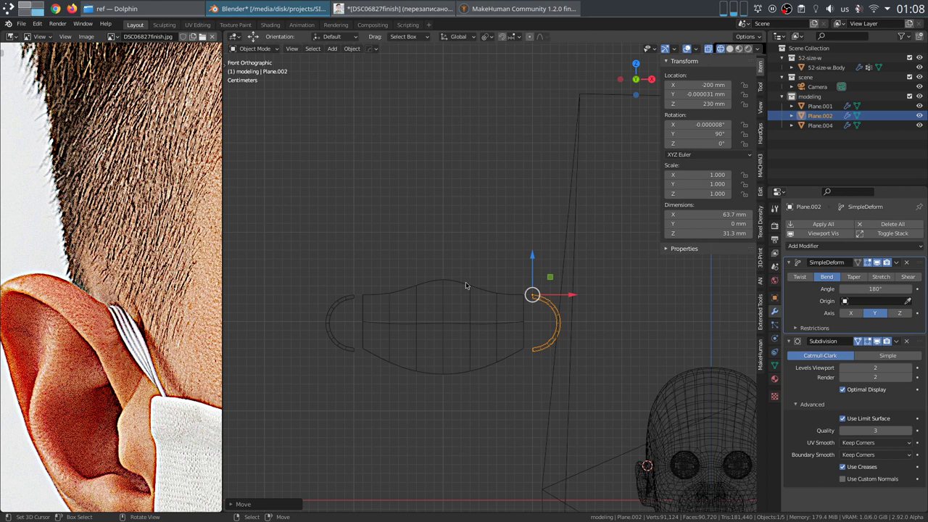
# Step: Try to project the flat mask's UVs from the front view with all its faces selected
pyautogui.click(466, 285)
pyautogui.press('KP_Decimal')
pyautogui.press('Tab')
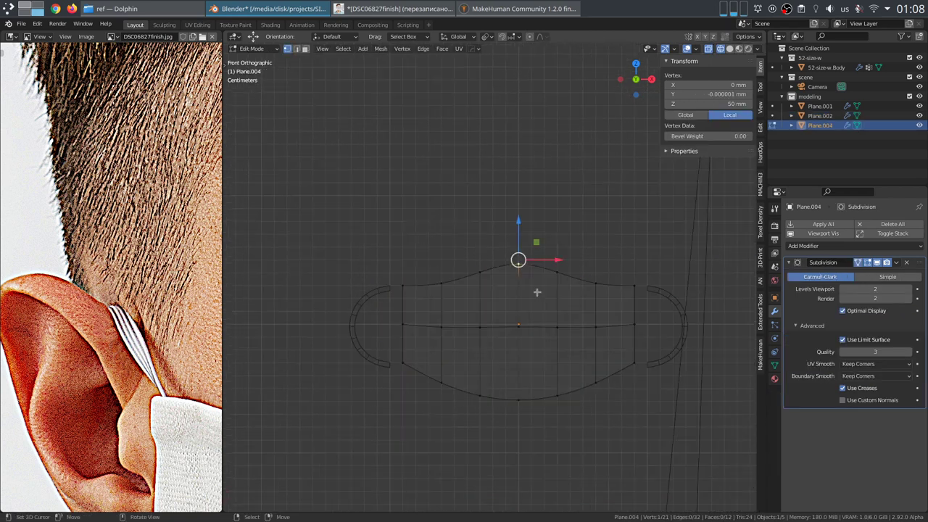
pyautogui.press('a')
pyautogui.press('u')
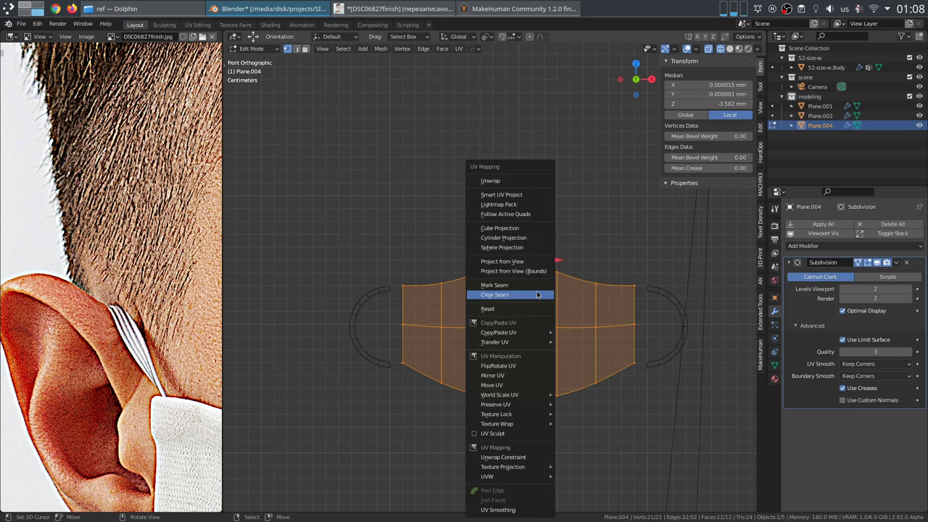
pyautogui.click(539, 271)
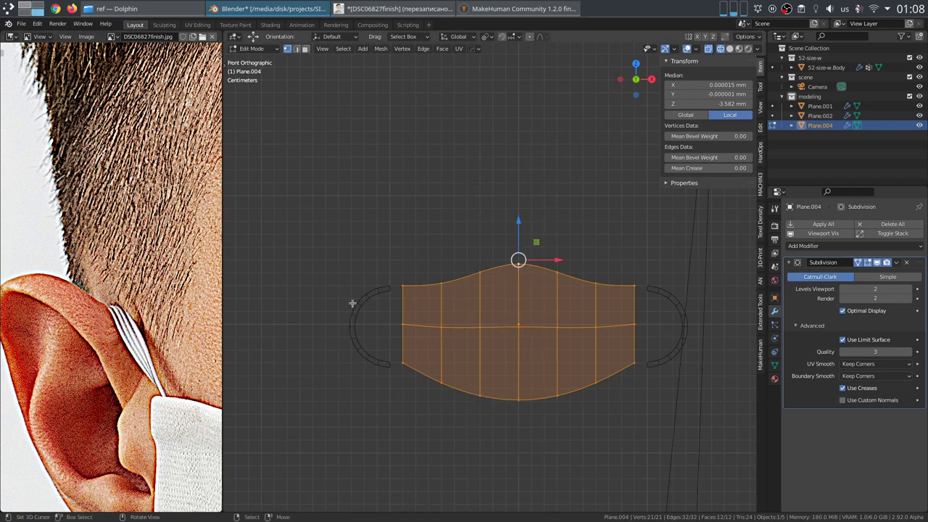
pyautogui.press('Tab')
pyautogui.click(367, 300)
pyautogui.keyDown('shift'); pyautogui.click(617, 289); pyautogui.keyUp('shift')
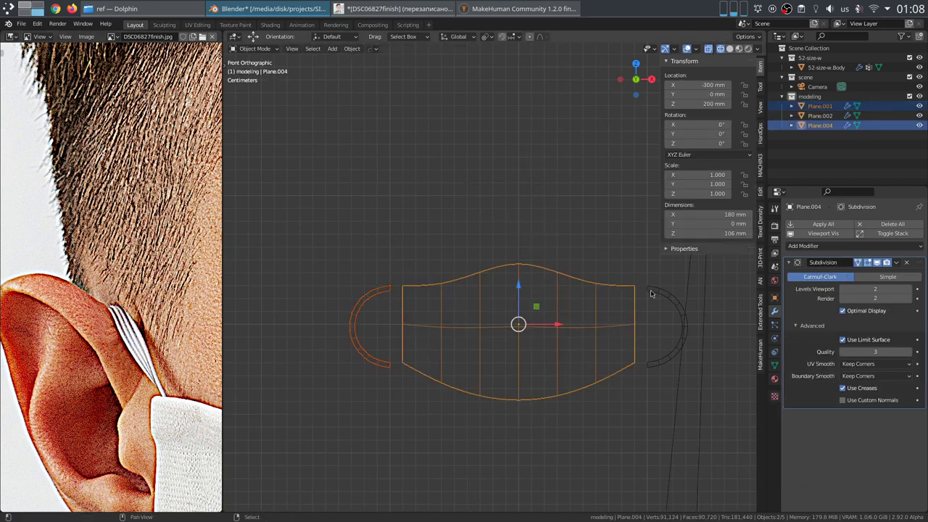
pyautogui.keyDown('shift'); pyautogui.click(653, 298); pyautogui.keyUp('shift')
pyautogui.press('Tab')
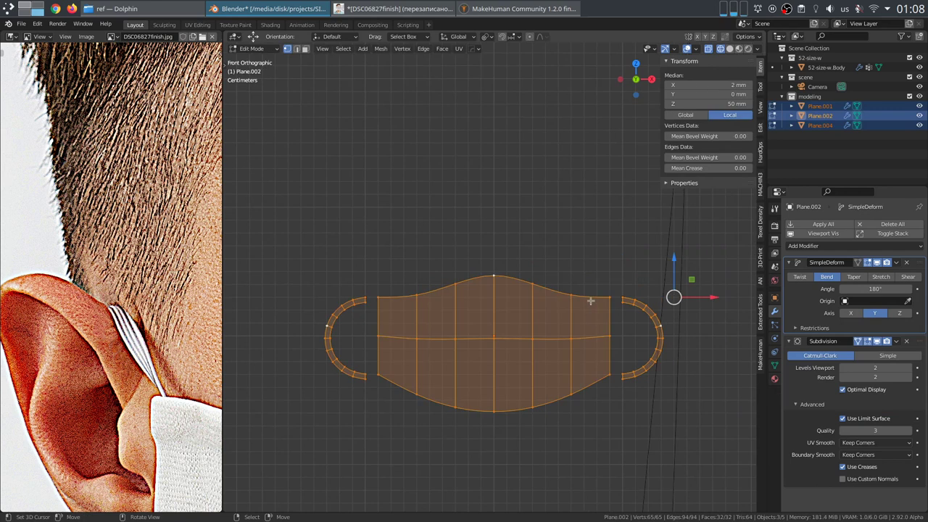
pyautogui.press('Tab')
# Step: Turn off the Simple Deform modifier's viewport display for both ear loops so the strips lie straight
pyautogui.click(645, 300)
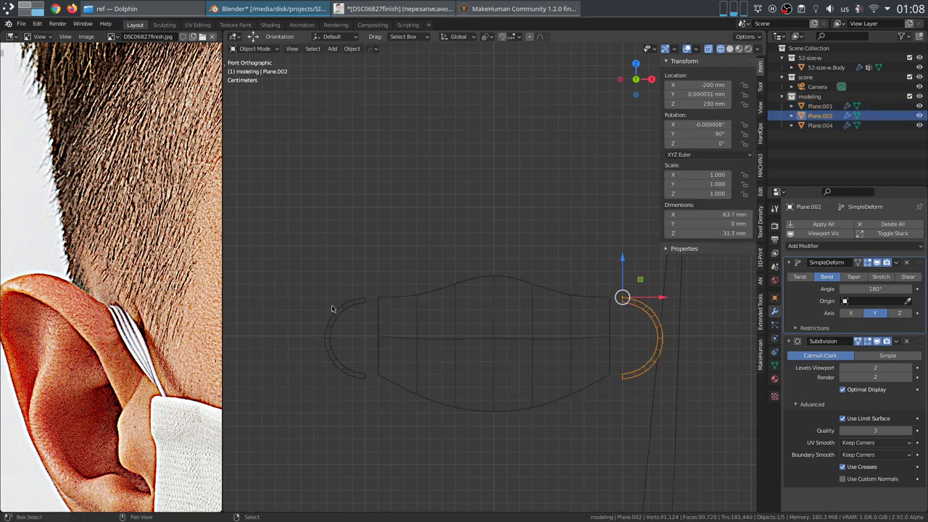
pyautogui.keyDown('shift'); pyautogui.click(364, 297); pyautogui.keyUp('shift')
pyautogui.click(877, 262)
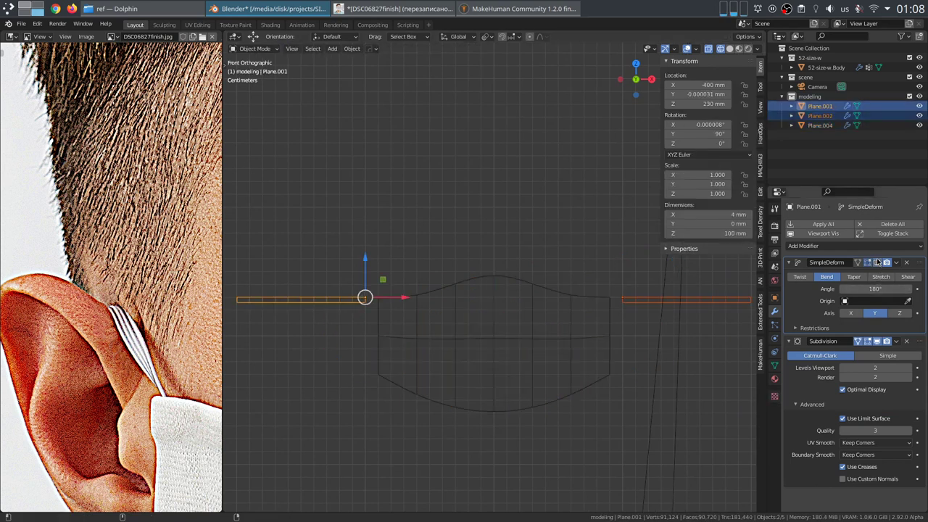
# Step: Rotate each straightened strip 90° so both hang vertically beside the mask's side edges
pyautogui.click(333, 305)
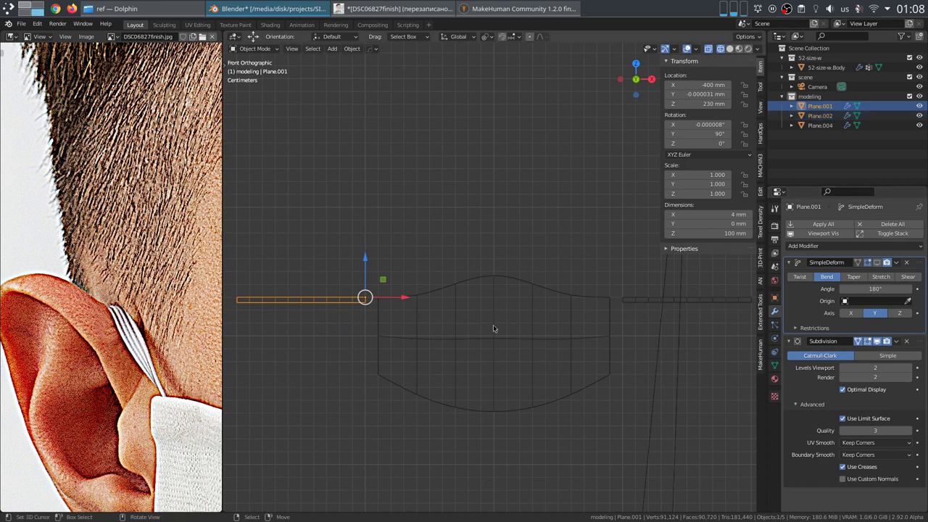
pyautogui.press('r')
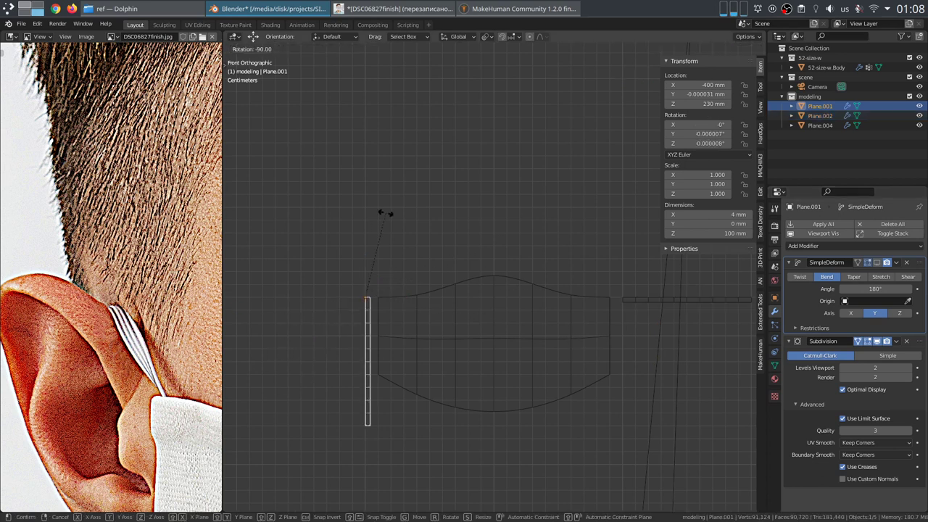
pyautogui.click(385, 211)
pyautogui.click(645, 301)
pyautogui.press('r')
pyautogui.click(611, 423)
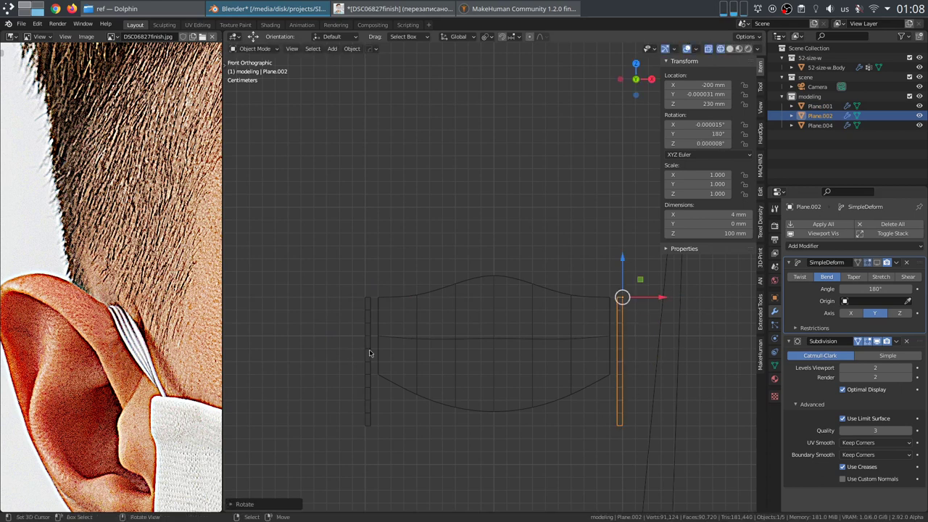
# Step: Edit the mask and both strips together and UV-map them with Project from View (Bounds)
pyautogui.click(370, 353)
pyautogui.keyDown('shift'); pyautogui.click(416, 346); pyautogui.keyUp('shift')
pyautogui.keyDown('shift'); pyautogui.moveTo(627, 337); pyautogui.dragTo(614, 335, button='middle'); pyautogui.keyUp('shift')
pyautogui.keyDown('shift'); pyautogui.click(610, 331); pyautogui.keyUp('shift')
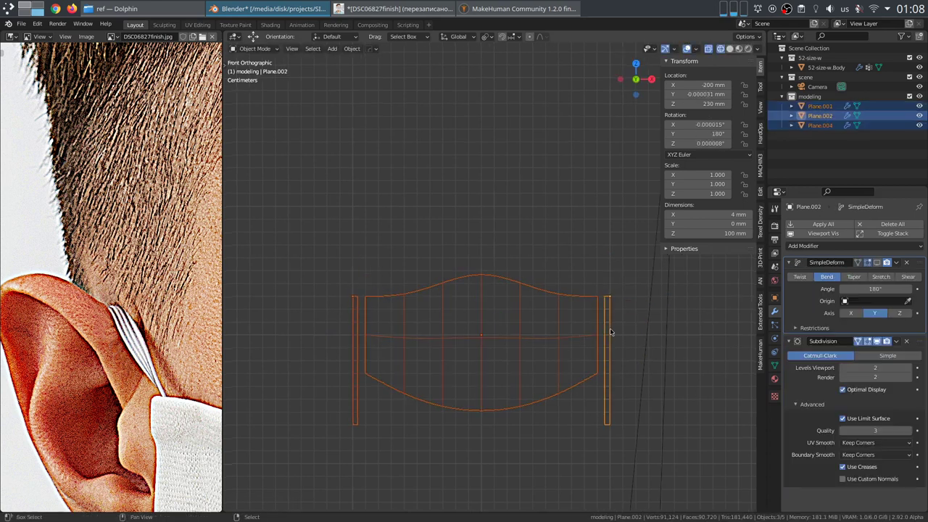
pyautogui.press('Tab')
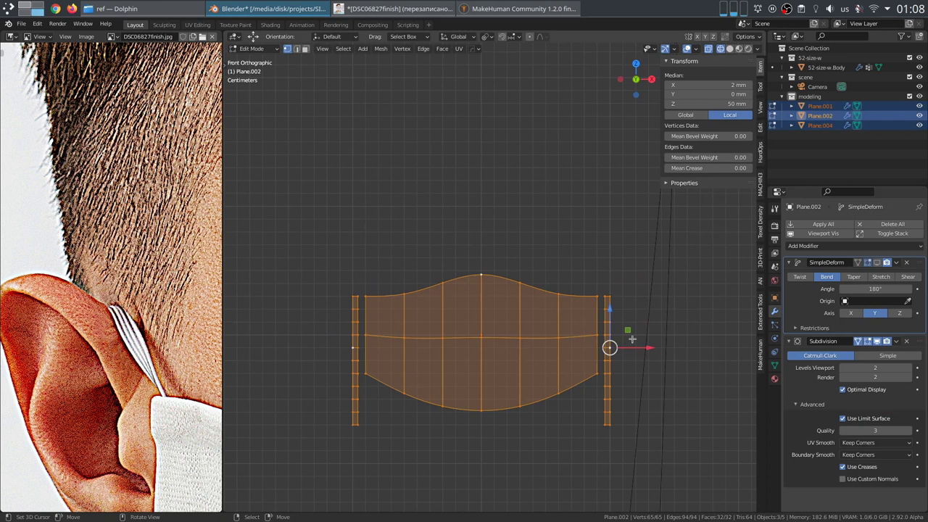
pyautogui.press('u')
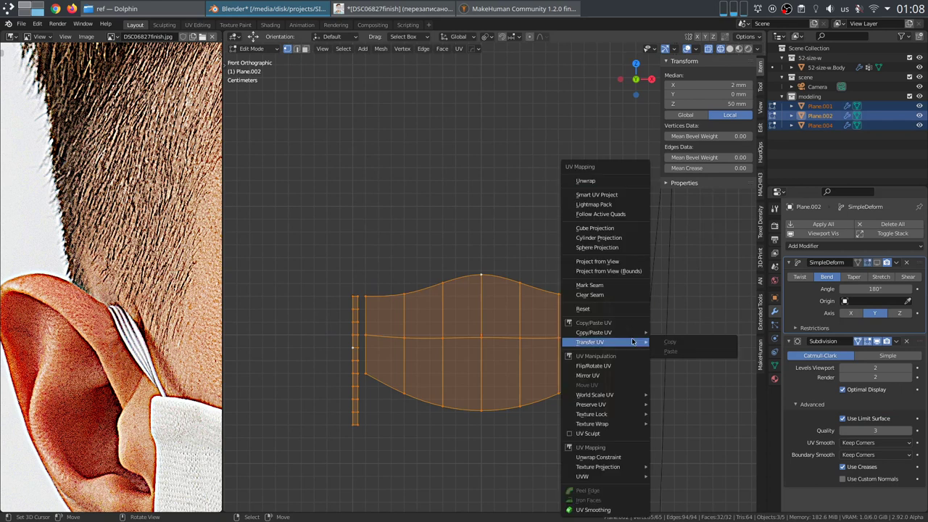
pyautogui.click(630, 271)
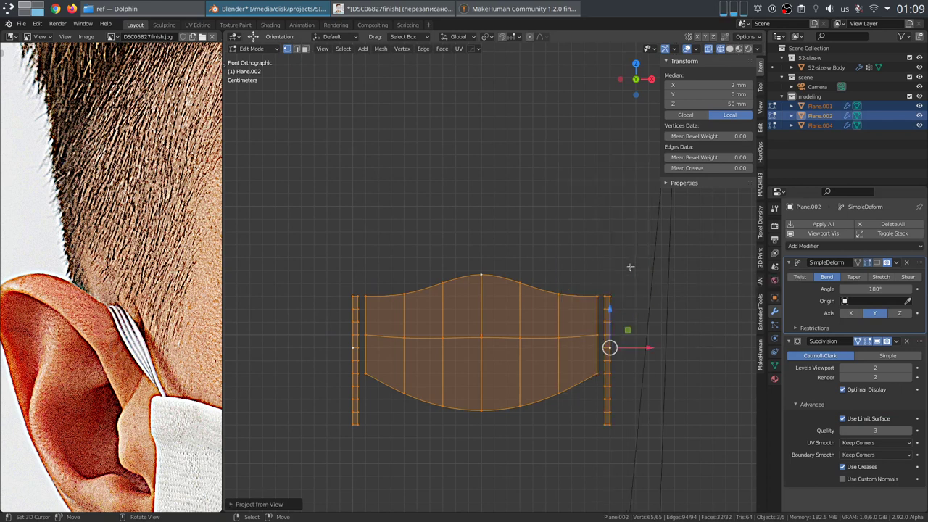
# Step: Rotate both ear-loop strips back to a Y rotation of 90° and turn on their Simple Deform modifiers' viewport display
pyautogui.press('Tab')
pyautogui.click(612, 325)
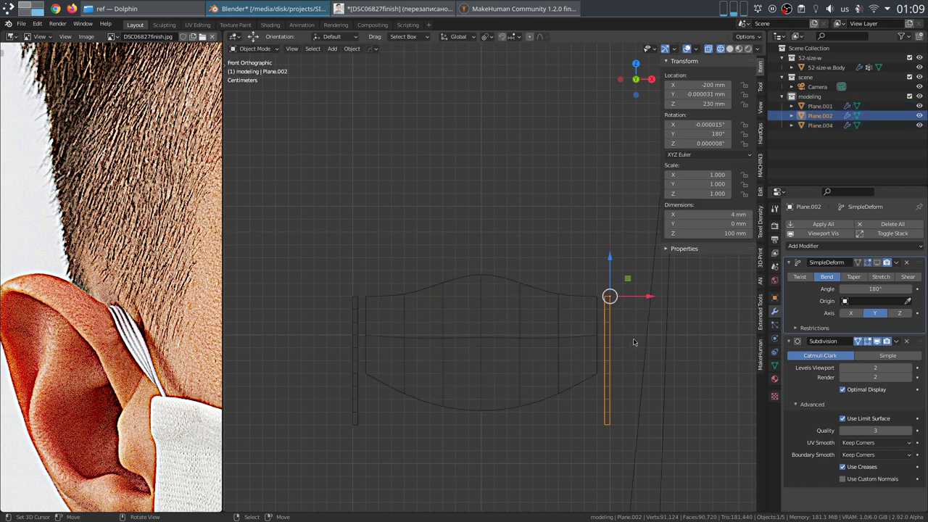
pyautogui.press('r')
pyautogui.click(377, 324)
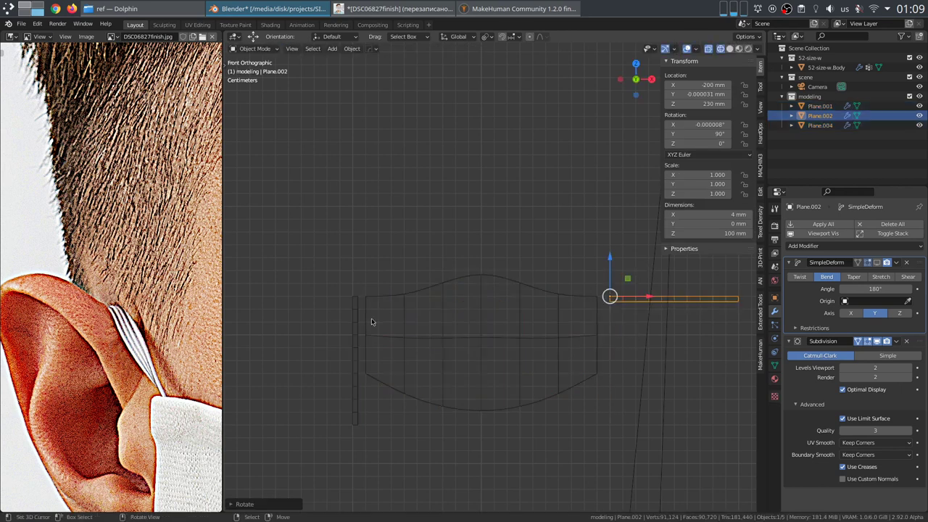
pyautogui.click(355, 311)
pyautogui.press('r')
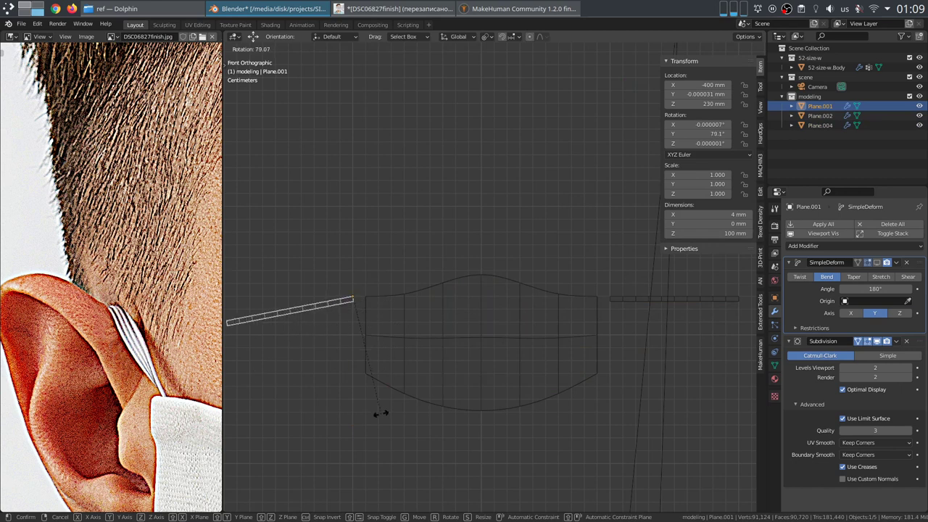
pyautogui.click(355, 415)
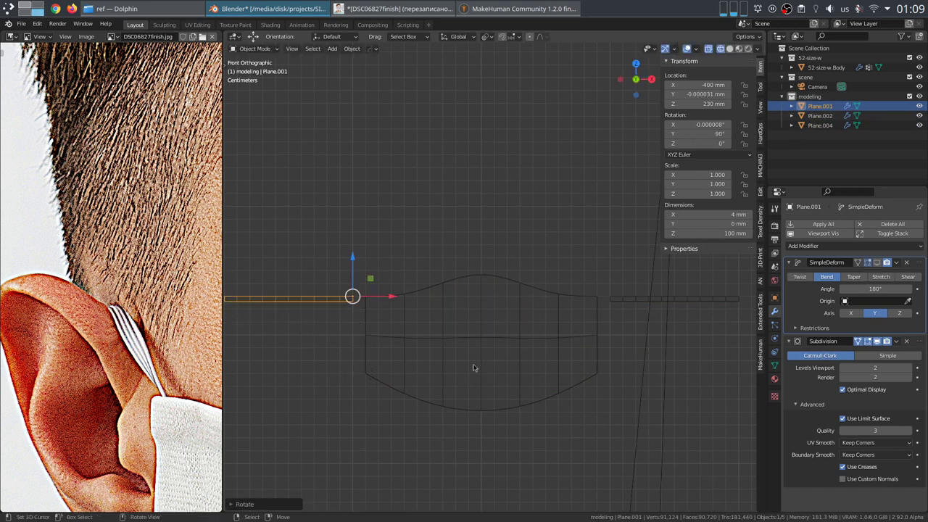
pyautogui.keyDown('shift'); pyautogui.click(641, 298); pyautogui.keyUp('shift')
pyautogui.keyDown('alt'); pyautogui.click(877, 262); pyautogui.keyUp('alt')
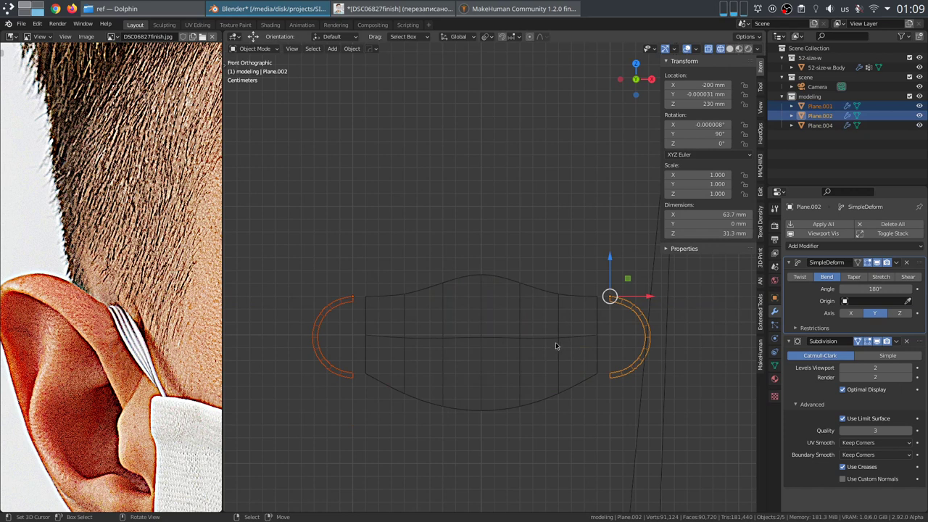
# Step: Store in-place duplicates of the mask and both ear loops in a new collection named nz, and exclude that collection
pyautogui.keyDown('shift'); pyautogui.click(577, 298); pyautogui.keyUp('shift')
pyautogui.scroll(-7, 569, 304)
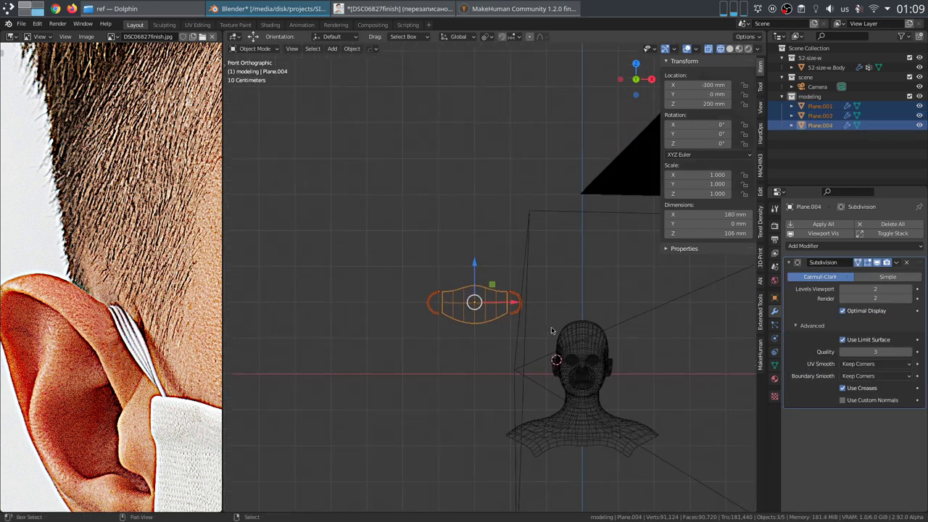
pyautogui.hotkey('shift', 'd')
pyautogui.press('Escape')
pyautogui.press('m')
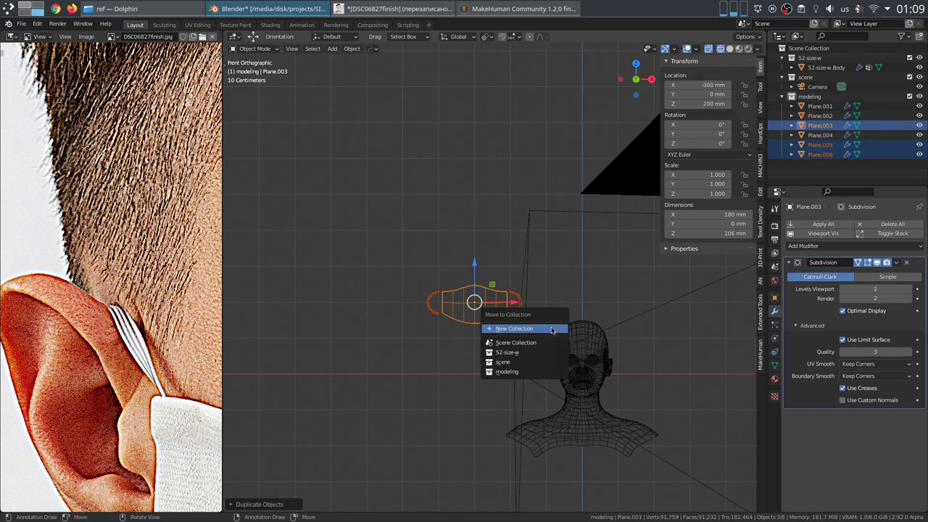
pyautogui.click(551, 329)
pyautogui.write('nz')
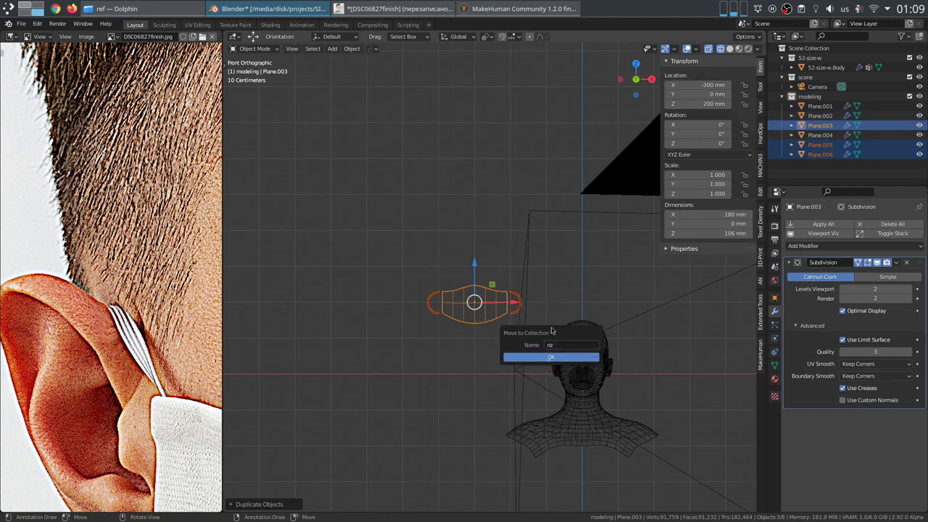
pyautogui.click(552, 356)
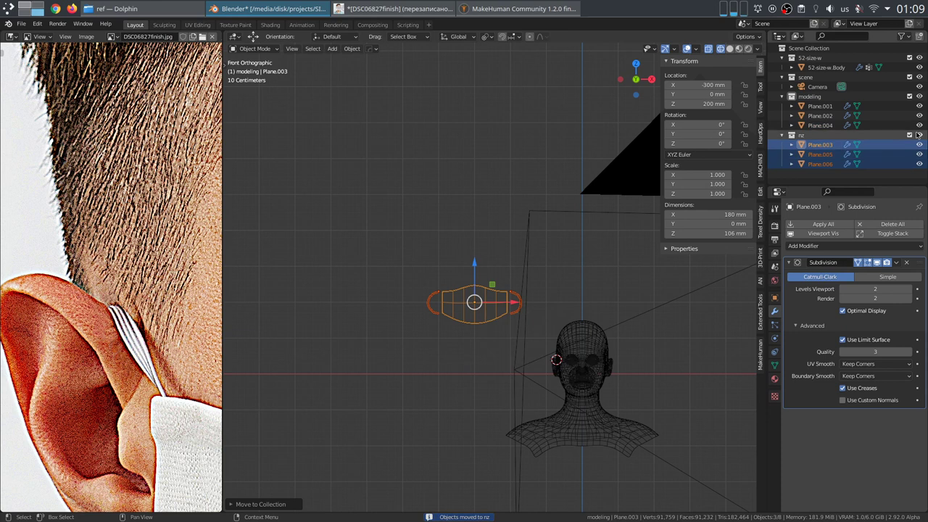
pyautogui.scroll(-4, 525, 311)
pyautogui.keyDown('shift'); pyautogui.moveTo(525, 310); pyautogui.dragTo(498, 308, button='middle'); pyautogui.keyUp('shift')
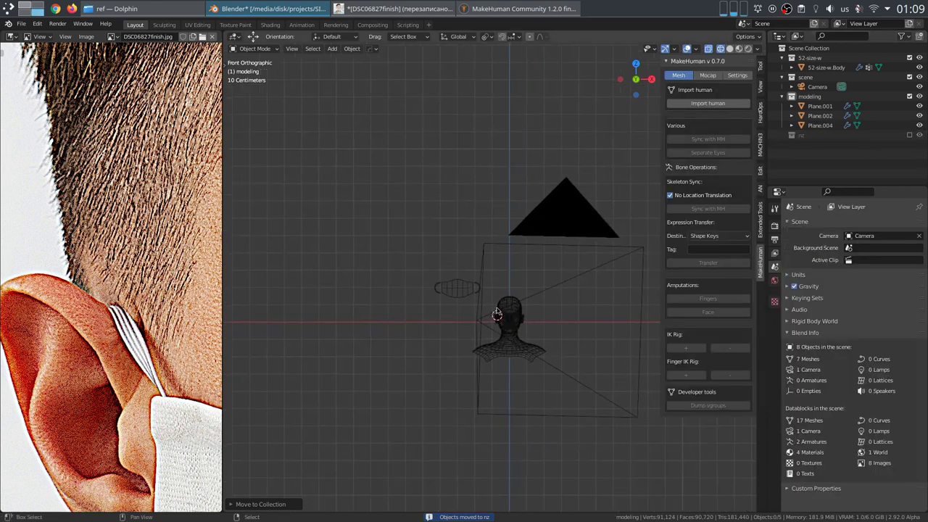
# Step: Try to apply the Simple Deform modifier with both ear loops selected
pyautogui.scroll(4, 464, 305)
pyautogui.click(460, 289)
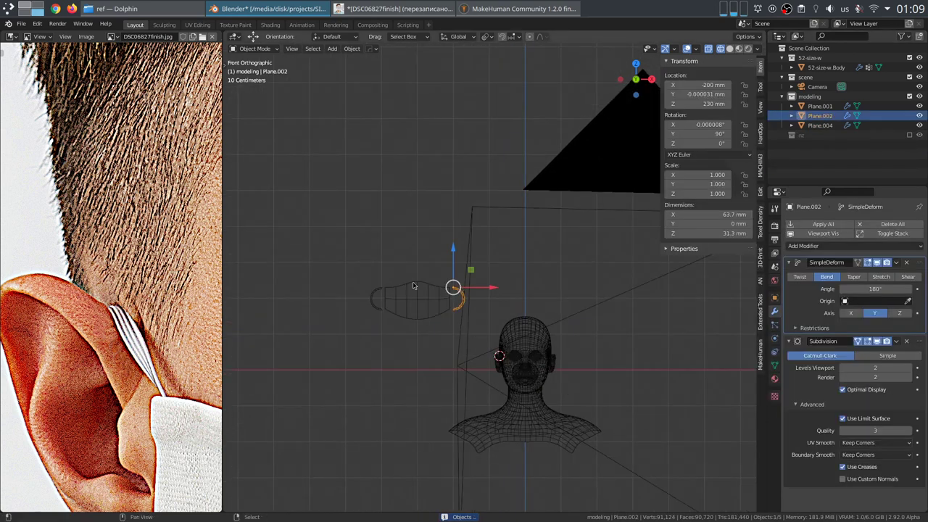
pyautogui.keyDown('shift'); pyautogui.moveTo(408, 292); pyautogui.dragTo(447, 303, button='middle'); pyautogui.keyUp('shift')
pyautogui.scroll(4, 498, 304)
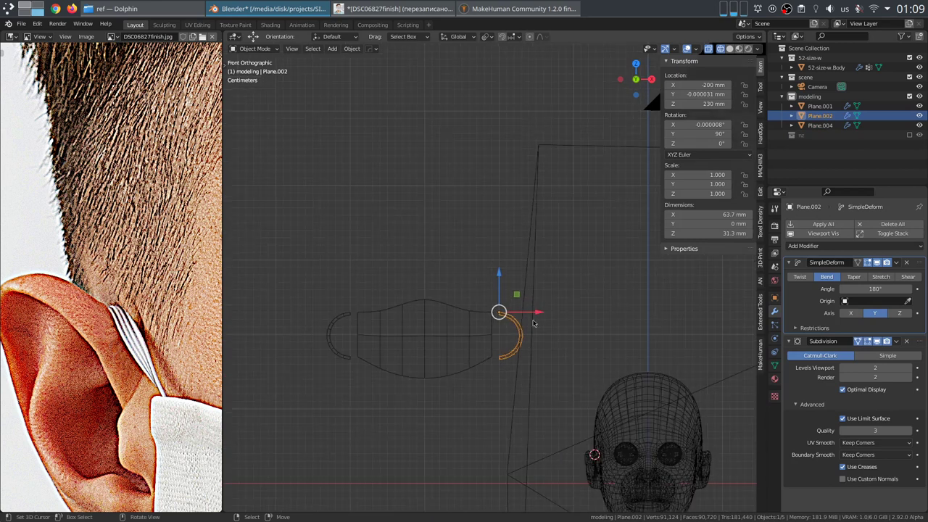
pyautogui.keyDown('shift'); pyautogui.click(342, 319); pyautogui.keyUp('shift')
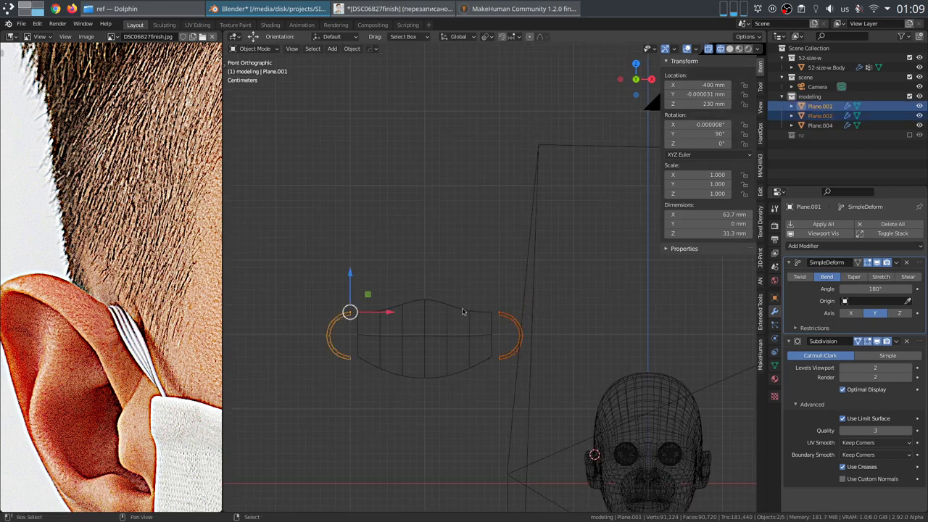
pyautogui.click(897, 263)
pyautogui.click(865, 281)
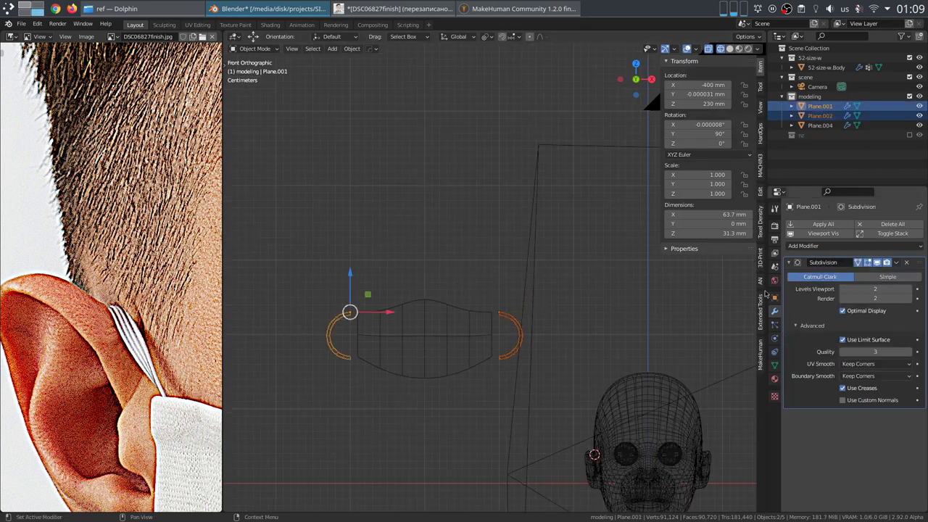
pyautogui.hotkey('ctrl', 'z')
pyautogui.hotkey('ctrl', 'z')
# Step: Apply the ear loops' Simple Deform modifier and join both loops with the mask into one object
pyautogui.click(897, 262)
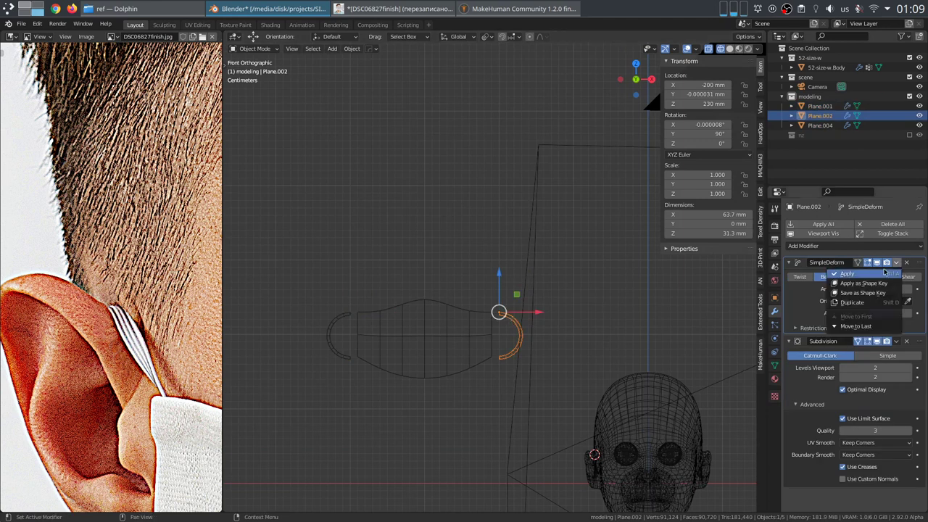
pyautogui.click(848, 273)
pyautogui.keyDown('shift'); pyautogui.click(343, 319); pyautogui.keyUp('shift')
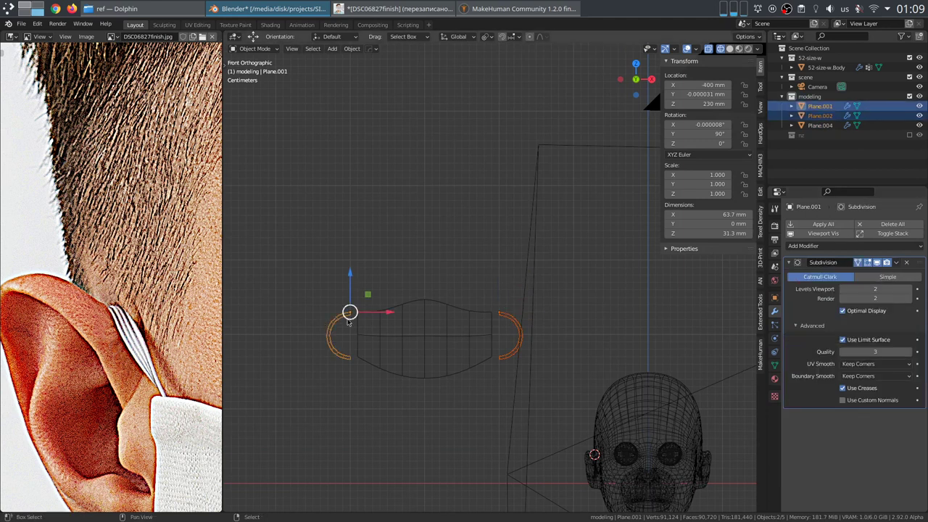
pyautogui.keyDown('shift'); pyautogui.click(410, 306); pyautogui.keyUp('shift')
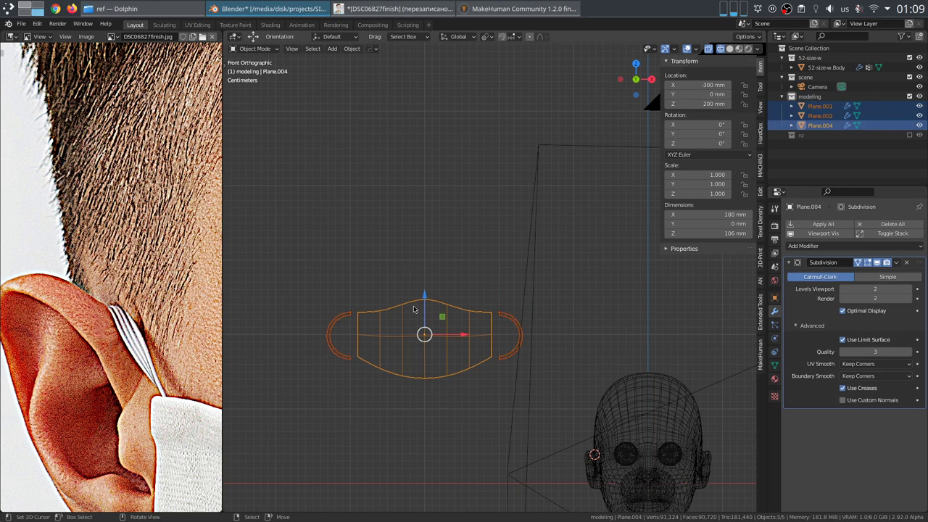
pyautogui.scroll(-2, 155, 378)
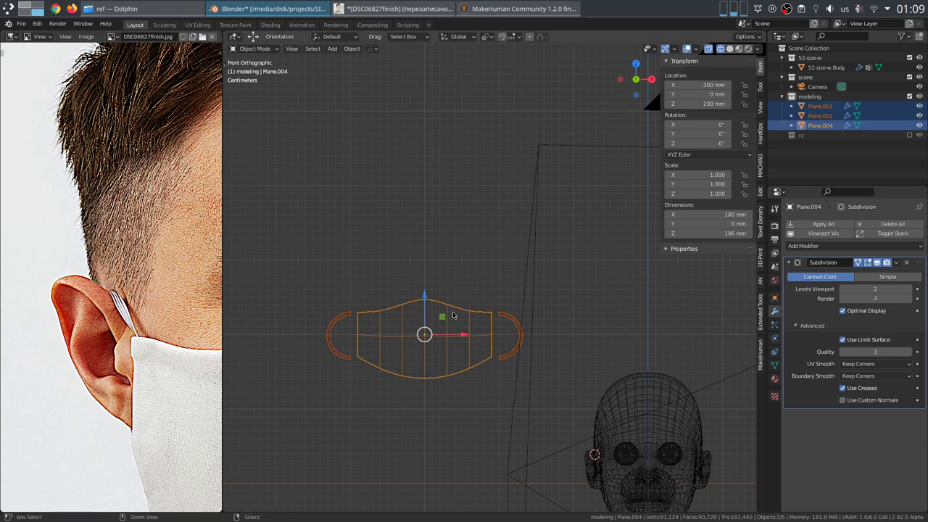
pyautogui.hotkey('ctrl', 'j')
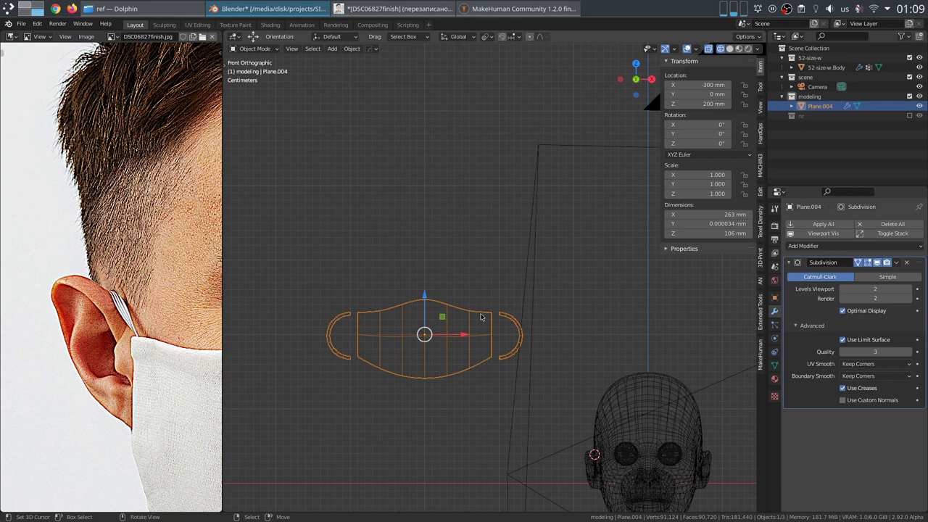
# Step: Clear the joined mask's location and move it in front of the face to Y -200 mm
pyautogui.press('KP_7')
pyautogui.scroll(-2, 514, 265)
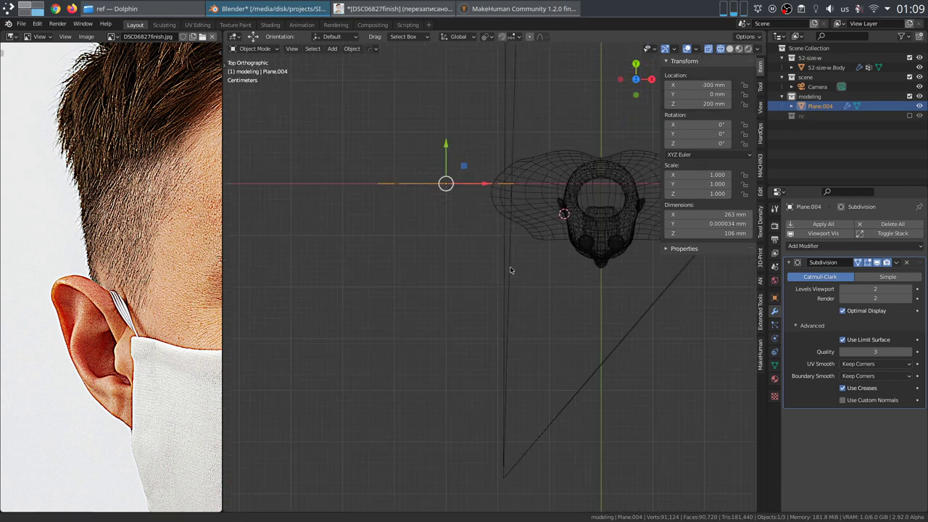
pyautogui.keyDown('shift'); pyautogui.moveTo(514, 265); pyautogui.dragTo(420, 325, button='middle'); pyautogui.keyUp('shift')
pyautogui.hotkey('alt', 'g')
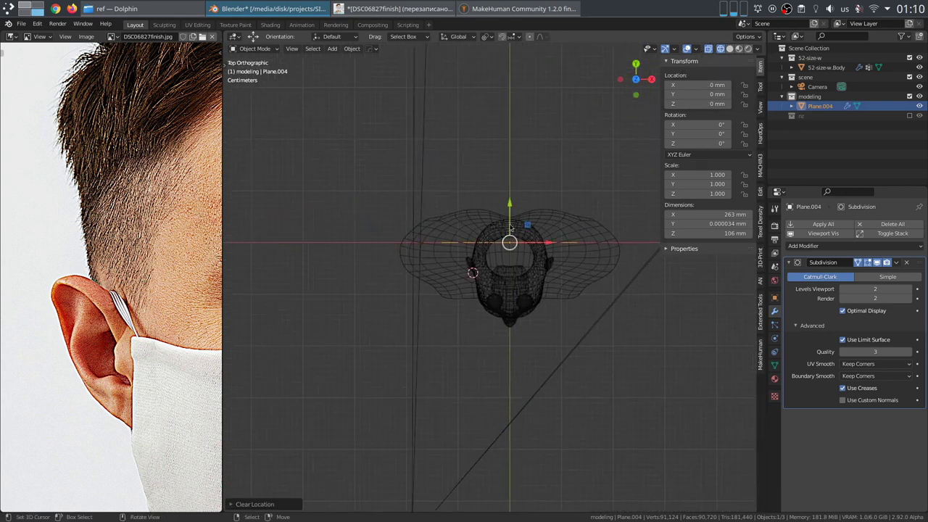
pyautogui.press('g')
pyautogui.click(528, 308)
# Step: Show the scene in solid shading and view the mask over the reference photo through the camera
pyautogui.press('KP_1')
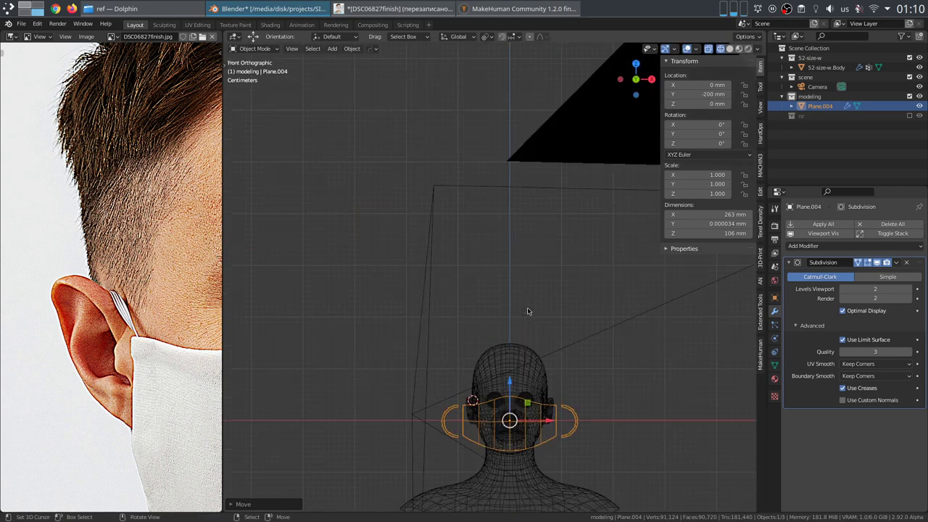
pyautogui.moveTo(537, 407)
pyautogui.keyDown('shift'); pyautogui.mouseDown(button='middle')
pyautogui.moveTo(538, 340)
pyautogui.moveTo(513, 264)
pyautogui.mouseUp(button='middle'); pyautogui.keyUp('shift')
pyautogui.scroll(5, 540, 346)
pyautogui.scroll(2, 533, 314)
pyautogui.hotkey('shift', 'z')
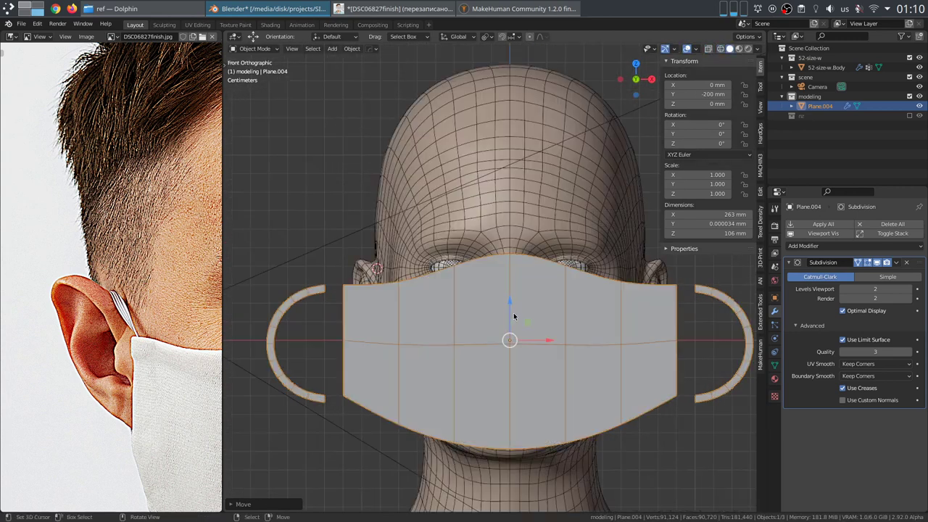
pyautogui.moveTo(508, 305); pyautogui.dragTo(519, 338)
pyautogui.hotkey('ctrl', 'z')
pyautogui.press('KP_0')
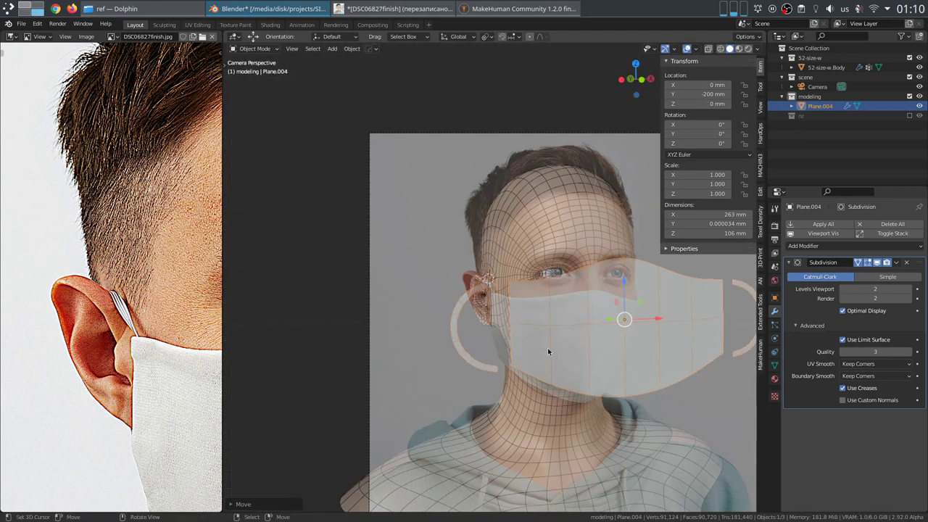
# Step: Align the mask with the one in the reference photo at about Y -156 mm and Z -20 mm
pyautogui.scroll(2, 467, 344)
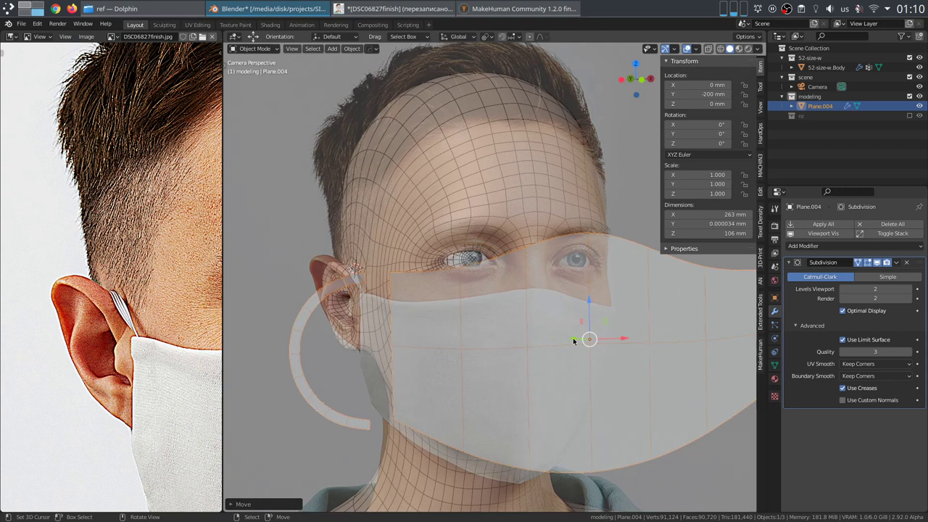
pyautogui.moveTo(574, 341); pyautogui.dragTo(535, 344)
pyautogui.moveTo(548, 305); pyautogui.dragTo(552, 347)
pyautogui.click(699, 105)
pyautogui.press('BackSpace')
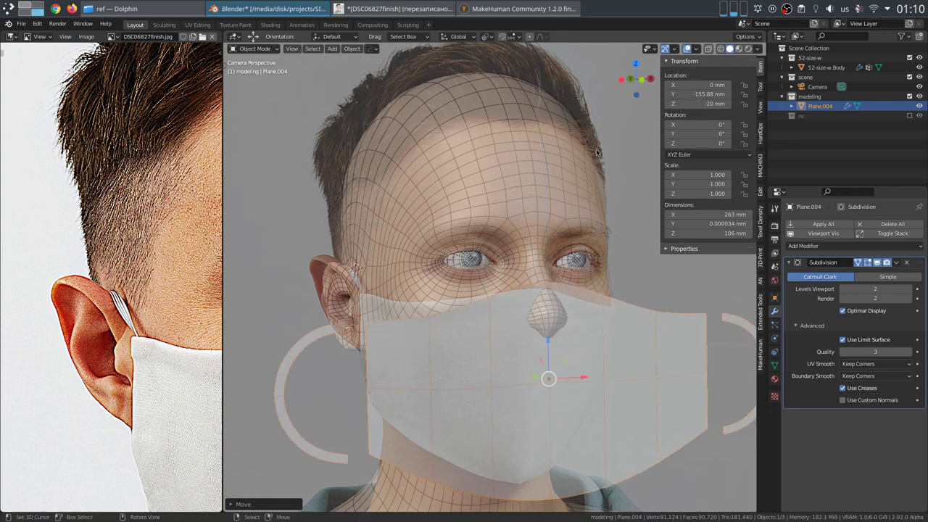
pyautogui.press('Return')
pyautogui.press('Home')
# Step: Add a Simple Deform modifier to the mask and set it to Bend around the Z axis
pyautogui.press('KP_1')
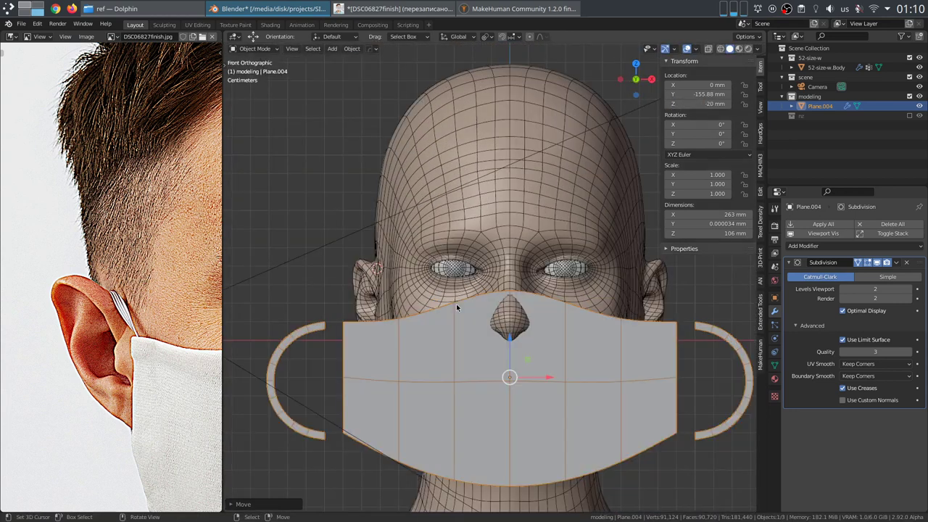
pyautogui.scroll(-4, 453, 306)
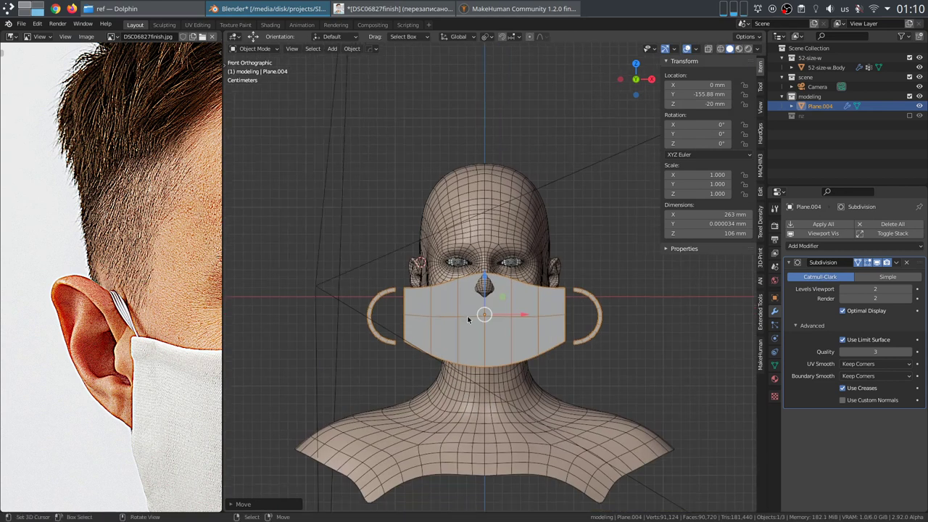
pyautogui.scroll(-2, 467, 319)
pyautogui.moveTo(482, 310); pyautogui.dragTo(507, 362, button='middle')
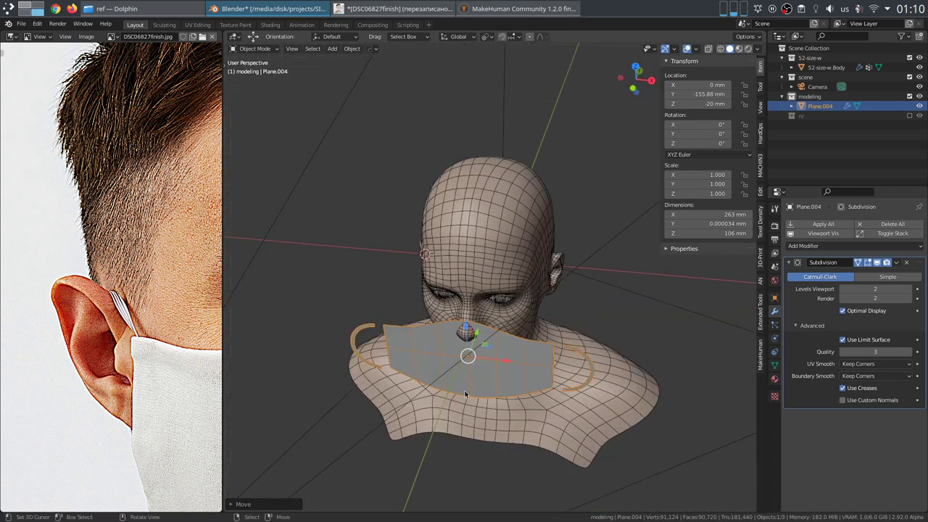
pyautogui.click(823, 247)
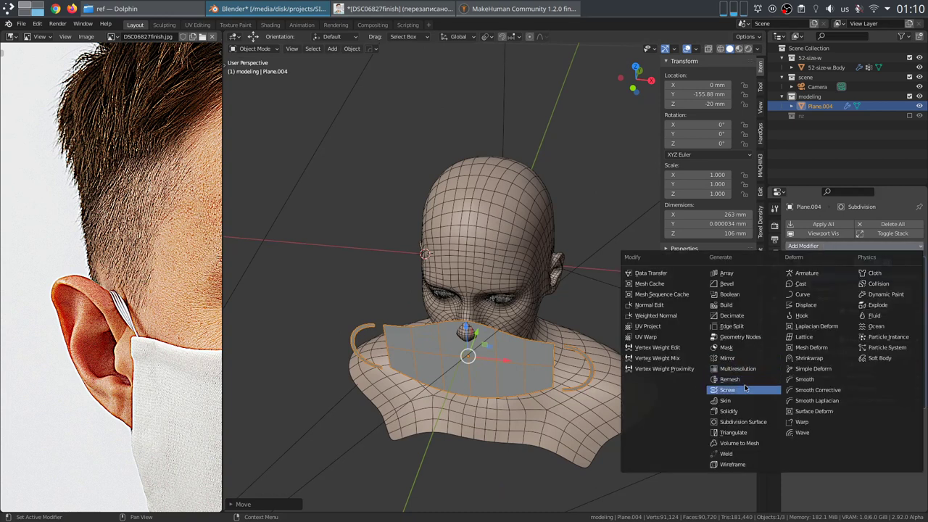
pyautogui.click(809, 373)
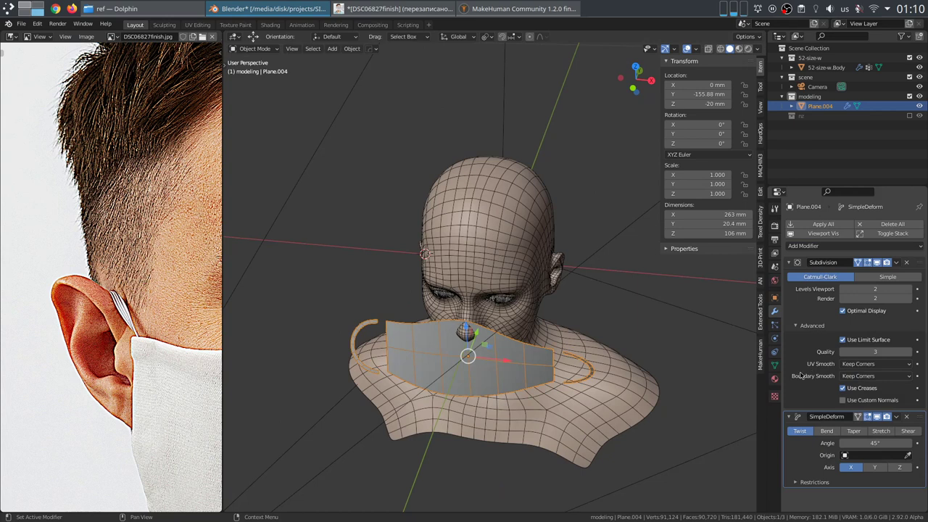
pyautogui.click(827, 431)
pyautogui.click(899, 468)
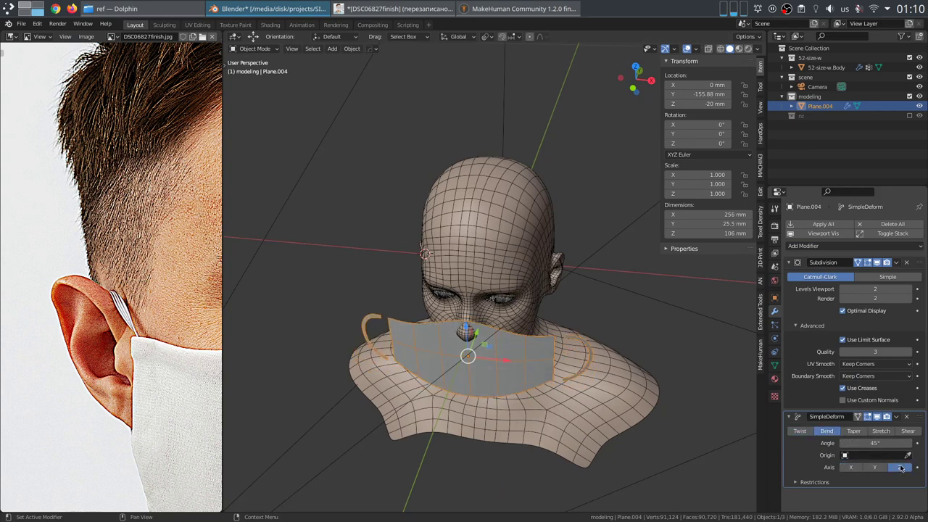
# Step: Set the mask's bend angle to 222° to curve it around the face
pyautogui.moveTo(514, 320); pyautogui.dragTo(491, 392, button='middle')
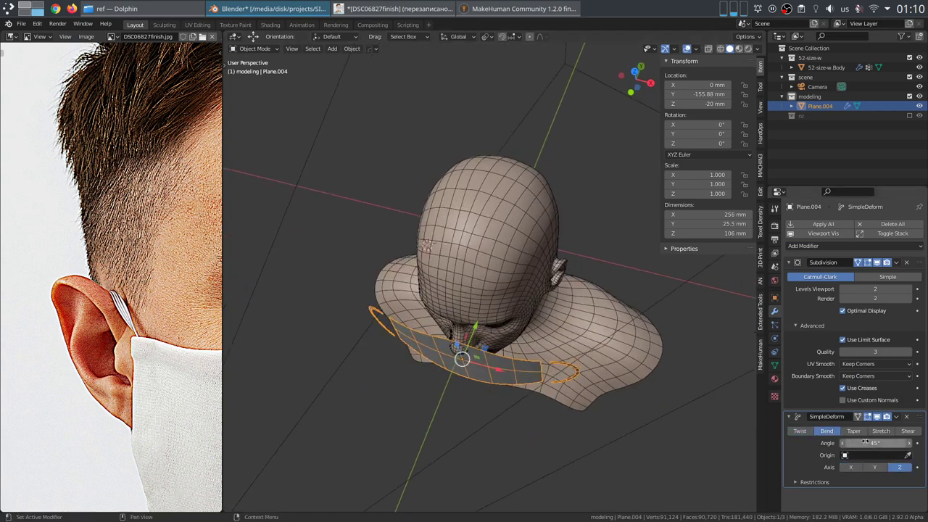
pyautogui.moveTo(872, 443); pyautogui.dragTo(912, 444)
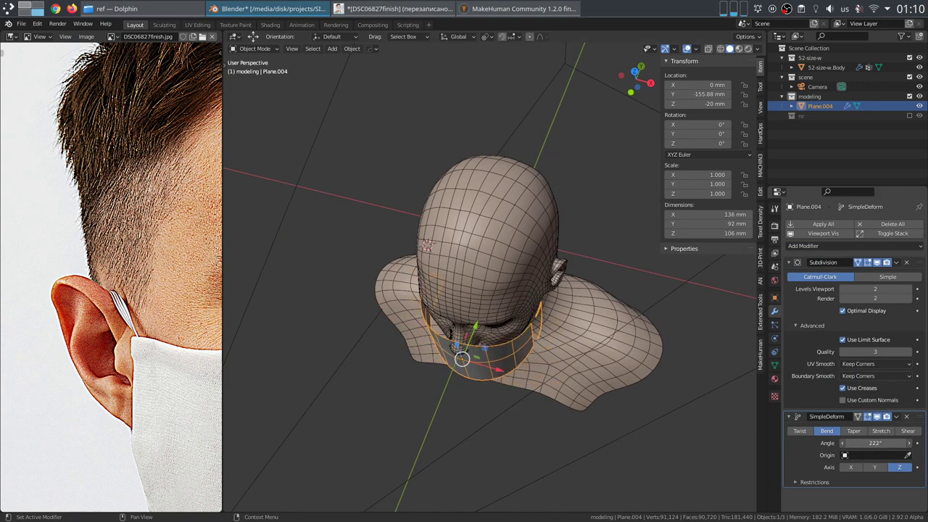
pyautogui.moveTo(525, 394); pyautogui.dragTo(644, 331, button='middle')
pyautogui.scroll(1, 617, 345)
pyautogui.press('KP_1')
pyautogui.press('ctrl+KP_3')
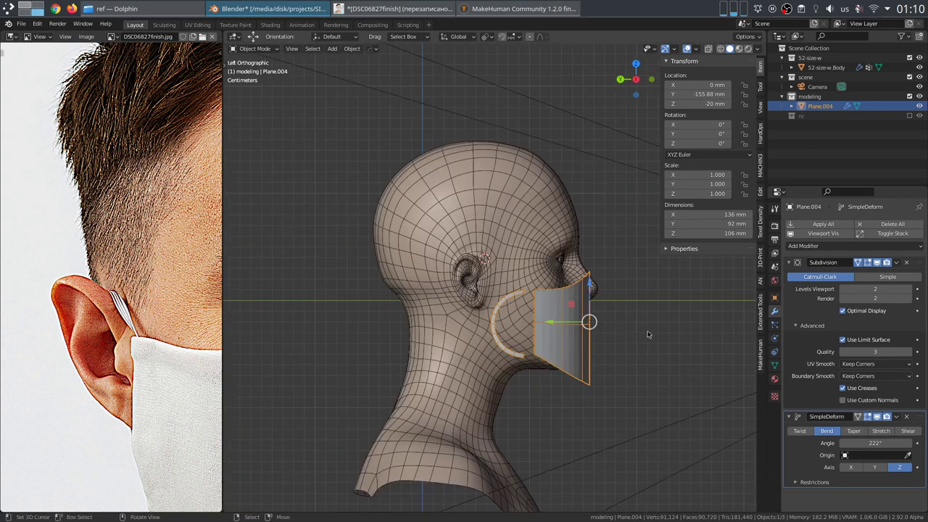
# Step: Examine the bent mask against the head and the reference photo, in wireframe and from several angles
pyautogui.hotkey('shift', 'z')
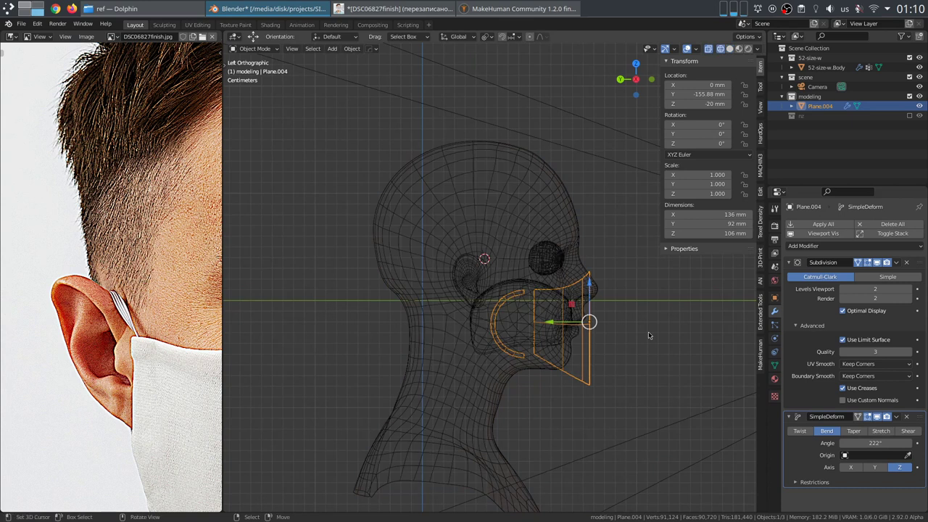
pyautogui.scroll(2, 648, 331)
pyautogui.hotkey('shift', 'z')
pyautogui.moveTo(648, 341)
pyautogui.mouseDown(button='middle')
pyautogui.moveTo(624, 373)
pyautogui.moveTo(375, 499)
pyautogui.moveTo(355, 50)
pyautogui.moveTo(251, 510)
pyautogui.moveTo(701, 425)
pyautogui.moveTo(484, 375)
pyautogui.mouseUp(button='middle')
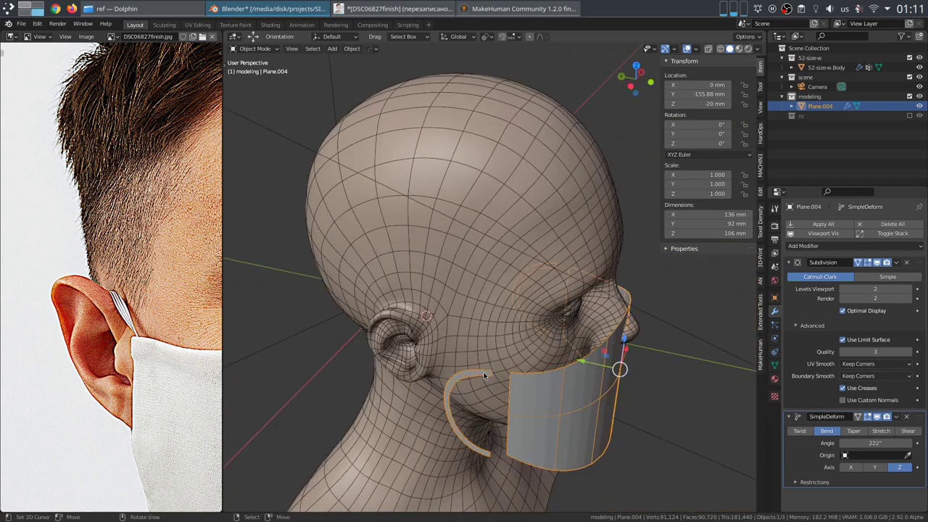
pyautogui.scroll(-4, 95, 383)
pyautogui.moveTo(95, 383); pyautogui.dragTo(50, 369, button='middle')
pyautogui.scroll(-2, 509, 379)
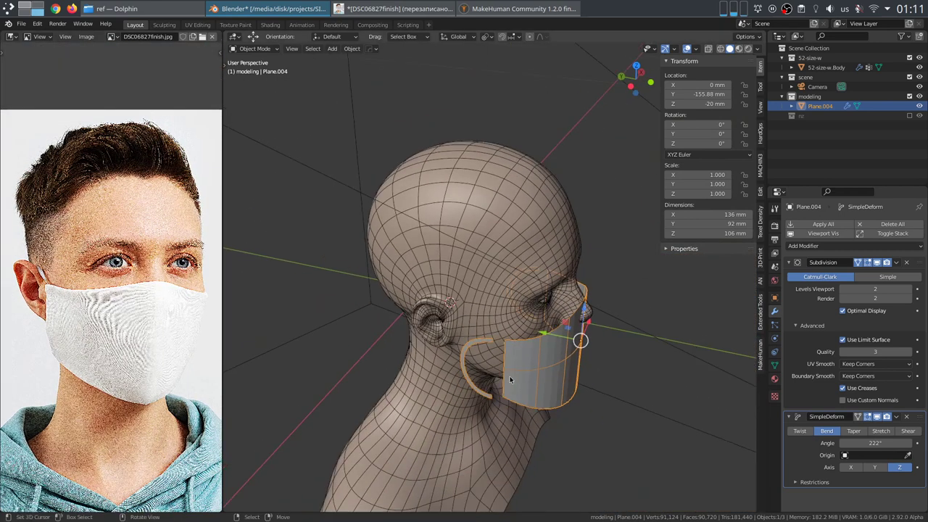
pyautogui.moveTo(547, 376); pyautogui.dragTo(490, 351, button='middle')
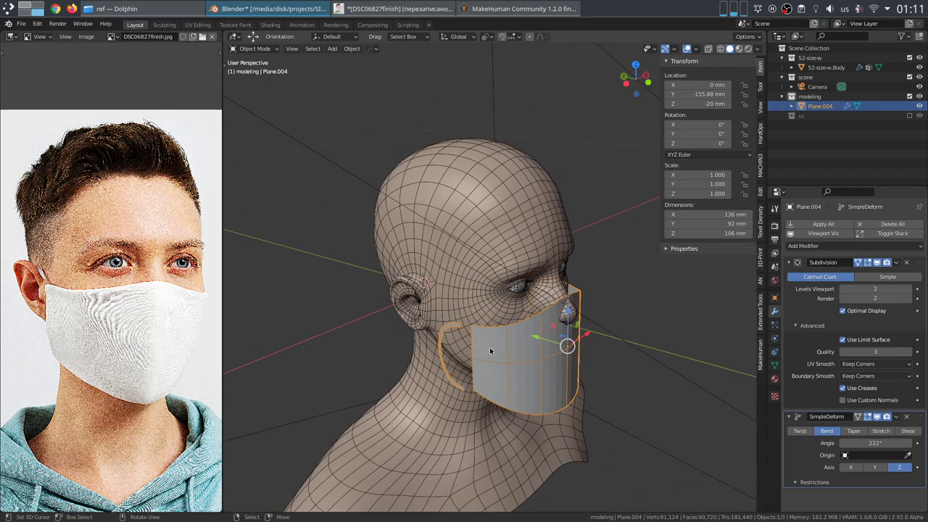
# Step: Delete the bent mask and bring back the hidden collection with the flat mask parts, framed on the centre panel in front view
pyautogui.press('x')
pyautogui.click(558, 328)
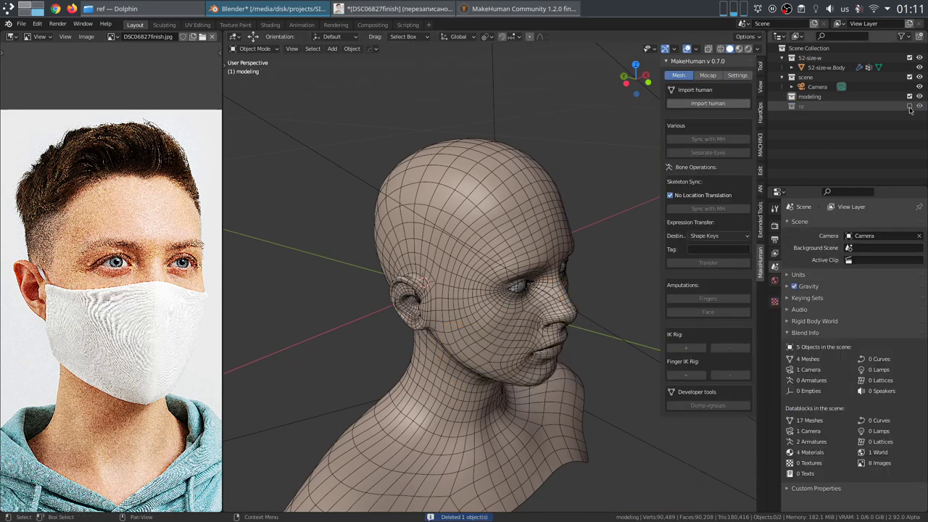
pyautogui.click(910, 105)
pyautogui.scroll(-5, 516, 272)
pyautogui.press('KP_1')
pyautogui.press('KP_Decimal')
pyautogui.click(507, 326)
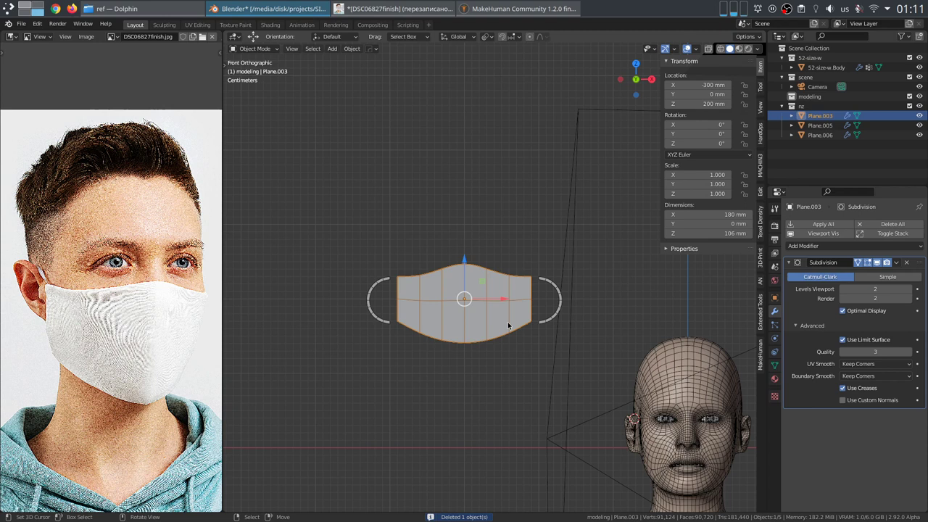
pyautogui.press('KP_Decimal')
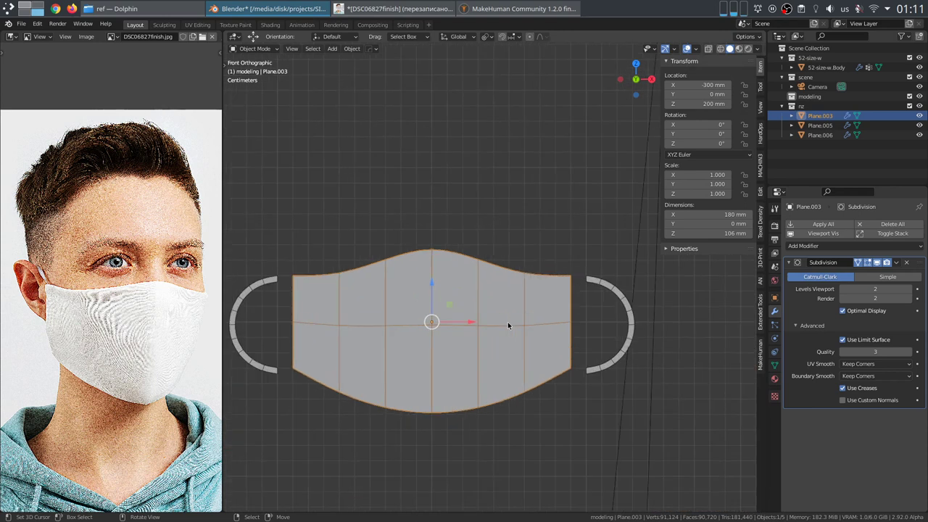
# Step: Widen the flat mask panel to 240 mm along X and apply its scale
pyautogui.press('Tab')
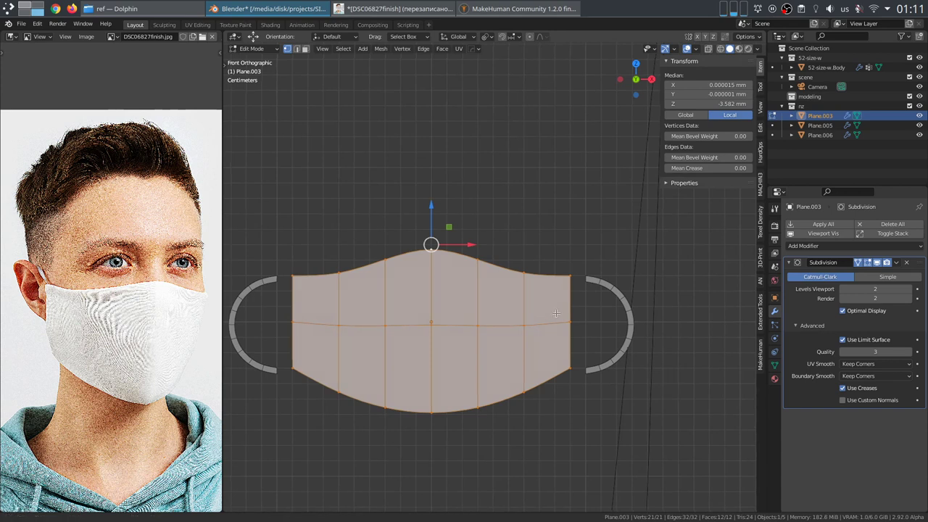
pyautogui.keyDown('shift'); pyautogui.moveTo(557, 314); pyautogui.dragTo(521, 321, button='middle'); pyautogui.keyUp('shift')
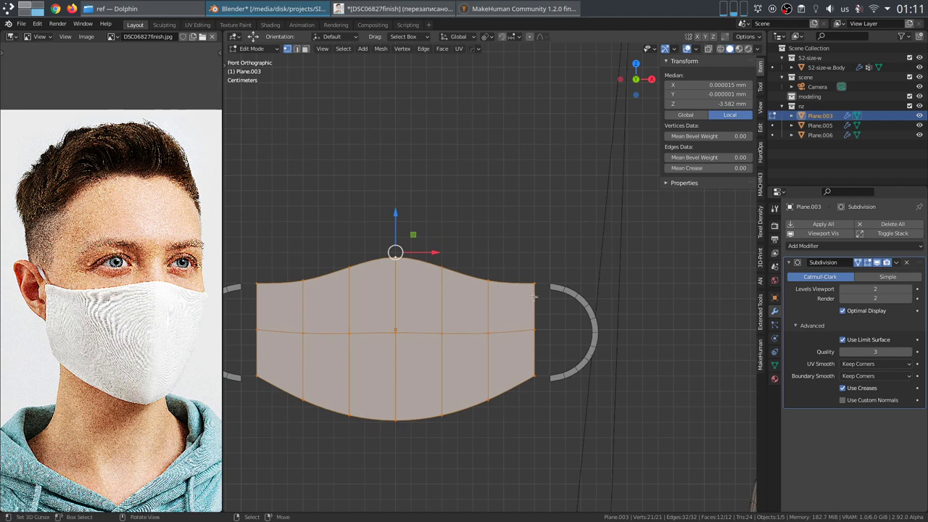
pyautogui.press('Tab')
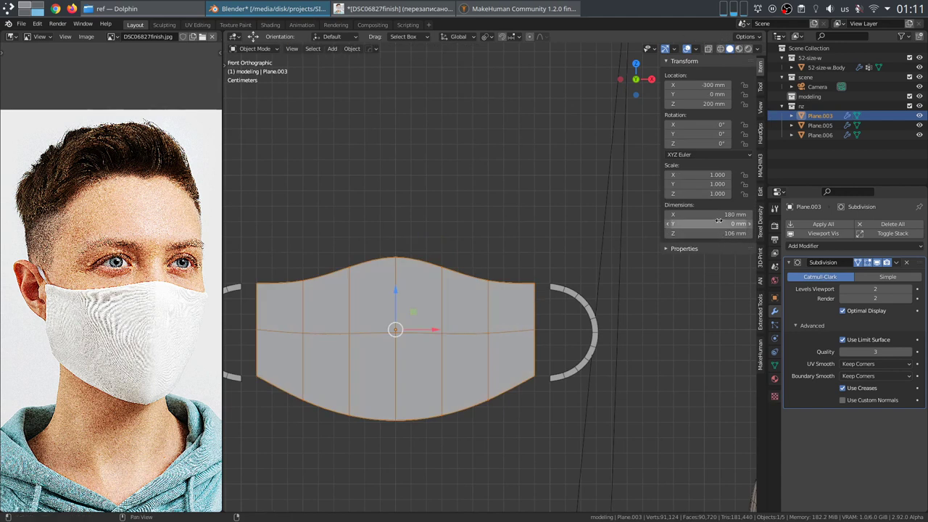
pyautogui.click(573, 298)
pyautogui.click(496, 302)
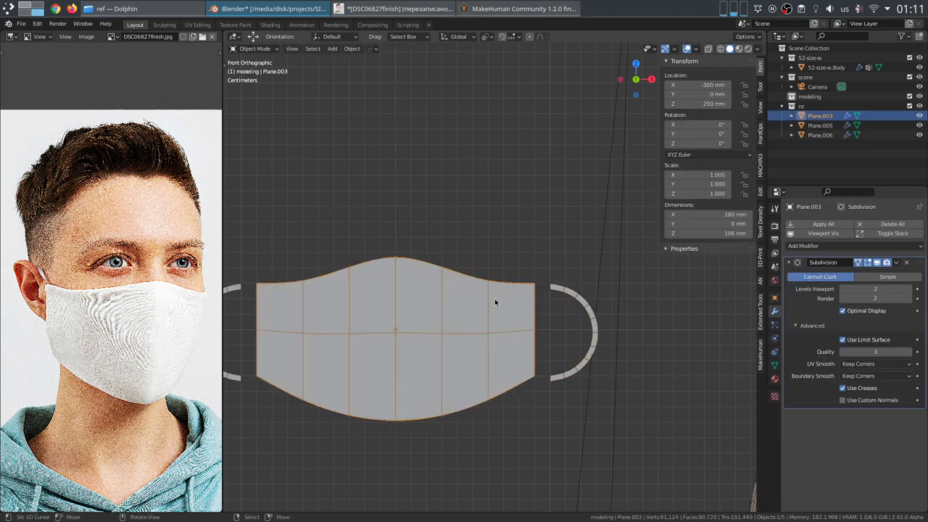
pyautogui.click(720, 215)
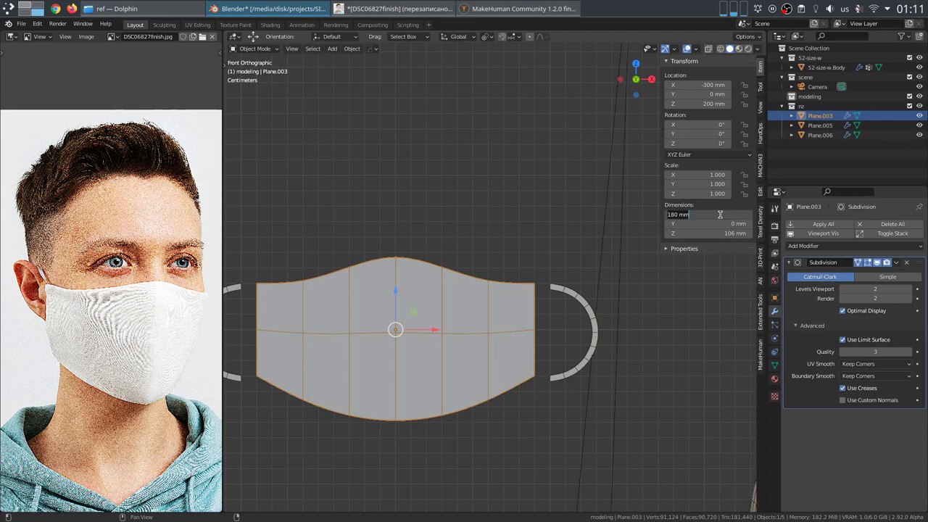
pyautogui.click(720, 215)
pyautogui.press('Return')
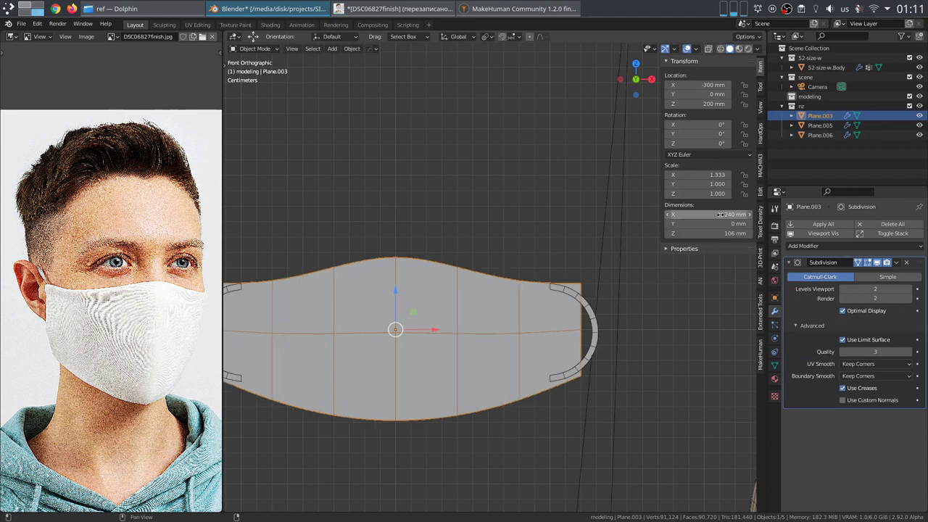
pyautogui.scroll(-2, 537, 295)
pyautogui.hotkey('ctrl', 'a')
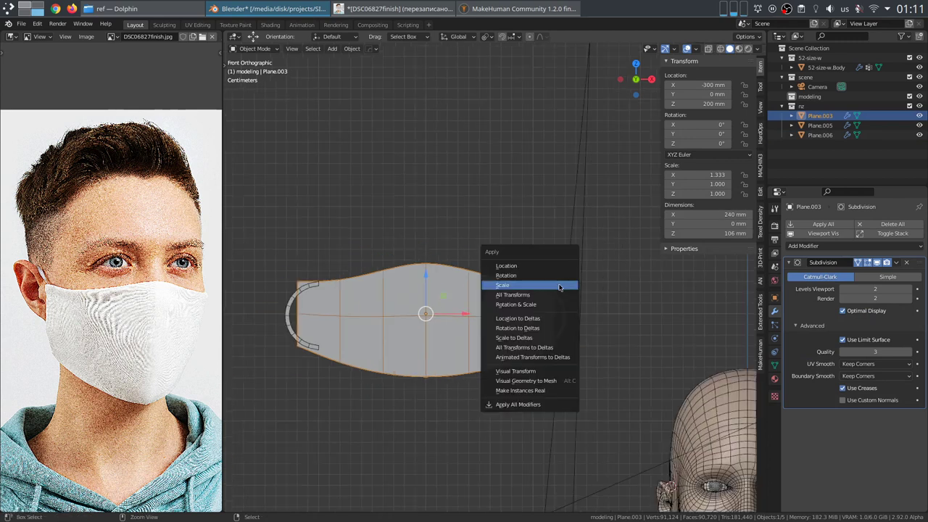
pyautogui.click(559, 288)
# Step: Move both ear loops outward along X, one to -430 mm and the other to -170 mm
pyautogui.keyDown('shift'); pyautogui.moveTo(376, 316); pyautogui.dragTo(493, 320, button='middle'); pyautogui.keyUp('shift')
pyautogui.scroll(1, 491, 320)
pyautogui.click(393, 311)
pyautogui.moveTo(466, 282); pyautogui.dragTo(425, 304)
pyautogui.keyDown('shift'); pyautogui.moveTo(728, 303); pyautogui.dragTo(539, 306, button='middle'); pyautogui.keyUp('shift')
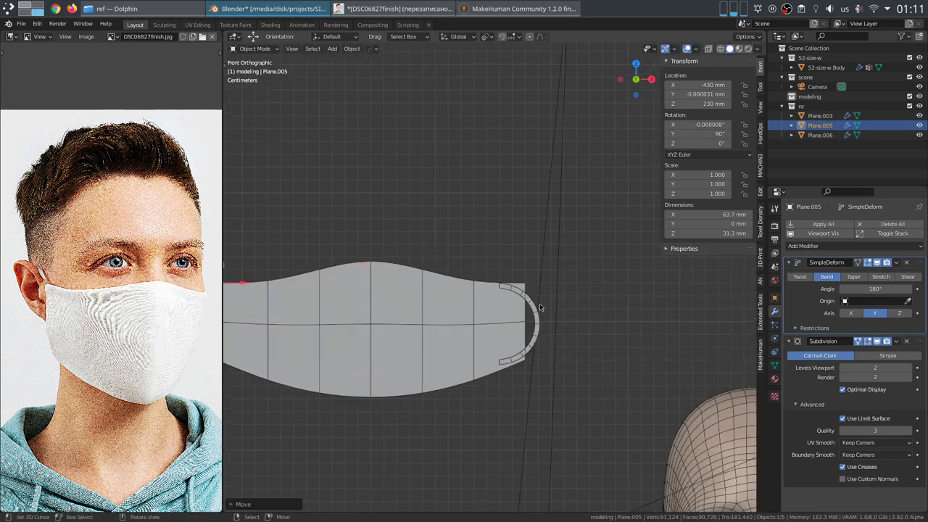
pyautogui.click(537, 303)
pyautogui.press('g')
pyautogui.press('x')
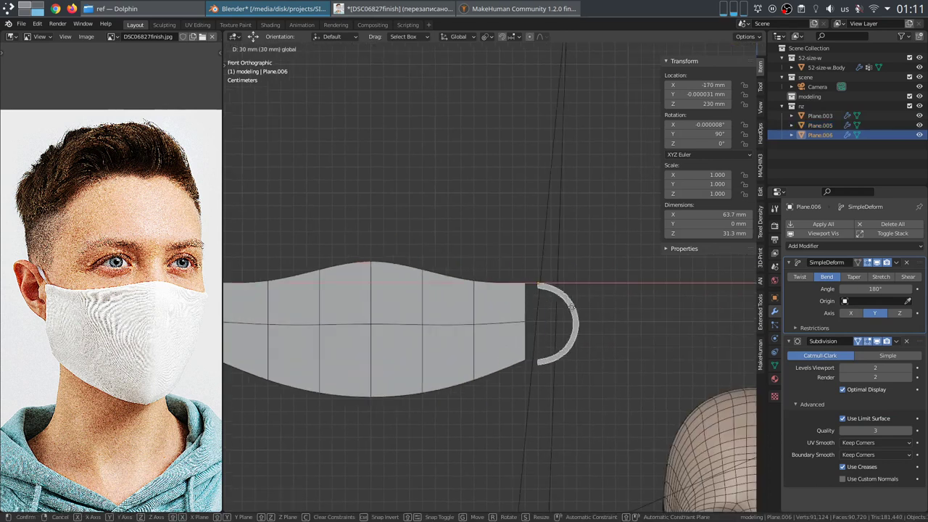
pyautogui.click(575, 310)
pyautogui.scroll(-3, 507, 308)
# Step: Set the flat mask panel's X dimension back to 180 mm and apply its scale
pyautogui.click(423, 303)
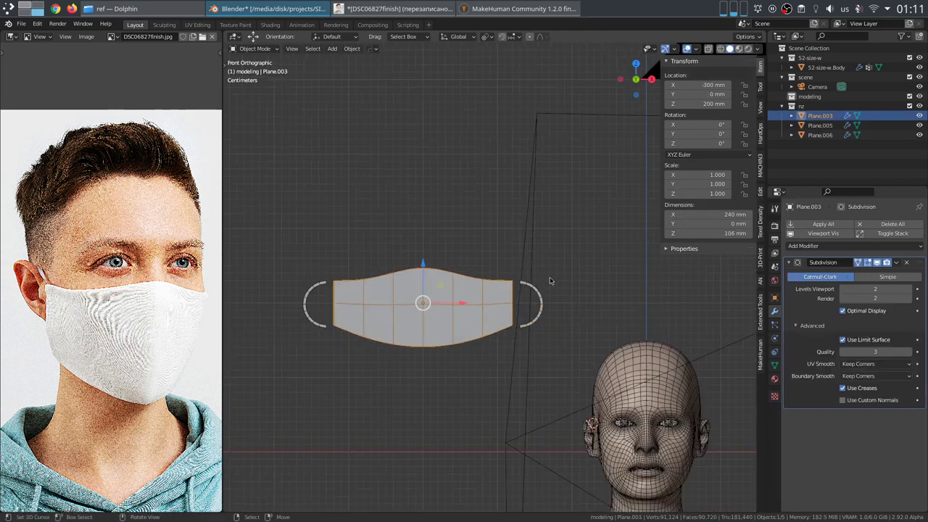
pyautogui.click(709, 215)
pyautogui.write('180')
pyautogui.press('Return')
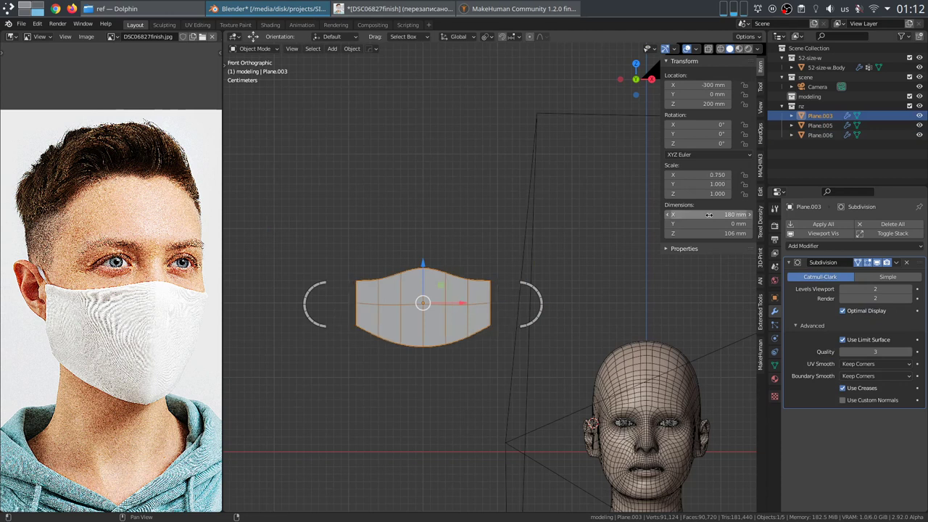
pyautogui.hotkey('ctrl', 'a')
pyautogui.click(549, 247)
# Step: Add 60 mm to the mask panel's X dimension, copying the resulting X scale factor before applying the scale
pyautogui.click(717, 215)
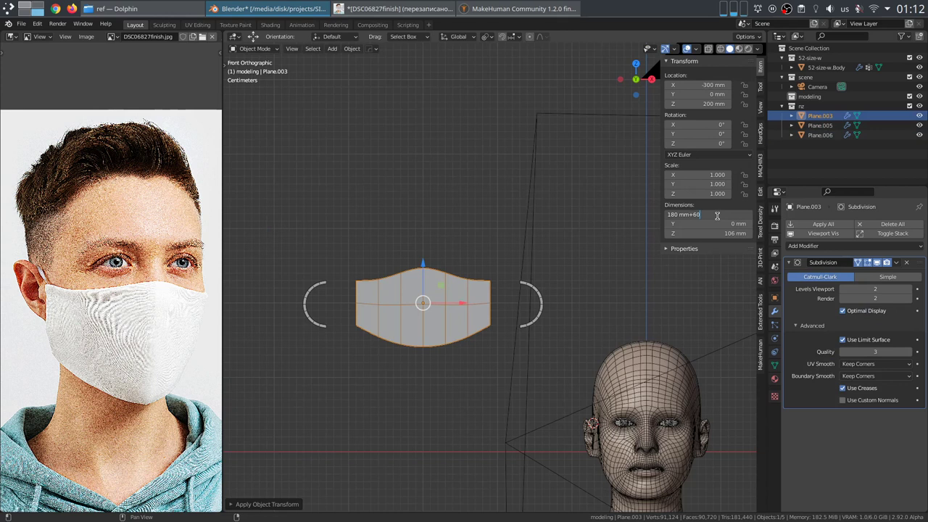
pyautogui.write('+60')
pyautogui.press('Return')
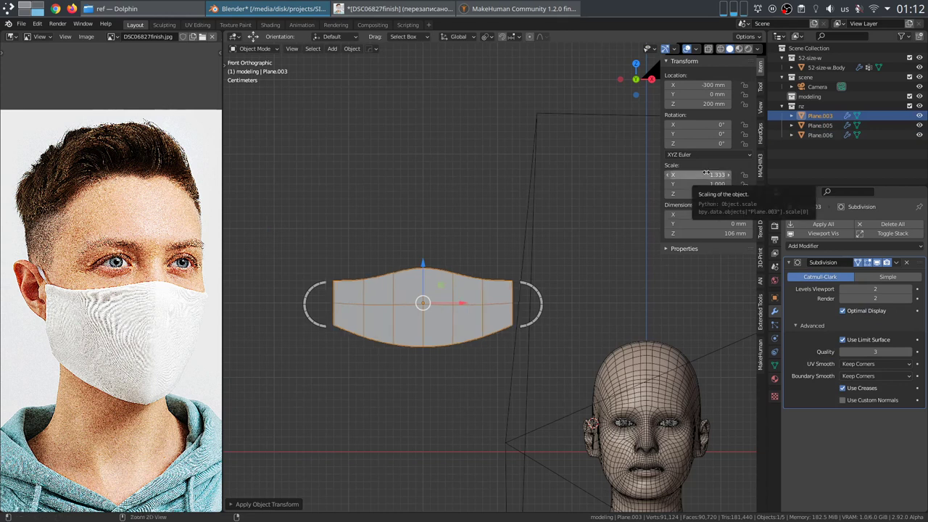
pyautogui.hotkey('ctrl', 'a')
pyautogui.click(533, 269)
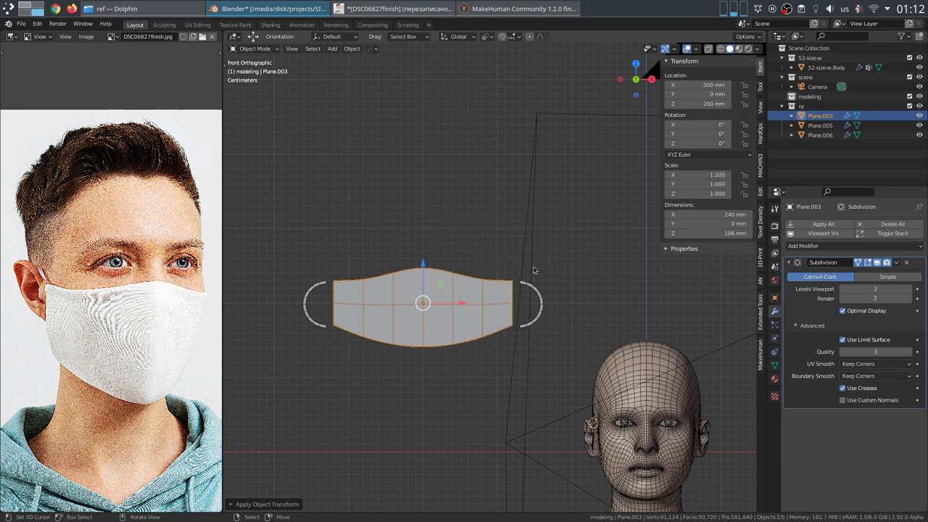
# Step: Open the mask panel and both ear loops together in Edit Mode in the UV Editing workspace
pyautogui.click(535, 292)
pyautogui.keyDown('shift'); pyautogui.click(432, 290); pyautogui.keyUp('shift')
pyautogui.keyDown('shift'); pyautogui.click(313, 288); pyautogui.keyUp('shift')
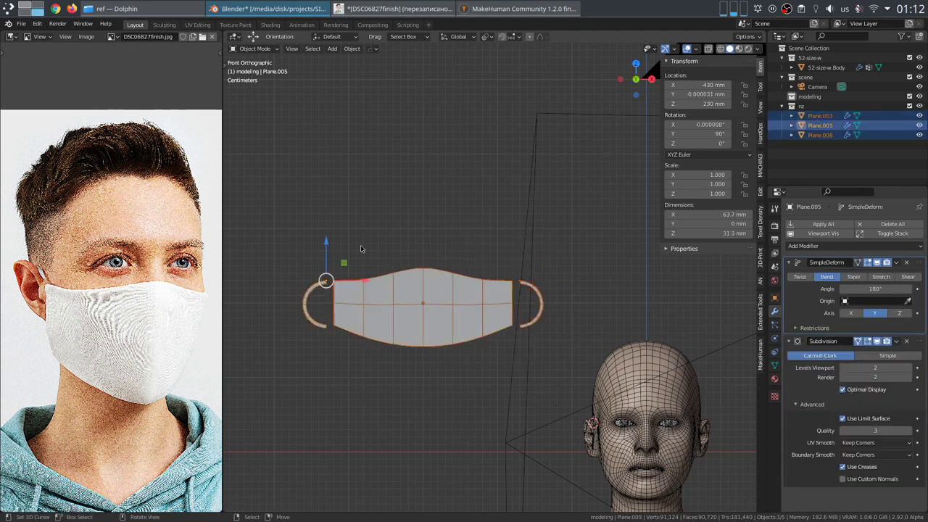
pyautogui.press('Tab')
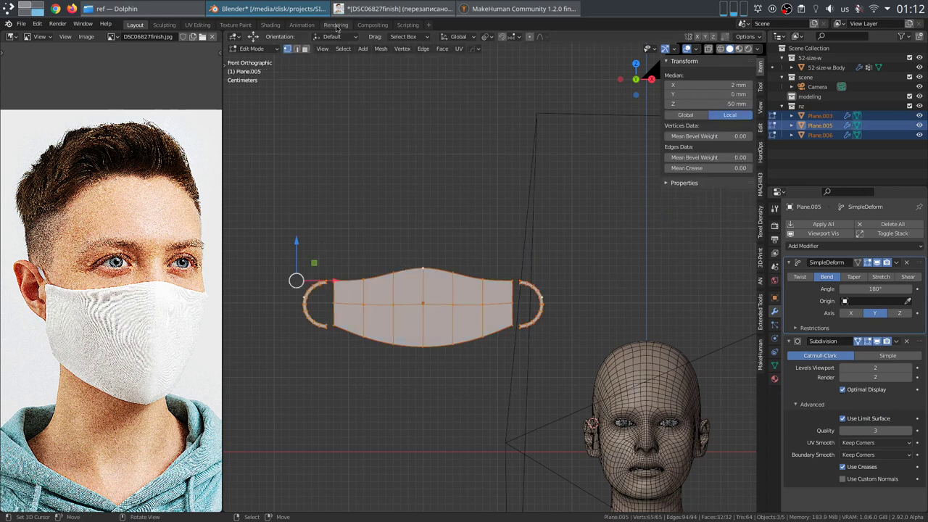
pyautogui.click(197, 25)
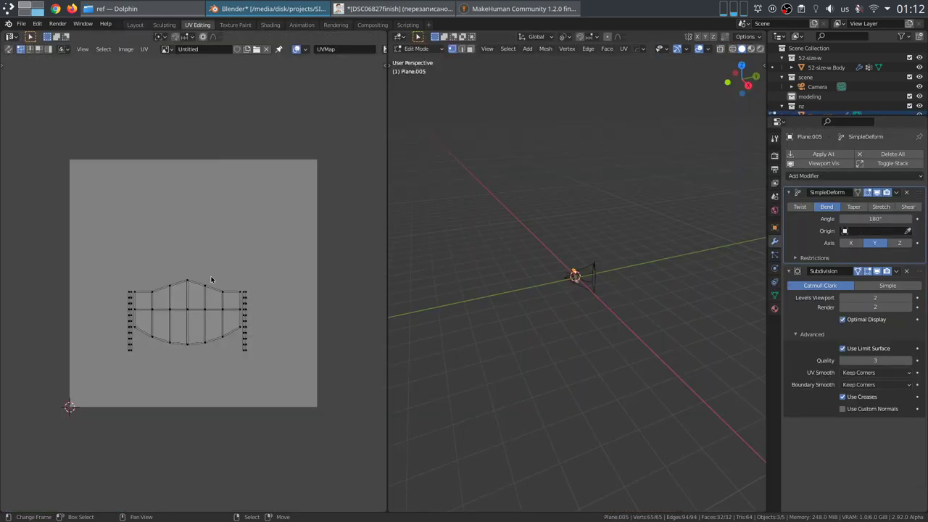
# Step: Scale the mask panel's UV island along X by the copied scale factor and return to the Layout workspace in Object Mode
pyautogui.press('l')
pyautogui.press('s')
pyautogui.press('x')
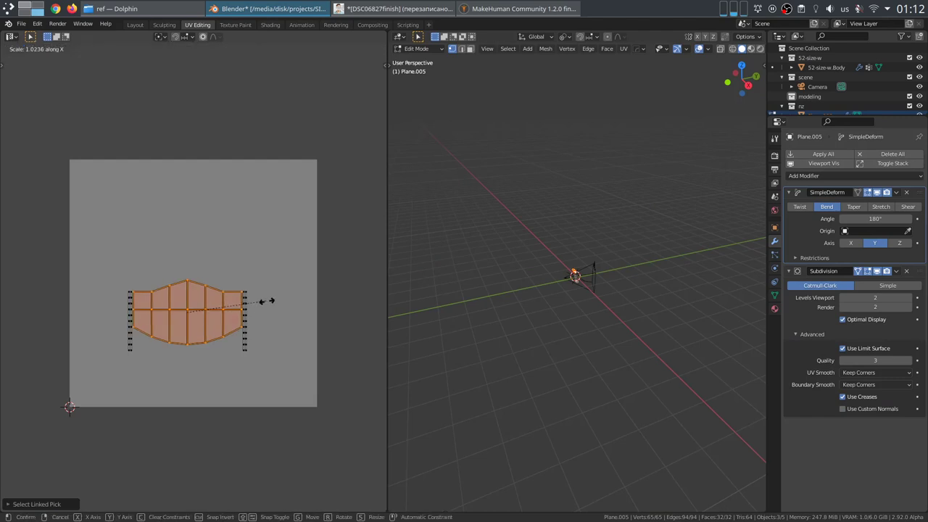
pyautogui.click(279, 306)
pyautogui.press('F9')
pyautogui.click(368, 320)
pyautogui.hotkey('ctrl', 'v')
pyautogui.press('Return')
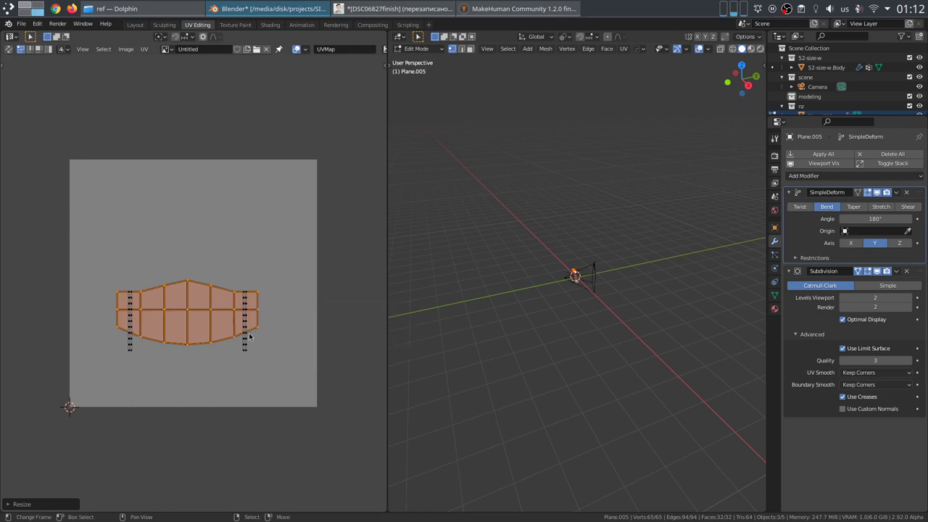
pyautogui.press('Tab')
pyautogui.click(135, 25)
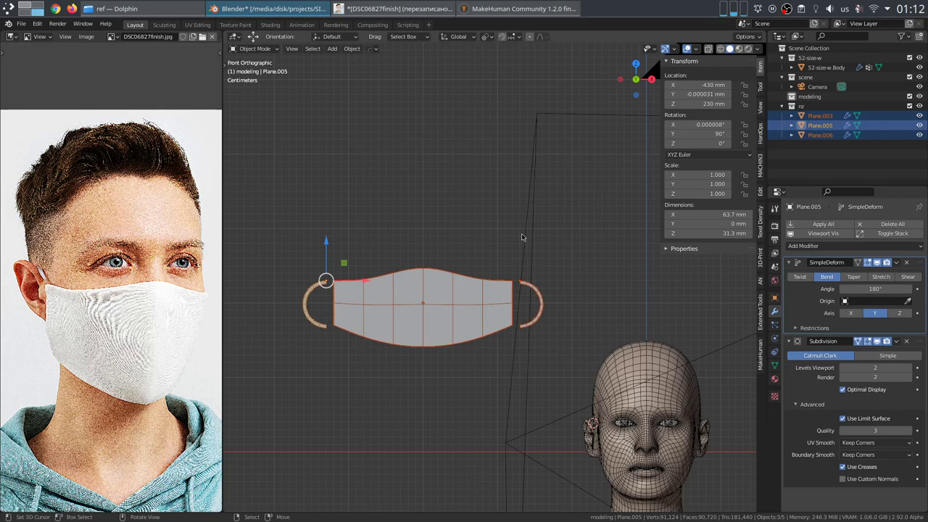
# Step: Duplicate the mask panel and both ear loops in place and isolate the copies in local view
pyautogui.scroll(2, 546, 289)
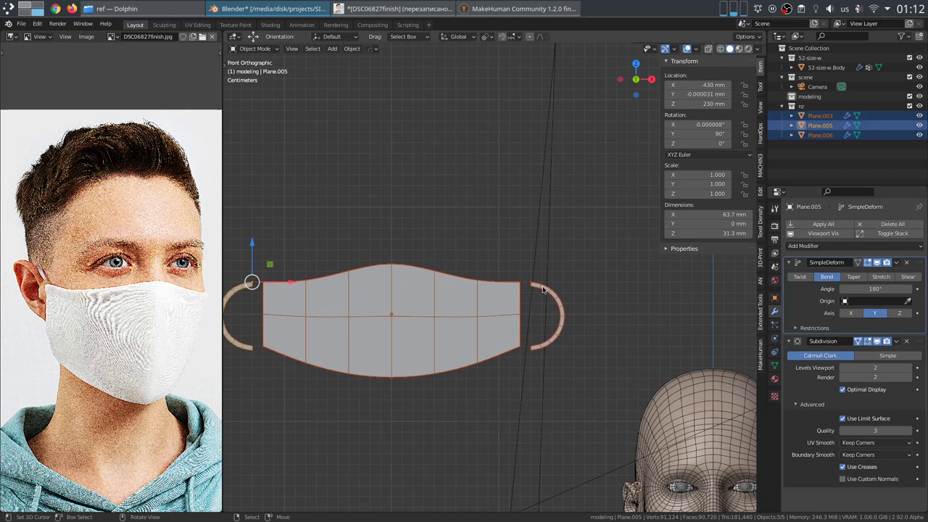
pyautogui.click(544, 289)
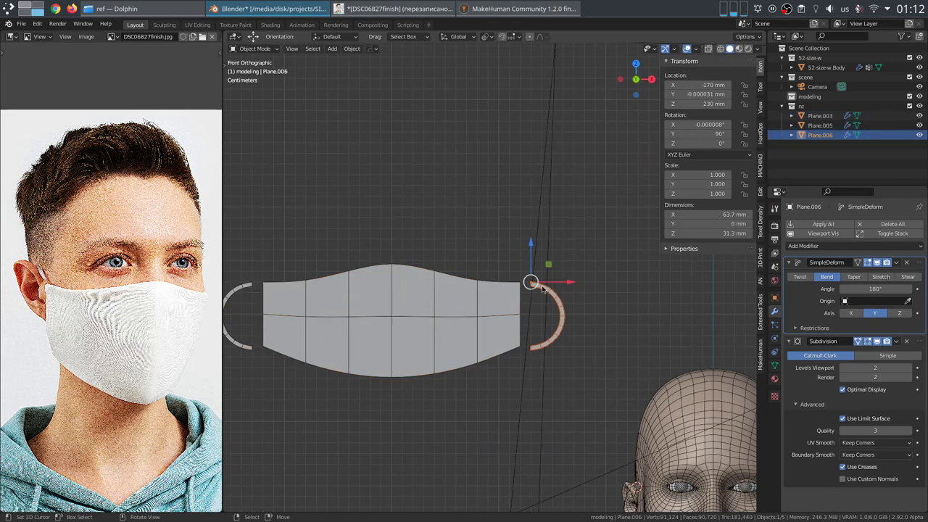
pyautogui.keyDown('shift'); pyautogui.click(245, 305); pyautogui.keyUp('shift')
pyautogui.keyDown('shift'); pyautogui.click(331, 291); pyautogui.keyUp('shift')
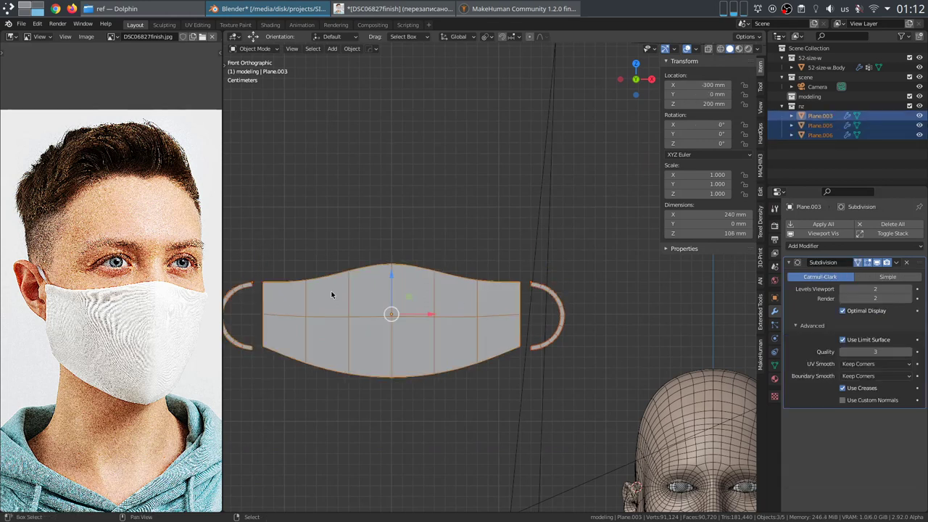
pyautogui.hotkey('shift', 'd')
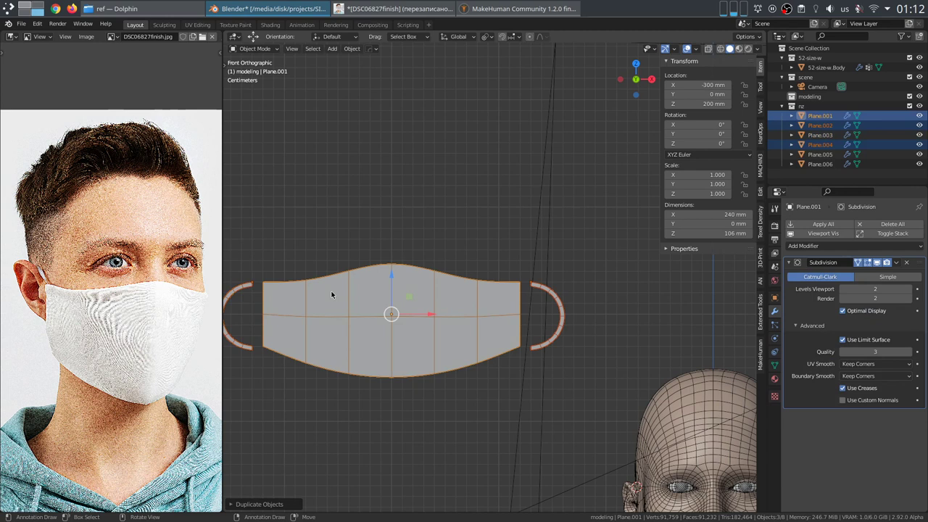
pyautogui.press('KP_Divide')
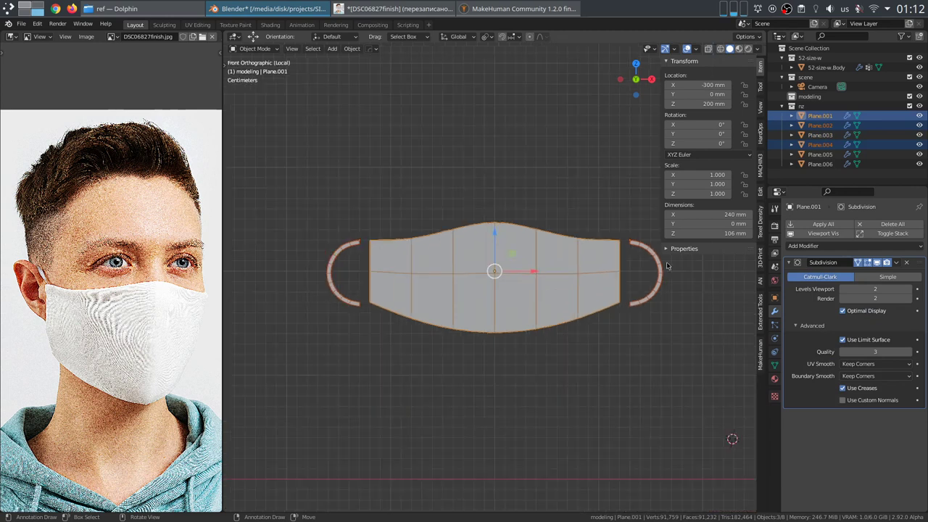
# Step: Apply the Simple Deform bend modifier on each of the two duplicated ear loops
pyautogui.click(638, 264)
pyautogui.click(897, 262)
pyautogui.click(883, 273)
pyautogui.click(356, 244)
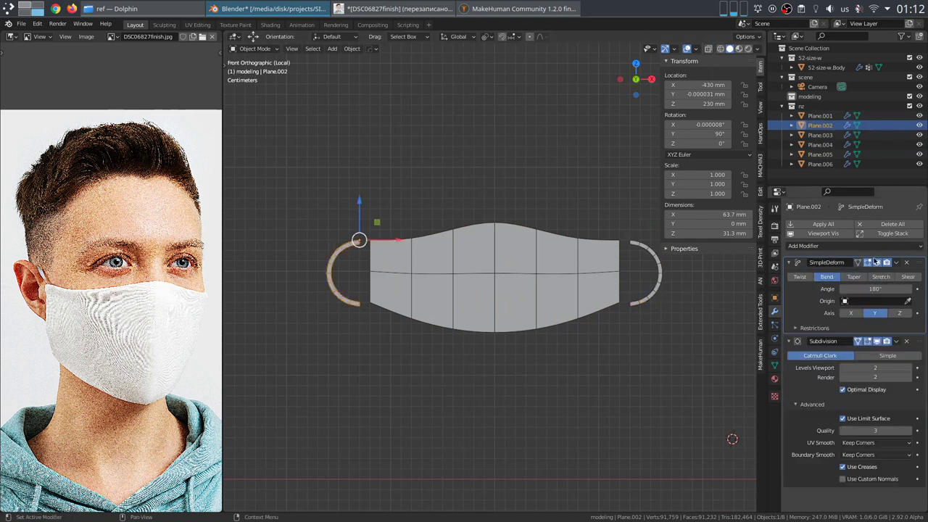
pyautogui.click(899, 264)
pyautogui.click(883, 273)
# Step: Join the two duplicated ear loops into the duplicated mask panel
pyautogui.keyDown('shift'); pyautogui.click(658, 270); pyautogui.keyUp('shift')
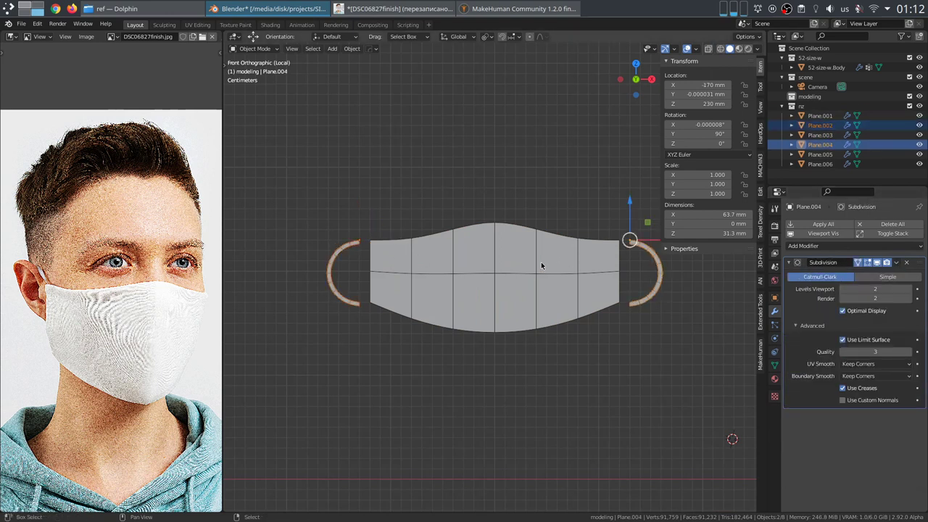
pyautogui.keyDown('shift'); pyautogui.click(542, 266); pyautogui.keyUp('shift')
pyautogui.hotkey('ctrl', 'j')
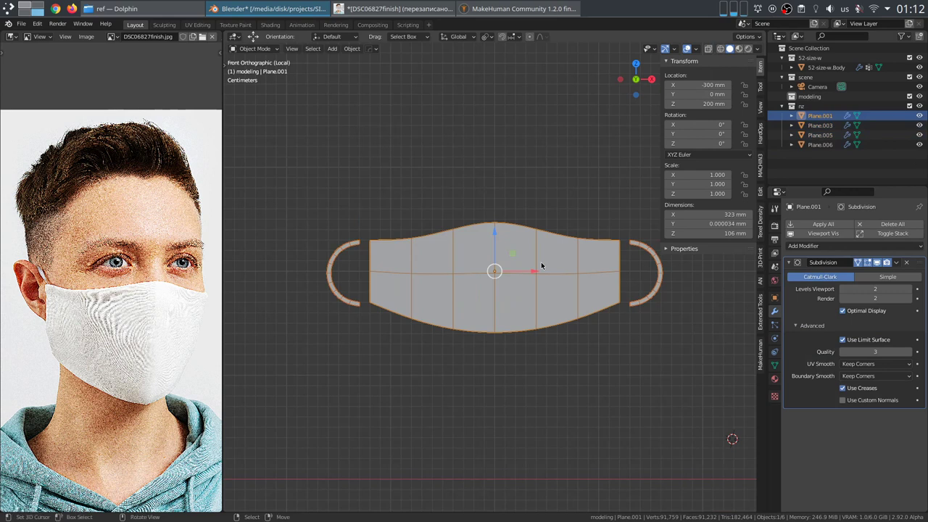
# Step: Move the joined mask copy into the modeling collection, exclude the nz collection and exit local view
pyautogui.press('m')
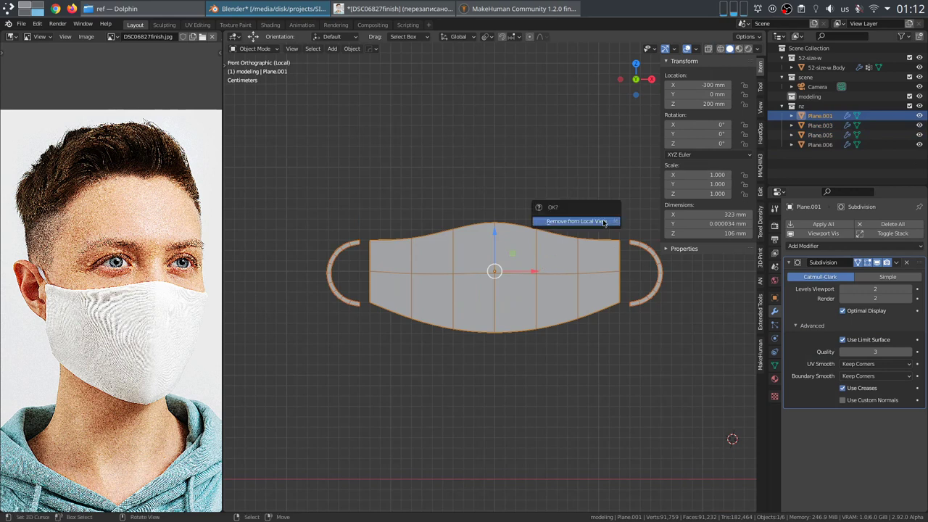
pyautogui.moveTo(806, 116); pyautogui.dragTo(832, 97)
pyautogui.click(909, 115)
pyautogui.press('KP_Divide')
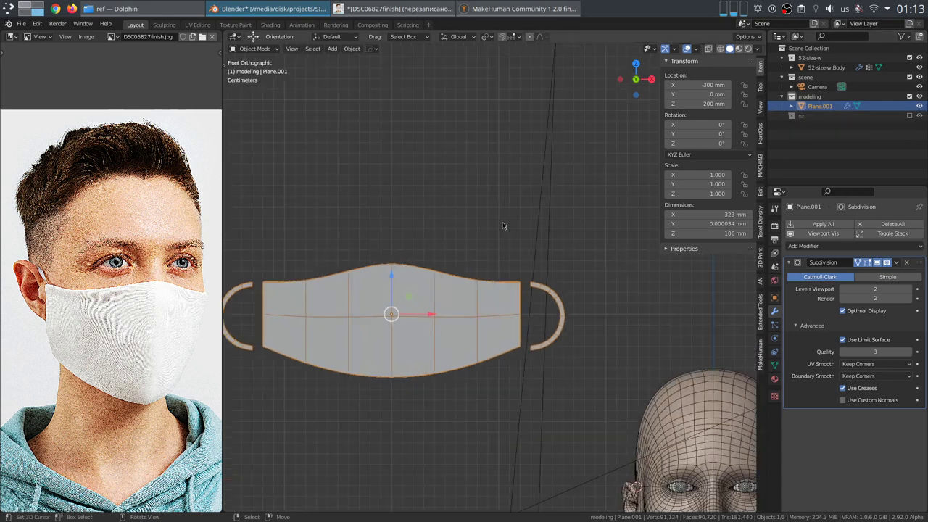
# Step: Clear the mask's location and place it in front of the face at Y -170 mm and Z -20 mm
pyautogui.press('KP_7')
pyautogui.hotkey('alt', 'g')
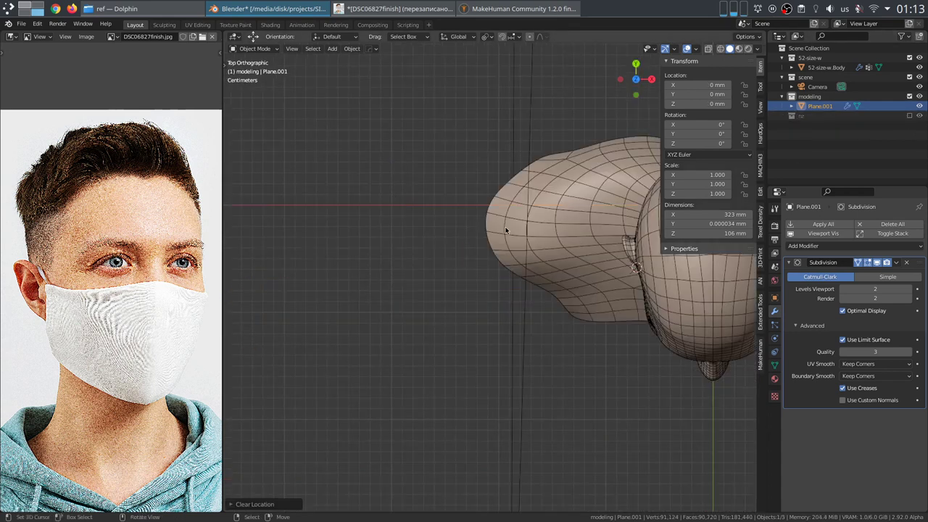
pyautogui.scroll(-4, 503, 226)
pyautogui.keyDown('shift'); pyautogui.moveTo(504, 226); pyautogui.dragTo(351, 257, button='middle'); pyautogui.keyUp('shift')
pyautogui.click(704, 103)
pyautogui.press('BackSpace')
pyautogui.write('-20')
pyautogui.press('Return')
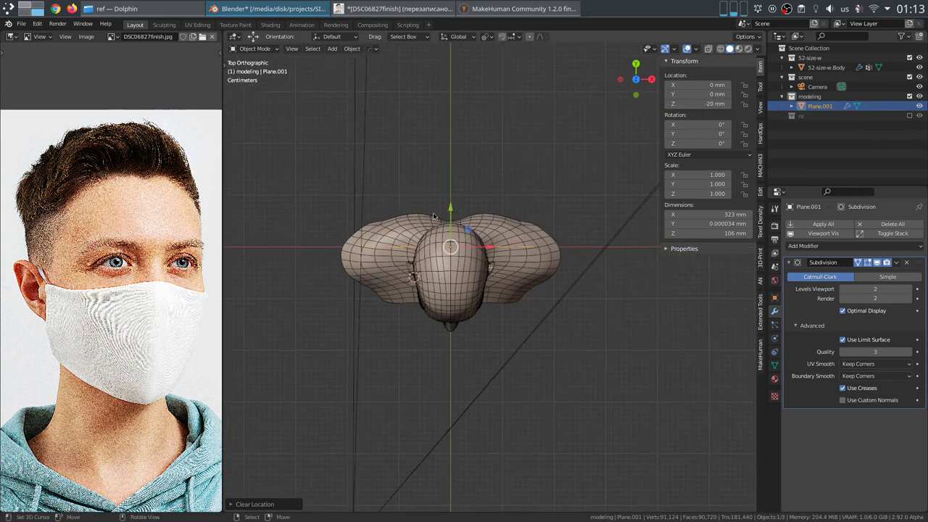
pyautogui.press('g')
pyautogui.press('y')
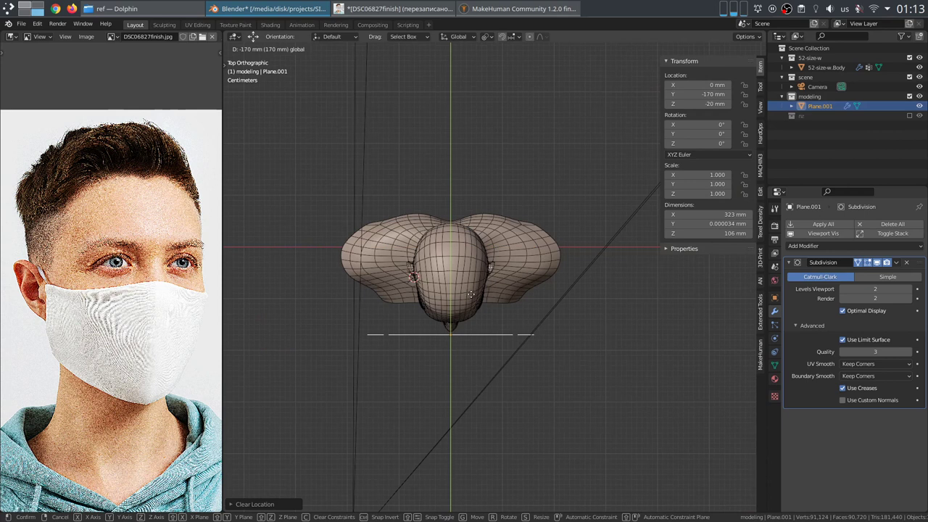
pyautogui.click(473, 294)
# Step: Add a Simple Deform modifier above Subdivision on the mask, set to Bend around Z with an angle of 228°
pyautogui.click(834, 246)
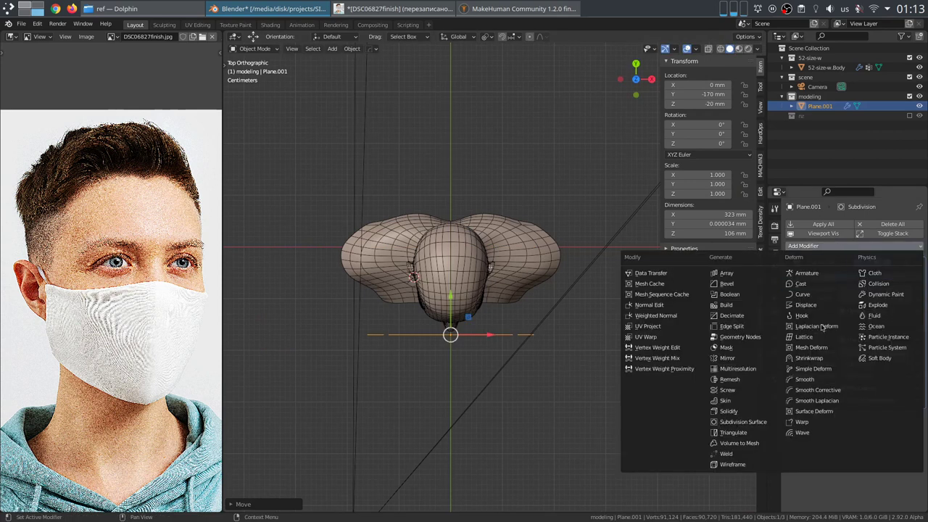
pyautogui.click(813, 369)
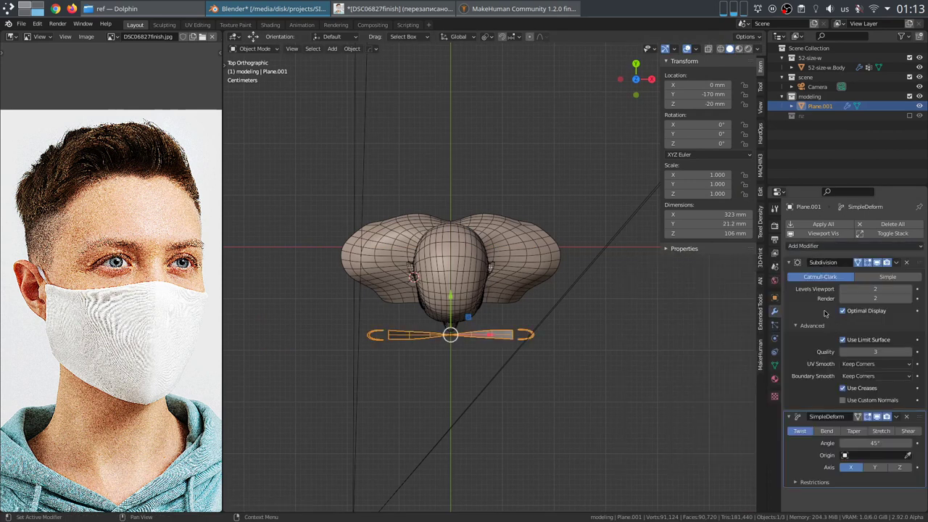
pyautogui.moveTo(918, 418); pyautogui.dragTo(925, 265)
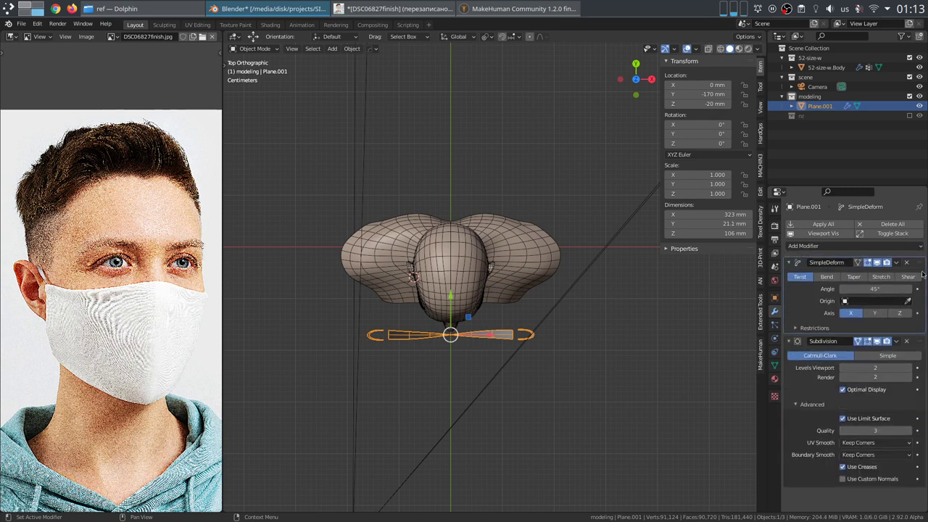
pyautogui.click(827, 277)
pyautogui.click(906, 317)
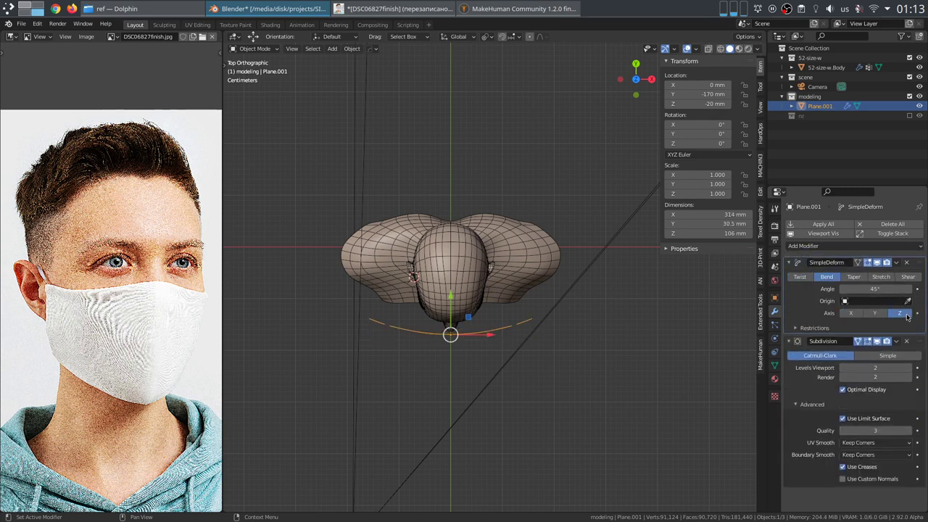
pyautogui.moveTo(875, 288); pyautogui.dragTo(921, 289)
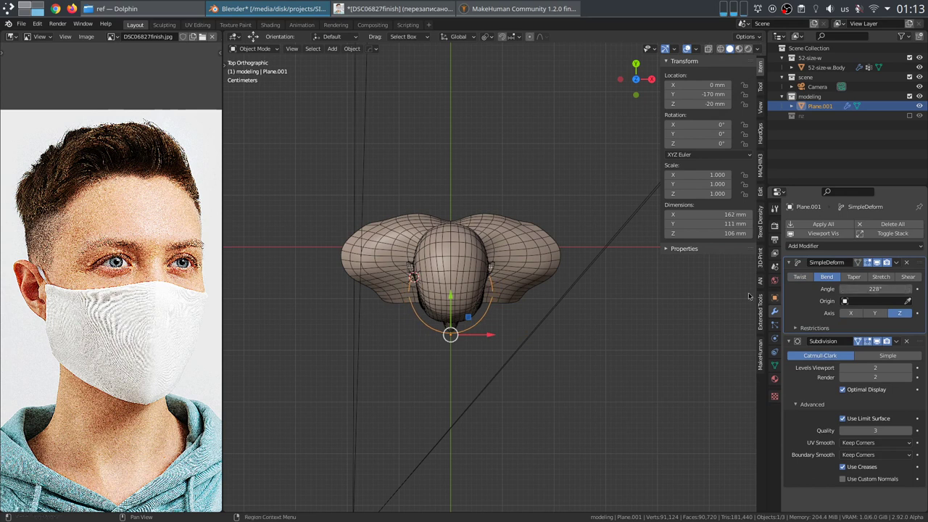
# Step: Select both ear loops of the bent mask in Edit Mode and turn on X-ray display in top view
pyautogui.scroll(3, 568, 323)
pyautogui.moveTo(524, 368); pyautogui.dragTo(566, 228, button='middle')
pyautogui.scroll(3, 566, 228)
pyautogui.moveTo(526, 341); pyautogui.dragTo(563, 347, button='middle')
pyautogui.press('Tab')
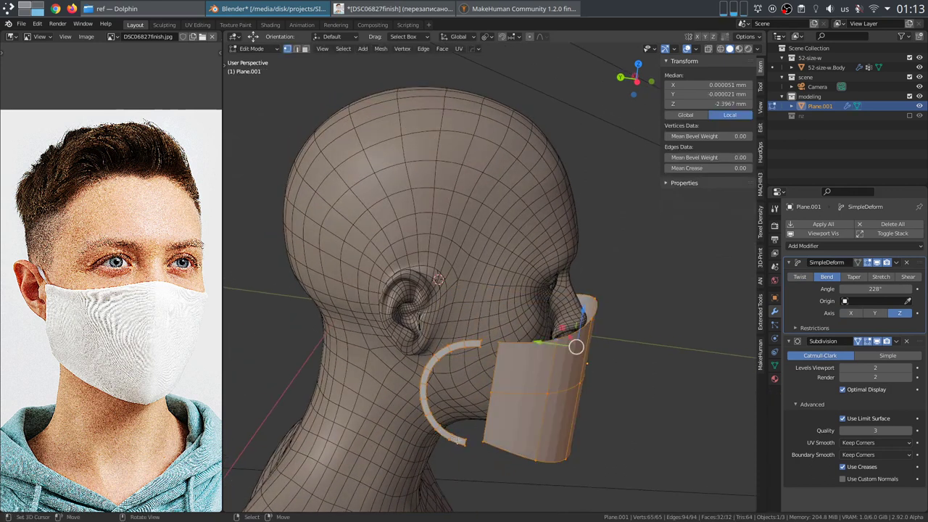
pyautogui.moveTo(540, 368); pyautogui.dragTo(365, 344, button='middle')
pyautogui.scroll(2, 559, 329)
pyautogui.keyDown('alt'); pyautogui.keyDown('shift'); pyautogui.rightClick(592, 306); pyautogui.keyUp('shift'); pyautogui.keyUp('alt')
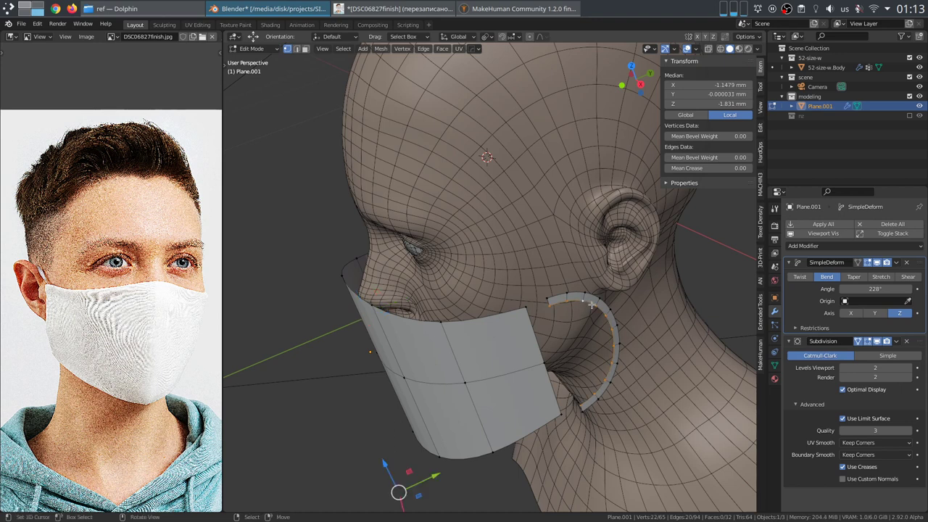
pyautogui.press('ctrl+KP_Add')
pyautogui.press('KP_7')
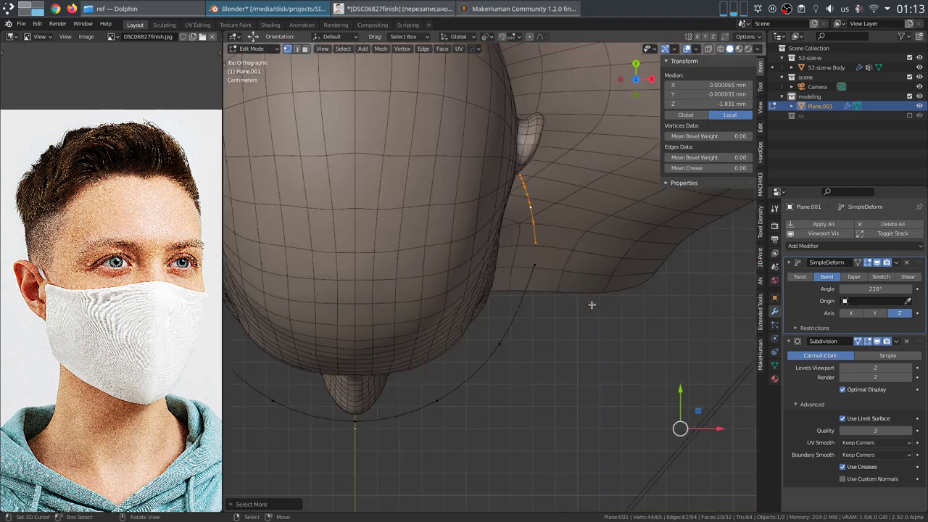
pyautogui.hotkey('alt', 'z')
pyautogui.scroll(3, 572, 322)
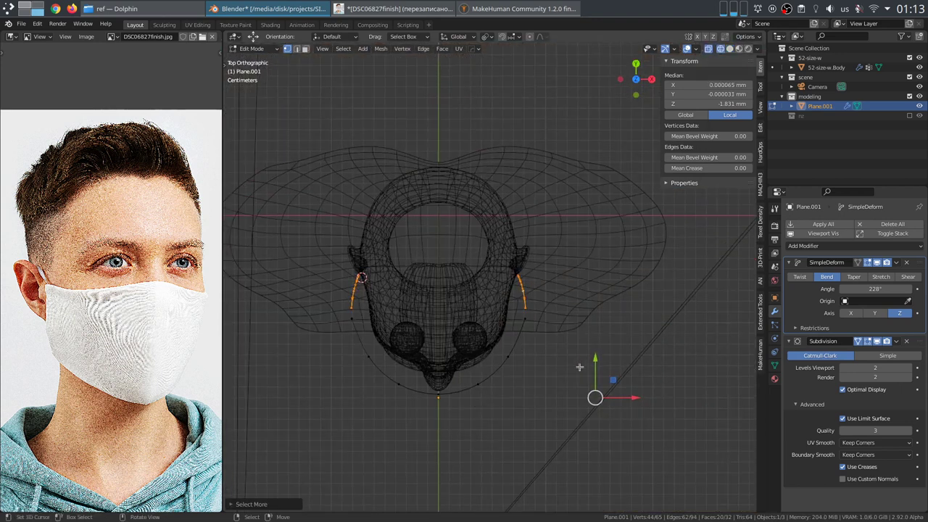
pyautogui.press('Tab')
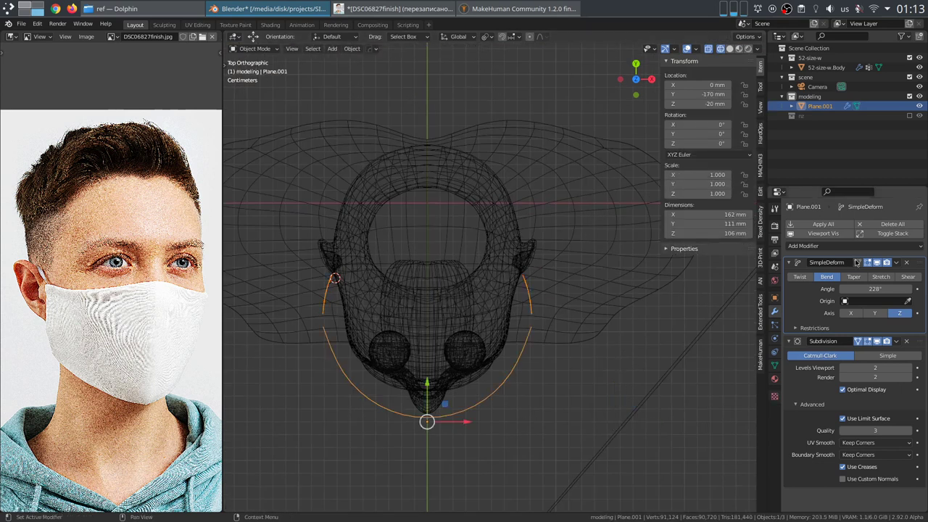
pyautogui.click(877, 263)
pyautogui.click(878, 263)
pyautogui.press('Tab')
pyautogui.moveTo(616, 390); pyautogui.dragTo(627, 363)
pyautogui.rightClick(627, 364)
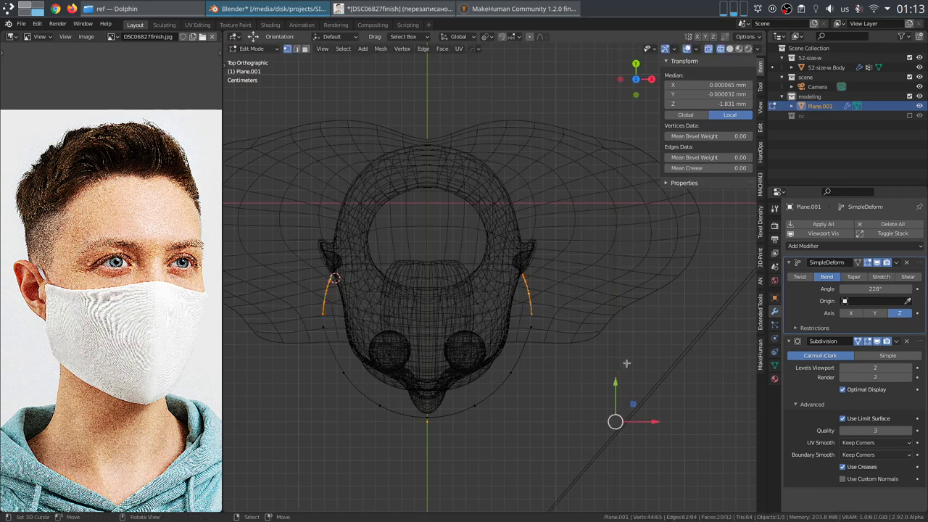
pyautogui.click(457, 37)
pyautogui.click(457, 67)
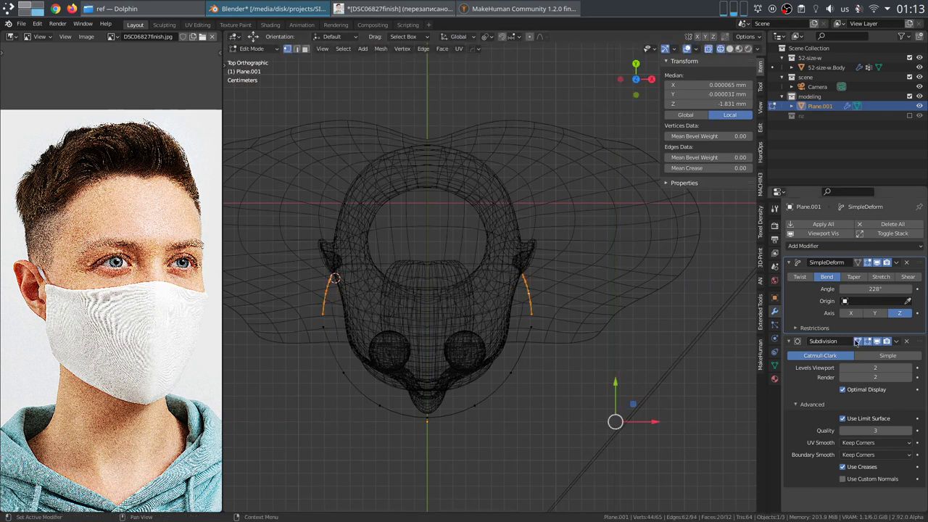
# Step: Turn off the Subdivision modifier's viewport display and select the whole ear loop on the negative X side
pyautogui.click(878, 341)
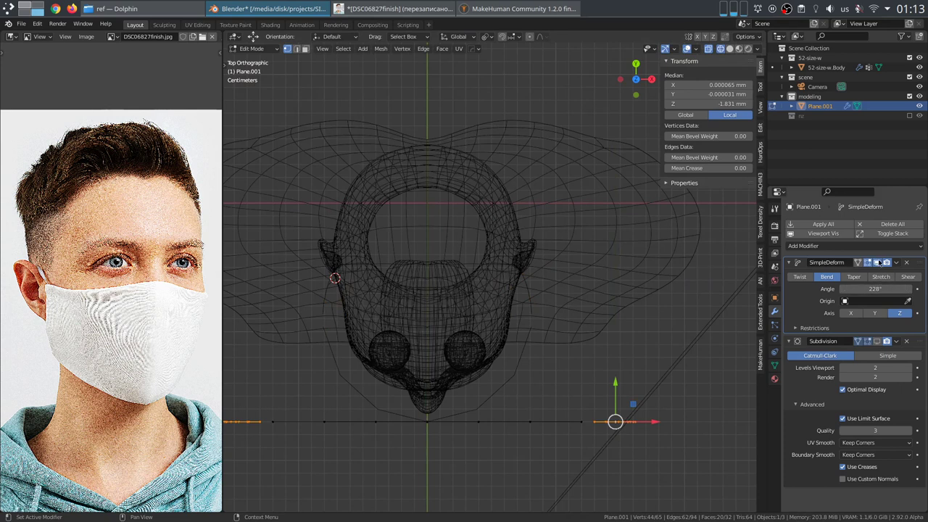
pyautogui.scroll(-3, 507, 359)
pyautogui.moveTo(507, 359); pyautogui.dragTo(512, 296, button='middle')
pyautogui.click(515, 349)
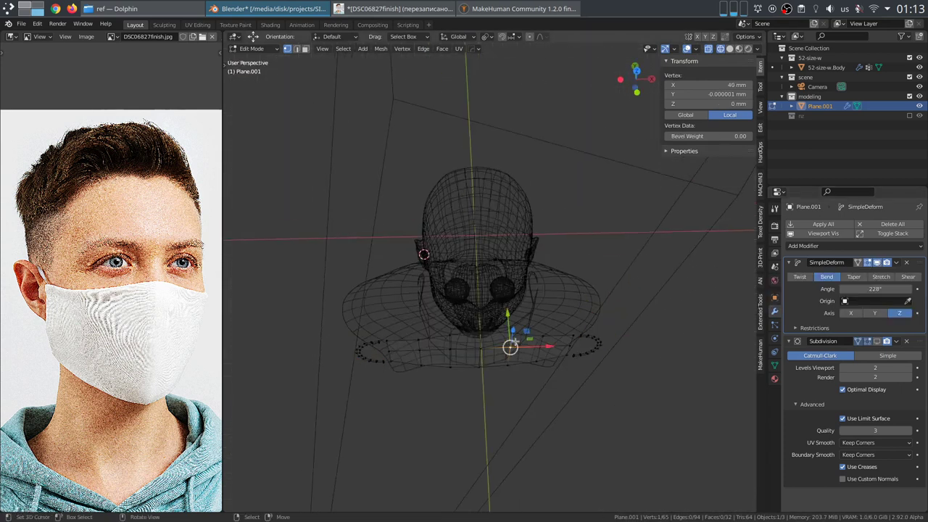
pyautogui.moveTo(503, 344); pyautogui.dragTo(473, 305, button='middle')
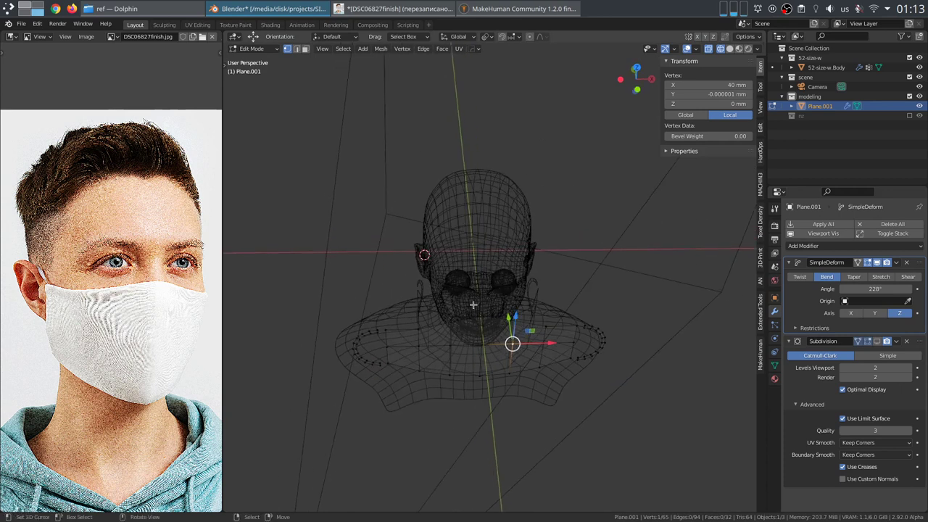
pyautogui.keyDown('ctrl'); pyautogui.click(352, 340); pyautogui.keyUp('ctrl')
pyautogui.press('KP_1')
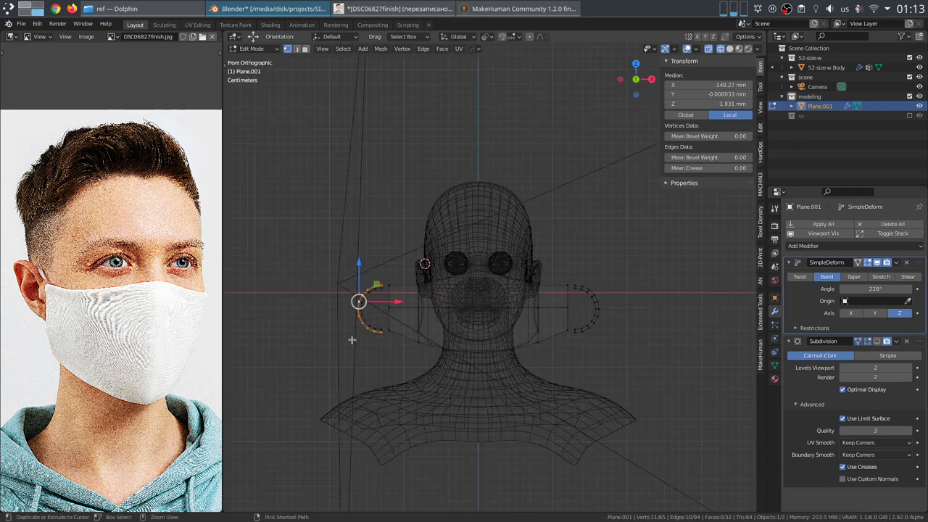
pyautogui.press('ctrl+KP_Add')
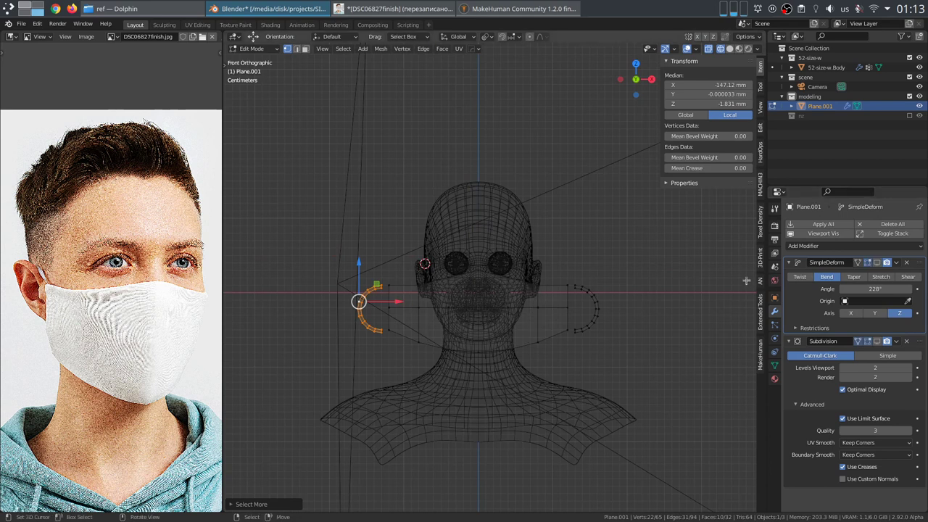
# Step: Enable X mirror editing for the mesh and show the Simple Deform bend on the edit cage
pyautogui.click(774, 208)
pyautogui.click(856, 300)
pyautogui.scroll(4, 747, 287)
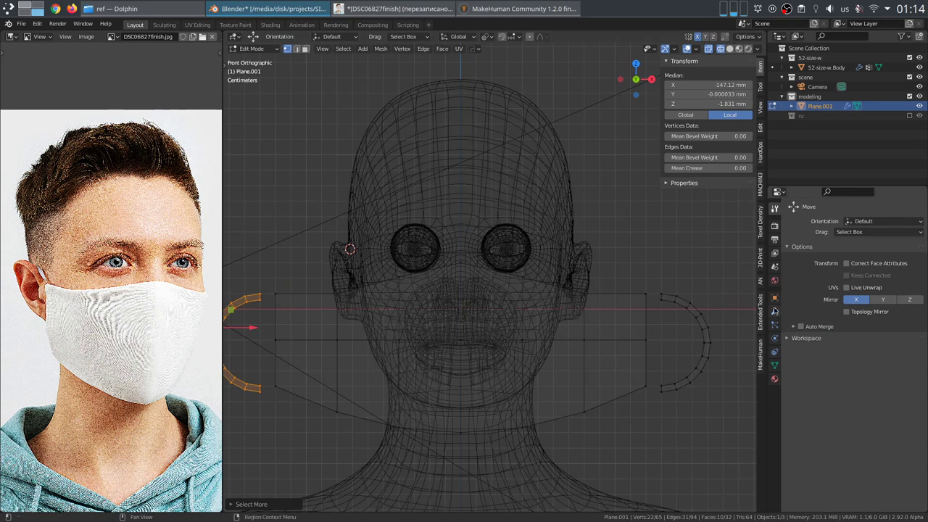
pyautogui.click(775, 310)
pyautogui.click(877, 263)
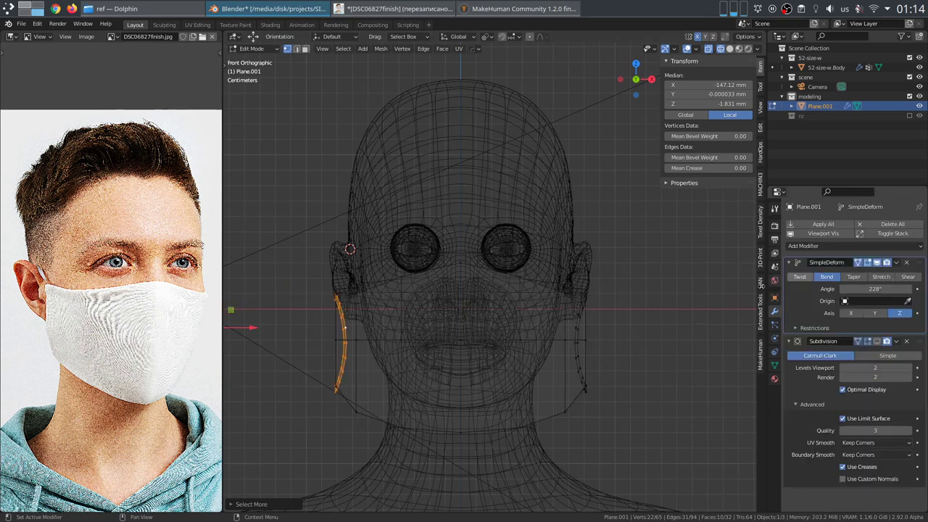
pyautogui.scroll(-3, 437, 309)
pyautogui.moveTo(437, 309); pyautogui.dragTo(470, 394, button='middle')
pyautogui.press('g')
pyautogui.press('x')
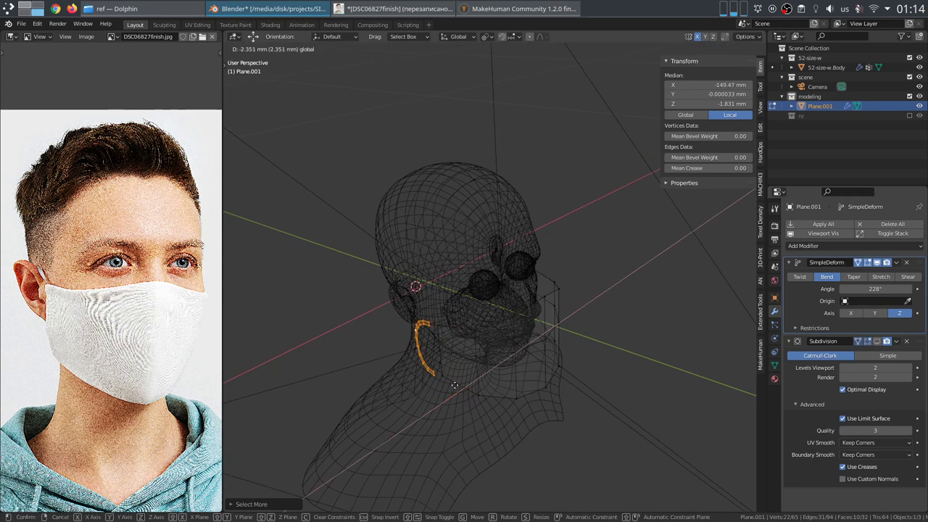
pyautogui.rightClick(411, 397)
# Step: Move the ear loop -60 mm along X in top view with mirroring and return to Object Mode
pyautogui.press('KP_7')
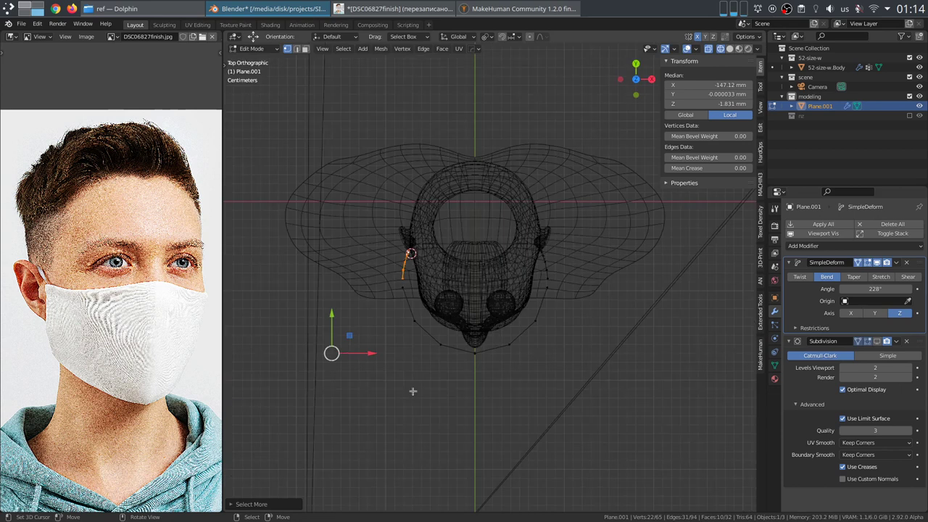
pyautogui.press('g')
pyautogui.press('x')
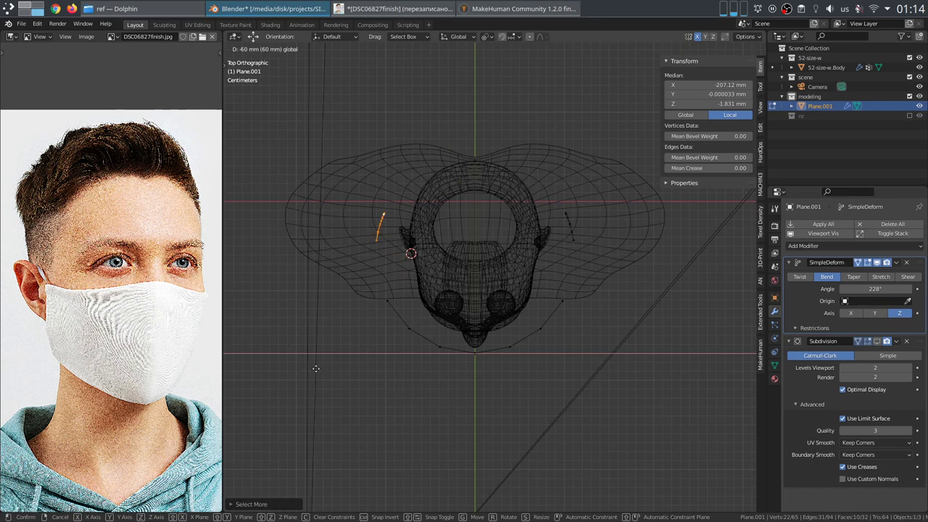
pyautogui.click(315, 368)
pyautogui.press('Tab')
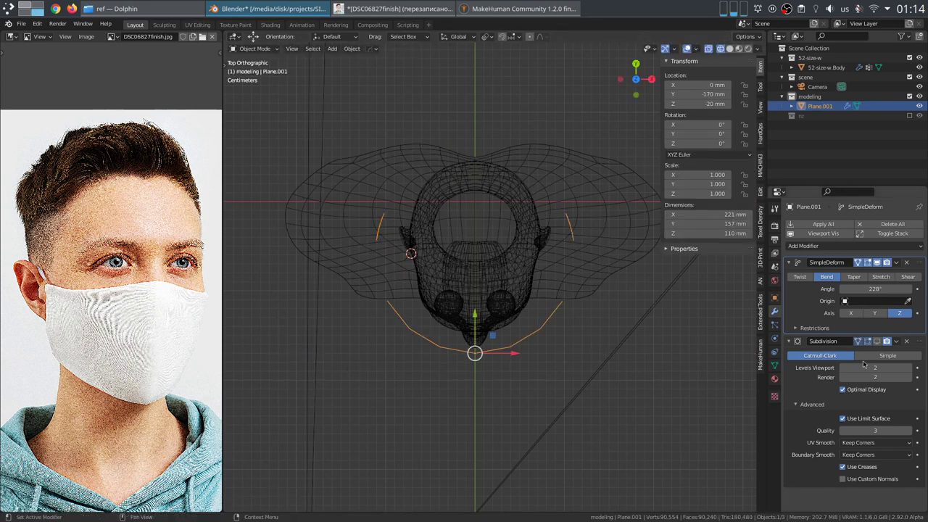
# Step: Restrict the Simple Deform bend to a lower limit of 0.21 and set its angle to 180°
pyautogui.moveTo(872, 290)
pyautogui.mouseDown()
pyautogui.moveTo(906, 289)
pyautogui.moveTo(882, 289)
pyautogui.mouseUp()
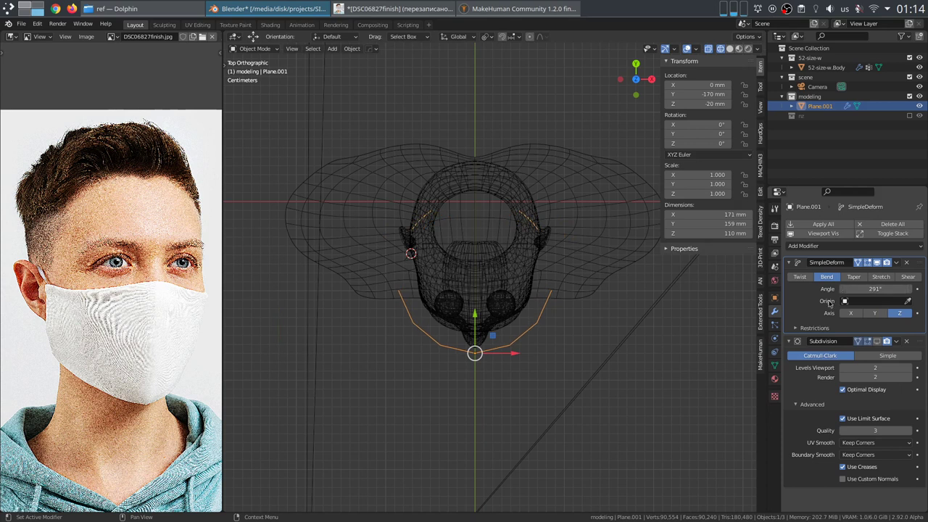
pyautogui.click(800, 329)
pyautogui.moveTo(875, 345)
pyautogui.mouseDown()
pyautogui.moveTo(899, 345)
pyautogui.moveTo(876, 351)
pyautogui.mouseUp()
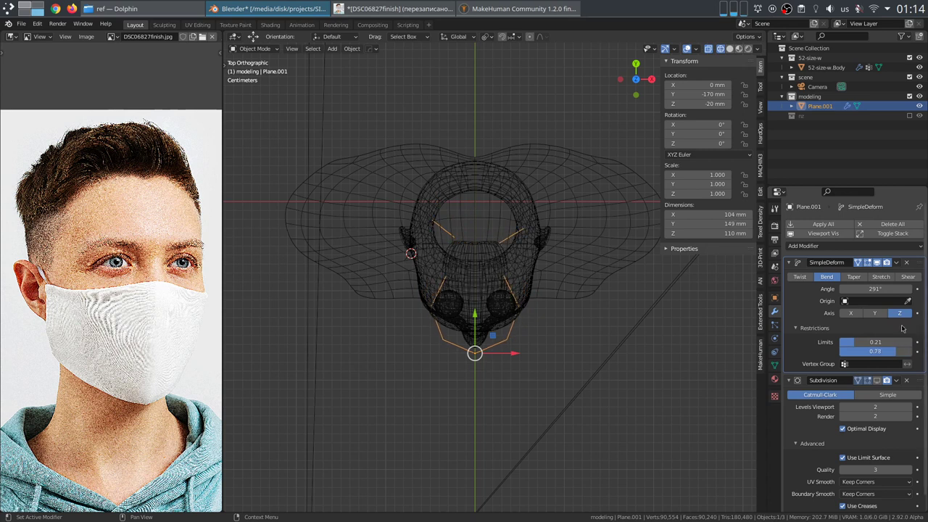
pyautogui.moveTo(877, 290); pyautogui.dragTo(835, 288)
pyautogui.click(876, 290)
pyautogui.write('180')
pyautogui.press('Return')
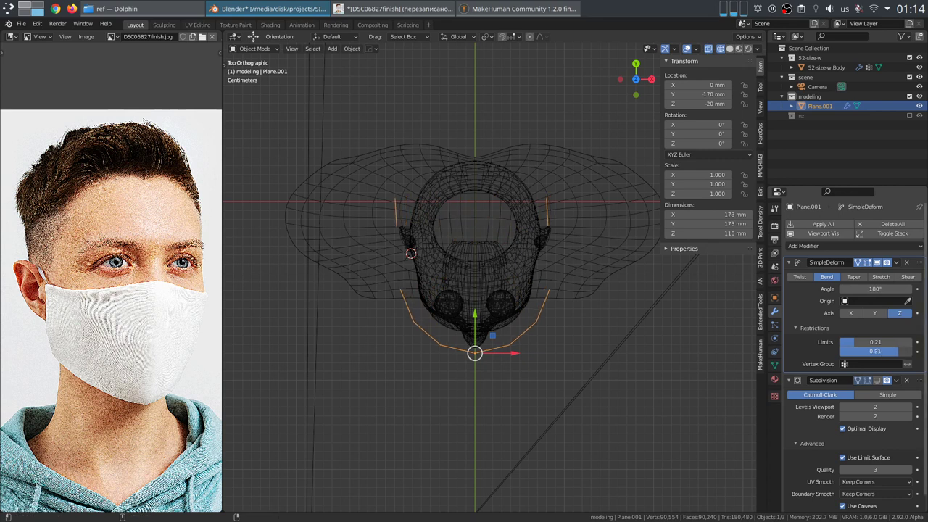
# Step: Set the upper limit of the Simple Deform bend to 0.8
pyautogui.moveTo(876, 352); pyautogui.dragTo(900, 353)
pyautogui.click(884, 352)
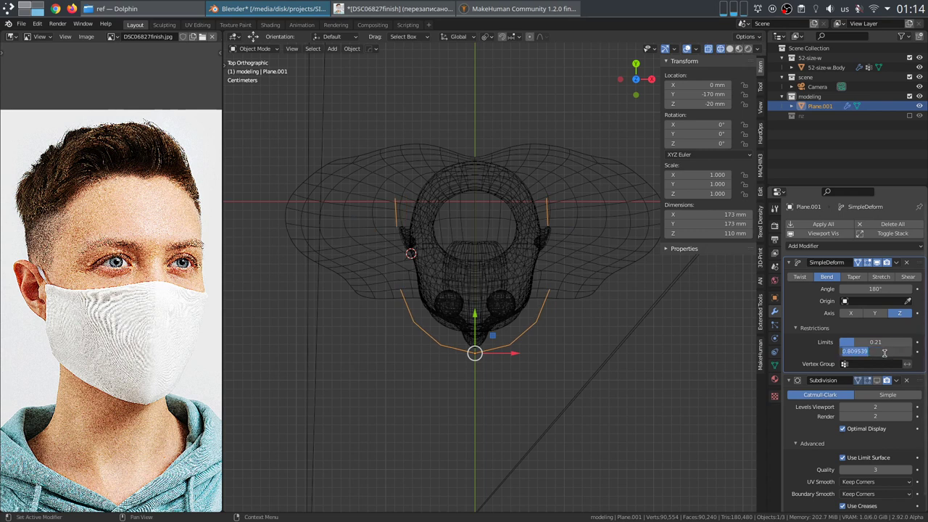
pyautogui.write('0.8')
pyautogui.press('Return')
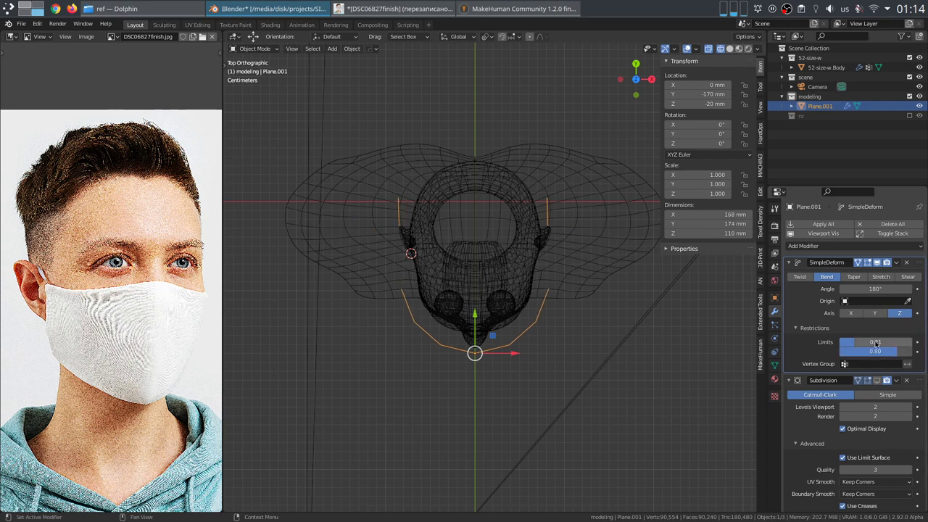
# Step: Try bend upper limits of 0.7 and 0.9 and restore the value of 0.8
pyautogui.click(877, 349)
pyautogui.write('0.7')
pyautogui.press('Return')
pyautogui.click(879, 350)
pyautogui.write('0.9')
pyautogui.press('Return')
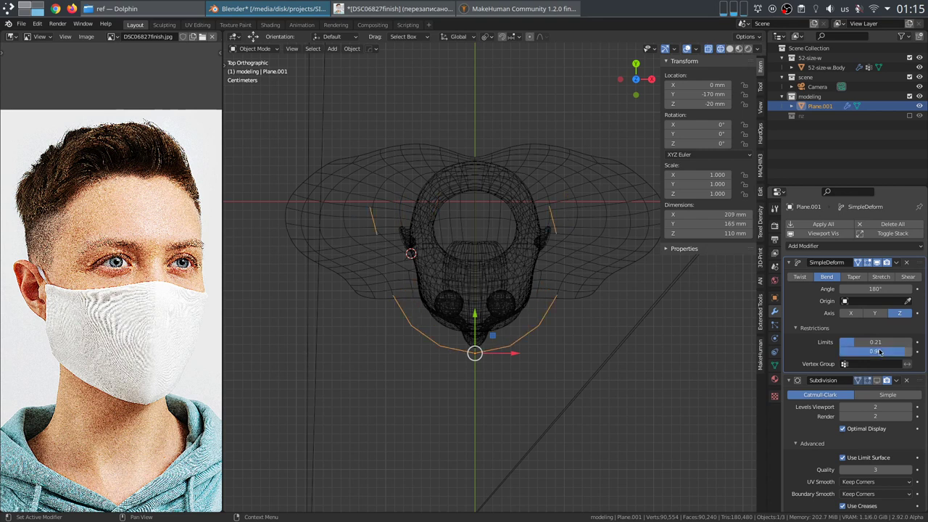
pyautogui.click(879, 351)
pyautogui.write('0')
pyautogui.press('Return')
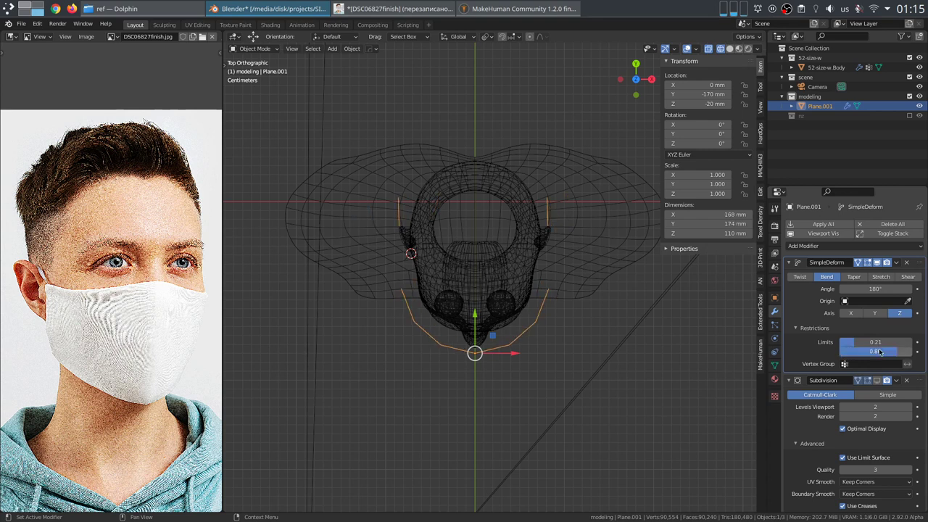
# Step: Set the lower limit of the Simple Deform bend to 0.2
pyautogui.click(875, 341)
pyautogui.write('0.2')
pyautogui.press('Return')
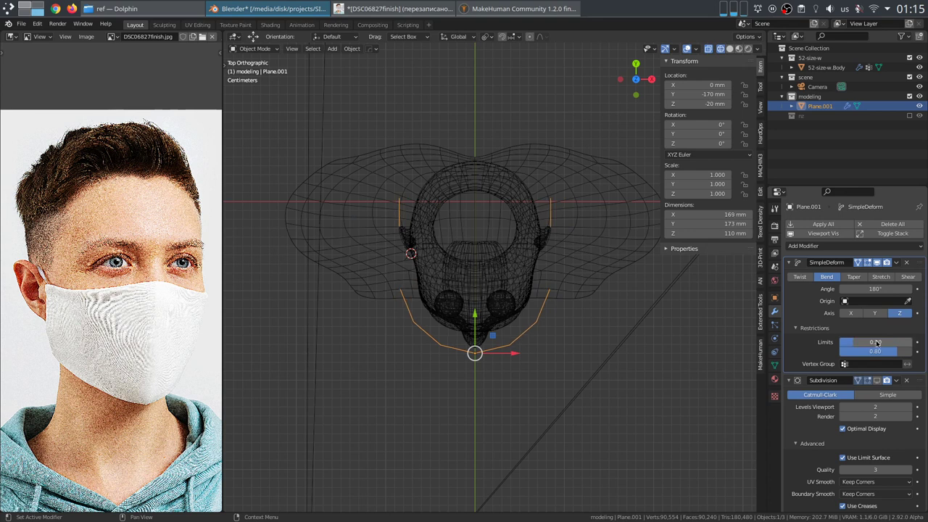
# Step: Collapse the Simple Deform settings and move the mask 5 mm along Y closer to the face
pyautogui.moveTo(544, 326); pyautogui.dragTo(439, 364, button='middle')
pyautogui.press('KP_1')
pyautogui.press('ctrl+KP_3')
pyautogui.hotkey('shift', 'z')
pyautogui.scroll(4, 549, 354)
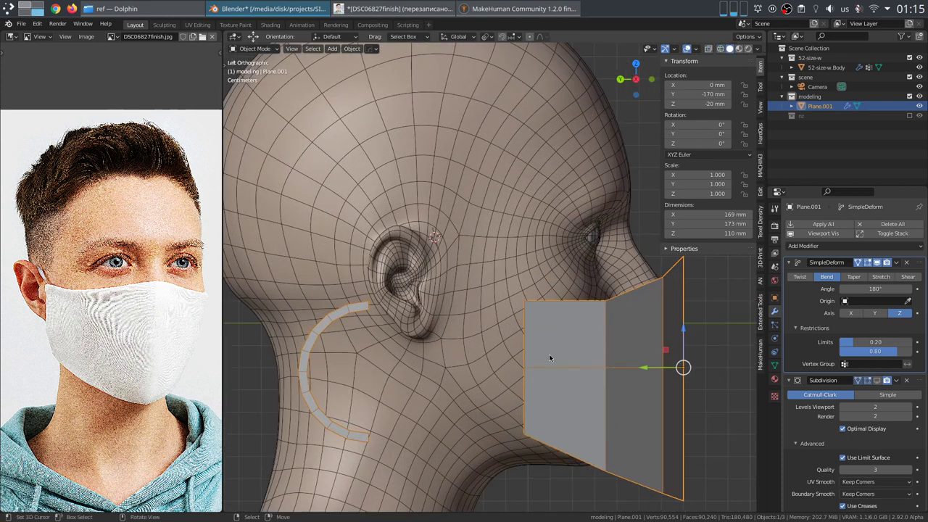
pyautogui.click(790, 262)
pyautogui.scroll(-5, 607, 319)
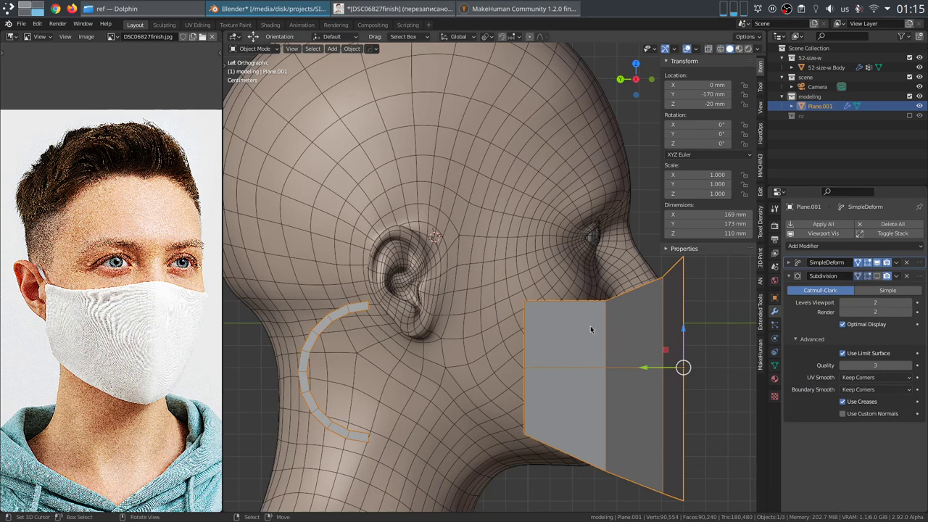
pyautogui.hotkey('shift', 'z')
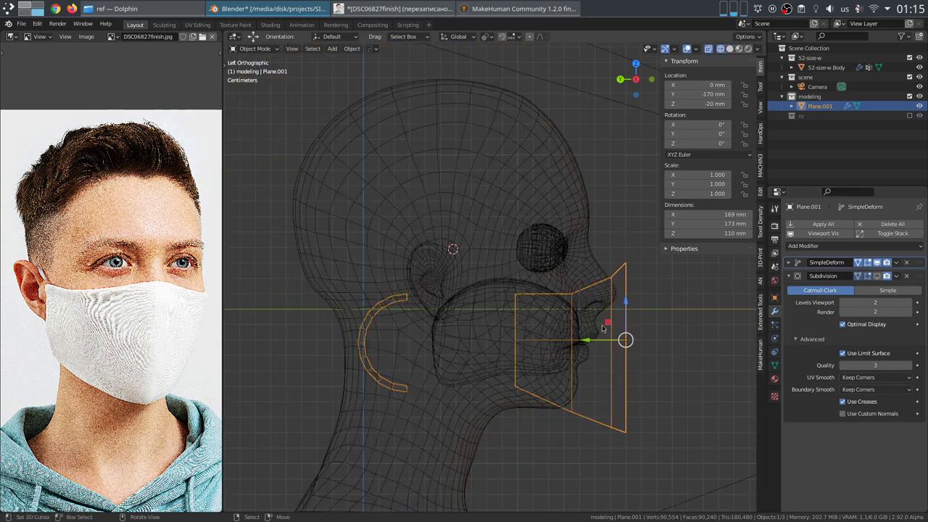
pyautogui.moveTo(589, 347); pyautogui.dragTo(583, 342)
pyautogui.moveTo(582, 342)
pyautogui.mouseDown(button='middle')
pyautogui.moveTo(486, 368)
pyautogui.moveTo(512, 292)
pyautogui.mouseUp(button='middle')
pyautogui.hotkey('shift', 'z')
pyautogui.press('KP_1')
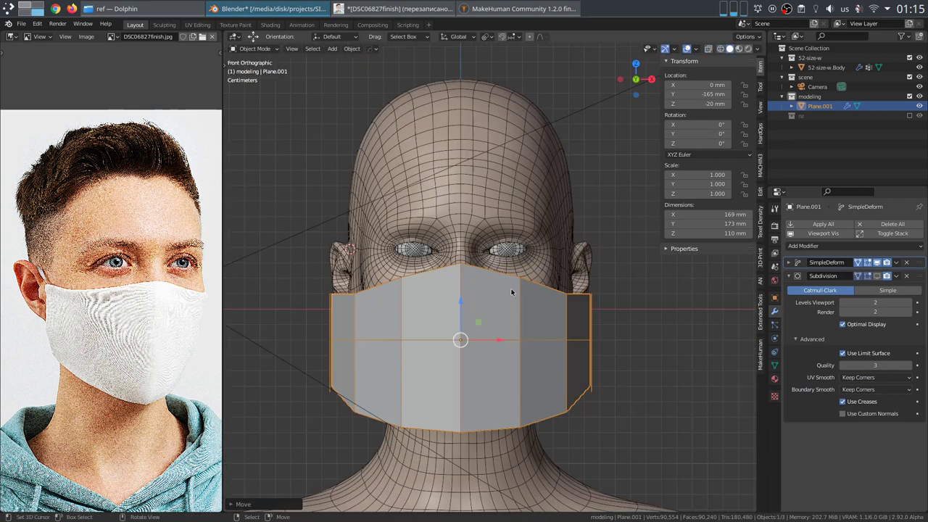
# Step: In Edit Mode, raise the ear loop 50 mm along Z using the left wireframe view
pyautogui.press('ctrl+KP_3')
pyautogui.hotkey('shift', 'z')
pyautogui.press('Tab')
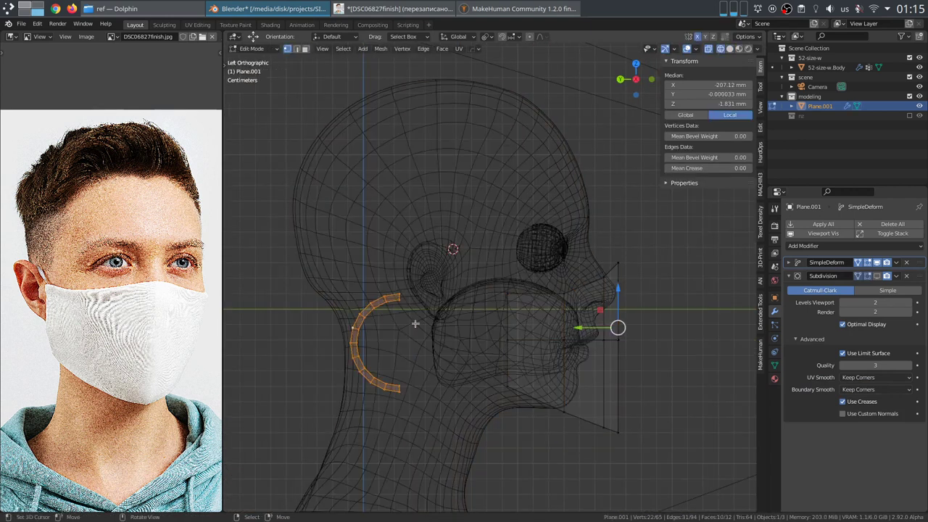
pyautogui.press('g')
pyautogui.press('z')
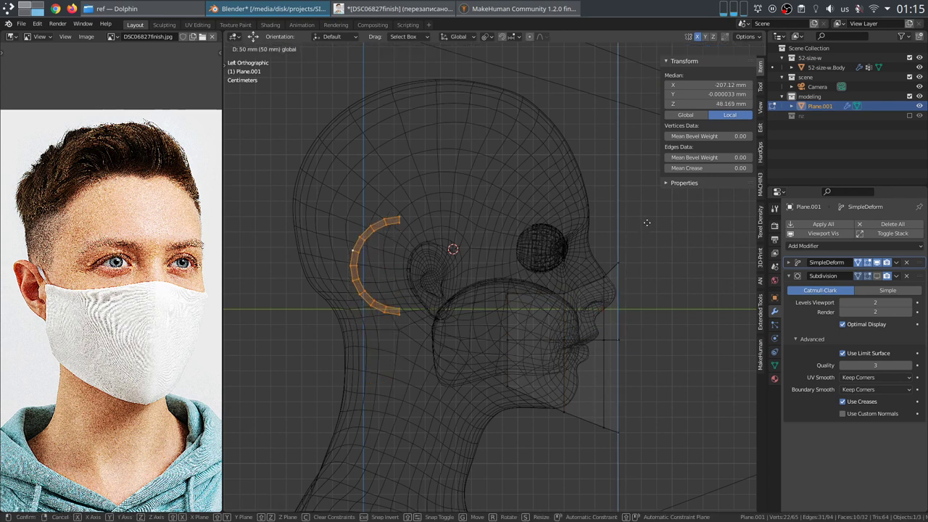
pyautogui.click(647, 222)
pyautogui.moveTo(617, 249); pyautogui.dragTo(520, 322, button='middle')
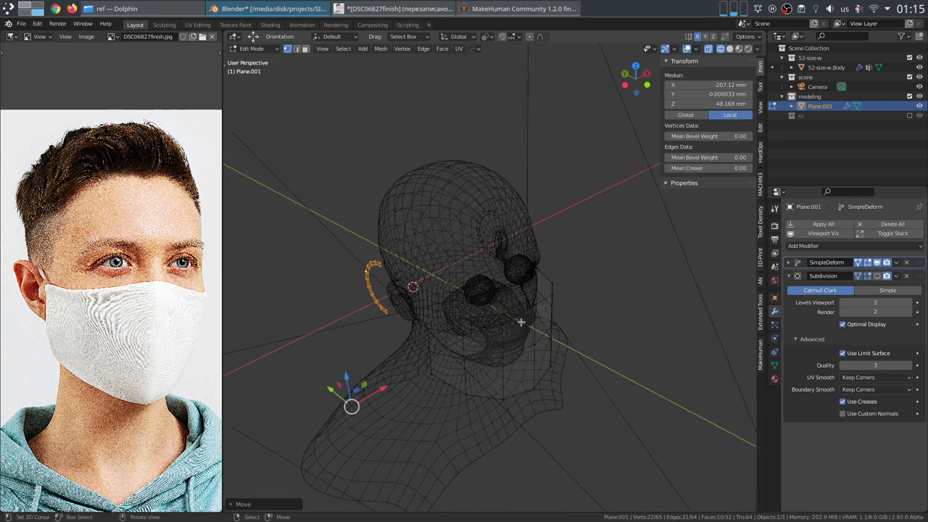
pyautogui.moveTo(384, 392); pyautogui.dragTo(406, 385)
pyautogui.rightClick(406, 385)
pyautogui.click(371, 278)
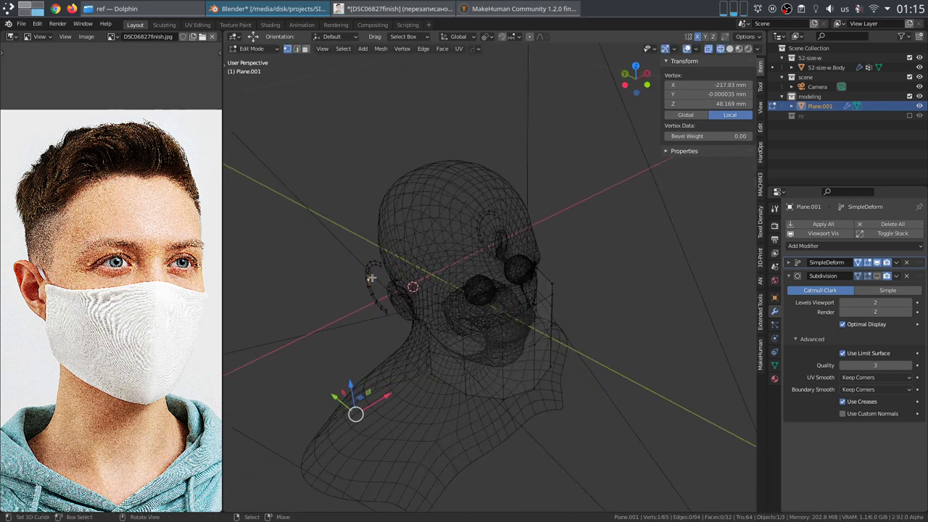
pyautogui.press('l')
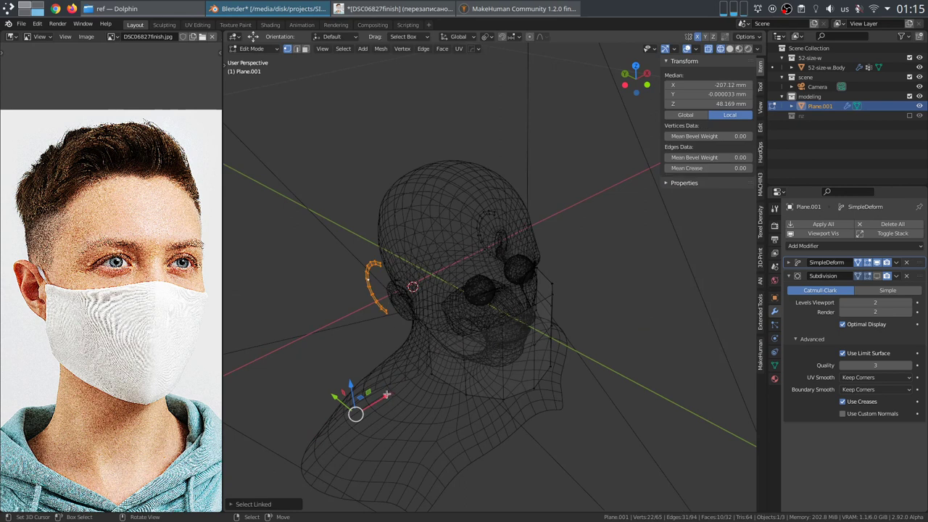
pyautogui.press('g')
pyautogui.rightClick(430, 385)
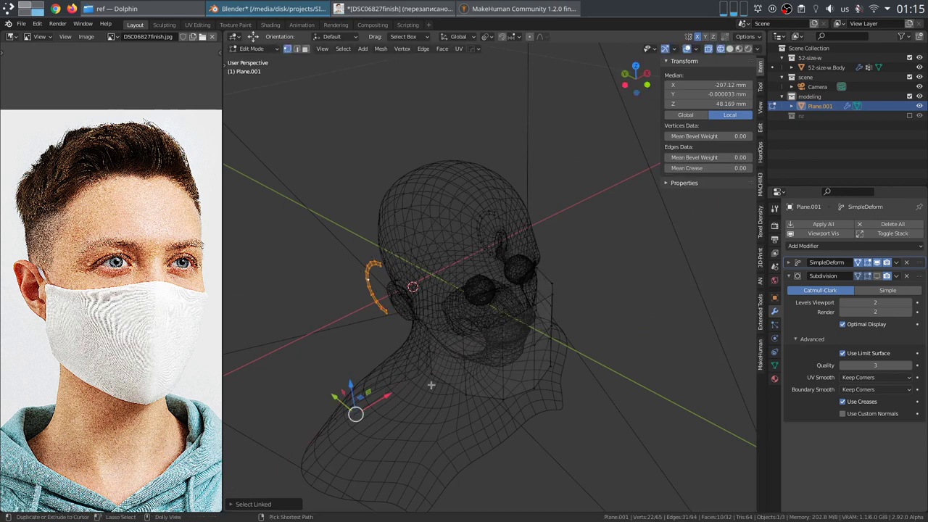
# Step: Move the ear loop 40 mm along global X so it sits around the ear in left view
pyautogui.press('KP_1')
pyautogui.press('ctrl+KP_3')
pyautogui.scroll(5, 499, 366)
pyautogui.press('g')
pyautogui.press('x')
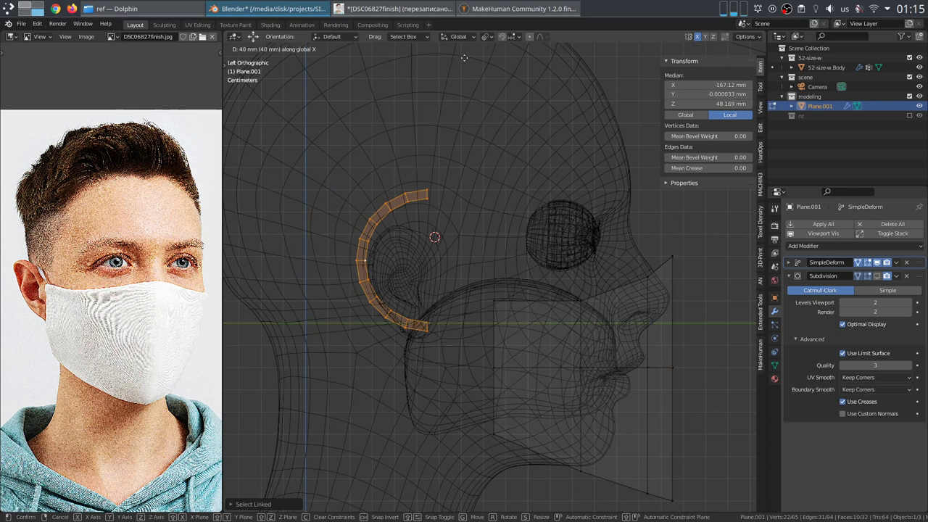
pyautogui.click(465, 57)
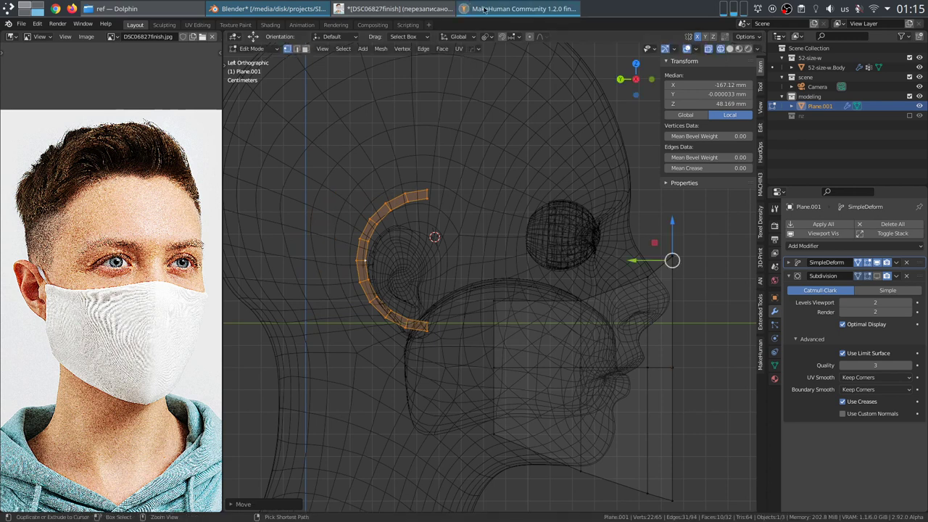
# Step: Lower the ear loop 10 mm along Z in left view to align it with the ear
pyautogui.scroll(-3, 550, 207)
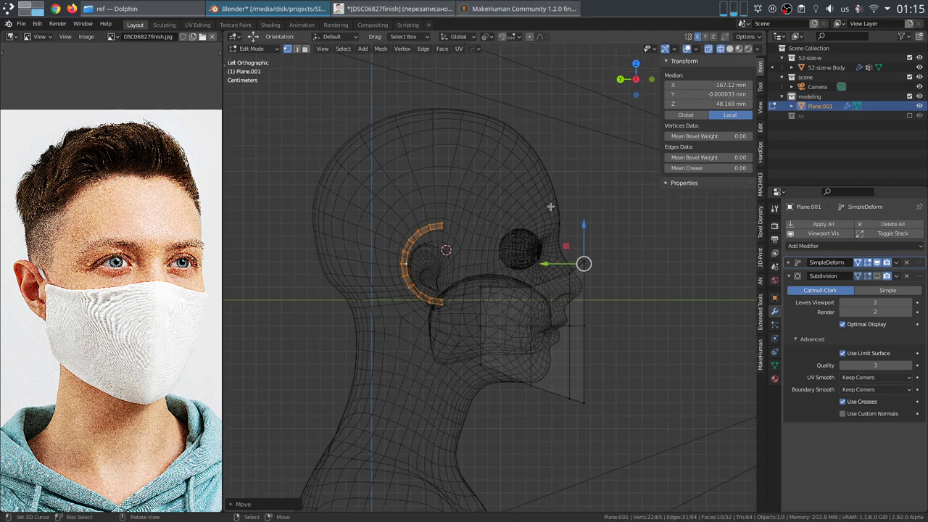
pyautogui.scroll(3, 550, 207)
pyautogui.moveTo(565, 239); pyautogui.dragTo(543, 313, button='middle')
pyautogui.scroll(-1, 549, 309)
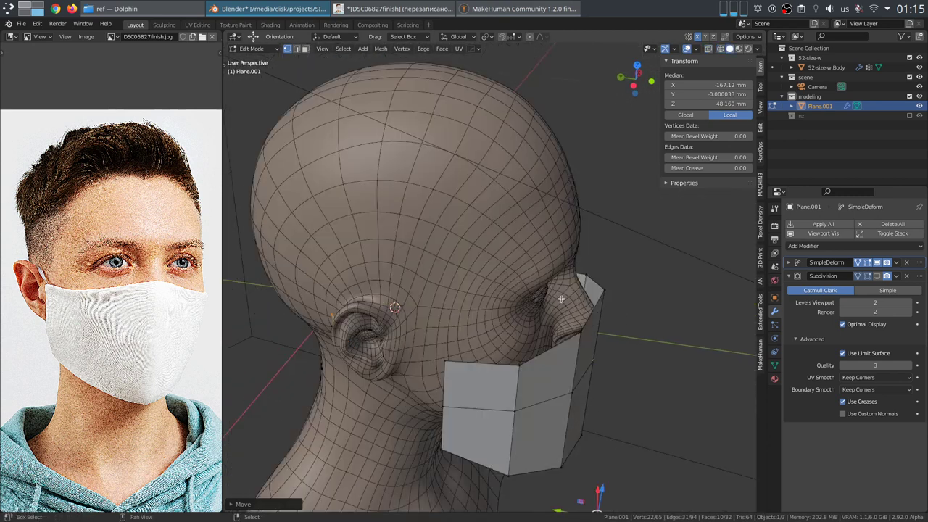
pyautogui.moveTo(560, 299); pyautogui.dragTo(582, 228, button='middle')
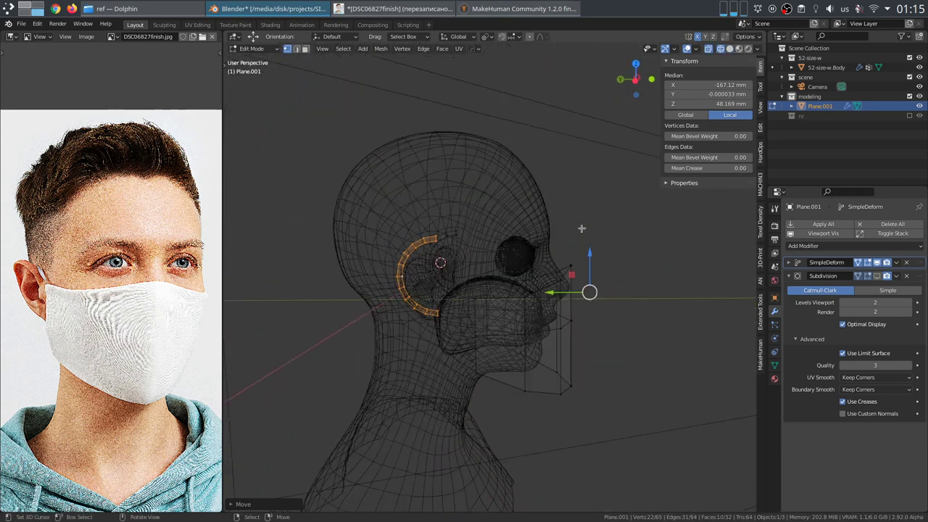
pyautogui.press('KP_1')
pyautogui.press('ctrl+KP_3')
pyautogui.scroll(1, 641, 234)
pyautogui.moveTo(602, 222); pyautogui.dragTo(605, 234)
# Step: Move the ear loop -20 mm along X so it passes behind the ear
pyautogui.moveTo(613, 250)
pyautogui.mouseDown(button='middle')
pyautogui.moveTo(638, 298)
pyautogui.moveTo(507, 369)
pyautogui.moveTo(421, 326)
pyautogui.moveTo(420, 342)
pyautogui.mouseUp(button='middle')
pyautogui.hotkey('shift', 'z')
pyautogui.hotkey('shift', 'z')
pyautogui.press('KP_1')
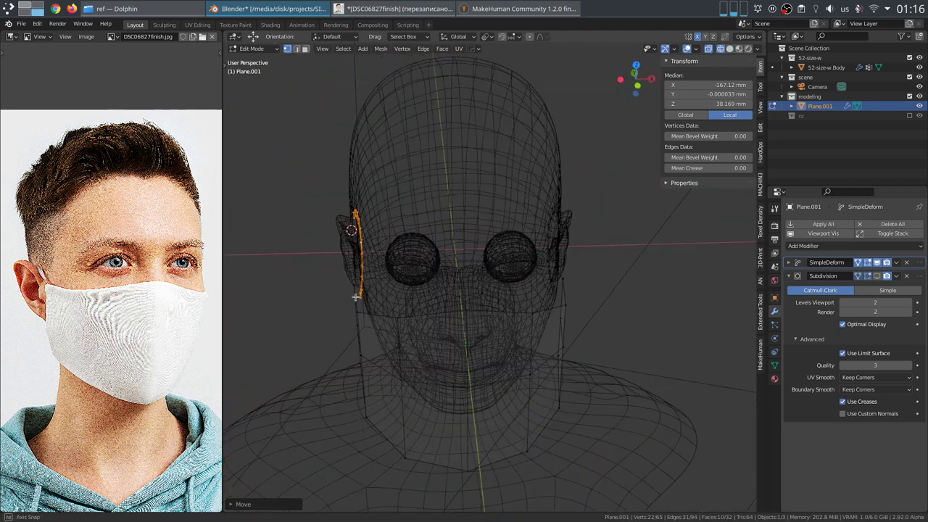
pyautogui.scroll(-3, 418, 296)
pyautogui.keyDown('shift'); pyautogui.moveTo(372, 290); pyautogui.dragTo(479, 292, button='middle'); pyautogui.keyUp('shift')
pyautogui.scroll(2, 464, 289)
pyautogui.moveTo(421, 287); pyautogui.dragTo(397, 293)
# Step: Select the outer edge loop of the ear loop strip and turn off the Simple Deform display in the viewport
pyautogui.moveTo(544, 305)
pyautogui.mouseDown(button='middle')
pyautogui.moveTo(588, 348)
pyautogui.moveTo(487, 355)
pyautogui.moveTo(500, 377)
pyautogui.moveTo(645, 328)
pyautogui.moveTo(550, 361)
pyautogui.moveTo(446, 380)
pyautogui.moveTo(667, 335)
pyautogui.moveTo(487, 341)
pyautogui.moveTo(435, 387)
pyautogui.moveTo(454, 317)
pyautogui.moveTo(505, 323)
pyautogui.mouseUp(button='middle')
pyautogui.hotkey('shift', 'z')
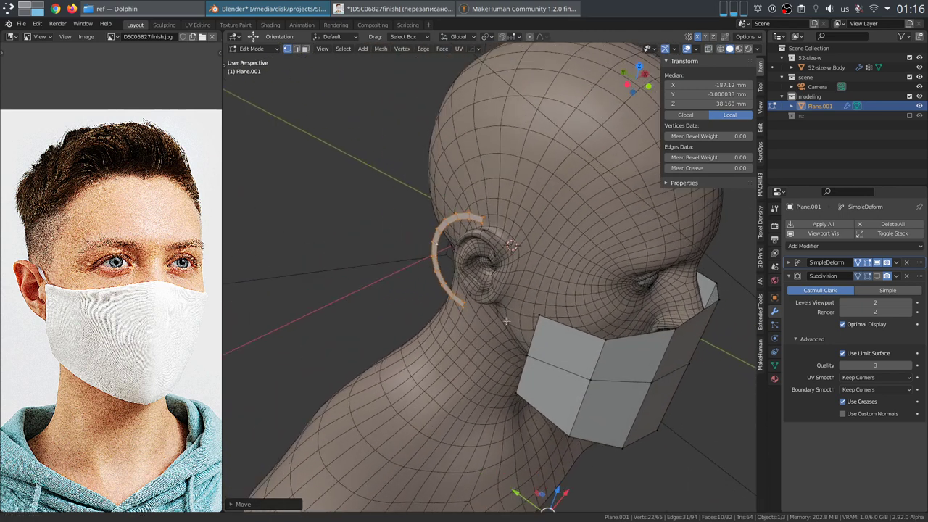
pyautogui.scroll(1, 446, 231)
pyautogui.keyDown('alt'); pyautogui.click(430, 215); pyautogui.keyUp('alt')
pyautogui.scroll(-3, 522, 290)
pyautogui.moveTo(625, 332); pyautogui.dragTo(562, 359, button='middle')
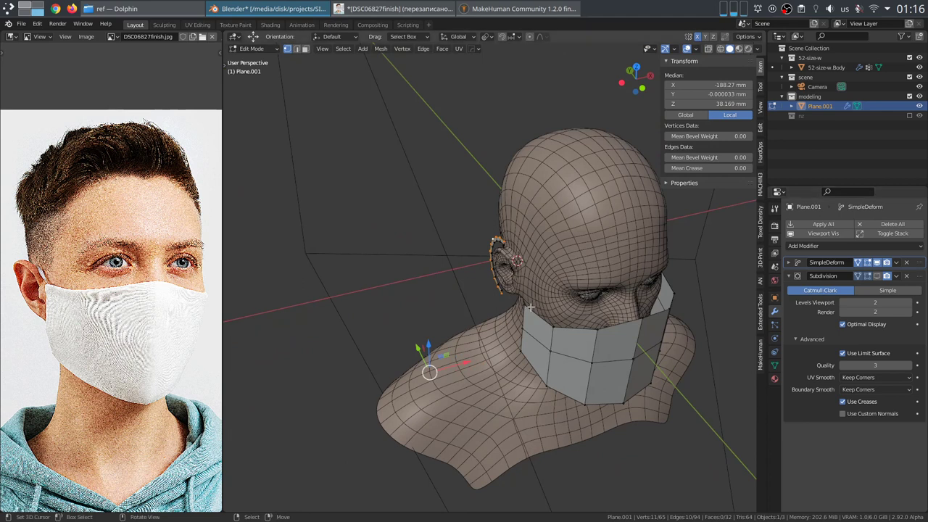
pyautogui.click(877, 263)
pyautogui.moveTo(522, 363); pyautogui.dragTo(491, 375, button='middle')
pyautogui.scroll(4, 491, 375)
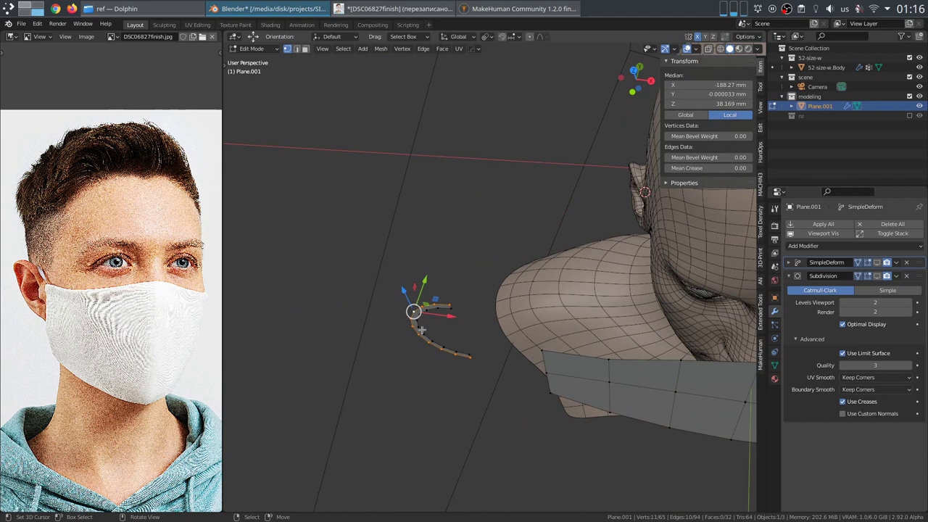
pyautogui.moveTo(415, 333); pyautogui.dragTo(475, 249, button='middle')
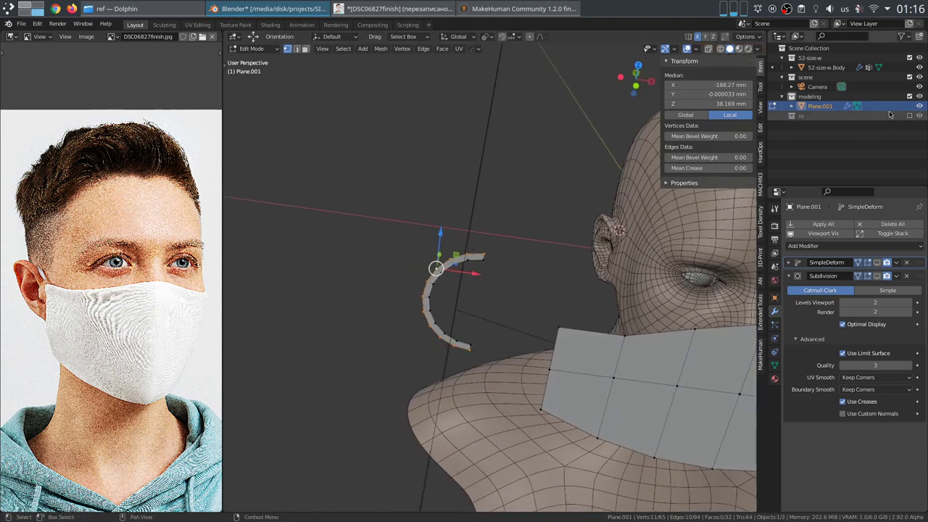
# Step: Enable the hidden collection with the flat mask copies, compare them in Object Mode, and return the bent mask to Edit Mode
pyautogui.click(784, 115)
pyautogui.scroll(-5, 636, 223)
pyautogui.press('Tab')
pyautogui.click(342, 131)
pyautogui.click(468, 282)
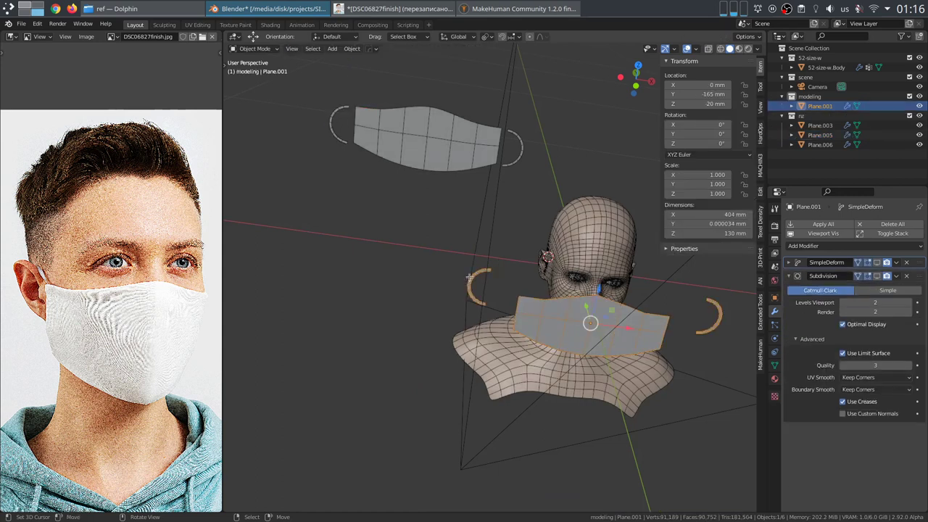
pyautogui.press('Tab')
pyautogui.press('KP_Decimal')
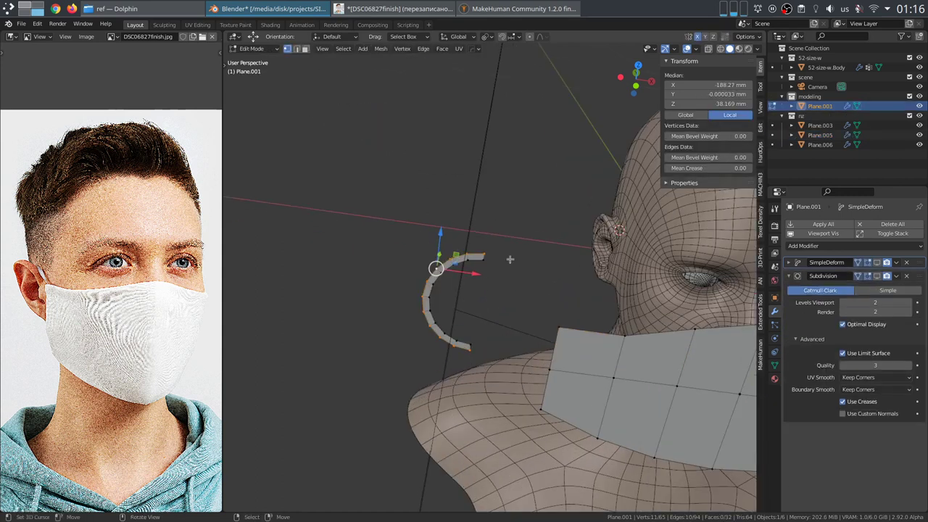
# Step: Slide the selected outer edge of the ear loop inward with Edge Slide
pyautogui.press('g')
pyautogui.press('g')
pyautogui.click(574, 284)
pyautogui.scroll(-5, 564, 294)
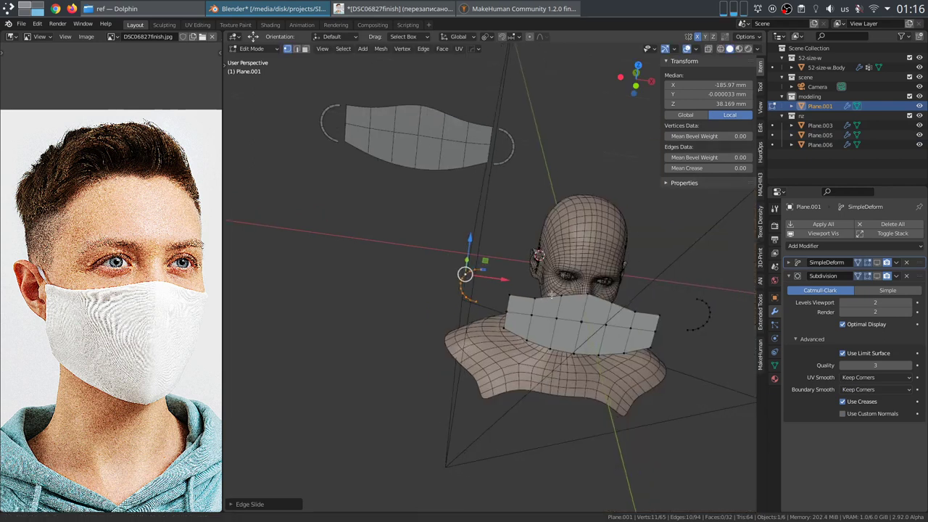
# Step: Move the selected edge of the ear loop -4 mm along Y in top view
pyautogui.scroll(2, 558, 294)
pyautogui.press('KP_7')
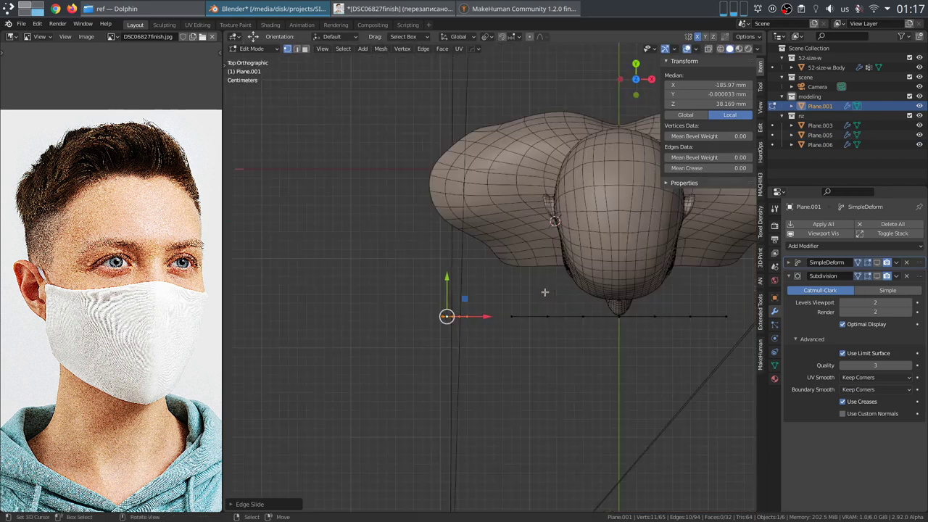
pyautogui.scroll(5, 537, 298)
pyautogui.press('g')
pyautogui.press('y')
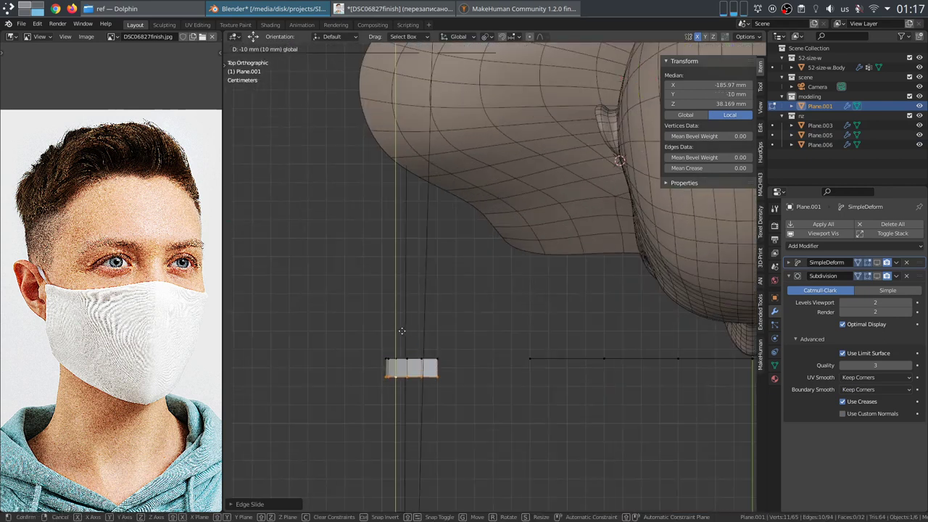
pyautogui.click(431, 280)
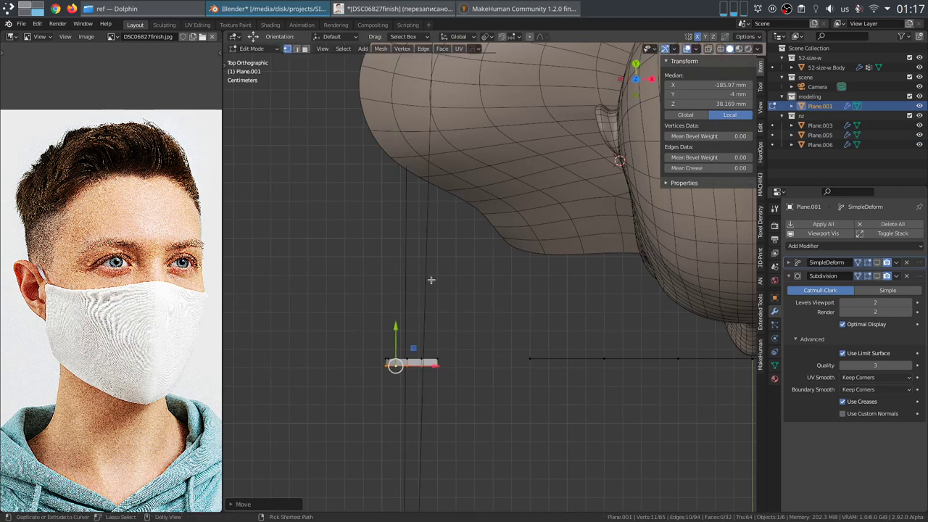
# Step: Return to Object Mode and turn on the Face Orientation overlay to inspect the ear loop's normals
pyautogui.scroll(-3, 454, 411)
pyautogui.moveTo(454, 410); pyautogui.dragTo(542, 273, button='middle')
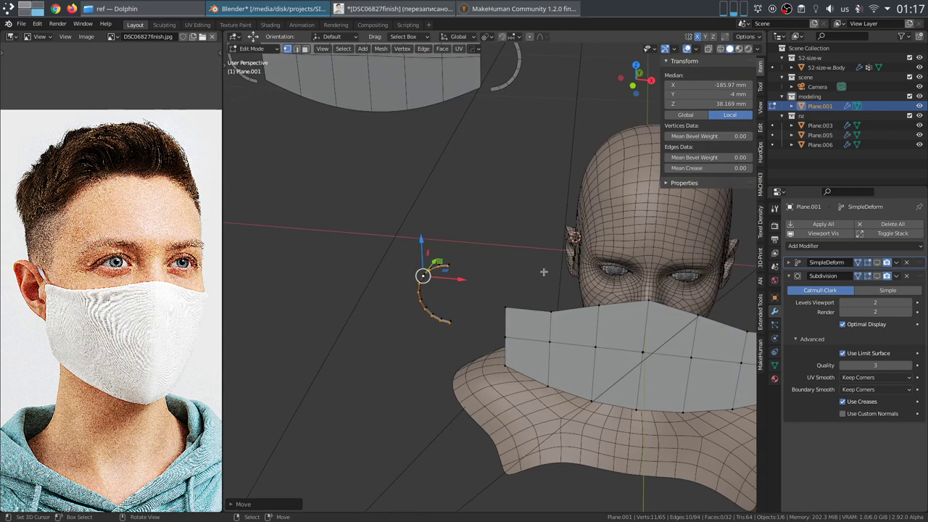
pyautogui.moveTo(460, 283); pyautogui.dragTo(481, 286, button='middle')
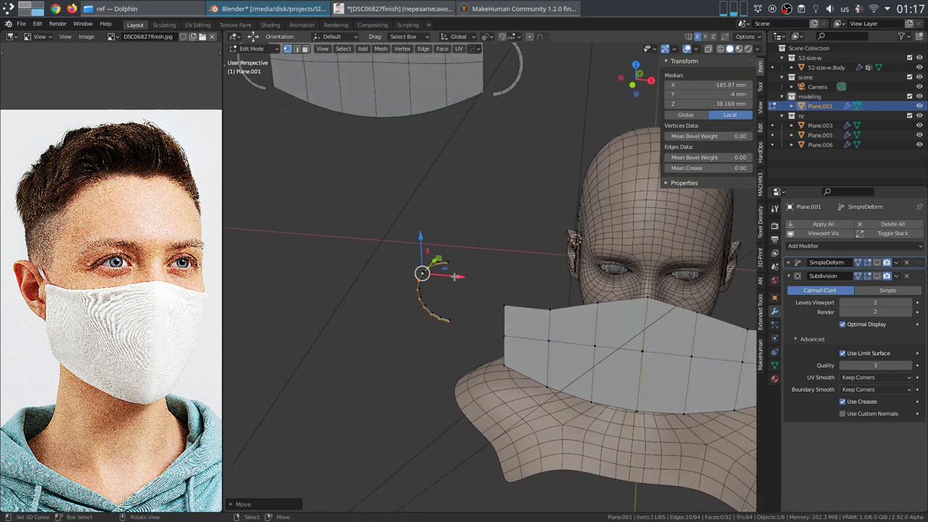
pyautogui.scroll(3, 484, 281)
pyautogui.press('Tab')
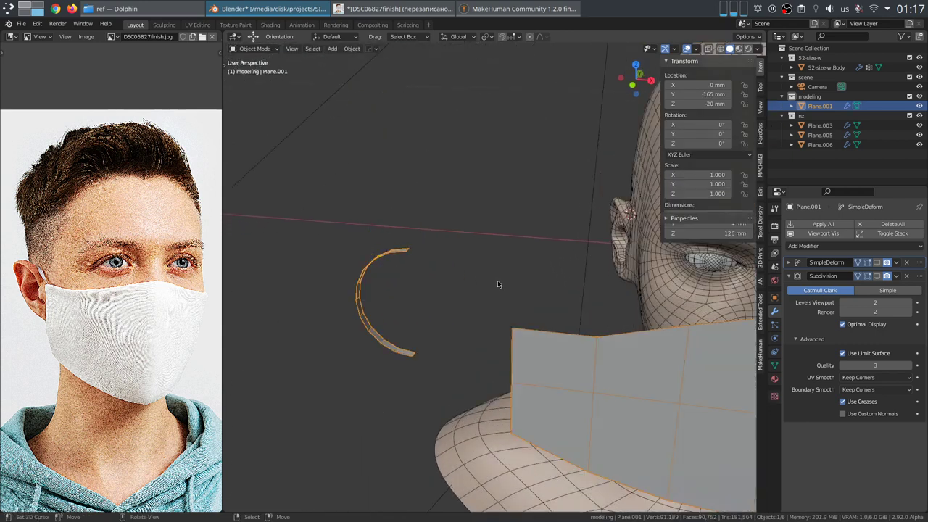
pyautogui.hotkey('alt', 'v')
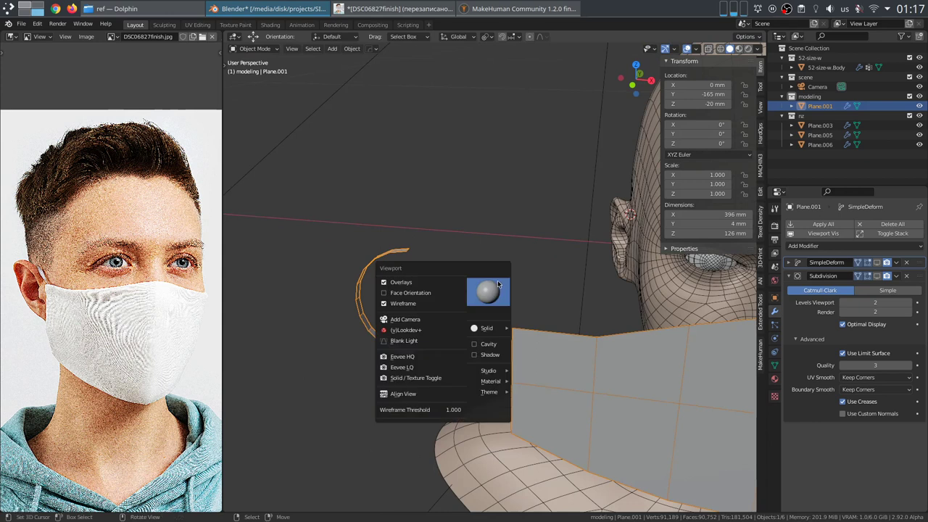
pyautogui.click(449, 297)
pyautogui.moveTo(454, 307); pyautogui.dragTo(501, 351, button='middle')
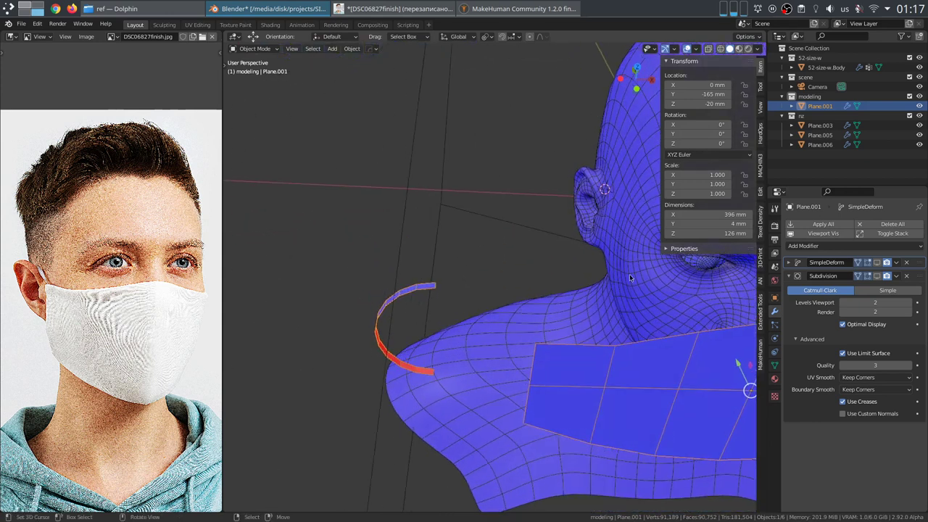
# Step: Show the Simple Deform bend in the viewport again and exclude the collection with the flat mask copies
pyautogui.click(876, 262)
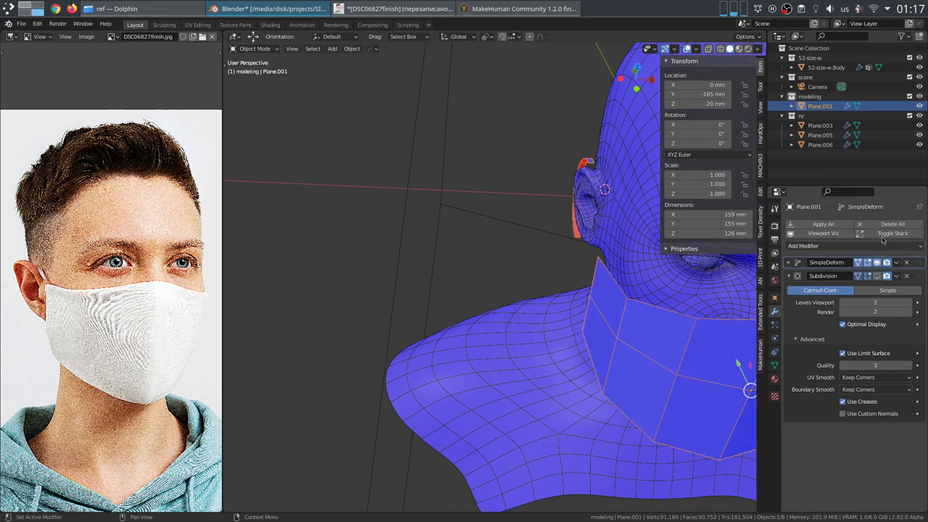
pyautogui.click(909, 116)
pyautogui.scroll(-4, 493, 293)
pyautogui.moveTo(475, 305); pyautogui.dragTo(445, 341, button='middle')
# Step: Undo back to Edit Mode before the ear loop edge was slid and moved along Y
pyautogui.hotkey('ctrl', 'z')
pyautogui.hotkey('ctrl', 'z')
pyautogui.press('Tab')
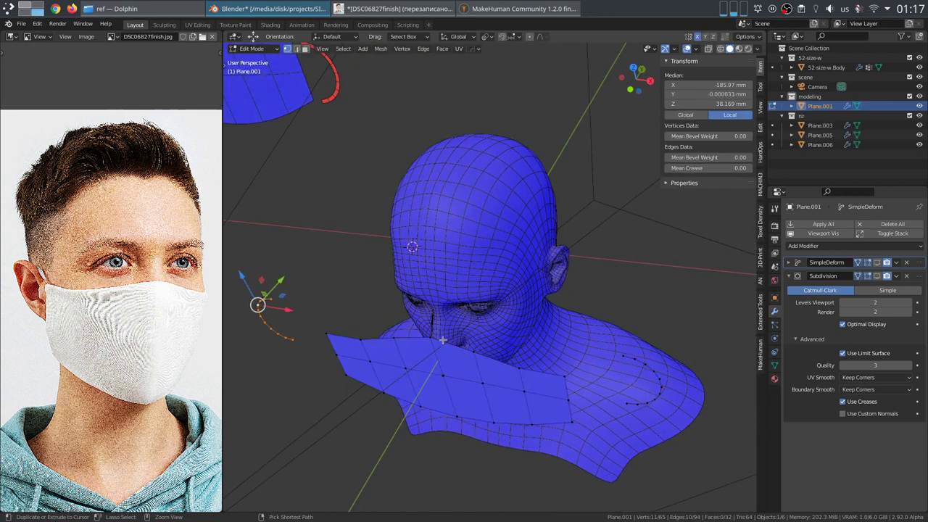
pyautogui.keyDown('ctrl'); pyautogui.click(433, 339); pyautogui.keyUp('ctrl')
pyautogui.moveTo(433, 339); pyautogui.dragTo(411, 320, button='middle')
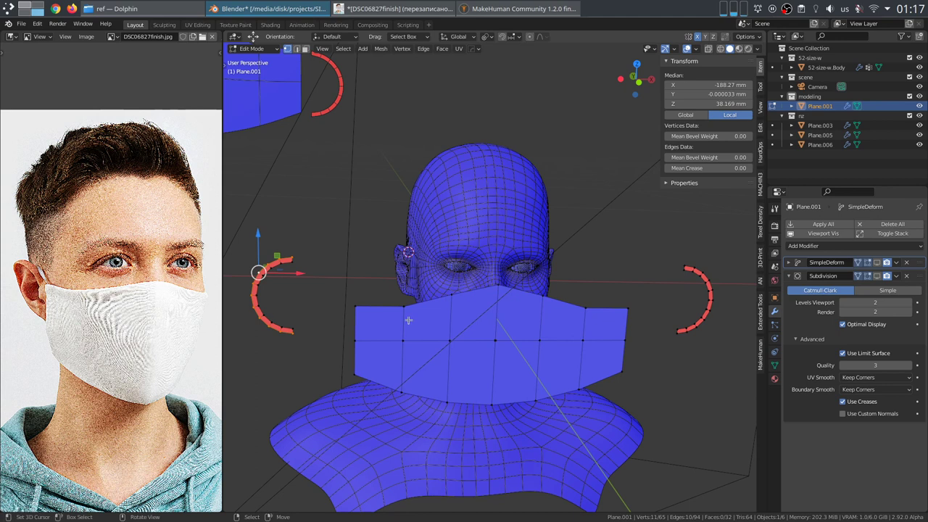
# Step: Edge-slide the ear loop's inner edge loop with a factor of 1 onto its outer edge loop
pyautogui.press('g')
pyautogui.press('g')
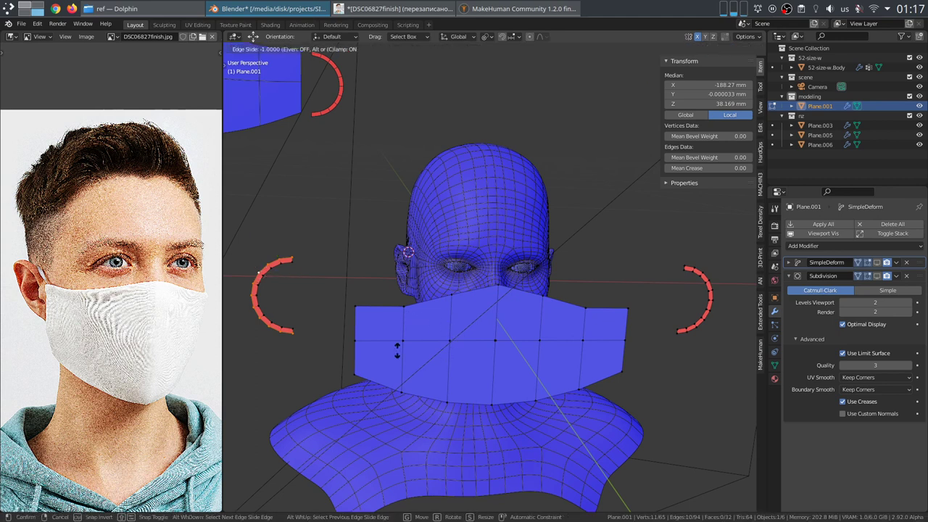
pyautogui.click(321, 329)
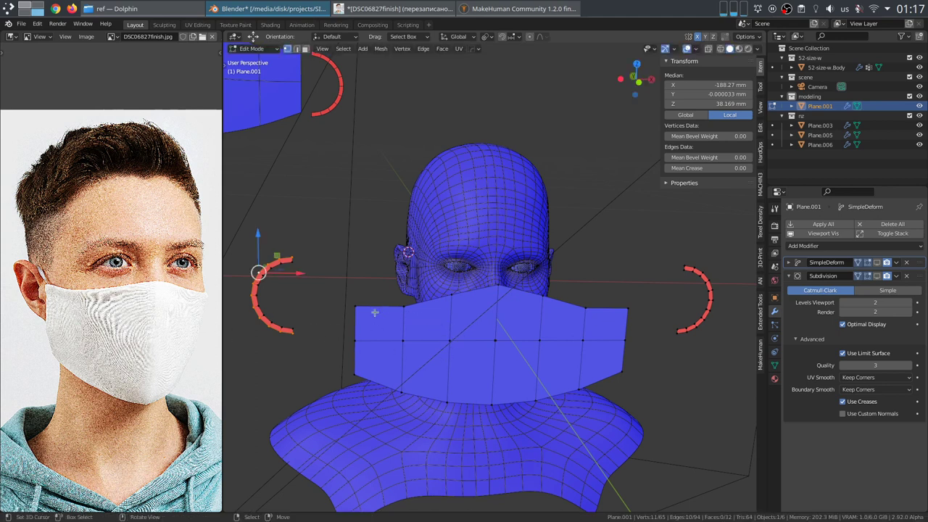
pyautogui.keyDown('alt'); pyautogui.rightClick(259, 298); pyautogui.keyUp('alt')
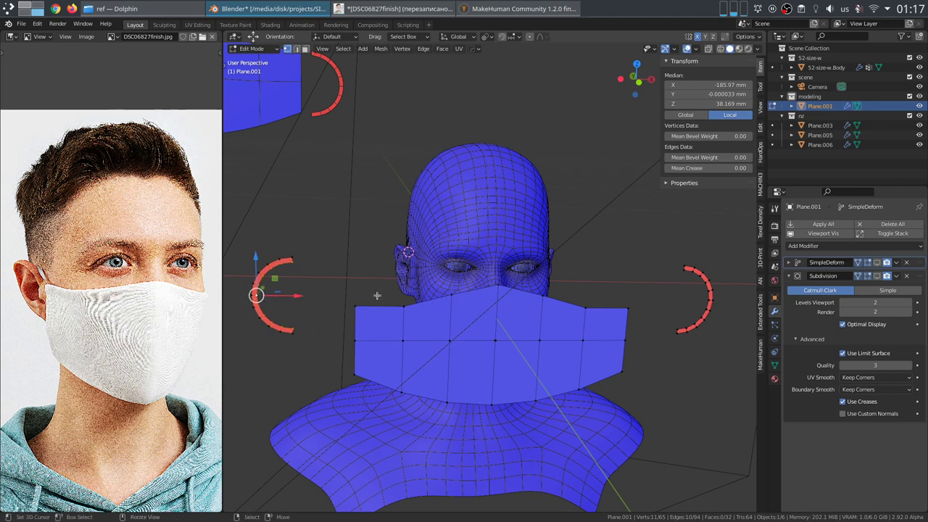
pyautogui.press('g')
pyautogui.press('g')
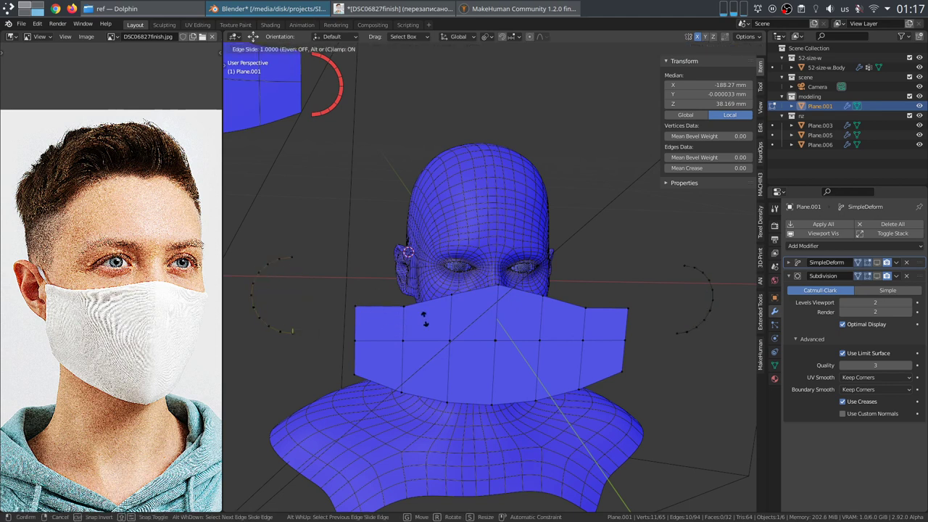
pyautogui.click(423, 319)
# Step: Move the slid ear loop edge 4 mm along Y in top view
pyautogui.press('KP_7')
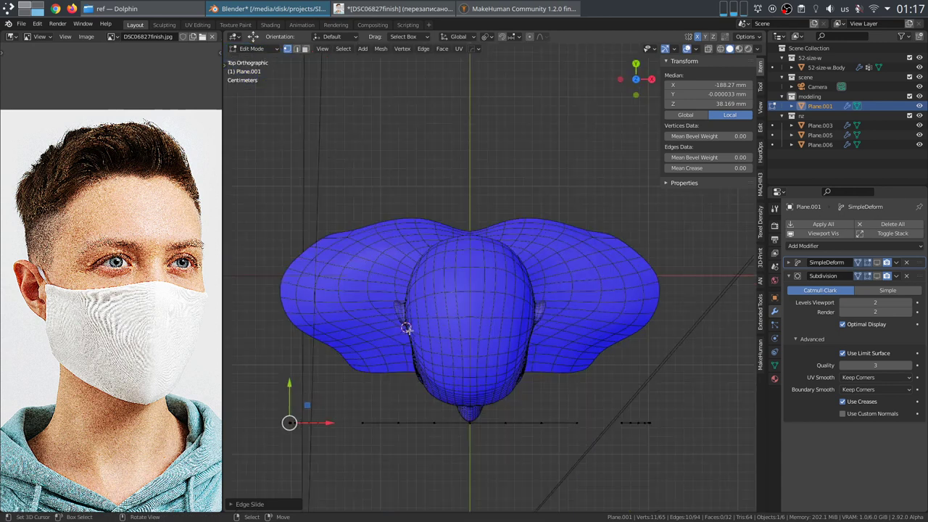
pyautogui.write('gy10')
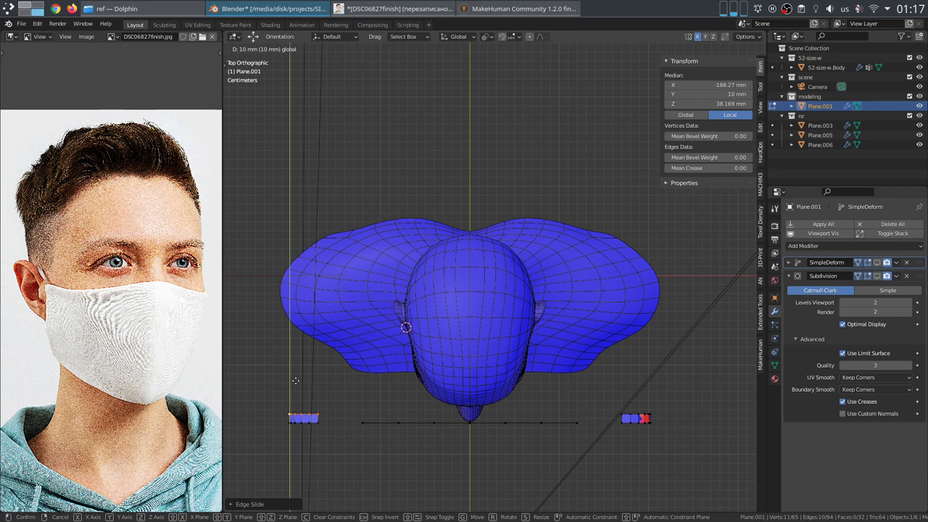
pyautogui.click(308, 435)
# Step: Select a single edge in the twisted part of the opposite ear loop and scale it by -1 along Y
pyautogui.keyDown('shift'); pyautogui.moveTo(504, 421); pyautogui.dragTo(338, 334, button='middle'); pyautogui.keyUp('shift')
pyautogui.scroll(4, 338, 333)
pyautogui.moveTo(571, 396); pyautogui.dragTo(471, 335, button='middle')
pyautogui.scroll(3, 490, 354)
pyautogui.rightClick(392, 307)
pyautogui.keyDown('shift'); pyautogui.rightClick(406, 297); pyautogui.keyUp('shift')
pyautogui.press('.')
pyautogui.click(485, 243)
pyautogui.write('sy-1')
pyautogui.press('Return')
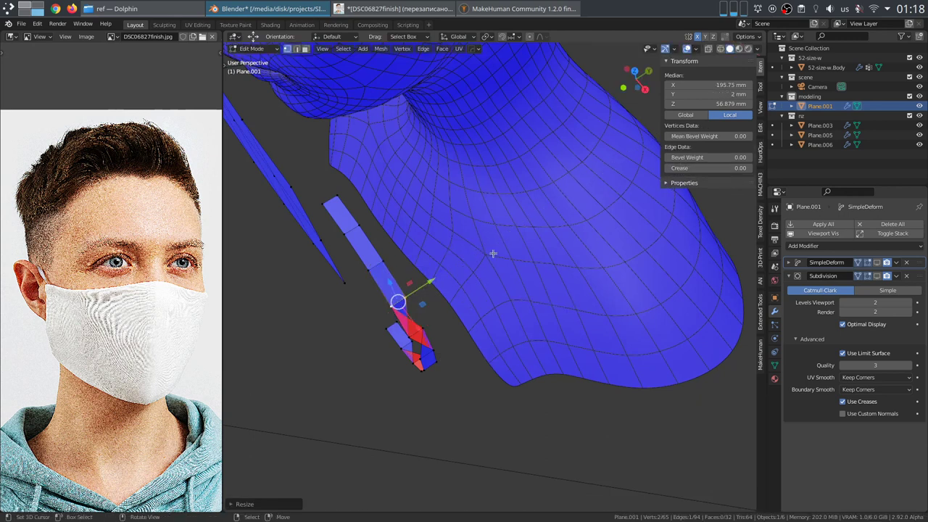
pyautogui.click(410, 332)
pyautogui.press('s')
pyautogui.rightClick(475, 315)
# Step: Turn off X-axis mirroring in the mesh editing options
pyautogui.scroll(-4, 475, 312)
pyautogui.scroll(-4, 473, 312)
pyautogui.moveTo(365, 317); pyautogui.dragTo(607, 411, button='middle')
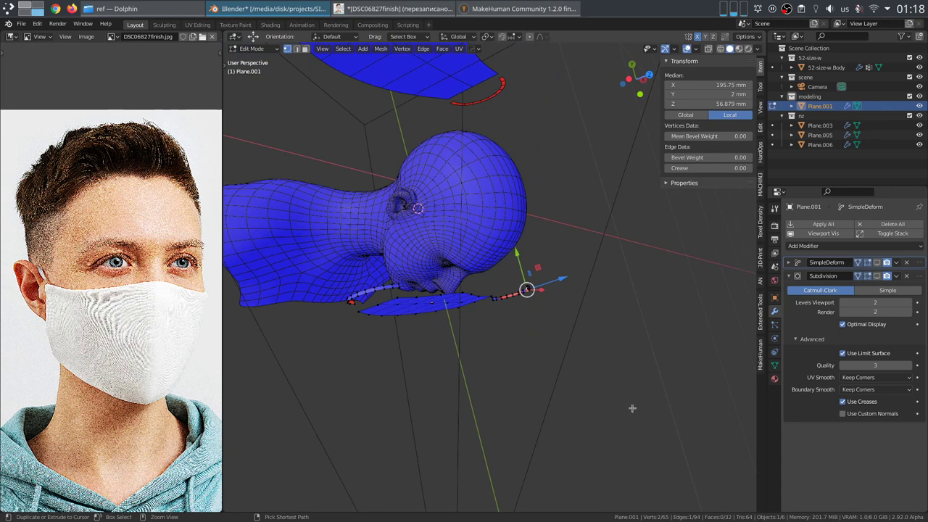
pyautogui.scroll(5, 630, 399)
pyautogui.scroll(-4, 626, 394)
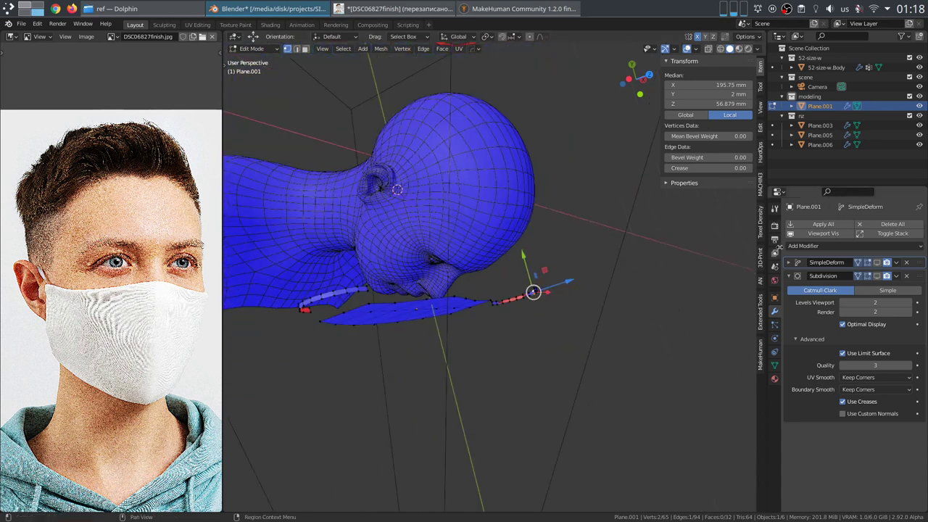
pyautogui.click(775, 209)
pyautogui.click(853, 300)
# Step: Select the four vertices of the twisted upper section of the ear loop and scale them along Y to untwist it
pyautogui.moveTo(596, 349); pyautogui.dragTo(371, 343, button='middle')
pyautogui.scroll(5, 371, 344)
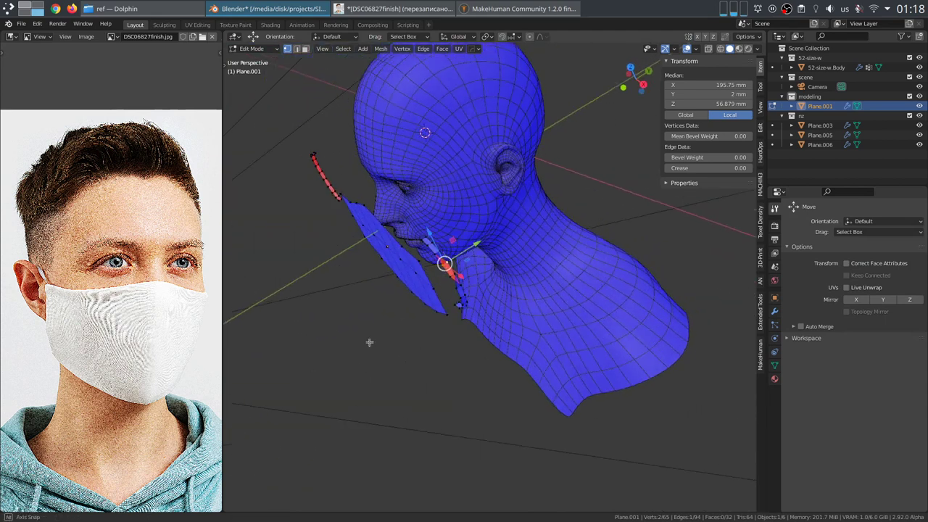
pyautogui.moveTo(485, 307); pyautogui.dragTo(509, 317, button='middle')
pyautogui.keyDown('shift'); pyautogui.click(435, 281); pyautogui.keyUp('shift')
pyautogui.keyDown('shift'); pyautogui.click(424, 285); pyautogui.keyUp('shift')
pyautogui.press('s')
pyautogui.press('y')
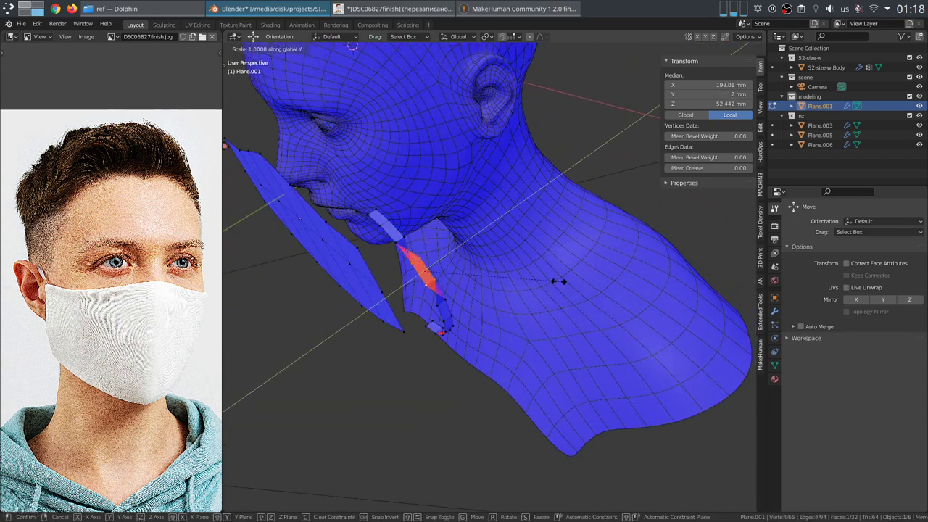
pyautogui.press('0')
pyautogui.press('Return')
# Step: Select the four vertices of the ear loop's twisted lower end and scale them along Y to untwist it
pyautogui.moveTo(448, 427); pyautogui.dragTo(432, 233, button='middle')
pyautogui.click(422, 267)
pyautogui.keyDown('shift'); pyautogui.click(429, 272); pyautogui.keyUp('shift')
pyautogui.keyDown('shift'); pyautogui.click(421, 270); pyautogui.keyUp('shift')
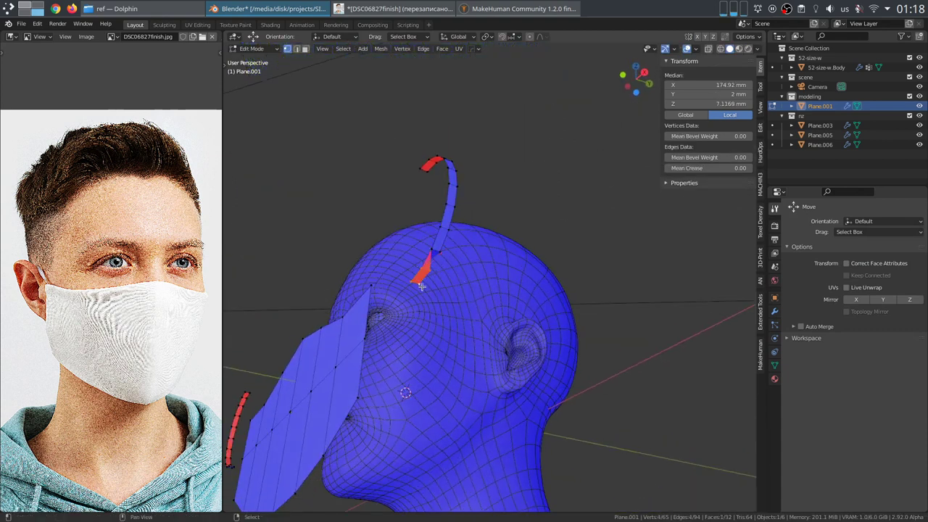
pyautogui.press('s')
pyautogui.press('y')
pyautogui.press('0')
pyautogui.press('Return')
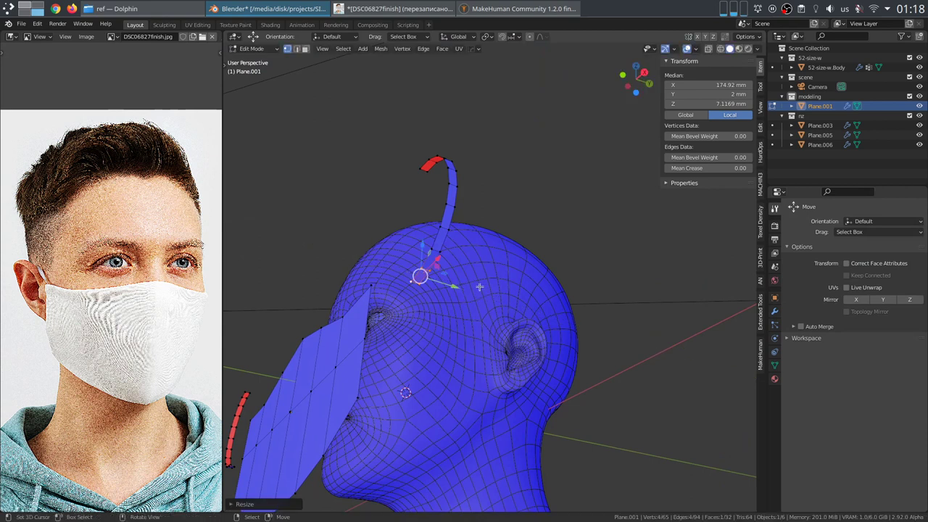
# Step: Return to Object Mode and show the SimpleDeform bend in the viewport to inspect the mask and ear loops on the head
pyautogui.moveTo(479, 287); pyautogui.dragTo(584, 330, button='middle')
pyautogui.press('Tab')
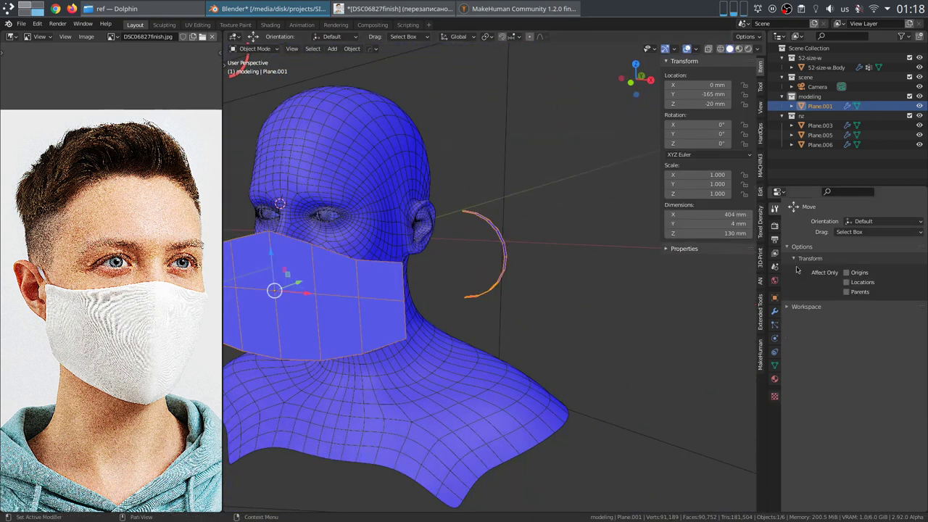
pyautogui.click(775, 311)
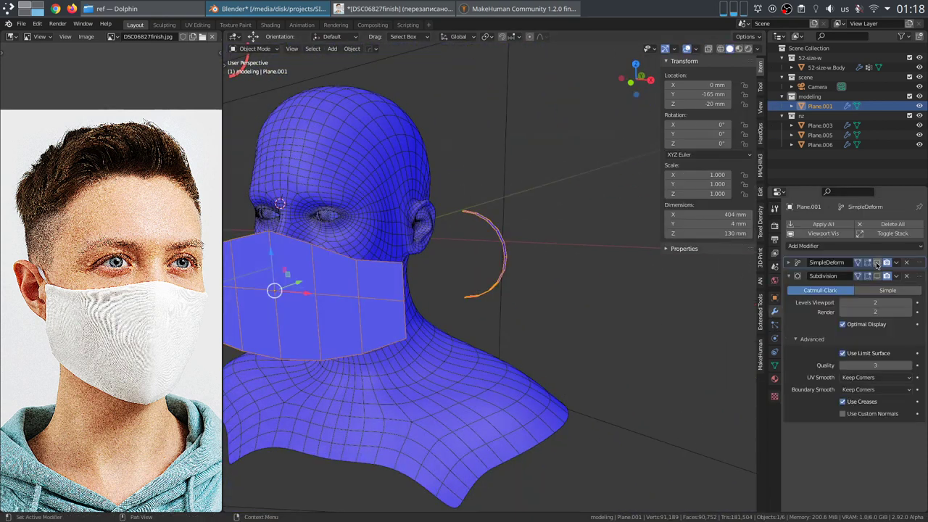
pyautogui.click(878, 264)
pyautogui.moveTo(573, 312)
pyautogui.mouseDown(button='middle')
pyautogui.moveTo(599, 312)
pyautogui.moveTo(525, 306)
pyautogui.moveTo(563, 304)
pyautogui.mouseUp(button='middle')
pyautogui.scroll(-2, 564, 304)
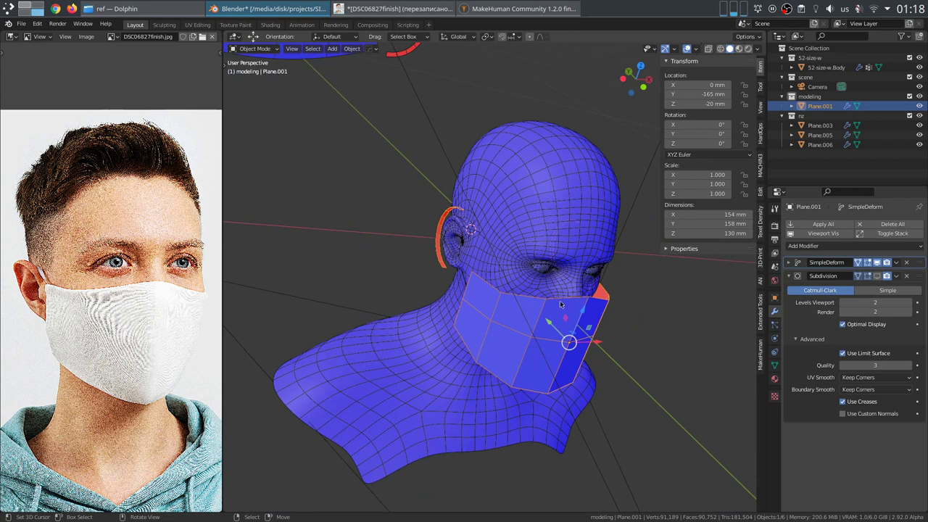
pyautogui.moveTo(561, 305); pyautogui.dragTo(591, 288, button='middle')
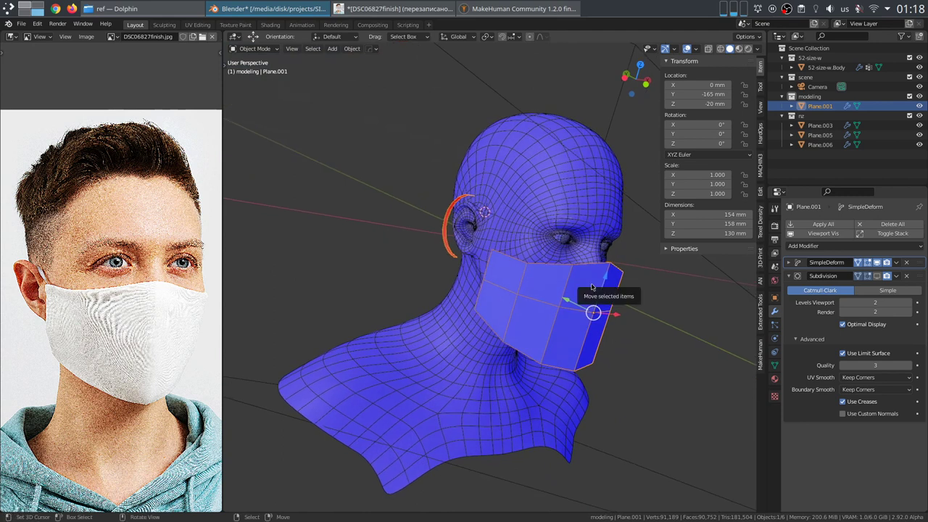
pyautogui.moveTo(592, 287); pyautogui.dragTo(430, 316, button='middle')
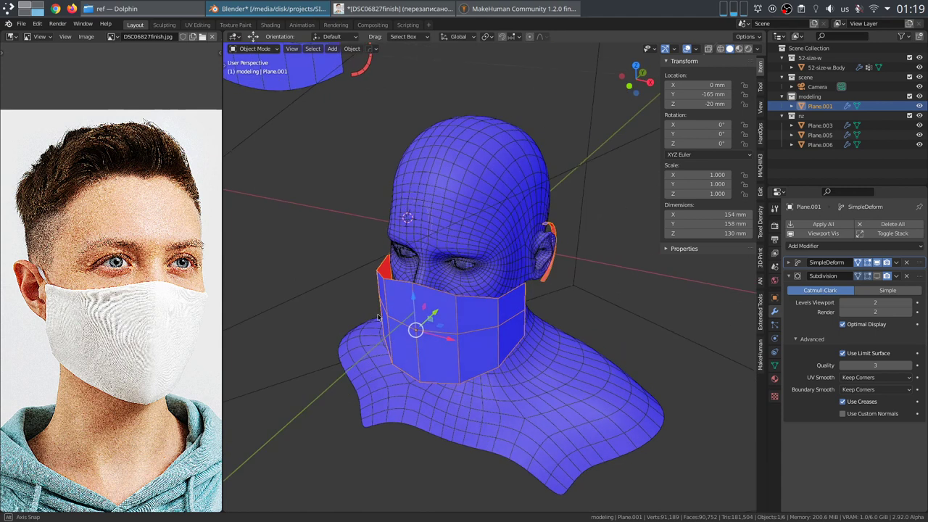
pyautogui.scroll(-3, 430, 316)
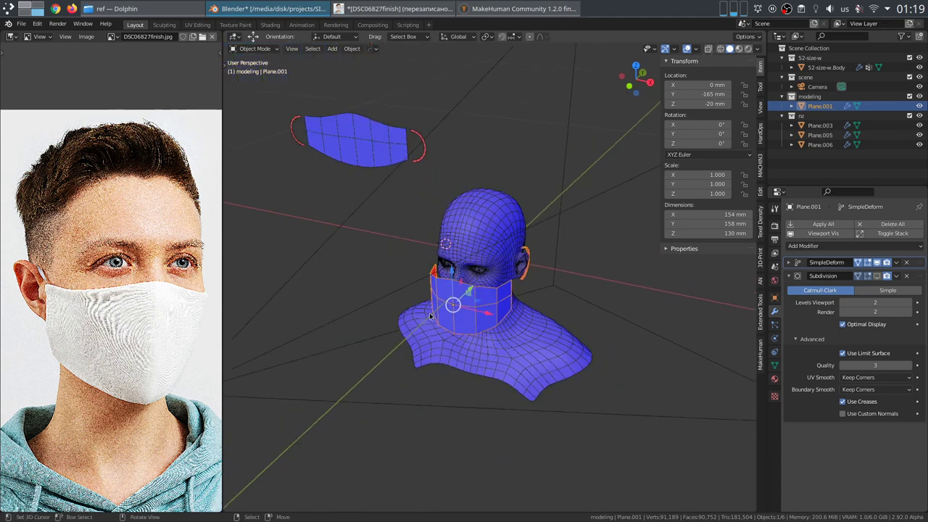
# Step: Duplicate the bent mask in place and rename the copy 2
pyautogui.hotkey('shift', 'd')
pyautogui.rightClick(512, 298)
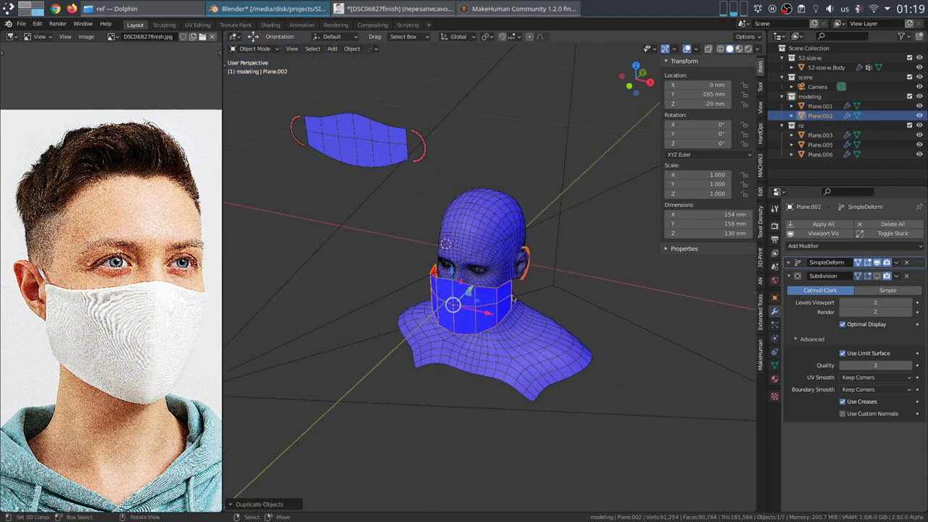
pyautogui.press('F2')
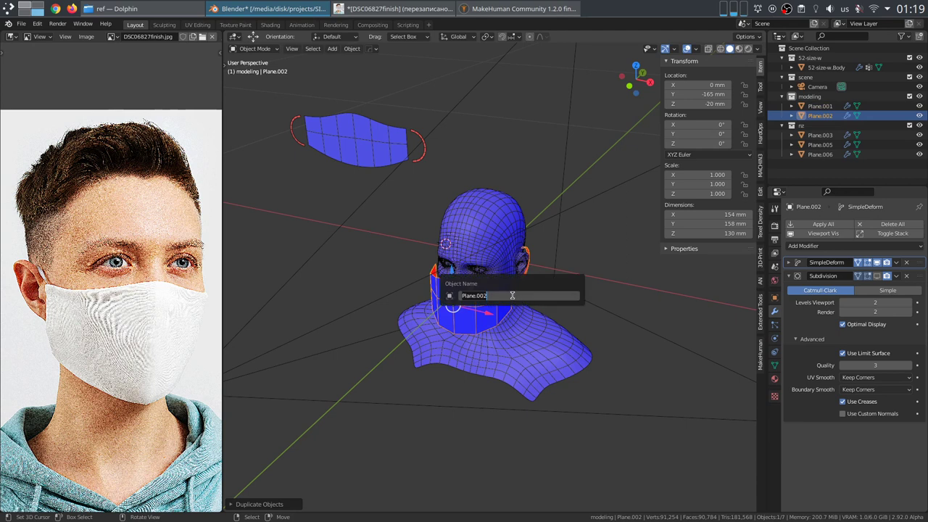
pyautogui.write('2')
pyautogui.press('Return')
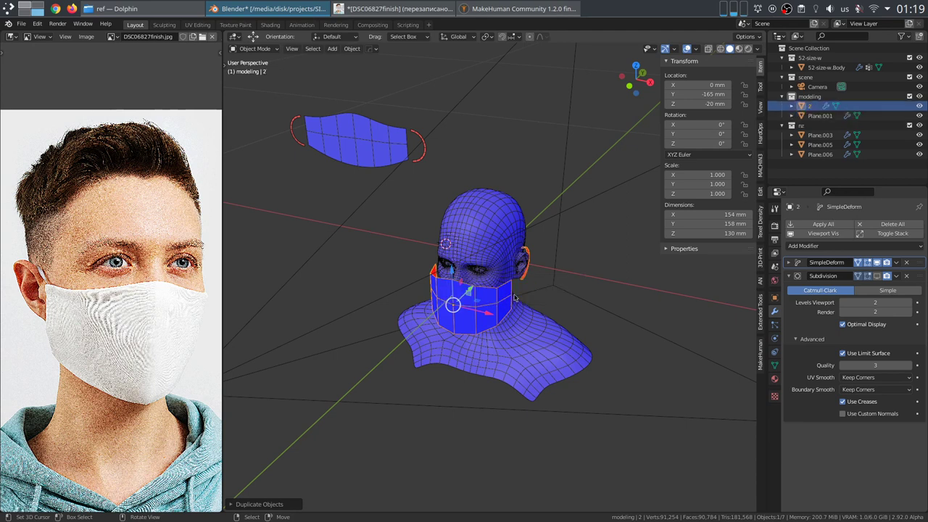
# Step: Move the mask copy 2 to the nz collection
pyautogui.press('m')
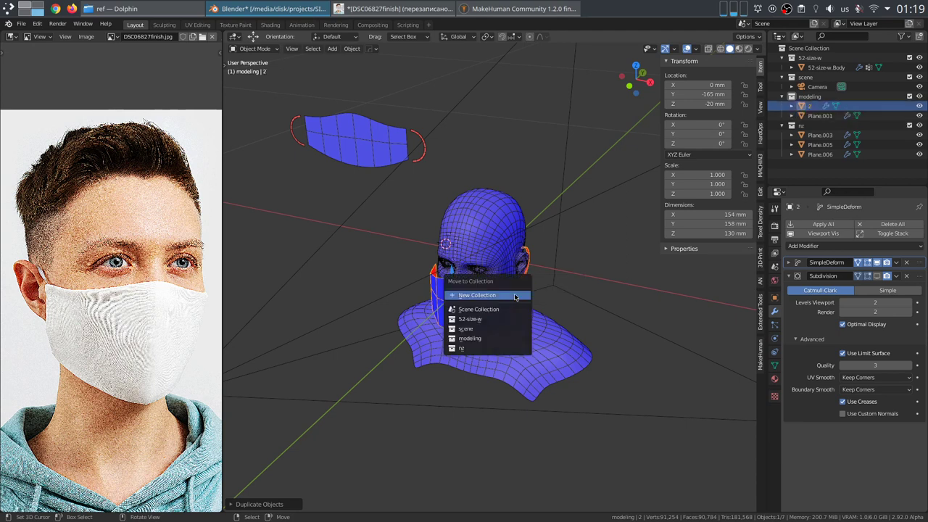
pyautogui.click(493, 350)
pyautogui.scroll(3, 492, 349)
# Step: Exclude the nz collection from the view layer and select the mask Plane.001 on the head
pyautogui.click(836, 106)
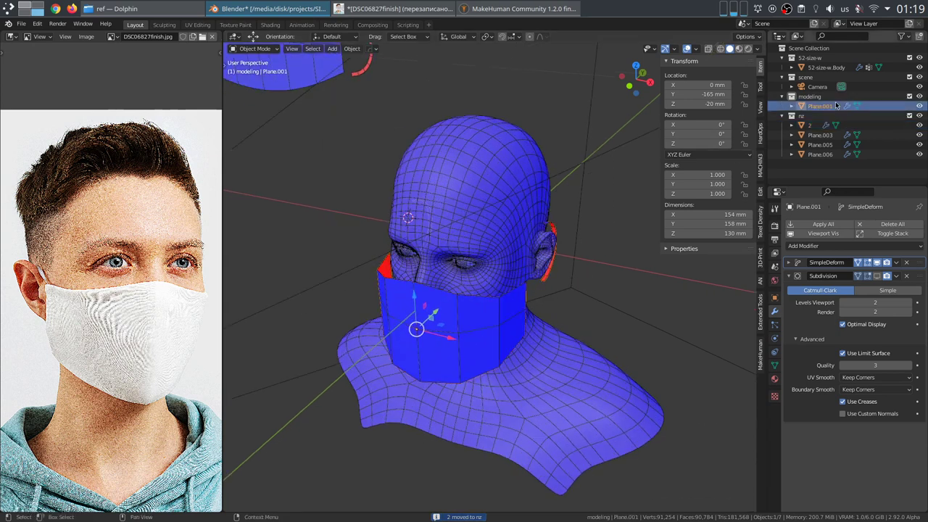
pyautogui.scroll(-6, 507, 242)
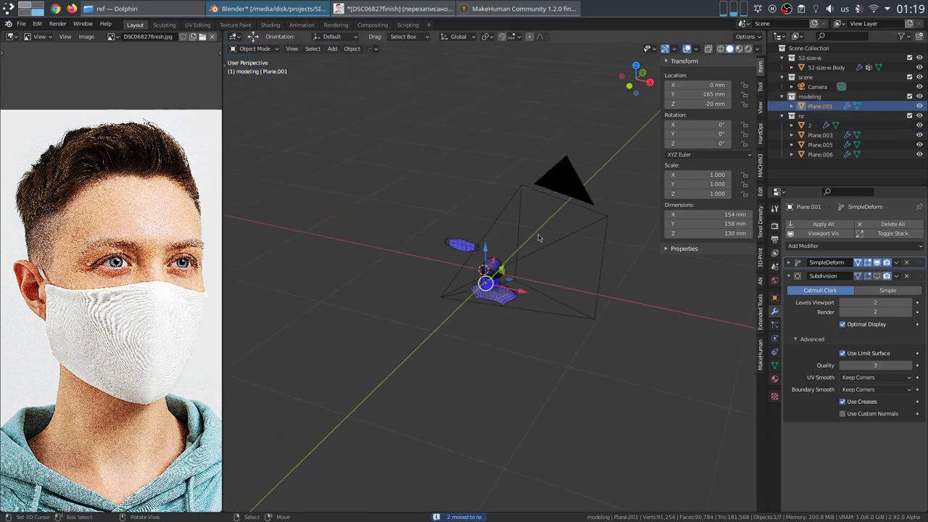
pyautogui.press('g')
pyautogui.press('Escape')
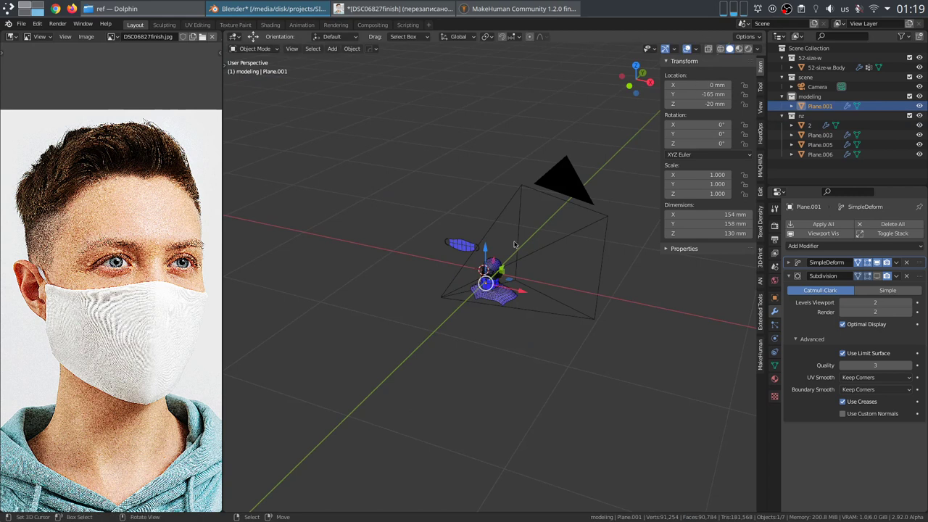
pyautogui.scroll(5, 505, 244)
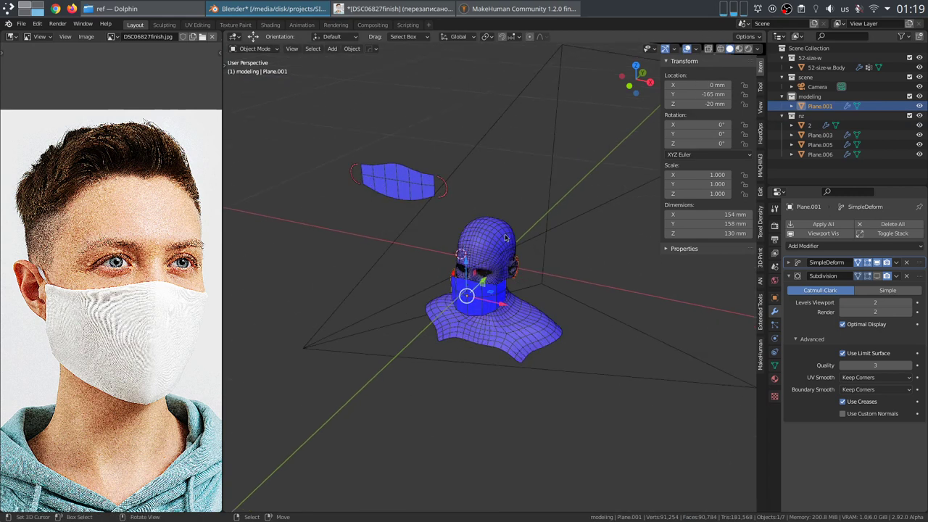
pyautogui.click(400, 183)
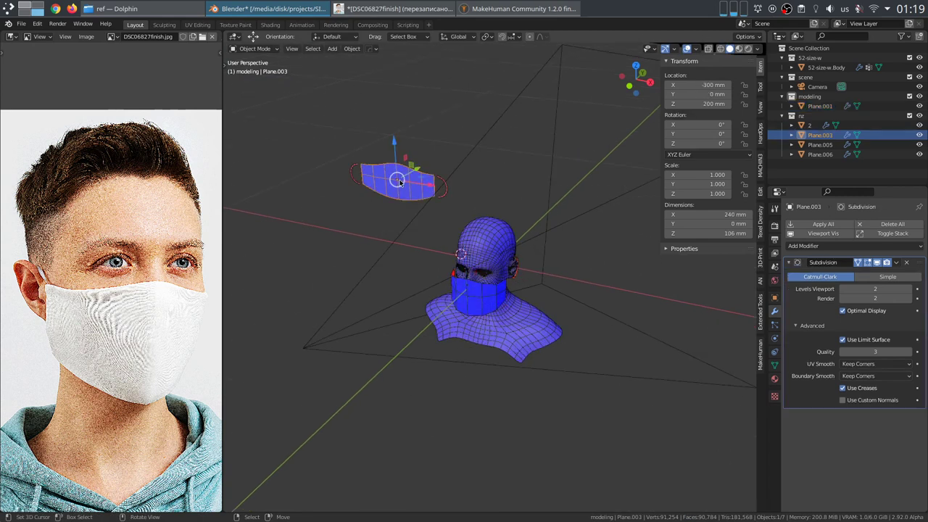
pyautogui.click(909, 116)
pyautogui.scroll(2, 577, 312)
pyautogui.scroll(2, 577, 311)
pyautogui.click(467, 342)
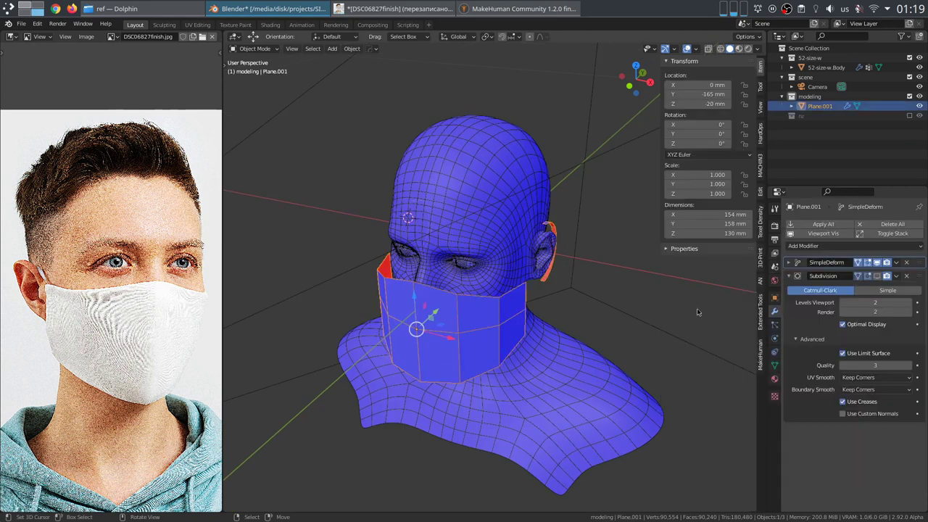
# Step: Apply the SimpleDeform modifier to the mask Plane.001
pyautogui.click(897, 262)
pyautogui.click(834, 312)
pyautogui.moveTo(508, 341); pyautogui.dragTo(445, 318, button='middle')
# Step: Select the edge loops of both ear loops in Edit Mode, separate them into their own object and return to Object Mode
pyautogui.press('Tab')
pyautogui.moveTo(511, 286); pyautogui.dragTo(537, 300, button='middle')
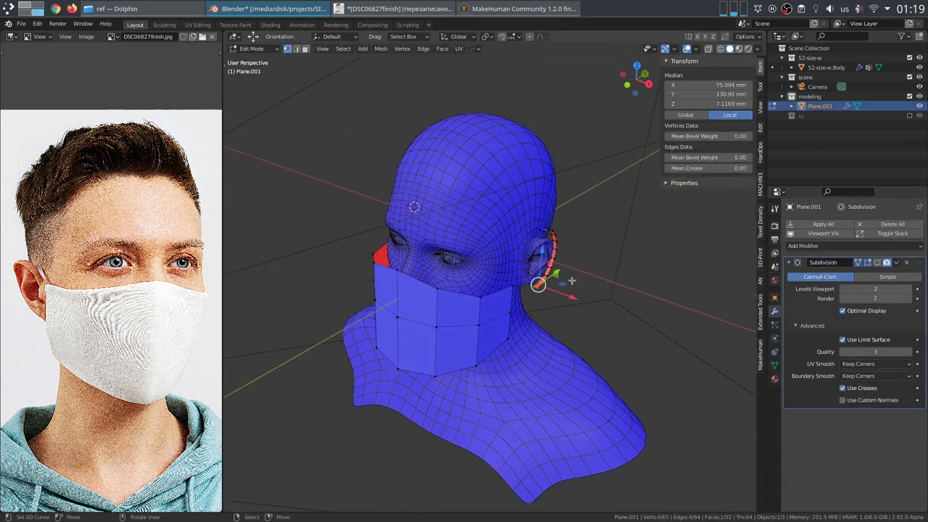
pyautogui.scroll(2, 538, 298)
pyautogui.keyDown('alt'); pyautogui.click(592, 231); pyautogui.keyUp('alt')
pyautogui.moveTo(572, 210); pyautogui.dragTo(557, 245, button='middle')
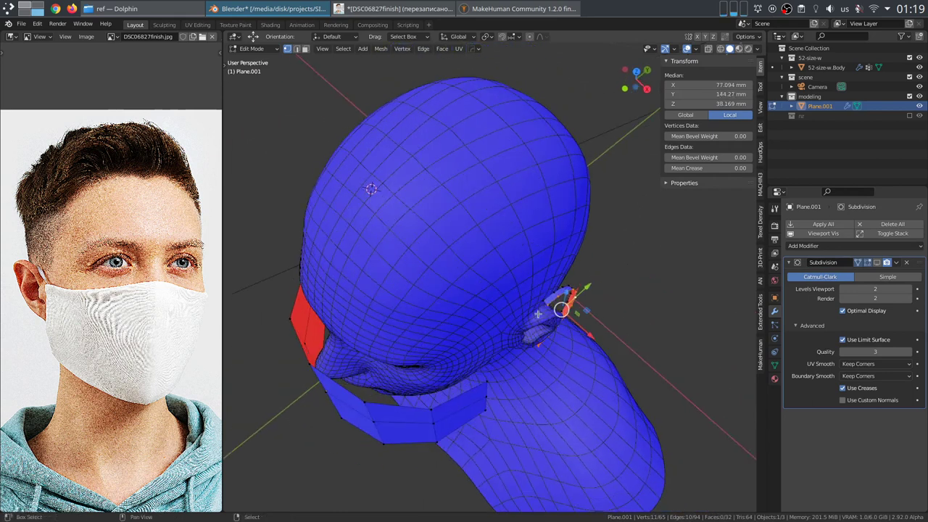
pyautogui.keyDown('alt'); pyautogui.keyDown('shift'); pyautogui.click(548, 300); pyautogui.keyUp('shift'); pyautogui.keyUp('alt')
pyautogui.moveTo(437, 386); pyautogui.dragTo(341, 268, button='middle')
pyautogui.keyDown('alt'); pyautogui.keyDown('shift'); pyautogui.click(417, 281); pyautogui.keyUp('shift'); pyautogui.keyUp('alt')
pyautogui.keyDown('alt'); pyautogui.keyDown('shift'); pyautogui.click(426, 277); pyautogui.keyUp('shift'); pyautogui.keyUp('alt')
pyautogui.scroll(-2, 426, 277)
pyautogui.press('p')
pyautogui.click(339, 267)
pyautogui.press('Tab')
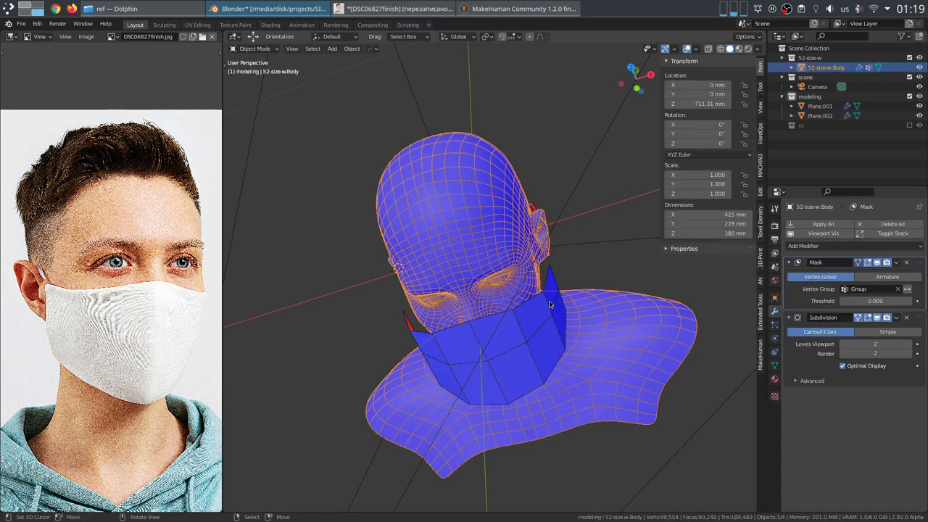
# Step: Show the mask's Subdivision modifier in the viewport and turn off its Optimal Display, checking the fit in wireframe
pyautogui.click(877, 263)
pyautogui.moveTo(461, 335)
pyautogui.mouseDown(button='middle')
pyautogui.moveTo(544, 293)
pyautogui.moveTo(549, 254)
pyautogui.moveTo(451, 307)
pyautogui.mouseUp(button='middle')
pyautogui.hotkey('shift', 'z')
pyautogui.scroll(2, 452, 306)
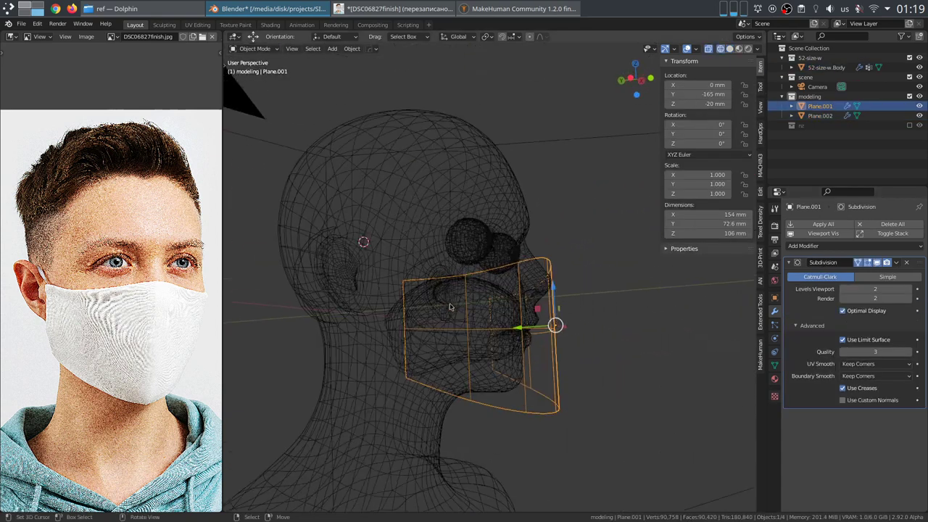
pyautogui.hotkey('shift', 'z')
pyautogui.click(843, 311)
pyautogui.moveTo(638, 362); pyautogui.dragTo(663, 363, button='middle')
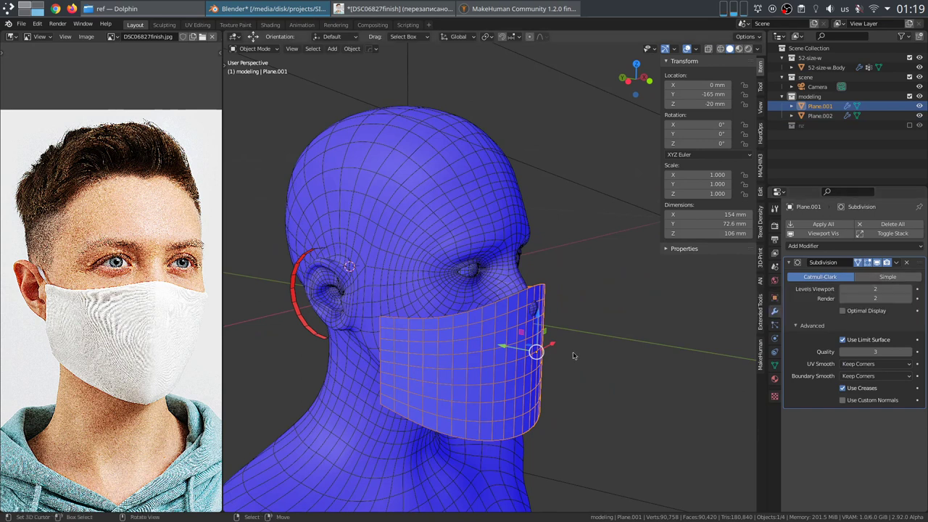
# Step: Move the mask forward in top view to a Y location of -170 mm
pyautogui.press('KP_7')
pyautogui.scroll(4, 572, 352)
pyautogui.moveTo(515, 356); pyautogui.dragTo(528, 380)
pyautogui.scroll(-3, 526, 384)
pyautogui.moveTo(524, 388); pyautogui.dragTo(577, 297, button='middle')
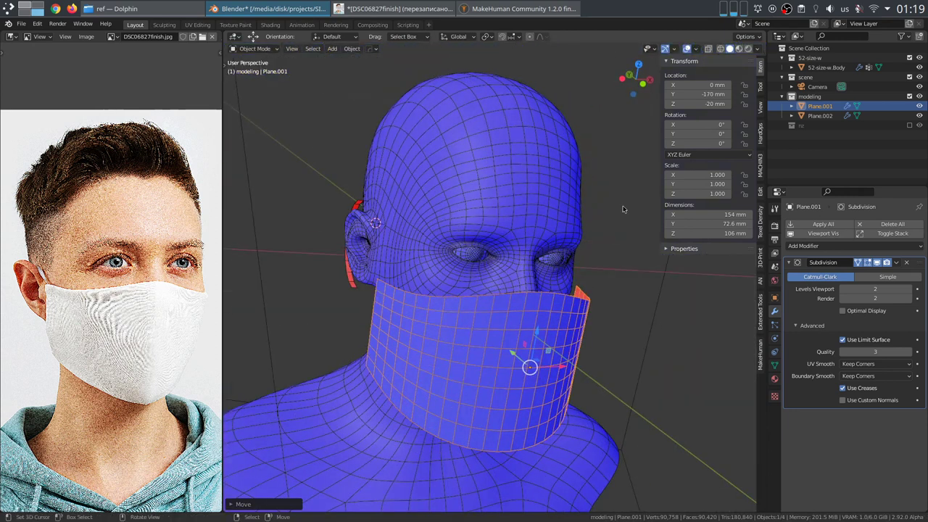
# Step: Apply the Subdivision modifier to the mask Plane.001 and check its mesh in Edit Mode
pyautogui.click(899, 263)
pyautogui.click(859, 272)
pyautogui.moveTo(638, 348); pyautogui.dragTo(556, 338, button='middle')
pyautogui.press('Tab')
pyautogui.scroll(1, 557, 339)
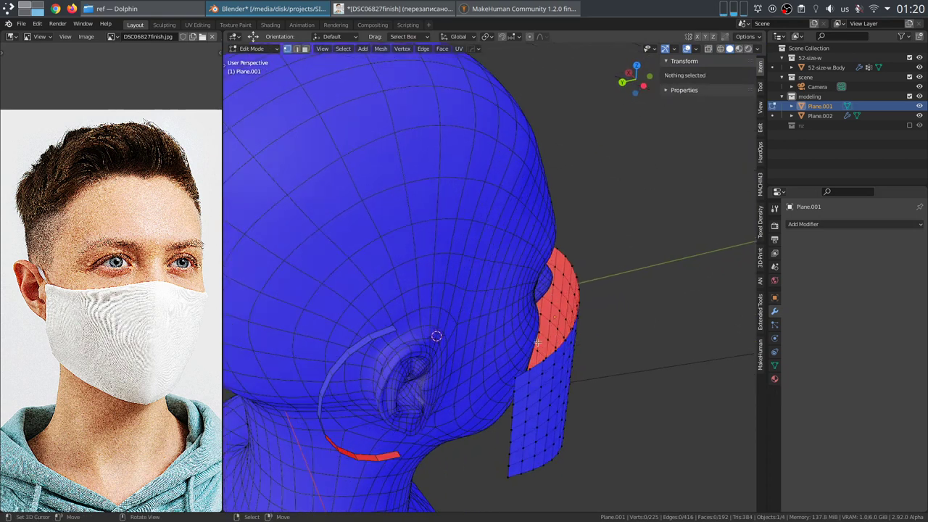
pyautogui.press('Tab')
# Step: Join the ear loops object Plane.002 into the mask Plane.001
pyautogui.click(388, 333)
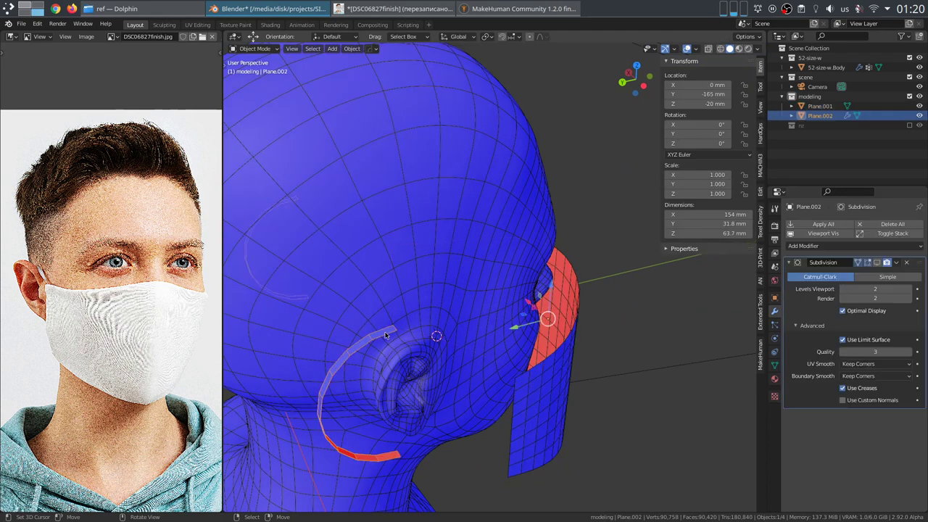
pyautogui.scroll(-3, 507, 337)
pyautogui.keyDown('shift'); pyautogui.click(533, 339); pyautogui.keyUp('shift')
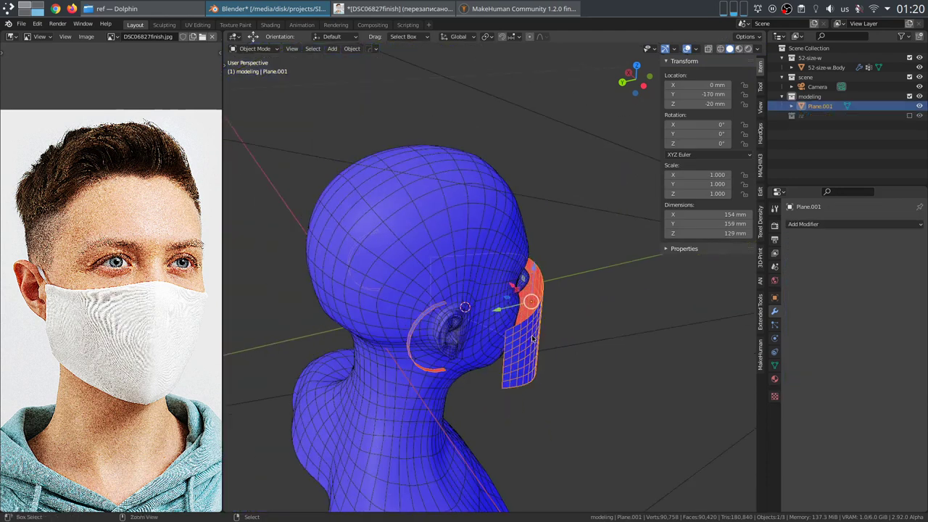
pyautogui.hotkey('ctrl', 'j')
# Step: In Edit Mode, connect the upper end of the first ear loop to the mask's upper side corner with two edges
pyautogui.press('Tab')
pyautogui.scroll(3, 546, 334)
pyautogui.click(358, 336)
pyautogui.keyDown('shift'); pyautogui.click(517, 396); pyautogui.keyUp('shift')
pyautogui.press('f')
pyautogui.click(516, 421)
pyautogui.keyDown('shift'); pyautogui.click(360, 345); pyautogui.keyUp('shift')
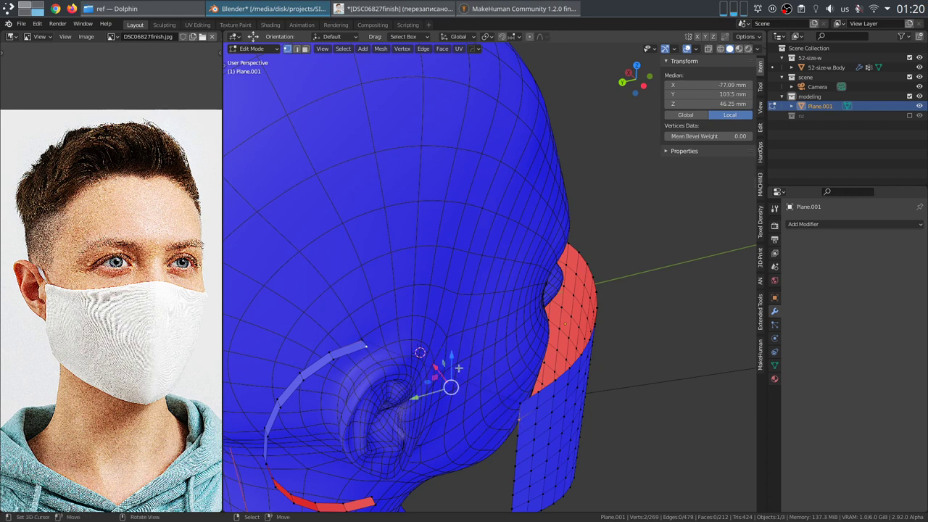
pyautogui.press('f')
# Step: Connect the lower end of the same ear loop to the mask's lower side corner with two edges
pyautogui.moveTo(475, 377); pyautogui.dragTo(506, 241, button='middle')
pyautogui.rightClick(354, 232)
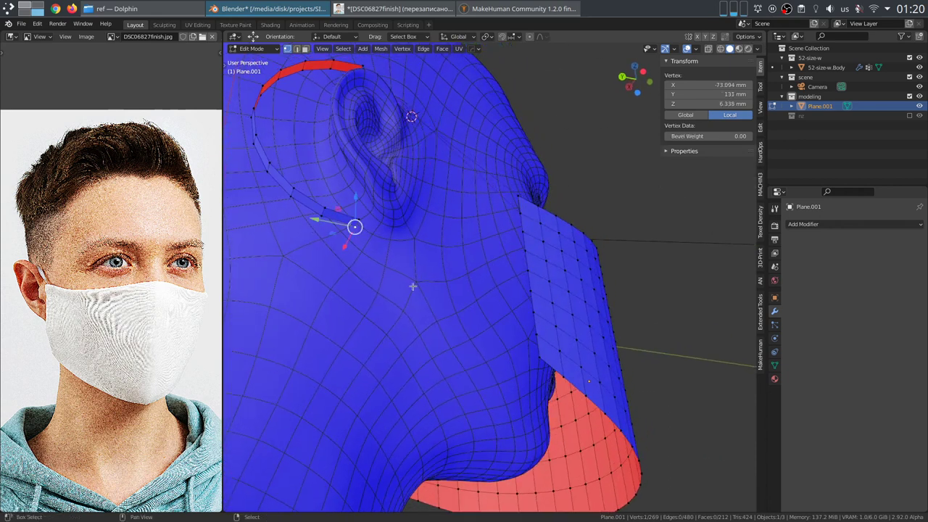
pyautogui.keyDown('shift'); pyautogui.click(538, 356); pyautogui.keyUp('shift')
pyautogui.click(533, 341)
pyautogui.click(537, 331)
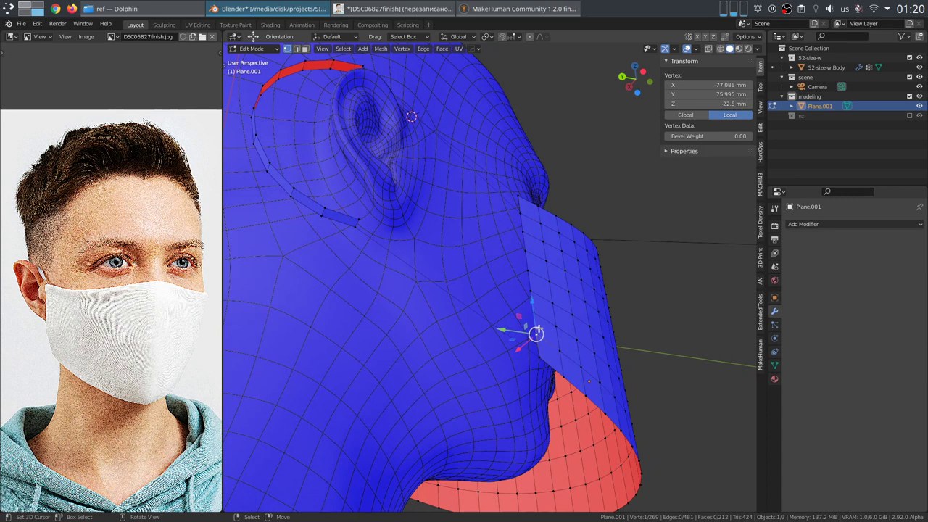
pyautogui.keyDown('shift'); pyautogui.click(358, 217); pyautogui.keyUp('shift')
pyautogui.press('f')
# Step: Slide the edge loop just below the mask's upper border toward that border with an Edge Slide factor of 0.5
pyautogui.moveTo(361, 217); pyautogui.dragTo(381, 382, button='middle')
pyautogui.scroll(-2, 384, 381)
pyautogui.keyDown('shift'); pyautogui.moveTo(452, 374); pyautogui.dragTo(446, 332, button='middle'); pyautogui.keyUp('shift')
pyautogui.keyDown('alt'); pyautogui.click(438, 319); pyautogui.keyUp('alt')
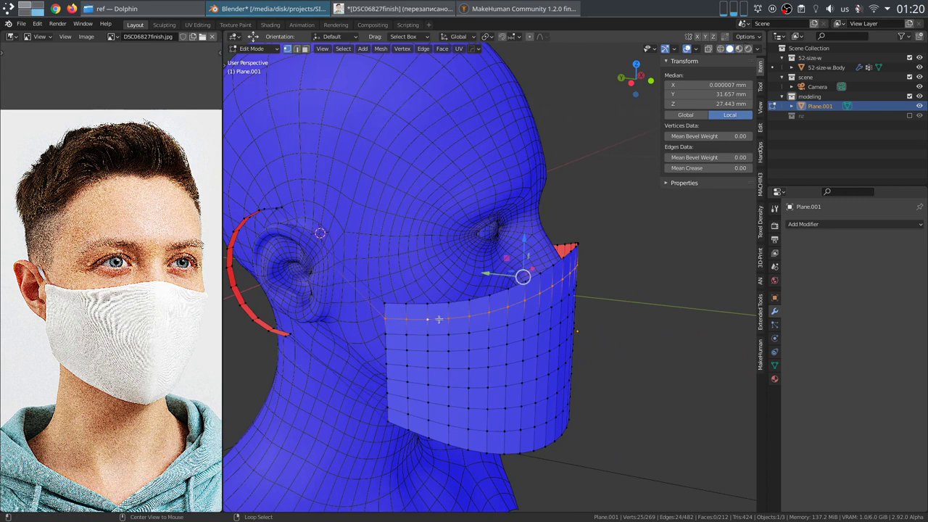
pyautogui.press('g')
pyautogui.press('g')
pyautogui.click(519, 316)
pyautogui.press('F9')
pyautogui.click(666, 339)
pyautogui.write('0.5')
pyautogui.press('Return')
pyautogui.moveTo(502, 440); pyautogui.dragTo(512, 411, button='middle')
pyautogui.keyDown('shift'); pyautogui.moveTo(512, 411); pyautogui.dragTo(523, 397, button='middle'); pyautogui.keyUp('shift')
pyautogui.press('F9')
pyautogui.keyDown('shift'); pyautogui.moveTo(423, 381); pyautogui.dragTo(474, 305, button='middle'); pyautogui.keyUp('shift')
pyautogui.scroll(1, 476, 305)
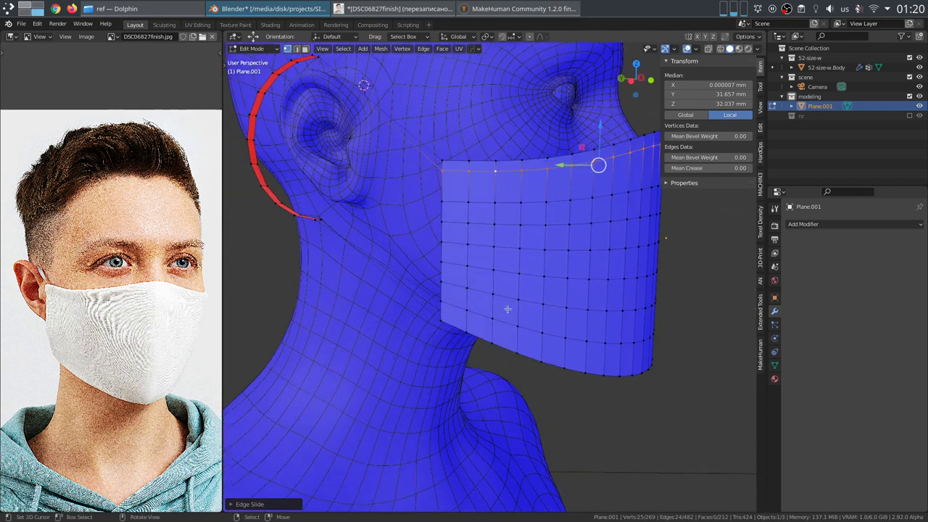
# Step: Slide the edge loop just above the mask's lower border toward that border with an Edge Slide factor of -0.5
pyautogui.keyDown('alt'); pyautogui.click(558, 337); pyautogui.keyUp('alt')
pyautogui.press('g')
pyautogui.press('g')
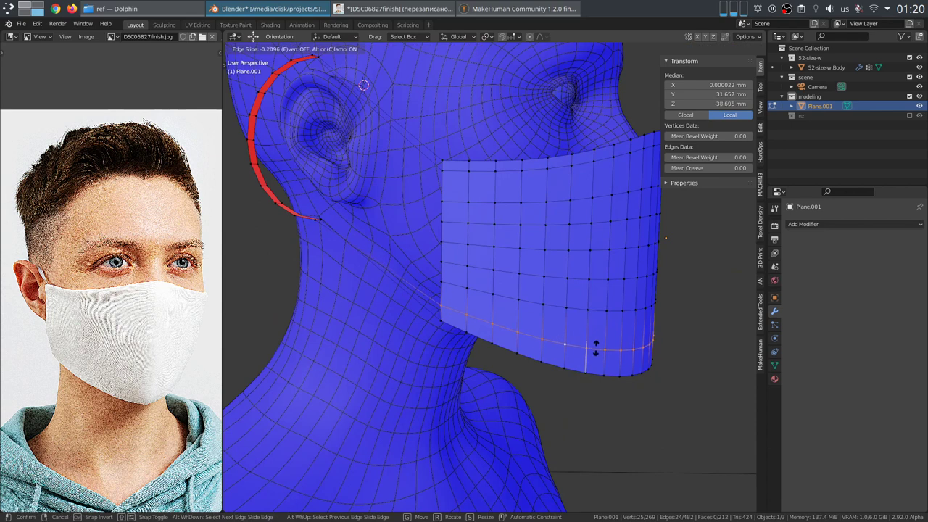
pyautogui.click(597, 353)
pyautogui.press('F9')
pyautogui.click(689, 365)
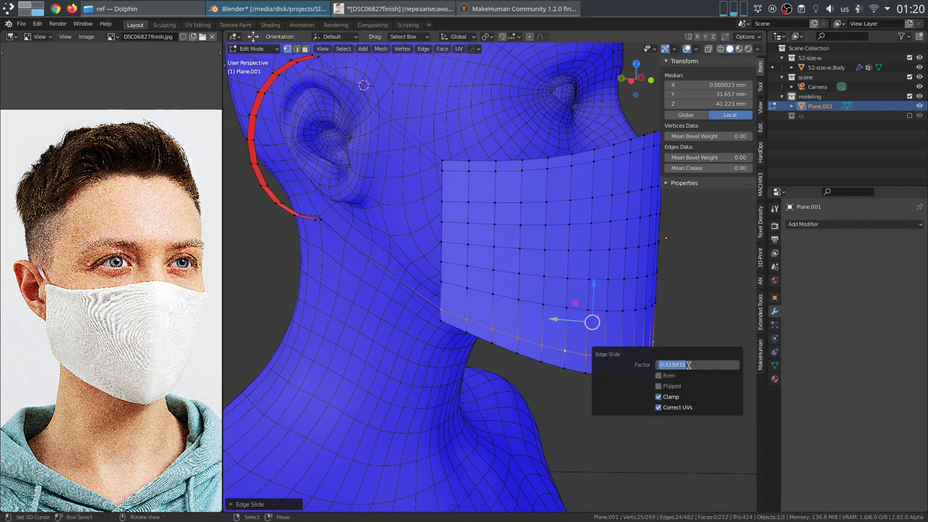
pyautogui.write('-0.5')
pyautogui.press('Return')
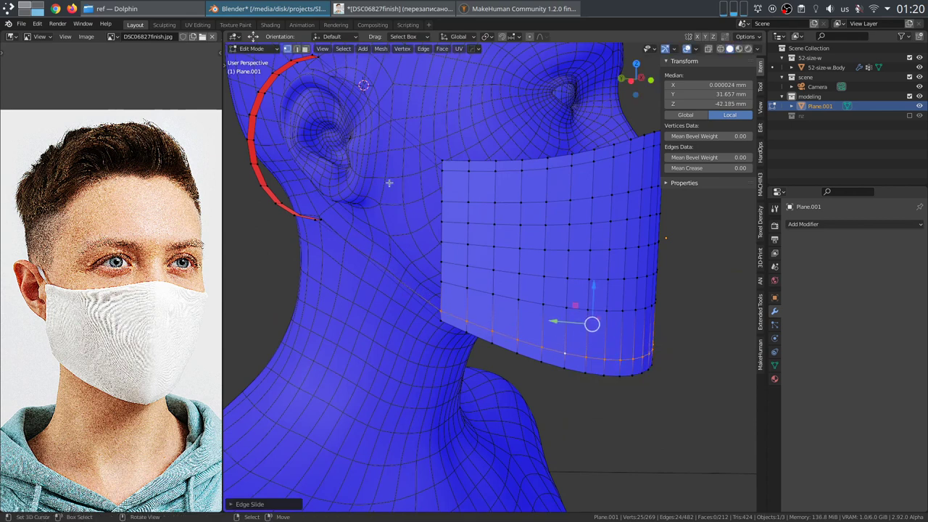
# Step: Connect the upper end of the opposite ear loop to the mask's upper corner on that side with two edges
pyautogui.scroll(-4, 347, 143)
pyautogui.moveTo(470, 307); pyautogui.dragTo(613, 282, button='middle')
pyautogui.scroll(5, 609, 283)
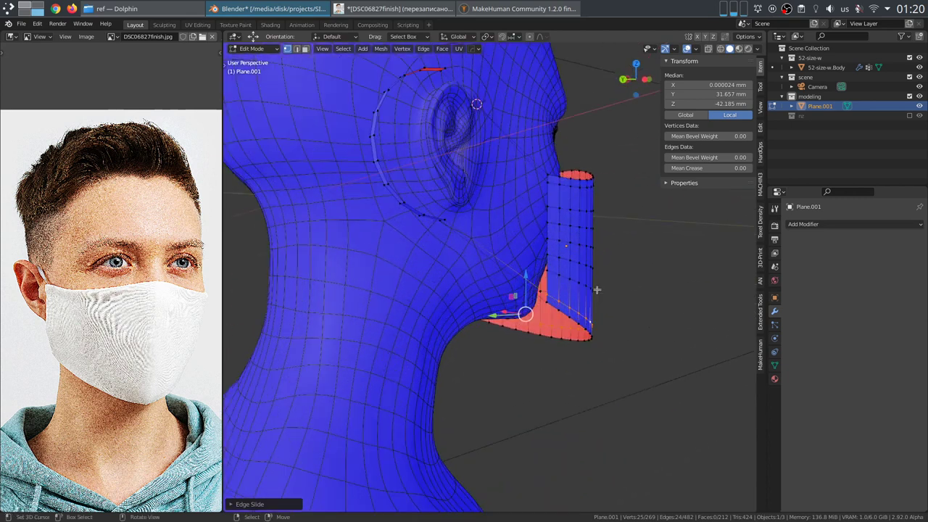
pyautogui.moveTo(680, 289); pyautogui.dragTo(544, 292, button='middle')
pyautogui.scroll(-4, 493, 293)
pyautogui.moveTo(431, 294); pyautogui.dragTo(275, 310, button='middle')
pyautogui.scroll(3, 410, 245)
pyautogui.keyDown('shift'); pyautogui.moveTo(551, 221); pyautogui.dragTo(457, 354, button='middle'); pyautogui.keyUp('shift')
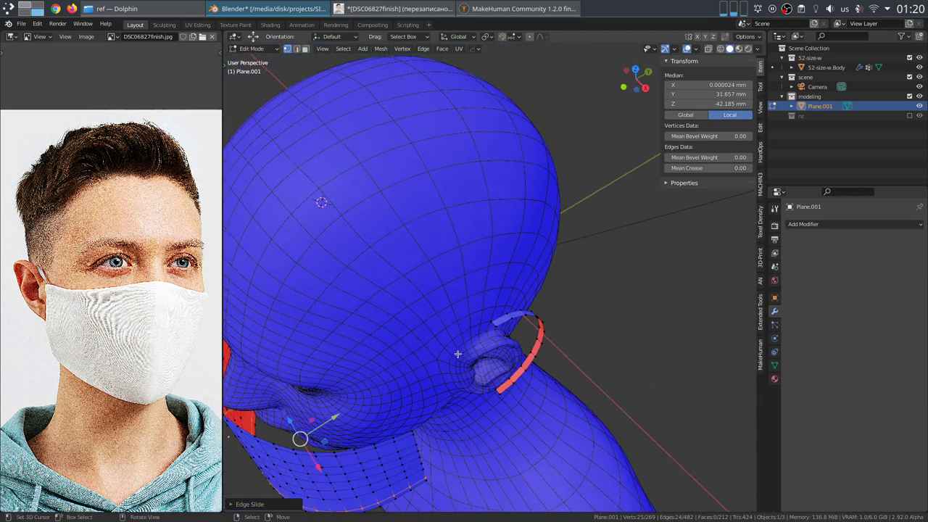
pyautogui.rightClick(489, 324)
pyautogui.keyDown('shift'); pyautogui.moveTo(435, 433); pyautogui.dragTo(460, 369, button='middle'); pyautogui.keyUp('shift')
pyautogui.scroll(3, 420, 413)
pyautogui.keyDown('shift'); pyautogui.rightClick(401, 415); pyautogui.keyUp('shift')
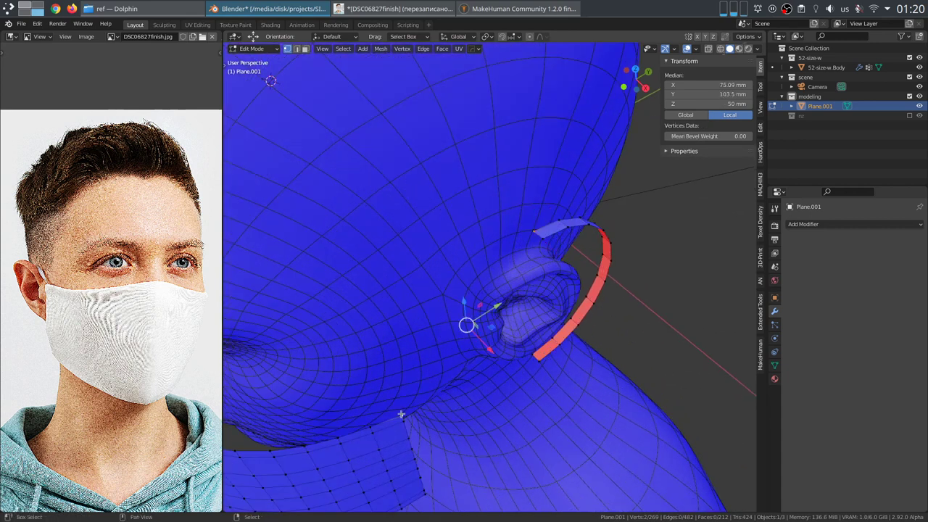
pyautogui.press('f')
pyautogui.click(404, 418)
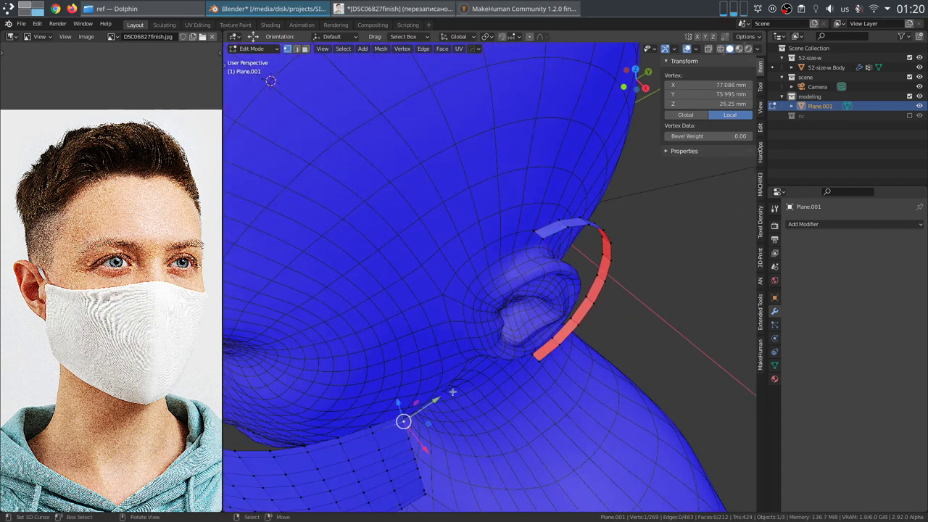
pyautogui.keyDown('shift'); pyautogui.click(539, 246); pyautogui.keyUp('shift')
pyautogui.press('f')
# Step: Connect the lower end of the opposite ear loop to the mask's lower corner on that side with two edges
pyautogui.moveTo(539, 245); pyautogui.dragTo(416, 219, button='middle')
pyautogui.scroll(1, 421, 220)
pyautogui.rightClick(486, 250)
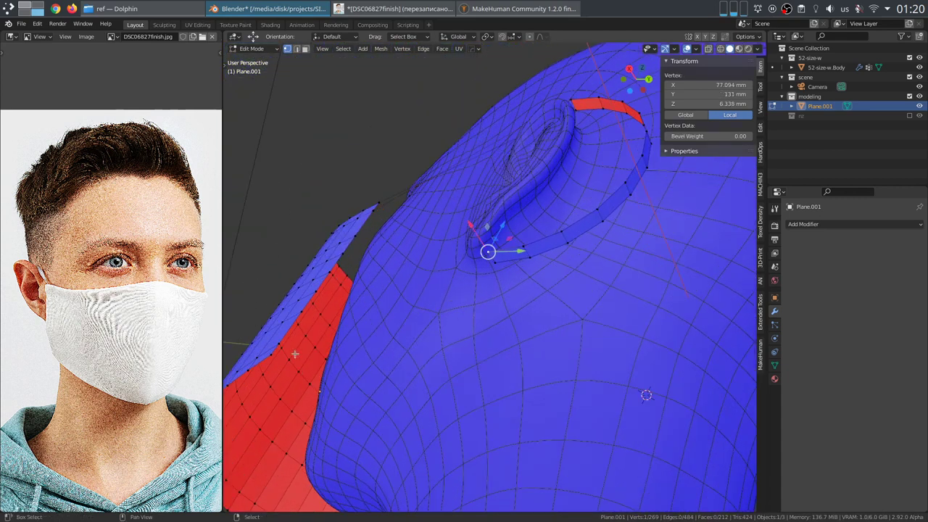
pyautogui.press('f')
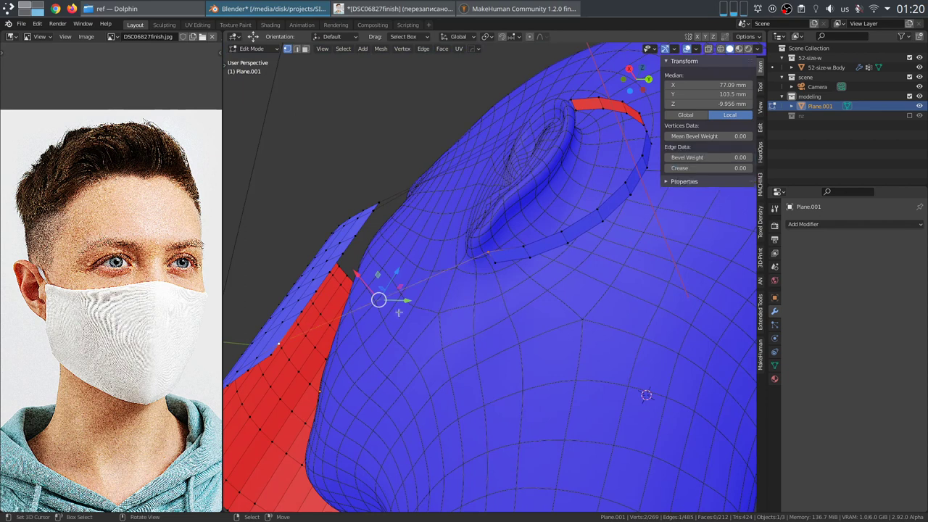
pyautogui.click(310, 330)
pyautogui.moveTo(309, 330); pyautogui.dragTo(421, 335, button='middle')
pyautogui.keyDown('shift'); pyautogui.click(383, 352); pyautogui.keyUp('shift')
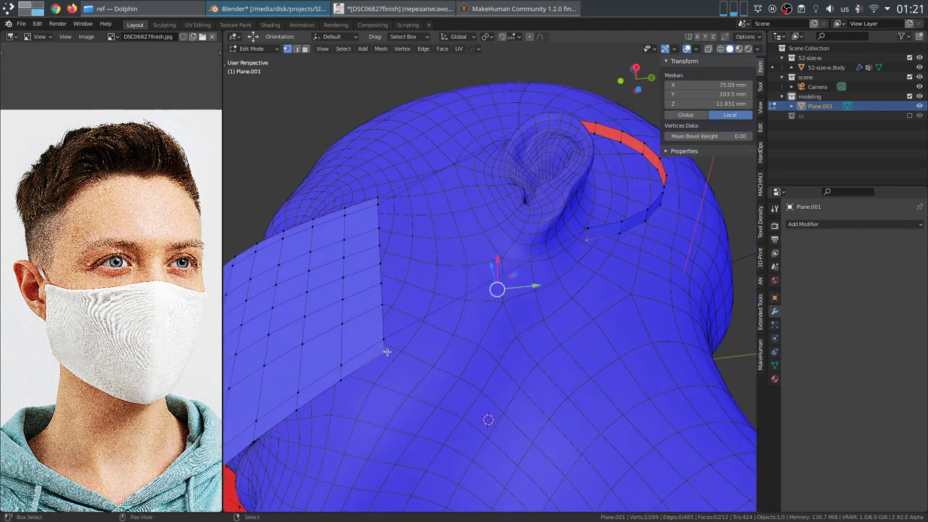
pyautogui.press('f')
# Step: Return to Object Mode and turn off the Face Orientation and Wireframe overlays
pyautogui.moveTo(525, 328); pyautogui.dragTo(660, 309, button='middle')
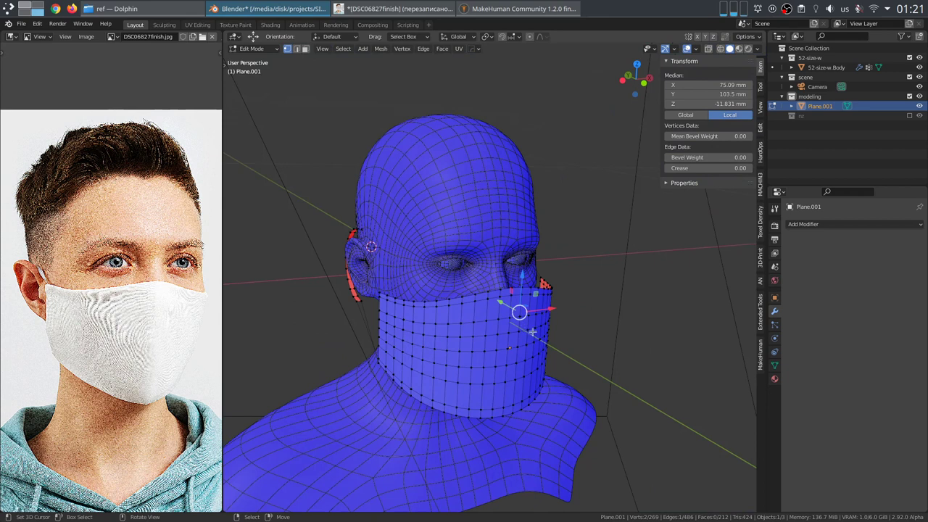
pyautogui.scroll(-4, 532, 331)
pyautogui.press('Tab')
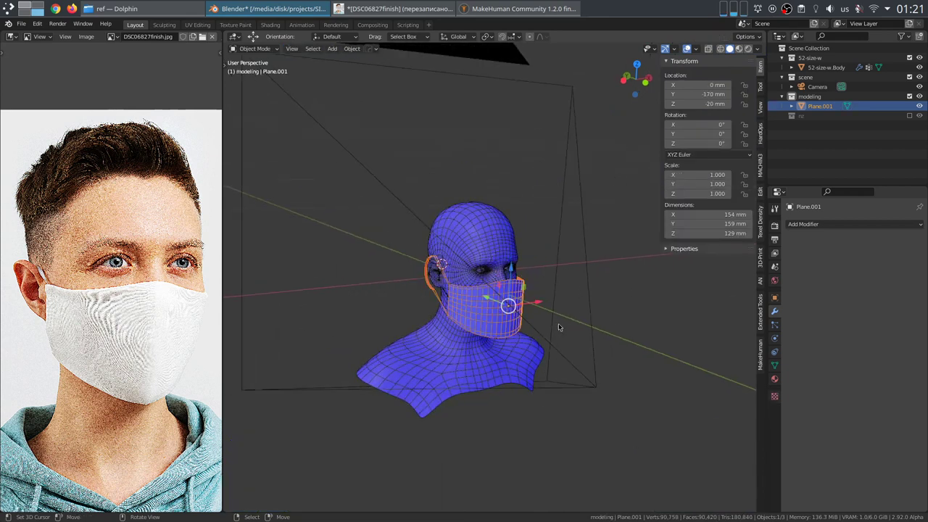
pyautogui.hotkey('alt', 'v')
pyautogui.click(559, 325)
pyautogui.scroll(5, 559, 326)
pyautogui.moveTo(560, 328); pyautogui.dragTo(560, 346, button='middle')
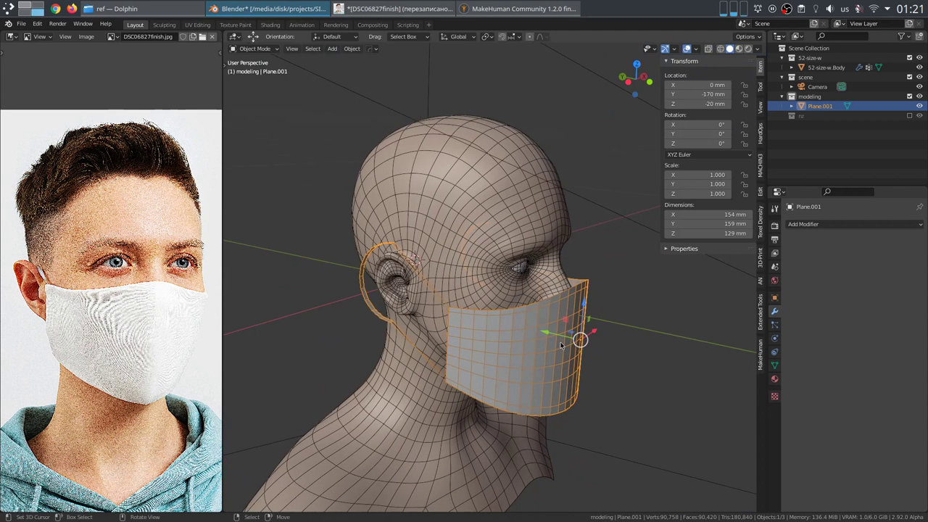
pyautogui.hotkey('shift', 'v')
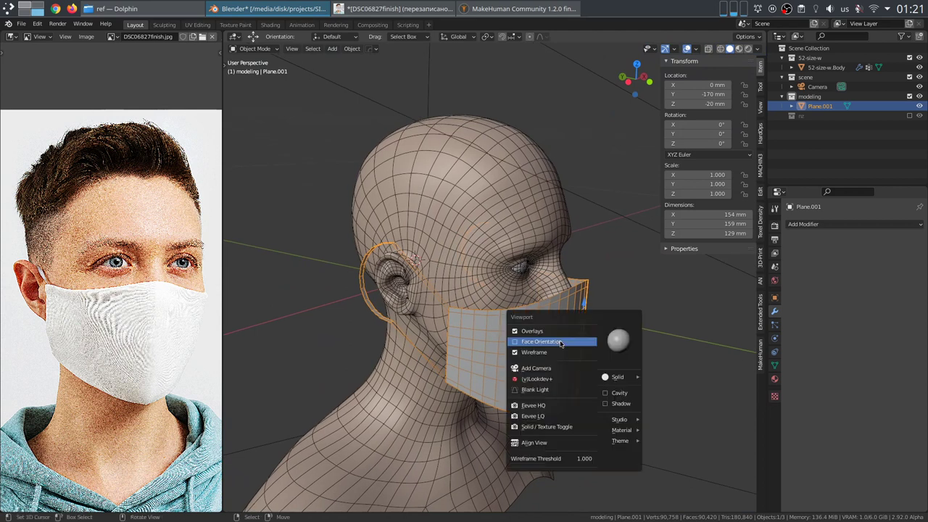
pyautogui.click(560, 352)
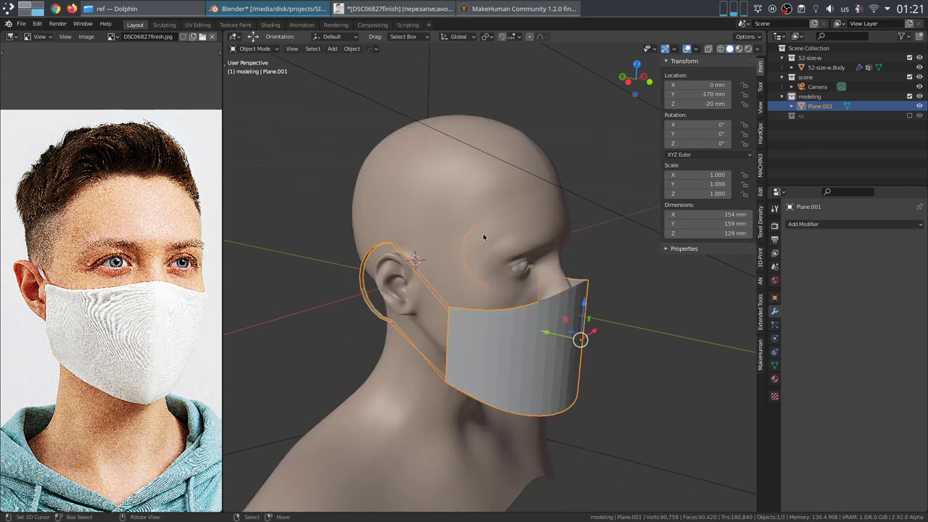
# Step: Shade the 52-size-w.Body object flat
pyautogui.click(483, 233)
pyautogui.rightClick(483, 233)
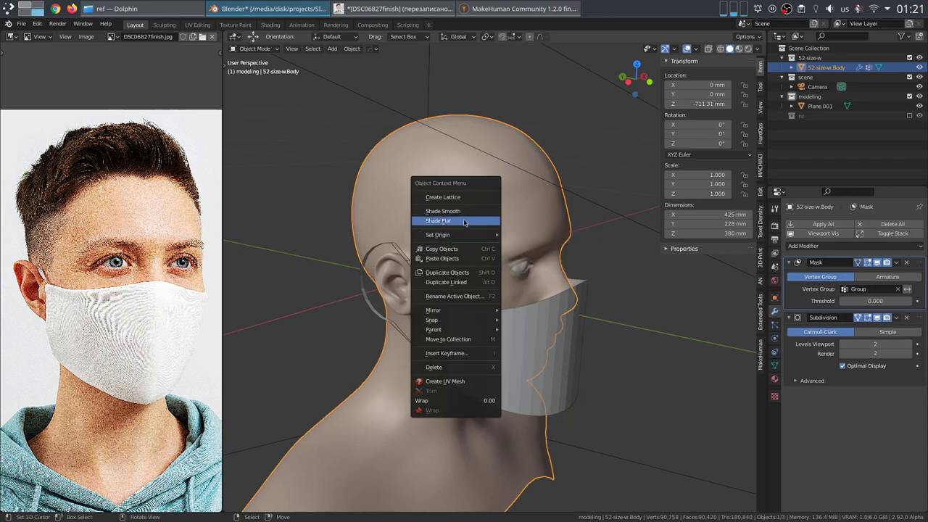
pyautogui.click(464, 218)
pyautogui.moveTo(470, 227); pyautogui.dragTo(533, 341, button='middle')
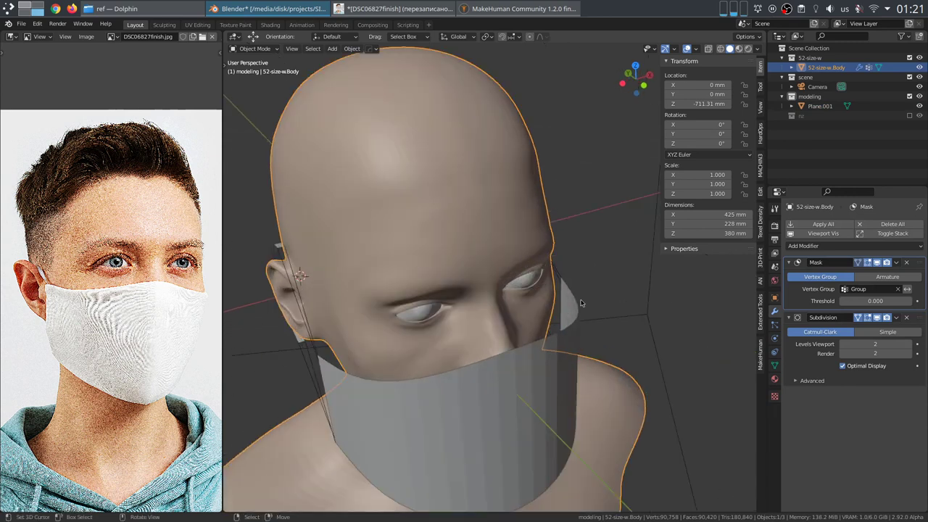
# Step: Set the body's Subdivision levels to 1 for viewport and render, then collapse its Mask and Subdivision modifiers
pyautogui.click(876, 318)
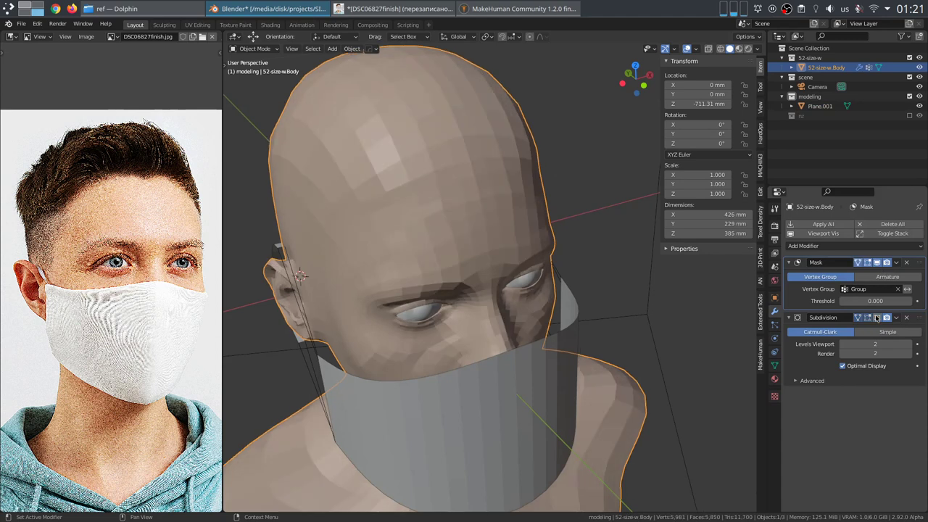
pyautogui.click(877, 318)
pyautogui.click(843, 344)
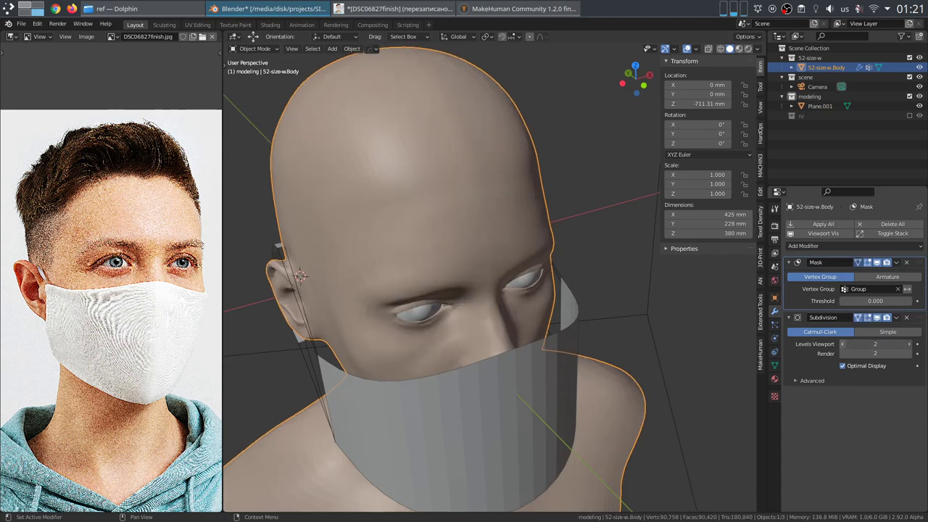
pyautogui.click(842, 354)
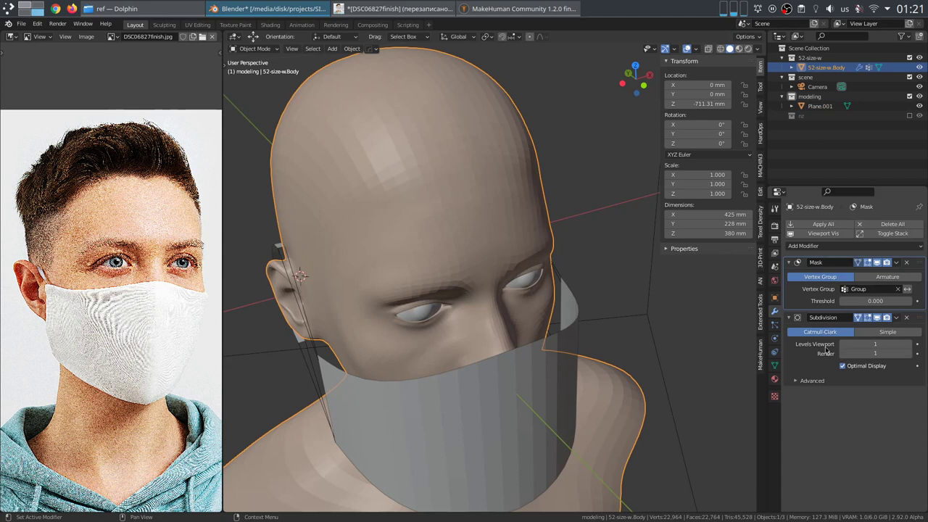
pyautogui.click(789, 317)
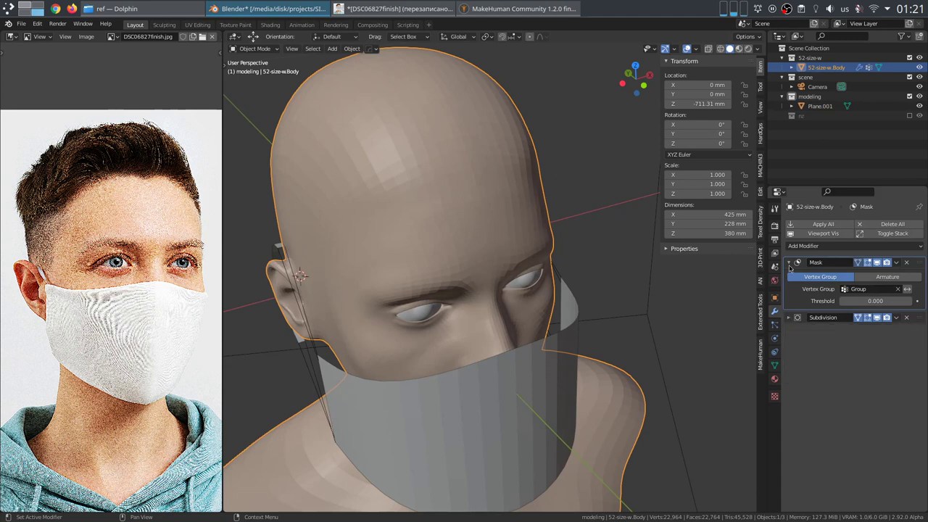
pyautogui.click(790, 262)
# Step: Select the mask Plane.001 and shade it flat
pyautogui.moveTo(525, 356); pyautogui.dragTo(602, 283, button='middle')
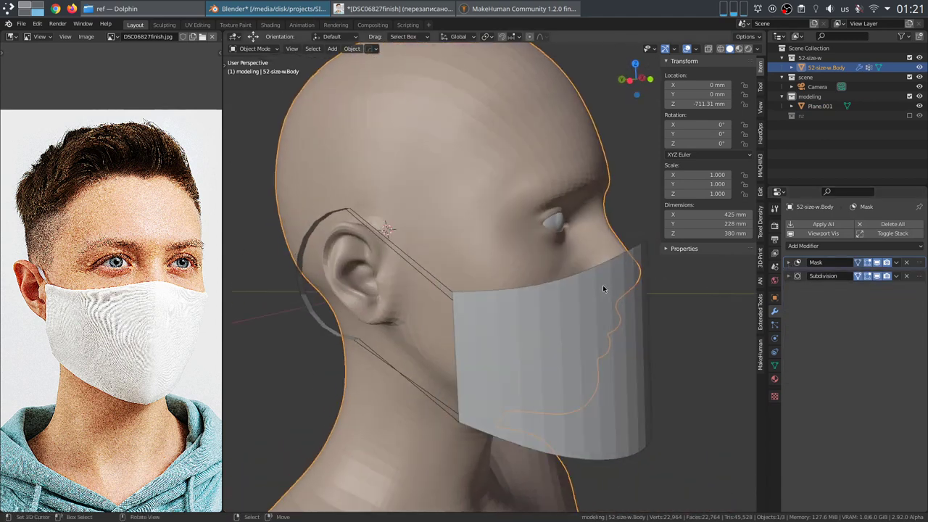
pyautogui.rightClick(649, 385)
pyautogui.moveTo(580, 348); pyautogui.dragTo(510, 359, button='middle')
pyautogui.press('w')
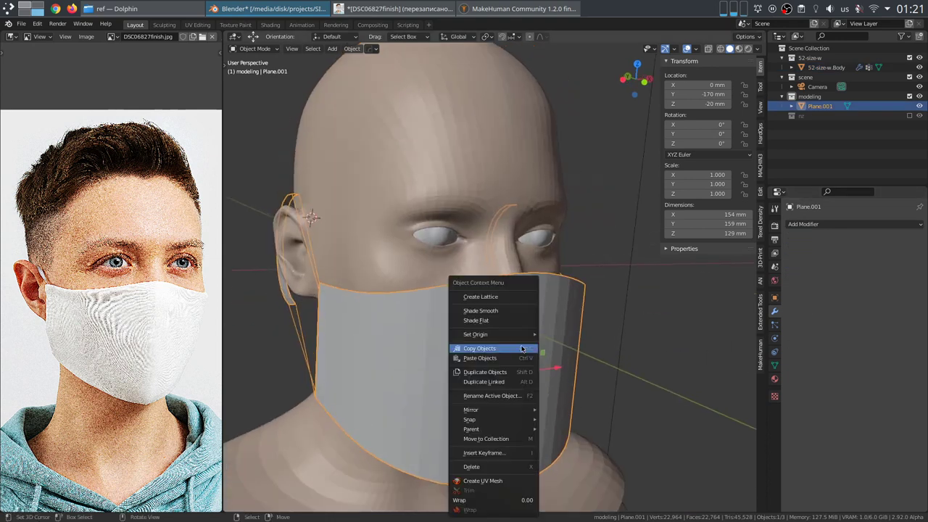
pyautogui.click(505, 320)
# Step: Look through the camera and compare the mask's fit with the reference photo
pyautogui.scroll(-5, 419, 344)
pyautogui.moveTo(419, 343); pyautogui.dragTo(419, 369, button='middle')
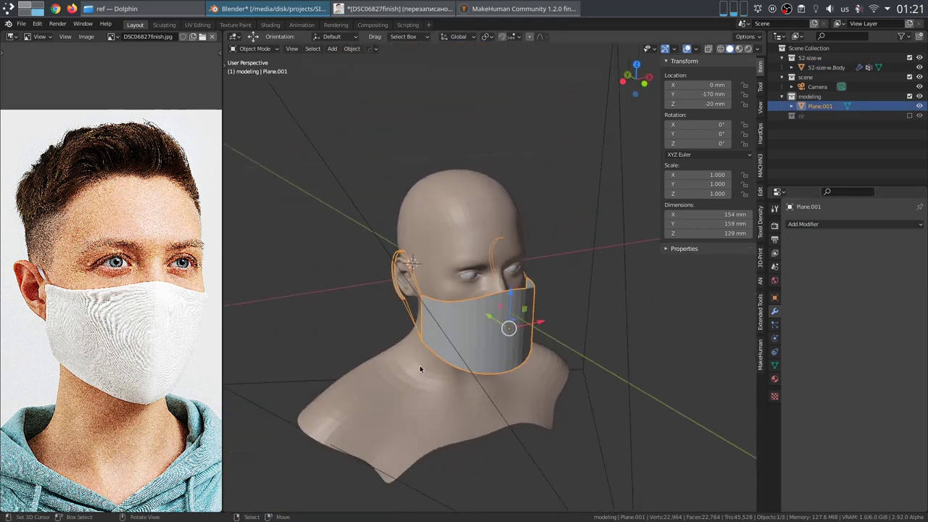
pyautogui.scroll(-3, 420, 370)
pyautogui.scroll(1, 505, 358)
pyautogui.press('KP_0')
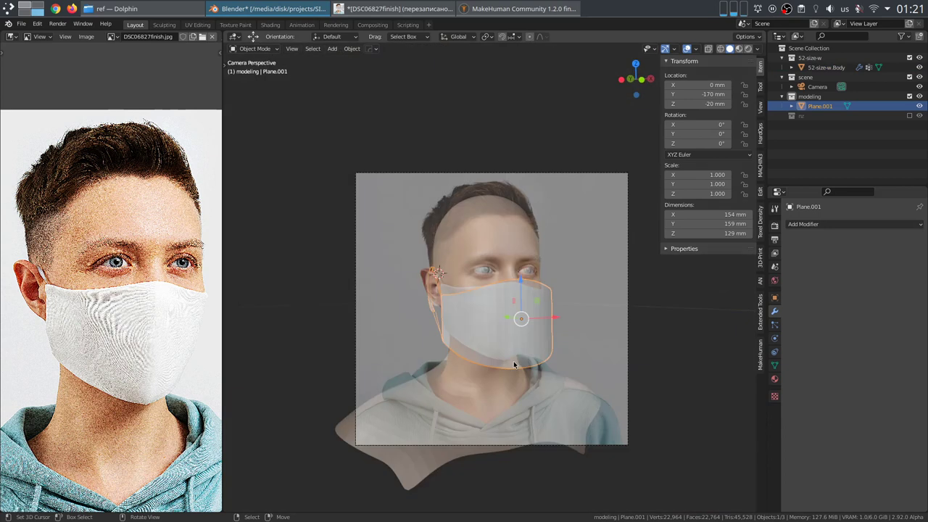
pyautogui.scroll(5, 514, 365)
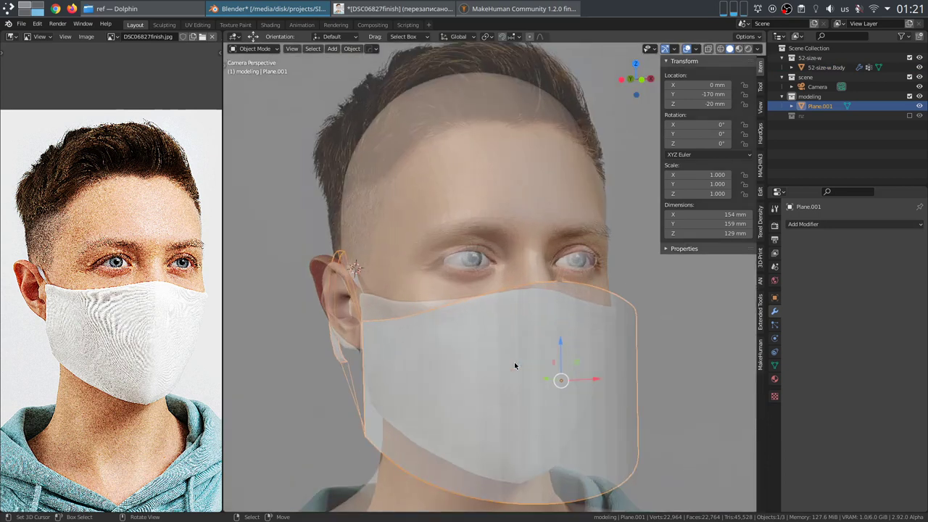
pyautogui.scroll(-5, 515, 365)
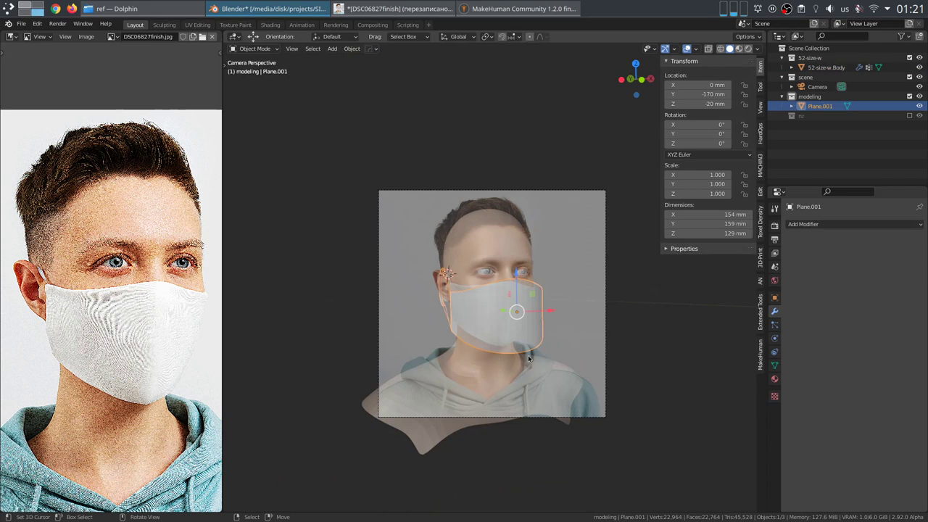
# Step: Set the camera's background photo to Back depth and show the scene as wireframe with X-ray off
pyautogui.click(606, 269)
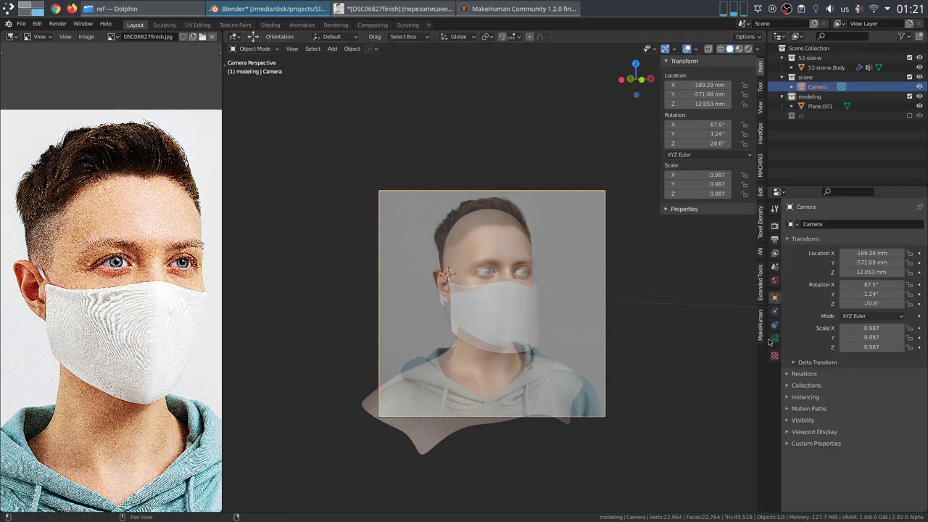
pyautogui.click(775, 338)
pyautogui.scroll(2, 671, 393)
pyautogui.moveTo(882, 436); pyautogui.dragTo(886, 435)
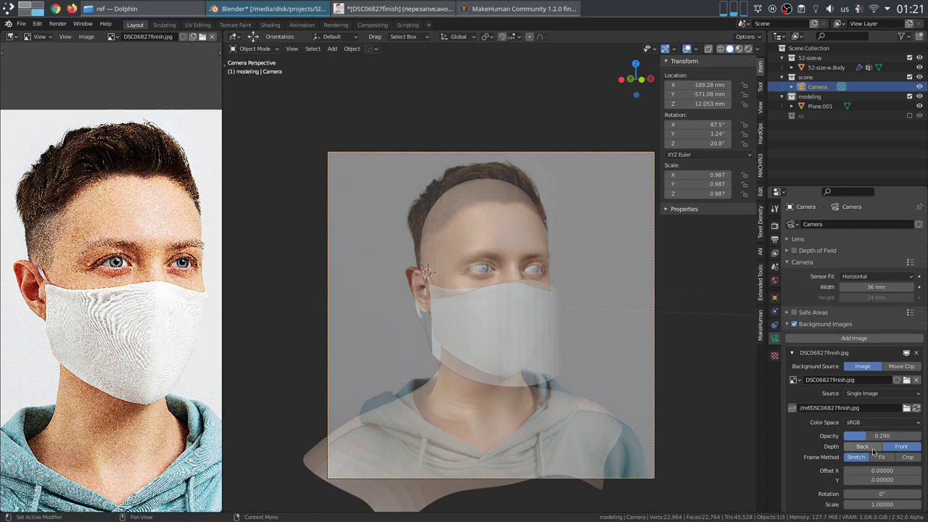
pyautogui.click(862, 446)
pyautogui.scroll(2, 662, 380)
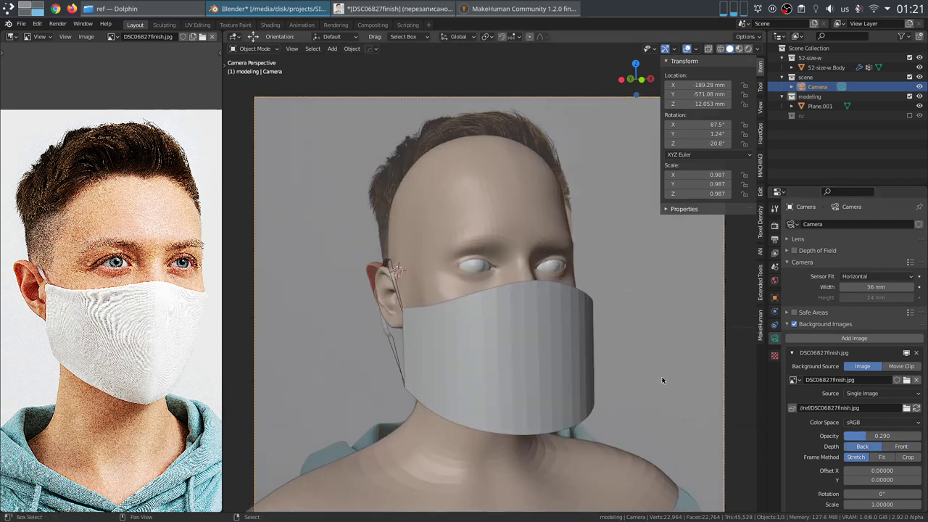
pyautogui.hotkey('shift', 'z')
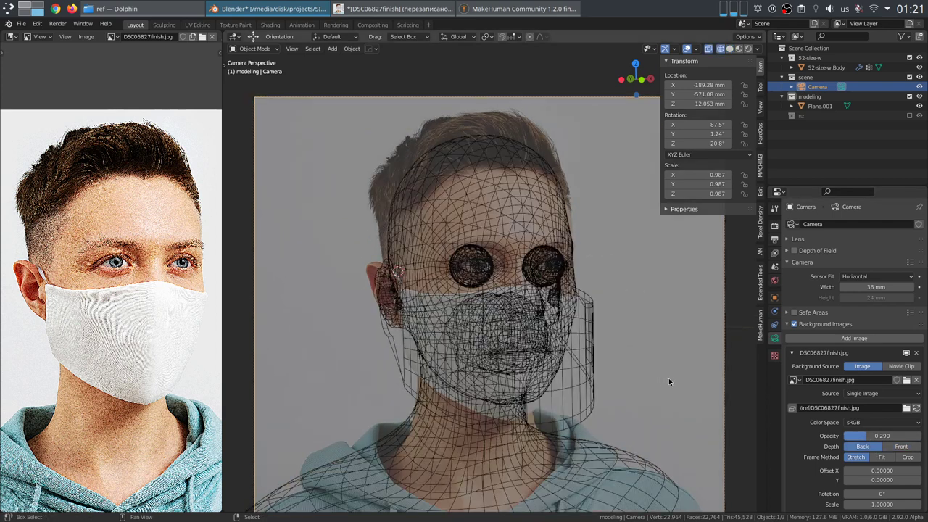
pyautogui.hotkey('alt', 'z')
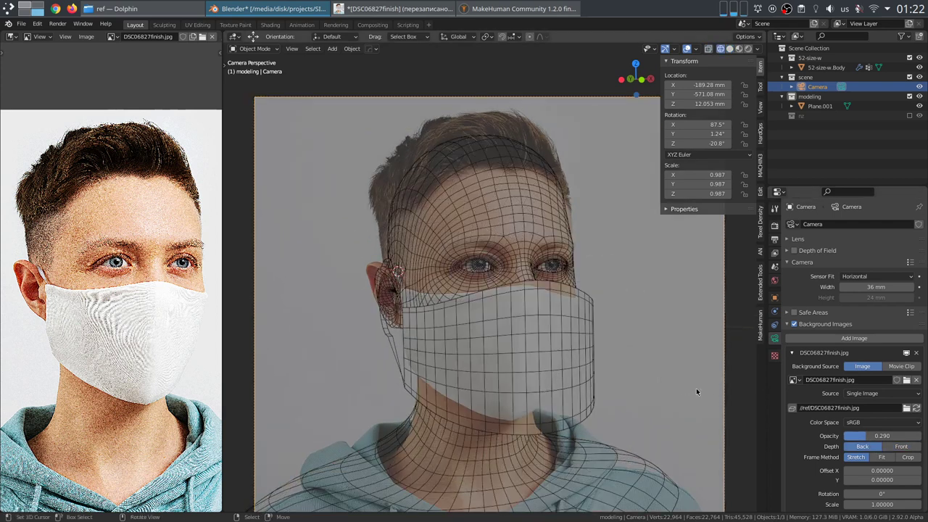
# Step: Set the camera's background photo opacity to 0.241 and save the file
pyautogui.moveTo(870, 437)
pyautogui.mouseDown()
pyautogui.moveTo(892, 437)
pyautogui.moveTo(866, 438)
pyautogui.mouseUp()
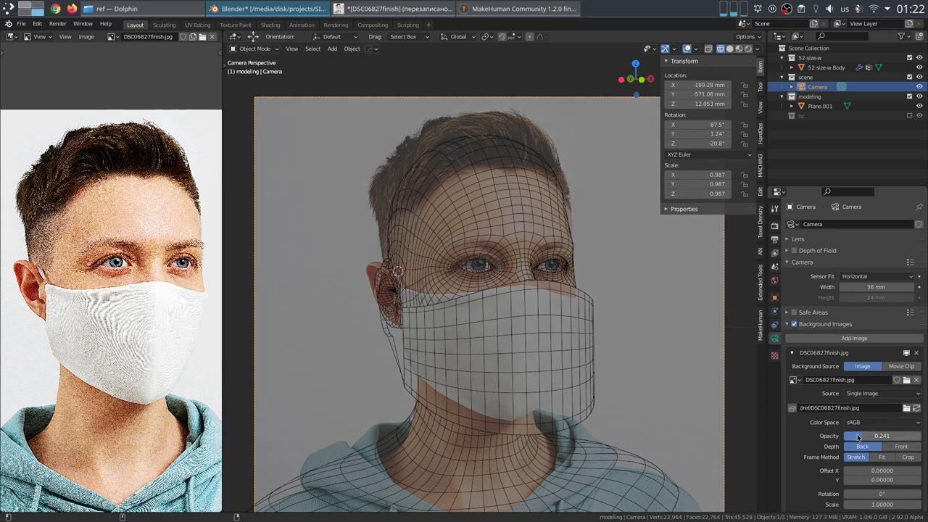
pyautogui.scroll(-4, 464, 380)
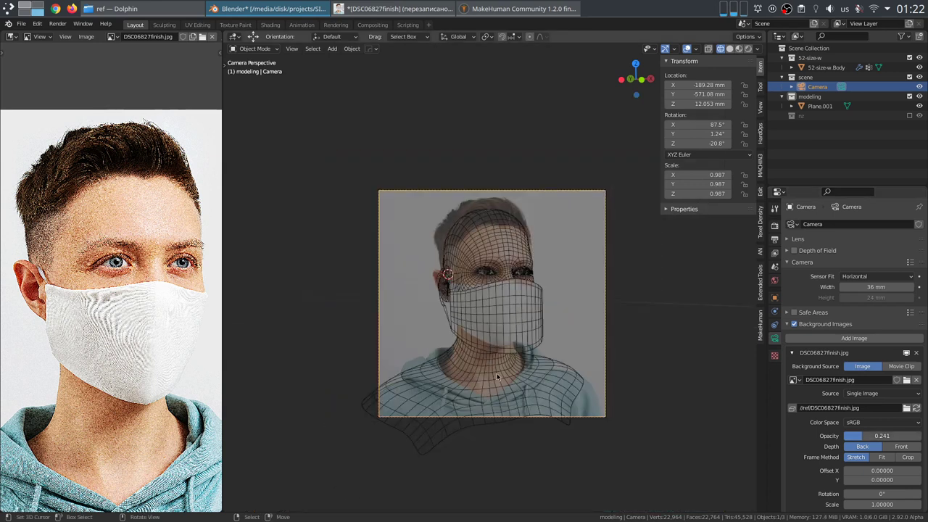
pyautogui.scroll(2, 497, 376)
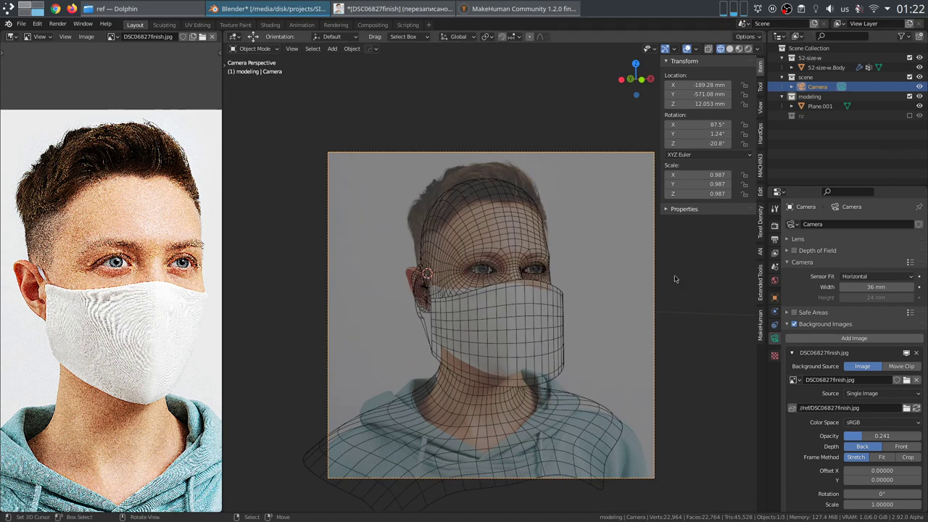
pyautogui.hotkey('ctrl', 's')
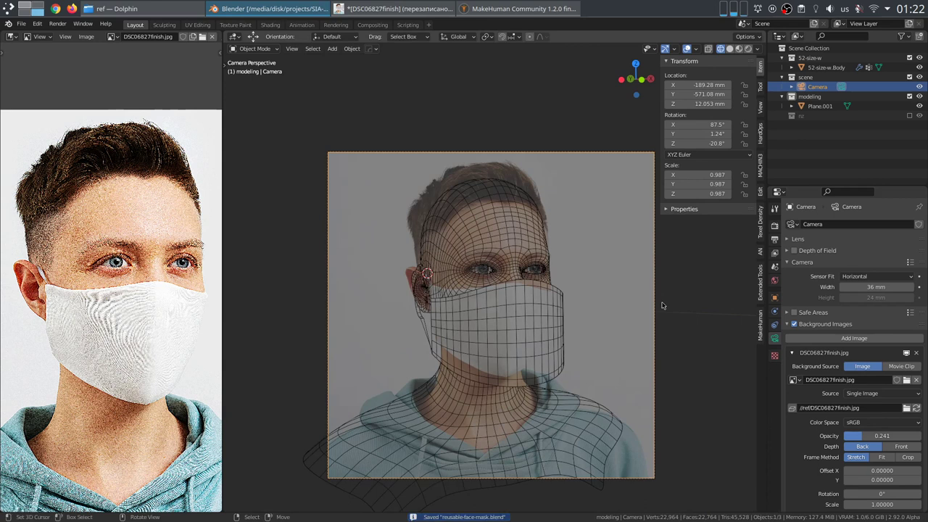
# Step: Add a mesh cylinder aligned to the left side view and scale it down to about 51 mm
pyautogui.moveTo(507, 313); pyautogui.dragTo(564, 340, button='middle')
pyautogui.click(540, 347)
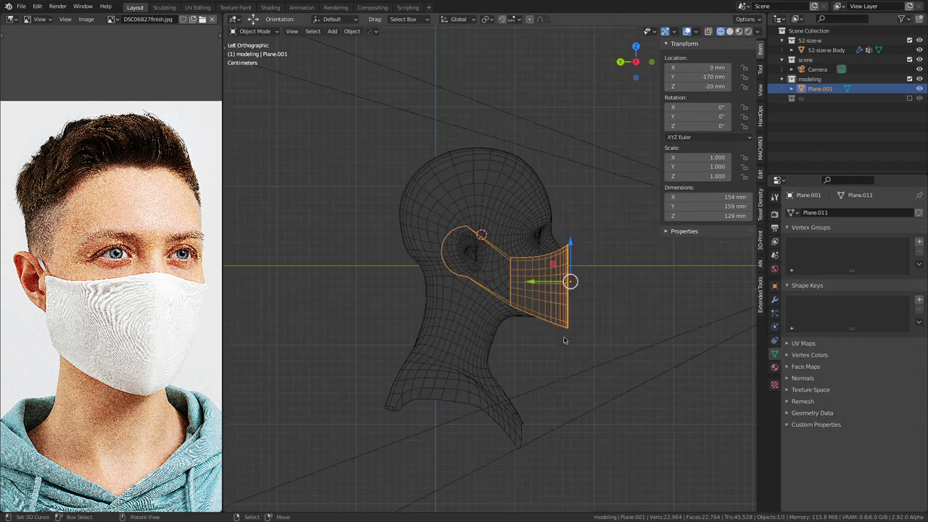
pyautogui.scroll(2, 541, 303)
pyautogui.hotkey('shift', 'a')
pyautogui.moveTo(550, 291)
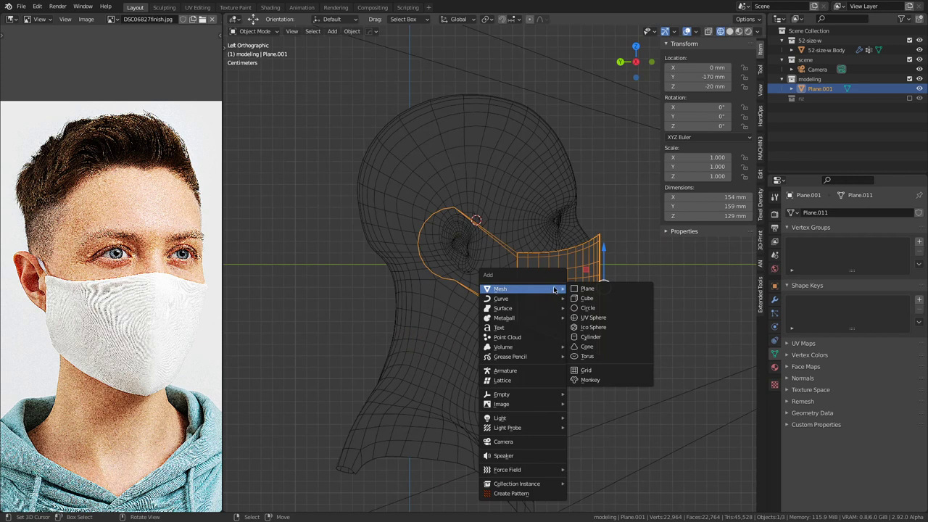
pyautogui.click(632, 337)
pyautogui.press('F9')
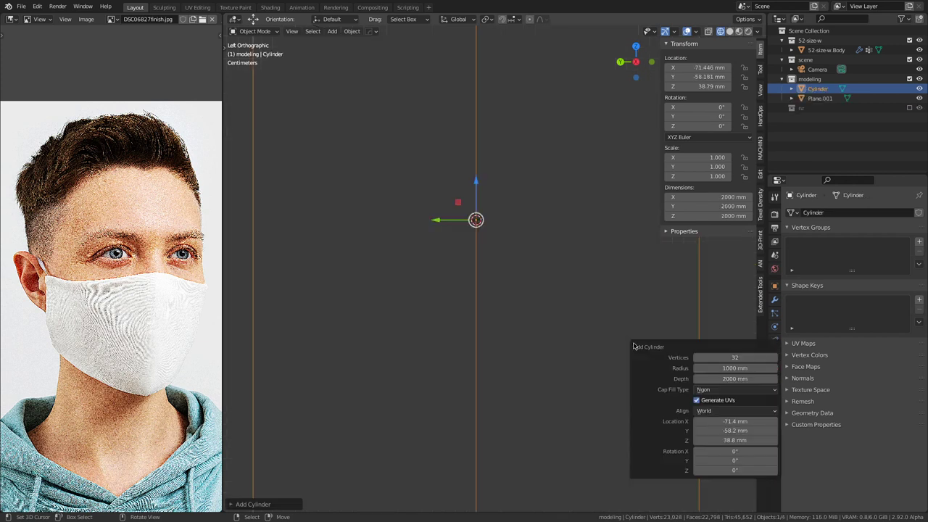
pyautogui.click(728, 410)
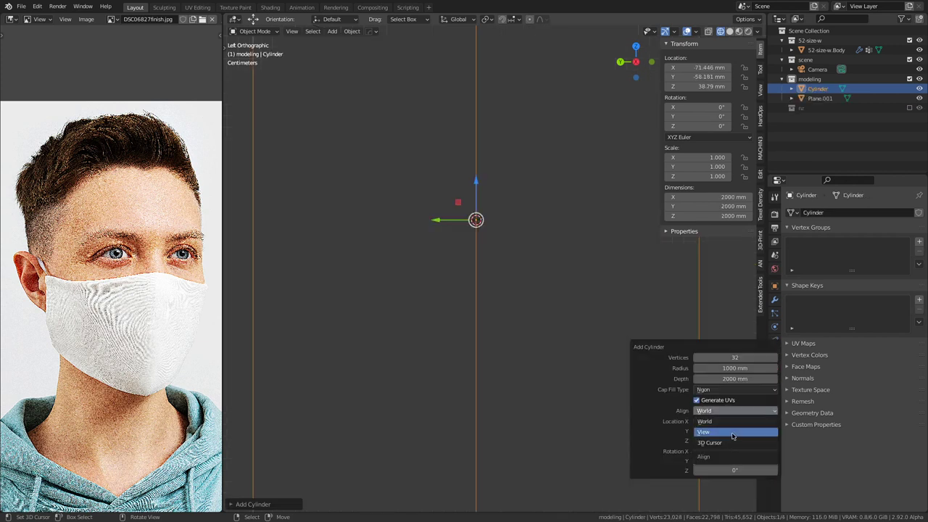
pyautogui.press('Return')
pyautogui.press('s')
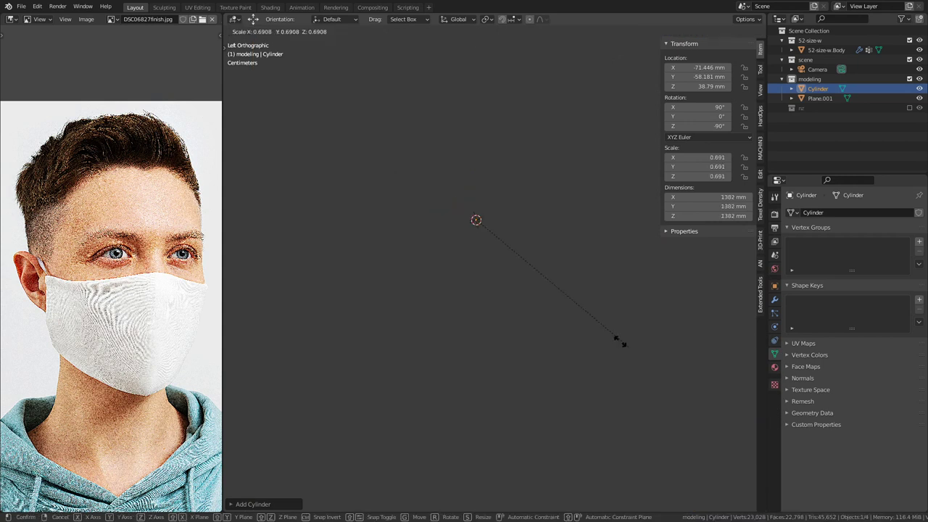
pyautogui.click(517, 226)
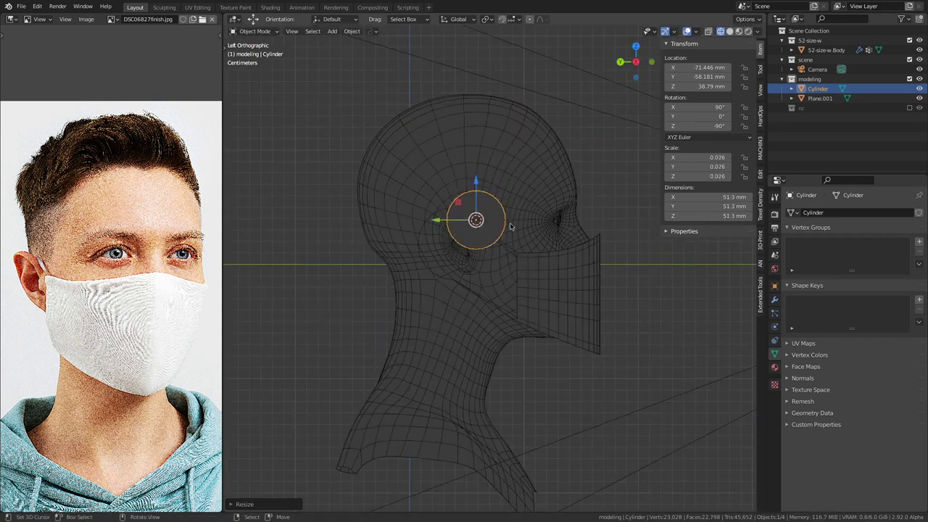
# Step: Move the cylinder over the ear and narrow it along Y to about 28 mm
pyautogui.scroll(3, 517, 224)
pyautogui.press('g')
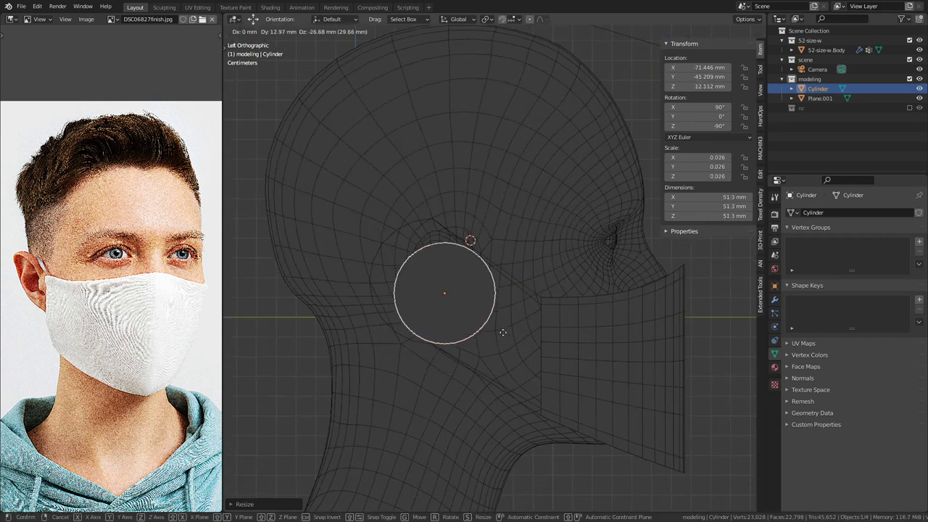
pyautogui.click(500, 326)
pyautogui.scroll(2, 557, 310)
pyautogui.press('s')
pyautogui.press('y')
pyautogui.click(525, 292)
# Step: Lower the cylinder to about 15.9 mm on Z, lining it up with the ear in the camera photo
pyautogui.scroll(-3, 523, 293)
pyautogui.moveTo(522, 295)
pyautogui.mouseDown(button='middle')
pyautogui.moveTo(471, 356)
pyautogui.moveTo(441, 321)
pyautogui.moveTo(529, 304)
pyautogui.mouseUp(button='middle')
pyautogui.scroll(4, 529, 304)
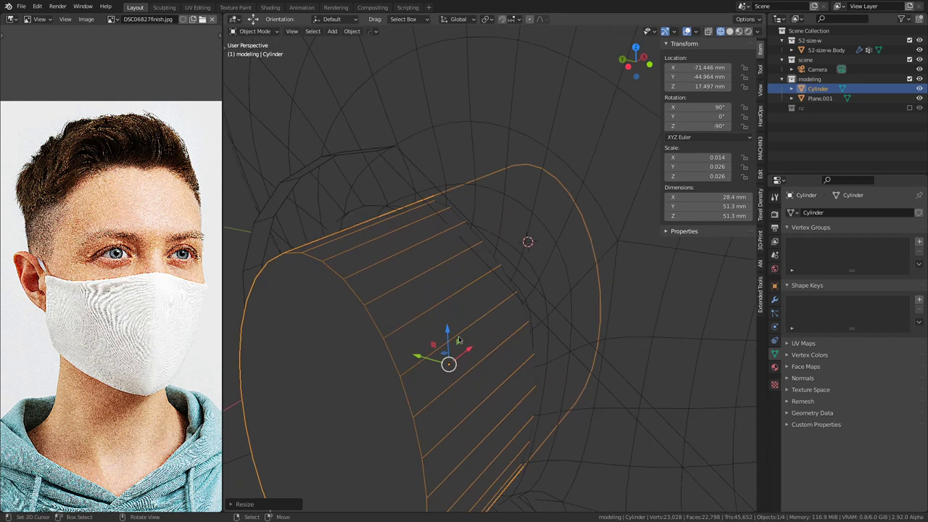
pyautogui.moveTo(447, 331); pyautogui.dragTo(450, 338)
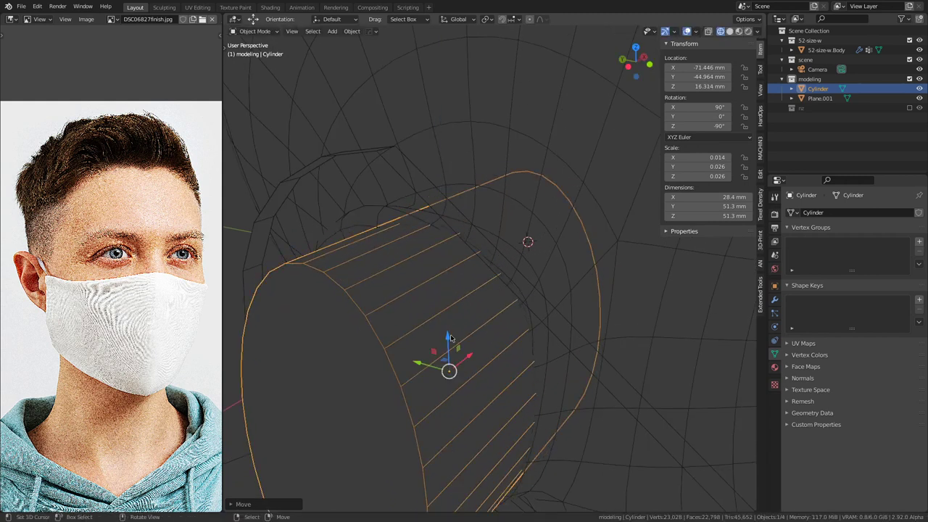
pyautogui.press('KP_0')
pyautogui.scroll(8, 448, 337)
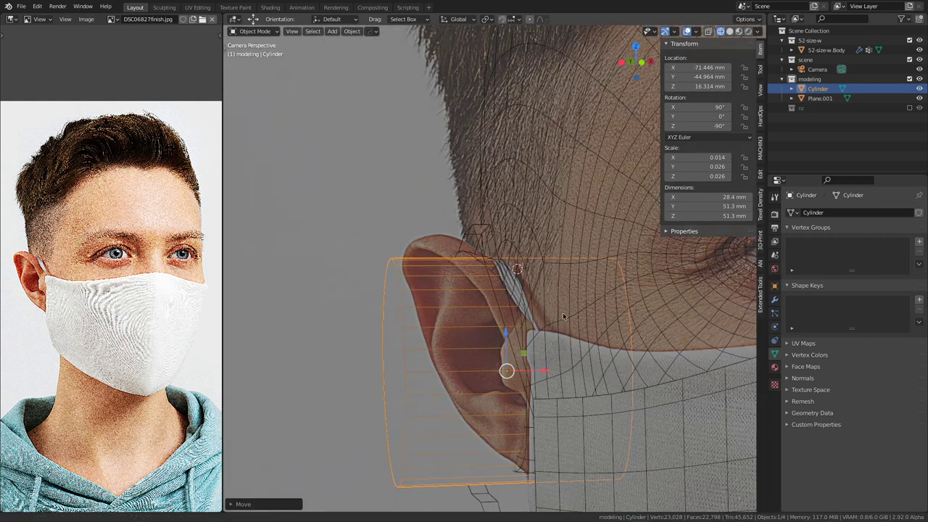
pyautogui.moveTo(497, 427); pyautogui.dragTo(502, 430)
pyautogui.scroll(-6, 502, 430)
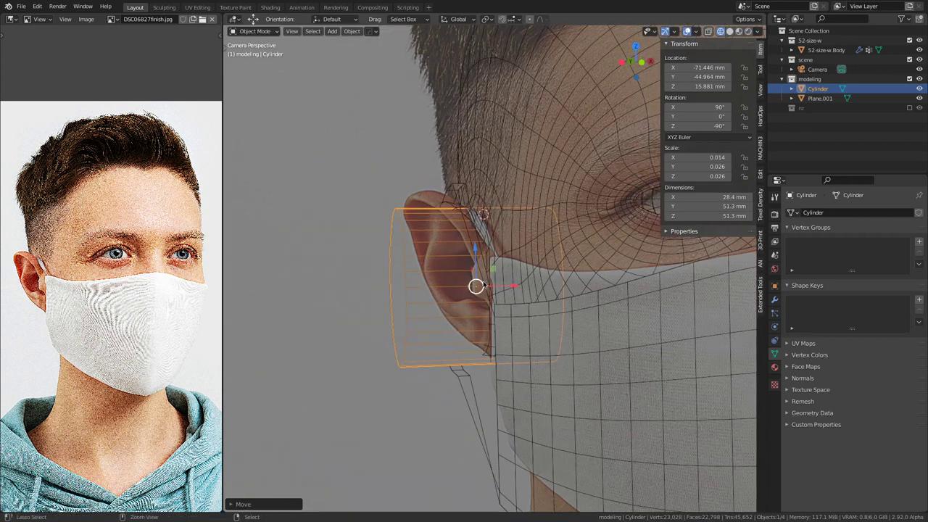
# Step: Reduce the cylinder's local Y dimension to 49 mm and raise it about 1.1 mm to match the photographed ear
pyautogui.press('ctrl+KP_3')
pyautogui.scroll(-3, 484, 283)
pyautogui.keyDown('shift'); pyautogui.moveTo(557, 278); pyautogui.dragTo(418, 347, button='middle'); pyautogui.keyUp('shift')
pyautogui.scroll(1, 418, 346)
pyautogui.press('KP_0')
pyautogui.press('s')
pyautogui.press('y')
pyautogui.click(591, 295)
pyautogui.scroll(2, 467, 294)
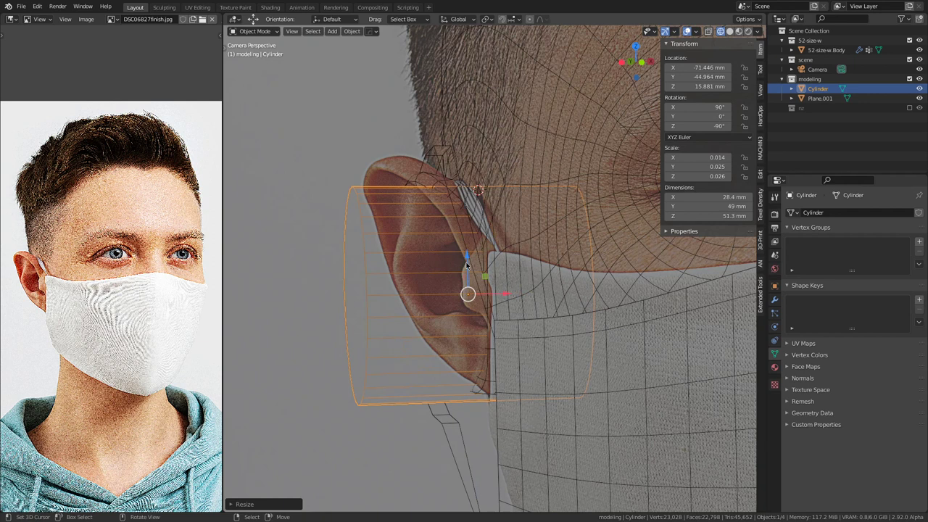
pyautogui.moveTo(468, 266); pyautogui.dragTo(471, 257)
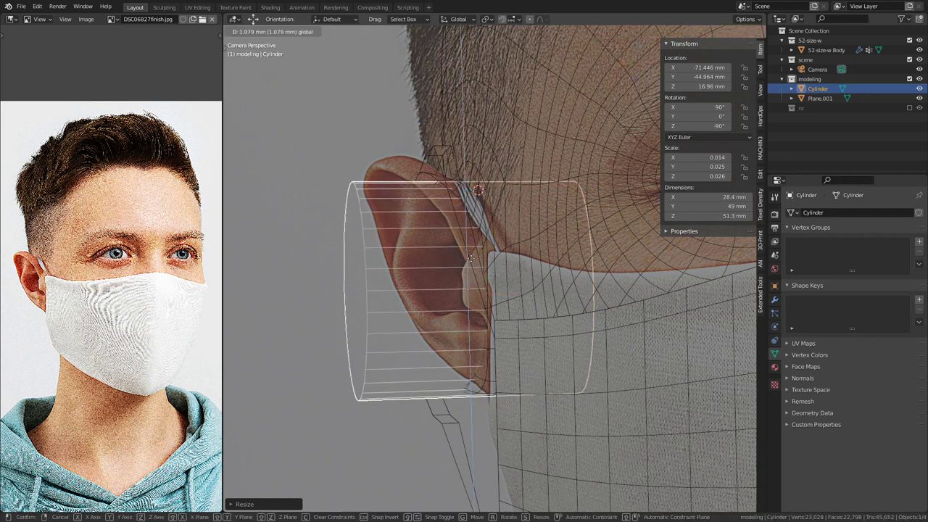
pyautogui.click(470, 259)
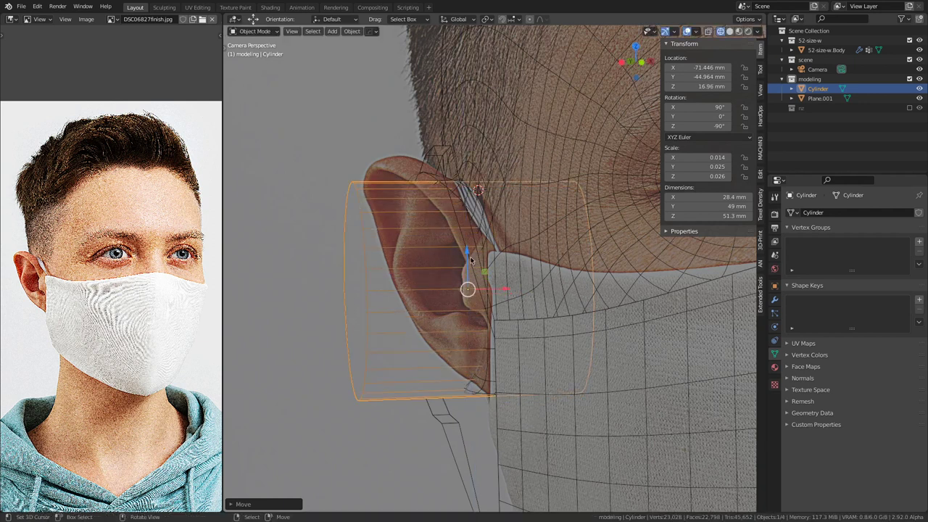
# Step: Tilt the cylinder about 8° in the left side view to follow the slant of the ear
pyautogui.press('ctrl+KP_3')
pyautogui.press('KP_Decimal')
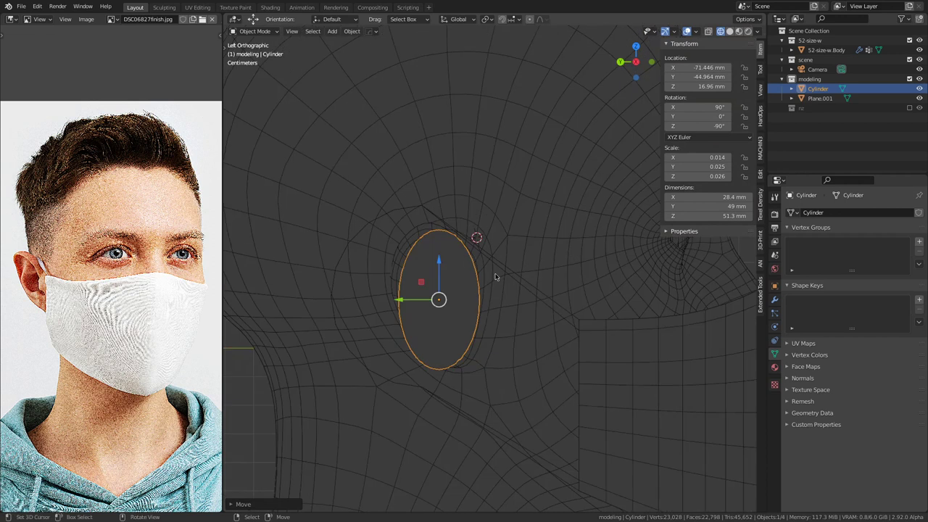
pyautogui.press('r')
pyautogui.click(547, 264)
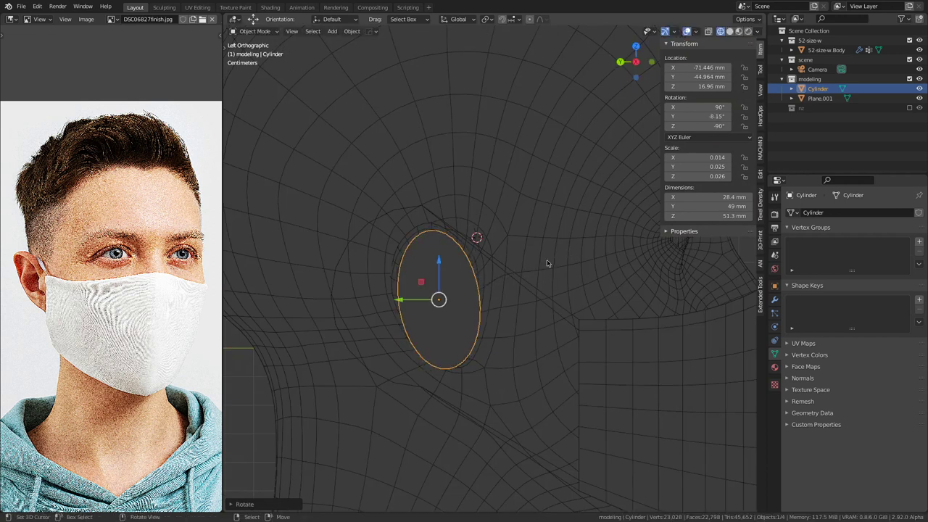
# Step: Widen the cylinder to about 29.9 mm on its local X axis and raise it to about 17.5 mm on Z
pyautogui.press('s')
pyautogui.press('y')
pyautogui.press('y')
pyautogui.press('x')
pyautogui.click(553, 262)
pyautogui.moveTo(440, 265); pyautogui.dragTo(439, 264)
pyautogui.moveTo(530, 297); pyautogui.dragTo(483, 335, button='middle')
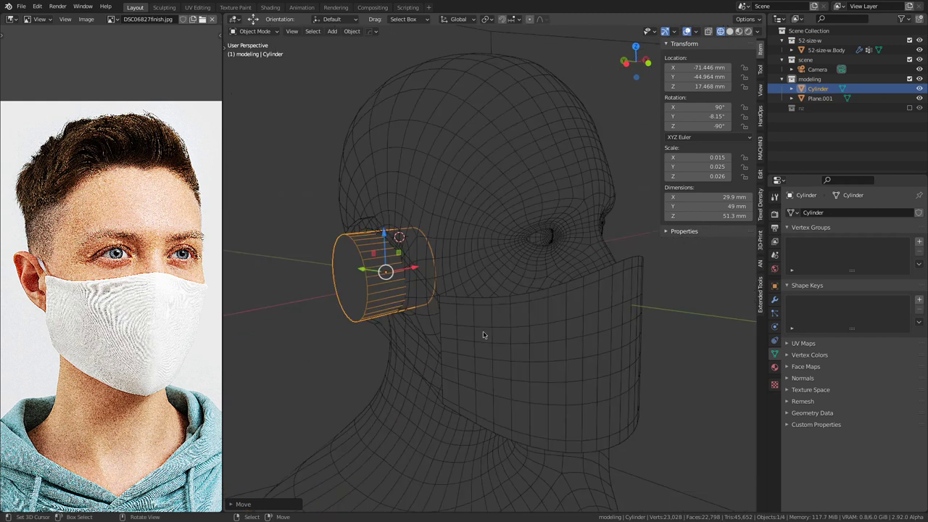
pyautogui.press('KP_0')
# Step: Rotate the cylinder around the X axis to a -14.6° tilt and shift it along Y to about -46.7 mm
pyautogui.moveTo(489, 302); pyautogui.dragTo(414, 324, button='middle')
pyautogui.scroll(4, 470, 358)
pyautogui.moveTo(394, 297); pyautogui.dragTo(396, 302)
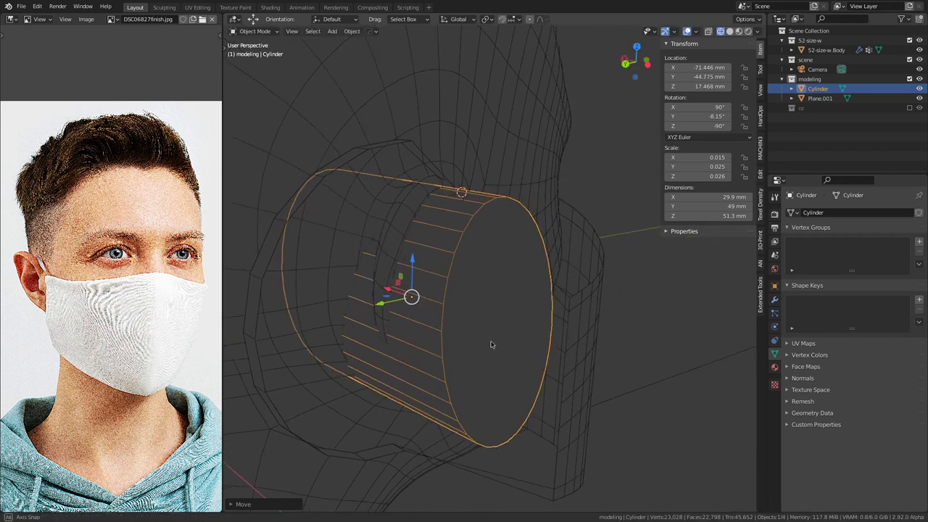
pyautogui.press('r')
pyautogui.press('x')
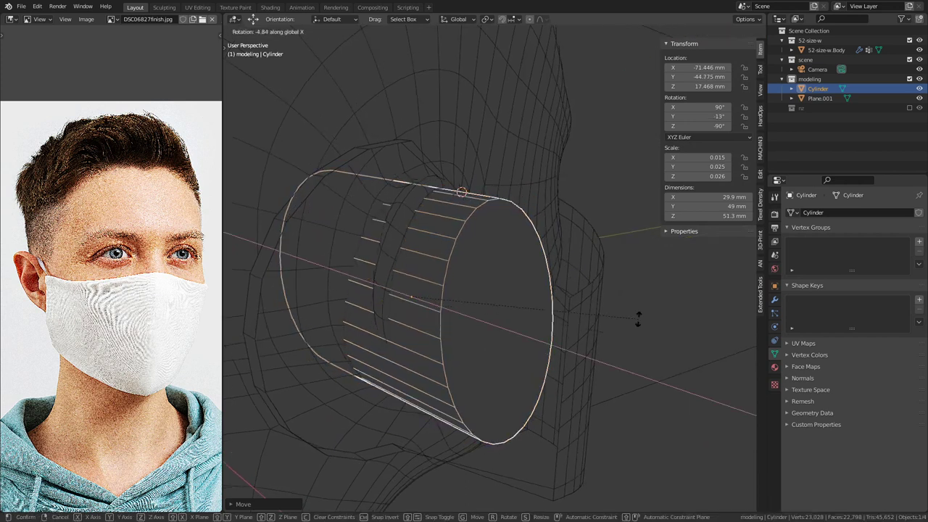
pyautogui.click(637, 316)
pyautogui.moveTo(384, 305); pyautogui.dragTo(391, 307)
# Step: Increase the cylinder's tilt around the X axis to -17.2° and move it along Y to about -48.4 mm
pyautogui.moveTo(487, 321); pyautogui.dragTo(613, 313, button='middle')
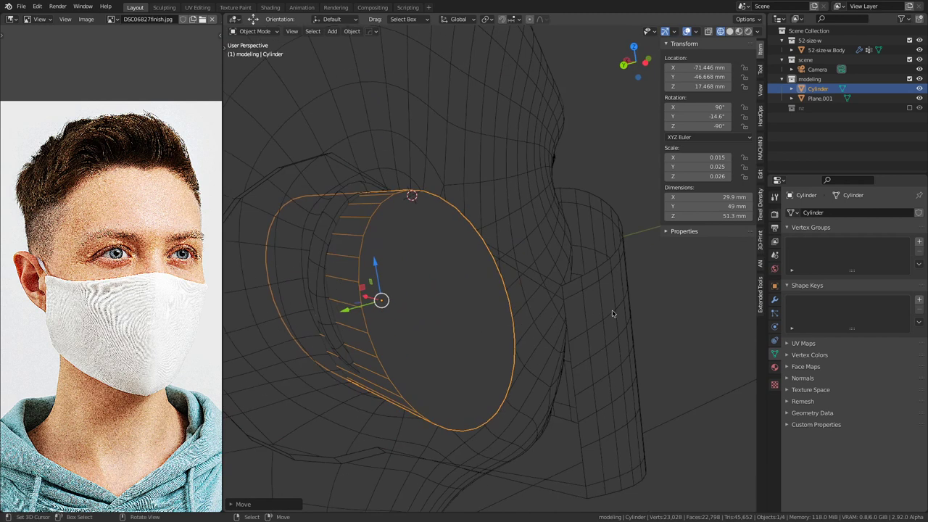
pyautogui.press('x')
pyautogui.press('r')
pyautogui.press('x')
pyautogui.click(581, 331)
pyautogui.moveTo(581, 331); pyautogui.dragTo(446, 318, button='middle')
pyautogui.press('g')
pyautogui.press('y')
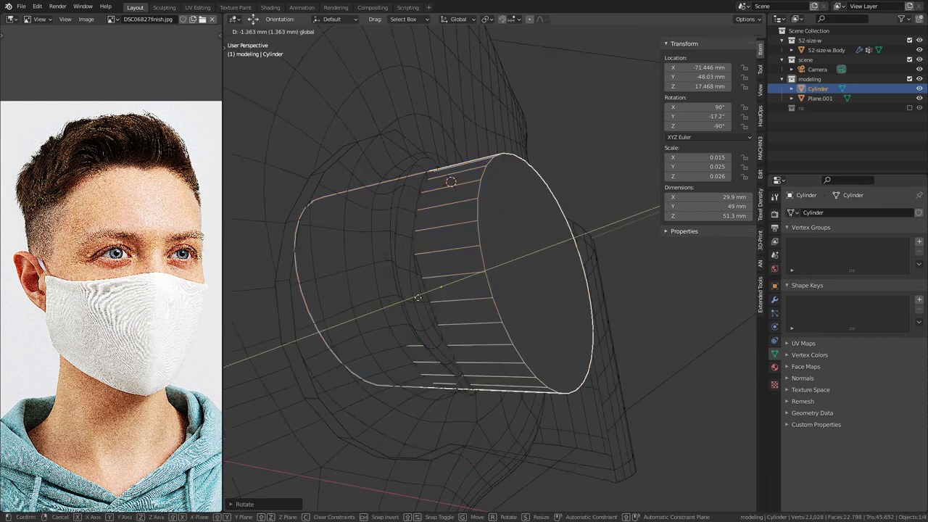
pyautogui.click(419, 298)
# Step: Adjust the cylinder's height to about 17.9 mm on Z, matching the ear in the camera photo
pyautogui.moveTo(419, 297); pyautogui.dragTo(357, 349, button='middle')
pyautogui.press('g')
pyautogui.press('z')
pyautogui.click(423, 279)
pyautogui.press('KP_0')
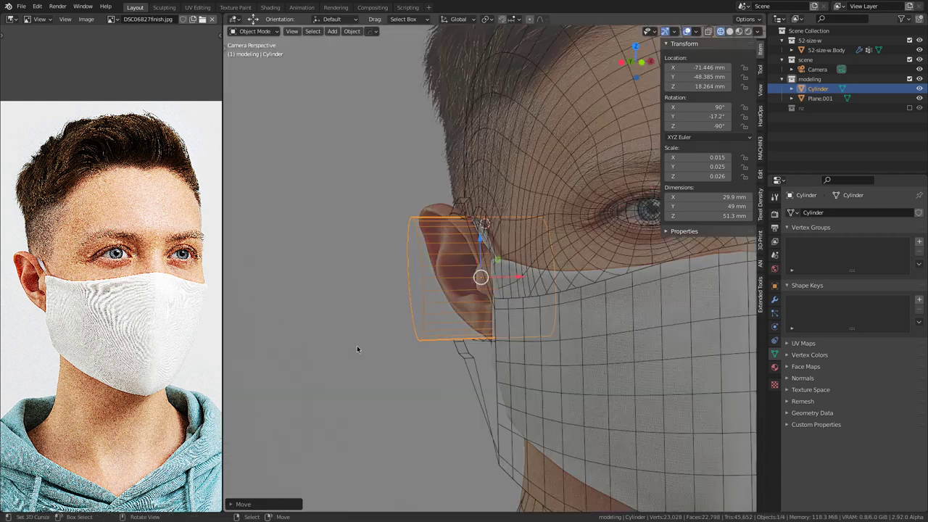
pyautogui.scroll(4, 471, 283)
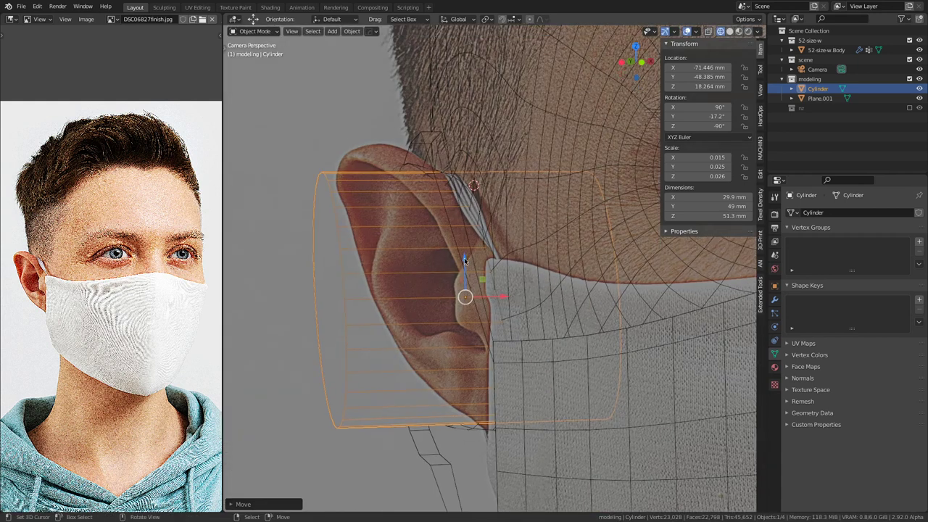
pyautogui.press('g')
pyautogui.press('z')
pyautogui.click(461, 261)
# Step: Subdivide the cylinder's lengthwise edges with one cut to add an edge loop around its middle
pyautogui.moveTo(461, 261); pyautogui.dragTo(618, 294, button='middle')
pyautogui.press('ctrl+KP_3')
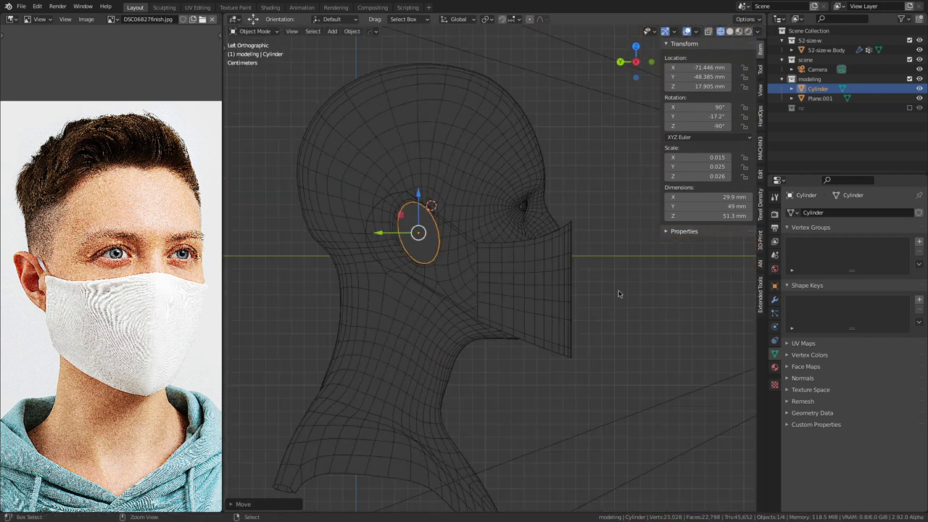
pyautogui.moveTo(500, 281); pyautogui.dragTo(574, 335, button='middle')
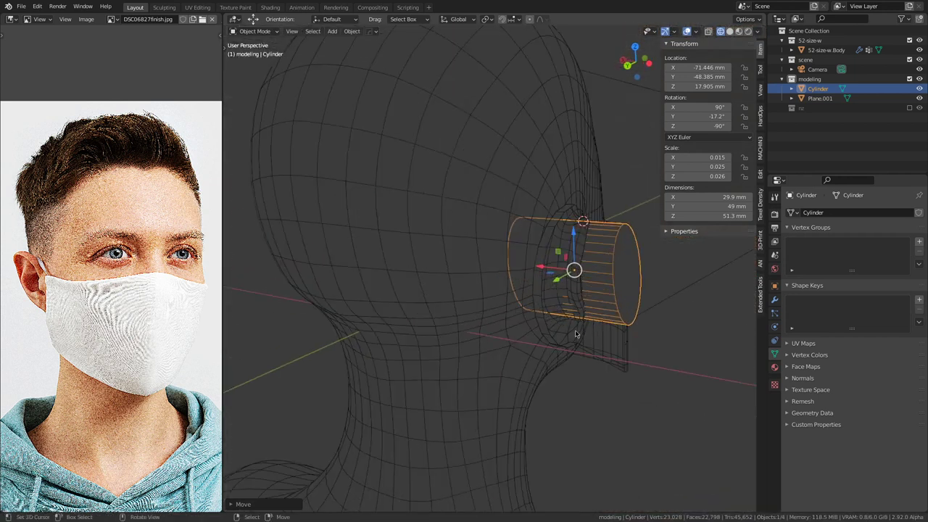
pyautogui.moveTo(472, 322); pyautogui.dragTo(549, 344, button='middle')
pyautogui.press('Tab')
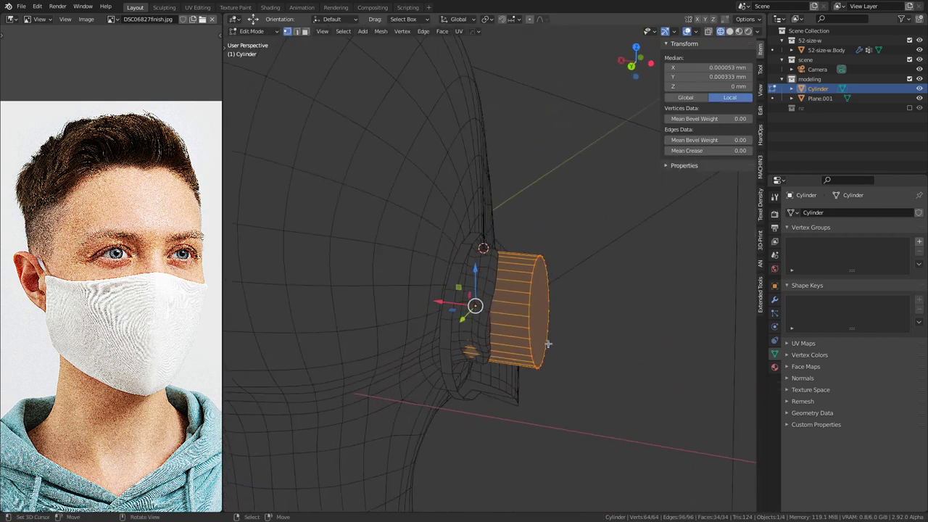
pyautogui.keyDown('ctrl'); pyautogui.keyDown('alt'); pyautogui.click(520, 251); pyautogui.keyUp('alt'); pyautogui.keyUp('ctrl')
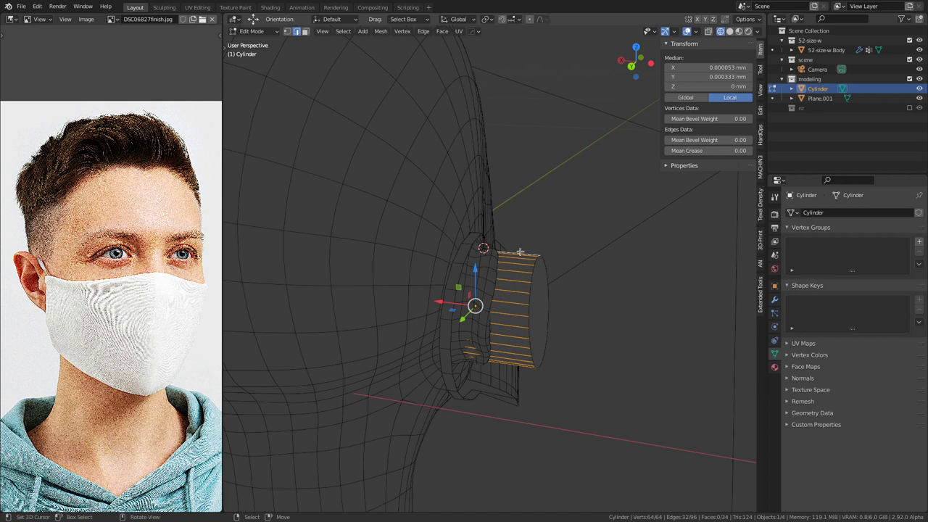
pyautogui.rightClick(508, 240)
pyautogui.click(488, 245)
# Step: Select the cylinder's middle edge loop and shift it slightly along the cylinder's length
pyautogui.moveTo(488, 244); pyautogui.dragTo(446, 310, button='middle')
pyautogui.keyDown('alt'); pyautogui.click(412, 341); pyautogui.keyUp('alt')
pyautogui.moveTo(415, 341); pyautogui.dragTo(471, 308, button='middle')
pyautogui.moveTo(405, 282); pyautogui.dragTo(416, 285)
pyautogui.moveTo(485, 325); pyautogui.dragTo(447, 320, button='middle')
# Step: Apply the cylinder's scale in Object Mode
pyautogui.press('Tab')
pyautogui.hotkey('ctrl', 'a')
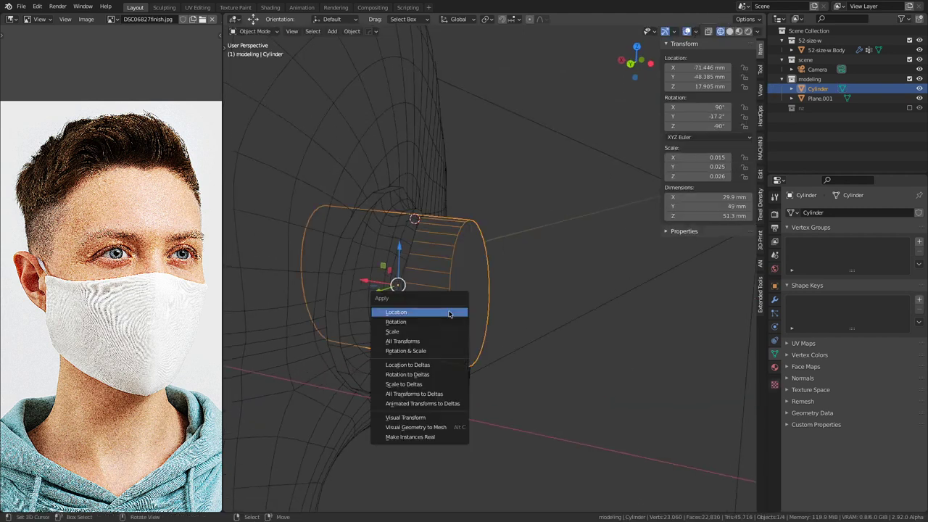
pyautogui.click(451, 330)
# Step: Select the edge loop around the cylinder's outer end cap and scale it up to about 1.56 times
pyautogui.press('Tab')
pyautogui.click(452, 313)
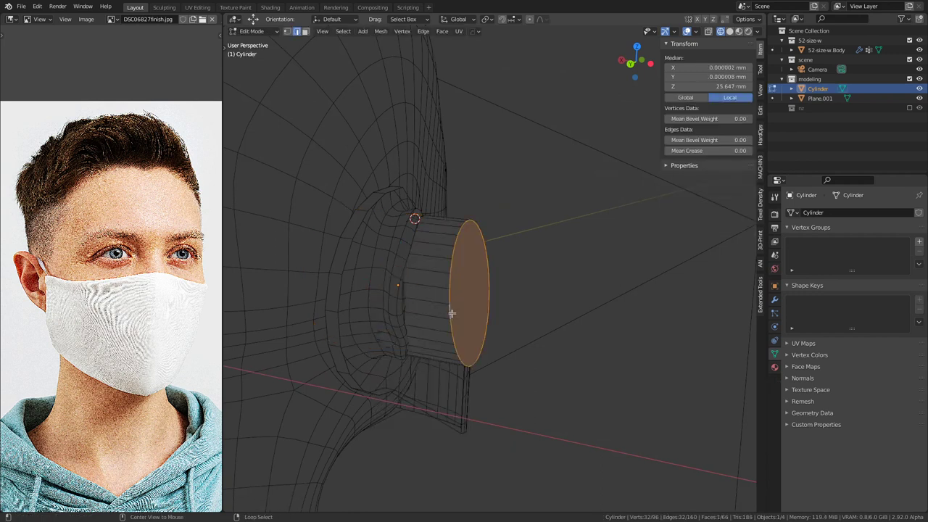
pyautogui.press('s')
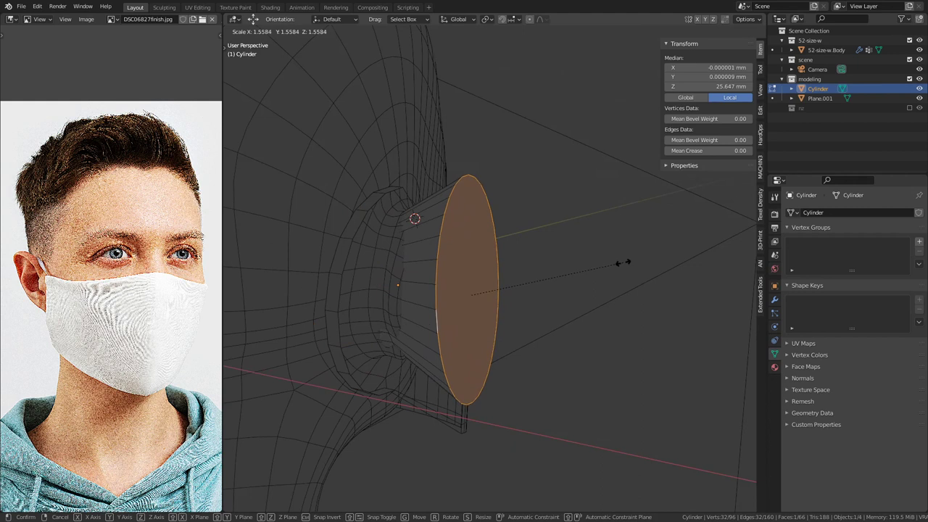
pyautogui.click(631, 262)
# Step: Switch the transform orientation to Local and move the enlarged outer cap to about -3.98 mm on its X axis
pyautogui.moveTo(631, 262); pyautogui.dragTo(537, 313, button='middle')
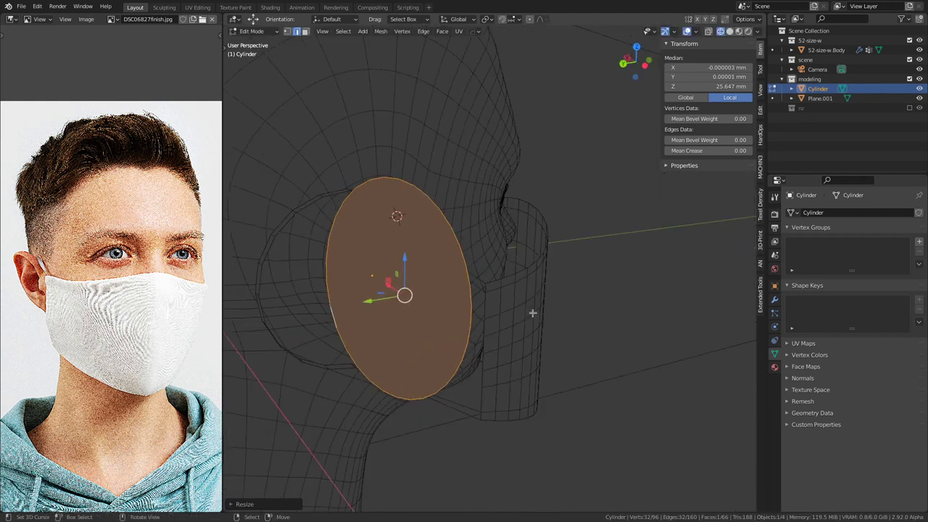
pyautogui.press(',')
pyautogui.click(597, 313)
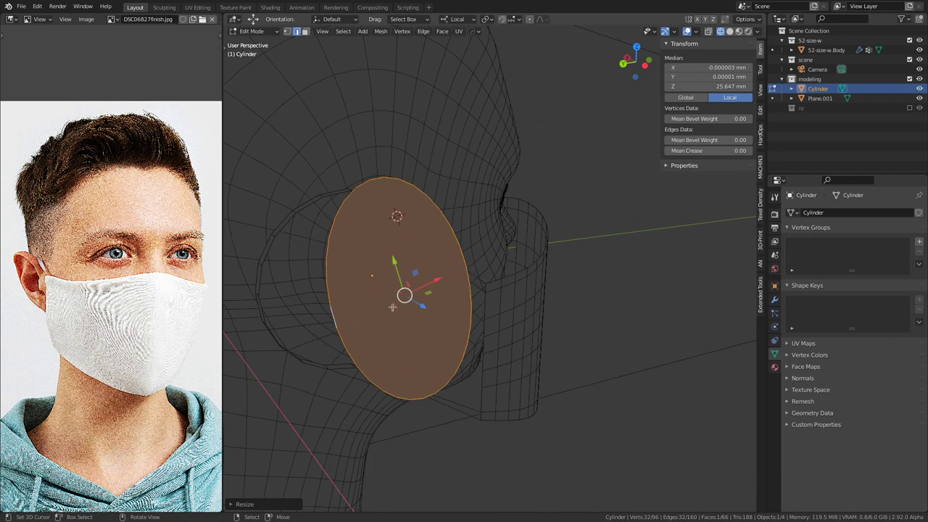
pyautogui.moveTo(437, 283); pyautogui.dragTo(426, 287)
pyautogui.moveTo(459, 300); pyautogui.dragTo(383, 320, button='middle')
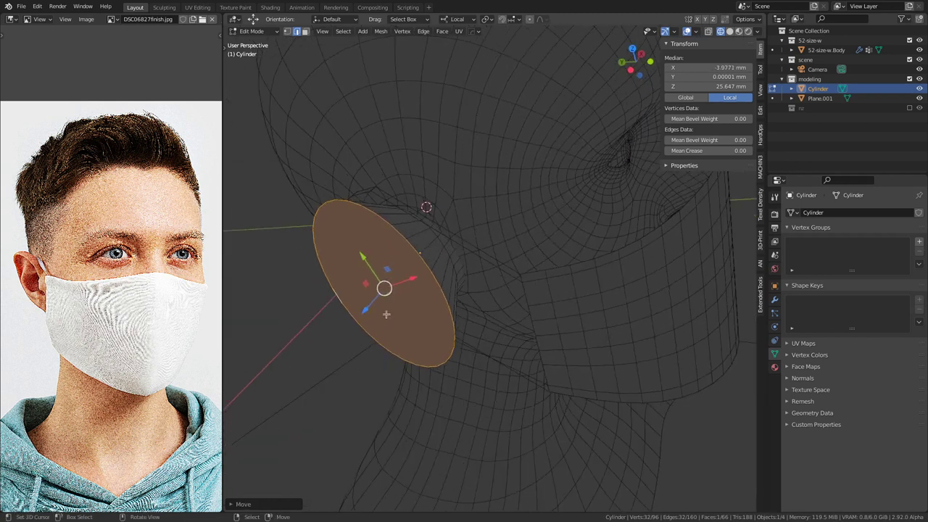
pyautogui.press('g')
pyautogui.press('x')
pyautogui.press('Escape')
pyautogui.moveTo(408, 282); pyautogui.dragTo(538, 320, button='middle')
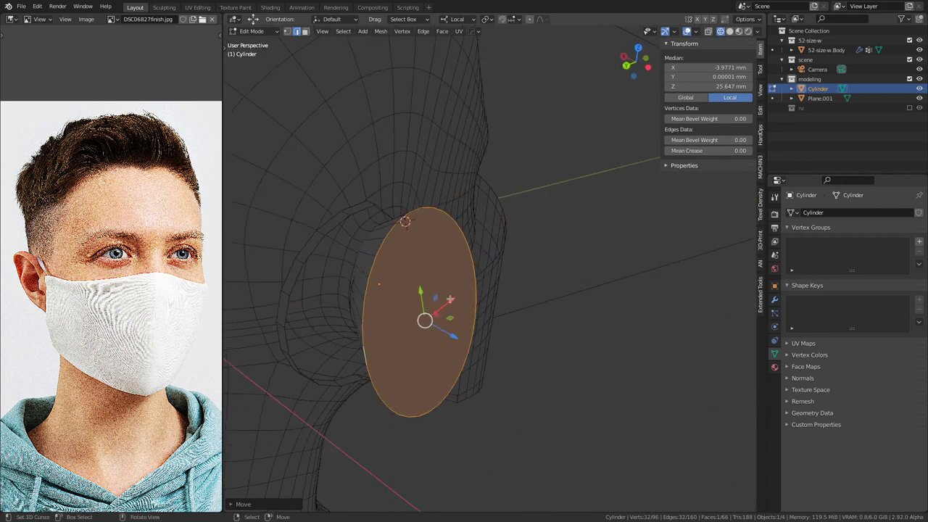
# Step: Shift the cylinder's large end face along its local X axis to a median X of about -3.96 mm
pyautogui.press('g')
pyautogui.press('x')
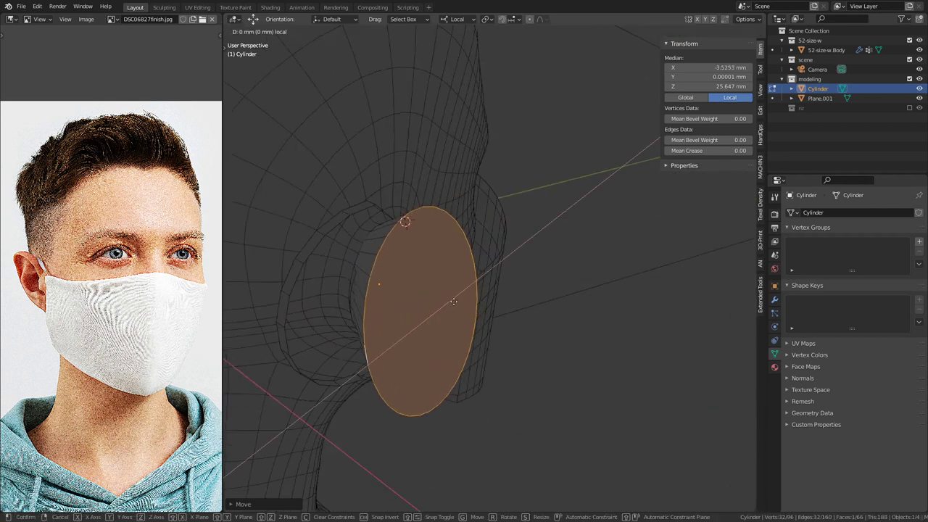
pyautogui.click(453, 301)
pyautogui.moveTo(452, 301); pyautogui.dragTo(511, 250, button='middle')
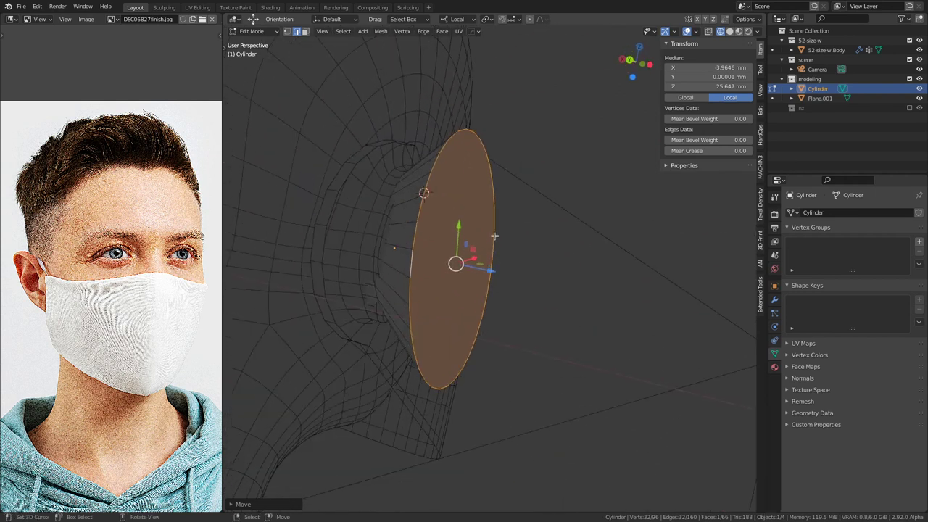
# Step: Leave mesh editing and scale the whole cylinder along local Y to 1.044
pyautogui.press('Tab')
pyautogui.press('s')
pyautogui.press('y')
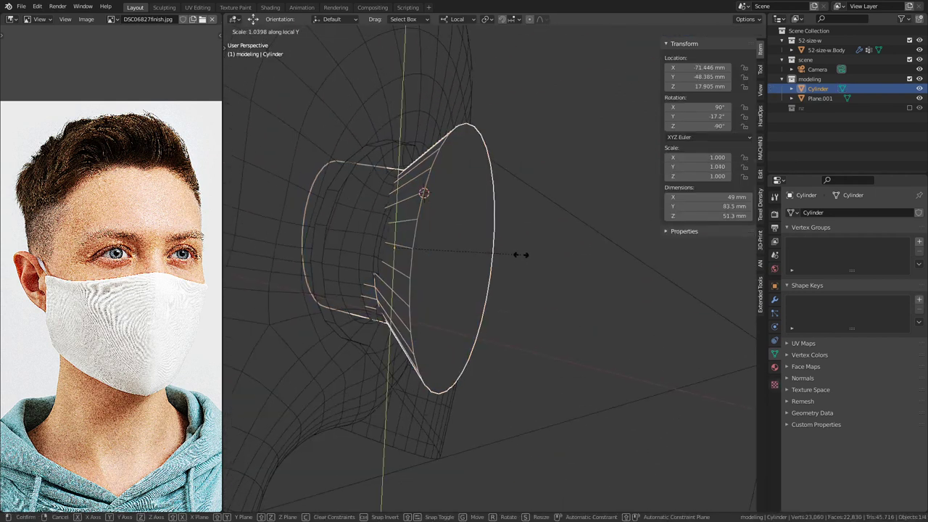
pyautogui.click(520, 255)
pyautogui.moveTo(482, 263); pyautogui.dragTo(443, 271, button='middle')
# Step: Move the cylinder along its local X axis behind the ear, to about Y -47.56 mm and Z 17.65 mm
pyautogui.press('g')
pyautogui.press('x')
pyautogui.press('x')
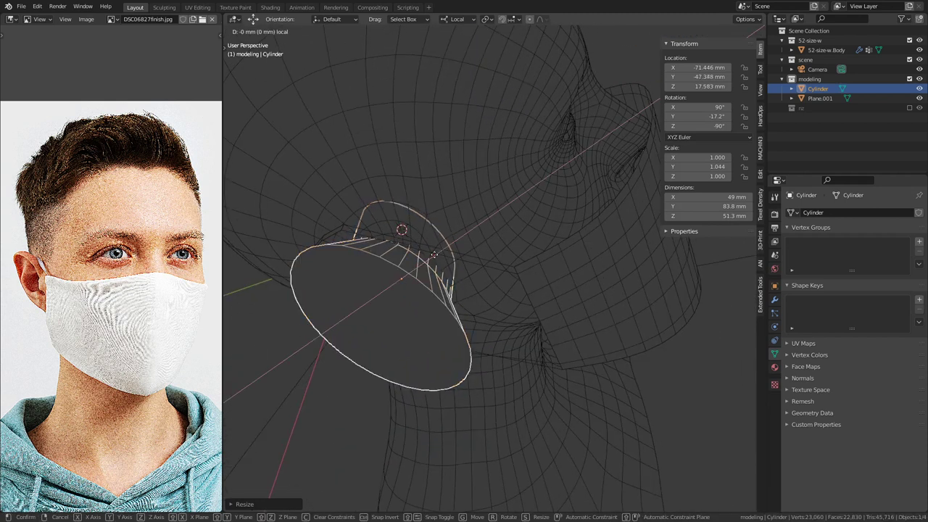
pyautogui.click(440, 257)
pyautogui.moveTo(440, 256); pyautogui.dragTo(577, 349, button='middle')
pyautogui.moveTo(410, 289); pyautogui.dragTo(407, 292)
pyautogui.moveTo(407, 292); pyautogui.dragTo(462, 256, button='middle')
pyautogui.press('r')
pyautogui.press('z')
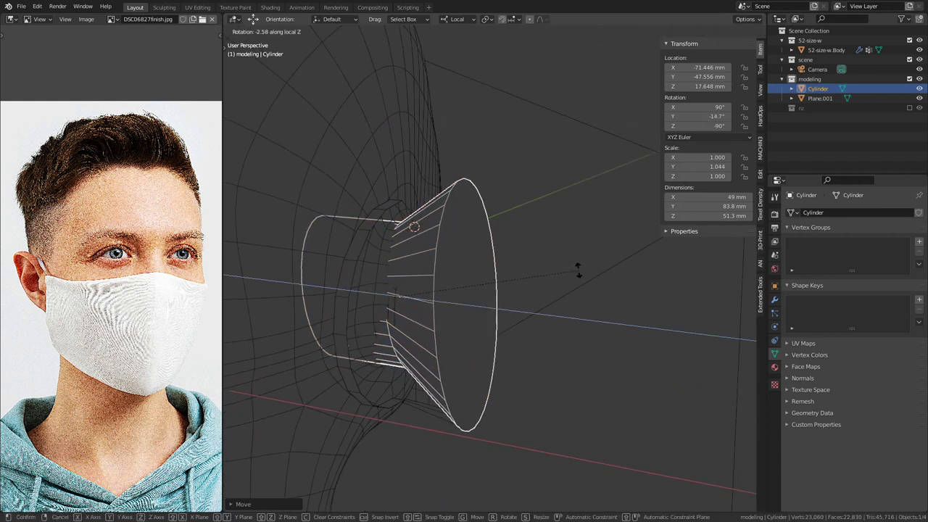
pyautogui.click(522, 251)
# Step: Apply the cylinder's location so its origin sits at the world centre
pyautogui.moveTo(522, 251); pyautogui.dragTo(515, 336, button='middle')
pyautogui.scroll(-5, 508, 347)
pyautogui.hotkey('ctrl', 'a')
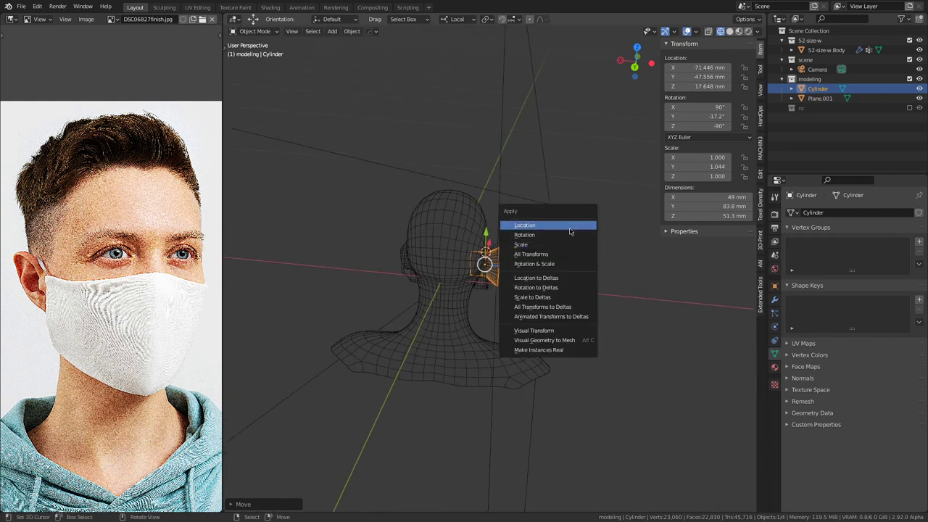
pyautogui.click(571, 229)
# Step: Mirror the cylinder across the head so a matching one surrounds the opposite ear
pyautogui.hotkey('alt', 'shift', 'x')
pyautogui.click(526, 287)
pyautogui.moveTo(525, 288); pyautogui.dragTo(570, 285, button='middle')
pyautogui.scroll(2, 609, 341)
pyautogui.click(569, 274)
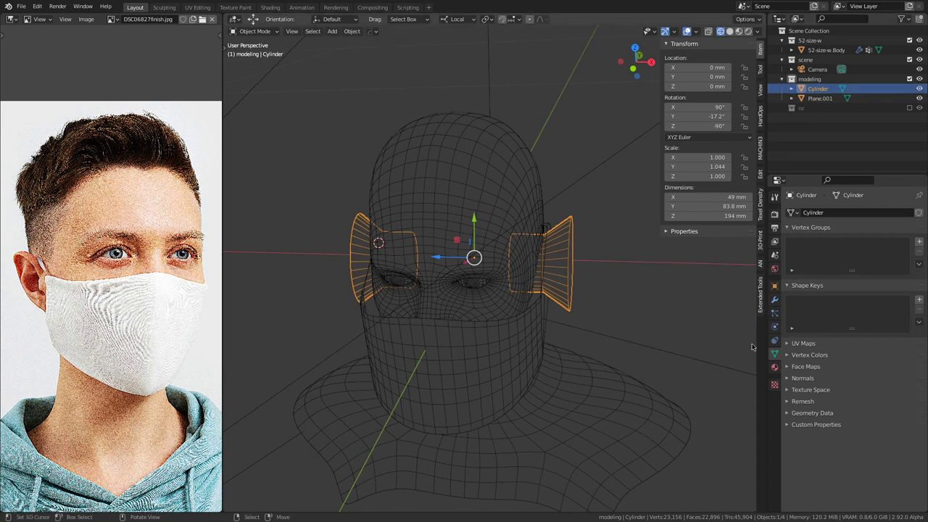
# Step: Make the cylinder object a Modeling Cloth collider with Outer Margin and Inner Margin set to 0.0040
pyautogui.click(760, 294)
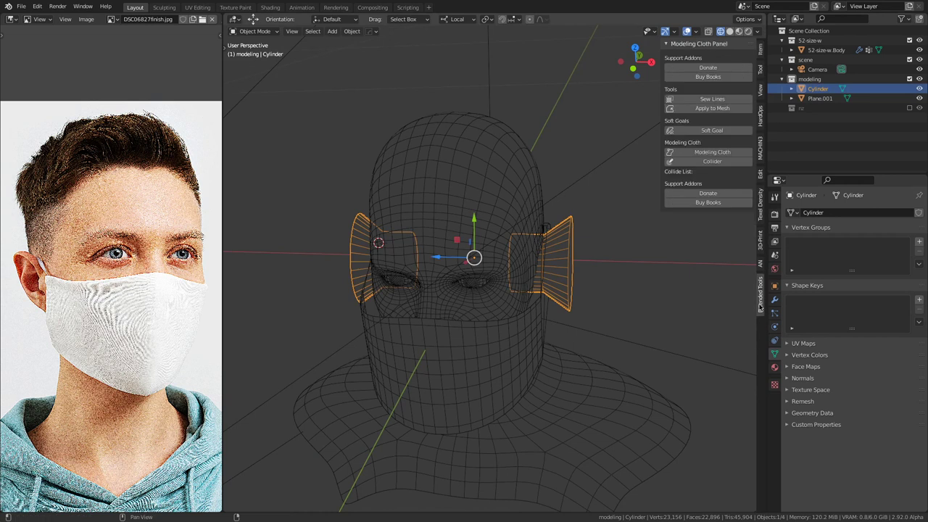
pyautogui.click(712, 162)
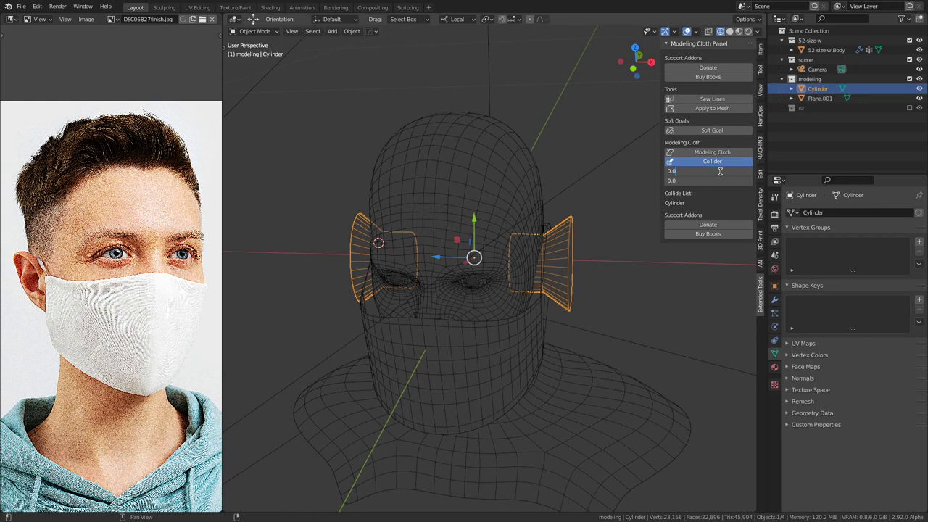
pyautogui.press('Return')
# Step: Make the head body a Modeling Cloth collider with Outer Margin and Inner Margin set to 0.0040
pyautogui.click(468, 177)
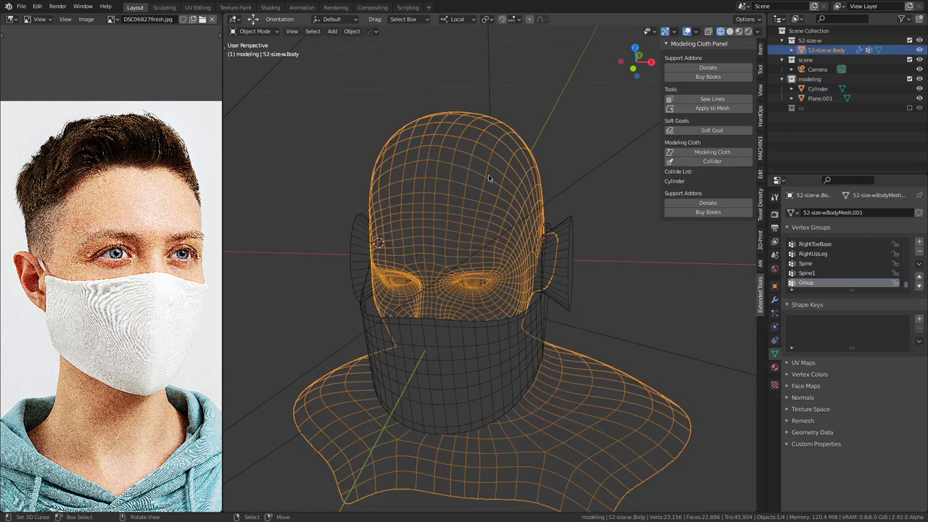
pyautogui.click(717, 163)
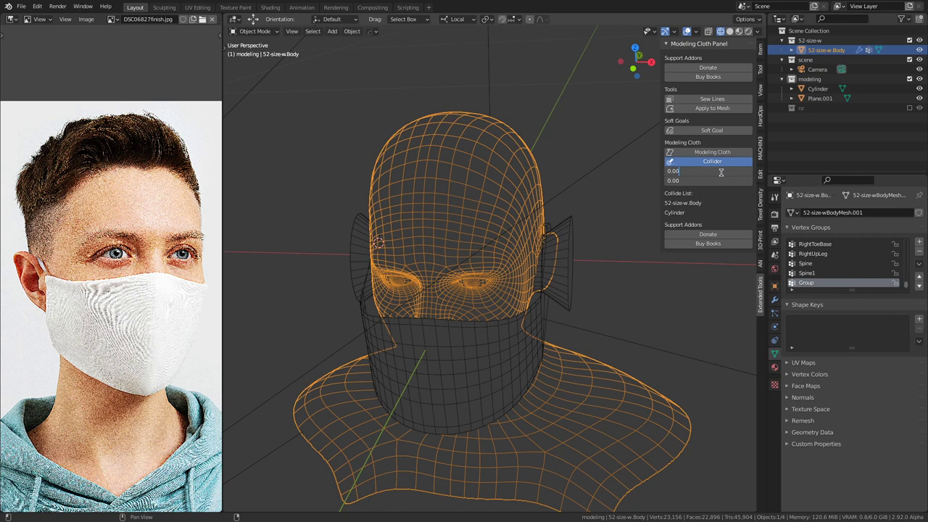
pyautogui.moveTo(511, 287); pyautogui.dragTo(548, 255, button='middle')
# Step: Set the ear cylinders' viewport display to Bounds so they appear as boxes
pyautogui.click(548, 255)
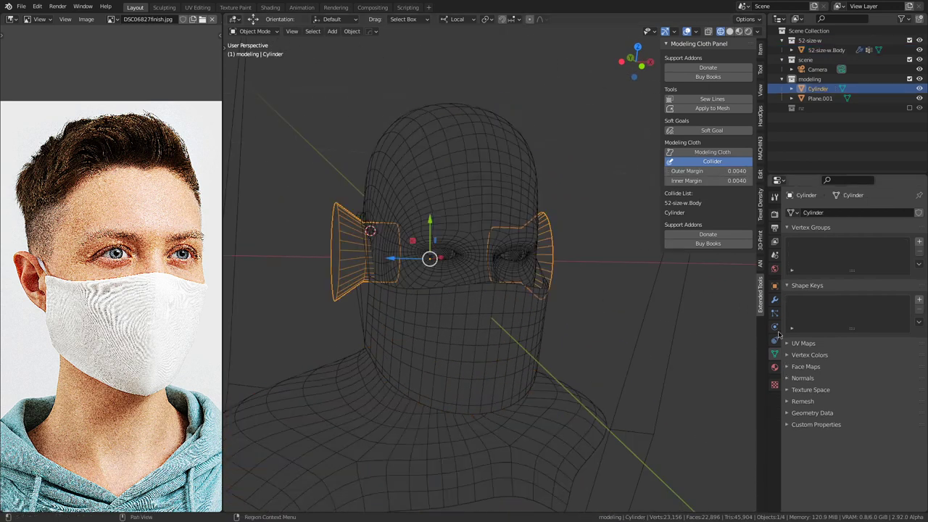
pyautogui.click(775, 287)
pyautogui.click(810, 411)
pyautogui.click(811, 411)
pyautogui.click(812, 421)
pyautogui.scroll(-2, 825, 424)
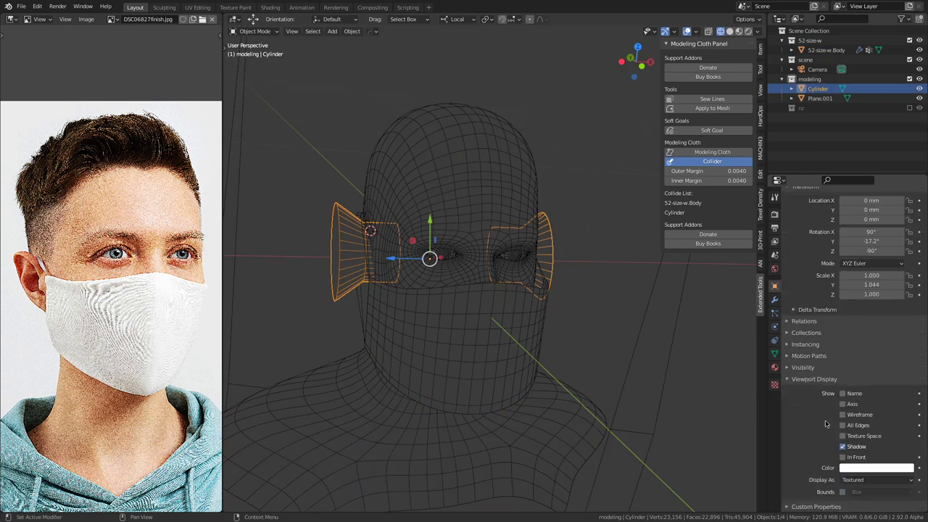
pyautogui.click(856, 479)
pyautogui.click(860, 470)
pyautogui.moveTo(536, 275)
pyautogui.mouseDown(button='middle')
pyautogui.moveTo(551, 250)
pyautogui.moveTo(591, 230)
pyautogui.moveTo(567, 246)
pyautogui.mouseUp(button='middle')
# Step: Subdivide the vertical edge rings along the upper and lower rows of the face mask mesh
pyautogui.click(546, 290)
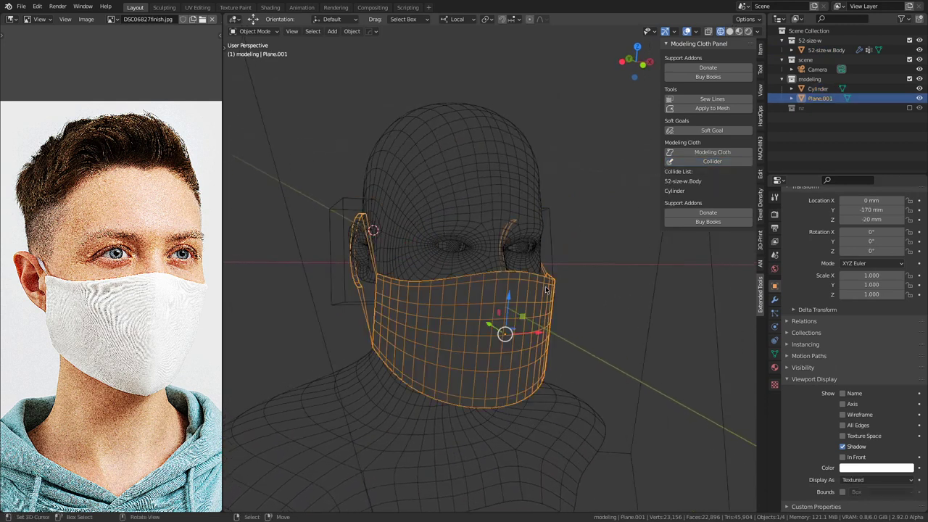
pyautogui.press('Tab')
pyautogui.keyDown('ctrl'); pyautogui.keyDown('alt'); pyautogui.click(500, 290); pyautogui.keyUp('alt'); pyautogui.keyUp('ctrl')
pyautogui.moveTo(524, 365); pyautogui.dragTo(548, 349, button='middle')
pyautogui.keyDown('ctrl'); pyautogui.keyDown('alt'); pyautogui.keyDown('shift'); pyautogui.click(537, 353); pyautogui.keyUp('shift'); pyautogui.keyUp('alt'); pyautogui.keyUp('ctrl')
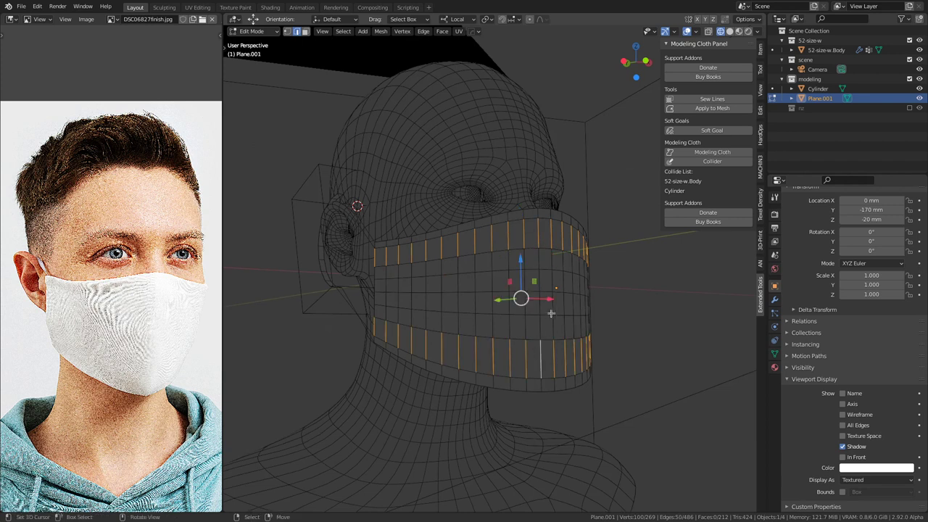
pyautogui.rightClick(524, 309)
pyautogui.click(525, 243)
# Step: Activate the selection tool in both Edit Mode and Object Mode, ending in Object Mode with everything deselected
pyautogui.moveTo(525, 247); pyautogui.dragTo(493, 306, button='middle')
pyautogui.hotkey('alt', 'a')
pyautogui.hotkey('shift', 'space')
pyautogui.click(341, 311)
pyautogui.press('Tab')
pyautogui.hotkey('shift', 'space')
pyautogui.click(578, 296)
pyautogui.hotkey('alt', 'a')
# Step: Hide the viewport overlays and check the collider settings of the head body and the cylinder
pyautogui.click(688, 31)
pyautogui.moveTo(553, 237); pyautogui.dragTo(480, 207, button='middle')
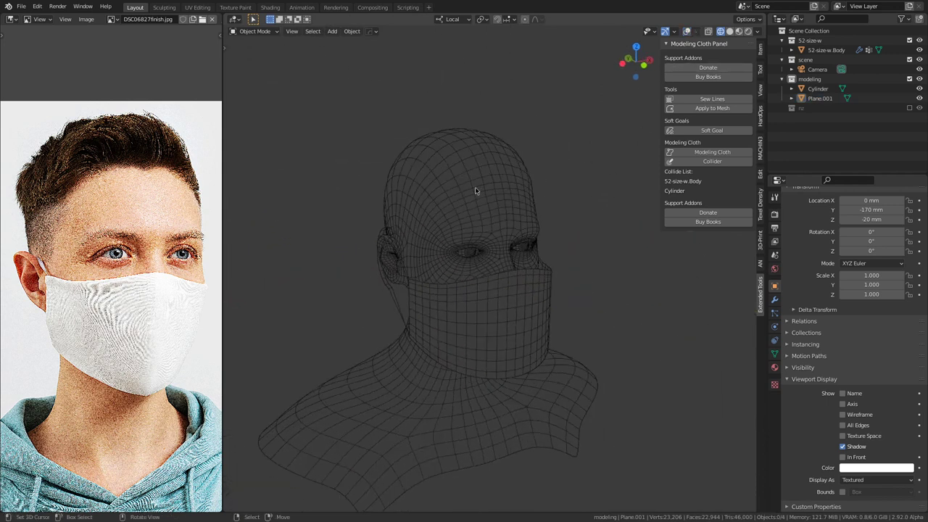
pyautogui.click(475, 190)
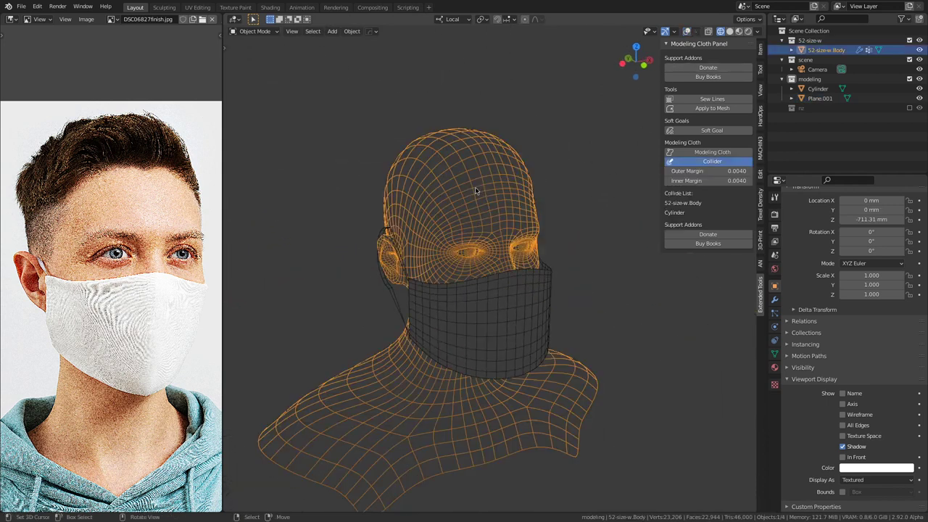
pyautogui.click(818, 88)
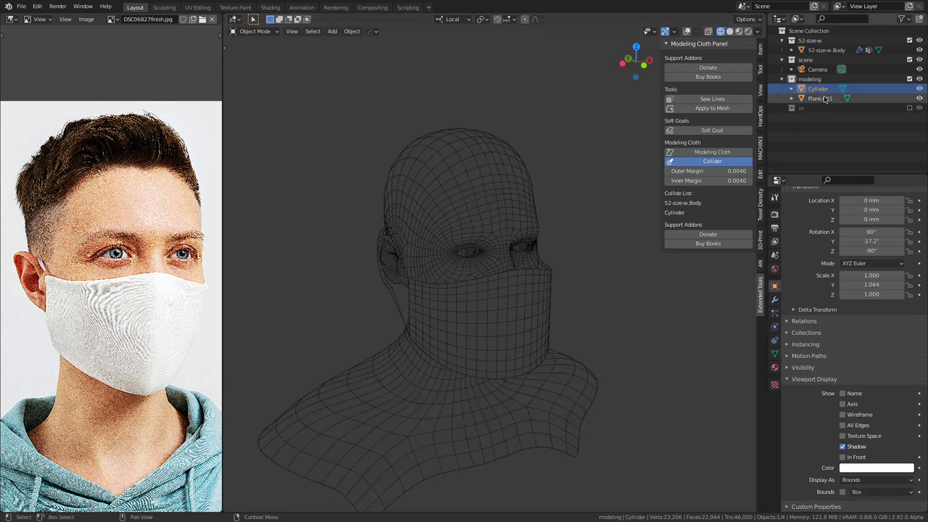
# Step: Select the mask Plane.001, save the file and enable Modeling Cloth on the mask
pyautogui.click(819, 98)
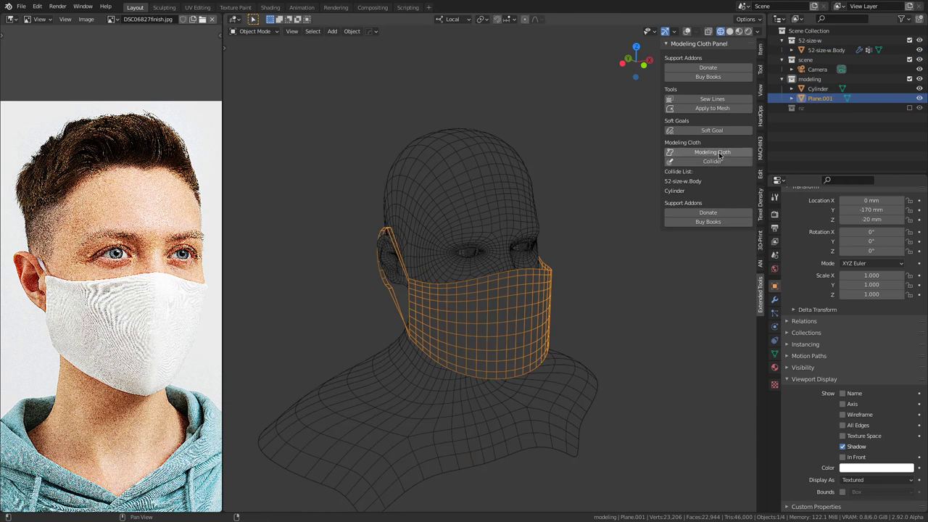
pyautogui.hotkey('ctrl', 's')
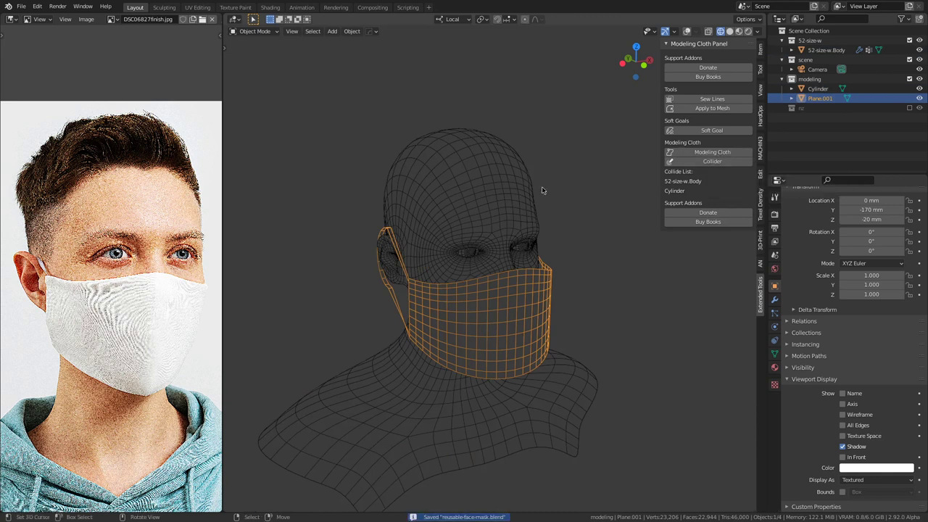
pyautogui.click(712, 151)
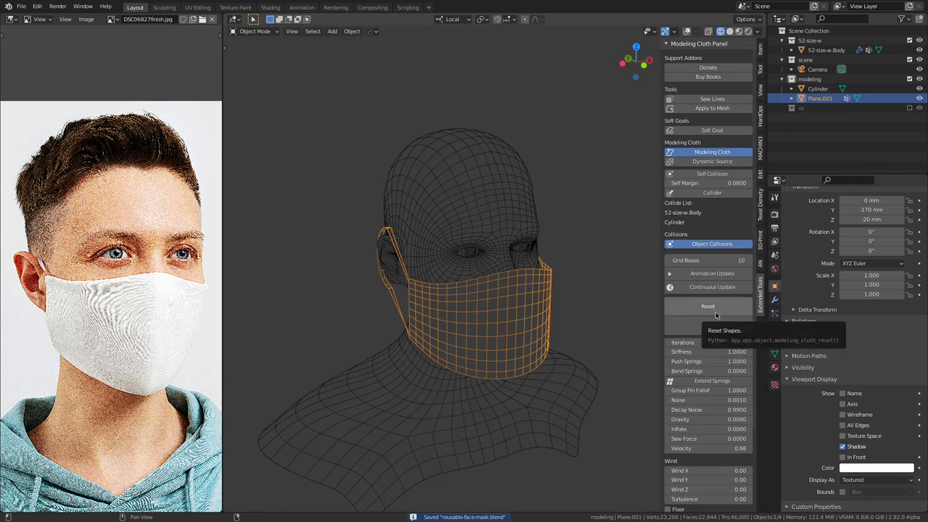
# Step: Set the mask's cloth Self Margin to 0.0040, Sew Force to 0.4 and Velocity to 0.40
pyautogui.click(719, 182)
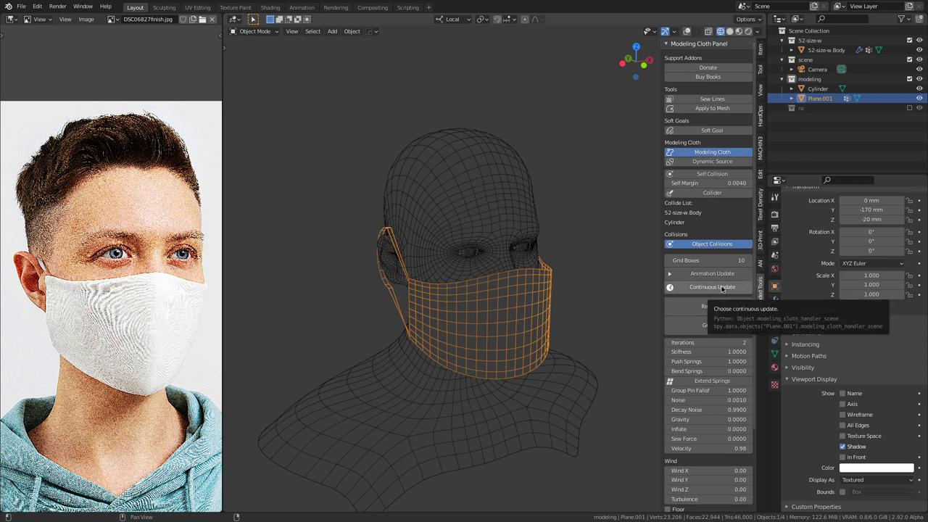
pyautogui.click(722, 448)
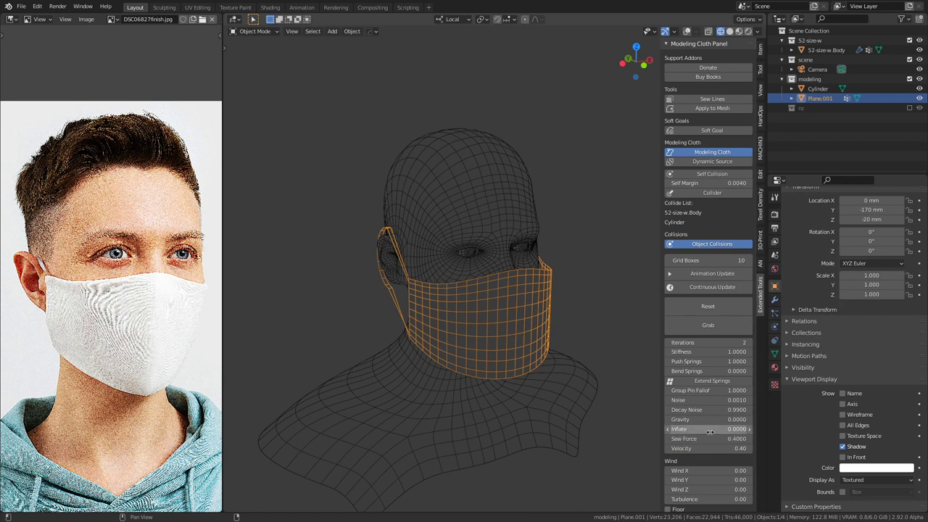
# Step: Run the mask's cloth simulation with Continuous Update and show the model in solid shading
pyautogui.click(710, 312)
pyautogui.click(712, 287)
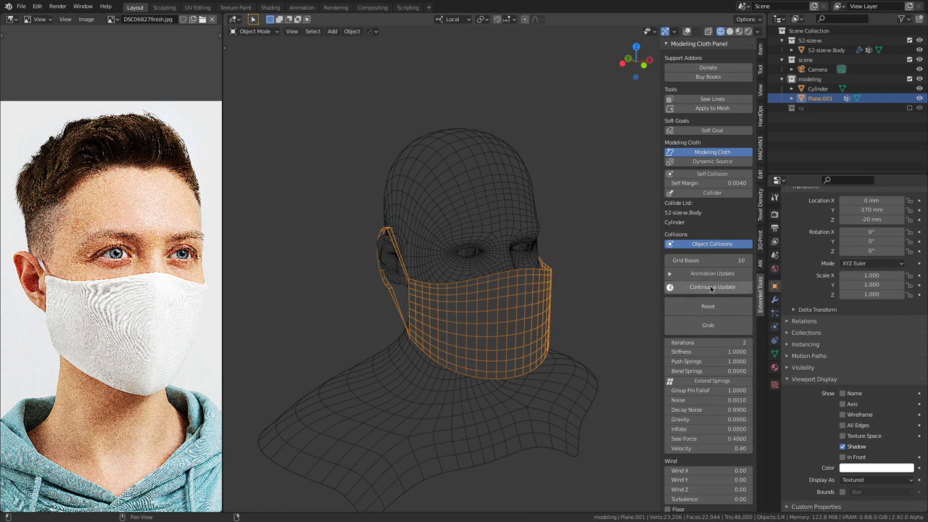
pyautogui.scroll(3, 517, 348)
pyautogui.moveTo(517, 348); pyautogui.dragTo(562, 270, button='middle')
pyautogui.click(700, 325)
pyautogui.moveTo(480, 353)
pyautogui.mouseDown(button='middle')
pyautogui.moveTo(400, 314)
pyautogui.moveTo(518, 317)
pyautogui.moveTo(550, 299)
pyautogui.moveTo(477, 353)
pyautogui.moveTo(435, 308)
pyautogui.mouseUp(button='middle')
pyautogui.hotkey('shift', 'z')
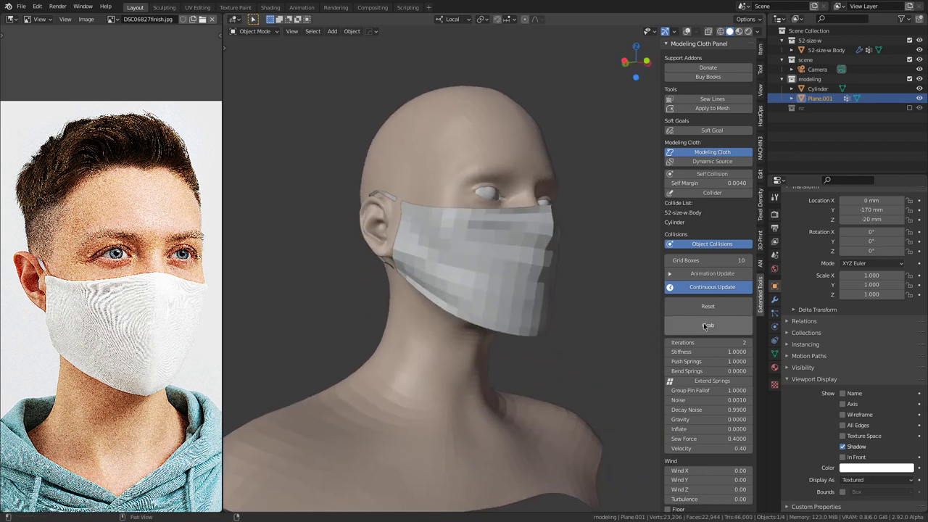
# Step: Use Grab to pull the simulated mask's lower front edge downward and inspect the fit around the ear
pyautogui.click(708, 325)
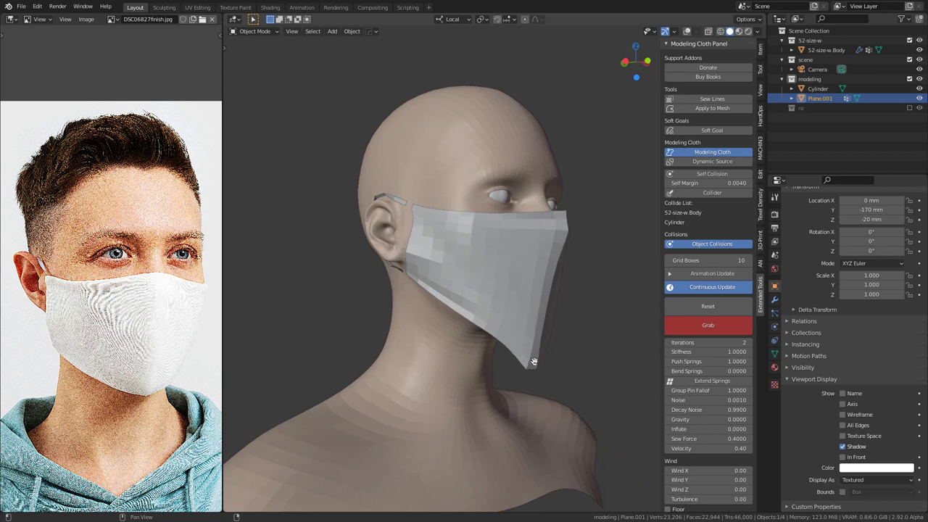
pyautogui.moveTo(479, 295); pyautogui.dragTo(533, 287, button='middle')
pyautogui.scroll(4, 498, 343)
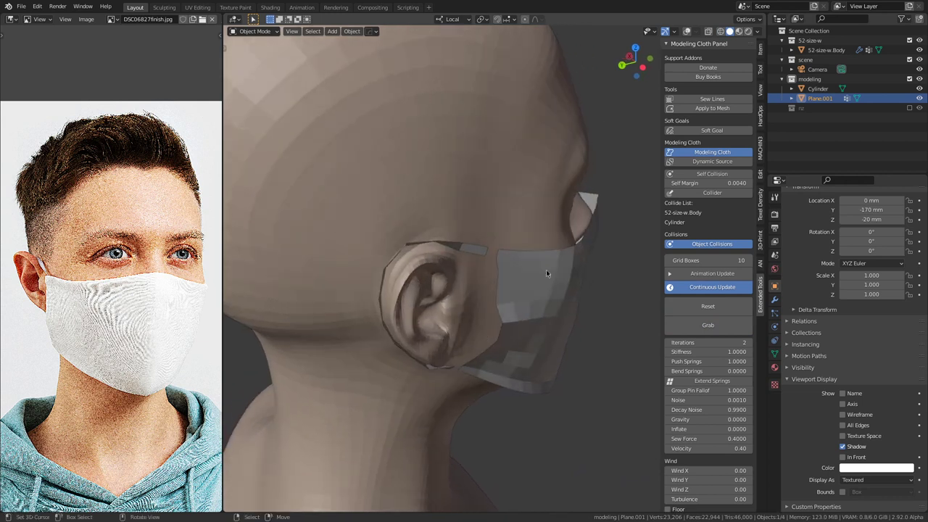
# Step: Check the head's collider margins and reset the mask's cloth simulation
pyautogui.click(510, 203)
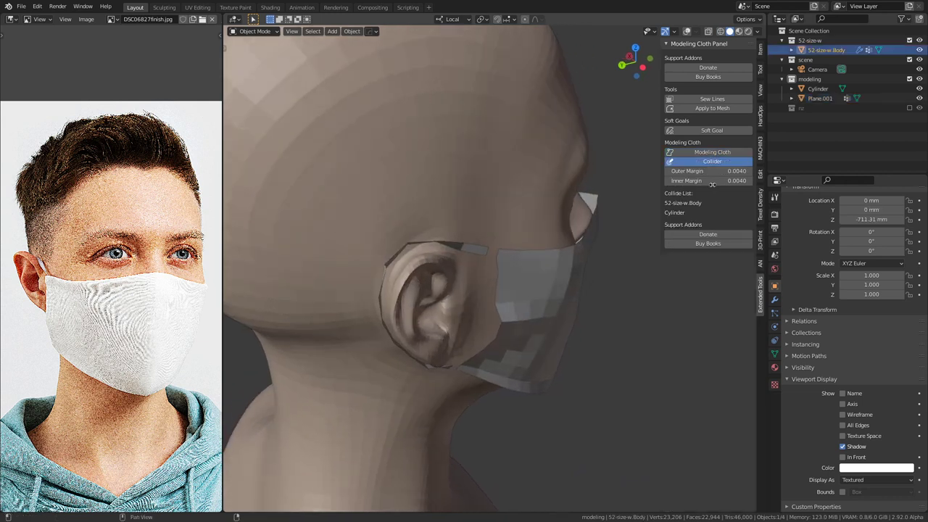
pyautogui.click(558, 258)
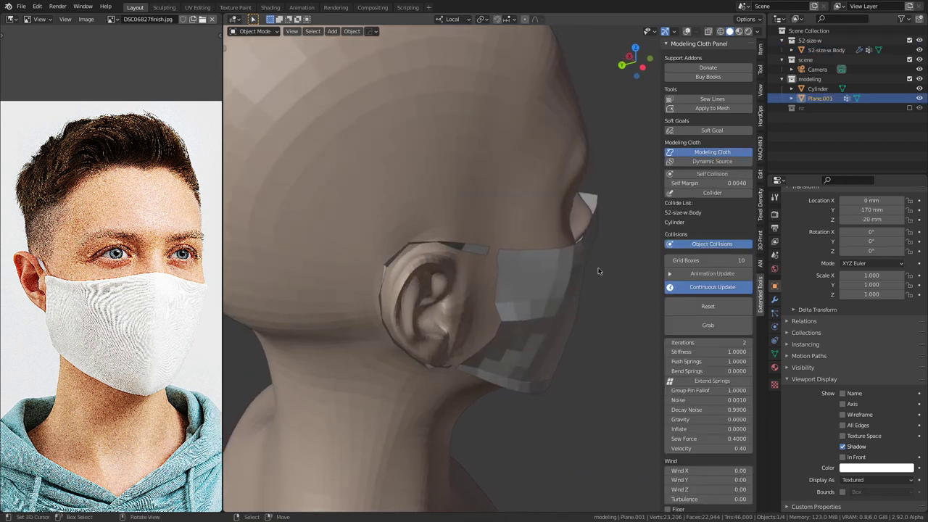
pyautogui.click(714, 308)
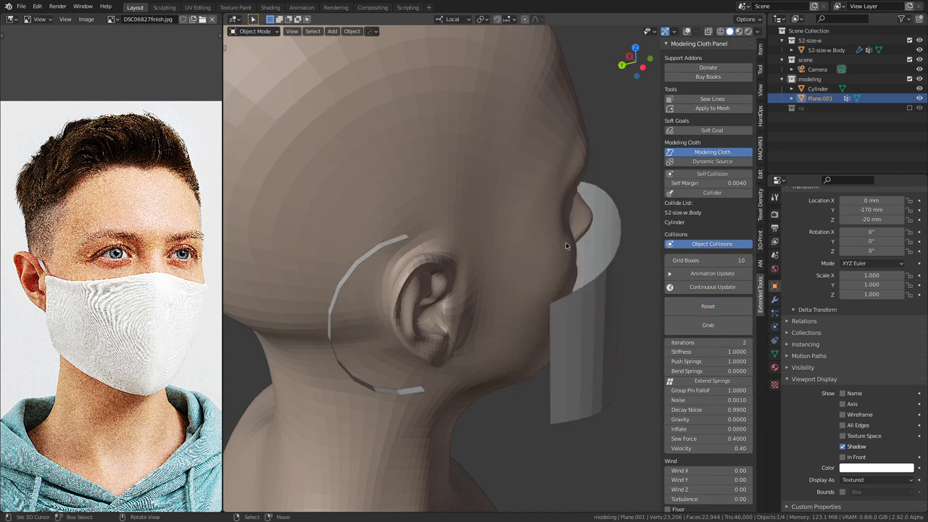
# Step: Set the head body's collider Outer Margin and Inner Margin to 0.001
pyautogui.click(480, 184)
pyautogui.moveTo(713, 171); pyautogui.dragTo(714, 178)
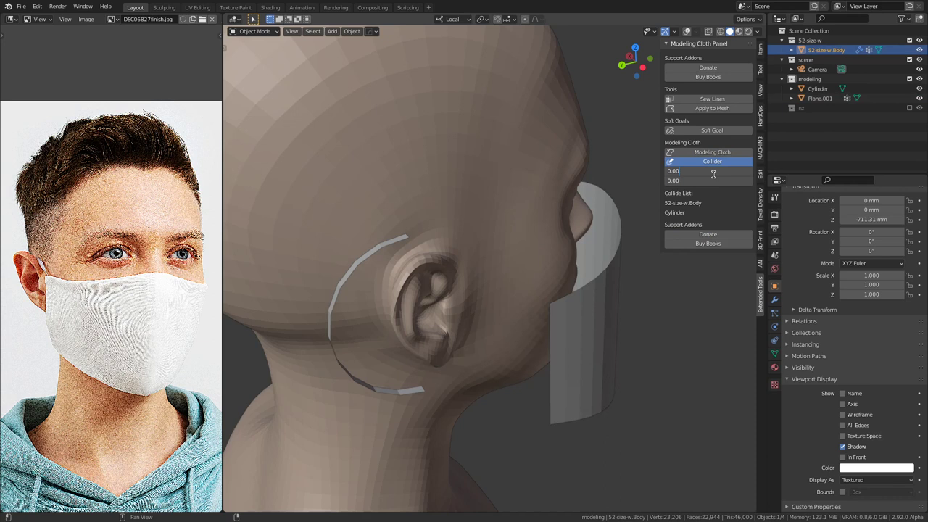
pyautogui.write('1')
pyautogui.press('Return')
# Step: Set the mask's cloth Iterations to 4 and Stiffness to 1.9
pyautogui.moveTo(522, 218); pyautogui.dragTo(604, 373, button='middle')
pyautogui.click(585, 301)
pyautogui.scroll(-4, 600, 286)
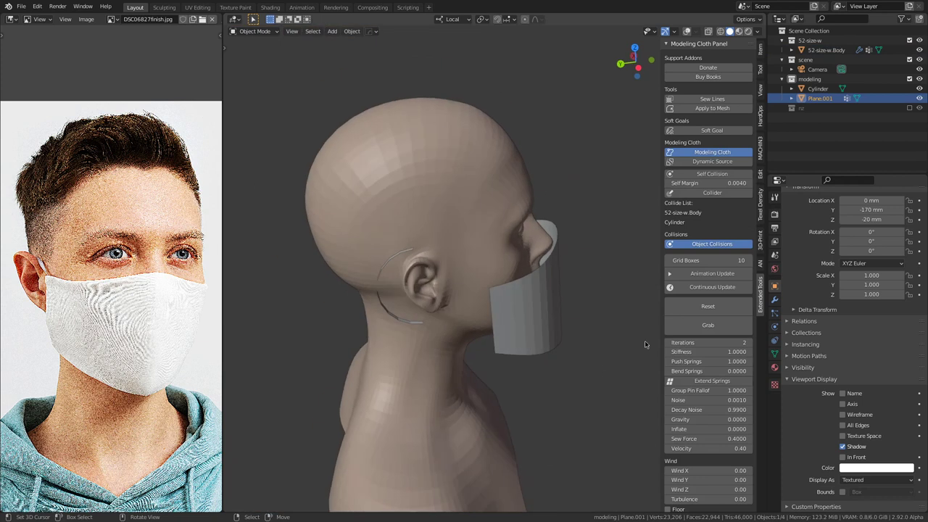
pyautogui.click(724, 343)
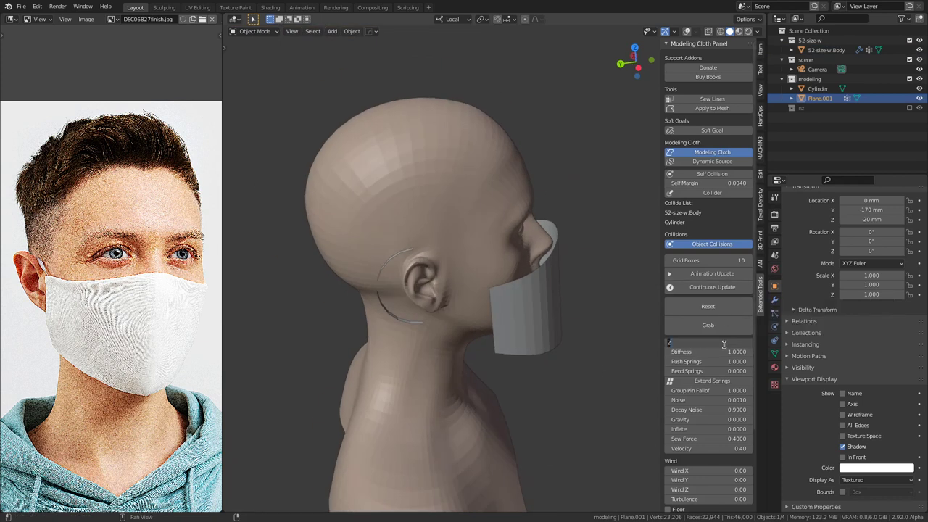
pyautogui.write('4')
pyautogui.click(720, 352)
pyautogui.write('1.9')
pyautogui.press('Return')
# Step: Save the file and run the mask's cloth simulation again with Continuous Update
pyautogui.moveTo(526, 385); pyautogui.dragTo(480, 385, button='middle')
pyautogui.hotkey('ctrl', 's')
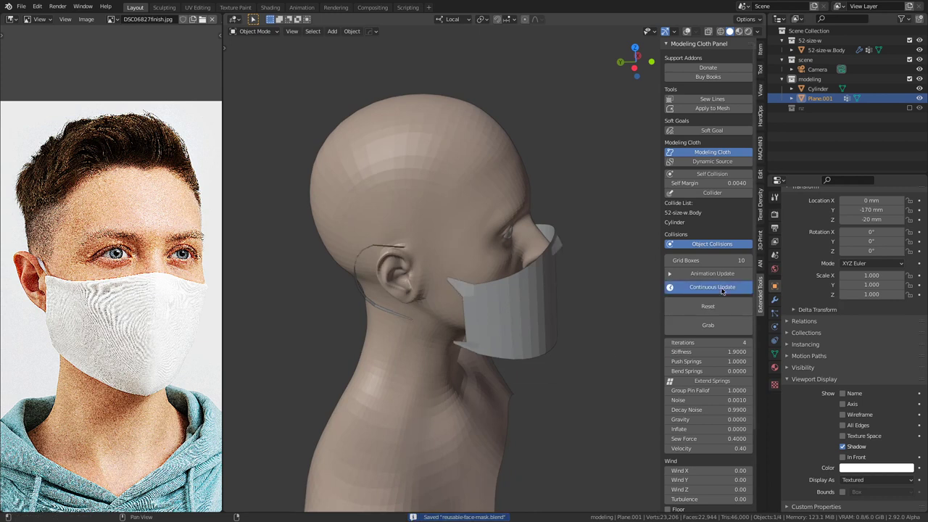
pyautogui.click(722, 289)
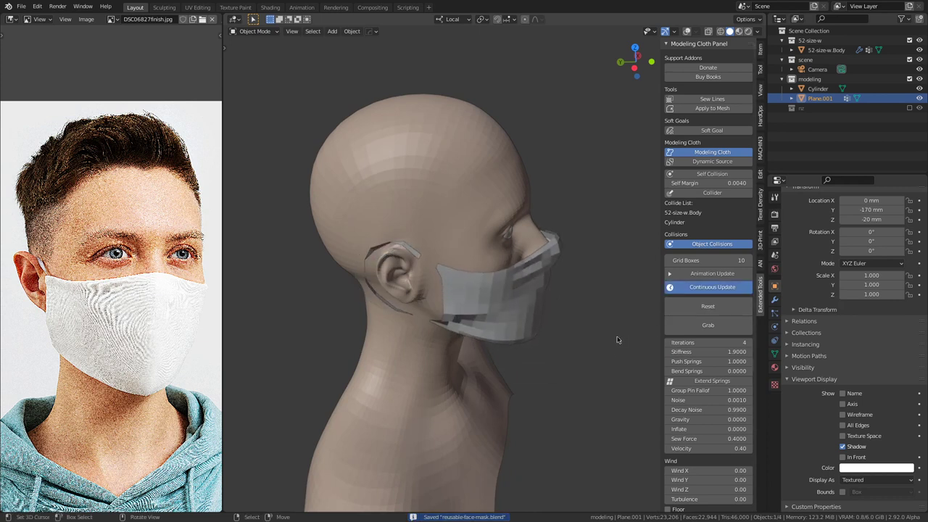
# Step: Use the cloth Grab tool to pull the simulated mask at the chin and nose so it settles around the face
pyautogui.moveTo(596, 346); pyautogui.dragTo(470, 250, button='middle')
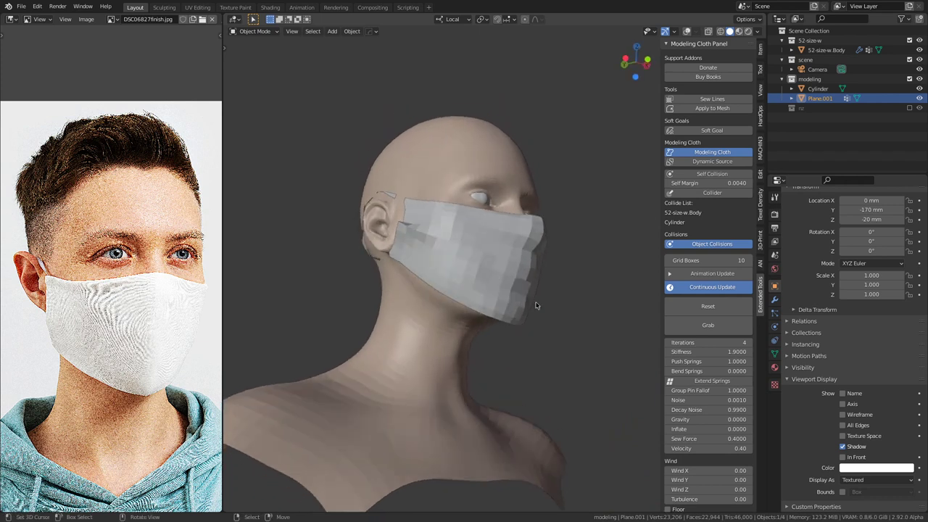
pyautogui.scroll(1, 525, 296)
pyautogui.click(708, 326)
pyautogui.moveTo(517, 336)
pyautogui.mouseDown()
pyautogui.moveTo(500, 359)
pyautogui.moveTo(473, 339)
pyautogui.mouseUp()
pyautogui.moveTo(479, 335); pyautogui.dragTo(458, 368, button='middle')
pyautogui.moveTo(510, 284); pyautogui.dragTo(523, 290)
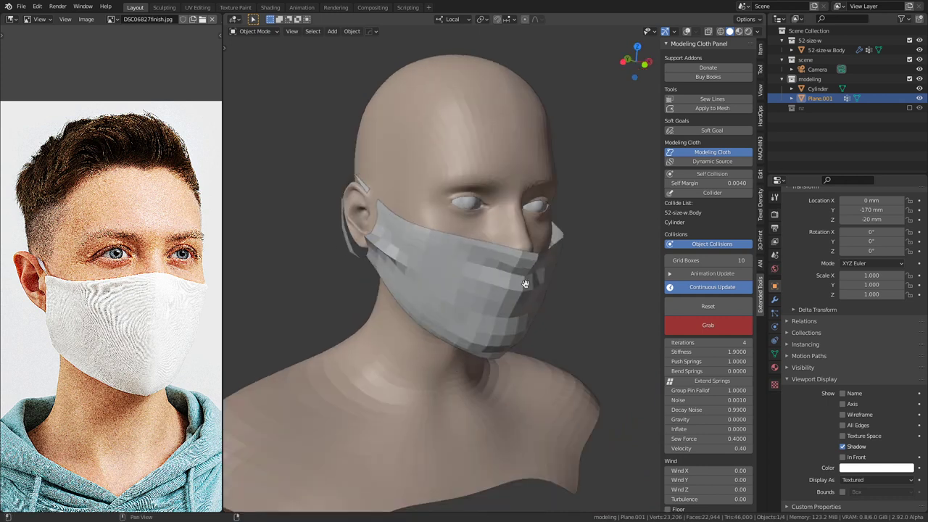
pyautogui.moveTo(532, 260); pyautogui.dragTo(527, 280, button='middle')
pyautogui.moveTo(527, 279)
pyautogui.mouseDown()
pyautogui.moveTo(532, 265)
pyautogui.moveTo(533, 275)
pyautogui.mouseUp()
pyautogui.press('Escape')
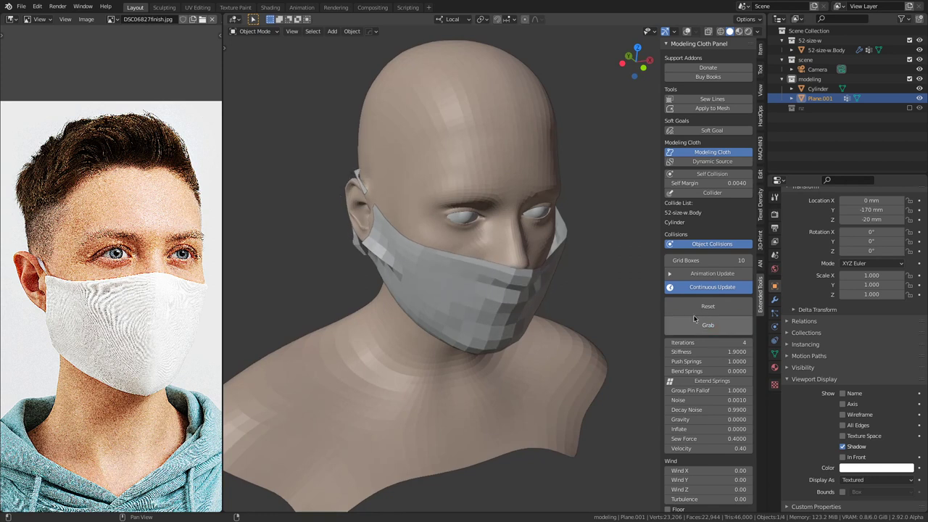
# Step: Pause the mask's Continuous Update, set the head body's collider Outer Margin and Inner Margin to 0.01, and restart the mask simulation
pyautogui.click(711, 290)
pyautogui.click(520, 192)
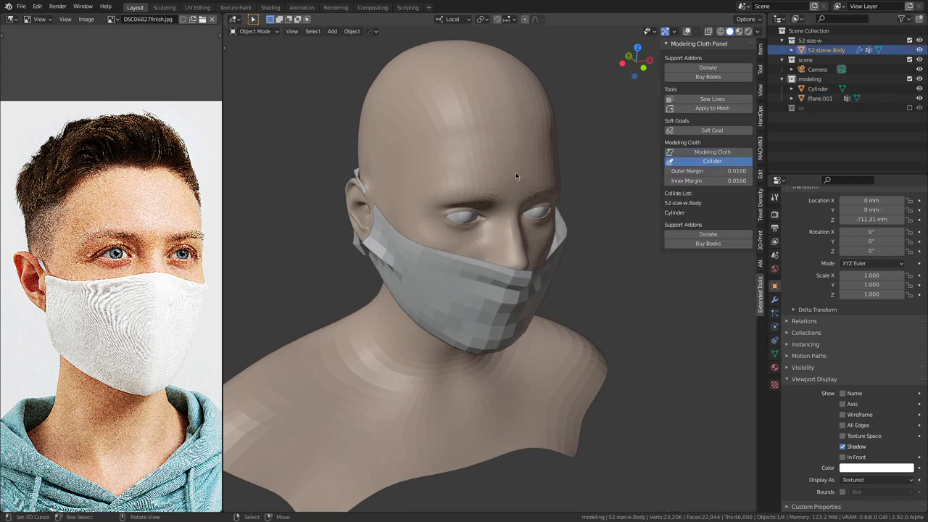
pyautogui.moveTo(723, 174); pyautogui.dragTo(723, 182)
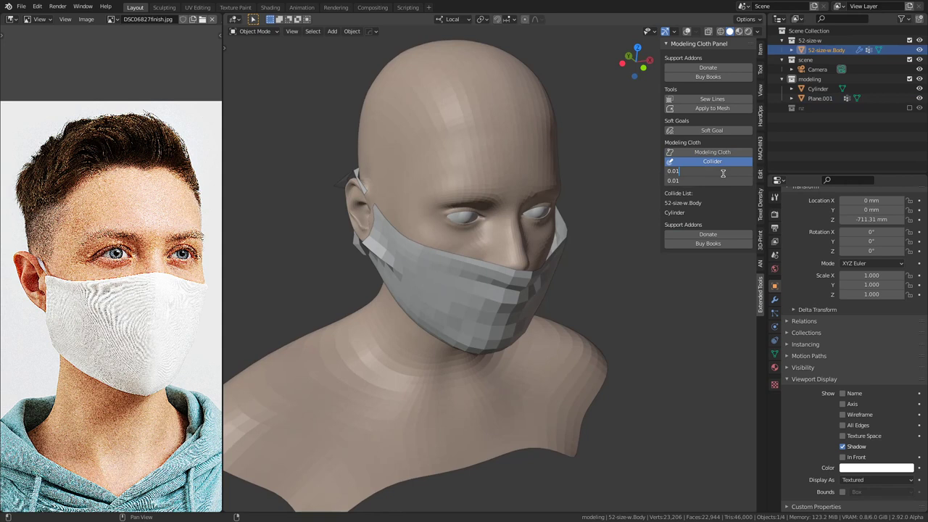
pyautogui.press('Return')
pyautogui.click(524, 290)
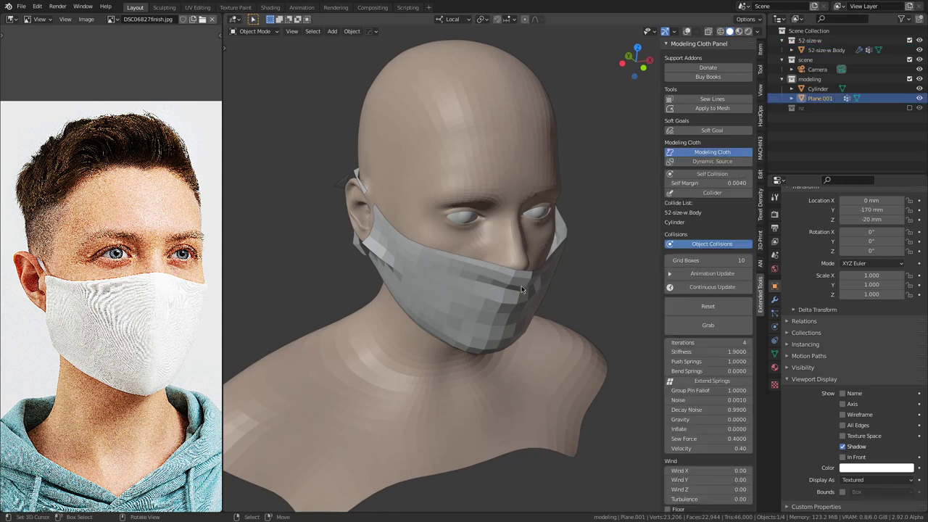
pyautogui.click(705, 291)
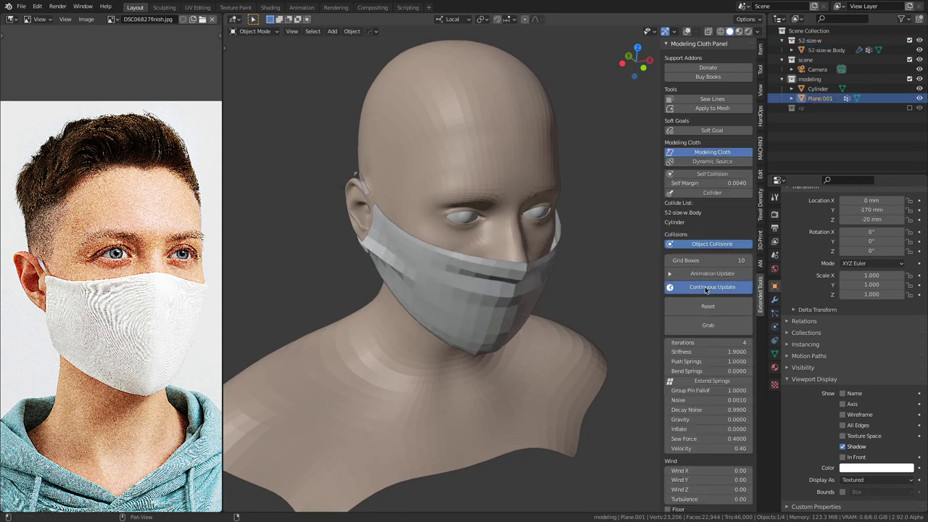
# Step: Show the overlays and non-X-ray wireframe shading in the camera view to compare the mask with the reference photo
pyautogui.moveTo(531, 319); pyautogui.dragTo(437, 278, button='middle')
pyautogui.scroll(3, 574, 264)
pyautogui.scroll(-3, 557, 277)
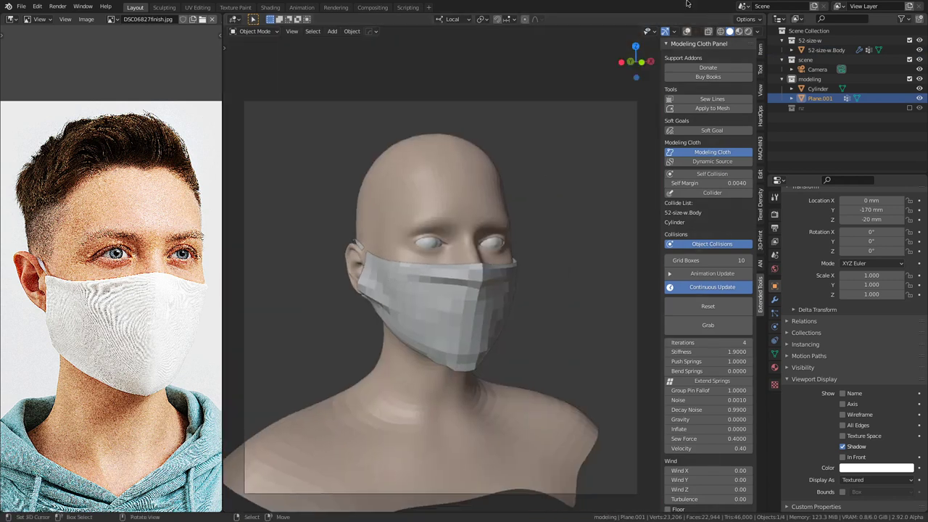
pyautogui.click(686, 32)
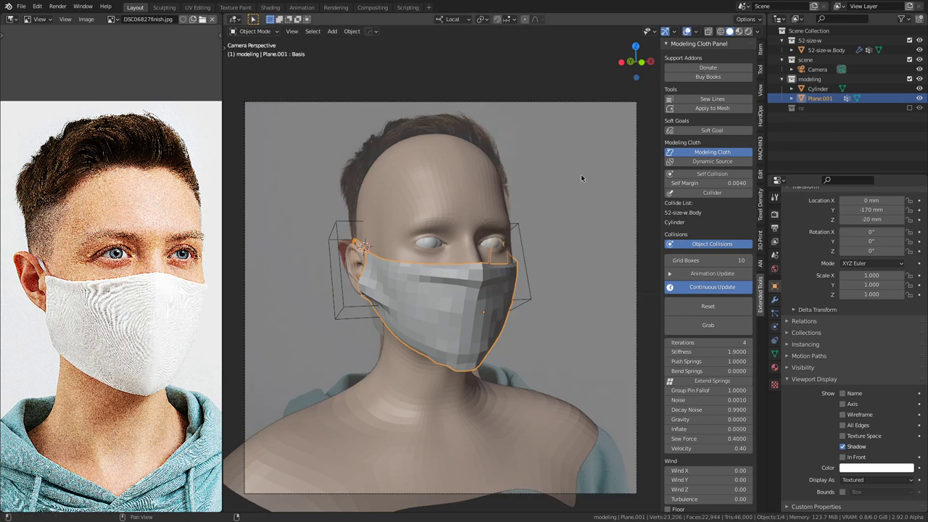
pyautogui.scroll(4, 526, 278)
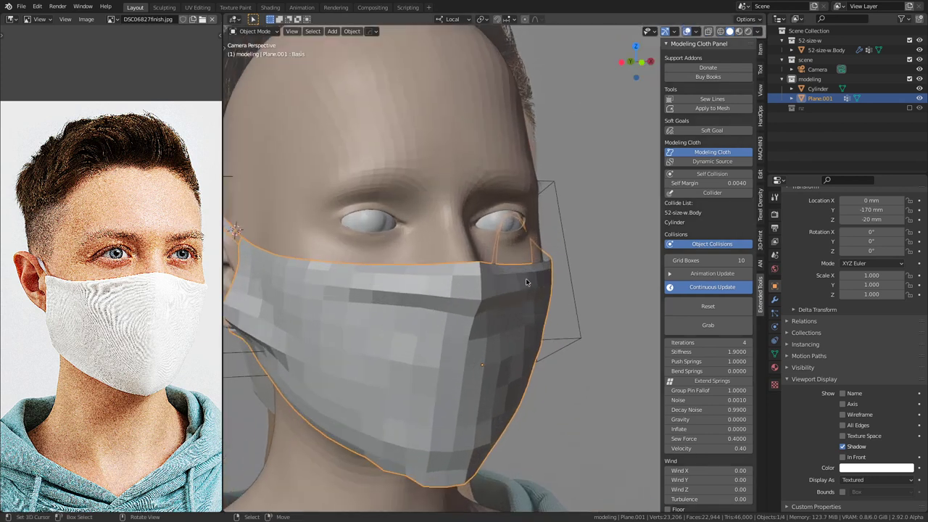
pyautogui.hotkey('shift', 'z')
pyautogui.hotkey('alt', 'z')
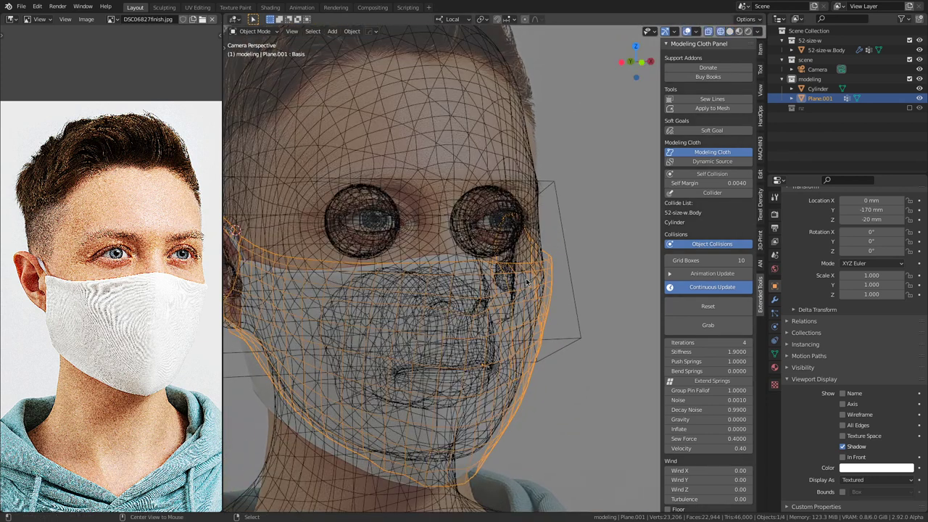
pyautogui.hotkey('shift', 'z')
pyautogui.moveTo(522, 277)
pyautogui.mouseDown(button='middle')
pyautogui.moveTo(491, 271)
pyautogui.moveTo(551, 268)
pyautogui.mouseUp(button='middle')
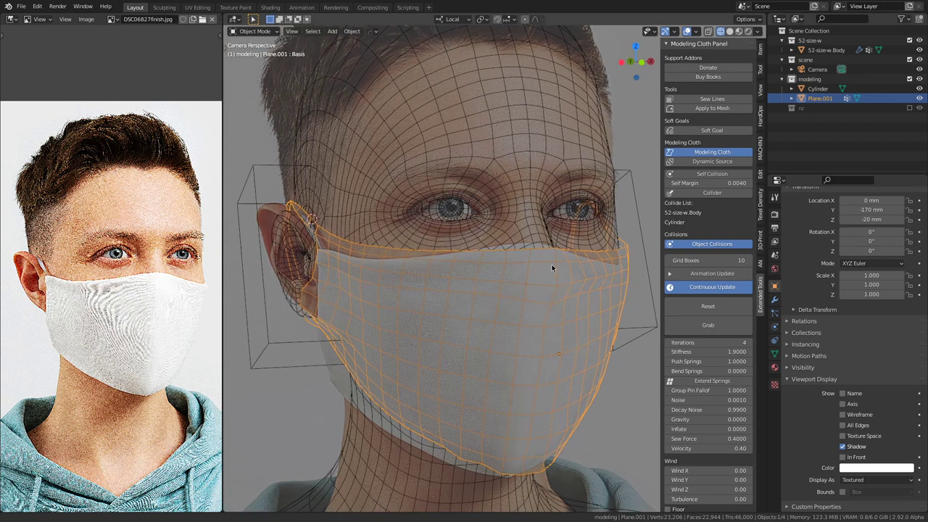
pyautogui.keyDown('shift'); pyautogui.rightClick(438, 267); pyautogui.keyUp('shift')
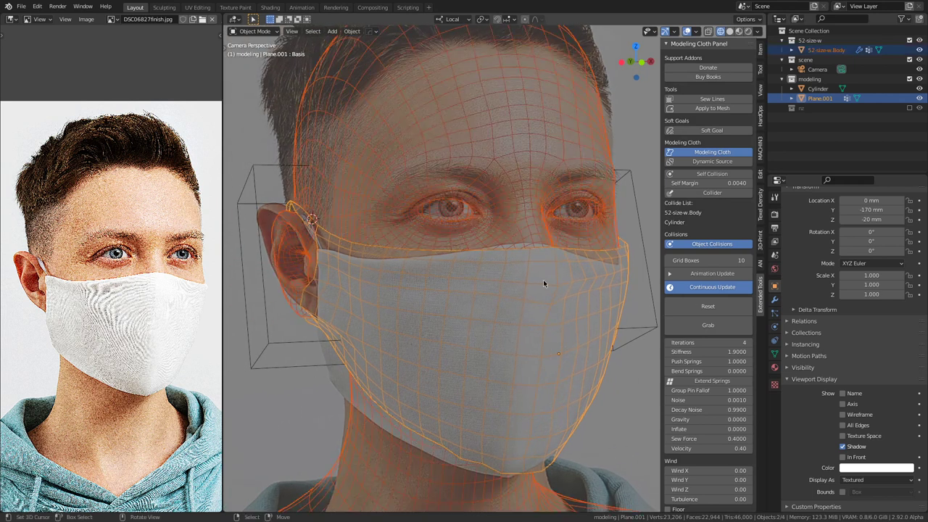
pyautogui.click(707, 326)
pyautogui.press('Escape')
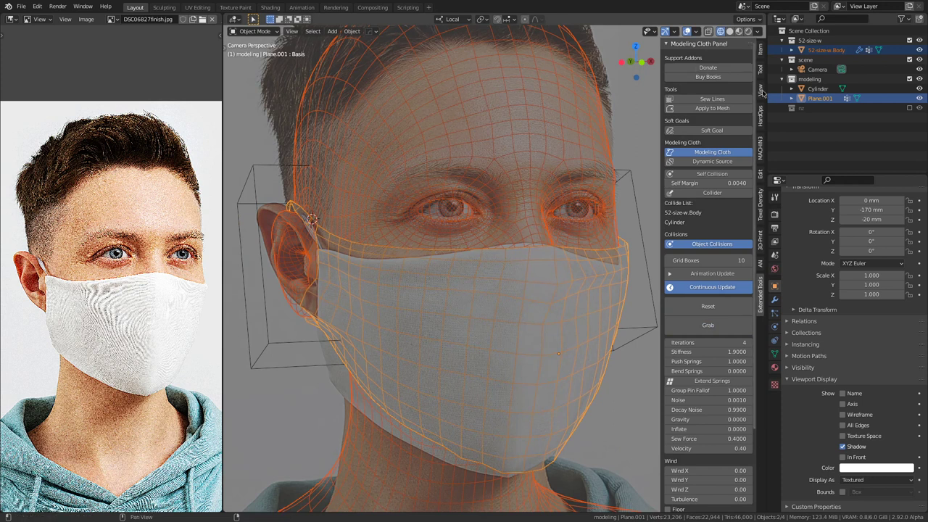
# Step: Select only the mask and use Grab to pull its upper edge near the ear toward the mask outline in the photo
pyautogui.click(819, 98)
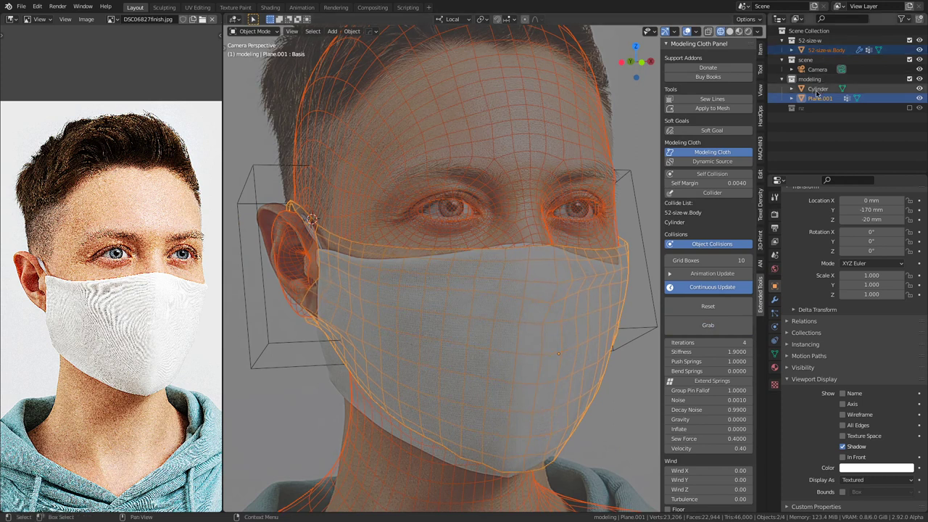
pyautogui.click(704, 326)
pyautogui.moveTo(370, 262); pyautogui.dragTo(334, 256)
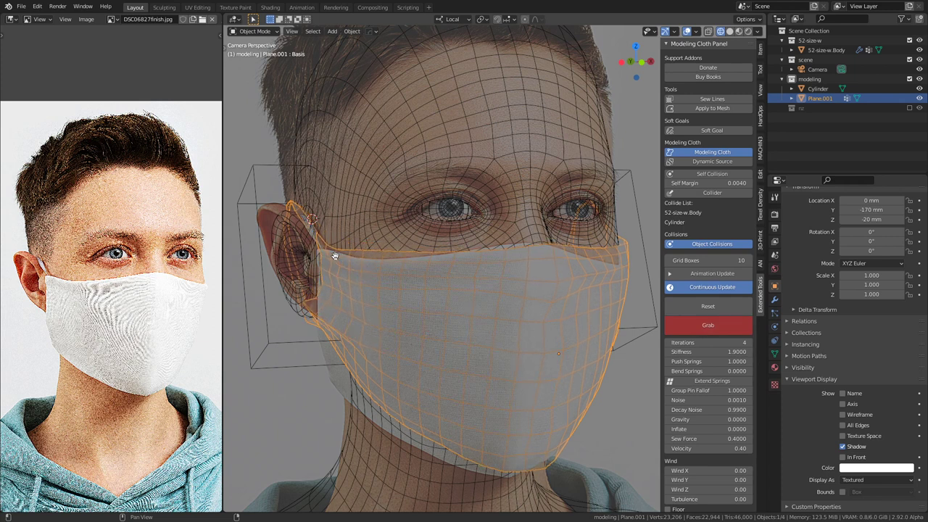
pyautogui.scroll(4, 336, 258)
pyautogui.moveTo(413, 298); pyautogui.dragTo(423, 335)
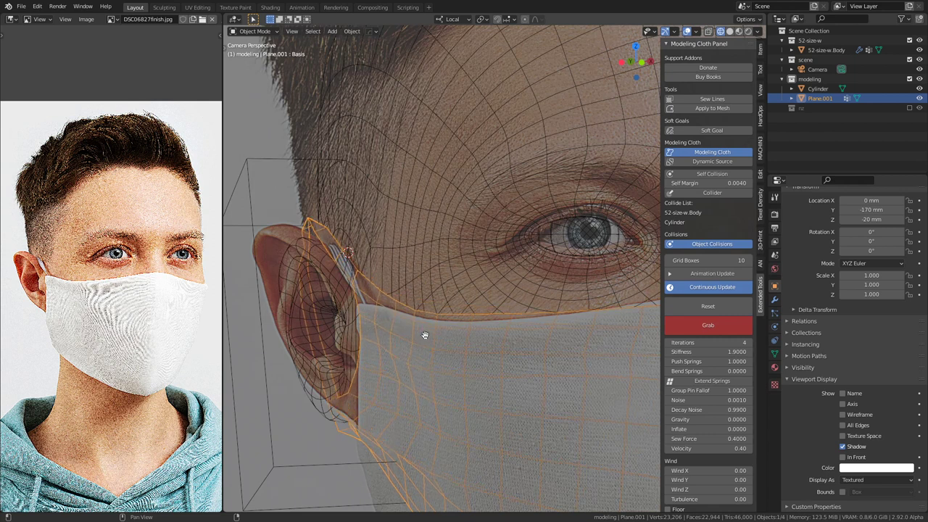
pyautogui.moveTo(429, 332); pyautogui.dragTo(348, 303, button='middle')
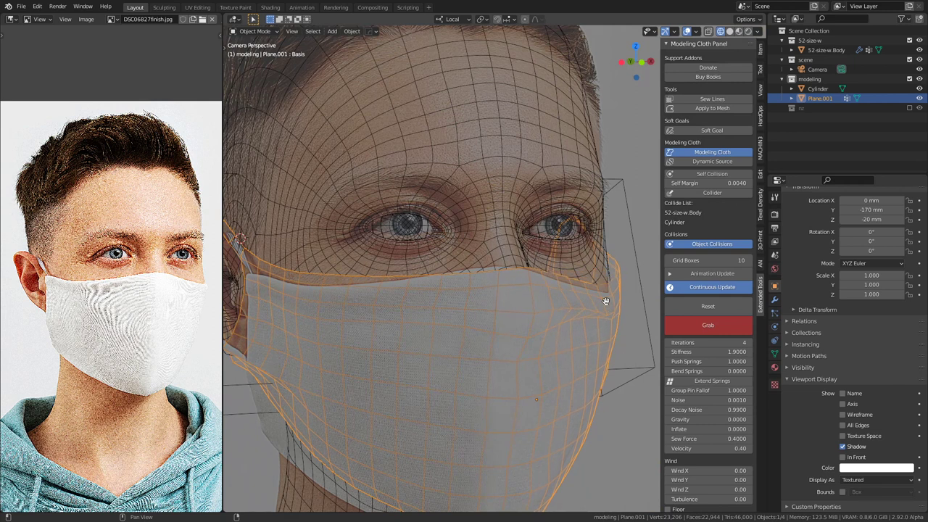
# Step: Pull the mask's lower edge along the jaw to match the photo, and stop Continuous Update
pyautogui.scroll(-2, 509, 314)
pyautogui.moveTo(507, 315); pyautogui.dragTo(398, 265, button='middle')
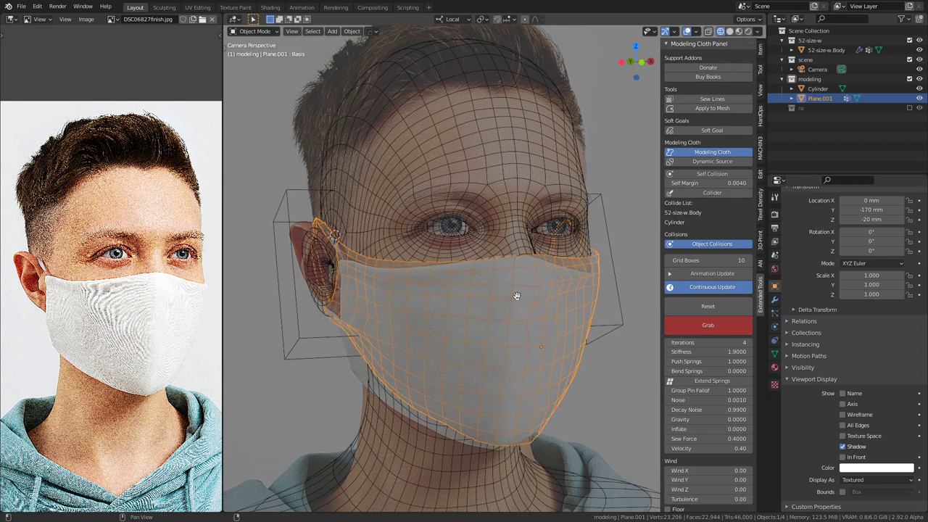
pyautogui.moveTo(356, 355)
pyautogui.mouseDown()
pyautogui.moveTo(352, 375)
pyautogui.moveTo(397, 412)
pyautogui.mouseUp()
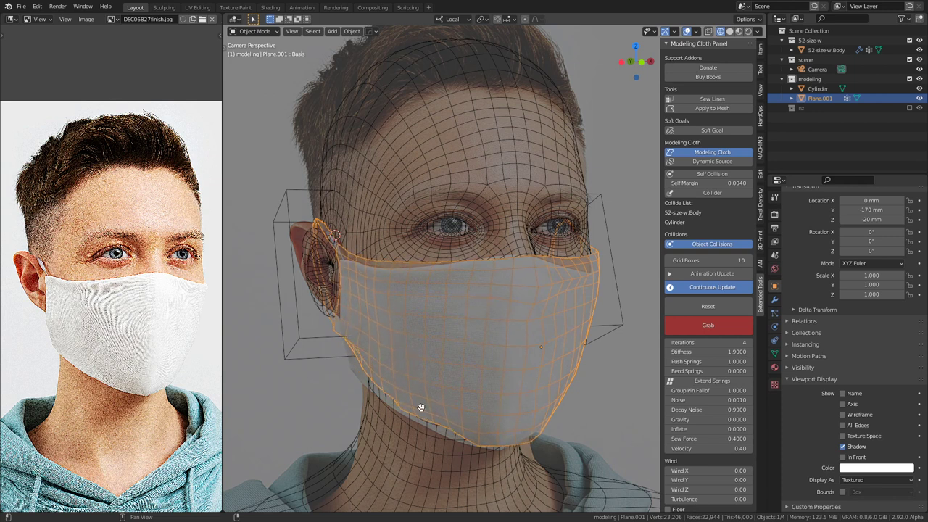
pyautogui.keyDown('shift'); pyautogui.moveTo(461, 342); pyautogui.dragTo(459, 329, button='middle'); pyautogui.keyUp('shift')
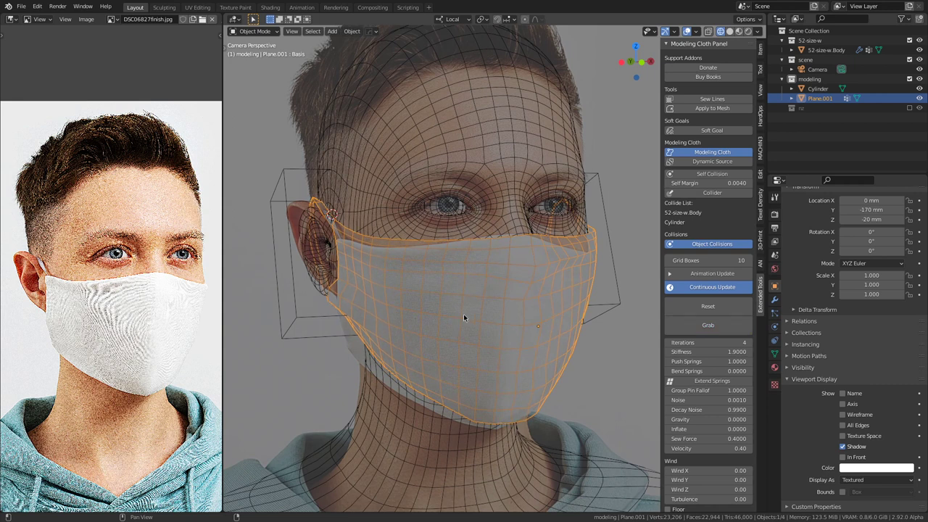
pyautogui.click(696, 287)
# Step: Close the reference image area and the sidebar, split the 3D viewport in two, and set the new one to front orthographic view
pyautogui.scroll(-2, 487, 309)
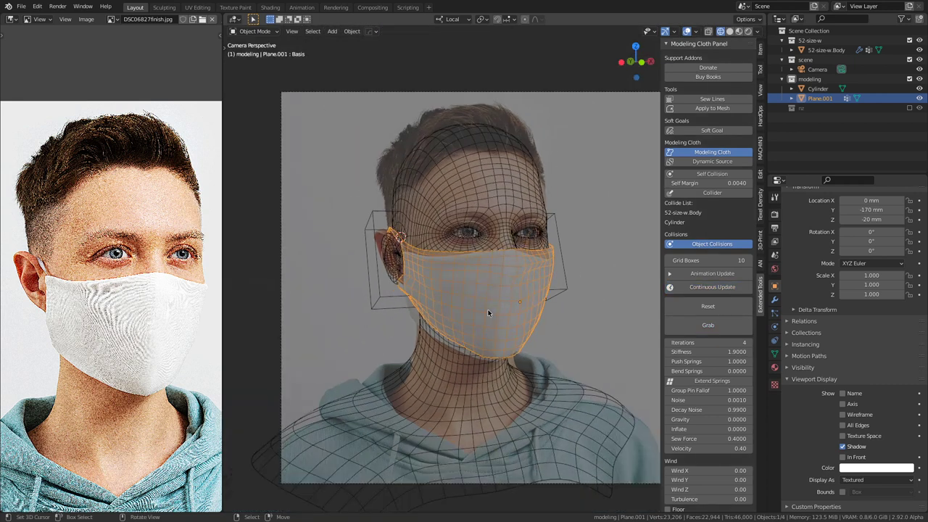
pyautogui.scroll(4, 489, 313)
pyautogui.scroll(-3, 520, 312)
pyautogui.scroll(-2, 520, 312)
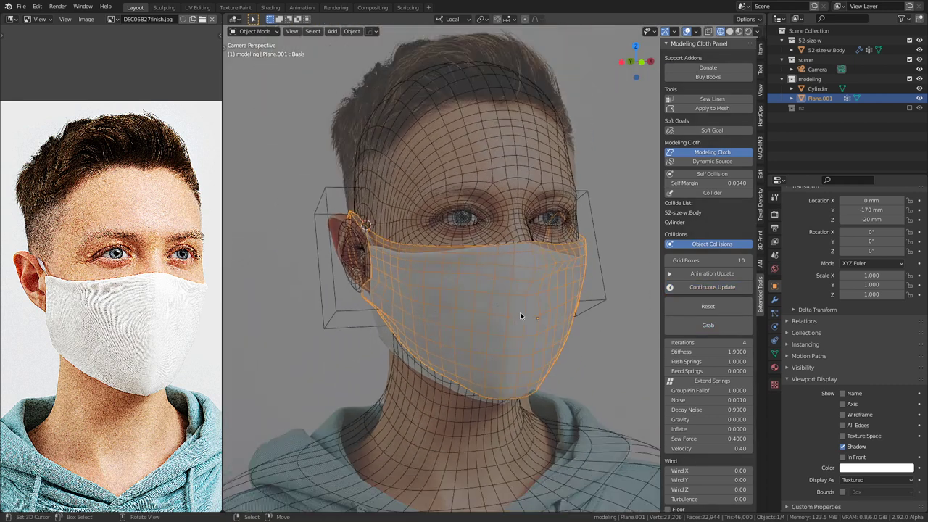
pyautogui.moveTo(660, 288); pyautogui.dragTo(754, 288)
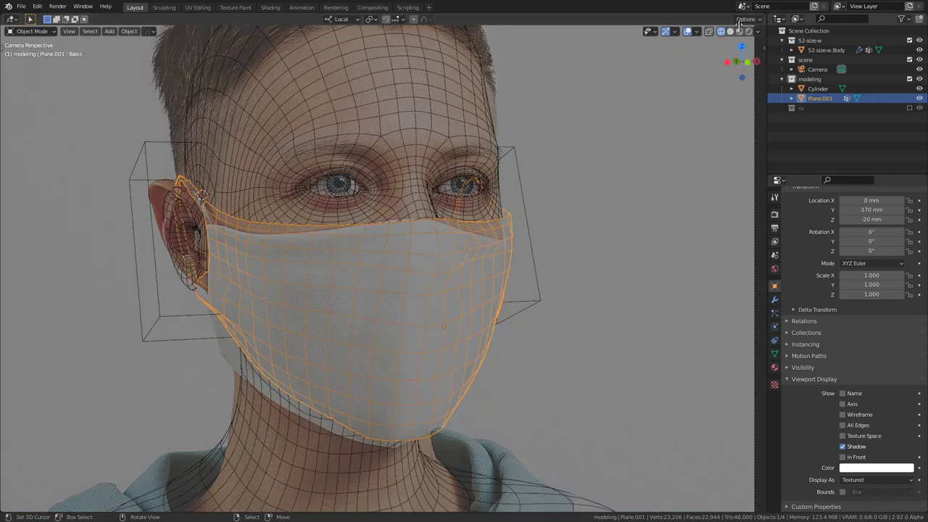
pyautogui.moveTo(764, 15); pyautogui.dragTo(365, 74)
pyautogui.moveTo(573, 254); pyautogui.dragTo(554, 317, button='middle')
pyautogui.press('KP_1')
pyautogui.scroll(-3, 532, 284)
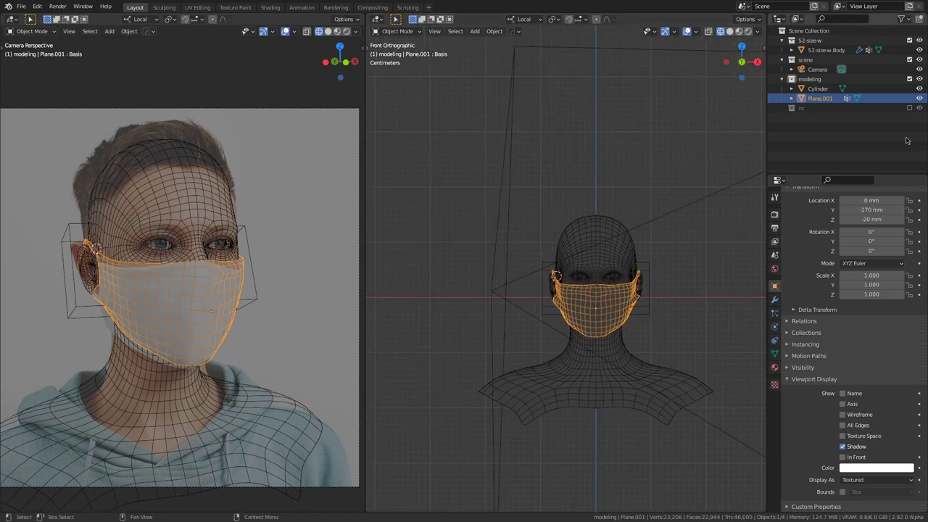
# Step: Enable the nz collection and frame its flat mask pattern in the front view
pyautogui.click(911, 108)
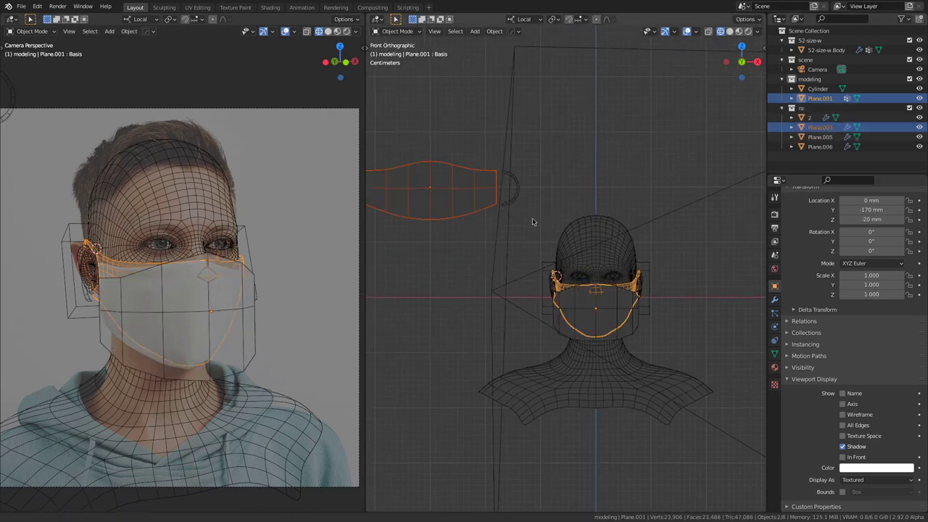
pyautogui.keyDown('shift'); pyautogui.moveTo(531, 221); pyautogui.dragTo(659, 285, button='middle'); pyautogui.keyUp('shift')
pyautogui.scroll(3, 584, 286)
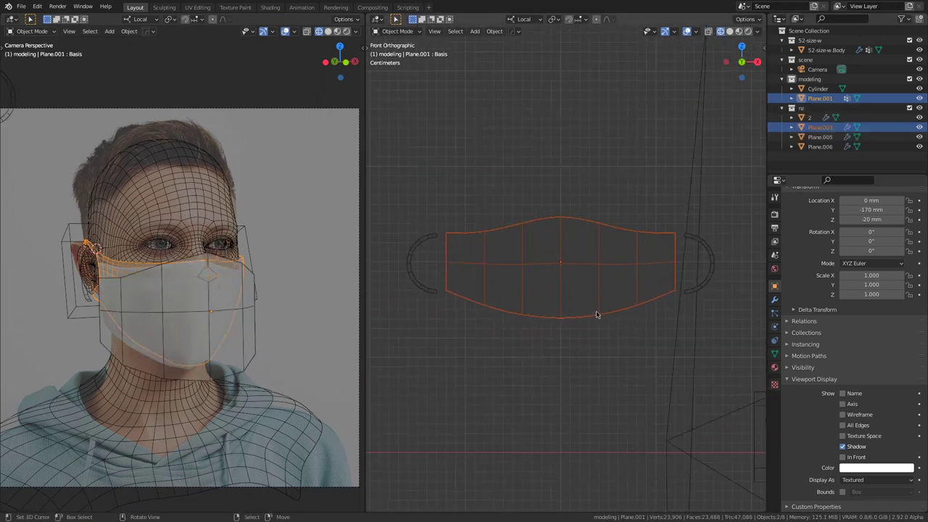
# Step: Select the flat mask pattern and turn off the viewport display of its Subdivision modifier
pyautogui.click(596, 315)
pyautogui.scroll(2, 599, 314)
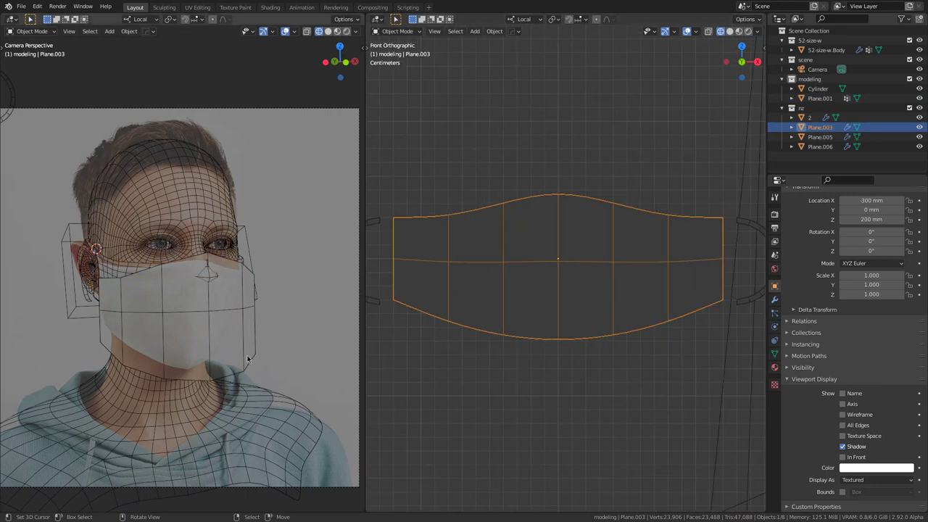
pyautogui.scroll(2, 301, 352)
pyautogui.scroll(1, 645, 339)
pyautogui.scroll(-3, 645, 339)
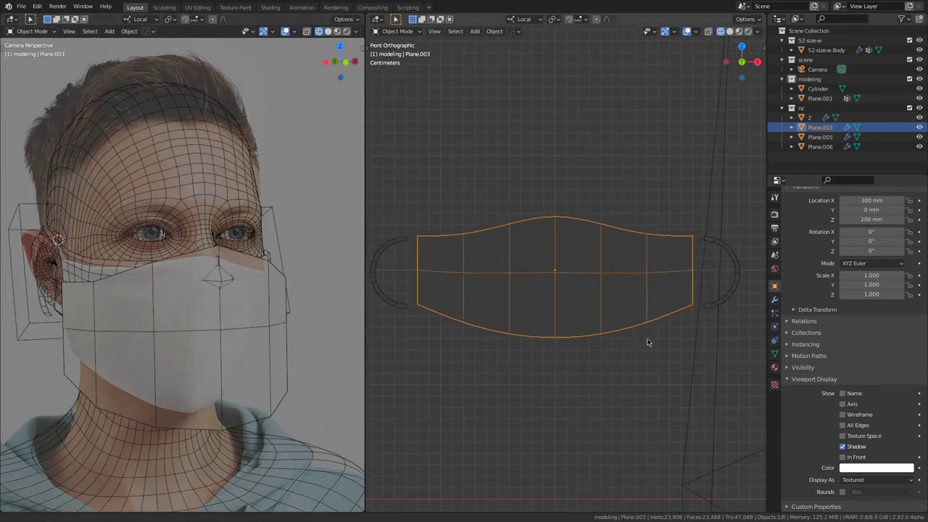
pyautogui.click(775, 299)
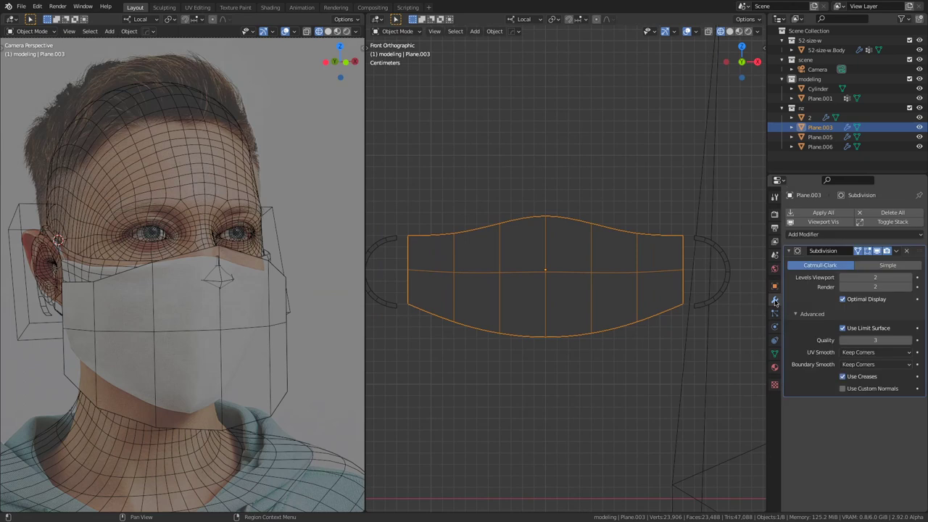
pyautogui.click(878, 251)
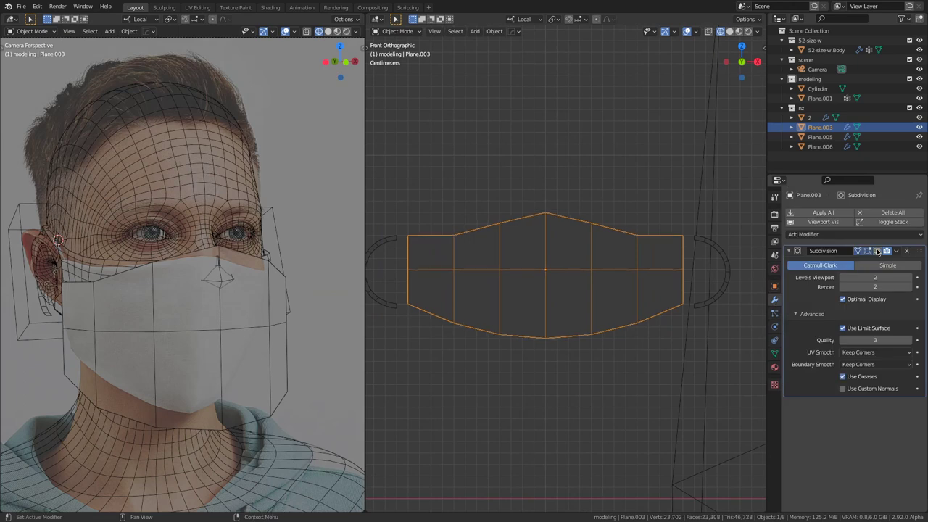
# Step: Select the bent low-poly mask, object 2, placed over the head in the front view
pyautogui.scroll(-5, 661, 313)
pyautogui.keyDown('shift'); pyautogui.moveTo(660, 313); pyautogui.dragTo(558, 295, button='middle'); pyautogui.keyUp('shift')
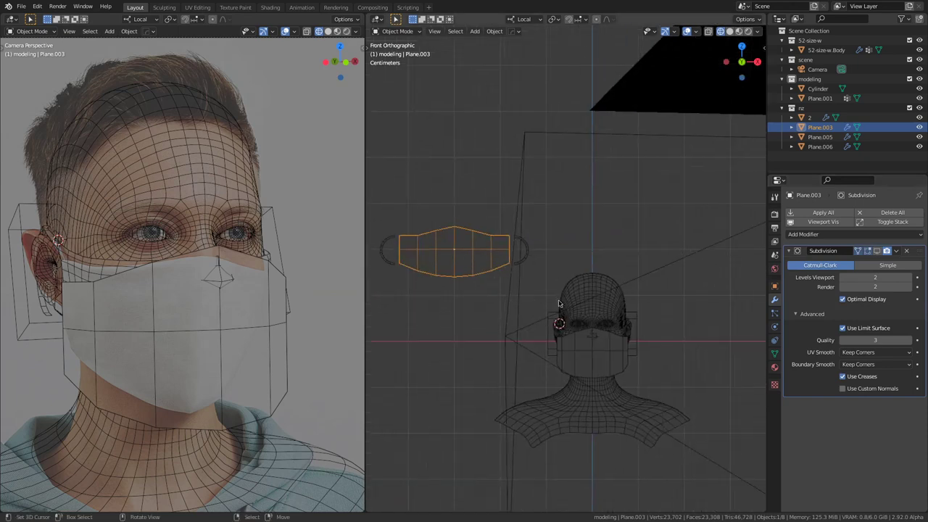
pyautogui.scroll(2, 604, 358)
pyautogui.rightClick(627, 402)
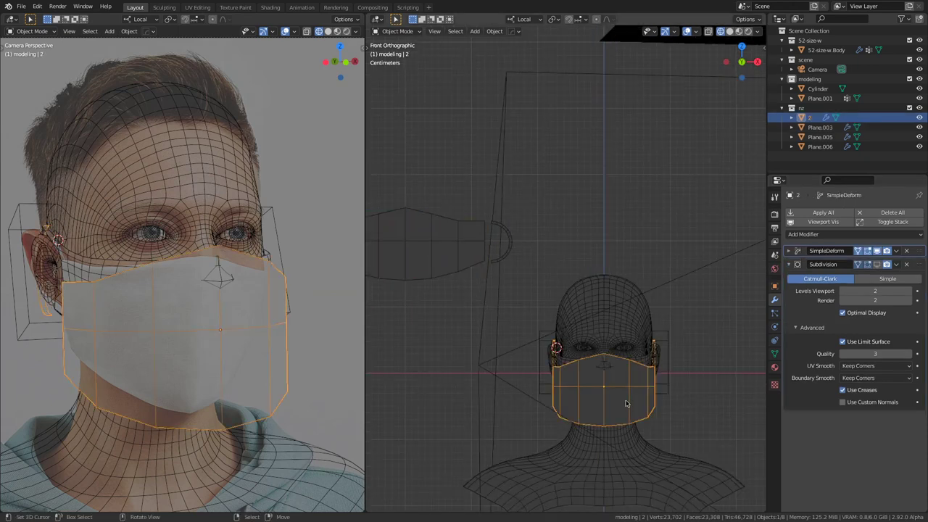
# Step: Try deleting the bent low-poly mask, and undo the deletion
pyautogui.press('x')
pyautogui.click(628, 404)
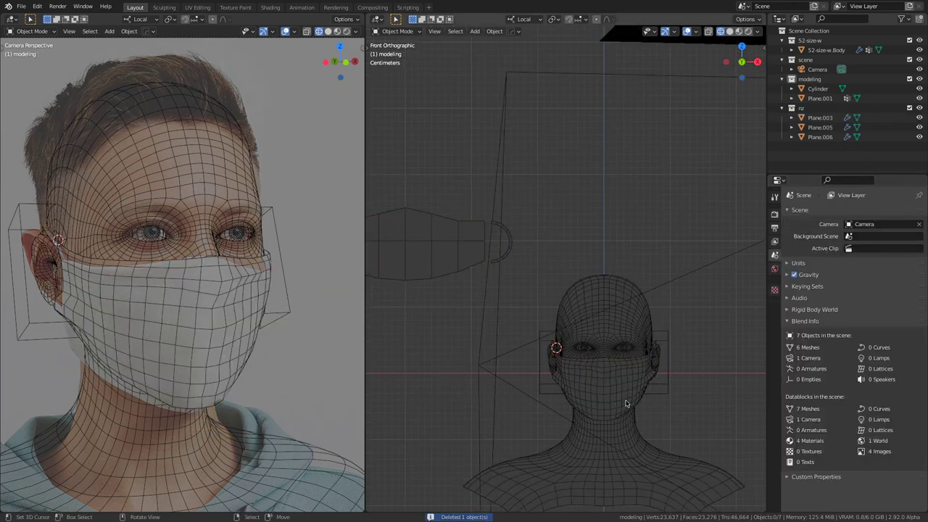
pyautogui.hotkey('ctrl', 'z')
# Step: Move the bent low-poly mask, object 2, clear of the head to its side, about 555 mm away
pyautogui.scroll(-3, 627, 404)
pyautogui.press('g')
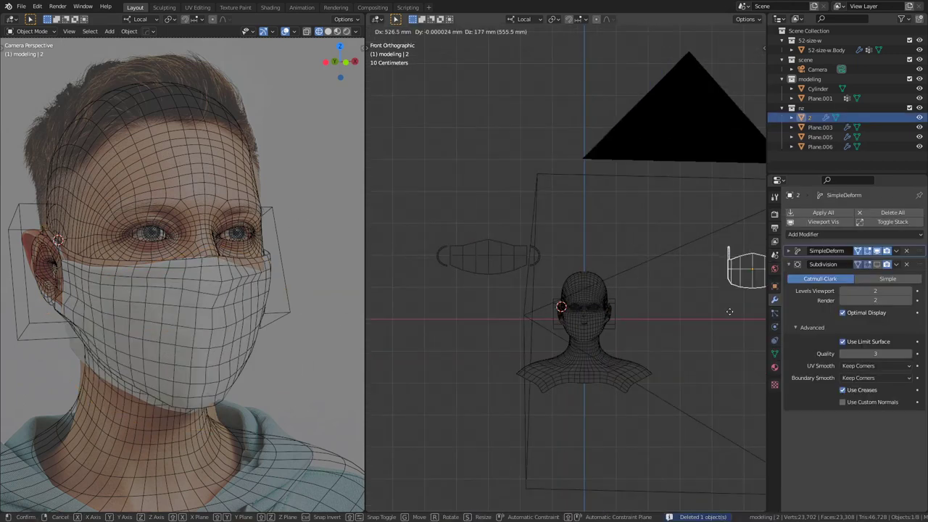
pyautogui.click(726, 310)
# Step: Lower the flat mask pattern's bottom edge loop by 10 mm along the local Z axis
pyautogui.scroll(3, 521, 337)
pyautogui.keyDown('shift'); pyautogui.moveTo(503, 334); pyautogui.dragTo(619, 342, button='middle'); pyautogui.keyUp('shift')
pyautogui.scroll(3, 660, 324)
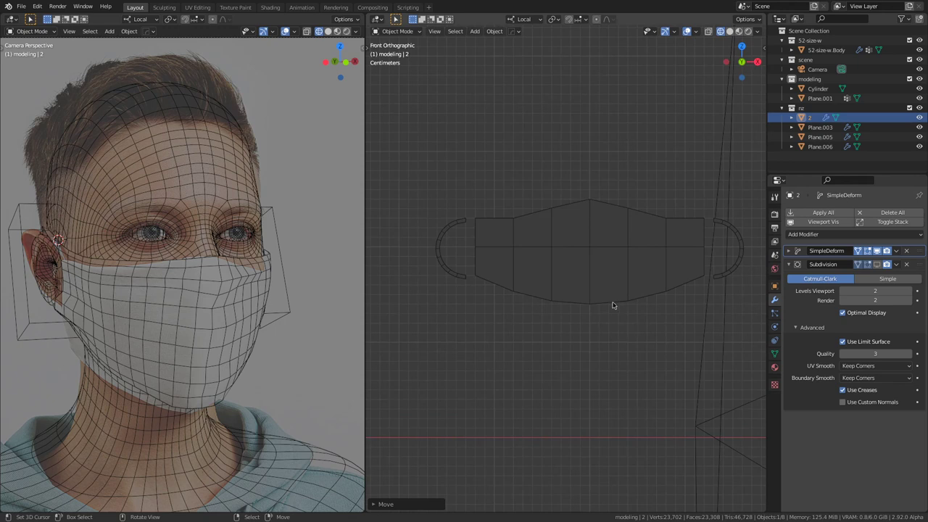
pyautogui.click(613, 303)
pyautogui.press('Tab')
pyautogui.keyDown('alt'); pyautogui.click(606, 303); pyautogui.keyUp('alt')
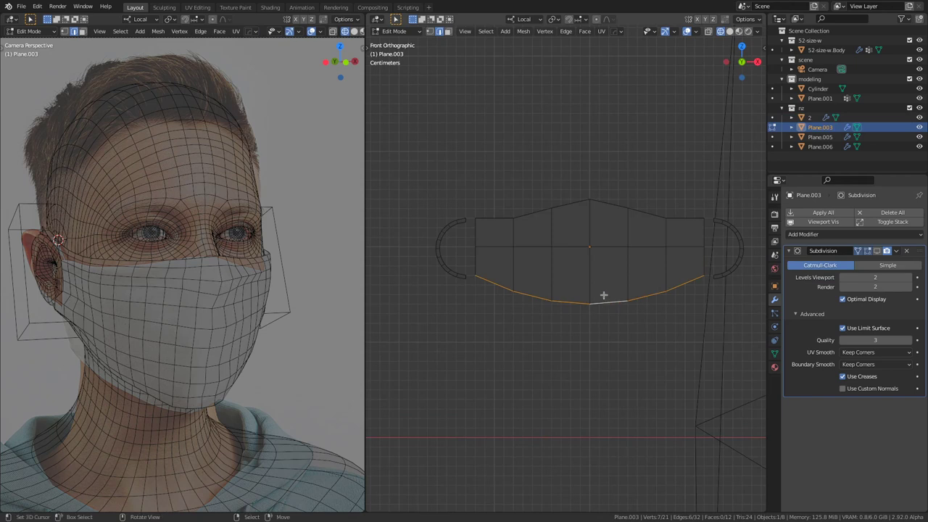
pyautogui.press('g')
pyautogui.press('z')
pyautogui.press('z')
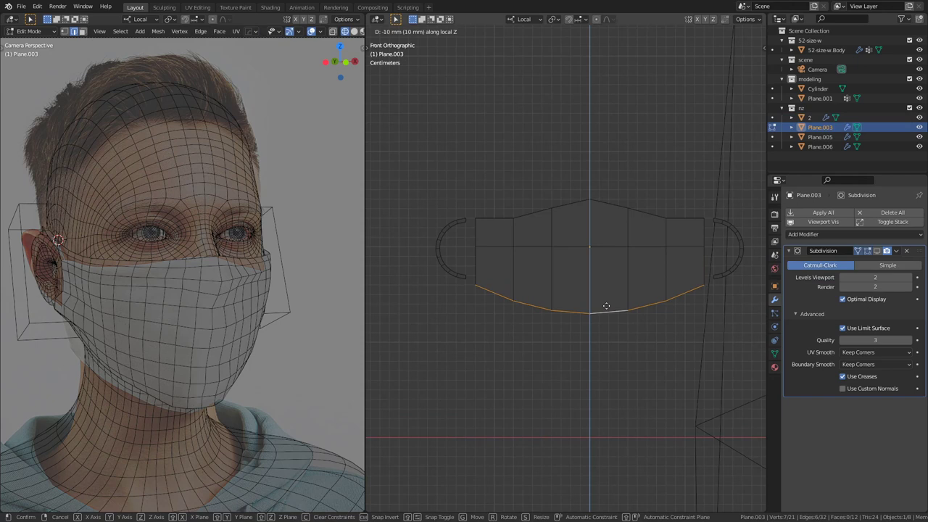
pyautogui.click(607, 305)
pyautogui.press('F9')
# Step: Examine the mask's side and lower edge near the ear against the reference photo and the head's profile
pyautogui.scroll(-3, 555, 300)
pyautogui.keyDown('shift'); pyautogui.moveTo(668, 316); pyautogui.dragTo(580, 233, button='middle'); pyautogui.keyUp('shift')
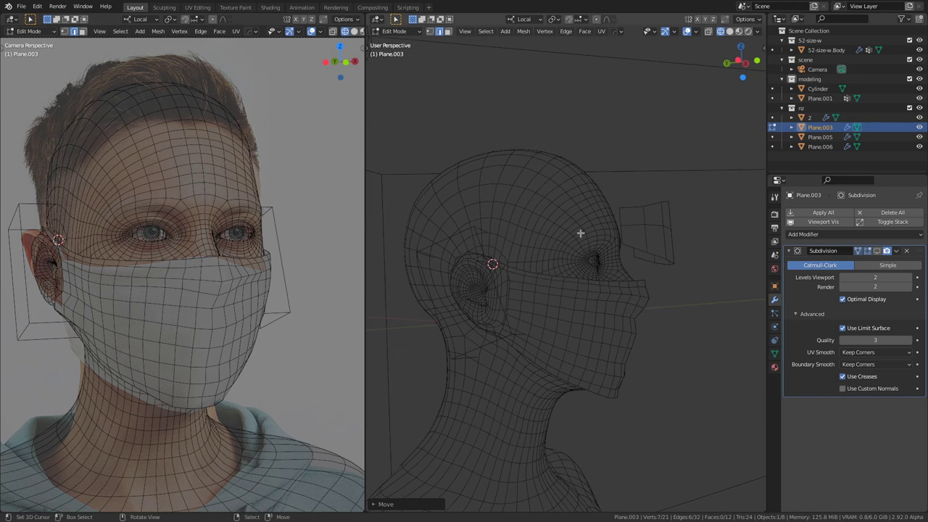
pyautogui.scroll(6, 193, 284)
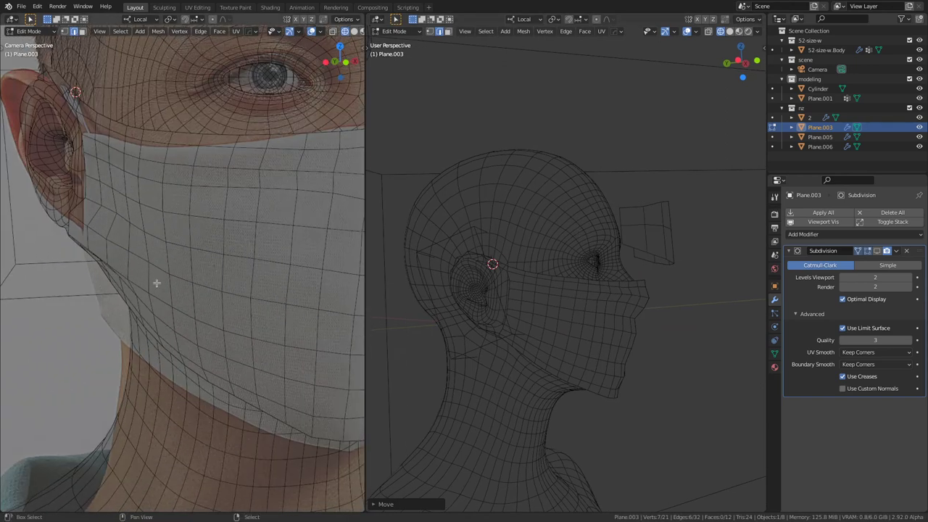
pyautogui.keyDown('shift'); pyautogui.moveTo(157, 283); pyautogui.dragTo(257, 330, button='middle'); pyautogui.keyUp('shift')
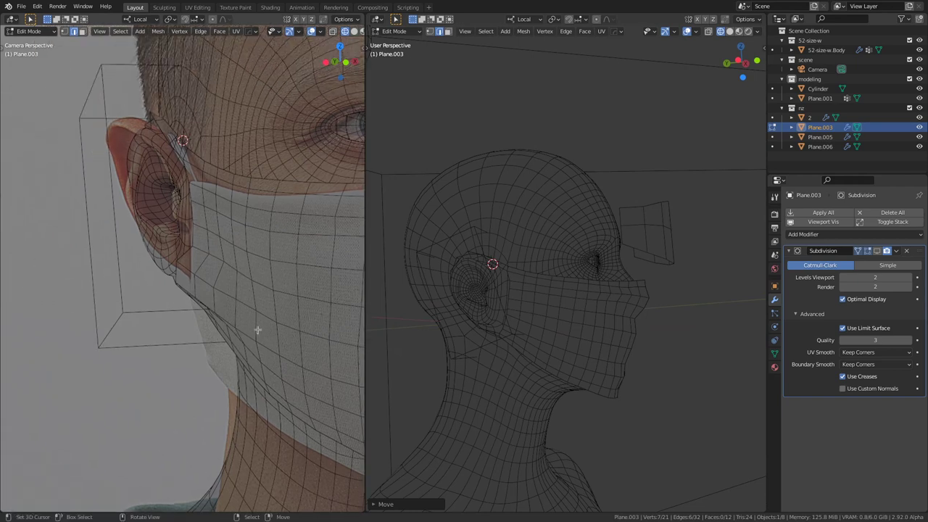
pyautogui.scroll(4, 258, 331)
pyautogui.scroll(-4, 256, 330)
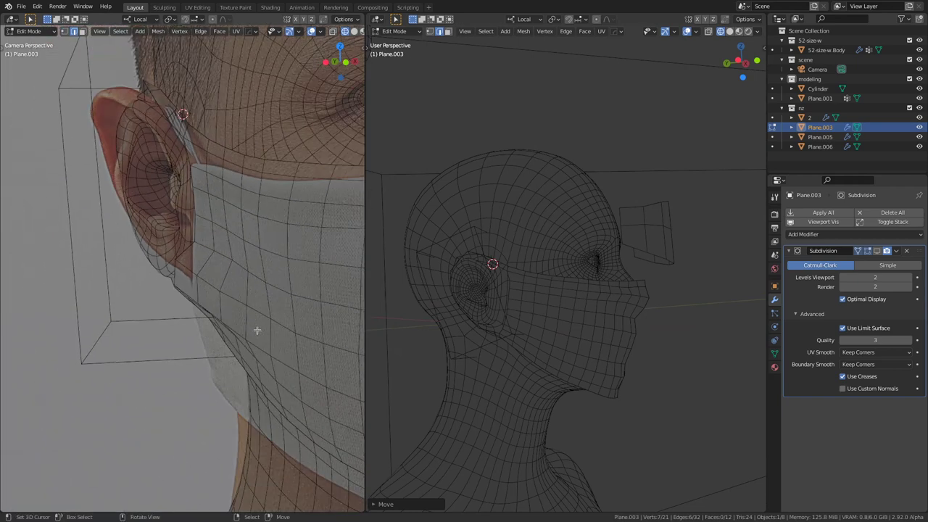
pyautogui.scroll(-3, 256, 330)
pyautogui.keyDown('shift'); pyautogui.moveTo(257, 329); pyautogui.dragTo(257, 312, button='middle'); pyautogui.keyUp('shift')
pyautogui.scroll(2, 258, 311)
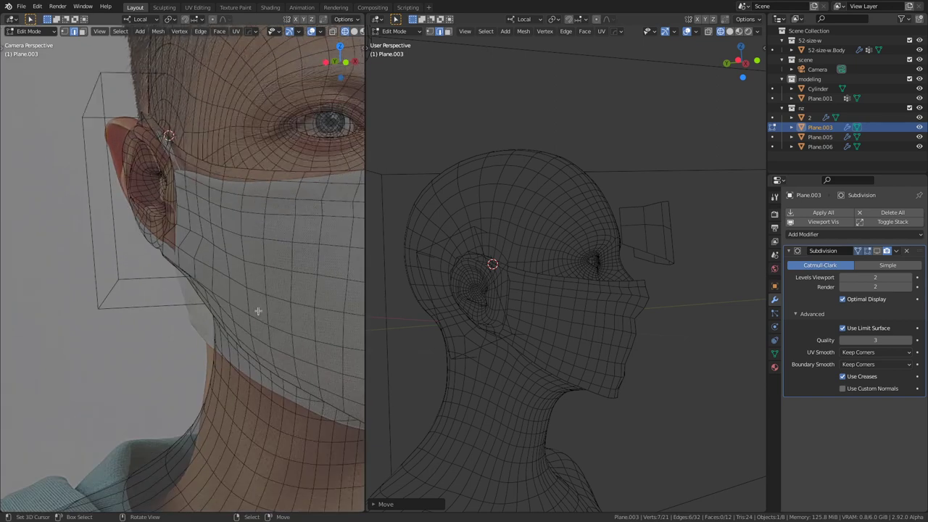
pyautogui.moveTo(621, 343); pyautogui.dragTo(421, 263, button='middle')
pyautogui.moveTo(428, 330); pyautogui.dragTo(608, 261, button='middle')
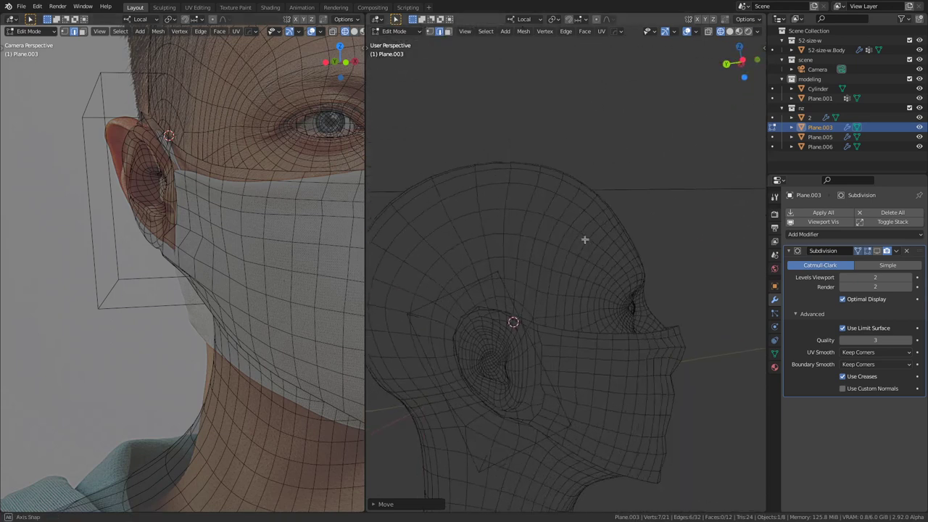
pyautogui.moveTo(586, 246); pyautogui.dragTo(470, 345, button='middle')
pyautogui.scroll(-3, 607, 298)
# Step: Select the upper ring of vertical edges on the flat mask in the front view and lower it 10 mm along local Z
pyautogui.press('KP_1')
pyautogui.scroll(-5, 605, 290)
pyautogui.keyDown('shift'); pyautogui.moveTo(504, 251); pyautogui.dragTo(561, 310, button='middle'); pyautogui.keyUp('shift')
pyautogui.scroll(5, 588, 338)
pyautogui.moveTo(305, 271); pyautogui.dragTo(181, 277, button='middle')
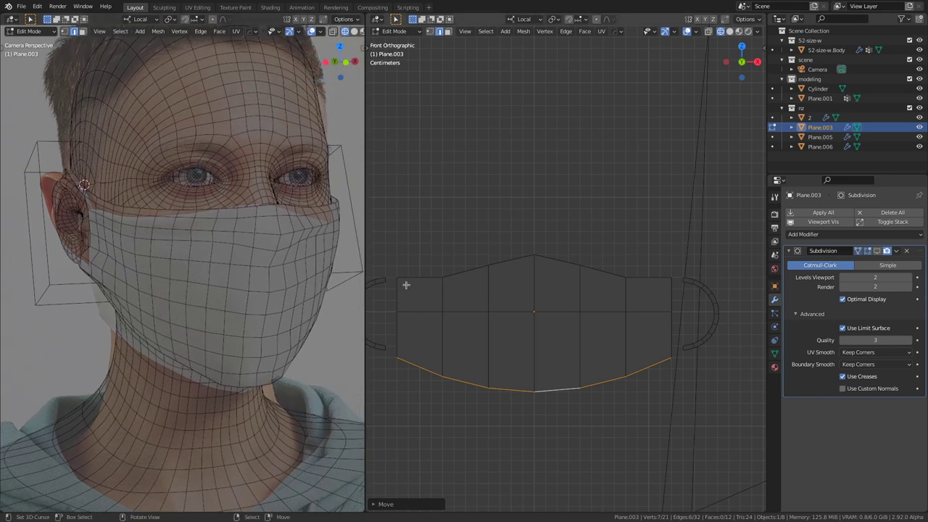
pyautogui.keyDown('ctrl'); pyautogui.keyDown('alt'); pyautogui.click(442, 293); pyautogui.keyUp('alt'); pyautogui.keyUp('ctrl')
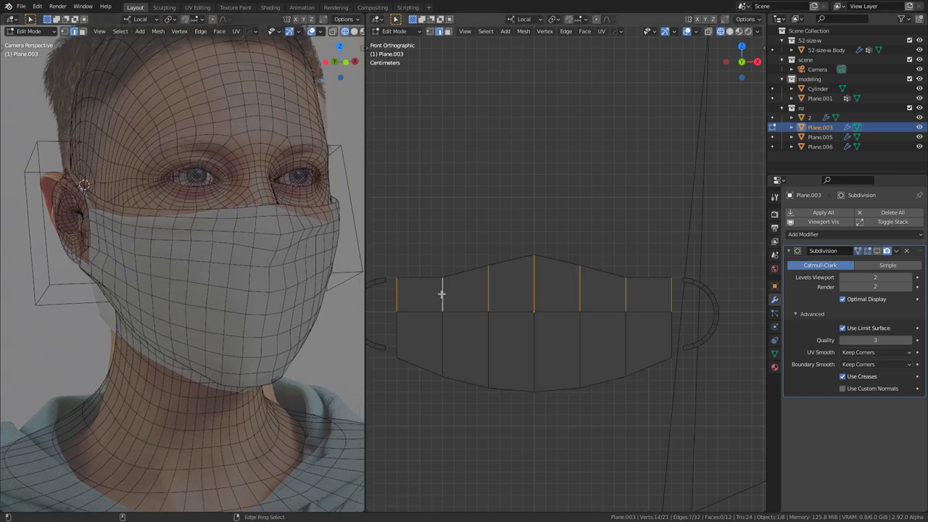
pyautogui.press('g')
pyautogui.press('z')
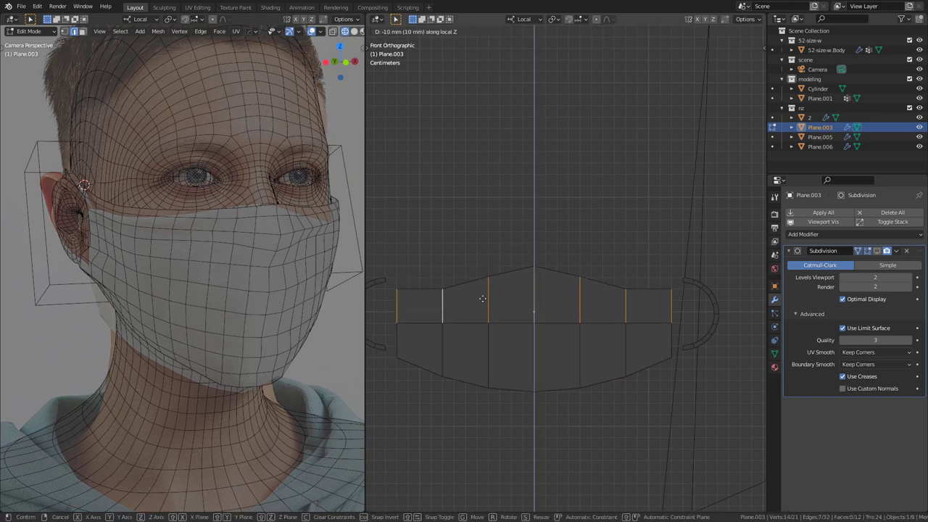
pyautogui.click(482, 298)
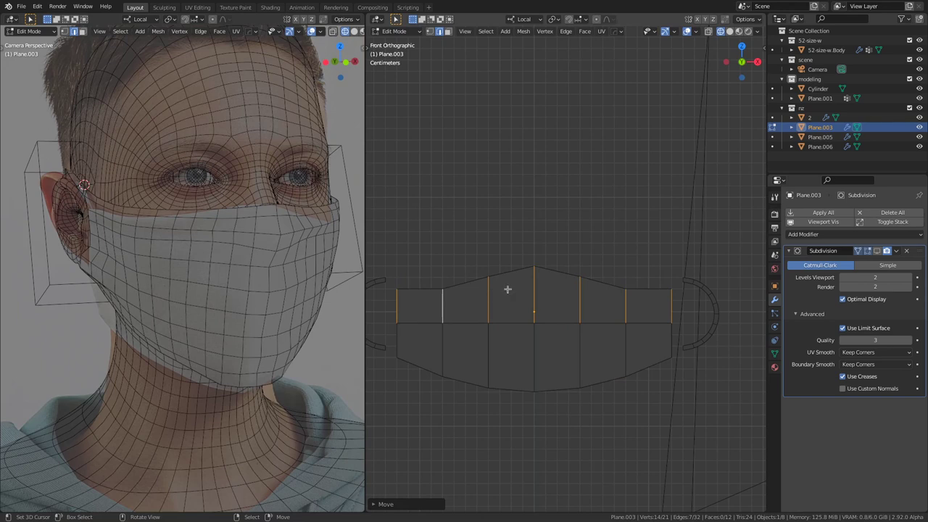
# Step: Raise the flat mask's top centre vertex about 10 mm along local Z to form the nose peak
pyautogui.press('1')
pyautogui.click(535, 267)
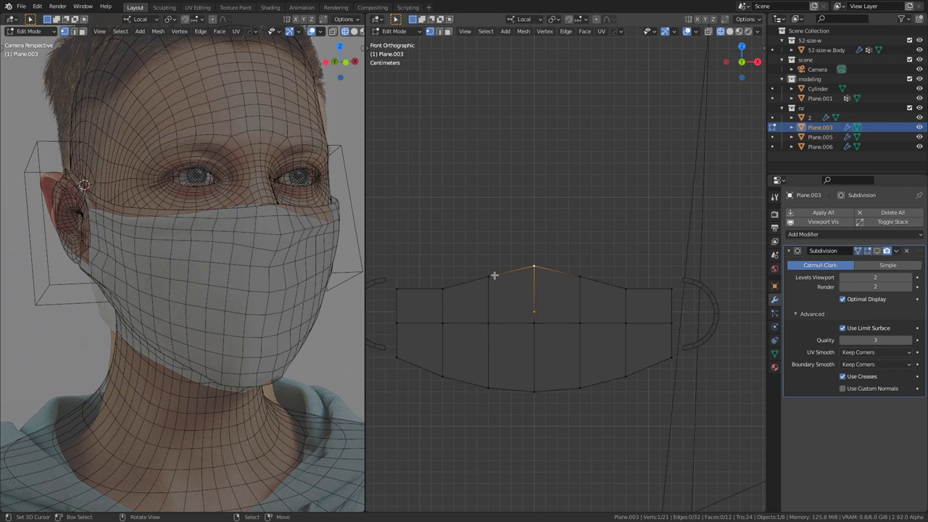
pyautogui.press('g')
pyautogui.press('z')
pyautogui.click(576, 261)
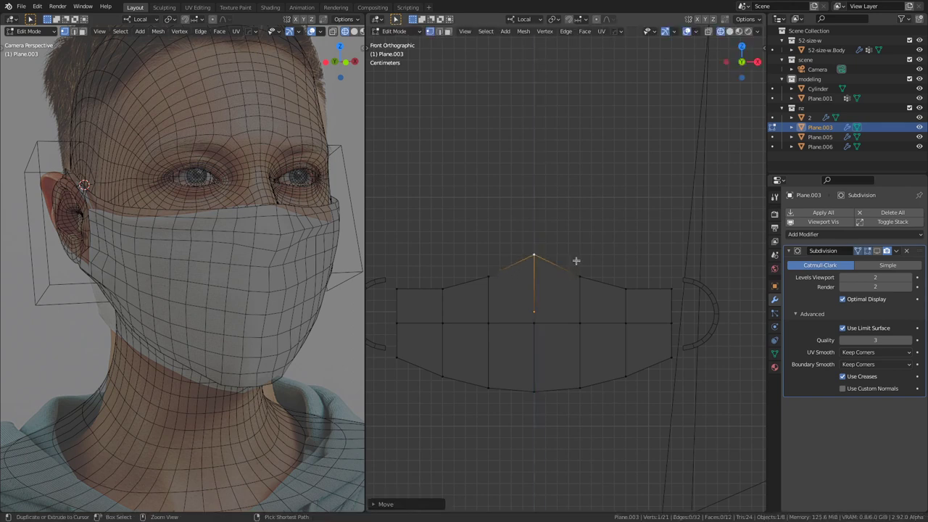
# Step: Preview the flat mask with its Subdivision modifier displayed in the viewport, and turn that display off again
pyautogui.click(877, 251)
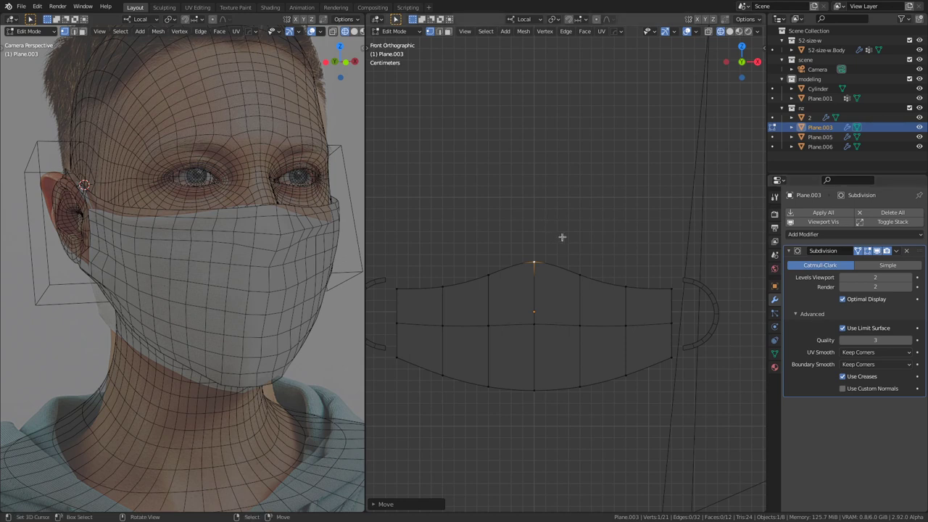
pyautogui.scroll(-1, 562, 238)
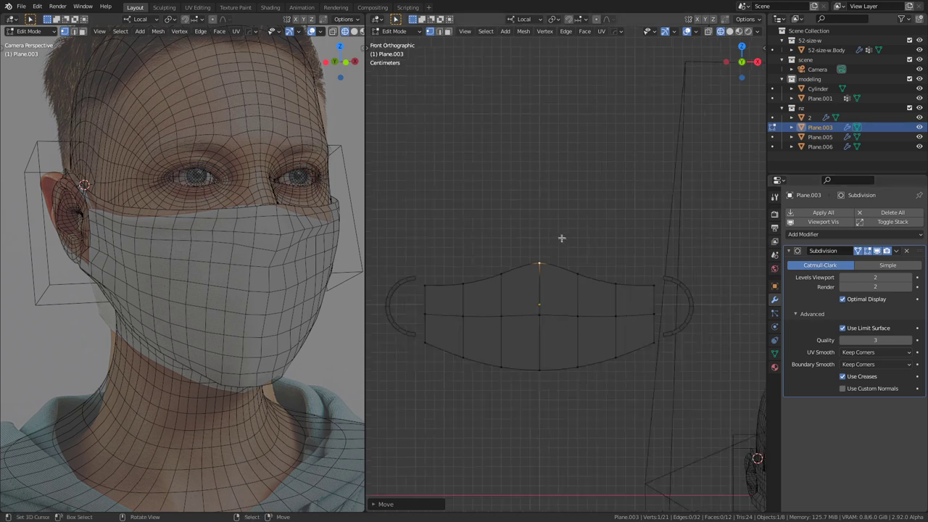
pyautogui.keyDown('shift'); pyautogui.moveTo(543, 257); pyautogui.dragTo(521, 256, button='middle'); pyautogui.keyUp('shift')
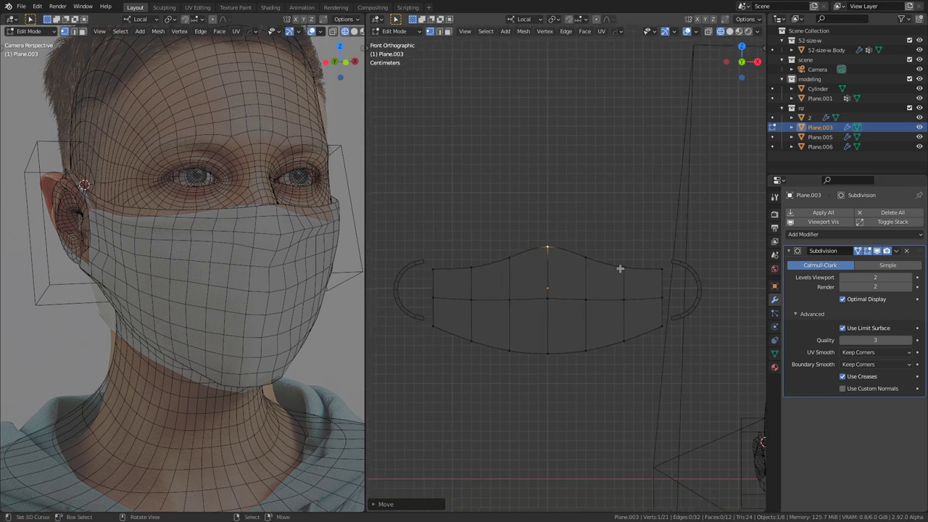
pyautogui.click(877, 250)
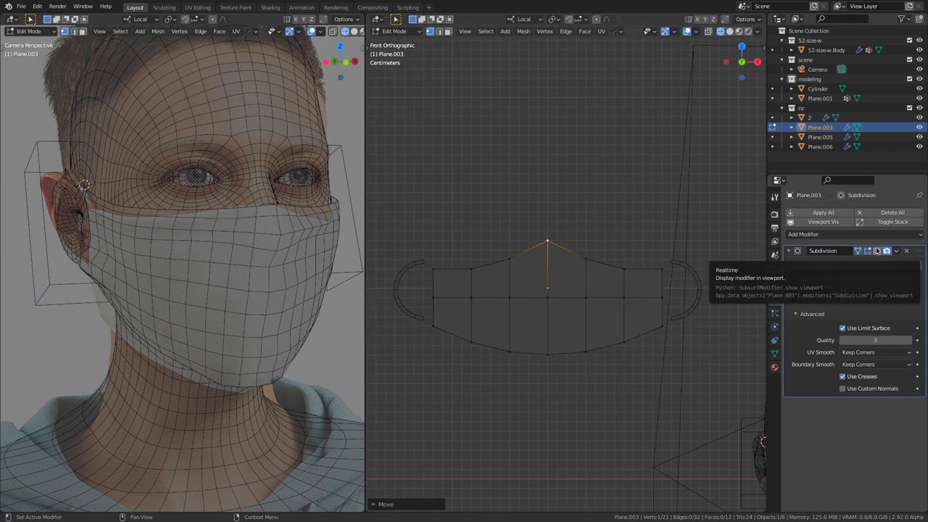
# Step: Move the entire flat mask mesh up 10 mm along local Z and return to Object Mode
pyautogui.press('a')
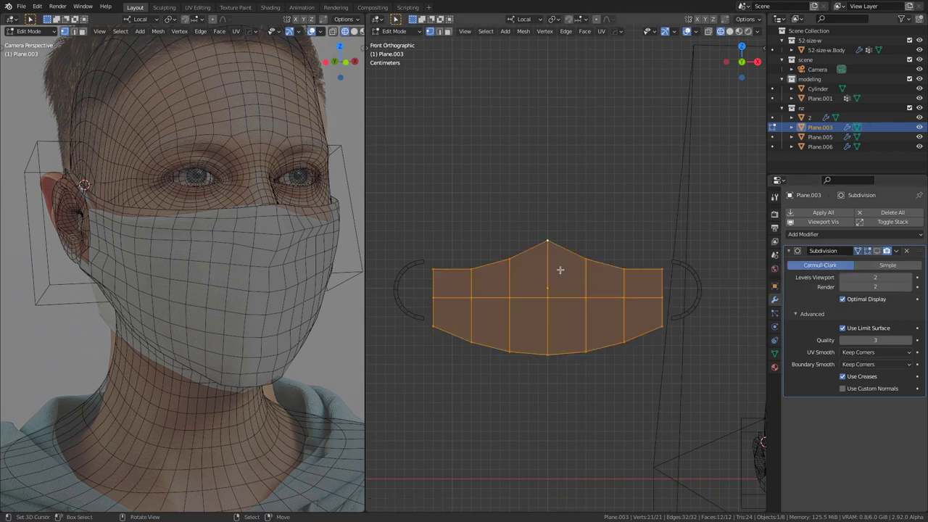
pyautogui.press('g')
pyautogui.press('z')
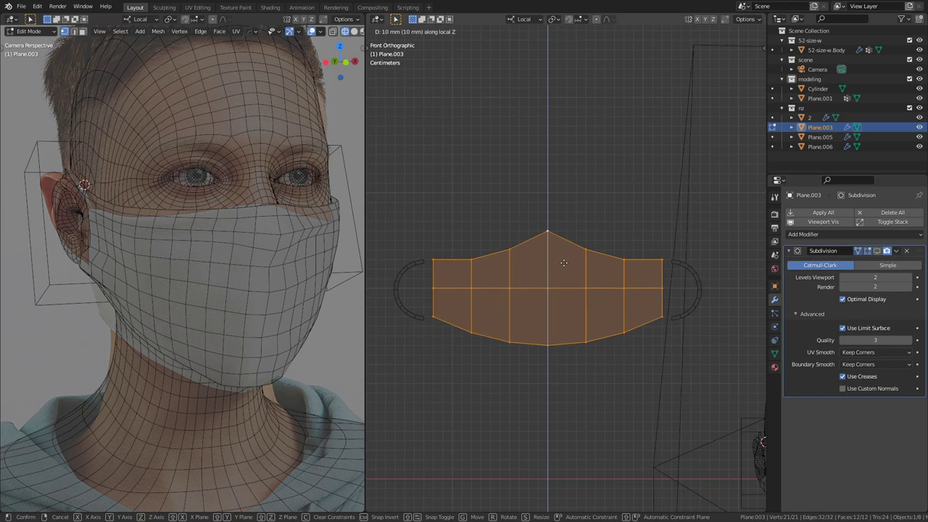
pyautogui.click(564, 262)
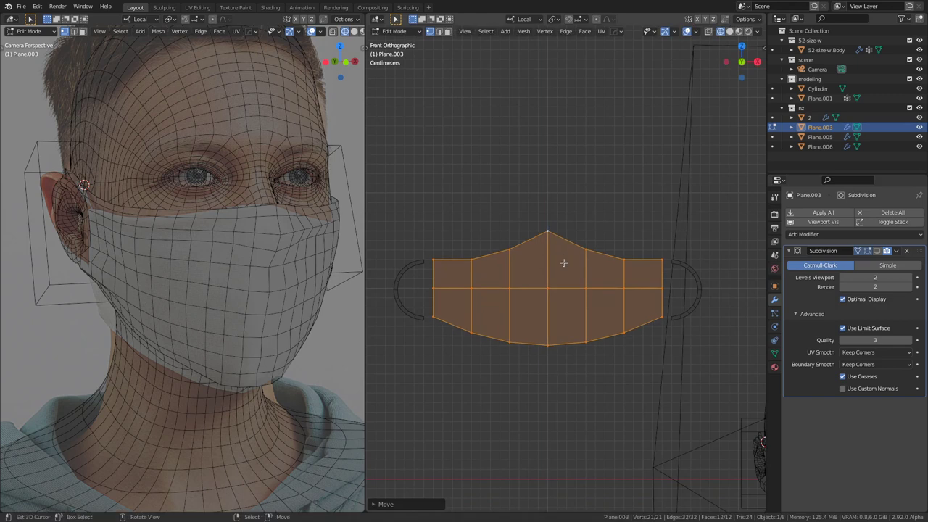
pyautogui.press('Tab')
# Step: Select the curved ear loop Plane.005 beside the flat mask and open its mesh for editing in the front view
pyautogui.keyDown('shift'); pyautogui.moveTo(478, 295); pyautogui.dragTo(547, 301, button='middle'); pyautogui.keyUp('shift')
pyautogui.scroll(2, 547, 300)
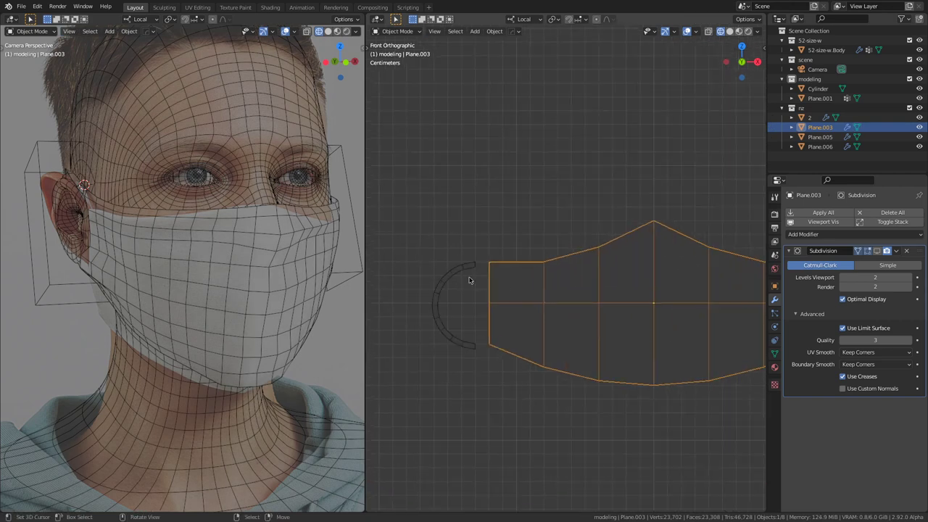
pyautogui.click(461, 273)
pyautogui.scroll(-2, 471, 279)
pyautogui.moveTo(485, 286); pyautogui.dragTo(585, 322, button='middle')
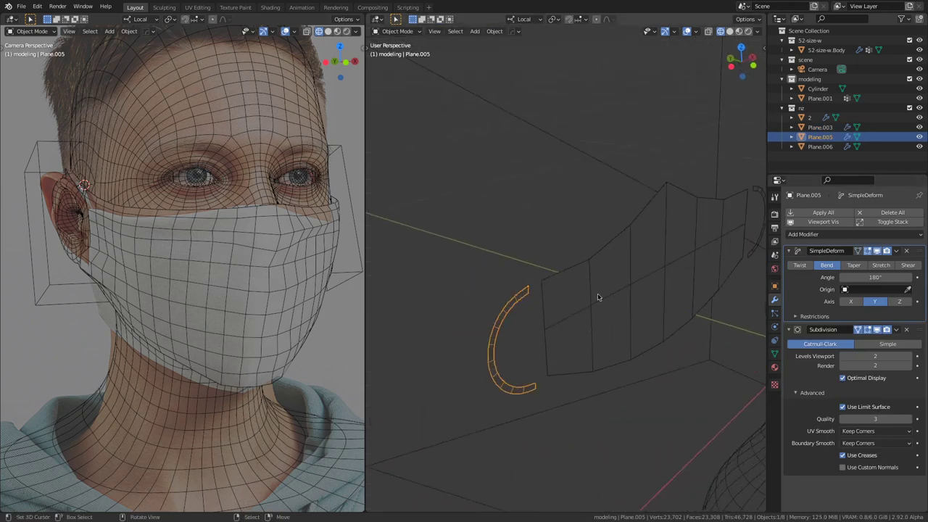
pyautogui.press('Tab')
pyautogui.scroll(-3, 598, 295)
pyautogui.press('KP_1')
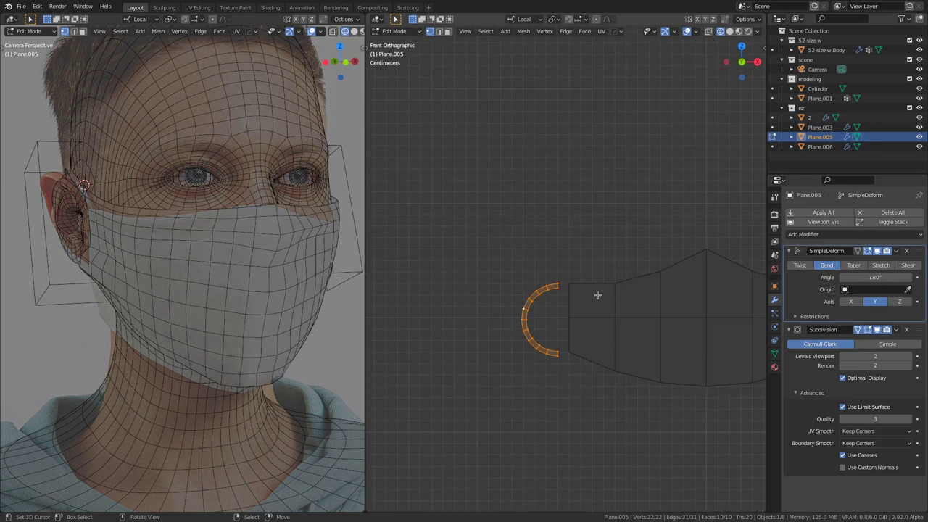
pyautogui.press('ctrl+KP_3')
pyautogui.press('r')
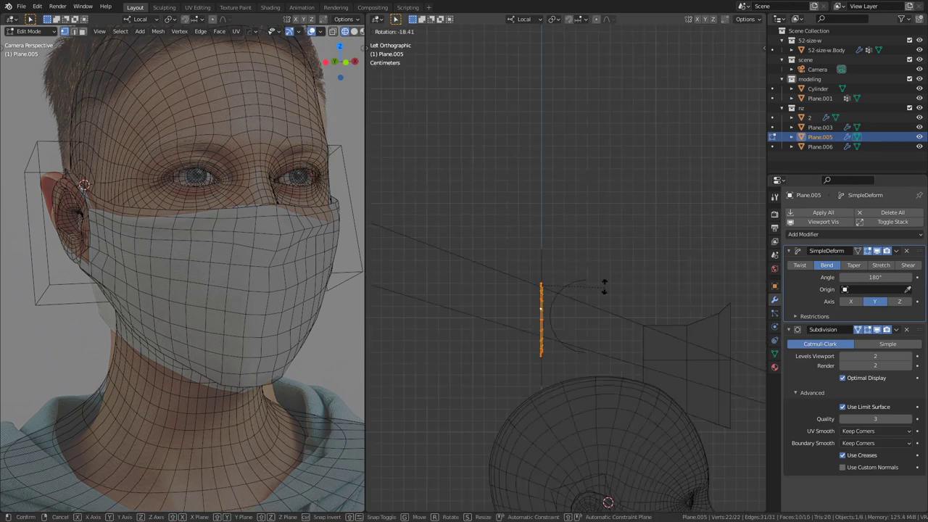
pyautogui.keyDown('ctrl'); pyautogui.click(565, 220); pyautogui.keyUp('ctrl')
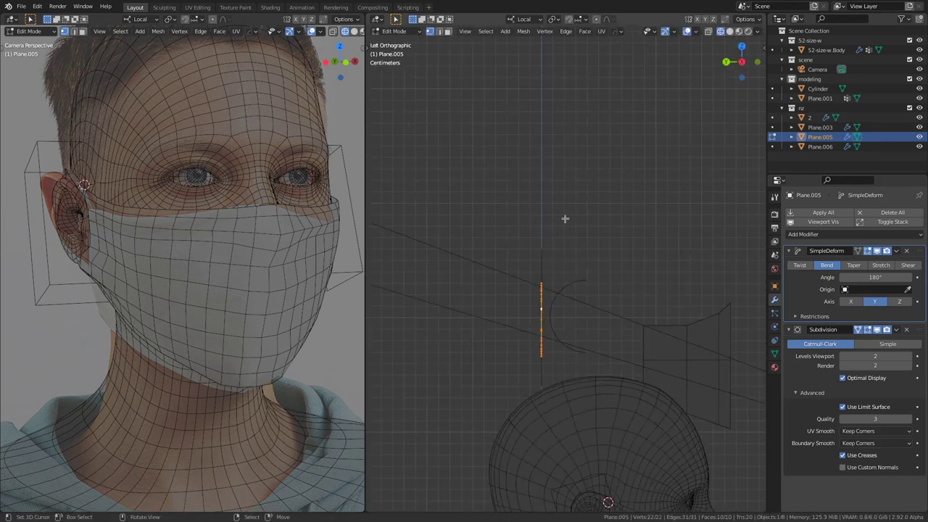
# Step: Make the corner vertex at the ear loop's upper end active and rotate the whole loop -90° around it in the left view
pyautogui.scroll(6, 565, 253)
pyautogui.moveTo(565, 254); pyautogui.dragTo(484, 319, button='middle')
pyautogui.keyDown('shift'); pyautogui.click(492, 299); pyautogui.keyUp('shift')
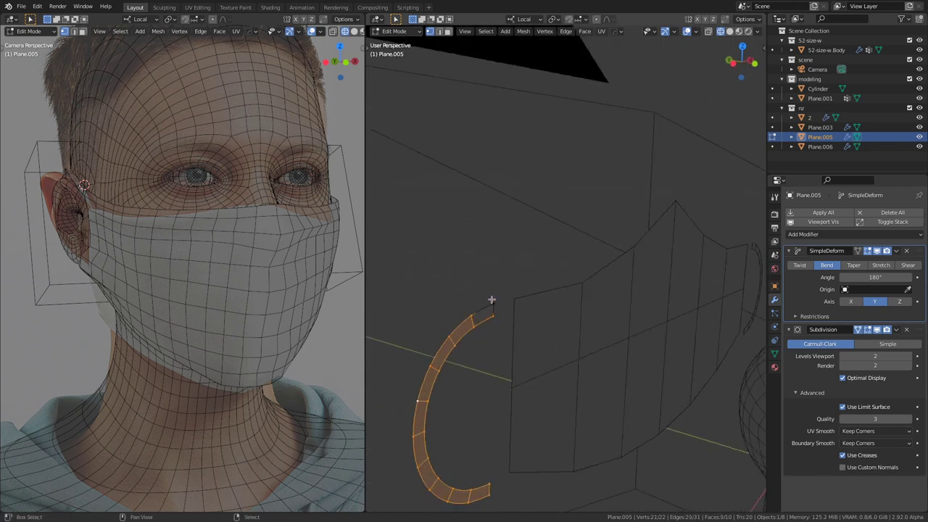
pyautogui.press('a')
pyautogui.click(466, 260)
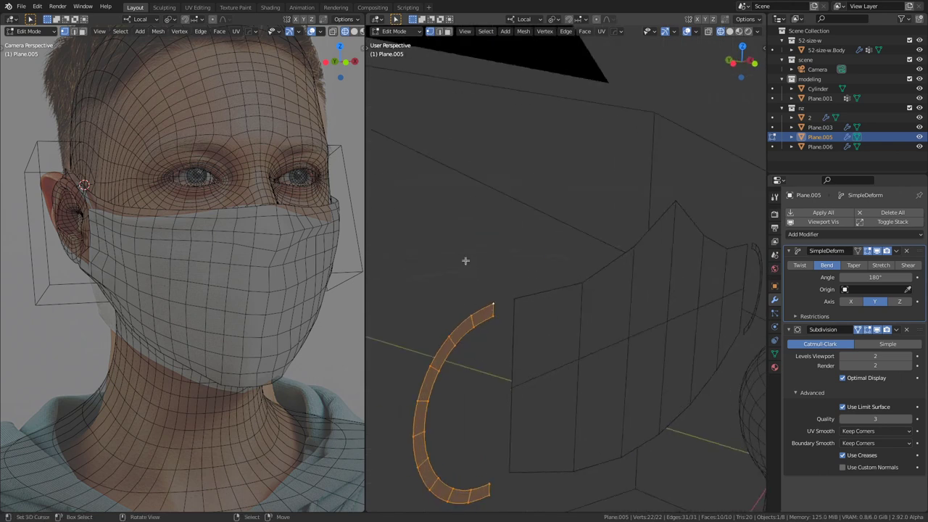
pyautogui.press('KP_1')
pyautogui.press('ctrl+KP_3')
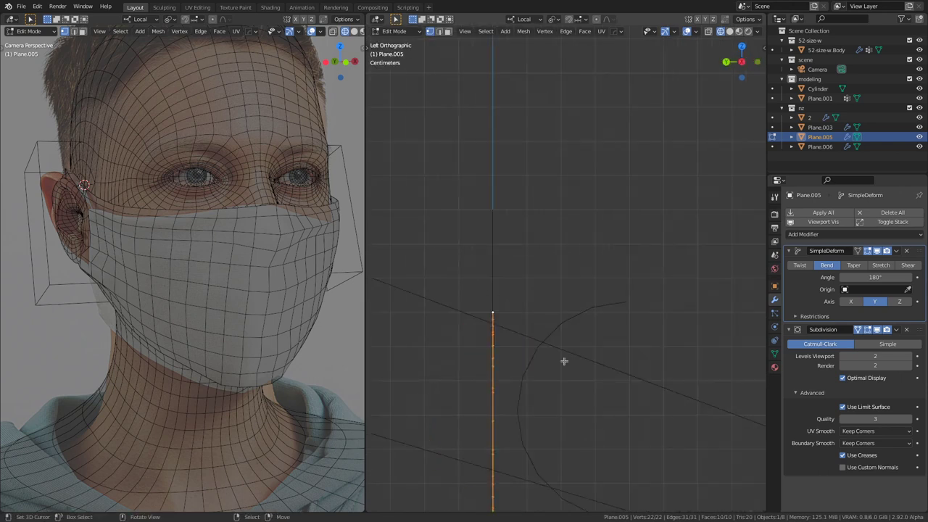
pyautogui.press('r')
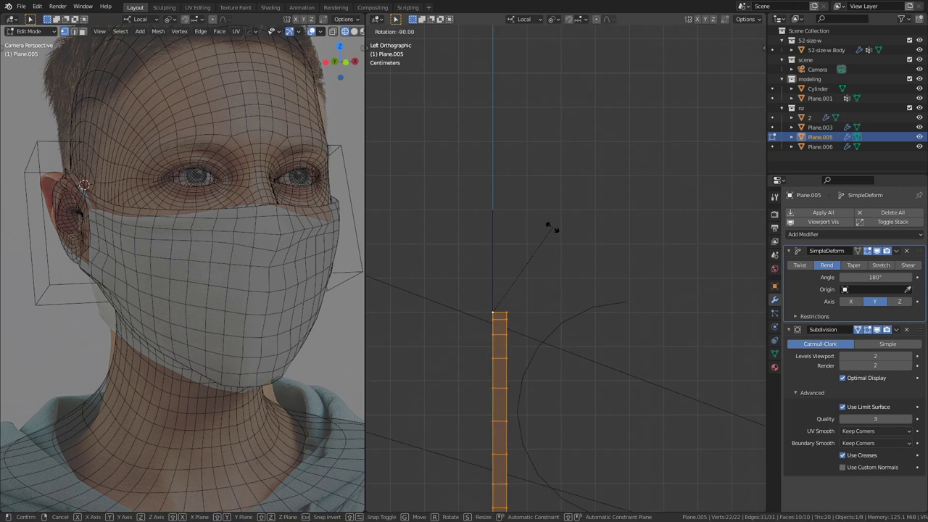
pyautogui.click(553, 228)
# Step: Finish editing the ear loop mesh and turn on the Face Orientation overlay to check its normals
pyautogui.moveTo(553, 229); pyautogui.dragTo(543, 373, button='middle')
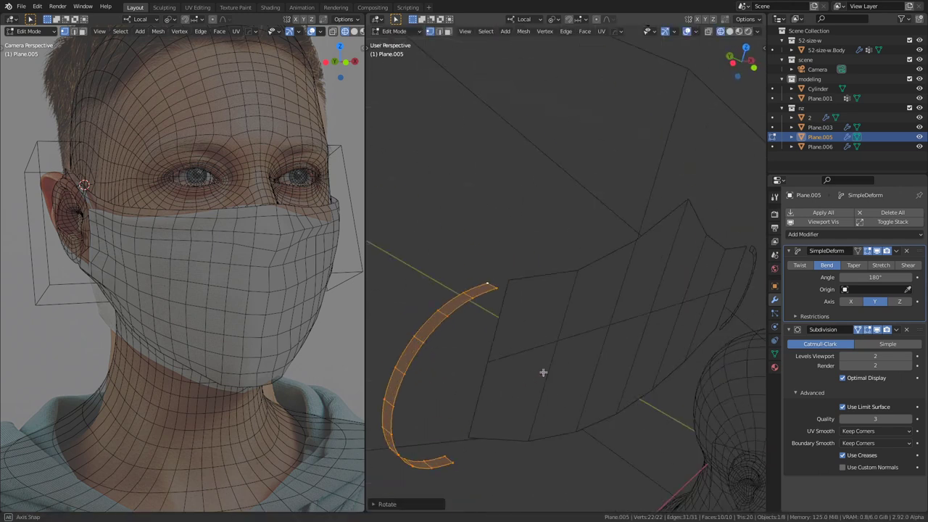
pyautogui.press('Tab')
pyautogui.press('q')
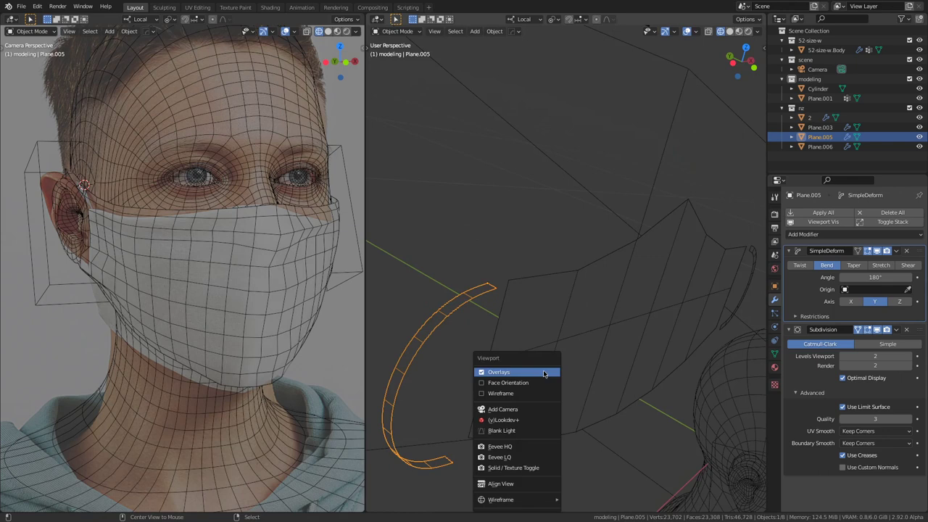
pyautogui.click(547, 384)
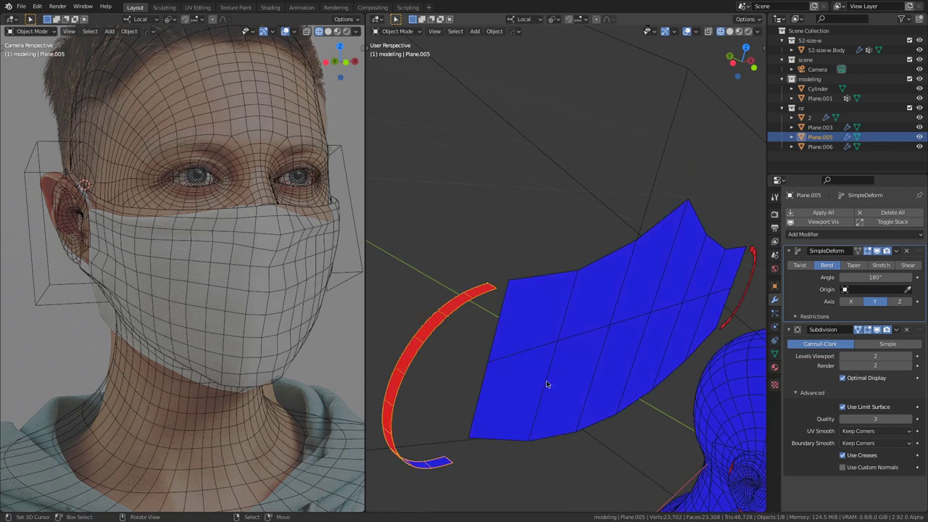
# Step: Rotate the whole Plane.005 ear loop mesh in the left view so its outer faces point outward, and return to Object Mode
pyautogui.press('Tab')
pyautogui.press('KP_1')
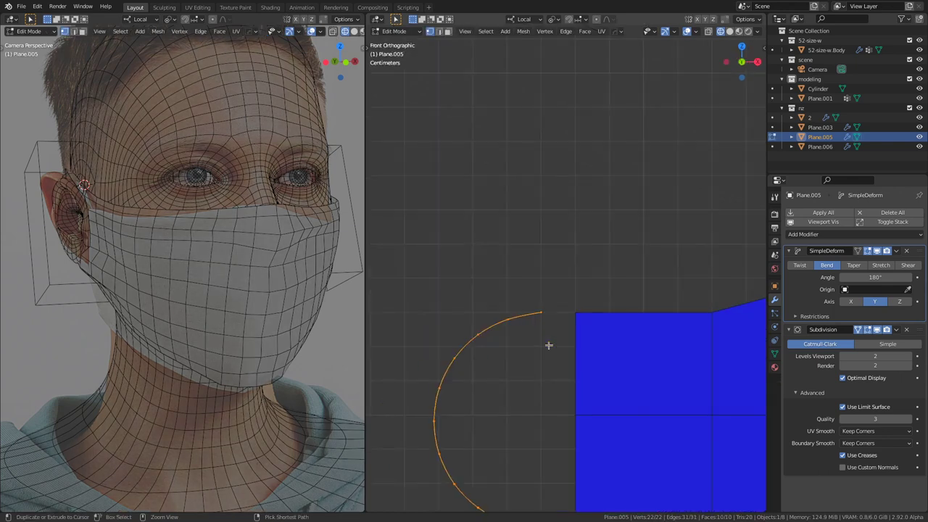
pyautogui.press('ctrl+KP_3')
pyautogui.press('r')
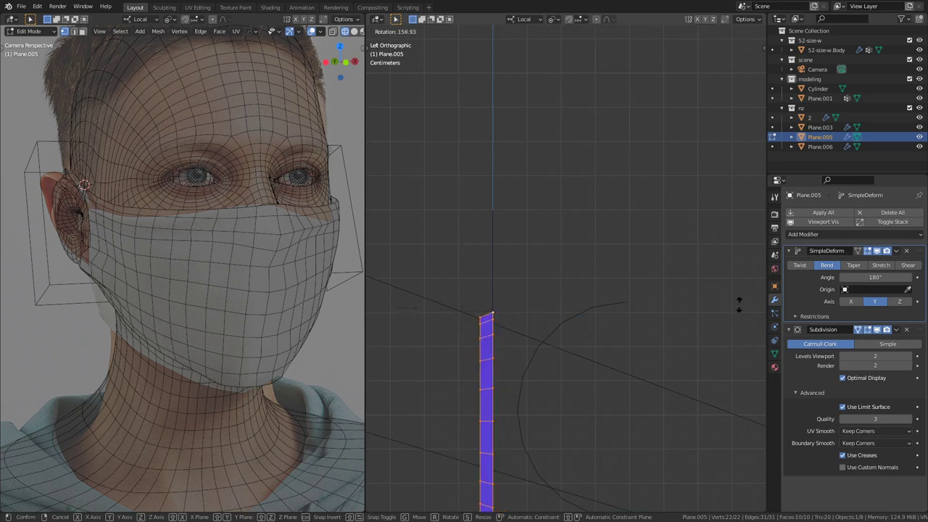
pyautogui.click(399, 269)
pyautogui.moveTo(399, 269); pyautogui.dragTo(588, 335, button='middle')
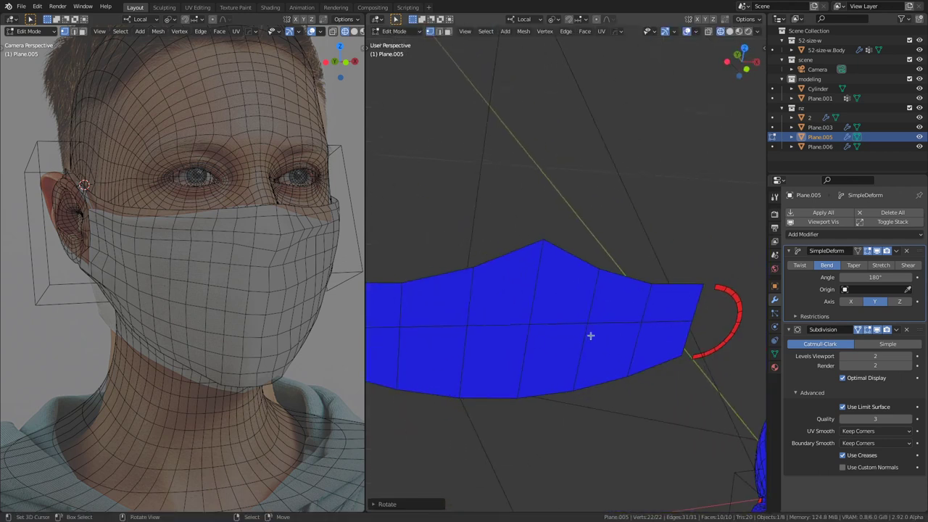
pyautogui.press('Tab')
pyautogui.scroll(-3, 587, 335)
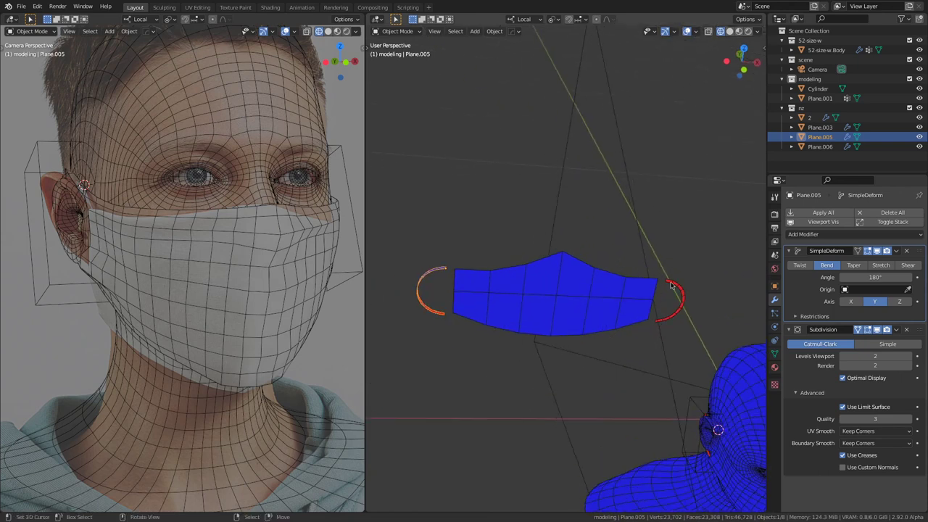
# Step: Rotate the whole mesh of the opposite ear loop, Plane.006, in the right view so its outer faces point outward, and finish editing it
pyautogui.click(670, 285)
pyautogui.scroll(3, 578, 384)
pyautogui.press('Tab')
pyautogui.press('KP_1')
pyautogui.press('KP_3')
pyautogui.press('KP_Decimal')
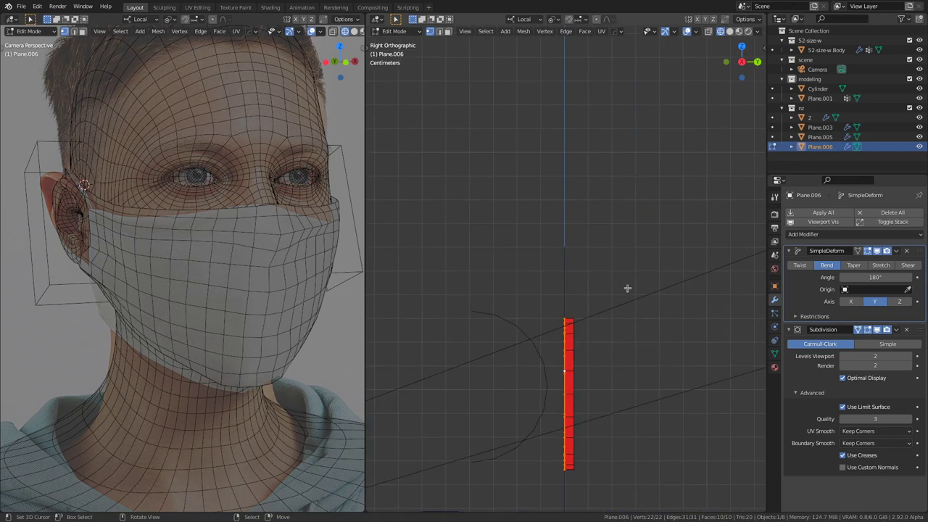
pyautogui.write('r-90')
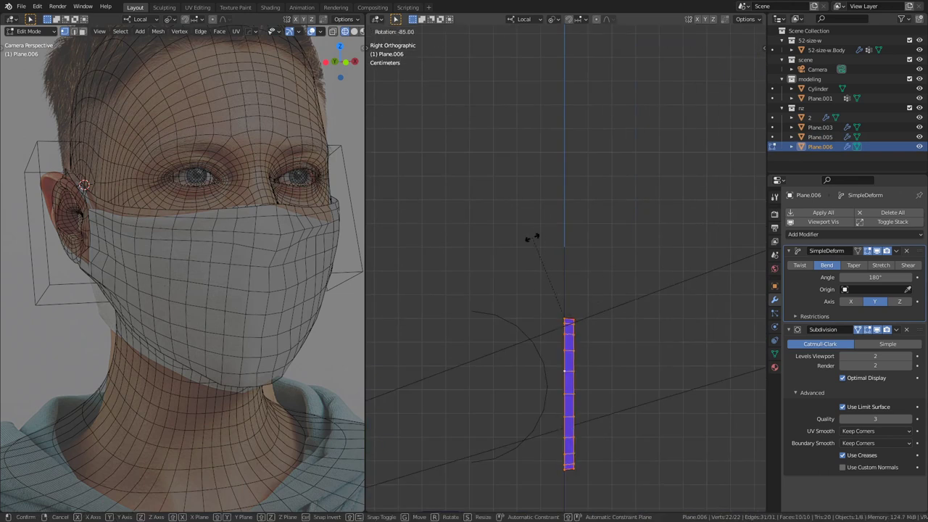
pyautogui.press('Return')
pyautogui.moveTo(530, 240); pyautogui.dragTo(489, 301, button='middle')
pyautogui.press('F9')
pyautogui.press('Tab')
pyautogui.scroll(-3, 519, 305)
pyautogui.press('Tab')
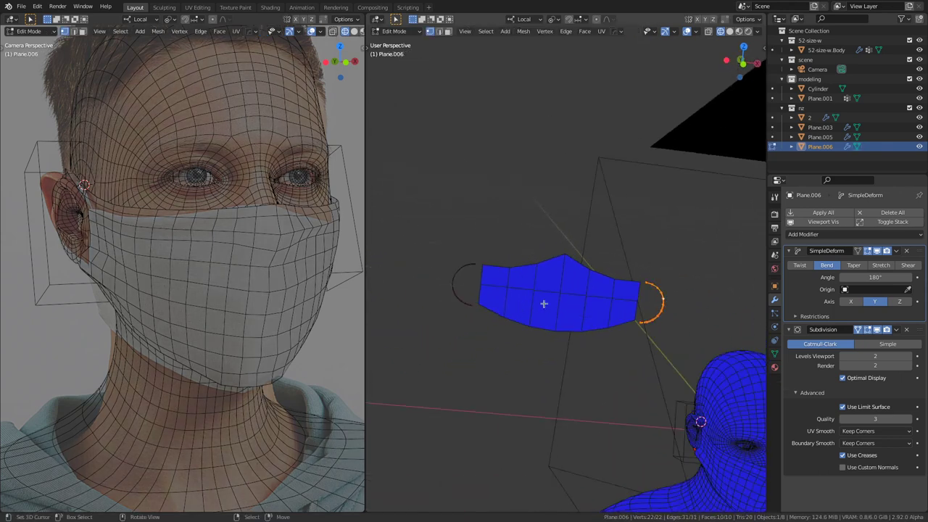
pyautogui.scroll(2, 560, 307)
pyautogui.press('Tab')
# Step: Dissolve the flat mask's horizontal middle edge loop and rebuild it by subdividing the mask's vertical edges once
pyautogui.moveTo(560, 306); pyautogui.dragTo(593, 311, button='middle')
pyautogui.click(580, 310)
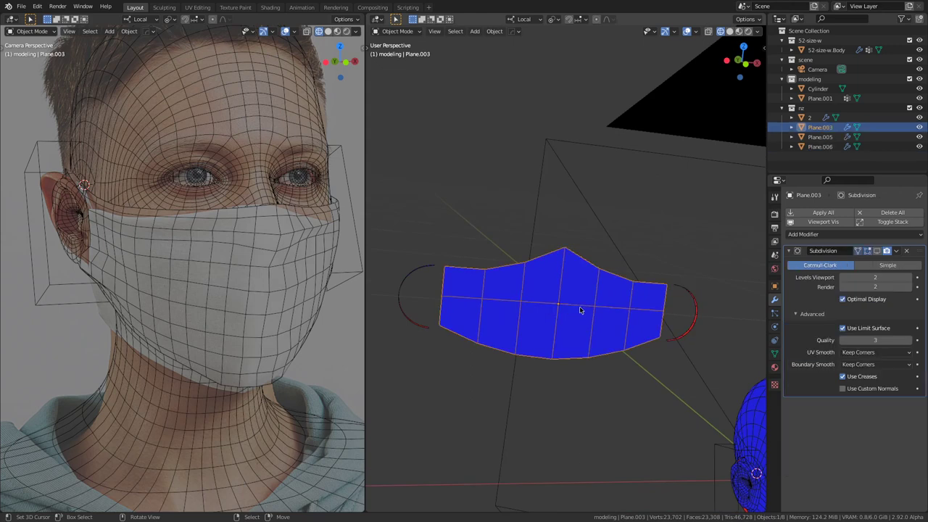
pyautogui.press('Tab')
pyautogui.press('2')
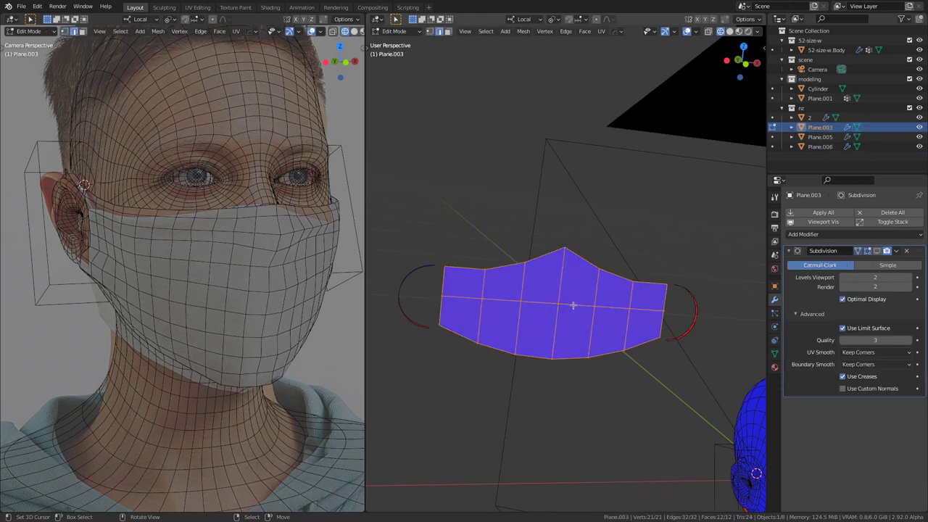
pyautogui.keyDown('alt'); pyautogui.click(574, 306); pyautogui.keyUp('alt')
pyautogui.hotkey('ctrl', 'x')
pyautogui.keyDown('ctrl'); pyautogui.keyDown('alt'); pyautogui.click(557, 297); pyautogui.keyUp('alt'); pyautogui.keyUp('ctrl')
pyautogui.rightClick(552, 296)
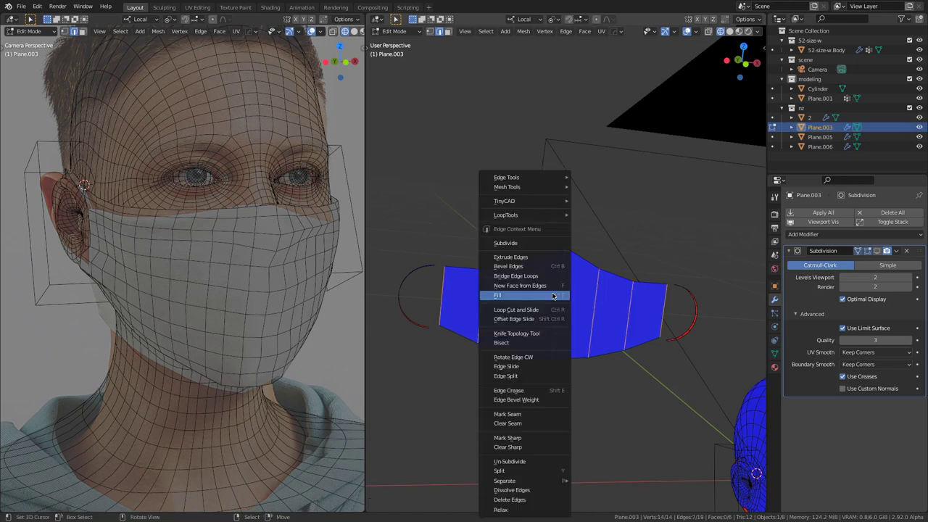
pyautogui.click(529, 243)
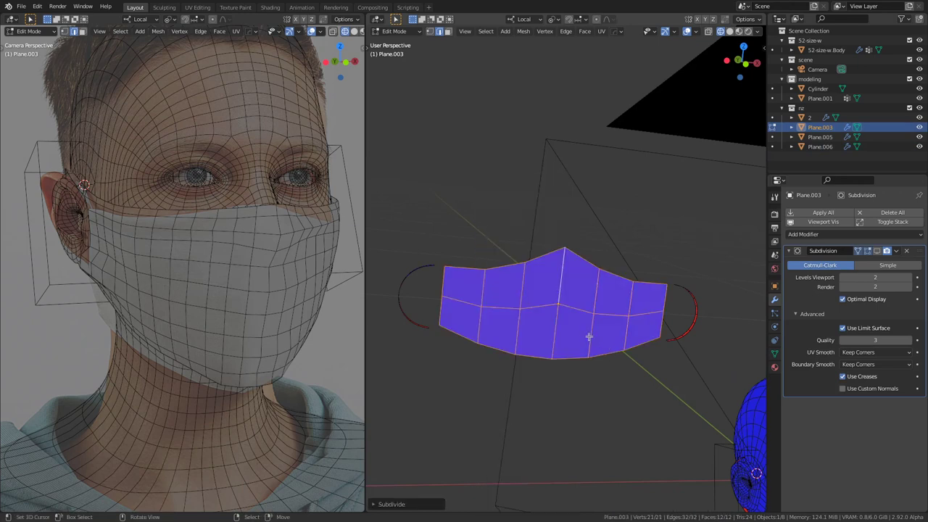
# Step: Duplicate the flat mask and both ear loops in place and isolate the copies in Local View
pyautogui.moveTo(581, 333); pyautogui.dragTo(663, 296, button='middle')
pyautogui.press('Tab')
pyautogui.click(662, 287)
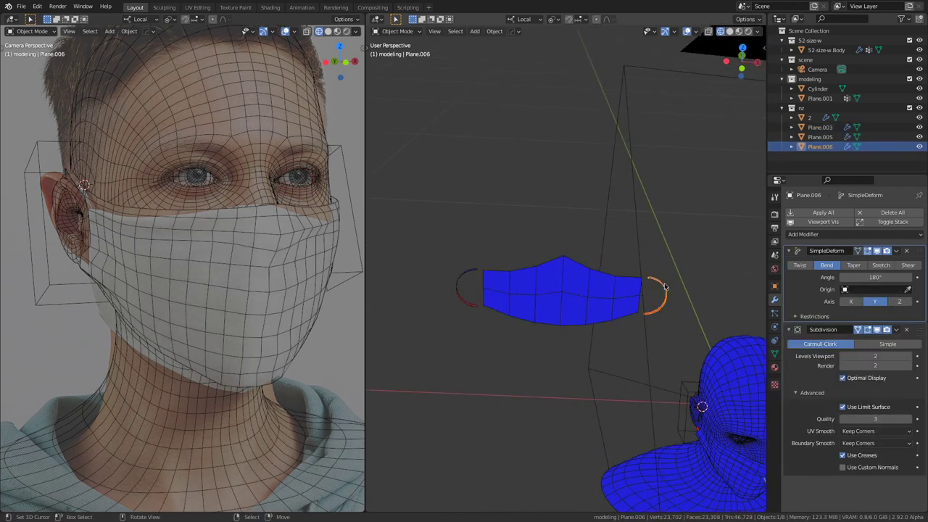
pyautogui.keyDown('shift'); pyautogui.click(470, 274); pyautogui.keyUp('shift')
pyautogui.keyDown('shift'); pyautogui.click(510, 282); pyautogui.keyUp('shift')
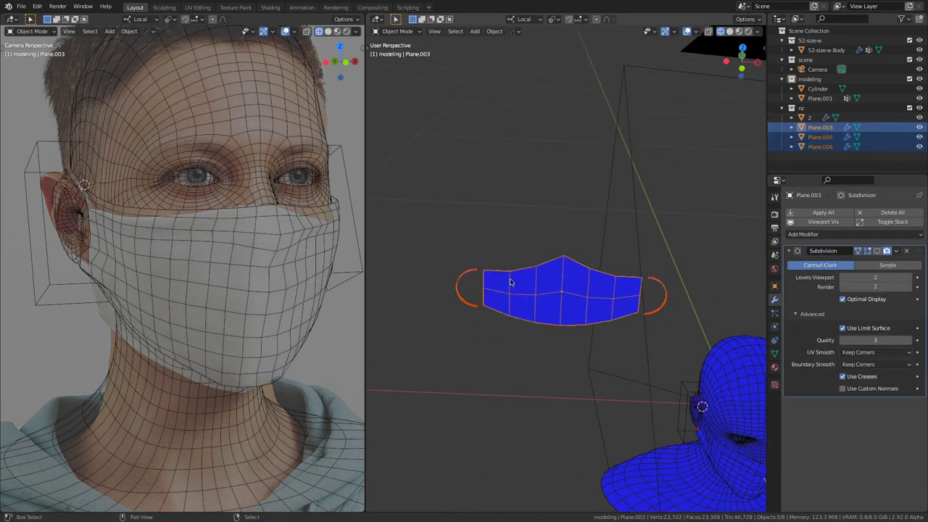
pyautogui.hotkey('shift', 'd')
pyautogui.rightClick(510, 282)
pyautogui.press('KP_Divide')
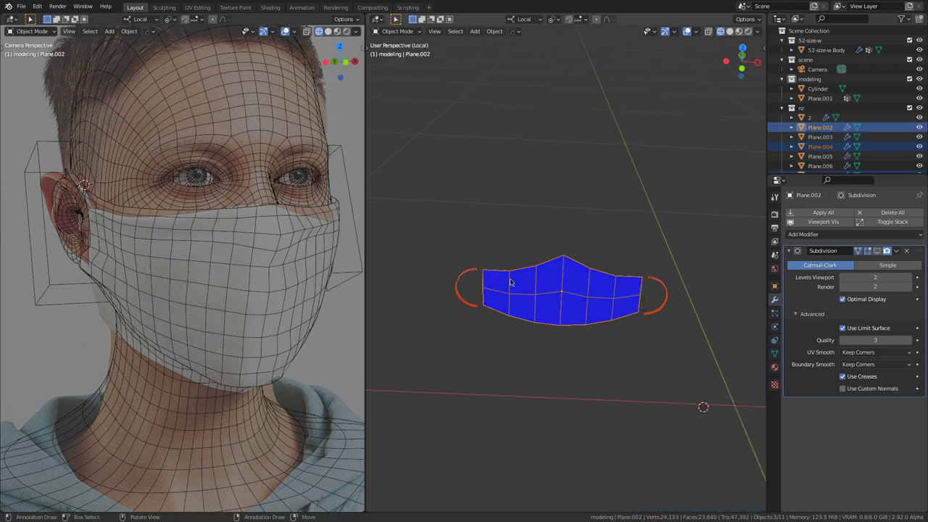
# Step: Apply the SimpleDeform modifier on both duplicated ear loops
pyautogui.click(694, 247)
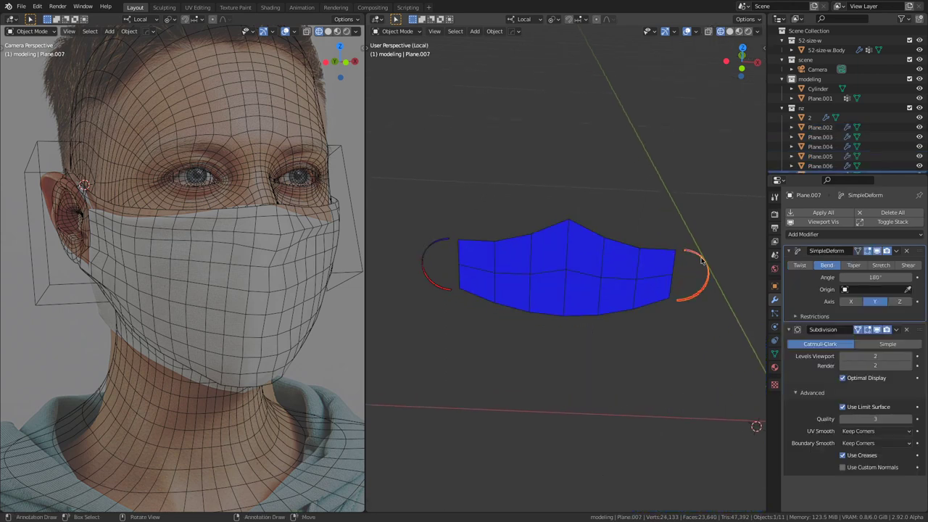
pyautogui.keyDown('shift'); pyautogui.click(426, 248); pyautogui.keyUp('shift')
pyautogui.click(897, 251)
pyautogui.click(867, 264)
pyautogui.click(707, 264)
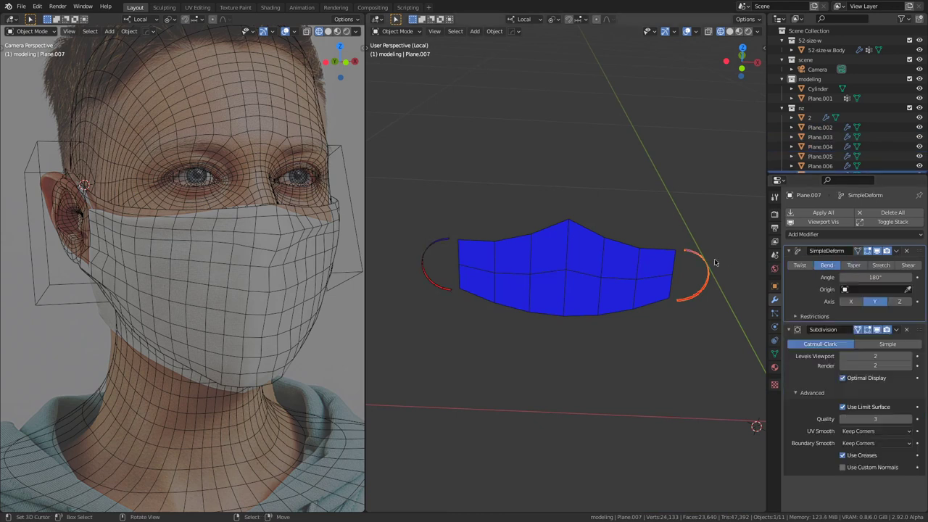
pyautogui.click(898, 251)
pyautogui.click(863, 261)
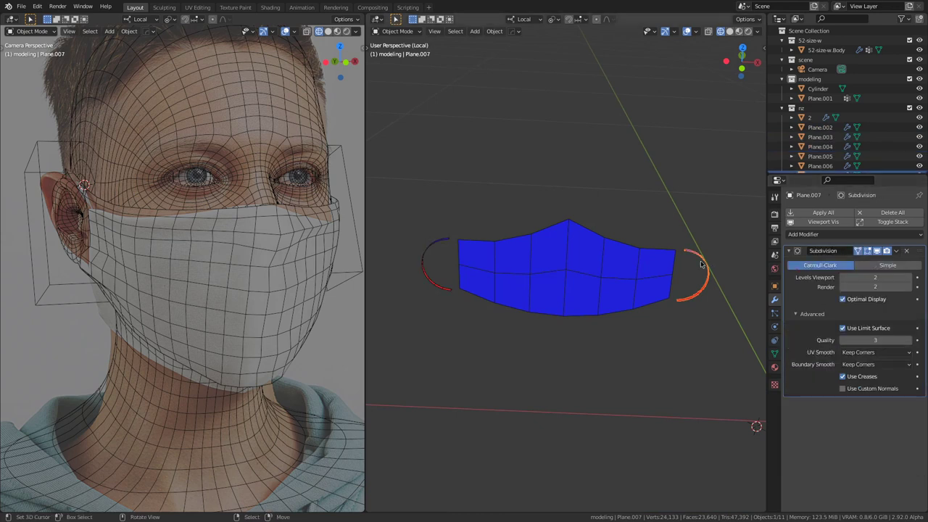
# Step: Try to join both ear loop copies into the mask copy Plane.002 and undo the join
pyautogui.keyDown('shift'); pyautogui.click(424, 250); pyautogui.keyUp('shift')
pyautogui.keyDown('shift'); pyautogui.click(564, 260); pyautogui.keyUp('shift')
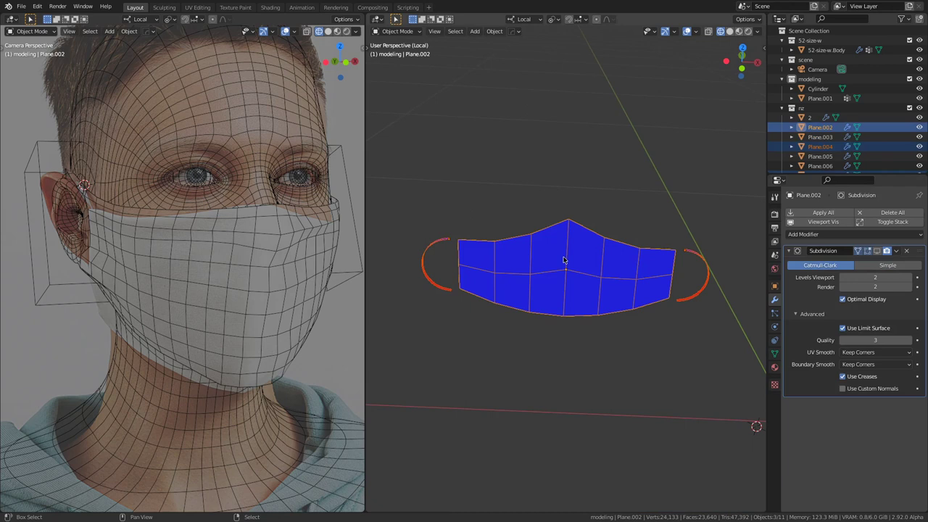
pyautogui.hotkey('ctrl', 'j')
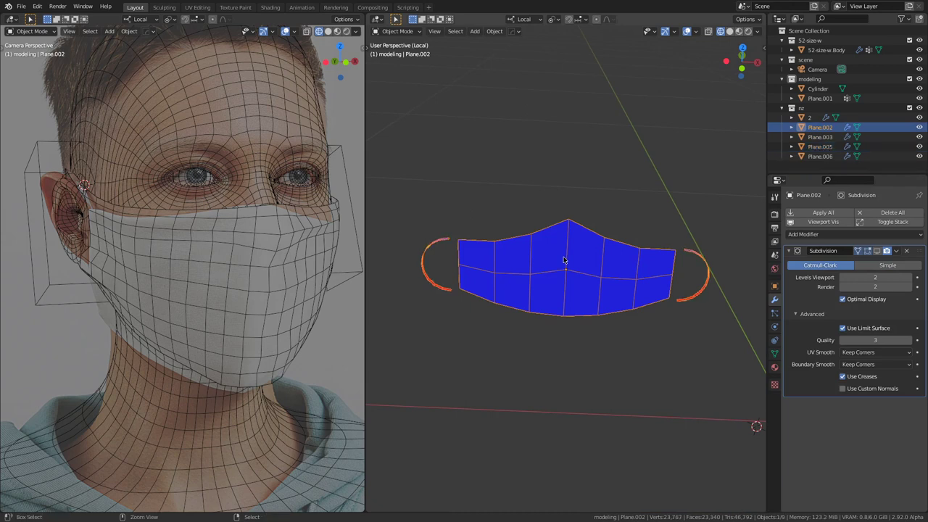
pyautogui.hotkey('ctrl', 'z')
# Step: Enable the viewport display of the mask copy's Subdivision modifier and apply the modifier to Plane.002
pyautogui.click(596, 265)
pyautogui.press('Tab')
pyautogui.press('Tab')
pyautogui.click(700, 257)
pyautogui.click(640, 260)
pyautogui.click(897, 250)
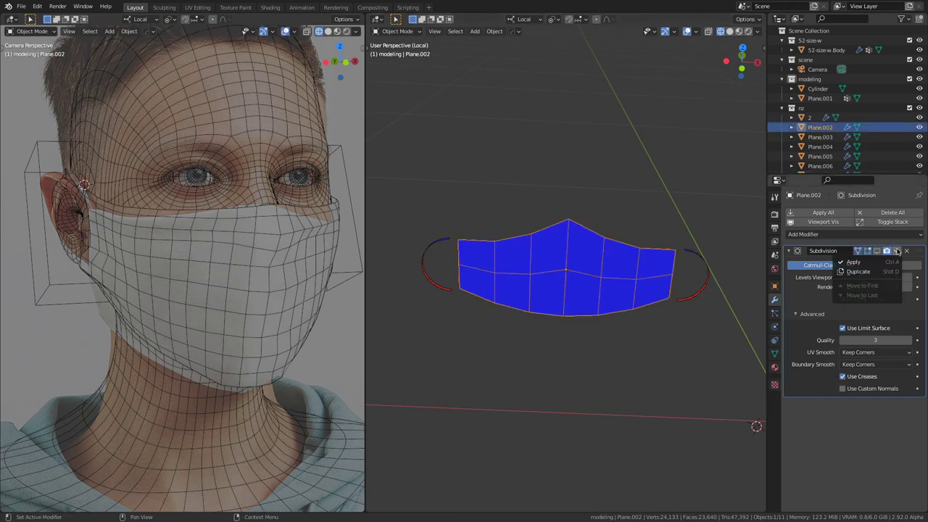
pyautogui.click(877, 251)
pyautogui.click(896, 251)
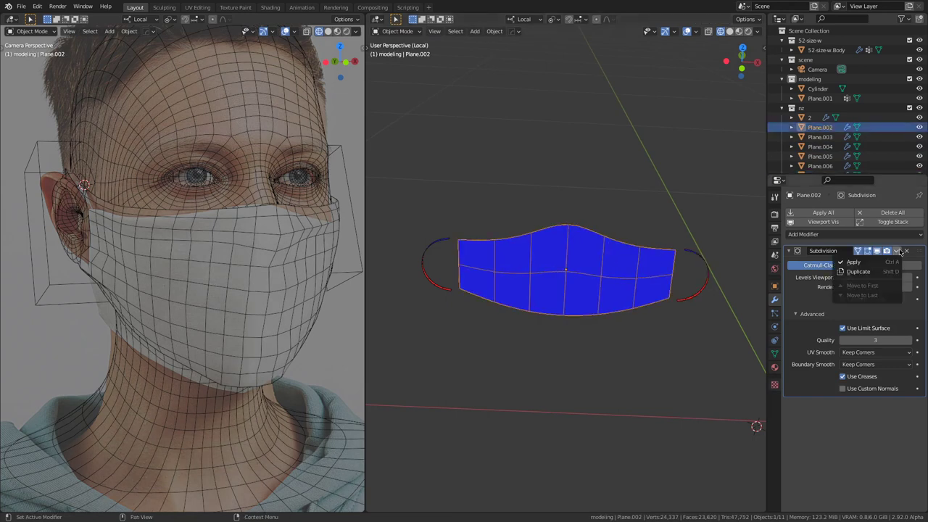
pyautogui.click(884, 263)
# Step: Subdivide the vertical edges in the uppermost and lowermost face rows of the mask copy, and leave Edit Mode
pyautogui.moveTo(626, 266); pyautogui.dragTo(511, 289, button='middle')
pyautogui.press('Tab')
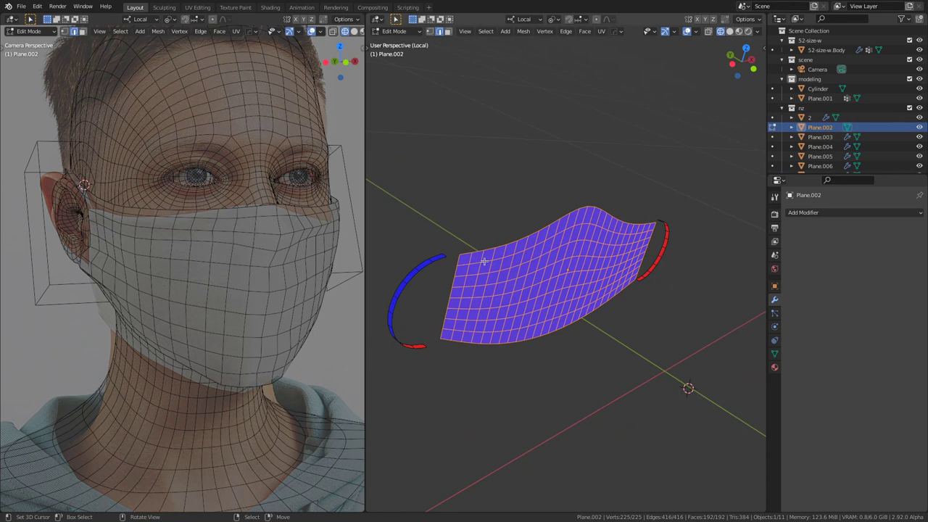
pyautogui.keyDown('ctrl'); pyautogui.keyDown('alt'); pyautogui.click(484, 261); pyautogui.keyUp('alt'); pyautogui.keyUp('ctrl')
pyautogui.keyDown('ctrl'); pyautogui.keyDown('alt'); pyautogui.keyDown('shift'); pyautogui.click(452, 334); pyautogui.keyUp('shift'); pyautogui.keyUp('alt'); pyautogui.keyUp('ctrl')
pyautogui.rightClick(491, 277)
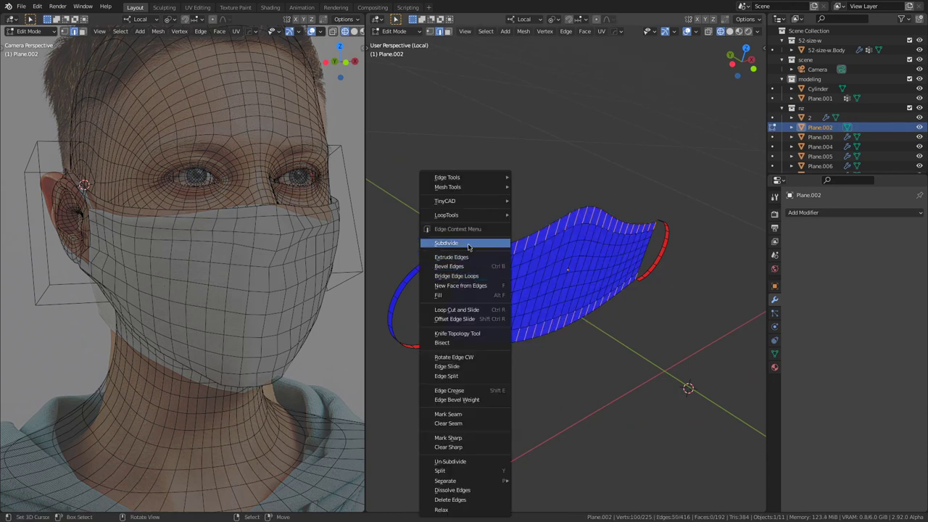
pyautogui.click(468, 244)
pyautogui.moveTo(591, 266)
pyautogui.mouseDown(button='middle')
pyautogui.moveTo(515, 263)
pyautogui.moveTo(599, 271)
pyautogui.mouseUp(button='middle')
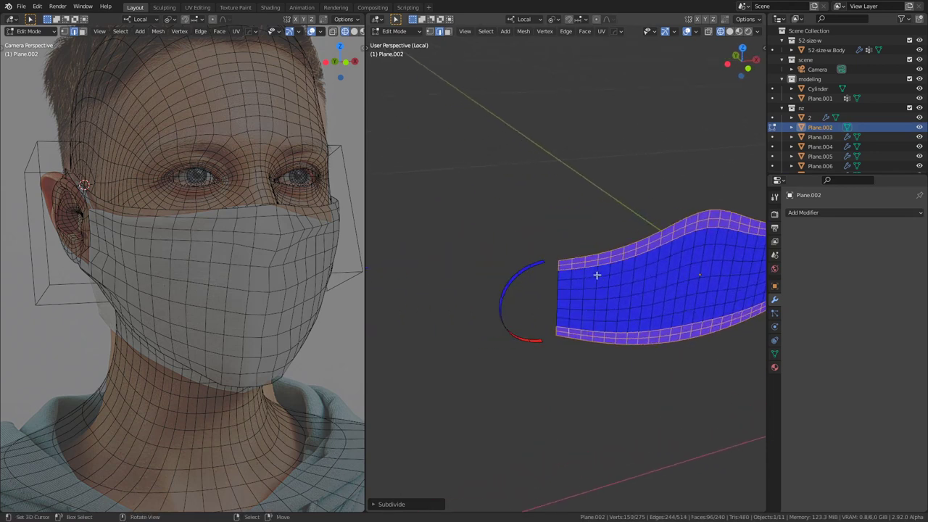
pyautogui.scroll(3, 599, 271)
pyautogui.press('Tab')
# Step: Join both ear loop copies into the mask mesh Plane.002, keeping the mask as the active object
pyautogui.click(505, 260)
pyautogui.scroll(-4, 642, 296)
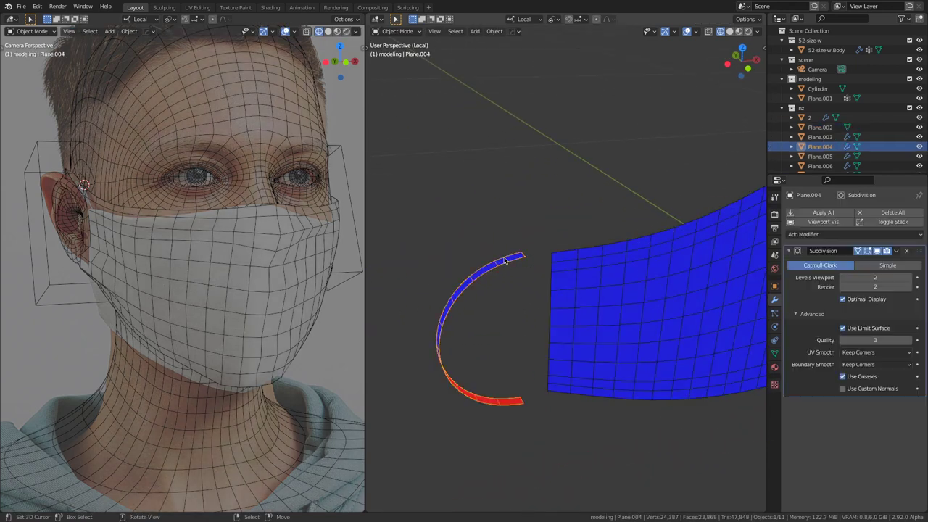
pyautogui.keyDown('shift'); pyautogui.moveTo(642, 295); pyautogui.dragTo(532, 309, button='middle'); pyautogui.keyUp('shift')
pyautogui.keyDown('shift'); pyautogui.click(606, 272); pyautogui.keyUp('shift')
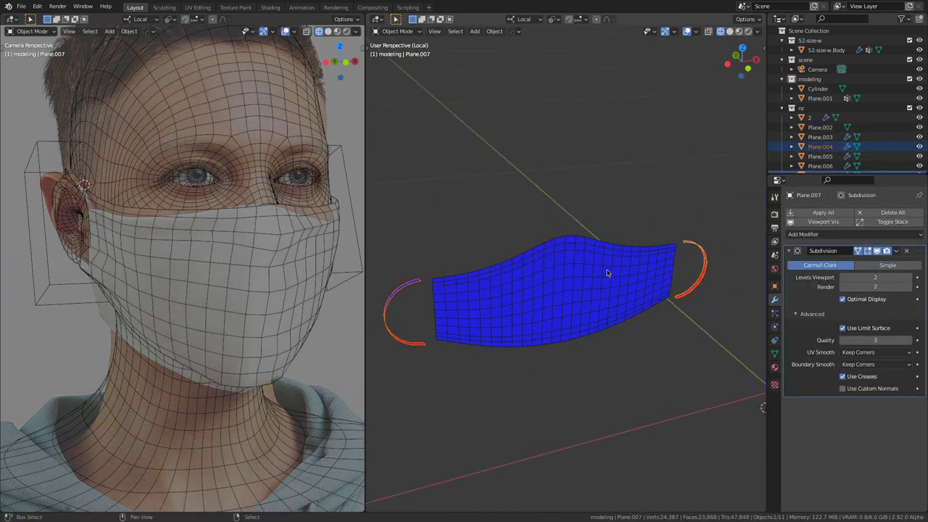
pyautogui.hotkey('ctrl', 'j')
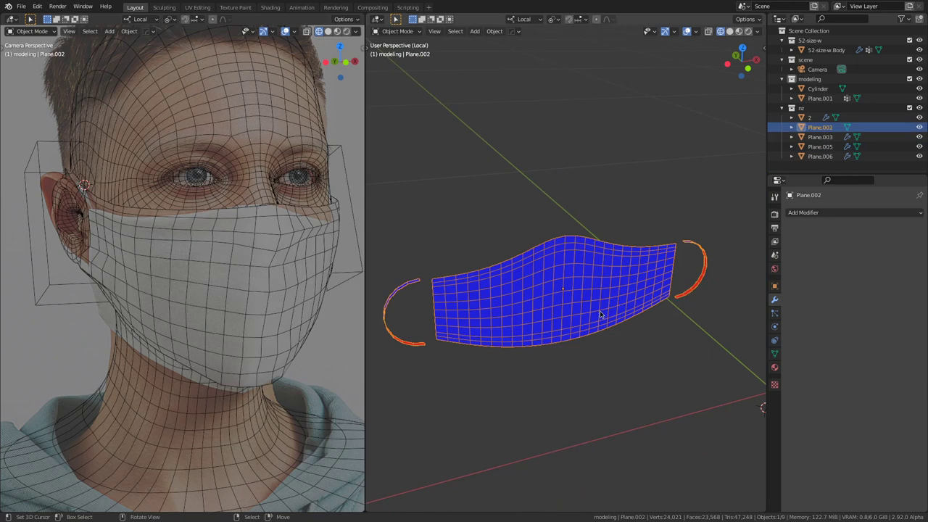
pyautogui.moveTo(579, 324); pyautogui.dragTo(583, 319, button='middle')
pyautogui.press('g')
pyautogui.rightClick(628, 355)
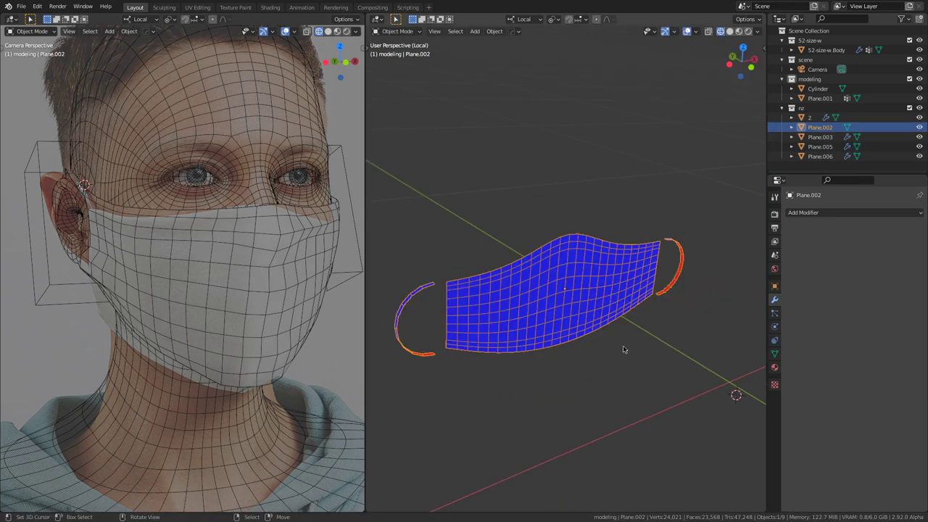
# Step: Turn off the Face Orientation overlay and switch the viewport from wireframe to solid shading
pyautogui.hotkey('alt', 'v')
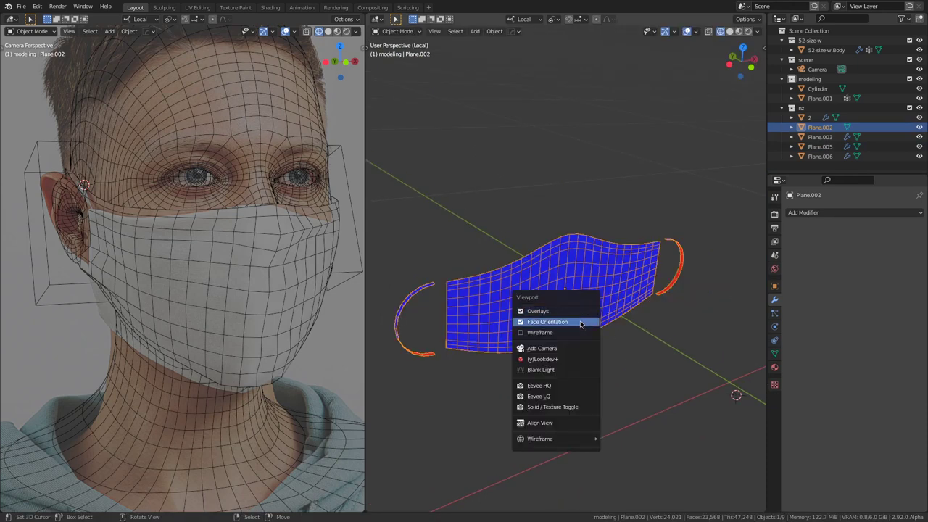
pyautogui.click(579, 321)
pyautogui.moveTo(595, 318)
pyautogui.mouseDown(button='middle')
pyautogui.moveTo(637, 318)
pyautogui.moveTo(493, 309)
pyautogui.moveTo(583, 317)
pyautogui.mouseUp(button='middle')
pyautogui.hotkey('shift', 'z')
# Step: Connect the upper and lower ends of the first ear loop to the adjacent mask corners with two new edges at each end
pyautogui.press('Tab')
pyautogui.scroll(4, 582, 317)
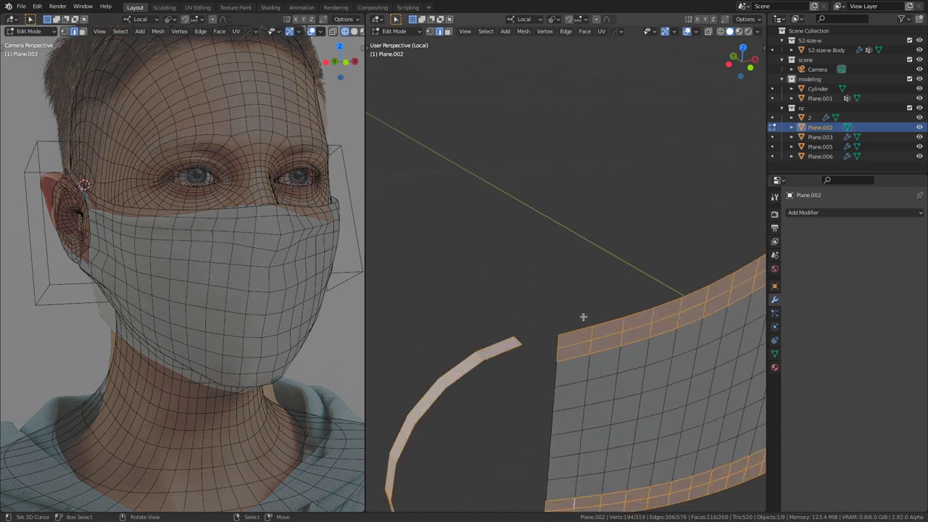
pyautogui.press('1')
pyautogui.click(531, 329)
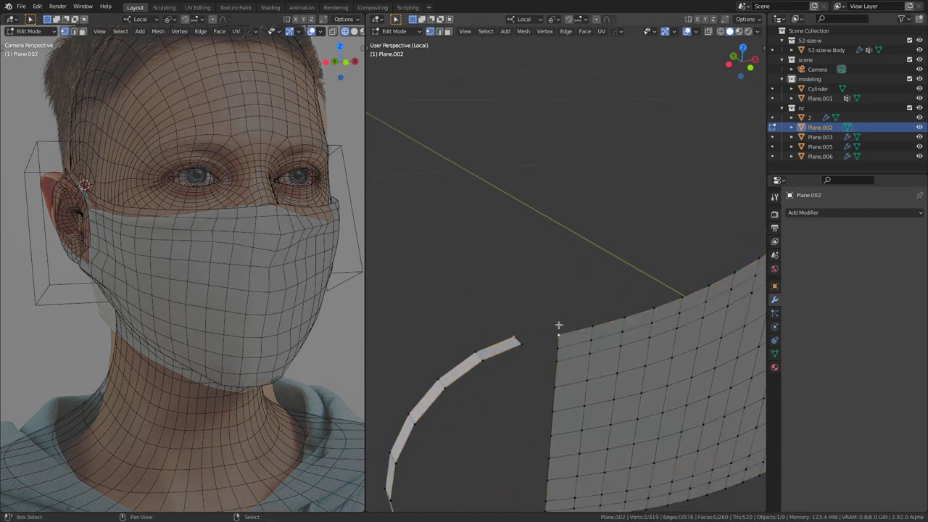
pyautogui.keyDown('shift'); pyautogui.click(555, 349); pyautogui.keyUp('shift')
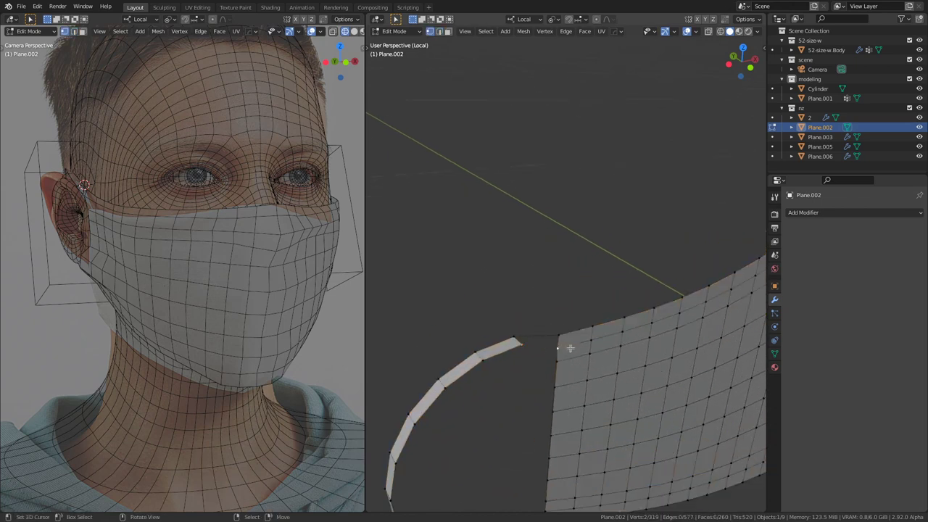
pyautogui.moveTo(570, 349)
pyautogui.mouseDown(button='middle')
pyautogui.moveTo(572, 356)
pyautogui.moveTo(582, 311)
pyautogui.moveTo(558, 349)
pyautogui.mouseUp(button='middle')
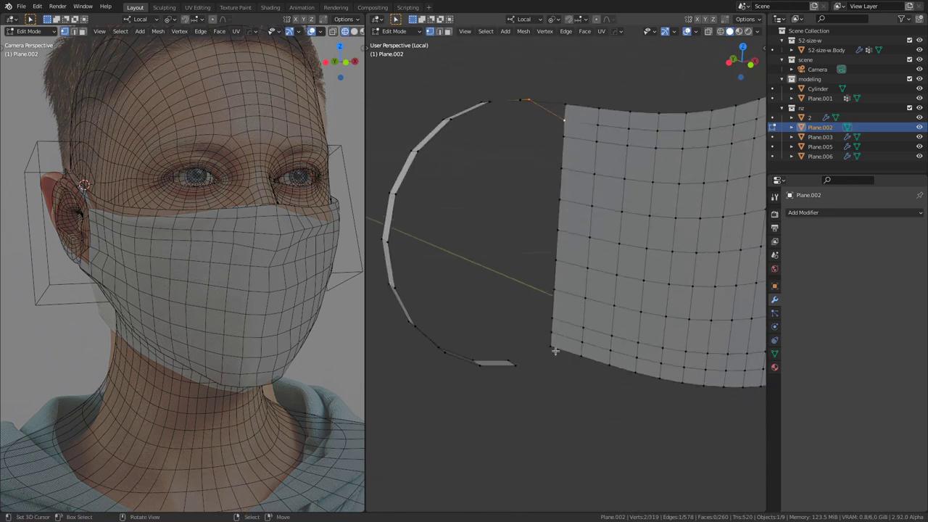
pyautogui.click(516, 353)
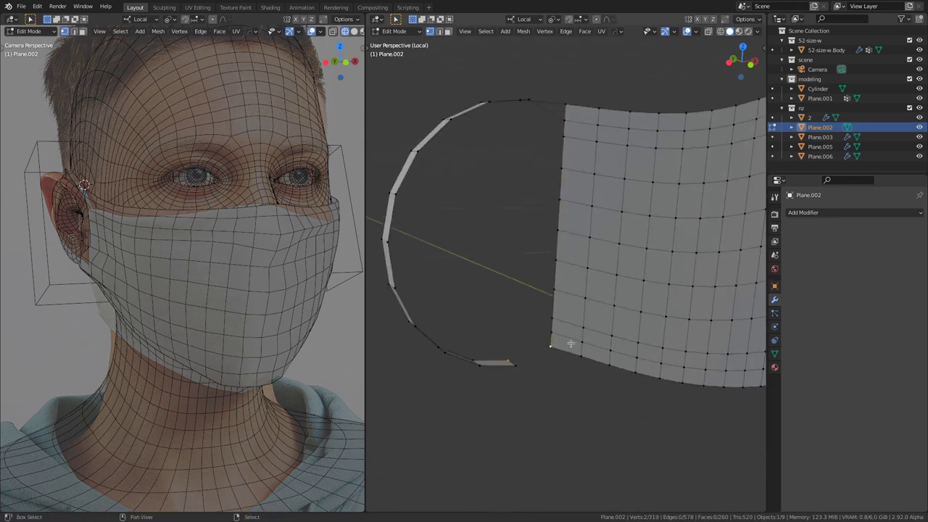
pyautogui.click(521, 367)
# Step: Connect the upper and lower ends of the second ear loop to the adjacent mask corners with two new edges at each end
pyautogui.moveTo(579, 317); pyautogui.dragTo(601, 317, button='middle')
pyautogui.keyDown('shift'); pyautogui.click(594, 293); pyautogui.keyUp('shift')
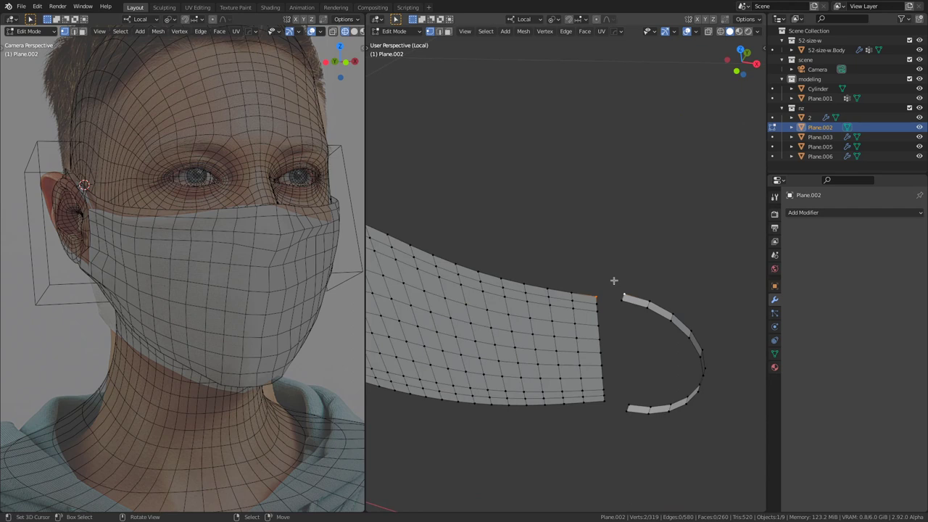
pyautogui.keyDown('shift'); pyautogui.rightClick(599, 304); pyautogui.keyUp('shift')
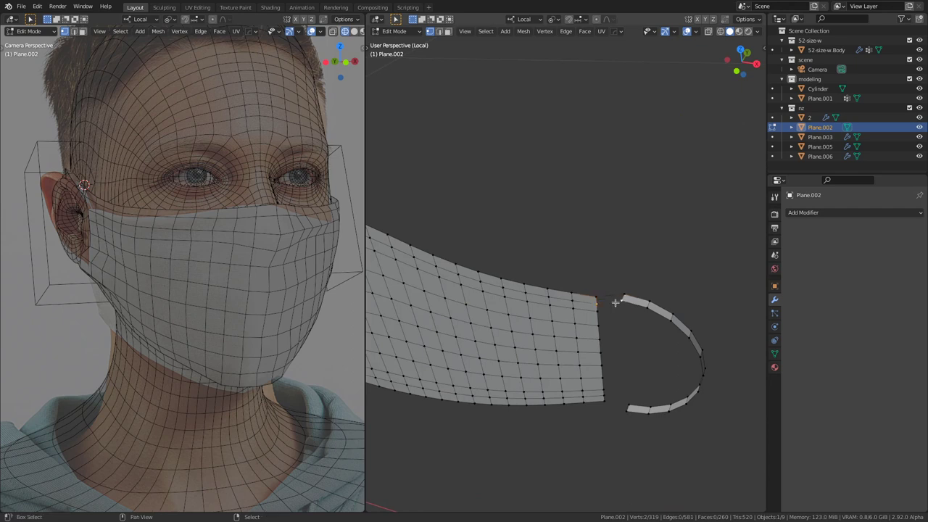
pyautogui.moveTo(616, 306); pyautogui.dragTo(546, 283, button='middle')
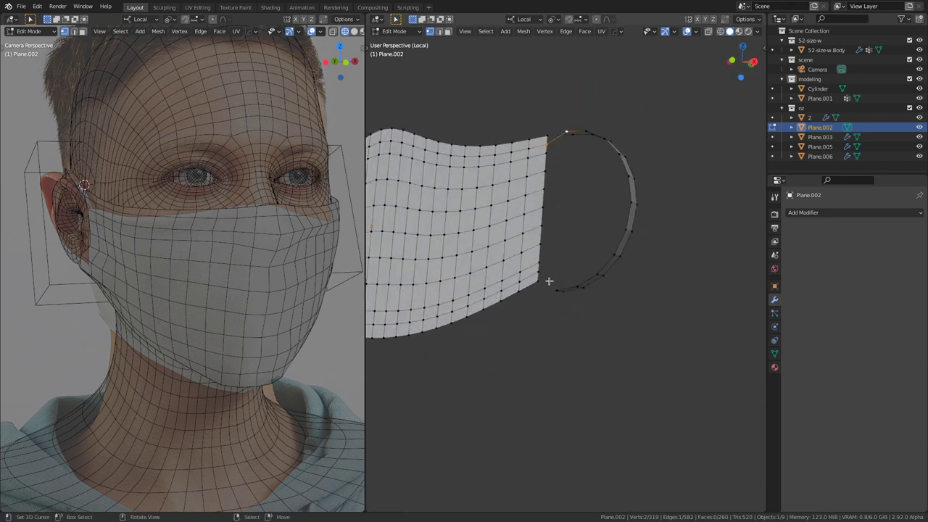
pyautogui.click(555, 289)
pyautogui.moveTo(501, 315); pyautogui.dragTo(525, 321, button='middle')
pyautogui.scroll(-3, 555, 331)
pyautogui.scroll(-4, 597, 311)
pyautogui.scroll(2, 525, 319)
pyautogui.moveTo(575, 300); pyautogui.dragTo(526, 272, button='middle')
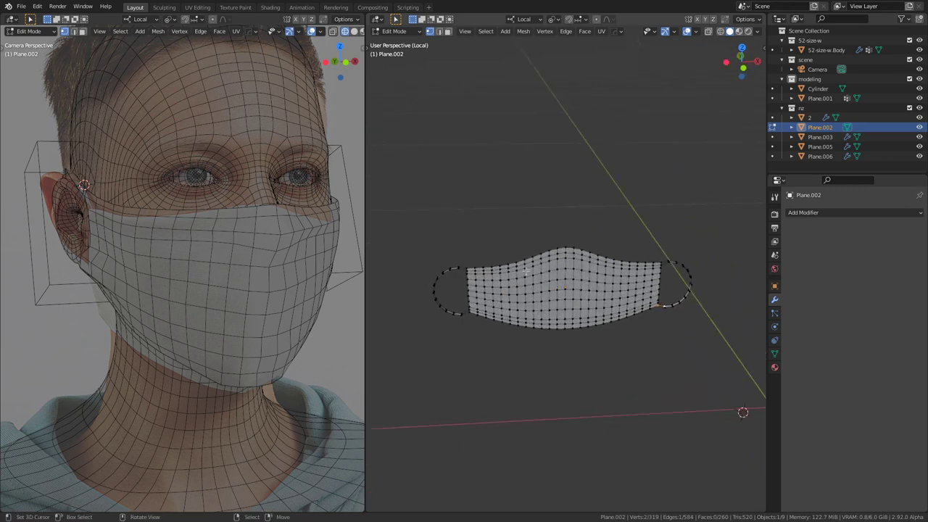
# Step: Switch the viewport to wireframe, leave Edit Mode, and exit local view to show the whole scene
pyautogui.hotkey('alt', 'a')
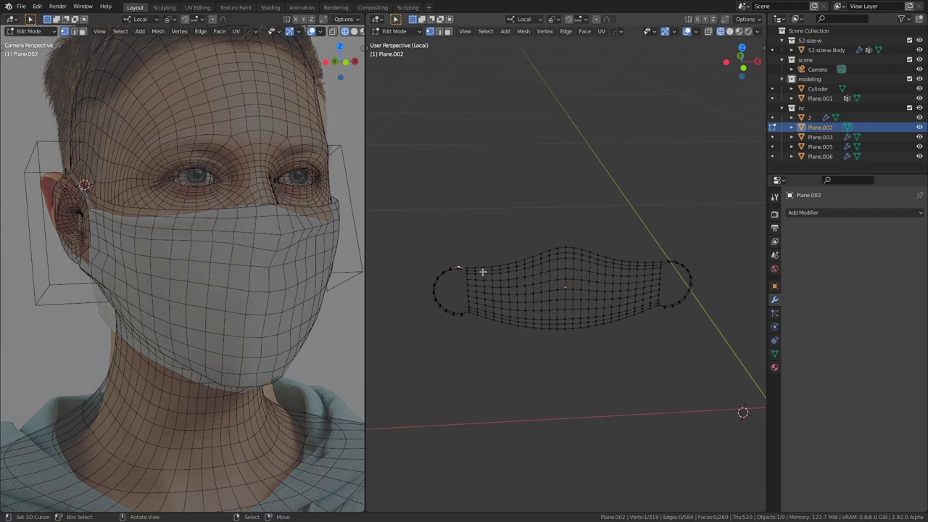
pyautogui.press('Tab')
pyautogui.press('KP_Divide')
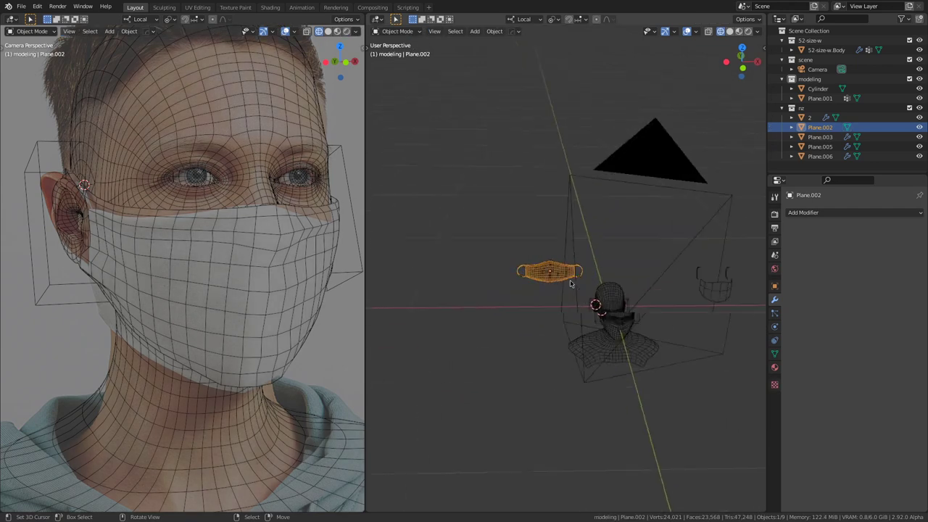
# Step: Clear the mask's location and move it along its local Y axis to stand in front of the face
pyautogui.press('KP_7')
pyautogui.press('KP_Decimal')
pyautogui.scroll(-4, 570, 283)
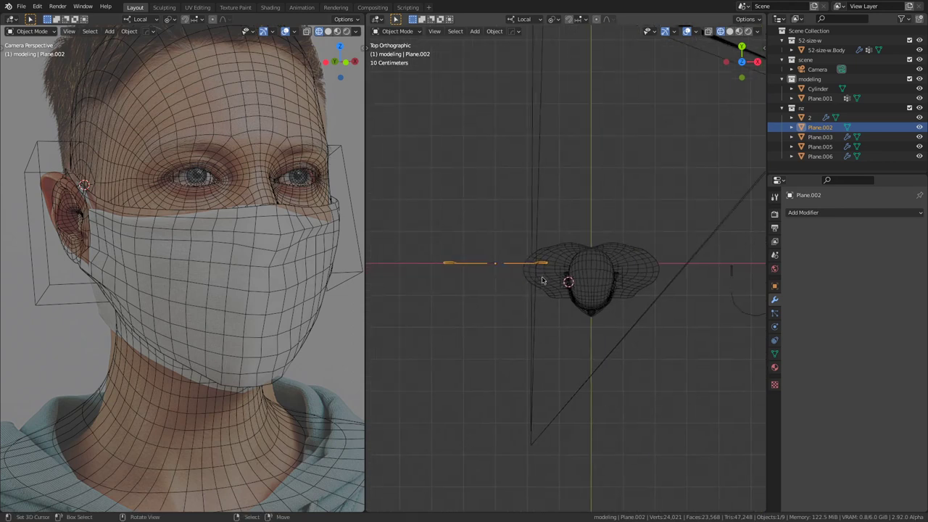
pyautogui.hotkey('alt', 'g')
pyautogui.press('g')
pyautogui.press('y')
pyautogui.click(626, 306)
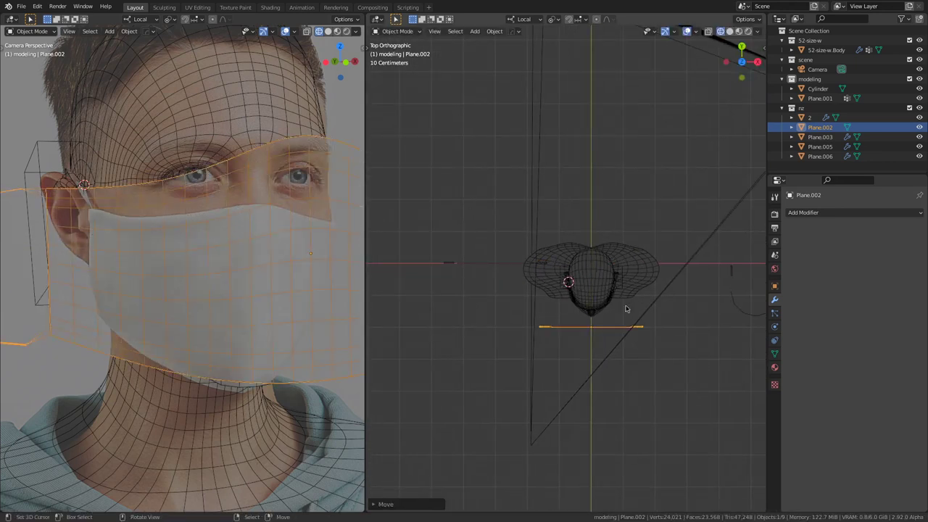
# Step: Lower the mask along its local Z axis until its upper edge sits just below the eyes
pyautogui.press('KP_1')
pyautogui.scroll(4, 593, 255)
pyautogui.scroll(3, 593, 255)
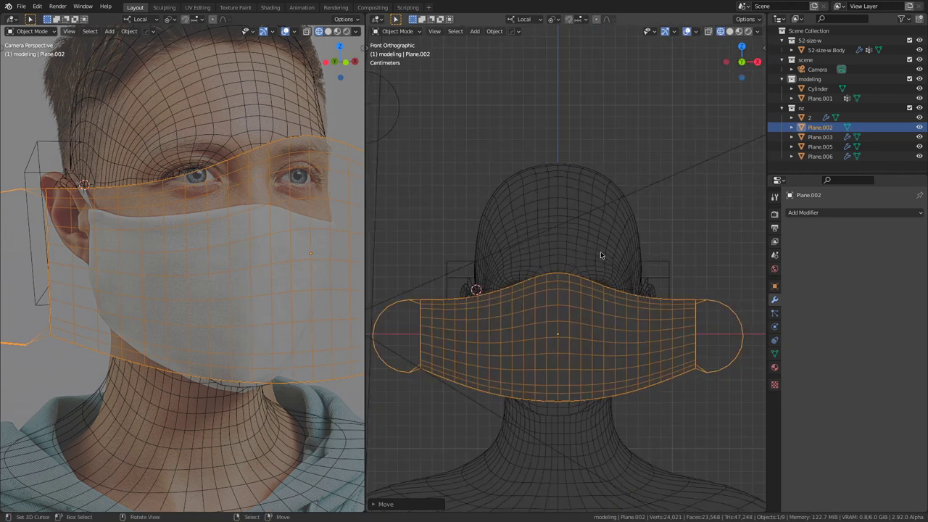
pyautogui.press('g')
pyautogui.press('z')
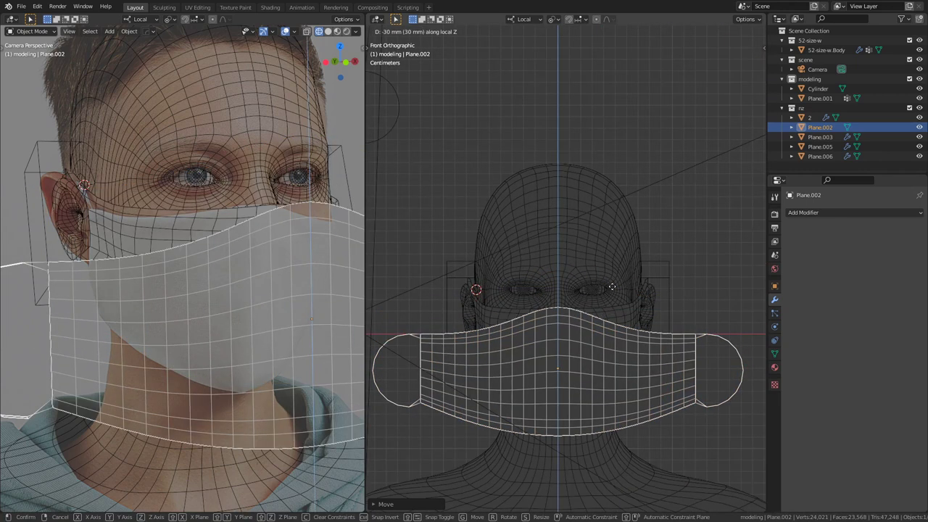
pyautogui.click(612, 282)
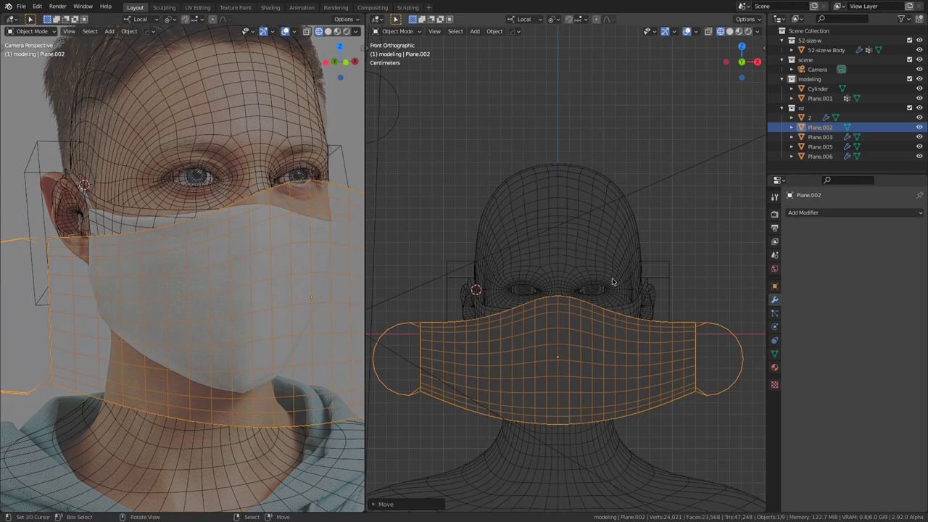
# Step: Link the modifiers of object 2 to the mask Plane.002 so it gets the same SimpleDeform bend and Subdivision
pyautogui.scroll(-4, 612, 282)
pyautogui.moveTo(612, 282); pyautogui.dragTo(624, 316, button='middle')
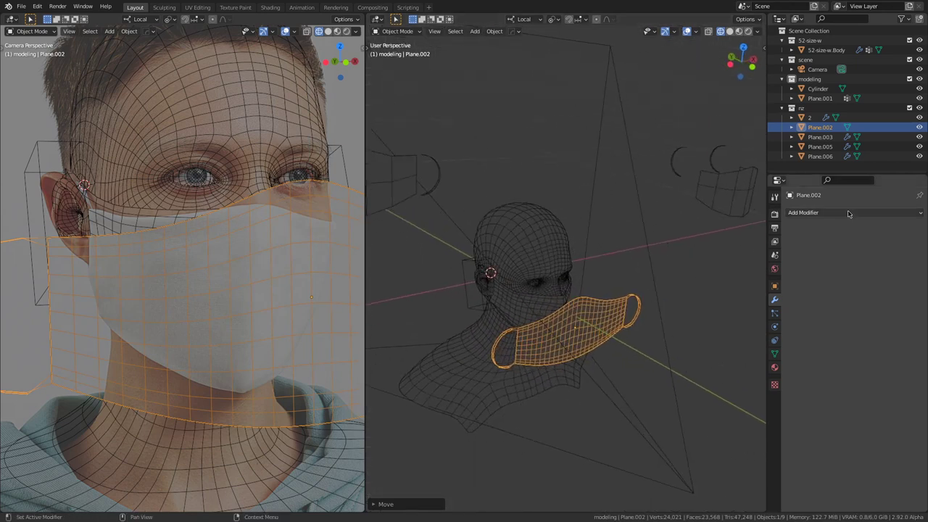
pyautogui.keyDown('shift'); pyautogui.click(716, 198); pyautogui.keyUp('shift')
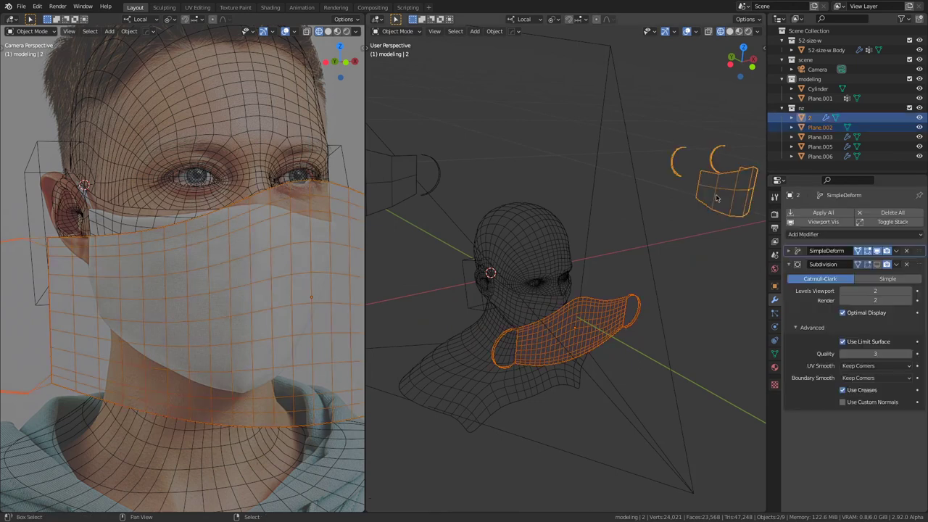
pyautogui.hotkey('ctrl', 'l')
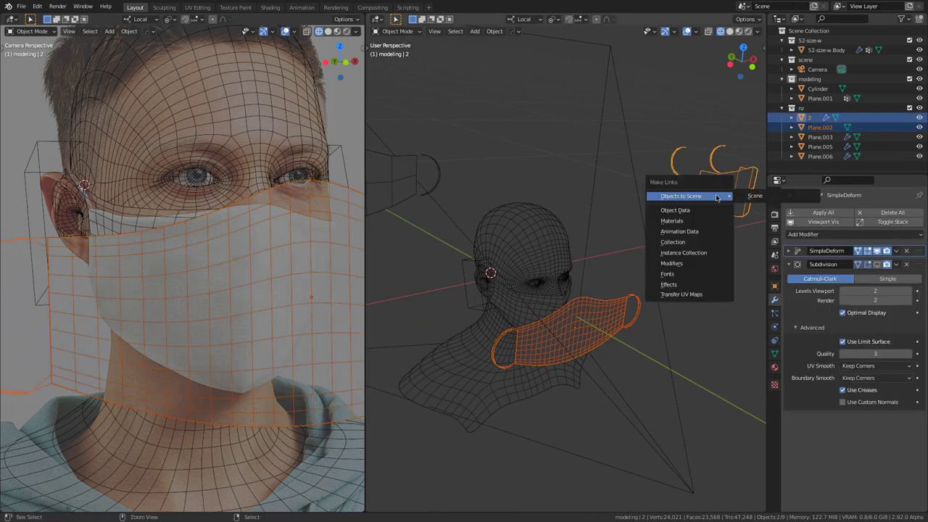
pyautogui.click(701, 263)
pyautogui.moveTo(700, 263); pyautogui.dragTo(619, 310, button='middle')
pyautogui.click(624, 327)
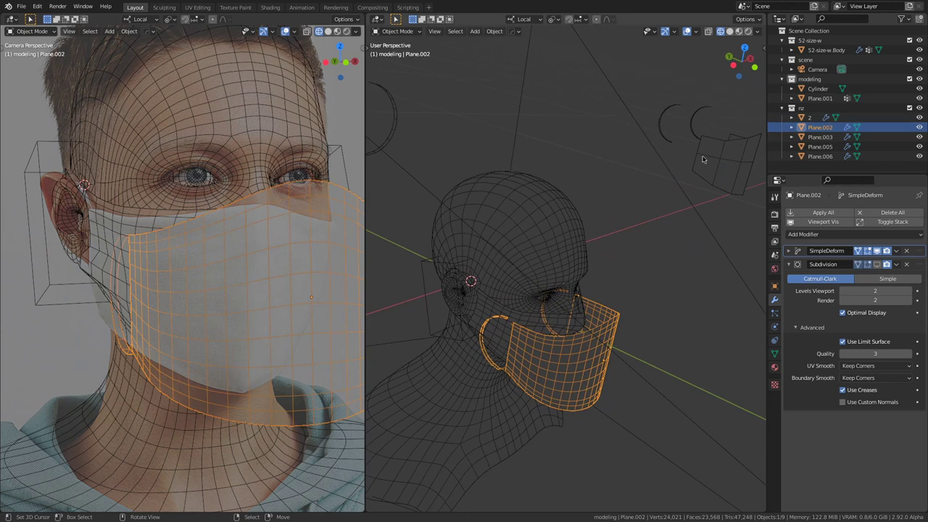
# Step: Delete the old bent mask object 2 and reselect the mask Plane.002
pyautogui.click(490, 306)
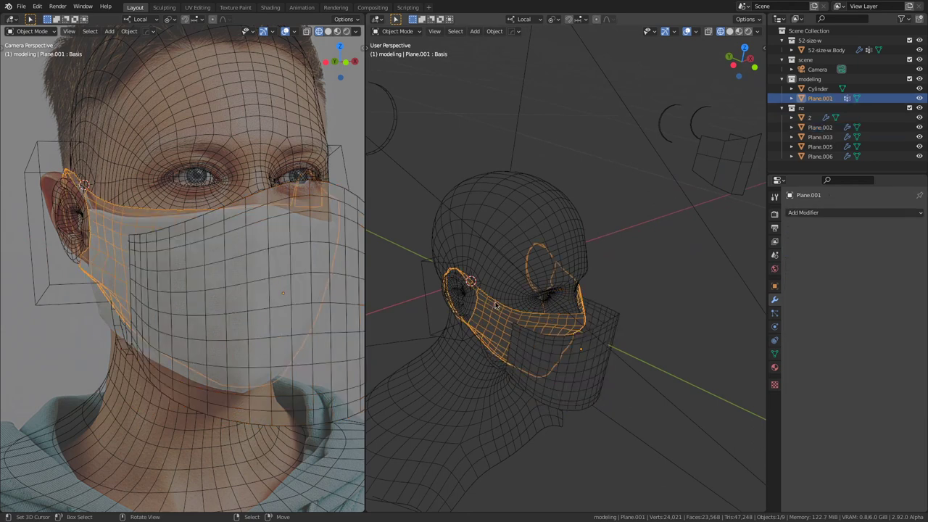
pyautogui.click(609, 333)
pyautogui.moveTo(615, 321); pyautogui.dragTo(841, 281, button='middle')
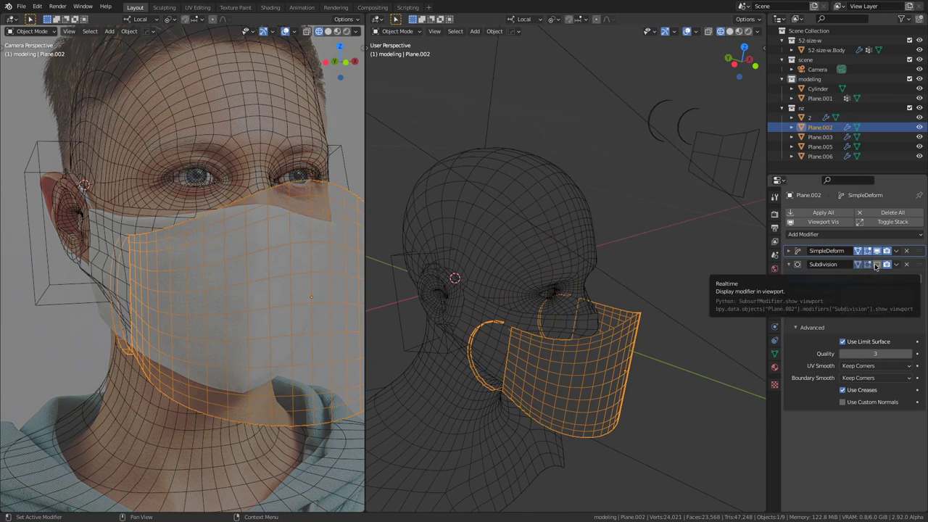
pyautogui.scroll(-3, 632, 307)
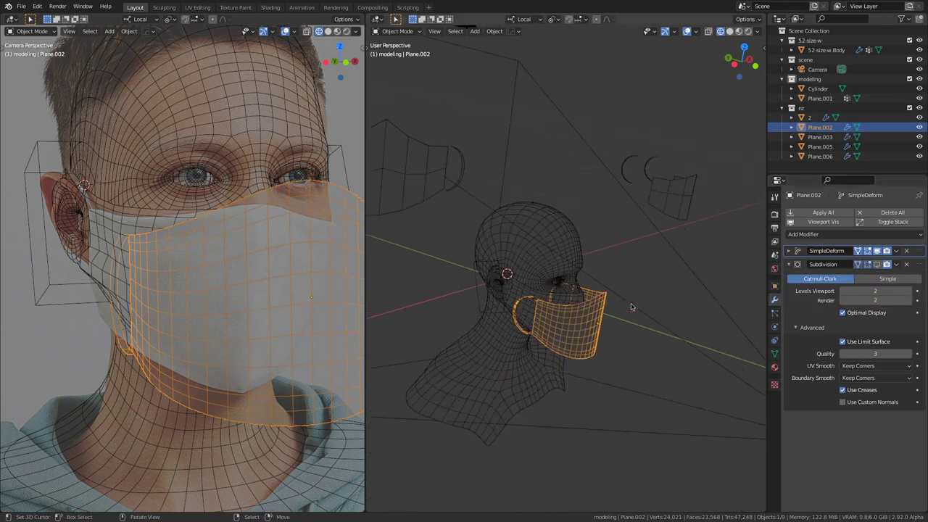
pyautogui.click(686, 183)
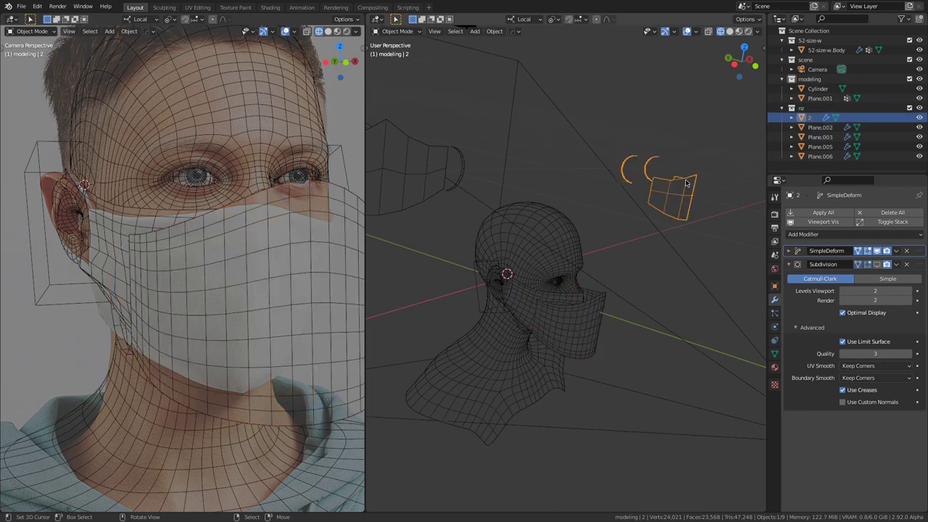
pyautogui.press('x')
pyautogui.click(682, 180)
pyautogui.click(601, 304)
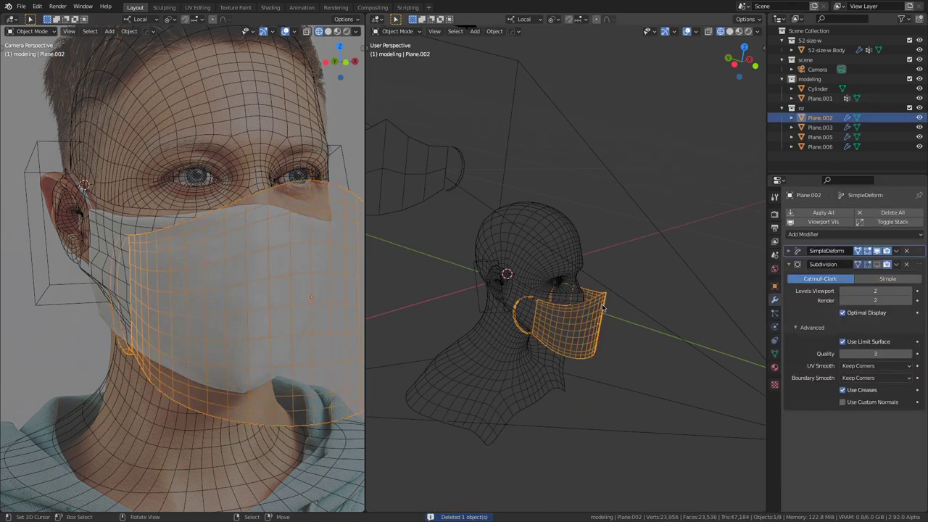
# Step: Examine how the bent mask sits in front of the head from the front, above and at an angle
pyautogui.press('KP_1')
pyautogui.moveTo(601, 304); pyautogui.dragTo(602, 304, button='middle')
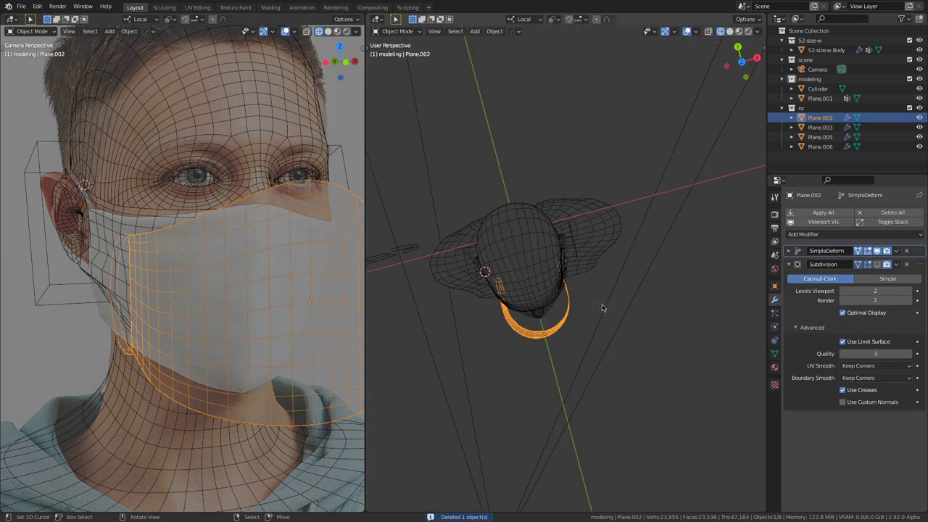
pyautogui.press('KP_1')
pyautogui.moveTo(551, 353); pyautogui.dragTo(551, 196, button='middle')
pyautogui.scroll(4, 551, 203)
pyautogui.scroll(-5, 557, 230)
pyautogui.moveTo(556, 229); pyautogui.dragTo(557, 288, button='middle')
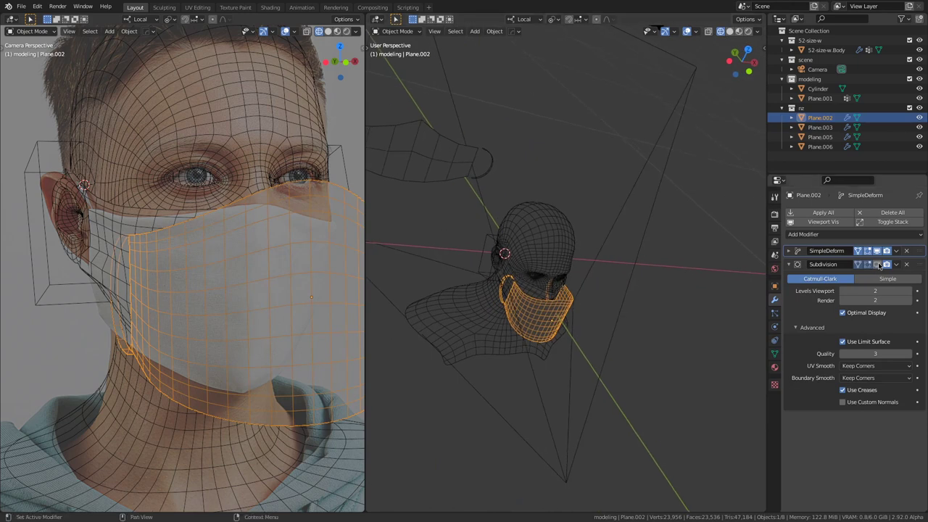
pyautogui.moveTo(560, 289); pyautogui.dragTo(488, 324, button='middle')
# Step: Duplicate the bent mask, place the copy to the side of the head, and reselect the original mask
pyautogui.press('KP_7')
pyautogui.scroll(-3, 520, 305)
pyautogui.hotkey('shift', 'd')
pyautogui.click(671, 310)
pyautogui.moveTo(671, 311); pyautogui.dragTo(571, 279, button='middle')
pyautogui.click(541, 315)
pyautogui.moveTo(540, 316); pyautogui.dragTo(732, 273, button='middle')
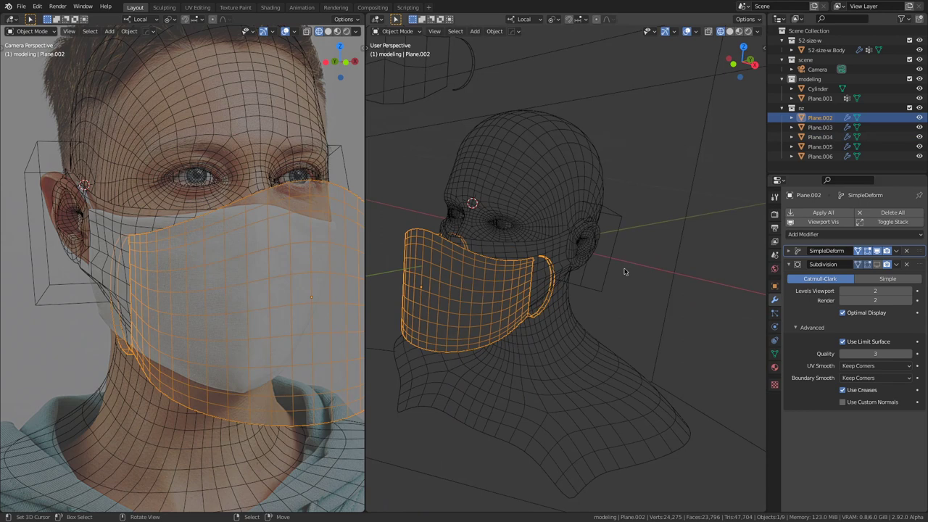
# Step: Move the mask about 34 mm along its local Y axis toward the face, using the right side view with X-ray
pyautogui.press('KP_3')
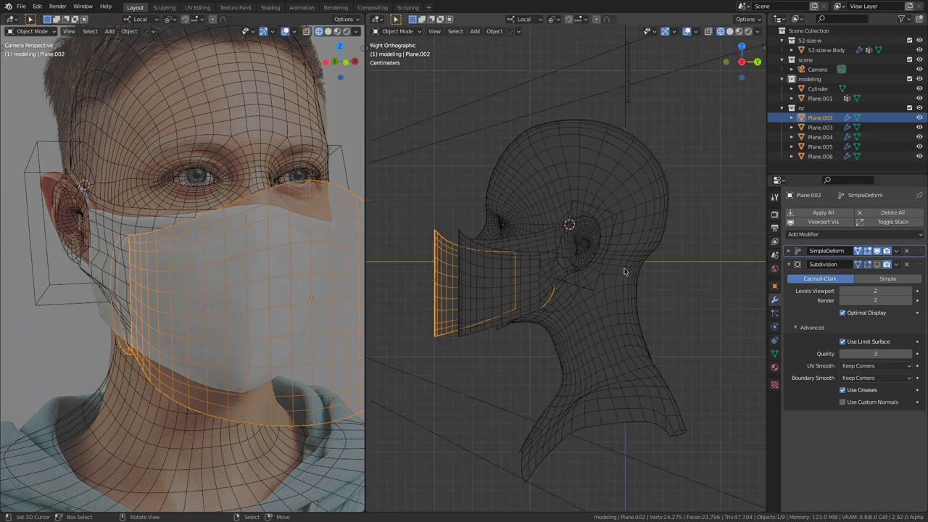
pyautogui.scroll(3, 625, 272)
pyautogui.hotkey('alt', 'z')
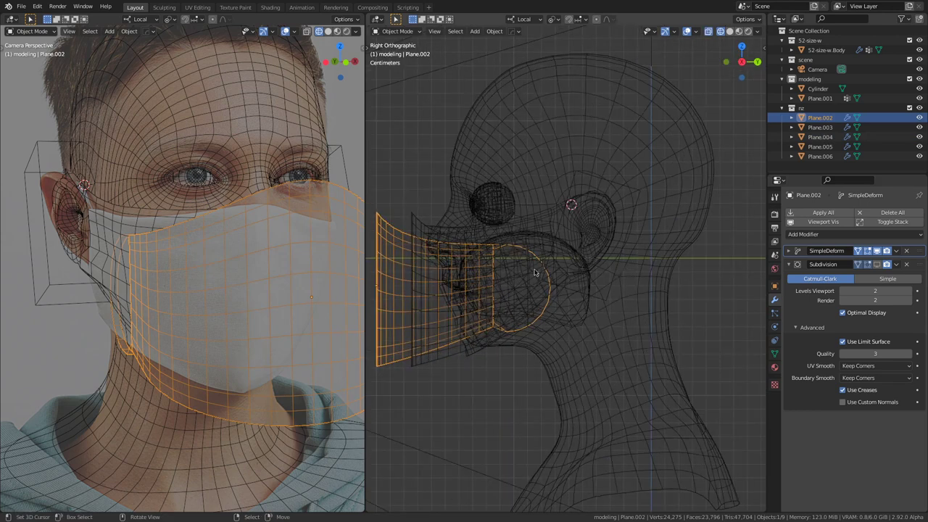
pyautogui.press('g')
pyautogui.press('y')
pyautogui.press('y')
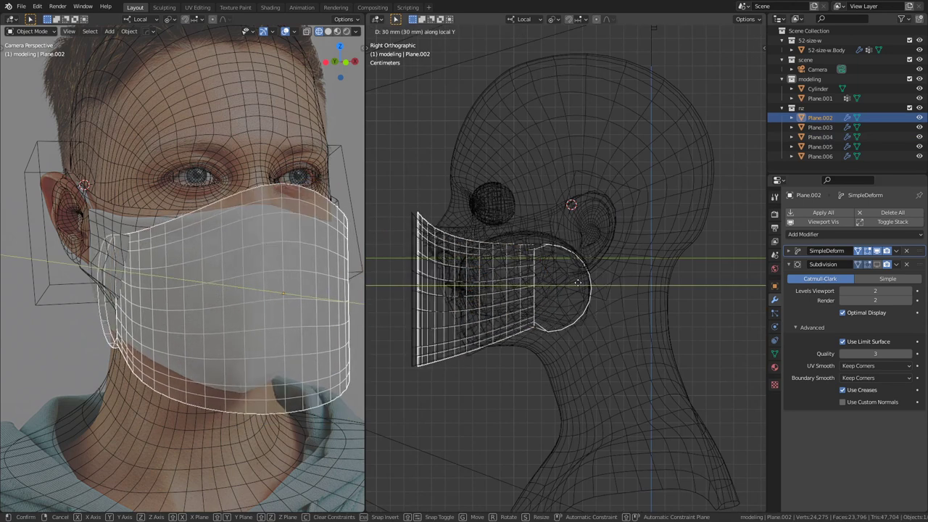
pyautogui.click(580, 284)
# Step: Switch the viewport to solid shading and set the mask's last move along Y to 30 mm
pyautogui.moveTo(579, 284); pyautogui.dragTo(524, 387, button='middle')
pyautogui.hotkey('alt', 'z')
pyautogui.press('F9')
pyautogui.click(618, 415)
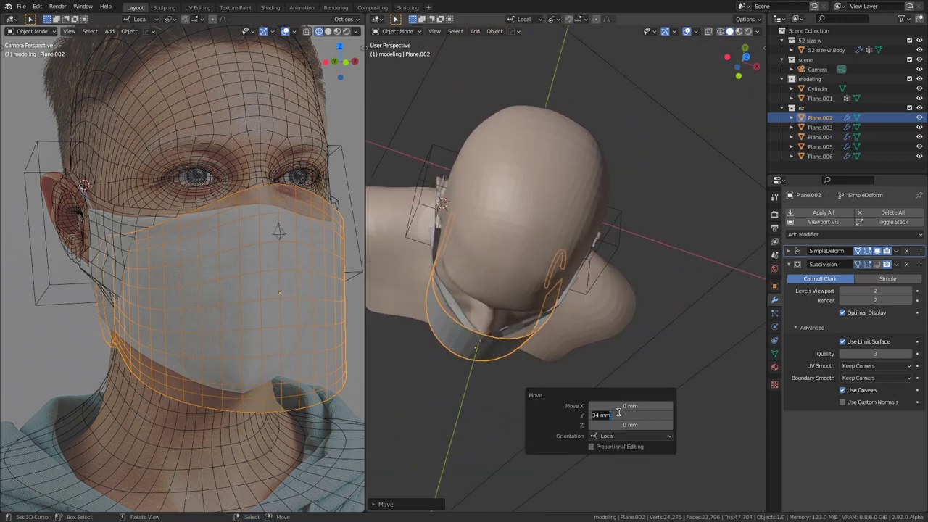
pyautogui.press('Return')
pyautogui.click(619, 414)
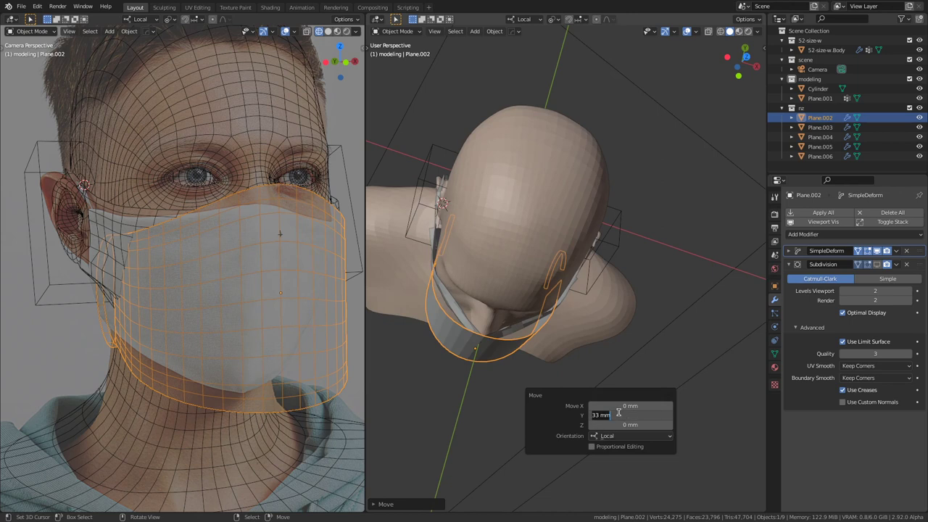
pyautogui.write('30')
pyautogui.press('Return')
pyautogui.moveTo(524, 325); pyautogui.dragTo(457, 227, button='middle')
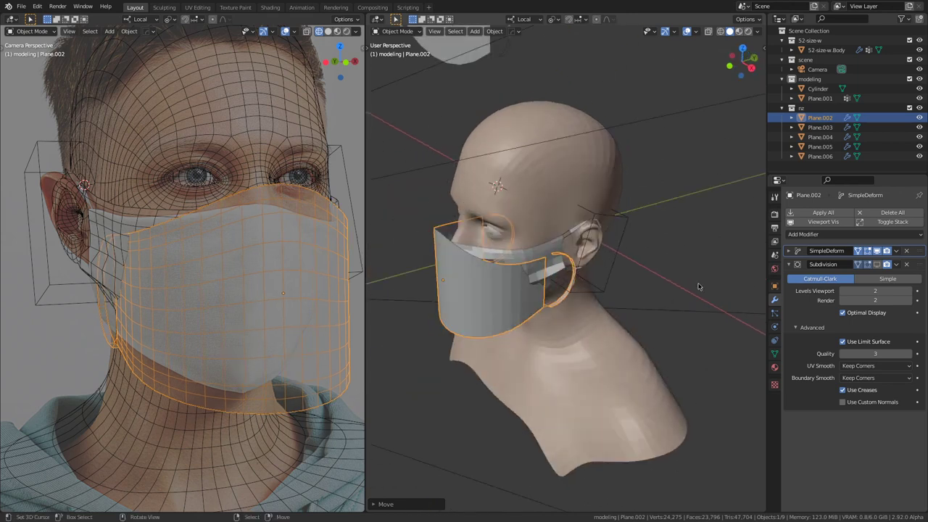
# Step: Remove the mask's Subdivision modifier and set the SimpleDeform bend angle to 158°
pyautogui.click(908, 265)
pyautogui.click(790, 251)
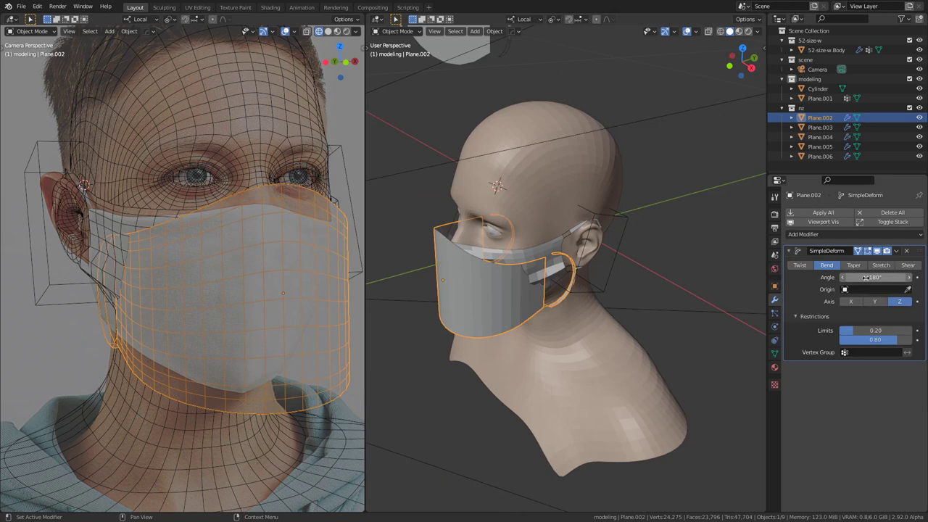
pyautogui.press('KP_7')
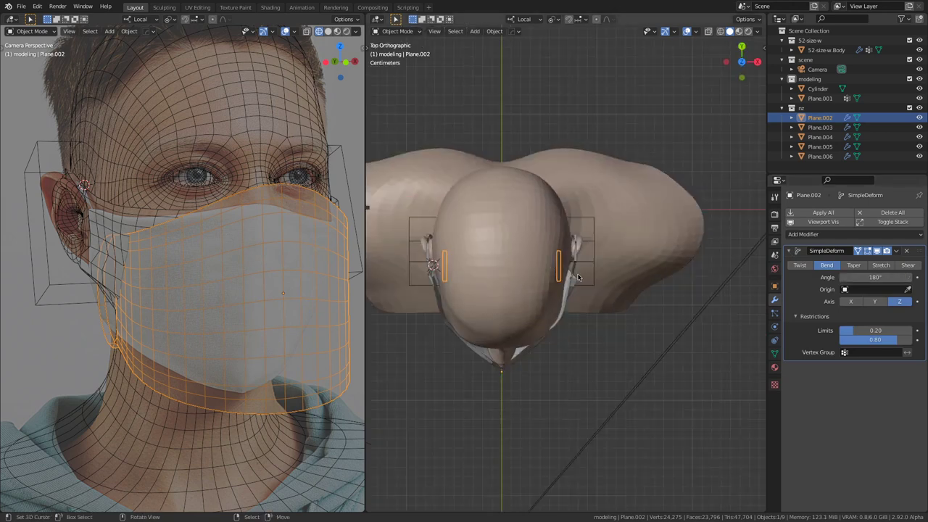
pyautogui.scroll(2, 577, 277)
pyautogui.moveTo(877, 277); pyautogui.dragTo(848, 277)
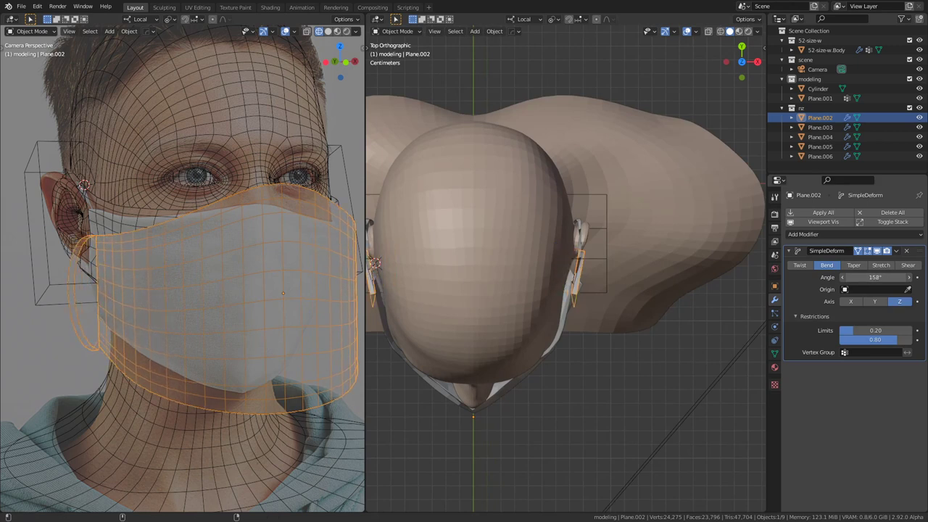
# Step: Rotate the mask -15° in the wireframe right side view and apply its SimpleDeform modifier
pyautogui.moveTo(518, 330); pyautogui.dragTo(599, 309, button='middle')
pyautogui.press('KP_3')
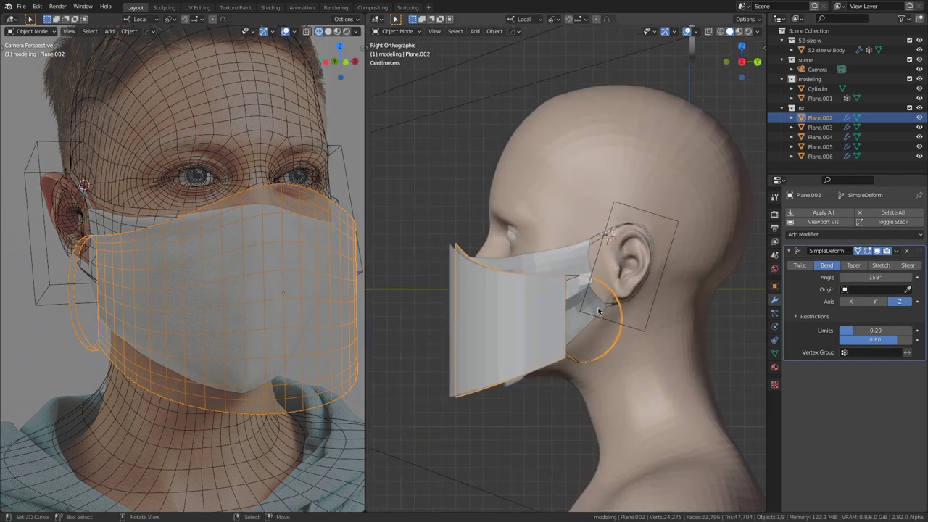
pyautogui.hotkey('shift', 'z')
pyautogui.press('r')
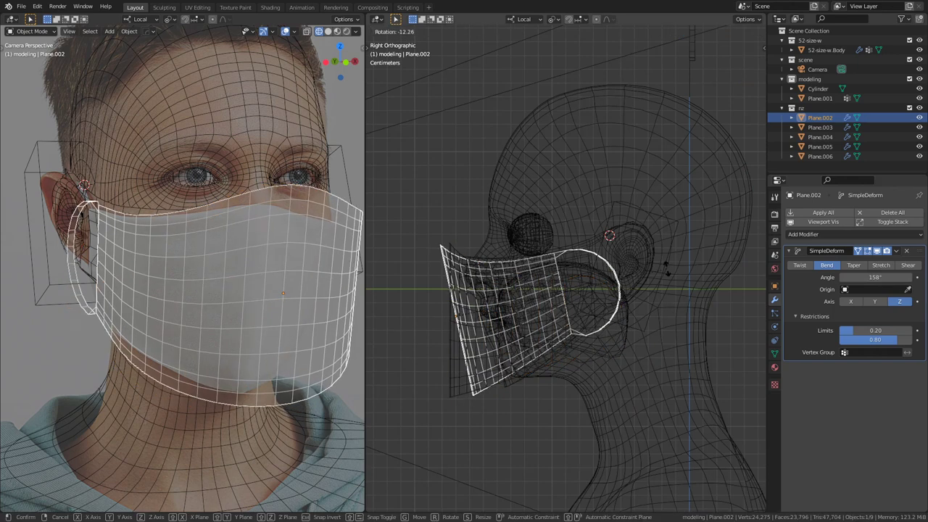
pyautogui.press('ctrl')
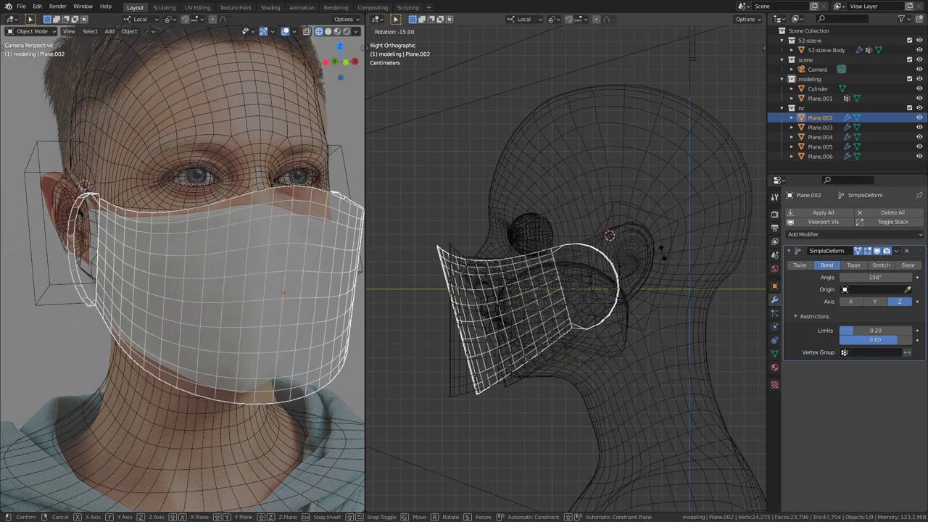
pyautogui.press('Return')
pyautogui.click(897, 250)
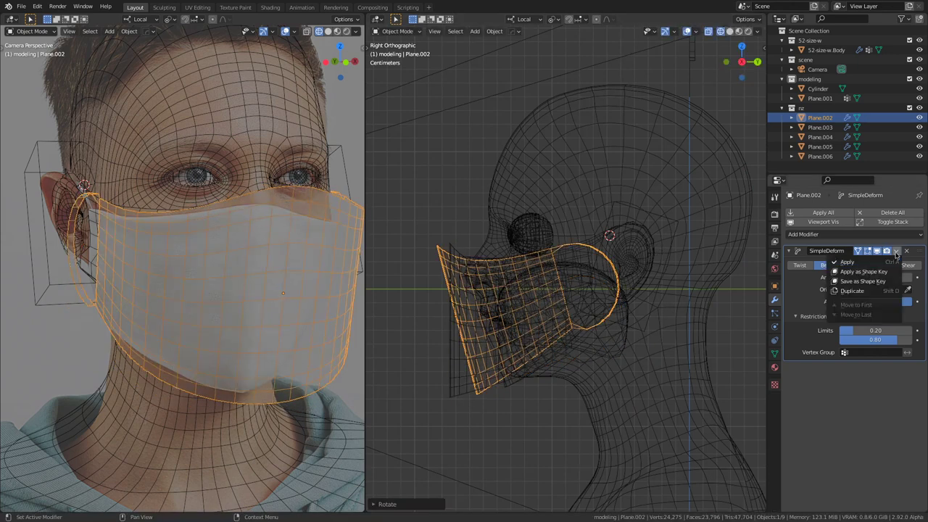
pyautogui.click(878, 264)
# Step: Select the mask's ear loop vertices in Edit Mode and move them about 40 mm back and up around the ears
pyautogui.press('Tab')
pyautogui.scroll(2, 593, 247)
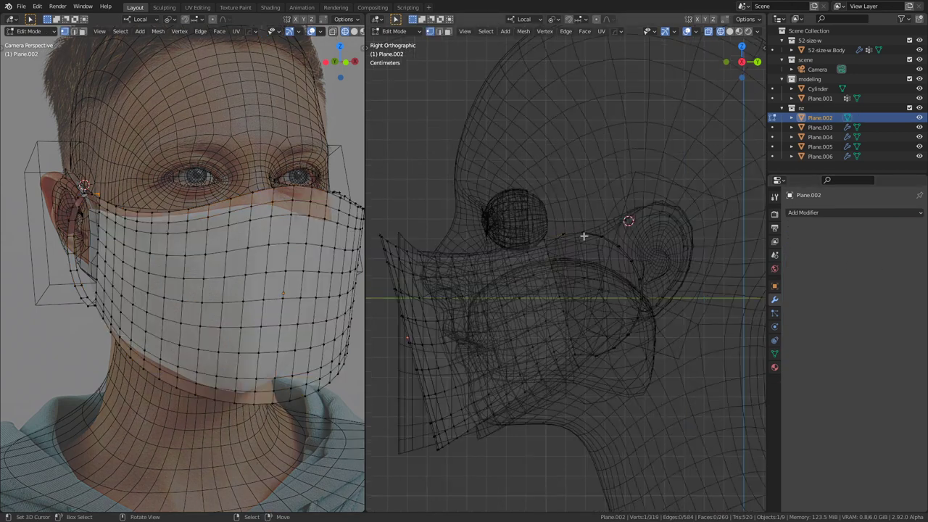
pyautogui.press('c')
pyautogui.scroll(-2, 581, 224)
pyautogui.moveTo(576, 224)
pyautogui.mouseDown()
pyautogui.moveTo(614, 348)
pyautogui.moveTo(619, 239)
pyautogui.mouseUp()
pyautogui.press('Escape')
pyautogui.keyDown('shift'); pyautogui.moveTo(663, 242); pyautogui.dragTo(626, 258, button='middle'); pyautogui.keyUp('shift')
pyautogui.press('g')
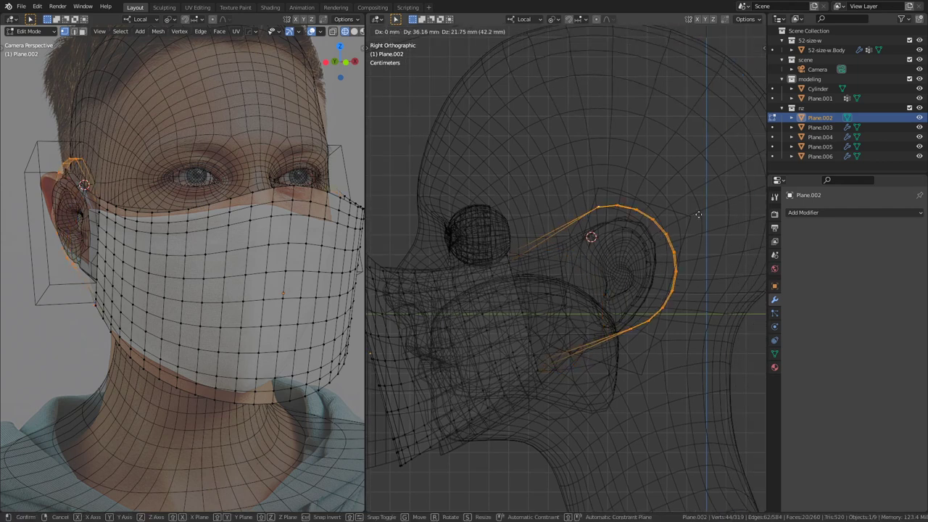
pyautogui.click(691, 215)
pyautogui.moveTo(691, 215)
pyautogui.mouseDown(button='middle')
pyautogui.moveTo(559, 302)
pyautogui.moveTo(432, 187)
pyautogui.moveTo(615, 326)
pyautogui.moveTo(655, 337)
pyautogui.moveTo(584, 358)
pyautogui.moveTo(580, 333)
pyautogui.moveTo(550, 312)
pyautogui.mouseUp(button='middle')
pyautogui.hotkey('shift', 'z')
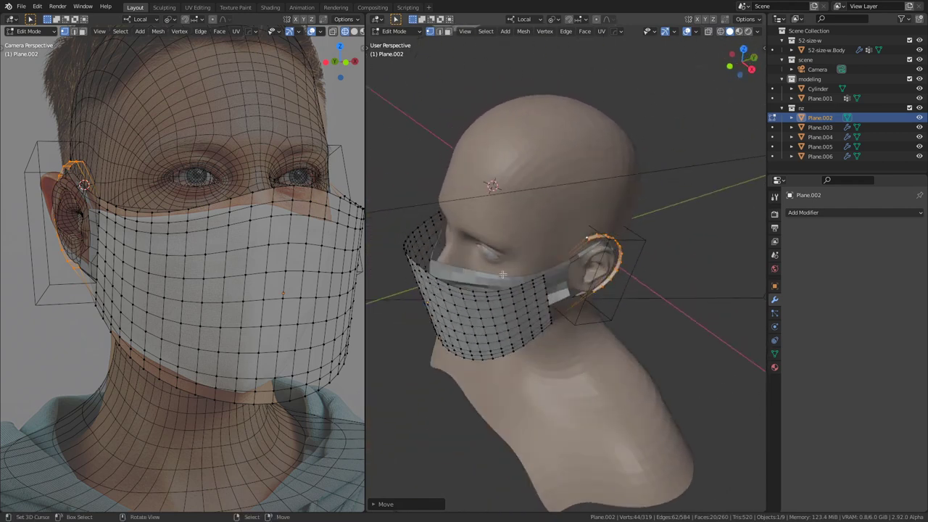
# Step: Duplicate the fitted mask in the front view, place the copy to the side of the head, and reselect the original
pyautogui.press('Tab')
pyautogui.scroll(-5, 501, 277)
pyautogui.moveTo(500, 276); pyautogui.dragTo(609, 280, button='middle')
pyautogui.scroll(-3, 660, 275)
pyautogui.press('KP_1')
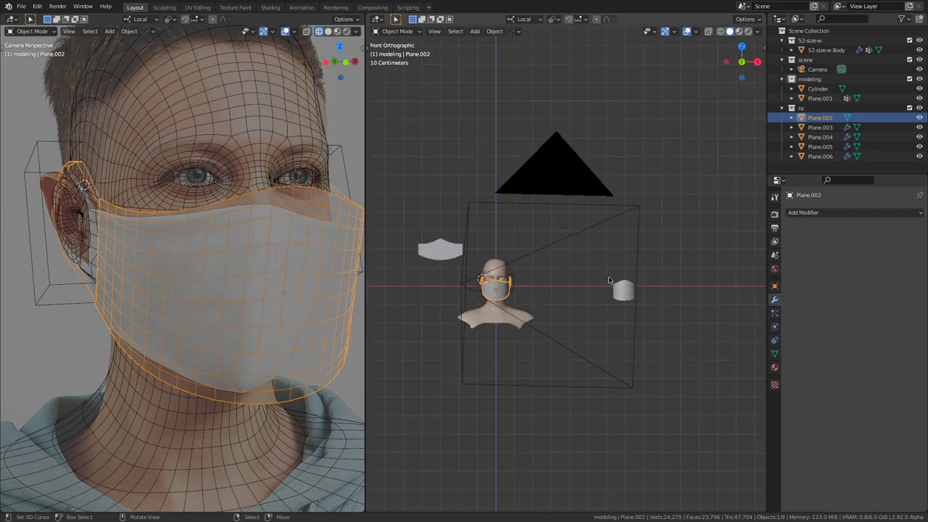
pyautogui.hotkey('shift', 'd')
pyautogui.click(734, 306)
pyautogui.scroll(1, 595, 308)
pyautogui.scroll(3, 596, 308)
pyautogui.moveTo(595, 308); pyautogui.dragTo(688, 319, button='middle')
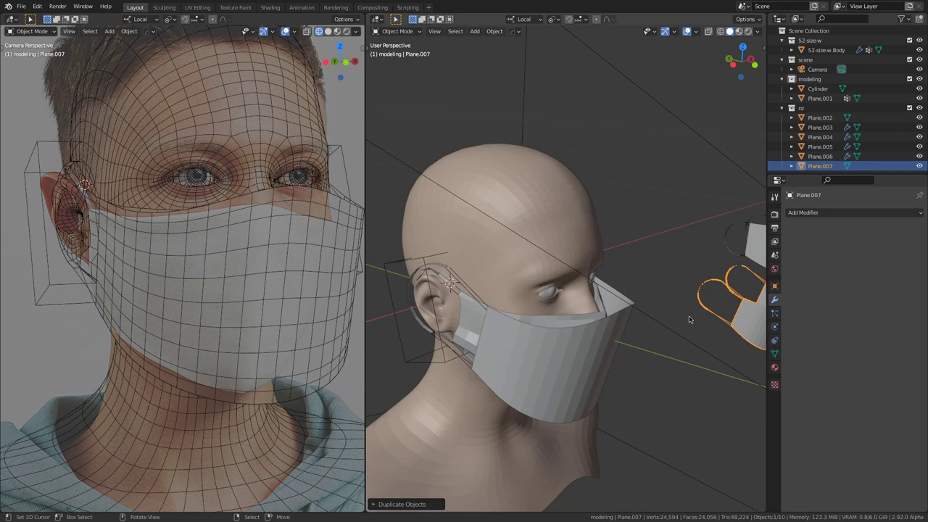
pyautogui.click(627, 319)
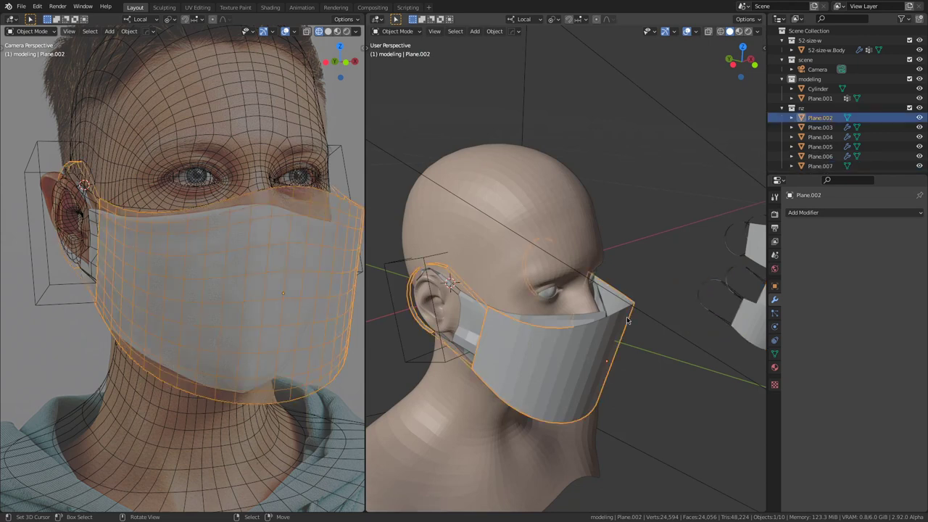
# Step: Delete the old mask object Plane.001 that sits underneath the new mask
pyautogui.moveTo(627, 320)
pyautogui.mouseDown(button='middle')
pyautogui.moveTo(537, 290)
pyautogui.moveTo(440, 317)
pyautogui.moveTo(564, 297)
pyautogui.moveTo(503, 299)
pyautogui.moveTo(556, 277)
pyautogui.moveTo(627, 322)
pyautogui.mouseUp(button='middle')
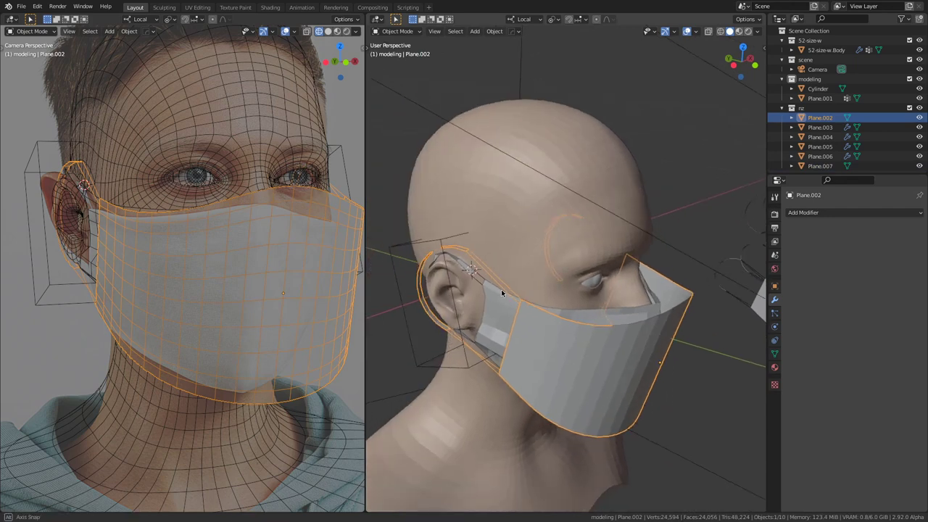
pyautogui.click(632, 316)
pyautogui.moveTo(631, 316); pyautogui.dragTo(544, 302, button='middle')
pyautogui.scroll(2, 551, 303)
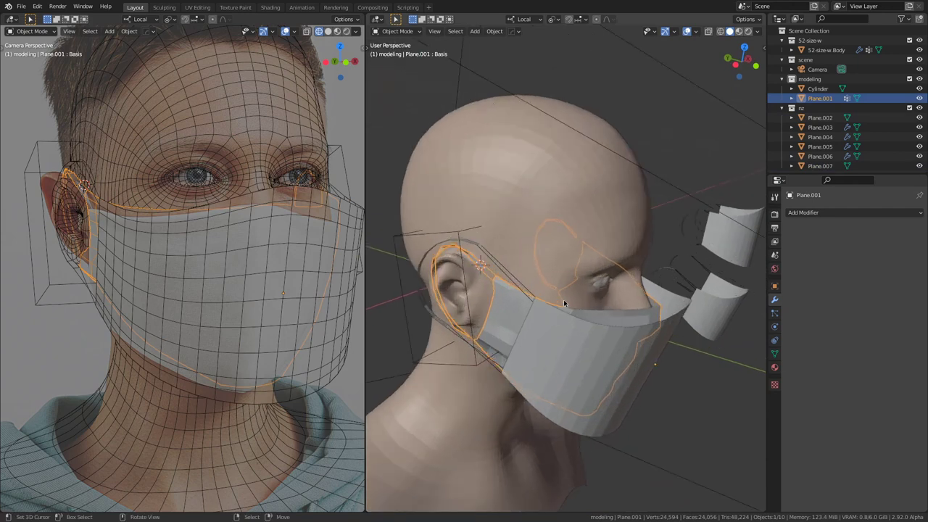
pyautogui.press('x')
pyautogui.click(565, 303)
# Step: Select the new mask on the face and move it to the modeling collection
pyautogui.click(643, 350)
pyautogui.moveTo(643, 350); pyautogui.dragTo(608, 328, button='middle')
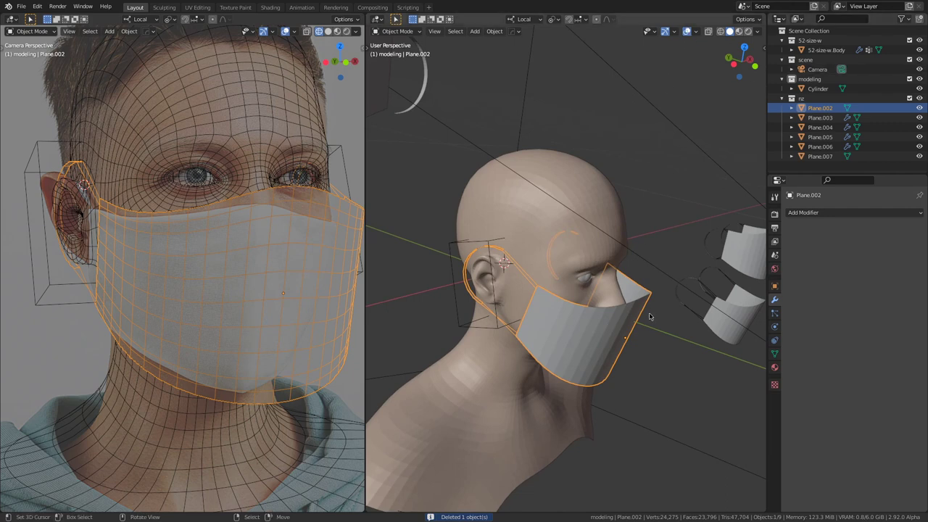
pyautogui.press('m')
pyautogui.click(643, 353)
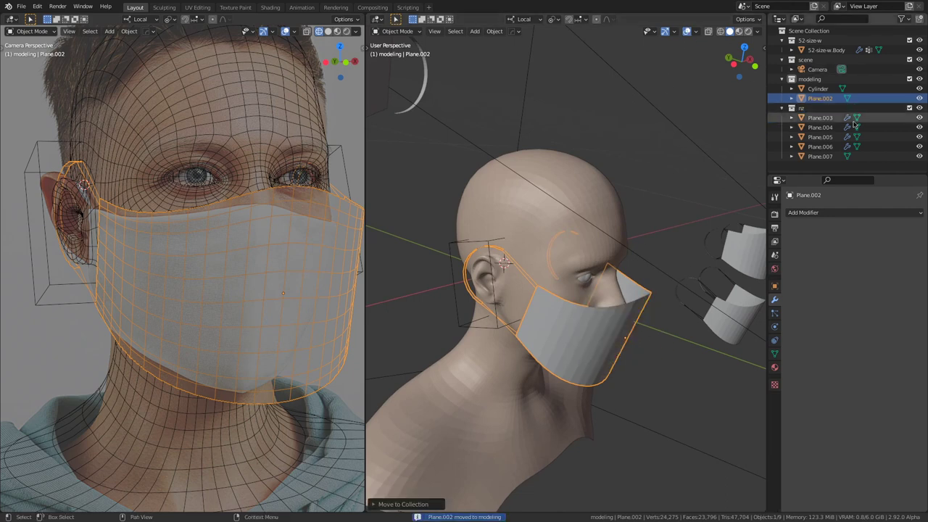
# Step: Exclude the nz collection with the spare mask copies from the view layer and open the Modeling Cloth settings
pyautogui.click(910, 108)
pyautogui.scroll(-5, 621, 266)
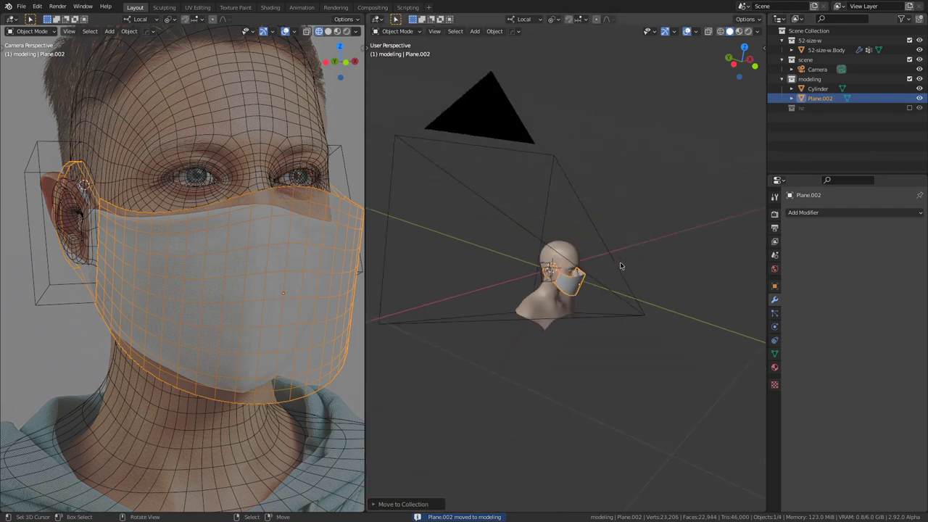
pyautogui.scroll(5, 621, 266)
pyautogui.press('n')
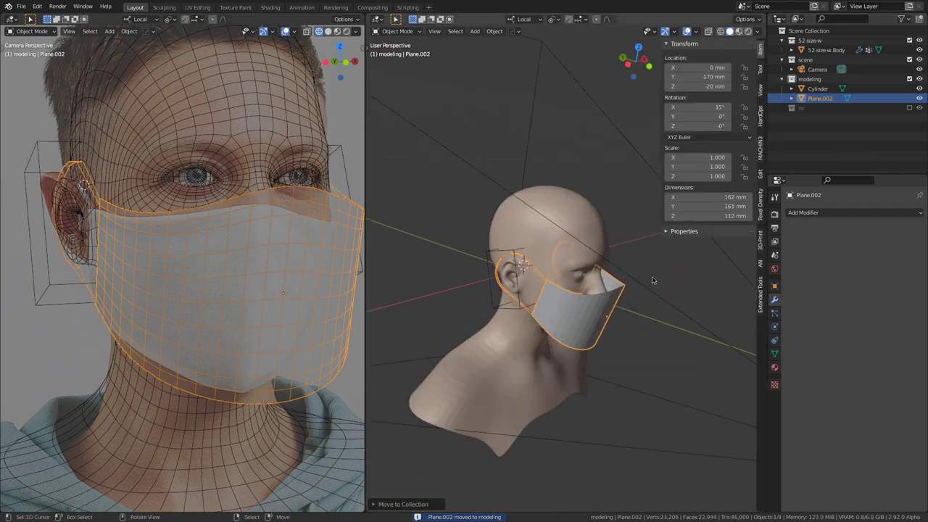
pyautogui.click(761, 287)
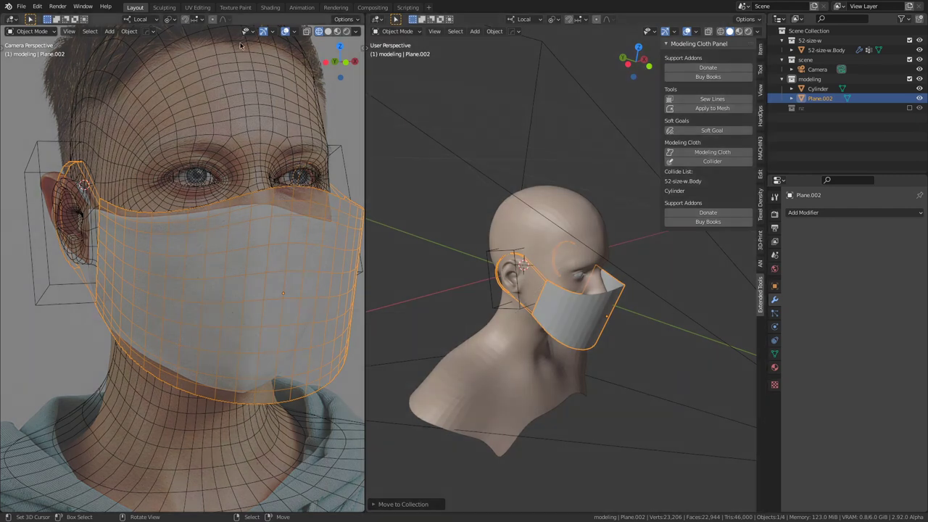
# Step: Replace the camera viewport with an Image Editor showing DSC06827finish.jpg and narrow that area to give the 3D view more room
pyautogui.click(12, 19)
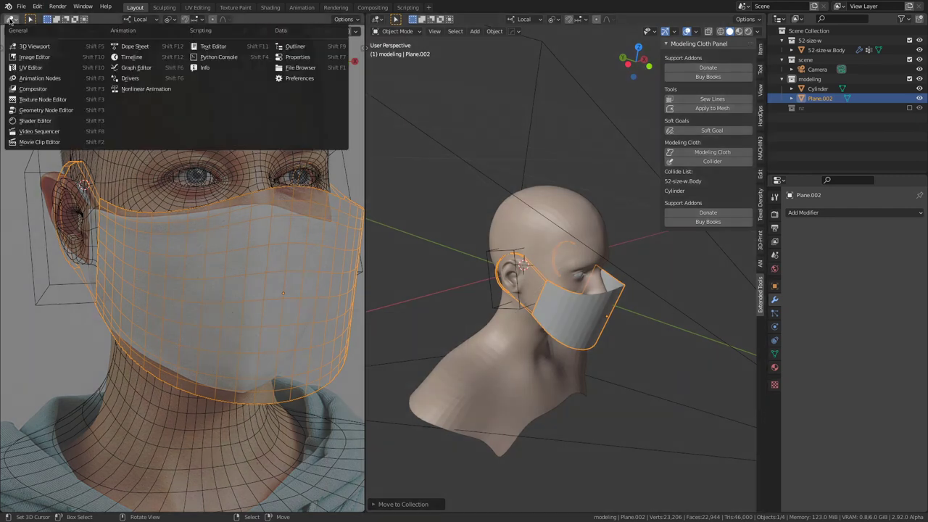
pyautogui.click(51, 58)
pyautogui.click(141, 18)
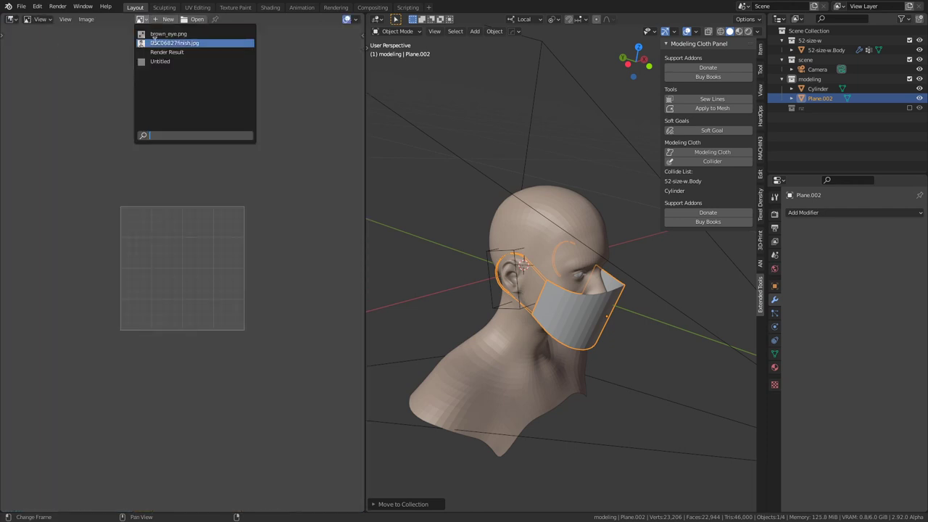
pyautogui.click(154, 41)
pyautogui.scroll(-5, 133, 181)
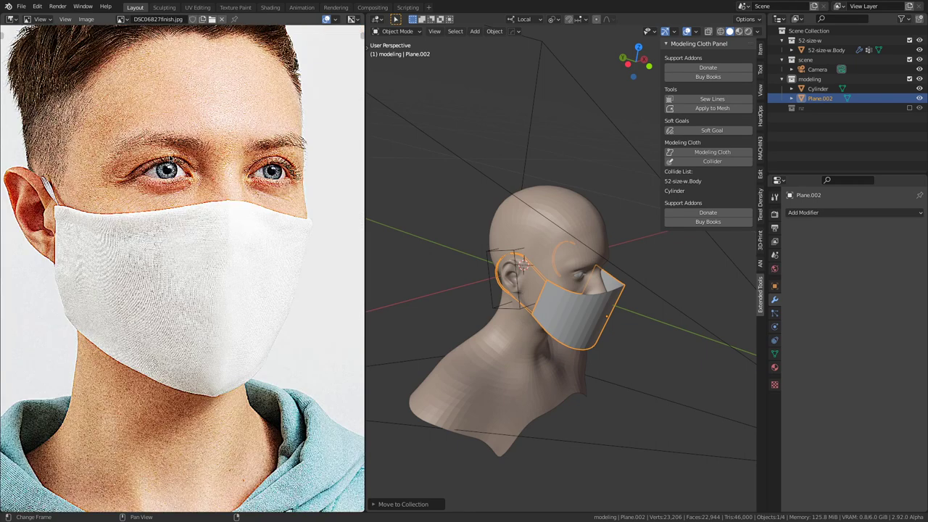
pyautogui.scroll(5, 133, 180)
pyautogui.scroll(-2, 133, 178)
pyautogui.moveTo(364, 177); pyautogui.dragTo(216, 178)
pyautogui.moveTo(134, 186); pyautogui.dragTo(184, 177, button='middle')
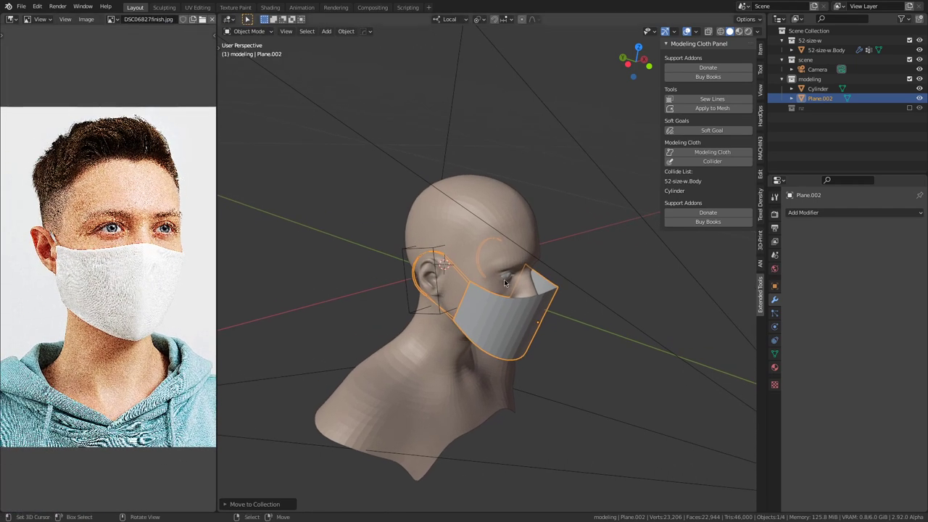
# Step: Enable Modeling Cloth on the mask in camera view, with 4 iterations and a stiffness of 1.8
pyautogui.scroll(2, 501, 267)
pyautogui.moveTo(571, 251); pyautogui.dragTo(556, 243, button='middle')
pyautogui.press('KP_0')
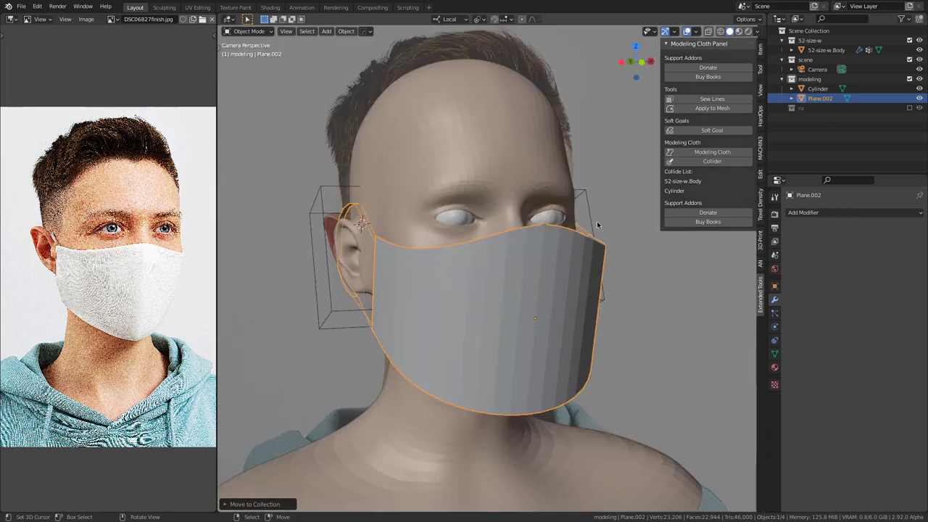
pyautogui.click(724, 153)
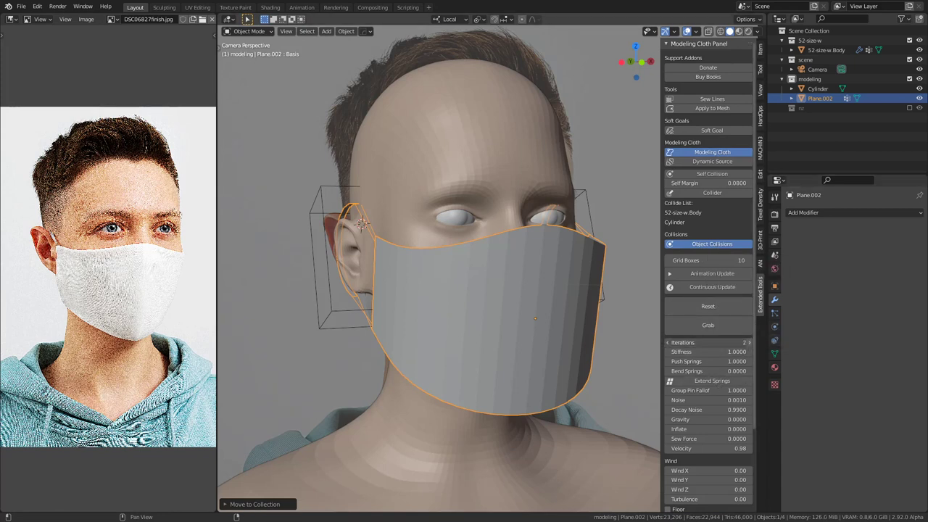
pyautogui.click(749, 342)
pyautogui.click(749, 342)
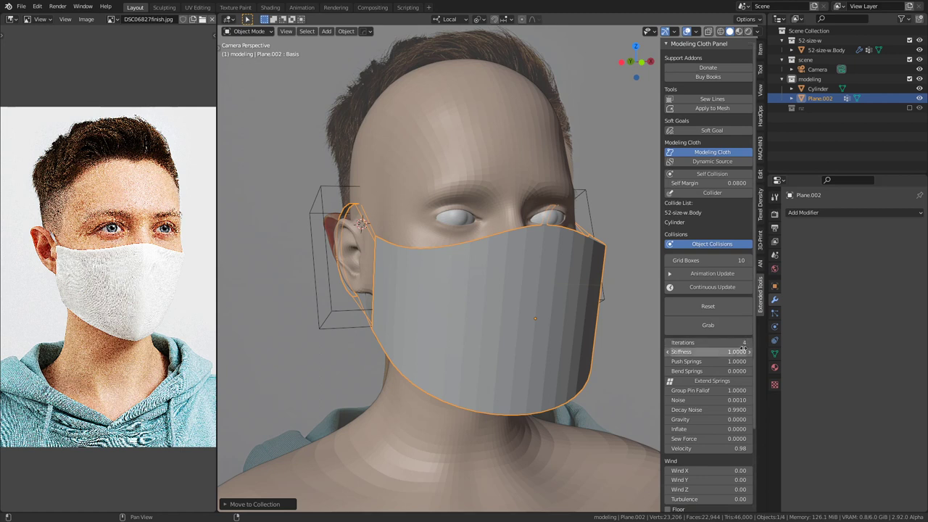
pyautogui.click(720, 353)
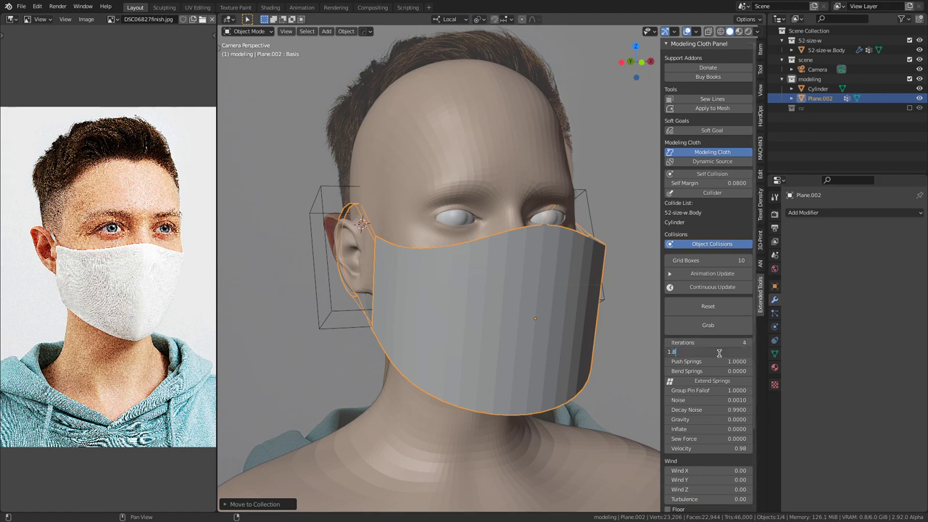
pyautogui.press('Return')
# Step: Set the mask cloth's Velocity to 0.5 and its Sew Force to 0.5
pyautogui.click(709, 449)
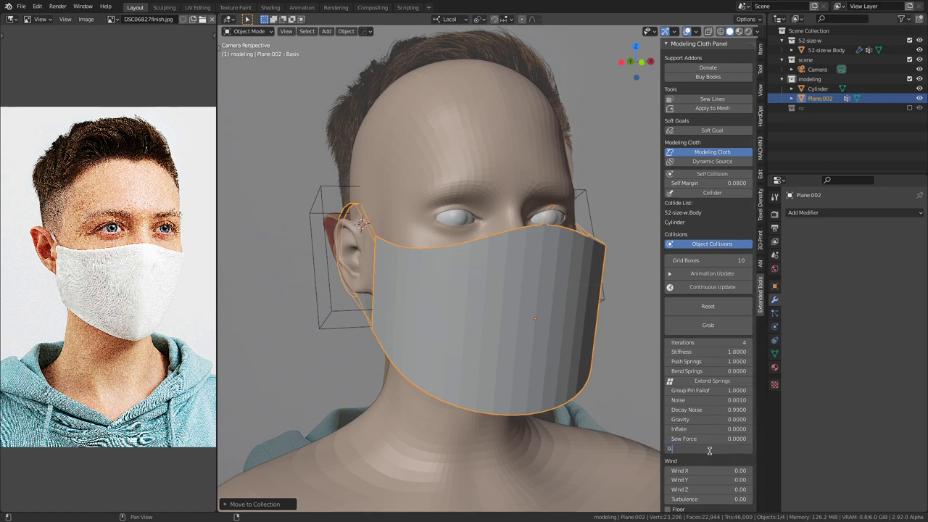
pyautogui.write('0.5')
pyautogui.press('Return')
pyautogui.click(713, 439)
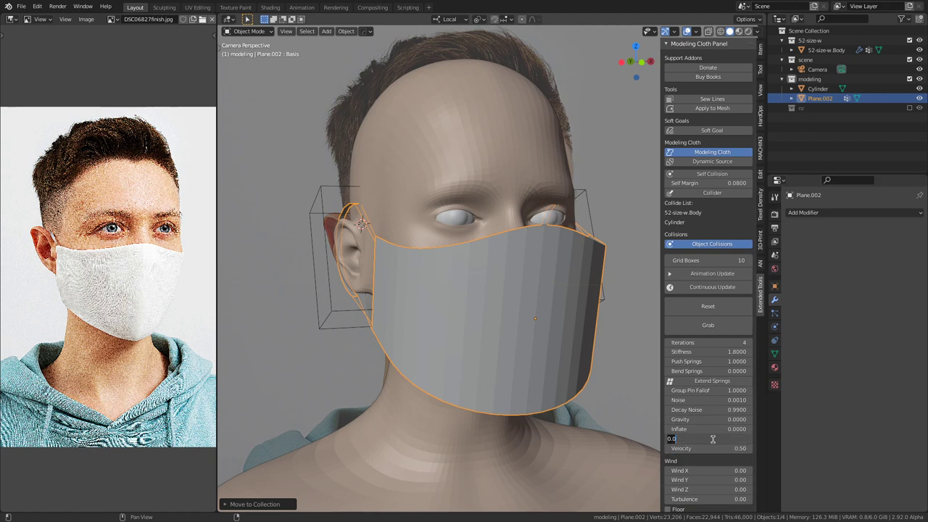
pyautogui.write('0.5')
pyautogui.press('Return')
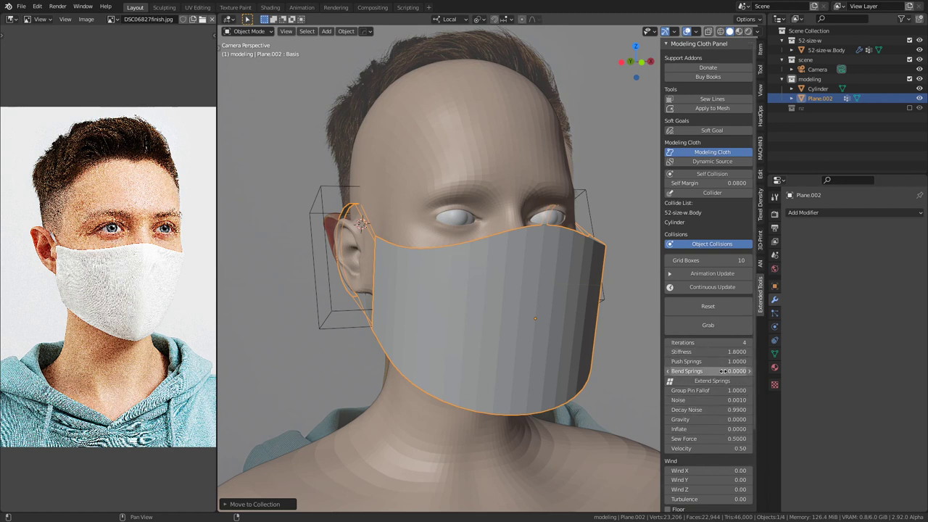
# Step: Start the cloth's Continuous Update and use Grab to pull the front of the mask down over the chin
pyautogui.click(712, 288)
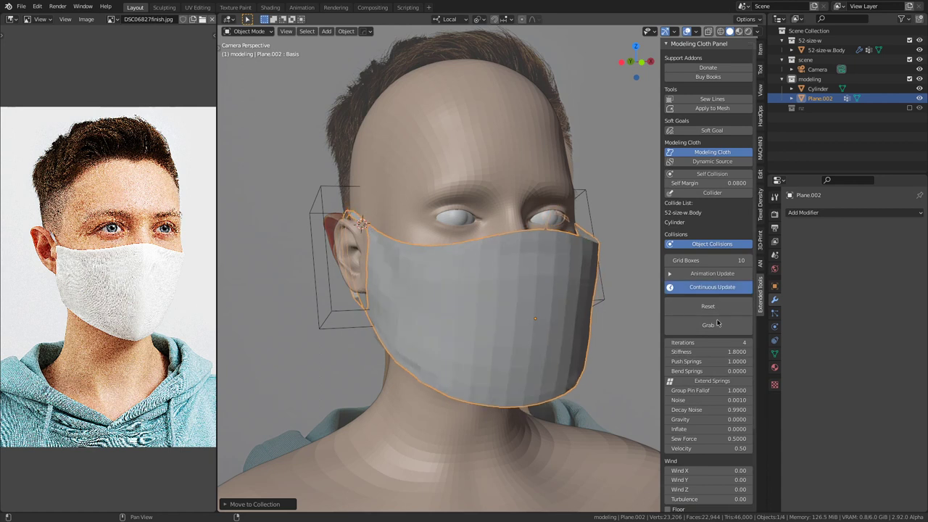
pyautogui.moveTo(533, 272); pyautogui.dragTo(616, 290, button='middle')
pyautogui.click(713, 325)
pyautogui.moveTo(534, 320); pyautogui.dragTo(529, 345)
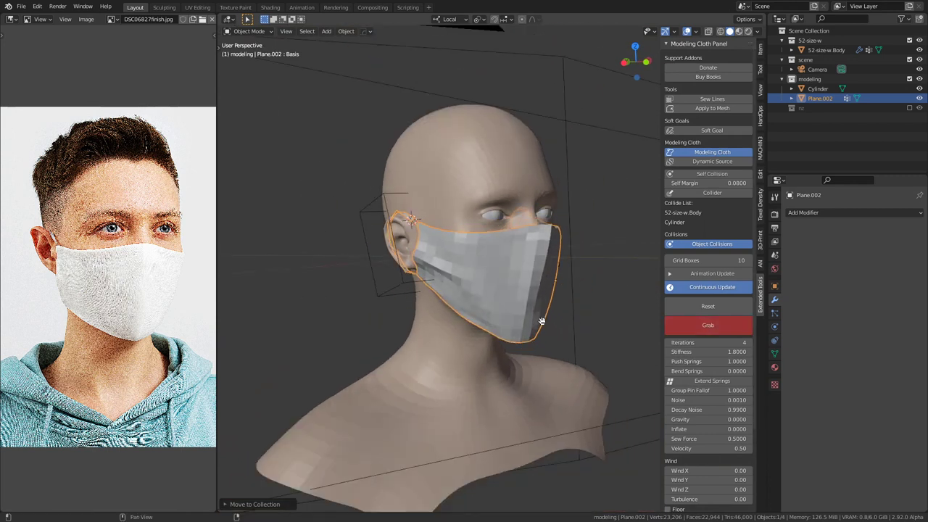
# Step: Pull the mask's lower front edge down below the chin with Grab, check the fit from several sides, and leave Grab
pyautogui.moveTo(539, 319); pyautogui.dragTo(624, 272, button='middle')
pyautogui.scroll(4, 624, 273)
pyautogui.moveTo(470, 291); pyautogui.dragTo(472, 282, button='middle')
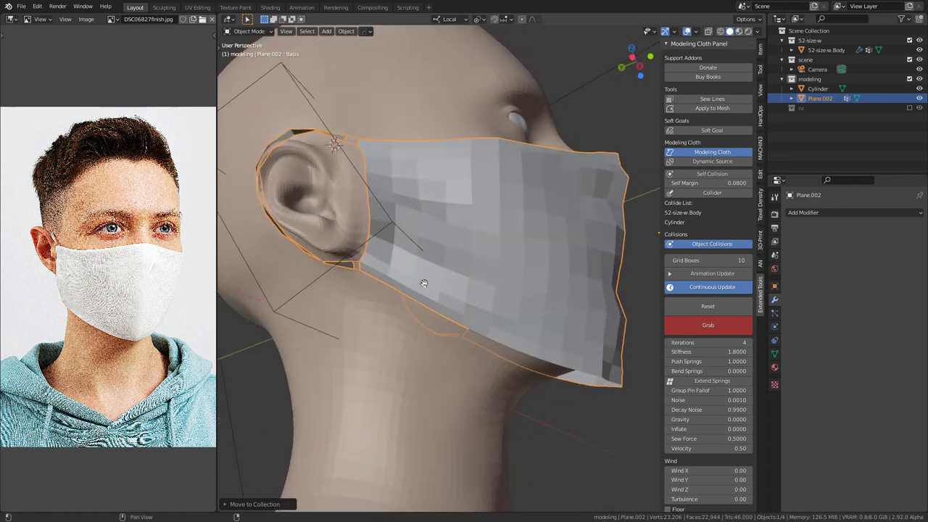
pyautogui.moveTo(616, 383); pyautogui.dragTo(605, 404)
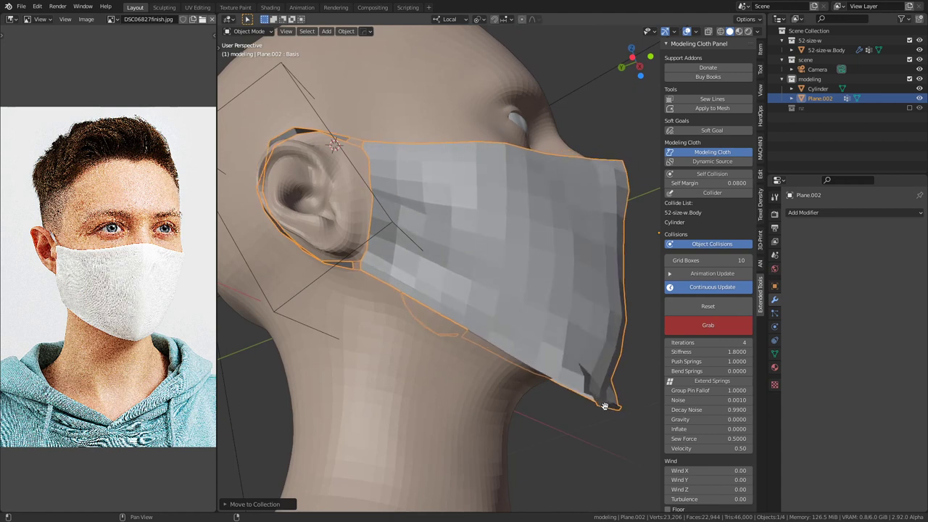
pyautogui.moveTo(590, 280)
pyautogui.mouseDown(button='middle')
pyautogui.moveTo(452, 333)
pyautogui.moveTo(399, 266)
pyautogui.moveTo(301, 266)
pyautogui.moveTo(588, 271)
pyautogui.mouseUp(button='middle')
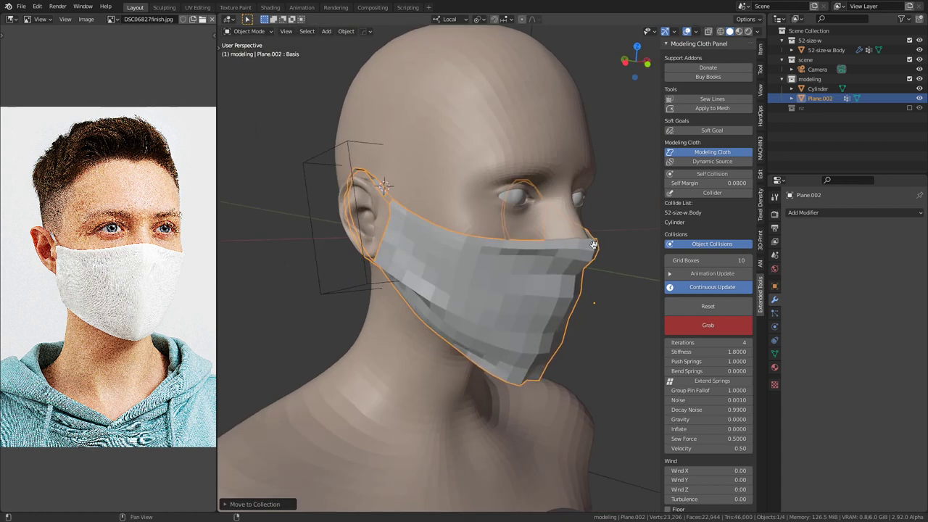
pyautogui.press('Escape')
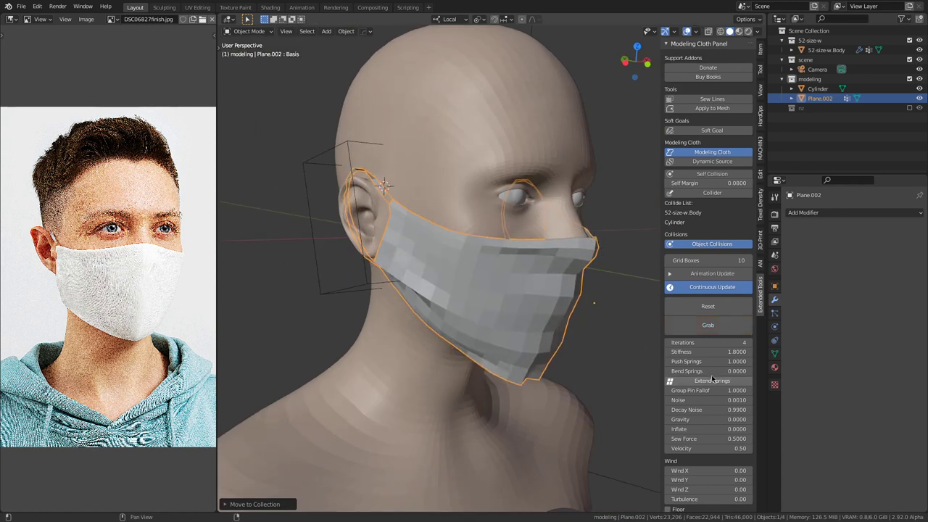
# Step: Set the mask cloth's Bend Springs to 0.01 while the simulation runs
pyautogui.click(713, 373)
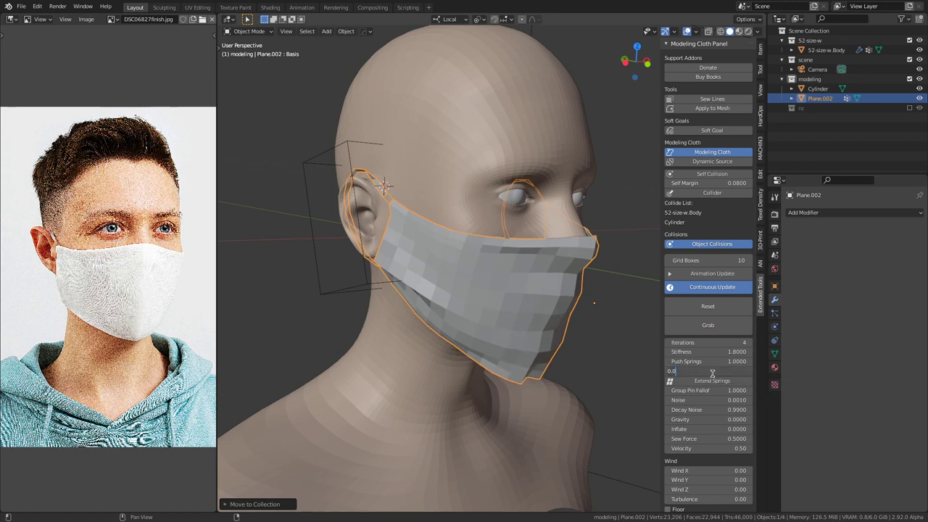
pyautogui.write('100')
pyautogui.press('Return')
pyautogui.moveTo(471, 297); pyautogui.dragTo(501, 273, button='middle')
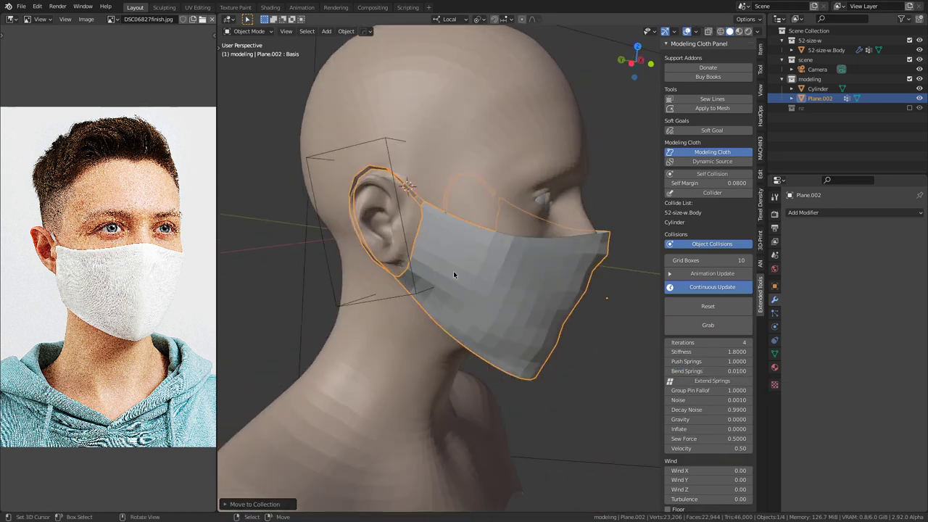
# Step: Select the cylinder collider around the ears and set its Outer Margin and Inner Margin to 0.001
pyautogui.click(419, 294)
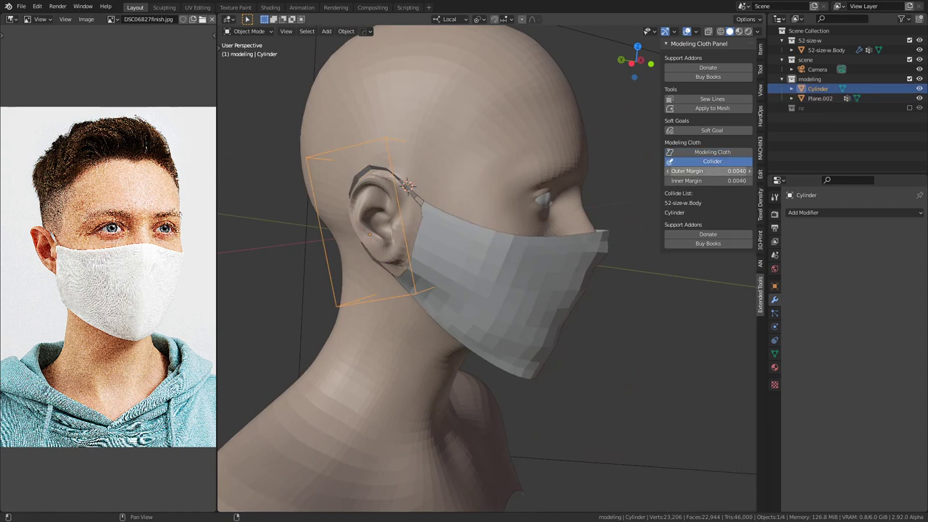
pyautogui.click(719, 172)
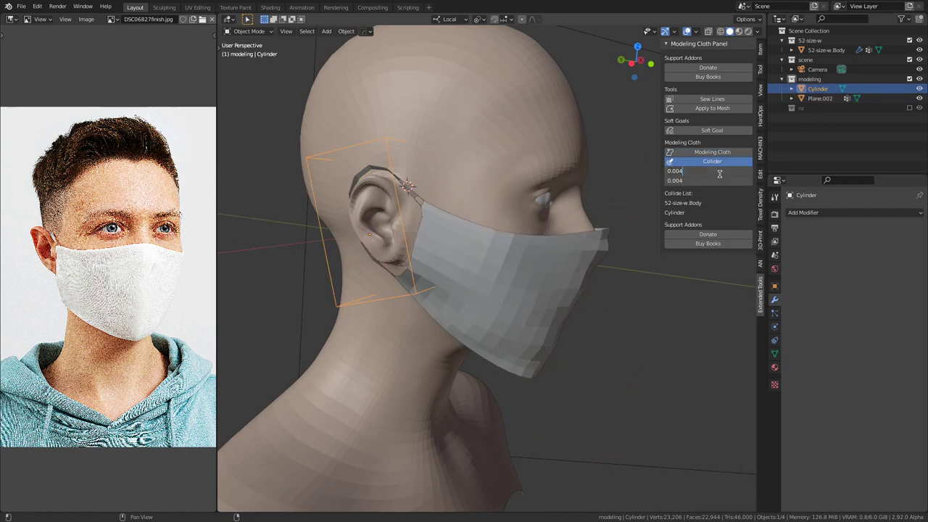
pyautogui.press('Return')
pyautogui.moveTo(536, 205); pyautogui.dragTo(418, 281, button='middle')
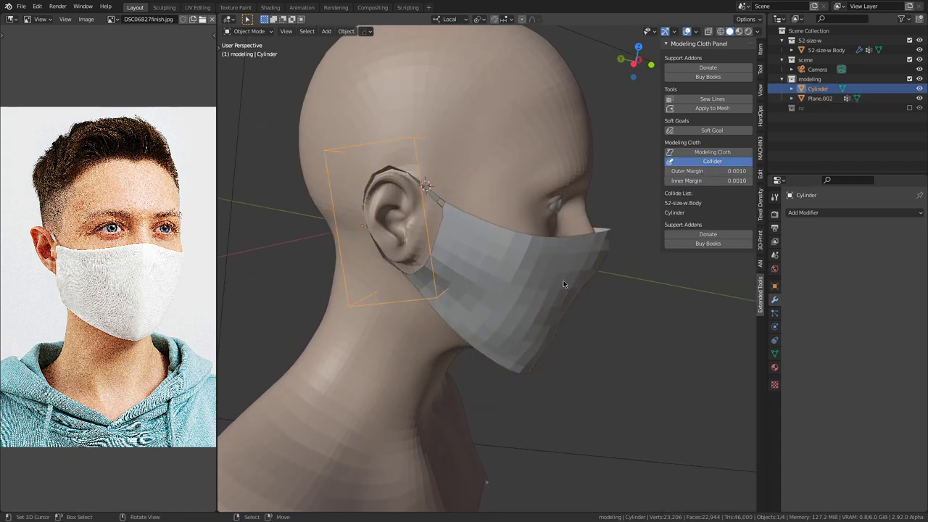
pyautogui.press('s')
pyautogui.hotkey('shift', 'x')
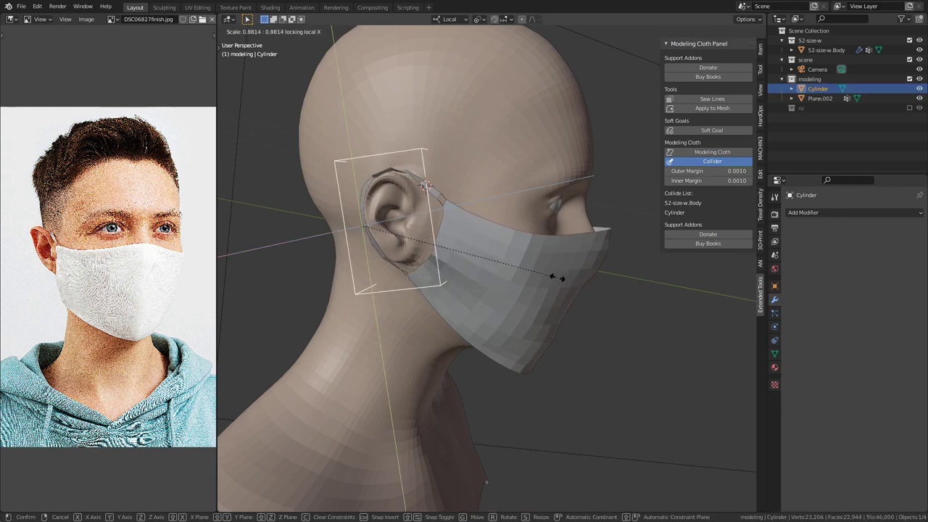
pyautogui.rightClick(557, 278)
# Step: Stop the mask's Continuous Update and set the cylinder collider's viewport display to Textured
pyautogui.click(578, 273)
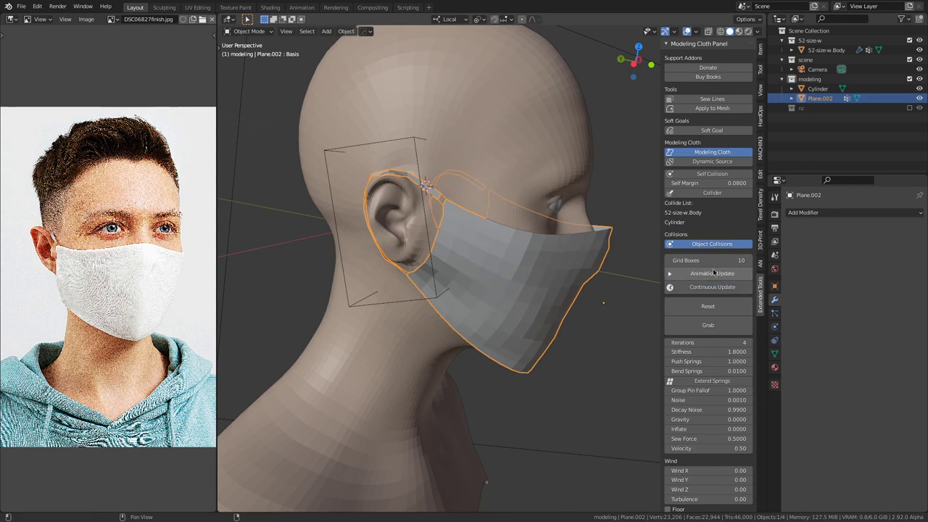
pyautogui.click(427, 300)
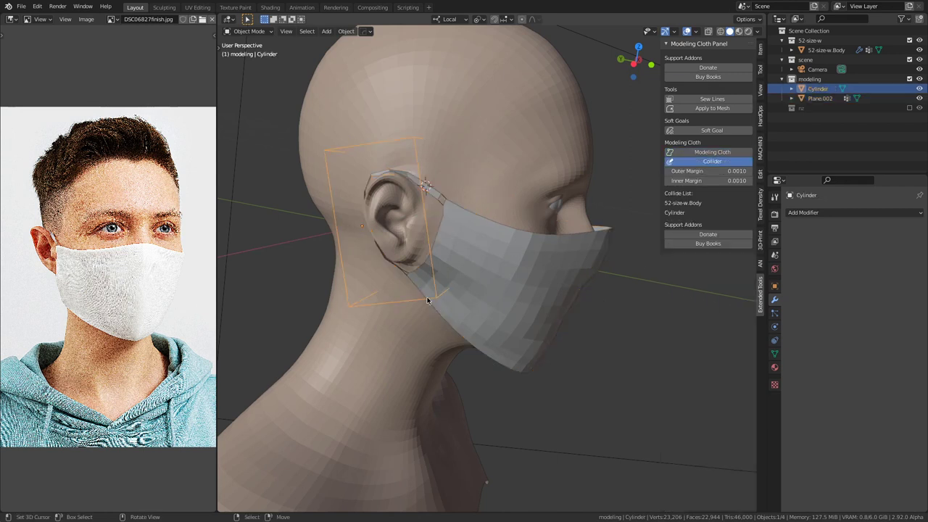
pyautogui.click(775, 287)
pyautogui.scroll(-2, 842, 468)
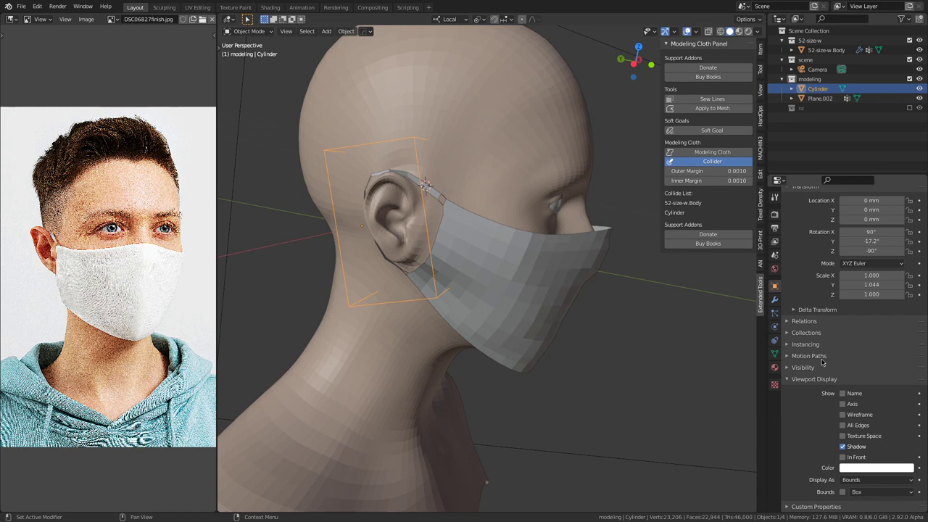
pyautogui.click(874, 480)
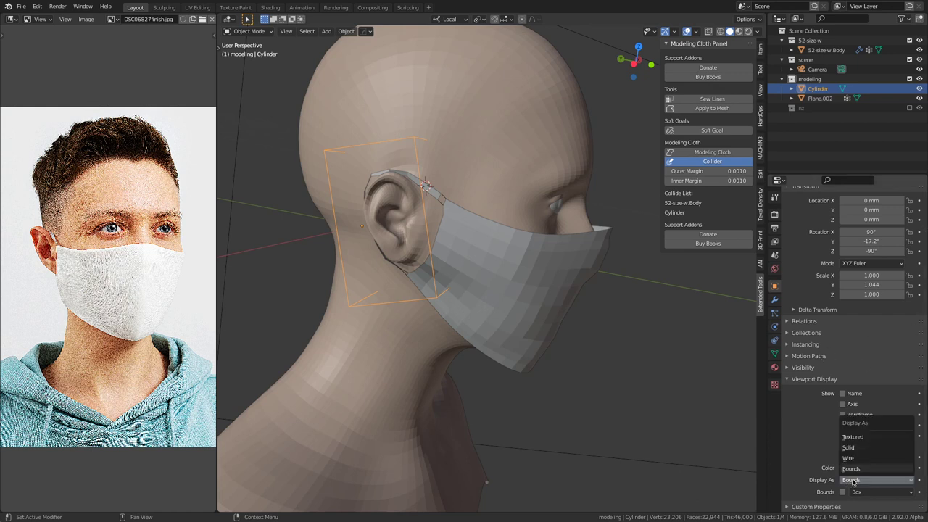
pyautogui.click(852, 437)
pyautogui.moveTo(377, 406); pyautogui.dragTo(416, 385, button='middle')
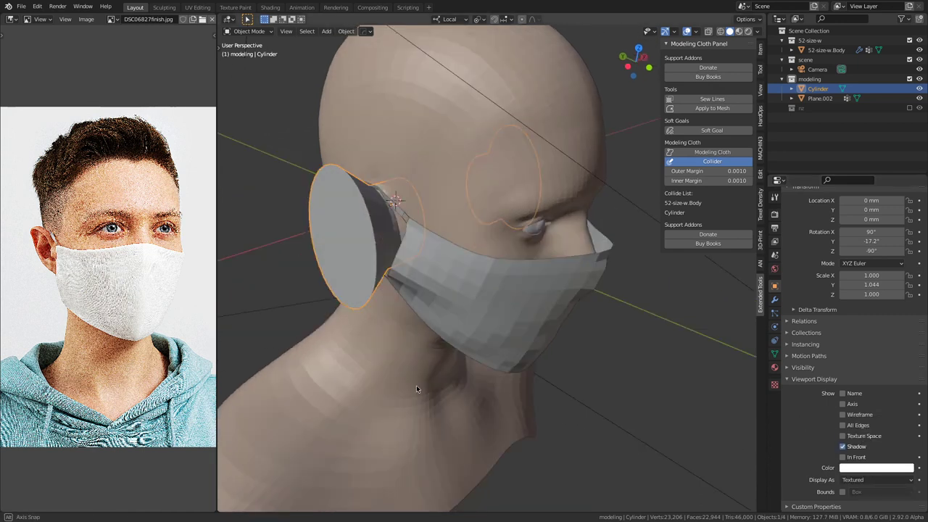
# Step: Apply the scale of the cylinder collider
pyautogui.scroll(3, 492, 328)
pyautogui.scroll(3, 534, 387)
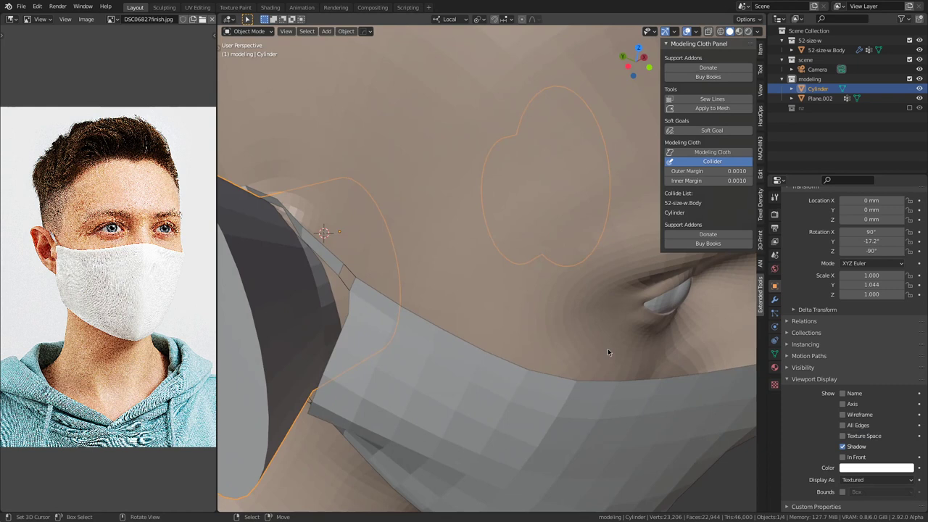
pyautogui.click(761, 49)
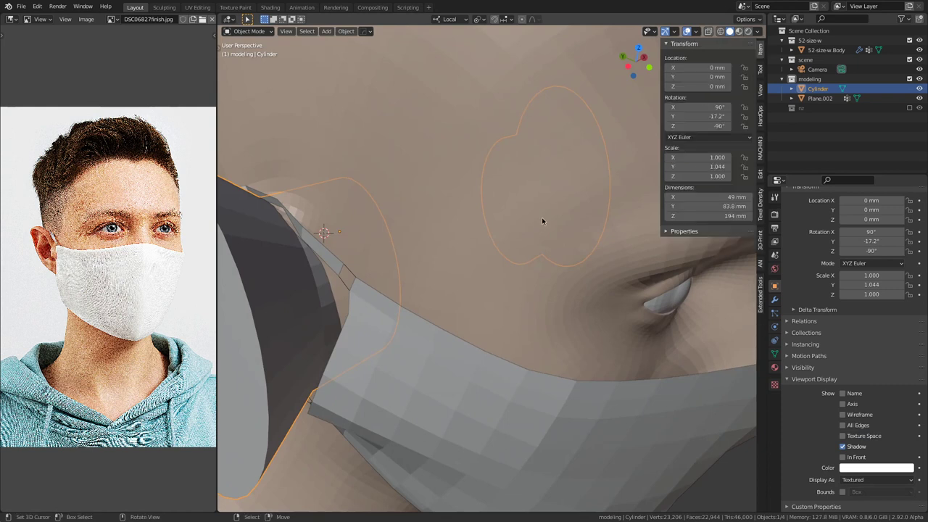
pyautogui.hotkey('ctrl', 'a')
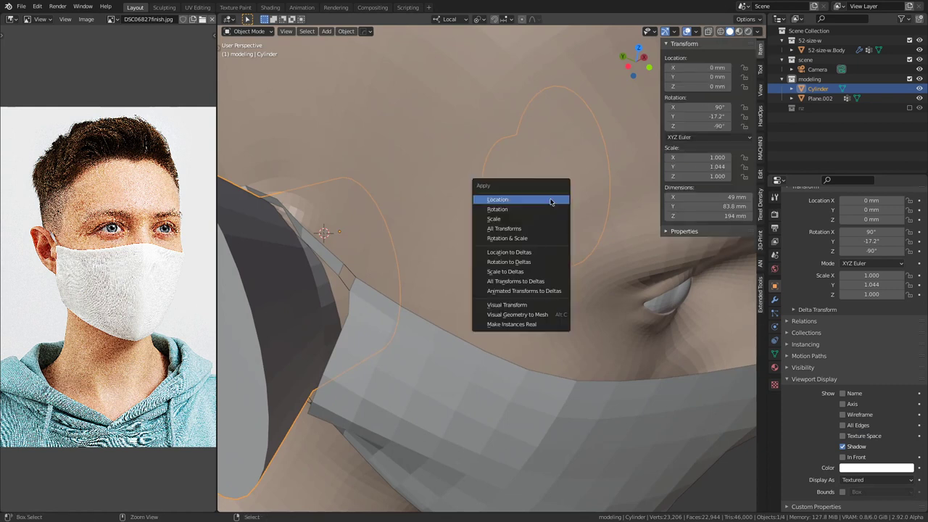
pyautogui.click(547, 220)
pyautogui.press('s')
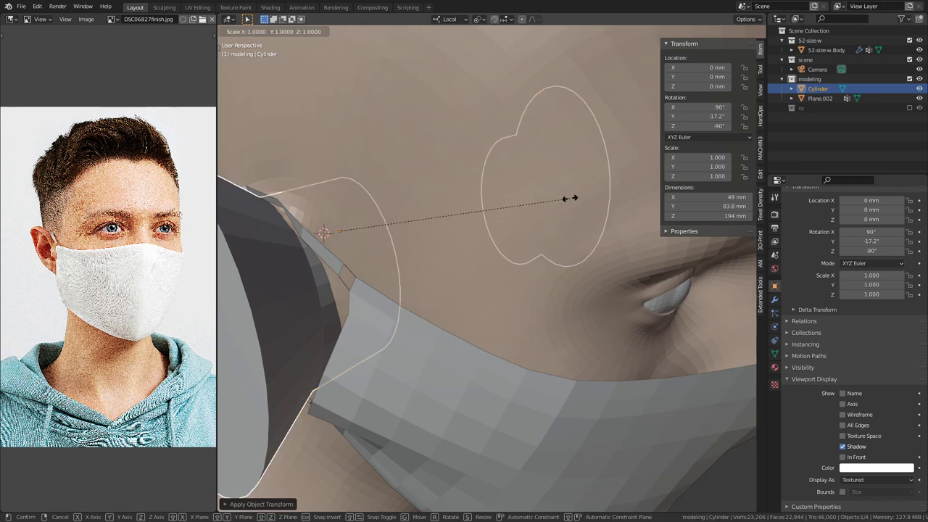
pyautogui.press('y')
pyautogui.rightClick(560, 200)
pyautogui.press('s')
pyautogui.press('Escape')
# Step: Apply the cylinder's rotation and scale it to 0.97 on Y and Z, leaving out the X axis
pyautogui.hotkey('ctrl', 'a')
pyautogui.click(545, 194)
pyautogui.press('s')
pyautogui.hotkey('shift', 'x')
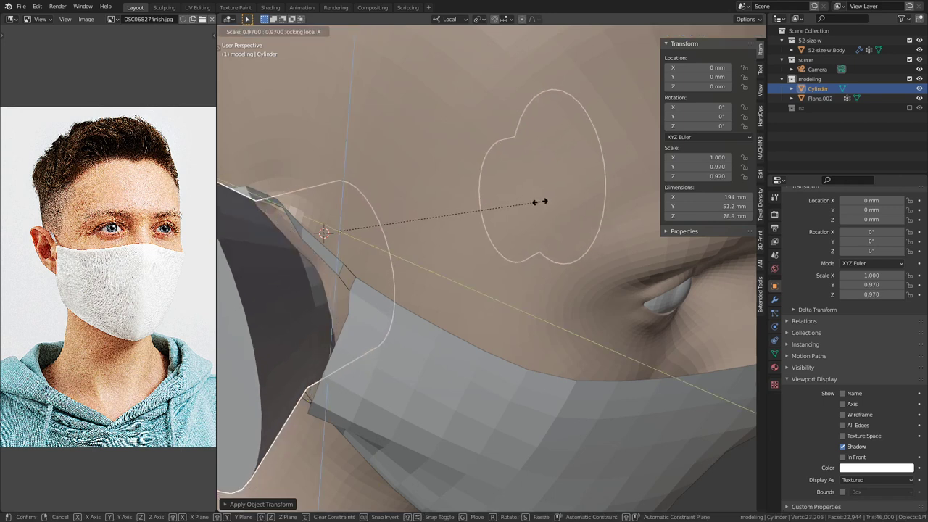
pyautogui.click(539, 202)
pyautogui.scroll(-5, 540, 232)
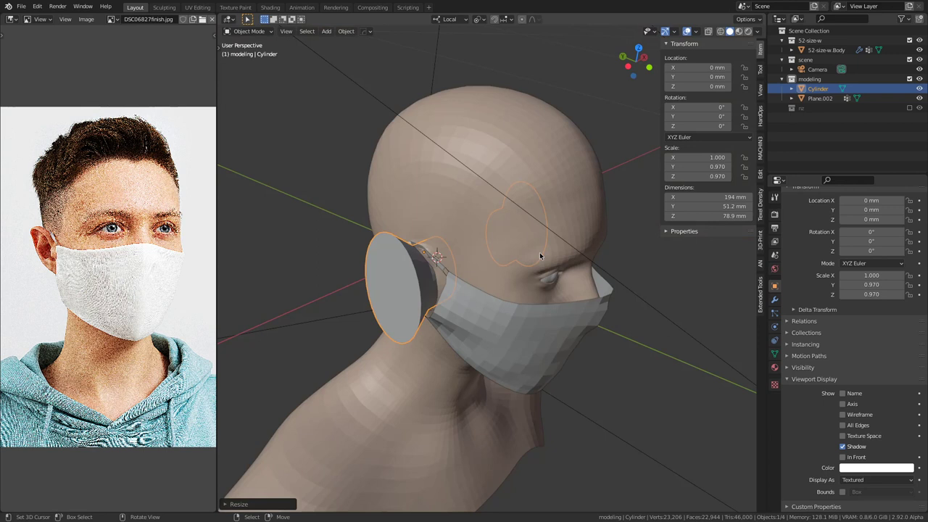
pyautogui.click(571, 324)
pyautogui.moveTo(593, 313); pyautogui.dragTo(616, 261, button='middle')
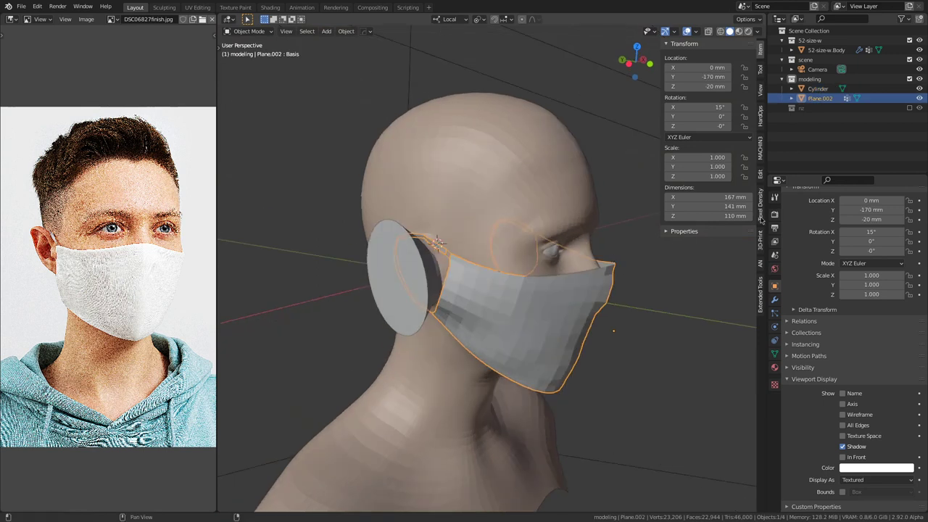
pyautogui.click(877, 480)
pyautogui.click(879, 470)
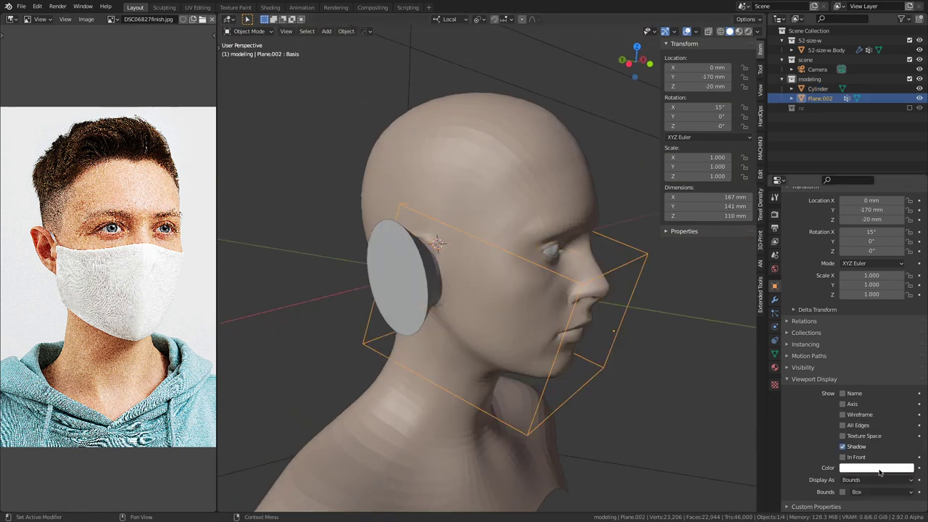
pyautogui.hotkey('ctrl', 'z')
pyautogui.hotkey('ctrl', 'z')
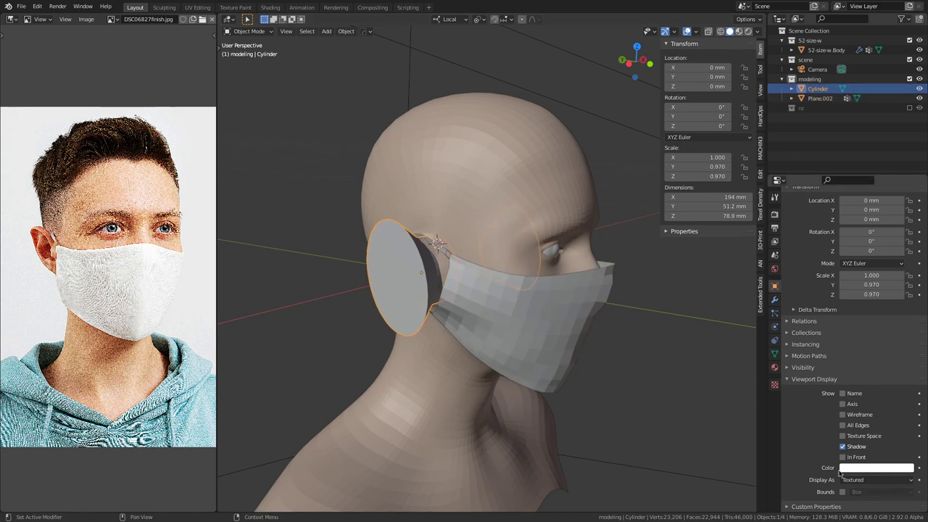
# Step: Set the cylinder collider's viewport display to Bounds and reselect the mask
pyautogui.click(877, 480)
pyautogui.click(878, 469)
pyautogui.click(573, 332)
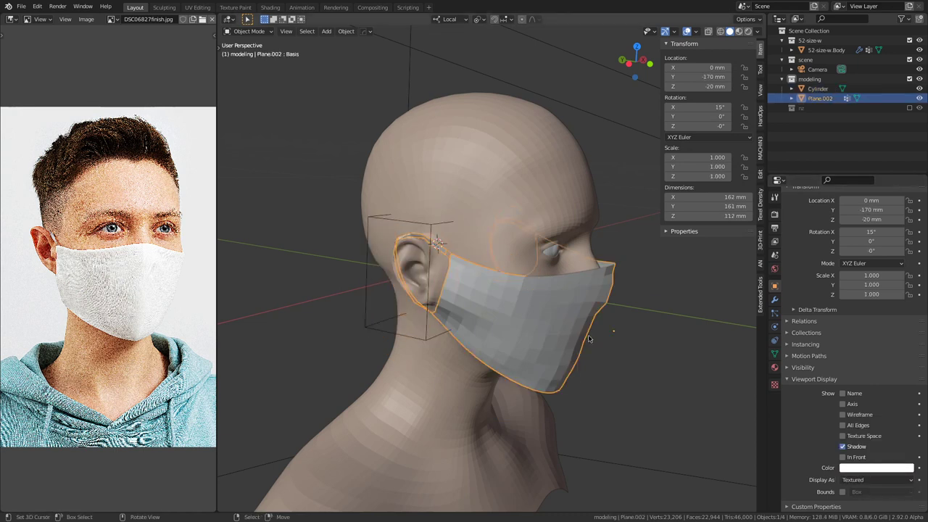
pyautogui.moveTo(651, 314); pyautogui.dragTo(625, 318, button='middle')
pyautogui.scroll(1, 565, 308)
pyautogui.moveTo(461, 298); pyautogui.dragTo(457, 293, button='middle')
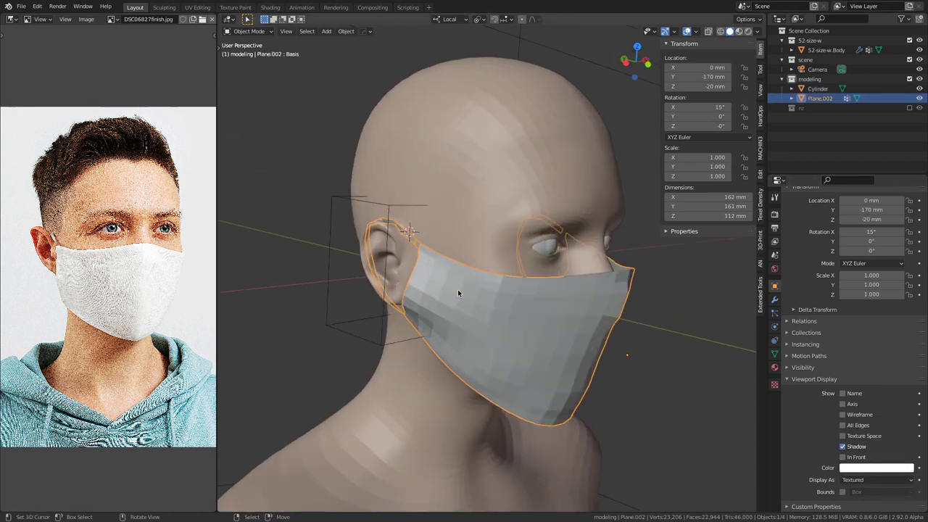
# Step: Run the mask's Continuous Update so the loop settles around the ear, check it up close, and stop the simulation
pyautogui.click(761, 293)
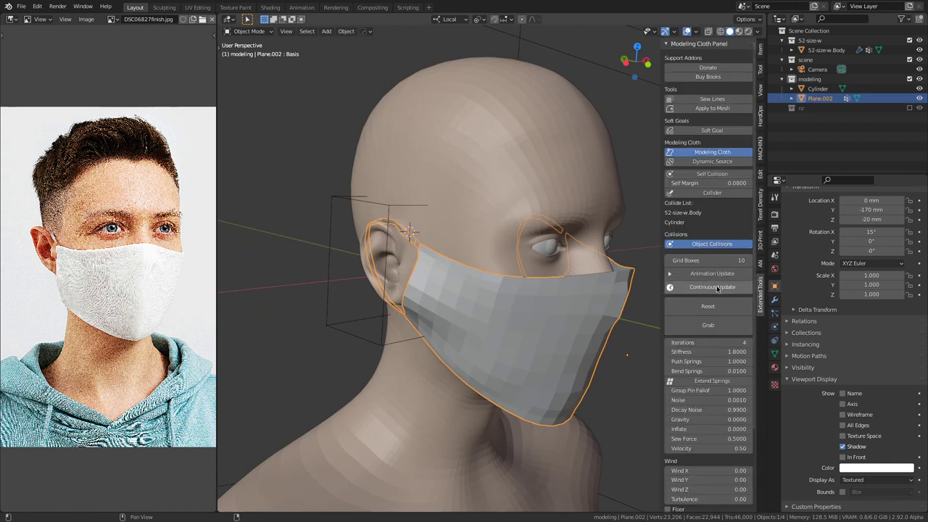
pyautogui.scroll(2, 454, 350)
pyautogui.moveTo(454, 350); pyautogui.dragTo(563, 347, button='middle')
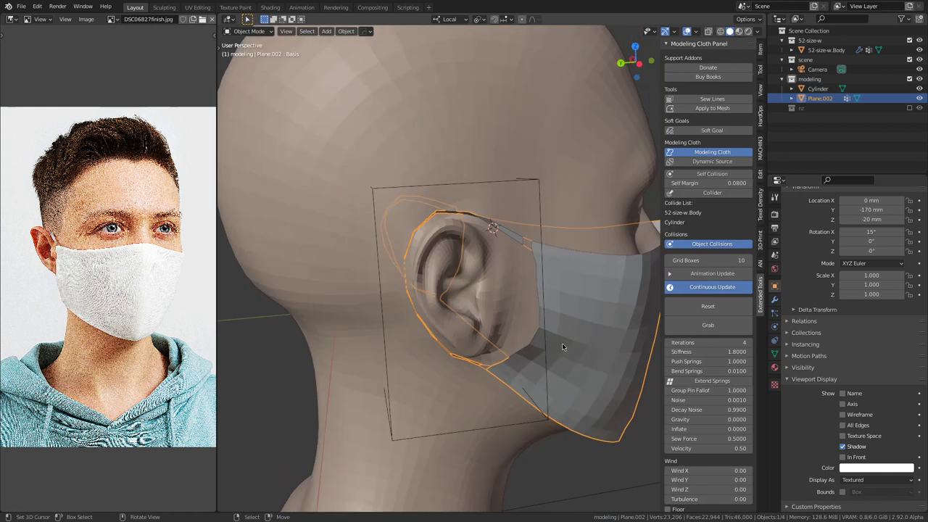
pyautogui.moveTo(419, 301); pyautogui.dragTo(378, 308, button='middle')
pyautogui.scroll(4, 442, 311)
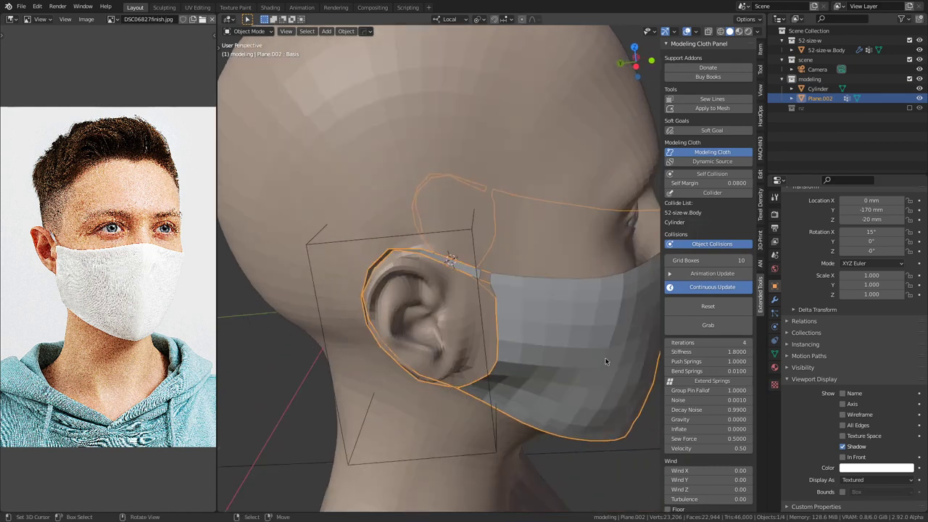
pyautogui.click(712, 287)
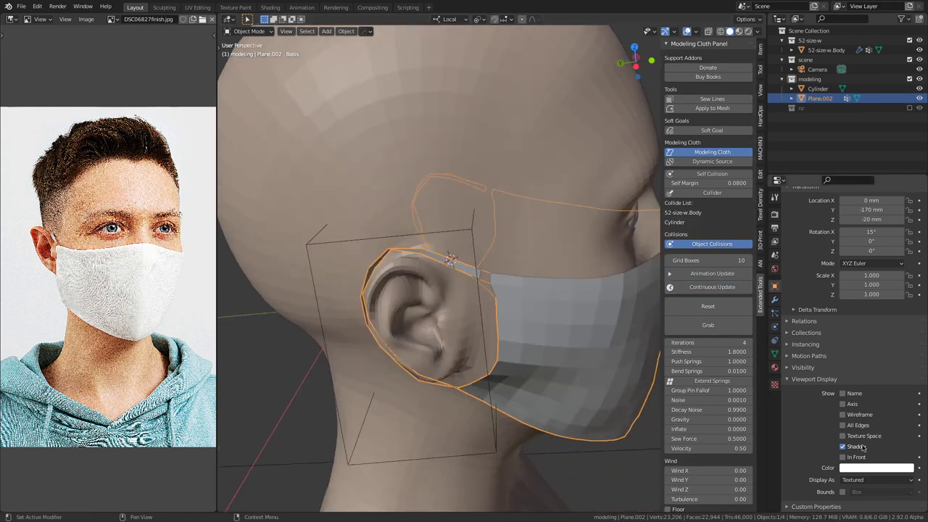
# Step: Display the cylinder collider as Textured and move it about -1.5 mm along its local Y axis
pyautogui.click(497, 438)
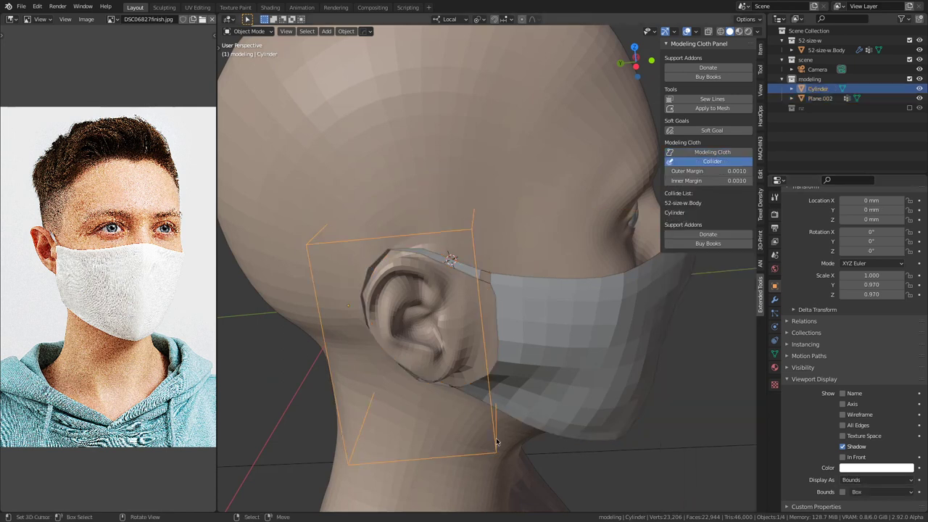
pyautogui.click(878, 479)
pyautogui.click(859, 437)
pyautogui.moveTo(450, 348); pyautogui.dragTo(488, 340, button='middle')
pyautogui.scroll(3, 614, 311)
pyautogui.press('g')
pyautogui.press('y')
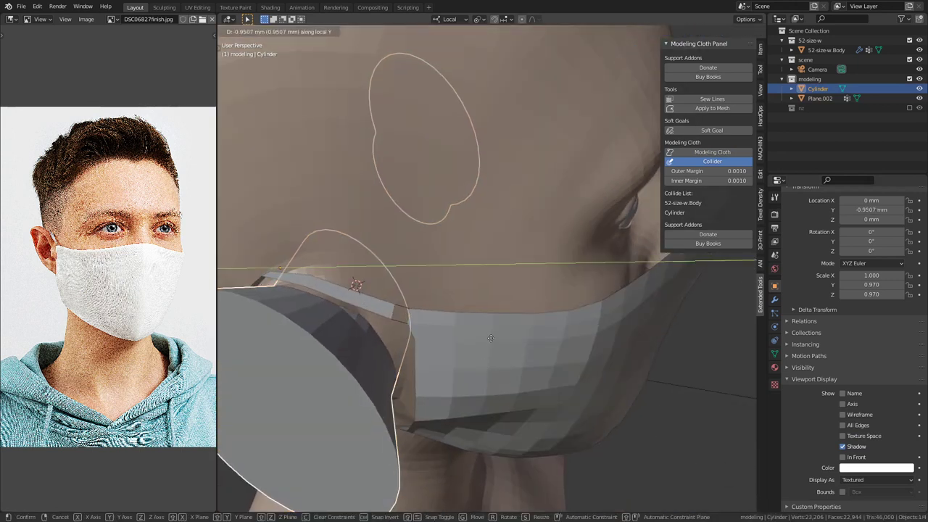
pyautogui.click(429, 321)
# Step: Show the model in wireframe from the left orthographic view, close up on the ear
pyautogui.moveTo(428, 321)
pyautogui.mouseDown(button='middle')
pyautogui.moveTo(541, 337)
pyautogui.moveTo(571, 298)
pyautogui.moveTo(534, 187)
pyautogui.moveTo(586, 193)
pyautogui.moveTo(454, 124)
pyautogui.moveTo(337, 213)
pyautogui.moveTo(406, 194)
pyautogui.moveTo(408, 227)
pyautogui.moveTo(469, 267)
pyautogui.moveTo(485, 331)
pyautogui.moveTo(508, 261)
pyautogui.mouseUp(button='middle')
pyautogui.hotkey('shift', 'z')
pyautogui.press('KP_1')
pyautogui.press('ctrl+KP_3')
pyautogui.scroll(2, 508, 262)
pyautogui.press('Tab')
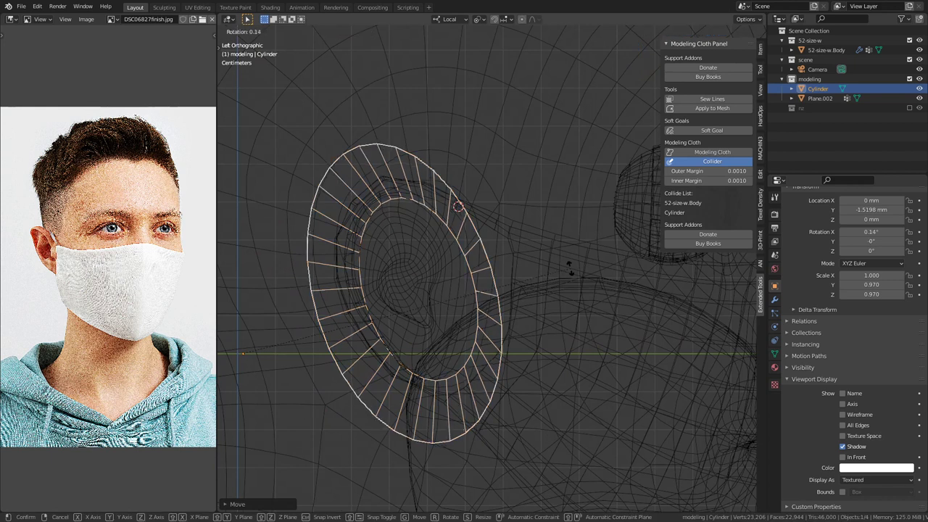
# Step: Set the pivot point to Median Point and try rotating the cylinder collider
pyautogui.press('Tab')
pyautogui.press('.')
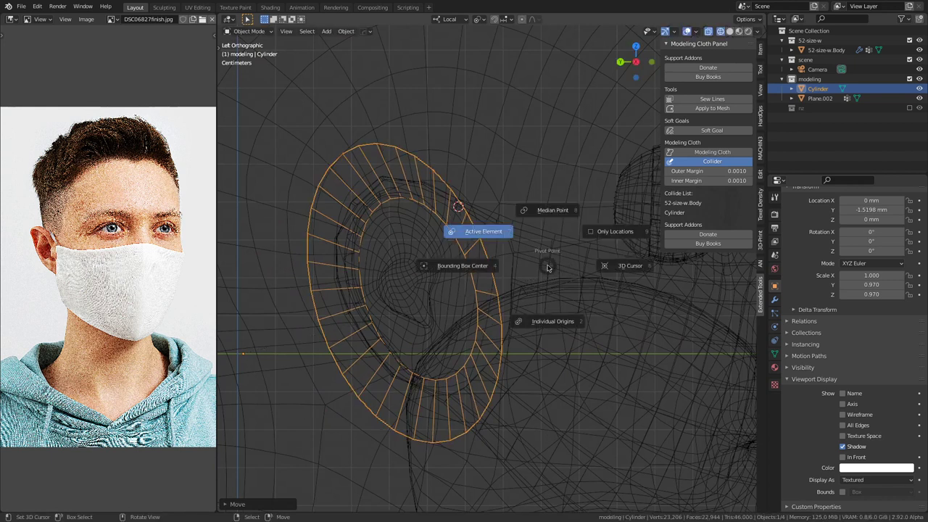
pyautogui.click(545, 210)
pyautogui.press('r')
pyautogui.rightClick(578, 219)
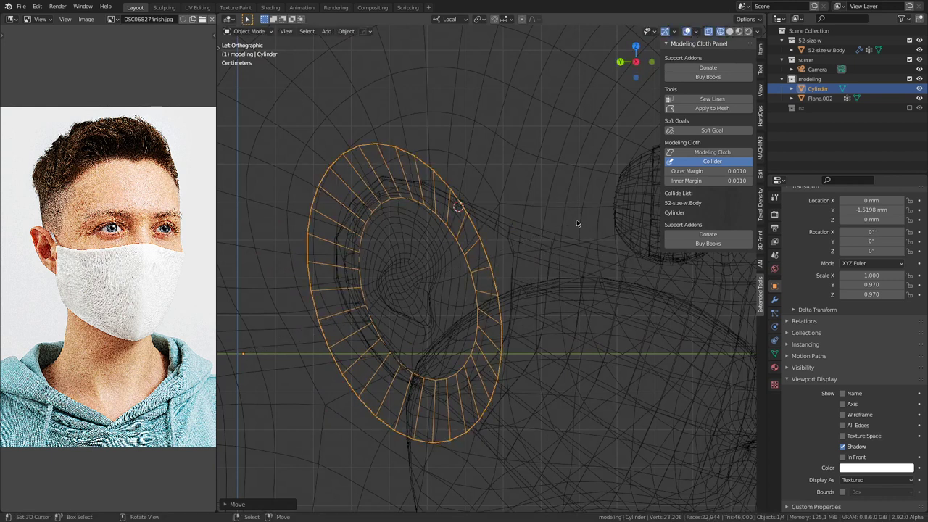
# Step: Set the cylinder collider's origin to its geometry
pyautogui.rightClick(579, 223)
pyautogui.moveTo(559, 260)
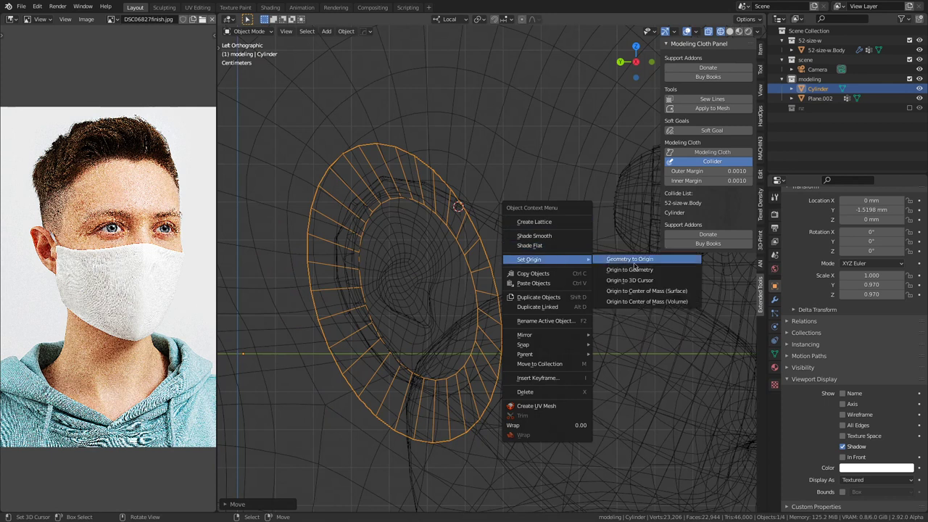
pyautogui.click(668, 273)
pyautogui.rightClick(544, 251)
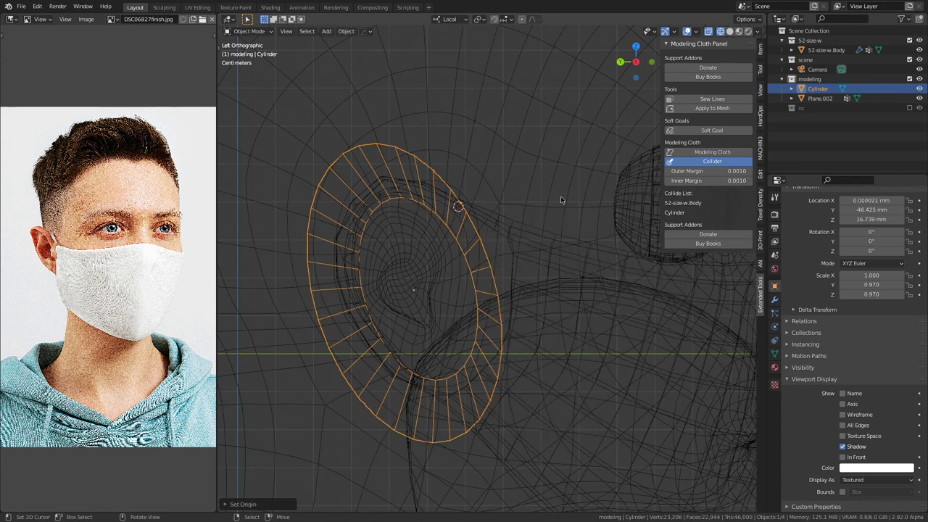
# Step: Rotate the cylinder collider about 2.3° around its local X axis and move it to about Y -45.9 mm, Z 17.4 mm
pyautogui.press('r')
pyautogui.press('x')
pyautogui.click(593, 212)
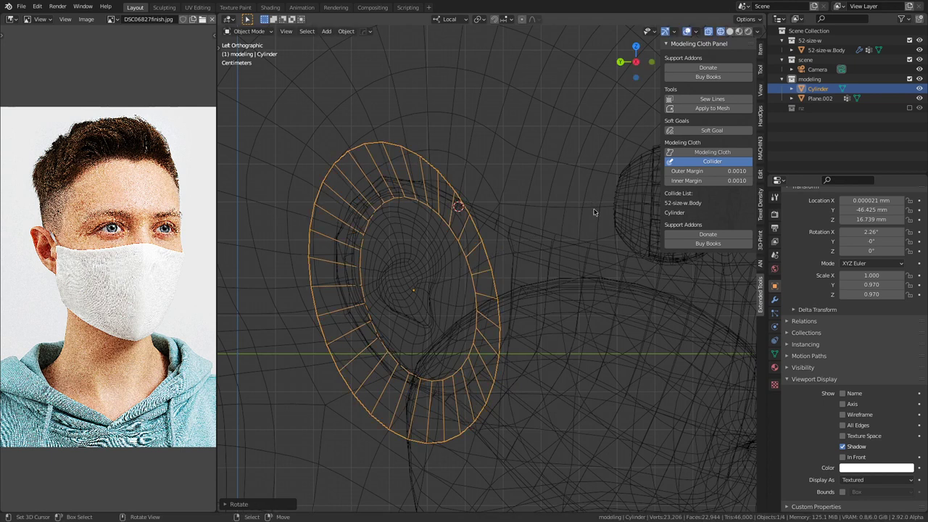
pyautogui.press('g')
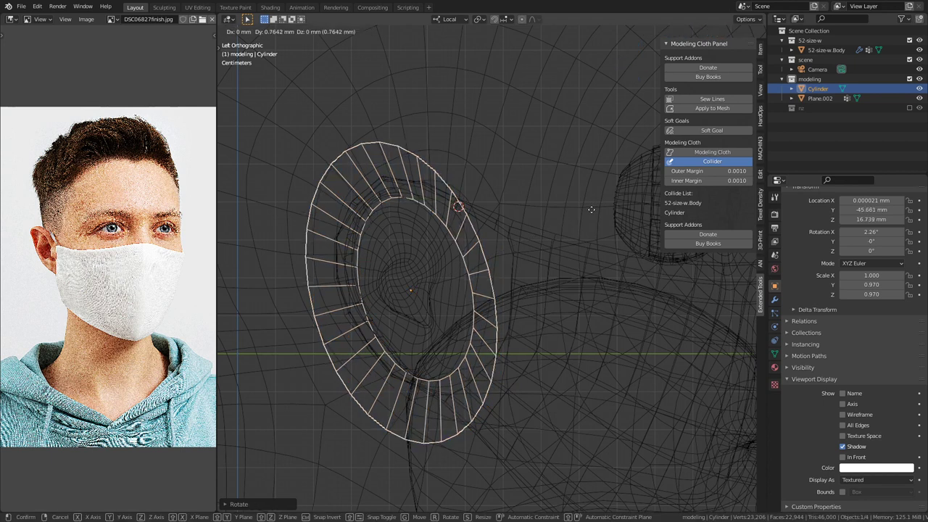
pyautogui.click(593, 207)
# Step: Return to solid shading and scale the cylinder collider by about 0.97 along its local Y axis
pyautogui.hotkey('shift', 'z')
pyautogui.scroll(-3, 443, 259)
pyautogui.moveTo(437, 261); pyautogui.dragTo(371, 346, button='middle')
pyautogui.scroll(5, 371, 345)
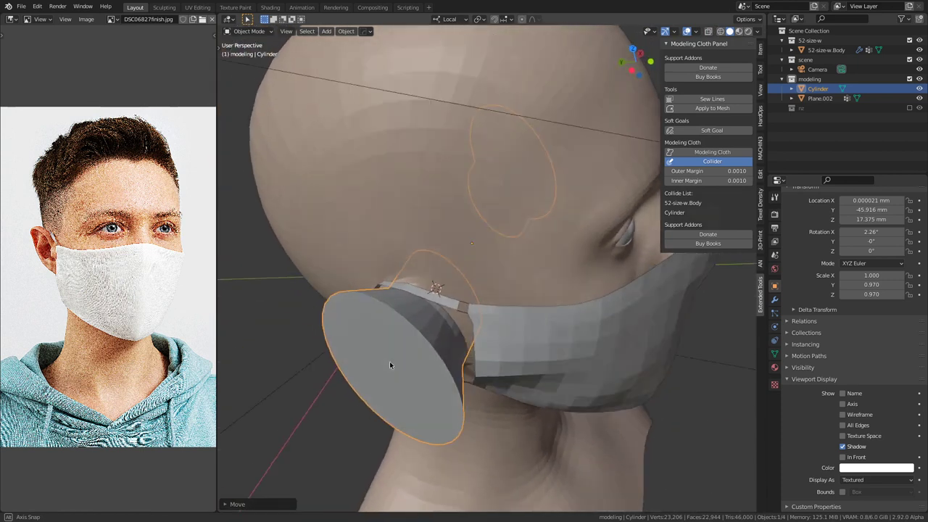
pyautogui.moveTo(399, 374); pyautogui.dragTo(510, 129, button='middle')
pyautogui.press('s')
pyautogui.press('x')
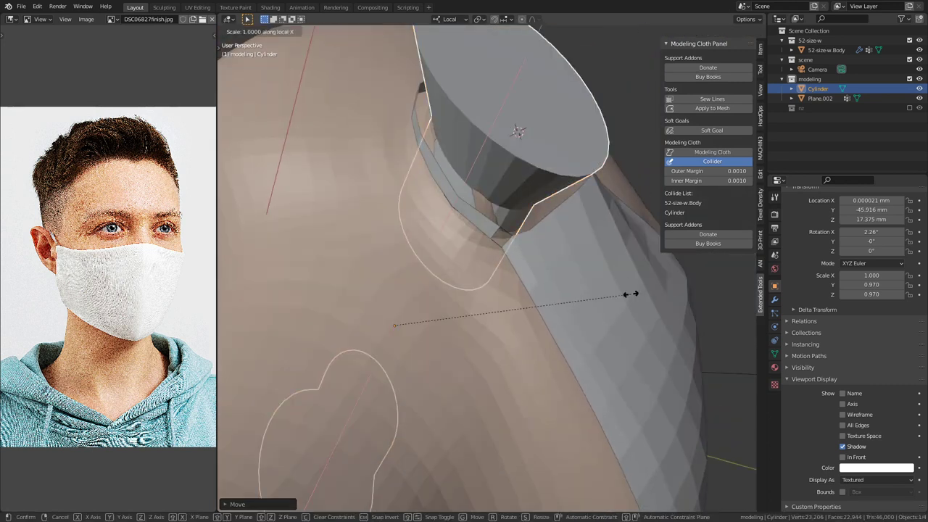
pyautogui.press('Escape')
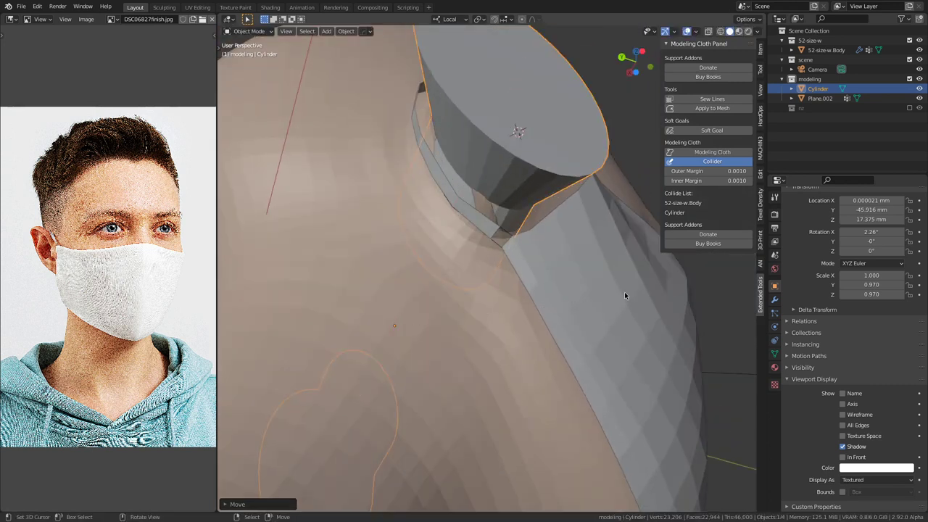
pyautogui.press('s')
pyautogui.press('y')
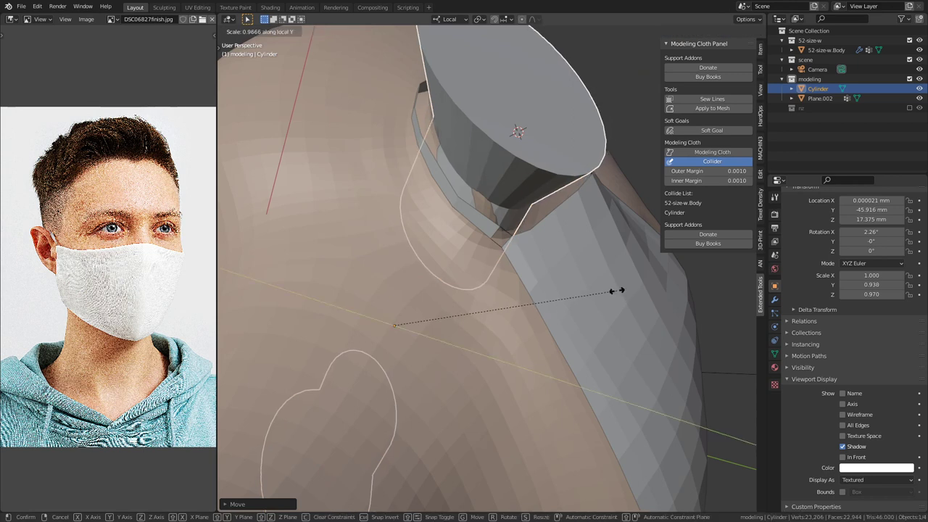
pyautogui.click(616, 291)
# Step: Rotate the cylinder collider around its local X axis to an X rotation of about -4.5°
pyautogui.click(759, 48)
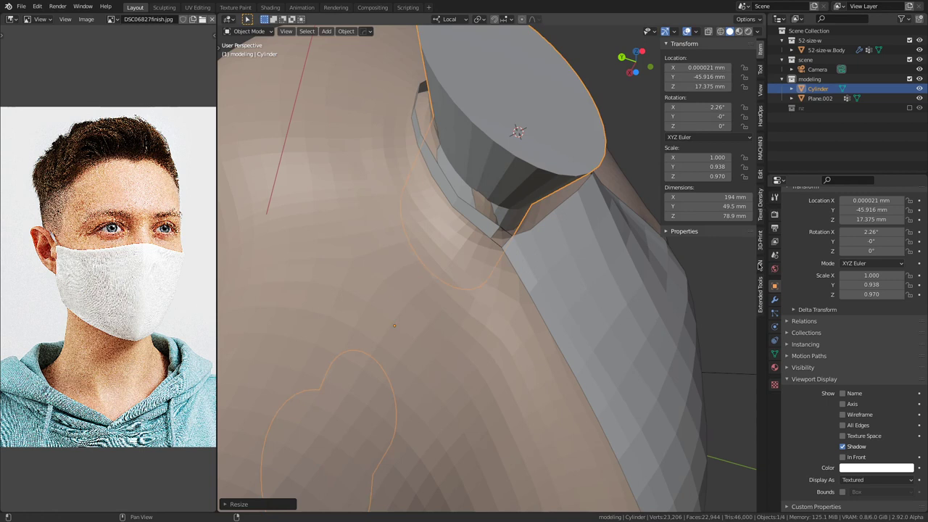
pyautogui.click(762, 309)
pyautogui.moveTo(562, 246); pyautogui.dragTo(518, 223, button='middle')
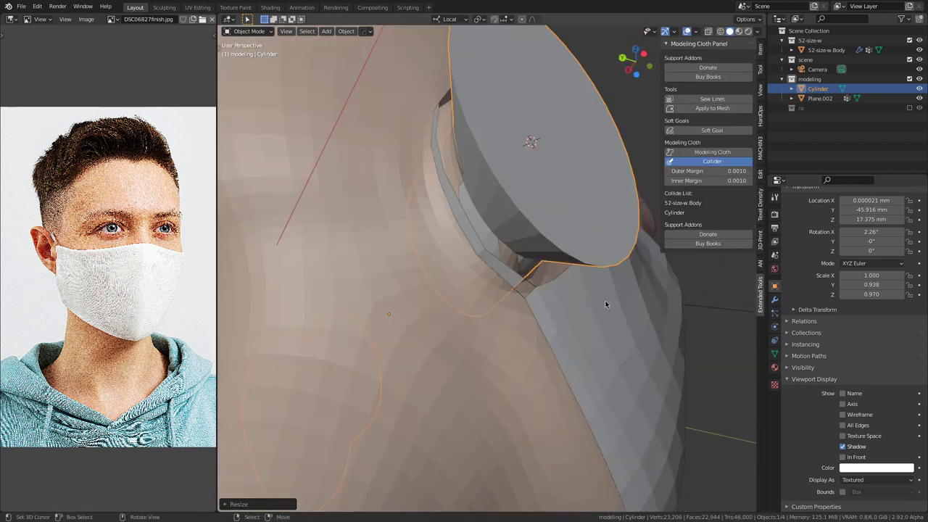
pyautogui.press('r')
pyautogui.press('y')
pyautogui.press('x')
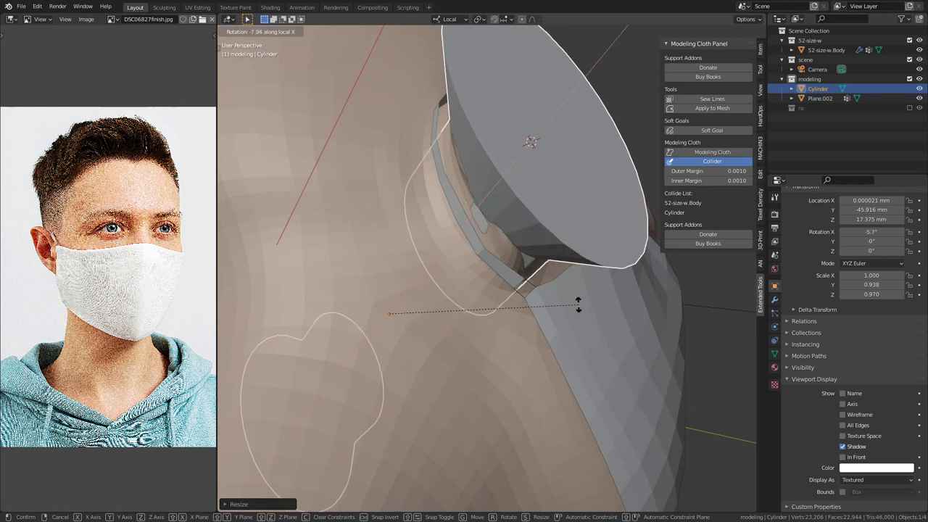
pyautogui.click(577, 303)
# Step: Poke the outer end face of the cylinder collider into triangles meeting at its centre
pyautogui.moveTo(578, 304); pyautogui.dragTo(459, 220, button='middle')
pyautogui.press('Tab')
pyautogui.press('3')
pyautogui.click(410, 191)
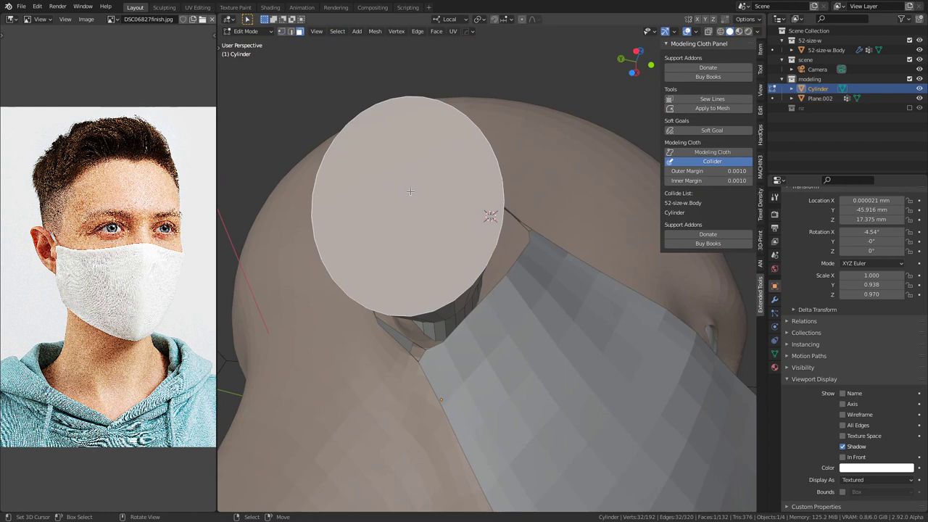
pyautogui.hotkey('alt', 'p')
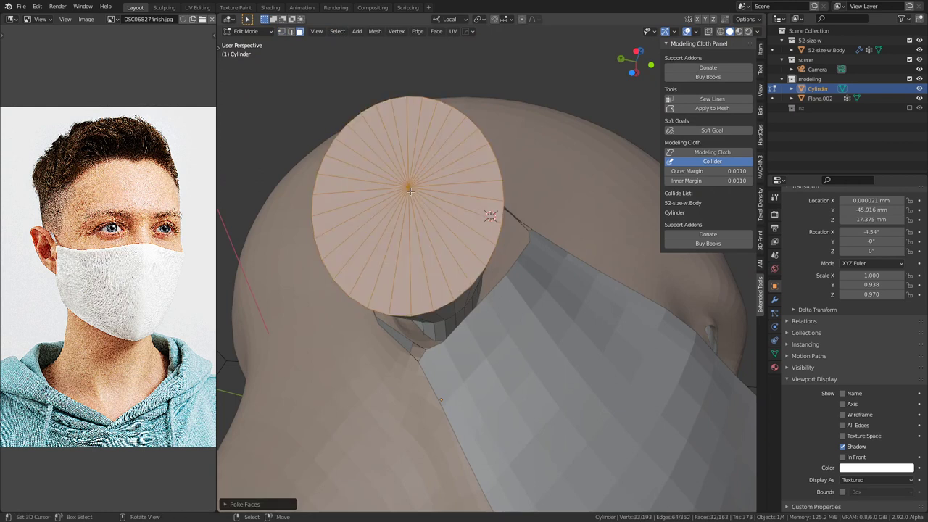
# Step: Create a custom transform orientation from one radial edge on the cylinder's poked end face
pyautogui.press('2')
pyautogui.moveTo(410, 191); pyautogui.dragTo(484, 268, button='middle')
pyautogui.click(484, 268)
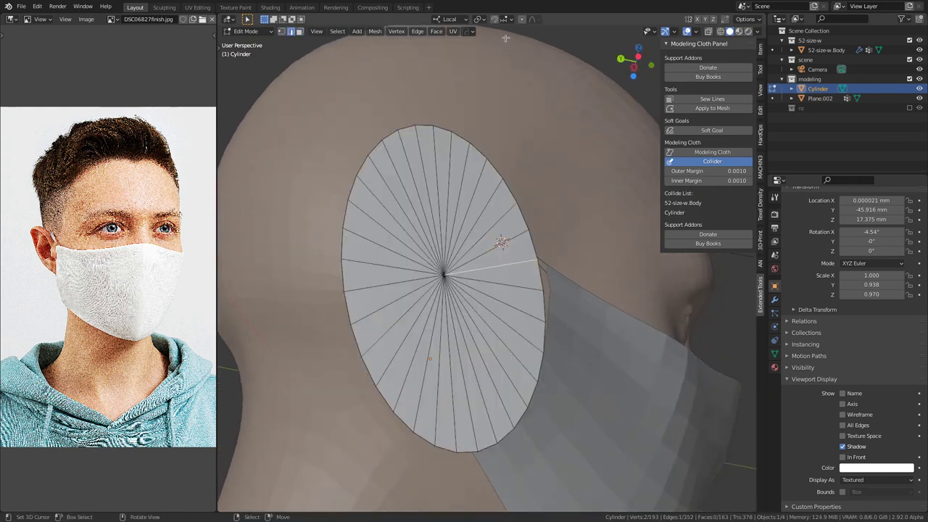
pyautogui.click(464, 20)
pyautogui.click(494, 51)
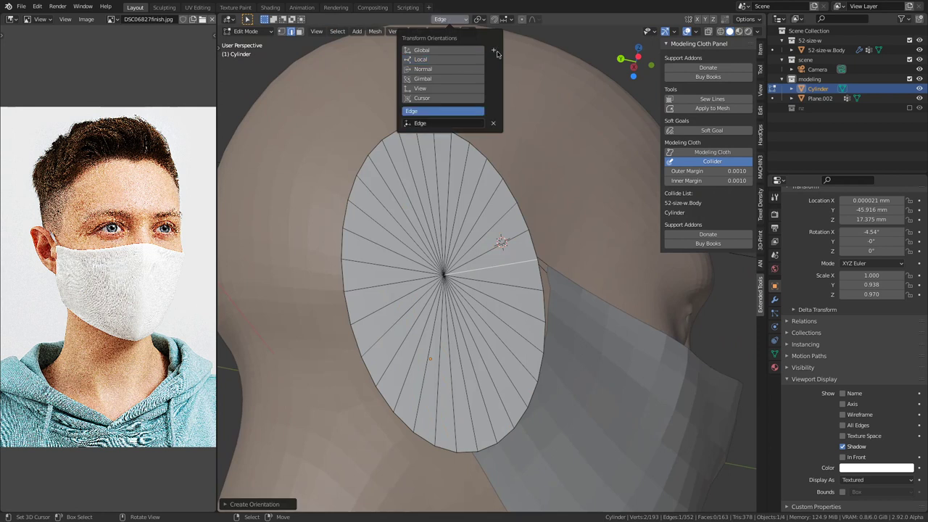
# Step: Scale the cylinder object by about 0.91 along the Edge orientation's Y axis and move it to about Y -44.8 mm, Z 16.9 mm
pyautogui.moveTo(537, 316); pyautogui.dragTo(528, 194, button='middle')
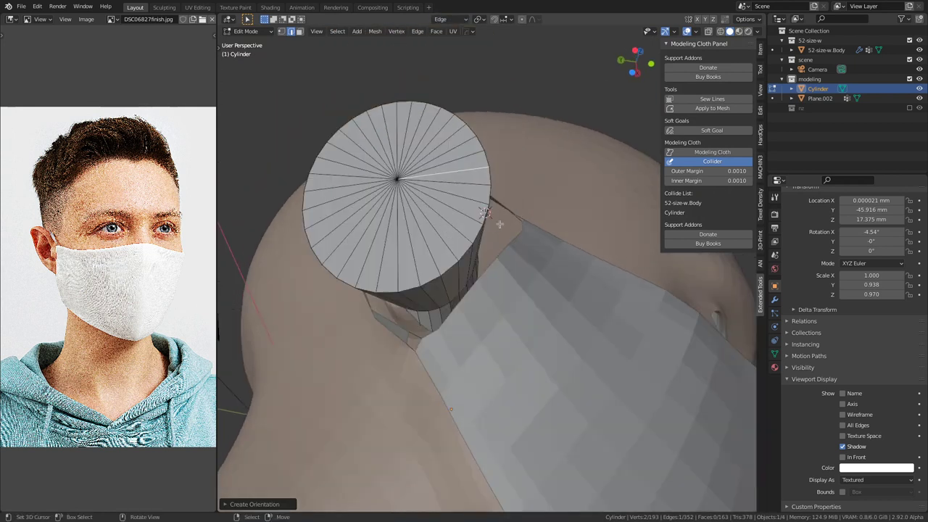
pyautogui.press('Tab')
pyautogui.press('s')
pyautogui.press('y')
pyautogui.press('y')
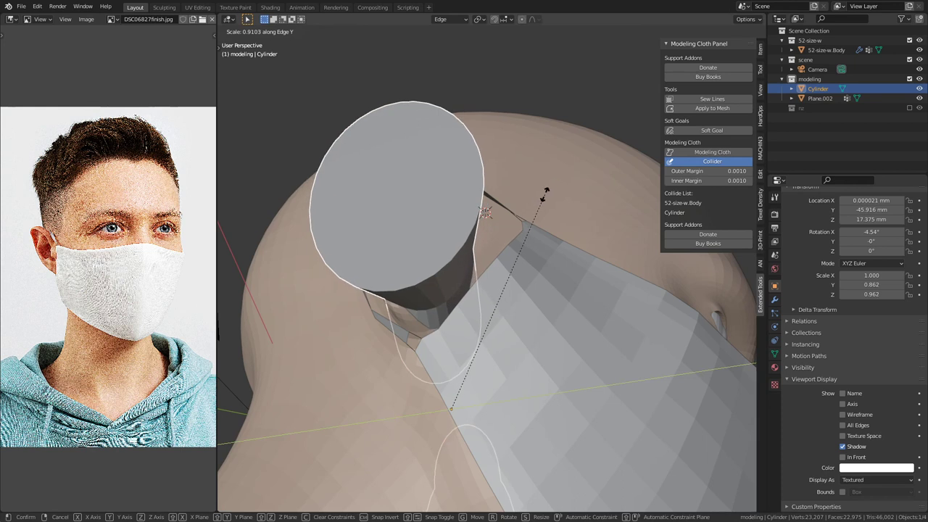
pyautogui.click(546, 195)
pyautogui.moveTo(546, 194); pyautogui.dragTo(365, 400, button='middle')
pyautogui.press('g')
pyautogui.click(565, 192)
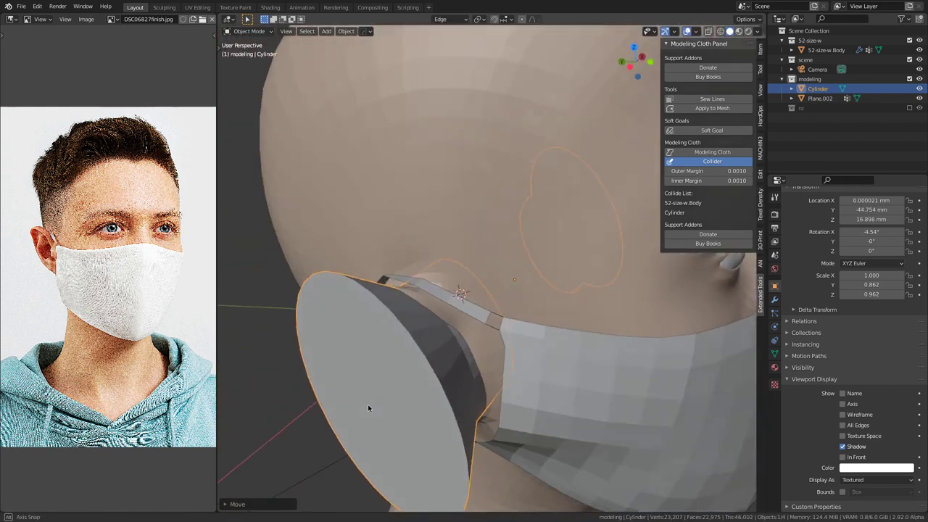
# Step: Set the transform orientation to Global and rotate the cylinder around global X to about 2.4°
pyautogui.click(449, 18)
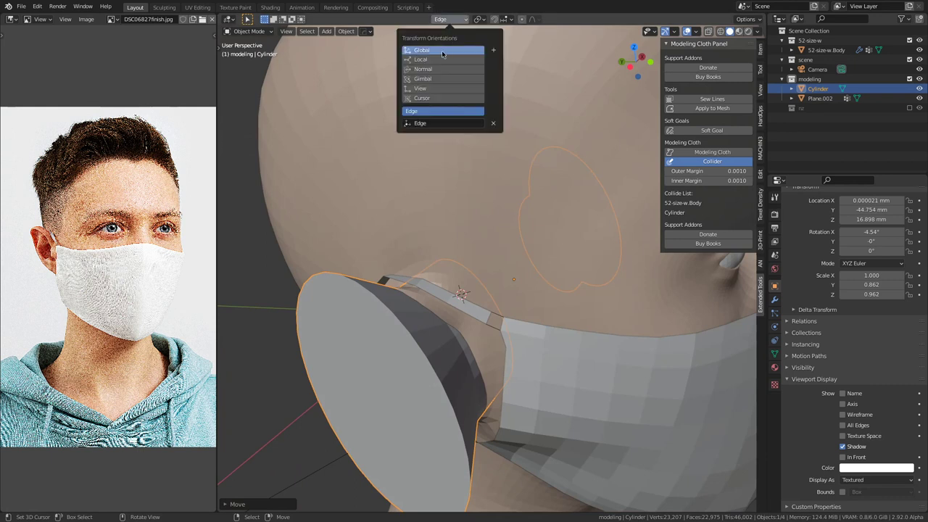
pyautogui.click(446, 52)
pyautogui.press('r')
pyautogui.press('y')
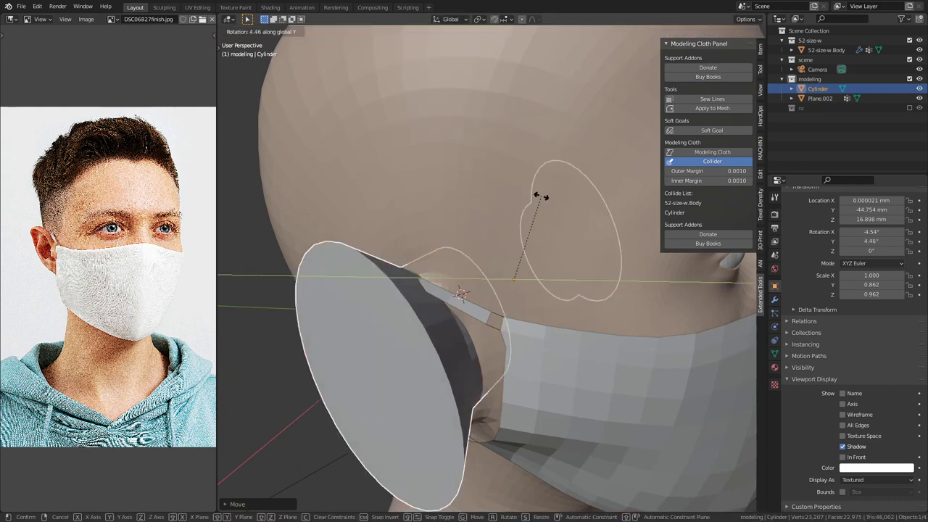
pyautogui.press('x')
pyautogui.click(534, 205)
# Step: Display the cylinder collider as Bounds and save the file
pyautogui.moveTo(531, 208); pyautogui.dragTo(510, 200, button='middle')
pyautogui.scroll(-5, 505, 124)
pyautogui.click(857, 479)
pyautogui.click(863, 470)
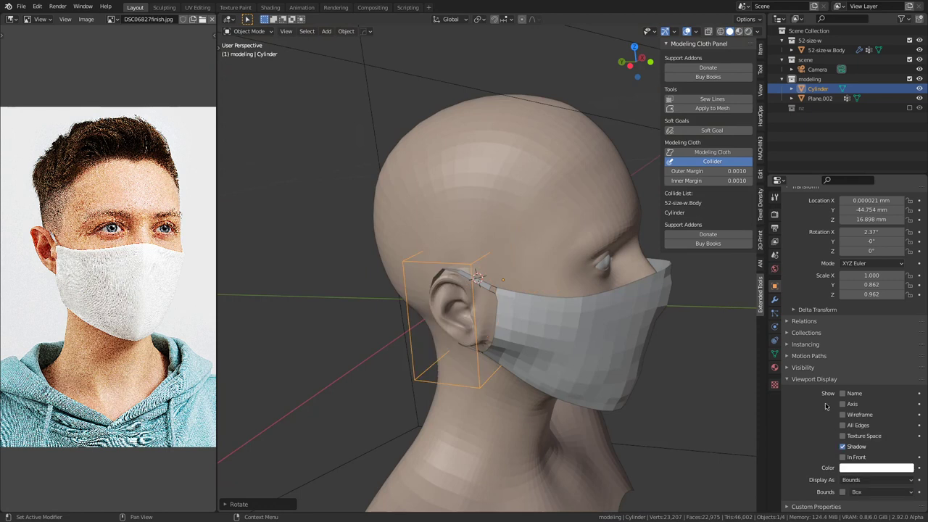
pyautogui.moveTo(653, 384); pyautogui.dragTo(541, 310, button='middle')
pyautogui.hotkey('ctrl', 's')
# Step: Set the head body's collider Outer Margin and Inner Margin to 0.002
pyautogui.click(553, 285)
pyautogui.moveTo(584, 286); pyautogui.dragTo(549, 267, button='middle')
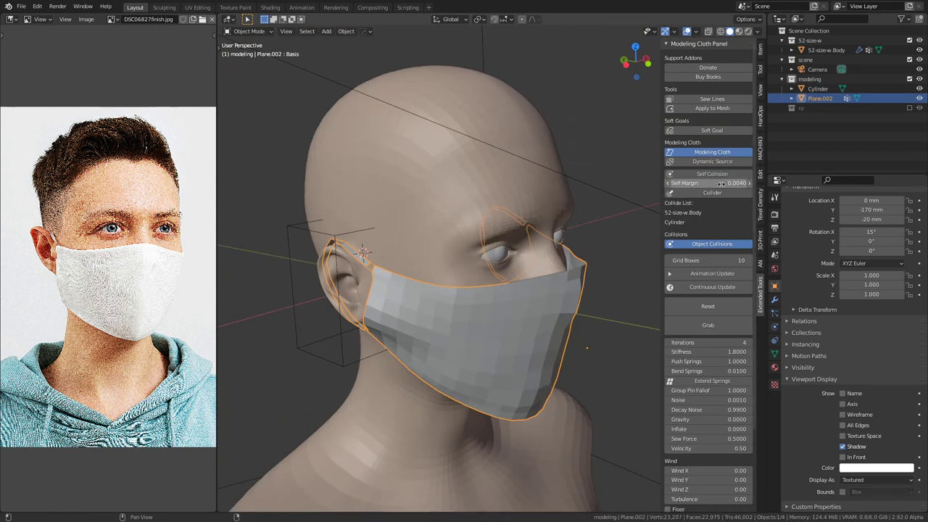
pyautogui.click(482, 205)
pyautogui.moveTo(452, 265); pyautogui.dragTo(477, 281, button='middle')
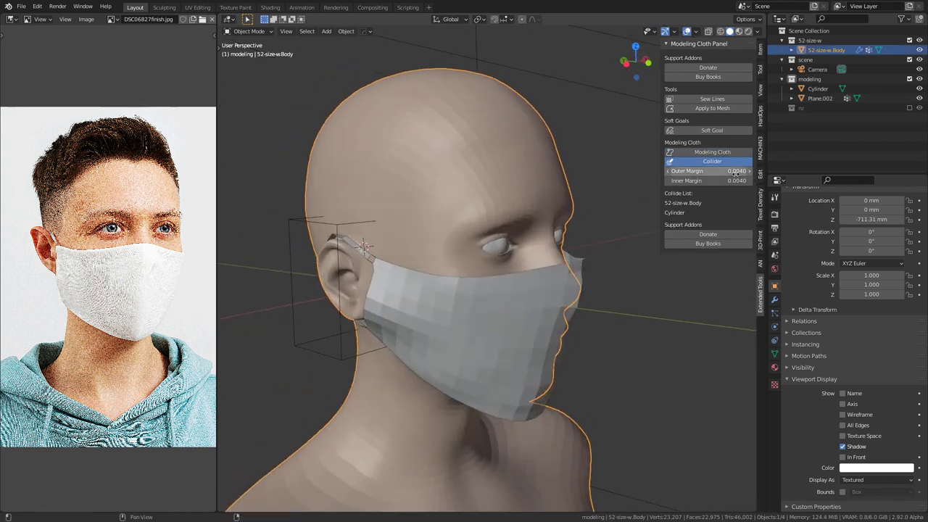
pyautogui.moveTo(735, 174); pyautogui.dragTo(735, 181)
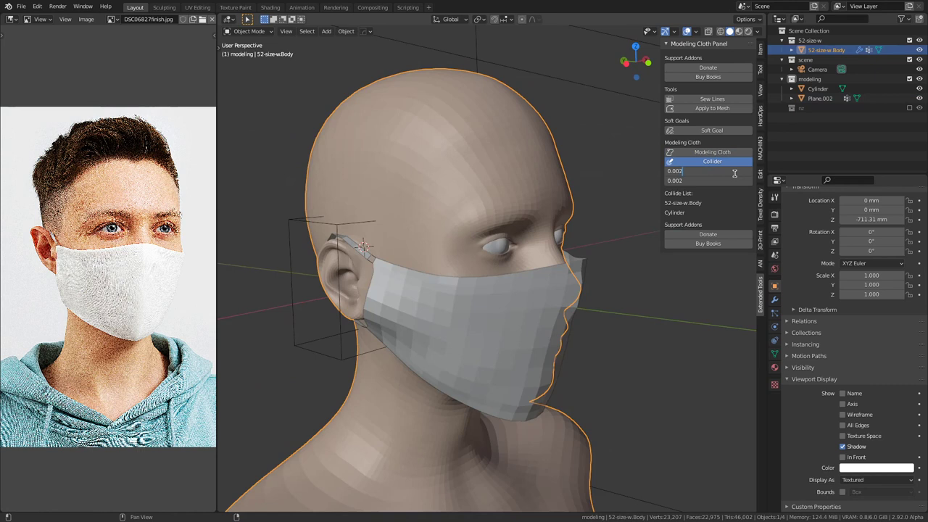
pyautogui.moveTo(595, 290); pyautogui.dragTo(488, 304, button='middle')
# Step: Try the Continuous Update cloth simulation on the mask, stop it and reset the mask's shape
pyautogui.click(506, 332)
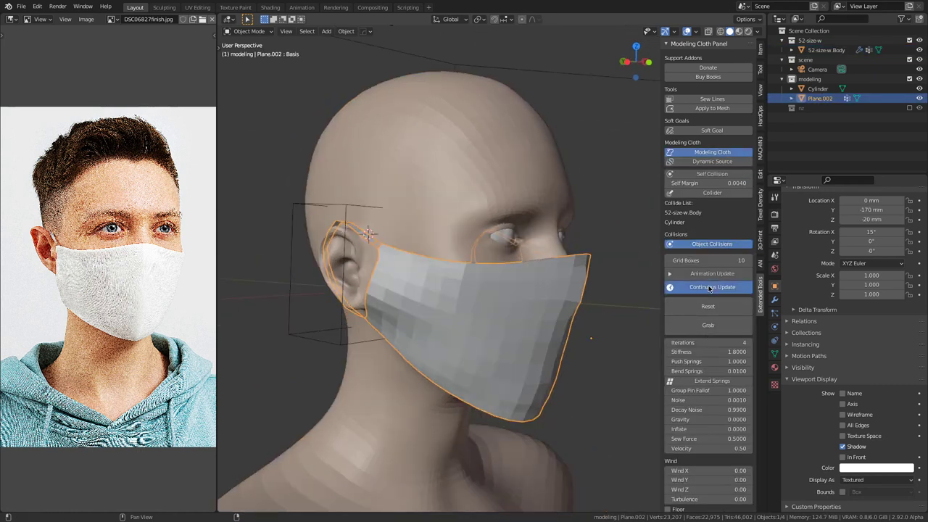
pyautogui.click(712, 326)
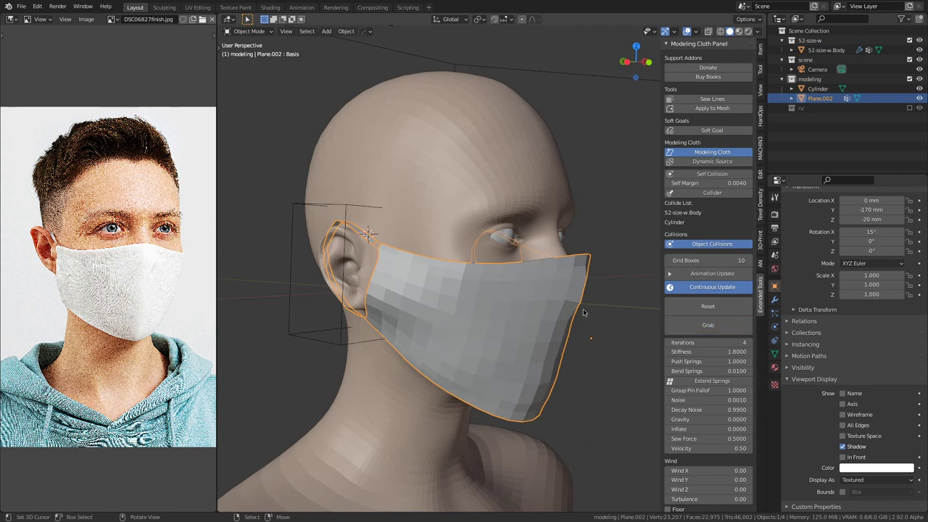
pyautogui.moveTo(538, 314); pyautogui.dragTo(615, 336, button='middle')
pyautogui.click(731, 288)
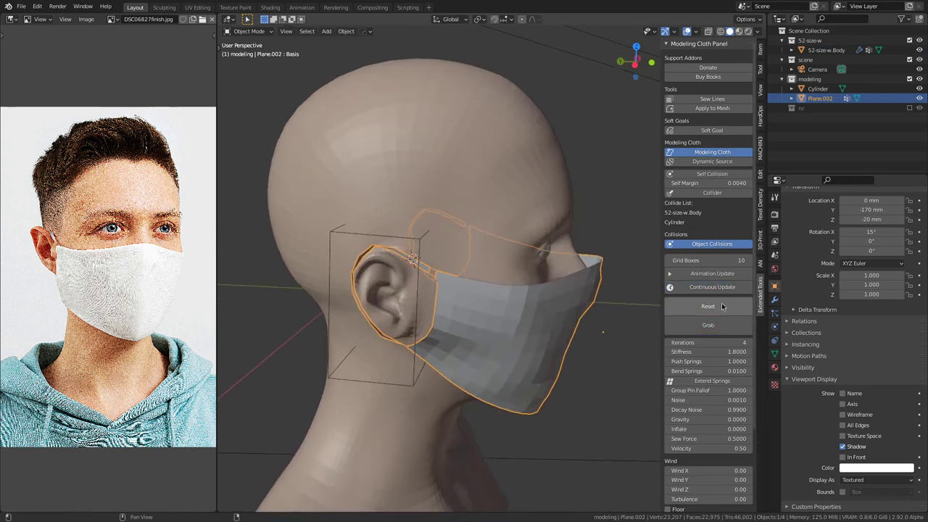
pyautogui.click(708, 306)
# Step: Reselect the mask behind the cylinder bounds and try running Continuous Update again
pyautogui.moveTo(536, 314); pyautogui.dragTo(417, 288, button='middle')
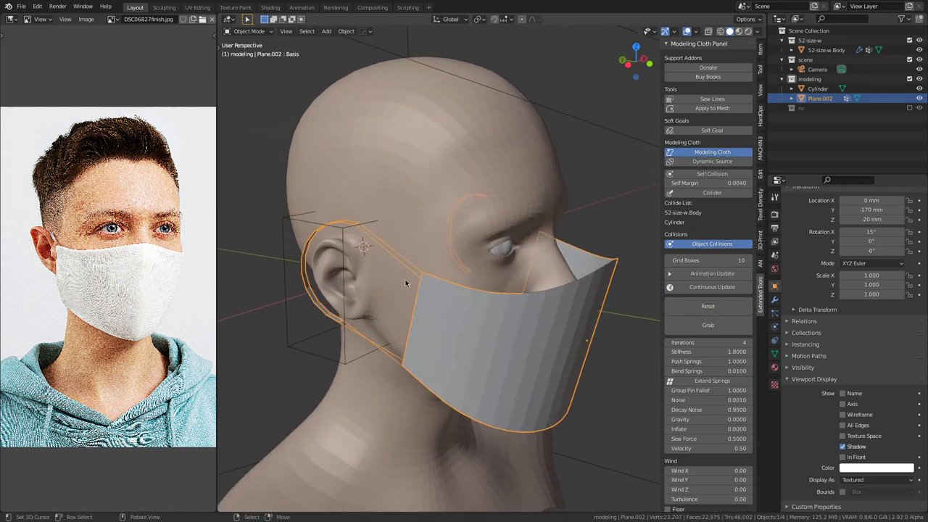
pyautogui.click(350, 228)
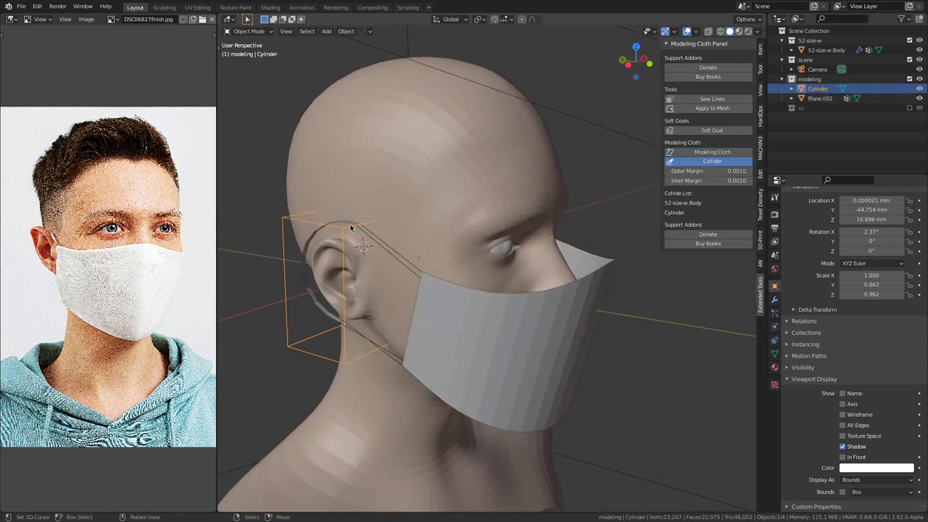
pyautogui.click(471, 203)
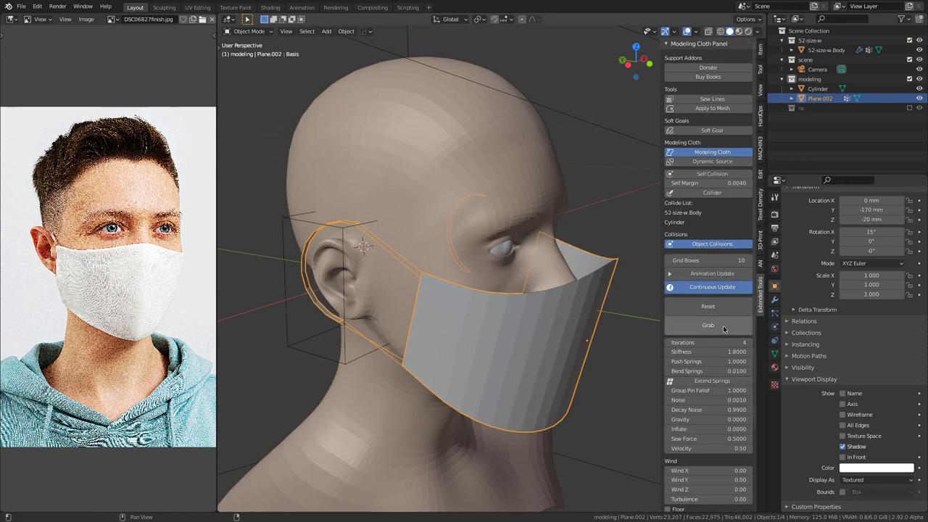
pyautogui.moveTo(638, 319); pyautogui.dragTo(466, 331, button='middle')
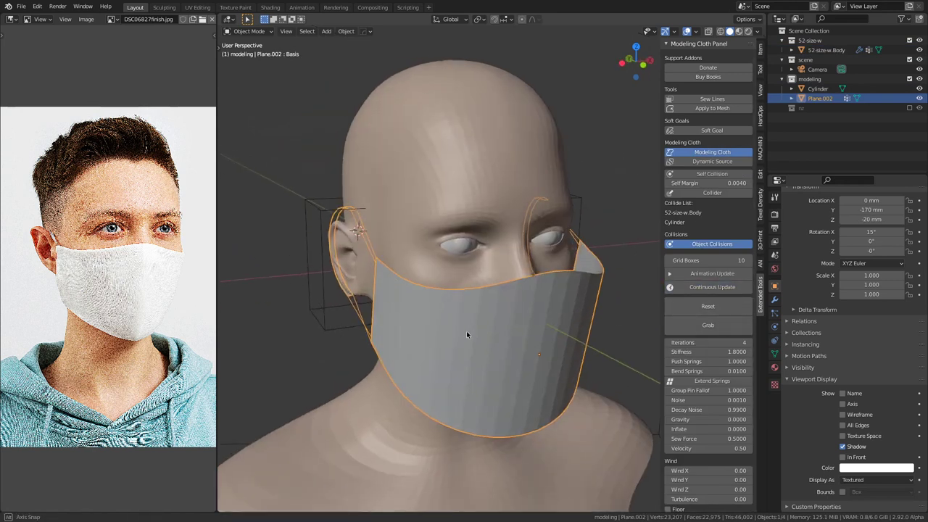
# Step: Rebuild the mask's Modeling Cloth setup: disable it, delete all shape keys and the modeling_cloth_pin vertex group, and enable it again
pyautogui.click(723, 153)
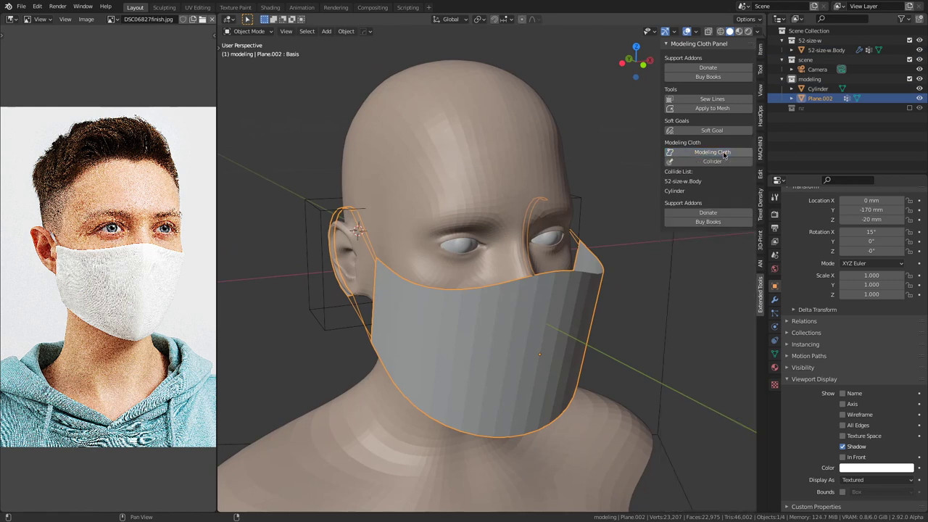
pyautogui.click(775, 353)
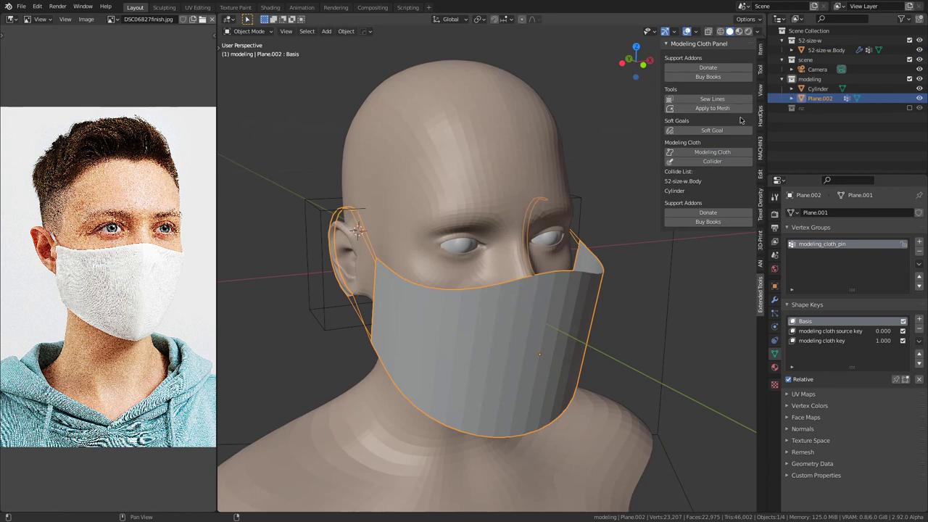
pyautogui.click(827, 340)
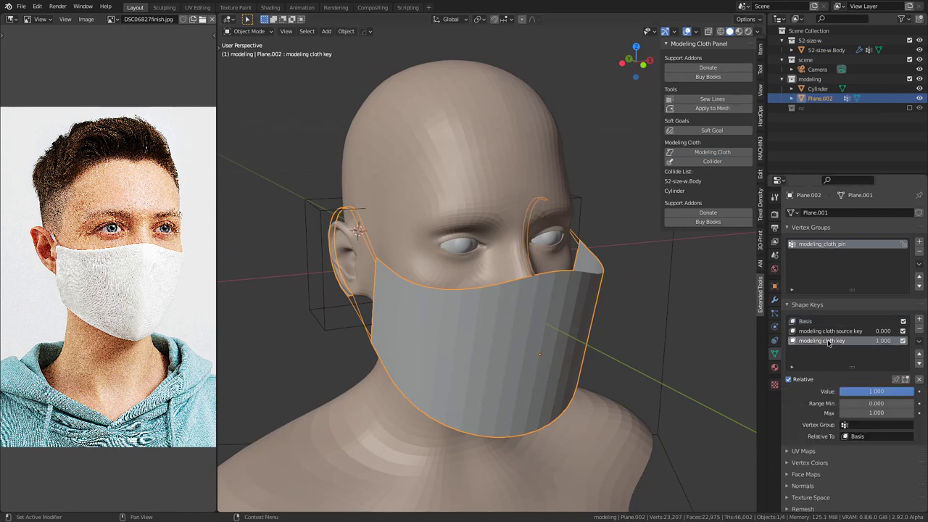
pyautogui.click(919, 331)
pyautogui.click(920, 331)
pyautogui.click(920, 331)
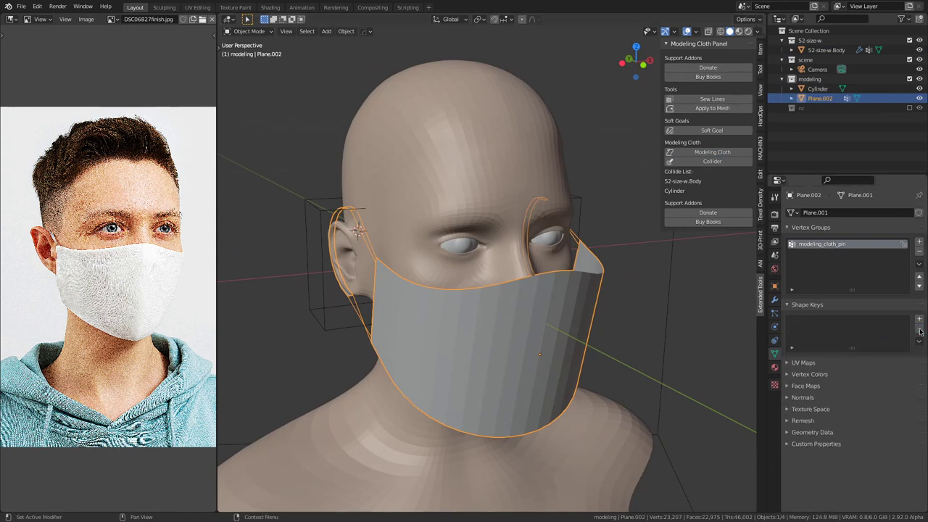
pyautogui.click(919, 251)
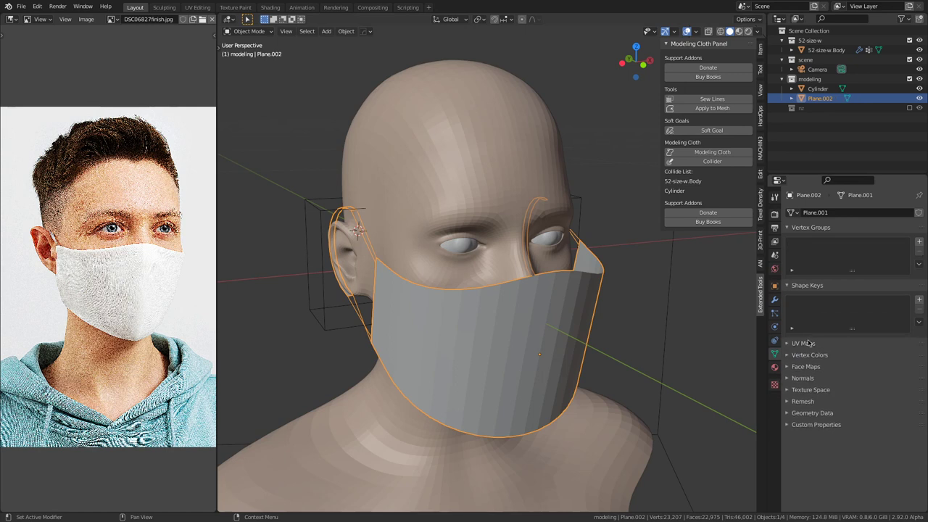
pyautogui.click(717, 152)
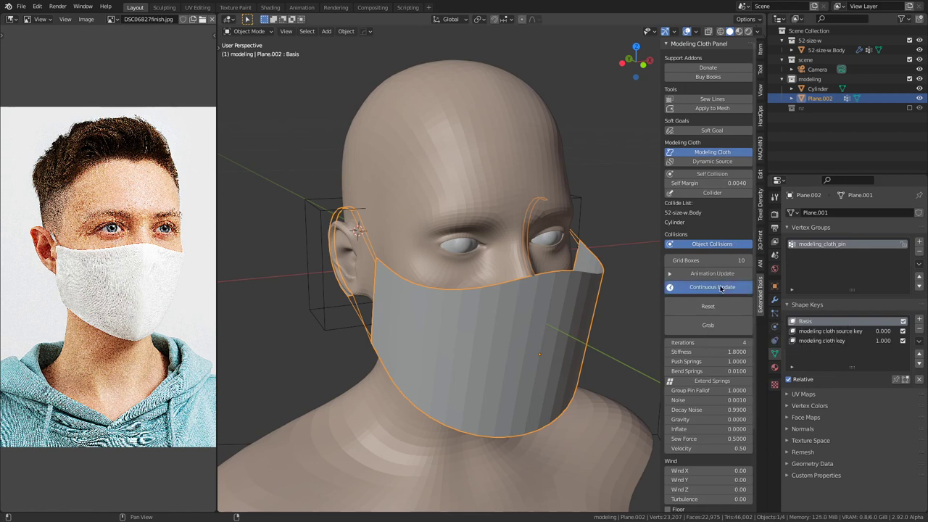
# Step: Try running the Continuous Update cloth simulation on the mask again and stop it
pyautogui.rightClick(721, 289)
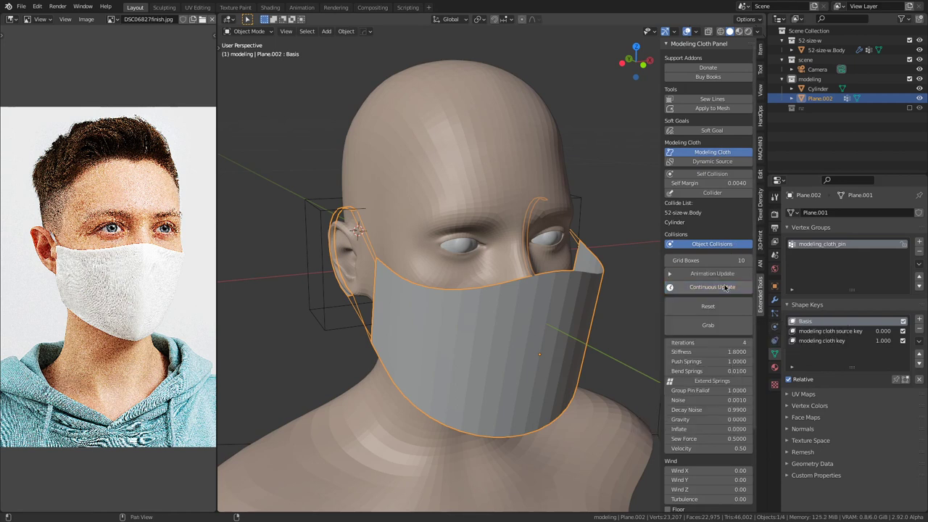
pyautogui.moveTo(524, 279); pyautogui.dragTo(539, 283, button='middle')
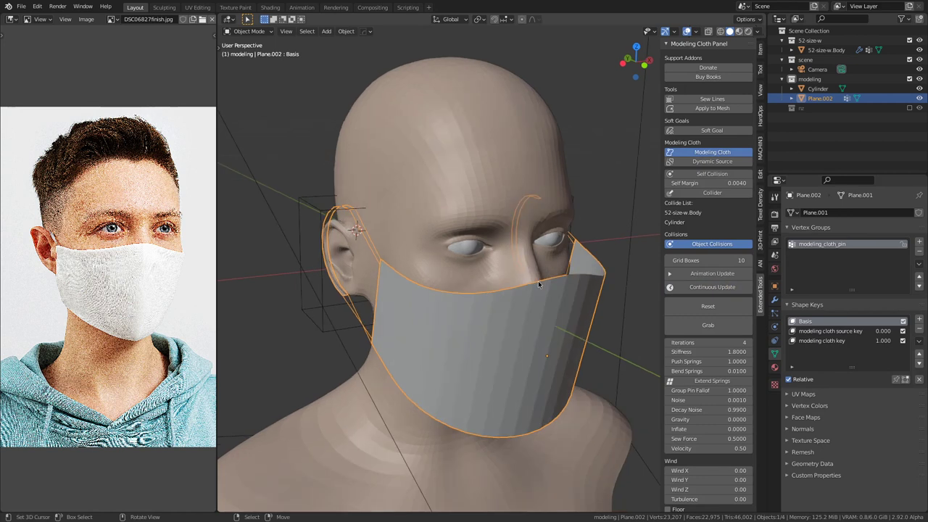
pyautogui.hotkey('ctrl', 'z')
pyautogui.hotkey('ctrl', 'z')
pyautogui.hotkey('ctrl', 'z')
pyautogui.hotkey('ctrl', 'shift', 'z')
pyautogui.hotkey('ctrl', 'shift', 'z')
pyautogui.hotkey('ctrl', 'shift', 'z')
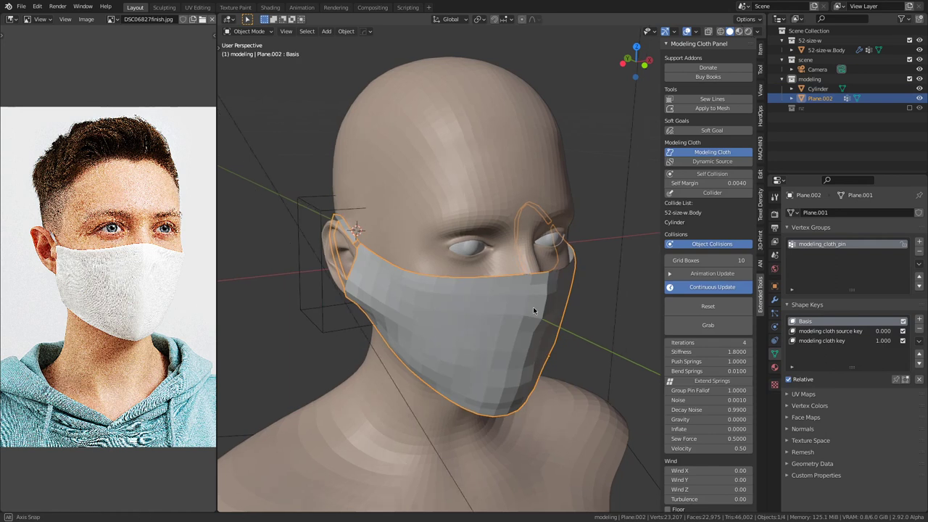
pyautogui.moveTo(529, 307); pyautogui.dragTo(596, 303, button='middle')
pyautogui.click(719, 288)
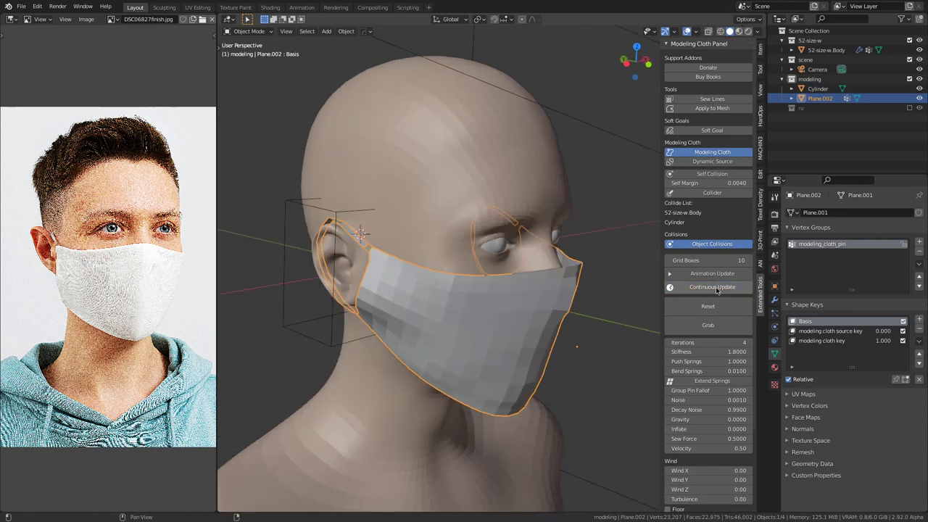
# Step: Undo the recent mask cloth changes and the cylinder collider edits
pyautogui.hotkey('ctrl', 'z')
pyautogui.hotkey('ctrl', 'z')
pyautogui.hotkey('ctrl', 'z')
pyautogui.hotkey('ctrl', 'z')
pyautogui.hotkey('ctrl', 'z')
pyautogui.hotkey('ctrl', 'z')
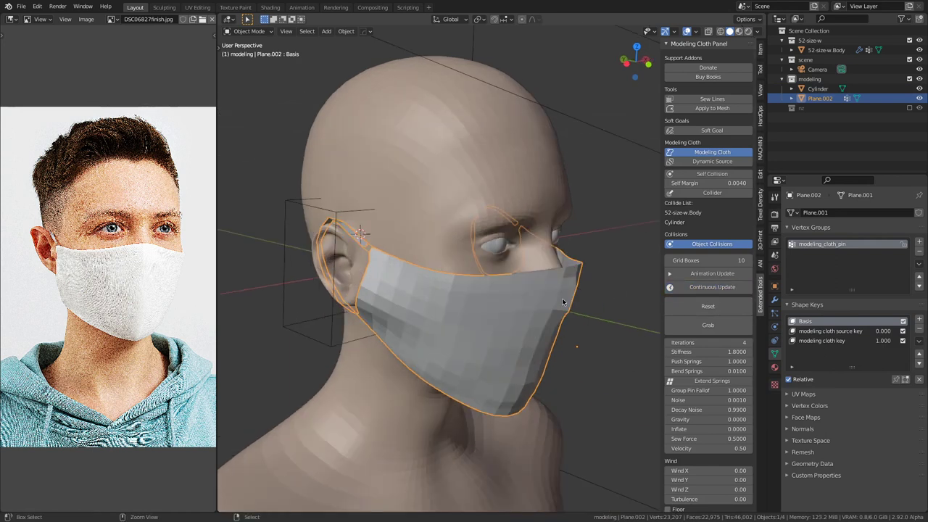
pyautogui.hotkey('ctrl', 'z')
pyautogui.hotkey('ctrl', 'z')
pyautogui.hotkey('ctrl', 'z')
pyautogui.hotkey('ctrl', 'z')
pyautogui.hotkey('ctrl', 'z')
pyautogui.hotkey('ctrl', 'z')
pyautogui.hotkey('ctrl', 'z')
pyautogui.hotkey('ctrl', 'z')
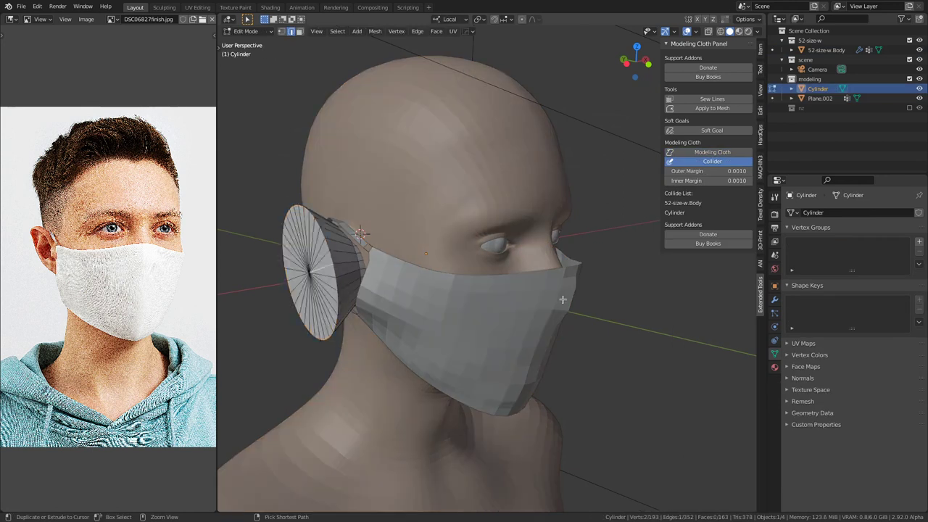
pyautogui.hotkey('ctrl', 'z')
pyautogui.hotkey('ctrl', 'z')
pyautogui.hotkey('ctrl', 'z')
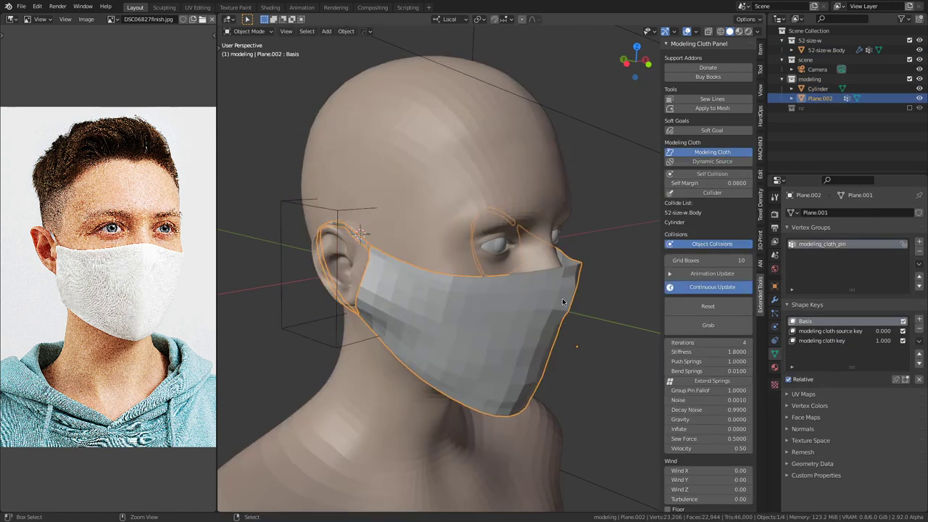
pyautogui.click(710, 325)
pyautogui.hotkey('ctrl', 'z')
pyautogui.hotkey('ctrl', 'z')
pyautogui.hotkey('ctrl', 'z')
pyautogui.hotkey('ctrl', 'z')
pyautogui.hotkey('ctrl', 'z')
pyautogui.hotkey('ctrl', 'z')
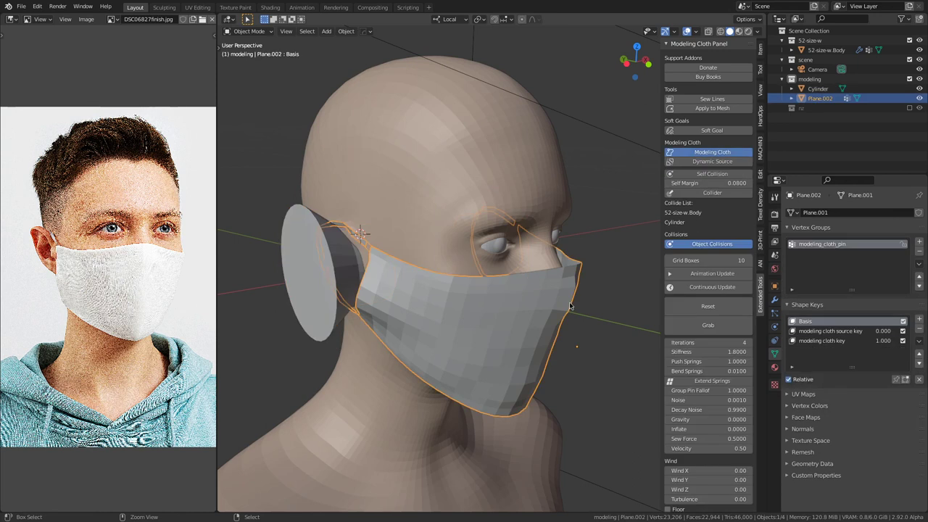
pyautogui.hotkey('ctrl', 'z')
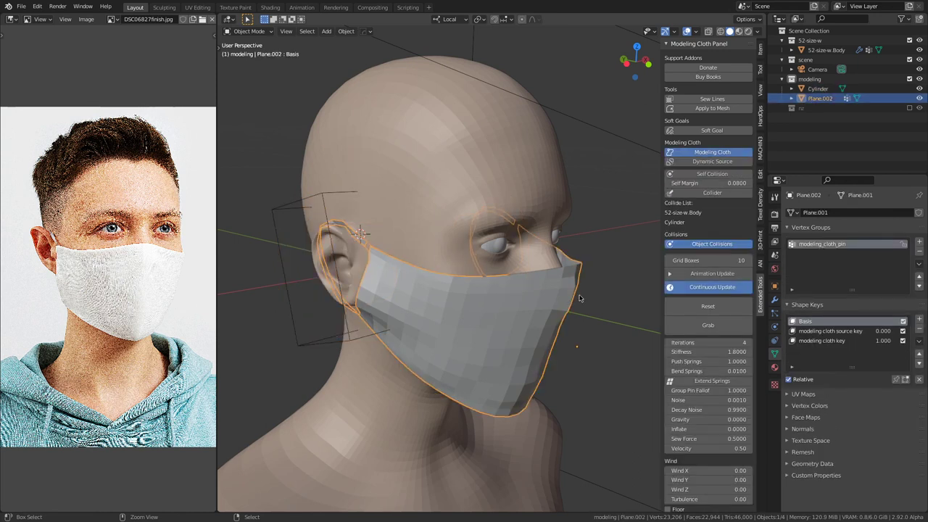
# Step: Reset the mask's cloth shape and try Continuous Update from the unfitted form
pyautogui.click(723, 287)
pyautogui.click(714, 306)
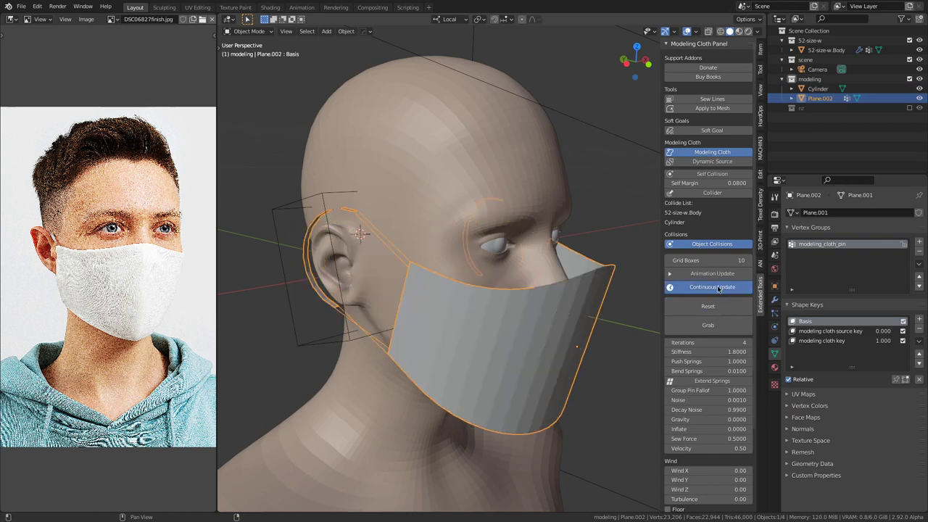
pyautogui.click(718, 288)
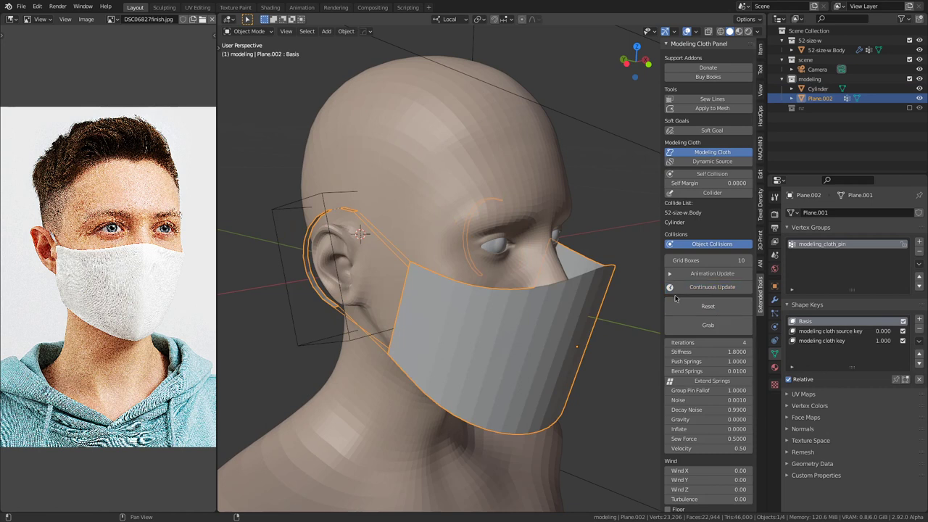
# Step: Undo the mask reset along with earlier simulation and collider changes
pyautogui.hotkey('ctrl', 'z')
pyautogui.hotkey('ctrl', 'z')
pyautogui.hotkey('ctrl', 'z')
pyautogui.click(609, 280)
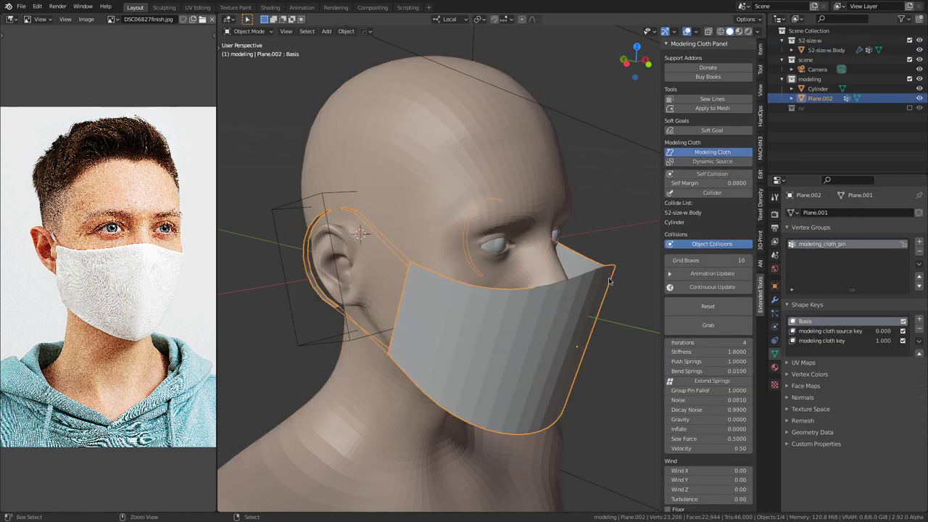
pyautogui.click(609, 277)
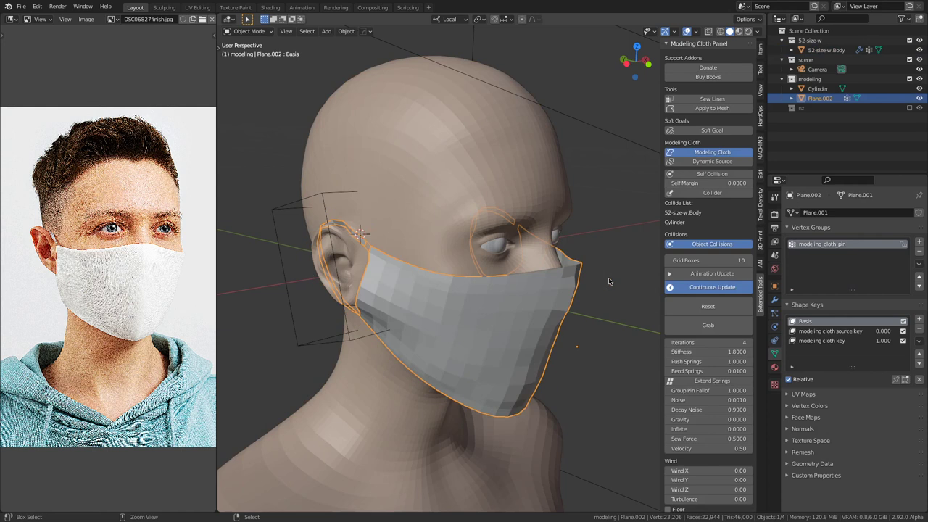
pyautogui.click(608, 277)
pyautogui.click(608, 277)
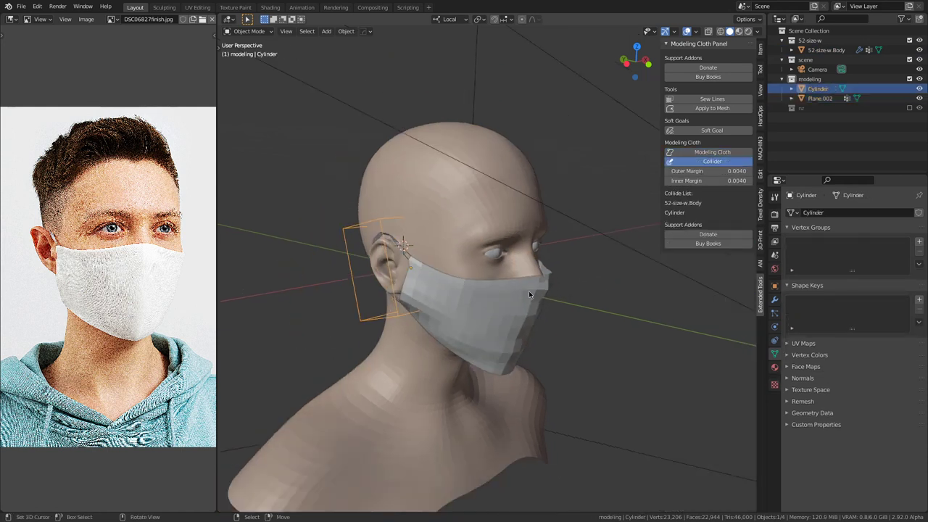
# Step: Reselect the mask, stop its Continuous Update simulation and reset its shape
pyautogui.click(575, 280)
pyautogui.click(707, 287)
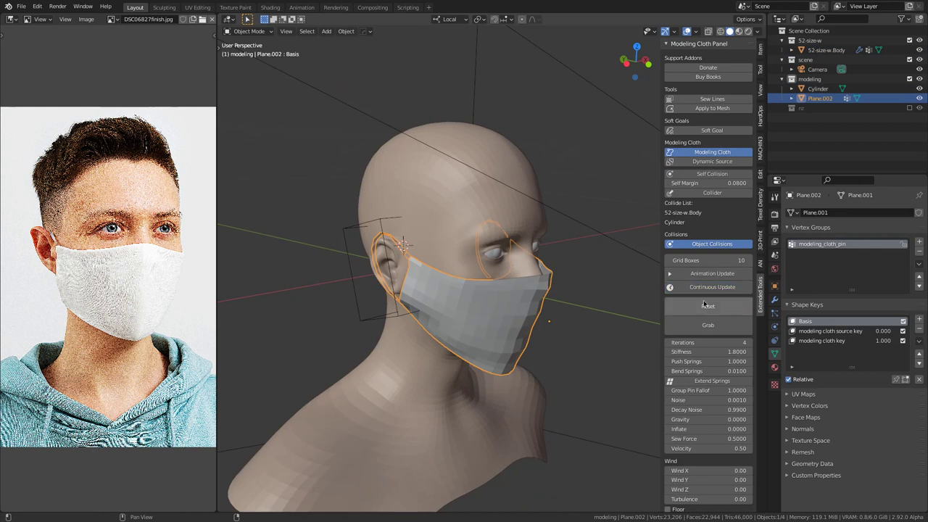
pyautogui.click(706, 306)
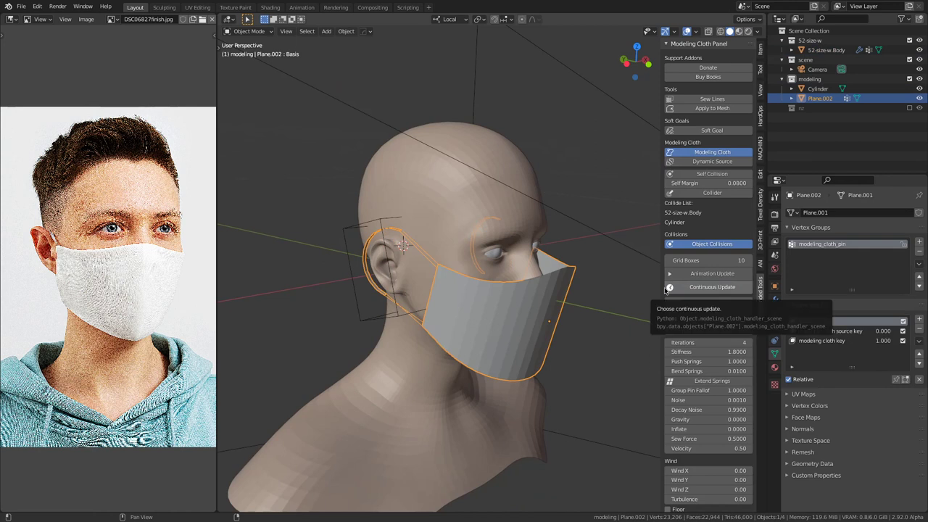
# Step: Revert the mask's cloth settings to the first Object Collisions entry in the undo history
pyautogui.hotkey('ctrl', 'z')
pyautogui.hotkey('ctrl', 'z')
pyautogui.hotkey('ctrl', 'z')
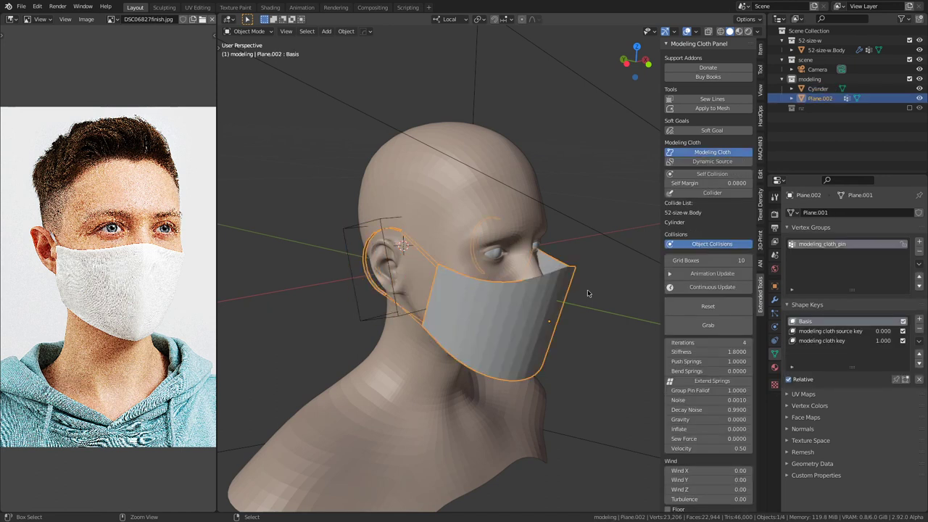
pyautogui.hotkey('ctrl', 'alt', 'z')
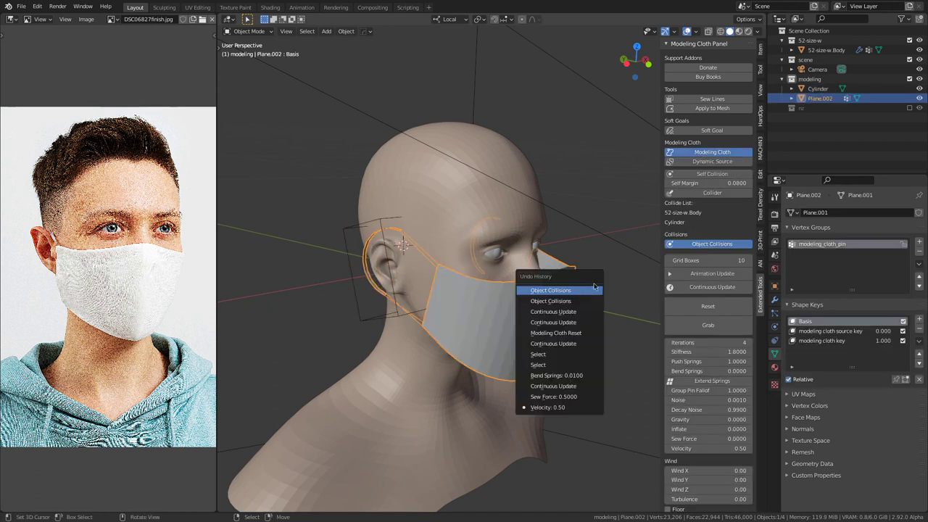
pyautogui.click(587, 291)
# Step: Turn Modeling Cloth off and on for the mask, reload the scripts and retry Continuous Update
pyautogui.click(713, 152)
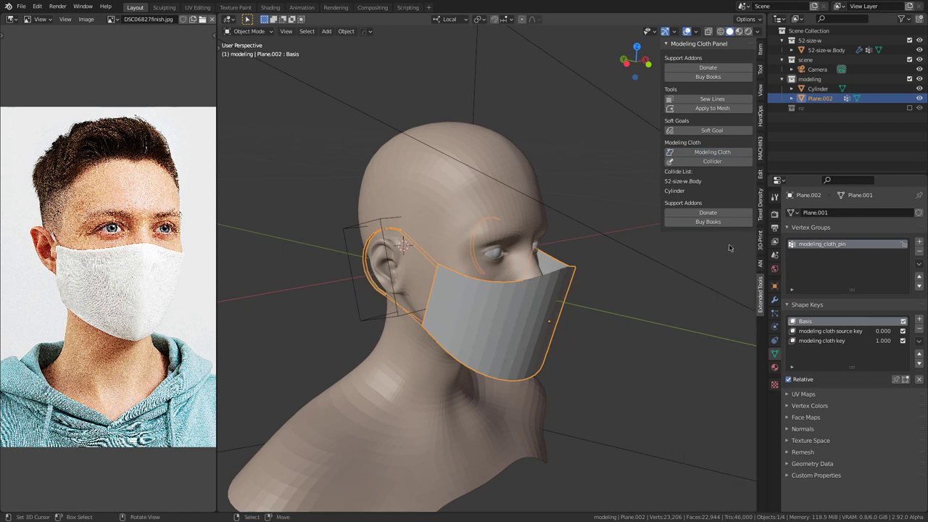
pyautogui.click(717, 152)
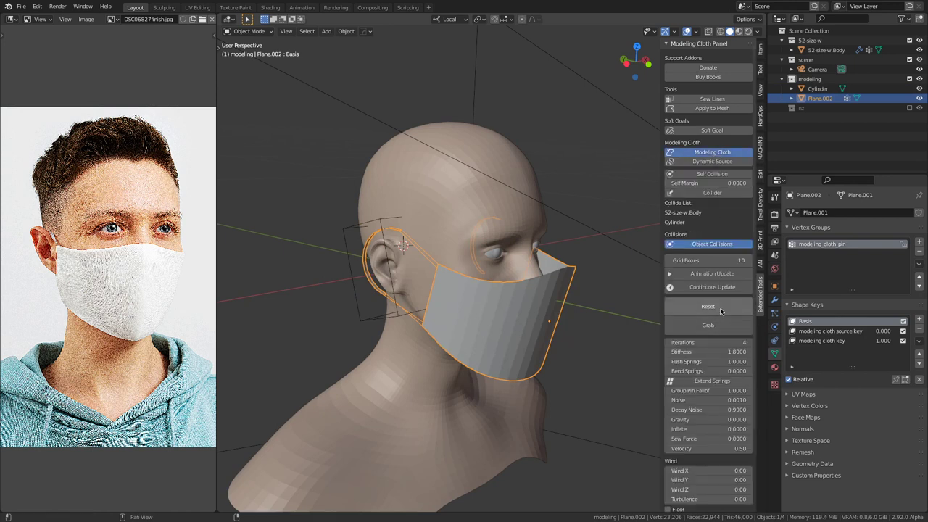
pyautogui.click(8, 8)
pyautogui.moveTo(41, 56)
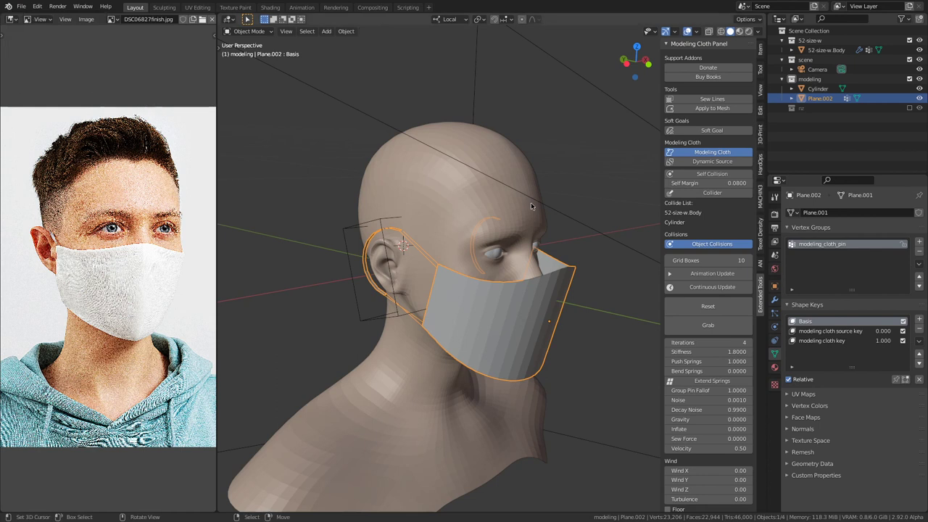
pyautogui.click(723, 288)
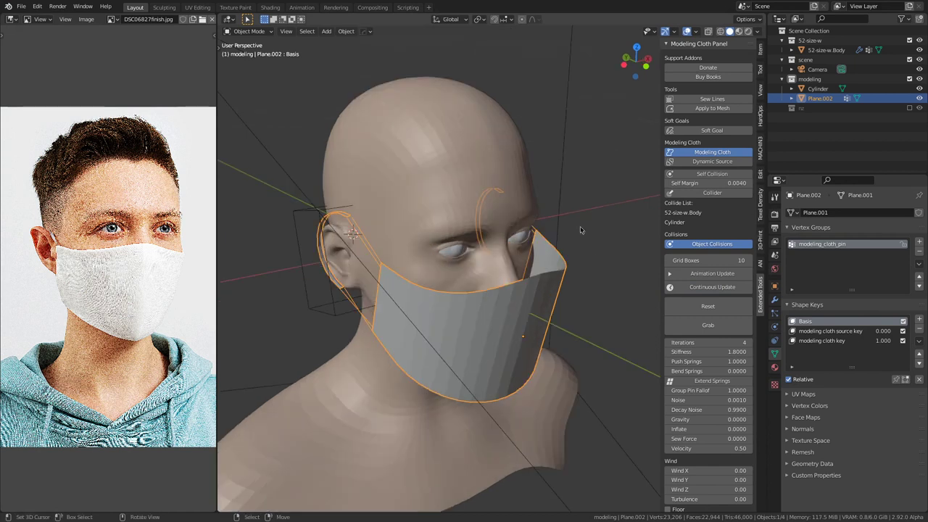
# Step: Start Continuous Update on the mask and set Sew Force to 0.5
pyautogui.click(718, 287)
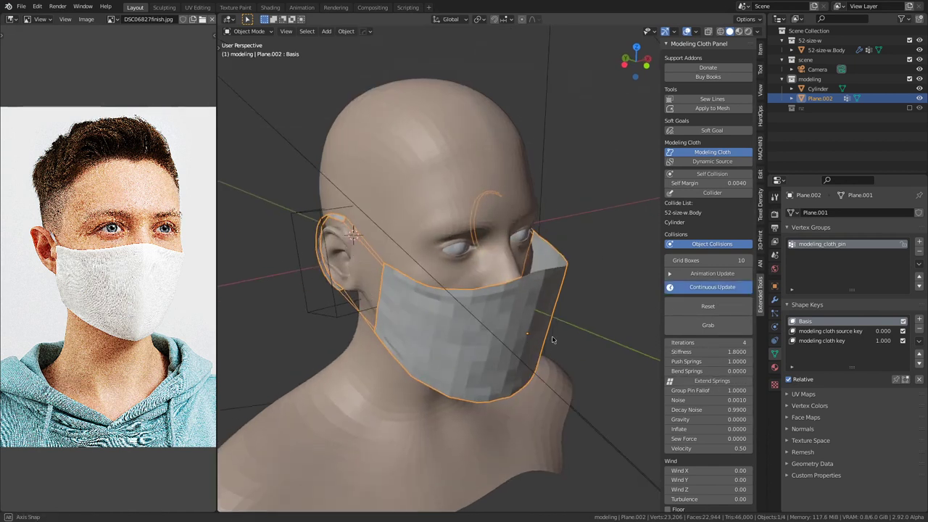
pyautogui.click(728, 440)
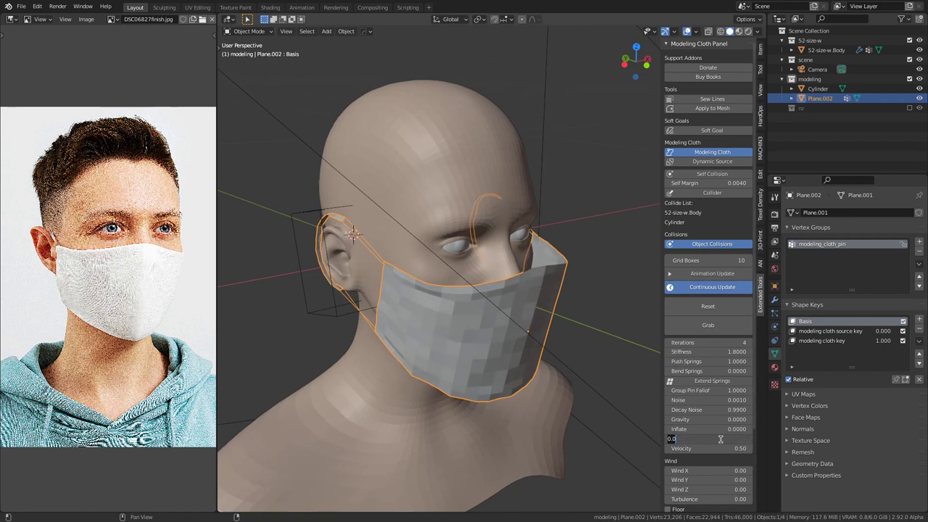
pyautogui.write('0.5')
pyautogui.press('Return')
pyautogui.moveTo(496, 347); pyautogui.dragTo(440, 283, button='middle')
pyautogui.moveTo(520, 288); pyautogui.dragTo(476, 301, button='middle')
pyautogui.moveTo(516, 264); pyautogui.dragTo(506, 208, button='middle')
# Step: Use the cloth Grab tool to pull the mask's lower edge down around the chin
pyautogui.click(706, 328)
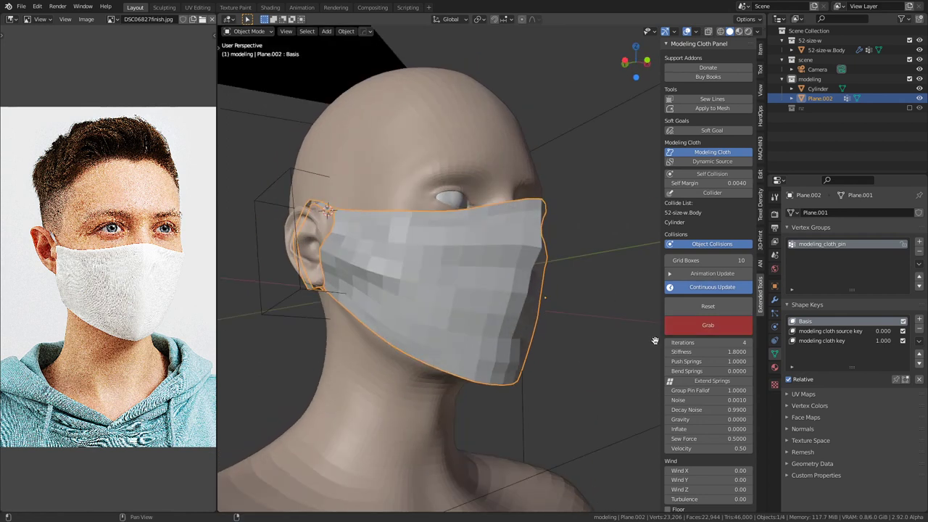
pyautogui.moveTo(513, 377); pyautogui.dragTo(500, 392)
pyautogui.moveTo(472, 278); pyautogui.dragTo(500, 291, button='middle')
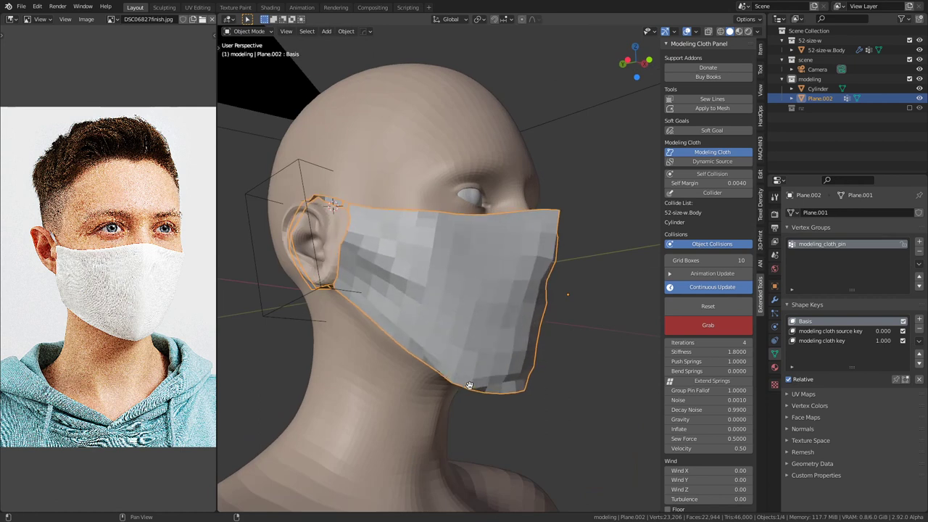
pyautogui.moveTo(524, 368); pyautogui.dragTo(454, 321, button='middle')
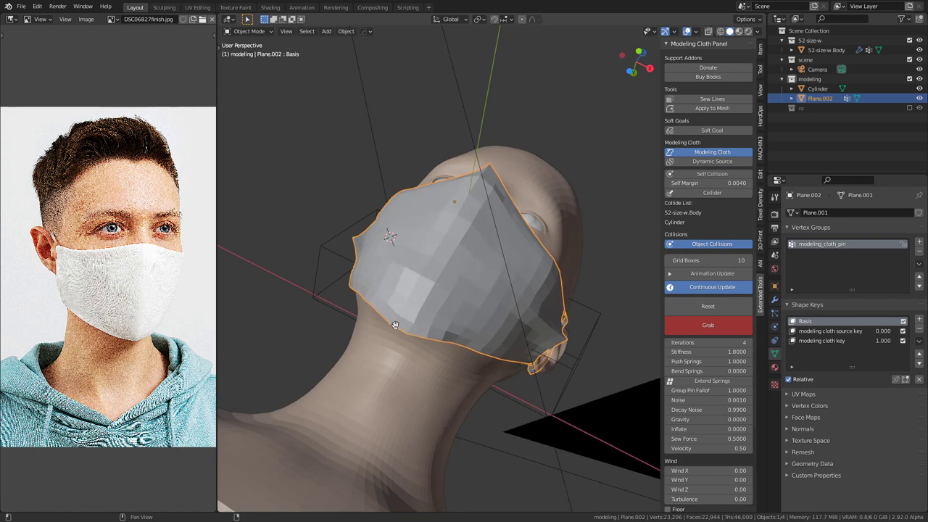
# Step: Pull the mask's lower side corner and ear loop down and back below the ear with the Grab tool
pyautogui.moveTo(396, 323); pyautogui.dragTo(572, 323, button='middle')
pyautogui.scroll(4, 378, 311)
pyautogui.moveTo(378, 311); pyautogui.dragTo(385, 290, button='middle')
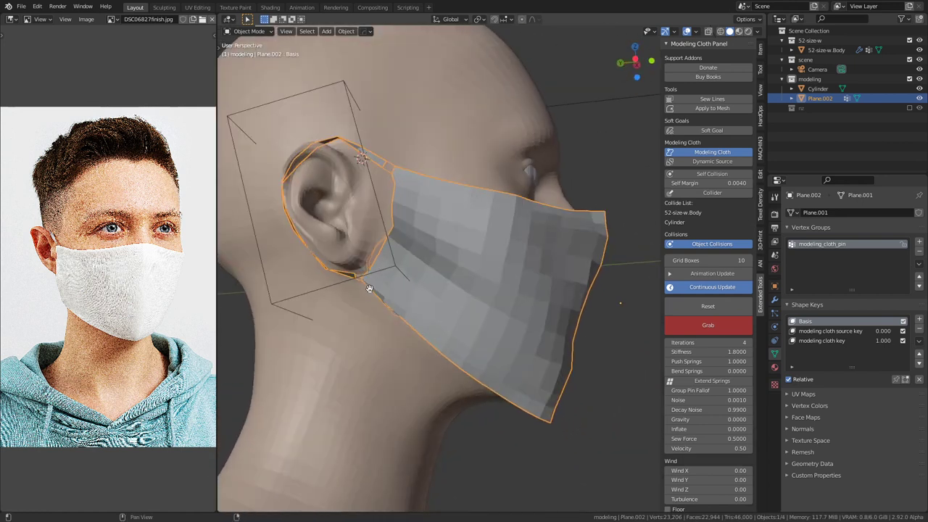
pyautogui.moveTo(371, 285); pyautogui.dragTo(365, 303)
pyautogui.moveTo(365, 303); pyautogui.dragTo(469, 238, button='middle')
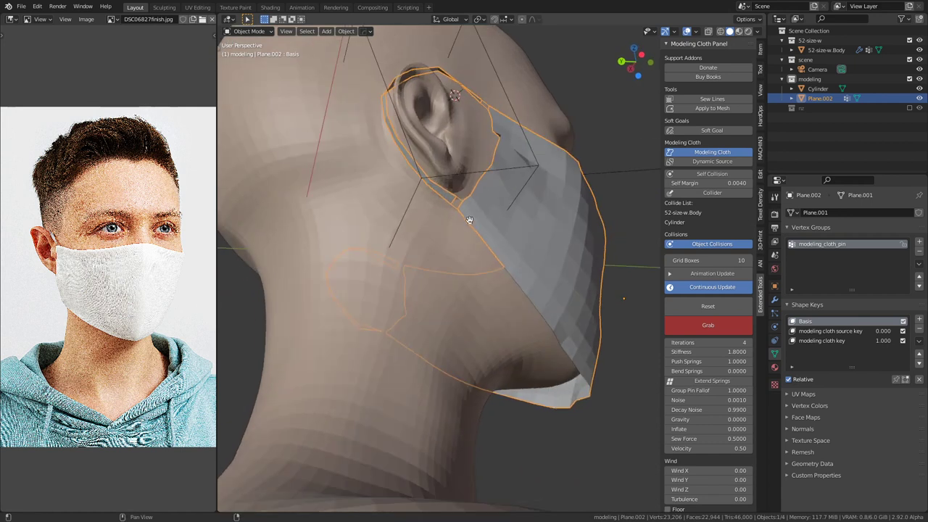
pyautogui.moveTo(468, 211); pyautogui.dragTo(442, 244)
pyautogui.scroll(-6, 466, 235)
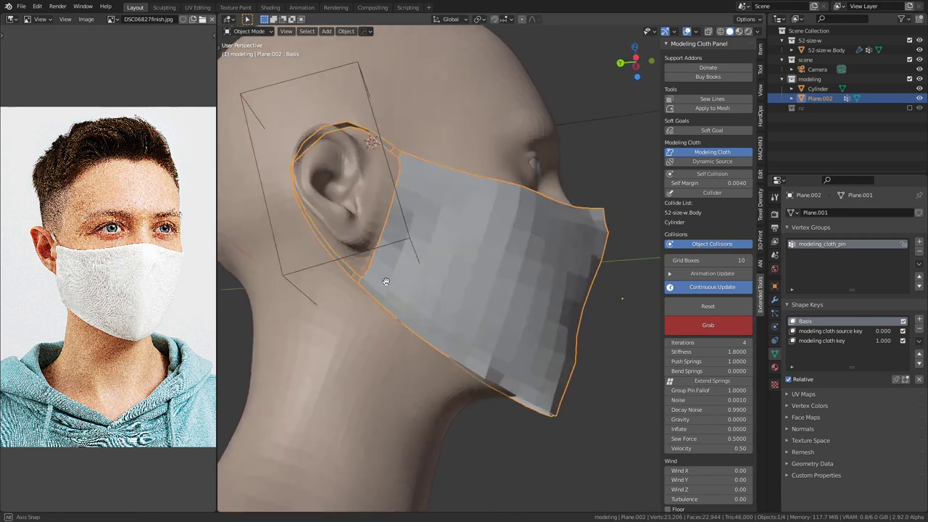
# Step: Grab the mask's upper edge at the nose and its upper ear-side corner and align them with the reference photo in camera view
pyautogui.press('KP_0')
pyautogui.scroll(3, 425, 268)
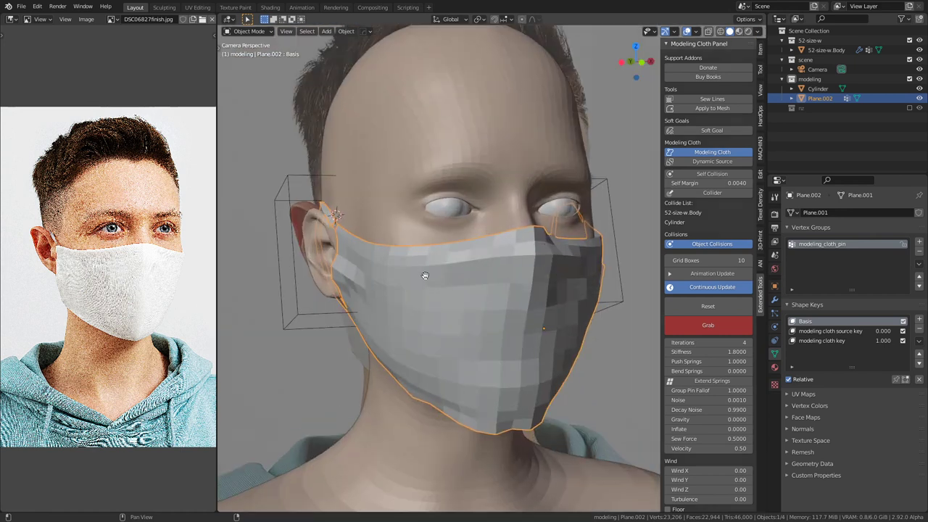
pyautogui.scroll(-3, 509, 258)
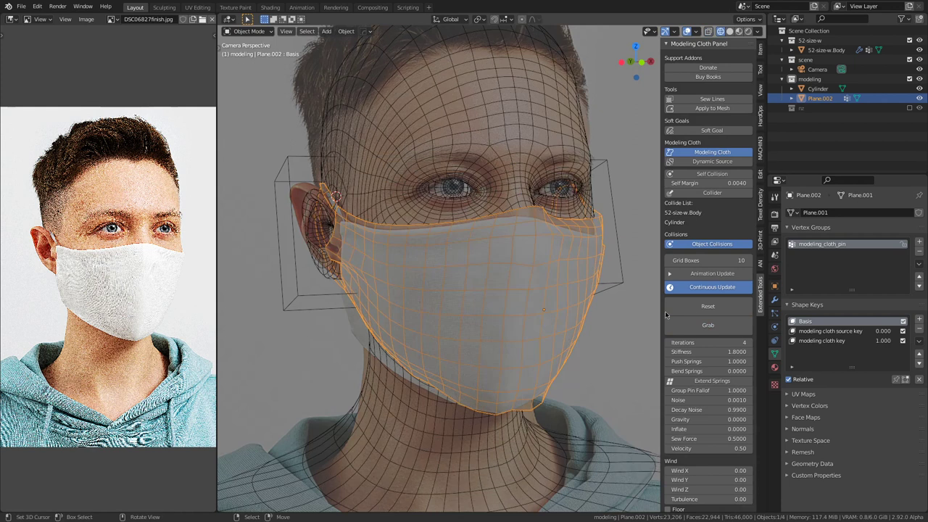
pyautogui.click(700, 326)
pyautogui.moveTo(528, 213); pyautogui.dragTo(529, 224)
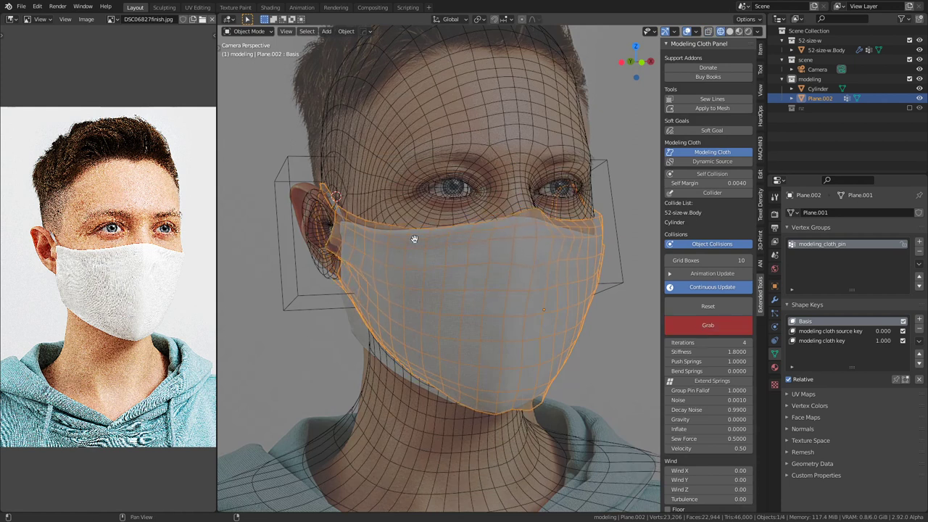
pyautogui.moveTo(370, 241); pyautogui.dragTo(344, 232)
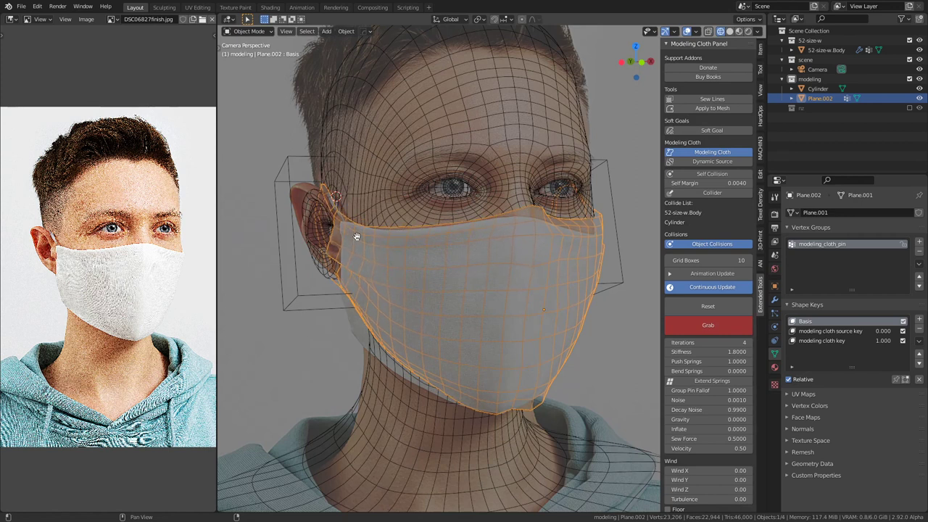
# Step: Pull the mask's lower side edge below the ear down along the jaw with the cloth Grab tool
pyautogui.moveTo(475, 309); pyautogui.dragTo(510, 302, button='middle')
pyautogui.press('KP_0')
pyautogui.scroll(1, 376, 338)
pyautogui.moveTo(376, 338); pyautogui.dragTo(421, 289, button='middle')
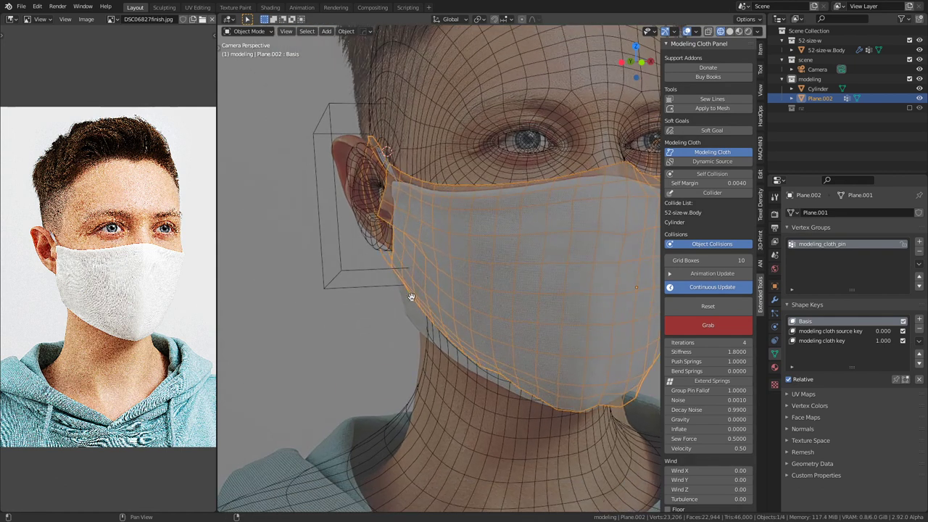
pyautogui.moveTo(416, 303)
pyautogui.mouseDown()
pyautogui.moveTo(413, 327)
pyautogui.moveTo(443, 336)
pyautogui.moveTo(443, 351)
pyautogui.moveTo(416, 309)
pyautogui.moveTo(420, 342)
pyautogui.mouseUp()
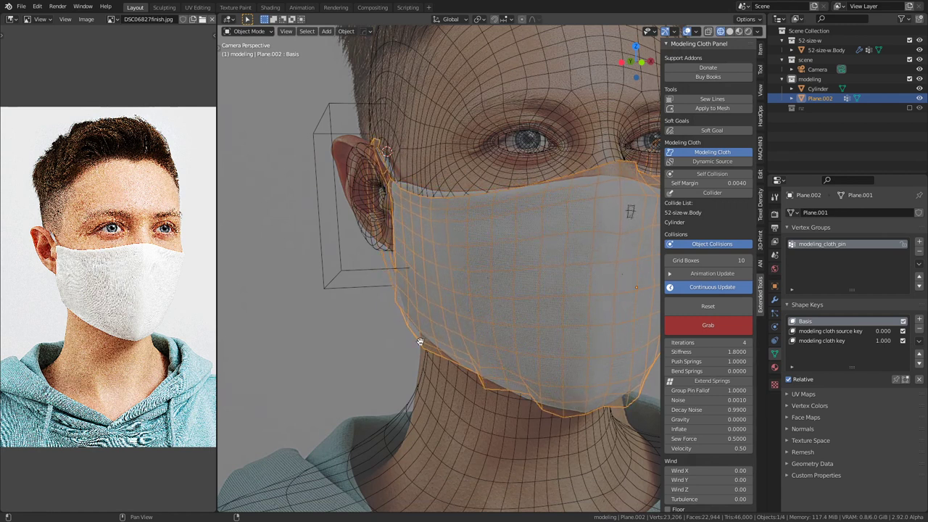
# Step: Pull the mask's far cheek side down, then adjust its nose edge and lower jaw edge to follow the photo
pyautogui.keyDown('shift'); pyautogui.moveTo(554, 319); pyautogui.dragTo(475, 322, button='middle'); pyautogui.keyUp('shift')
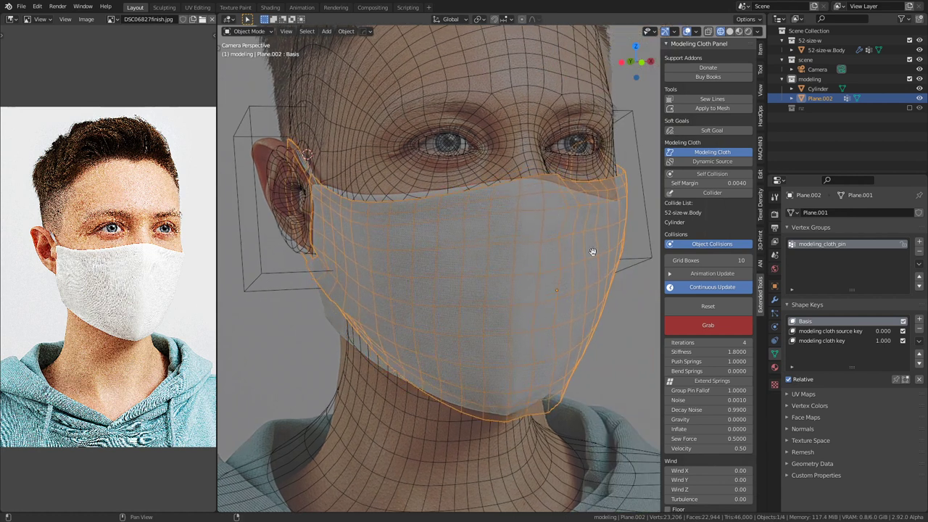
pyautogui.moveTo(623, 224); pyautogui.dragTo(622, 243)
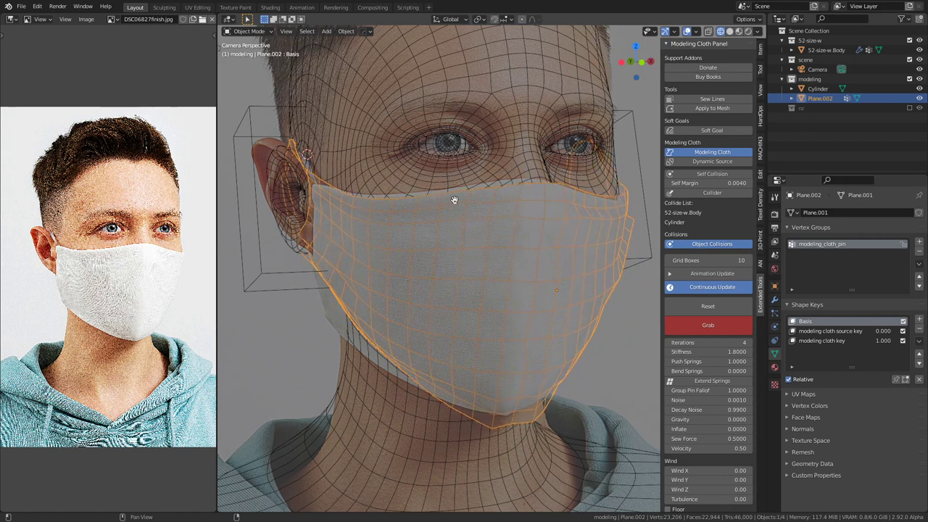
pyautogui.moveTo(512, 197); pyautogui.dragTo(509, 192)
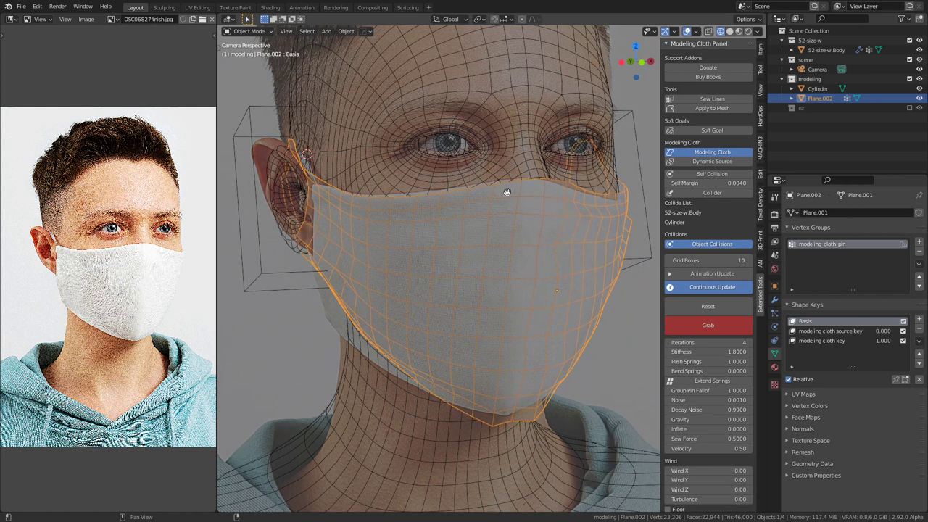
pyautogui.moveTo(353, 323); pyautogui.dragTo(345, 345)
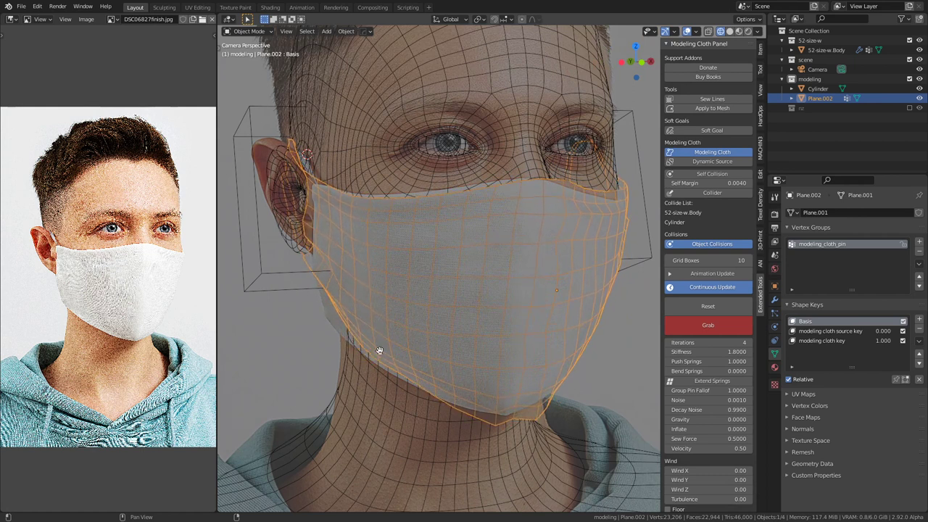
# Step: Inspect the mask's fit from the side and in camera view, leave the Grab tool and stop Continuous Update
pyautogui.scroll(-2, 434, 335)
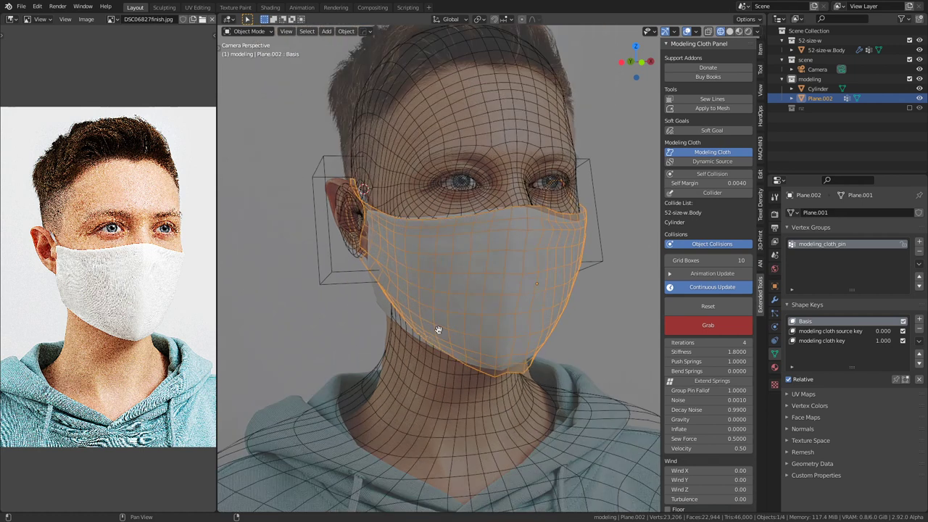
pyautogui.moveTo(465, 317); pyautogui.dragTo(510, 326, button='middle')
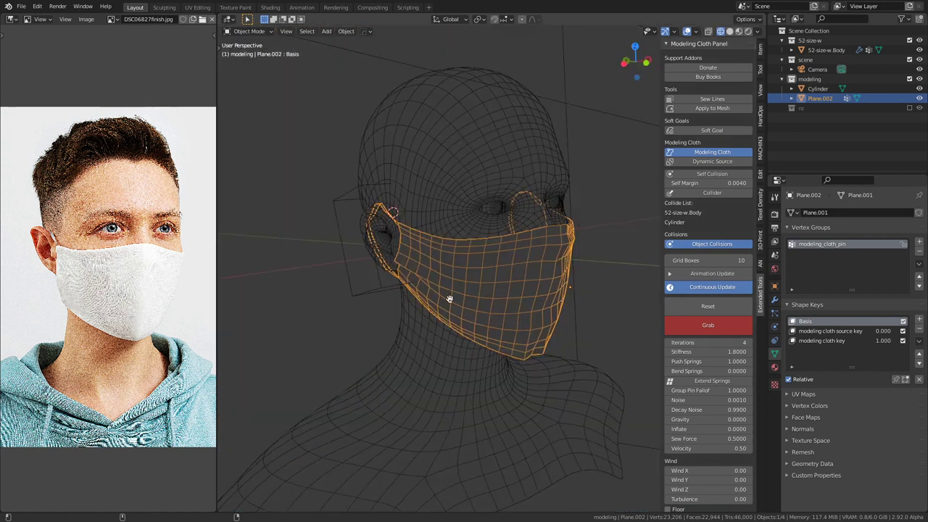
pyautogui.moveTo(450, 299); pyautogui.dragTo(470, 276, button='middle')
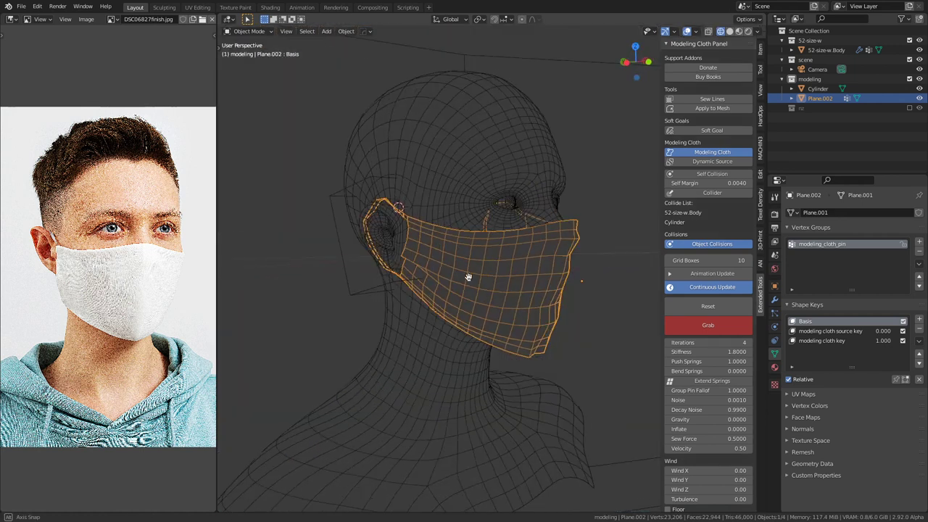
pyautogui.scroll(2, 464, 276)
pyautogui.press('Escape')
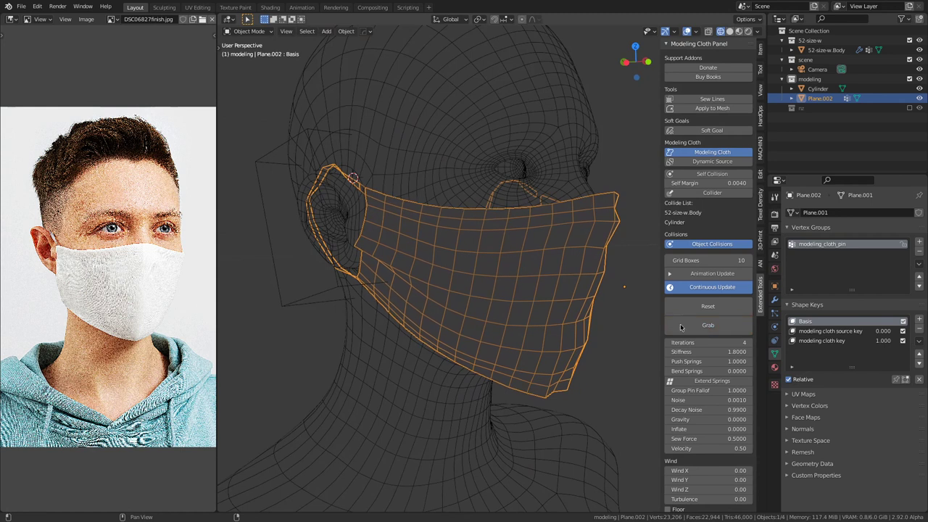
pyautogui.moveTo(462, 305); pyautogui.dragTo(445, 298, button='middle')
pyautogui.press('KP_0')
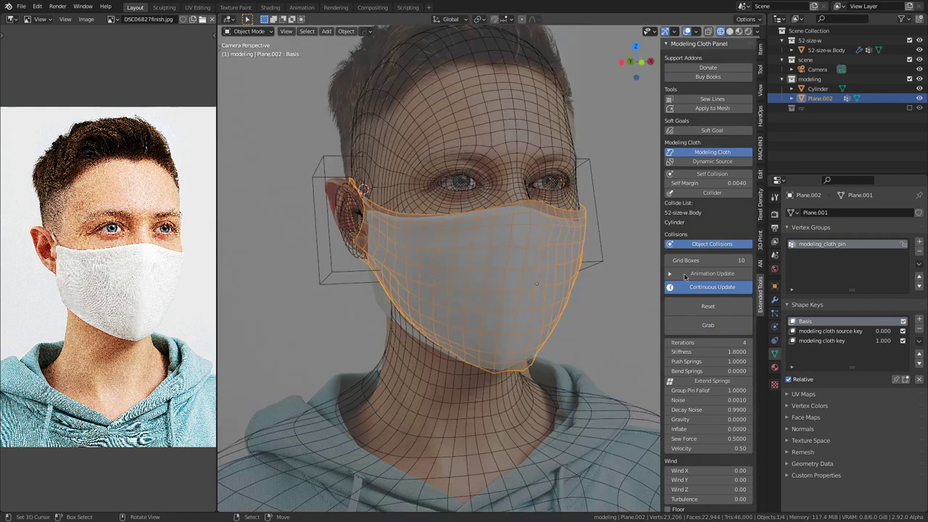
pyautogui.click(721, 288)
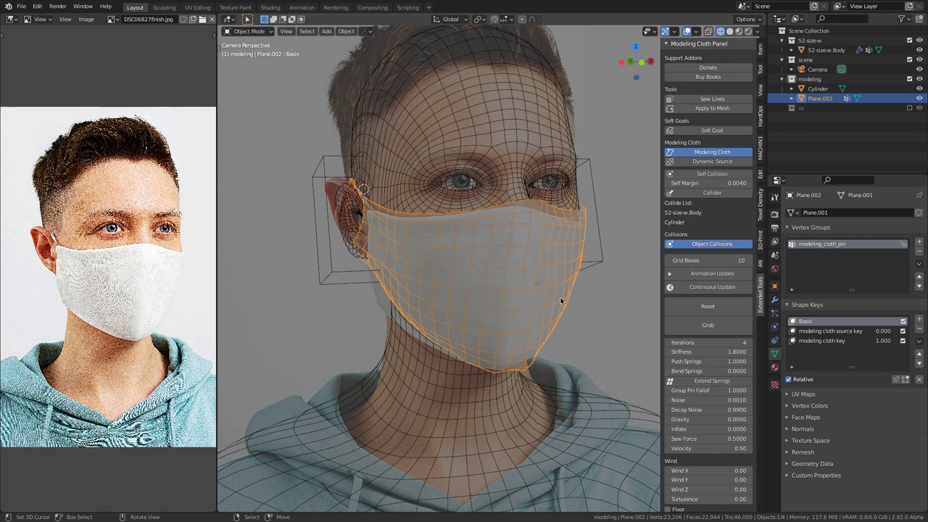
# Step: Enable the hidden collection of mask patterns and open the flat mask Plane.003 for editing in front view
pyautogui.moveTo(548, 247); pyautogui.dragTo(520, 282, button='middle')
pyautogui.press('KP_1')
pyautogui.scroll(-7, 520, 282)
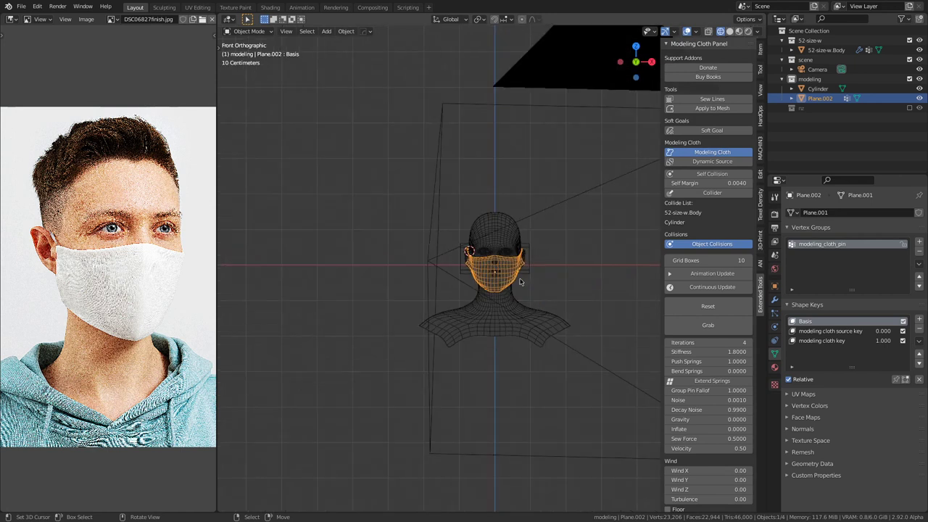
pyautogui.scroll(-3, 519, 282)
pyautogui.click(910, 108)
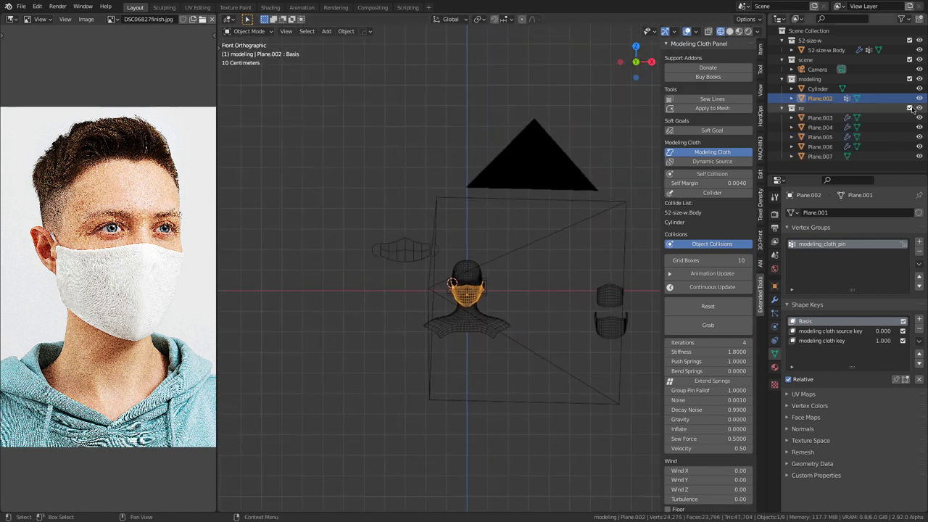
pyautogui.scroll(5, 481, 290)
pyautogui.click(444, 362)
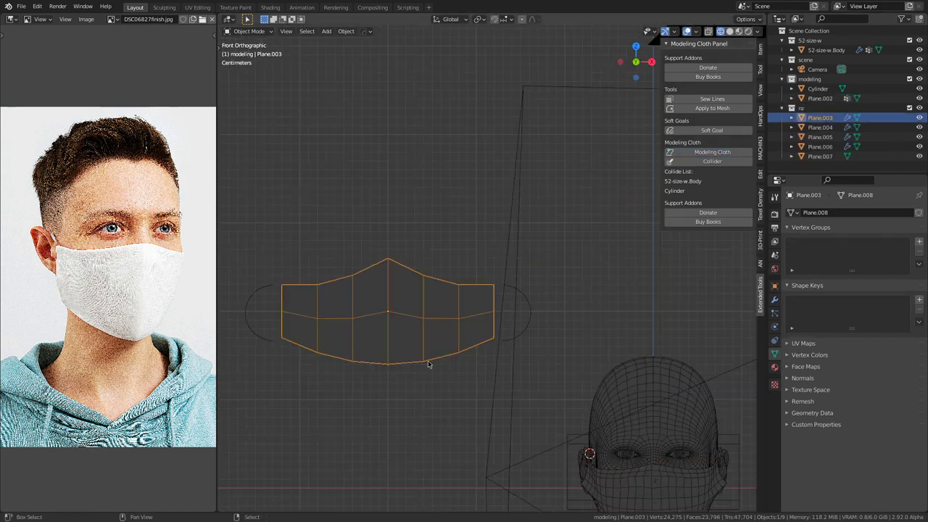
pyautogui.press('KP_Decimal')
pyautogui.press('Tab')
# Step: Add a guide vertex directly below the flat mask's lower outer corner
pyautogui.click(637, 328)
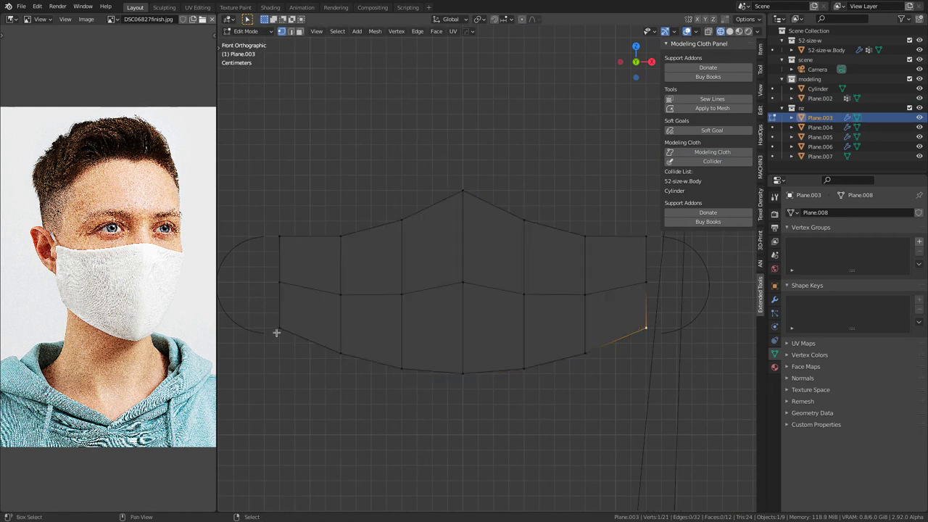
pyautogui.press('e')
pyautogui.press('z')
pyautogui.keyDown('ctrl'); pyautogui.click(608, 348); pyautogui.keyUp('ctrl')
# Step: Scale the flat mask's bottom edge along Z with snapping so its corners reach the guide vertex, and delete that vertex
pyautogui.click(632, 332)
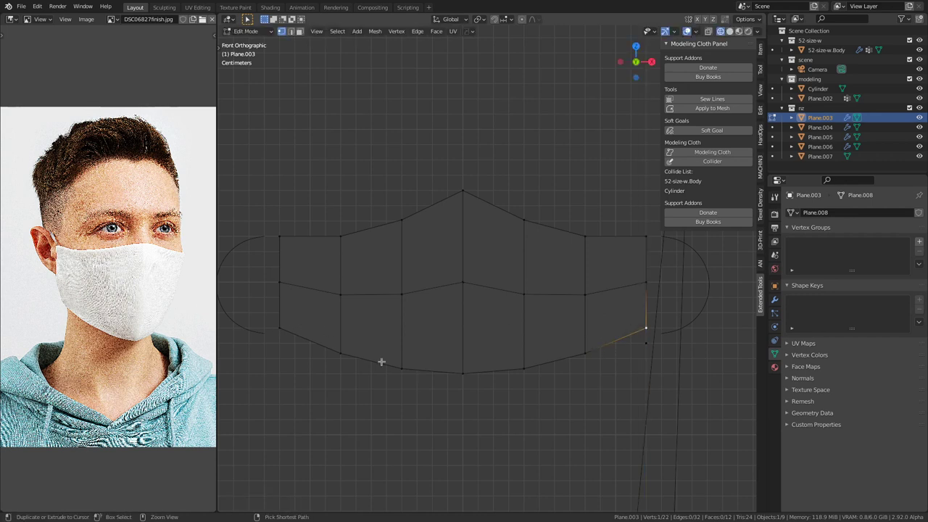
pyautogui.keyDown('ctrl'); pyautogui.click(283, 326); pyautogui.keyUp('ctrl')
pyautogui.hotkey('ctrl', 'shift', 'Tab')
pyautogui.click(565, 345)
pyautogui.press('s')
pyautogui.press('z')
pyautogui.rightClick(648, 342)
pyautogui.hotkey('ctrl', 'shift', 'Tab')
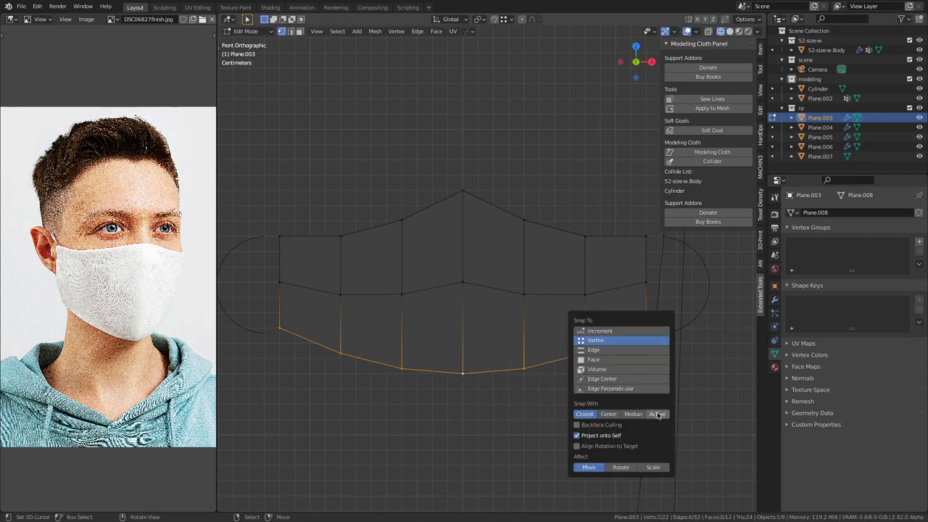
pyautogui.press('s')
pyautogui.press('z')
pyautogui.click(648, 339)
pyautogui.hotkey('alt', 'a')
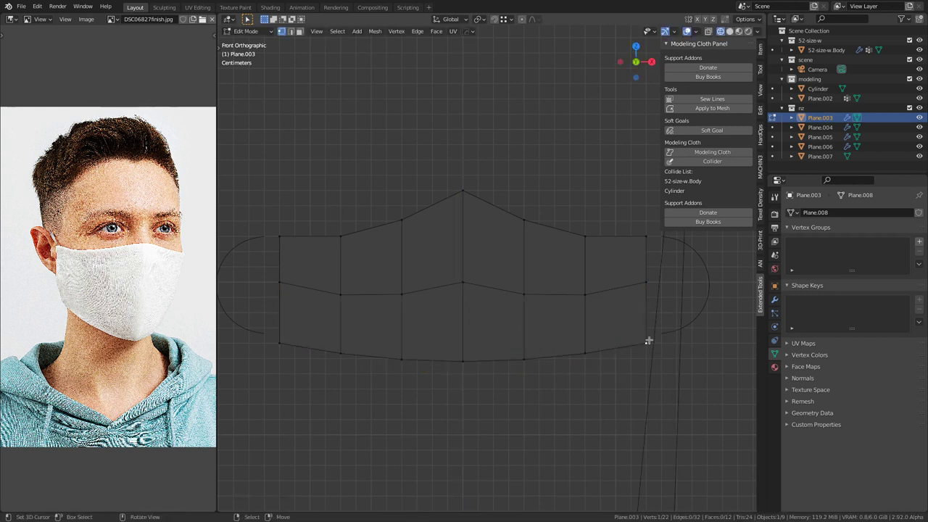
pyautogui.press('x')
pyautogui.click(671, 325)
# Step: Switch snapping to Increment and move the flat mask's bottom centre vertex down 10 mm along Z
pyautogui.click(463, 368)
pyautogui.press('g')
pyautogui.press('z')
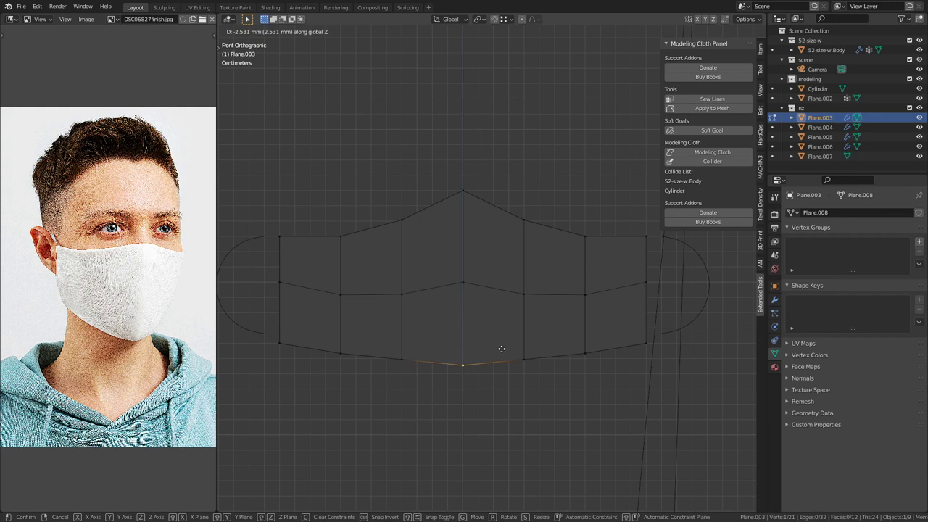
pyautogui.rightClick(512, 351)
pyautogui.hotkey('ctrl', 'shift', 'Tab')
pyautogui.click(504, 339)
pyautogui.press('g')
pyautogui.press('z')
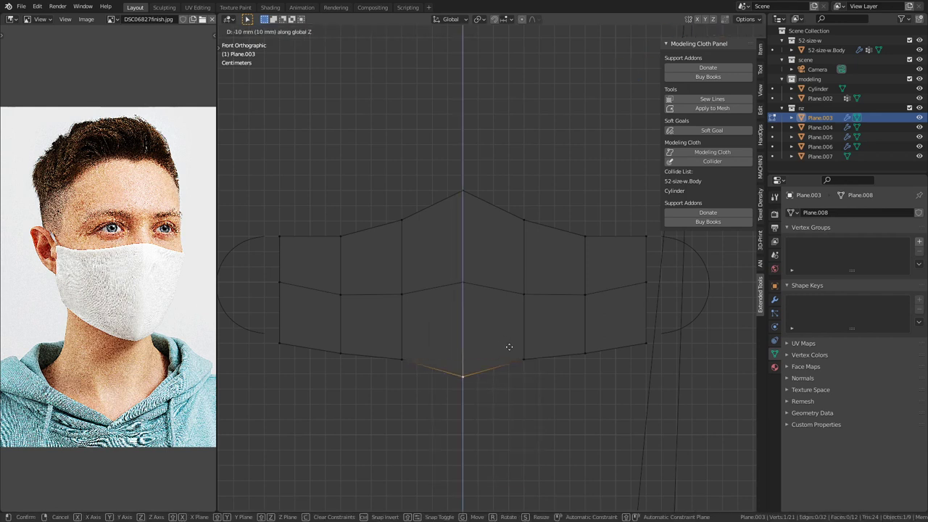
pyautogui.click(510, 353)
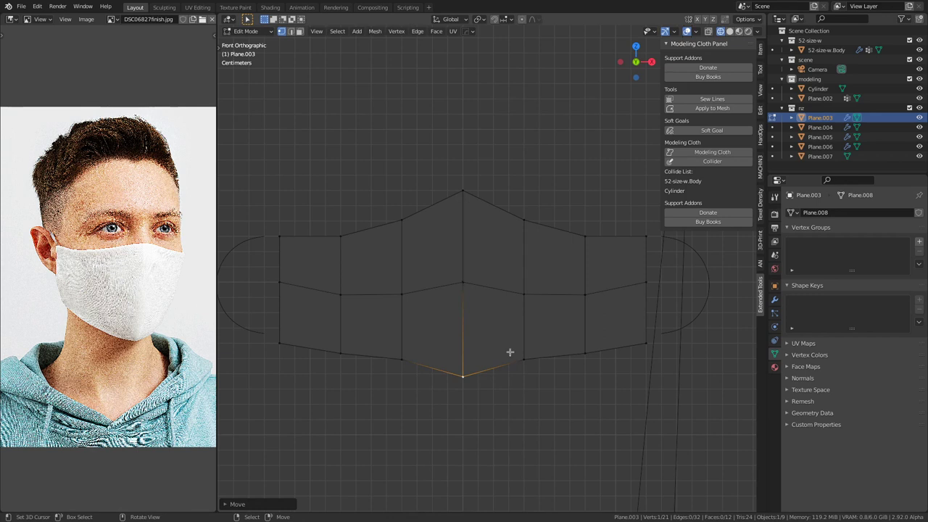
# Step: Dissolve the flat mask's horizontal middle edge loop and subdivide the vertical edges to get an even middle row
pyautogui.scroll(-4, 511, 353)
pyautogui.scroll(2, 517, 358)
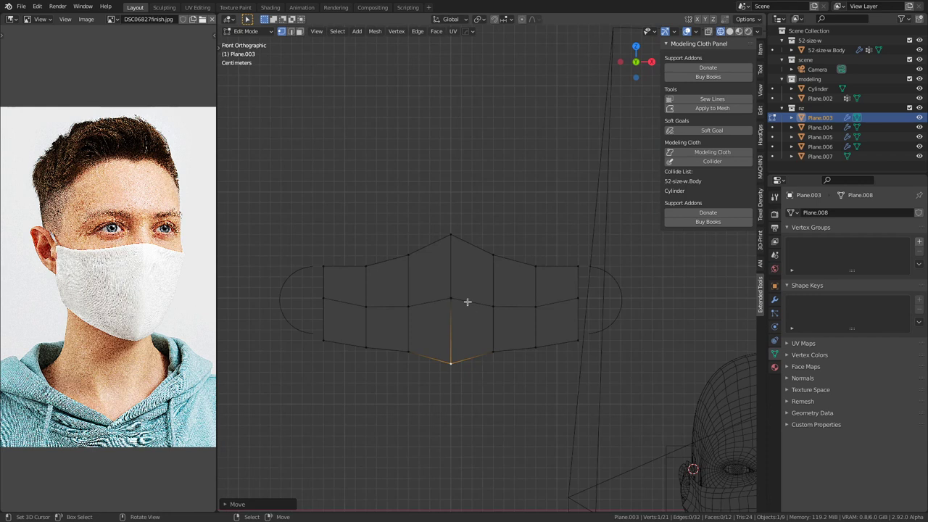
pyautogui.click(447, 236)
pyautogui.hotkey('alt', 'a')
pyautogui.keyDown('alt'); pyautogui.click(466, 304); pyautogui.keyUp('alt')
pyautogui.keyDown('ctrl'); pyautogui.keyDown('alt'); pyautogui.click(449, 296); pyautogui.keyUp('alt'); pyautogui.keyUp('ctrl')
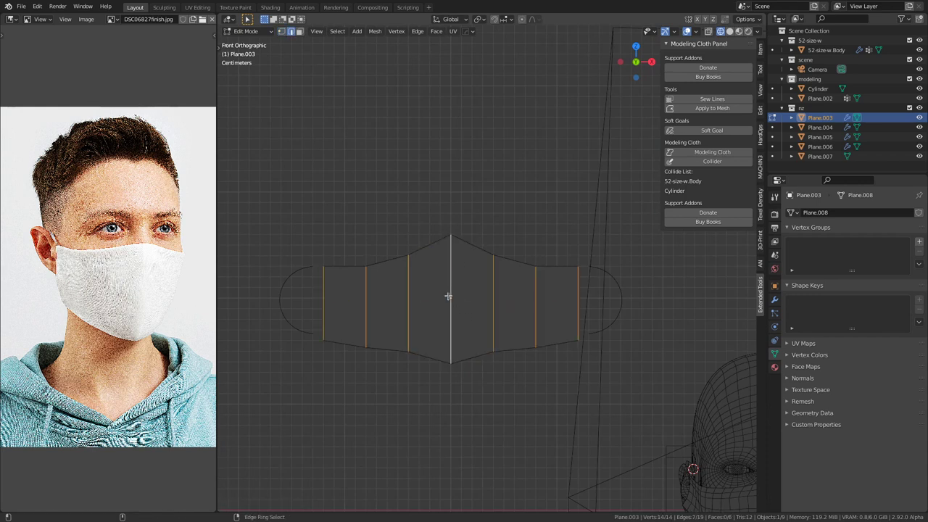
pyautogui.rightClick(448, 284)
pyautogui.click(429, 245)
pyautogui.keyDown('shift'); pyautogui.moveTo(482, 281); pyautogui.dragTo(498, 304, button='middle'); pyautogui.keyUp('shift')
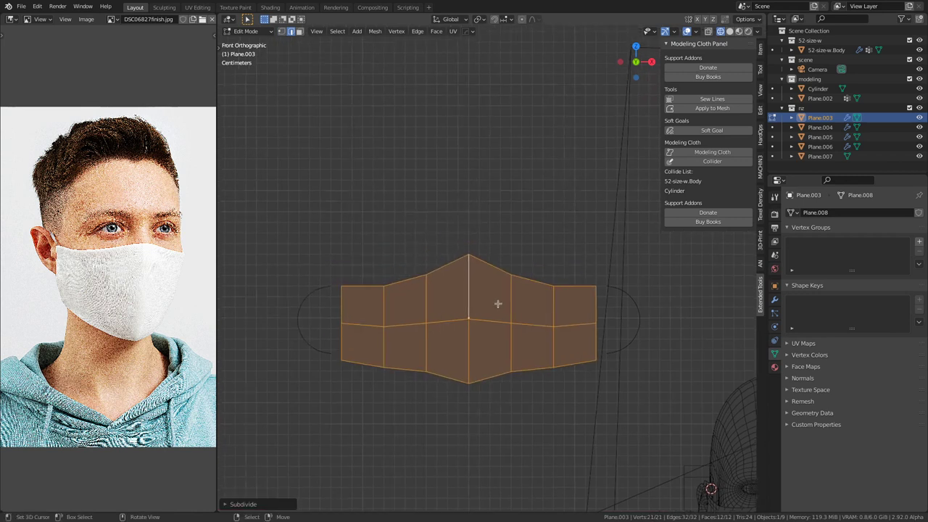
pyautogui.press('Tab')
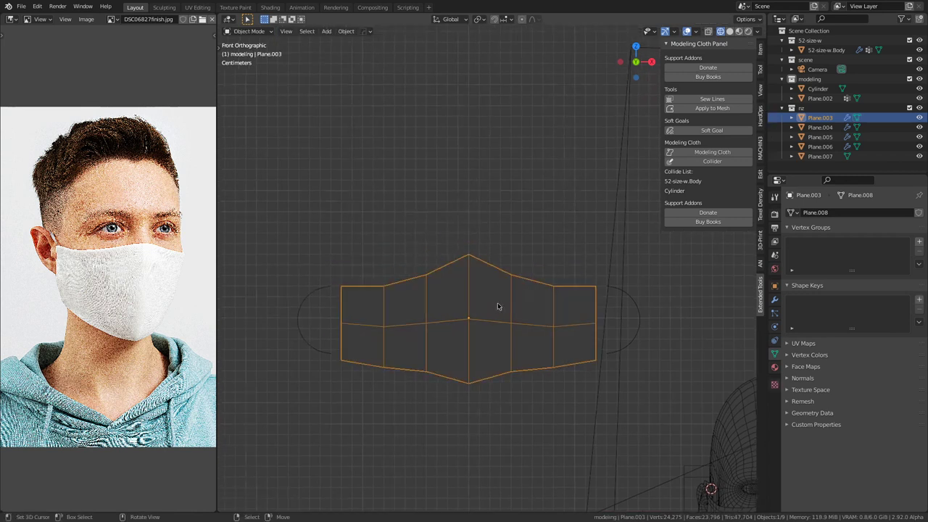
# Step: Open the flat mask's near ear loop, Plane.005, for editing and try to rotate it 9° about the global X axis
pyautogui.moveTo(497, 305); pyautogui.dragTo(466, 339, button='middle')
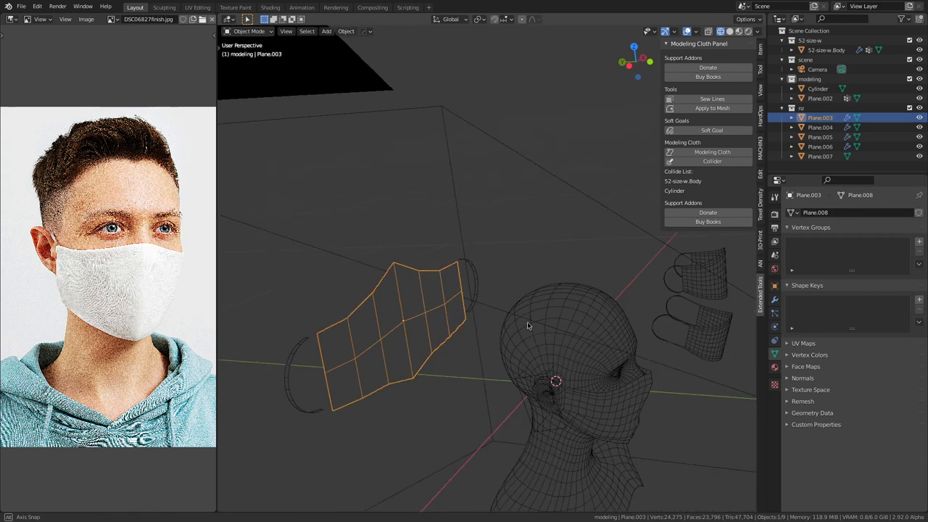
pyautogui.click(298, 349)
pyautogui.moveTo(387, 346); pyautogui.dragTo(518, 311, button='middle')
pyautogui.press('Tab')
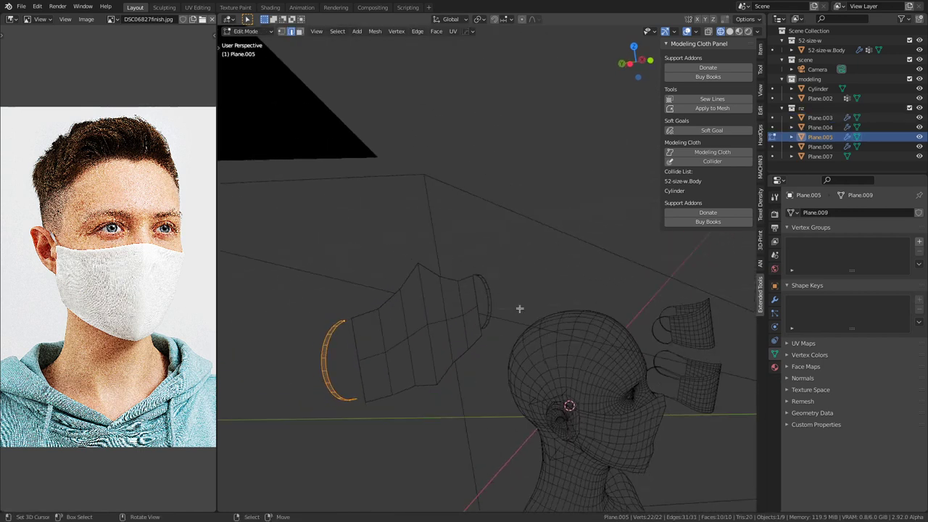
pyautogui.press('r')
pyautogui.press('x')
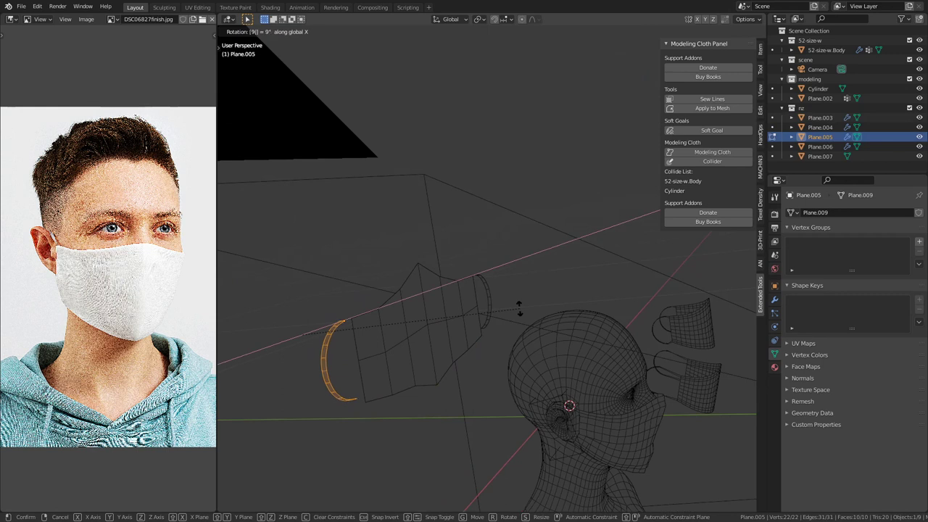
pyautogui.click(519, 308)
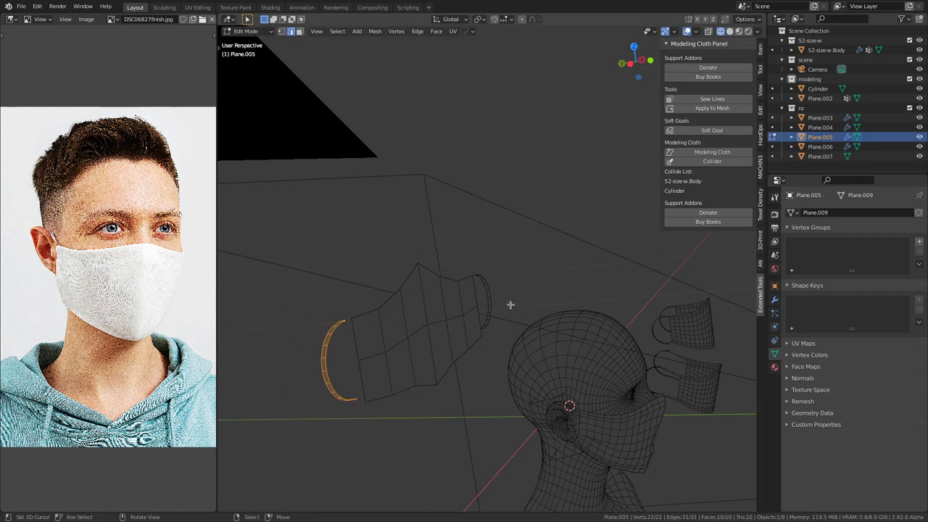
# Step: Try to rotate the near ear loop's mesh -90° about the global X axis around its active vertex
pyautogui.press('.')
pyautogui.click(452, 273)
pyautogui.write('r')
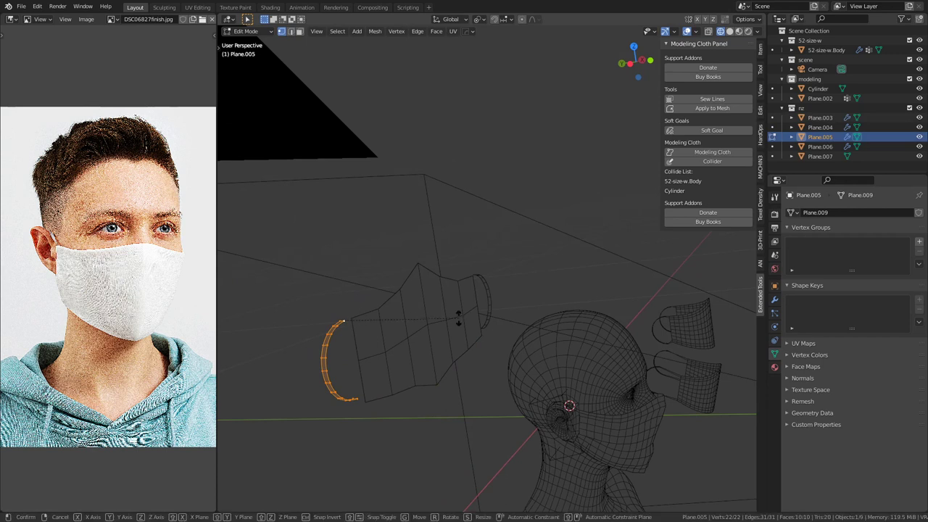
pyautogui.write('x90')
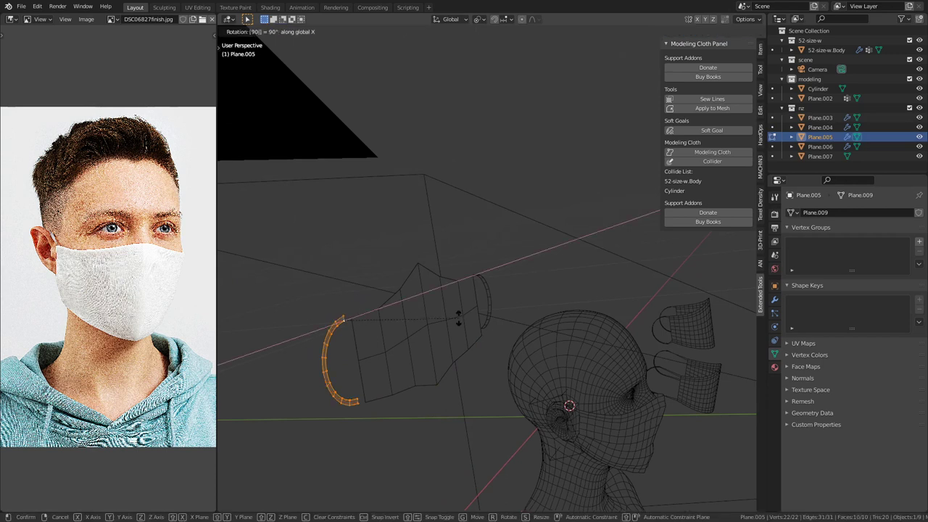
pyautogui.press('-')
pyautogui.moveTo(459, 317); pyautogui.dragTo(487, 320, button='middle')
pyautogui.press('ctrl')
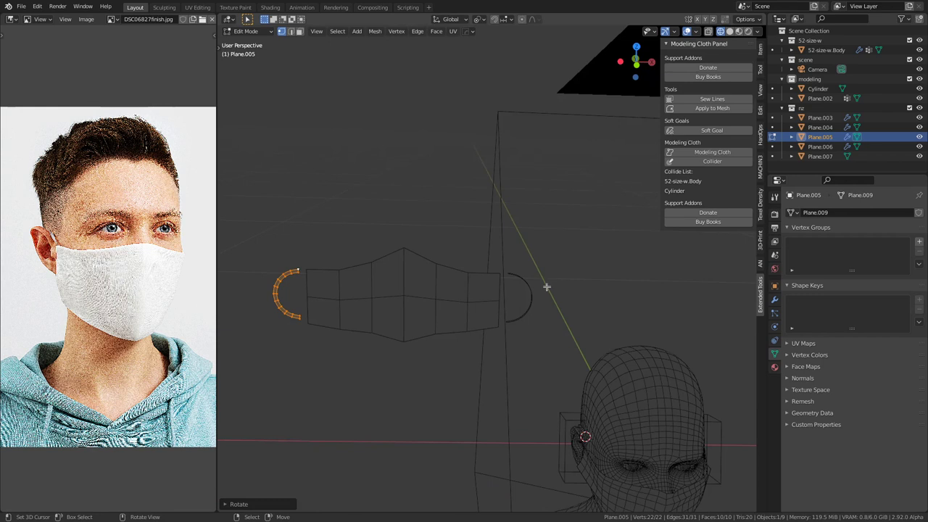
pyautogui.moveTo(394, 296); pyautogui.dragTo(456, 318, button='middle')
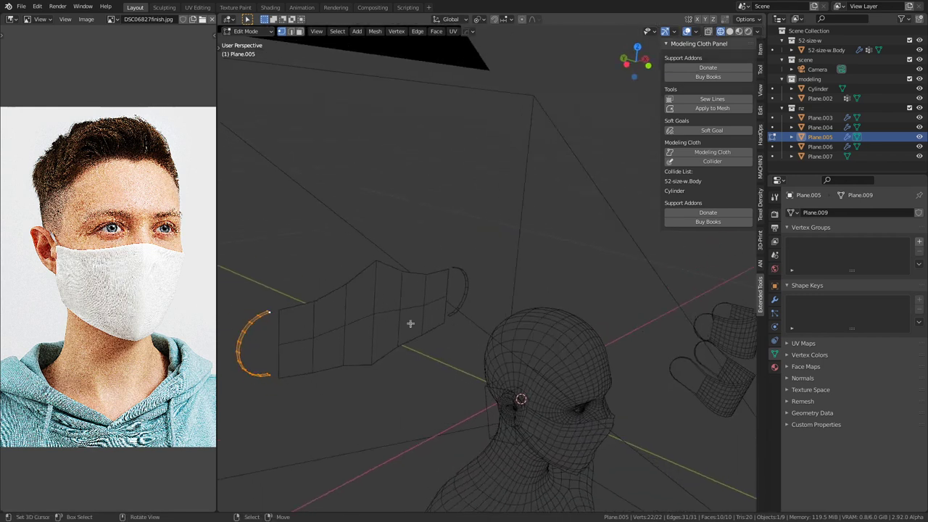
pyautogui.press('Tab')
# Step: Rotate the flat mask Plane.003 by -90° about the global X axis so it lies horizontal
pyautogui.click(447, 321)
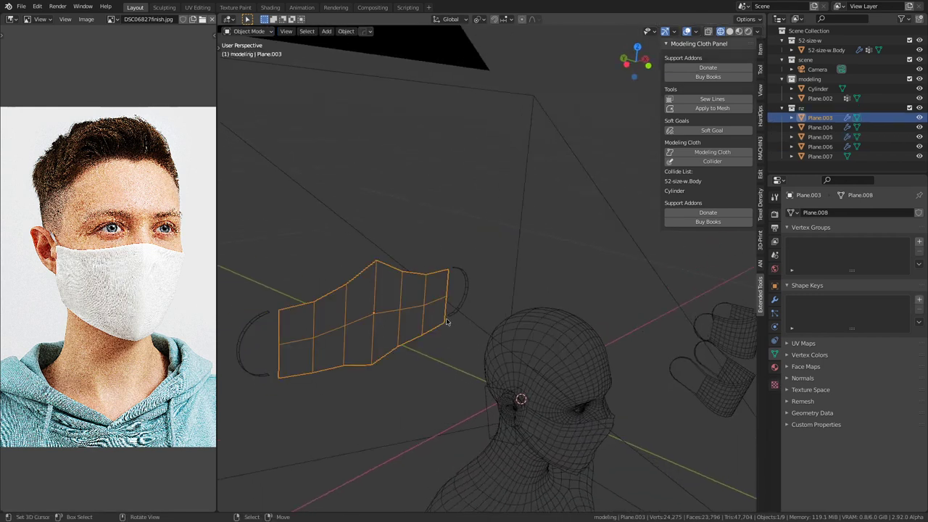
pyautogui.press('r')
pyautogui.press('x')
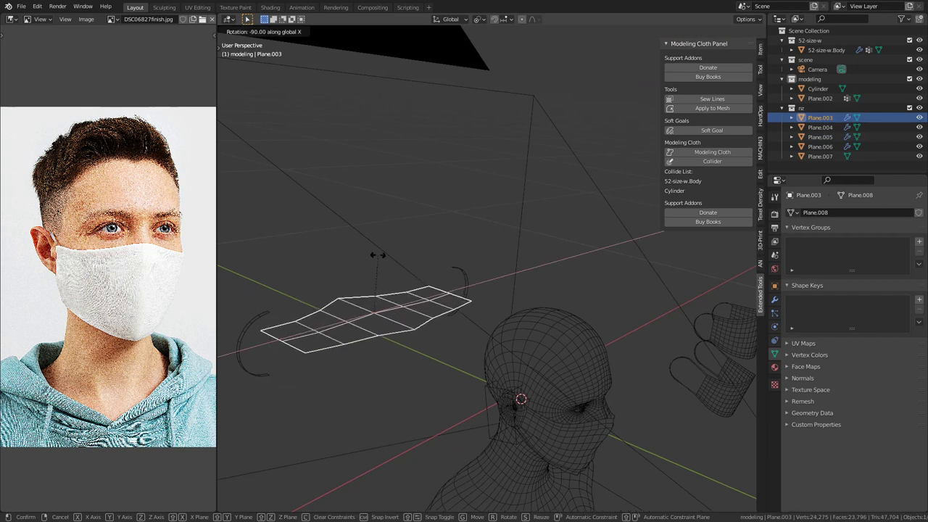
pyautogui.click(378, 255)
# Step: Select both ear loops and the flat mask and hide all their modifiers in the viewport
pyautogui.click(457, 284)
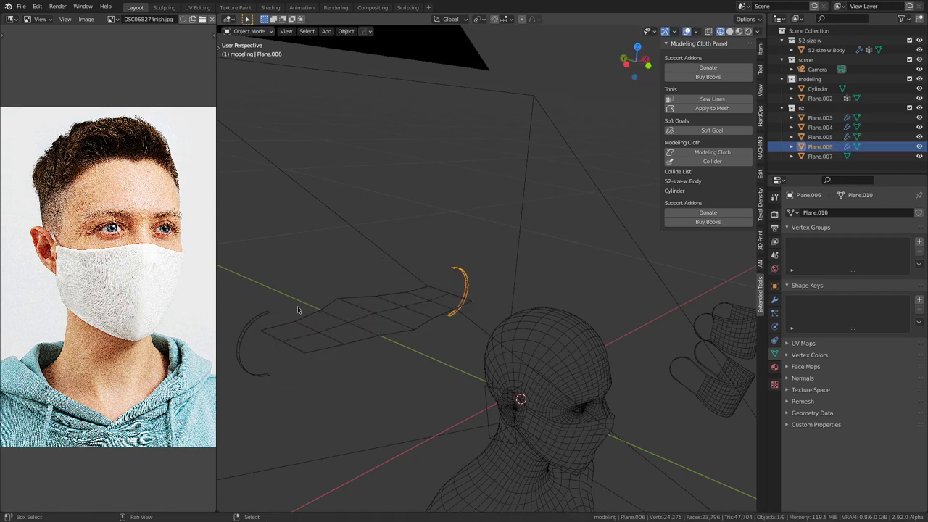
pyautogui.keyDown('shift'); pyautogui.click(264, 317); pyautogui.keyUp('shift')
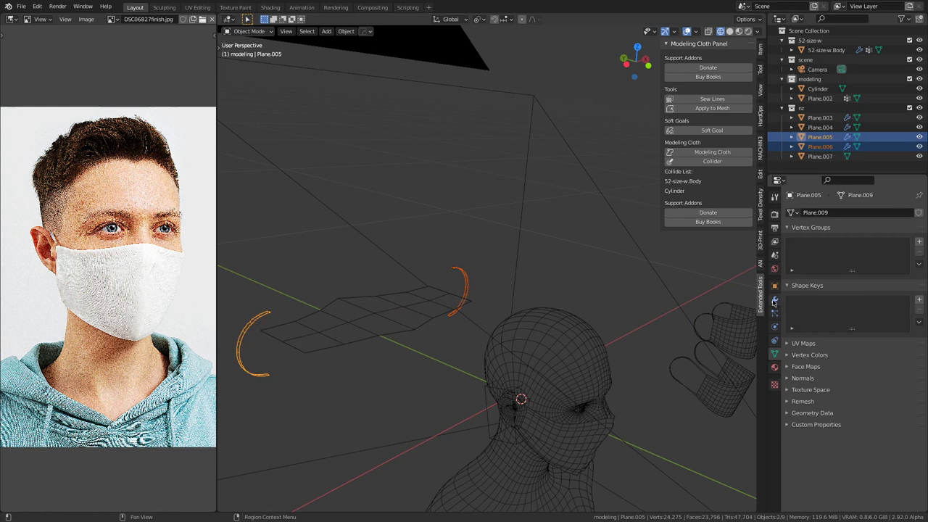
pyautogui.keyDown('shift'); pyautogui.click(338, 335); pyautogui.keyUp('shift')
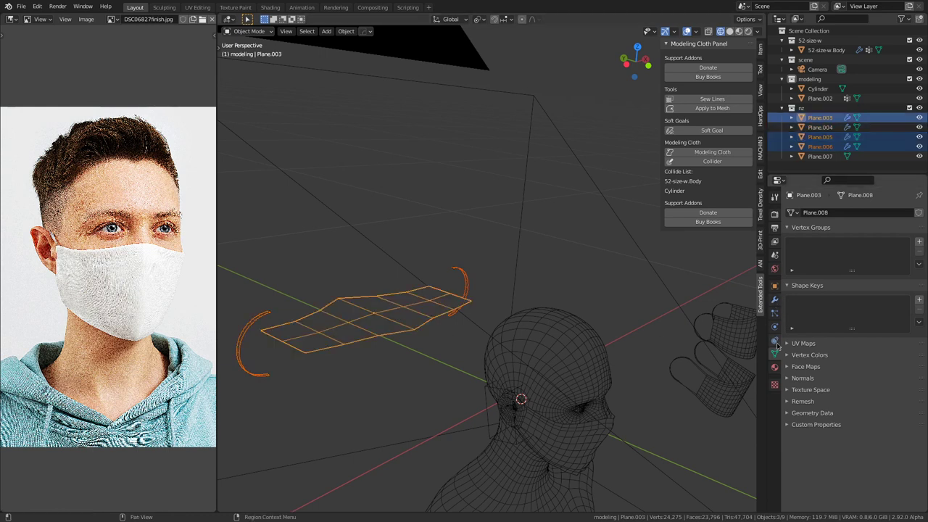
pyautogui.click(775, 300)
pyautogui.click(826, 222)
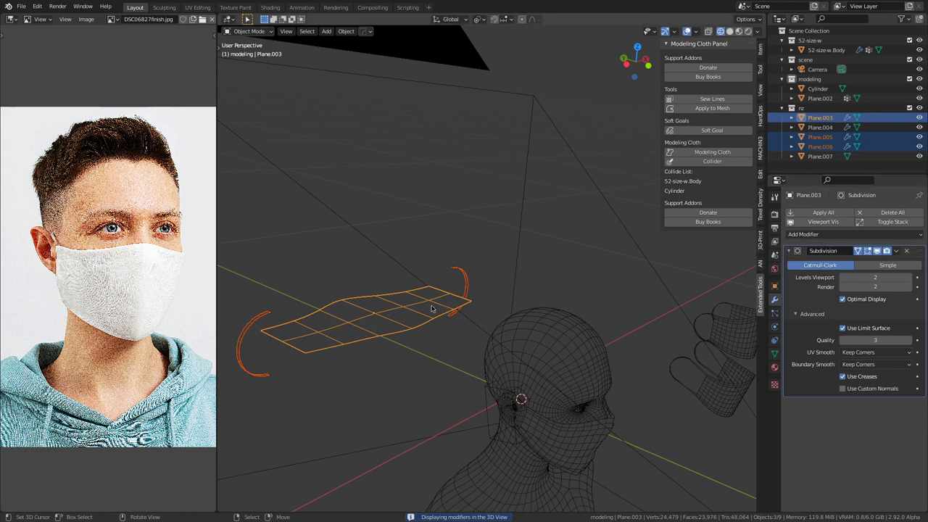
pyautogui.click(825, 222)
# Step: Isolate the mask and ear loops and unwrap their meshes with Project from View in the top view
pyautogui.moveTo(591, 293); pyautogui.dragTo(490, 393, button='middle')
pyautogui.scroll(-2, 476, 365)
pyautogui.press('KP_Divide')
pyautogui.press('KP_7')
pyautogui.press('Tab')
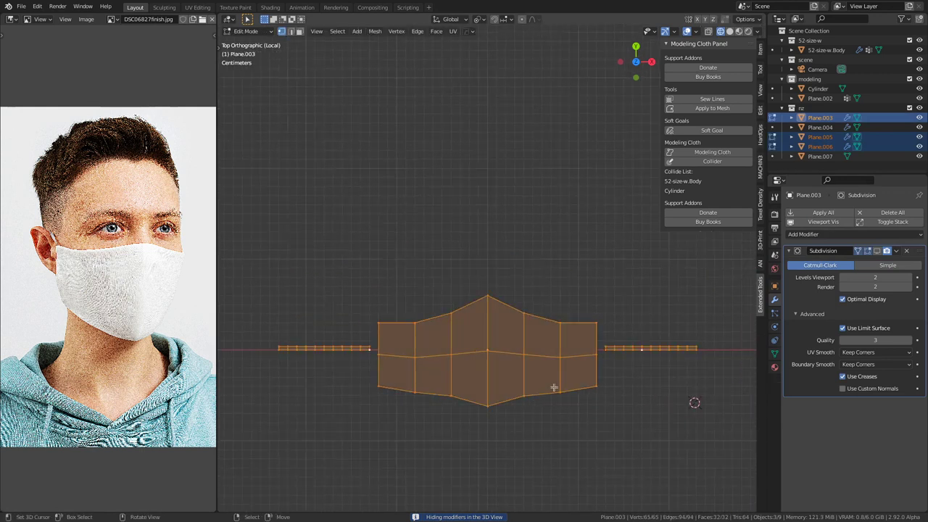
pyautogui.press('u')
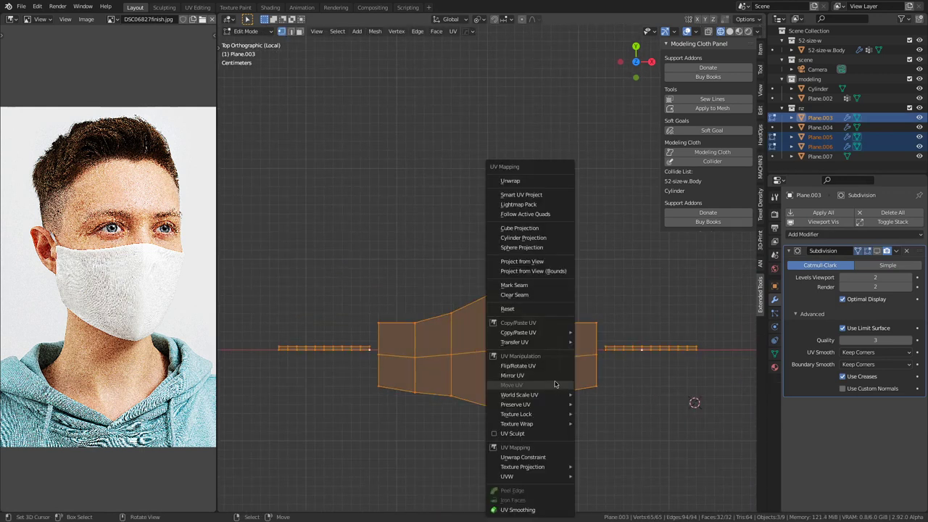
pyautogui.click(552, 261)
pyautogui.moveTo(498, 327); pyautogui.dragTo(609, 300, button='middle')
pyautogui.press('Tab')
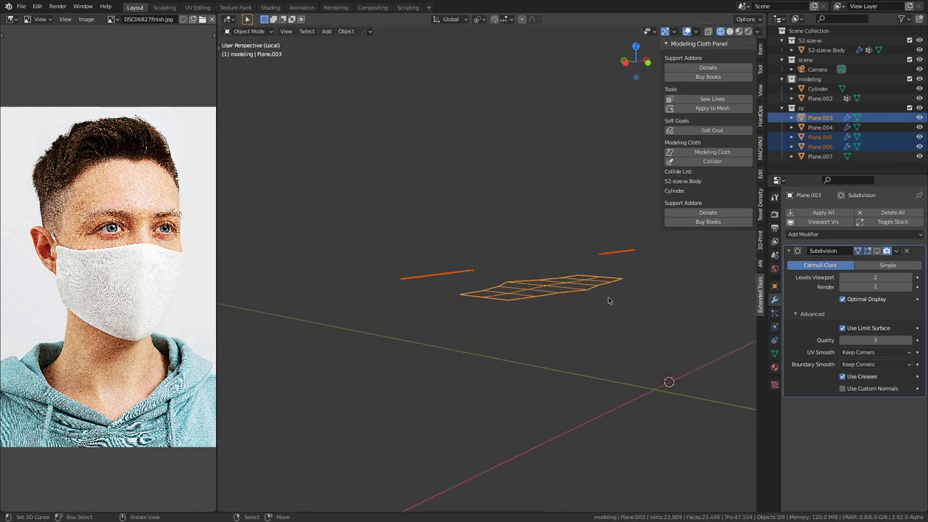
# Step: Show the modifiers in the viewport again and rotate the flat mask back upright about the global X axis
pyautogui.click(827, 223)
pyautogui.moveTo(493, 373); pyautogui.dragTo(553, 335, button='middle')
pyautogui.click(559, 296)
pyautogui.press('r')
pyautogui.press('x')
pyautogui.click(523, 389)
# Step: Paste a copy of the flat mask and both ear loops into the scene and isolate the copies
pyautogui.moveTo(527, 382); pyautogui.dragTo(530, 381, button='middle')
pyautogui.click(399, 303)
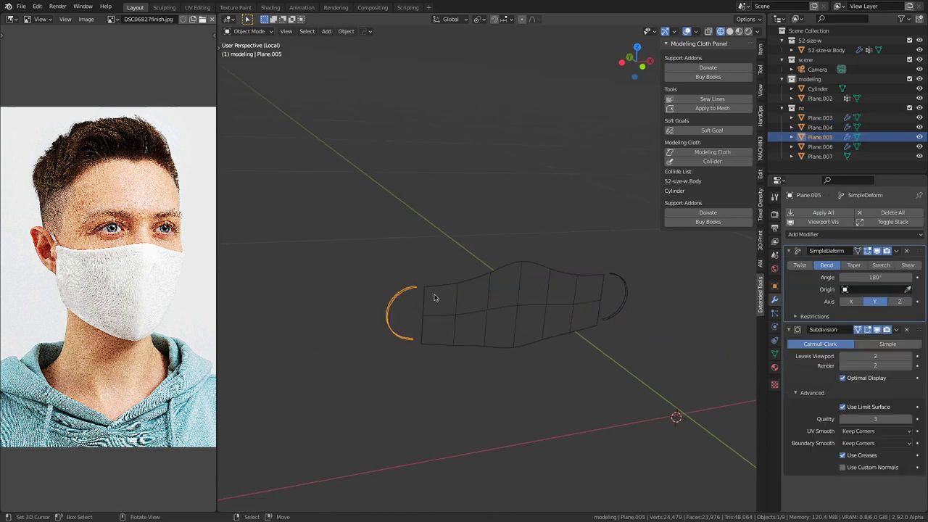
pyautogui.keyDown('shift'); pyautogui.click(612, 281); pyautogui.keyUp('shift')
pyautogui.keyDown('shift'); pyautogui.click(589, 282); pyautogui.keyUp('shift')
pyautogui.press('KP_Divide')
pyautogui.moveTo(590, 282); pyautogui.dragTo(578, 310, button='middle')
pyautogui.press('KP_7')
pyautogui.keyDown('shift'); pyautogui.moveTo(511, 291); pyautogui.dragTo(531, 315, button='middle'); pyautogui.keyUp('shift')
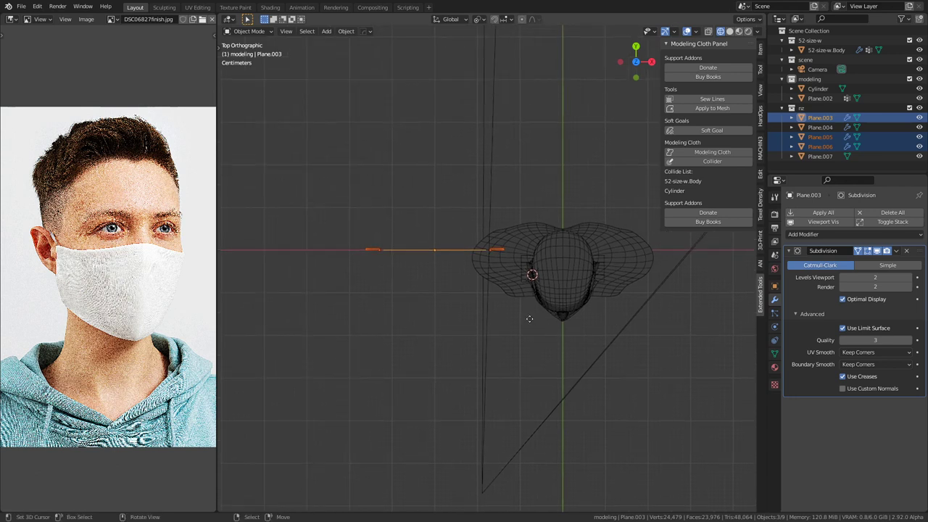
pyautogui.hotkey('ctrl', 'v')
pyautogui.press('KP_Divide')
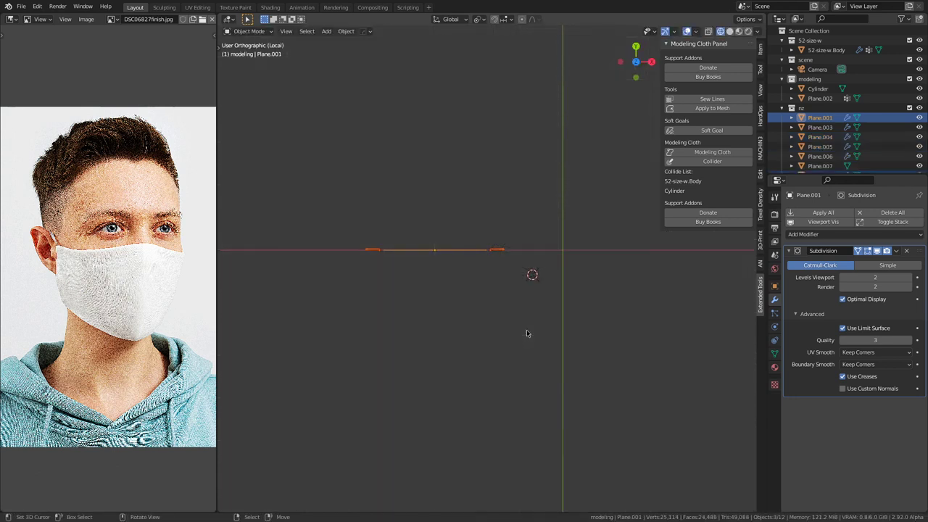
pyautogui.moveTo(526, 331); pyautogui.dragTo(522, 228, button='middle')
# Step: Apply the Subdivision modifier on the copied mask Plane.001
pyautogui.click(522, 228)
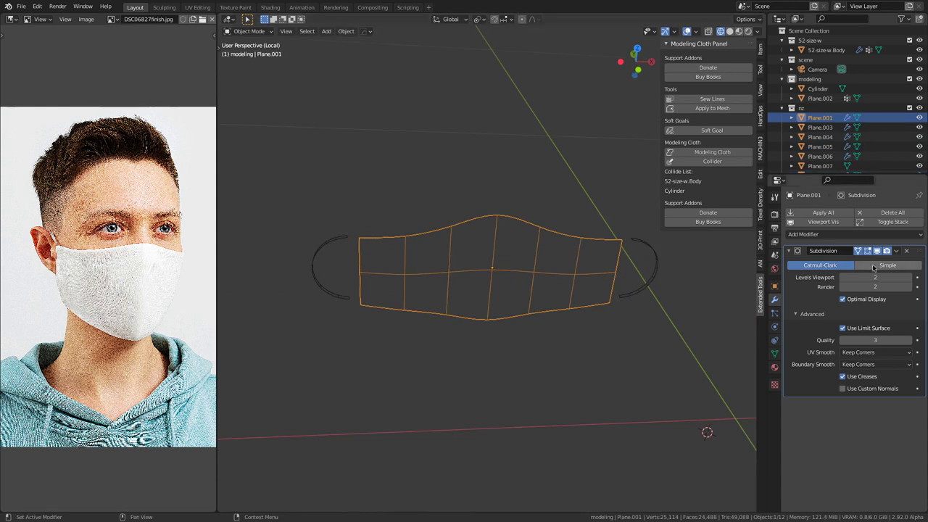
pyautogui.click(898, 251)
pyautogui.click(853, 262)
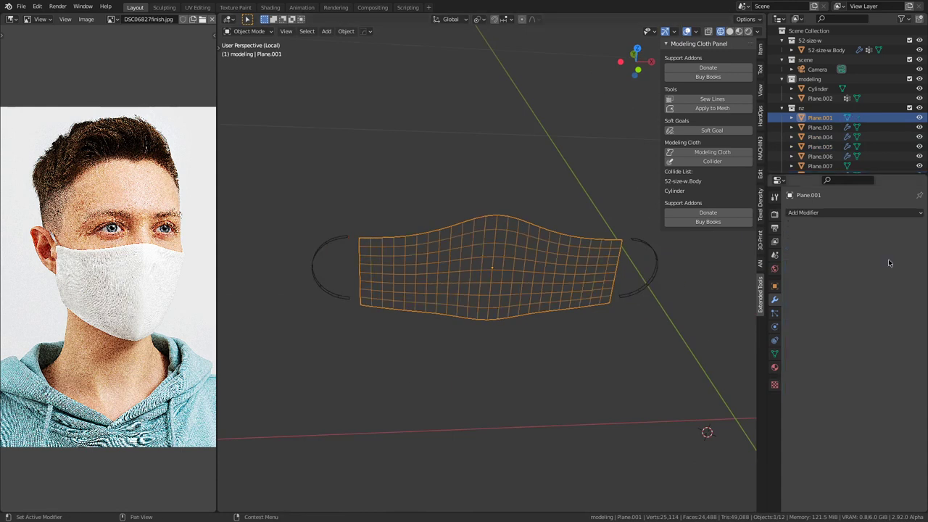
# Step: Apply the SimpleDeform bend modifier on both copied ear loops
pyautogui.click(646, 245)
pyautogui.click(897, 251)
pyautogui.click(853, 262)
pyautogui.click(343, 237)
pyautogui.click(898, 251)
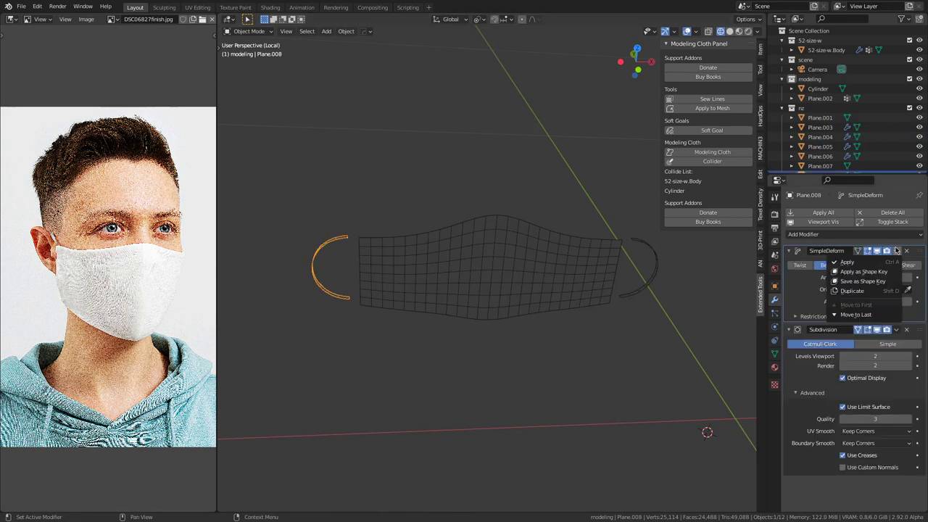
pyautogui.click(841, 263)
pyautogui.moveTo(566, 269); pyautogui.dragTo(654, 254, button='middle')
# Step: Join both copied ear loops into the mask Plane.001
pyautogui.click(660, 254)
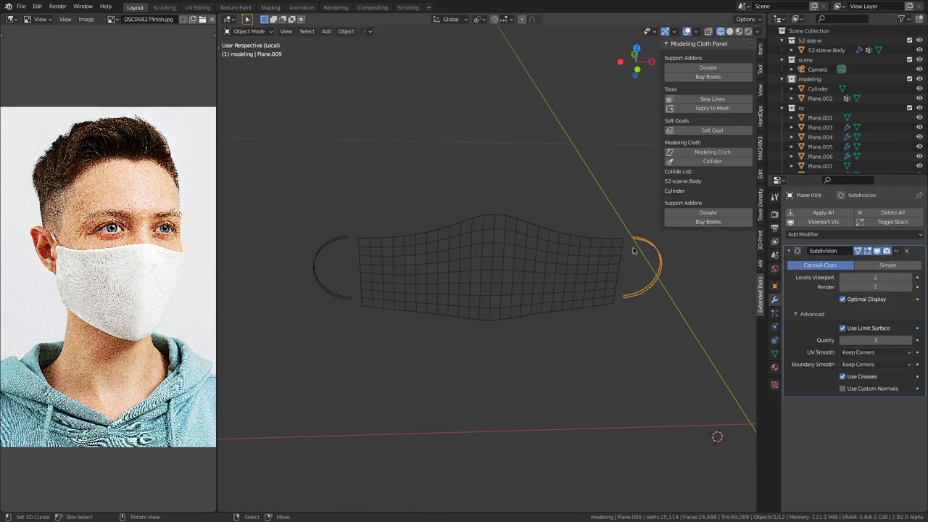
pyautogui.keyDown('shift'); pyautogui.click(343, 241); pyautogui.keyUp('shift')
pyautogui.keyDown('shift'); pyautogui.click(395, 239); pyautogui.keyUp('shift')
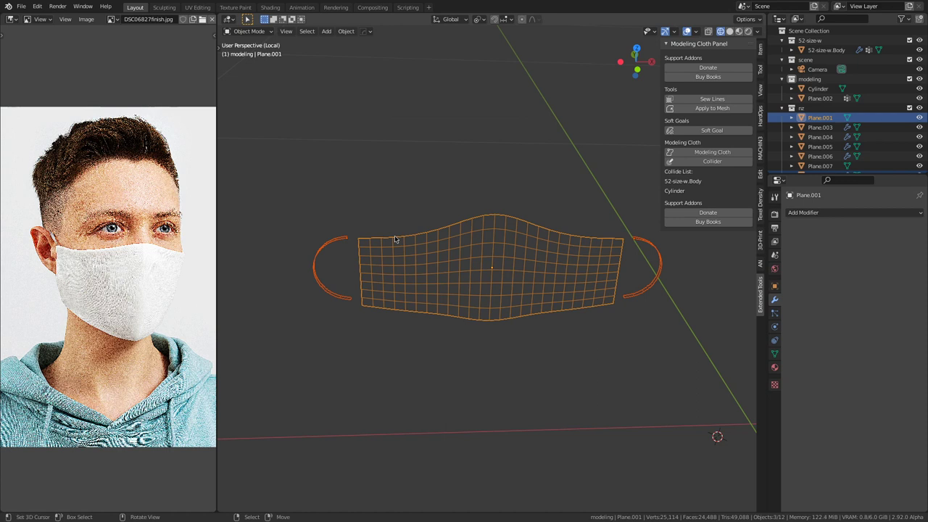
pyautogui.hotkey('ctrl', 'j')
# Step: Subdivide the vertical edges of the joined mask's uppermost and lowermost face rows
pyautogui.press('Tab')
pyautogui.moveTo(504, 275); pyautogui.dragTo(533, 264, button='middle')
pyautogui.keyDown('ctrl'); pyautogui.keyDown('alt'); pyautogui.click(497, 219); pyautogui.keyUp('alt'); pyautogui.keyUp('ctrl')
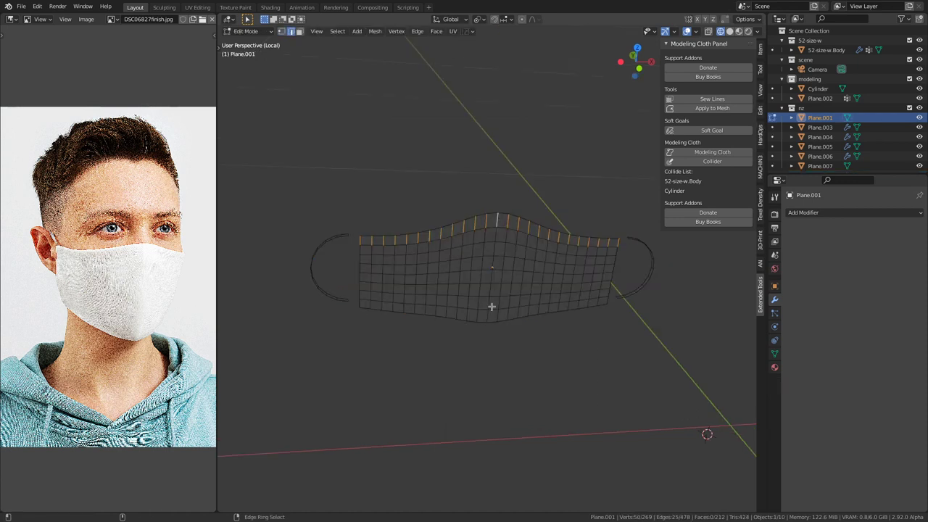
pyautogui.rightClick(490, 267)
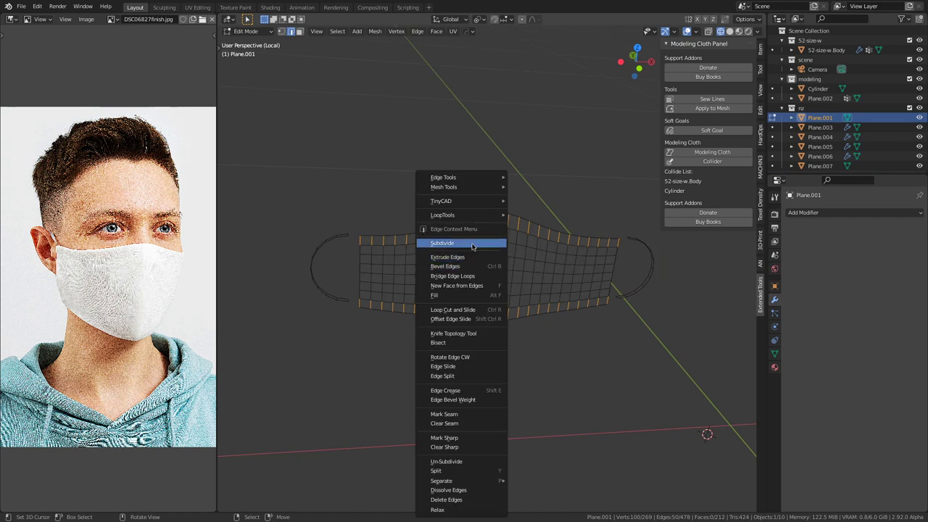
pyautogui.click(448, 246)
pyautogui.moveTo(448, 248); pyautogui.dragTo(454, 263, button='middle')
# Step: Connect the end vertices of the left ear loop to the mask's upper and lower corner vertices with edges
pyautogui.press('1')
pyautogui.keyDown('shift'); pyautogui.moveTo(370, 248); pyautogui.dragTo(497, 294, button='middle'); pyautogui.keyUp('shift')
pyautogui.scroll(3, 471, 287)
pyautogui.click(469, 284)
pyautogui.keyDown('shift'); pyautogui.click(488, 294); pyautogui.keyUp('shift')
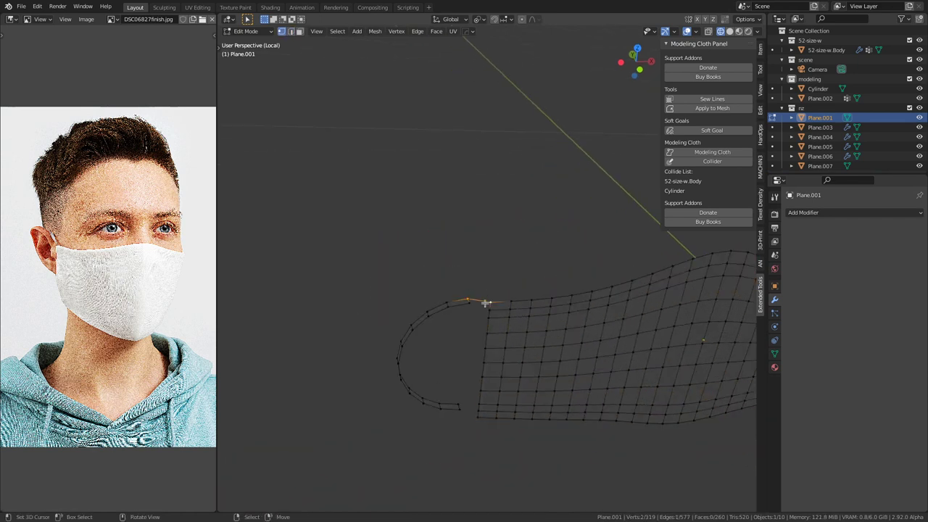
pyautogui.keyDown('shift'); pyautogui.click(491, 311); pyautogui.keyUp('shift')
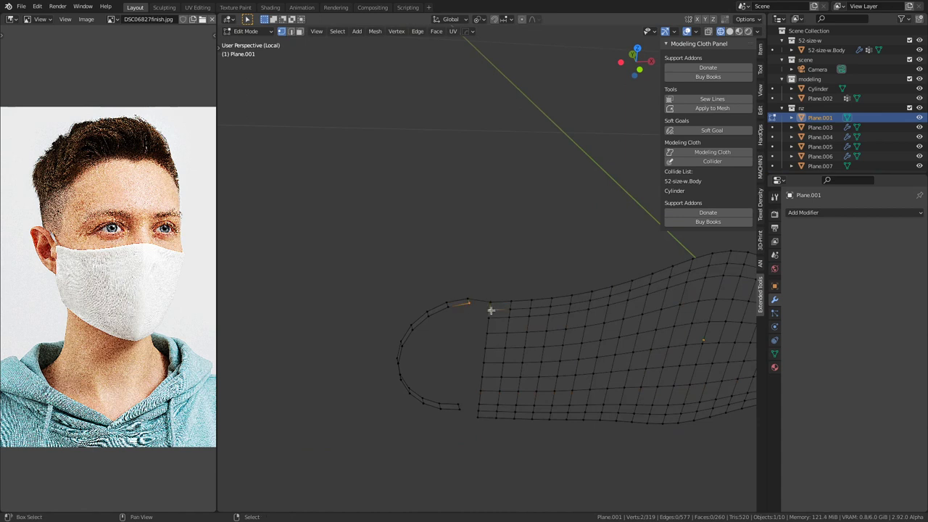
pyautogui.press('g')
pyautogui.rightClick(537, 315)
pyautogui.moveTo(539, 354); pyautogui.dragTo(521, 296, button='middle')
pyautogui.scroll(2, 520, 296)
pyautogui.moveTo(457, 358); pyautogui.dragTo(513, 173, button='middle')
pyautogui.keyDown('shift'); pyautogui.click(493, 253); pyautogui.keyUp('shift')
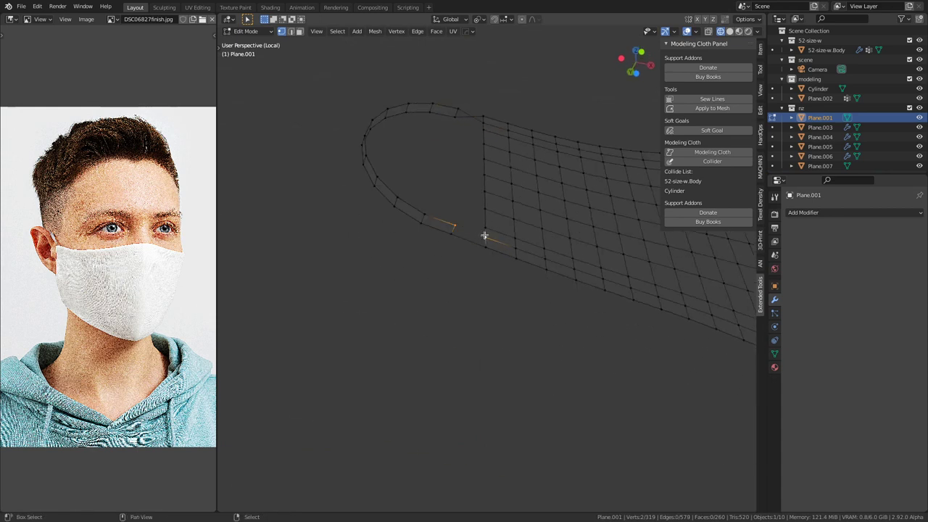
# Step: Connect the right ear loop's end vertices to the mask's corner vertices with edges, and bring the full scene back
pyautogui.moveTo(565, 196); pyautogui.dragTo(558, 321, button='middle')
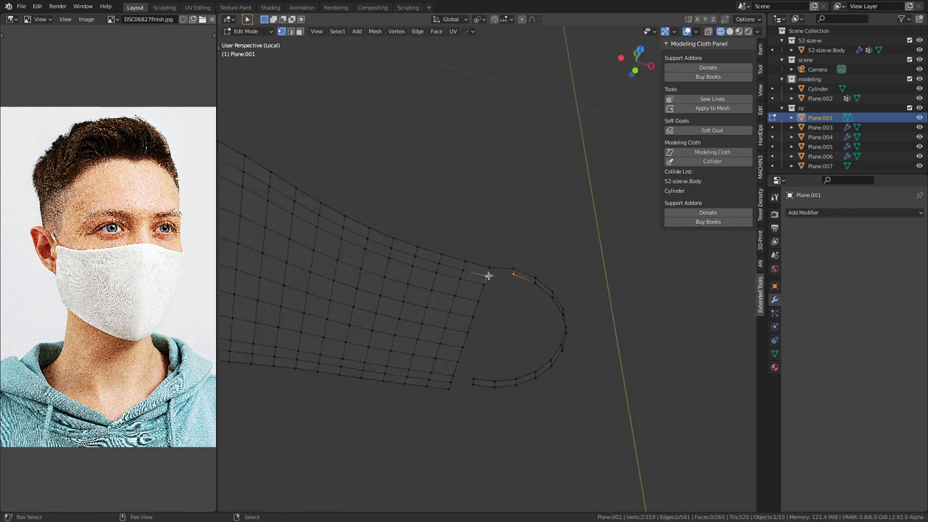
pyautogui.moveTo(502, 351); pyautogui.dragTo(459, 216, button='middle')
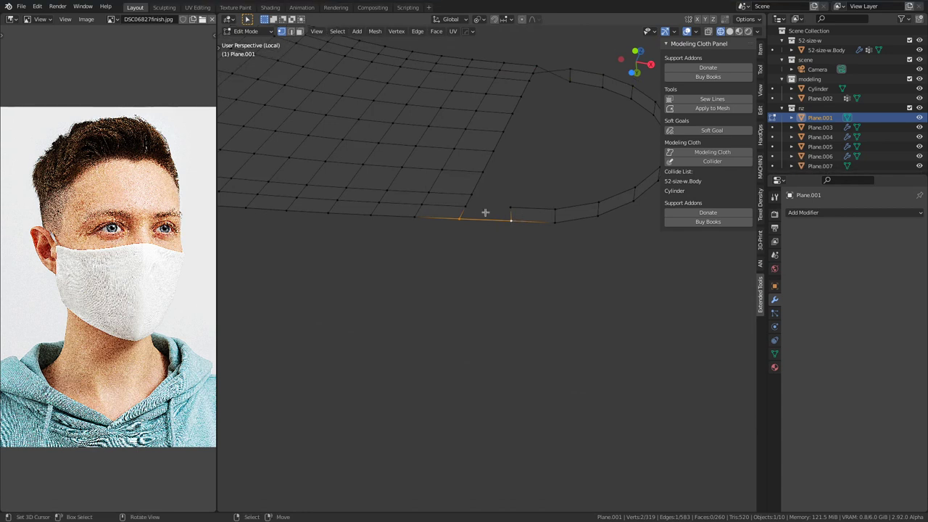
pyautogui.rightClick(472, 209)
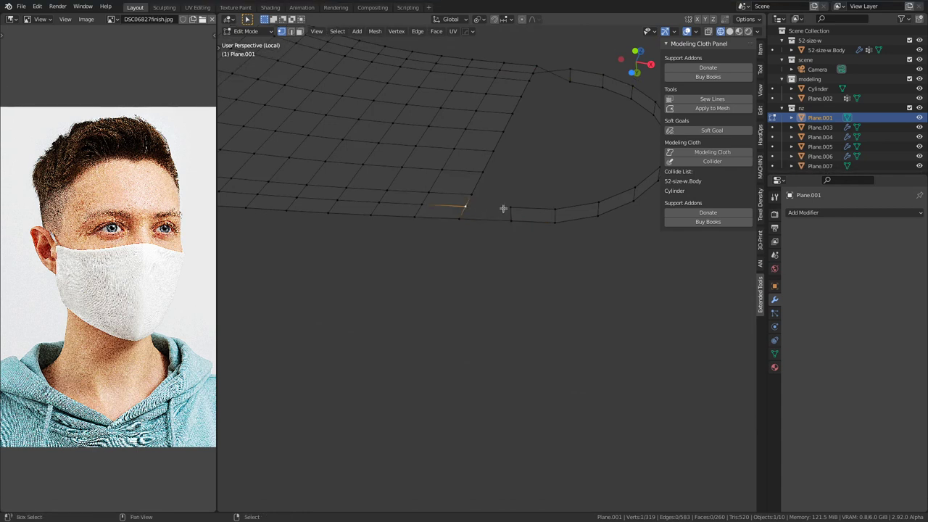
pyautogui.press('f')
pyautogui.moveTo(502, 215); pyautogui.dragTo(491, 348, button='middle')
pyautogui.scroll(-5, 491, 351)
pyautogui.keyDown('shift'); pyautogui.moveTo(475, 254); pyautogui.dragTo(452, 358, button='middle'); pyautogui.keyUp('shift')
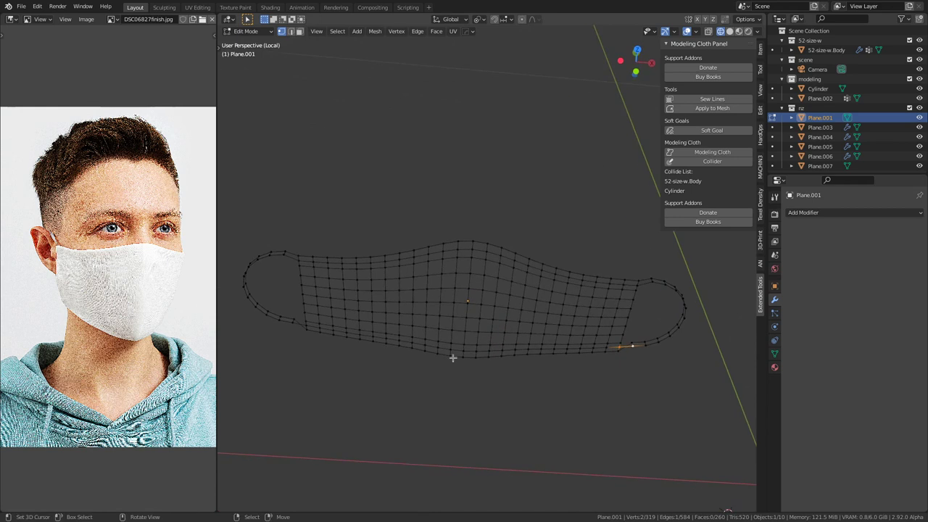
pyautogui.press('Tab')
pyautogui.scroll(-5, 456, 356)
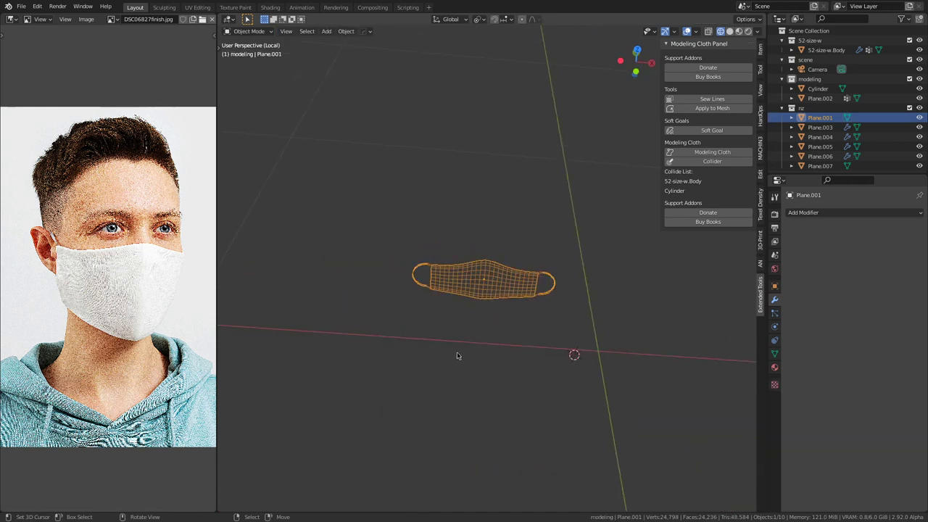
pyautogui.press('KP_Divide')
# Step: Move the joined mask 300 mm along X and -170 mm along Y, in front of the face
pyautogui.press('KP_7')
pyautogui.keyDown('shift'); pyautogui.moveTo(530, 279); pyautogui.dragTo(501, 294, button='middle'); pyautogui.keyUp('shift')
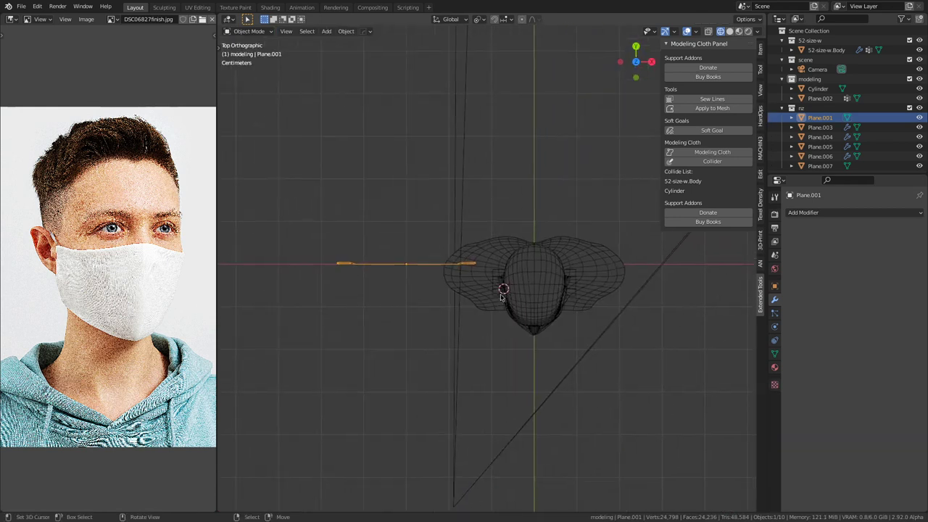
pyautogui.press('g')
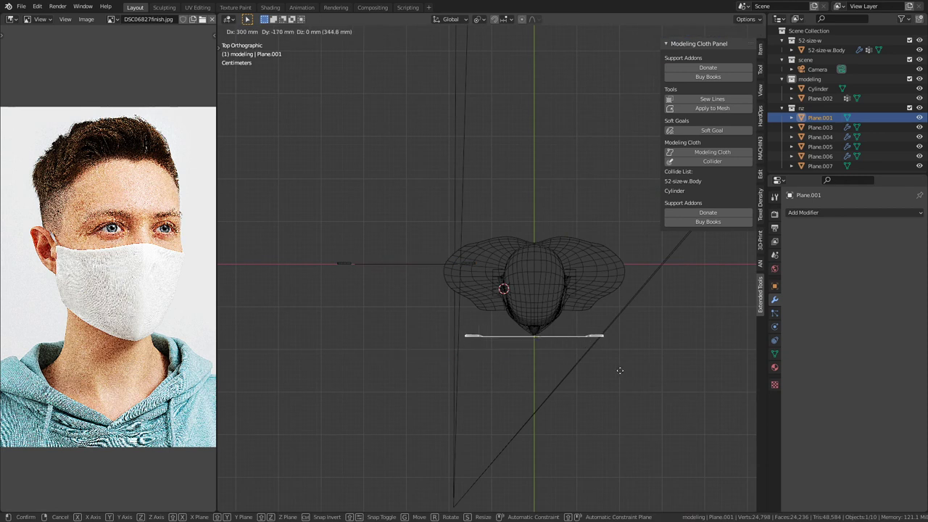
pyautogui.click(620, 371)
# Step: Clear the joined mask's location so it sits at the world origin, level with the face
pyautogui.press('KP_1')
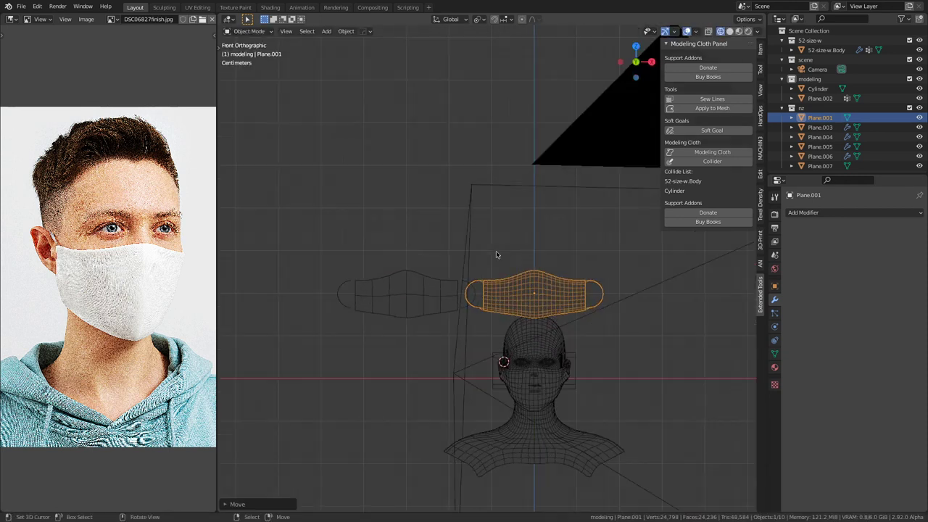
pyautogui.hotkey('alt', 'g')
pyautogui.press('KP_Decimal')
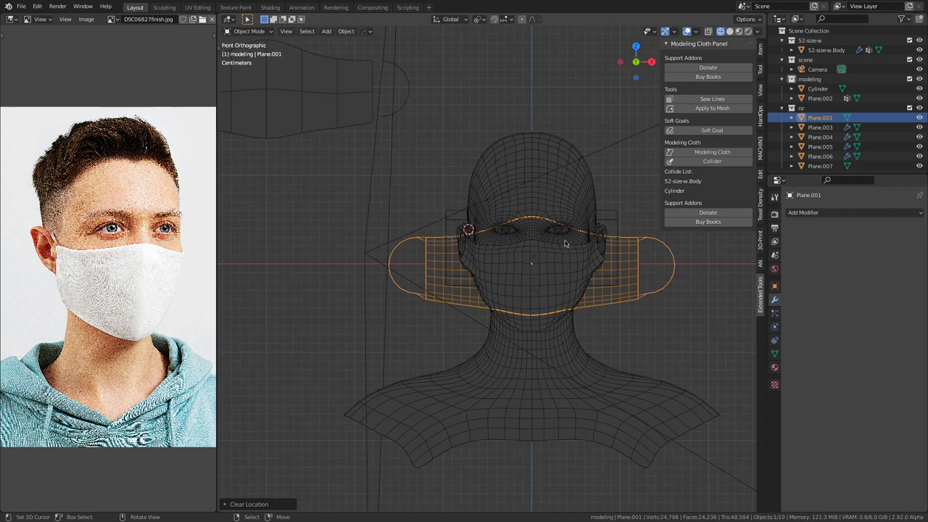
# Step: Lower the joined mask about 30 mm along Z and move it along negative Y until it stands in front of the face
pyautogui.press('g')
pyautogui.press('z')
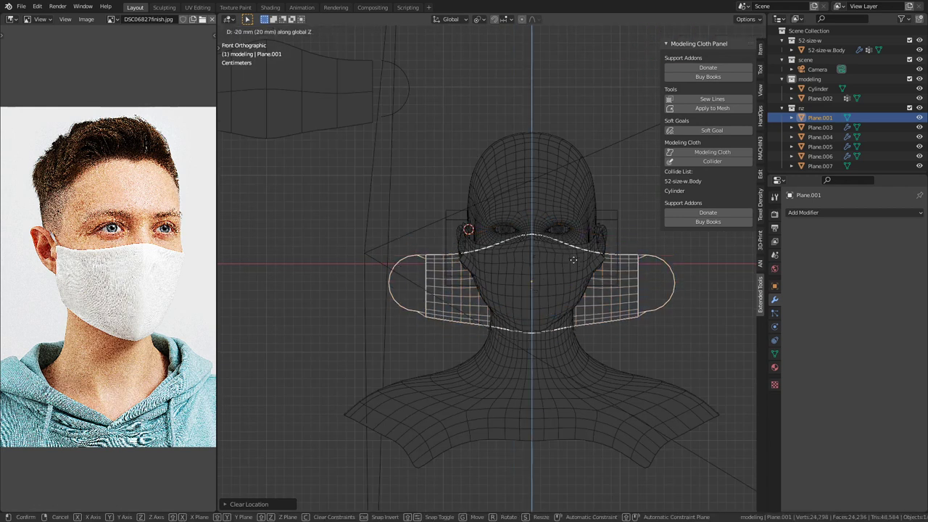
pyautogui.click(575, 267)
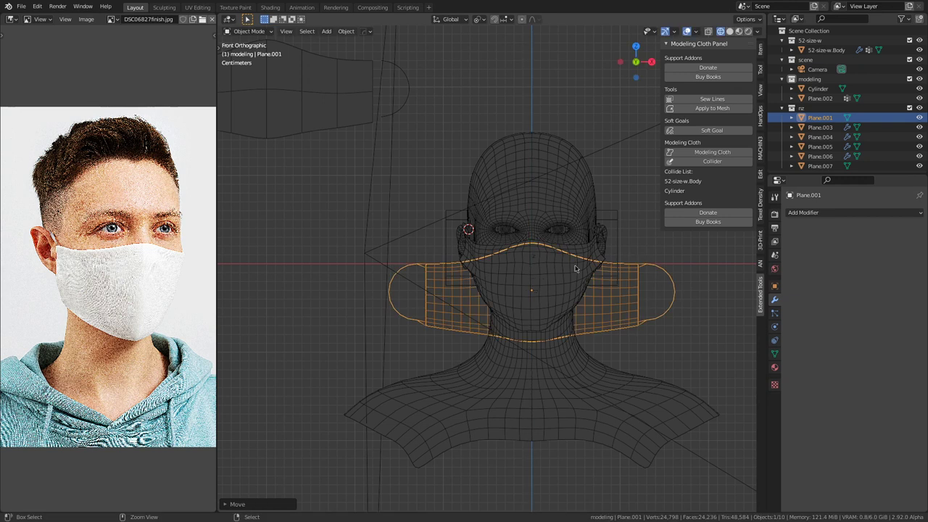
pyautogui.press('KP_3')
pyautogui.keyDown('shift'); pyautogui.moveTo(576, 268); pyautogui.dragTo(675, 290, button='middle'); pyautogui.keyUp('shift')
pyautogui.press('g')
pyautogui.press('y')
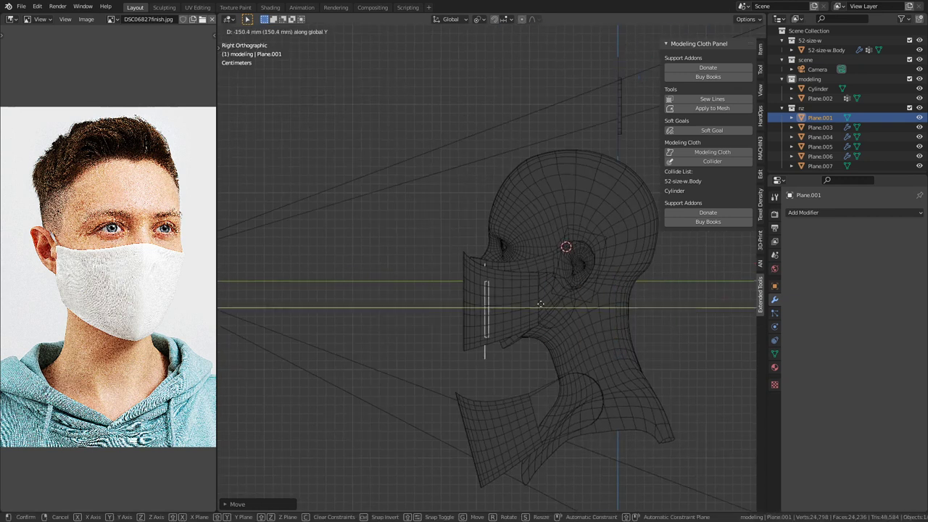
pyautogui.click(445, 316)
# Step: Delete the three old bent mask copies, the one on the face and the two beside the head, and reselect the joined mask
pyautogui.moveTo(445, 316); pyautogui.dragTo(528, 346, button='middle')
pyautogui.click(418, 311)
pyautogui.click(554, 338)
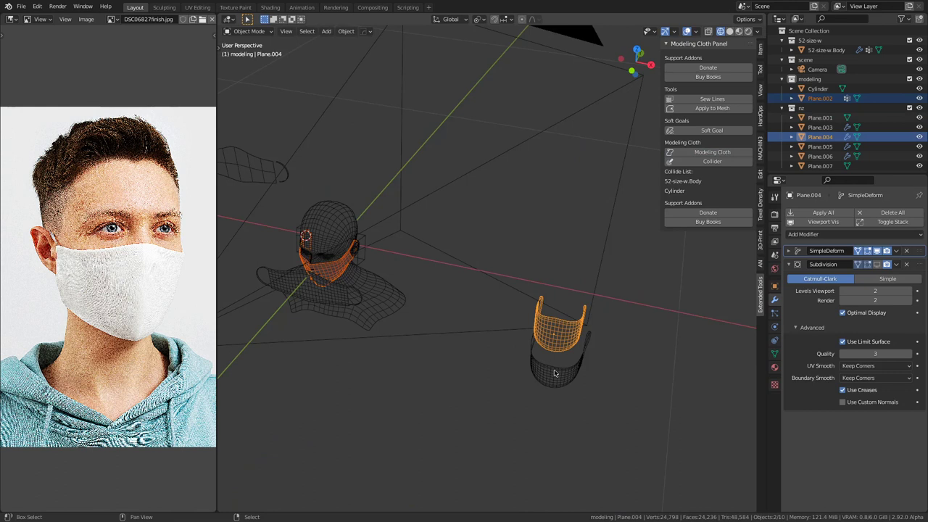
pyautogui.click(324, 259)
pyautogui.moveTo(325, 258); pyautogui.dragTo(382, 290, button='middle')
pyautogui.keyDown('shift'); pyautogui.click(572, 338); pyautogui.keyUp('shift')
pyautogui.keyDown('shift'); pyautogui.click(572, 338); pyautogui.keyUp('shift')
pyautogui.moveTo(572, 338)
pyautogui.mouseDown(button='middle')
pyautogui.moveTo(479, 317)
pyautogui.moveTo(466, 301)
pyautogui.moveTo(377, 324)
pyautogui.moveTo(564, 339)
pyautogui.mouseUp(button='middle')
pyautogui.press('x')
pyautogui.click(464, 300)
pyautogui.click(564, 339)
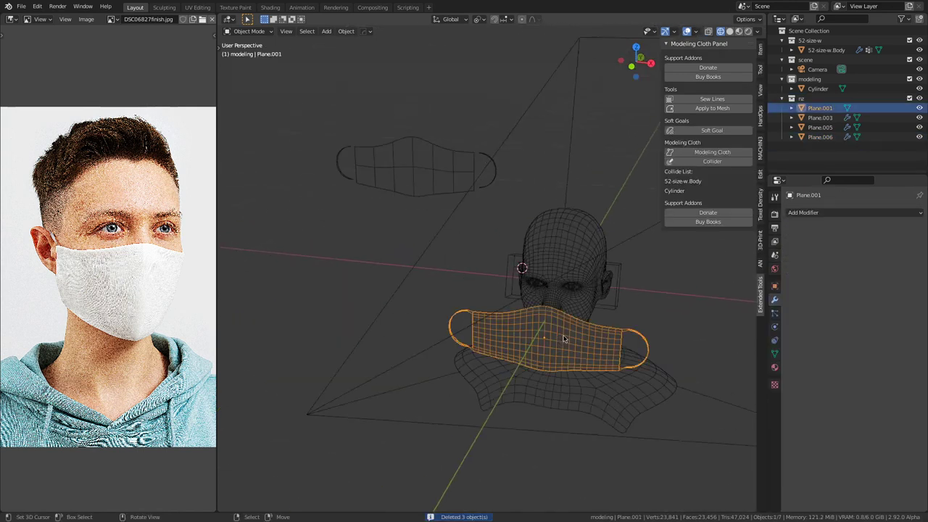
# Step: Rotate the joined mask -20° in the right side view to follow the slope from nose to chin
pyautogui.press('KP_3')
pyautogui.scroll(4, 520, 301)
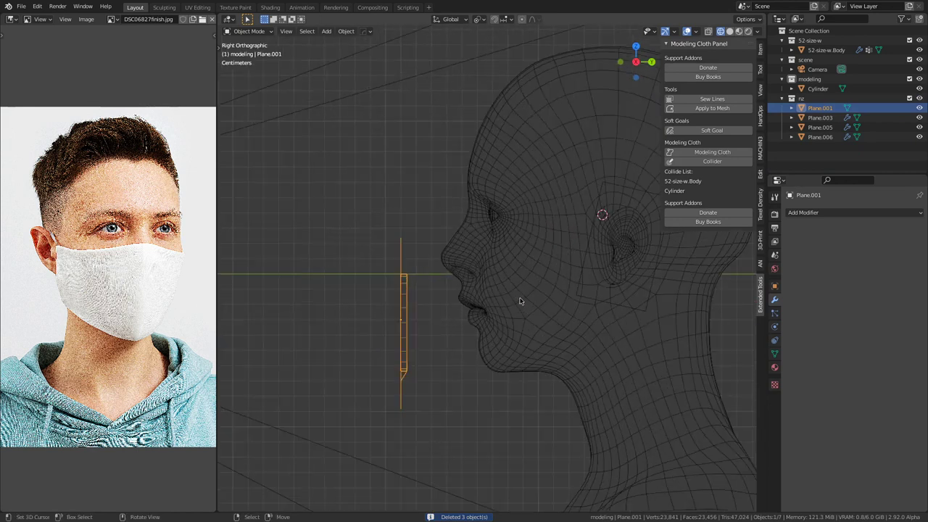
pyautogui.press('r')
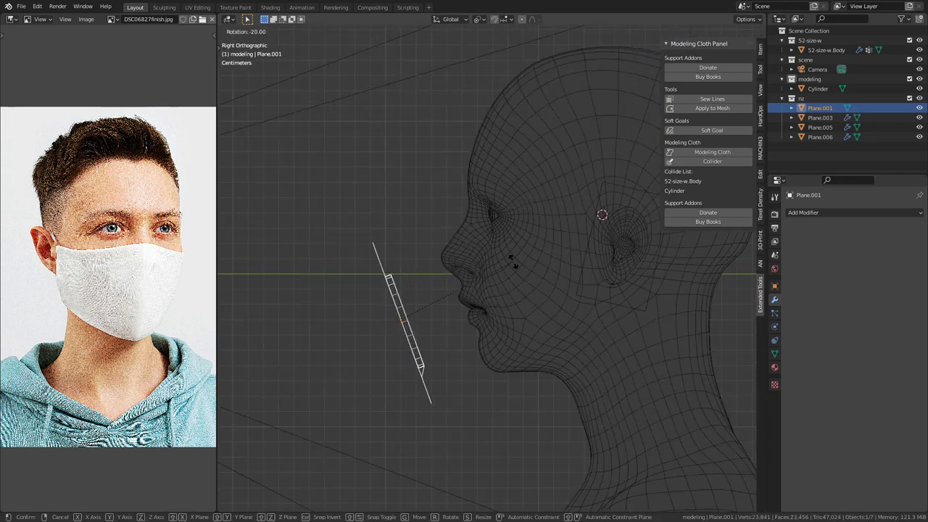
pyautogui.click(511, 261)
# Step: Move the tilted mask 40 mm along Y to the face and fine-tune its distance from the nose and chin along Y
pyautogui.press('g')
pyautogui.press('y')
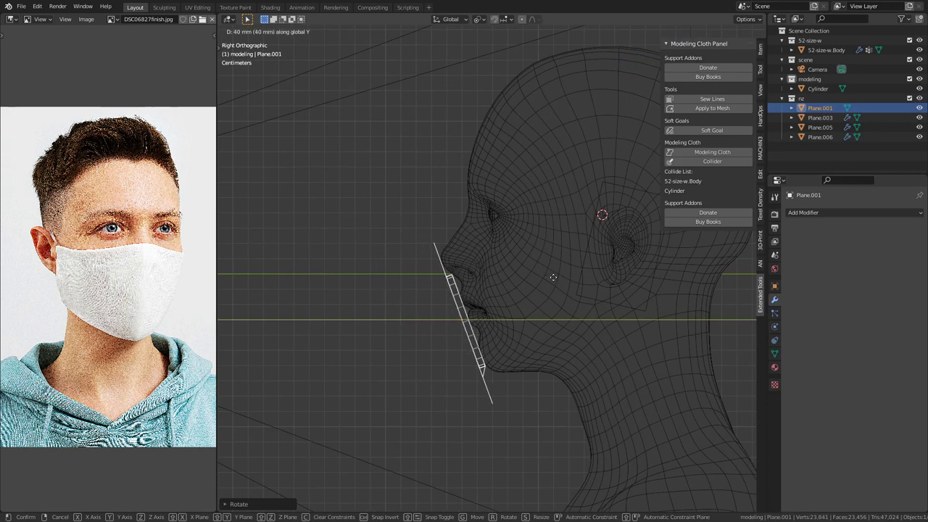
pyautogui.click(553, 277)
pyautogui.moveTo(553, 277); pyautogui.dragTo(354, 295, button='middle')
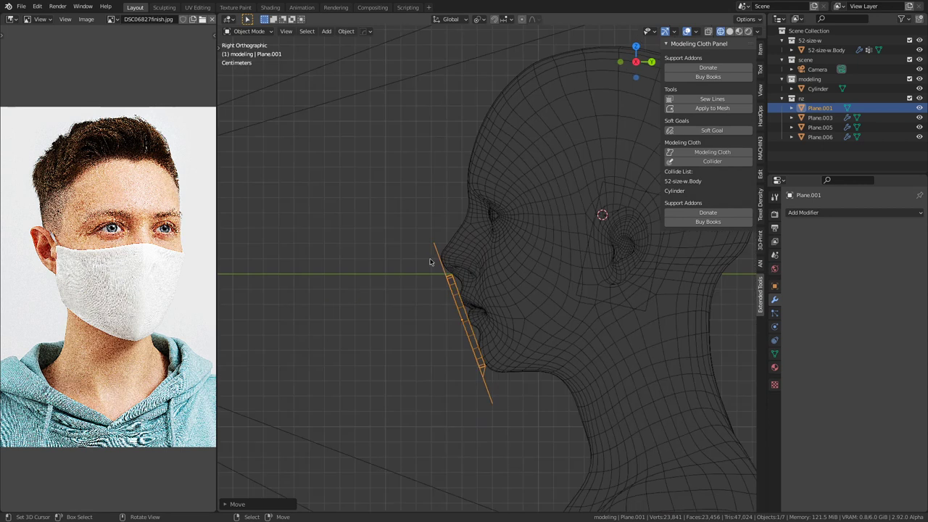
pyautogui.scroll(2, 427, 262)
pyautogui.press('g')
pyautogui.press('y')
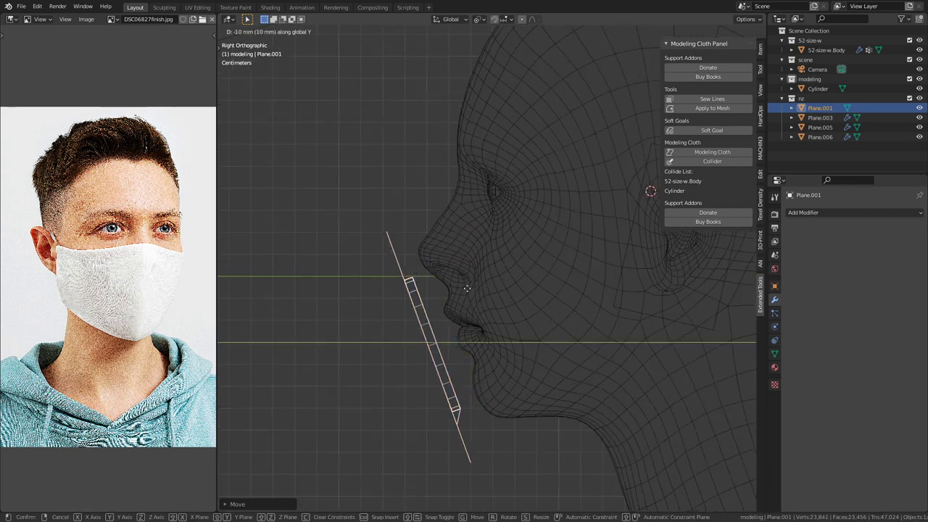
pyautogui.click(482, 295)
# Step: Add a Simple Deform modifier to the mask, set it to Bend around the Z axis with an angle of about 218°
pyautogui.moveTo(483, 295); pyautogui.dragTo(573, 341, button='middle')
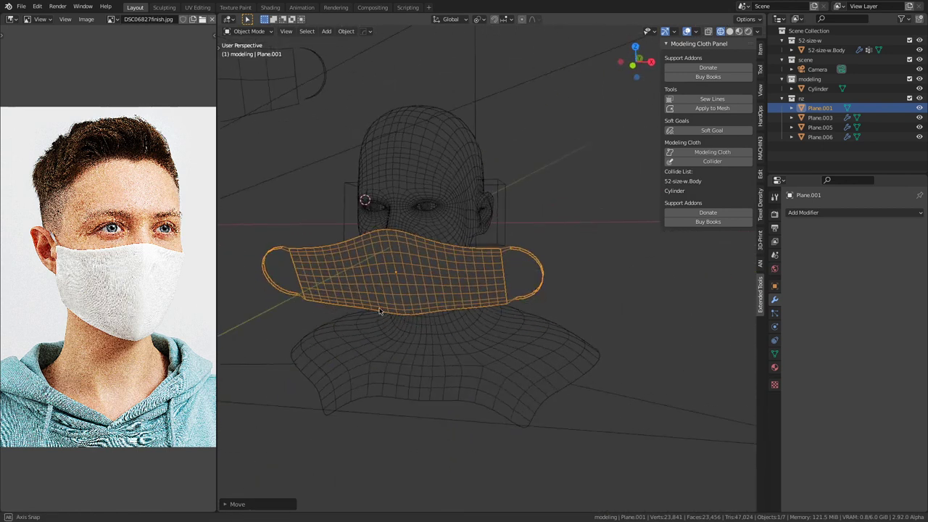
pyautogui.click(861, 213)
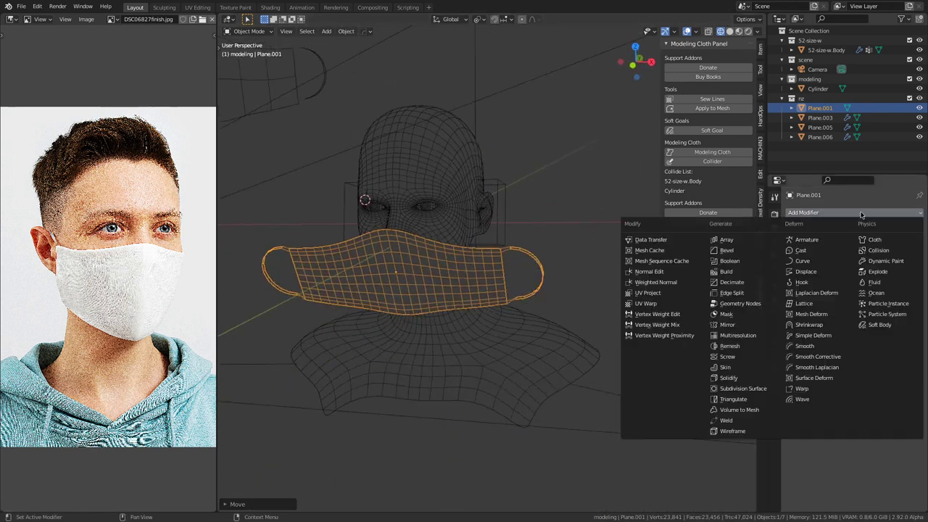
pyautogui.click(803, 336)
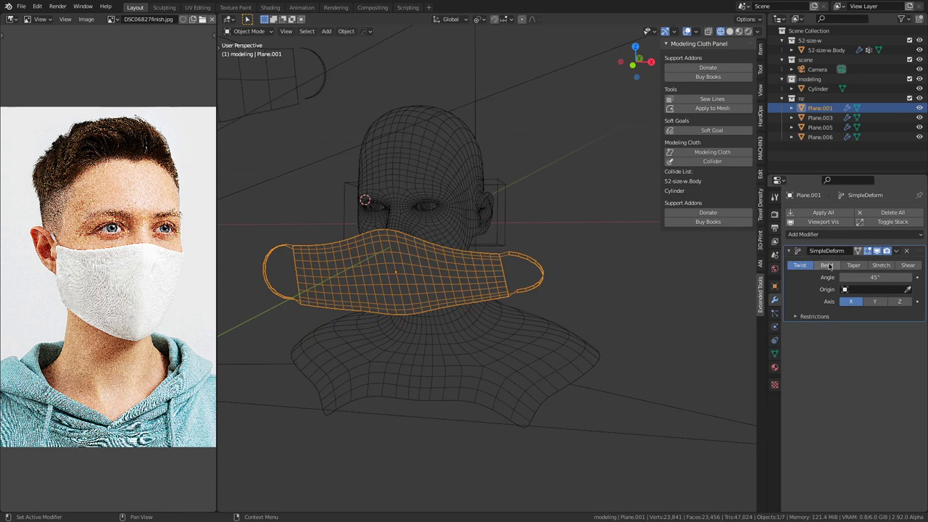
pyautogui.click(827, 266)
pyautogui.click(877, 301)
pyautogui.click(899, 301)
pyautogui.moveTo(866, 277); pyautogui.dragTo(915, 278)
pyautogui.moveTo(359, 312); pyautogui.dragTo(573, 331, button='middle')
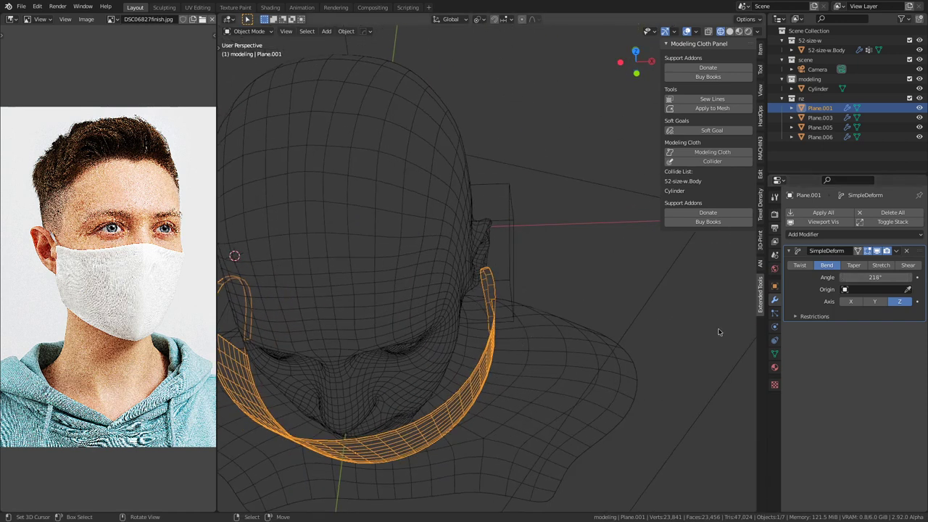
# Step: Restrict the mask's bend to limits of 0.20 and 0.80, and reduce the bend angle to 162°
pyautogui.click(806, 316)
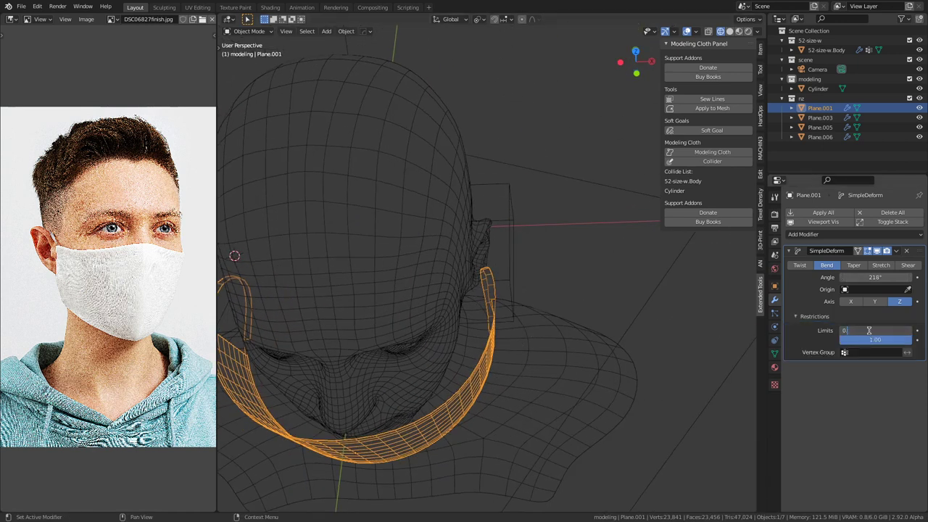
pyautogui.write('.2')
pyautogui.press('Return')
pyautogui.click(882, 340)
pyautogui.write('0')
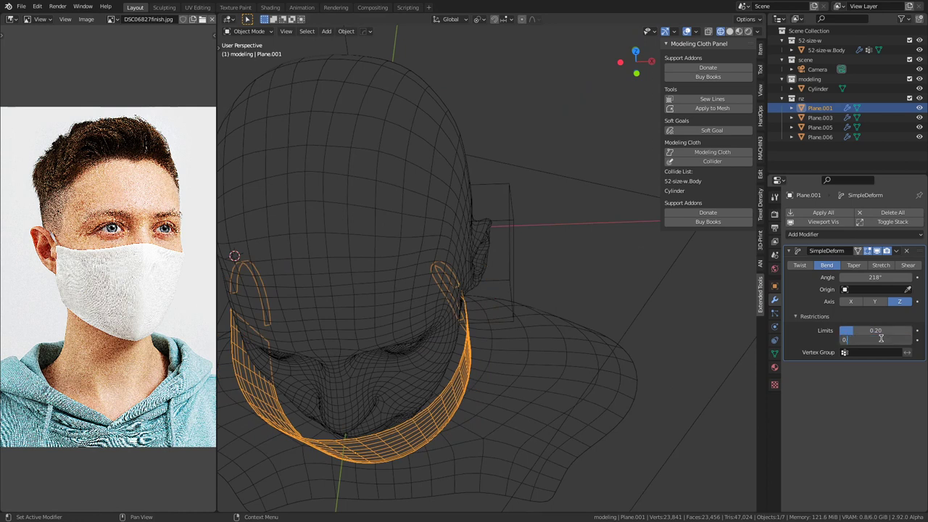
pyautogui.write('.8')
pyautogui.press('Return')
pyautogui.moveTo(880, 278); pyautogui.dragTo(845, 277)
# Step: Select the vertices of the ear loop on the positive X side in Edit Mode and move them about 50 mm outward along X
pyautogui.moveTo(500, 384); pyautogui.dragTo(528, 277, button='middle')
pyautogui.press('Tab')
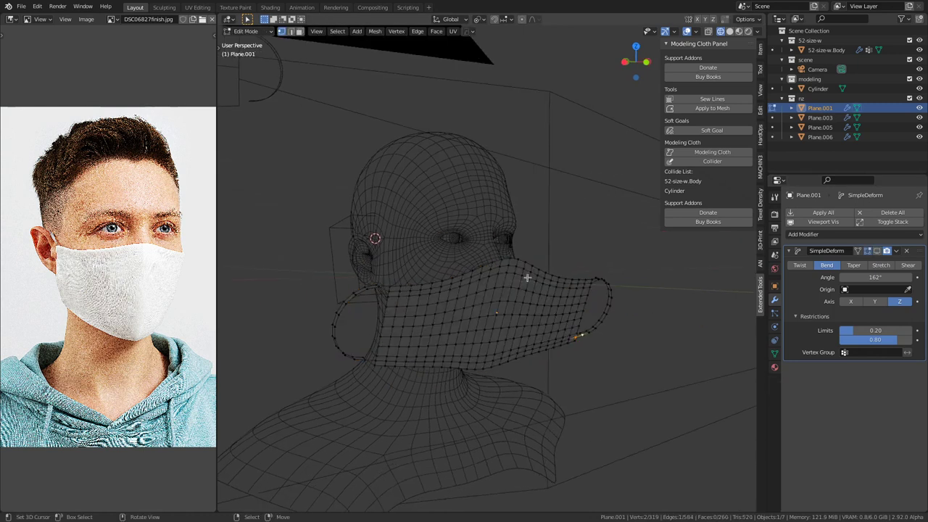
pyautogui.press('KP_1')
pyautogui.scroll(3, 559, 285)
pyautogui.press('c')
pyautogui.moveTo(594, 276)
pyautogui.mouseDown()
pyautogui.moveTo(599, 406)
pyautogui.moveTo(627, 303)
pyautogui.mouseUp()
pyautogui.rightClick(621, 305)
pyautogui.press('g')
pyautogui.press('x')
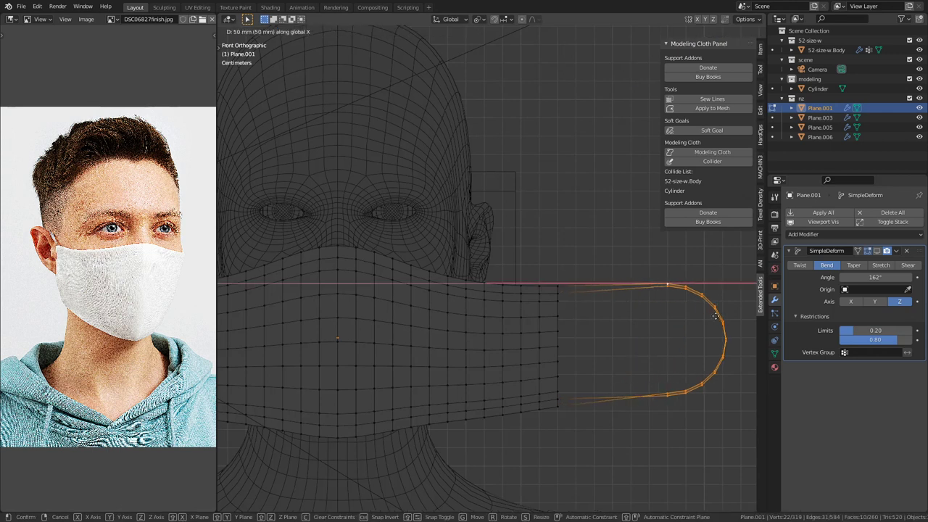
pyautogui.click(719, 318)
# Step: Move the opposite ear loop's vertices outward along negative X to match the first loop
pyautogui.scroll(-4, 580, 319)
pyautogui.keyDown('shift'); pyautogui.moveTo(310, 319); pyautogui.dragTo(480, 322, button='middle'); pyautogui.keyUp('shift')
pyautogui.scroll(3, 480, 321)
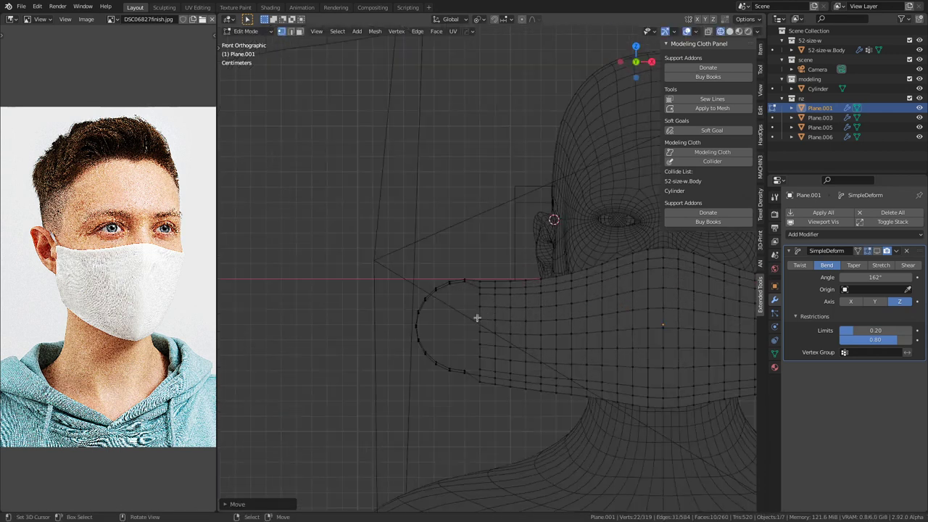
# Step: Select the vertices of the mask's ear loop on the negative X side and move them outward along X
pyautogui.rightClick(459, 284)
pyautogui.press('c')
pyautogui.moveTo(447, 271); pyautogui.dragTo(442, 365)
pyautogui.rightClick(442, 365)
pyautogui.press('g')
pyautogui.press('x')
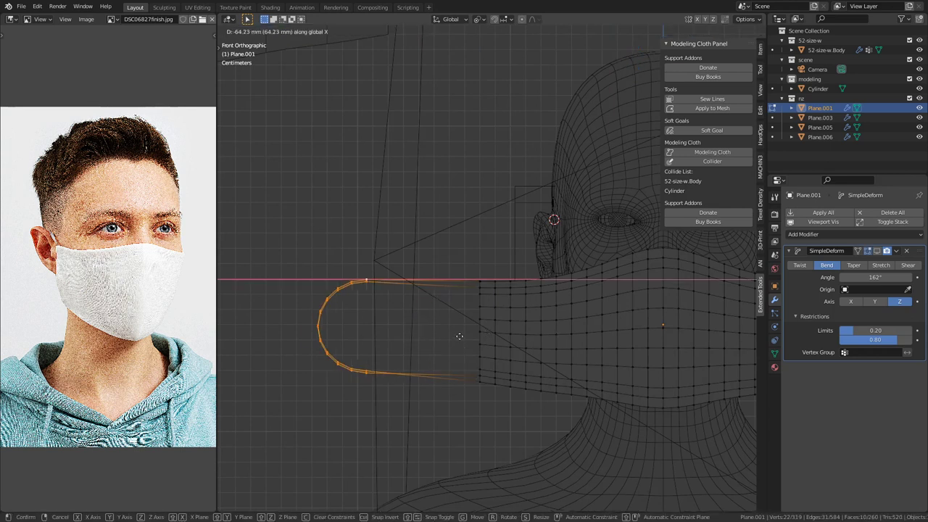
pyautogui.click(489, 338)
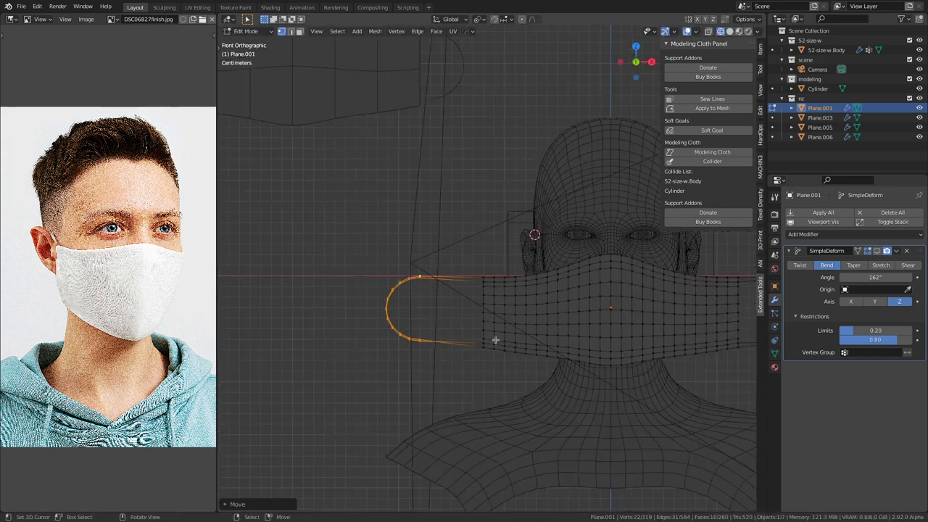
pyautogui.scroll(-2, 484, 336)
# Step: Leave mesh editing, show the SimpleDeform modifier in the viewport, and set its bend angle to 179°
pyautogui.press('Tab')
pyautogui.click(878, 254)
pyautogui.moveTo(569, 301); pyautogui.dragTo(553, 362, button='middle')
pyautogui.moveTo(873, 277); pyautogui.dragTo(889, 278)
# Step: Rotate the mask slightly in the right side view, check it in solid shading, and return to wireframe without X-ray
pyautogui.moveTo(435, 341); pyautogui.dragTo(498, 327, button='middle')
pyautogui.press('KP_3')
pyautogui.press('r')
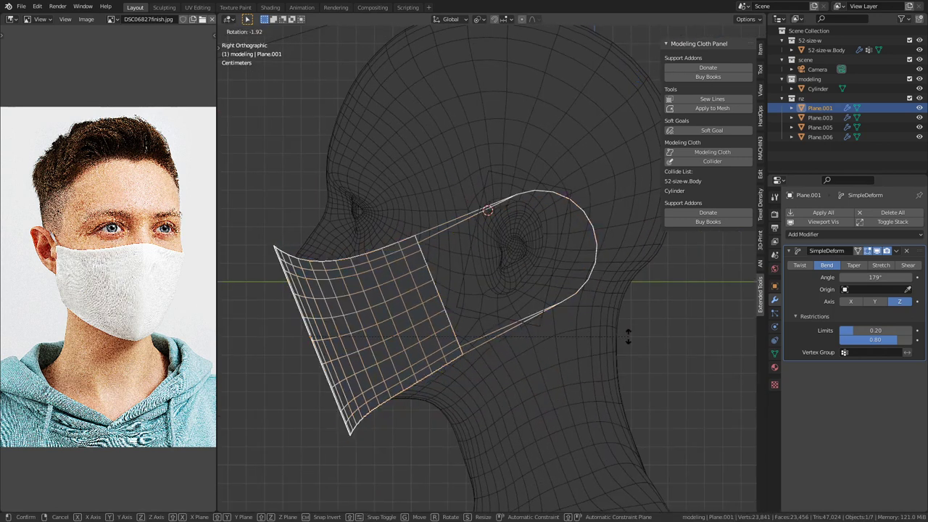
pyautogui.click(628, 330)
pyautogui.hotkey('shift', 'z')
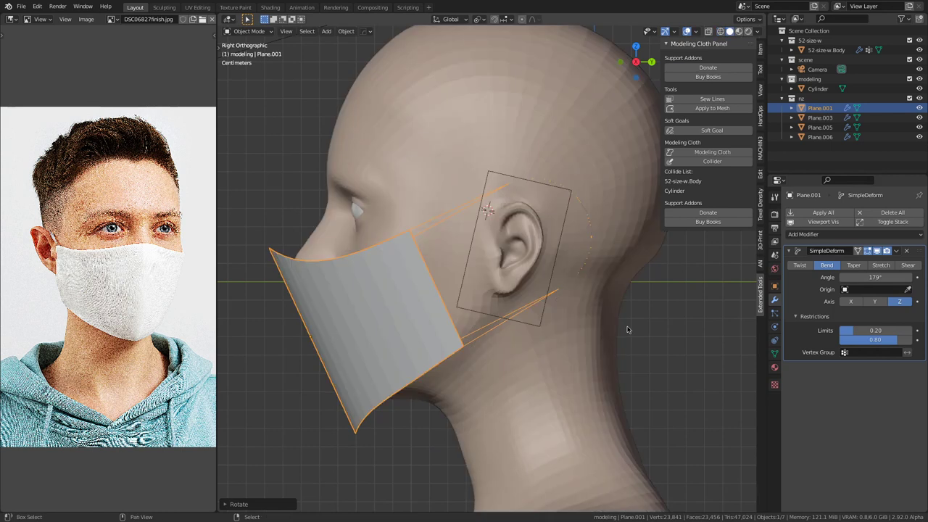
pyautogui.hotkey('shift', 'z')
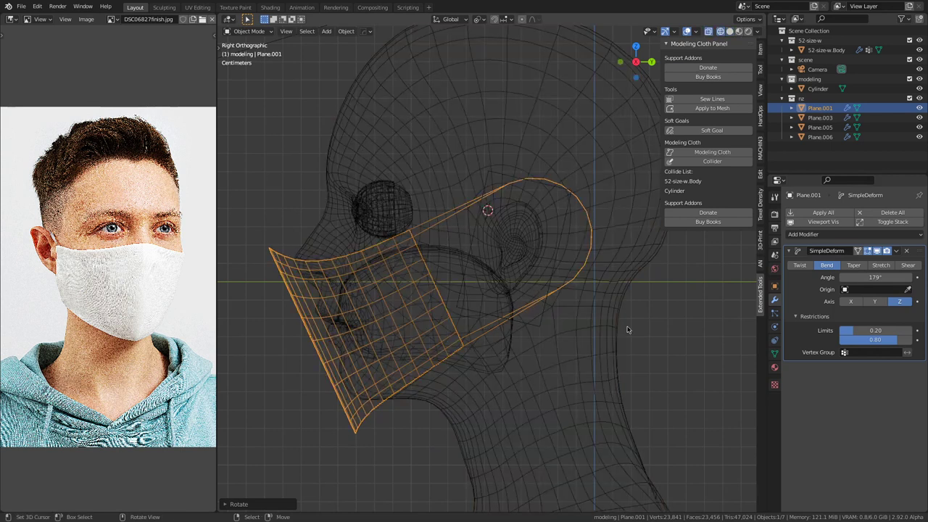
pyautogui.hotkey('alt', 'z')
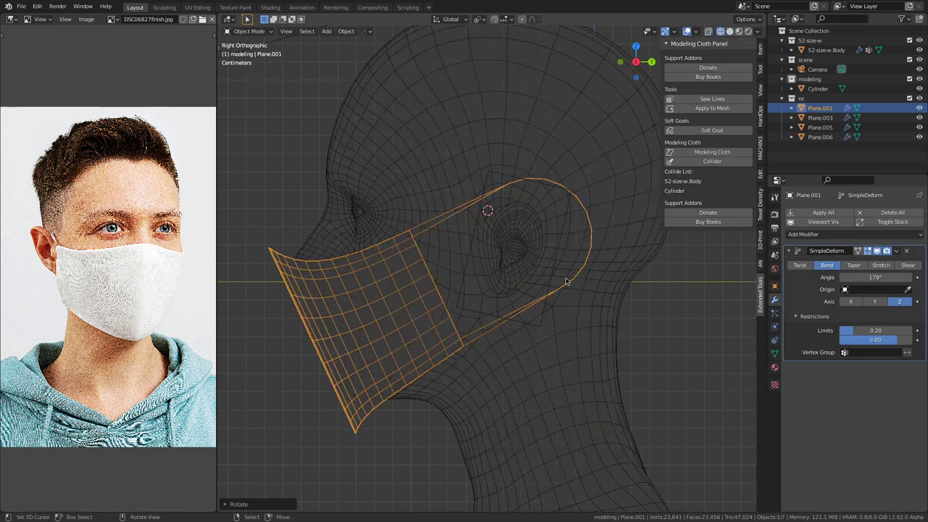
# Step: Move the ear loop on the negative X side back inward along X in the front view
pyautogui.scroll(-2, 567, 280)
pyautogui.moveTo(570, 285); pyautogui.dragTo(609, 326, button='middle')
pyautogui.press('Tab')
pyautogui.press('KP_1')
pyautogui.press('g')
pyautogui.press('x')
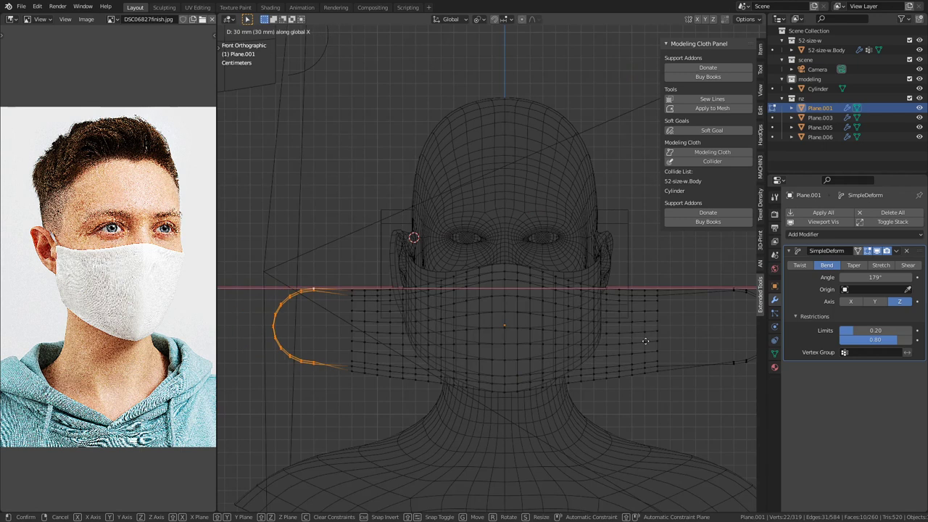
pyautogui.click(636, 342)
# Step: Select the ear loop on the positive X side, move it inward along X, and leave mesh editing
pyautogui.scroll(-1, 634, 343)
pyautogui.keyDown('shift'); pyautogui.moveTo(634, 342); pyautogui.dragTo(475, 330, button='middle'); pyautogui.keyUp('shift')
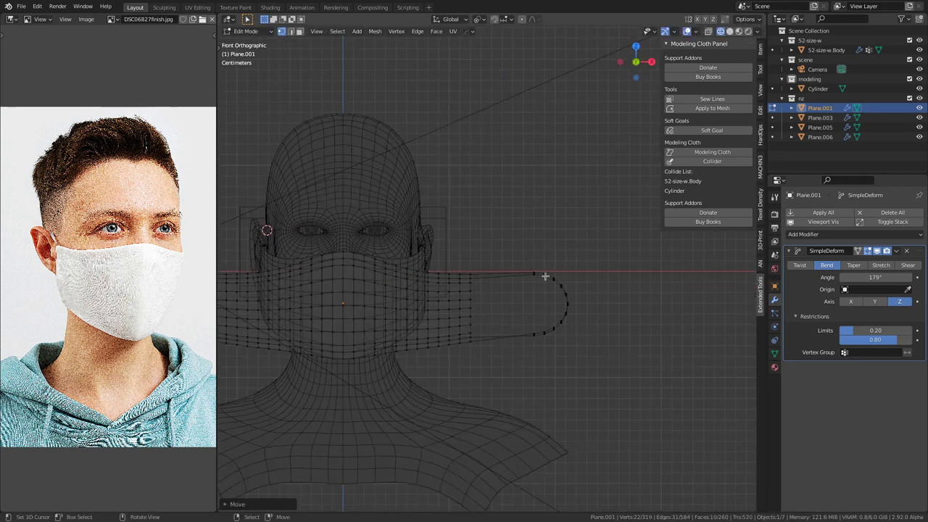
pyautogui.rightClick(545, 277)
pyautogui.press('c')
pyautogui.moveTo(545, 275); pyautogui.dragTo(554, 311)
pyautogui.press('Escape')
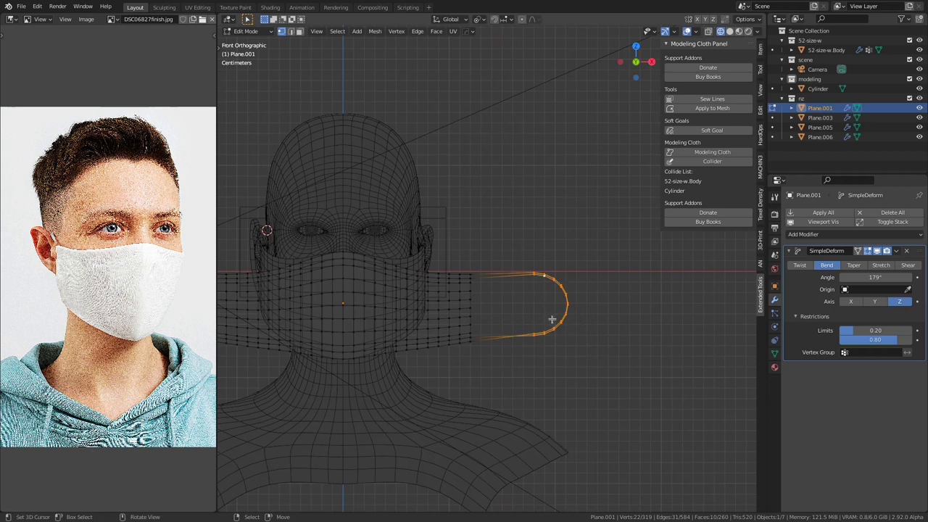
pyautogui.press('g')
pyautogui.press('x')
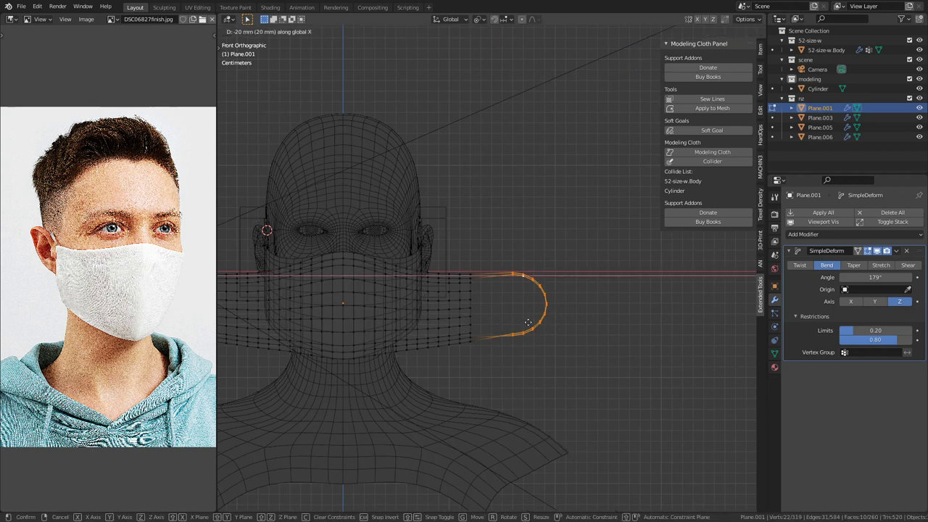
pyautogui.click(511, 321)
pyautogui.keyDown('shift'); pyautogui.moveTo(512, 321); pyautogui.dragTo(638, 312, button='middle'); pyautogui.keyUp('shift')
pyautogui.press('Tab')
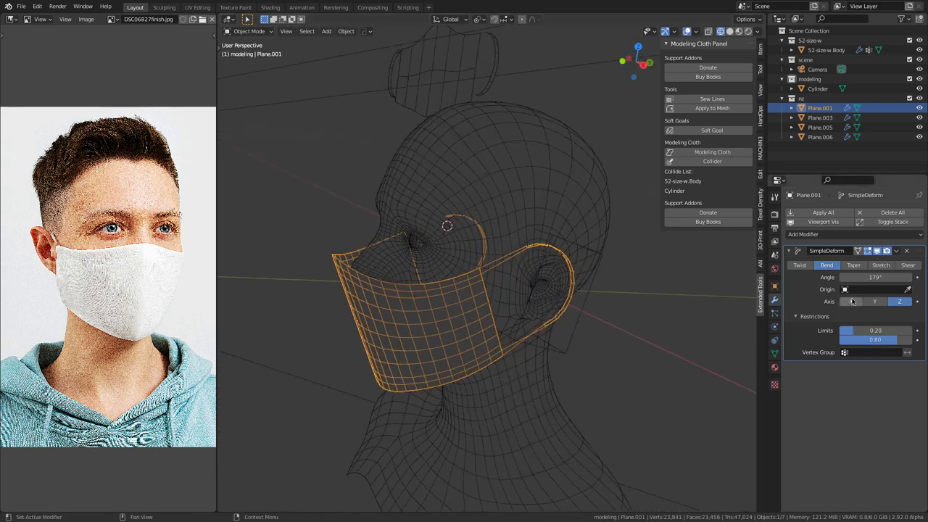
# Step: Set the bend angle of the mask's SimpleDeform modifier to 174°
pyautogui.moveTo(869, 277); pyautogui.dragTo(865, 278)
pyautogui.moveTo(553, 311); pyautogui.dragTo(654, 379, button='middle')
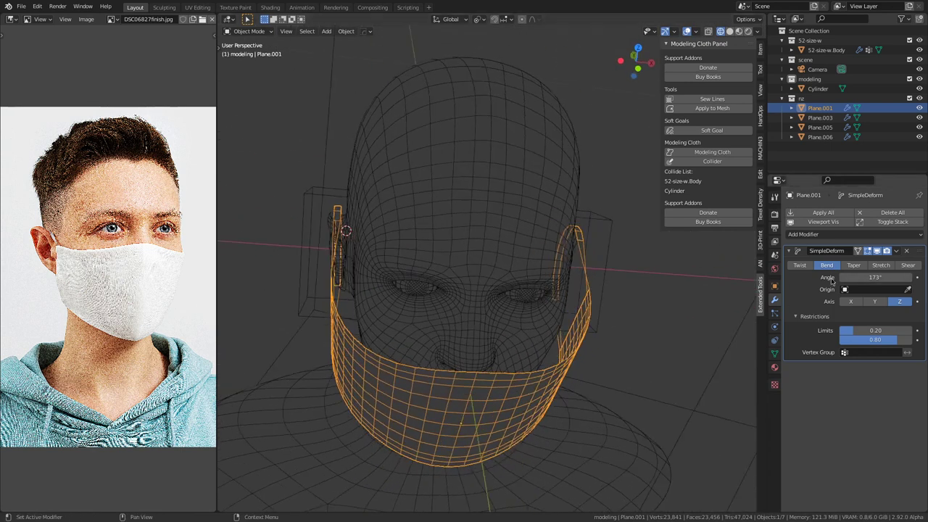
pyautogui.moveTo(876, 277); pyautogui.dragTo(879, 277)
pyautogui.moveTo(522, 335); pyautogui.dragTo(377, 360, button='middle')
# Step: Duplicate the mask and place the copy beside the head on the positive X side in the front view
pyautogui.scroll(-5, 516, 328)
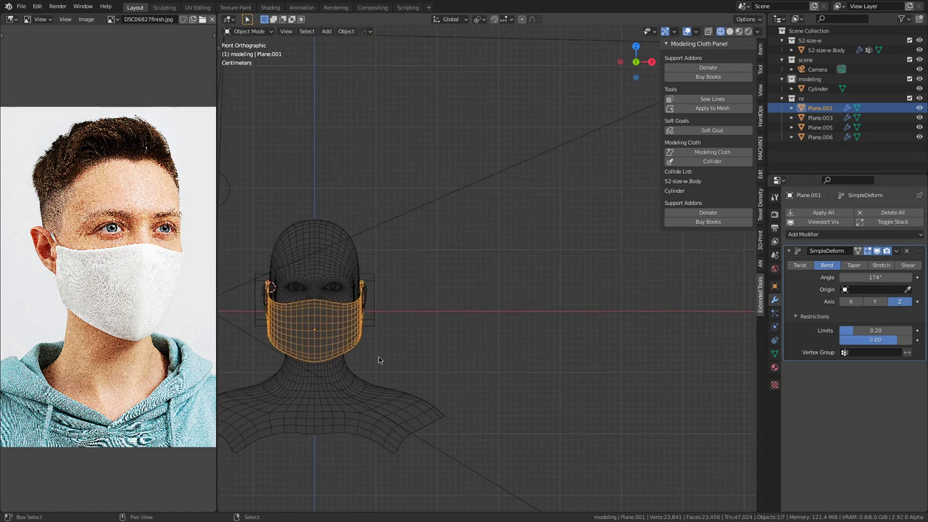
pyautogui.scroll(-2, 378, 358)
pyautogui.hotkey('shift', 'd')
pyautogui.click(598, 351)
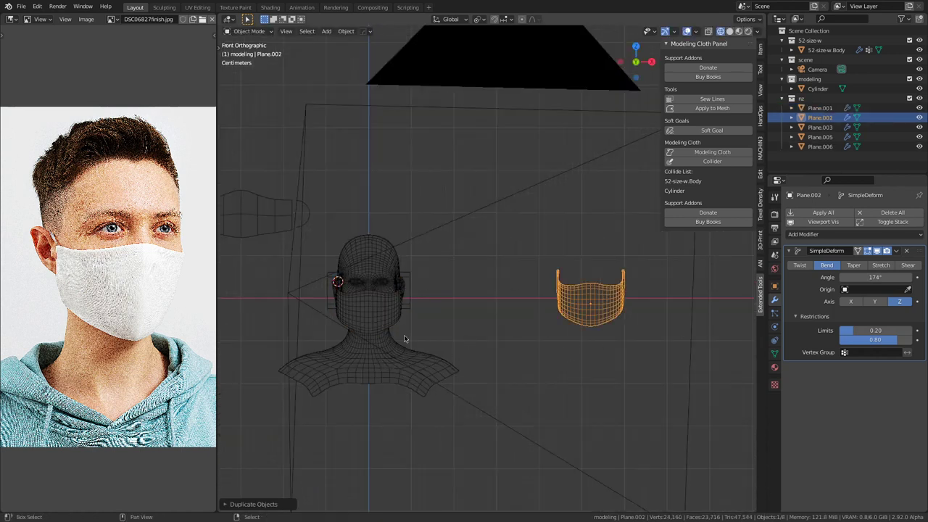
# Step: Apply the SimpleDeform modifier on the original mask, Plane.001
pyautogui.scroll(4, 500, 337)
pyautogui.click(393, 362)
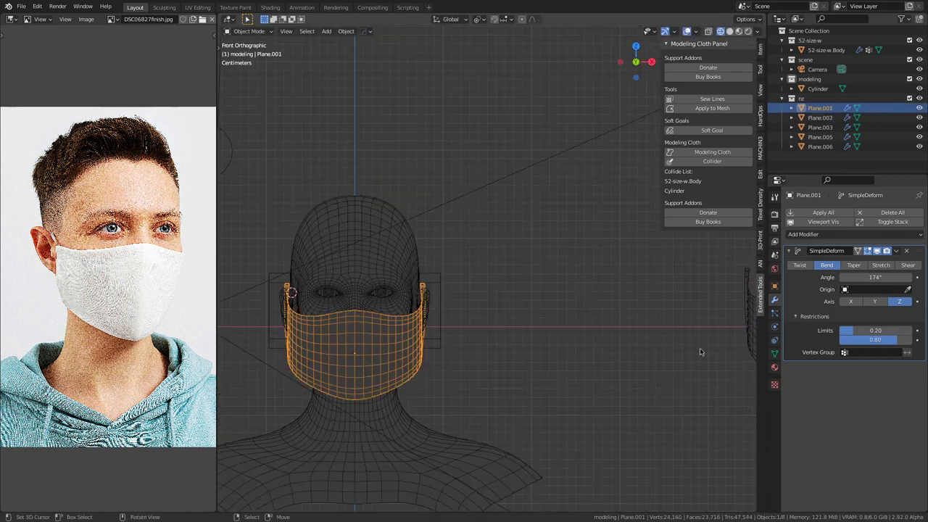
pyautogui.click(897, 251)
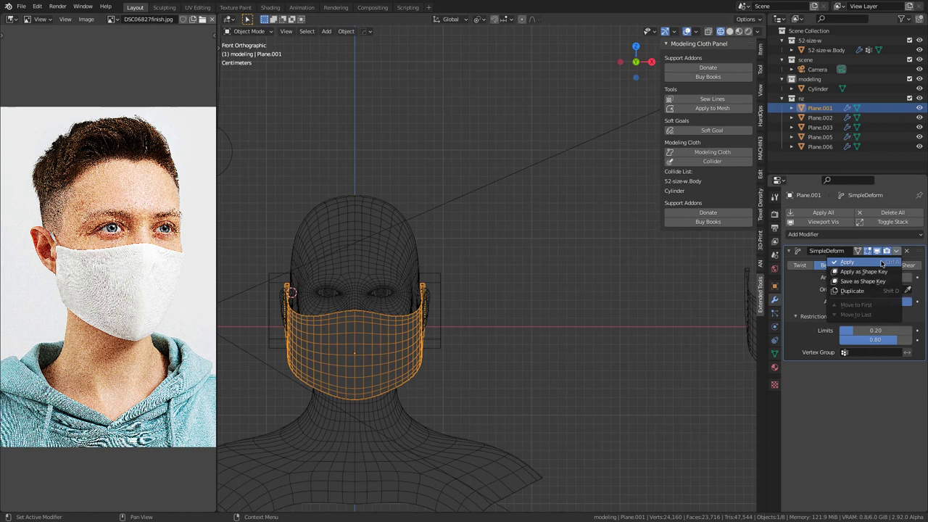
pyautogui.click(881, 263)
pyautogui.moveTo(500, 341); pyautogui.dragTo(592, 363, button='middle')
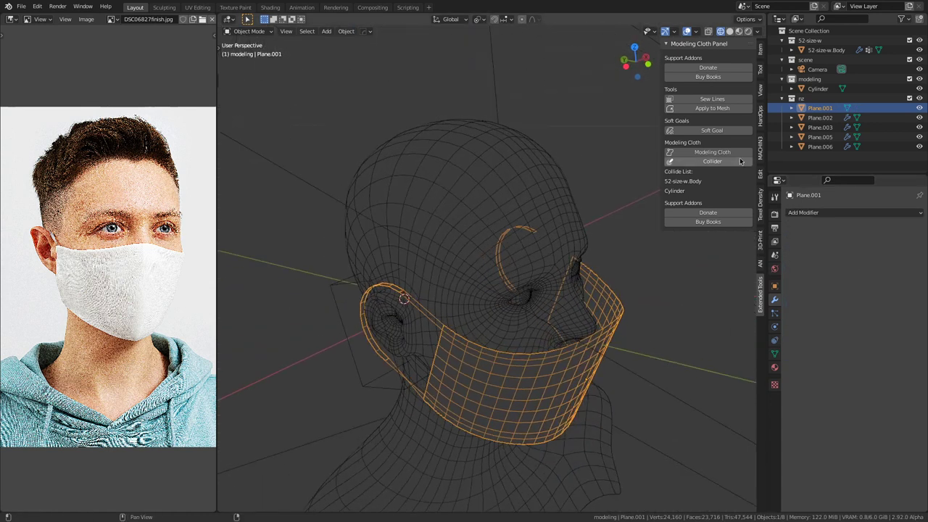
# Step: Turn off the Collider option on the 52-size-w.Body head model and on the Cylinder around the ears
pyautogui.click(499, 219)
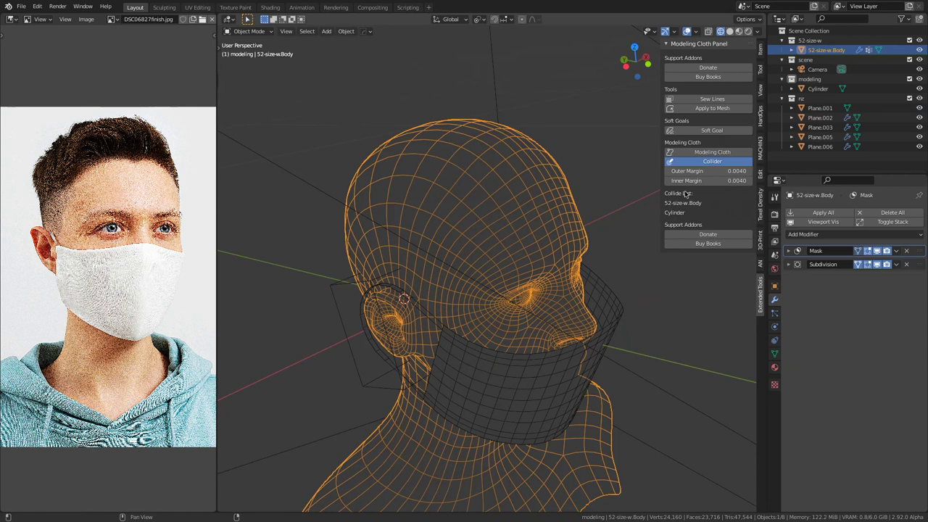
pyautogui.click(714, 161)
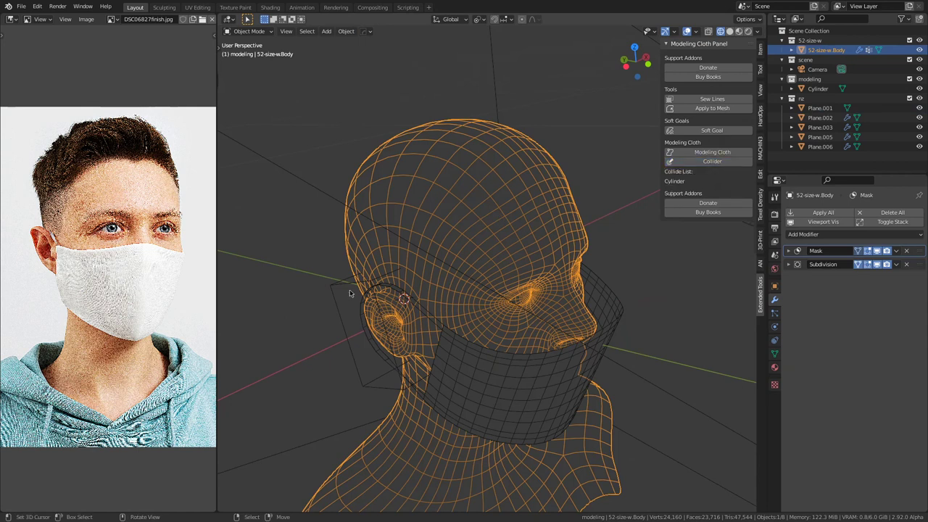
pyautogui.click(347, 279)
pyautogui.click(721, 162)
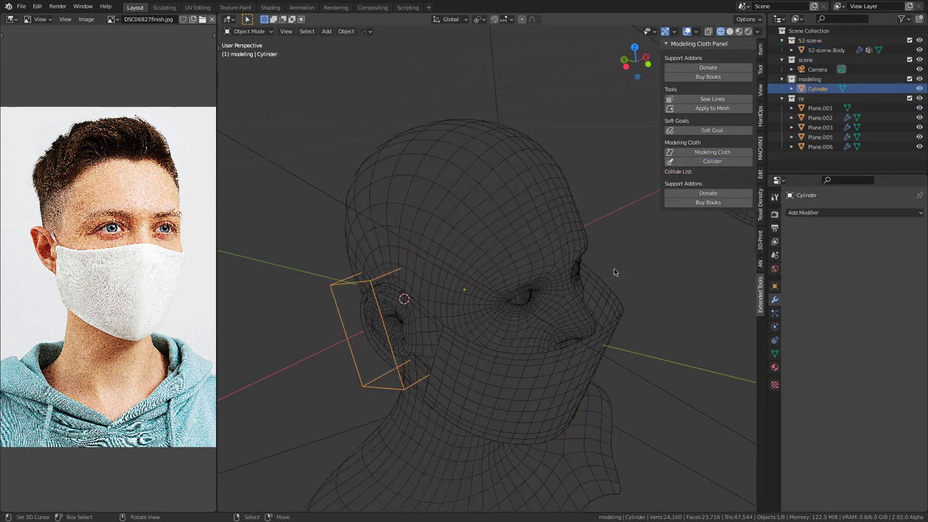
# Step: Enable Modeling Cloth on the mask Plane.001 and set its Self Margin to 0.004
pyautogui.click(614, 316)
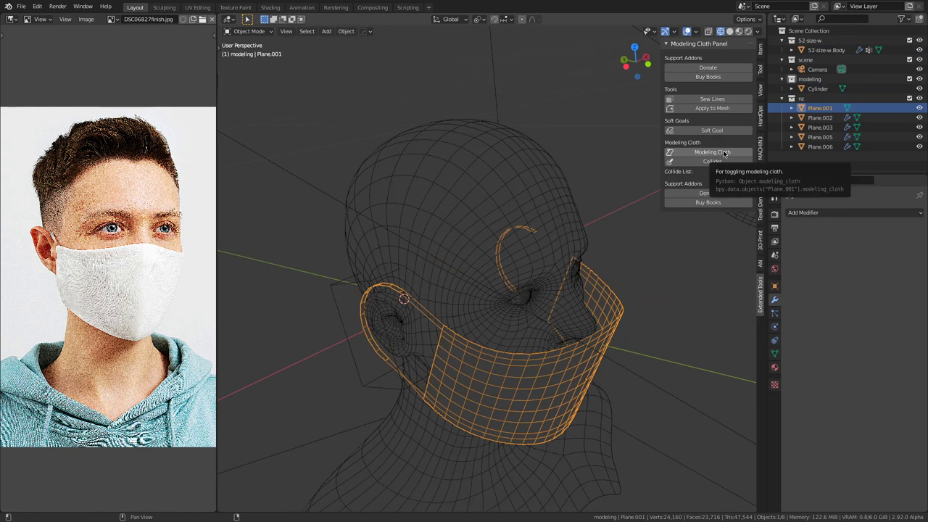
pyautogui.click(723, 152)
pyautogui.moveTo(619, 387); pyautogui.dragTo(589, 343, button='middle')
pyautogui.doubleClick(733, 183)
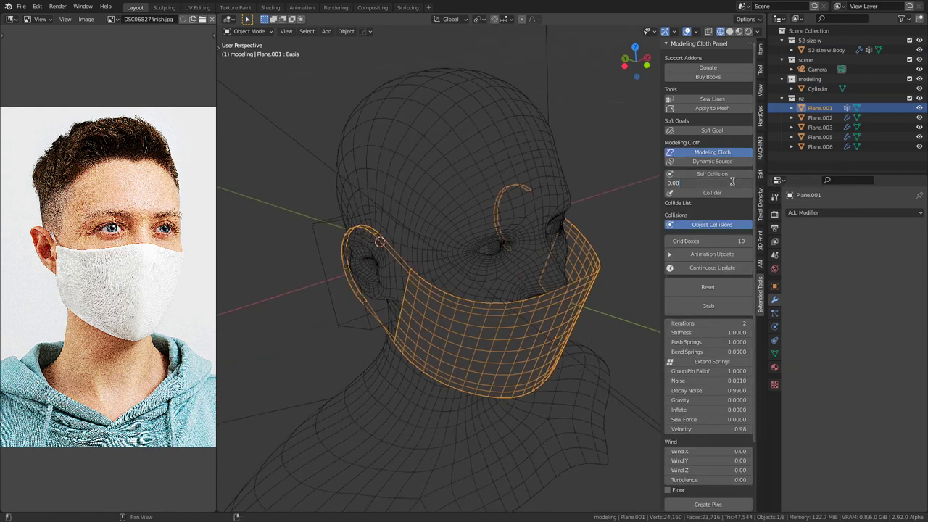
pyautogui.write('0.004')
pyautogui.press('Return')
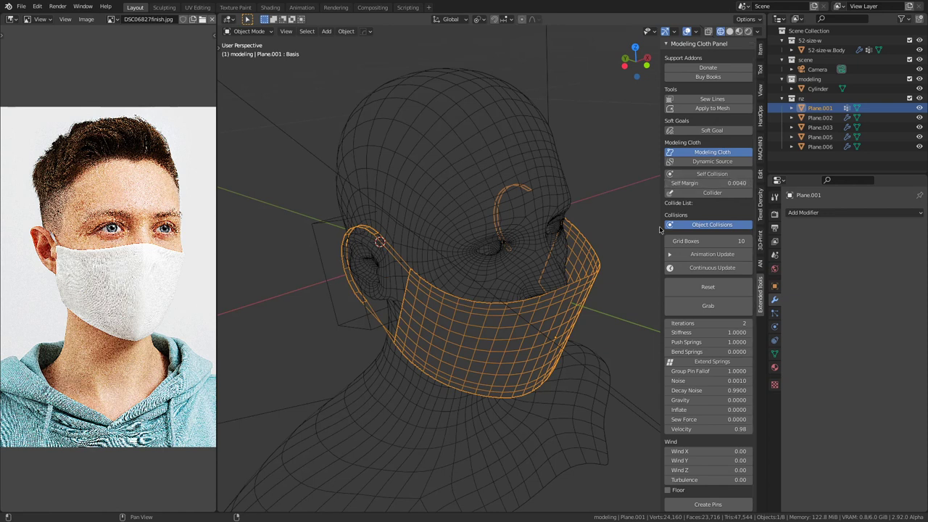
# Step: Turn the Collider option on for 52-size-w.Body and for the Cylinder
pyautogui.click(444, 160)
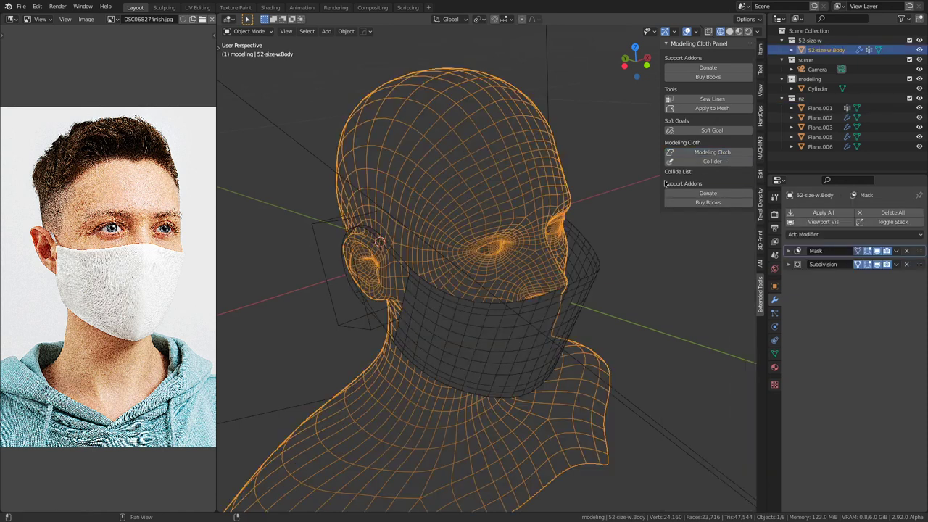
pyautogui.click(721, 162)
pyautogui.click(320, 225)
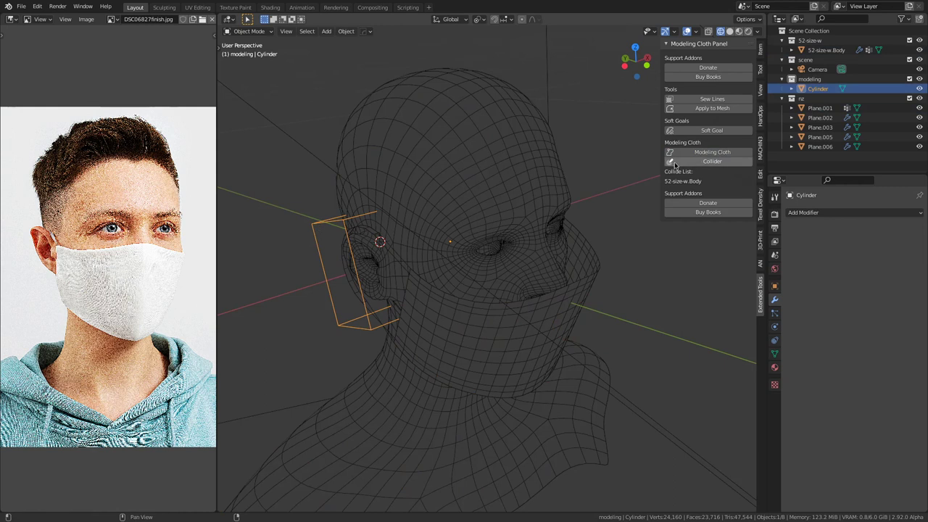
pyautogui.click(701, 163)
# Step: Set the mask's cloth Velocity to 0.5, Sew Force to 0.5, Iterations to 4 and Stiffness to 1.6
pyautogui.click(588, 275)
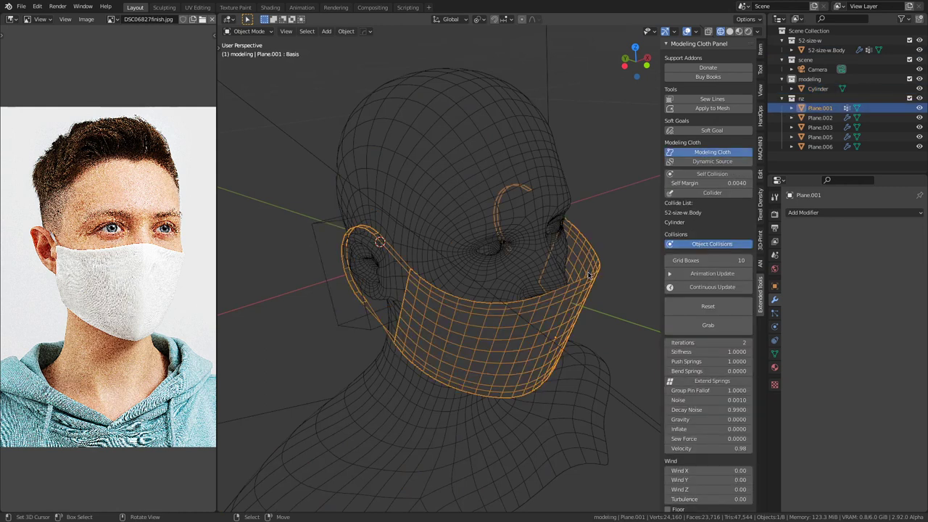
pyautogui.click(726, 449)
pyautogui.write('0.5')
pyautogui.press('Return')
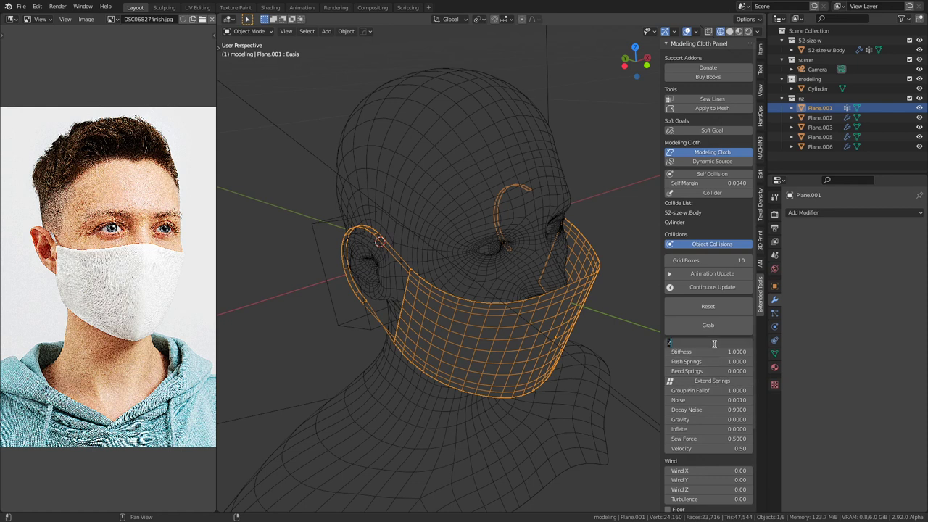
pyautogui.press('Return')
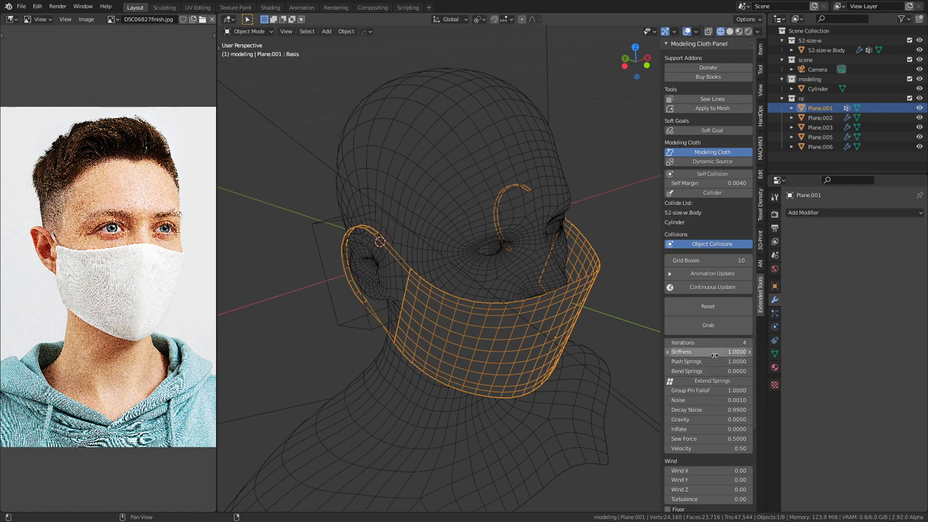
pyautogui.click(714, 353)
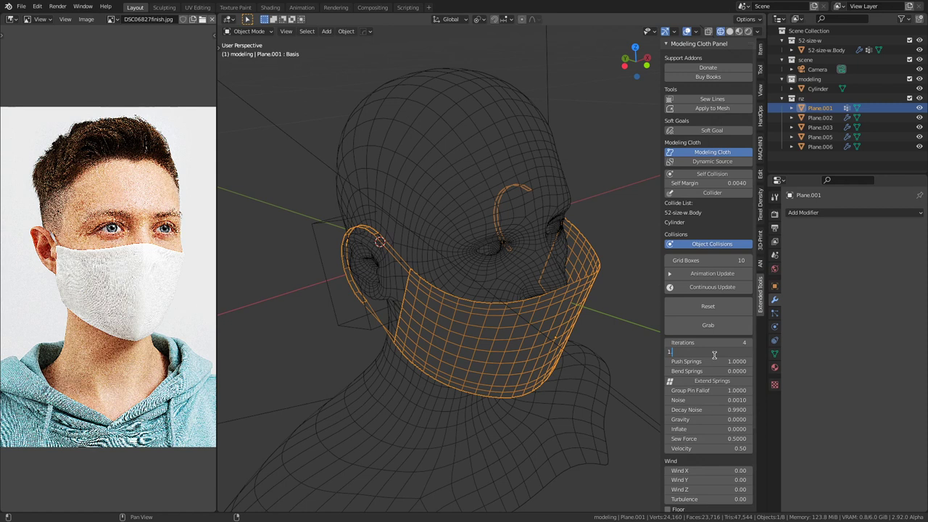
pyautogui.press('Return')
# Step: Save the file with the cloth settings in place
pyautogui.scroll(-3, 491, 263)
pyautogui.moveTo(491, 263); pyautogui.dragTo(494, 275, button='middle')
pyautogui.hotkey('ctrl', 's')
pyautogui.moveTo(454, 341); pyautogui.dragTo(377, 319, button='middle')
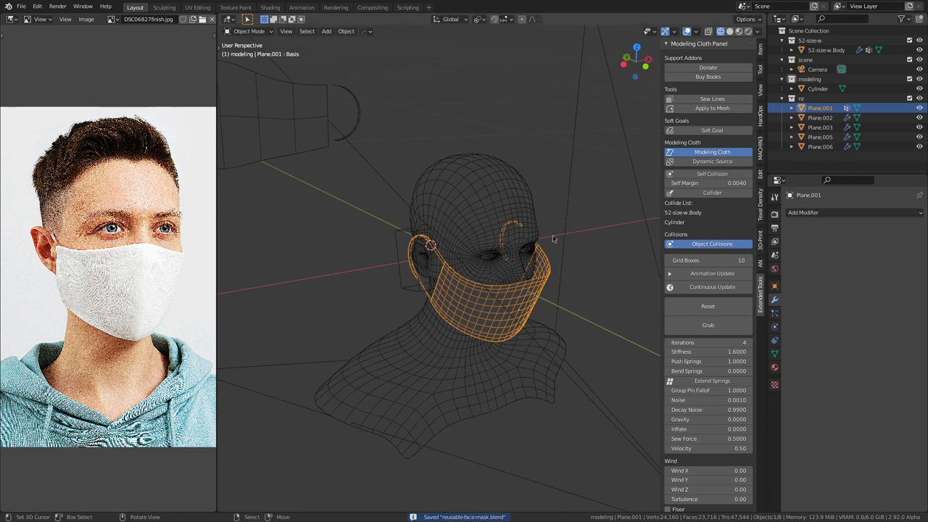
# Step: Move the mask into the modeling collection, exclude the collection holding the remaining planes, and save the file
pyautogui.press('m')
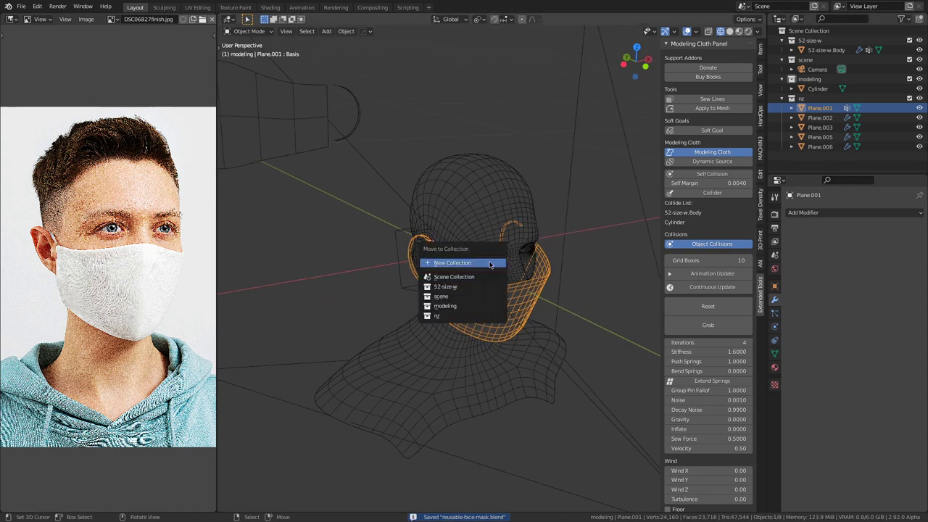
pyautogui.click(478, 308)
pyautogui.click(910, 108)
pyautogui.hotkey('ctrl', 's')
# Step: Start Continuous Update on the mask's cloth from the camera view and hide the viewport overlays
pyautogui.press('KP_0')
pyautogui.scroll(6, 549, 243)
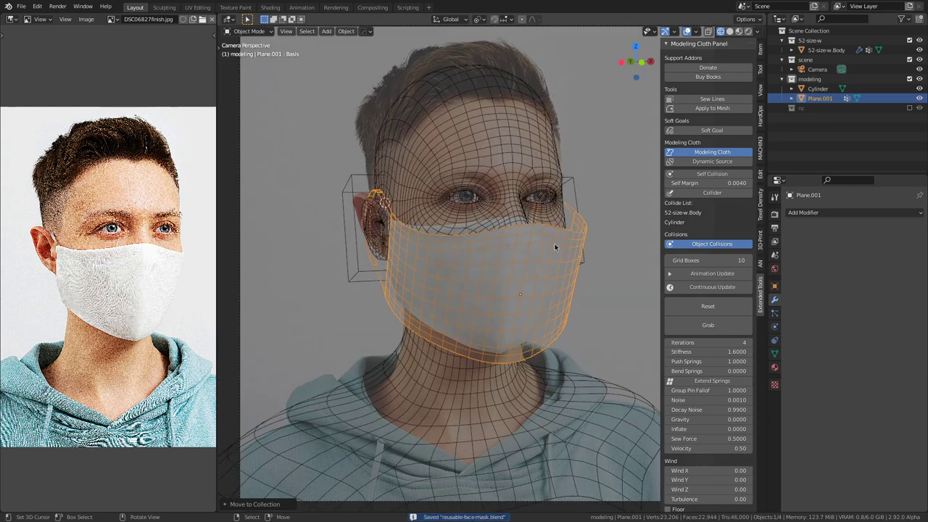
pyautogui.click(718, 287)
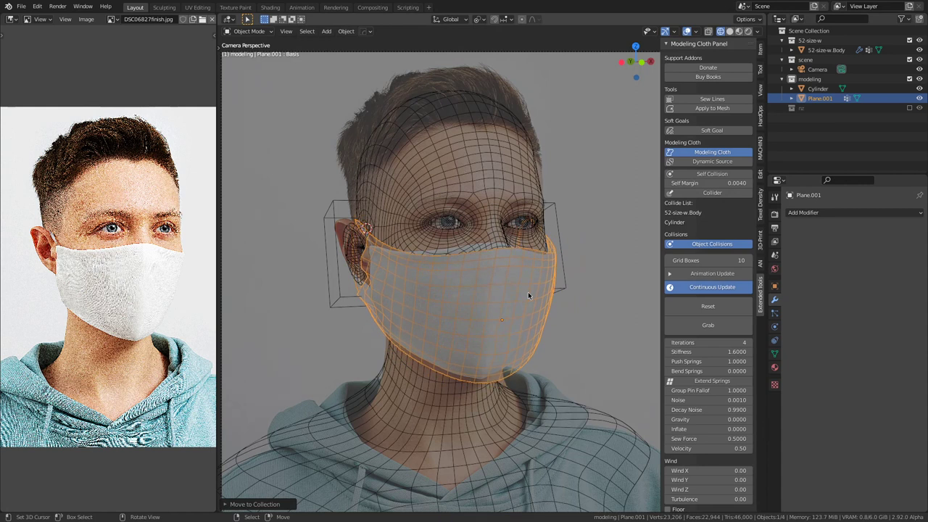
pyautogui.scroll(2, 527, 293)
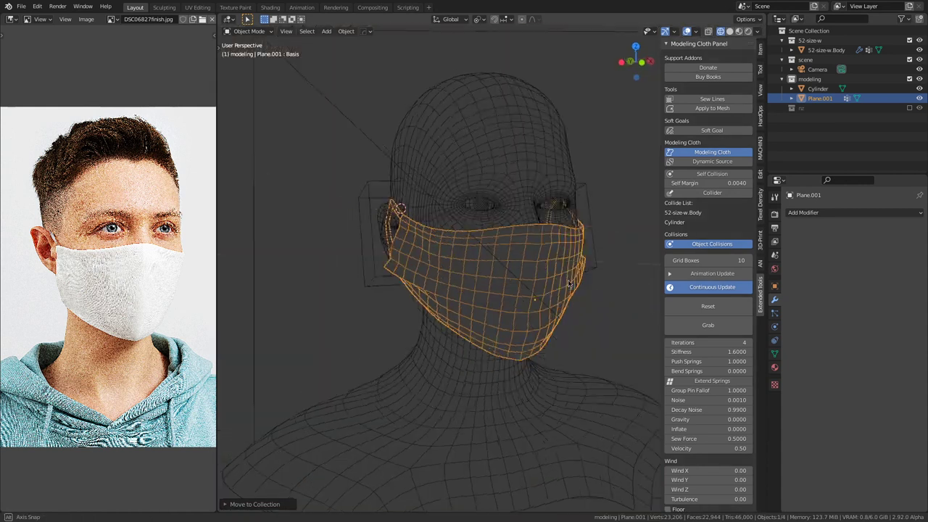
pyautogui.moveTo(435, 304); pyautogui.dragTo(508, 290, button='middle')
pyautogui.click(686, 32)
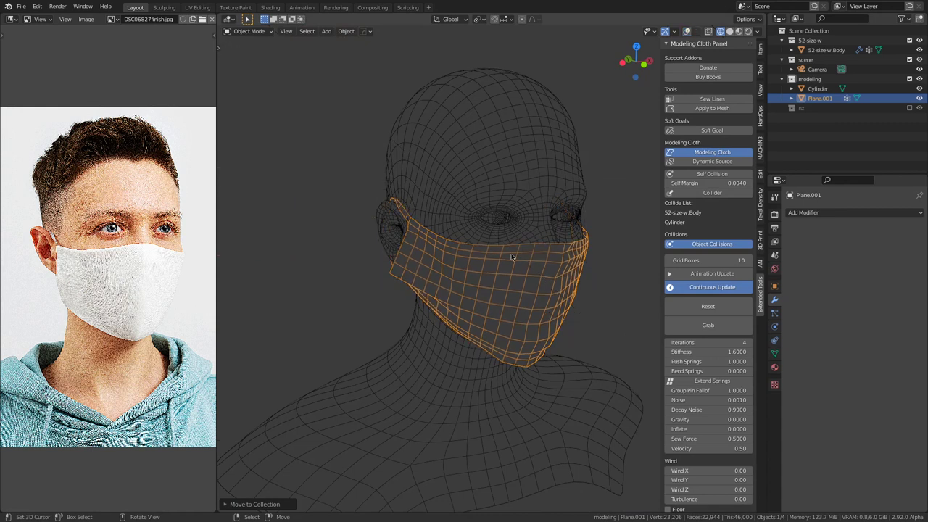
# Step: Grab the simulated cloth and pull the mask's lower side corners into place below both ears
pyautogui.click(711, 326)
pyautogui.moveTo(522, 262)
pyautogui.mouseDown()
pyautogui.moveTo(495, 290)
pyautogui.moveTo(486, 278)
pyautogui.mouseUp()
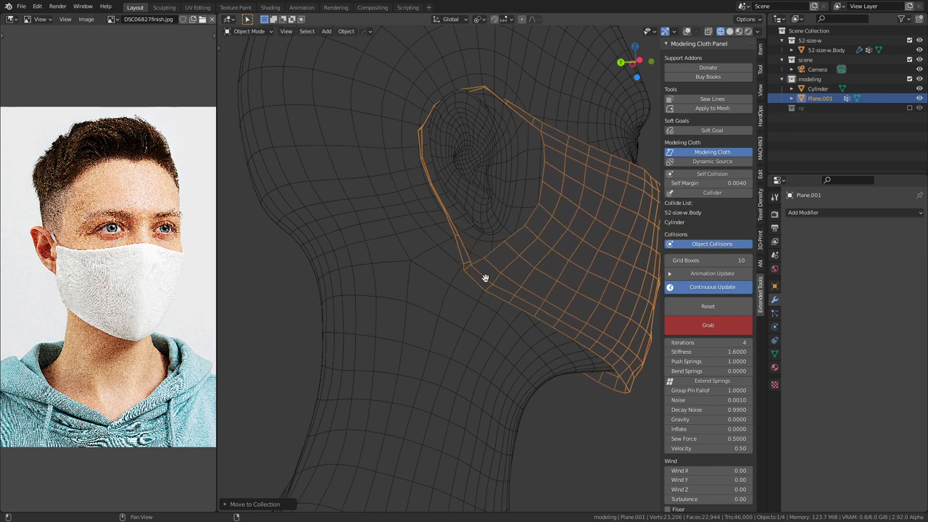
pyautogui.moveTo(551, 268); pyautogui.dragTo(501, 304, button='middle')
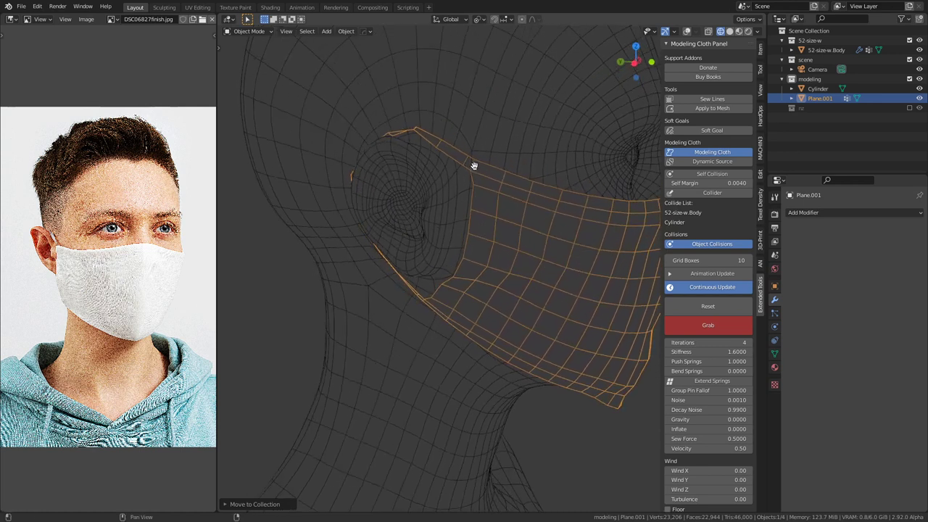
pyautogui.moveTo(503, 217); pyautogui.dragTo(527, 279, button='middle')
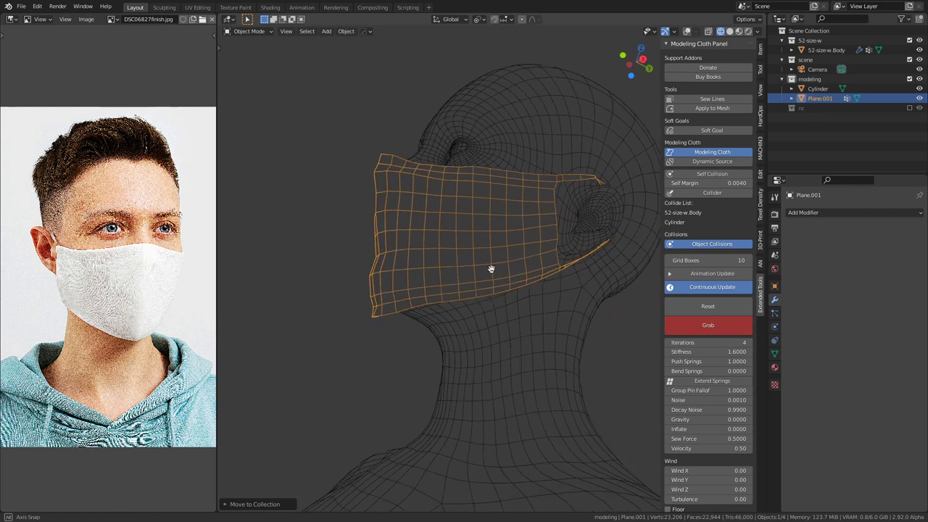
pyautogui.scroll(3, 485, 275)
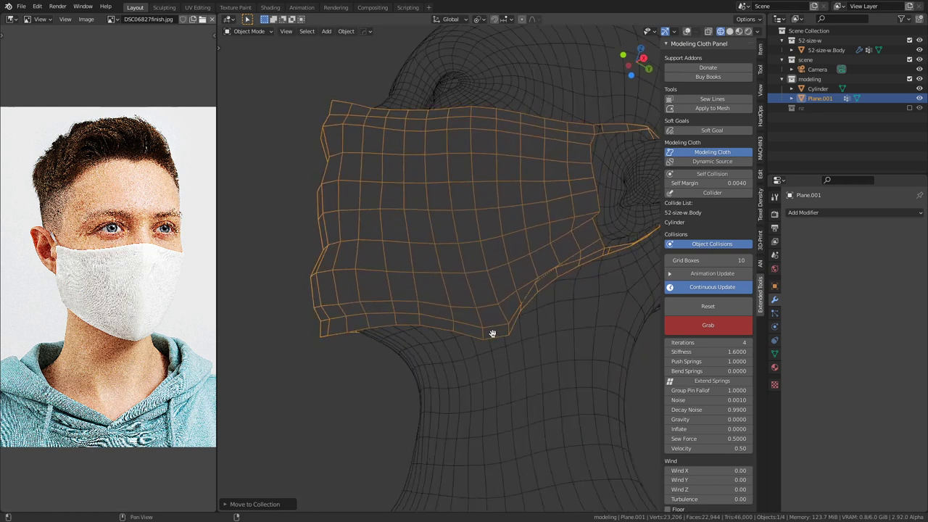
pyautogui.scroll(-3, 367, 245)
pyautogui.moveTo(367, 245); pyautogui.dragTo(543, 302, button='middle')
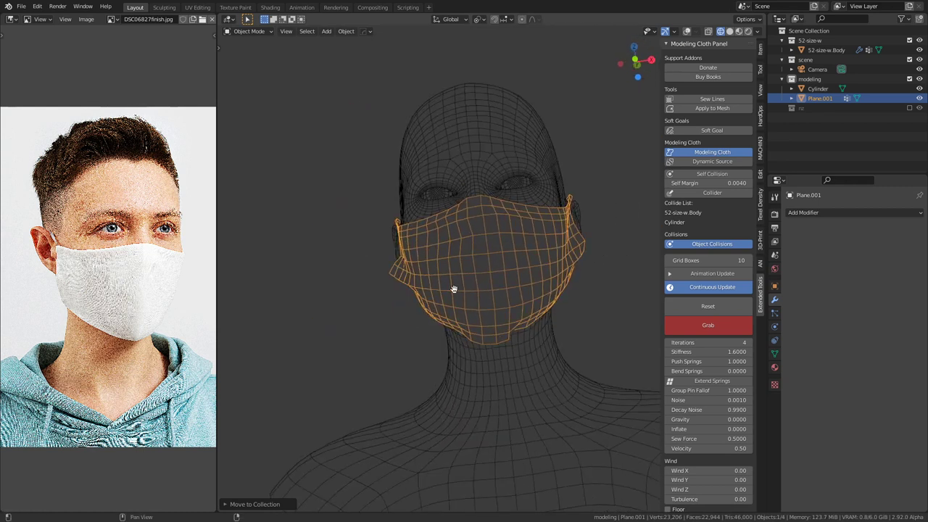
# Step: Pull the mask's lower edge under the chin and along the jaw with Grab, checking the shape from below and the front
pyautogui.scroll(4, 464, 215)
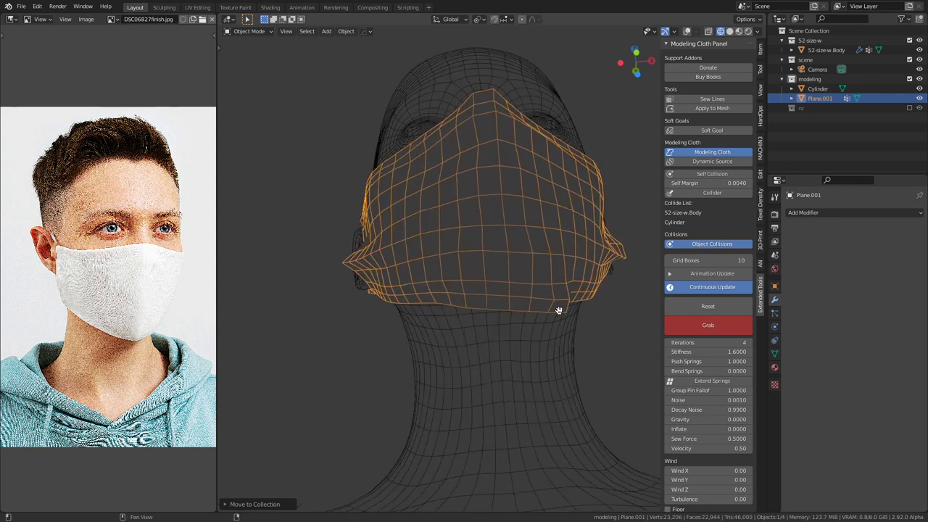
pyautogui.moveTo(514, 282); pyautogui.dragTo(418, 246, button='middle')
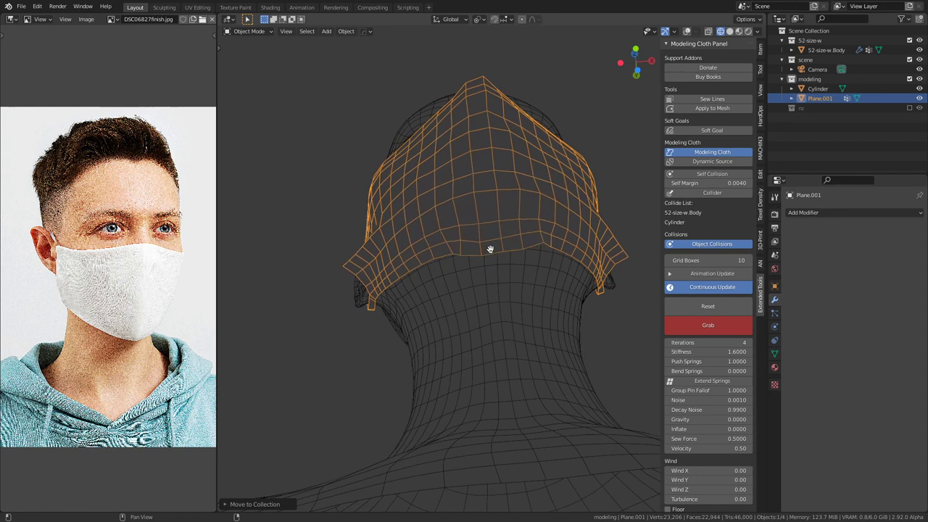
pyautogui.moveTo(510, 219); pyautogui.dragTo(506, 356, button='middle')
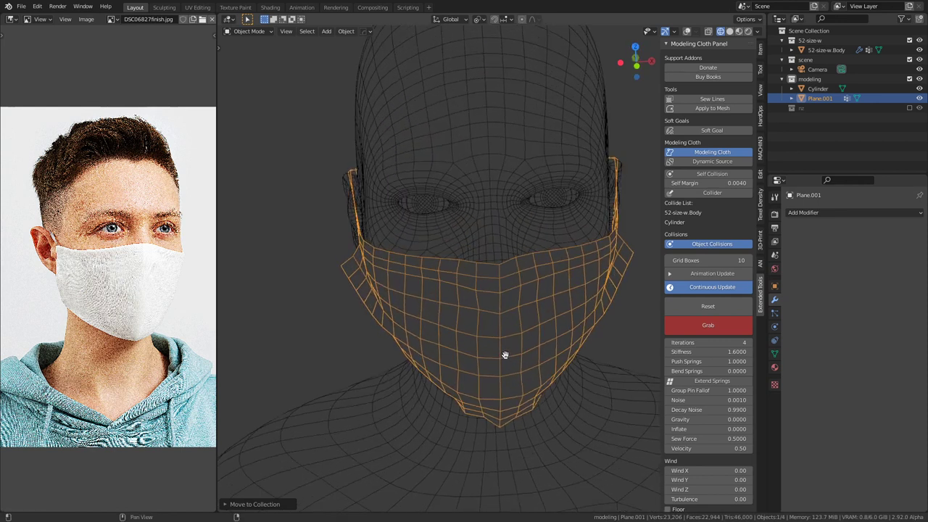
pyautogui.scroll(1, 477, 332)
pyautogui.moveTo(493, 267); pyautogui.dragTo(470, 239, button='middle')
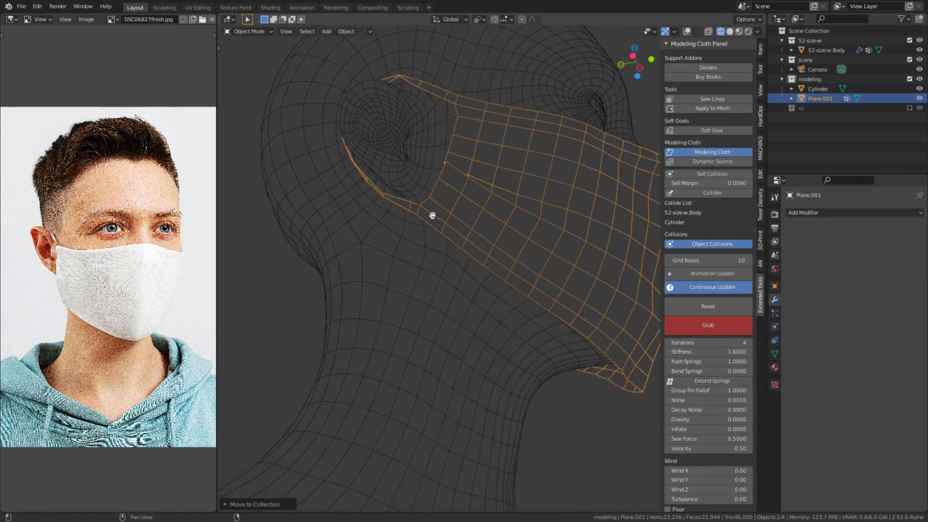
pyautogui.moveTo(520, 290); pyautogui.dragTo(528, 355, button='middle')
pyautogui.scroll(-4, 385, 367)
pyautogui.scroll(3, 587, 280)
pyautogui.press('Escape')
# Step: Set the cloth's Bend Springs to 0.005 and pull the mask's lower corner below the ear with Grab
pyautogui.click(718, 371)
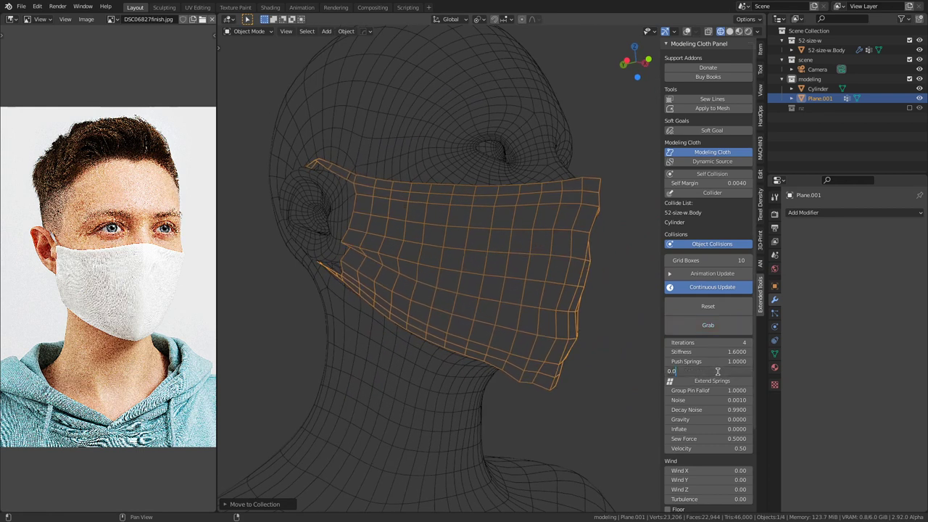
pyautogui.write('0.005')
pyautogui.press('Return')
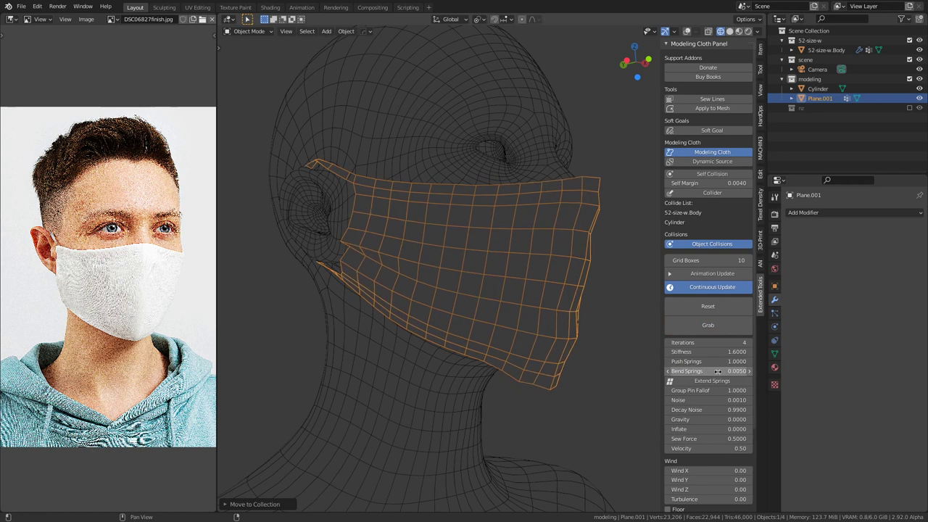
pyautogui.click(718, 324)
pyautogui.moveTo(458, 296); pyautogui.dragTo(453, 256, button='middle')
pyautogui.moveTo(435, 253); pyautogui.dragTo(429, 266)
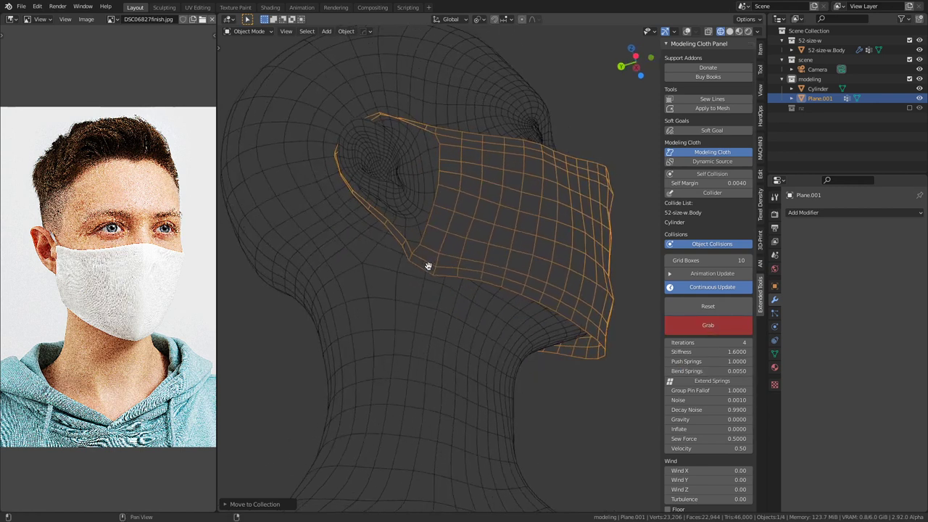
pyautogui.moveTo(495, 267); pyautogui.dragTo(367, 331, button='middle')
pyautogui.moveTo(496, 320); pyautogui.dragTo(430, 317, button='middle')
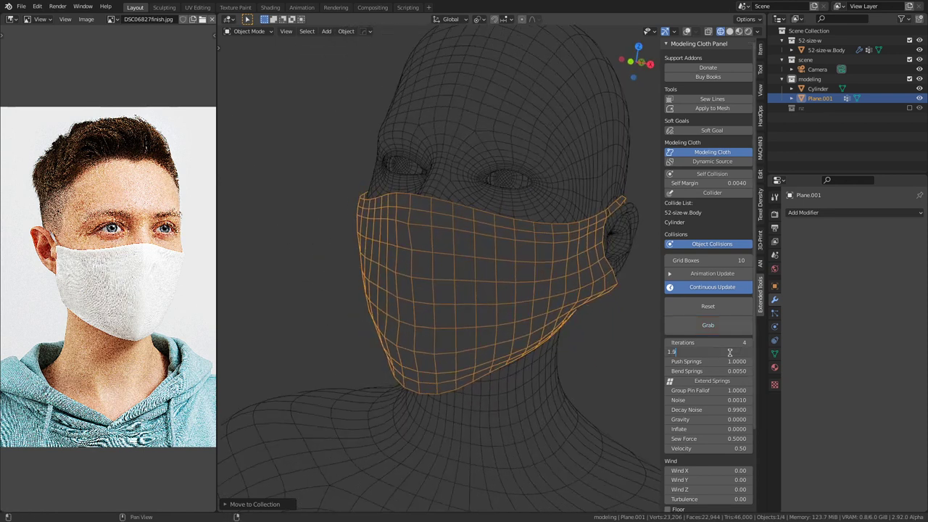
# Step: Set the cloth's Stiffness to 1.9 and adjust the side corners and the loop behind the ear with Grab
pyautogui.press('Return')
pyautogui.click(708, 325)
pyautogui.moveTo(535, 328); pyautogui.dragTo(581, 305, button='middle')
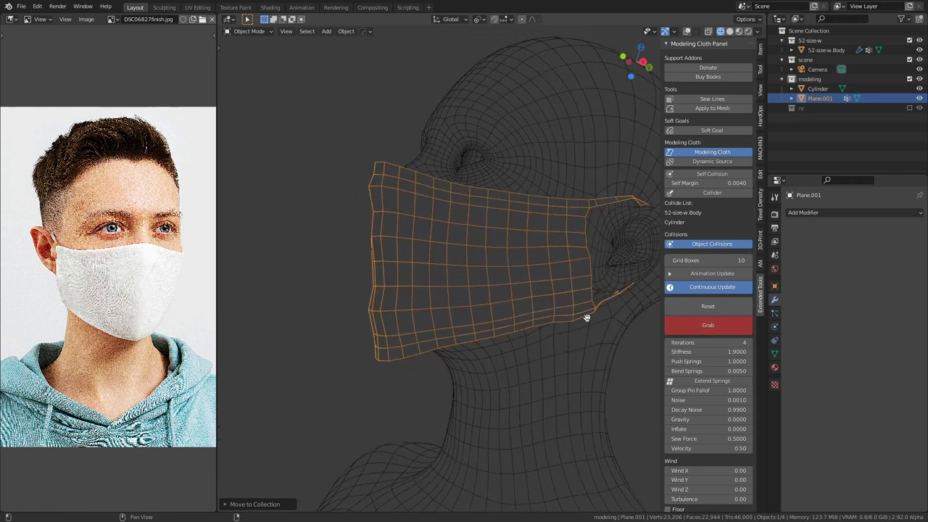
pyautogui.moveTo(528, 353); pyautogui.dragTo(460, 257, button='middle')
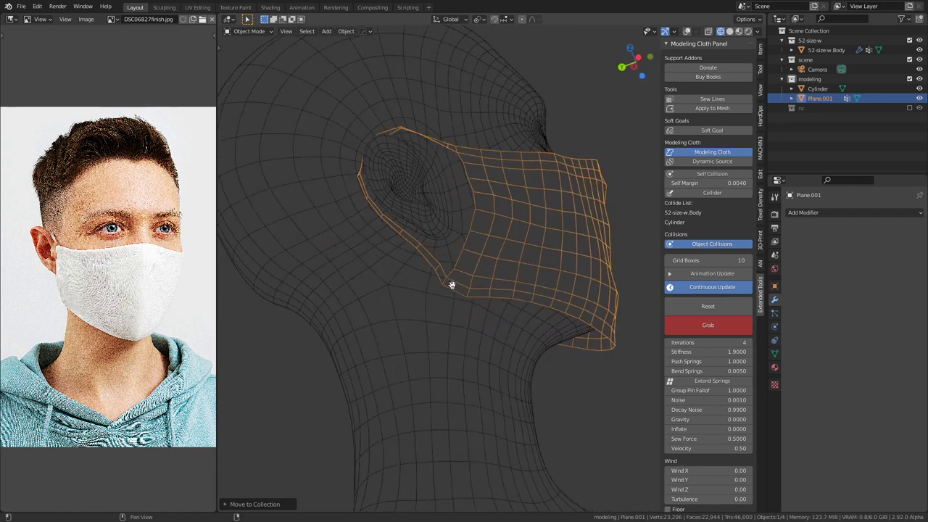
pyautogui.moveTo(547, 295); pyautogui.dragTo(564, 308, button='middle')
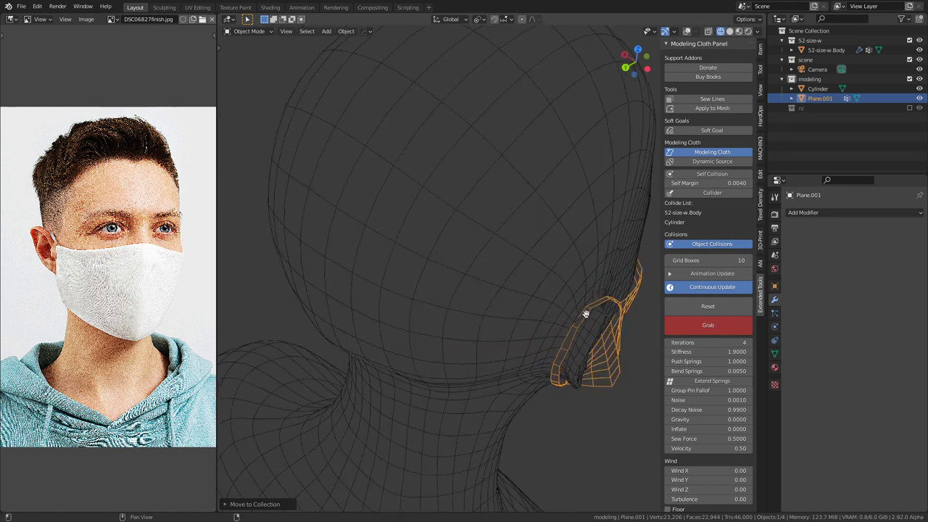
pyautogui.moveTo(578, 325); pyautogui.dragTo(590, 327)
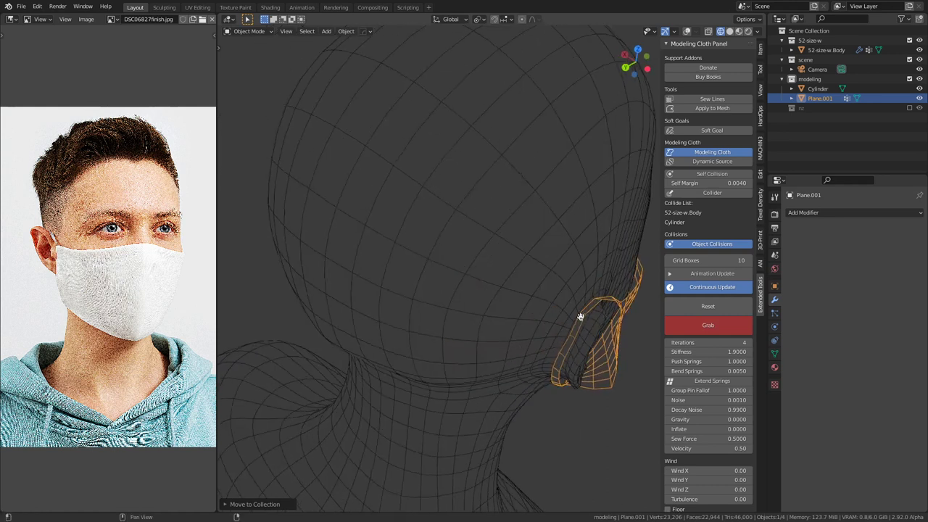
pyautogui.moveTo(593, 341); pyautogui.dragTo(425, 276, button='middle')
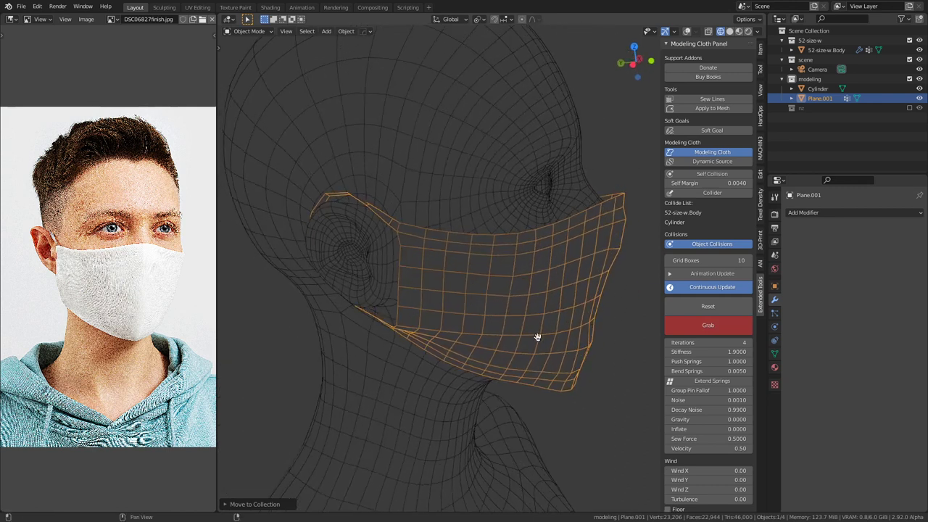
pyautogui.moveTo(529, 349); pyautogui.dragTo(363, 287, button='middle')
# Step: Stop Continuous Update and turn the viewport overlays back on to compare the mask with the photo through the camera
pyautogui.click(721, 287)
pyautogui.moveTo(567, 277); pyautogui.dragTo(557, 243, button='middle')
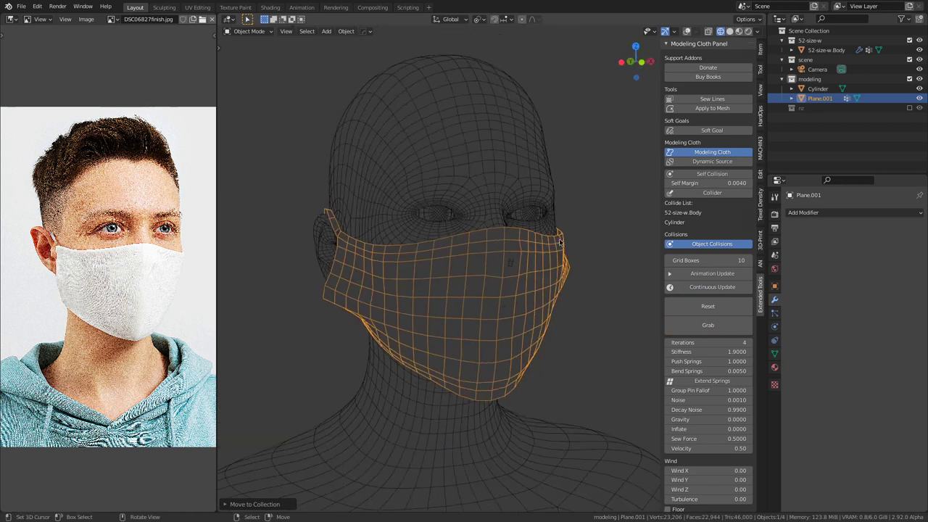
pyautogui.click(686, 34)
pyautogui.scroll(3, 530, 262)
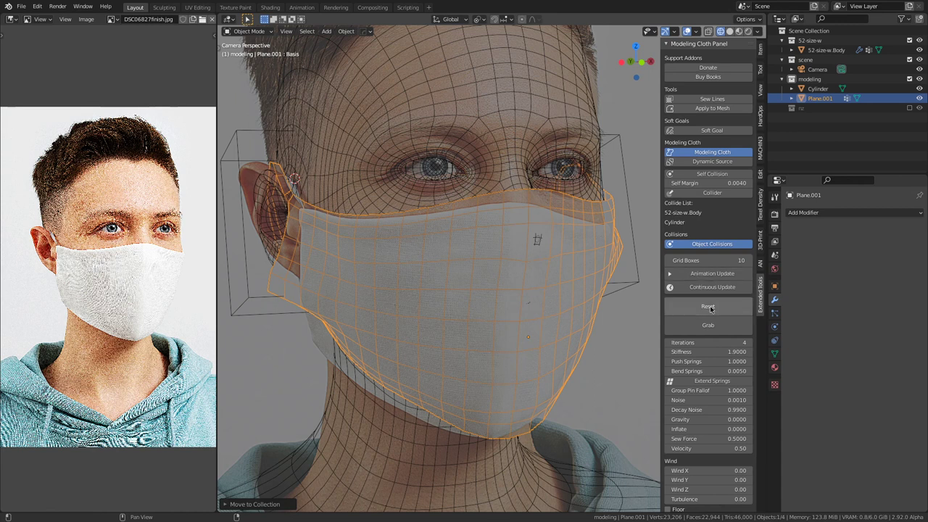
# Step: Restart Continuous Update and pull the mask's side corner below the ear with Grab, comparing it with the photo in camera view
pyautogui.click(707, 325)
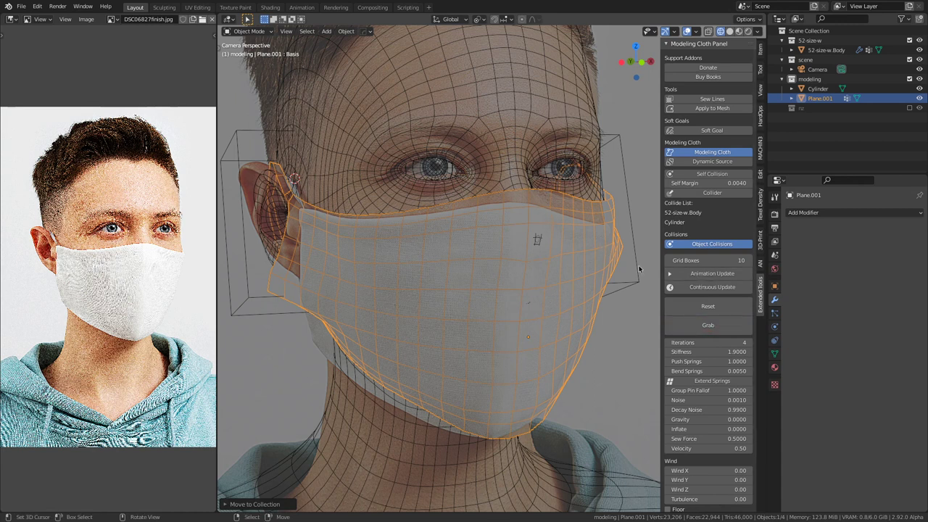
pyautogui.click(720, 290)
pyautogui.click(725, 328)
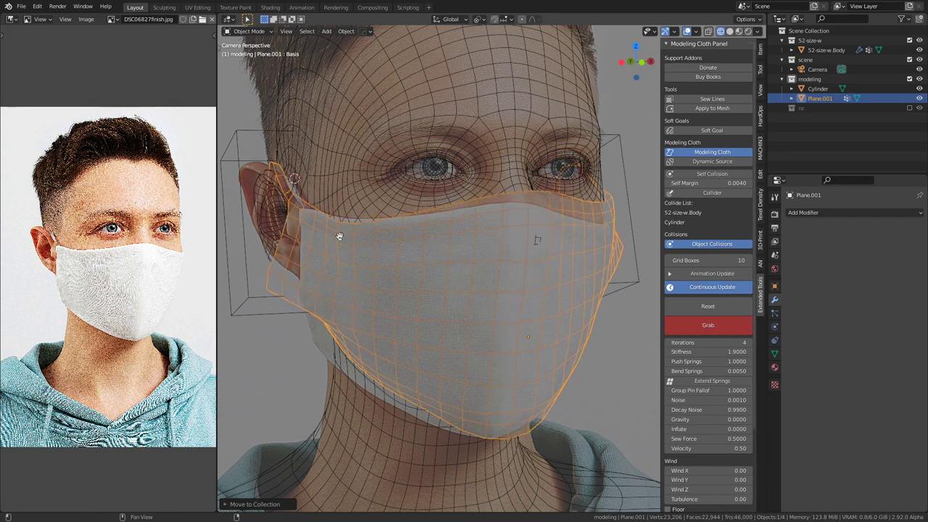
pyautogui.moveTo(284, 296); pyautogui.dragTo(343, 365)
pyautogui.scroll(-3, 310, 300)
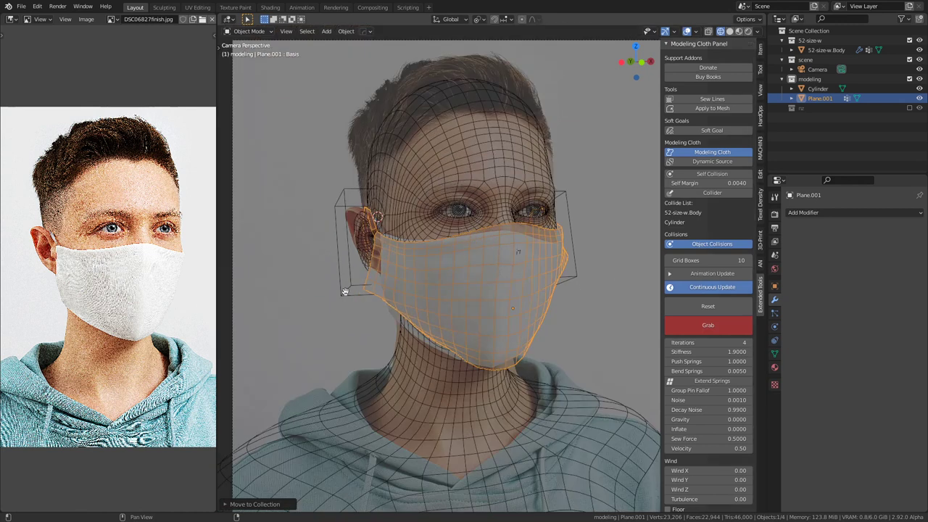
pyautogui.moveTo(309, 298); pyautogui.dragTo(557, 267, button='middle')
pyautogui.scroll(3, 535, 275)
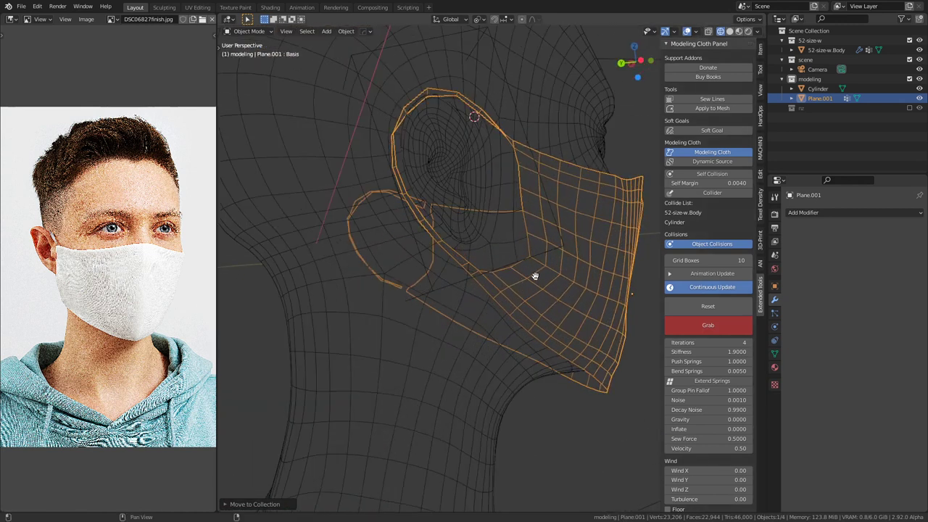
pyautogui.moveTo(487, 286); pyautogui.dragTo(493, 337)
pyautogui.press('KP_0')
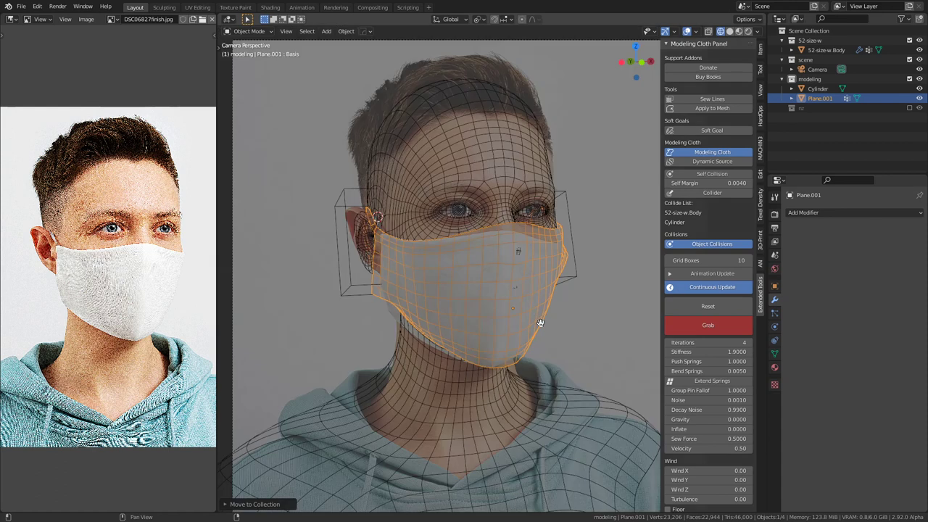
# Step: Pull the mask's lower edge down along the jaw and chin with Grab
pyautogui.scroll(2, 389, 321)
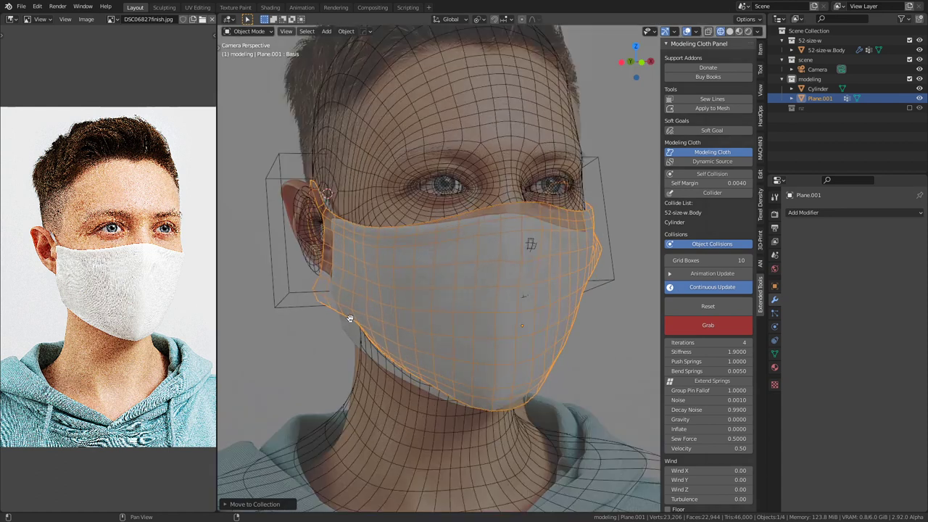
pyautogui.moveTo(380, 352); pyautogui.dragTo(379, 367)
pyautogui.moveTo(313, 281); pyautogui.dragTo(519, 261, button='middle')
pyautogui.scroll(4, 519, 261)
pyautogui.moveTo(449, 301); pyautogui.dragTo(450, 322)
pyautogui.moveTo(517, 309); pyautogui.dragTo(429, 251, button='middle')
pyautogui.keyDown('shift'); pyautogui.moveTo(429, 251); pyautogui.dragTo(378, 245, button='middle'); pyautogui.keyUp('shift')
pyautogui.moveTo(433, 395); pyautogui.dragTo(422, 429)
pyautogui.press('Escape')
# Step: Set the cloth's Bend Springs to 0 and pull the chin point and the lower side corner downward with Grab
pyautogui.click(726, 372)
pyautogui.write('0')
pyautogui.press('Return')
pyautogui.keyDown('shift'); pyautogui.moveTo(488, 319); pyautogui.dragTo(356, 286, button='middle'); pyautogui.keyUp('shift')
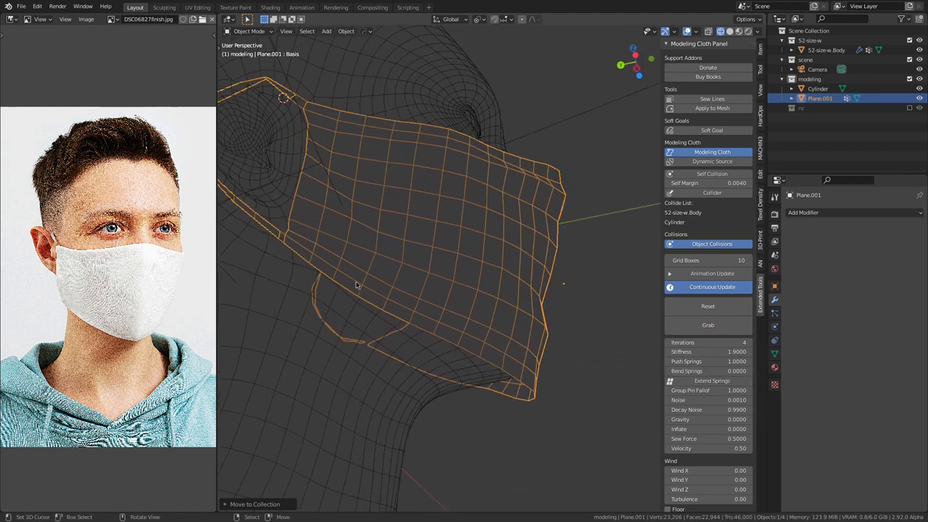
pyautogui.click(710, 324)
pyautogui.moveTo(528, 376); pyautogui.dragTo(507, 435)
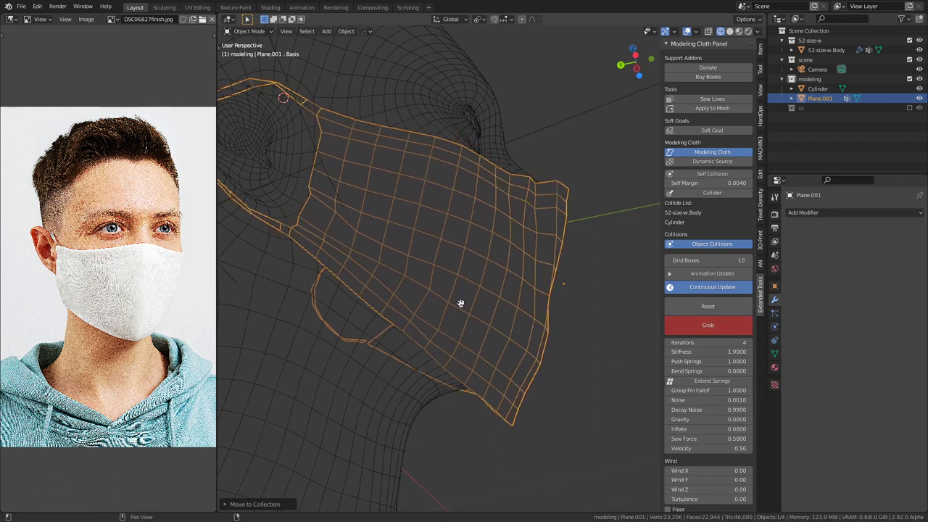
pyautogui.moveTo(312, 253); pyautogui.dragTo(295, 307)
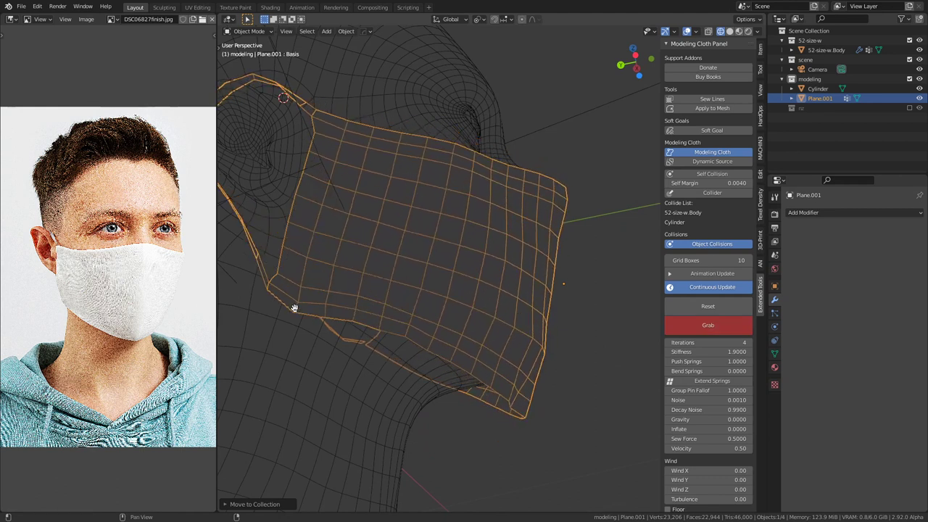
# Step: Pull the mask's jaw edge down toward the photo's outline in camera view and stop Continuous Update
pyautogui.moveTo(297, 315); pyautogui.dragTo(533, 301, button='middle')
pyautogui.press('KP_0')
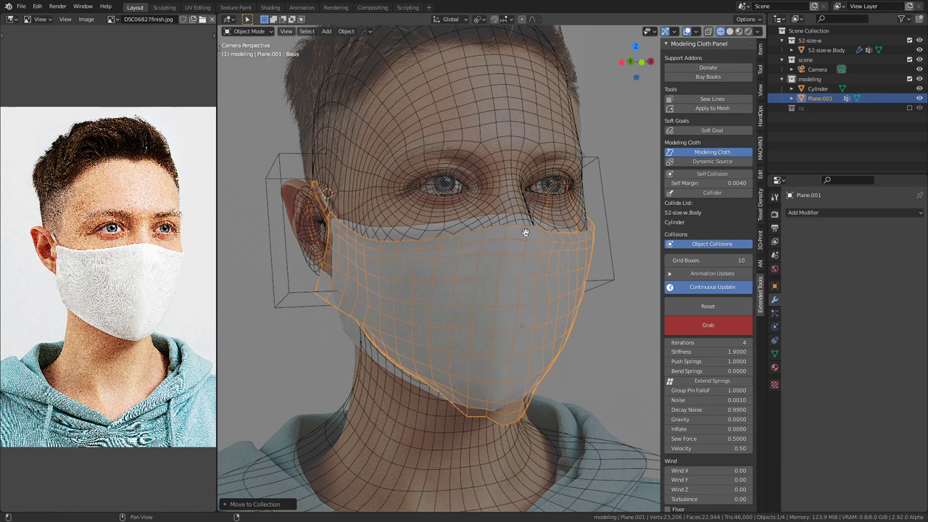
pyautogui.moveTo(459, 348); pyautogui.dragTo(525, 319, button='middle')
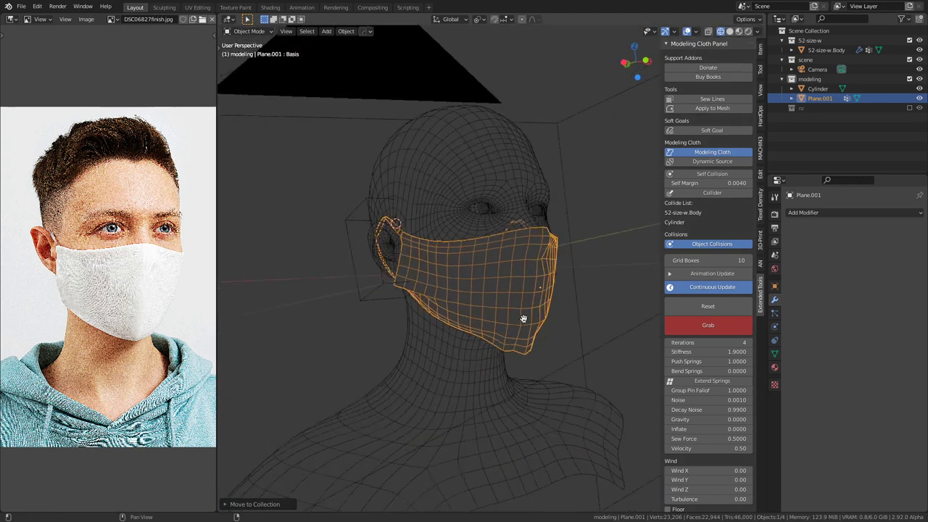
pyautogui.press('KP_0')
pyautogui.scroll(2, 526, 319)
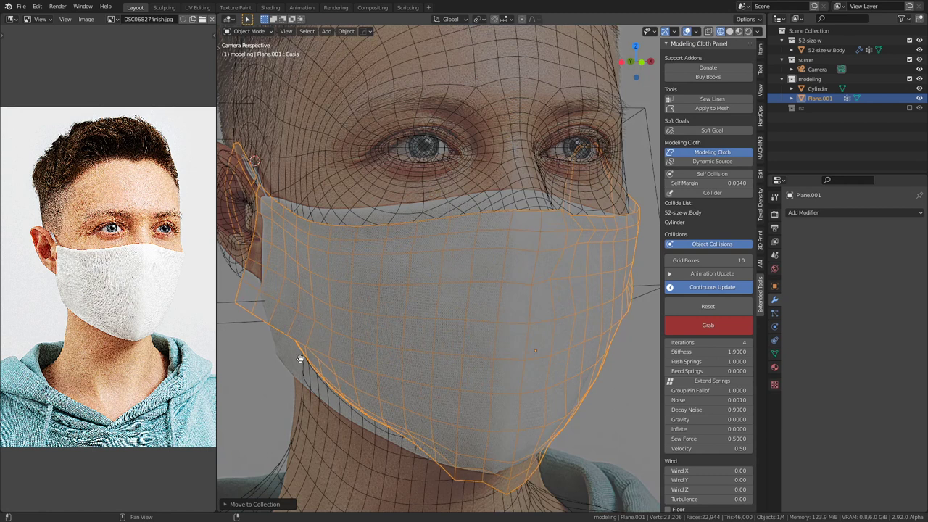
pyautogui.moveTo(315, 360); pyautogui.dragTo(388, 444)
pyautogui.click(718, 288)
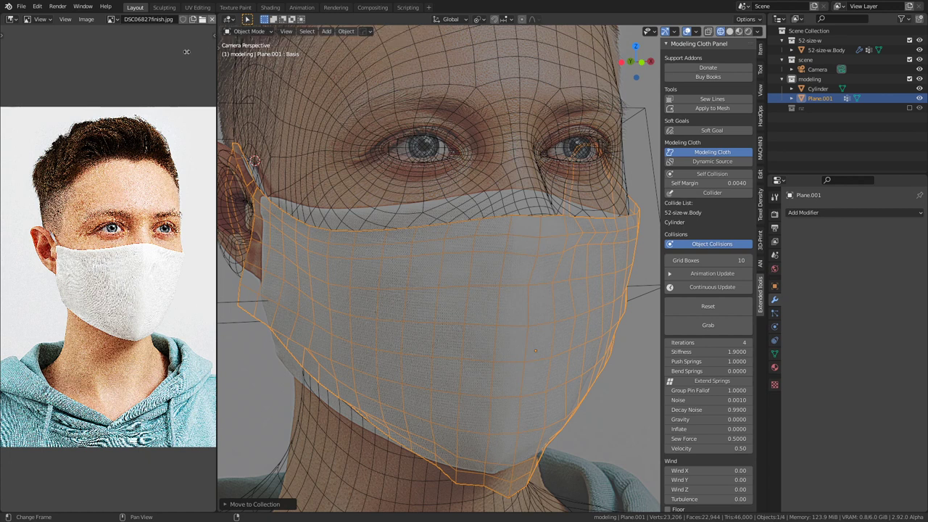
# Step: Shrink the reference image area to a narrow strip and split the 3D viewport into two side-by-side views
pyautogui.moveTo(216, 99); pyautogui.dragTo(15, 99)
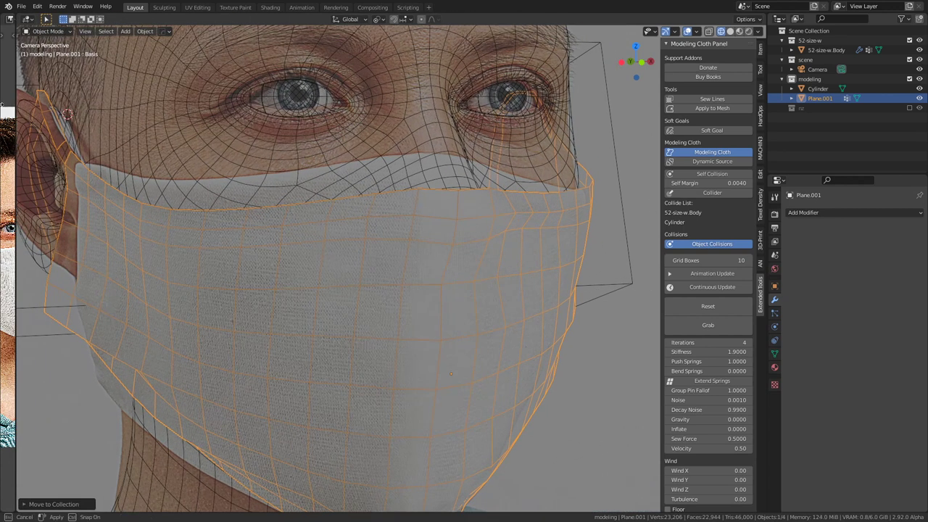
pyautogui.moveTo(755, 19); pyautogui.dragTo(400, 34)
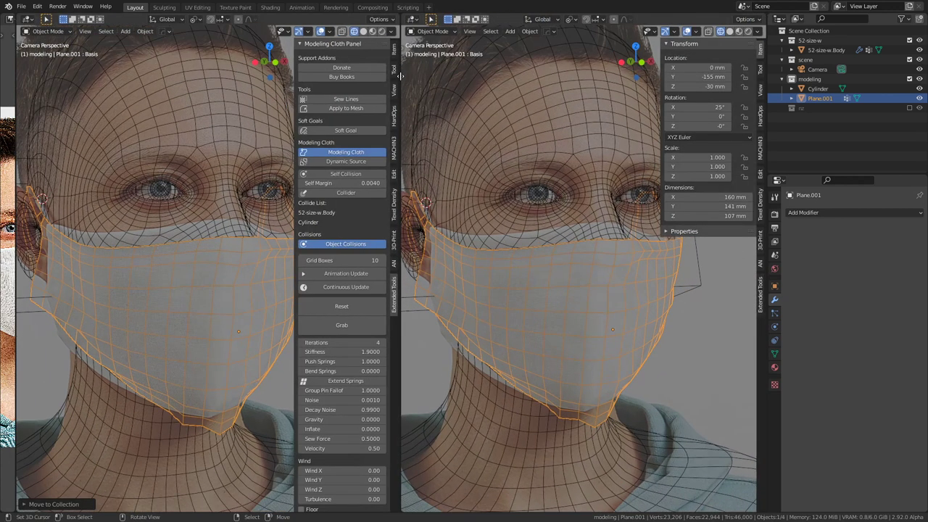
# Step: Hide the sidebar in the camera view and orbit the second 3D view to the side of the masked head
pyautogui.press('n')
pyautogui.scroll(1, 118, 261)
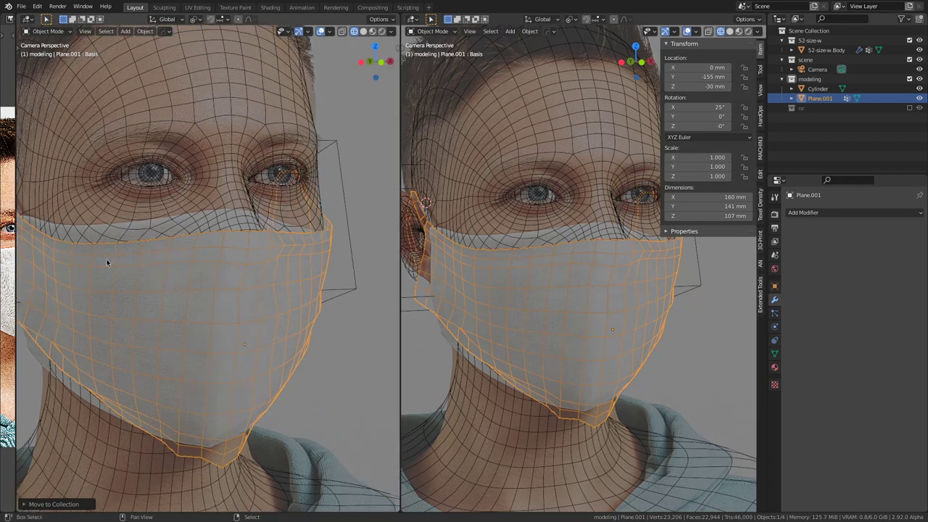
pyautogui.keyDown('shift'); pyautogui.moveTo(118, 261); pyautogui.dragTo(191, 268, button='middle'); pyautogui.keyUp('shift')
pyautogui.moveTo(510, 258); pyautogui.dragTo(556, 266, button='middle')
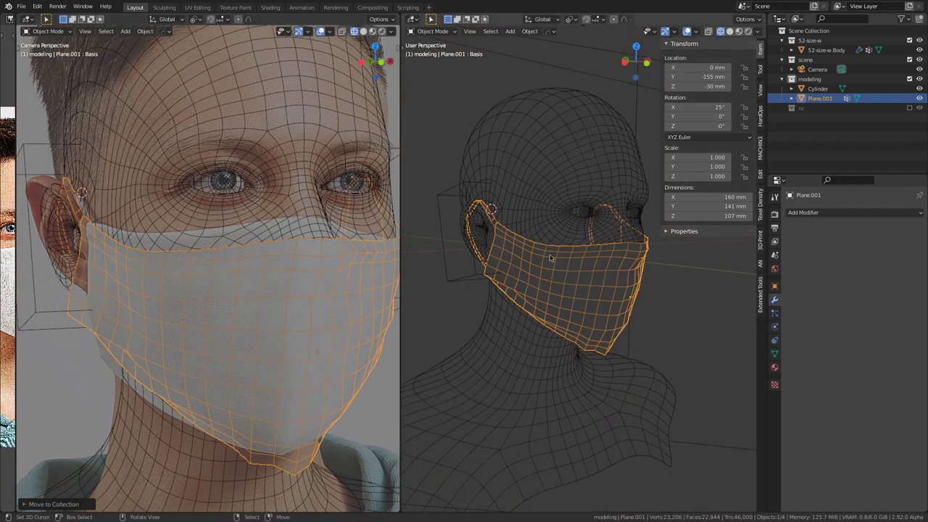
pyautogui.press('m')
pyautogui.click(559, 258)
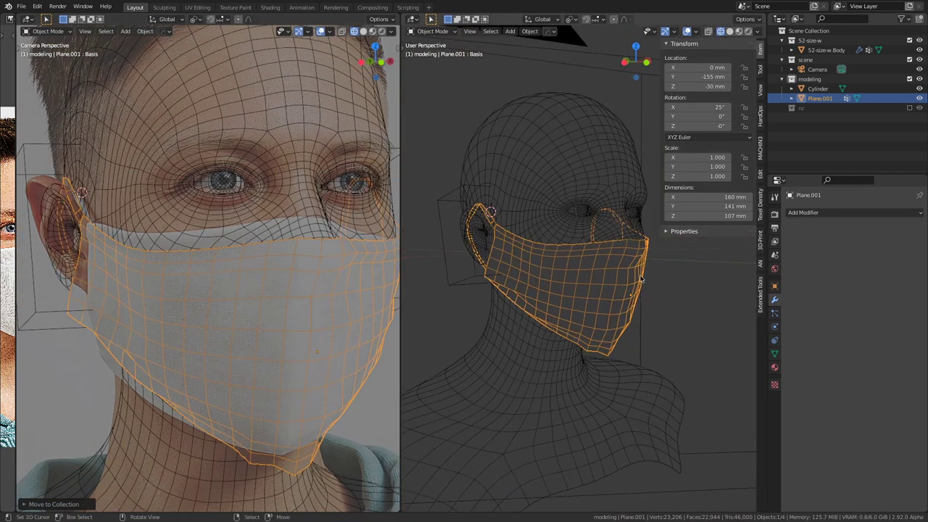
# Step: Show the Modeling Cloth settings in the second 3D view and widen that view
pyautogui.press('n')
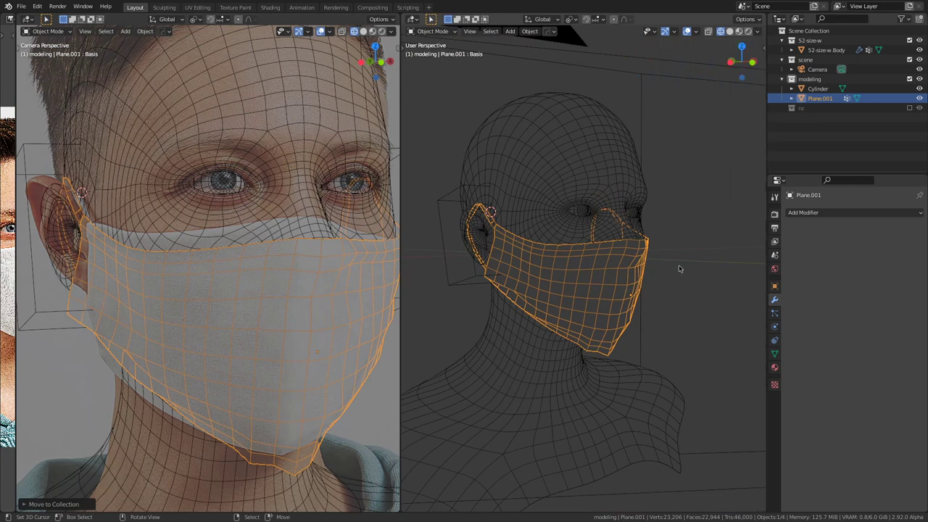
pyautogui.press('n')
pyautogui.click(760, 294)
pyautogui.scroll(-2, 616, 292)
pyautogui.scroll(3, 616, 292)
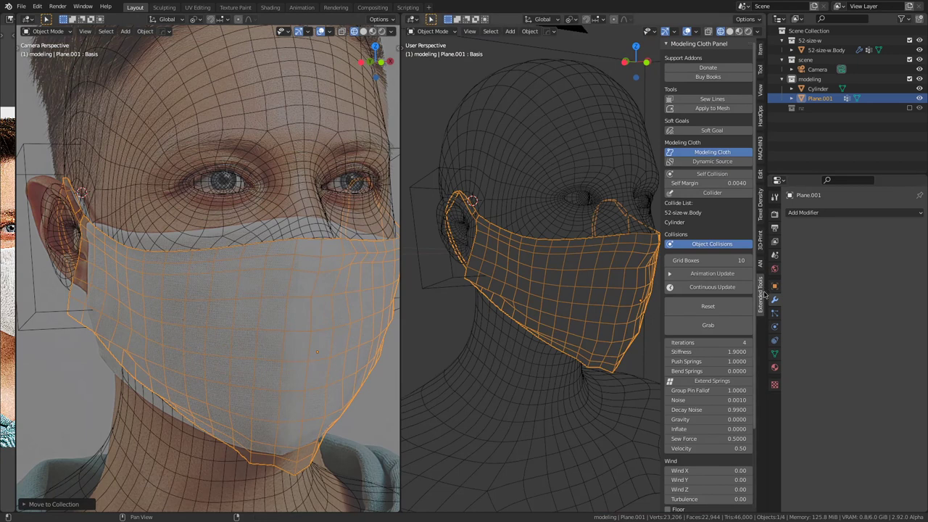
pyautogui.moveTo(765, 293); pyautogui.dragTo(822, 292)
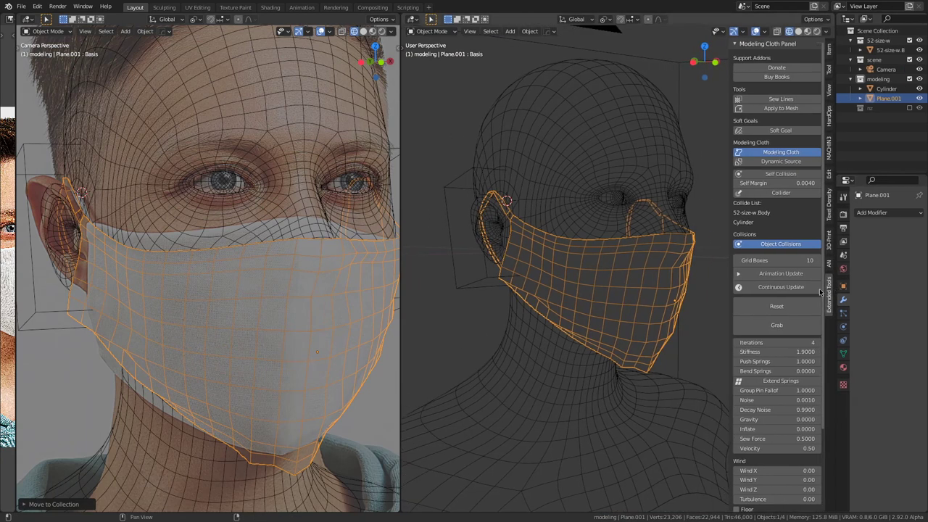
# Step: Turn on Continuous Update and pull the mask's lower side corner and jaw edge down and around with Grab
pyautogui.click(781, 287)
pyautogui.click(777, 324)
pyautogui.moveTo(565, 312); pyautogui.dragTo(485, 284, button='middle')
pyautogui.moveTo(490, 286); pyautogui.dragTo(477, 313)
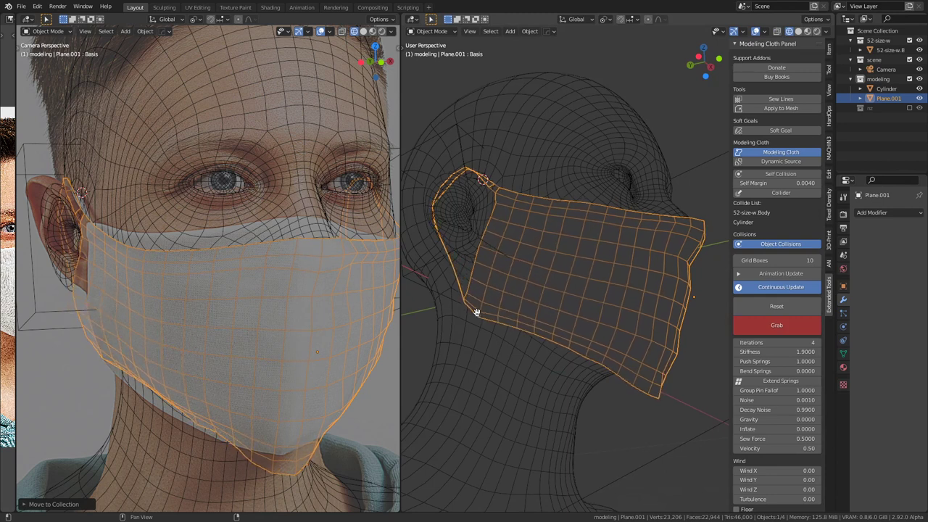
pyautogui.moveTo(541, 339); pyautogui.dragTo(571, 359)
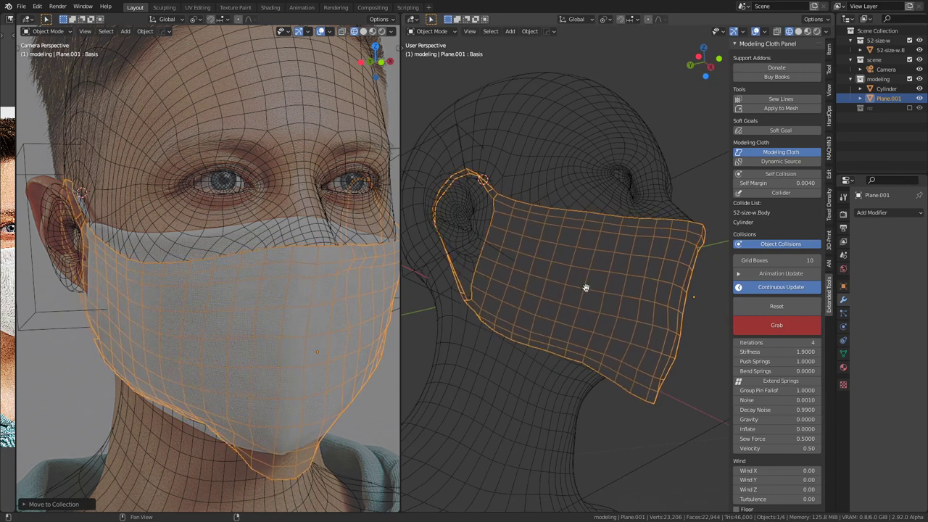
# Step: Pull the mask's upper edge up over the nose bridge with Grab and leave Grab mode
pyautogui.moveTo(670, 244)
pyautogui.mouseDown(button='middle')
pyautogui.moveTo(655, 261)
pyautogui.moveTo(668, 242)
pyautogui.mouseUp(button='middle')
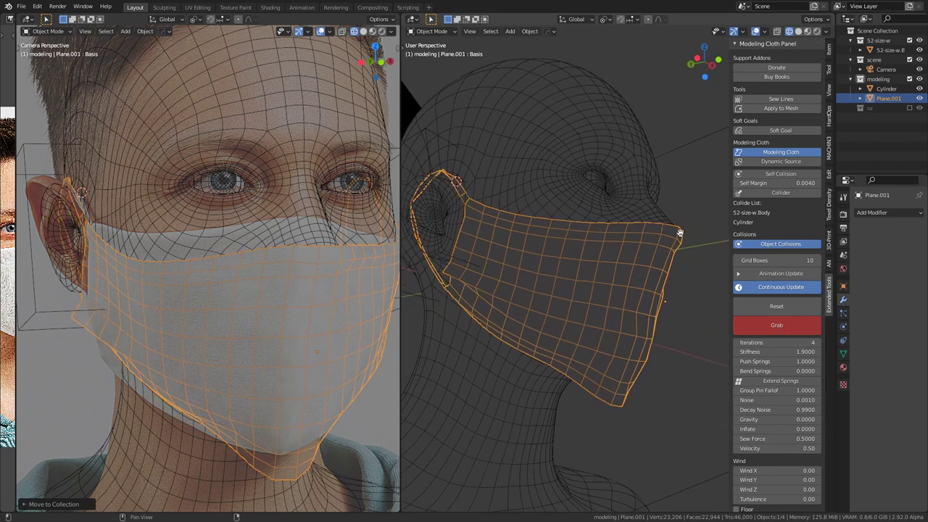
pyautogui.moveTo(679, 223); pyautogui.dragTo(679, 215)
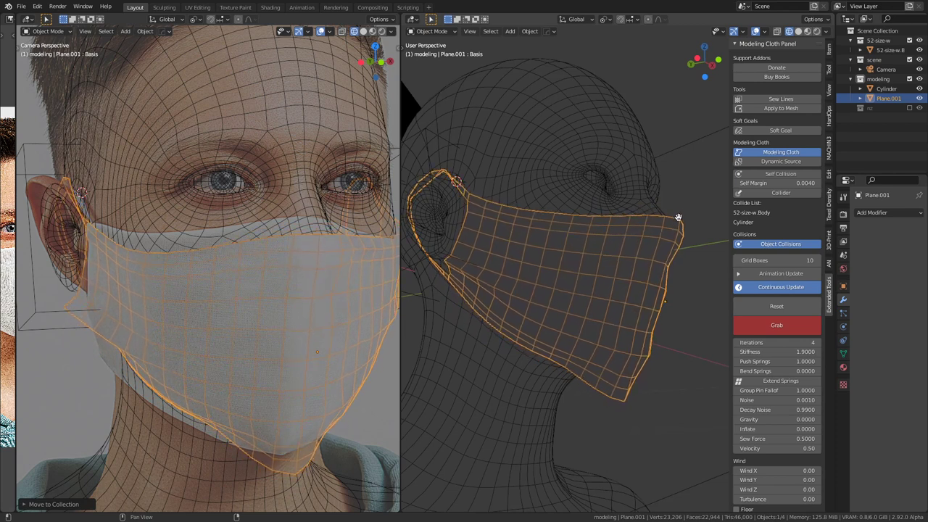
pyautogui.moveTo(674, 217); pyautogui.dragTo(673, 203)
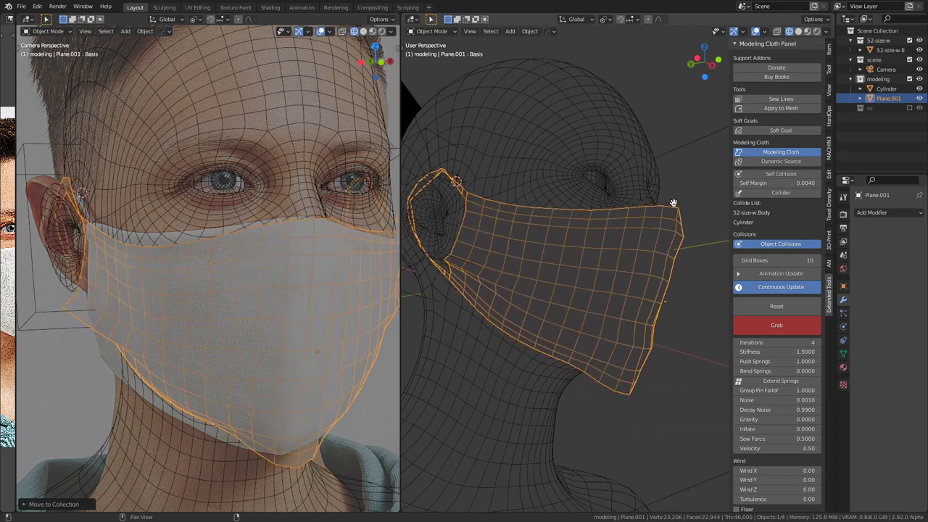
pyautogui.click(778, 305)
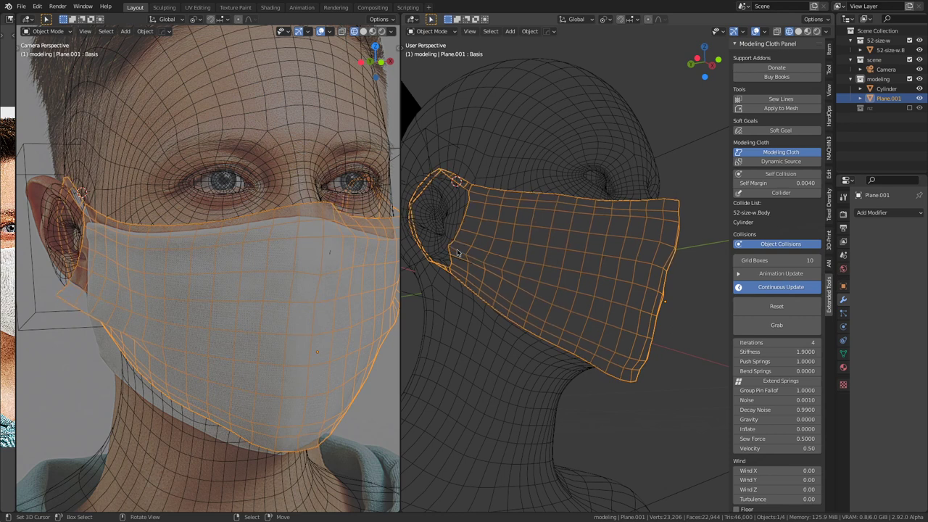
# Step: Pull the mask's lower side corner below the ear downward with Grab and stop Continuous Update
pyautogui.moveTo(610, 235); pyautogui.dragTo(492, 279, button='middle')
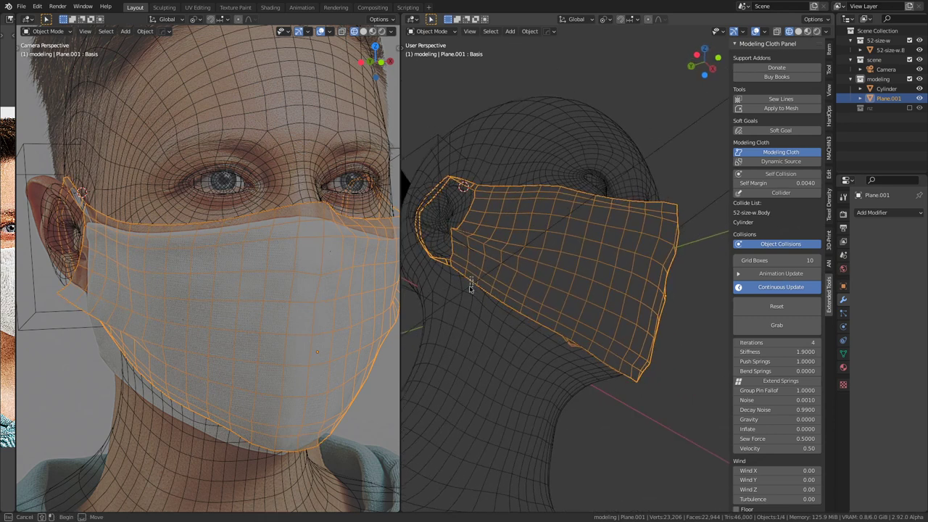
pyautogui.click(473, 279)
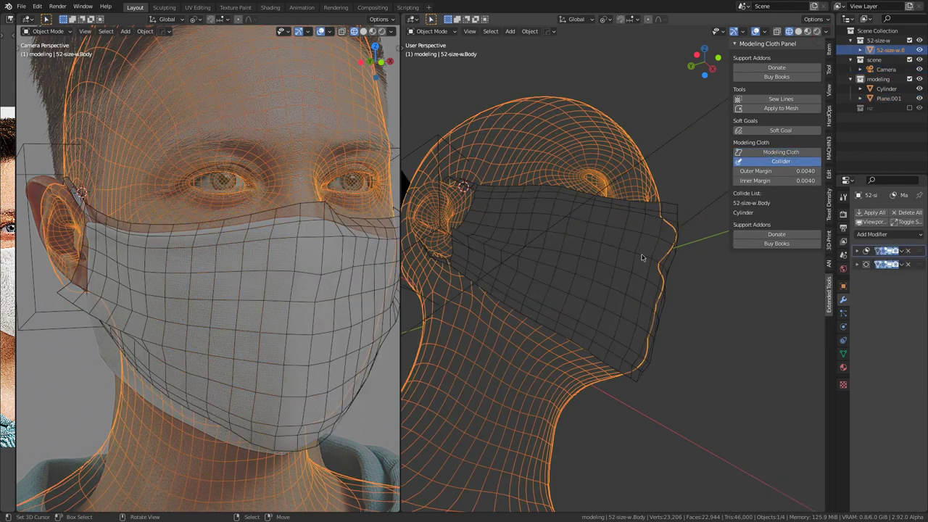
pyautogui.click(641, 257)
pyautogui.moveTo(462, 270); pyautogui.dragTo(524, 336)
pyautogui.press('Escape')
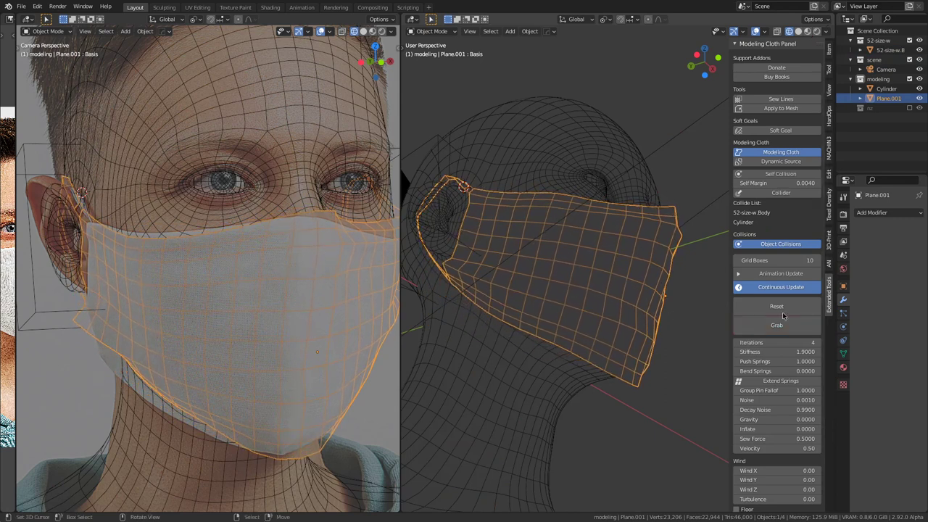
pyautogui.click(793, 287)
pyautogui.moveTo(543, 250); pyautogui.dragTo(540, 289, button='middle')
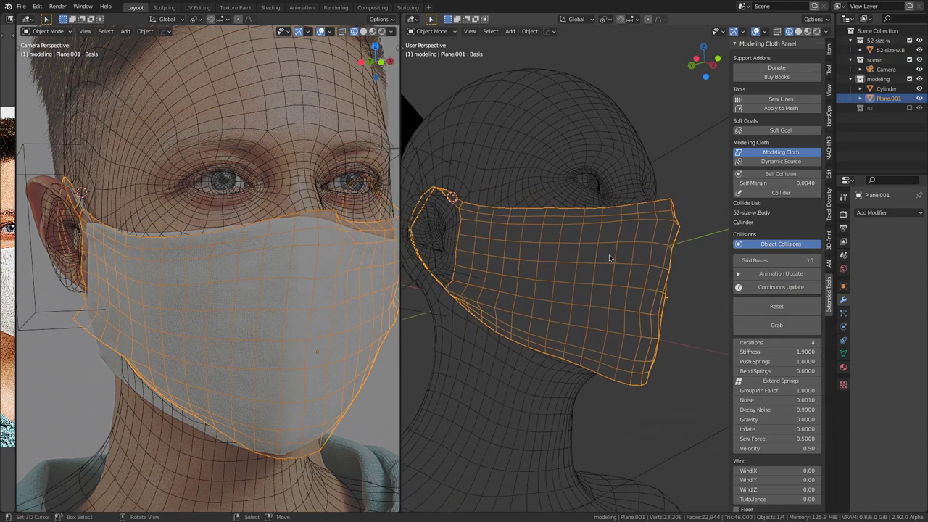
# Step: Merge the two 3D views into a single viewport and show it from the front
pyautogui.scroll(-7, 610, 258)
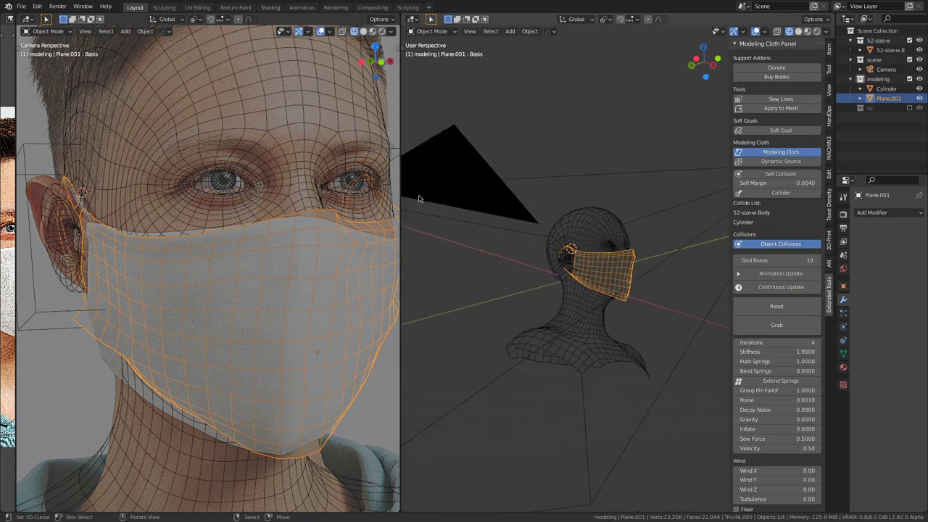
pyautogui.moveTo(404, 16); pyautogui.dragTo(261, 247)
pyautogui.press('KP_1')
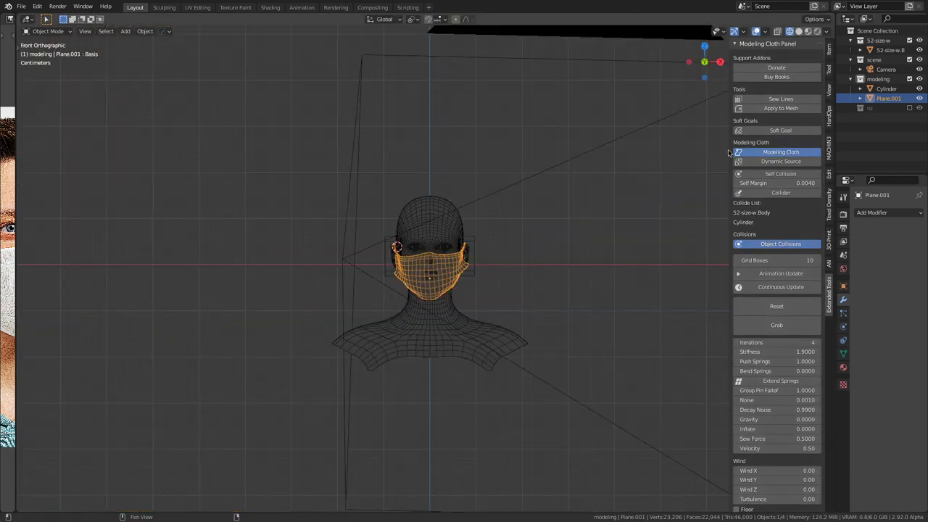
# Step: Enable the nz collection and open the flat mask pattern Plane.003 in Edit Mode
pyautogui.click(910, 107)
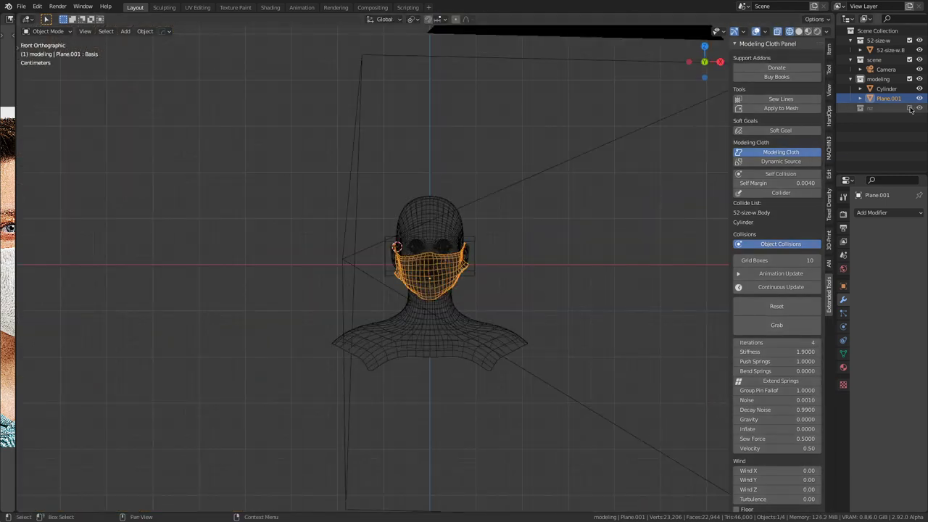
pyautogui.keyDown('shift'); pyautogui.moveTo(340, 202); pyautogui.dragTo(504, 290, button='middle'); pyautogui.keyUp('shift')
pyautogui.scroll(4, 503, 290)
pyautogui.rightClick(495, 305)
pyautogui.press('Tab')
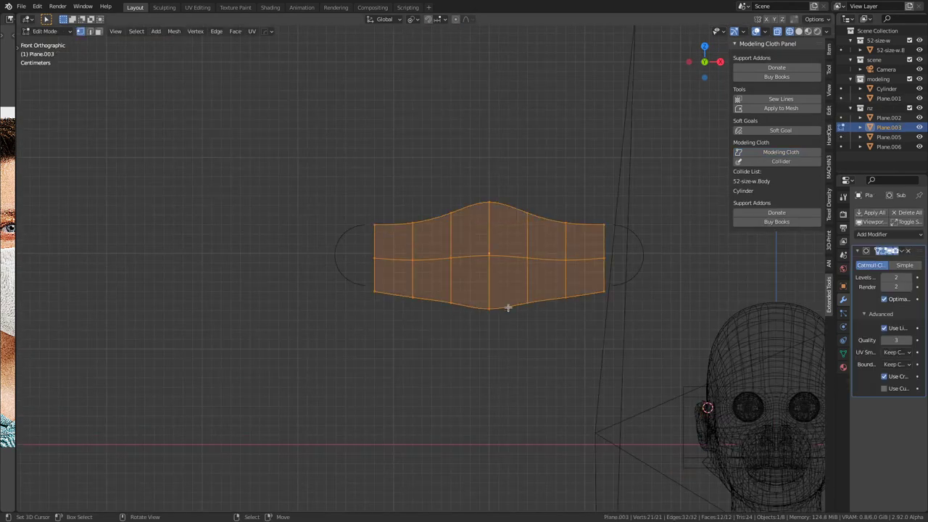
# Step: Turn off the Subdivision modifier's viewport display and move the pattern's bottom centre vertex up 10 mm along Z
pyautogui.scroll(3, 558, 287)
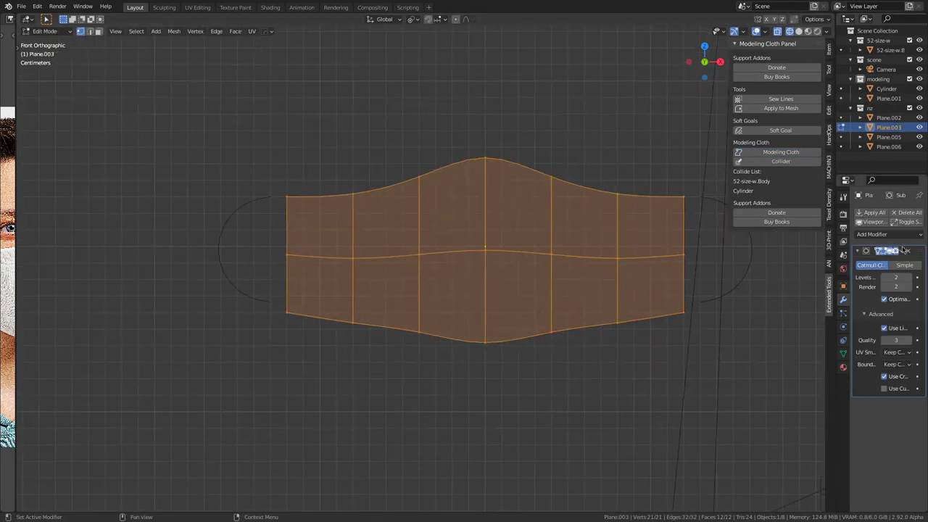
pyautogui.moveTo(833, 268); pyautogui.dragTo(788, 270)
pyautogui.scroll(3, 574, 329)
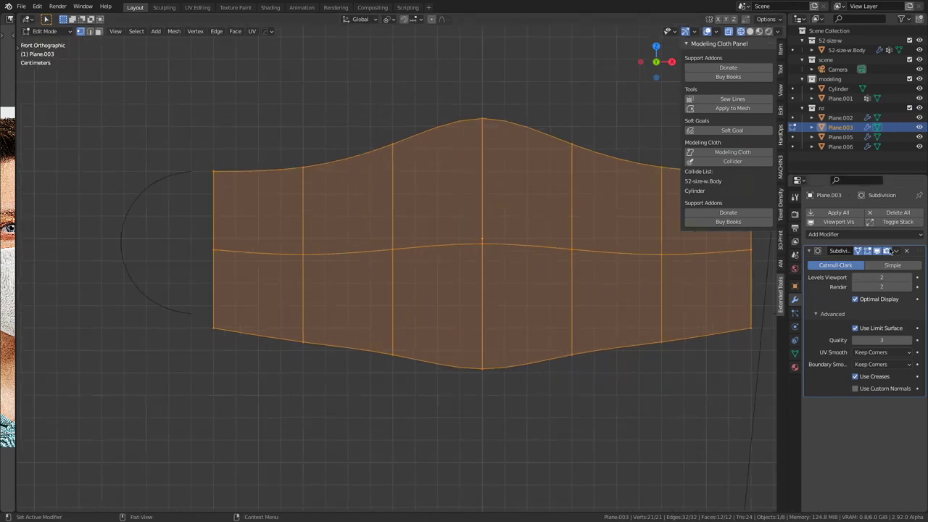
pyautogui.click(877, 251)
pyautogui.click(480, 375)
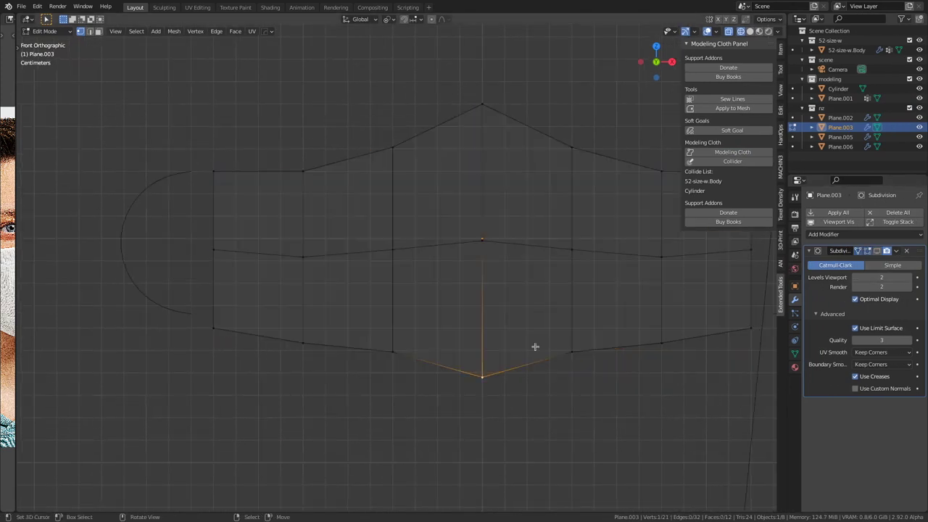
pyautogui.press('g')
pyautogui.press('z')
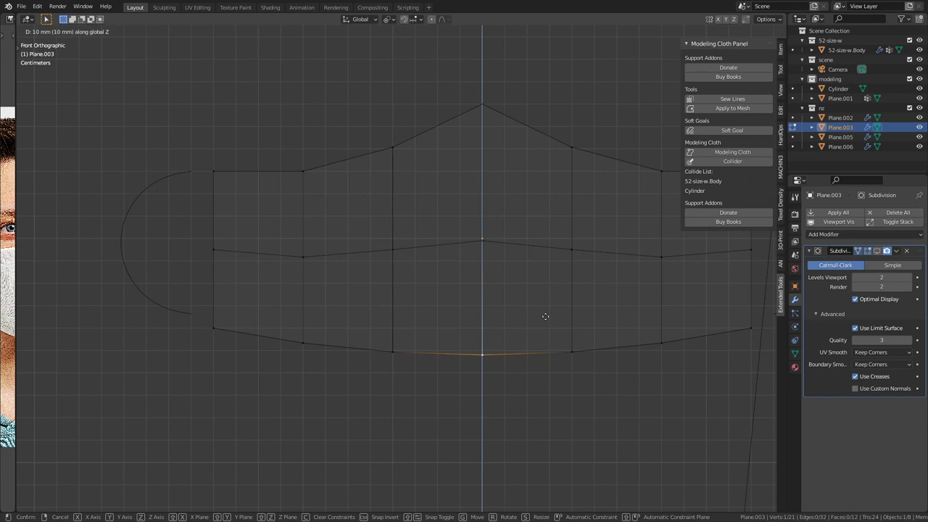
pyautogui.click(546, 317)
# Step: Space the vertices of the pattern's vertical centre line evenly with the Space tool and return to Object Mode
pyautogui.scroll(-2, 520, 309)
pyautogui.click(430, 191)
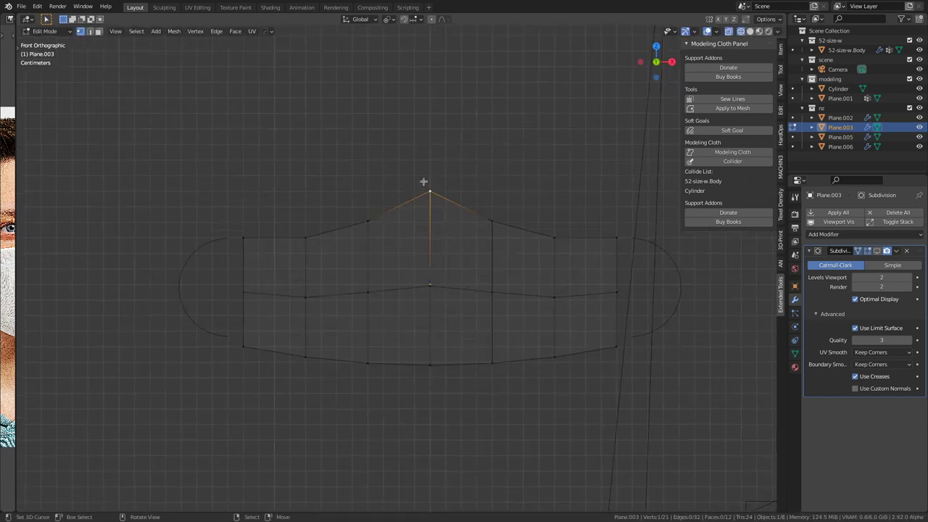
pyautogui.keyDown('ctrl'); pyautogui.click(430, 364); pyautogui.keyUp('ctrl')
pyautogui.press('q')
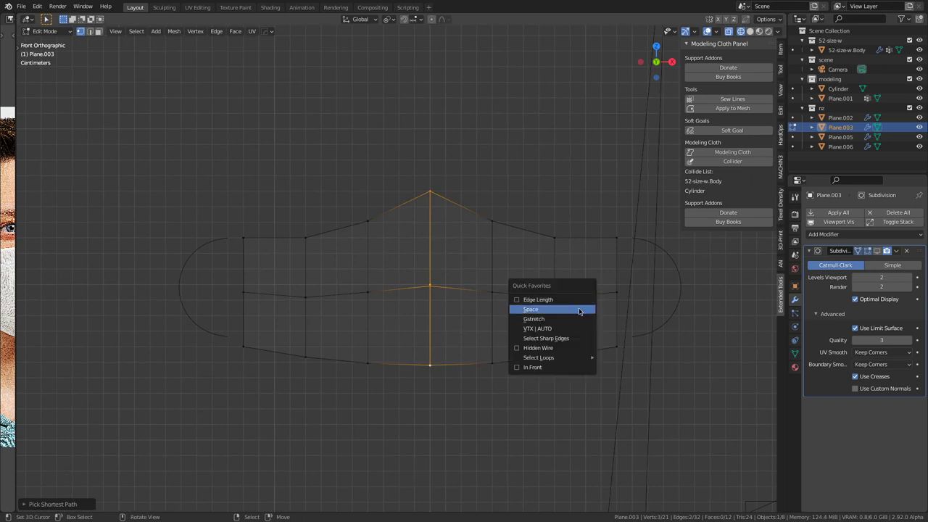
pyautogui.click(579, 309)
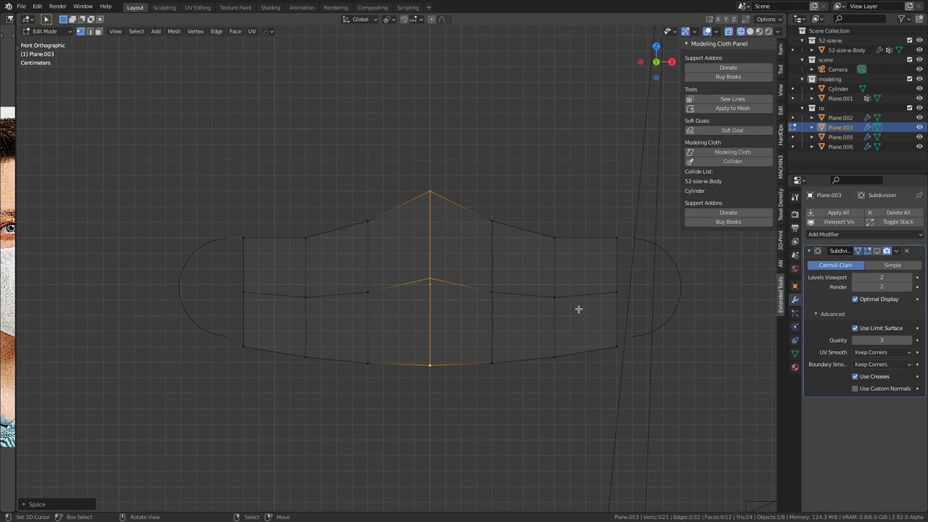
pyautogui.scroll(-2, 579, 309)
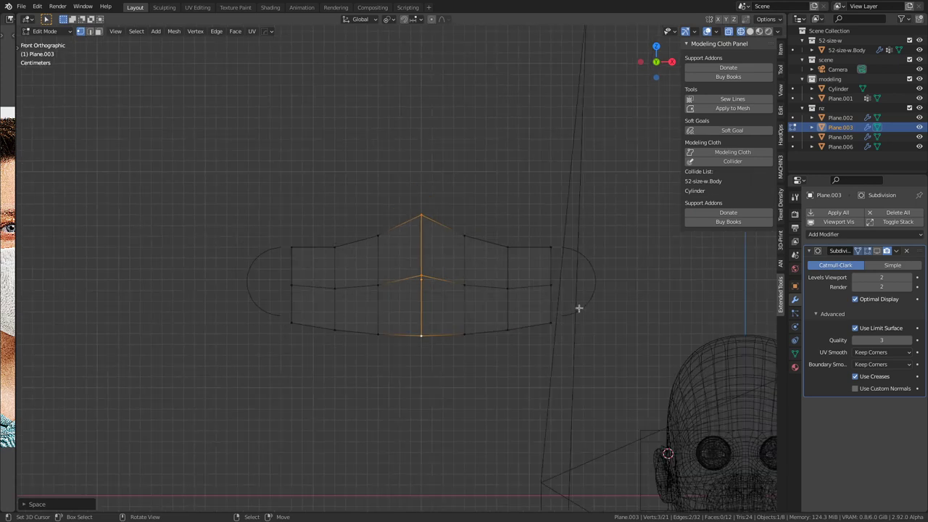
pyautogui.press('Tab')
# Step: Rotate the flat mask pattern Plane.003 by -90° around the global X axis
pyautogui.click(592, 268)
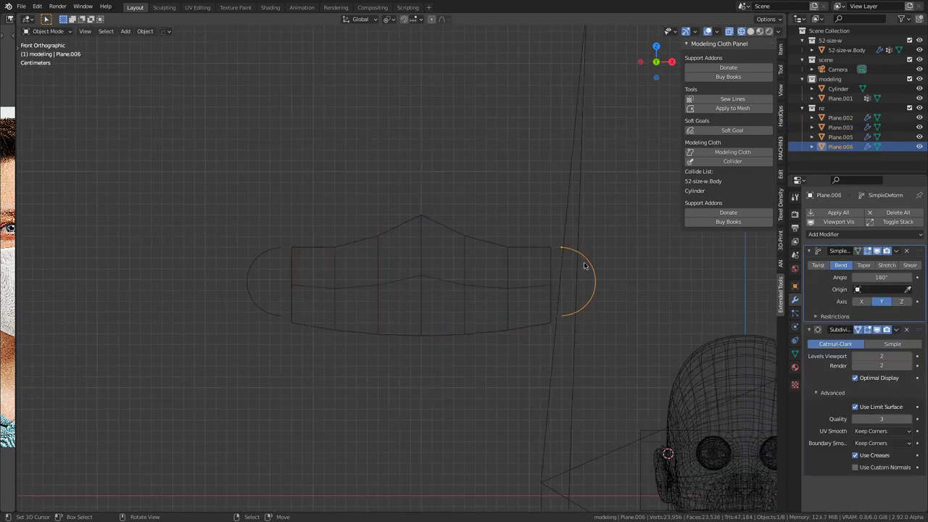
pyautogui.click(446, 279)
pyautogui.moveTo(443, 305); pyautogui.dragTo(534, 325, button='middle')
pyautogui.moveTo(624, 356); pyautogui.dragTo(619, 358, button='middle')
pyautogui.press('r')
pyautogui.press('x')
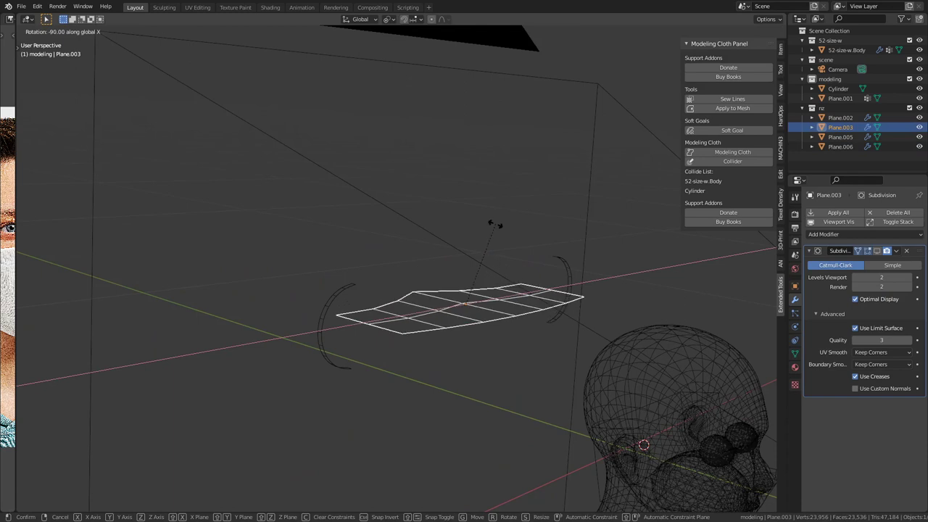
pyautogui.click(493, 225)
# Step: Hide the modifiers of both ear straps, Plane.005 and Plane.006, in the viewport
pyautogui.click(567, 261)
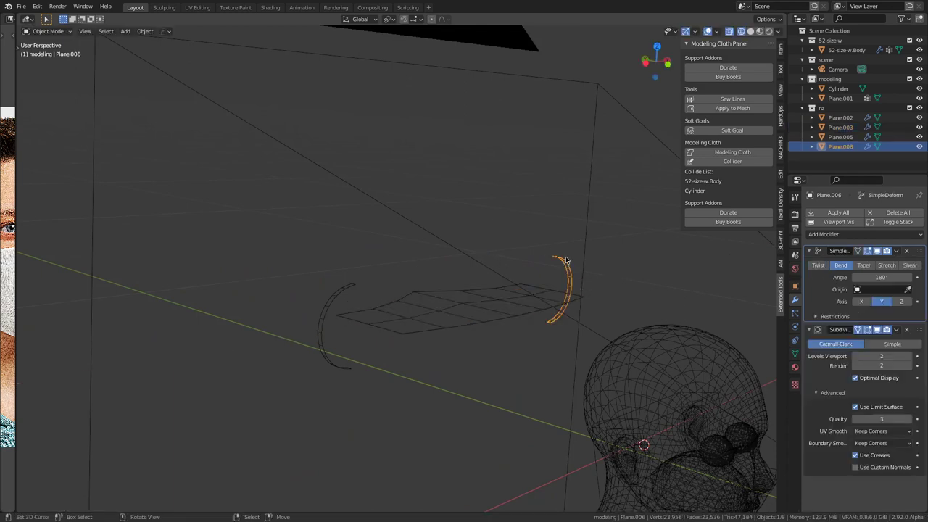
pyautogui.keyDown('shift'); pyautogui.click(361, 285); pyautogui.keyUp('shift')
pyautogui.click(831, 222)
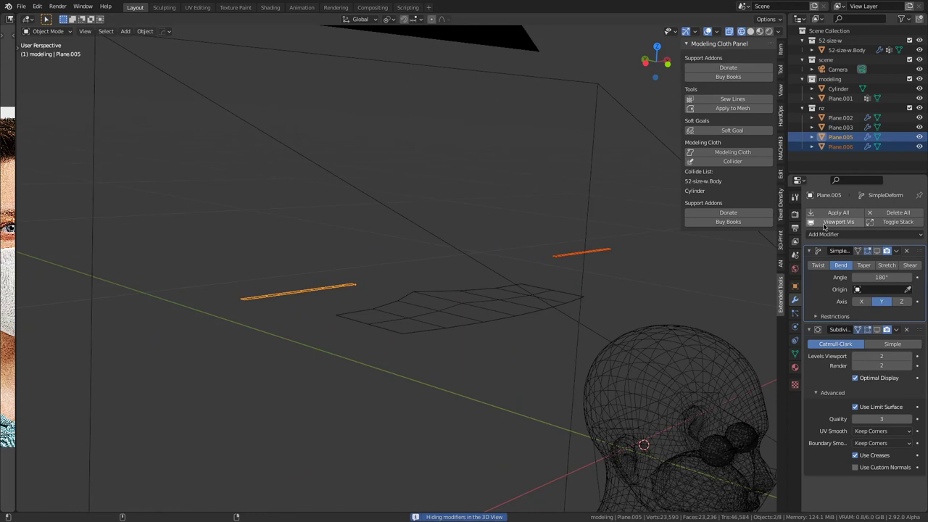
# Step: Edit the mask pattern and both straps together and UV-map all their faces with Project from View (Bounds) from the top
pyautogui.keyDown('shift'); pyautogui.click(481, 316); pyautogui.keyUp('shift')
pyautogui.press('KP_7')
pyautogui.press('Tab')
pyautogui.keyDown('shift'); pyautogui.moveTo(611, 302); pyautogui.dragTo(510, 374, button='middle'); pyautogui.keyUp('shift')
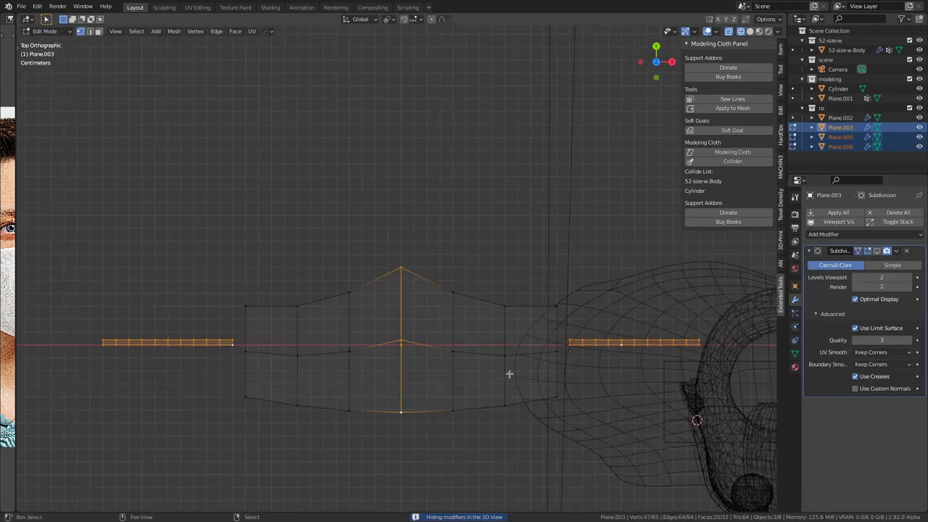
pyautogui.press('a')
pyautogui.press('u')
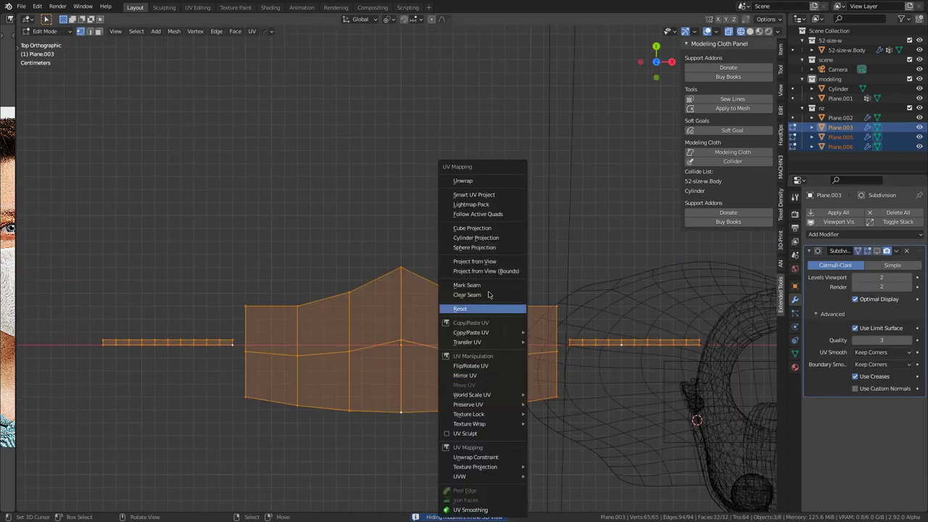
pyautogui.click(500, 271)
pyautogui.scroll(-3, 499, 258)
pyautogui.moveTo(485, 373); pyautogui.dragTo(521, 264, button='middle')
pyautogui.press('Tab')
pyautogui.click(481, 321)
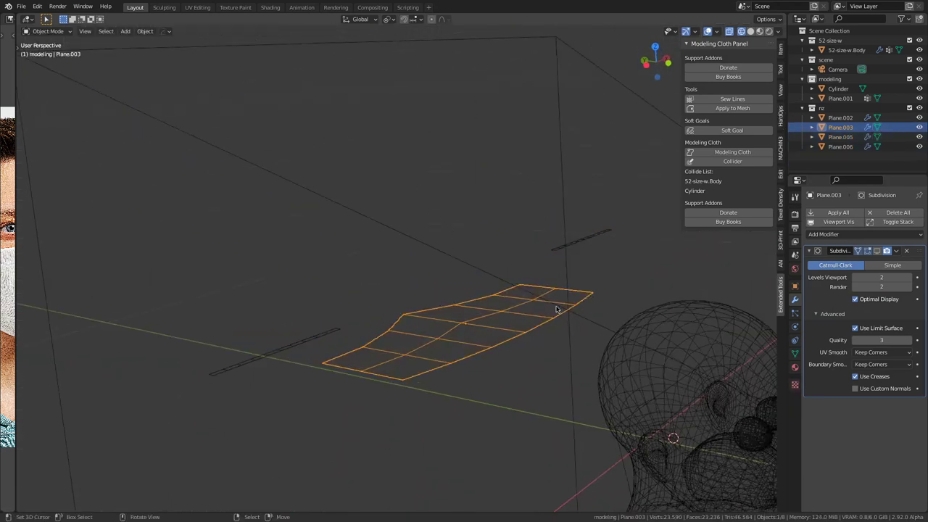
# Step: Rotate the mask pattern Plane.003 by 90° around the global X axis
pyautogui.press('r')
pyautogui.press('x')
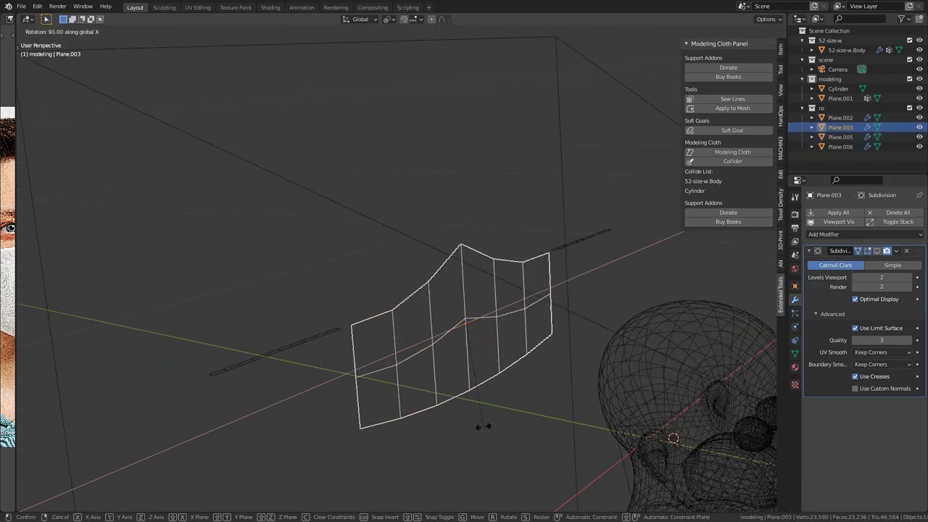
pyautogui.click(485, 429)
# Step: Show the modifiers of both ear straps, Plane.005 and Plane.006, in the viewport
pyautogui.moveTo(485, 429); pyautogui.dragTo(642, 286, button='middle')
pyautogui.click(644, 278)
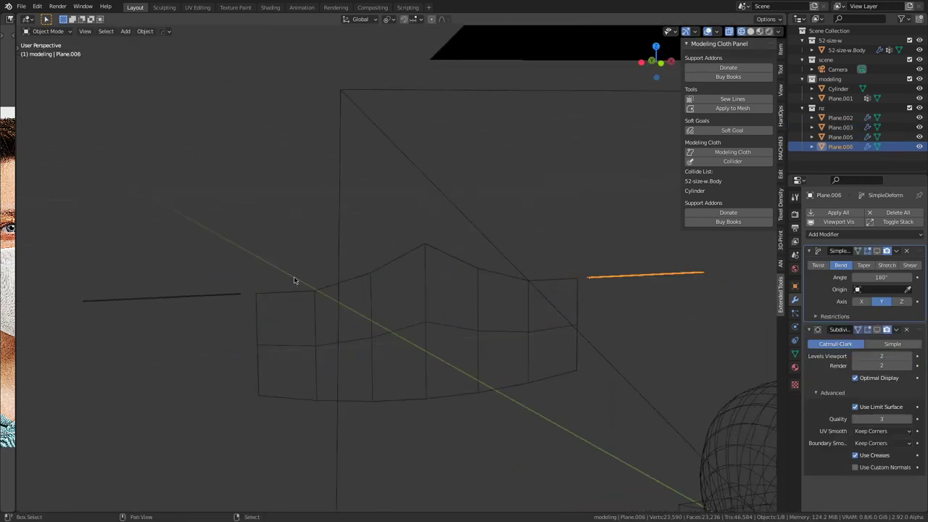
pyautogui.keyDown('shift'); pyautogui.click(217, 296); pyautogui.keyUp('shift')
pyautogui.click(843, 224)
pyautogui.moveTo(489, 319); pyautogui.dragTo(508, 321, button='middle')
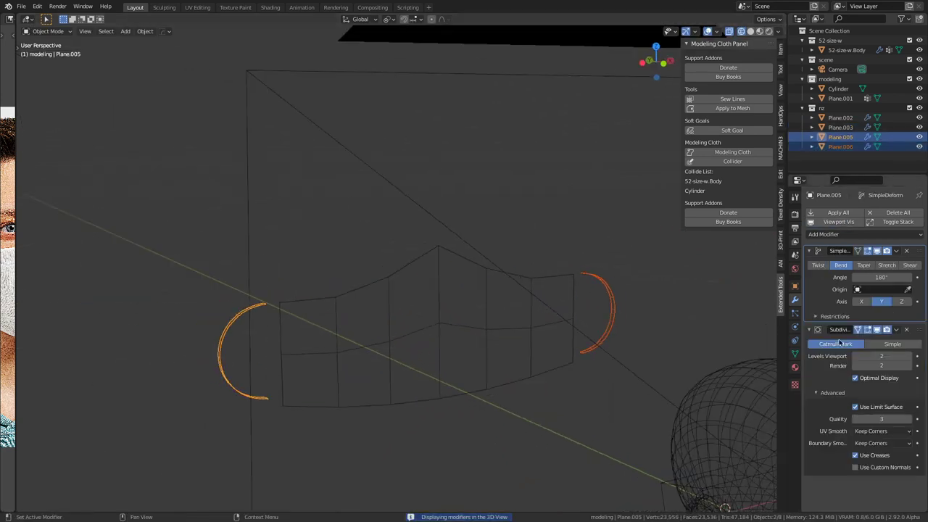
# Step: Delete the Subdivision modifier from both ear straps, Plane.005 and Plane.006
pyautogui.click(906, 330)
pyautogui.click(840, 146)
pyautogui.click(906, 330)
# Step: Enable the viewport display of the Subdivision modifier on the mask pattern Plane.003
pyautogui.moveTo(421, 348); pyautogui.dragTo(497, 338, button='middle')
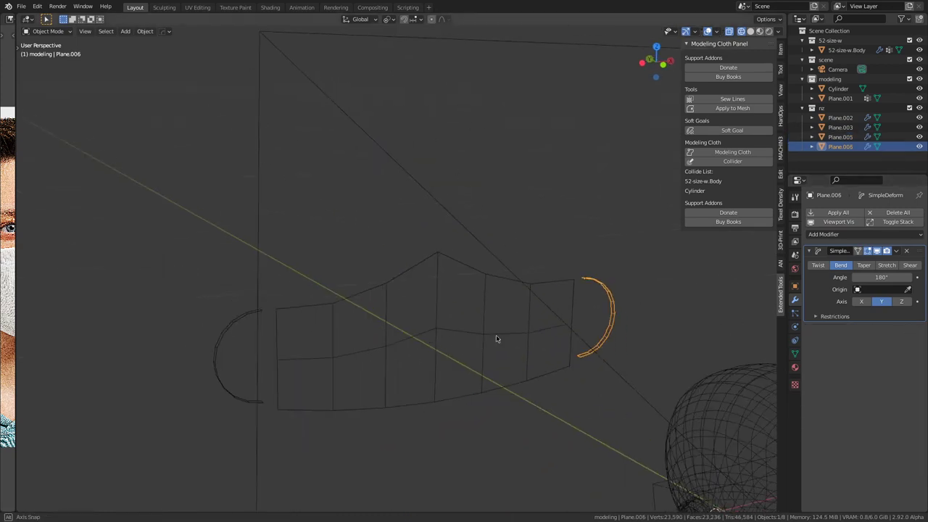
pyautogui.click(474, 269)
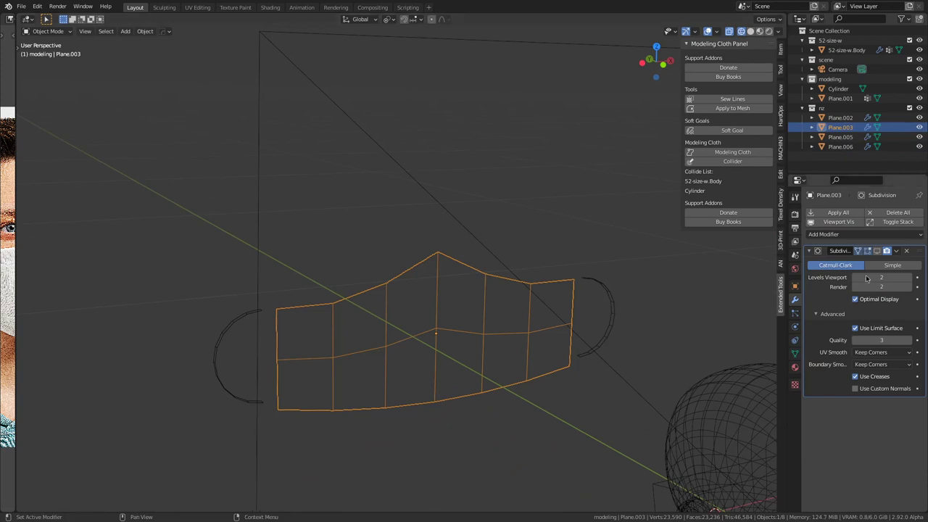
pyautogui.click(877, 252)
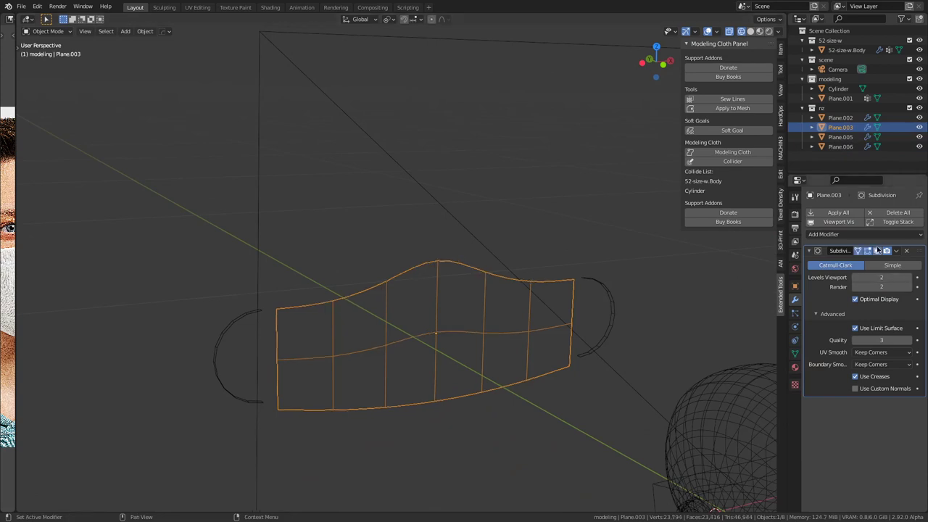
# Step: Duplicate the mask pattern and both ear straps in place and isolate the copies in local view
pyautogui.click(590, 284)
pyautogui.keyDown('shift'); pyautogui.click(236, 318); pyautogui.keyUp('shift')
pyautogui.keyDown('shift'); pyautogui.click(365, 288); pyautogui.keyUp('shift')
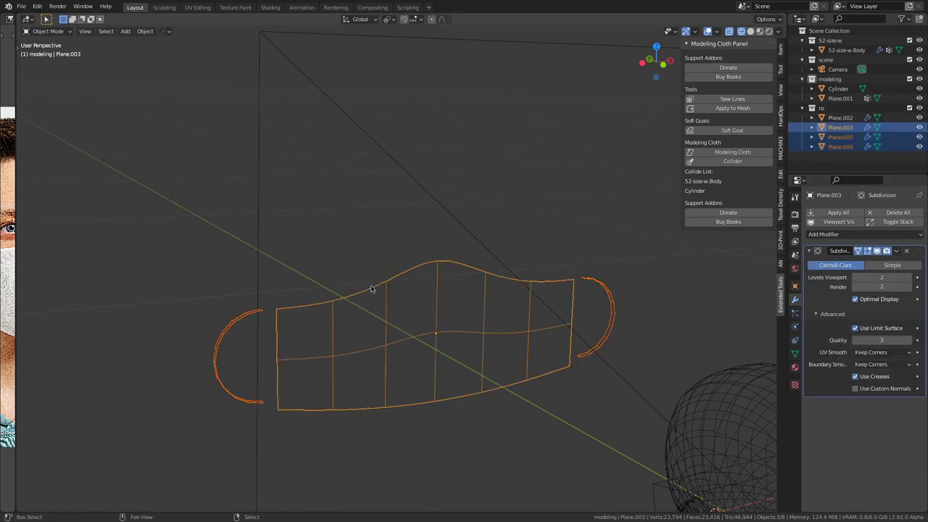
pyautogui.scroll(-3, 383, 296)
pyautogui.hotkey('shift', 'd')
pyautogui.rightClick(383, 294)
pyautogui.press('KP_Divide')
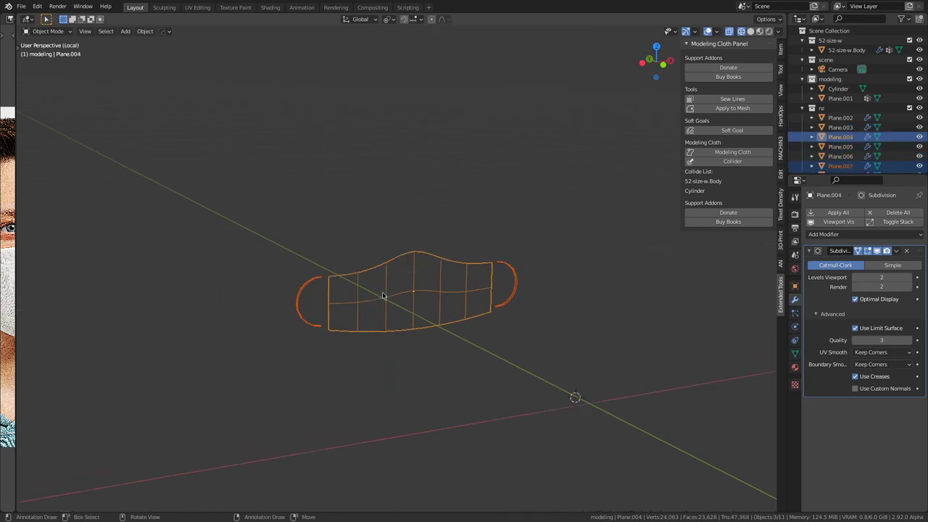
# Step: Apply the Subdivision modifier on the duplicated mask pattern Plane.004
pyautogui.click(425, 215)
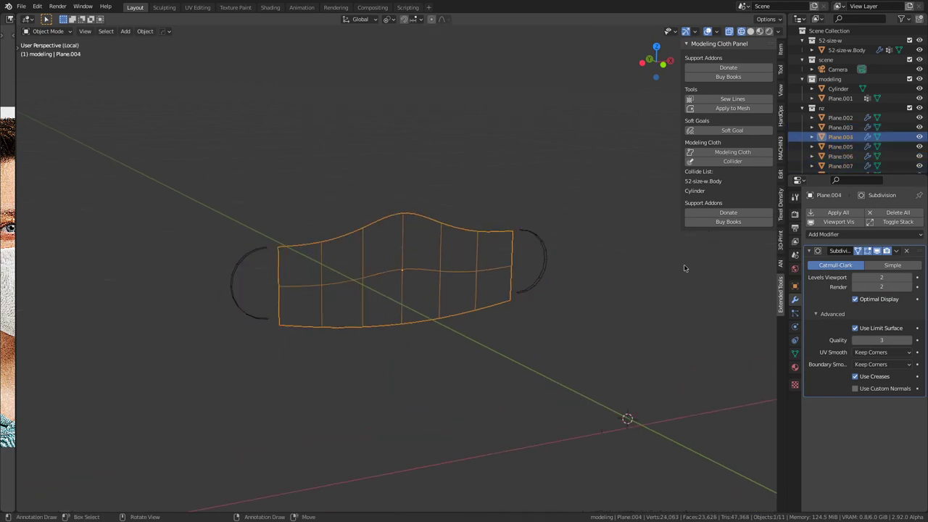
pyautogui.click(897, 251)
pyautogui.click(854, 261)
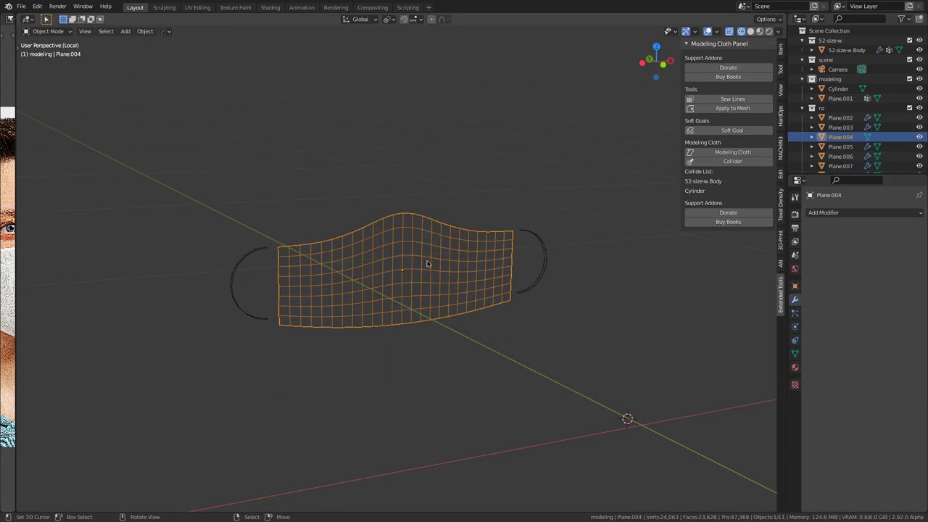
# Step: Subdivide the edge ring across the uppermost row of faces of the mask mesh Plane.004
pyautogui.scroll(2, 427, 264)
pyautogui.press('Tab')
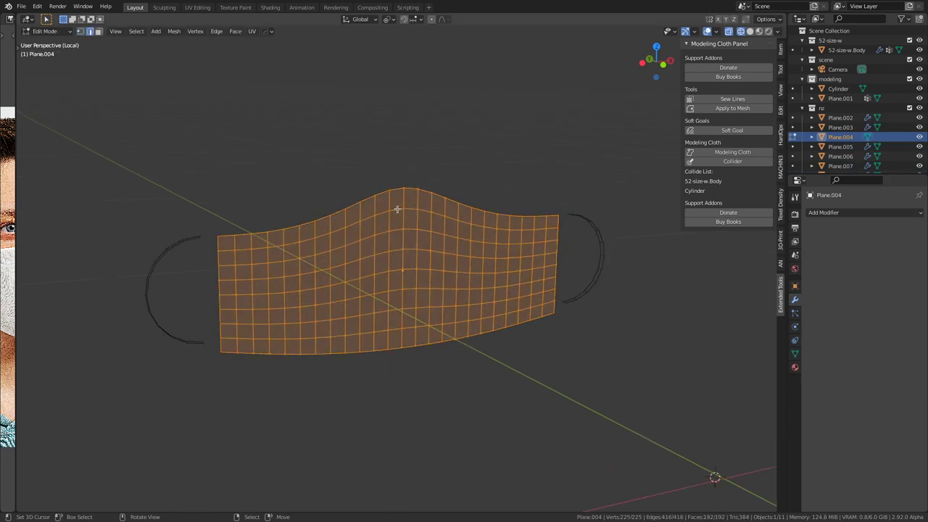
pyautogui.keyDown('ctrl'); pyautogui.keyDown('alt'); pyautogui.click(403, 198); pyautogui.keyUp('alt'); pyautogui.keyUp('ctrl')
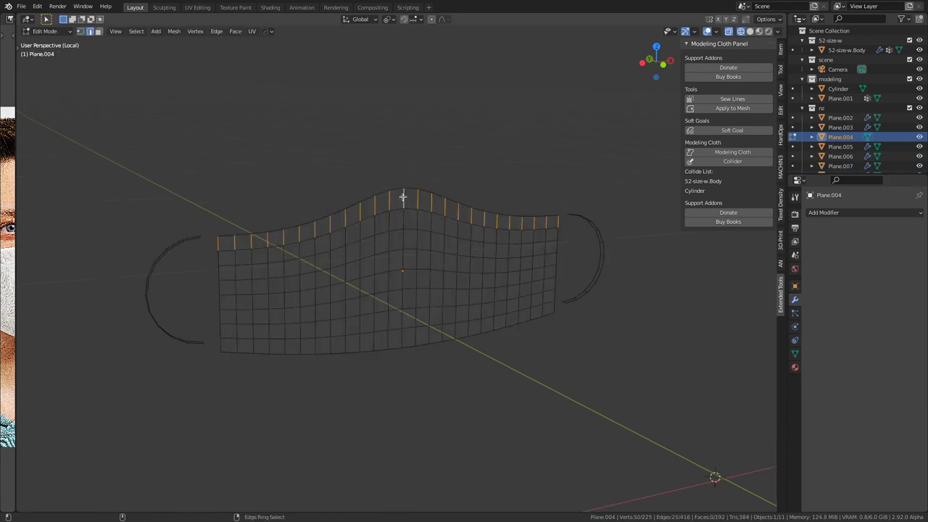
pyautogui.rightClick(411, 233)
pyautogui.click(410, 232)
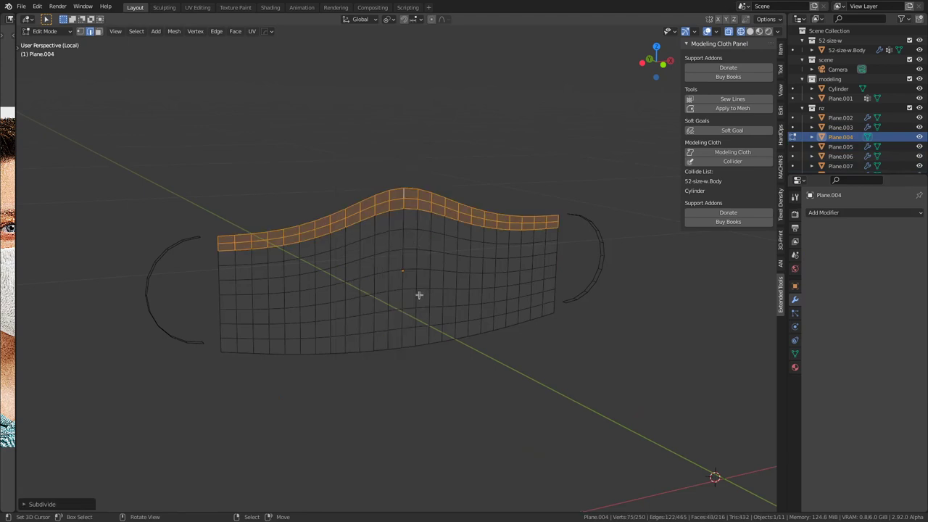
# Step: Subdivide the edge ring across the second-lowest row of faces of the mask and return to Object Mode
pyautogui.keyDown('ctrl'); pyautogui.keyDown('alt'); pyautogui.click(389, 322); pyautogui.keyUp('alt'); pyautogui.keyUp('ctrl')
pyautogui.rightClick(409, 298)
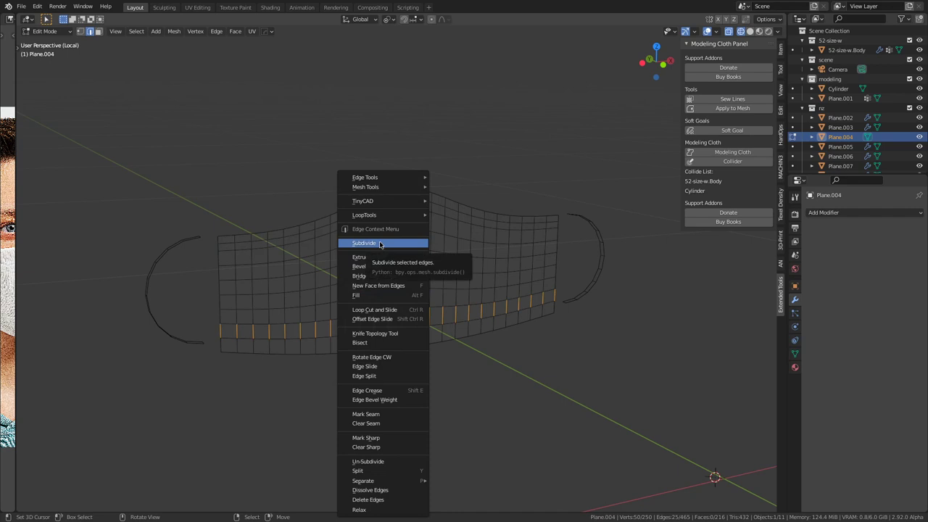
pyautogui.moveTo(428, 332); pyautogui.dragTo(411, 343, button='middle')
pyautogui.rightClick(411, 343)
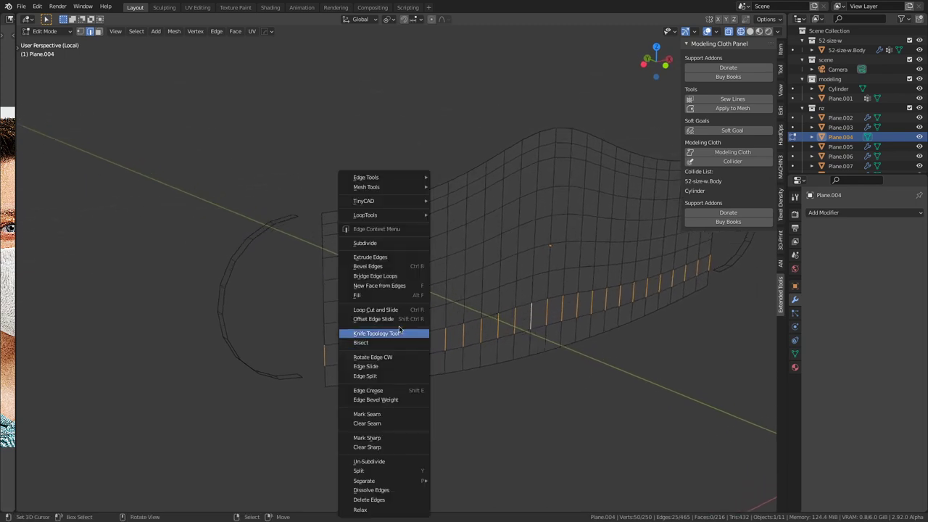
pyautogui.click(370, 244)
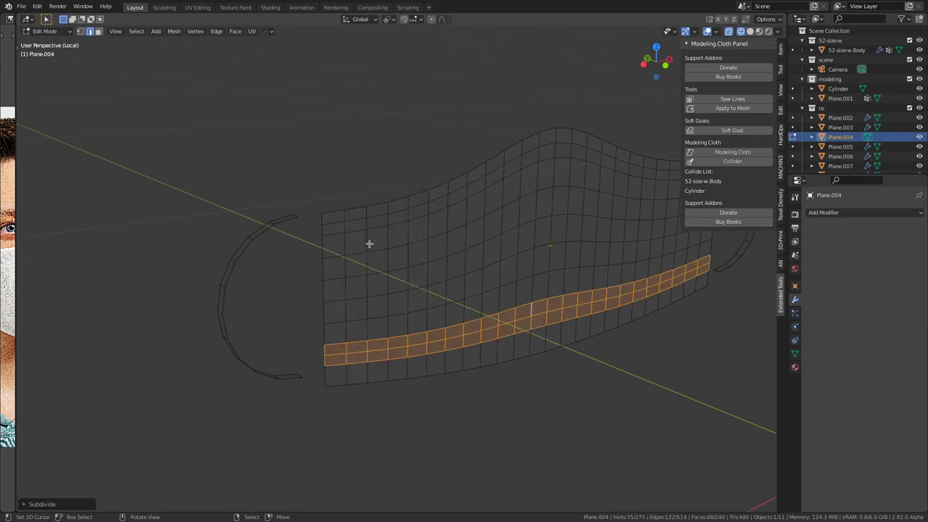
pyautogui.moveTo(363, 330); pyautogui.dragTo(343, 292, button='middle')
pyautogui.press('Tab')
# Step: Move the duplicated ear strap Plane.007 by -30 mm along the global X axis, away from the mask
pyautogui.click(322, 284)
pyautogui.press('KP_3')
pyautogui.press('KP_1')
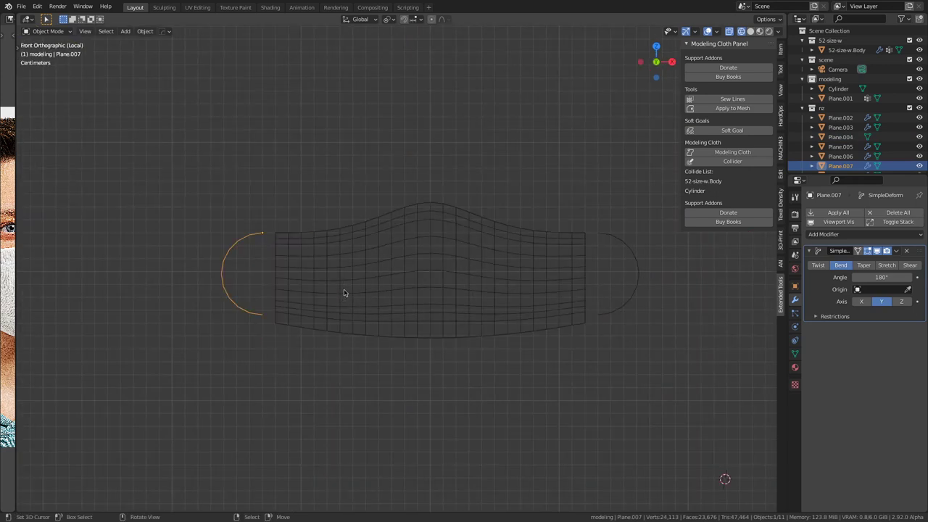
pyautogui.press('g')
pyautogui.press('x')
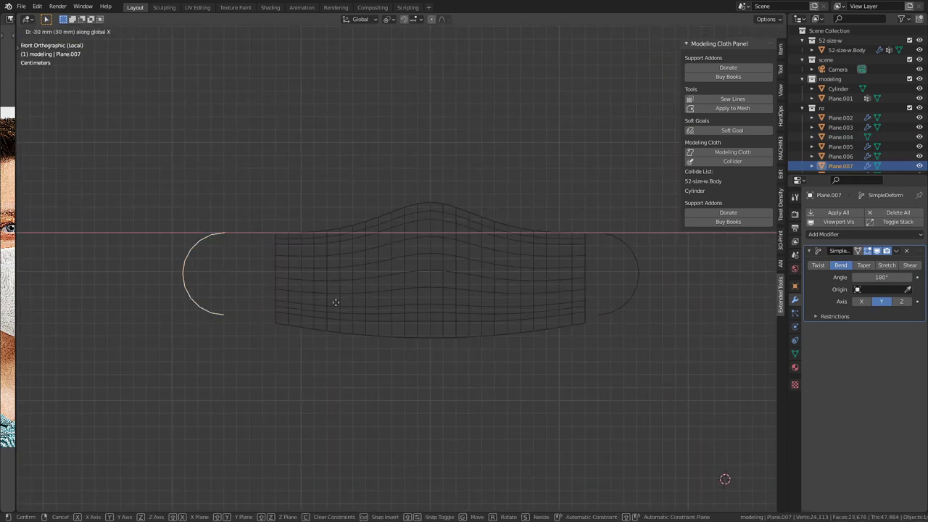
pyautogui.click(335, 302)
# Step: Move the opposite duplicated ear strap Plane.008 outward from the mask along the global X axis
pyautogui.rightClick(602, 234)
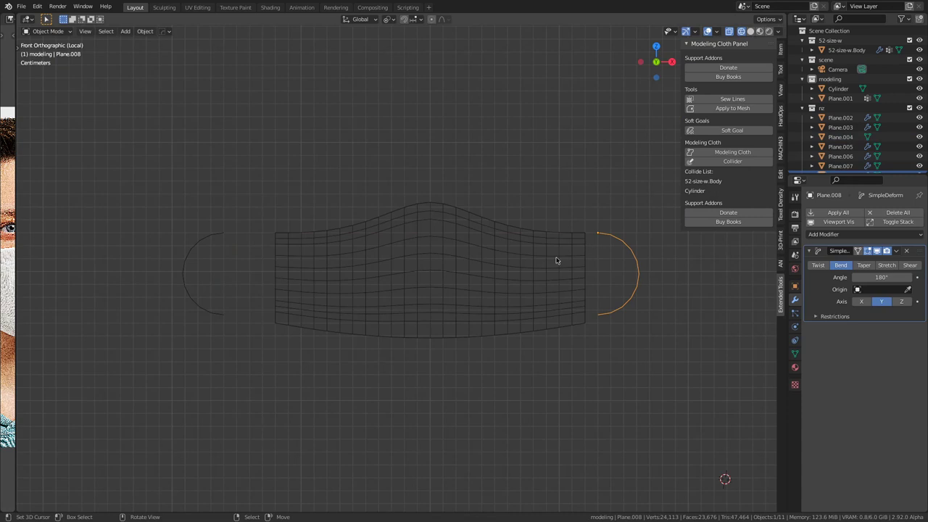
pyautogui.press('g')
pyautogui.press('x')
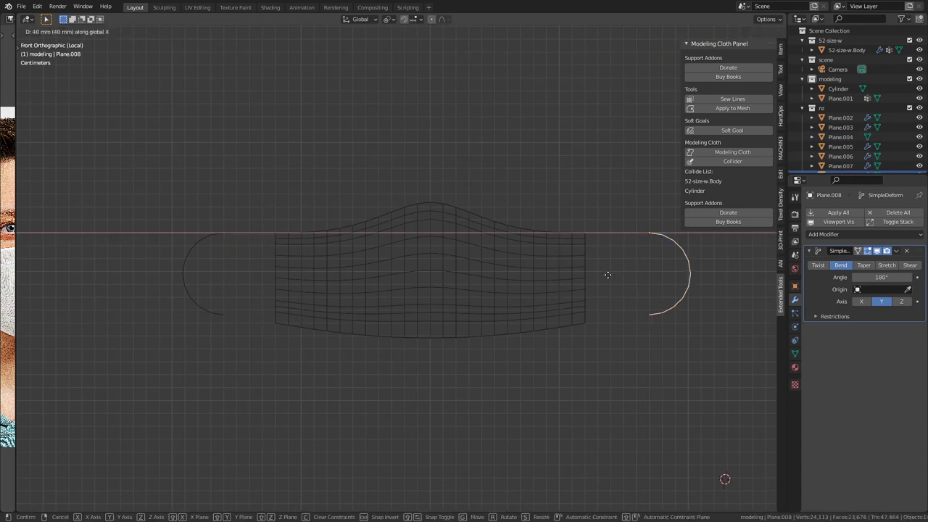
pyautogui.click(598, 273)
# Step: Join both duplicated ear straps into the mask mesh Plane.004
pyautogui.moveTo(555, 275); pyautogui.dragTo(611, 272, button='middle')
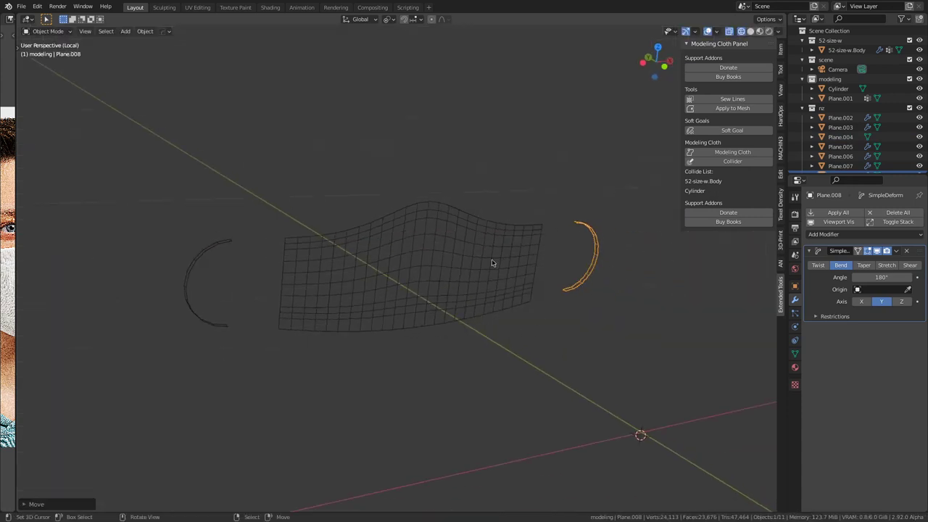
pyautogui.keyDown('shift'); pyautogui.click(223, 250); pyautogui.keyUp('shift')
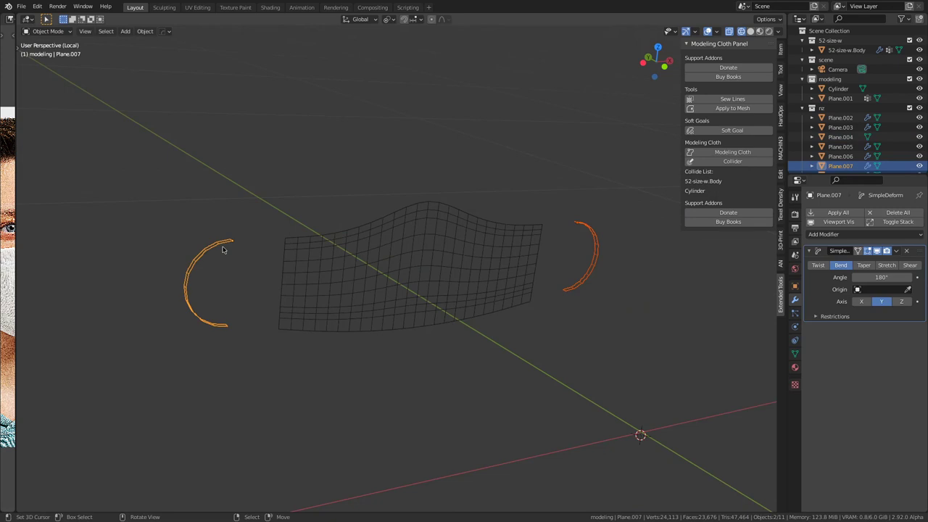
pyautogui.keyDown('shift'); pyautogui.click(398, 235); pyautogui.keyUp('shift')
pyautogui.hotkey('ctrl', 'j')
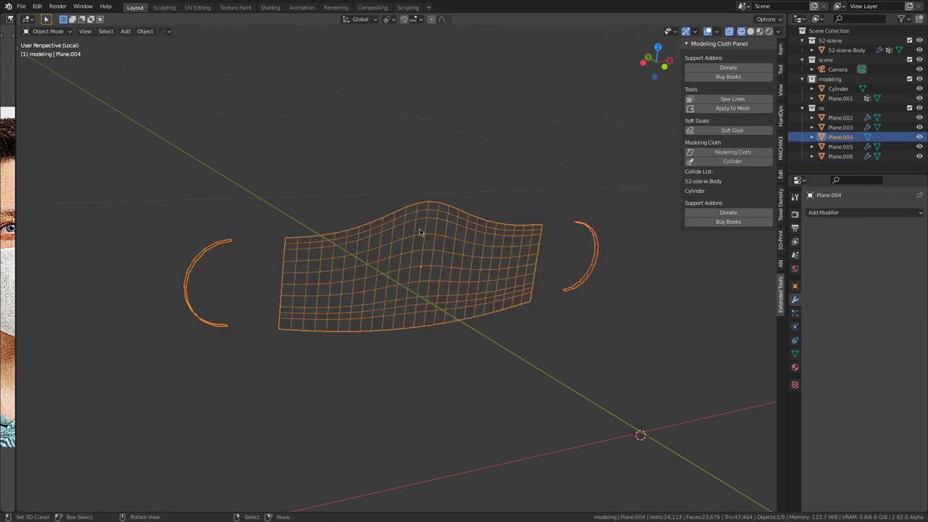
# Step: Connect both ends of the strap on the mask's negative X side to the mask's corner vertices with new edges
pyautogui.press('Tab')
pyautogui.moveTo(436, 248); pyautogui.dragTo(128, 292, button='middle')
pyautogui.click(108, 293)
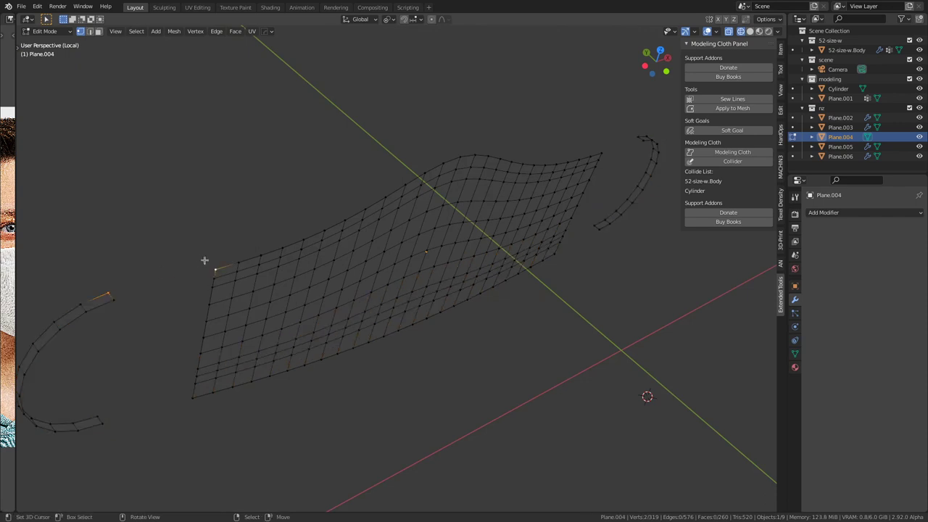
pyautogui.click(113, 299)
pyautogui.moveTo(216, 287); pyautogui.dragTo(222, 362, button='middle')
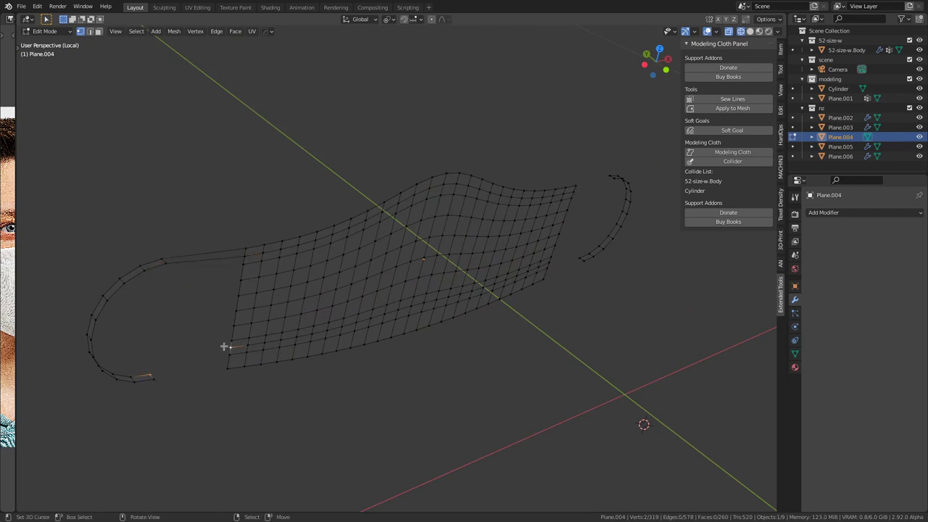
pyautogui.click(165, 377)
pyautogui.moveTo(165, 377); pyautogui.dragTo(316, 301, button='middle')
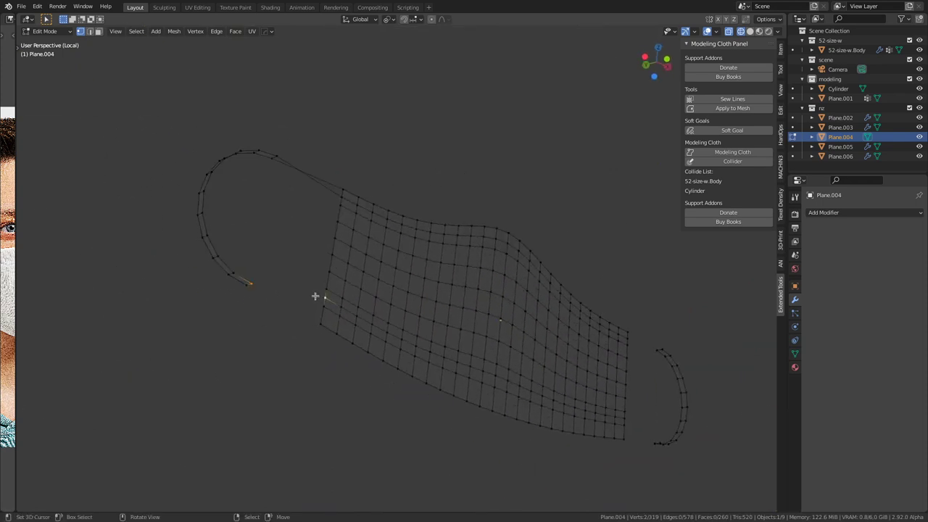
pyautogui.moveTo(449, 268); pyautogui.dragTo(478, 336, button='middle')
pyautogui.moveTo(283, 356); pyautogui.dragTo(227, 382, button='middle')
pyautogui.keyDown('shift'); pyautogui.click(313, 374); pyautogui.keyUp('shift')
pyautogui.press('f')
# Step: Connect both ends of the opposite strap to the mask's side vertices with new edges and return to Object Mode
pyautogui.moveTo(340, 367); pyautogui.dragTo(464, 321, button='middle')
pyautogui.click(527, 301)
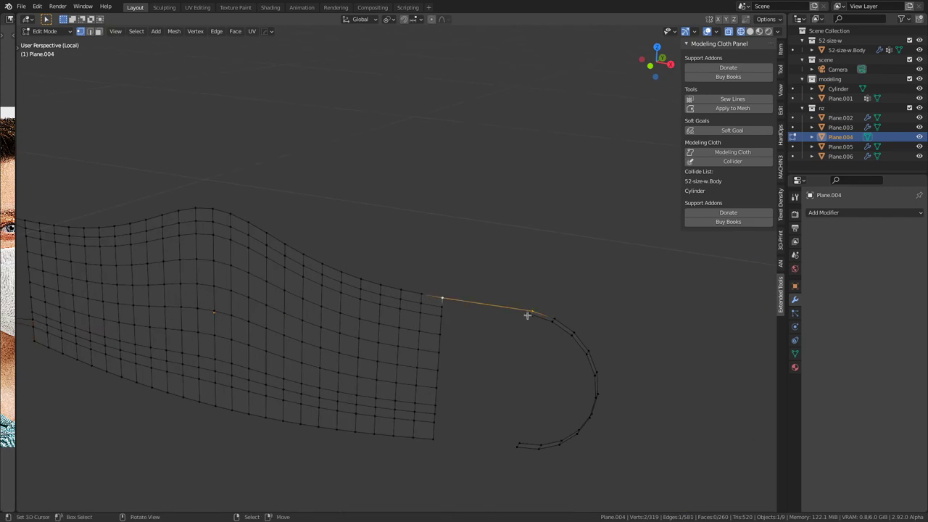
pyautogui.press('f')
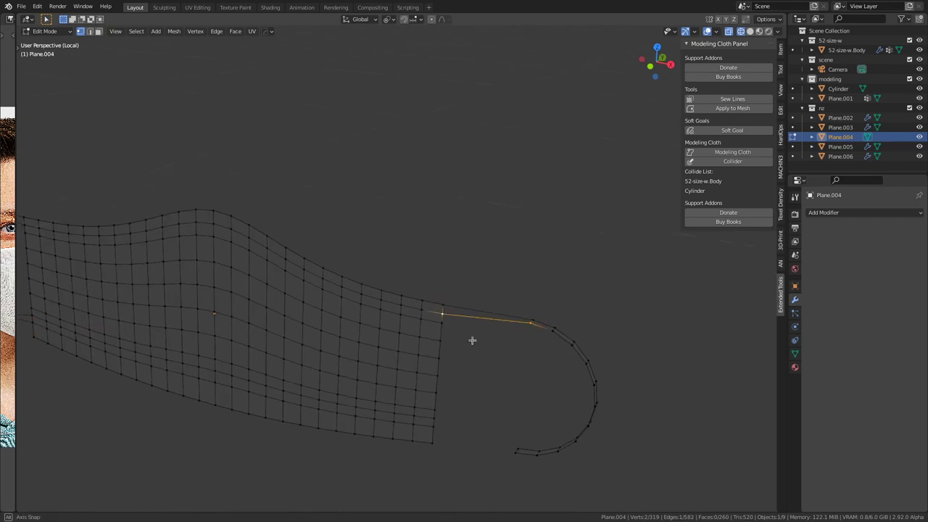
pyautogui.moveTo(491, 442); pyautogui.dragTo(472, 260, button='middle')
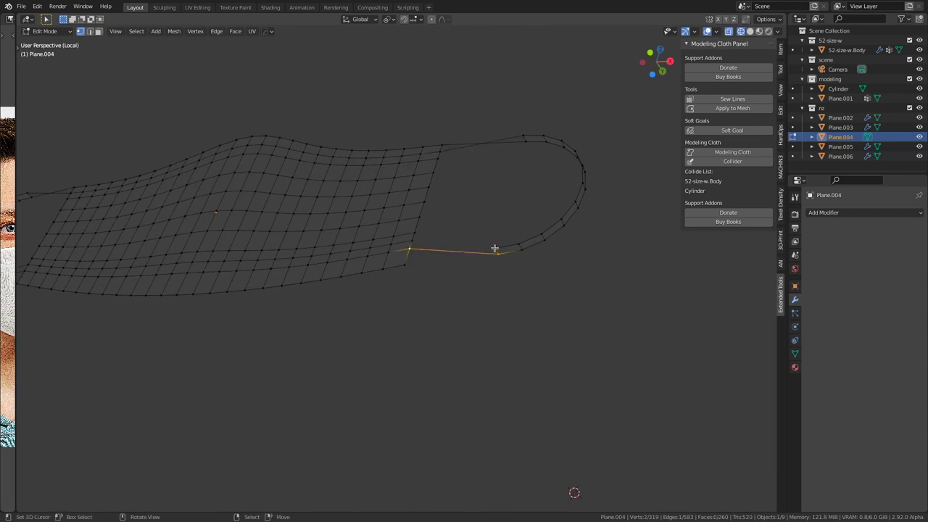
pyautogui.press('f')
pyautogui.moveTo(365, 257); pyautogui.dragTo(428, 300, button='middle')
pyautogui.press('Tab')
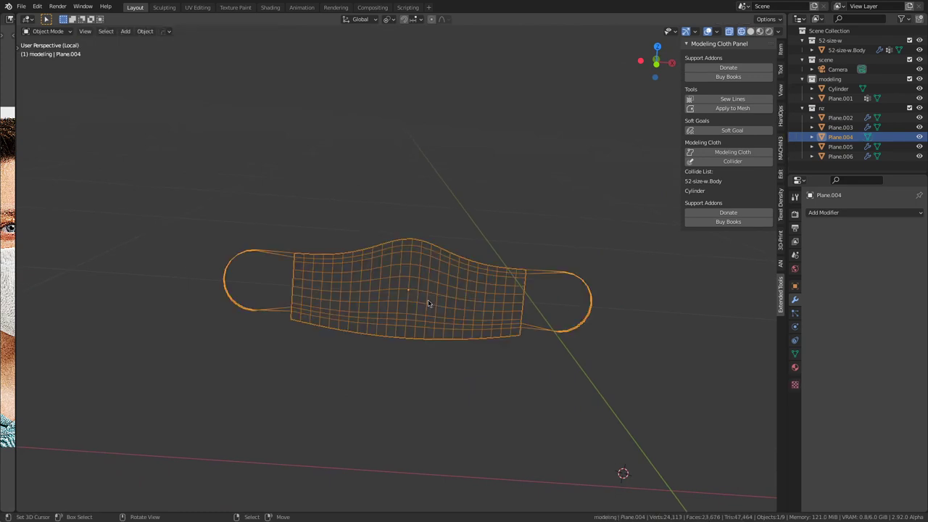
# Step: Clear the joined mask's location, leave local view and move it along the global Y axis in front of the face
pyautogui.hotkey('alt', 'g')
pyautogui.press('KP_Divide')
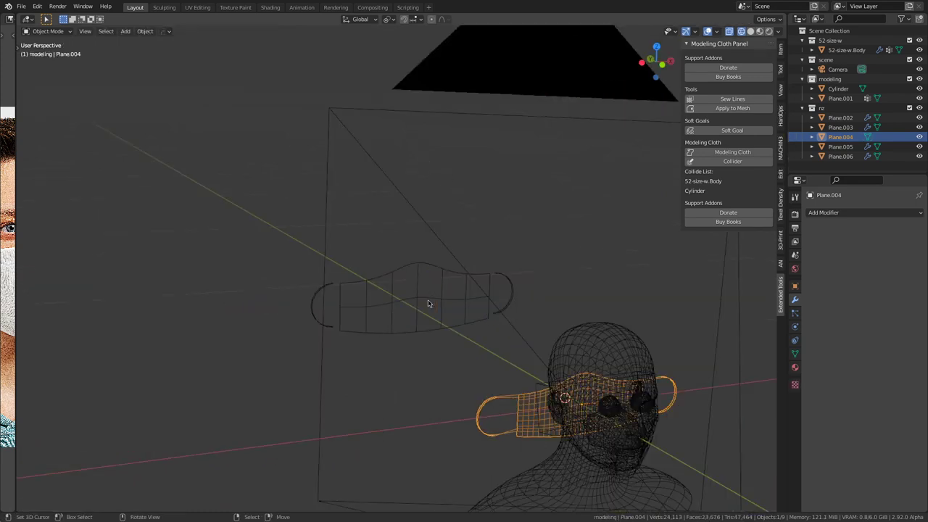
pyautogui.press('KP_3')
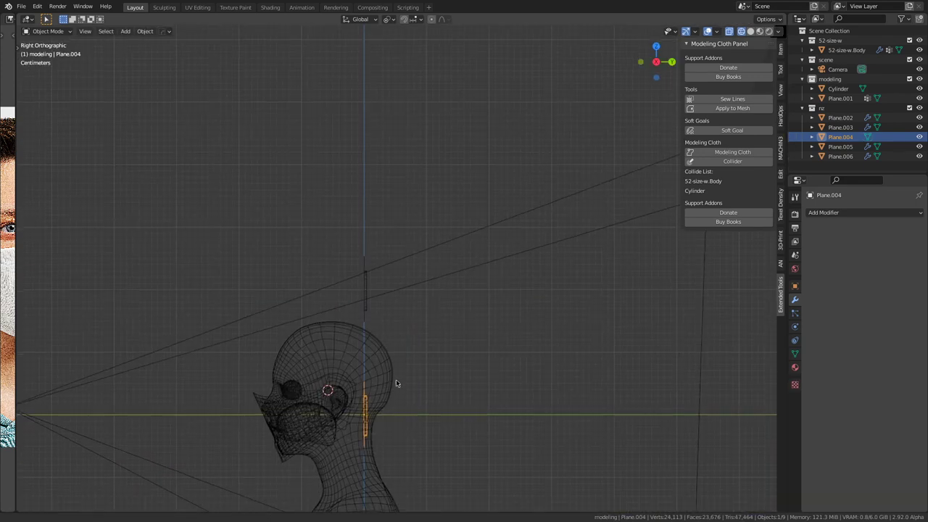
pyautogui.keyDown('shift'); pyautogui.moveTo(395, 386); pyautogui.dragTo(507, 334, button='middle'); pyautogui.keyUp('shift')
pyautogui.scroll(3, 533, 288)
pyautogui.press('g')
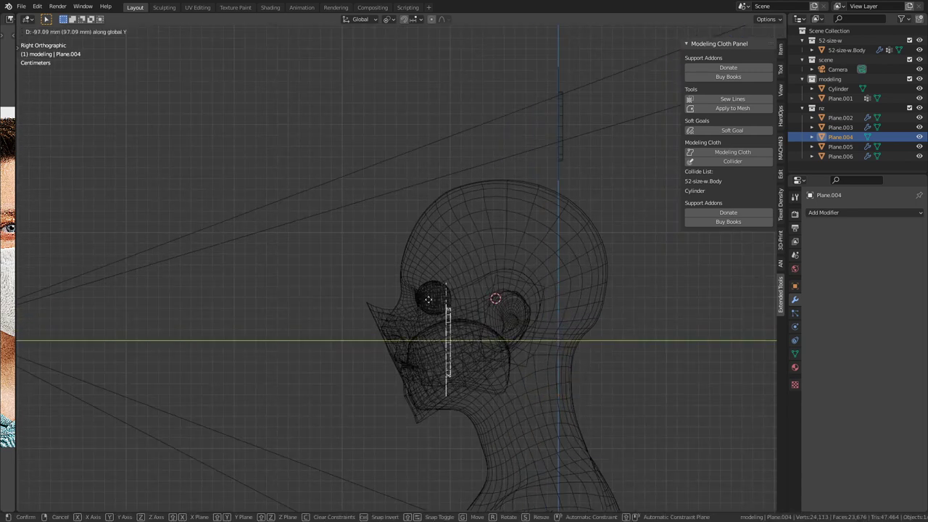
pyautogui.click(333, 290)
# Step: Copy the 25° X rotation of the bent mask Plane.002 to the joined flat mask Plane.004
pyautogui.moveTo(333, 290); pyautogui.dragTo(467, 392, button='middle')
pyautogui.keyDown('shift'); pyautogui.click(486, 383); pyautogui.keyUp('shift')
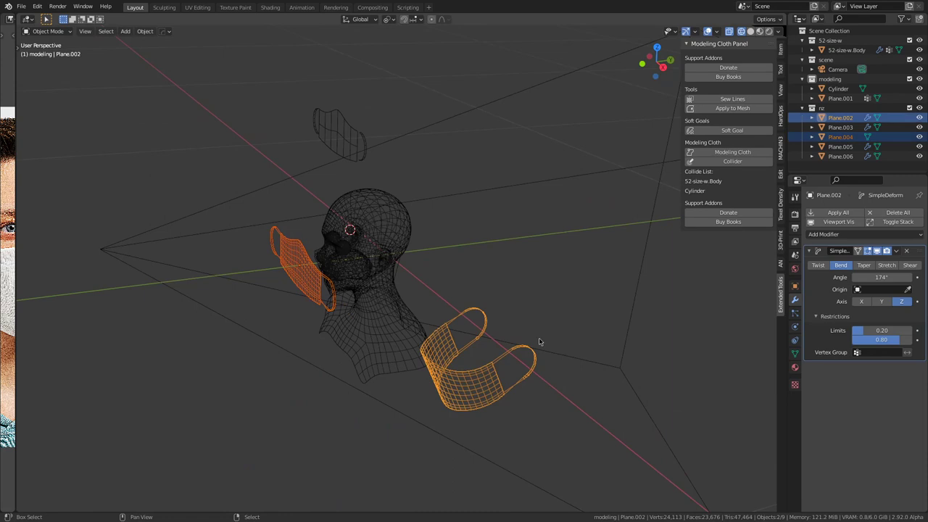
pyautogui.click(780, 49)
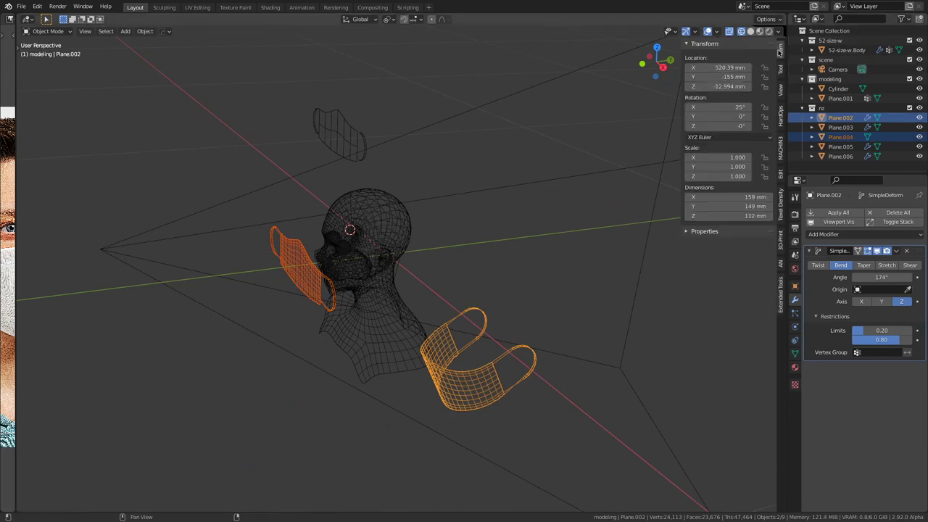
pyautogui.rightClick(718, 107)
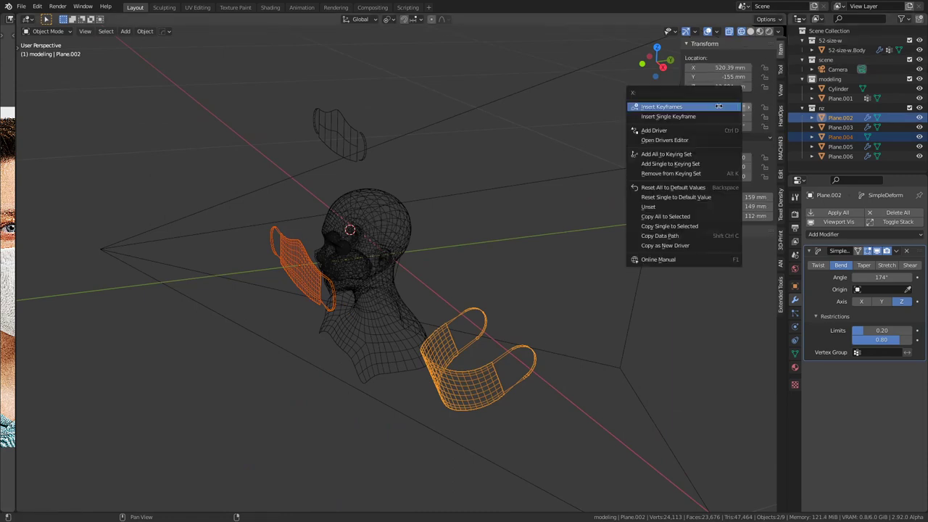
pyautogui.click(706, 218)
# Step: Copy all location values of the bent mask Plane.002 to the joined mask Plane.004
pyautogui.moveTo(404, 306); pyautogui.dragTo(435, 314, button='middle')
pyautogui.click(467, 369)
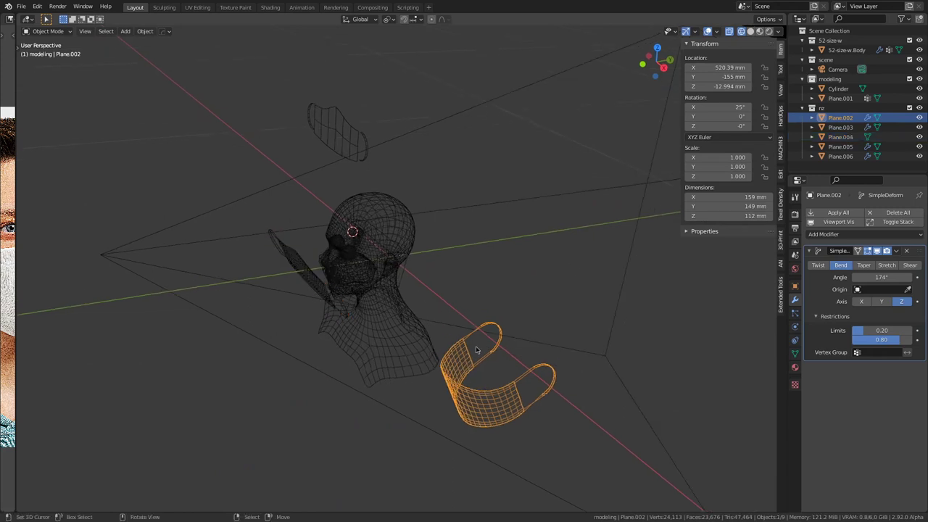
pyautogui.click(290, 261)
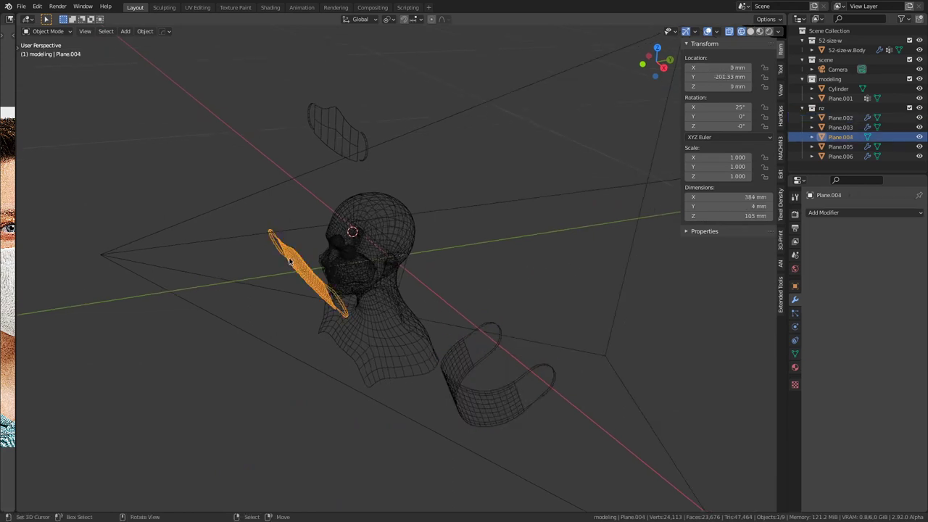
pyautogui.keyDown('shift'); pyautogui.click(465, 378); pyautogui.keyUp('shift')
pyautogui.rightClick(717, 67)
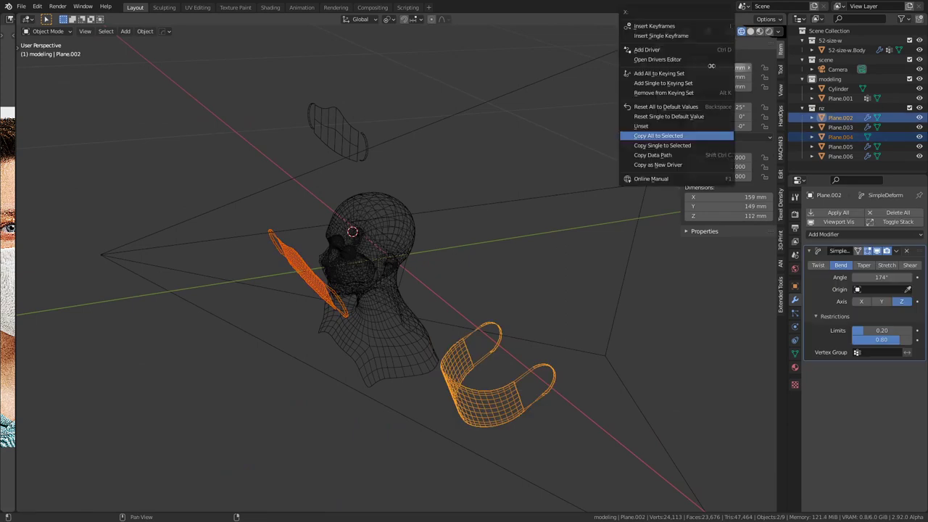
pyautogui.click(672, 137)
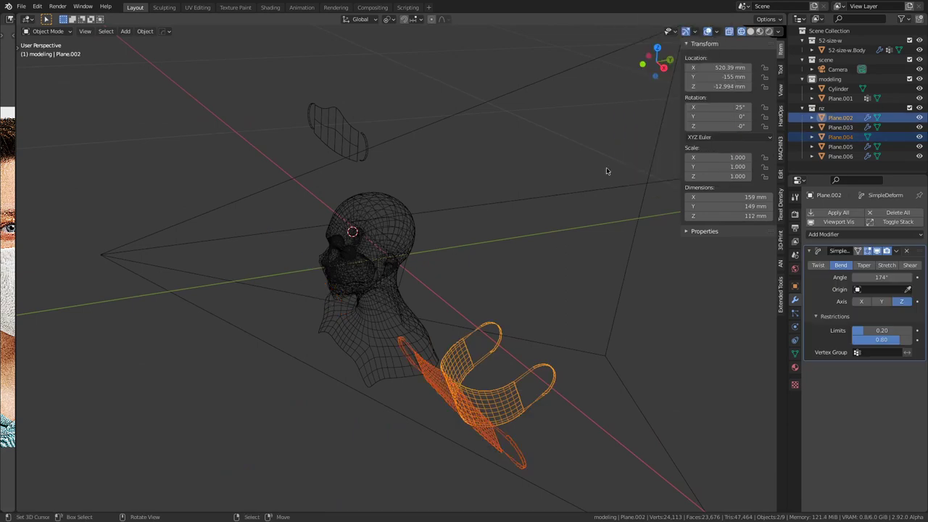
# Step: Set the joined mask's X location to 0 mm so it sits in front of the face
pyautogui.click(494, 437)
pyautogui.moveTo(336, 356); pyautogui.dragTo(638, 130, button='middle')
pyautogui.click(732, 68)
pyautogui.press('Return')
pyautogui.scroll(4, 708, 259)
pyautogui.moveTo(709, 259); pyautogui.dragTo(313, 346, button='middle')
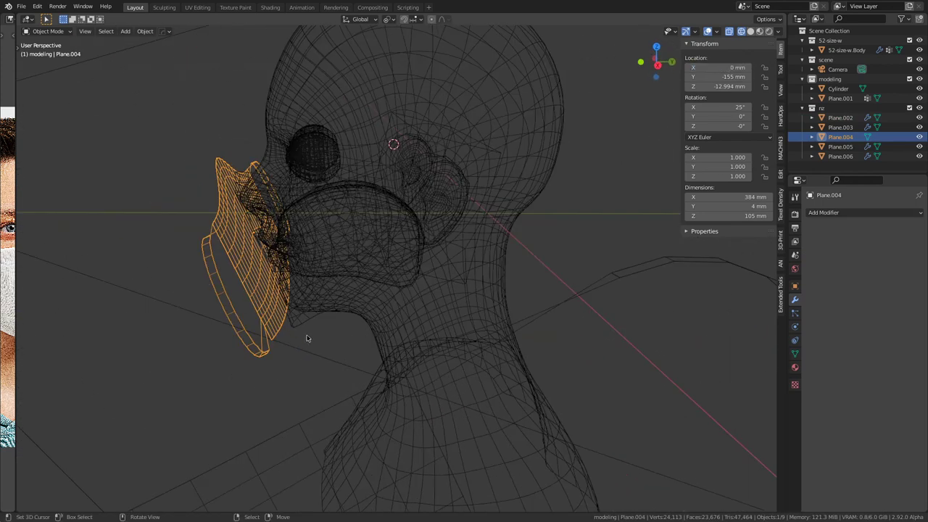
# Step: Delete the old simulated mask Plane.001 that overlaps the face
pyautogui.click(295, 328)
pyautogui.press('Delete')
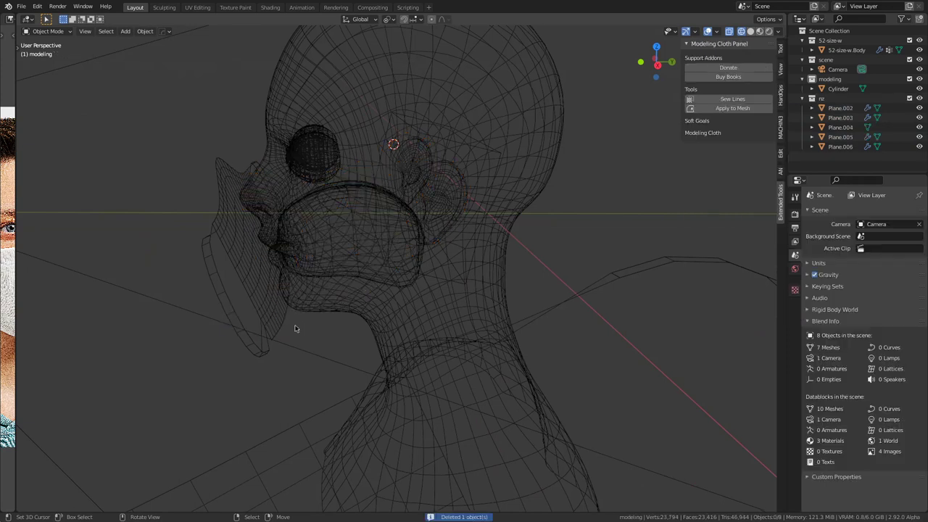
pyautogui.click(270, 326)
pyautogui.scroll(-4, 274, 303)
pyautogui.moveTo(275, 303); pyautogui.dragTo(390, 311, button='middle')
# Step: Copy the Simple Deform bend modifier from Plane.002 to the joined mask Plane.004 by linking modifiers
pyautogui.click(446, 291)
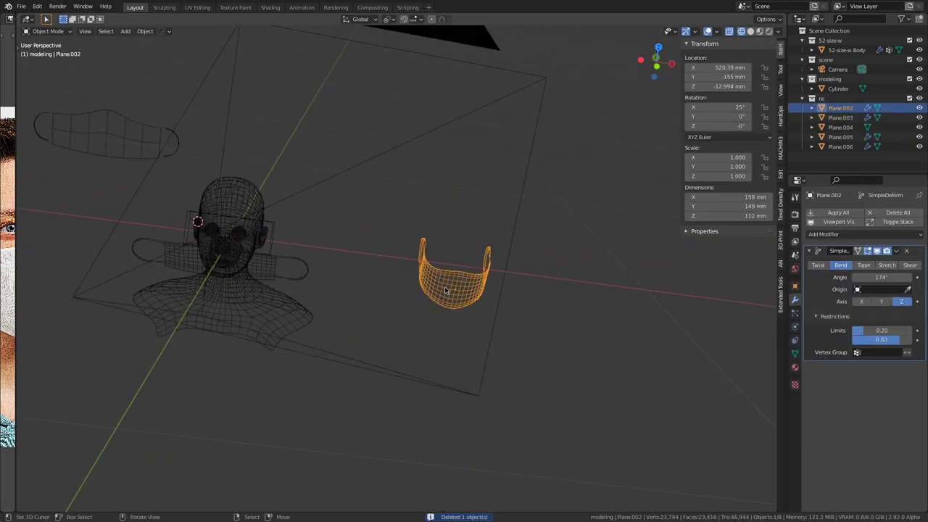
pyautogui.press('x')
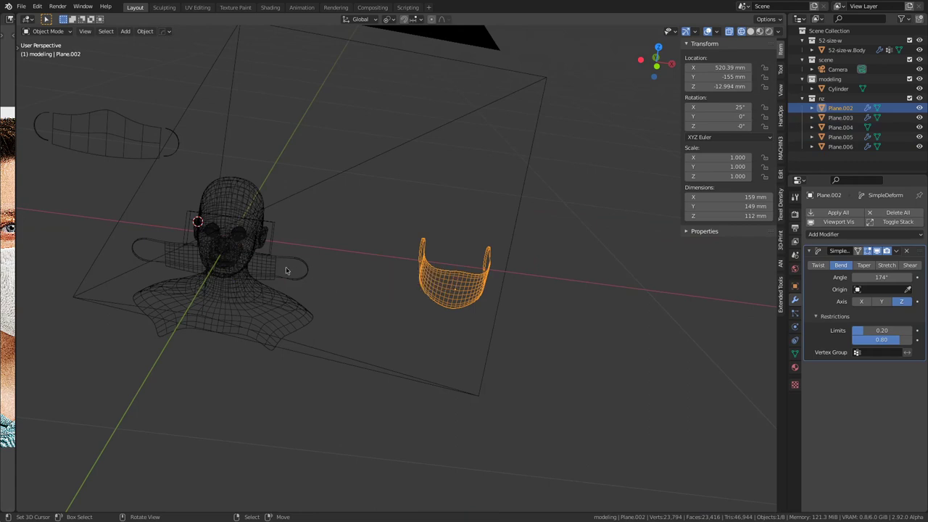
pyautogui.click(275, 269)
pyautogui.keyDown('shift'); pyautogui.click(457, 281); pyautogui.keyUp('shift')
pyautogui.scroll(-5, 457, 281)
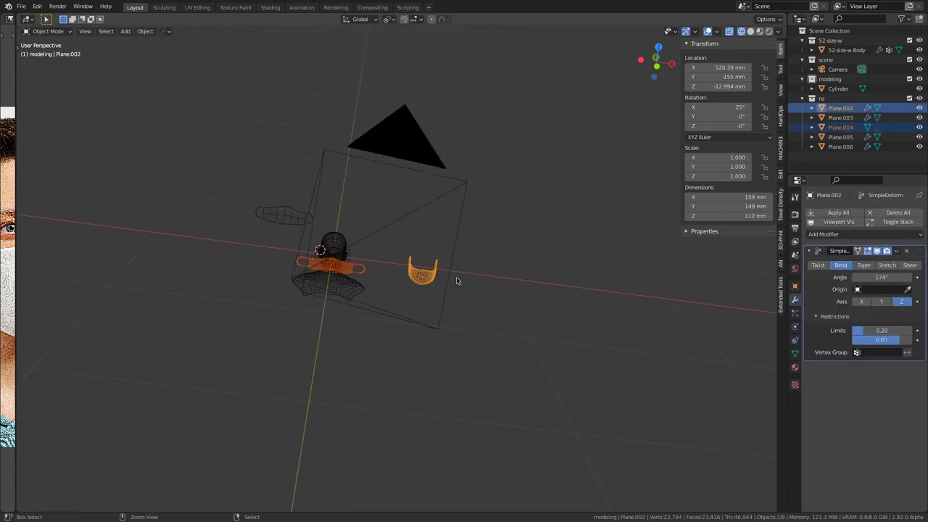
pyautogui.hotkey('ctrl', 'l')
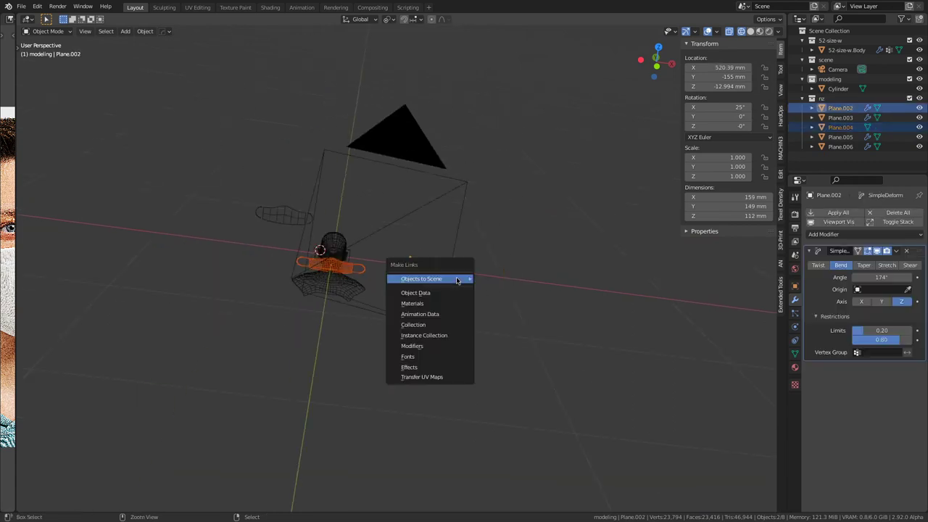
pyautogui.click(431, 347)
pyautogui.scroll(5, 438, 323)
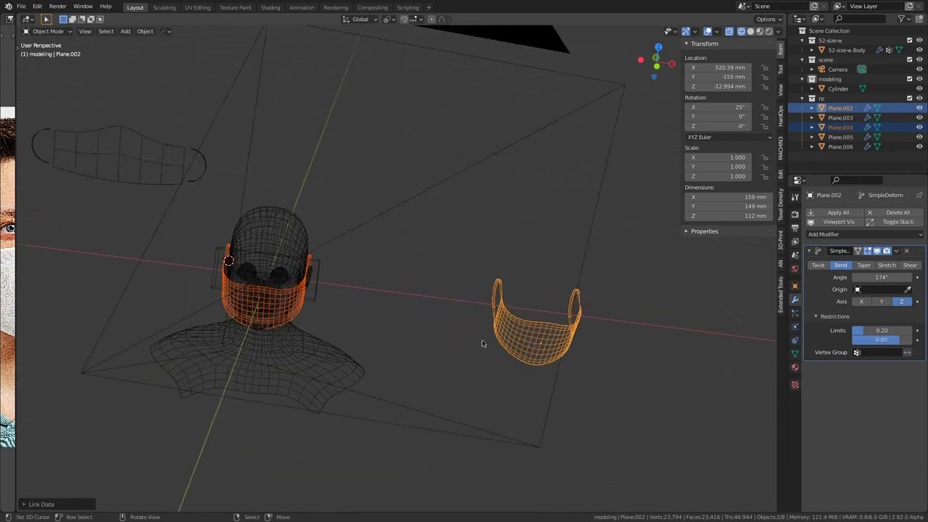
# Step: Delete the old bent mask Plane.002 beside the head
pyautogui.click(525, 338)
pyautogui.press('x')
pyautogui.click(519, 336)
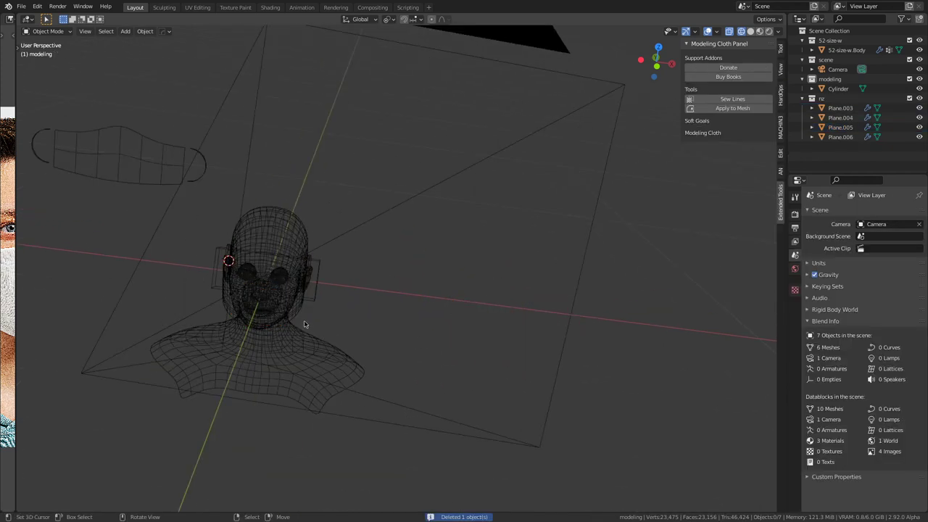
# Step: Duplicate the newly bent mask, offset the copy 1000 mm along global X, and switch to solid shading
pyautogui.click(294, 315)
pyautogui.hotkey('shift', 'd')
pyautogui.write('x1000')
pyautogui.press('Return')
pyautogui.scroll(-4, 427, 304)
pyautogui.scroll(5, 338, 311)
pyautogui.scroll(3, 483, 293)
pyautogui.moveTo(482, 293); pyautogui.dragTo(429, 331, button='middle')
pyautogui.scroll(1, 430, 331)
pyautogui.hotkey('shift', 'z')
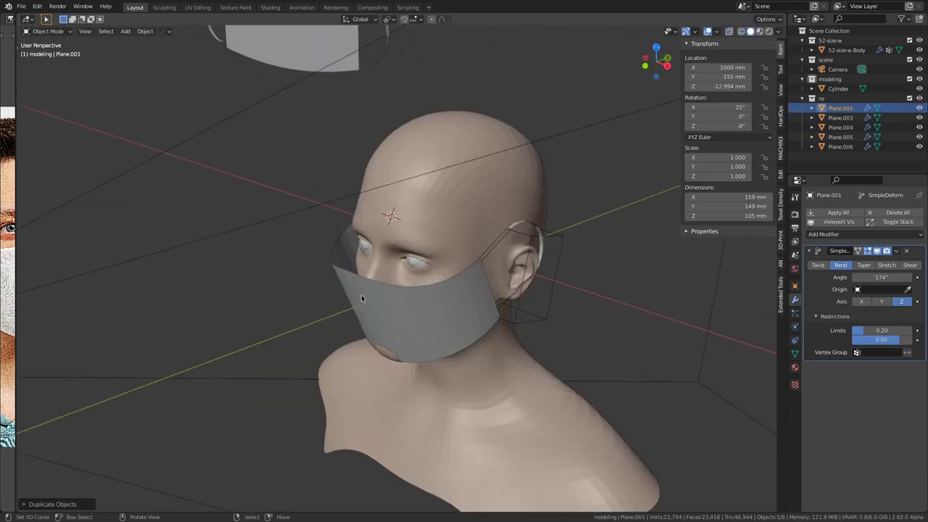
# Step: Lower the original mask on the face by 10 mm along the global Z axis
pyautogui.click(347, 288)
pyautogui.press('g')
pyautogui.rightClick(283, 350)
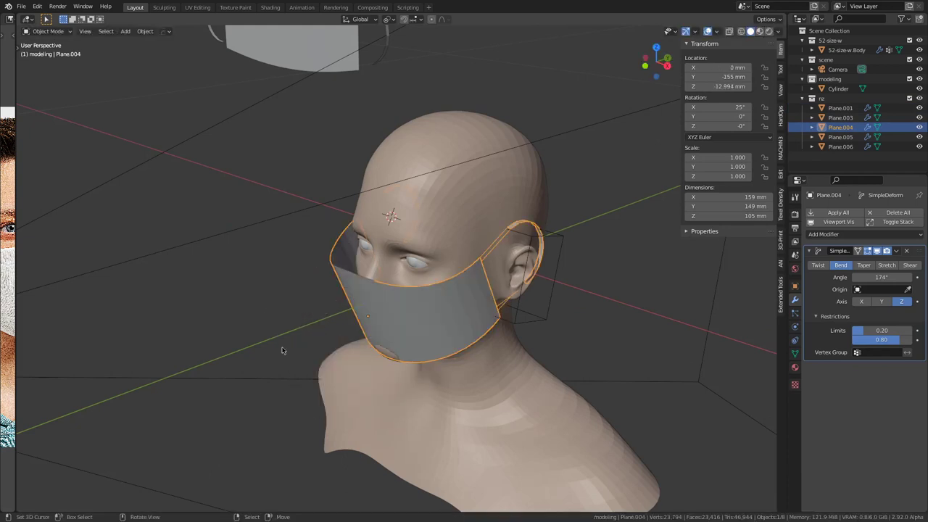
pyautogui.press('KP_3')
pyautogui.hotkey('shift', 'z')
pyautogui.scroll(5, 370, 342)
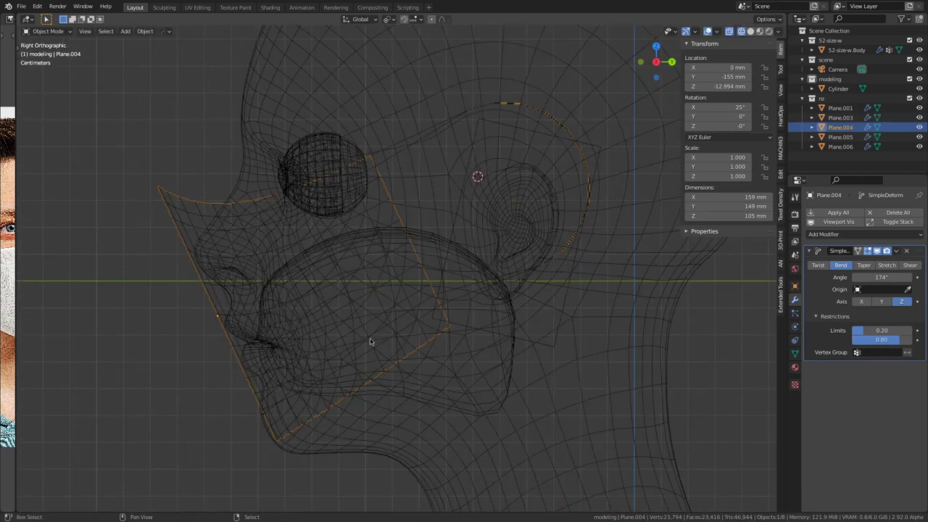
pyautogui.press('g')
pyautogui.press('z')
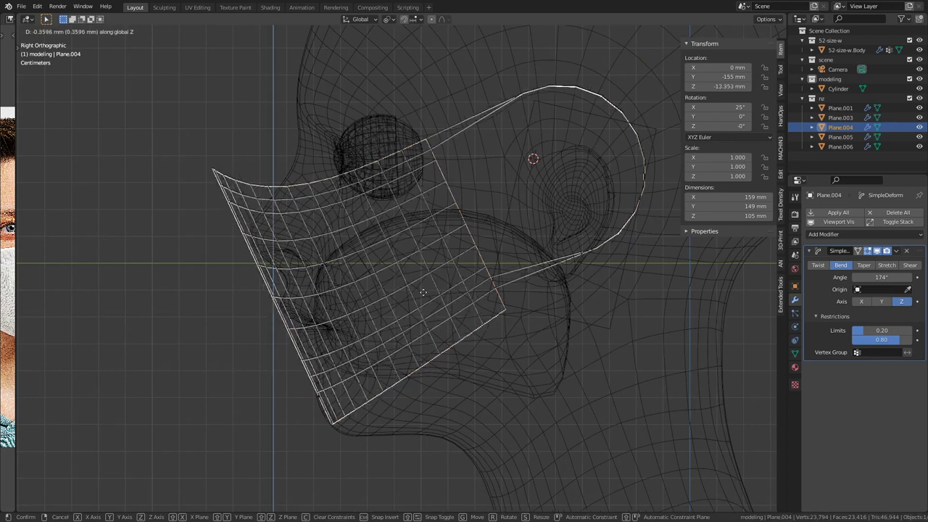
pyautogui.click(423, 310)
pyautogui.moveTo(422, 308)
pyautogui.mouseDown(button='middle')
pyautogui.moveTo(346, 343)
pyautogui.moveTo(435, 355)
pyautogui.moveTo(239, 285)
pyautogui.moveTo(301, 286)
pyautogui.moveTo(339, 310)
pyautogui.moveTo(630, 311)
pyautogui.moveTo(440, 307)
pyautogui.moveTo(469, 246)
pyautogui.mouseUp(button='middle')
pyautogui.hotkey('shift', 'z')
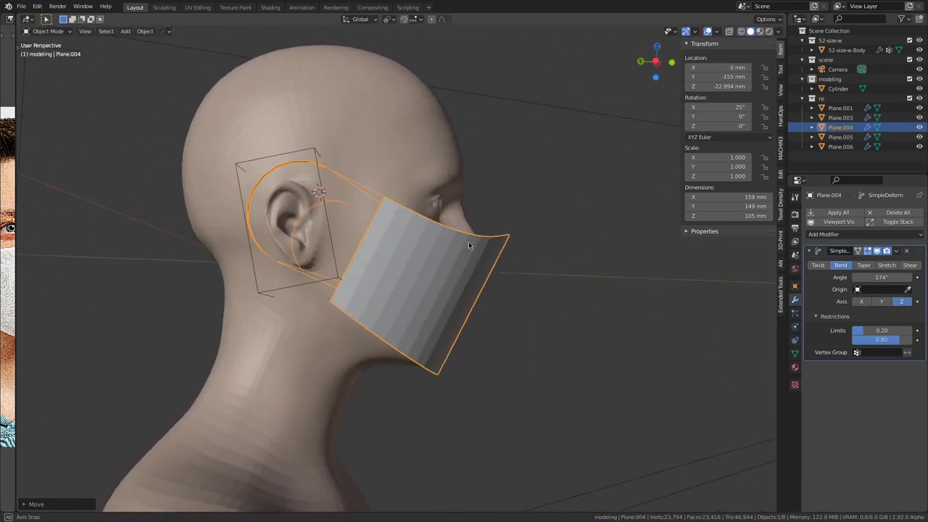
# Step: Lower the mask further along Z to about -30.5 mm so it fits around the chin
pyautogui.press('g')
pyautogui.press('z')
pyautogui.click(560, 257)
pyautogui.moveTo(566, 271); pyautogui.dragTo(326, 315, button='middle')
pyautogui.scroll(-5, 350, 319)
pyautogui.moveTo(443, 325); pyautogui.dragTo(456, 327, button='middle')
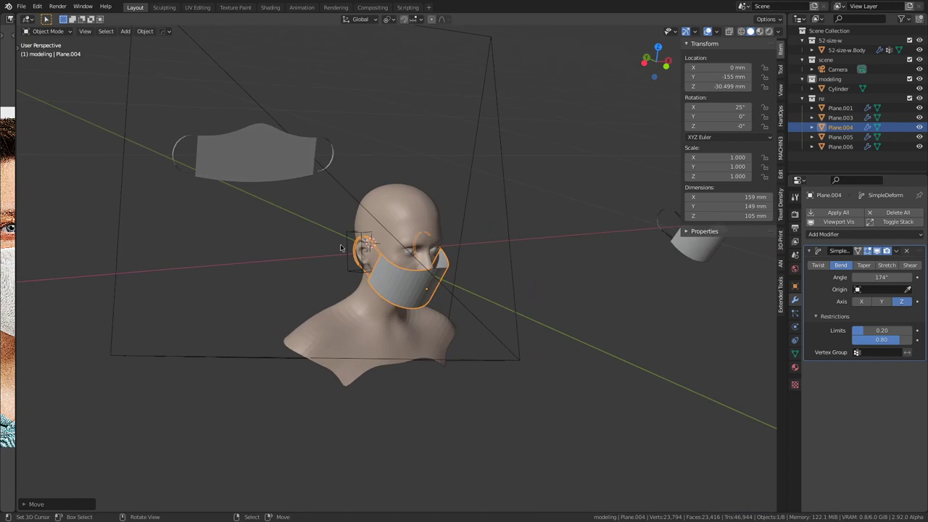
# Step: Move the mask Plane.004 to the modeling collection and exclude the nz collection from the view layer
pyautogui.press('m')
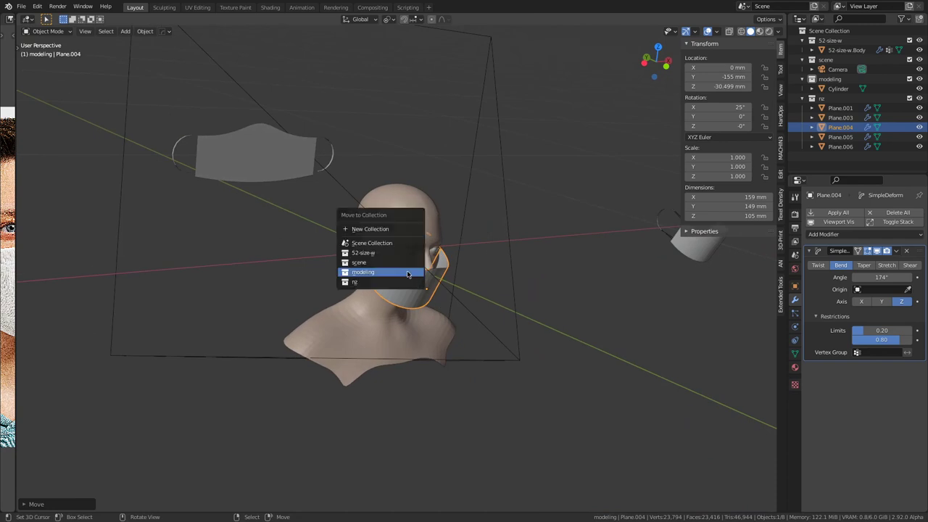
pyautogui.click(406, 271)
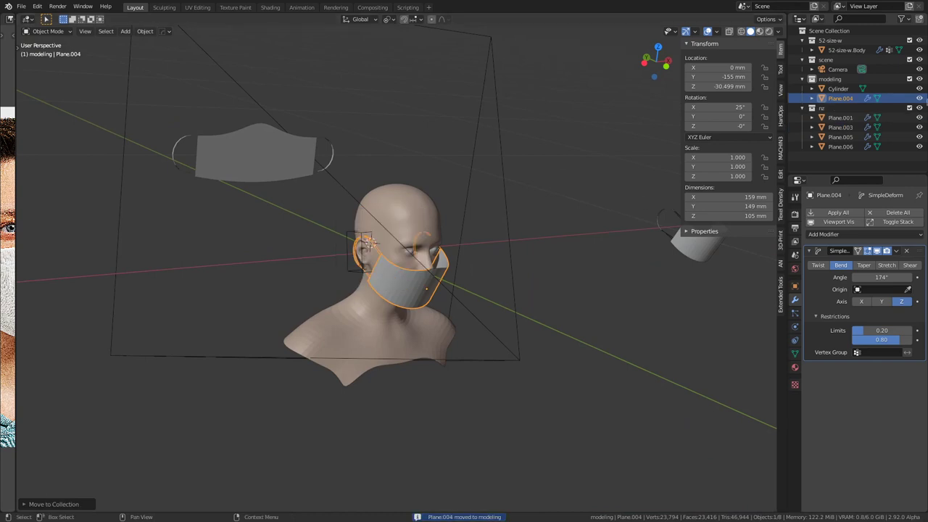
pyautogui.click(909, 107)
pyautogui.scroll(5, 434, 238)
# Step: Turn off the Modeling Cloth collider setting for both the body and the ear cylinder
pyautogui.click(426, 141)
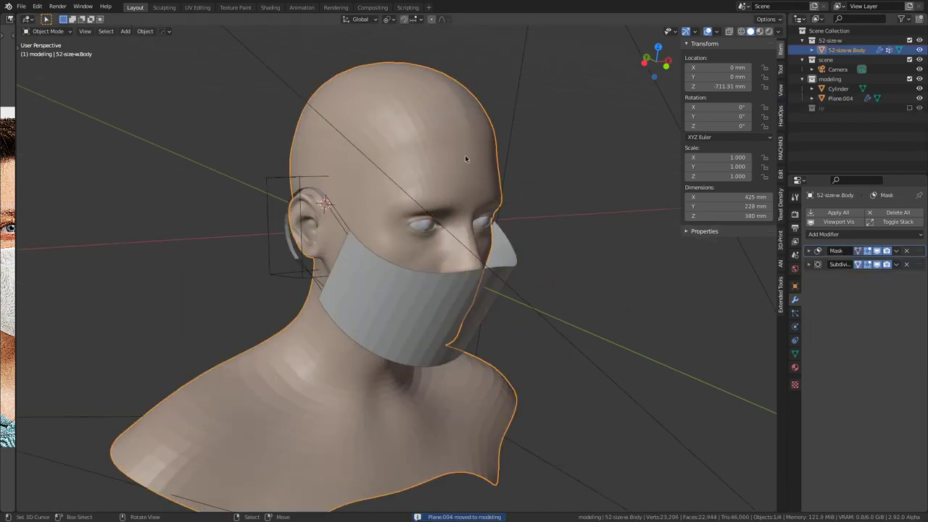
pyautogui.click(781, 293)
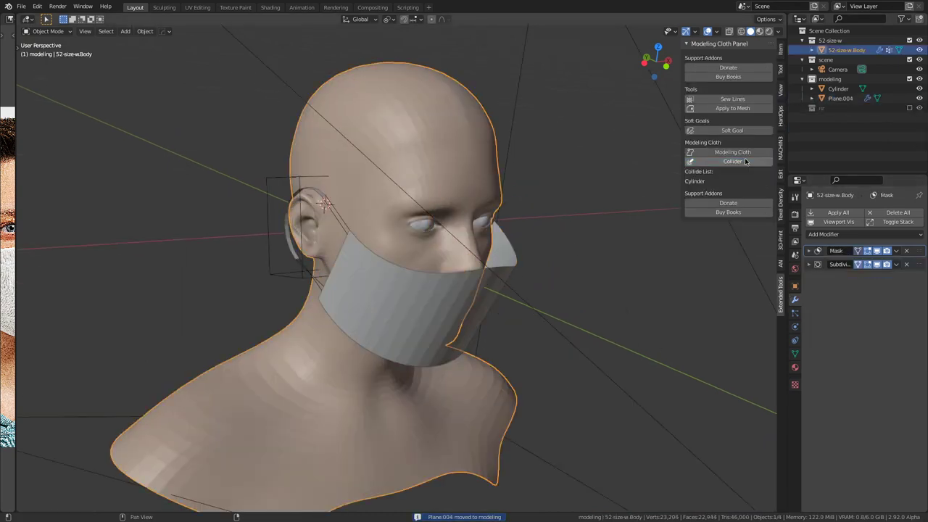
pyautogui.click(747, 161)
pyautogui.click(747, 161)
pyautogui.click(747, 161)
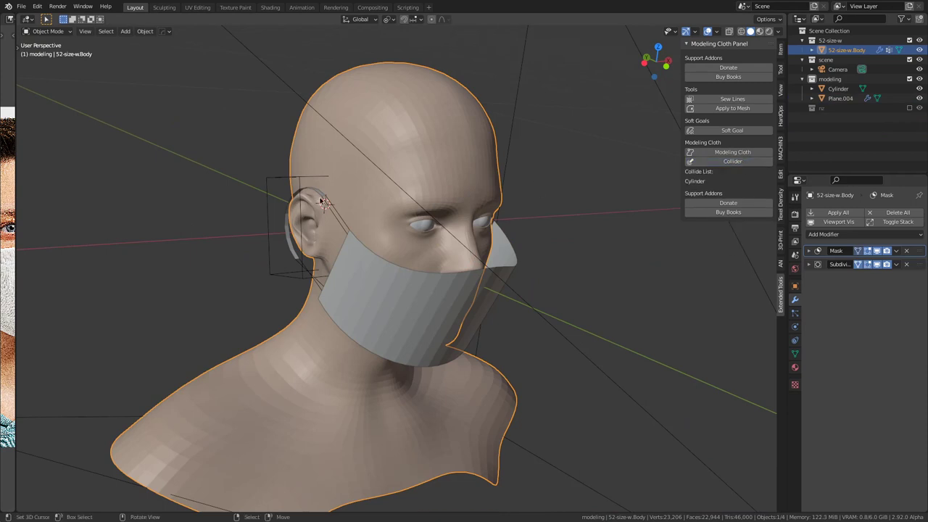
pyautogui.click(268, 184)
pyautogui.click(724, 162)
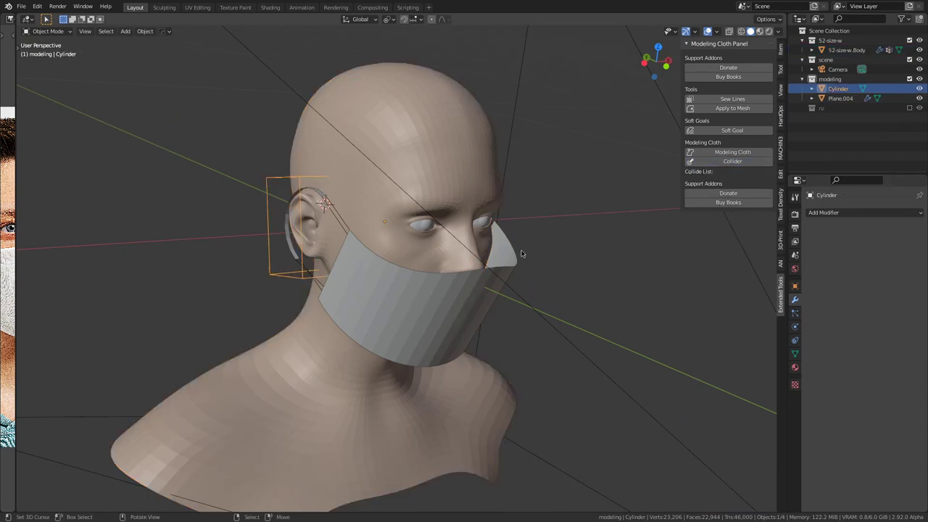
# Step: Apply the Simple Deform modifier to the mask Plane.004, keeping the nz collection excluded
pyautogui.click(500, 278)
pyautogui.click(489, 281)
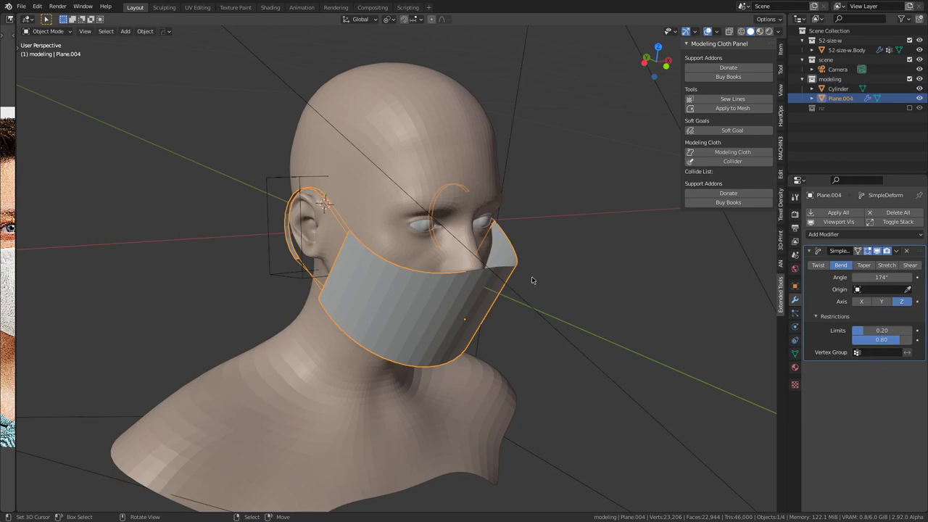
pyautogui.scroll(-5, 607, 271)
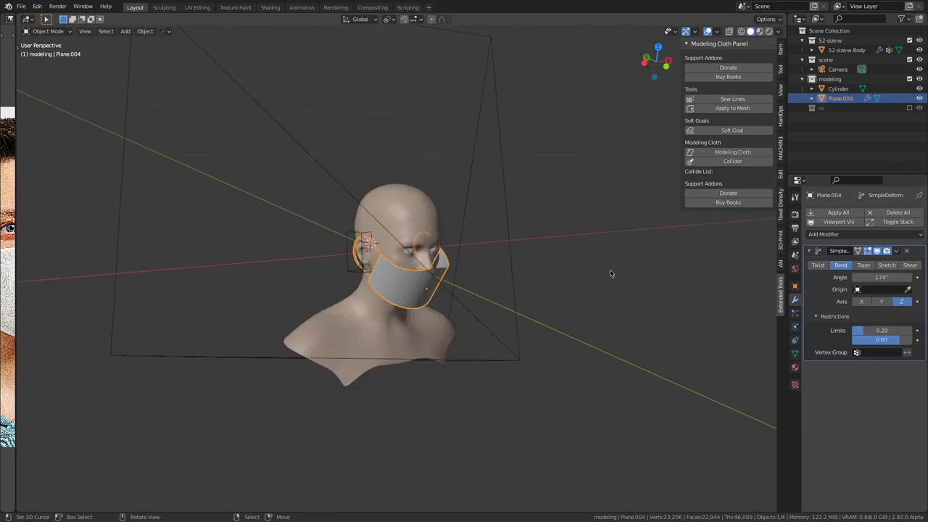
pyautogui.moveTo(607, 272); pyautogui.dragTo(561, 271, button='middle')
pyautogui.click(909, 107)
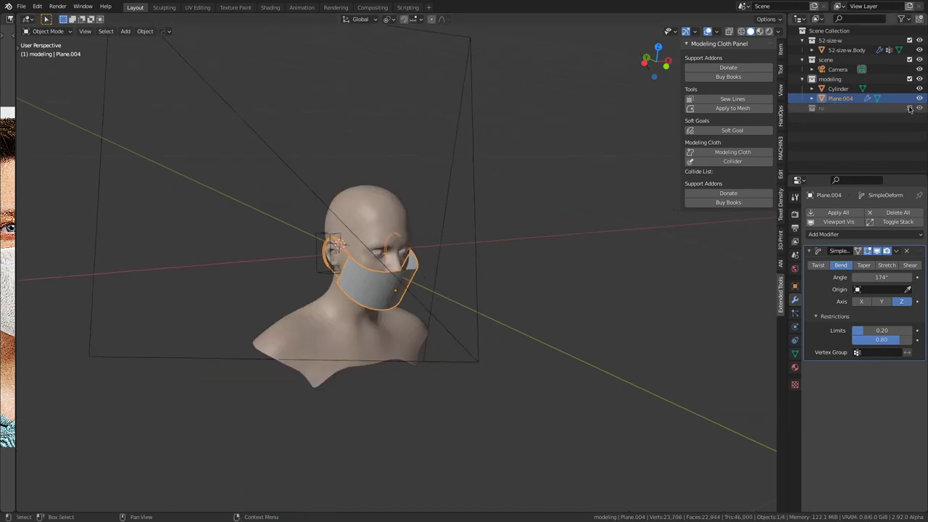
pyautogui.click(910, 108)
pyautogui.click(897, 251)
pyautogui.click(833, 262)
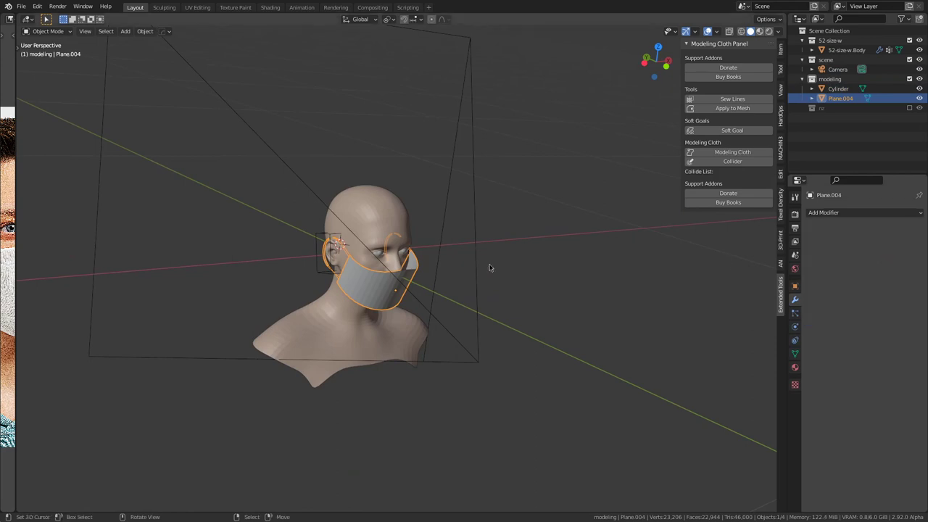
# Step: Set the body and the ear cylinder as Modeling Cloth colliders, and enable Modeling Cloth on the mask
pyautogui.scroll(4, 591, 266)
pyautogui.click(464, 189)
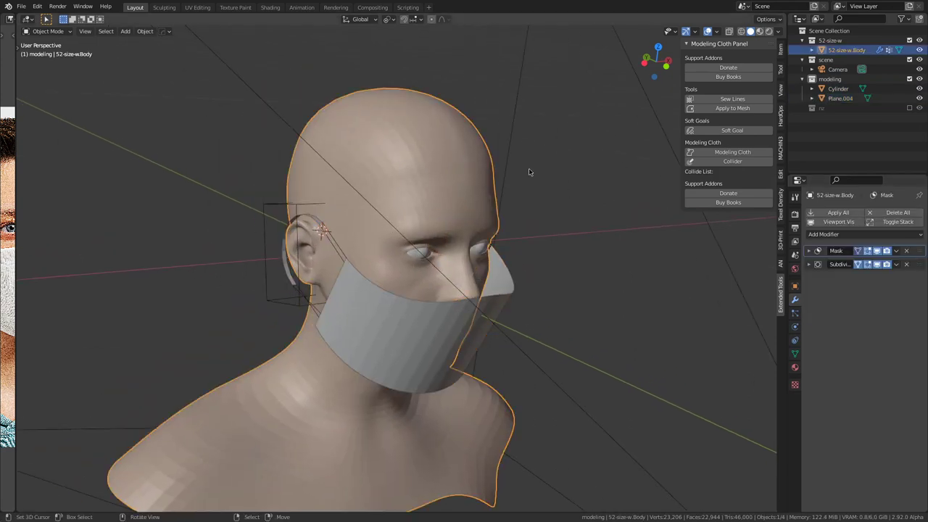
pyautogui.click(732, 161)
pyautogui.click(264, 206)
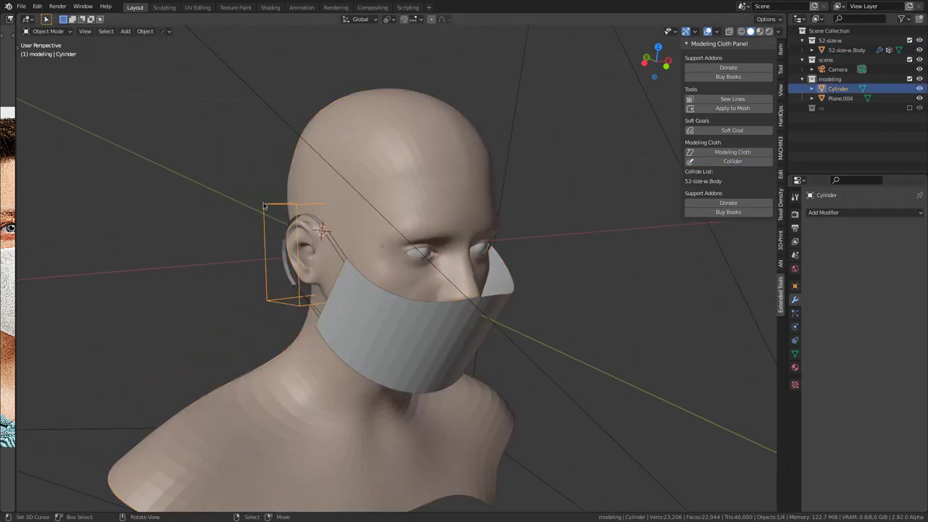
pyautogui.click(720, 162)
pyautogui.click(492, 292)
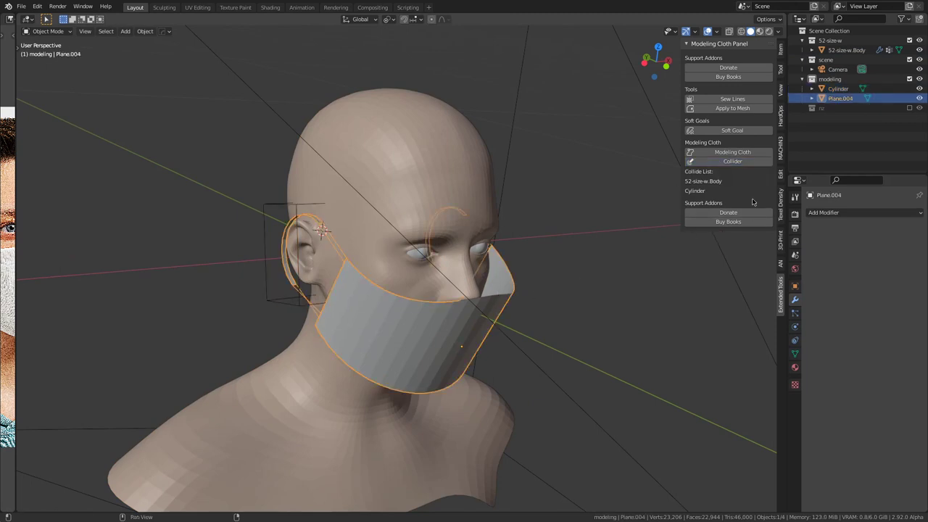
pyautogui.click(749, 154)
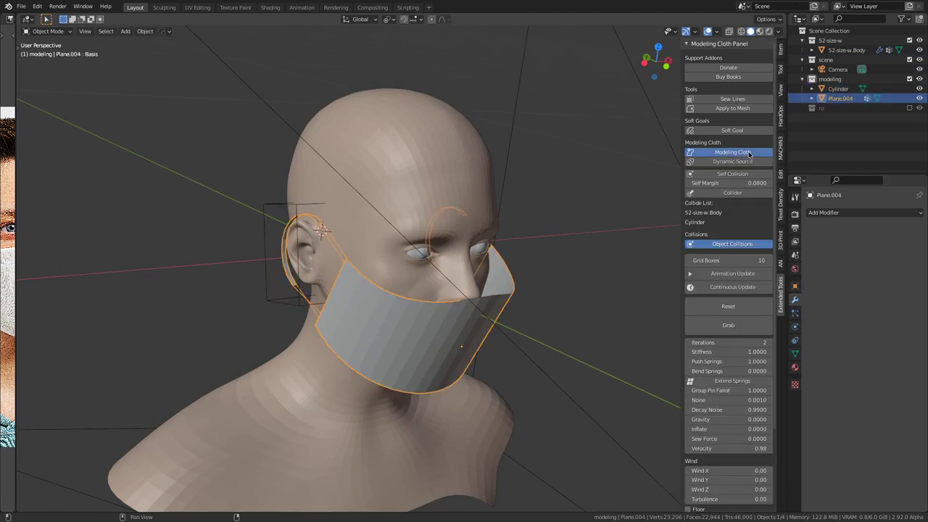
# Step: Set the mask's Modeling Cloth values to Velocity 0.5, Sew Force 0.5, Stiffness 1.8 and Iterations 4
pyautogui.click(740, 448)
pyautogui.write('.5')
pyautogui.press('Return')
pyautogui.click(741, 439)
pyautogui.write('5')
pyautogui.press('Return')
pyautogui.click(738, 351)
pyautogui.write('1.8')
pyautogui.press('Return')
pyautogui.click(749, 342)
pyautogui.press('Return')
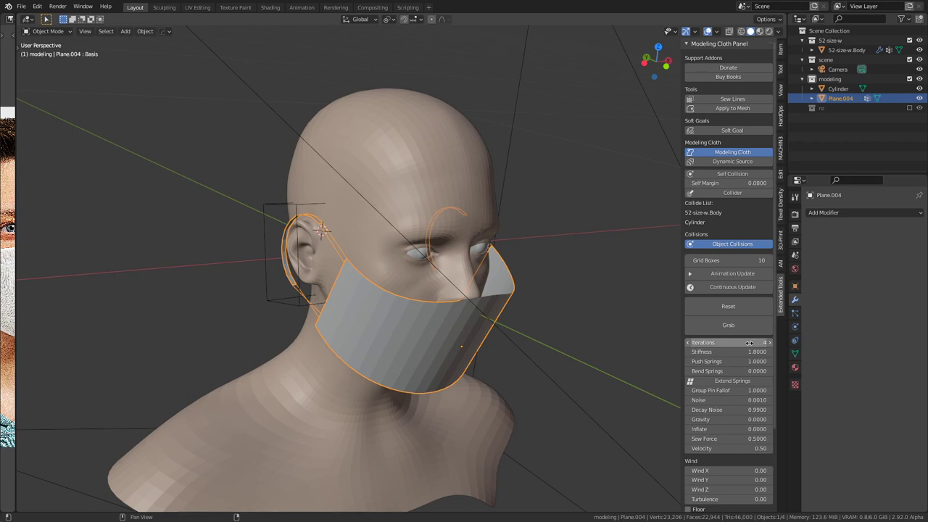
# Step: Set the mask's Self Margin to 0.002 and save the file
pyautogui.click(741, 182)
pyautogui.write('0.08')
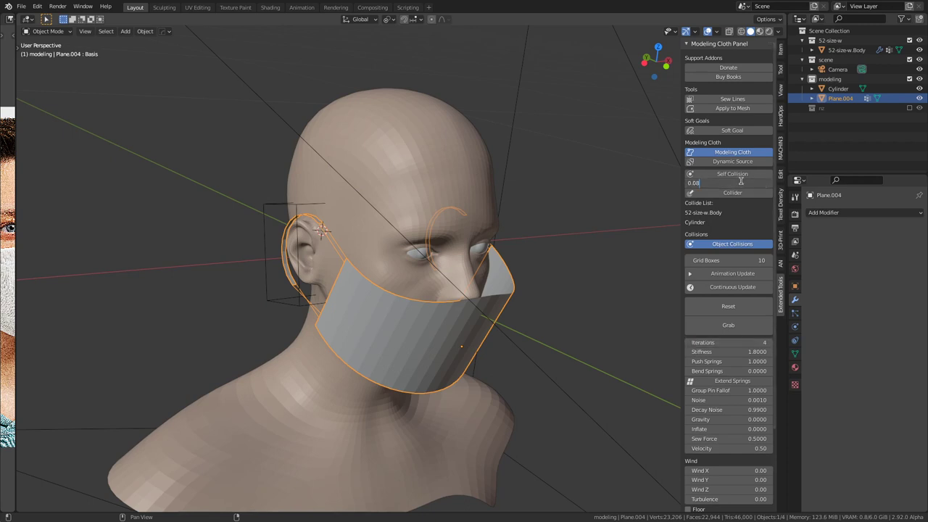
pyautogui.press('Return')
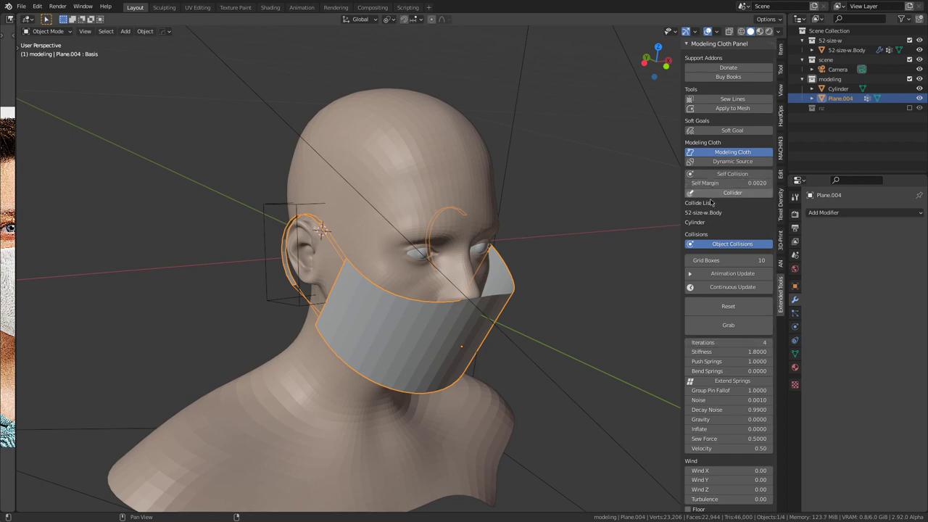
pyautogui.hotkey('ctrl', 's')
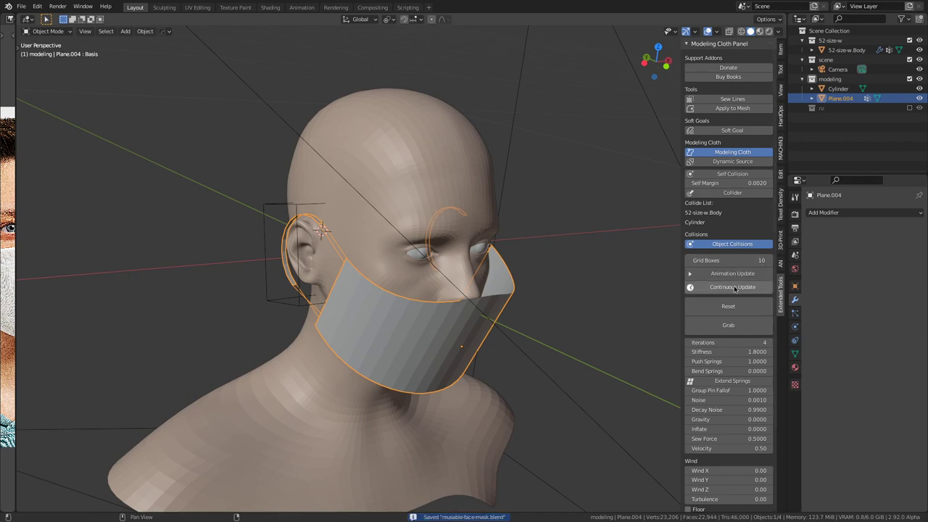
# Step: Run the mask's cloth simulation with Continuous Update, stop it, and compare the fit with the reference photo in wireframe camera view
pyautogui.click(734, 287)
pyautogui.moveTo(435, 284); pyautogui.dragTo(530, 282, button='middle')
pyautogui.click(732, 287)
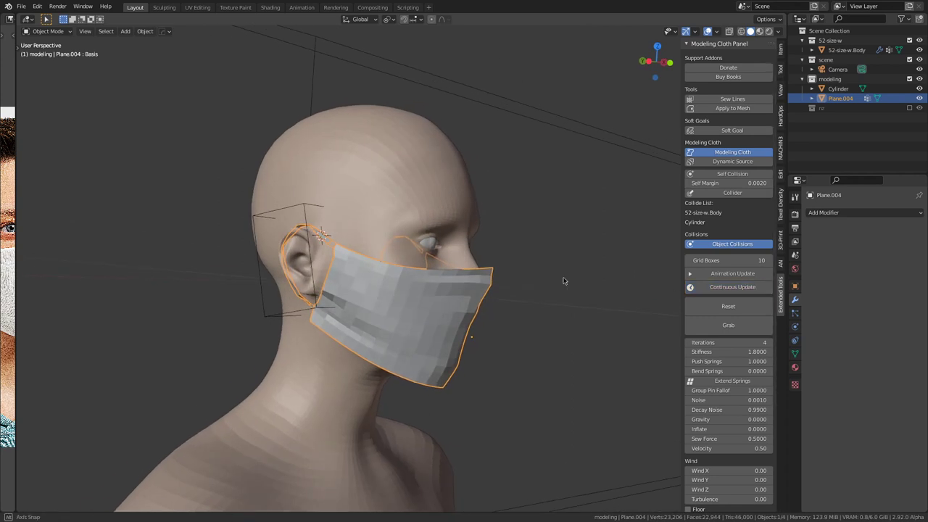
pyautogui.press('KP_0')
pyautogui.scroll(-6, 550, 301)
pyautogui.hotkey('shift', 'z')
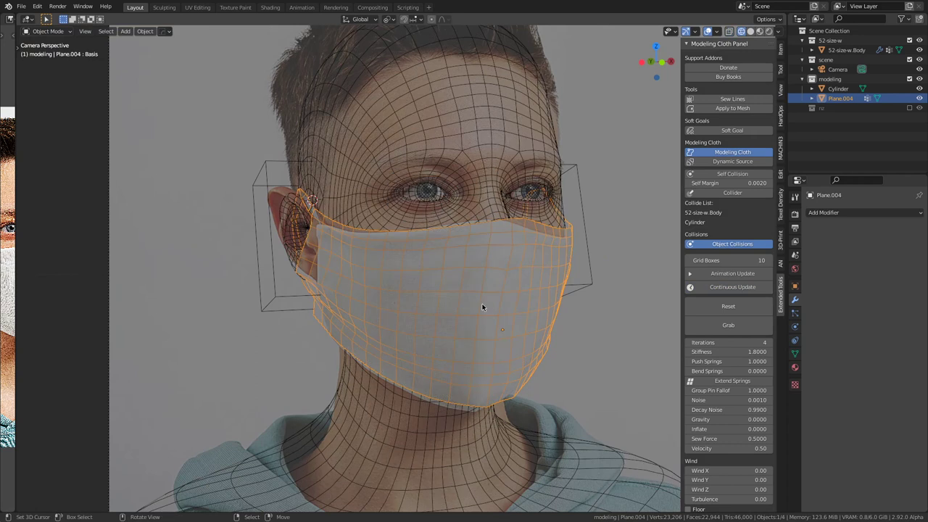
# Step: Set both the outer and inner collision margins of the ear cylinder to 0.001
pyautogui.hotkey('shift', 'z')
pyautogui.moveTo(482, 307)
pyautogui.mouseDown(button='middle')
pyautogui.moveTo(276, 290)
pyautogui.moveTo(164, 296)
pyautogui.moveTo(263, 290)
pyautogui.moveTo(241, 288)
pyautogui.moveTo(523, 316)
pyautogui.moveTo(43, 316)
pyautogui.moveTo(59, 316)
pyautogui.mouseUp(button='middle')
pyautogui.hotkey('shift', 'z')
pyautogui.click(216, 298)
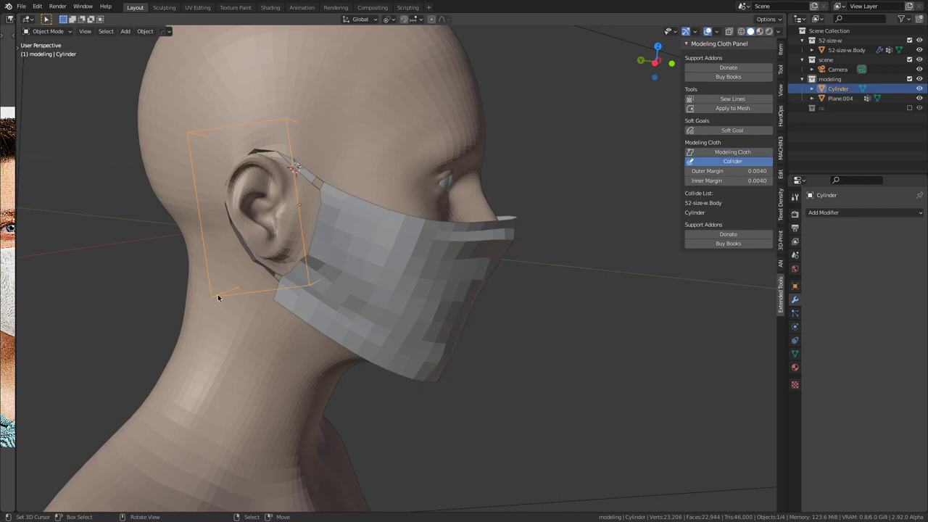
pyautogui.moveTo(747, 173); pyautogui.dragTo(748, 182)
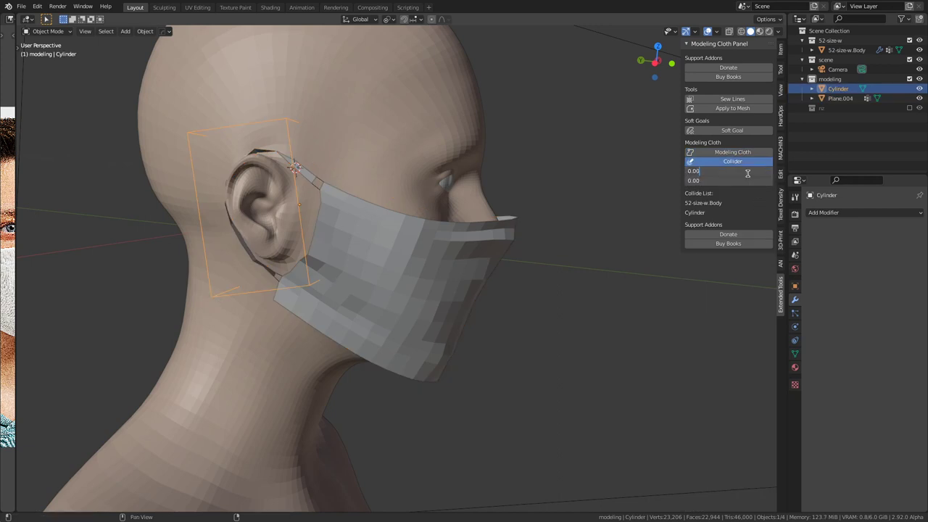
pyautogui.press('Return')
pyautogui.moveTo(482, 275); pyautogui.dragTo(452, 288, button='middle')
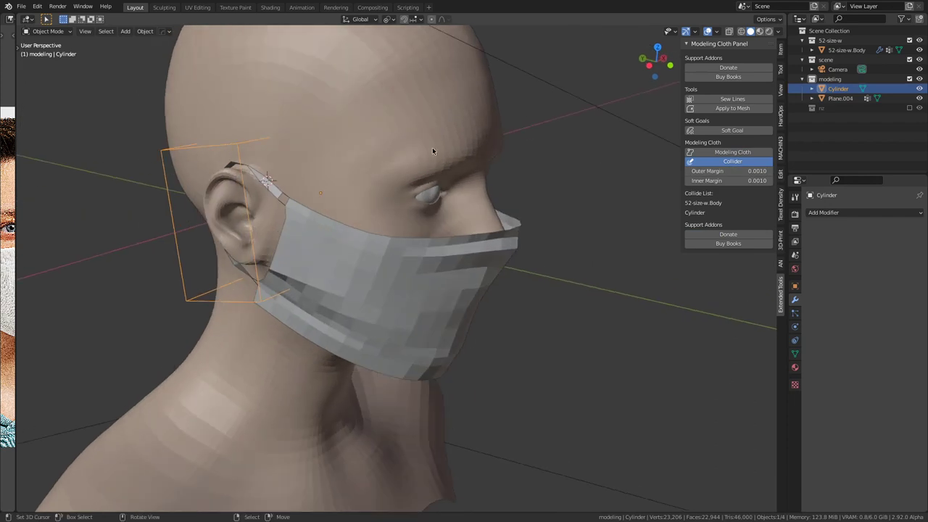
# Step: Select the mask, set its Bend Springs to 0.005 and run the cloth simulation briefly
pyautogui.rightClick(425, 131)
pyautogui.rightClick(517, 238)
pyautogui.press('KP_0')
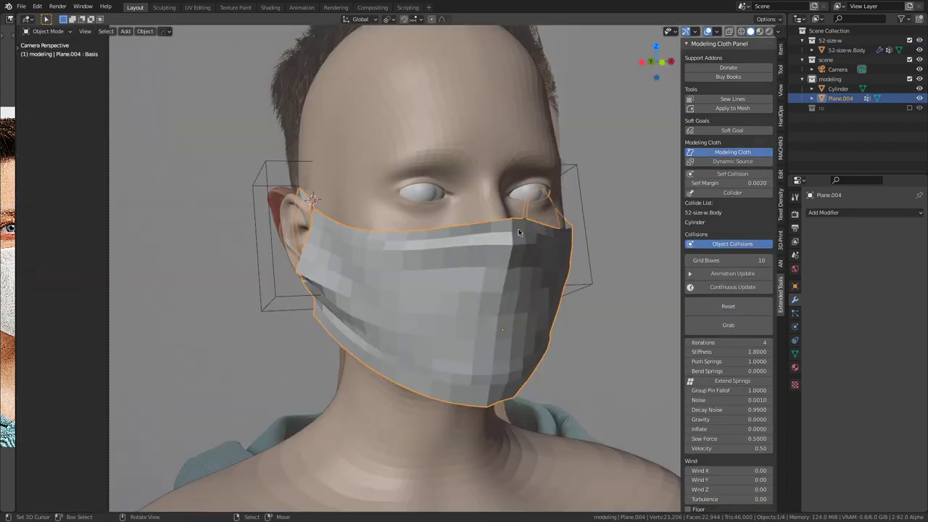
pyautogui.hotkey('shift', 'z')
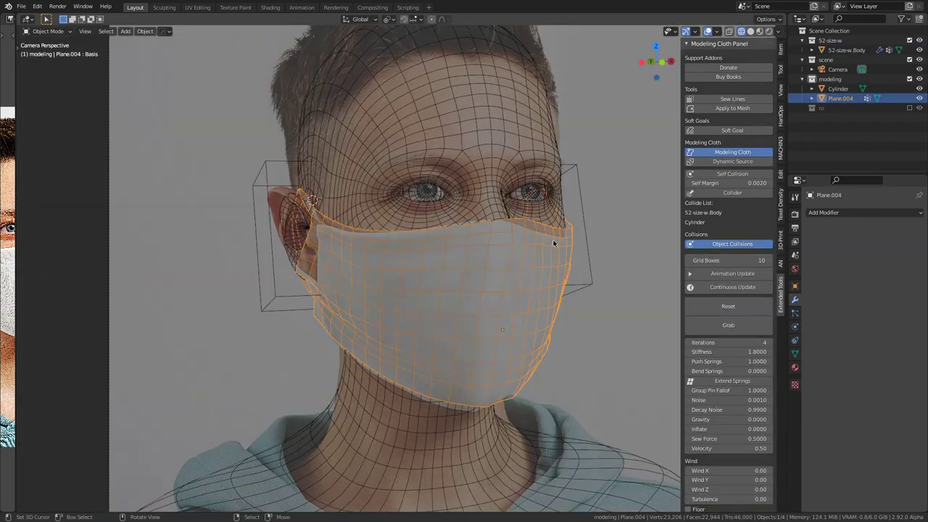
pyautogui.hotkey('shift', 'z')
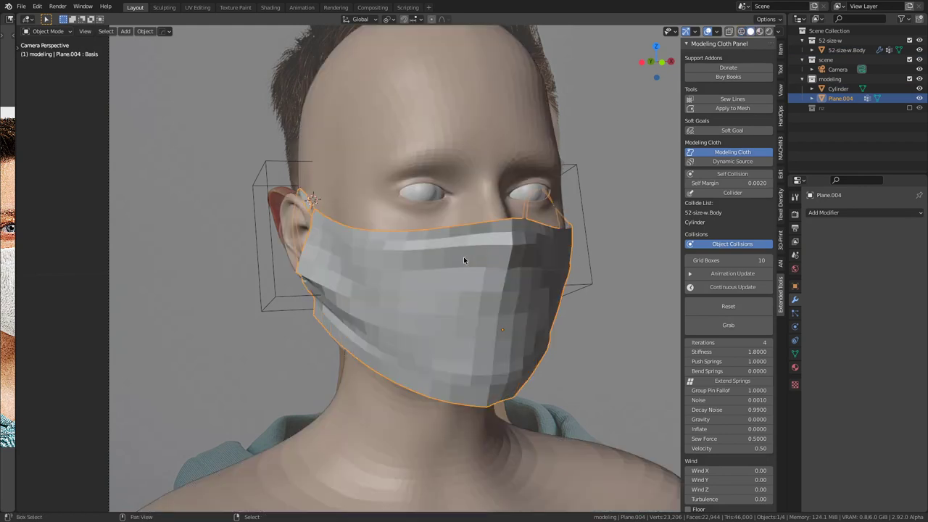
pyautogui.hotkey('shift', 'z')
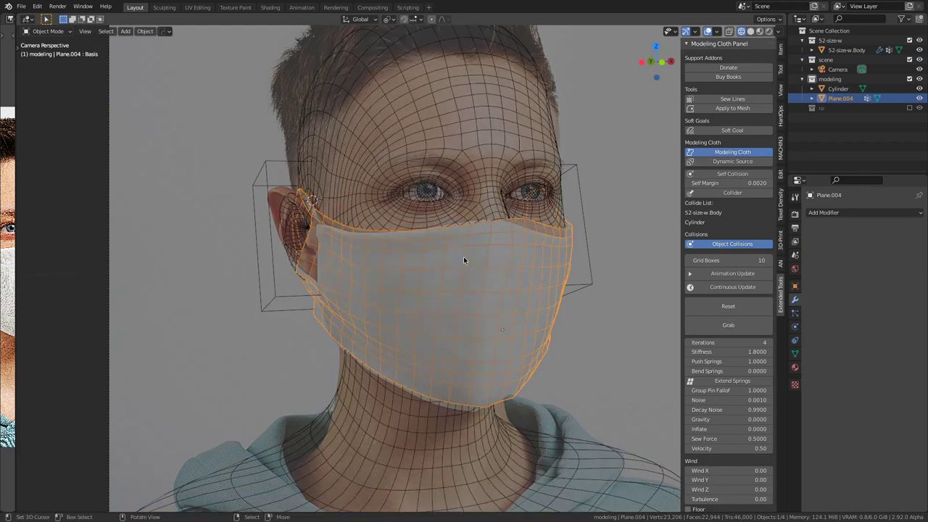
pyautogui.doubleClick(738, 371)
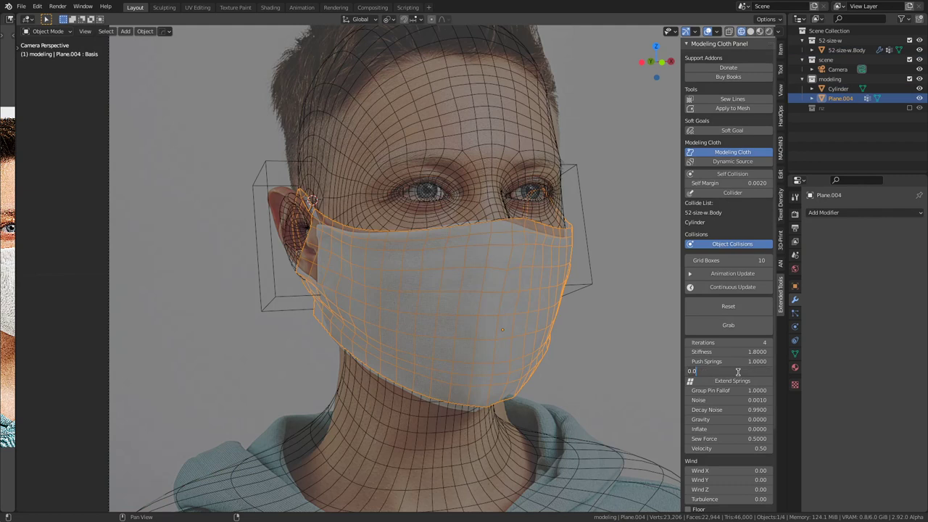
pyautogui.write('050')
pyautogui.press('Return')
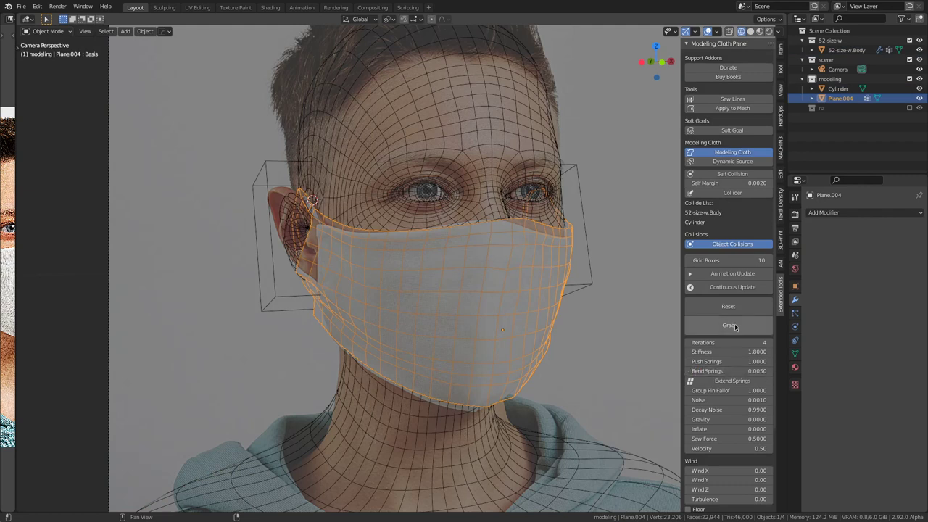
pyautogui.click(738, 287)
pyautogui.click(739, 289)
# Step: Set both the outer and inner collision margins of the body to 0.002
pyautogui.moveTo(616, 275)
pyautogui.mouseDown(button='middle')
pyautogui.moveTo(505, 273)
pyautogui.moveTo(535, 273)
pyautogui.moveTo(508, 311)
pyautogui.moveTo(535, 341)
pyautogui.moveTo(390, 353)
pyautogui.moveTo(203, 321)
pyautogui.moveTo(265, 318)
pyautogui.moveTo(263, 387)
pyautogui.moveTo(331, 468)
pyautogui.moveTo(349, 349)
pyautogui.moveTo(411, 139)
pyautogui.moveTo(525, 173)
pyautogui.moveTo(375, 128)
pyautogui.mouseUp(button='middle')
pyautogui.hotkey('shift', 'z')
pyautogui.click(370, 125)
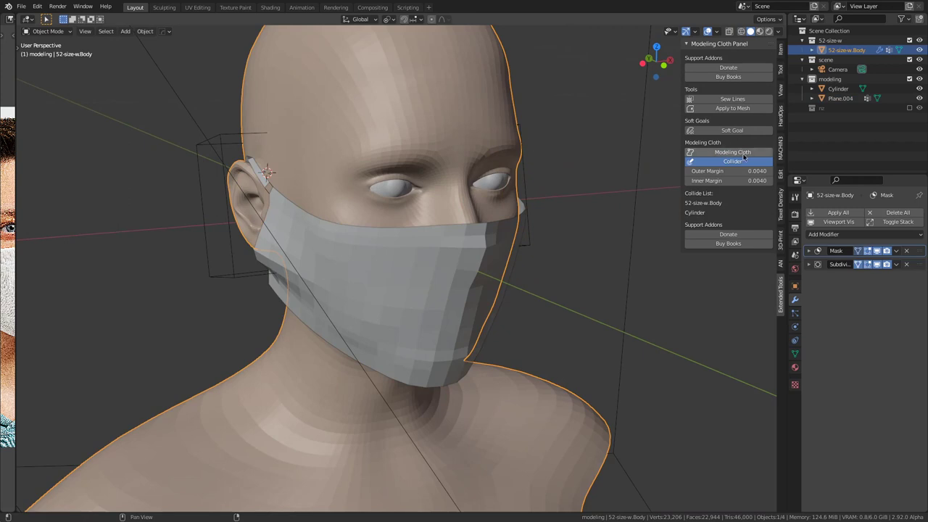
pyautogui.moveTo(740, 172); pyautogui.dragTo(739, 180)
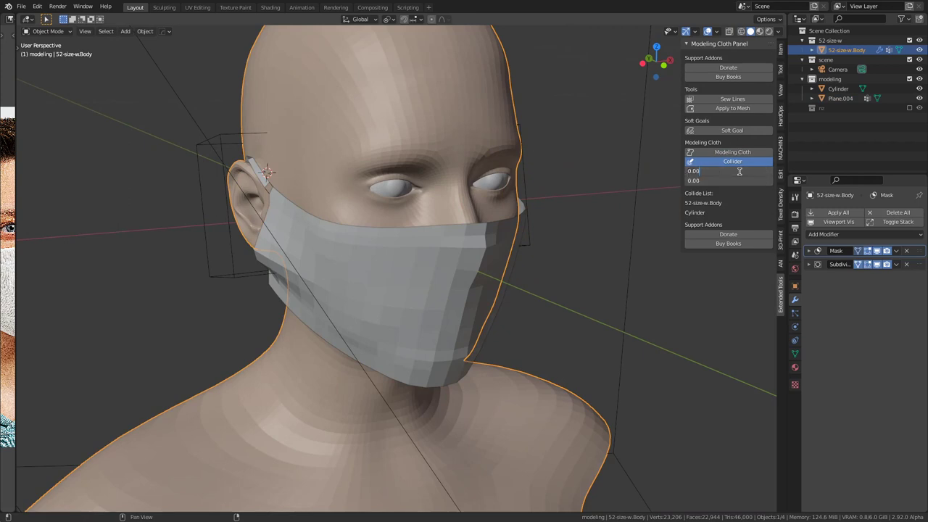
pyautogui.write('2')
pyautogui.press('Return')
pyautogui.moveTo(493, 211); pyautogui.dragTo(211, 140, button='middle')
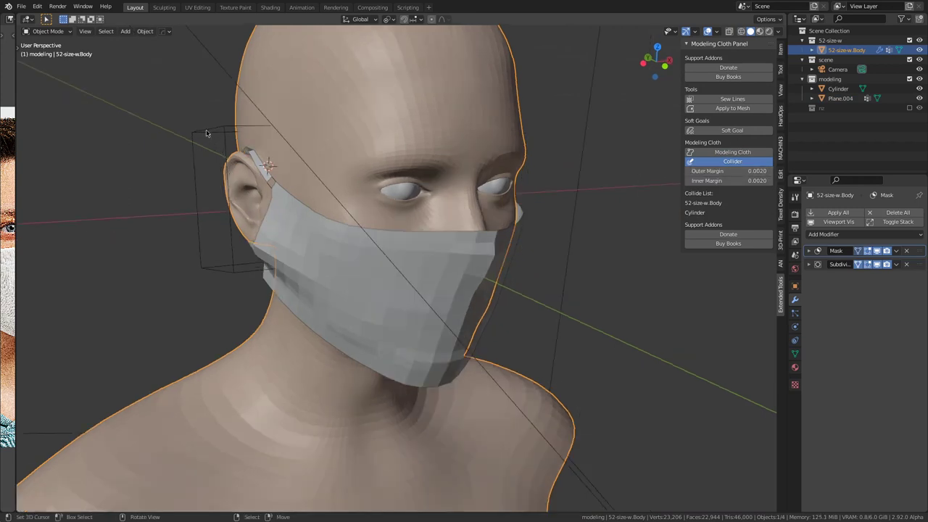
# Step: Reselect the mask and simulate it again over the reference photo in the camera view
pyautogui.click(205, 131)
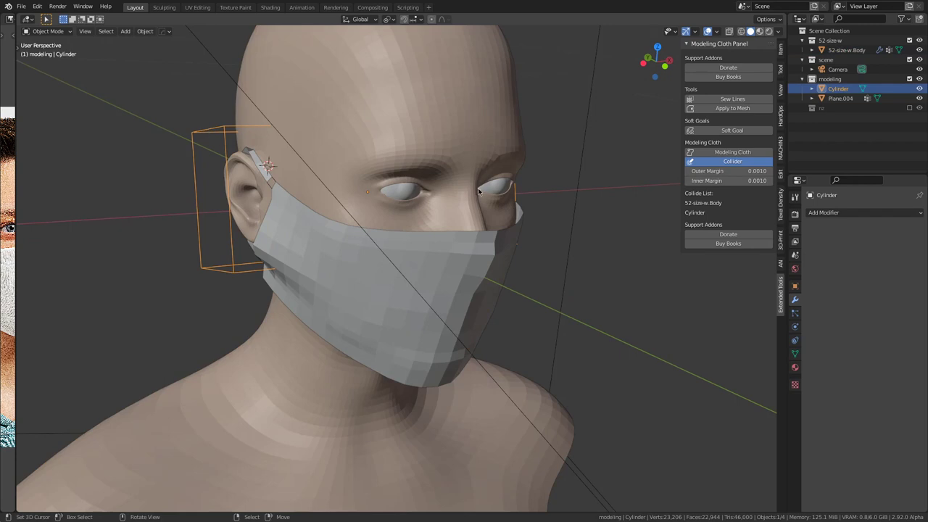
pyautogui.click(470, 268)
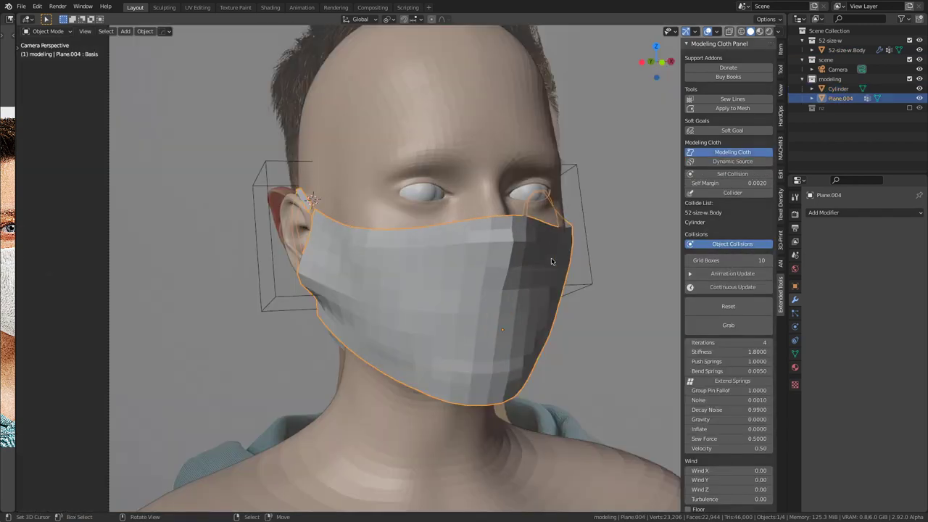
pyautogui.scroll(4, 558, 239)
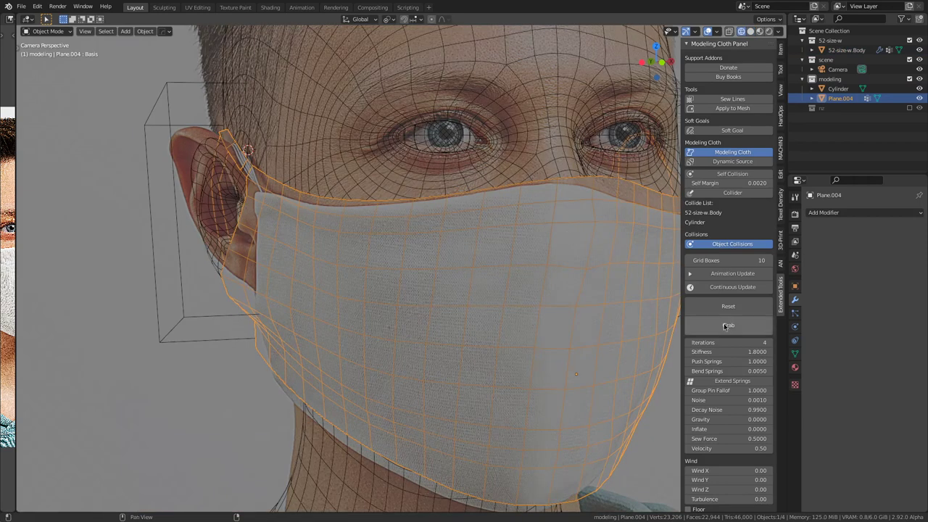
pyautogui.click(747, 288)
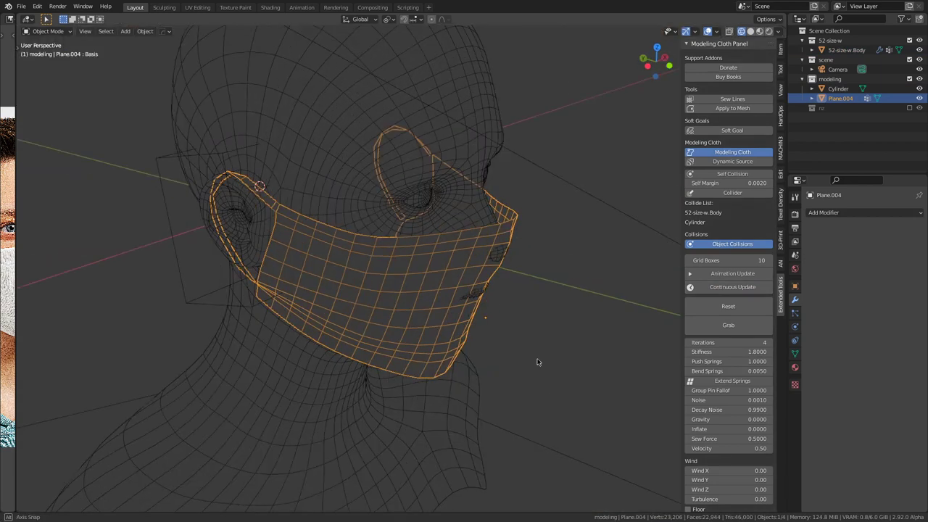
# Step: Adjust the body's Modeling Cloth collision margin and reselect the mask
pyautogui.moveTo(539, 362)
pyautogui.mouseDown(button='middle')
pyautogui.moveTo(493, 336)
pyautogui.moveTo(475, 393)
pyautogui.moveTo(406, 442)
pyautogui.moveTo(265, 404)
pyautogui.moveTo(436, 489)
pyautogui.moveTo(429, 497)
pyautogui.moveTo(365, 464)
pyautogui.moveTo(282, 370)
pyautogui.moveTo(186, 356)
pyautogui.moveTo(366, 350)
pyautogui.moveTo(481, 332)
pyautogui.moveTo(442, 266)
pyautogui.moveTo(514, 234)
pyautogui.moveTo(555, 246)
pyautogui.moveTo(492, 255)
pyautogui.moveTo(528, 263)
pyautogui.moveTo(580, 306)
pyautogui.moveTo(457, 407)
pyautogui.moveTo(200, 347)
pyautogui.mouseUp(button='middle')
pyautogui.hotkey('shift', 'z')
pyautogui.scroll(-5, 431, 109)
pyautogui.click(430, 108)
pyautogui.click(749, 171)
pyautogui.press('Return')
pyautogui.moveTo(522, 259); pyautogui.dragTo(445, 247, button='middle')
pyautogui.click(445, 247)
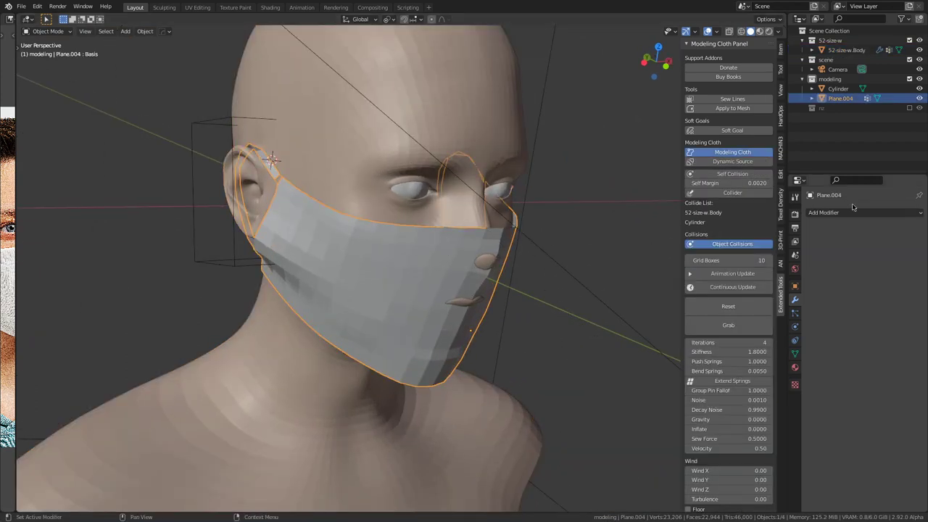
# Step: Add a Subdivision Surface modifier to the mask
pyautogui.click(863, 212)
pyautogui.click(754, 387)
pyautogui.moveTo(508, 392); pyautogui.dragTo(478, 266, button='middle')
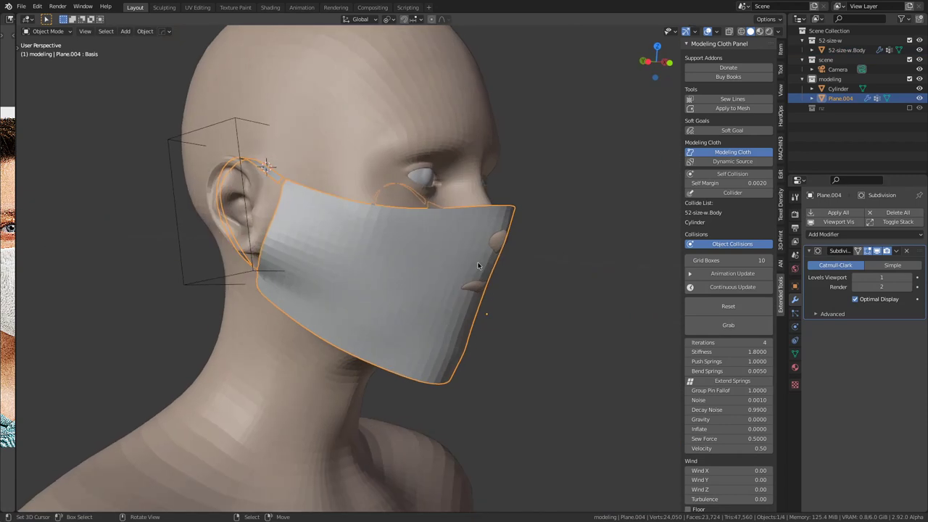
# Step: With Continuous Update running, use Grab to pull the mask's chin edge and lower side edge down to match the reference photo
pyautogui.press('KP_0')
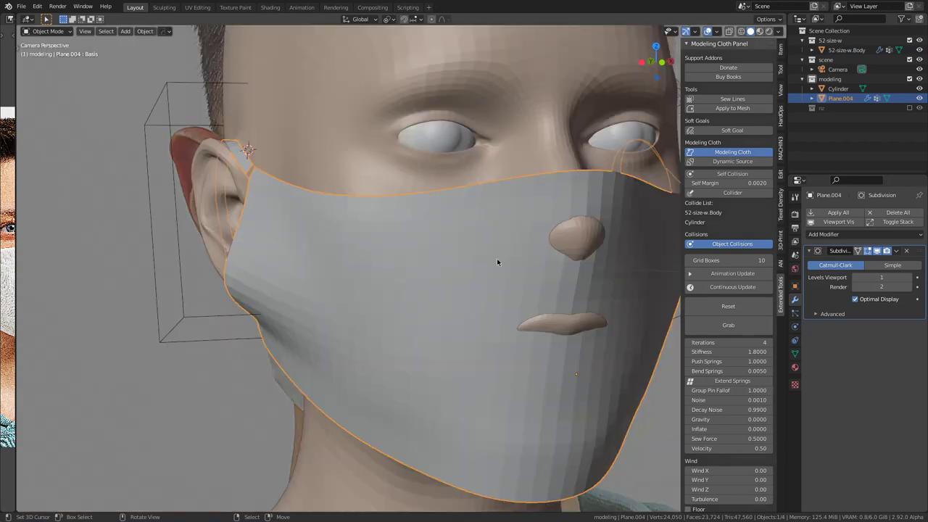
pyautogui.hotkey('shift', 'z')
pyautogui.moveTo(496, 325)
pyautogui.keyDown('shift'); pyautogui.mouseDown(button='middle')
pyautogui.moveTo(435, 325)
pyautogui.moveTo(472, 295)
pyautogui.mouseUp(button='middle'); pyautogui.keyUp('shift')
pyautogui.scroll(-3, 436, 325)
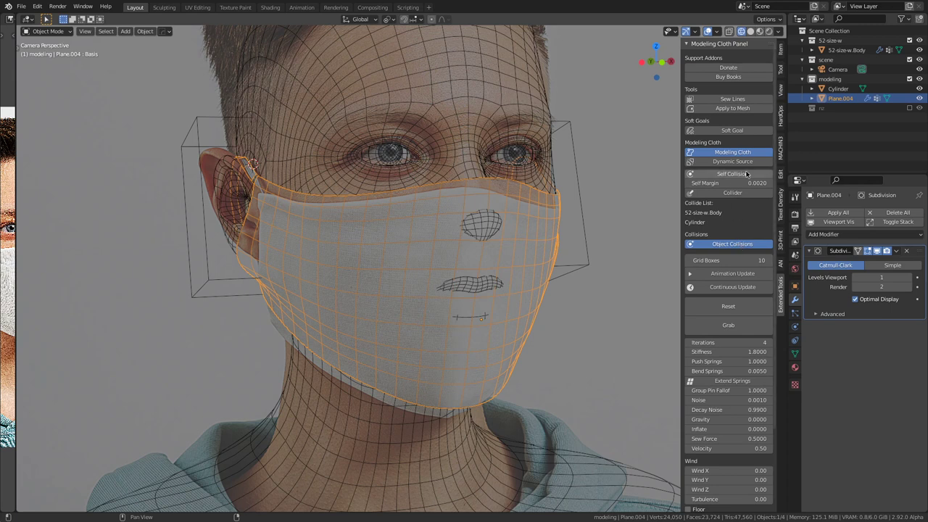
pyautogui.click(736, 288)
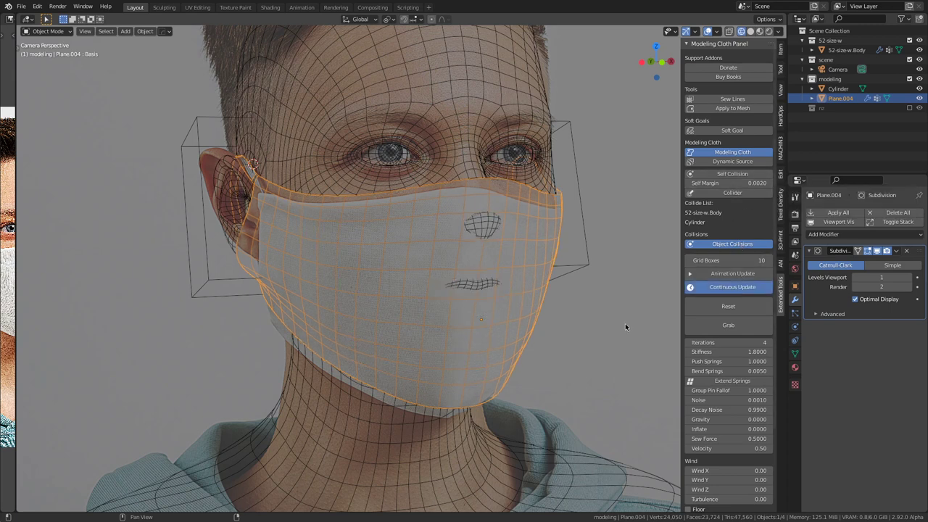
pyautogui.click(728, 324)
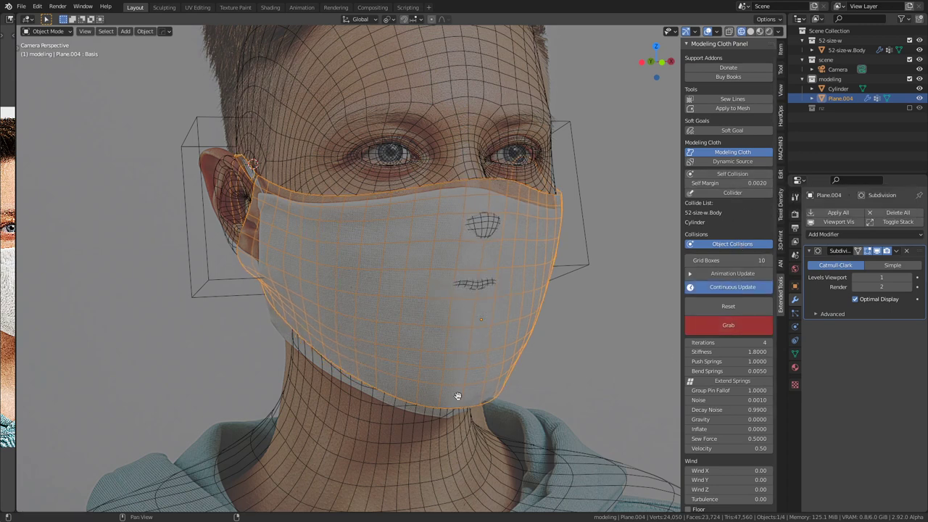
pyautogui.moveTo(456, 409); pyautogui.dragTo(452, 422)
pyautogui.moveTo(287, 326)
pyautogui.mouseDown()
pyautogui.moveTo(271, 328)
pyautogui.moveTo(273, 335)
pyautogui.mouseUp()
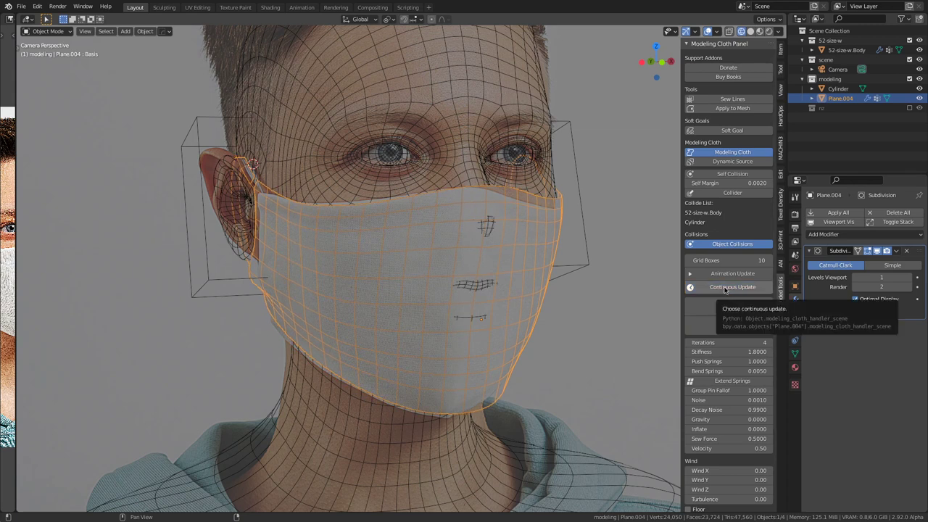
# Step: Check the mask's fit from the front and camera views, set Sew Force to 0.8 and run the simulation
pyautogui.moveTo(486, 285); pyautogui.dragTo(427, 278, button='middle')
pyautogui.press('KP_1')
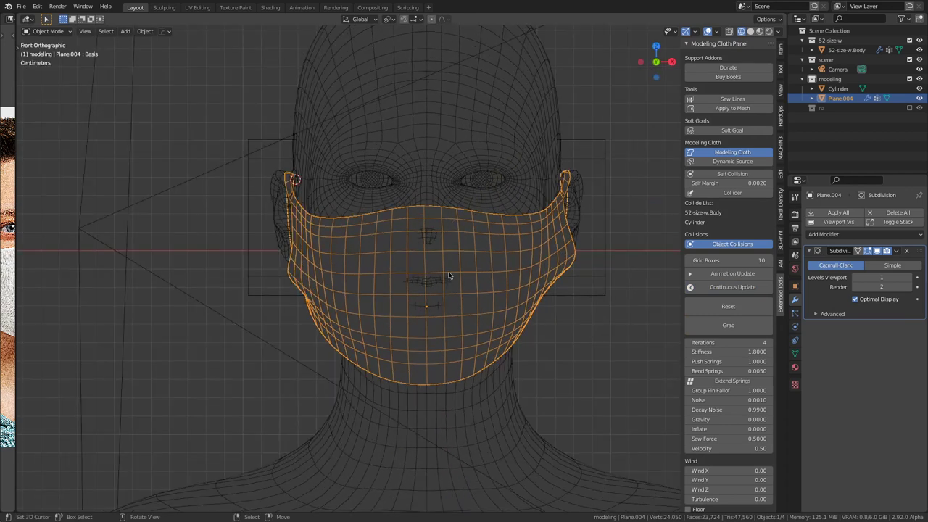
pyautogui.moveTo(393, 263)
pyautogui.mouseDown(button='middle')
pyautogui.moveTo(358, 246)
pyautogui.moveTo(507, 269)
pyautogui.moveTo(543, 288)
pyautogui.moveTo(501, 290)
pyautogui.moveTo(420, 253)
pyautogui.moveTo(519, 284)
pyautogui.moveTo(424, 291)
pyautogui.moveTo(521, 245)
pyautogui.moveTo(530, 197)
pyautogui.moveTo(379, 239)
pyautogui.mouseUp(button='middle')
pyautogui.press('KP_0')
pyautogui.hotkey('shift', 'z')
pyautogui.hotkey('shift', 'z')
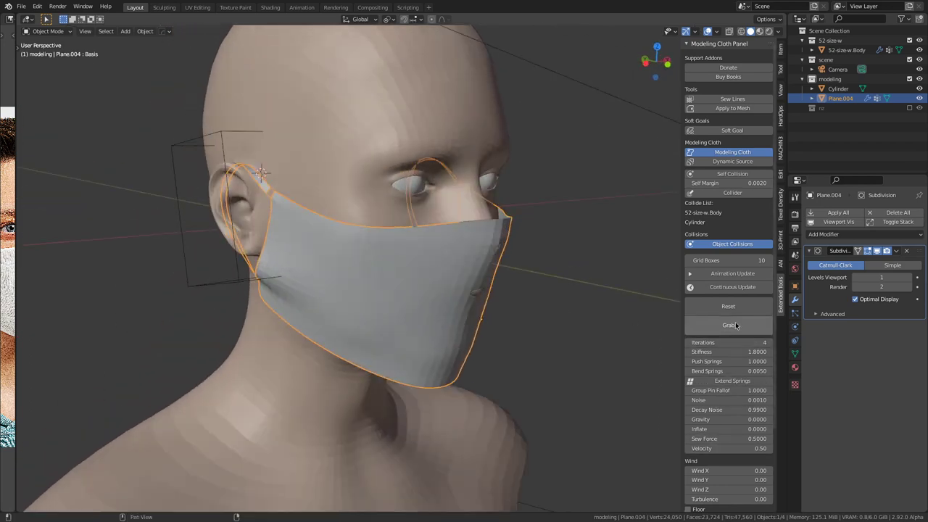
pyautogui.click(736, 439)
pyautogui.write('0.8')
pyautogui.press('Return')
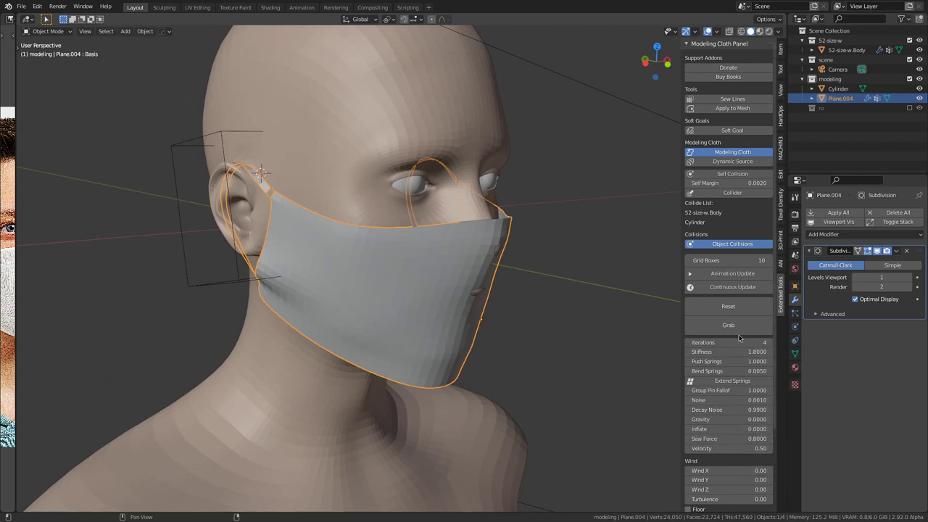
pyautogui.click(739, 287)
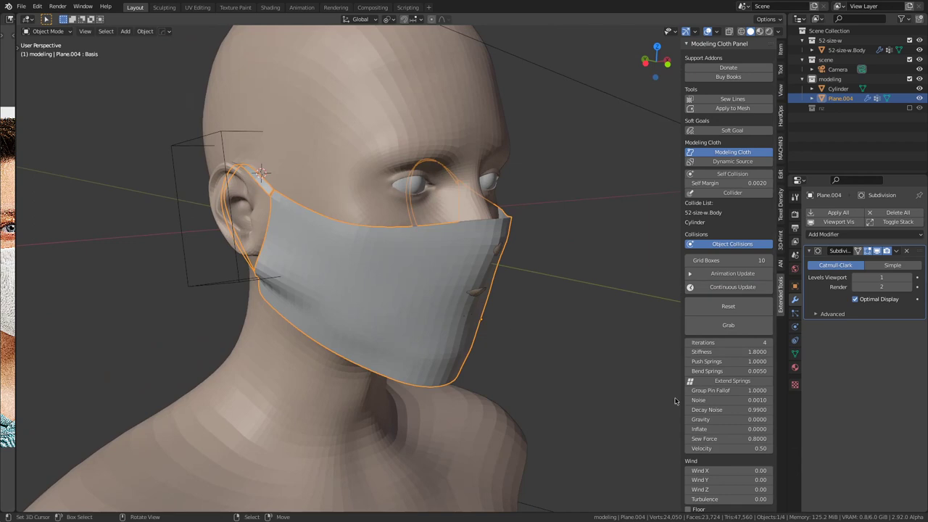
# Step: Raise the mask's Sew Force to 1.2 and run the cloth simulation again
pyautogui.click(717, 438)
pyautogui.write('1.2')
pyautogui.press('Return')
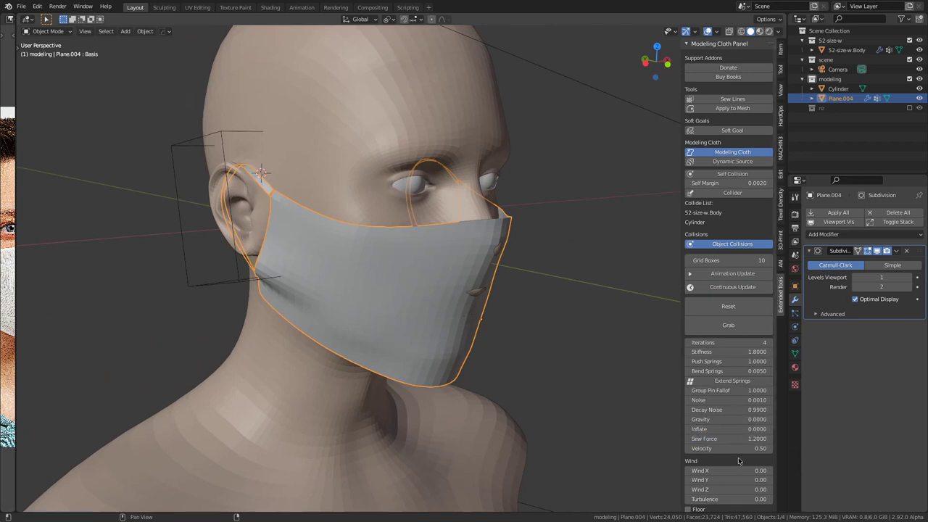
pyautogui.click(733, 288)
pyautogui.moveTo(431, 315); pyautogui.dragTo(575, 301, button='middle')
# Step: Change the body's outer and inner collision margins together and reselect the mask
pyautogui.click(309, 274)
pyautogui.moveTo(315, 275); pyautogui.dragTo(442, 110, button='middle')
pyautogui.moveTo(738, 172); pyautogui.dragTo(738, 181)
pyautogui.press('Return')
pyautogui.click(437, 247)
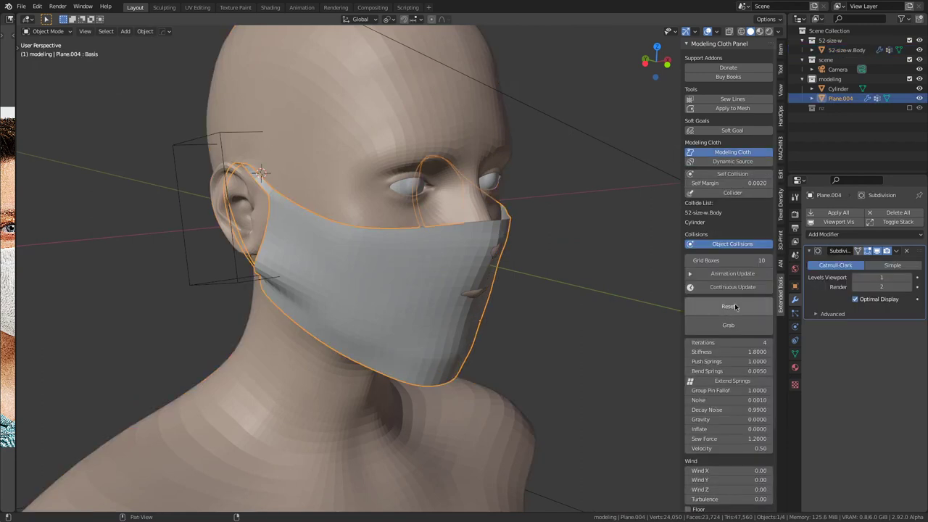
# Step: Set the mask's Bend Springs to 0 and run the cloth simulation again
pyautogui.click(736, 370)
pyautogui.write('0')
pyautogui.press('Return')
pyautogui.click(739, 288)
# Step: Widen the reference photo area and show the scene through the camera in wireframe with X-ray off
pyautogui.moveTo(471, 326); pyautogui.dragTo(387, 325, button='middle')
pyautogui.moveTo(16, 306); pyautogui.dragTo(289, 308)
pyautogui.moveTo(493, 290); pyautogui.dragTo(490, 270, button='middle')
pyautogui.press('KP_0')
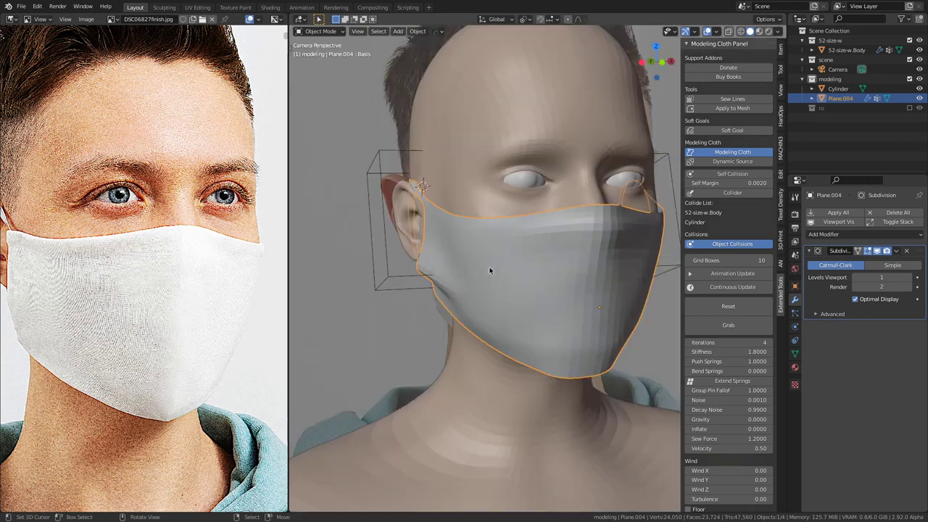
pyautogui.hotkey('alt', 'z')
pyautogui.hotkey('alt', 'z')
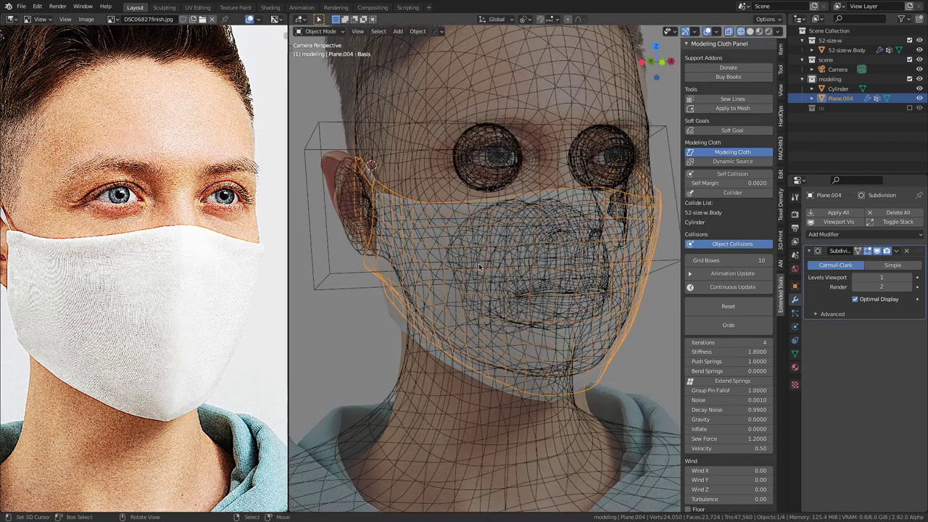
pyautogui.hotkey('alt', 'z')
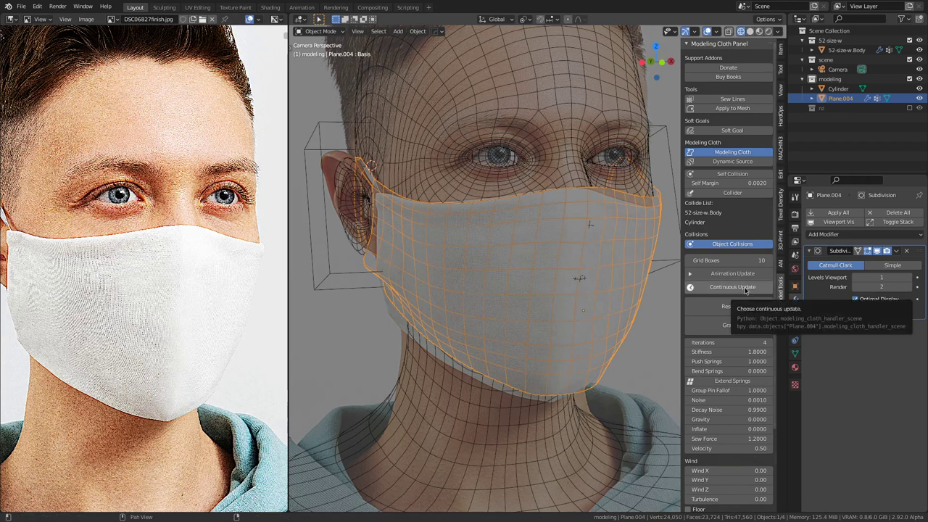
# Step: Set the mask's Velocity to 0.1 and start Continuous Update
pyautogui.click(738, 449)
pyautogui.write('0.5')
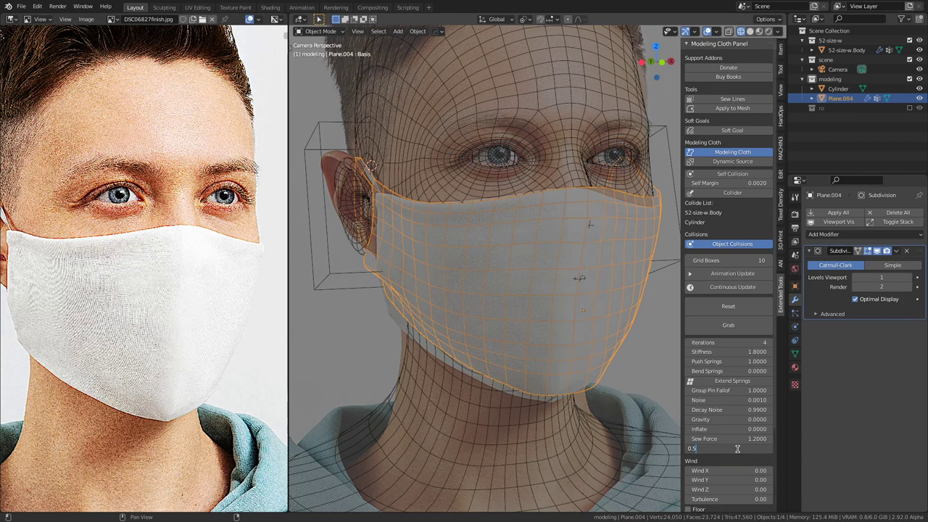
pyautogui.write('.1')
pyautogui.press('Return')
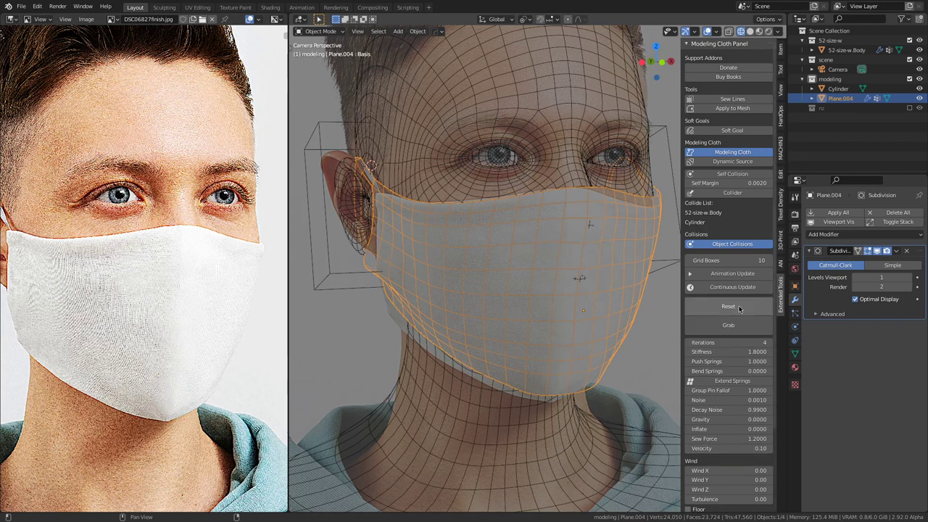
pyautogui.click(735, 288)
# Step: Use Grab to pull the mask's lower side edge down to the photo's mask outline, and stop the simulation
pyautogui.click(737, 321)
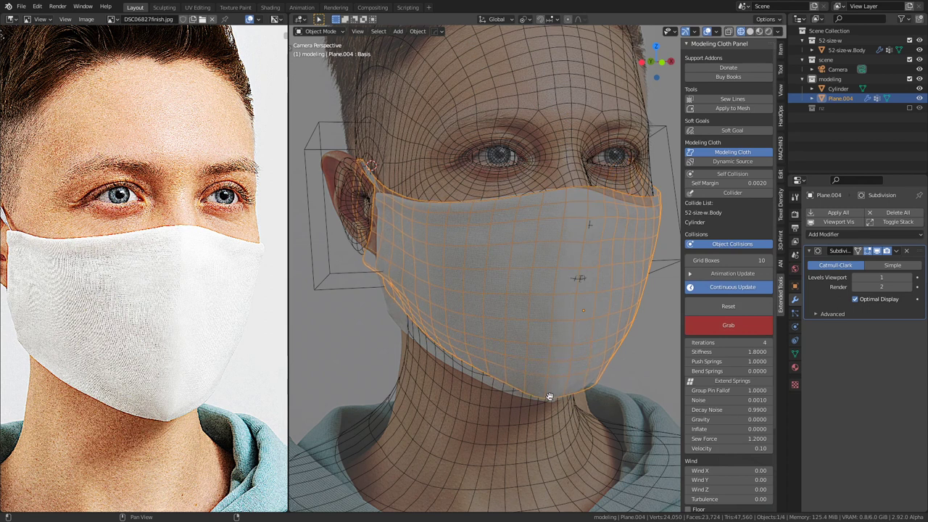
pyautogui.moveTo(388, 300); pyautogui.dragTo(390, 311)
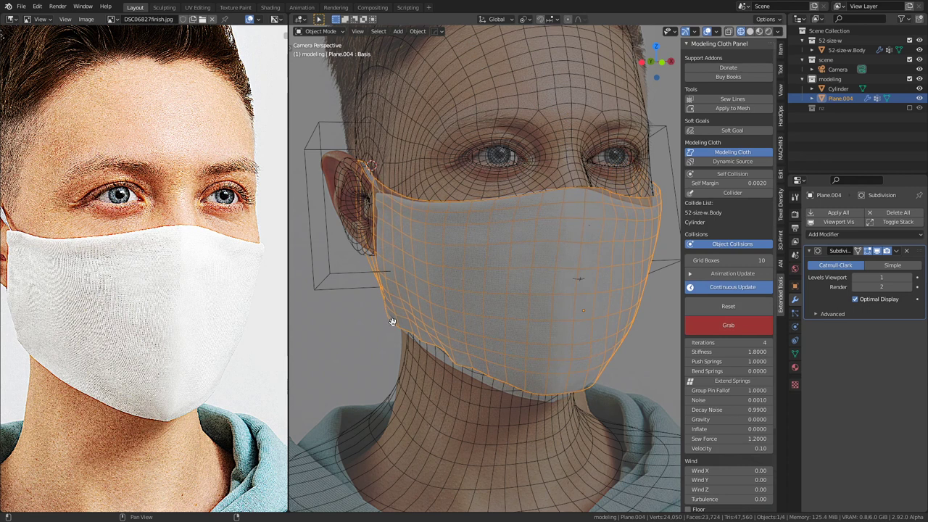
pyautogui.moveTo(433, 336); pyautogui.dragTo(430, 355)
pyautogui.moveTo(397, 319); pyautogui.dragTo(397, 327)
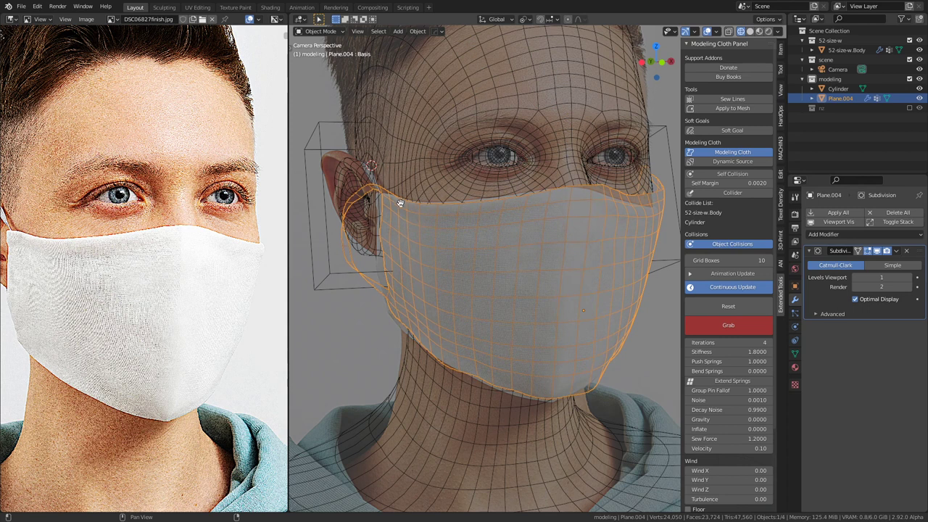
pyautogui.press('Escape')
pyautogui.click(709, 290)
# Step: Set the ear cylinder's outer and inner collision margins to 0.002 and reselect the mask
pyautogui.moveTo(652, 304); pyautogui.dragTo(448, 310, button='middle')
pyautogui.click(404, 306)
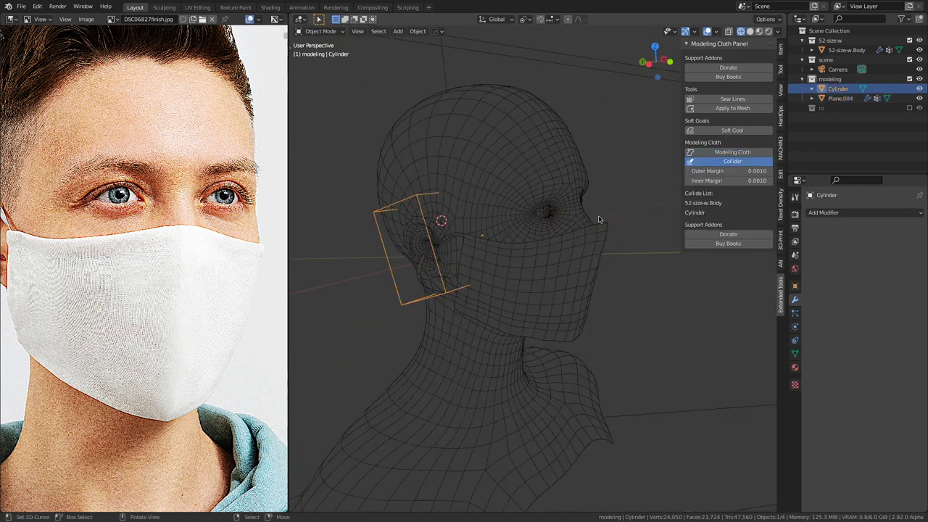
pyautogui.click(747, 174)
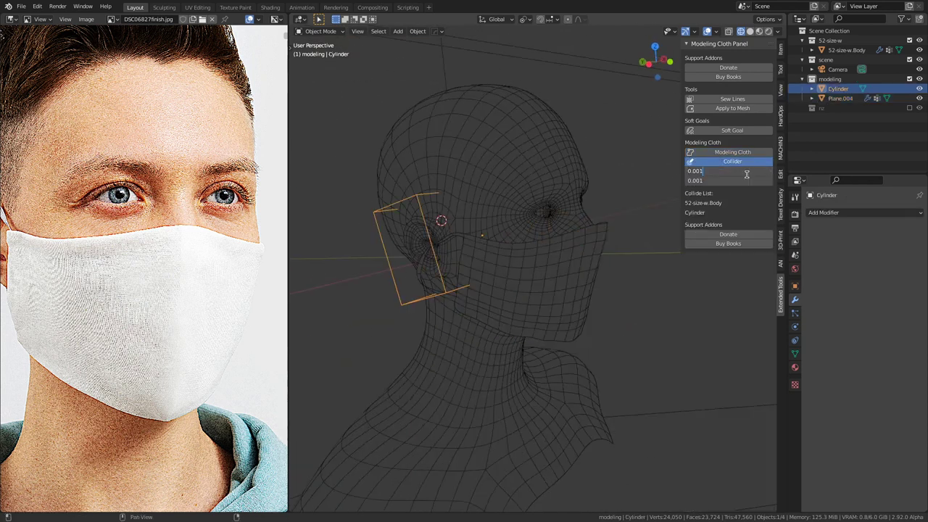
pyautogui.click(599, 237)
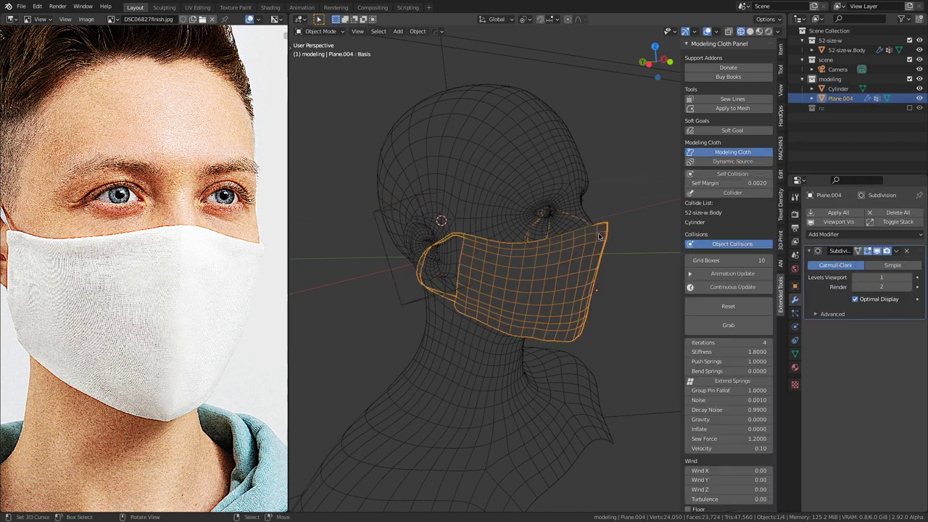
# Step: Set the mask's Iterations to 6, run the cloth simulation while checking the side view, and stop it
pyautogui.click(770, 345)
pyautogui.moveTo(638, 279); pyautogui.dragTo(504, 268, button='middle')
pyautogui.click(733, 287)
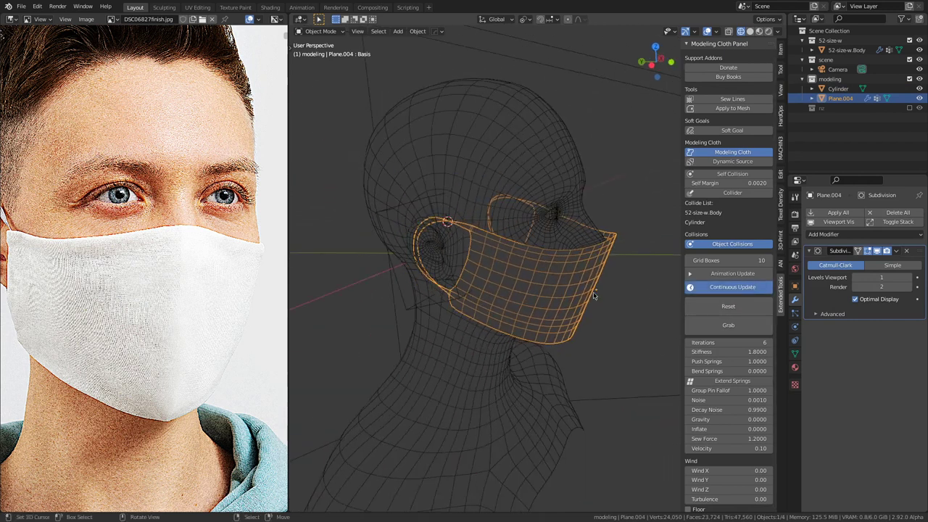
pyautogui.moveTo(537, 291); pyautogui.dragTo(563, 290, button='middle')
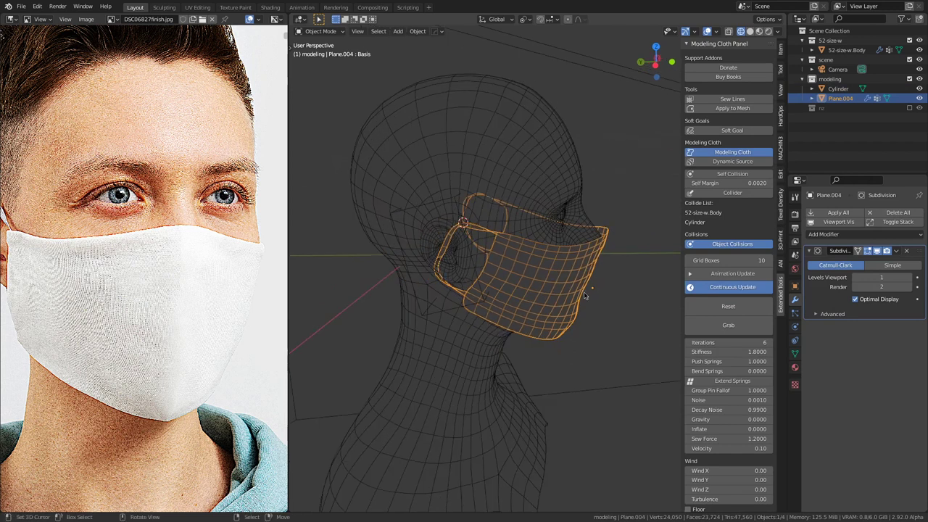
pyautogui.click(602, 282)
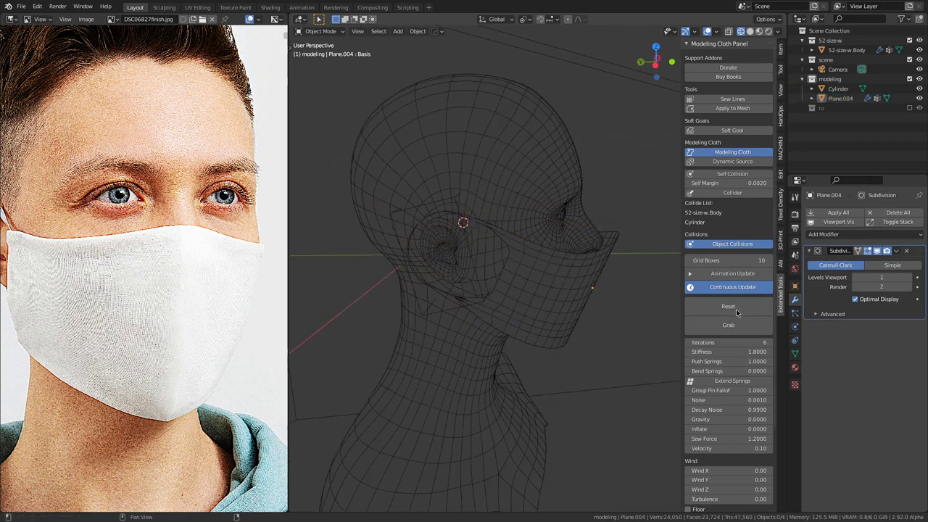
pyautogui.click(733, 287)
pyautogui.click(728, 306)
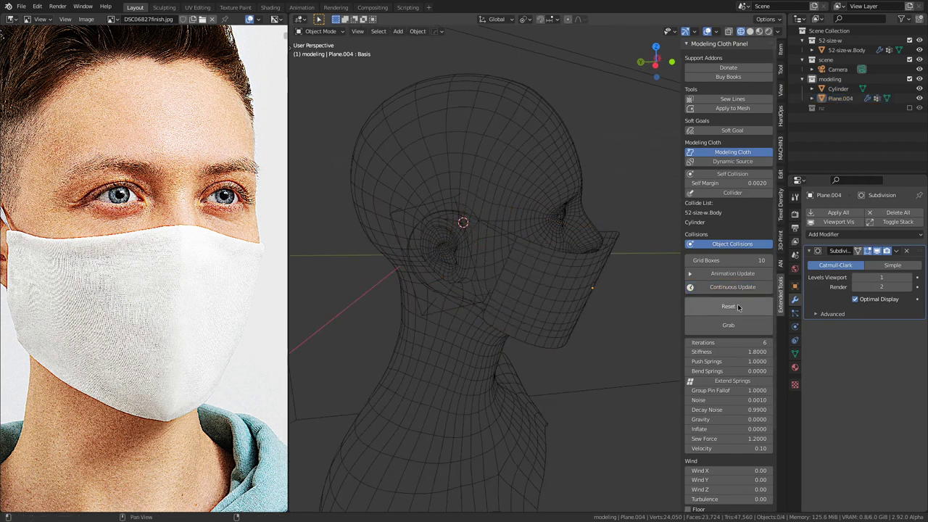
# Step: Set the ear cylinder's outer and inner margins to 0.004, and run the mask simulation again
pyautogui.click(435, 313)
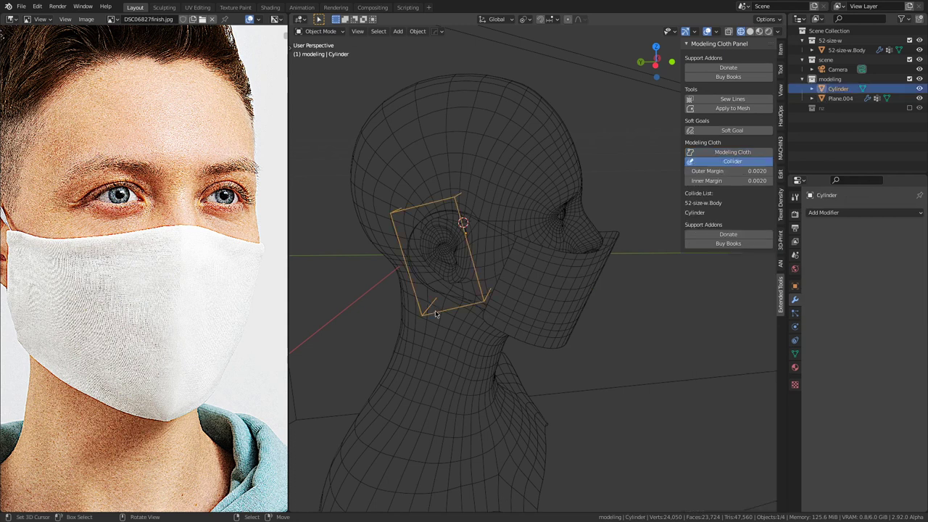
pyautogui.moveTo(739, 181); pyautogui.dragTo(739, 172)
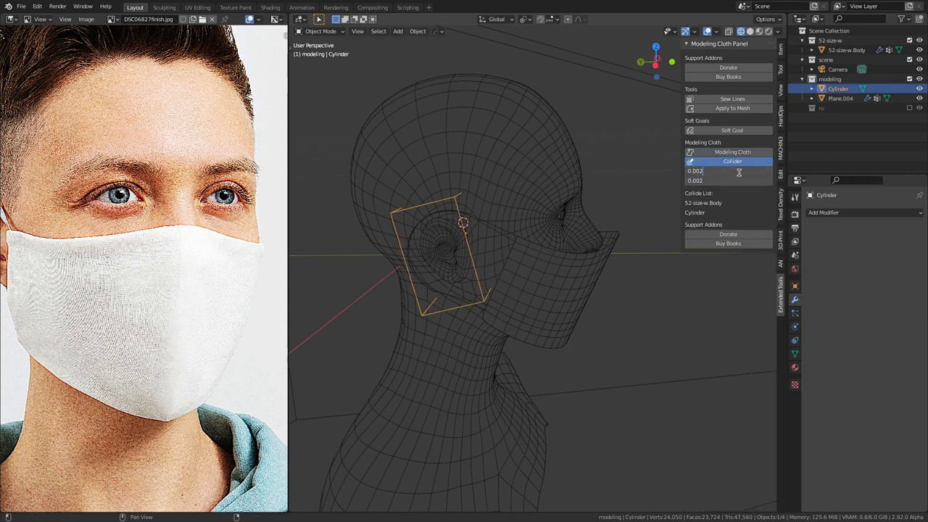
pyautogui.press('Return')
pyautogui.click(607, 250)
pyautogui.click(733, 289)
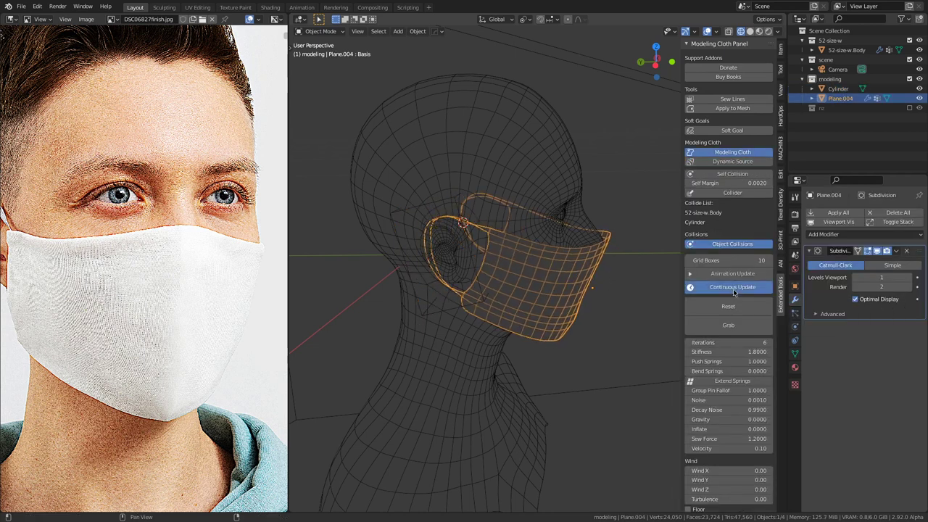
pyautogui.moveTo(642, 285); pyautogui.dragTo(561, 281, button='middle')
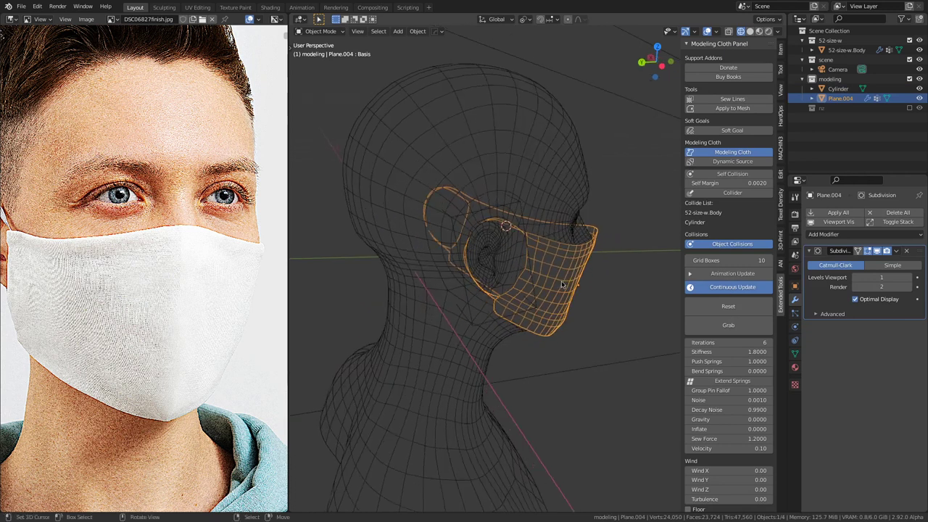
# Step: Stop the simulation, set the mask's Iterations to 8, and check the cylinder and body collider margins before reselecting the mask
pyautogui.click(618, 277)
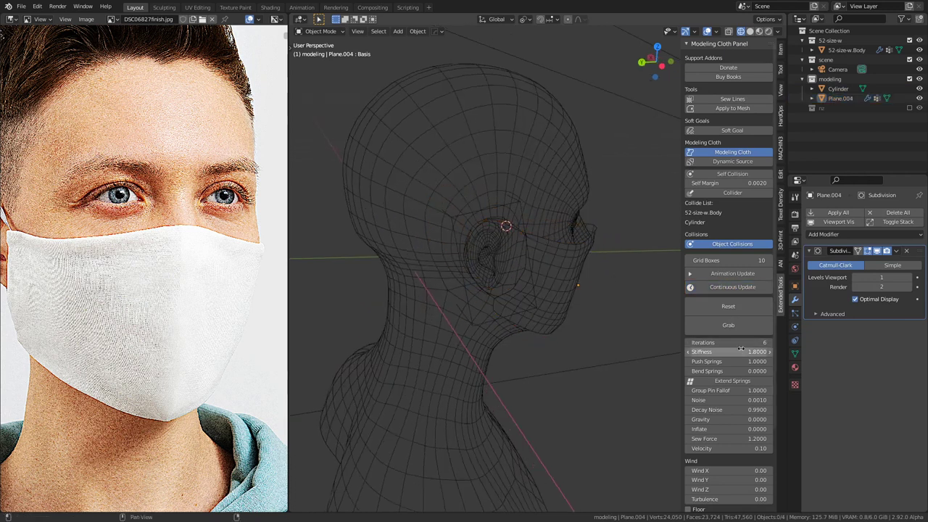
pyautogui.click(535, 311)
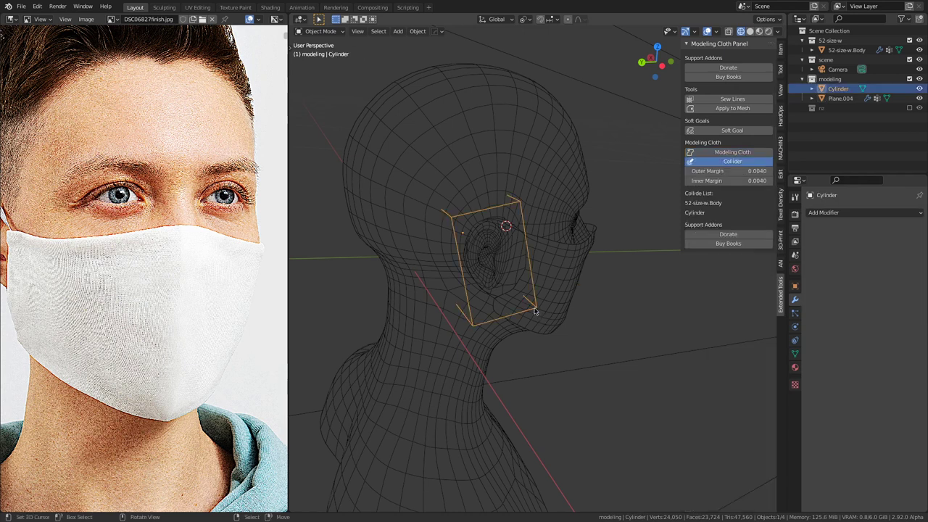
pyautogui.click(552, 159)
pyautogui.click(591, 252)
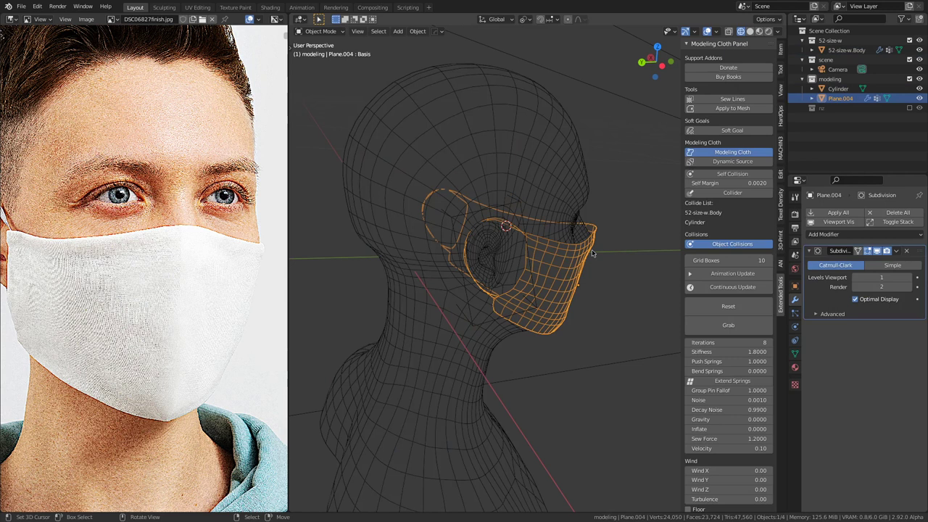
# Step: Set the mask's Self Margin to 0.004, enable Self Collision, and run the simulation briefly
pyautogui.doubleClick(734, 183)
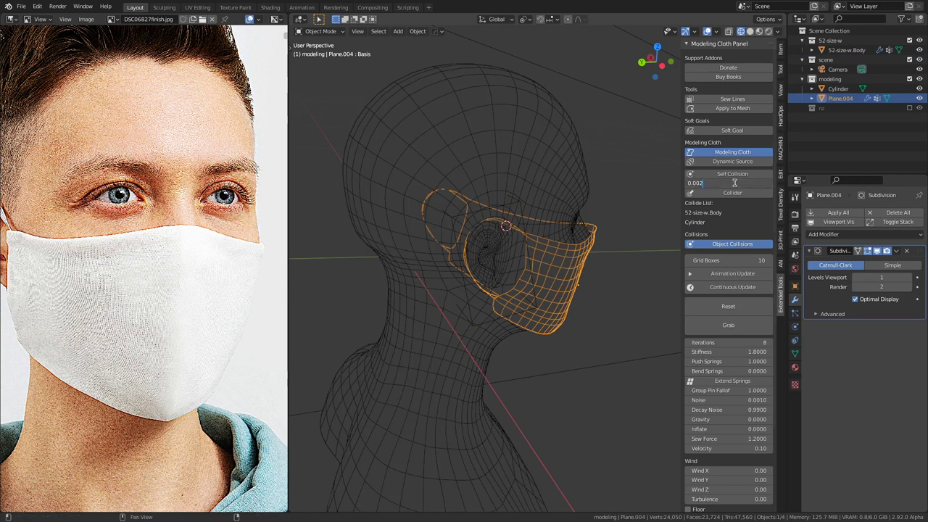
pyautogui.write('40')
pyautogui.press('Return')
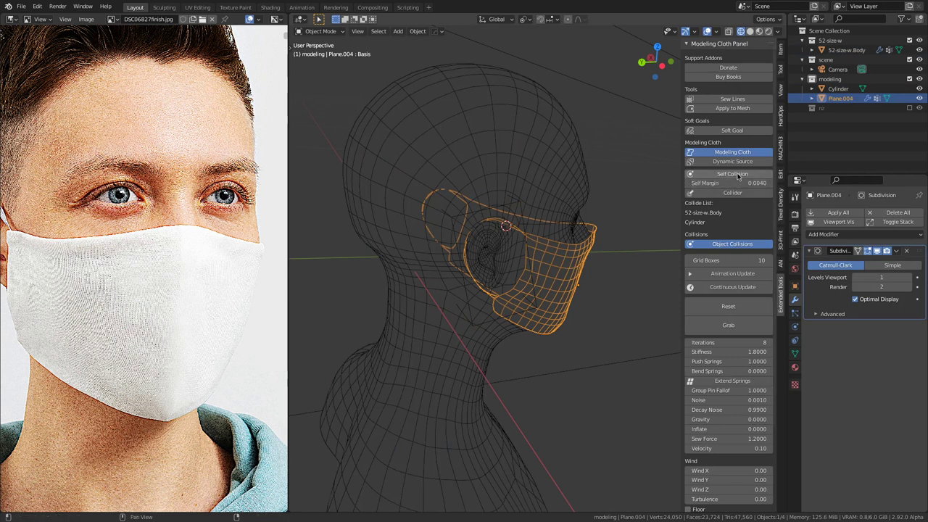
pyautogui.moveTo(667, 285); pyautogui.dragTo(640, 284, button='middle')
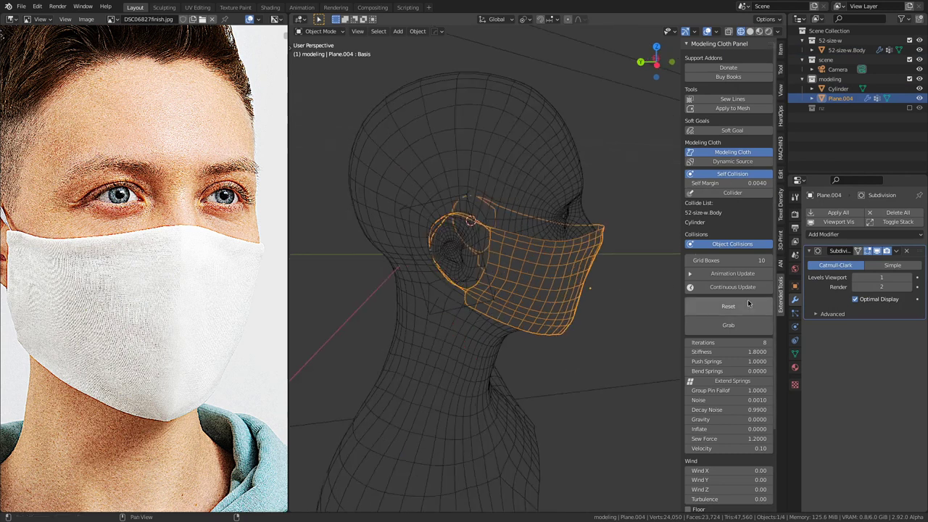
pyautogui.click(742, 289)
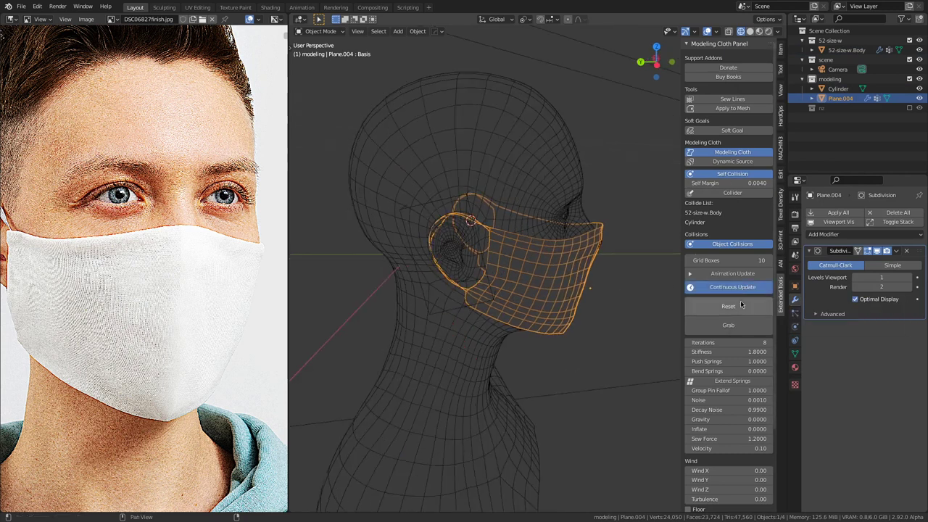
pyautogui.click(739, 307)
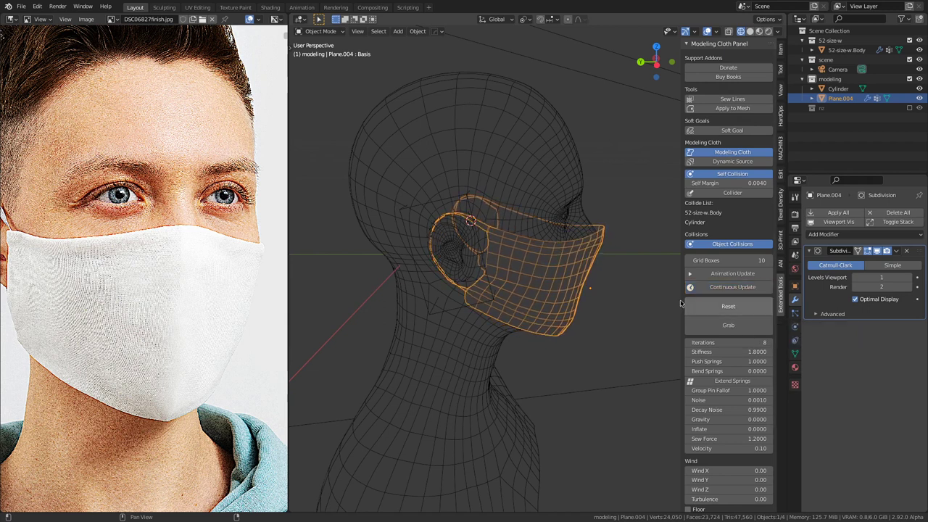
# Step: From the camera view, run Continuous Update and use Grab to pull the chin and lower side edges down to the photo's outline, and stop the simulation
pyautogui.press('KP_0')
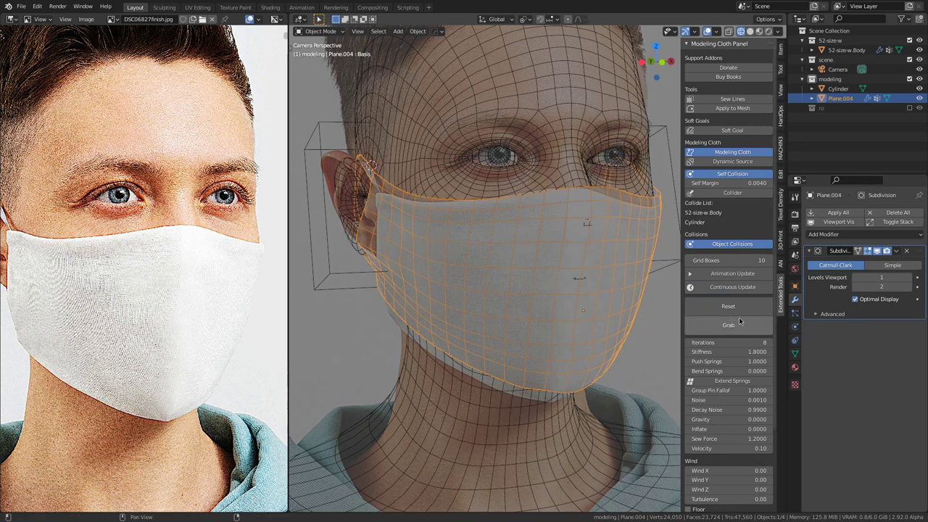
pyautogui.click(747, 289)
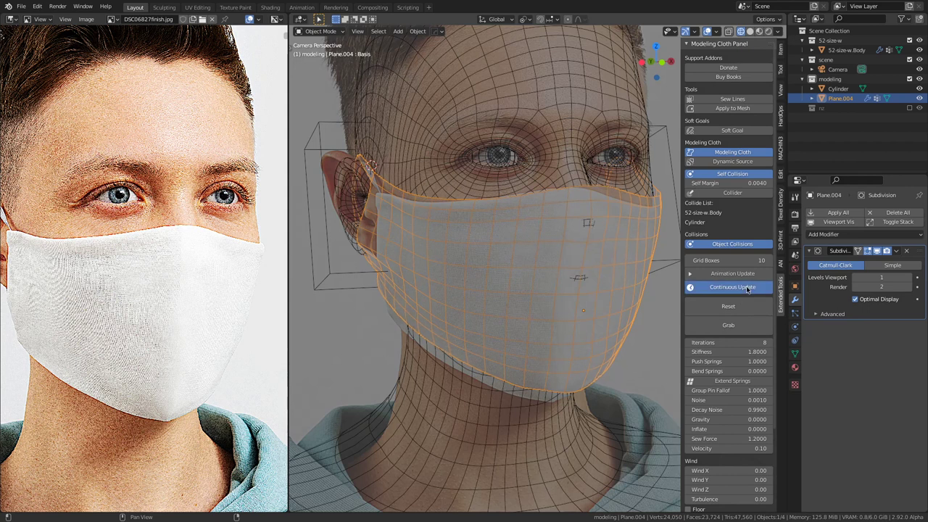
pyautogui.click(740, 327)
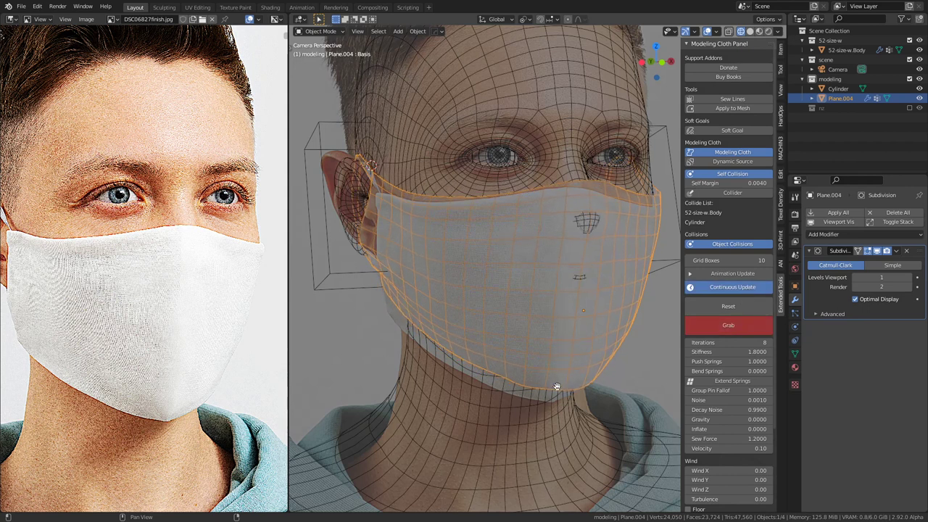
pyautogui.moveTo(552, 400); pyautogui.dragTo(548, 412)
pyautogui.moveTo(393, 310); pyautogui.dragTo(391, 319)
pyautogui.moveTo(439, 340); pyautogui.dragTo(431, 360)
pyautogui.moveTo(525, 378); pyautogui.dragTo(525, 394)
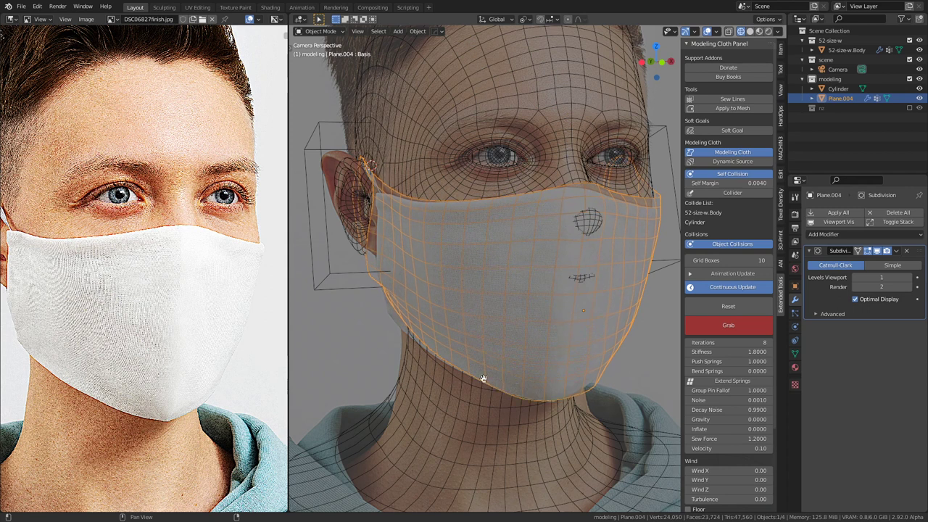
pyautogui.moveTo(454, 355); pyautogui.dragTo(453, 362)
pyautogui.press('Escape')
pyautogui.click(746, 288)
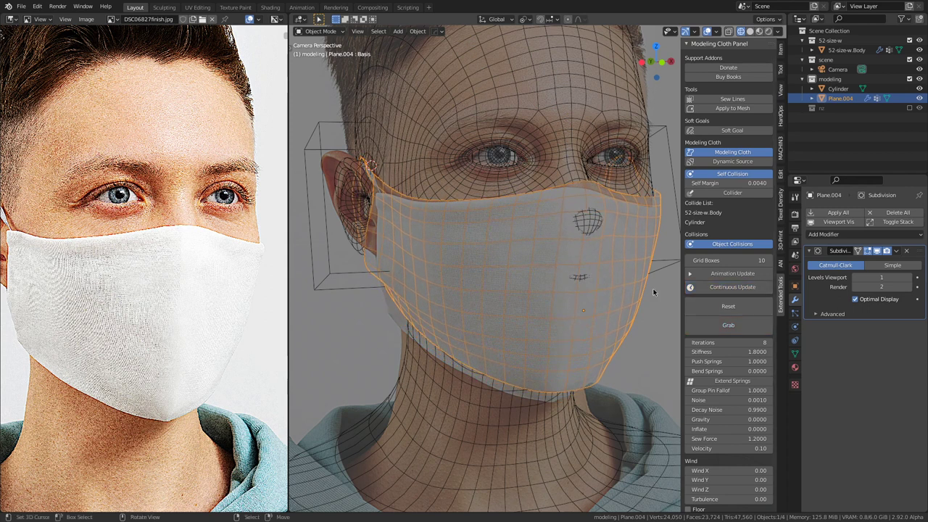
# Step: Inspect the mask's side and ear strap in solid shading and restart Continuous Update
pyautogui.moveTo(538, 299); pyautogui.dragTo(607, 311, button='middle')
pyautogui.scroll(2, 536, 301)
pyautogui.moveTo(463, 293); pyautogui.dragTo(457, 274, button='middle')
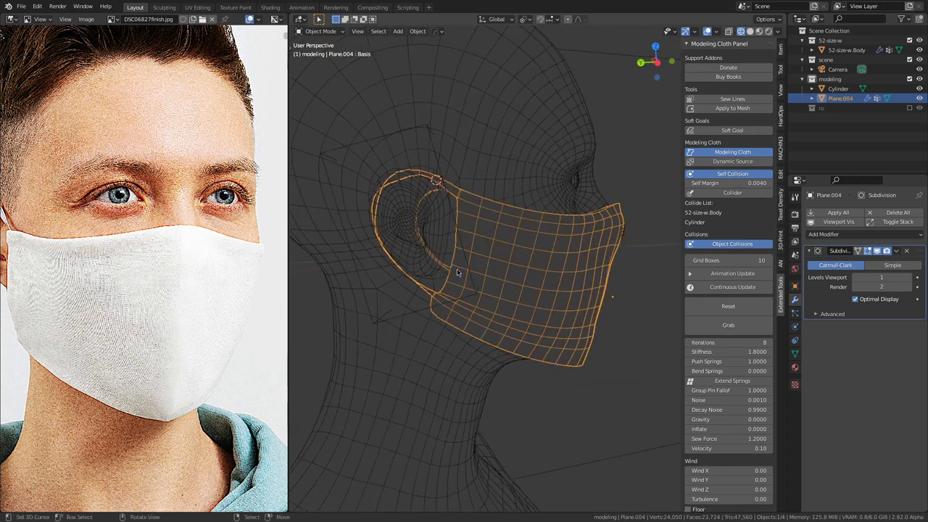
pyautogui.hotkey('shift', 'z')
pyautogui.moveTo(531, 294)
pyautogui.mouseDown(button='middle')
pyautogui.moveTo(470, 338)
pyautogui.moveTo(365, 277)
pyautogui.moveTo(560, 237)
pyautogui.moveTo(565, 216)
pyautogui.moveTo(464, 212)
pyautogui.moveTo(439, 259)
pyautogui.moveTo(590, 232)
pyautogui.moveTo(405, 274)
pyautogui.moveTo(510, 295)
pyautogui.moveTo(558, 277)
pyautogui.mouseUp(button='middle')
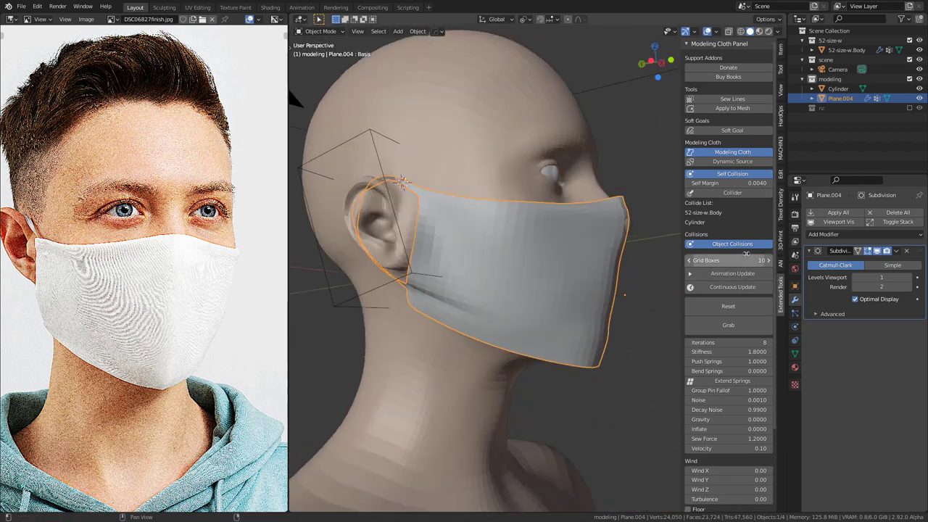
pyautogui.click(747, 288)
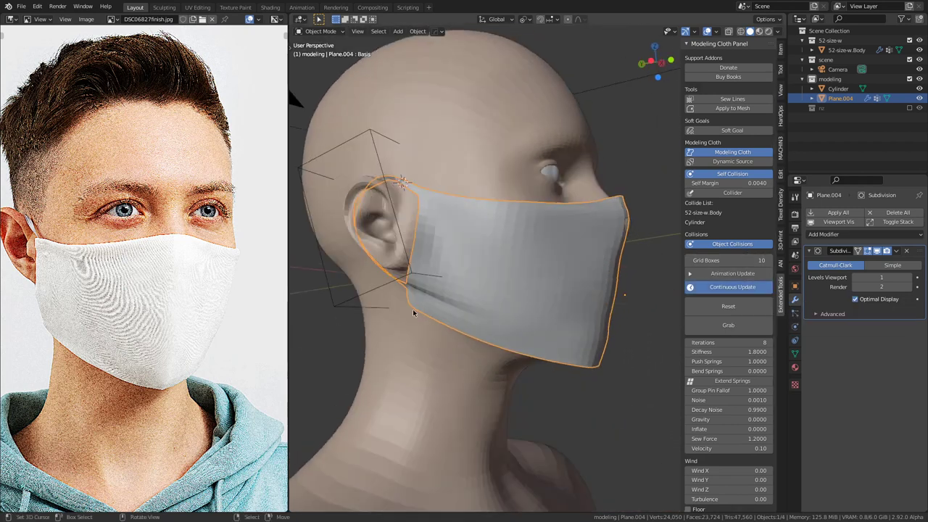
# Step: Use Grab to pull the mask's lower edge between the ear strap and the chin, and stop the simulation
pyautogui.click(747, 325)
pyautogui.moveTo(423, 305); pyautogui.dragTo(594, 367)
pyautogui.moveTo(486, 306); pyautogui.dragTo(466, 314, button='middle')
pyautogui.click(723, 287)
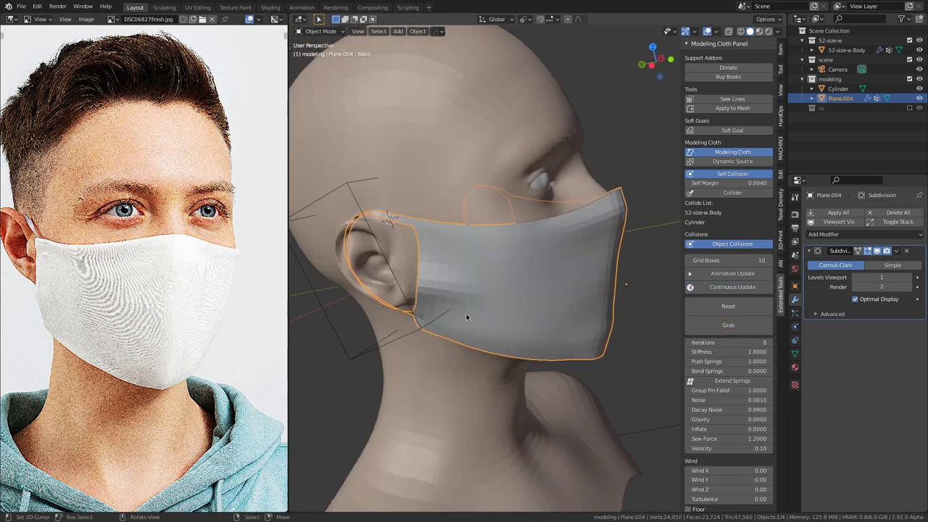
# Step: Compare the mask's wireframe with the photo from the camera view and check its side profile
pyautogui.press('KP_0')
pyautogui.hotkey('shift', 'z')
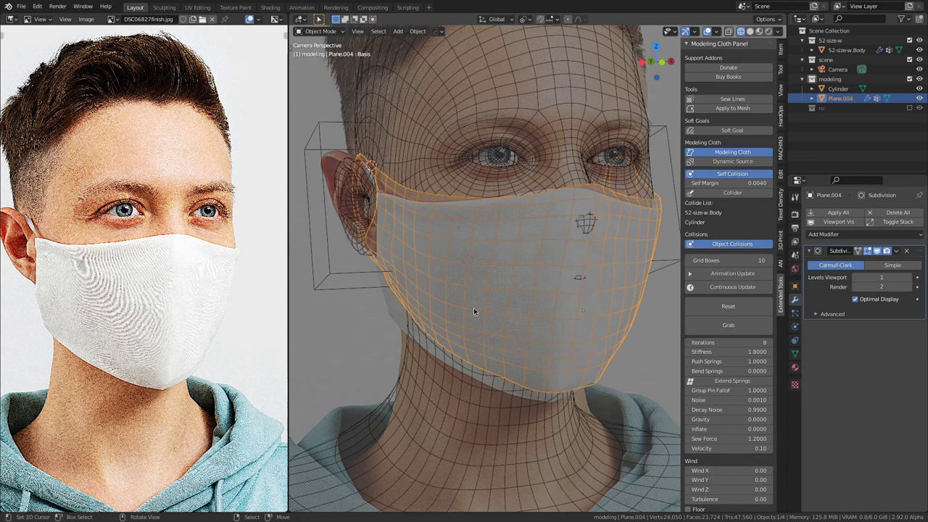
pyautogui.moveTo(473, 307); pyautogui.dragTo(496, 306, button='middle')
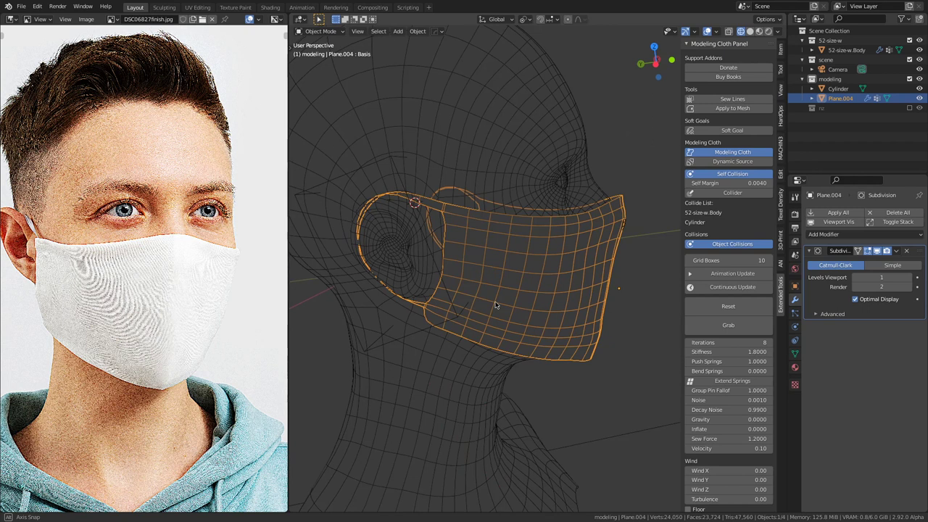
pyautogui.moveTo(496, 306); pyautogui.dragTo(545, 278, button='middle')
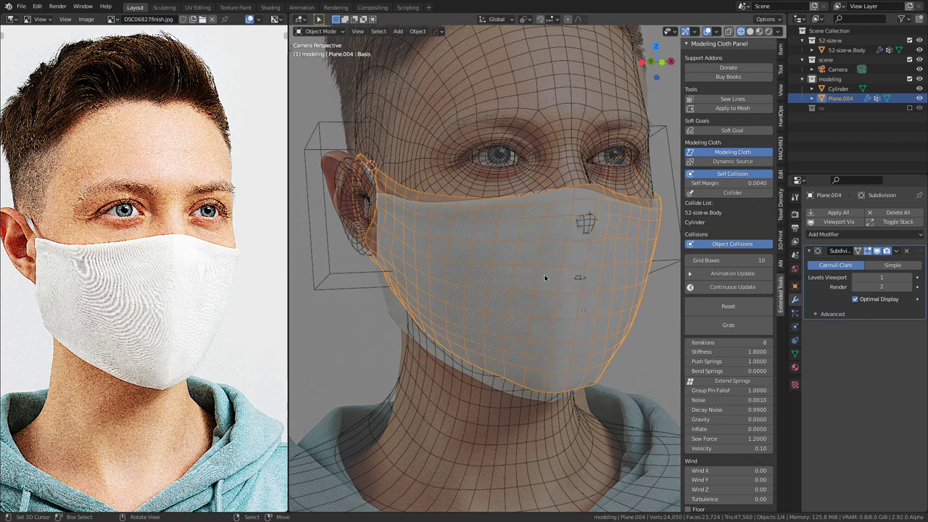
# Step: Run Continuous Update, Grab the chin and lower side edges down to the photo's outline, stop the simulation, and inspect the shape
pyautogui.click(746, 288)
pyautogui.click(724, 325)
pyautogui.moveTo(554, 388)
pyautogui.mouseDown()
pyautogui.moveTo(551, 400)
pyautogui.moveTo(544, 393)
pyautogui.mouseUp()
pyautogui.moveTo(406, 314); pyautogui.dragTo(387, 324)
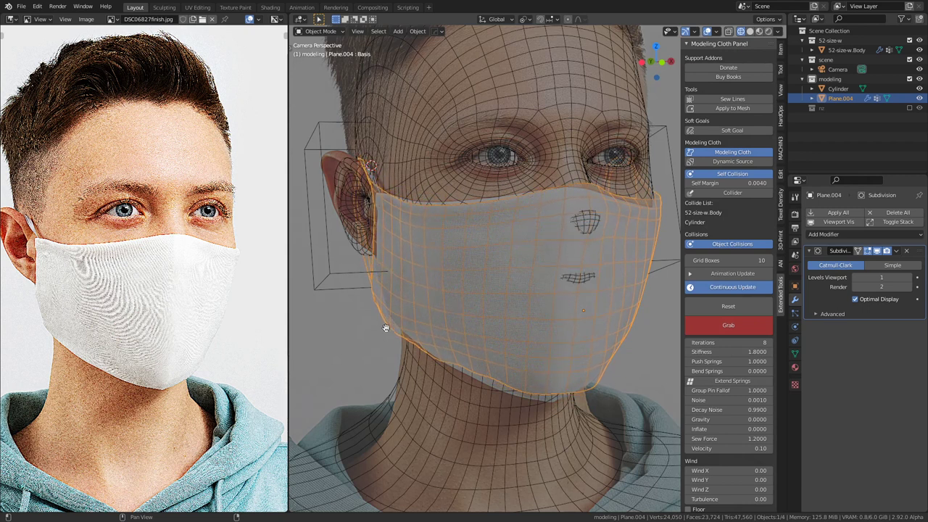
pyautogui.moveTo(386, 332); pyautogui.dragTo(386, 340)
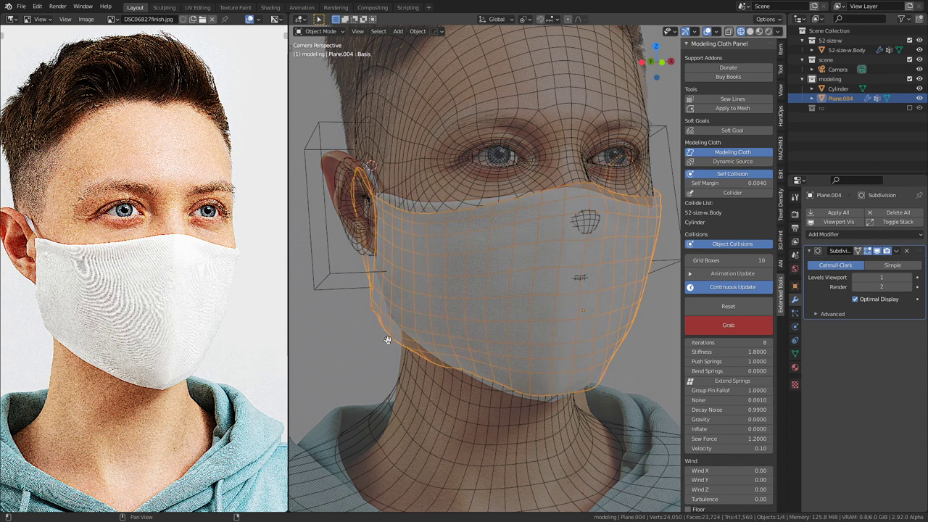
pyautogui.moveTo(546, 394)
pyautogui.mouseDown()
pyautogui.moveTo(542, 406)
pyautogui.moveTo(543, 389)
pyautogui.mouseUp()
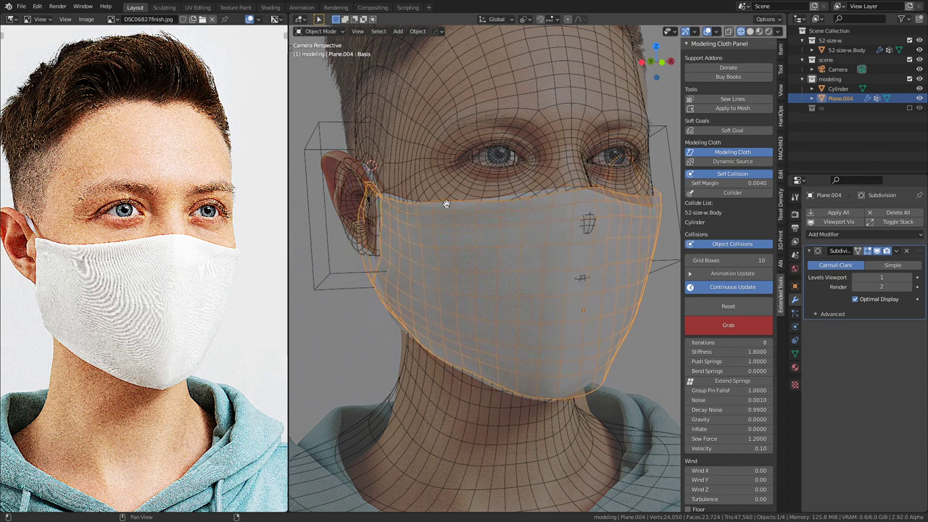
pyautogui.press('Escape')
pyautogui.click(726, 288)
pyautogui.moveTo(483, 337); pyautogui.dragTo(622, 337, button='middle')
pyautogui.moveTo(546, 352); pyautogui.dragTo(394, 328, button='middle')
# Step: Reset the mask's cloth shape and briefly rerun the simulation from the camera view
pyautogui.press('KP_0')
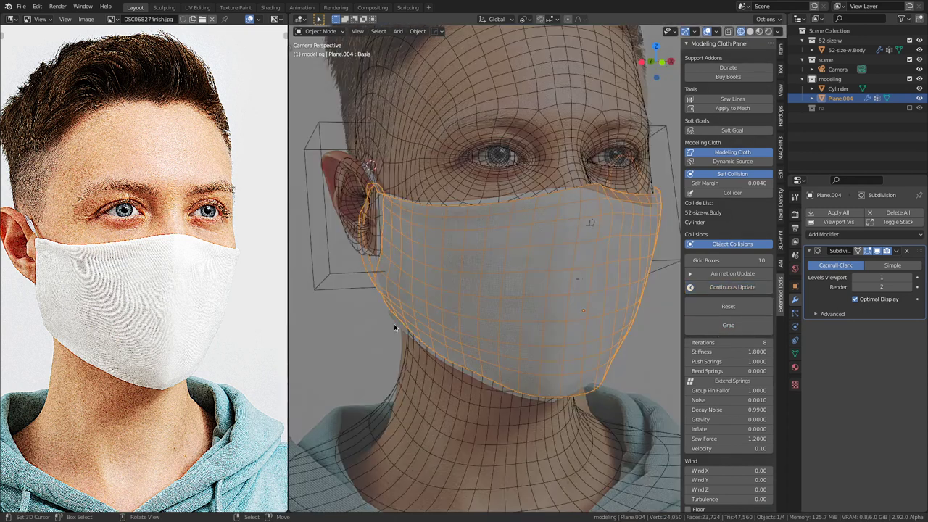
pyautogui.click(737, 307)
pyautogui.click(741, 287)
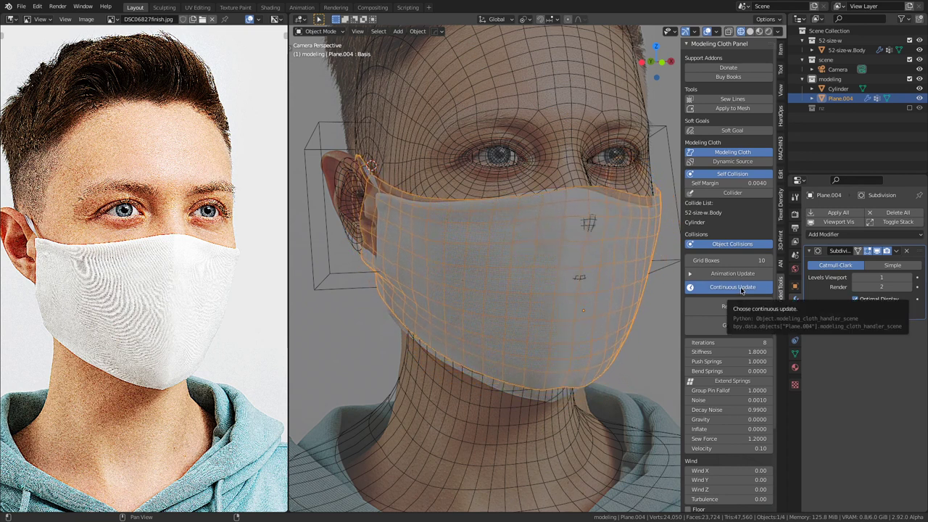
pyautogui.click(741, 288)
# Step: Set the body's viewport display to Bounds so the photo shows clearly behind the mask
pyautogui.click(542, 73)
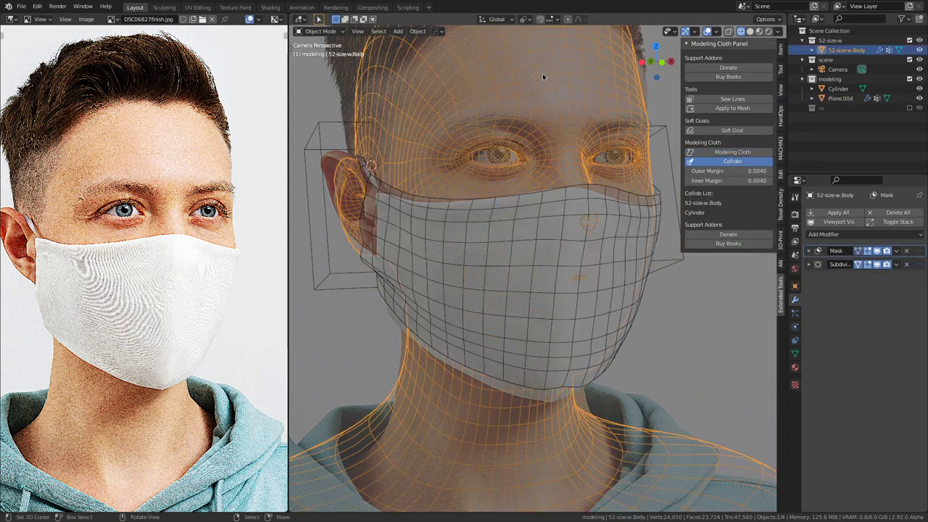
pyautogui.click(796, 287)
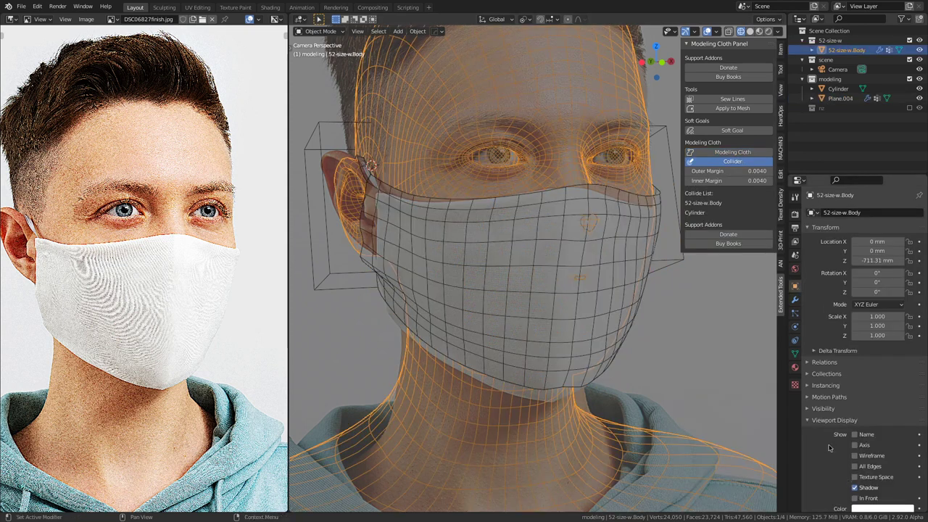
pyautogui.scroll(-2, 843, 442)
pyautogui.click(883, 480)
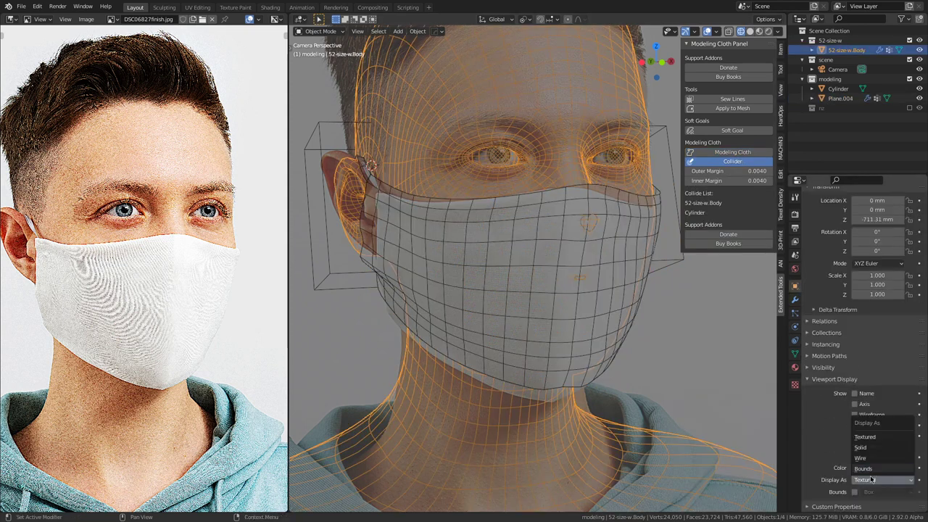
pyautogui.click(877, 426)
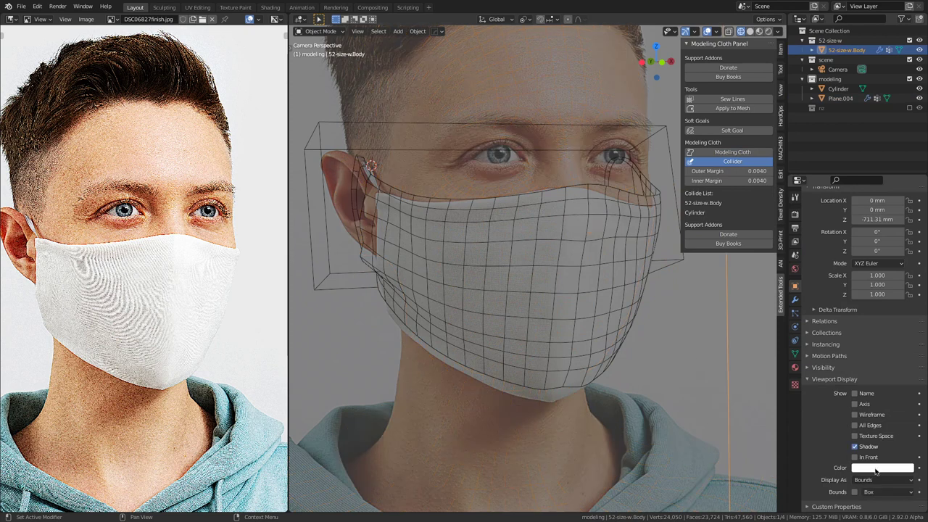
# Step: Reset the mask, adjust it with Grab during Continuous Update, and stop the simulation to inspect it from the side
pyautogui.click(600, 190)
pyautogui.click(736, 306)
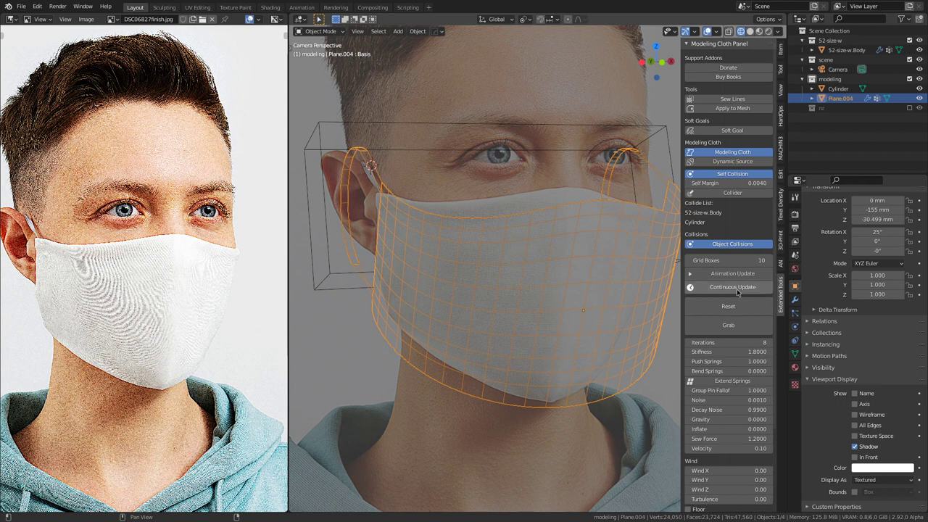
pyautogui.click(738, 288)
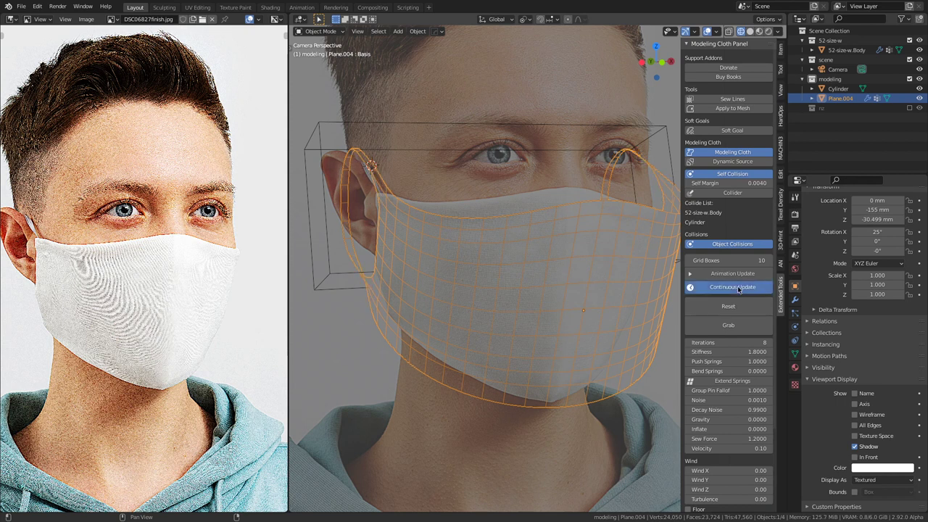
pyautogui.click(728, 325)
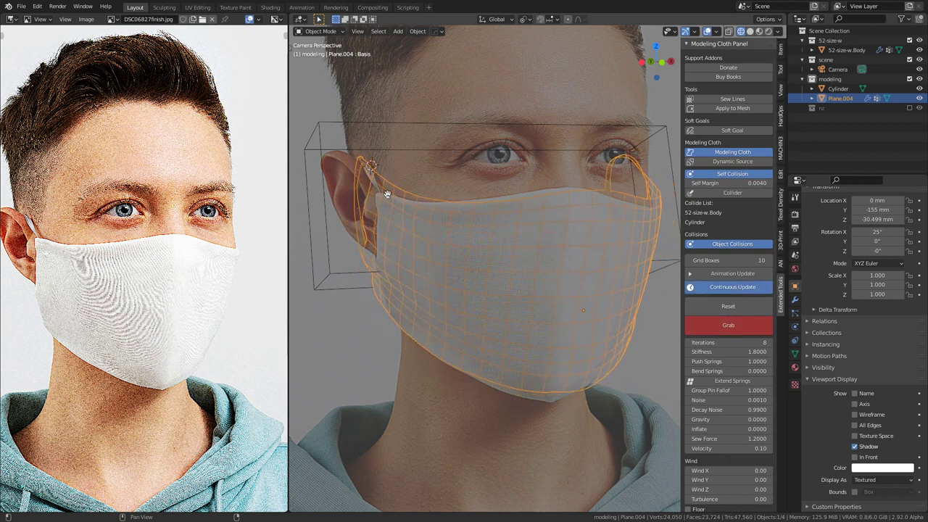
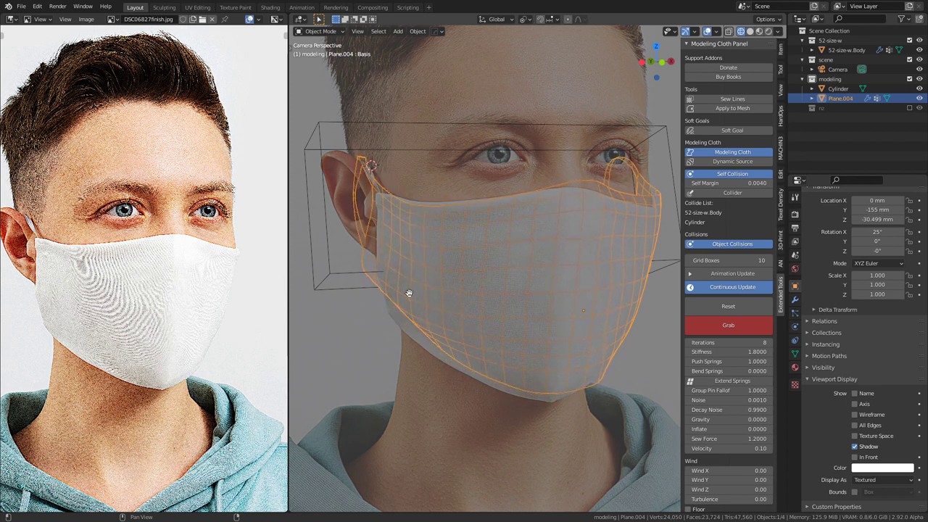
pyautogui.click(731, 288)
pyautogui.moveTo(637, 295); pyautogui.dragTo(475, 306, button='middle')
pyautogui.scroll(2, 591, 295)
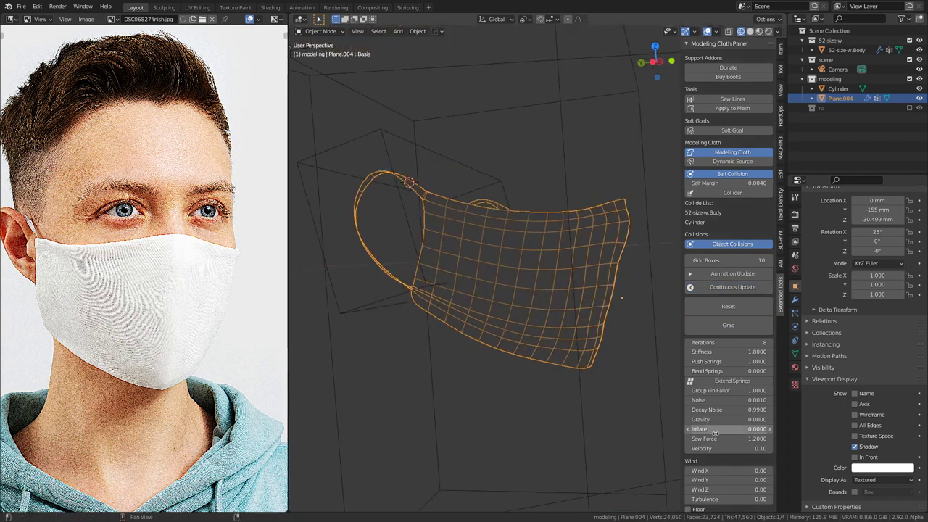
# Step: Set the mask's cloth Velocity to 0.05 and its Sew Force to 1.0
pyautogui.click(723, 448)
pyautogui.write('0.05')
pyautogui.press('Return')
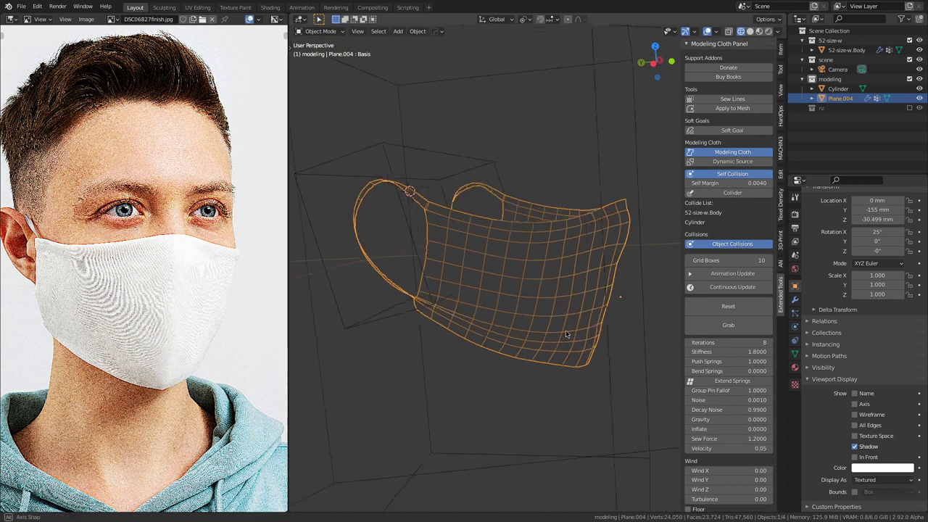
pyautogui.click(743, 439)
pyautogui.press('Return')
# Step: Rerun the simulation from the camera view, Grab the mask's upper side corner and lower edge to the photo's outline, and stop it
pyautogui.press('KP_0')
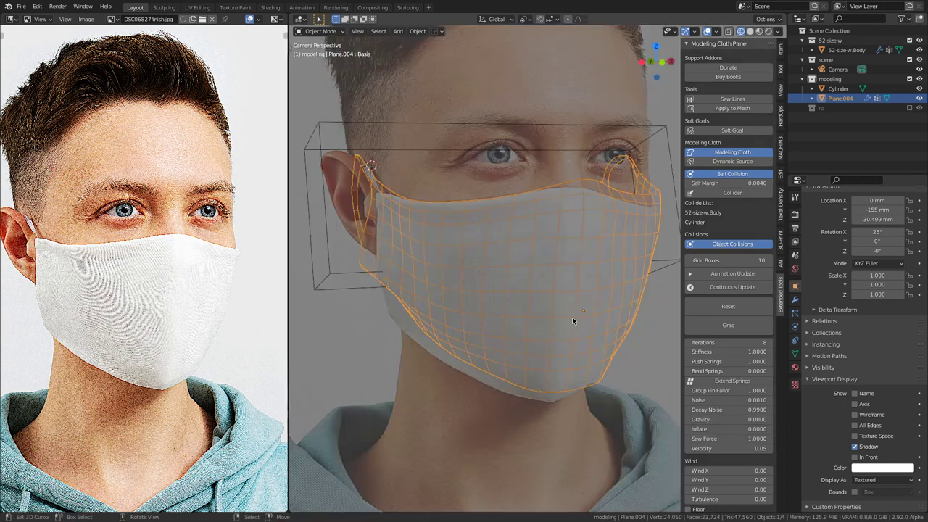
pyautogui.click(734, 288)
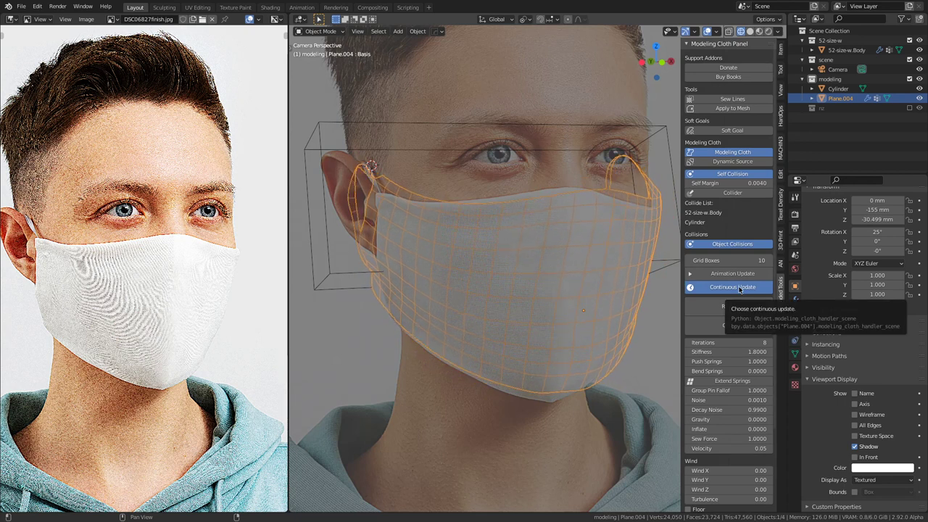
pyautogui.click(740, 288)
pyautogui.click(720, 287)
pyautogui.click(728, 325)
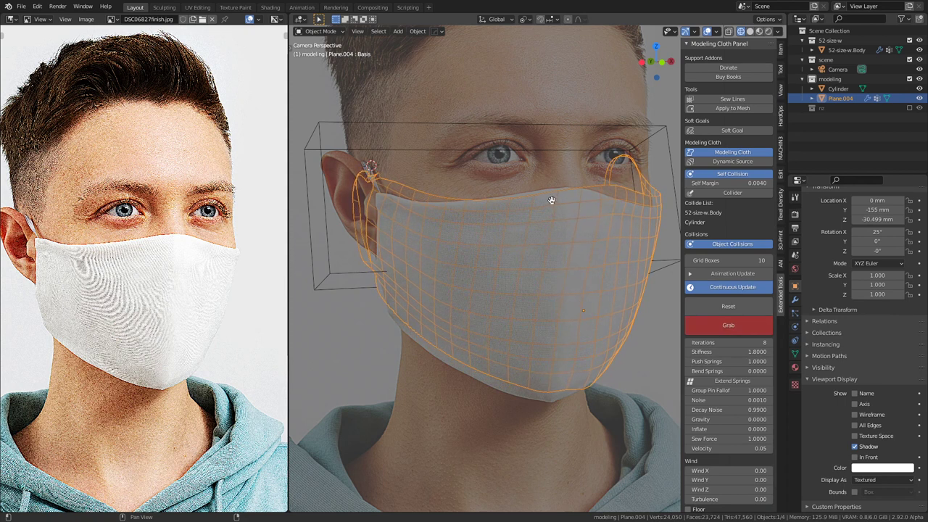
pyautogui.moveTo(393, 194); pyautogui.dragTo(379, 207)
pyautogui.moveTo(392, 281); pyautogui.dragTo(497, 385)
pyautogui.press('Escape')
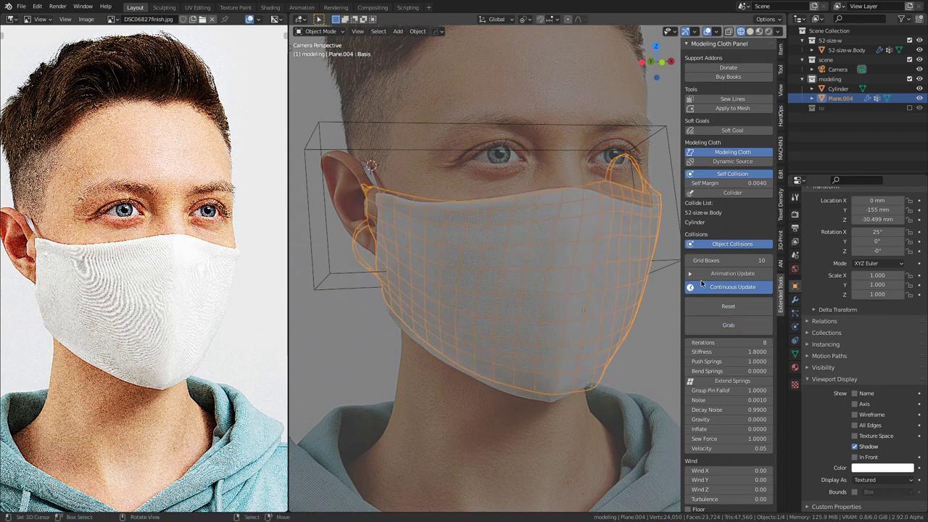
pyautogui.click(733, 288)
# Step: Set the cylinder collider's Outer Margin and Inner Margin to 0.01
pyautogui.rightClick(344, 273)
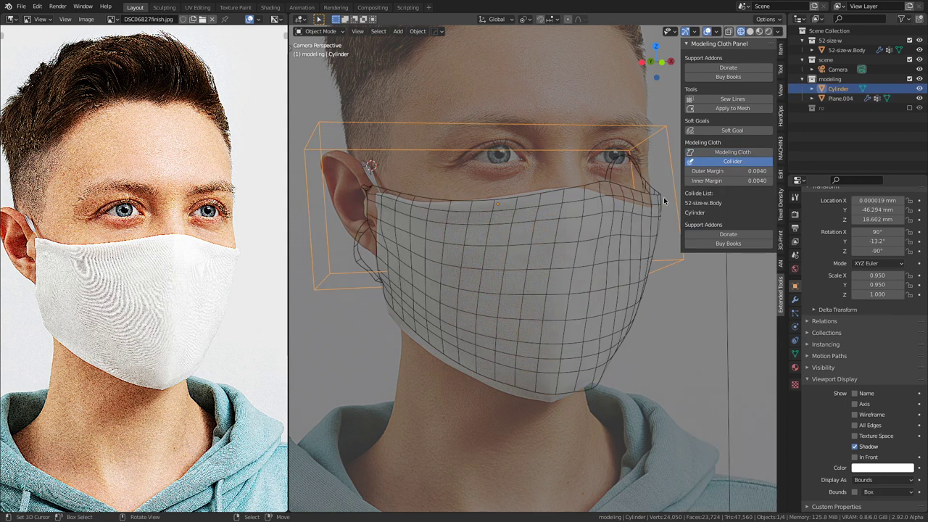
pyautogui.moveTo(734, 171); pyautogui.dragTo(735, 179)
pyautogui.click(735, 174)
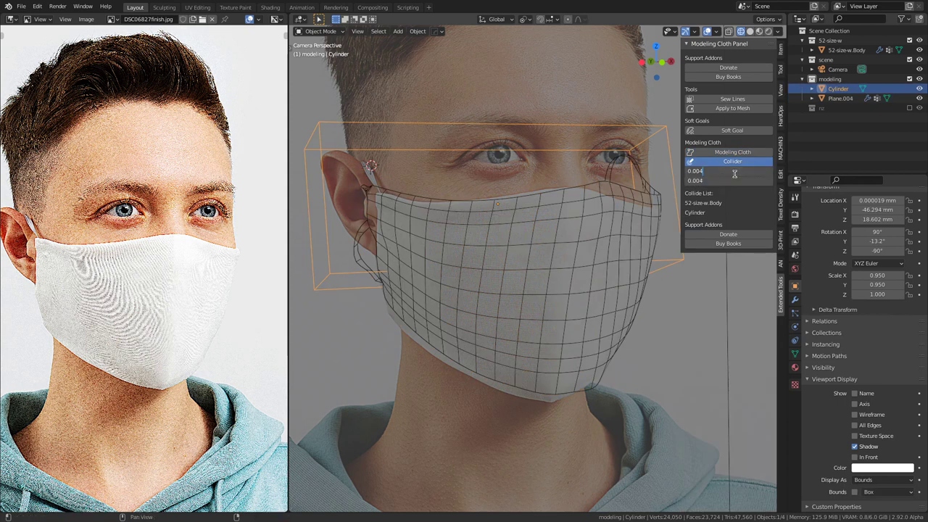
pyautogui.press('Return')
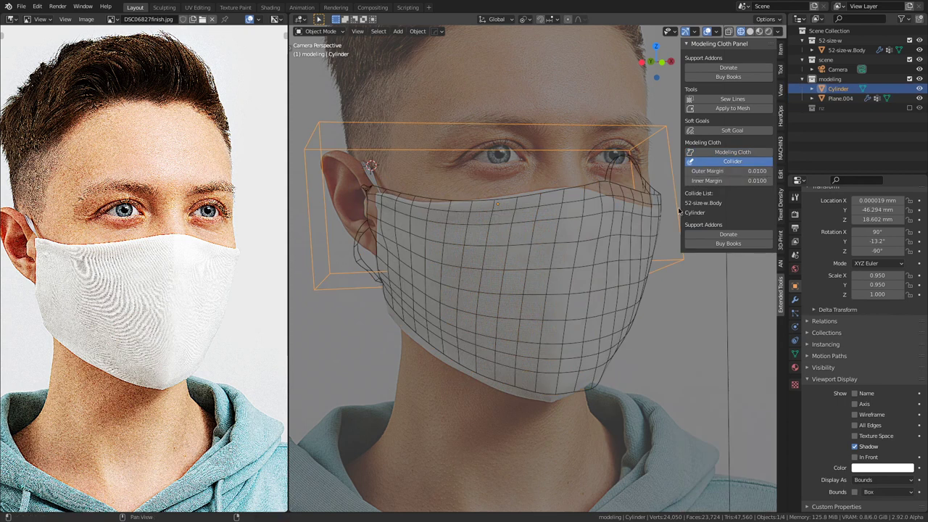
# Step: Reselect the mask, run Continuous Update from its reset shape until it settles around the face, and stop the simulation
pyautogui.click(588, 189)
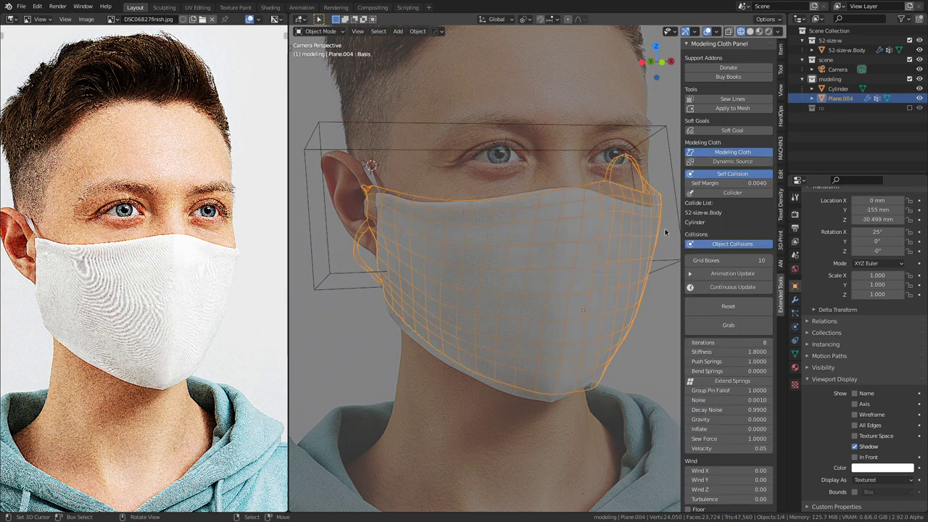
pyautogui.click(732, 288)
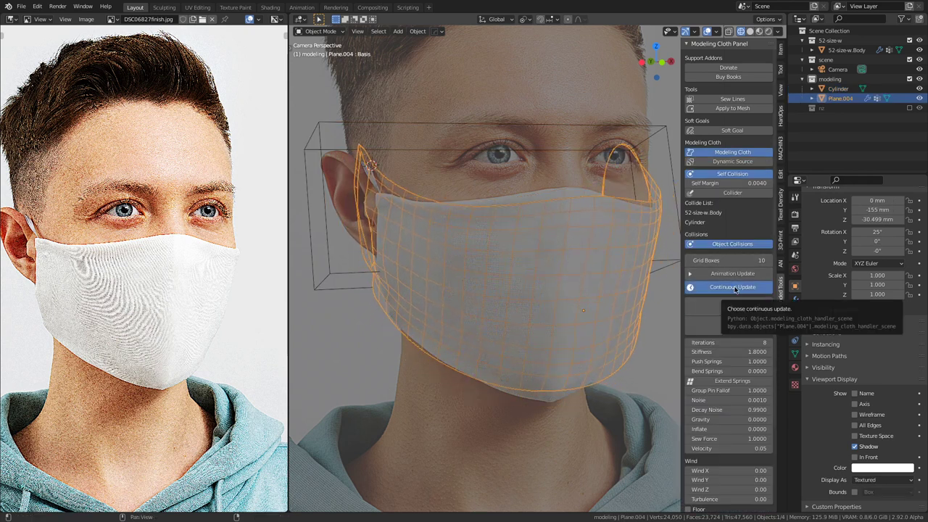
pyautogui.click(733, 288)
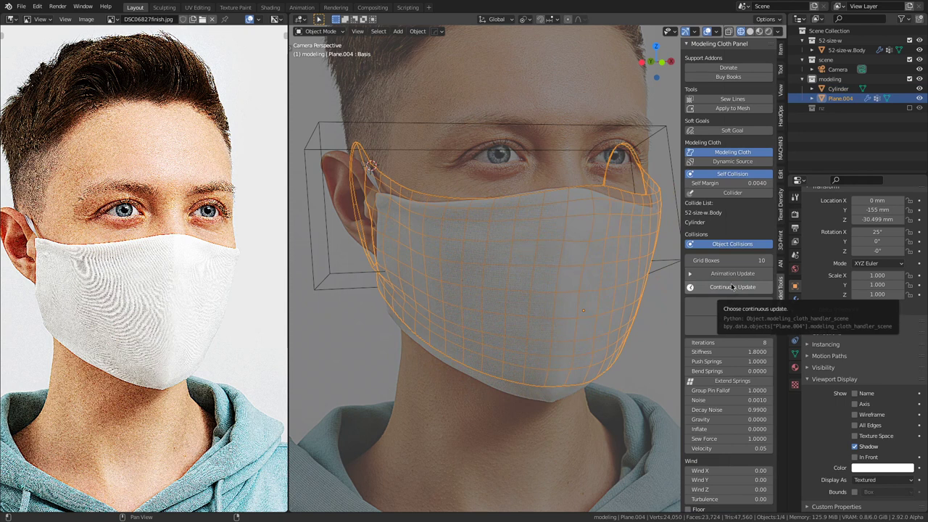
pyautogui.moveTo(512, 351); pyautogui.dragTo(551, 145, button='middle')
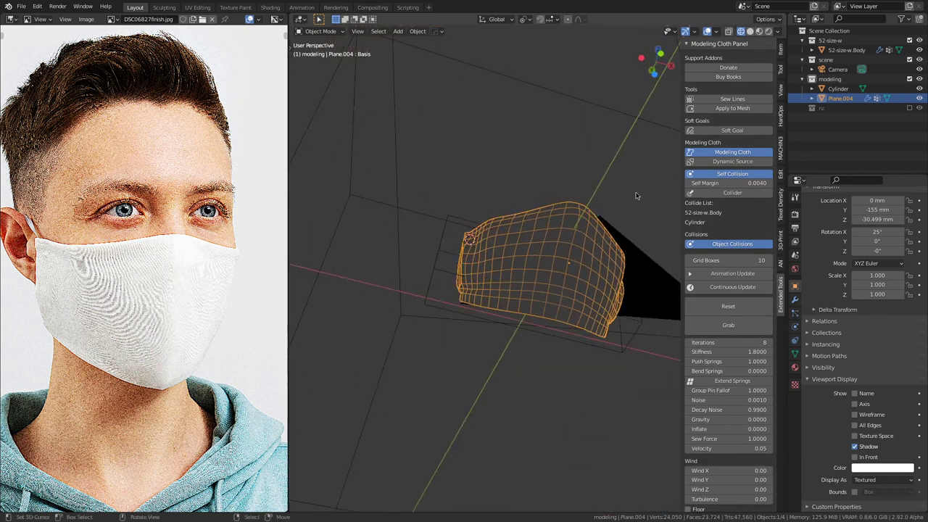
# Step: Set the body's viewport display back to Textured and edit its Outer and Inner collider margins together
pyautogui.click(849, 50)
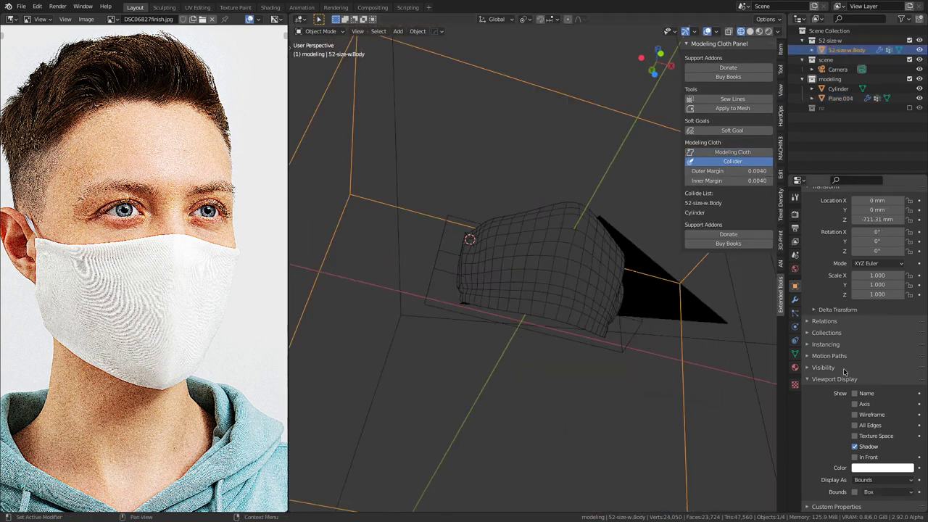
pyautogui.click(887, 481)
pyautogui.click(889, 438)
pyautogui.moveTo(597, 256); pyautogui.dragTo(485, 292, button='middle')
pyautogui.hotkey('alt', 'a')
pyautogui.moveTo(728, 172); pyautogui.dragTo(731, 172)
pyautogui.click(730, 171)
pyautogui.press('Return')
# Step: Set the cylinder collider's Outer Margin and Inner Margin to 0.005
pyautogui.moveTo(501, 271); pyautogui.dragTo(439, 321, button='middle')
pyautogui.click(410, 287)
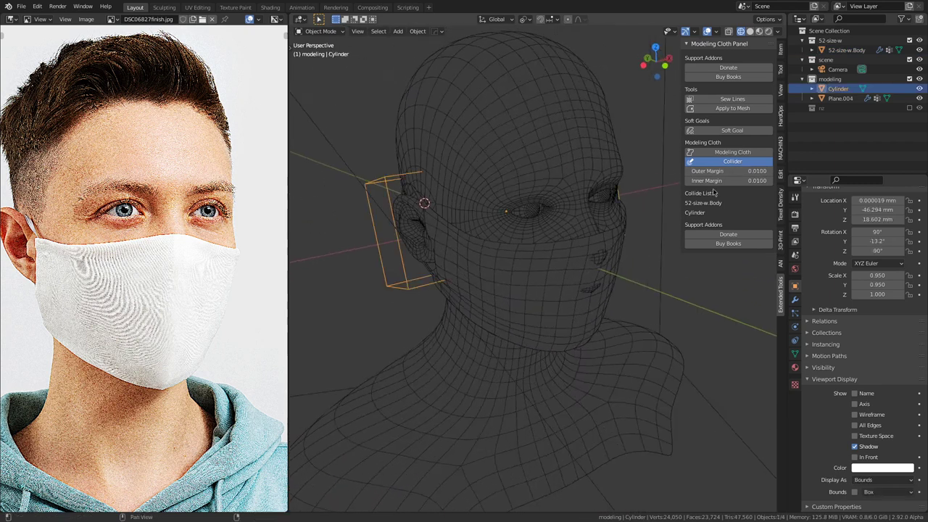
pyautogui.click(732, 171)
pyautogui.write('0.005')
pyautogui.press('Return')
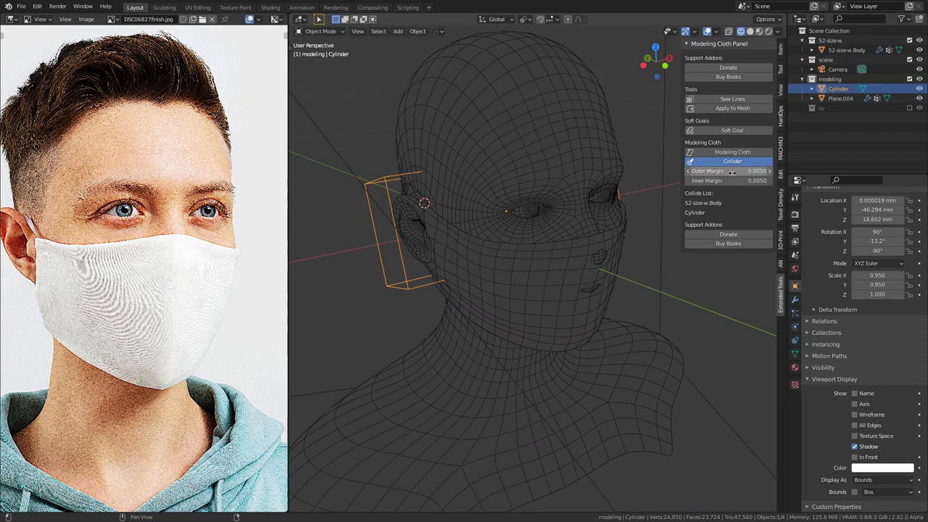
# Step: Reselect the mask, return to the camera view, and restart Continuous Update
pyautogui.rightClick(578, 254)
pyautogui.press('KP_0')
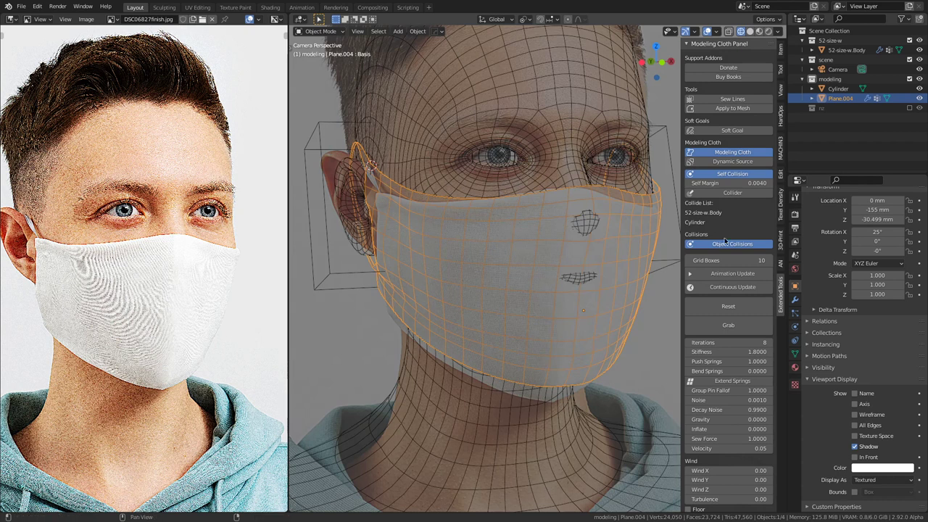
pyautogui.click(739, 289)
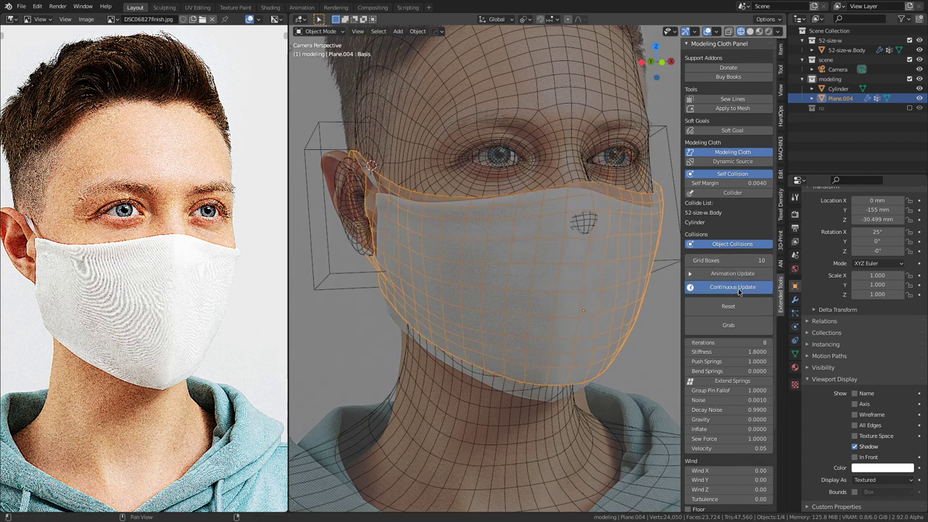
# Step: Grab the mask near the ear-side upper edge and pull the cloth down toward the jaw
pyautogui.click(704, 321)
pyautogui.moveTo(389, 204); pyautogui.dragTo(426, 308)
pyautogui.press('Escape')
# Step: Try cloth Gravity values of 0.01 and -0.01, and settle on -0.1 while the simulation runs
pyautogui.click(734, 420)
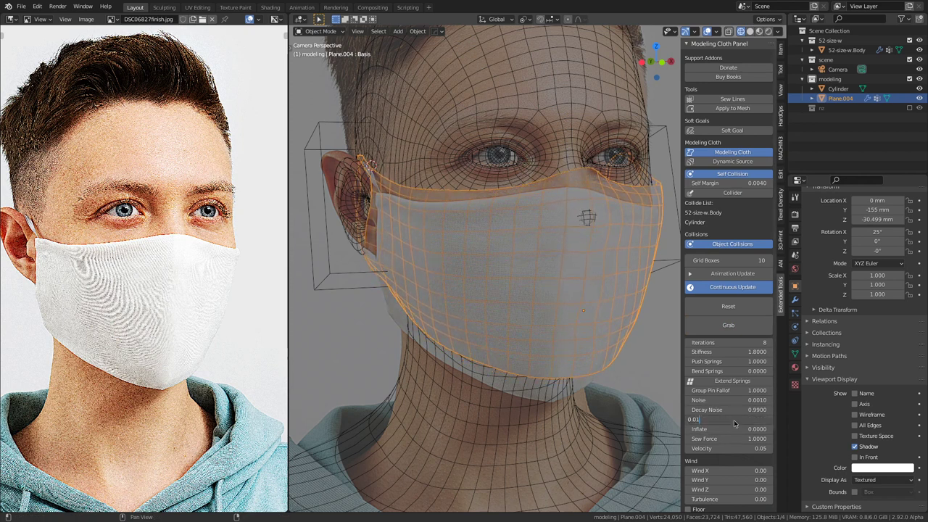
pyautogui.press('Return')
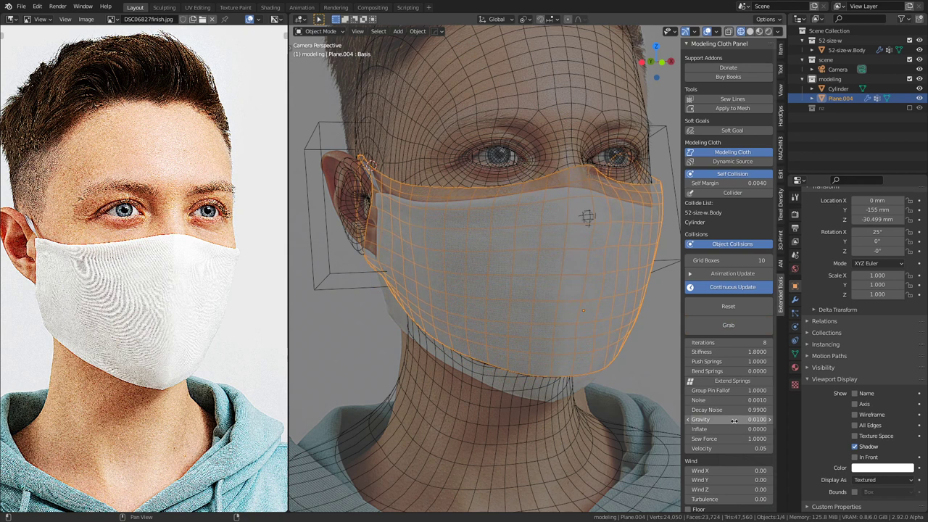
pyautogui.click(734, 420)
pyautogui.write('-0.01')
pyautogui.press('Return')
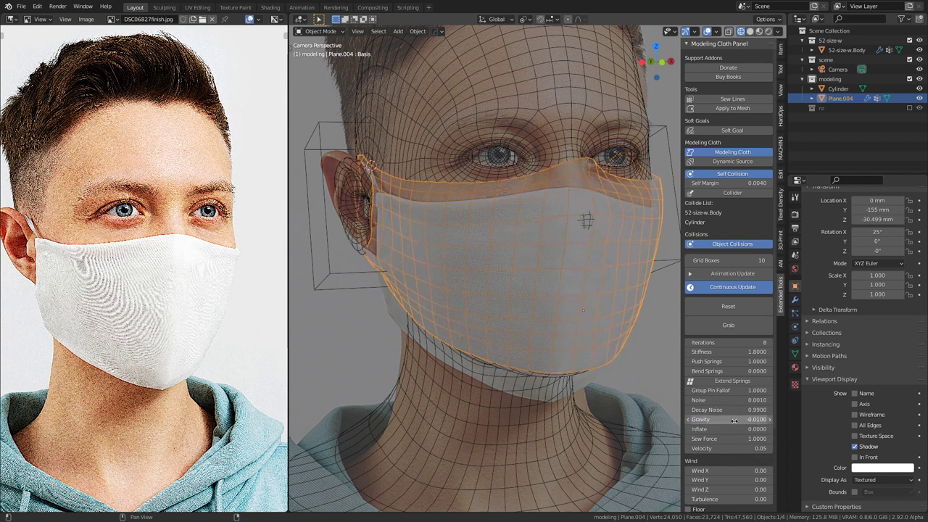
pyautogui.click(734, 420)
pyautogui.write('-0.1')
pyautogui.press('Return')
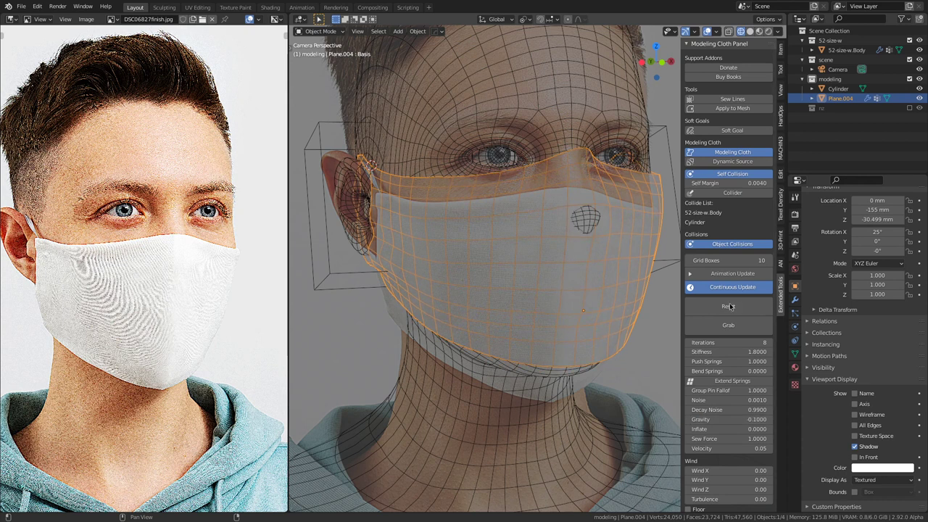
# Step: Use Grab to pull the mask's lower edge down over the chin and along the jaw to match the photo
pyautogui.click(743, 329)
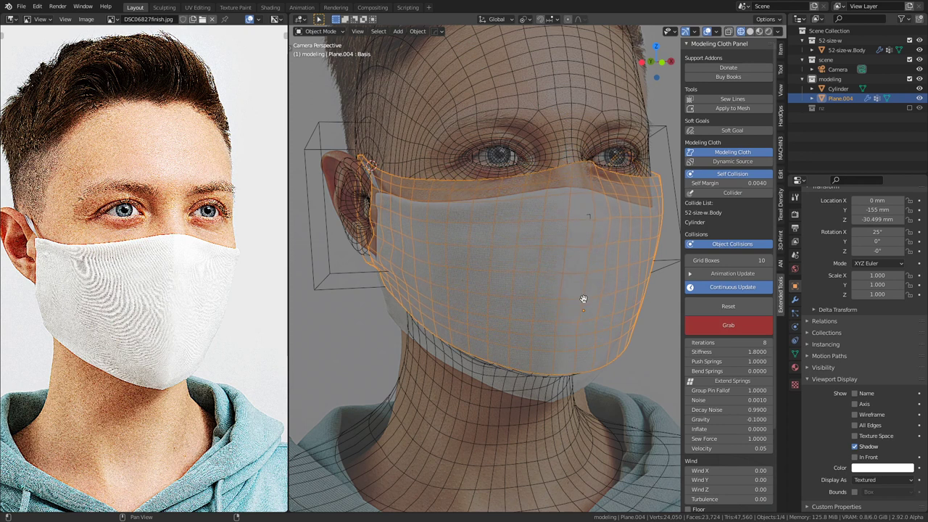
pyautogui.moveTo(564, 362); pyautogui.dragTo(557, 393)
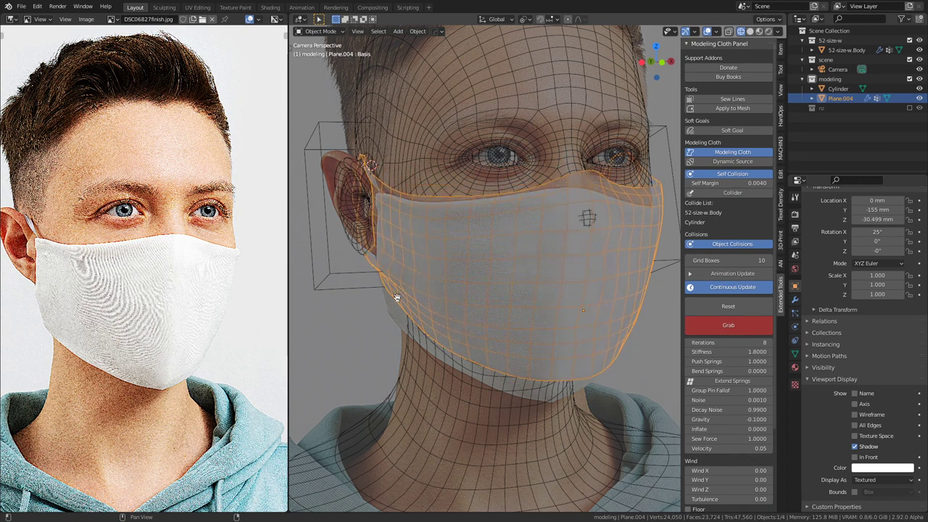
pyautogui.moveTo(396, 291); pyautogui.dragTo(392, 321)
pyautogui.moveTo(489, 340); pyautogui.dragTo(488, 364)
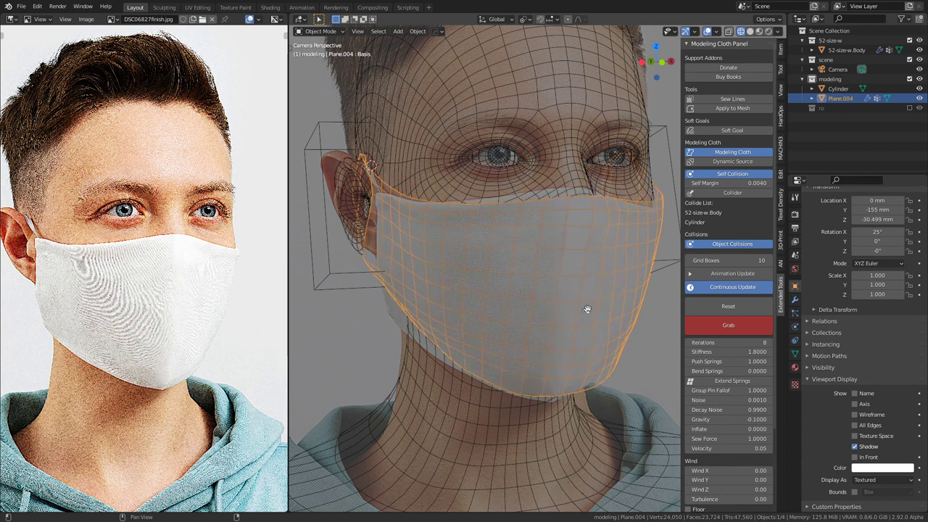
pyautogui.press('Escape')
# Step: Try a cloth Gravity of -0.5, and reduce it to -0.3
pyautogui.click(739, 421)
pyautogui.press('BackSpace')
pyautogui.write('-0.5')
pyautogui.press('Return')
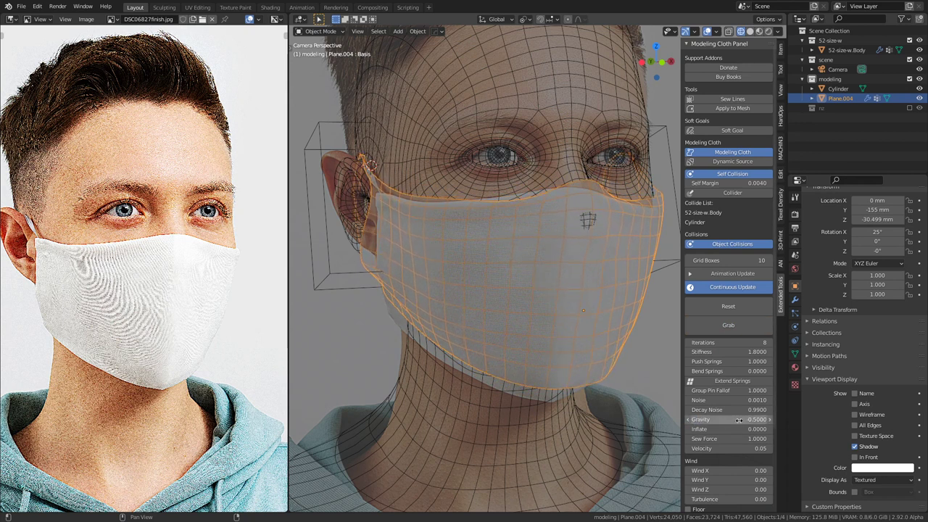
pyautogui.click(739, 419)
pyautogui.write('-0.3')
pyautogui.press('Return')
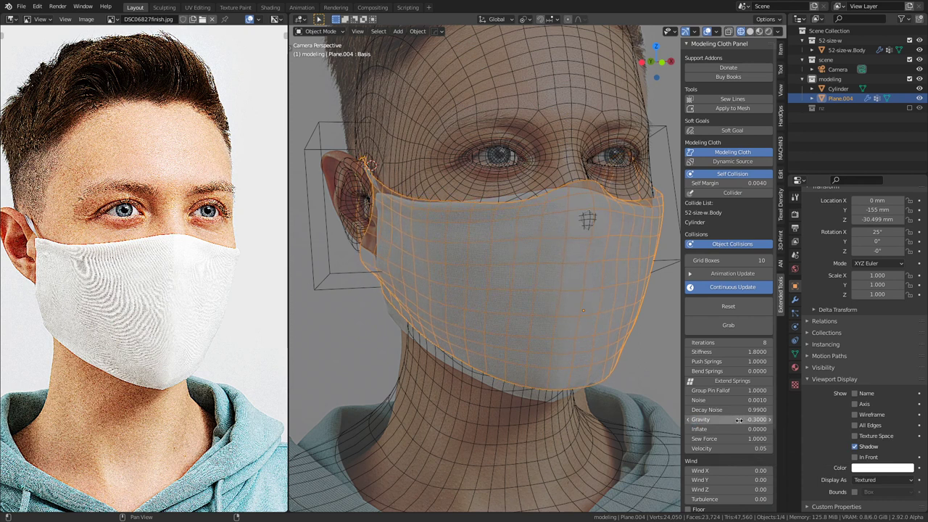
# Step: Grab the mask at the jaw edge and nose area and pull it down to align with the photographed mask outline
pyautogui.click(742, 324)
pyautogui.moveTo(397, 306); pyautogui.dragTo(397, 332)
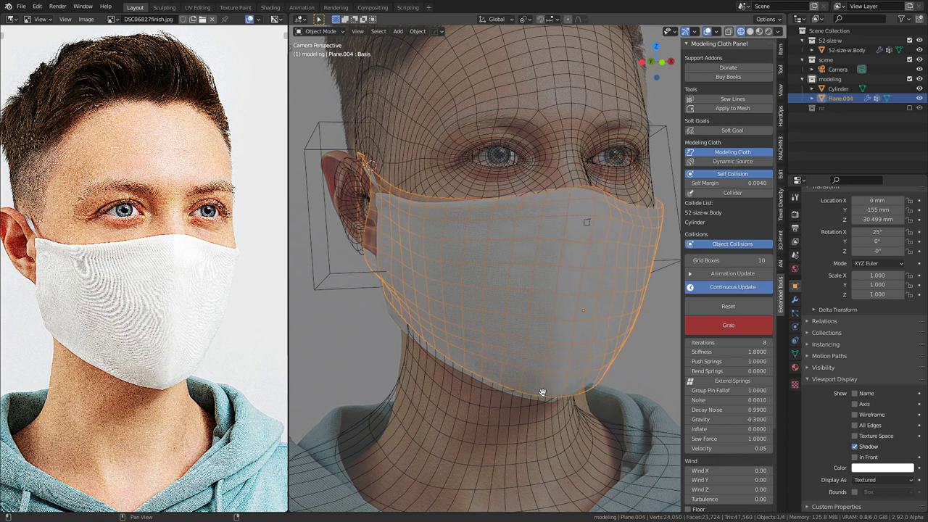
pyautogui.moveTo(393, 307); pyautogui.dragTo(394, 325)
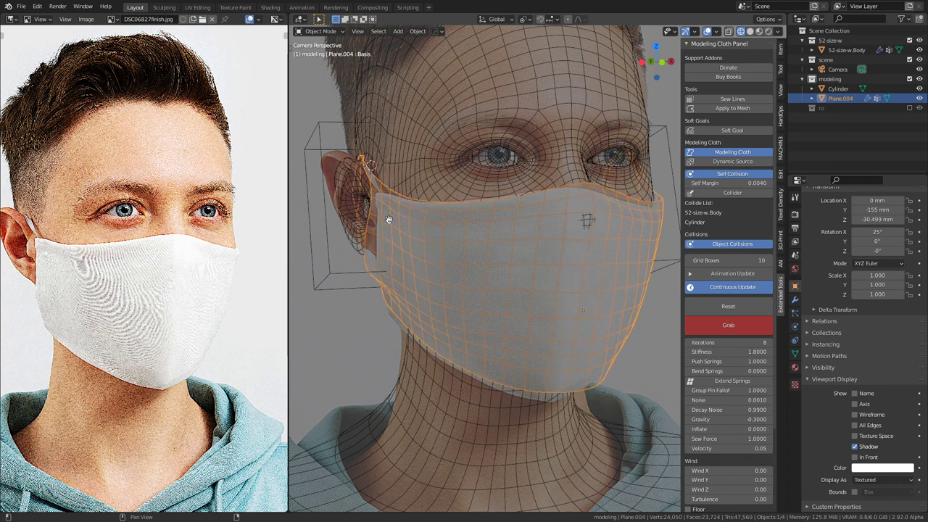
pyautogui.moveTo(597, 257); pyautogui.dragTo(589, 269)
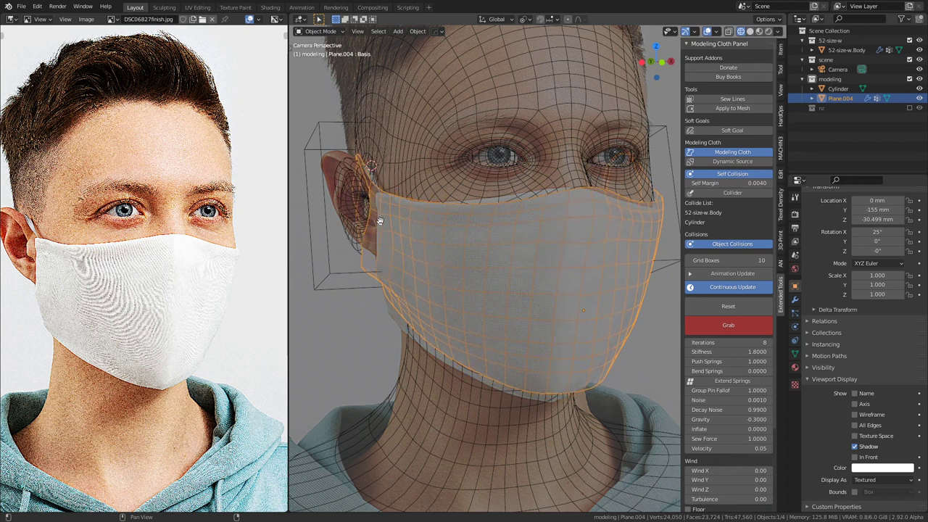
pyautogui.moveTo(389, 291); pyautogui.dragTo(407, 330)
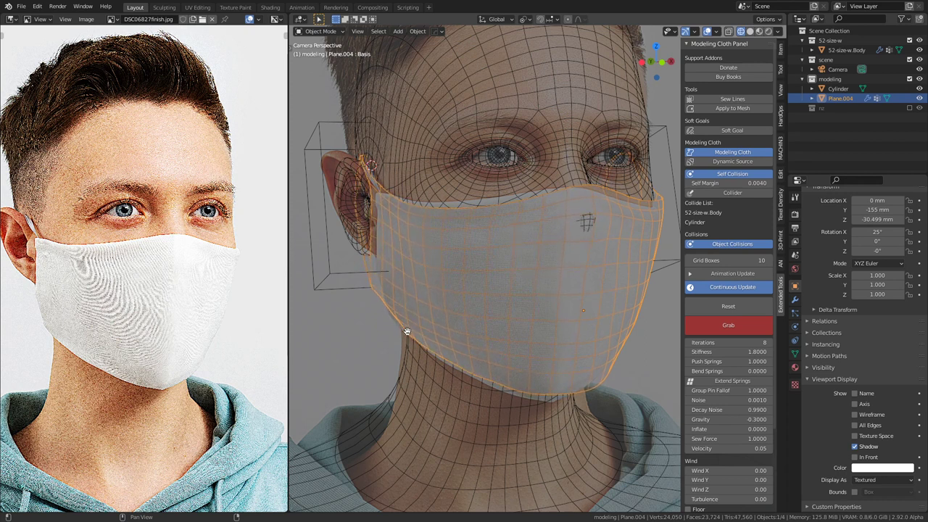
pyautogui.moveTo(439, 284)
pyautogui.mouseDown(button='middle')
pyautogui.moveTo(556, 238)
pyautogui.moveTo(564, 250)
pyautogui.mouseUp(button='middle')
pyautogui.press('Escape')
# Step: Stop Continuous Update and examine the mask's fit in solid shading from the side, front and camera views
pyautogui.hotkey('shift', 'z')
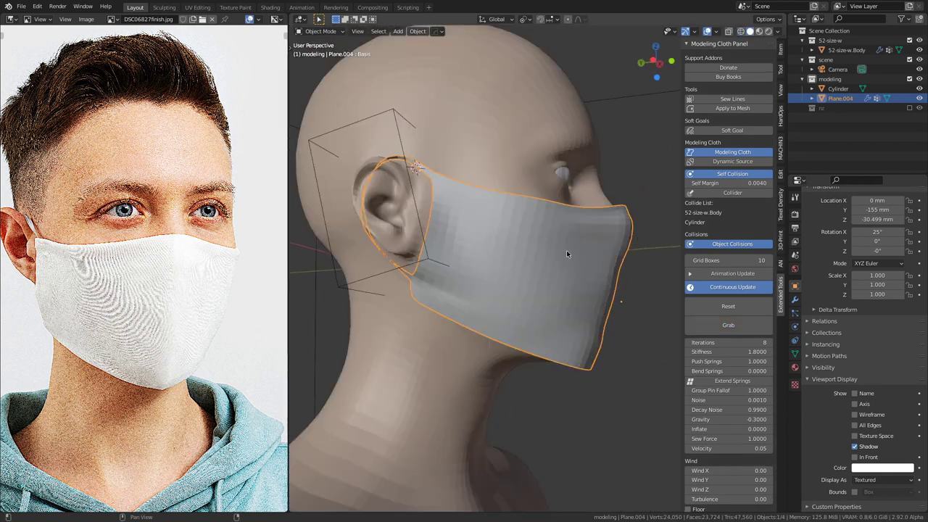
pyautogui.click(731, 287)
pyautogui.moveTo(570, 259)
pyautogui.mouseDown(button='middle')
pyautogui.moveTo(559, 279)
pyautogui.moveTo(566, 265)
pyautogui.moveTo(583, 266)
pyautogui.mouseUp(button='middle')
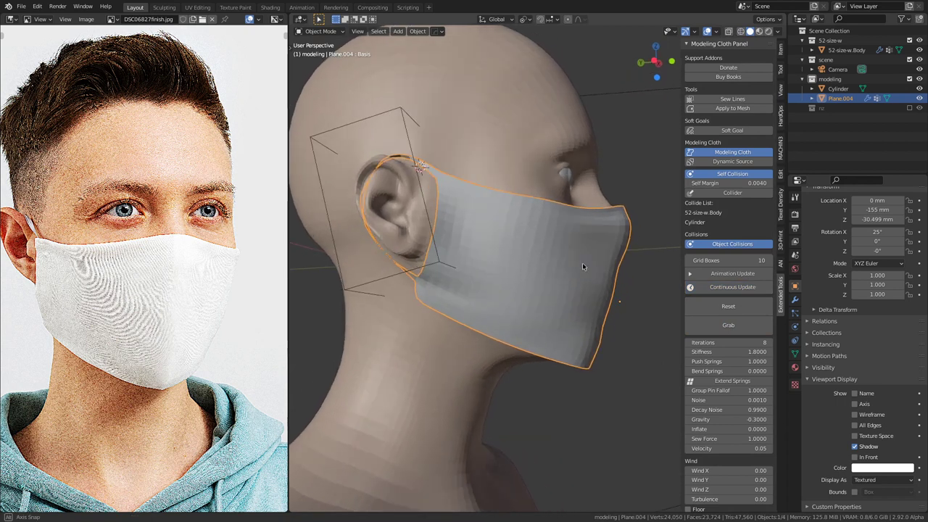
pyautogui.moveTo(583, 266); pyautogui.dragTo(528, 278, button='middle')
pyautogui.press('KP_0')
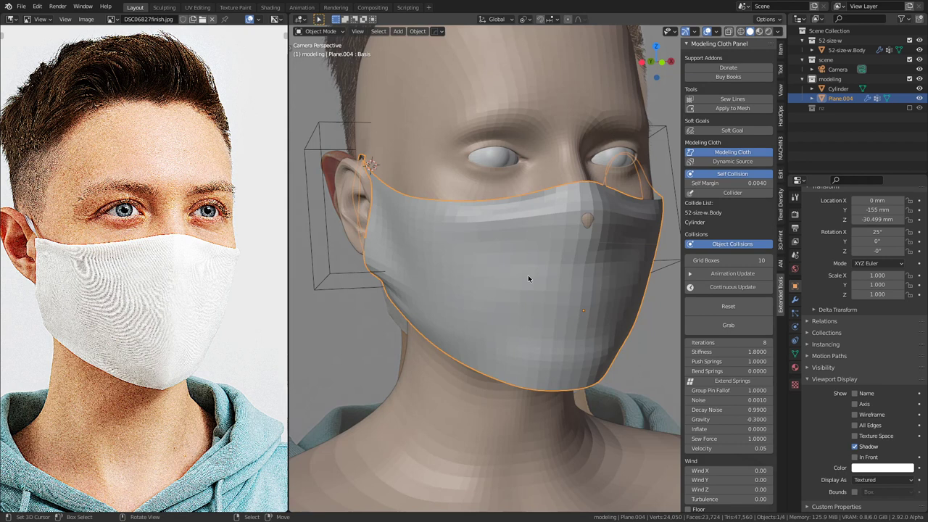
pyautogui.moveTo(528, 278); pyautogui.dragTo(444, 256, button='middle')
pyautogui.moveTo(567, 279); pyautogui.dragTo(474, 275, button='middle')
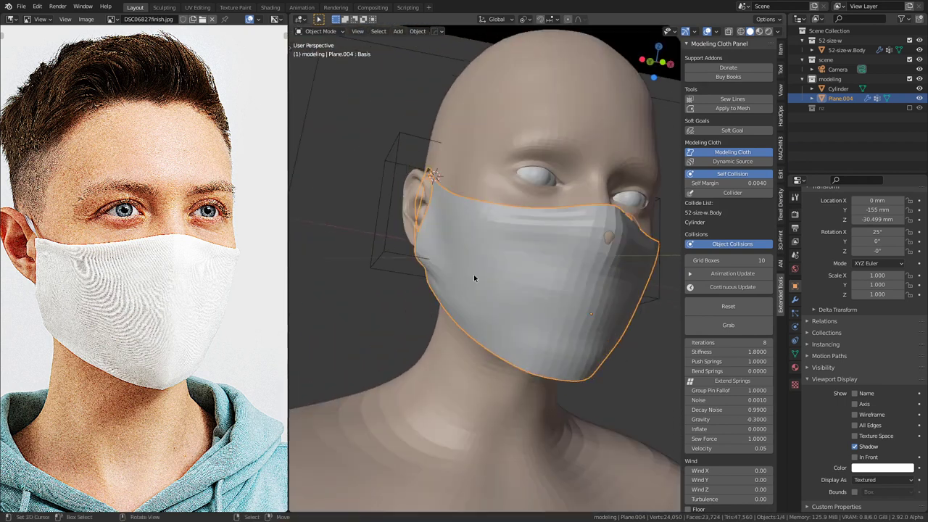
pyautogui.press('KP_0')
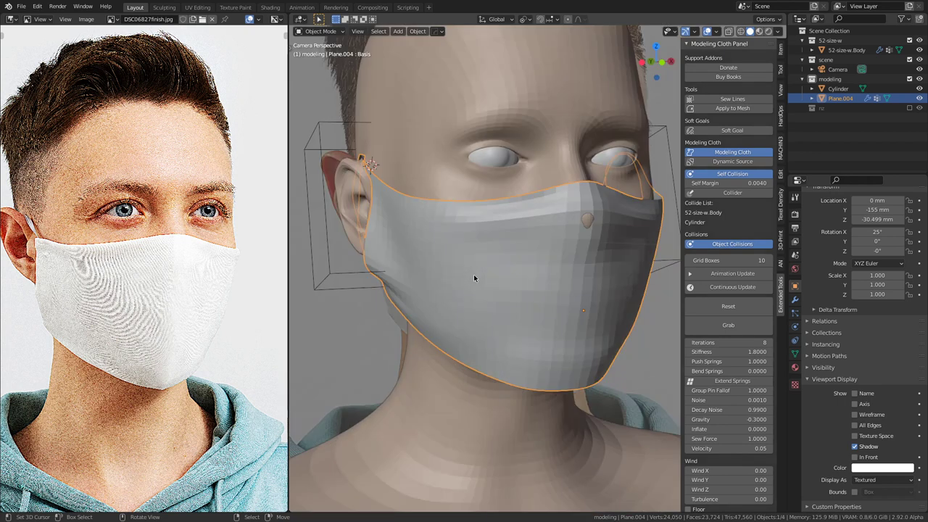
# Step: Restart Continuous Update and switch back to wireframe shading in the camera view
pyautogui.click(741, 289)
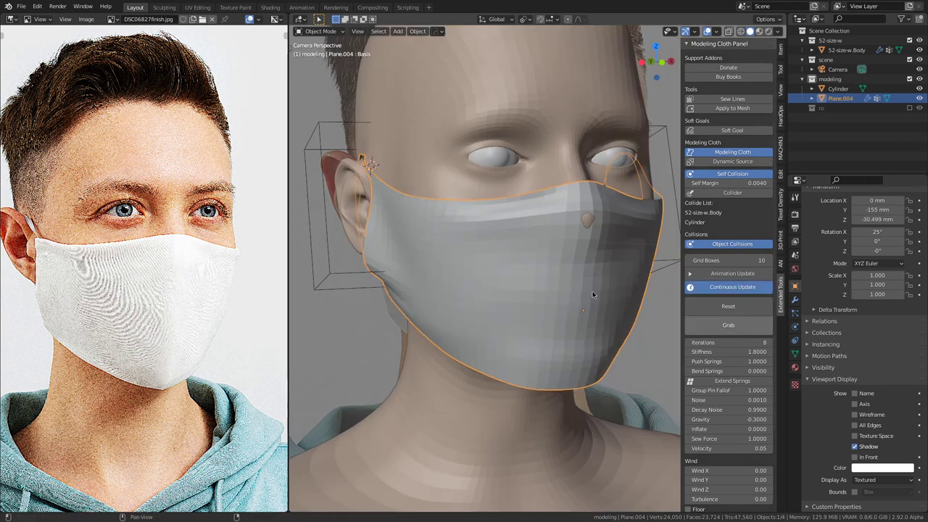
pyautogui.hotkey('shift', 'z')
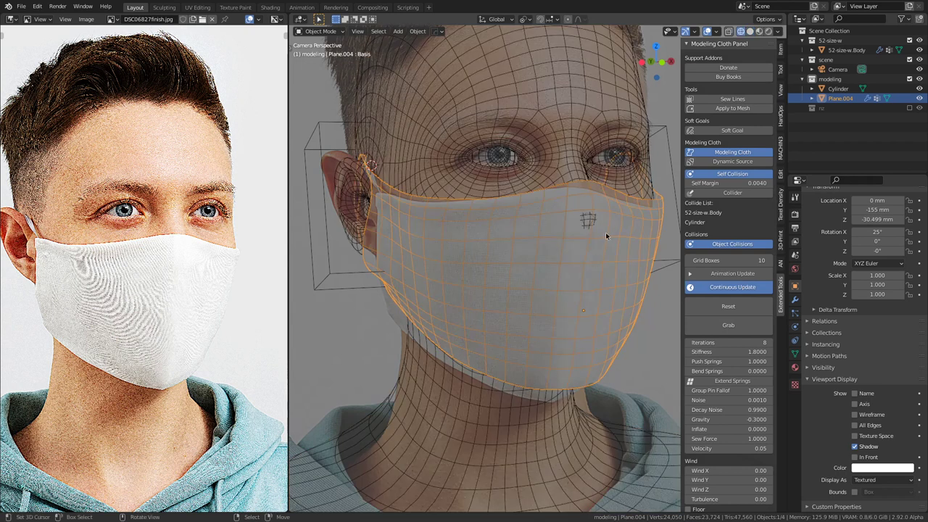
pyautogui.click(737, 325)
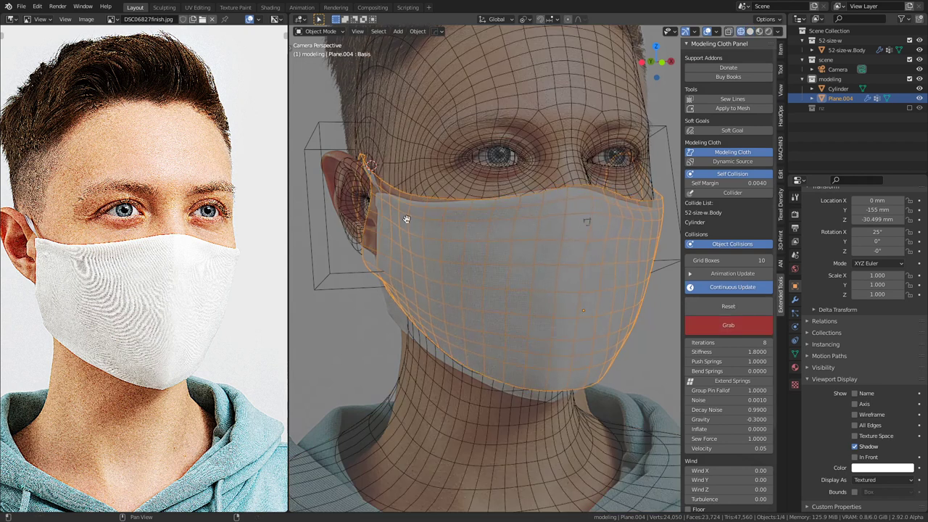
pyautogui.press('Escape')
# Step: Try cloth Gravity values of -0.4 and -0.7, and settle on -0.5
pyautogui.click(740, 419)
pyautogui.write('4')
pyautogui.press('Return')
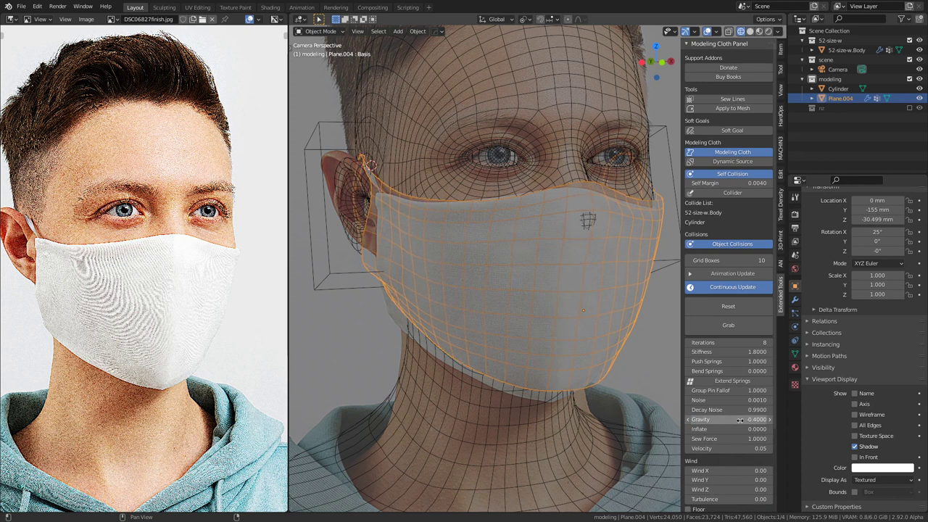
pyautogui.click(740, 420)
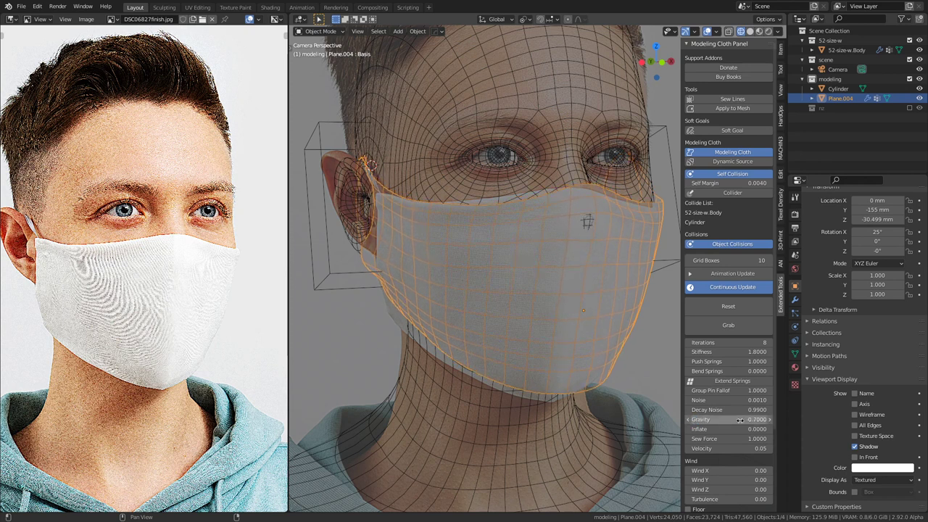
pyautogui.write('7')
pyautogui.press('Return')
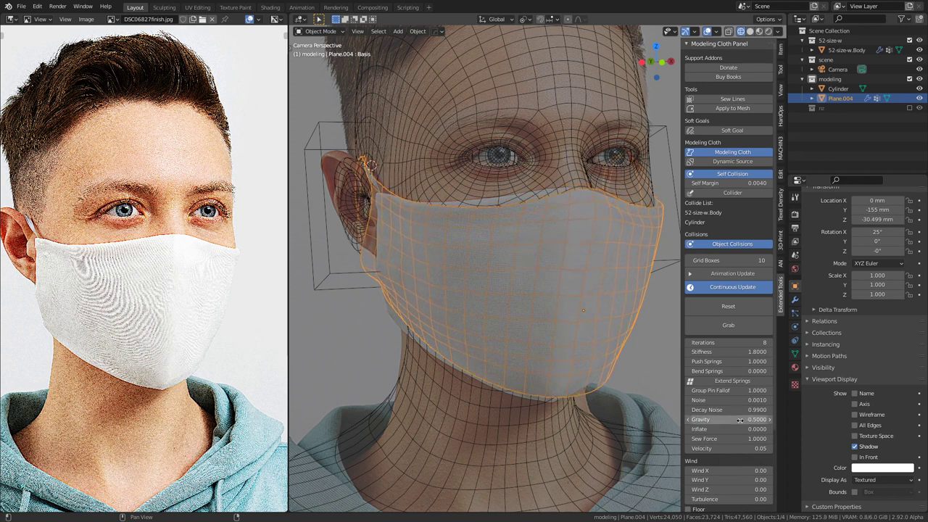
# Step: Nudge the cloth below the nose bridge upward with Grab and set the cloth Gravity to -0.4
pyautogui.click(744, 327)
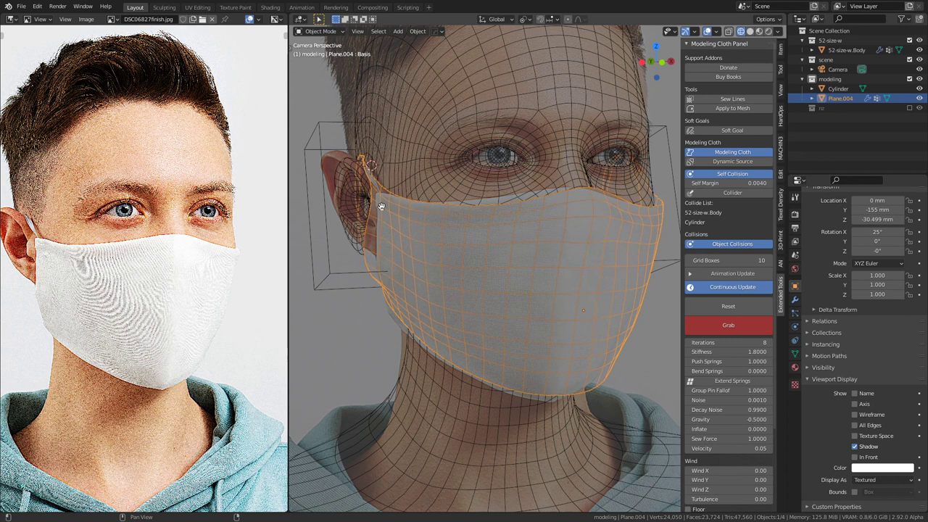
pyautogui.moveTo(572, 229); pyautogui.dragTo(564, 213)
pyautogui.press('Escape')
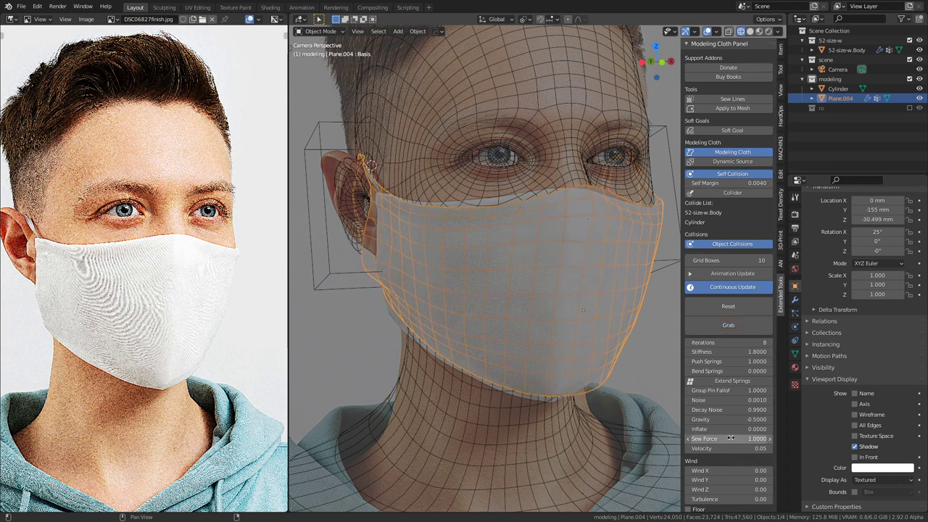
pyautogui.click(739, 416)
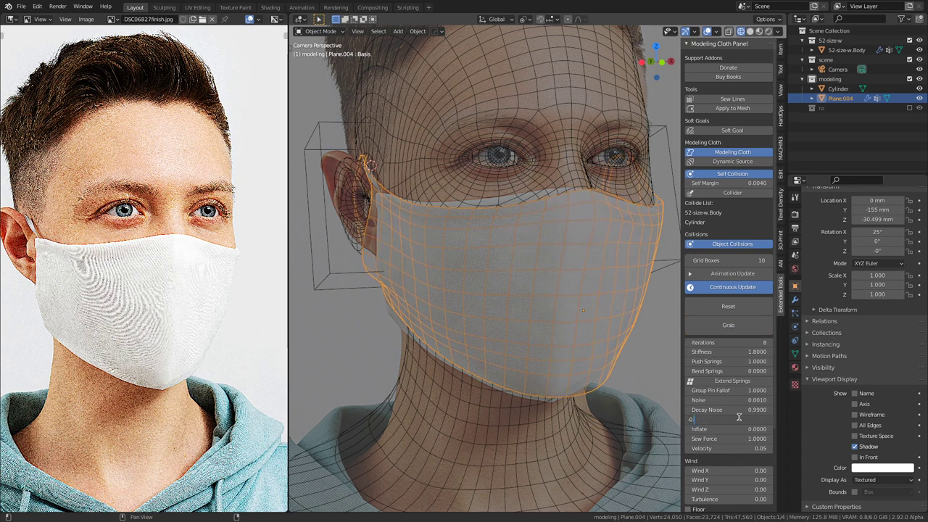
pyautogui.press('Return')
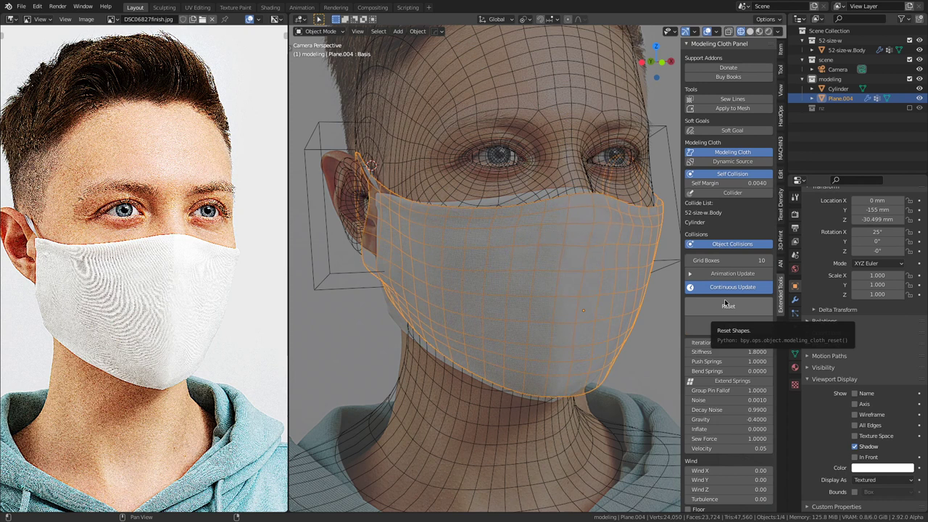
# Step: Nudge the mask's upper edge slightly upward over the cheek with Grab and stop Continuous Update
pyautogui.click(731, 306)
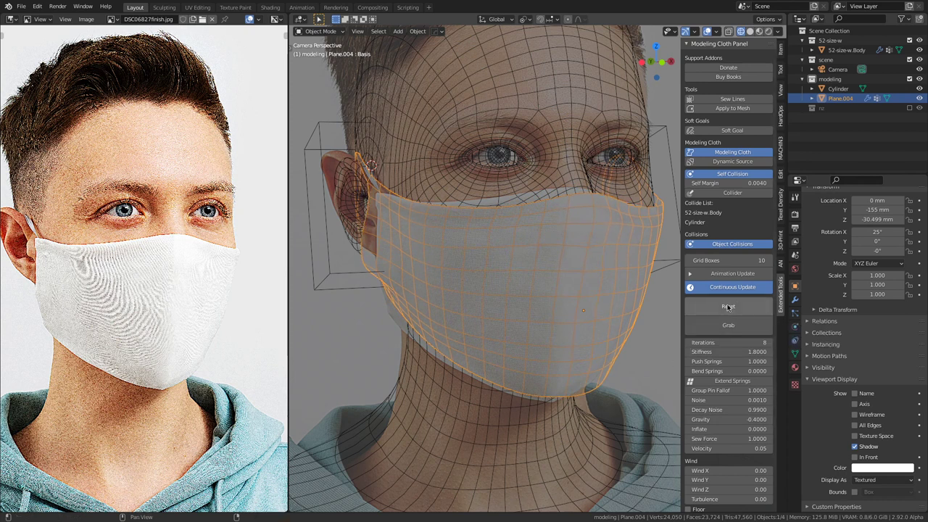
pyautogui.click(730, 326)
pyautogui.moveTo(522, 215); pyautogui.dragTo(517, 207)
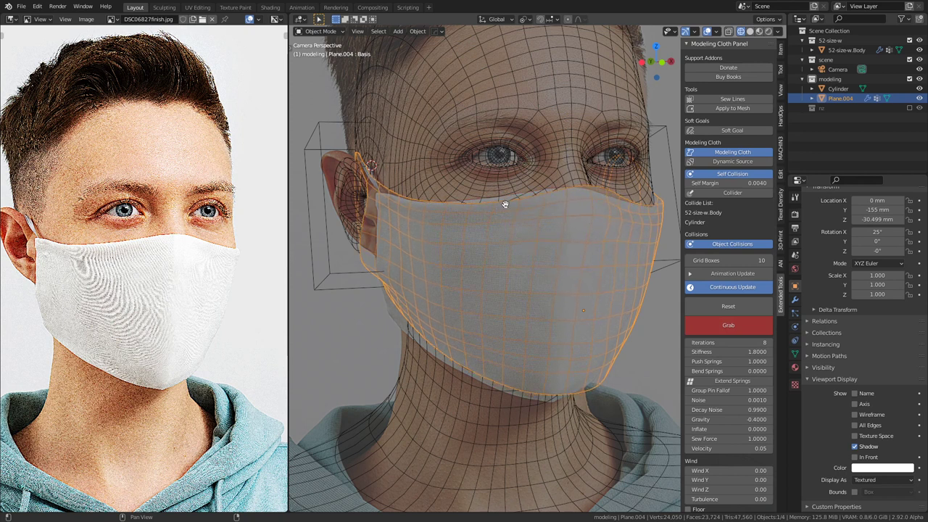
pyautogui.moveTo(499, 207); pyautogui.dragTo(496, 202)
pyautogui.click(731, 289)
# Step: Save the file and enable the nz collection to show the flat mask pattern pieces
pyautogui.moveTo(551, 337); pyautogui.dragTo(462, 367, button='middle')
pyautogui.hotkey('ctrl', 's')
pyautogui.click(909, 108)
pyautogui.scroll(-7, 552, 266)
pyautogui.moveTo(552, 267); pyautogui.dragTo(512, 316, button='middle')
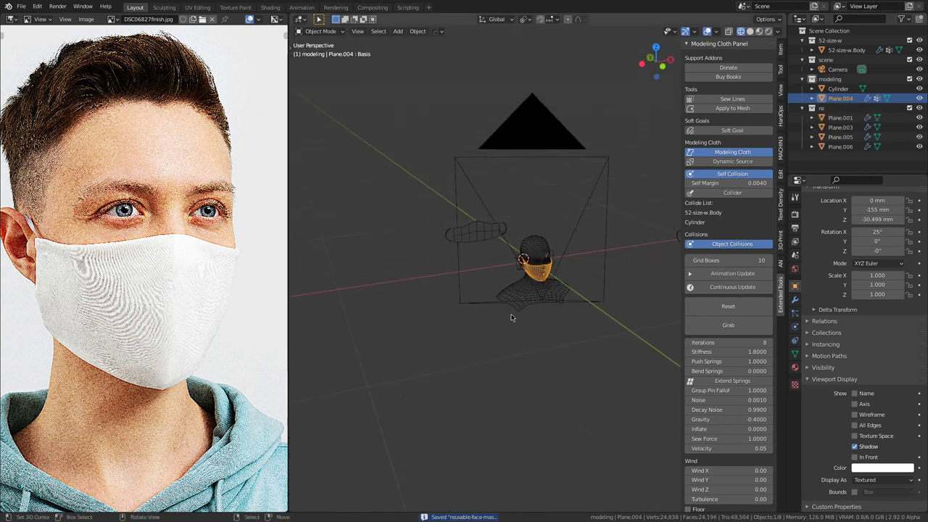
# Step: Select the flat mask panel in front view and show its UVs in the UV Editing workspace
pyautogui.scroll(4, 436, 232)
pyautogui.keyDown('shift'); pyautogui.moveTo(433, 230); pyautogui.dragTo(503, 284, button='middle'); pyautogui.keyUp('shift')
pyautogui.click(495, 288)
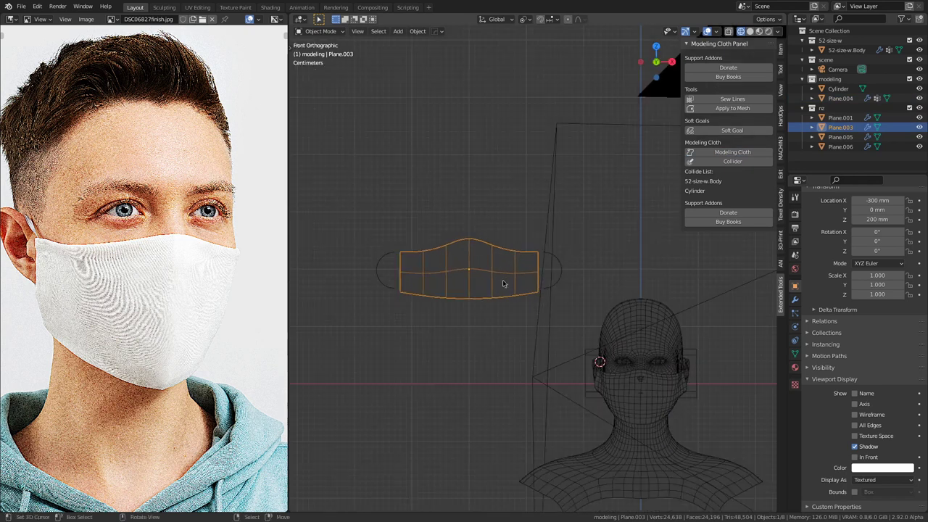
pyautogui.click(197, 7)
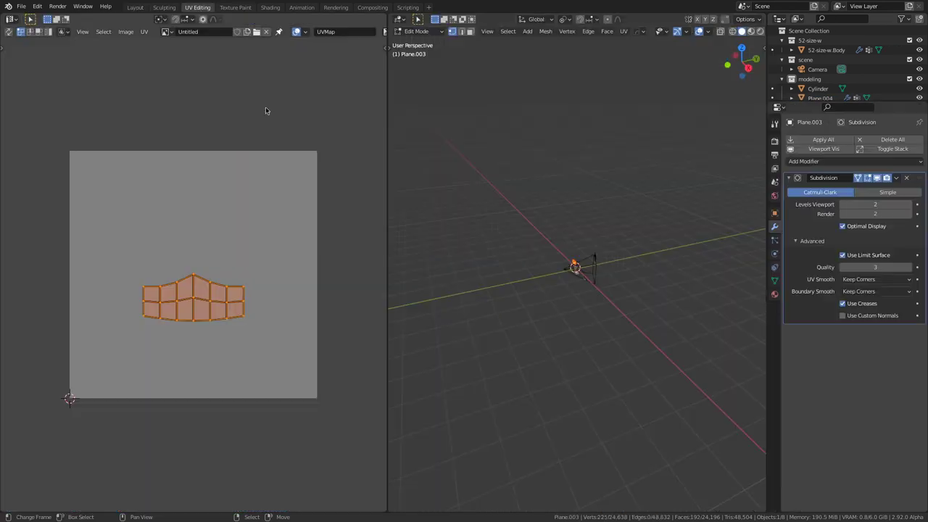
# Step: Leave Edit Mode, select the flat mask panel together with both ear straps, and return to the Layout workspace
pyautogui.scroll(5, 576, 293)
pyautogui.moveTo(526, 294); pyautogui.dragTo(708, 350, button='middle')
pyautogui.scroll(4, 580, 279)
pyautogui.keyDown('shift'); pyautogui.moveTo(566, 268); pyautogui.dragTo(613, 323, button='middle'); pyautogui.keyUp('shift')
pyautogui.scroll(4, 614, 323)
pyautogui.press('Tab')
pyautogui.click(600, 330)
pyautogui.keyDown('shift'); pyautogui.click(707, 352); pyautogui.keyUp('shift')
pyautogui.keyDown('shift'); pyautogui.click(657, 341); pyautogui.keyUp('shift')
pyautogui.press('Tab')
pyautogui.press('Tab')
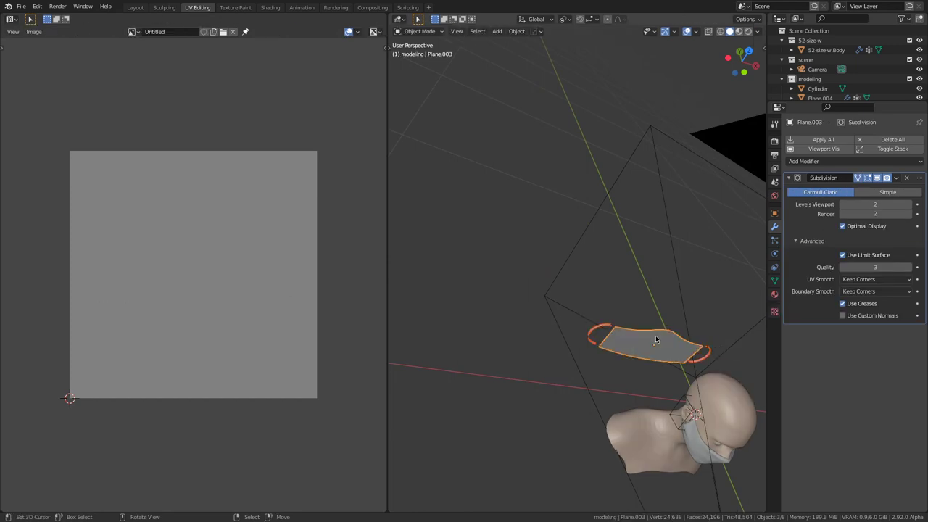
pyautogui.click(135, 7)
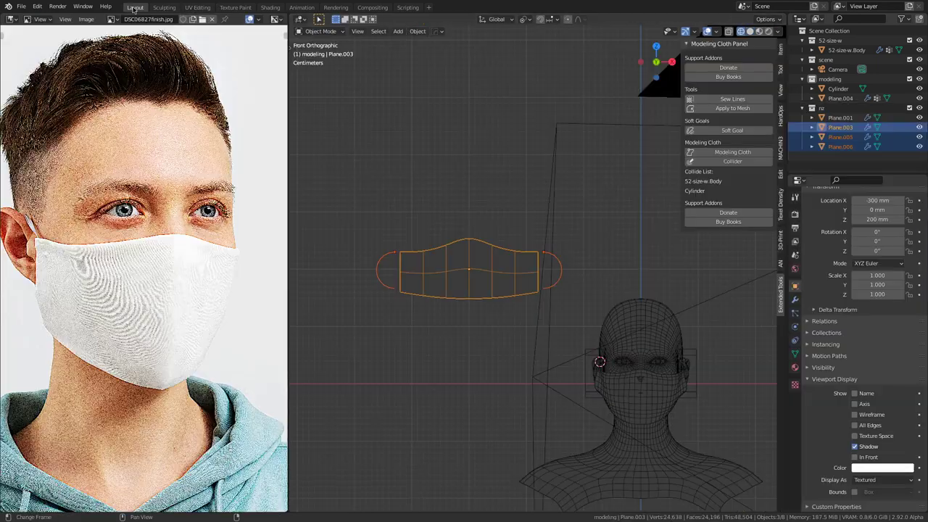
# Step: Move the flat pattern's right-hand ear strap 30 mm outward along X, away from the mask panel
pyautogui.click(528, 271)
pyautogui.scroll(-2, 578, 308)
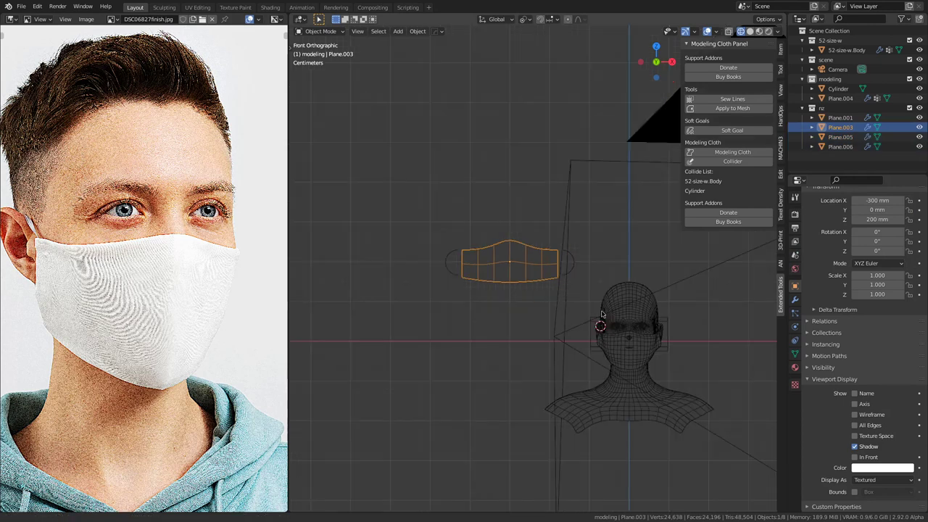
pyautogui.scroll(3, 558, 265)
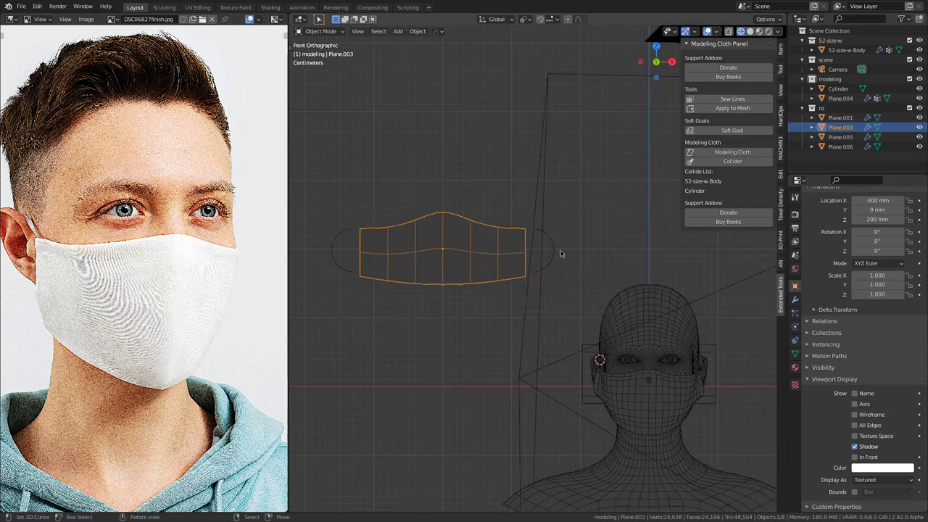
pyautogui.keyDown('shift'); pyautogui.click(551, 241); pyautogui.keyUp('shift')
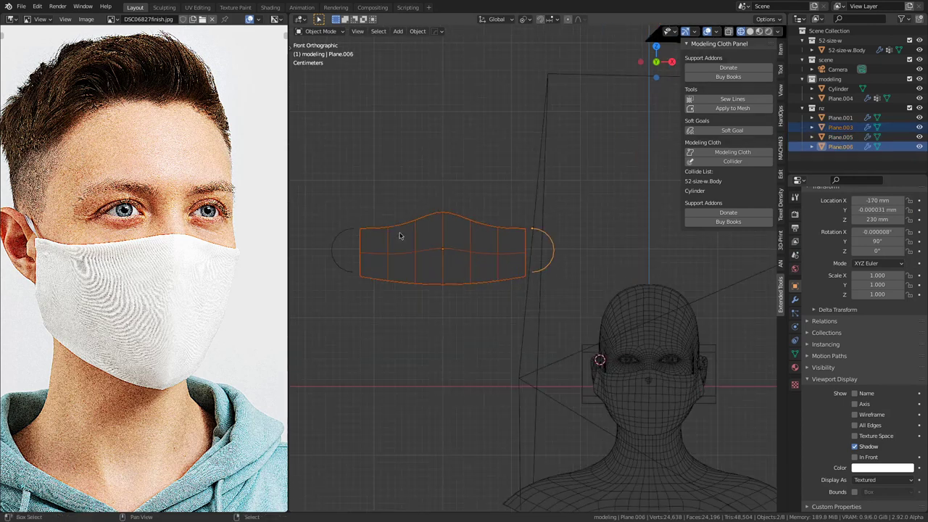
pyautogui.click(549, 240)
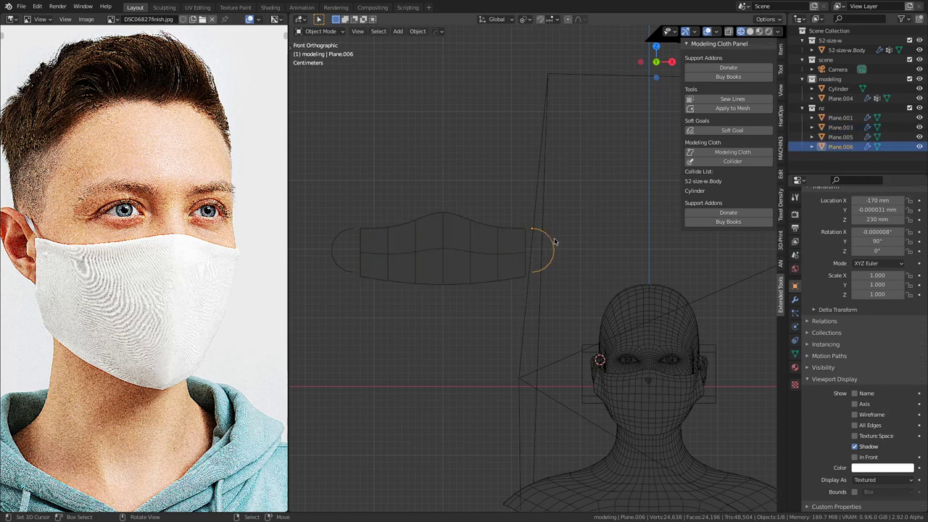
pyautogui.click(552, 240)
pyautogui.press('g')
pyautogui.press('x')
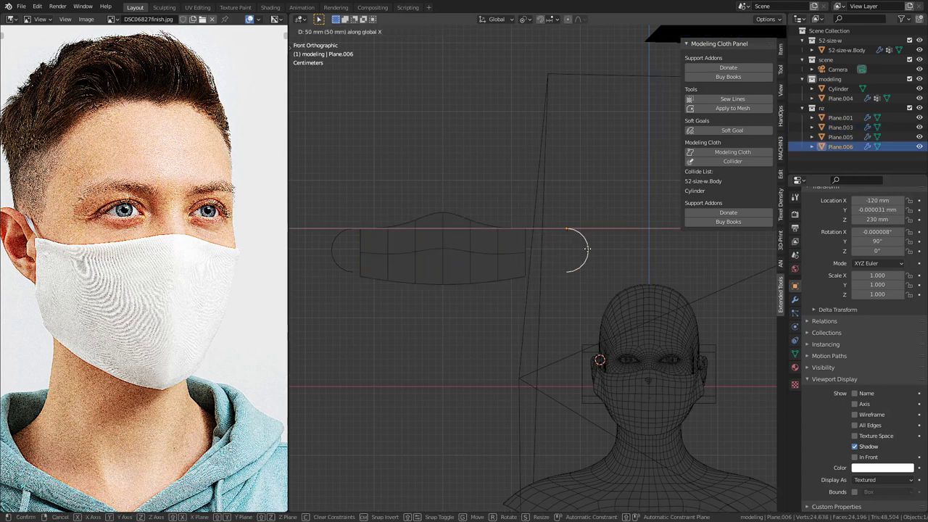
pyautogui.keyDown('shift'); pyautogui.moveTo(398, 256); pyautogui.dragTo(505, 272, button='middle'); pyautogui.keyUp('shift')
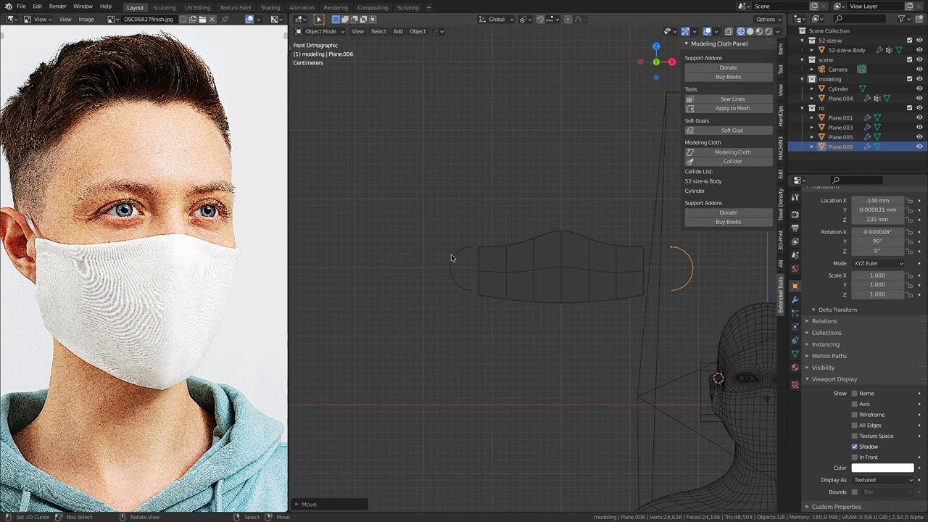
# Step: Move the left ear strap outward along X to -450 mm and bring the right strap back to -150 mm
pyautogui.click(453, 258)
pyautogui.press('g')
pyautogui.press('x')
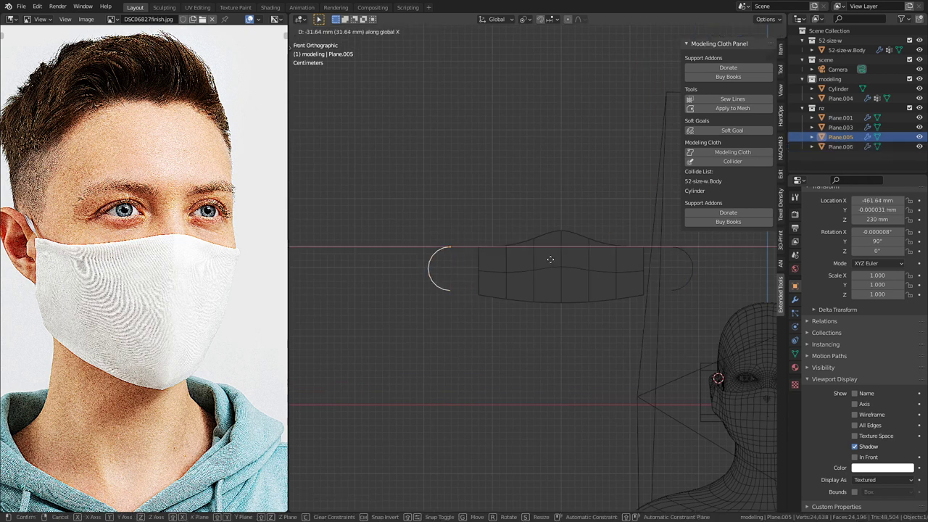
pyautogui.press('Return')
pyautogui.click(691, 259)
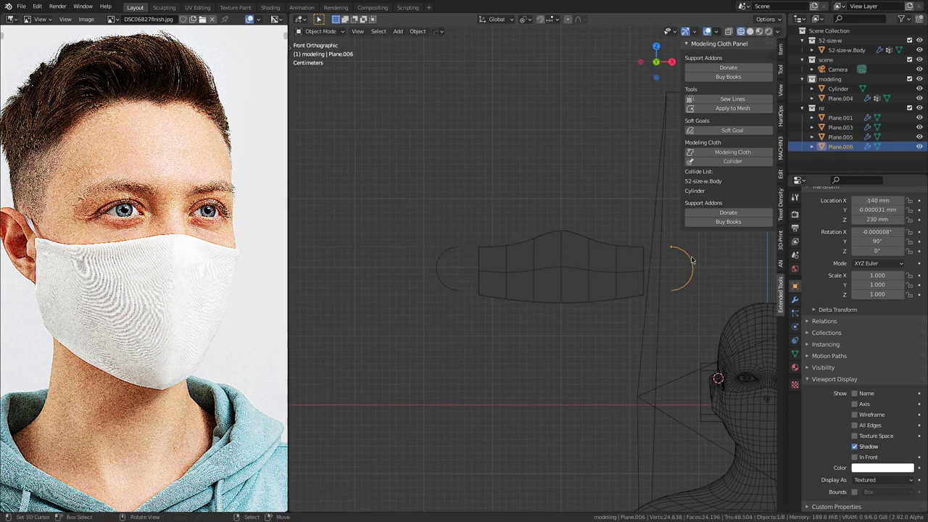
pyautogui.press('g')
pyautogui.press('x')
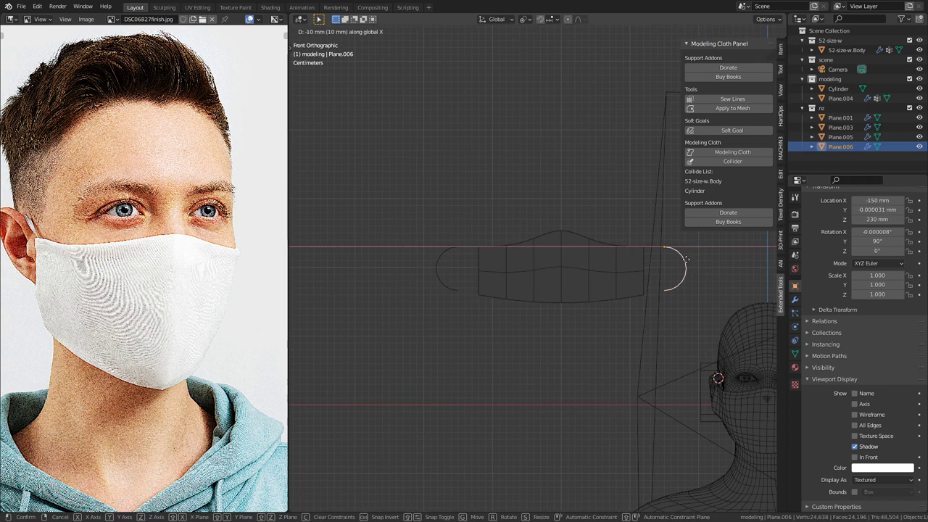
pyautogui.press('Return')
# Step: Duplicate the flat mask panel with both ear straps, placing the copies 110 mm along negative X and 150 mm lower in Z
pyautogui.keyDown('shift'); pyautogui.click(493, 264); pyautogui.keyUp('shift')
pyautogui.keyDown('shift'); pyautogui.click(451, 254); pyautogui.keyUp('shift')
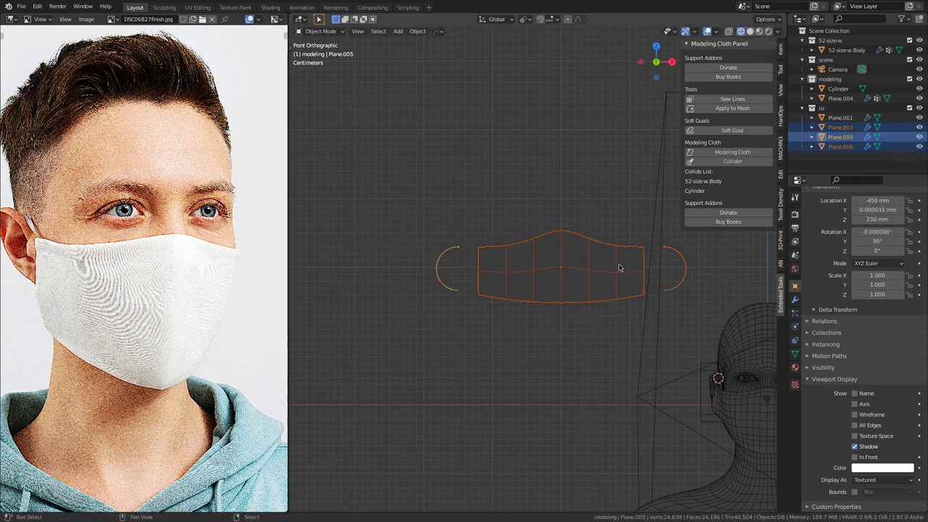
pyautogui.hotkey('shift', 'd')
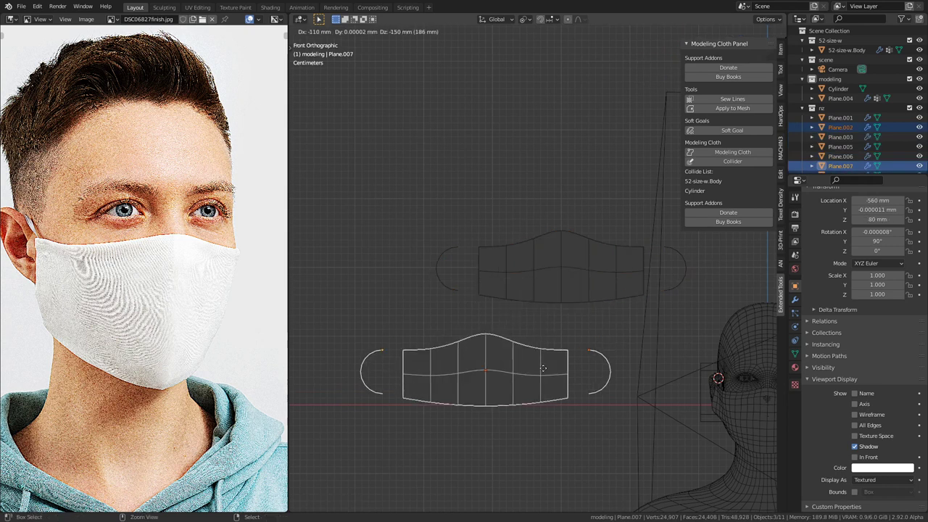
pyautogui.click(543, 368)
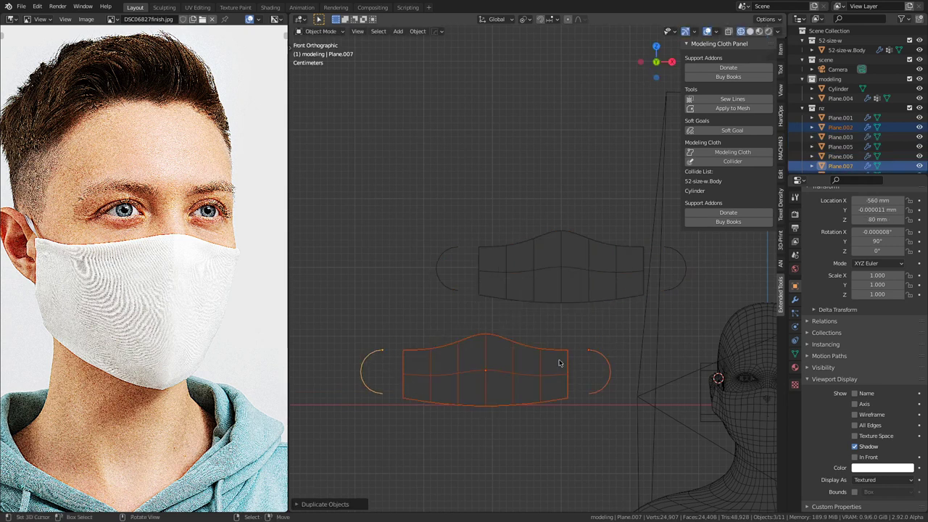
# Step: Convert the duplicated ear straps and the duplicated mask panel to meshes so their modifiers are applied
pyautogui.click(593, 354)
pyautogui.keyDown('shift'); pyautogui.click(377, 356); pyautogui.keyUp('shift')
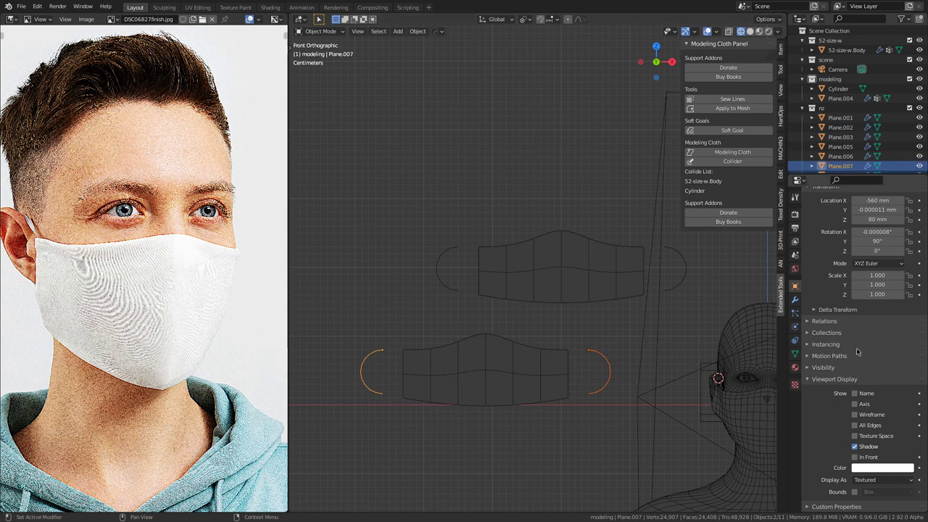
pyautogui.click(795, 299)
pyautogui.press('alt')
pyautogui.hotkey('alt', 'c')
pyautogui.click(575, 360)
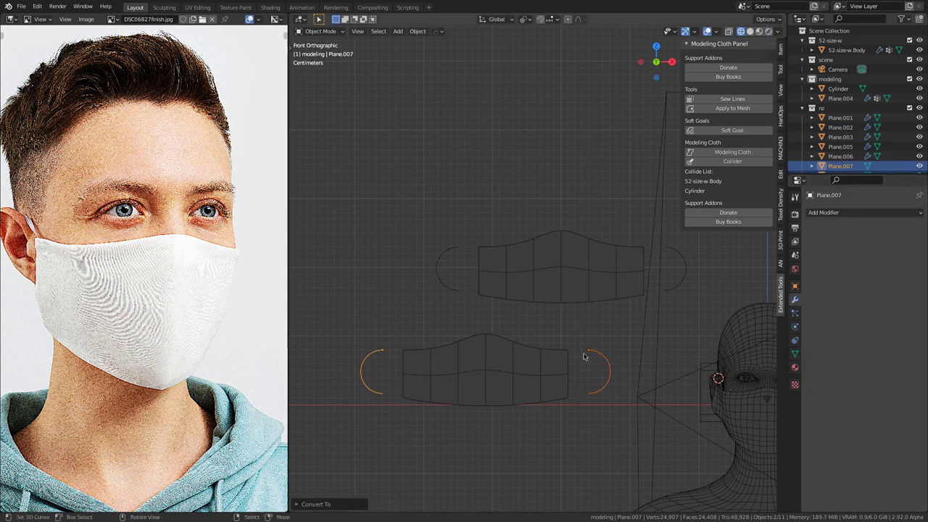
pyautogui.click(552, 360)
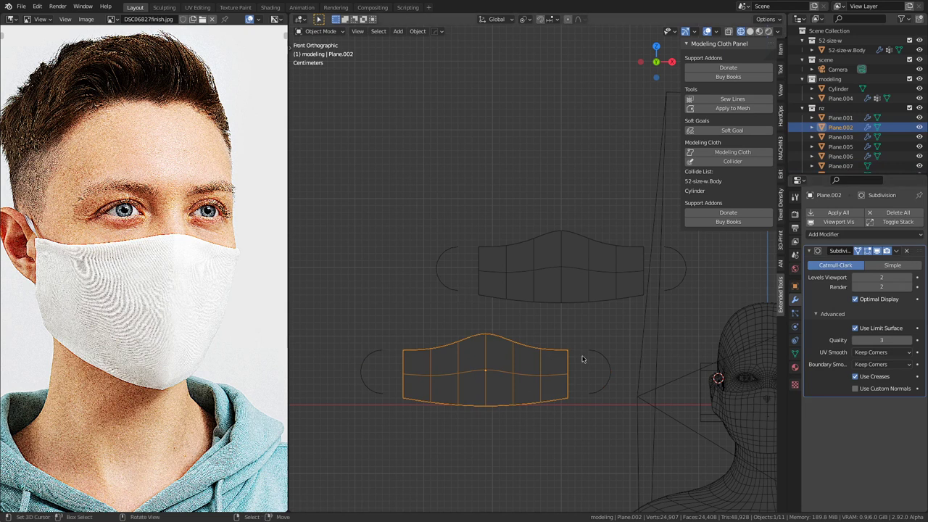
pyautogui.hotkey('alt', 'c')
pyautogui.click(581, 359)
# Step: Split the bottom row of faces between the centre and the right end from the rest of the duplicated panel
pyautogui.press('KP_Decimal')
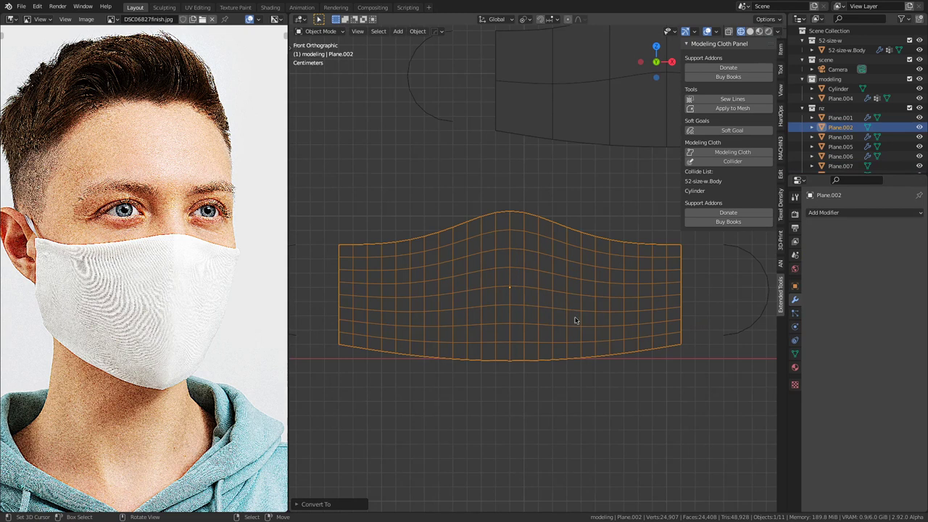
pyautogui.press('Tab')
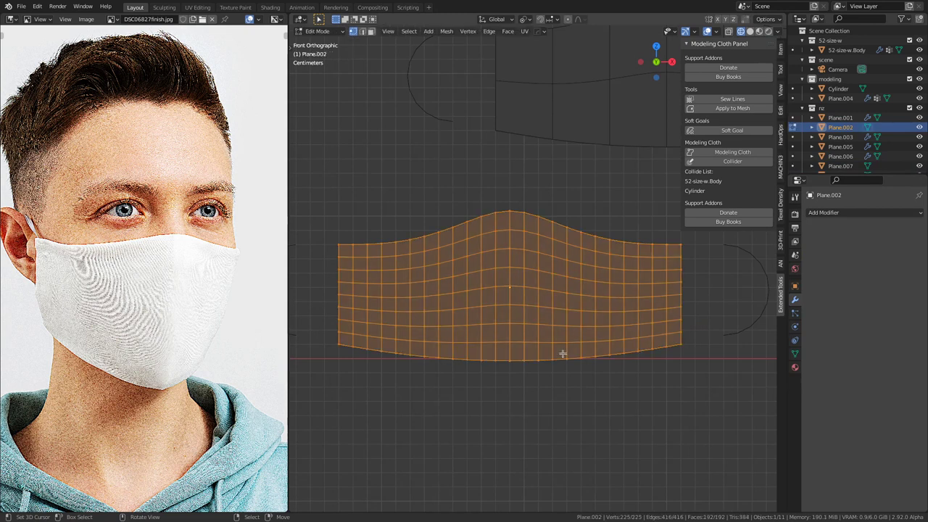
pyautogui.press('3')
pyautogui.click(522, 354)
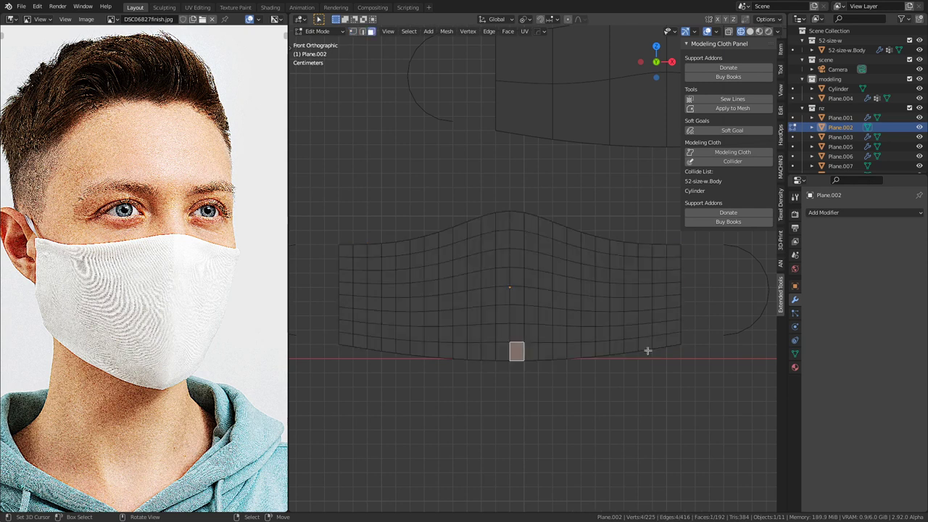
pyautogui.keyDown('ctrl'); pyautogui.click(673, 339); pyautogui.keyUp('ctrl')
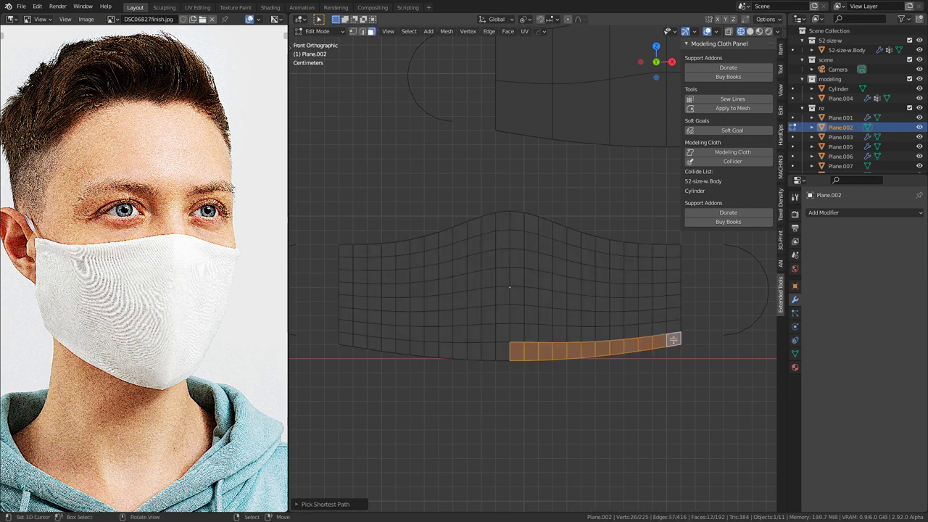
pyautogui.press('y')
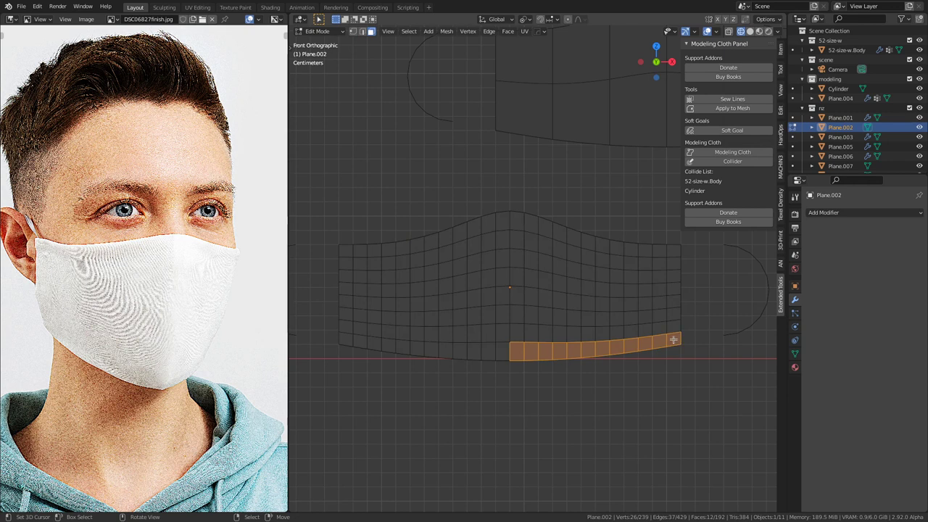
# Step: Scale the split row's lower-edge vertices to about 0.95 around the panel's lower right corner, opening a gap at the centre
pyautogui.press('1')
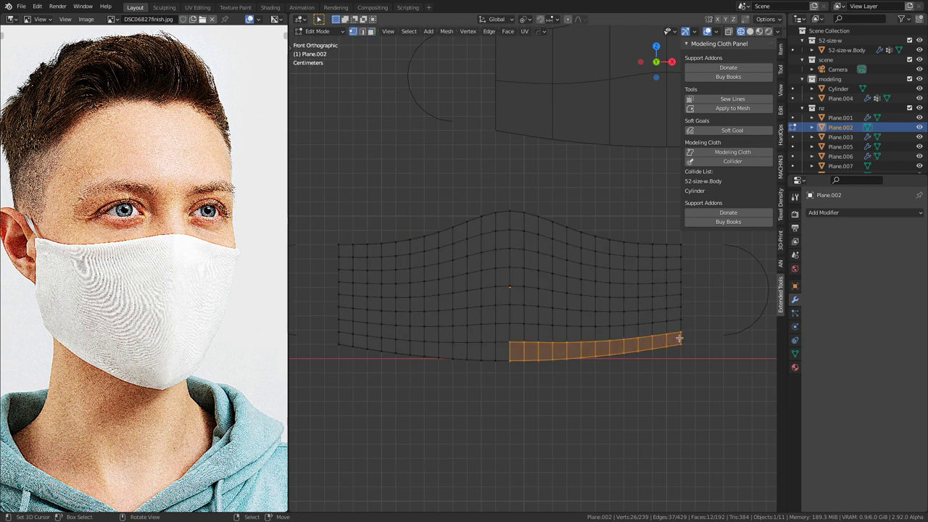
pyautogui.press('c')
pyautogui.moveTo(677, 300); pyautogui.dragTo(522, 312, button='middle')
pyautogui.rightClick(522, 312)
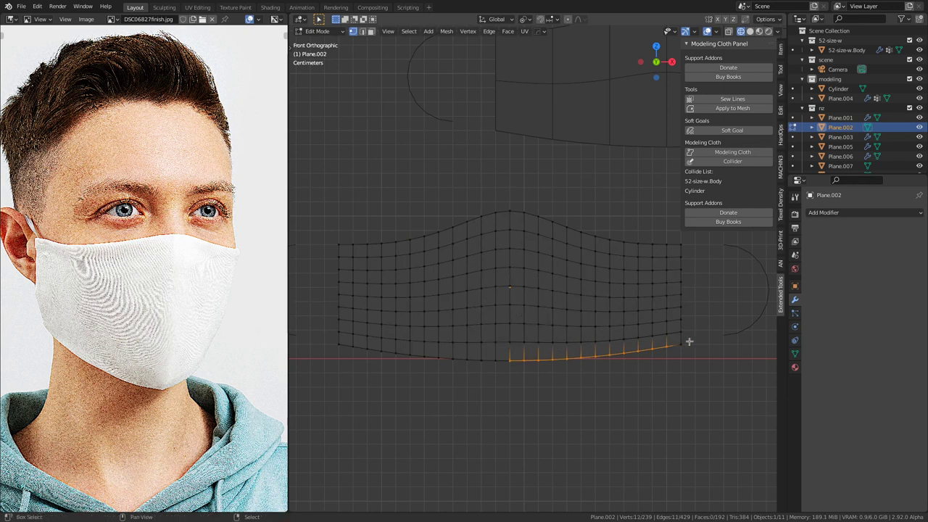
pyautogui.press('.')
pyautogui.click(631, 303)
pyautogui.press('s')
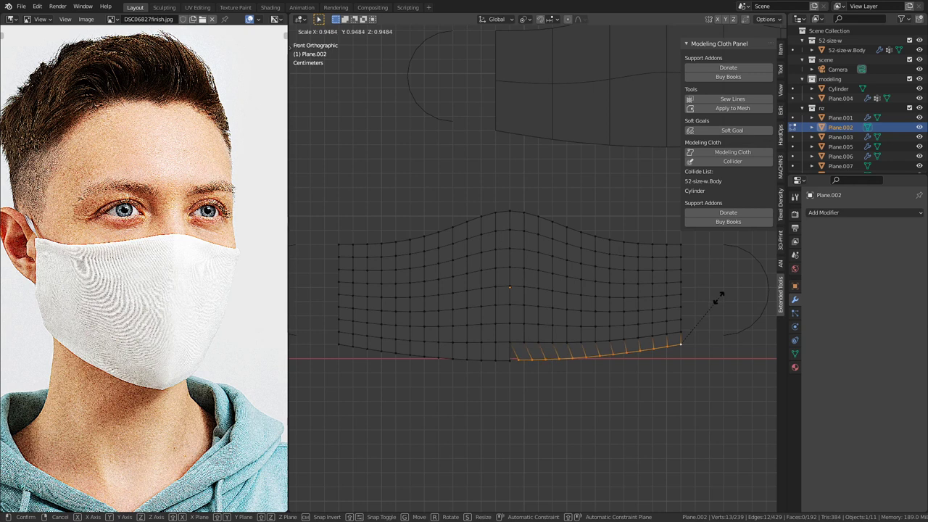
pyautogui.press('ctrl')
pyautogui.press('shift')
pyautogui.click(713, 306)
# Step: Scale the left half of the panel's lower edge toward its lower left corner to complete the centre notch
pyautogui.keyDown('shift'); pyautogui.moveTo(457, 372); pyautogui.dragTo(552, 361, button='middle'); pyautogui.keyUp('shift')
pyautogui.click(603, 349)
pyautogui.keyDown('ctrl'); pyautogui.click(433, 333); pyautogui.keyUp('ctrl')
pyautogui.press('s')
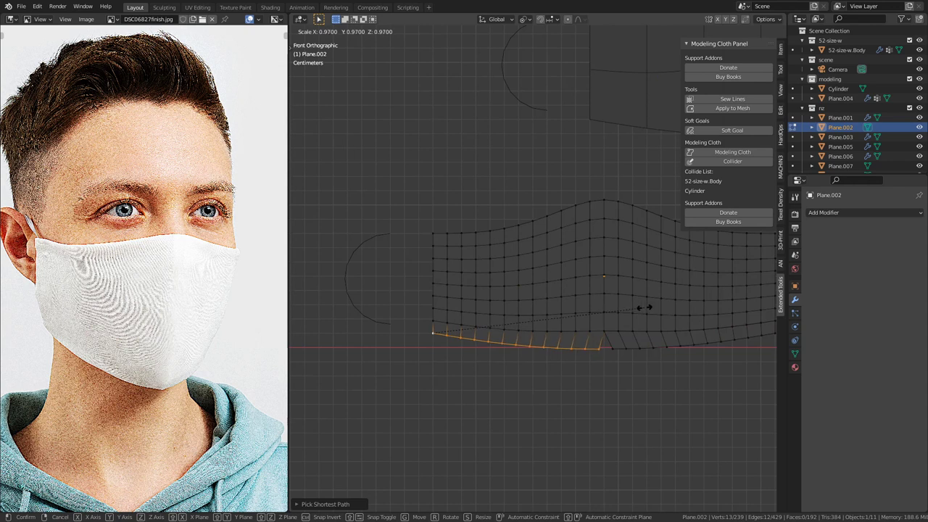
pyautogui.click(618, 314)
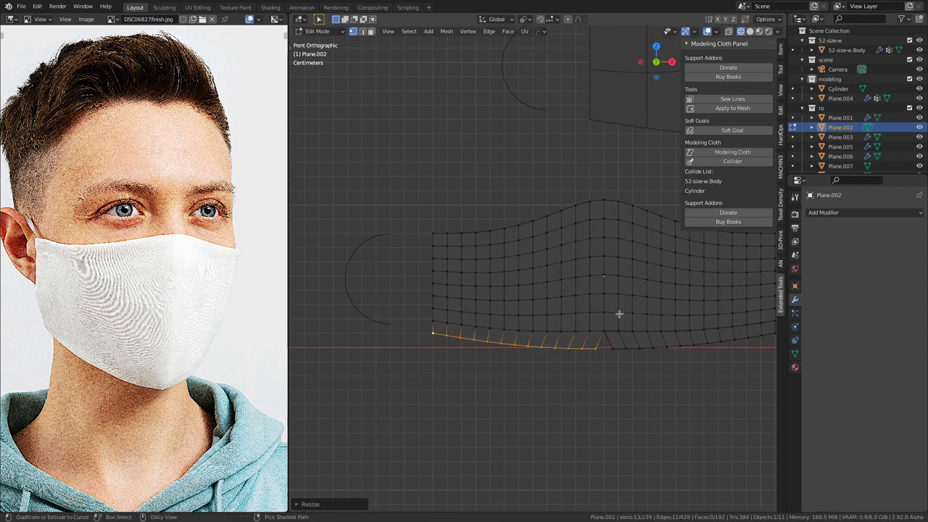
pyautogui.scroll(5, 657, 336)
pyautogui.scroll(-4, 516, 377)
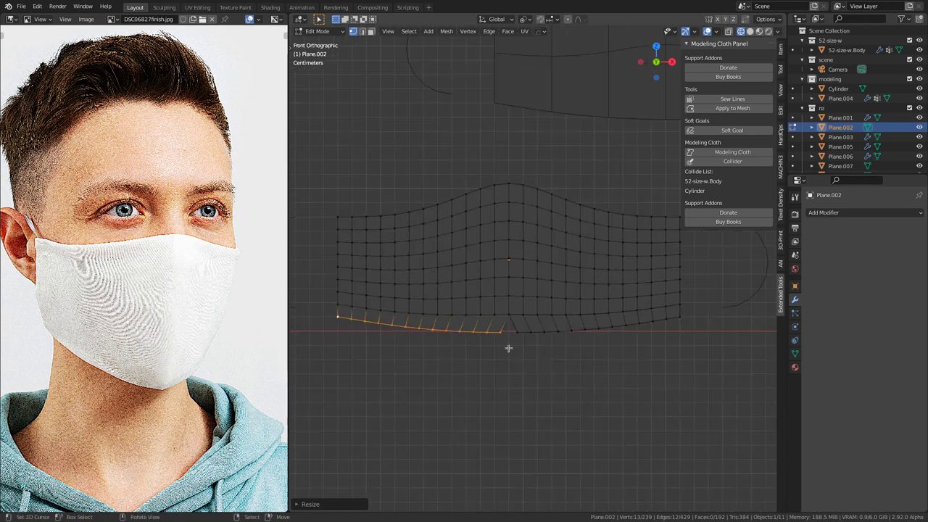
# Step: Leave Edit Mode and turn off Modeling Cloth for the mask worn on the head
pyautogui.scroll(-2, 549, 354)
pyautogui.press('Tab')
pyautogui.scroll(-6, 590, 330)
pyautogui.scroll(-1, 596, 332)
pyautogui.keyDown('shift'); pyautogui.moveTo(620, 339); pyautogui.dragTo(511, 356, button='middle'); pyautogui.keyUp('shift')
pyautogui.scroll(3, 543, 353)
pyautogui.rightClick(543, 346)
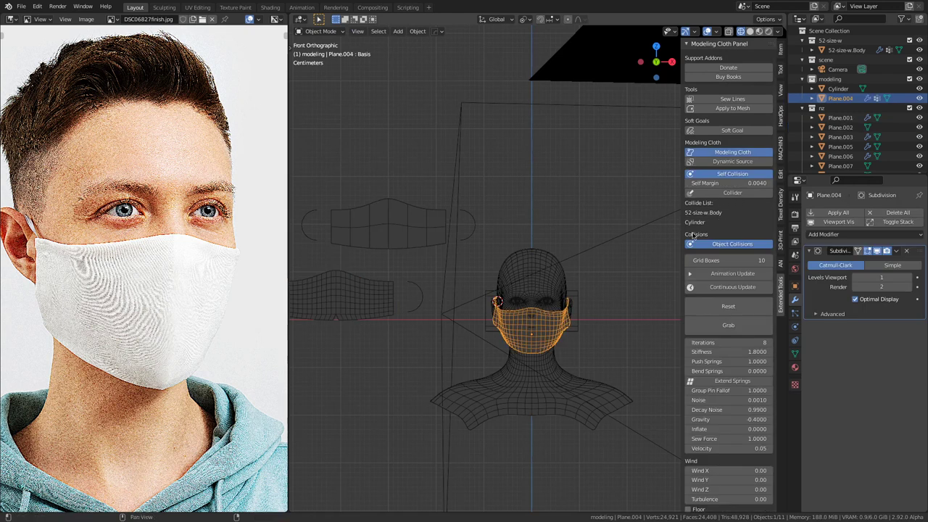
pyautogui.click(748, 152)
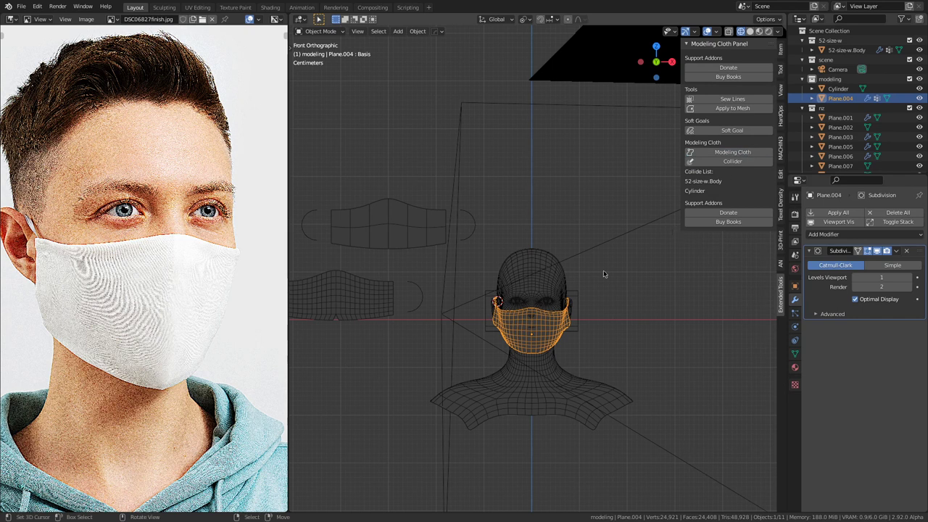
# Step: Move the simulated mask off the head, about 1000 mm along X and 100 mm down
pyautogui.scroll(-2, 566, 294)
pyautogui.keyDown('shift'); pyautogui.moveTo(567, 294); pyautogui.dragTo(638, 290, button='middle'); pyautogui.keyUp('shift')
pyautogui.press('g')
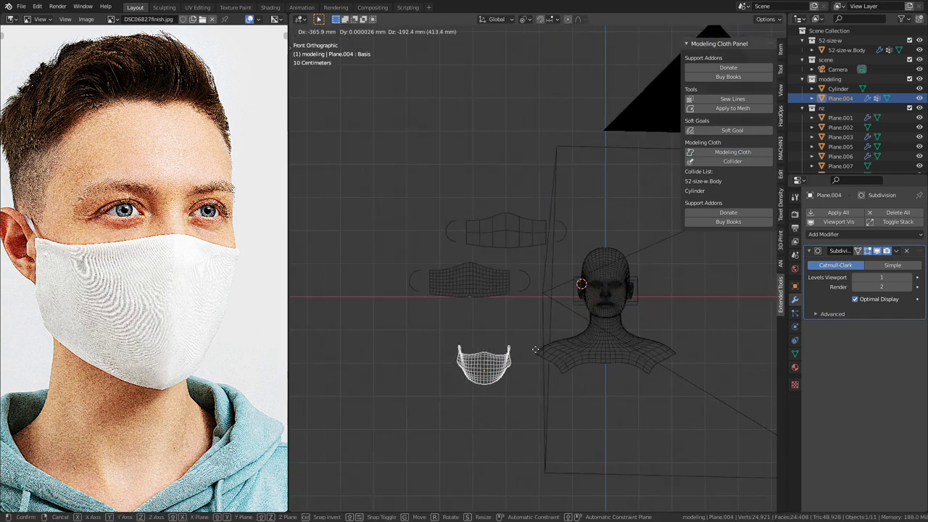
pyautogui.rightClick(656, 417)
pyautogui.scroll(-3, 655, 409)
pyautogui.keyDown('shift'); pyautogui.moveTo(655, 408); pyautogui.dragTo(483, 394, button='middle'); pyautogui.keyUp('shift')
pyautogui.press('g')
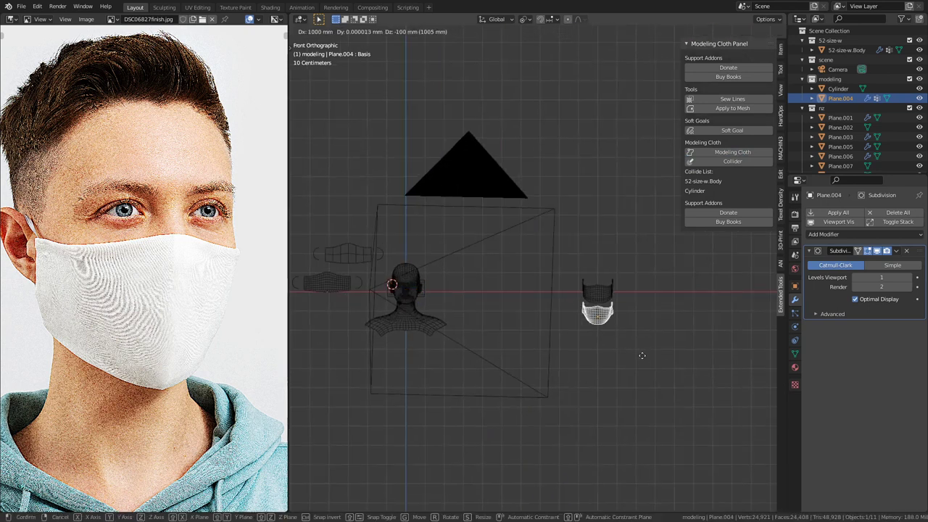
pyautogui.click(640, 356)
# Step: Join both duplicated ear straps with the notched mask panel into one object
pyautogui.keyDown('shift'); pyautogui.moveTo(430, 338); pyautogui.dragTo(537, 345, button='middle'); pyautogui.keyUp('shift')
pyautogui.scroll(5, 653, 343)
pyautogui.scroll(4, 557, 344)
pyautogui.click(633, 327)
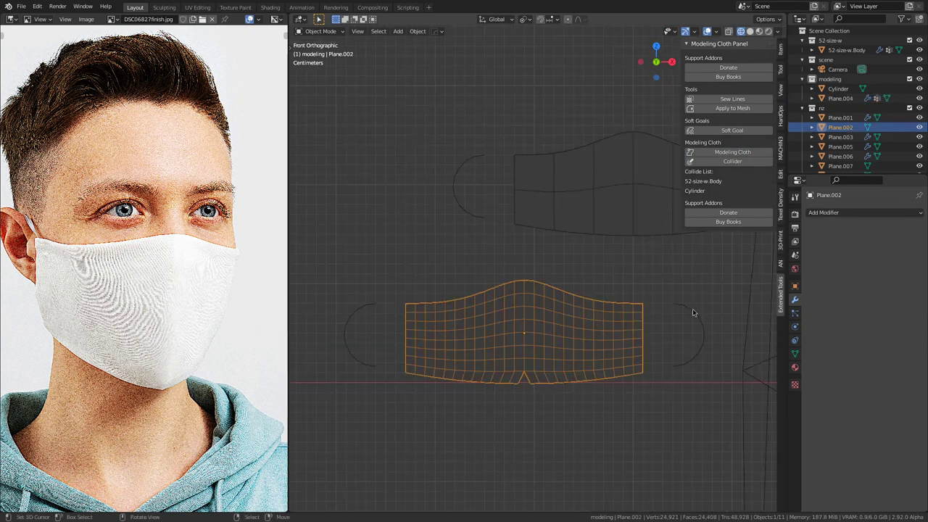
pyautogui.click(693, 312)
pyautogui.keyDown('shift'); pyautogui.click(367, 311); pyautogui.keyUp('shift')
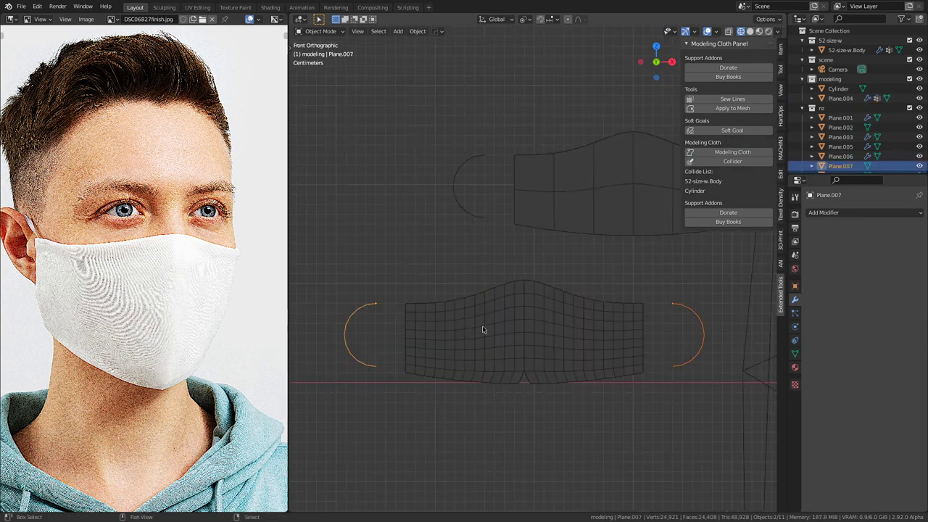
pyautogui.keyDown('shift'); pyautogui.click(545, 329); pyautogui.keyUp('shift')
pyautogui.hotkey('ctrl', 'j')
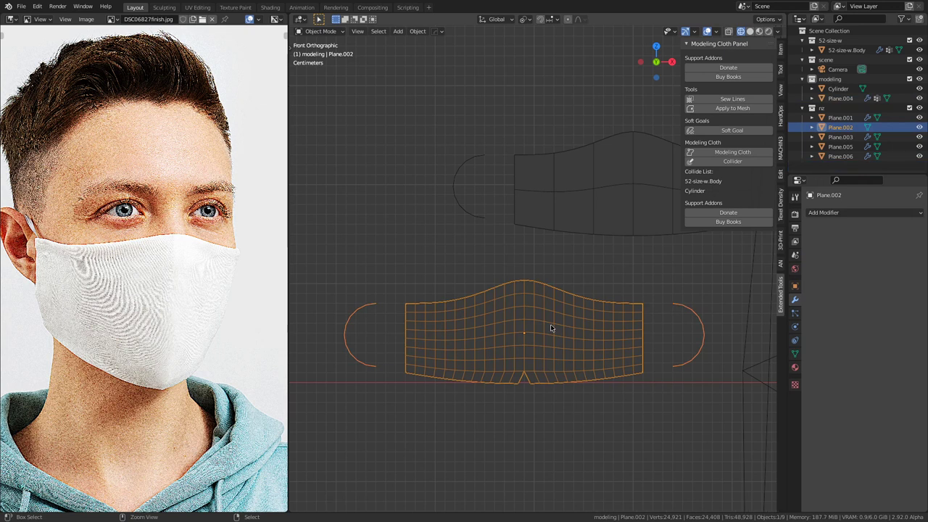
# Step: Subdivide the ring of vertical edges along the joined panel's top row to add an edge loop near the upper border
pyautogui.press('Tab')
pyautogui.moveTo(551, 326)
pyautogui.mouseDown(button='middle')
pyautogui.moveTo(605, 385)
pyautogui.moveTo(481, 298)
pyautogui.moveTo(509, 356)
pyautogui.moveTo(440, 331)
pyautogui.moveTo(534, 321)
pyautogui.mouseUp(button='middle')
pyautogui.click(501, 356)
pyautogui.keyDown('shift'); pyautogui.click(520, 351); pyautogui.keyUp('shift')
pyautogui.press('2')
pyautogui.keyDown('ctrl'); pyautogui.keyDown('alt'); pyautogui.click(520, 288); pyautogui.keyUp('alt'); pyautogui.keyUp('ctrl')
pyautogui.rightClick(520, 288)
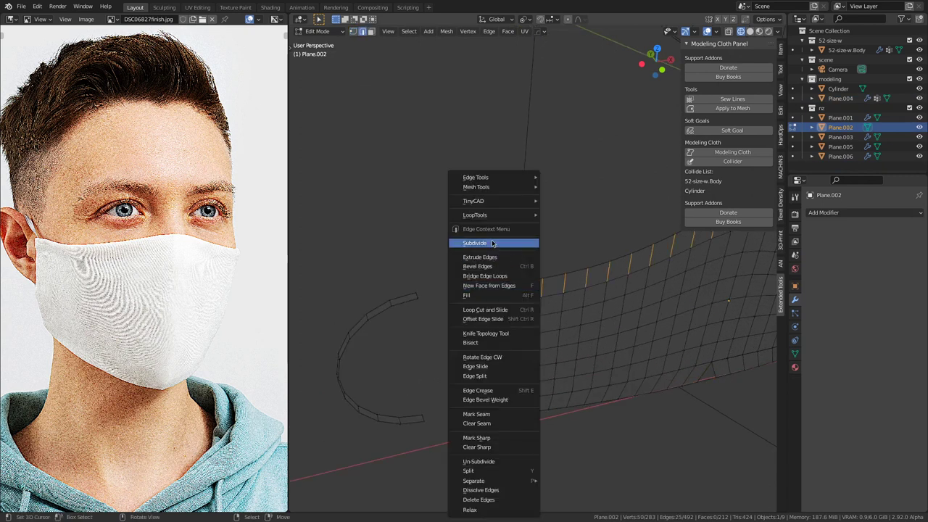
pyautogui.click(494, 244)
# Step: Subdivide the ring of vertical edges along the joined panel's second row from the bottom to add an edge loop near the lower border
pyautogui.scroll(-2, 634, 305)
pyautogui.keyDown('shift'); pyautogui.moveTo(651, 309); pyautogui.dragTo(635, 303, button='middle'); pyautogui.keyUp('shift')
pyautogui.scroll(1, 634, 303)
pyautogui.keyDown('ctrl'); pyautogui.keyDown('alt'); pyautogui.click(524, 362); pyautogui.keyUp('alt'); pyautogui.keyUp('ctrl')
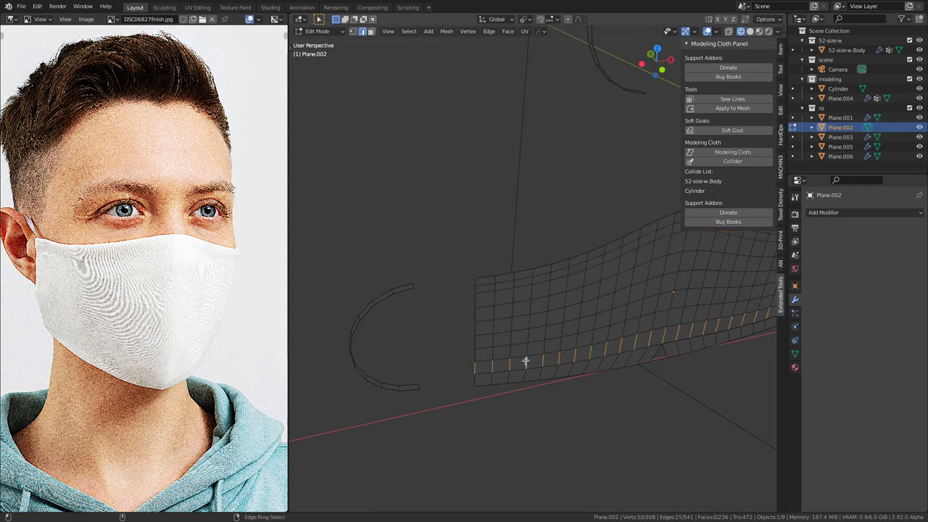
pyautogui.rightClick(522, 336)
pyautogui.click(491, 244)
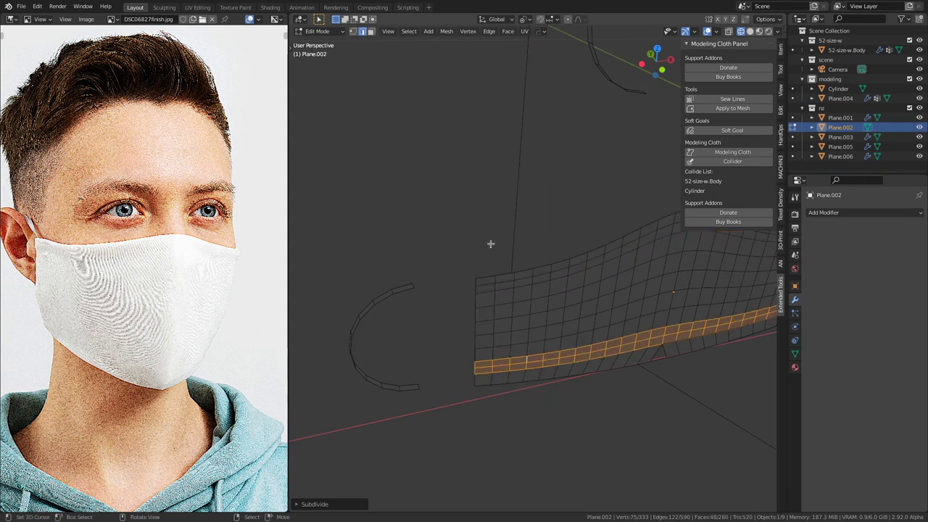
# Step: Connect the end vertices of one ear strap to the nearest vertices on the panel's side border with sewing edges
pyautogui.press('1')
pyautogui.click(414, 280)
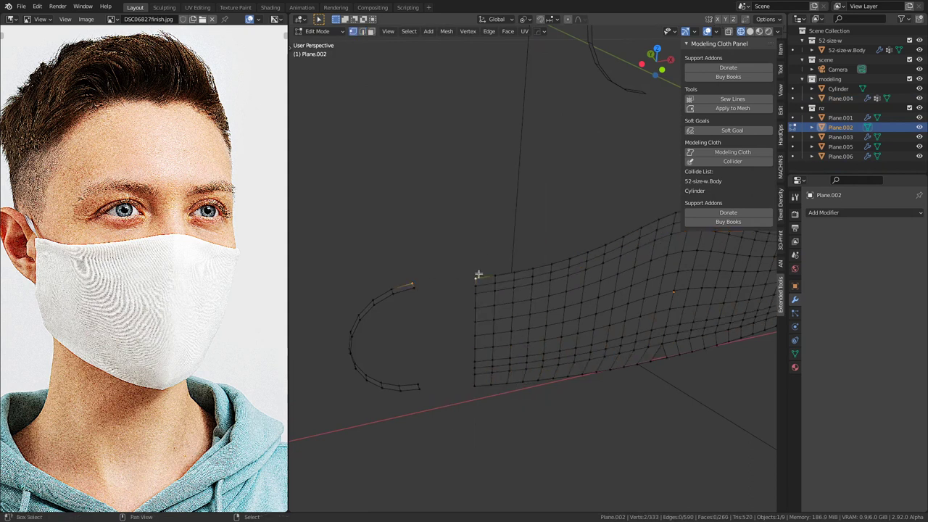
pyautogui.press('f')
pyautogui.click(420, 383)
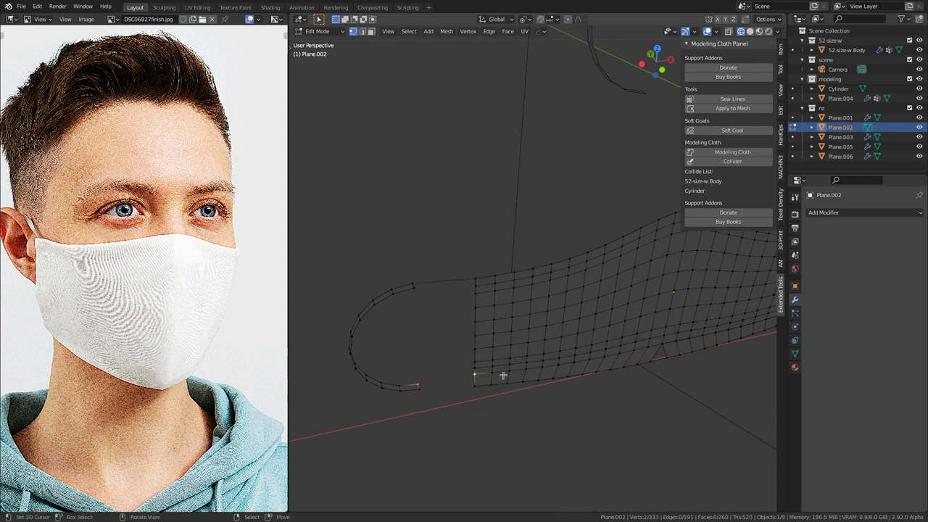
pyautogui.keyDown('shift'); pyautogui.click(475, 370); pyautogui.keyUp('shift')
pyautogui.click(415, 289)
pyautogui.keyDown('shift'); pyautogui.click(476, 286); pyautogui.keyUp('shift')
pyautogui.press('f')
# Step: Leave Edit Mode and examine the face orientation of the panel and its straps with the overlay
pyautogui.press('Tab')
pyautogui.hotkey('alt', 'v')
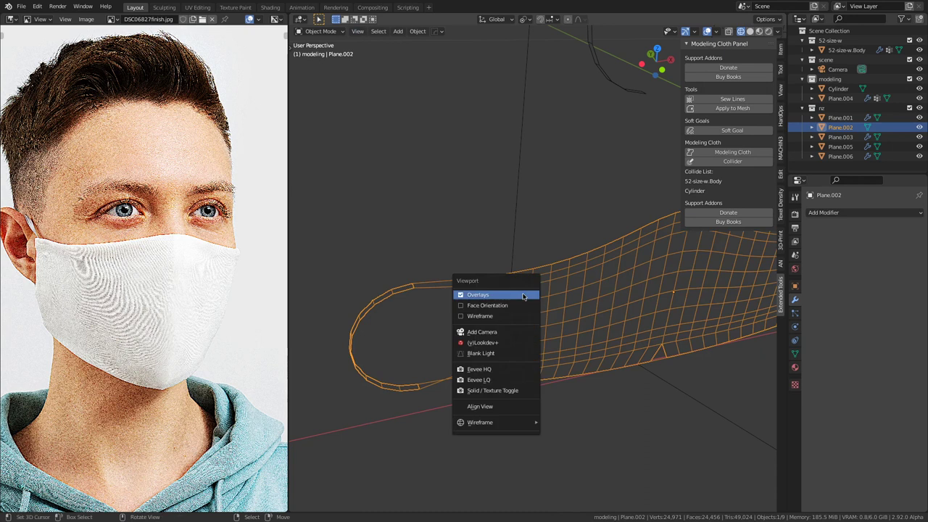
pyautogui.click(519, 309)
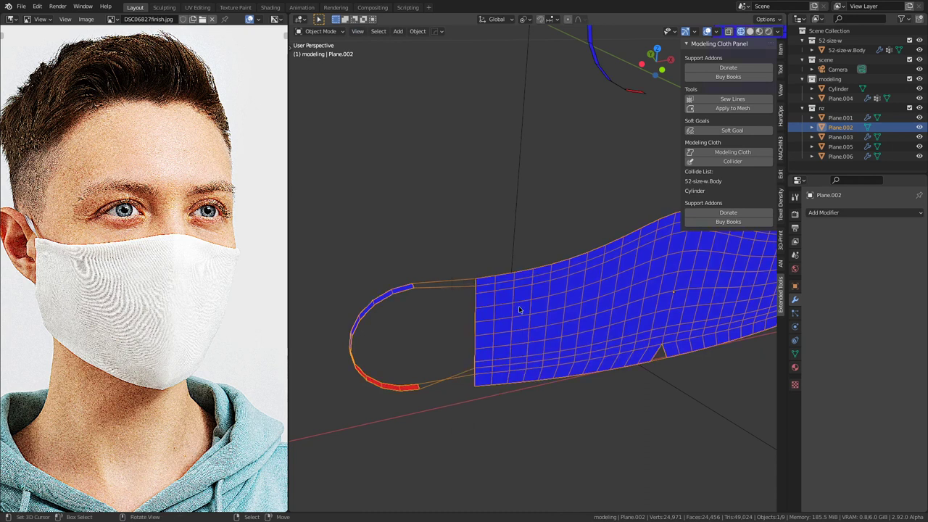
pyautogui.hotkey('alt', 'v')
pyautogui.click(519, 309)
pyautogui.moveTo(510, 400); pyautogui.dragTo(482, 325, button='middle')
# Step: Connect the opposite ear strap's end vertices to the panel's side border with sewing edges, then leave Edit Mode
pyautogui.press('Tab')
pyautogui.click(470, 325)
pyautogui.press('f')
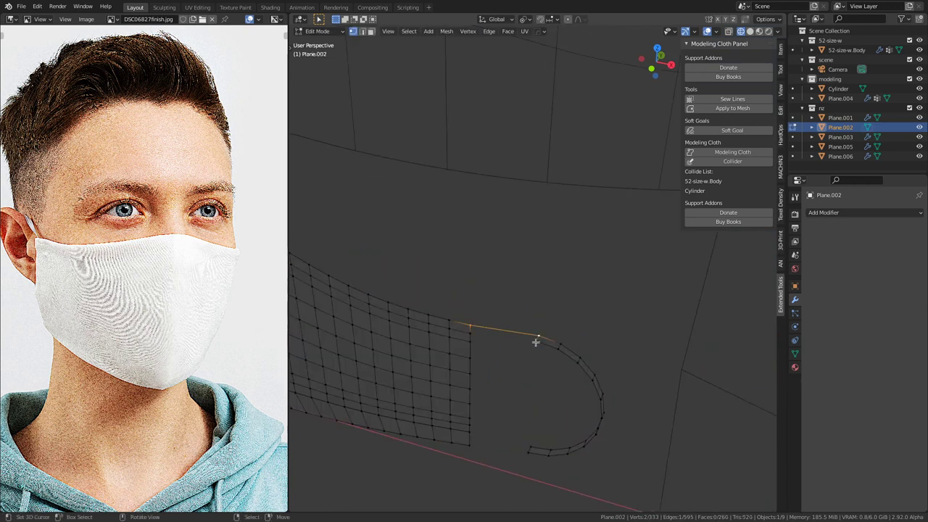
pyautogui.press('f')
pyautogui.moveTo(514, 425)
pyautogui.mouseDown(button='middle')
pyautogui.moveTo(506, 390)
pyautogui.moveTo(498, 398)
pyautogui.moveTo(508, 430)
pyautogui.mouseUp(button='middle')
pyautogui.click(507, 430)
pyautogui.press('f')
pyautogui.click(496, 440)
pyautogui.keyDown('shift'); pyautogui.click(454, 406); pyautogui.keyUp('shift')
pyautogui.press('f')
pyautogui.moveTo(537, 404); pyautogui.dragTo(444, 355, button='middle')
pyautogui.press('Tab')
# Step: Link the Bend modifier of the earlier bent mask, Plane.001, to the new strapped pattern
pyautogui.scroll(-3, 535, 353)
pyautogui.scroll(-3, 497, 347)
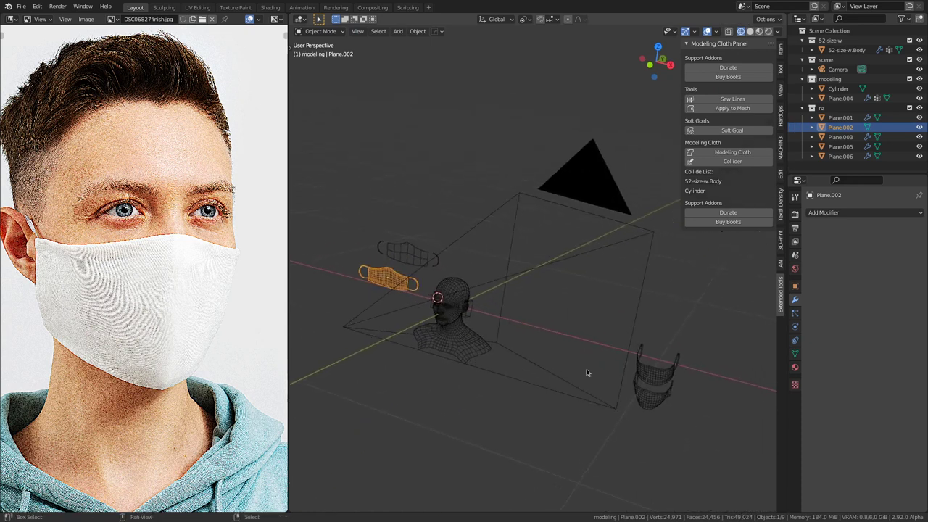
pyautogui.keyDown('shift'); pyautogui.click(654, 372); pyautogui.keyUp('shift')
pyautogui.hotkey('ctrl', 'l')
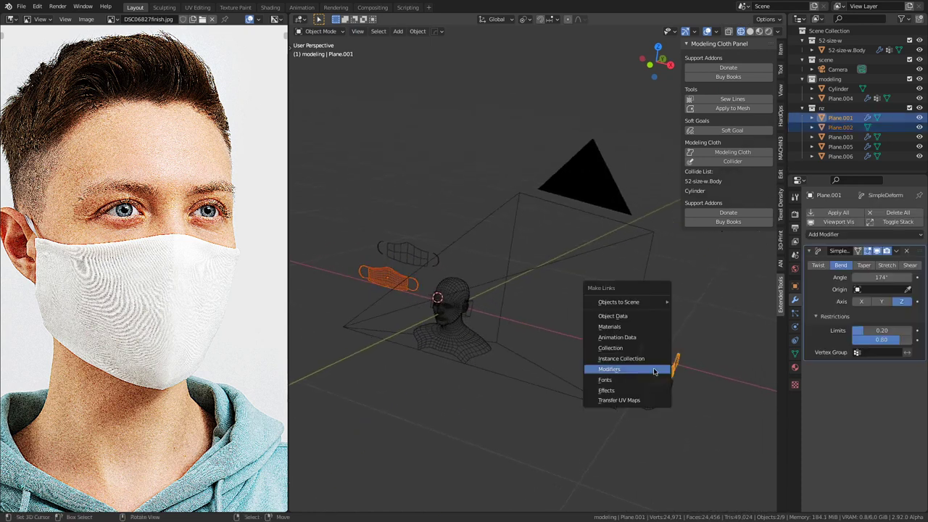
pyautogui.click(655, 371)
pyautogui.moveTo(654, 371); pyautogui.dragTo(508, 319, button='middle')
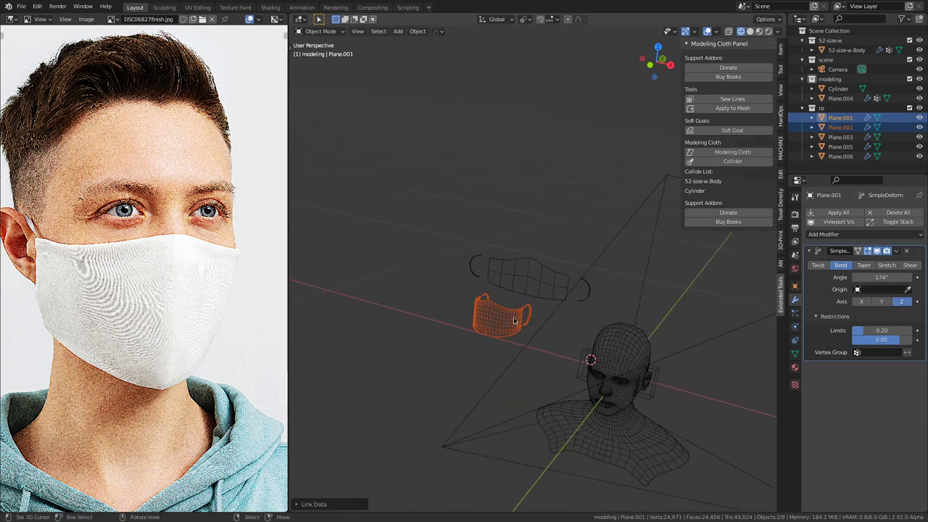
# Step: Copy the complete location of the earlier bent mask, Plane.001, to the new strapped mask
pyautogui.click(504, 315)
pyautogui.scroll(-4, 537, 334)
pyautogui.keyDown('shift'); pyautogui.moveTo(651, 334); pyautogui.dragTo(480, 310, button='middle'); pyautogui.keyUp('shift')
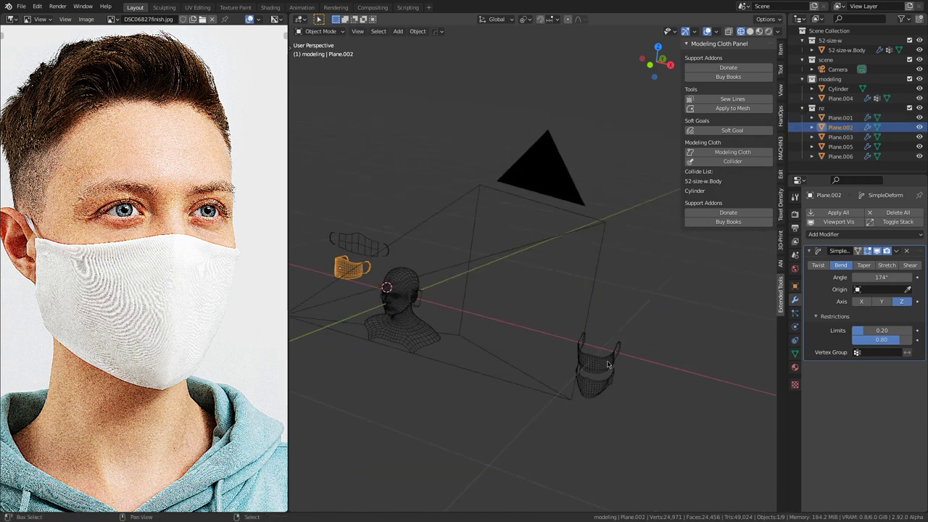
pyautogui.keyDown('shift'); pyautogui.click(593, 360); pyautogui.keyUp('shift')
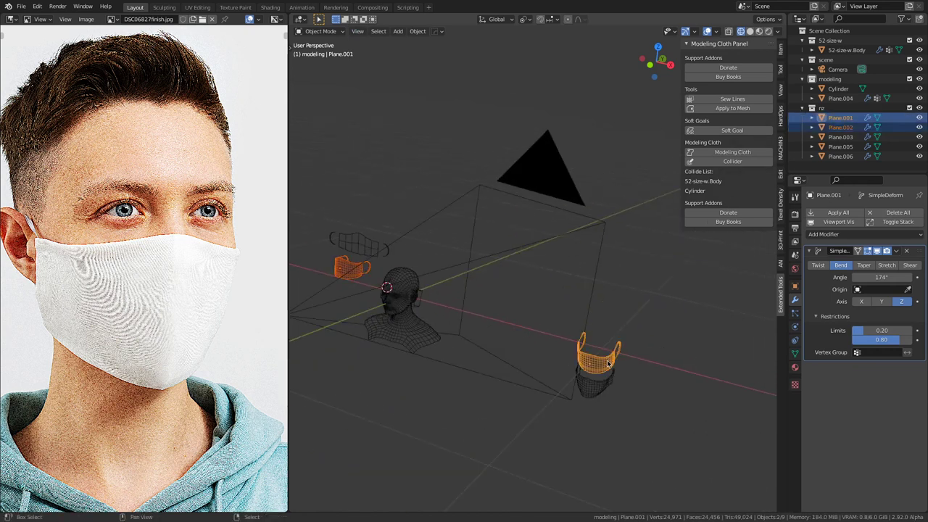
pyautogui.click(780, 50)
pyautogui.rightClick(712, 69)
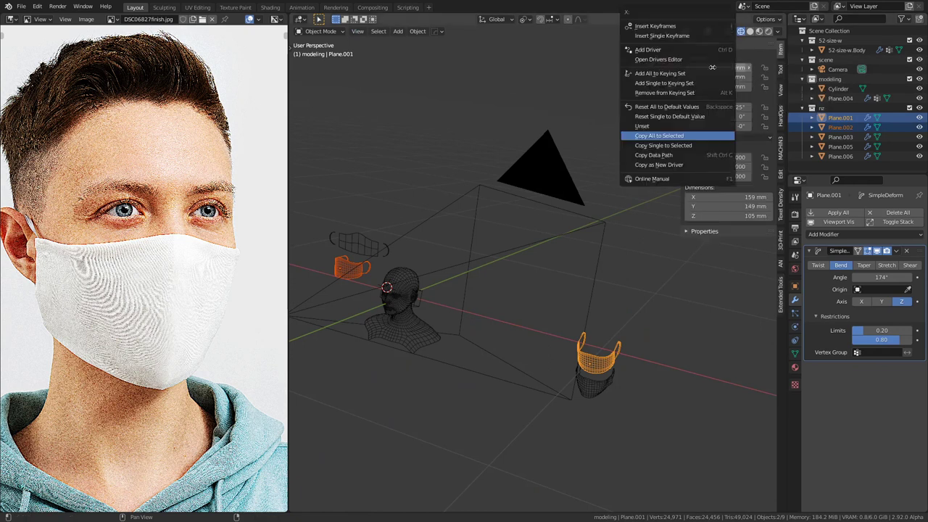
pyautogui.click(689, 136)
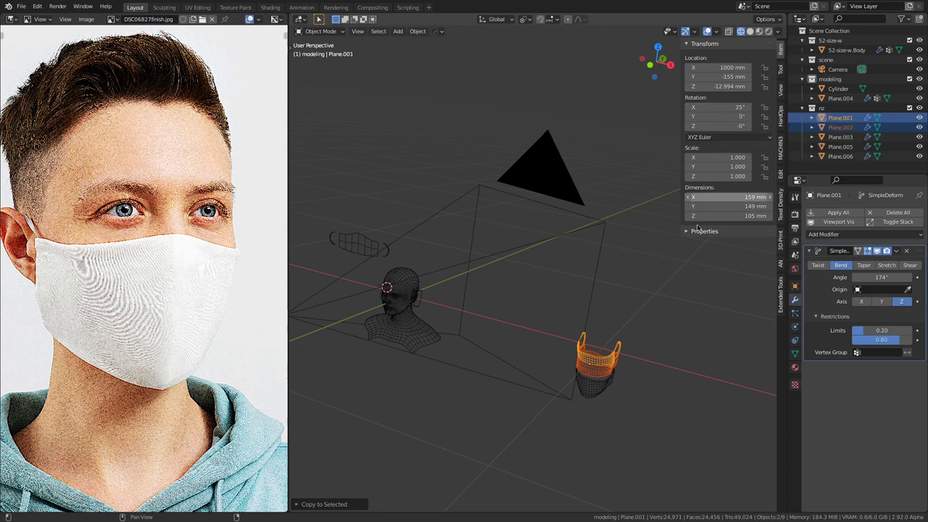
# Step: Set the new mask's X location to 0 mm and copy the 25° X rotation from Plane.001 to it
pyautogui.click(605, 369)
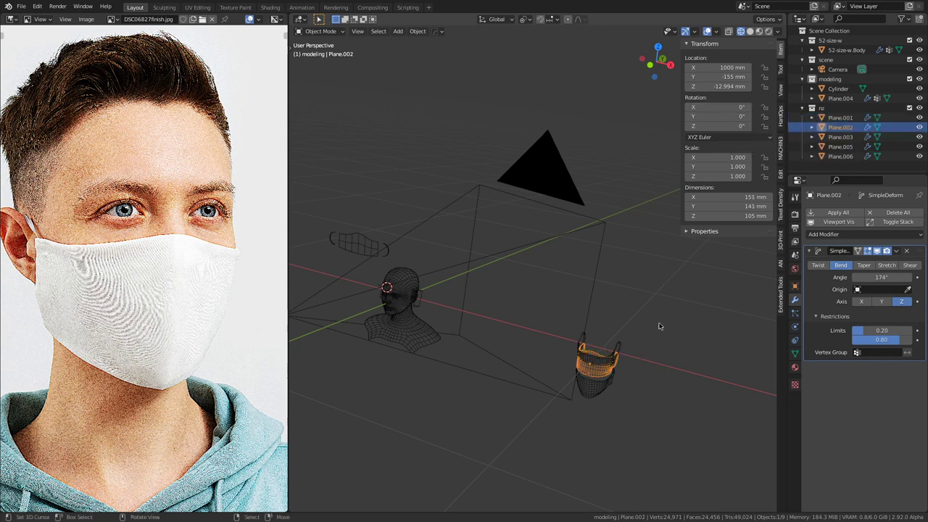
pyautogui.click(726, 67)
pyautogui.write('0')
pyautogui.press('Return')
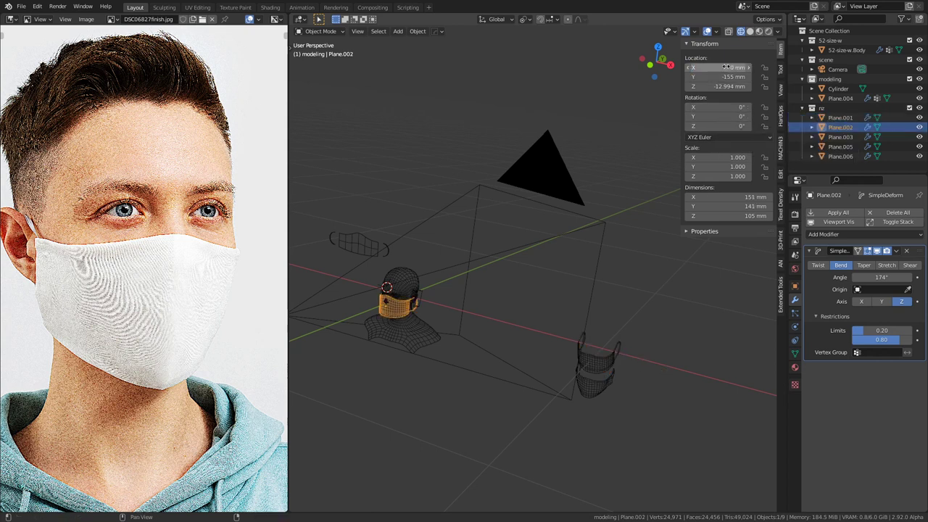
pyautogui.keyDown('shift'); pyautogui.click(581, 368); pyautogui.keyUp('shift')
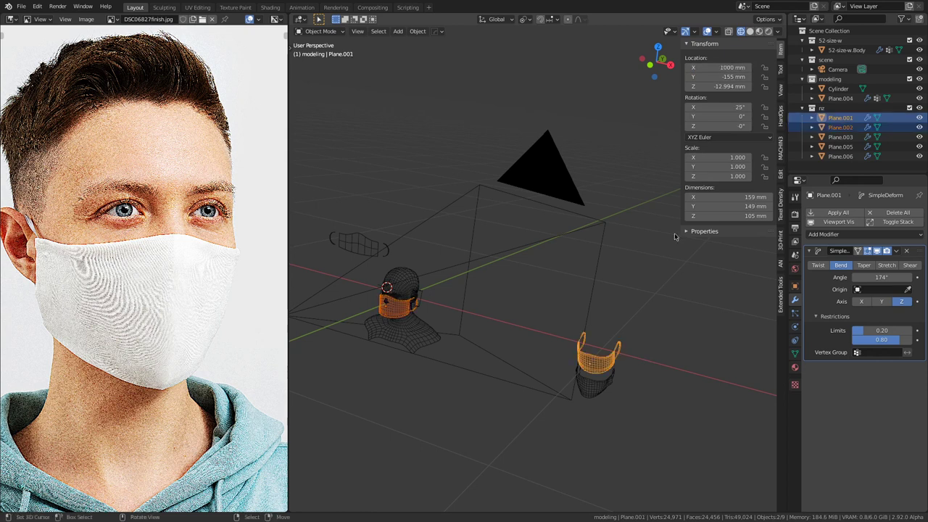
pyautogui.rightClick(727, 111)
pyautogui.click(692, 135)
# Step: Lower the new mask along Z on the head, to a Z location of -25.56 mm
pyautogui.keyDown('shift'); pyautogui.moveTo(443, 303); pyautogui.dragTo(498, 239, button='middle'); pyautogui.keyUp('shift')
pyautogui.scroll(4, 568, 282)
pyautogui.scroll(3, 498, 239)
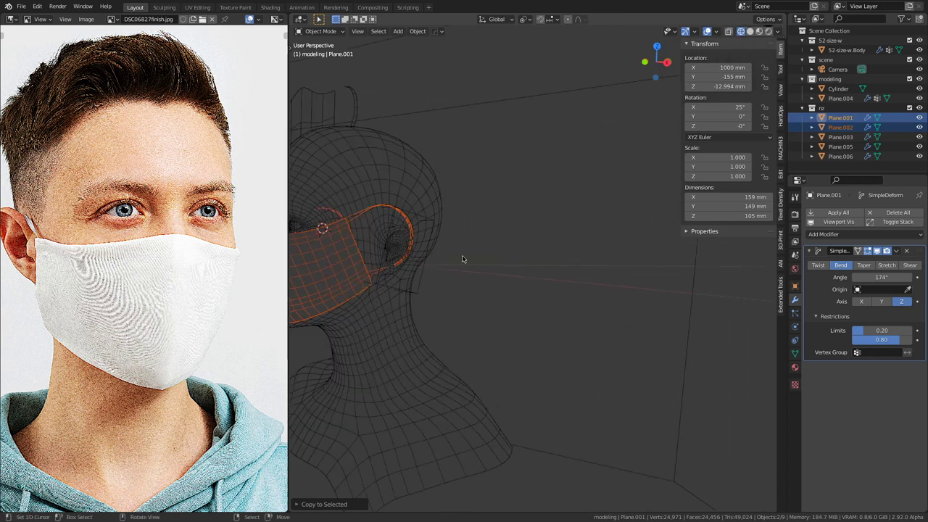
pyautogui.scroll(-4, 497, 236)
pyautogui.click(561, 290)
pyautogui.moveTo(616, 276); pyautogui.dragTo(559, 306, button='middle')
pyautogui.press('g')
pyautogui.press('z')
pyautogui.click(569, 281)
# Step: Examine from the side how the ear straps and panel sit against the head, in wireframe and solid shading
pyautogui.press('KP_3')
pyautogui.scroll(4, 560, 304)
pyautogui.keyDown('shift'); pyautogui.moveTo(466, 265); pyautogui.dragTo(598, 317, button='middle'); pyautogui.keyUp('shift')
pyautogui.scroll(3, 598, 318)
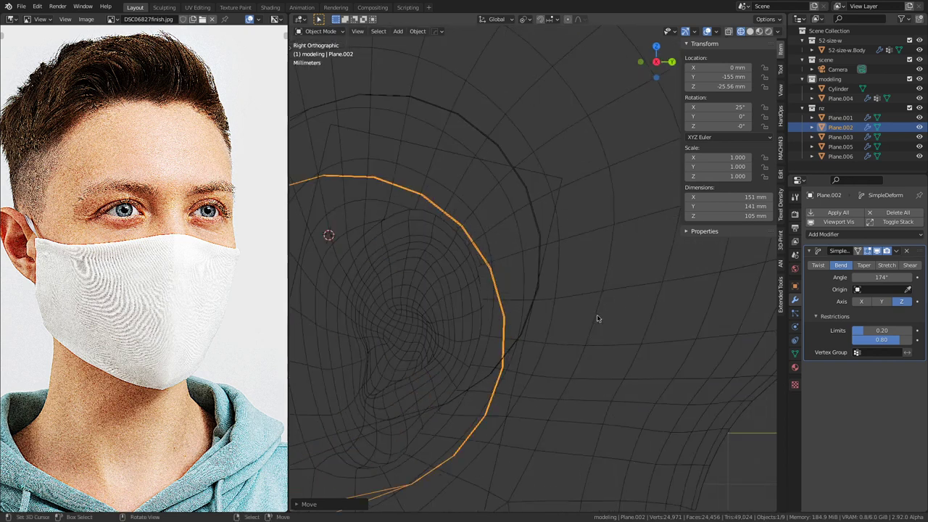
pyautogui.scroll(-4, 597, 319)
pyautogui.moveTo(483, 327)
pyautogui.keyDown('shift'); pyautogui.mouseDown(button='middle')
pyautogui.moveTo(592, 222)
pyautogui.moveTo(580, 254)
pyautogui.moveTo(608, 248)
pyautogui.moveTo(548, 310)
pyautogui.moveTo(569, 346)
pyautogui.moveTo(510, 322)
pyautogui.moveTo(710, 275)
pyautogui.moveTo(535, 303)
pyautogui.moveTo(472, 326)
pyautogui.moveTo(507, 393)
pyautogui.moveTo(319, 320)
pyautogui.mouseUp(button='middle'); pyautogui.keyUp('shift')
pyautogui.hotkey('shift', 'z')
pyautogui.hotkey('shift', 'z')
pyautogui.press('KP_3')
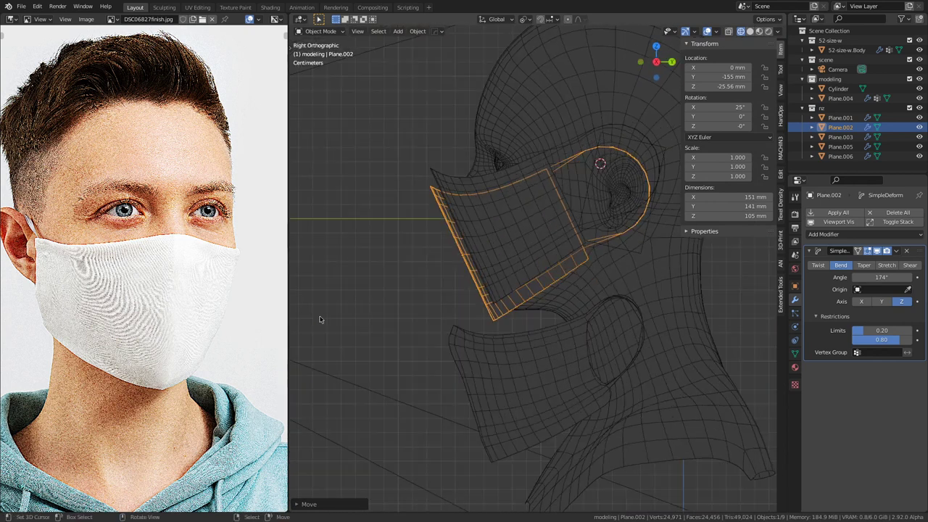
pyautogui.scroll(-7, 363, 321)
pyautogui.moveTo(508, 339); pyautogui.dragTo(569, 321, button='middle')
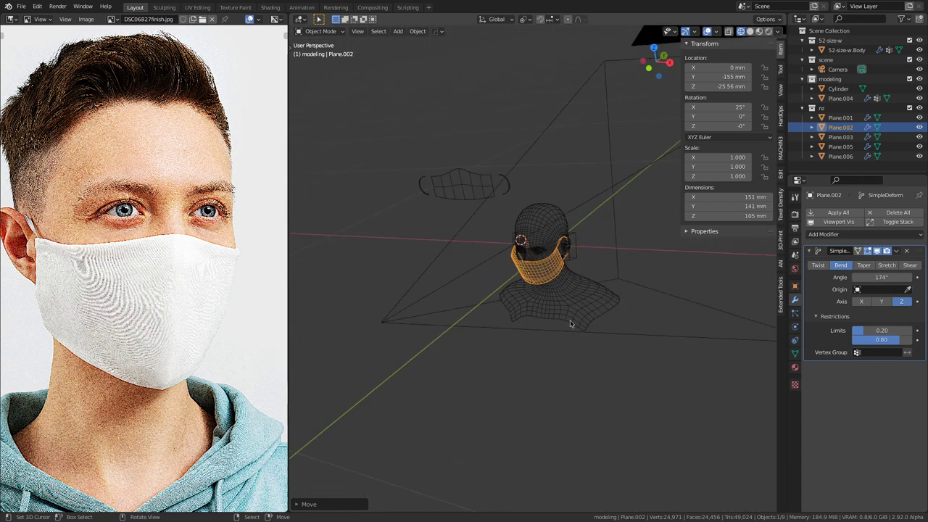
# Step: Move the new bent mask, Plane.002, to the modeling collection
pyautogui.scroll(-2, 570, 321)
pyautogui.press('m')
pyautogui.click(561, 318)
pyautogui.moveTo(561, 318); pyautogui.dragTo(516, 321, button='middle')
# Step: Move the old simulated mask, Plane.004, to the nz collection and exclude that collection from the view layer
pyautogui.click(533, 306)
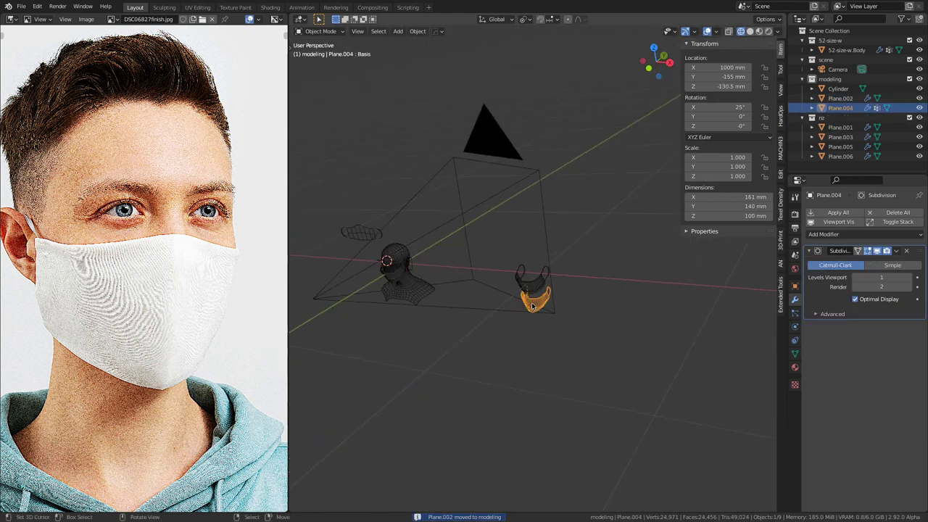
pyautogui.press('m')
pyautogui.click(538, 315)
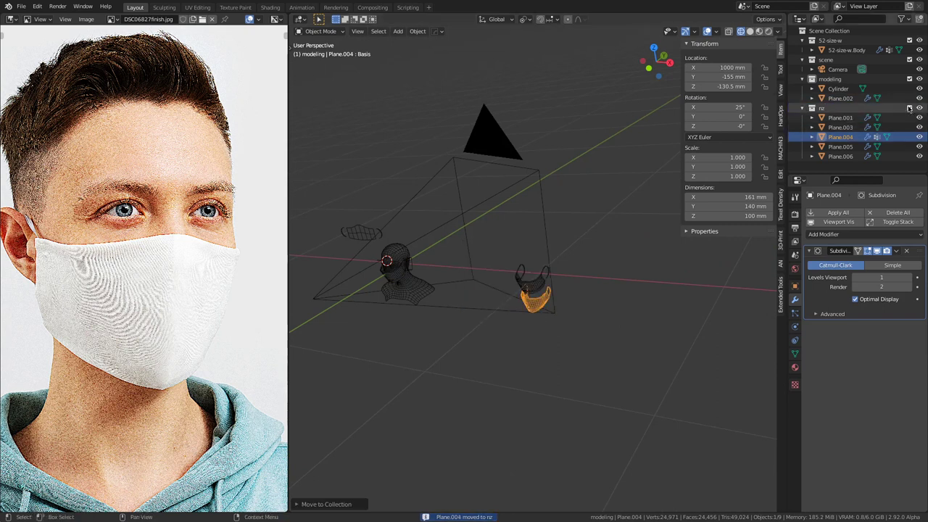
pyautogui.click(909, 108)
pyautogui.keyDown('shift'); pyautogui.moveTo(466, 316); pyautogui.dragTo(588, 319, button='middle'); pyautogui.keyUp('shift')
pyautogui.scroll(4, 558, 326)
# Step: Examine the new bent mask's placement around the face and ears from the side and in shaded perspective
pyautogui.click(505, 298)
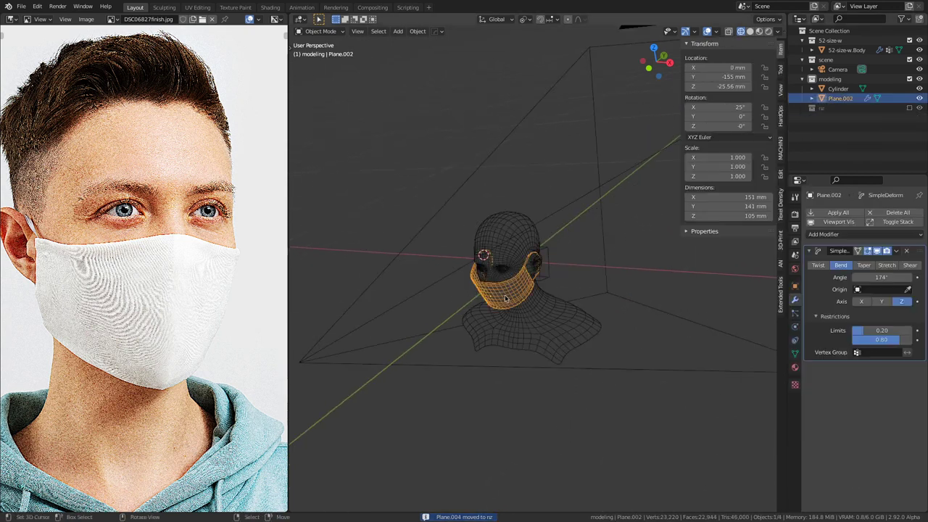
pyautogui.press('KP_3')
pyautogui.scroll(6, 435, 312)
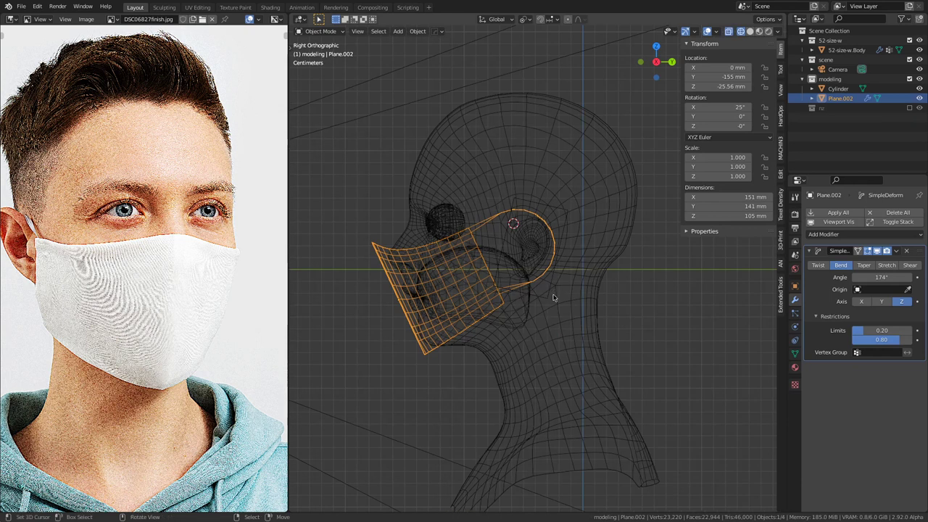
pyautogui.keyDown('shift'); pyautogui.moveTo(429, 314); pyautogui.dragTo(539, 322, button='middle'); pyautogui.keyUp('shift')
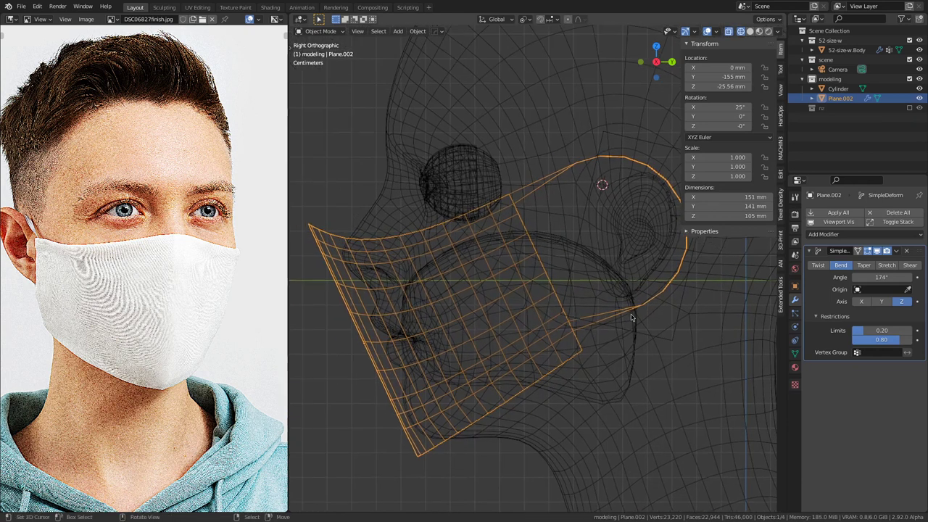
pyautogui.scroll(-2, 631, 317)
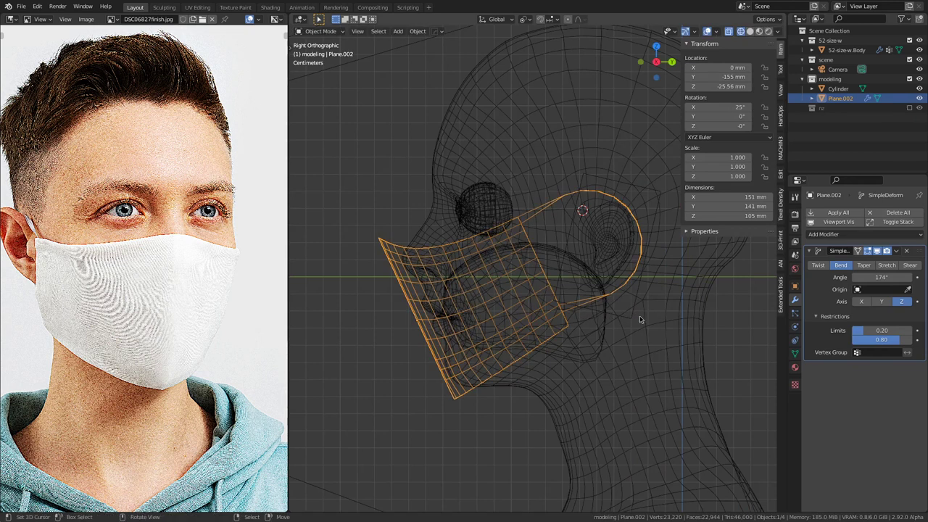
pyautogui.press('g')
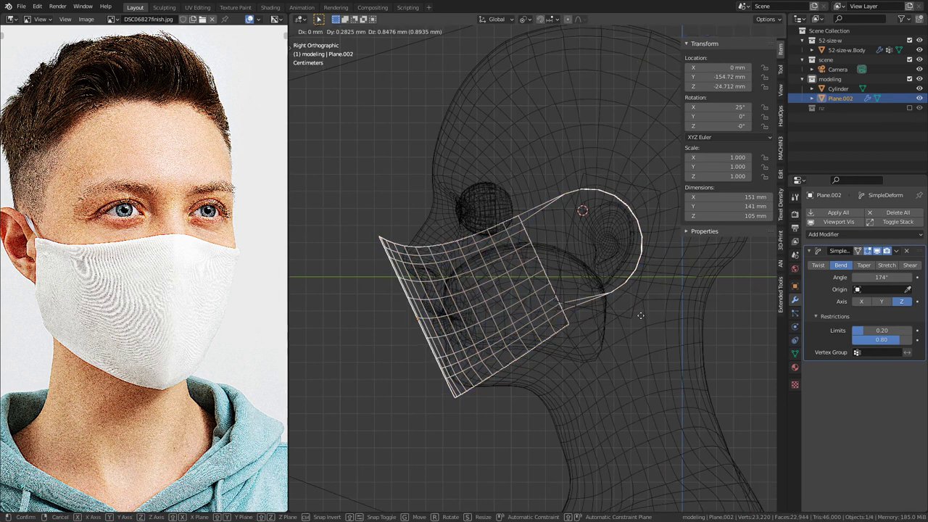
pyautogui.rightClick(641, 315)
pyautogui.scroll(-4, 631, 315)
pyautogui.moveTo(545, 296); pyautogui.dragTo(607, 312, button='middle')
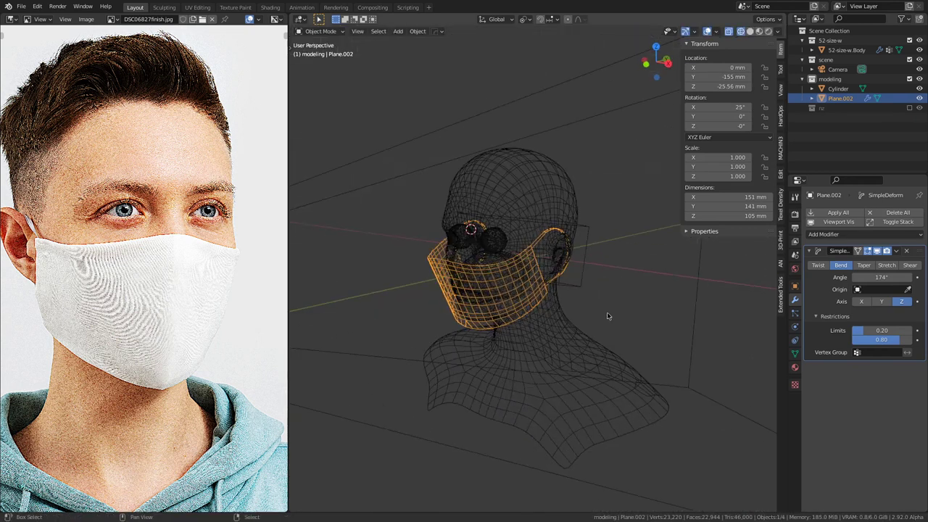
pyautogui.scroll(2, 607, 312)
pyautogui.hotkey('shift', 'z')
pyautogui.moveTo(531, 310); pyautogui.dragTo(551, 312, button='middle')
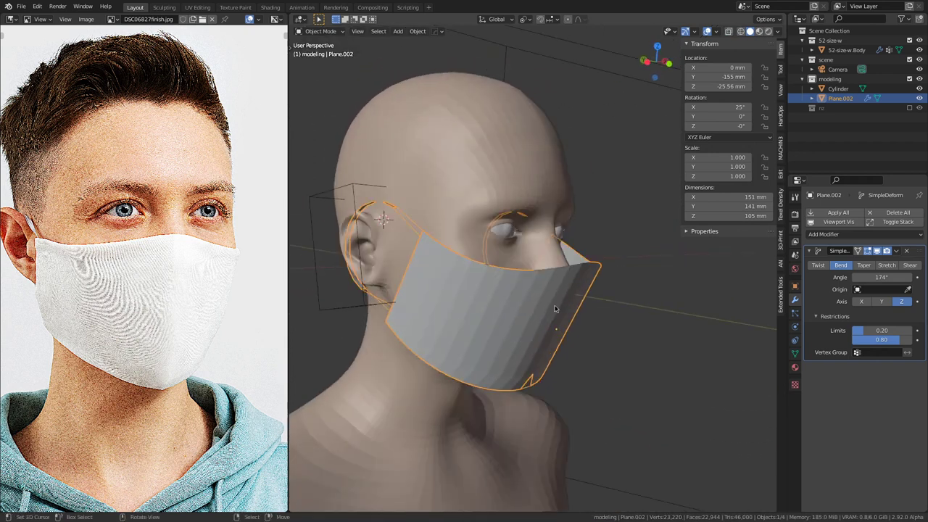
# Step: Turn off the Modeling Cloth collider for the head, 52-size-w.Body
pyautogui.click(522, 165)
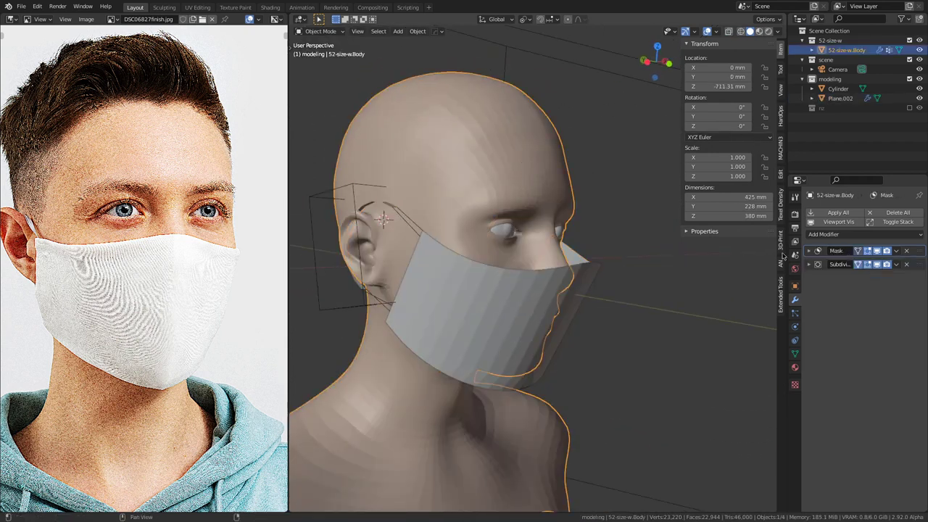
pyautogui.click(781, 293)
pyautogui.click(742, 161)
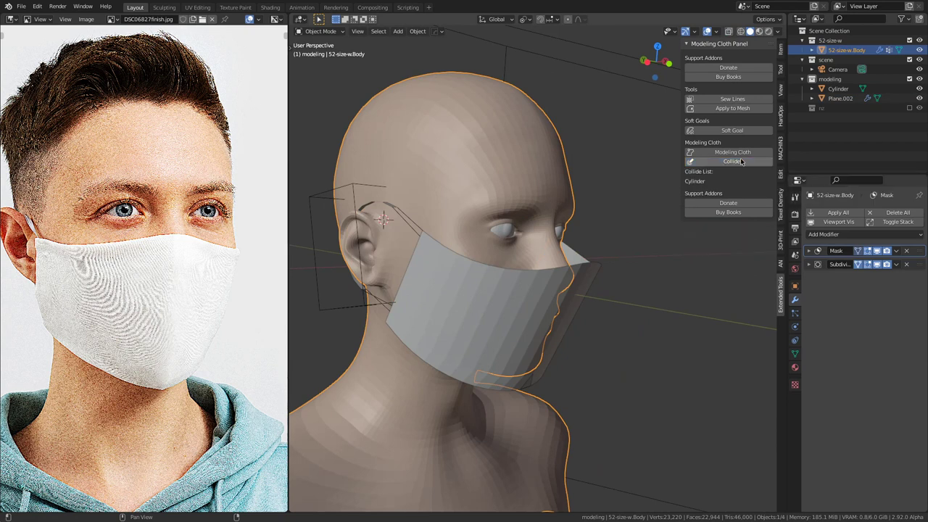
# Step: Reset the Modeling Cloth collider on the ear Cylinder, with its outer and inner margins at 0.005
pyautogui.click(335, 190)
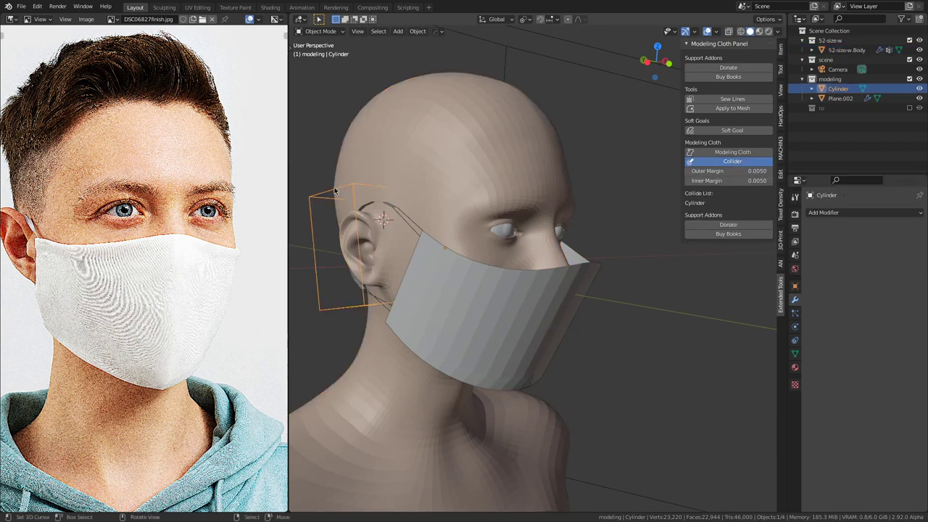
pyautogui.click(736, 162)
pyautogui.click(736, 162)
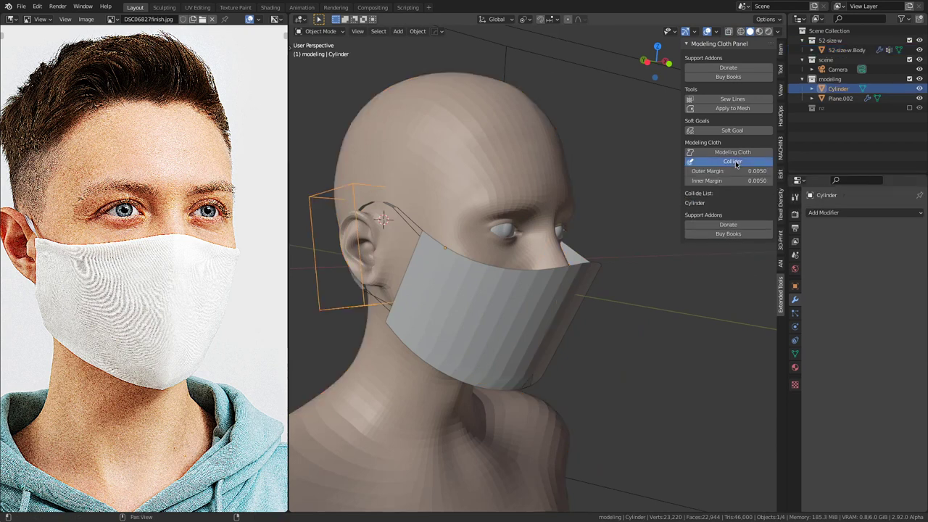
pyautogui.click(740, 171)
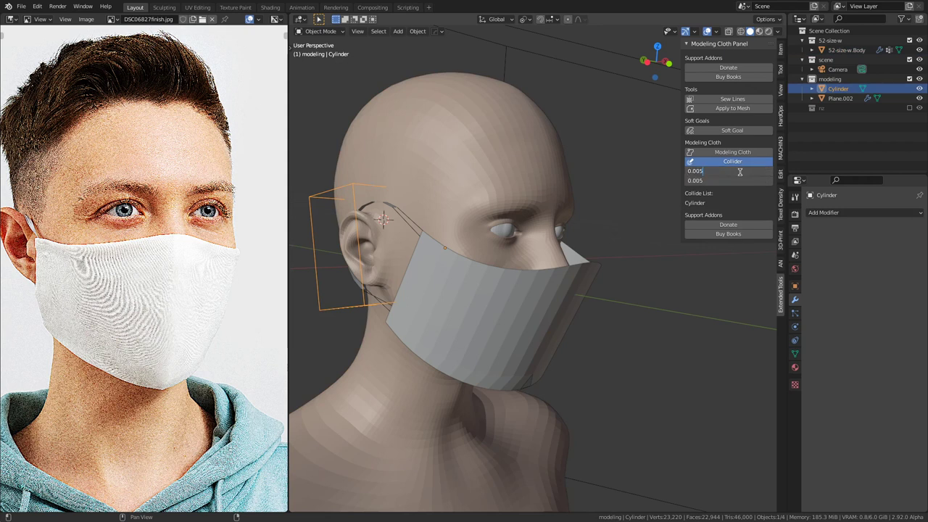
pyautogui.press('Return')
# Step: Turn on the Modeling Cloth collider for the head, 52-size-w.Body, and enter its outer and inner margins
pyautogui.click(515, 144)
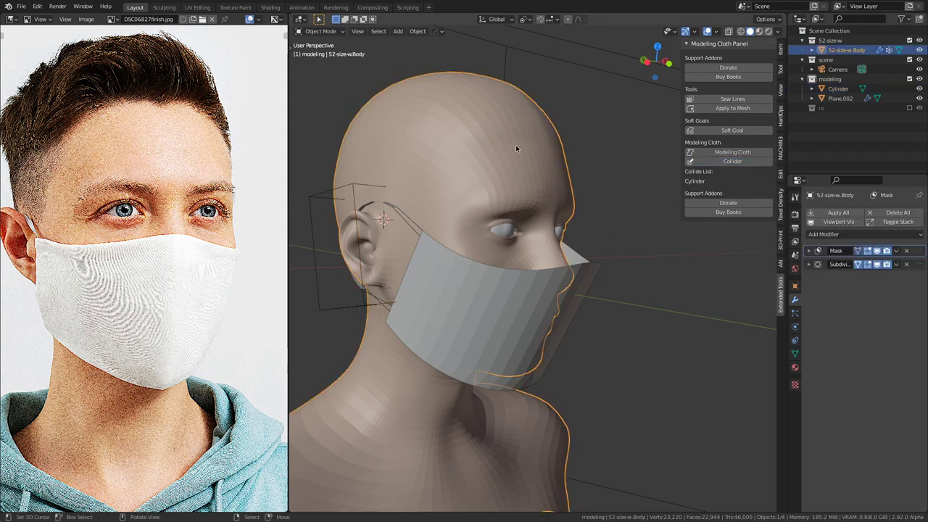
pyautogui.click(734, 161)
pyautogui.click(747, 171)
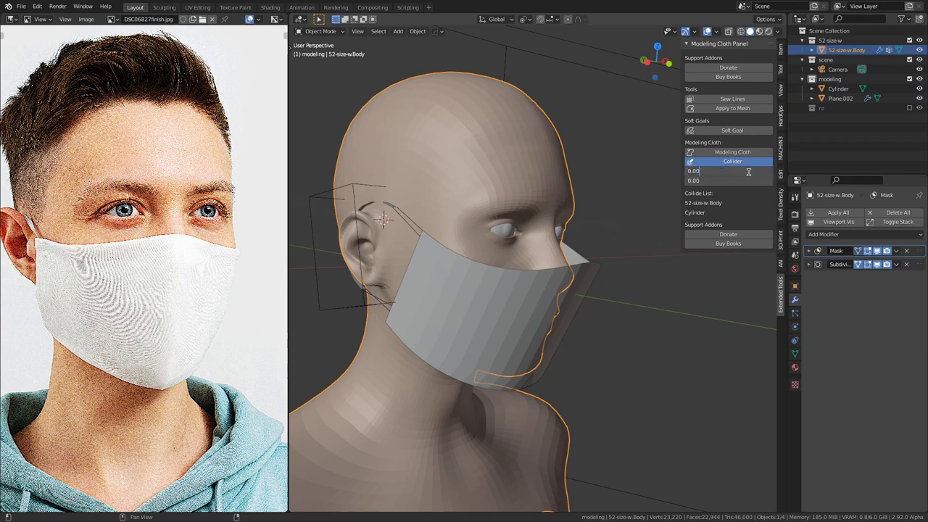
pyautogui.press('Return')
# Step: Duplicate the bent mask, Plane.002, about 400 mm along global X and move the copy to the nz collection
pyautogui.click(580, 272)
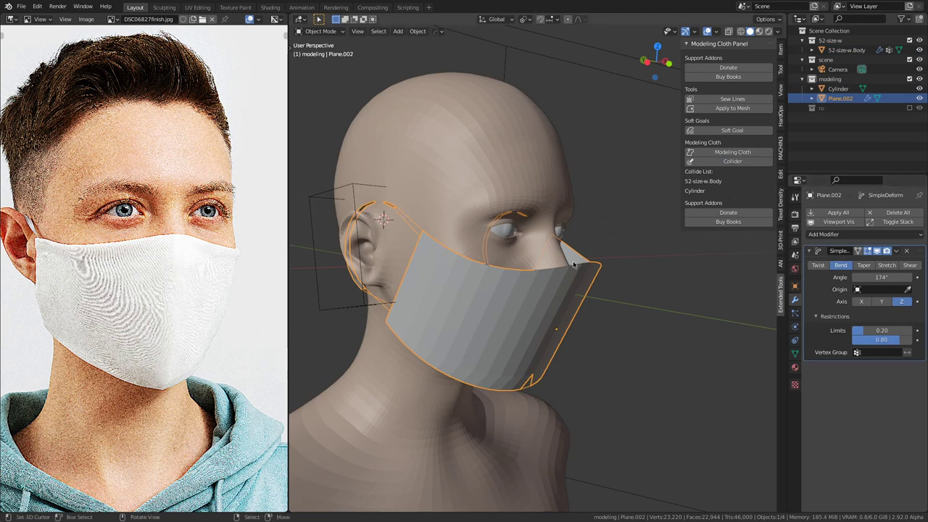
pyautogui.scroll(-5, 579, 260)
pyautogui.moveTo(583, 261); pyautogui.dragTo(463, 330, button='middle')
pyautogui.press('KP_1')
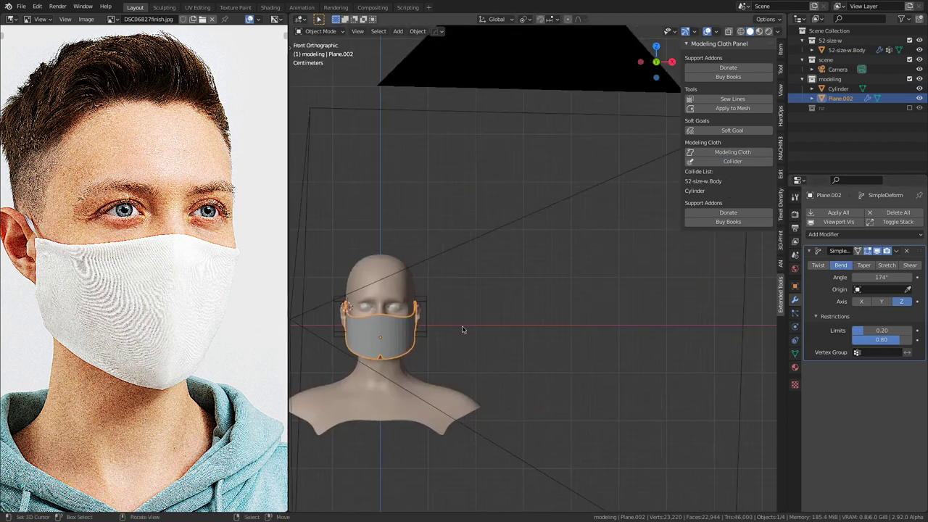
pyautogui.hotkey('shift', 'd')
pyautogui.press('x')
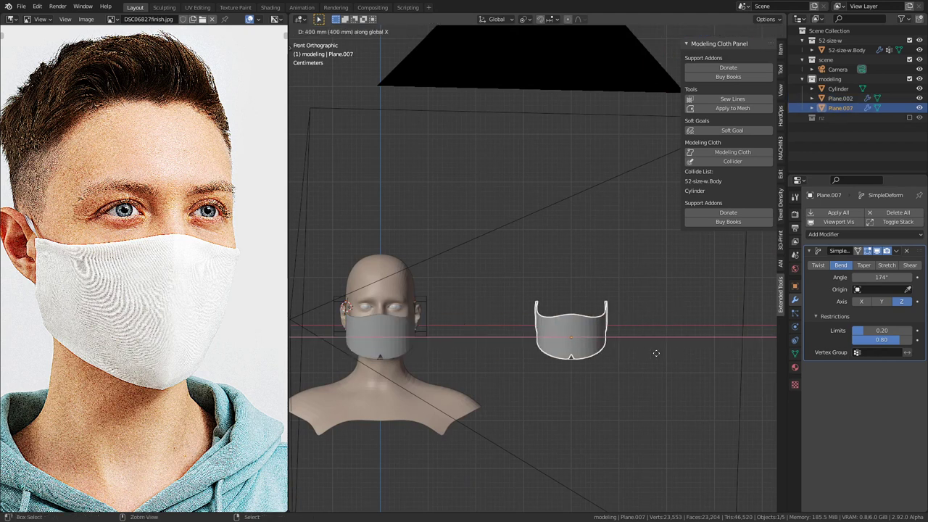
pyautogui.click(656, 353)
pyautogui.press('m')
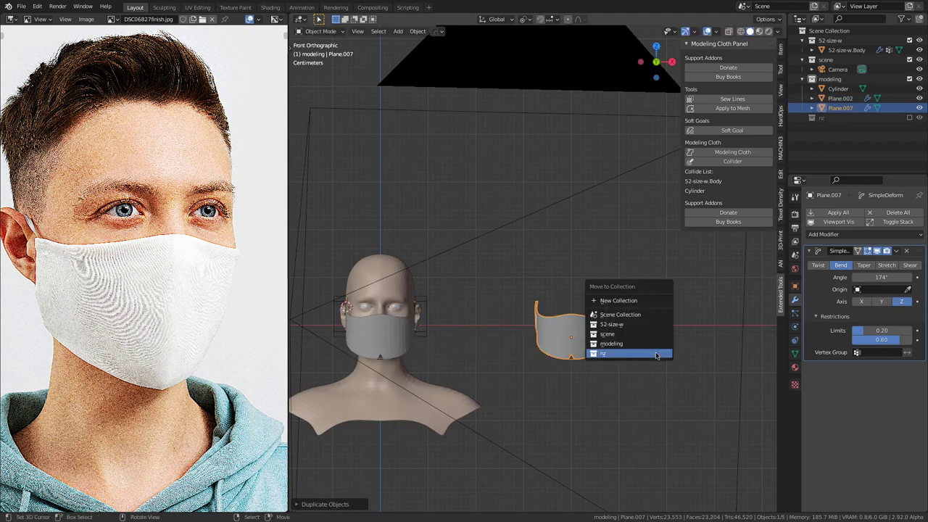
pyautogui.click(656, 355)
# Step: Try applying the SimpleDeform bend to the mask on the head, Plane.002, inspect its fit, and undo the application
pyautogui.keyDown('shift'); pyautogui.moveTo(395, 319); pyautogui.dragTo(513, 302, button='middle'); pyautogui.keyUp('shift')
pyautogui.rightClick(514, 315)
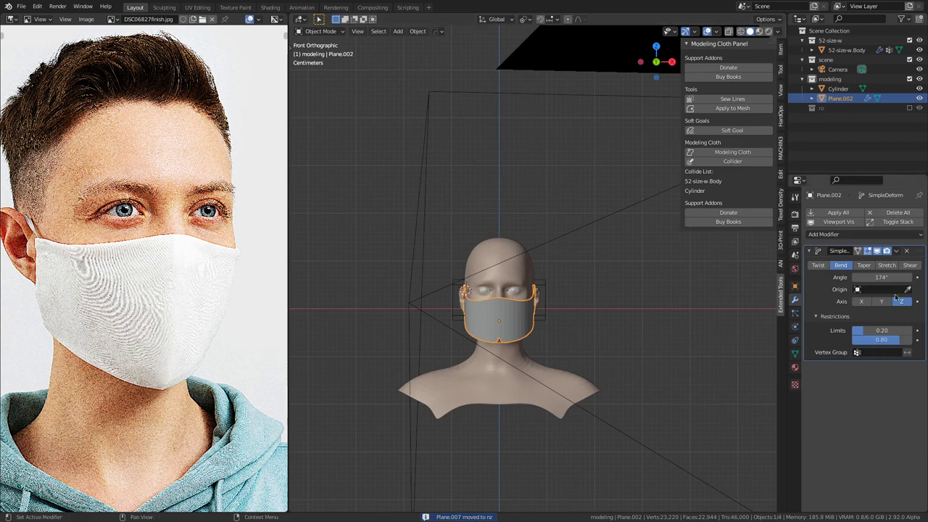
pyautogui.click(897, 251)
pyautogui.click(852, 213)
pyautogui.scroll(4, 539, 286)
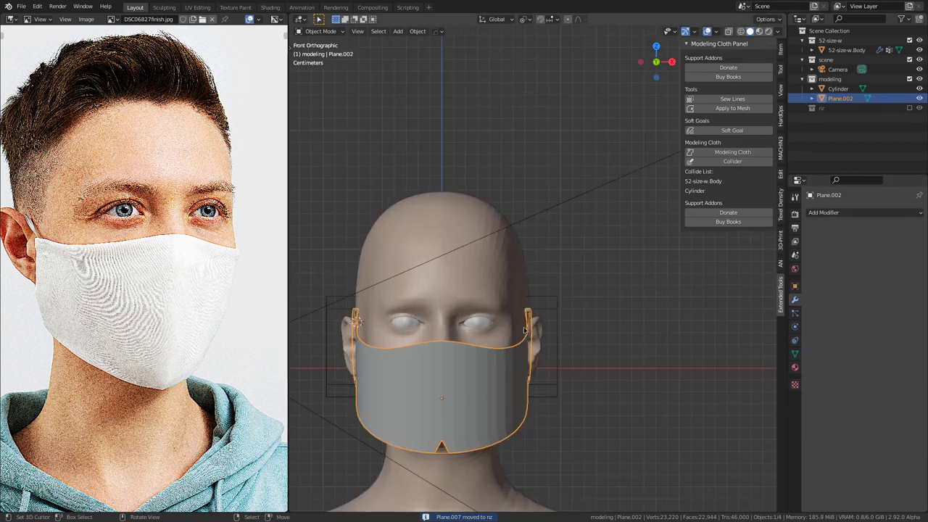
pyautogui.moveTo(540, 288); pyautogui.dragTo(411, 375, button='middle')
pyautogui.scroll(3, 562, 304)
pyautogui.moveTo(562, 305); pyautogui.dragTo(633, 276, button='middle')
pyautogui.scroll(-4, 633, 276)
pyautogui.hotkey('ctrl', 'z')
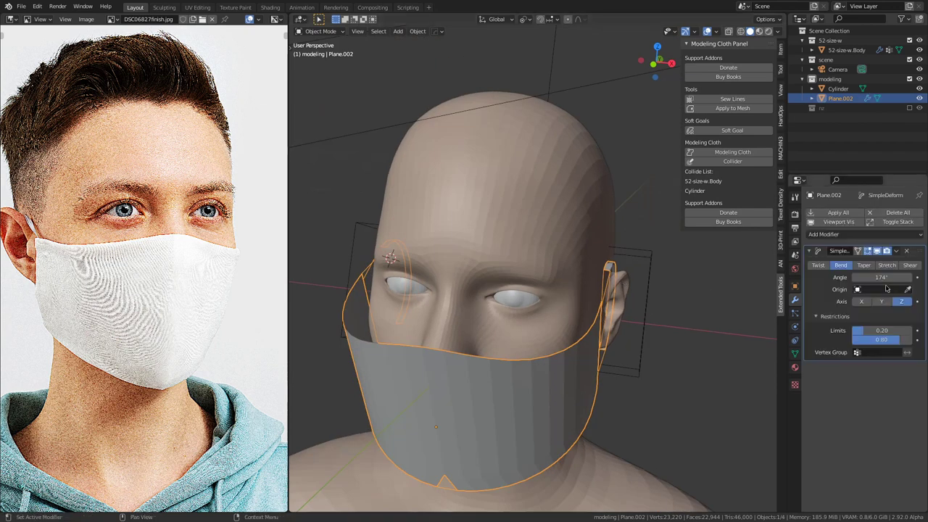
# Step: Set the bend angle of the face mask's Simple Deform modifier to 170°
pyautogui.moveTo(881, 278); pyautogui.dragTo(868, 278)
pyautogui.moveTo(580, 337); pyautogui.dragTo(550, 329, button='middle')
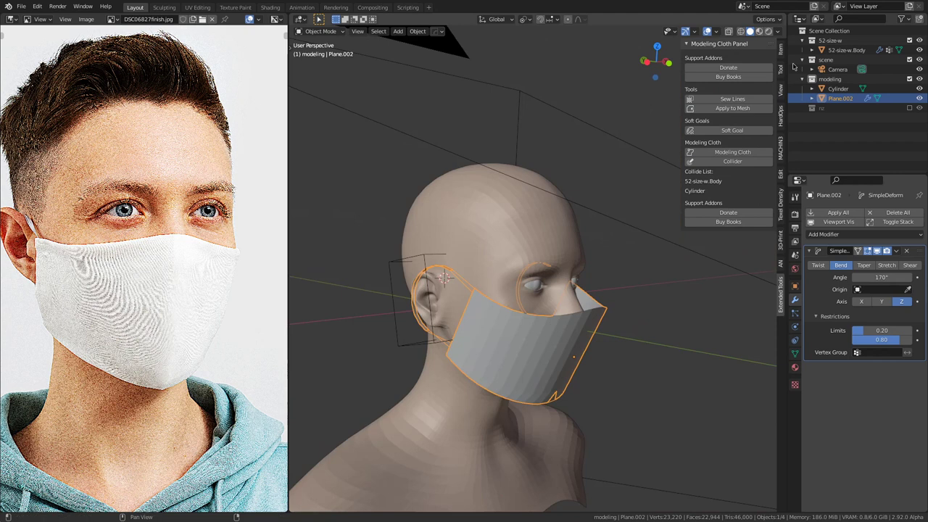
# Step: Enable the nz collection, delete the outdated mask copy beside the head, and reselect the mask on the face
pyautogui.click(910, 107)
pyautogui.click(690, 295)
pyautogui.press('x')
pyautogui.click(690, 296)
pyautogui.click(597, 322)
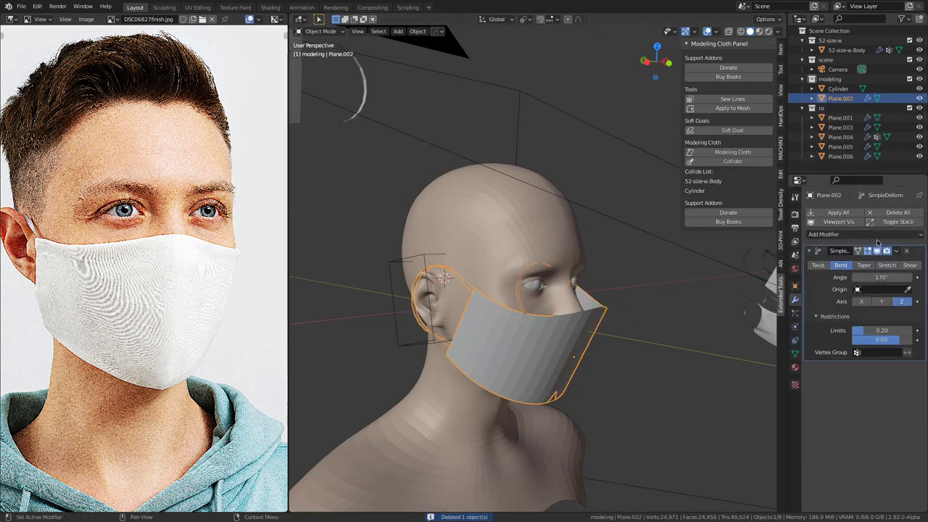
# Step: Turn off the mask's bend in the viewport and move the ear loop on its negative X side slightly outward in front view
pyautogui.click(877, 251)
pyautogui.press('KP_1')
pyautogui.press('Tab')
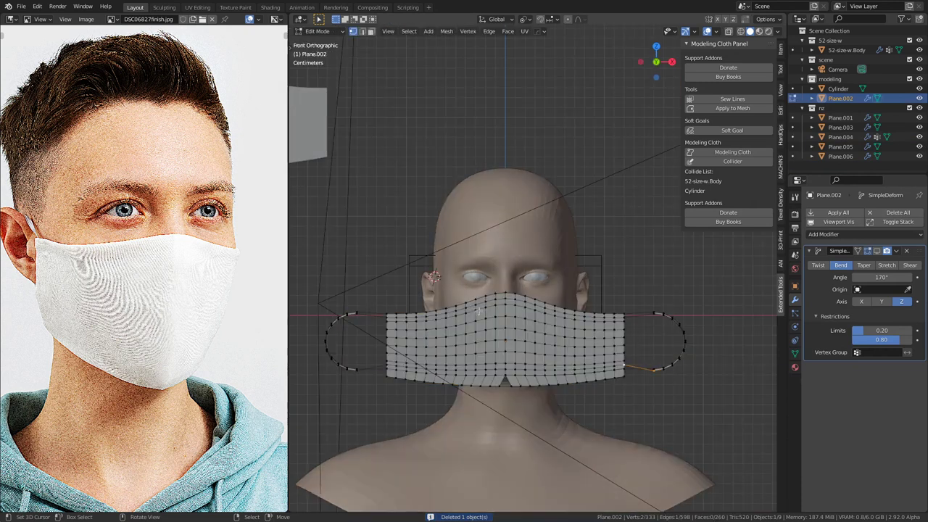
pyautogui.hotkey('shift', 'z')
pyautogui.press('c')
pyautogui.moveTo(349, 305)
pyautogui.mouseDown()
pyautogui.moveTo(332, 303)
pyautogui.moveTo(324, 369)
pyautogui.moveTo(344, 366)
pyautogui.mouseUp()
pyautogui.press('Escape')
pyautogui.press('g')
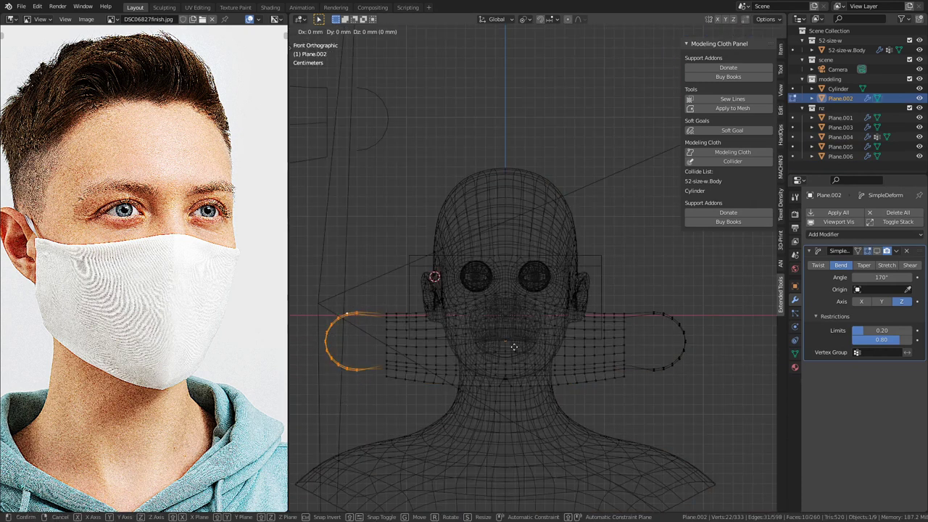
pyautogui.click(632, 340)
# Step: Select the opposite ear loop's vertices and move them slightly outward along X, finishing the mesh edit
pyautogui.click(649, 315)
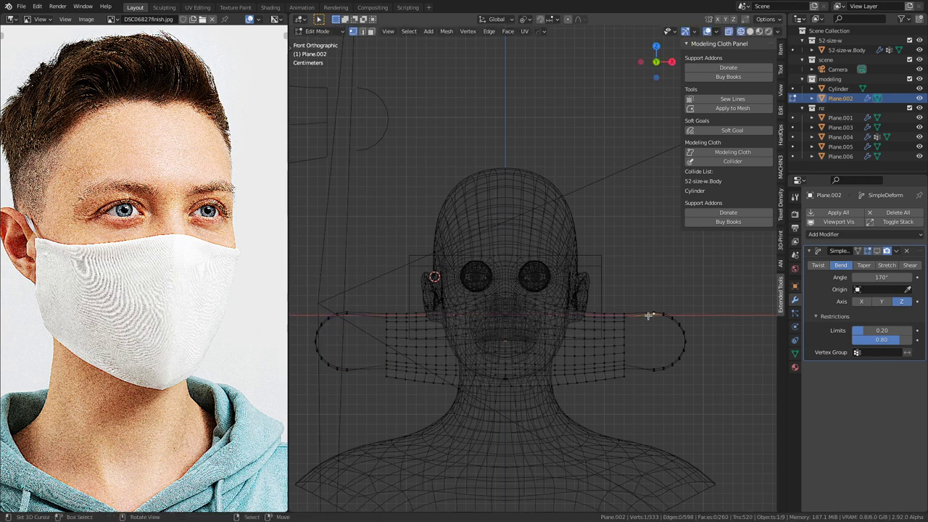
pyautogui.press('c')
pyautogui.moveTo(681, 307); pyautogui.dragTo(674, 352)
pyautogui.press('Escape')
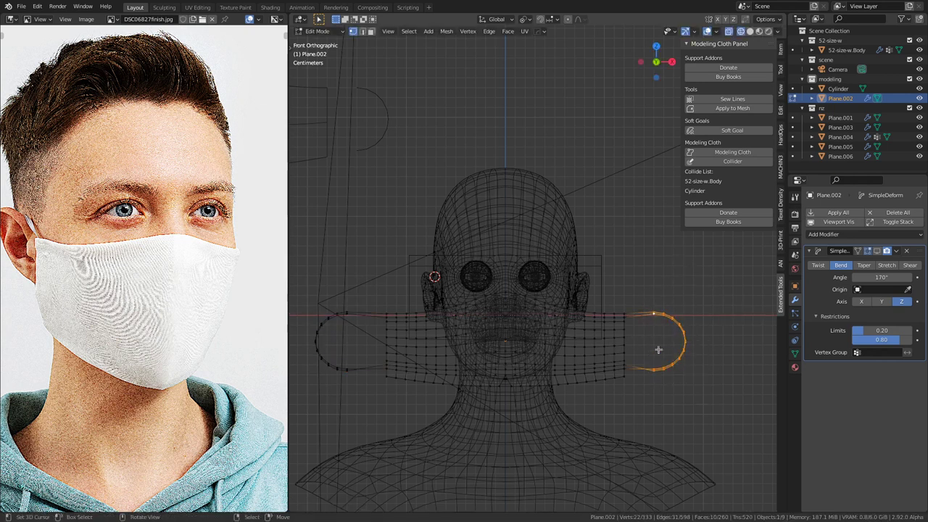
pyautogui.press('g')
pyautogui.press('x')
pyautogui.click(667, 354)
pyautogui.press('Tab')
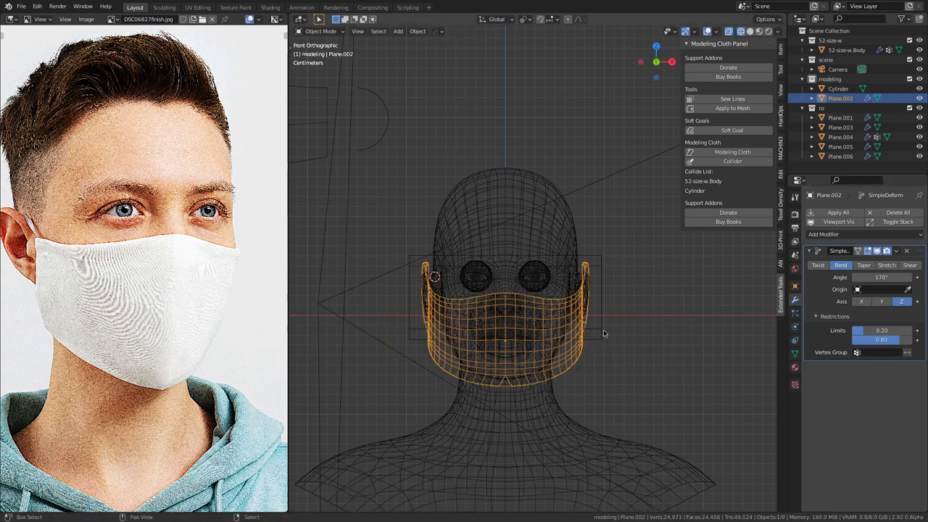
# Step: Duplicate the mask along X as a backup, move the copy to the nz collection and disable that collection
pyautogui.hotkey('shift', 'd')
pyautogui.press('x')
pyautogui.click(349, 347)
pyautogui.press('m')
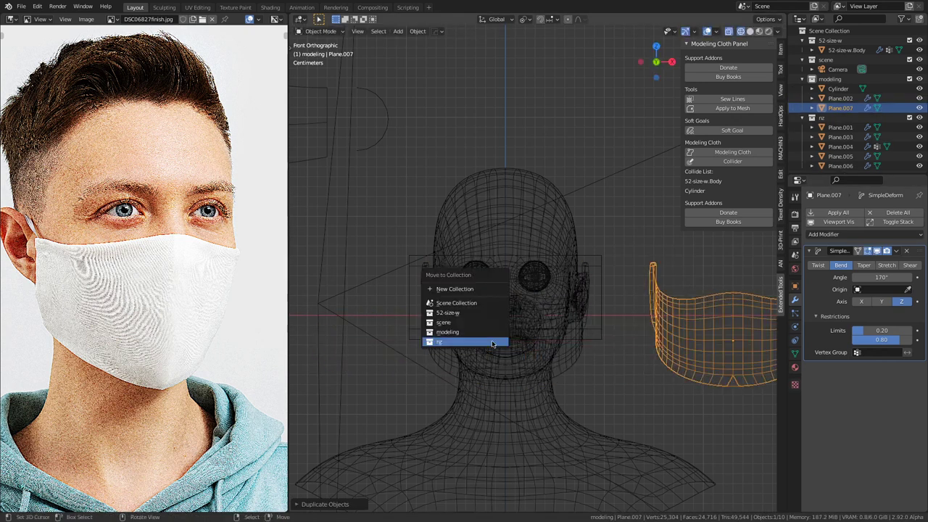
pyautogui.click(492, 343)
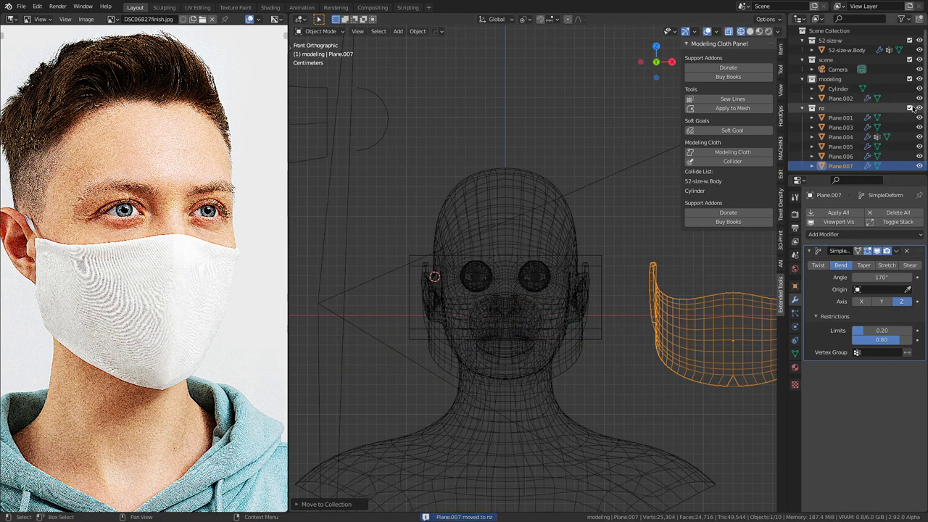
pyautogui.click(910, 107)
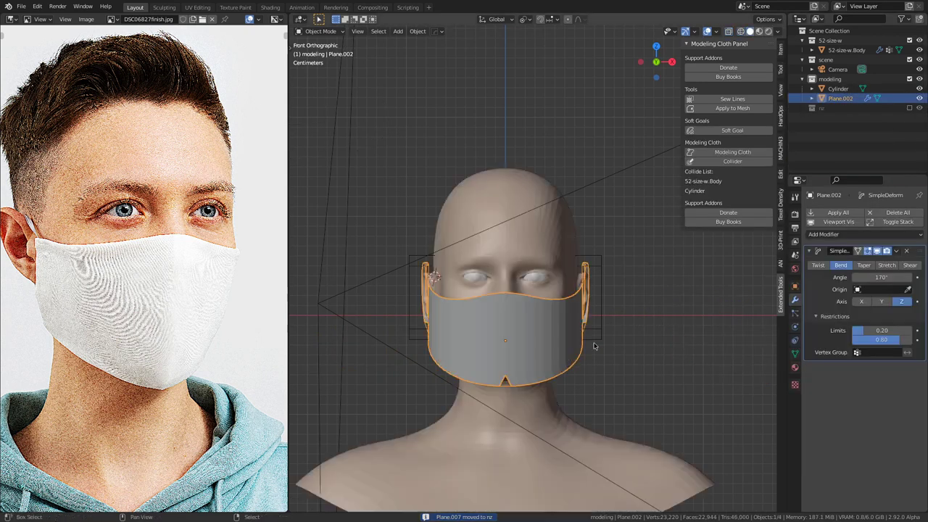
# Step: Apply the Simple Deform modifier to the mask, Plane.002
pyautogui.moveTo(595, 344)
pyautogui.mouseDown(button='middle')
pyautogui.moveTo(451, 278)
pyautogui.moveTo(507, 341)
pyautogui.moveTo(371, 411)
pyautogui.moveTo(508, 366)
pyautogui.moveTo(592, 358)
pyautogui.mouseUp(button='middle')
pyautogui.click(898, 252)
pyautogui.click(887, 260)
pyautogui.moveTo(551, 326); pyautogui.dragTo(609, 304, button='middle')
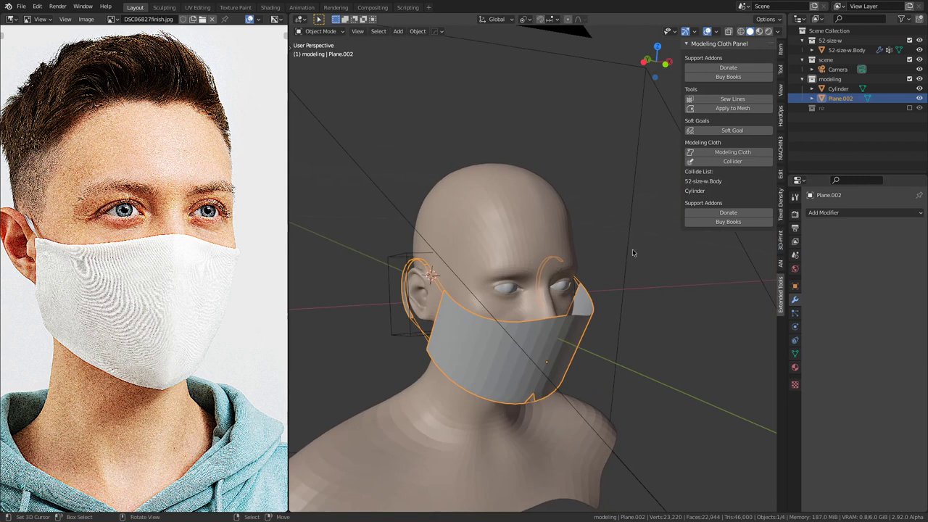
# Step: Enable Modeling Cloth on the mask with a Self Margin of 0.004 and save the file
pyautogui.click(725, 152)
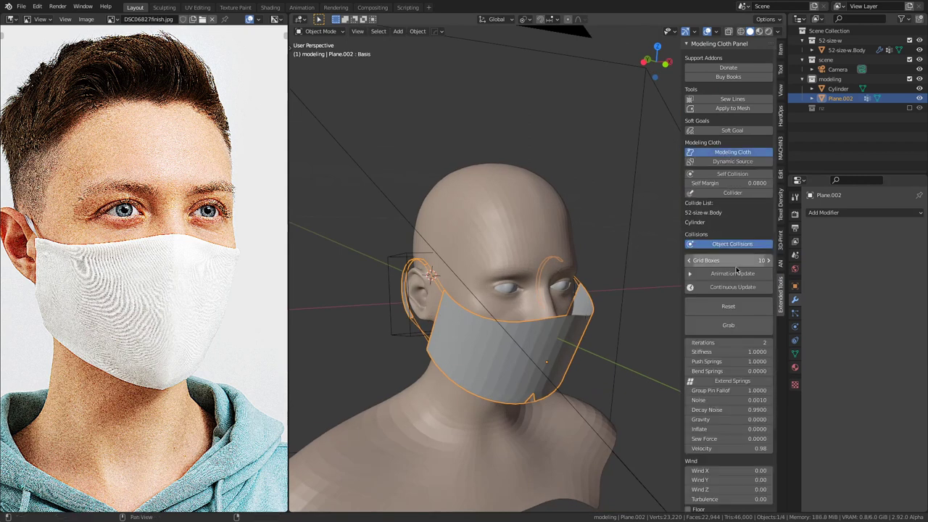
pyautogui.click(743, 183)
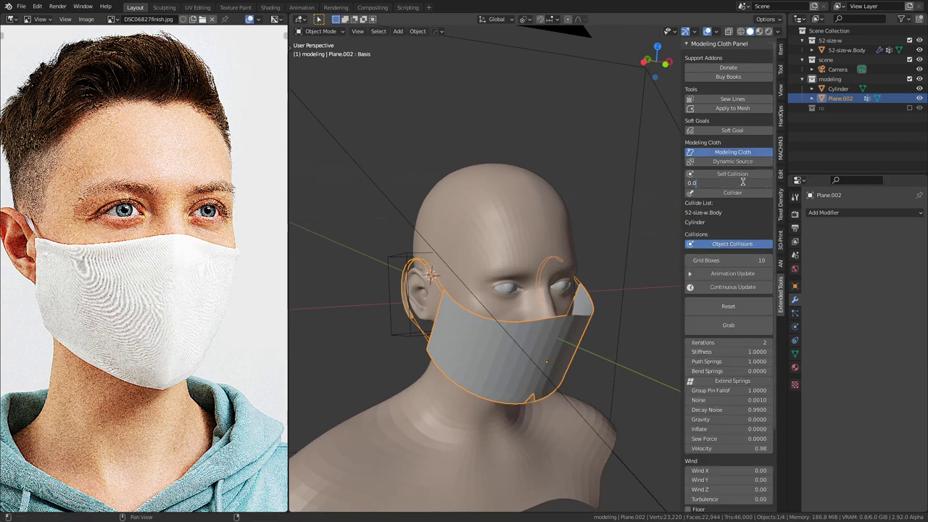
pyautogui.write('0.004')
pyautogui.press('Return')
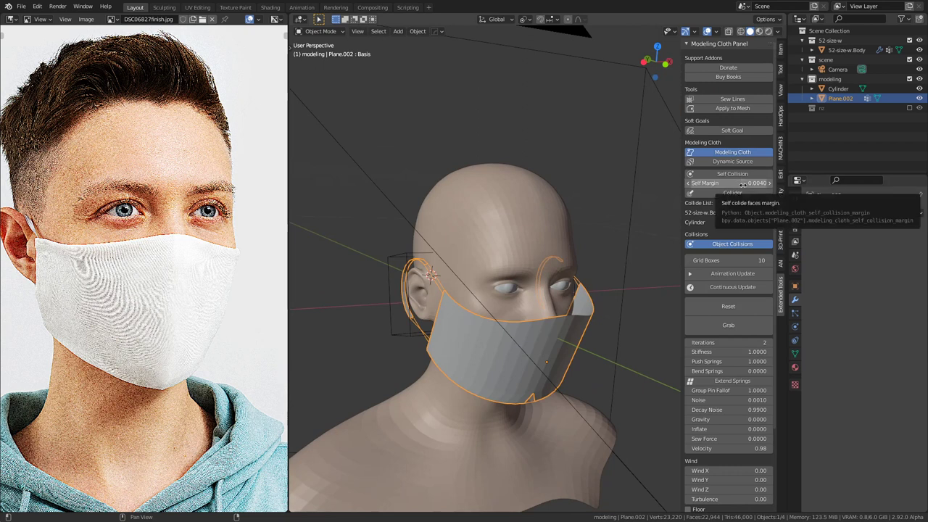
pyautogui.hotkey('ctrl', 's')
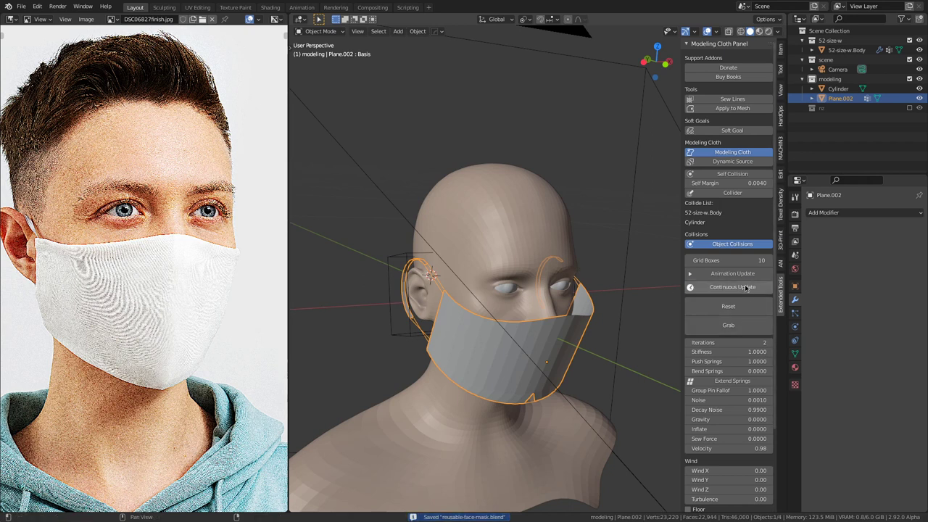
# Step: Run the cloth simulation continuously with Velocity 0.2 and Sew Force 0.8
pyautogui.click(741, 448)
pyautogui.write('0.2')
pyautogui.press('Return')
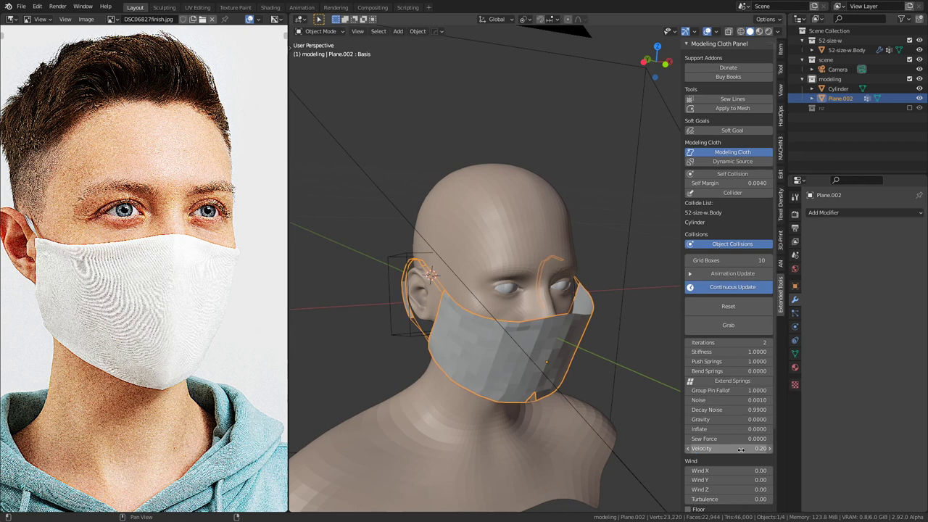
pyautogui.click(743, 439)
pyautogui.write('0.0')
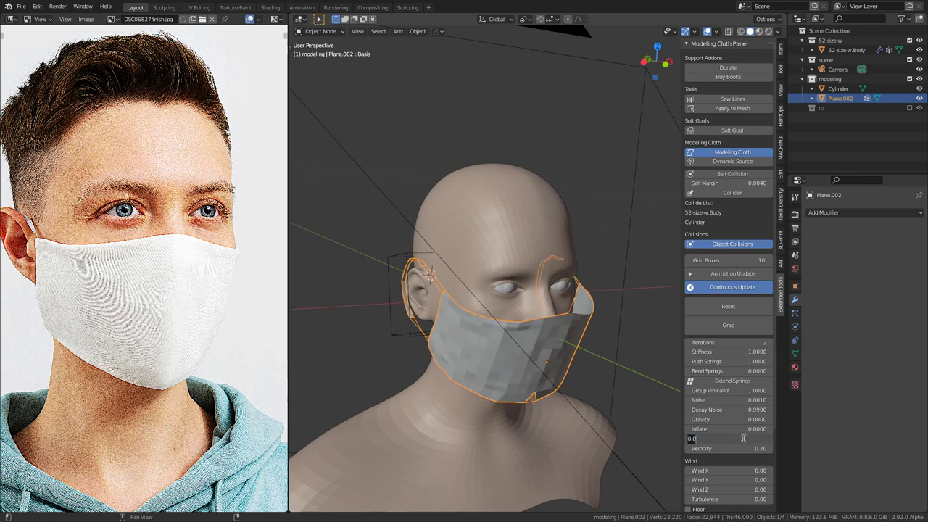
pyautogui.press('Return')
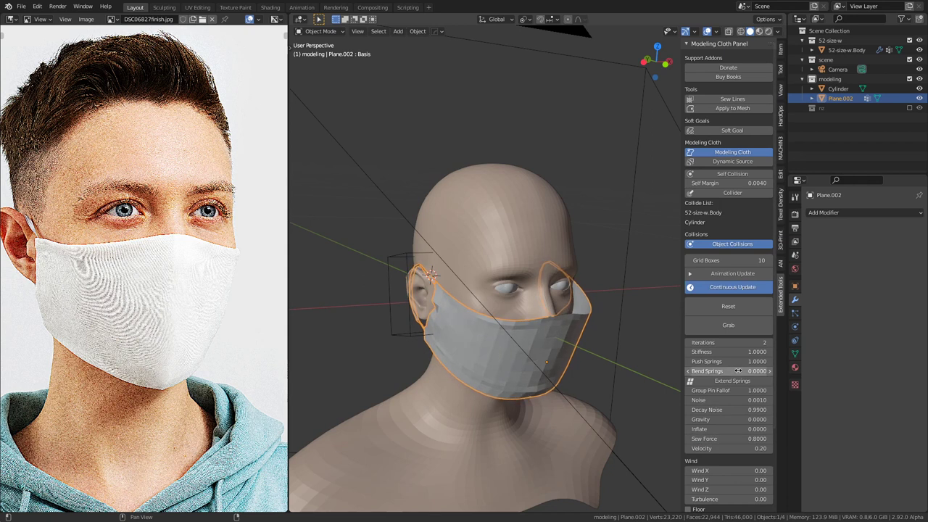
# Step: Set the cloth Iterations to 4, and stop and reset the mask simulation
pyautogui.click(757, 343)
pyautogui.write('4')
pyautogui.press('Return')
pyautogui.moveTo(536, 400); pyautogui.dragTo(517, 256, button='middle')
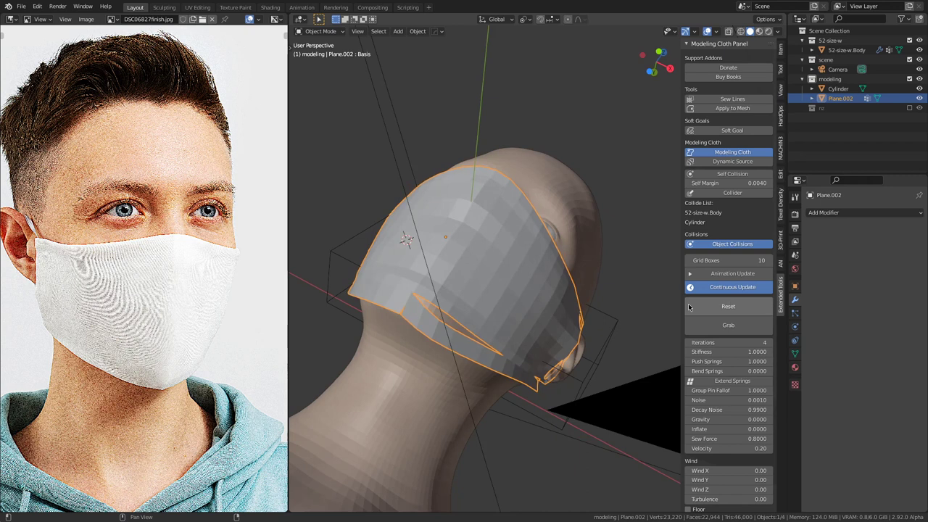
pyautogui.click(735, 287)
pyautogui.click(728, 306)
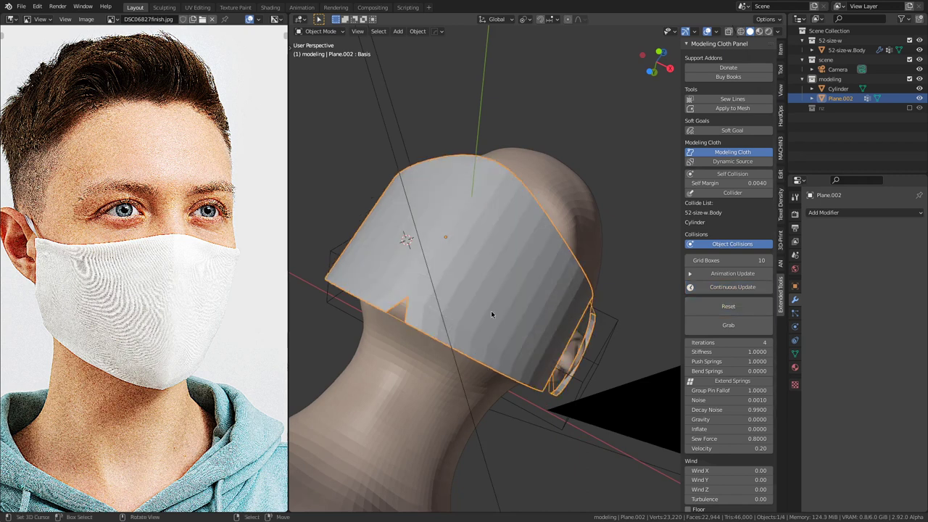
# Step: Select the mask's lower face band and its adjoining edge loop, and merge their overlapping vertices by distance
pyautogui.moveTo(432, 310); pyautogui.dragTo(458, 349, button='middle')
pyautogui.click(465, 352)
pyautogui.click(472, 385)
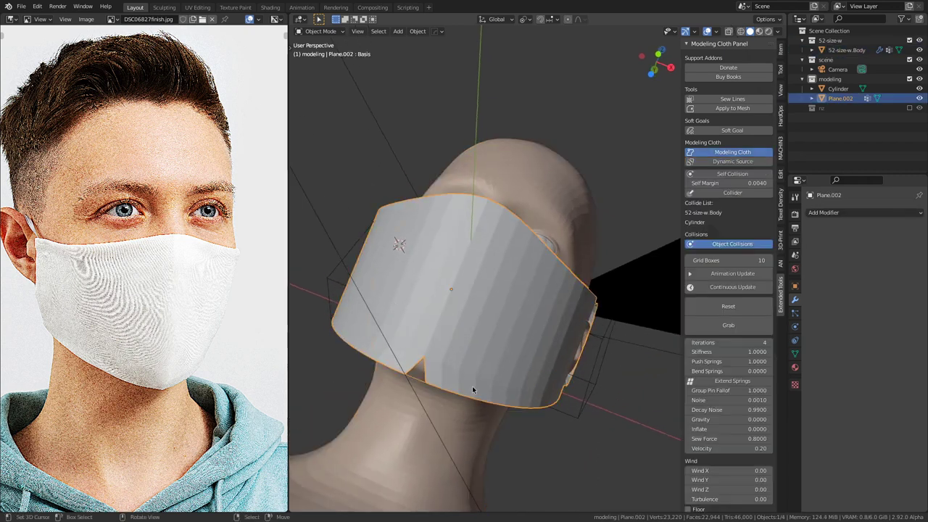
pyautogui.press('Tab')
pyautogui.keyDown('ctrl'); pyautogui.keyDown('alt'); pyautogui.click(461, 369); pyautogui.keyUp('alt'); pyautogui.keyUp('ctrl')
pyautogui.keyDown('ctrl'); pyautogui.keyDown('alt'); pyautogui.keyDown('shift'); pyautogui.click(461, 381); pyautogui.keyUp('shift'); pyautogui.keyUp('alt'); pyautogui.keyUp('ctrl')
pyautogui.press('m')
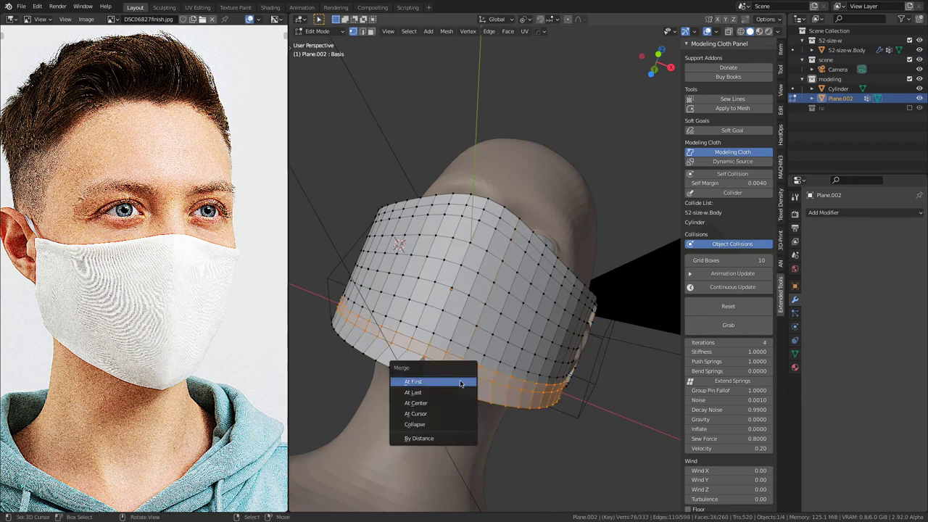
pyautogui.click(457, 438)
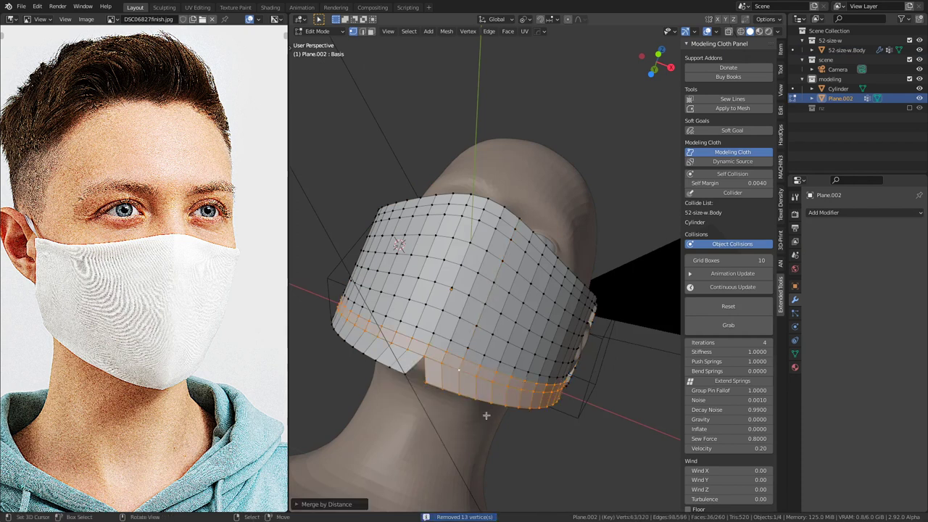
pyautogui.press('Tab')
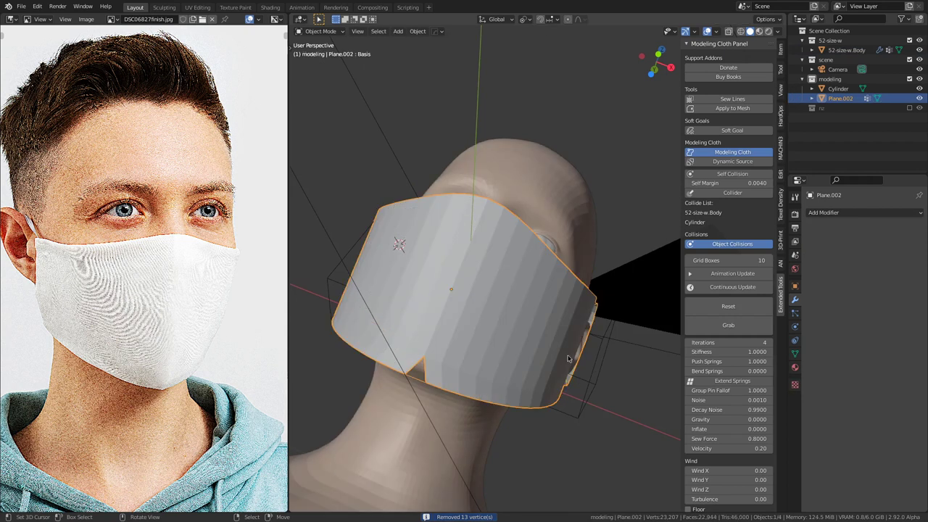
# Step: Restart the continuous cloth update and examine how the mask fits the face and ears
pyautogui.click(740, 288)
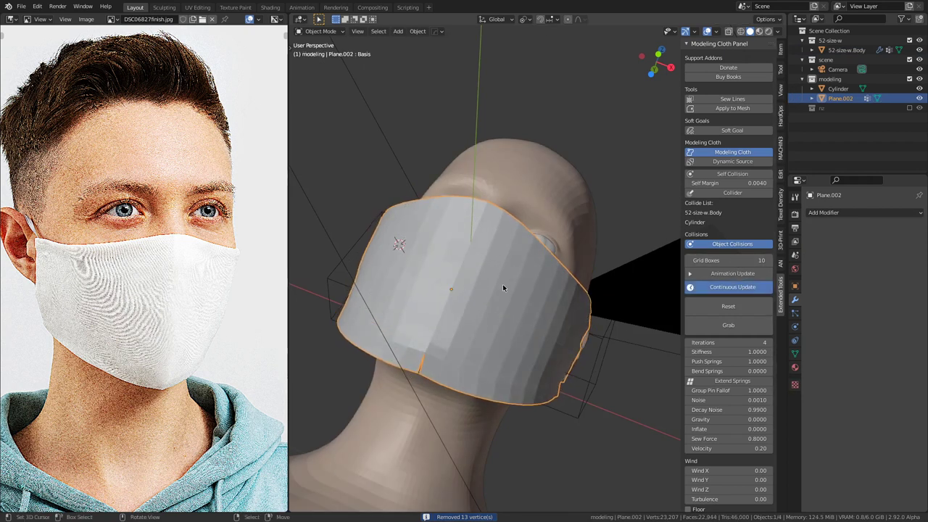
pyautogui.moveTo(538, 264); pyautogui.dragTo(640, 324, button='middle')
pyautogui.moveTo(560, 301); pyautogui.dragTo(355, 285, button='middle')
pyautogui.moveTo(441, 268); pyautogui.dragTo(611, 327, button='middle')
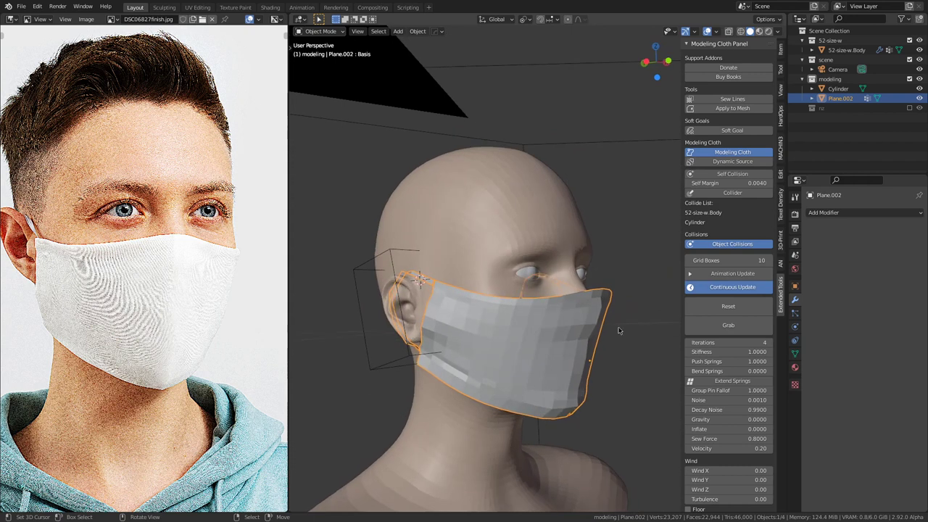
# Step: Try cloth Gravity values of -0.3 and -0.05 on the running mask simulation
pyautogui.click(728, 420)
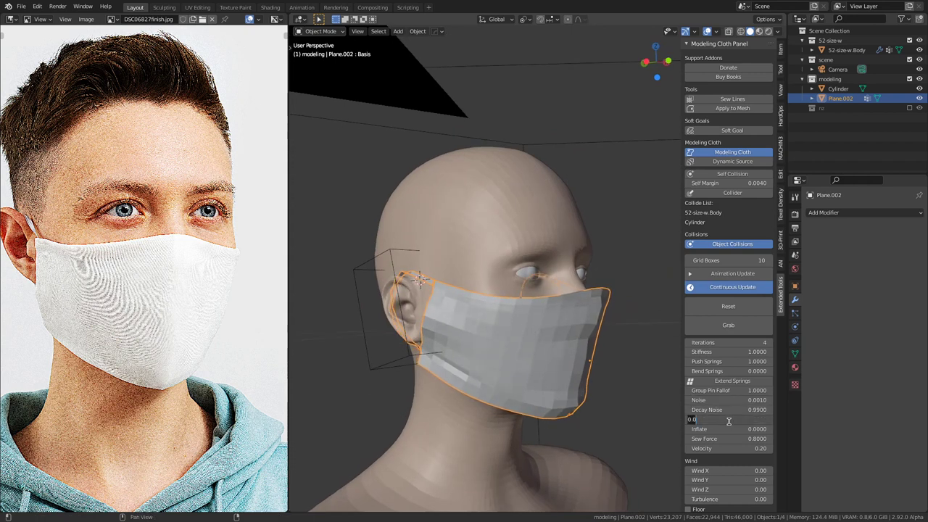
pyautogui.write('-0.1')
pyautogui.press('Return')
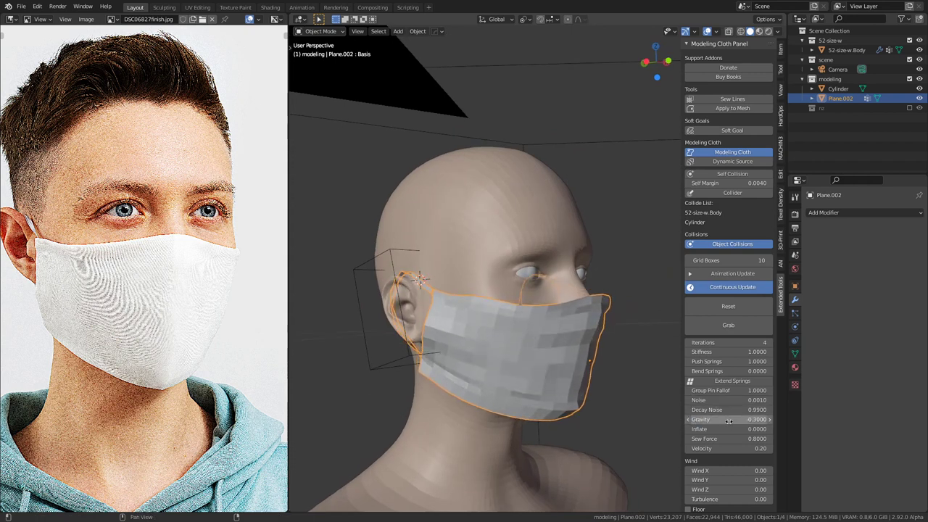
pyautogui.click(729, 421)
pyautogui.write('0')
pyautogui.press('Return')
pyautogui.click(729, 421)
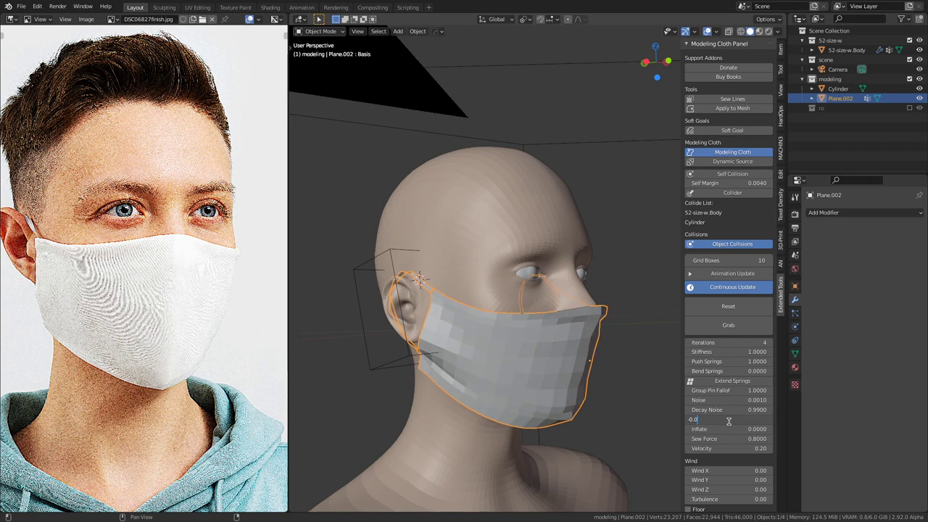
pyautogui.write('5')
pyautogui.press('Return')
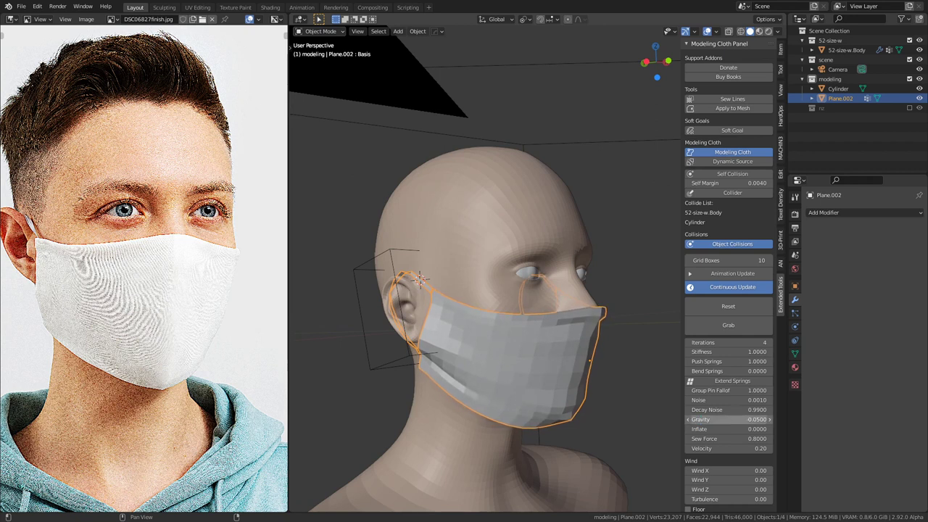
# Step: Set the cloth Gravity to -0.01 and reset the mask to its starting shape
pyautogui.click(729, 420)
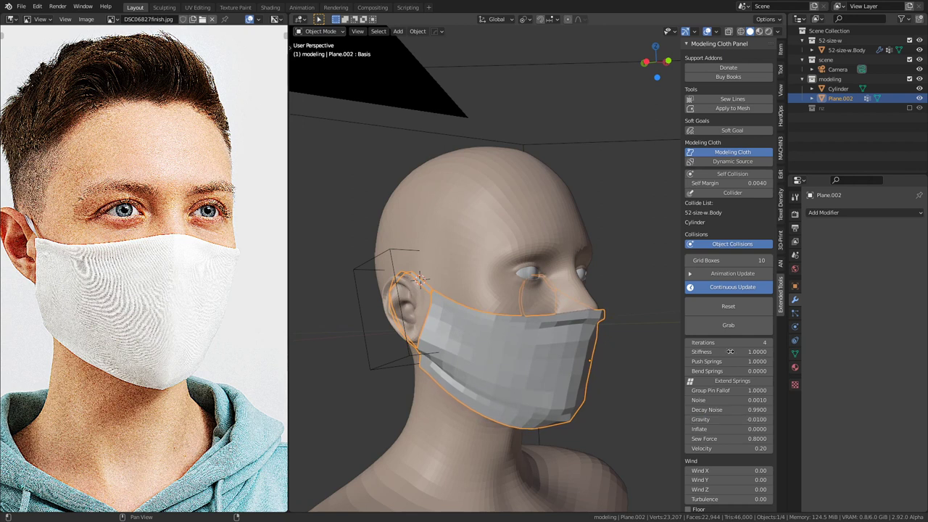
pyautogui.click(728, 307)
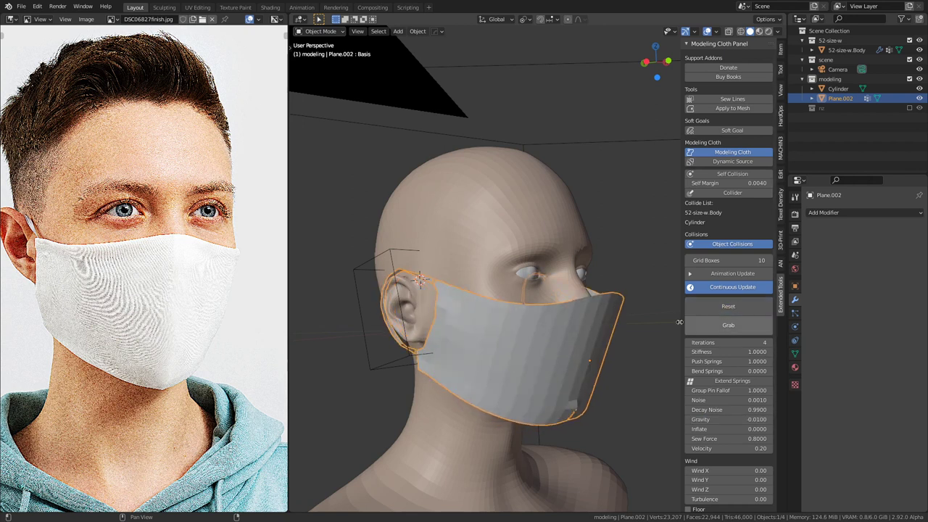
# Step: Compare the simulated mask's outline with the reference photo in wireframe through the camera view
pyautogui.moveTo(510, 282); pyautogui.dragTo(467, 253, button='middle')
pyautogui.press('KP_0')
pyautogui.press('KP_0')
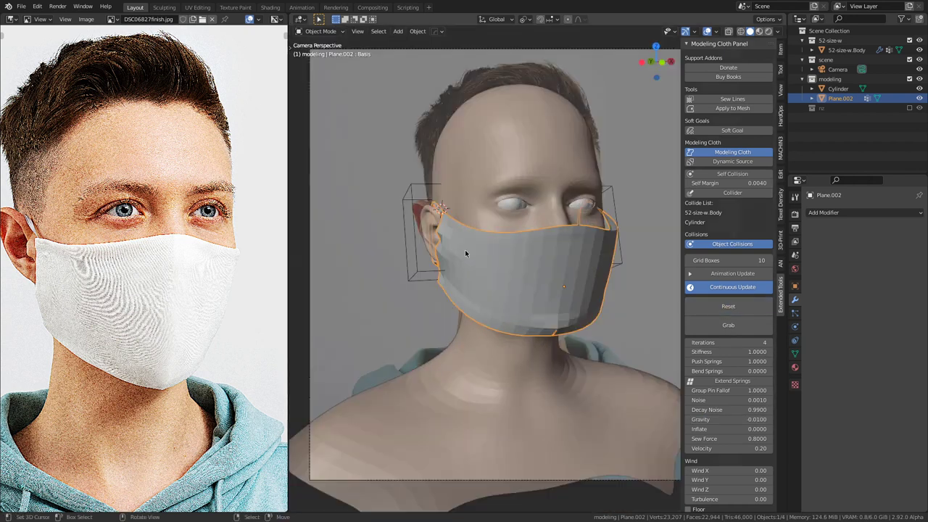
pyautogui.hotkey('shift', 'z')
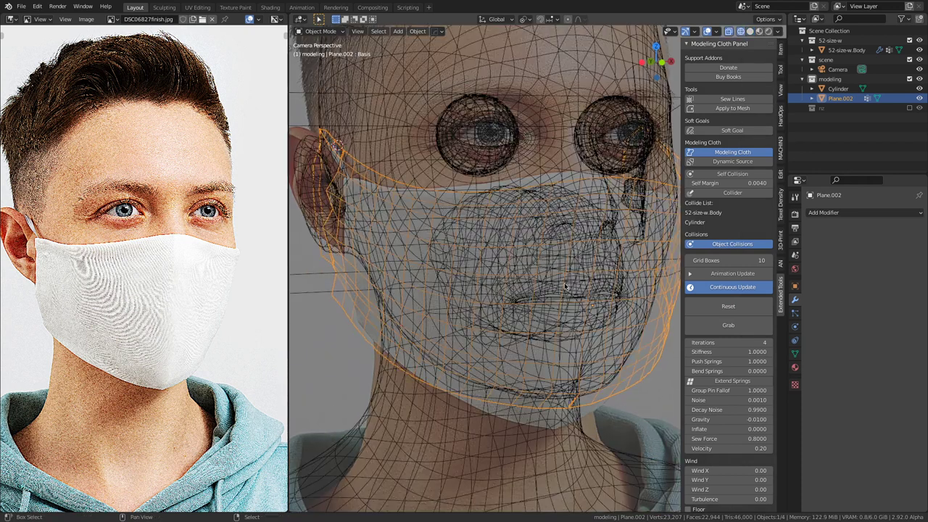
pyautogui.scroll(-2, 566, 286)
pyautogui.keyDown('shift'); pyautogui.moveTo(580, 280); pyautogui.dragTo(553, 295, button='middle'); pyautogui.keyUp('shift')
pyautogui.hotkey('alt', 'z')
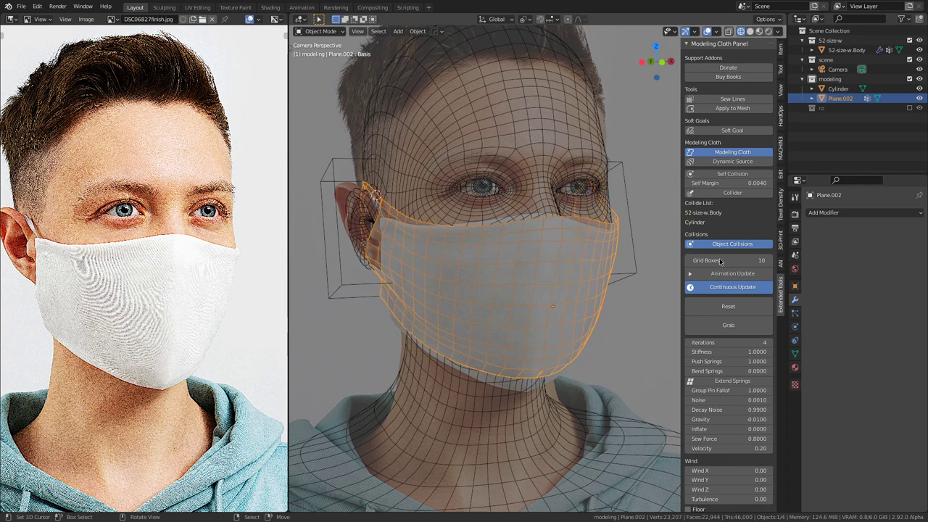
# Step: Grab the simulated mask's upper, cheek and chin edges and pull them toward the outline in the reference photo
pyautogui.click(695, 325)
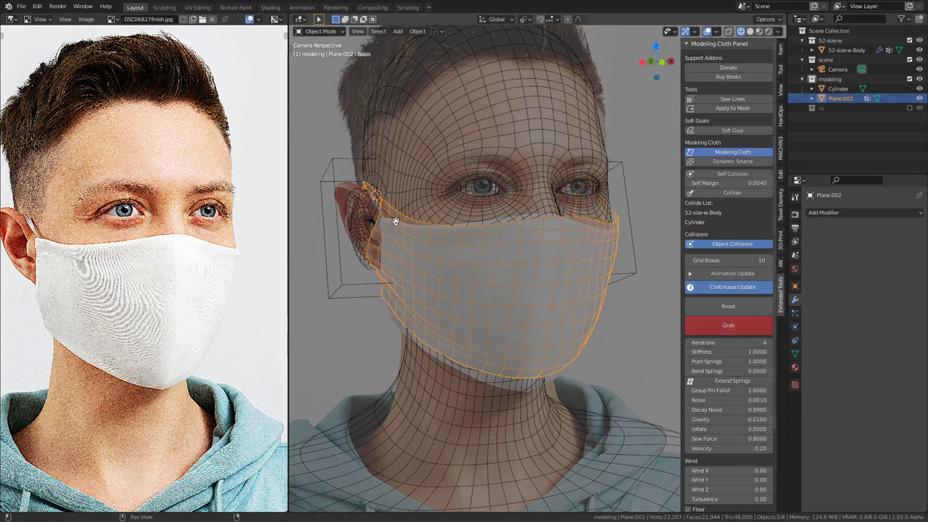
pyautogui.moveTo(392, 226); pyautogui.dragTo(392, 231)
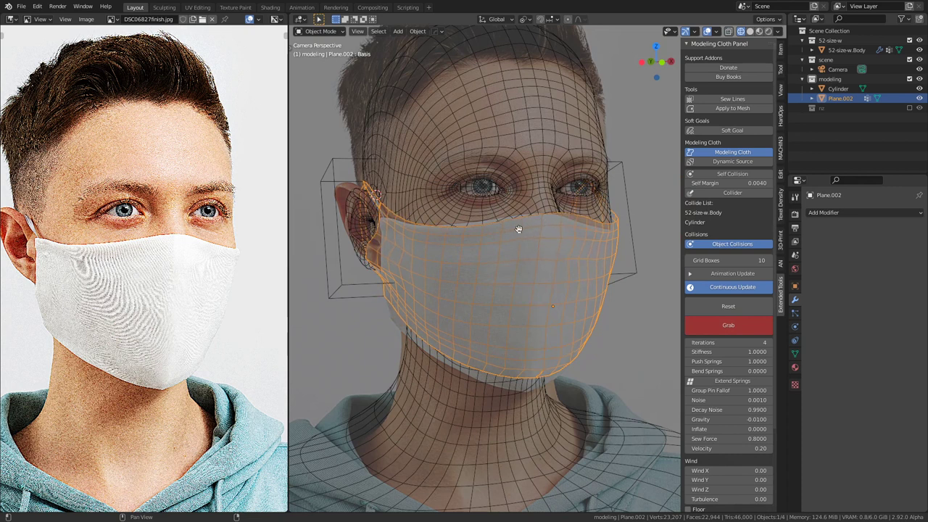
pyautogui.moveTo(390, 305); pyautogui.dragTo(390, 318)
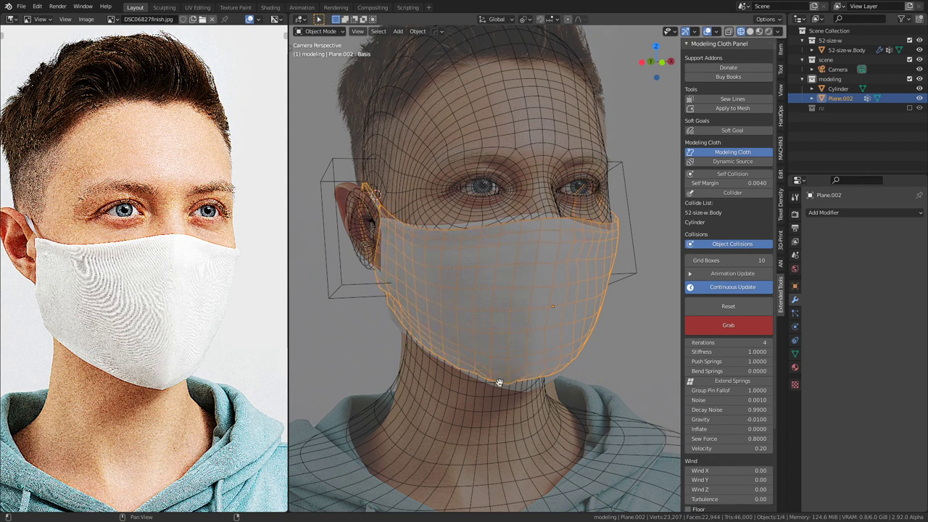
pyautogui.moveTo(532, 373); pyautogui.dragTo(534, 392)
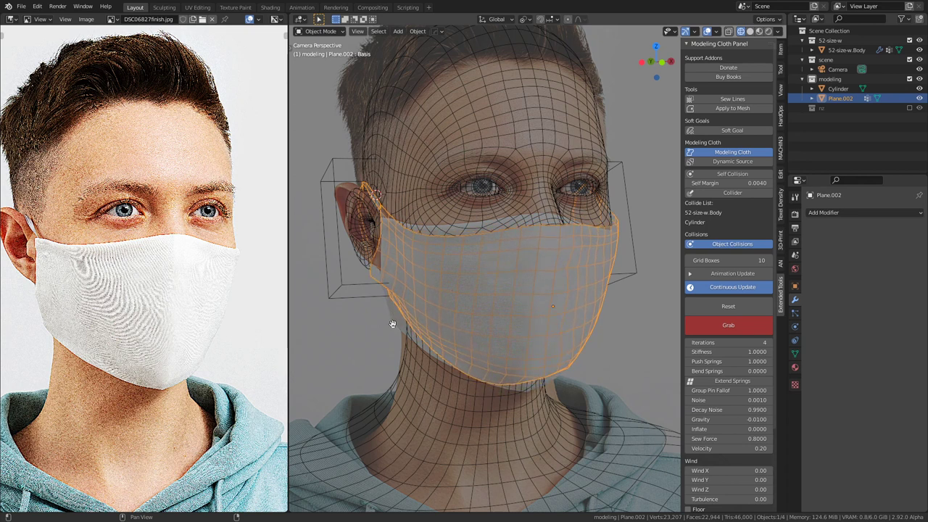
pyautogui.moveTo(396, 311); pyautogui.dragTo(395, 330)
pyautogui.moveTo(554, 244); pyautogui.dragTo(556, 204)
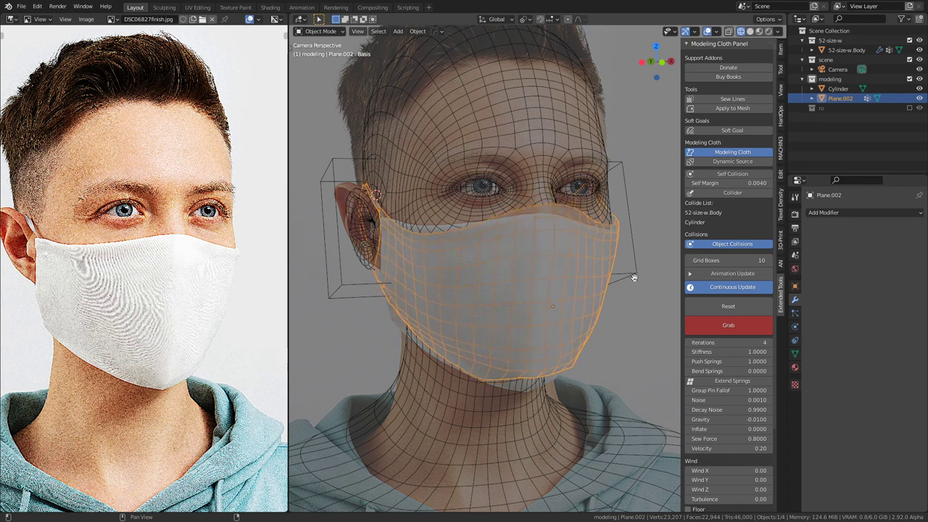
pyautogui.click(712, 324)
# Step: Set the cloth Gravity to -0.02 and examine the mask from the side
pyautogui.doubleClick(743, 420)
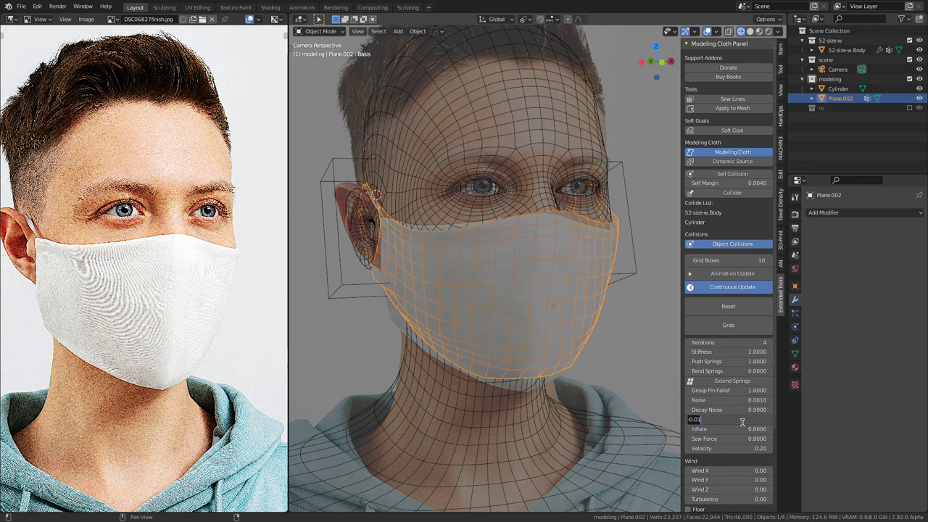
pyautogui.press('Return')
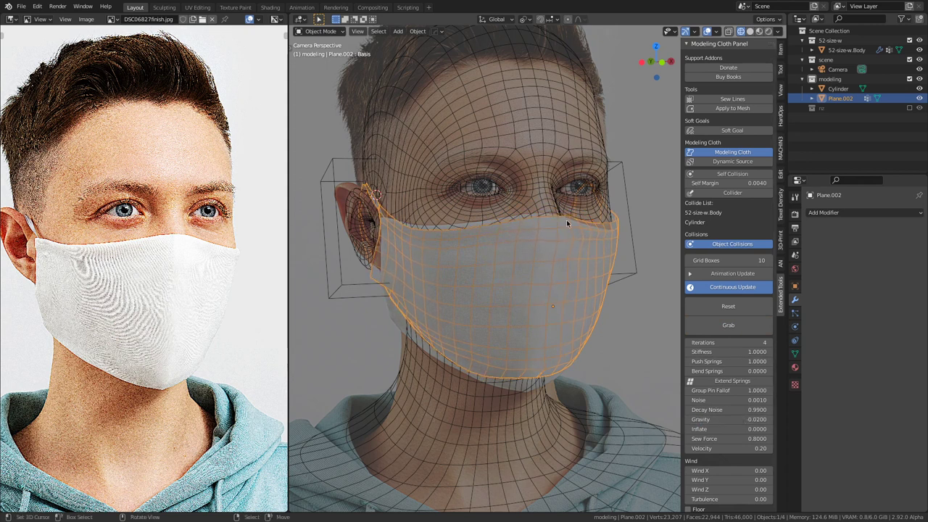
pyautogui.moveTo(485, 264); pyautogui.dragTo(602, 264, button='middle')
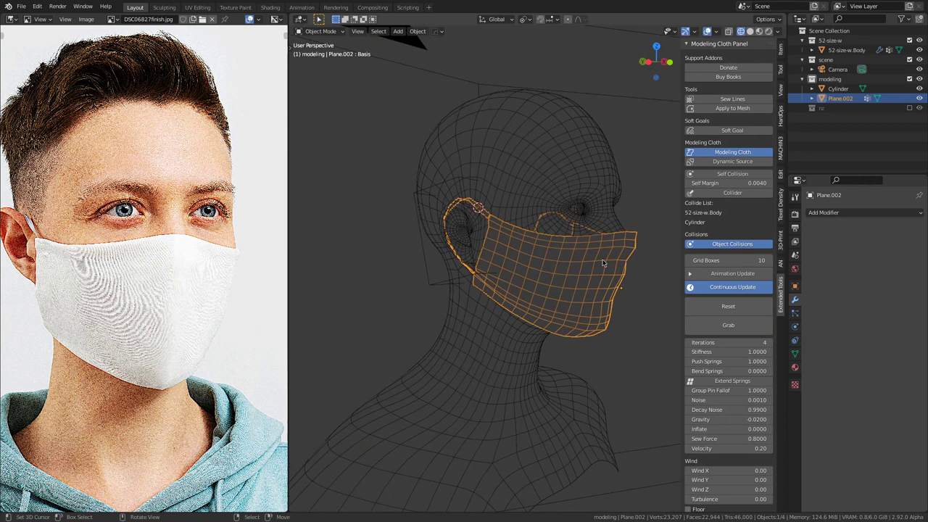
# Step: Grab the mask's top edge up over the nose bridge and its lower edge down at the chin to match the photo
pyautogui.click(728, 325)
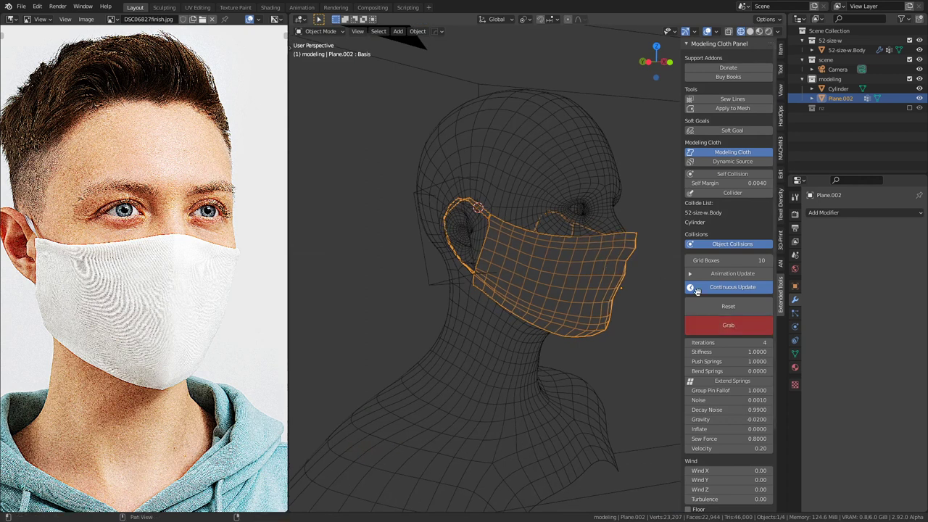
pyautogui.moveTo(628, 222); pyautogui.dragTo(548, 253, button='middle')
pyautogui.moveTo(586, 233); pyautogui.dragTo(580, 216)
pyautogui.moveTo(611, 281); pyautogui.dragTo(563, 269, button='middle')
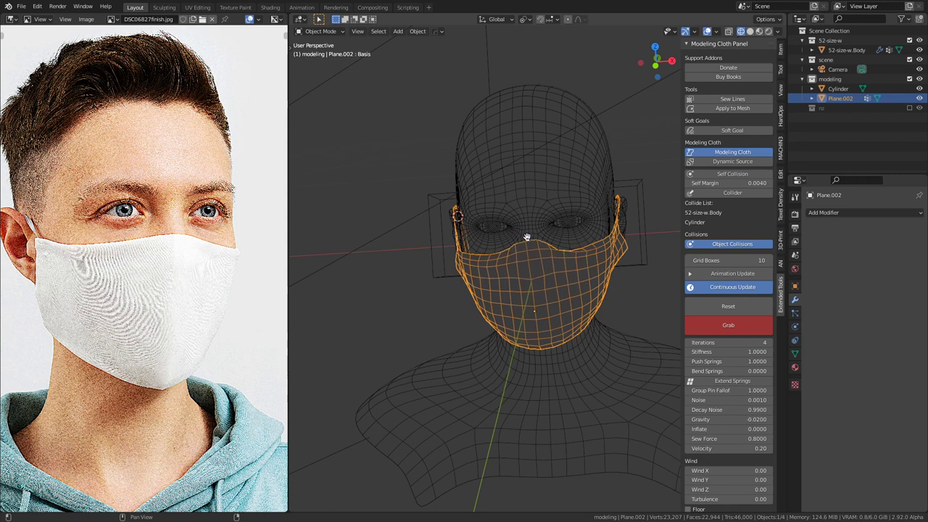
pyautogui.press('KP_0')
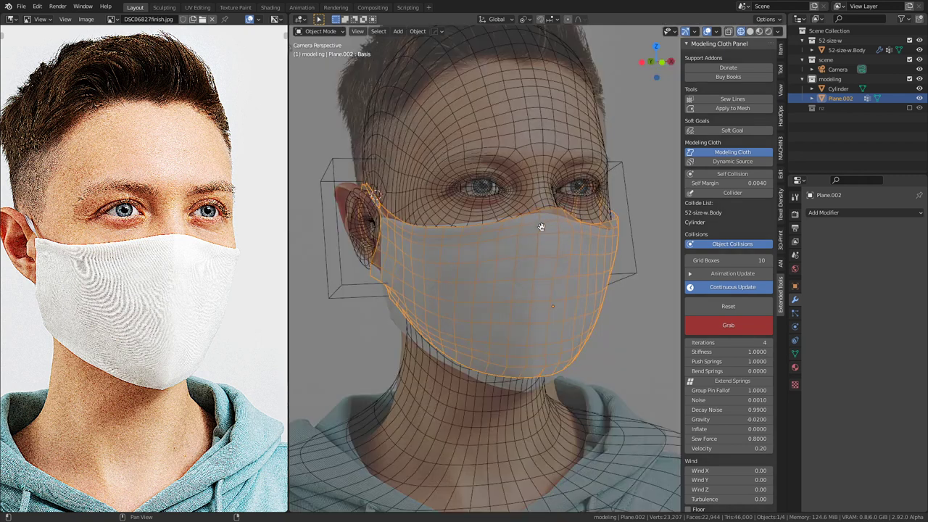
pyautogui.moveTo(544, 216); pyautogui.dragTo(544, 212)
pyautogui.moveTo(486, 229); pyautogui.dragTo(480, 221)
pyautogui.moveTo(549, 220); pyautogui.dragTo(548, 214)
pyautogui.moveTo(536, 376); pyautogui.dragTo(532, 388)
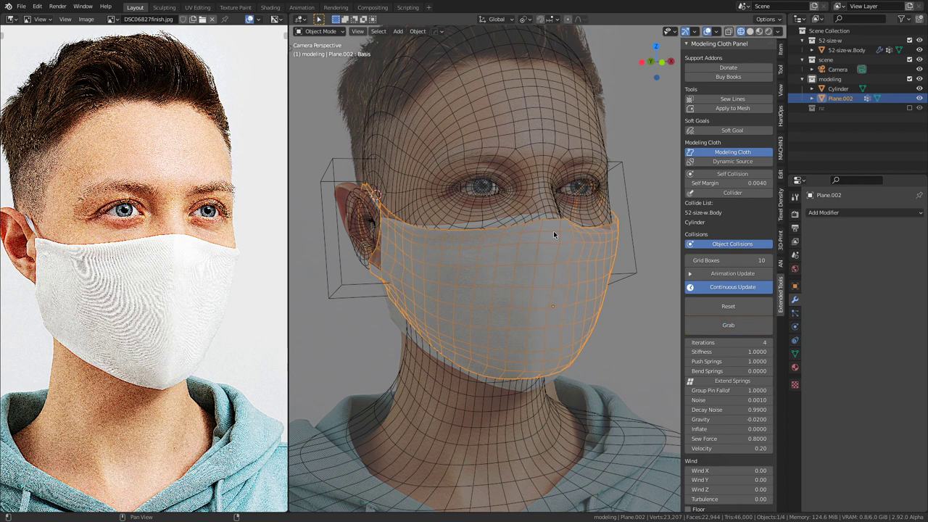
# Step: Stop the continuous cloth update and reset the mask to its starting shape
pyautogui.scroll(-3, 503, 292)
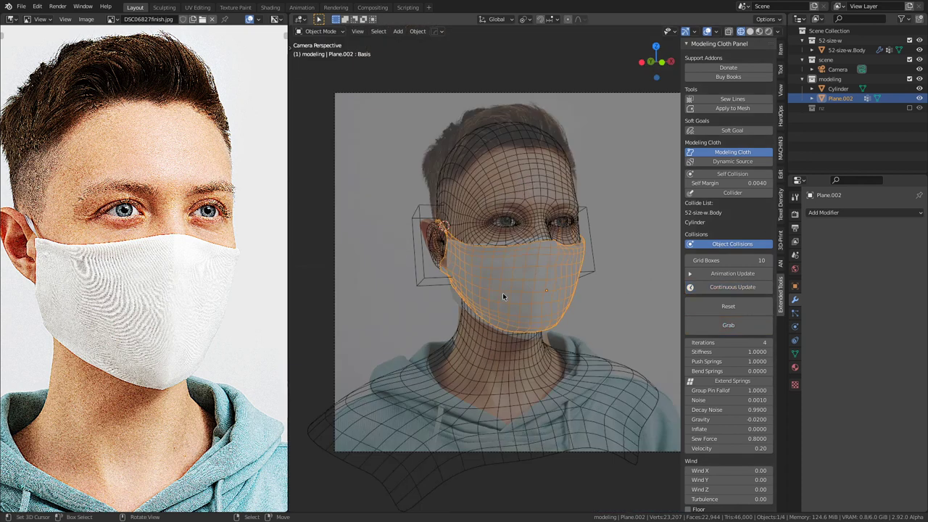
pyautogui.scroll(2, 502, 292)
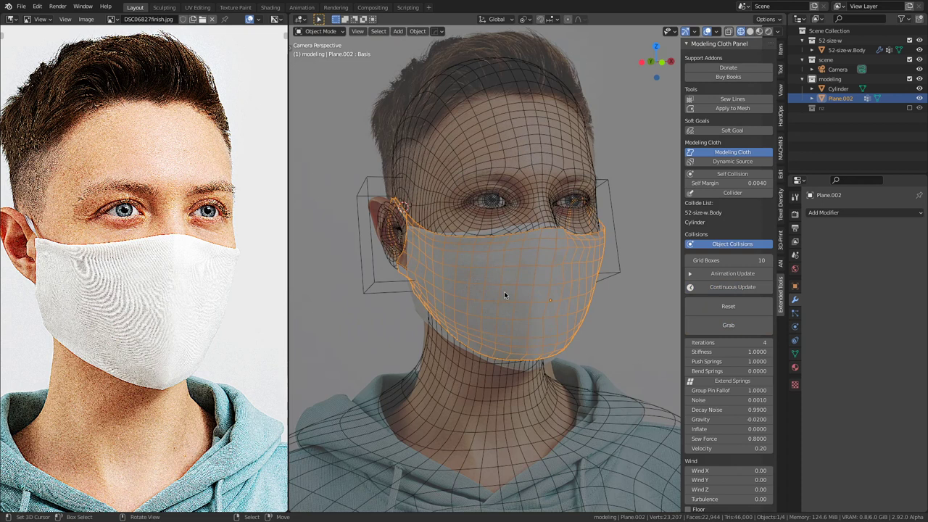
pyautogui.scroll(-3, 505, 296)
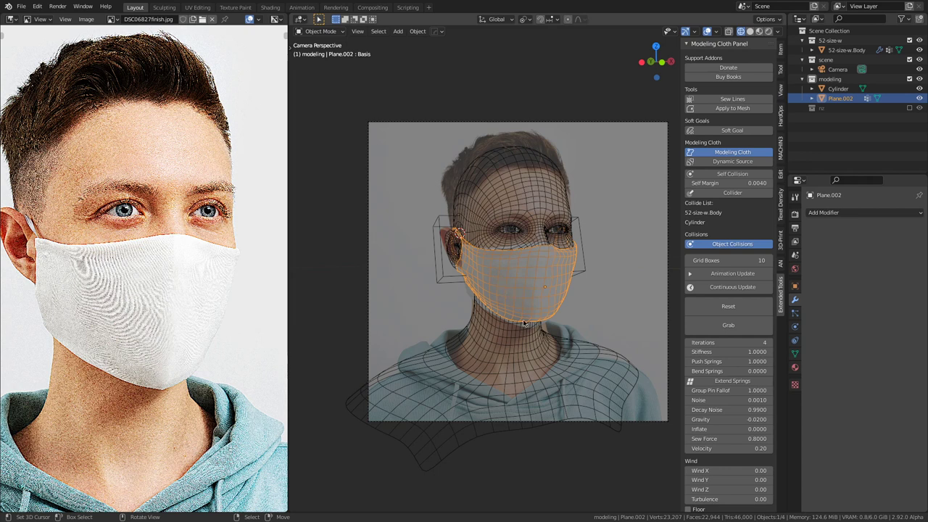
pyautogui.moveTo(539, 317); pyautogui.dragTo(420, 322, button='middle')
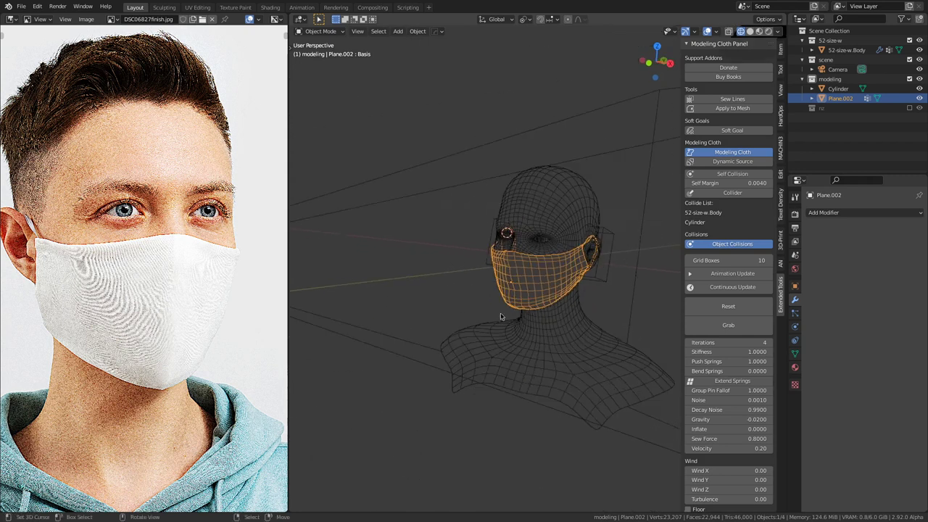
pyautogui.click(742, 305)
# Step: In Edit Mode, circle-select all vertices of the mask's front panel, leaving out the ear loops
pyautogui.scroll(3, 552, 302)
pyautogui.press('Tab')
pyautogui.moveTo(548, 300)
pyautogui.mouseDown(button='middle')
pyautogui.moveTo(445, 317)
pyautogui.moveTo(539, 384)
pyautogui.moveTo(533, 421)
pyautogui.mouseUp(button='middle')
pyautogui.press('c')
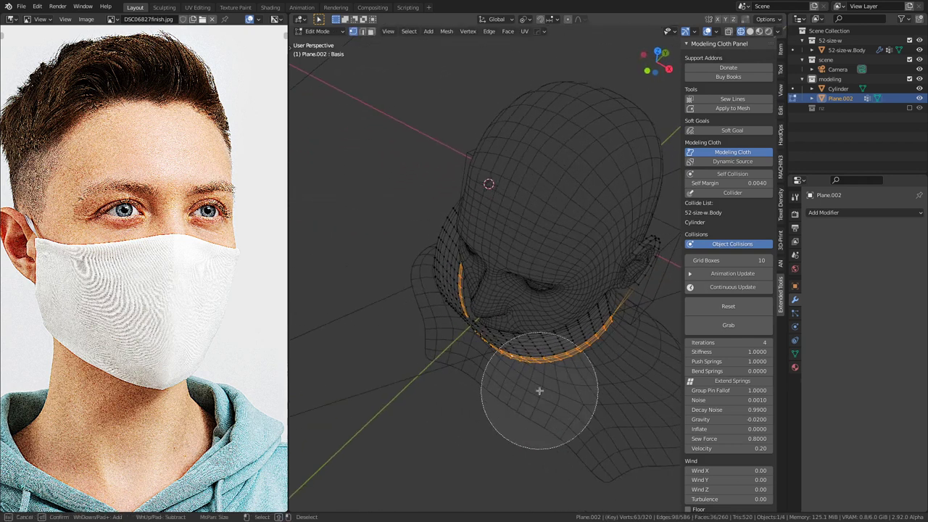
pyautogui.moveTo(560, 356); pyautogui.dragTo(482, 342)
pyautogui.moveTo(482, 342); pyautogui.dragTo(549, 437, button='middle')
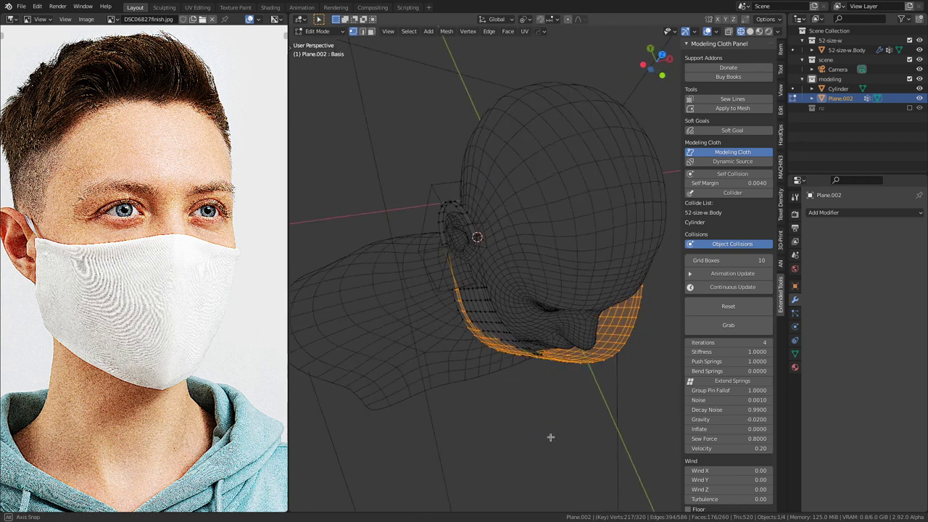
pyautogui.moveTo(499, 355); pyautogui.dragTo(469, 346)
pyautogui.rightClick(469, 346)
pyautogui.moveTo(469, 346)
pyautogui.mouseDown(button='middle')
pyautogui.moveTo(520, 355)
pyautogui.moveTo(551, 272)
pyautogui.moveTo(475, 301)
pyautogui.mouseUp(button='middle')
# Step: Scale the selected mask panel slightly along its local Z axis using the Median Point pivot, and return to Object Mode
pyautogui.press('s')
pyautogui.press('z')
pyautogui.press('z')
pyautogui.click(578, 294)
pyautogui.press('.')
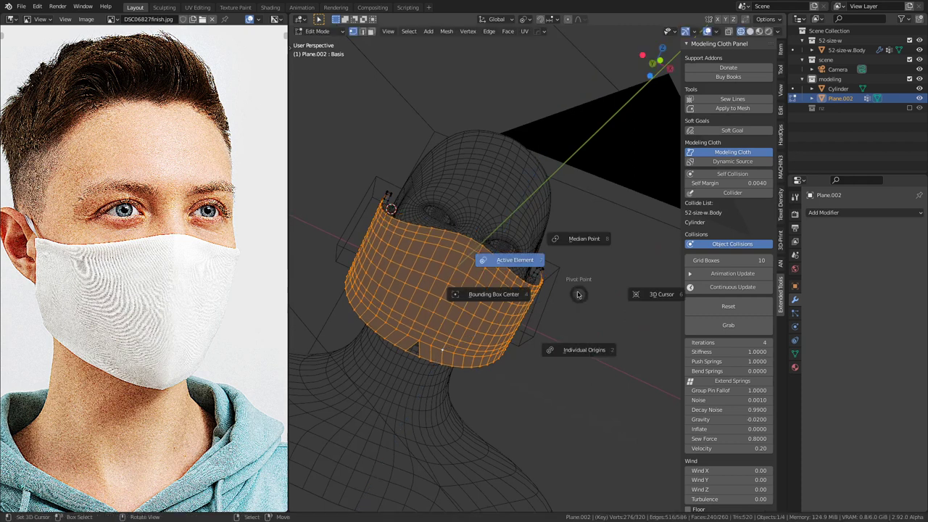
pyautogui.click(578, 238)
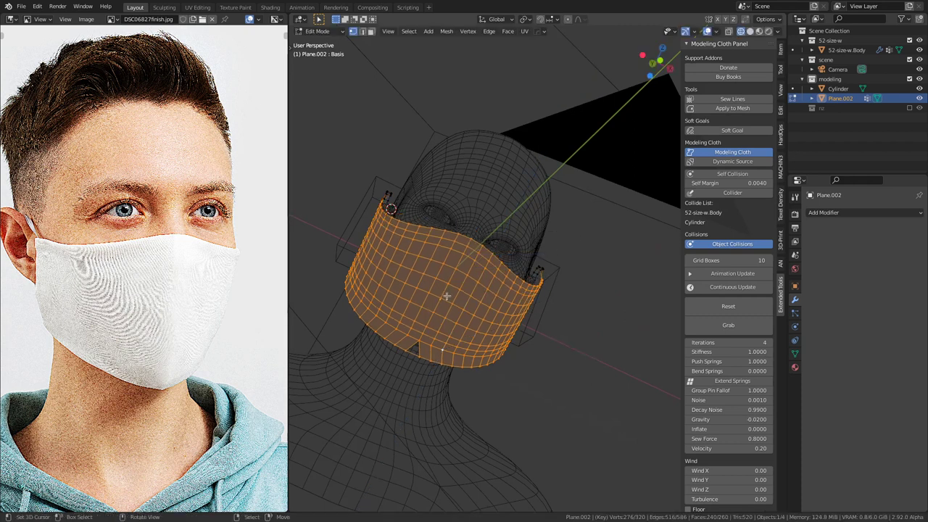
pyautogui.press('s')
pyautogui.press('z')
pyautogui.press('z')
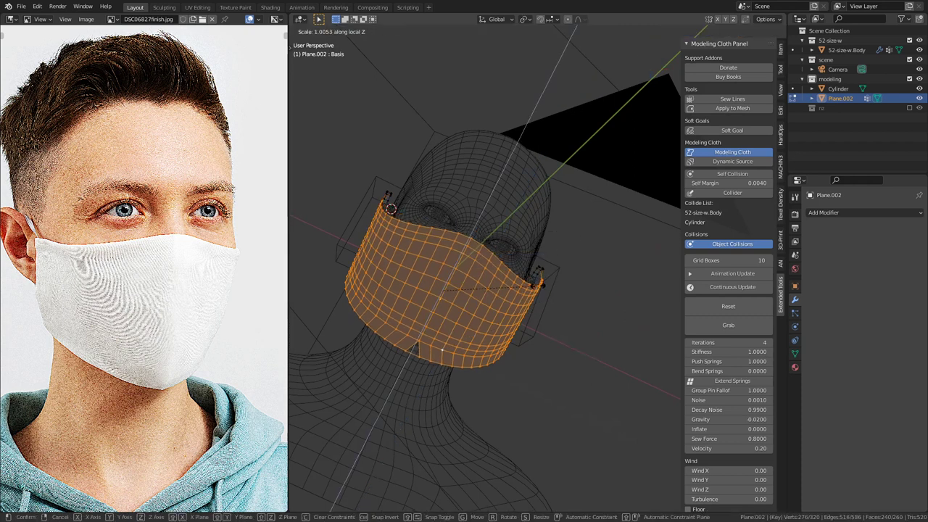
pyautogui.click(552, 284)
pyautogui.moveTo(464, 253); pyautogui.dragTo(675, 345, button='middle')
pyautogui.press('Tab')
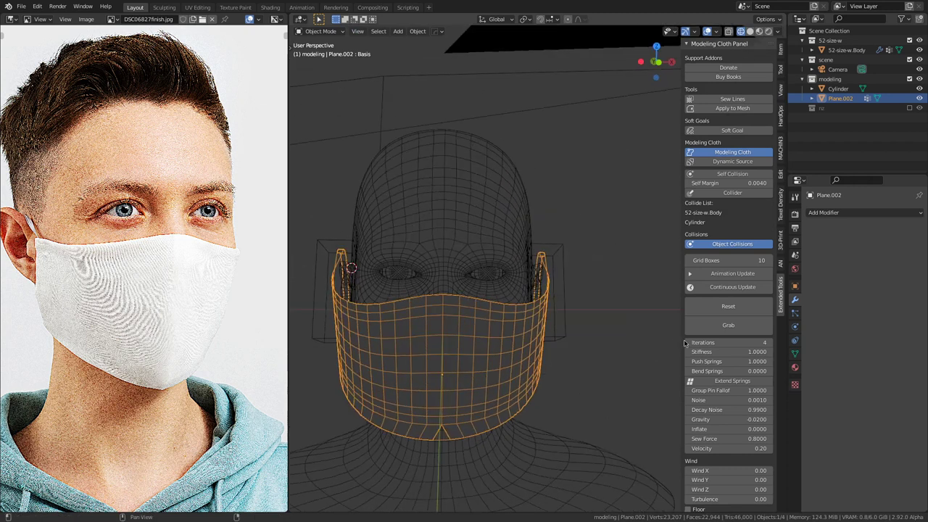
# Step: Restart the continuous cloth update on the edited mask and set its Stiffness to 1.8
pyautogui.click(738, 288)
pyautogui.moveTo(508, 320); pyautogui.dragTo(539, 299, button='middle')
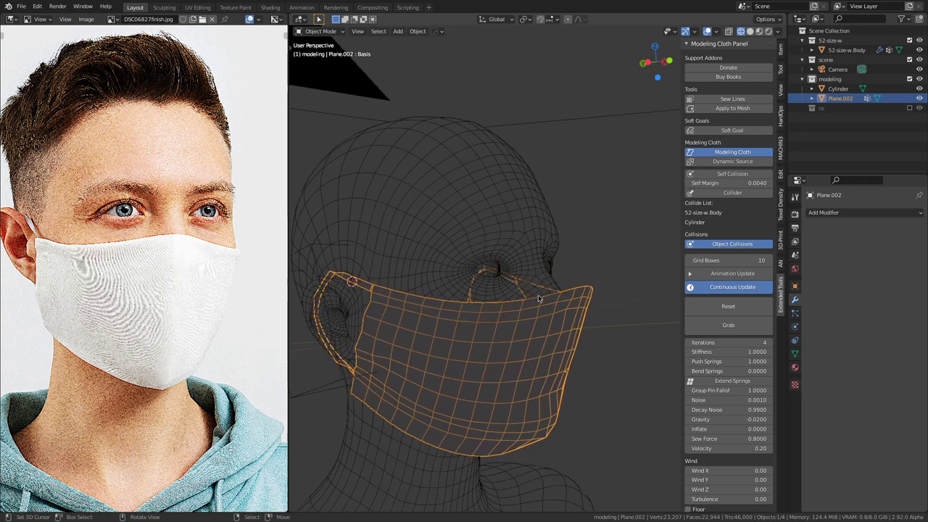
pyautogui.click(732, 352)
pyautogui.write('1.8')
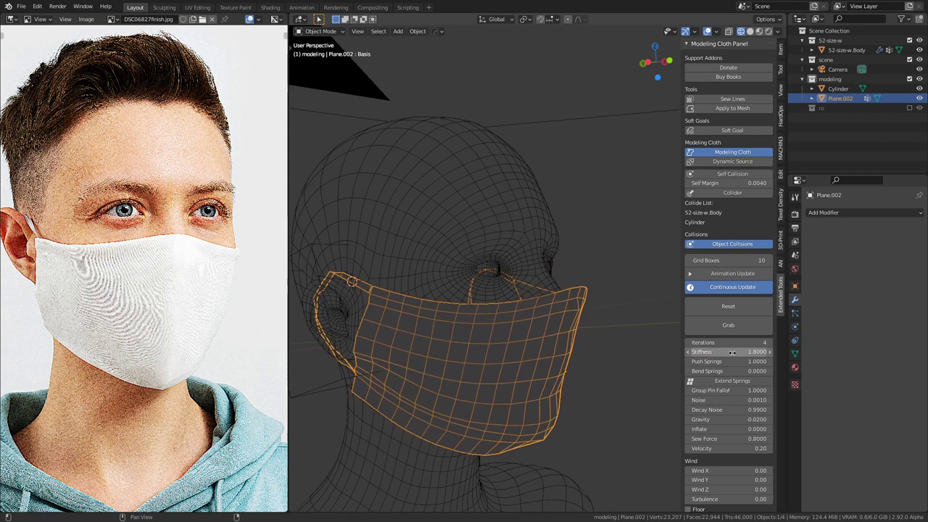
pyautogui.press('Return')
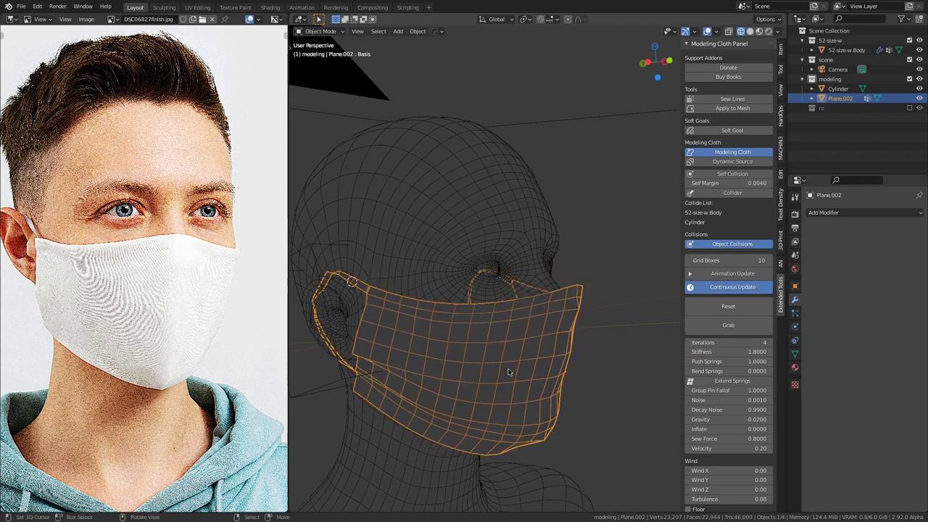
# Step: Grab the mask's chin edge toward the photo's outline in camera view and check its shape from the side
pyautogui.press('KP_0')
pyautogui.scroll(4, 568, 367)
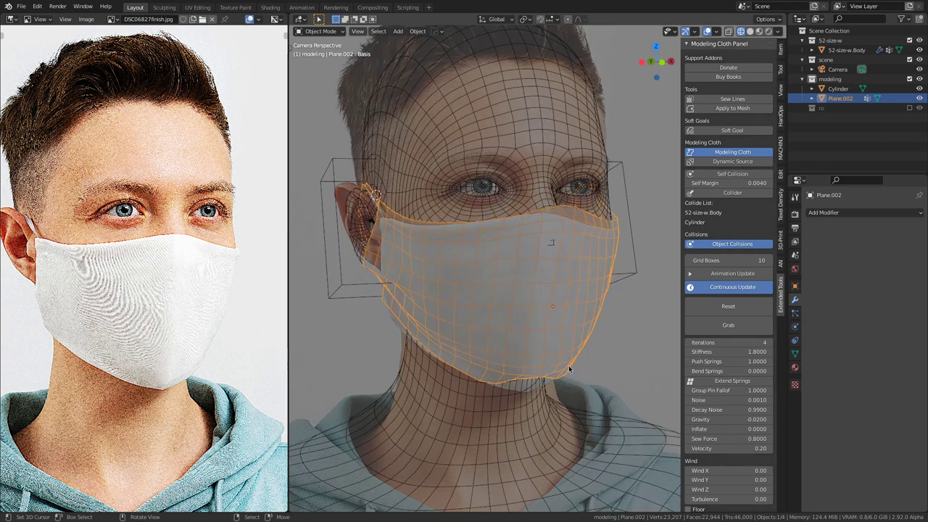
pyautogui.click(728, 325)
pyautogui.moveTo(510, 378); pyautogui.dragTo(532, 383)
pyautogui.moveTo(382, 315); pyautogui.dragTo(387, 314, button='middle')
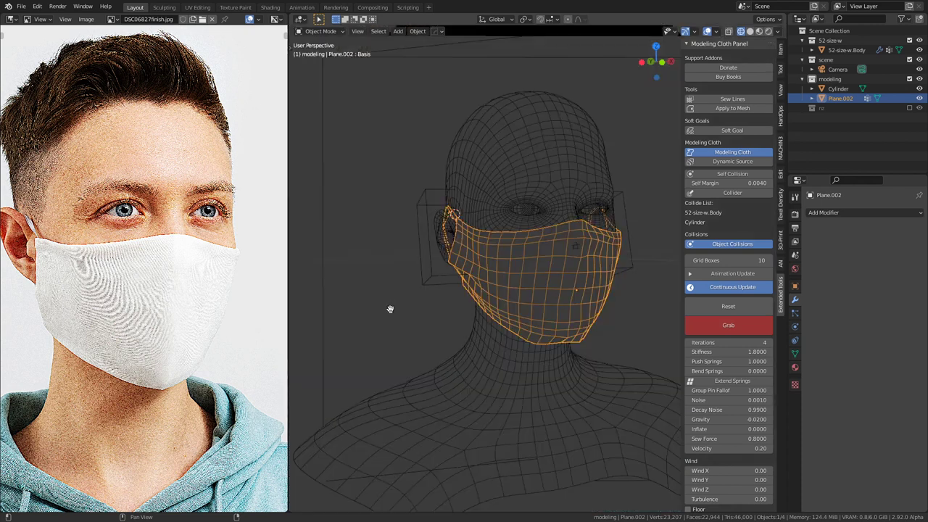
pyautogui.moveTo(459, 296); pyautogui.dragTo(599, 277, button='middle')
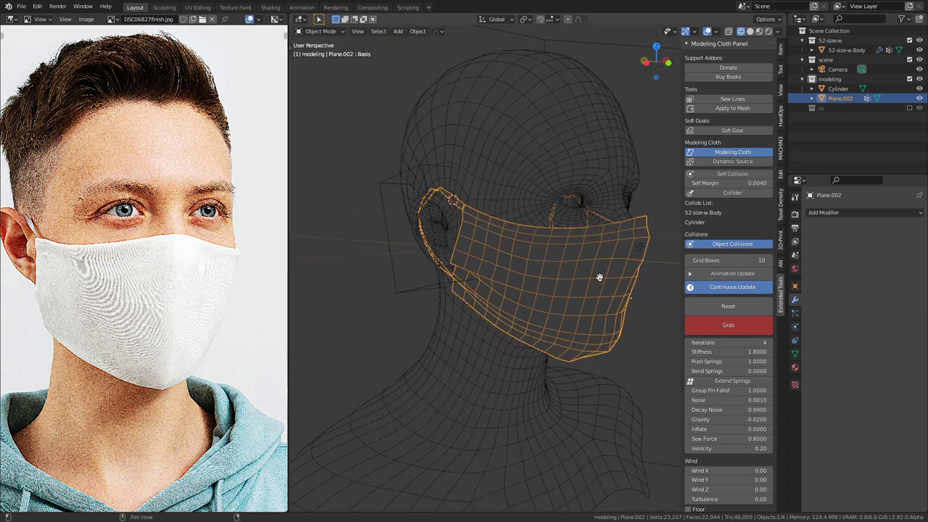
# Step: Grab the mask's nose, upper cheek and chin areas through the camera view to follow the reference outline
pyautogui.press('KP_0')
pyautogui.scroll(1, 586, 262)
pyautogui.moveTo(561, 206); pyautogui.dragTo(556, 221)
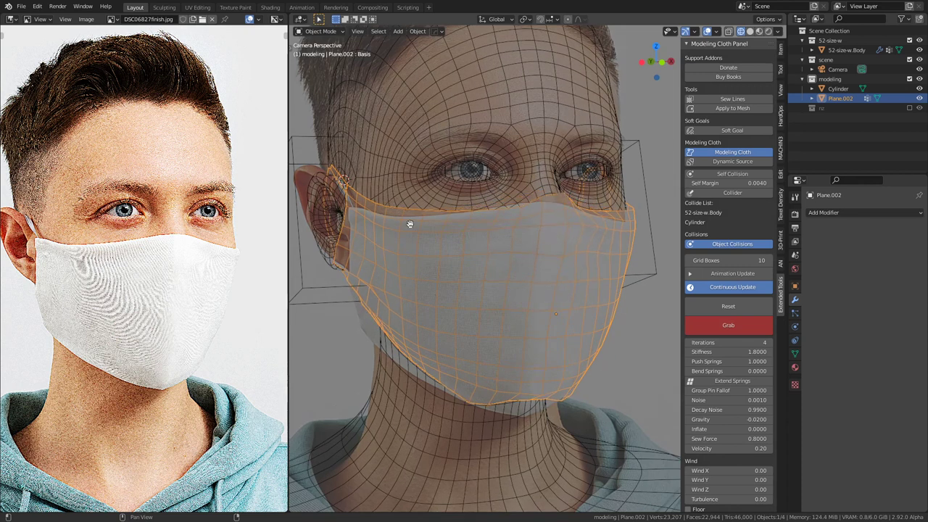
pyautogui.moveTo(408, 221); pyautogui.dragTo(402, 244)
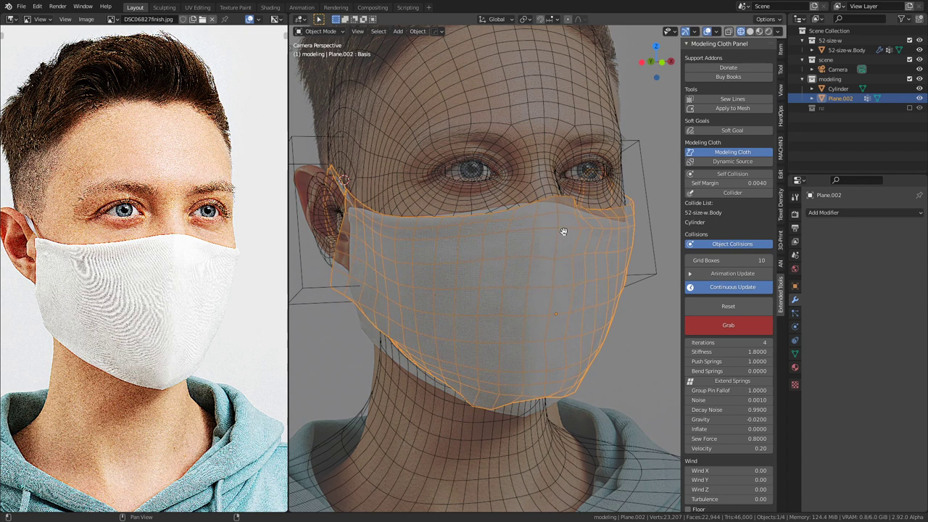
pyautogui.moveTo(527, 397); pyautogui.dragTo(534, 413)
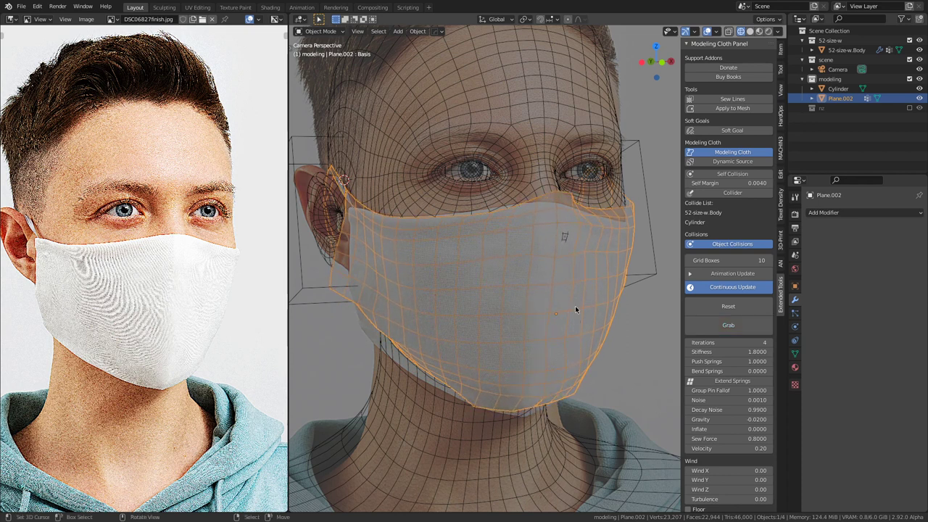
# Step: Try Animation Update on the mask cloth, and switch back to Continuous Update
pyautogui.click(709, 275)
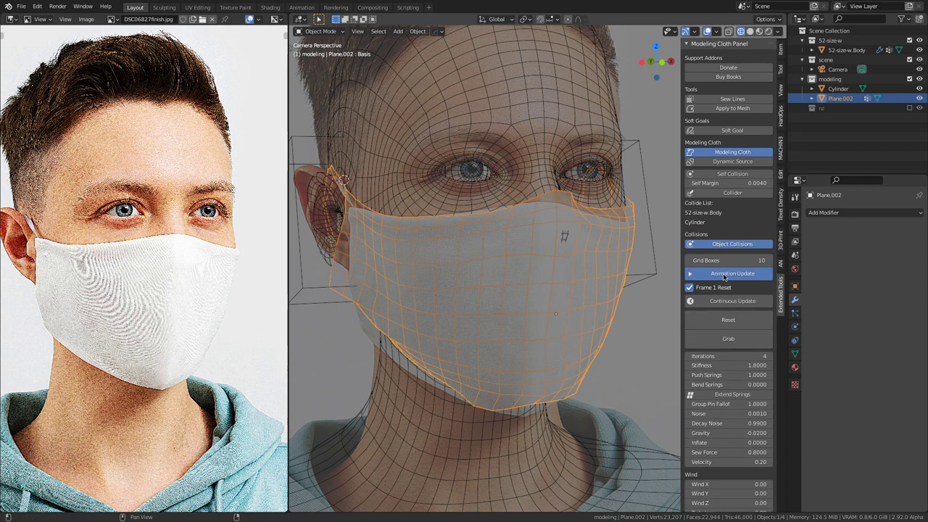
pyautogui.click(723, 276)
pyautogui.click(725, 287)
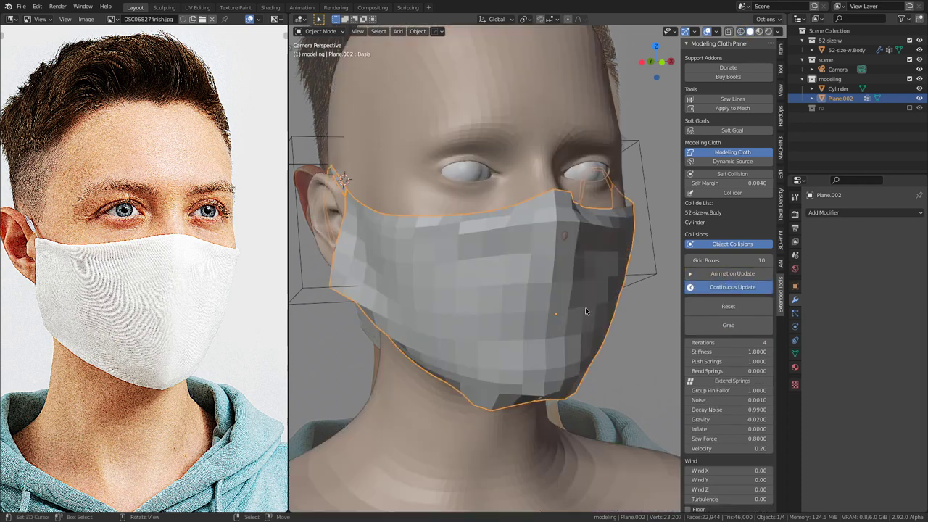
# Step: Reset the mask to its starting shape and rerun the continuous cloth update in solid shading from the side
pyautogui.click(732, 287)
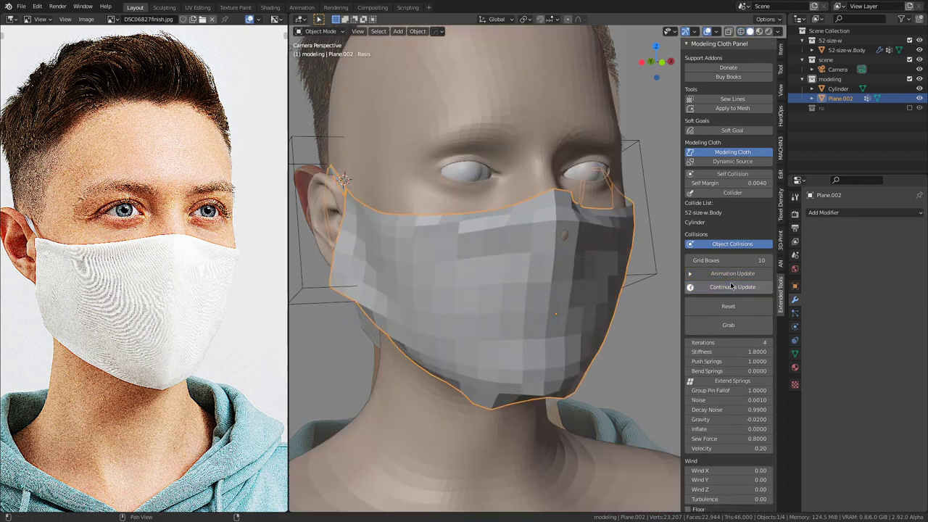
pyautogui.moveTo(394, 313); pyautogui.dragTo(602, 275, button='middle')
pyautogui.click(739, 307)
pyautogui.click(739, 287)
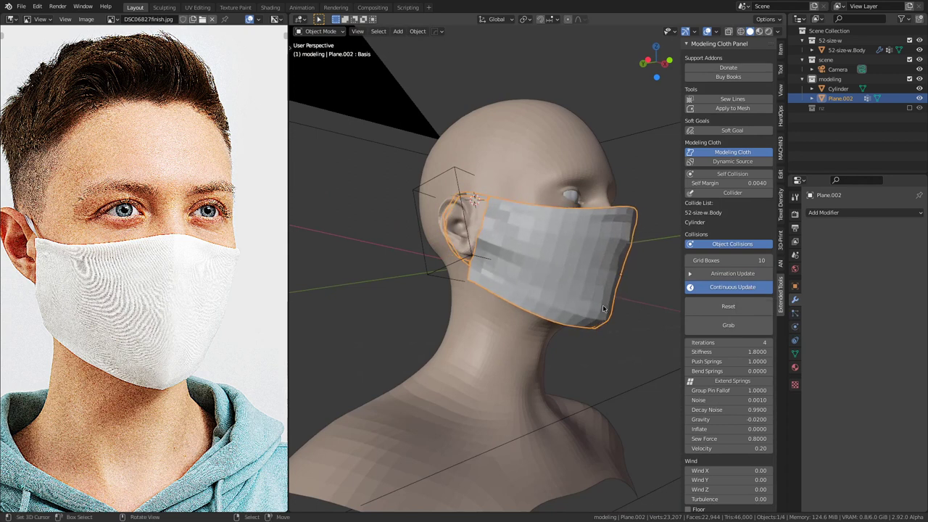
# Step: Undo the latest cloth simulation and recent mesh edits on the mask, going back to its earlier shape in Edit Mode
pyautogui.click(739, 287)
pyautogui.moveTo(559, 299); pyautogui.dragTo(501, 308, button='middle')
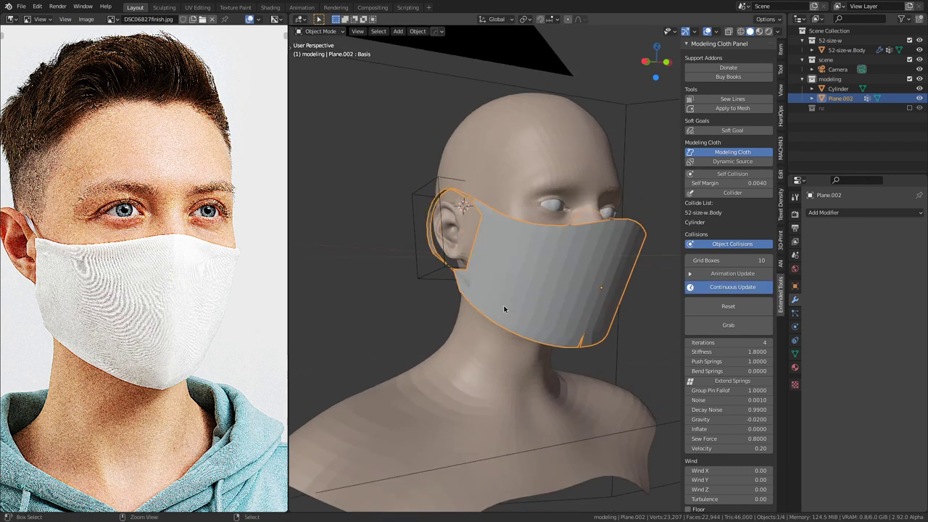
pyautogui.hotkey('ctrl', 'z')
pyautogui.hotkey('ctrl', 'z')
pyautogui.hotkey('ctrl', 'z')
pyautogui.hotkey('ctrl', 'z')
pyautogui.hotkey('ctrl', 'z')
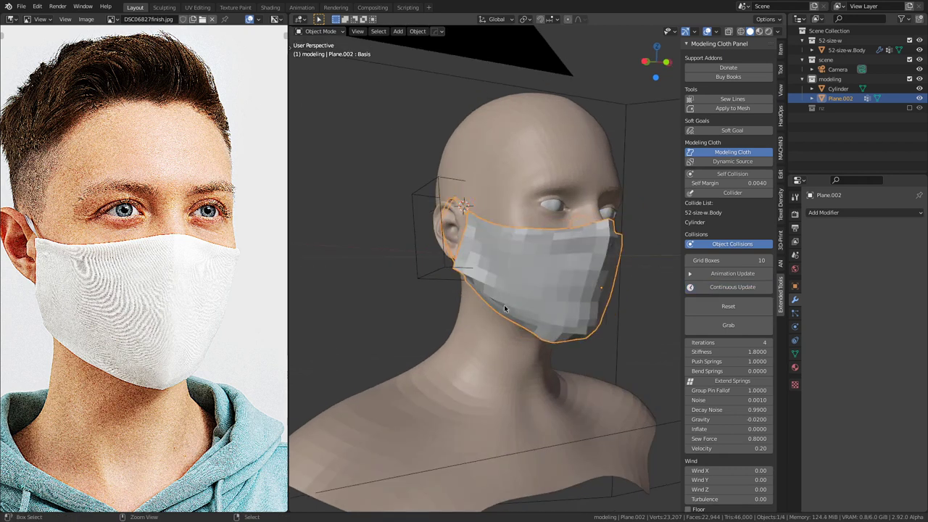
pyautogui.press('Tab')
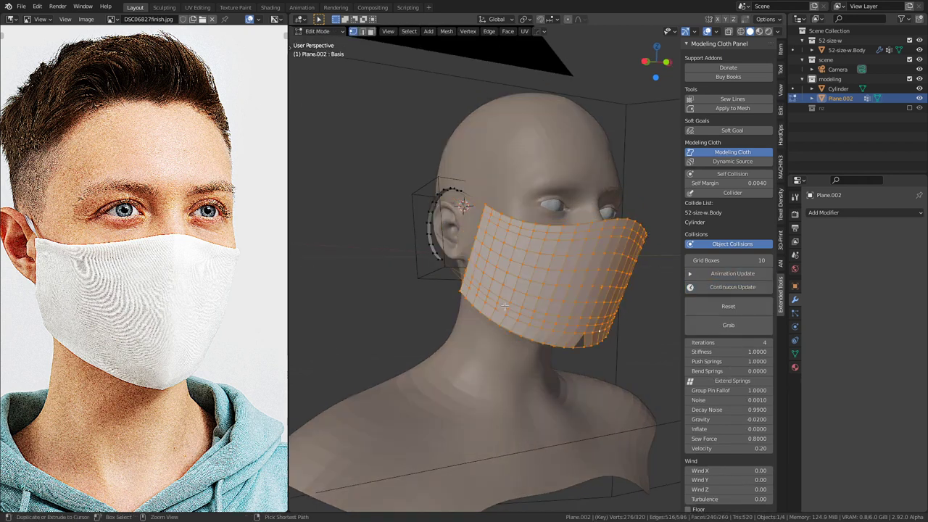
pyautogui.hotkey('ctrl', 'z')
pyautogui.hotkey('ctrl', 'z')
pyautogui.hotkey('ctrl', 'z')
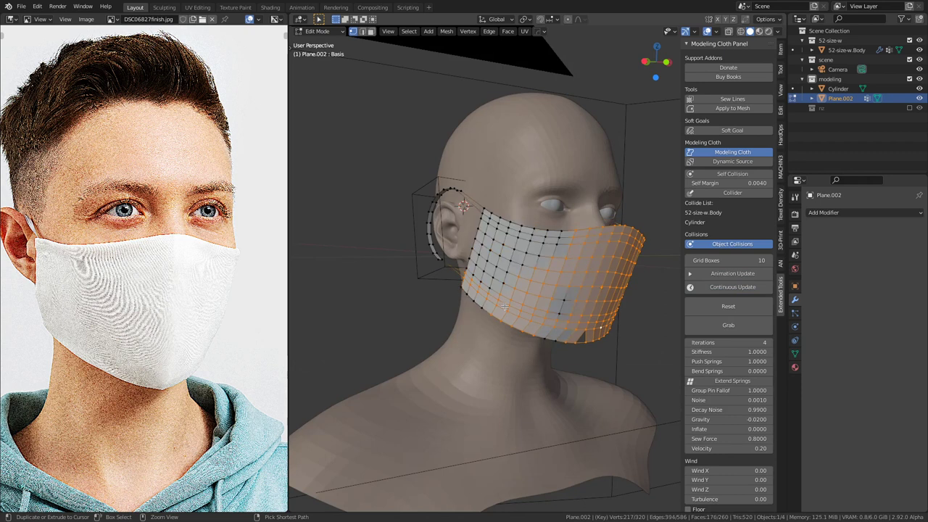
# Step: Shrink and grow the vertex selection on the mask mesh, and return to Object Mode
pyautogui.press('ctrl+KP_Subtract')
pyautogui.press('ctrl+KP_Subtract')
pyautogui.press('ctrl+KP_Subtract')
pyautogui.moveTo(505, 308); pyautogui.dragTo(472, 287, button='middle')
pyautogui.press('ctrl+KP_Add')
pyautogui.press('ctrl+KP_Add')
pyautogui.press('ctrl+KP_Add')
pyautogui.press('ctrl+KP_Add')
pyautogui.press('ctrl+KP_Add')
pyautogui.press('ctrl+KP_Add')
pyautogui.press('ctrl+KP_Subtract')
pyautogui.press('Tab')
# Step: Run Continuous Update on the mask and check its drape from the front and above
pyautogui.moveTo(531, 304); pyautogui.dragTo(580, 310, button='middle')
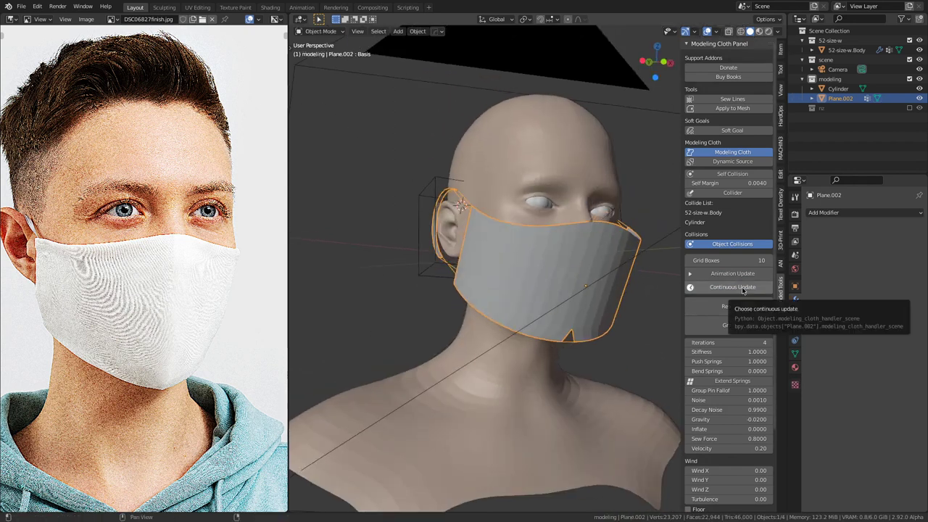
pyautogui.click(743, 289)
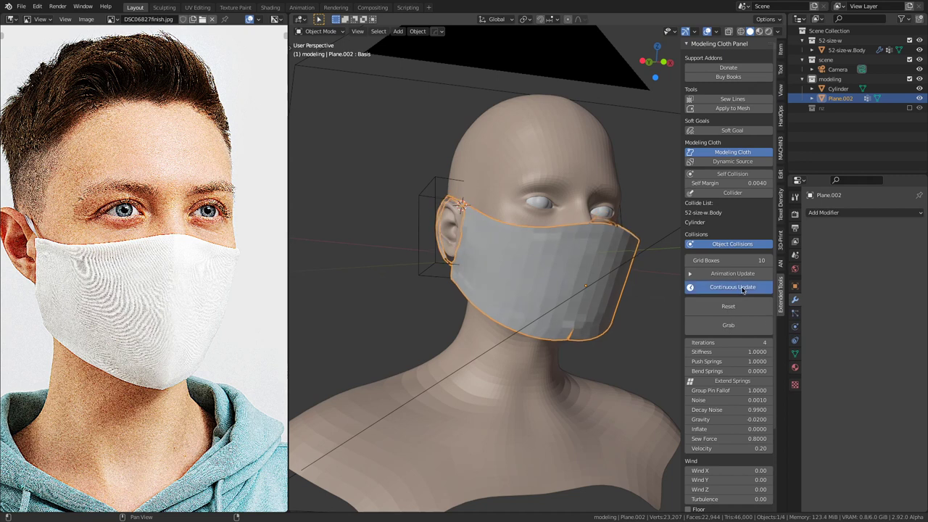
pyautogui.moveTo(530, 298); pyautogui.dragTo(508, 315, button='middle')
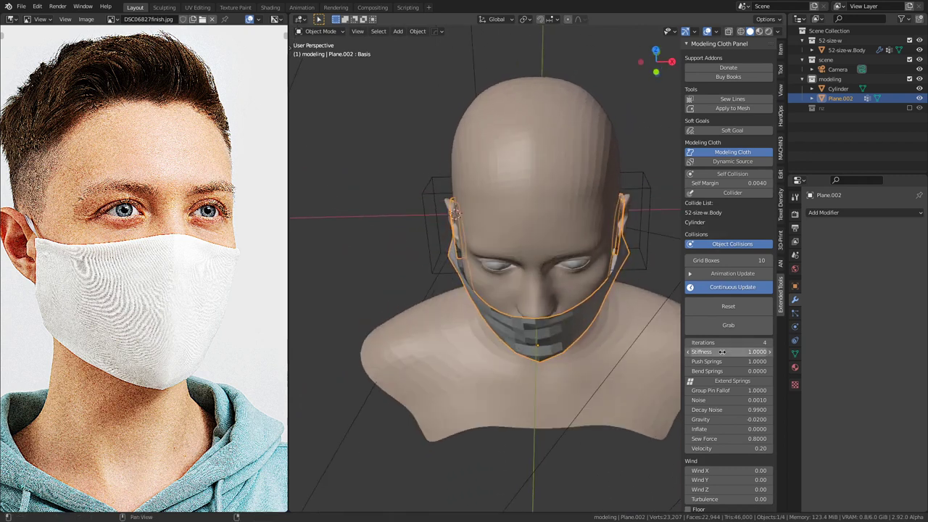
pyautogui.moveTo(528, 330); pyautogui.dragTo(574, 312, button='middle')
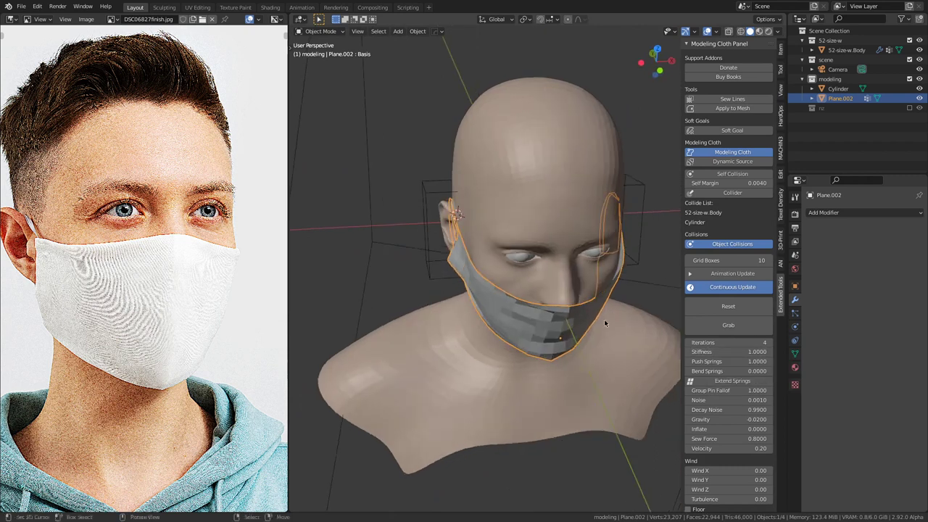
# Step: Set the mask cloth's Iterations to 8
pyautogui.click(771, 344)
pyautogui.click(771, 343)
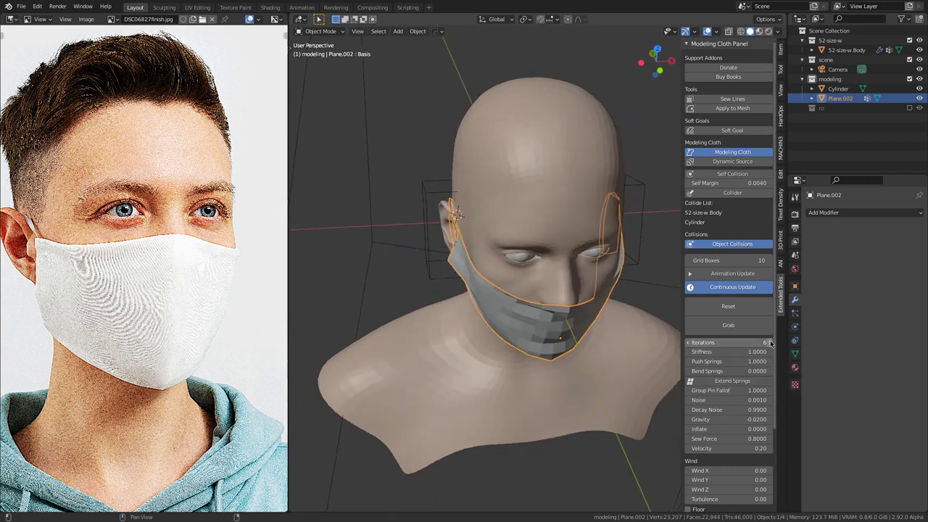
pyautogui.click(771, 343)
pyautogui.click(771, 343)
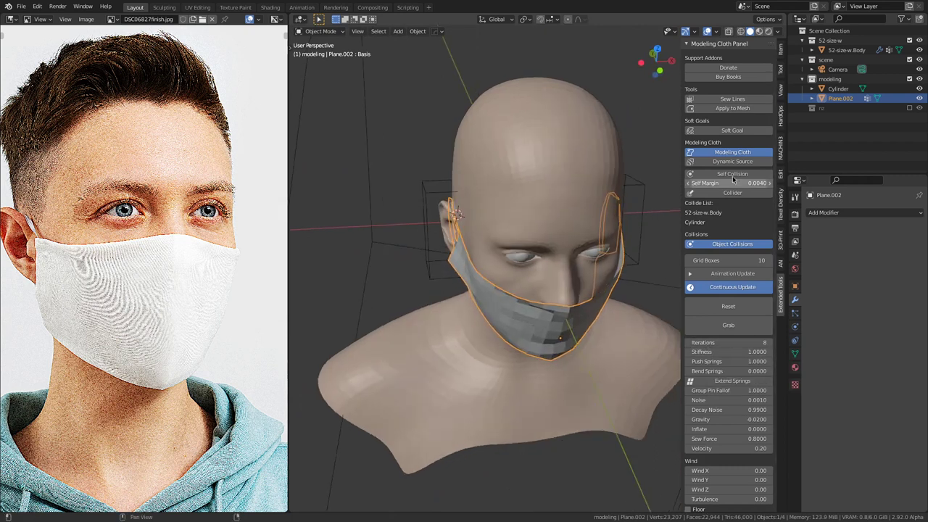
# Step: Stop the simulation, enable Self Collision on the mask cloth, and restart Continuous Update
pyautogui.click(732, 287)
pyautogui.click(733, 175)
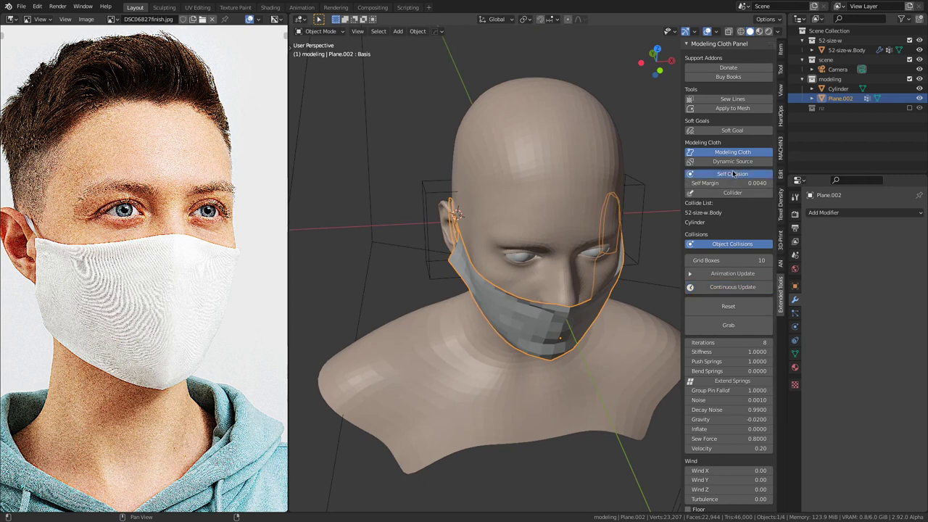
pyautogui.click(741, 289)
pyautogui.moveTo(551, 313); pyautogui.dragTo(603, 294, button='middle')
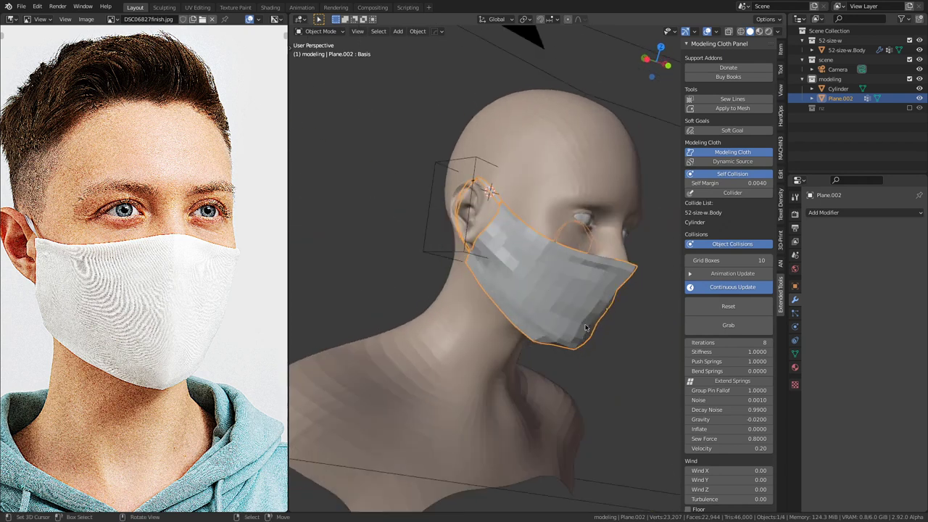
# Step: Grab the mask's upper edge at the nose in wireframe camera view and raise it to the photo's outline
pyautogui.press('KP_0')
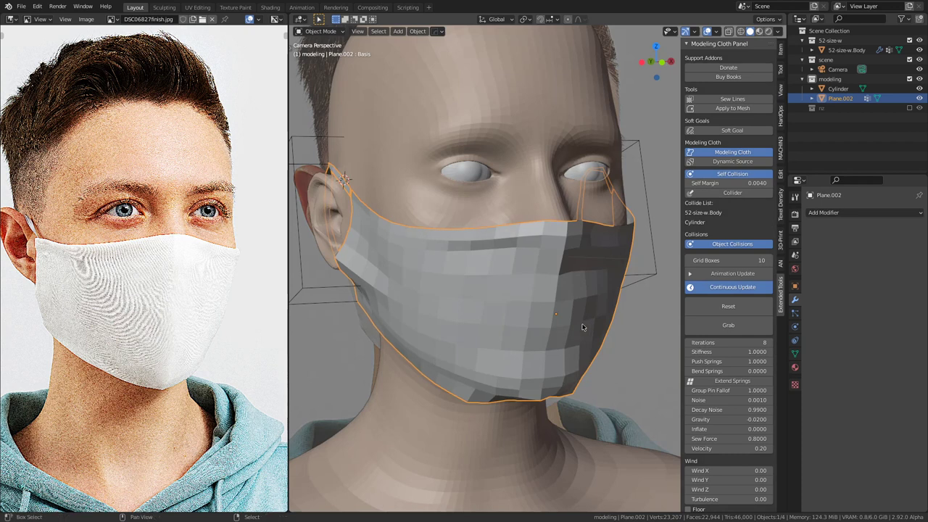
pyautogui.hotkey('shift', 'z')
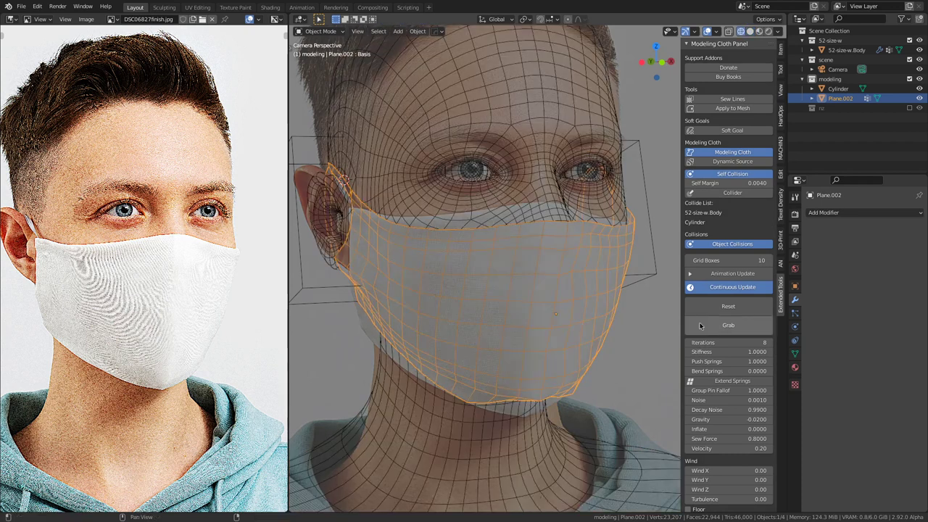
pyautogui.click(740, 327)
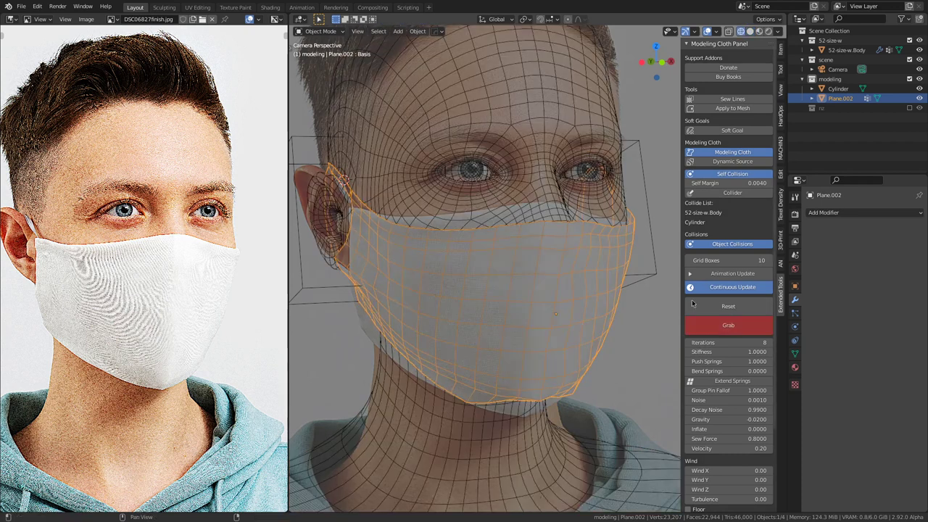
pyautogui.moveTo(559, 212); pyautogui.dragTo(559, 200)
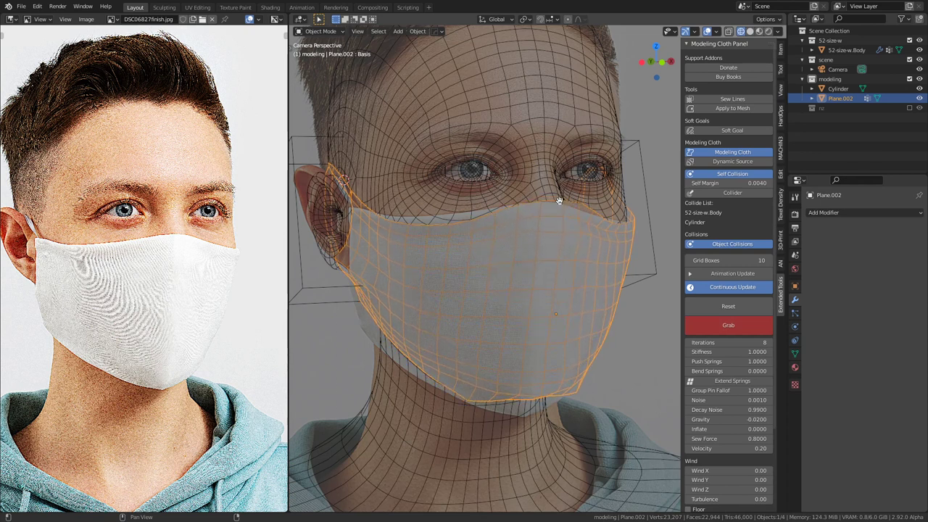
pyautogui.moveTo(553, 214); pyautogui.dragTo(545, 201)
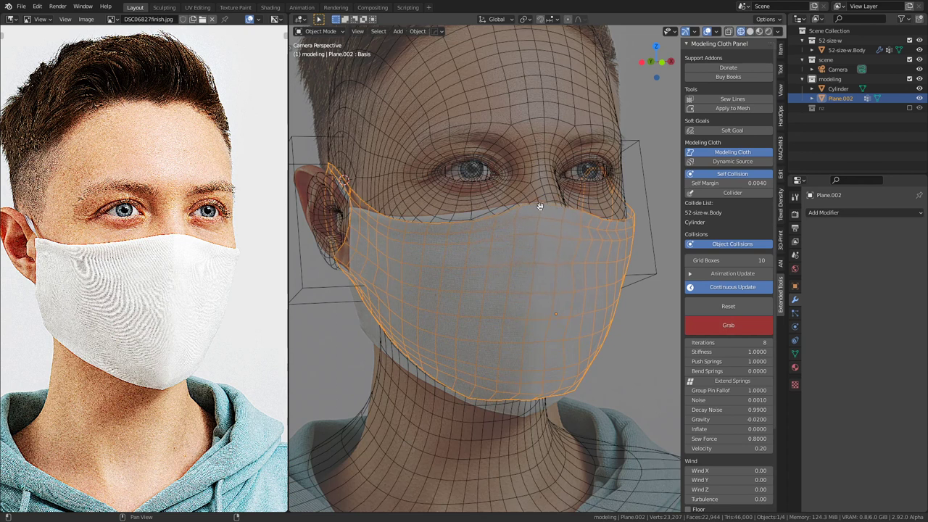
# Step: Grab the mask's lower cheek edge below the ear down to the photo's outline, and stop Continuous Update
pyautogui.moveTo(356, 282); pyautogui.dragTo(358, 315)
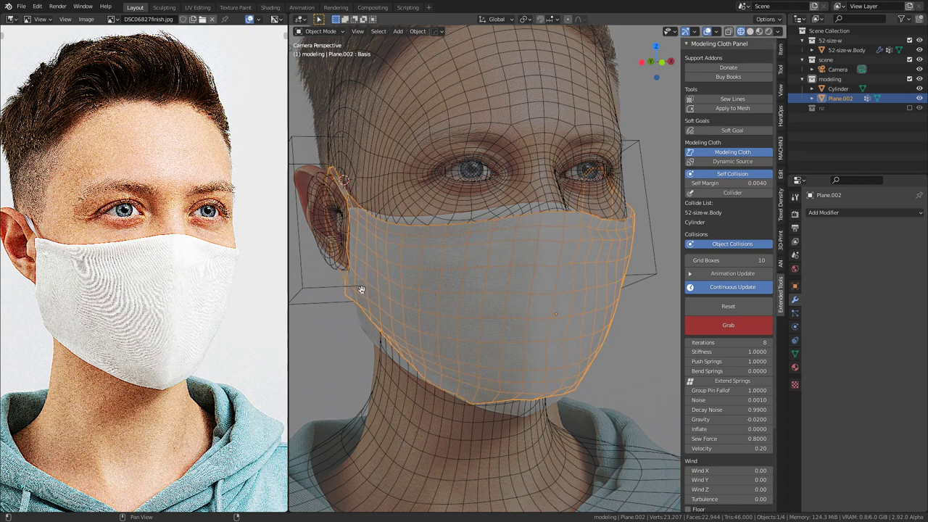
pyautogui.moveTo(364, 303); pyautogui.dragTo(368, 323)
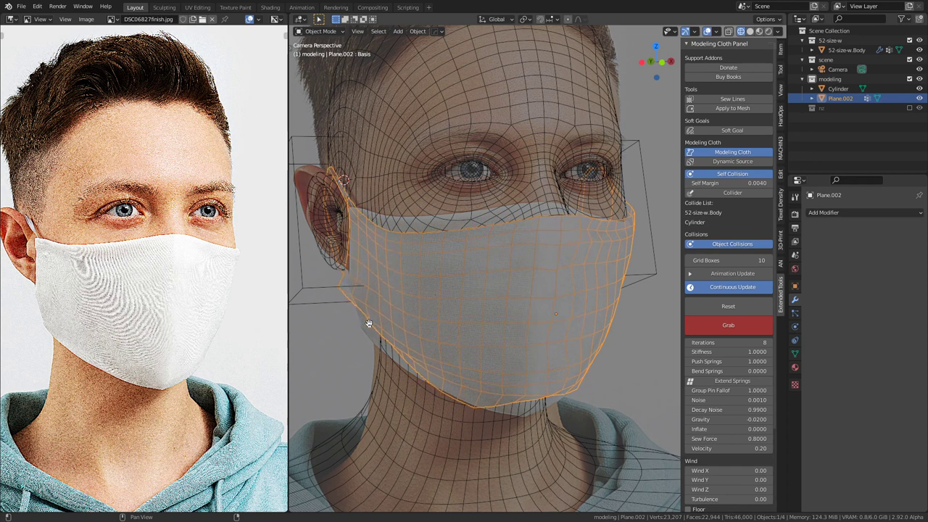
pyautogui.moveTo(363, 307); pyautogui.dragTo(541, 294, button='middle')
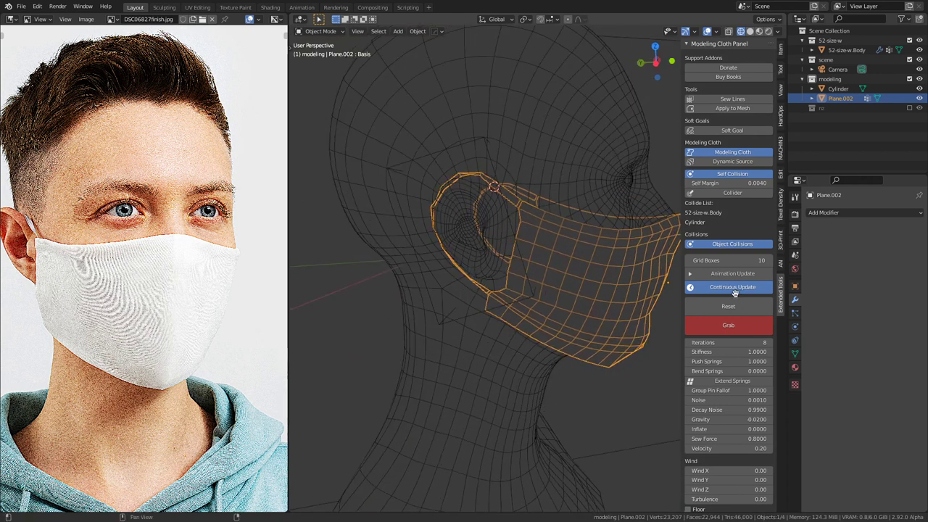
pyautogui.scroll(-4, 566, 310)
pyautogui.moveTo(548, 312); pyautogui.dragTo(404, 328, button='middle')
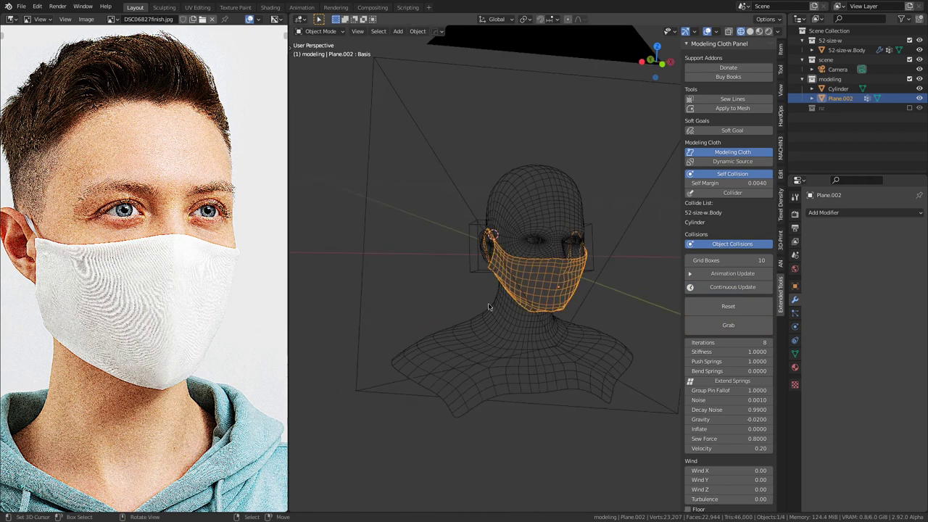
# Step: Show the nz collection and select the flat mask pattern Plane.003
pyautogui.click(910, 108)
pyautogui.moveTo(500, 270)
pyautogui.mouseDown(button='middle')
pyautogui.moveTo(514, 265)
pyautogui.moveTo(496, 277)
pyautogui.mouseUp(button='middle')
pyautogui.scroll(2, 496, 277)
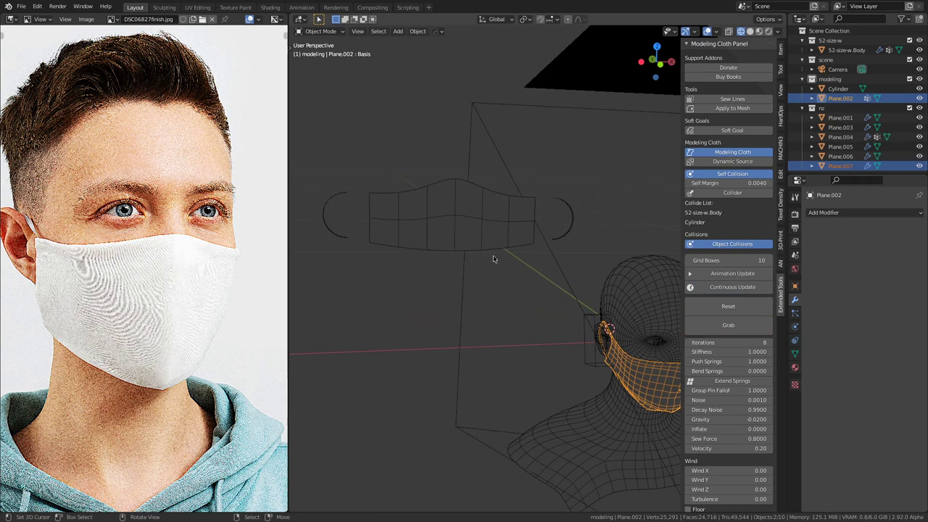
pyautogui.click(493, 247)
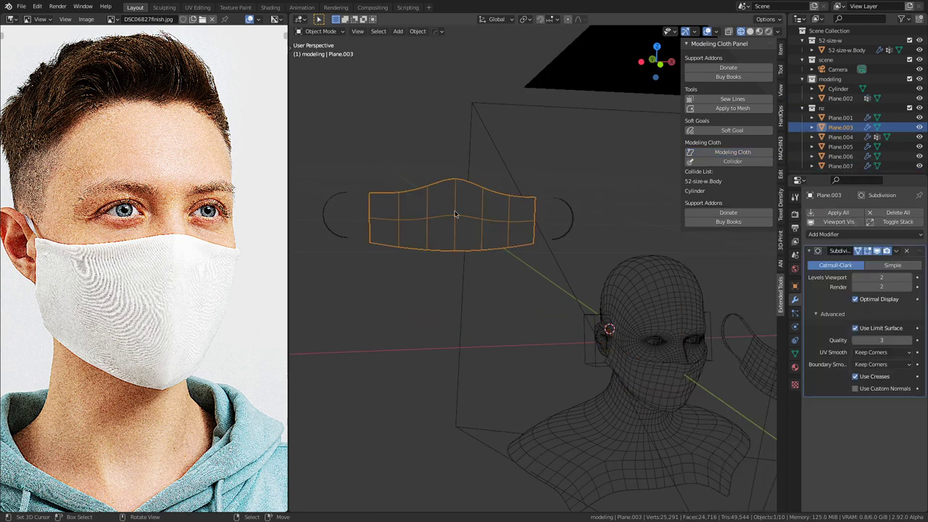
pyautogui.keyDown('shift'); pyautogui.moveTo(401, 216); pyautogui.dragTo(514, 261, button='middle'); pyautogui.keyUp('shift')
pyautogui.scroll(3, 516, 263)
# Step: Isolate both ear loops, Plane.005 and Plane.006, in local view from the top and open them together in Edit Mode
pyautogui.click(384, 217)
pyautogui.moveTo(407, 229); pyautogui.dragTo(512, 385, button='middle')
pyautogui.scroll(2, 575, 340)
pyautogui.press('Tab')
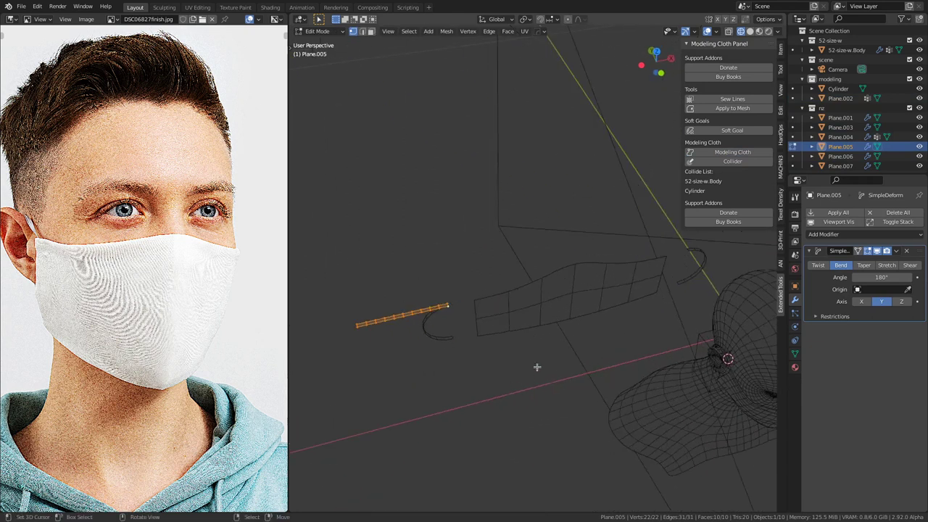
pyautogui.press('Tab')
pyautogui.keyDown('shift'); pyautogui.click(693, 260); pyautogui.keyUp('shift')
pyautogui.keyDown('shift'); pyautogui.click(438, 311); pyautogui.keyUp('shift')
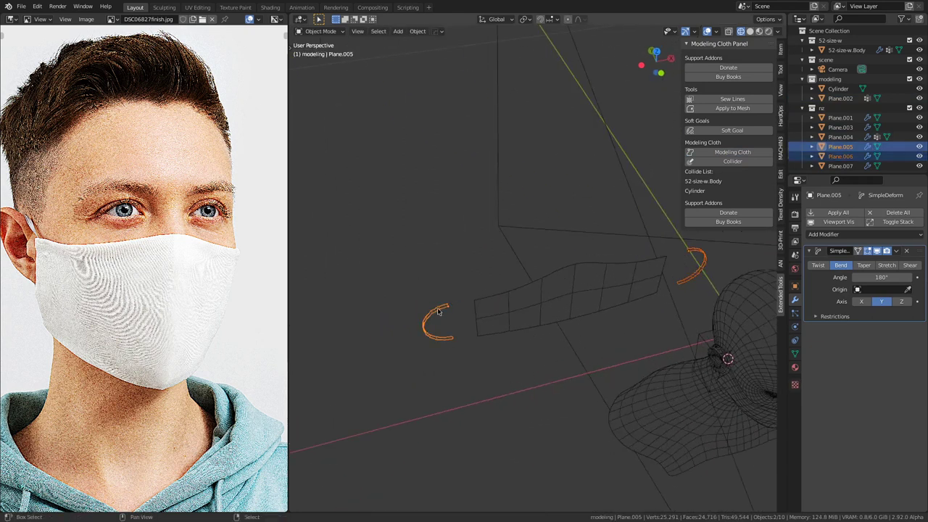
pyautogui.press('KP_Divide')
pyautogui.press('KP_7')
pyautogui.press('Tab')
# Step: Extrude the outer end edge of the Plane.005 ear strip twice along negative X, 10 mm each
pyautogui.keyDown('shift'); pyautogui.moveTo(457, 309); pyautogui.dragTo(613, 313, button='middle'); pyautogui.keyUp('shift')
pyautogui.scroll(9, 573, 305)
pyautogui.rightClick(506, 276)
pyautogui.keyDown('shift'); pyautogui.rightClick(512, 300); pyautogui.keyUp('shift')
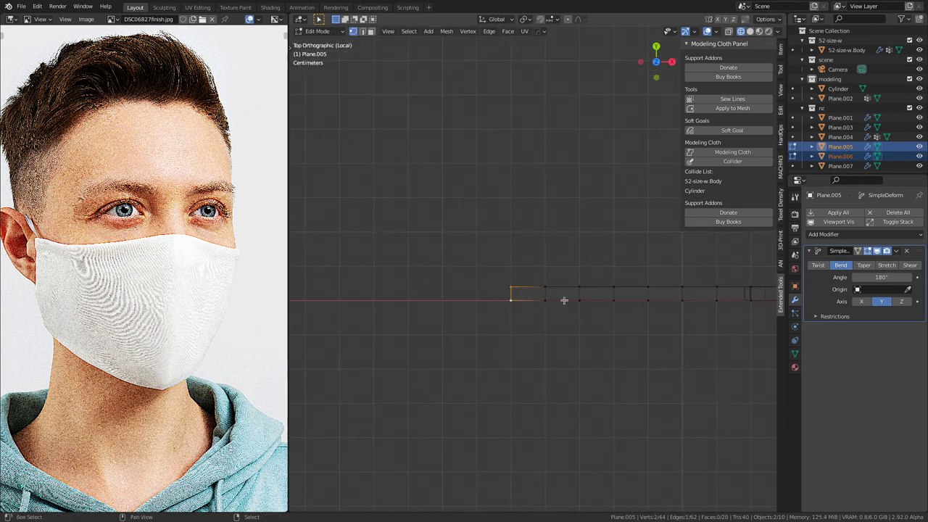
pyautogui.press('e')
pyautogui.press('x')
pyautogui.press('ctrl')
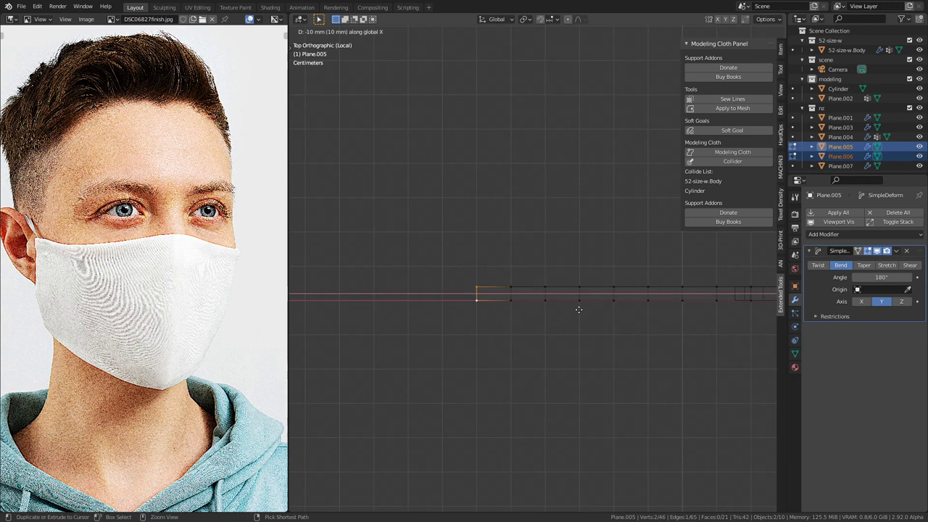
pyautogui.click(579, 309)
pyautogui.press('e')
pyautogui.press('y')
pyautogui.click(544, 326)
# Step: Extrude the outer end edge of the Plane.006 ear strip twice along positive X, 10 mm each
pyautogui.scroll(-8, 555, 328)
pyautogui.keyDown('shift'); pyautogui.moveTo(672, 317); pyautogui.dragTo(454, 315, button='middle'); pyautogui.keyUp('shift')
pyautogui.keyDown('shift'); pyautogui.moveTo(641, 311); pyautogui.dragTo(551, 313, button='middle'); pyautogui.keyUp('shift')
pyautogui.scroll(5, 552, 312)
pyautogui.rightClick(587, 275)
pyautogui.press('e')
pyautogui.press('y')
pyautogui.press('x')
pyautogui.press('ctrl')
pyautogui.keyDown('ctrl'); pyautogui.click(632, 293); pyautogui.keyUp('ctrl')
pyautogui.press('e')
pyautogui.press('y')
pyautogui.press('x')
pyautogui.press('ctrl')
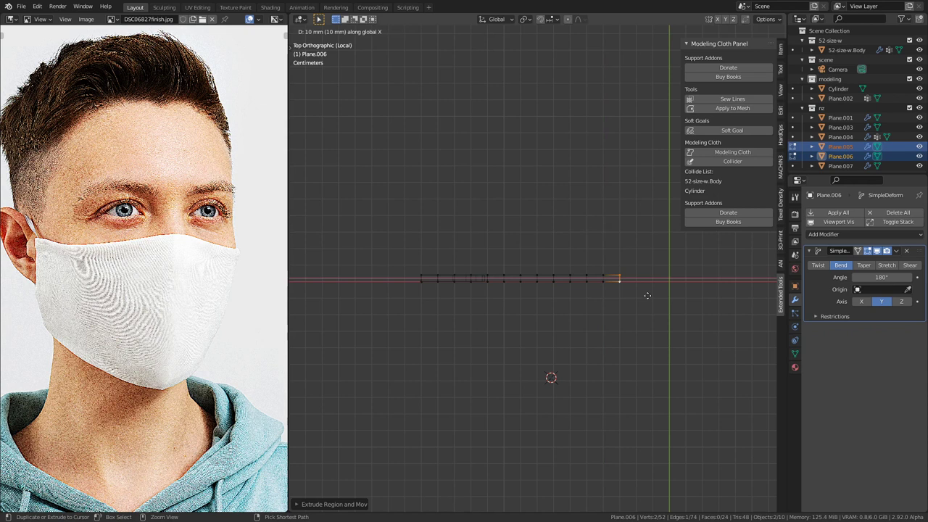
pyautogui.click(647, 295)
pyautogui.scroll(-4, 646, 294)
pyautogui.keyDown('shift'); pyautogui.moveTo(578, 298); pyautogui.dragTo(621, 323, button='middle'); pyautogui.keyUp('shift')
# Step: Leave Edit Mode, check both lengthened ear loops from the front, and exit local view
pyautogui.press('Tab')
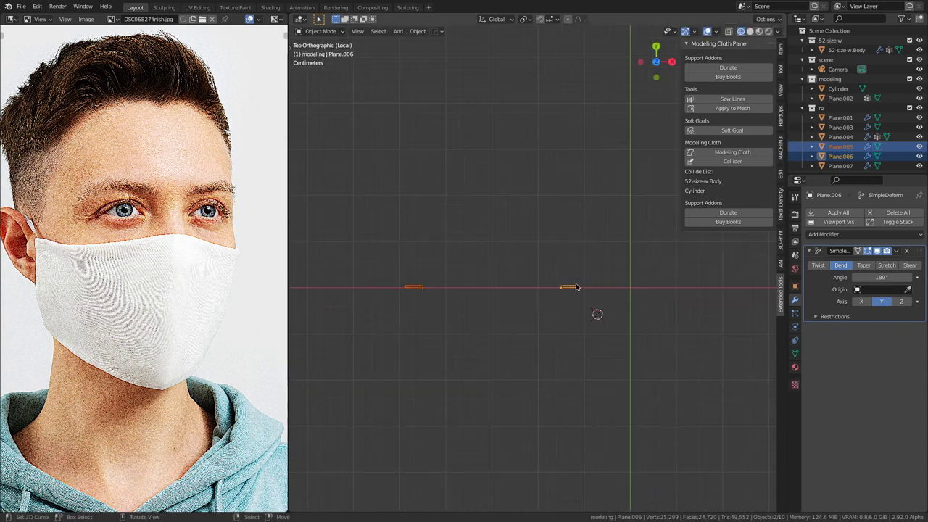
pyautogui.press('KP_1')
pyautogui.scroll(5, 507, 218)
pyautogui.keyDown('shift'); pyautogui.moveTo(507, 218); pyautogui.dragTo(552, 264, button='middle'); pyautogui.keyUp('shift')
pyautogui.scroll(-3, 553, 265)
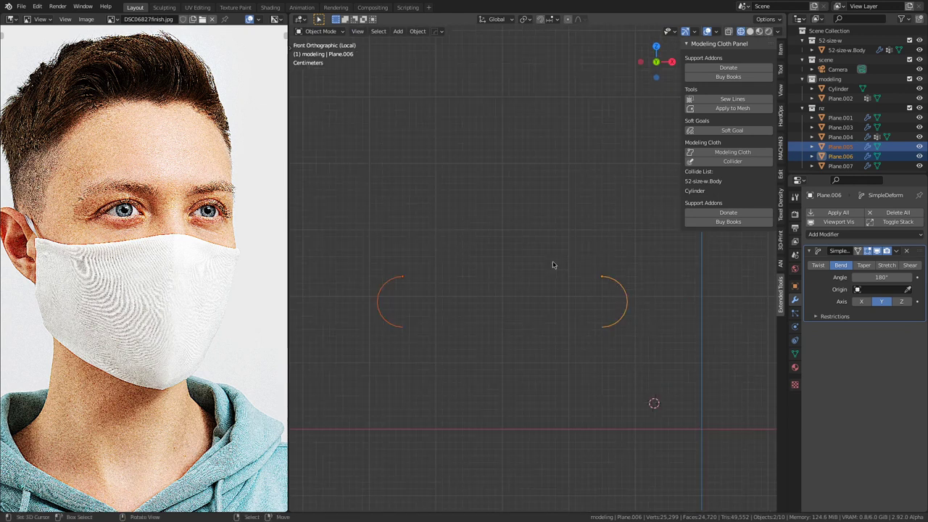
pyautogui.press('KP_Divide')
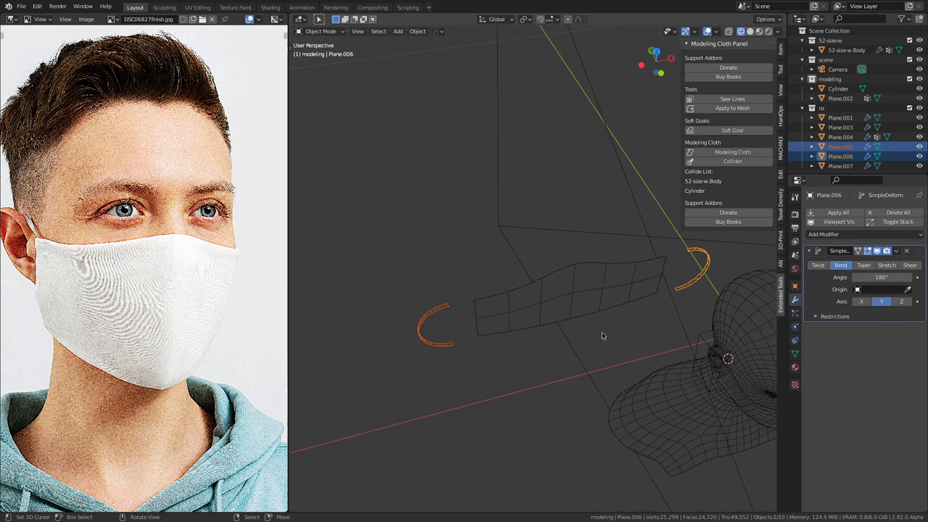
# Step: Try duplicating the mask pattern and both ear loops below the originals in front view, and delete the copies
pyautogui.keyDown('shift'); pyautogui.click(591, 302); pyautogui.keyUp('shift')
pyautogui.press('KP_1')
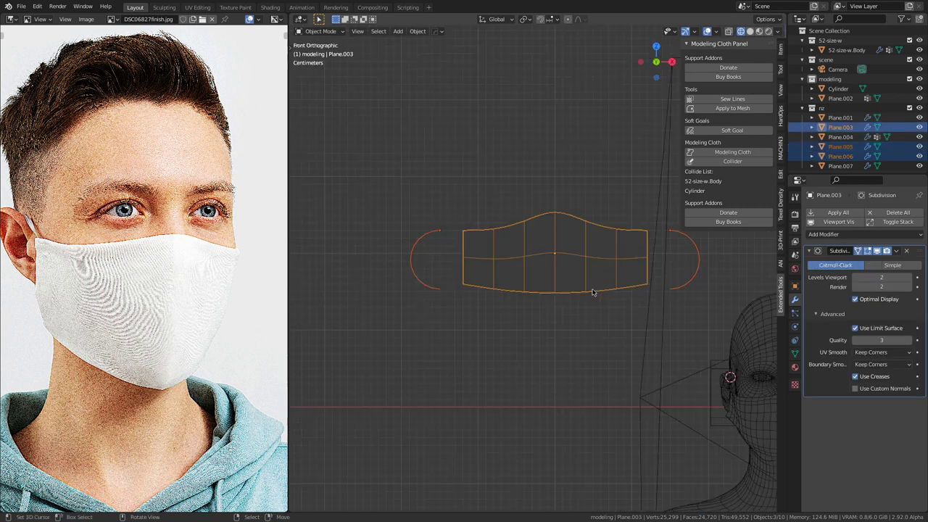
pyautogui.scroll(-3, 594, 292)
pyautogui.hotkey('shift', 'd')
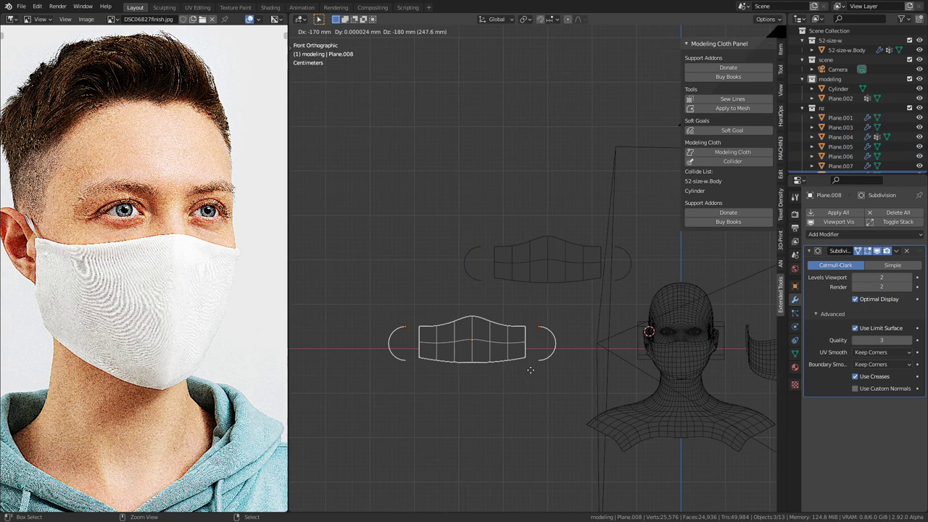
pyautogui.click(531, 369)
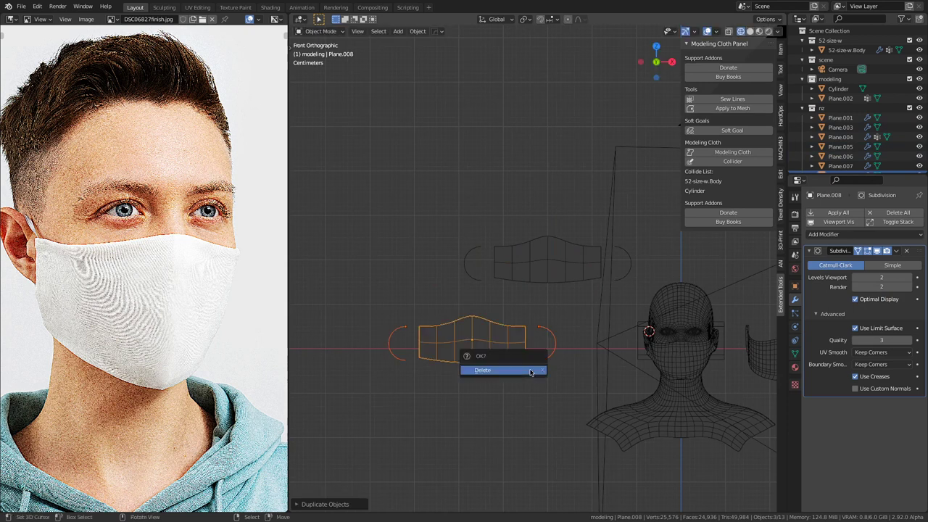
pyautogui.press('Delete')
# Step: Select the flat mask pattern Plane.003 and rotate it about global X until it lies horizontally
pyautogui.click(621, 261)
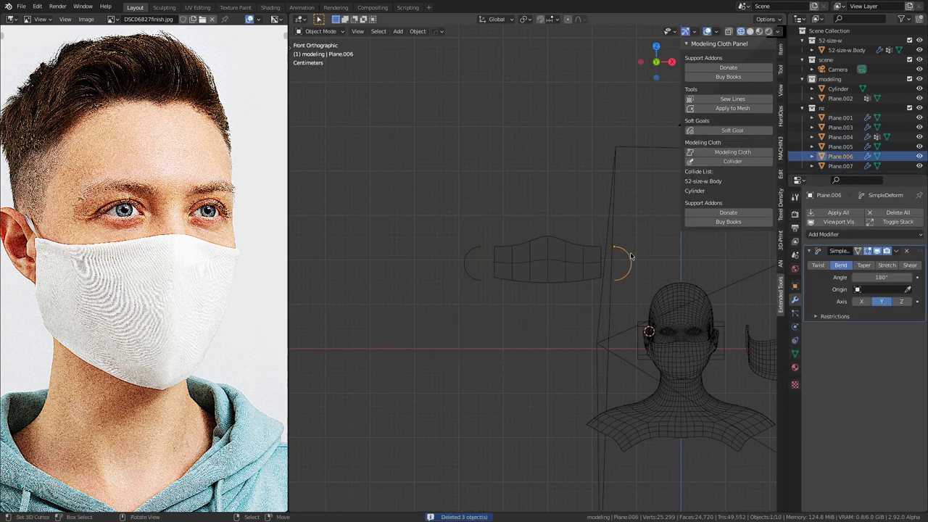
pyautogui.click(513, 257)
pyautogui.moveTo(516, 257); pyautogui.dragTo(625, 357, button='middle')
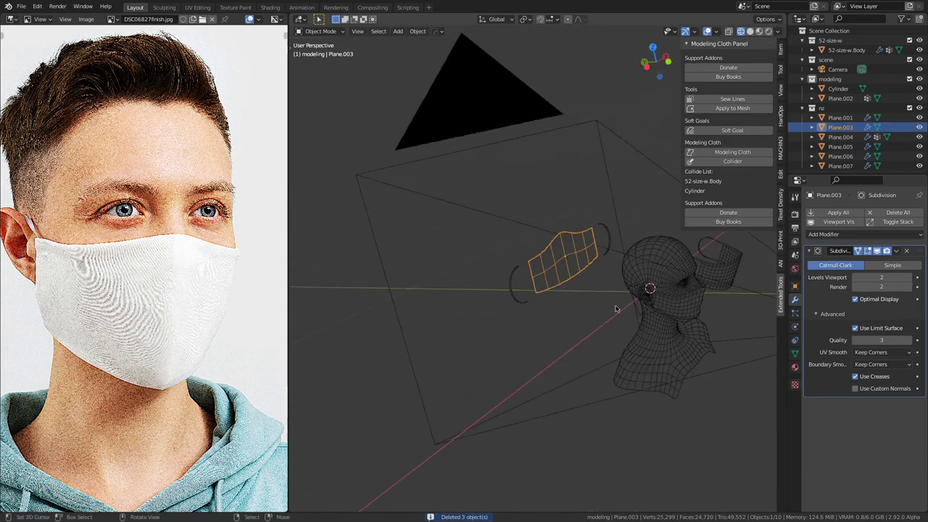
pyautogui.press('r')
pyautogui.press('x')
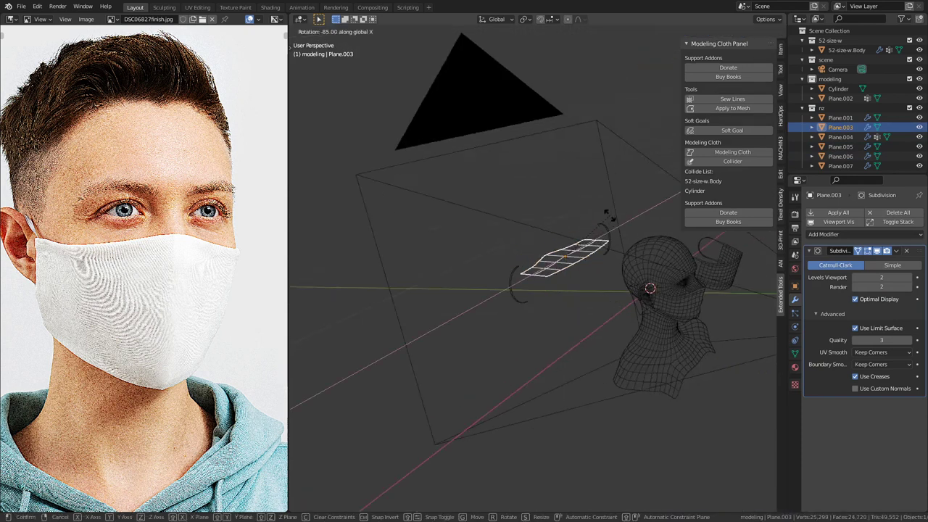
pyautogui.click(609, 216)
pyautogui.moveTo(609, 215); pyautogui.dragTo(649, 334, button='middle')
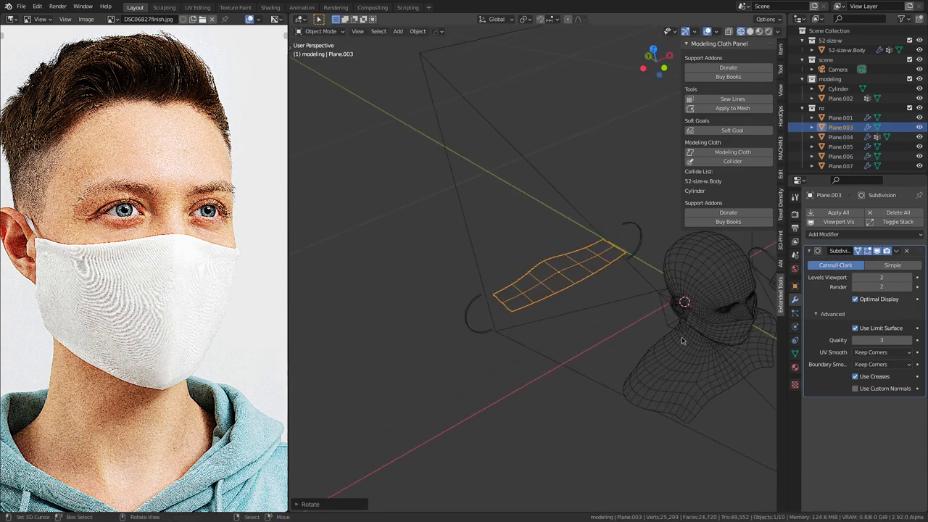
# Step: Turn off Modeling Cloth on the fitted mask Plane.002 and delete it together with the spare curved mask Plane.007
pyautogui.click(720, 334)
pyautogui.keyDown('shift'); pyautogui.moveTo(552, 328); pyautogui.dragTo(595, 261, button='middle'); pyautogui.keyUp('shift')
pyautogui.click(732, 152)
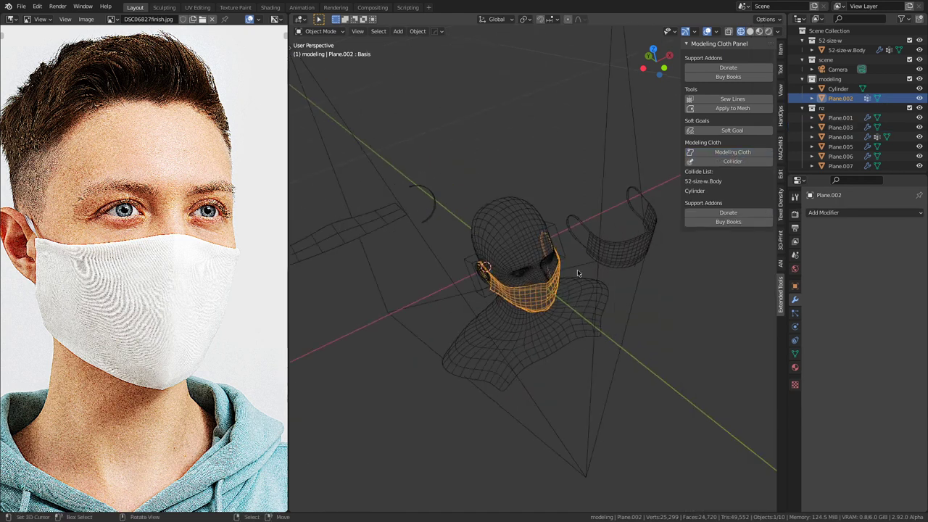
pyautogui.press('x')
pyautogui.click(501, 297)
pyautogui.moveTo(500, 296); pyautogui.dragTo(551, 294, button='middle')
pyautogui.click(599, 267)
pyautogui.press('x')
pyautogui.click(600, 269)
pyautogui.scroll(4, 551, 294)
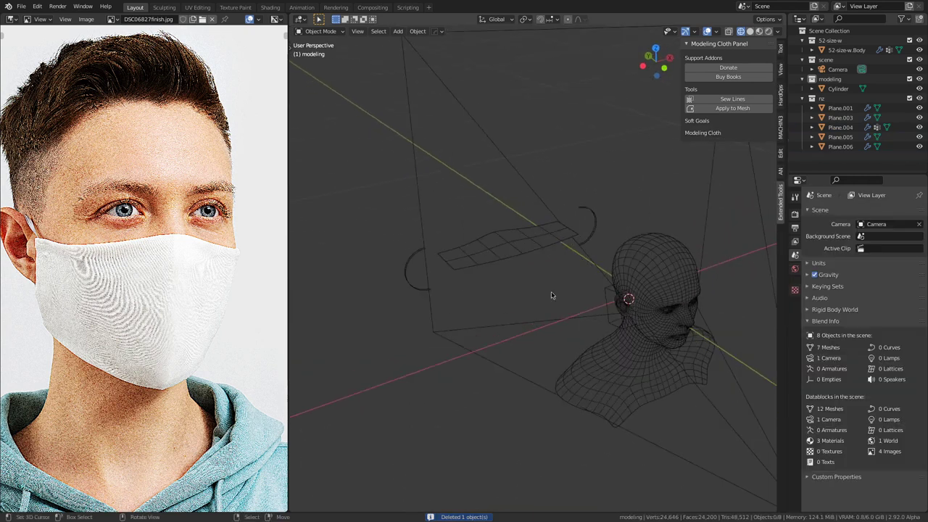
# Step: Hide the modifiers of both ear loops and the mask pattern in the viewport
pyautogui.click(415, 257)
pyautogui.keyDown('shift'); pyautogui.click(575, 216); pyautogui.keyUp('shift')
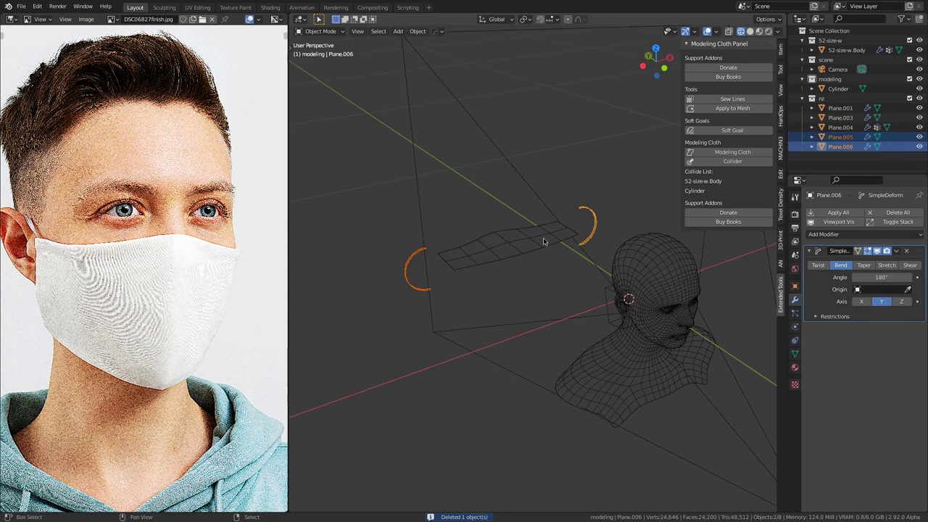
pyautogui.keyDown('shift'); pyautogui.click(522, 250); pyautogui.keyUp('shift')
pyautogui.click(842, 222)
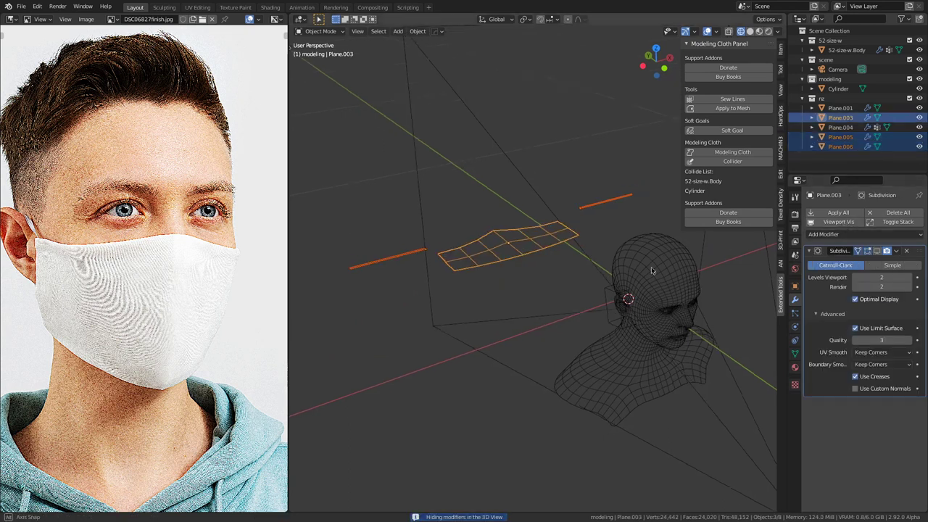
# Step: Edit the mask pattern and ear strips together in top view and UV-map all faces with Project from View (Bounds)
pyautogui.moveTo(656, 257); pyautogui.dragTo(608, 339, button='middle')
pyautogui.press('KP_7')
pyautogui.press('Tab')
pyautogui.press('a')
pyautogui.press('u')
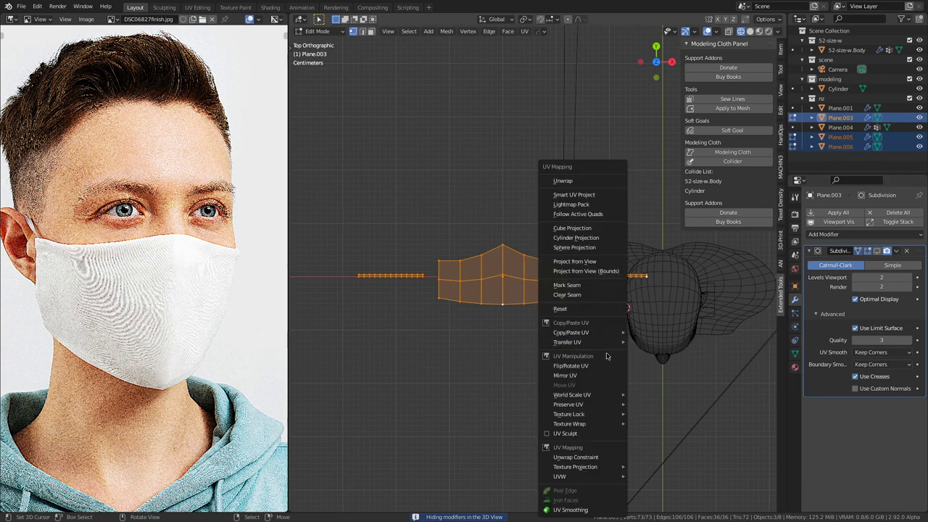
pyautogui.click(608, 271)
# Step: Leave Edit Mode and rotate only the mask pattern 90° about global X to stand it upright
pyautogui.moveTo(552, 326); pyautogui.dragTo(637, 283, button='middle')
pyautogui.press('Tab')
pyautogui.press('r')
pyautogui.press('x')
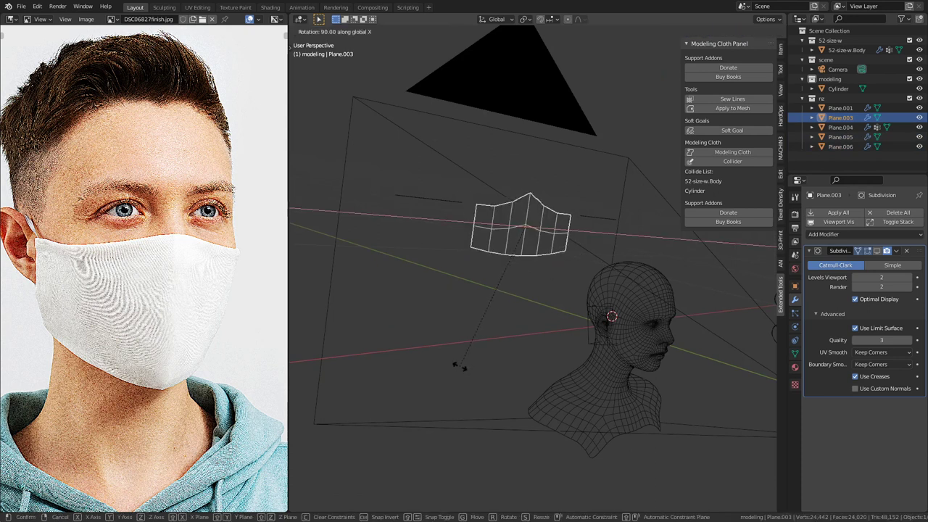
pyautogui.press('Return')
# Step: Show the viewport modifiers again for the mask pattern and both ear strips
pyautogui.moveTo(571, 344); pyautogui.dragTo(499, 357, button='middle')
pyautogui.click(628, 232)
pyautogui.keyDown('shift'); pyautogui.click(415, 207); pyautogui.keyUp('shift')
pyautogui.keyDown('shift'); pyautogui.click(472, 230); pyautogui.keyUp('shift')
pyautogui.click(839, 222)
# Step: Duplicate the mask pattern and both ear loops in front view, placing the copies clear of the originals
pyautogui.press('KP_1')
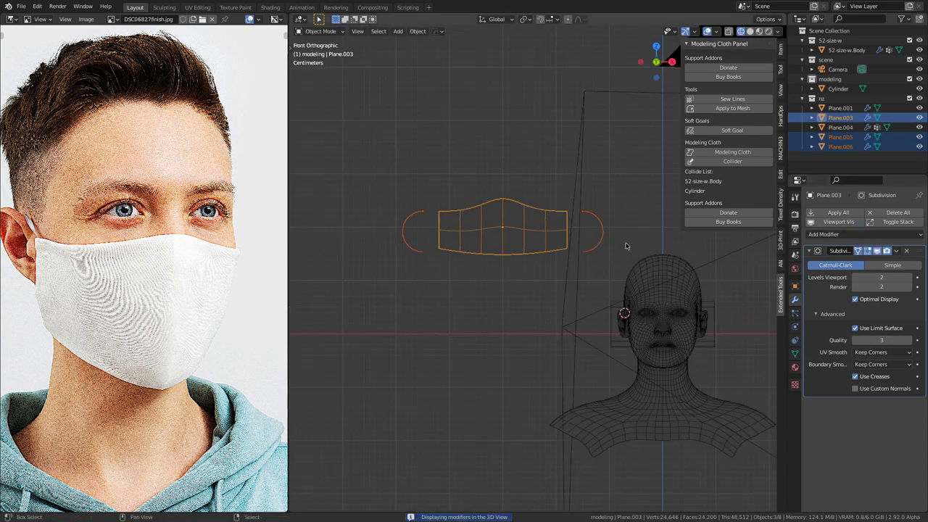
pyautogui.hotkey('shift', 'd')
pyautogui.click(518, 328)
pyautogui.keyDown('shift'); pyautogui.moveTo(470, 329); pyautogui.dragTo(561, 326, button='middle'); pyautogui.keyUp('shift')
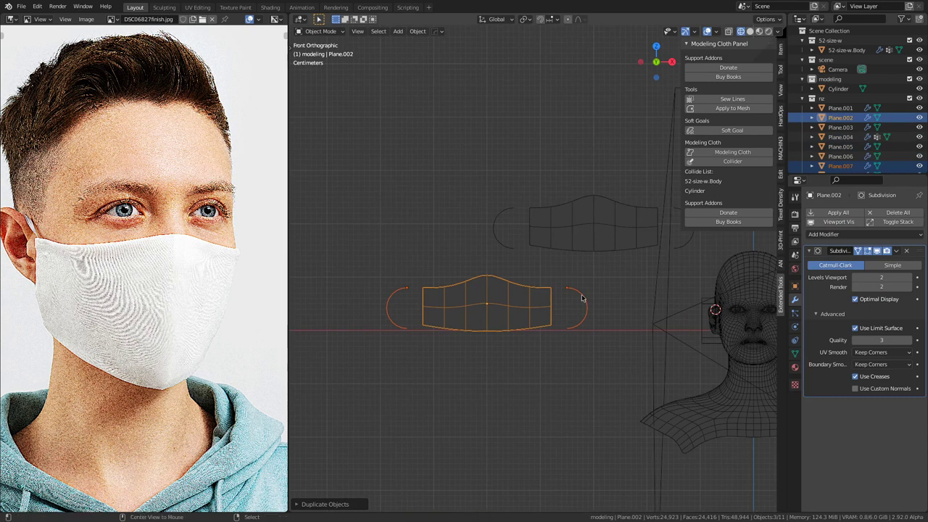
# Step: Convert the duplicated mask and ear loops to plain meshes and join them into one object
pyautogui.hotkey('alt', 'c')
pyautogui.click(582, 297)
pyautogui.keyDown('shift'); pyautogui.click(431, 297); pyautogui.keyUp('shift')
pyautogui.keyDown('shift'); pyautogui.click(406, 295); pyautogui.keyUp('shift')
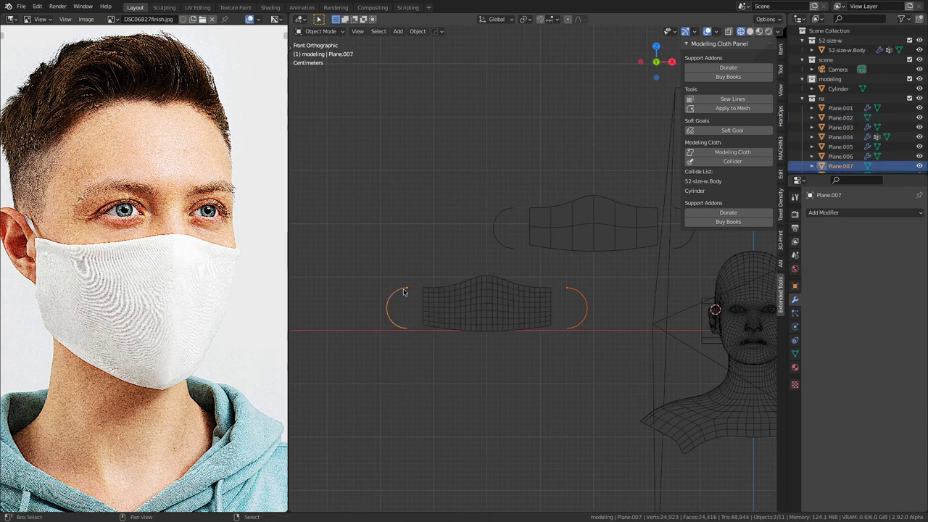
pyautogui.keyDown('shift'); pyautogui.click(481, 302); pyautogui.keyUp('shift')
pyautogui.hotkey('ctrl', 'j')
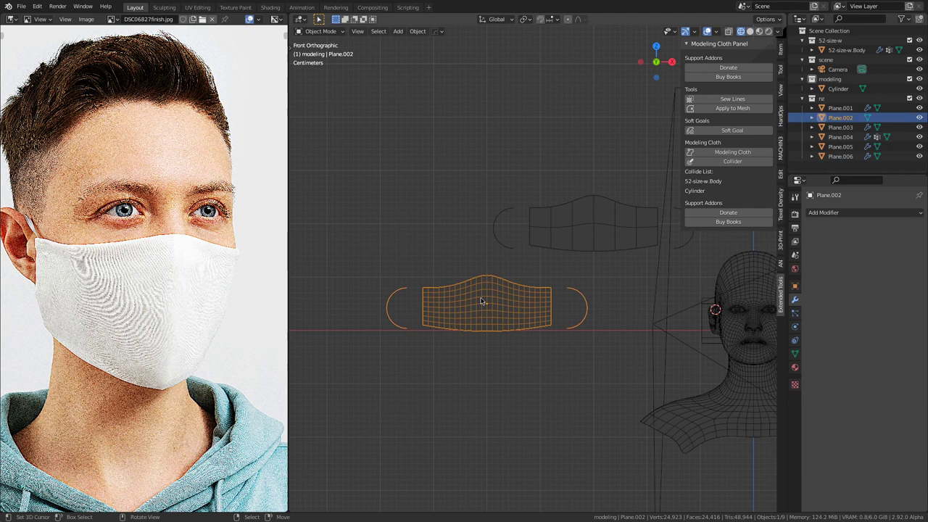
# Step: Subdivide the edge rings along the upper and lower borders of the joined mask in Edit Mode
pyautogui.press('Tab')
pyautogui.moveTo(559, 310); pyautogui.dragTo(622, 331, button='middle')
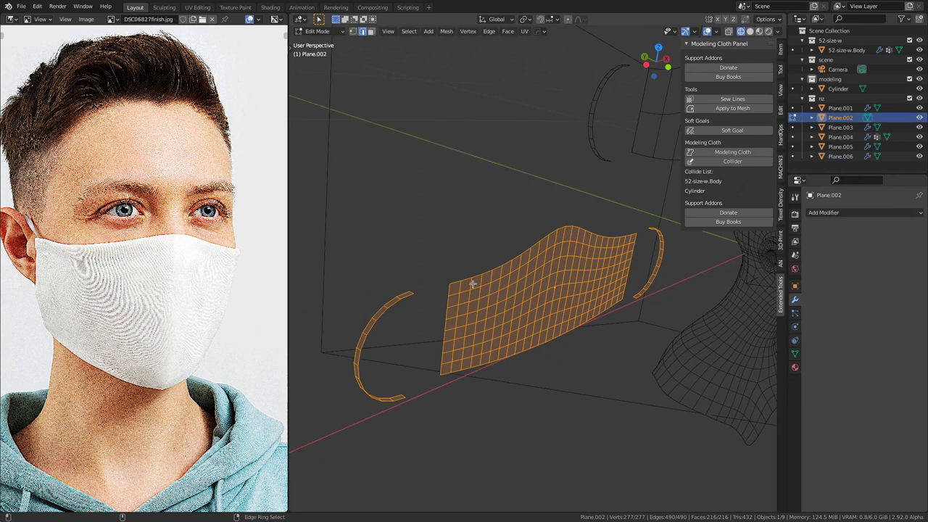
pyautogui.keyDown('ctrl'); pyautogui.keyDown('alt'); pyautogui.click(469, 284); pyautogui.keyUp('alt'); pyautogui.keyUp('ctrl')
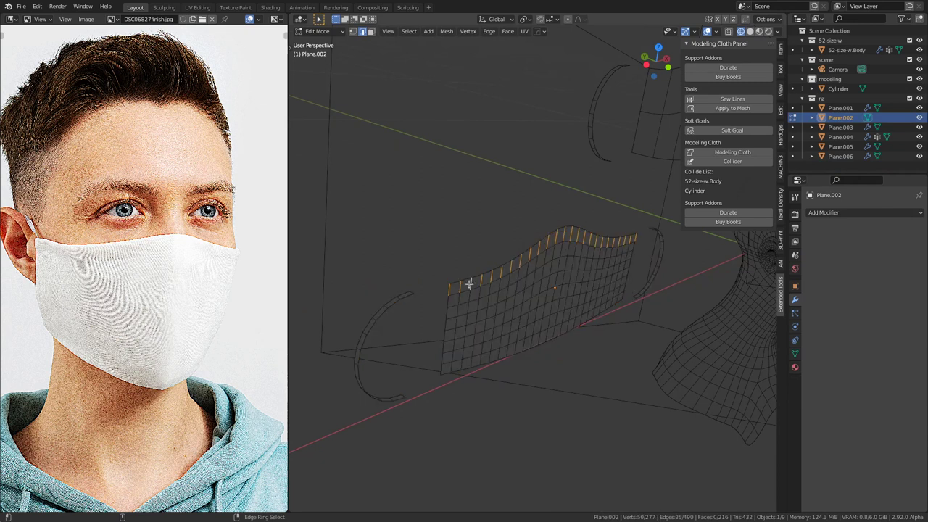
pyautogui.keyDown('ctrl'); pyautogui.keyDown('alt'); pyautogui.keyDown('shift'); pyautogui.click(464, 360); pyautogui.keyUp('shift'); pyautogui.keyUp('alt'); pyautogui.keyUp('ctrl')
pyautogui.rightClick(472, 293)
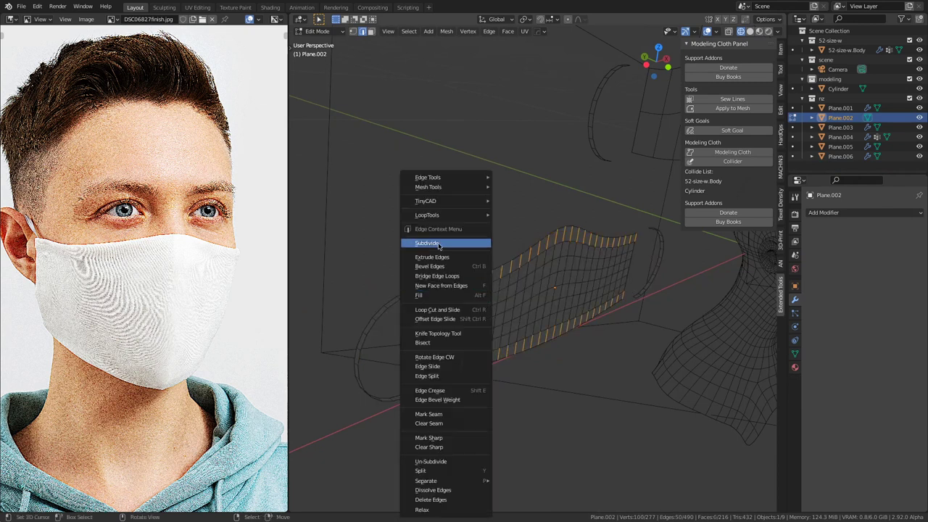
pyautogui.click(438, 245)
# Step: Connect both ends of the negative-X ear loop to the adjacent mask corner vertices with edges
pyautogui.press('1')
pyautogui.click(411, 290)
pyautogui.keyDown('shift'); pyautogui.click(442, 279); pyautogui.keyUp('shift')
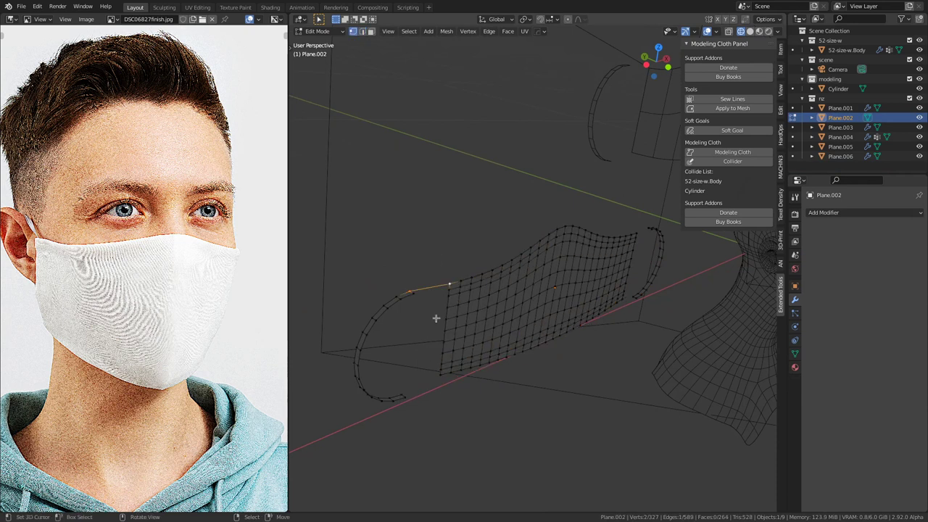
pyautogui.keyDown('shift'); pyautogui.click(455, 292); pyautogui.keyUp('shift')
pyautogui.moveTo(546, 371); pyautogui.dragTo(410, 384, button='middle')
pyautogui.moveTo(551, 376); pyautogui.dragTo(451, 394, button='middle')
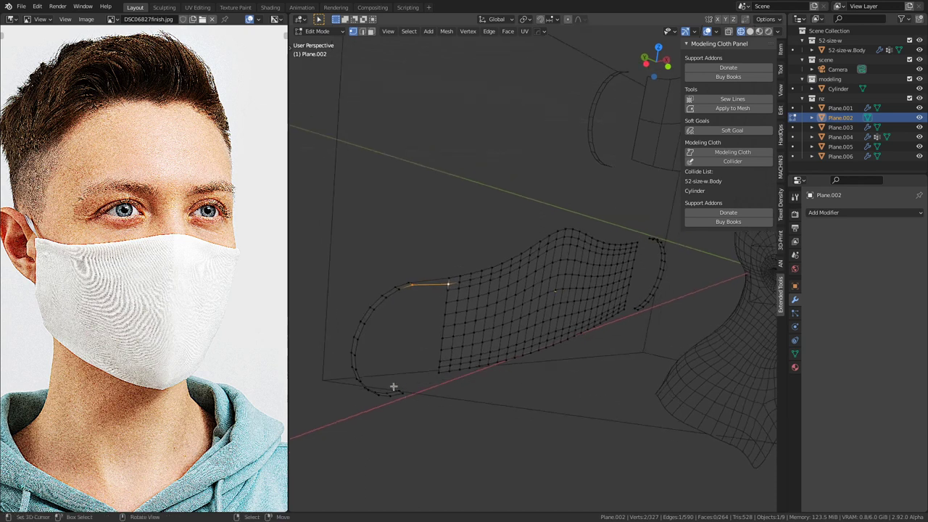
pyautogui.keyDown('shift'); pyautogui.click(429, 373); pyautogui.keyUp('shift')
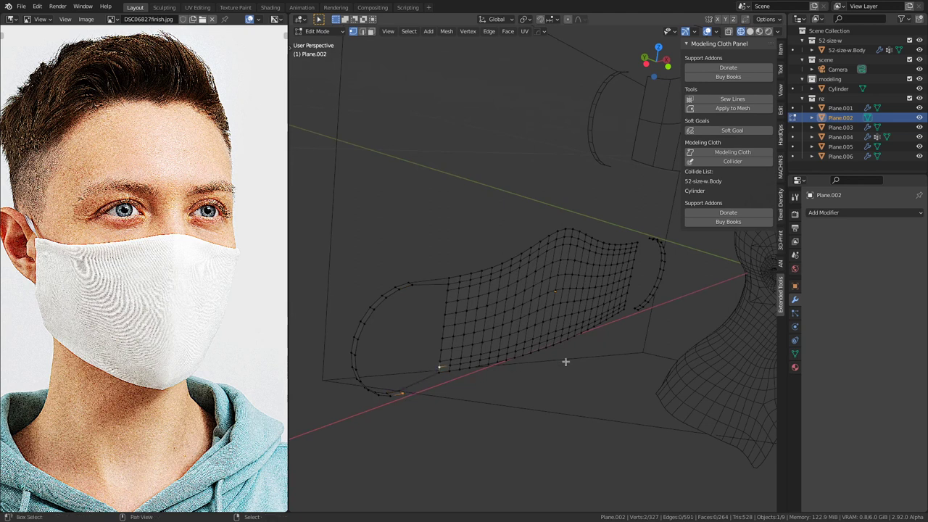
# Step: Connect the positive-X ear loop's ends to the mask corners with edges, then leave Edit Mode in solid shading
pyautogui.moveTo(618, 352); pyautogui.dragTo(488, 308, button='middle')
pyautogui.keyDown('shift'); pyautogui.rightClick(549, 307); pyautogui.keyUp('shift')
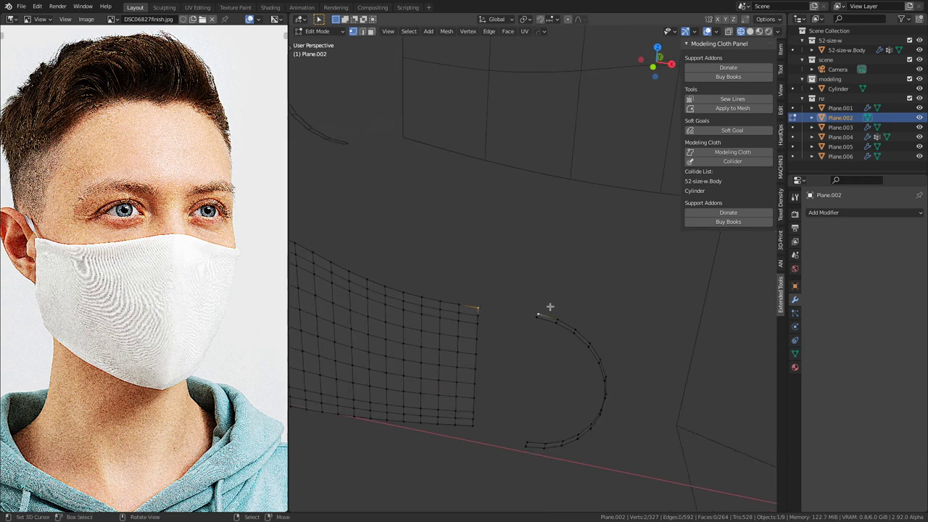
pyautogui.press('f')
pyautogui.rightClick(527, 320)
pyautogui.keyDown('shift'); pyautogui.click(477, 315); pyautogui.keyUp('shift')
pyautogui.click(471, 421)
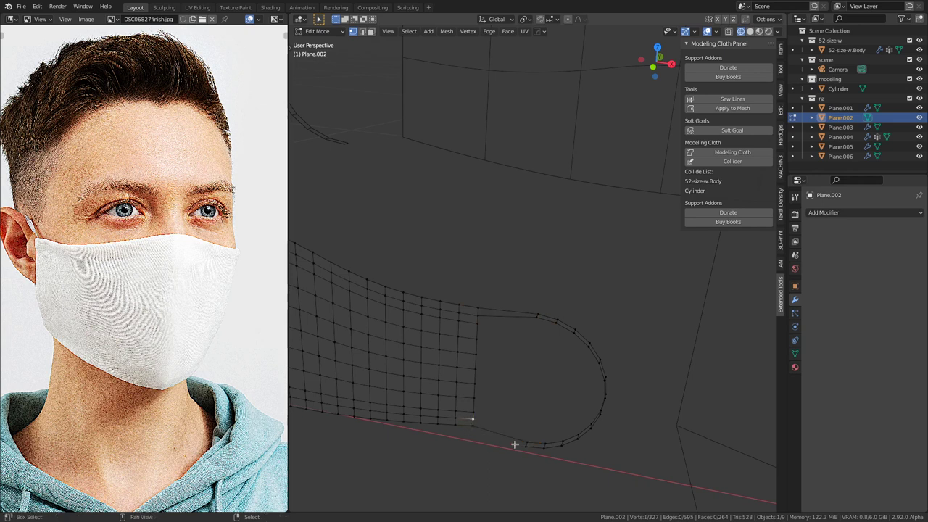
pyautogui.moveTo(537, 428)
pyautogui.mouseDown(button='middle')
pyautogui.moveTo(481, 381)
pyautogui.moveTo(513, 375)
pyautogui.mouseUp(button='middle')
pyautogui.hotkey('shift', 'z')
pyautogui.press('Tab')
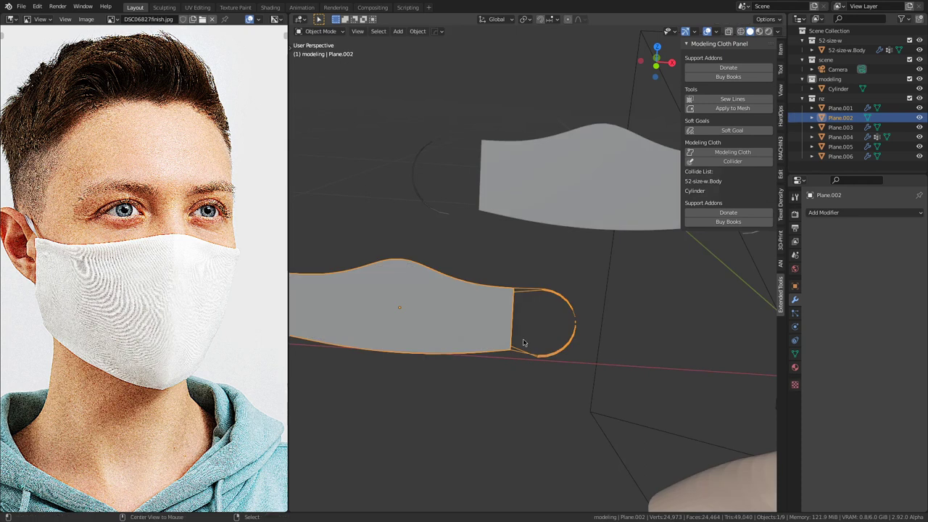
pyautogui.hotkey('alt', 'v')
pyautogui.click(475, 352)
pyautogui.moveTo(477, 353); pyautogui.dragTo(542, 349, button='middle')
pyautogui.hotkey('alt', 'v')
pyautogui.click(543, 349)
# Step: Copy the Simple Deform bend modifier from the curved mask Plane.001 to the joined mask Plane.002
pyautogui.scroll(-4, 541, 351)
pyautogui.moveTo(528, 318); pyautogui.dragTo(443, 336, button='middle')
pyautogui.scroll(-2, 572, 356)
pyautogui.scroll(-4, 456, 324)
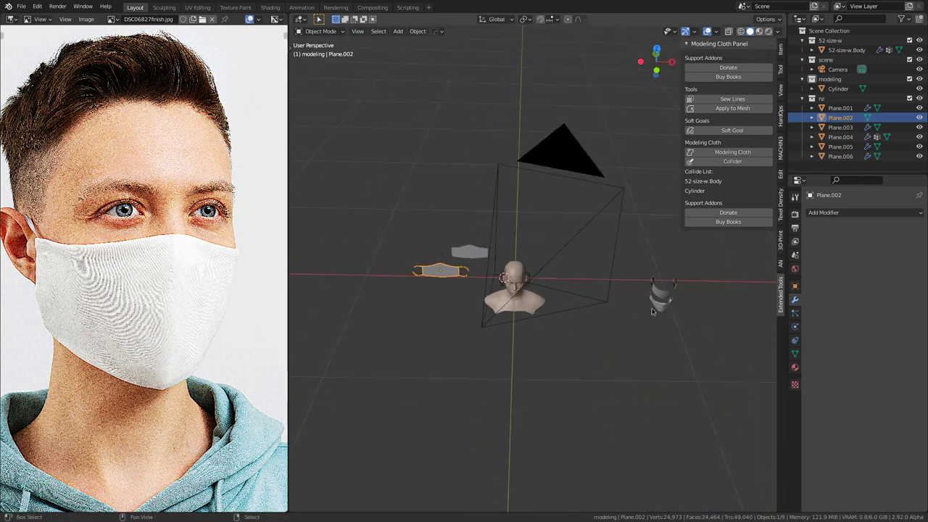
pyautogui.keyDown('shift'); pyautogui.click(665, 294); pyautogui.keyUp('shift')
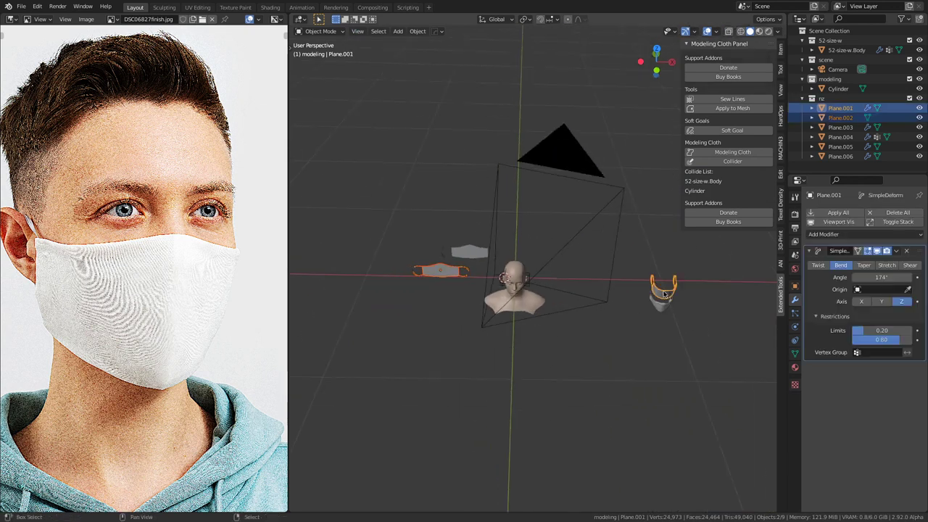
pyautogui.hotkey('ctrl', 'l')
pyautogui.click(554, 282)
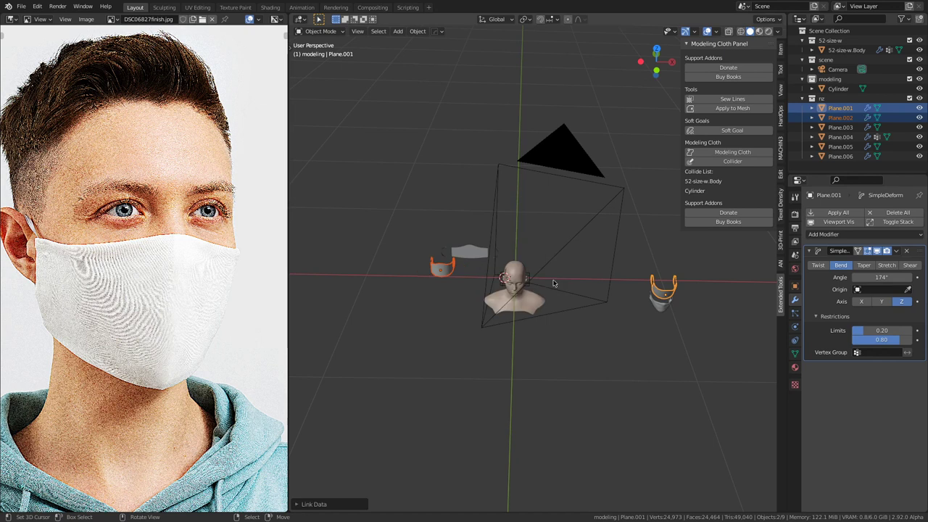
# Step: Select only the joined mask Plane.002 and clear its location to bring it to the world origin
pyautogui.scroll(3, 534, 306)
pyautogui.keyDown('shift'); pyautogui.moveTo(398, 305); pyautogui.dragTo(459, 354, button='middle'); pyautogui.keyUp('shift')
pyautogui.scroll(2, 526, 318)
pyautogui.click(499, 305)
pyautogui.scroll(-3, 499, 305)
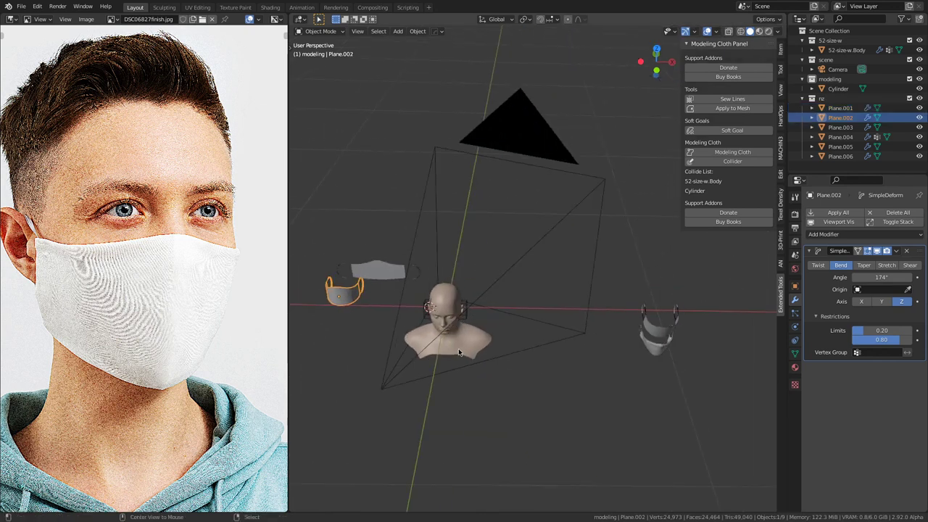
pyautogui.hotkey('alt', 'g')
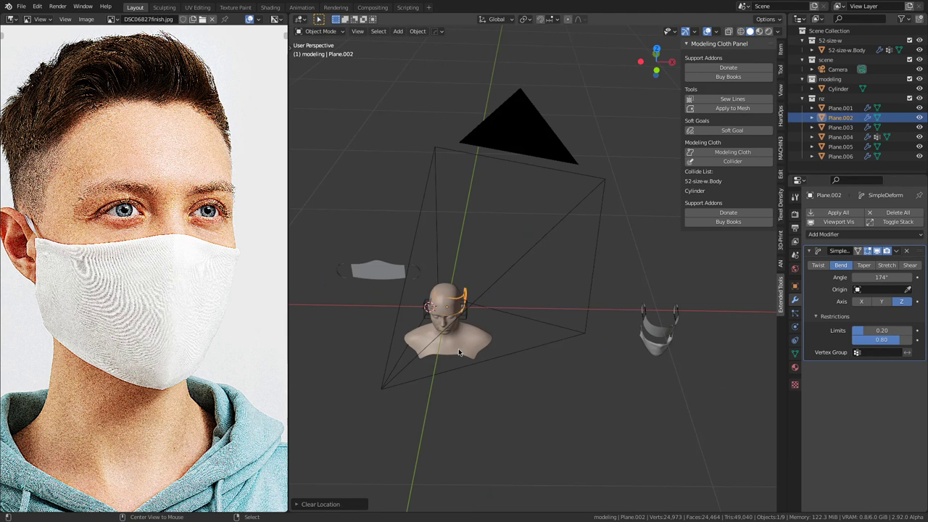
# Step: Move Plane.002 to the modeling collection and exclude the nz collection from the view layer
pyautogui.scroll(3, 475, 353)
pyautogui.keyDown('shift'); pyautogui.moveTo(431, 358); pyautogui.dragTo(554, 329, button='middle'); pyautogui.keyUp('shift')
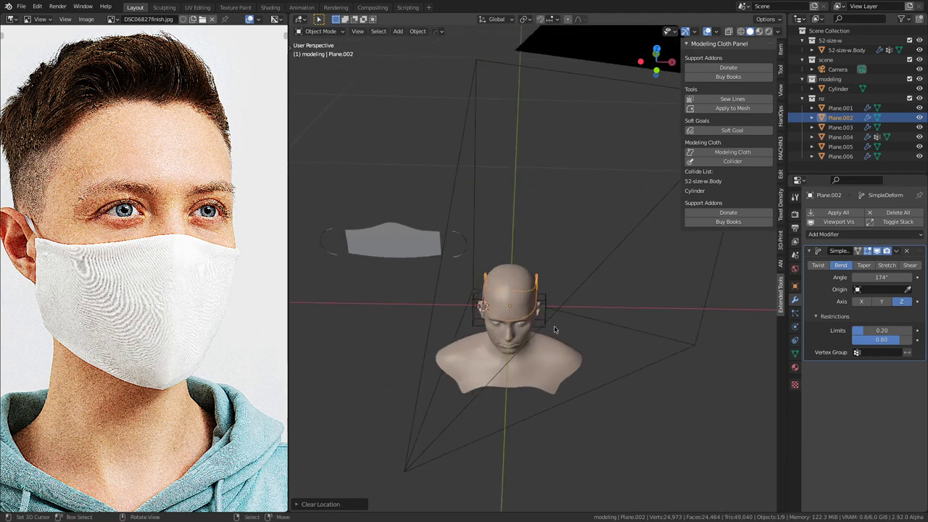
pyautogui.press('m')
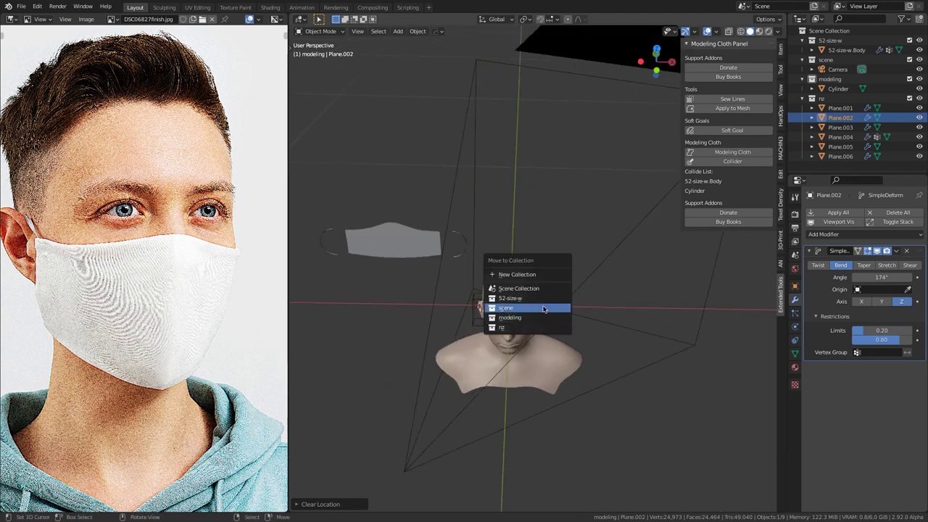
pyautogui.click(544, 318)
pyautogui.click(910, 108)
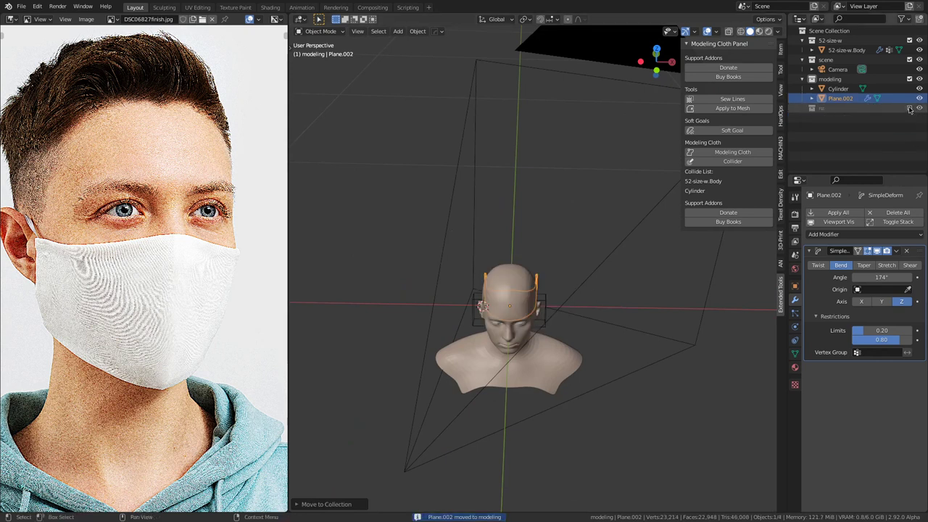
# Step: Rotate the mask in wireframe side view and move it over the lower face with its loops around the ears
pyautogui.scroll(3, 597, 346)
pyautogui.press('KP_3')
pyautogui.scroll(1, 598, 348)
pyautogui.keyDown('shift'); pyautogui.moveTo(592, 356); pyautogui.dragTo(637, 336, button='middle'); pyautogui.keyUp('shift')
pyautogui.hotkey('shift', 'z')
pyautogui.press('r')
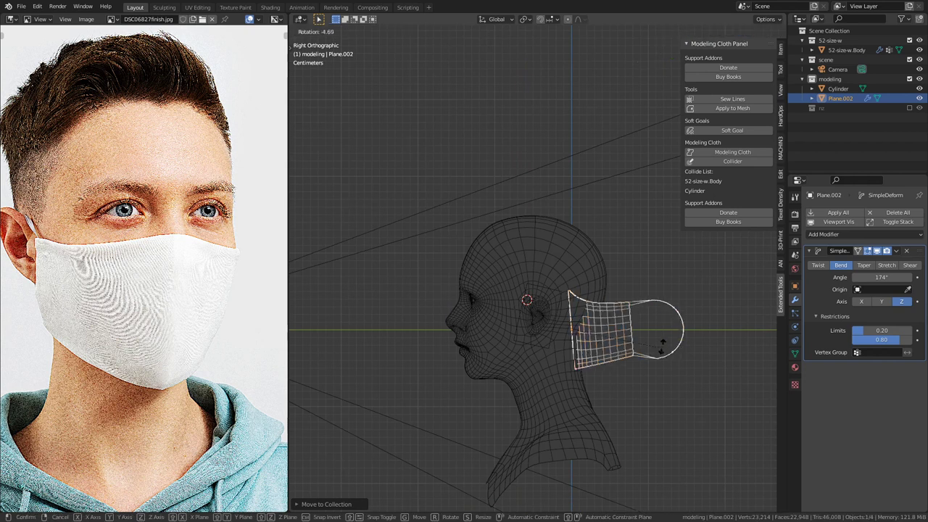
pyautogui.click(668, 316)
pyautogui.press('Tab')
pyautogui.press('g')
pyautogui.click(546, 343)
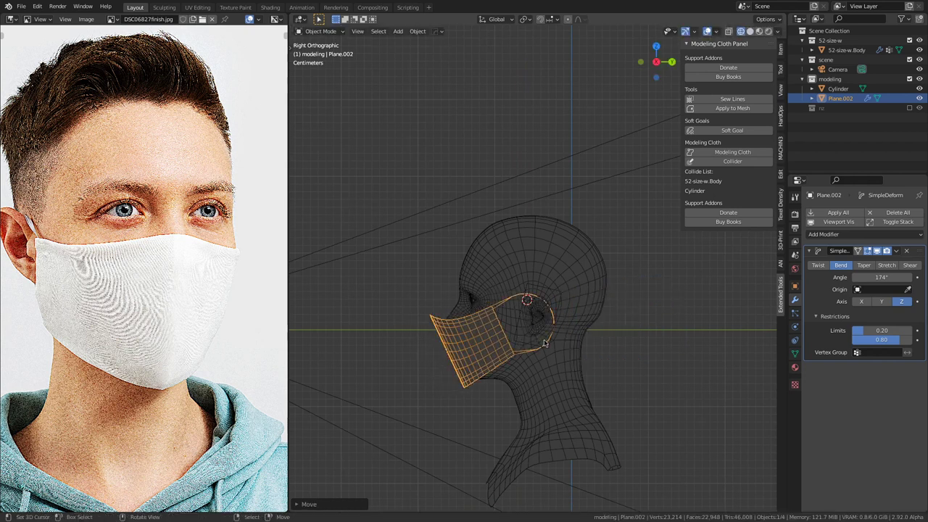
# Step: Shift the mask slightly in side view to fine-tune its position over the nose and ears
pyautogui.scroll(3, 558, 307)
pyautogui.press('g')
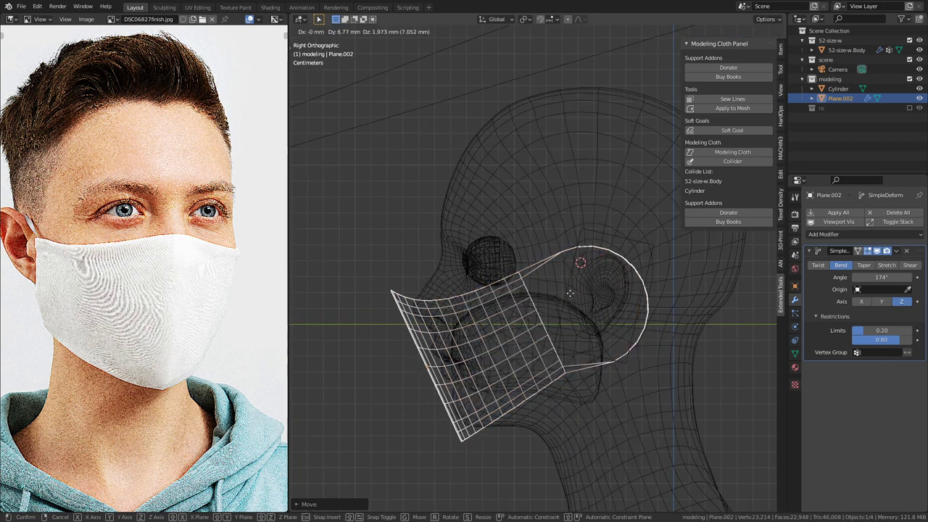
pyautogui.click(567, 288)
pyautogui.scroll(-3, 566, 289)
# Step: Examine how the bent mask sits around the face and ears from several angles and in shaded front view
pyautogui.moveTo(567, 312); pyautogui.dragTo(662, 385, button='middle')
pyautogui.hotkey('shift', 'z')
pyautogui.moveTo(545, 353); pyautogui.dragTo(626, 325, button='middle')
pyautogui.scroll(4, 471, 383)
pyautogui.moveTo(480, 335); pyautogui.dragTo(429, 332, button='middle')
pyautogui.press('KP_1')
pyautogui.scroll(-6, 430, 333)
pyautogui.keyDown('shift'); pyautogui.moveTo(530, 323); pyautogui.dragTo(476, 358, button='middle'); pyautogui.keyUp('shift')
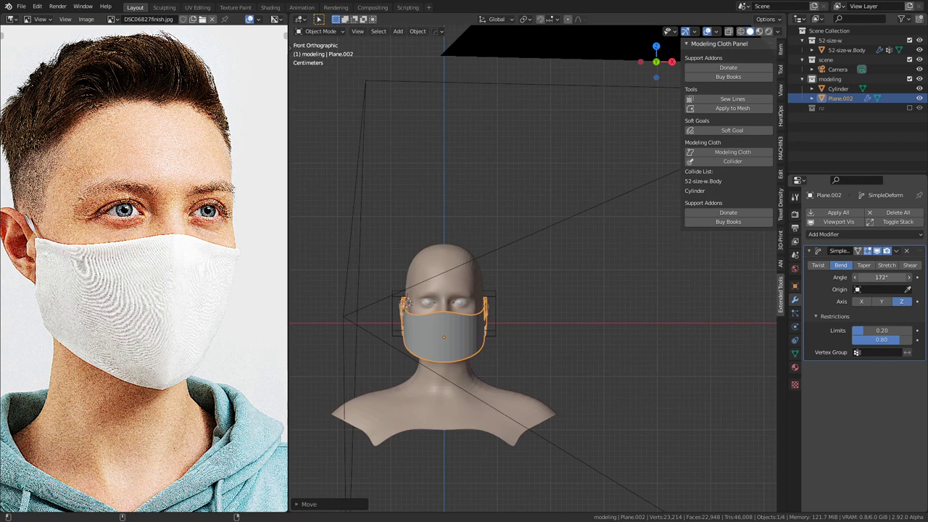
# Step: Duplicate the mask and offset the copy along X, then apply the SimpleDeform bend modifier on the original Plane.002
pyautogui.scroll(-4, 553, 356)
pyautogui.keyDown('shift'); pyautogui.moveTo(553, 356); pyautogui.dragTo(457, 378, button='middle'); pyautogui.keyUp('shift')
pyautogui.hotkey('shift', 'd')
pyautogui.press('x')
pyautogui.click(705, 393)
pyautogui.click(425, 337)
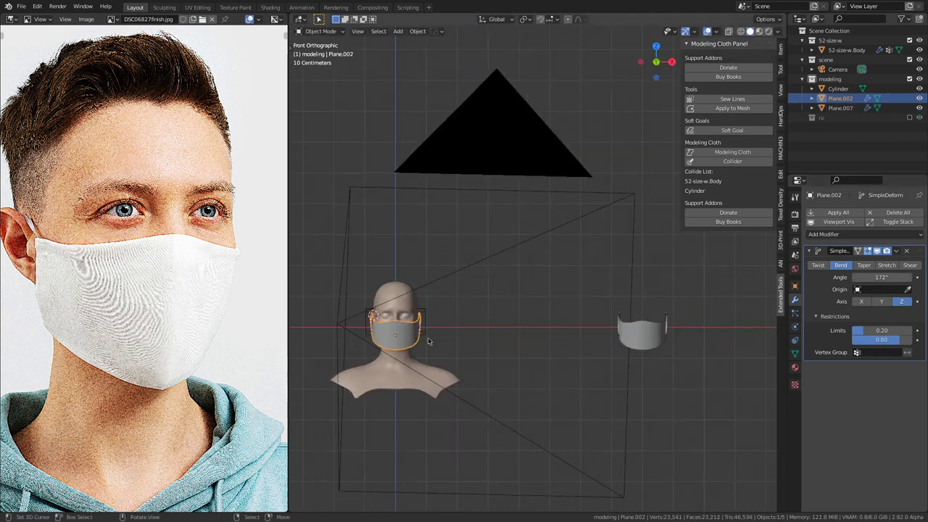
pyautogui.click(896, 251)
pyautogui.click(867, 261)
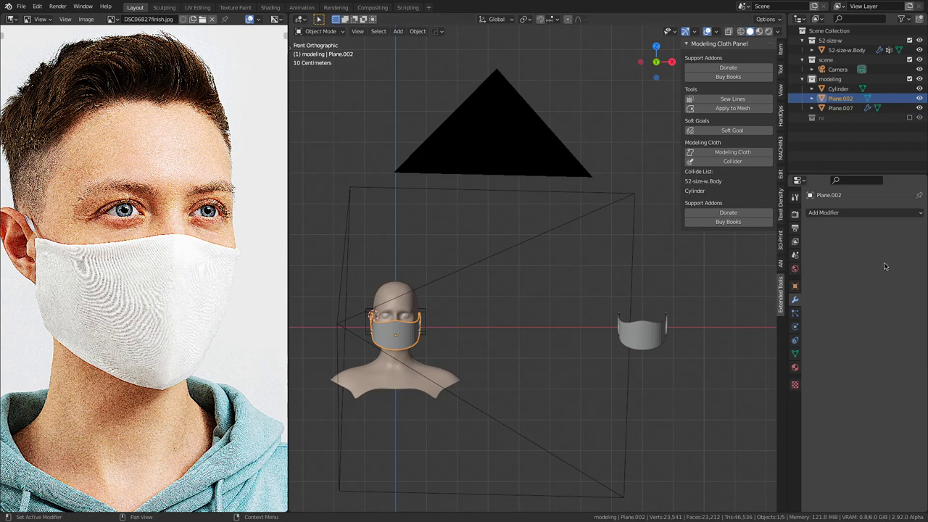
# Step: Move the offset mask copy Plane.007 to the nz collection
pyautogui.click(644, 333)
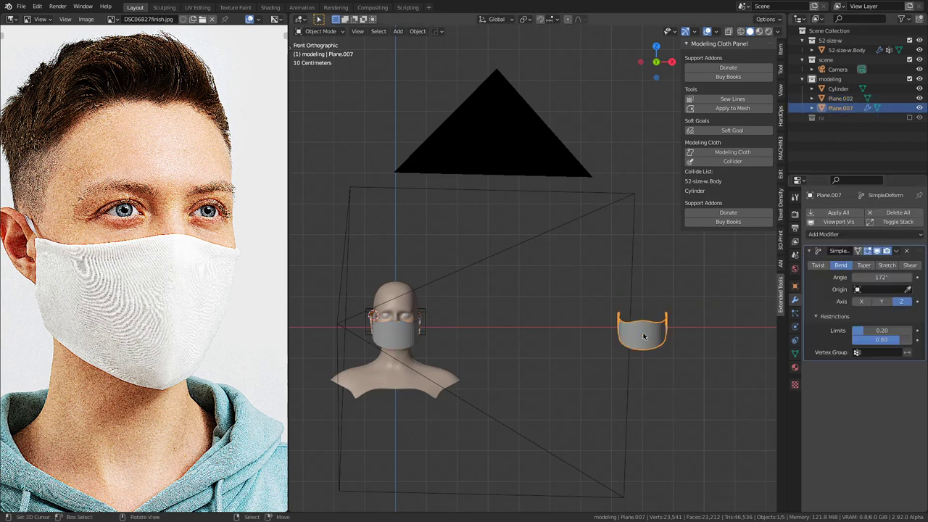
pyautogui.press('m')
pyautogui.click(638, 344)
# Step: Reset the Modeling Cloth colliders by disabling and re-enabling them on the head model and the ear cylinder
pyautogui.keyDown('shift'); pyautogui.moveTo(470, 339); pyautogui.dragTo(675, 303, button='middle'); pyautogui.keyUp('shift')
pyautogui.scroll(6, 585, 277)
pyautogui.scroll(3, 675, 303)
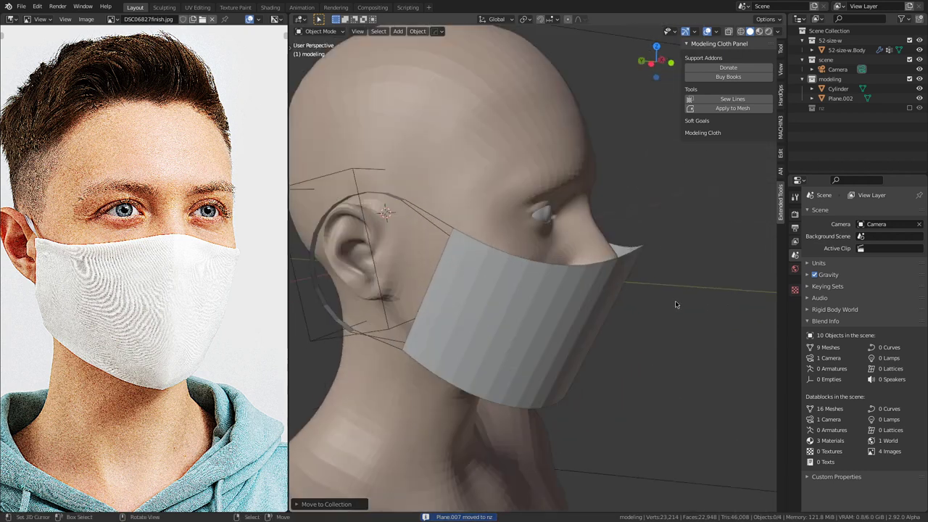
pyautogui.click(538, 150)
pyautogui.click(733, 161)
pyautogui.click(733, 161)
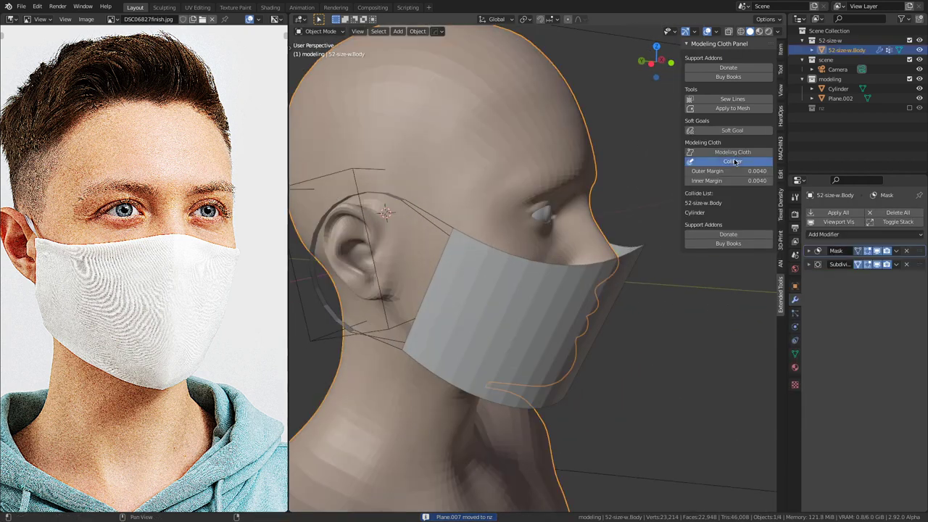
pyautogui.click(350, 178)
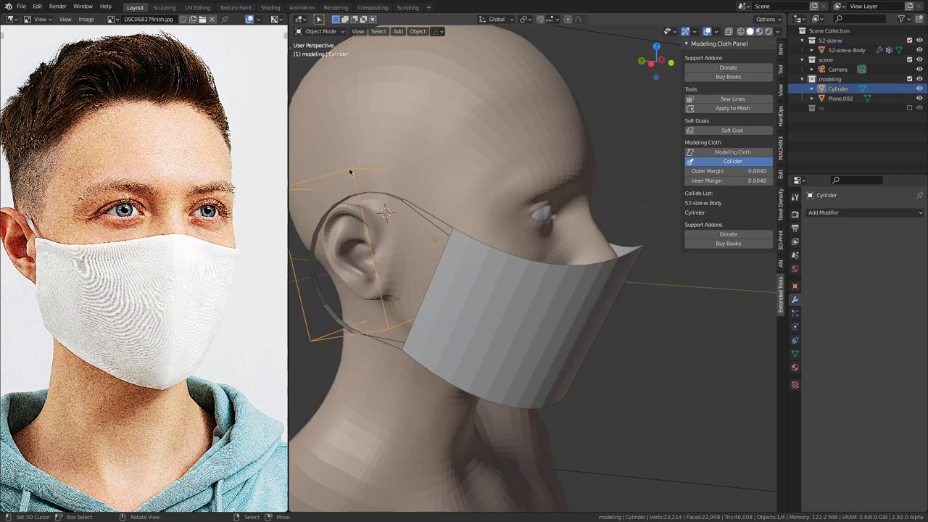
pyautogui.click(733, 161)
pyautogui.click(548, 155)
pyautogui.click(723, 162)
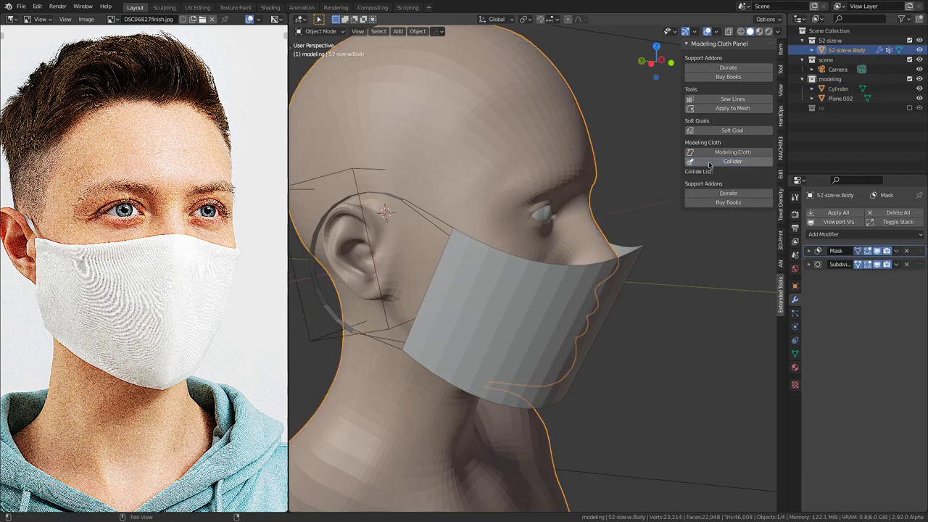
pyautogui.click(636, 265)
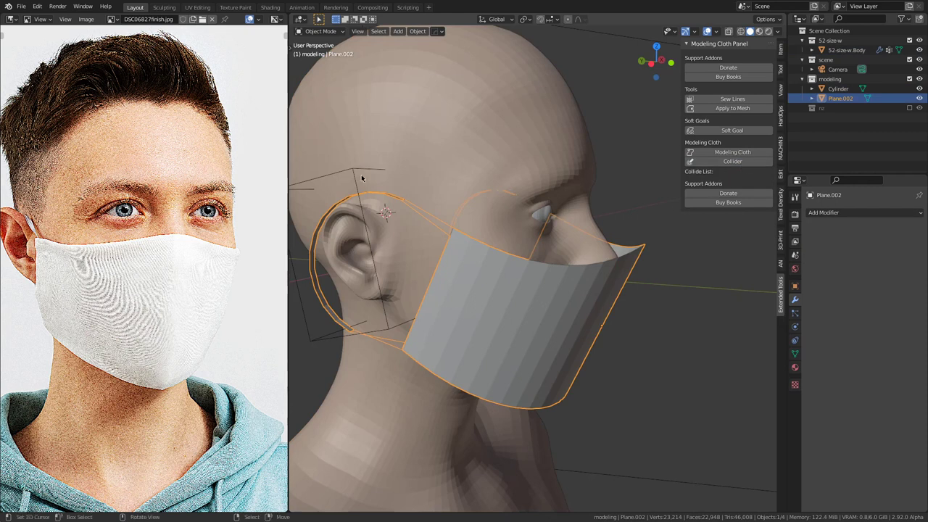
pyautogui.click(419, 168)
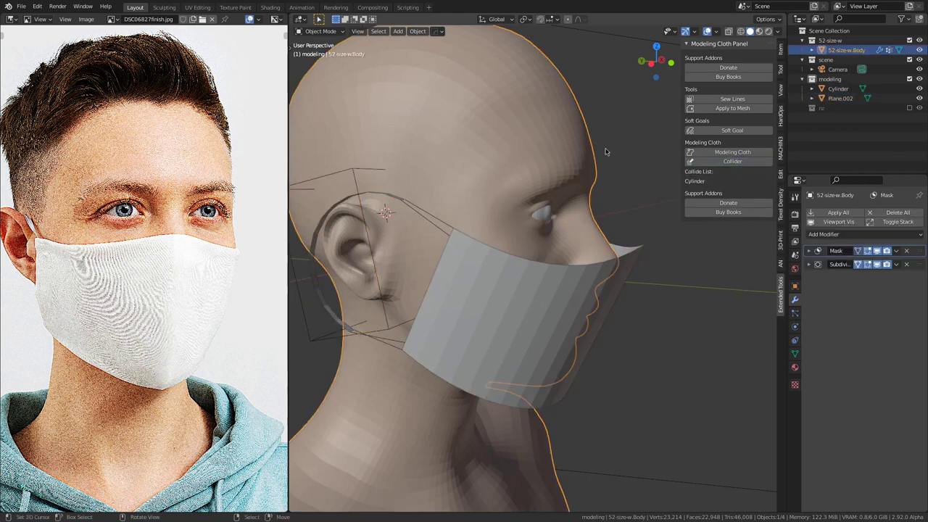
pyautogui.click(733, 161)
pyautogui.click(635, 259)
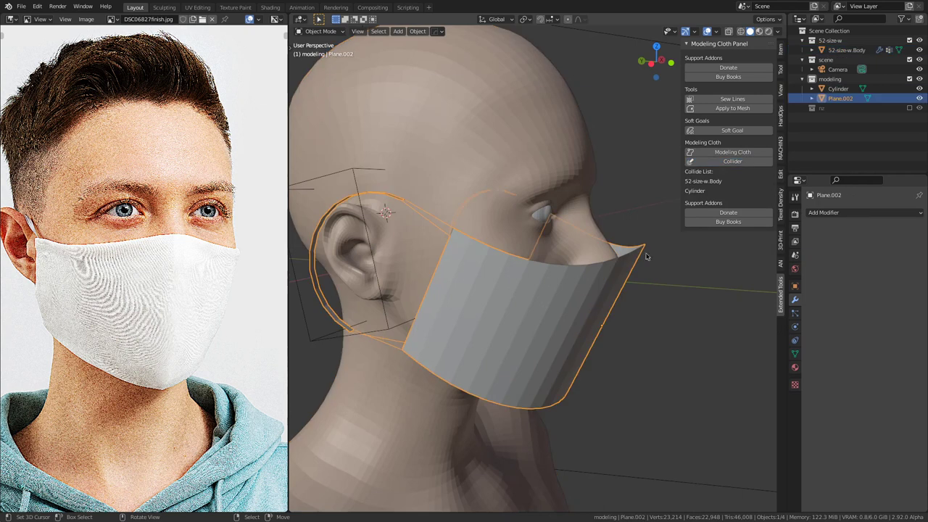
# Step: Enable Modeling Cloth on the mask, set Self Margin to 0.004, and start Continuous Update from the camera view
pyautogui.click(746, 152)
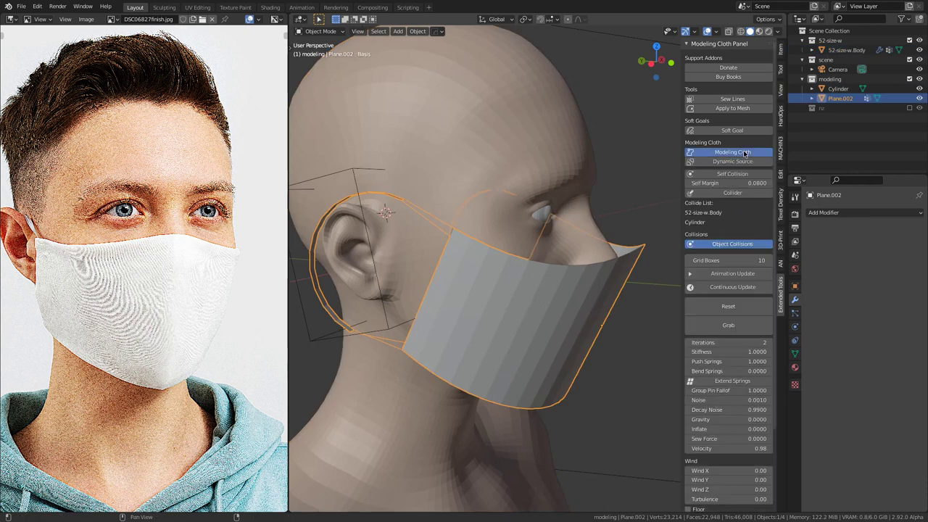
pyautogui.click(744, 182)
pyautogui.write('0.004')
pyautogui.press('Return')
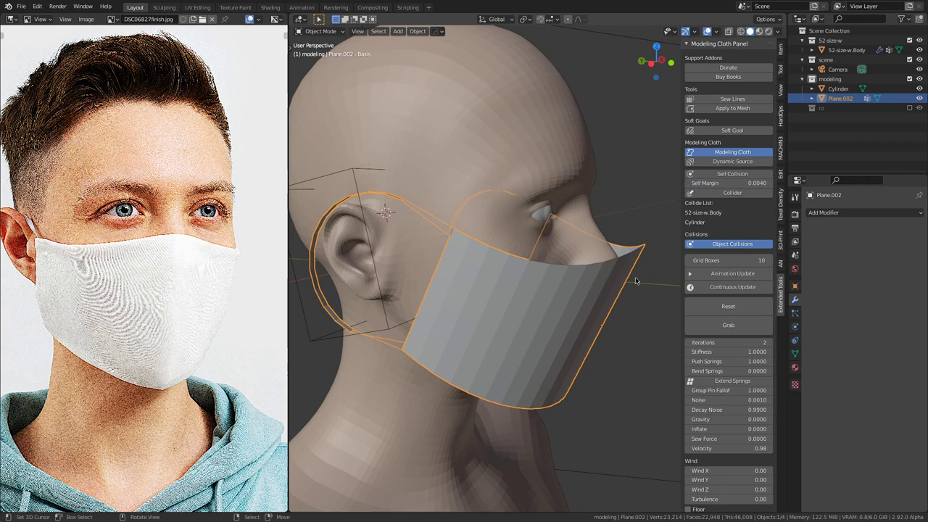
pyautogui.press('KP_0')
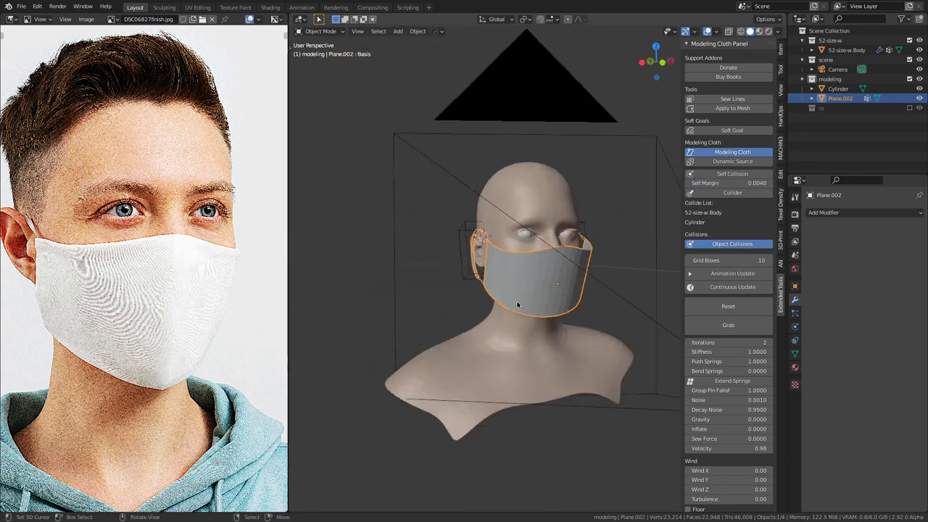
pyautogui.click(742, 288)
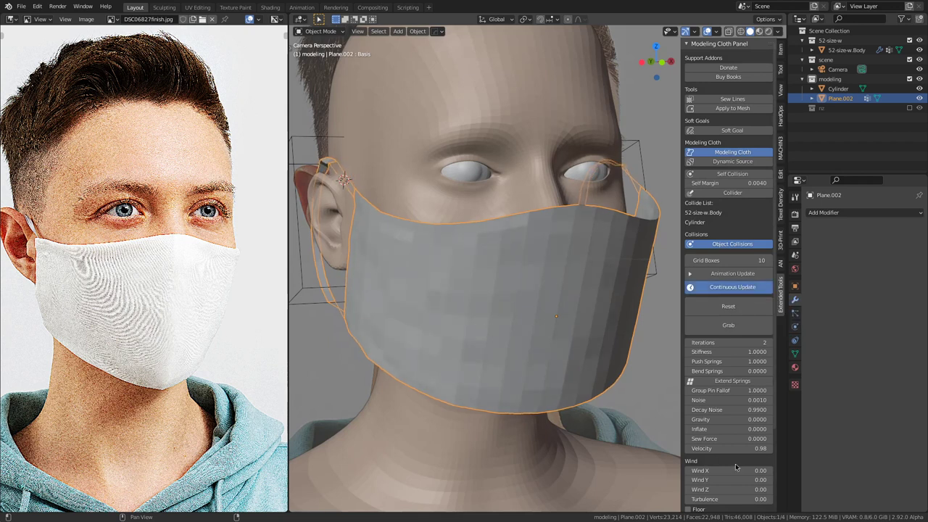
# Step: Set the mask's cloth Velocity to 0.2, Sew Force to 0.8 and Iterations to 4 while the simulation runs
pyautogui.click(739, 448)
pyautogui.write('0.2')
pyautogui.press('Return')
pyautogui.click(739, 440)
pyautogui.write('0.8')
pyautogui.press('Return')
pyautogui.click(744, 341)
pyautogui.write('4')
pyautogui.press('Return')
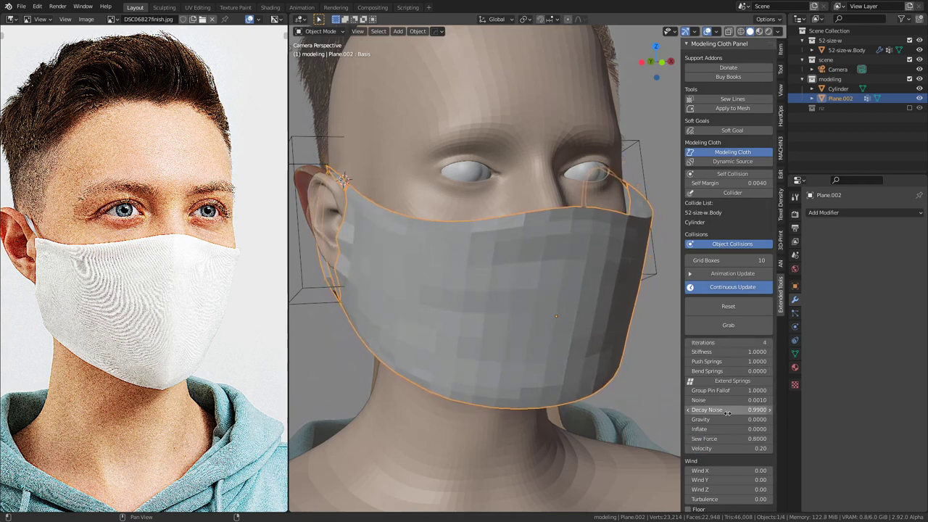
# Step: Try a cloth Gravity of -0.05 on the mask, then reset Gravity to 0
pyautogui.click(731, 418)
pyautogui.write('-0.05')
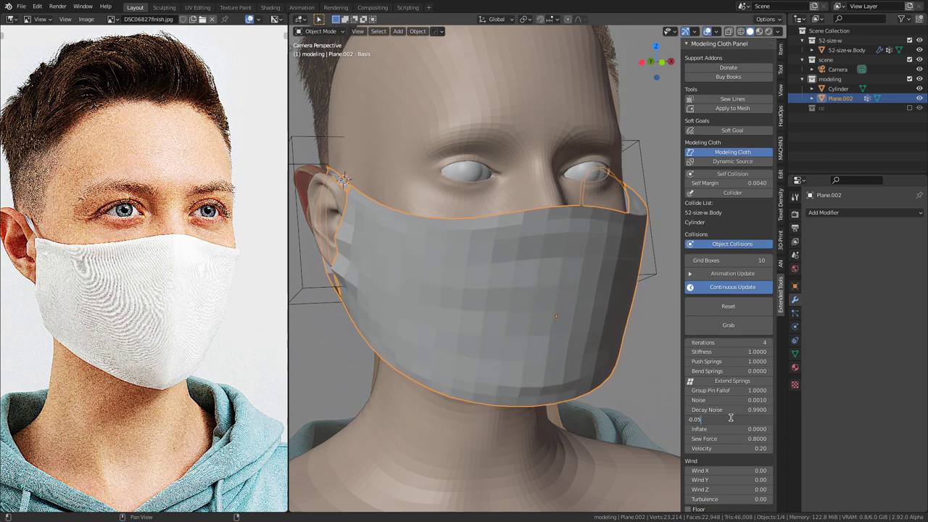
pyautogui.press('Return')
pyautogui.click(731, 418)
pyautogui.write('0')
pyautogui.press('Return')
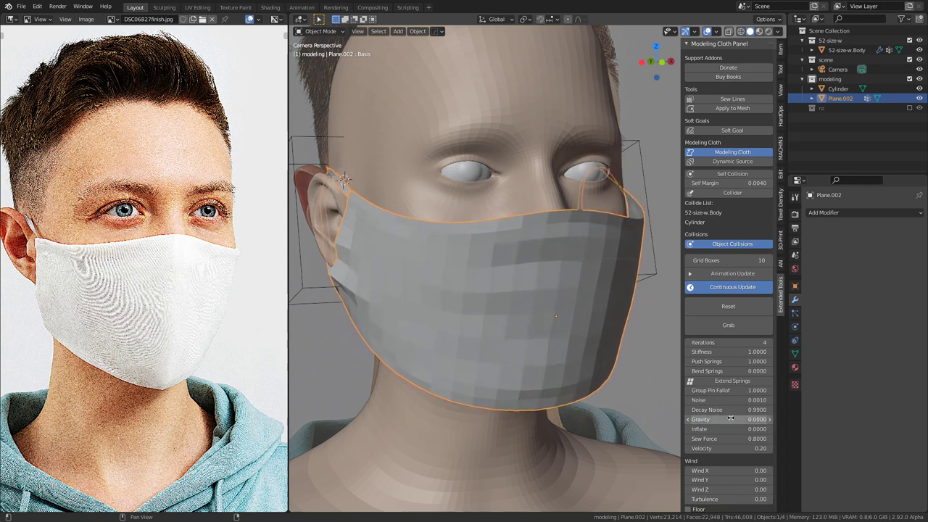
pyautogui.click(740, 419)
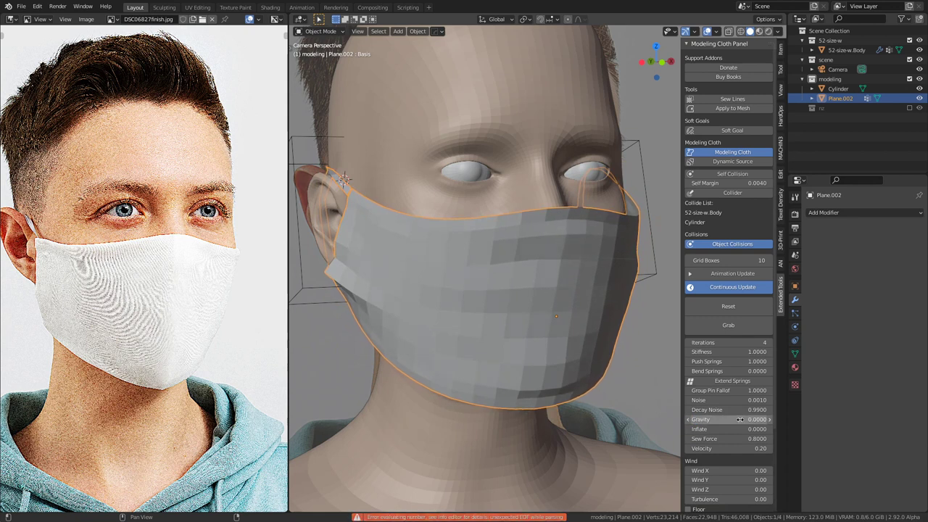
# Step: Set the mask's cloth Stiffness to 1.8
pyautogui.click(743, 351)
pyautogui.click(743, 351)
pyautogui.write('1')
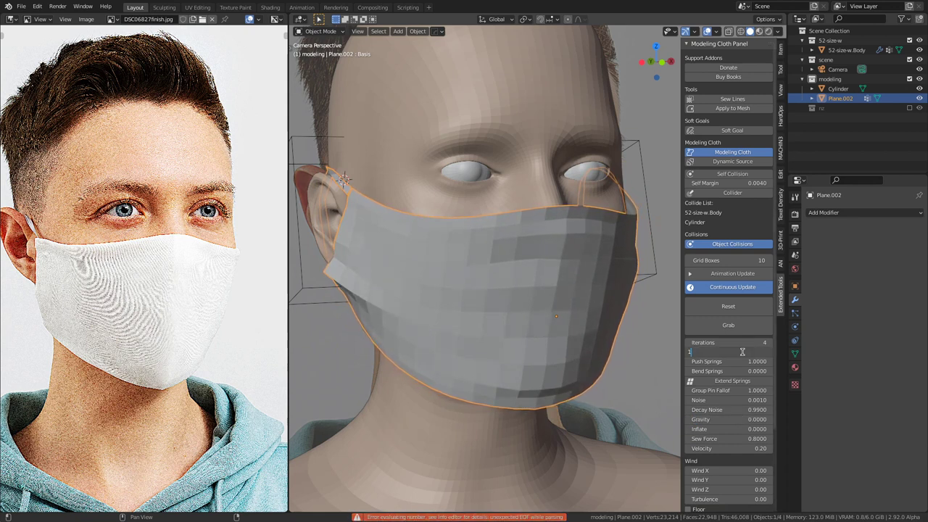
pyautogui.write('.8')
pyautogui.press('Return')
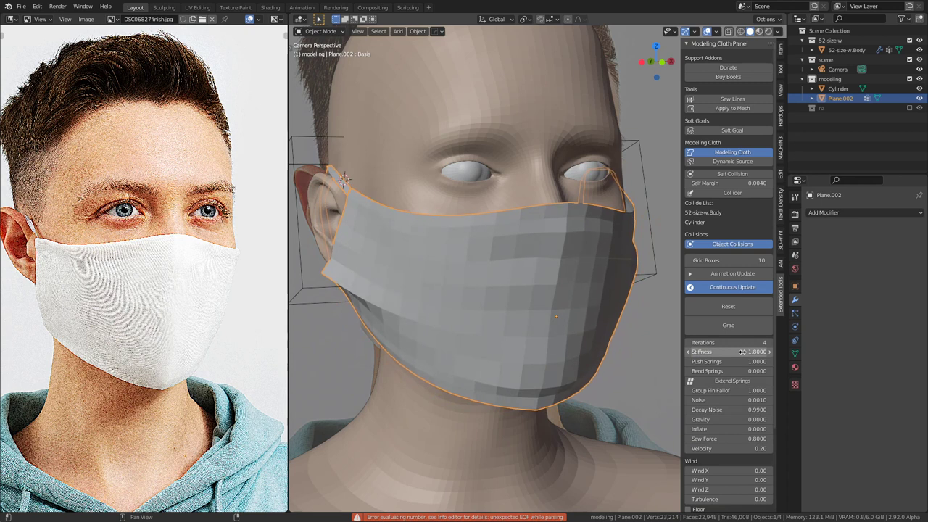
# Step: Examine the simulated mask's fit around the ear and compare it with the background photo in wireframe camera view
pyautogui.moveTo(551, 311); pyautogui.dragTo(472, 322, button='middle')
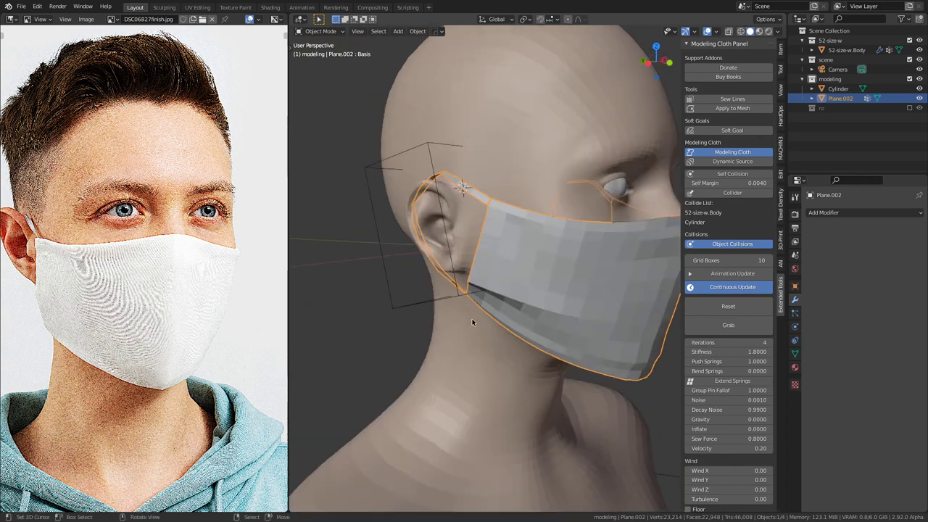
pyautogui.press('KP_0')
pyautogui.scroll(1, 399, 285)
pyautogui.keyDown('shift'); pyautogui.moveTo(398, 284); pyautogui.dragTo(546, 320, button='middle'); pyautogui.keyUp('shift')
pyautogui.hotkey('shift', 'z')
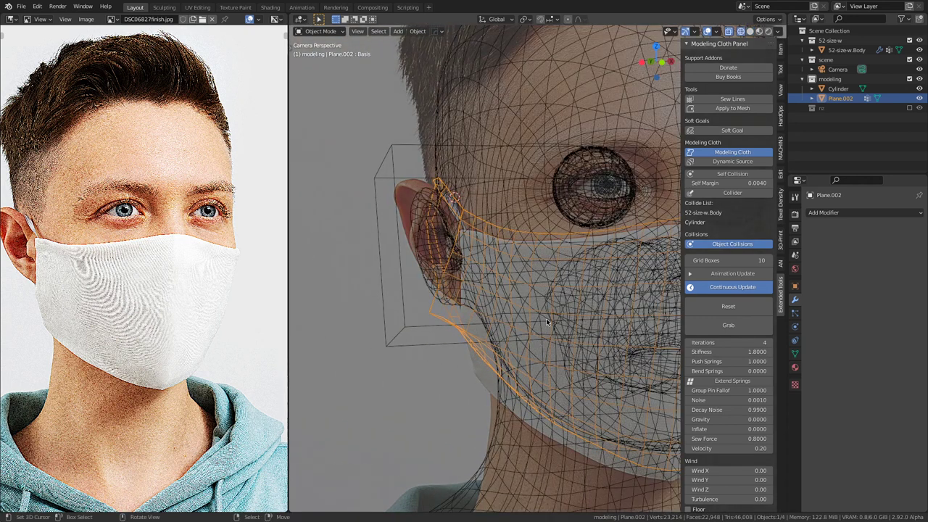
pyautogui.moveTo(546, 319)
pyautogui.mouseDown(button='middle')
pyautogui.moveTo(434, 316)
pyautogui.moveTo(518, 326)
pyautogui.mouseUp(button='middle')
pyautogui.hotkey('shift', 'z')
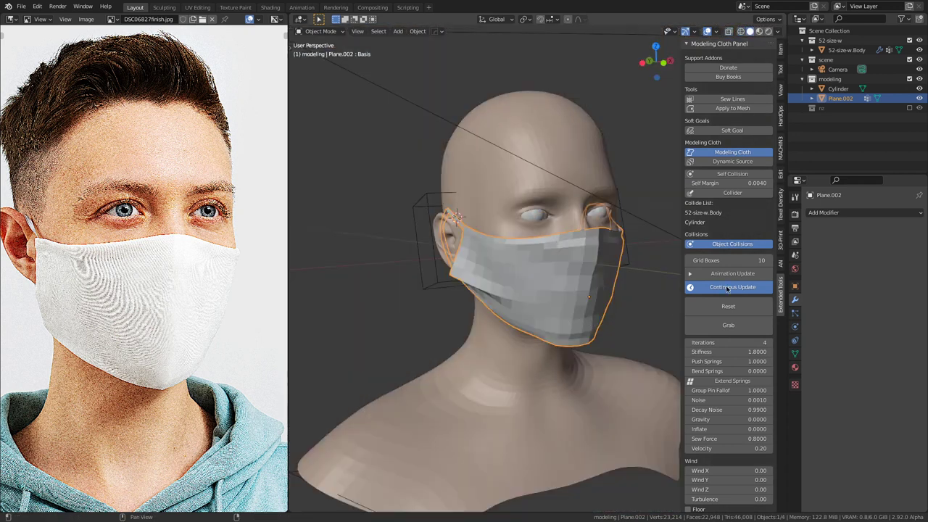
# Step: Delete the simulated mask Plane.002 and turn off the colliders on the head model and the ear cylinder
pyautogui.press('x')
pyautogui.click(556, 306)
pyautogui.click(507, 179)
pyautogui.click(730, 161)
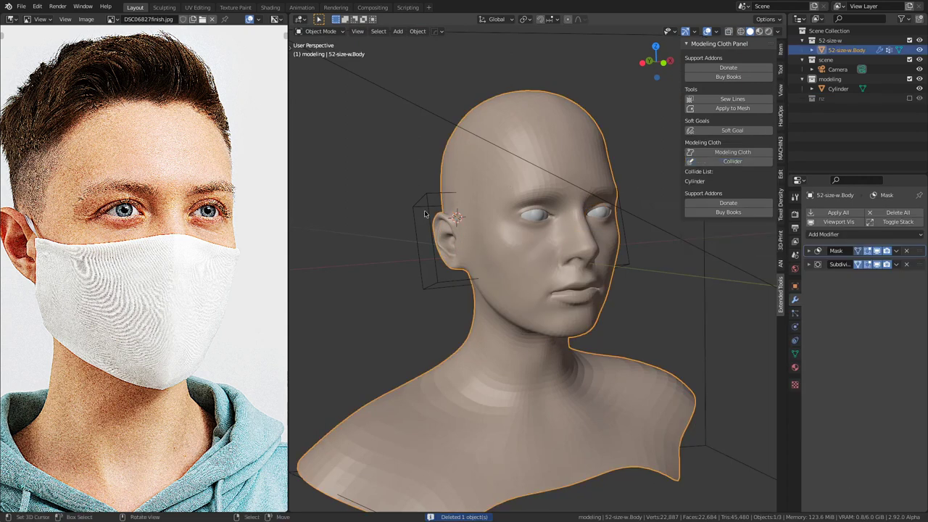
pyautogui.click(422, 200)
pyautogui.click(731, 161)
# Step: Include the nz collection in the view layer and isolate the ear loops Plane.005 and Plane.006 in top view
pyautogui.scroll(-6, 538, 255)
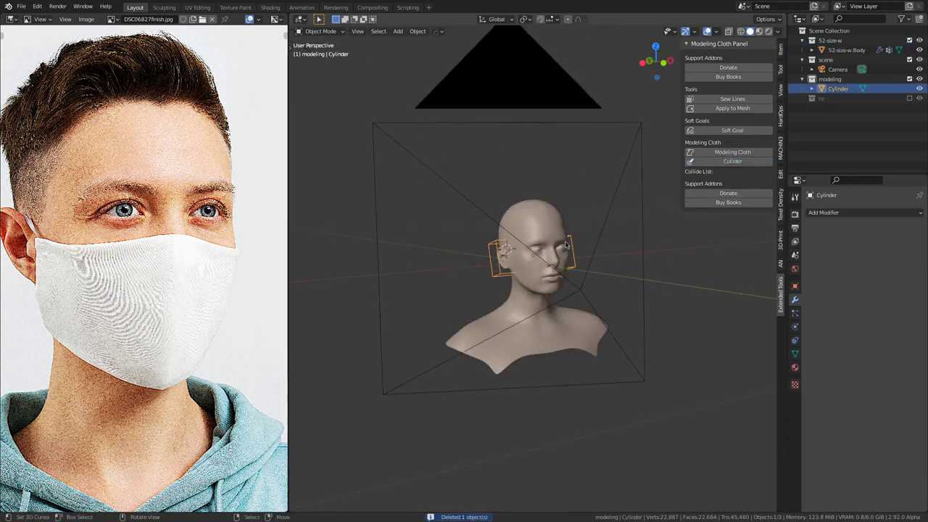
pyautogui.moveTo(538, 256); pyautogui.dragTo(570, 355, button='middle')
pyautogui.scroll(-2, 571, 355)
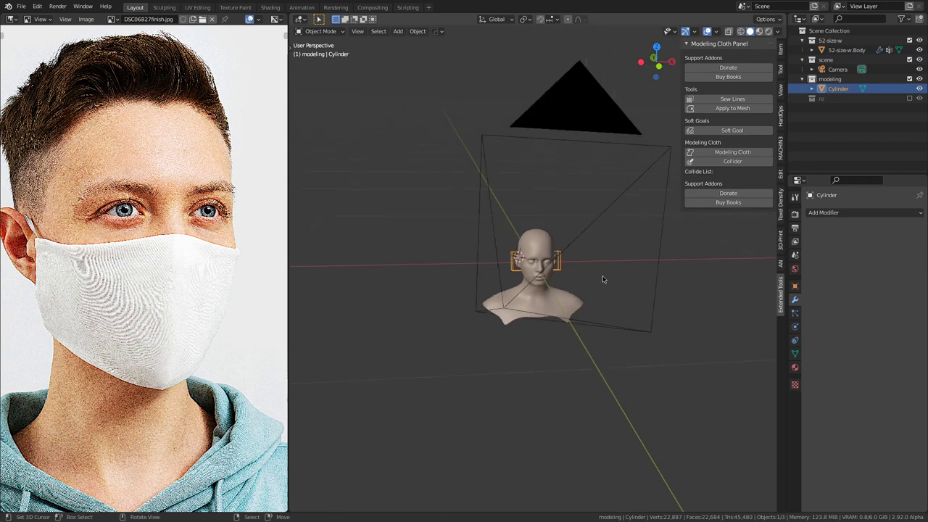
pyautogui.click(910, 98)
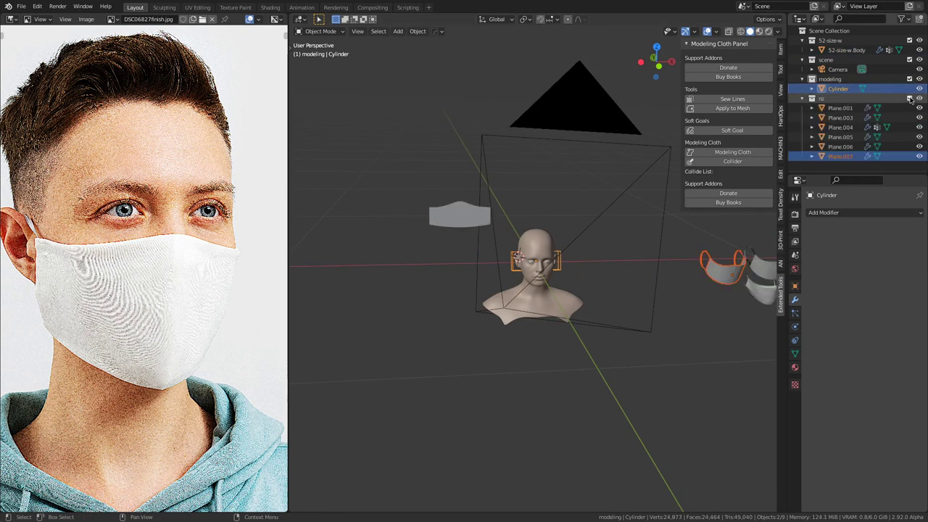
pyautogui.click(414, 211)
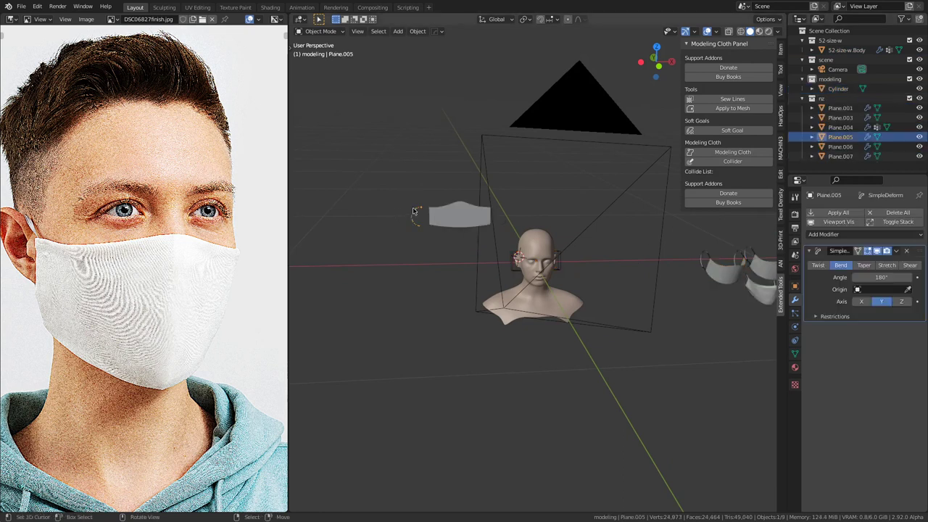
pyautogui.keyDown('shift'); pyautogui.click(505, 212); pyautogui.keyUp('shift')
pyautogui.press('KP_Divide')
pyautogui.press('KP_7')
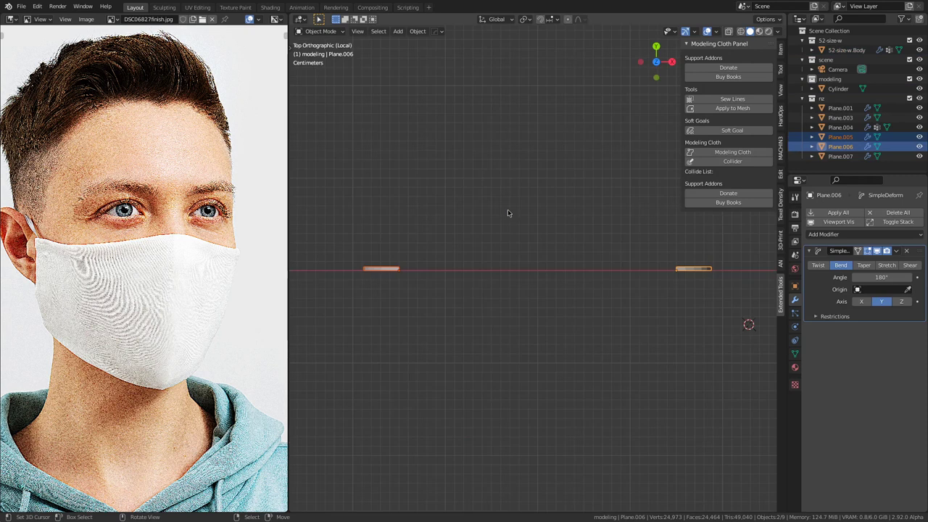
# Step: Extrude the end edge of ear loop Plane.005 by -10 mm along X and repeat it to add four segments
pyautogui.press('Tab')
pyautogui.keyDown('shift'); pyautogui.moveTo(449, 279); pyautogui.dragTo(517, 282, button='middle'); pyautogui.keyUp('shift')
pyautogui.scroll(8, 516, 286)
pyautogui.click(545, 274)
pyautogui.keyDown('shift'); pyautogui.click(546, 286); pyautogui.keyUp('shift')
pyautogui.press('e')
pyautogui.press('y')
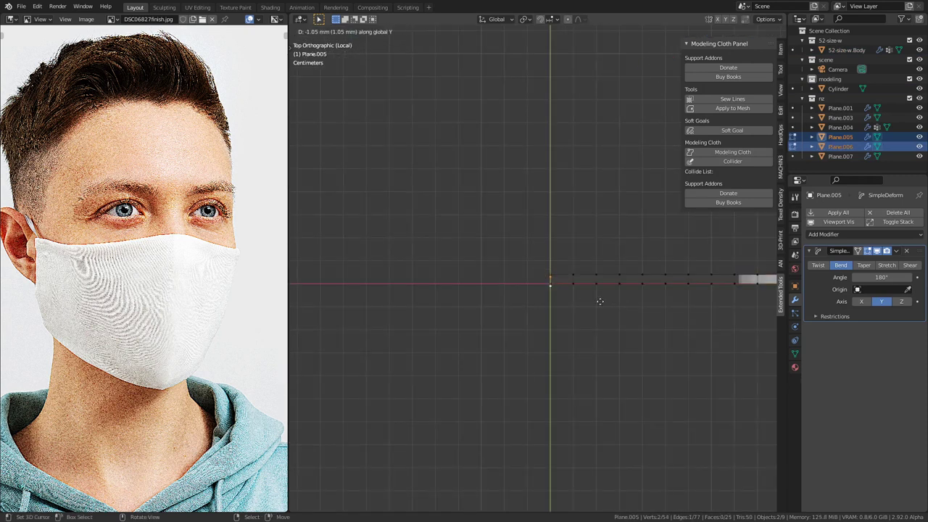
pyautogui.press('x')
pyautogui.press('ctrl')
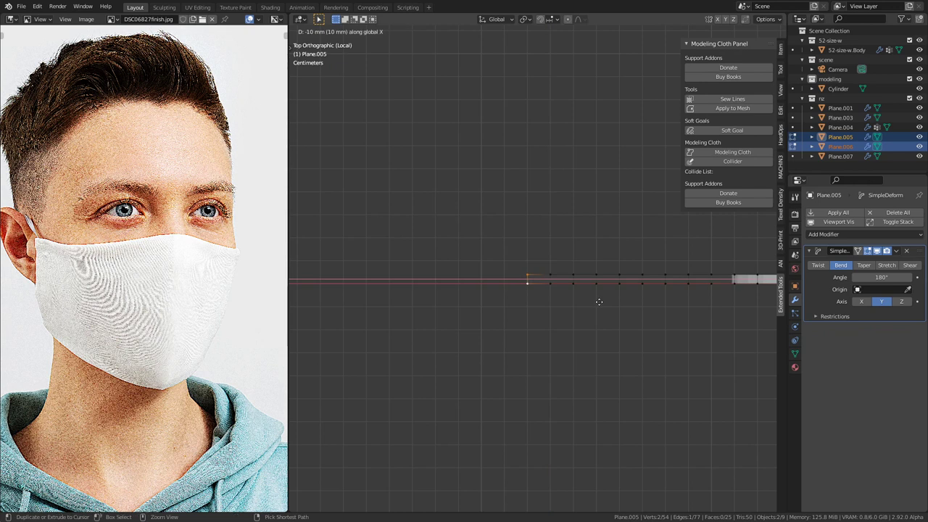
pyautogui.click(599, 302)
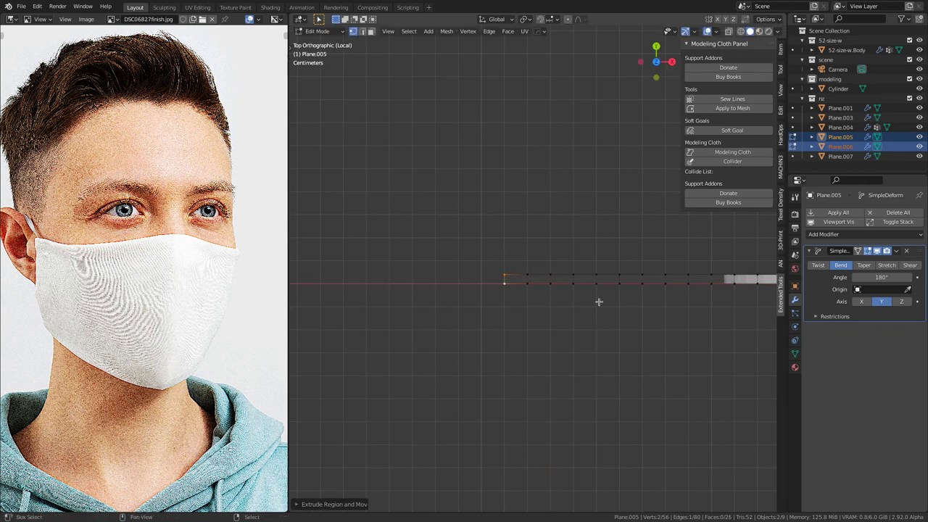
pyautogui.hotkey('shift', 'r')
pyautogui.hotkey('shift', 'r')
# Step: Lengthen ear loop Plane.006 by extruding its end edge 10 mm along X for four segments, then leave the isolated view
pyautogui.scroll(-5, 599, 305)
pyautogui.keyDown('shift'); pyautogui.moveTo(707, 303); pyautogui.dragTo(407, 307, button='middle'); pyautogui.keyUp('shift')
pyautogui.keyDown('shift'); pyautogui.moveTo(580, 302); pyautogui.dragTo(397, 318, button='middle'); pyautogui.keyUp('shift')
pyautogui.scroll(3, 396, 318)
pyautogui.click(573, 316)
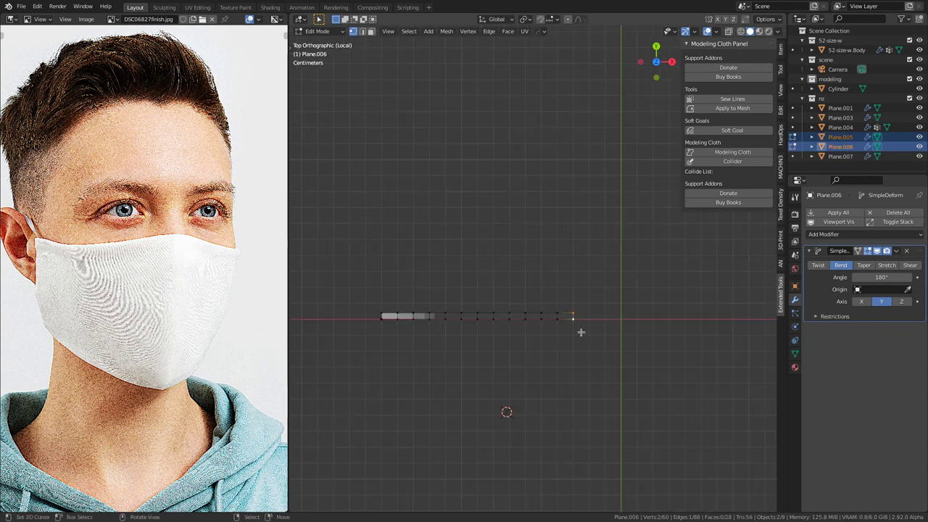
pyautogui.press('g')
pyautogui.press('x')
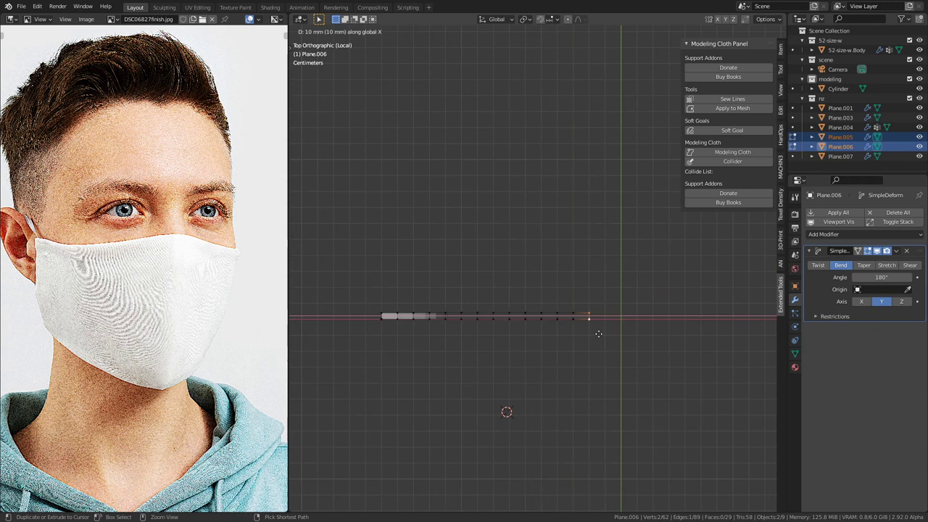
pyautogui.click(598, 334)
pyautogui.scroll(-4, 599, 332)
pyautogui.press('Tab')
pyautogui.moveTo(599, 335); pyautogui.dragTo(528, 297, button='middle')
pyautogui.press('KP_Divide')
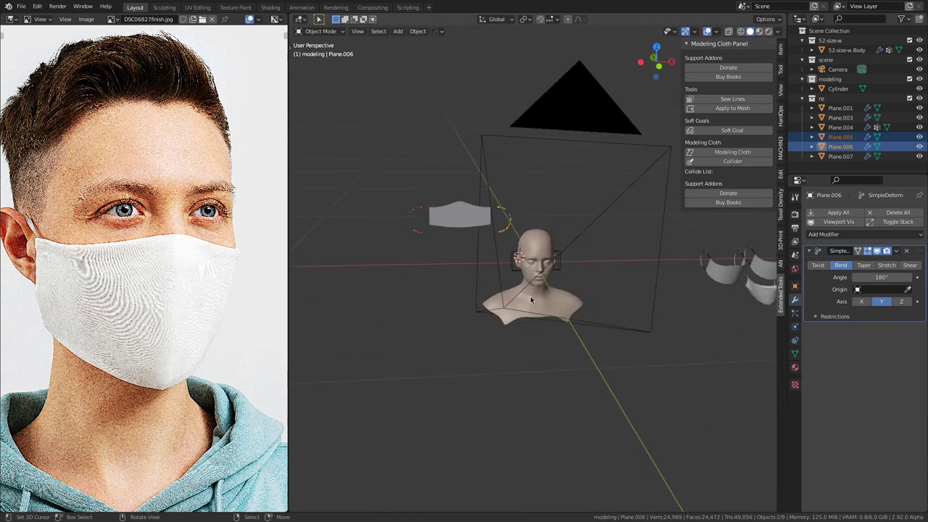
# Step: Rotate the mask panel Plane.003 about the global X axis so it lies flat between the two ear loops
pyautogui.press('KP_1')
pyautogui.keyDown('shift'); pyautogui.moveTo(502, 267); pyautogui.dragTo(602, 353, button='middle'); pyautogui.keyUp('shift')
pyautogui.hotkey('shift', 'z')
pyautogui.scroll(4, 604, 354)
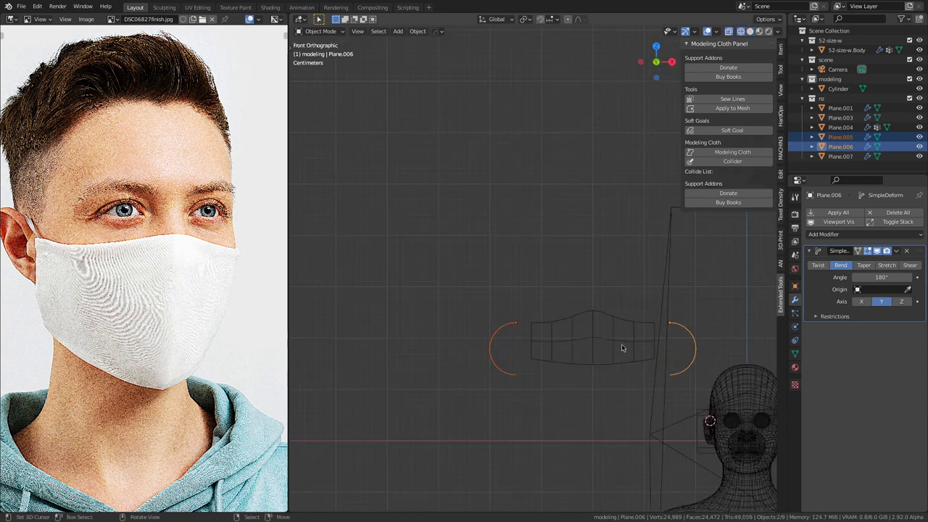
pyautogui.keyDown('shift'); pyautogui.click(631, 323); pyautogui.keyUp('shift')
pyautogui.rightClick(605, 339)
pyautogui.moveTo(605, 339); pyautogui.dragTo(661, 339, button='middle')
pyautogui.press('r')
pyautogui.press('x')
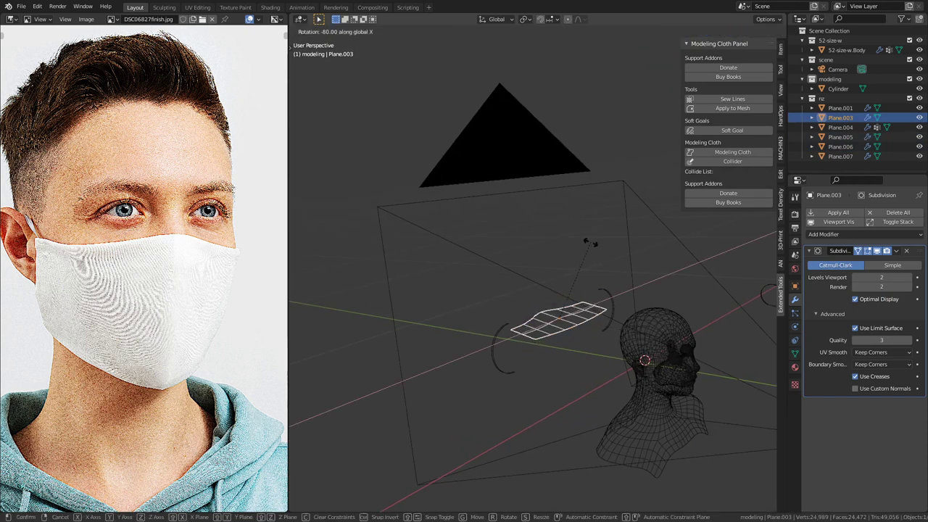
pyautogui.click(576, 239)
# Step: Select ear loops Plane.006 and Plane.005 with mask panel Plane.003 and hide their modifiers in the viewport
pyautogui.moveTo(576, 239); pyautogui.dragTo(623, 290, button='middle')
pyautogui.click(623, 290)
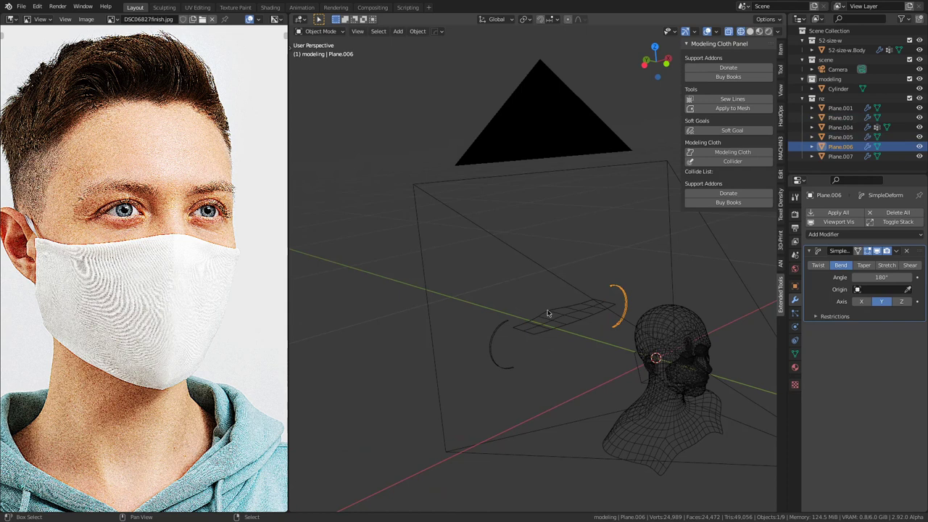
pyautogui.keyDown('shift'); pyautogui.click(510, 324); pyautogui.keyUp('shift')
pyautogui.keyDown('shift'); pyautogui.click(535, 327); pyautogui.keyUp('shift')
pyautogui.click(843, 223)
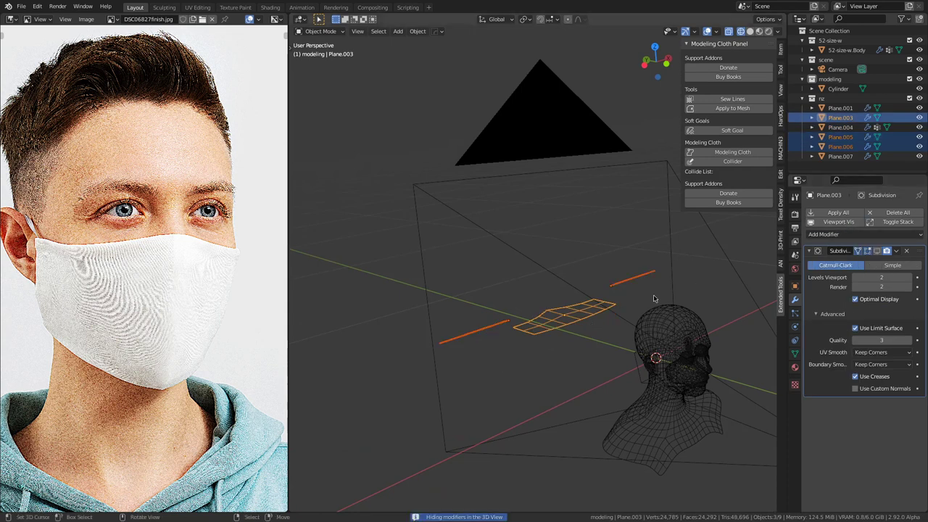
# Step: Unwrap all faces of the mask panel and ear loops with Project from View in top view
pyautogui.press('Tab')
pyautogui.press('a')
pyautogui.press('KP_7')
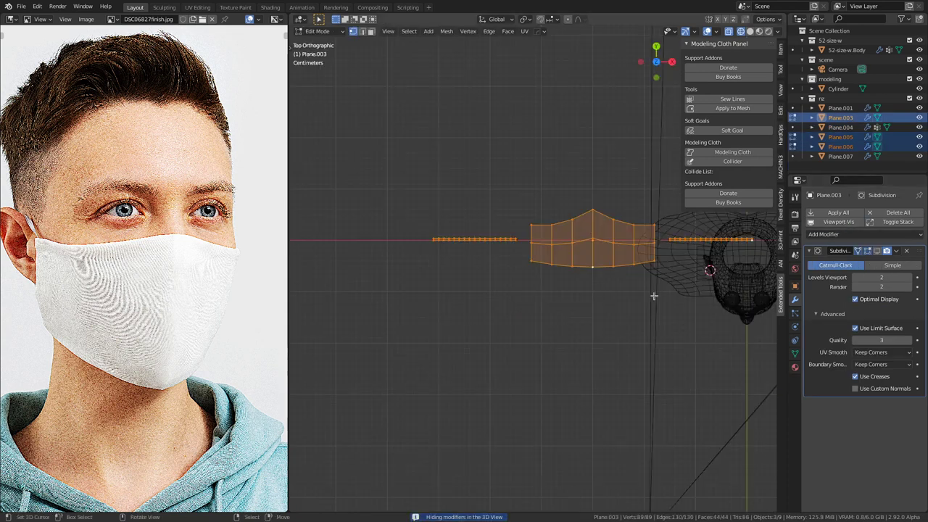
pyautogui.press('u')
pyautogui.click(649, 261)
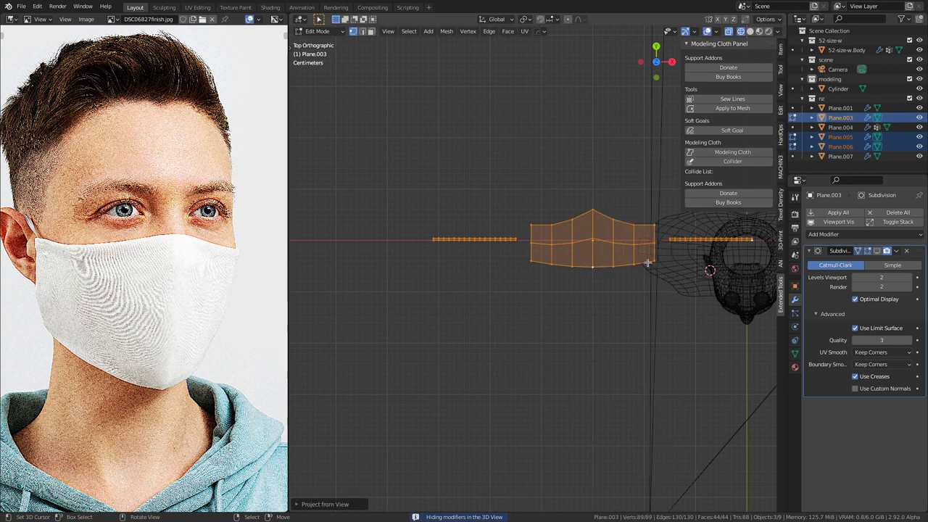
pyautogui.press('Tab')
# Step: Duplicate the mask panel and both ear loops and place the copies beside the originals in front view
pyautogui.moveTo(625, 384); pyautogui.dragTo(707, 348, button='middle')
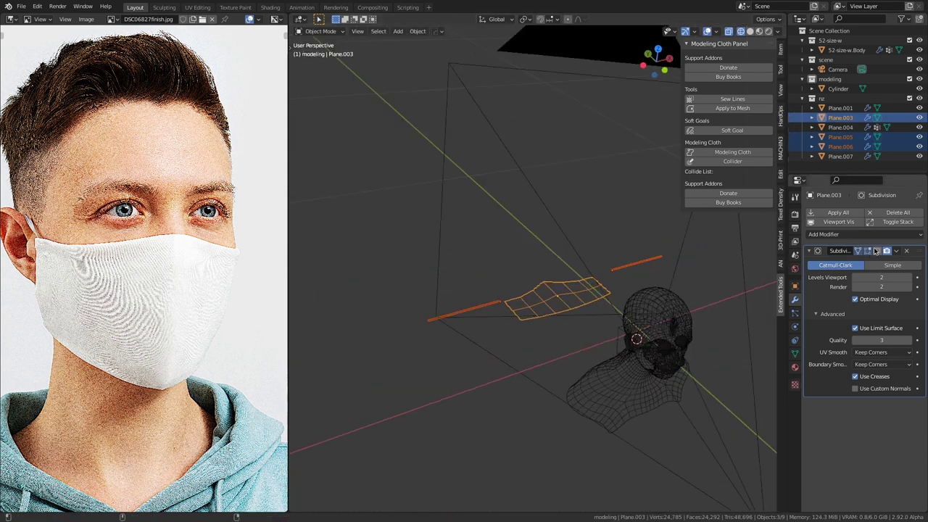
pyautogui.moveTo(621, 305)
pyautogui.mouseDown(button='middle')
pyautogui.moveTo(608, 300)
pyautogui.moveTo(632, 301)
pyautogui.mouseUp(button='middle')
pyautogui.press('KP_1')
pyautogui.scroll(-3, 610, 301)
pyautogui.hotkey('shift', 'd')
pyautogui.moveTo(617, 302); pyautogui.dragTo(517, 329)
pyautogui.moveTo(517, 329); pyautogui.dragTo(564, 288, button='middle')
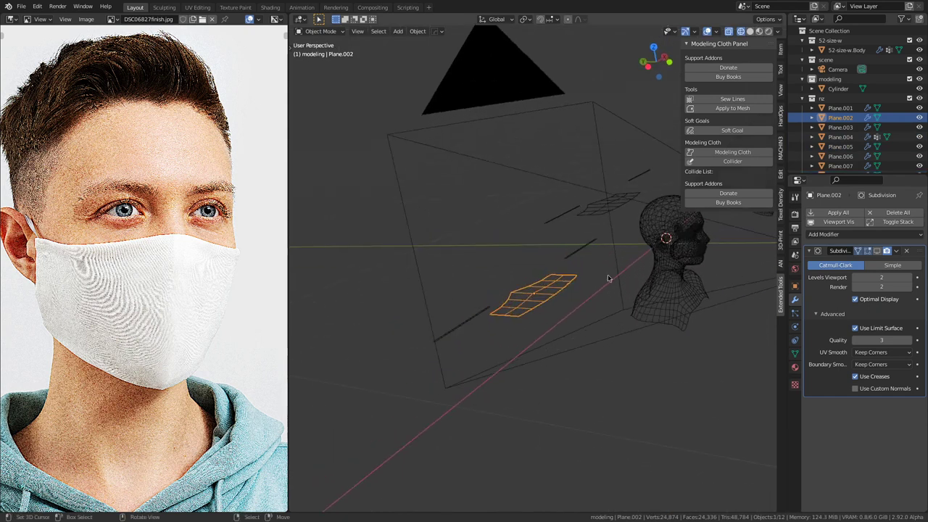
# Step: Rotate the duplicated mask panel Plane.002 by 90 degrees about the global X axis so it stands upright
pyautogui.press('r')
pyautogui.press('x')
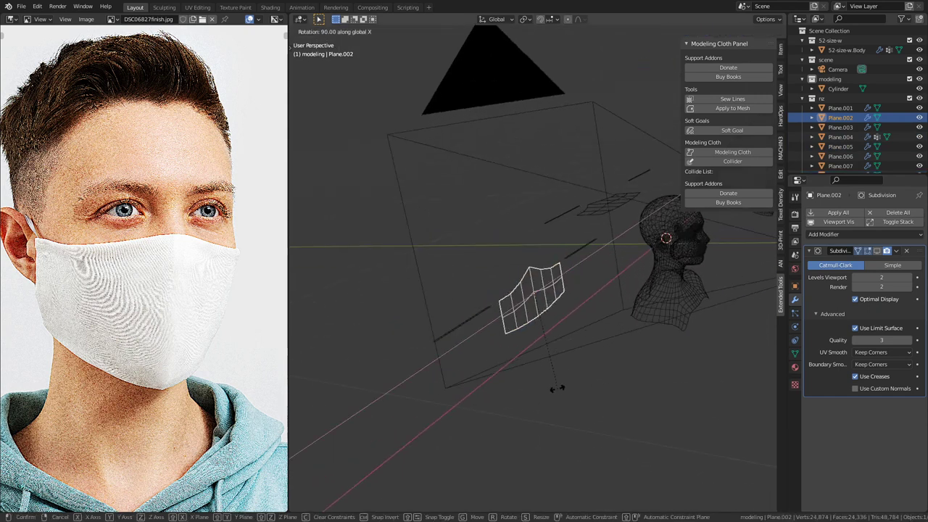
pyautogui.click(555, 387)
# Step: Show the modifiers of the duplicated mask panel and ear loops in the viewport and convert all three to meshes
pyautogui.moveTo(555, 387); pyautogui.dragTo(503, 387, button='middle')
pyautogui.click(579, 266)
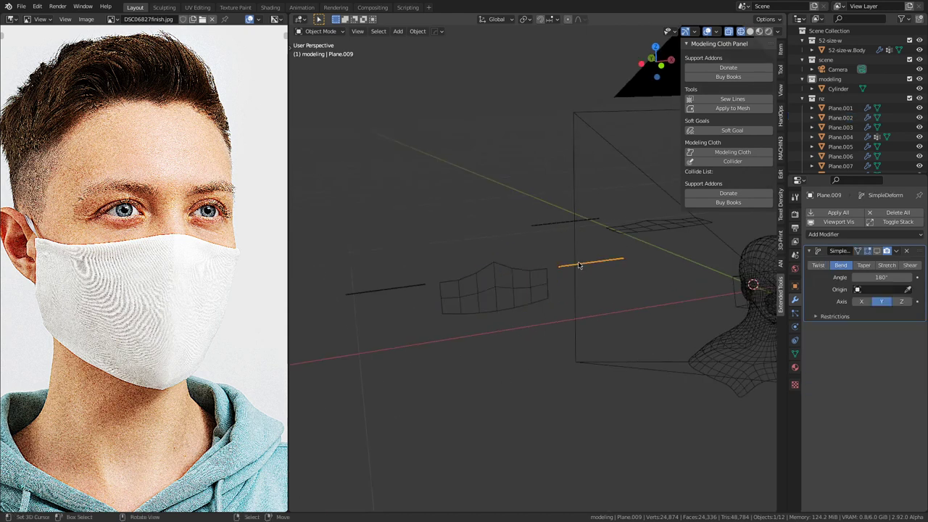
pyautogui.keyDown('shift'); pyautogui.click(377, 290); pyautogui.keyUp('shift')
pyautogui.click(838, 221)
pyautogui.hotkey('alt', 'c')
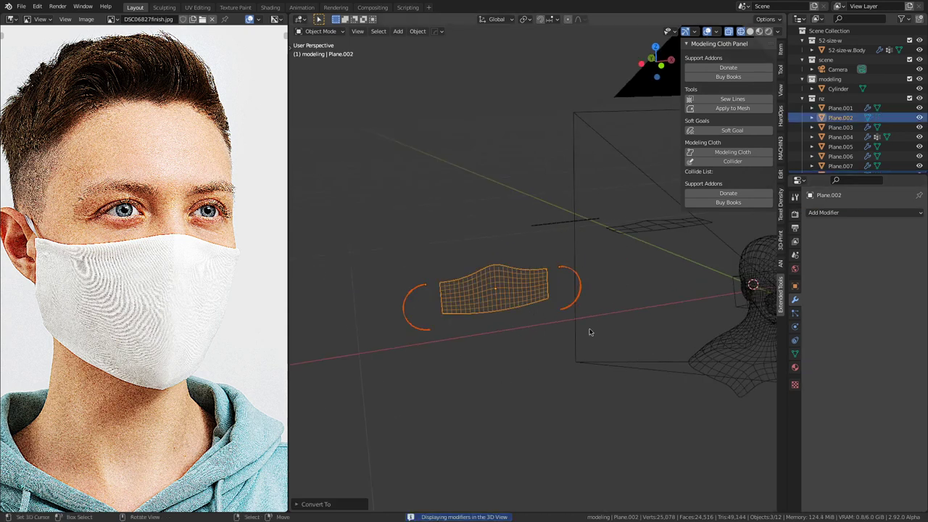
# Step: Subdivide the rows of faces along the upper and lower borders of mask panel Plane.002
pyautogui.scroll(4, 556, 325)
pyautogui.keyDown('shift'); pyautogui.moveTo(486, 338); pyautogui.dragTo(561, 319, button='middle'); pyautogui.keyUp('shift')
pyautogui.press('Tab')
pyautogui.press('2')
pyautogui.keyDown('ctrl'); pyautogui.keyDown('alt'); pyautogui.click(537, 272); pyautogui.keyUp('alt'); pyautogui.keyUp('ctrl')
pyautogui.keyDown('ctrl'); pyautogui.keyDown('alt'); pyautogui.keyDown('shift'); pyautogui.click(539, 343); pyautogui.keyUp('shift'); pyautogui.keyUp('alt'); pyautogui.keyUp('ctrl')
pyautogui.rightClick(532, 298)
pyautogui.click(504, 244)
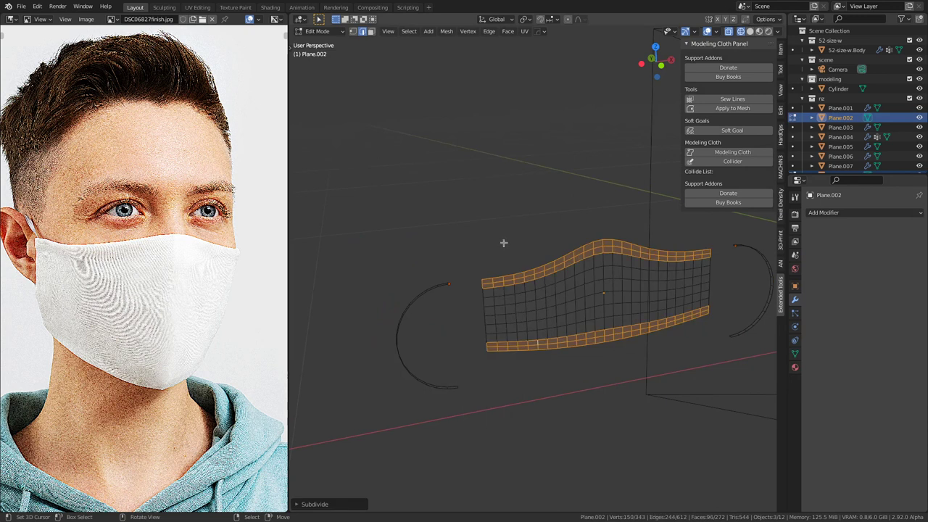
# Step: Try to connect the ear loop end vertices to the mask corner vertices while the pieces are separate objects
pyautogui.moveTo(503, 249); pyautogui.dragTo(457, 324, button='middle')
pyautogui.click(456, 324)
pyautogui.keyDown('shift'); pyautogui.click(519, 316); pyautogui.keyUp('shift')
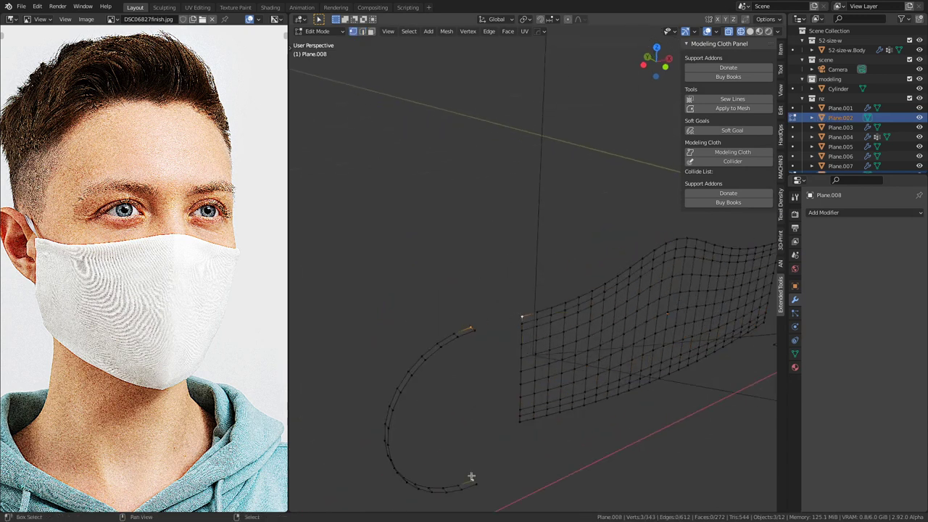
pyautogui.moveTo(512, 424); pyautogui.dragTo(454, 365, button='middle')
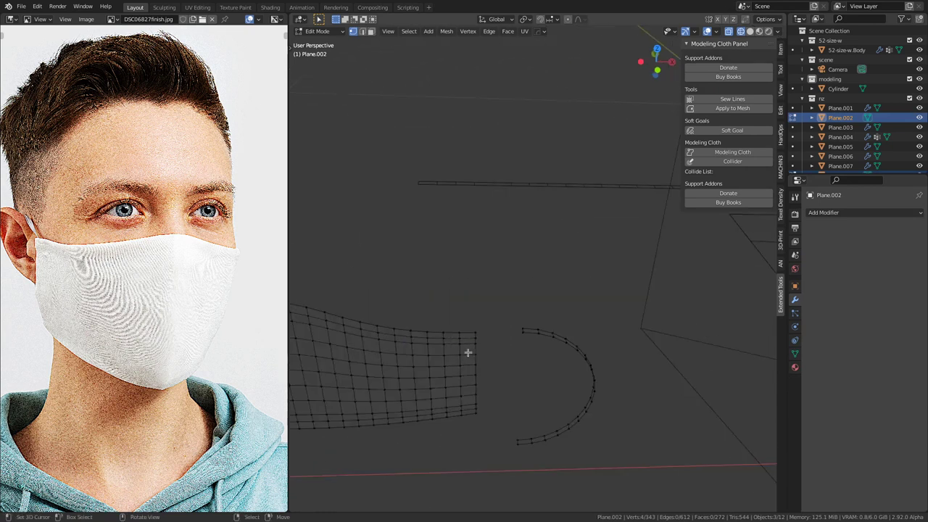
pyautogui.keyDown('shift'); pyautogui.click(511, 439); pyautogui.keyUp('shift')
pyautogui.press('f')
# Step: Undo the vertex connection between the separate ear loops and mask panel
pyautogui.hotkey('ctrl', 'z')
pyautogui.scroll(-4, 525, 359)
pyautogui.hotkey('ctrl', 'z')
pyautogui.hotkey('ctrl', 'z')
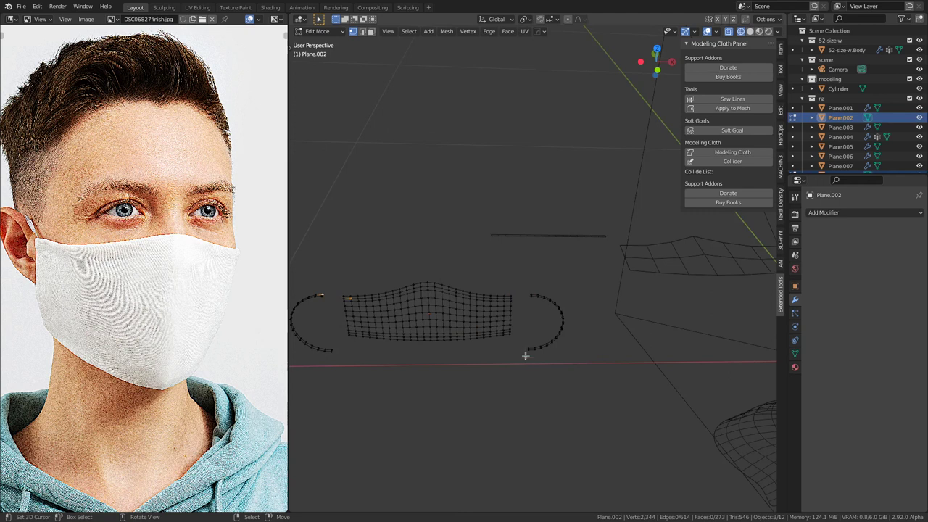
pyautogui.keyDown('shift'); pyautogui.moveTo(360, 353); pyautogui.dragTo(553, 354, button='middle'); pyautogui.keyUp('shift')
pyautogui.scroll(5, 553, 354)
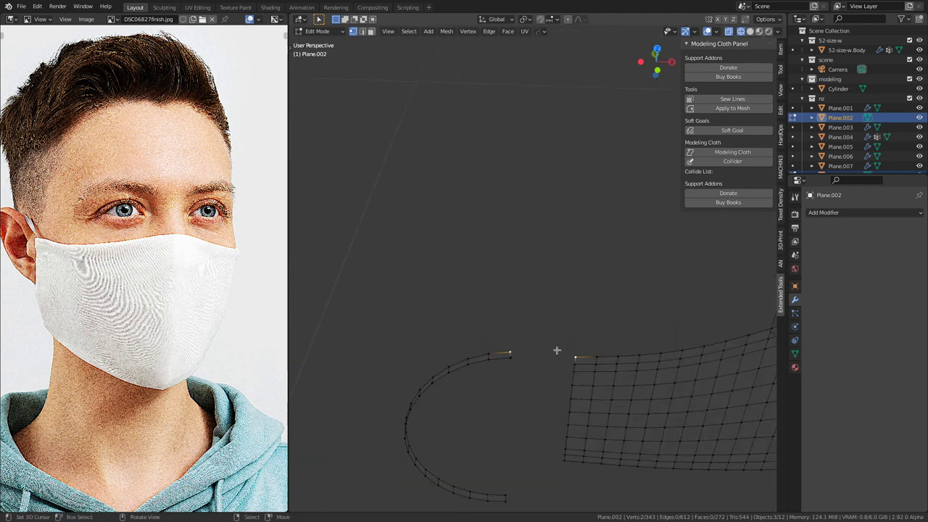
pyautogui.hotkey('ctrl', 'z')
pyautogui.keyDown('shift'); pyautogui.click(575, 357); pyautogui.keyUp('shift')
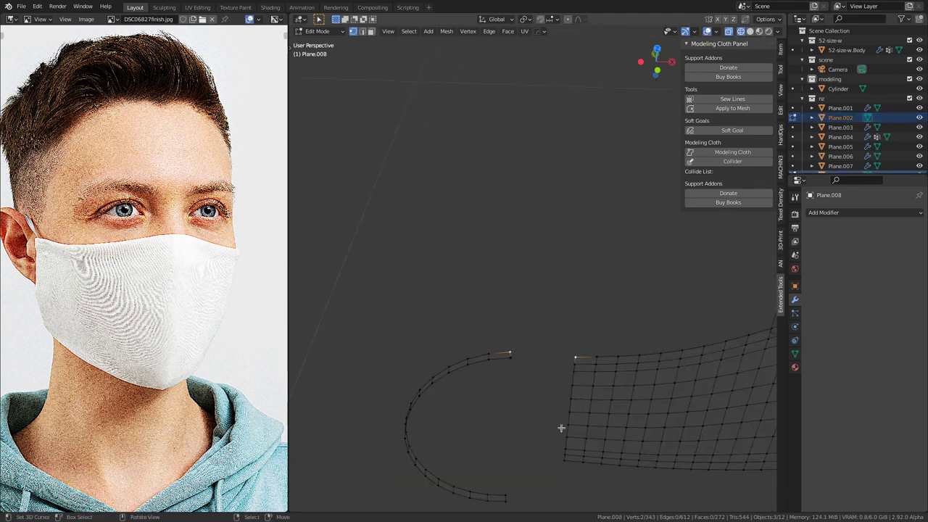
pyautogui.hotkey('ctrl', 'z')
pyautogui.keyDown('shift'); pyautogui.moveTo(547, 406); pyautogui.dragTo(525, 379, button='middle'); pyautogui.keyUp('shift')
pyautogui.hotkey('shift', 'z')
pyautogui.scroll(5, 590, 382)
pyautogui.hotkey('alt', 'z')
pyautogui.scroll(-5, 545, 381)
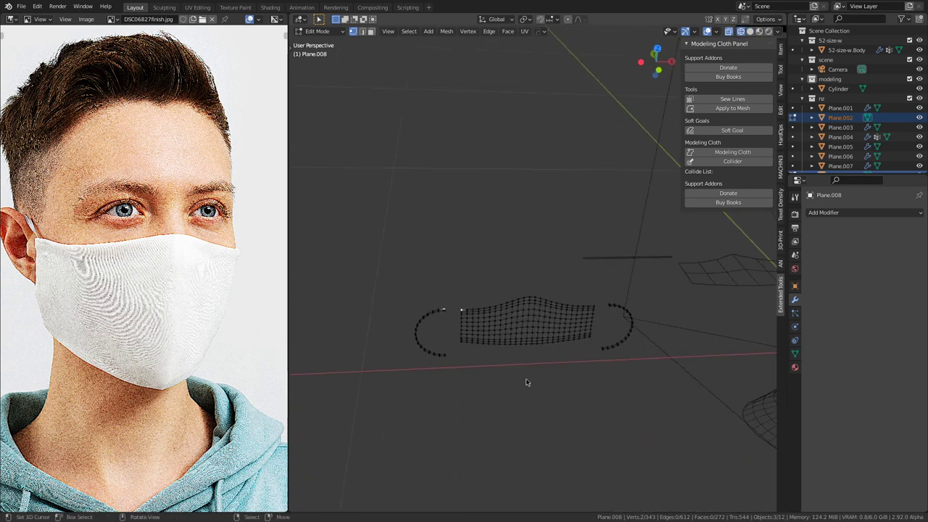
# Step: Join both duplicated ear loops with mask panel Plane.002 into one mesh and open it for editing
pyautogui.press('Tab')
pyautogui.click(624, 312)
pyautogui.keyDown('shift'); pyautogui.click(417, 327); pyautogui.keyUp('shift')
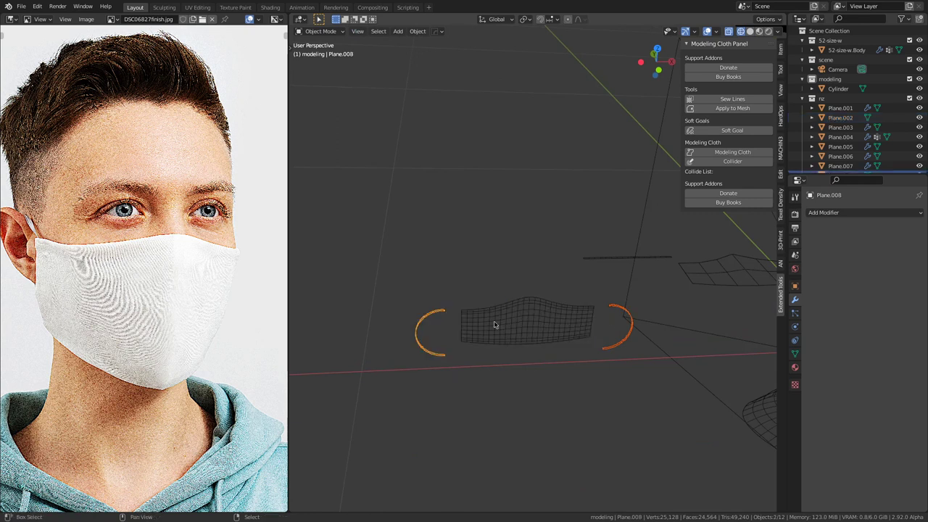
pyautogui.keyDown('shift'); pyautogui.click(493, 320); pyautogui.keyUp('shift')
pyautogui.hotkey('ctrl', 'j')
pyautogui.press('Tab')
pyautogui.scroll(1, 493, 321)
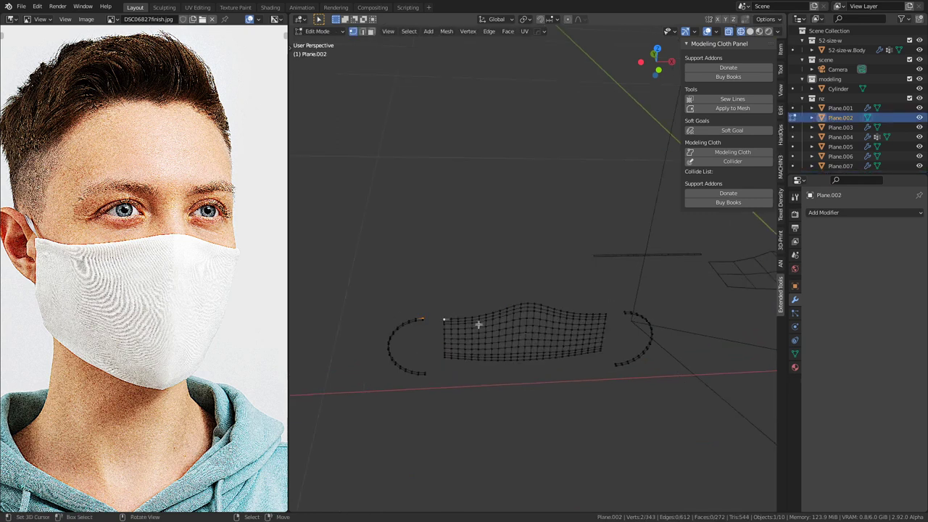
# Step: Try to connect all four ear loop ends to the mask corners with a single fill, then undo it
pyautogui.keyDown('shift'); pyautogui.moveTo(596, 313); pyautogui.dragTo(542, 307, button='middle'); pyautogui.keyUp('shift')
pyautogui.scroll(4, 542, 307)
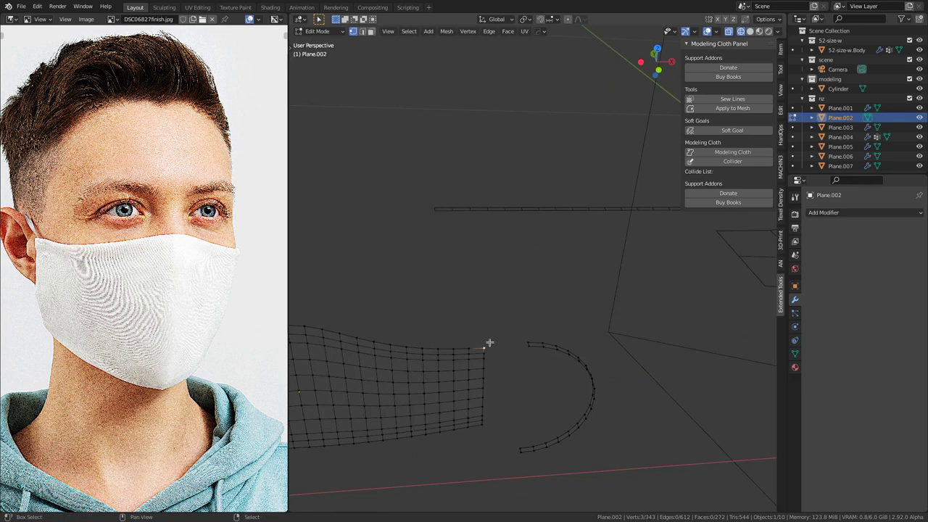
pyautogui.scroll(-2, 500, 440)
pyautogui.keyDown('shift'); pyautogui.moveTo(355, 410); pyautogui.dragTo(548, 353, button='middle'); pyautogui.keyUp('shift')
pyautogui.scroll(2, 522, 361)
pyautogui.keyDown('shift'); pyautogui.click(449, 363); pyautogui.keyUp('shift')
pyautogui.keyDown('shift'); pyautogui.click(479, 345); pyautogui.keyUp('shift')
pyautogui.press('f')
pyautogui.hotkey('ctrl', 'z')
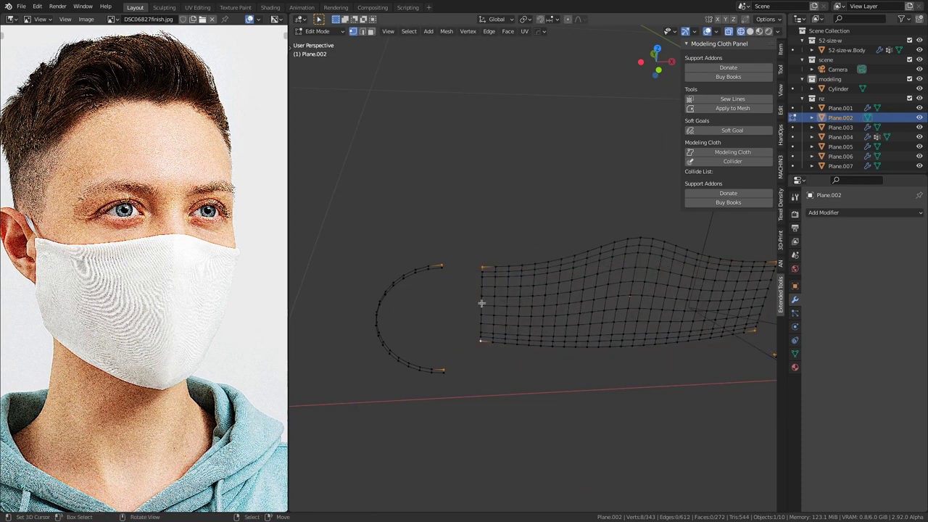
# Step: Connect the upper and lower ends of the ear loop on the -X side to the mask corners with edges
pyautogui.keyDown('shift'); pyautogui.click(447, 257); pyautogui.keyUp('shift')
pyautogui.click(472, 349)
pyautogui.click(481, 269)
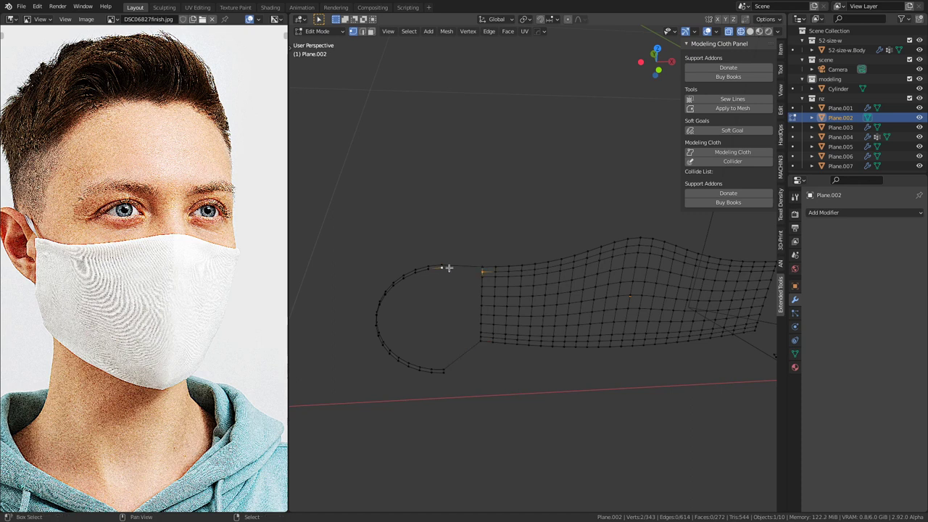
# Step: Connect the upper and lower ends of the ear loop on the +X side to the mask corners with edges
pyautogui.keyDown('shift'); pyautogui.moveTo(493, 295); pyautogui.dragTo(416, 260, button='middle'); pyautogui.keyUp('shift')
pyautogui.keyDown('shift'); pyautogui.click(491, 259); pyautogui.keyUp('shift')
pyautogui.keyDown('shift'); pyautogui.click(426, 258); pyautogui.keyUp('shift')
pyautogui.click(466, 276)
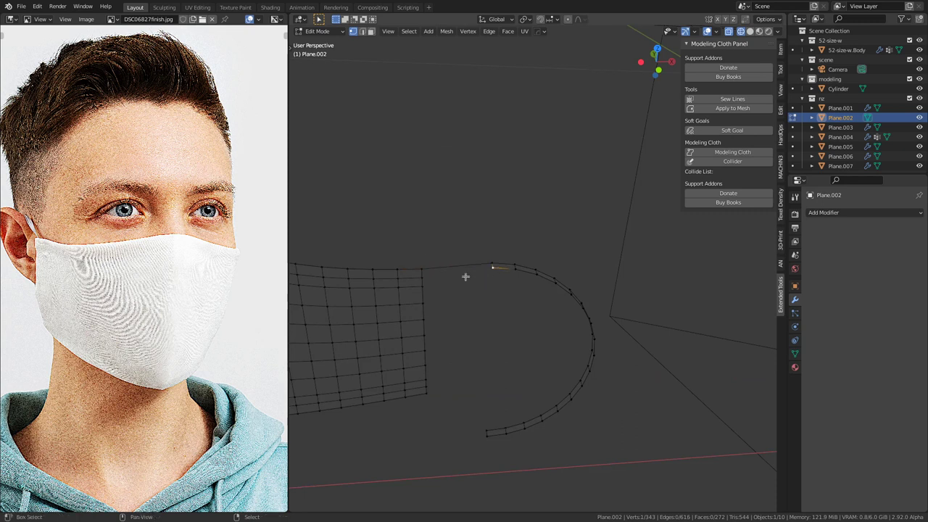
pyautogui.keyDown('shift'); pyautogui.click(418, 277); pyautogui.keyUp('shift')
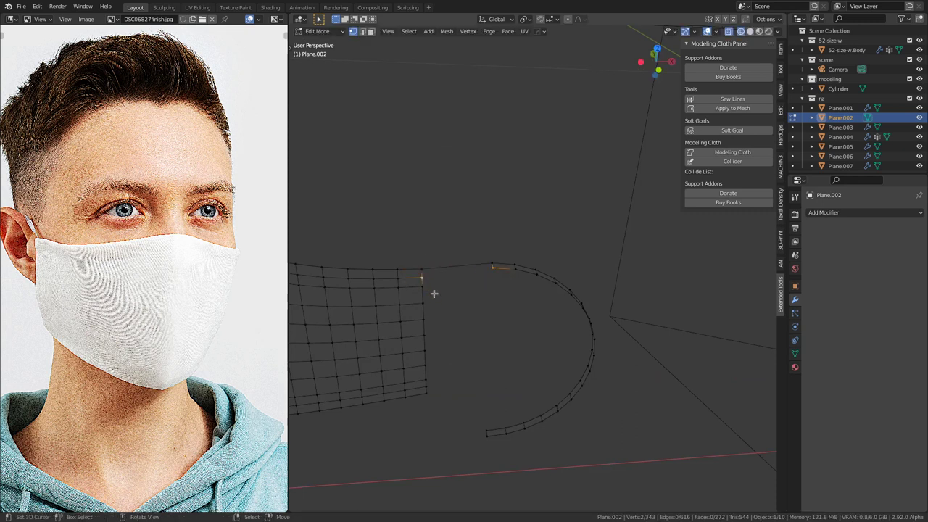
pyautogui.click(429, 390)
pyautogui.click(491, 443)
# Step: Select both ear loops in front view, move them 20 mm up along Z, and leave mesh editing
pyautogui.moveTo(521, 367); pyautogui.dragTo(590, 335, button='middle')
pyautogui.scroll(4, 590, 334)
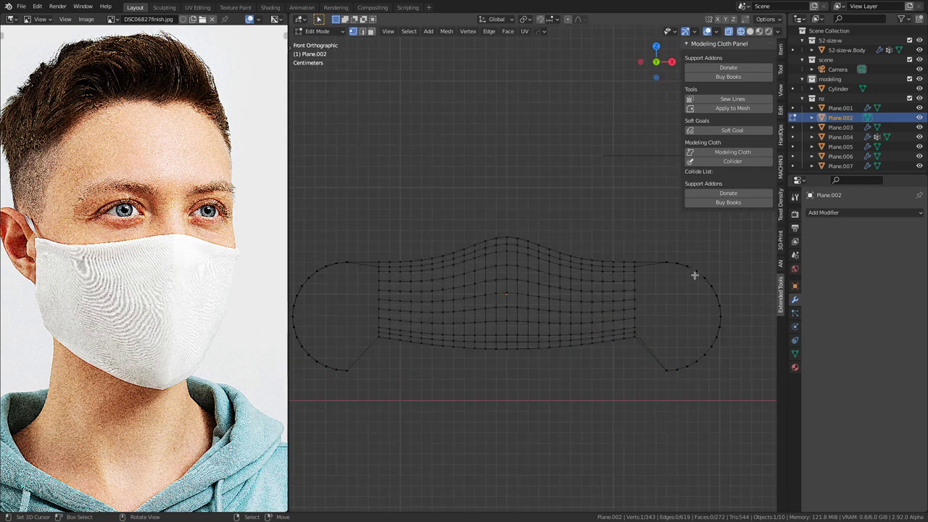
pyautogui.press('c')
pyautogui.scroll(4, 719, 290)
pyautogui.moveTo(719, 290); pyautogui.dragTo(689, 331)
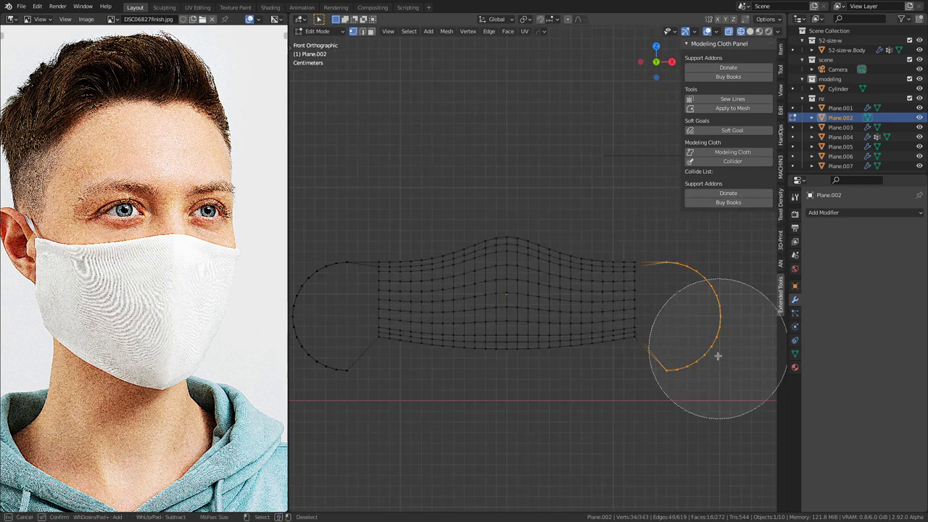
pyautogui.moveTo(271, 385); pyautogui.dragTo(310, 272)
pyautogui.rightClick(299, 251)
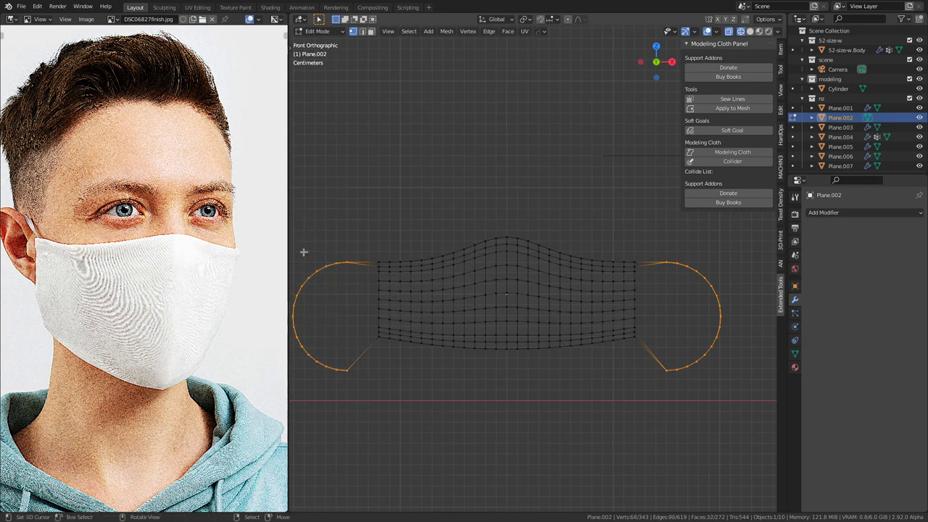
pyautogui.press('g')
pyautogui.press('z')
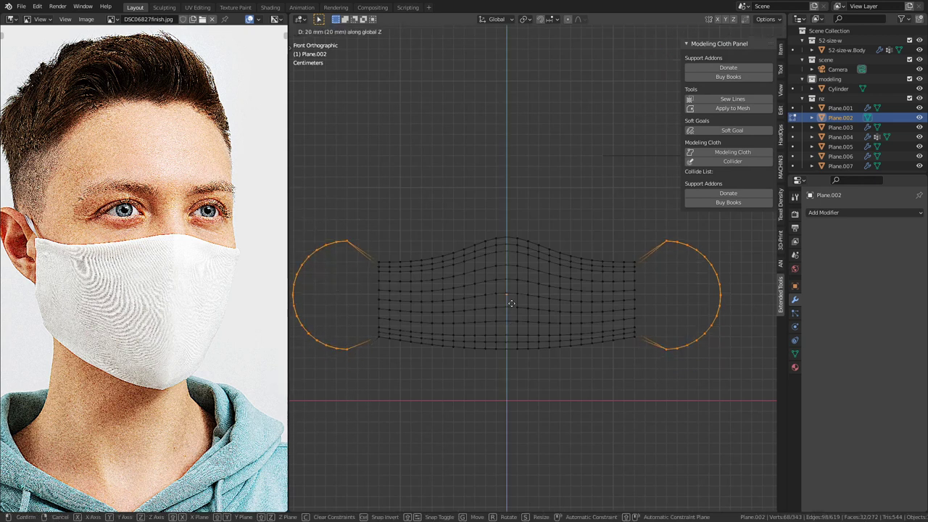
pyautogui.click(516, 306)
pyautogui.scroll(-2, 523, 313)
pyautogui.scroll(2, 536, 311)
pyautogui.press('Tab')
# Step: Copy the 172° Simple Deform bend modifier from mask Plane.007 to Plane.002 by linking modifiers
pyautogui.scroll(-4, 537, 310)
pyautogui.moveTo(536, 311); pyautogui.dragTo(460, 387, button='middle')
pyautogui.scroll(-5, 555, 388)
pyautogui.keyDown('shift'); pyautogui.click(611, 314); pyautogui.keyUp('shift')
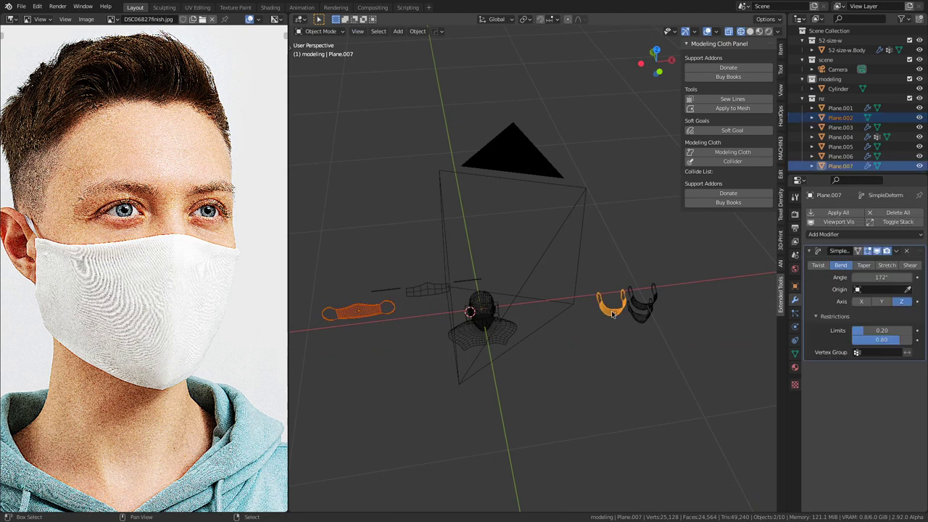
pyautogui.hotkey('ctrl', 'l')
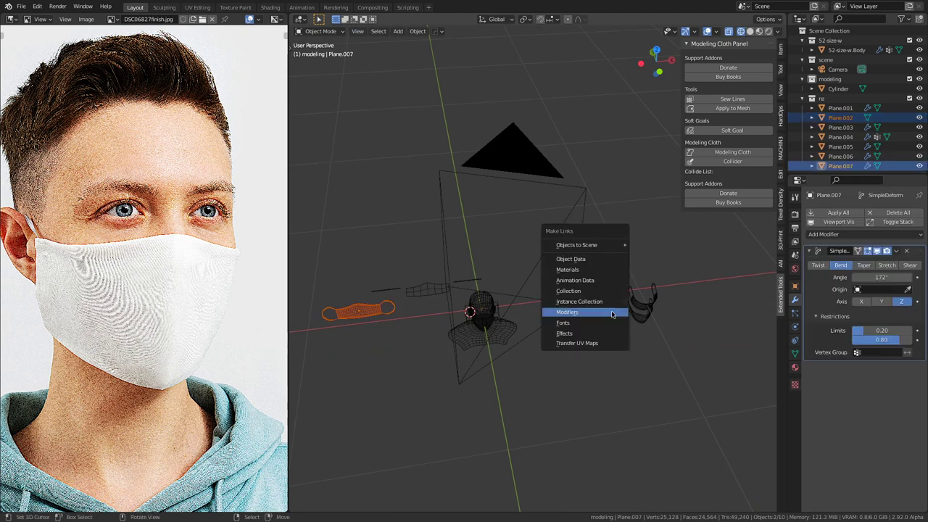
pyautogui.click(612, 313)
# Step: Move mask Plane.002 to the modeling collection and exclude the nz collection from the view layer
pyautogui.click(357, 324)
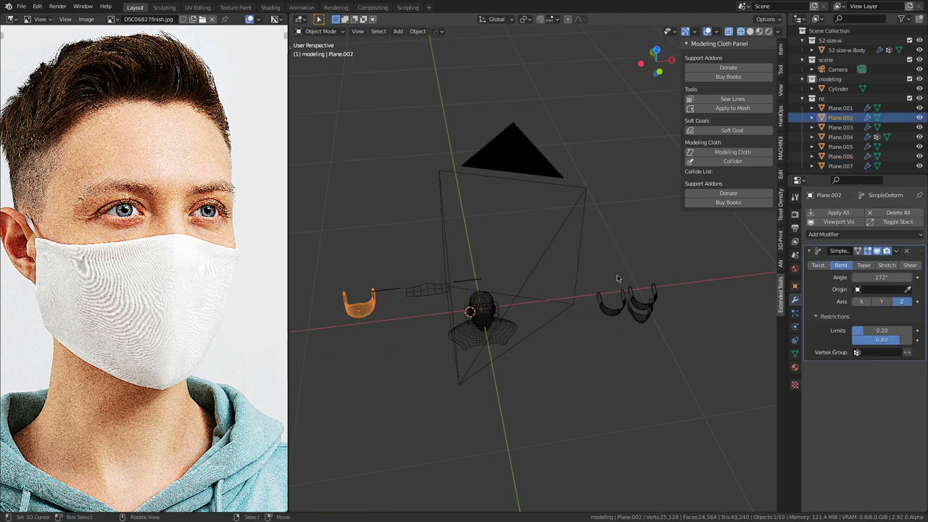
pyautogui.press('m')
pyautogui.click(548, 340)
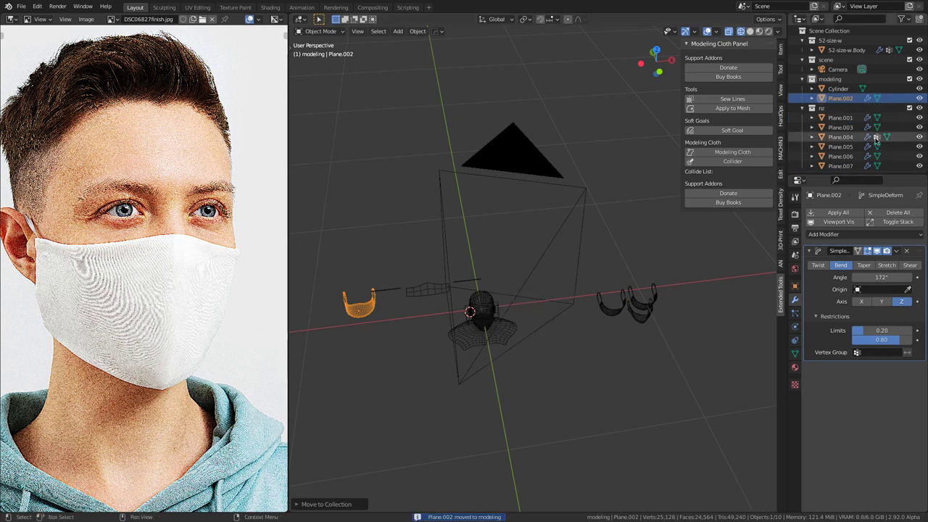
pyautogui.click(909, 107)
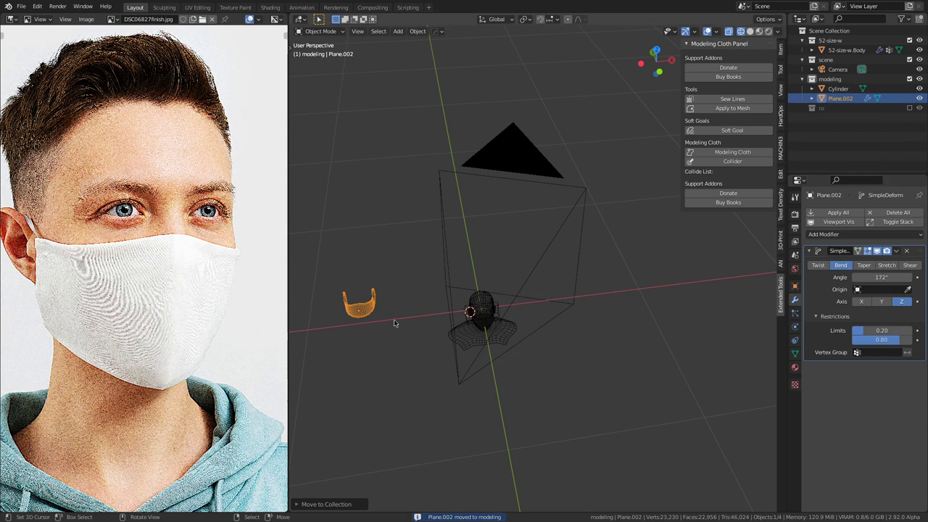
# Step: Clear the location of mask Plane.002 and frame it with the head in right side view
pyautogui.hotkey('alt', 'g')
pyautogui.press('KP_3')
pyautogui.scroll(5, 567, 353)
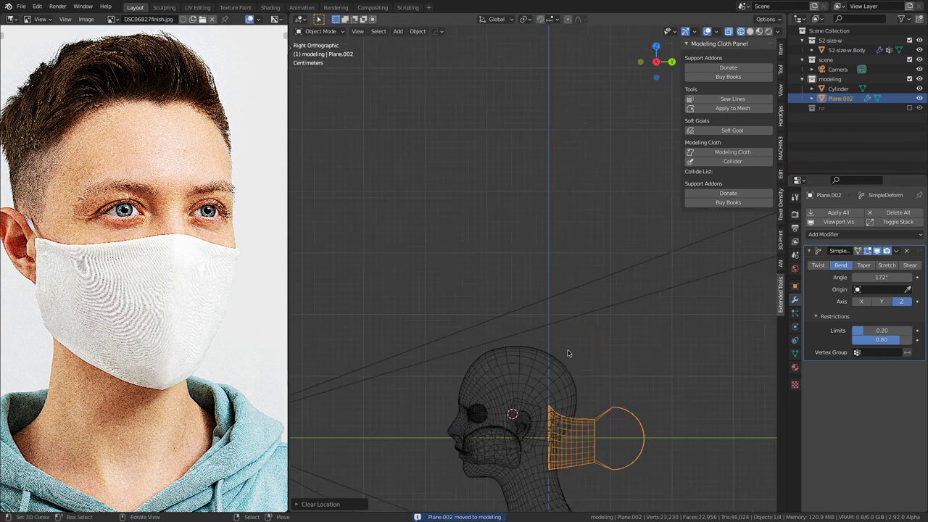
# Step: Rotate mask Plane.002 about -25° in right side view and move it forward over the face with its loops around the ears
pyautogui.scroll(2, 568, 353)
pyautogui.press('r')
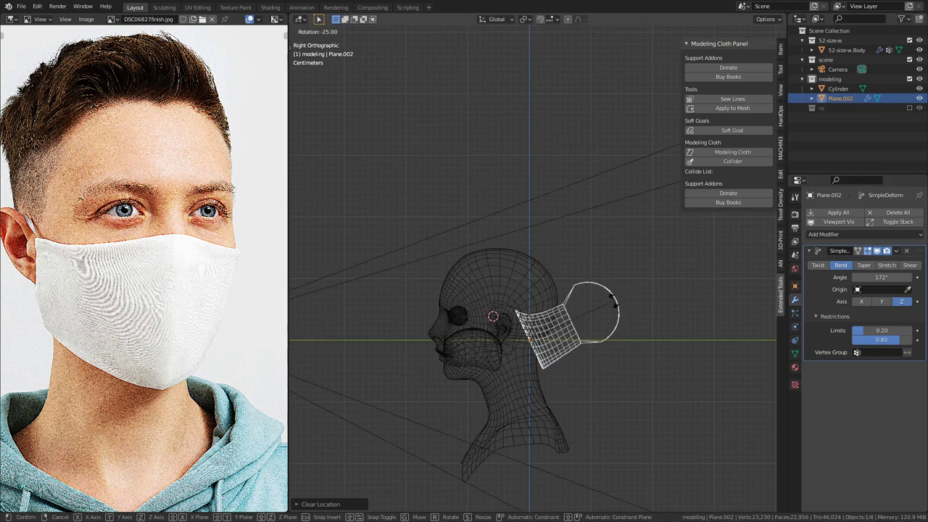
pyautogui.click(614, 300)
pyautogui.press('g')
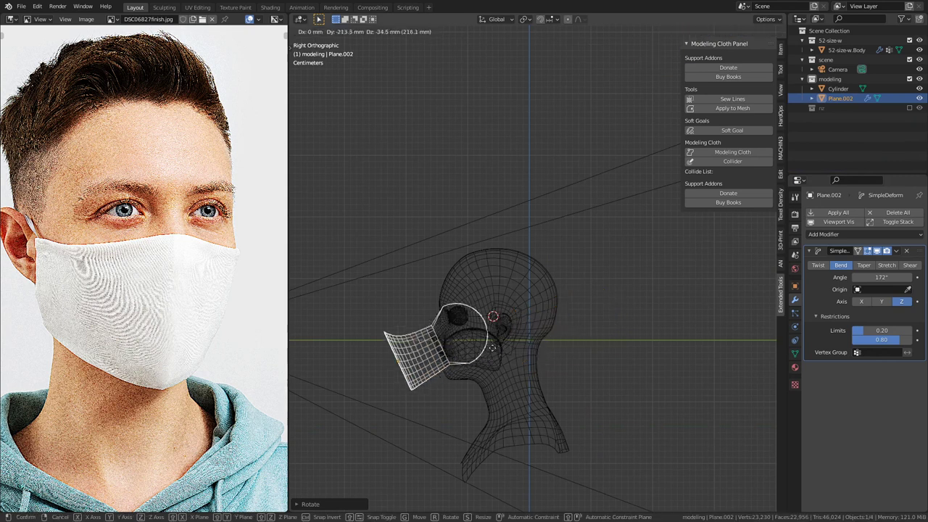
pyautogui.click(520, 348)
pyautogui.scroll(4, 578, 272)
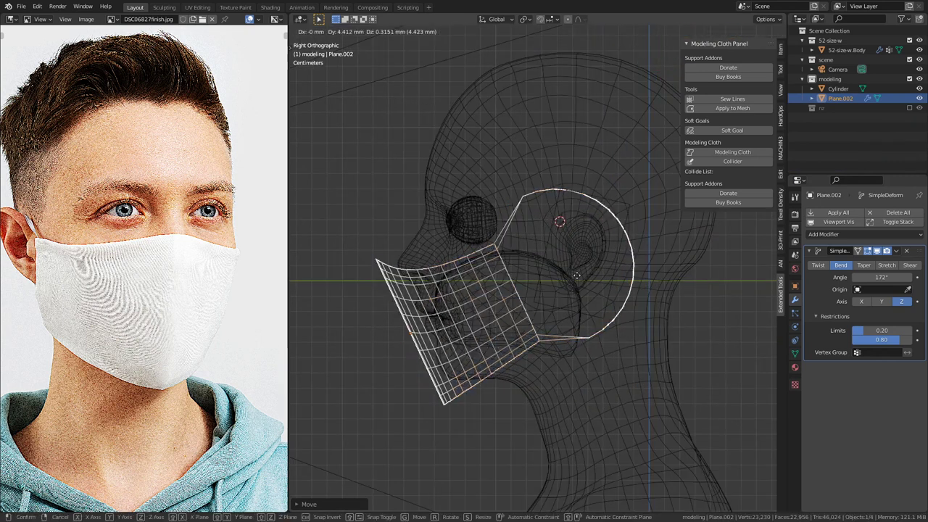
pyautogui.moveTo(569, 277); pyautogui.dragTo(666, 348, button='middle')
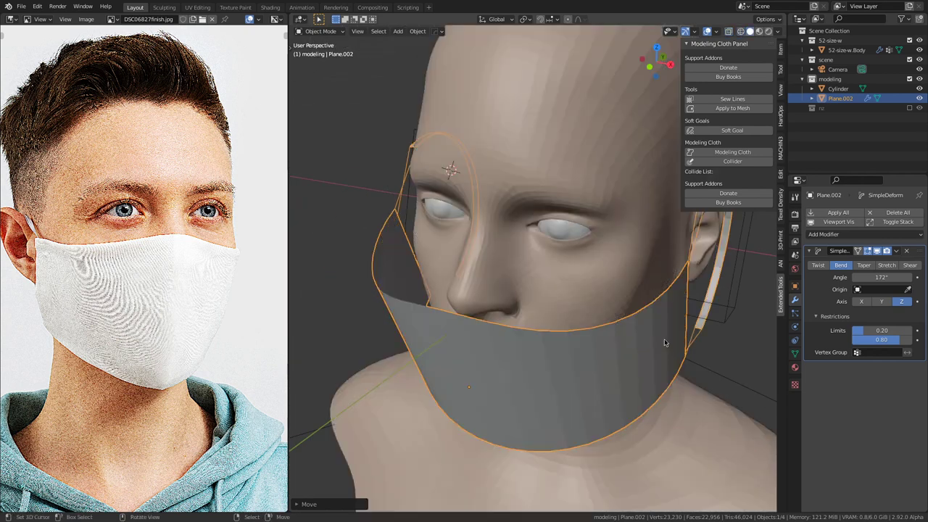
# Step: Set the bend angle of the mask's Simple Deform modifier to 176°
pyautogui.scroll(-3, 664, 339)
pyautogui.moveTo(664, 339); pyautogui.dragTo(631, 340, button='middle')
pyautogui.moveTo(884, 332); pyautogui.dragTo(865, 331)
pyautogui.moveTo(880, 277); pyautogui.dragTo(888, 277)
# Step: Duplicate the mask, place the copy beside the head along X, and move it to the nz collection
pyautogui.moveTo(531, 311); pyautogui.dragTo(444, 340, button='middle')
pyautogui.scroll(-3, 549, 350)
pyautogui.hotkey('shift', 'd')
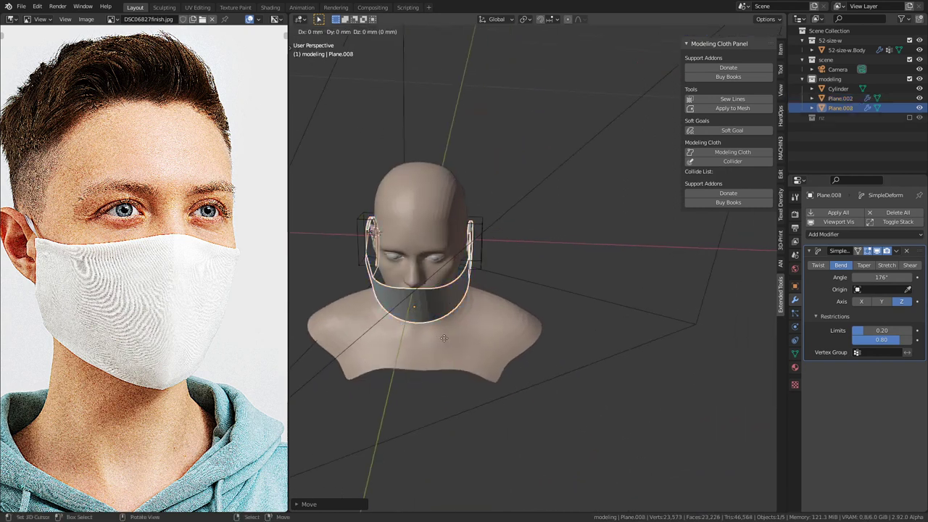
pyautogui.press('x')
pyautogui.click(683, 366)
pyautogui.press('m')
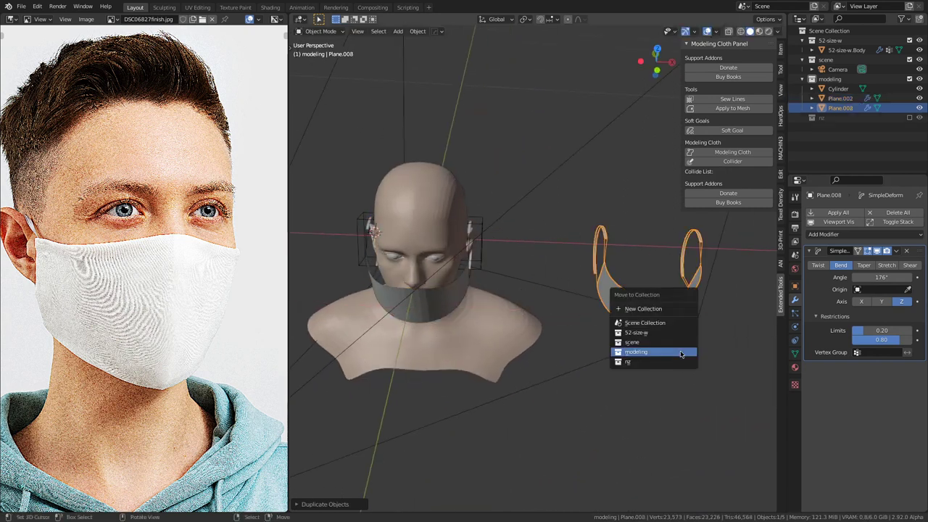
pyautogui.click(676, 363)
# Step: Convert mask Plane.002 on the head to a mesh so that its bend modifier is applied
pyautogui.click(436, 312)
pyautogui.keyDown('shift'); pyautogui.moveTo(437, 312); pyautogui.dragTo(427, 328, button='middle'); pyautogui.keyUp('shift')
pyautogui.scroll(5, 553, 318)
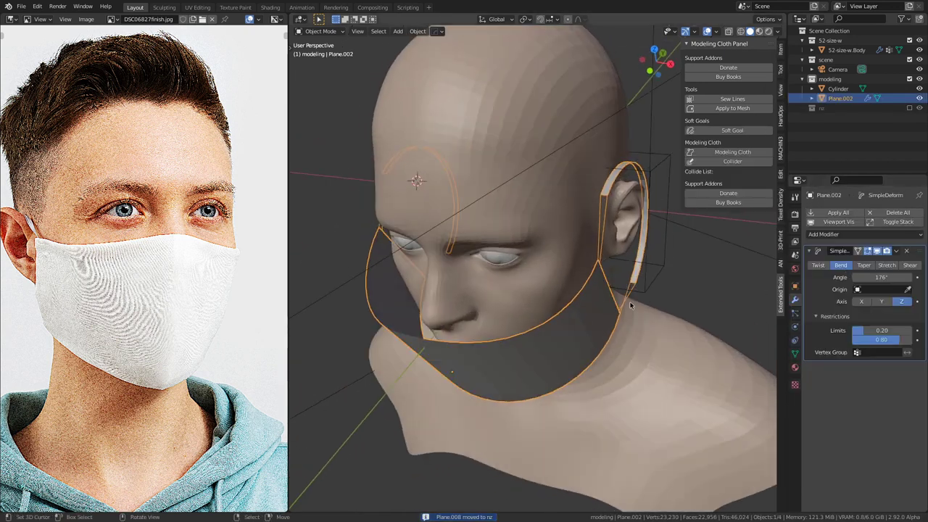
pyautogui.hotkey('alt', 'c')
# Step: Make the head body and the Cylinder behind the ears cloth colliders in Modeling Cloth
pyautogui.scroll(-4, 627, 305)
pyautogui.moveTo(544, 341); pyautogui.dragTo(721, 278, button='middle')
pyautogui.click(541, 161)
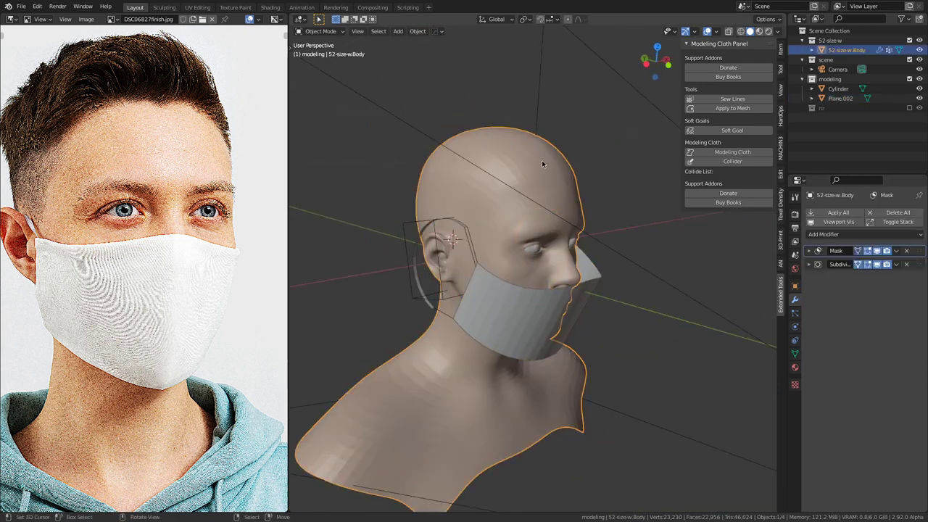
pyautogui.click(732, 161)
pyautogui.click(425, 241)
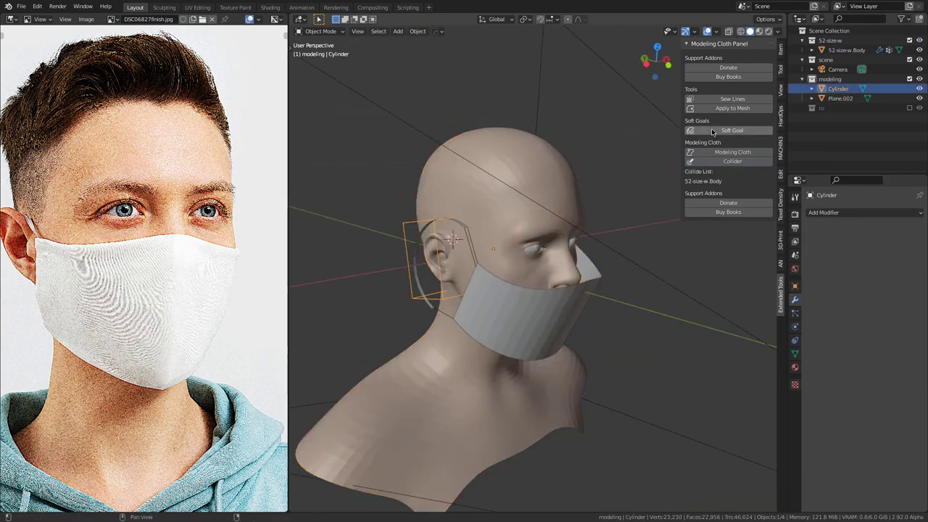
pyautogui.click(730, 161)
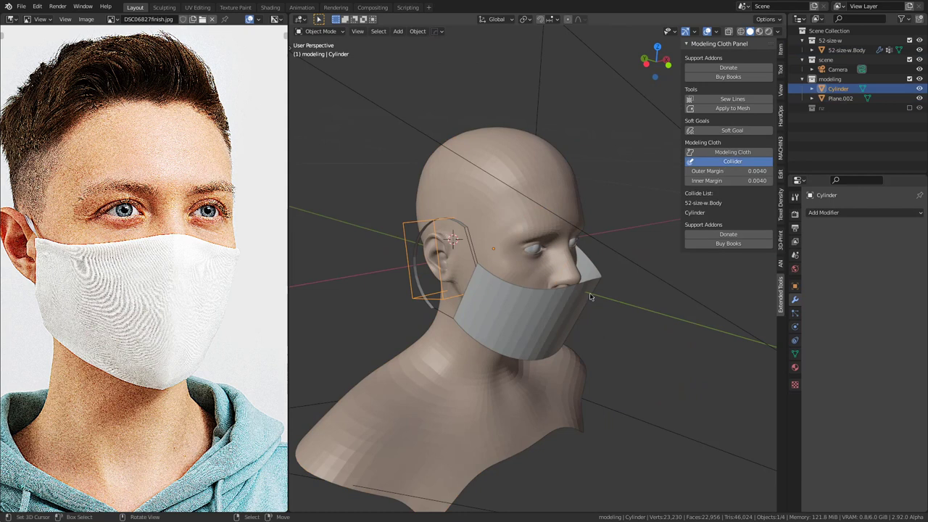
# Step: Enable Modeling Cloth on mask Plane.002 and set its iterations to 6 and stiffness to 1.8
pyautogui.click(589, 299)
pyautogui.click(741, 152)
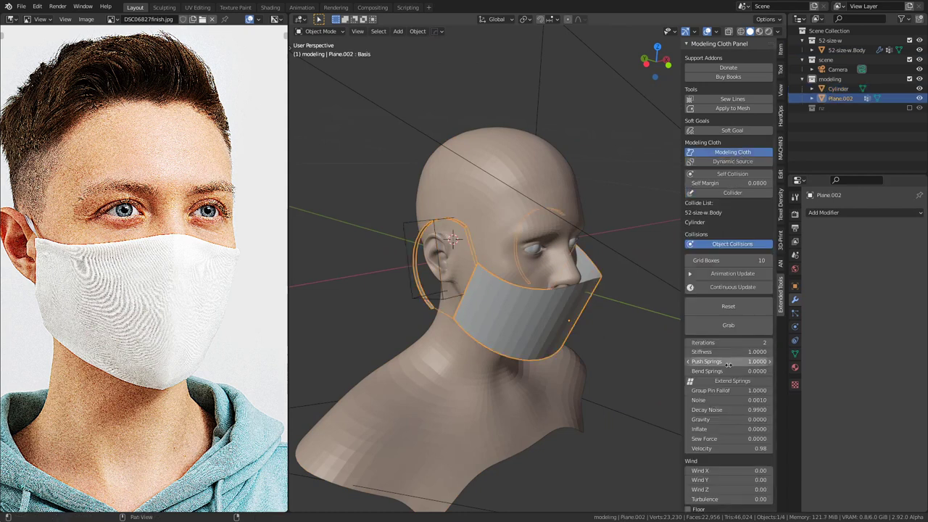
pyautogui.click(745, 343)
pyautogui.write('6')
pyautogui.press('Return')
pyautogui.click(748, 354)
pyautogui.write('1.8')
pyautogui.press('Return')
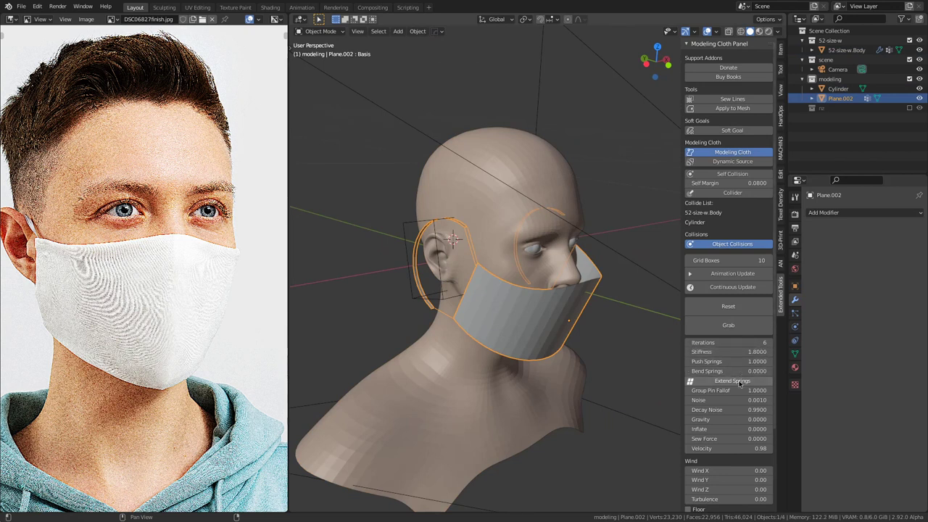
# Step: Set the mask cloth's gravity to -0.02, sew force to 0.8 and velocity to 0.20
pyautogui.click(736, 420)
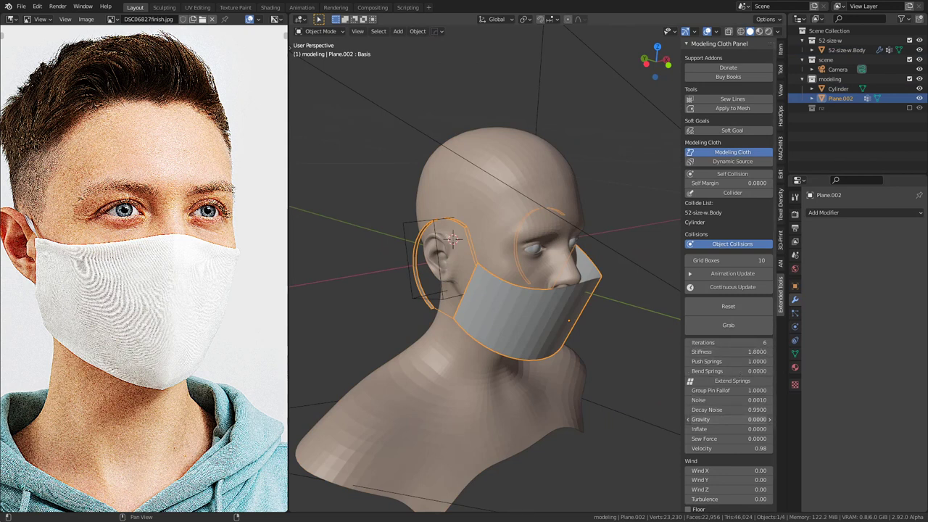
pyautogui.press('Return')
pyautogui.click(735, 439)
pyautogui.write('0.8')
pyautogui.press('Return')
pyautogui.click(737, 448)
pyautogui.write('00')
pyautogui.press('Return')
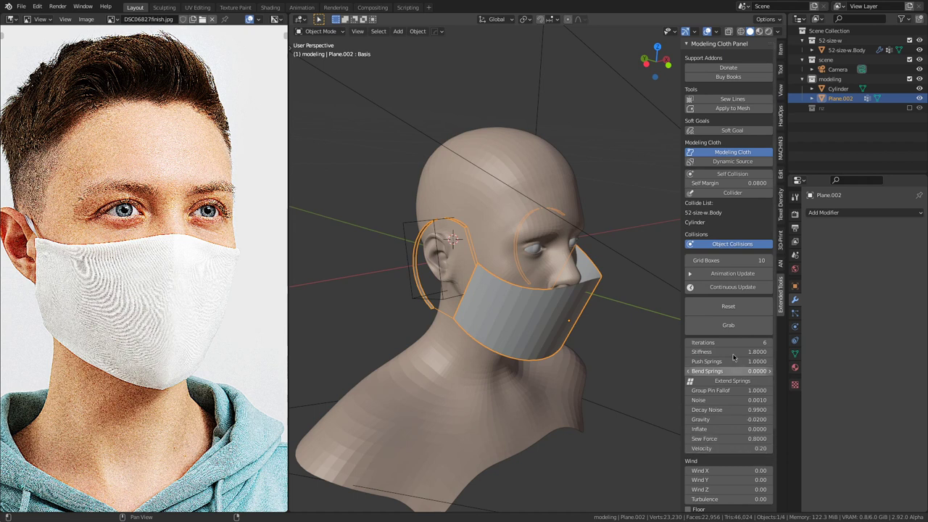
# Step: Run the mask's cloth simulation with continuous update, check the fit from both sides of the head, and reset the shape
pyautogui.click(736, 288)
pyautogui.scroll(2, 560, 343)
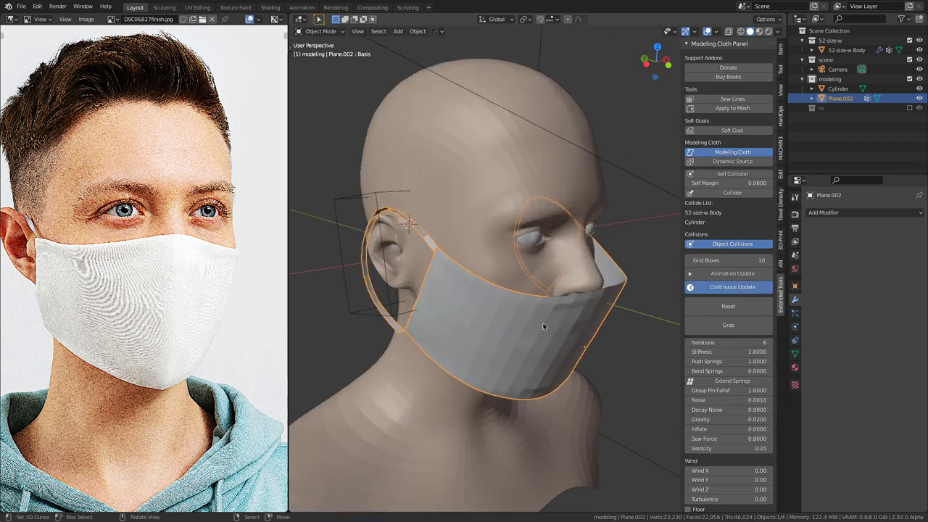
pyautogui.moveTo(562, 338); pyautogui.dragTo(616, 324, button='middle')
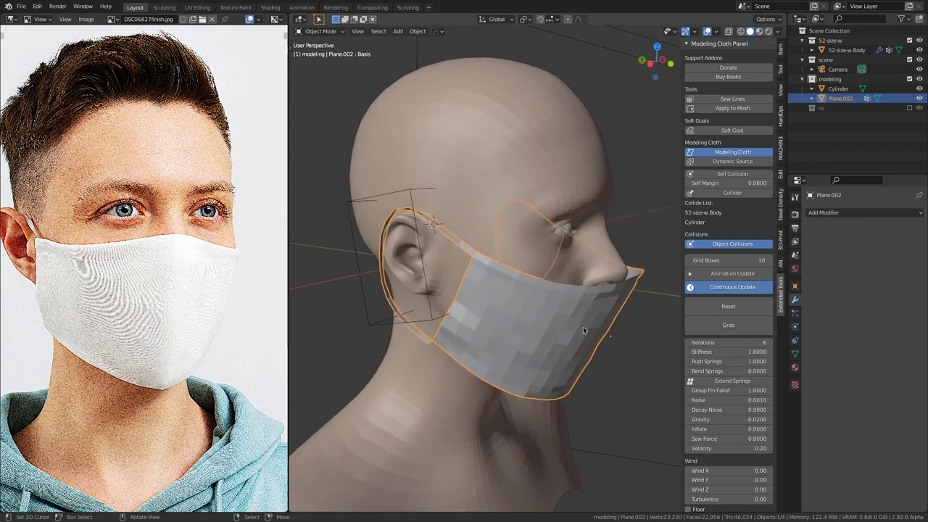
pyautogui.moveTo(583, 327); pyautogui.dragTo(344, 264, button='middle')
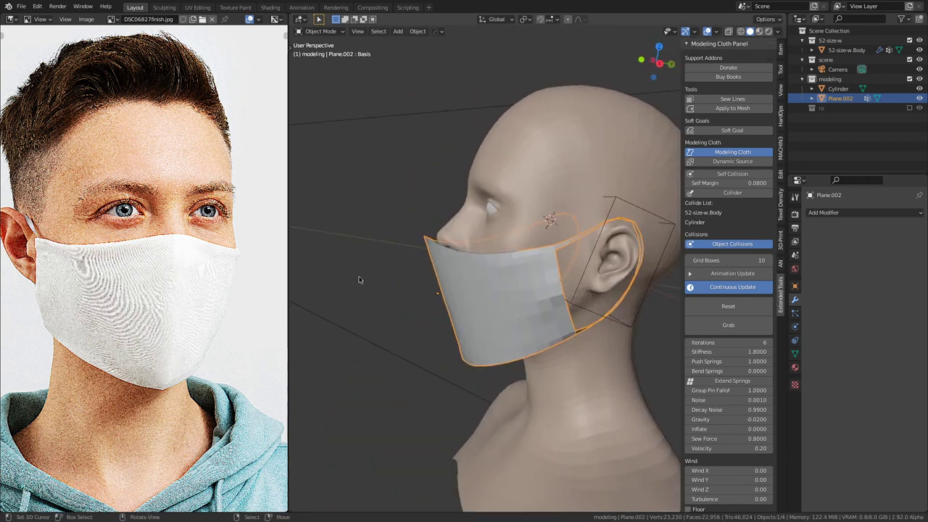
pyautogui.moveTo(375, 289); pyautogui.dragTo(600, 312, button='middle')
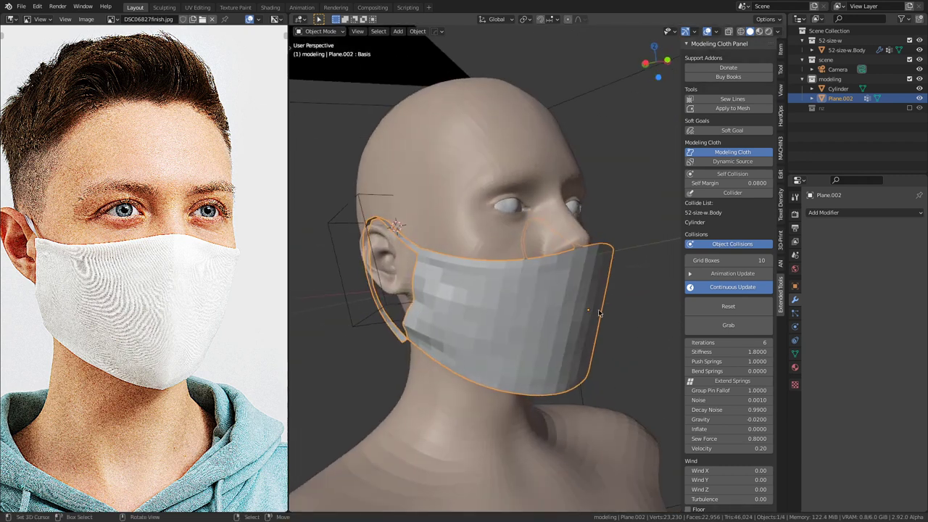
pyautogui.moveTo(653, 365); pyautogui.dragTo(610, 290, button='middle')
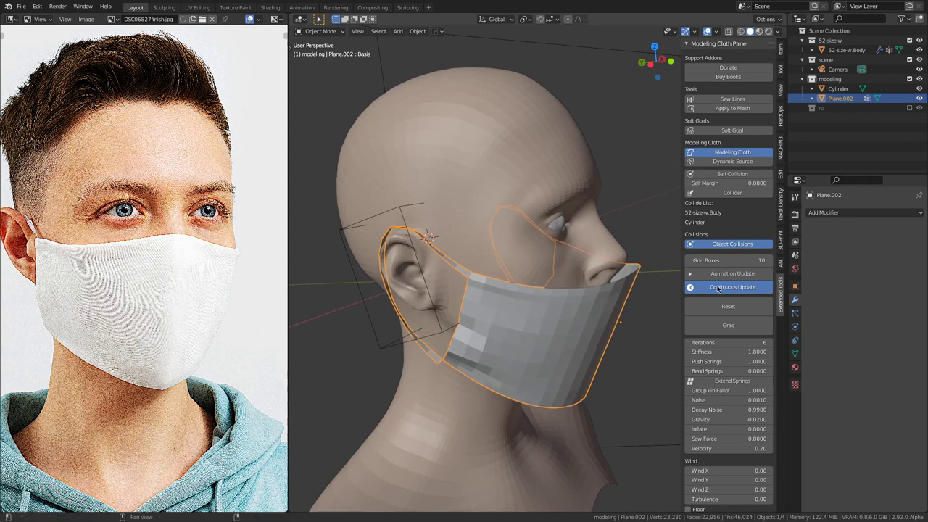
pyautogui.click(728, 306)
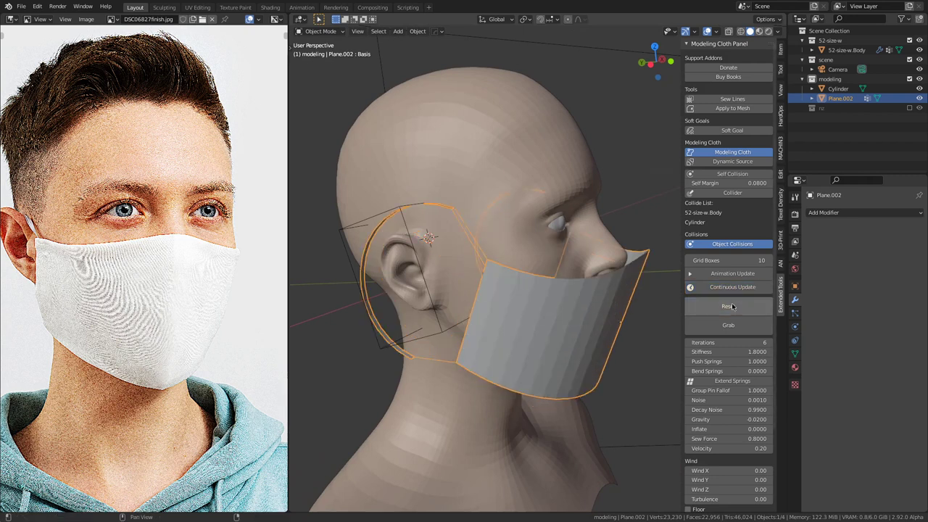
# Step: Isolate the mask in mesh editing and shorten one ear loop's upper end by merging its end vertices into the neighbouring ones
pyautogui.moveTo(473, 307); pyautogui.dragTo(446, 197, button='middle')
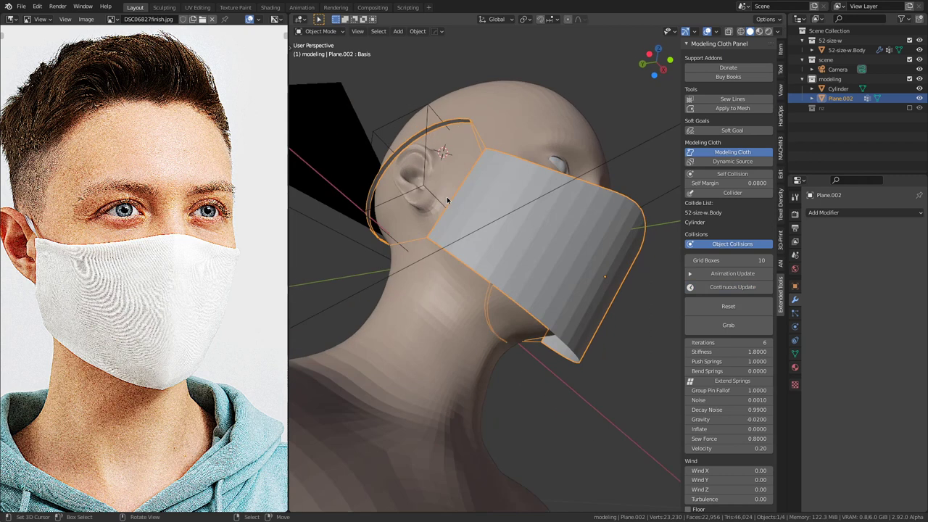
pyautogui.press('KP_Divide')
pyautogui.moveTo(374, 262); pyautogui.dragTo(449, 189, button='middle')
pyautogui.press('Tab')
pyautogui.click(448, 190)
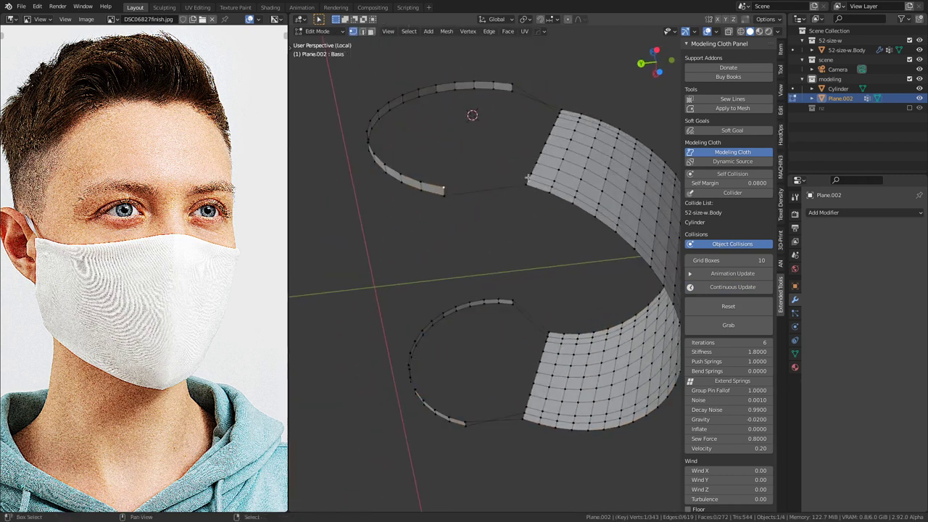
pyautogui.moveTo(471, 183); pyautogui.dragTo(502, 267, button='middle')
pyautogui.click(503, 265)
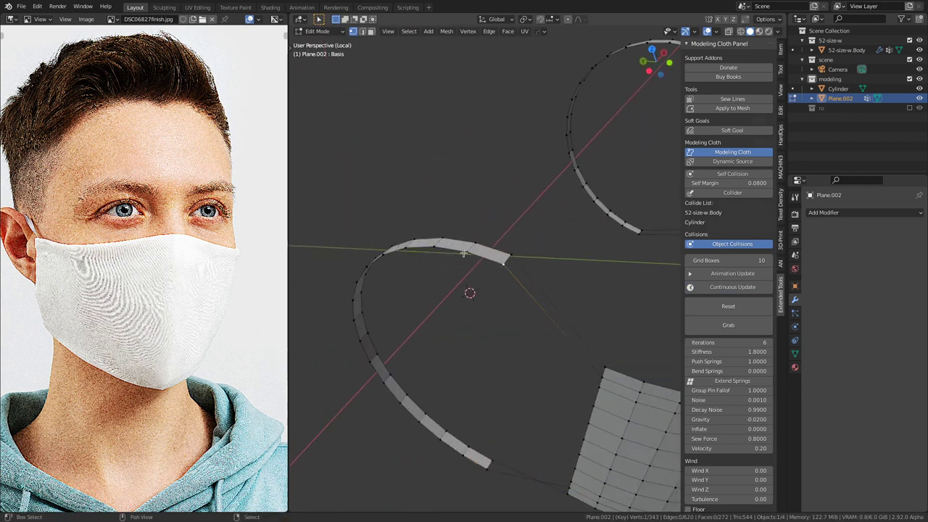
pyautogui.press('m')
pyautogui.click(435, 206)
pyautogui.keyDown('shift'); pyautogui.click(512, 248); pyautogui.keyUp('shift')
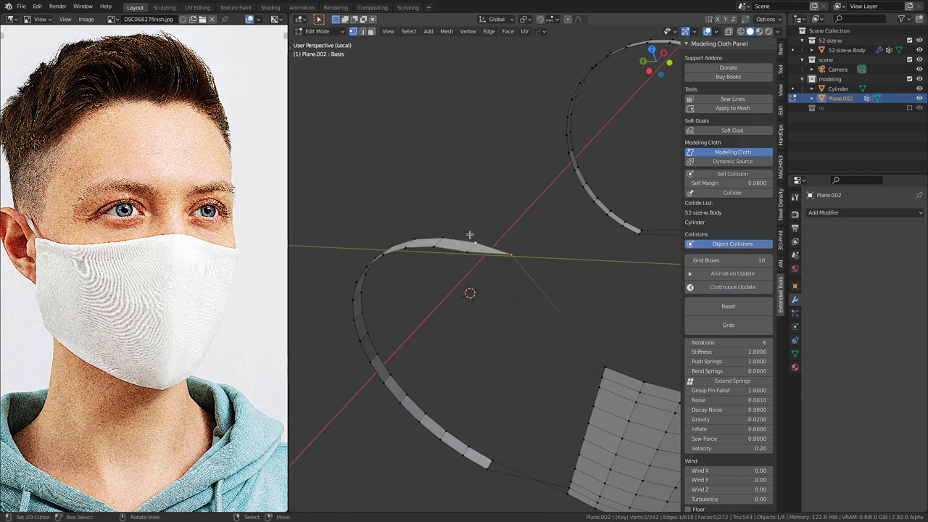
pyautogui.press('m')
pyautogui.click(475, 239)
# Step: Shorten the lower end of the same ear loop by merging its two end vertices into the adjacent ones
pyautogui.moveTo(475, 239); pyautogui.dragTo(508, 308, button='middle')
pyautogui.moveTo(545, 294); pyautogui.dragTo(539, 279, button='middle')
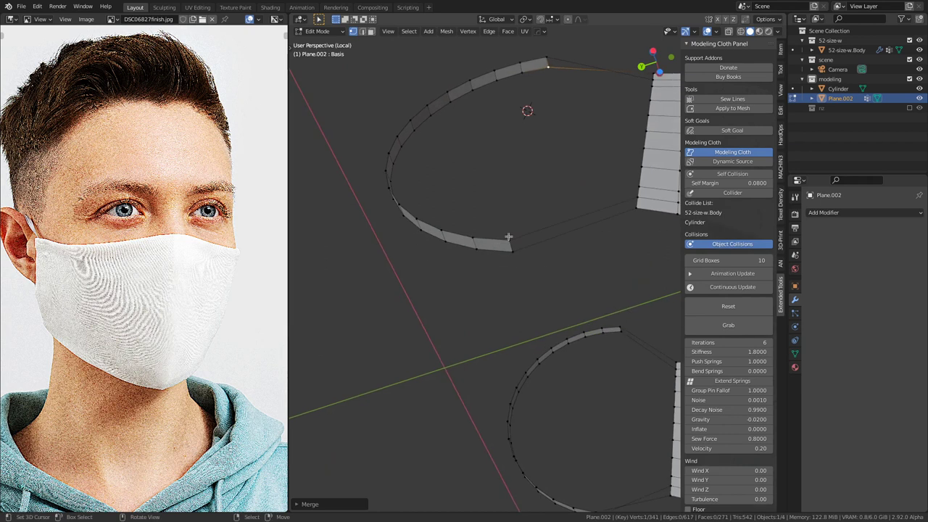
pyautogui.click(507, 237)
pyautogui.keyDown('shift'); pyautogui.click(478, 235); pyautogui.keyUp('shift')
pyautogui.press('m')
pyautogui.click(477, 235)
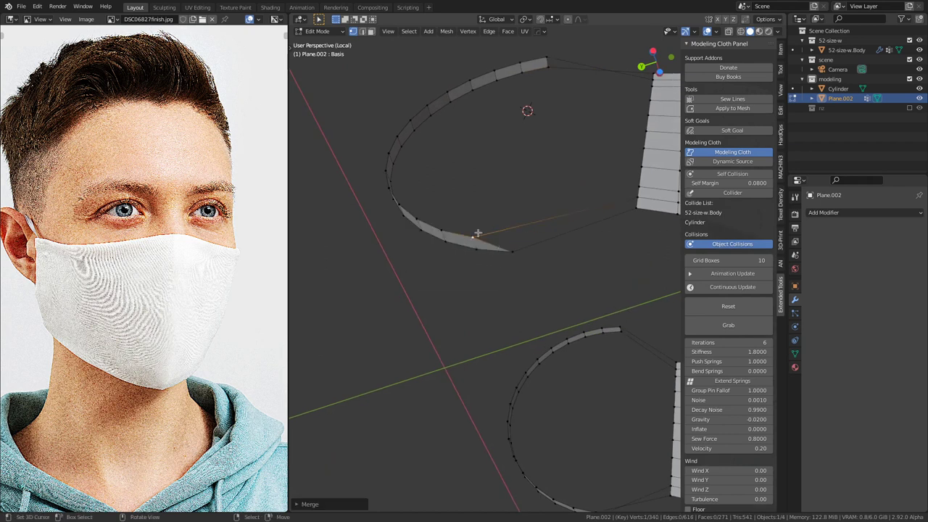
pyautogui.click(508, 251)
pyautogui.keyDown('shift'); pyautogui.click(481, 249); pyautogui.keyUp('shift')
pyautogui.press('m')
pyautogui.click(482, 251)
# Step: Shorten one end of the other ear loop by merging its two end vertices into the adjacent ones
pyautogui.moveTo(481, 251); pyautogui.dragTo(632, 222, button='middle')
pyautogui.click(494, 262)
pyautogui.keyDown('shift'); pyautogui.click(472, 301); pyautogui.keyUp('shift')
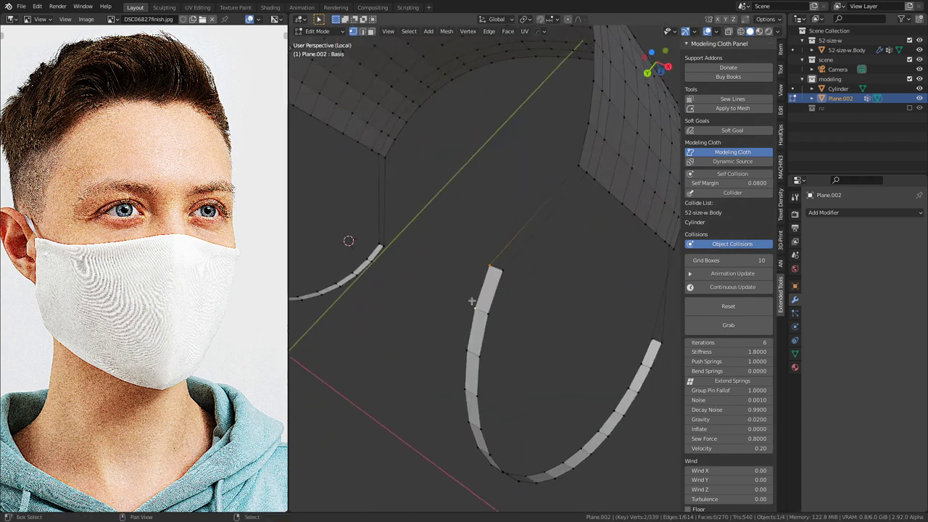
pyautogui.press('m')
pyautogui.click(472, 301)
pyautogui.click(504, 274)
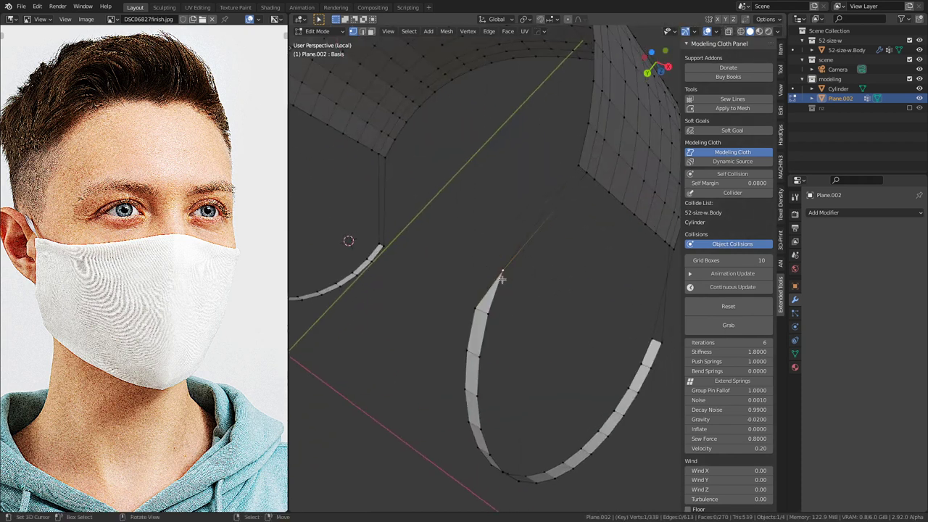
pyautogui.press('m')
pyautogui.click(492, 326)
# Step: Merge the end vertices at the second ear loop's remaining end into their neighbours, then leave isolation and mesh editing
pyautogui.moveTo(598, 304); pyautogui.dragTo(518, 311, button='middle')
pyautogui.keyDown('shift'); pyautogui.click(516, 319); pyautogui.keyUp('shift')
pyautogui.press('m')
pyautogui.click(508, 356)
pyautogui.click(487, 318)
pyautogui.keyDown('shift'); pyautogui.click(488, 342); pyautogui.keyUp('shift')
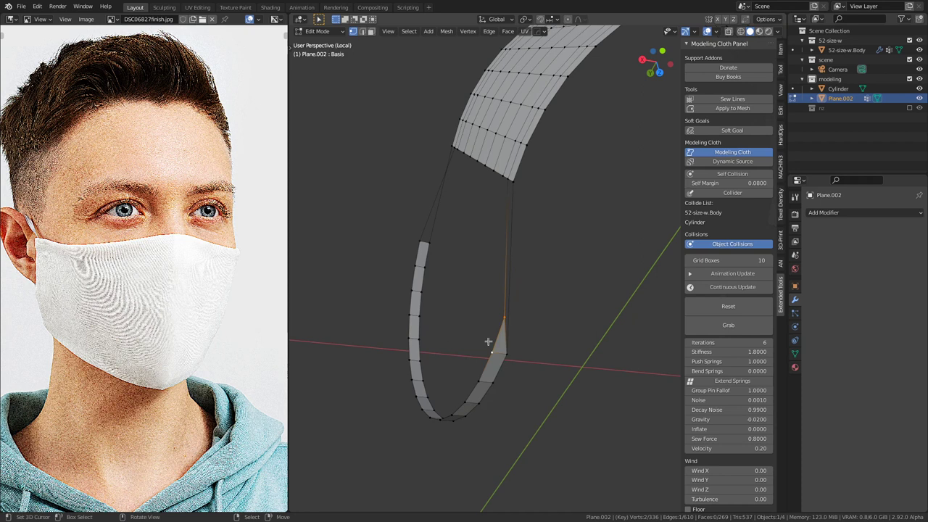
pyautogui.press('m')
pyautogui.click(489, 341)
pyautogui.moveTo(488, 342); pyautogui.dragTo(486, 312, button='middle')
pyautogui.press('KP_Divide')
pyautogui.press('Tab')
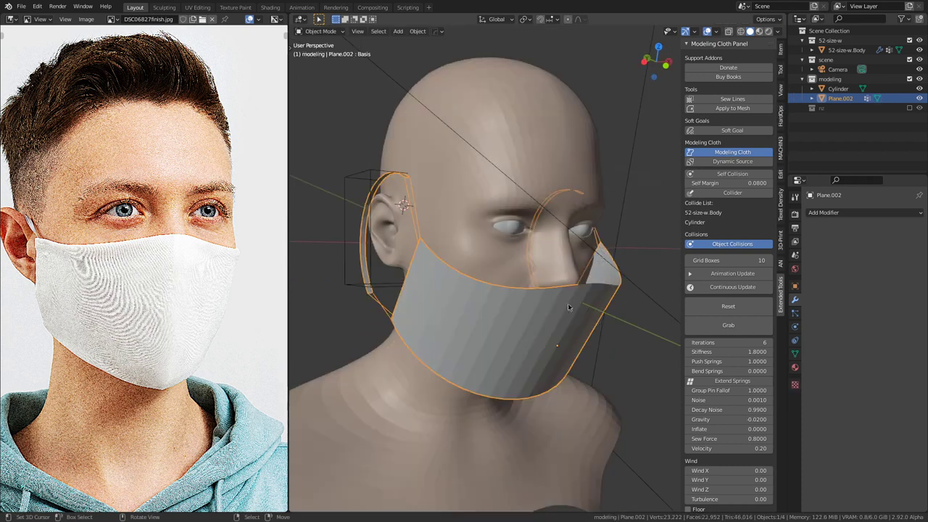
# Step: Reinitialize Modeling Cloth on the mask by disabling and re-enabling it, and run the simulation with continuous update
pyautogui.moveTo(560, 308); pyautogui.dragTo(580, 312, button='middle')
pyautogui.click(733, 154)
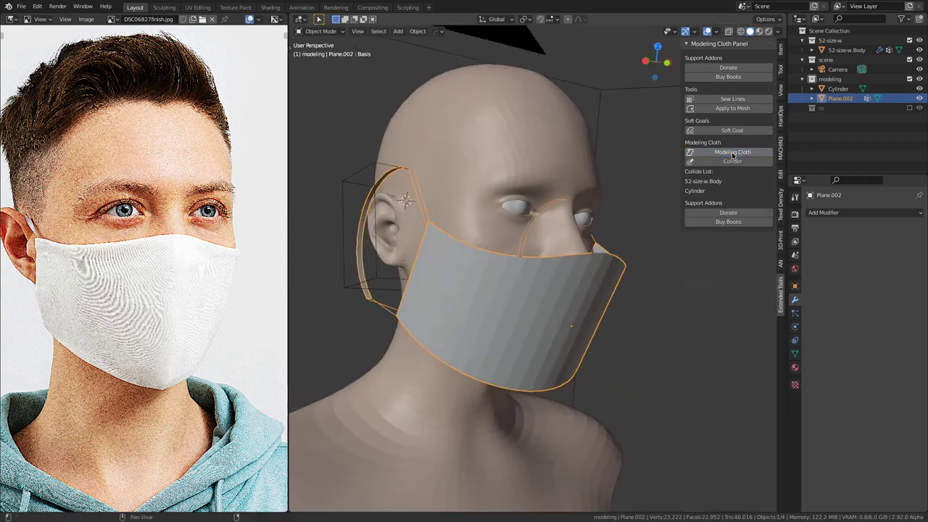
pyautogui.click(733, 153)
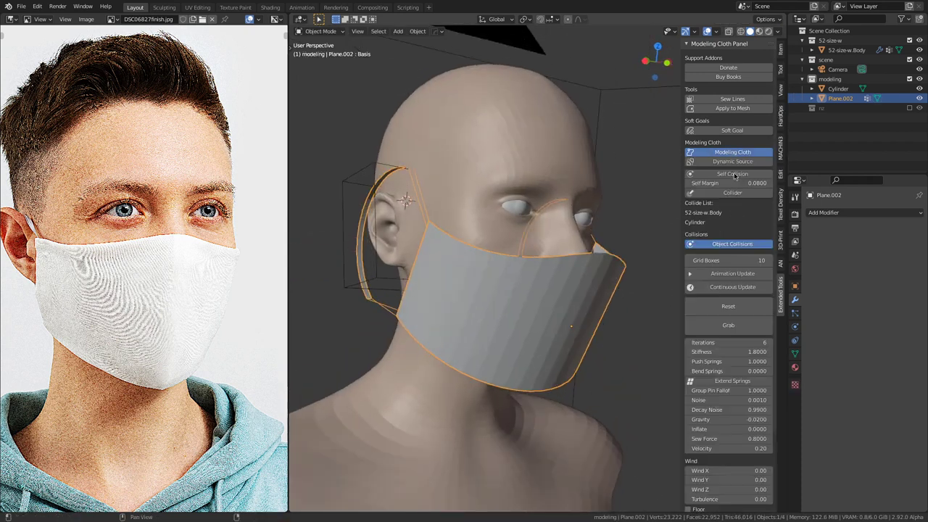
pyautogui.click(747, 289)
pyautogui.moveTo(437, 315); pyautogui.dragTo(384, 280, button='middle')
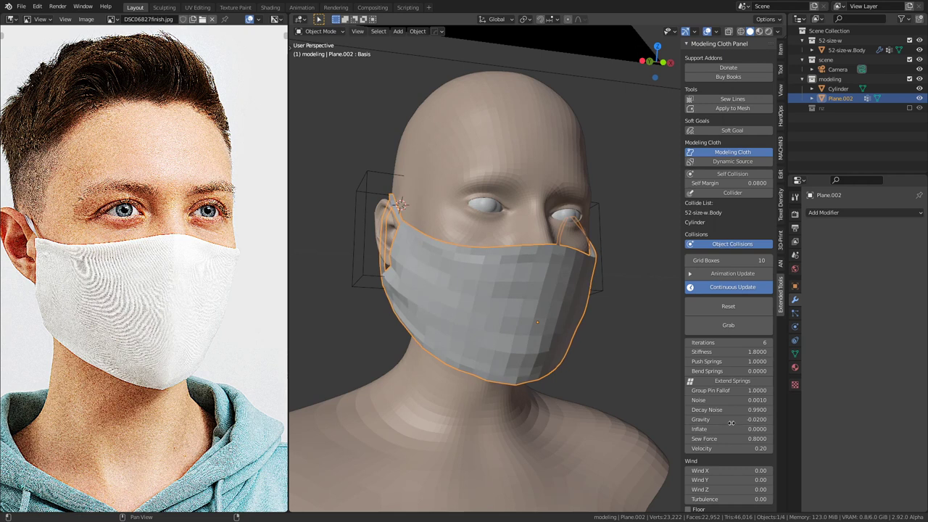
# Step: Set the mask cloth's gravity to 0 and compare the fit with the reference photo in camera view, in wireframe and solid shading
pyautogui.moveTo(731, 420); pyautogui.dragTo(732, 422)
pyautogui.press('KP_0')
pyautogui.hotkey('shift', 'z')
pyautogui.hotkey('shift', 'z')
pyautogui.keyDown('shift'); pyautogui.moveTo(527, 325); pyautogui.dragTo(562, 325, button='middle'); pyautogui.keyUp('shift')
pyautogui.click(752, 305)
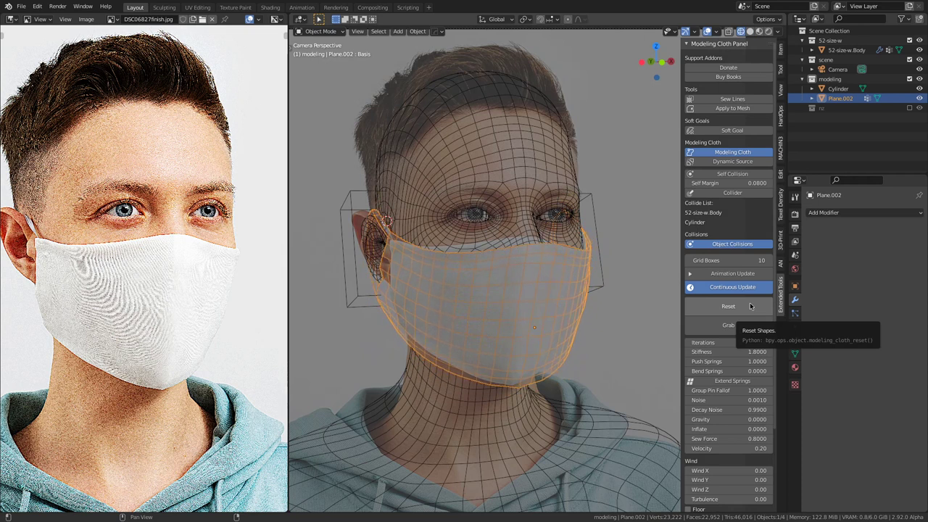
pyautogui.hotkey('shift', 'z')
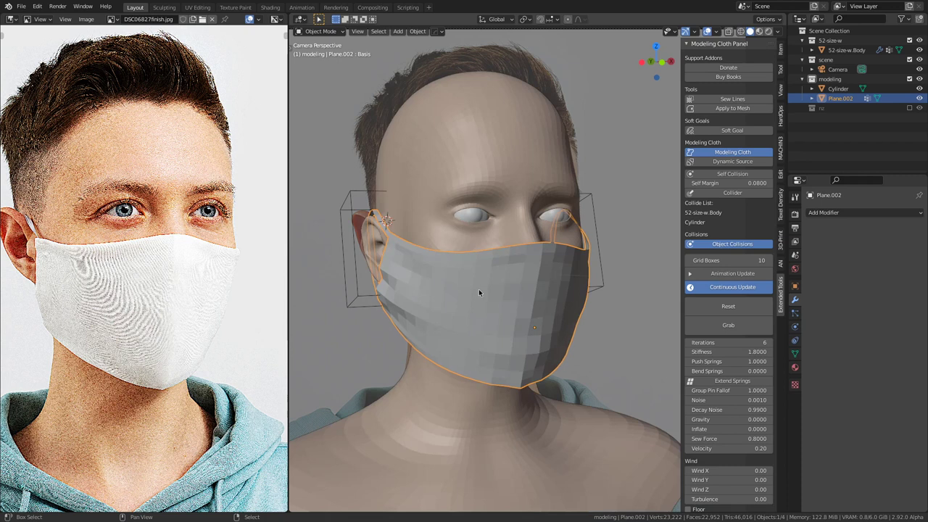
# Step: Pull the mask's side edge below the ear inward with the cloth Grab tool in camera view, then stop the continuous update
pyautogui.hotkey('shift', 'z')
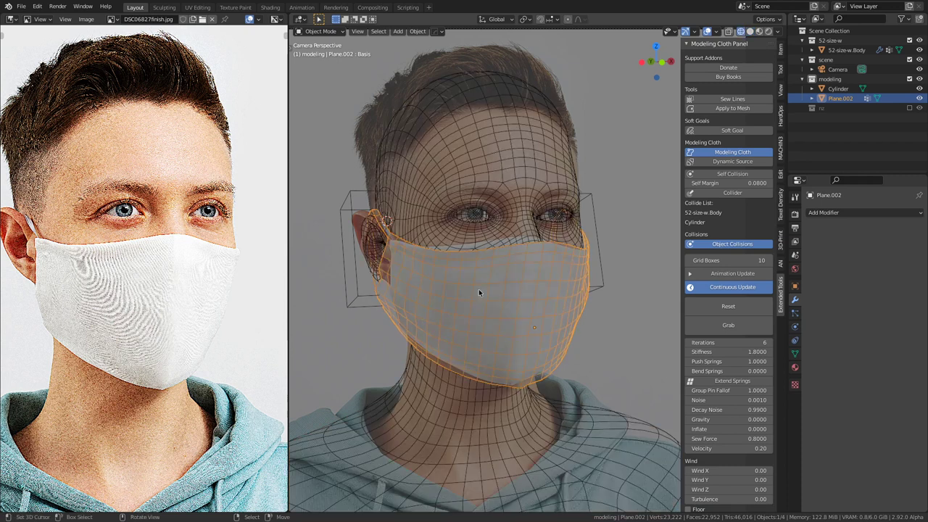
pyautogui.click(696, 327)
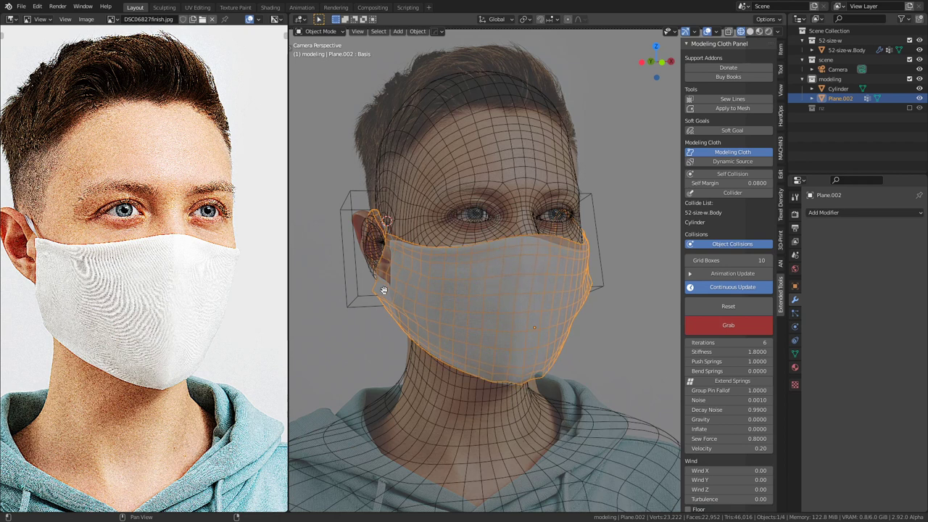
pyautogui.moveTo(386, 299); pyautogui.dragTo(394, 303)
pyautogui.moveTo(433, 313)
pyautogui.mouseDown(button='middle')
pyautogui.moveTo(532, 286)
pyautogui.moveTo(556, 239)
pyautogui.moveTo(570, 234)
pyautogui.mouseUp(button='middle')
pyautogui.hotkey('shift', 'z')
pyautogui.click(715, 291)
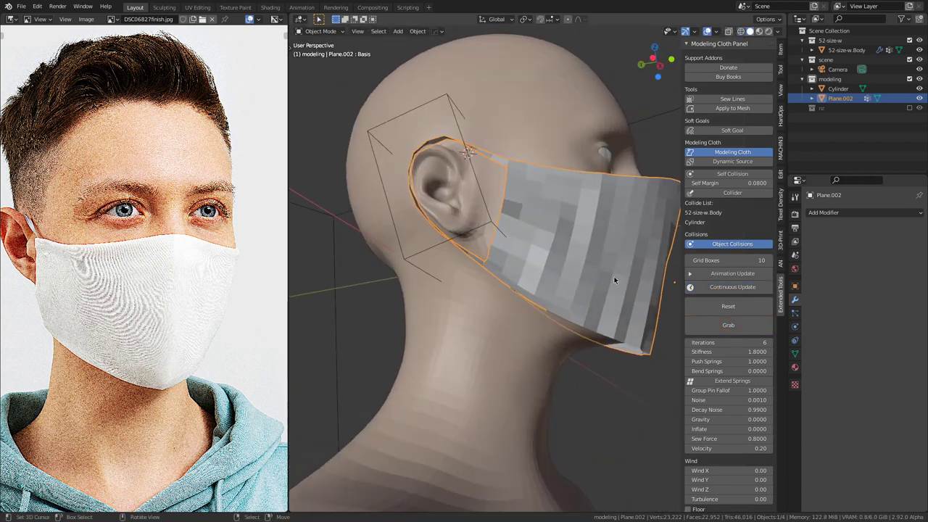
# Step: Compare the mask's outline with the reference photo in camera view, in wireframe and solid shading
pyautogui.press('KP_0')
pyautogui.hotkey('shift', 'z')
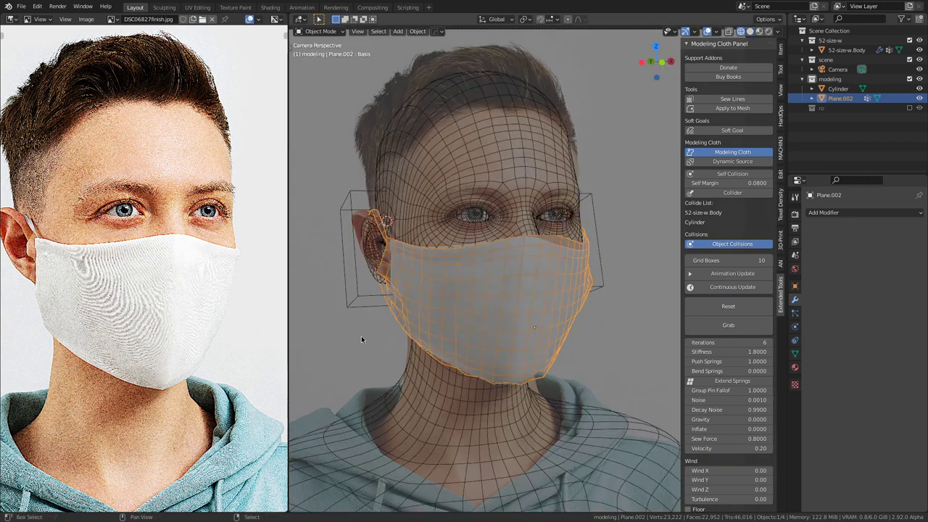
pyautogui.scroll(2, 429, 322)
pyautogui.hotkey('shift', 'z')
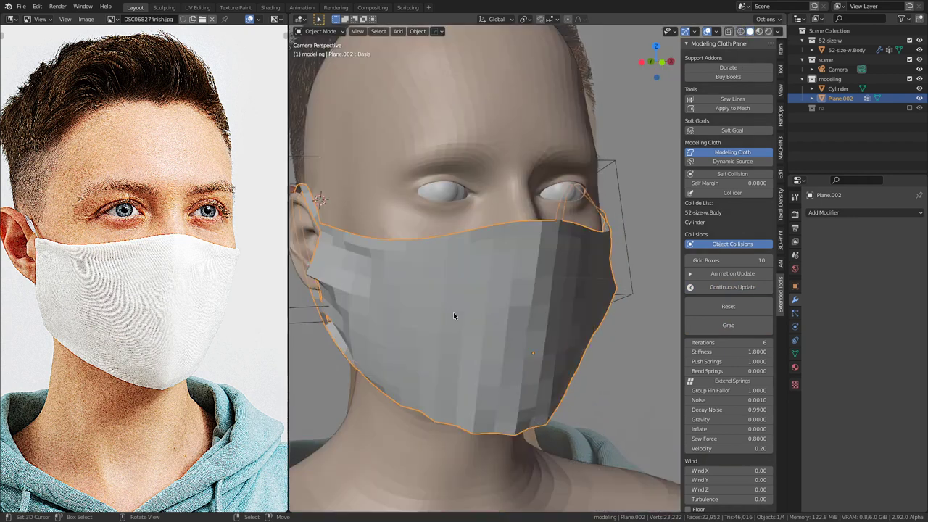
pyautogui.hotkey('shift', 'z')
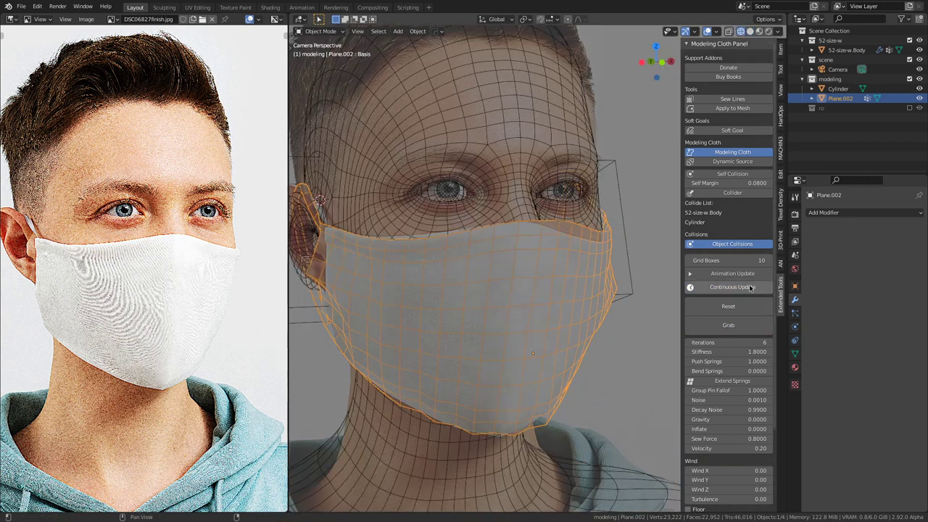
pyautogui.hotkey('shift', 'z')
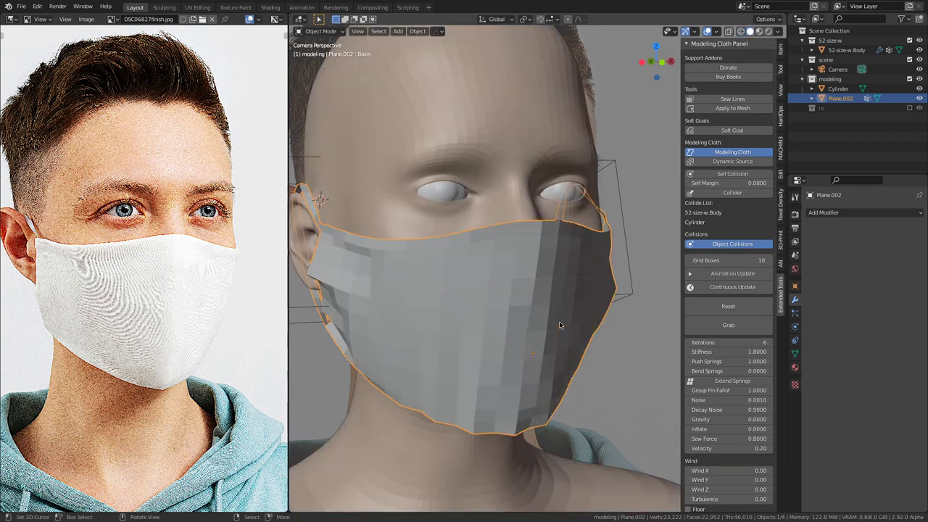
# Step: Add a level 2 Catmull-Clark subdivision to the mask and check the smoothed shape against the photo in camera view
pyautogui.moveTo(468, 317); pyautogui.dragTo(467, 270, button='middle')
pyautogui.hotkey('ctrl', '2')
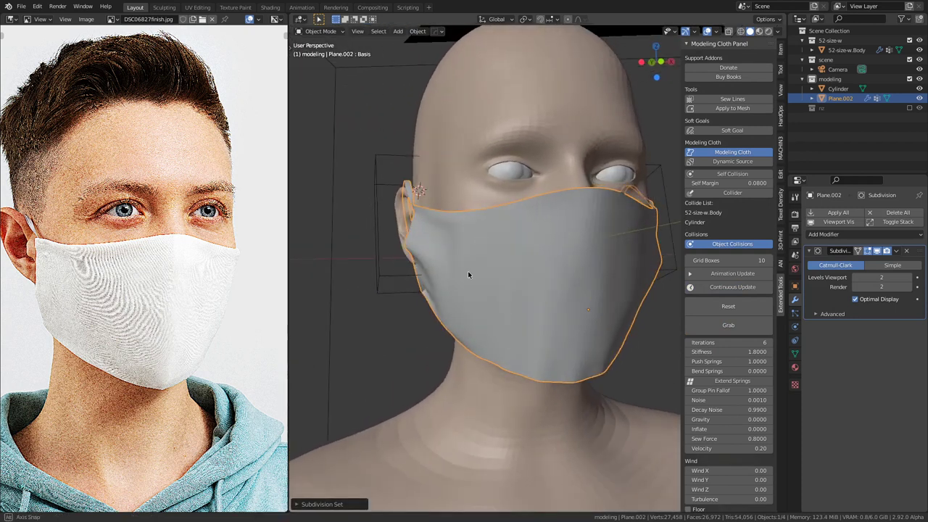
pyautogui.press('KP_0')
pyautogui.hotkey('shift', 'z')
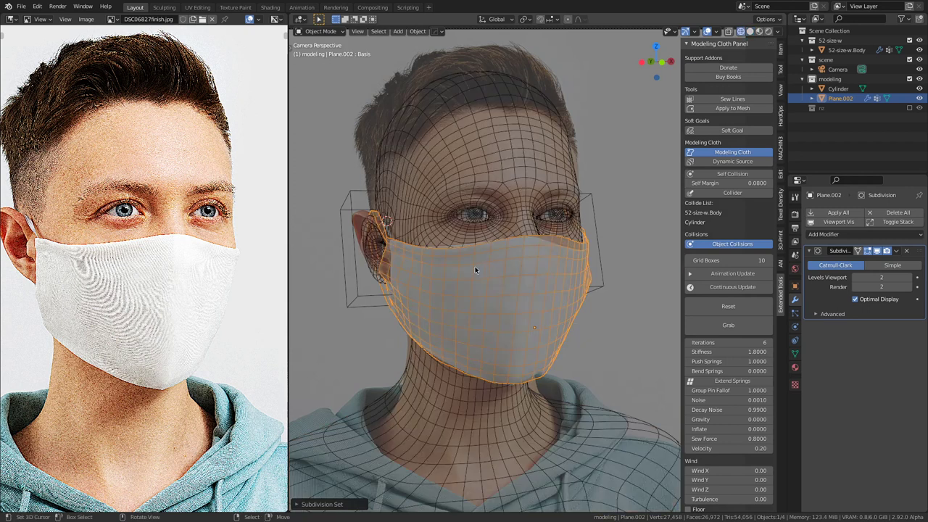
pyautogui.scroll(2, 475, 272)
pyautogui.hotkey('shift', 'z')
# Step: Set the outer and inner collision margins of the cylinder around the ears to 0.002
pyautogui.moveTo(480, 268); pyautogui.dragTo(472, 219, button='middle')
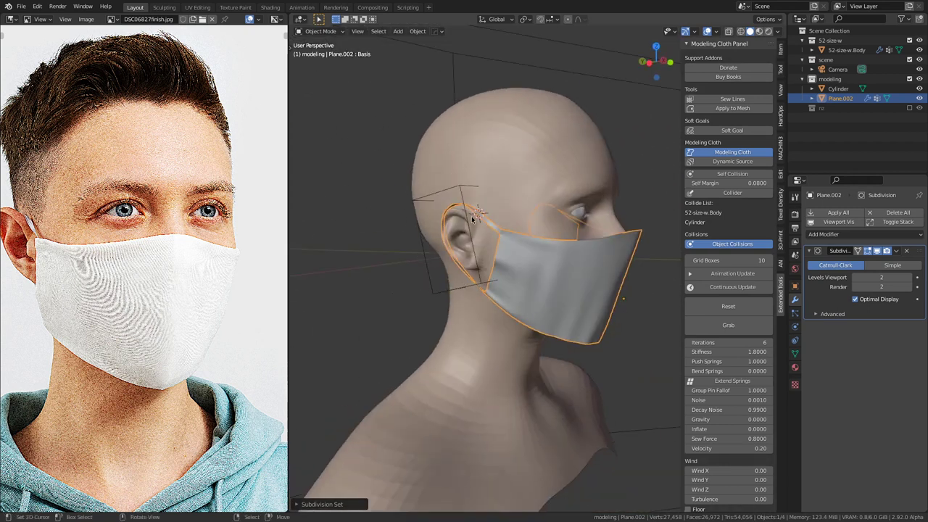
pyautogui.click(428, 193)
pyautogui.click(748, 173)
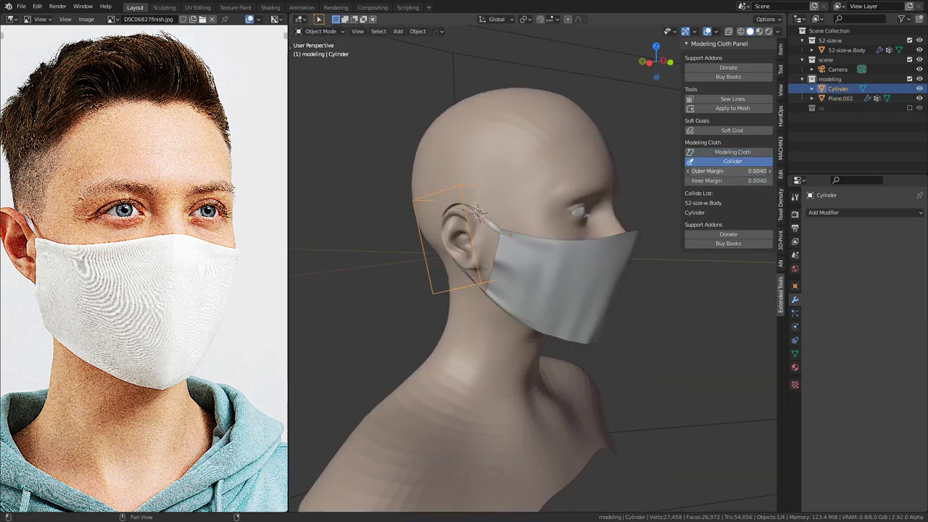
pyautogui.write('0.002')
pyautogui.press('Return')
pyautogui.moveTo(556, 235); pyautogui.dragTo(586, 296, button='middle')
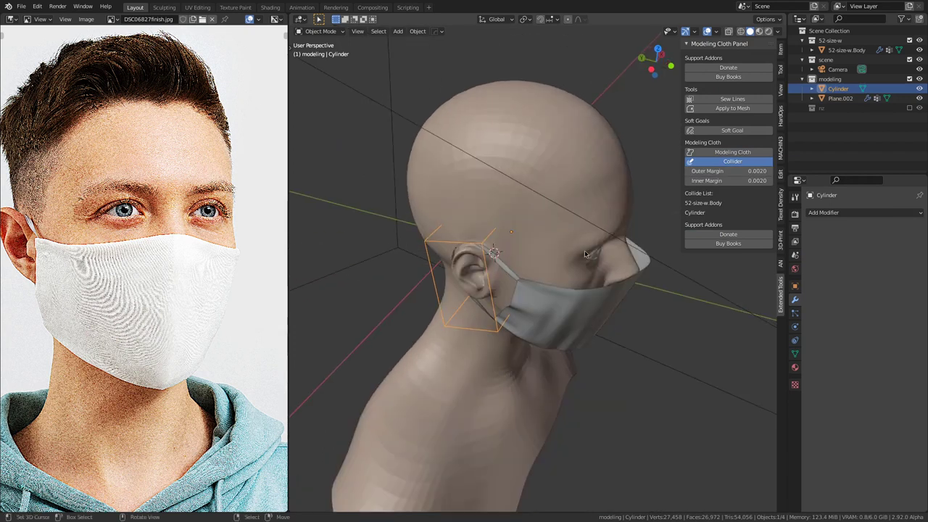
# Step: Set the head model's outer and inner collision margins to 0.002
pyautogui.click(572, 162)
pyautogui.moveTo(741, 172); pyautogui.dragTo(733, 173)
pyautogui.click(747, 174)
pyautogui.press('Return')
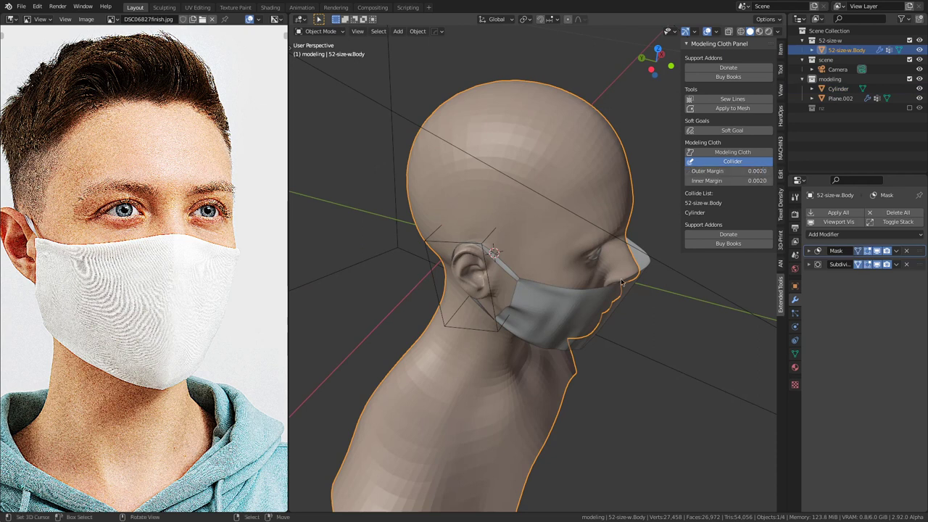
# Step: Run the mask's cloth simulation with continuous update and set its gravity to -0.01
pyautogui.rightClick(602, 298)
pyautogui.moveTo(668, 310); pyautogui.dragTo(673, 278, button='middle')
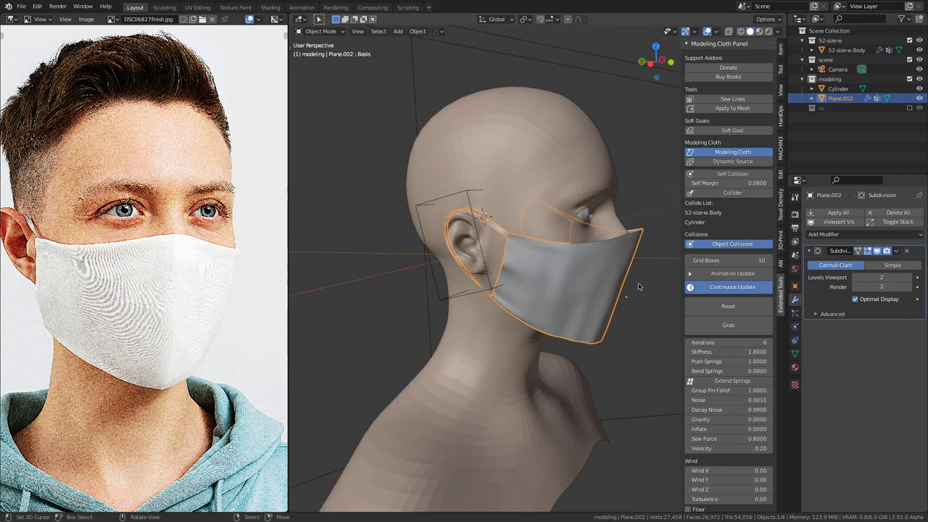
pyautogui.moveTo(589, 275); pyautogui.dragTo(616, 228, button='middle')
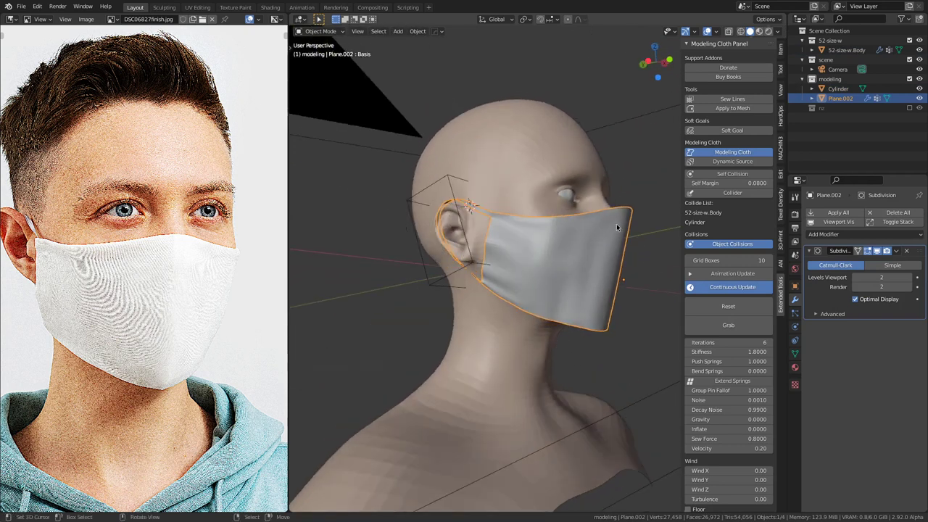
pyautogui.click(737, 420)
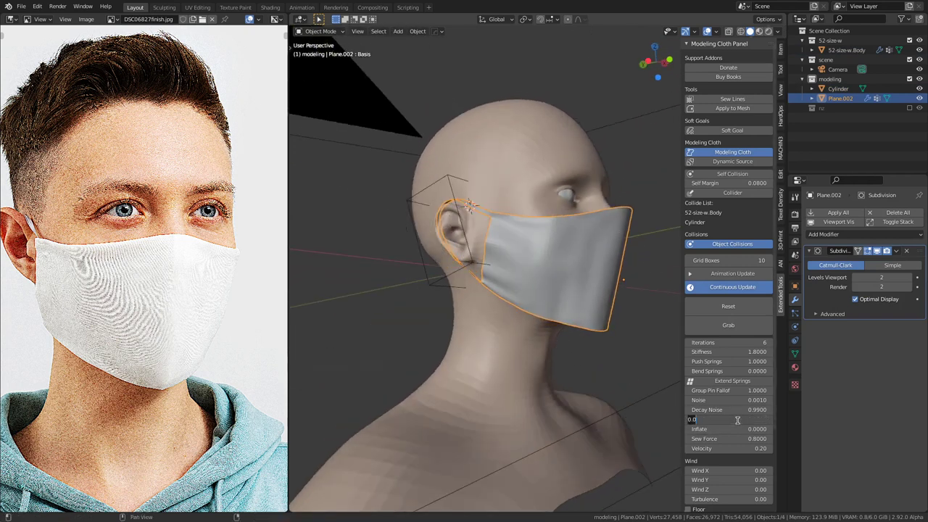
pyautogui.write('-0.01')
pyautogui.press('Return')
pyautogui.moveTo(578, 289); pyautogui.dragTo(584, 286, button='middle')
pyautogui.scroll(2, 585, 286)
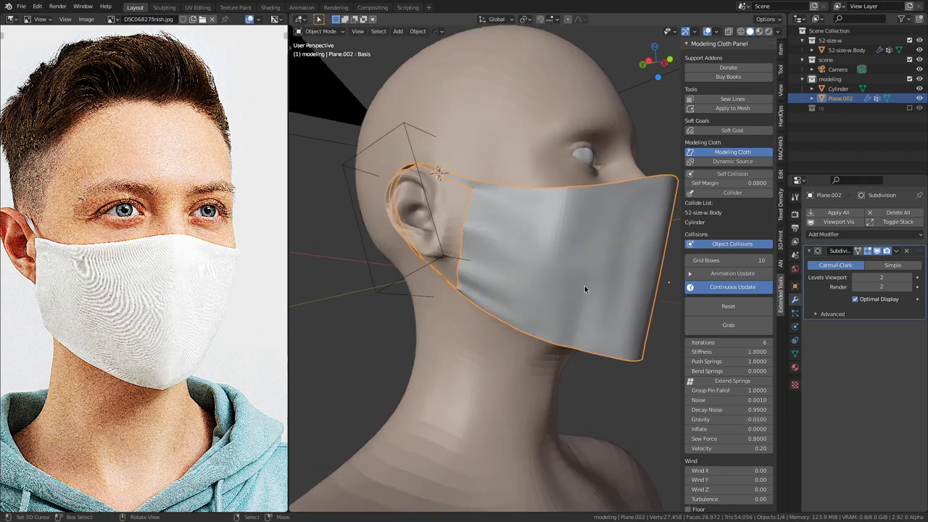
# Step: Pull the mask's edges toward the photo's mask outline with the cloth Grab tool in camera view, then stop the simulation
pyautogui.press('KP_0')
pyautogui.scroll(3, 585, 290)
pyautogui.hotkey('shift', 'z')
pyautogui.keyDown('shift'); pyautogui.moveTo(441, 319); pyautogui.dragTo(489, 304, button='middle'); pyautogui.keyUp('shift')
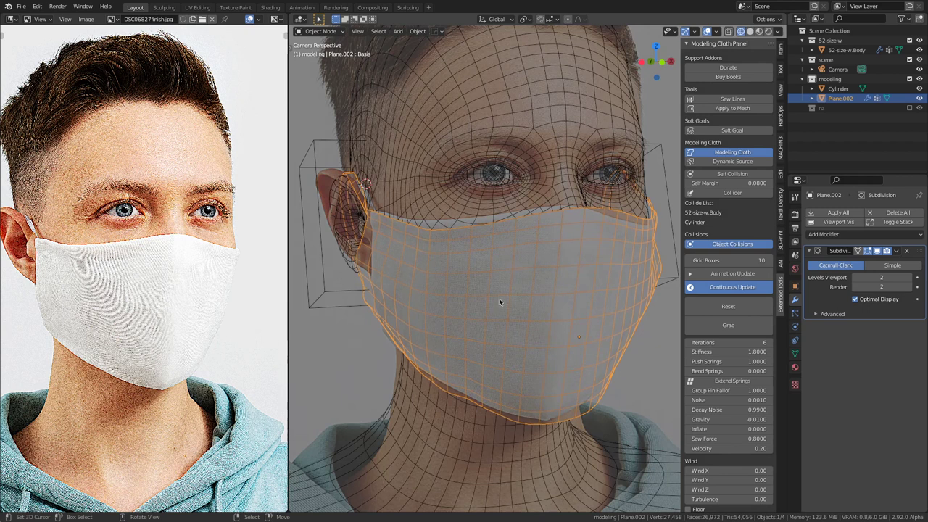
pyautogui.click(728, 325)
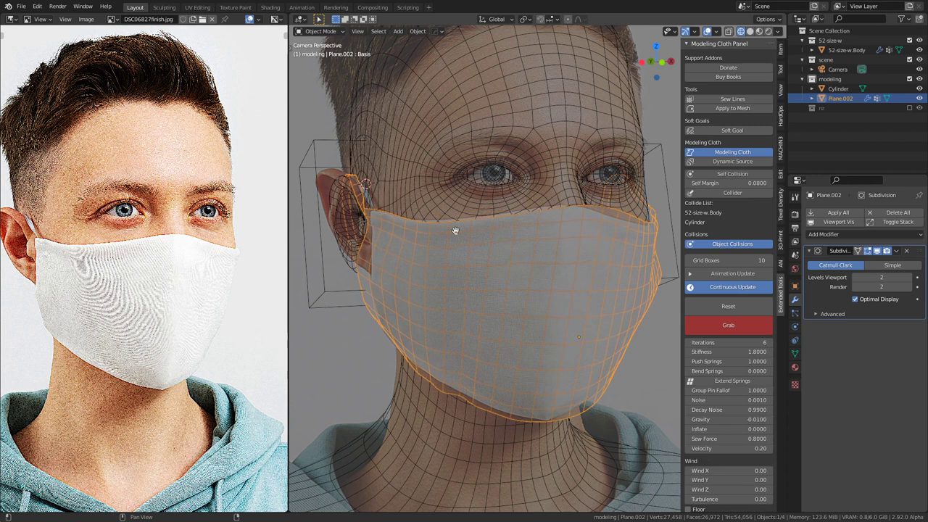
pyautogui.click(722, 287)
pyautogui.moveTo(549, 284); pyautogui.dragTo(591, 335, button='middle')
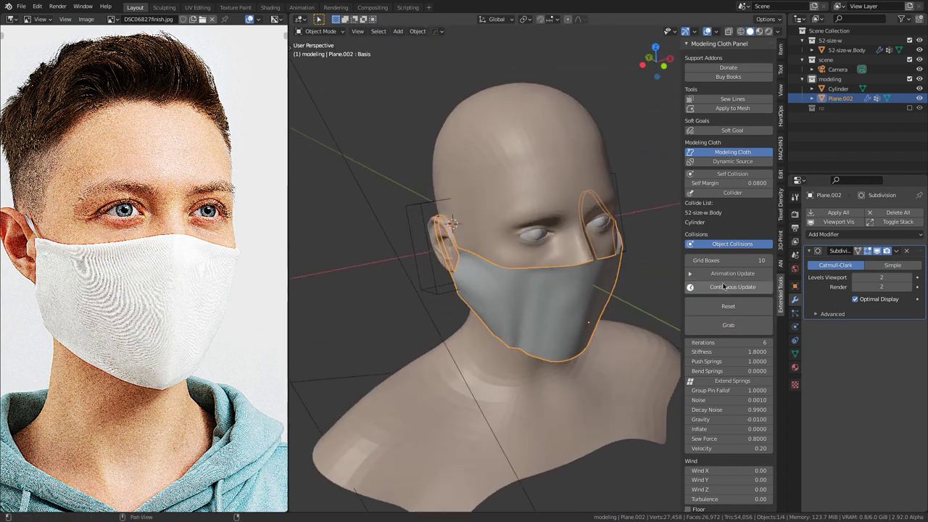
pyautogui.moveTo(552, 297); pyautogui.dragTo(609, 295, button='middle')
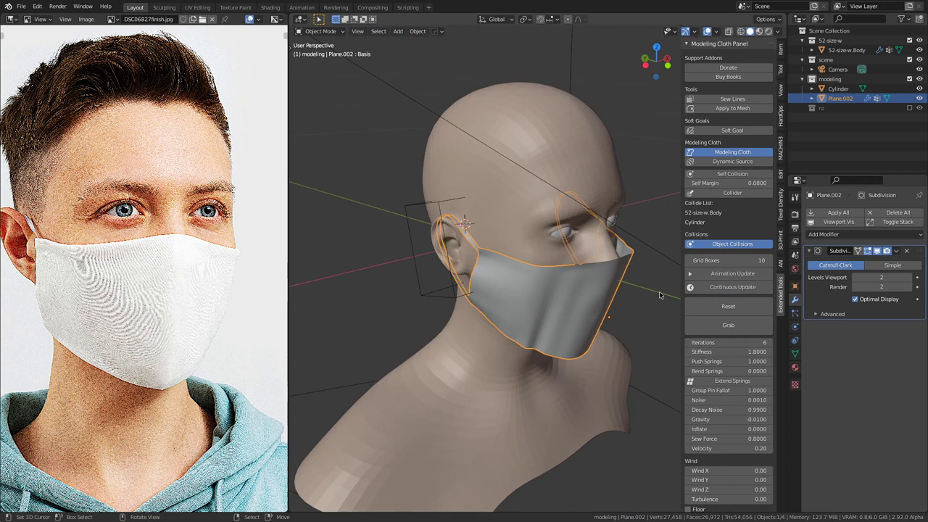
# Step: Reset the cloth and shorten the right ear loop's upper end by merging its two end vertices into the adjacent ones
pyautogui.click(728, 306)
pyautogui.moveTo(553, 306); pyautogui.dragTo(472, 277, button='middle')
pyautogui.press('Tab')
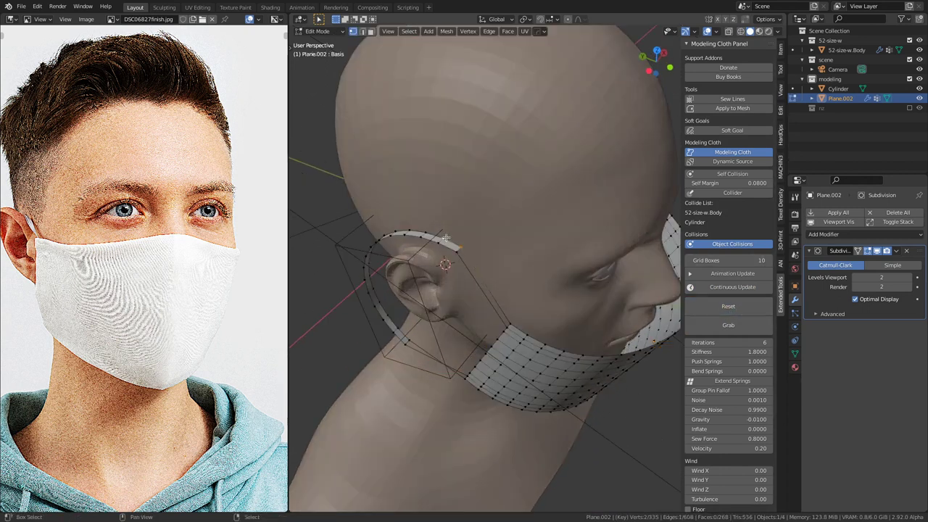
pyautogui.press('m')
pyautogui.click(446, 237)
pyautogui.click(457, 253)
pyautogui.keyDown('shift'); pyautogui.click(439, 243); pyautogui.keyUp('shift')
pyautogui.press('m')
pyautogui.click(440, 244)
# Step: Merge one end vertex at the right ear loop's lower end into its neighbour
pyautogui.moveTo(459, 303); pyautogui.dragTo(616, 171, button='middle')
pyautogui.scroll(2, 609, 174)
pyautogui.click(455, 192)
pyautogui.press('m')
pyautogui.click(442, 167)
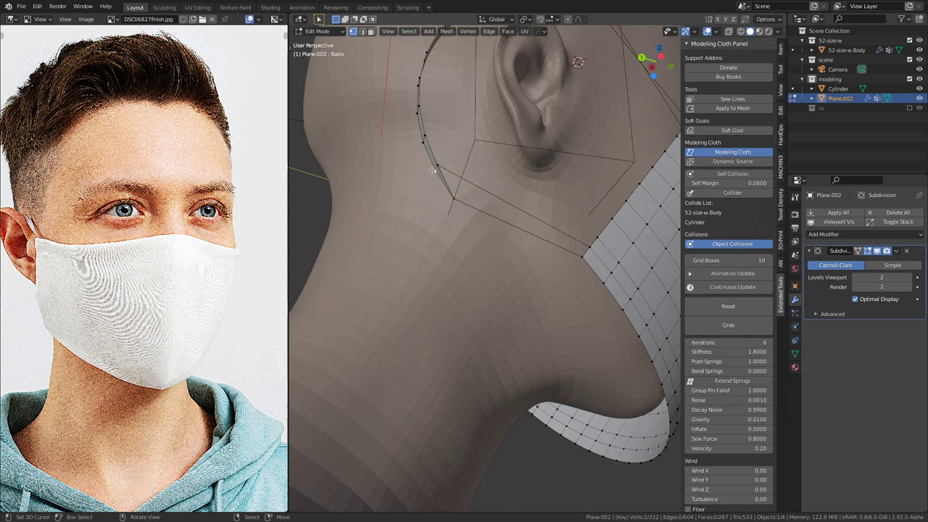
# Step: Try to merge the other vertex at the right ear loop's lower end, then undo the mistaken merge
pyautogui.press('m')
pyautogui.click(436, 173)
pyautogui.scroll(-5, 464, 184)
pyautogui.moveTo(466, 186); pyautogui.dragTo(593, 237, button='middle')
pyautogui.scroll(4, 595, 243)
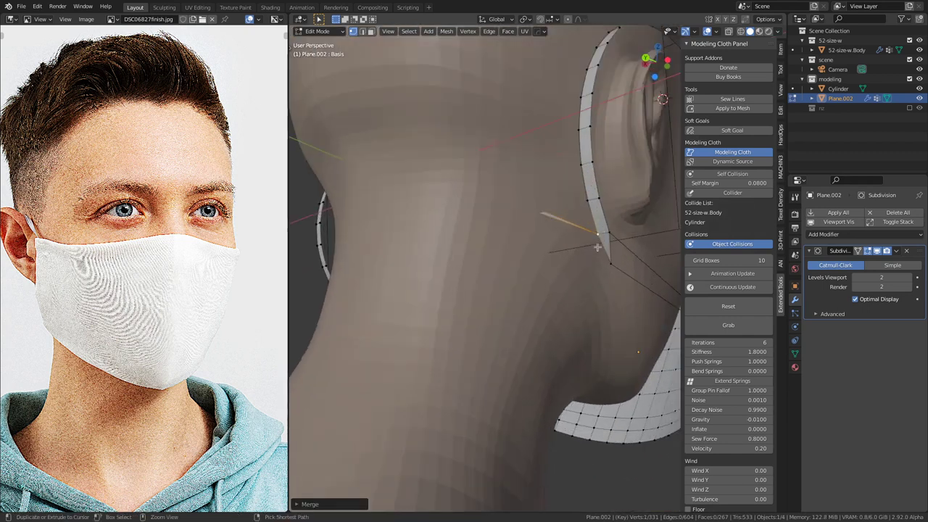
pyautogui.hotkey('ctrl', 'z')
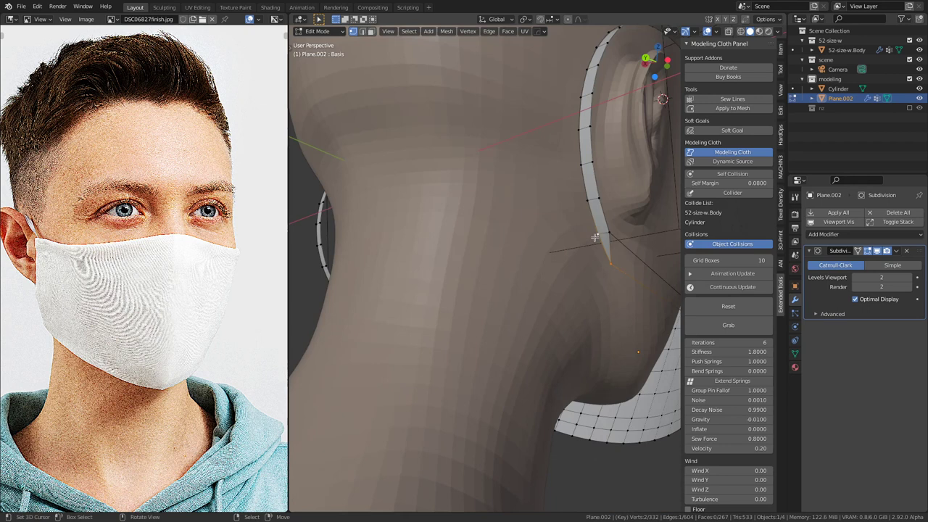
pyautogui.scroll(-4, 532, 234)
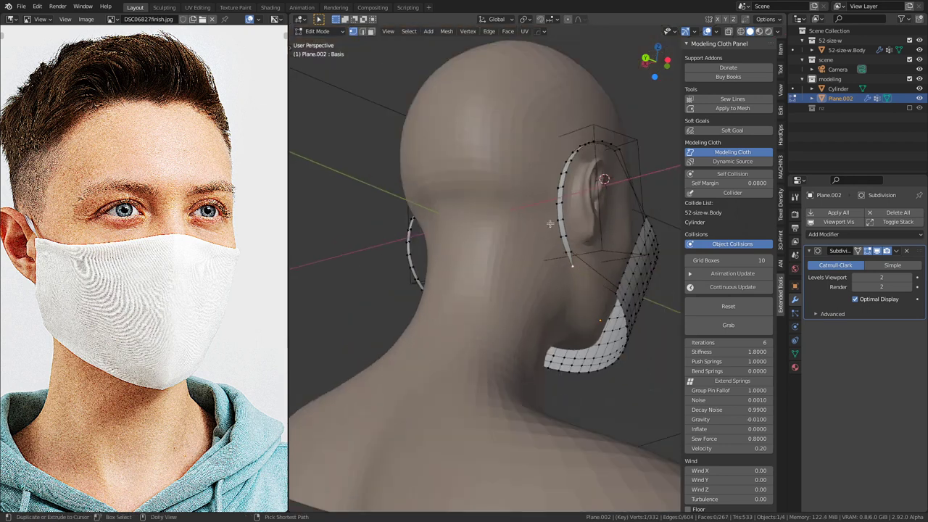
pyautogui.hotkey('ctrl', 'z')
pyautogui.moveTo(562, 224); pyautogui.dragTo(538, 222, button='middle')
pyautogui.hotkey('ctrl', 'z')
pyautogui.scroll(3, 559, 250)
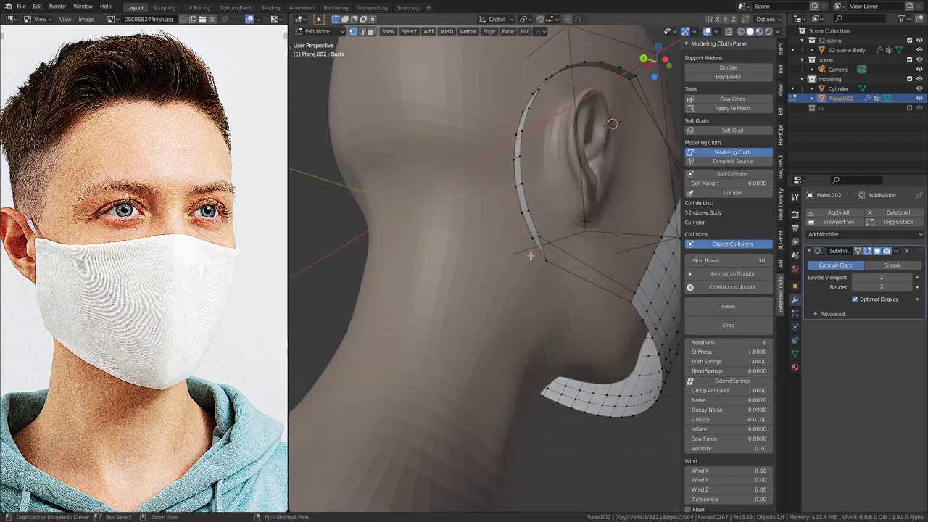
pyautogui.hotkey('ctrl', 'z')
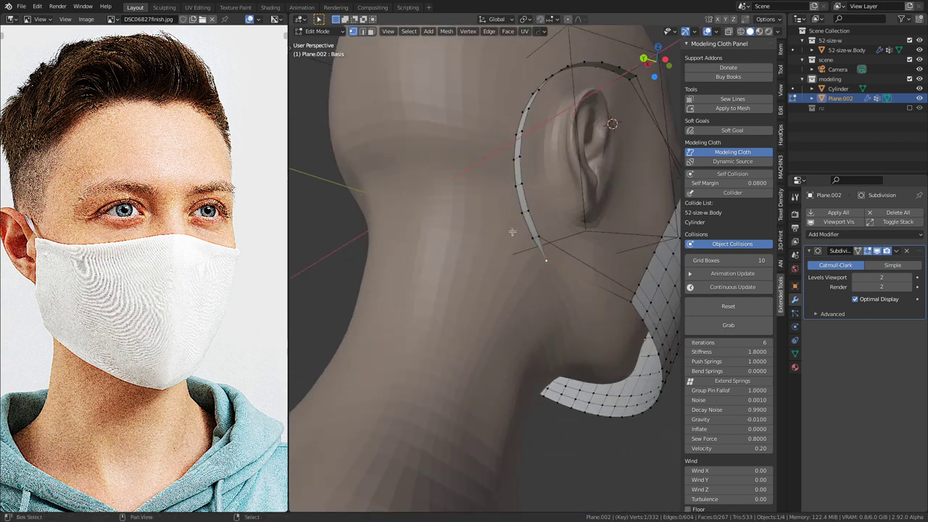
# Step: Merge the remaining end vertex at the right ear loop's lower end into the adjacent vertex
pyautogui.press('m')
pyautogui.click(526, 242)
# Step: Shorten the left ear loop's upper end by merging its two end vertices into the adjacent ones with Merge At Last
pyautogui.scroll(-5, 526, 242)
pyautogui.moveTo(526, 243); pyautogui.dragTo(301, 248, button='middle')
pyautogui.scroll(3, 542, 264)
pyautogui.moveTo(542, 265); pyautogui.dragTo(532, 330, button='middle')
pyautogui.keyDown('shift'); pyautogui.click(526, 291); pyautogui.keyUp('shift')
pyautogui.press('m')
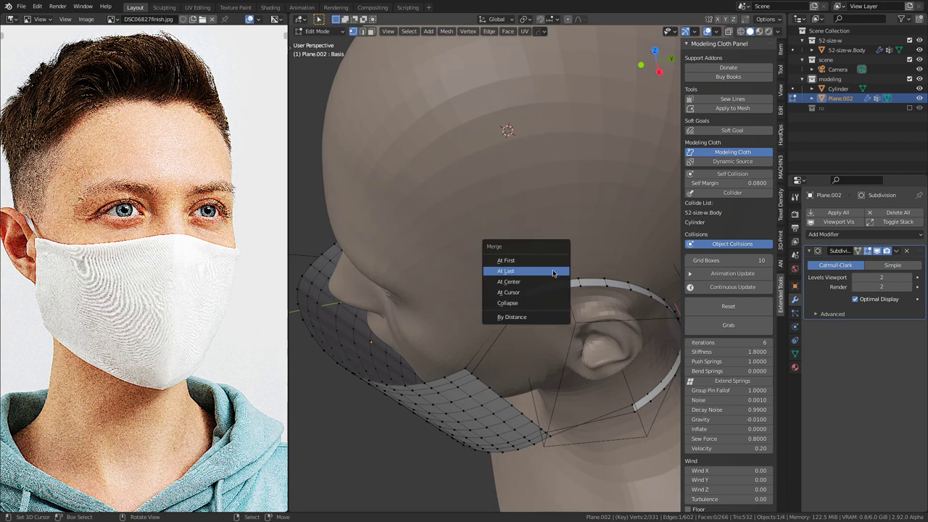
pyautogui.click(553, 273)
pyautogui.press('m')
pyautogui.click(553, 292)
# Step: Merge the two end vertices at the left ear loop's lower end into their neighbours
pyautogui.moveTo(553, 292); pyautogui.dragTo(521, 225, button='middle')
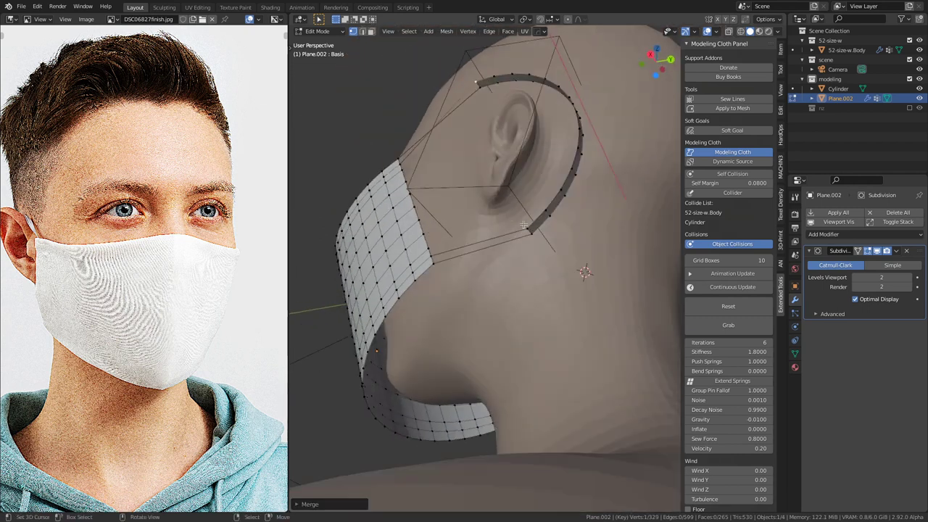
pyautogui.click(523, 225)
pyautogui.press('m')
pyautogui.click(538, 207)
pyautogui.press('m')
pyautogui.click(548, 219)
# Step: Leave mesh editing and rerun the mask's cloth simulation with continuous update to fit the shortened loops
pyautogui.moveTo(548, 219); pyautogui.dragTo(624, 330, button='middle')
pyautogui.click(795, 353)
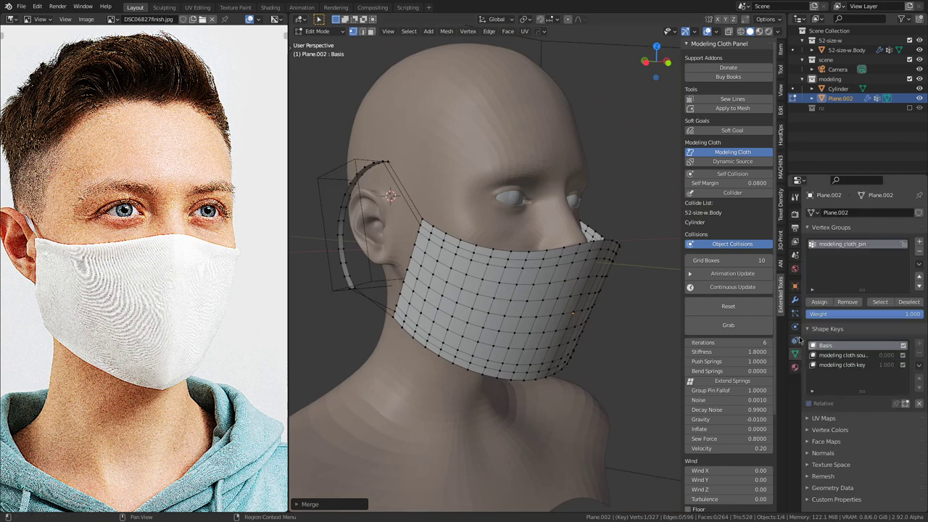
pyautogui.click(796, 300)
pyautogui.moveTo(638, 319); pyautogui.dragTo(543, 326, button='middle')
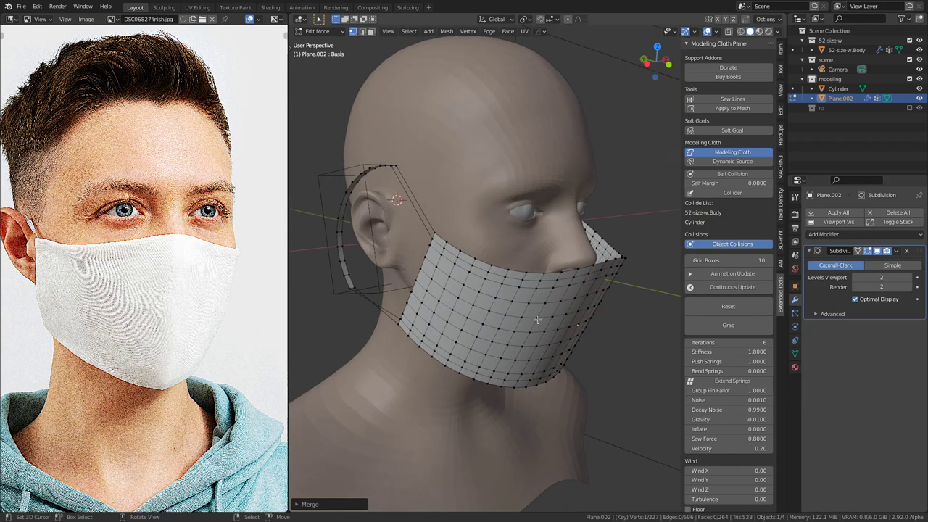
pyautogui.press('Tab')
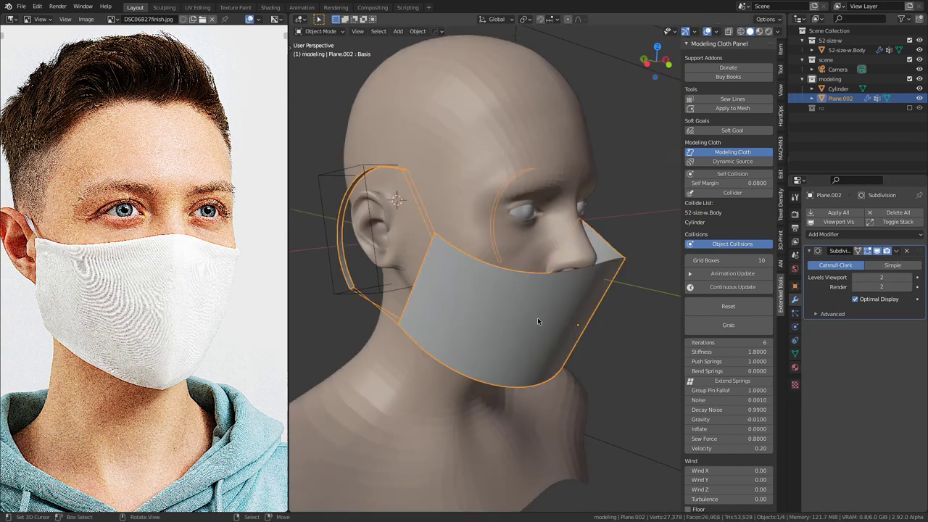
pyautogui.click(734, 287)
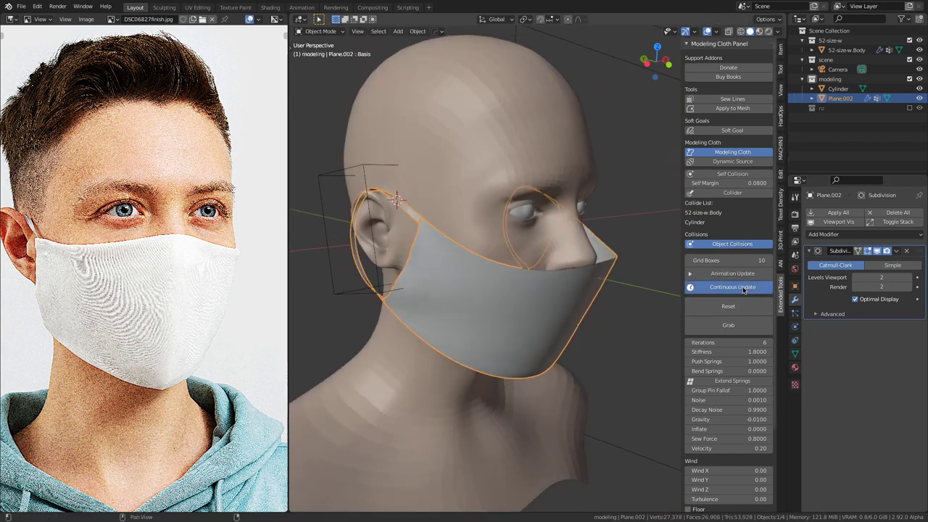
pyautogui.moveTo(581, 255); pyautogui.dragTo(573, 259, button='middle')
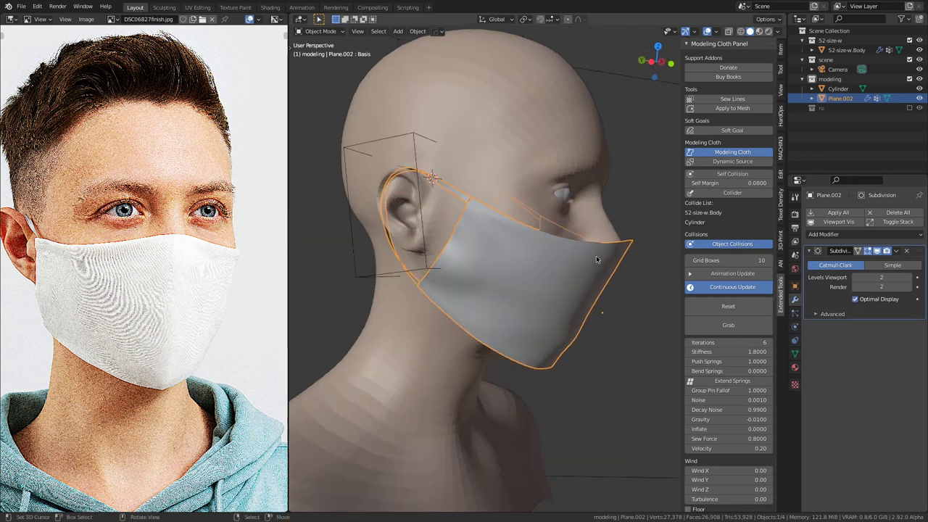
# Step: Pull the mask's upper front edge at the nose with Grab while the cloth simulation runs
pyautogui.moveTo(543, 276); pyautogui.dragTo(511, 277, button='middle')
pyautogui.click(728, 324)
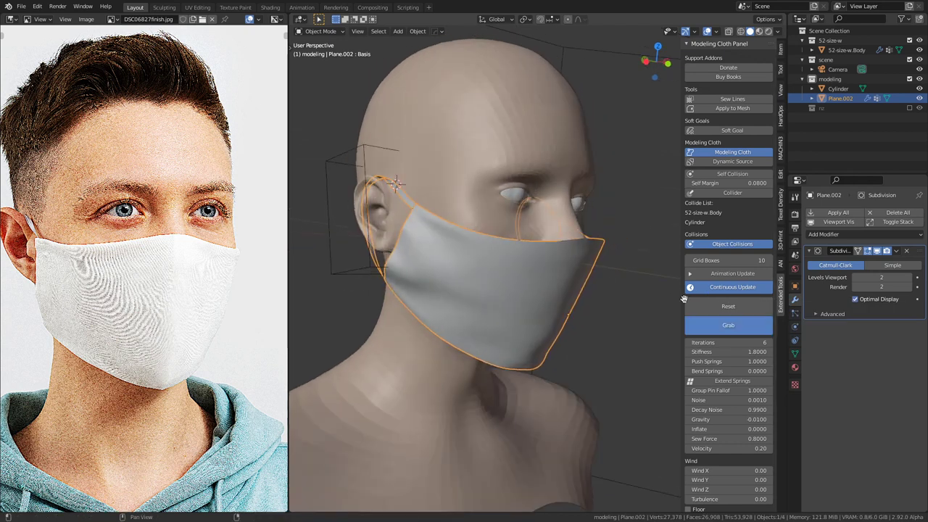
pyautogui.moveTo(594, 239)
pyautogui.mouseDown()
pyautogui.moveTo(593, 229)
pyautogui.moveTo(593, 251)
pyautogui.mouseUp()
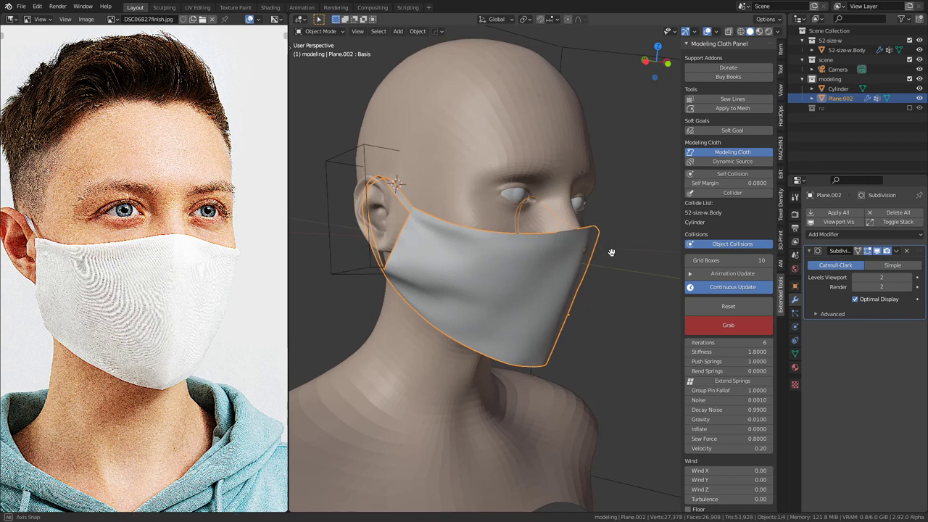
# Step: Pause the simulation and compare the mask's outline and ear loops with the reference photo in camera wireframe view and from the side
pyautogui.press('KP_0')
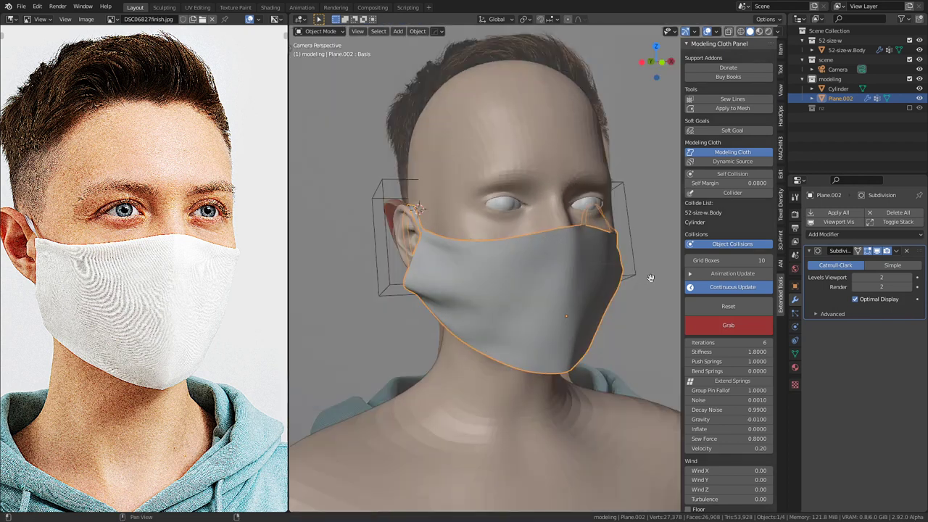
pyautogui.hotkey('shift', 'z')
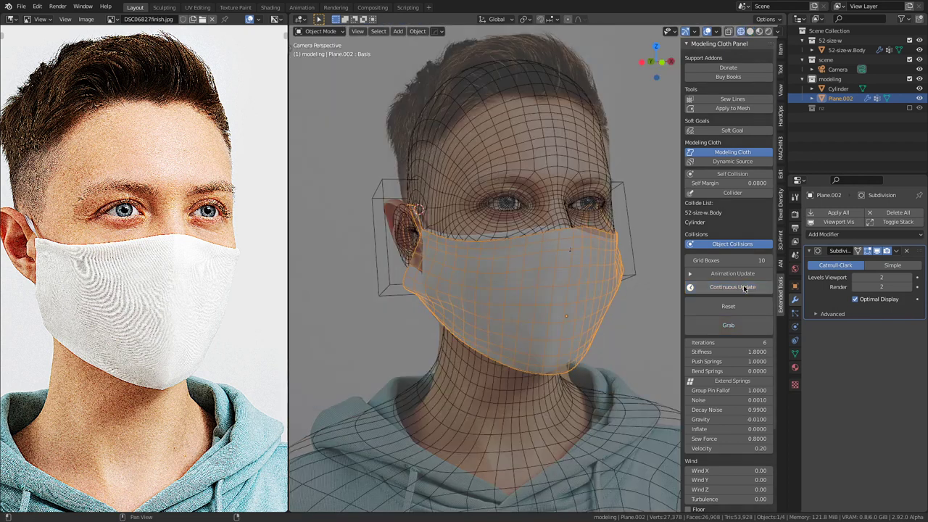
pyautogui.scroll(3, 559, 295)
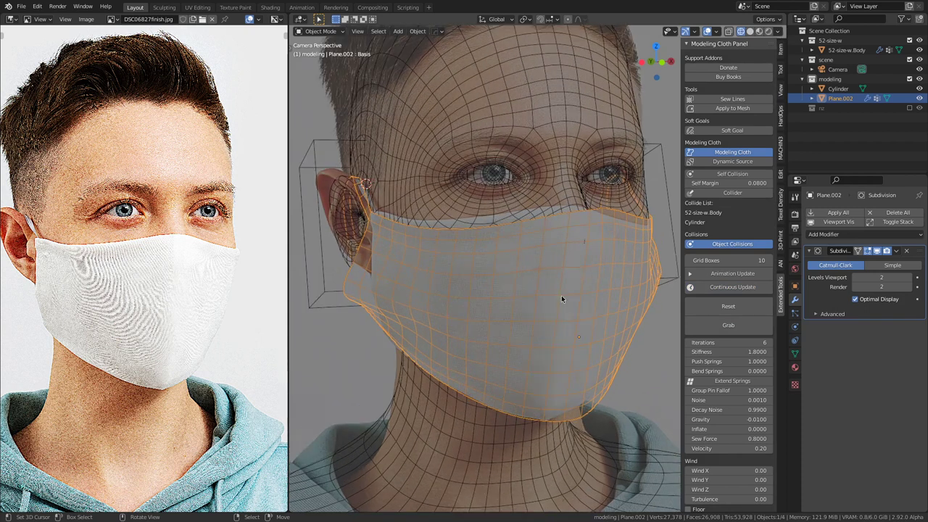
pyautogui.scroll(-2, 563, 304)
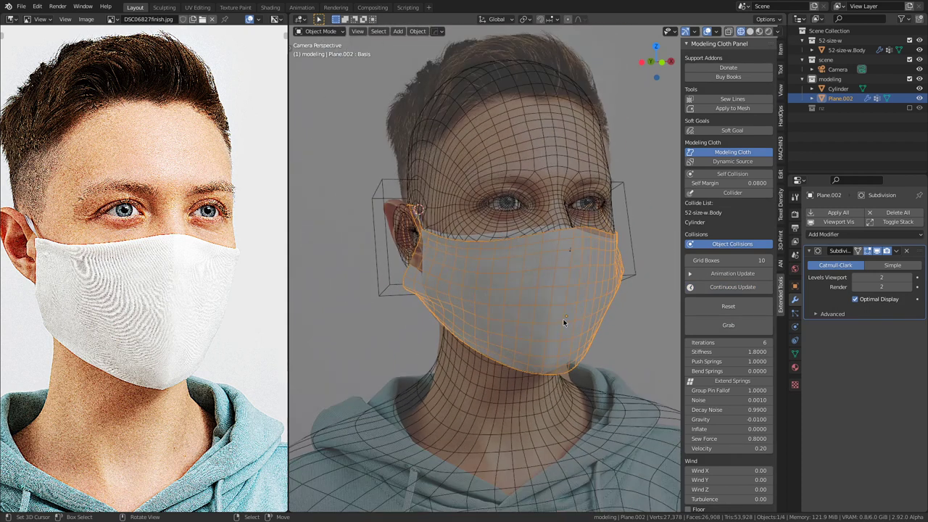
pyautogui.moveTo(559, 311)
pyautogui.mouseDown(button='middle')
pyautogui.moveTo(559, 272)
pyautogui.moveTo(590, 280)
pyautogui.moveTo(491, 247)
pyautogui.moveTo(723, 268)
pyautogui.moveTo(604, 273)
pyautogui.moveTo(545, 263)
pyautogui.moveTo(543, 245)
pyautogui.moveTo(563, 259)
pyautogui.moveTo(416, 258)
pyautogui.moveTo(750, 268)
pyautogui.mouseUp(button='middle')
pyautogui.hotkey('shift', 'z')
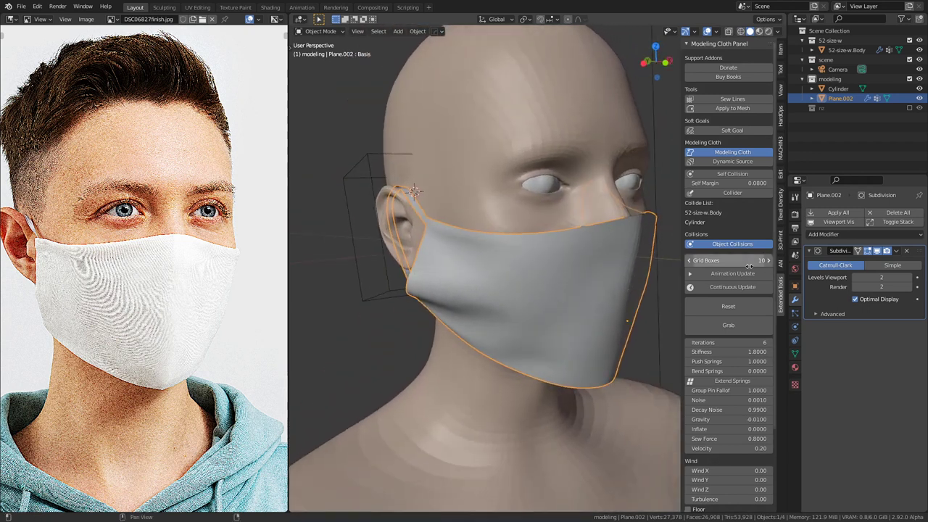
pyautogui.moveTo(460, 255); pyautogui.dragTo(642, 269, button='middle')
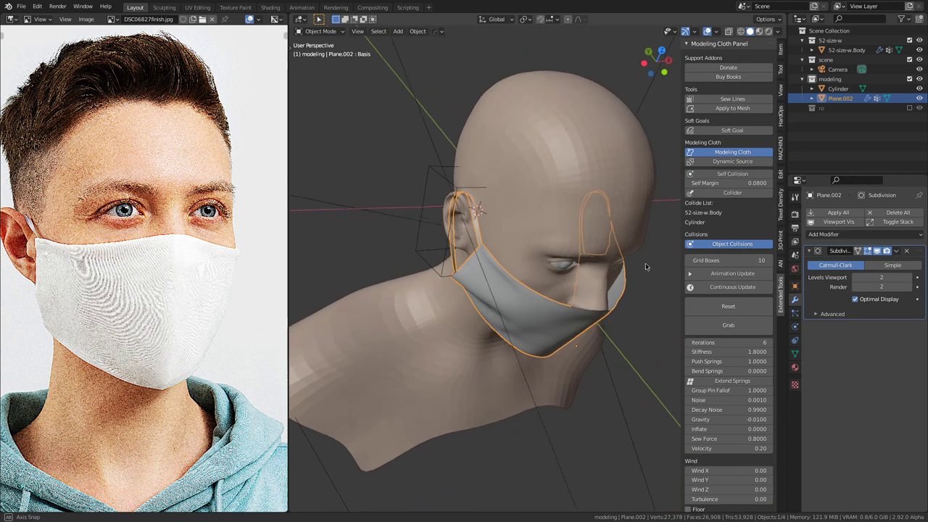
pyautogui.scroll(4, 642, 269)
pyautogui.moveTo(417, 279); pyautogui.dragTo(429, 250, button='middle')
pyautogui.scroll(-3, 430, 249)
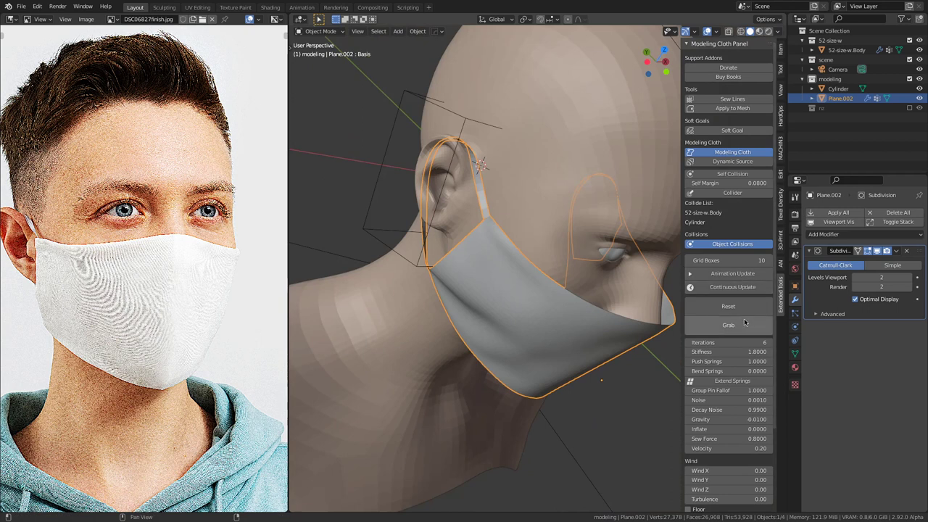
# Step: Reset the cloth and shorten the right ear loop's upper end by merging its two end vertices into their neighbours
pyautogui.click(728, 306)
pyautogui.moveTo(548, 241); pyautogui.dragTo(494, 326, button='middle')
pyautogui.scroll(2, 496, 310)
pyautogui.press('Tab')
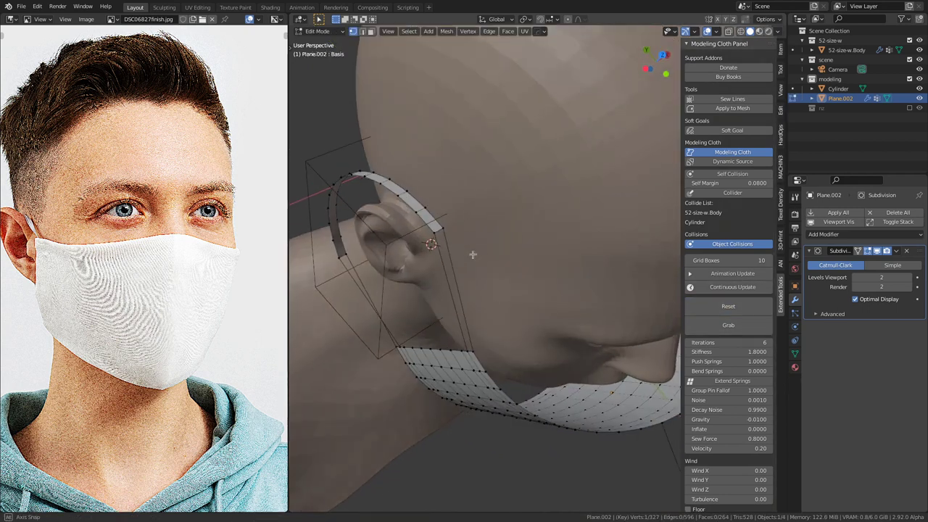
pyautogui.moveTo(469, 252); pyautogui.dragTo(470, 252, button='middle')
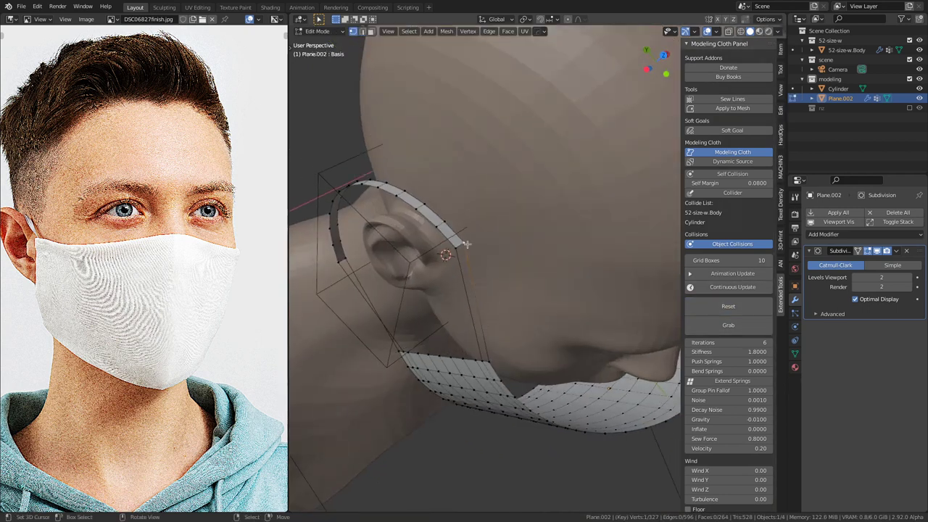
pyautogui.press('x')
pyautogui.click(444, 219)
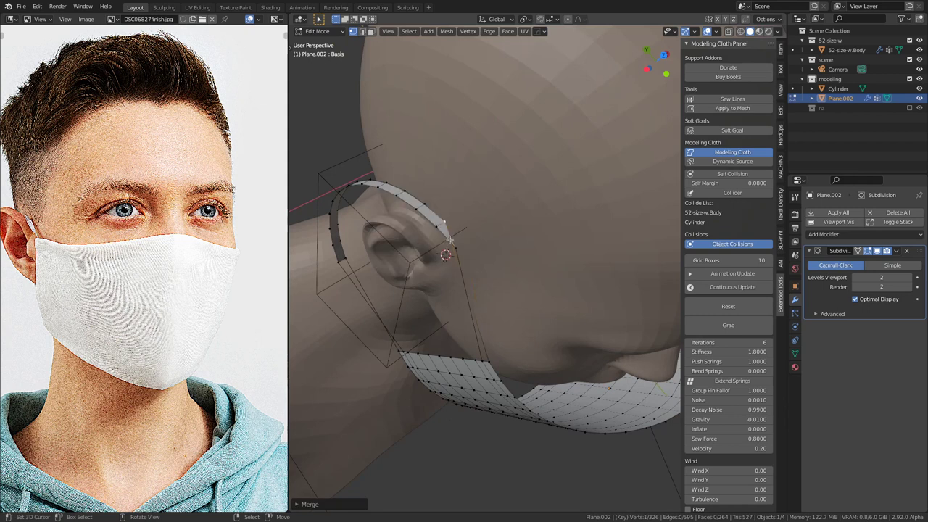
pyautogui.hotkey('alt', 'm')
pyautogui.click(440, 232)
# Step: Shorten the right ear loop's lower end by merging its two end vertices into the adjacent ones
pyautogui.moveTo(439, 232); pyautogui.dragTo(562, 235, button='middle')
pyautogui.hotkey('alt', 'm')
pyautogui.click(535, 226)
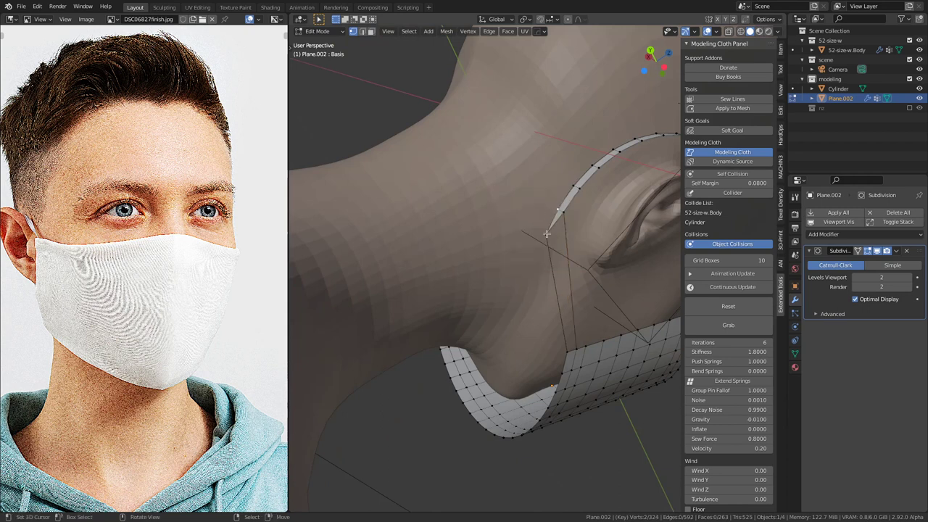
pyautogui.hotkey('alt', 'm')
pyautogui.click(555, 210)
# Step: Merge the end vertices at the left ear loop's upper end into the adjacent ones with Merge At Last
pyautogui.moveTo(555, 211); pyautogui.dragTo(490, 313, button='middle')
pyautogui.click(469, 326)
pyautogui.hotkey('alt', 'm')
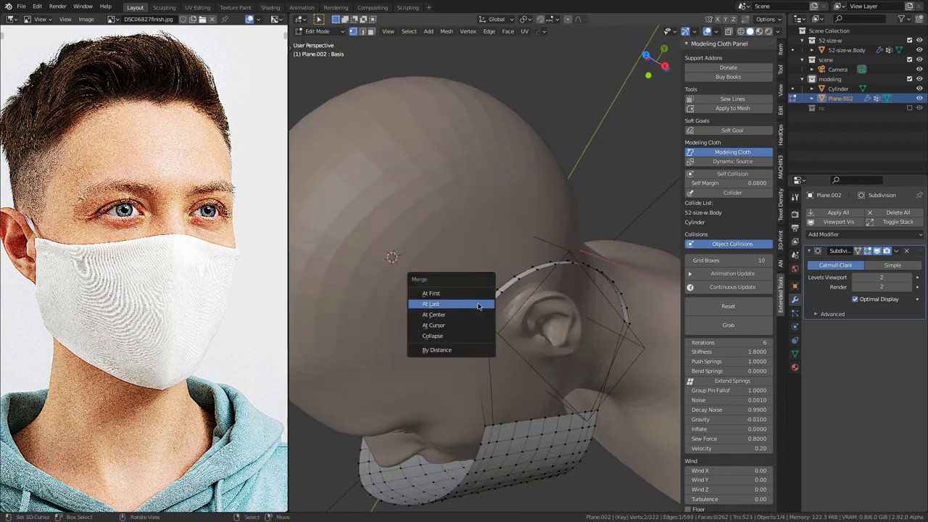
pyautogui.click(464, 301)
# Step: Merge the two end vertices at the left ear loop's lower end into the next vertices up the strap
pyautogui.moveTo(464, 300); pyautogui.dragTo(406, 326, button='middle')
pyautogui.rightClick(398, 328)
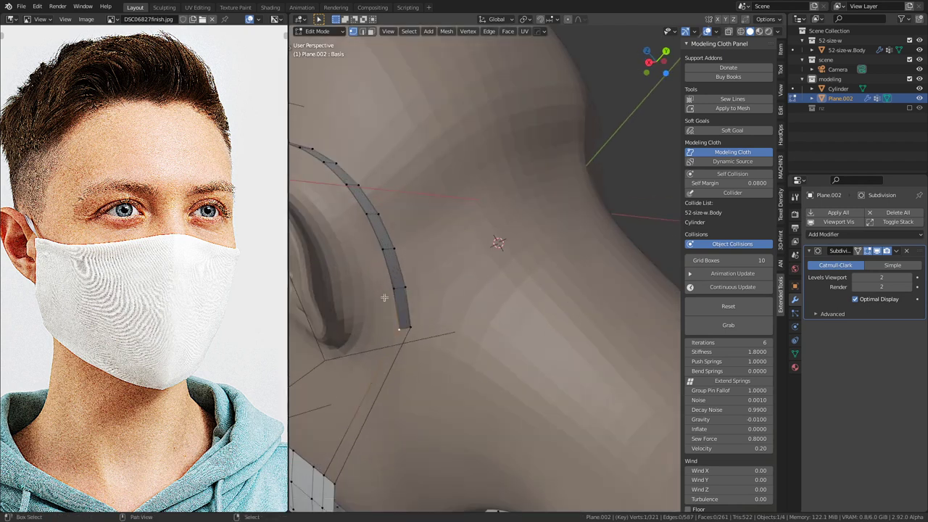
pyautogui.press('m')
pyautogui.click(385, 291)
pyautogui.rightClick(410, 321)
pyautogui.press('m')
pyautogui.click(410, 295)
# Step: Leave mesh editing and run the mask's cloth simulation with continuous update until it settles on the face
pyautogui.scroll(-7, 411, 295)
pyautogui.moveTo(435, 293); pyautogui.dragTo(573, 259, button='middle')
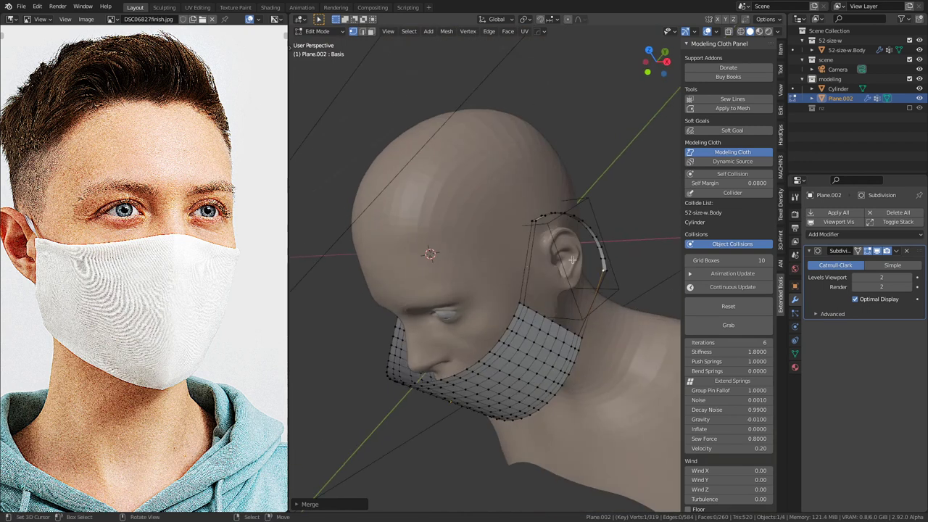
pyautogui.press('Tab')
pyautogui.moveTo(449, 285); pyautogui.dragTo(544, 294, button='middle')
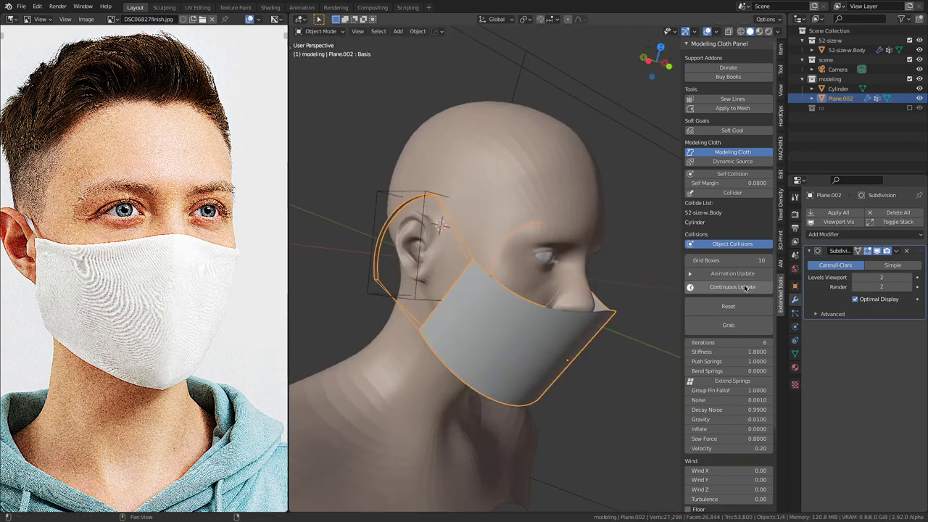
pyautogui.click(739, 287)
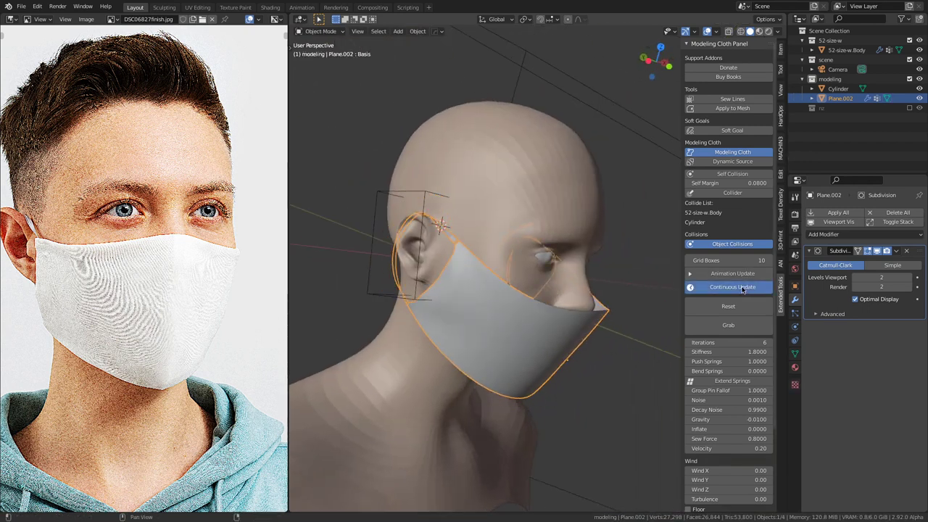
pyautogui.moveTo(621, 286); pyautogui.dragTo(675, 326, button='middle')
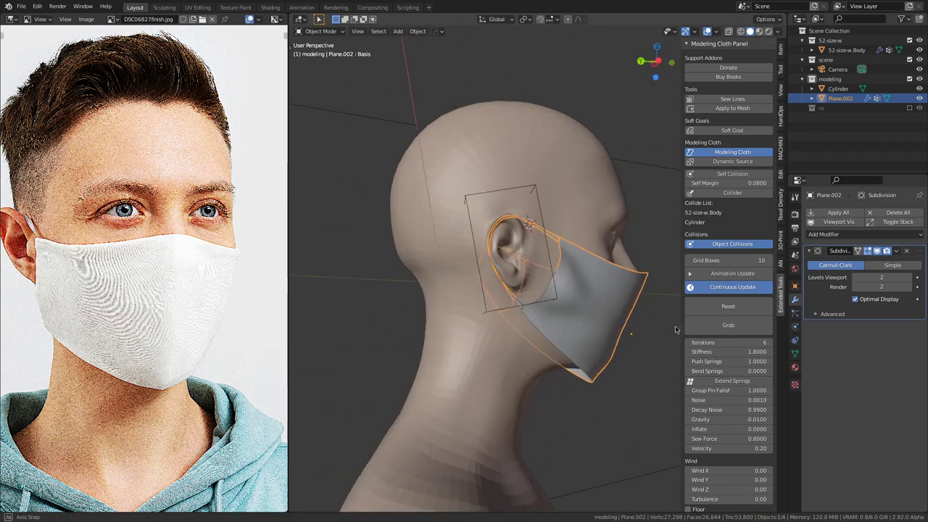
pyautogui.moveTo(633, 274); pyautogui.dragTo(503, 268, button='middle')
pyautogui.rightClick(722, 288)
pyautogui.click(747, 288)
# Step: Check the settled mask against the reference photo in camera wireframe view and its fit from the side in solid view
pyautogui.press('KP_0')
pyautogui.hotkey('shift', 'z')
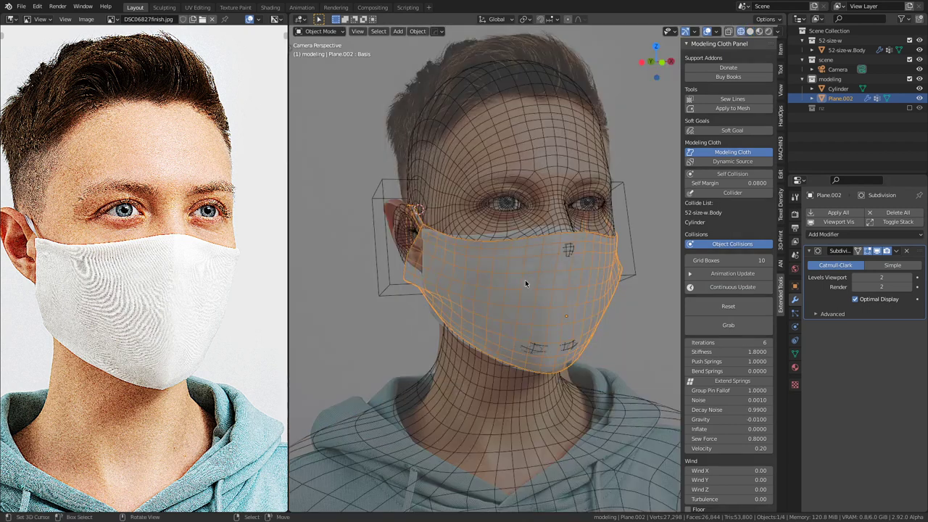
pyautogui.moveTo(524, 279); pyautogui.dragTo(494, 261, button='middle')
pyautogui.scroll(2, 482, 458)
pyautogui.hotkey('shift', 'z')
pyautogui.moveTo(552, 270); pyautogui.dragTo(571, 274, button='middle')
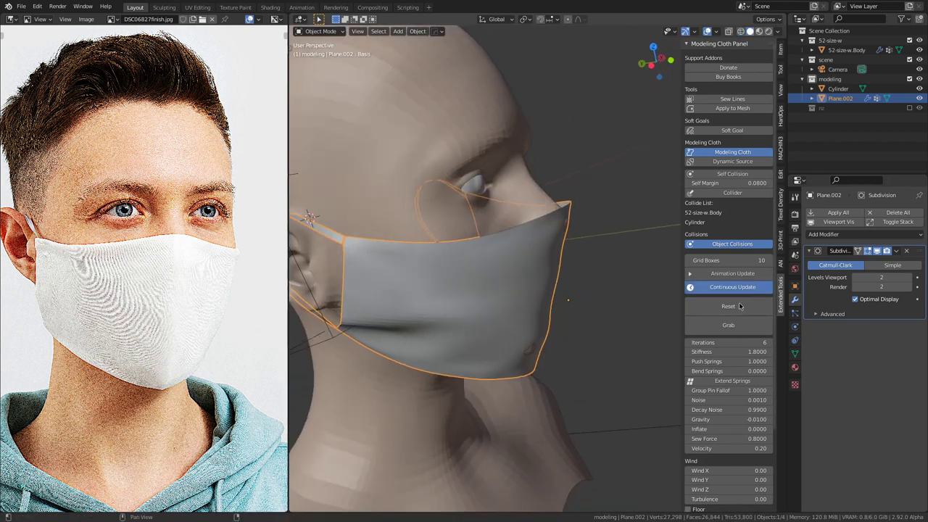
# Step: Pull the mask's upper corner near the right ear with Grab while continuous update runs
pyautogui.click(729, 325)
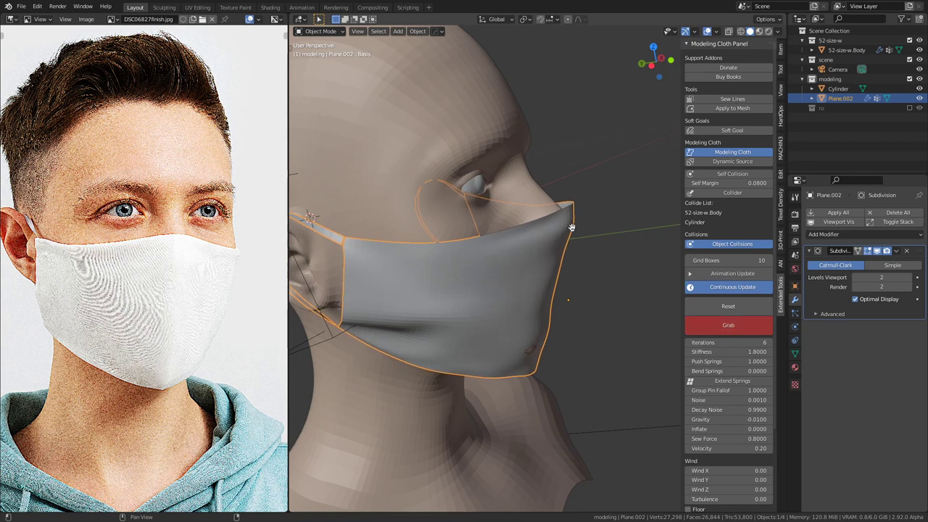
pyautogui.moveTo(571, 228); pyautogui.dragTo(459, 264, button='middle')
pyautogui.moveTo(446, 250); pyautogui.dragTo(443, 244)
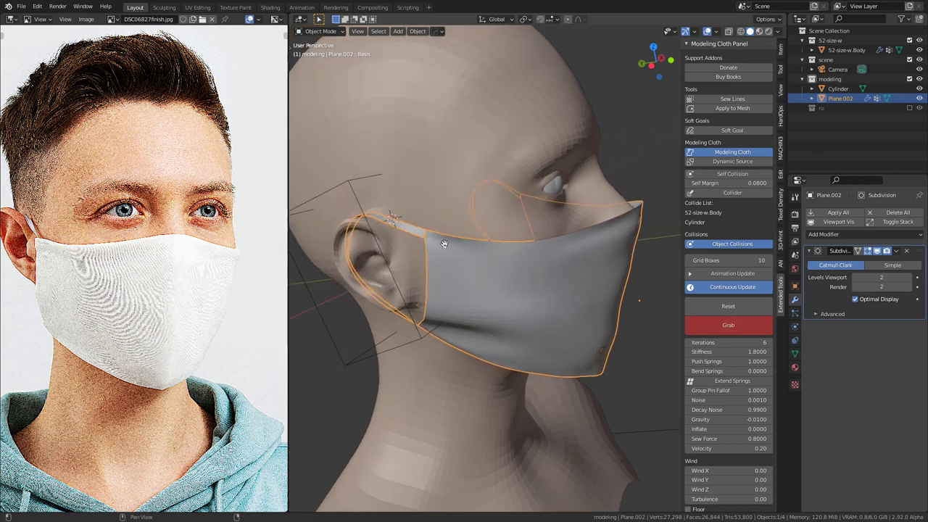
# Step: Set the cloth stiffness to 1.5 and adjust the mask's fit with Grab before pausing the simulation
pyautogui.moveTo(455, 306); pyautogui.dragTo(468, 247, button='middle')
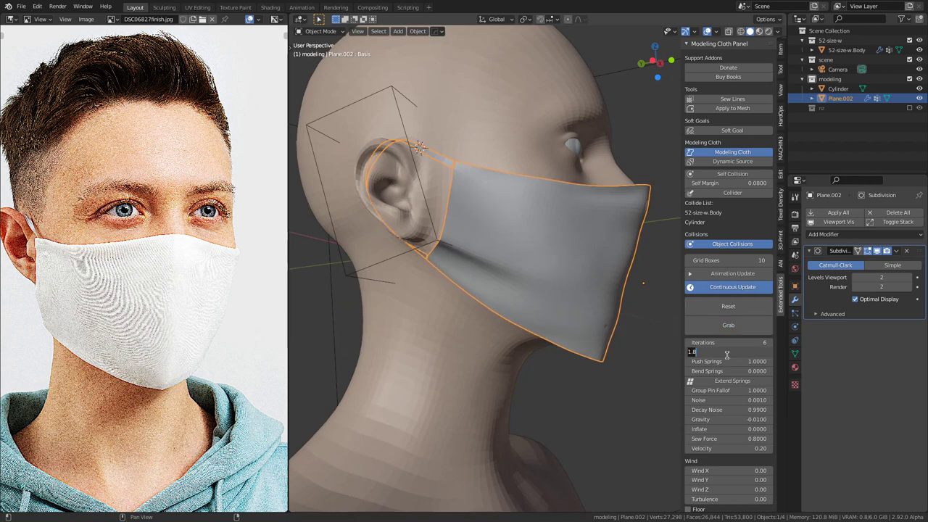
pyautogui.moveTo(604, 295); pyautogui.dragTo(667, 305, button='middle')
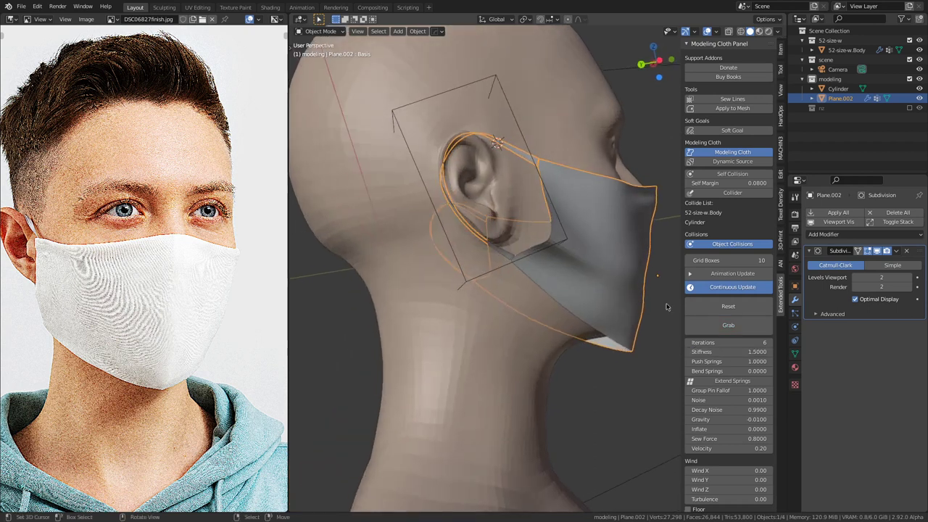
pyautogui.scroll(3, 571, 285)
pyautogui.click(726, 323)
pyautogui.moveTo(594, 281); pyautogui.dragTo(569, 244, button='middle')
pyautogui.moveTo(538, 236); pyautogui.dragTo(517, 242)
pyautogui.press('Escape')
pyautogui.click(722, 289)
# Step: Resume the simulation in camera wireframe view and pull the mask's upper edge up over the nose with Grab
pyautogui.moveTo(603, 245); pyautogui.dragTo(530, 221, button='middle')
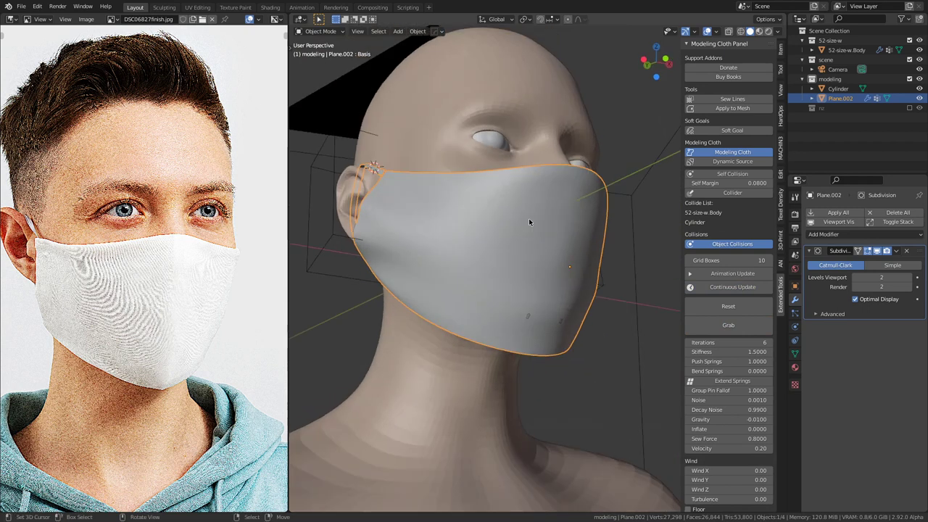
pyautogui.press('KP_0')
pyautogui.hotkey('shift', 'z')
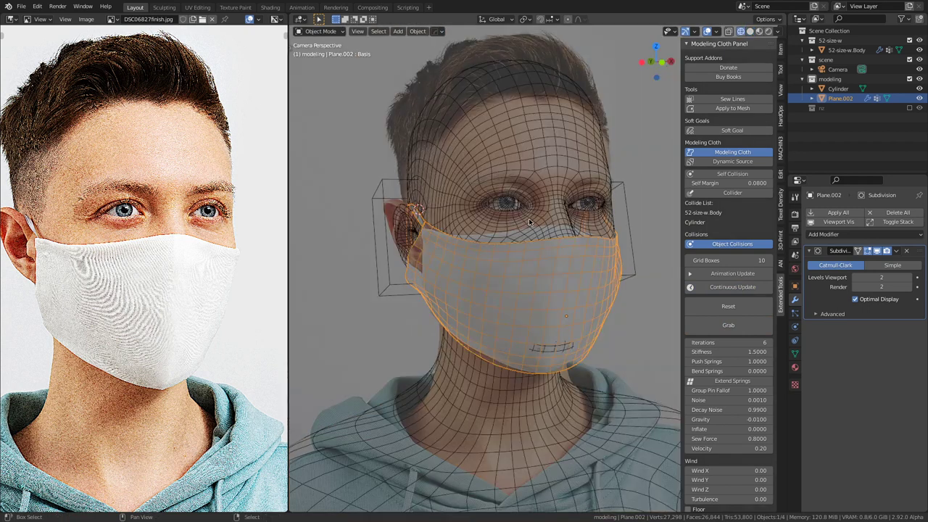
pyautogui.scroll(1, 529, 222)
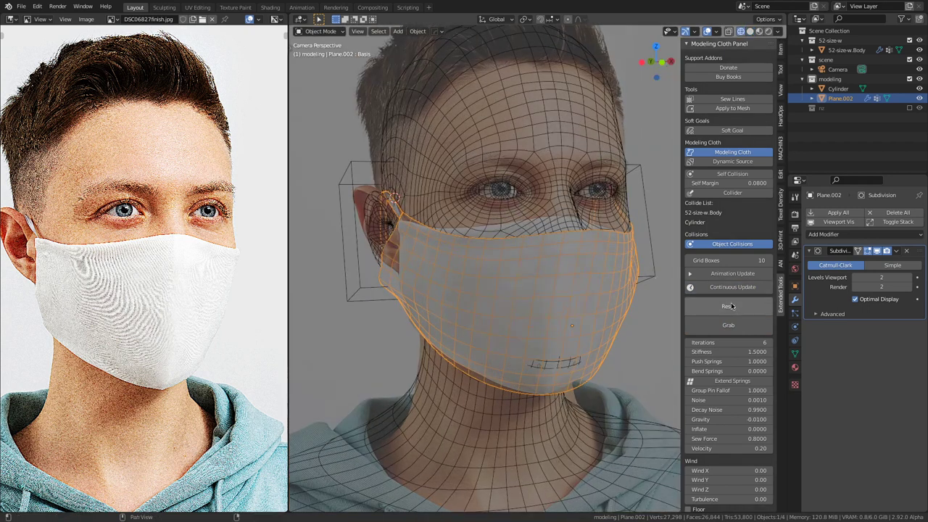
pyautogui.click(732, 287)
pyautogui.click(728, 324)
pyautogui.moveTo(574, 225); pyautogui.dragTo(571, 215)
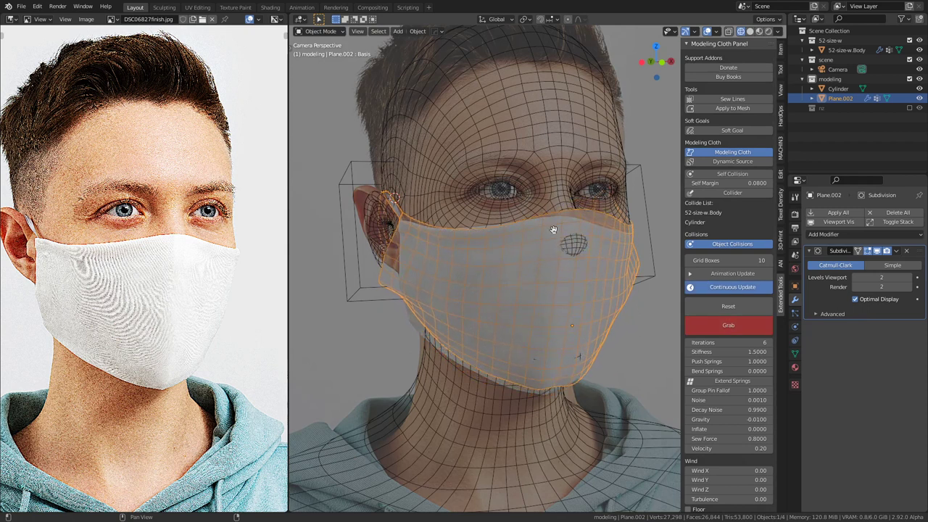
# Step: Pull the mask's front outward from the face with Grab in side view and end the simulation
pyautogui.moveTo(556, 252); pyautogui.dragTo(591, 276, button='middle')
pyautogui.moveTo(513, 279); pyautogui.dragTo(547, 273)
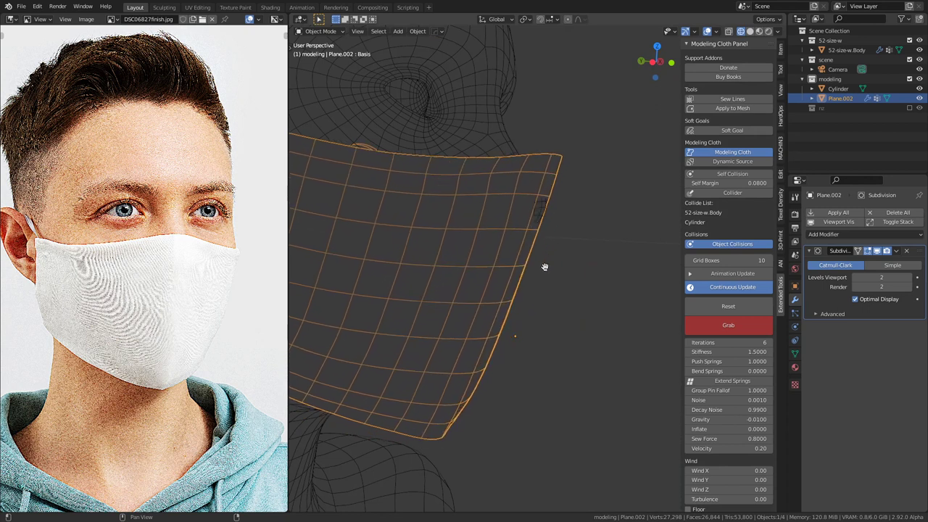
pyautogui.scroll(-5, 545, 261)
pyautogui.press('KP_0')
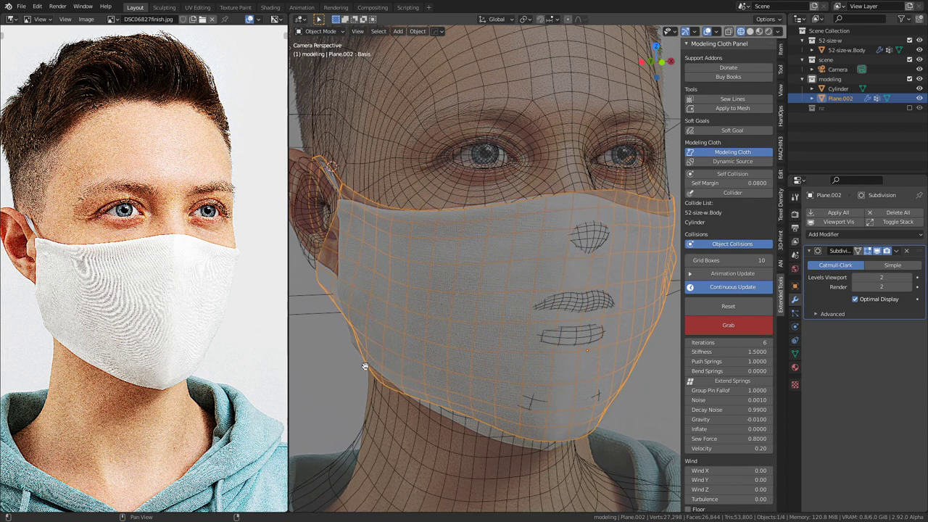
pyautogui.press('Escape')
# Step: Examine the reshaped mask in solid side view and compare its edges with the reference photo in camera wireframe view
pyautogui.scroll(-3, 533, 315)
pyautogui.hotkey('shift', 'z')
pyautogui.moveTo(563, 340)
pyautogui.mouseDown(button='middle')
pyautogui.moveTo(418, 314)
pyautogui.moveTo(296, 324)
pyautogui.moveTo(540, 320)
pyautogui.moveTo(536, 258)
pyautogui.moveTo(566, 274)
pyautogui.moveTo(470, 289)
pyautogui.mouseUp(button='middle')
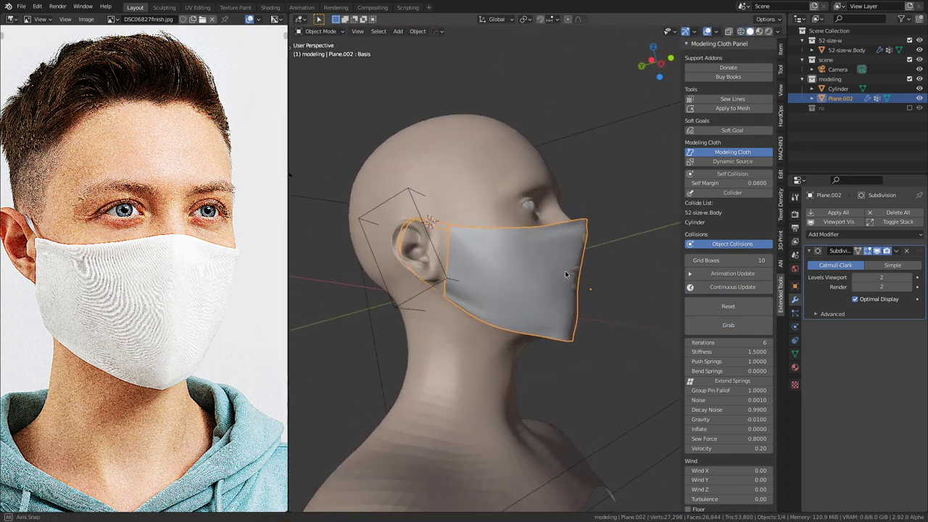
pyautogui.press('KP_0')
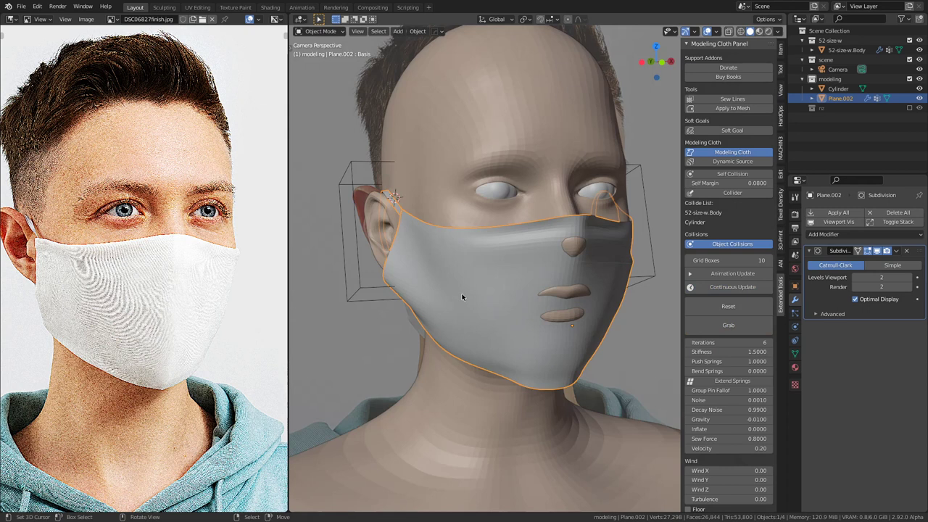
pyautogui.scroll(2, 462, 297)
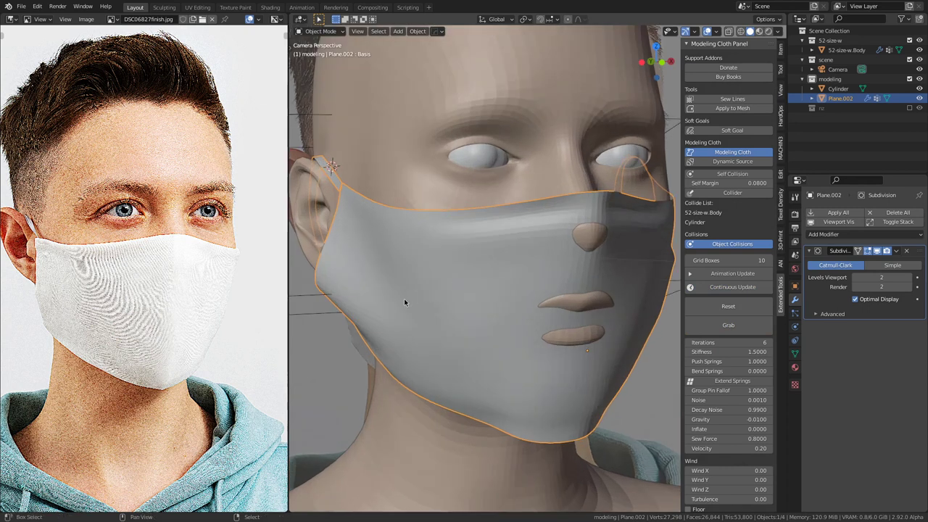
pyautogui.moveTo(404, 303); pyautogui.dragTo(443, 286, button='middle')
pyautogui.hotkey('shift', 'z')
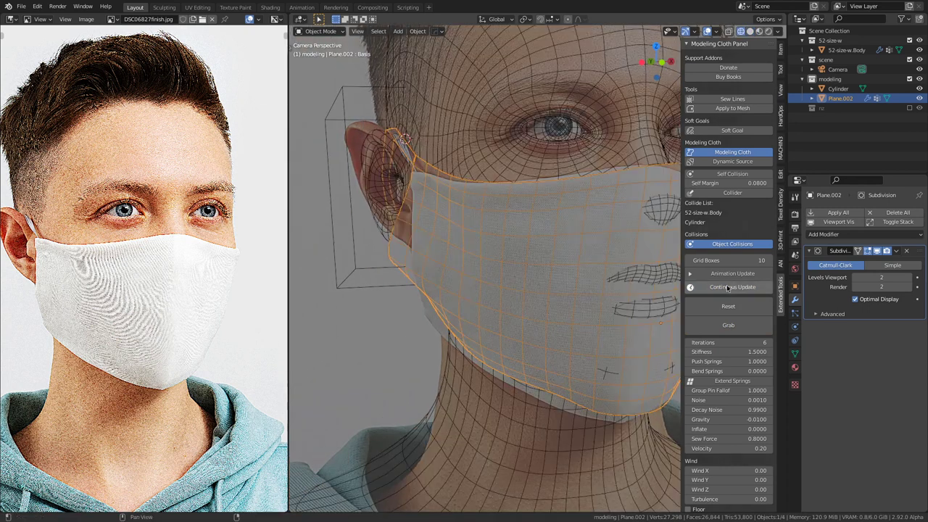
# Step: Resume the cloth simulation, adjust the mask's lower jaw edge against the reference photo with Grab in wireframe view, and pause it
pyautogui.click(745, 289)
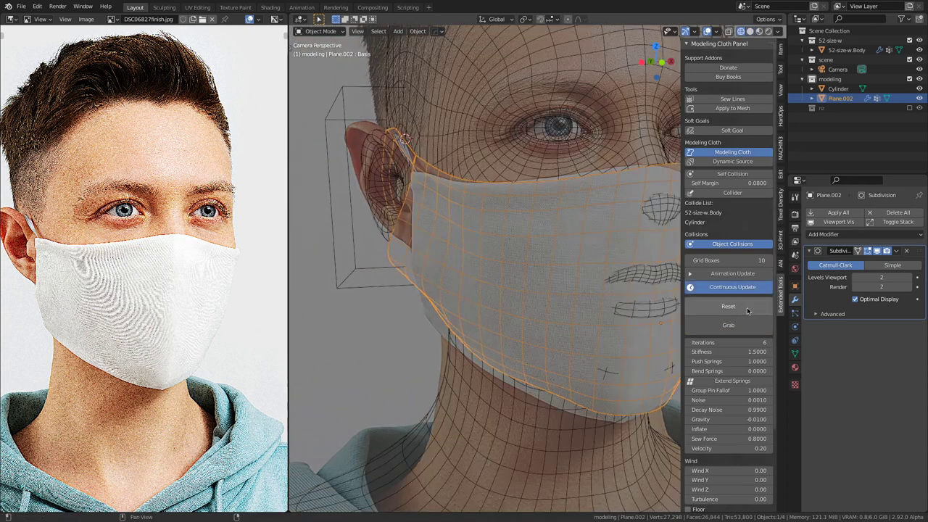
pyautogui.click(738, 327)
pyautogui.scroll(2, 437, 335)
pyautogui.keyDown('shift'); pyautogui.moveTo(437, 335); pyautogui.dragTo(501, 270, button='middle'); pyautogui.keyUp('shift')
pyautogui.moveTo(493, 278); pyautogui.dragTo(483, 297)
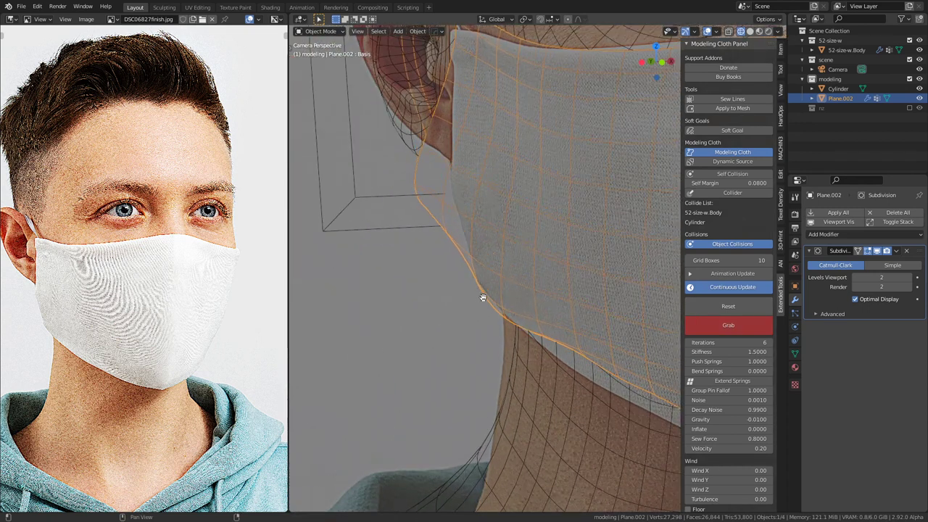
pyautogui.moveTo(559, 345); pyautogui.dragTo(551, 357)
pyautogui.moveTo(486, 284)
pyautogui.mouseDown()
pyautogui.moveTo(423, 191)
pyautogui.moveTo(459, 181)
pyautogui.mouseUp()
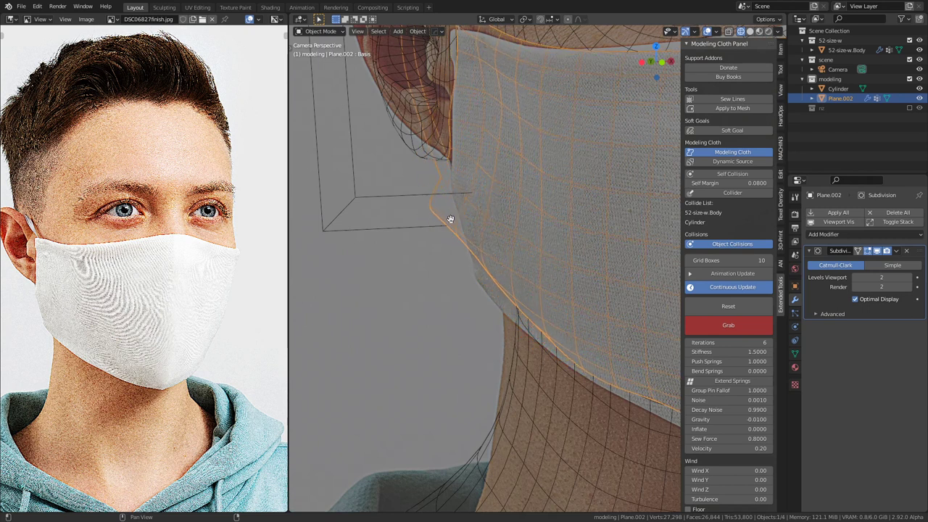
pyautogui.moveTo(476, 247); pyautogui.dragTo(477, 288)
pyautogui.press('Escape')
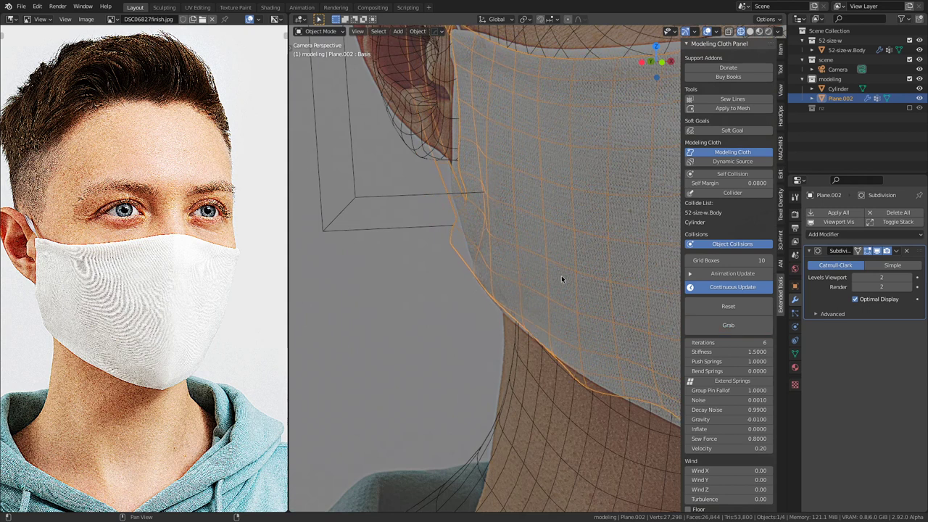
pyautogui.click(710, 287)
# Step: Switch to solid shading, resume the simulation, and pull the mask's side edge by the ear and its jaw edge with Grab
pyautogui.scroll(-4, 501, 236)
pyautogui.moveTo(528, 240); pyautogui.dragTo(448, 198, button='middle')
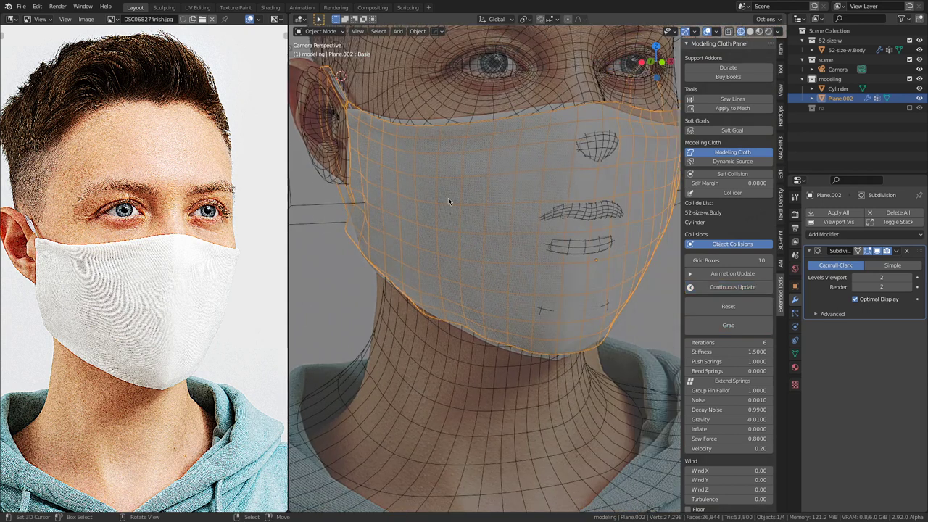
pyautogui.hotkey('alt', 'z')
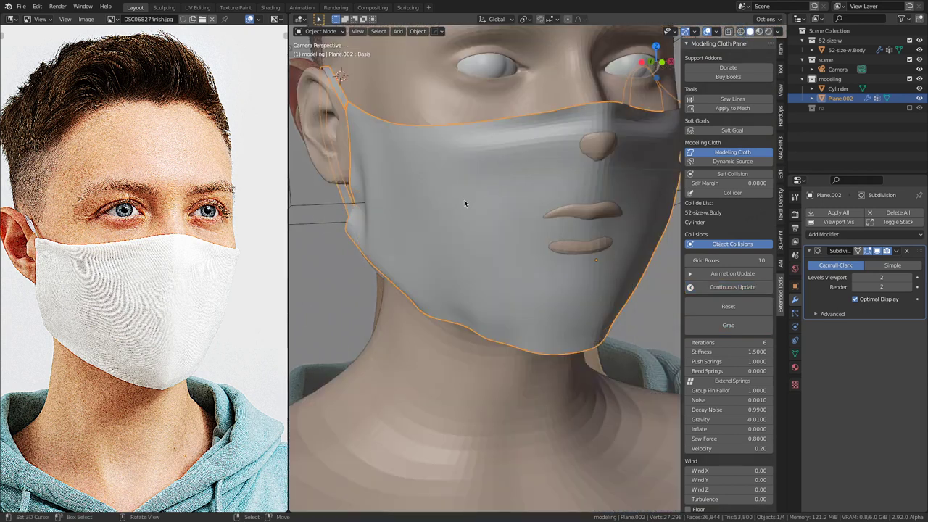
pyautogui.moveTo(465, 201); pyautogui.dragTo(573, 280, button='middle')
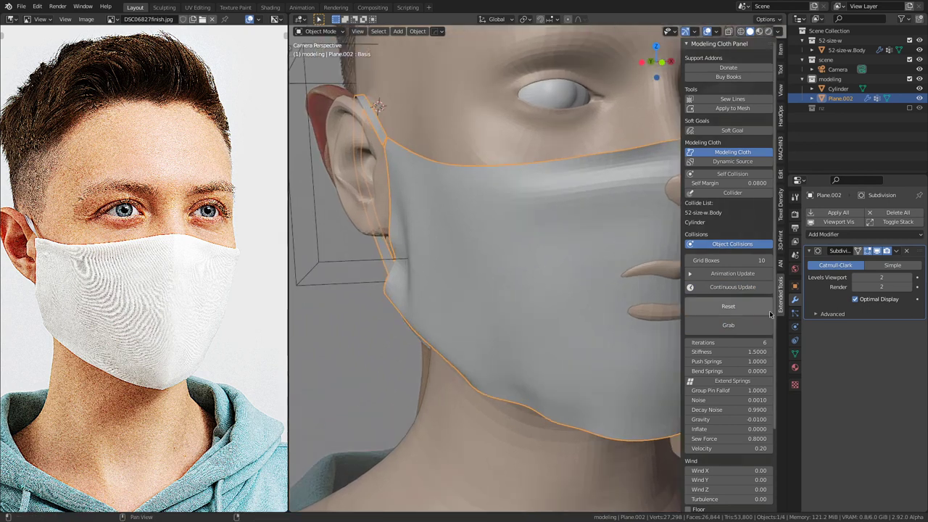
pyautogui.click(728, 324)
pyautogui.moveTo(400, 248); pyautogui.dragTo(385, 245)
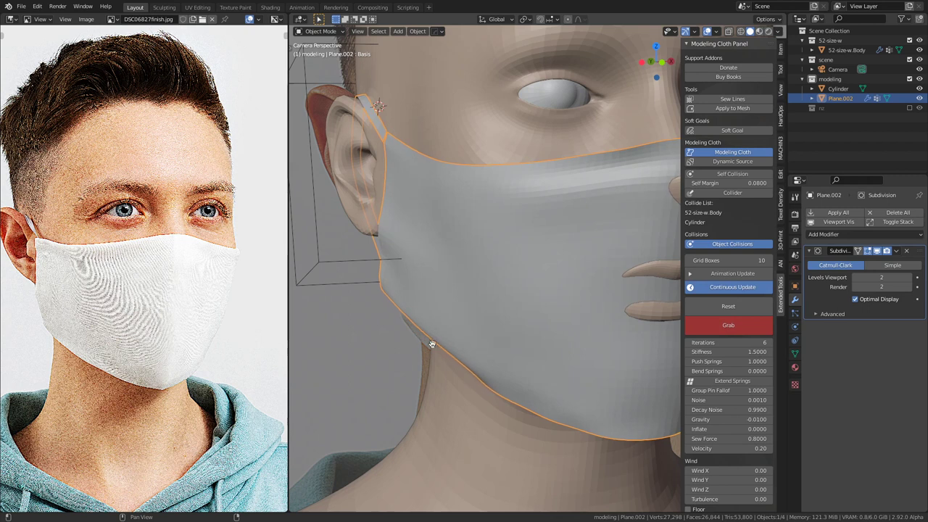
pyautogui.moveTo(439, 352); pyautogui.dragTo(477, 373)
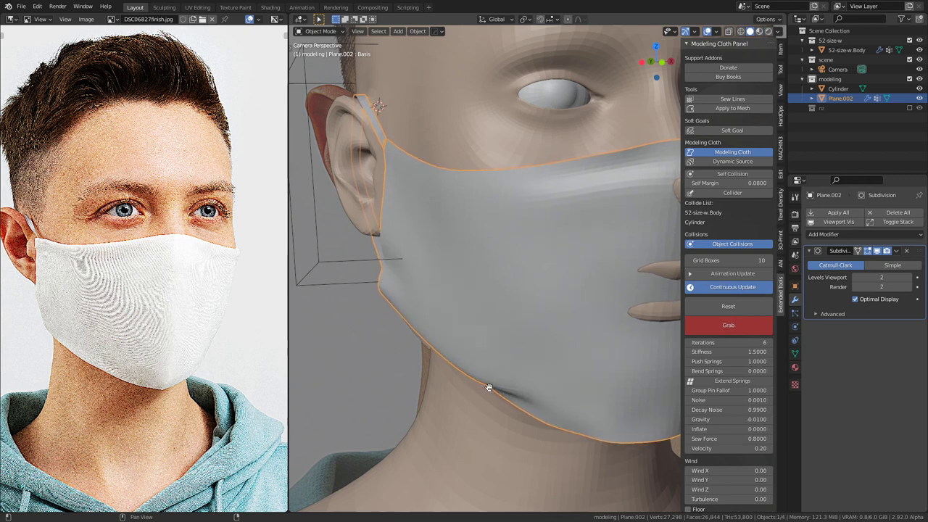
pyautogui.moveTo(500, 340); pyautogui.dragTo(531, 361, button='middle')
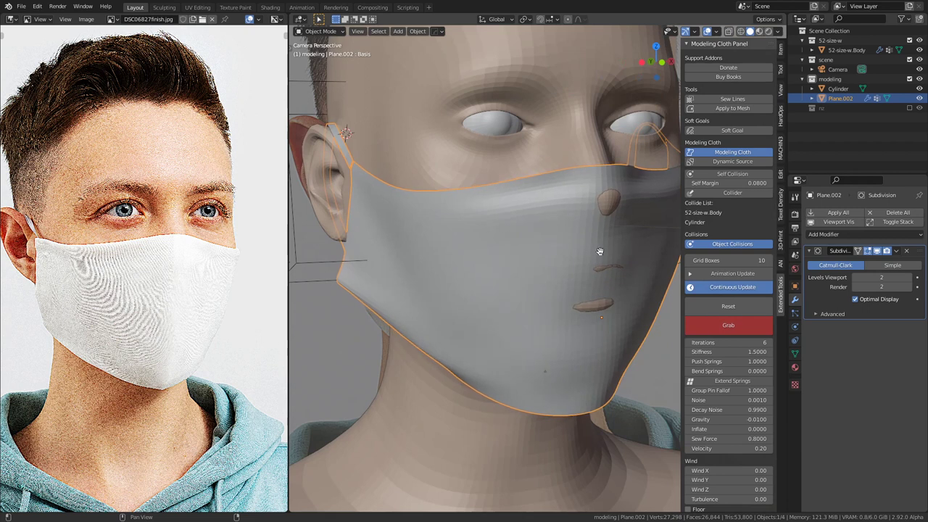
# Step: Set the 52-size-w.Body object's viewport display to Bounds
pyautogui.click(846, 50)
pyautogui.click(795, 353)
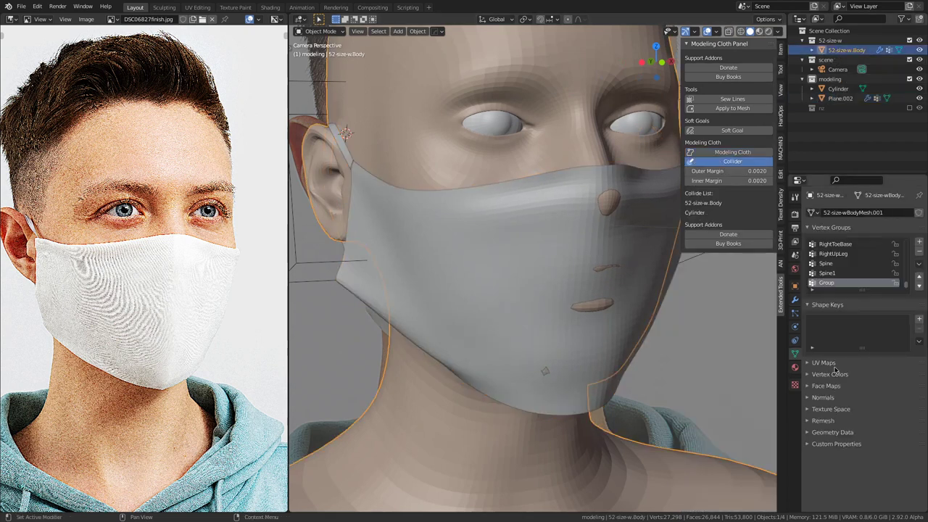
pyautogui.click(796, 286)
pyautogui.scroll(-2, 866, 436)
pyautogui.click(890, 481)
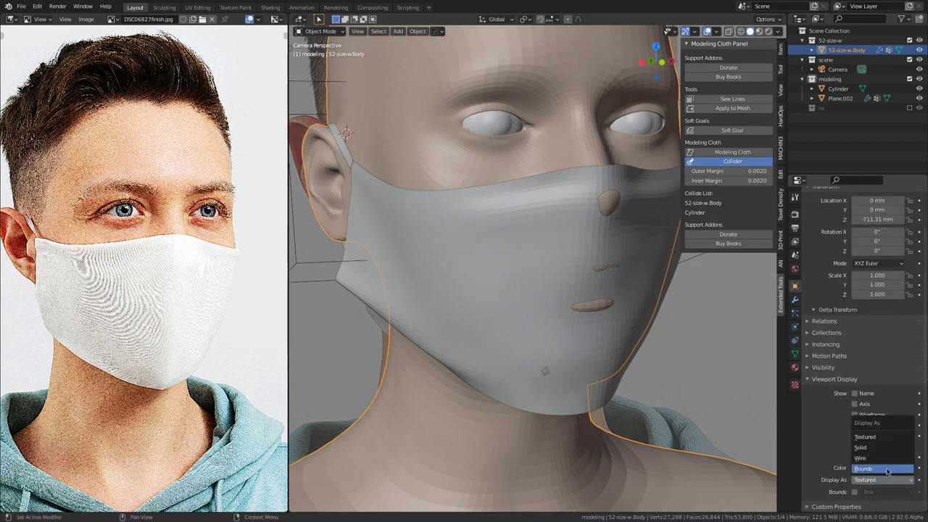
pyautogui.click(887, 471)
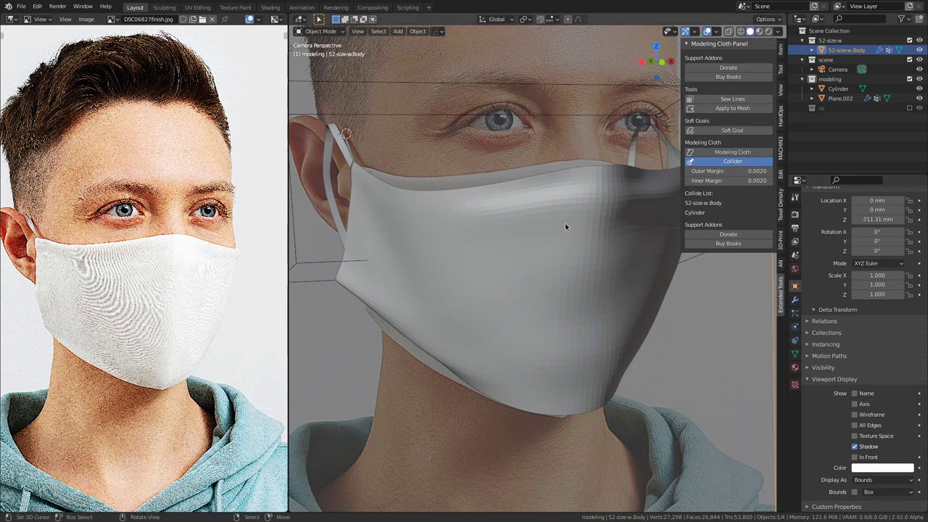
# Step: Run the mask's cloth simulation and pull its lower jaw edge and upper edge over the nose toward the photo's outline with Grab
pyautogui.click(572, 225)
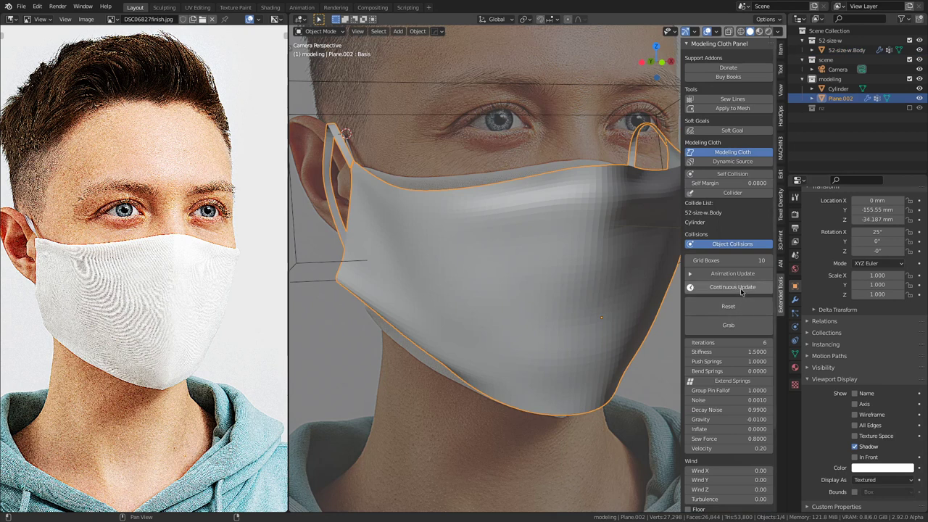
pyautogui.click(732, 287)
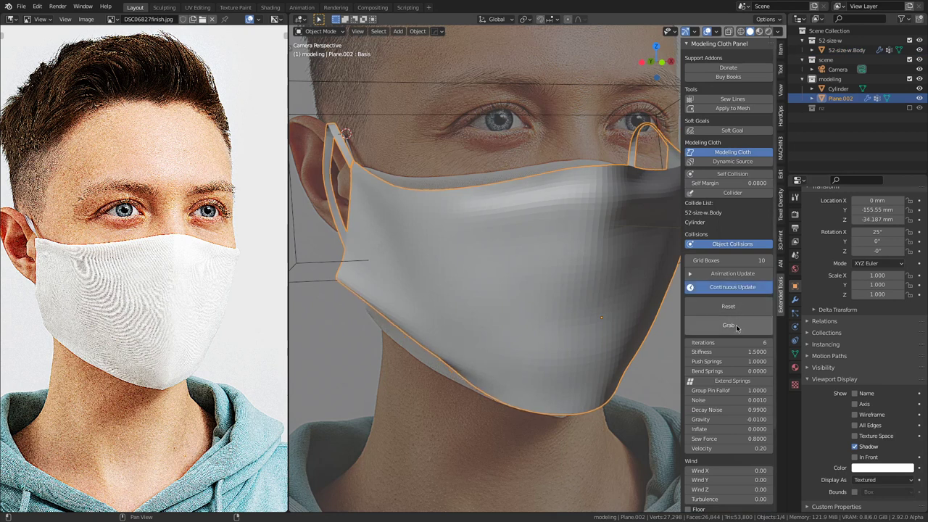
pyautogui.click(736, 327)
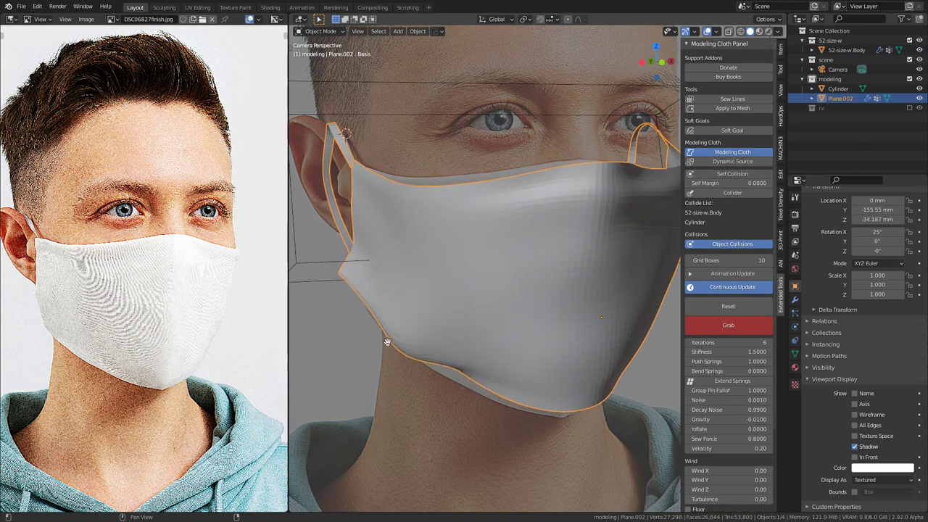
pyautogui.moveTo(399, 326); pyautogui.dragTo(465, 356)
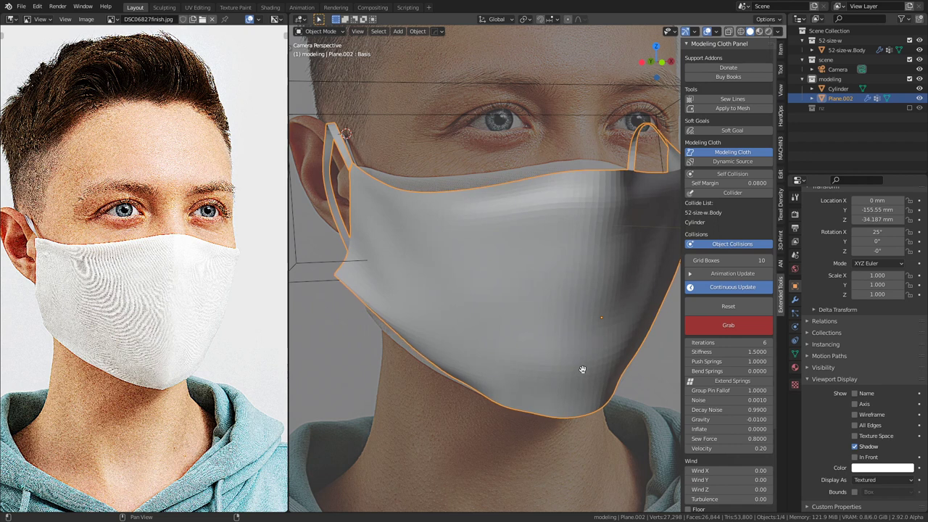
pyautogui.moveTo(374, 316)
pyautogui.mouseDown()
pyautogui.moveTo(401, 324)
pyautogui.moveTo(409, 341)
pyautogui.mouseUp()
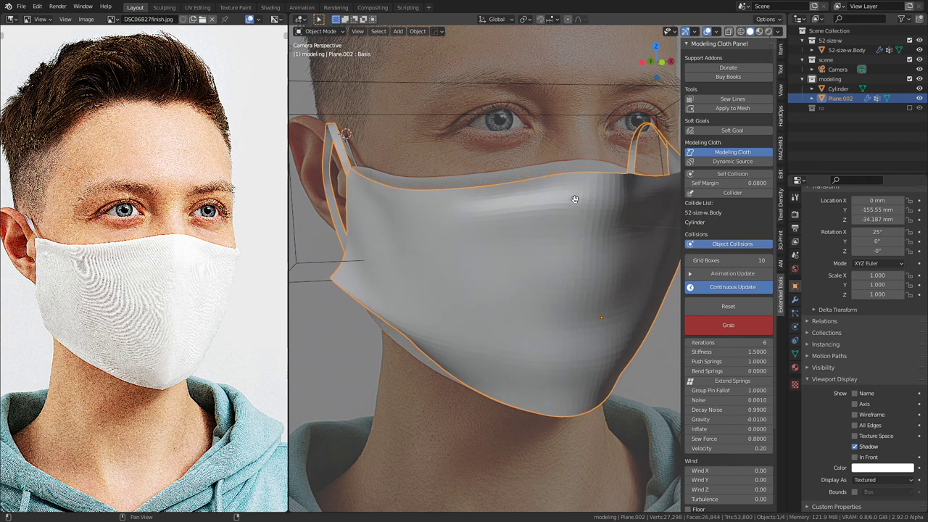
pyautogui.moveTo(576, 201); pyautogui.dragTo(569, 186)
pyautogui.moveTo(470, 210)
pyautogui.mouseDown()
pyautogui.moveTo(460, 196)
pyautogui.moveTo(553, 193)
pyautogui.moveTo(549, 185)
pyautogui.mouseUp()
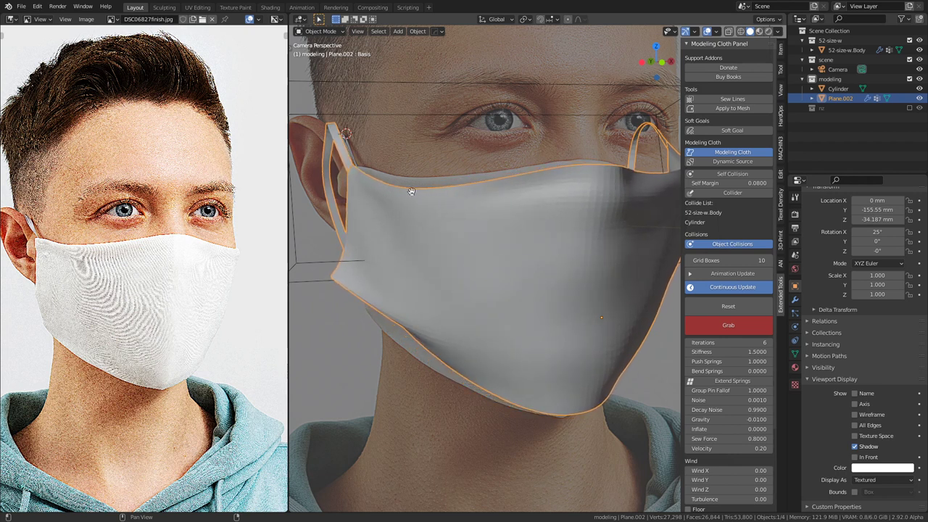
# Step: Pull the mask's lower corner below the ear downward with Grab from a rotated view, and pause the simulation
pyautogui.moveTo(460, 264); pyautogui.dragTo(668, 291, button='middle')
pyautogui.press('KP_0')
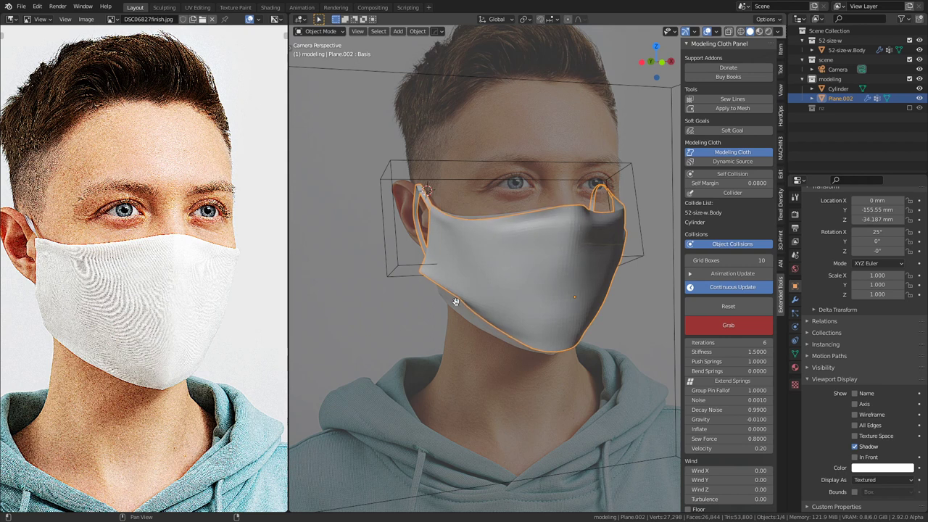
pyautogui.moveTo(458, 303); pyautogui.dragTo(418, 308, button='middle')
pyautogui.moveTo(393, 298); pyautogui.dragTo(359, 334)
pyautogui.press('KP_0')
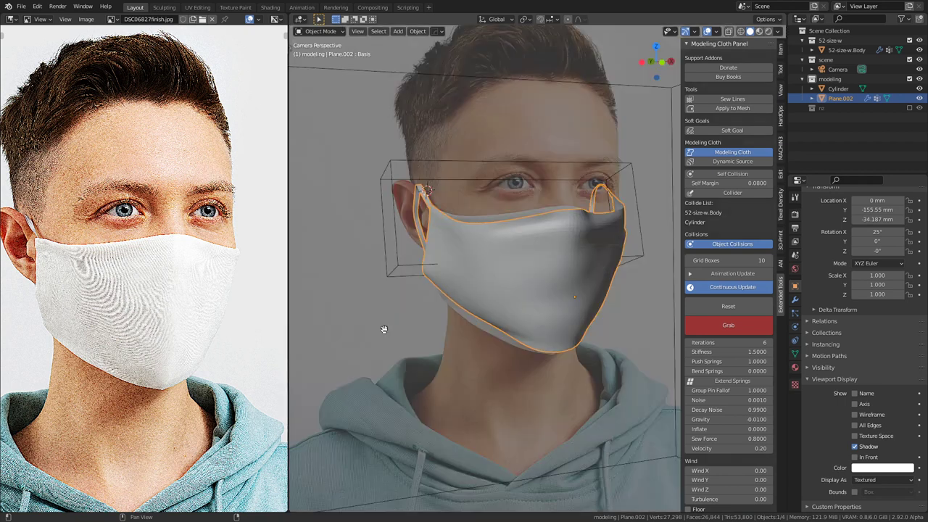
pyautogui.moveTo(398, 321); pyautogui.dragTo(509, 273, button='middle')
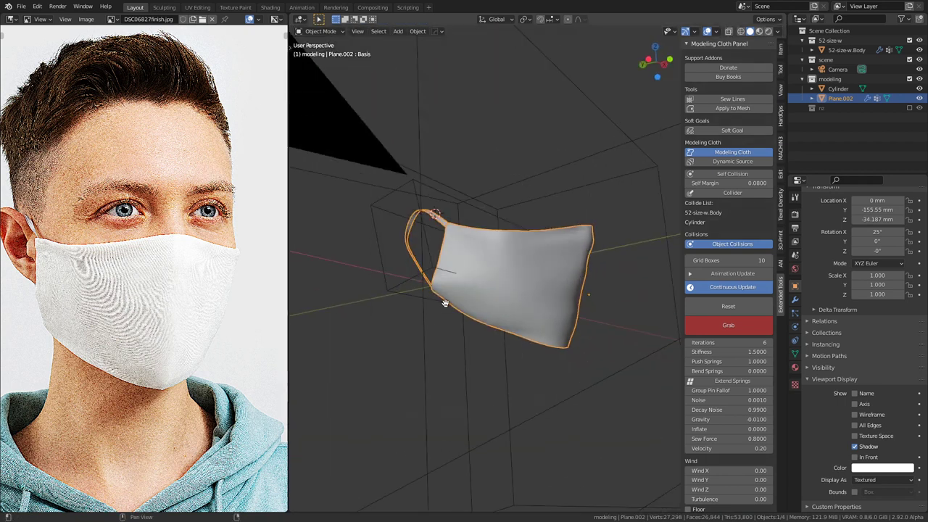
pyautogui.moveTo(444, 319); pyautogui.dragTo(534, 275, button='middle')
pyautogui.scroll(3, 507, 290)
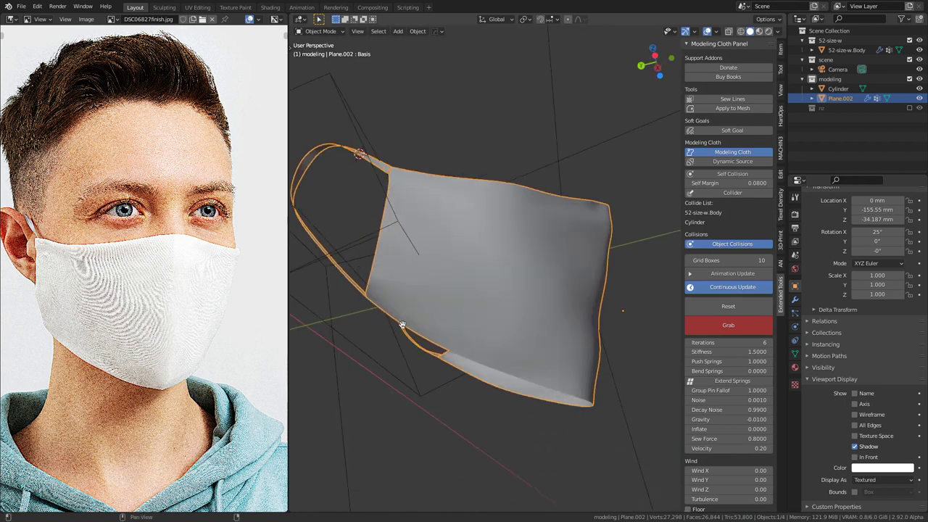
pyautogui.press('Escape')
pyautogui.click(761, 290)
# Step: Resume the simulation and pull the mask's lower edge near the ear loop outward with Grab from an angled low view
pyautogui.press('KP_0')
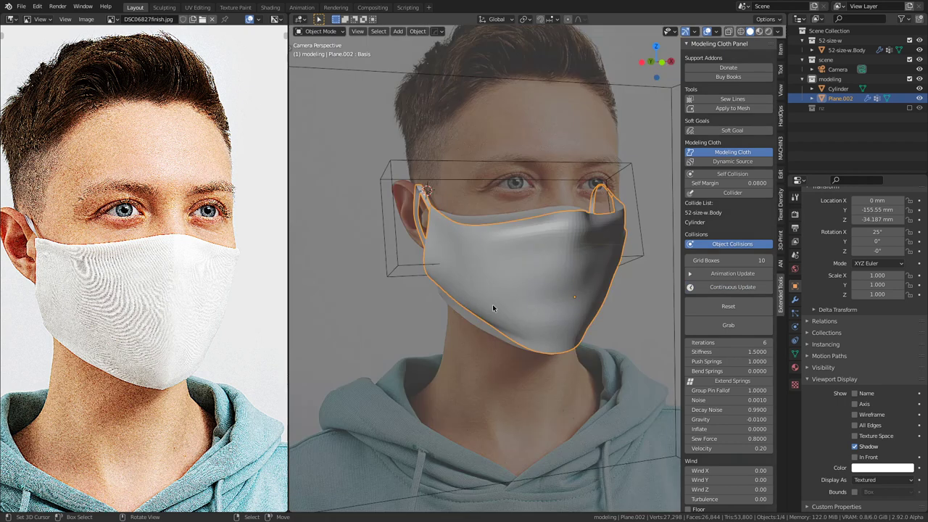
pyautogui.scroll(2, 544, 276)
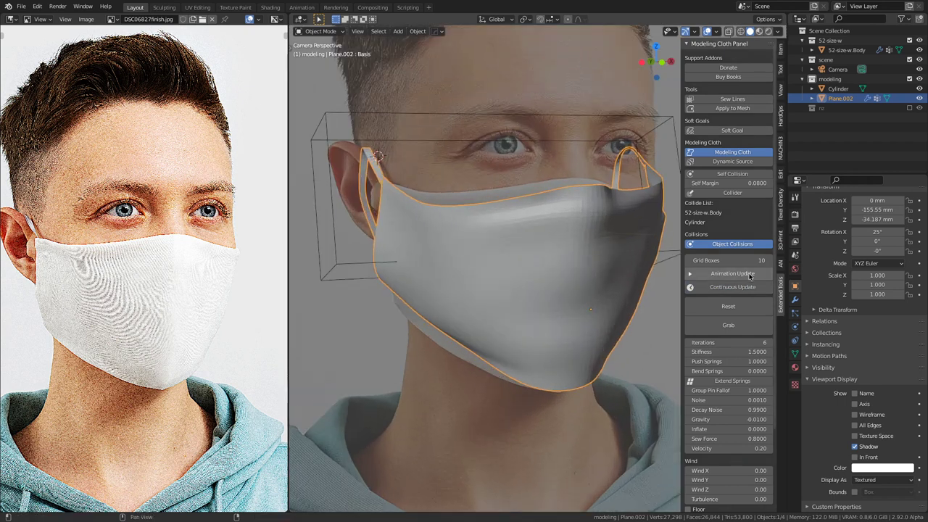
pyautogui.moveTo(507, 239); pyautogui.dragTo(580, 235, button='middle')
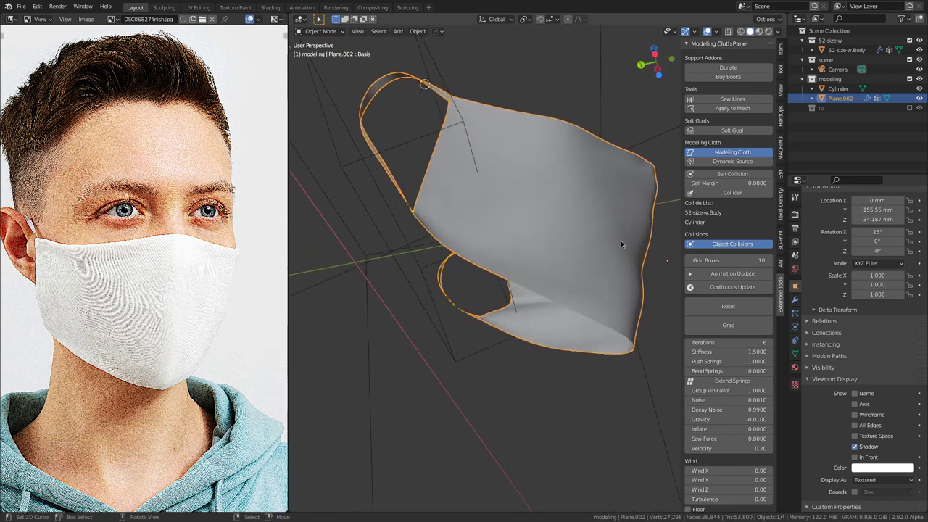
pyautogui.click(743, 304)
pyautogui.click(742, 325)
pyautogui.moveTo(435, 236)
pyautogui.mouseDown()
pyautogui.moveTo(445, 233)
pyautogui.moveTo(435, 251)
pyautogui.moveTo(398, 272)
pyautogui.mouseUp()
pyautogui.press('Escape')
# Step: Set the cloth gravity to -0.1 and pull the mask's upper edge up over the nose with Grab in camera view
pyautogui.click(732, 419)
pyautogui.write('-0.1')
pyautogui.press('Return')
pyautogui.moveTo(560, 282); pyautogui.dragTo(560, 282, button='middle')
pyautogui.press('KP_0')
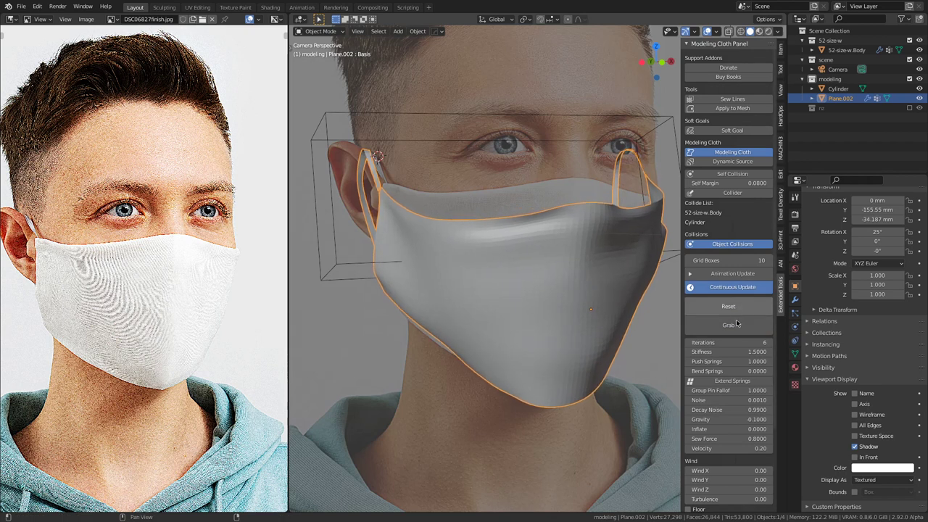
pyautogui.click(729, 325)
pyautogui.moveTo(577, 180)
pyautogui.mouseDown()
pyautogui.moveTo(564, 161)
pyautogui.moveTo(507, 199)
pyautogui.moveTo(475, 185)
pyautogui.moveTo(530, 188)
pyautogui.moveTo(534, 170)
pyautogui.moveTo(438, 201)
pyautogui.moveTo(447, 197)
pyautogui.mouseUp()
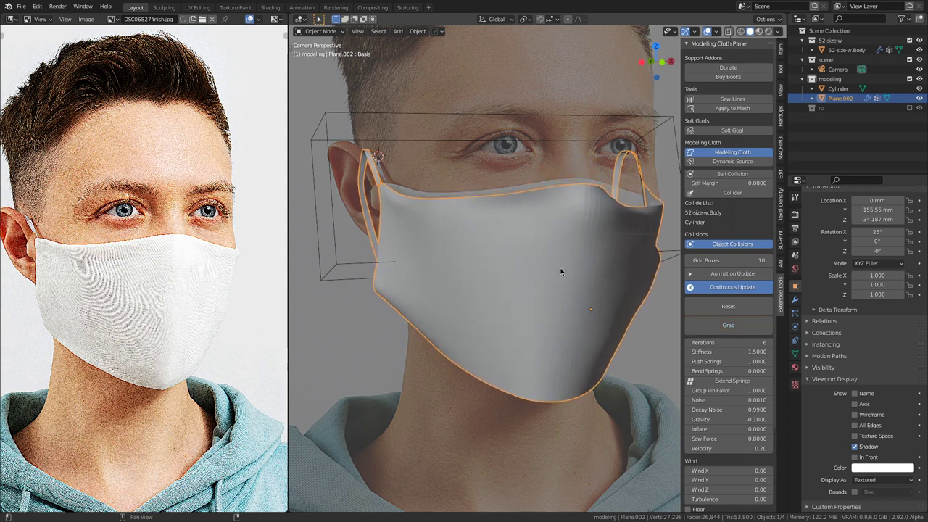
# Step: Set the cloth gravity to -0.02 and reset the mask to its starting shape
pyautogui.click(733, 419)
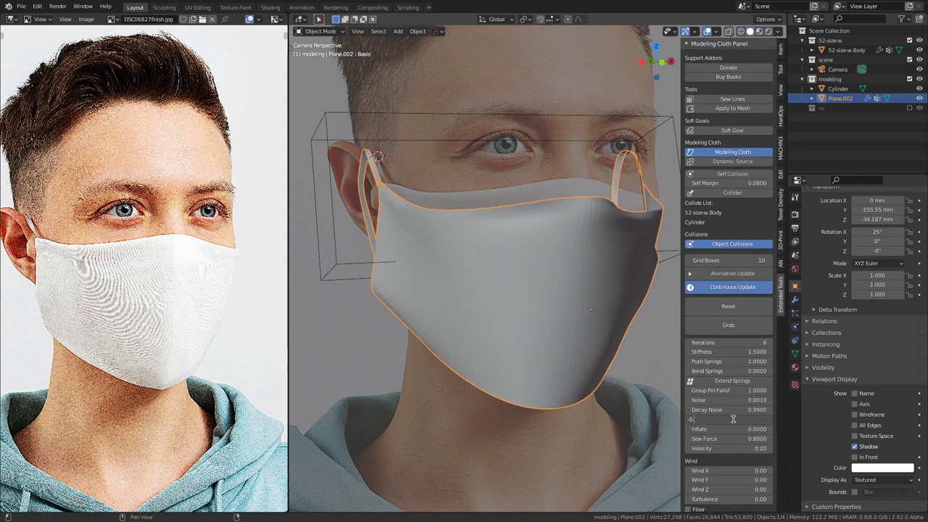
pyautogui.write('200')
pyautogui.press('Return')
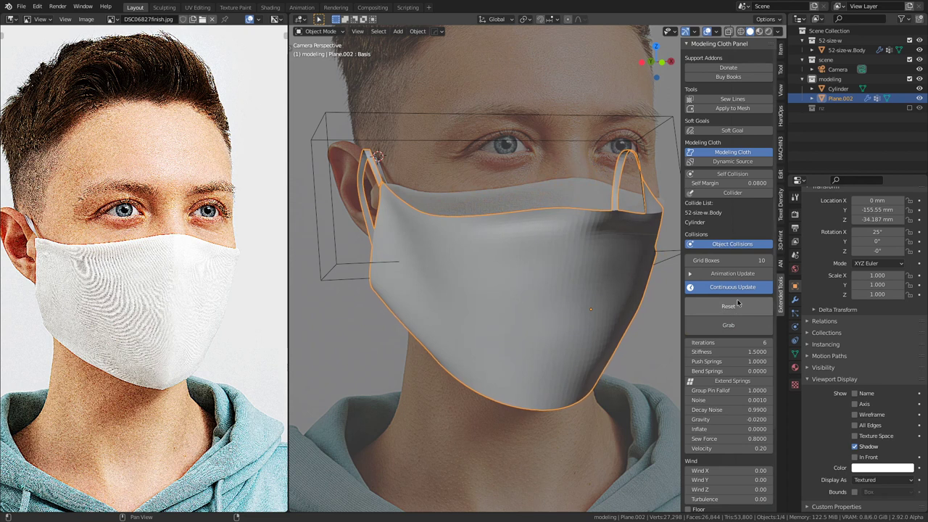
pyautogui.click(739, 308)
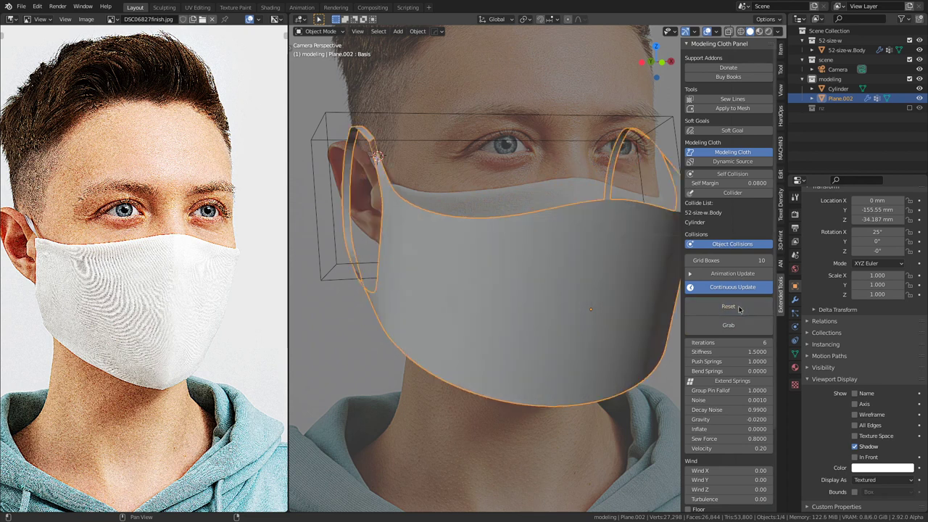
# Step: Set the mask's cloth stiffness to 2
pyautogui.click(737, 352)
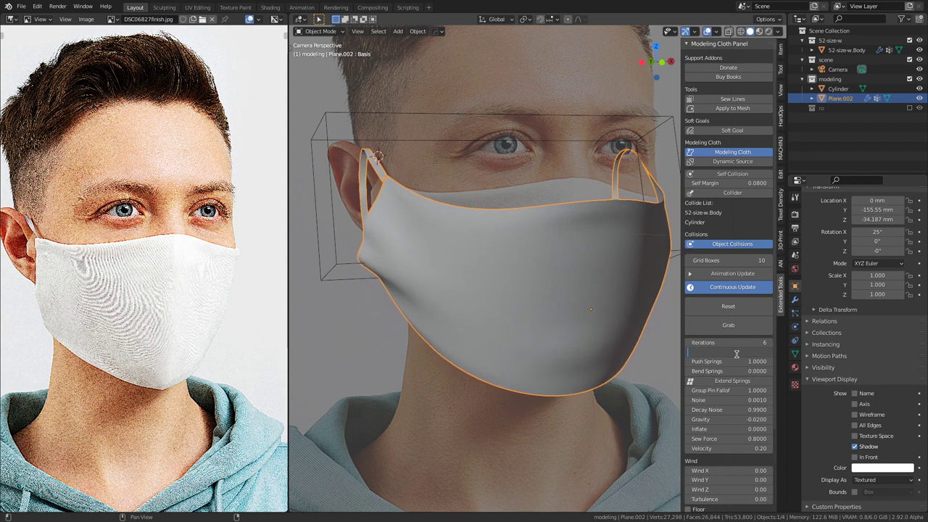
pyautogui.write('2')
pyautogui.press('Return')
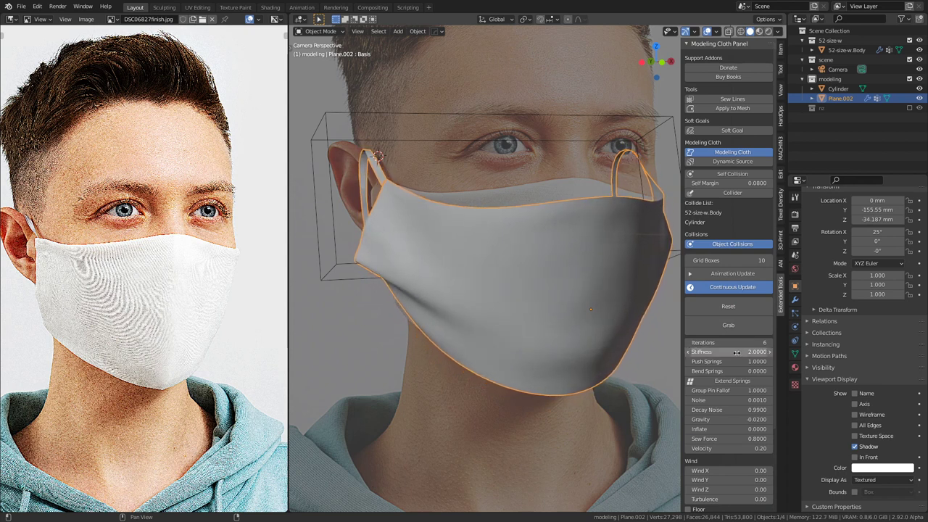
# Step: Pull the mask's upper edge up over the nose and adjust its lower edge along the jaw with Grab in camera view
pyautogui.click(728, 325)
pyautogui.moveTo(603, 205); pyautogui.dragTo(586, 177)
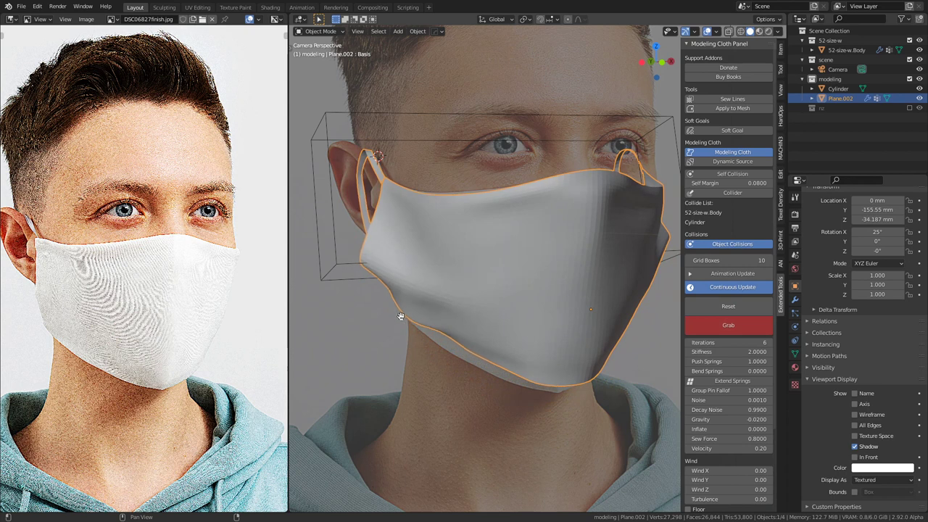
pyautogui.moveTo(401, 315); pyautogui.dragTo(398, 323)
pyautogui.moveTo(463, 348)
pyautogui.mouseDown()
pyautogui.moveTo(458, 356)
pyautogui.moveTo(464, 351)
pyautogui.mouseUp()
pyautogui.moveTo(456, 204); pyautogui.dragTo(455, 202)
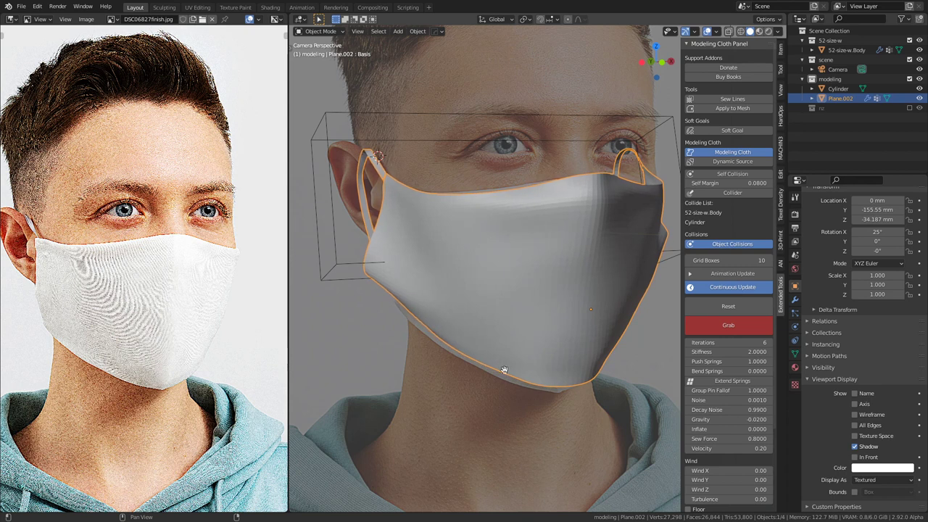
pyautogui.moveTo(430, 305)
pyautogui.mouseDown()
pyautogui.moveTo(421, 317)
pyautogui.moveTo(425, 264)
pyautogui.moveTo(393, 321)
pyautogui.moveTo(416, 317)
pyautogui.moveTo(429, 269)
pyautogui.mouseUp()
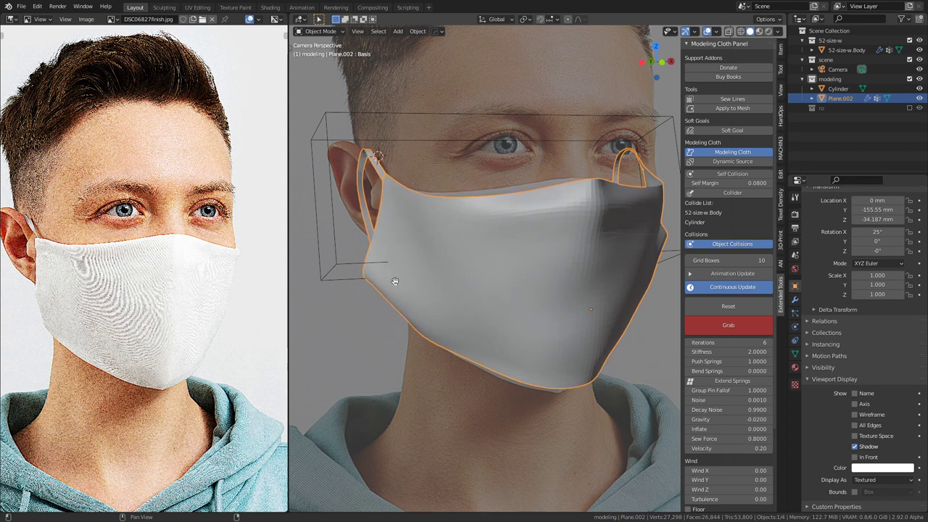
pyautogui.press('Escape')
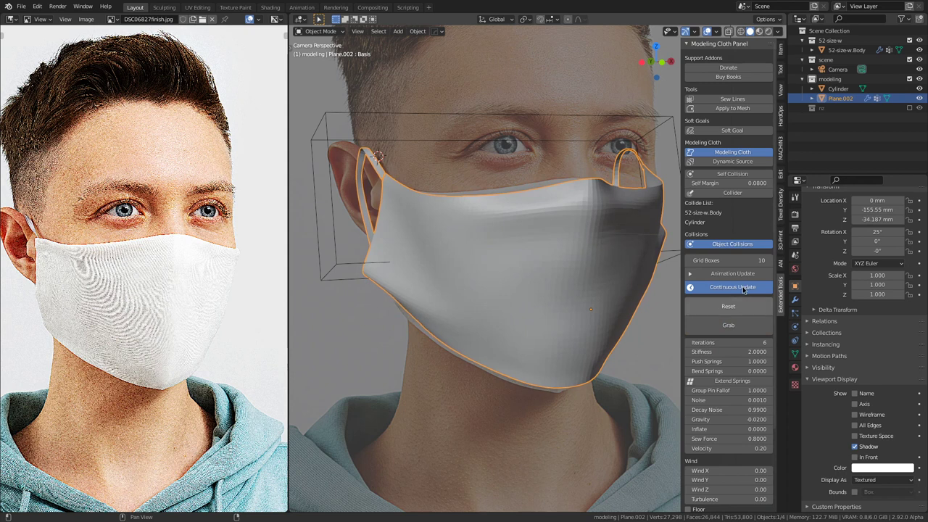
# Step: Pause the cloth simulation and reset the mask to its starting shape
pyautogui.click(744, 287)
pyautogui.click(745, 306)
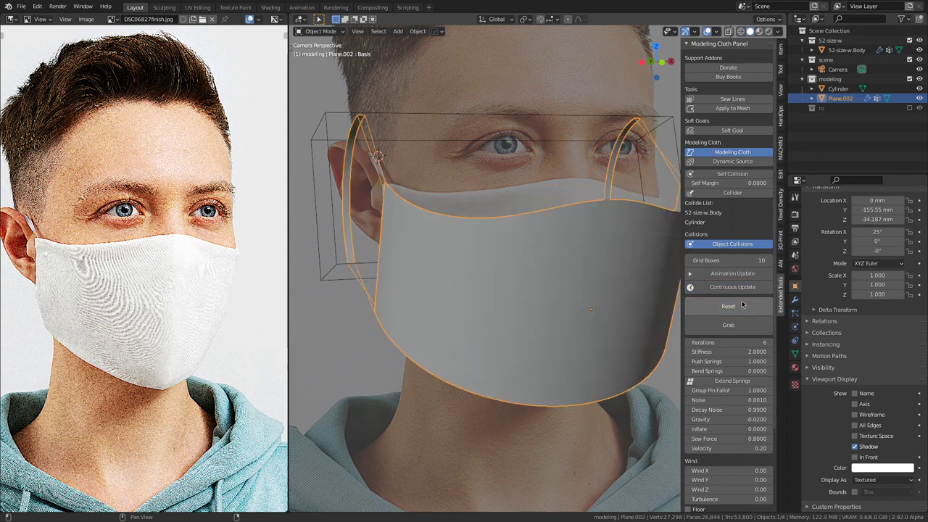
# Step: In Edit Mode, subdivide the edge ring near the mask's lower edge to add a horizontal edge loop
pyautogui.moveTo(470, 319); pyautogui.dragTo(455, 292, button='middle')
pyautogui.press('Tab')
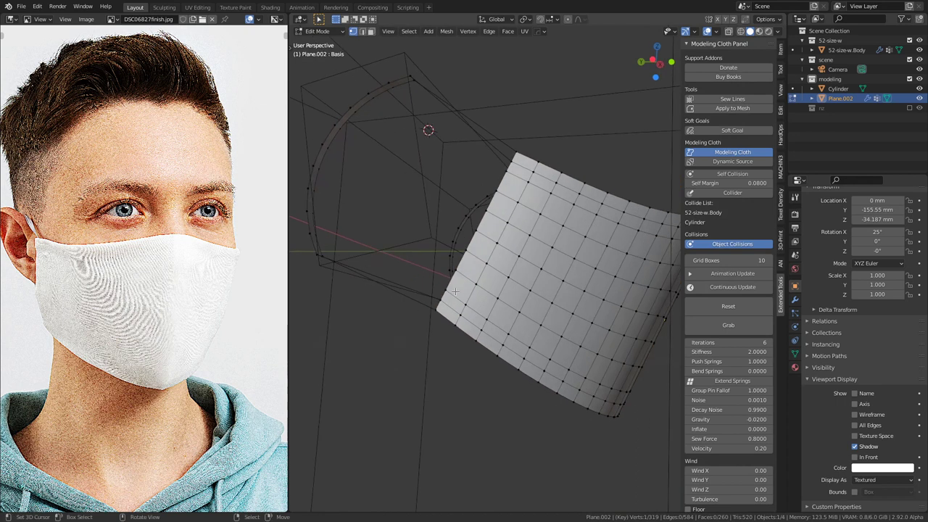
pyautogui.keyDown('ctrl'); pyautogui.keyDown('alt'); pyautogui.click(472, 292); pyautogui.keyUp('alt'); pyautogui.keyUp('ctrl')
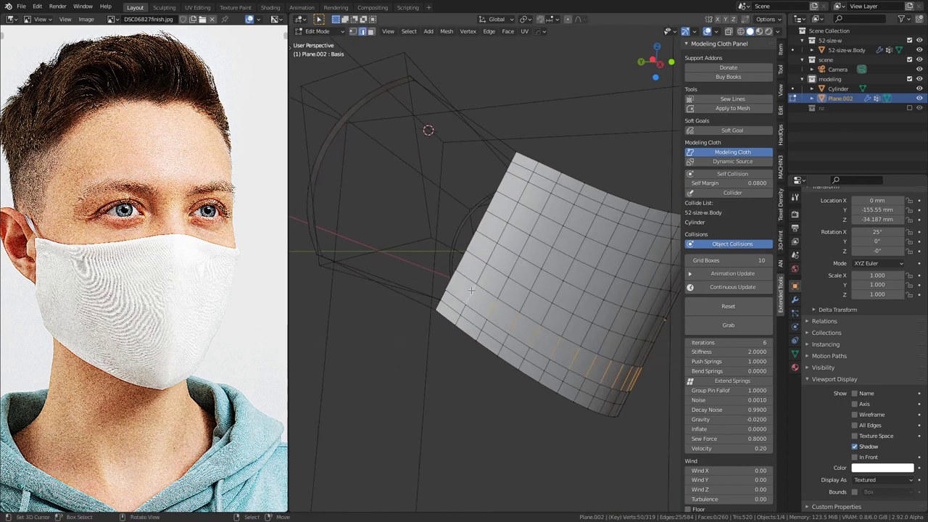
pyautogui.rightClick(471, 292)
pyautogui.click(472, 244)
# Step: Delete the sewing edges at the lower ends of both ear loops and dissolve an edge loop near the mask's lower edge
pyautogui.moveTo(445, 249)
pyautogui.mouseDown(button='middle')
pyautogui.moveTo(526, 290)
pyautogui.moveTo(476, 291)
pyautogui.moveTo(447, 270)
pyautogui.moveTo(497, 217)
pyautogui.moveTo(475, 249)
pyautogui.moveTo(437, 256)
pyautogui.mouseUp(button='middle')
pyautogui.press('x')
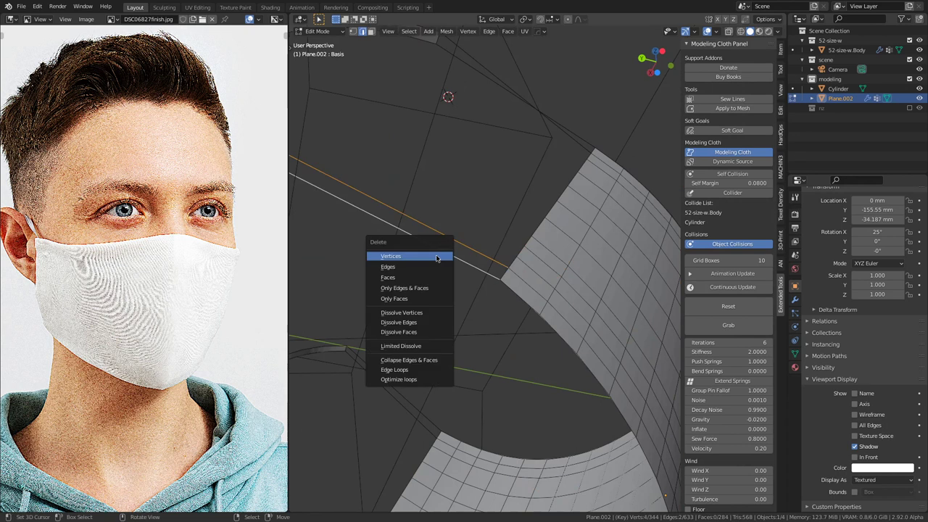
pyautogui.click(440, 267)
pyautogui.scroll(-5, 507, 274)
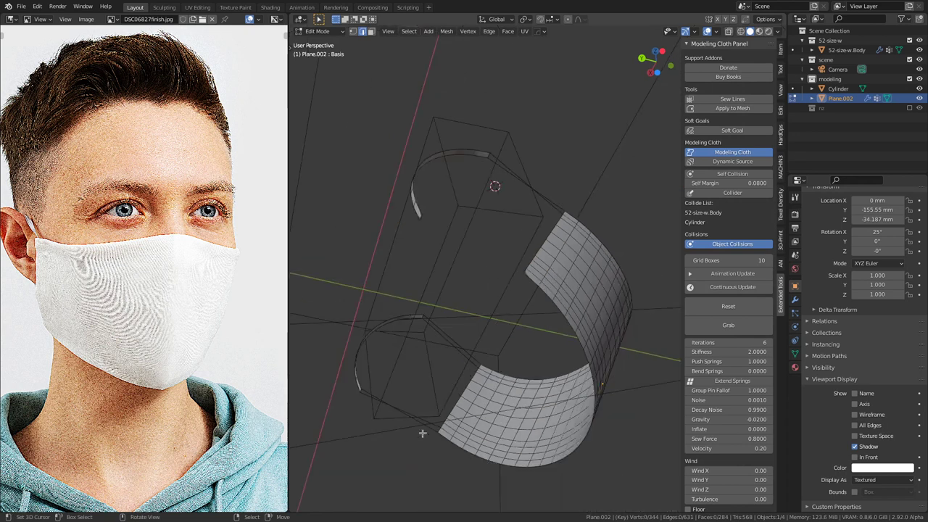
pyautogui.press('x')
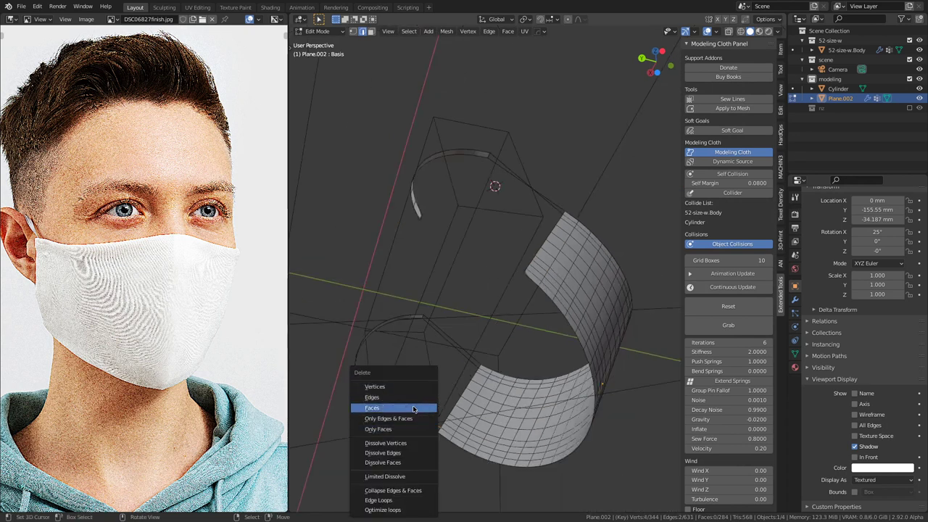
pyautogui.click(413, 398)
pyautogui.keyDown('alt'); pyautogui.rightClick(459, 439); pyautogui.keyUp('alt')
pyautogui.hotkey('ctrl', 'x')
# Step: Join the lower ends of both ear loops to the mask's side edges with new sewing edges
pyautogui.moveTo(489, 314); pyautogui.dragTo(535, 264, button='middle')
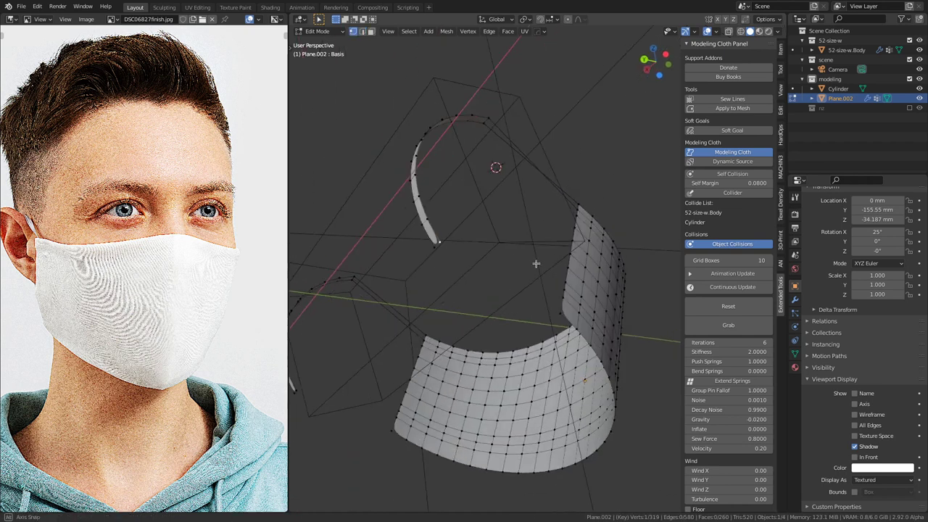
pyautogui.moveTo(431, 255); pyautogui.dragTo(526, 299, button='middle')
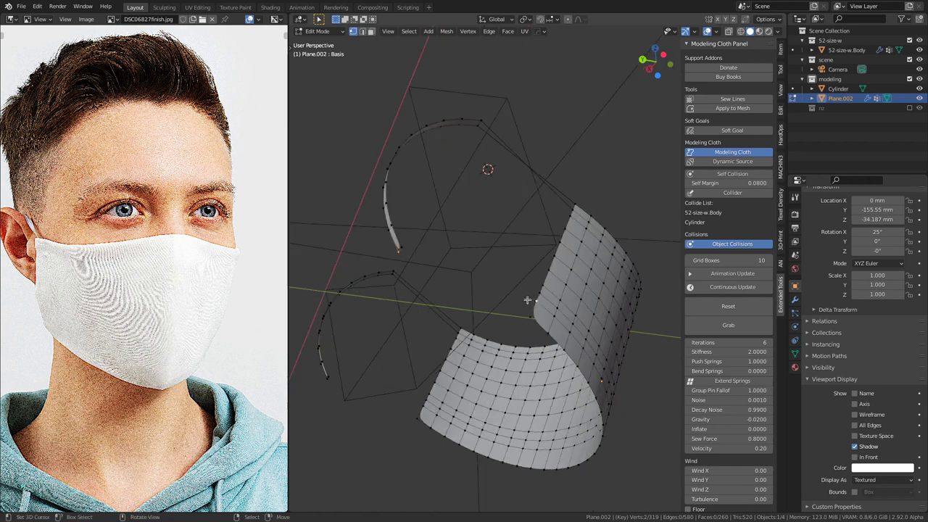
pyautogui.hotkey('ctrl', 'x')
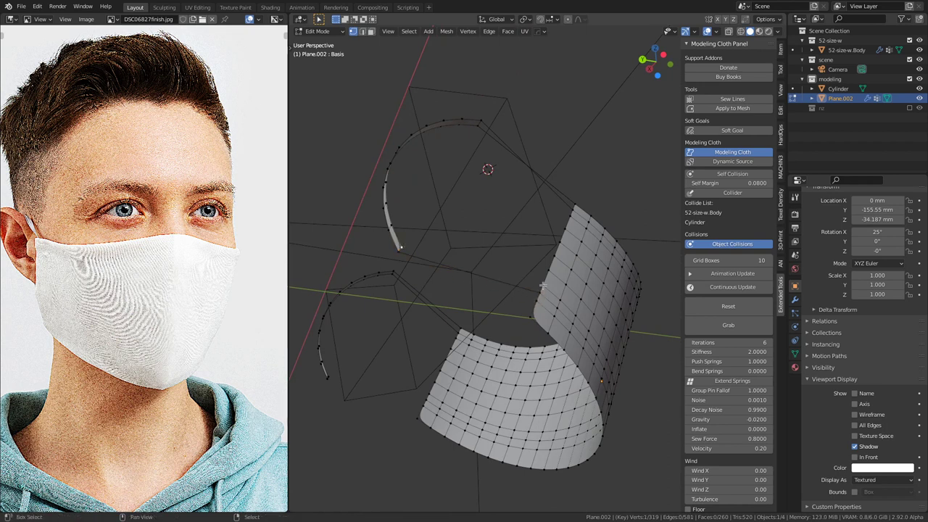
pyautogui.moveTo(506, 289); pyautogui.dragTo(435, 314, button='middle')
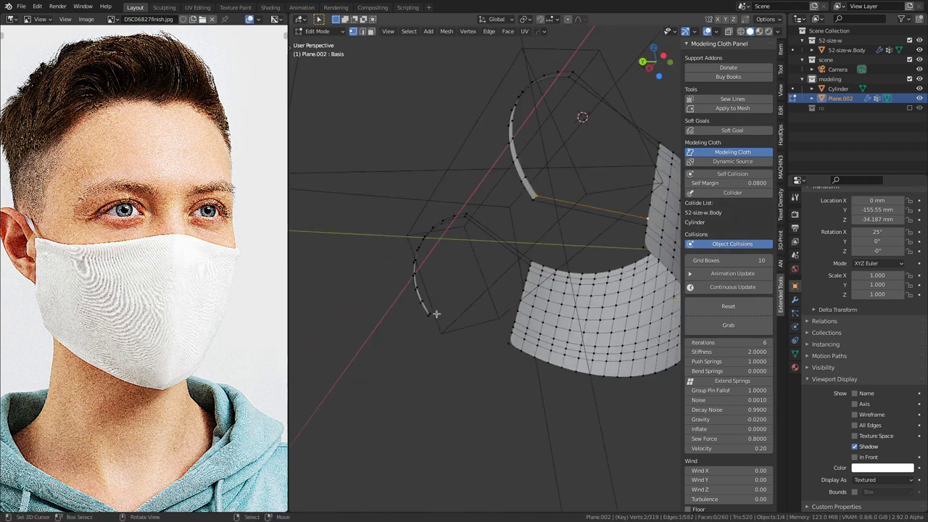
pyautogui.moveTo(423, 262); pyautogui.dragTo(522, 313, button='middle')
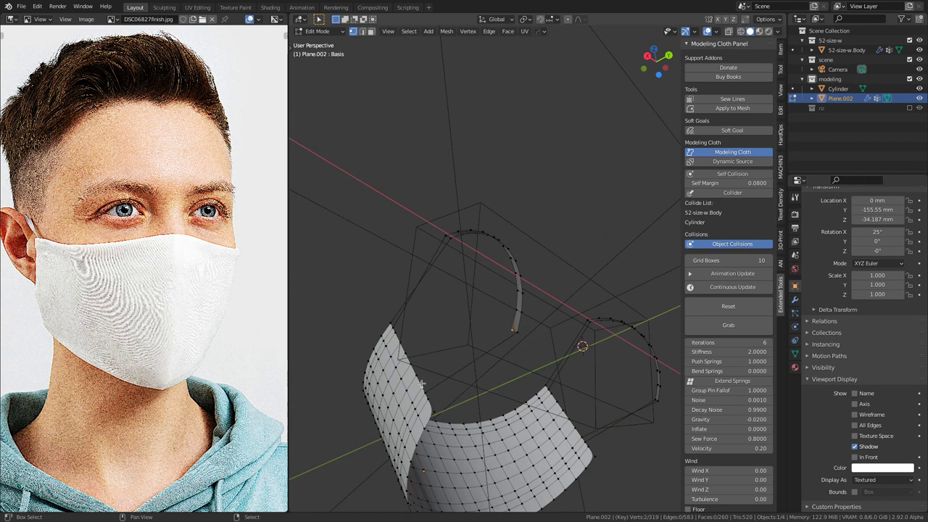
pyautogui.moveTo(424, 375); pyautogui.dragTo(405, 253, button='middle')
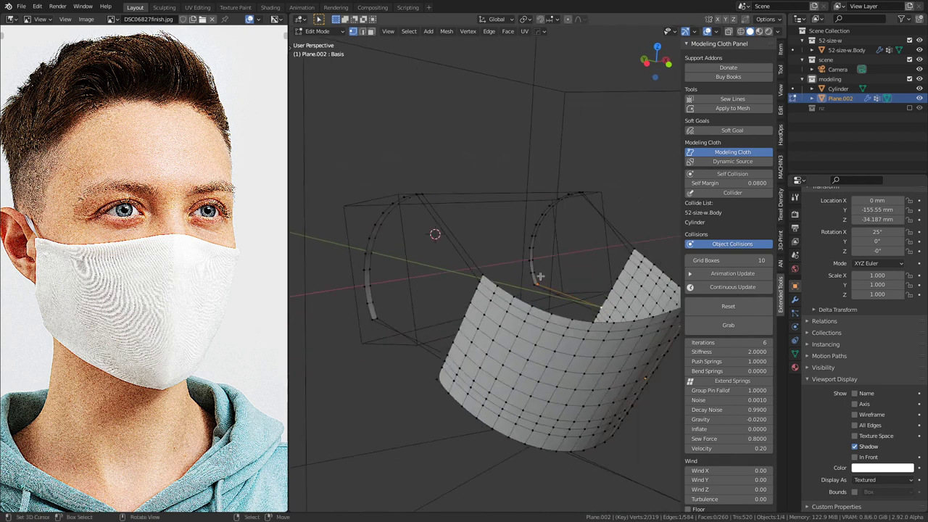
# Step: Return the mask to Object Mode and restart the continuous cloth simulation
pyautogui.press('Tab')
pyautogui.moveTo(594, 274); pyautogui.dragTo(555, 272, button='middle')
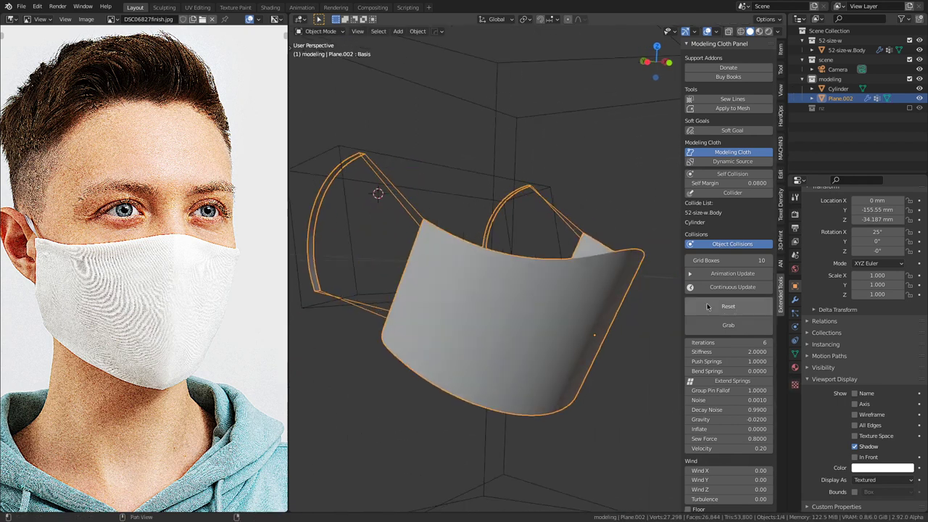
pyautogui.press('Tab')
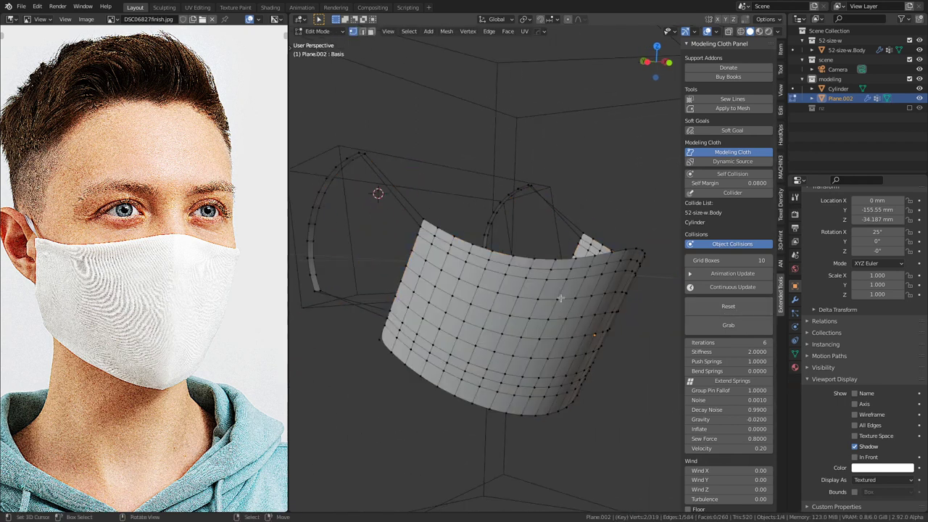
pyautogui.press('Tab')
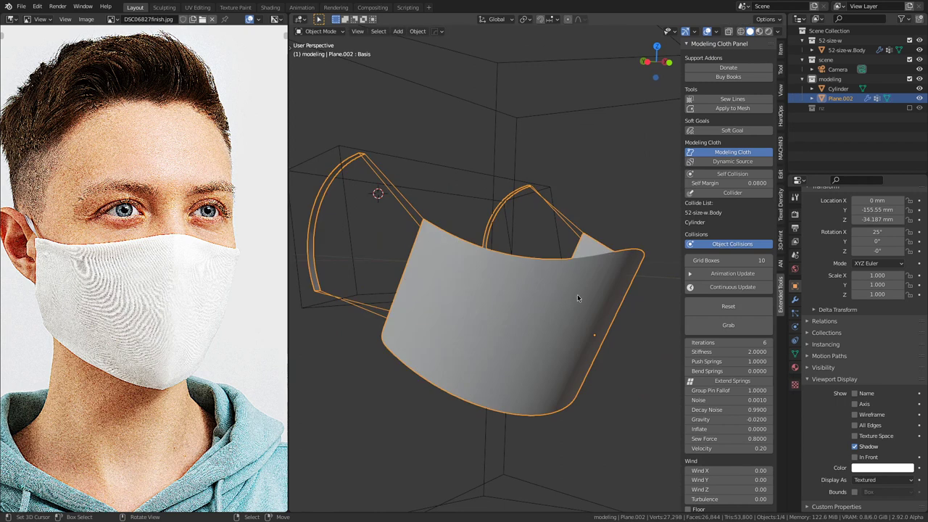
pyautogui.click(754, 288)
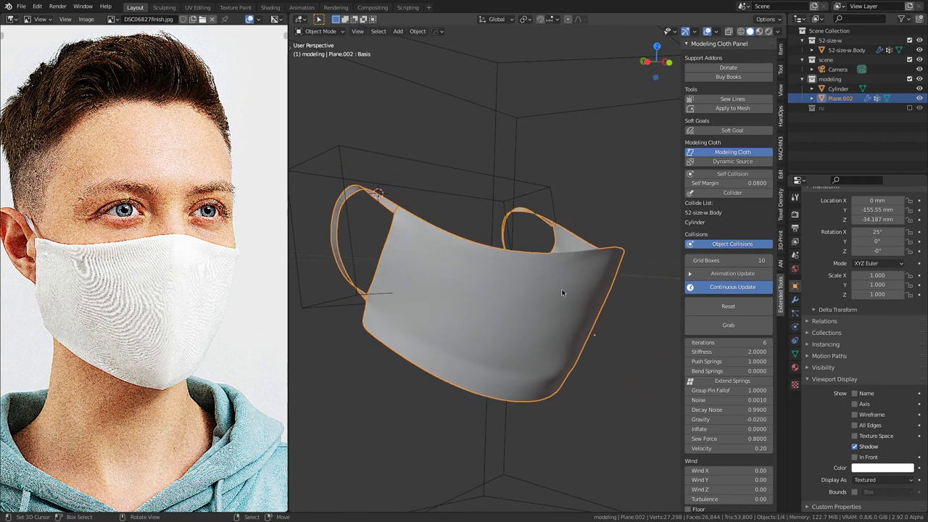
# Step: Pull the mask's upper edge toward the nose bridge with Grab in camera view, and pause the simulation
pyautogui.press('KP_0')
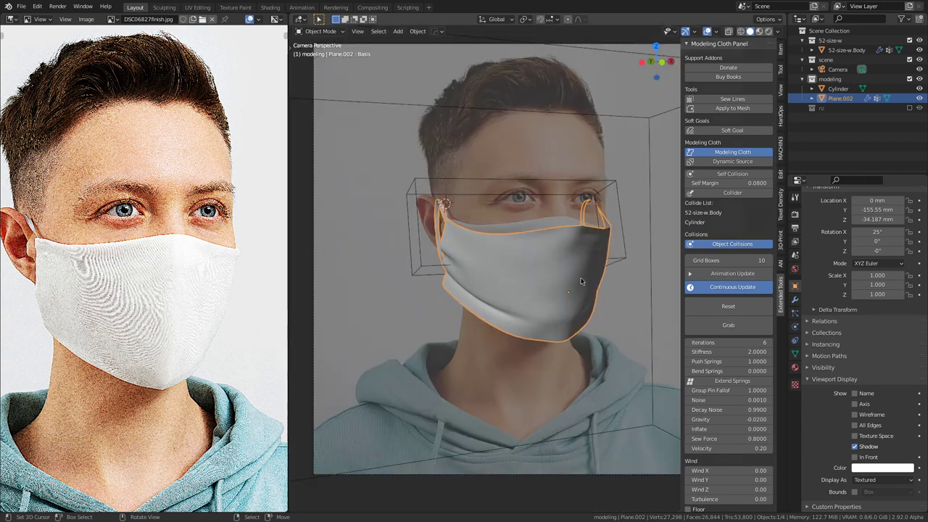
pyautogui.click(728, 325)
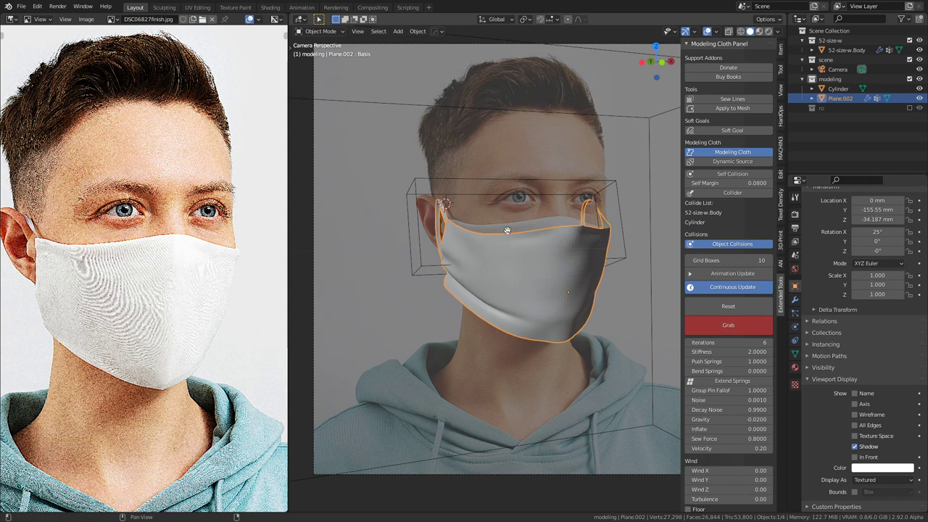
pyautogui.moveTo(501, 239); pyautogui.dragTo(501, 229)
pyautogui.moveTo(527, 233)
pyautogui.mouseDown()
pyautogui.moveTo(542, 219)
pyautogui.moveTo(499, 233)
pyautogui.mouseUp()
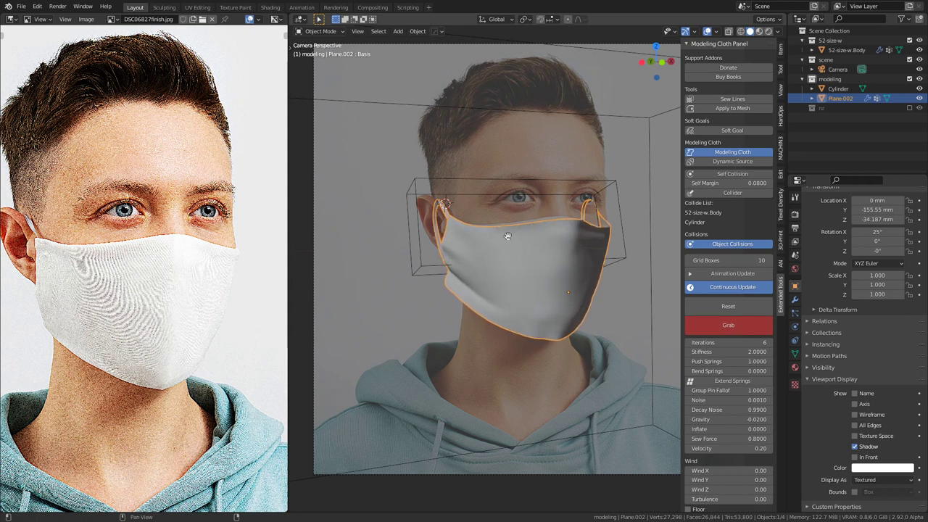
pyautogui.click(733, 287)
# Step: Compare the mask's wireframe and solid shape with the mask in the reference photo
pyautogui.scroll(3, 507, 293)
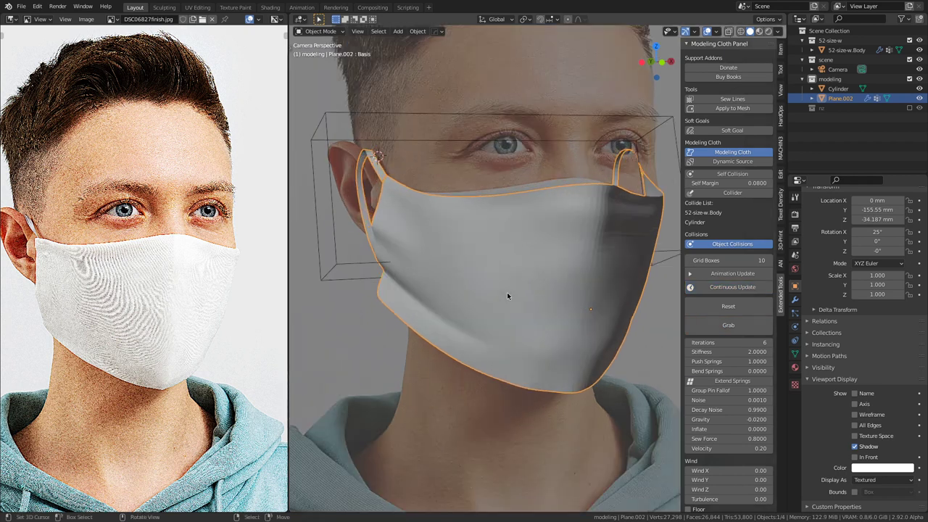
pyautogui.hotkey('alt', 'z')
pyautogui.hotkey('alt', 'z')
pyautogui.hotkey('alt', 'z')
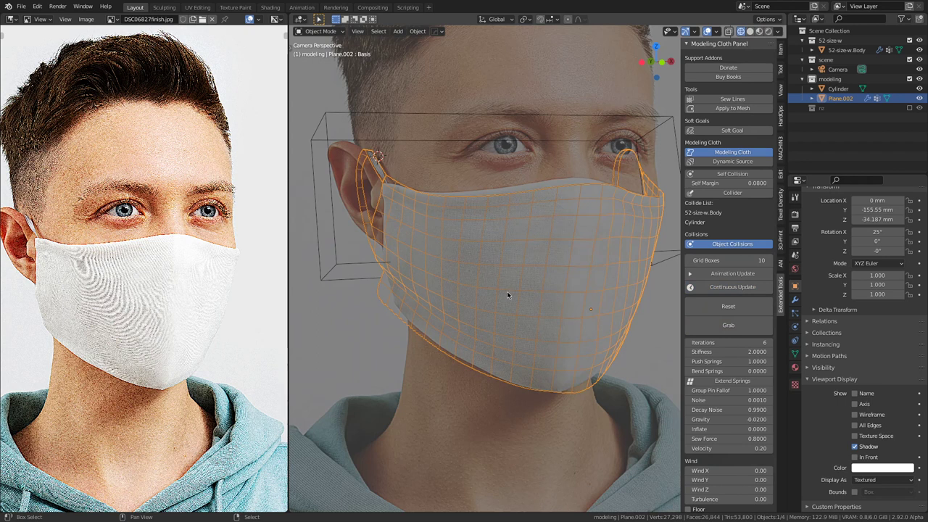
pyautogui.hotkey('alt', 'z')
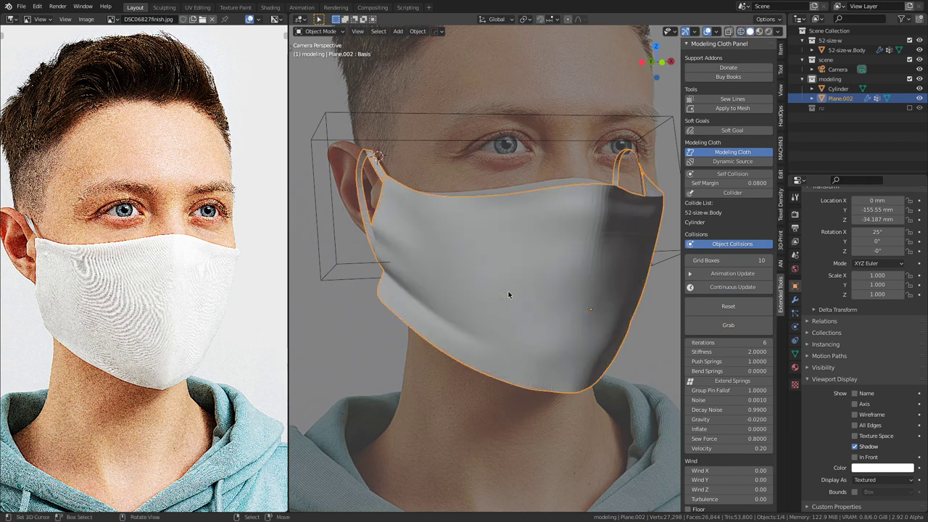
pyautogui.scroll(-3, 509, 294)
# Step: Set the bend springs to 0.01 and rerun the cloth simulation from the mask's starting shape, pausing it once settled
pyautogui.moveTo(508, 293); pyautogui.dragTo(401, 302, button='middle')
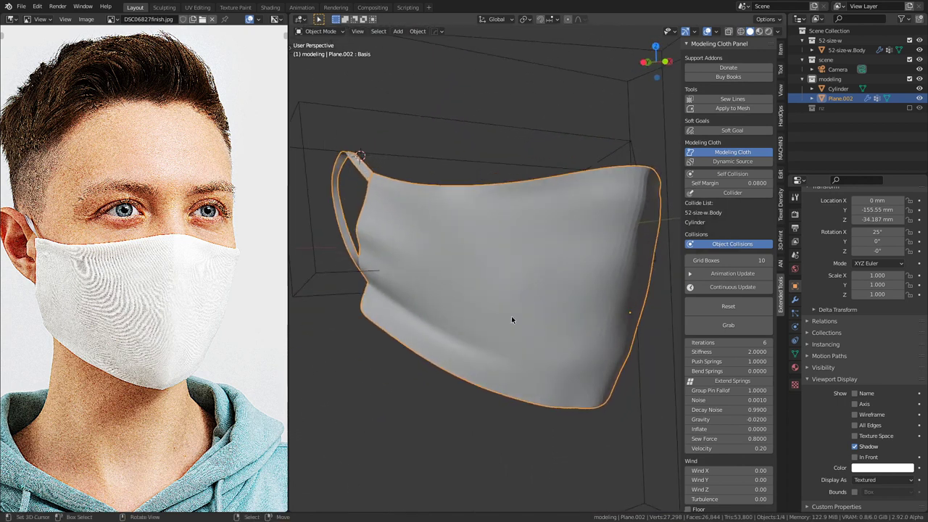
pyautogui.click(743, 371)
pyautogui.write('1')
pyautogui.press('Return')
pyautogui.click(740, 304)
pyautogui.click(740, 287)
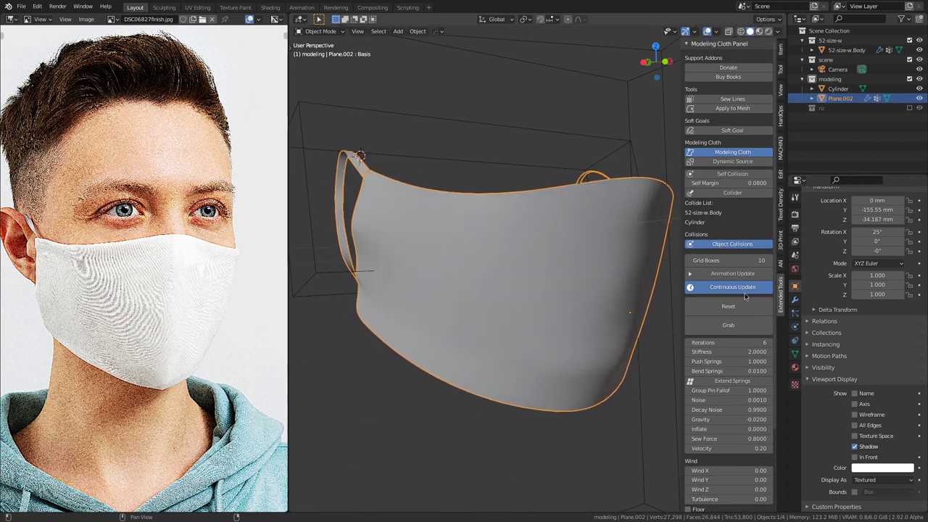
pyautogui.click(747, 289)
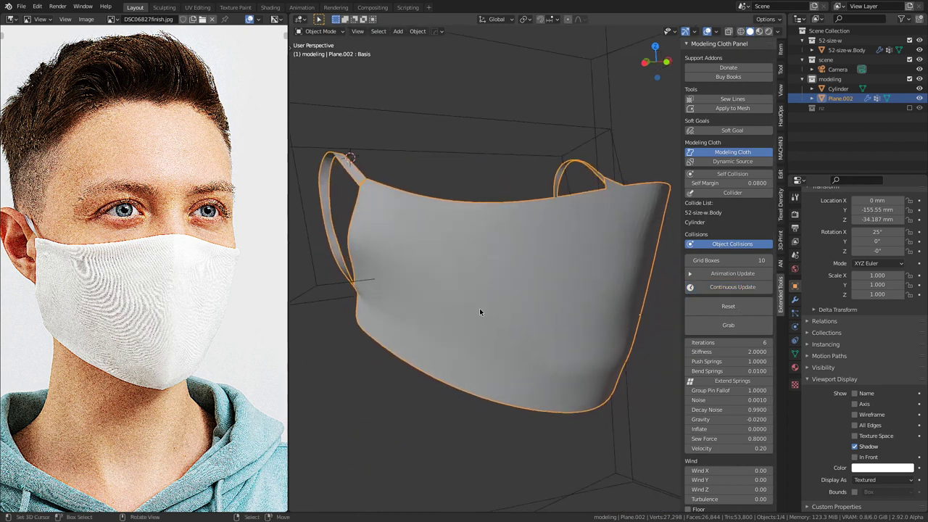
# Step: Resume the simulation in camera view and pull the mask's upper edge up over the nose with Grab
pyautogui.press('KP_0')
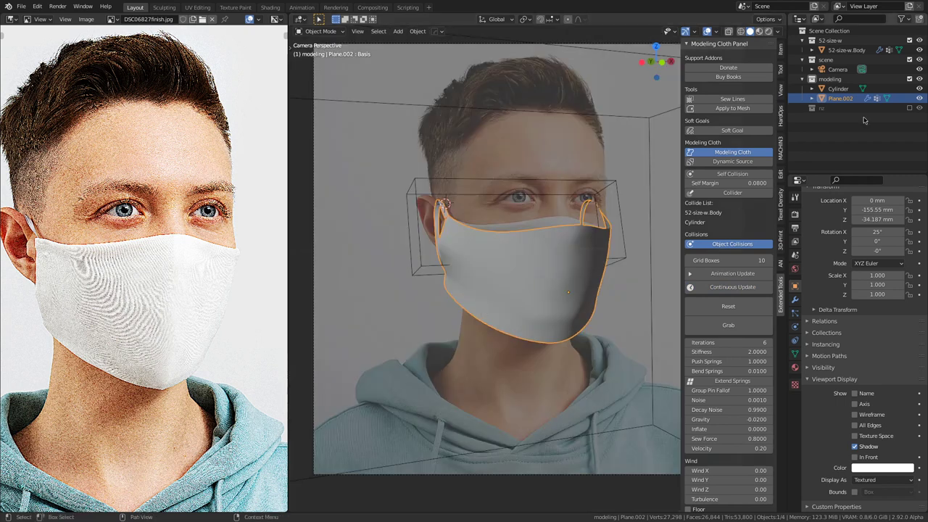
pyautogui.click(741, 291)
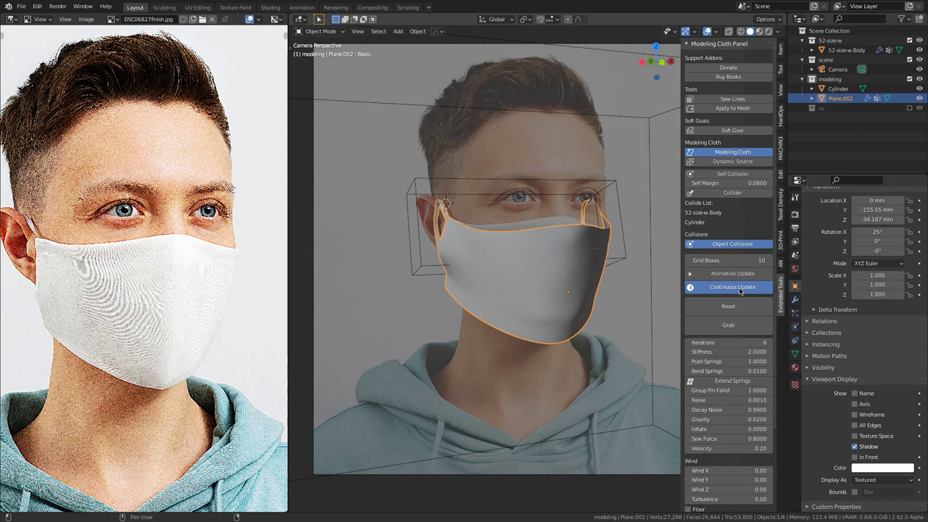
pyautogui.click(729, 325)
pyautogui.moveTo(574, 225); pyautogui.dragTo(555, 218)
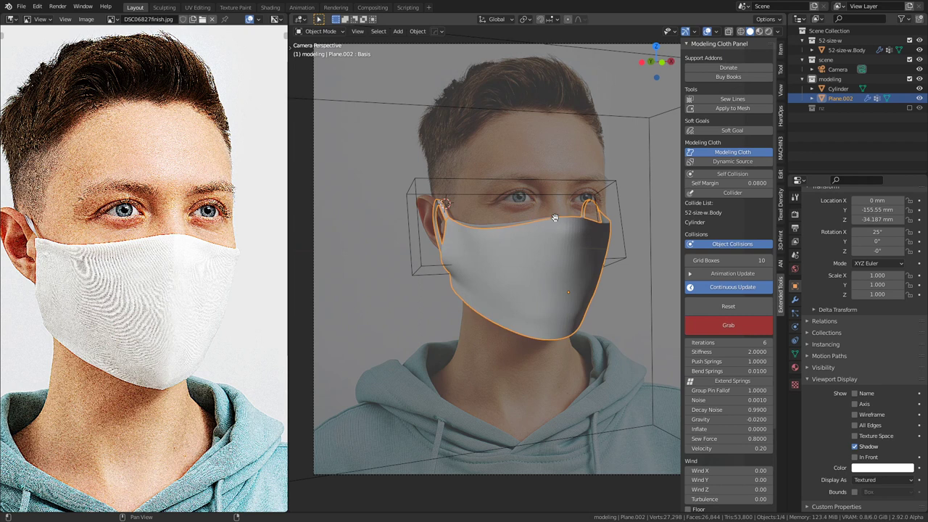
# Step: Set the head and body object's viewport display to Textured
pyautogui.click(651, 198)
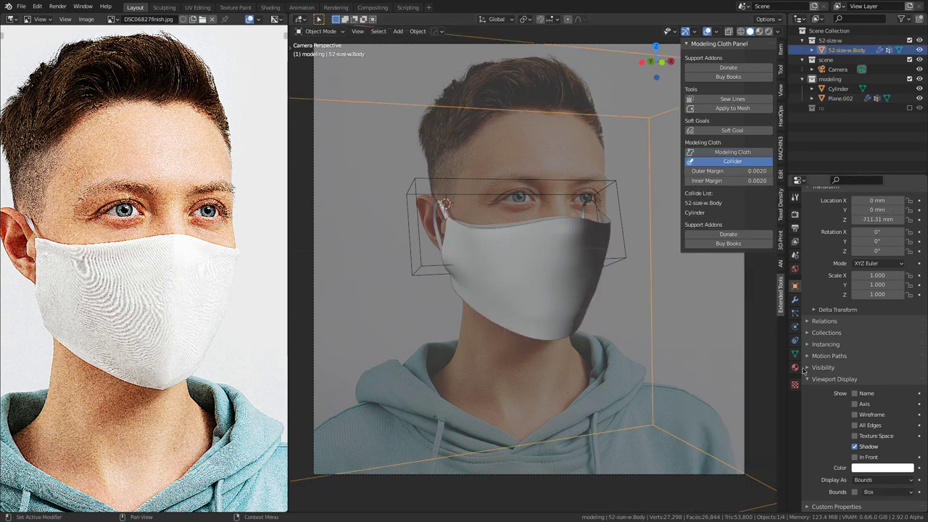
pyautogui.click(875, 480)
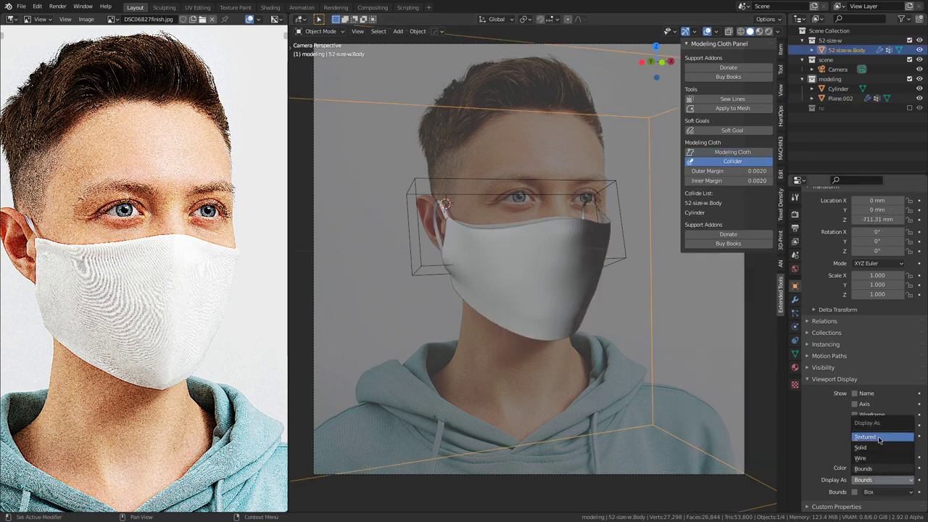
pyautogui.click(879, 440)
# Step: Pause the mask's cloth simulation and show the mask in wireframe over the reference photo in camera view
pyautogui.moveTo(516, 256); pyautogui.dragTo(536, 232, button='middle')
pyautogui.click(556, 252)
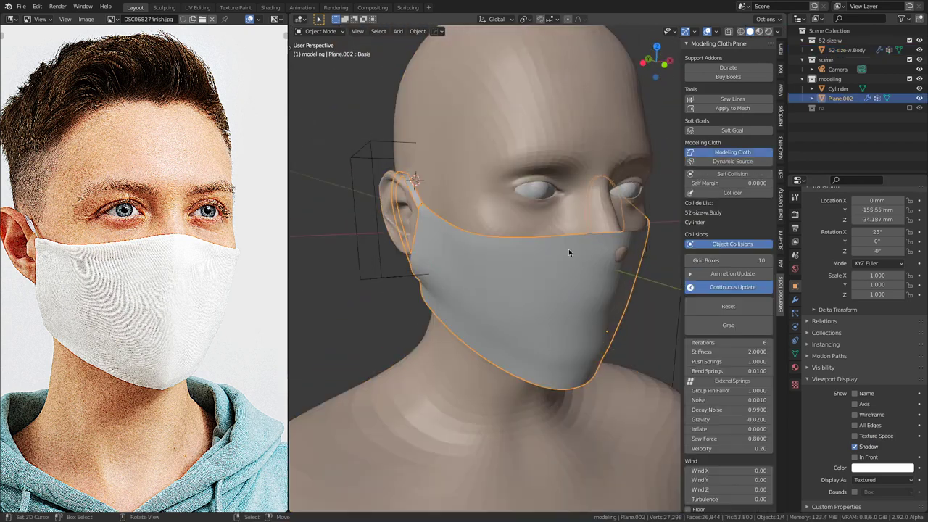
pyautogui.click(749, 289)
pyautogui.moveTo(522, 276); pyautogui.dragTo(783, 254, button='middle')
pyautogui.press('KP_0')
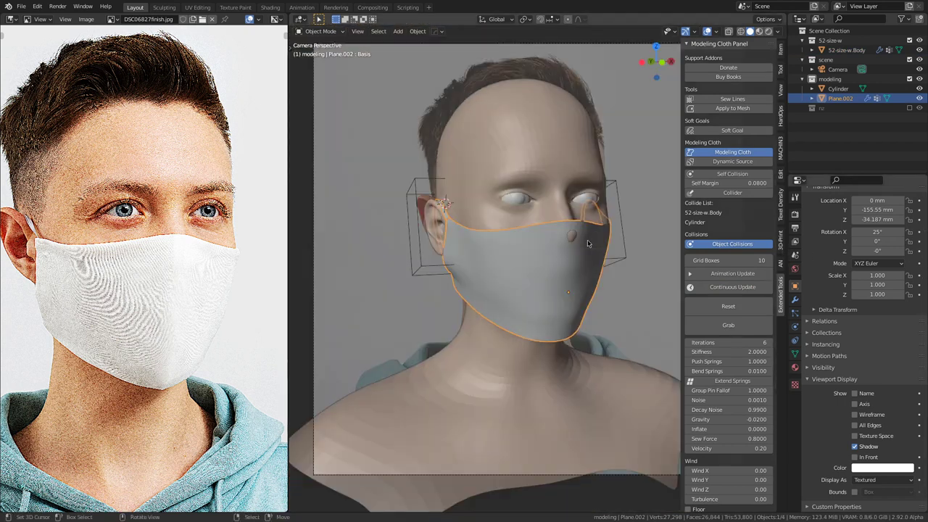
pyautogui.scroll(1, 588, 244)
pyautogui.hotkey('shift', 'z')
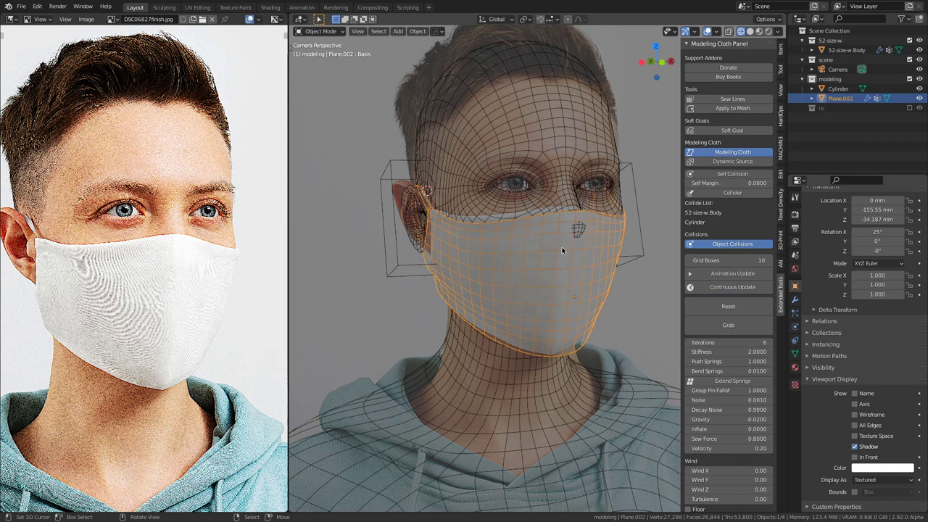
pyautogui.scroll(3, 565, 250)
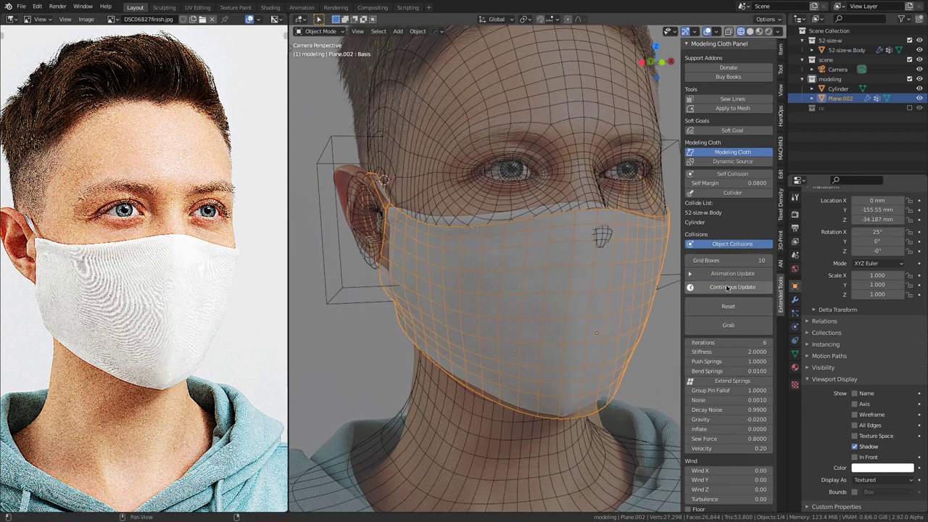
# Step: Set the mask's cloth velocity to 0.05
pyautogui.click(733, 448)
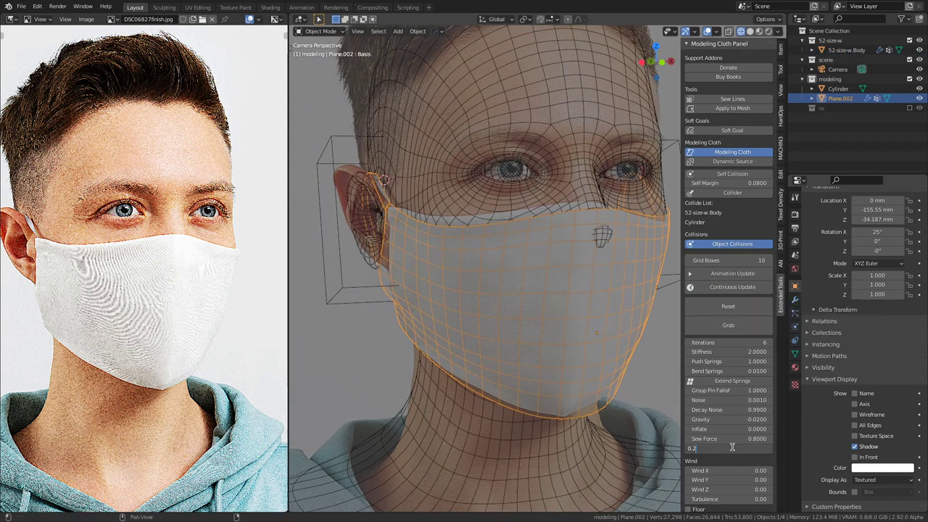
pyautogui.write('0.05')
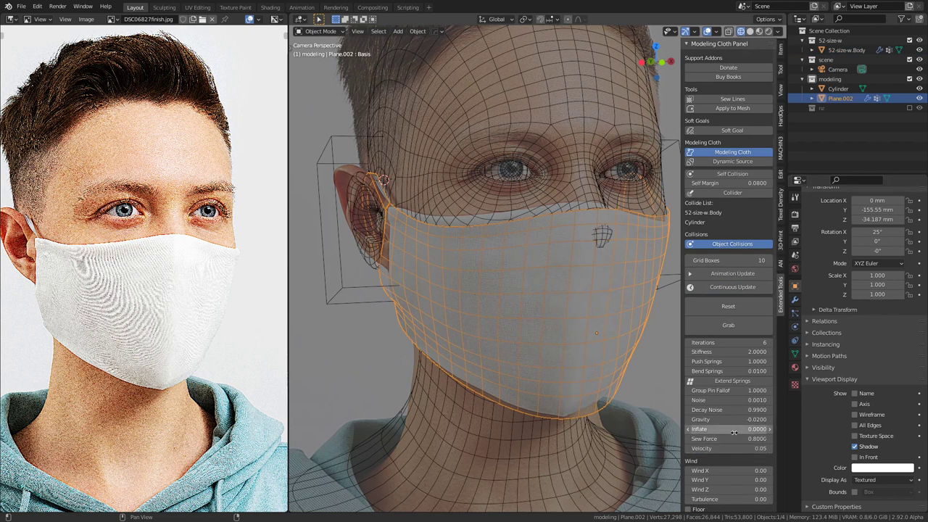
pyautogui.press('Return')
# Step: Resume the simulation, pull the mask's upper edge and outline to match the photo with Grab, and pause the simulation
pyautogui.click(740, 288)
pyautogui.click(728, 325)
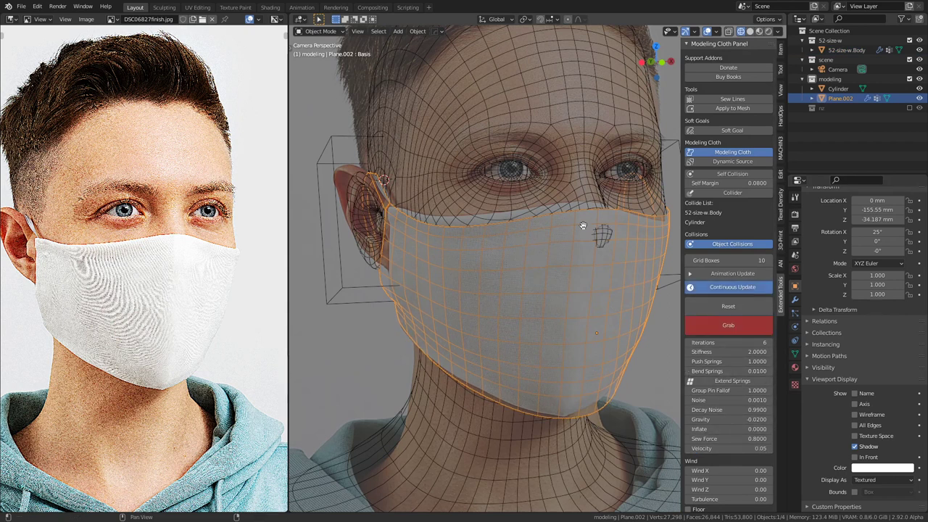
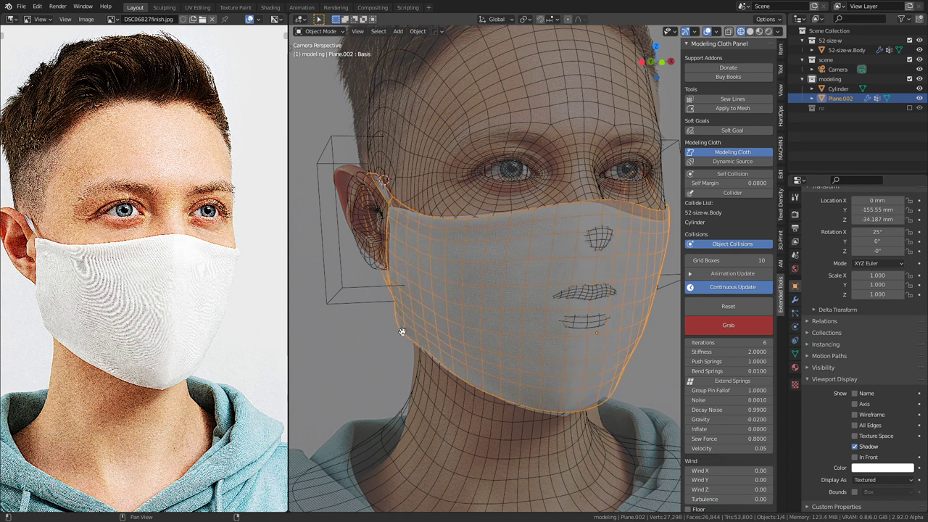
pyautogui.click(712, 288)
pyautogui.rightClick(712, 287)
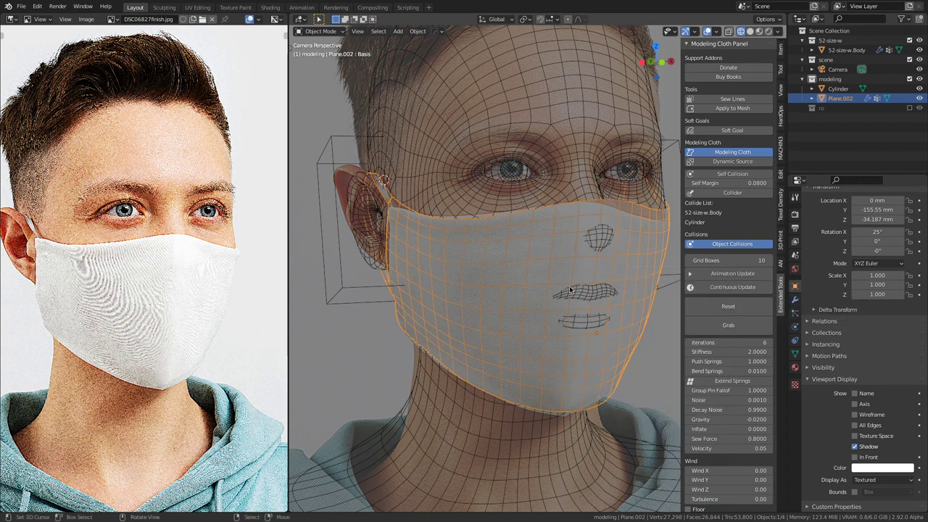
# Step: Grab the mask cloth at the mouth and nose and pull its front slightly away from the face
pyautogui.scroll(-2, 570, 290)
pyautogui.moveTo(485, 289); pyautogui.dragTo(620, 283, button='middle')
pyautogui.scroll(2, 521, 317)
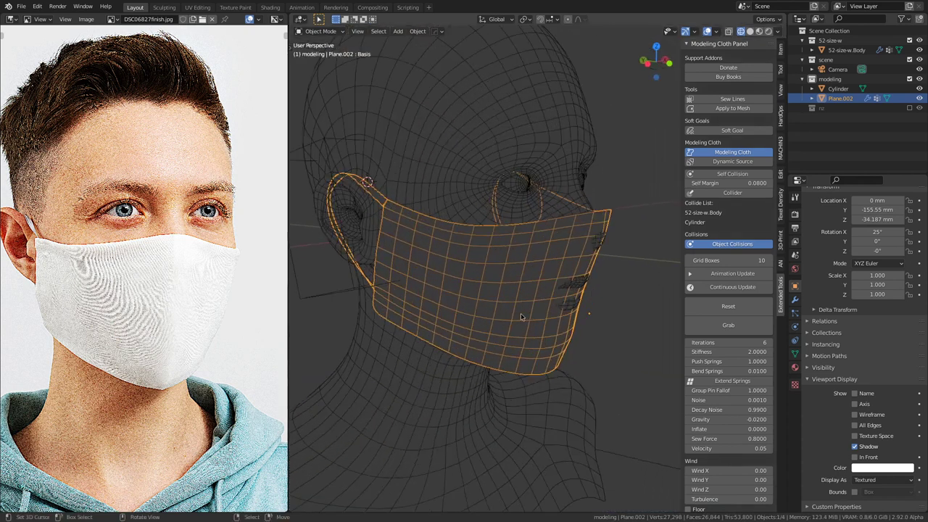
pyautogui.scroll(2, 620, 281)
pyautogui.click(728, 325)
pyautogui.moveTo(581, 279); pyautogui.dragTo(589, 280)
pyautogui.moveTo(609, 210); pyautogui.dragTo(617, 215)
pyautogui.rightClick(626, 228)
pyautogui.click(731, 285)
# Step: Set Bend Springs to 0 and run the cloth simulation while pulling the mask's front off the lips and nose
pyautogui.moveTo(580, 203); pyautogui.dragTo(506, 187, button='middle')
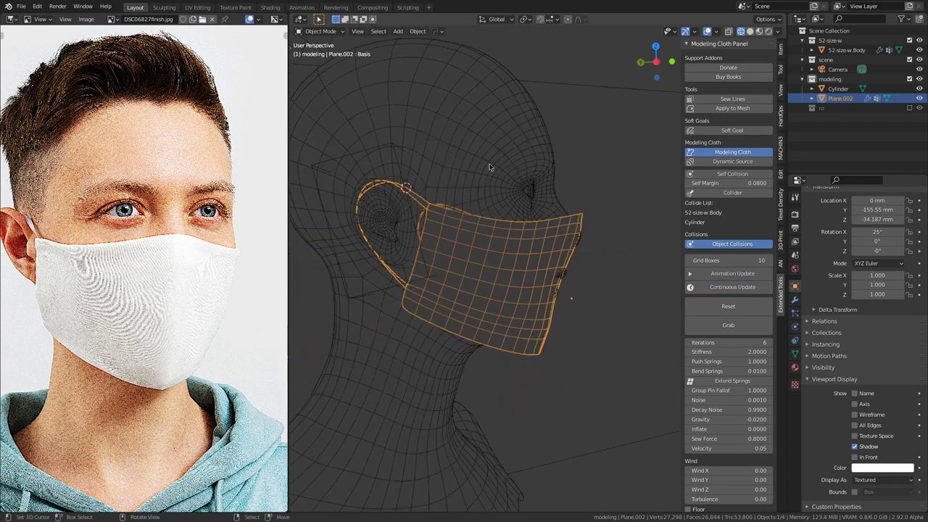
pyautogui.click(737, 370)
pyautogui.press('Return')
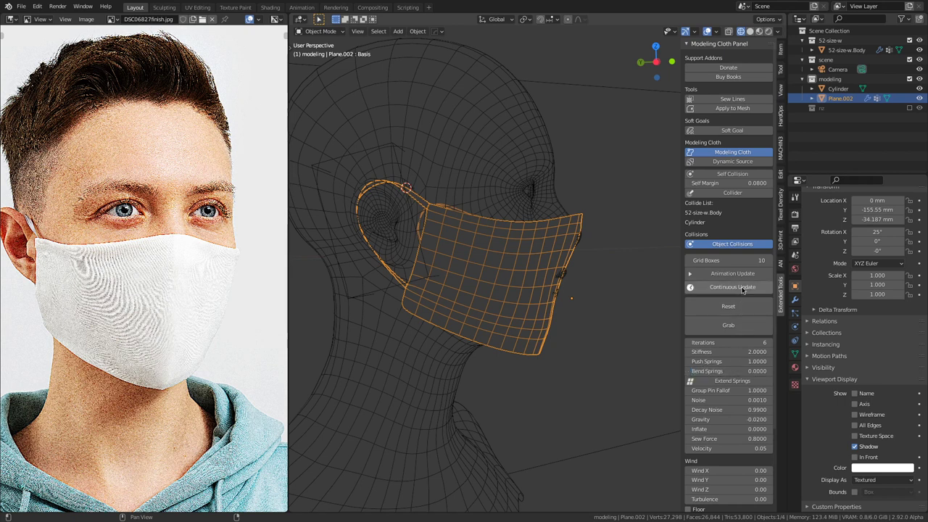
pyautogui.click(742, 288)
pyautogui.click(728, 325)
pyautogui.moveTo(557, 285); pyautogui.dragTo(570, 288)
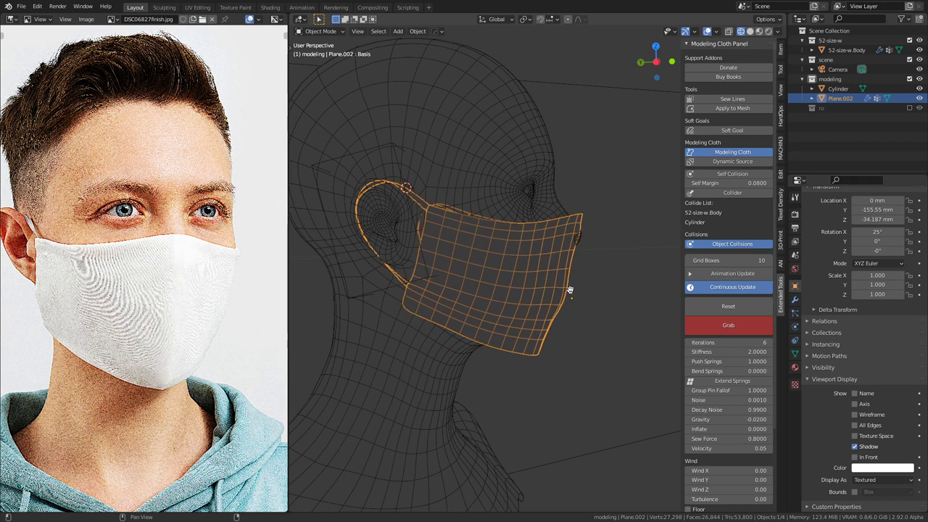
pyautogui.moveTo(577, 243); pyautogui.dragTo(583, 247)
pyautogui.press('Escape')
pyautogui.click(721, 289)
# Step: Run the cloth simulation in camera view, pull the mask's far upper edge downward, and stop the simulation
pyautogui.moveTo(609, 288); pyautogui.dragTo(425, 315, button='middle')
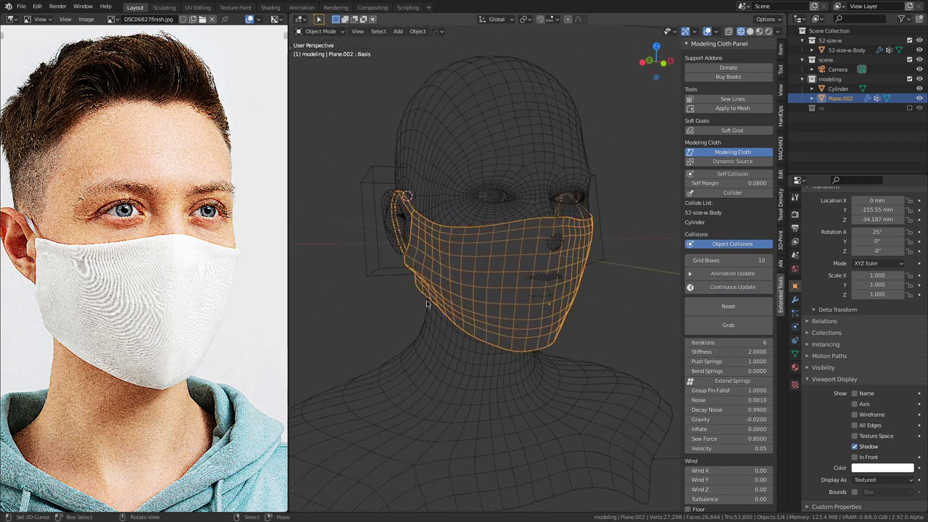
pyautogui.press('KP_0')
pyautogui.scroll(2, 565, 257)
pyautogui.keyDown('shift'); pyautogui.moveTo(566, 257); pyautogui.dragTo(549, 263, button='middle'); pyautogui.keyUp('shift')
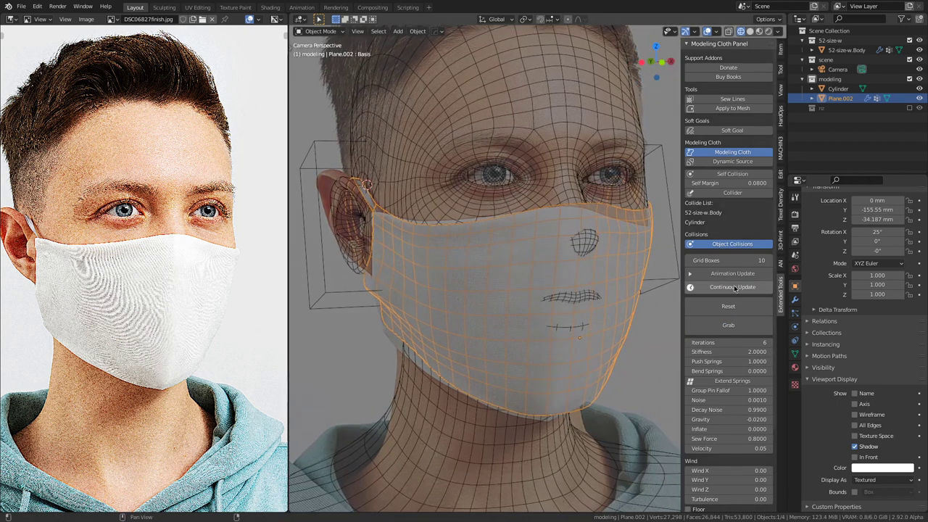
pyautogui.click(735, 289)
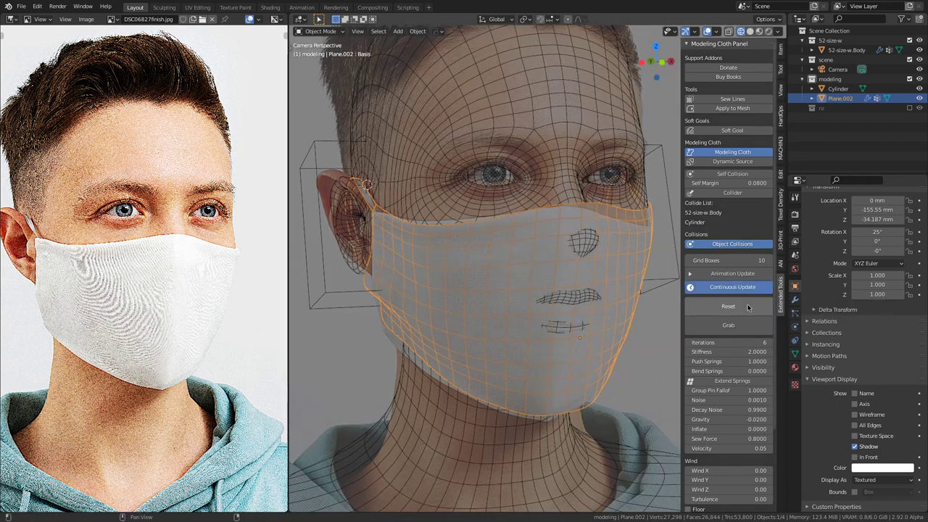
pyautogui.click(728, 325)
pyautogui.moveTo(651, 232); pyautogui.dragTo(647, 256)
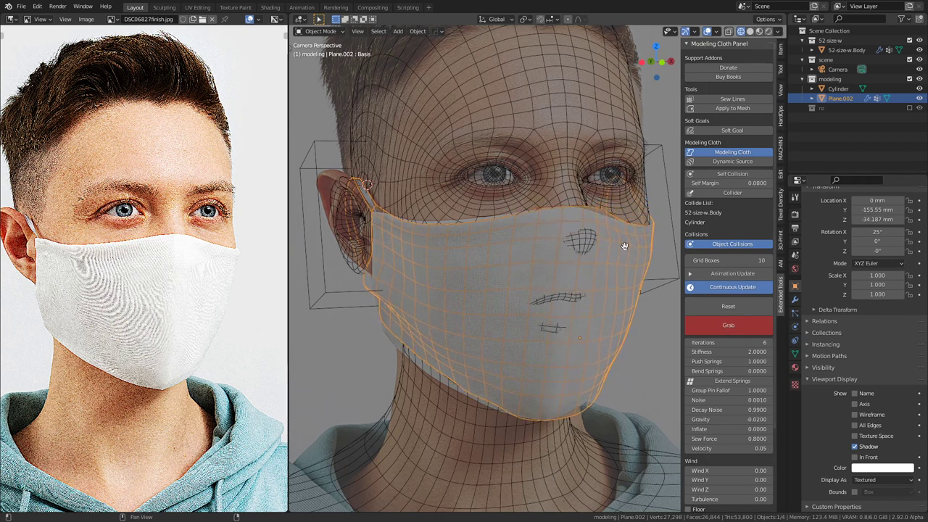
pyautogui.press('Escape')
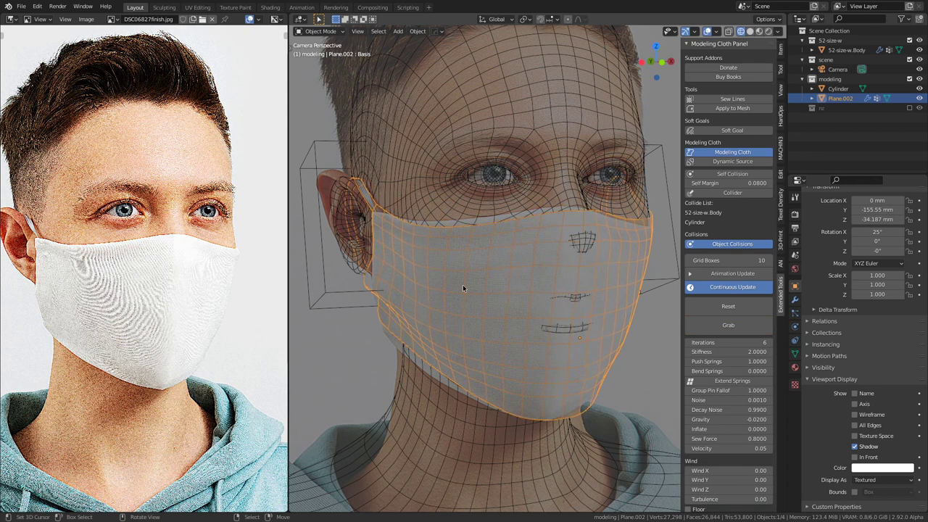
pyautogui.click(732, 289)
# Step: Show the model in solid shading and set the mask's Bend Springs to 0.01
pyautogui.moveTo(377, 269)
pyautogui.mouseDown(button='middle')
pyautogui.moveTo(572, 242)
pyautogui.moveTo(422, 260)
pyautogui.mouseUp(button='middle')
pyautogui.hotkey('shift', 'z')
pyautogui.press('KP_0')
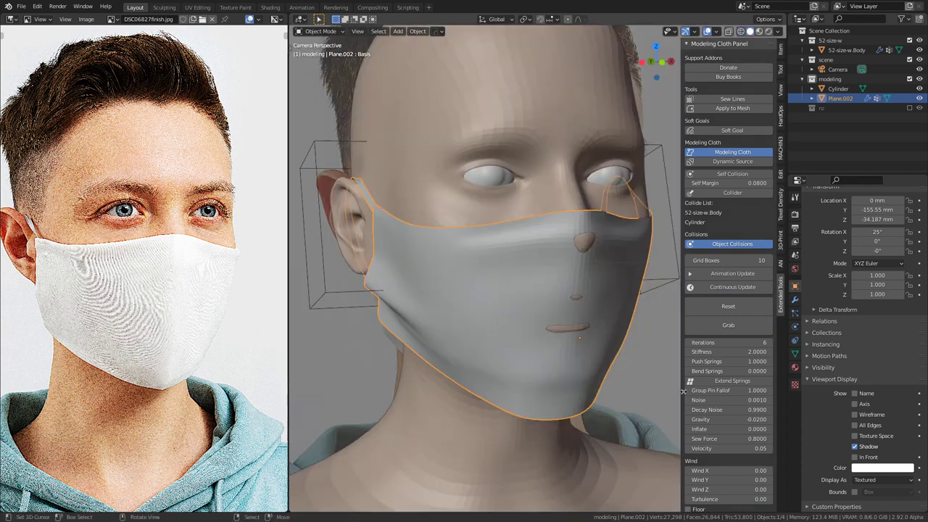
pyautogui.click(730, 371)
pyautogui.write('5')
pyautogui.press('Return')
# Step: Set the collider's Outer Margin and Inner Margin to 0.004 on the head body
pyautogui.moveTo(548, 179); pyautogui.dragTo(544, 179, button='right')
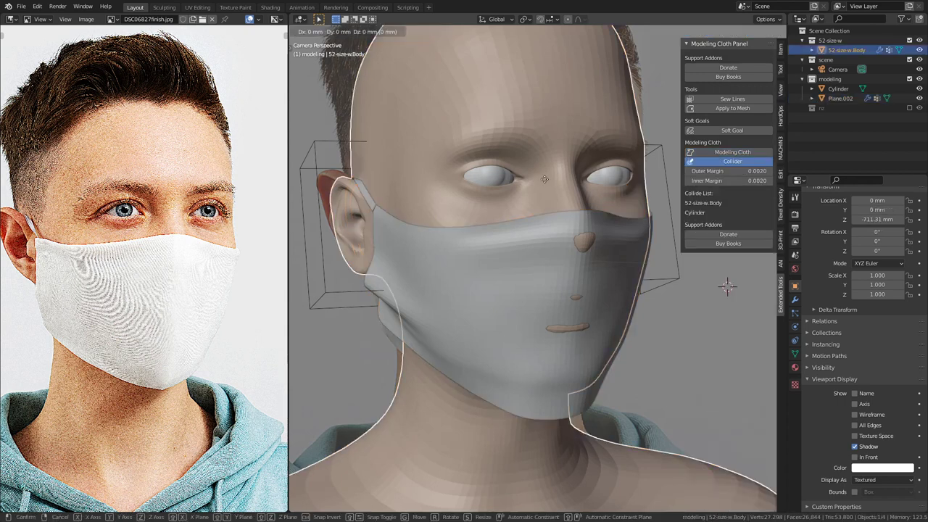
pyautogui.press('Escape')
pyautogui.moveTo(747, 179); pyautogui.dragTo(749, 172)
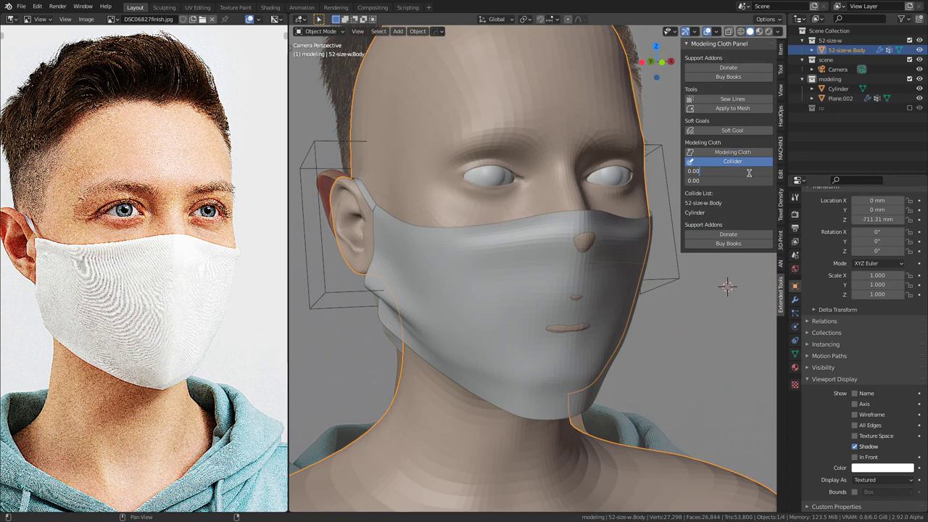
pyautogui.write('0.004')
pyautogui.press('Return')
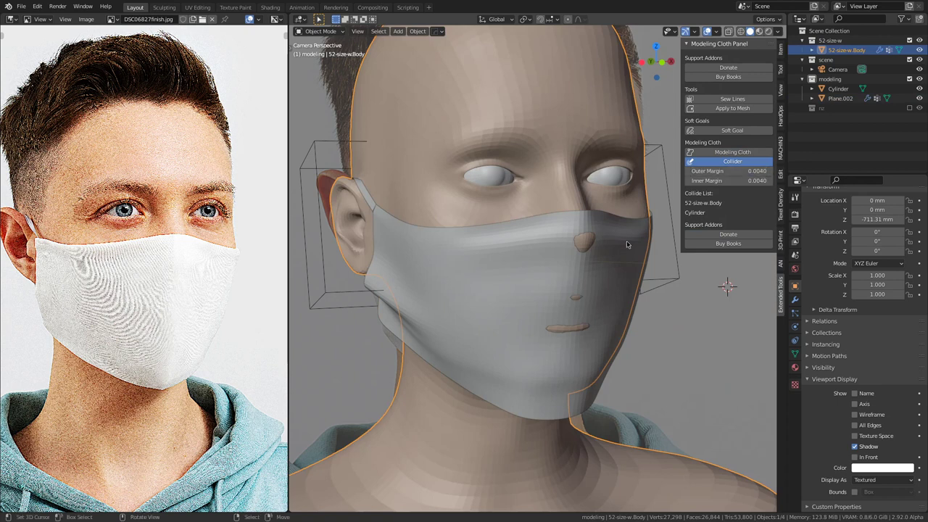
# Step: Rerun the cloth simulation on the mask until it clears the nose and lips, and stop it
pyautogui.click(671, 245)
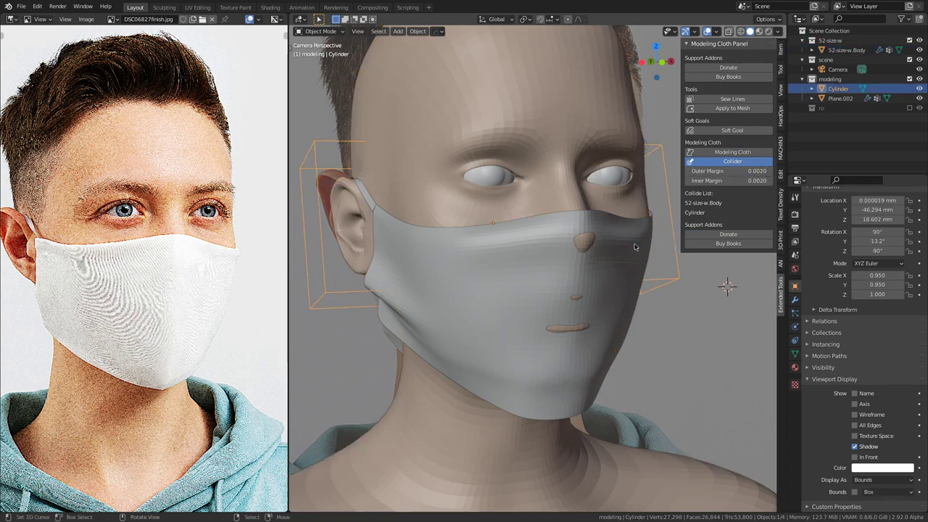
pyautogui.scroll(5, 569, 271)
pyautogui.moveTo(380, 180)
pyautogui.keyDown('shift'); pyautogui.mouseDown(button='middle')
pyautogui.moveTo(570, 271)
pyautogui.moveTo(484, 256)
pyautogui.mouseUp(button='middle'); pyautogui.keyUp('shift')
pyautogui.hotkey('shift', 'z')
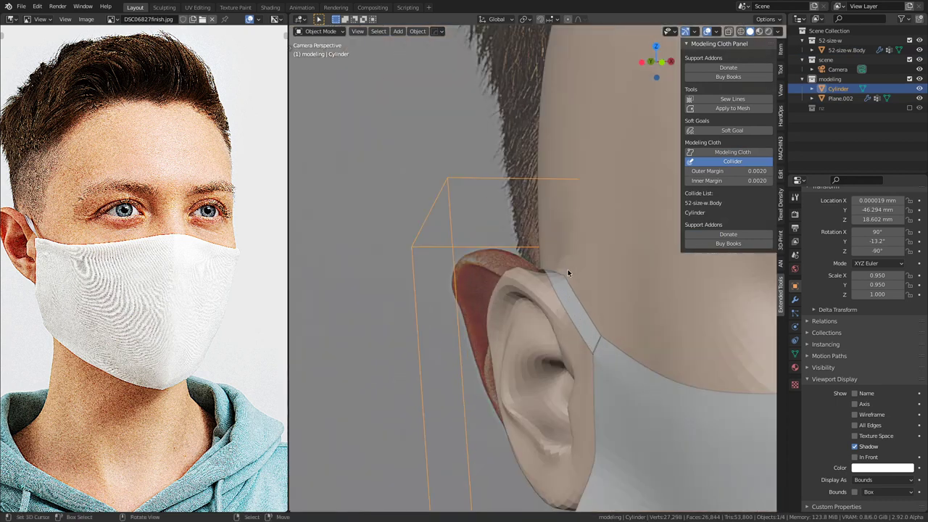
pyautogui.hotkey('shift', 'z')
pyautogui.scroll(-8, 569, 272)
pyautogui.rightClick(605, 278)
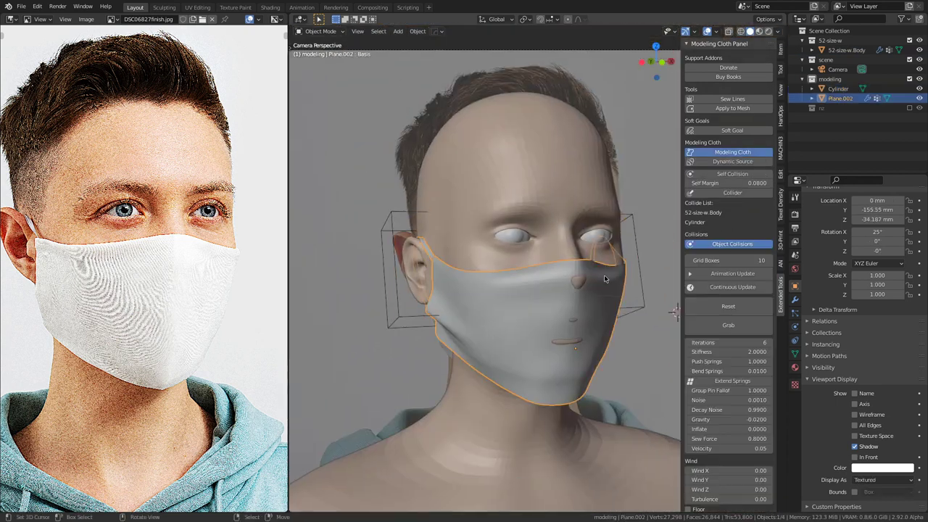
pyautogui.click(741, 288)
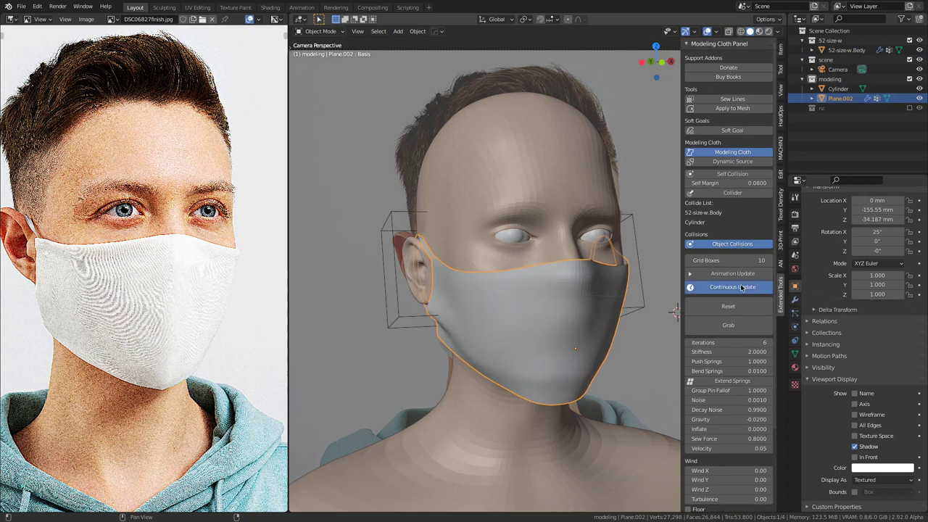
pyautogui.click(740, 288)
# Step: Check the mask's fit against the reference photo in wireframe and solid shading through the camera
pyautogui.hotkey('shift', 'z')
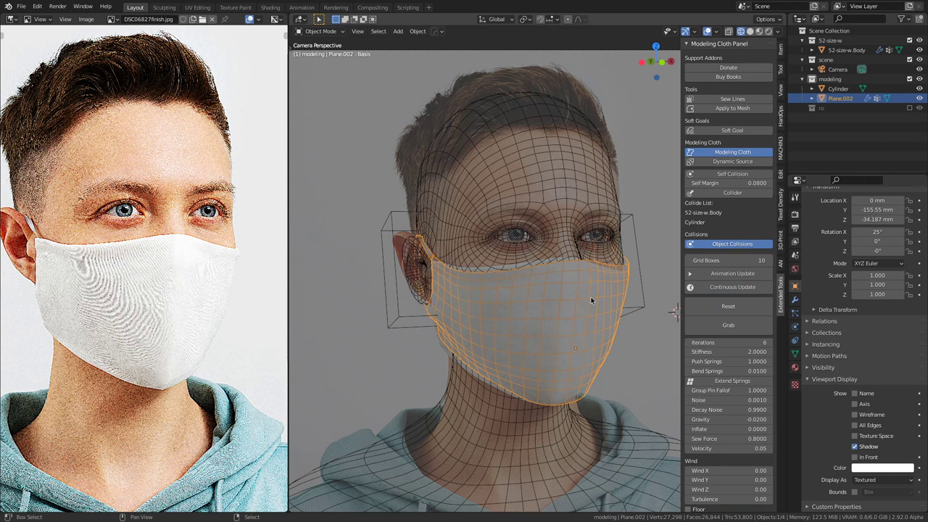
pyautogui.hotkey('shift', 'z')
pyautogui.hotkey('shift', 'z')
pyautogui.hotkey('shift', 'z')
pyautogui.scroll(-3, 591, 300)
pyautogui.moveTo(591, 300); pyautogui.dragTo(456, 310, button='middle')
pyautogui.press('KP_0')
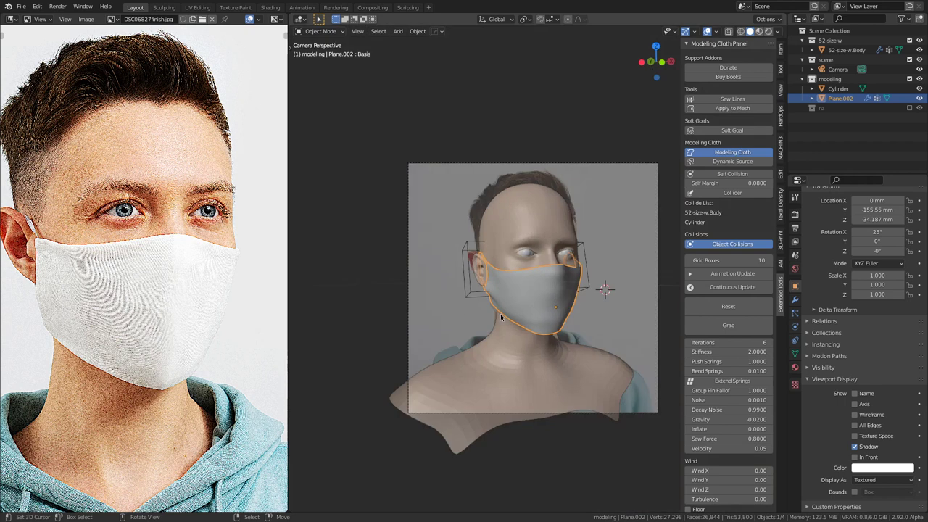
pyautogui.hotkey('shift', 'z')
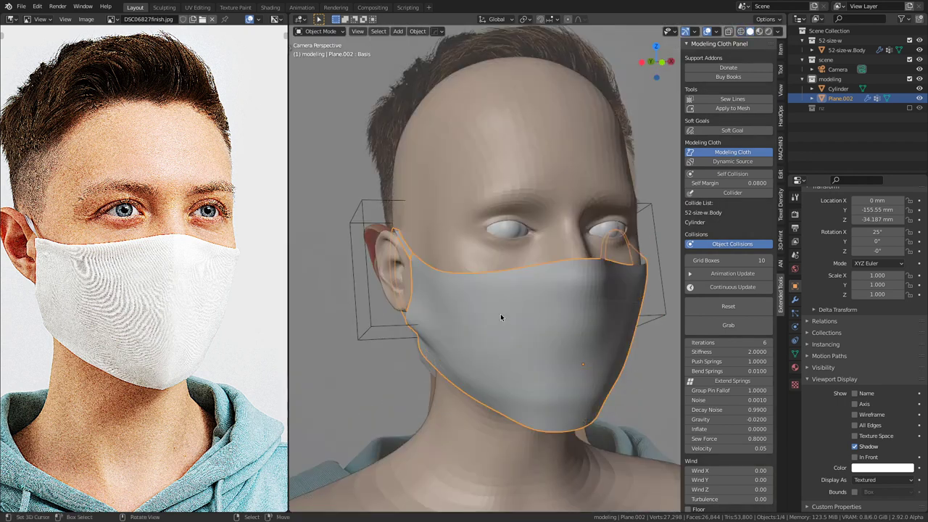
# Step: Save the project file
pyautogui.scroll(-3, 616, 298)
pyautogui.moveTo(618, 299); pyautogui.dragTo(599, 325, button='middle')
pyautogui.scroll(-1, 607, 316)
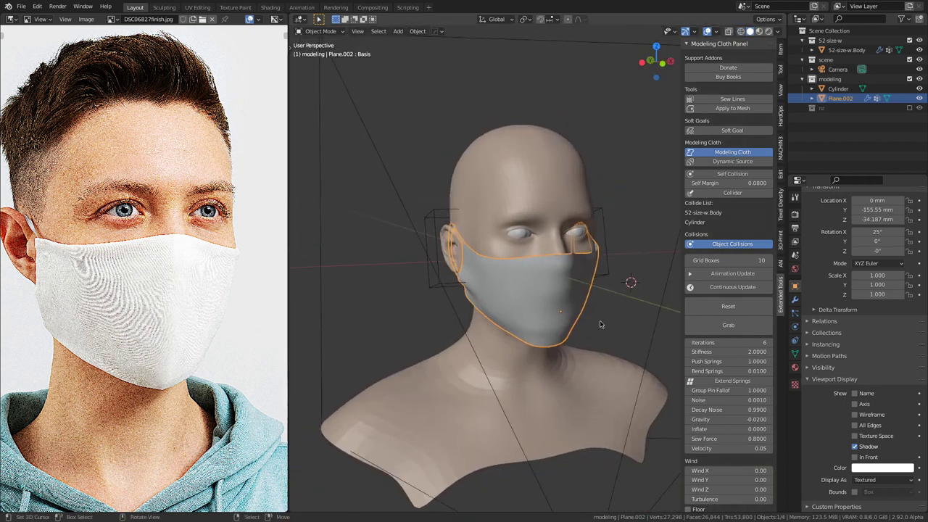
pyautogui.hotkey('ctrl', 's')
# Step: Examine the mask's shape on the head from the camera, from above and from the front
pyautogui.press('KP_0')
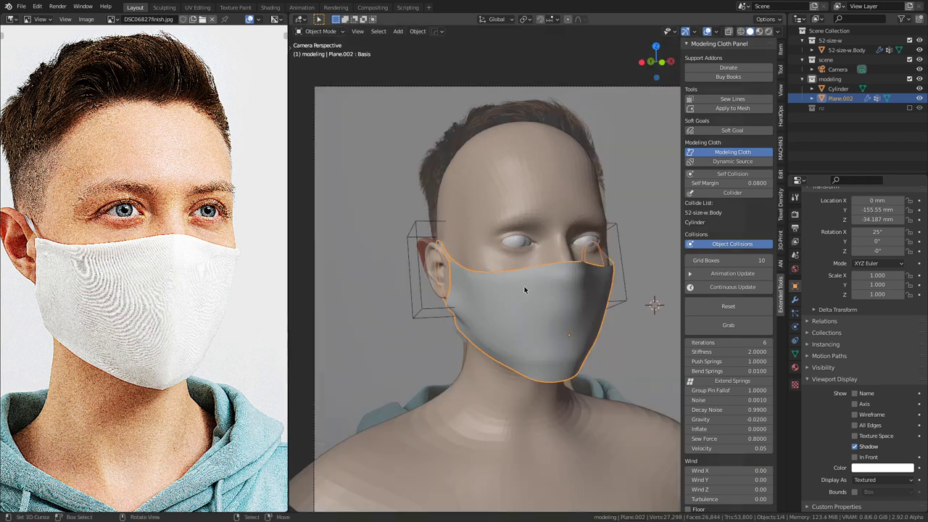
pyautogui.scroll(3, 545, 293)
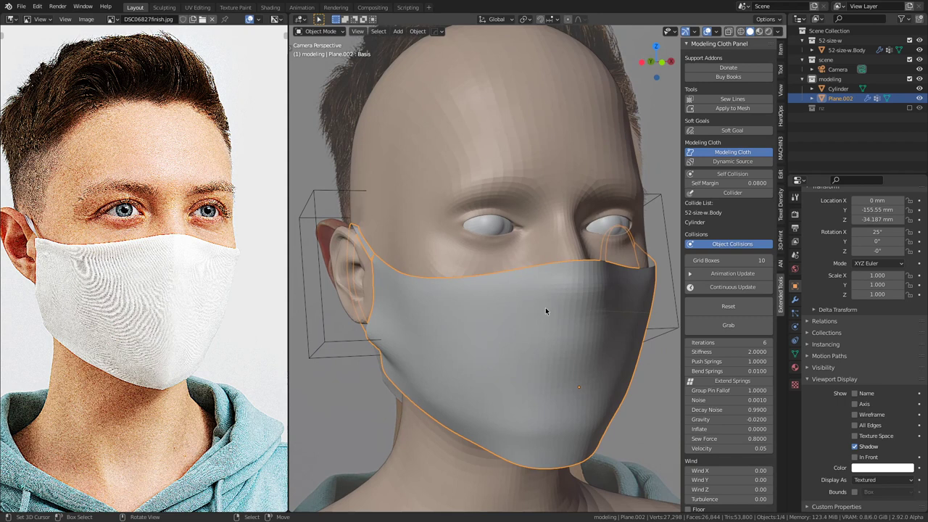
pyautogui.click(578, 369)
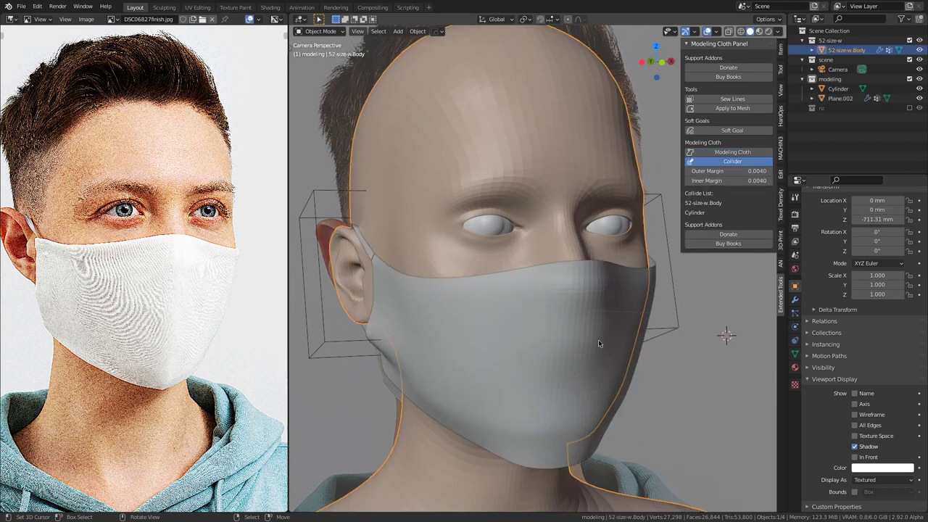
pyautogui.moveTo(604, 348); pyautogui.dragTo(555, 311, button='middle')
pyautogui.click(570, 283)
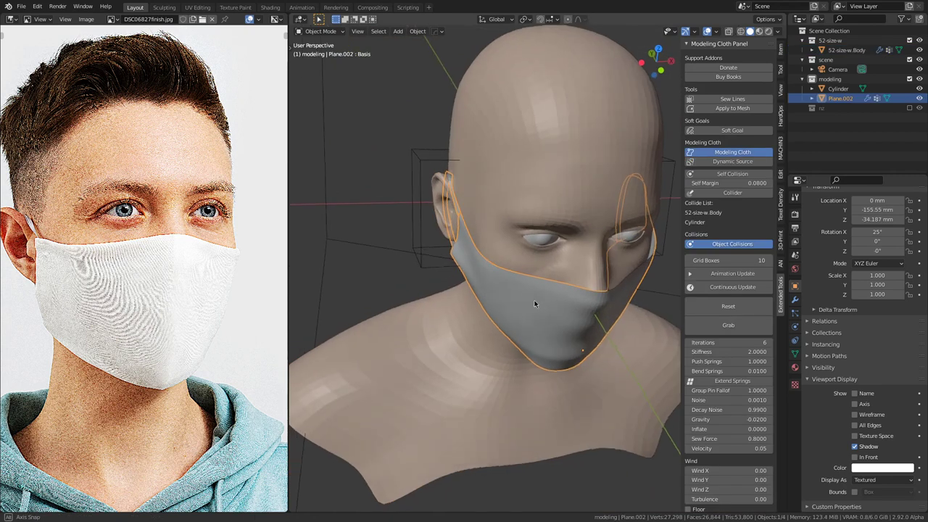
pyautogui.press('Tab')
pyautogui.moveTo(548, 300); pyautogui.dragTo(601, 263, button='middle')
pyautogui.press('Tab')
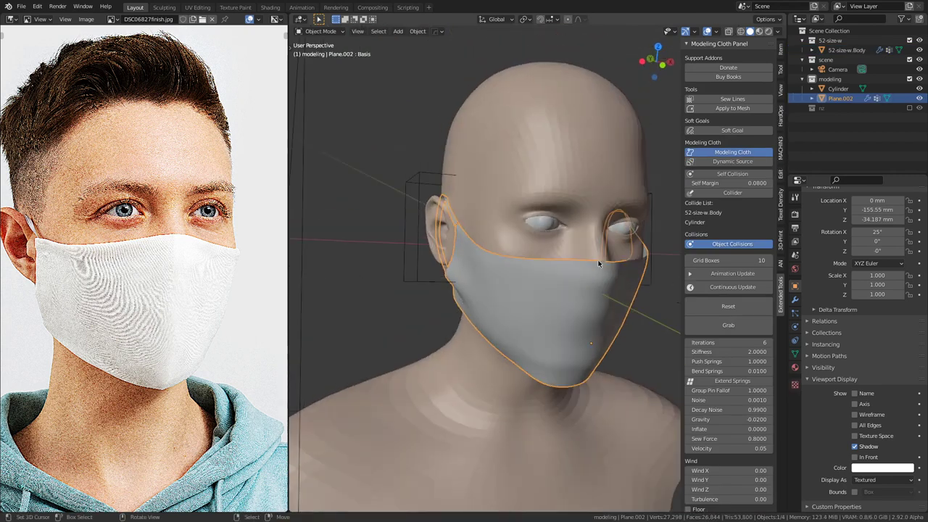
pyautogui.scroll(-3, 599, 261)
pyautogui.press('KP_1')
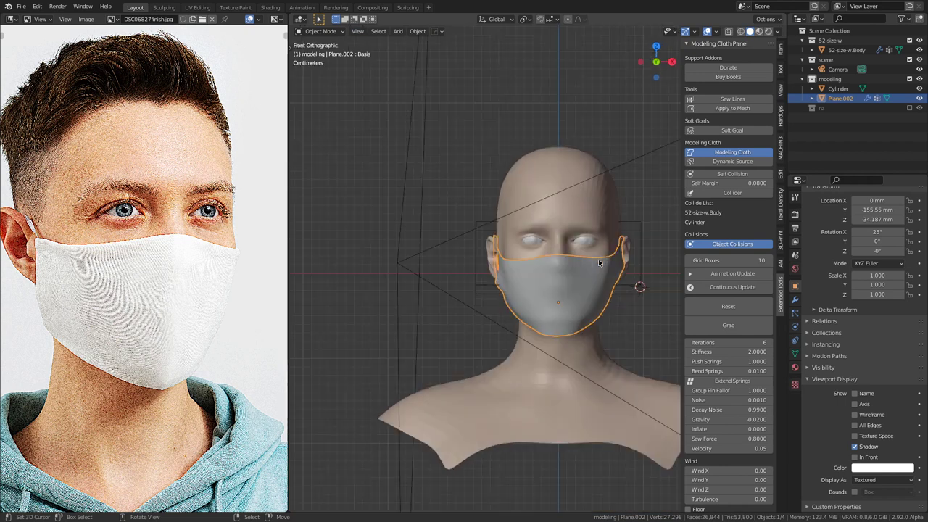
pyautogui.moveTo(599, 264); pyautogui.dragTo(552, 344, button='middle')
pyautogui.press('KP_0')
pyautogui.scroll(-3, 625, 314)
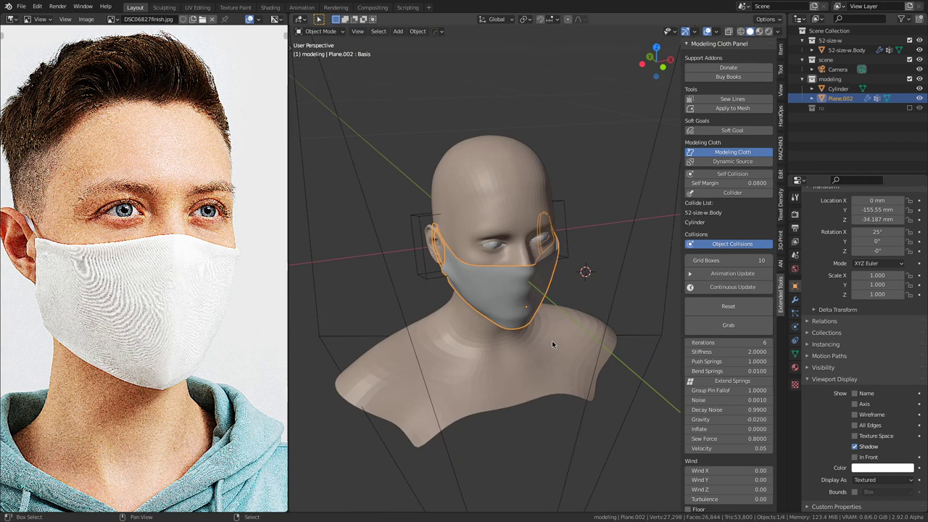
# Step: Duplicate the mask in place and move the copy to the disabled collection as a backup
pyautogui.hotkey('shift', 'd')
pyautogui.rightClick(551, 343)
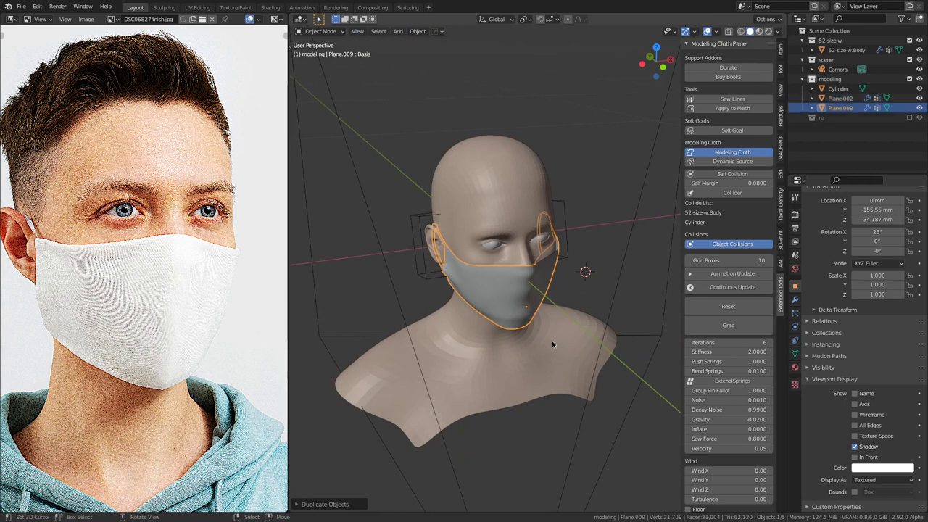
pyautogui.press('m')
pyautogui.click(552, 343)
# Step: Remove the Subdivision modifier from the original mask and turn off its Modeling Cloth simulation
pyautogui.scroll(4, 552, 304)
pyautogui.click(548, 262)
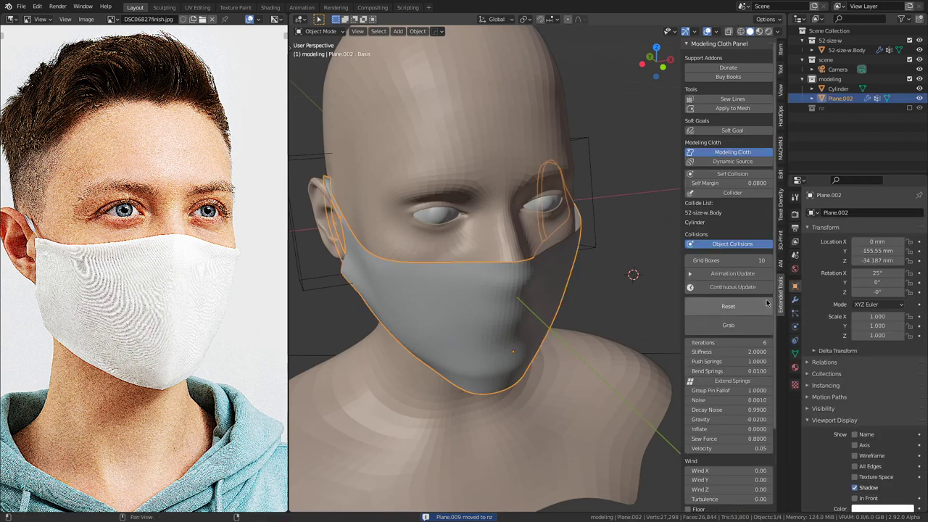
pyautogui.click(794, 300)
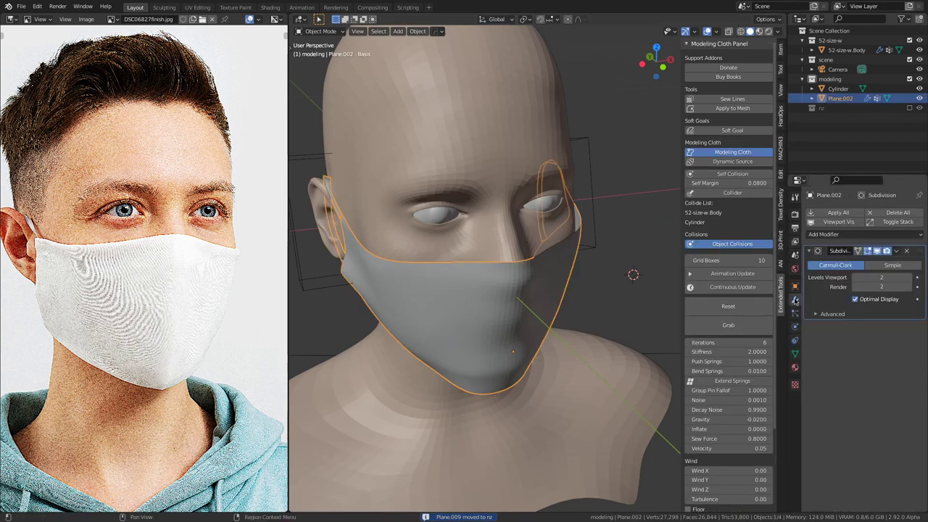
pyautogui.click(795, 354)
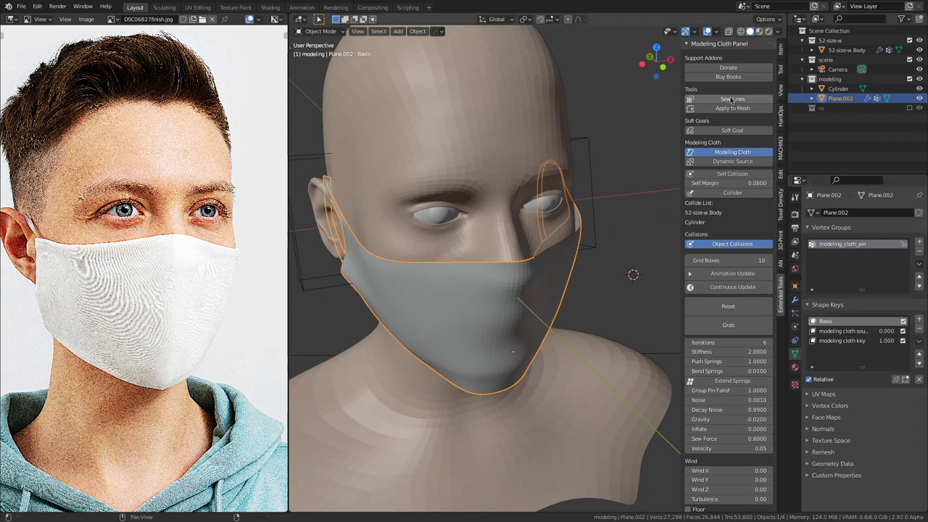
pyautogui.click(795, 300)
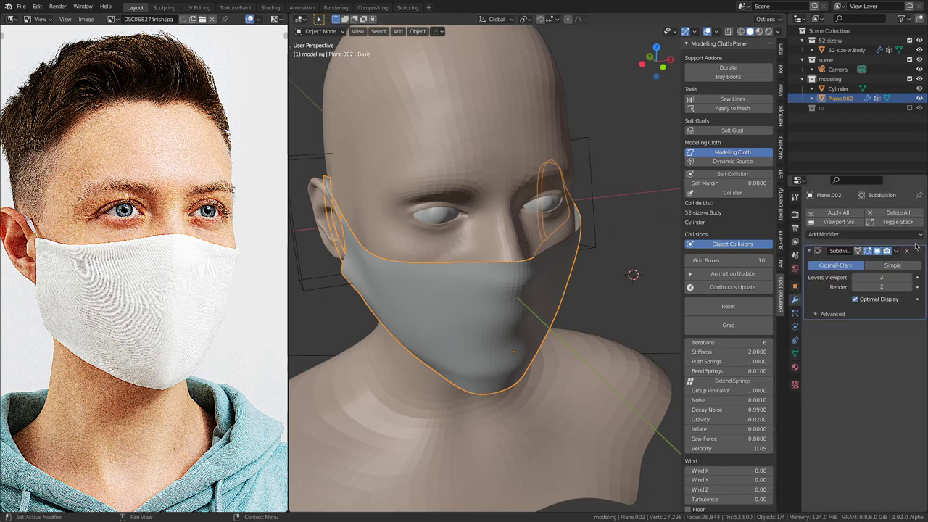
pyautogui.click(908, 251)
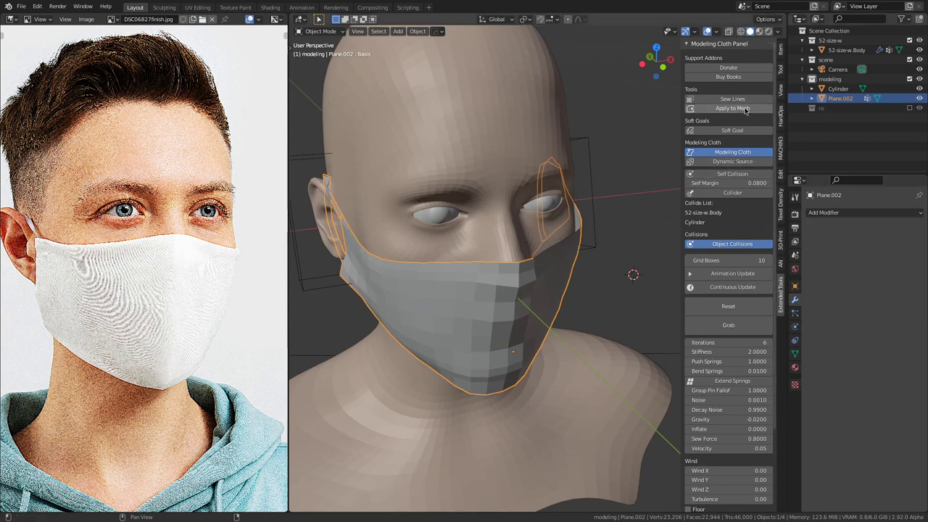
pyautogui.click(737, 152)
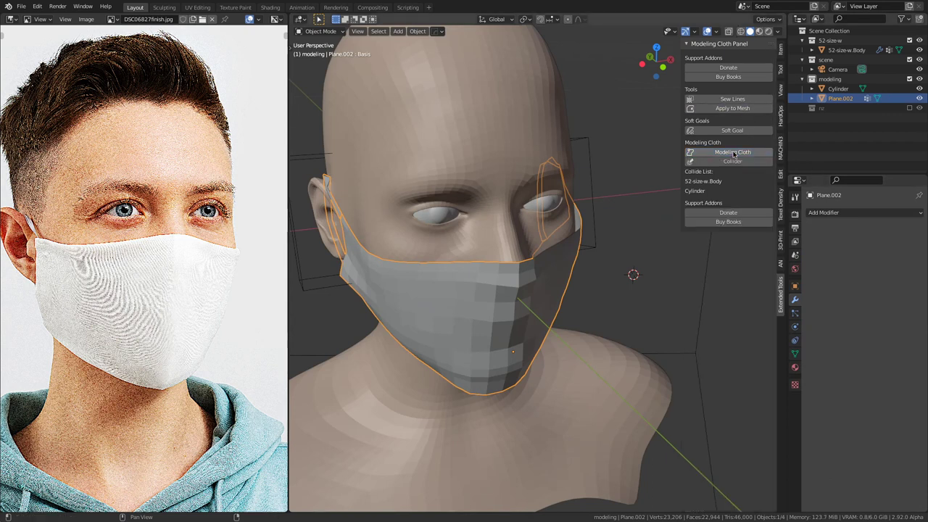
# Step: Delete all shape keys from the mask, including the two modeling cloth keys and the Basis
pyautogui.moveTo(606, 260); pyautogui.dragTo(648, 245, button='middle')
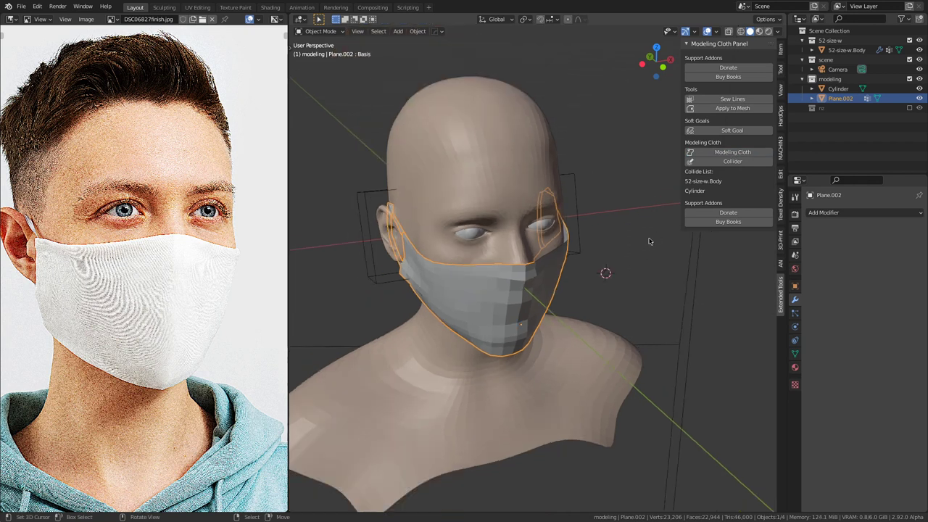
pyautogui.press('n')
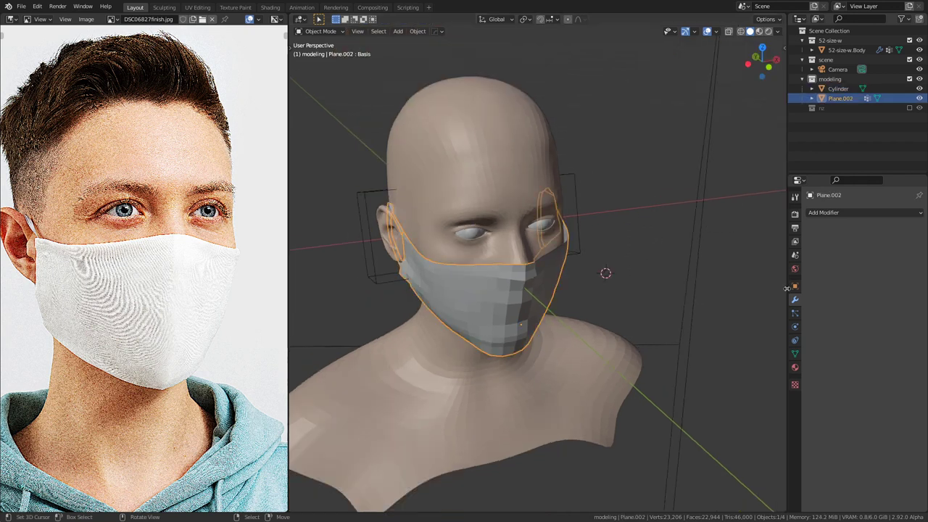
pyautogui.click(795, 354)
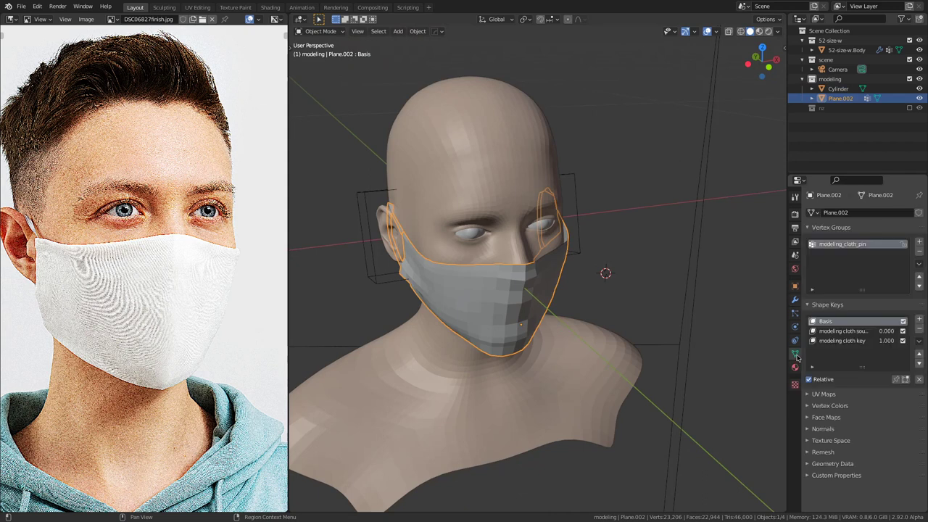
pyautogui.click(865, 341)
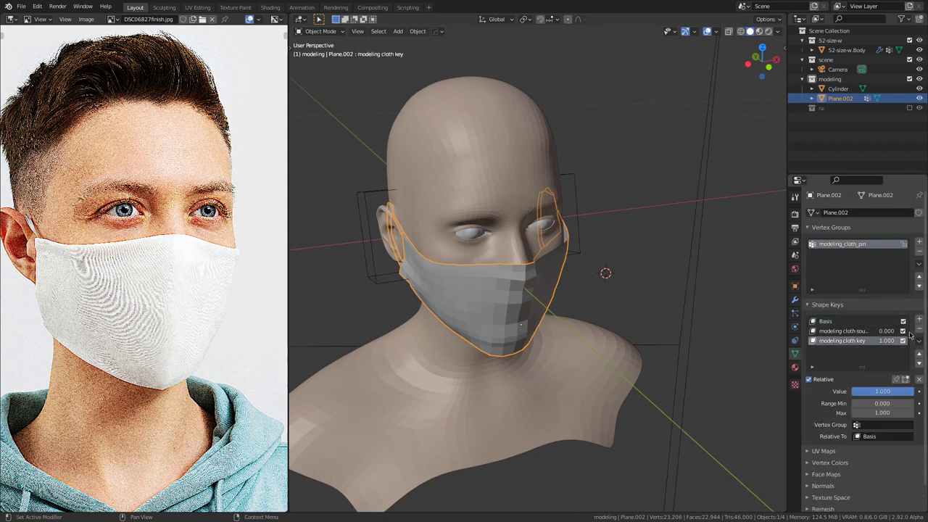
pyautogui.click(920, 331)
pyautogui.click(921, 332)
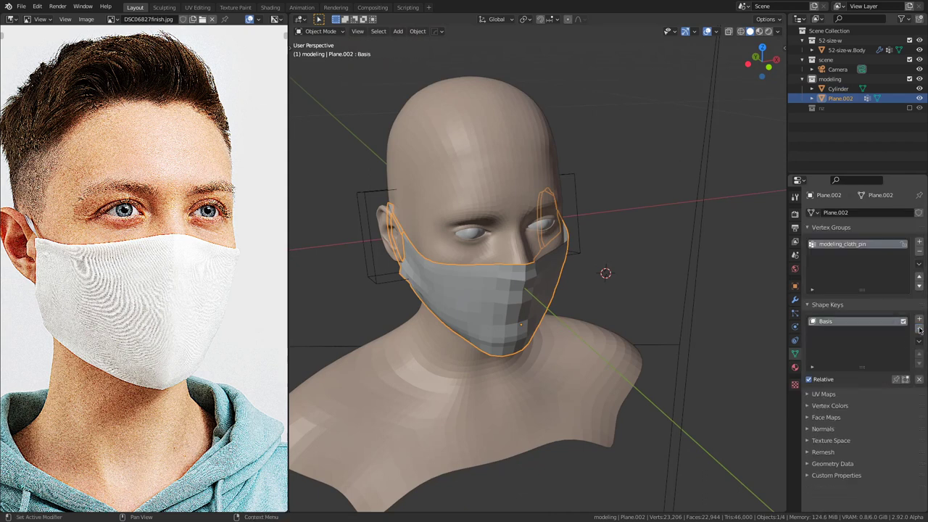
pyautogui.click(920, 321)
pyautogui.click(863, 322)
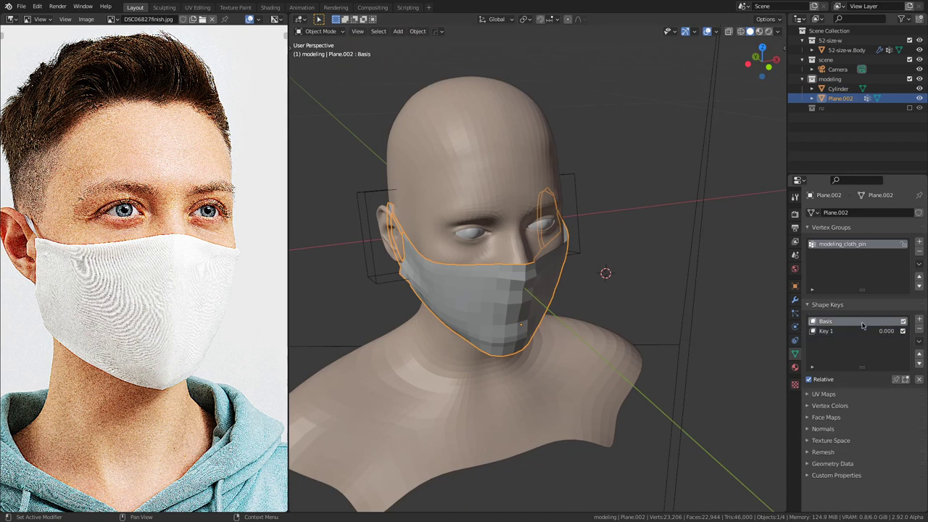
pyautogui.click(920, 329)
# Step: Remove the modeling_cloth_pin vertex group from the mask
pyautogui.moveTo(671, 294); pyautogui.dragTo(823, 268, button='middle')
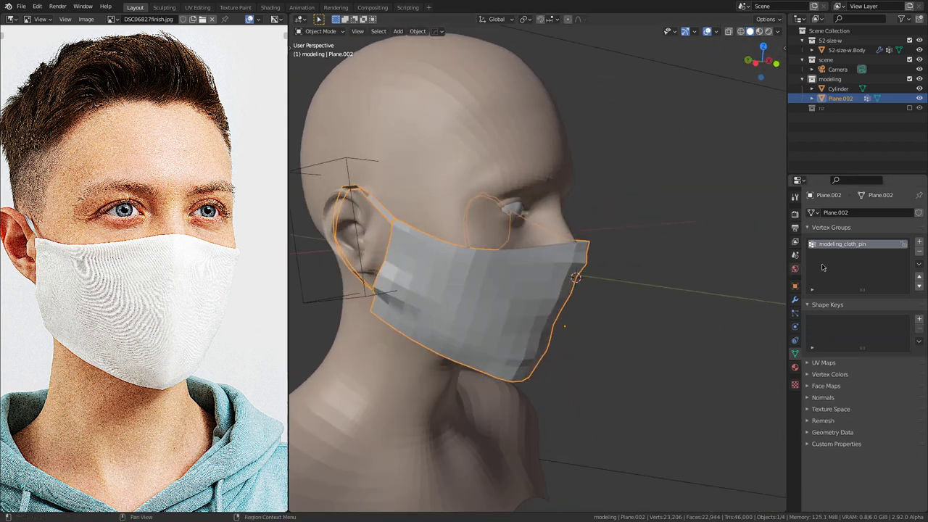
pyautogui.click(918, 253)
pyautogui.keyDown('shift'); pyautogui.moveTo(541, 294); pyautogui.dragTo(632, 300, button='middle'); pyautogui.keyUp('shift')
pyautogui.scroll(2, 549, 310)
pyautogui.moveTo(546, 311); pyautogui.dragTo(676, 334, button='middle')
pyautogui.scroll(3, 643, 348)
pyautogui.scroll(-1, 652, 300)
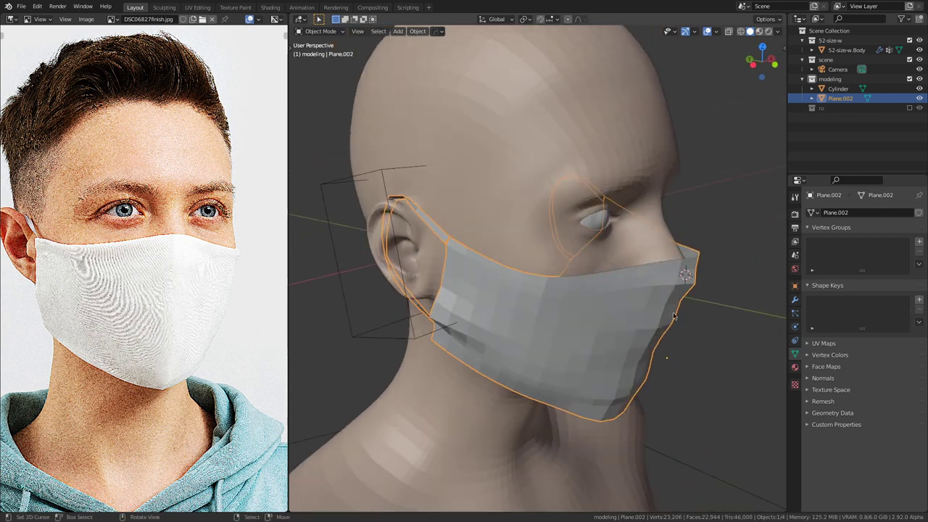
# Step: Delete the vertices of the mask's half on the positive X side, keeping the centre edge loop
pyautogui.press('Tab')
pyautogui.moveTo(694, 259); pyautogui.dragTo(495, 349, button='middle')
pyautogui.keyDown('alt'); pyautogui.click(665, 265); pyautogui.keyUp('alt')
pyautogui.press('KP_1')
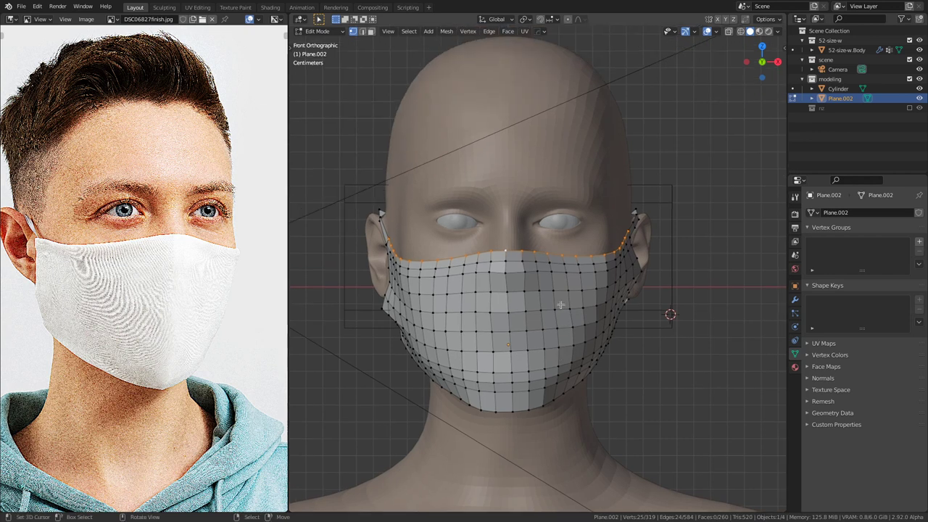
pyautogui.hotkey('shift', 'z')
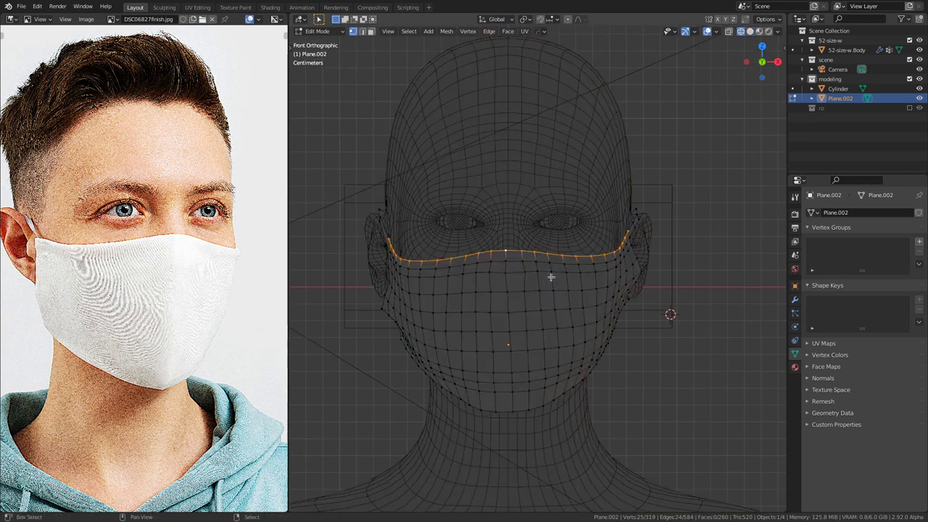
pyautogui.click(523, 248)
pyautogui.hotkey('alt', 'z')
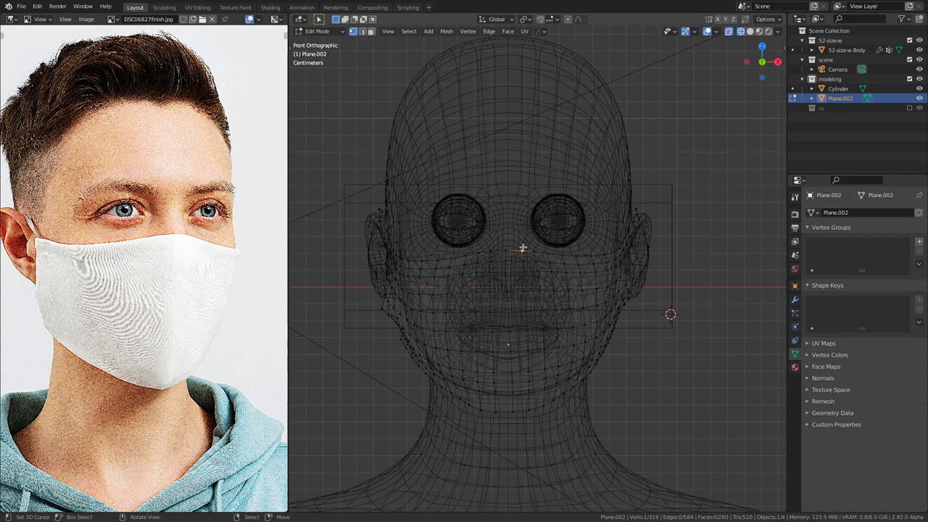
pyautogui.press('b')
pyautogui.moveTo(516, 176); pyautogui.dragTo(732, 451)
pyautogui.hotkey('shift', 'z')
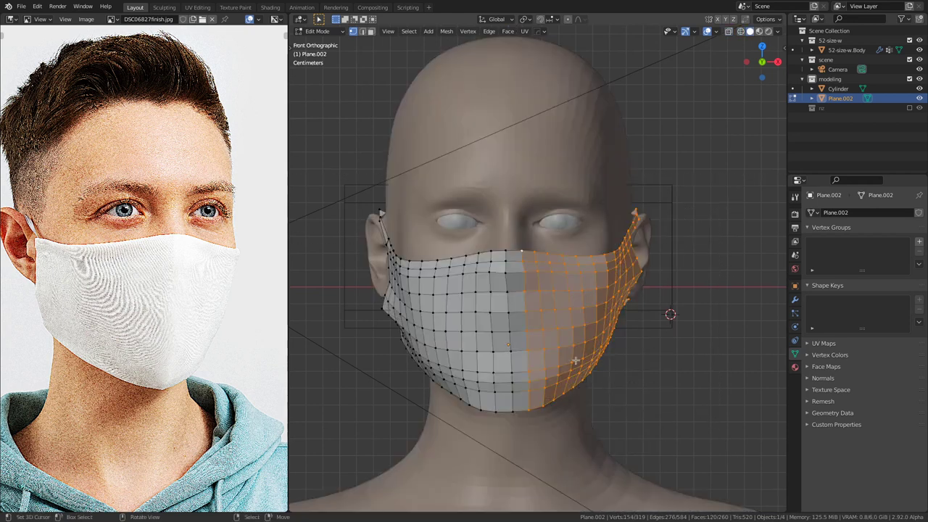
pyautogui.moveTo(715, 419); pyautogui.dragTo(640, 358, button='middle')
pyautogui.press('x')
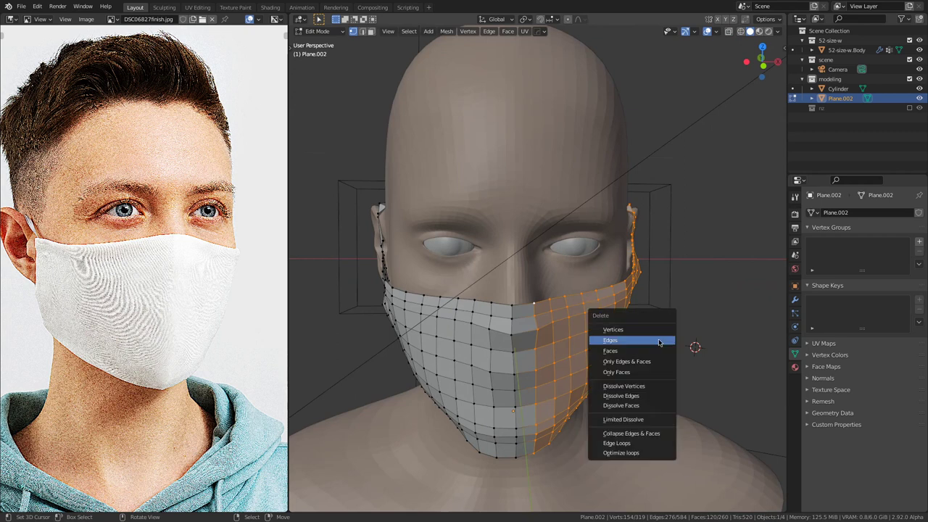
pyautogui.click(658, 330)
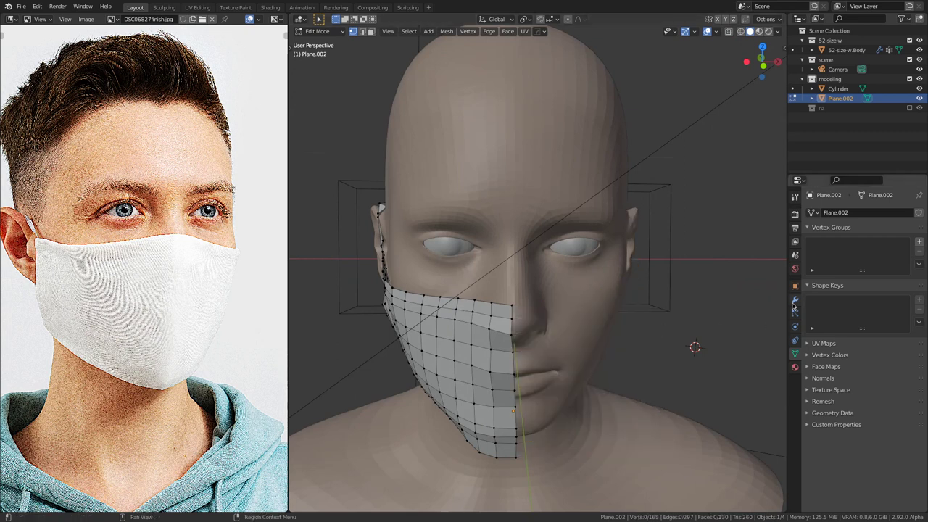
# Step: Add a Mirror modifier on the X axis with clipping enabled to the remaining half of the mask
pyautogui.click(795, 300)
pyautogui.click(870, 215)
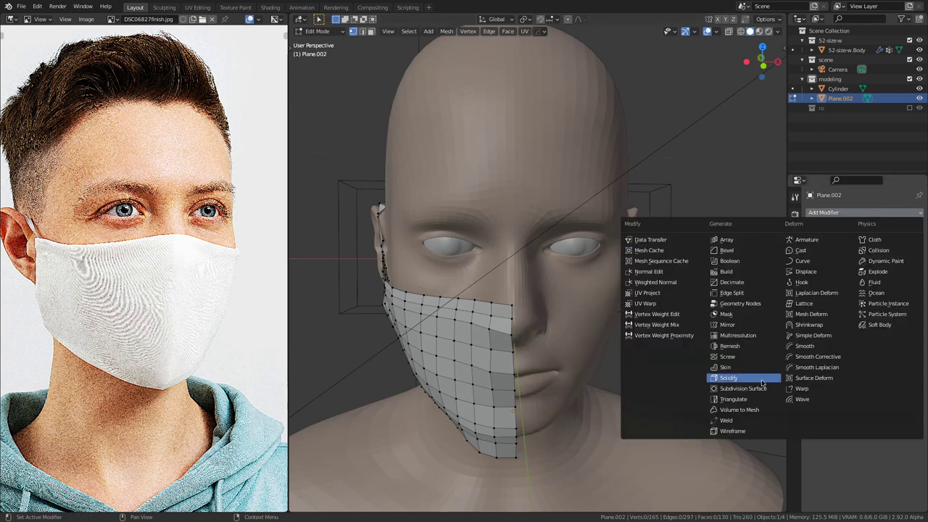
pyautogui.click(747, 325)
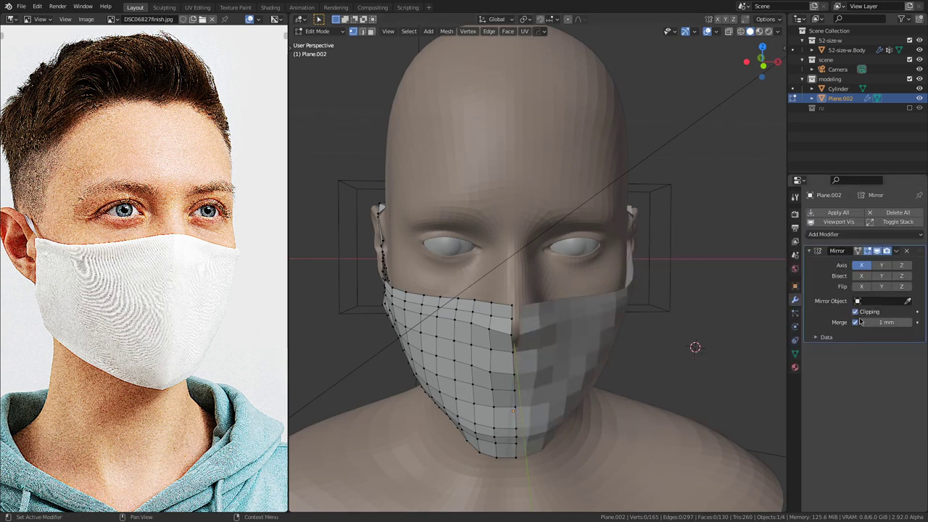
# Step: Move the mask's centre edge loop along X until all its vertices snap to the mirror plane and close the seam
pyautogui.moveTo(562, 335); pyautogui.dragTo(536, 323, button='middle')
pyautogui.keyDown('alt'); pyautogui.click(537, 323); pyautogui.keyUp('alt')
pyautogui.press('KP_1')
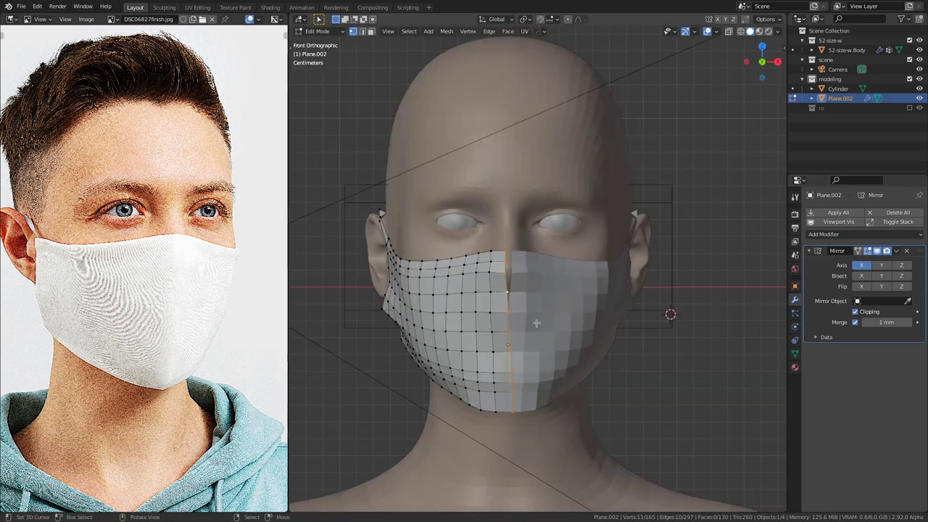
pyautogui.scroll(5, 541, 325)
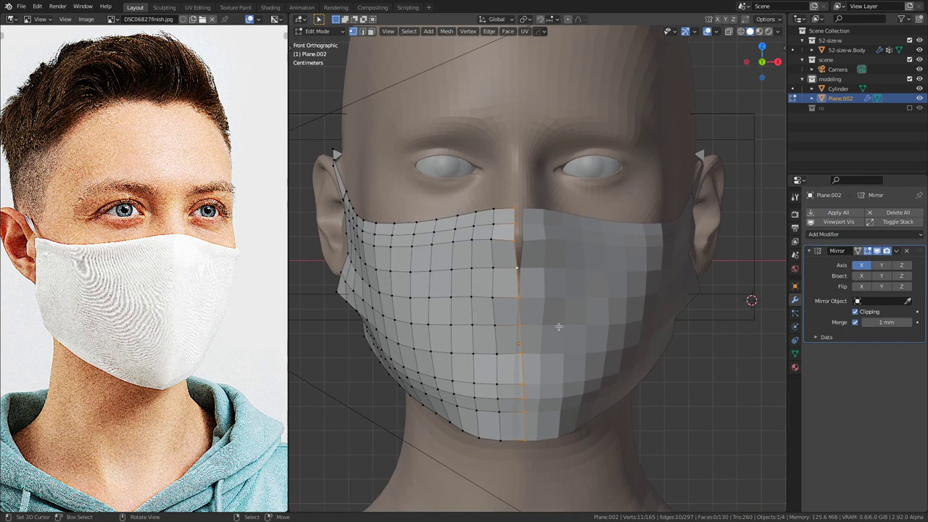
pyautogui.moveTo(516, 216); pyautogui.dragTo(569, 255, button='middle')
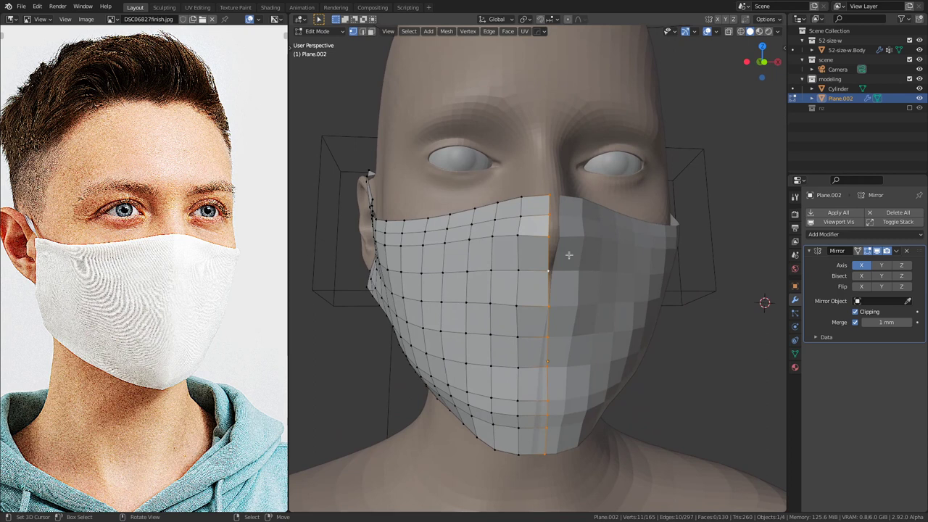
pyautogui.press('KP_1')
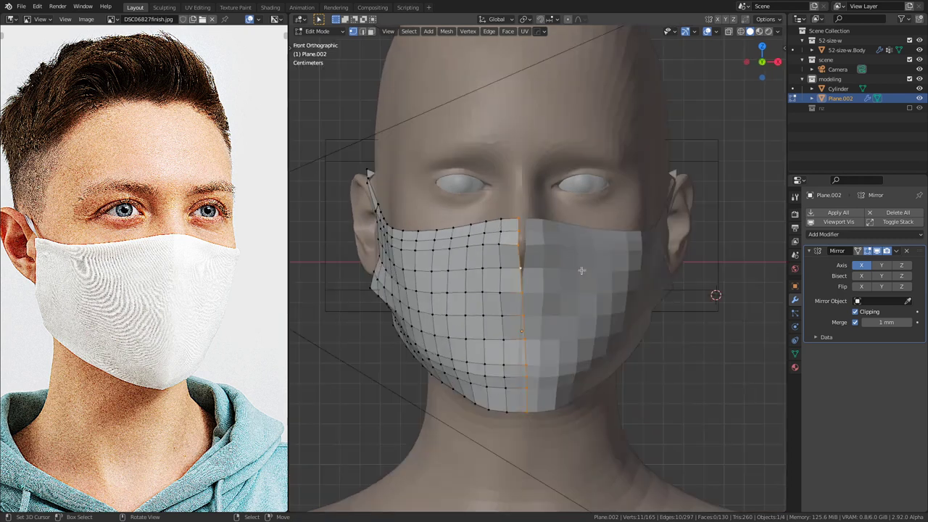
pyautogui.press('g')
pyautogui.press('x')
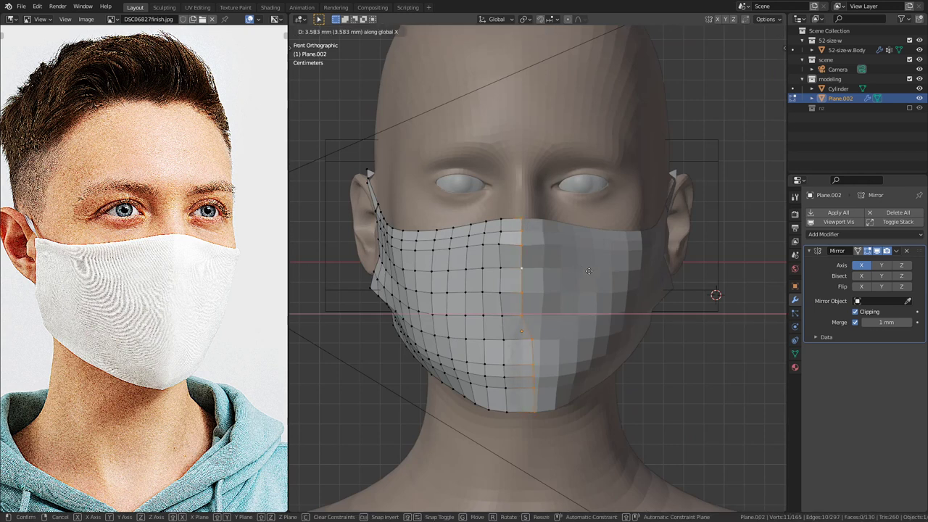
pyautogui.click(589, 270)
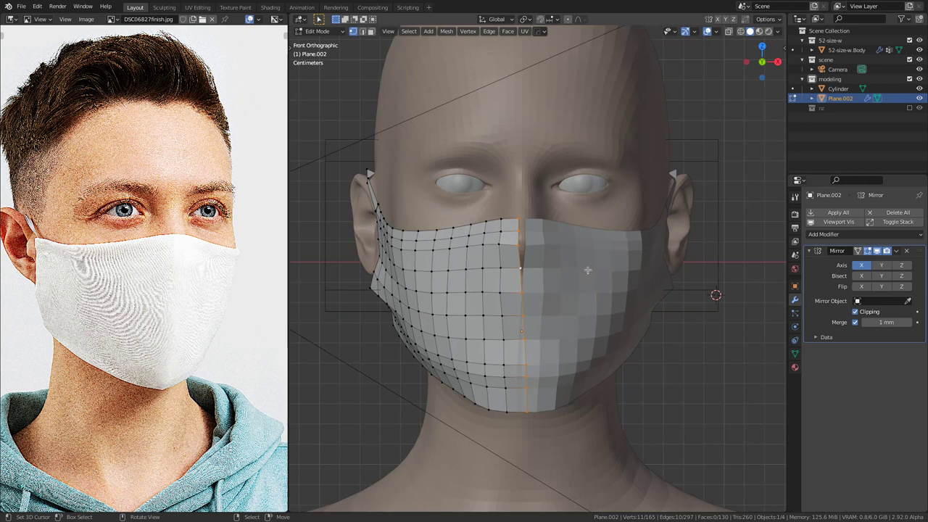
pyautogui.press('g')
pyautogui.press('x')
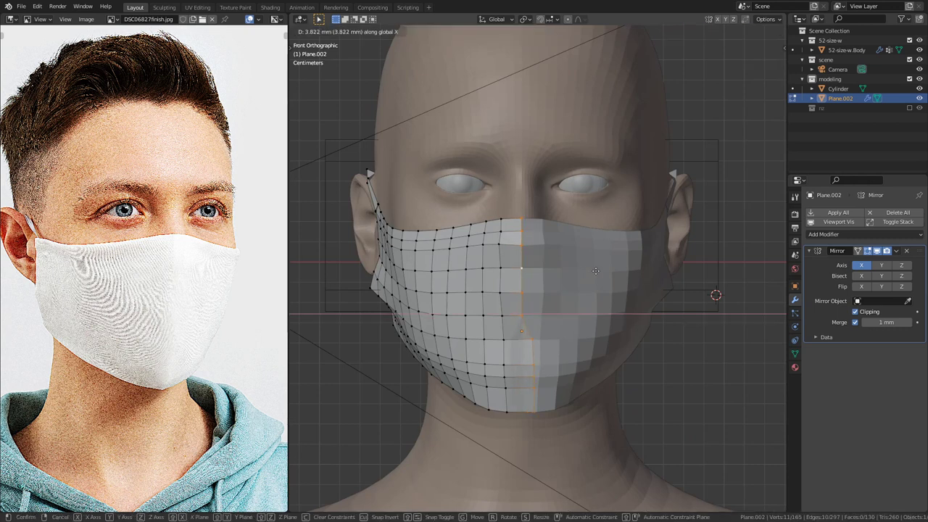
pyautogui.click(595, 271)
pyautogui.press('g')
pyautogui.press('x')
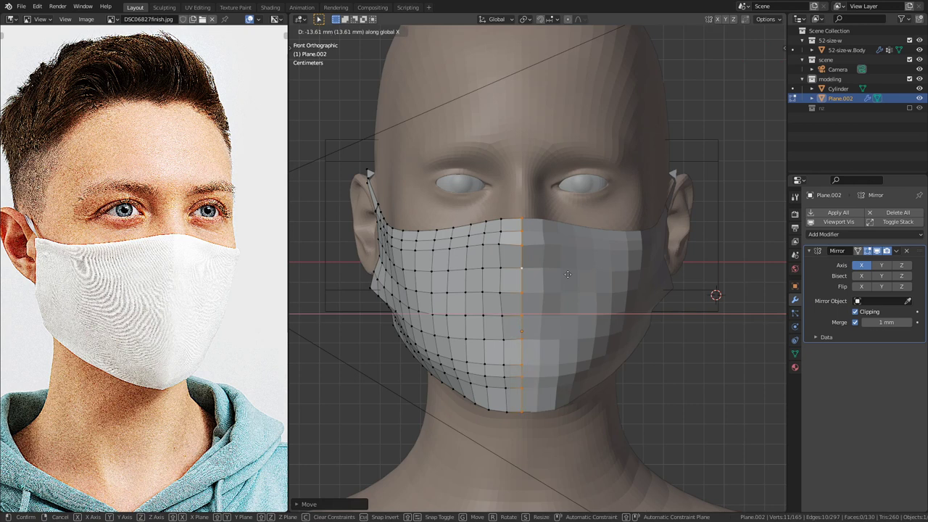
pyautogui.click(554, 275)
pyautogui.moveTo(554, 275); pyautogui.dragTo(521, 348, button='middle')
pyautogui.press('Tab')
pyautogui.press('Tab')
# Step: Select the vertices along the mask's upper rim up to the ear strap and enable proportional editing with Smooth falloff
pyautogui.keyDown('ctrl'); pyautogui.click(412, 261); pyautogui.keyUp('ctrl')
pyautogui.hotkey('shift', 'Tab')
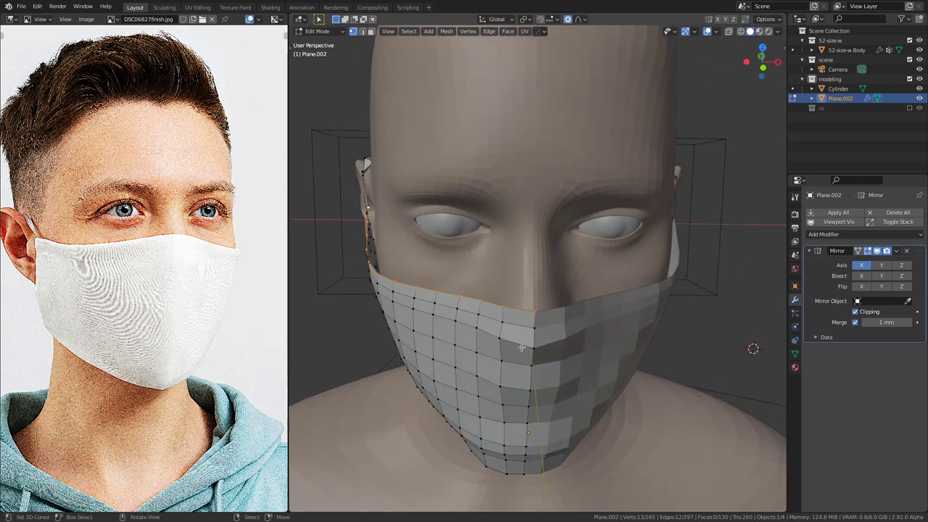
pyautogui.click(580, 20)
pyautogui.click(574, 63)
pyautogui.moveTo(644, 232); pyautogui.dragTo(675, 235, button='middle')
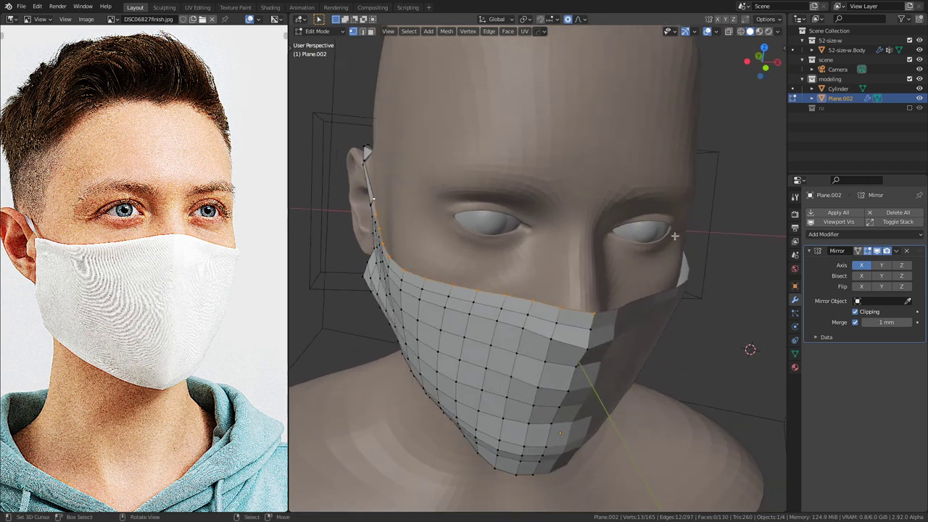
# Step: Extend the selection to the second row of vertices beneath the mask's upper rim
pyautogui.moveTo(553, 234); pyautogui.dragTo(683, 306, button='middle')
pyautogui.scroll(4, 683, 306)
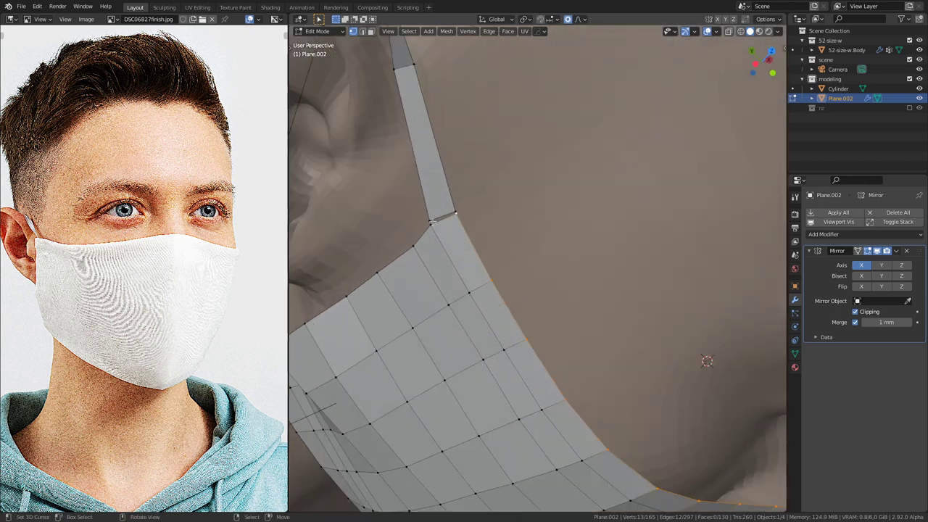
pyautogui.scroll(-5, 443, 237)
pyautogui.moveTo(573, 251); pyautogui.dragTo(473, 246, button='middle')
pyautogui.keyDown('ctrl'); pyautogui.click(549, 285); pyautogui.keyUp('ctrl')
pyautogui.moveTo(549, 285); pyautogui.dragTo(391, 281, button='middle')
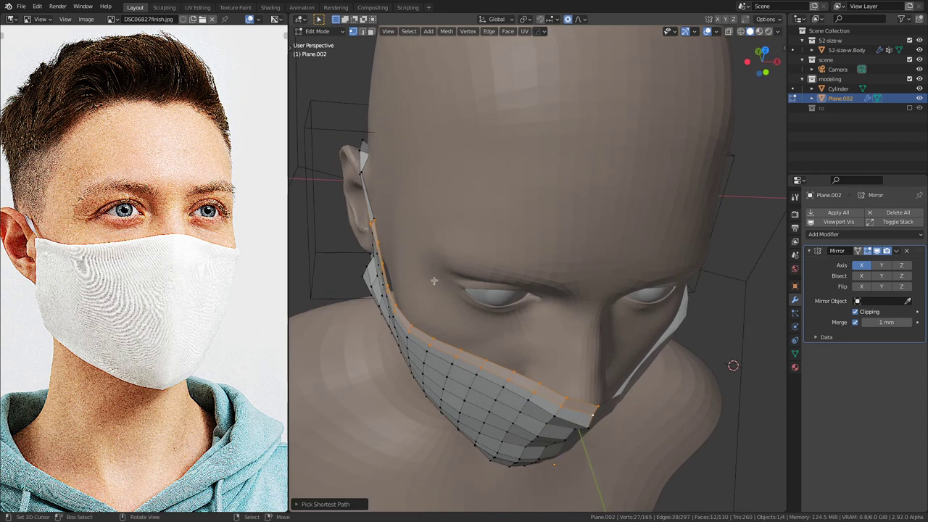
pyautogui.press('s')
pyautogui.press('x')
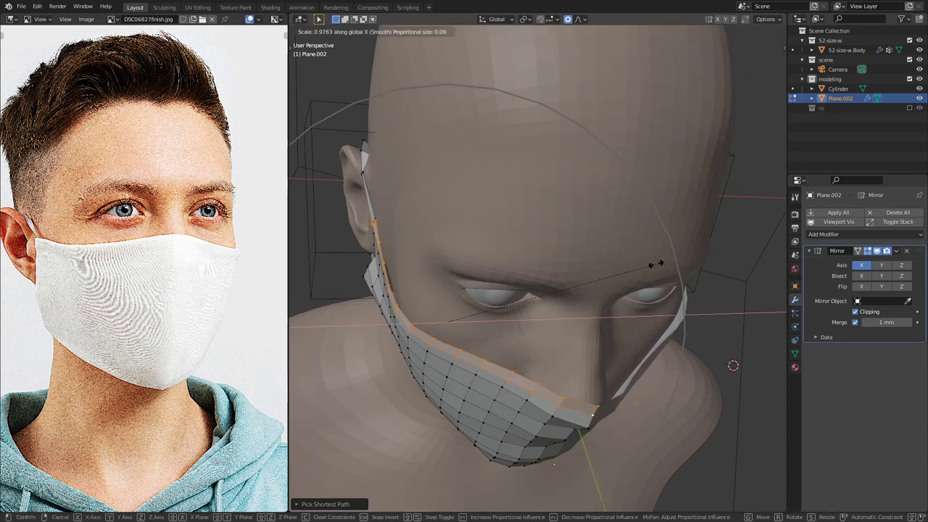
pyautogui.click(657, 265)
# Step: Set the pivot point to Active Element and hide 52-size-w.Body to see the reference photo through the camera
pyautogui.press('.')
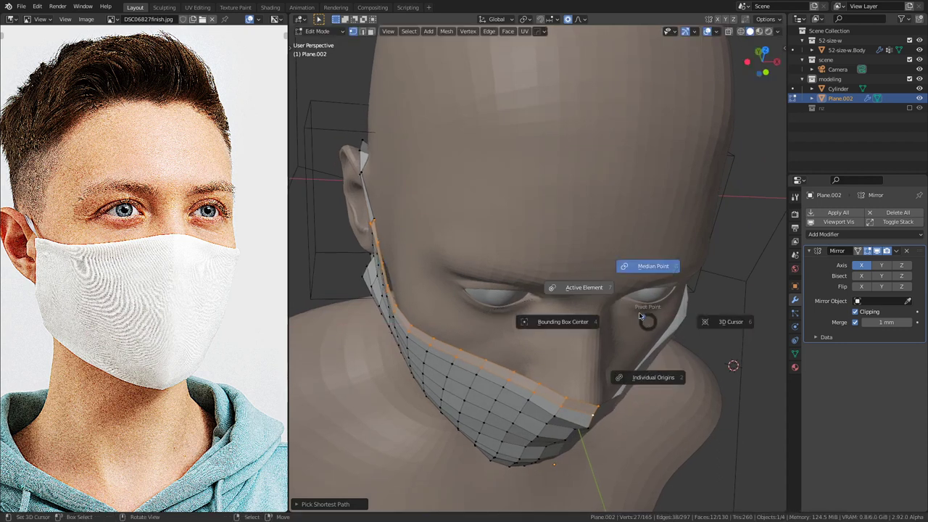
pyautogui.click(608, 288)
pyautogui.press('KP_0')
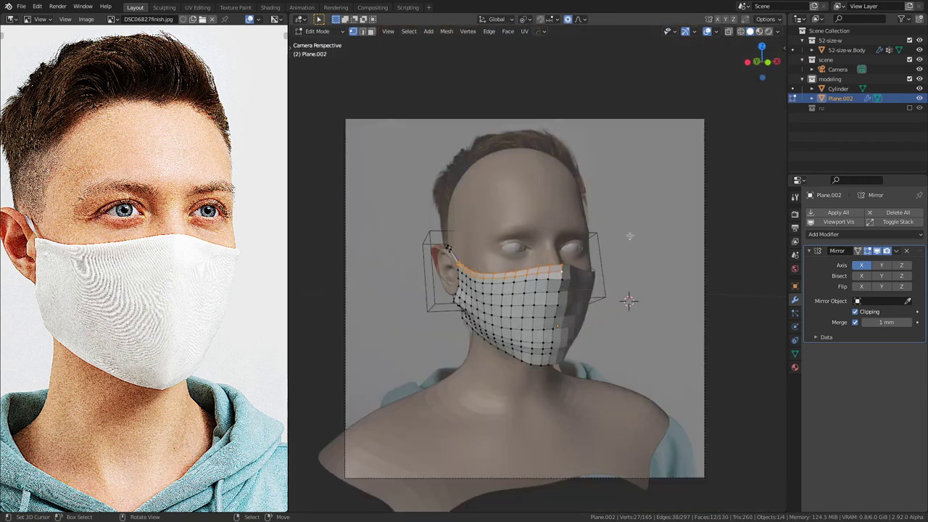
pyautogui.scroll(4, 631, 236)
pyautogui.click(920, 49)
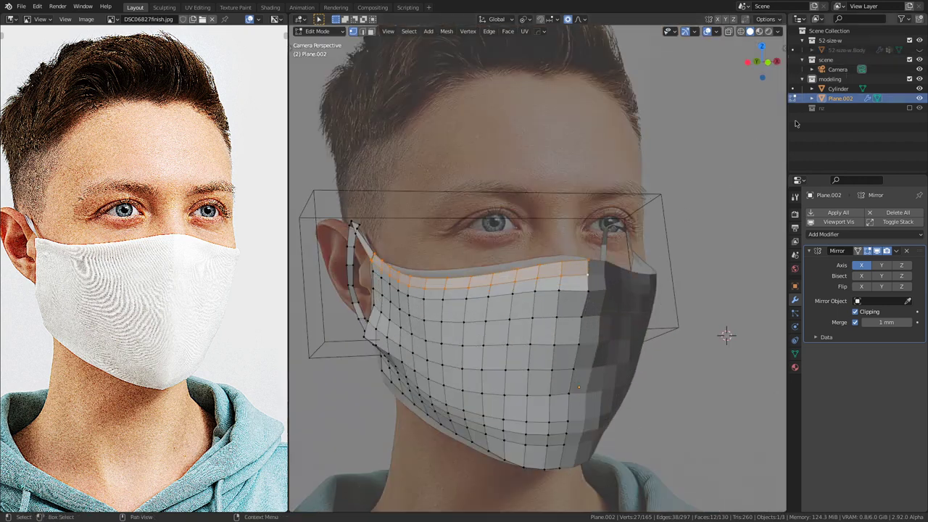
pyautogui.scroll(5, 663, 222)
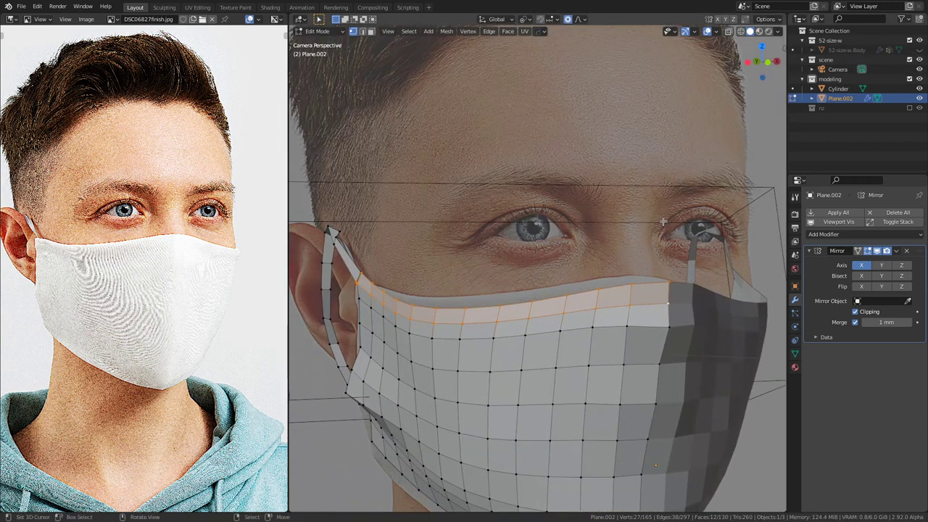
pyautogui.press('s')
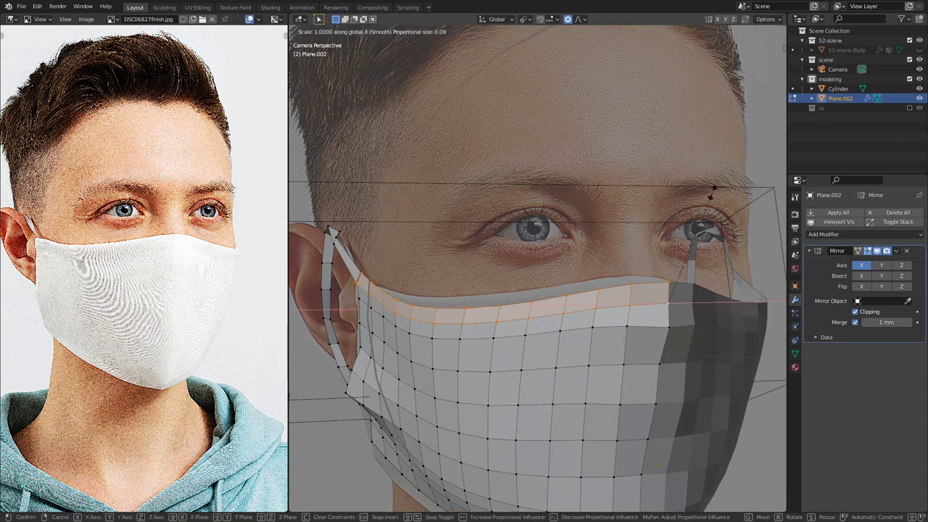
pyautogui.press('x')
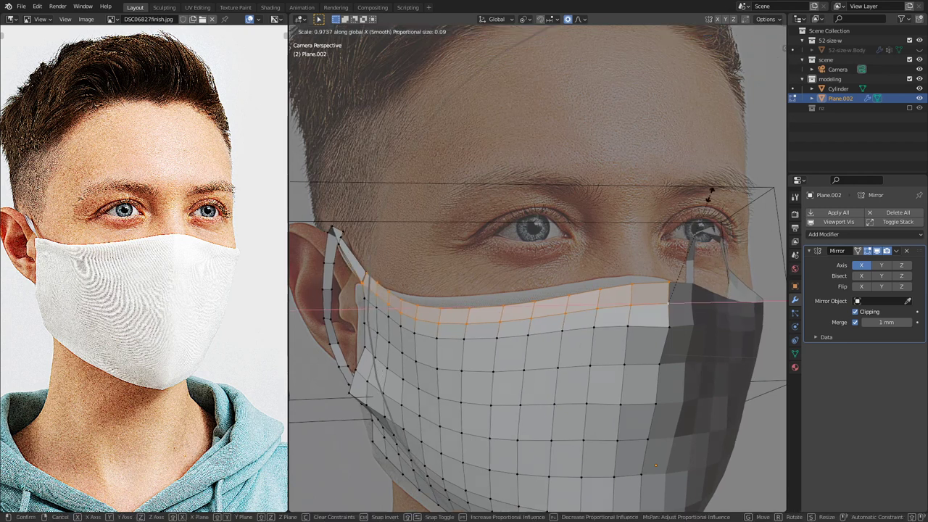
pyautogui.click(711, 193)
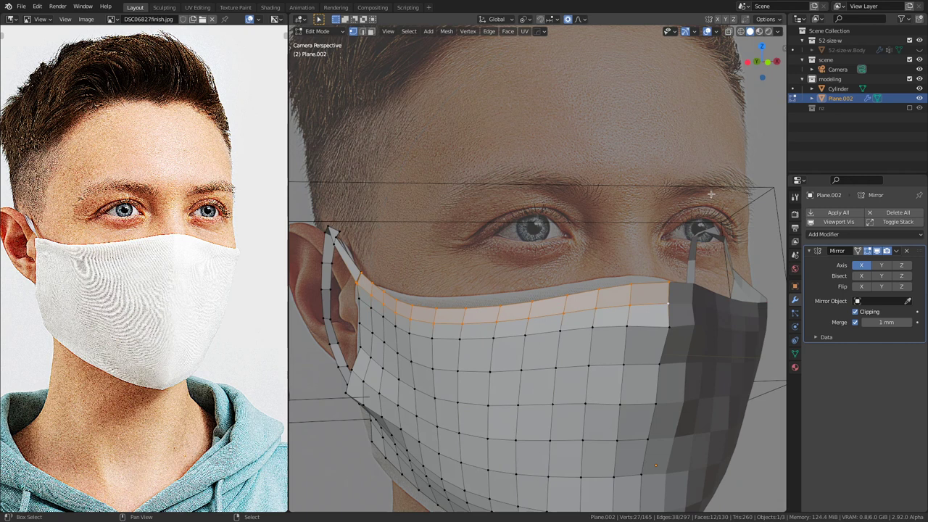
# Step: Show 52-size-w.Body again and narrow the mask's upper rim along global X with Smooth proportional falloff
pyautogui.click(920, 50)
pyautogui.moveTo(707, 195); pyautogui.dragTo(669, 235, button='middle')
pyautogui.scroll(4, 653, 236)
pyautogui.moveTo(553, 234); pyautogui.dragTo(580, 250, button='middle')
pyautogui.press('s')
pyautogui.press('x')
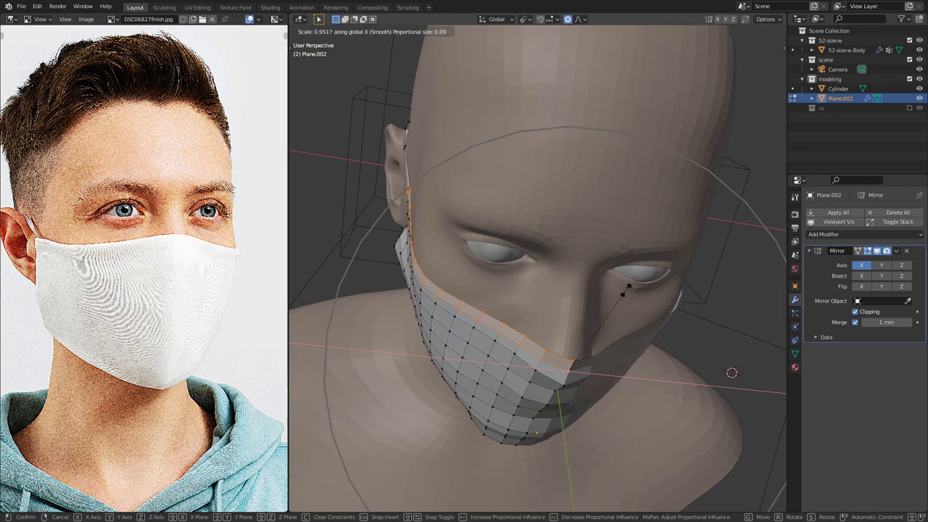
pyautogui.click(602, 308)
pyautogui.moveTo(602, 308)
pyautogui.mouseDown(button='middle')
pyautogui.moveTo(549, 178)
pyautogui.moveTo(545, 101)
pyautogui.moveTo(555, 312)
pyautogui.moveTo(600, 300)
pyautogui.mouseUp(button='middle')
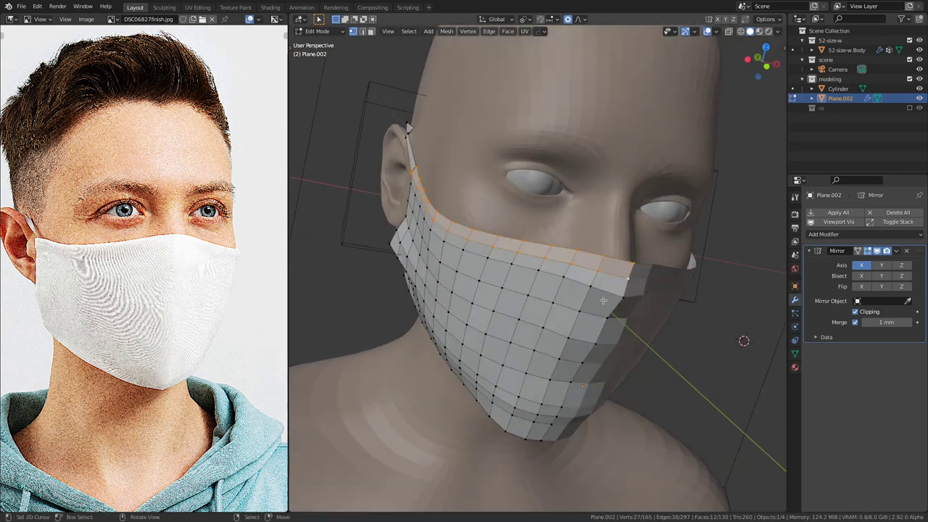
# Step: Select the mask's entire mesh with a centre-loop vertex active, excluding the ear strap
pyautogui.keyDown('alt'); pyautogui.click(614, 307); pyautogui.keyUp('alt')
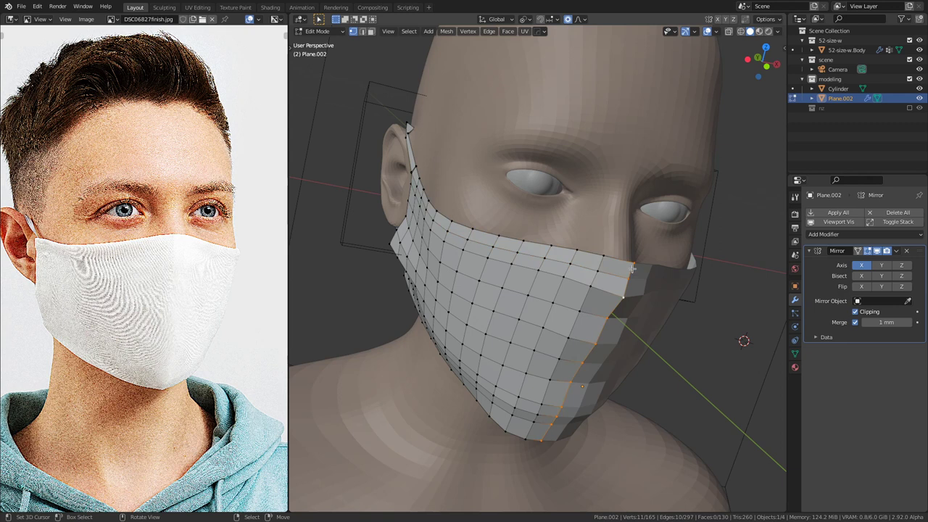
pyautogui.press('a')
pyautogui.moveTo(678, 264)
pyautogui.mouseDown(button='middle')
pyautogui.moveTo(677, 326)
pyautogui.moveTo(542, 329)
pyautogui.mouseUp(button='middle')
pyautogui.hotkey('shift', 'z')
pyautogui.press('c')
pyautogui.moveTo(493, 311)
pyautogui.mouseDown(button='middle')
pyautogui.moveTo(442, 290)
pyautogui.moveTo(460, 263)
pyautogui.moveTo(467, 215)
pyautogui.moveTo(544, 240)
pyautogui.mouseUp(button='middle')
pyautogui.rightClick(468, 215)
pyautogui.hotkey('shift', 'z')
pyautogui.moveTo(624, 267)
pyautogui.keyDown('shift'); pyautogui.mouseDown(button='middle')
pyautogui.moveTo(433, 305)
pyautogui.moveTo(552, 313)
pyautogui.mouseUp(button='middle'); pyautogui.keyUp('shift')
# Step: Scale the selected mask panel along global X to about 0.95 with proportional editing
pyautogui.press('s')
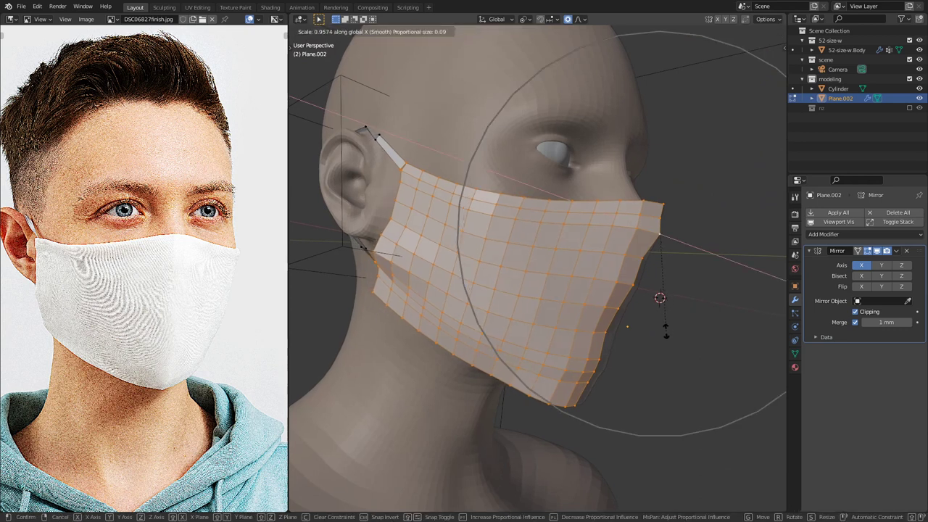
pyautogui.press('x')
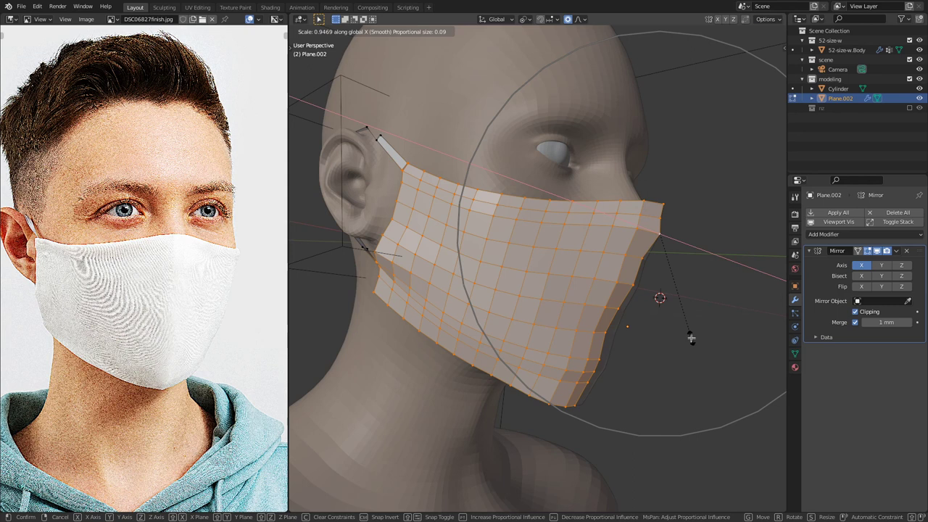
pyautogui.click(691, 338)
pyautogui.moveTo(689, 338); pyautogui.dragTo(612, 395, button='middle')
pyautogui.scroll(4, 612, 395)
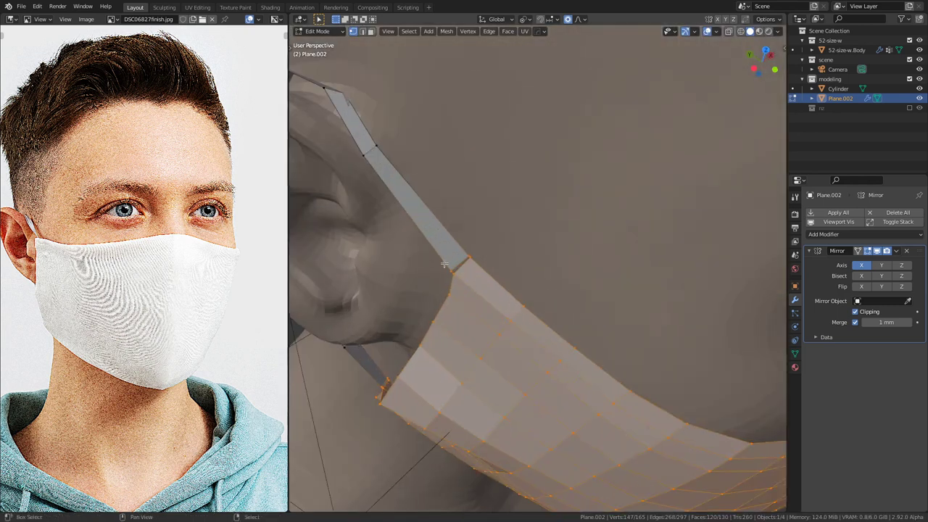
# Step: Try narrowing the mask panel further along global X to about 0.98 with proportional editing
pyautogui.moveTo(460, 254); pyautogui.dragTo(469, 369, button='middle')
pyautogui.scroll(-4, 507, 279)
pyautogui.press('s')
pyautogui.press('x')
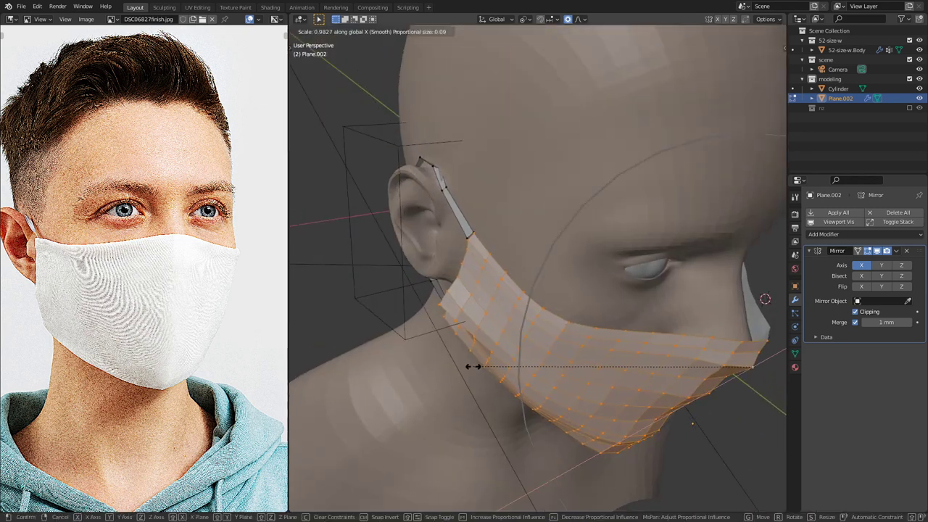
pyautogui.click(474, 365)
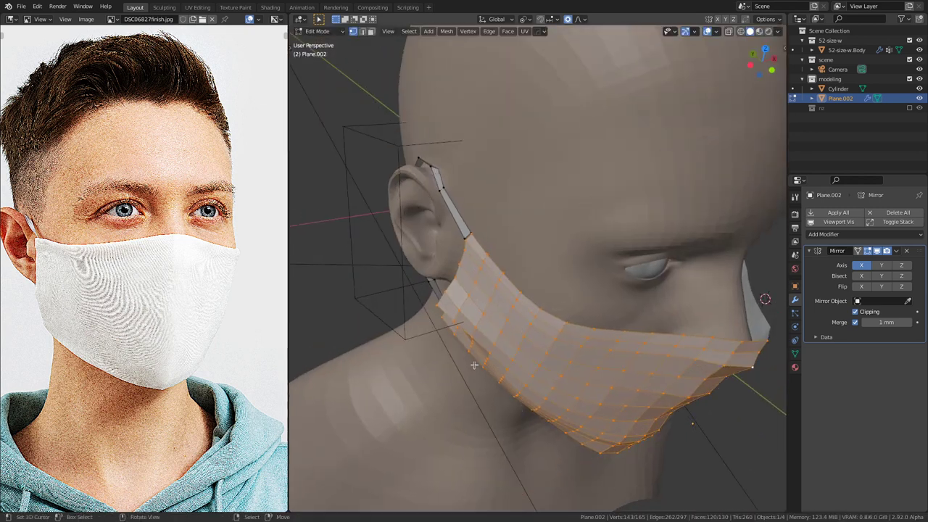
# Step: Try scaling the mask panel alone along global X to about 0.94 with proportional editing off
pyautogui.press('s')
pyautogui.press('x')
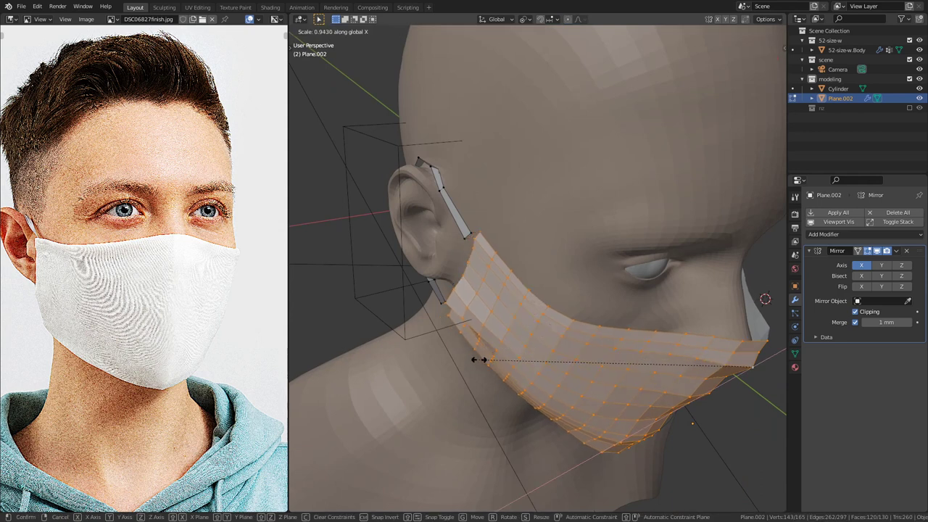
pyautogui.click(476, 362)
pyautogui.moveTo(476, 362); pyautogui.dragTo(446, 244, button='middle')
pyautogui.scroll(-5, 479, 321)
pyautogui.moveTo(624, 304); pyautogui.dragTo(498, 319, button='middle')
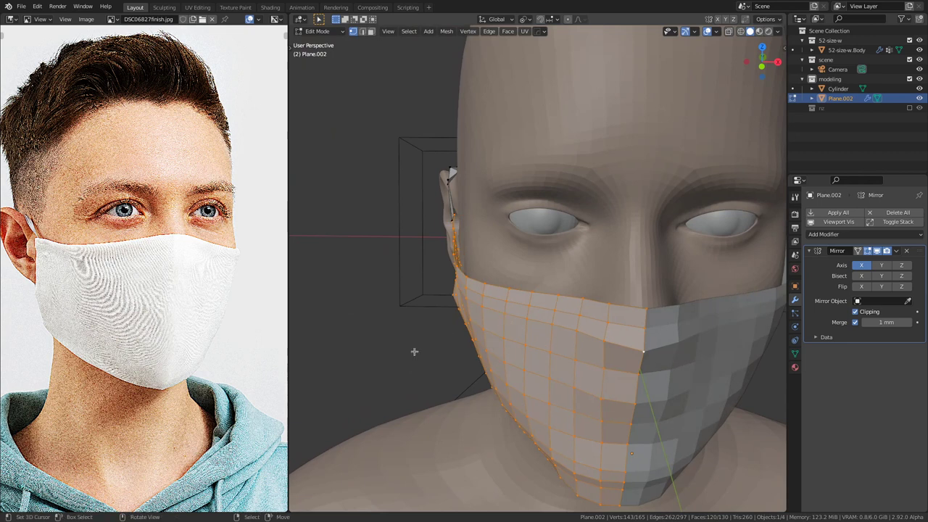
# Step: Try the X scale of the mask panel again from the front at about 0.94, then undo it
pyautogui.press('s')
pyautogui.press('x')
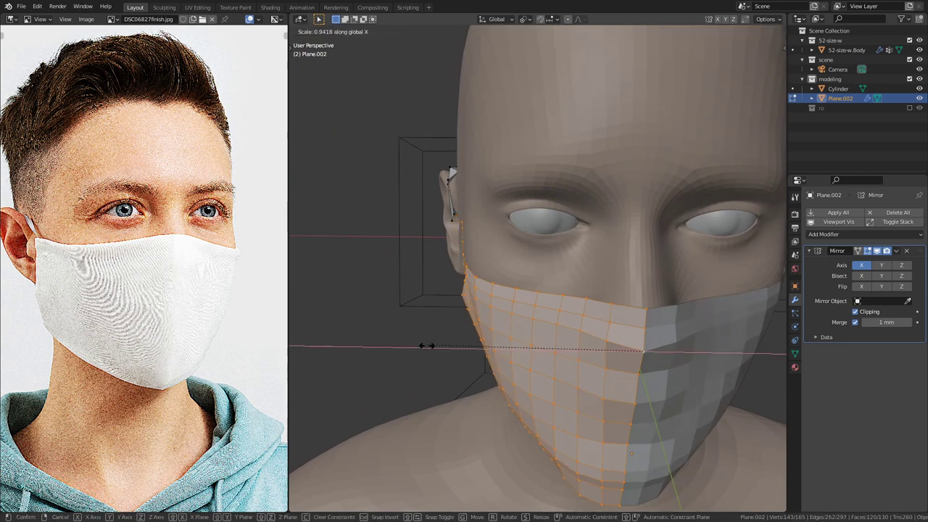
pyautogui.click(428, 343)
pyautogui.moveTo(425, 348)
pyautogui.mouseDown(button='middle')
pyautogui.moveTo(493, 347)
pyautogui.moveTo(447, 348)
pyautogui.moveTo(427, 331)
pyautogui.mouseUp(button='middle')
pyautogui.press('F9')
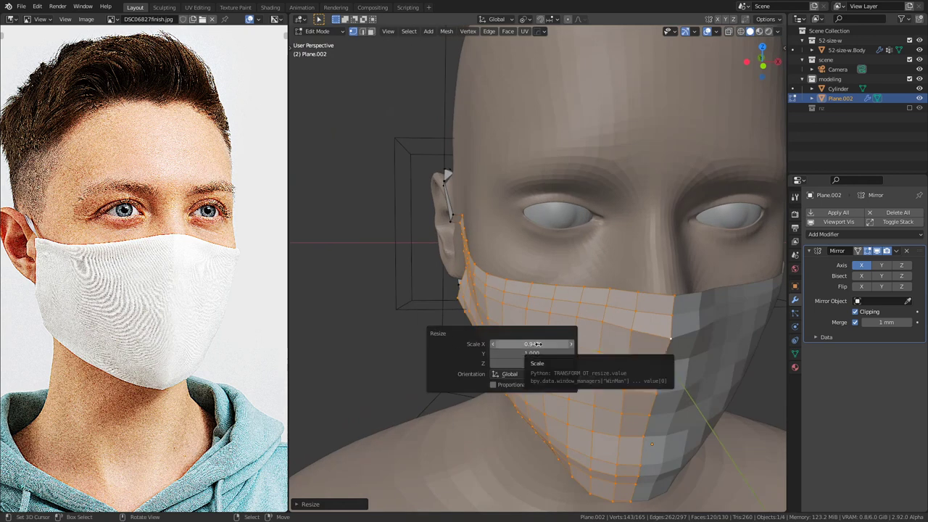
pyautogui.hotkey('ctrl', 'z')
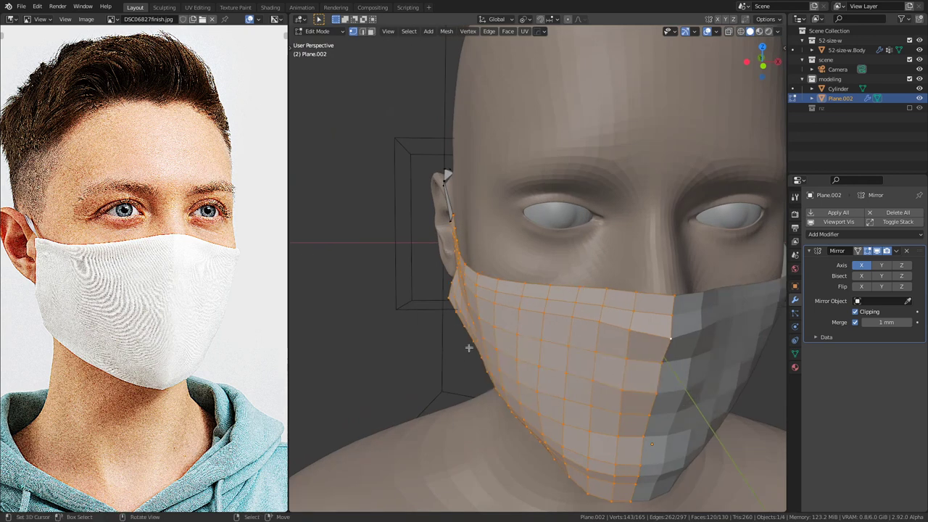
# Step: Narrow the mask panel slightly along global X without proportional editing, leaving the ear strap in place
pyautogui.press('s')
pyautogui.press('x')
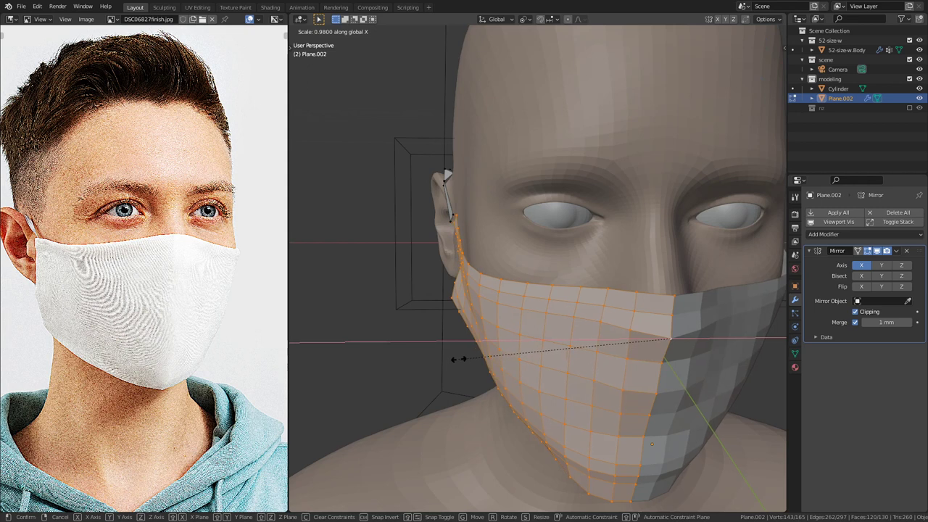
pyautogui.click(497, 336)
pyautogui.moveTo(498, 336); pyautogui.dragTo(653, 308, button='middle')
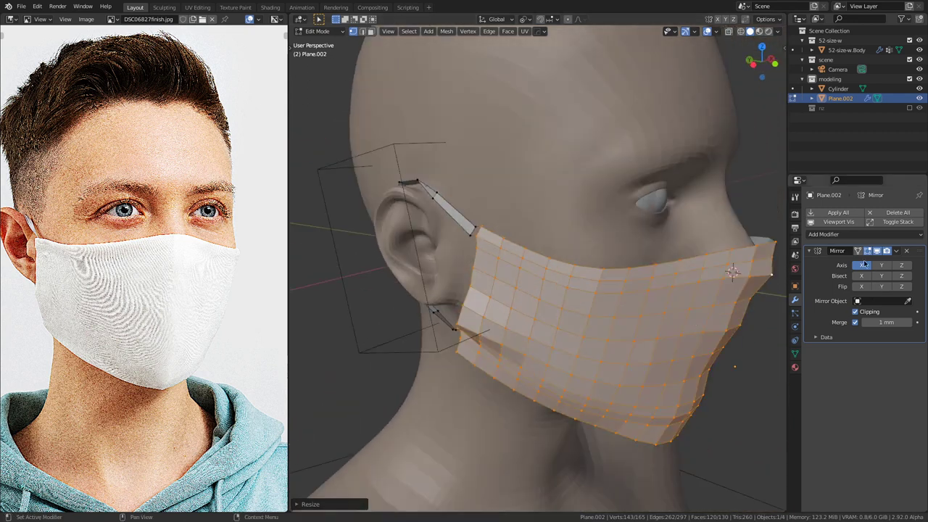
# Step: Add a Subdivision modifier after the Mirror modifier and return to the camera view
pyautogui.click(871, 234)
pyautogui.click(739, 410)
pyautogui.moveTo(725, 406); pyautogui.dragTo(527, 285, button='middle')
pyautogui.scroll(-4, 527, 285)
pyautogui.press('KP_0')
pyautogui.scroll(-2, 519, 285)
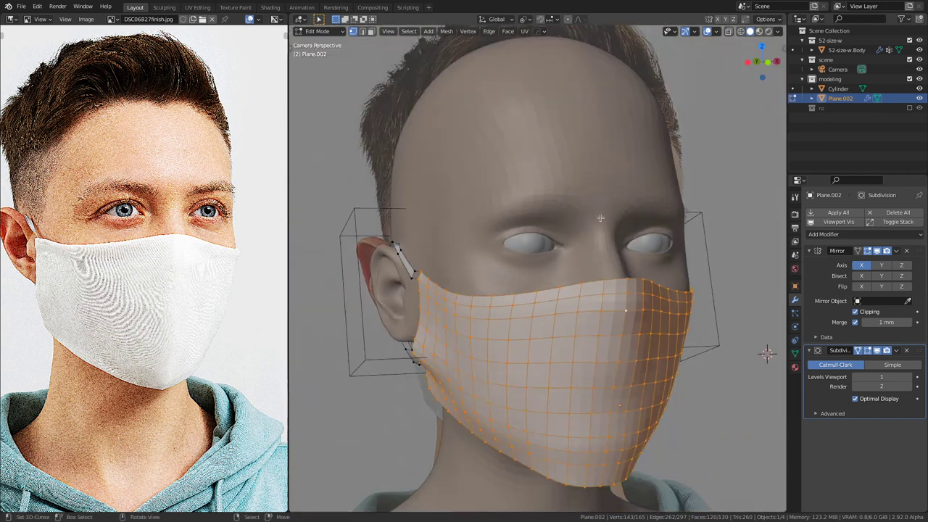
# Step: Compare the mask with the reference photo in wireframe, temporarily hiding 52-size-w.Body, and turn off X-ray
pyautogui.hotkey('shift', 'z')
pyautogui.scroll(2, 580, 254)
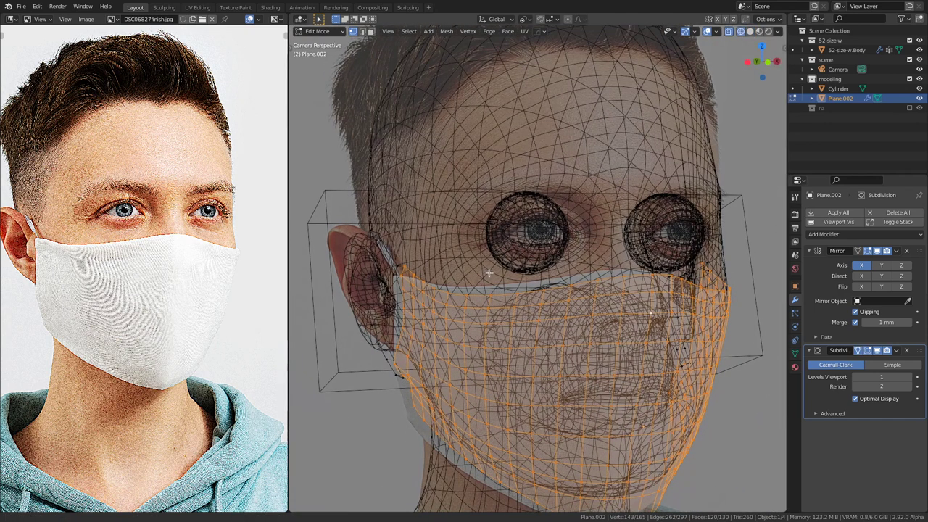
pyautogui.click(919, 50)
pyautogui.keyDown('shift'); pyautogui.moveTo(526, 229); pyautogui.dragTo(569, 208, button='middle'); pyautogui.keyUp('shift')
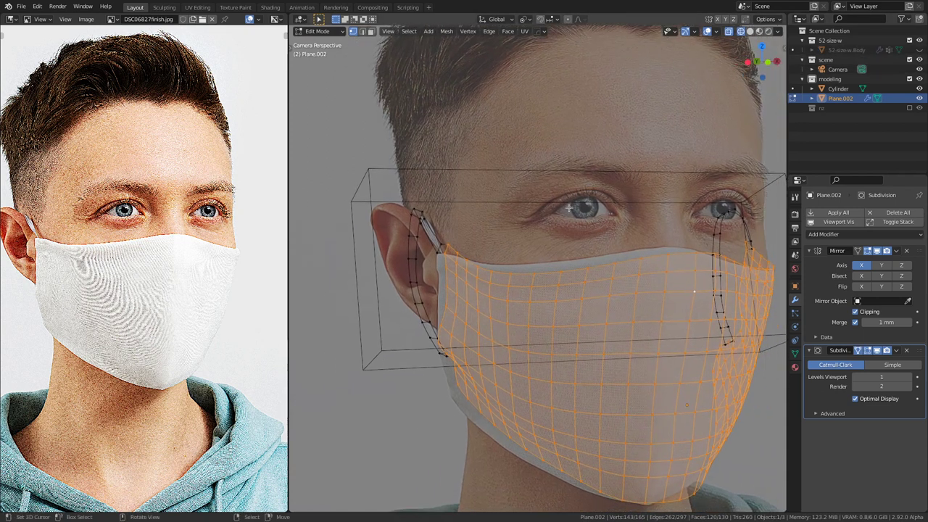
pyautogui.scroll(-1, 570, 209)
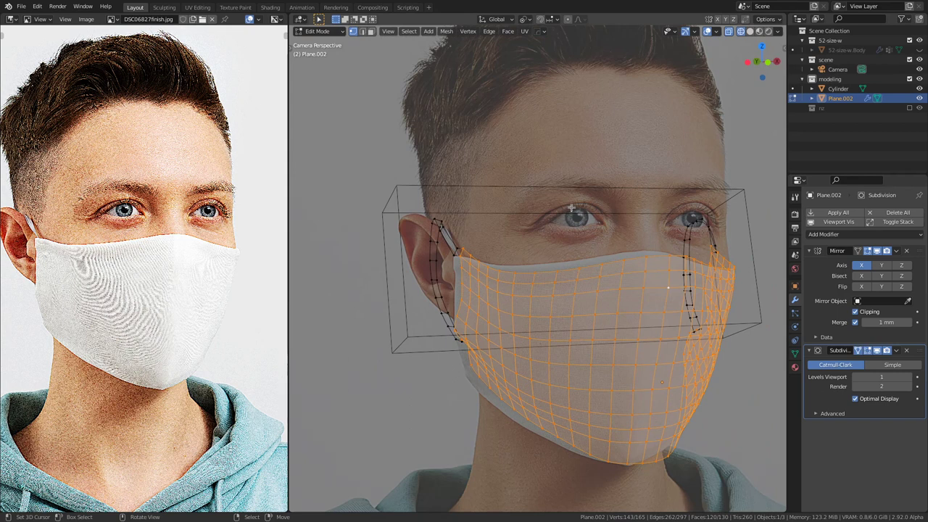
pyautogui.click(919, 50)
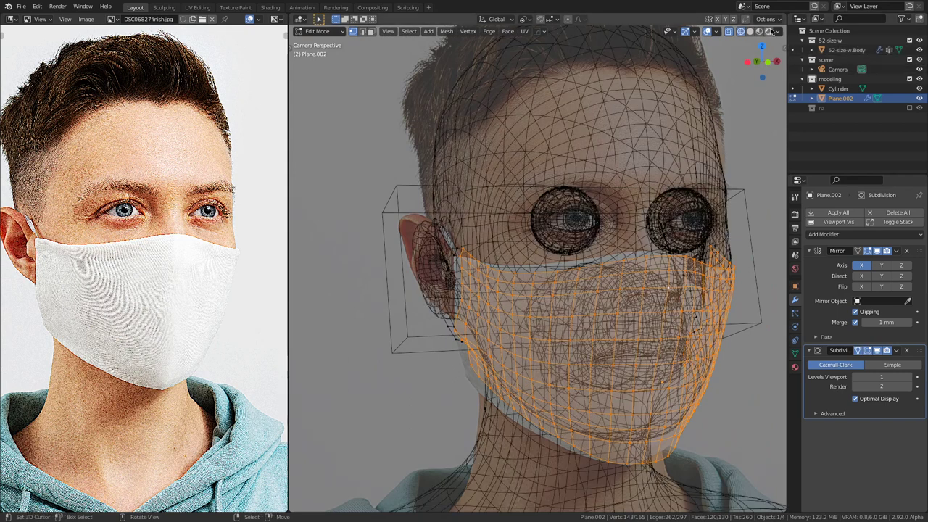
pyautogui.hotkey('alt', 'z')
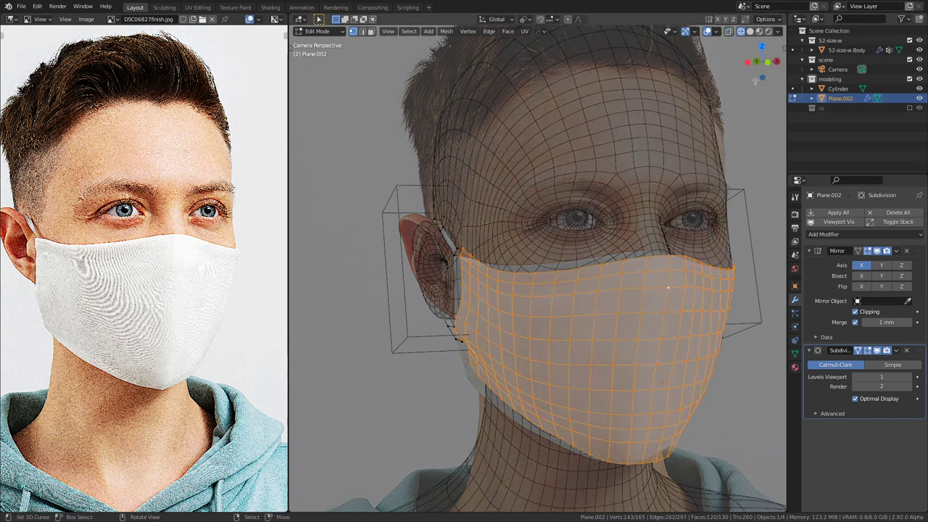
# Step: Split the 3D viewport horizontally and set the upper one to the left orthographic view around the ear
pyautogui.moveTo(783, 15); pyautogui.dragTo(747, 259)
pyautogui.moveTo(697, 217); pyautogui.dragTo(499, 190, button='middle')
pyautogui.scroll(2, 584, 166)
# Step: Try moving the two vertices at the mask's upper corner beside the ear, using Smooth proportional editing with a smaller influence size
pyautogui.click(519, 135)
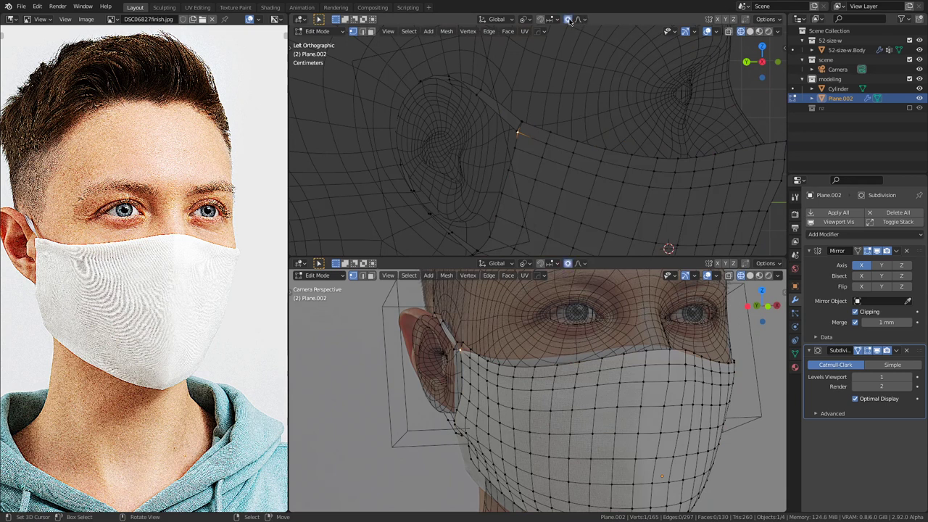
pyautogui.hotkey('alt', 'p')
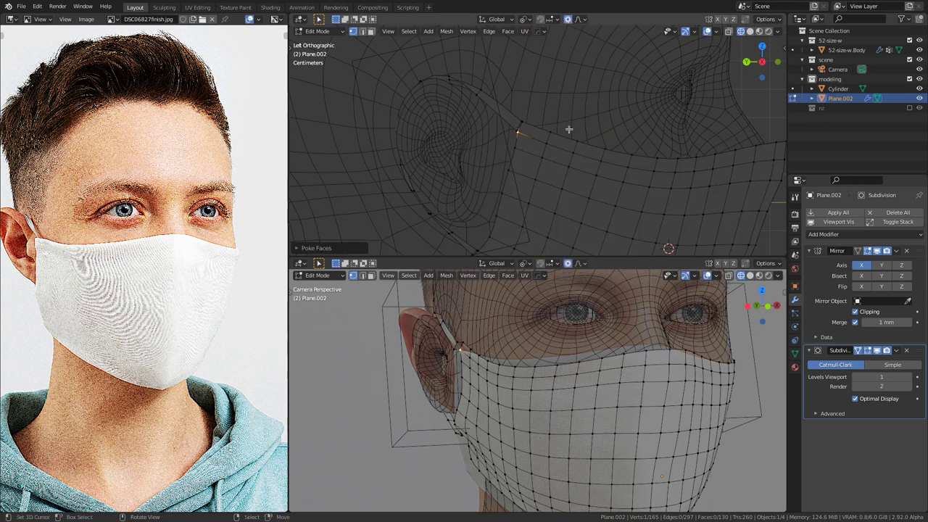
pyautogui.scroll(3, 518, 349)
pyautogui.keyDown('shift'); pyautogui.moveTo(518, 349); pyautogui.dragTo(604, 353, button='middle'); pyautogui.keyUp('shift')
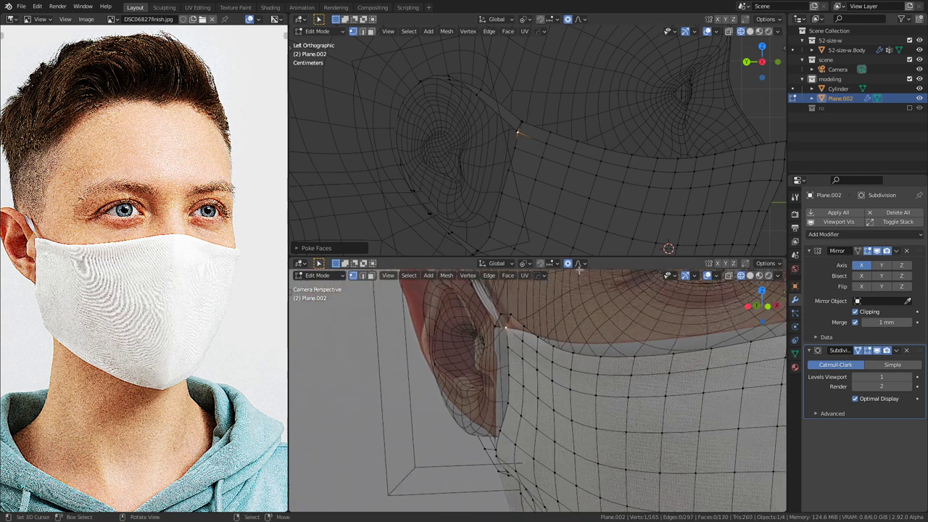
pyautogui.keyDown('shift'); pyautogui.click(526, 123); pyautogui.keyUp('shift')
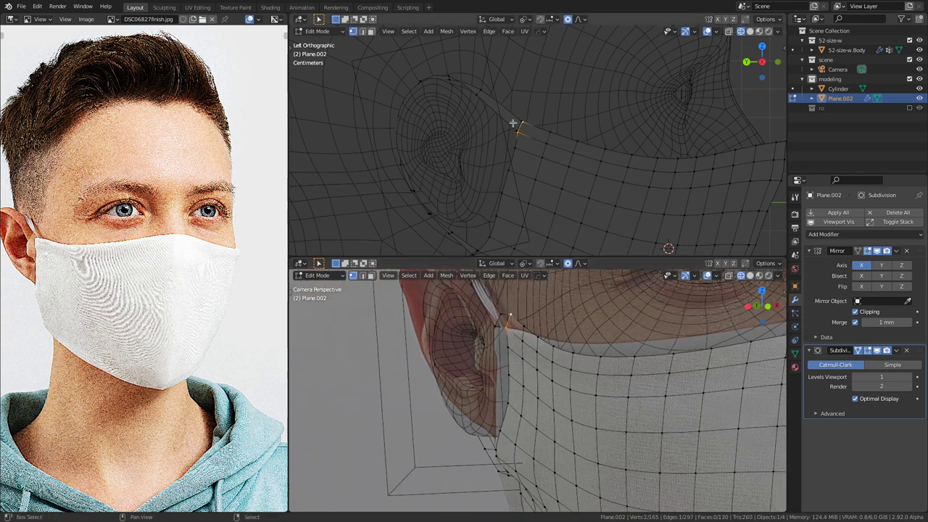
pyautogui.press('g')
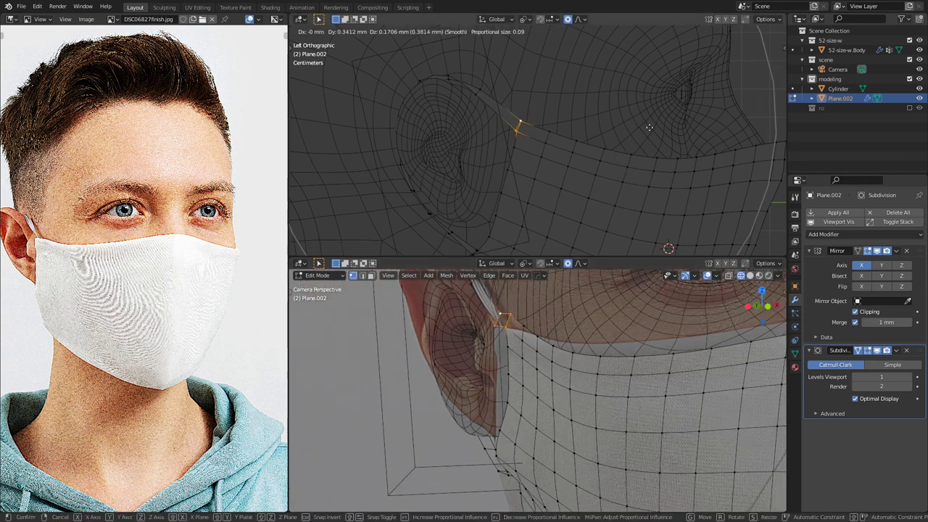
pyautogui.scroll(5, 640, 127)
pyautogui.scroll(-10, 638, 127)
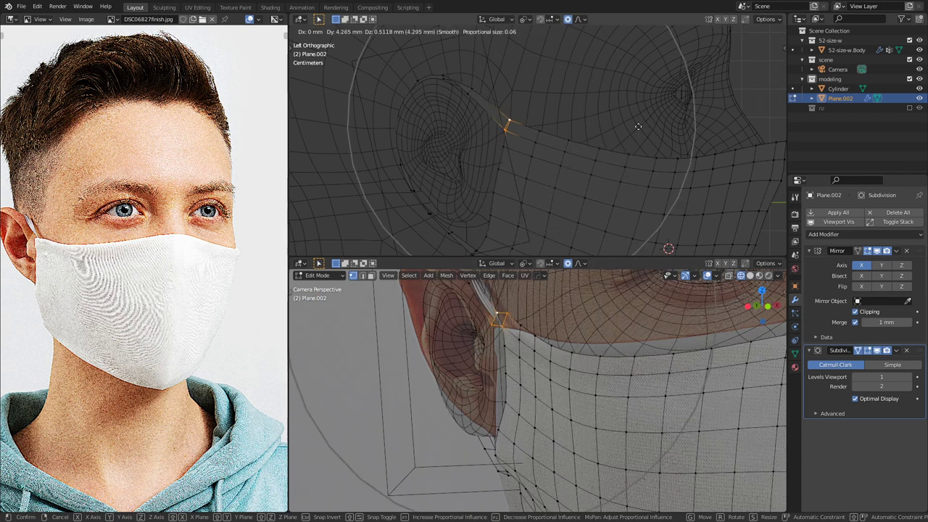
pyautogui.click(631, 127)
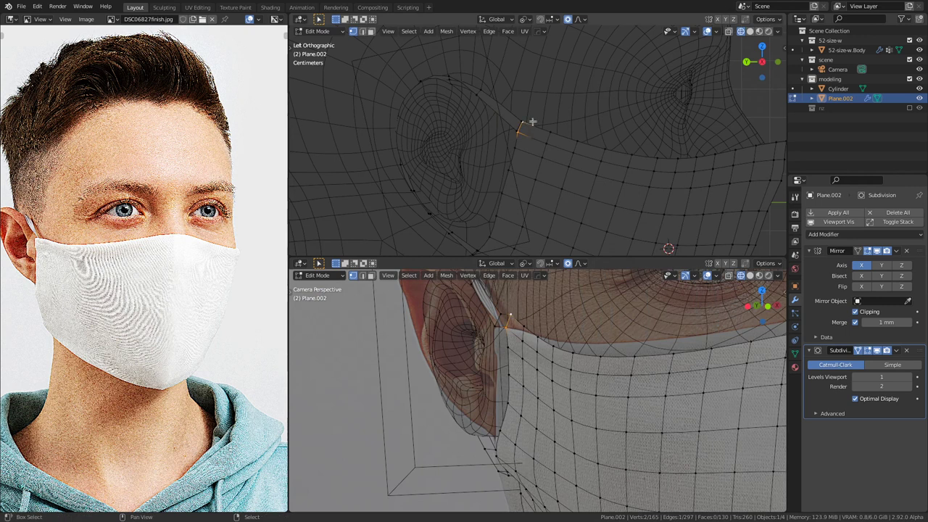
pyautogui.press('g')
pyautogui.click(616, 105)
# Step: Select the ear strap's faces around the ear and hide them
pyautogui.scroll(-3, 612, 109)
pyautogui.press('c')
pyautogui.moveTo(433, 152); pyautogui.dragTo(448, 124)
pyautogui.rightClick(448, 124)
pyautogui.moveTo(449, 124)
pyautogui.mouseDown(button='middle')
pyautogui.moveTo(552, 152)
pyautogui.moveTo(500, 140)
pyautogui.mouseUp(button='middle')
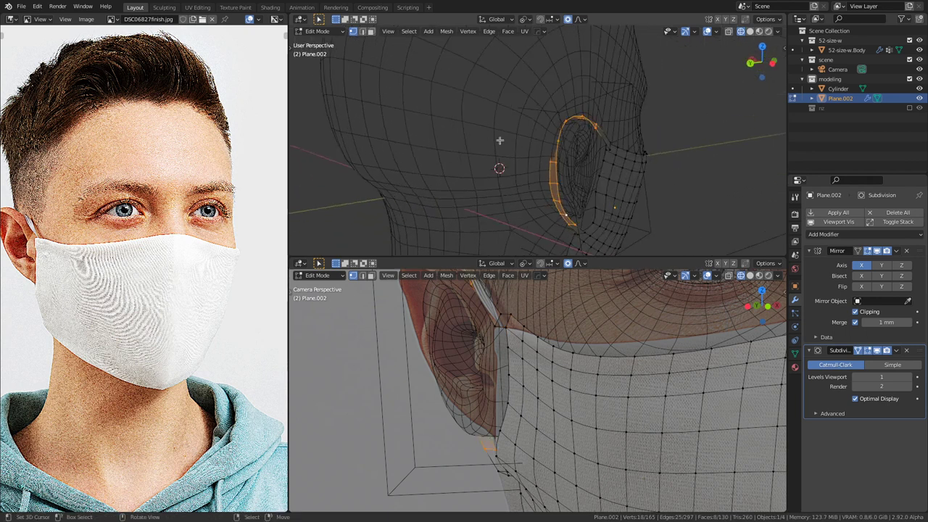
pyautogui.press('h')
# Step: Return the upper viewport to the left orthographic view and examine the mask's side edge and upper corner beside the ear
pyautogui.press('KP_3')
pyautogui.press('ctrl+KP_3')
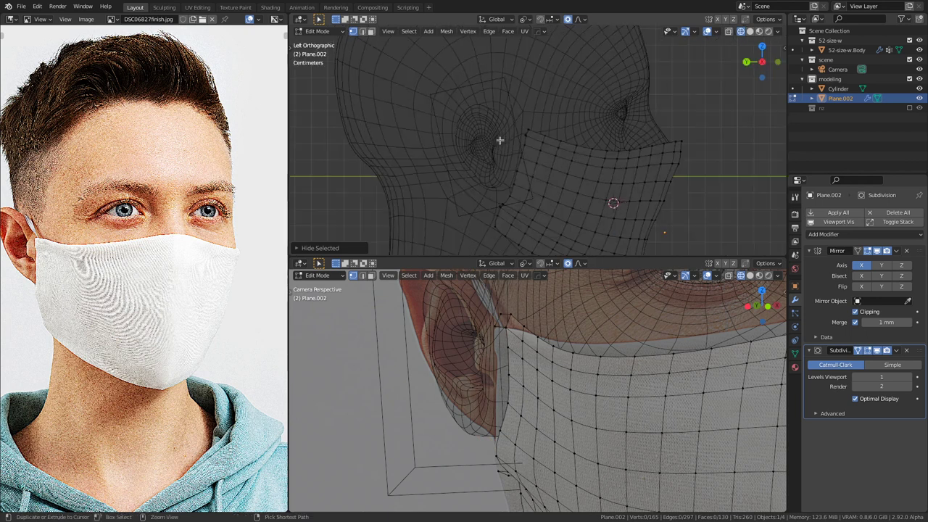
pyautogui.scroll(3, 507, 122)
pyautogui.keyDown('shift'); pyautogui.moveTo(492, 211); pyautogui.dragTo(551, 43, button='middle'); pyautogui.keyUp('shift')
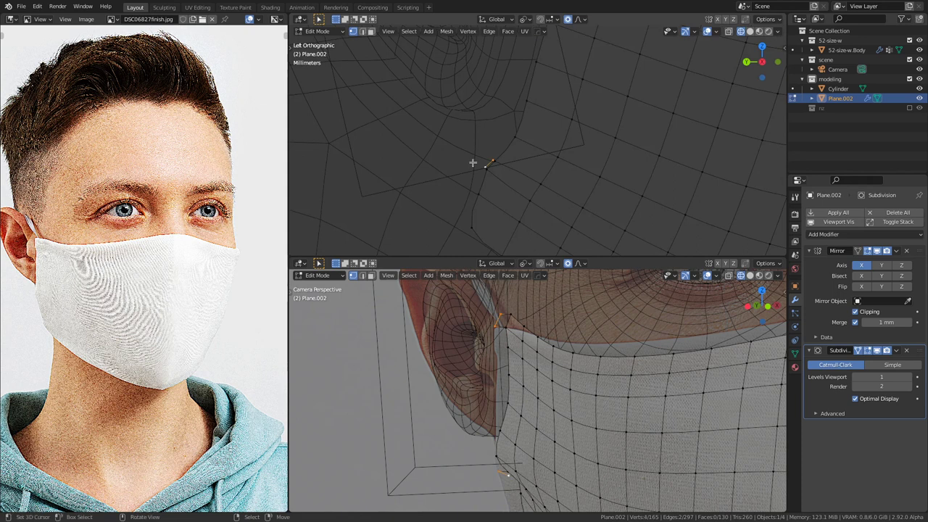
pyautogui.scroll(-5, 473, 163)
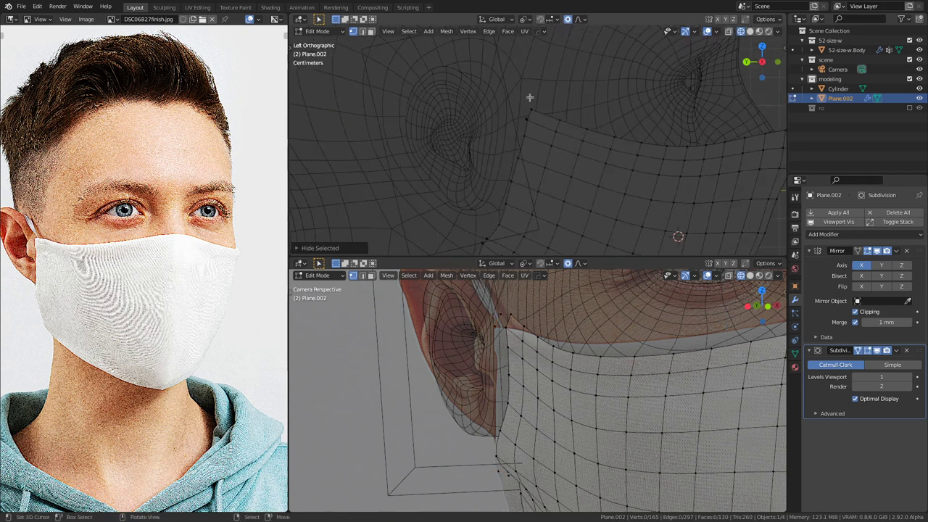
pyautogui.scroll(3, 538, 103)
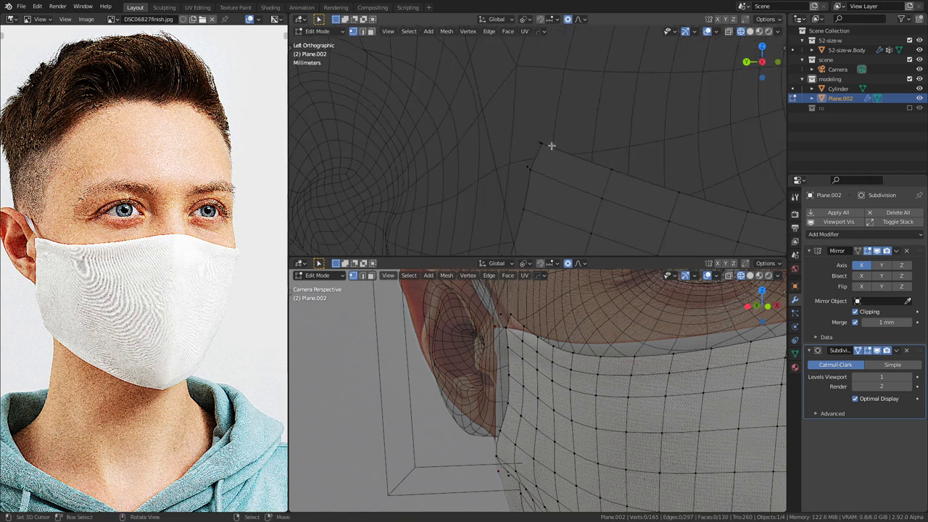
pyautogui.scroll(3, 541, 168)
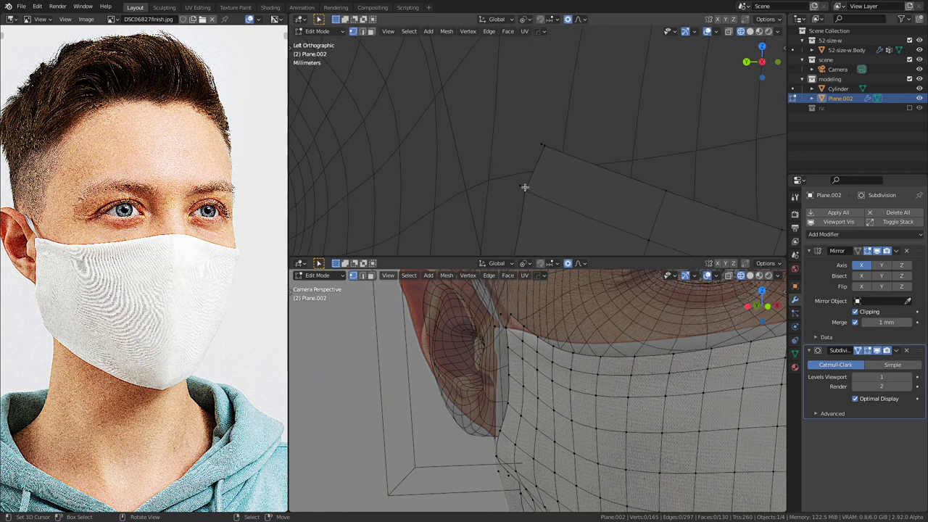
# Step: Move the mask's upper corner vertex about 6 mm back and down toward the ear, using Smooth proportional editing in solid shading
pyautogui.press('g')
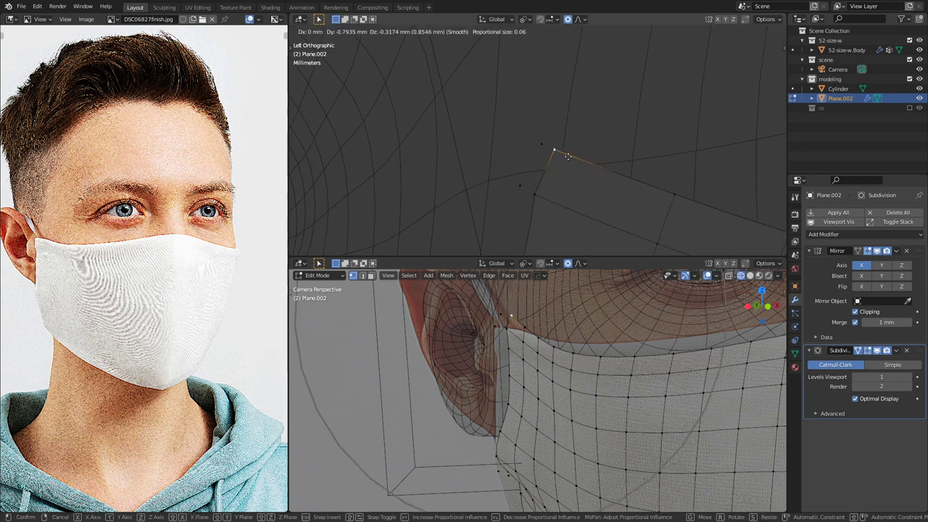
pyautogui.rightClick(549, 151)
pyautogui.scroll(-9, 553, 152)
pyautogui.scroll(3, 577, 155)
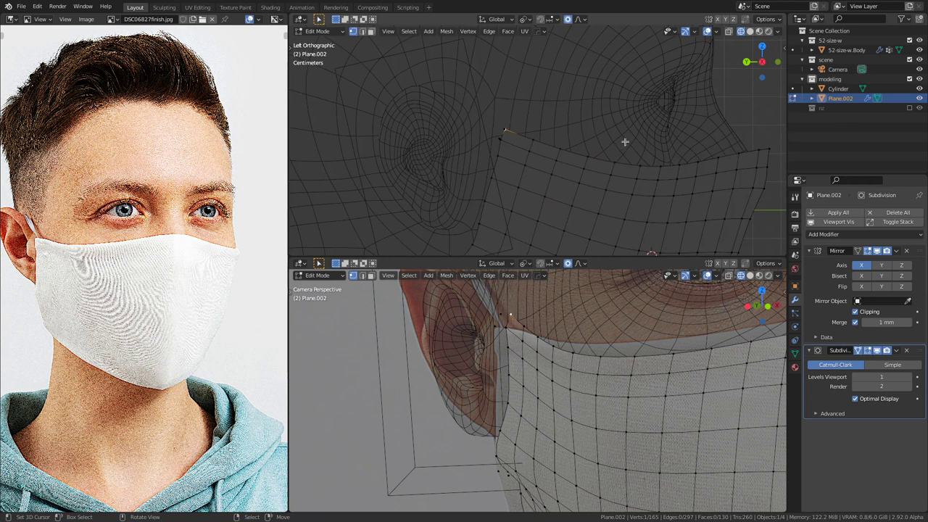
pyautogui.hotkey('shift', 'z')
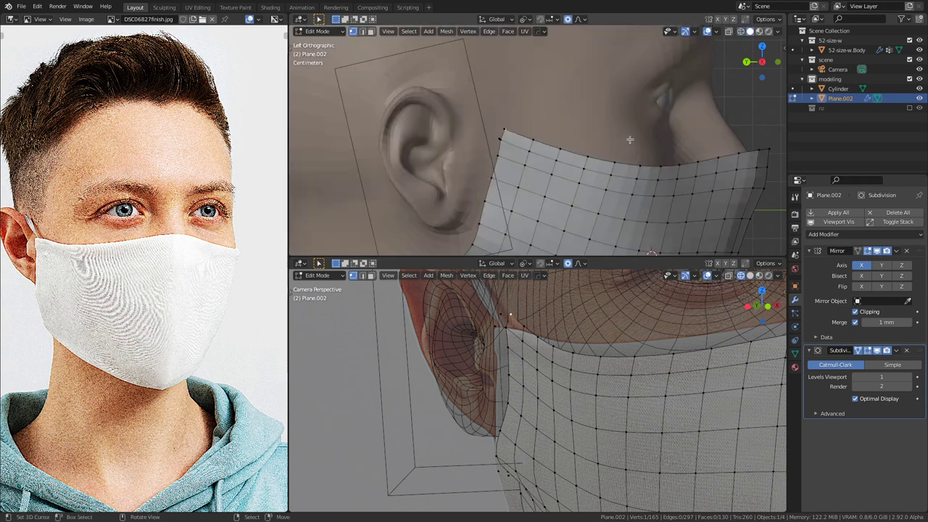
pyautogui.press('g')
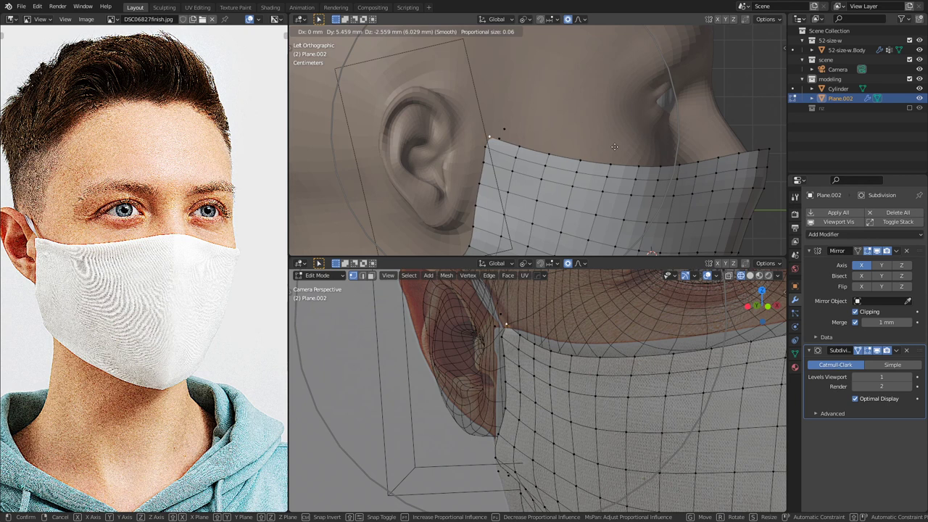
pyautogui.click(614, 147)
pyautogui.scroll(-3, 614, 146)
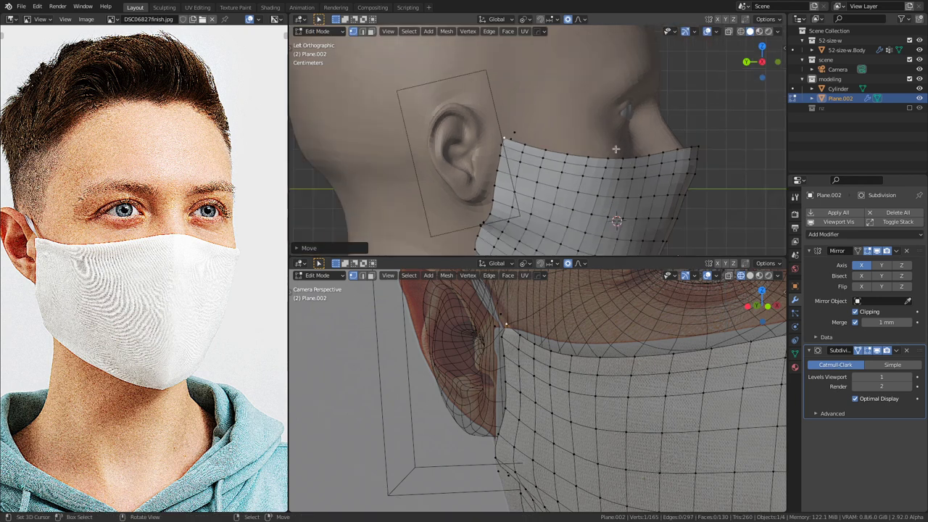
# Step: Raise the top-edge vertex below the eye about 3.4 mm with Smooth proportional editing at size 0.08
pyautogui.click(545, 138)
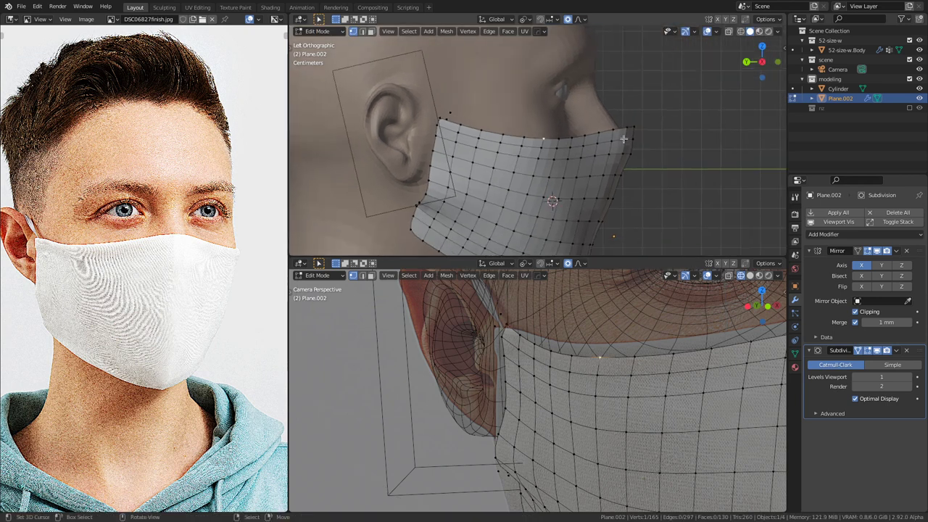
pyautogui.press('g')
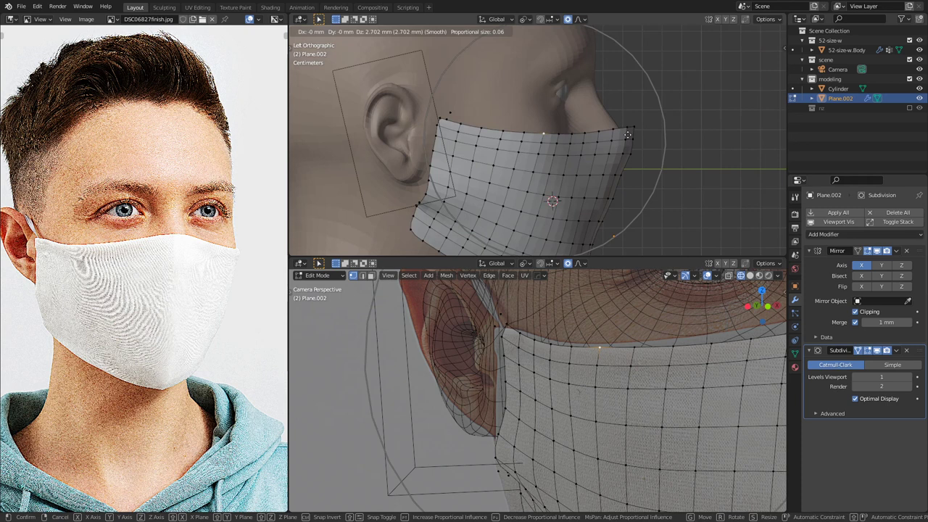
pyautogui.scroll(-3, 628, 132)
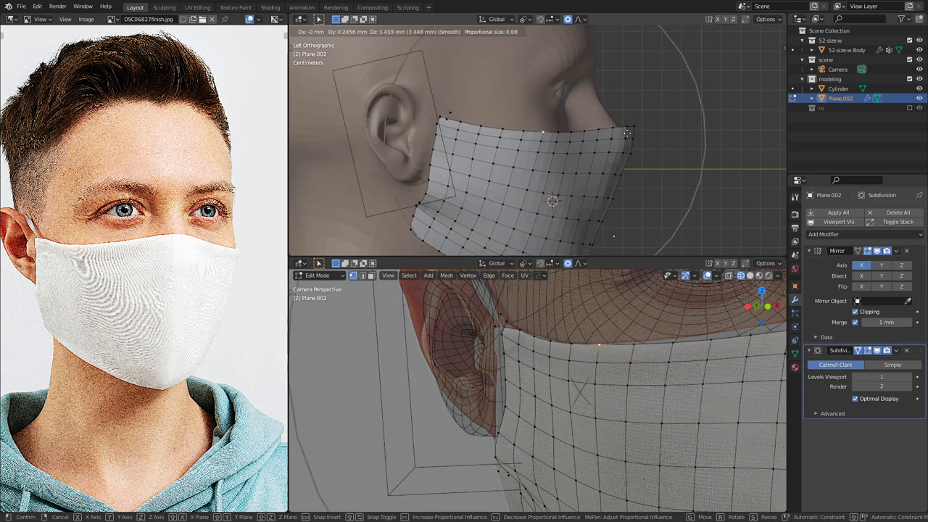
pyautogui.click(628, 132)
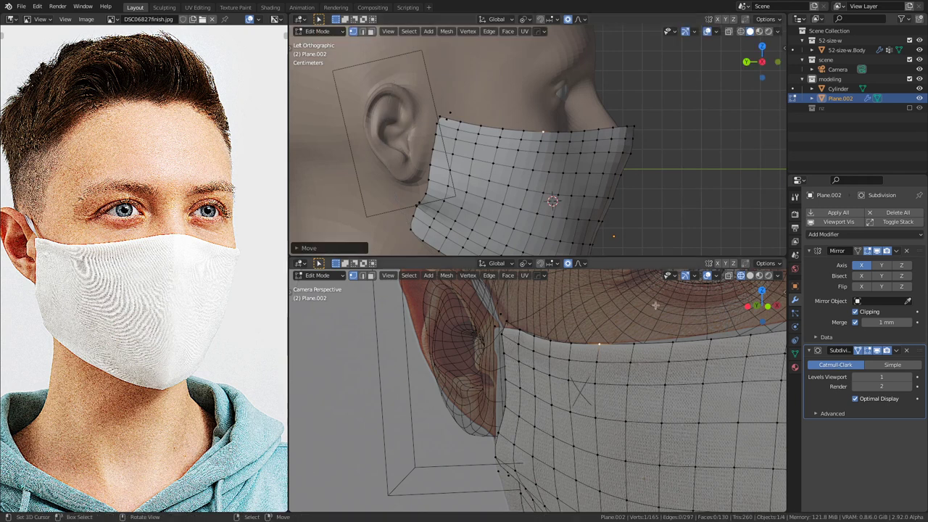
# Step: Try moving the mask's top vertex at the nose bridge with Smooth proportional editing, checking it against the reference photo
pyautogui.scroll(-4, 659, 319)
pyautogui.keyDown('shift'); pyautogui.moveTo(659, 319); pyautogui.dragTo(537, 334, button='middle'); pyautogui.keyUp('shift')
pyautogui.scroll(2, 538, 334)
pyautogui.scroll(4, 687, 121)
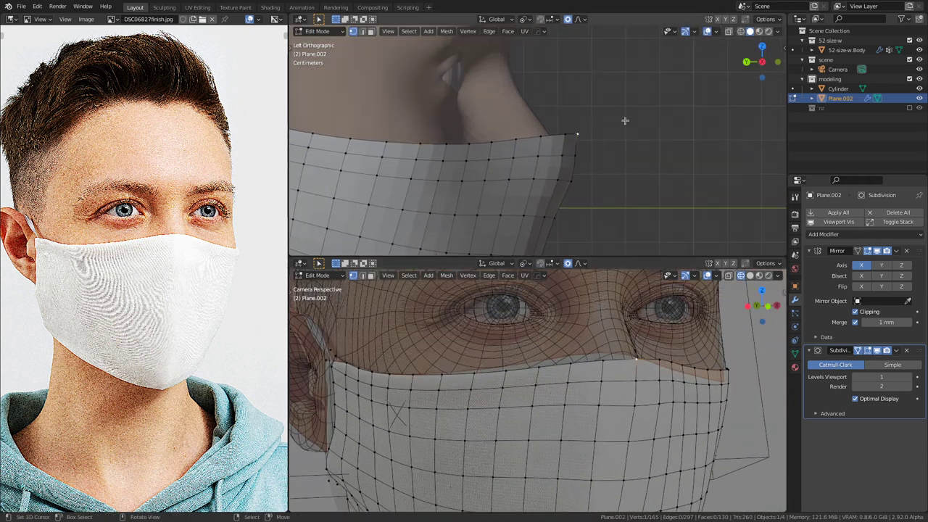
pyautogui.press('g')
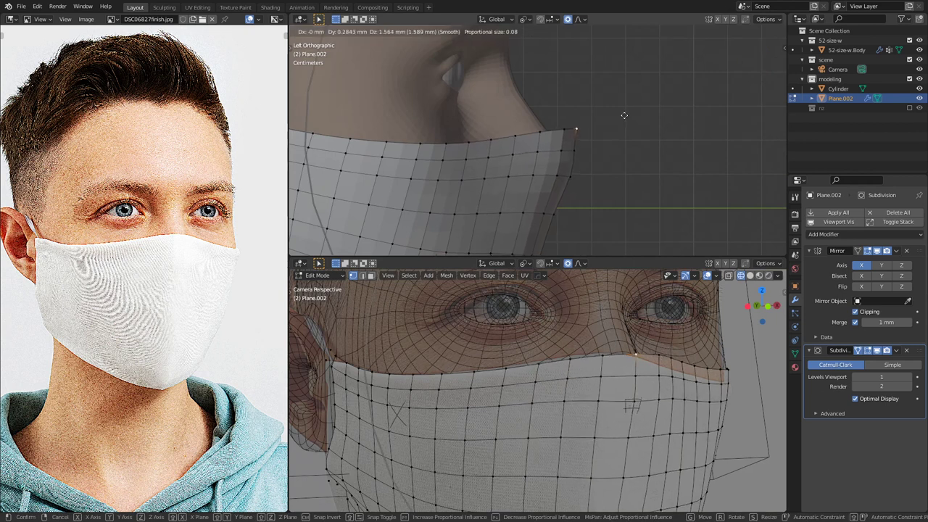
pyautogui.click(623, 115)
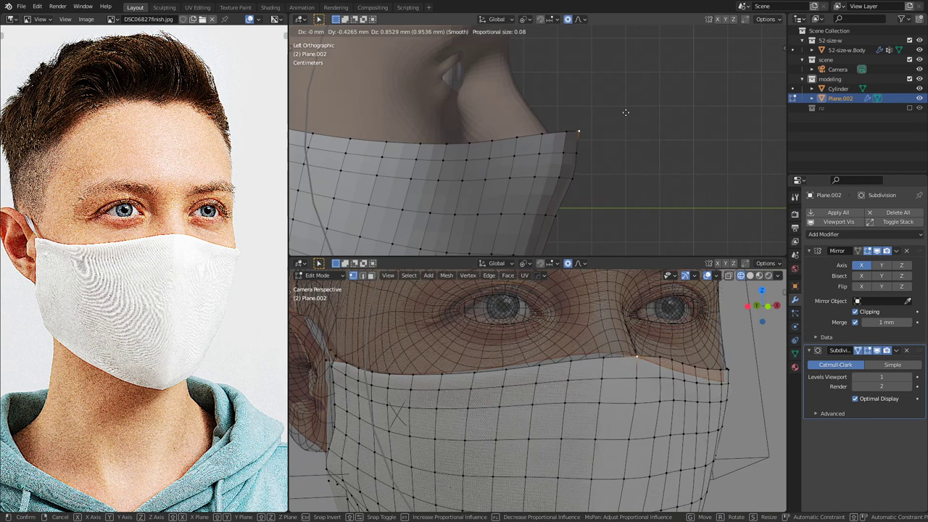
pyautogui.rightClick(626, 111)
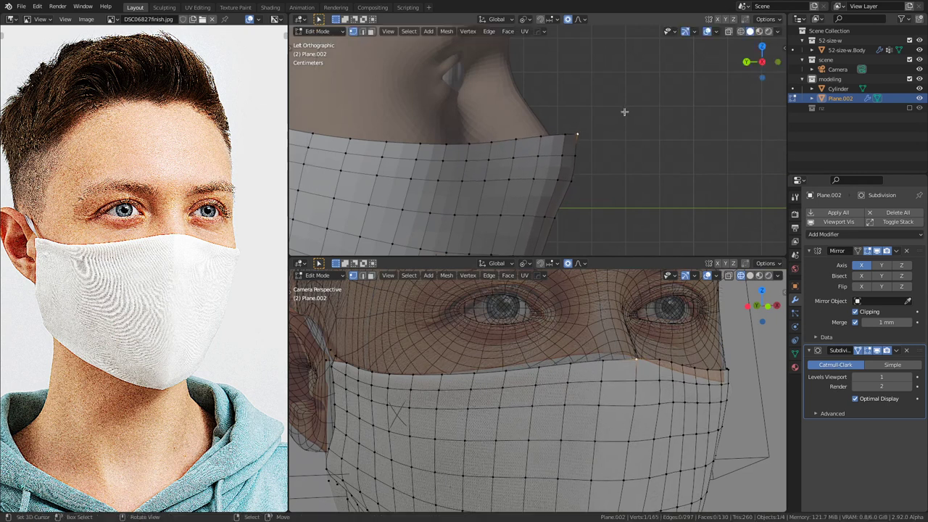
# Step: Turn off proportional editing and try scaling the mask's whole top edge along global Z and rotating it
pyautogui.scroll(-2, 624, 112)
pyautogui.keyDown('ctrl'); pyautogui.click(370, 127); pyautogui.keyUp('ctrl')
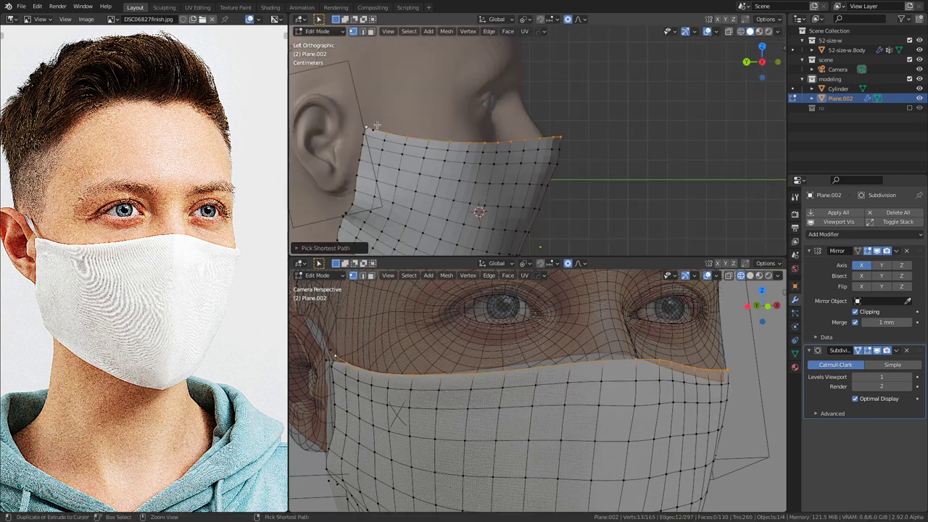
pyautogui.click(568, 19)
pyautogui.press('s')
pyautogui.press('z')
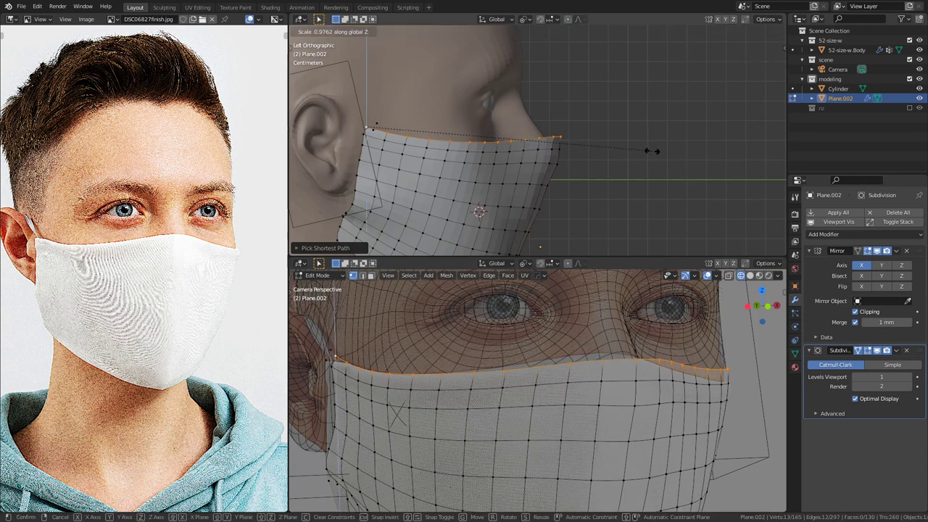
pyautogui.click(637, 148)
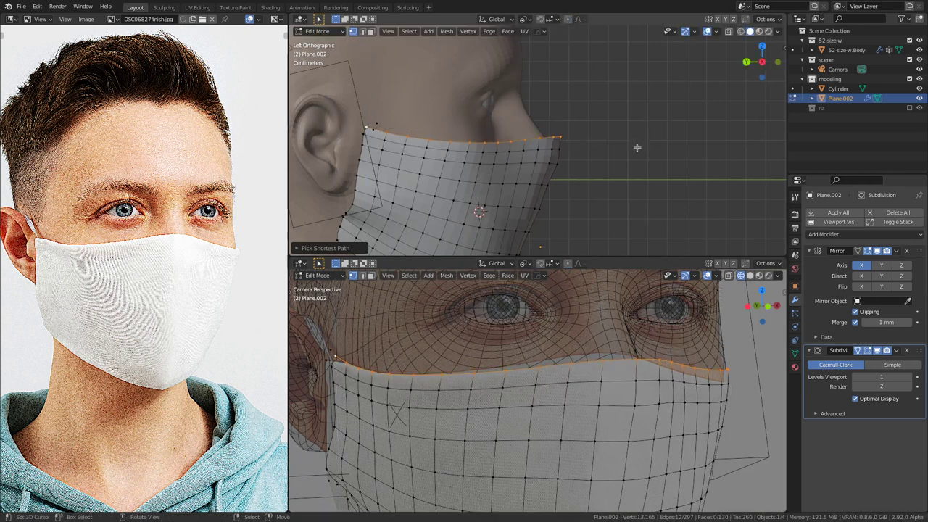
pyautogui.press('r')
pyautogui.rightClick(636, 140)
# Step: Select the top edge's front vertices from below the eye to the nose and rotate them -3° about the rearmost one
pyautogui.click(470, 137)
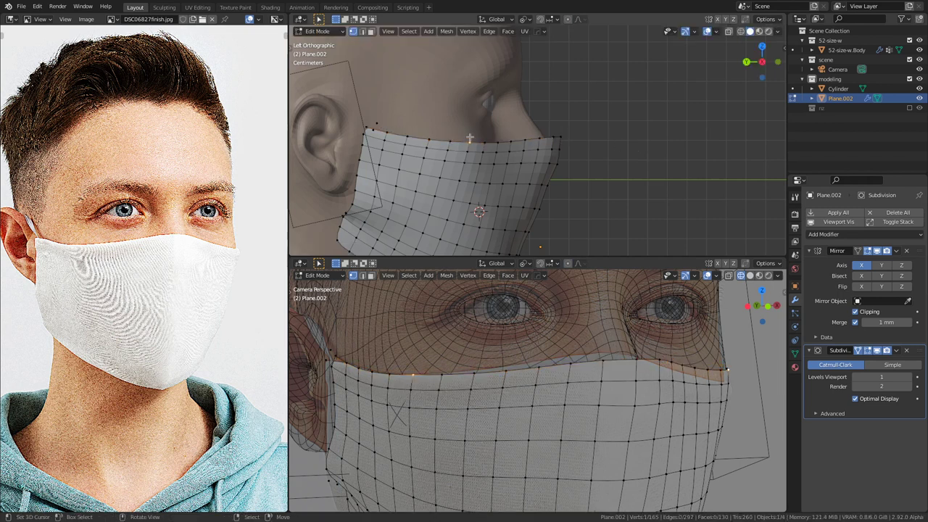
pyautogui.keyDown('ctrl'); pyautogui.rightClick(557, 133); pyautogui.keyUp('ctrl')
pyautogui.keyDown('shift'); pyautogui.rightClick(470, 136); pyautogui.keyUp('shift')
pyautogui.keyDown('shift'); pyautogui.rightClick(470, 136); pyautogui.keyUp('shift')
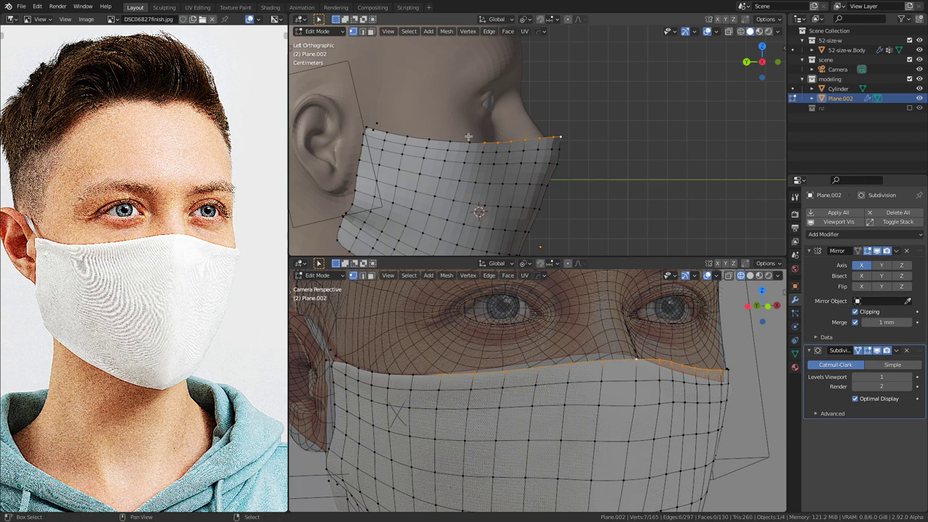
pyautogui.press('r')
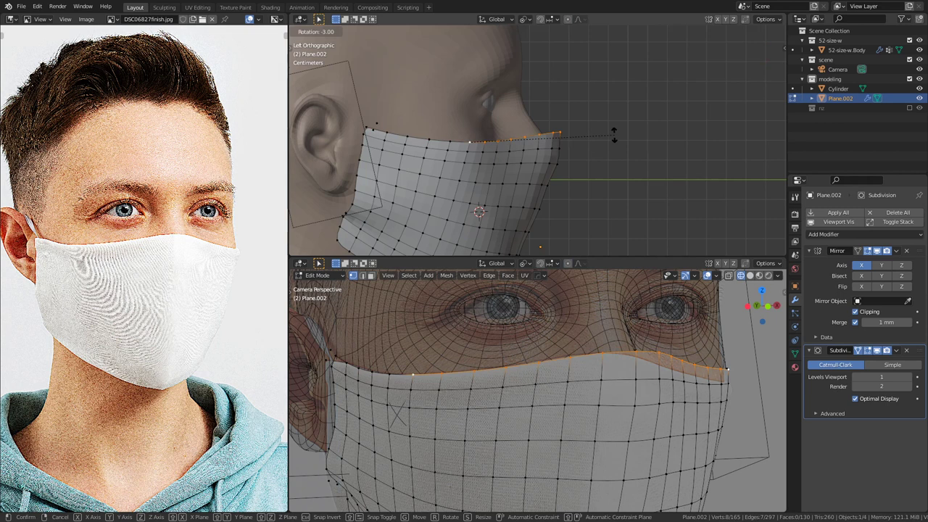
pyautogui.click(614, 136)
# Step: Scale the top edge's front vertices to 0.9 along global Y so they sit closer to the nose
pyautogui.scroll(3, 614, 138)
pyautogui.hotkey('shift', 'z')
pyautogui.keyDown('shift'); pyautogui.moveTo(619, 139); pyautogui.dragTo(634, 141, button='middle'); pyautogui.keyUp('shift')
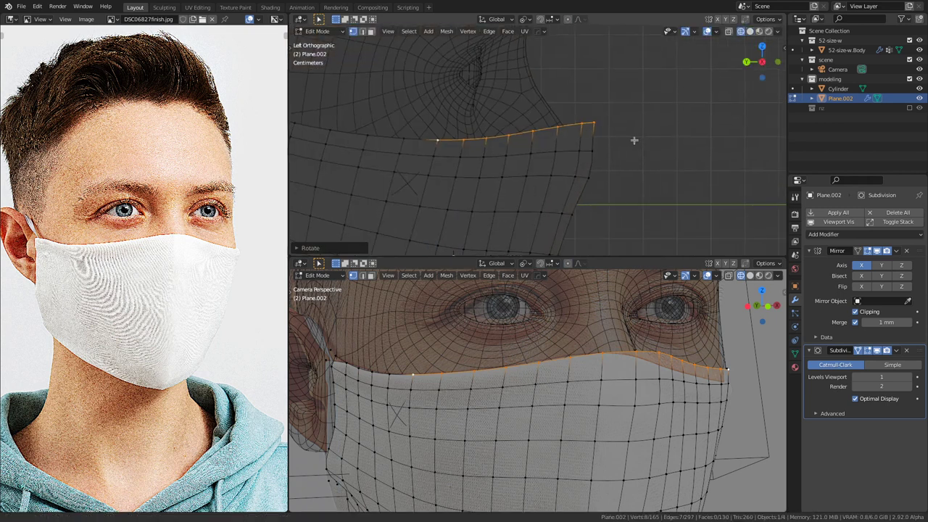
pyautogui.hotkey('alt', 'z')
pyautogui.scroll(-2, 634, 140)
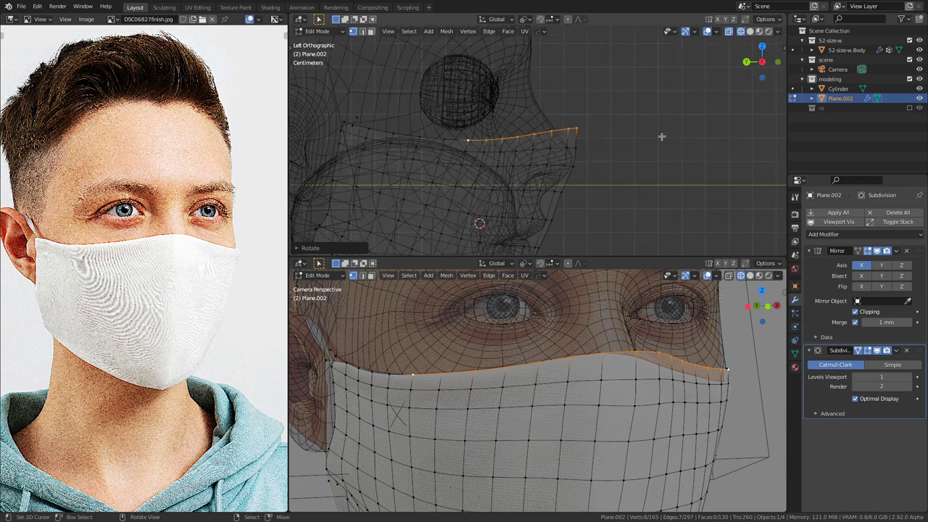
pyautogui.press('s')
pyautogui.press('y')
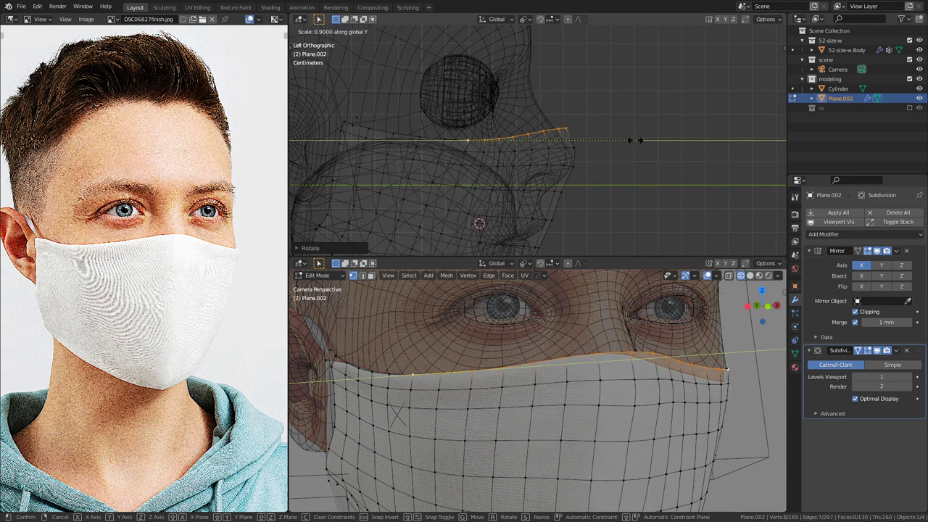
pyautogui.click(636, 140)
pyautogui.hotkey('shift', 'z')
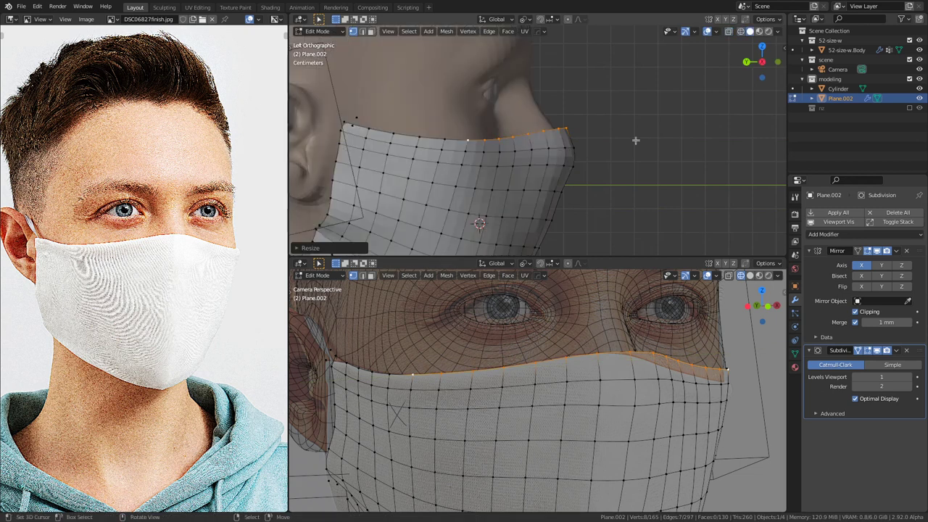
pyautogui.press('r')
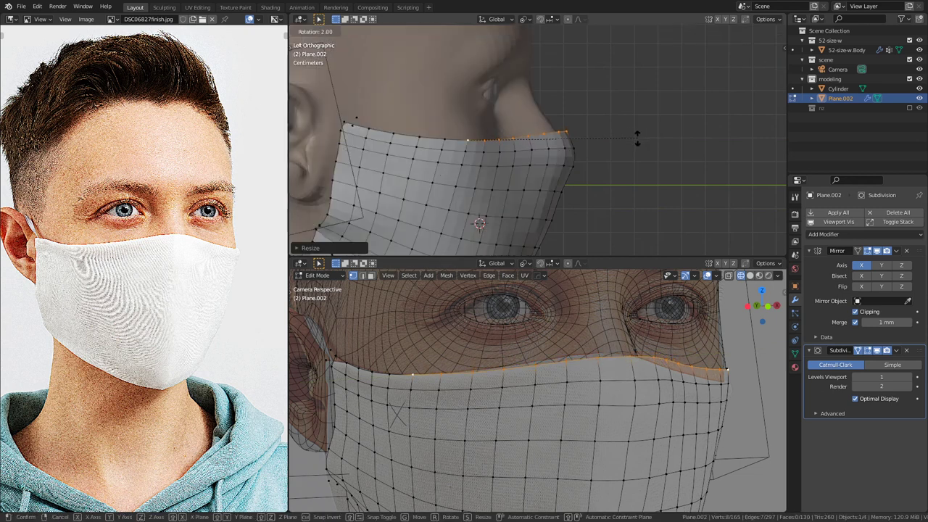
pyautogui.rightClick(638, 138)
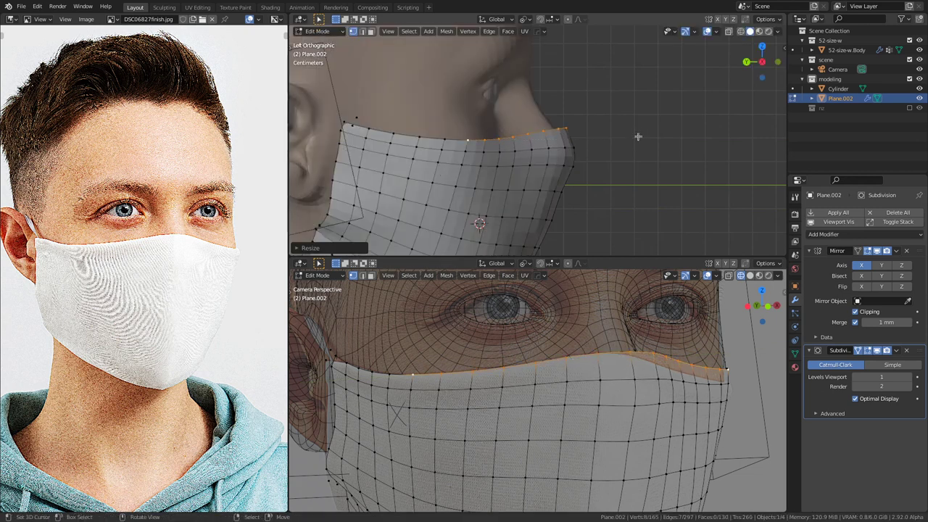
# Step: Select the front vertices of the second row below the top edge and rotate them -2° about the rearmost one
pyautogui.click(574, 148)
pyautogui.keyDown('ctrl'); pyautogui.click(465, 151); pyautogui.keyUp('ctrl')
pyautogui.press('s')
pyautogui.press('x')
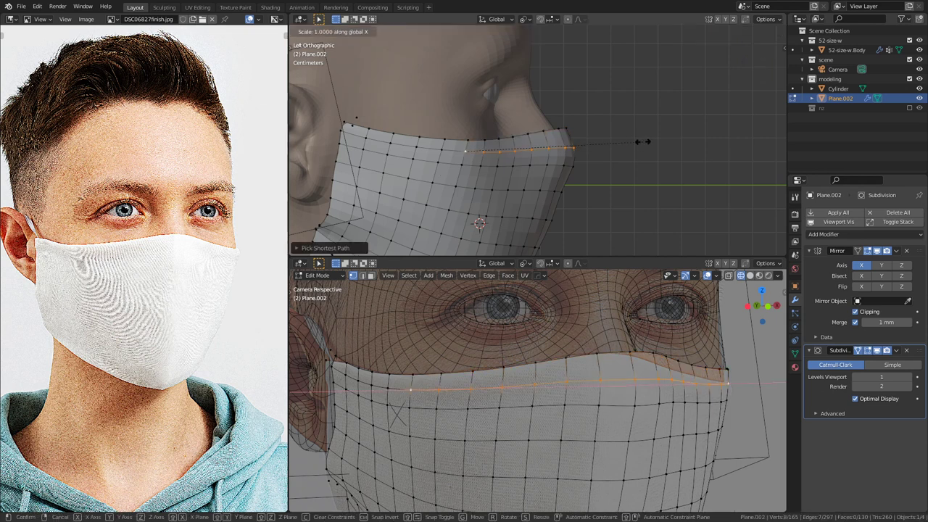
pyautogui.press('y')
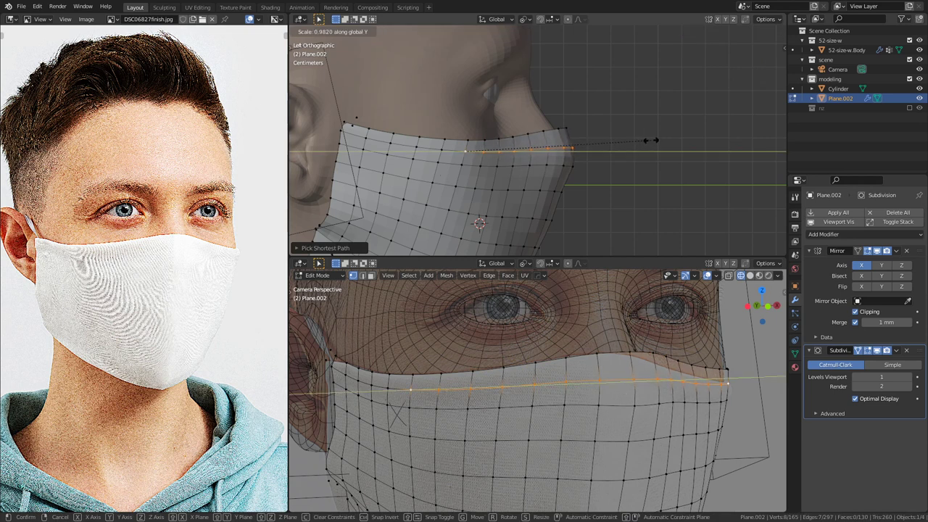
pyautogui.click(651, 140)
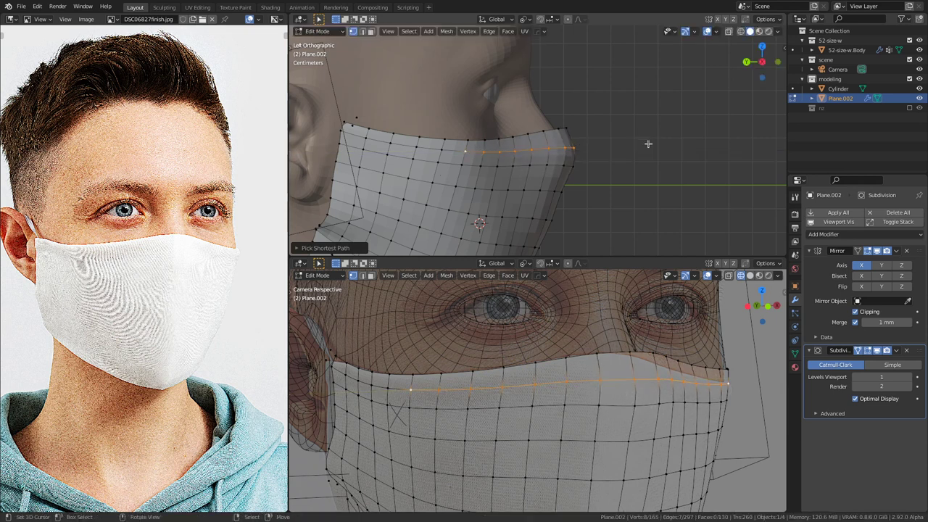
pyautogui.press('r')
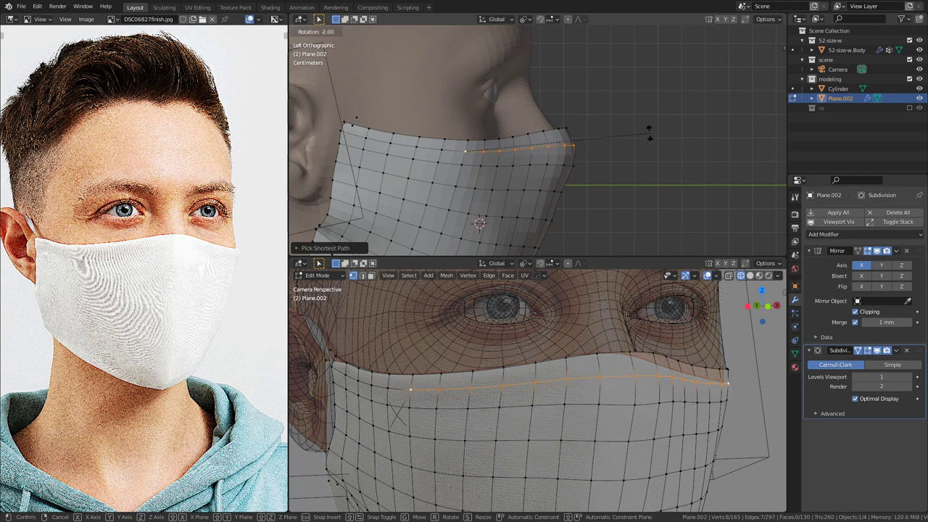
pyautogui.click(649, 134)
pyautogui.rightClick(573, 165)
pyautogui.keyDown('ctrl'); pyautogui.rightClick(461, 164); pyautogui.keyUp('ctrl')
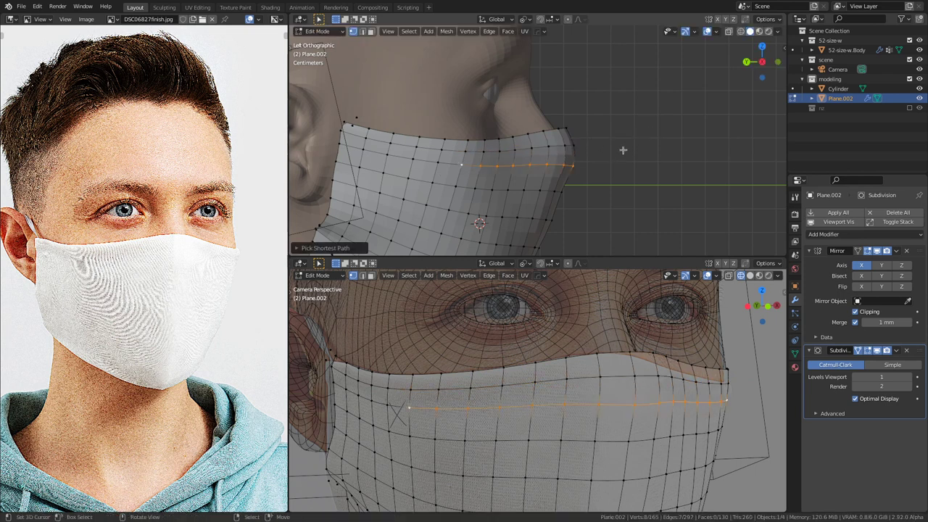
pyautogui.press('r')
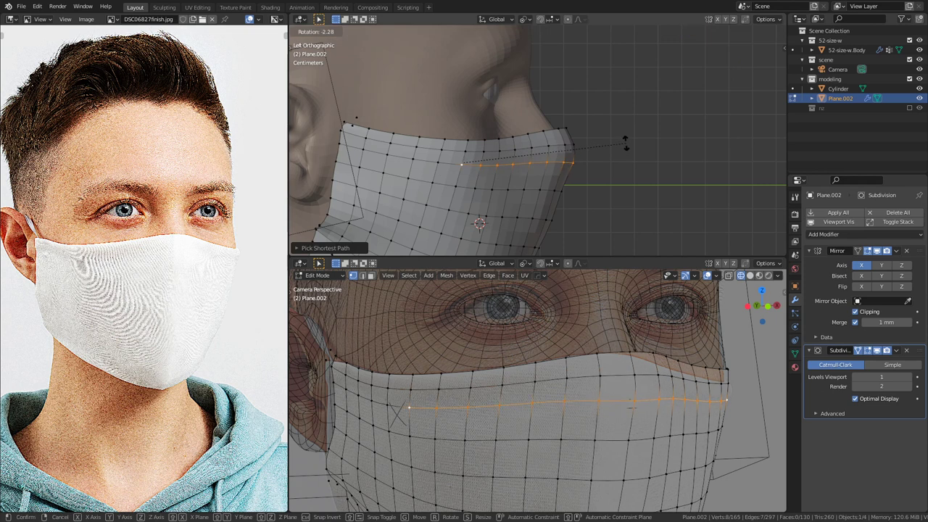
pyautogui.rightClick(626, 143)
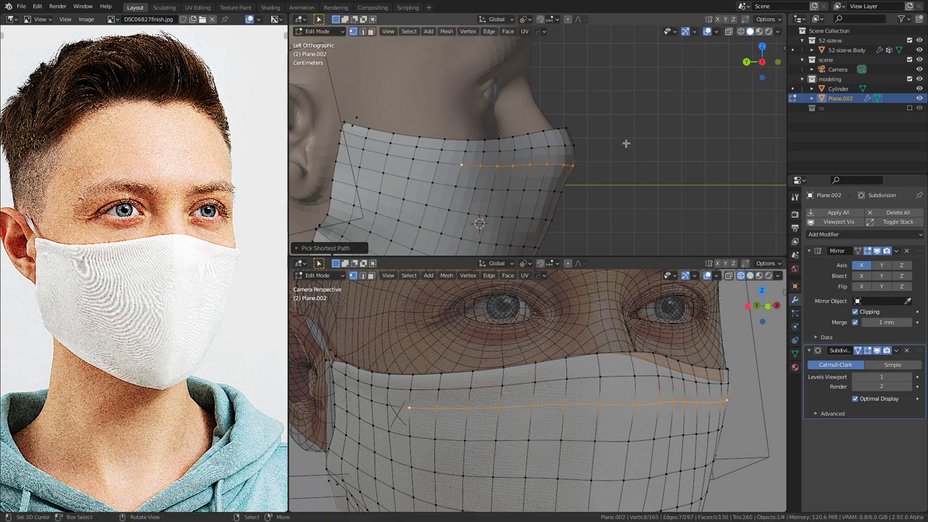
# Step: Select the mask's whole top edge from the nose to the ear and try scaling it to 0.98 along global Y
pyautogui.click(569, 126)
pyautogui.keyDown('ctrl'); pyautogui.click(468, 139); pyautogui.keyUp('ctrl')
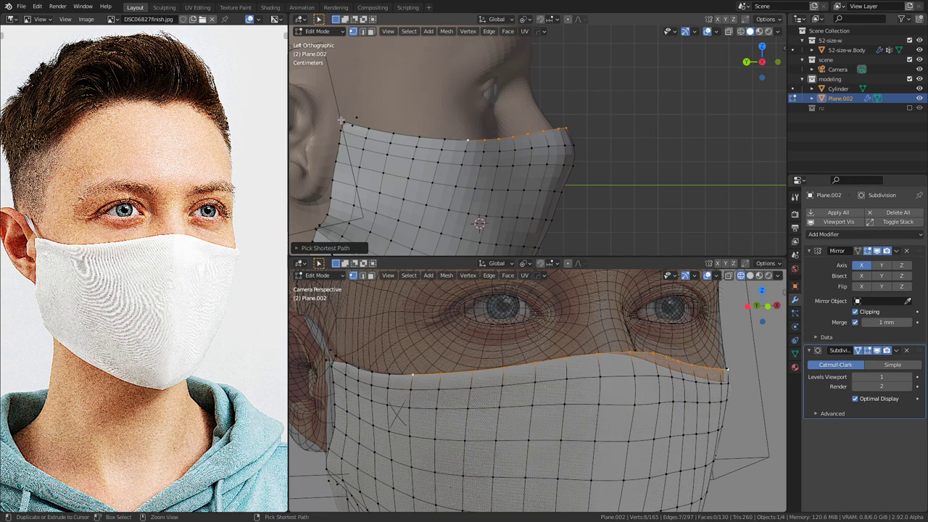
pyautogui.moveTo(341, 119); pyautogui.dragTo(460, 171, button='middle')
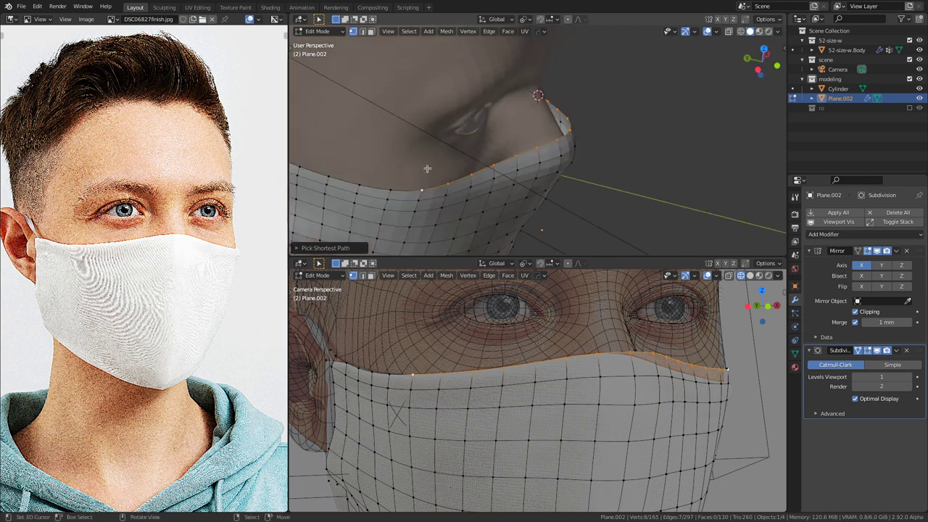
pyautogui.scroll(-3, 415, 170)
pyautogui.keyDown('ctrl'); pyautogui.click(360, 149); pyautogui.keyUp('ctrl')
pyautogui.scroll(4, 509, 147)
pyautogui.moveTo(588, 146); pyautogui.dragTo(591, 141, button='middle')
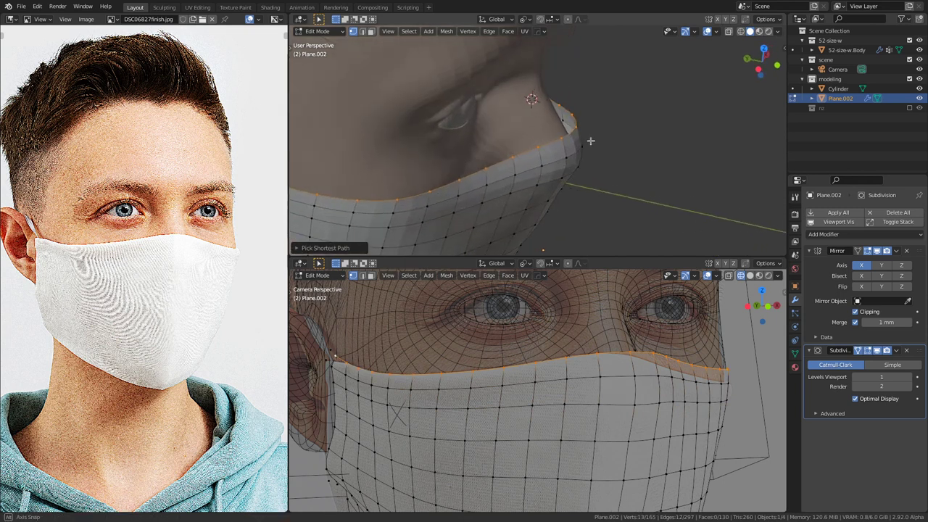
pyautogui.press('s')
pyautogui.press('y')
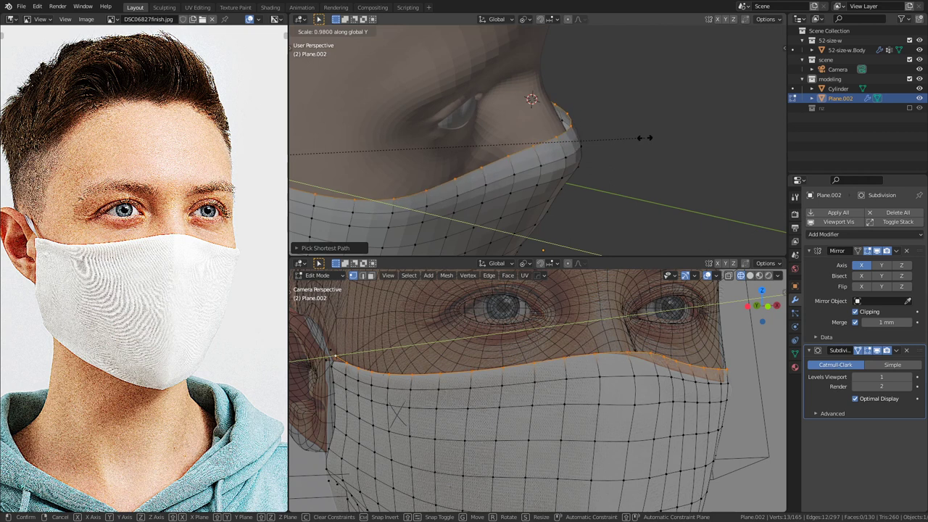
pyautogui.click(645, 137)
pyautogui.moveTo(646, 137); pyautogui.dragTo(580, 138, button='middle')
pyautogui.hotkey('ctrl', 'z')
# Step: Select the mask's upper ear-side corner vertex in front view and enable proportional editing
pyautogui.click(492, 140)
pyautogui.moveTo(493, 140)
pyautogui.mouseDown(button='middle')
pyautogui.moveTo(471, 145)
pyautogui.moveTo(484, 150)
pyautogui.mouseUp(button='middle')
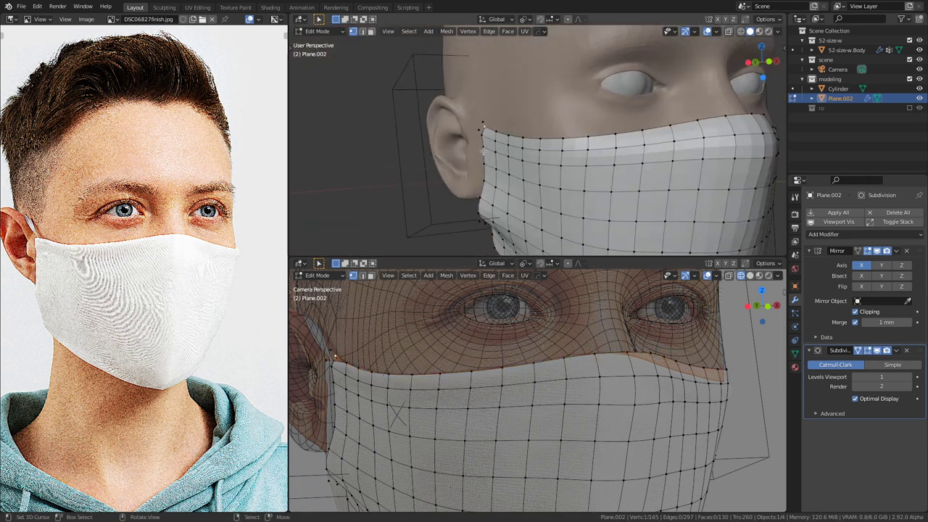
pyautogui.press('KP_1')
pyautogui.scroll(3, 552, 133)
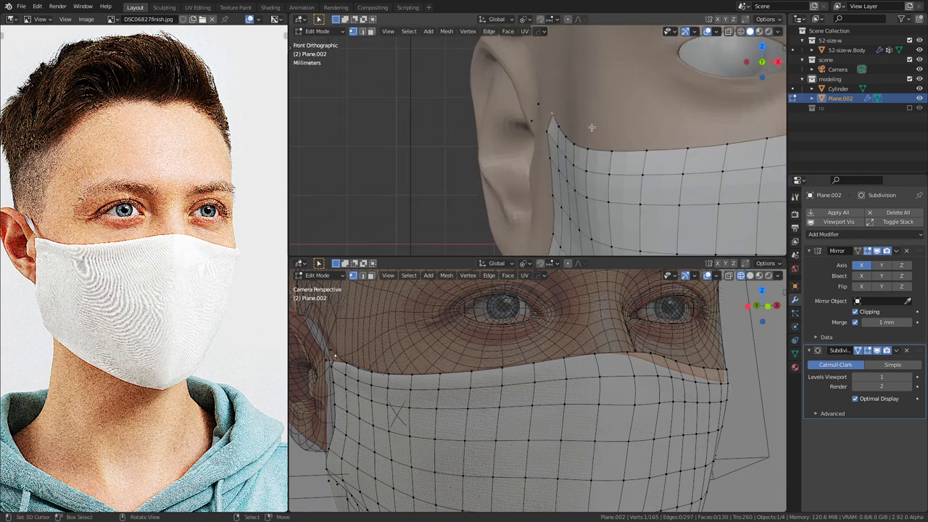
pyautogui.press('o')
pyautogui.press('g')
pyautogui.scroll(-6, 617, 117)
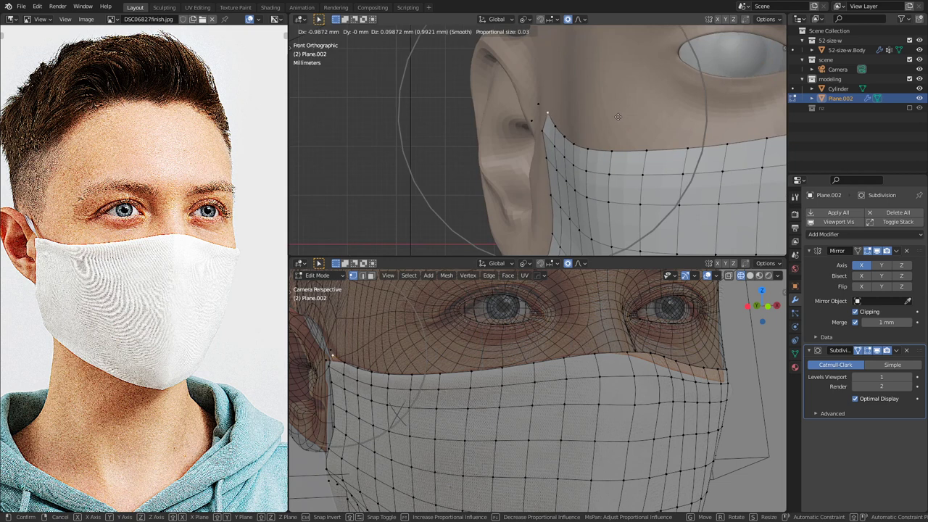
pyautogui.scroll(11, 617, 117)
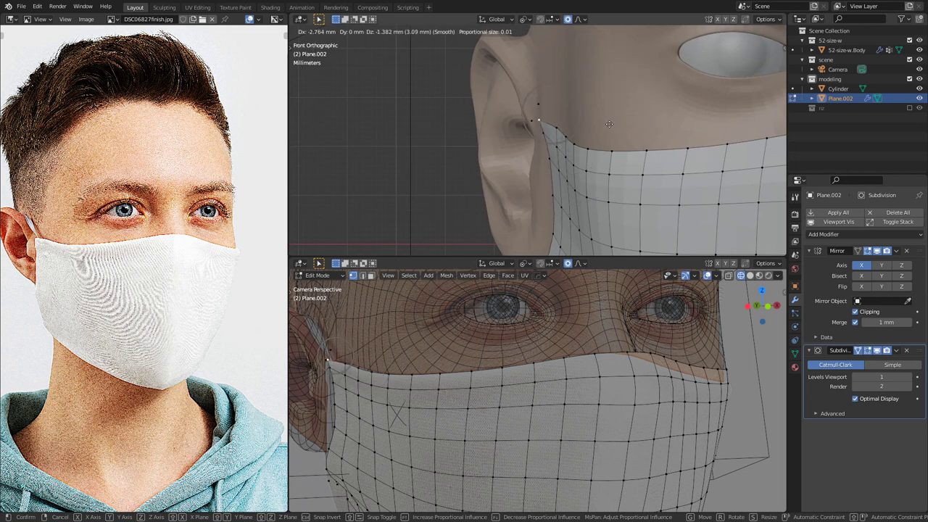
pyautogui.click(609, 124)
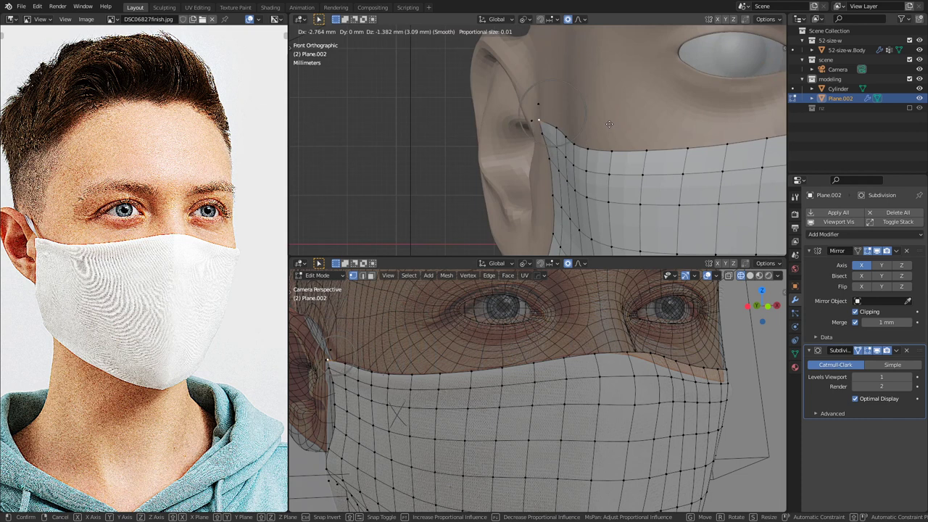
pyautogui.click(610, 124)
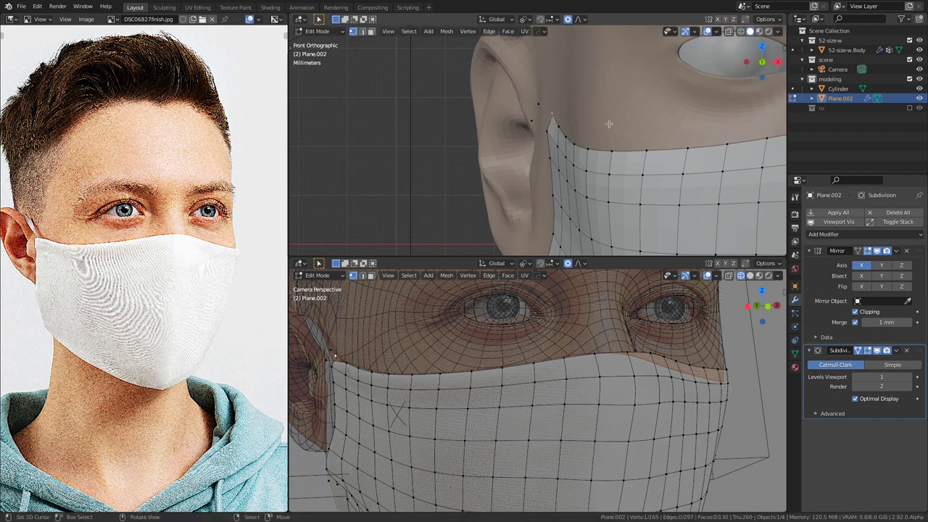
pyautogui.keyDown('ctrl'); pyautogui.click(557, 197); pyautogui.keyUp('ctrl')
pyautogui.keyDown('shift'); pyautogui.moveTo(556, 198); pyautogui.dragTo(576, 92, button='middle'); pyautogui.keyUp('shift')
pyautogui.scroll(-1, 576, 92)
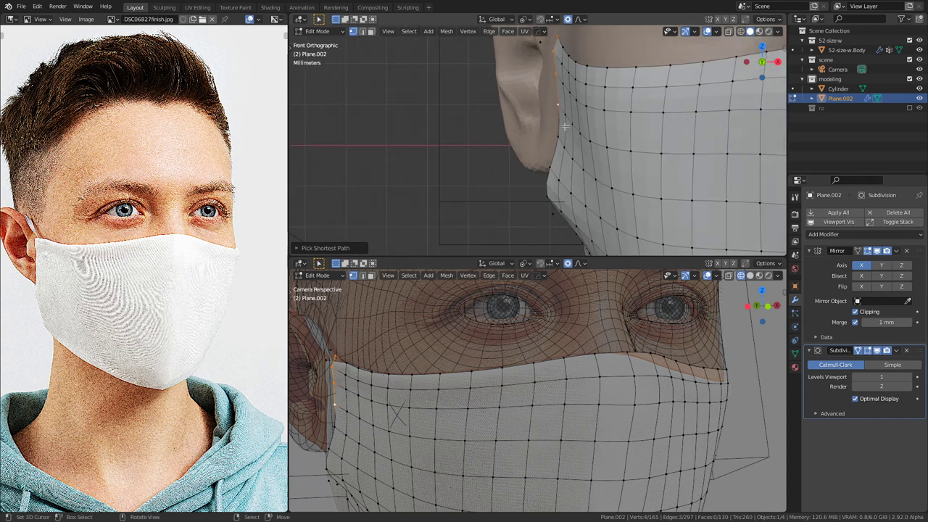
pyautogui.keyDown('shift'); pyautogui.moveTo(616, 107); pyautogui.dragTo(613, 133, button='middle'); pyautogui.keyUp('shift')
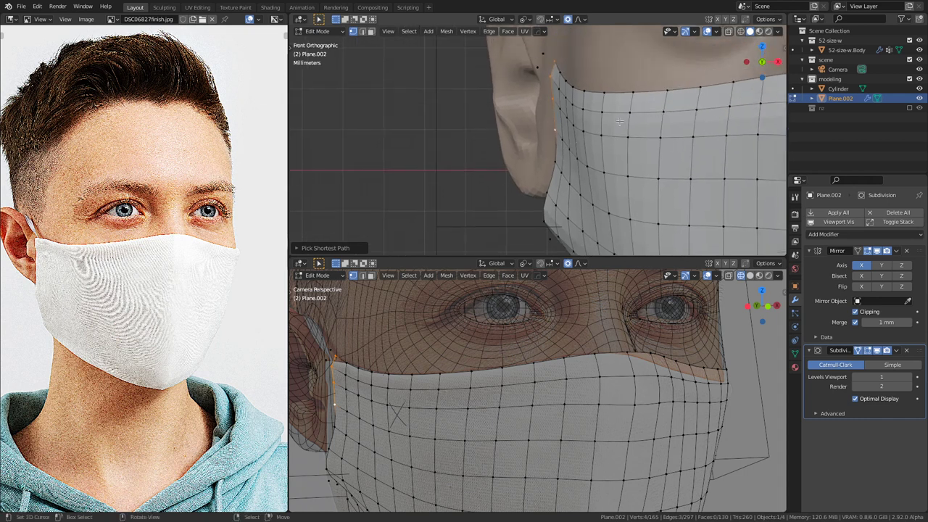
pyautogui.press('g')
pyautogui.scroll(-8, 613, 122)
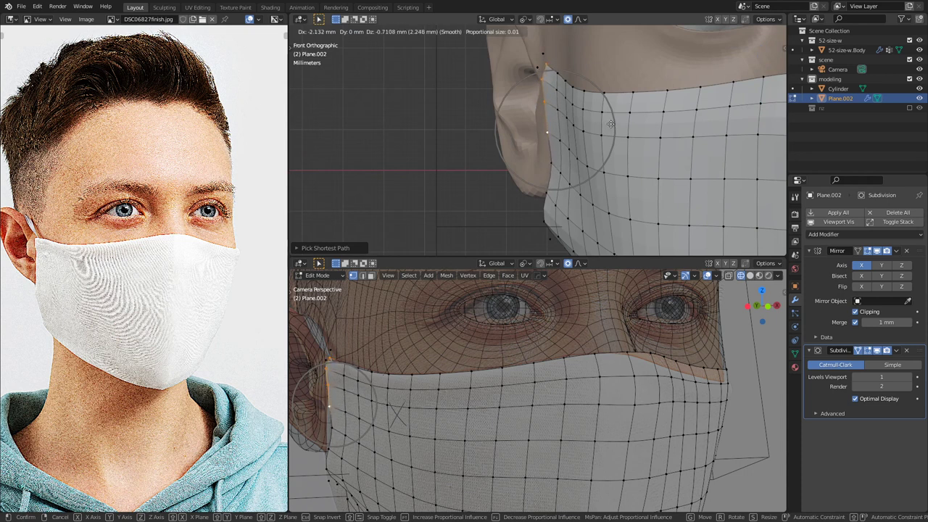
pyautogui.click(611, 124)
# Step: Reveal the hidden ear-strap geometry beside the mask
pyautogui.moveTo(611, 124); pyautogui.dragTo(513, 149, button='middle')
pyautogui.rightClick(500, 115)
pyautogui.moveTo(502, 116); pyautogui.dragTo(541, 101, button='middle')
pyautogui.hotkey('alt', 'h')
# Step: Move the mask's upper ear-side corner vertex about -2.1 mm along global X, with a proportional size of 0.03
pyautogui.rightClick(498, 122)
pyautogui.press('KP_1')
pyautogui.press('KP_1')
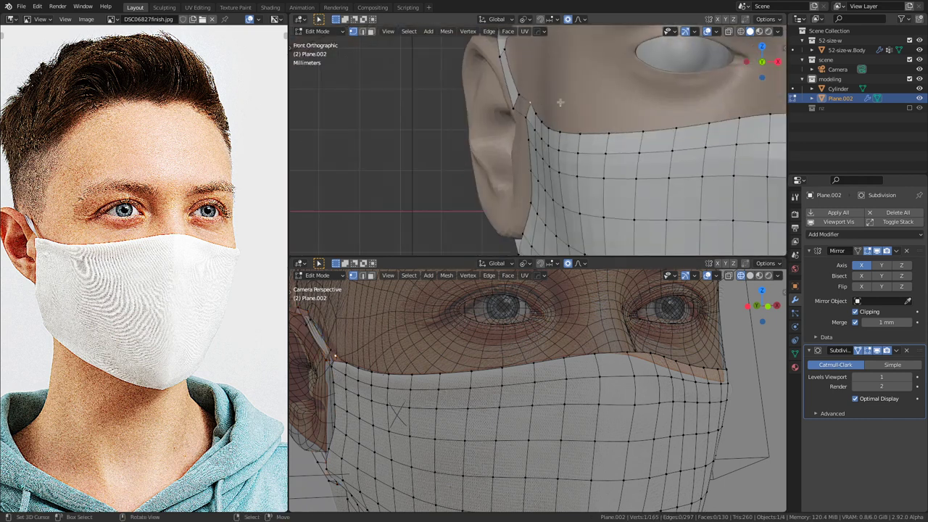
pyautogui.press('g')
pyautogui.press('x')
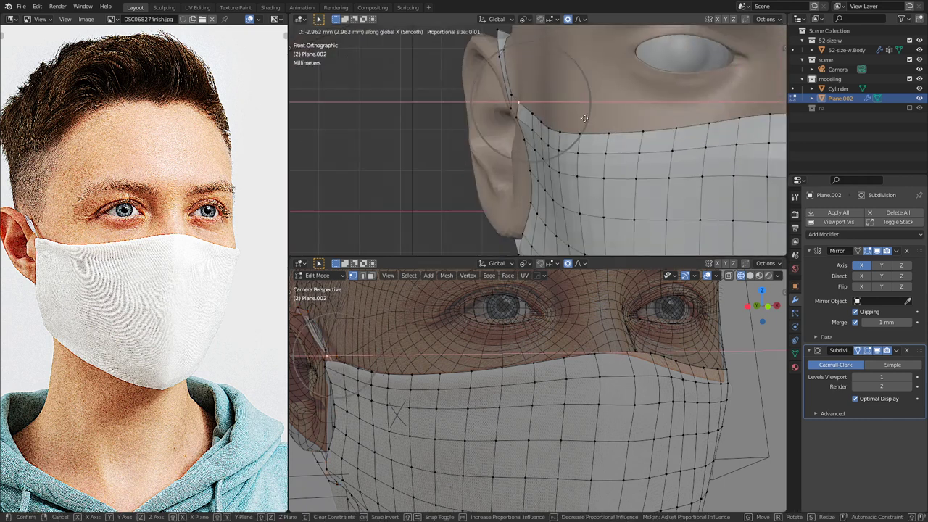
pyautogui.scroll(-6, 586, 115)
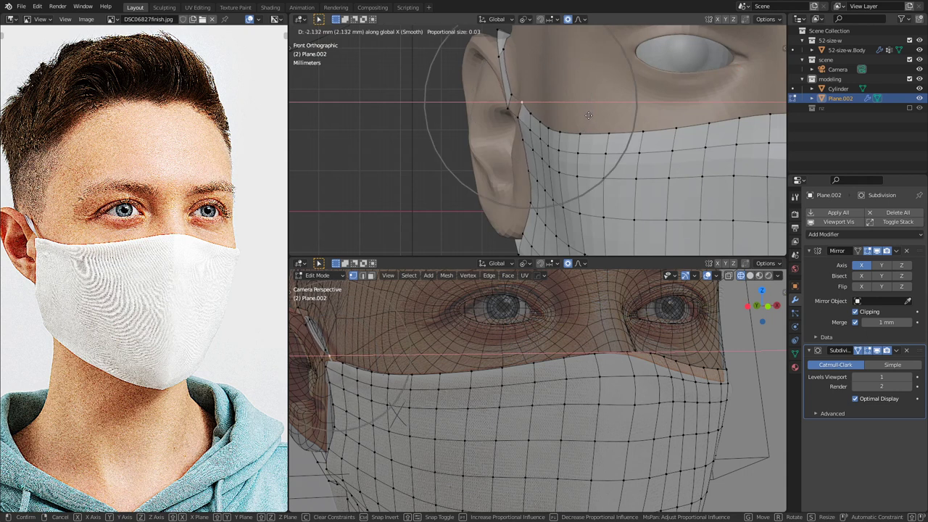
pyautogui.click(589, 116)
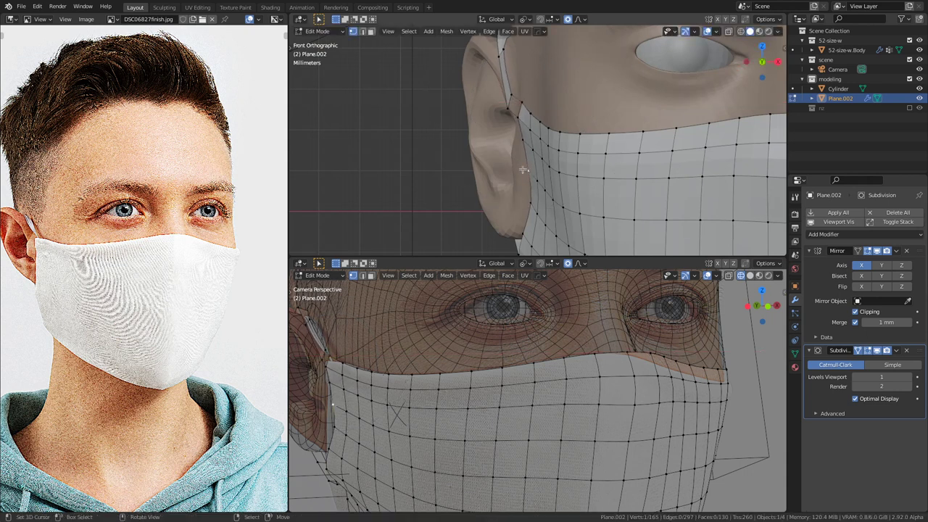
pyautogui.scroll(-3, 522, 169)
pyautogui.scroll(2, 575, 154)
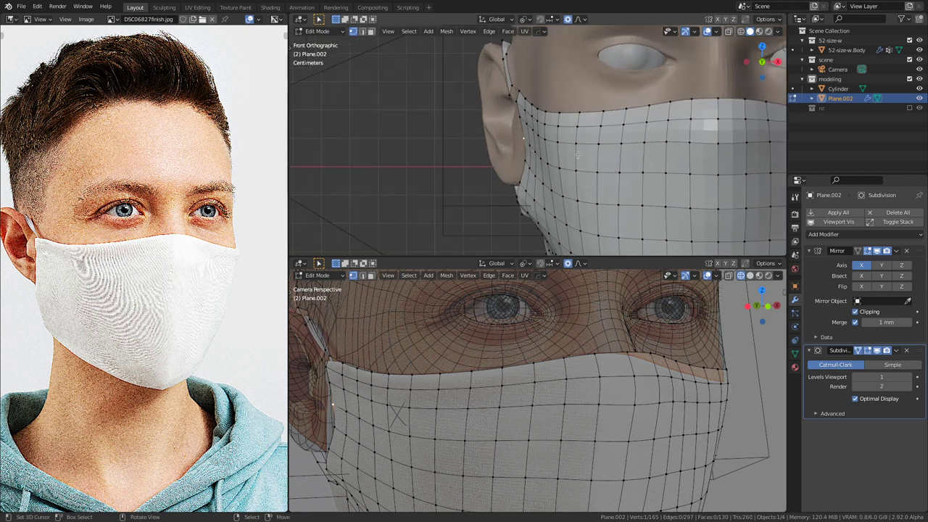
pyautogui.press('g')
pyautogui.press('x')
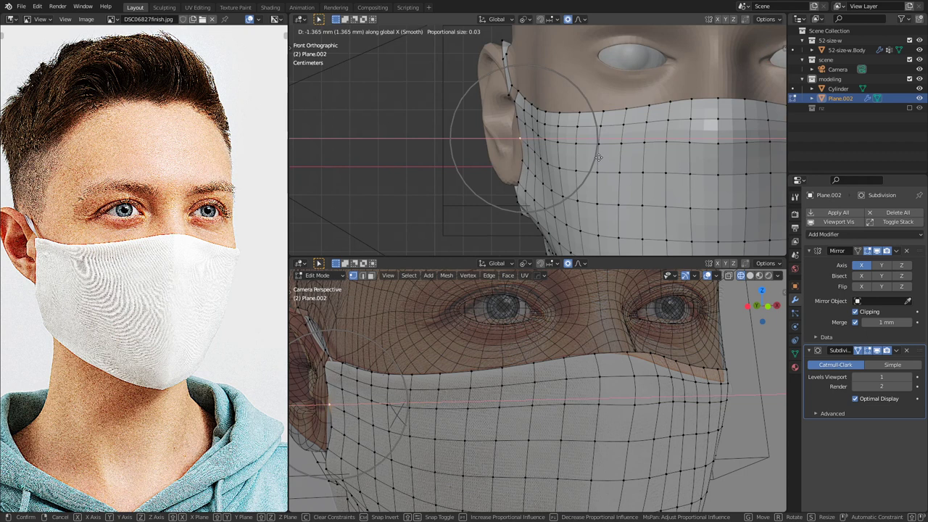
pyautogui.rightClick(598, 157)
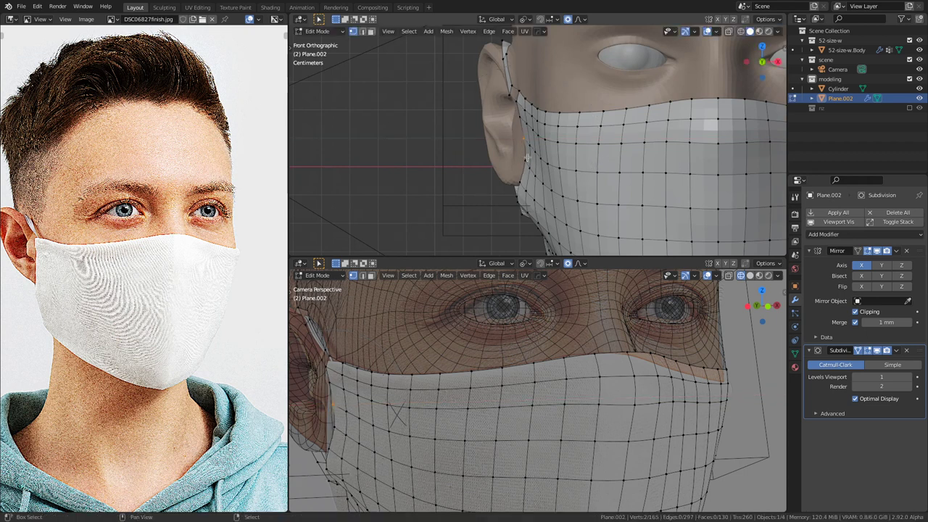
# Step: Move two neighbouring vertices midway down the mask's ear-side edge about -2.6 mm along global X, with a proportional size of 0.02
pyautogui.rightClick(522, 164)
pyautogui.keyDown('shift'); pyautogui.rightClick(522, 144); pyautogui.keyUp('shift')
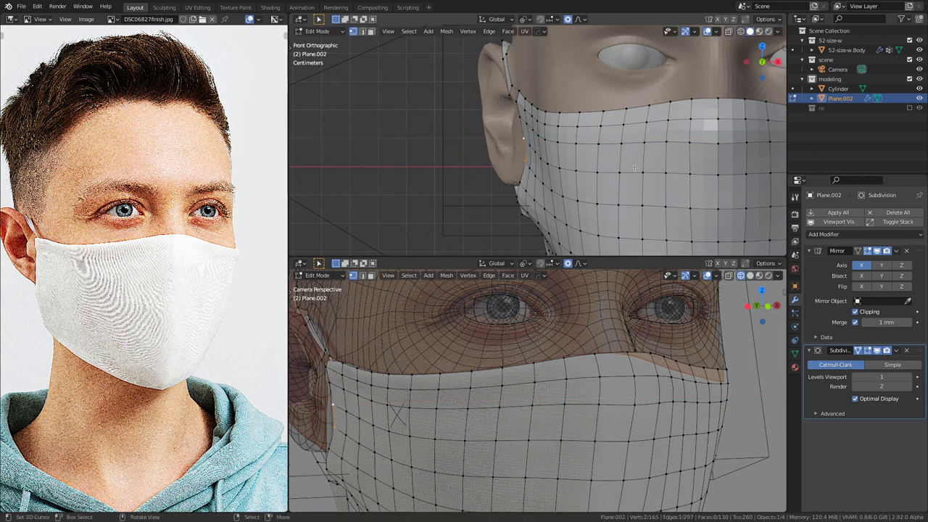
pyautogui.press('g')
pyautogui.press('x')
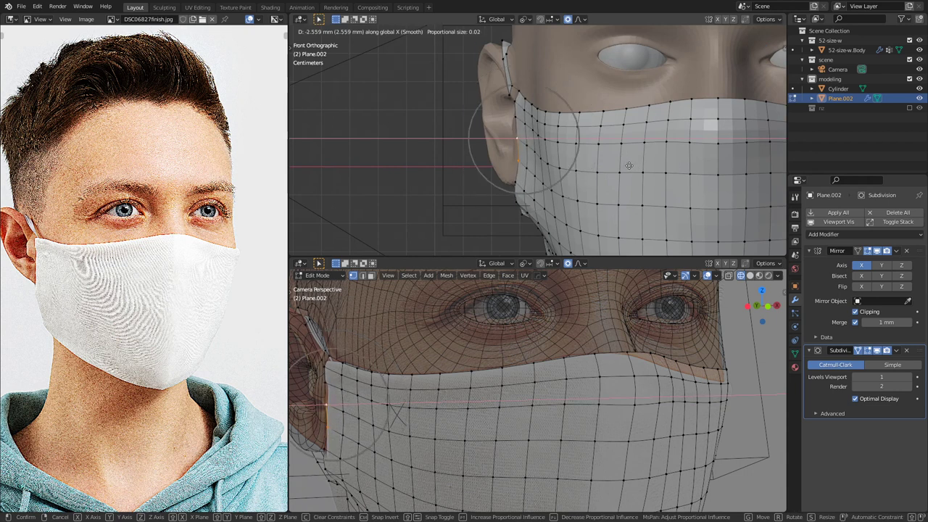
pyautogui.click(630, 166)
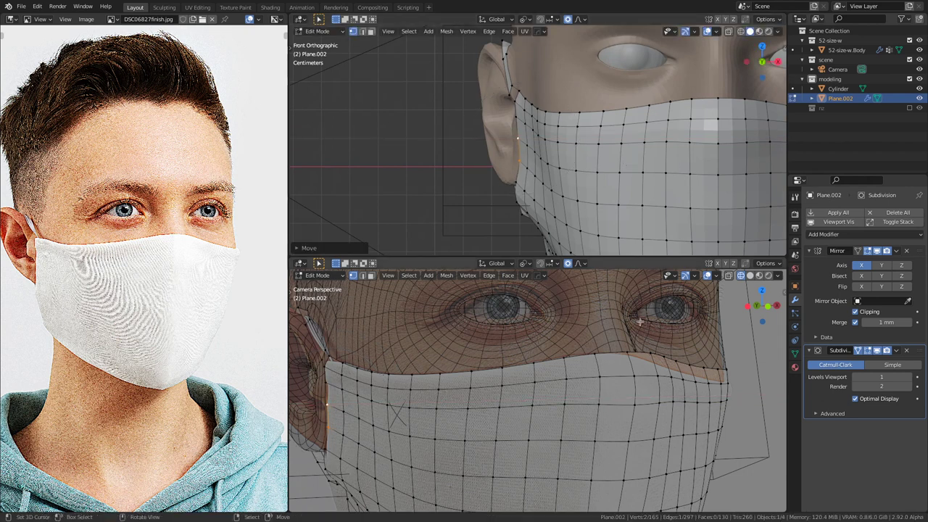
# Step: Leave edit mode, add the camera to the mask selection and isolate both in the camera view's local view
pyautogui.press('KP_Divide')
pyautogui.press('KP_Divide')
pyautogui.press('Tab')
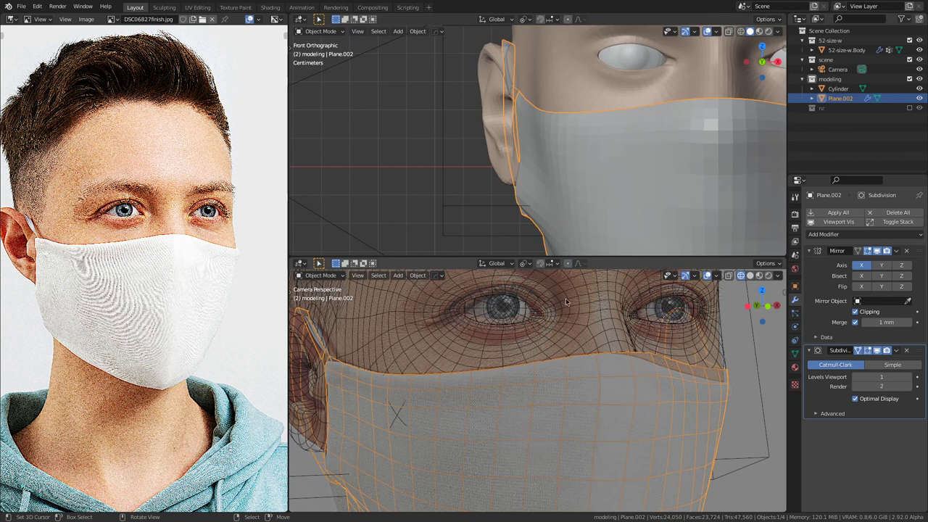
pyautogui.keyDown('shift'); pyautogui.click(346, 230); pyautogui.keyUp('shift')
pyautogui.press('KP_Divide')
pyautogui.press('KP_0')
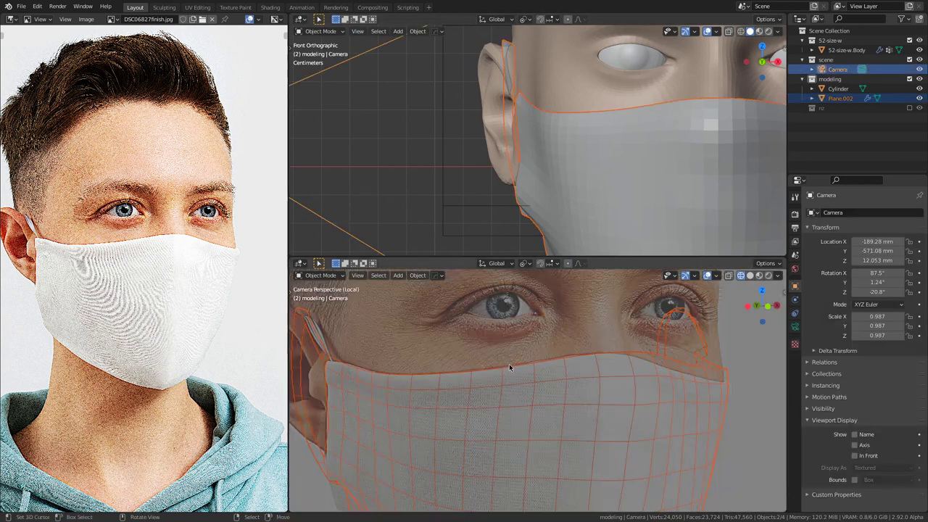
# Step: Select only the mask again and return to editing its mesh
pyautogui.click(510, 368)
pyautogui.click(559, 163)
pyautogui.press('Tab')
pyautogui.press('Tab')
pyautogui.rightClick(584, 153)
pyautogui.press('Tab')
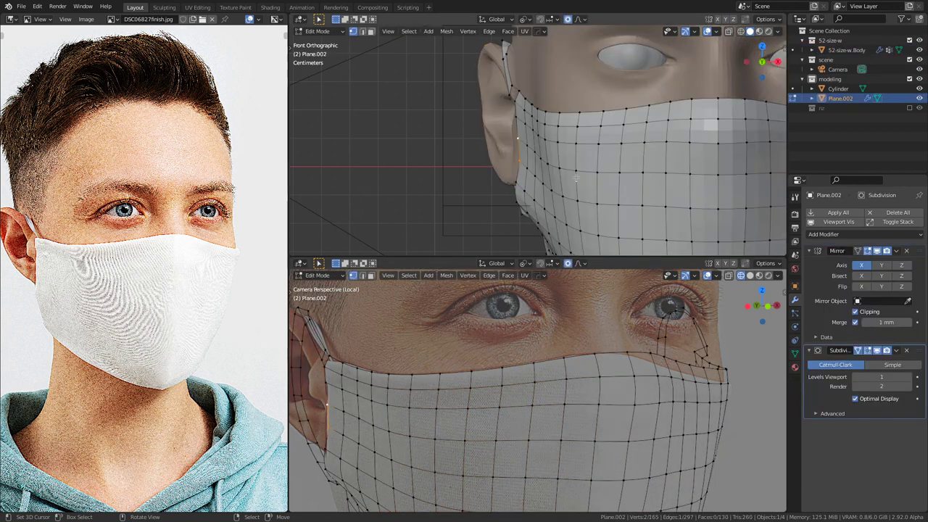
# Step: Set the mask's Subdivision modifier to 2 viewport levels and its boundary smoothing to Keep Corners
pyautogui.scroll(6, 510, 356)
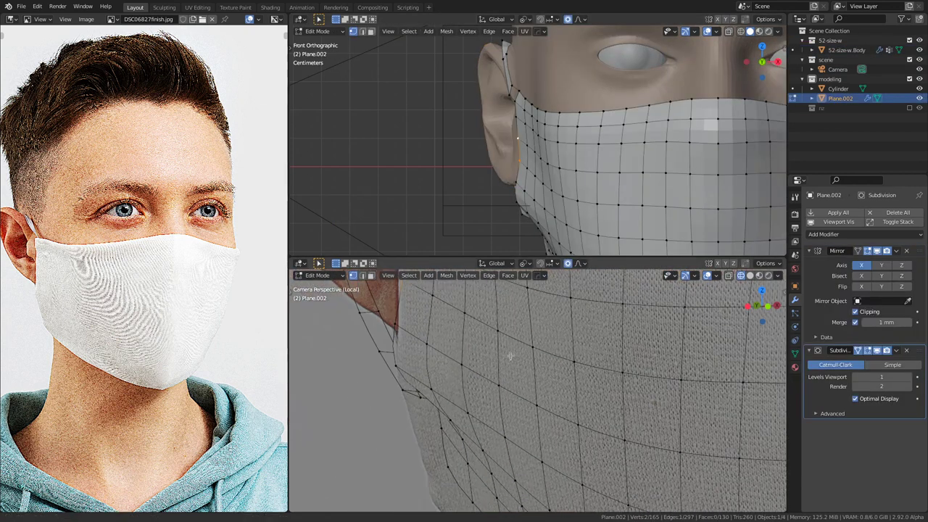
pyautogui.keyDown('shift'); pyautogui.moveTo(482, 225); pyautogui.dragTo(588, 125, button='middle'); pyautogui.keyUp('shift')
pyautogui.scroll(-3, 503, 395)
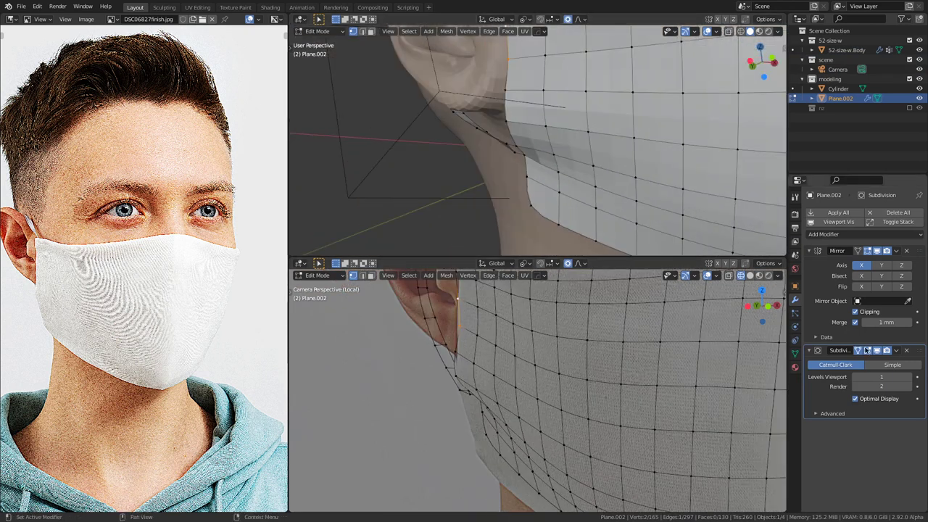
pyautogui.click(842, 413)
pyautogui.click(912, 377)
pyautogui.click(881, 464)
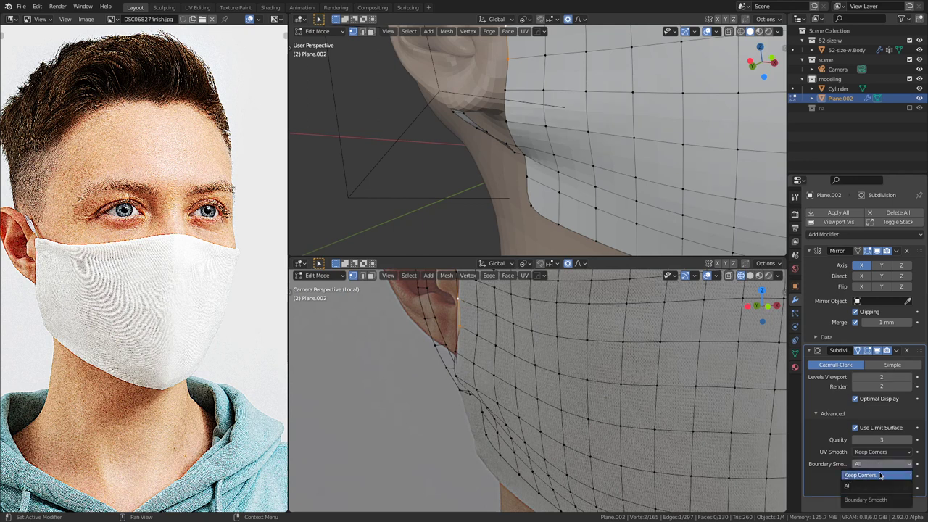
pyautogui.click(881, 477)
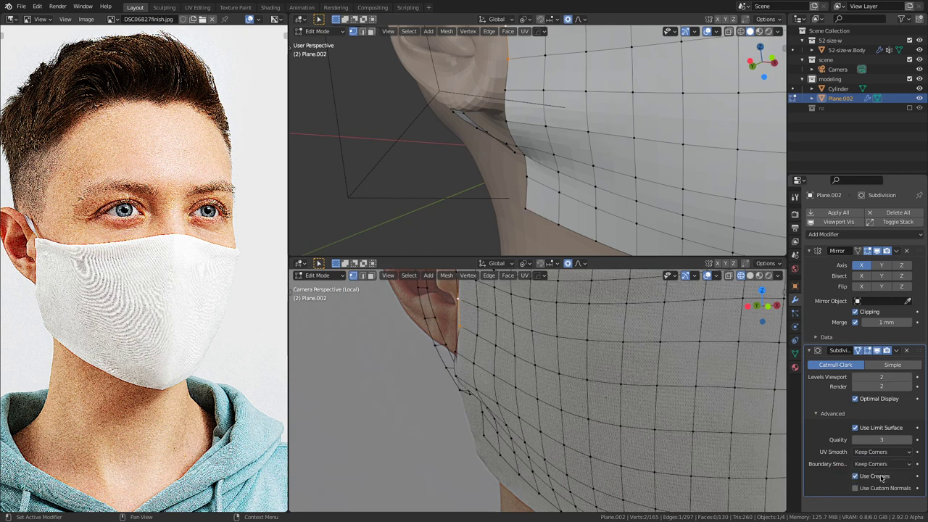
# Step: Select the mask's bottom edge vertices from the lower ear-side corner to the chin in the left view
pyautogui.click(518, 209)
pyautogui.moveTo(521, 208); pyautogui.dragTo(525, 150, button='middle')
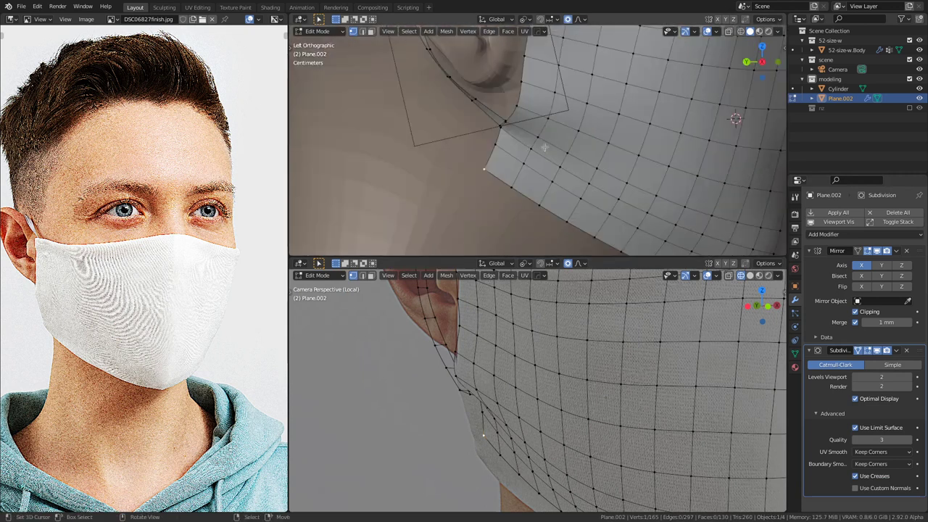
pyautogui.scroll(-7, 591, 363)
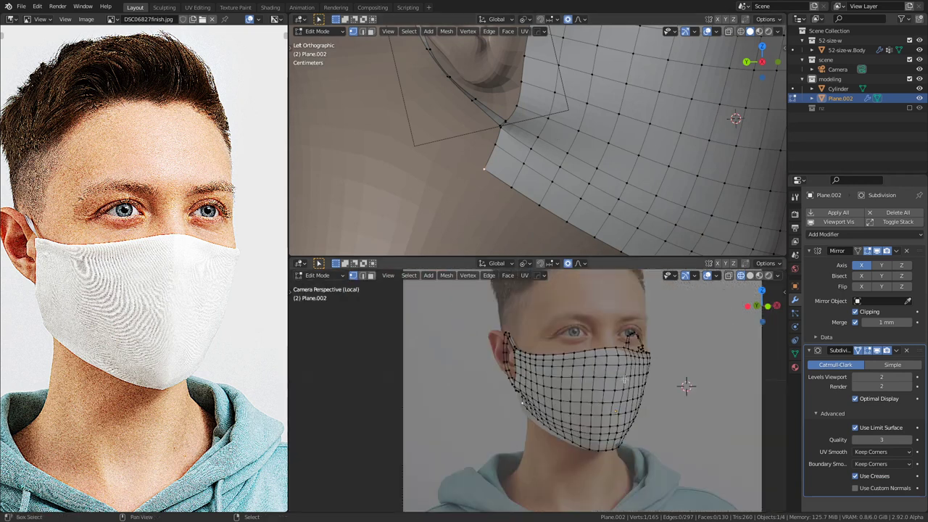
pyautogui.keyDown('shift'); pyautogui.moveTo(595, 367); pyautogui.dragTo(574, 341, button='middle'); pyautogui.keyUp('shift')
pyautogui.scroll(1, 574, 342)
pyautogui.keyDown('shift'); pyautogui.moveTo(628, 163); pyautogui.dragTo(592, 146, button='middle'); pyautogui.keyUp('shift')
pyautogui.scroll(-3, 566, 141)
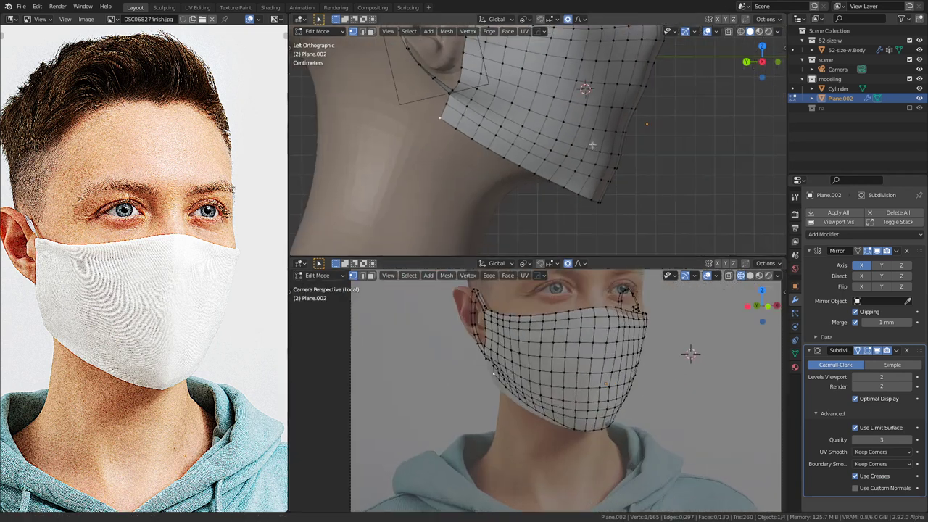
pyautogui.keyDown('ctrl'); pyautogui.click(606, 200); pyautogui.keyUp('ctrl')
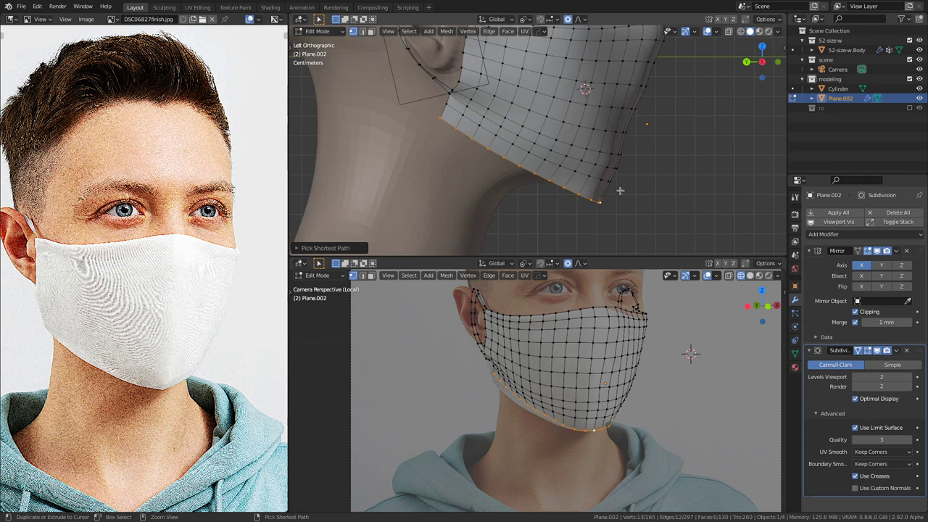
# Step: Scale the selected bottom edge to 0.8 along global Z with a proportional size of 0.03
pyautogui.moveTo(616, 139); pyautogui.dragTo(568, 132, button='middle')
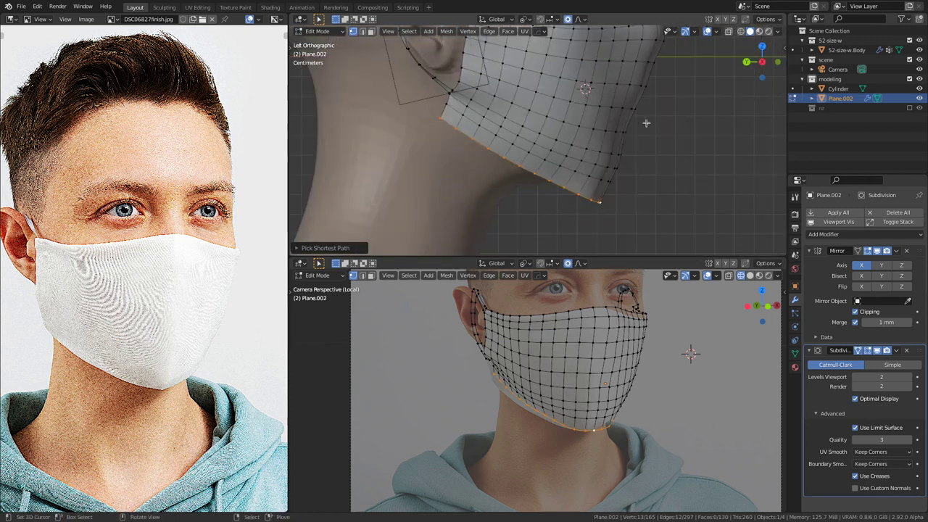
pyautogui.press('s')
pyautogui.press('z')
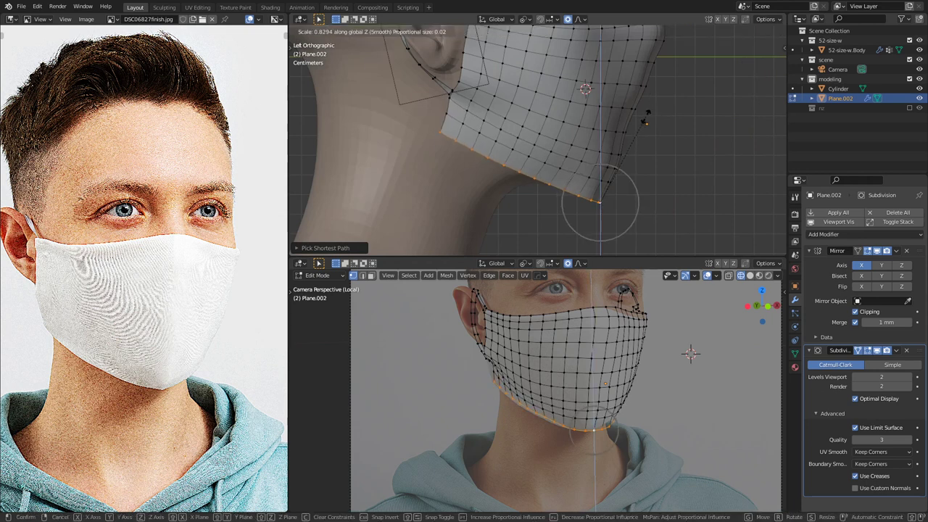
pyautogui.scroll(-4, 648, 110)
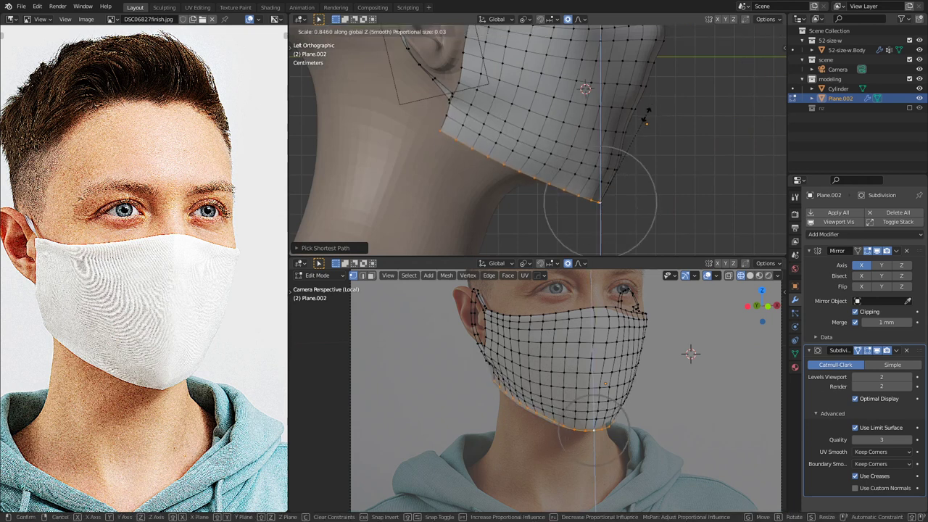
pyautogui.press('ctrl')
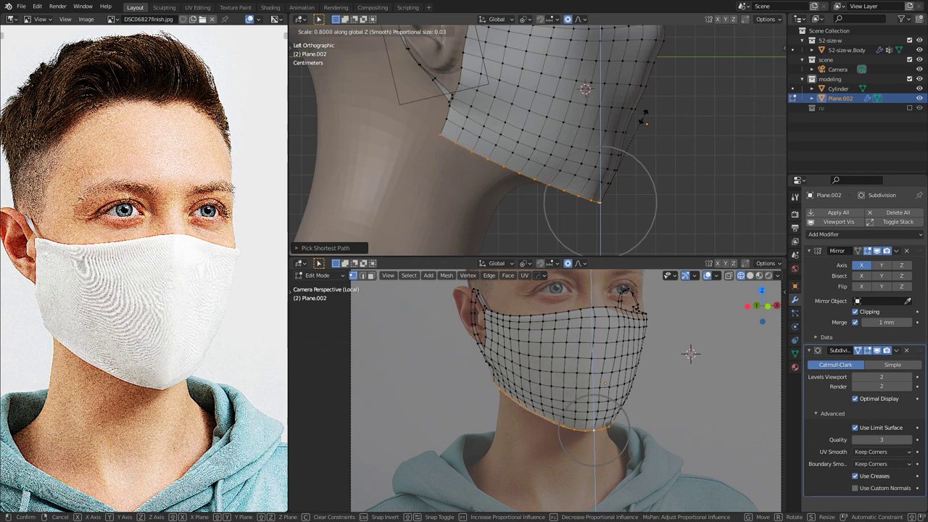
pyautogui.click(644, 114)
pyautogui.scroll(5, 567, 419)
pyautogui.scroll(3, 566, 419)
pyautogui.scroll(1, 590, 196)
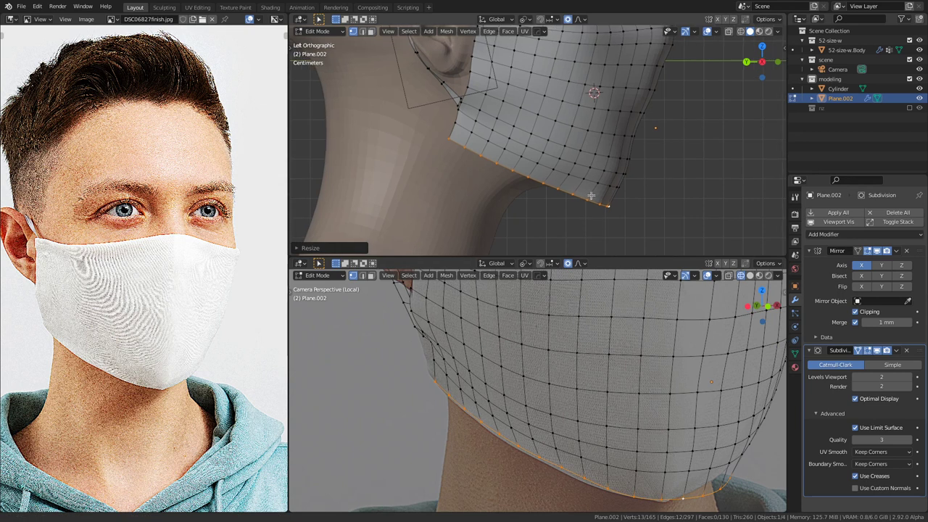
pyautogui.scroll(4, 466, 394)
pyautogui.keyDown('shift'); pyautogui.moveTo(615, 178); pyautogui.dragTo(603, 194, button='middle'); pyautogui.keyUp('shift')
pyautogui.click(452, 156)
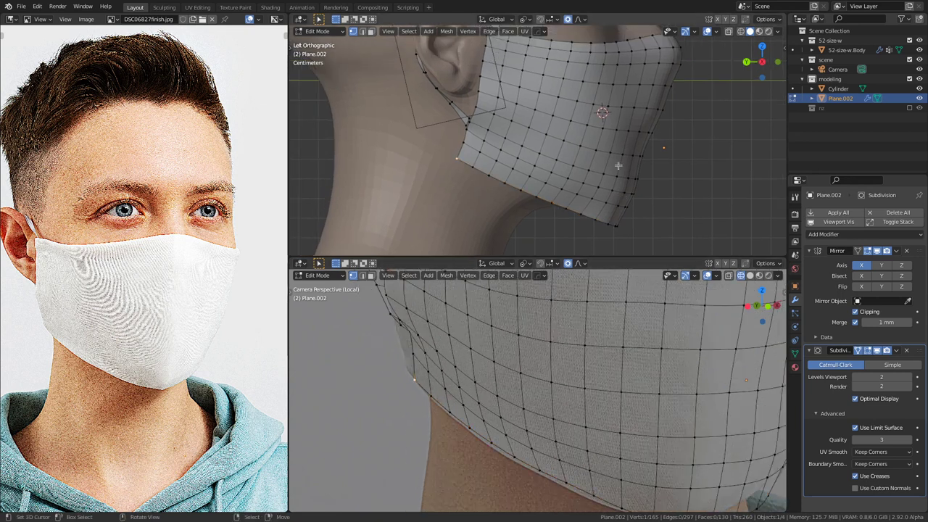
pyautogui.scroll(-2, 618, 166)
pyautogui.hotkey('ctrl', 'z')
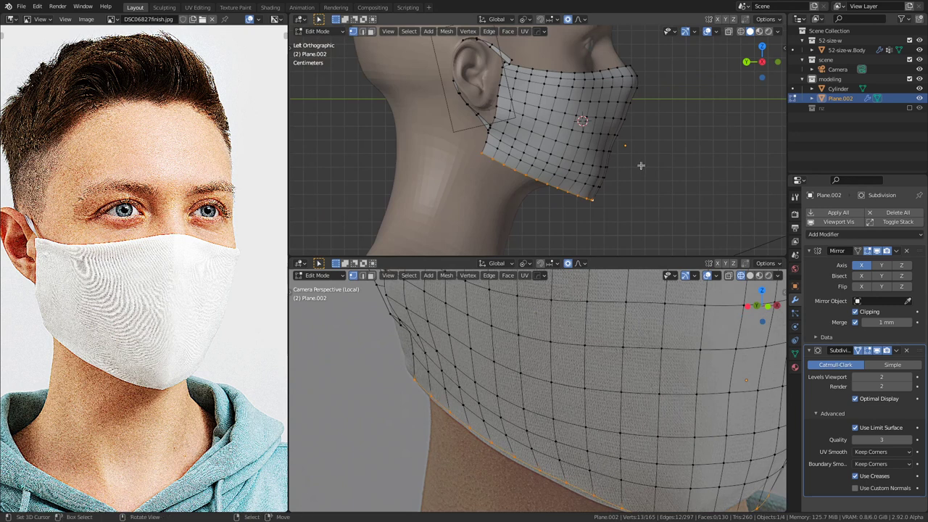
pyautogui.press('s')
pyautogui.hotkey('shift', 'x')
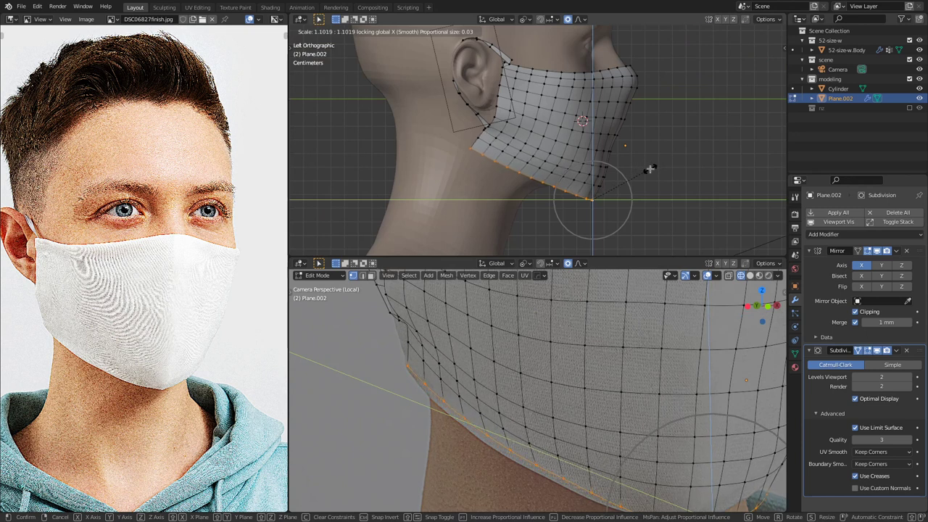
pyautogui.click(651, 169)
# Step: Select two neighbouring vertices where the strap meets the lower part of the mask's ear-side edge
pyautogui.click(475, 154)
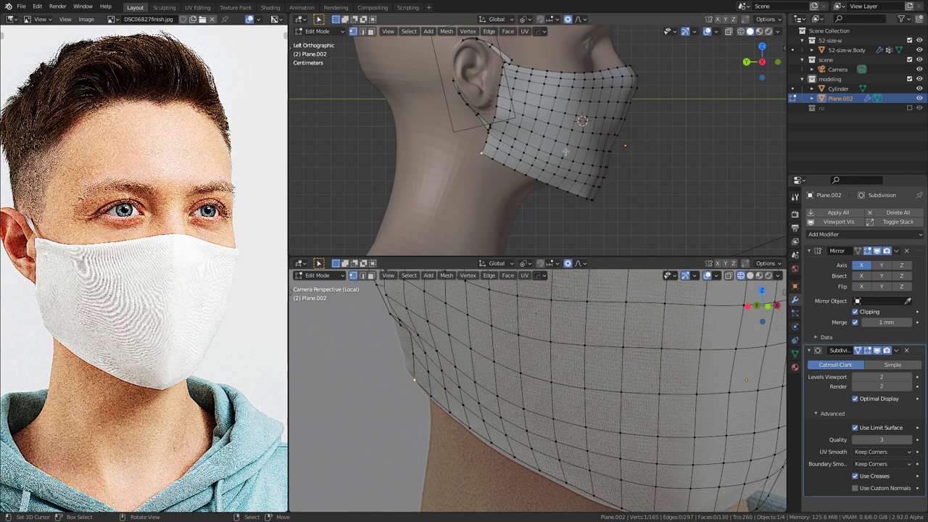
pyautogui.scroll(2, 500, 141)
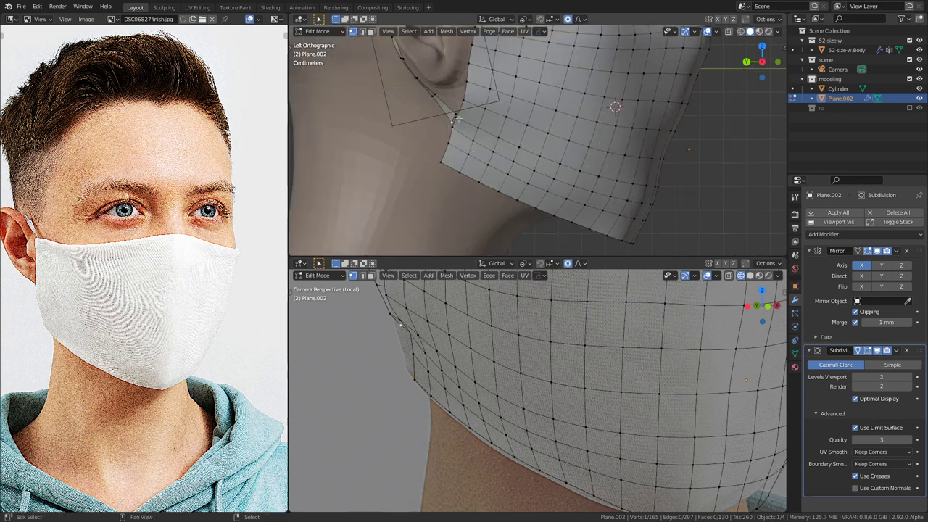
pyautogui.keyDown('shift'); pyautogui.click(456, 121); pyautogui.keyUp('shift')
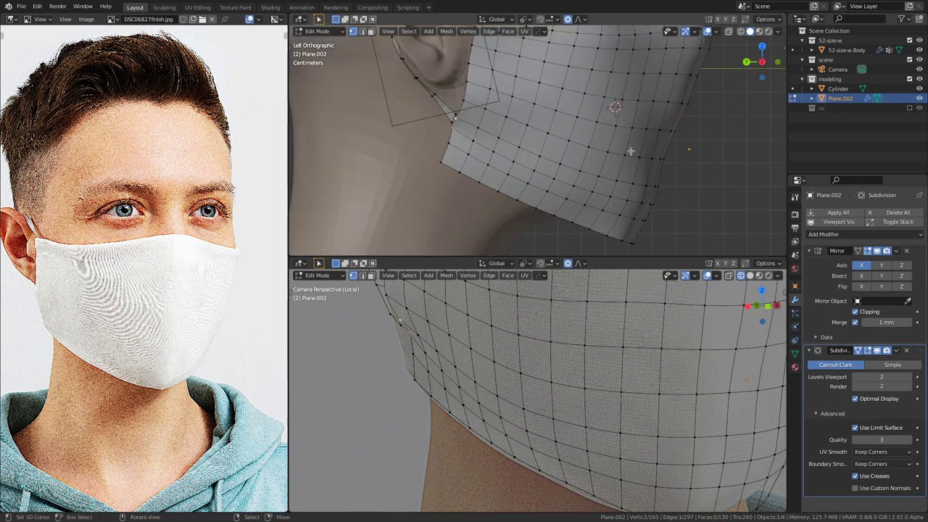
# Step: Enlarge the proportional editing size to 0.05 during a trial move of the two selected vertices
pyautogui.press('g')
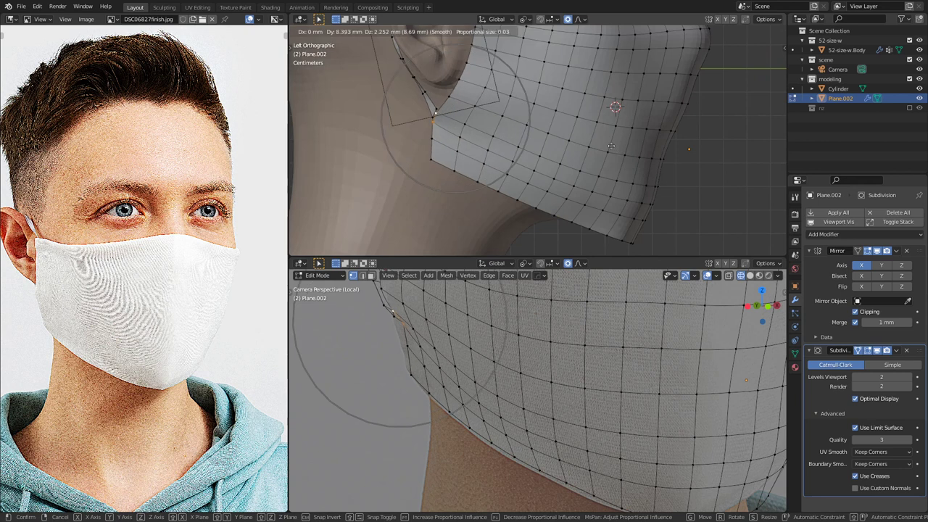
pyautogui.scroll(-5, 612, 147)
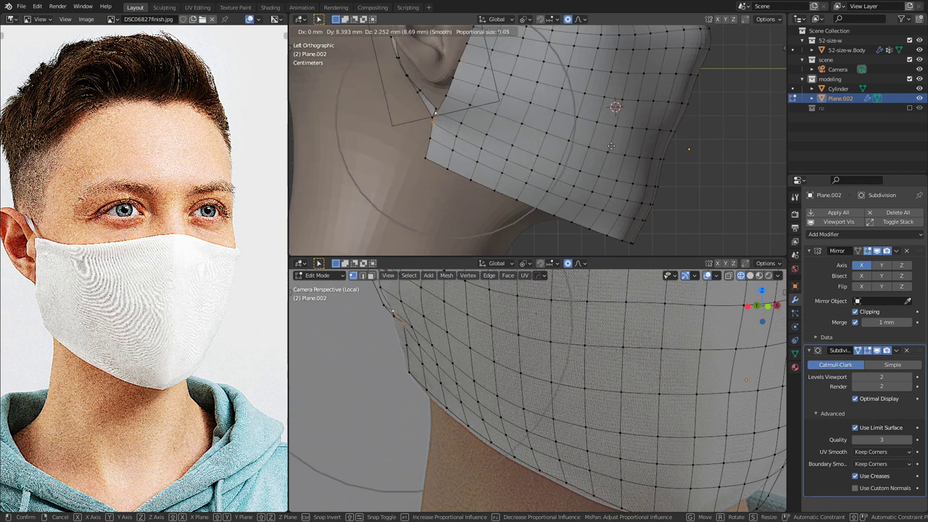
pyautogui.rightClick(613, 146)
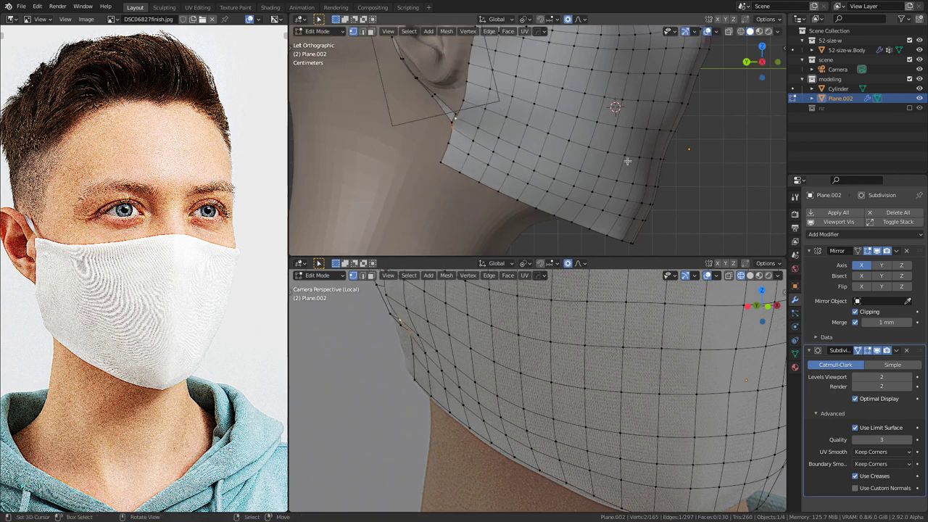
pyautogui.press('g')
pyautogui.scroll(-4, 624, 162)
pyautogui.rightClick(622, 163)
pyautogui.scroll(-4, 551, 362)
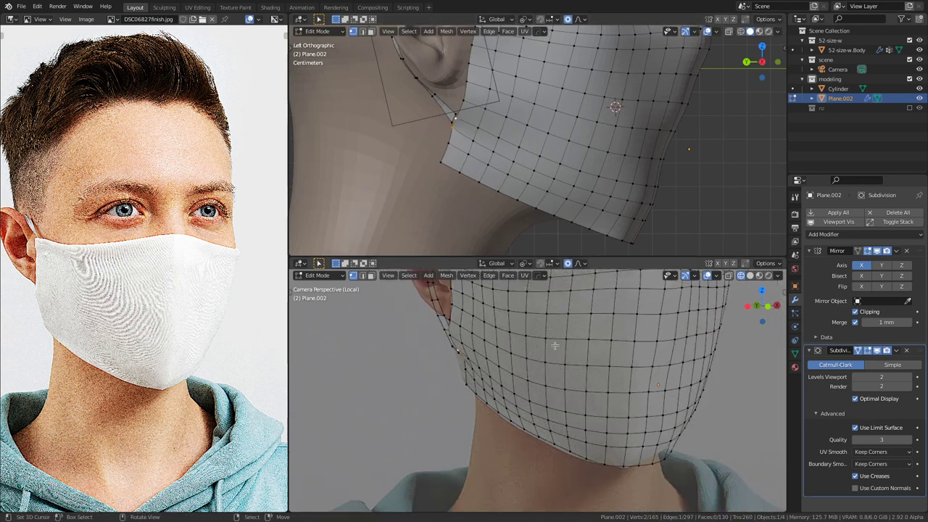
# Step: Move the two ear-side vertices about 4.1 mm along Y and -0.2 mm along Z with a proportional size of 0.05
pyautogui.moveTo(554, 351); pyautogui.dragTo(508, 355, button='middle')
pyautogui.press('g')
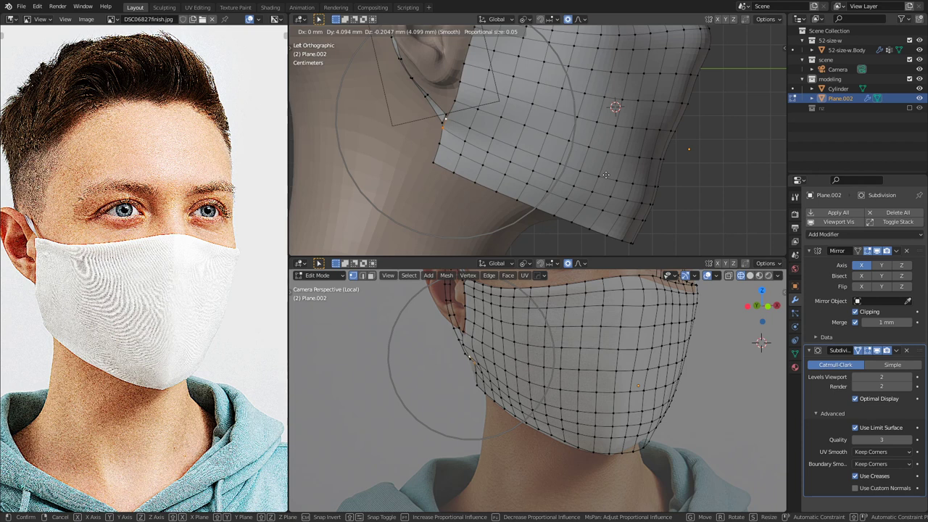
pyautogui.click(606, 175)
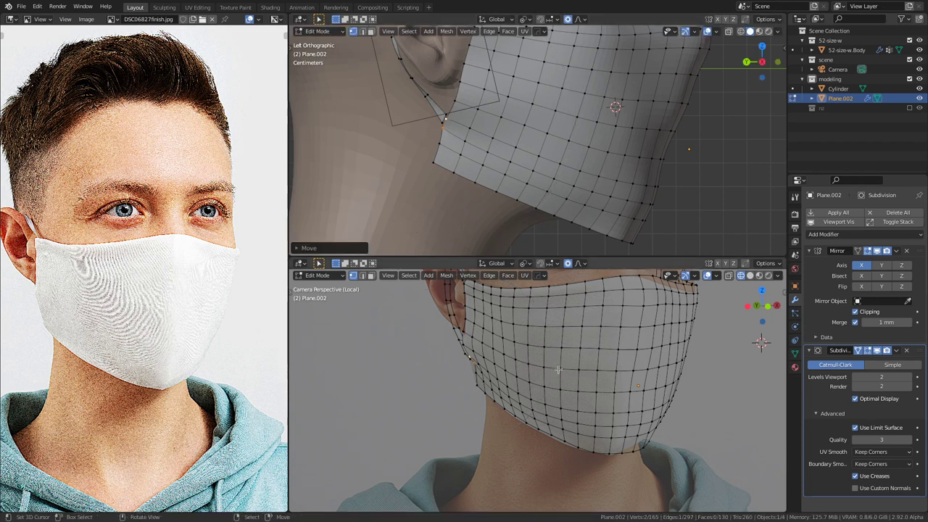
pyautogui.scroll(4, 559, 418)
pyautogui.keyDown('shift'); pyautogui.moveTo(559, 418); pyautogui.dragTo(563, 418, button='middle'); pyautogui.keyUp('shift')
pyautogui.scroll(1, 520, 174)
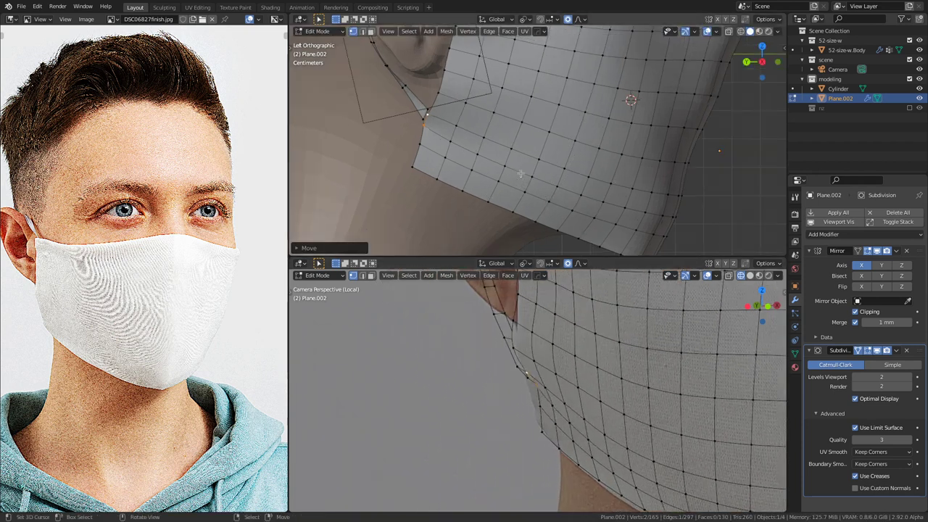
# Step: Select the mask's entire bottom edge loop
pyautogui.scroll(-4, 582, 185)
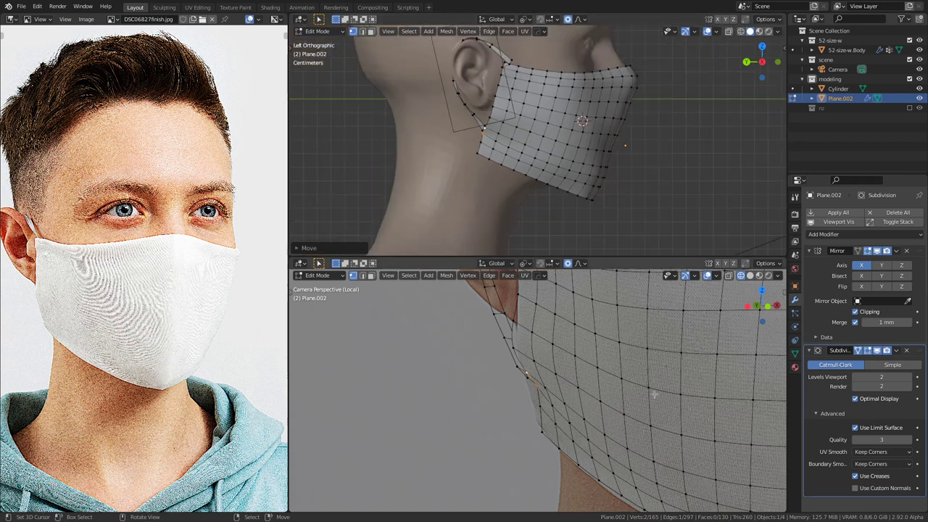
pyautogui.scroll(-3, 655, 394)
pyautogui.moveTo(597, 201); pyautogui.dragTo(635, 200, button='middle')
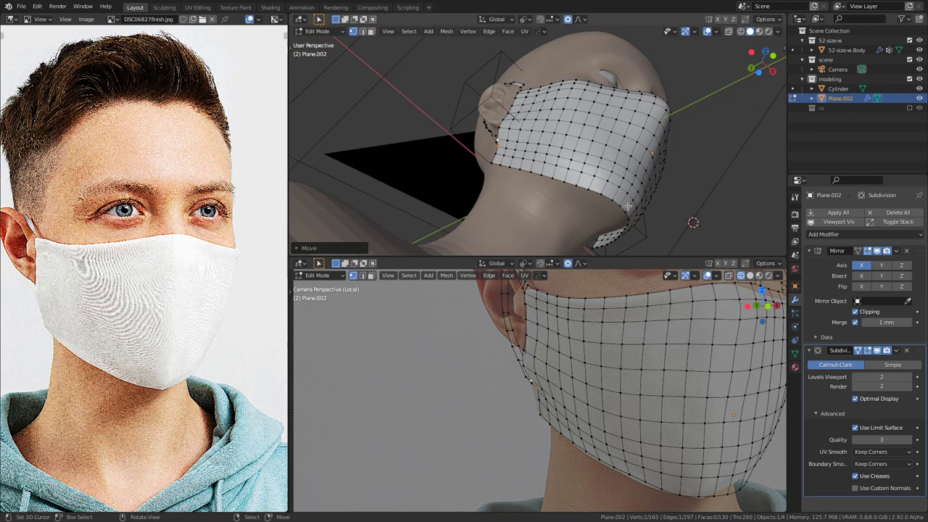
pyautogui.moveTo(484, 163); pyautogui.dragTo(554, 186, button='middle')
pyautogui.keyDown('alt'); pyautogui.click(497, 174); pyautogui.keyUp('alt')
pyautogui.scroll(3, 628, 184)
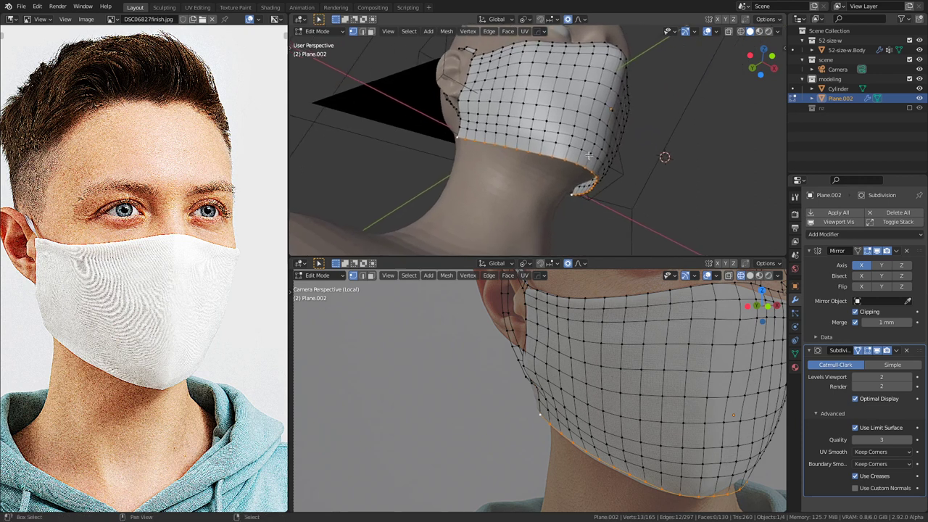
pyautogui.moveTo(629, 186)
pyautogui.mouseDown(button='middle')
pyautogui.moveTo(607, 169)
pyautogui.moveTo(638, 171)
pyautogui.mouseUp(button='middle')
pyautogui.press('s')
pyautogui.press('x')
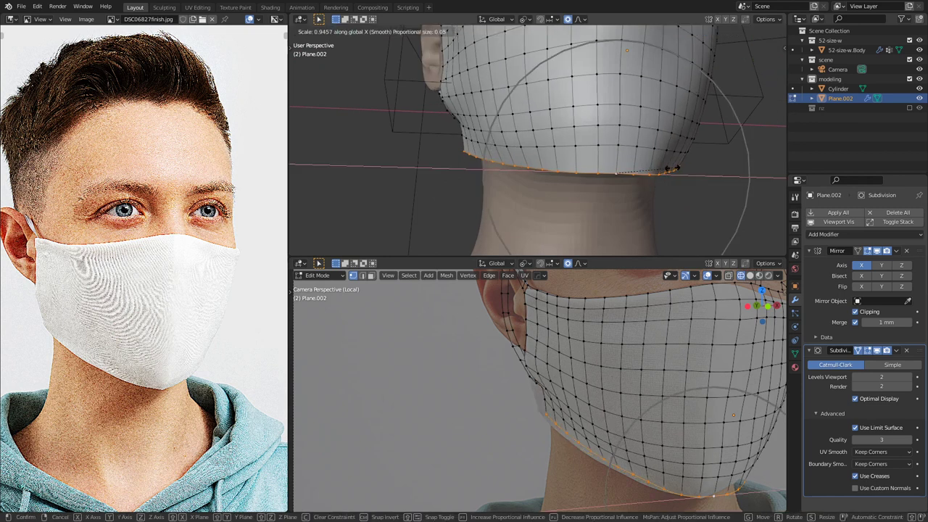
pyautogui.press('Escape')
# Step: Turn off proportional editing and scale the bottom edge loop to 0.95 along global X
pyautogui.press('o')
pyautogui.press('s')
pyautogui.press('x')
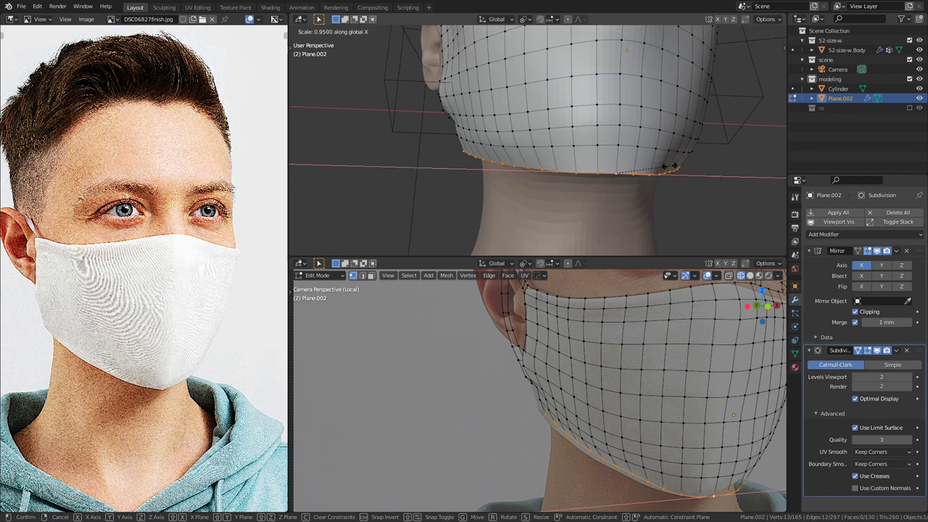
pyautogui.click(671, 166)
pyautogui.moveTo(670, 167); pyautogui.dragTo(623, 161, button='middle')
pyautogui.moveTo(545, 171); pyautogui.dragTo(446, 169, button='middle')
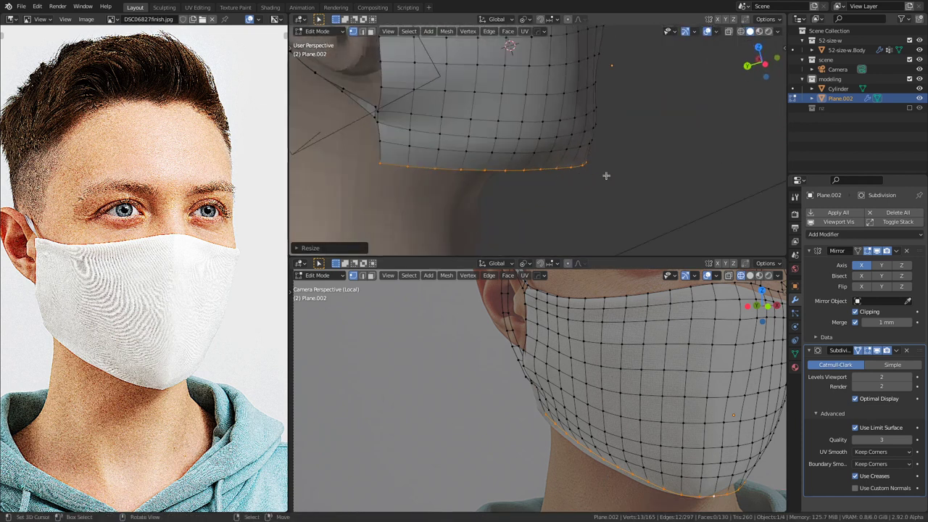
# Step: Rotate the bottom edge loop by -2 degrees in the left orthographic view
pyautogui.moveTo(588, 175); pyautogui.dragTo(548, 169, button='middle')
pyautogui.press('KP_1')
pyautogui.press('ctrl+KP_3')
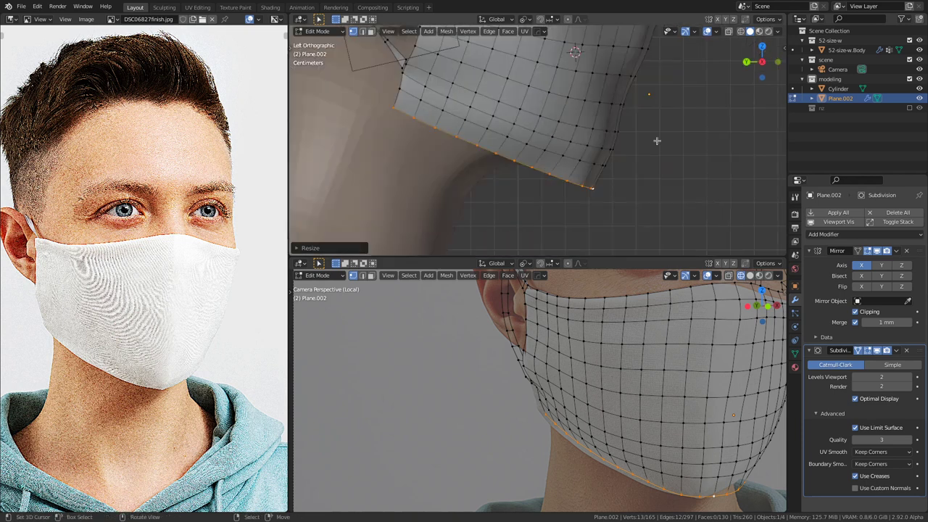
pyautogui.press('r')
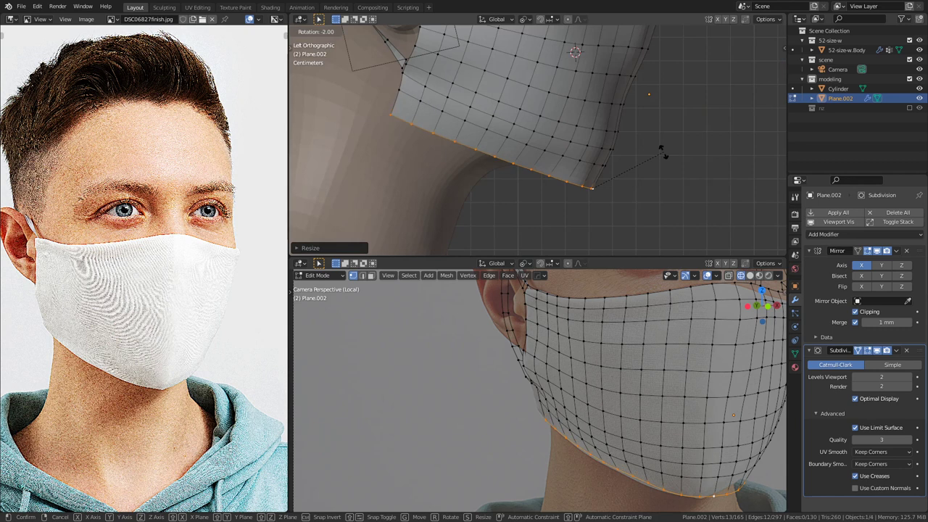
pyautogui.click(663, 152)
pyautogui.scroll(2, 640, 406)
pyautogui.keyDown('shift'); pyautogui.moveTo(613, 182); pyautogui.dragTo(603, 190, button='middle'); pyautogui.keyUp('shift')
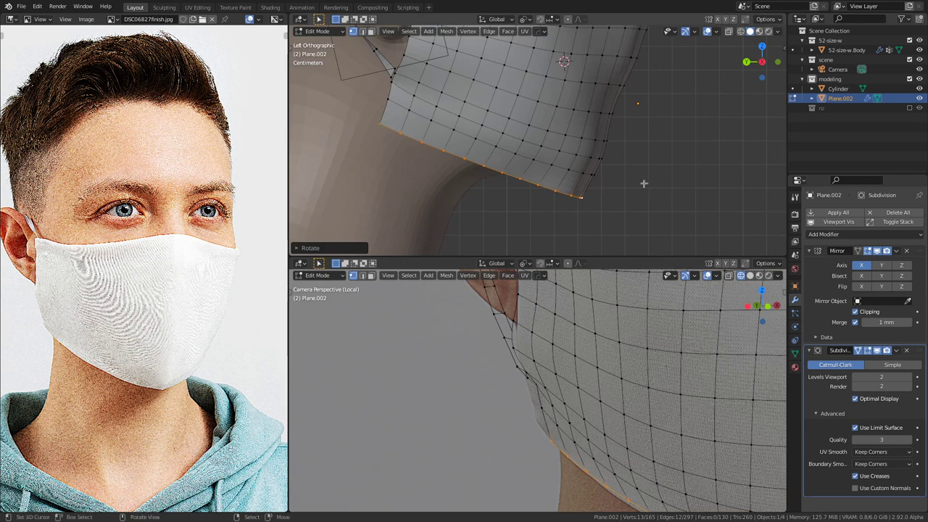
pyautogui.press('Home')
pyautogui.press('g')
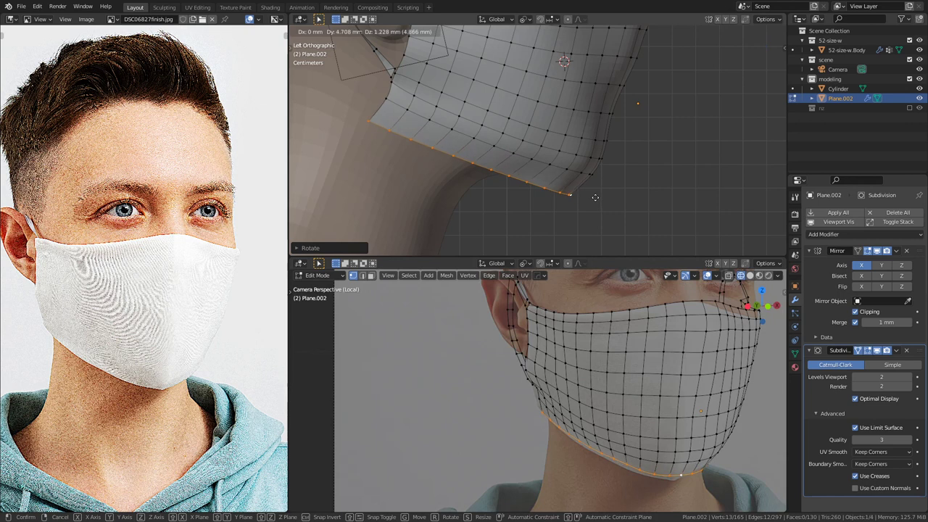
pyautogui.click(594, 198)
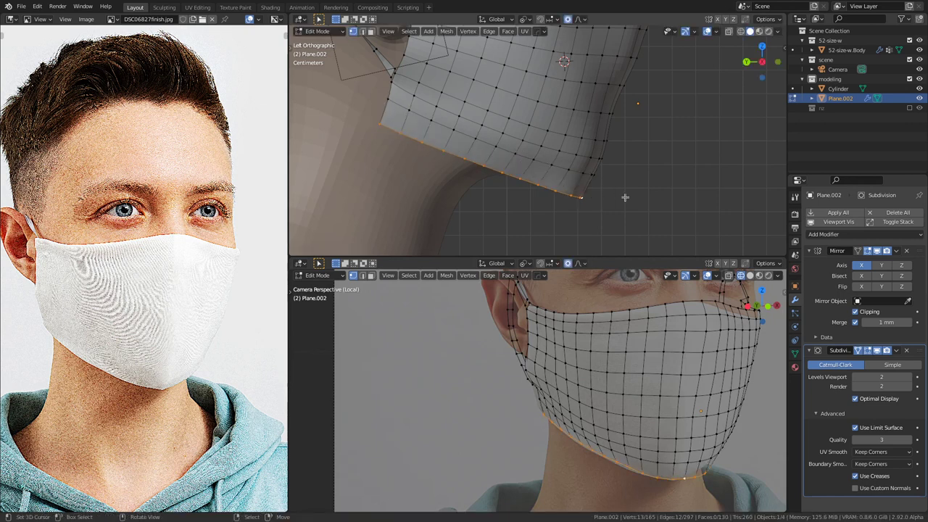
# Step: Move the bottom edge loop about 4.5 mm along Y and -1.8 mm along Z, using proportional editing at size 0.05
pyautogui.press('g')
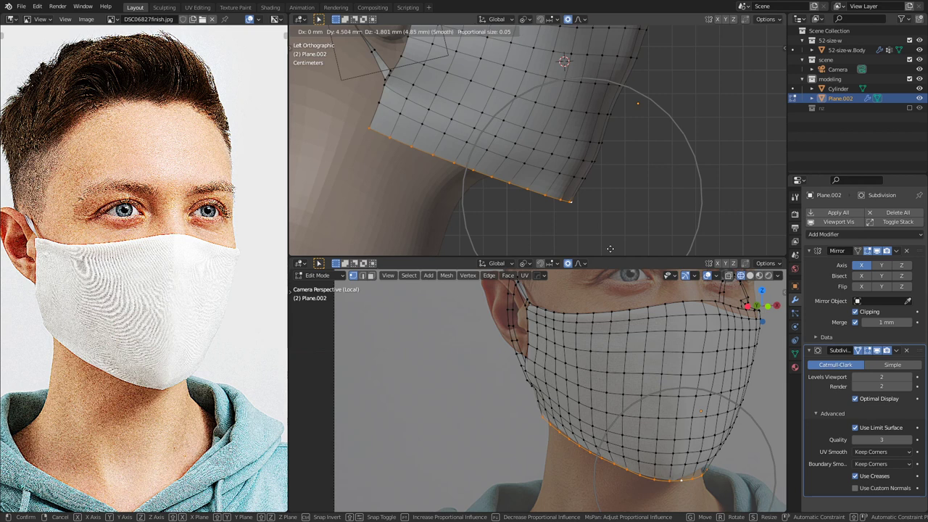
pyautogui.click(607, 251)
pyautogui.scroll(4, 549, 446)
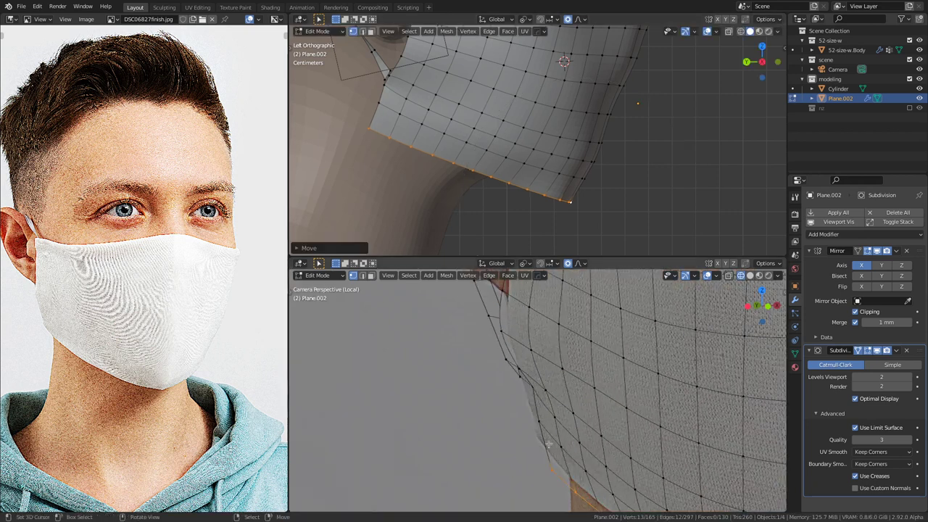
# Step: Move the lower ear-side edge vertex about 2.4 mm outward in camera view, using proportional editing at size 0.02
pyautogui.click(528, 392)
pyautogui.keyDown('shift'); pyautogui.moveTo(456, 164); pyautogui.dragTo(487, 233, button='middle'); pyautogui.keyUp('shift')
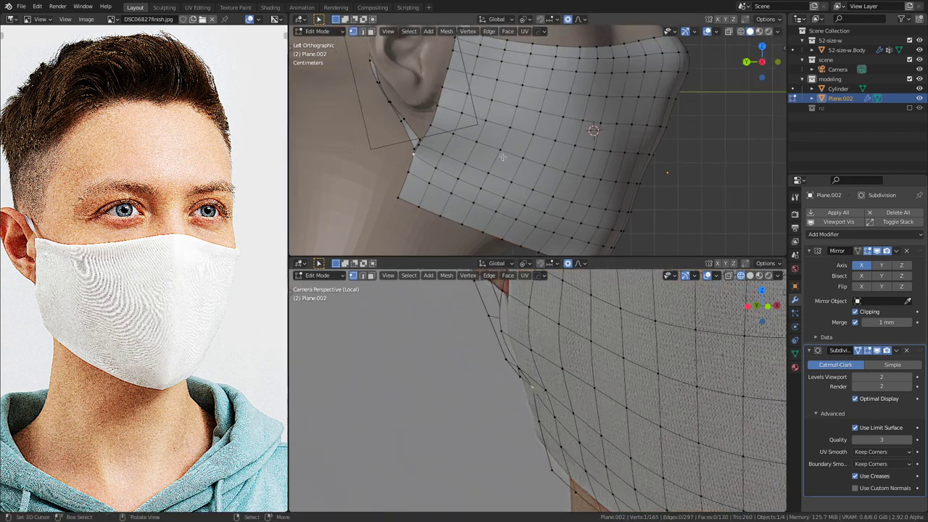
pyautogui.scroll(1, 549, 357)
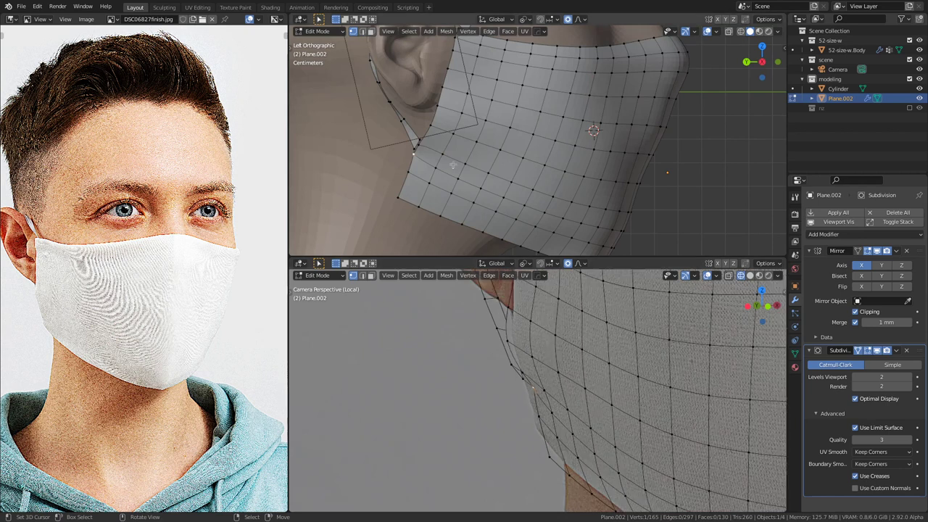
pyautogui.press('KP_0')
pyautogui.scroll(5, 452, 164)
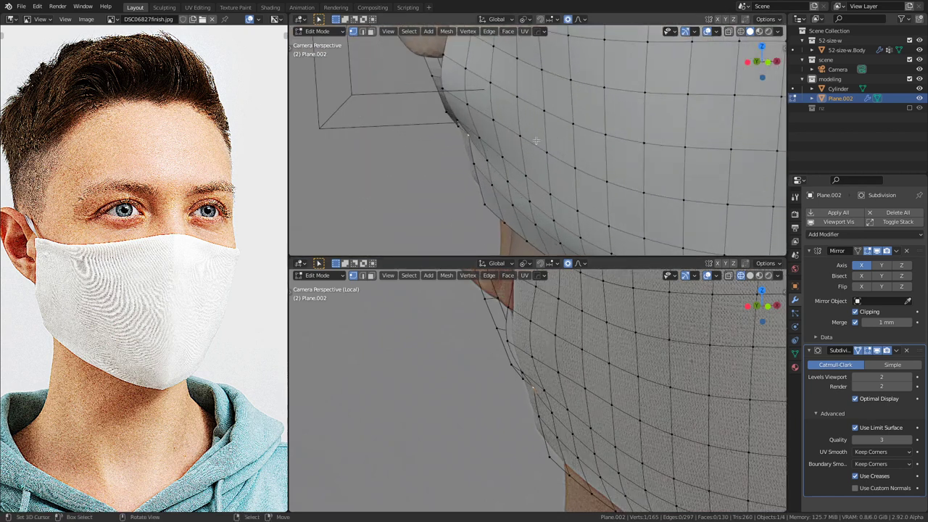
pyautogui.press('g')
pyautogui.scroll(2, 541, 138)
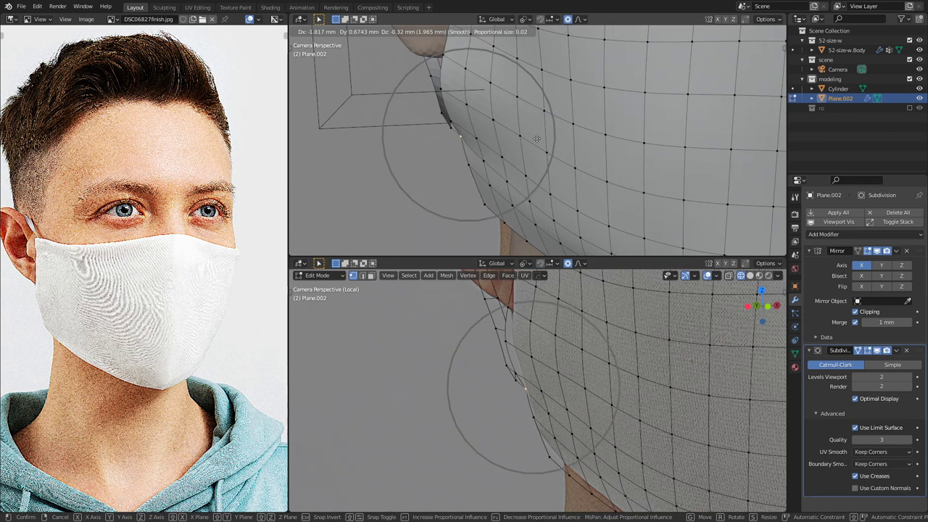
pyautogui.scroll(2, 536, 139)
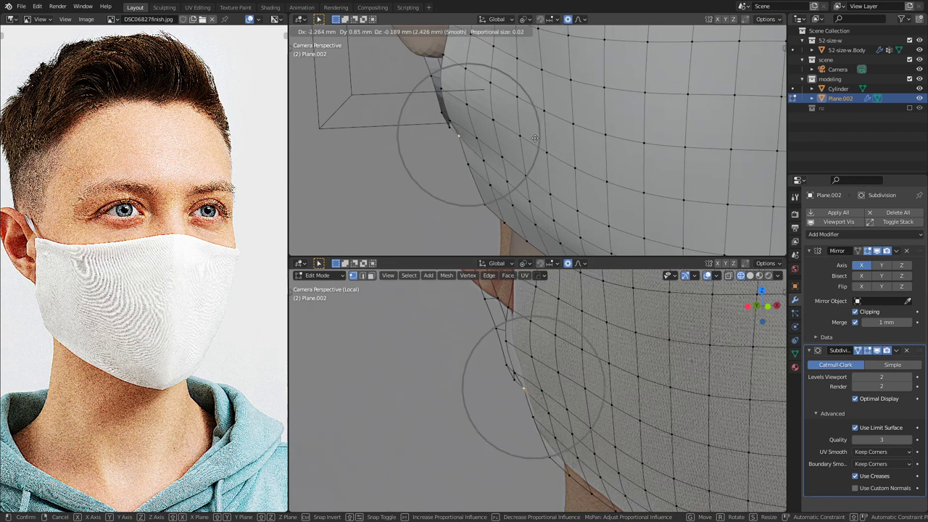
pyautogui.click(534, 138)
# Step: Display the mask in solid shading in the lower camera view and check its whole outline against the photo
pyautogui.moveTo(534, 138); pyautogui.dragTo(413, 145, button='middle')
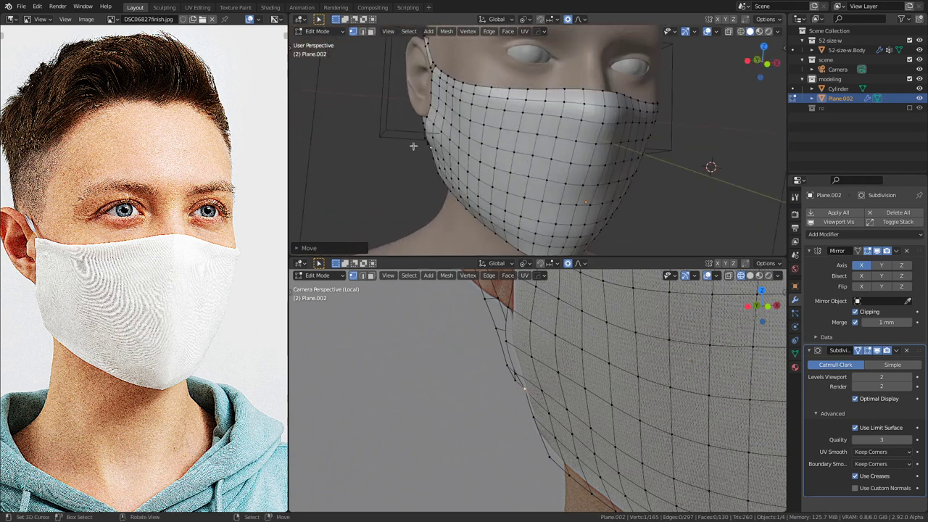
pyautogui.hotkey('shift', 'z')
pyautogui.scroll(-3, 574, 372)
pyautogui.keyDown('shift'); pyautogui.moveTo(608, 359); pyautogui.dragTo(572, 374, button='middle'); pyautogui.keyUp('shift')
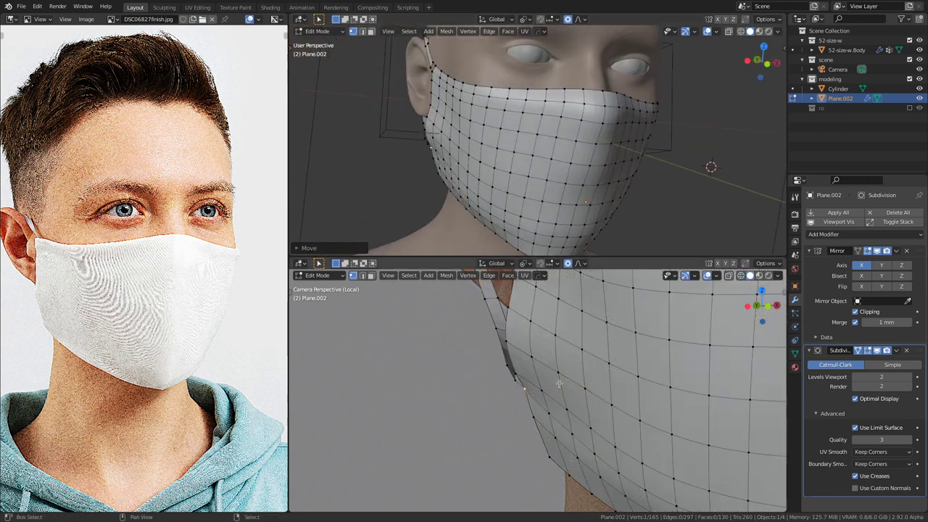
pyautogui.scroll(-3, 571, 374)
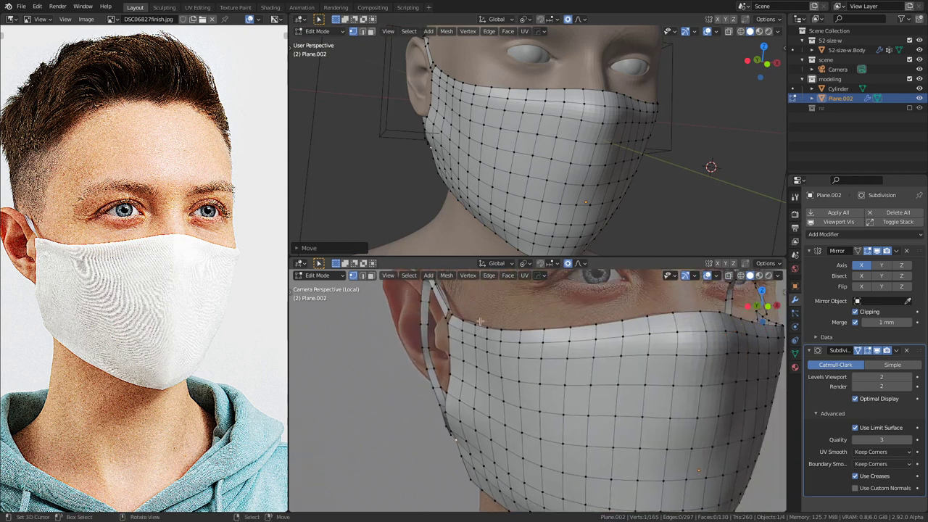
pyautogui.moveTo(464, 137); pyautogui.dragTo(547, 134, button='middle')
pyautogui.press('ctrl+KP_3')
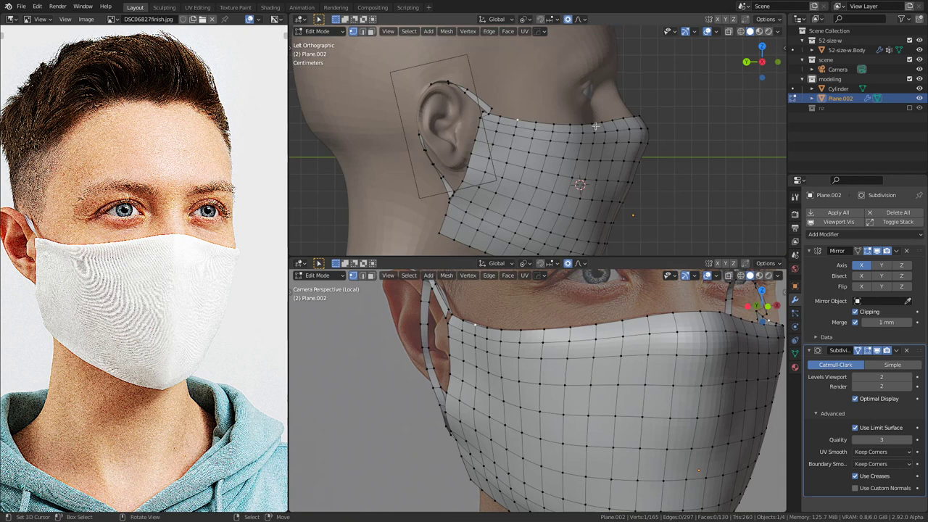
pyautogui.press('g')
pyautogui.scroll(-7, 596, 109)
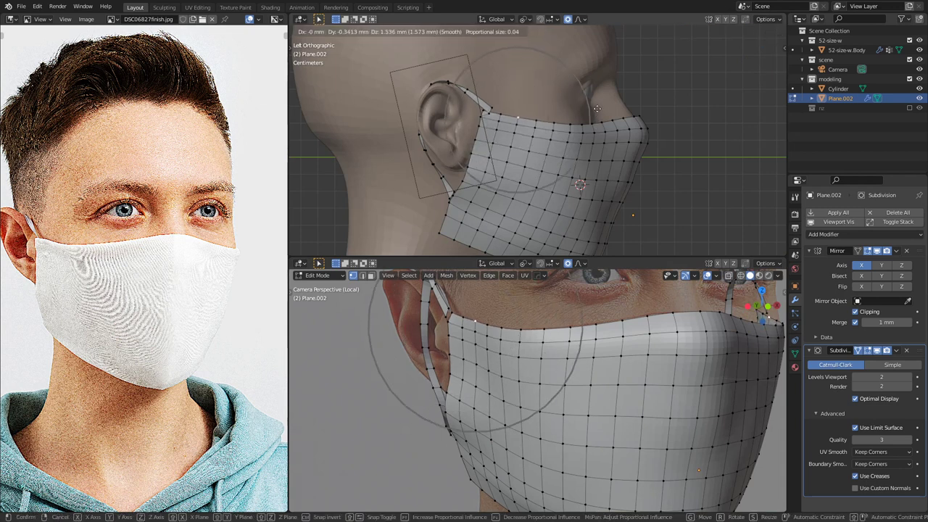
pyautogui.click(596, 109)
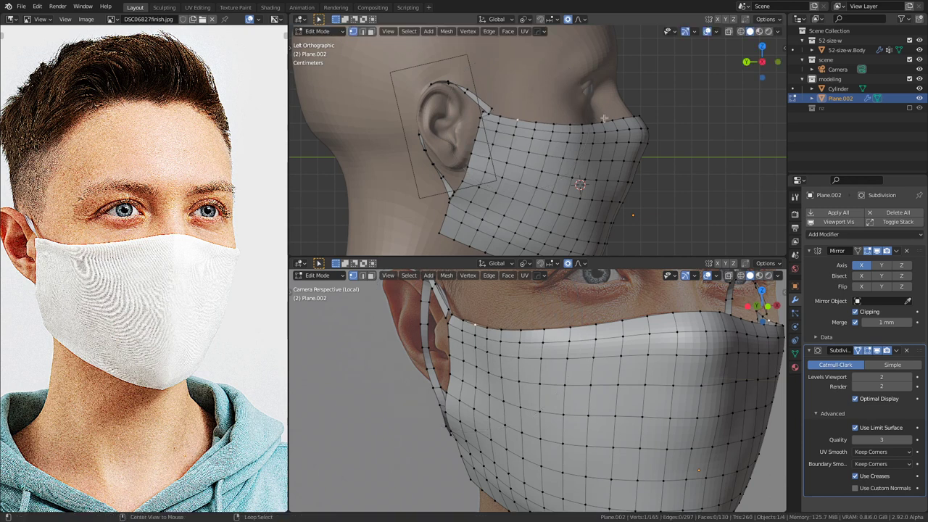
# Step: Select the mask's top edge loop and raise it about 0.6 mm along global Z, using proportional editing at size 0.04
pyautogui.keyDown('alt'); pyautogui.click(563, 121); pyautogui.keyUp('alt')
pyautogui.press('g')
pyautogui.press('z')
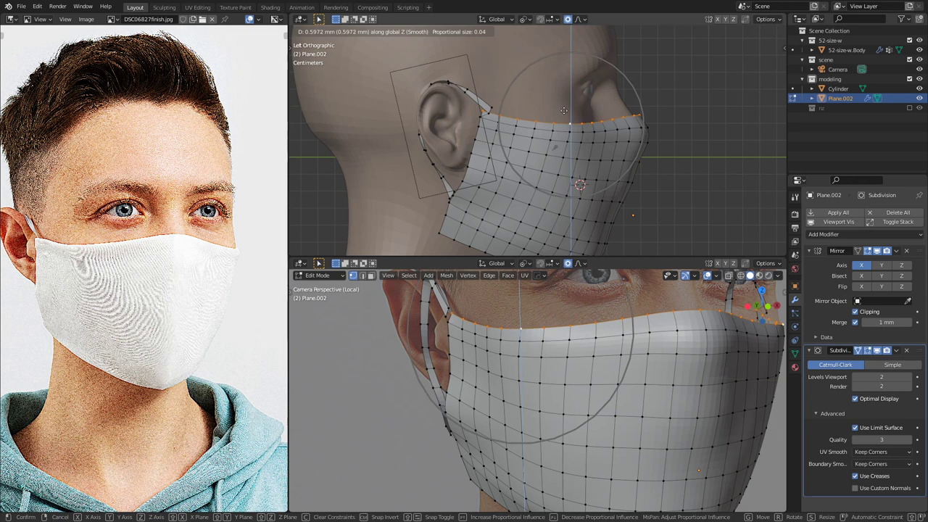
pyautogui.click(564, 110)
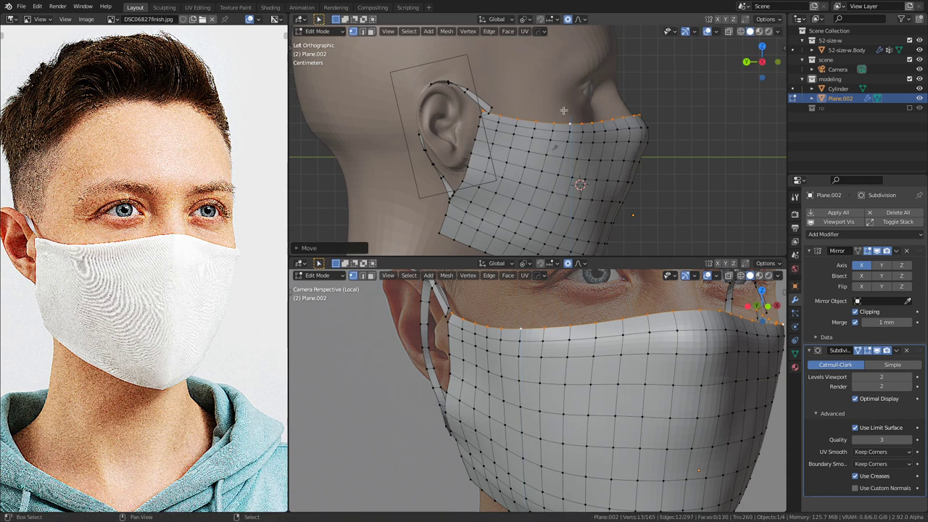
# Step: Select the four vertices of one cheek face below the top edge and move them about -0.7 mm along global X with proportional editing
pyautogui.keyDown('shift'); pyautogui.moveTo(657, 316); pyautogui.dragTo(482, 353, button='middle'); pyautogui.keyUp('shift')
pyautogui.scroll(4, 433, 356)
pyautogui.scroll(-8, 433, 356)
pyautogui.scroll(3, 483, 354)
pyautogui.scroll(1, 551, 135)
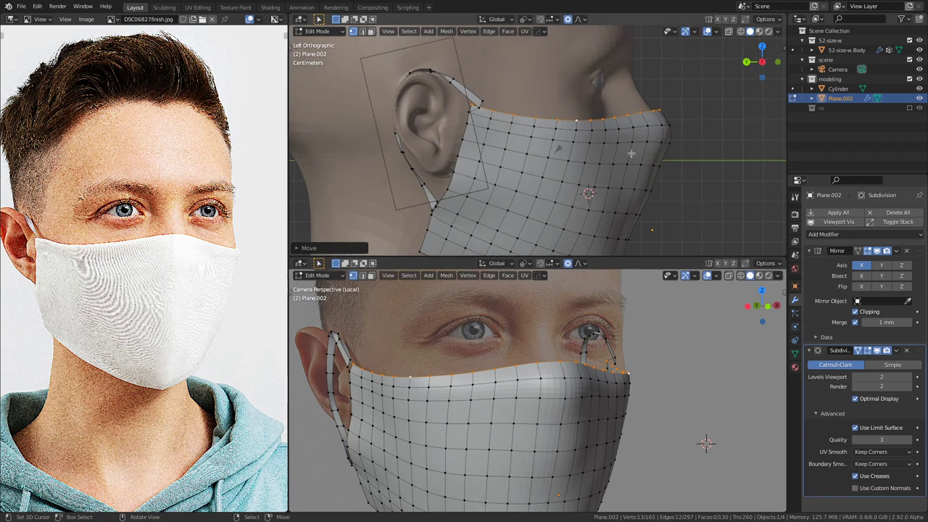
pyautogui.moveTo(632, 164); pyautogui.dragTo(599, 156, button='middle')
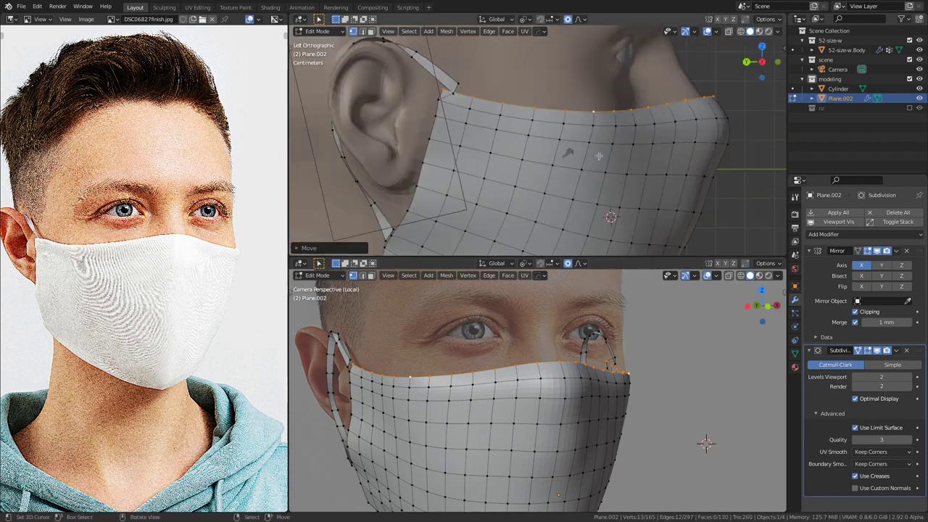
pyautogui.click(558, 164)
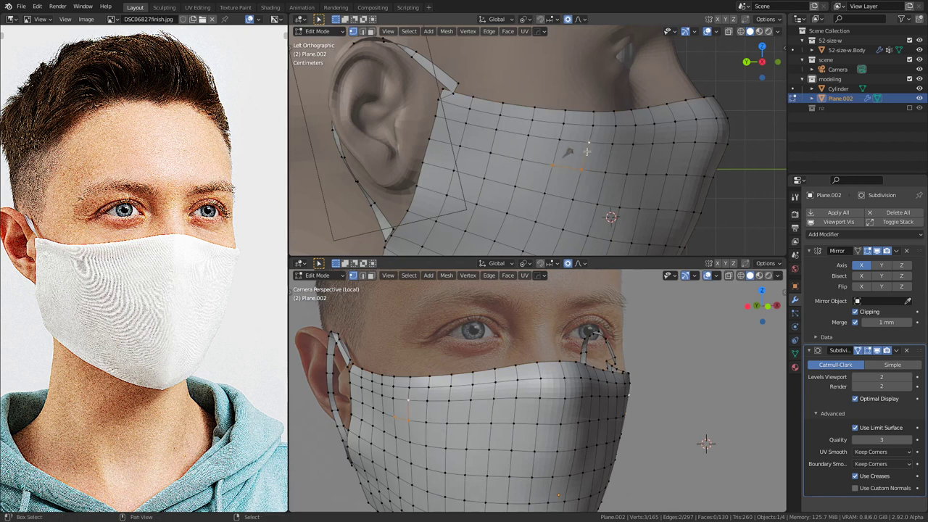
pyautogui.press('KP_1')
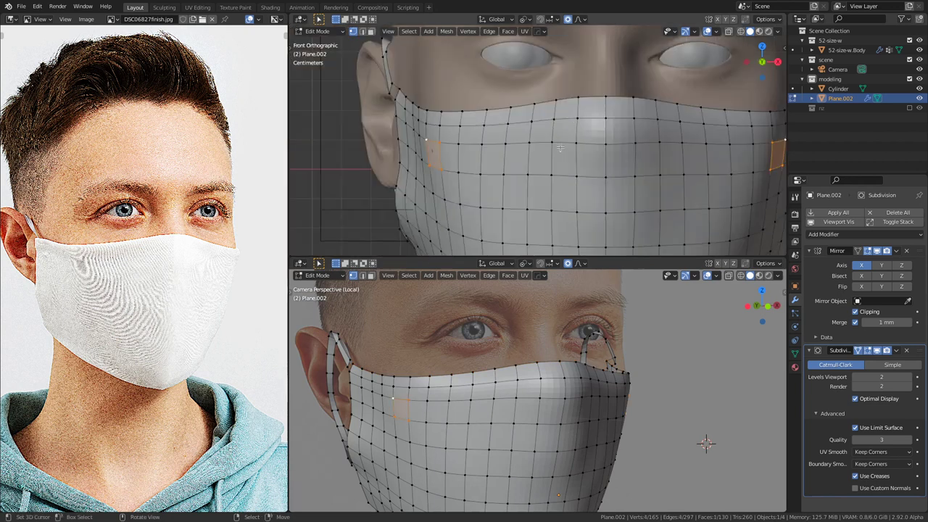
pyautogui.press('g')
pyautogui.press('x')
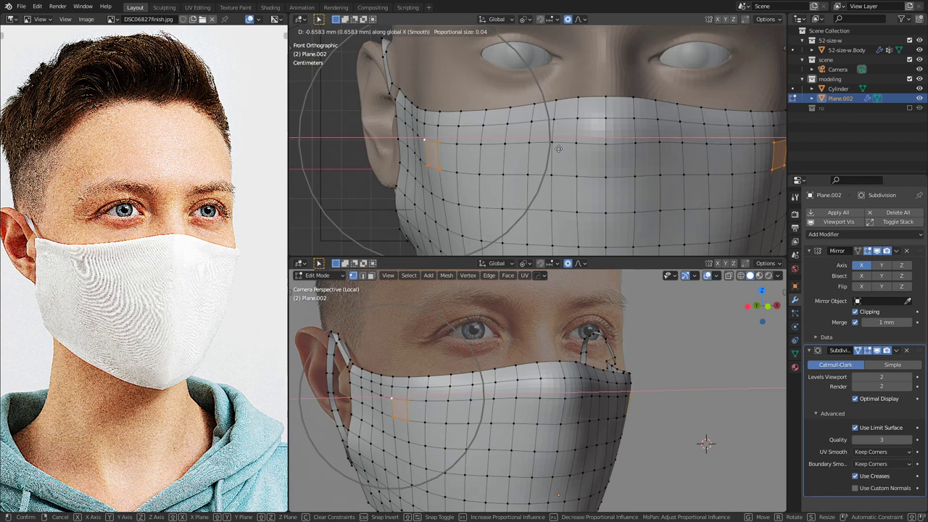
pyautogui.click(559, 148)
# Step: Leave mesh editing and examine the smoothed mask around the ear, especially where the upper strap meets the mask's corner
pyautogui.moveTo(558, 149); pyautogui.dragTo(569, 176, button='middle')
pyautogui.press('Tab')
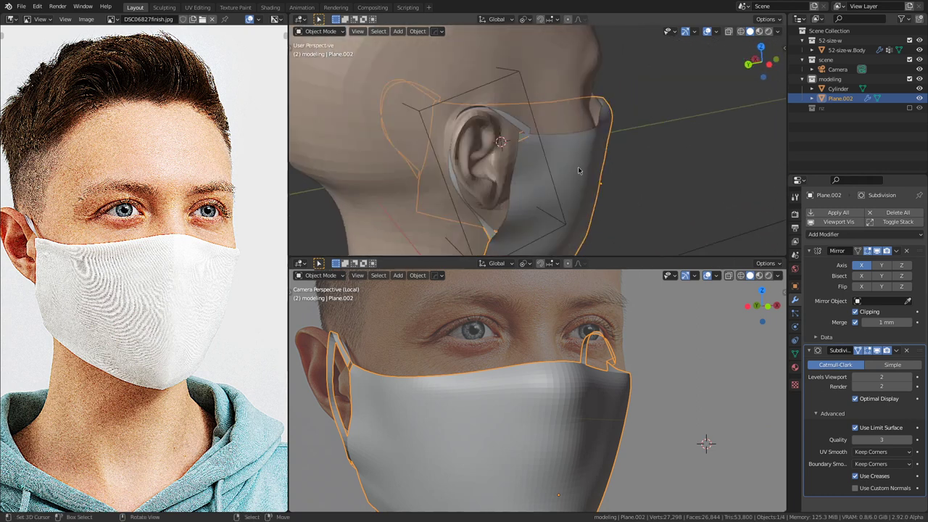
pyautogui.scroll(3, 367, 345)
pyautogui.keyDown('shift'); pyautogui.moveTo(367, 345); pyautogui.dragTo(612, 393, button='middle'); pyautogui.keyUp('shift')
pyautogui.scroll(6, 612, 393)
pyautogui.keyDown('shift'); pyautogui.moveTo(540, 152); pyautogui.dragTo(588, 158, button='middle'); pyautogui.keyUp('shift')
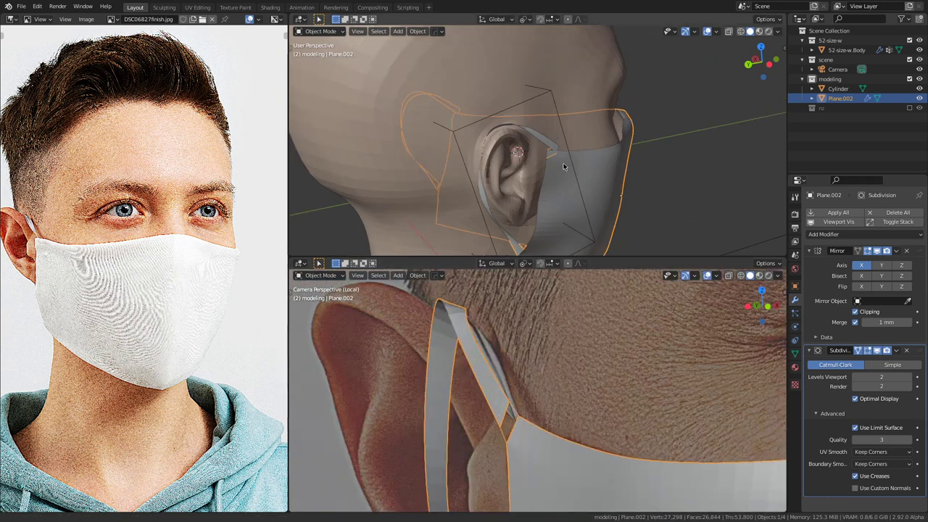
pyautogui.scroll(3, 605, 167)
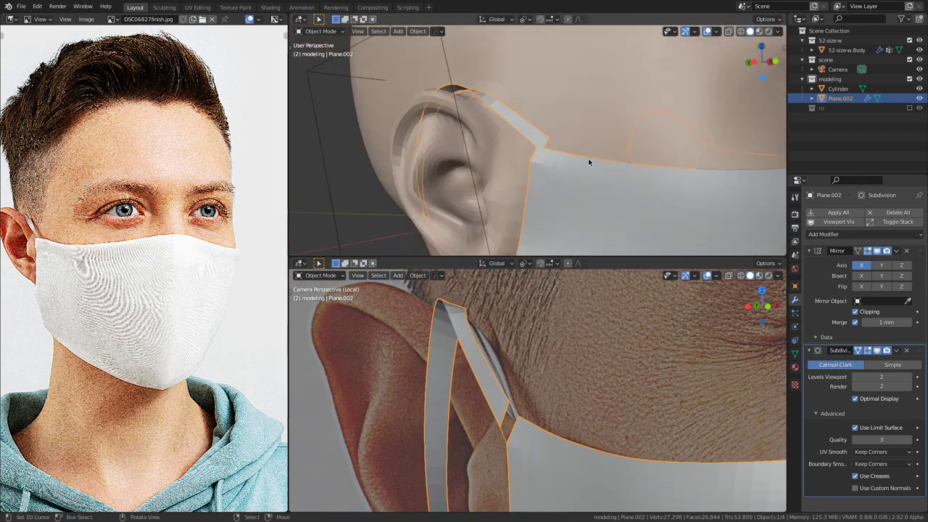
pyautogui.scroll(1, 588, 158)
# Step: Merge the upper strap's two end vertices with the mask's top corner vertices, using At Last for each pair
pyautogui.press('Tab')
pyautogui.moveTo(549, 150); pyautogui.dragTo(524, 170)
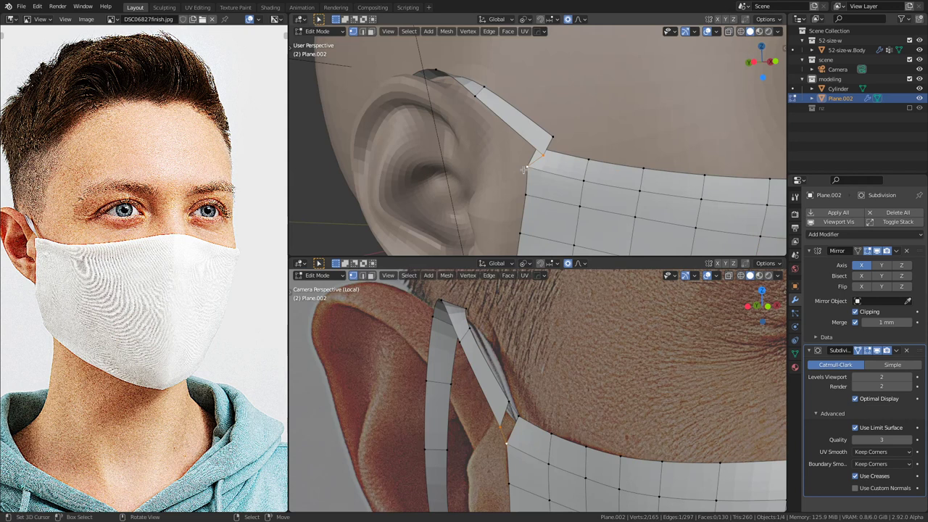
pyautogui.press('m')
pyautogui.click(524, 171)
pyautogui.hotkey('shift', 'z')
pyautogui.hotkey('shift', 'z')
pyautogui.press('m')
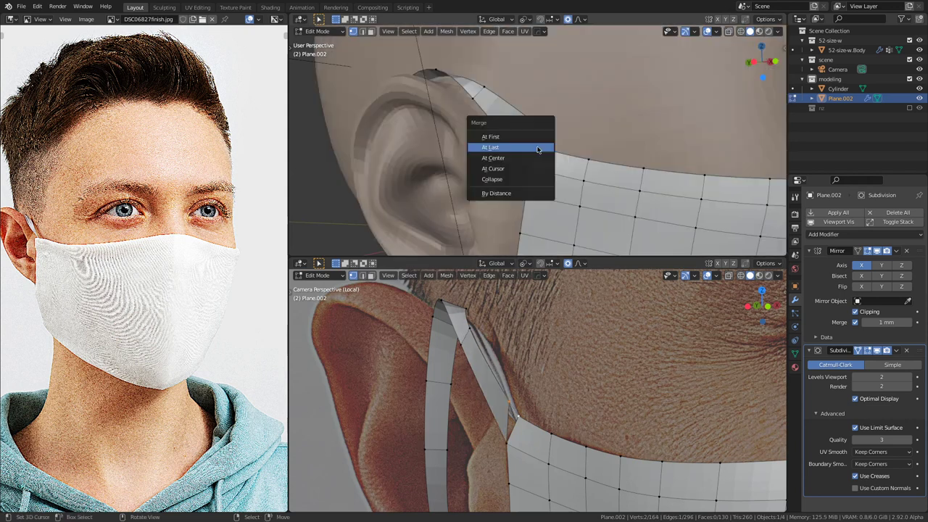
pyautogui.click(537, 147)
# Step: Merge the lower strap's two end vertices with the neighbouring vertices on the mask's ear-side edge
pyautogui.scroll(-3, 539, 149)
pyautogui.keyDown('shift'); pyautogui.moveTo(539, 182); pyautogui.dragTo(551, 116, button='middle'); pyautogui.keyUp('shift')
pyautogui.moveTo(528, 159); pyautogui.dragTo(580, 106, button='middle')
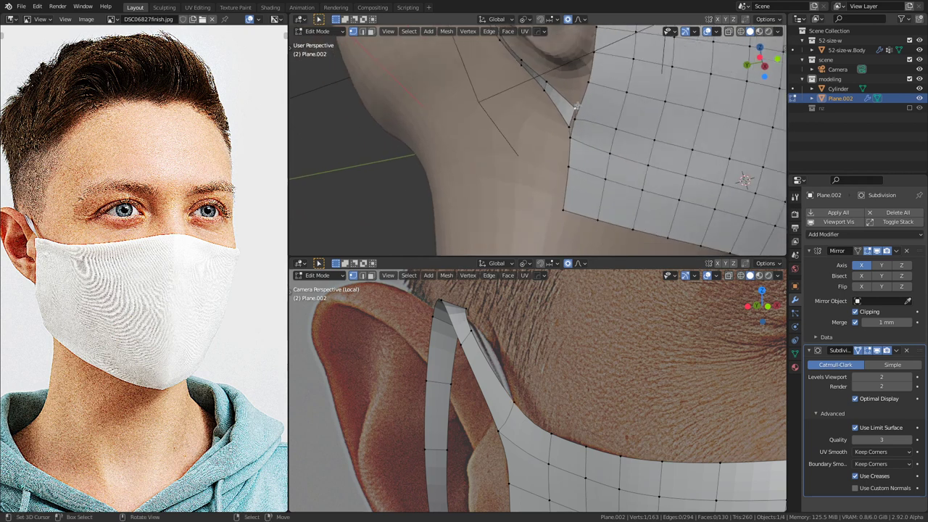
pyautogui.press('m')
pyautogui.click(582, 119)
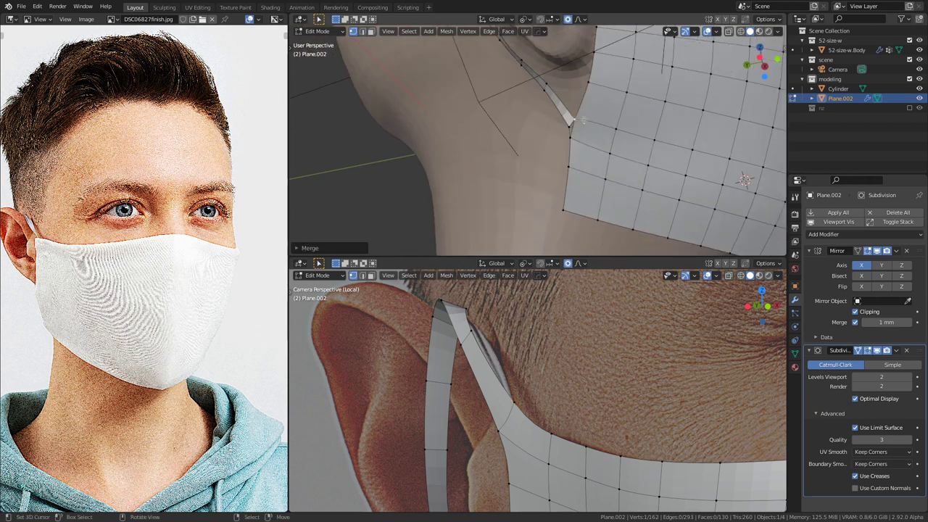
pyautogui.keyDown('shift'); pyautogui.click(570, 134); pyautogui.keyUp('shift')
pyautogui.press('m')
pyautogui.click(599, 138)
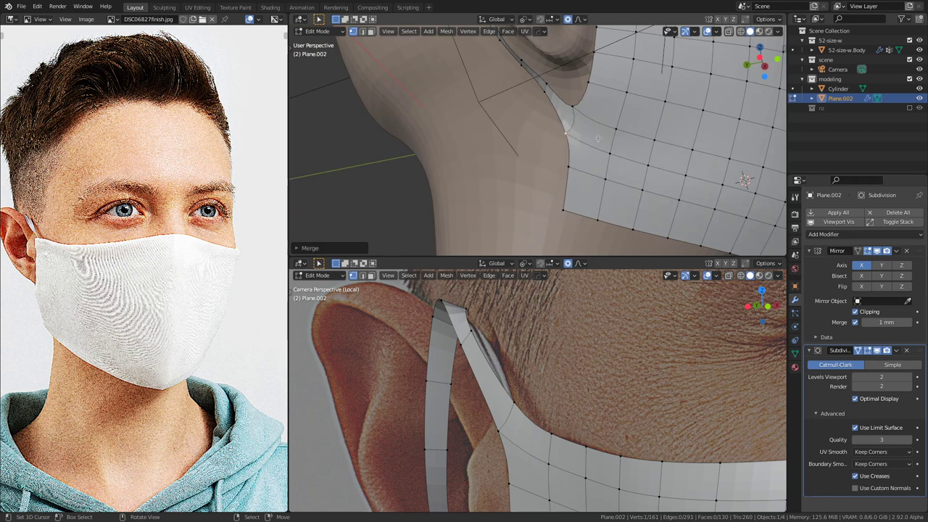
# Step: Clear the selection, change to edge selection and select all non-manifold edges of the mask mesh
pyautogui.scroll(-3, 596, 136)
pyautogui.keyDown('shift'); pyautogui.moveTo(588, 45); pyautogui.dragTo(509, 131, button='middle'); pyautogui.keyUp('shift')
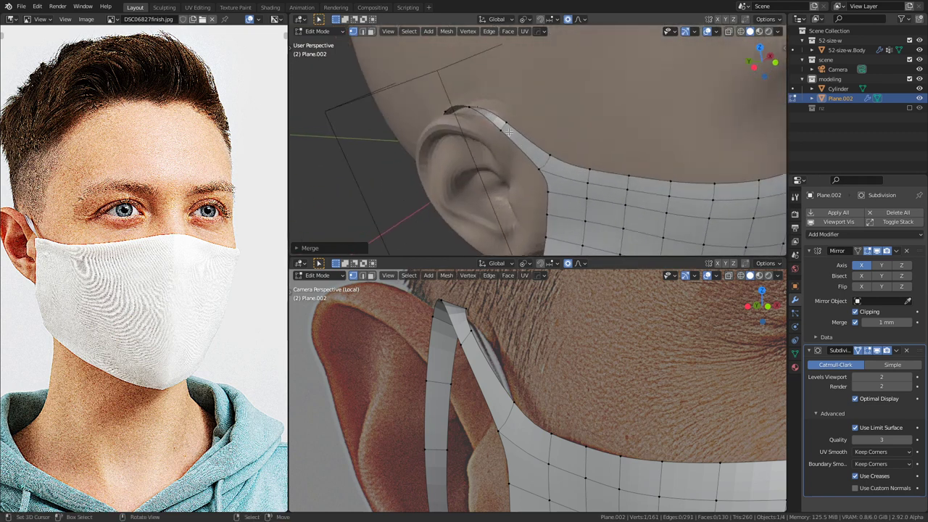
pyautogui.press('a')
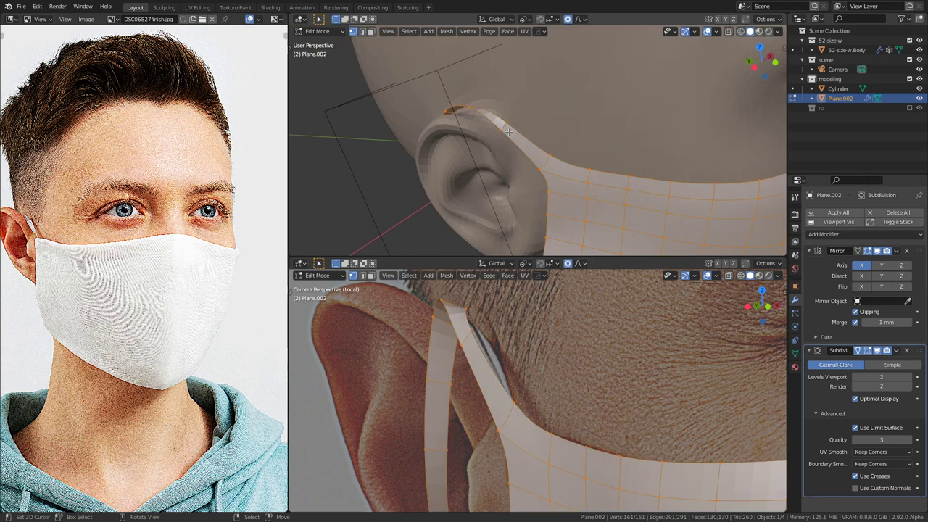
pyautogui.hotkey('alt', 'a')
pyautogui.press('2')
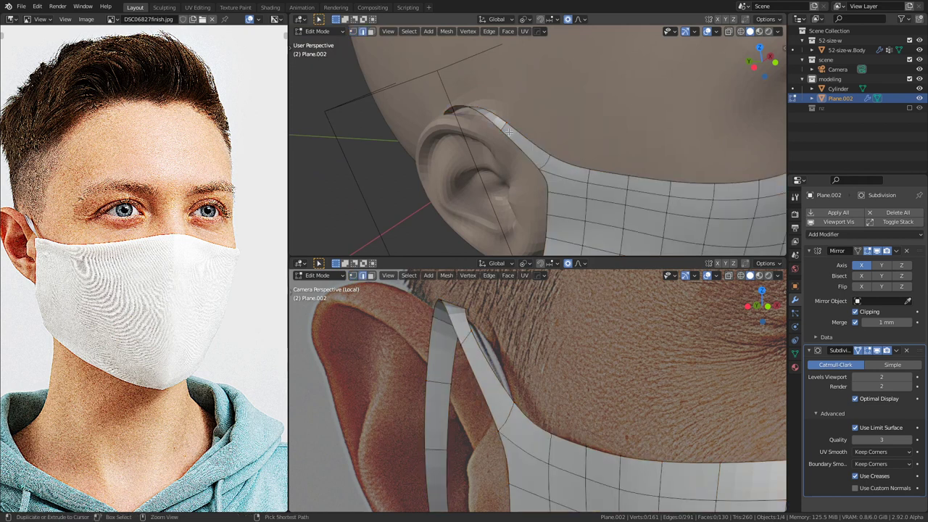
pyautogui.hotkey('ctrl', 'alt', 'shift', 'm')
# Step: Deselect the mask's vertical centre line and set the mean crease of the remaining boundary edges to 1.00
pyautogui.scroll(-6, 509, 132)
pyautogui.moveTo(509, 132); pyautogui.dragTo(613, 167, button='middle')
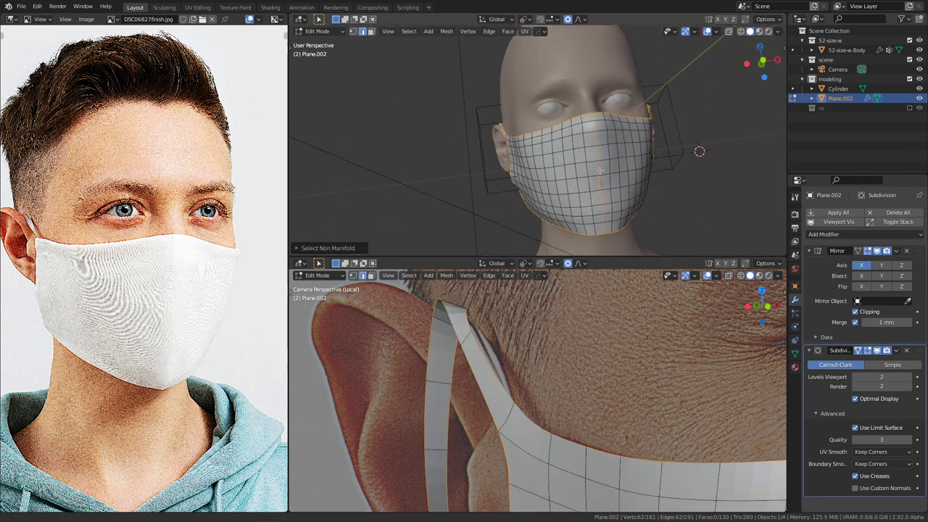
pyautogui.scroll(2, 611, 166)
pyautogui.keyDown('alt'); pyautogui.keyDown('shift'); pyautogui.click(630, 164); pyautogui.keyUp('shift'); pyautogui.keyUp('alt')
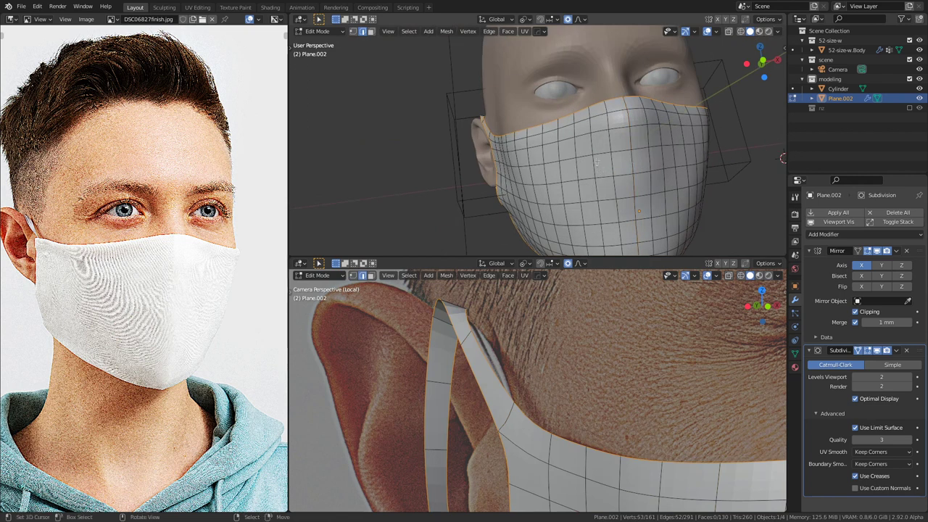
pyautogui.press('n')
pyautogui.moveTo(727, 151); pyautogui.dragTo(768, 151)
# Step: Select the two edges where the upper and lower straps join the mask and set their mean crease to 1.00
pyautogui.moveTo(533, 148); pyautogui.dragTo(572, 164, button='middle')
pyautogui.scroll(3, 598, 151)
pyautogui.click(567, 132)
pyautogui.keyDown('shift'); pyautogui.moveTo(569, 218); pyautogui.dragTo(551, 142, button='middle'); pyautogui.keyUp('shift')
pyautogui.moveTo(551, 142); pyautogui.dragTo(550, 148, button='middle')
pyautogui.keyDown('shift'); pyautogui.click(550, 149); pyautogui.keyUp('shift')
pyautogui.moveTo(710, 151); pyautogui.dragTo(769, 151)
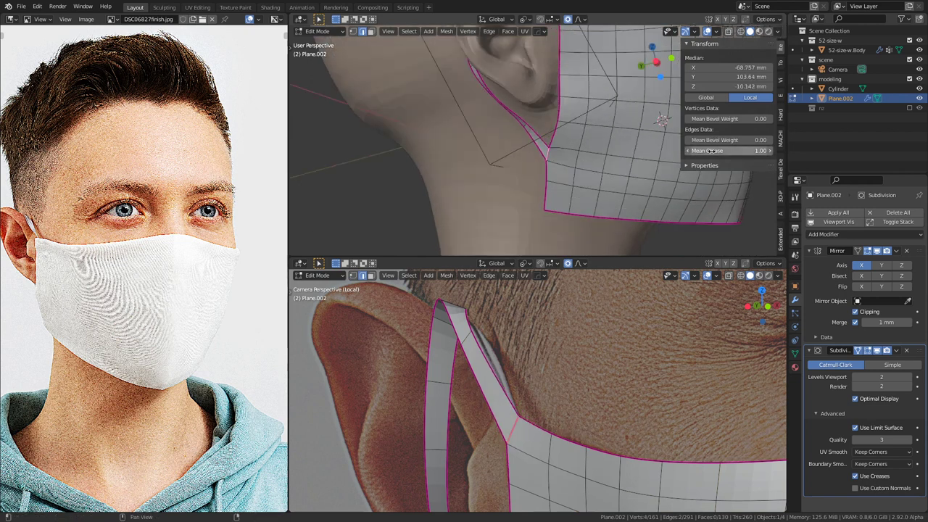
# Step: Move the upper strap's front cross edge about 3 mm inward and down toward the head in the front view
pyautogui.moveTo(630, 152); pyautogui.dragTo(538, 145, button='middle')
pyautogui.click(518, 99)
pyautogui.moveTo(517, 99); pyautogui.dragTo(559, 117, button='middle')
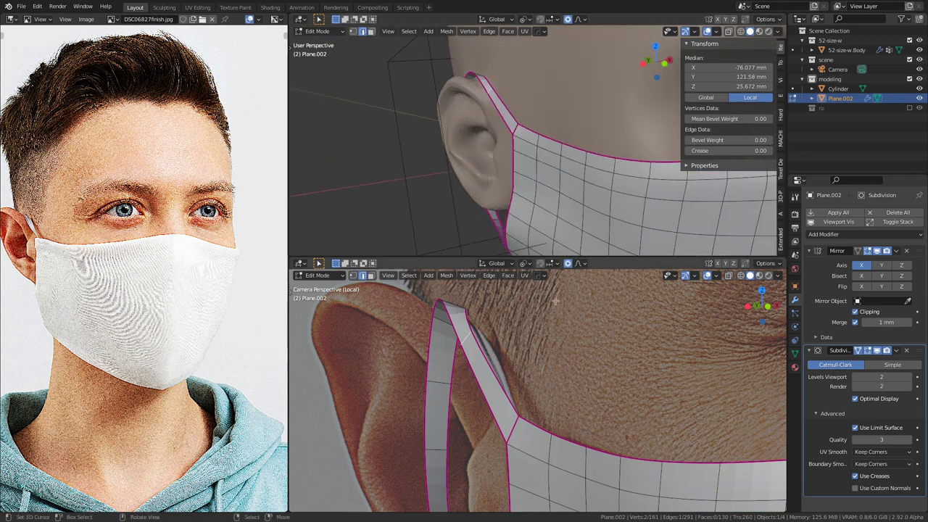
pyautogui.hotkey('alt', 'z')
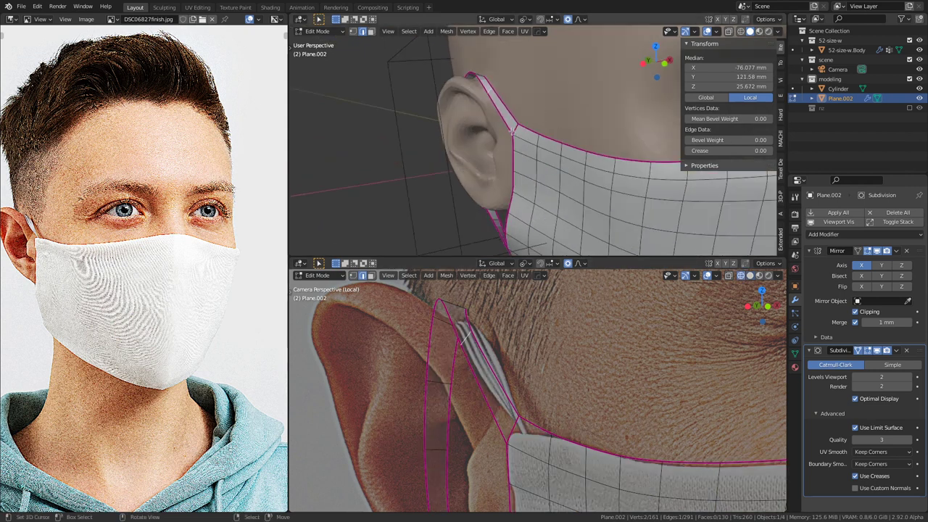
pyautogui.press('KP_1')
pyautogui.scroll(3, 519, 124)
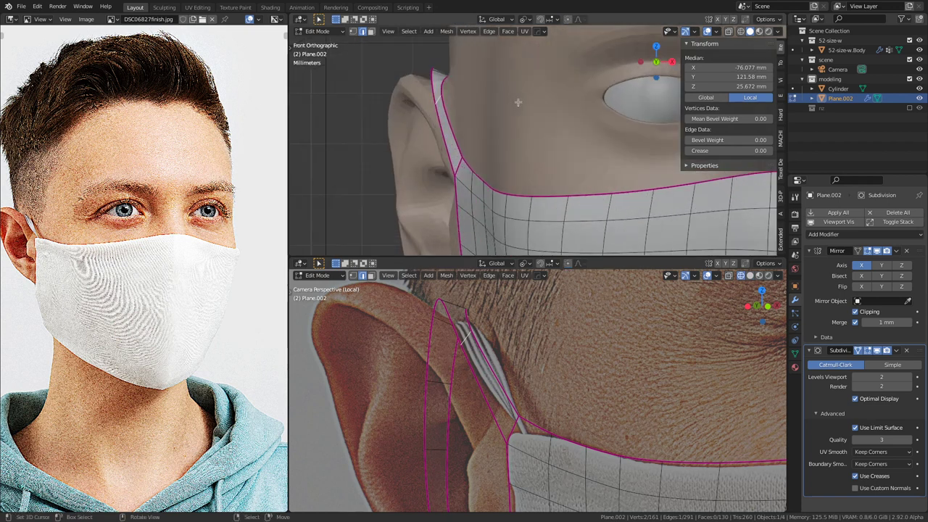
pyautogui.press('g')
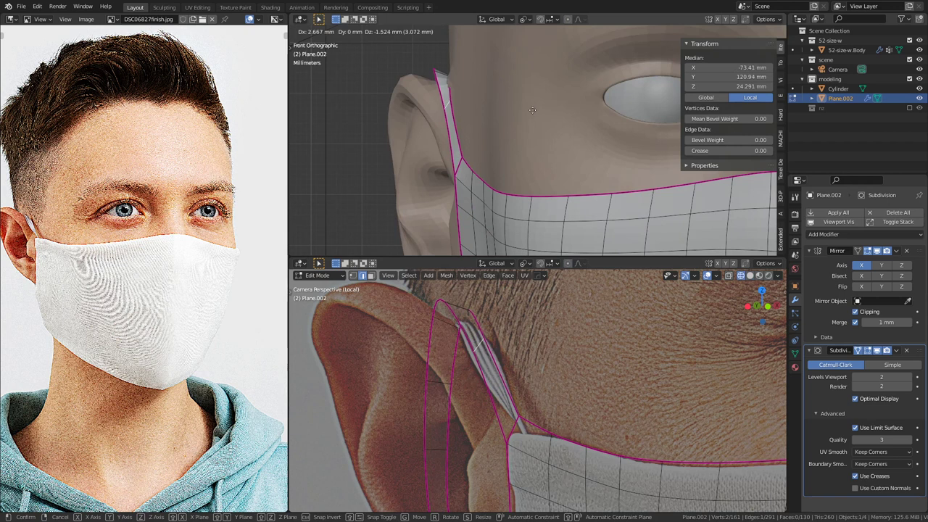
pyautogui.click(533, 110)
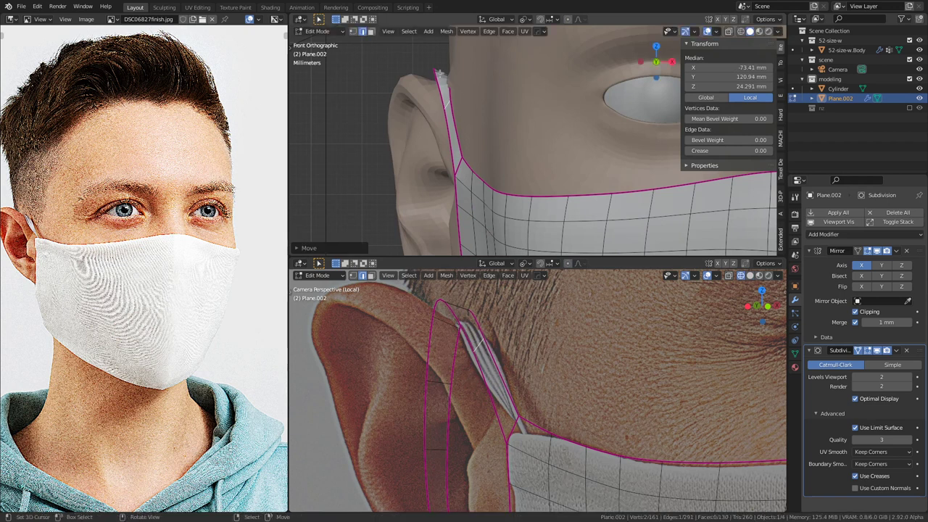
# Step: Rotate the upper strap's cross edge above the ear about -67° in the front view and move it about 1.3 mm down and outward
pyautogui.press('g')
pyautogui.click(459, 86)
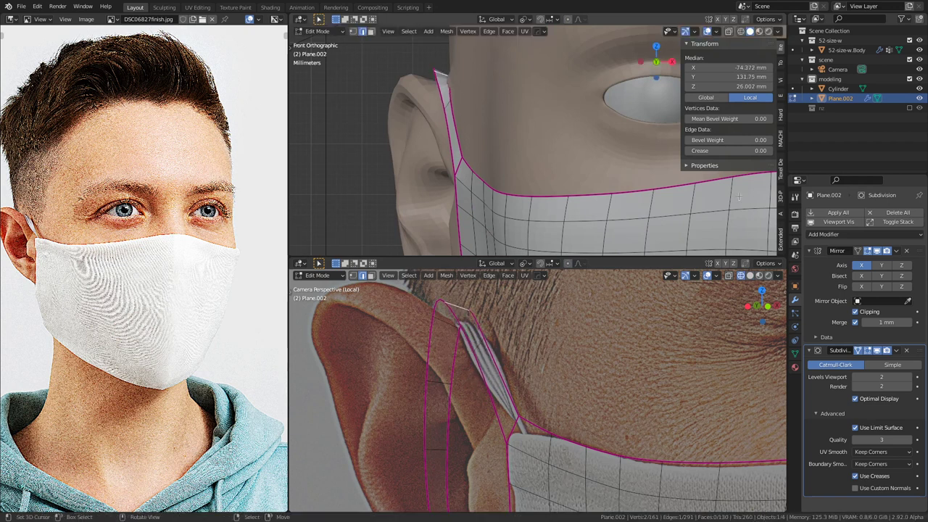
pyautogui.click(878, 351)
pyautogui.click(879, 351)
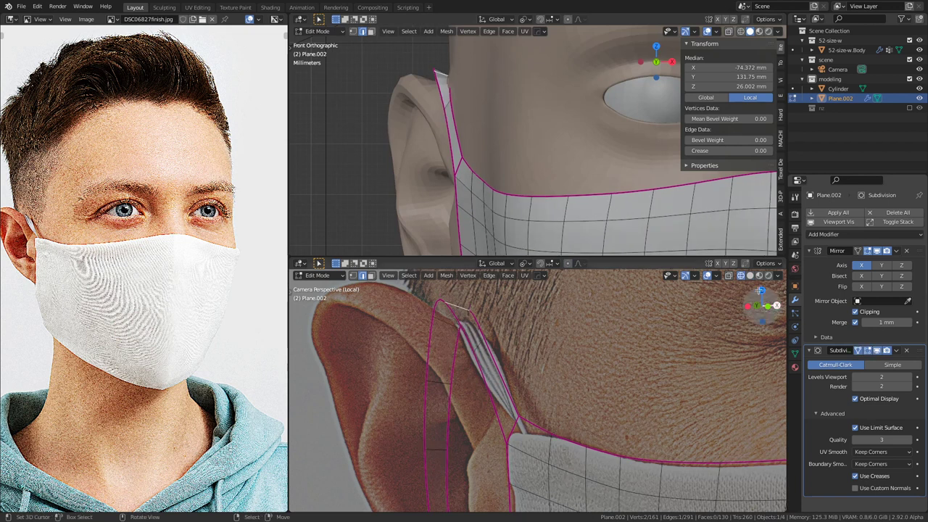
pyautogui.press('r')
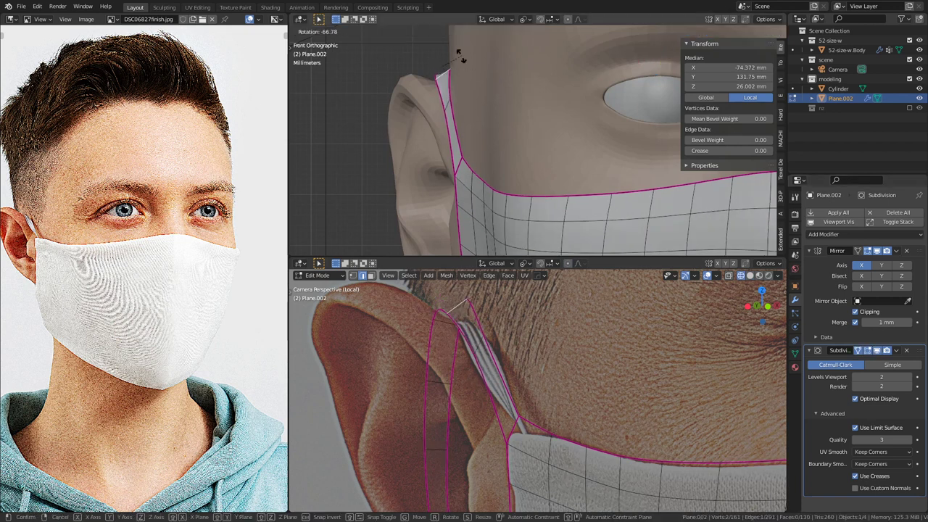
pyautogui.click(462, 55)
pyautogui.press('g')
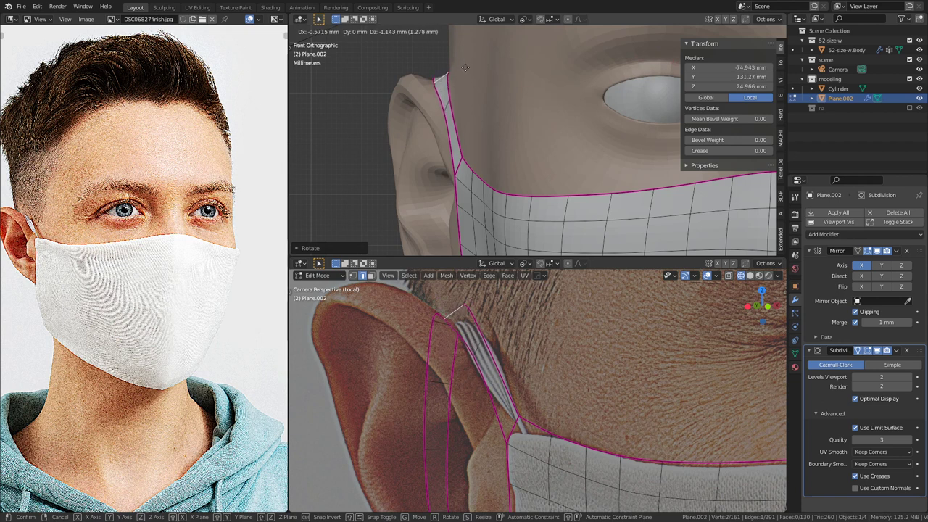
pyautogui.click(465, 67)
# Step: Rotate the upper strap's front cross edge about 33° in the front view
pyautogui.click(445, 105)
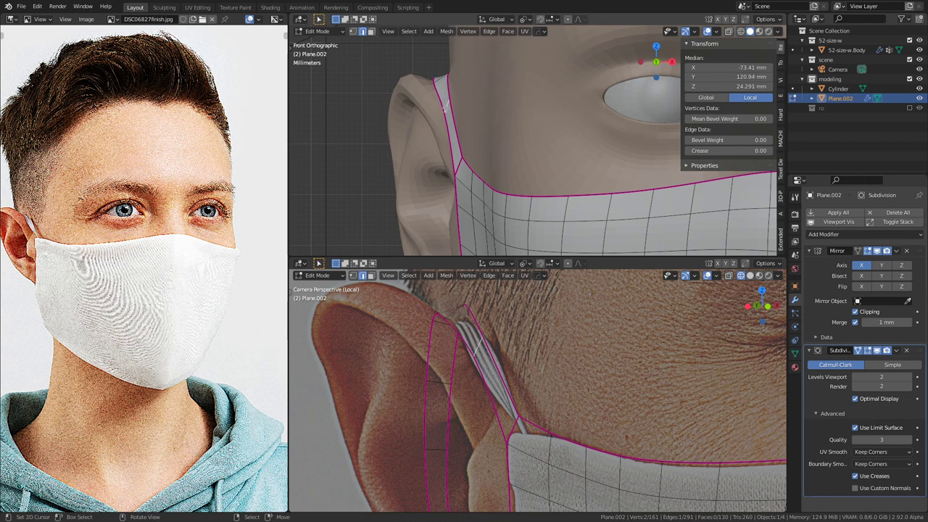
pyautogui.press('r')
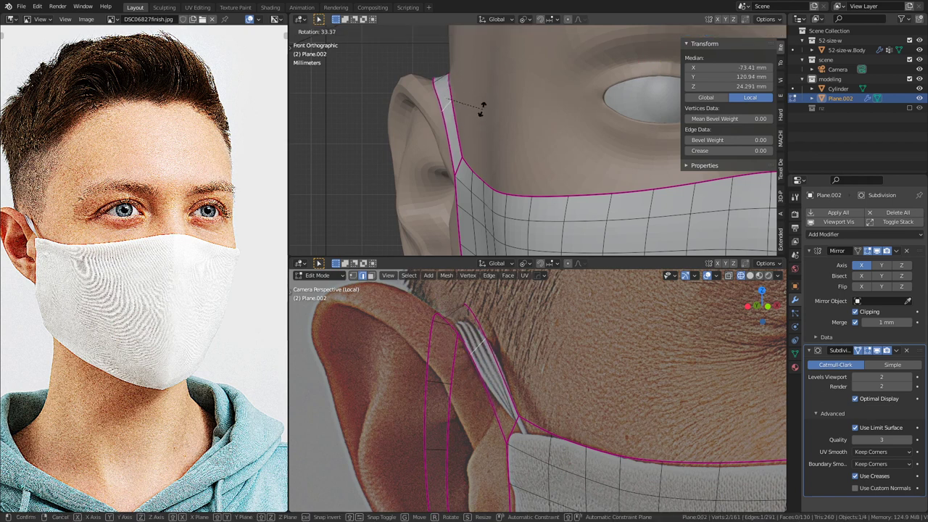
pyautogui.click(482, 108)
# Step: Rotate the strap's uppermost cross edge behind the ear until it is level in the front view
pyautogui.moveTo(482, 108); pyautogui.dragTo(518, 147, button='middle')
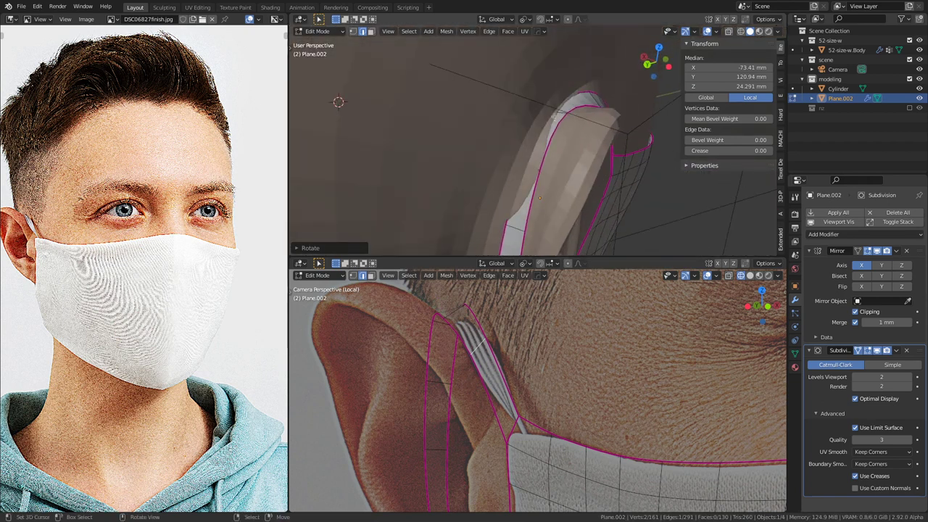
pyautogui.click(559, 114)
pyautogui.press('KP_1')
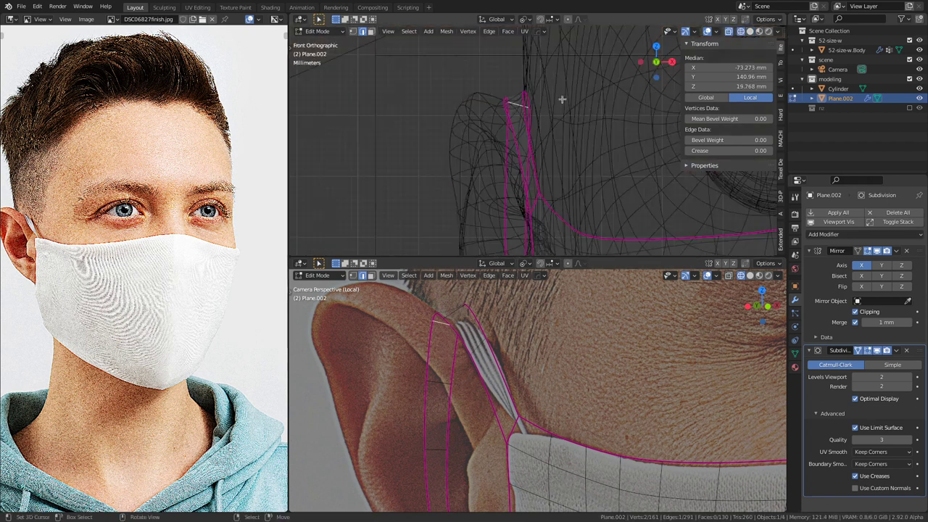
pyautogui.press('r')
pyautogui.click(565, 114)
pyautogui.moveTo(475, 122); pyautogui.dragTo(499, 158, button='middle')
pyautogui.hotkey('shift', 'z')
pyautogui.moveTo(493, 156); pyautogui.dragTo(594, 169, button='middle')
pyautogui.press('g')
pyautogui.press('y')
pyautogui.click(596, 158)
pyautogui.scroll(-5, 596, 158)
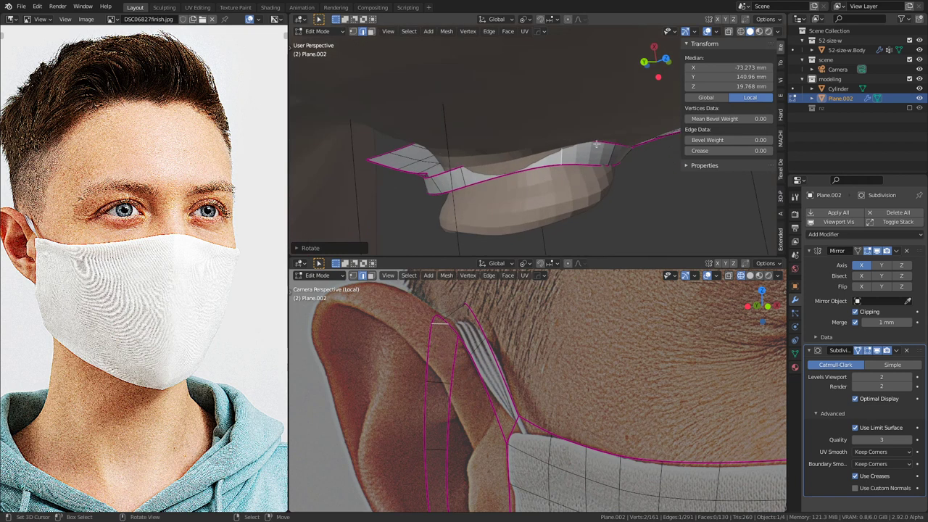
pyautogui.press('g')
pyautogui.rightClick(597, 151)
# Step: Move the levelled cross edge behind the ear about 2.5 mm outward from the head in the front view
pyautogui.press('KP_7')
pyautogui.press('KP_1')
pyautogui.hotkey('shift', 'z')
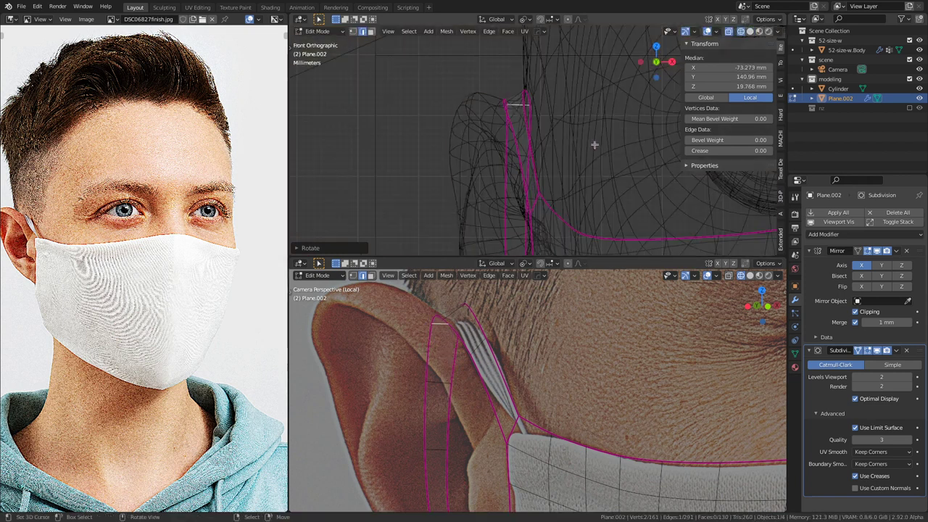
pyautogui.press('g')
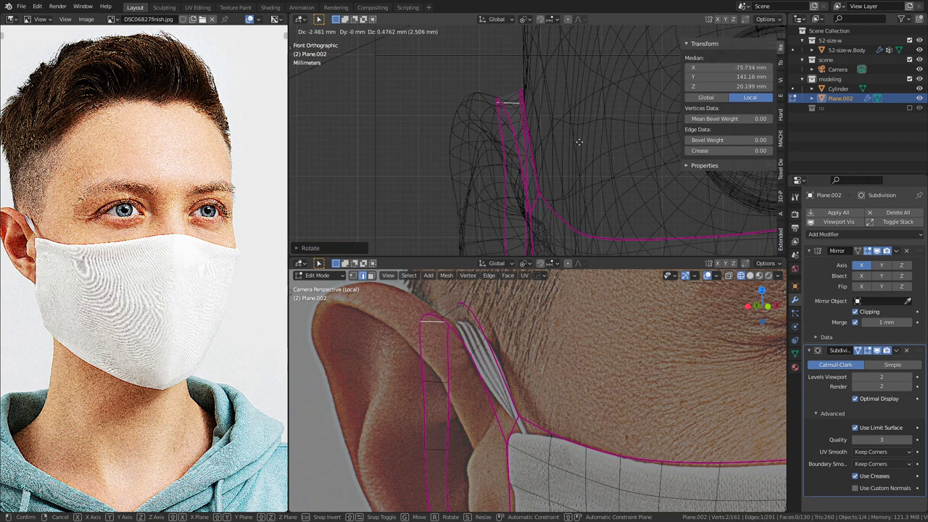
pyautogui.click(579, 142)
# Step: Rotate the next lower cross edge of the strap behind the ear about 20° and move it outward toward the ear
pyautogui.hotkey('shift', 'z')
pyautogui.moveTo(580, 142); pyautogui.dragTo(544, 206, button='middle')
pyautogui.click(553, 155)
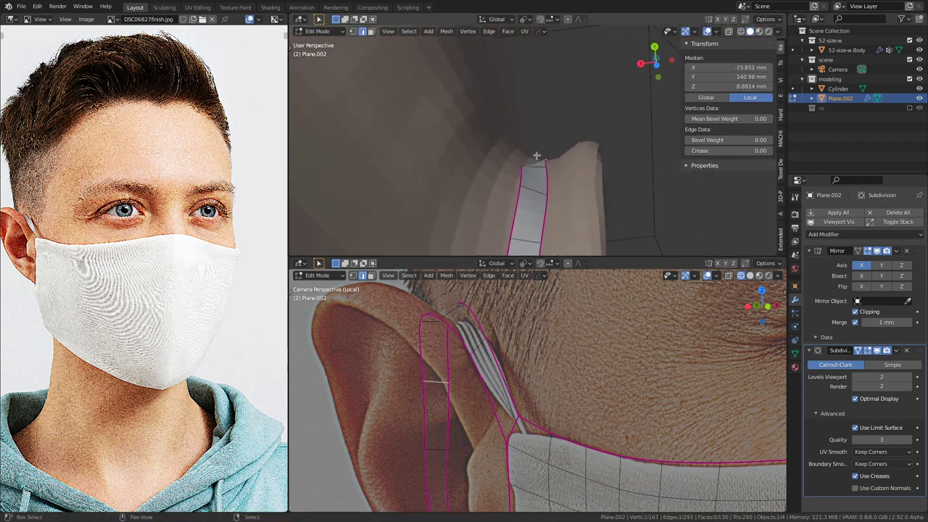
pyautogui.moveTo(536, 153); pyautogui.dragTo(558, 145, button='middle')
pyautogui.press('r')
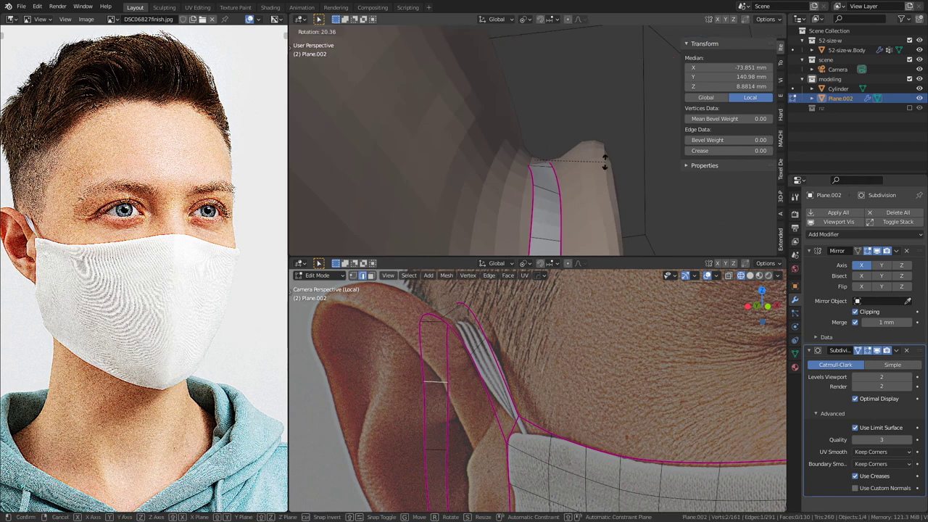
pyautogui.click(604, 165)
pyautogui.press('g')
pyautogui.click(568, 165)
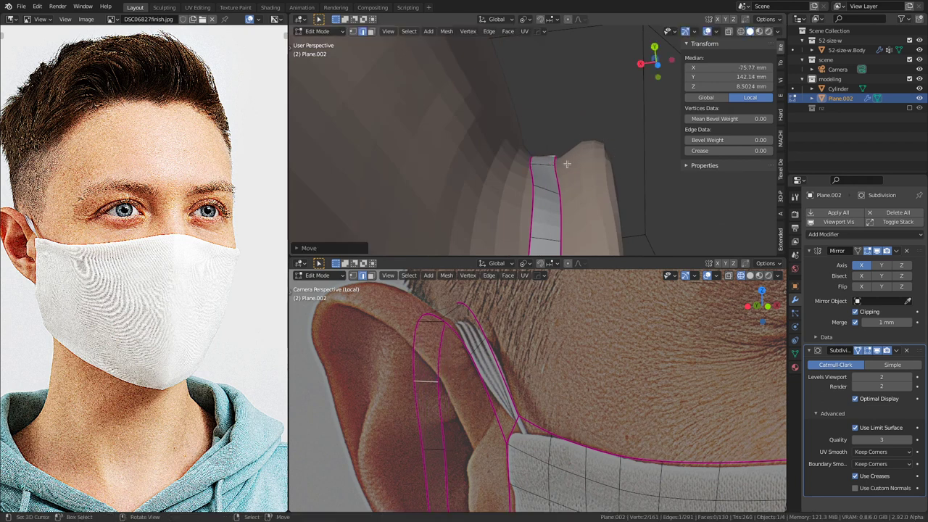
# Step: Fine-tune the rotation of that cross edge and nudge it slightly further outward toward the back of the ear
pyautogui.rightClick(547, 163)
pyautogui.press('g')
pyautogui.click(541, 163)
pyautogui.moveTo(541, 162); pyautogui.dragTo(549, 141, button='middle')
pyautogui.press('g')
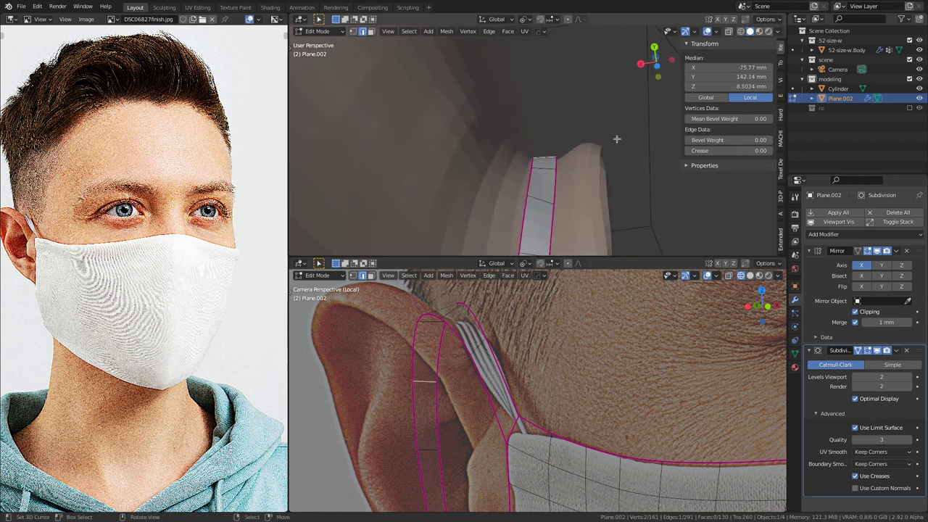
pyautogui.click(621, 156)
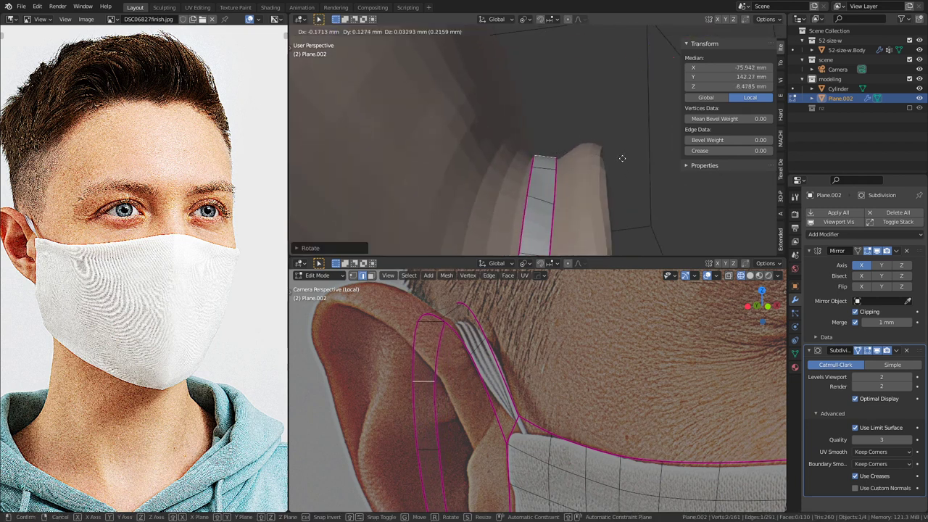
# Step: Move the lower strap's cross edge nearest the mask forward and up, beneath the earlobe, in the left view
pyautogui.moveTo(625, 157); pyautogui.dragTo(486, 123, button='middle')
pyautogui.scroll(-5, 496, 394)
pyautogui.keyDown('shift'); pyautogui.moveTo(496, 406); pyautogui.dragTo(497, 326, button='middle'); pyautogui.keyUp('shift')
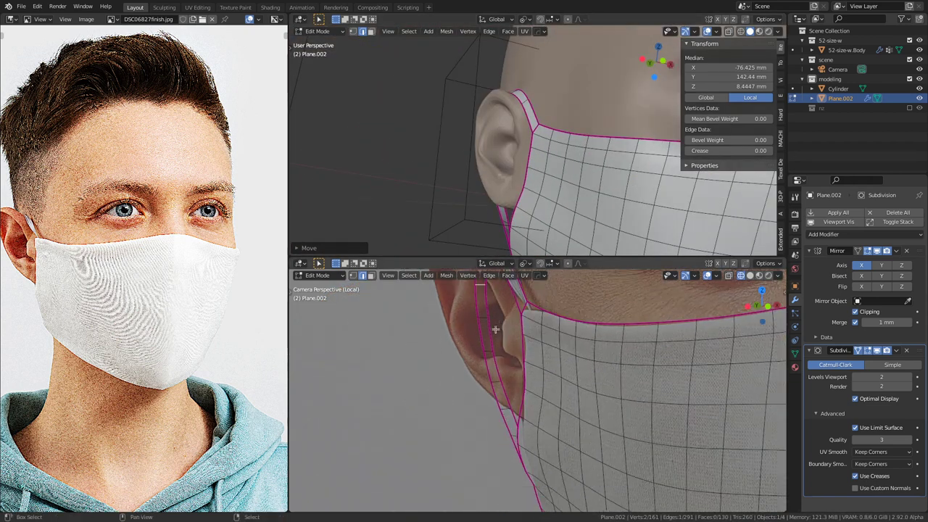
pyautogui.scroll(2, 506, 358)
pyautogui.scroll(1, 507, 358)
pyautogui.hotkey('shift', 'z')
pyautogui.hotkey('shift', 'z')
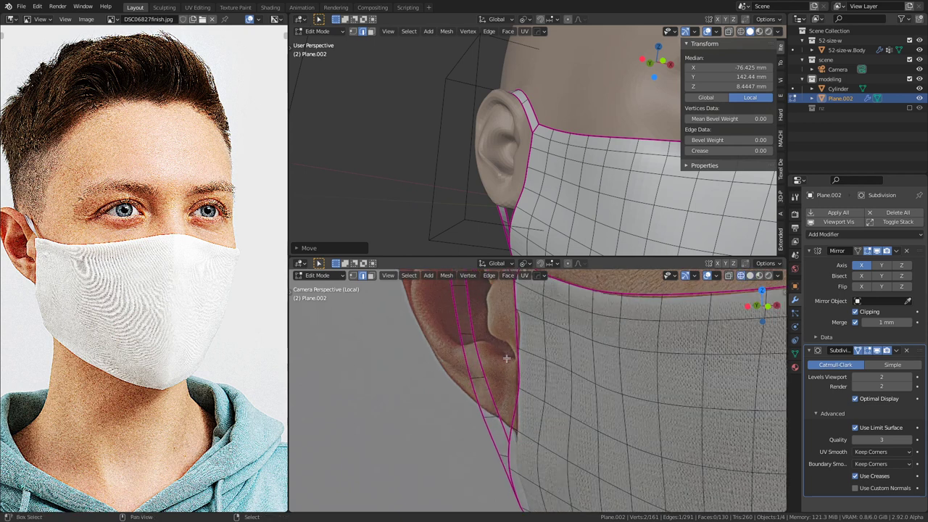
pyautogui.moveTo(506, 207); pyautogui.dragTo(550, 179, button='middle')
pyautogui.press('KP_1')
pyautogui.press('KP_3')
pyautogui.press('ctrl+KP_3')
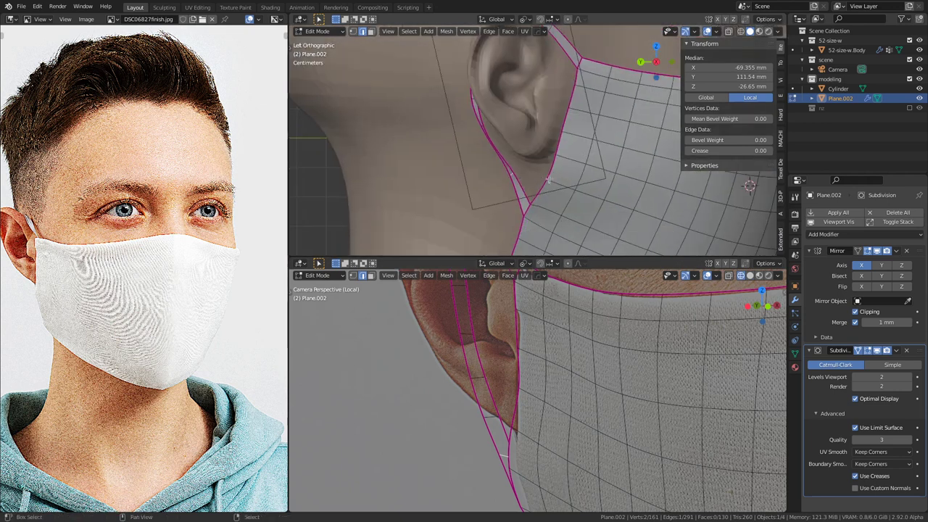
pyautogui.press('g')
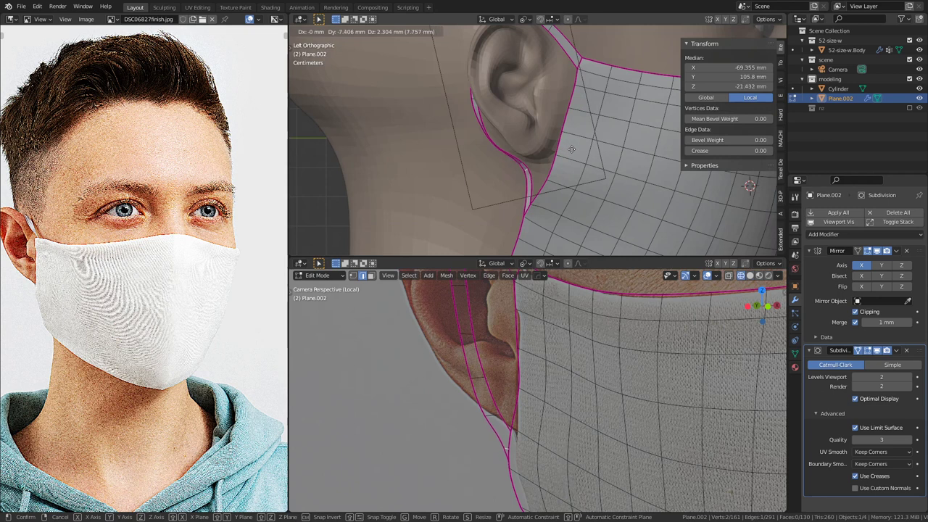
pyautogui.click(582, 156)
# Step: Move the next two cross edges of the lower strap forward in the left view so the strap follows the ear's lower contour
pyautogui.moveTo(496, 134); pyautogui.dragTo(558, 132, button='middle')
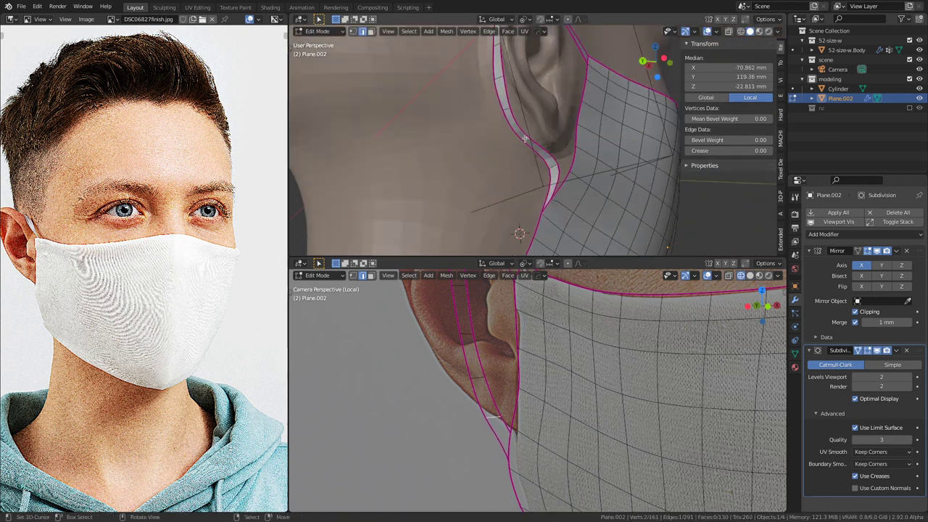
pyautogui.press('ctrl+KP_3')
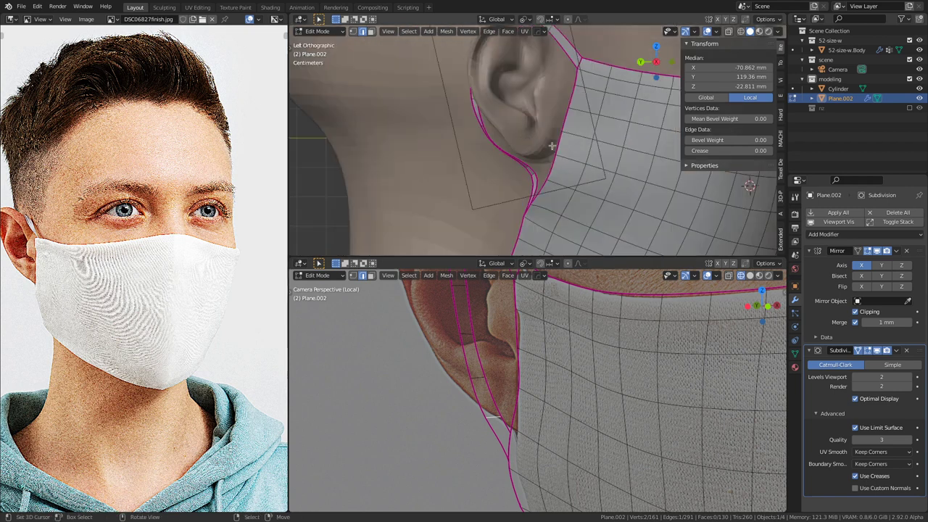
pyautogui.press('g')
pyautogui.click(544, 146)
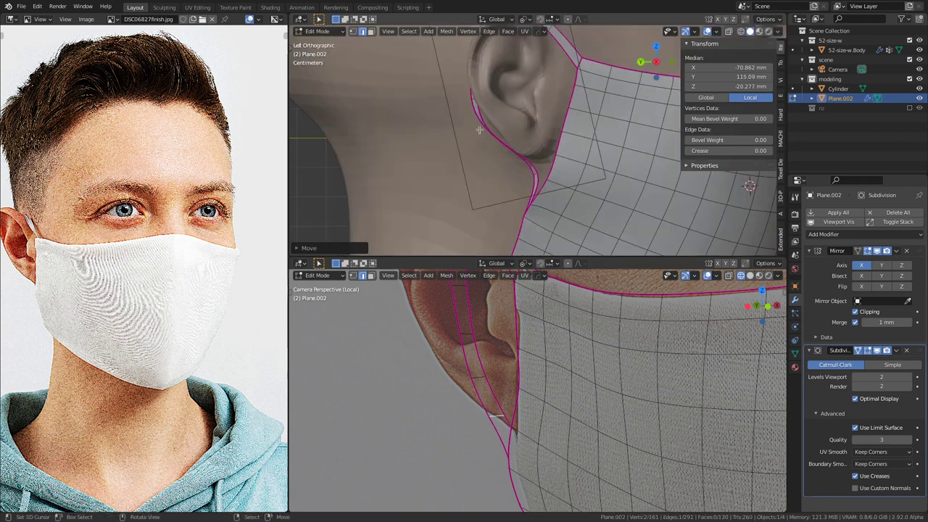
pyautogui.press('g')
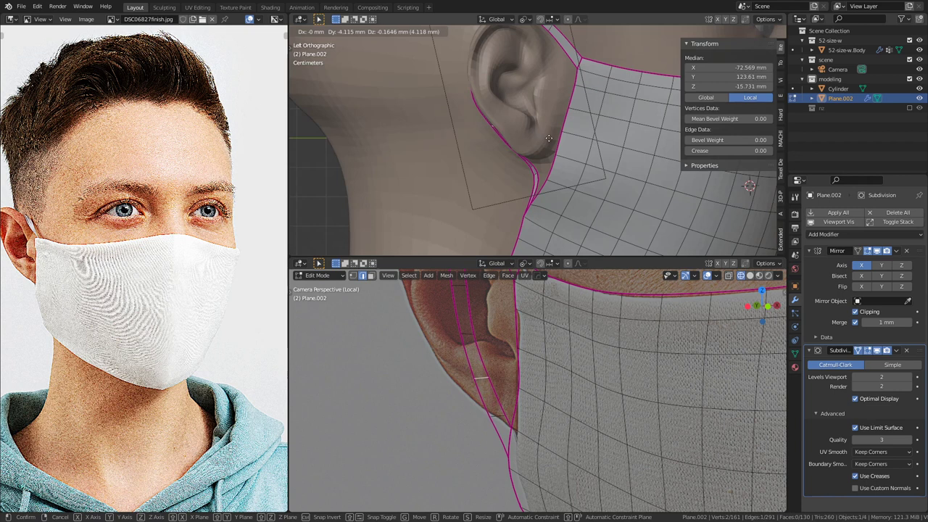
pyautogui.click(553, 139)
# Step: Exit local view in the camera viewport and compare the mask's ear side with the head and photo in solid and wireframe shading
pyautogui.moveTo(552, 139); pyautogui.dragTo(416, 162, button='middle')
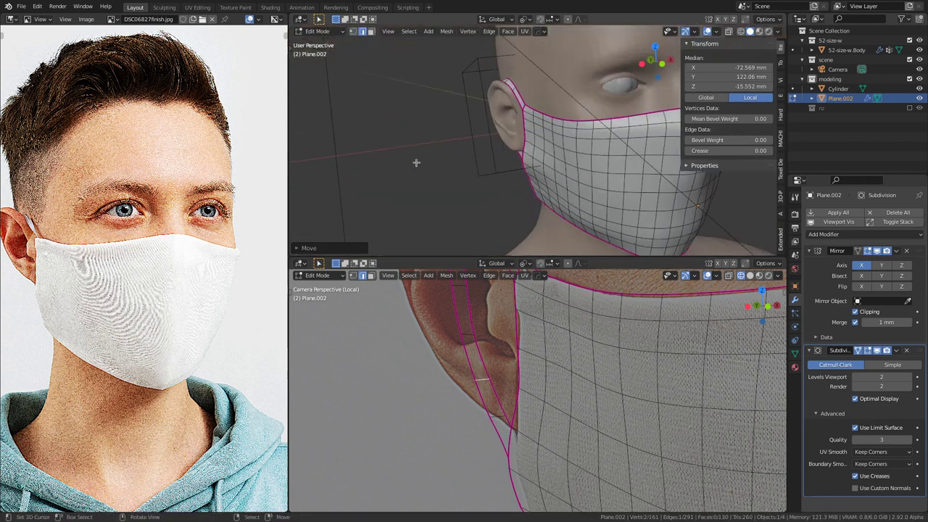
pyautogui.scroll(-3, 538, 409)
pyautogui.press('KP_Divide')
pyautogui.hotkey('shift', 'z')
pyautogui.hotkey('shift', 'z')
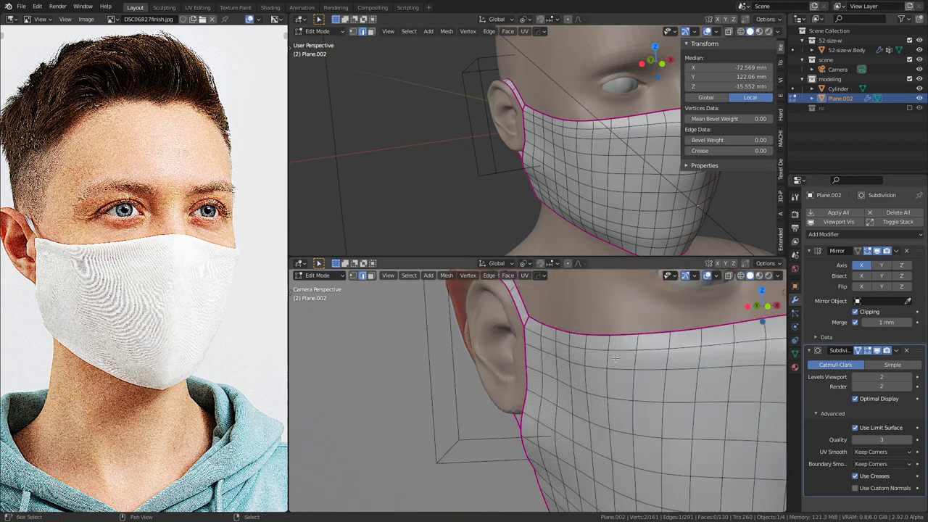
pyautogui.keyDown('shift'); pyautogui.moveTo(617, 359); pyautogui.dragTo(619, 404, button='middle'); pyautogui.keyUp('shift')
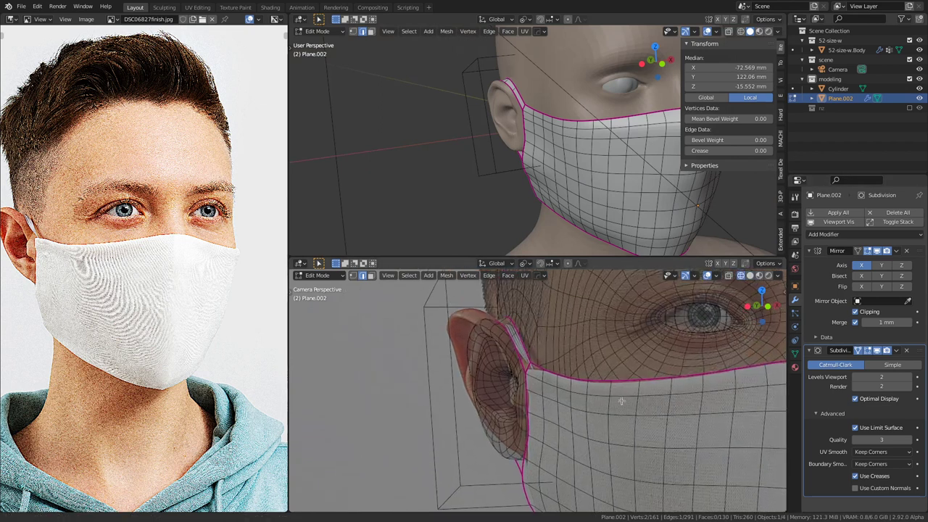
pyautogui.hotkey('shift', 'z')
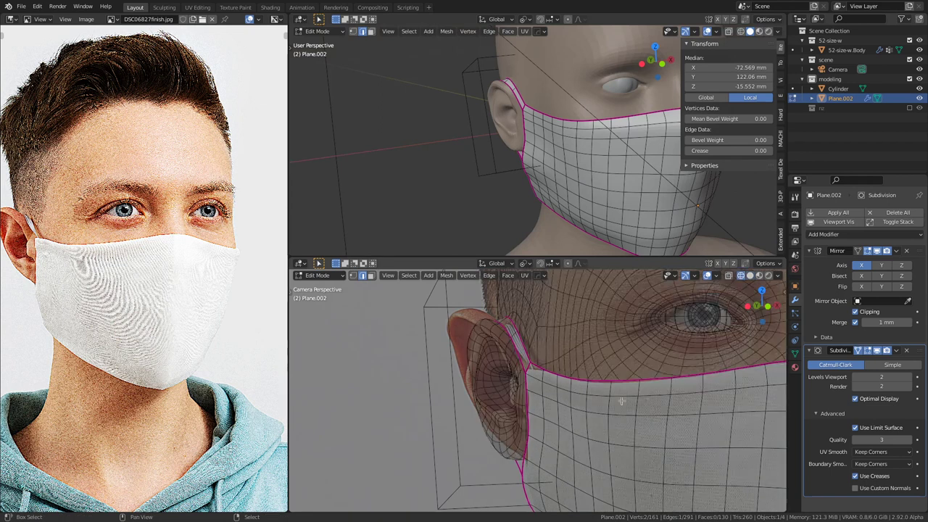
pyautogui.hotkey('shift', 'z')
pyautogui.hotkey('shift', 'z')
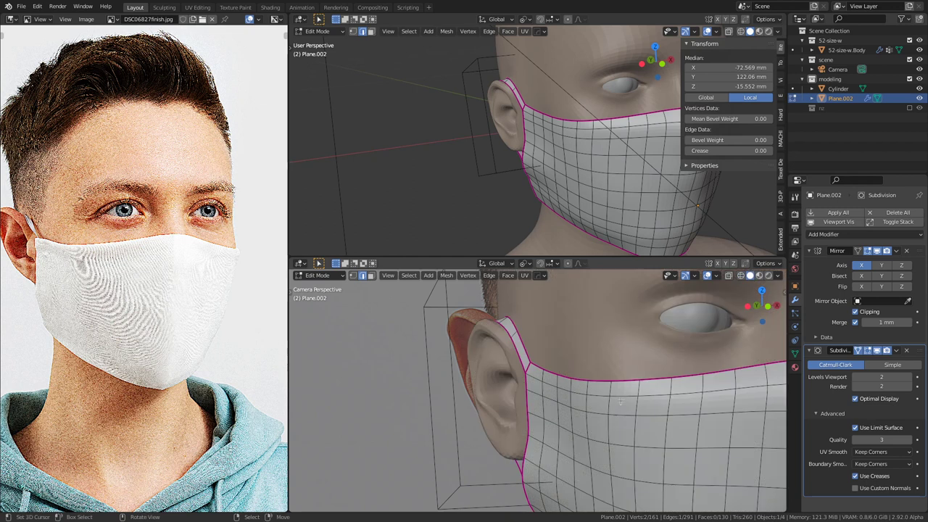
# Step: Examine the mask's lower border, upper border and ear side against the head and photo in the camera viewport, in wireframe and solid shading
pyautogui.scroll(-3, 621, 401)
pyautogui.keyDown('shift'); pyautogui.moveTo(621, 401); pyautogui.dragTo(512, 312, button='middle'); pyautogui.keyUp('shift')
pyautogui.keyDown('shift'); pyautogui.moveTo(642, 394); pyautogui.dragTo(599, 333, button='middle'); pyautogui.keyUp('shift')
pyautogui.scroll(3, 599, 334)
pyautogui.hotkey('shift', 'z')
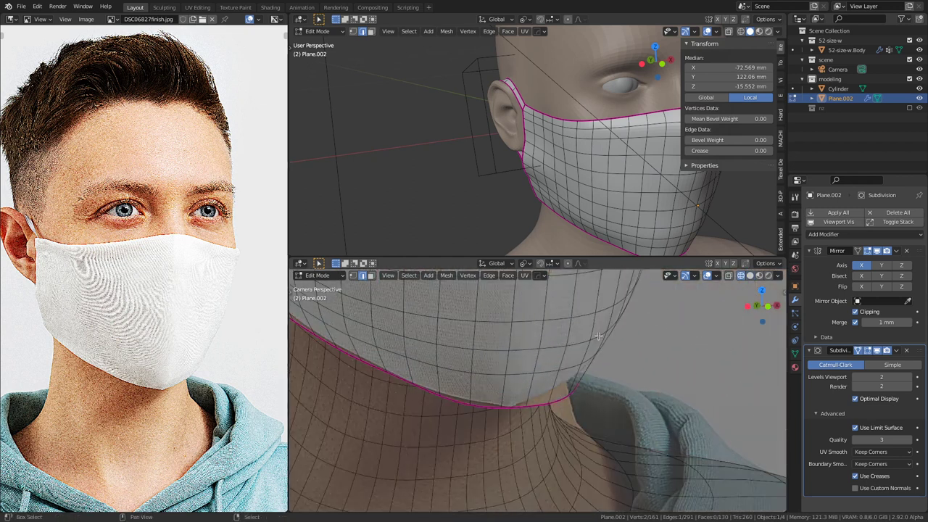
pyautogui.hotkey('shift', 'z')
pyautogui.scroll(-6, 599, 337)
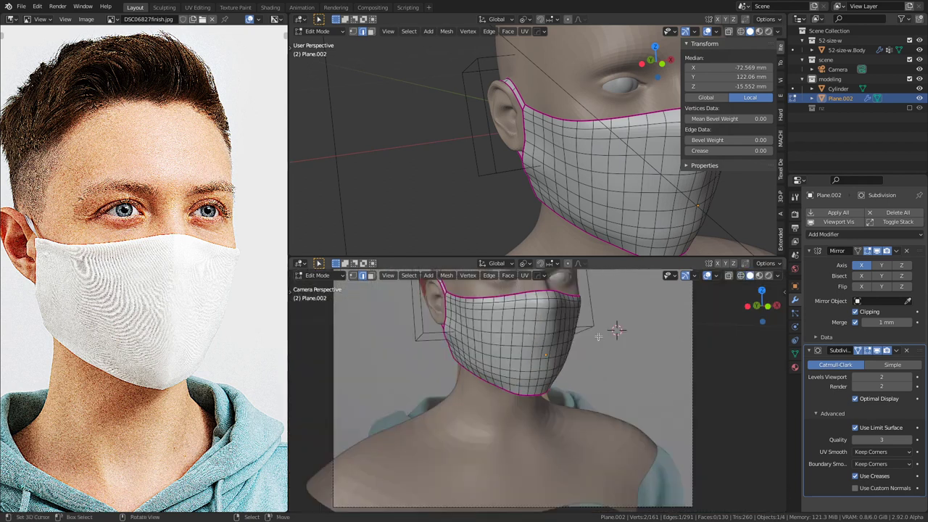
pyautogui.keyDown('shift'); pyautogui.moveTo(594, 337); pyautogui.dragTo(571, 416, button='middle'); pyautogui.keyUp('shift')
pyautogui.scroll(3, 565, 410)
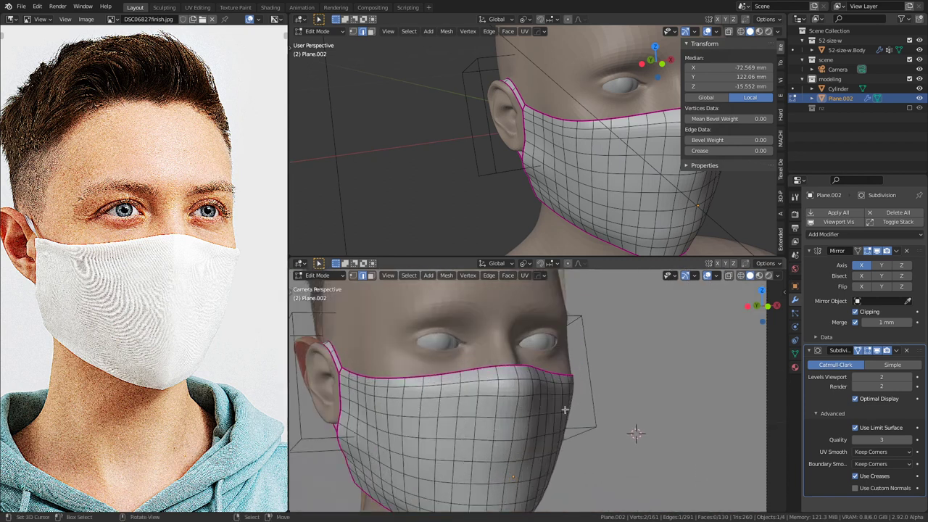
pyautogui.scroll(2, 564, 411)
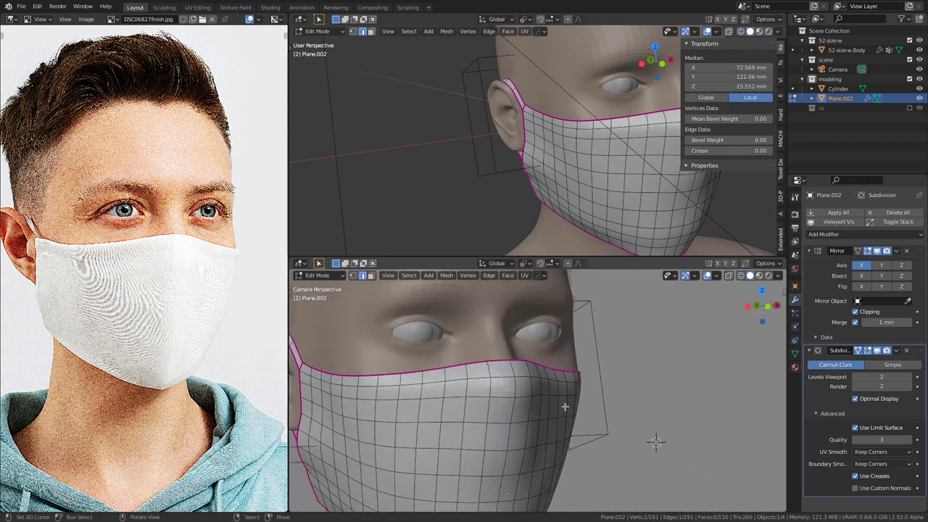
pyautogui.scroll(-2, 564, 407)
pyautogui.keyDown('shift'); pyautogui.moveTo(565, 407); pyautogui.dragTo(600, 361, button='middle'); pyautogui.keyUp('shift')
pyautogui.hotkey('shift', 'z')
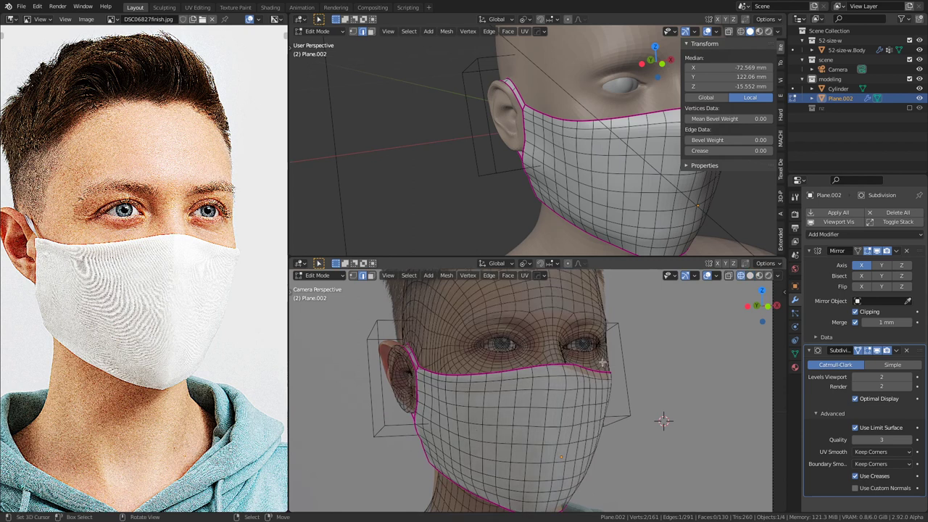
pyautogui.scroll(2, 605, 369)
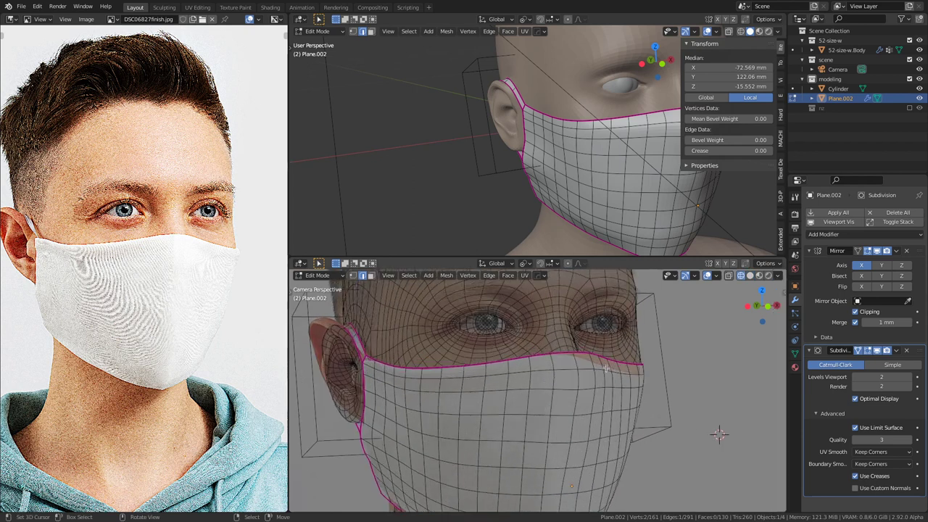
pyautogui.scroll(-2, 606, 368)
pyautogui.hotkey('shift', 'z')
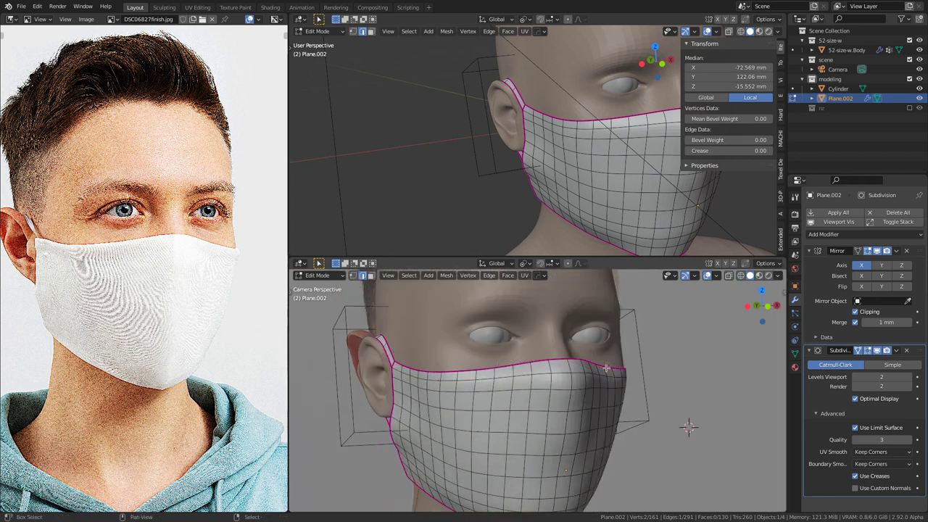
# Step: Try to narrow the upper border's four vertices beside the nose by scaling them along X, and undo the scaling
pyautogui.moveTo(622, 142); pyautogui.dragTo(563, 154, button='middle')
pyautogui.scroll(1, 591, 151)
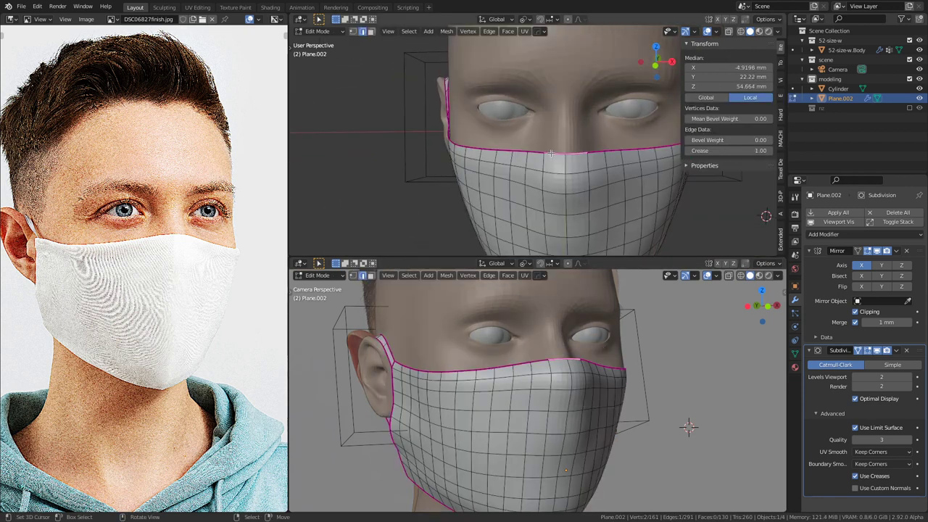
pyautogui.press('1')
pyautogui.click(530, 148)
pyautogui.keyDown('ctrl'); pyautogui.click(566, 153); pyautogui.keyUp('ctrl')
pyautogui.moveTo(566, 153); pyautogui.dragTo(576, 160, button='middle')
pyautogui.keyDown('shift'); pyautogui.click(540, 161); pyautogui.keyUp('shift')
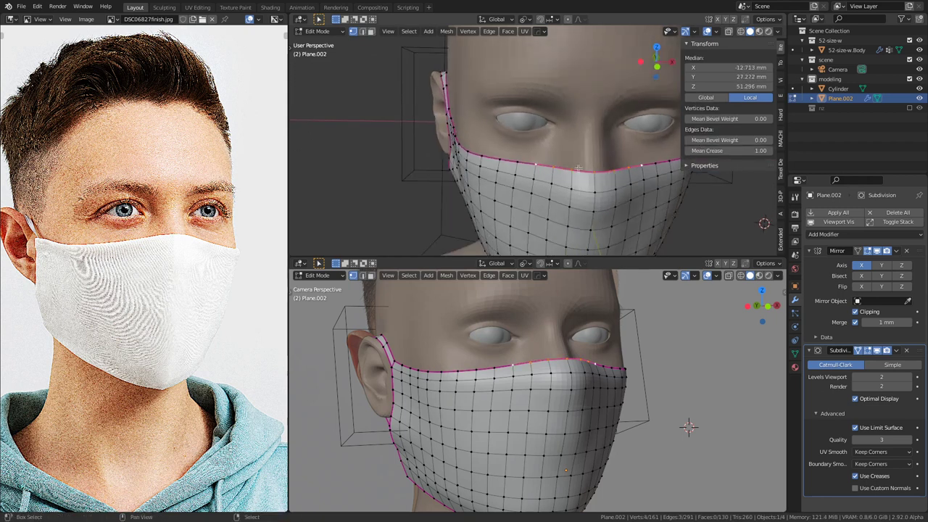
pyautogui.press('s')
pyautogui.press('x')
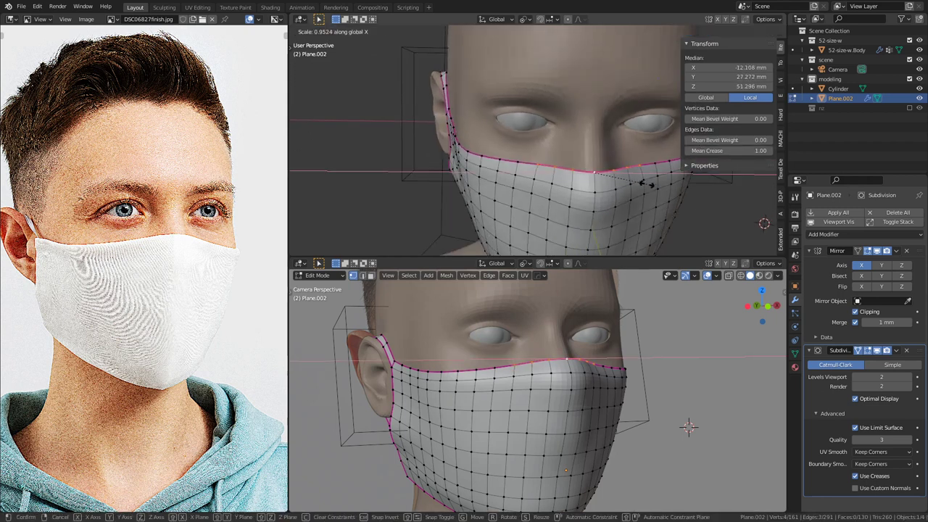
pyautogui.click(643, 182)
pyautogui.moveTo(642, 182); pyautogui.dragTo(552, 173, button='middle')
pyautogui.hotkey('ctrl', 'z')
# Step: Try scaling the same upper-border vertices to 0.9 along X with smooth proportional editing, and undo it
pyautogui.moveTo(428, 138); pyautogui.dragTo(516, 145, button='middle')
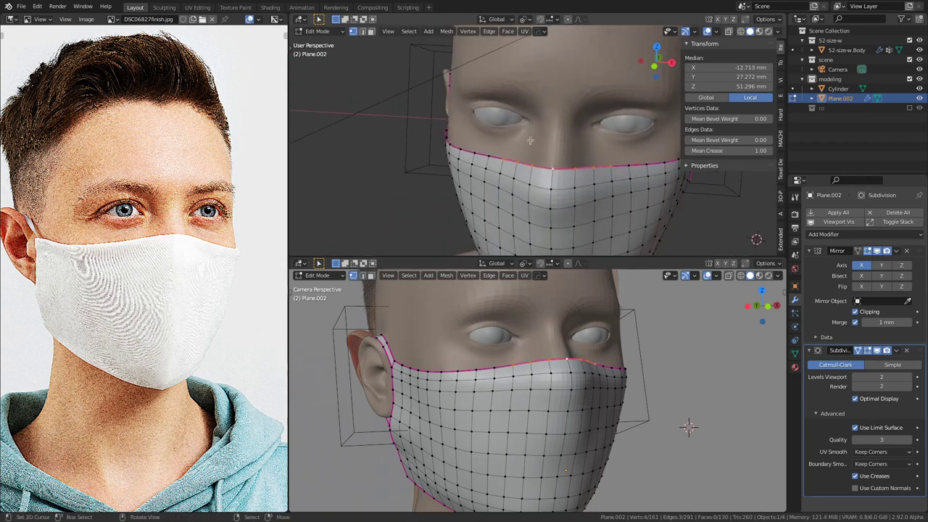
pyautogui.press('s')
pyautogui.press('x')
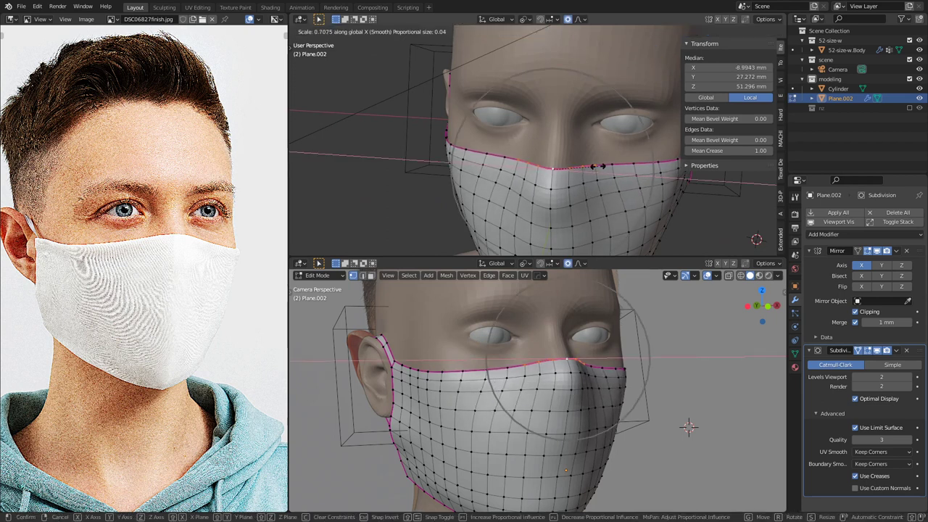
pyautogui.scroll(-2, 604, 166)
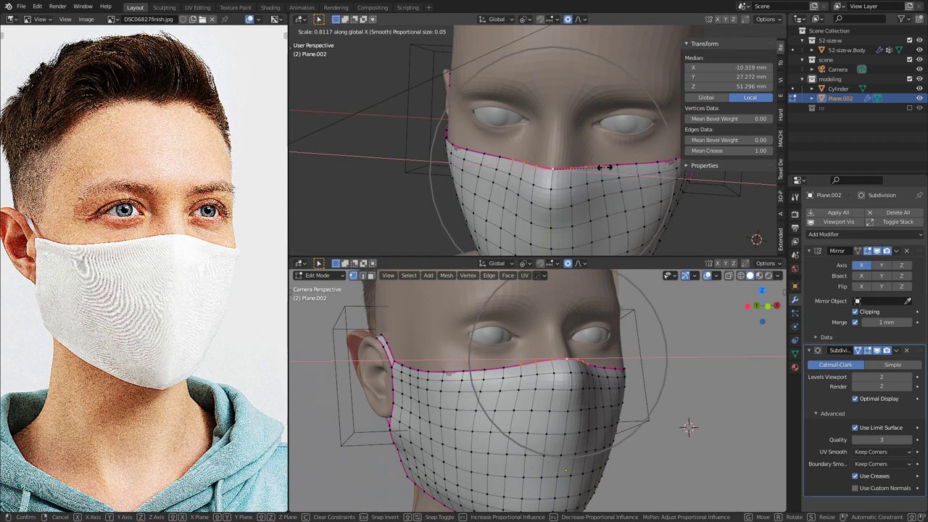
pyautogui.scroll(2, 604, 167)
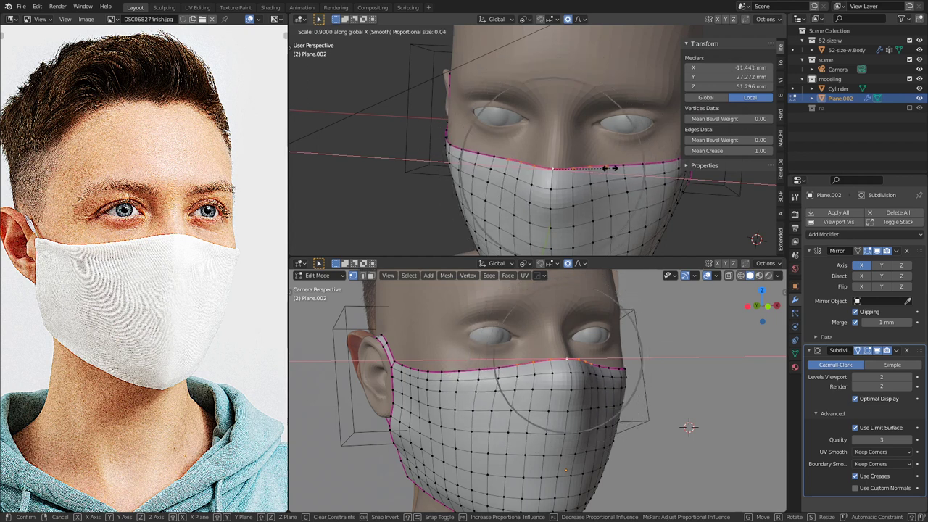
pyautogui.click(610, 167)
pyautogui.hotkey('ctrl', 'z')
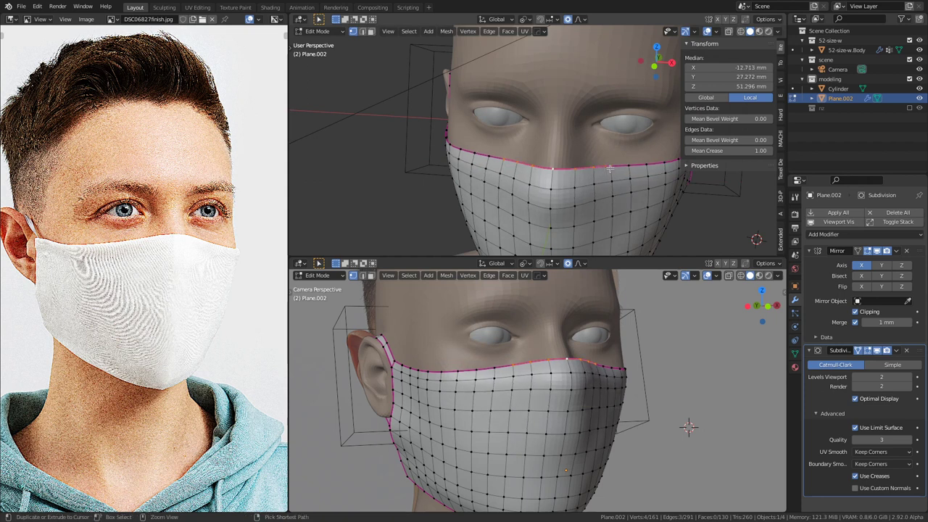
# Step: In the left view with X-ray on, lower the centre-line vertex at the nose tip about 2 mm using smooth proportional editing
pyautogui.moveTo(588, 177); pyautogui.dragTo(647, 164, button='middle')
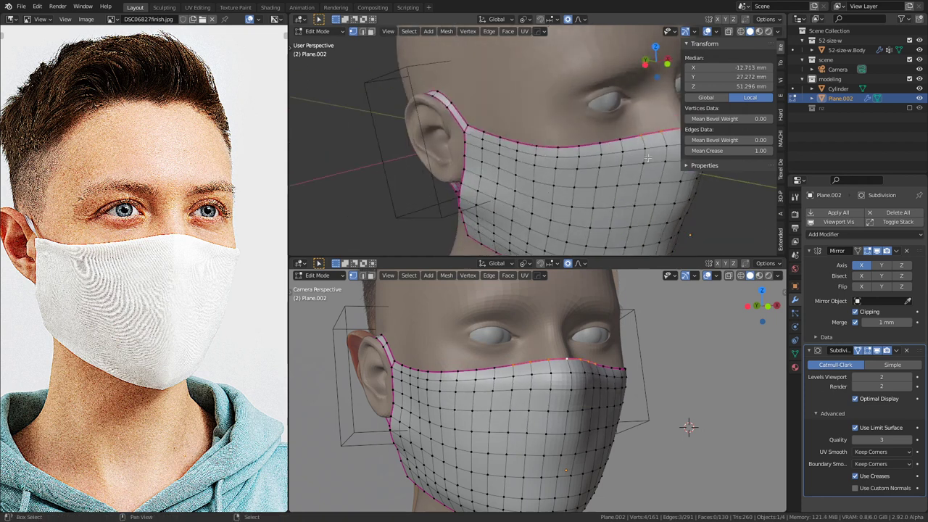
pyautogui.scroll(2, 617, 167)
pyautogui.moveTo(580, 174); pyautogui.dragTo(638, 161, button='middle')
pyautogui.press('KP_1')
pyautogui.press('ctrl+KP_3')
pyautogui.scroll(2, 517, 155)
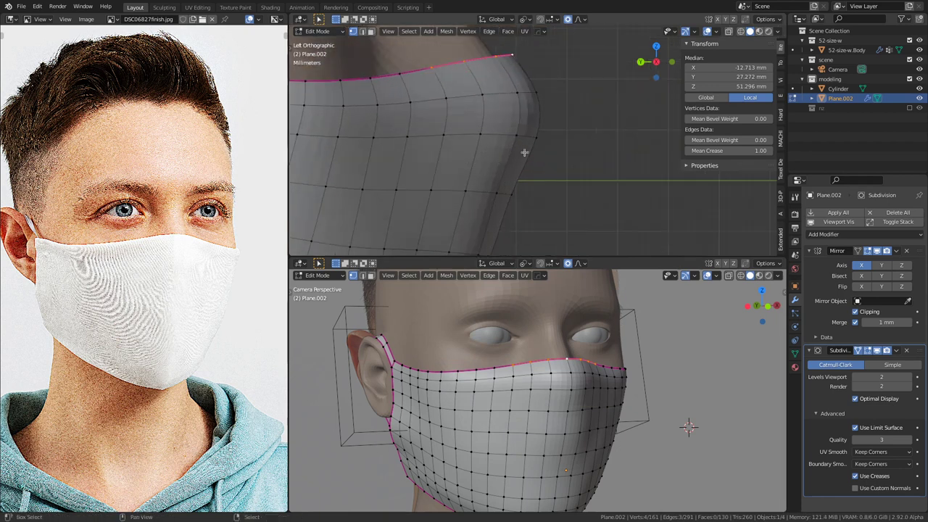
pyautogui.hotkey('alt', 'z')
pyautogui.click(544, 138)
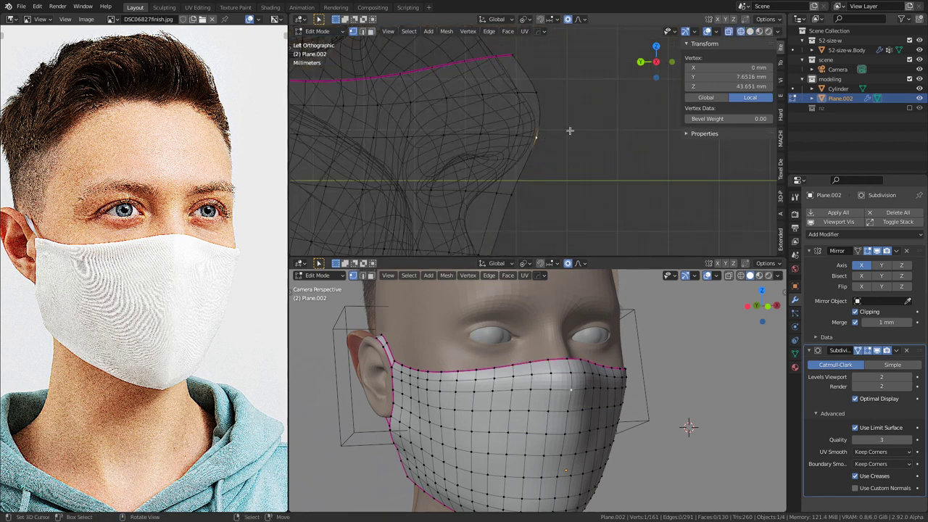
pyautogui.press('g')
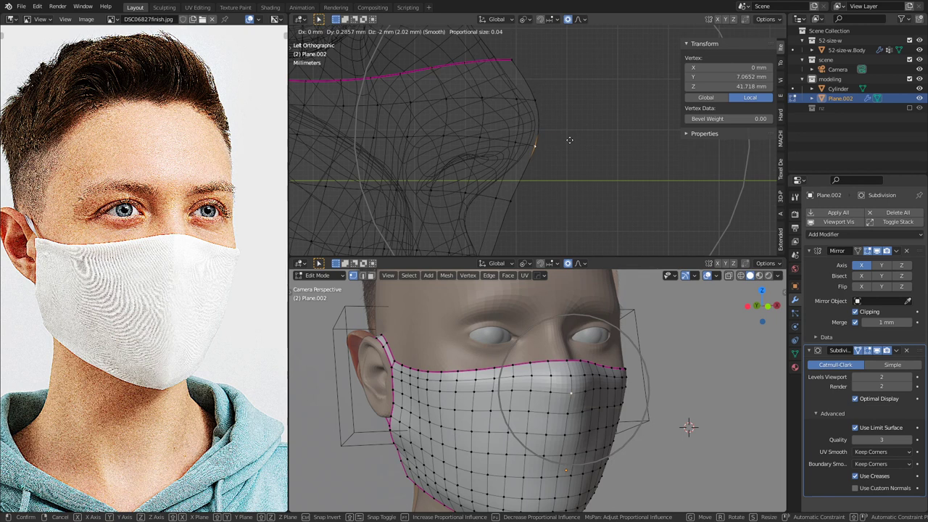
pyautogui.click(570, 140)
# Step: Try lowering the upper border's centre vertex on the nose bridge about 1 mm with a smaller proportional falloff
pyautogui.click(518, 63)
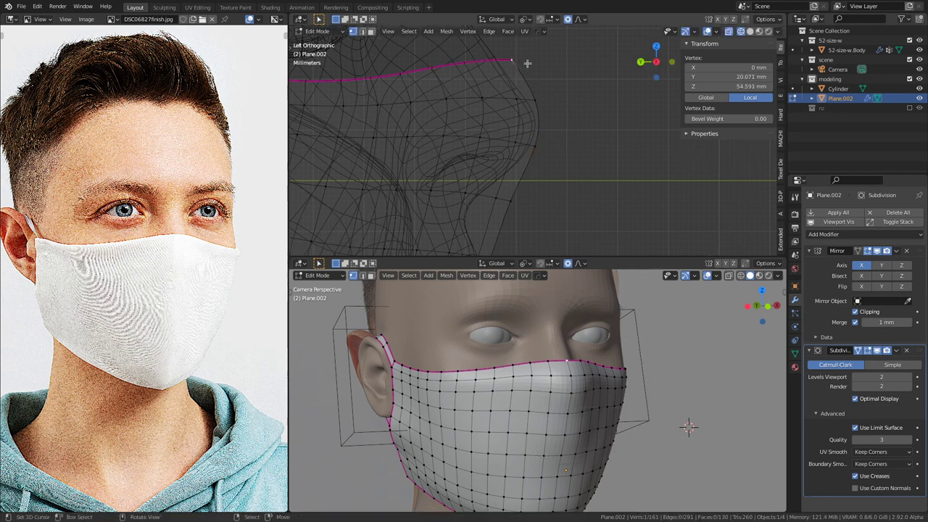
pyautogui.press('g')
pyautogui.scroll(3, 570, 85)
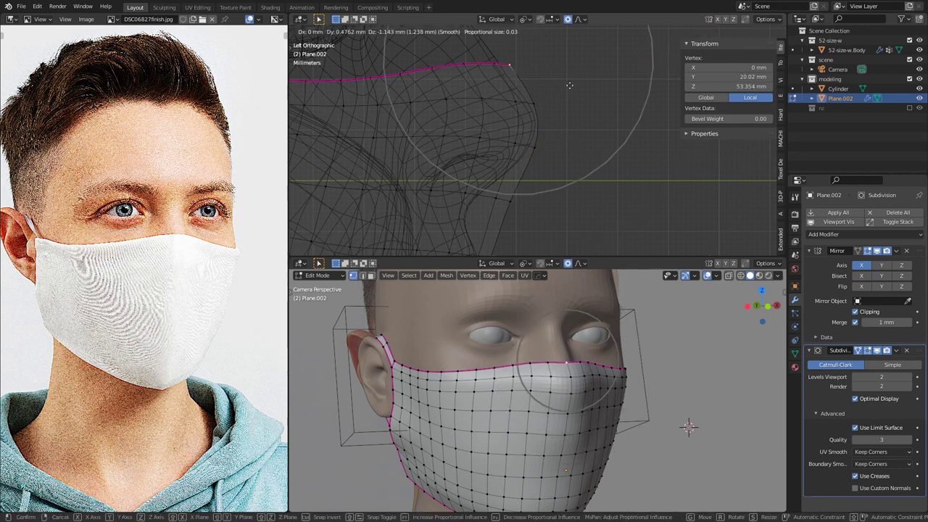
pyautogui.click(570, 86)
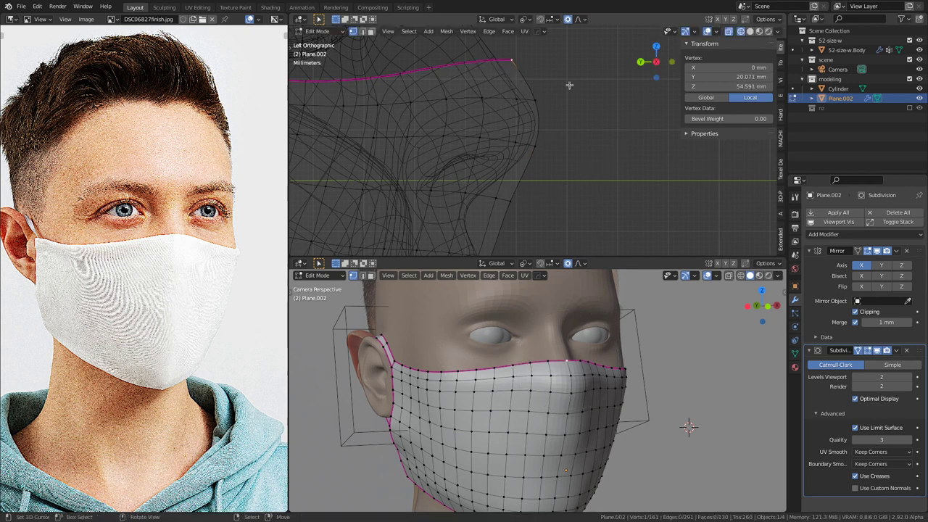
pyautogui.scroll(-2, 569, 89)
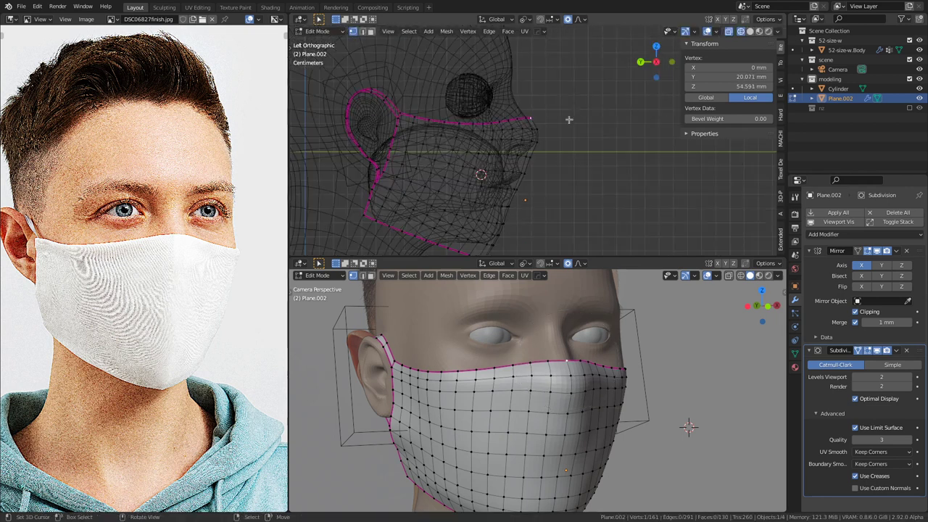
pyautogui.scroll(4, 523, 206)
pyautogui.click(516, 187)
pyautogui.press('g')
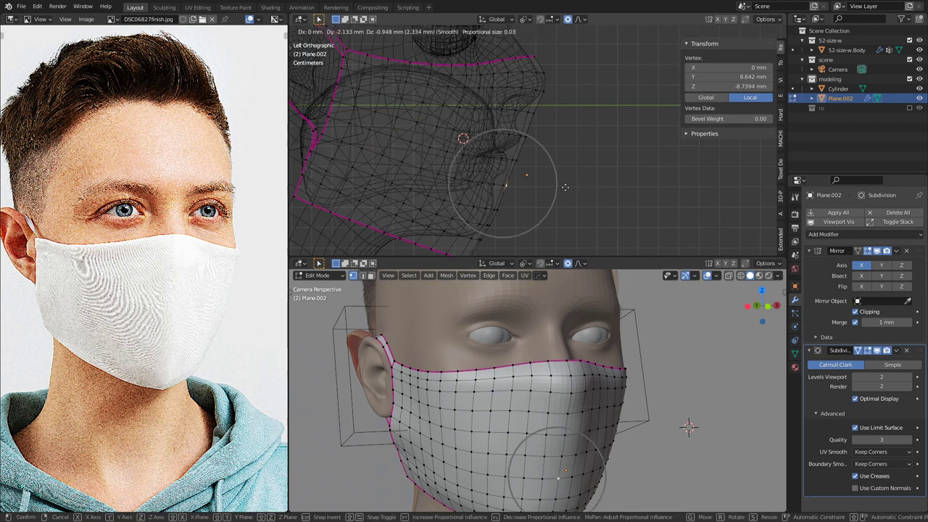
pyautogui.rightClick(562, 192)
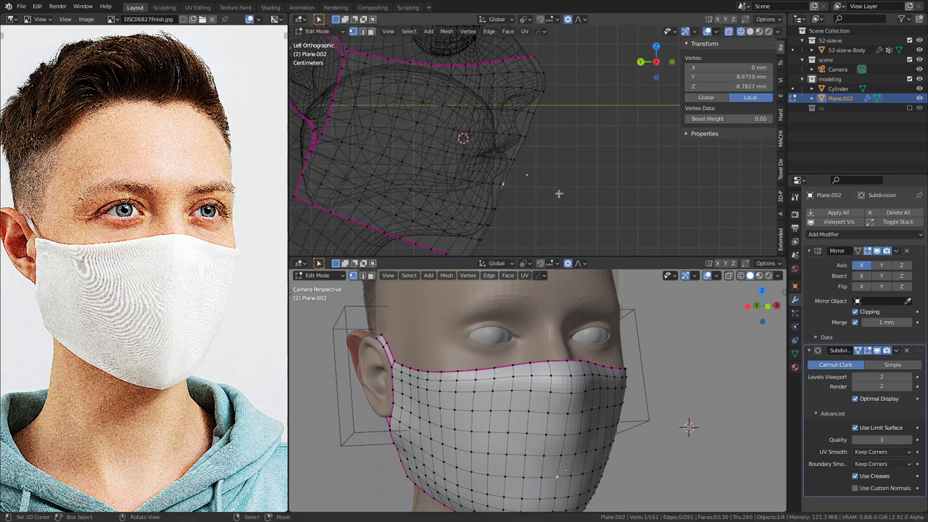
# Step: Try moving the lower border's centre vertex up and back under the chin, compare it with the photo, and undo the move
pyautogui.keyDown('shift'); pyautogui.moveTo(499, 244); pyautogui.dragTo(535, 197, button='middle'); pyautogui.keyUp('shift')
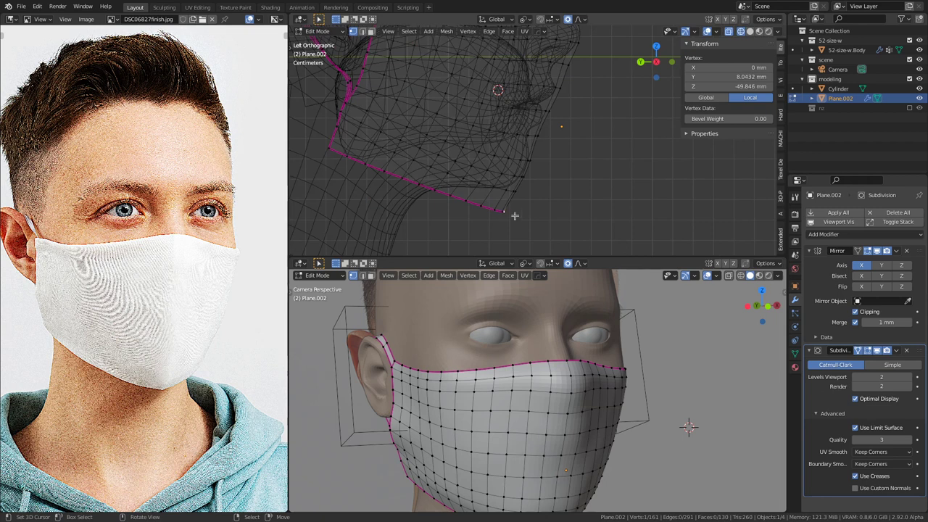
pyautogui.press('g')
pyautogui.scroll(-2, 552, 208)
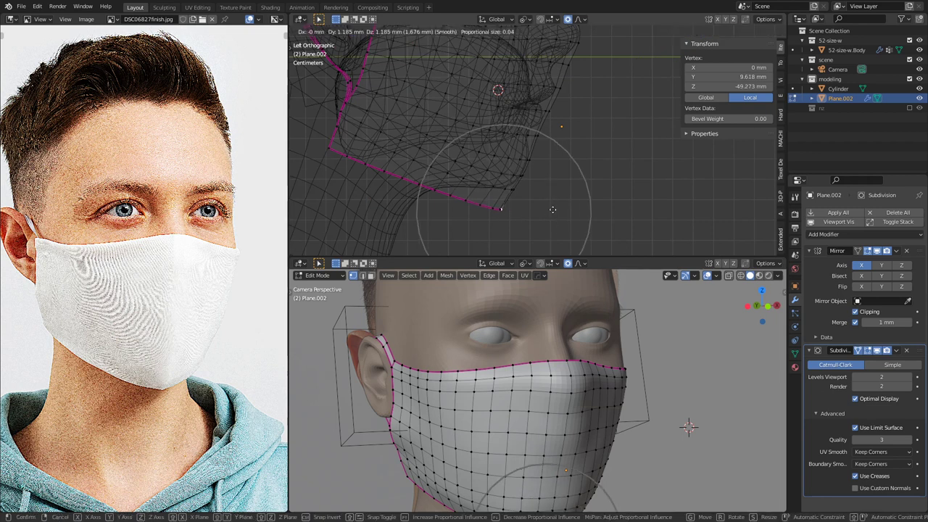
pyautogui.click(550, 205)
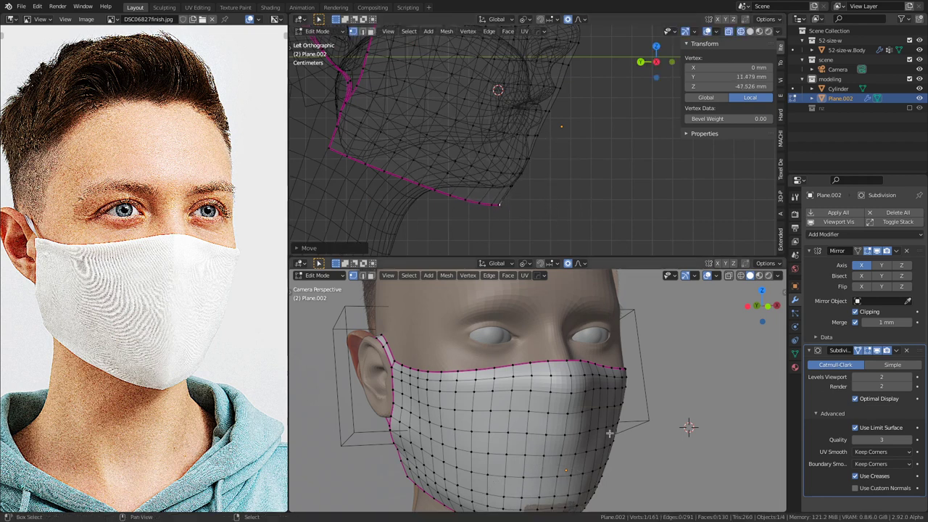
pyautogui.keyDown('shift'); pyautogui.moveTo(609, 431); pyautogui.dragTo(616, 333, button='middle'); pyautogui.keyUp('shift')
pyautogui.scroll(2, 615, 333)
pyautogui.hotkey('shift', 'z')
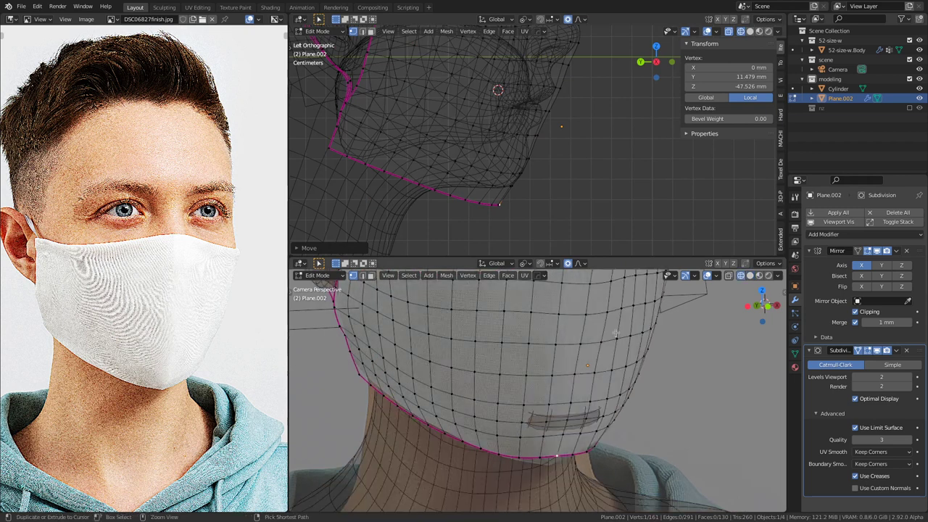
pyautogui.hotkey('ctrl', 'z')
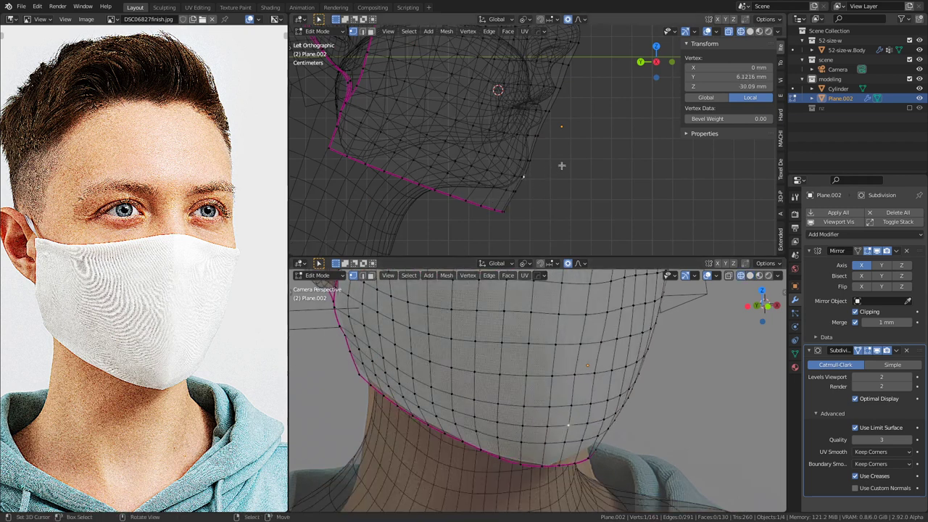
# Step: Move the centre-line vertex at the chin about 2.1 mm forward and 0.9 mm down with smooth proportional editing
pyautogui.press('g')
pyautogui.scroll(1, 565, 167)
pyautogui.scroll(-1, 569, 168)
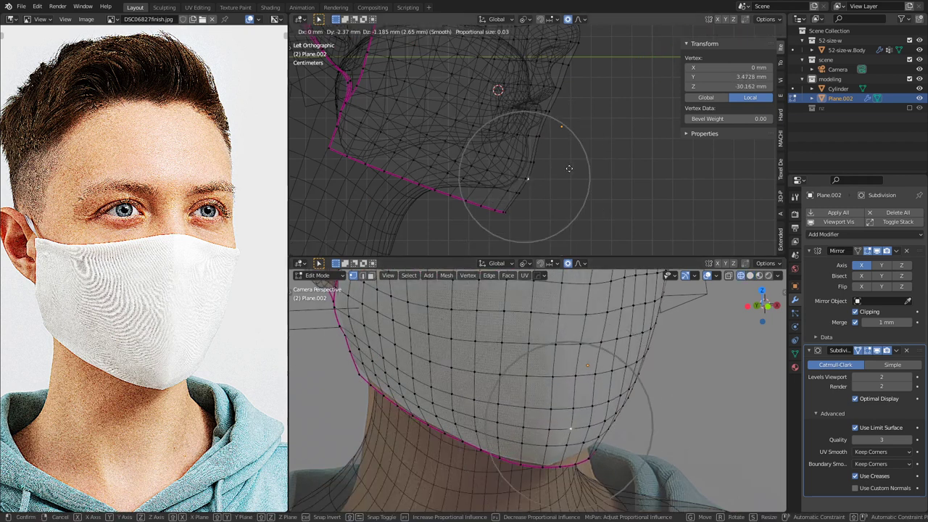
pyautogui.scroll(1, 568, 168)
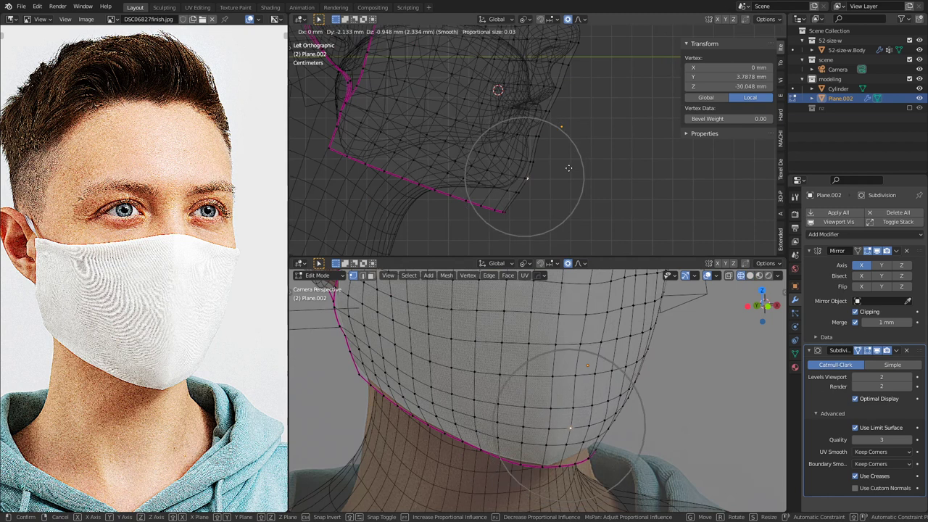
pyautogui.scroll(-3, 569, 168)
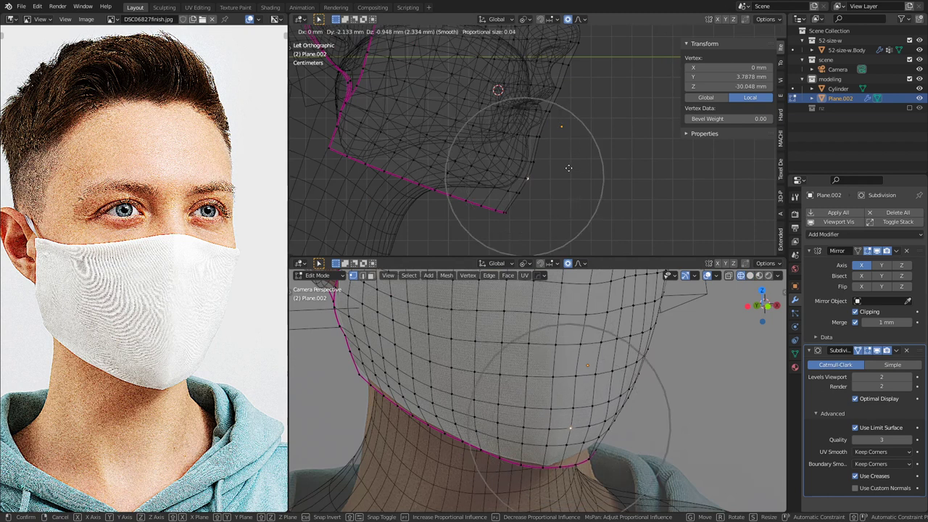
pyautogui.scroll(2, 568, 168)
pyautogui.click(569, 168)
# Step: Try moving the centre-line vertex just below the nose about 2.8 mm forward with smooth proportional editing
pyautogui.keyDown('shift'); pyautogui.moveTo(566, 166); pyautogui.dragTo(546, 191, button='middle'); pyautogui.keyUp('shift')
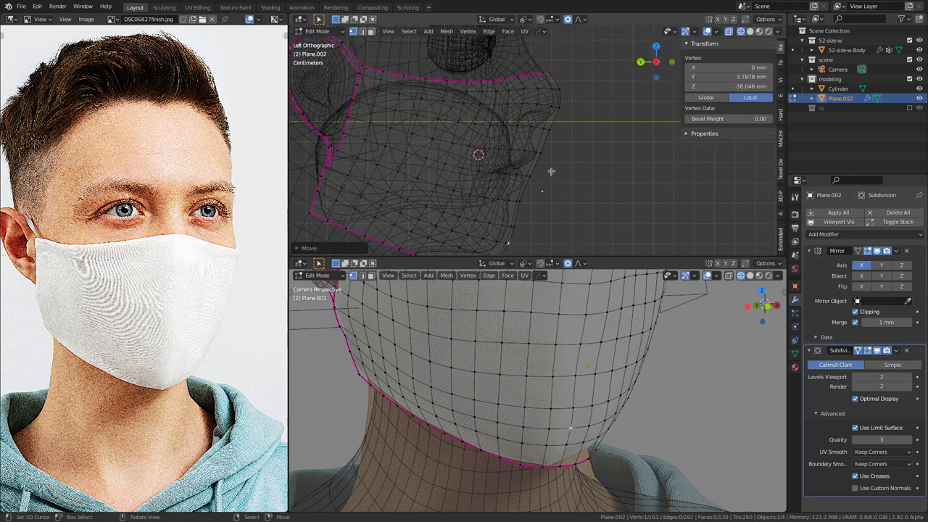
pyautogui.click(541, 176)
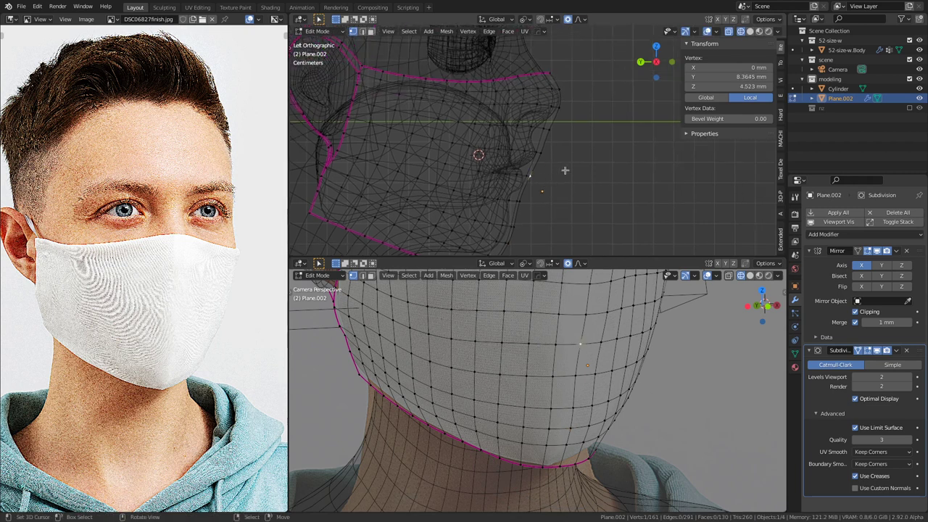
pyautogui.press('g')
pyautogui.click(566, 168)
pyautogui.click(550, 161)
pyautogui.press('g')
pyautogui.scroll(-1, 557, 166)
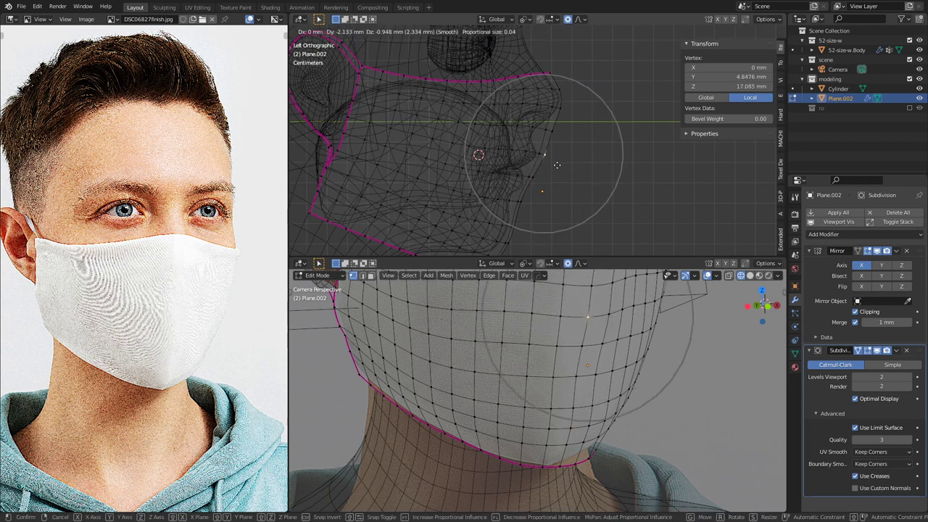
pyautogui.scroll(-2, 556, 164)
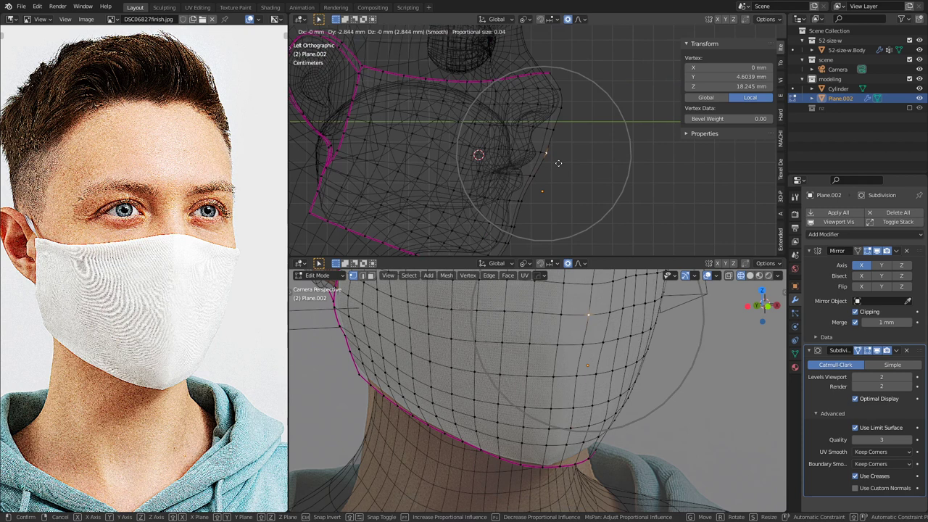
pyautogui.click(558, 163)
# Step: Compare the mask in the camera view with overlays hidden and the last vertex move toggled, leaving that move undone
pyautogui.scroll(-4, 647, 350)
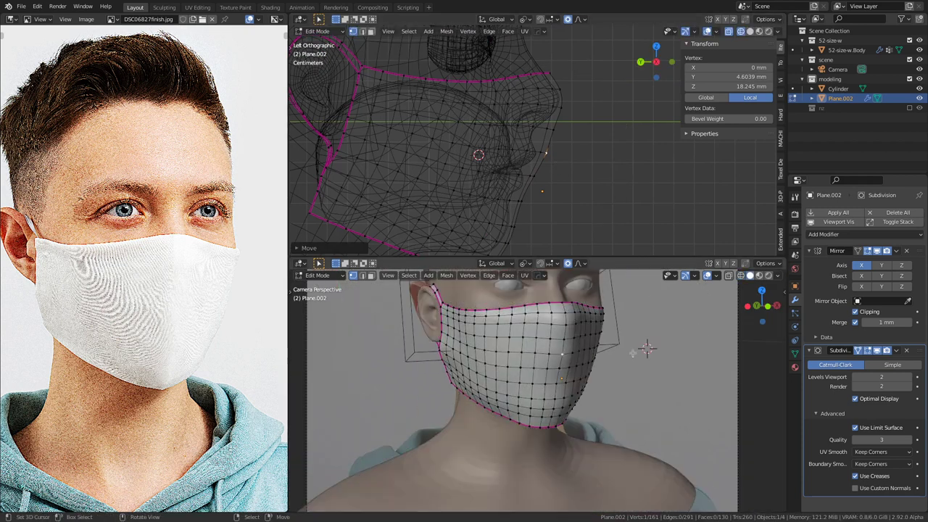
pyautogui.press('Tab')
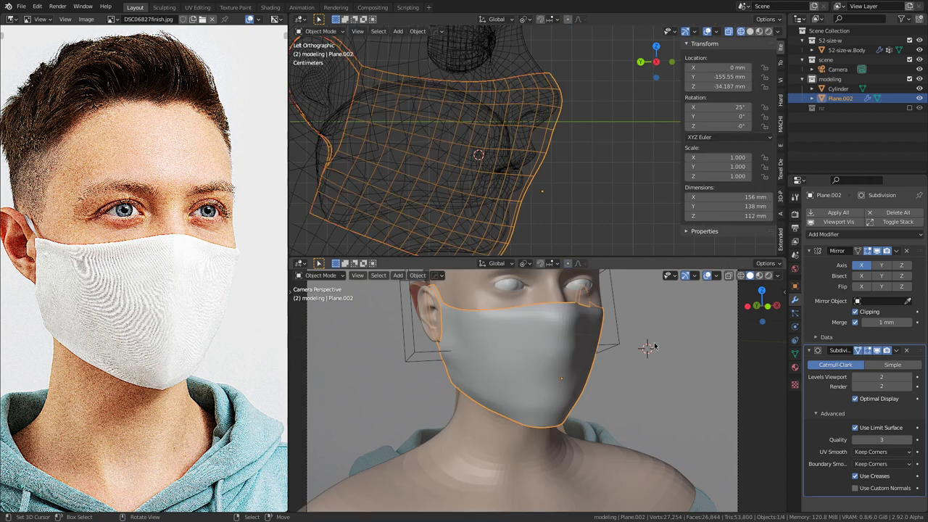
pyautogui.click(707, 276)
pyautogui.press('Tab')
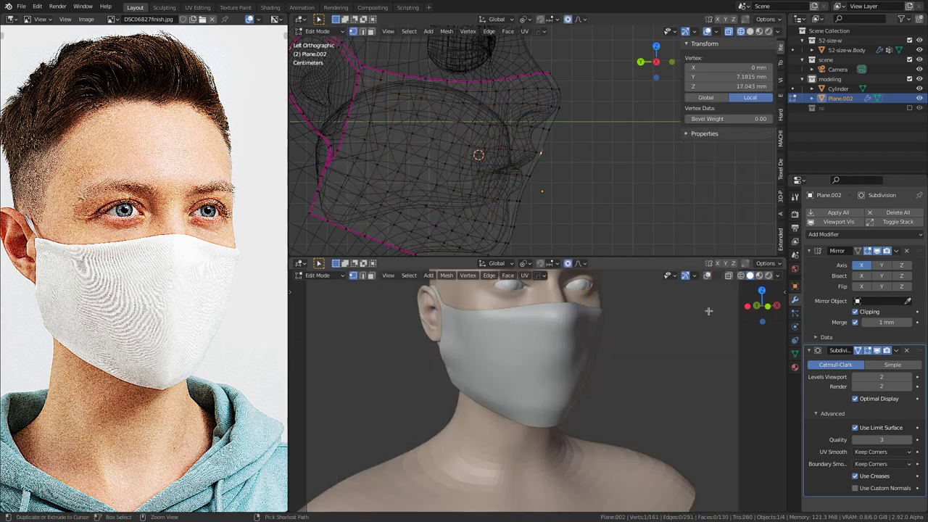
pyautogui.hotkey('ctrl', 'shift', 'z')
pyautogui.hotkey('ctrl', 'z')
pyautogui.hotkey('ctrl', 'shift', 'z')
pyautogui.hotkey('ctrl', 'z')
# Step: Show the upper viewport in solid shading, leave mesh editing, and set the Subdivision modifier's Boundary Smooth to All
pyautogui.scroll(-3, 555, 190)
pyautogui.hotkey('shift', 'z')
pyautogui.moveTo(553, 172); pyautogui.dragTo(561, 150, button='middle')
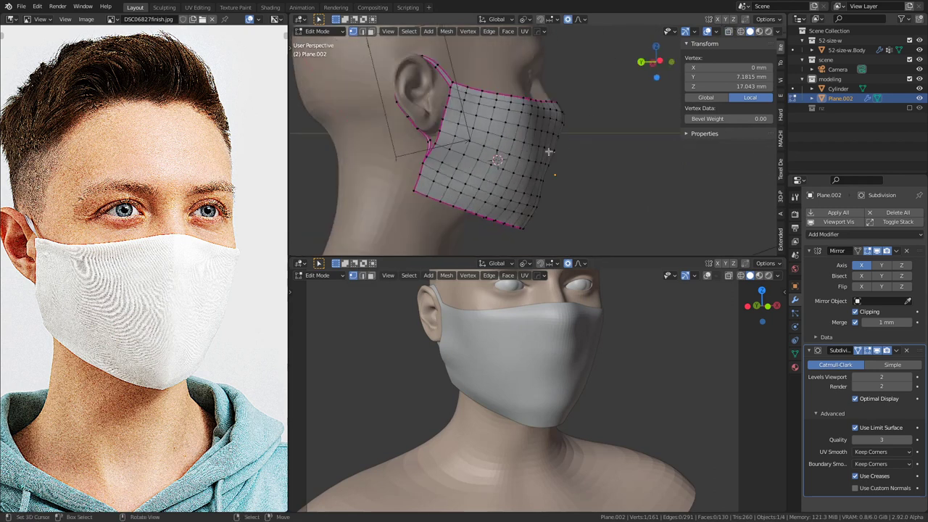
pyautogui.press('Tab')
pyautogui.moveTo(543, 151); pyautogui.dragTo(544, 132, button='middle')
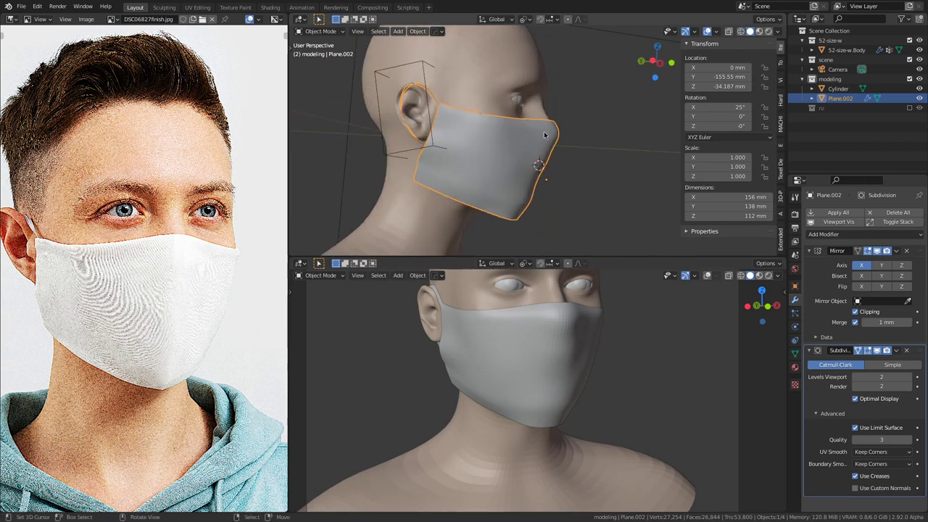
pyautogui.click(883, 464)
pyautogui.click(848, 486)
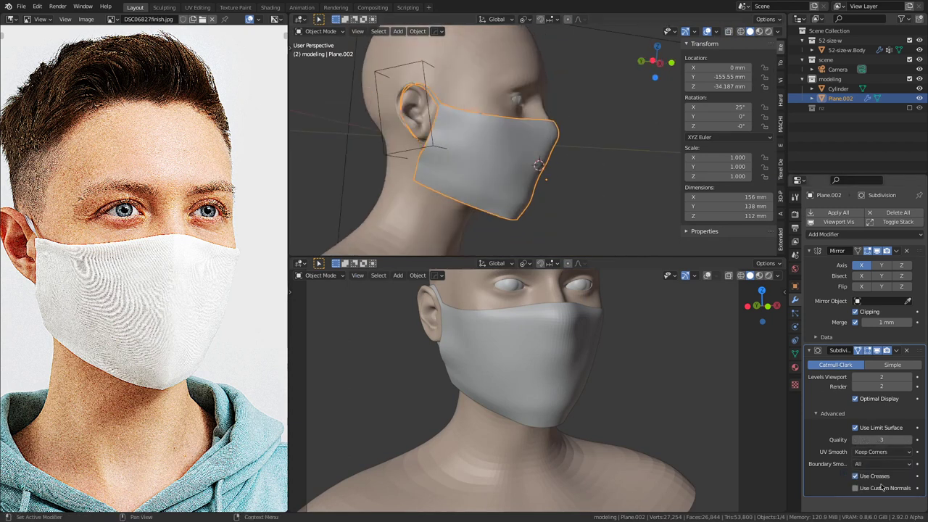
# Step: Compare the mask with the Subdivision modifier's viewport display off and on, and return Boundary Smooth to Keep Corners
pyautogui.moveTo(562, 116)
pyautogui.mouseDown(button='middle')
pyautogui.moveTo(591, 113)
pyautogui.moveTo(563, 116)
pyautogui.mouseUp(button='middle')
pyautogui.scroll(2, 593, 116)
pyautogui.hotkey('shift', 'z')
pyautogui.hotkey('shift', 'z')
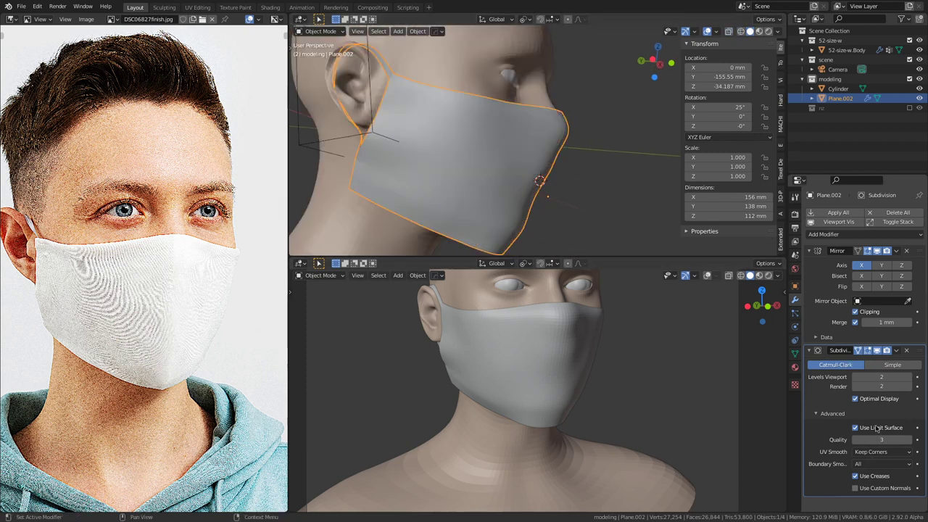
pyautogui.click(877, 350)
pyautogui.click(876, 350)
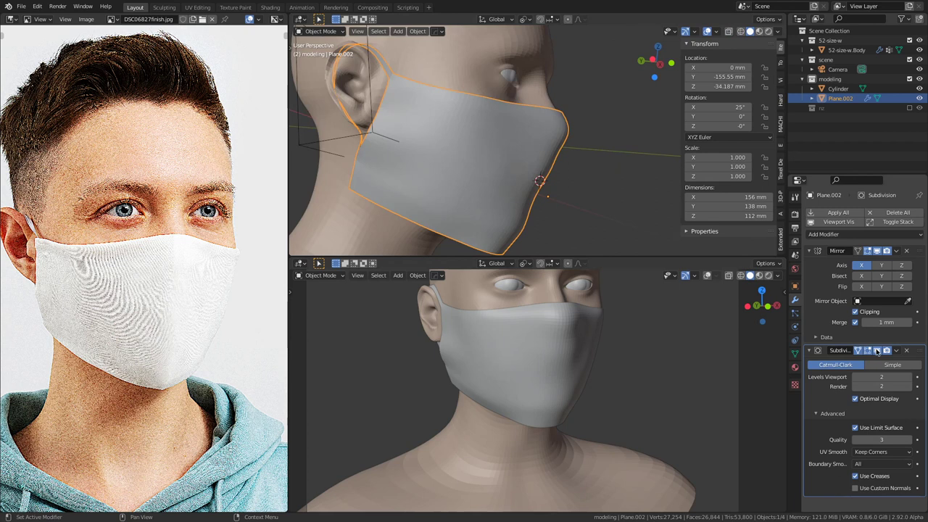
pyautogui.click(893, 465)
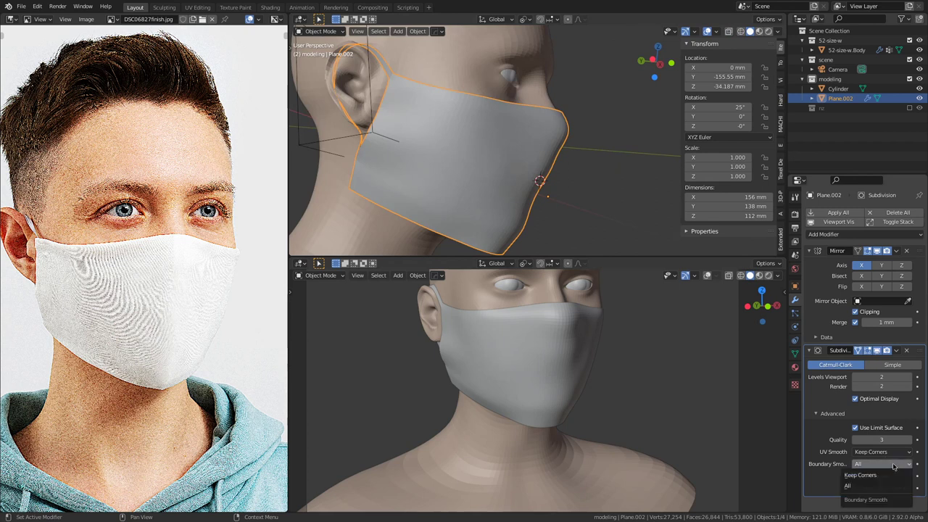
pyautogui.click(892, 475)
# Step: Inspect the mask's mesh from several angles and set the Subdivision modifier's Boundary Smooth to All
pyautogui.moveTo(580, 145); pyautogui.dragTo(519, 149, button='middle')
pyautogui.press('Tab')
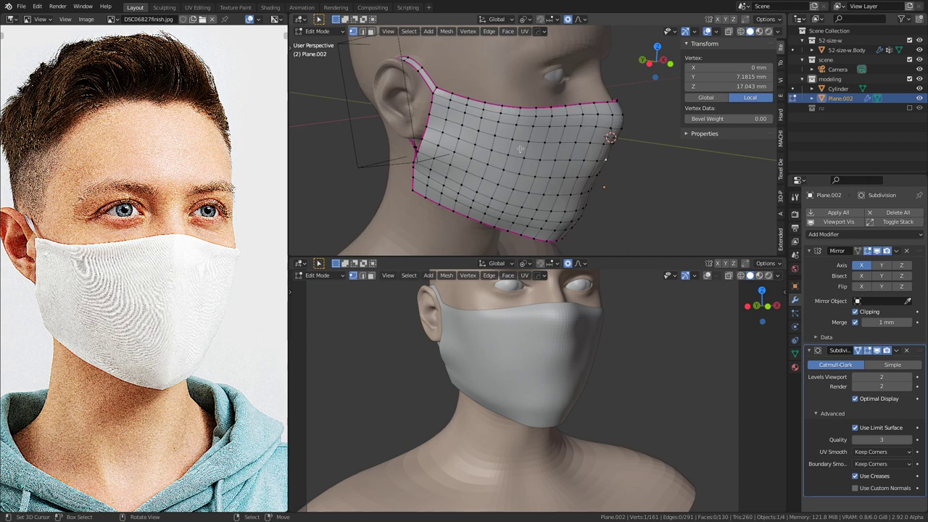
pyautogui.moveTo(520, 148); pyautogui.dragTo(553, 129, button='middle')
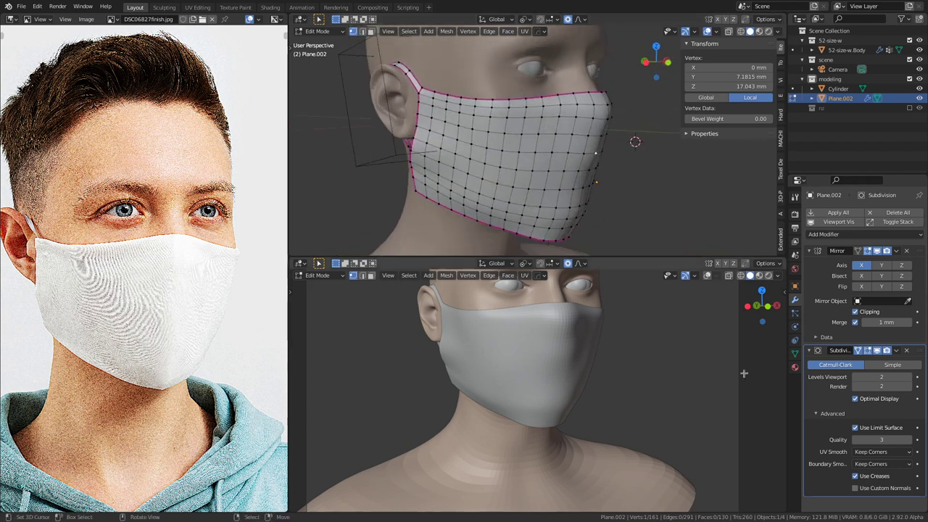
pyautogui.click(881, 463)
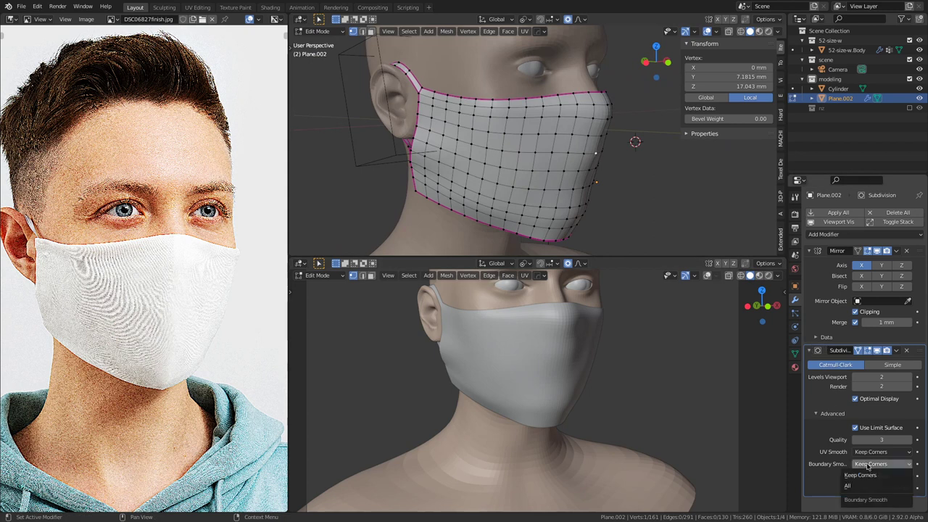
pyautogui.click(881, 476)
pyautogui.moveTo(618, 199); pyautogui.dragTo(487, 150, button='middle')
pyautogui.press('Tab')
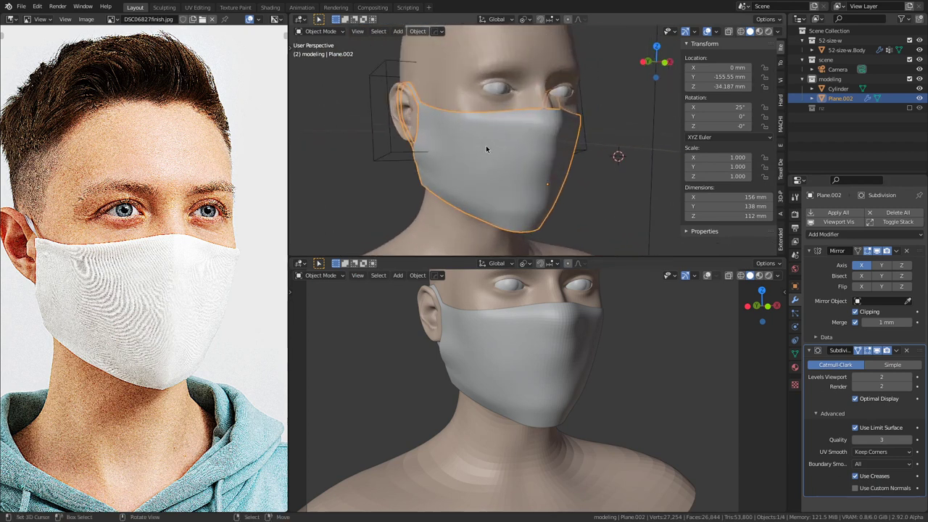
# Step: Merge the two 3D viewports into one camera view and briefly hide the body to compare the mask with the photo
pyautogui.scroll(-1, 466, 138)
pyautogui.moveTo(783, 260); pyautogui.dragTo(769, 271)
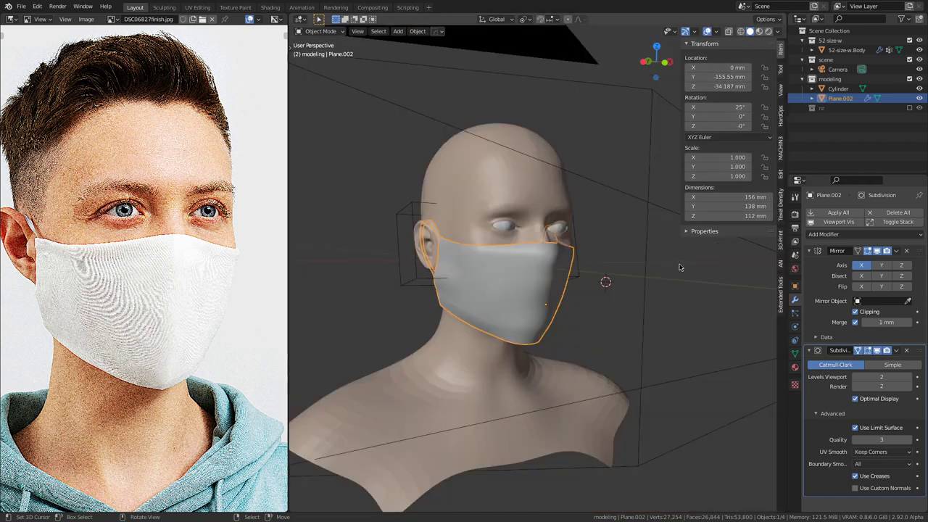
pyautogui.press('KP_0')
pyautogui.scroll(-5, 644, 265)
pyautogui.keyDown('shift'); pyautogui.moveTo(638, 270); pyautogui.dragTo(565, 328, button='middle'); pyautogui.keyUp('shift')
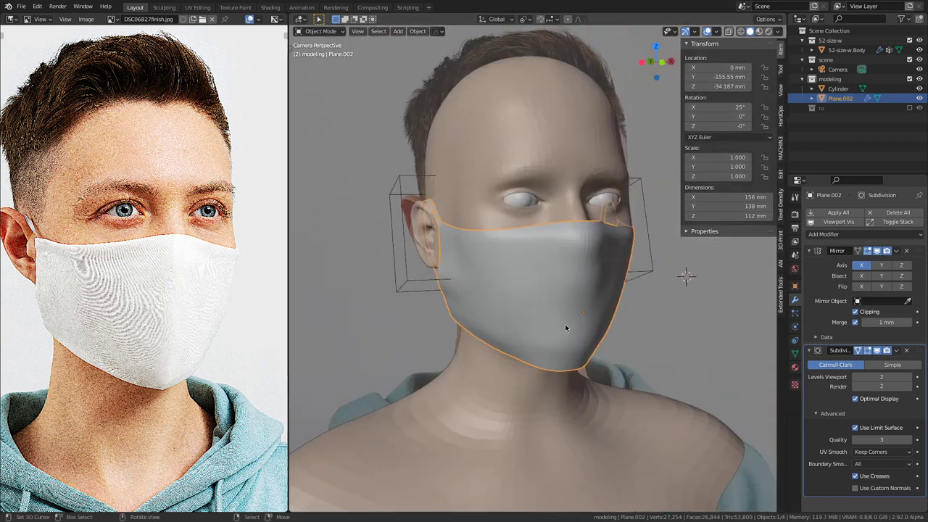
pyautogui.click(919, 50)
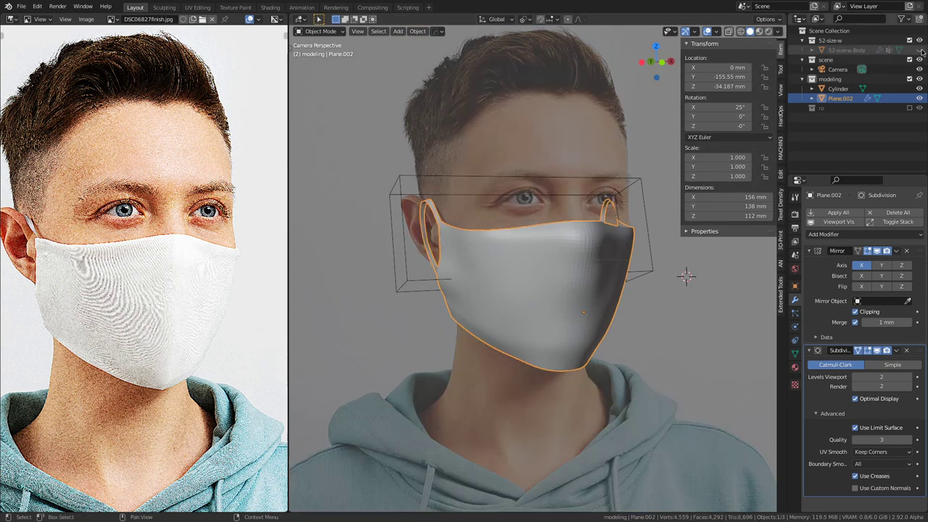
pyautogui.click(919, 50)
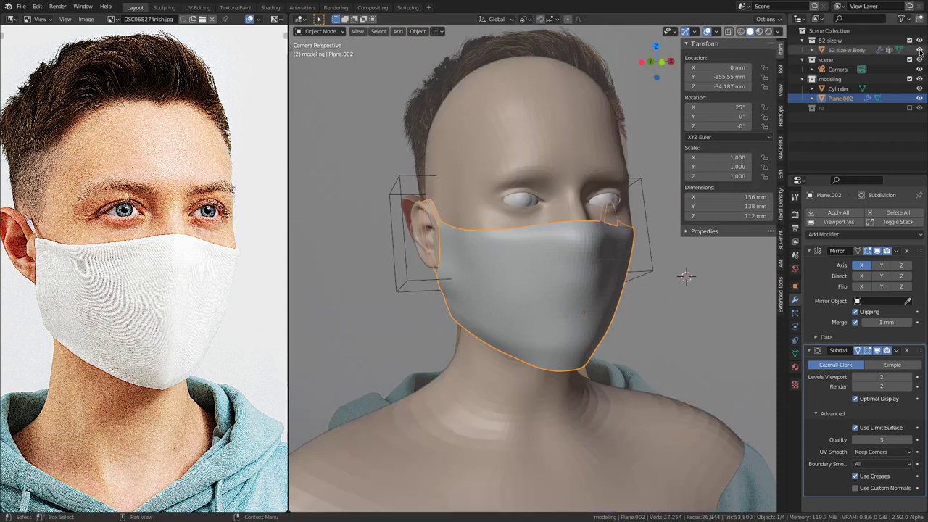
# Step: Switch to the UV Editing workspace, set the Untitled image's generated type to Color Grid, and return the mask to Object Mode
pyautogui.click(196, 8)
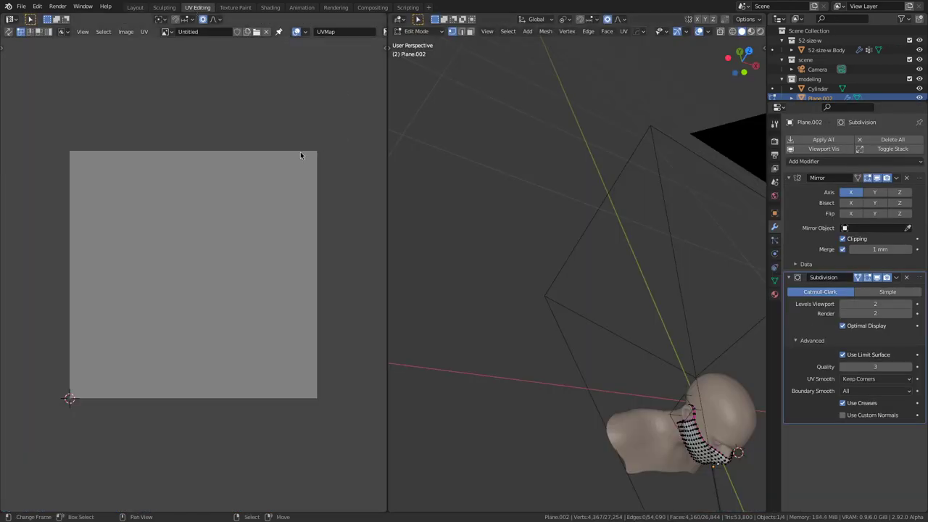
pyautogui.press('n')
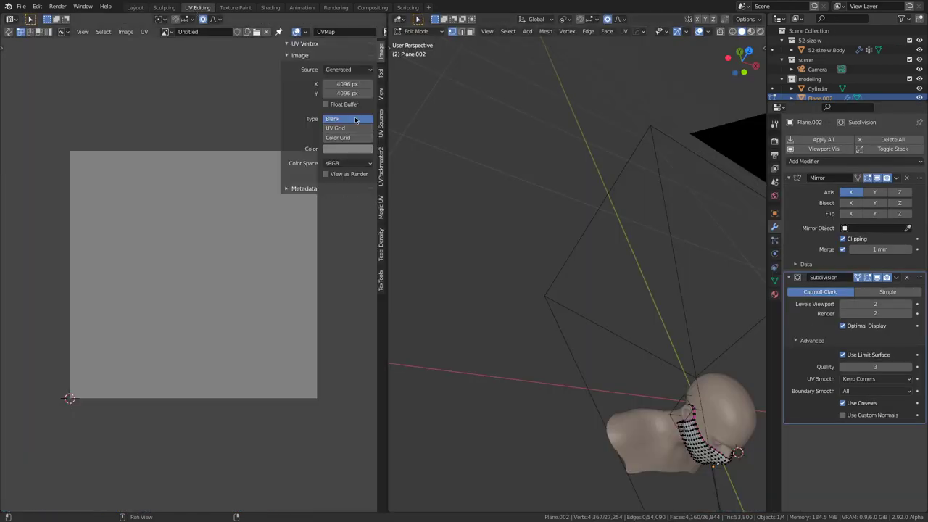
pyautogui.click(346, 139)
pyautogui.moveTo(617, 299); pyautogui.dragTo(630, 329, button='middle')
pyautogui.press('Tab')
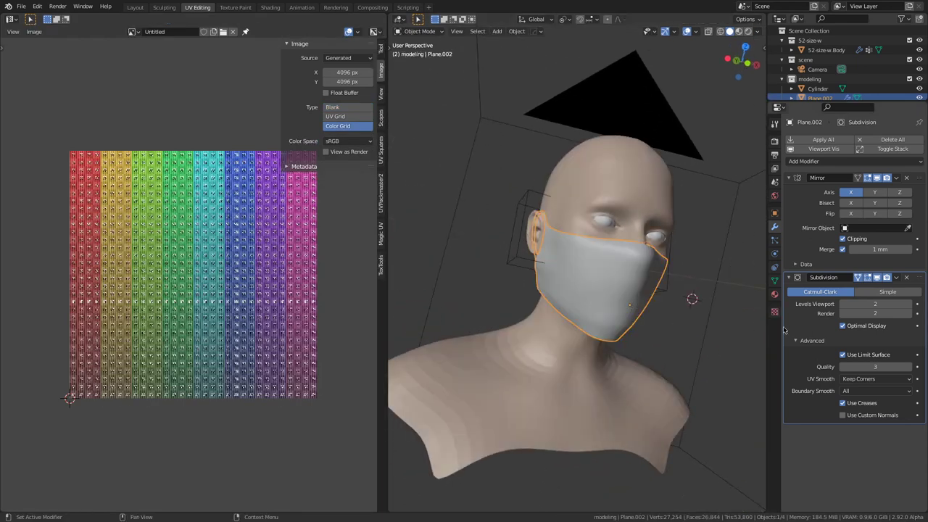
# Step: Create a new material on the mask and use the Untitled image as an Image Texture for its Base Color
pyautogui.click(774, 312)
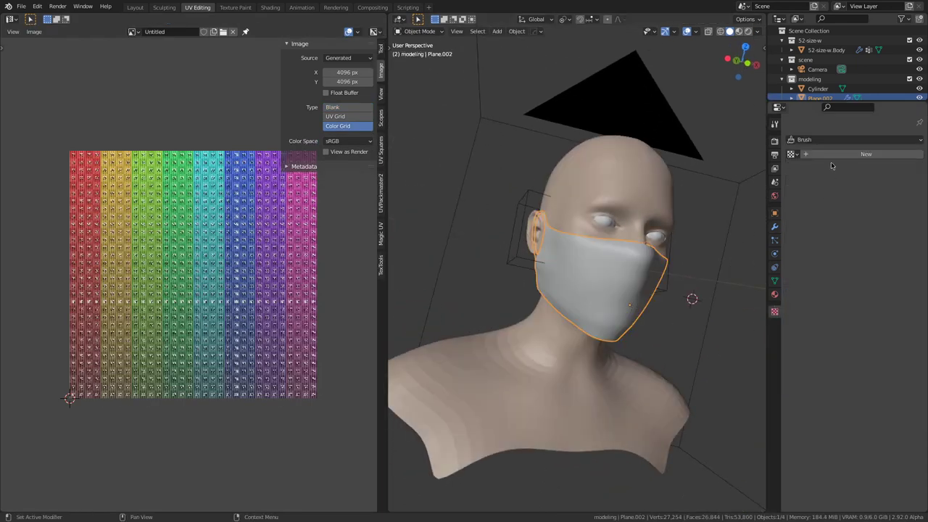
pyautogui.click(774, 295)
pyautogui.click(863, 182)
pyautogui.moveTo(522, 319); pyautogui.dragTo(540, 330, button='middle')
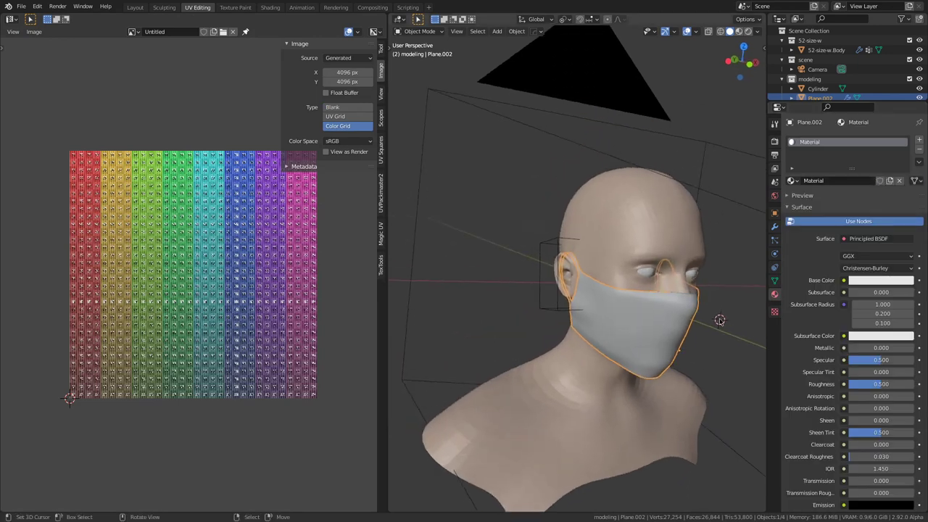
pyautogui.click(843, 280)
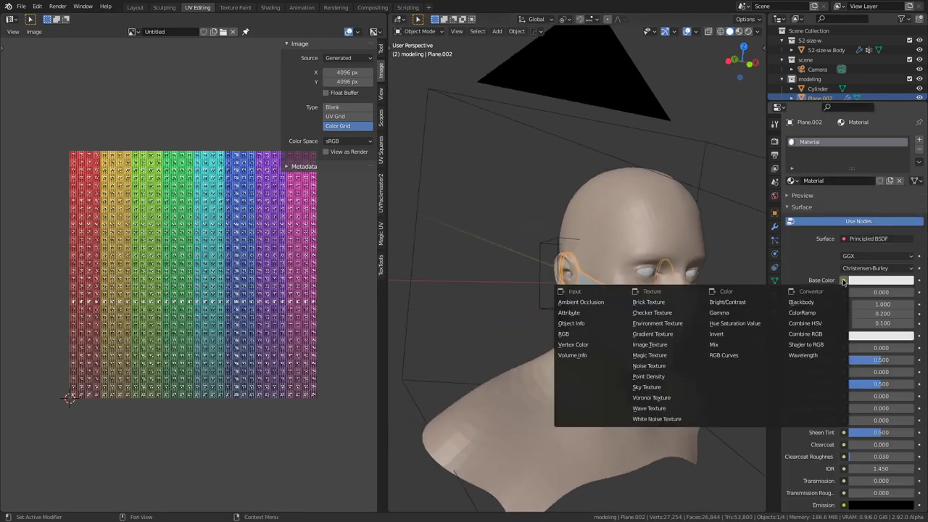
pyautogui.click(649, 345)
pyautogui.click(792, 292)
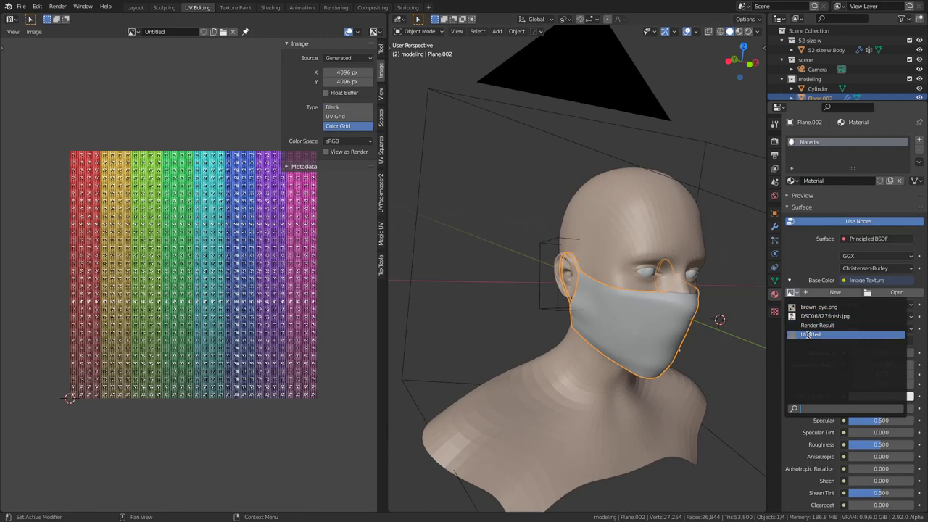
pyautogui.click(811, 334)
pyautogui.moveTo(703, 319); pyautogui.dragTo(710, 265, button='middle')
# Step: Set the solid viewport's colour display to Texture and inspect the grid pattern on the front of the mask
pyautogui.click(758, 32)
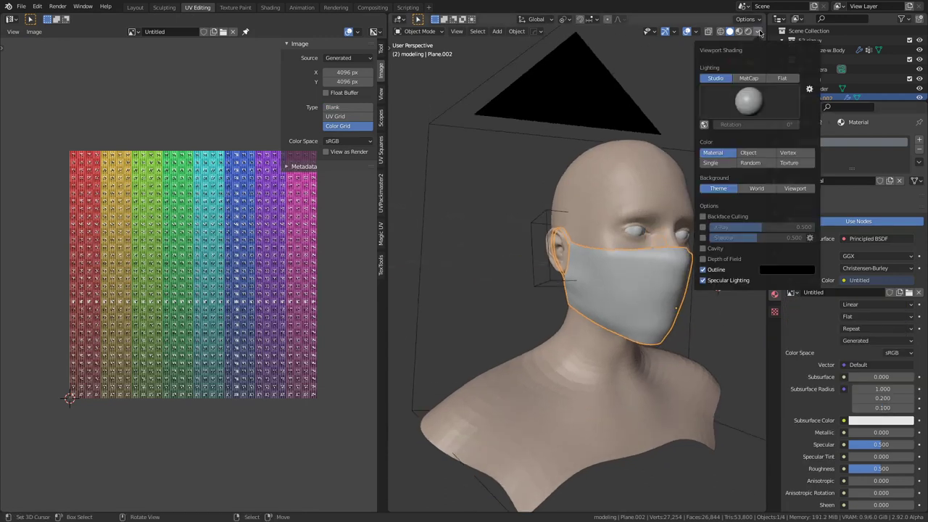
pyautogui.click(789, 163)
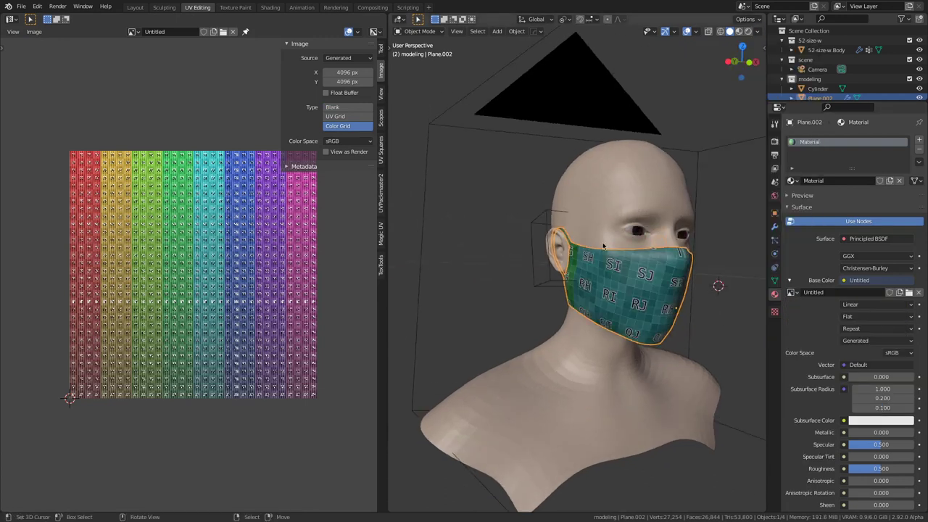
pyautogui.moveTo(582, 230); pyautogui.dragTo(557, 216, button='middle')
pyautogui.scroll(2, 696, 348)
pyautogui.moveTo(696, 348); pyautogui.dragTo(617, 330, button='middle')
pyautogui.scroll(-3, 621, 324)
pyautogui.scroll(3, 615, 332)
pyautogui.click(746, 289)
pyautogui.click(706, 262)
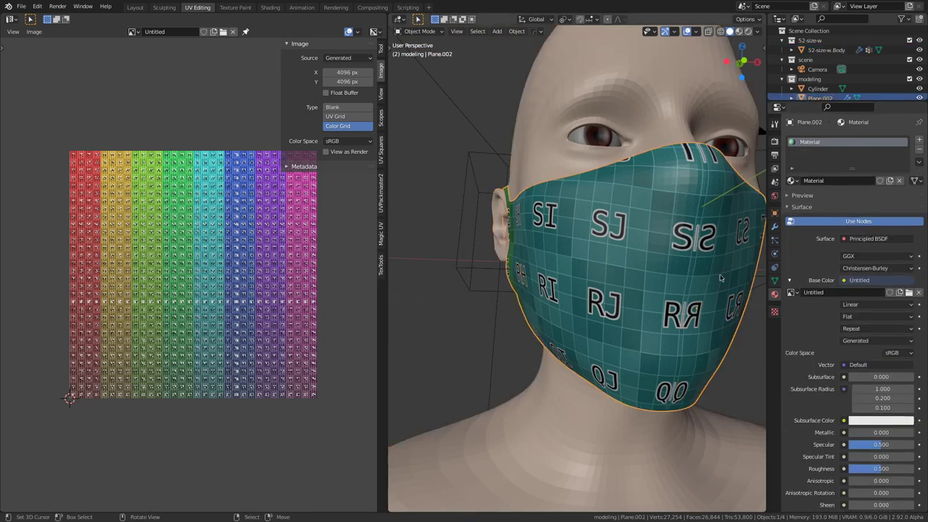
# Step: Select the whole mask mesh in Edit Mode and enable Modified Edges and Display Stretch in the UV editor
pyautogui.click(775, 281)
pyautogui.press('Tab')
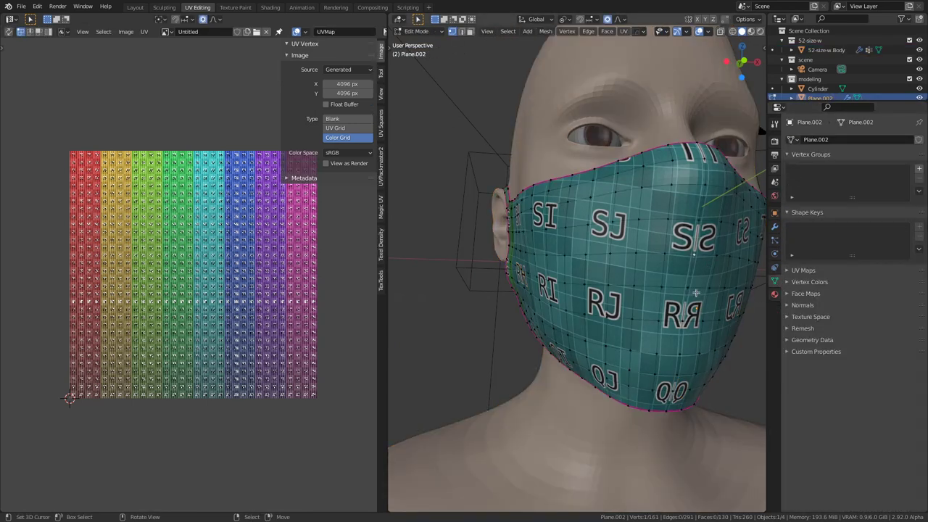
pyautogui.press('a')
pyautogui.click(305, 32)
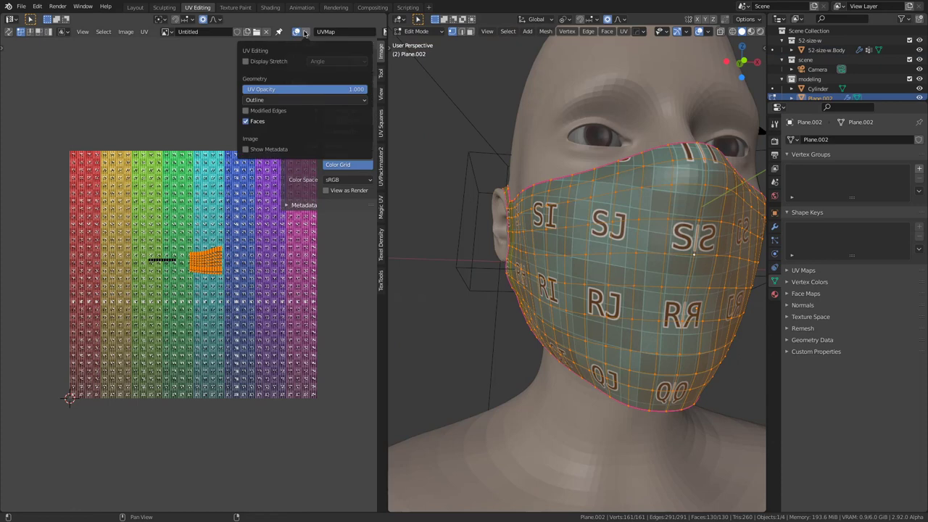
pyautogui.click(245, 111)
pyautogui.click(245, 61)
pyautogui.scroll(4, 232, 282)
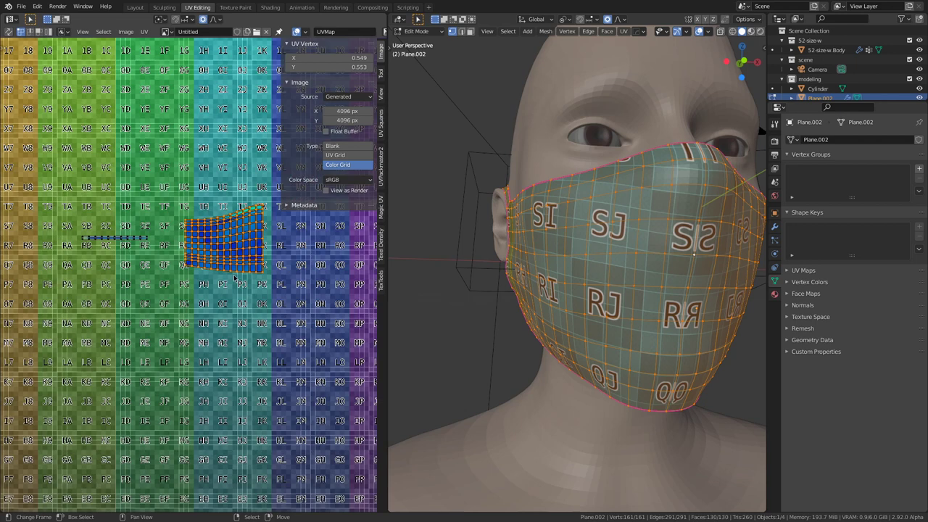
pyautogui.scroll(-1, 233, 279)
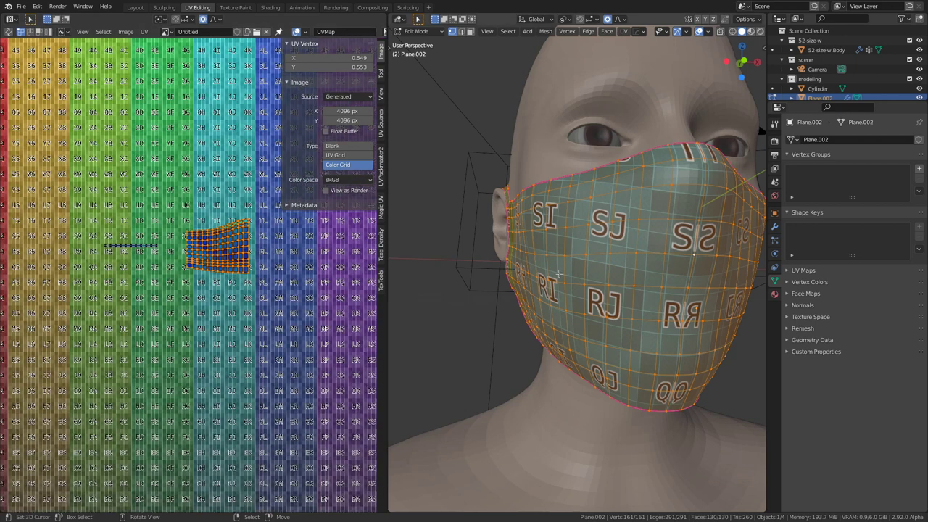
# Step: Enable Mirror U with an offset of 1 in the data settings of the mask's Mirror modifier
pyautogui.click(775, 227)
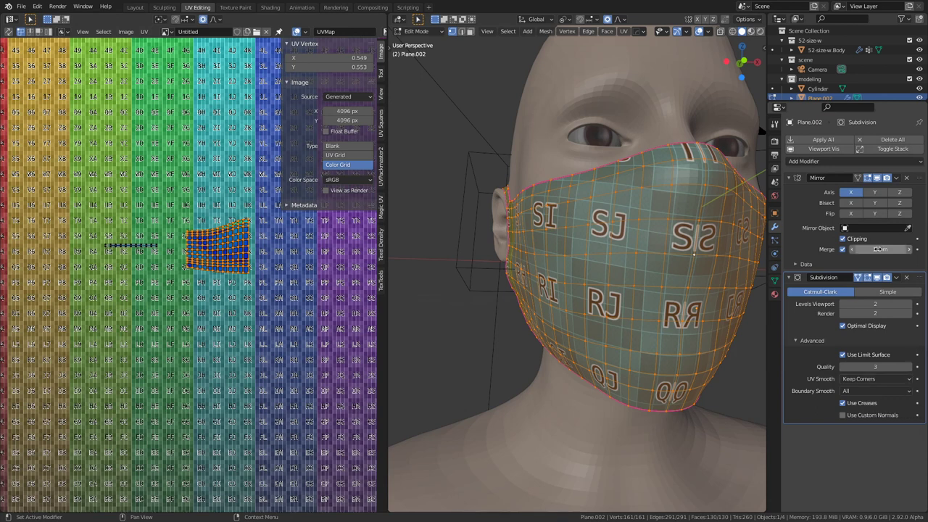
pyautogui.click(795, 264)
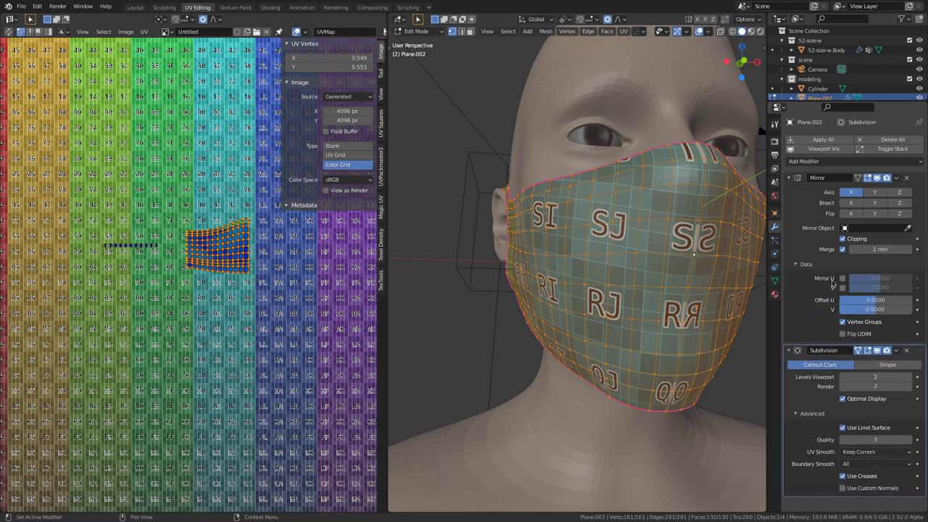
pyautogui.click(843, 279)
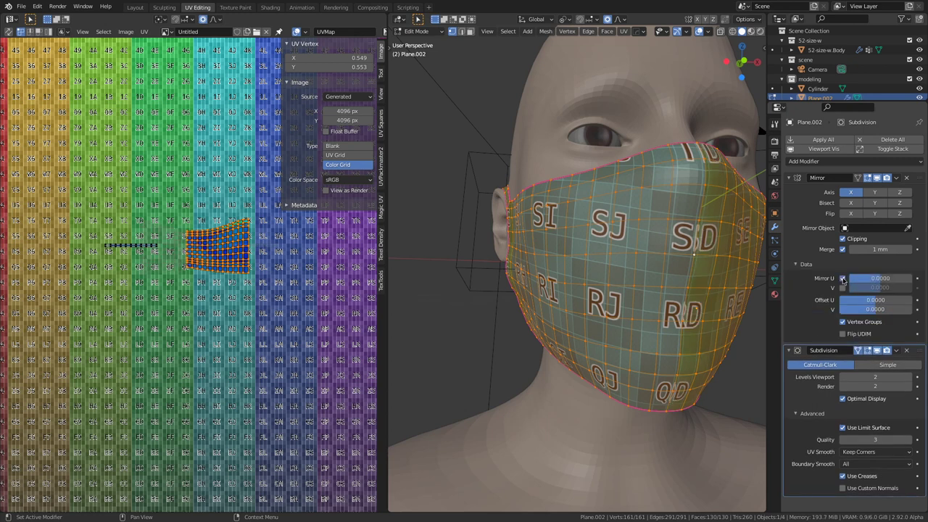
pyautogui.click(843, 279)
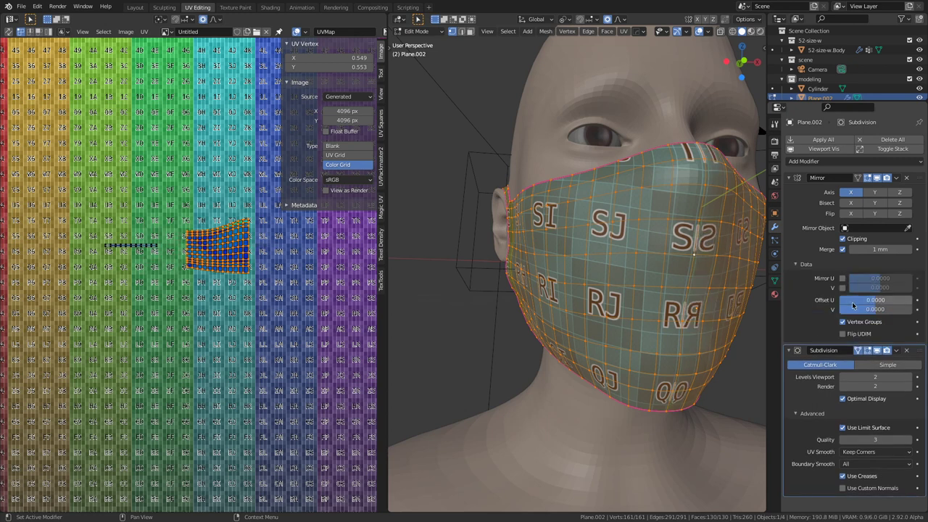
pyautogui.click(842, 278)
pyautogui.moveTo(877, 278); pyautogui.dragTo(904, 278)
pyautogui.rightClick(904, 278)
pyautogui.click(886, 281)
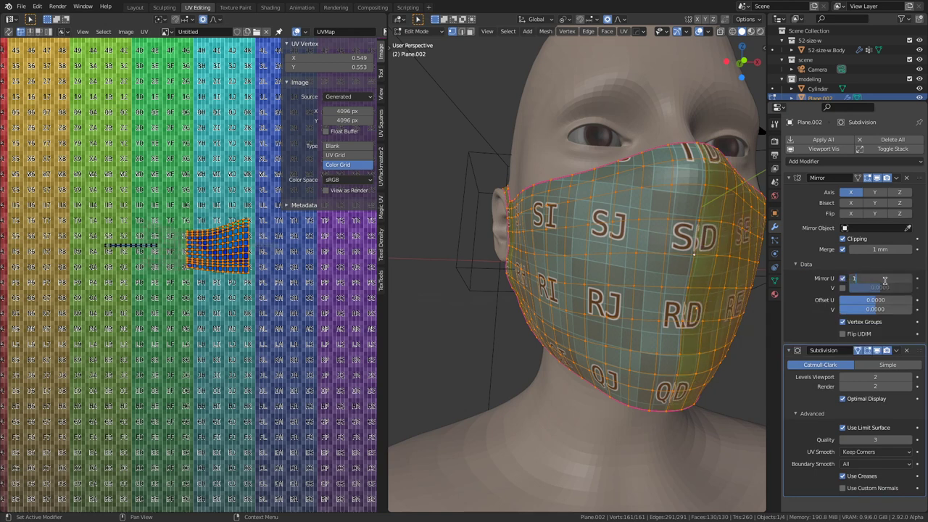
pyautogui.write('1')
pyautogui.press('Return')
pyautogui.scroll(-6, 277, 302)
pyautogui.scroll(1, 277, 299)
pyautogui.moveTo(277, 299); pyautogui.dragTo(215, 324, button='middle')
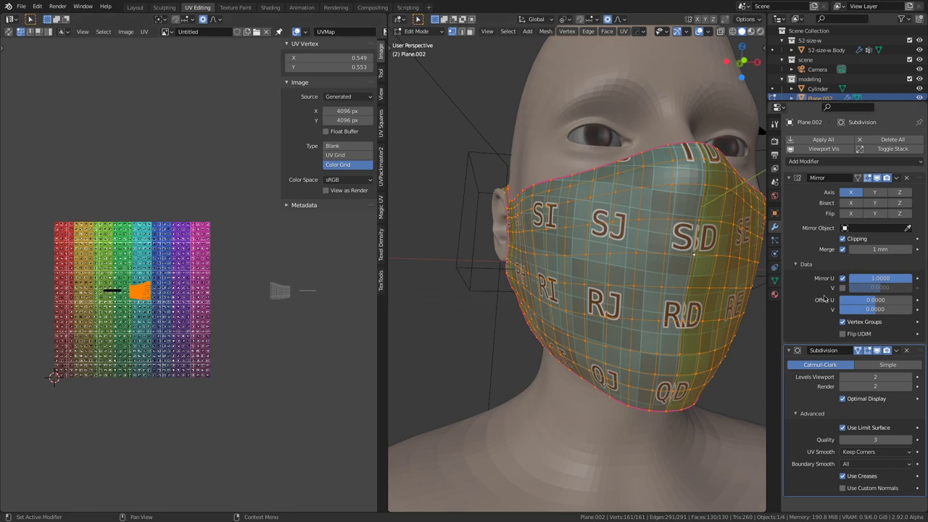
# Step: Try Mirror V with an offset of 1 alongside Mirror U, and leave only Mirror U enabled
pyautogui.click(843, 279)
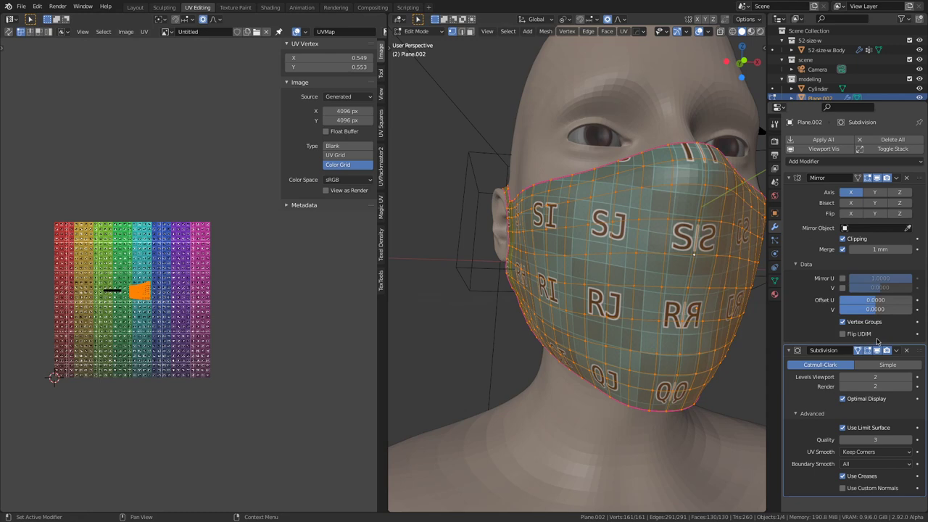
pyautogui.click(876, 288)
pyautogui.write('1')
pyautogui.press('Return')
pyautogui.click(843, 288)
pyautogui.click(843, 278)
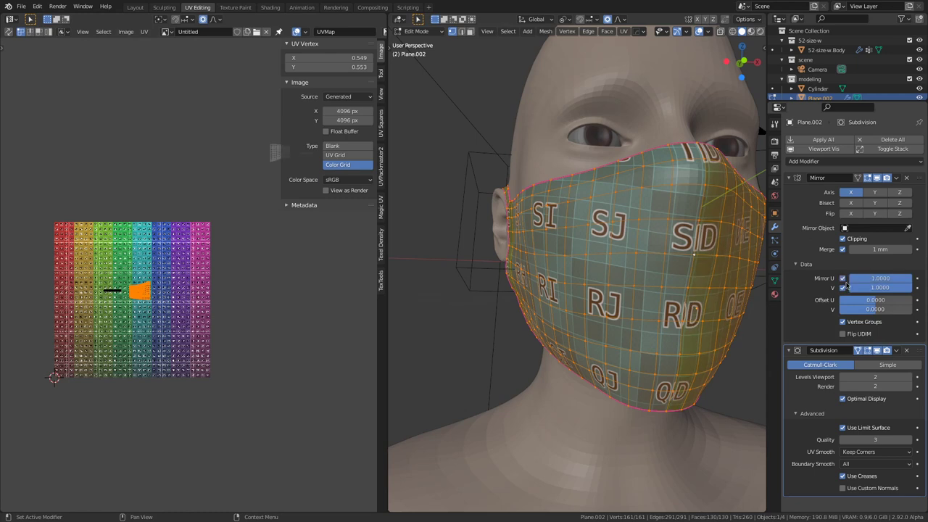
pyautogui.click(842, 288)
# Step: Examine the half mask's UV island and its centre edge loop against the colour grid
pyautogui.scroll(2, 297, 342)
pyautogui.moveTo(297, 343); pyautogui.dragTo(231, 339, button='middle')
pyautogui.scroll(3, 203, 341)
pyautogui.moveTo(153, 338); pyautogui.dragTo(224, 344, button='middle')
pyautogui.scroll(-3, 129, 338)
pyautogui.scroll(3, 252, 346)
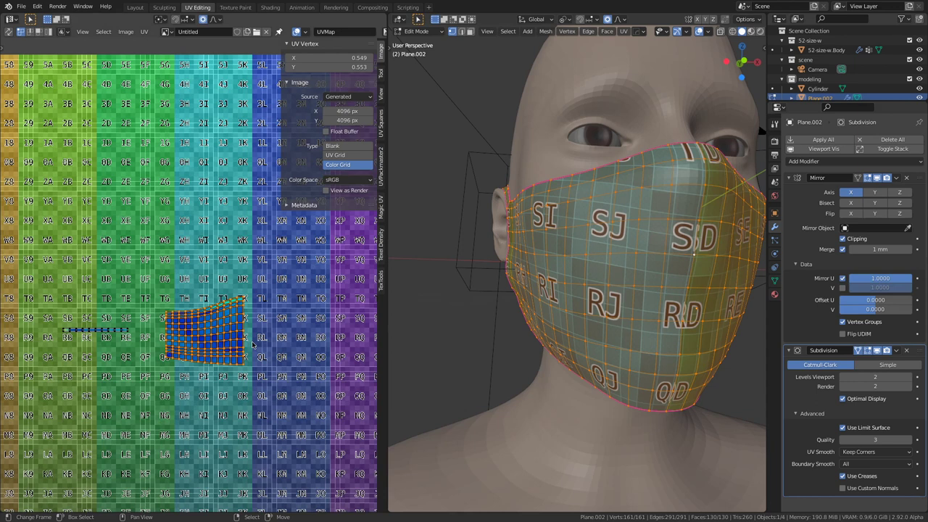
pyautogui.scroll(-5, 252, 345)
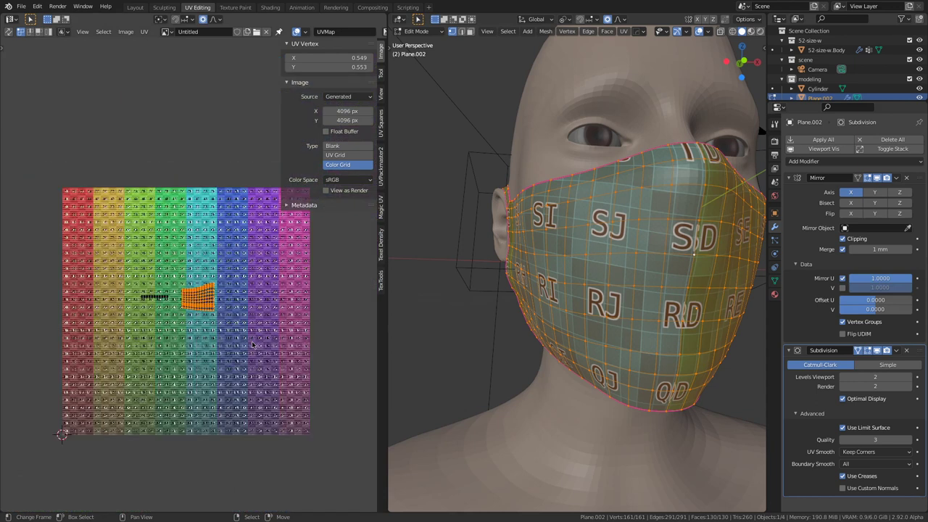
pyautogui.scroll(5, 252, 346)
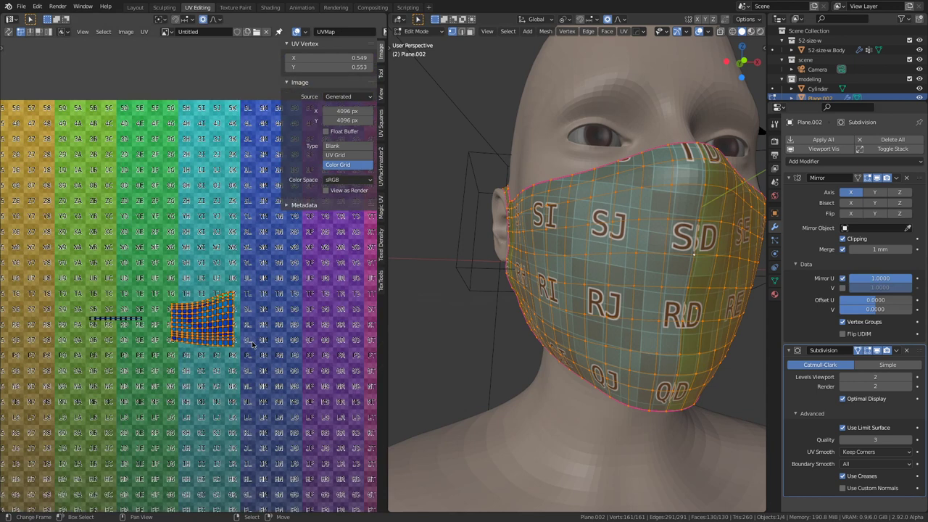
pyautogui.click(218, 340)
pyautogui.scroll(5, 217, 341)
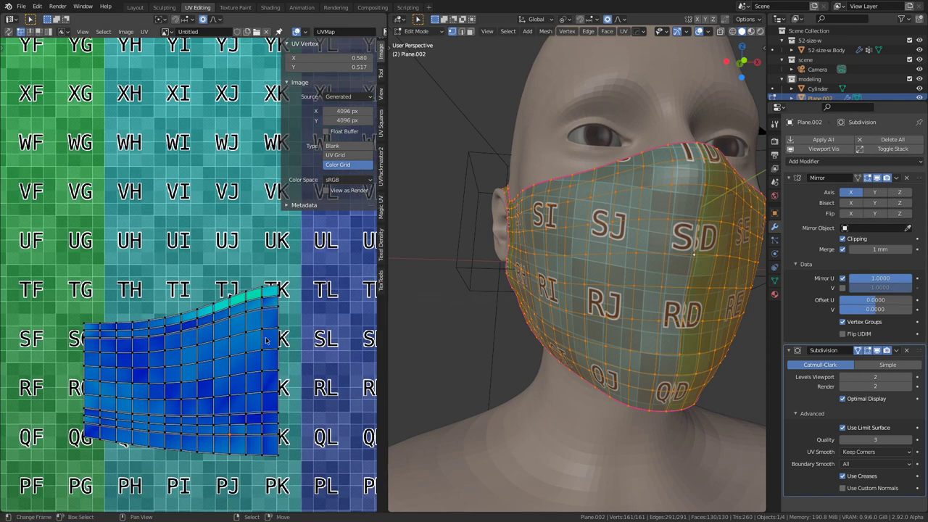
pyautogui.click(280, 341)
pyautogui.scroll(-8, 281, 341)
pyautogui.scroll(3, 281, 340)
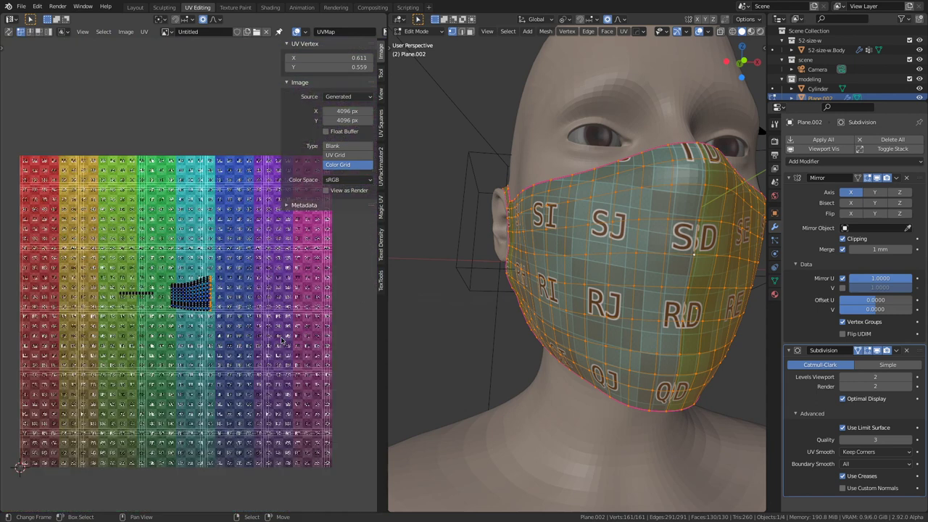
pyautogui.scroll(-3, 282, 340)
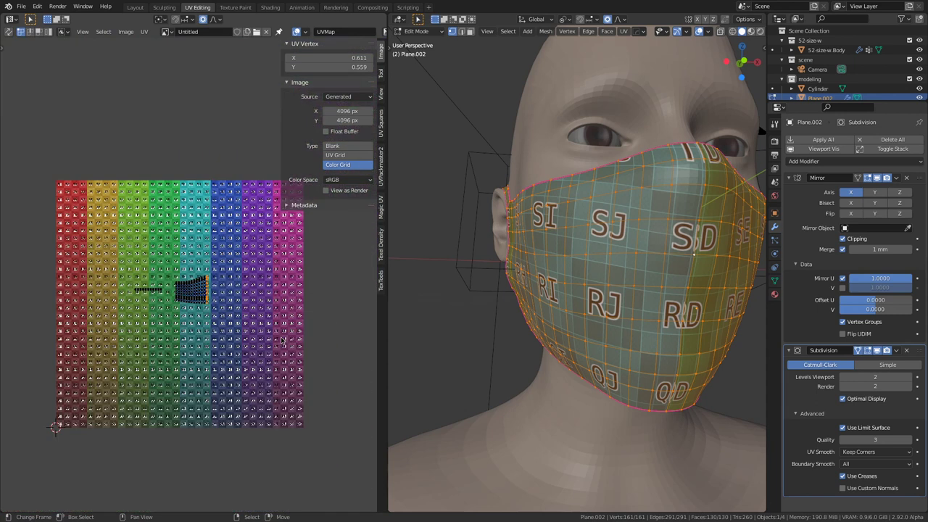
# Step: Select all of the mask's UVs and pack them with UVPackmaster2 with island rotation disabled
pyautogui.press('a')
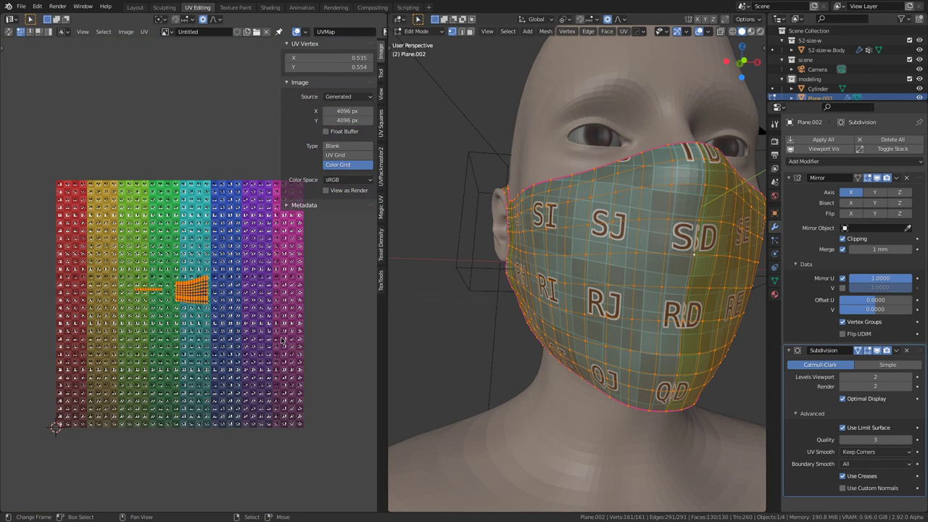
pyautogui.press('s')
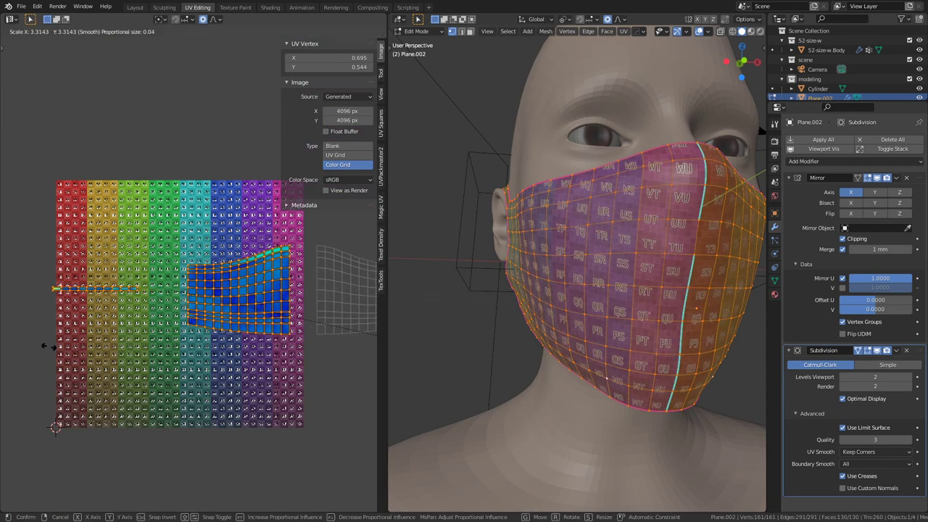
pyautogui.press('Escape')
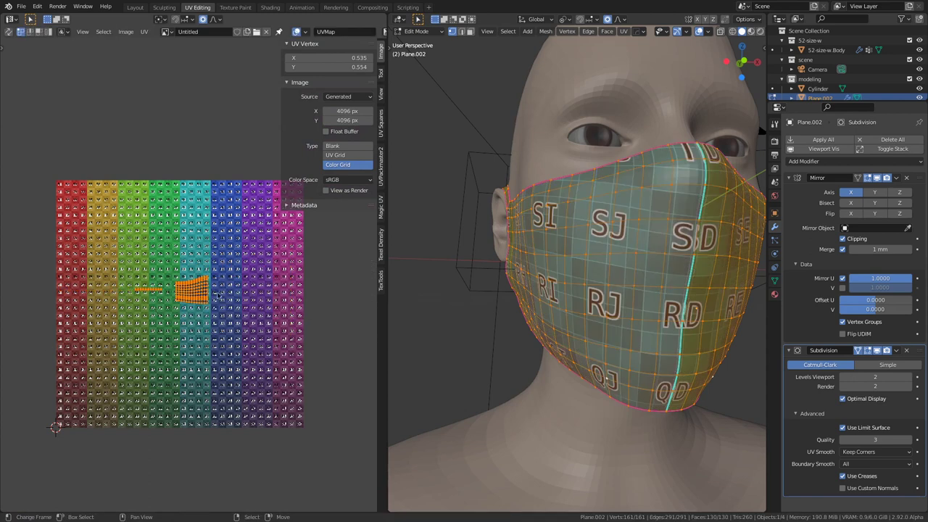
pyautogui.click(381, 251)
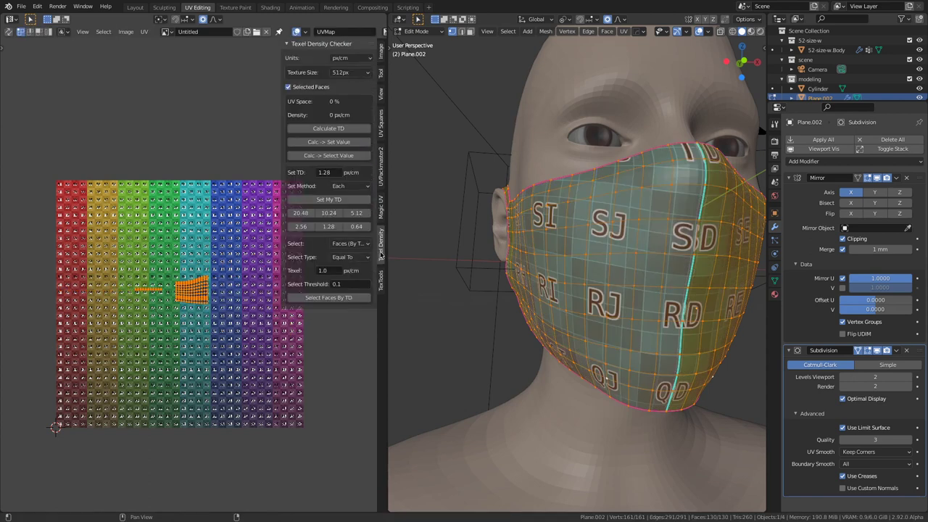
pyautogui.click(382, 277)
pyautogui.click(382, 179)
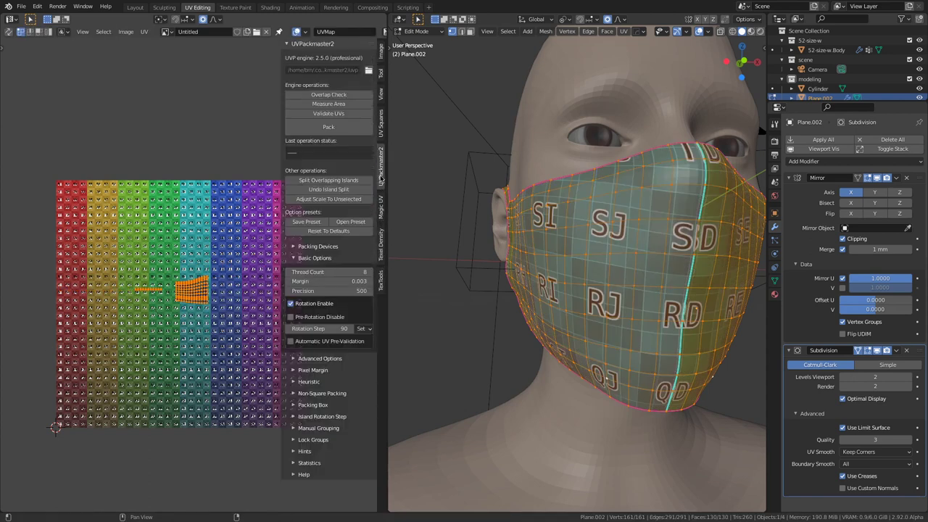
pyautogui.click(332, 127)
pyautogui.scroll(-3, 157, 306)
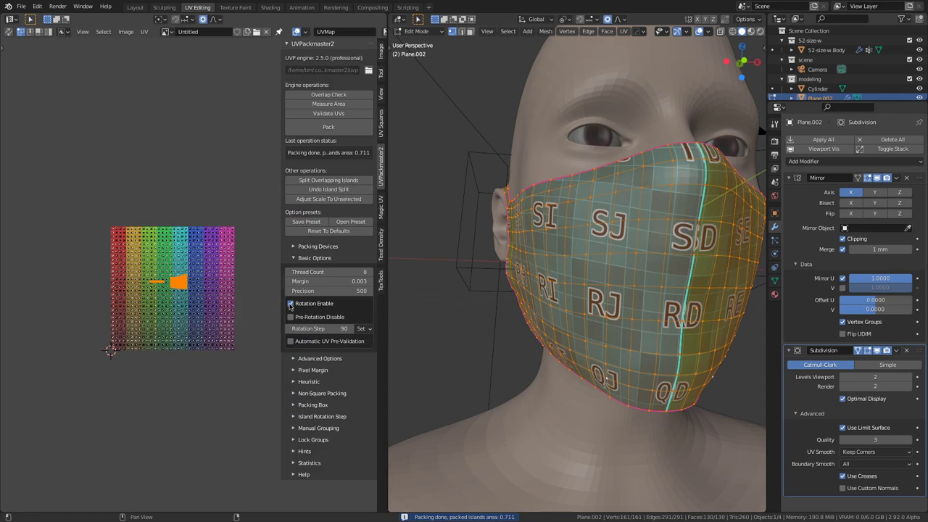
pyautogui.click(290, 303)
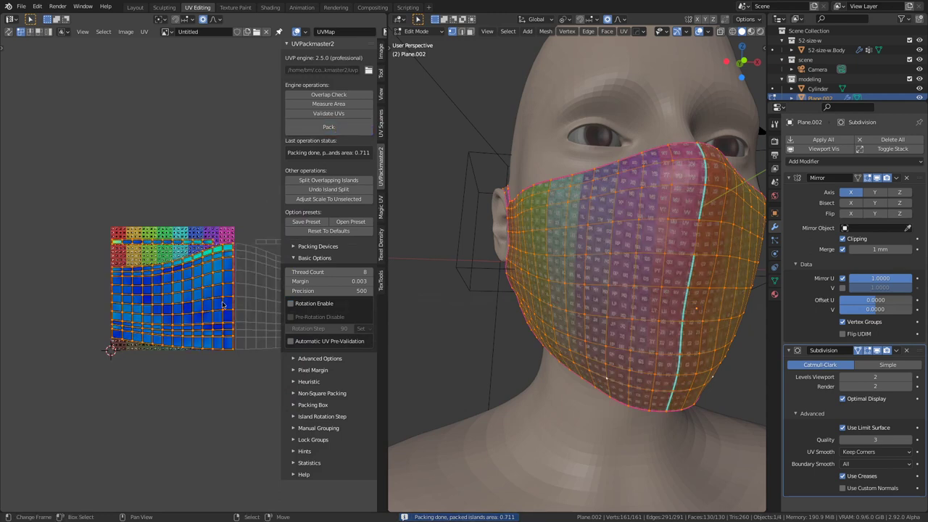
pyautogui.scroll(3, 221, 303)
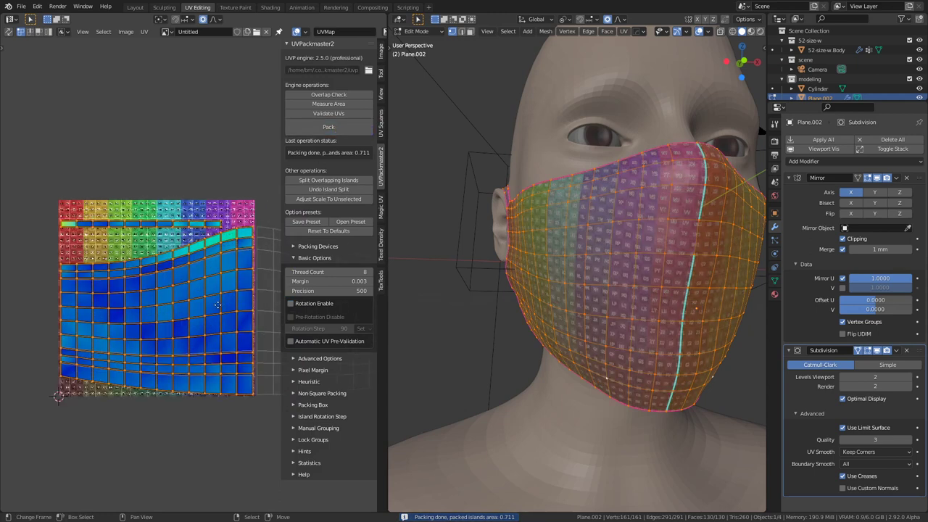
pyautogui.scroll(4, 211, 304)
pyautogui.scroll(-4, 167, 319)
pyautogui.moveTo(168, 319); pyautogui.dragTo(164, 320, button='middle')
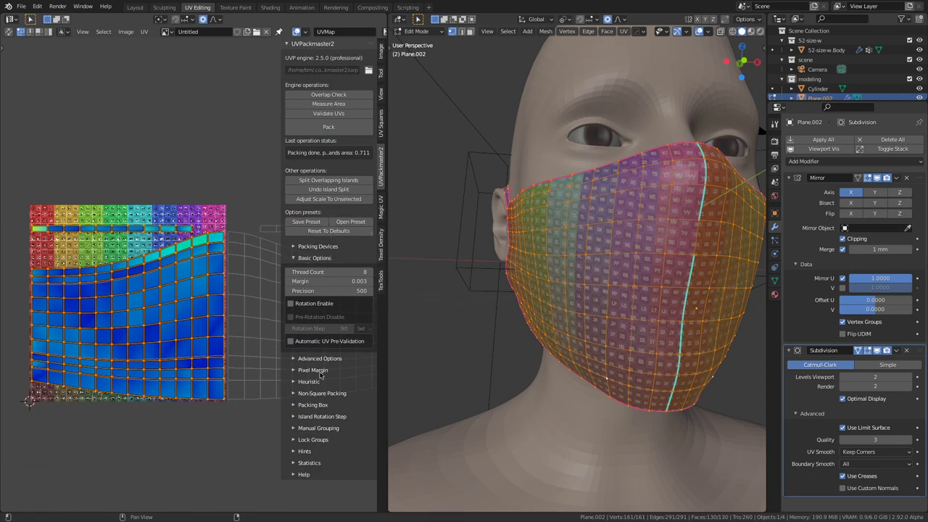
# Step: Set the packing margin to 0 and pack the UV islands again
pyautogui.moveTo(345, 283); pyautogui.dragTo(330, 283)
pyautogui.click(332, 129)
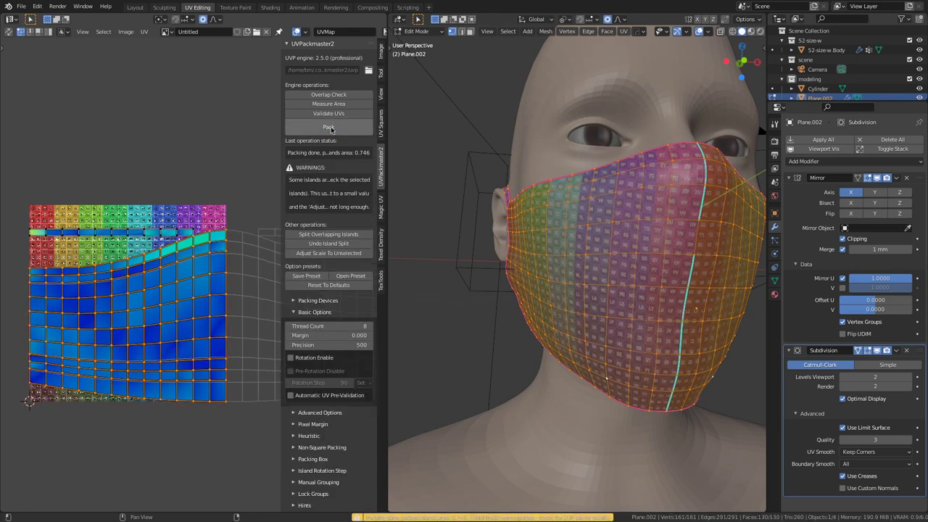
pyautogui.scroll(5, 201, 286)
pyautogui.scroll(4, 177, 363)
pyautogui.scroll(-5, 177, 363)
pyautogui.moveTo(177, 363); pyautogui.dragTo(142, 311, button='middle')
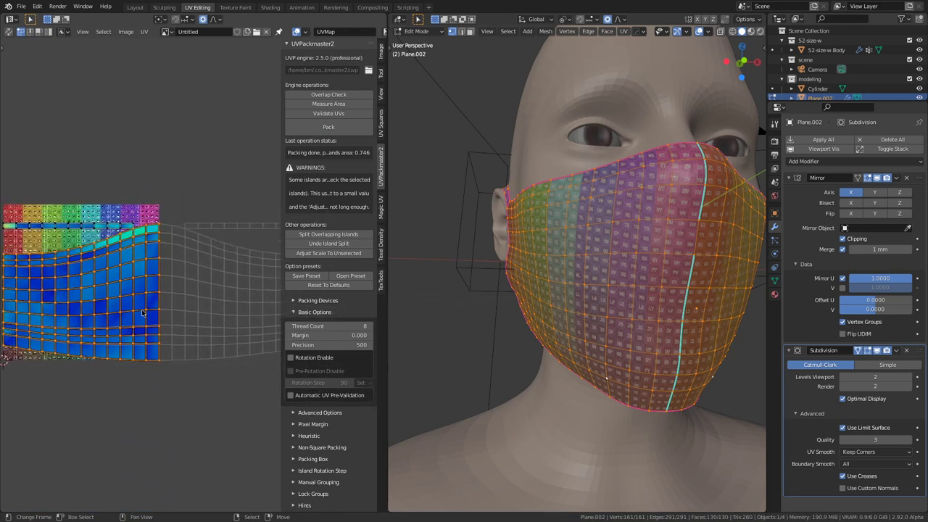
pyautogui.moveTo(142, 317); pyautogui.dragTo(167, 313, button='middle')
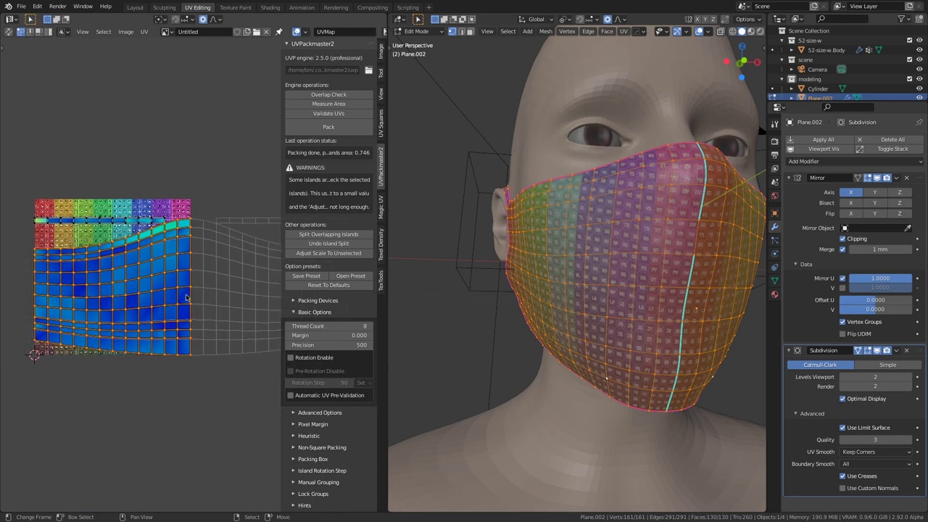
# Step: Set the UV pivot to the 2D cursor and scale all islands by 0.5
pyautogui.press('.')
pyautogui.click(241, 298)
pyautogui.write('s')
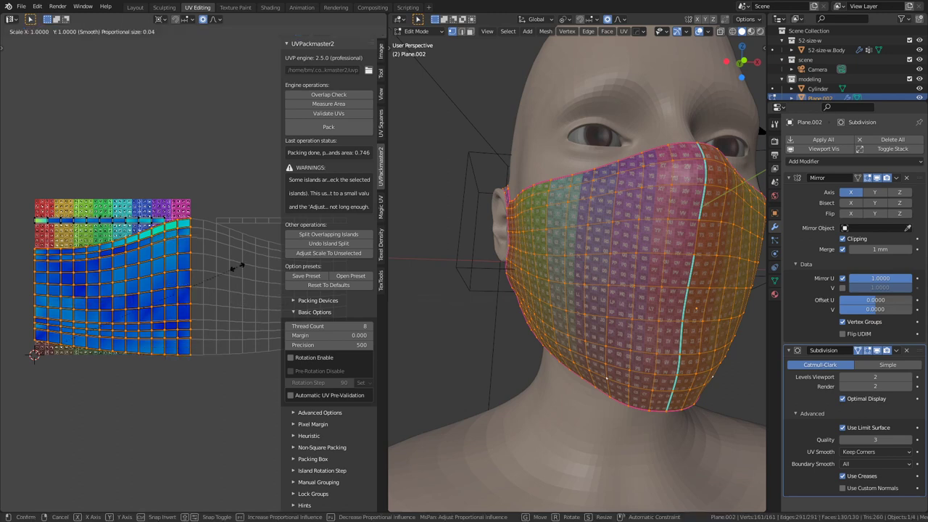
pyautogui.write('0.5')
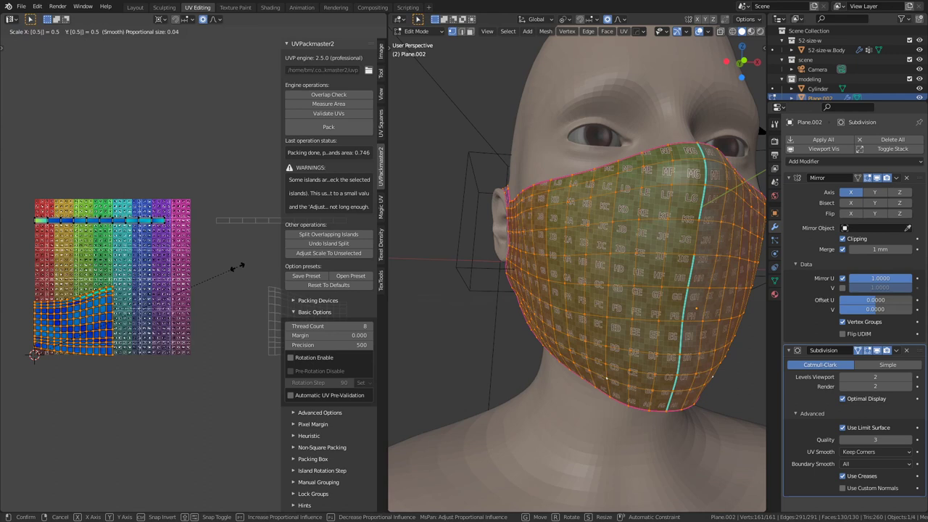
pyautogui.press('Escape')
pyautogui.write('s0.5')
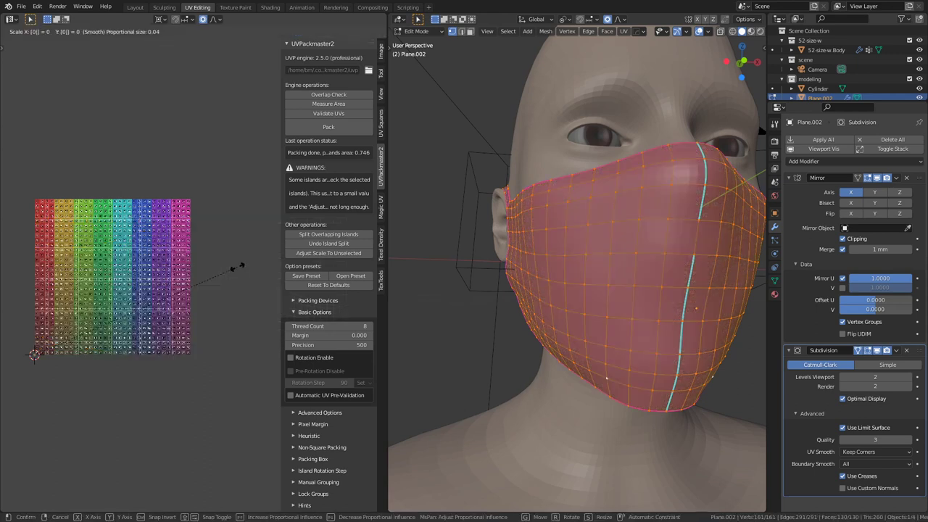
pyautogui.press('Return')
# Step: Select only the narrow strip island and move it up along Y by about 0.054, clear of the main island
pyautogui.scroll(4, 173, 290)
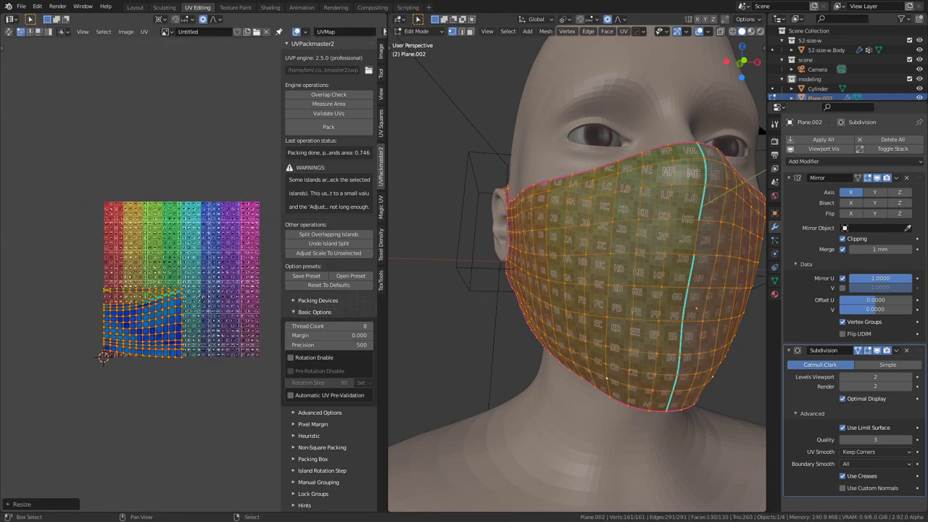
pyautogui.hotkey('alt', 'a')
pyautogui.press('l')
pyautogui.press('g')
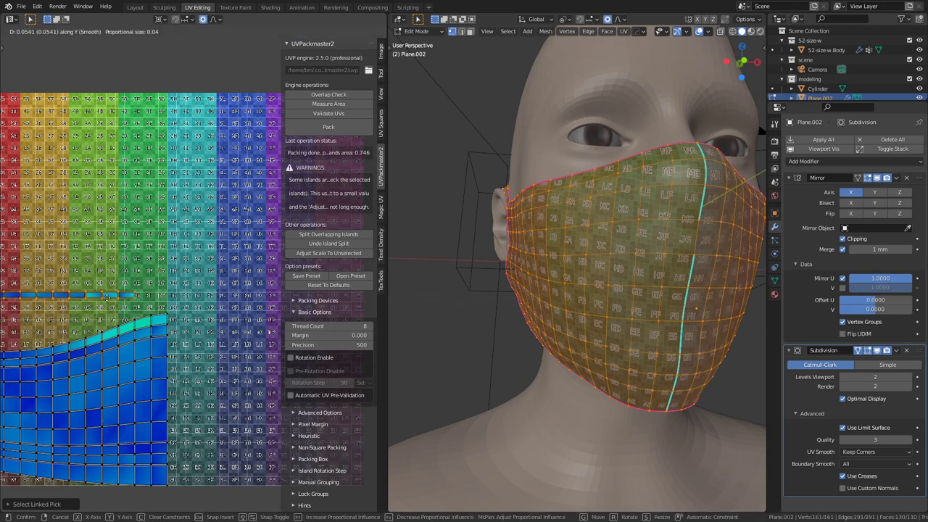
pyautogui.click(110, 295)
pyautogui.scroll(-2, 111, 297)
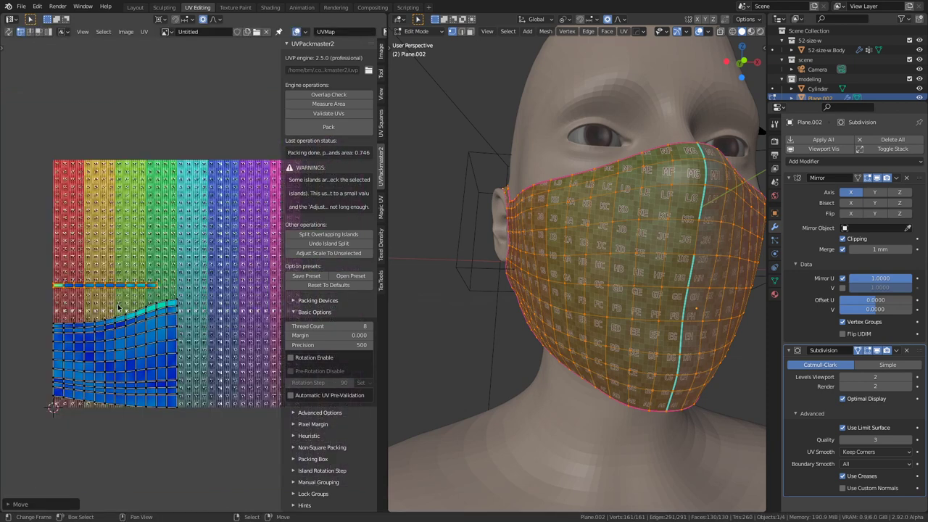
# Step: Place the UV editor's 2D cursor at 0.5 in both X and Y
pyautogui.scroll(-4, 119, 308)
pyautogui.moveTo(155, 321); pyautogui.dragTo(136, 308, button='middle')
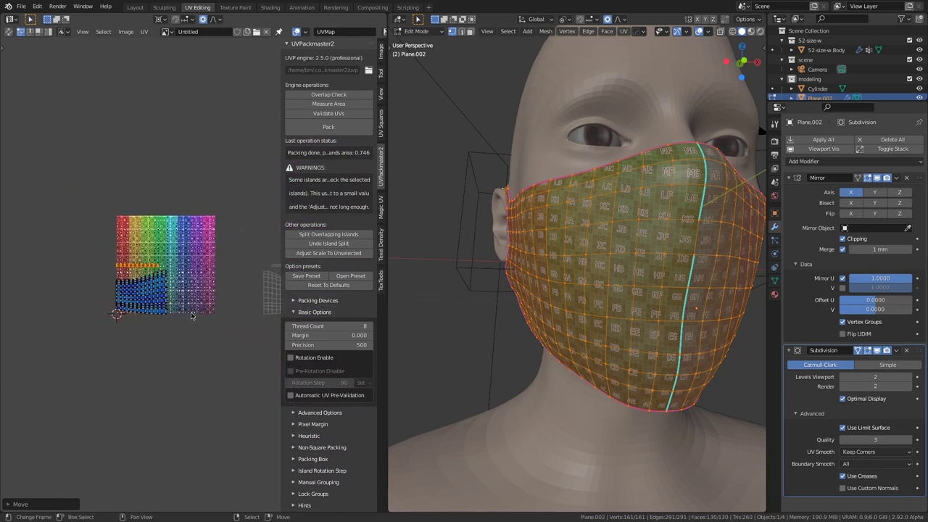
pyautogui.scroll(5, 193, 316)
pyautogui.scroll(-1, 198, 310)
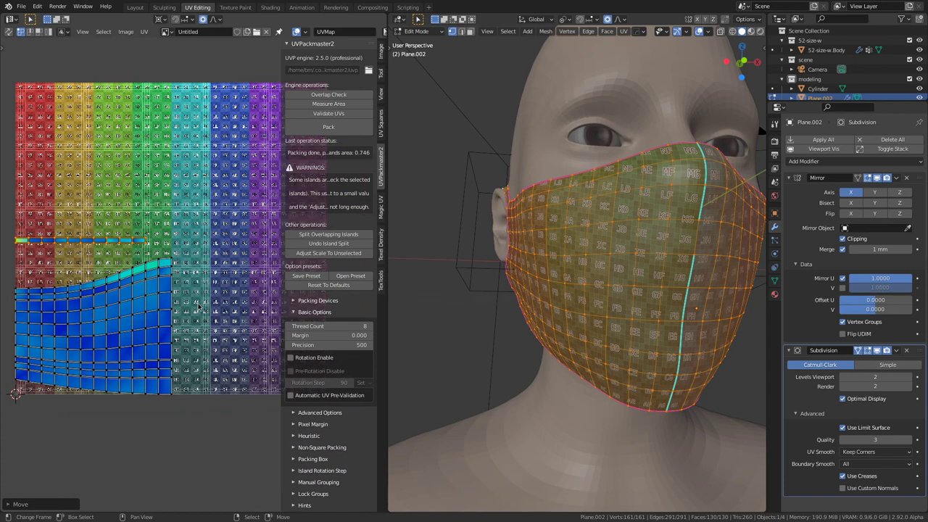
pyautogui.click(381, 94)
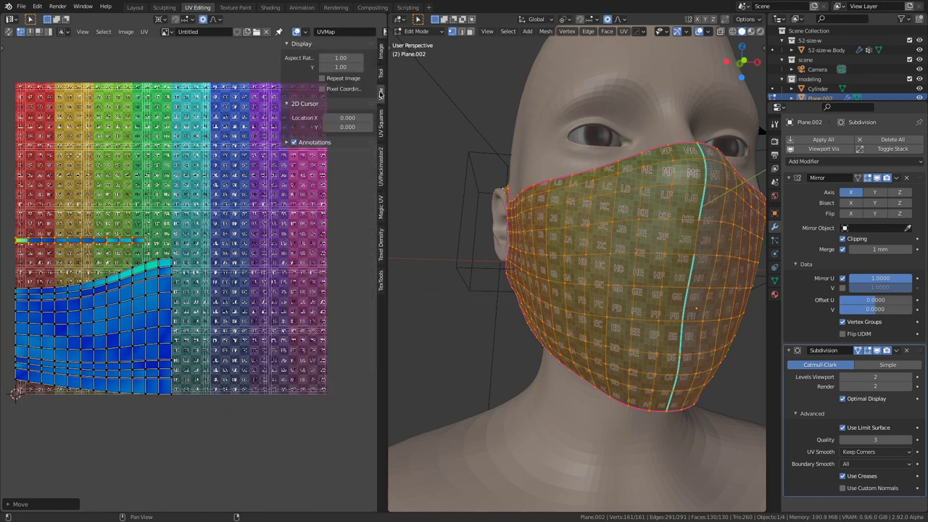
pyautogui.click(347, 118)
pyautogui.write('0.5')
pyautogui.press('Return')
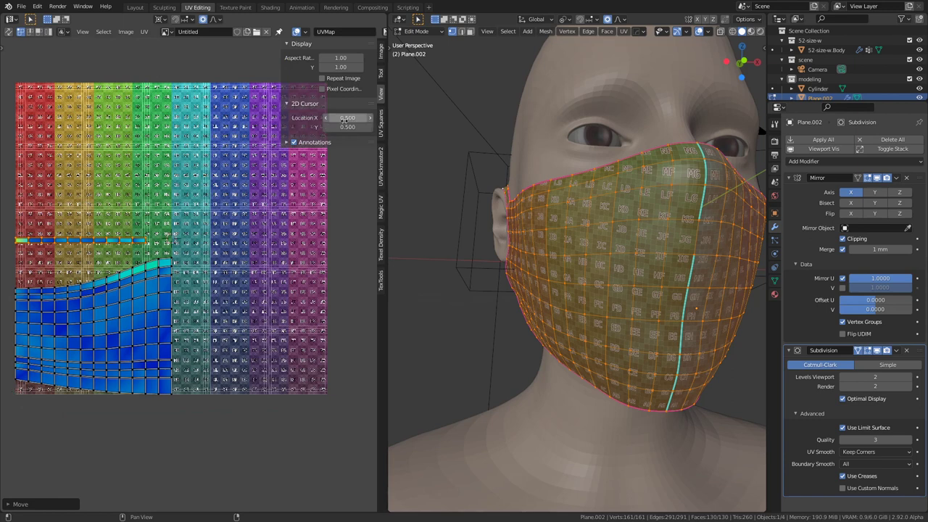
# Step: Select all of the mask's UVs and scale them to about 0.97 around the 2D cursor
pyautogui.press('a')
pyautogui.press('.')
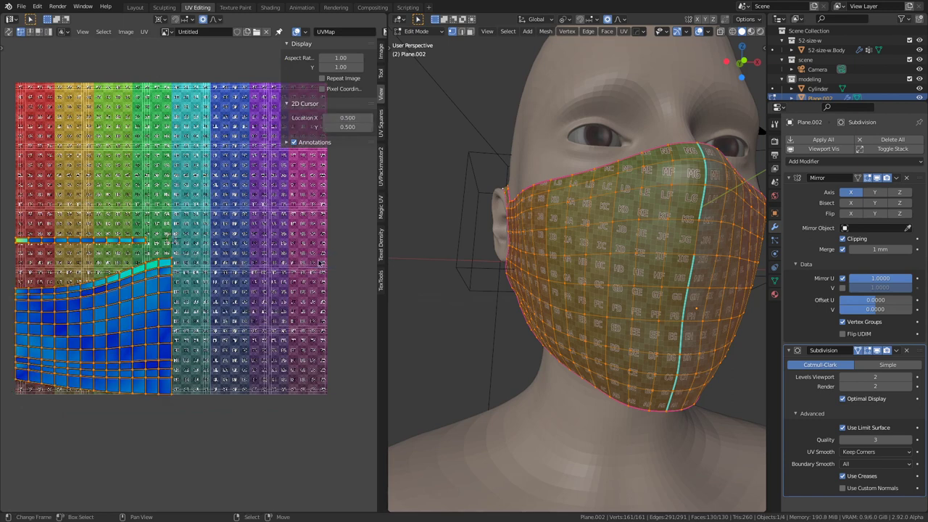
pyautogui.click(319, 262)
pyautogui.moveTo(200, 298); pyautogui.dragTo(245, 297, button='middle')
pyautogui.press('s')
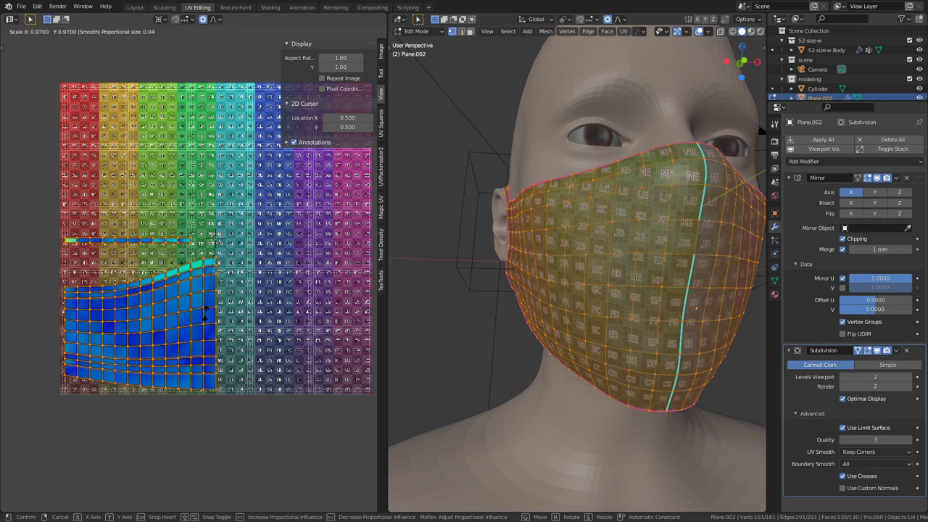
pyautogui.click(204, 310)
# Step: Try a Mirror U value of 0.5 in the Mirror modifier
pyautogui.scroll(-3, 87, 301)
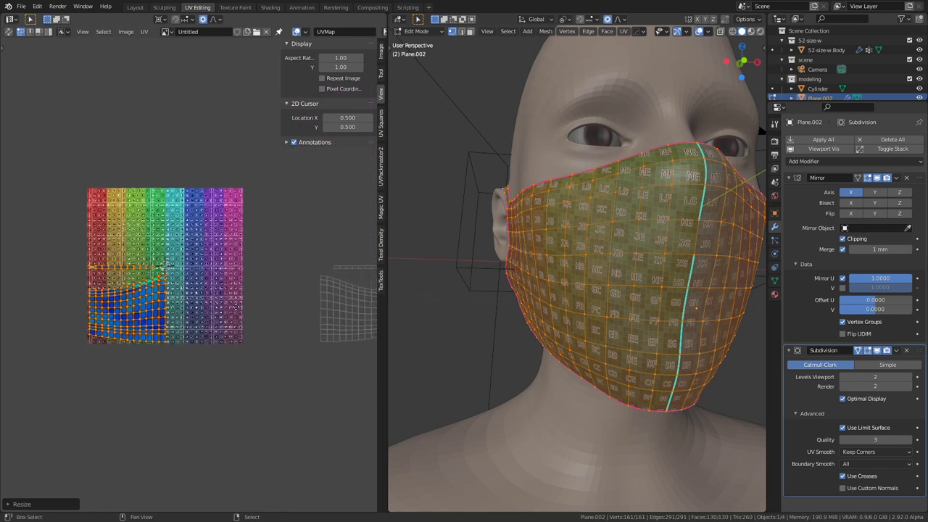
pyautogui.click(881, 280)
pyautogui.write('0.5')
pyautogui.press('Return')
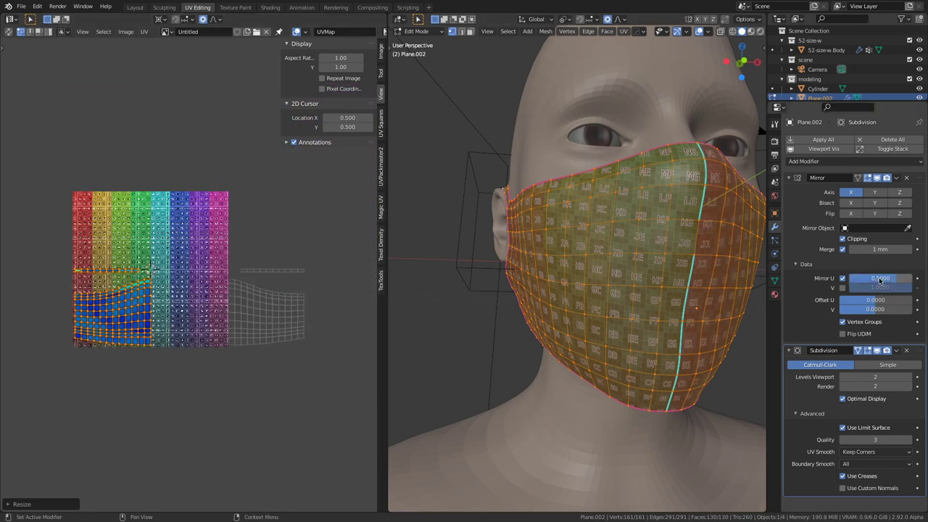
# Step: Set the Mirror modifier's Mirror U value to 0
pyautogui.click(880, 280)
pyautogui.write('0')
pyautogui.press('Return')
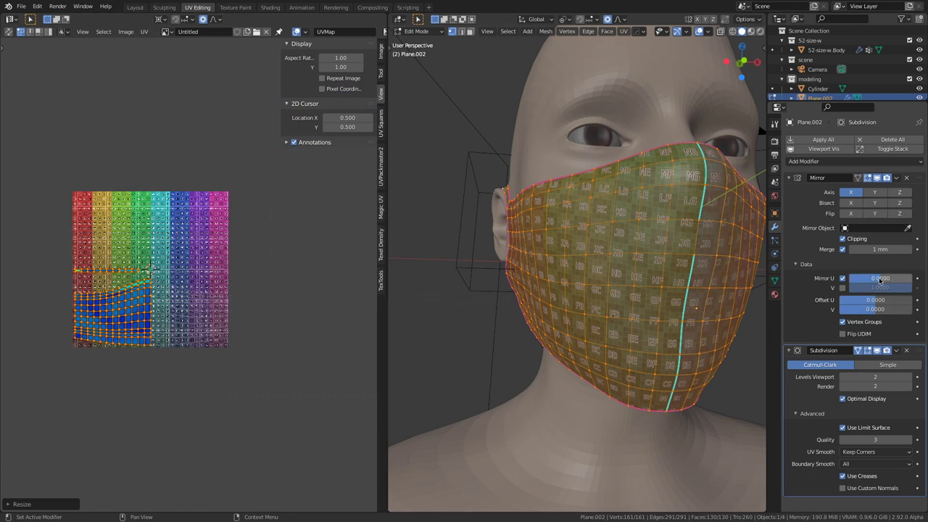
# Step: Unlink the color grid image from the UV editor and inspect where the mirrored UVs meet the main island
pyautogui.scroll(9, 187, 329)
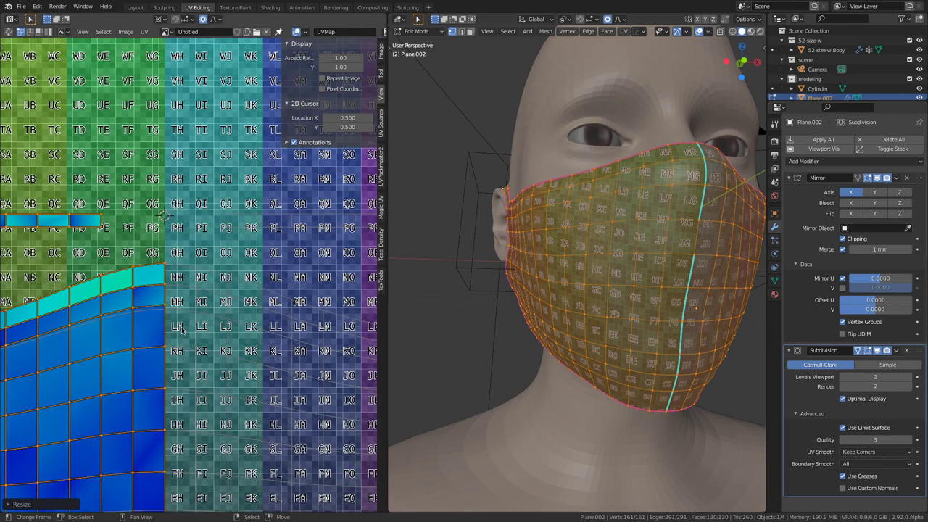
pyautogui.scroll(3, 181, 330)
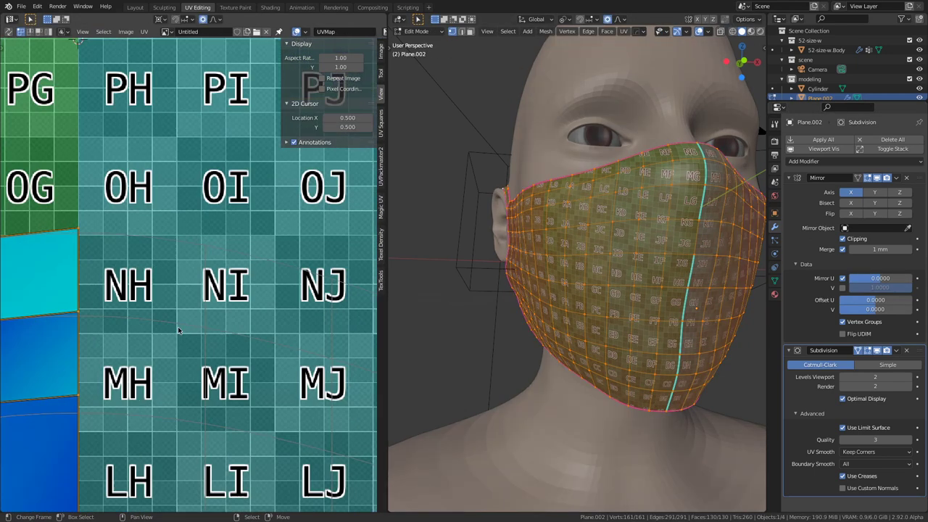
pyautogui.scroll(-6, 232, 123)
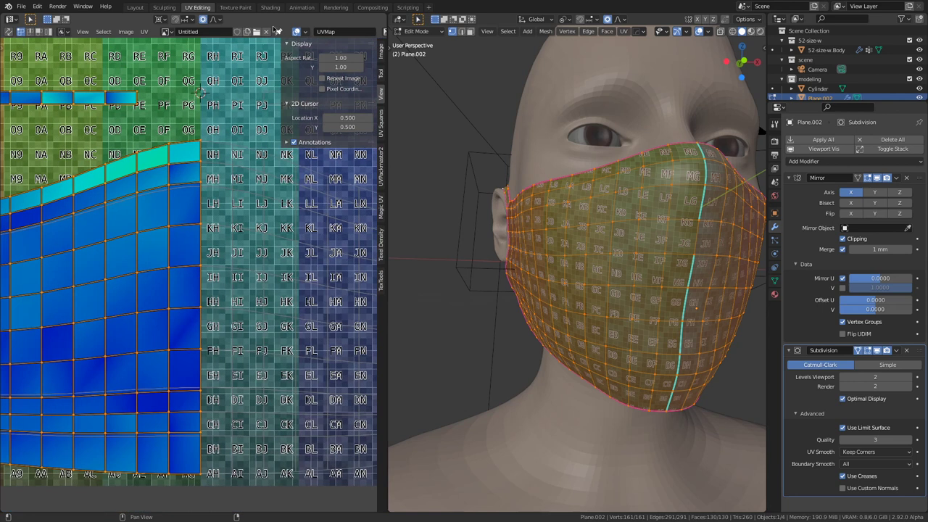
pyautogui.click(268, 32)
pyautogui.scroll(8, 193, 279)
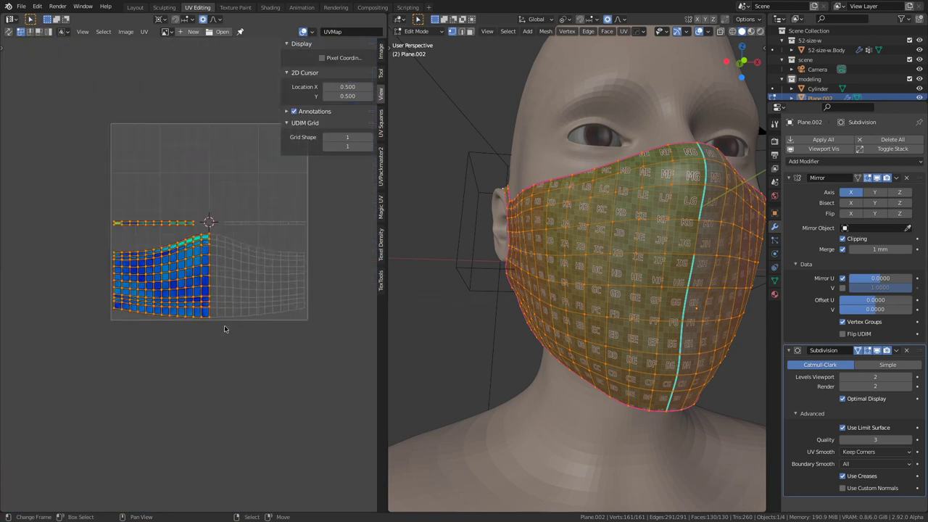
pyautogui.scroll(4, 240, 221)
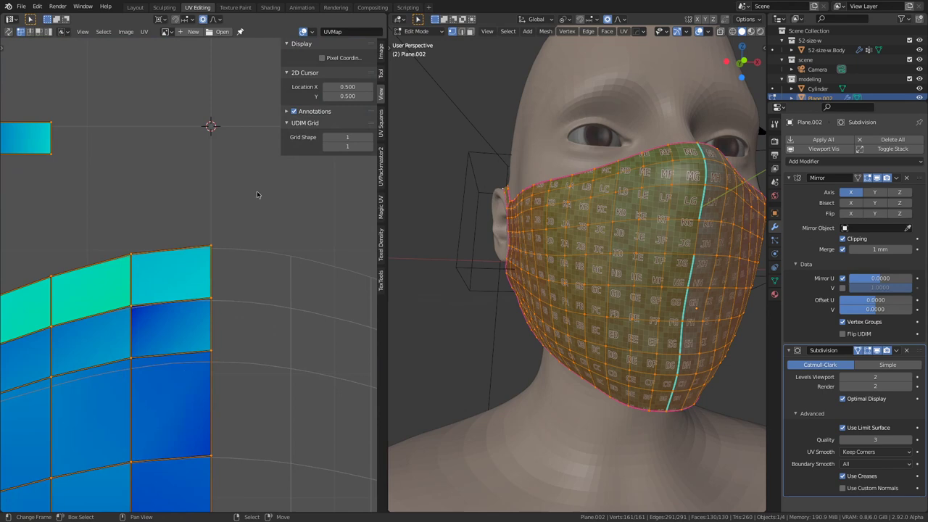
pyautogui.click(313, 31)
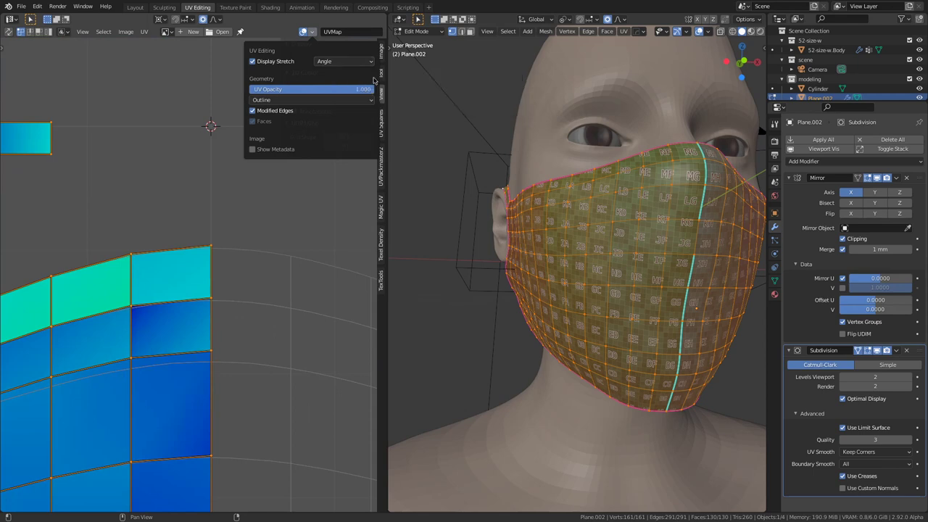
pyautogui.click(775, 280)
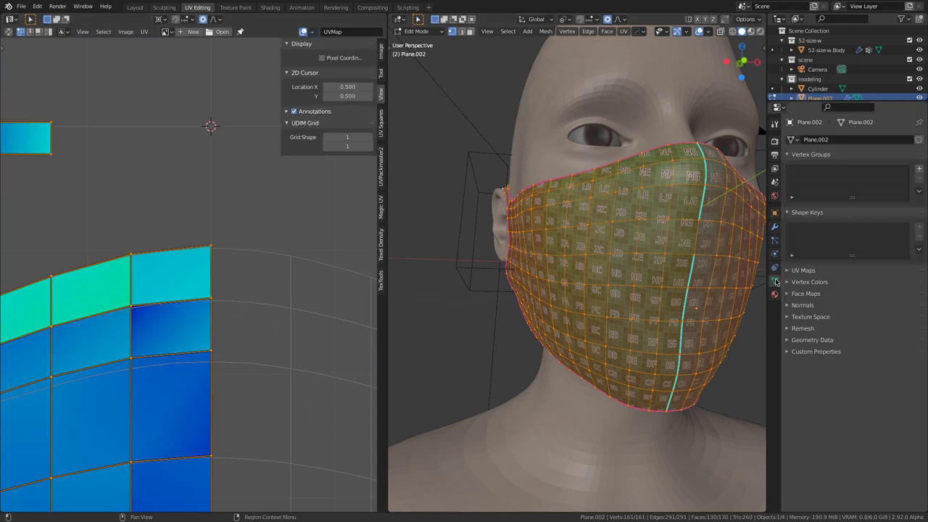
pyautogui.click(774, 227)
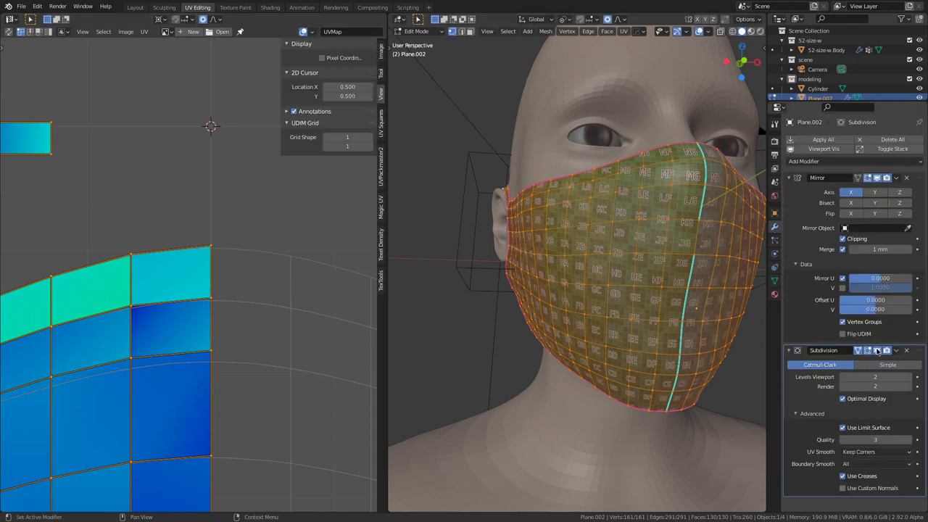
# Step: Toggle the Subdivision modifier's viewport display off and back on to compare the UVs along the mirror seam
pyautogui.click(877, 351)
pyautogui.scroll(2, 261, 298)
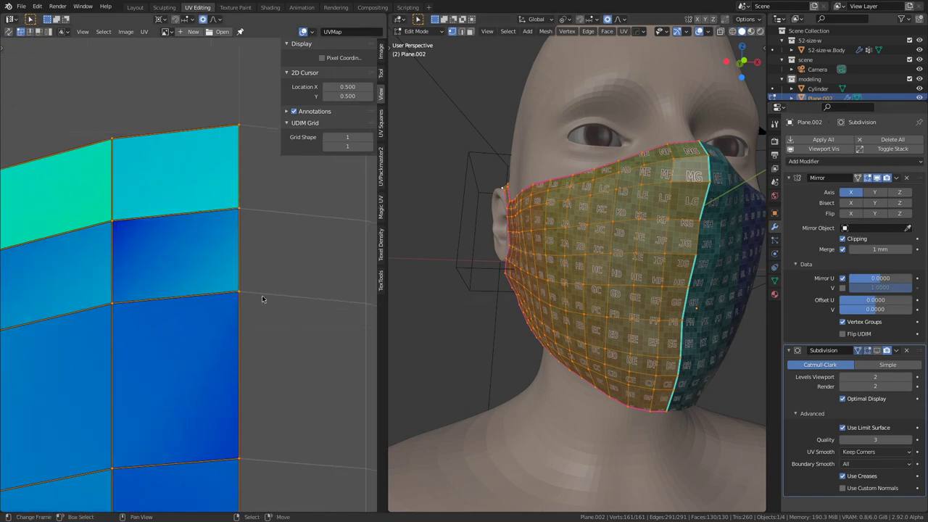
pyautogui.click(877, 351)
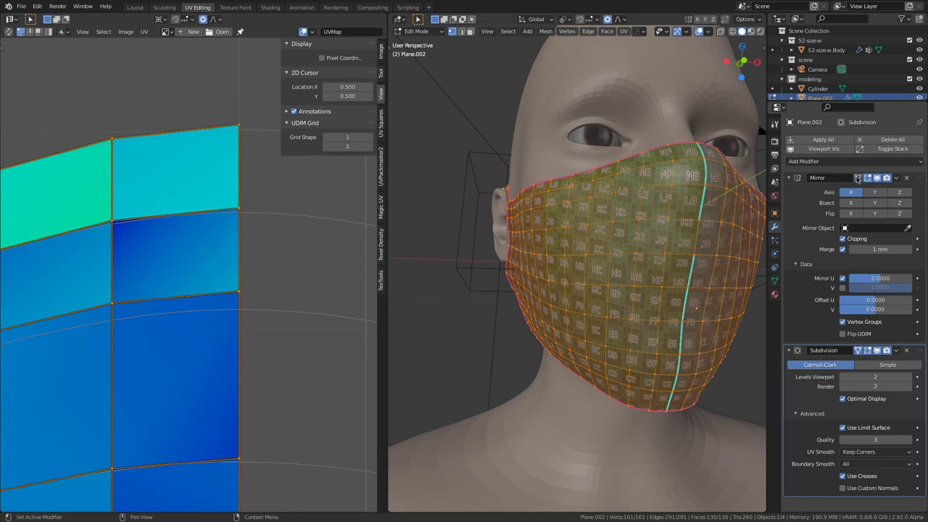
# Step: Show the Mirror modifier on the edit cage, hide Subdivision in the viewport, and inspect the grid pattern across the mask's center seam
pyautogui.click(883, 351)
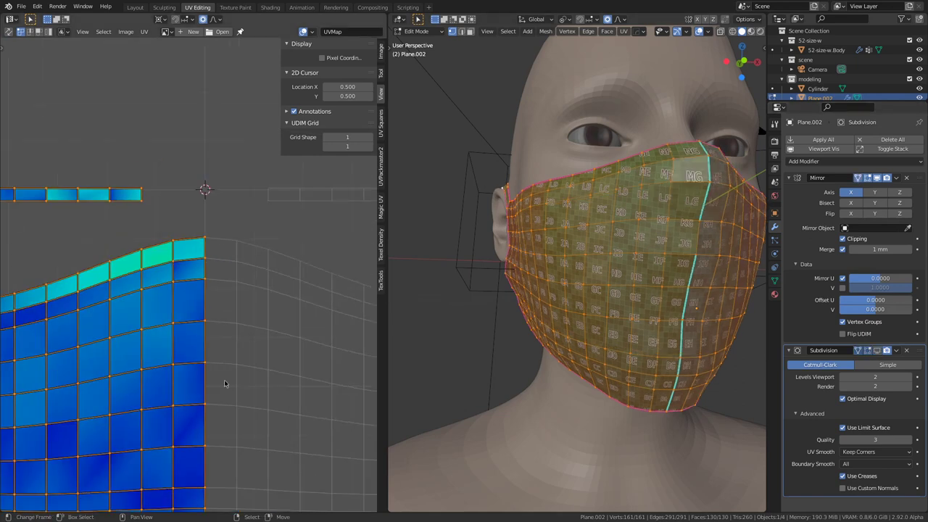
pyautogui.scroll(-4, 199, 362)
pyautogui.moveTo(198, 362); pyautogui.dragTo(218, 366, button='middle')
pyautogui.moveTo(599, 256); pyautogui.dragTo(583, 254, button='middle')
pyautogui.scroll(8, 583, 261)
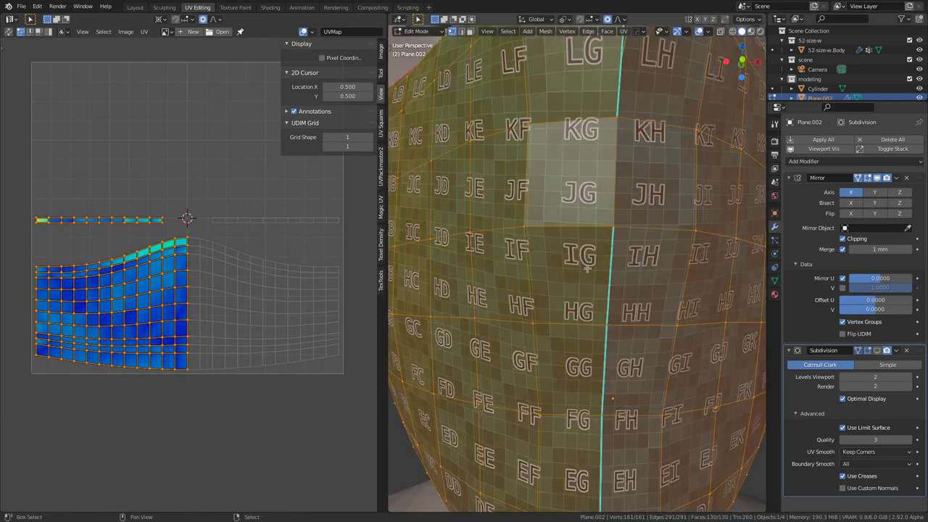
pyautogui.scroll(1, 581, 277)
pyautogui.scroll(-8, 582, 277)
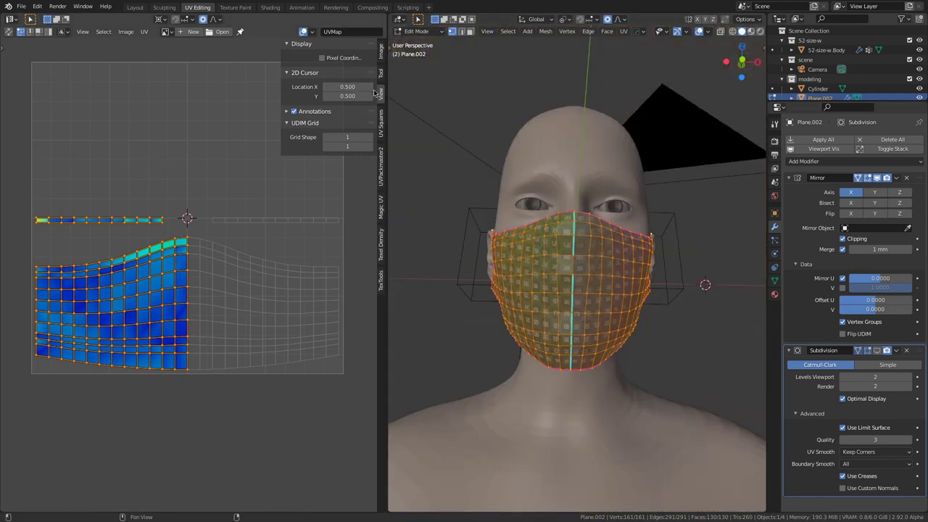
pyautogui.click(383, 58)
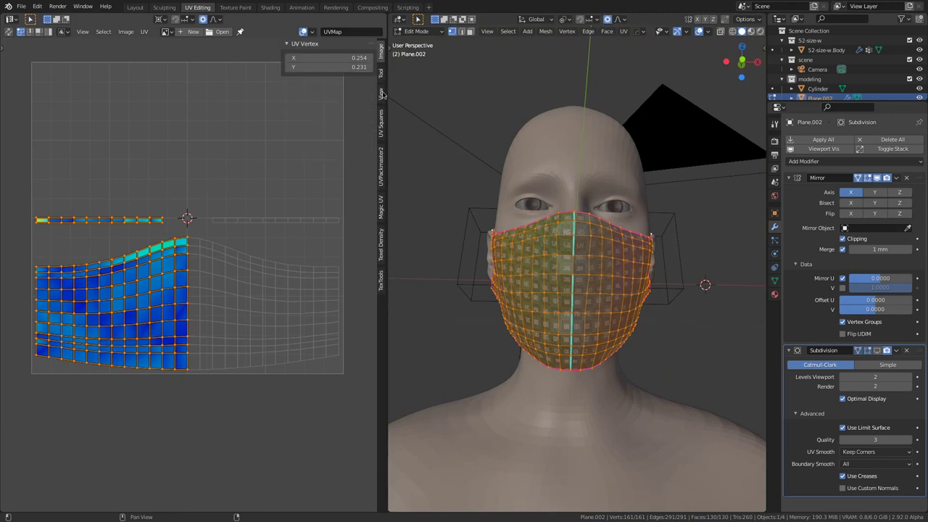
# Step: Show the Untitled color grid image in the UV editor and halve its resolution to 2048 × 2048 px
pyautogui.click(382, 94)
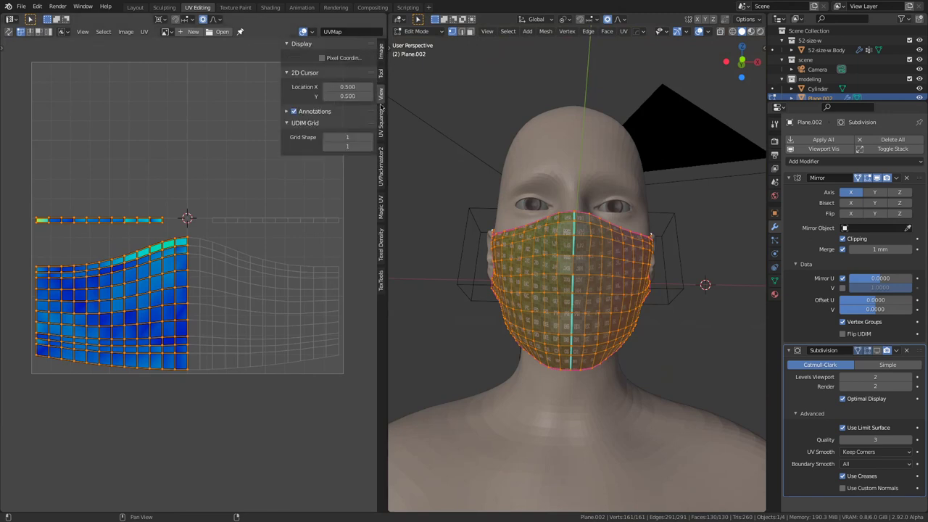
pyautogui.click(381, 54)
pyautogui.click(166, 31)
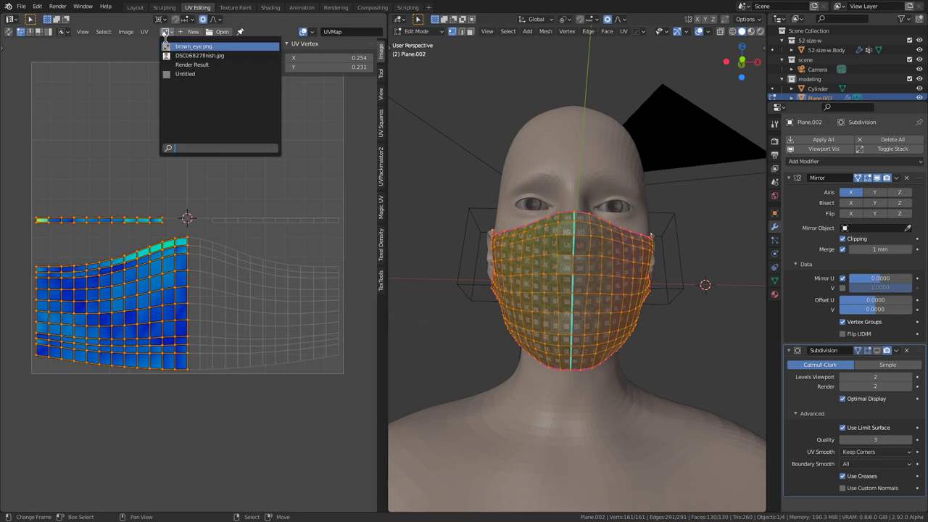
pyautogui.click(185, 73)
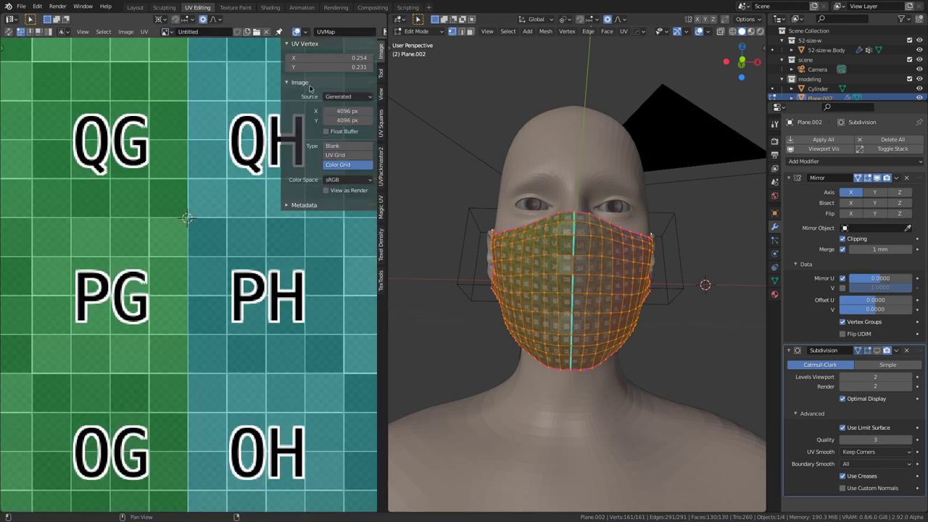
pyautogui.click(348, 112)
pyautogui.write('/2')
pyautogui.press('Return')
# Step: Leave Edit Mode, check the color grid on the mask from the front and side, and save the file
pyautogui.press('Tab')
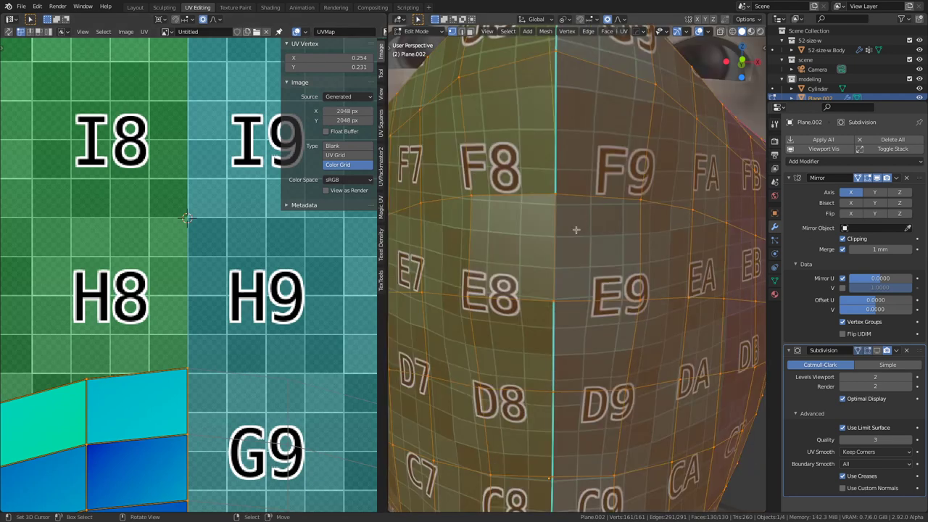
pyautogui.scroll(-2, 576, 233)
pyautogui.moveTo(576, 232); pyautogui.dragTo(575, 216, button='middle')
pyautogui.scroll(9, 581, 218)
pyautogui.scroll(-8, 578, 215)
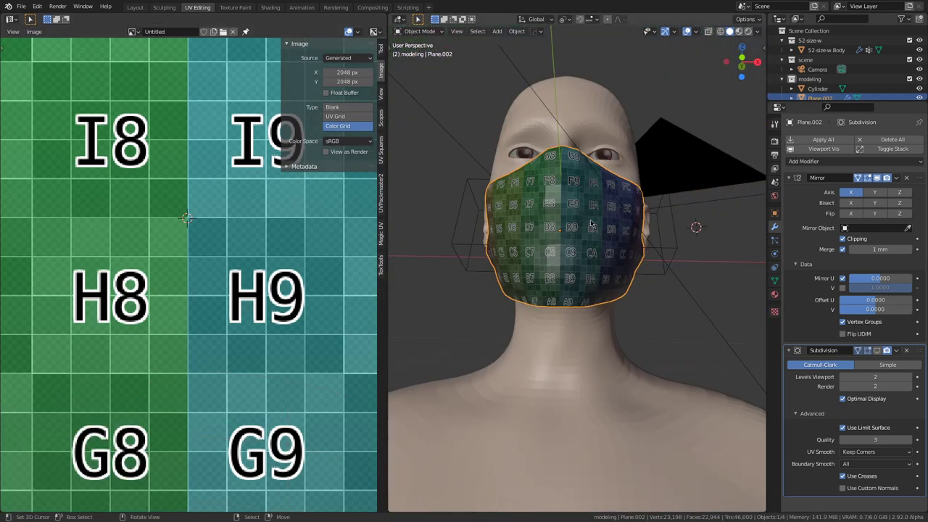
pyautogui.moveTo(667, 282); pyautogui.dragTo(652, 296, button='middle')
pyautogui.scroll(-4, 721, 298)
pyautogui.scroll(4, 652, 296)
pyautogui.moveTo(577, 262)
pyautogui.mouseDown(button='middle')
pyautogui.moveTo(648, 243)
pyautogui.moveTo(577, 269)
pyautogui.mouseUp(button='middle')
pyautogui.scroll(-2, 583, 265)
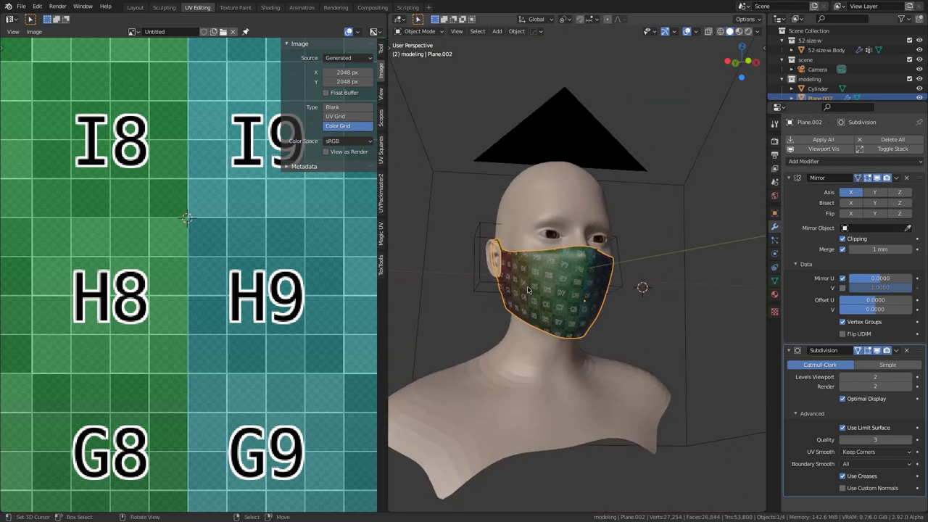
pyautogui.hotkey('ctrl', 's')
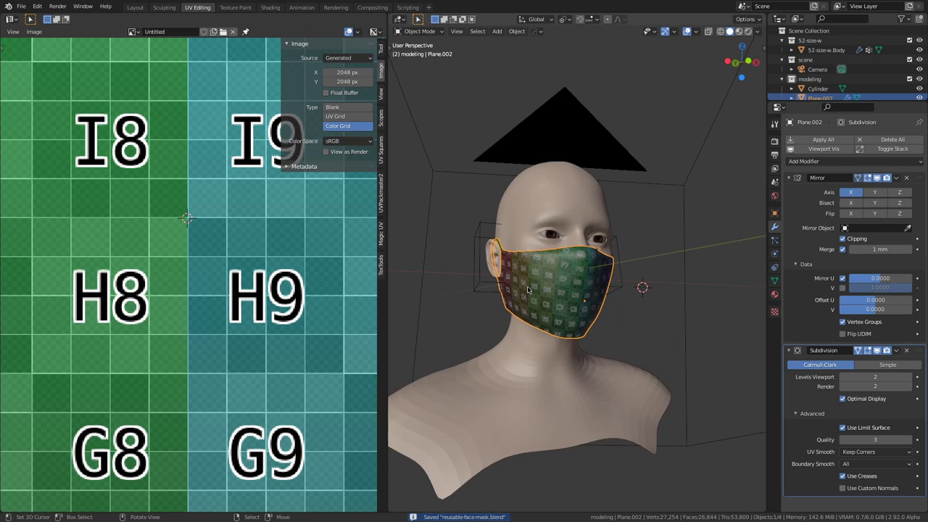
# Step: Switch to the Layout workspace and examine where the ear strap meets the mask
pyautogui.press('Tab')
pyautogui.scroll(3, 540, 287)
pyautogui.moveTo(540, 288); pyautogui.dragTo(512, 317, button='middle')
pyautogui.scroll(5, 512, 317)
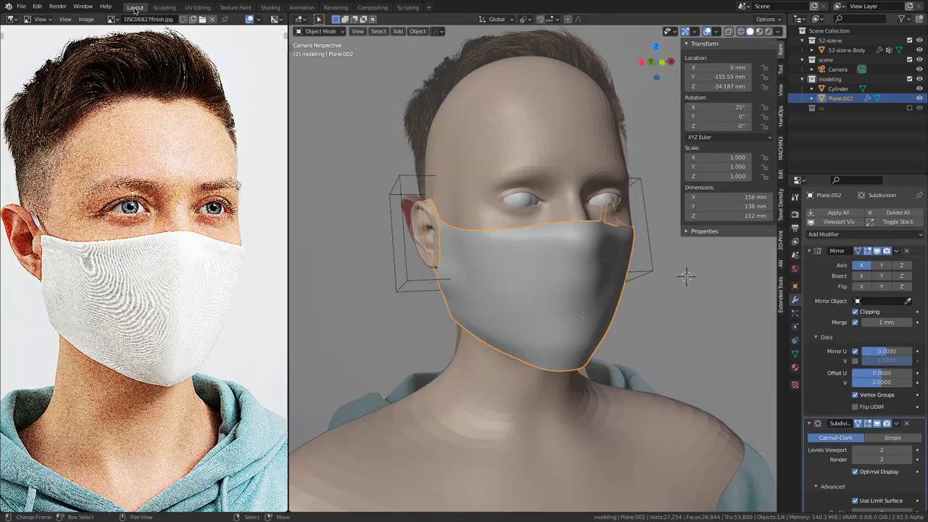
pyautogui.moveTo(490, 303); pyautogui.dragTo(611, 359, button='middle')
pyautogui.keyDown('shift'); pyautogui.moveTo(508, 318); pyautogui.dragTo(559, 333, button='middle'); pyautogui.keyUp('shift')
pyautogui.scroll(6, 559, 333)
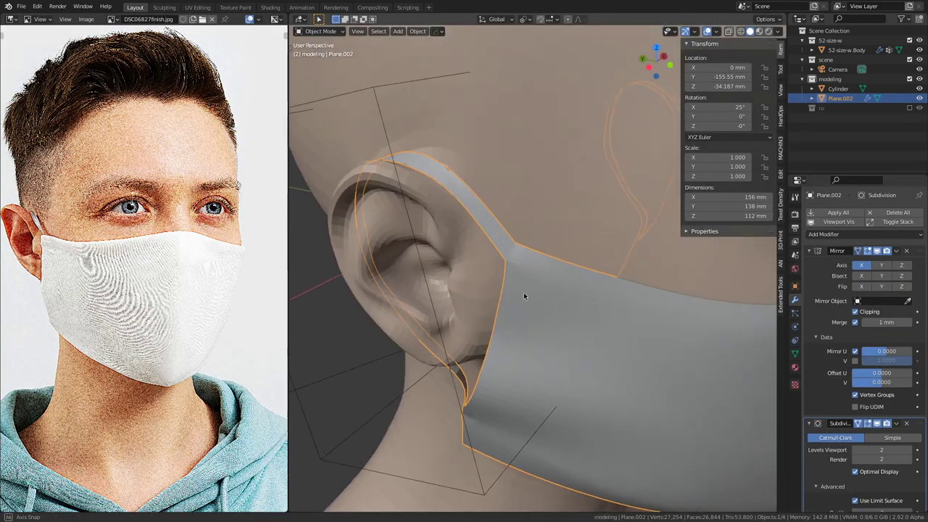
# Step: Select all faces of the ear strap around the ear in Edit Mode and split them from the mask body
pyautogui.press('Tab')
pyautogui.click(514, 254)
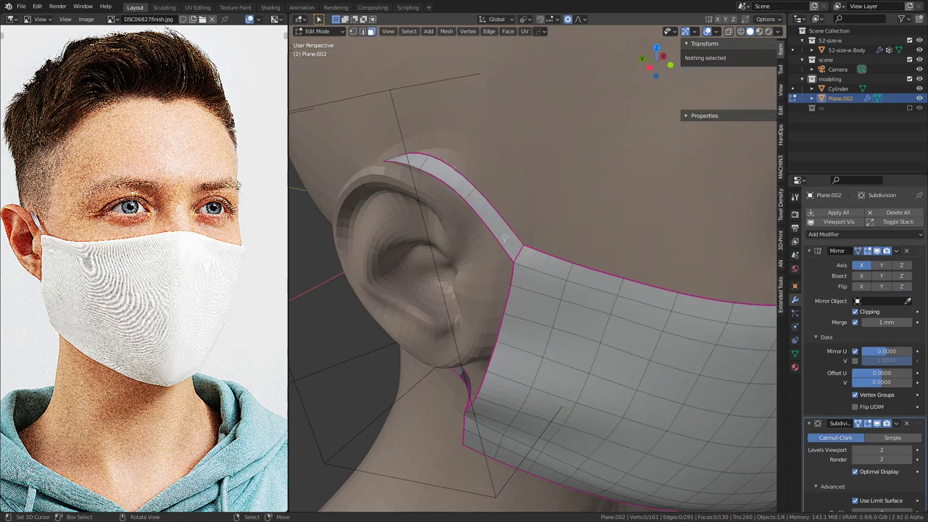
pyautogui.press('3')
pyautogui.click(504, 238)
pyautogui.scroll(-3, 504, 240)
pyautogui.moveTo(506, 241); pyautogui.dragTo(686, 255, button='middle')
pyautogui.scroll(3, 685, 254)
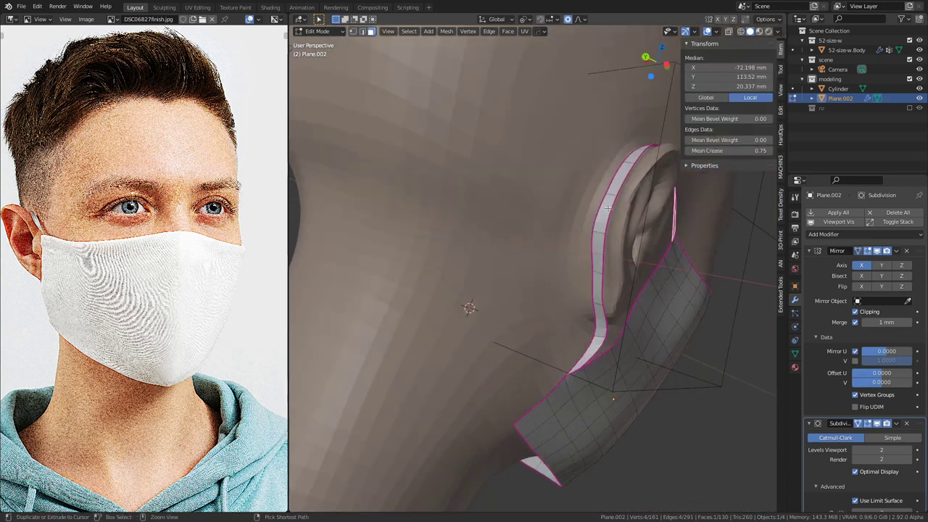
pyautogui.keyDown('ctrl'); pyautogui.click(612, 210); pyautogui.keyUp('ctrl')
pyautogui.moveTo(611, 211); pyautogui.dragTo(531, 303, button='middle')
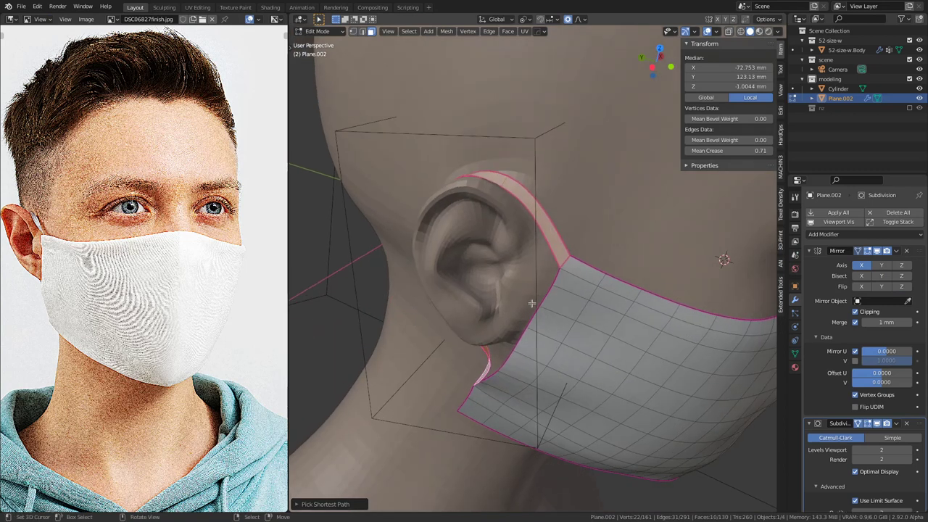
pyautogui.press('w')
pyautogui.click(521, 475)
pyautogui.moveTo(521, 473); pyautogui.dragTo(484, 458, button='middle')
# Step: Set the mean crease of all mask and strap edges to 0, and deselect everything
pyautogui.press('a')
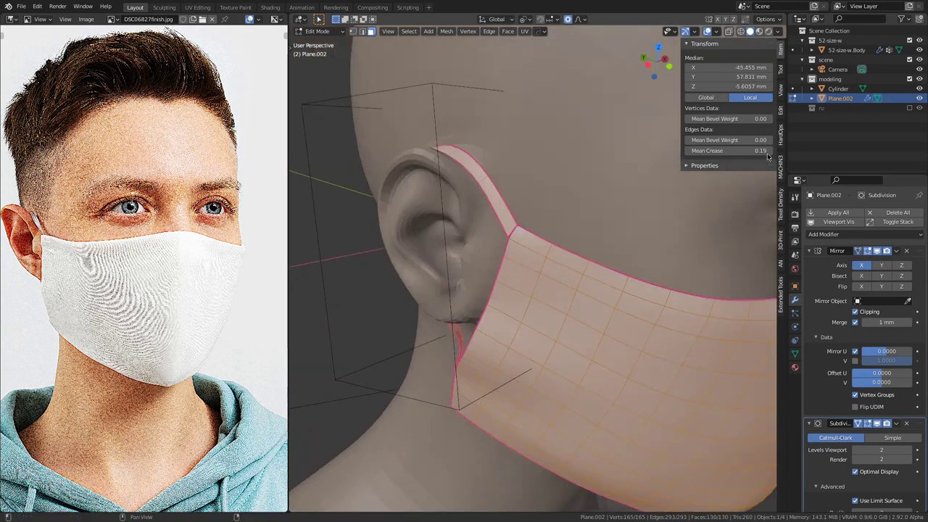
pyautogui.hotkey('alt', 'a')
pyautogui.moveTo(580, 290); pyautogui.dragTo(596, 270, button='middle')
pyautogui.moveTo(145, 295); pyautogui.dragTo(180, 310, button='middle')
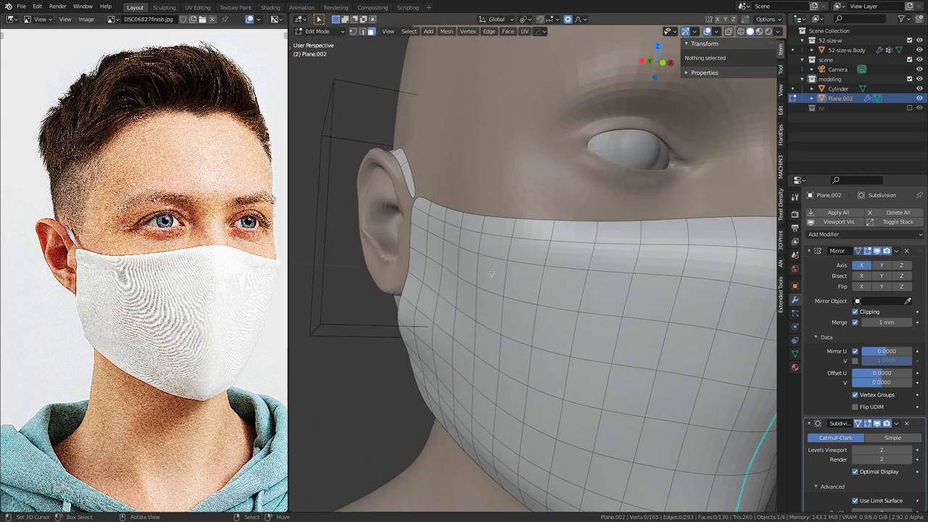
# Step: Select the face loop along the mask's upper edge in camera view and turn on the Edge Length display
pyautogui.press('KP_0')
pyautogui.hotkey('shift', 'z')
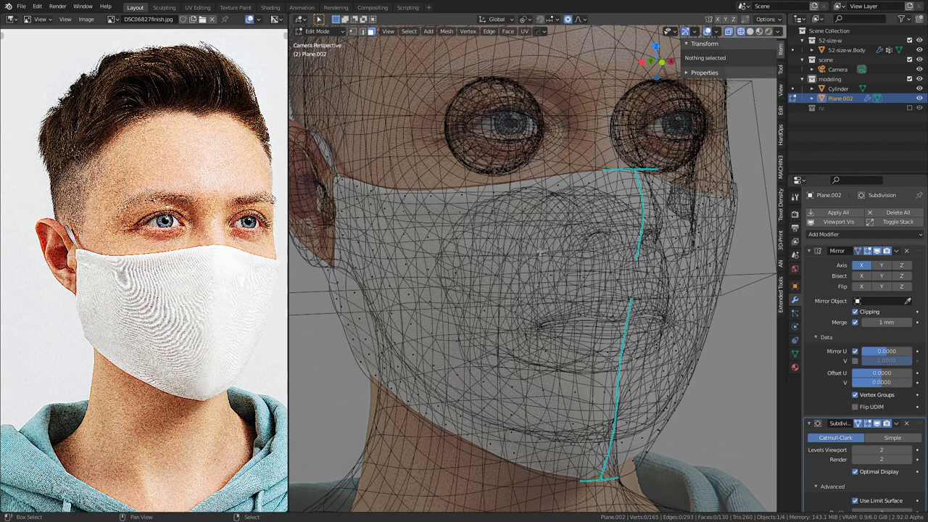
pyautogui.hotkey('shift', 'z')
pyautogui.moveTo(508, 236); pyautogui.dragTo(561, 254, button='middle')
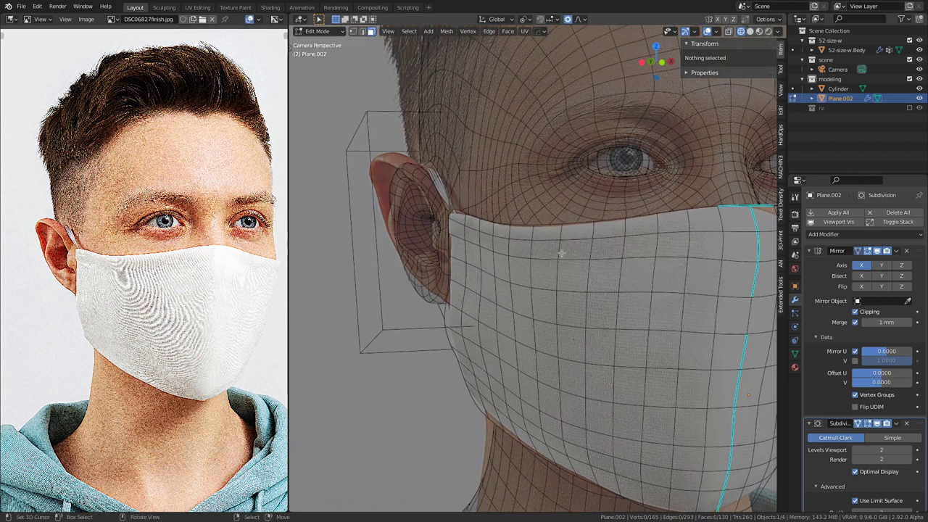
pyautogui.scroll(3, 536, 250)
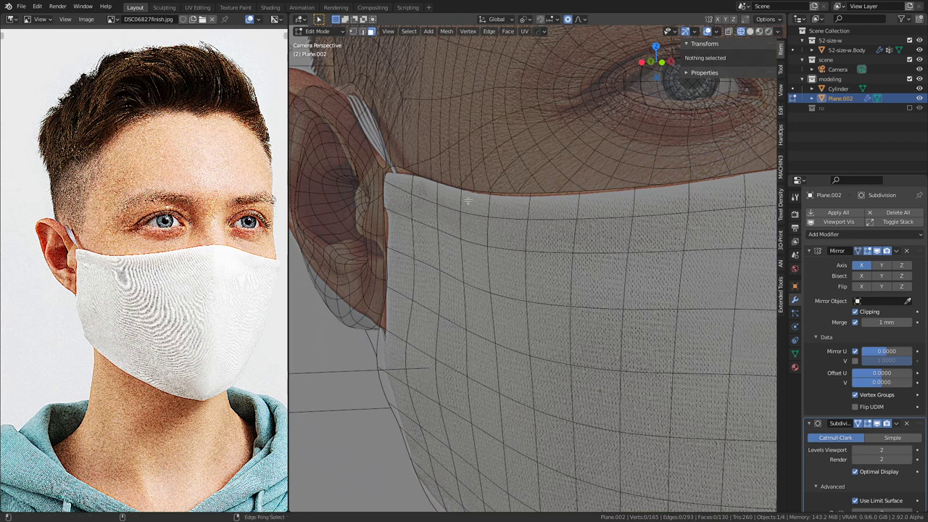
pyautogui.keyDown('alt'); pyautogui.click(446, 192); pyautogui.keyUp('alt')
pyautogui.press('KP_Decimal')
pyautogui.keyDown('shift'); pyautogui.moveTo(558, 239); pyautogui.dragTo(550, 248, button='middle'); pyautogui.keyUp('shift')
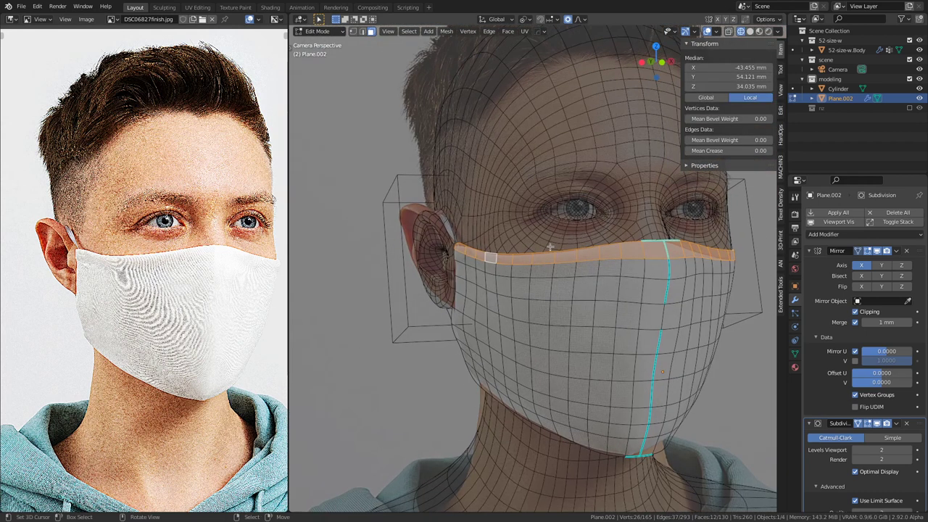
pyautogui.press('q')
pyautogui.click(554, 238)
# Step: Examine the edge lengths of the upper face strip from the ear to the nose
pyautogui.scroll(4, 552, 241)
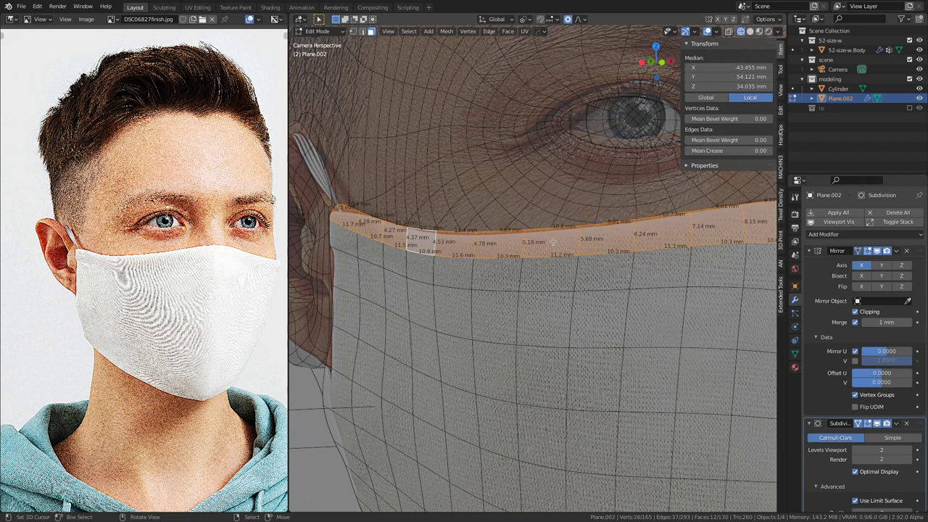
pyautogui.scroll(-4, 553, 243)
pyautogui.keyDown('shift'); pyautogui.moveTo(598, 271); pyautogui.dragTo(523, 258, button='middle'); pyautogui.keyUp('shift')
pyautogui.scroll(2, 524, 258)
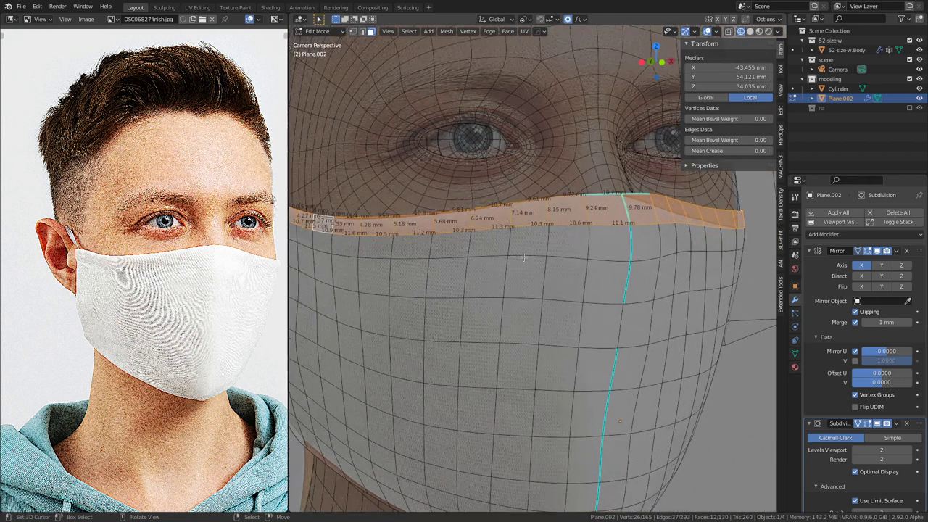
pyautogui.scroll(-3, 524, 257)
pyautogui.moveTo(471, 280); pyautogui.dragTo(650, 259, button='middle')
pyautogui.scroll(3, 650, 258)
pyautogui.hotkey('shift', 'z')
pyautogui.moveTo(515, 243); pyautogui.dragTo(535, 256, button='middle')
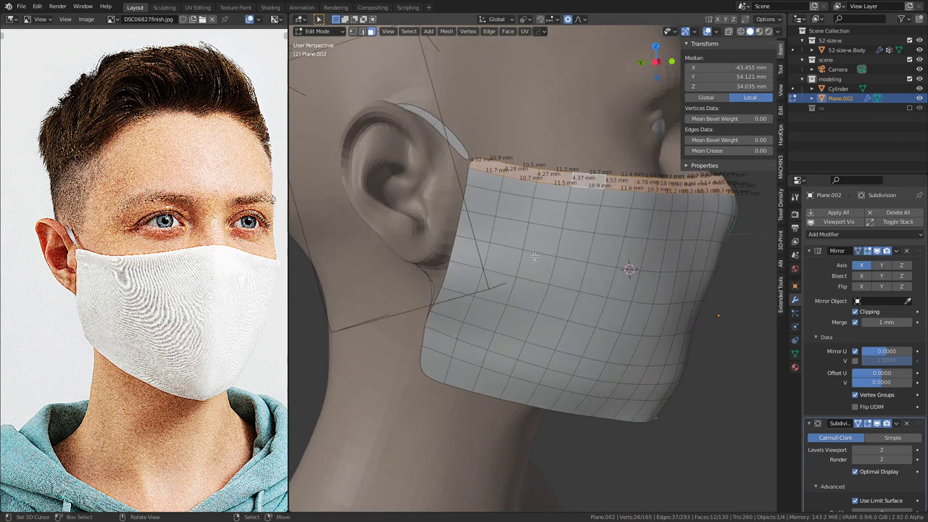
# Step: Subdivide the edge ring across the mask's outermost face column beside the ear to add a vertical edge loop
pyautogui.keyDown('alt'); pyautogui.click(477, 217); pyautogui.keyUp('alt')
pyautogui.moveTo(480, 219); pyautogui.dragTo(496, 224, button='middle')
pyautogui.scroll(3, 497, 224)
pyautogui.keyDown('ctrl'); pyautogui.keyDown('alt'); pyautogui.click(451, 178); pyautogui.keyUp('alt'); pyautogui.keyUp('ctrl')
pyautogui.hotkey('ctrl', 'e')
pyautogui.click(446, 180)
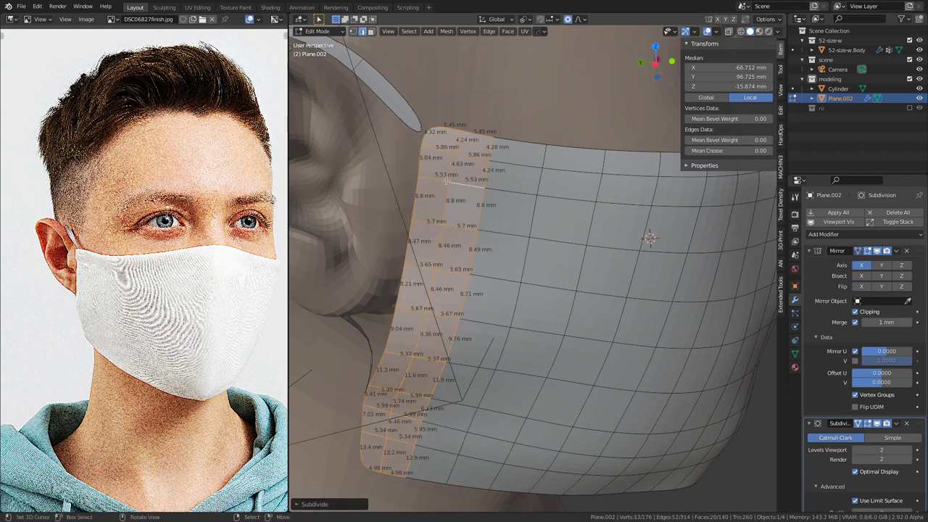
# Step: Select the face loop along the mask's upper edge and check its edge lengths
pyautogui.keyDown('alt'); pyautogui.click(455, 140); pyautogui.keyUp('alt')
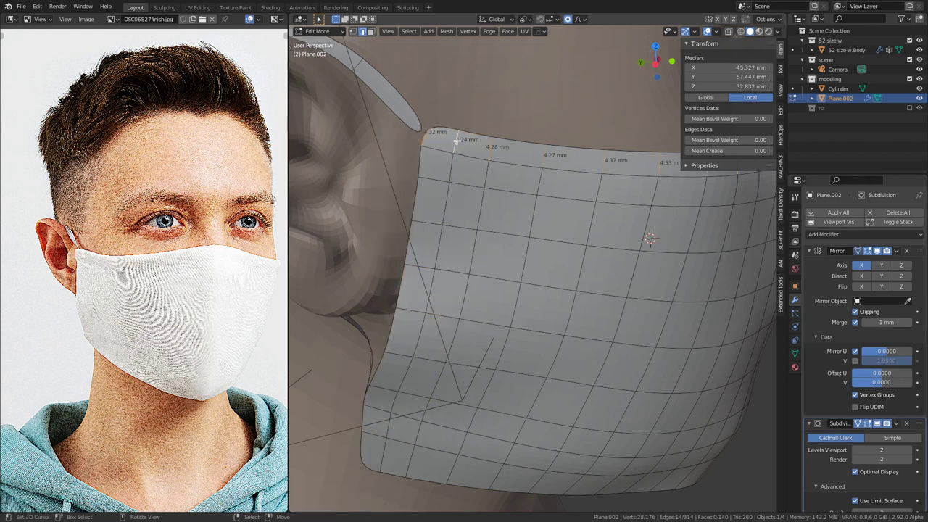
pyautogui.press('3')
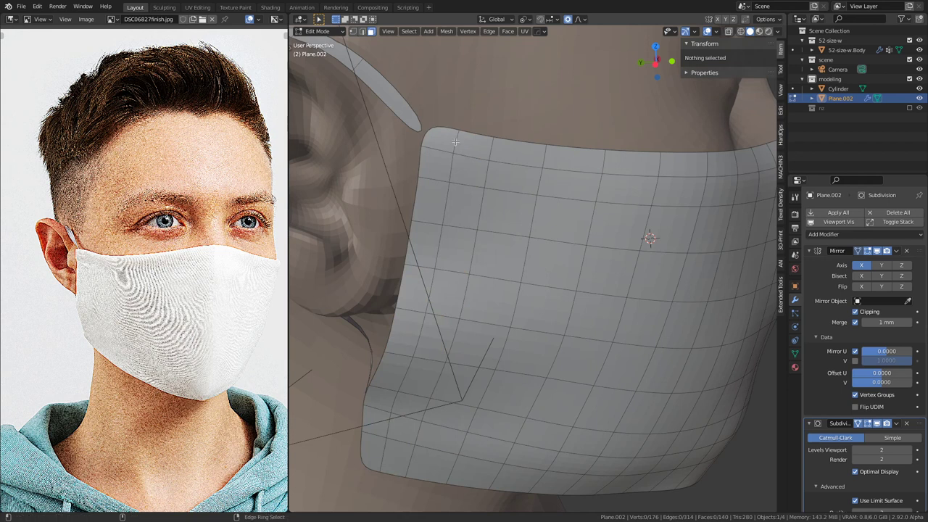
pyautogui.keyDown('alt'); pyautogui.click(457, 142); pyautogui.keyUp('alt')
pyautogui.scroll(-3, 559, 327)
pyautogui.moveTo(558, 327); pyautogui.dragTo(533, 288, button='middle')
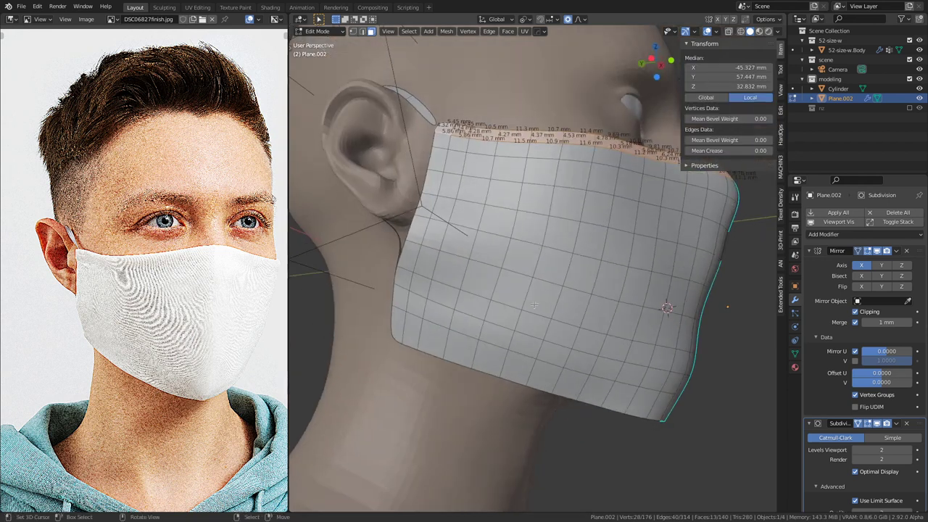
# Step: Subdivide the edge ring across the mask's lower face strip to add an edge loop, and turn off the Edge Length display
pyautogui.press('2')
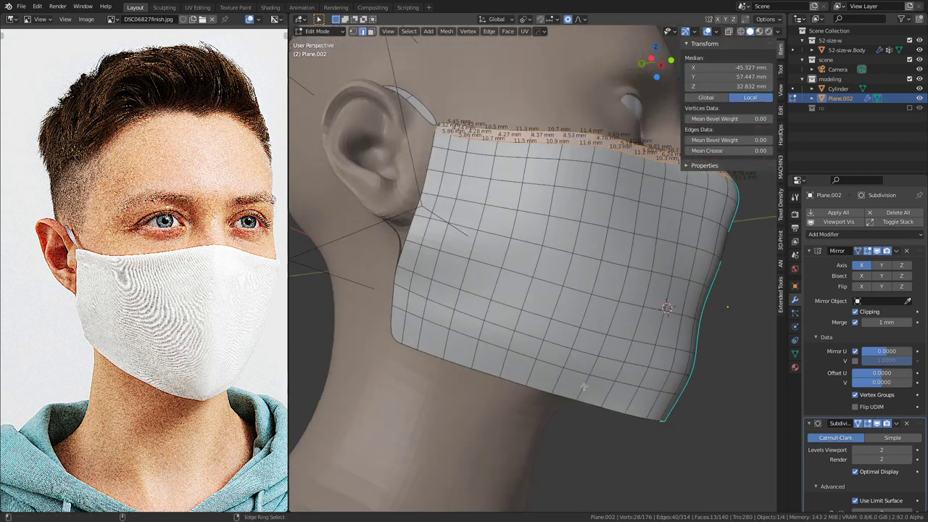
pyautogui.keyDown('alt'); pyautogui.click(580, 390); pyautogui.keyUp('alt')
pyautogui.rightClick(563, 364)
pyautogui.click(508, 240)
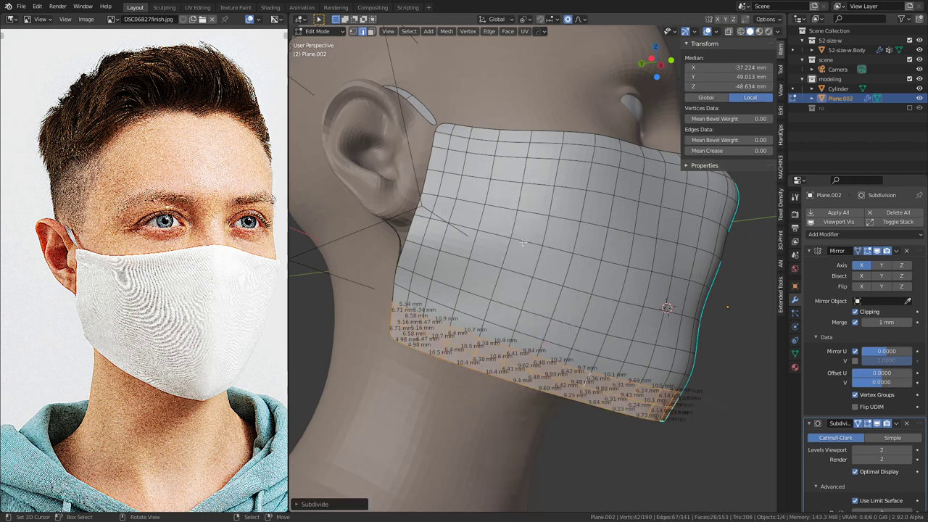
pyautogui.press('q')
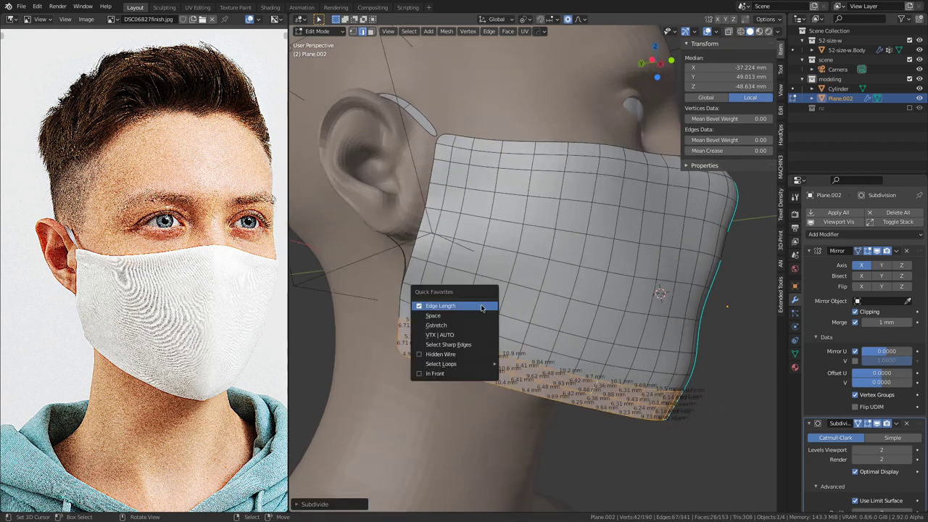
pyautogui.click(482, 309)
pyautogui.moveTo(501, 323); pyautogui.dragTo(496, 263, button='middle')
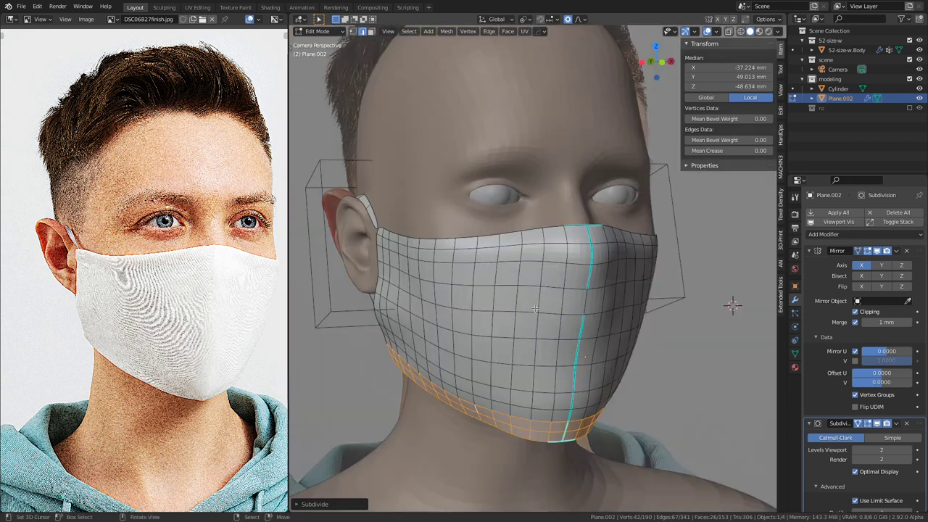
# Step: Clear the sharp marks from all edges of the mask and deselect everything
pyautogui.press('a')
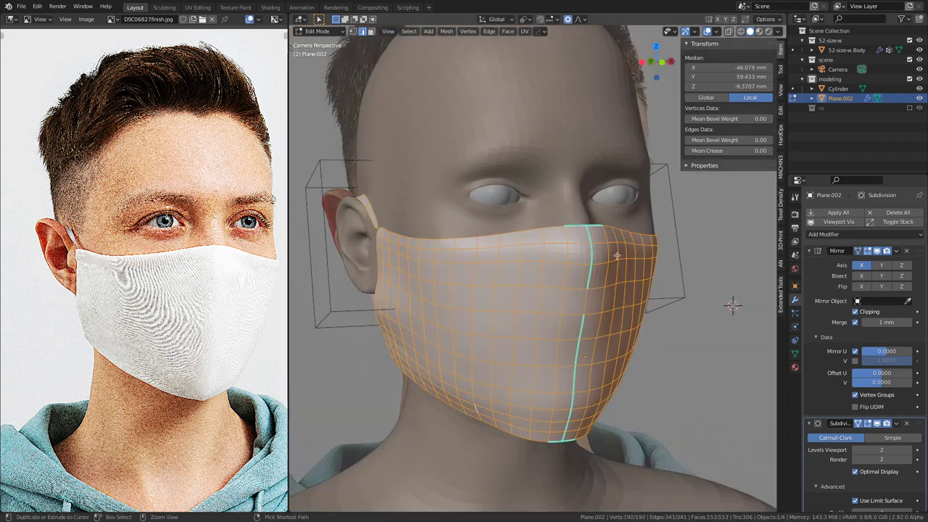
pyautogui.hotkey('ctrl', 'e')
pyautogui.click(606, 457)
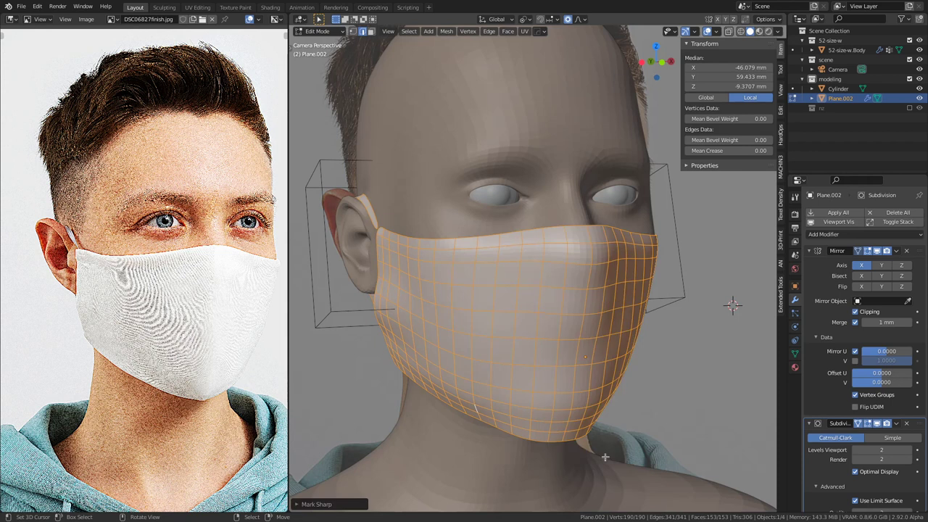
pyautogui.hotkey('alt', 'a')
# Step: Compare the mask's lower edge with the reference photo in wireframe, and view the mask from below in solid shading
pyautogui.scroll(8, 596, 302)
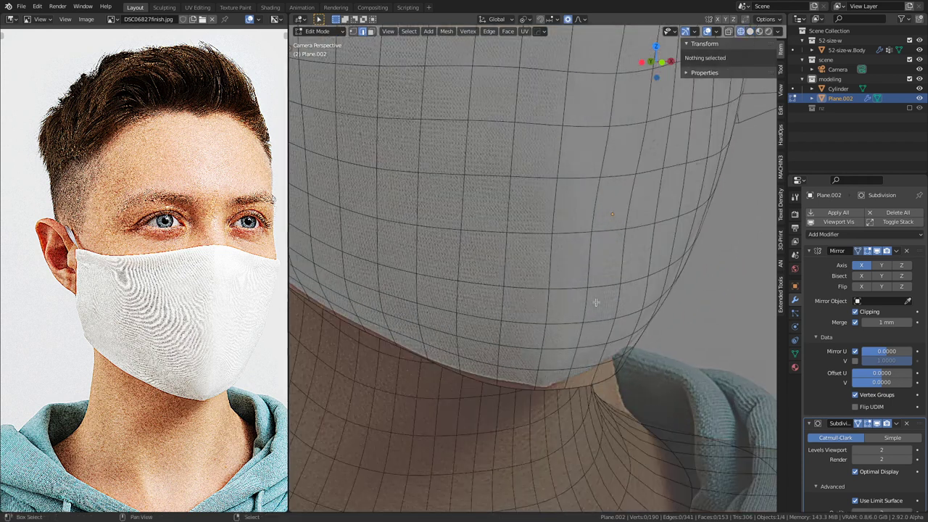
pyautogui.scroll(-6, 595, 305)
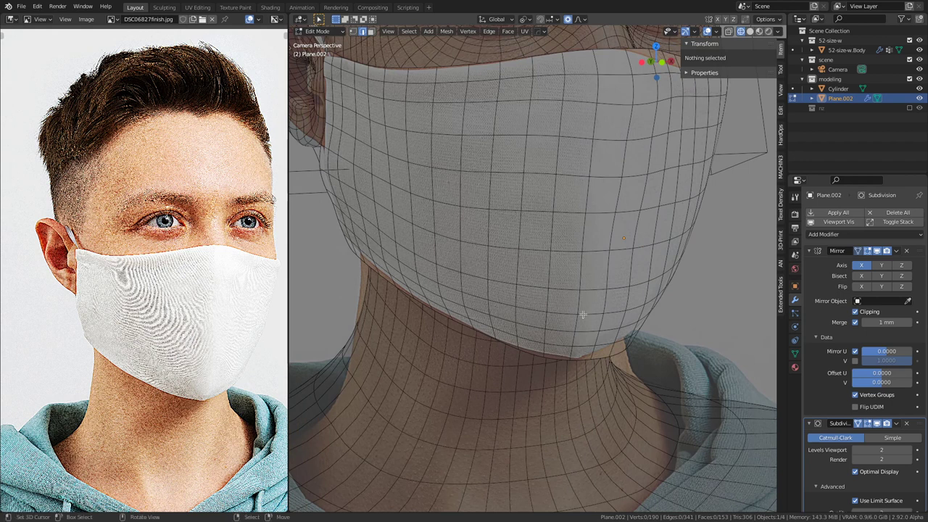
pyautogui.hotkey('shift', 'z')
pyautogui.moveTo(555, 326); pyautogui.dragTo(551, 312, button='middle')
pyautogui.press('Tab')
pyautogui.scroll(3, 551, 355)
pyautogui.press('Tab')
pyautogui.moveTo(550, 355); pyautogui.dragTo(564, 362, button='middle')
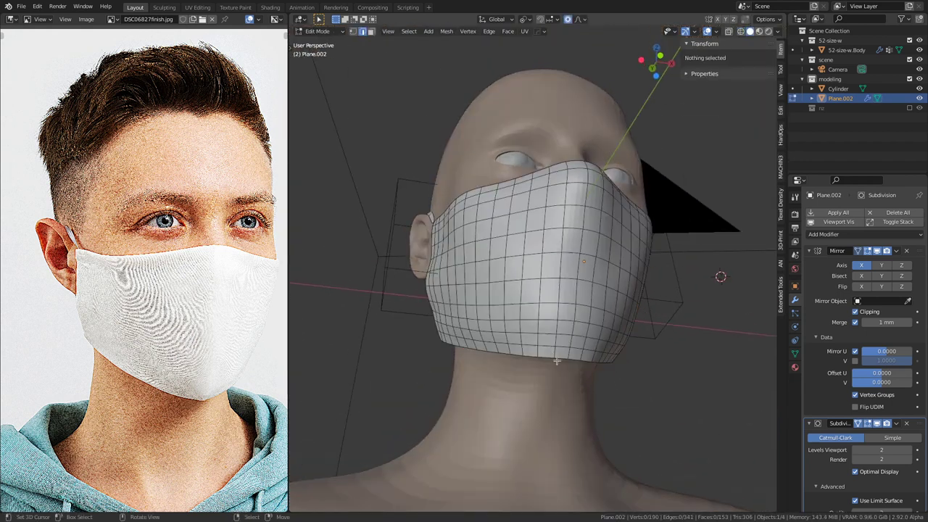
# Step: Select the vertex loop along the mask's lower edge and scale it slightly inward along X to match the reference photo
pyautogui.keyDown('alt'); pyautogui.click(571, 361); pyautogui.keyUp('alt')
pyautogui.press('1')
pyautogui.click(568, 358)
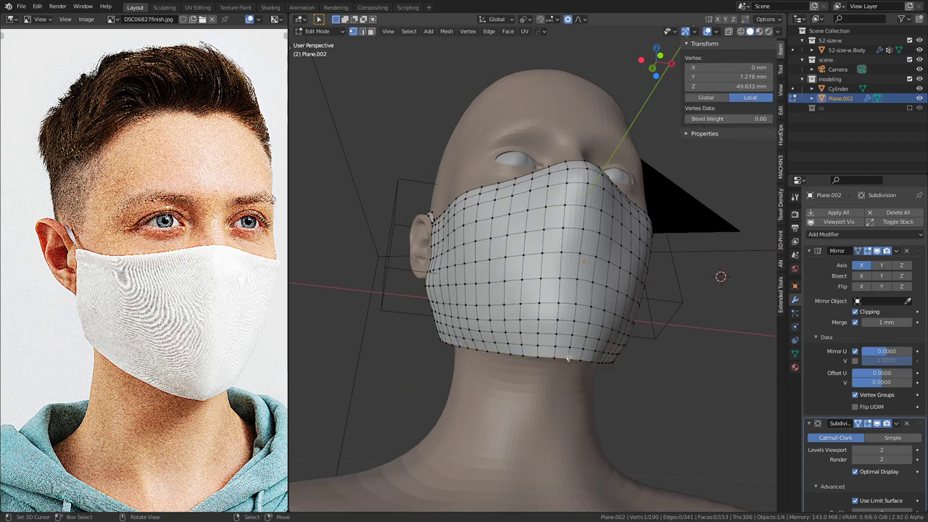
pyautogui.keyDown('alt'); pyautogui.click(569, 359); pyautogui.keyUp('alt')
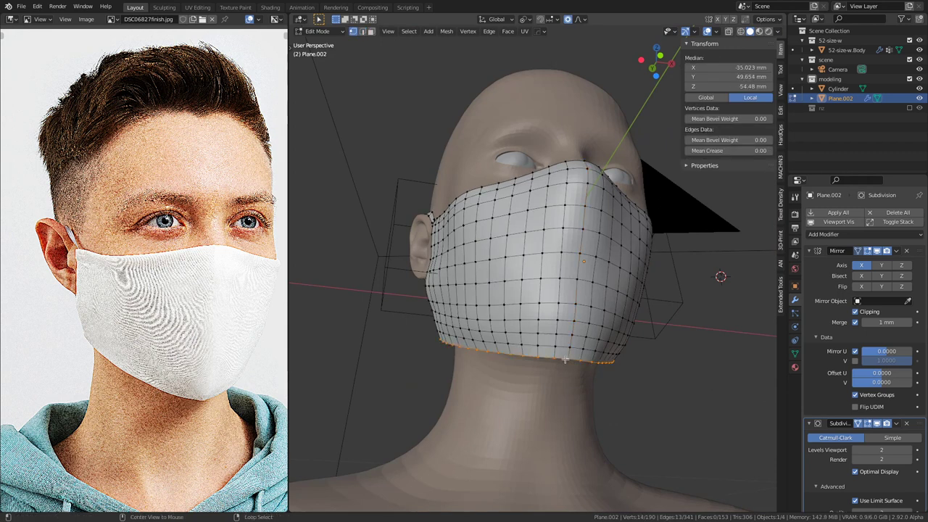
pyautogui.press('KP_0')
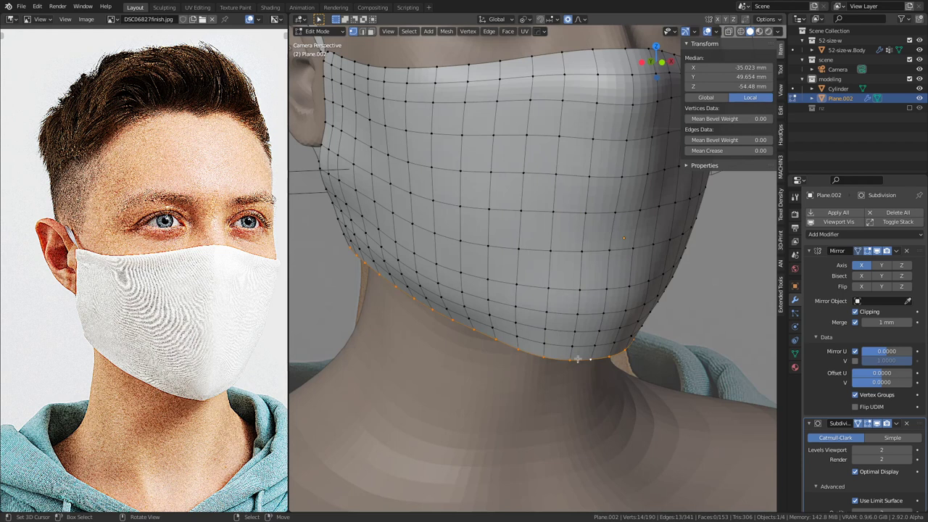
pyautogui.scroll(2, 577, 360)
pyautogui.hotkey('shift', 'z')
pyautogui.keyDown('shift'); pyautogui.moveTo(374, 354); pyautogui.dragTo(378, 355, button='middle'); pyautogui.keyUp('shift')
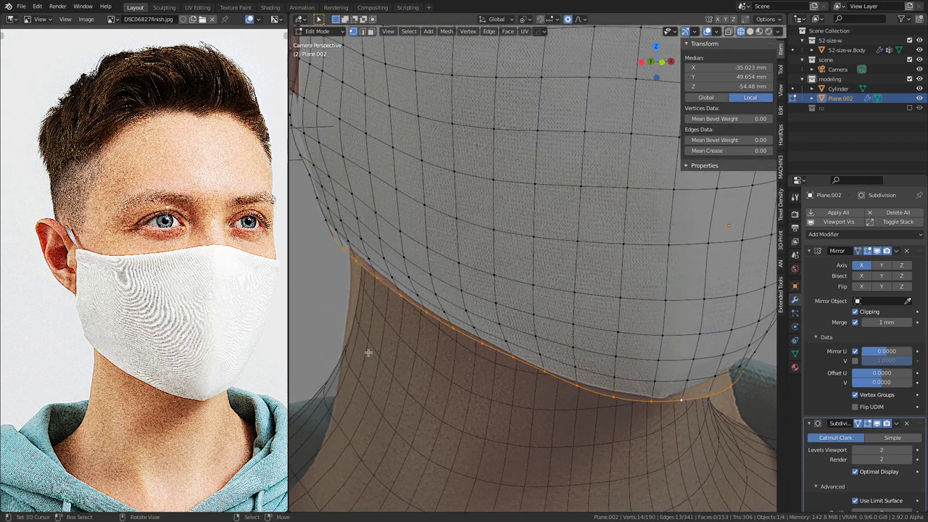
pyautogui.press('s')
pyautogui.press('x')
pyautogui.rightClick(368, 353)
pyautogui.press('s')
pyautogui.press('x')
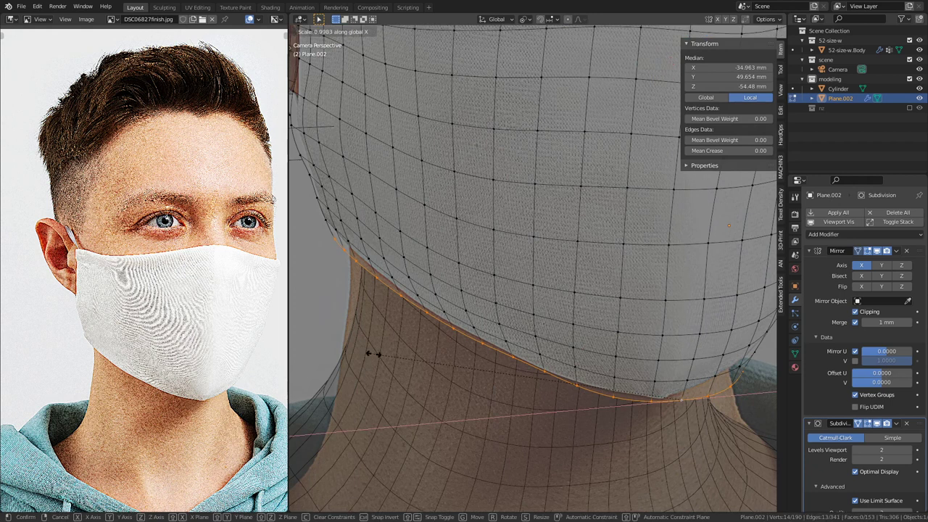
pyautogui.click(433, 354)
# Step: Make the lower edge's rear corner vertex active and shorten the loop slightly along Y, checking the fit against the photo
pyautogui.scroll(-5, 423, 335)
pyautogui.press('ctrl+KP_3')
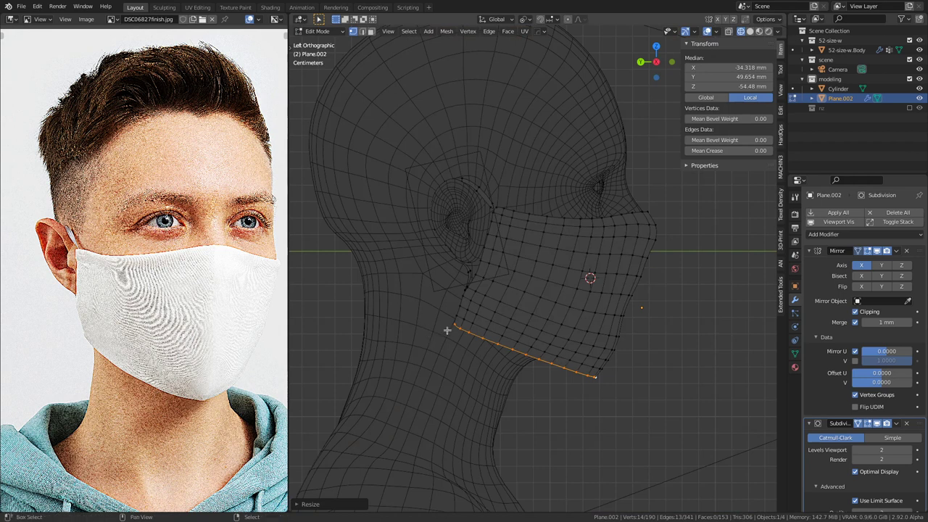
pyautogui.keyDown('shift'); pyautogui.click(450, 326); pyautogui.keyUp('shift')
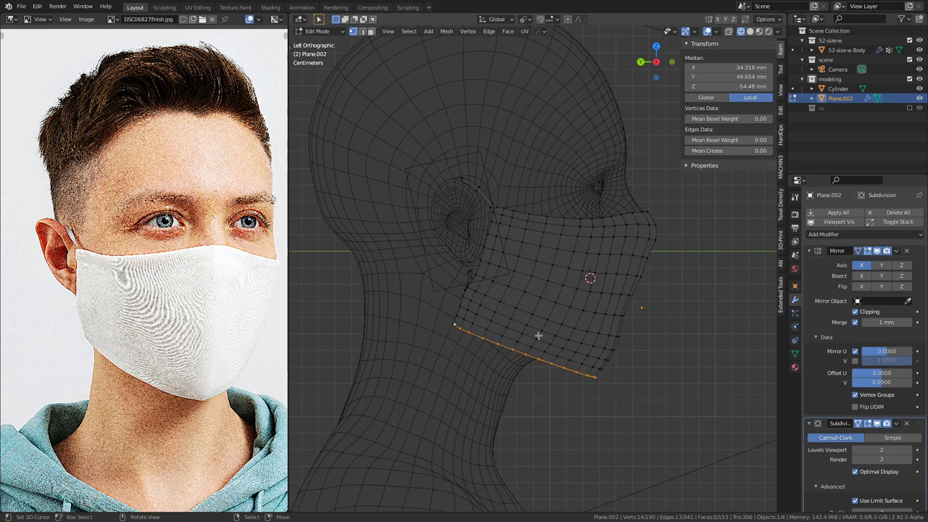
pyautogui.press('KP_0')
pyautogui.hotkey('shift', 'z')
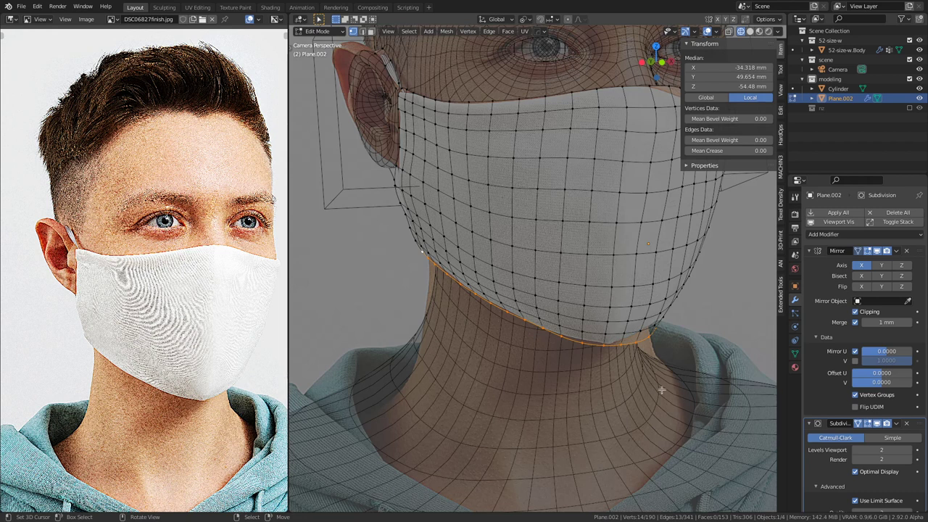
pyautogui.press('s')
pyautogui.press('y')
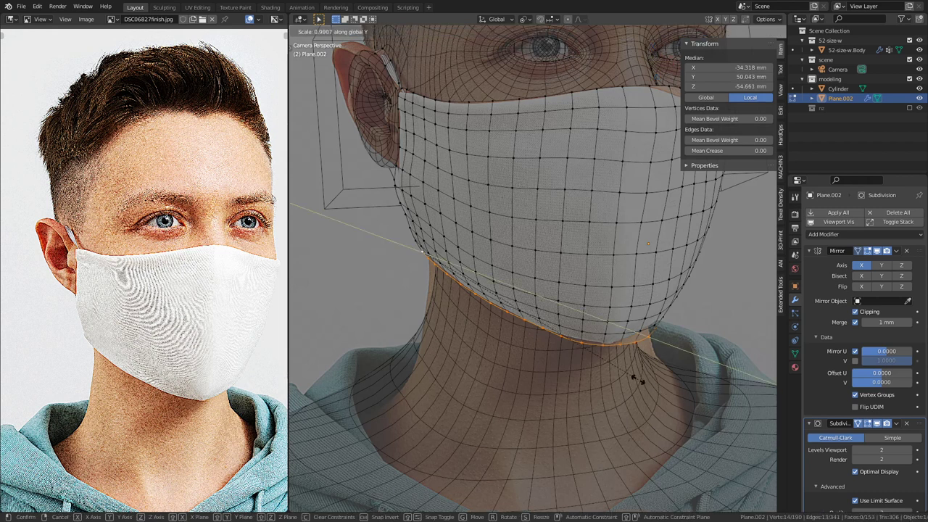
pyautogui.click(596, 364)
pyautogui.hotkey('alt', 'z')
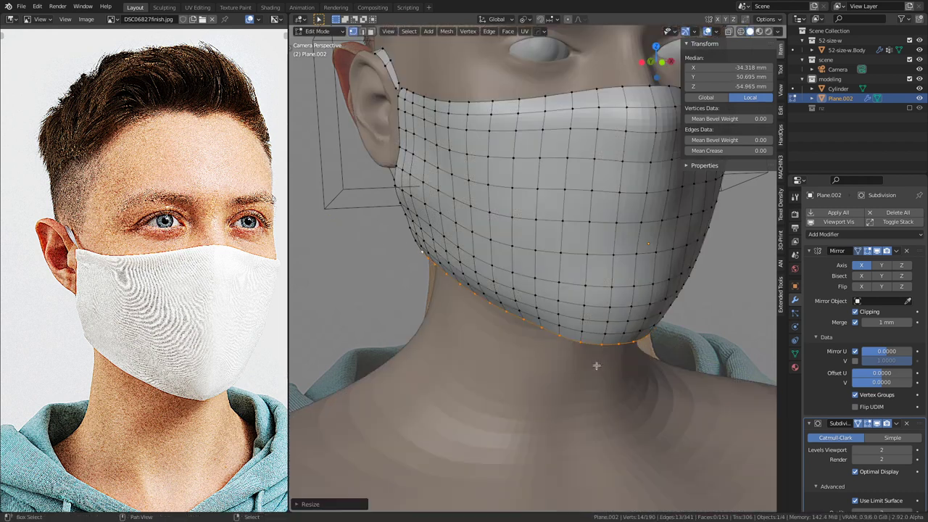
pyautogui.hotkey('alt', 'z')
pyautogui.hotkey('alt', 'z')
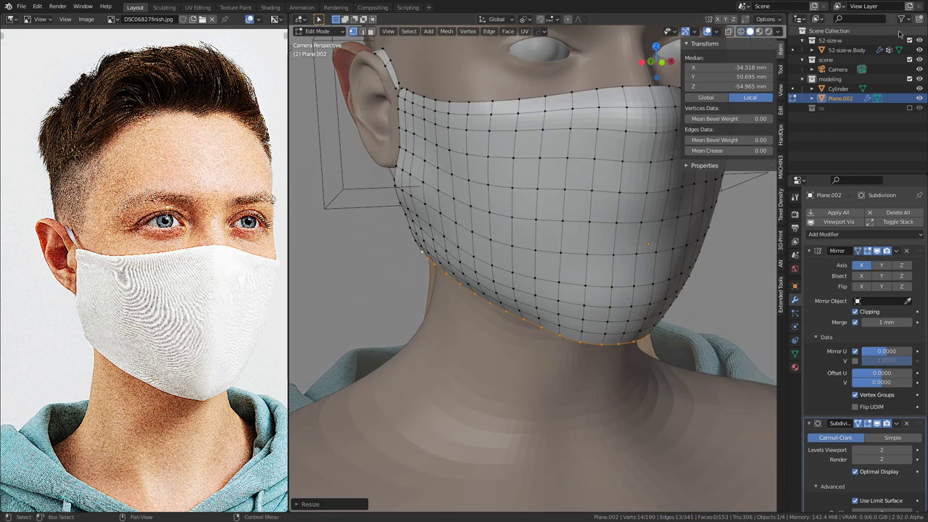
# Step: Hide the 52-size-w.Body model, switch to face selection with nothing selected, and turn off the Subdivision modifier's viewport display
pyautogui.click(920, 50)
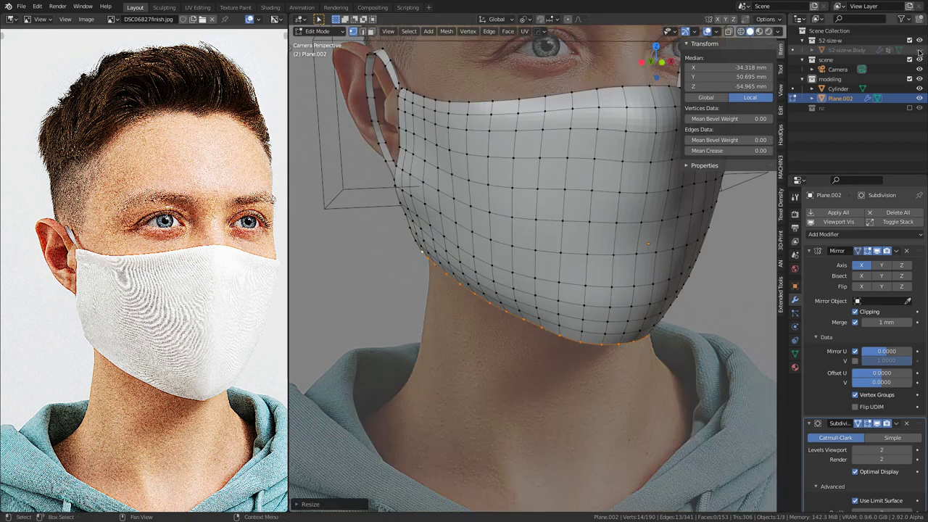
pyautogui.moveTo(551, 276); pyautogui.dragTo(585, 265, button='middle')
pyautogui.press('3')
pyautogui.click(839, 222)
pyautogui.click(878, 251)
pyautogui.moveTo(642, 275); pyautogui.dragTo(595, 296, button='middle')
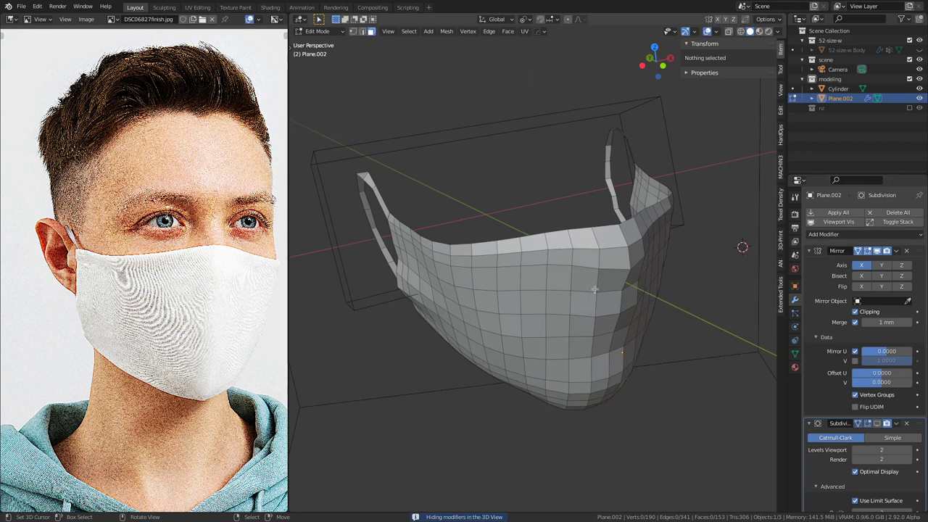
pyautogui.moveTo(620, 239); pyautogui.dragTo(645, 261, button='middle')
# Step: Select the face loop along the mask's upper edge and turn on the Edge Length display to examine its edges
pyautogui.keyDown('alt'); pyautogui.click(572, 247); pyautogui.keyUp('alt')
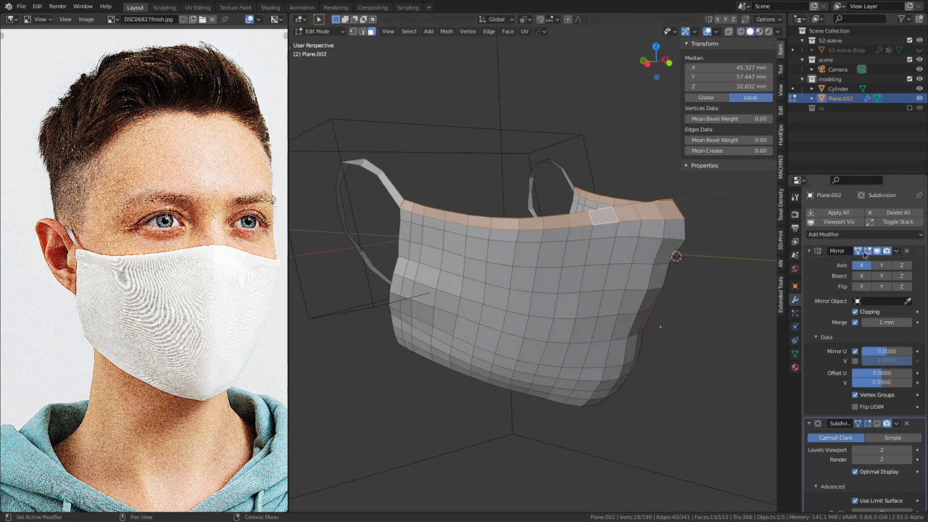
pyautogui.press('1')
pyautogui.moveTo(645, 260); pyautogui.dragTo(600, 274, button='middle')
pyautogui.press('2')
pyautogui.press('q')
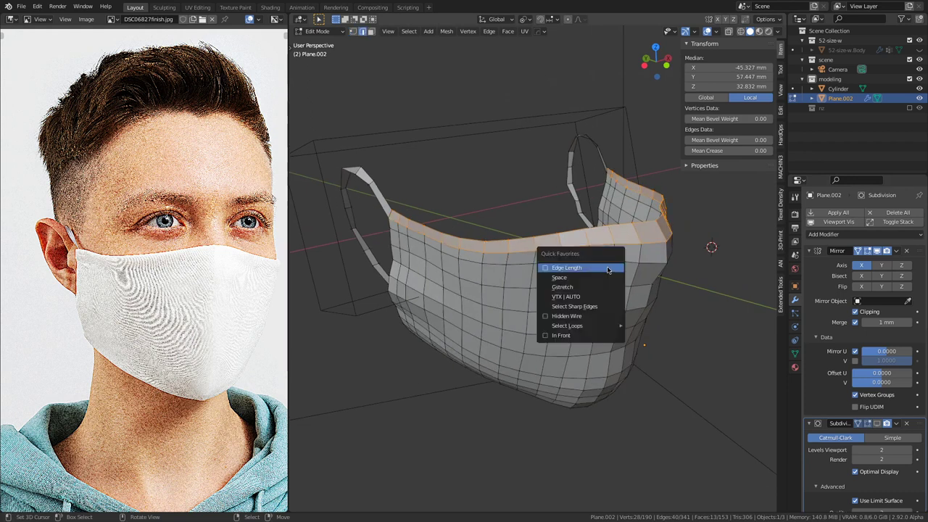
pyautogui.click(607, 268)
pyautogui.moveTo(608, 270); pyautogui.dragTo(566, 319, button='middle')
pyautogui.scroll(2, 609, 311)
pyautogui.press('1')
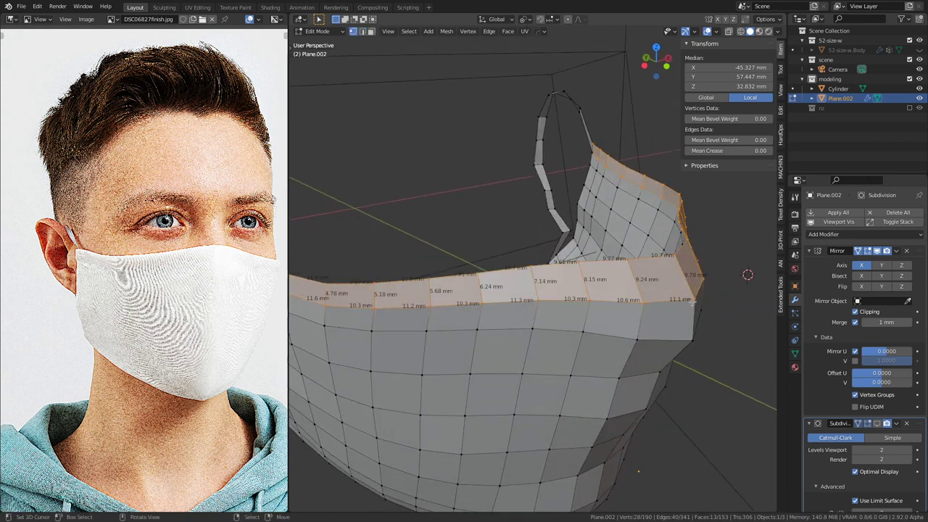
# Step: Slide the centreline vertex just below the mask's upper edge upward, and show the body model and Subdivision result again
pyautogui.click(692, 300)
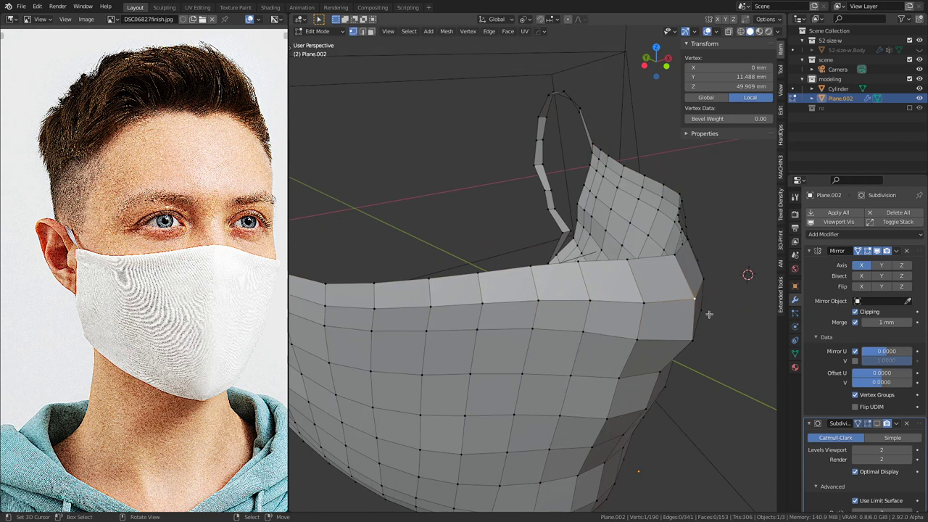
pyautogui.press('g')
pyautogui.press('g')
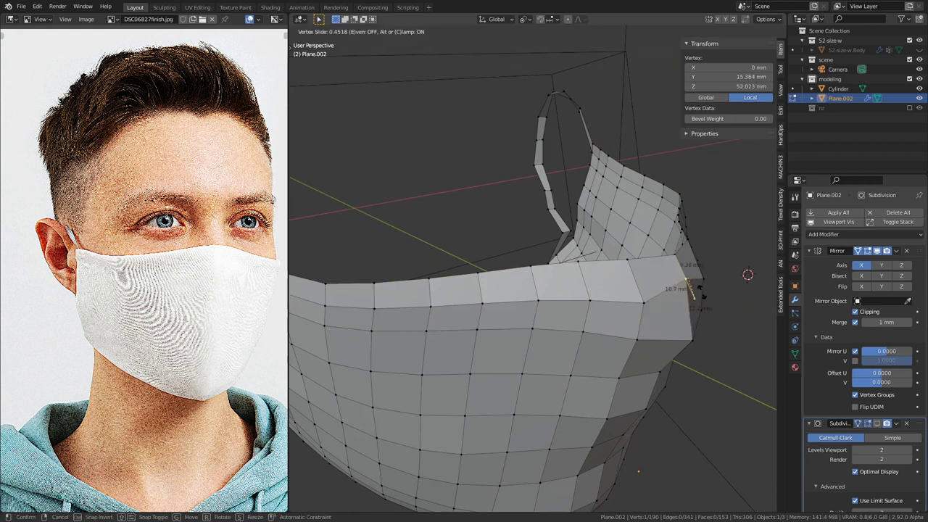
pyautogui.click(701, 293)
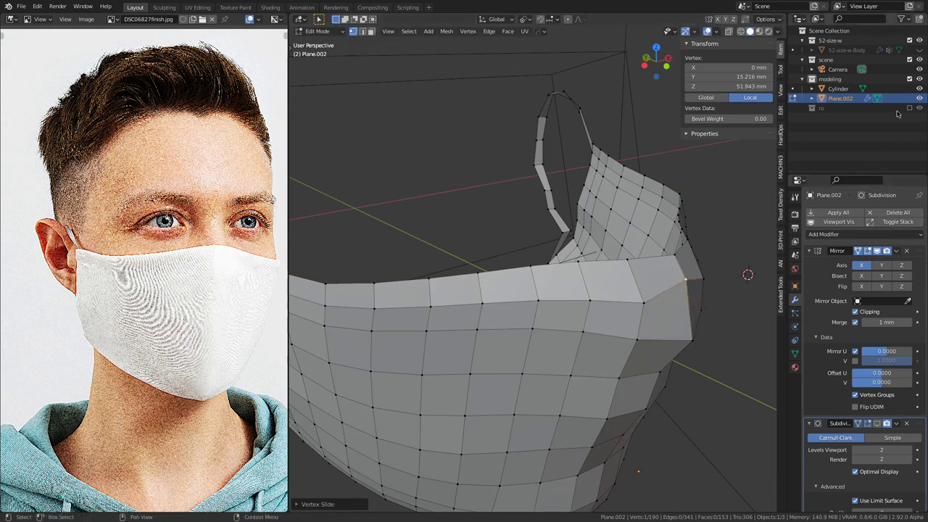
pyautogui.click(920, 50)
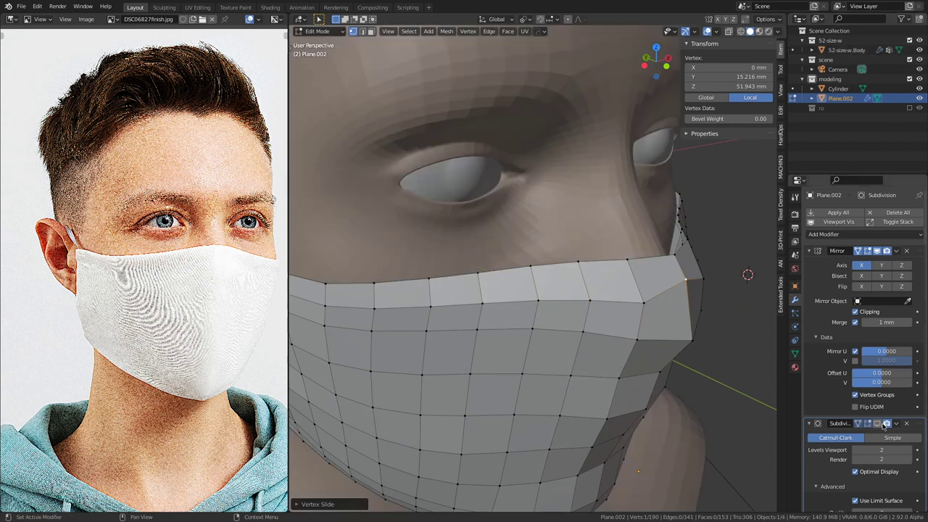
pyautogui.click(876, 424)
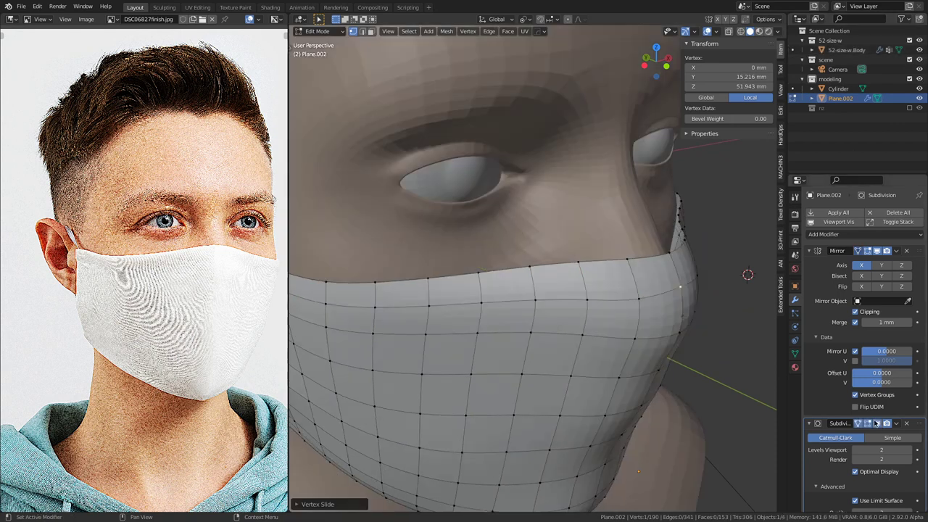
# Step: Slide the two vertices beside the centreline in the row below the upper edge upward by about 0.37 and 0.34
pyautogui.click(637, 298)
pyautogui.hotkey('shift', 'v')
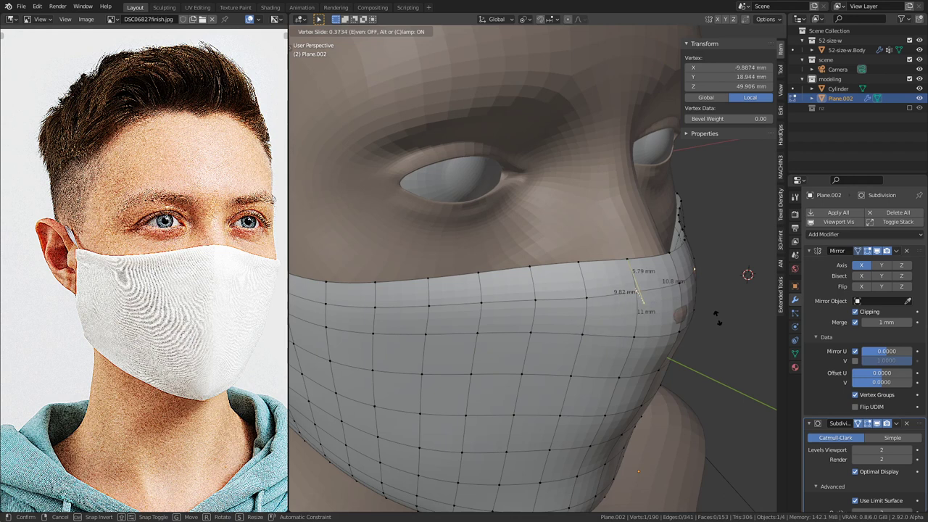
pyautogui.click(717, 316)
pyautogui.click(588, 298)
pyautogui.press('g')
pyautogui.press('g')
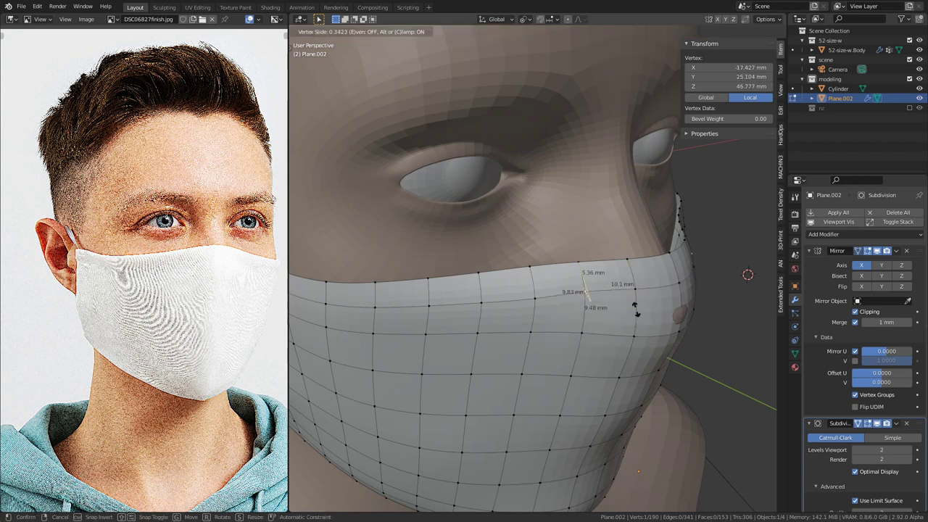
pyautogui.click(637, 309)
# Step: Slide the following three vertices of that row toward the upper edge by progressively smaller amounts, the last two by about 0.20 and 0.14
pyautogui.click(536, 298)
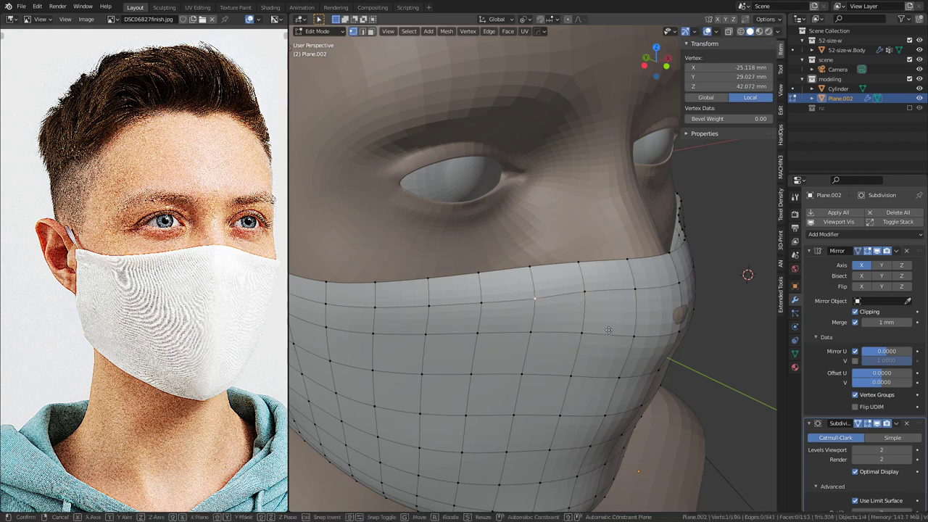
pyautogui.press('g')
pyautogui.press('g')
pyautogui.click(600, 319)
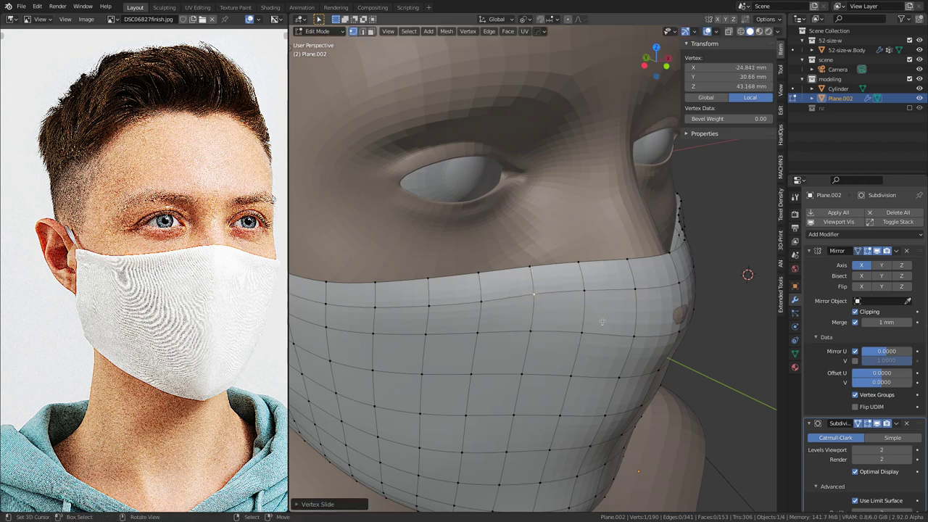
pyautogui.click(481, 299)
pyautogui.hotkey('shift', 'v')
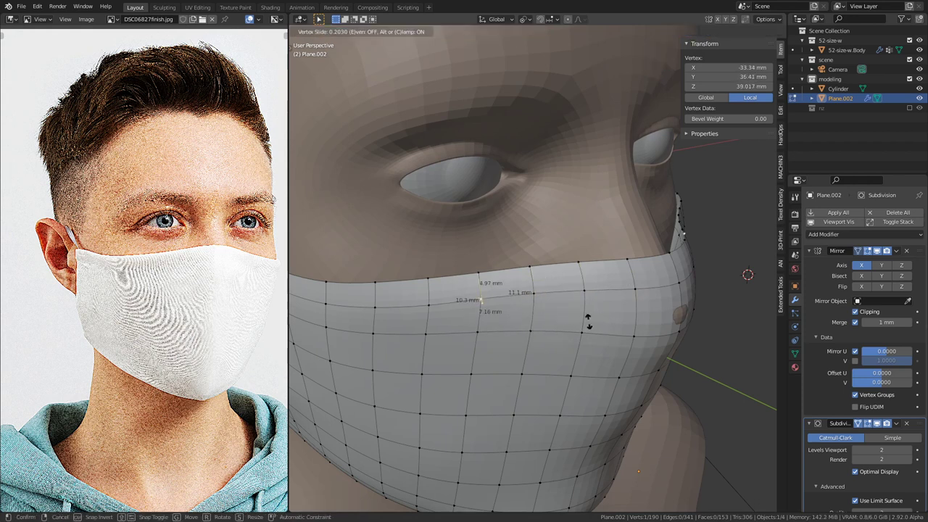
pyautogui.click(588, 323)
pyautogui.click(412, 310)
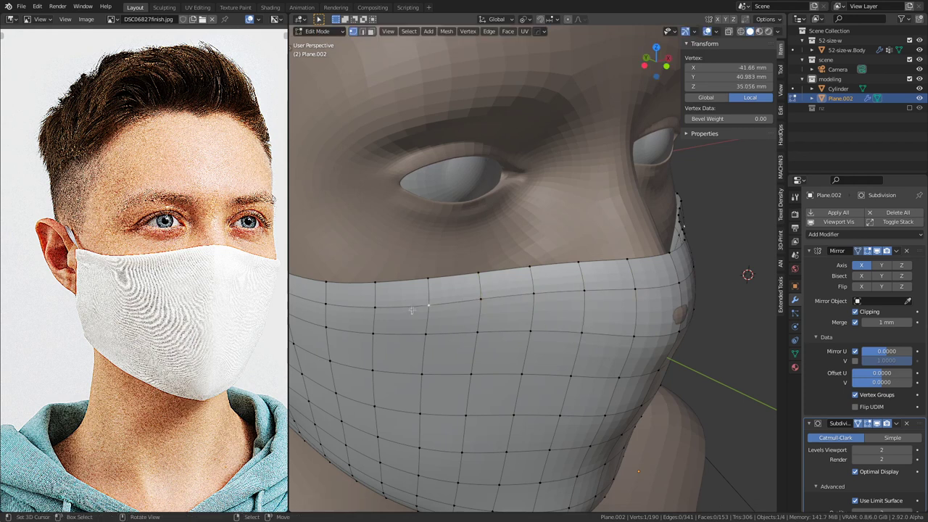
pyautogui.hotkey('shift', 'v')
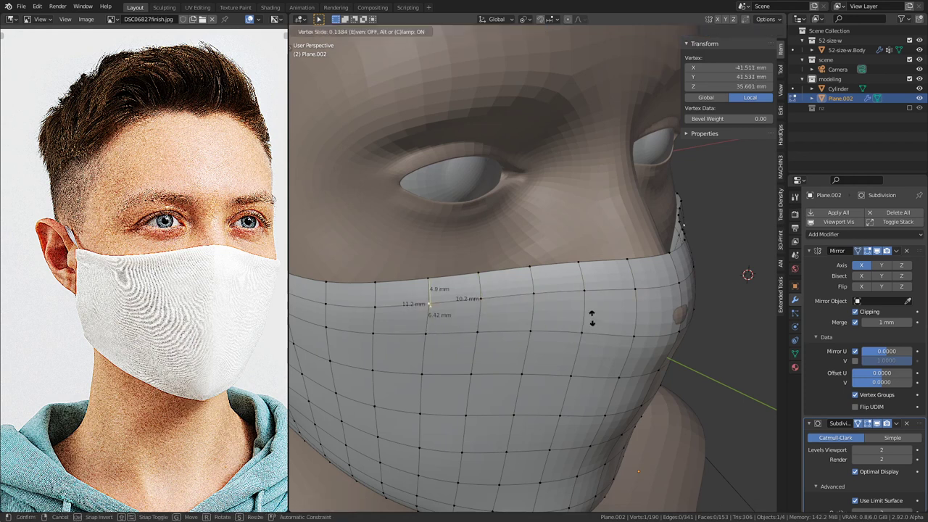
pyautogui.click(592, 319)
pyautogui.click(371, 308)
pyautogui.hotkey('shift', 'v')
pyautogui.rightClick(520, 328)
# Step: Slide the centreline vertex at the nose tip slightly upward in the left side view and check the profile in wireframe
pyautogui.moveTo(520, 328); pyautogui.dragTo(600, 261, button='middle')
pyautogui.scroll(3, 626, 254)
pyautogui.press('KP_Decimal')
pyautogui.hotkey('shift', 'v')
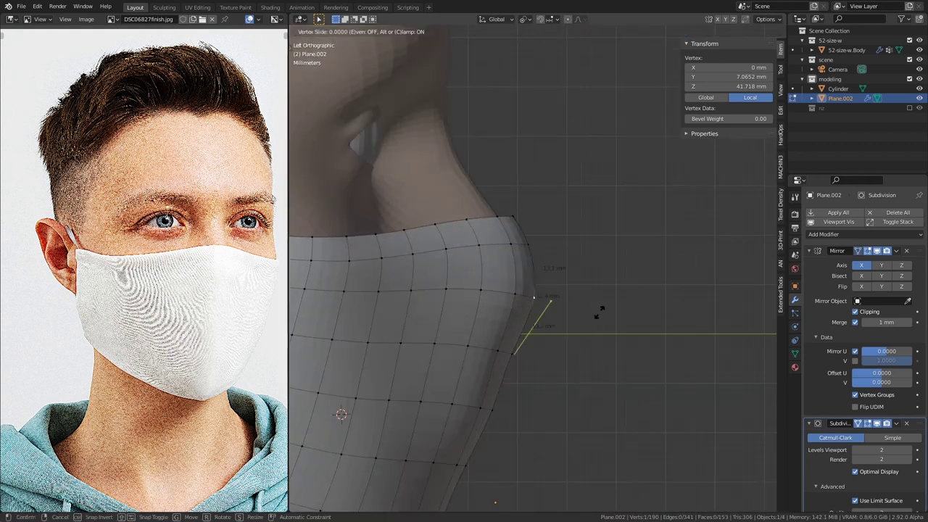
pyautogui.click(597, 304)
pyautogui.press('F9')
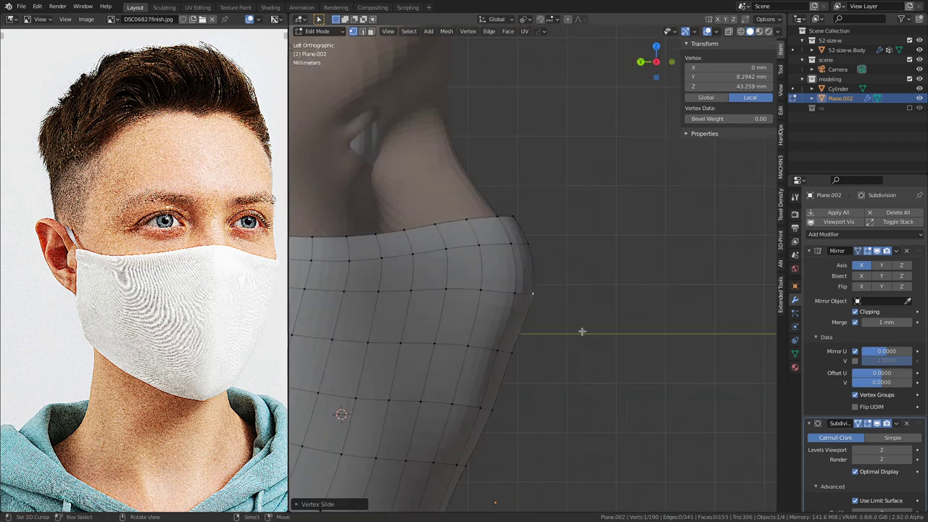
pyautogui.hotkey('alt', 'z')
pyautogui.scroll(2, 585, 316)
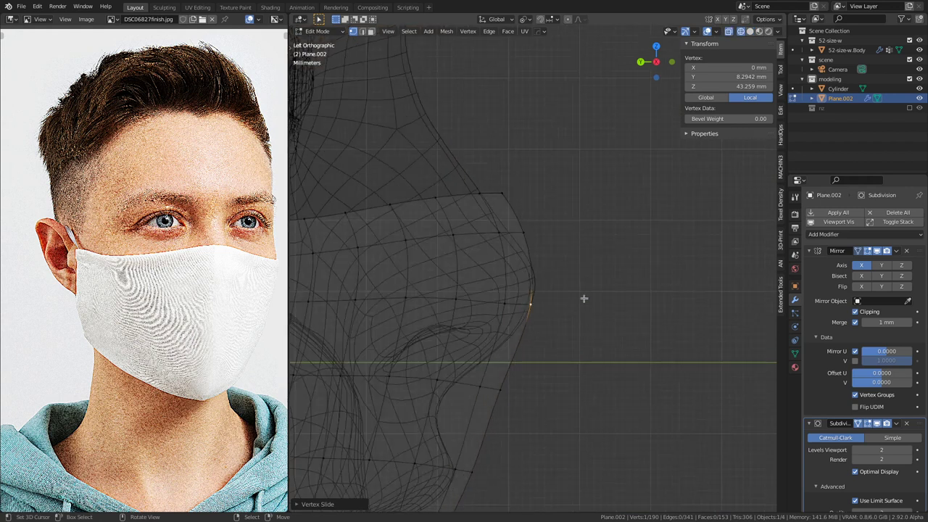
pyautogui.scroll(-3, 574, 300)
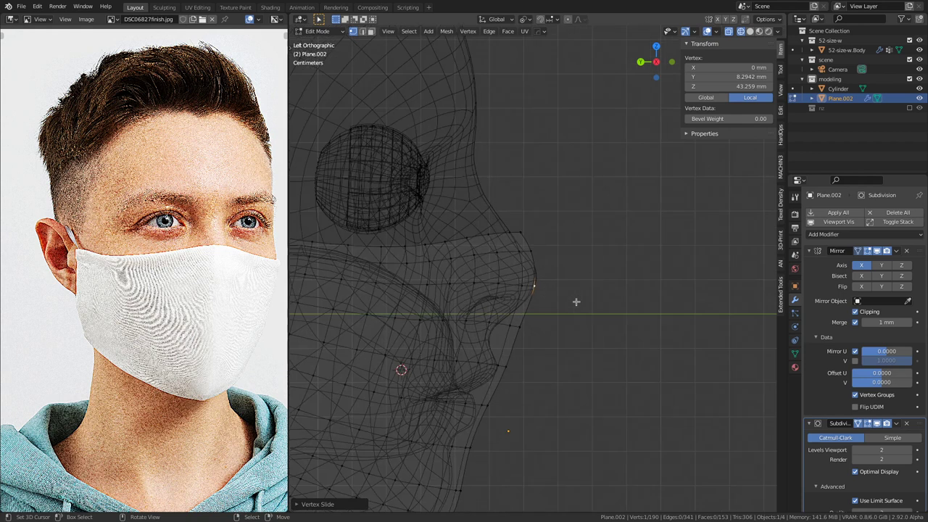
pyautogui.hotkey('alt', 'z')
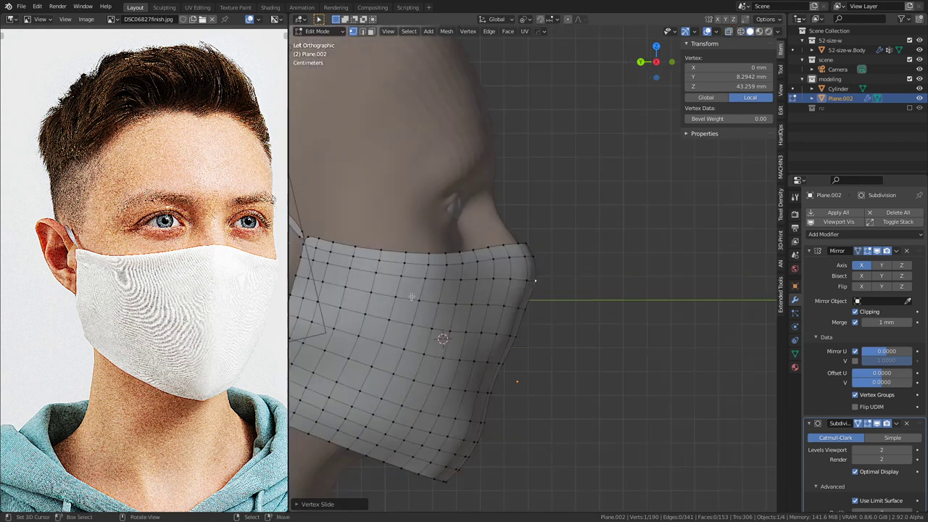
# Step: Select the vertex row from the nose tip to the mask's ear side and scale it by 1.01 along Y
pyautogui.keyDown('ctrl'); pyautogui.click(314, 261); pyautogui.keyUp('ctrl')
pyautogui.scroll(5, 580, 298)
pyautogui.hotkey('alt', 'z')
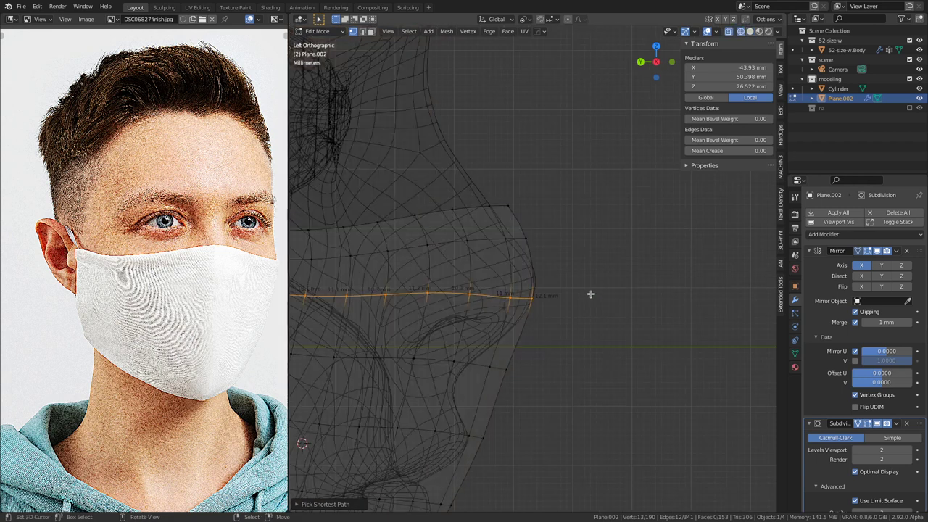
pyautogui.press('s')
pyautogui.press('y')
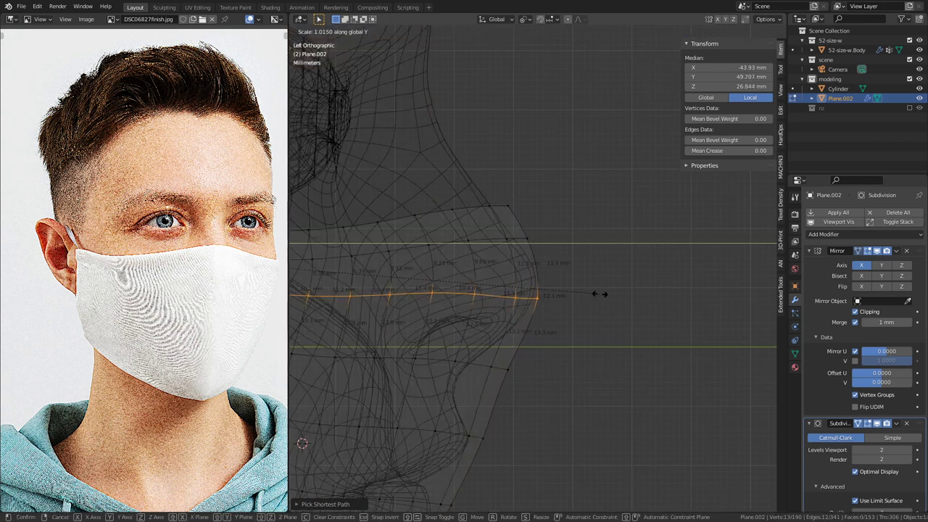
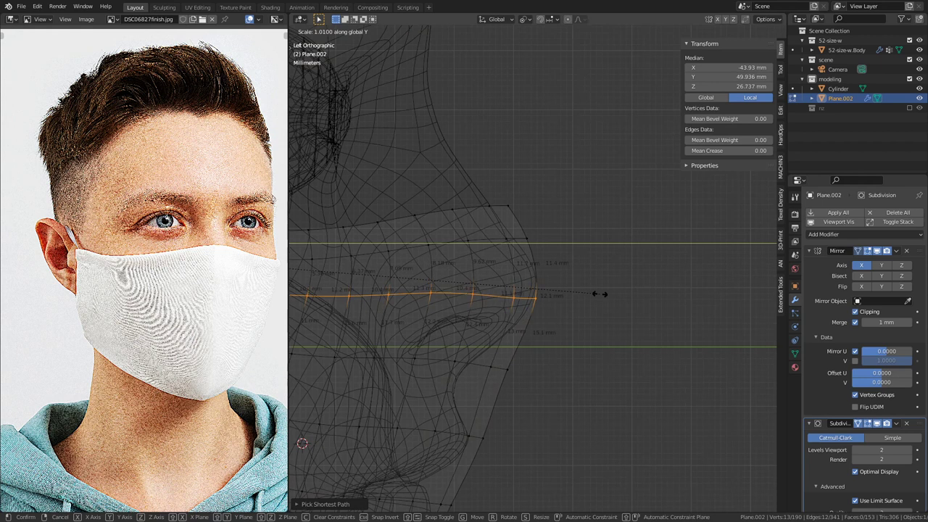
pyautogui.click(599, 294)
# Step: Select only the centreline vertex at the nose tip and hide the Subdivision modifier's result in the viewport
pyautogui.keyDown('shift'); pyautogui.click(507, 371); pyautogui.keyUp('shift')
pyautogui.scroll(-5, 505, 369)
pyautogui.keyDown('shift'); pyautogui.moveTo(464, 340); pyautogui.dragTo(560, 347, button='middle'); pyautogui.keyUp('shift')
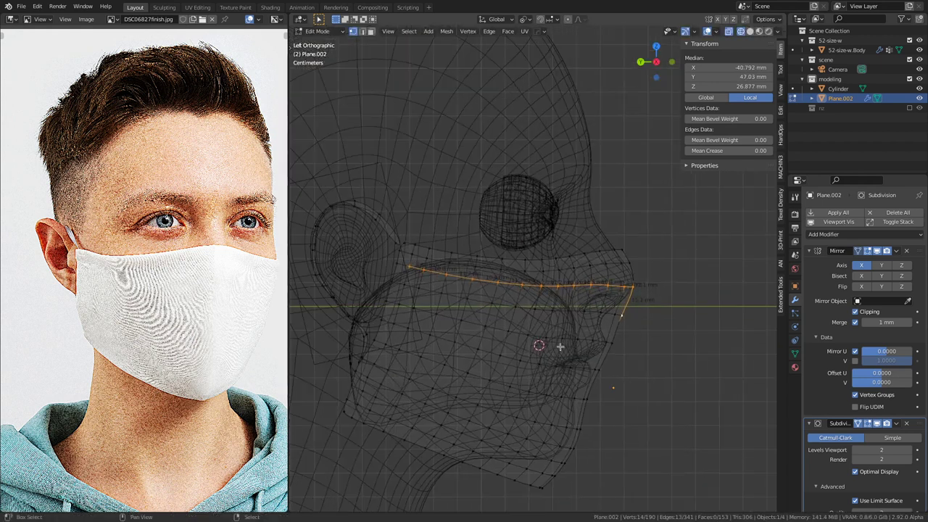
pyautogui.scroll(3, 602, 333)
pyautogui.click(572, 320)
pyautogui.scroll(-3, 574, 320)
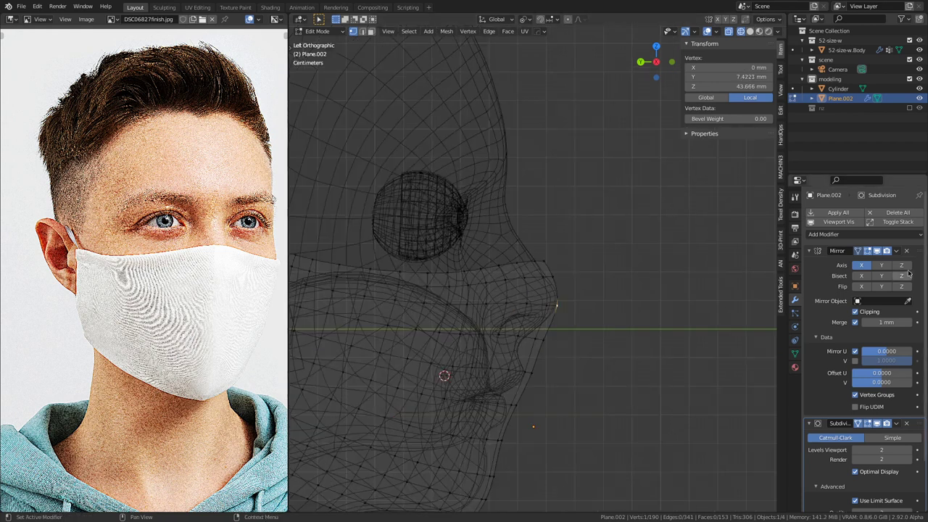
pyautogui.click(876, 423)
pyautogui.keyDown('shift'); pyautogui.moveTo(568, 324); pyautogui.dragTo(616, 328, button='middle'); pyautogui.keyUp('shift')
pyautogui.scroll(5, 615, 328)
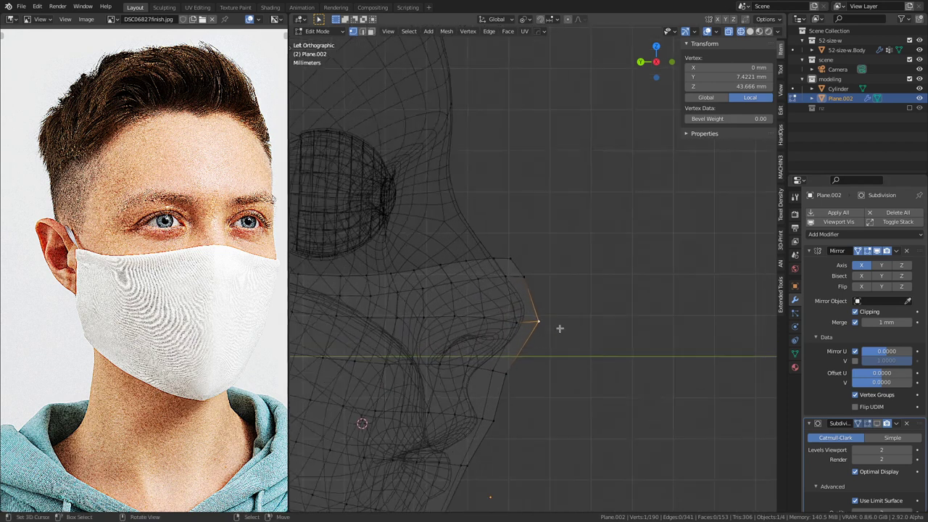
# Step: Slide the centreline vertex at the nose tip slightly upward along its edge
pyautogui.keyDown('shift'); pyautogui.click(541, 345); pyautogui.keyUp('shift')
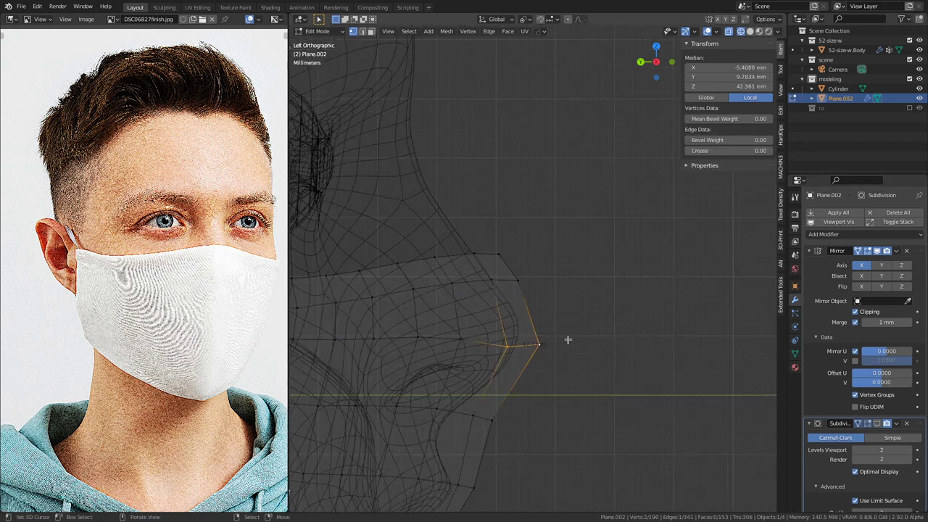
pyautogui.press('g')
pyautogui.press('g')
pyautogui.click(572, 332)
pyautogui.scroll(-5, 572, 337)
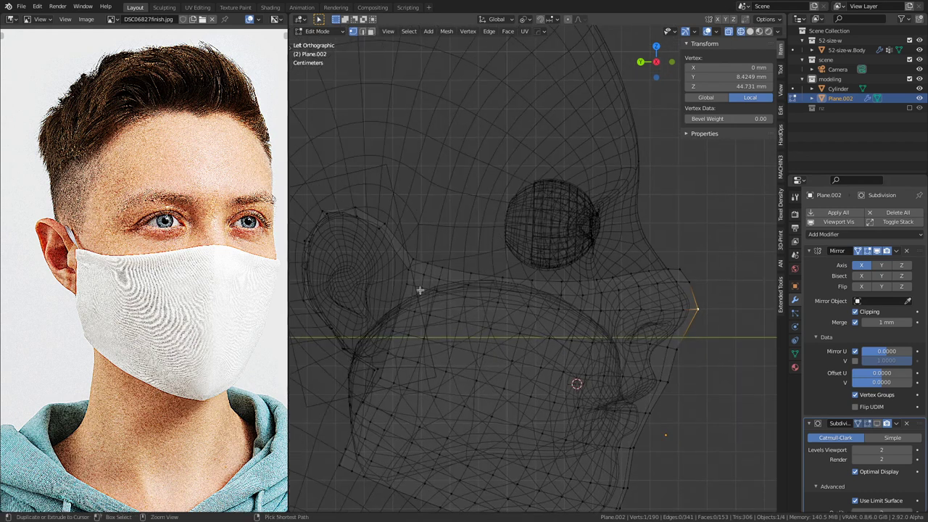
# Step: Scale the whole vertex row from the nose tip to the mask's ear side slightly along Y again
pyautogui.keyDown('ctrl'); pyautogui.rightClick(420, 291); pyautogui.keyUp('ctrl')
pyautogui.keyDown('shift'); pyautogui.moveTo(661, 309); pyautogui.dragTo(511, 316, button='middle'); pyautogui.keyUp('shift')
pyautogui.scroll(2, 513, 315)
pyautogui.press('s')
pyautogui.press('y')
pyautogui.click(640, 333)
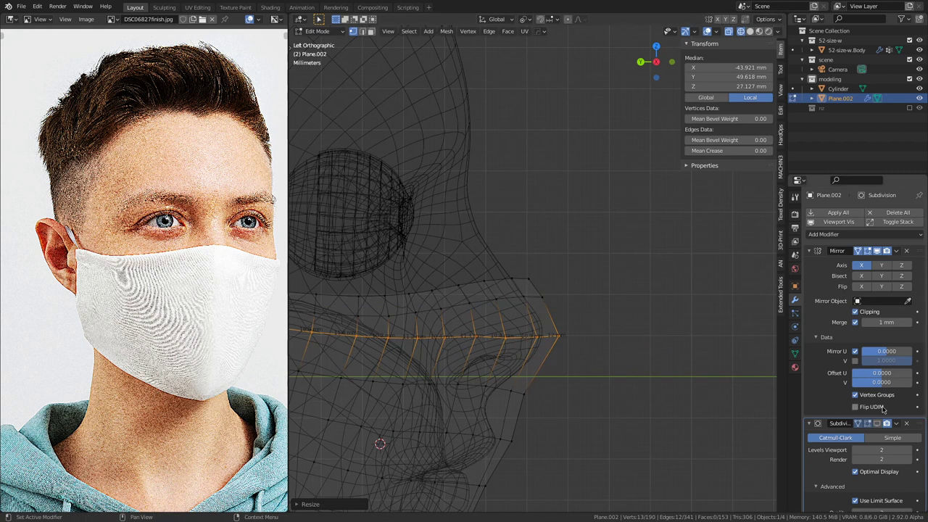
# Step: Return to solid shading with the Subdivision result shown, and check the mask's surface in Object Mode
pyautogui.hotkey('ctrl', 'z')
pyautogui.hotkey('shift', 'z')
pyautogui.scroll(-4, 625, 348)
pyautogui.moveTo(626, 346); pyautogui.dragTo(608, 313, button='middle')
pyautogui.press('Tab')
pyautogui.press('Tab')
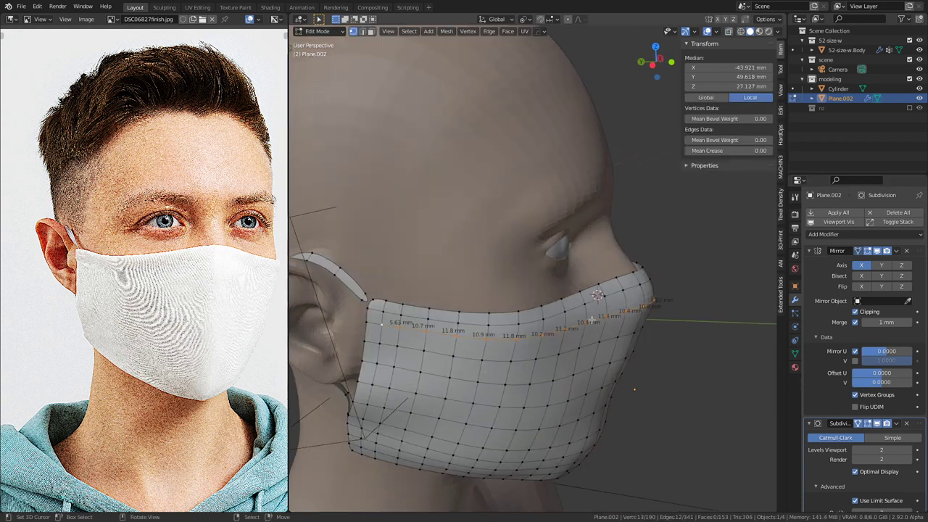
# Step: Inset the face loops along the mask's upper and lower edges with a depth of about 1.3 mm
pyautogui.press('3')
pyautogui.keyDown('alt'); pyautogui.click(566, 305); pyautogui.keyUp('alt')
pyautogui.moveTo(454, 328); pyautogui.dragTo(558, 377, button='middle')
pyautogui.keyDown('alt'); pyautogui.keyDown('shift'); pyautogui.click(559, 379); pyautogui.keyUp('shift'); pyautogui.keyUp('alt')
pyautogui.moveTo(549, 279); pyautogui.dragTo(593, 293, button='middle')
pyautogui.press('q')
pyautogui.click(574, 289)
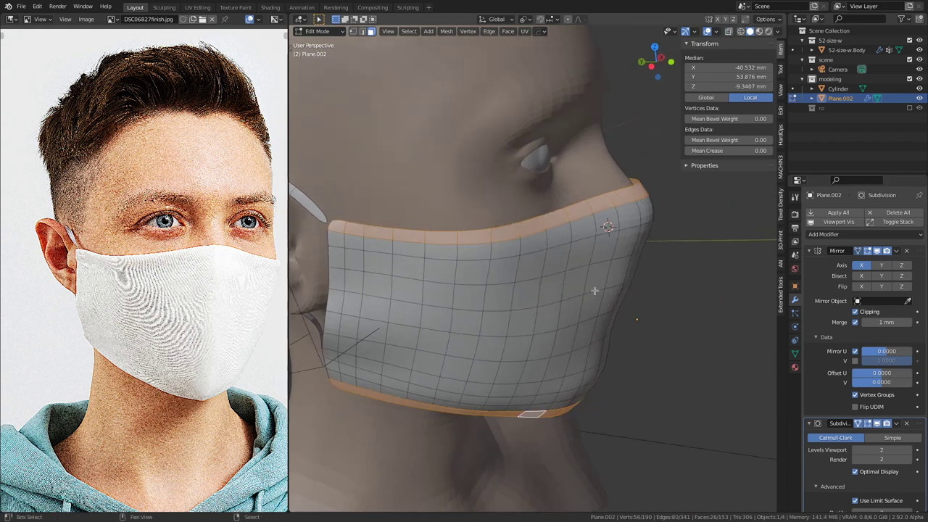
pyautogui.scroll(4, 593, 293)
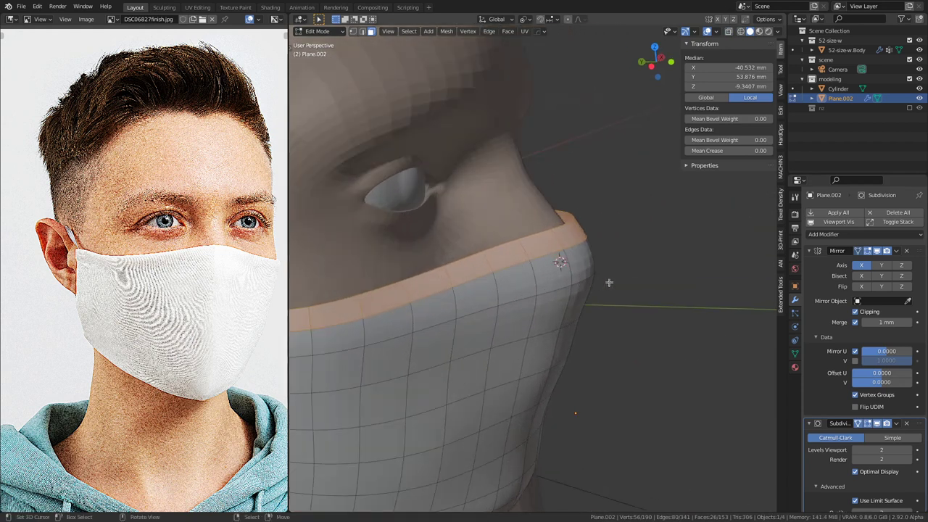
pyautogui.press('i')
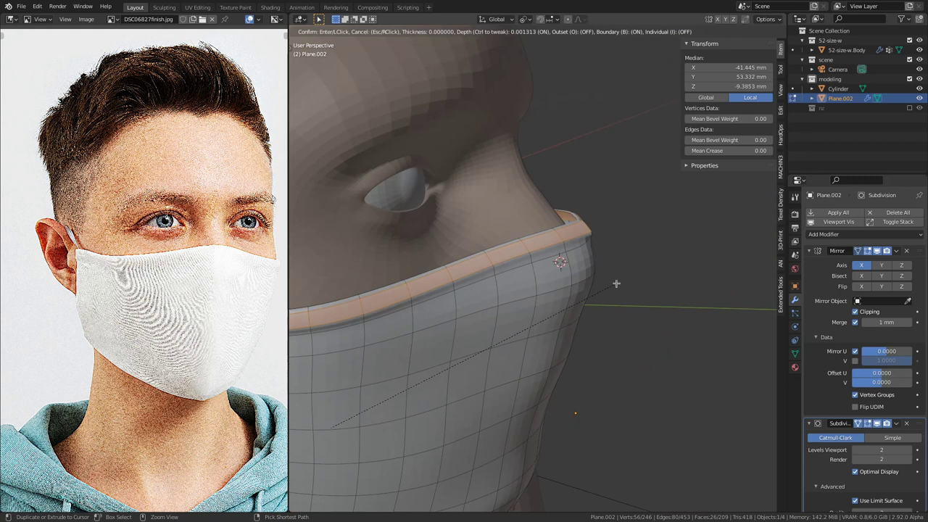
pyautogui.click(613, 283)
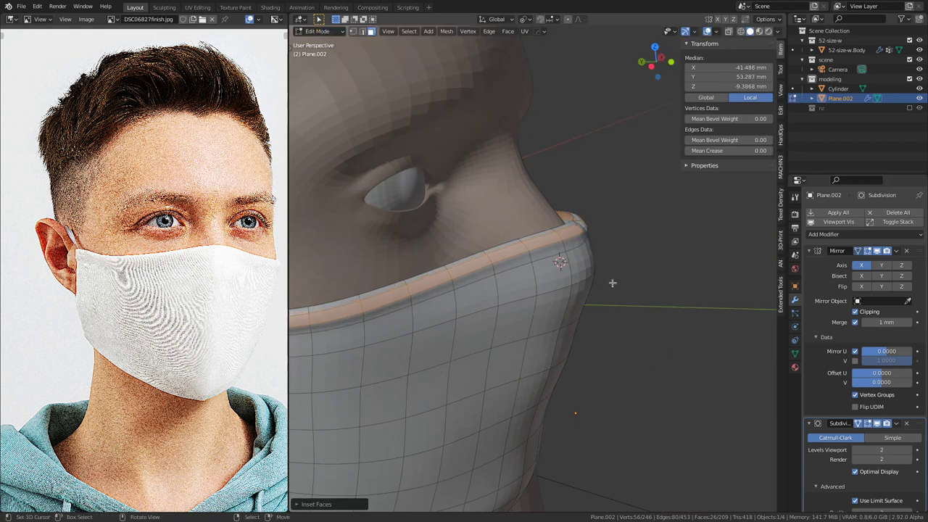
# Step: Hide the Subdivision result and turn off the Boundary option of the edge loops' inset
pyautogui.click(873, 425)
pyautogui.press('F9')
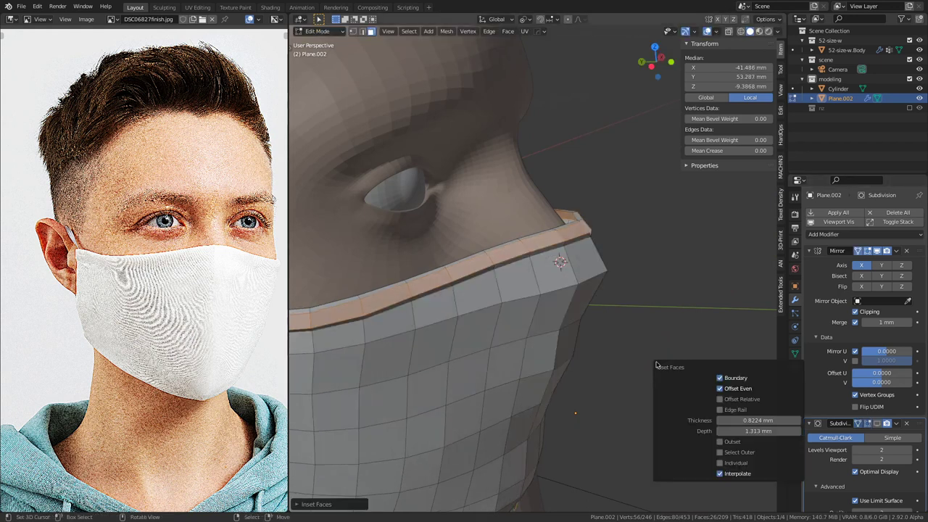
pyautogui.click(720, 379)
pyautogui.scroll(-5, 546, 344)
pyautogui.moveTo(546, 344); pyautogui.dragTo(352, 312, button='middle')
pyautogui.scroll(5, 625, 327)
pyautogui.scroll(-6, 590, 311)
pyautogui.scroll(1, 643, 320)
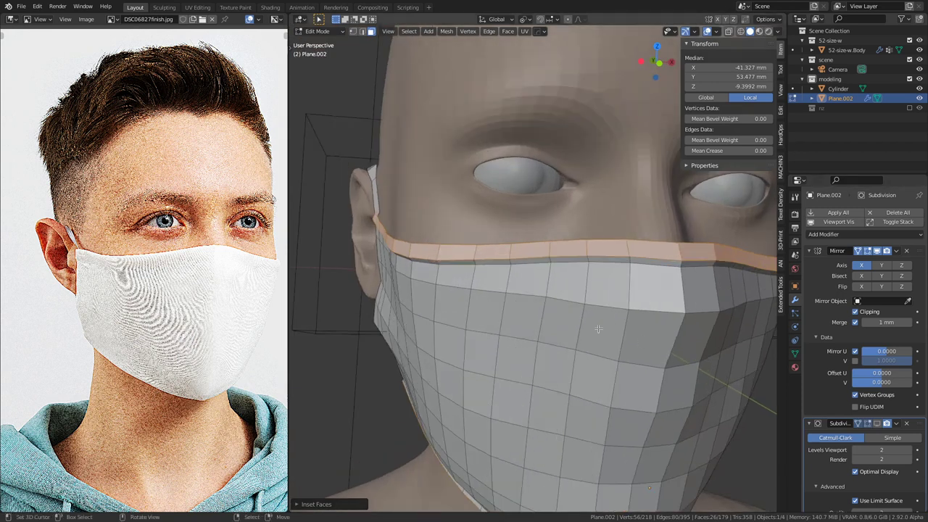
# Step: Set both the depth and the thickness of the edge loops' inset to 1 mm
pyautogui.press('F9')
pyautogui.click(673, 400)
pyautogui.write('1')
pyautogui.press('Return')
pyautogui.click(680, 389)
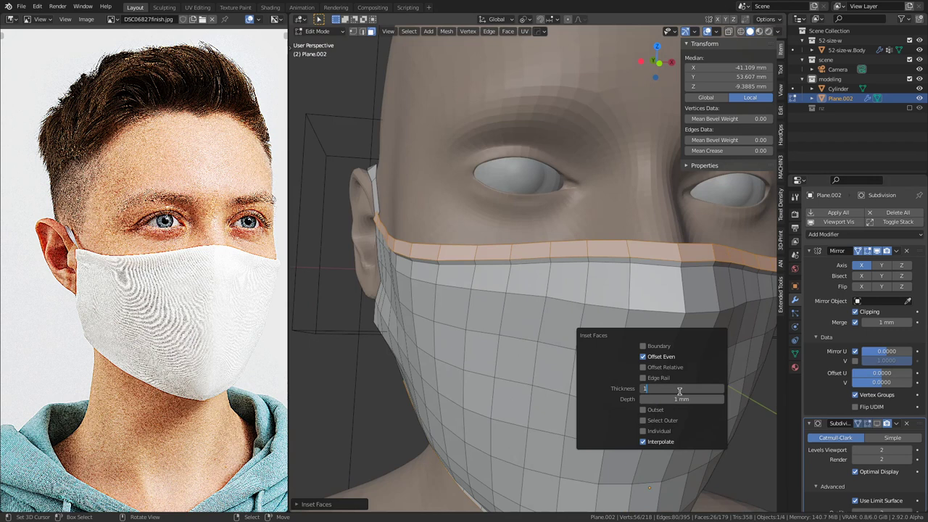
pyautogui.write('1')
pyautogui.press('Return')
pyautogui.moveTo(570, 349); pyautogui.dragTo(464, 323, button='middle')
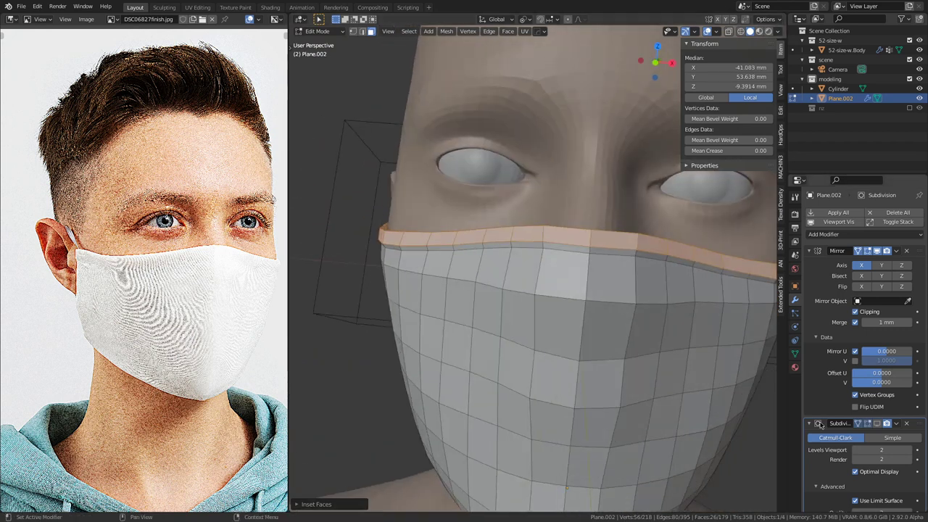
# Step: Show the Subdivision result without overlays and examine the mask's inset borders from the side
pyautogui.click(878, 425)
pyautogui.moveTo(610, 330); pyautogui.dragTo(551, 325, button='middle')
pyautogui.click(707, 32)
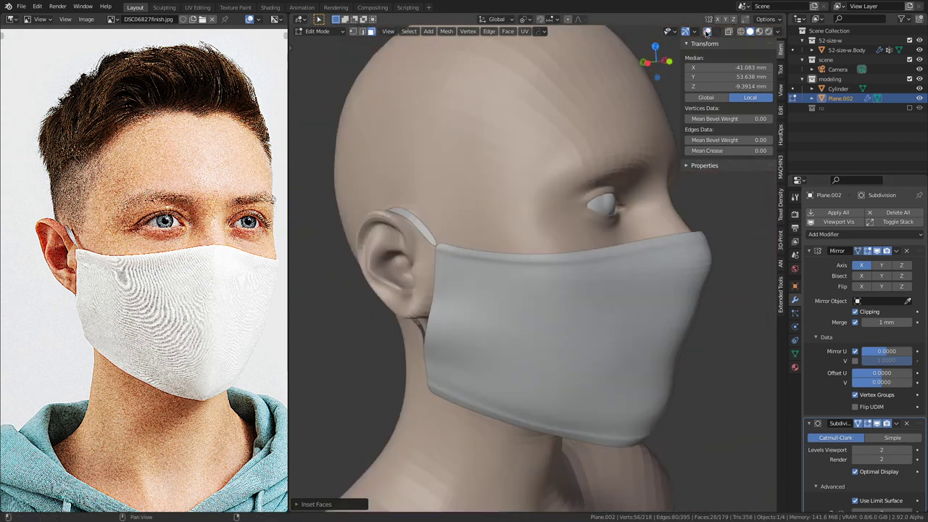
pyautogui.moveTo(577, 261); pyautogui.dragTo(676, 372, button='middle')
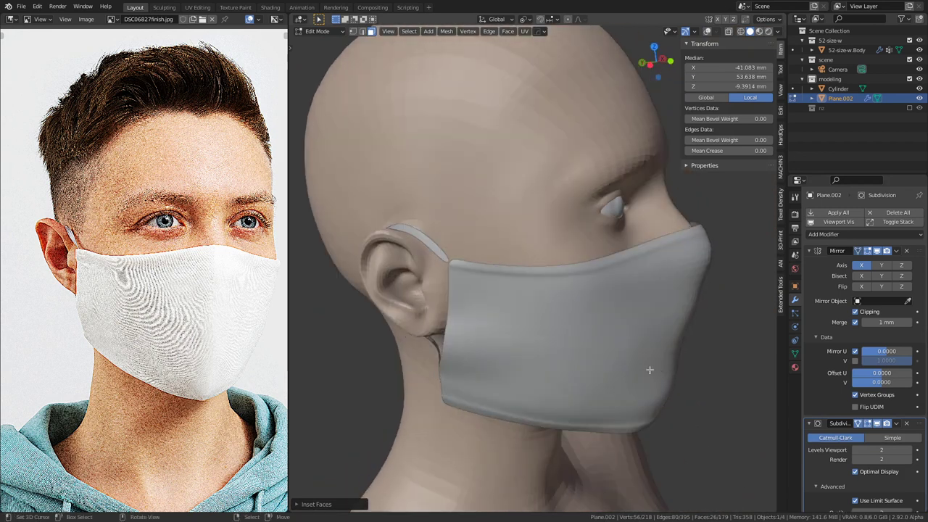
# Step: Open the UV Editing workspace, select all of the mask's faces and examine the UV layout and checker texture
pyautogui.click(197, 8)
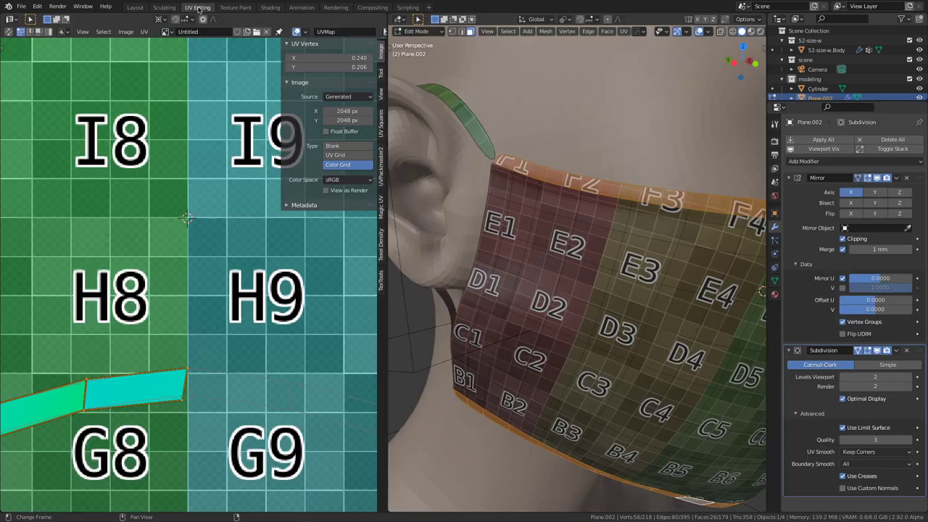
pyautogui.press('a')
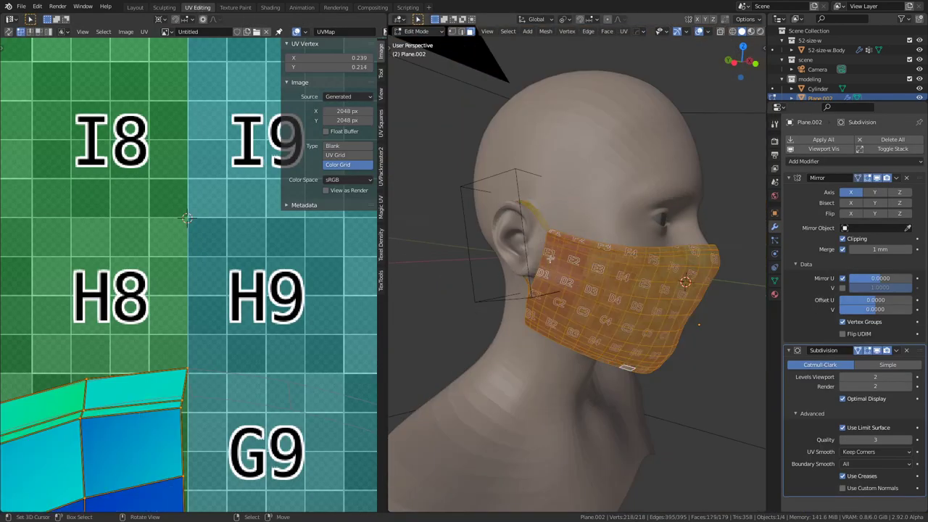
pyautogui.scroll(-5, 191, 270)
pyautogui.moveTo(191, 270); pyautogui.dragTo(273, 213, button='middle')
pyautogui.scroll(8, 571, 302)
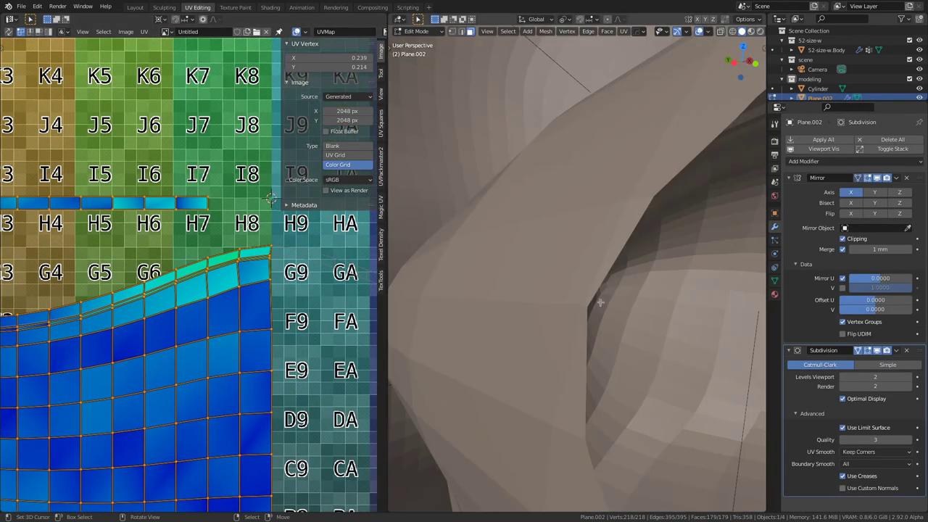
pyautogui.scroll(-7, 614, 302)
pyautogui.moveTo(614, 302); pyautogui.dragTo(714, 287, button='middle')
pyautogui.scroll(-5, 601, 295)
pyautogui.scroll(5, 715, 286)
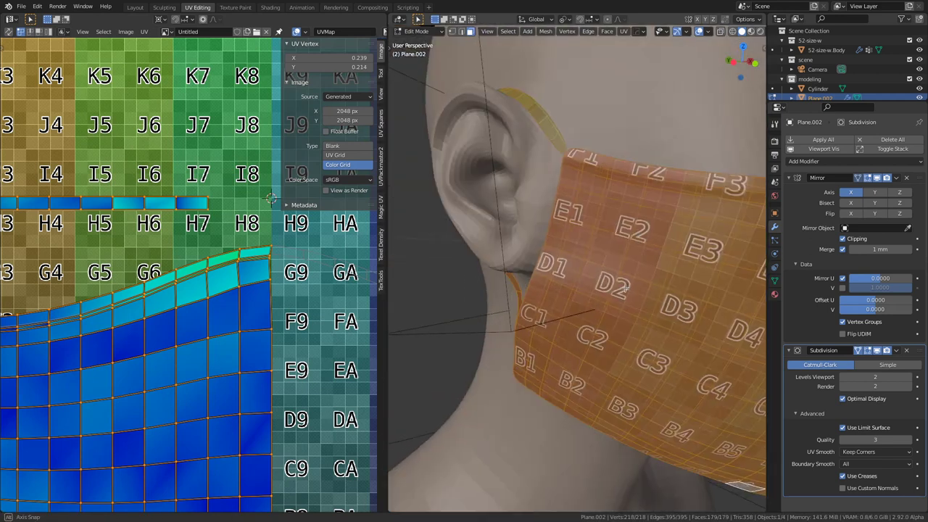
# Step: Select the column of faces along the mask's ear side and return to the Layout workspace with overlays shown
pyautogui.keyDown('shift'); pyautogui.moveTo(566, 241); pyautogui.dragTo(622, 239, button='middle'); pyautogui.keyUp('shift')
pyautogui.keyDown('ctrl'); pyautogui.keyDown('alt'); pyautogui.rightClick(622, 238); pyautogui.keyUp('alt'); pyautogui.keyUp('ctrl')
pyautogui.keyDown('ctrl'); pyautogui.keyDown('alt'); pyautogui.click(611, 249); pyautogui.keyUp('alt'); pyautogui.keyUp('ctrl')
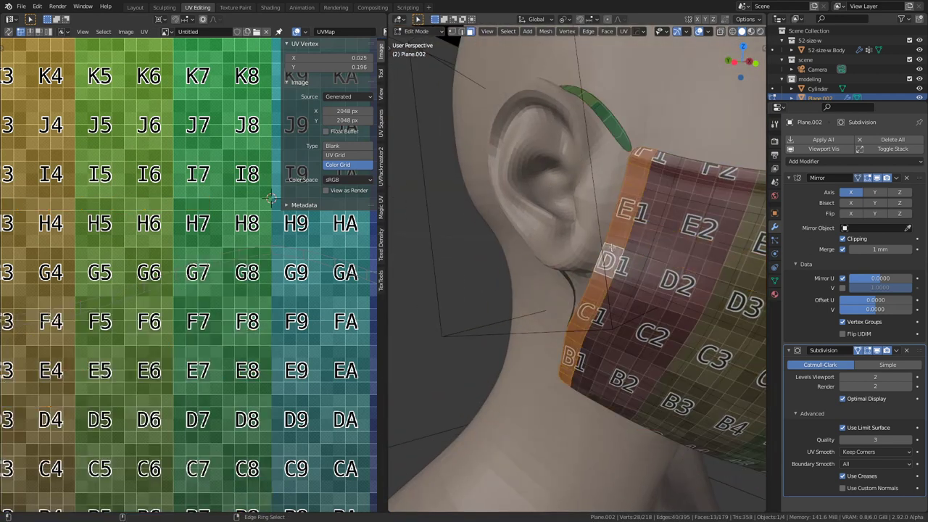
pyautogui.click(135, 7)
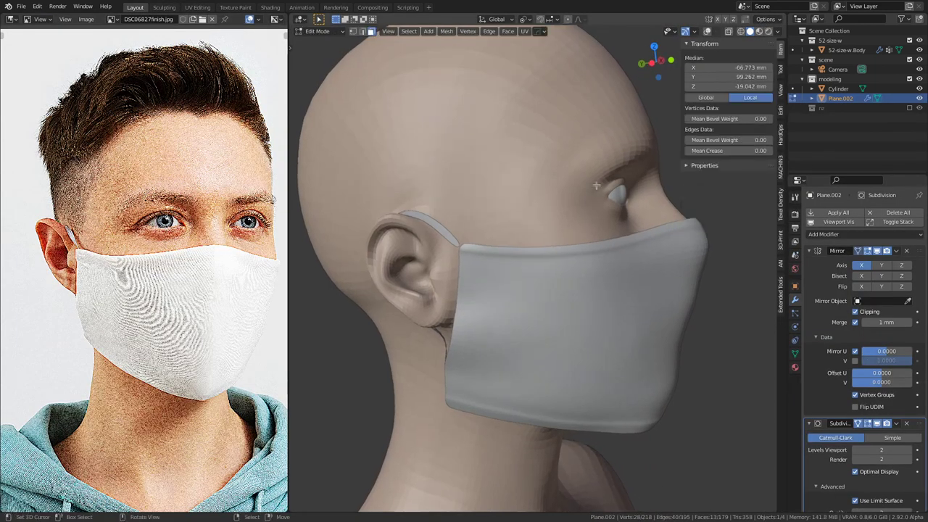
pyautogui.click(707, 33)
pyautogui.press('Tab')
pyautogui.moveTo(540, 274)
pyautogui.mouseDown(button='middle')
pyautogui.moveTo(552, 278)
pyautogui.moveTo(540, 270)
pyautogui.mouseUp(button='middle')
pyautogui.press('Tab')
pyautogui.scroll(1, 534, 277)
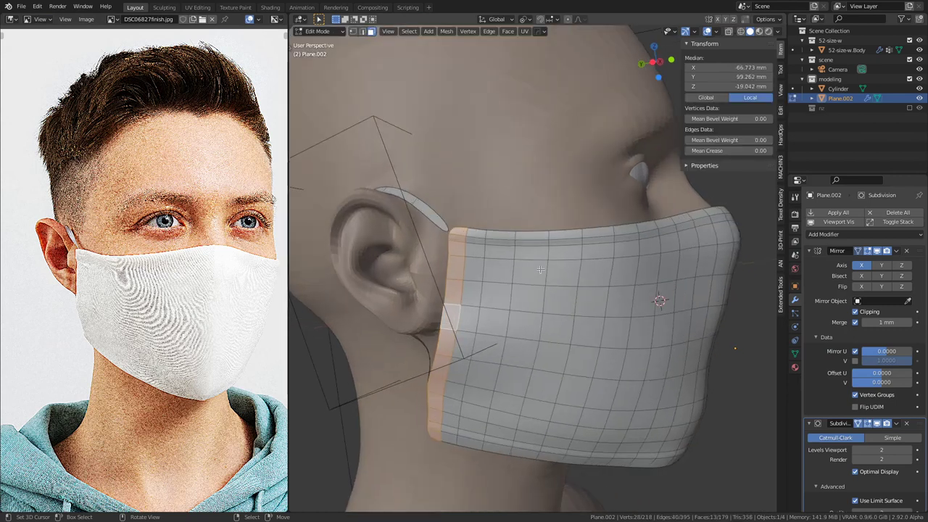
# Step: Try to inset the ear-side face column, and undo back to before the upper and lower edge loops' inset
pyautogui.press('i')
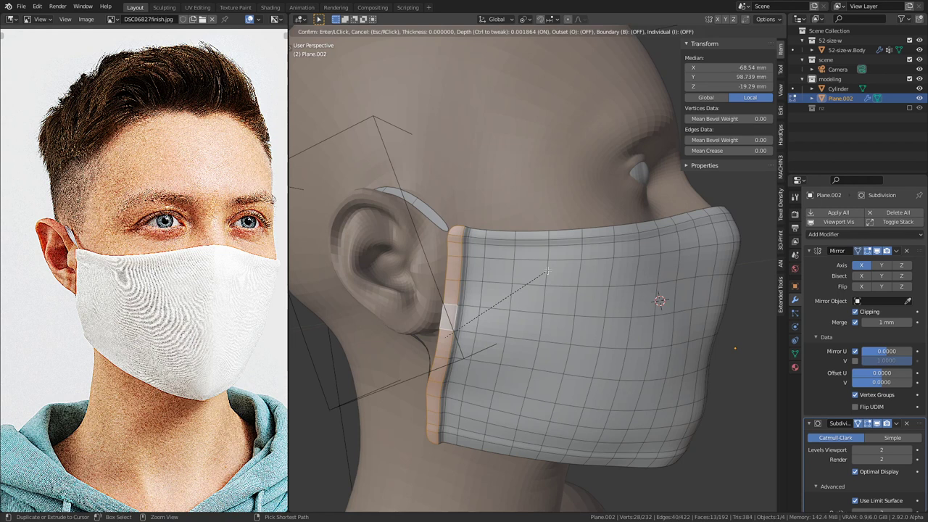
pyautogui.rightClick(548, 270)
pyautogui.press('Tab')
pyautogui.press('Tab')
pyautogui.press('Tab')
pyautogui.press('Tab')
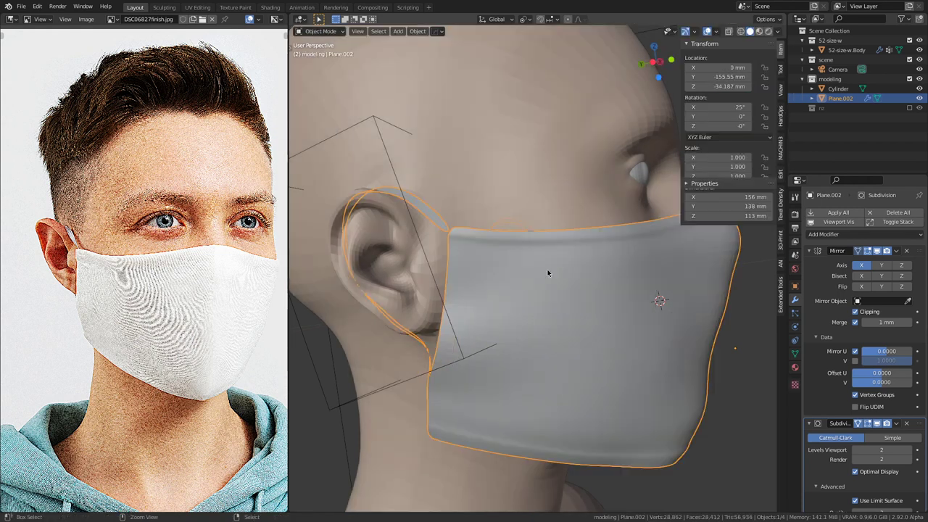
pyautogui.hotkey('ctrl', 'z')
pyautogui.hotkey('ctrl', 'z')
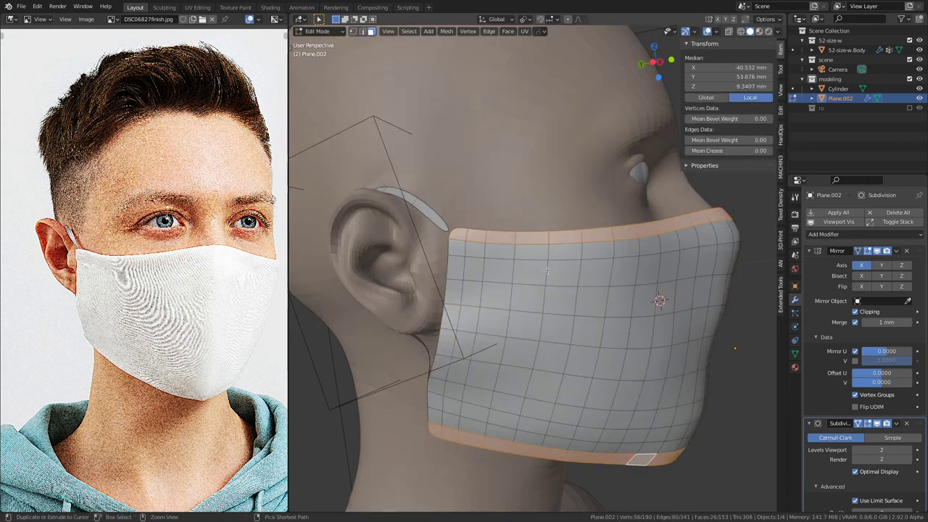
# Step: Inset the column of faces along the mask's ear side with a depth of 1 mm
pyautogui.keyDown('alt'); pyautogui.click(458, 238); pyautogui.keyUp('alt')
pyautogui.press('i')
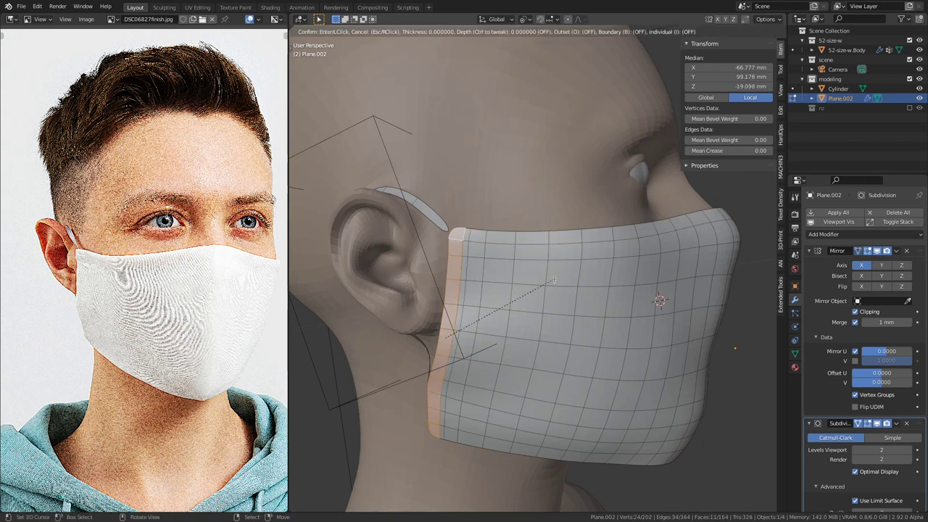
pyautogui.click(560, 279)
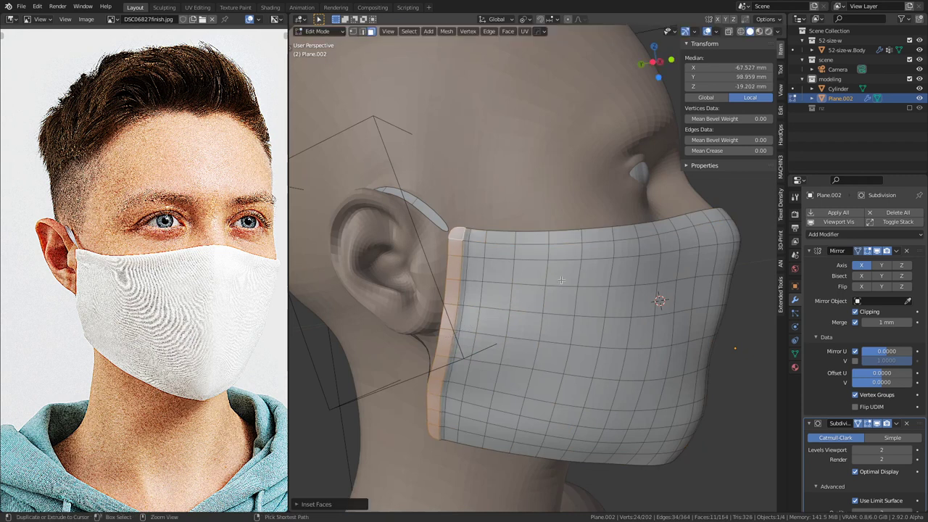
pyautogui.press('F9')
pyautogui.click(664, 349)
pyautogui.write('1')
pyautogui.press('Return')
pyautogui.press('Return')
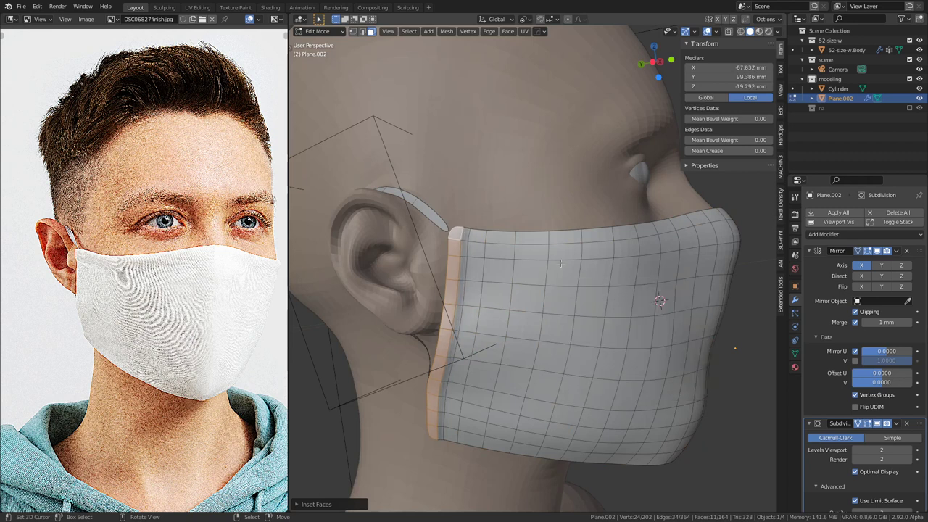
# Step: Inset the rows of faces along the mask's upper and lower borders with a depth of 1 mm
pyautogui.keyDown('ctrl'); pyautogui.keyDown('alt'); pyautogui.click(548, 237); pyautogui.keyUp('alt'); pyautogui.keyUp('ctrl')
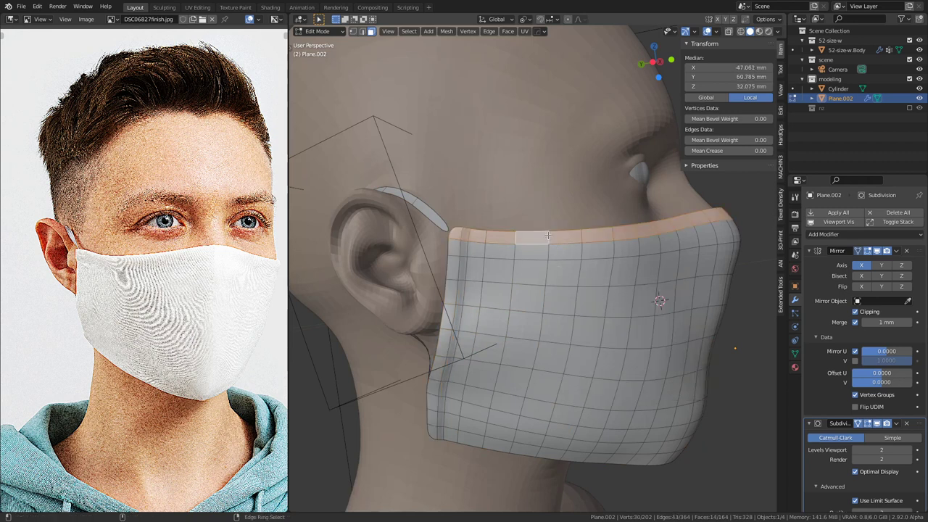
pyautogui.keyDown('ctrl'); pyautogui.keyDown('alt'); pyautogui.keyDown('shift'); pyautogui.click(511, 448); pyautogui.keyUp('shift'); pyautogui.keyUp('alt'); pyautogui.keyUp('ctrl')
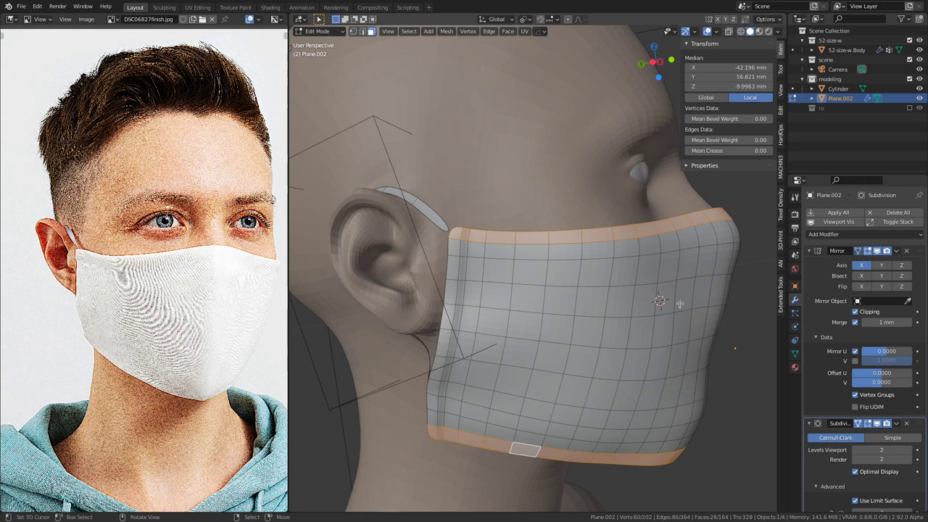
pyautogui.press('i')
pyautogui.click(684, 303)
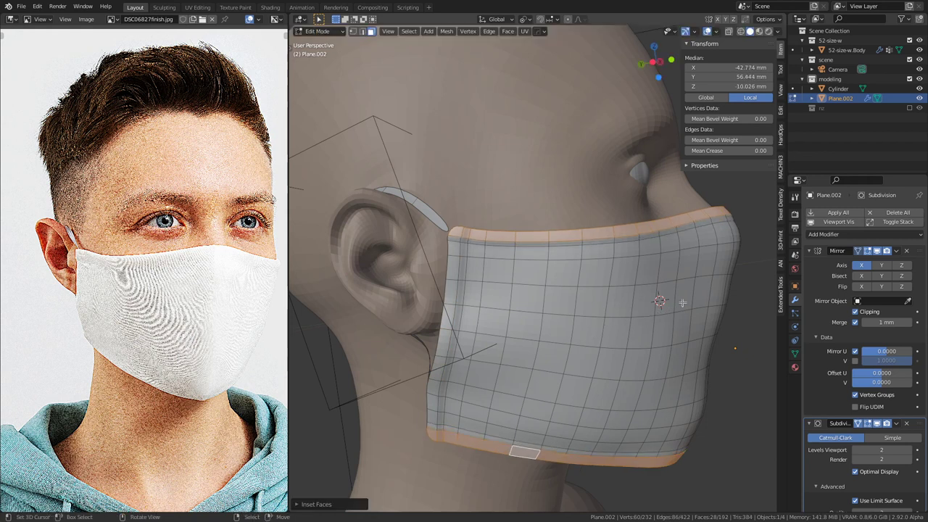
pyautogui.press('F9')
pyautogui.click(746, 373)
pyautogui.write('1')
pyautogui.press('Return')
pyautogui.moveTo(570, 334); pyautogui.dragTo(530, 328, button='middle')
pyautogui.press('Tab')
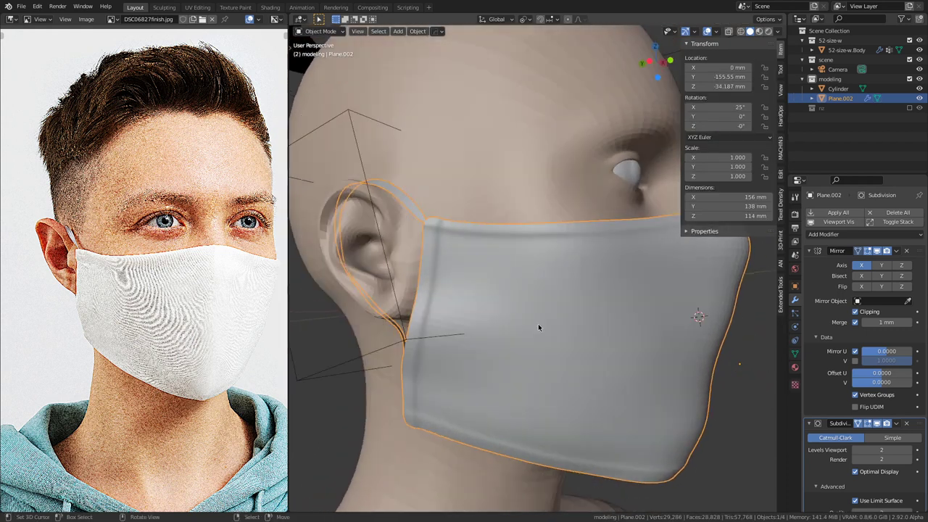
# Step: Add a 1 mm thick Solidify modifier between Mirror and Subdivision, with Subdivision hidden in the viewport
pyautogui.click(810, 250)
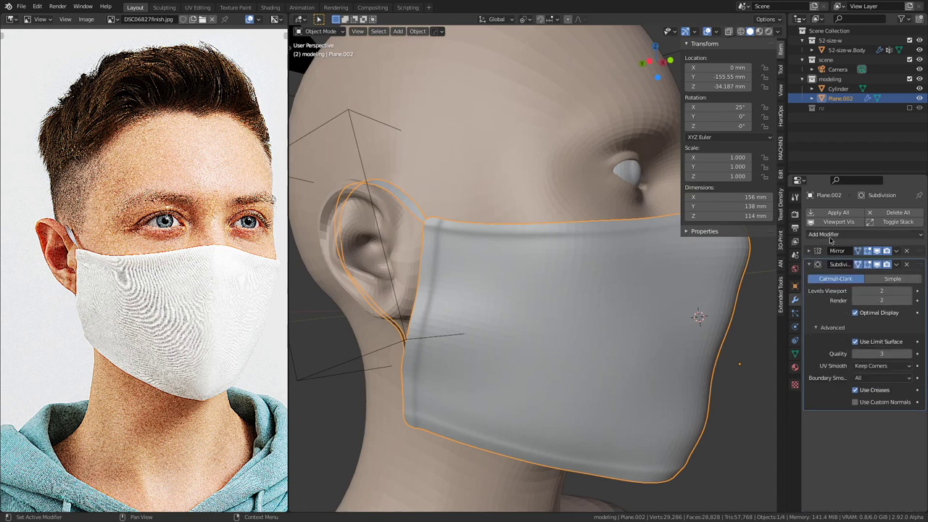
pyautogui.click(832, 235)
pyautogui.click(746, 400)
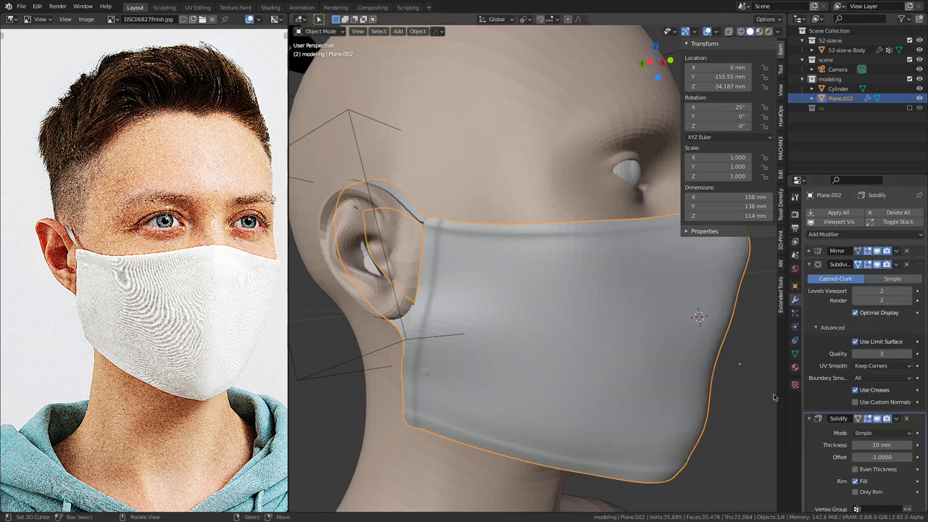
pyautogui.moveTo(923, 421); pyautogui.dragTo(916, 341)
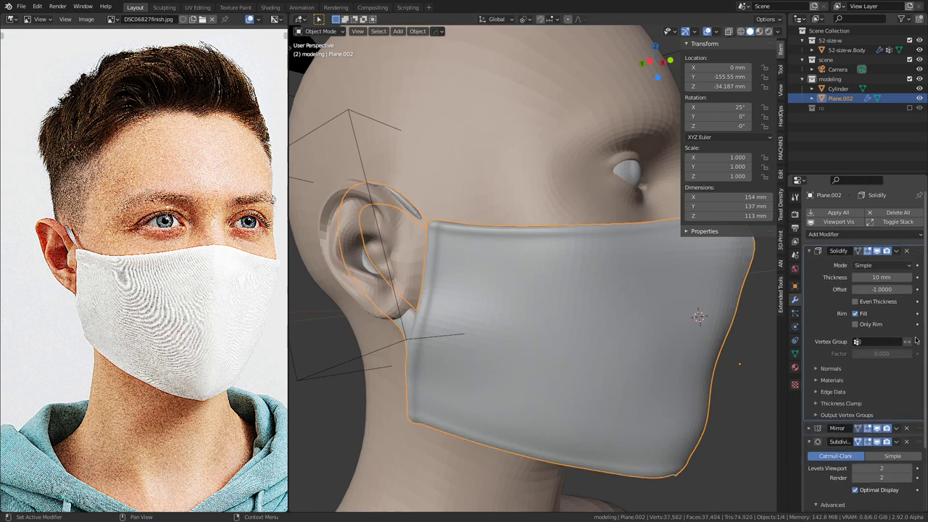
pyautogui.click(879, 444)
pyautogui.moveTo(922, 429); pyautogui.dragTo(916, 249)
pyautogui.moveTo(608, 330); pyautogui.dragTo(406, 370, button='middle')
pyautogui.press('Return')
# Step: Set the Solidify thickness to 2 mm and show the Subdivision modifier in the viewport again
pyautogui.moveTo(636, 284); pyautogui.dragTo(582, 289, button='middle')
pyautogui.hotkey('shift', 'z')
pyautogui.moveTo(509, 303)
pyautogui.mouseDown(button='middle')
pyautogui.moveTo(425, 307)
pyautogui.moveTo(529, 352)
pyautogui.moveTo(540, 319)
pyautogui.mouseUp(button='middle')
pyautogui.scroll(3, 530, 351)
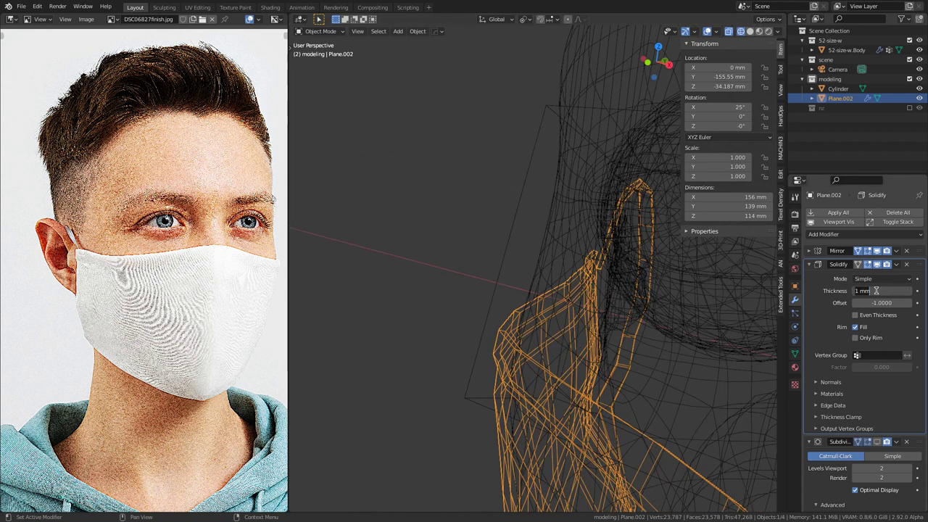
pyautogui.press('Return')
pyautogui.moveTo(652, 341)
pyautogui.mouseDown(button='middle')
pyautogui.moveTo(576, 336)
pyautogui.moveTo(580, 355)
pyautogui.moveTo(599, 367)
pyautogui.moveTo(526, 338)
pyautogui.moveTo(436, 340)
pyautogui.moveTo(602, 341)
pyautogui.moveTo(640, 299)
pyautogui.moveTo(536, 268)
pyautogui.mouseUp(button='middle')
pyautogui.hotkey('shift', 'z')
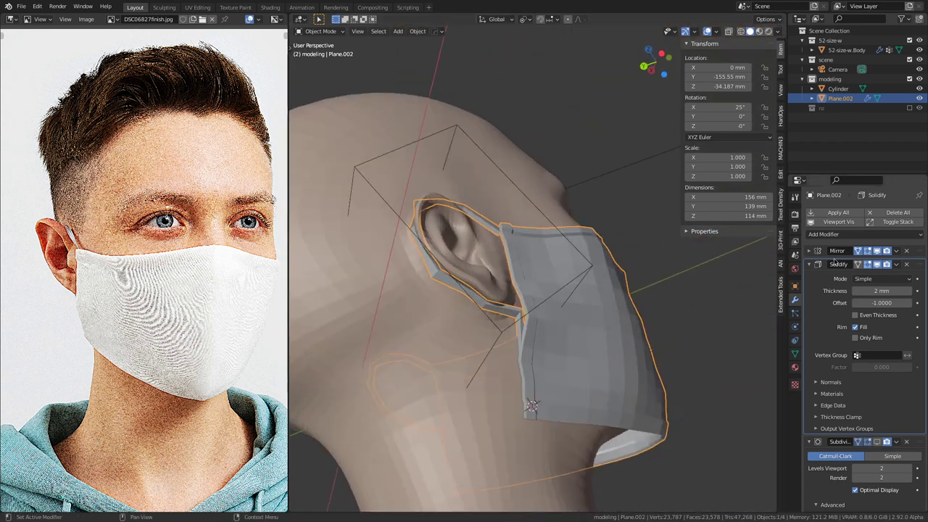
pyautogui.click(878, 443)
pyautogui.moveTo(606, 323); pyautogui.dragTo(491, 302, button='middle')
pyautogui.scroll(3, 551, 323)
pyautogui.moveTo(551, 323); pyautogui.dragTo(641, 305, button='middle')
pyautogui.scroll(2, 643, 342)
# Step: Hide the mask's modifiers and try moving the upper edge's nose vertex toward the face with proportional editing in the left wireframe view
pyautogui.press('Tab')
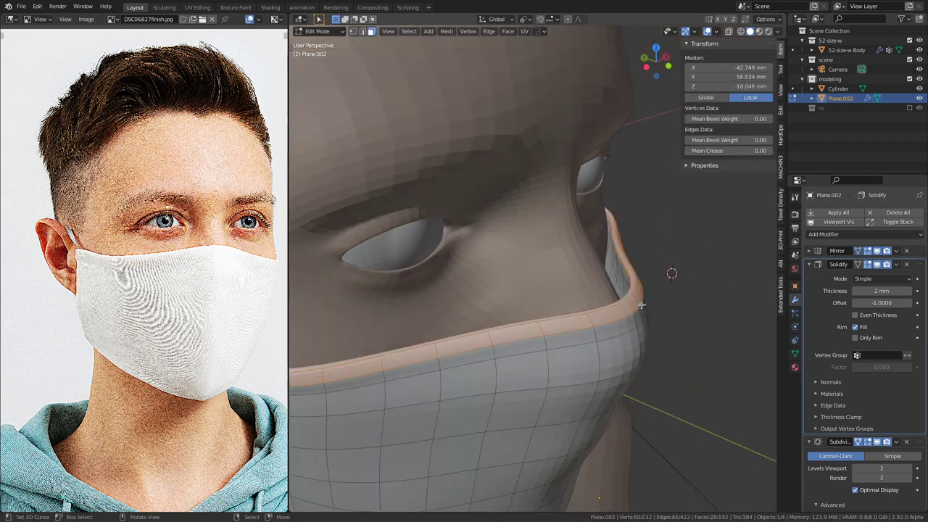
pyautogui.click(622, 309)
pyautogui.moveTo(622, 309); pyautogui.dragTo(635, 292, button='middle')
pyautogui.click(598, 297)
pyautogui.press('KP_1')
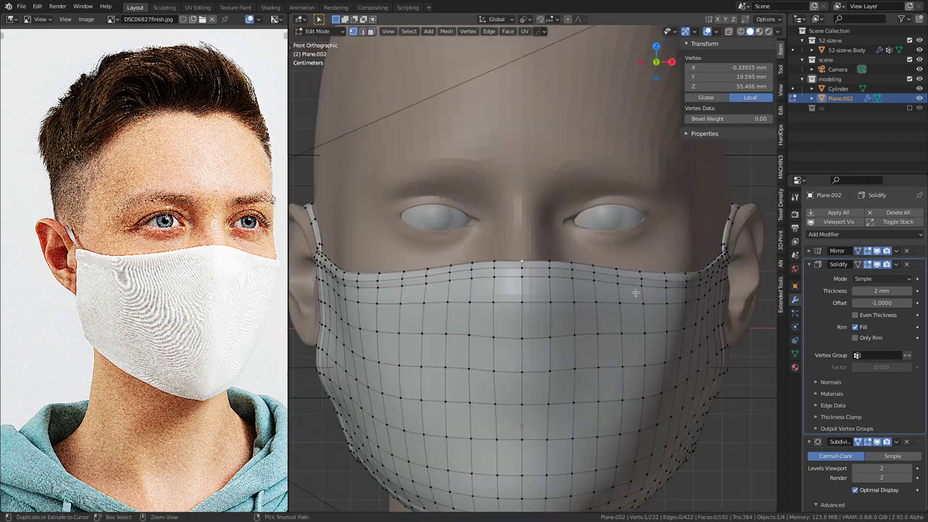
pyautogui.press('ctrl+KP_3')
pyautogui.hotkey('shift', 'z')
pyautogui.scroll(3, 637, 293)
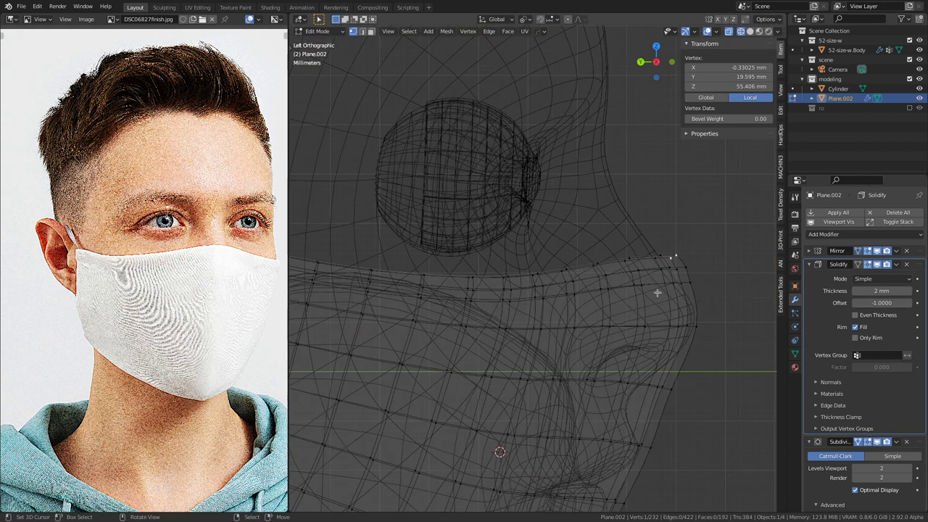
pyautogui.click(838, 223)
pyautogui.keyDown('shift'); pyautogui.moveTo(677, 289); pyautogui.dragTo(576, 299, button='middle'); pyautogui.keyUp('shift')
pyautogui.scroll(2, 586, 299)
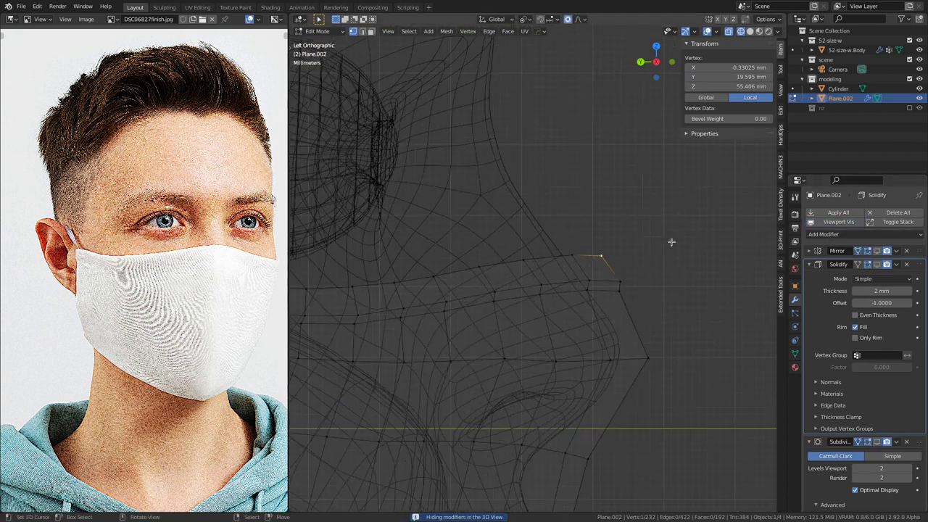
pyautogui.press('g')
pyautogui.scroll(4, 652, 244)
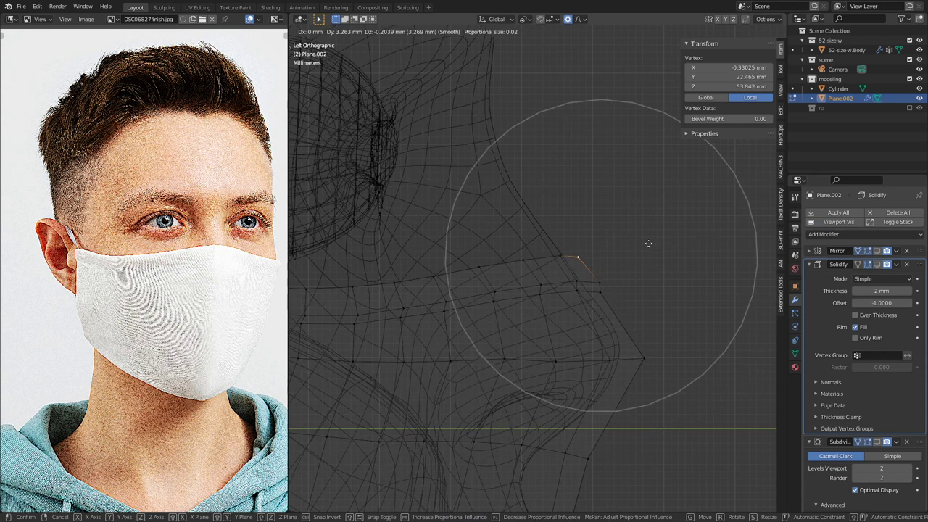
pyautogui.scroll(-1, 648, 242)
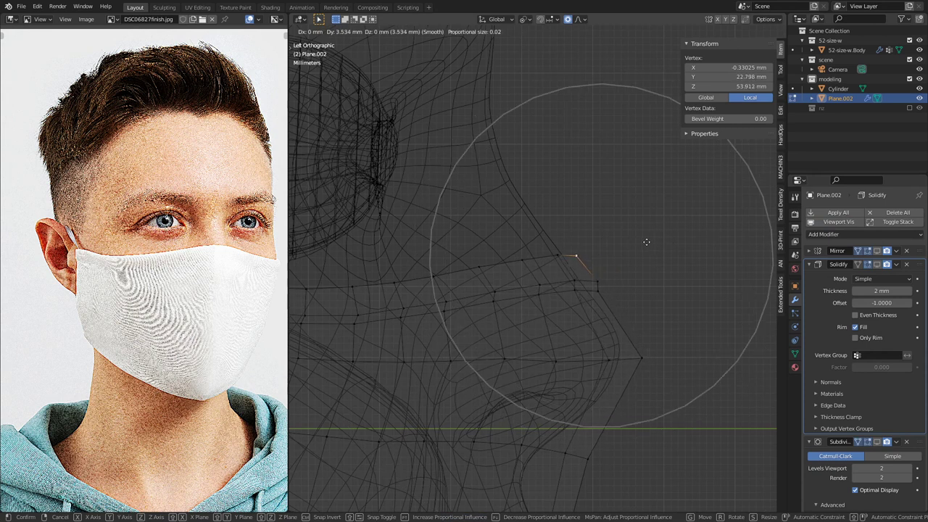
pyautogui.click(619, 242)
pyautogui.scroll(-4, 608, 247)
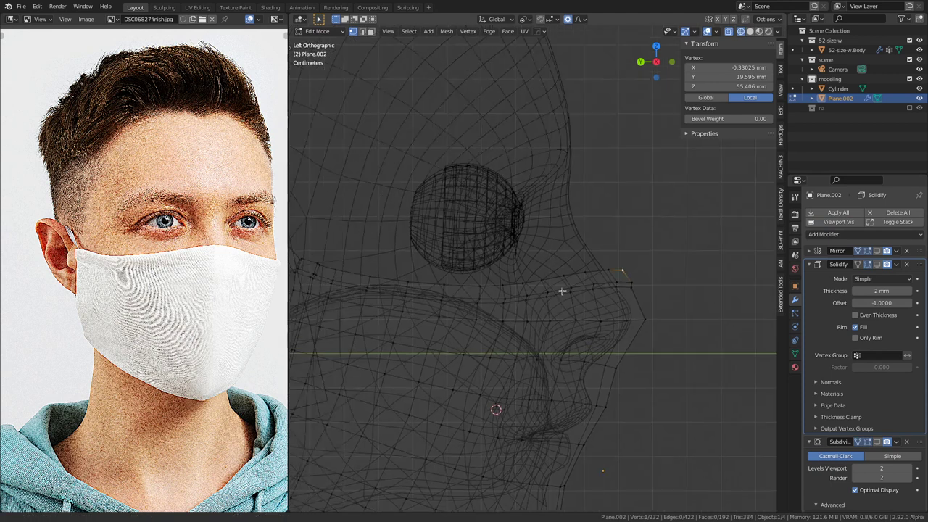
# Step: Select the run of upper-edge vertices from the nose to the cheek and examine it in the left wireframe view
pyautogui.scroll(2, 586, 295)
pyautogui.moveTo(573, 297)
pyautogui.mouseDown(button='middle')
pyautogui.moveTo(544, 362)
pyautogui.moveTo(500, 391)
pyautogui.mouseUp(button='middle')
pyautogui.hotkey('shift', 'z')
pyautogui.keyDown('ctrl'); pyautogui.click(434, 392); pyautogui.keyUp('ctrl')
pyautogui.moveTo(433, 393); pyautogui.dragTo(415, 466, button='middle')
pyautogui.keyDown('shift'); pyautogui.click(410, 465); pyautogui.keyUp('shift')
pyautogui.moveTo(580, 417); pyautogui.dragTo(595, 346, button='middle')
pyautogui.press('KP_1')
pyautogui.press('ctrl+KP_3')
pyautogui.scroll(6, 593, 348)
pyautogui.hotkey('shift', 'z')
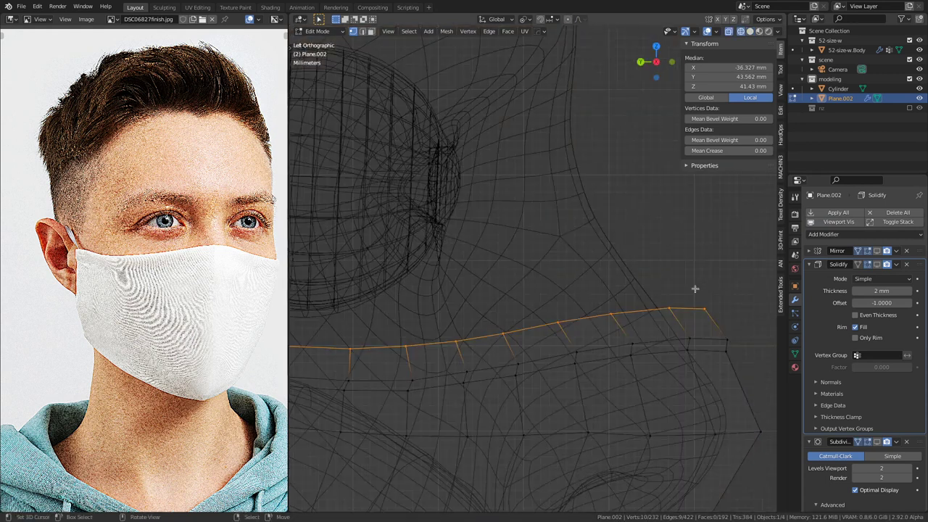
pyautogui.scroll(-4, 697, 286)
pyautogui.scroll(-3, 697, 286)
pyautogui.moveTo(697, 287); pyautogui.dragTo(599, 319, button='middle')
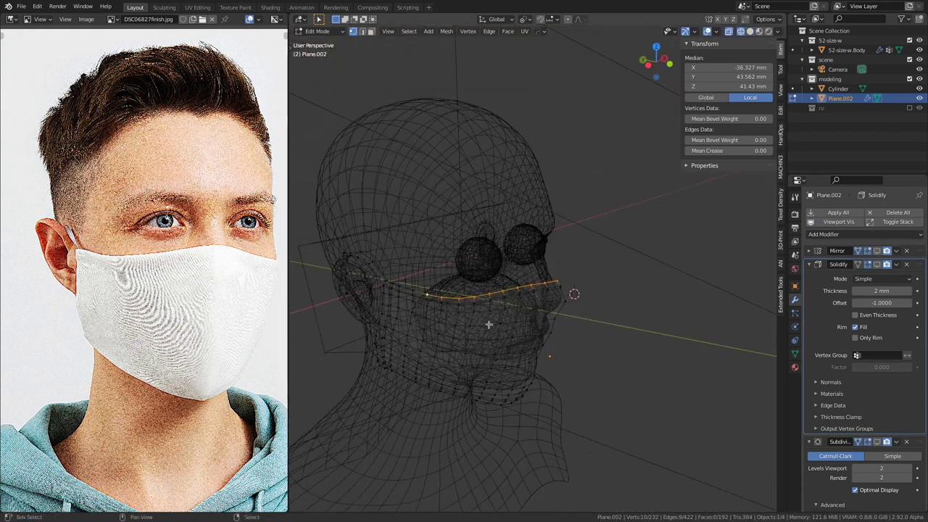
pyautogui.hotkey('shift', 'z')
# Step: Undo the vertex selections, the Solidify modifier and the border insets, back to before the ear-side inset
pyautogui.hotkey('ctrl', 'z')
pyautogui.hotkey('ctrl', 'z')
pyautogui.hotkey('ctrl', 'z')
pyautogui.hotkey('ctrl', 'z')
pyautogui.hotkey('ctrl', 'z')
pyautogui.hotkey('ctrl', 'z')
pyautogui.hotkey('ctrl', 'z')
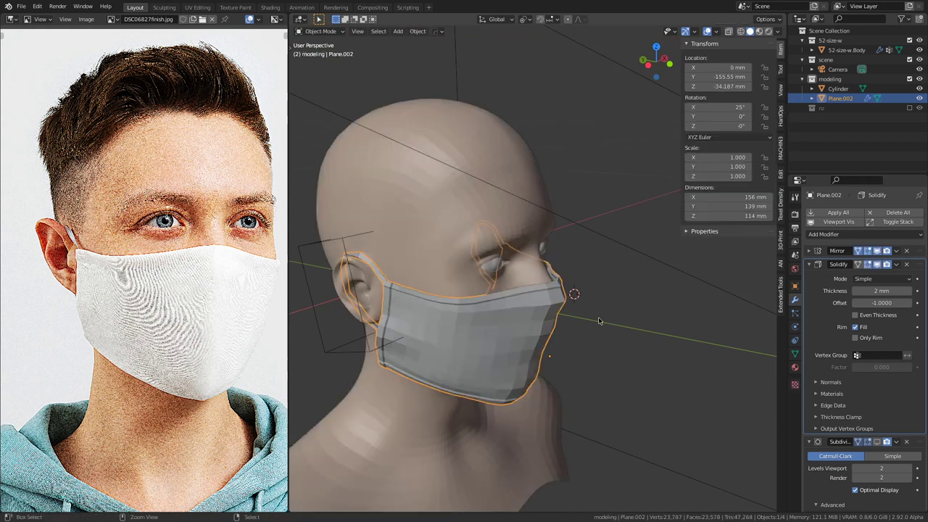
pyautogui.hotkey('ctrl', 'z')
pyautogui.hotkey('ctrl', 'z')
pyautogui.hotkey('ctrl', 'z')
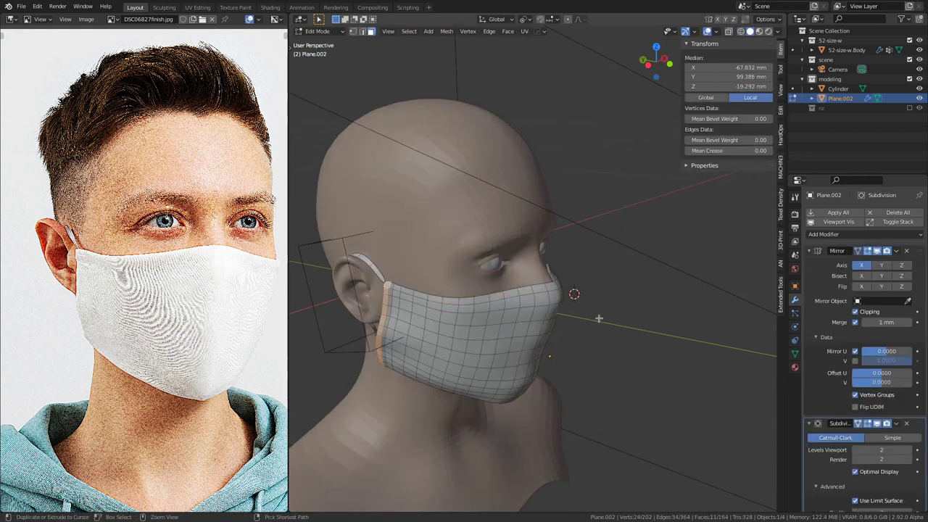
# Step: Select the upper-edge vertices from the nose to the cheek and scale them slightly inward along Y in the left view
pyautogui.scroll(3, 598, 318)
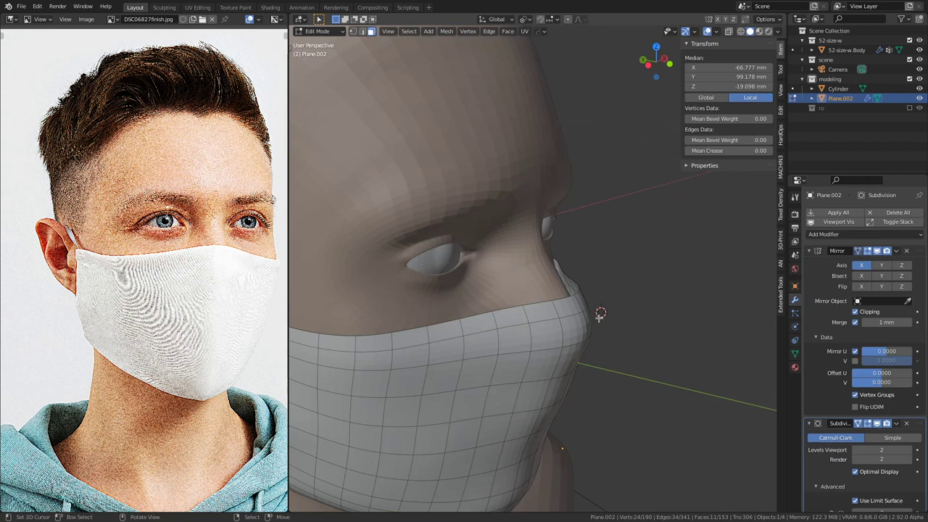
pyautogui.click(570, 303)
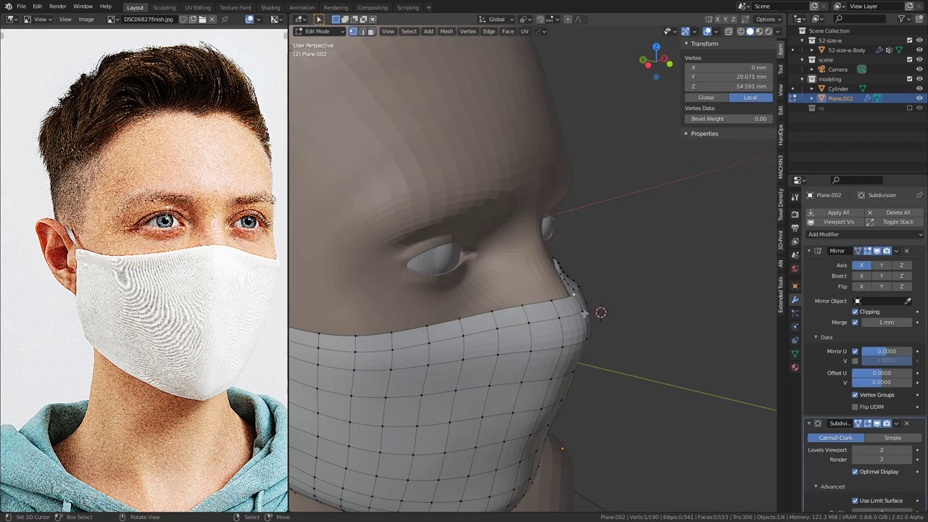
pyautogui.moveTo(591, 312); pyautogui.dragTo(613, 299, button='middle')
pyautogui.scroll(-3, 610, 299)
pyautogui.keyDown('ctrl'); pyautogui.click(434, 306); pyautogui.keyUp('ctrl')
pyautogui.scroll(4, 534, 333)
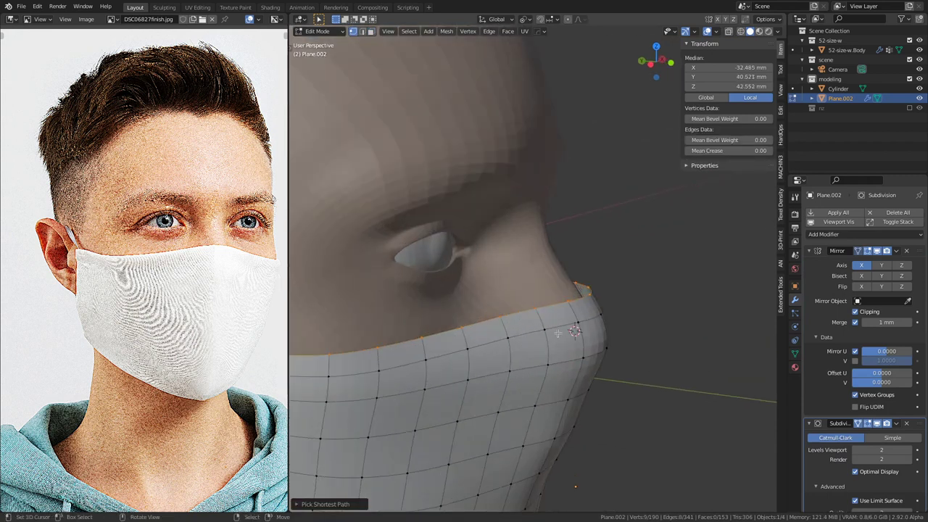
pyautogui.moveTo(534, 333); pyautogui.dragTo(606, 311, button='middle')
pyautogui.press('KP_1')
pyautogui.press('ctrl+KP_3')
pyautogui.hotkey('shift', 'z')
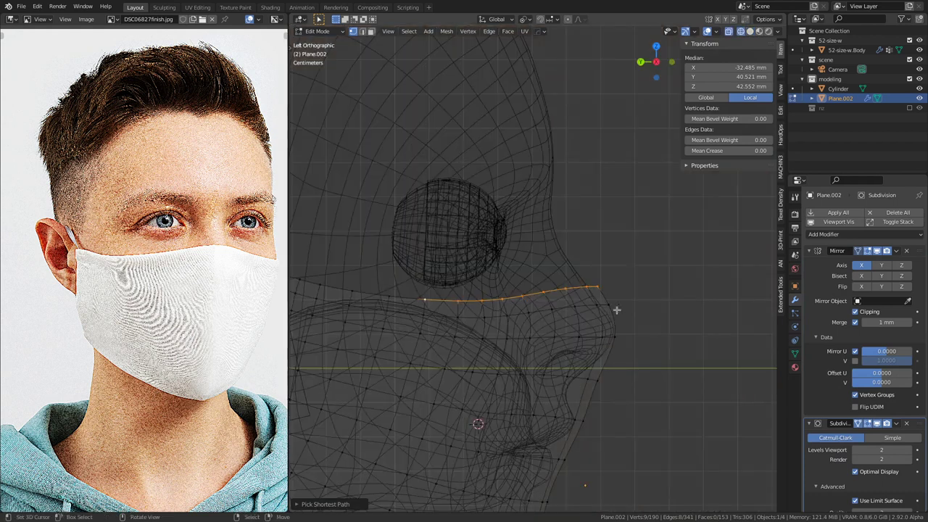
pyautogui.press('s')
pyautogui.press('y')
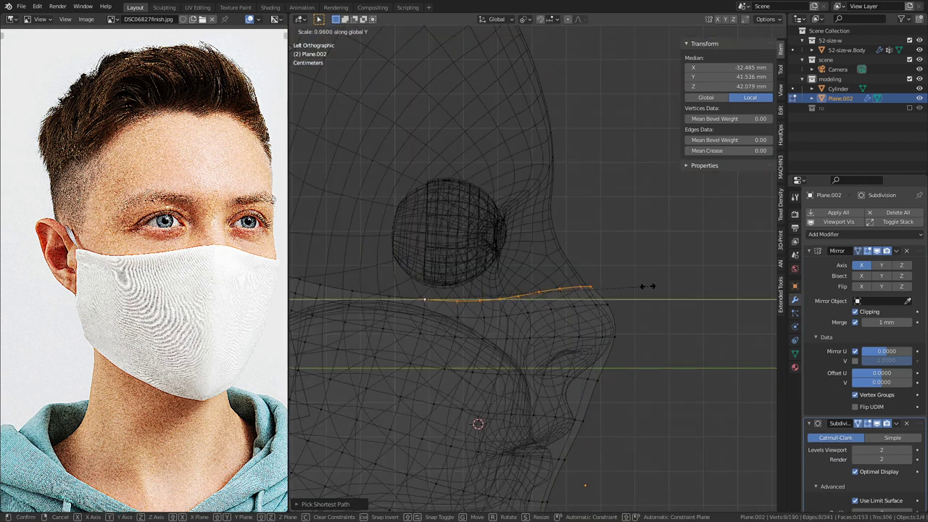
pyautogui.click(655, 285)
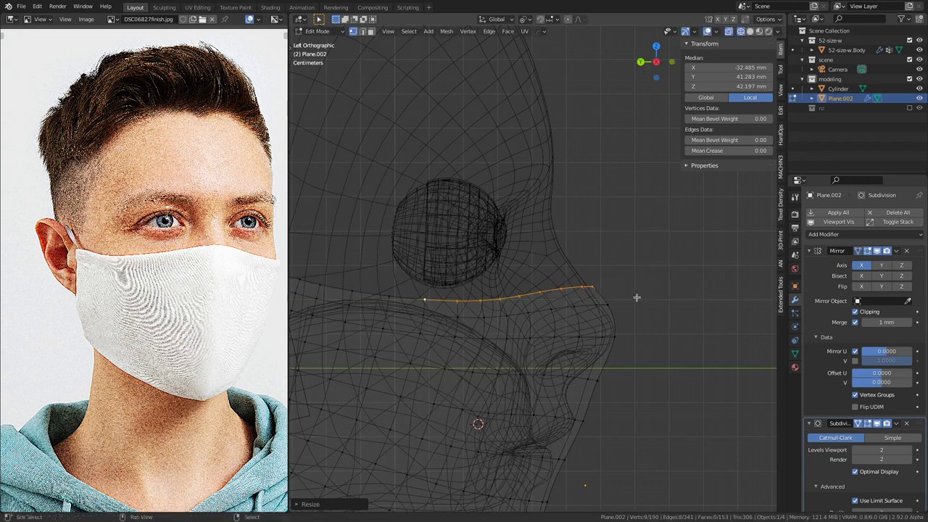
# Step: Scale the second row of vertices from the nose to the cheek along Y by about 0.98
pyautogui.hotkey('alt', 'z')
pyautogui.click(613, 304)
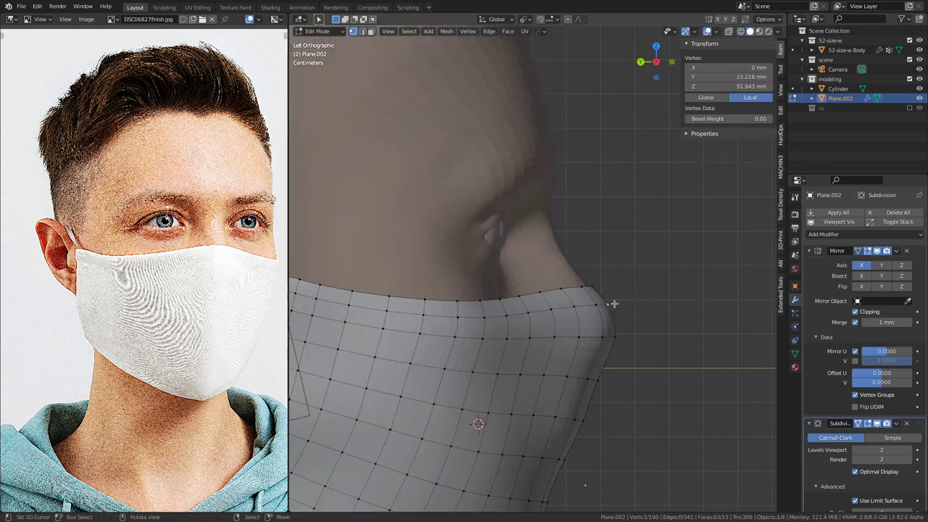
pyautogui.keyDown('ctrl'); pyautogui.click(422, 315); pyautogui.keyUp('ctrl')
pyautogui.hotkey('alt', 'z')
pyautogui.press('s')
pyautogui.press('y')
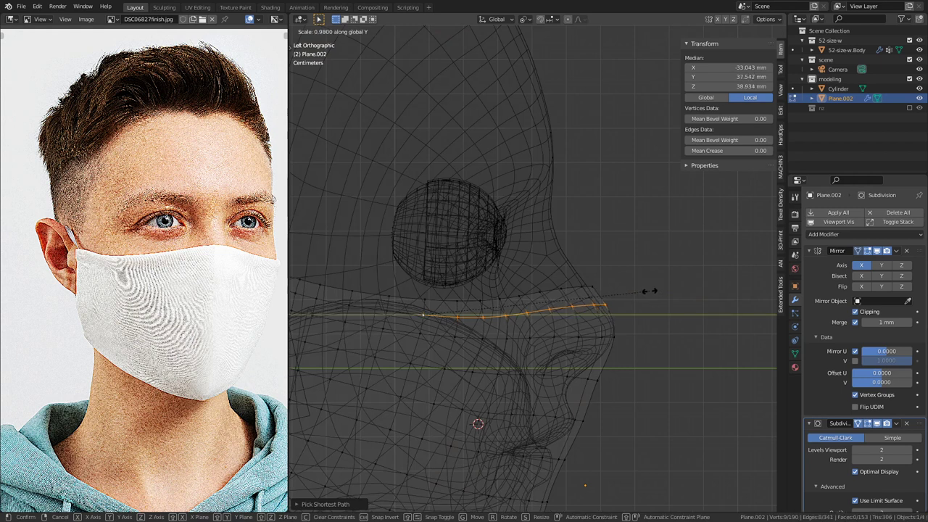
pyautogui.click(649, 291)
# Step: Try scaling the third row of vertices along Y by about 1.017, and undo this and the second row's scaling
pyautogui.hotkey('alt', 'z')
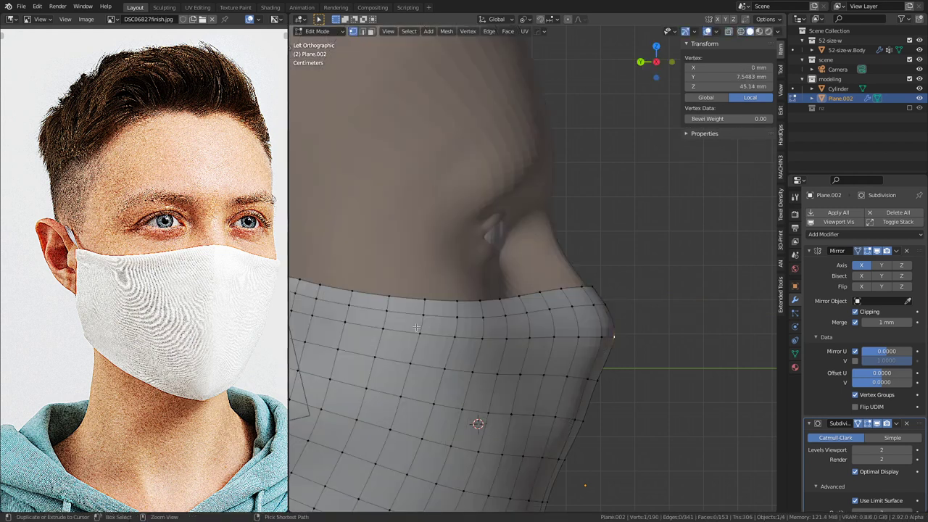
pyautogui.press('s')
pyautogui.press('y')
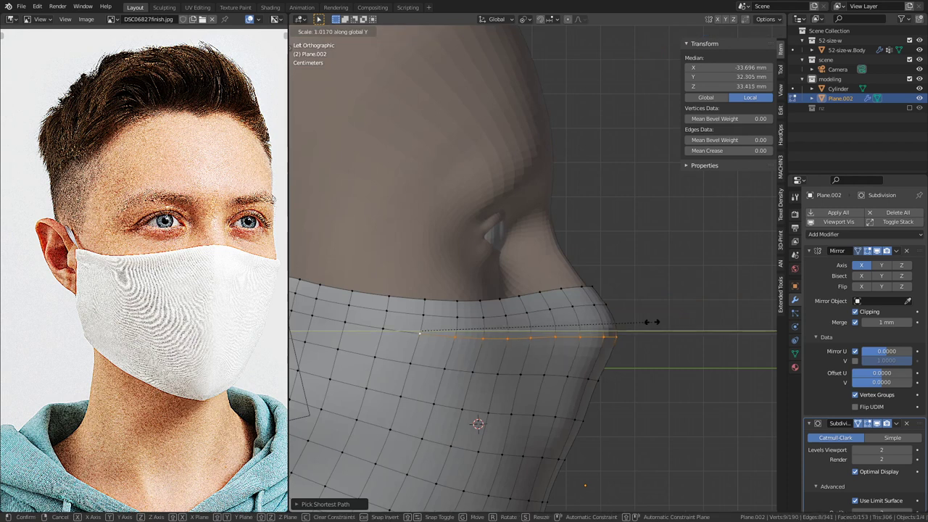
pyautogui.click(651, 322)
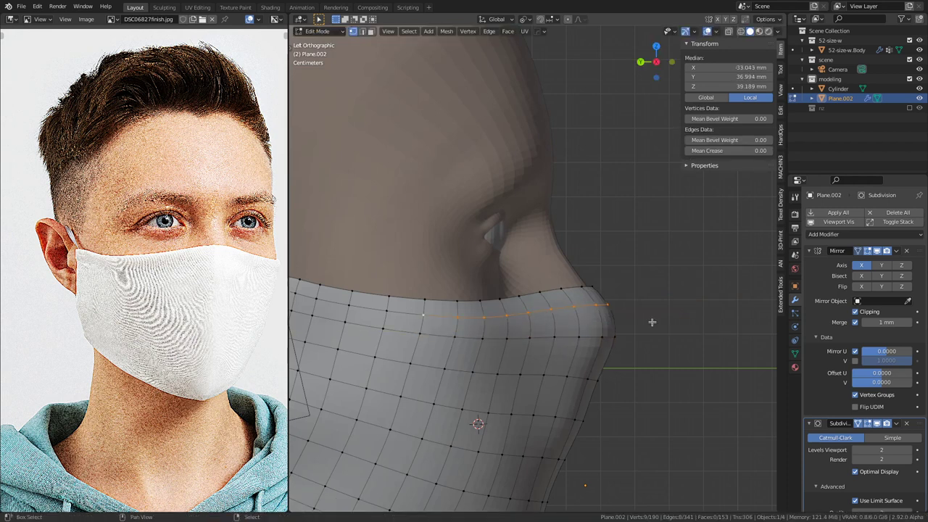
# Step: Select the upper-edge vertices from the cheek to the nose centre and try scaling them along X
pyautogui.hotkey('alt', 'z')
pyautogui.moveTo(638, 305)
pyautogui.mouseDown(button='middle')
pyautogui.moveTo(663, 311)
pyautogui.moveTo(445, 369)
pyautogui.moveTo(473, 366)
pyautogui.mouseUp(button='middle')
pyautogui.hotkey('alt', 'z')
pyautogui.click(444, 297)
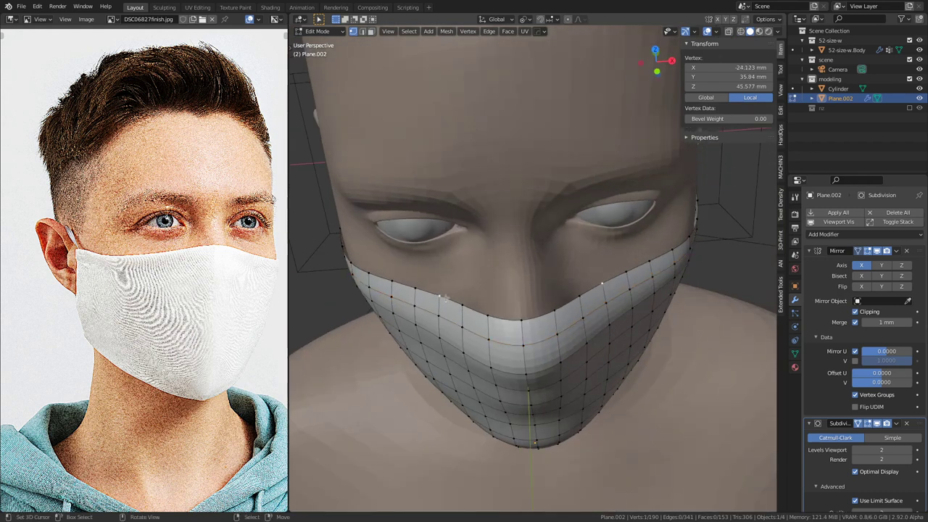
pyautogui.keyDown('ctrl'); pyautogui.click(522, 317); pyautogui.keyUp('ctrl')
pyautogui.press('s')
pyautogui.press('x')
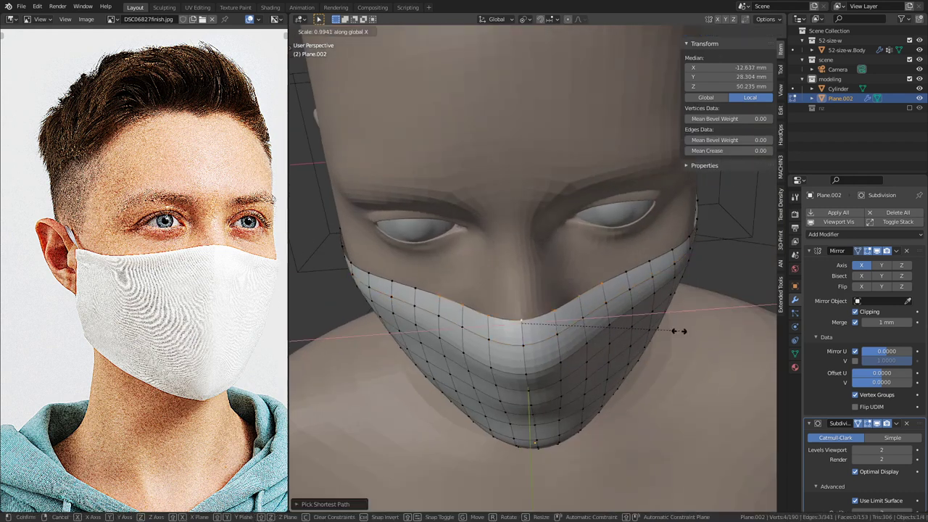
pyautogui.rightClick(659, 330)
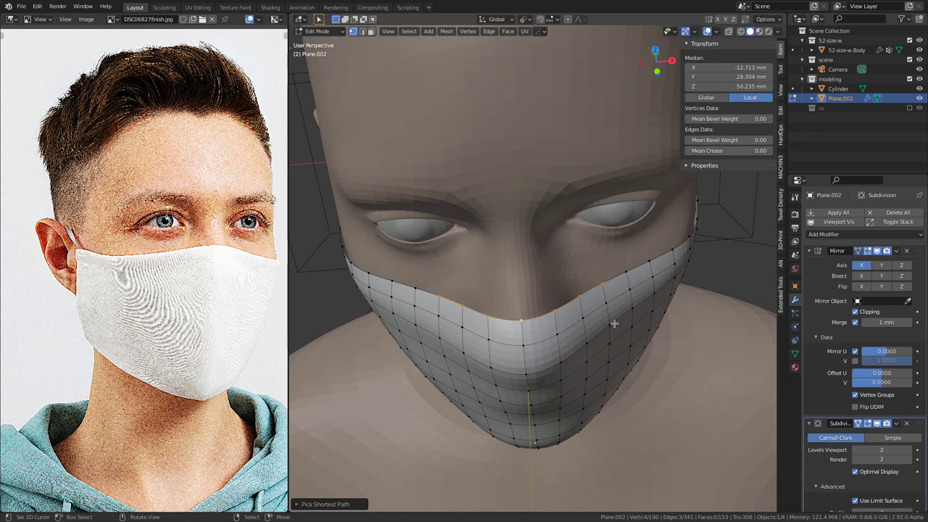
# Step: Enable proportional editing and try scaling the selected nose-edge vertices along X by about 0.93
pyautogui.press('o')
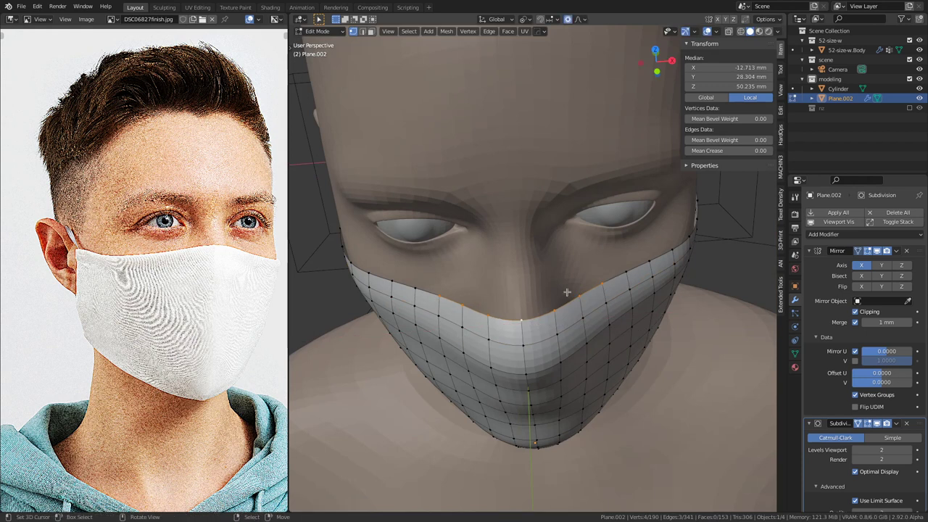
pyautogui.press('s')
pyautogui.press('x')
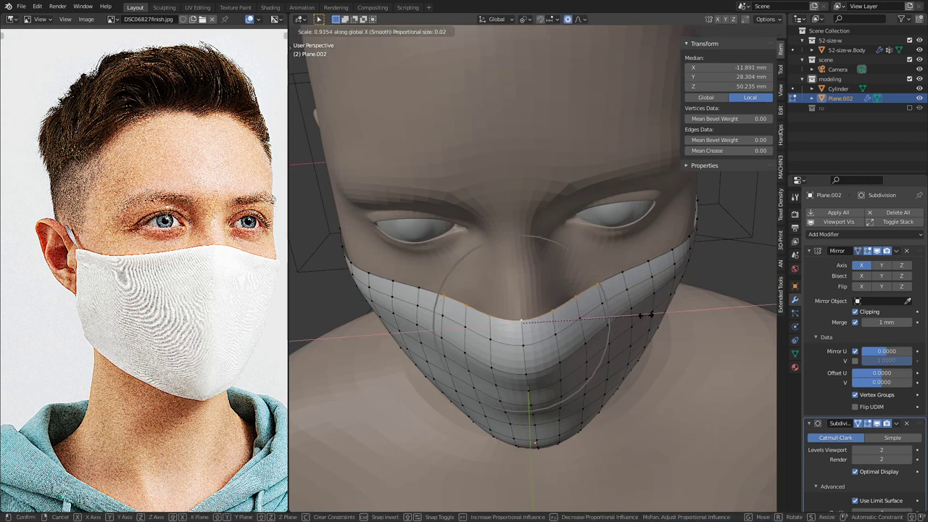
pyautogui.press('ctrl')
pyautogui.scroll(-4, 647, 314)
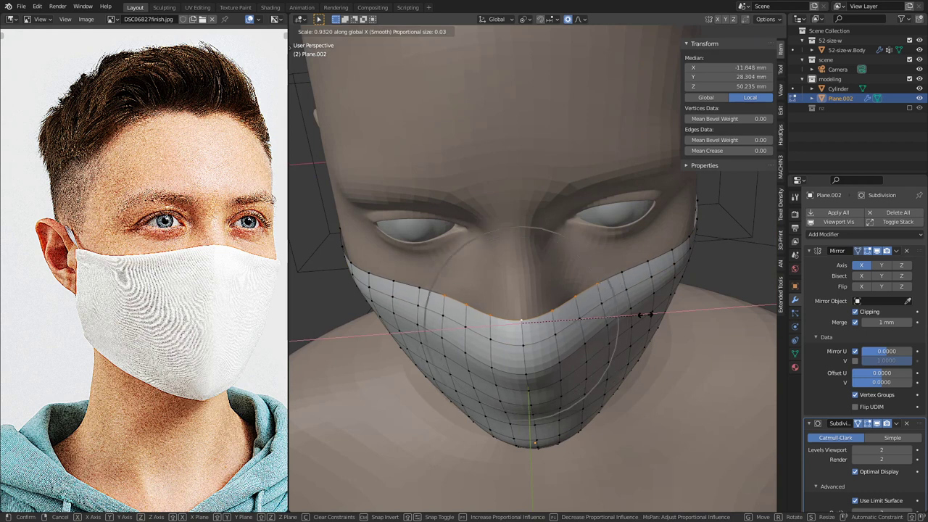
pyautogui.click(645, 315)
# Step: Try scaling the two upper-edge vertices at the nose along X by 0.9 with proportional editing, and undo it
pyautogui.click(553, 322)
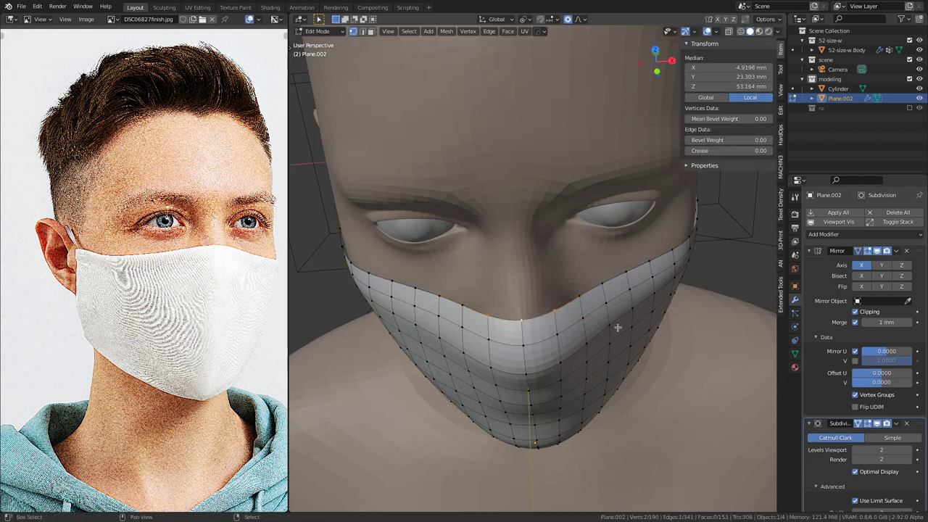
pyautogui.press('s')
pyautogui.press('x')
pyautogui.scroll(-2, 675, 330)
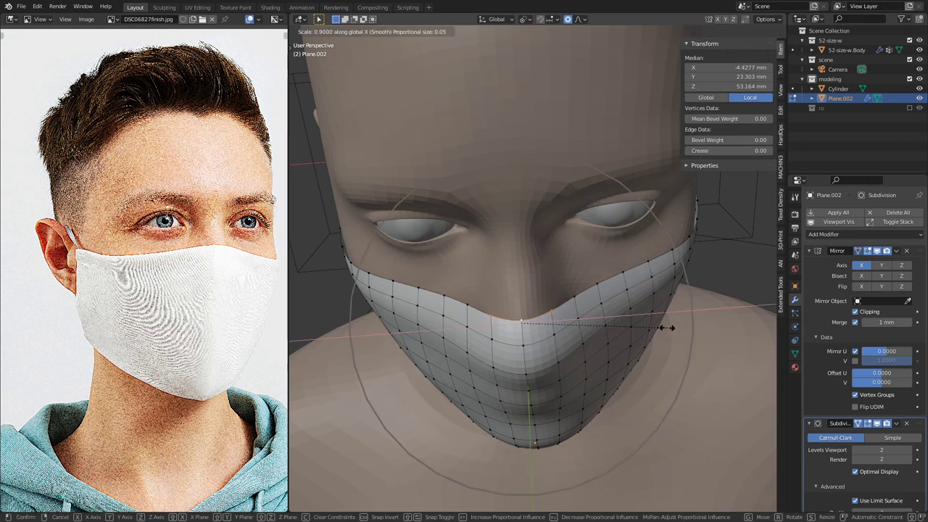
pyautogui.click(666, 328)
pyautogui.moveTo(666, 328); pyautogui.dragTo(602, 404, button='middle')
pyautogui.hotkey('ctrl', 'z')
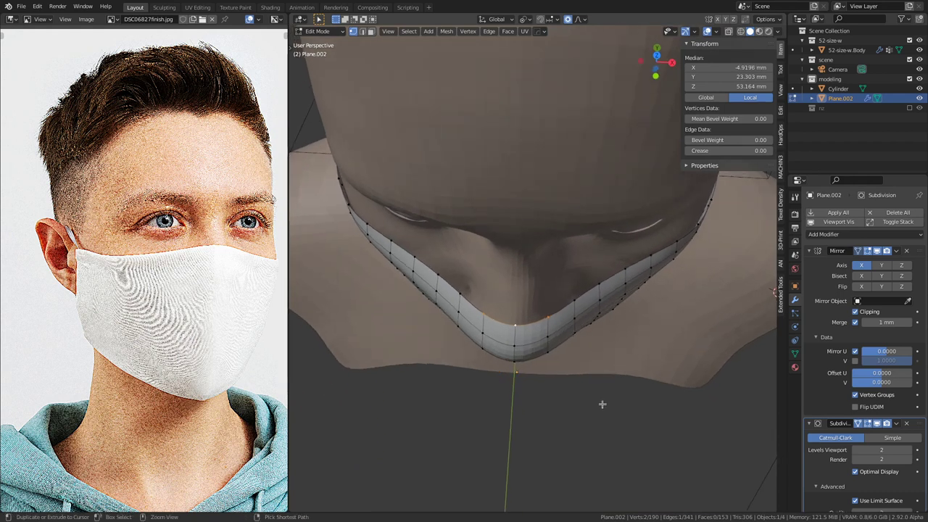
# Step: Select the upper-edge vertices from the cheek to the nose again and try scaling them along X with proportional editing
pyautogui.moveTo(574, 366); pyautogui.dragTo(460, 310, button='middle')
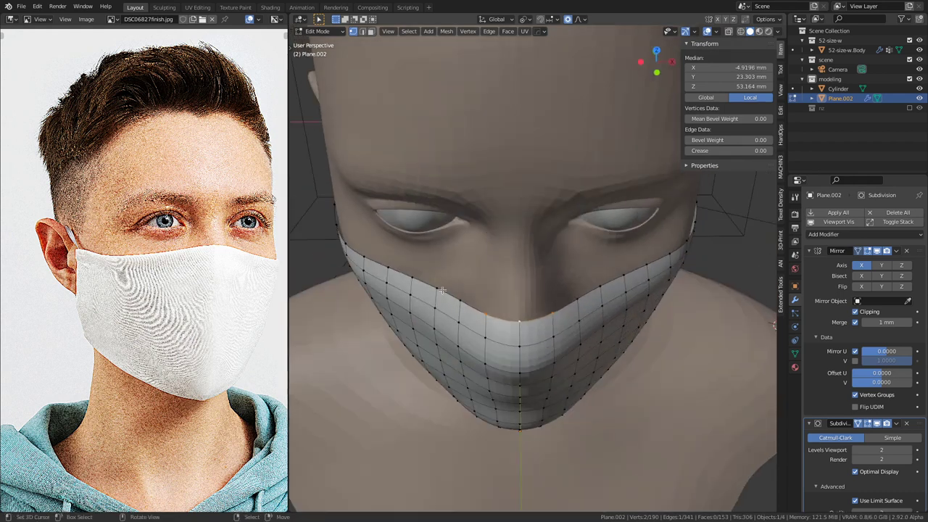
pyautogui.click(440, 290)
pyautogui.keyDown('ctrl'); pyautogui.rightClick(515, 318); pyautogui.keyUp('ctrl')
pyautogui.press('s')
pyautogui.press('x')
pyautogui.rightClick(692, 342)
# Step: Add a Solidify modifier with a thickness of 2 mm to the mask object
pyautogui.moveTo(692, 342); pyautogui.dragTo(510, 328, button='middle')
pyautogui.press('3')
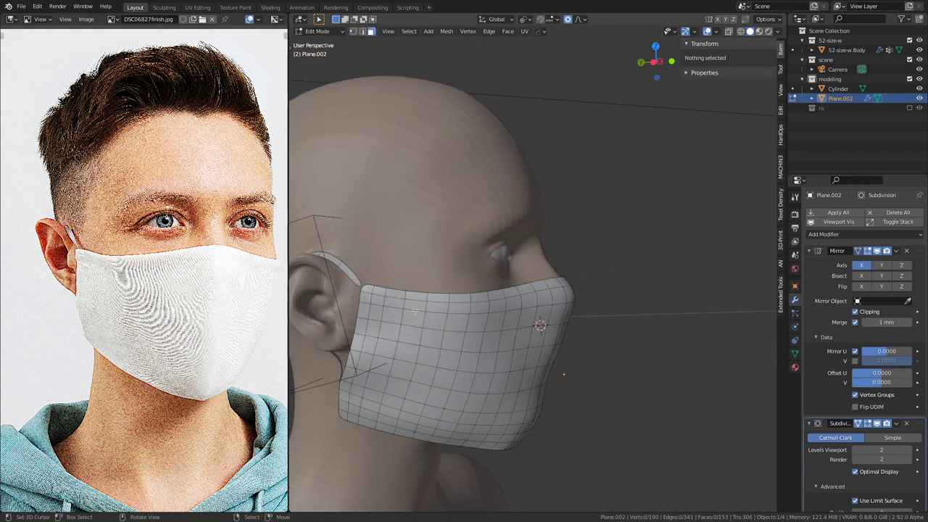
pyautogui.press('Tab')
pyautogui.click(810, 251)
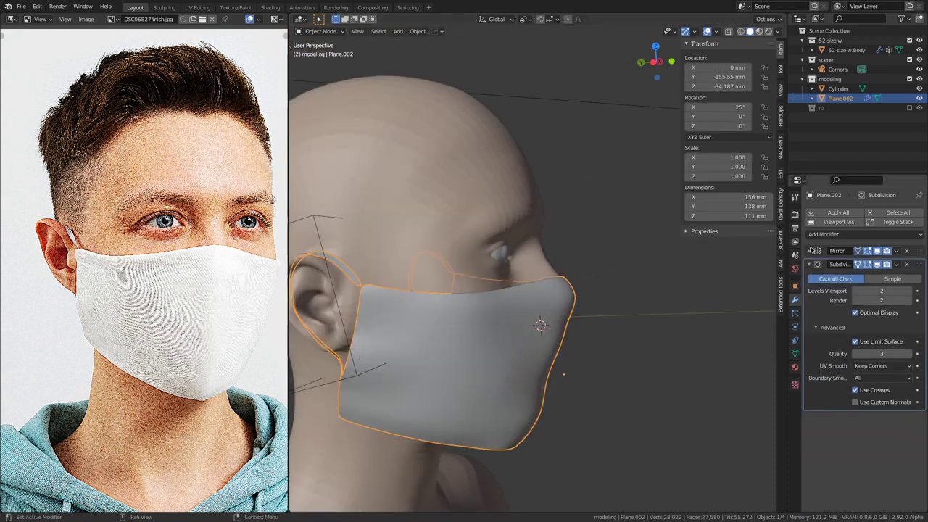
pyautogui.click(810, 265)
pyautogui.click(863, 234)
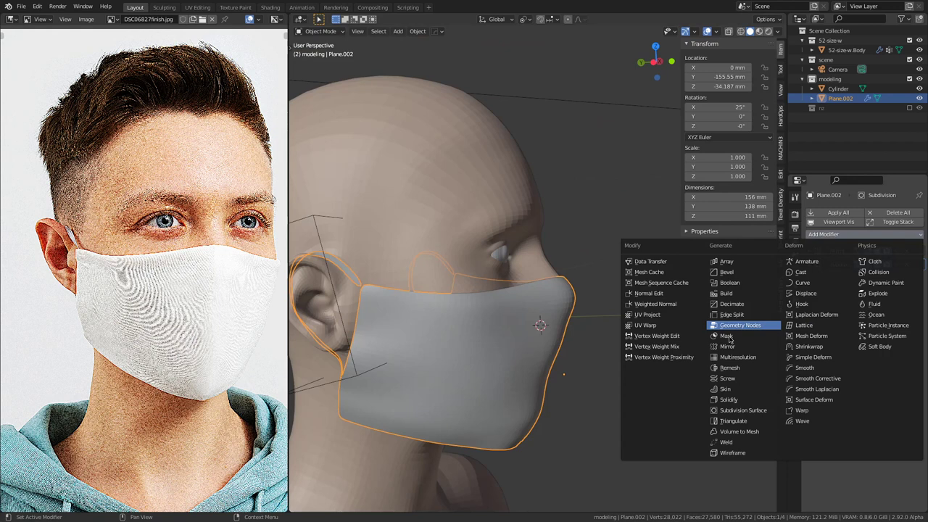
pyautogui.click(750, 401)
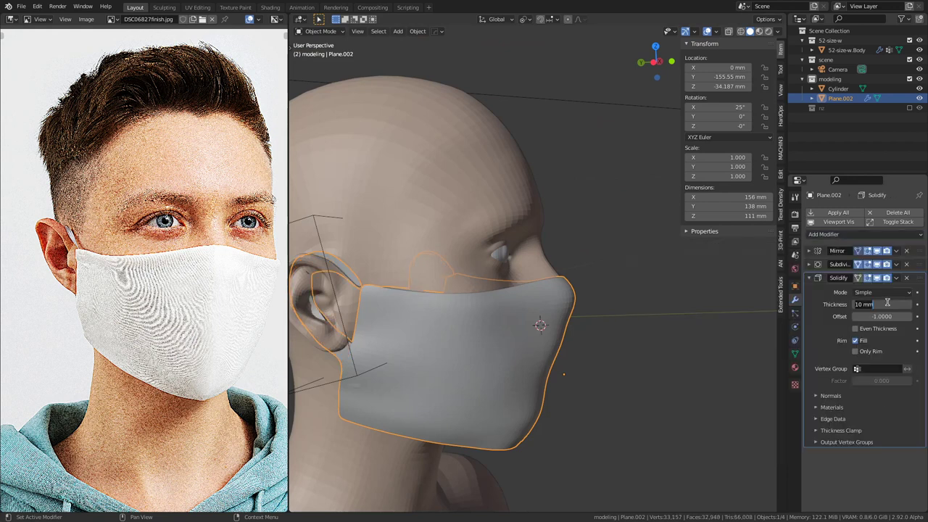
pyautogui.press('Return')
# Step: Enable Even Thickness on the Solidify modifier and place it between Mirror and Subdivision in the stack
pyautogui.moveTo(921, 279); pyautogui.dragTo(923, 252)
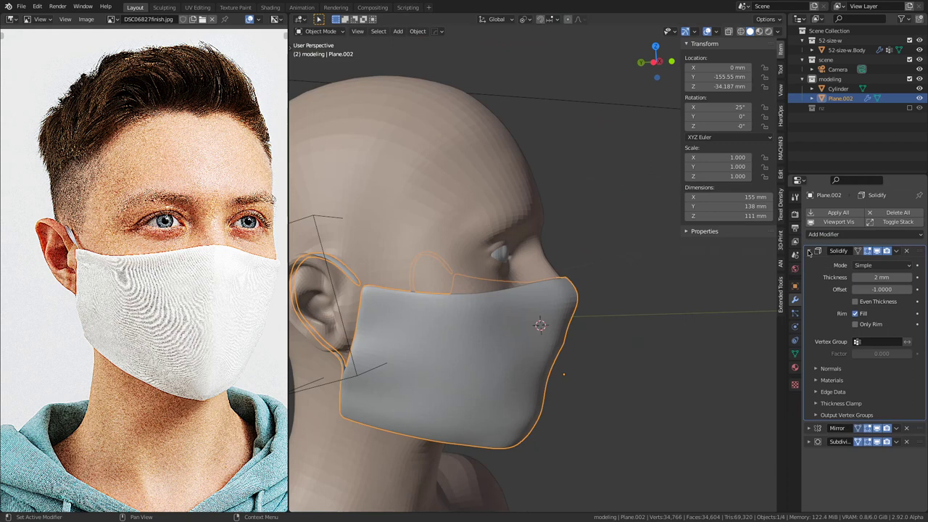
pyautogui.click(856, 301)
pyautogui.moveTo(638, 341); pyautogui.dragTo(506, 377, button='middle')
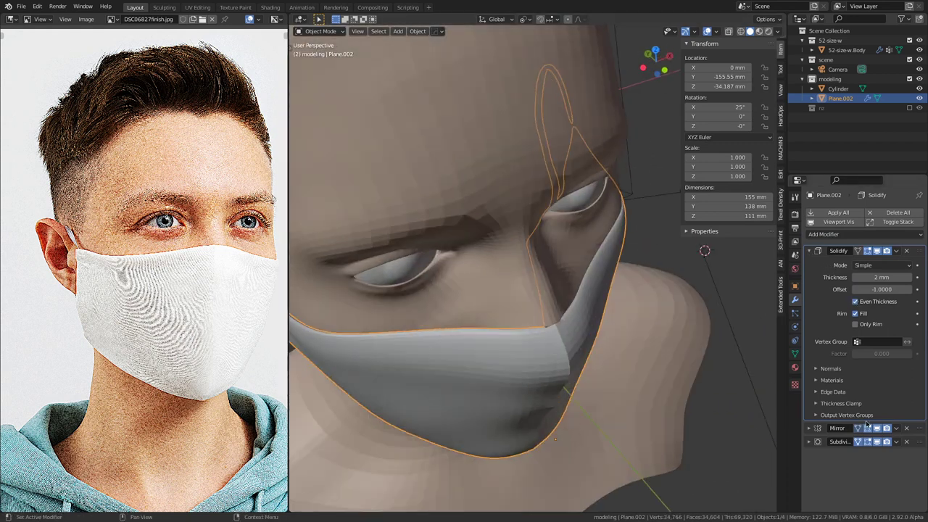
pyautogui.hotkey('shift', 'z')
pyautogui.moveTo(640, 359)
pyautogui.mouseDown(button='middle')
pyautogui.moveTo(580, 396)
pyautogui.moveTo(582, 425)
pyautogui.moveTo(524, 302)
pyautogui.moveTo(578, 299)
pyautogui.mouseUp(button='middle')
pyautogui.hotkey('shift', 'z')
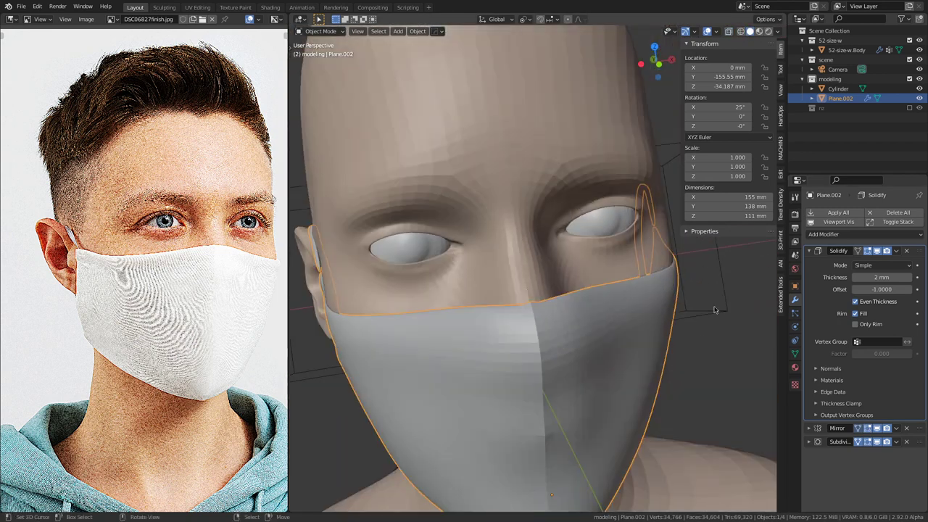
pyautogui.moveTo(925, 433); pyautogui.dragTo(924, 254)
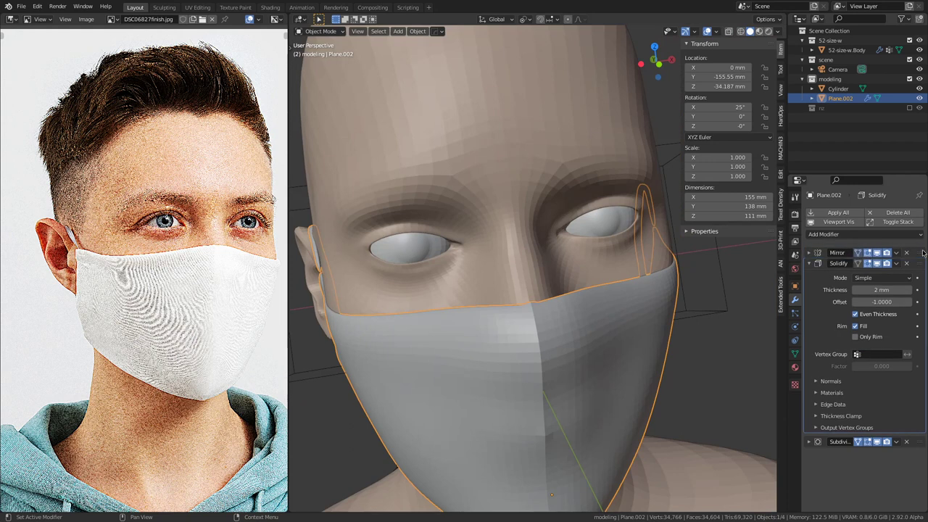
pyautogui.moveTo(634, 332); pyautogui.dragTo(510, 330, button='middle')
# Step: Inset the face strip along the mask's ear-side edge with a 1 mm thickness and a positive depth
pyautogui.press('Tab')
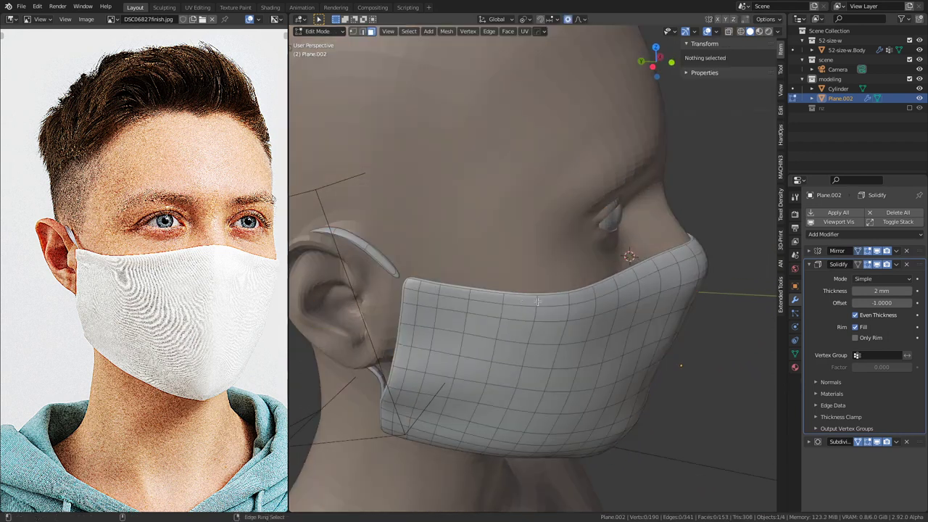
pyautogui.keyDown('ctrl'); pyautogui.keyDown('alt'); pyautogui.click(538, 302); pyautogui.keyUp('alt'); pyautogui.keyUp('ctrl')
pyautogui.keyDown('ctrl'); pyautogui.keyDown('alt'); pyautogui.click(412, 289); pyautogui.keyUp('alt'); pyautogui.keyUp('ctrl')
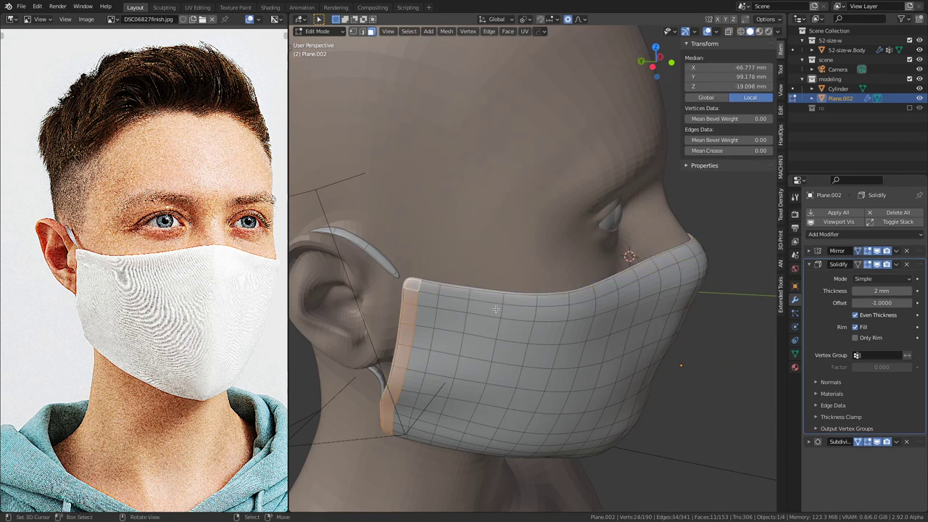
pyautogui.press('i')
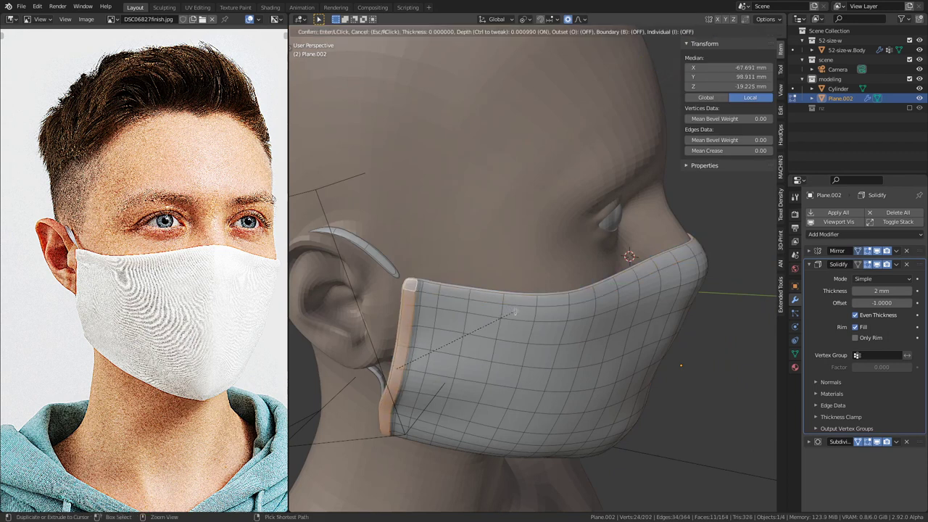
pyautogui.click(512, 311)
pyautogui.press('F9')
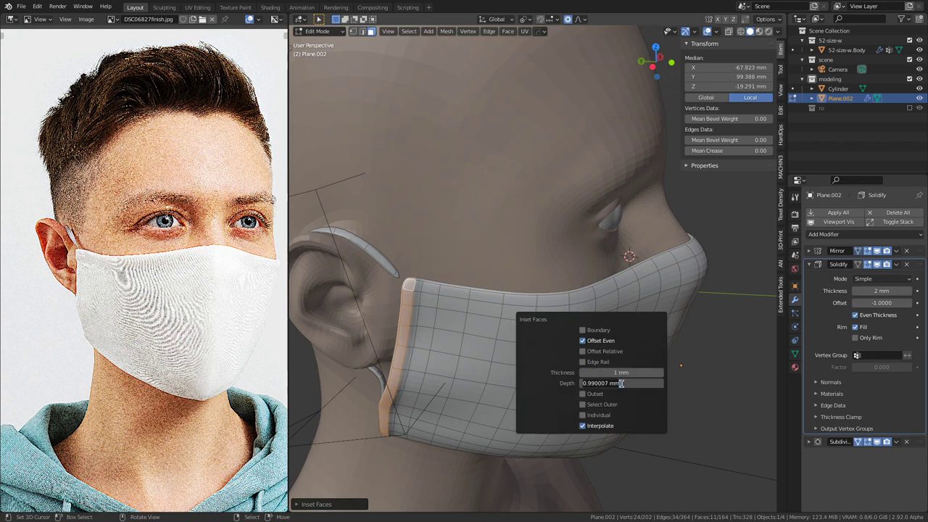
# Step: Inset the face strips along the mask's upper and lower edges with a positive depth to form raised hems
pyautogui.keyDown('alt'); pyautogui.click(538, 299); pyautogui.keyUp('alt')
pyautogui.moveTo(537, 299); pyautogui.dragTo(610, 283, button='middle')
pyautogui.keyDown('alt'); pyautogui.keyDown('shift'); pyautogui.click(517, 360); pyautogui.keyUp('shift'); pyautogui.keyUp('alt')
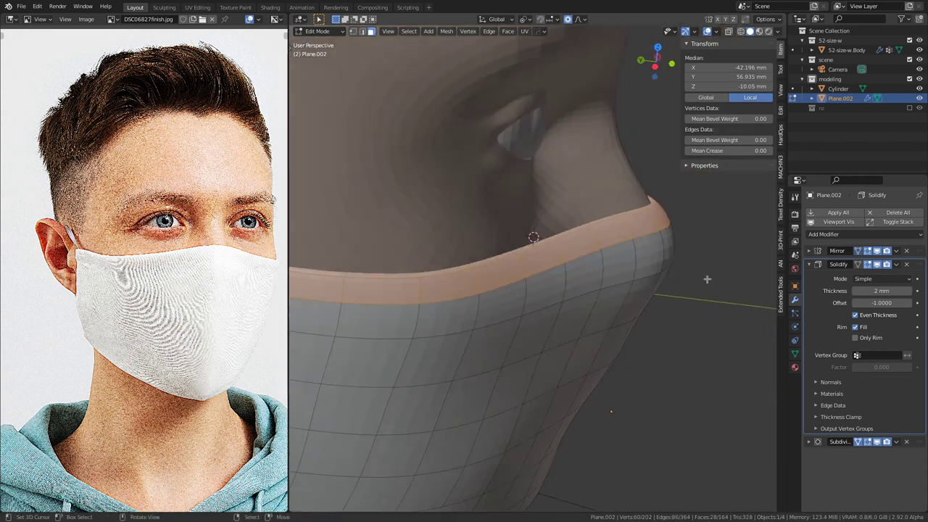
pyautogui.press('i')
pyautogui.click(715, 281)
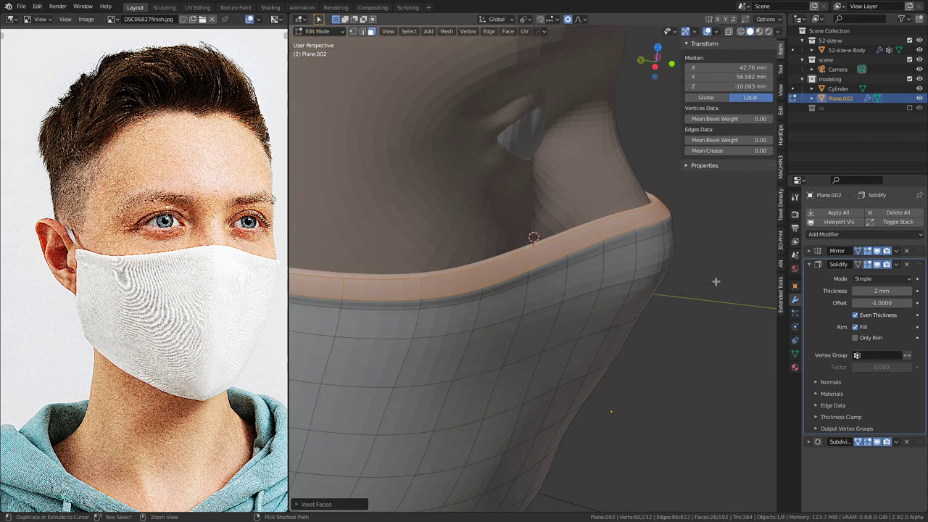
pyautogui.press('F9')
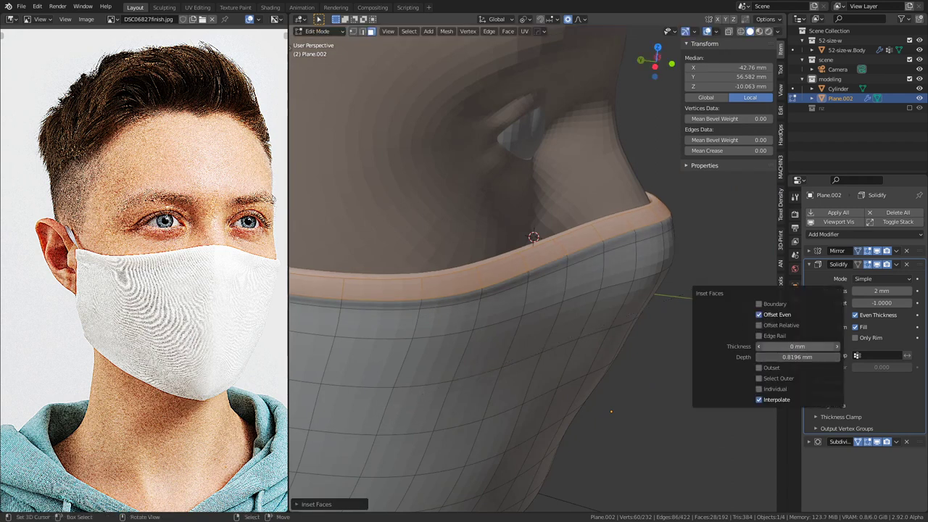
pyautogui.press('Return')
pyautogui.moveTo(611, 285); pyautogui.dragTo(598, 238, button='middle')
pyautogui.scroll(-3, 639, 274)
pyautogui.press('Tab')
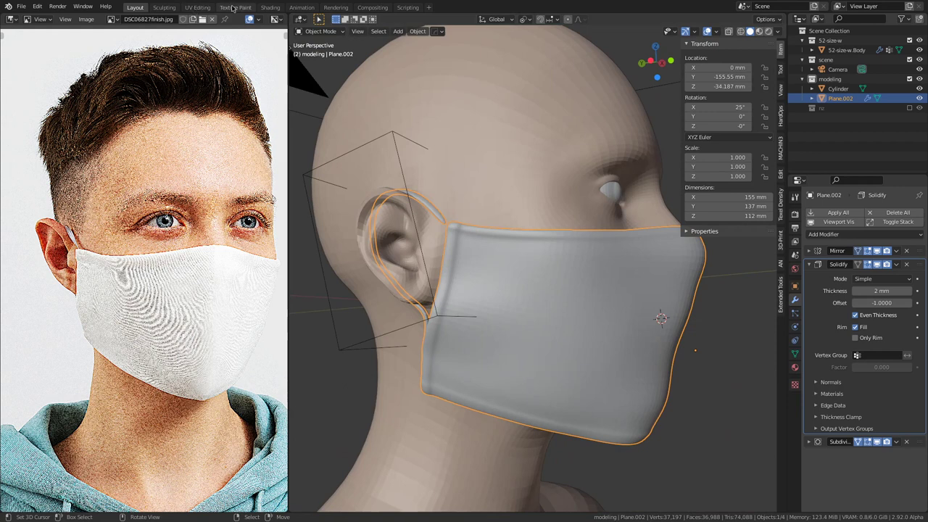
# Step: Inspect the UV grid texture on the mask and ear strap in the Texture Paint workspace, and return to Layout
pyautogui.click(235, 7)
pyautogui.scroll(18, 565, 265)
pyautogui.moveTo(572, 265); pyautogui.dragTo(694, 255, button='middle')
pyautogui.moveTo(609, 299)
pyautogui.mouseDown(button='middle')
pyautogui.moveTo(682, 313)
pyautogui.moveTo(641, 332)
pyautogui.mouseUp(button='middle')
pyautogui.moveTo(535, 315); pyautogui.dragTo(555, 285, button='middle')
pyautogui.scroll(4, 555, 286)
pyautogui.scroll(4, 527, 324)
pyautogui.moveTo(528, 324)
pyautogui.mouseDown(button='middle')
pyautogui.moveTo(574, 310)
pyautogui.moveTo(575, 351)
pyautogui.moveTo(596, 297)
pyautogui.moveTo(635, 329)
pyautogui.moveTo(616, 311)
pyautogui.mouseUp(button='middle')
pyautogui.scroll(-5, 573, 310)
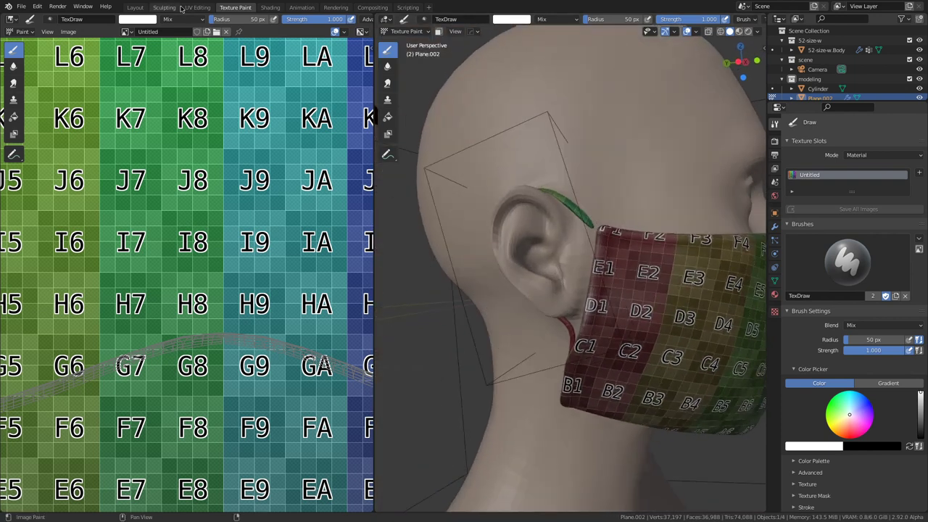
pyautogui.click(134, 7)
# Step: Open the mask mesh for editing near the lower end of the ear strap and hide its modifiers in the viewport
pyautogui.moveTo(553, 280)
pyautogui.mouseDown(button='middle')
pyautogui.moveTo(567, 303)
pyautogui.moveTo(616, 334)
pyautogui.moveTo(651, 332)
pyautogui.mouseUp(button='middle')
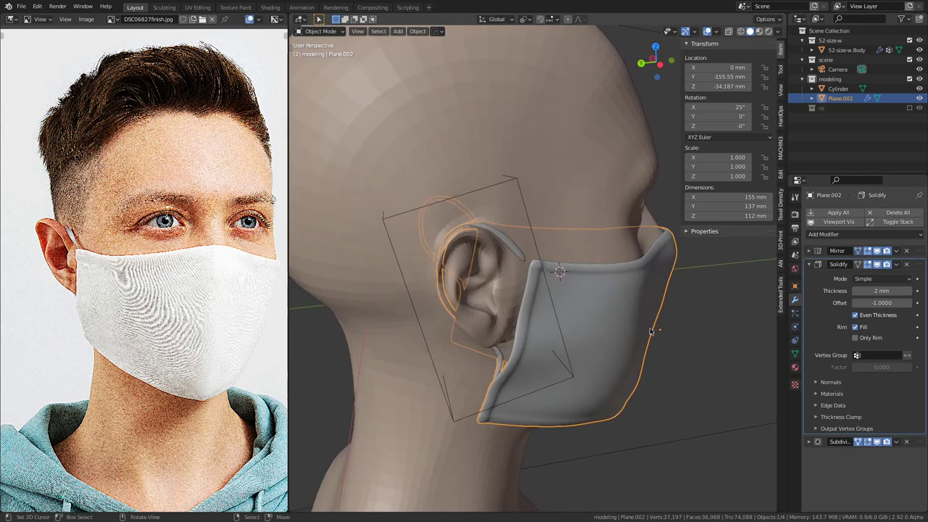
pyautogui.moveTo(578, 337); pyautogui.dragTo(601, 307, button='middle')
pyautogui.scroll(2, 622, 289)
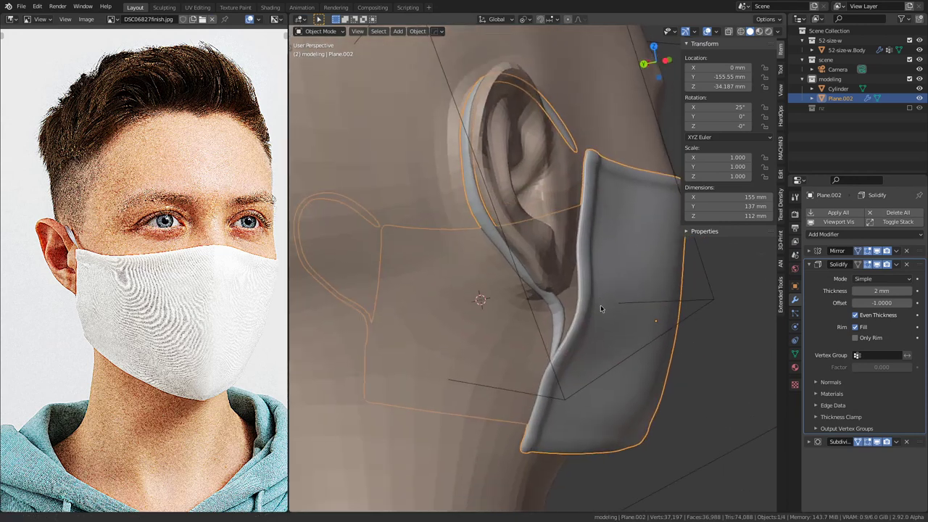
pyautogui.scroll(1, 599, 305)
pyautogui.press('Tab')
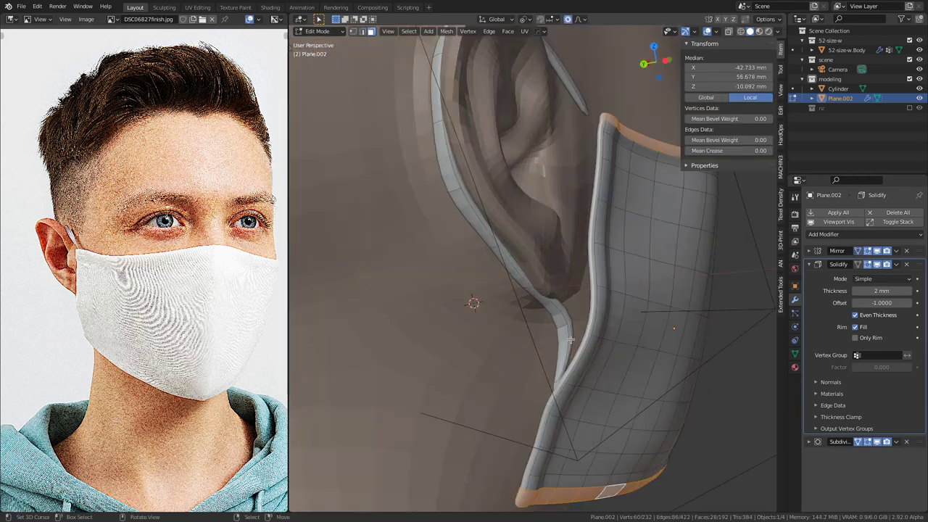
pyautogui.moveTo(562, 358); pyautogui.dragTo(556, 319, button='middle')
pyautogui.click(841, 222)
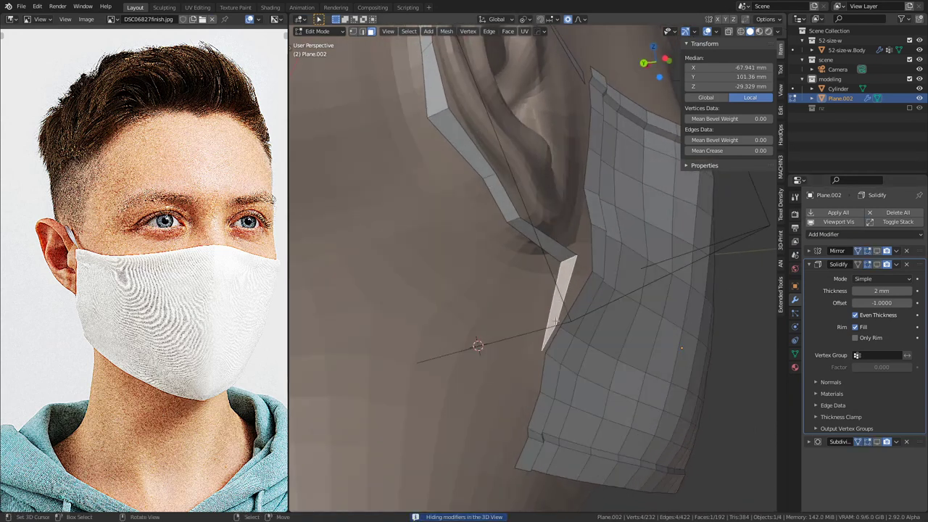
# Step: Delete the two vertices at the lower end of the ear strap in the left wireframe view
pyautogui.click(555, 323)
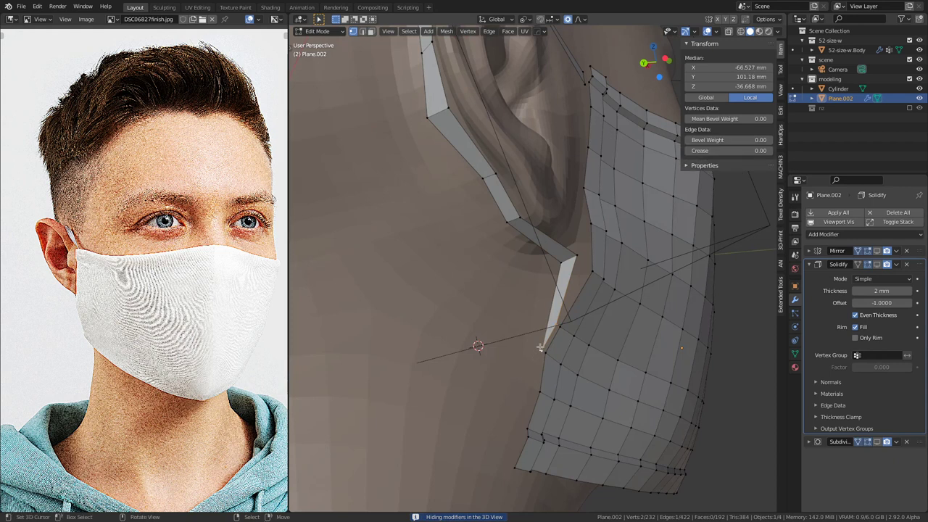
pyautogui.press('ctrl+KP_3')
pyautogui.hotkey('shift', 'z')
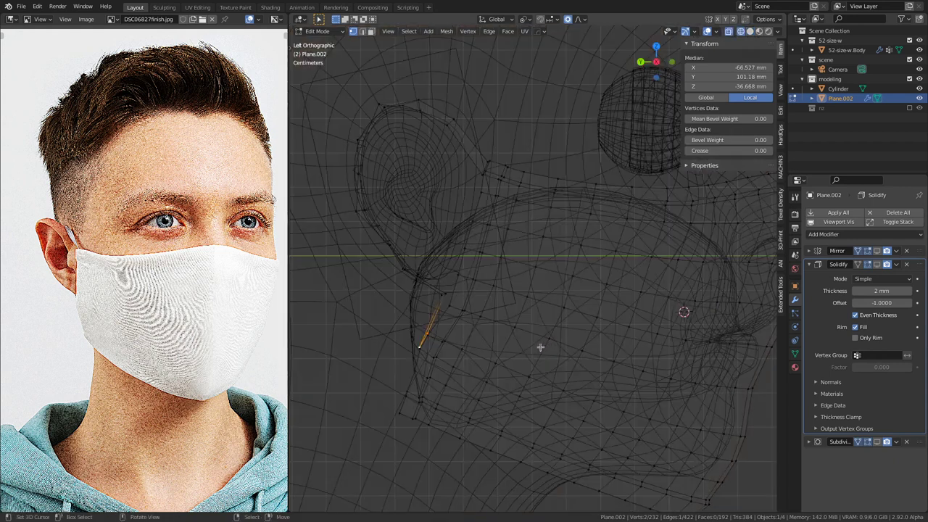
pyautogui.press('x')
pyautogui.click(549, 325)
# Step: Move the two end vertices of the ear strap's lower end onto the mask's side edge with proportional editing
pyautogui.rightClick(448, 294)
pyautogui.keyDown('shift'); pyautogui.rightClick(438, 296); pyautogui.keyUp('shift')
pyautogui.keyDown('shift'); pyautogui.moveTo(499, 311); pyautogui.dragTo(521, 310, button='middle'); pyautogui.keyUp('shift')
pyautogui.scroll(5, 522, 311)
pyautogui.hotkey('shift', 'z')
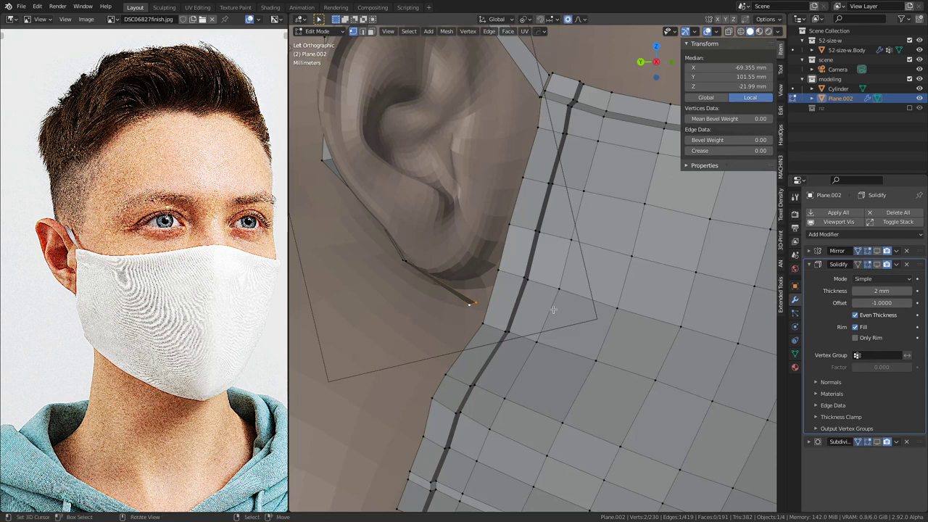
pyautogui.press('g')
pyautogui.scroll(-1, 568, 324)
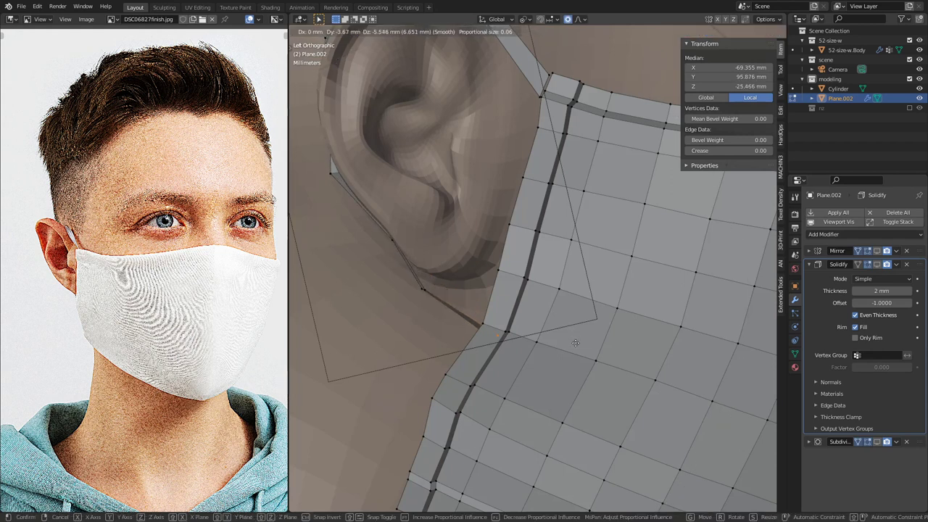
pyautogui.click(575, 342)
pyautogui.moveTo(575, 342); pyautogui.dragTo(479, 274, button='middle')
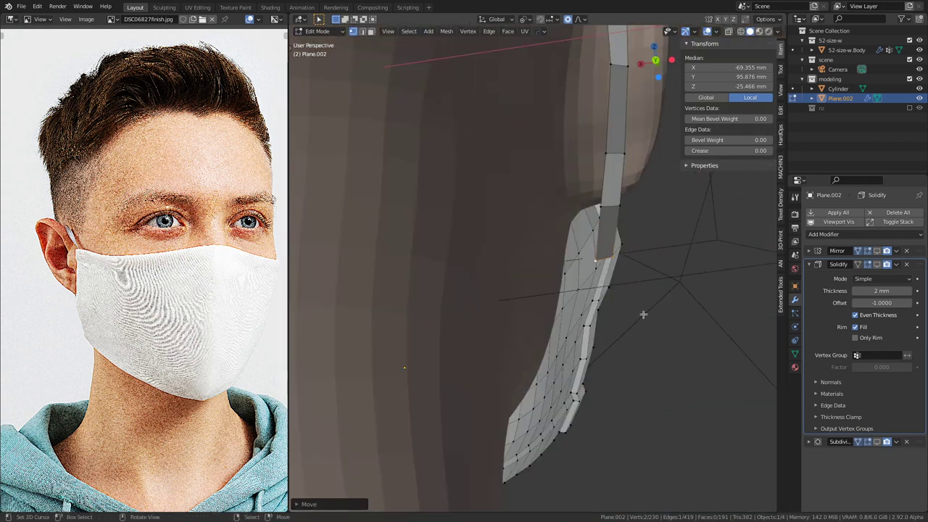
pyautogui.press('g')
pyautogui.click(615, 325)
pyautogui.moveTo(615, 326); pyautogui.dragTo(402, 369, button='middle')
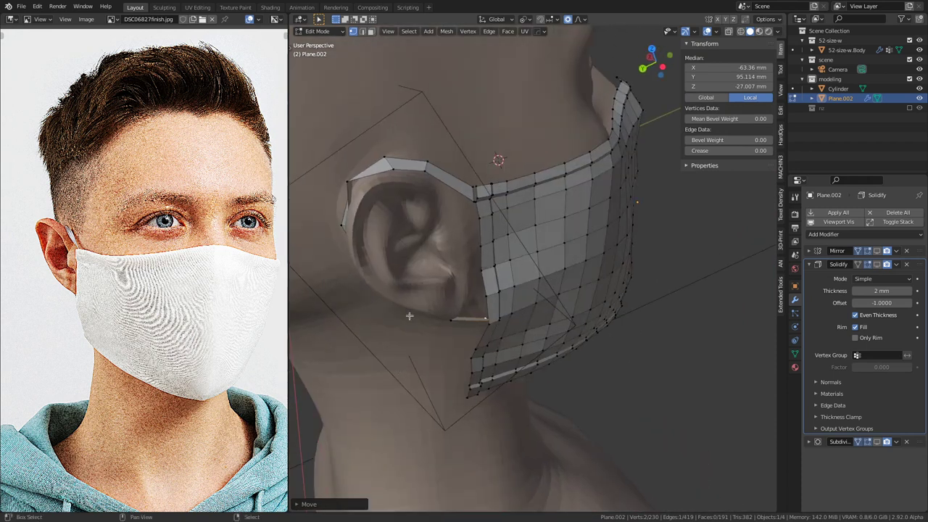
# Step: Move the strap's upper end vertices onto the mask's upper corner with proportional editing, and shift them along X toward the head
pyautogui.scroll(2, 439, 221)
pyautogui.keyDown('shift'); pyautogui.moveTo(439, 222); pyautogui.dragTo(540, 355, button='middle'); pyautogui.keyUp('shift')
pyautogui.press('ctrl+KP_3')
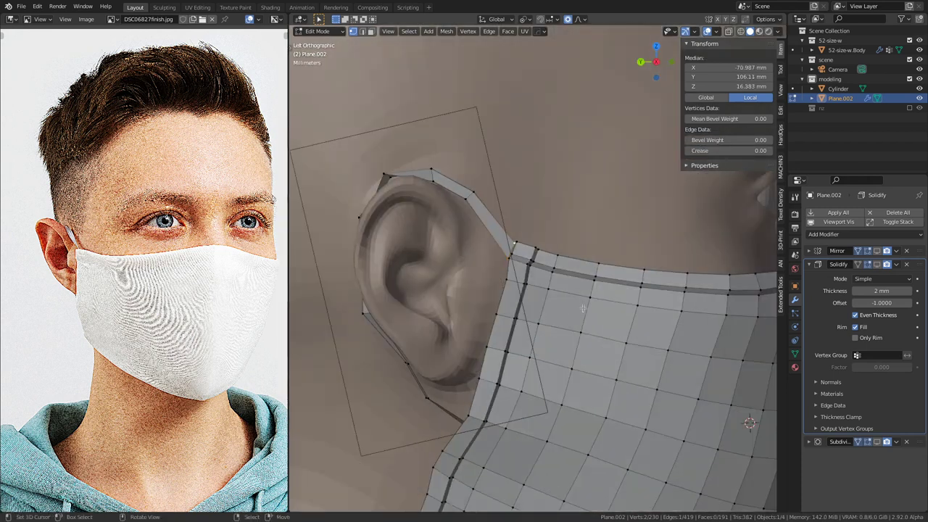
pyautogui.press('g')
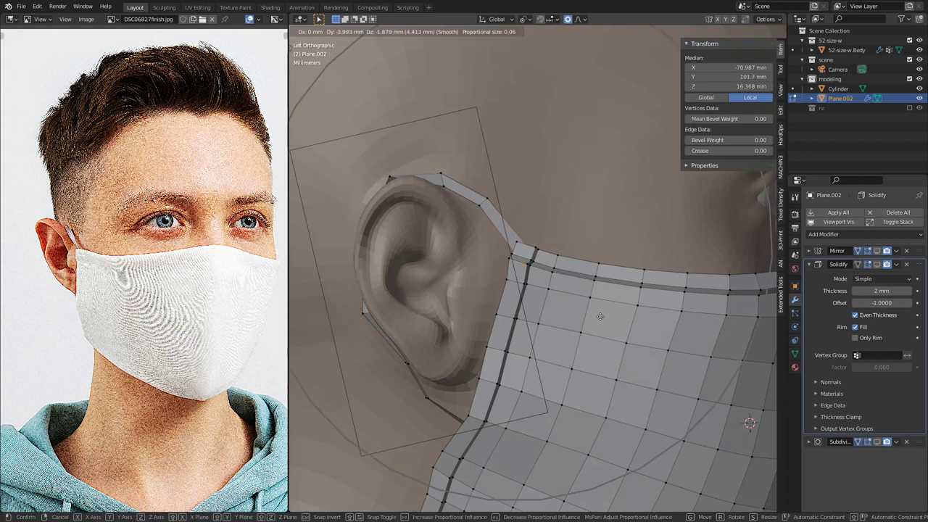
pyautogui.click(602, 319)
pyautogui.moveTo(603, 318); pyautogui.dragTo(501, 387, button='middle')
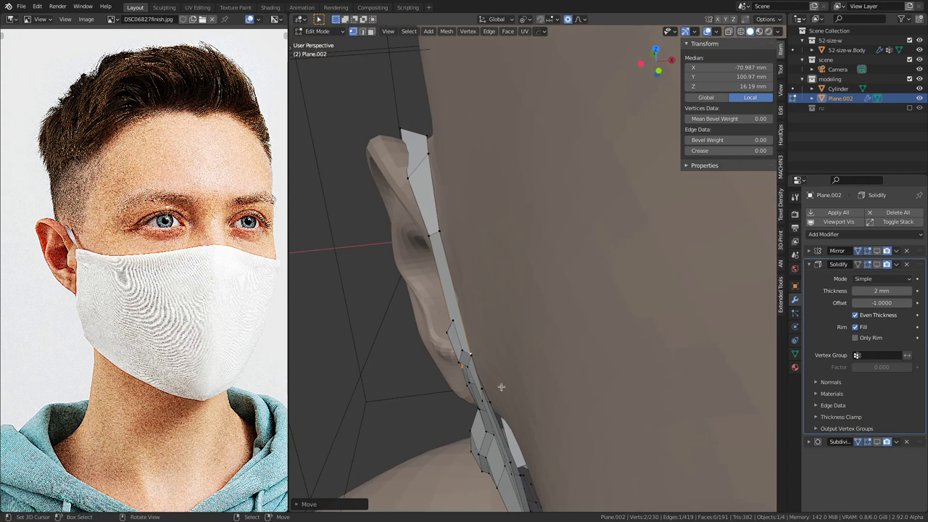
pyautogui.press('g')
pyautogui.press('y')
pyautogui.press('x')
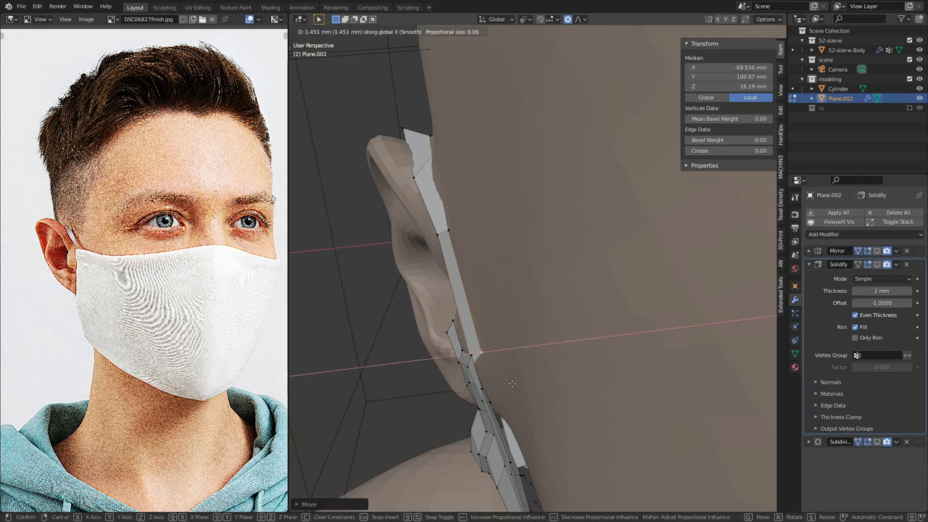
pyautogui.click(510, 383)
# Step: Reposition two single vertices at the top of the ear strap to fit it between the ear and the head
pyautogui.moveTo(510, 383); pyautogui.dragTo(552, 337, button='middle')
pyautogui.click(547, 293)
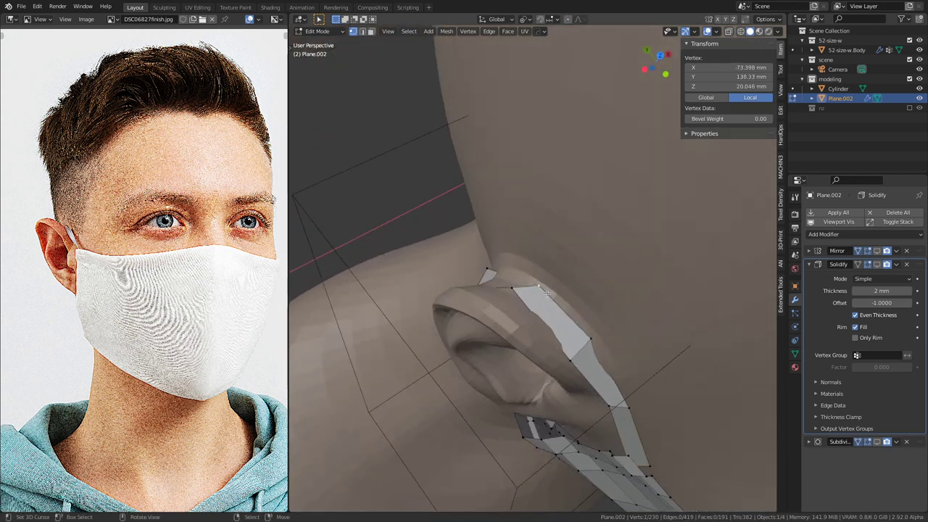
pyautogui.press('KP_1')
pyautogui.hotkey('shift', 'z')
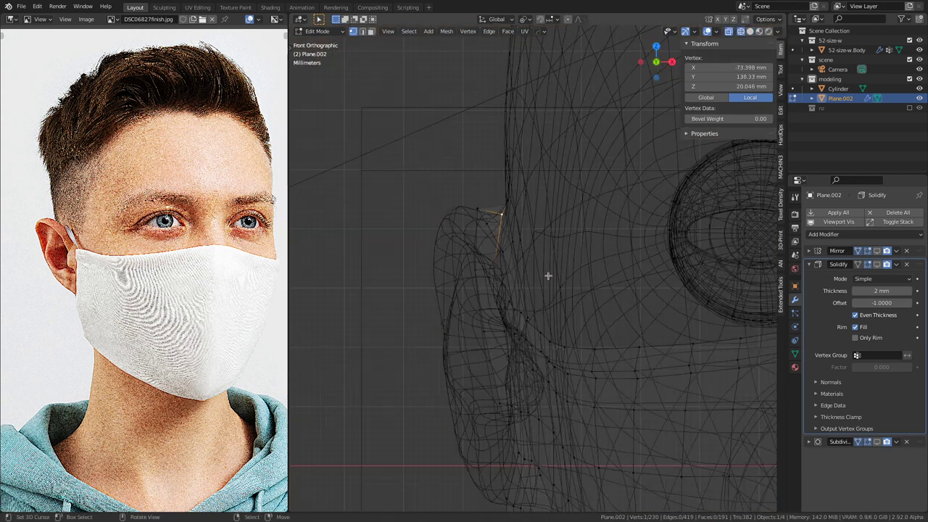
pyautogui.press('g')
pyautogui.click(550, 268)
pyautogui.moveTo(428, 287)
pyautogui.mouseDown(button='middle')
pyautogui.moveTo(515, 337)
pyautogui.moveTo(539, 382)
pyautogui.mouseUp(button='middle')
pyautogui.hotkey('shift', 'z')
pyautogui.moveTo(563, 275); pyautogui.dragTo(372, 271, button='middle')
pyautogui.press('g')
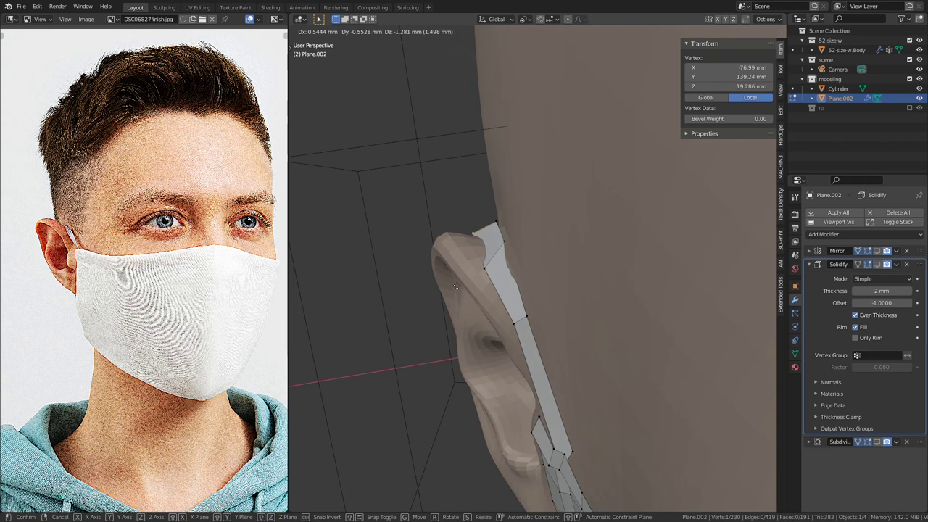
pyautogui.click(458, 284)
# Step: Show the Subdivision modifier in the viewport and move the strap face on top of the ear along Z
pyautogui.click(877, 443)
pyautogui.moveTo(573, 342); pyautogui.dragTo(615, 363, button='middle')
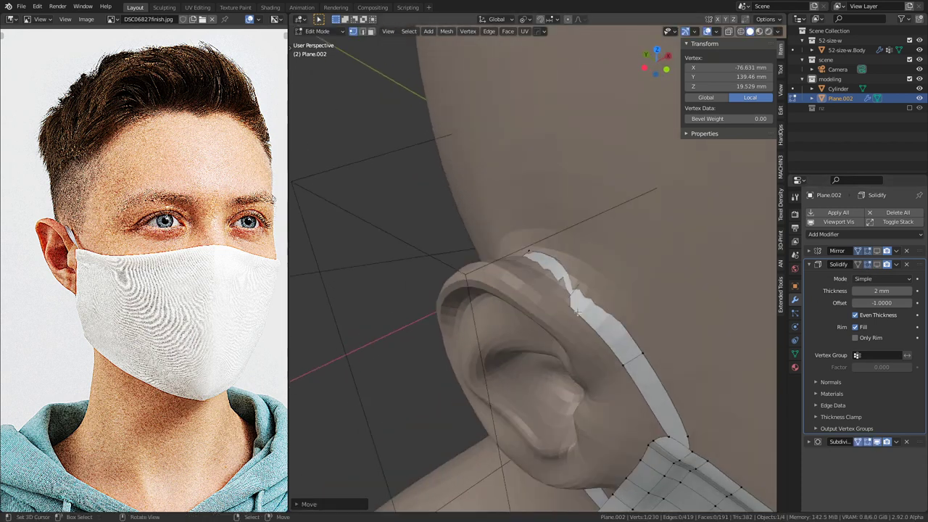
pyautogui.hotkey('shift', 'z')
pyautogui.press('3')
pyautogui.click(549, 273)
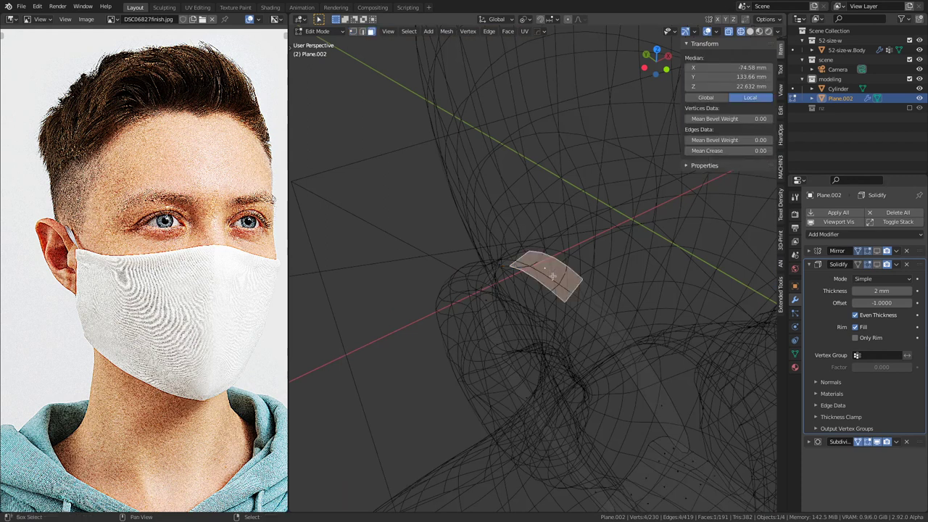
pyautogui.hotkey('shift', 'z')
pyautogui.scroll(5, 638, 273)
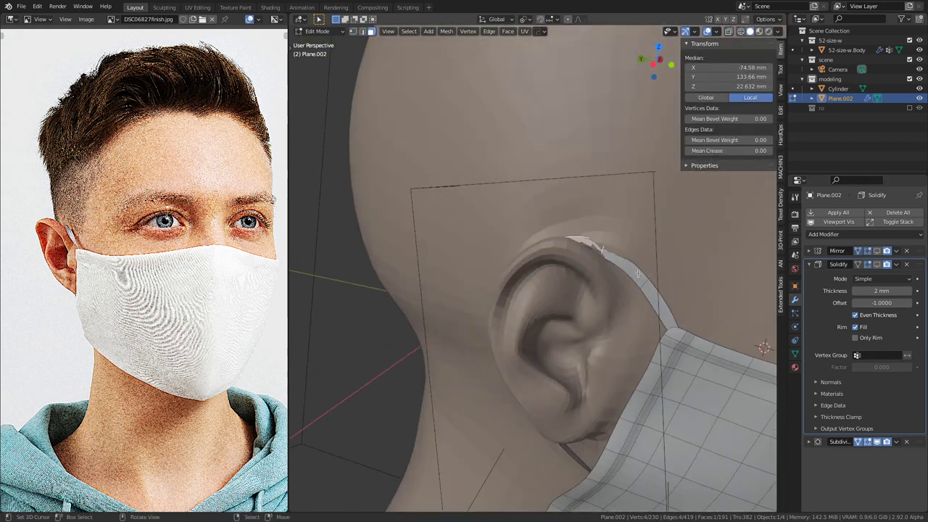
pyautogui.press('g')
pyautogui.press('z')
pyautogui.click(638, 266)
# Step: Add the neighbouring strap face at the top of the ear to the selection and move it along Y
pyautogui.moveTo(637, 266); pyautogui.dragTo(450, 274, button='middle')
pyautogui.keyDown('shift'); pyautogui.click(537, 259); pyautogui.keyUp('shift')
pyautogui.press('g')
pyautogui.press('y')
pyautogui.click(591, 264)
pyautogui.moveTo(591, 265); pyautogui.dragTo(538, 313, button='middle')
# Step: Shift the strap face nearest the mask's upper corner along X toward the head and adjust its height along Z
pyautogui.click(511, 300)
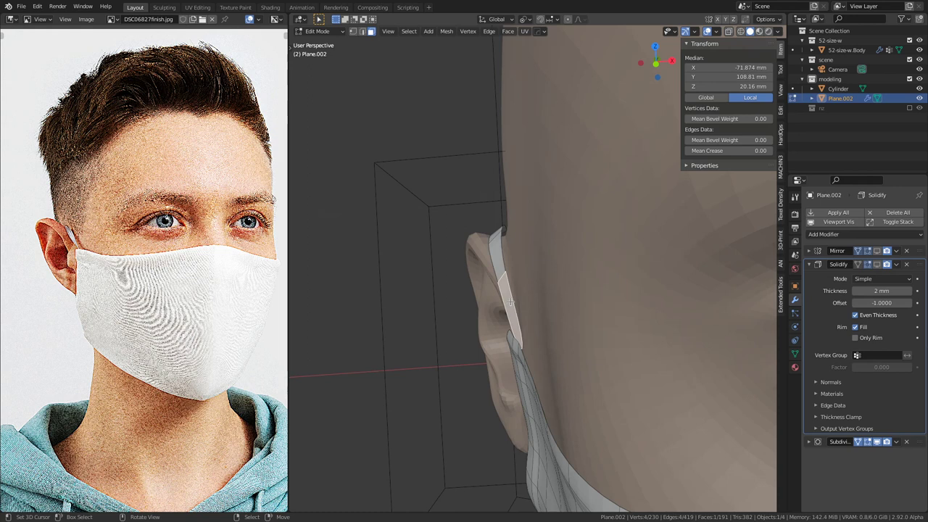
pyautogui.press('g')
pyautogui.press('y')
pyautogui.press('x')
pyautogui.click(519, 302)
pyautogui.moveTo(519, 302); pyautogui.dragTo(598, 286, button='middle')
pyautogui.press('g')
pyautogui.press('z')
pyautogui.click(634, 311)
# Step: Show the Mirror and Solidify modifiers in the viewport alongside Subdivision and check the mask in Object Mode
pyautogui.press('KP_1')
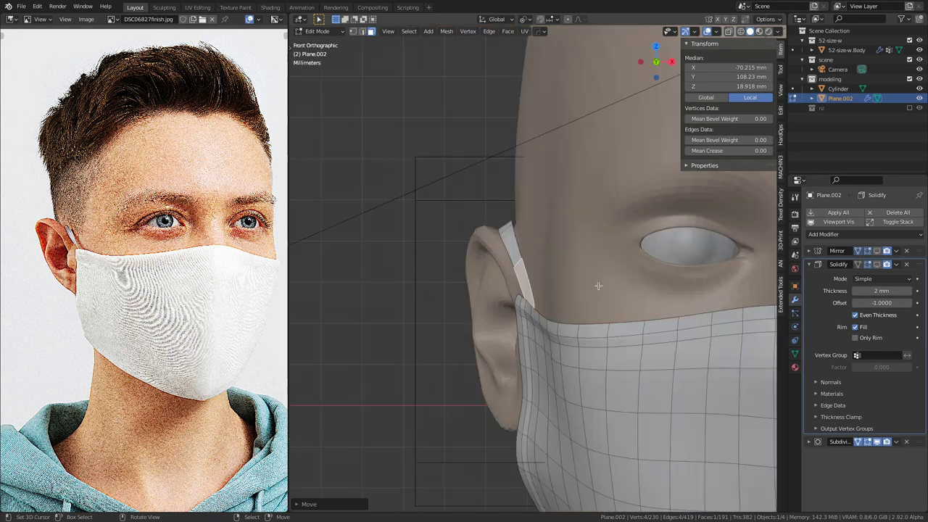
pyautogui.press('KP_0')
pyautogui.moveTo(592, 283); pyautogui.dragTo(552, 348, button='middle')
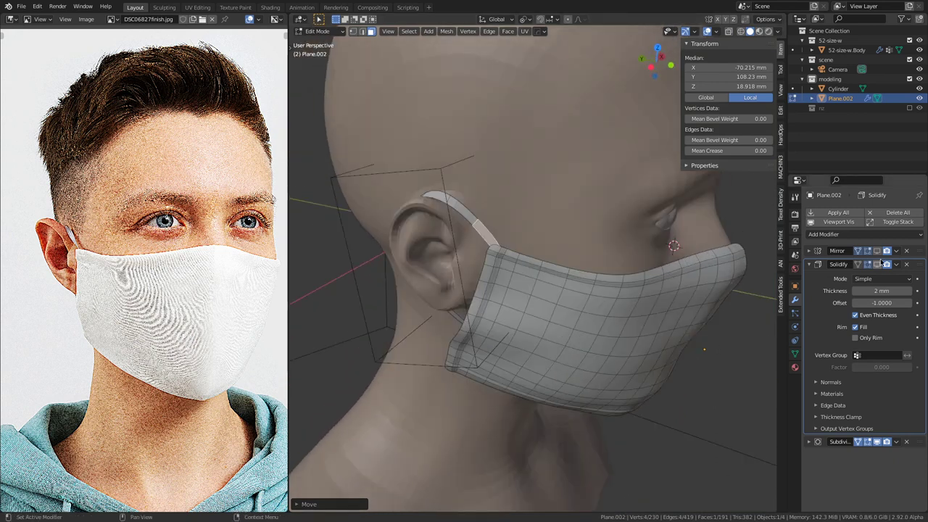
pyautogui.click(877, 265)
pyautogui.click(877, 442)
pyautogui.moveTo(638, 333)
pyautogui.mouseDown(button='middle')
pyautogui.moveTo(559, 437)
pyautogui.moveTo(547, 355)
pyautogui.moveTo(629, 340)
pyautogui.moveTo(756, 286)
pyautogui.moveTo(562, 395)
pyautogui.moveTo(644, 341)
pyautogui.moveTo(574, 368)
pyautogui.moveTo(665, 258)
pyautogui.moveTo(538, 366)
pyautogui.moveTo(544, 352)
pyautogui.mouseUp(button='middle')
pyautogui.click(809, 264)
pyautogui.click(875, 281)
pyautogui.press('Tab')
pyautogui.press('Tab')
# Step: Move the front strap face closer to the mask's upper corner in the left view and adjust it along X
pyautogui.press('KP_1')
pyautogui.press('ctrl+KP_3')
pyautogui.hotkey('shift', 'z')
pyautogui.scroll(2, 658, 322)
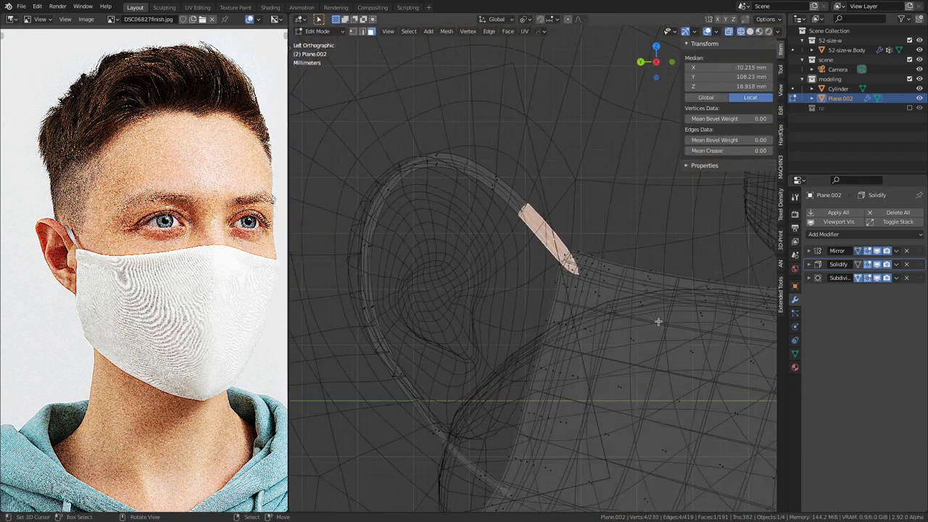
pyautogui.press('g')
pyautogui.click(612, 292)
pyautogui.hotkey('alt', 'z')
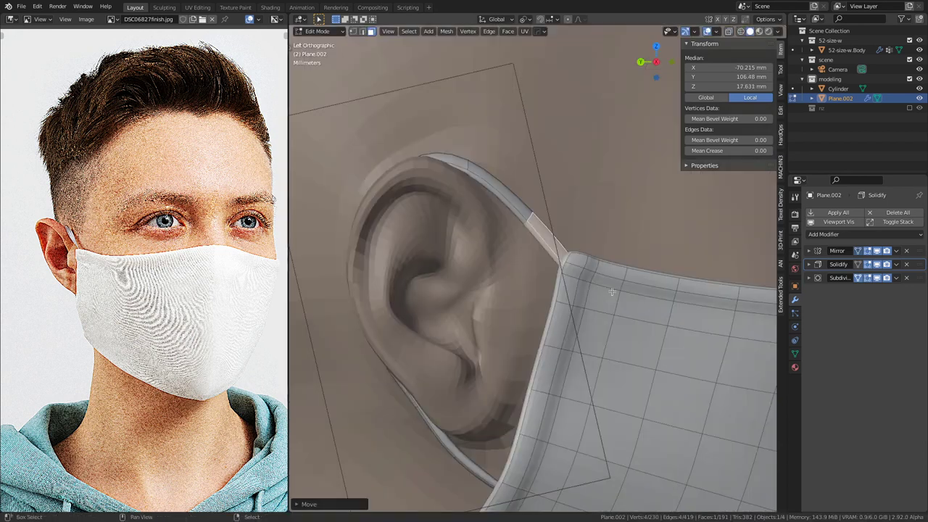
pyautogui.moveTo(613, 296)
pyautogui.mouseDown(button='middle')
pyautogui.moveTo(403, 351)
pyautogui.moveTo(390, 266)
pyautogui.mouseUp(button='middle')
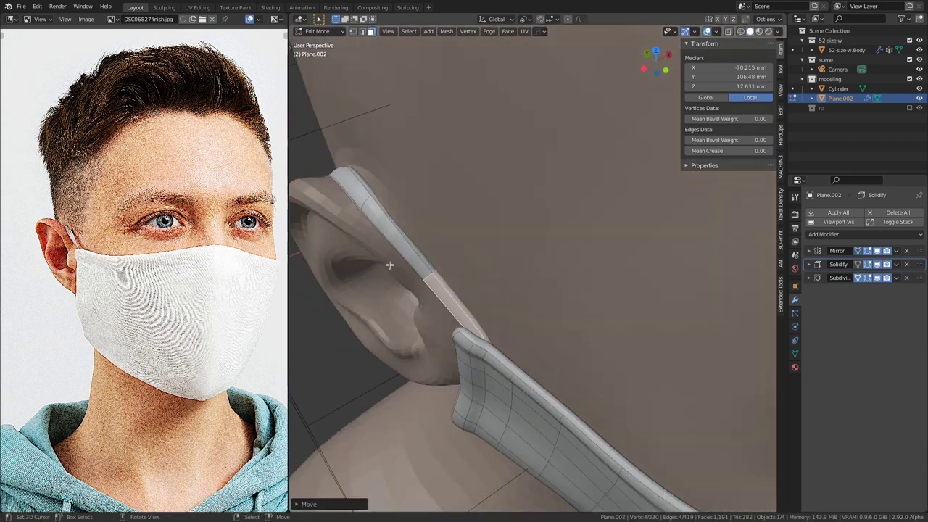
pyautogui.press('g')
pyautogui.press('x')
pyautogui.click(527, 273)
# Step: Select the strap face behind the middle of the ear and move it slightly backward in the left wireframe view
pyautogui.moveTo(527, 272)
pyautogui.mouseDown(button='middle')
pyautogui.moveTo(667, 317)
pyautogui.moveTo(677, 340)
pyautogui.mouseUp(button='middle')
pyautogui.scroll(-3, 660, 330)
pyautogui.hotkey('shift', 'z')
pyautogui.rightClick(514, 236)
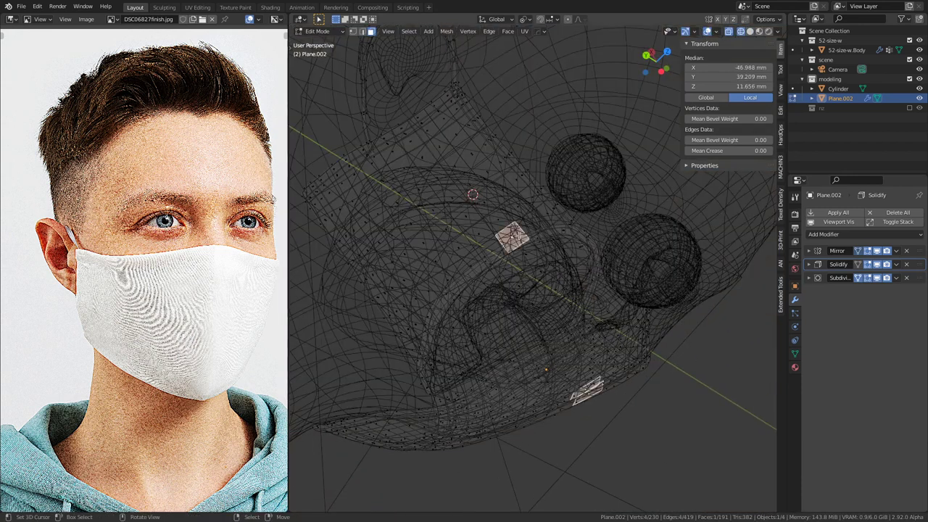
pyautogui.hotkey('shift', 'z')
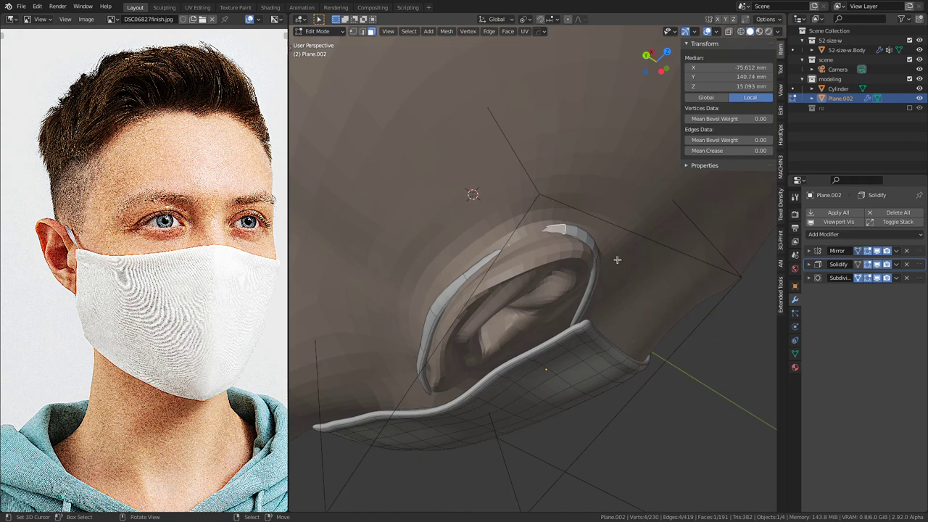
pyautogui.press('KP_1')
pyautogui.press('ctrl+KP_3')
pyautogui.hotkey('shift', 'z')
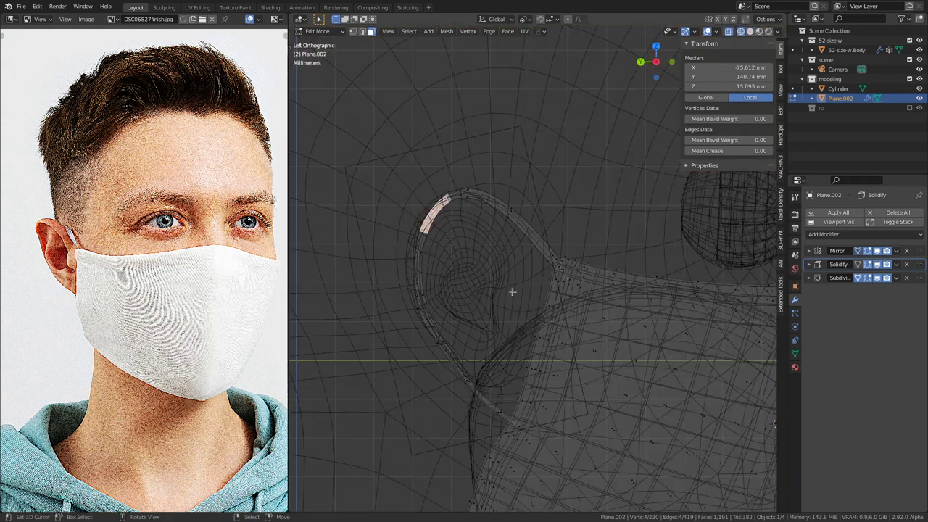
pyautogui.click(417, 255)
pyautogui.press('g')
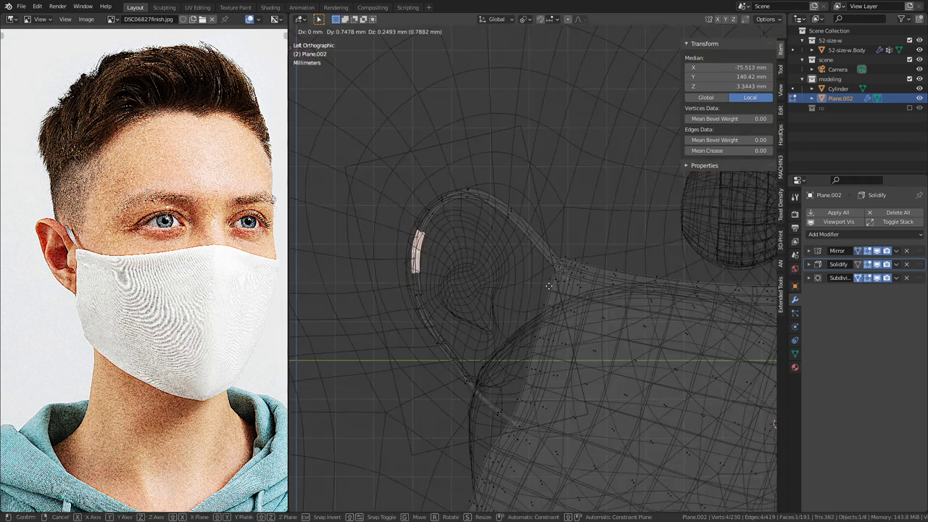
pyautogui.click(546, 285)
# Step: Move and slightly rotate the next strap face down behind the ear to smooth the strap's curve
pyautogui.hotkey('shift', 'z')
pyautogui.moveTo(447, 283)
pyautogui.mouseDown(button='middle')
pyautogui.moveTo(628, 307)
pyautogui.moveTo(613, 190)
pyautogui.moveTo(568, 177)
pyautogui.moveTo(655, 235)
pyautogui.moveTo(628, 285)
pyautogui.moveTo(640, 288)
pyautogui.moveTo(589, 350)
pyautogui.moveTo(572, 291)
pyautogui.mouseUp(button='middle')
pyautogui.click(585, 295)
pyautogui.press('g')
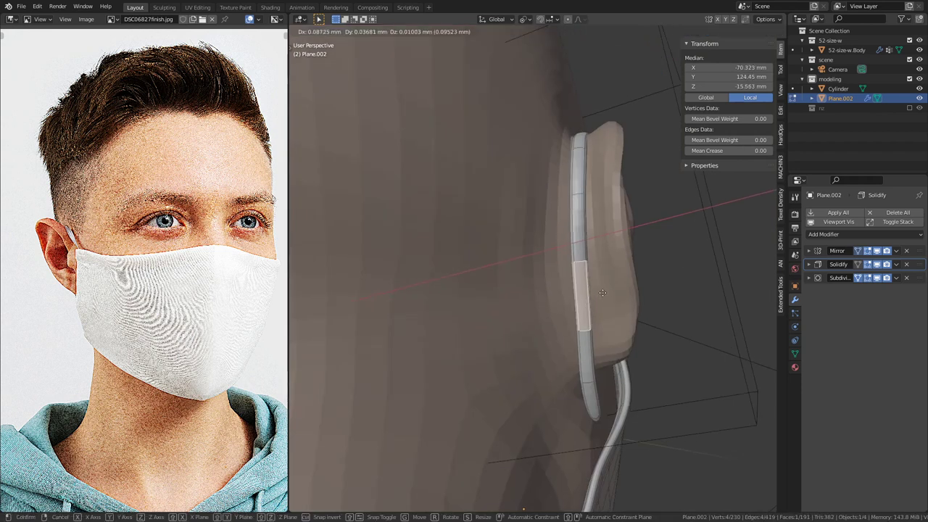
pyautogui.click(606, 294)
pyautogui.press('r')
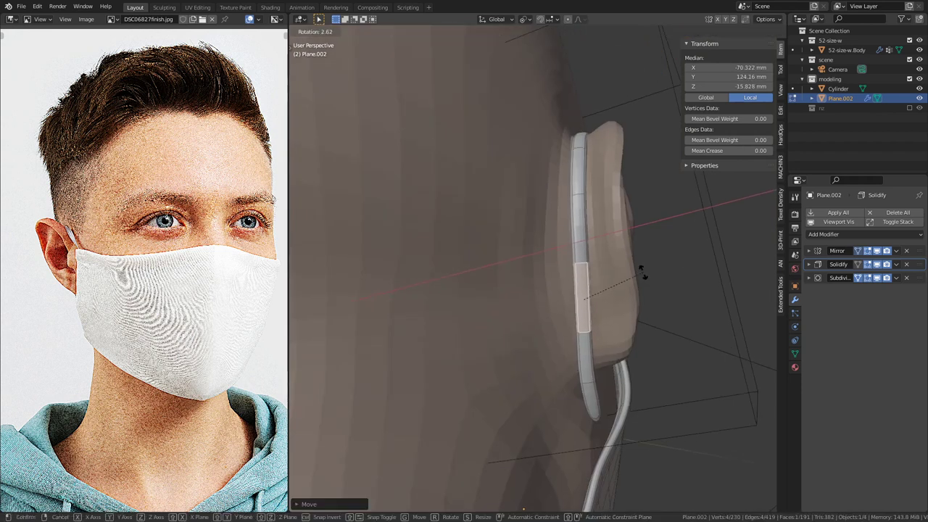
pyautogui.click(640, 271)
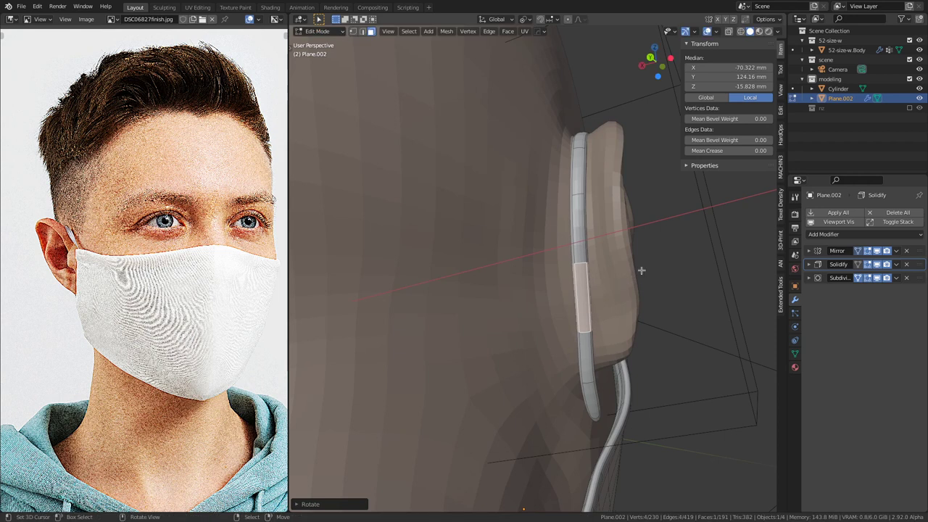
pyautogui.press('g')
pyautogui.click(636, 271)
# Step: Examine the fit of the mask and ear strap in Object Mode and from the camera angle
pyautogui.moveTo(636, 271); pyautogui.dragTo(411, 350, button='middle')
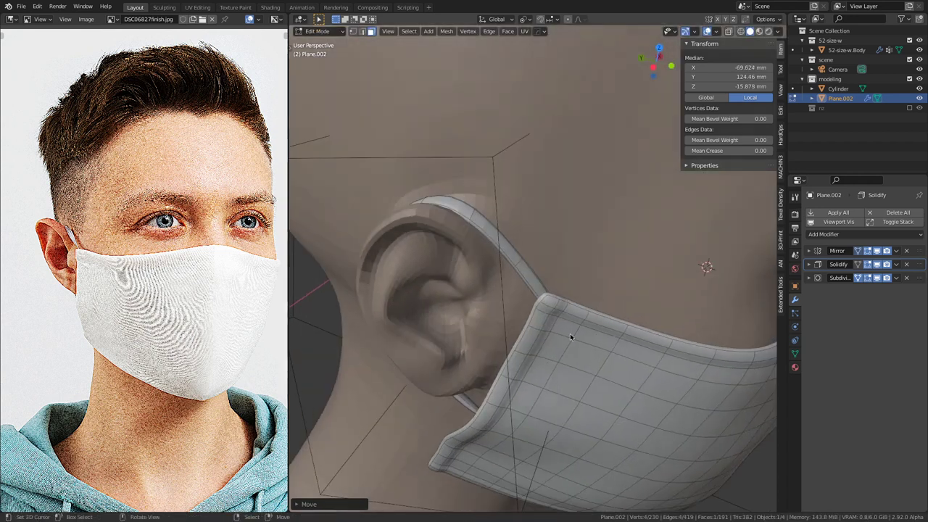
pyautogui.press('Tab')
pyautogui.moveTo(570, 335); pyautogui.dragTo(470, 265, button='middle')
pyautogui.scroll(-2, 470, 265)
pyautogui.press('KP_0')
pyautogui.keyDown('shift'); pyautogui.moveTo(410, 176); pyautogui.dragTo(624, 315, button='middle'); pyautogui.keyUp('shift')
pyautogui.scroll(2, 488, 304)
pyautogui.scroll(-4, 506, 255)
pyautogui.scroll(4, 553, 273)
pyautogui.press('Tab')
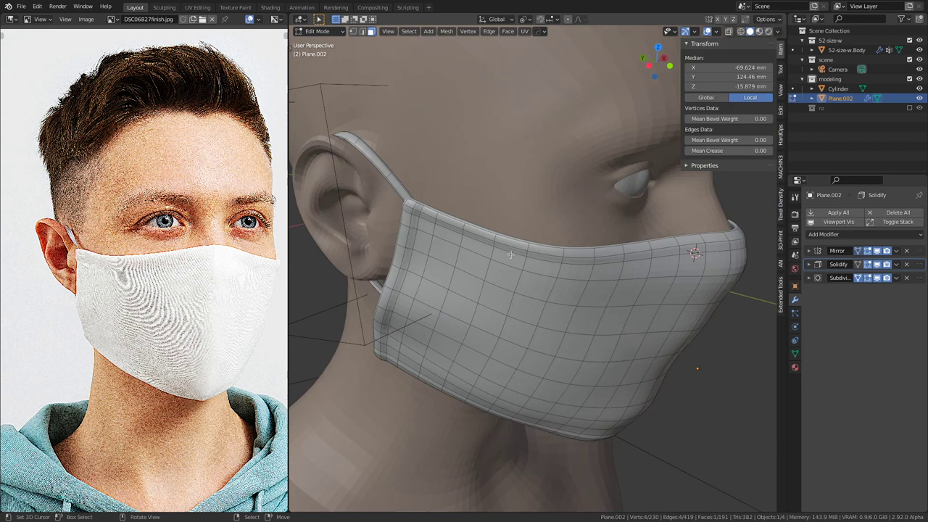
# Step: Add a second material slot, select only the ear strap faces, and create a new material in that slot
pyautogui.moveTo(510, 254); pyautogui.dragTo(508, 304, button='middle')
pyautogui.click(533, 303)
pyautogui.press('l')
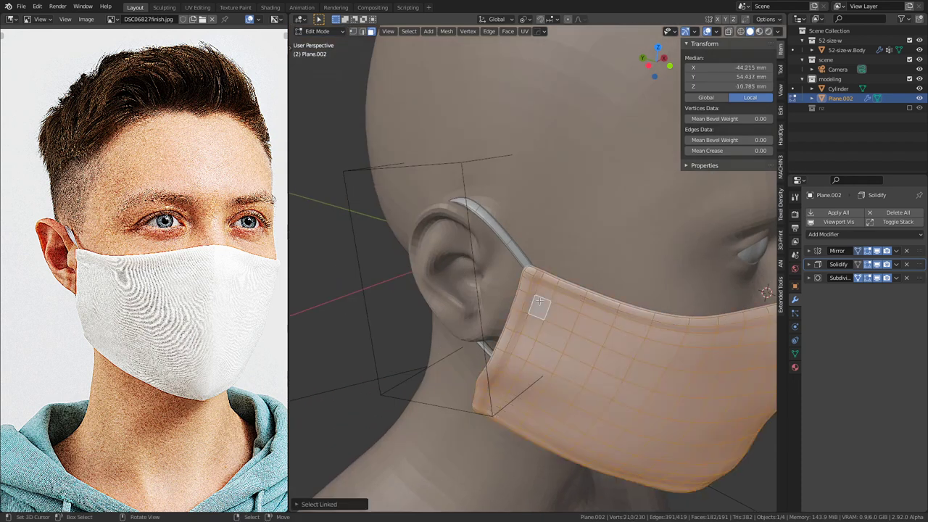
pyautogui.click(795, 366)
pyautogui.click(919, 212)
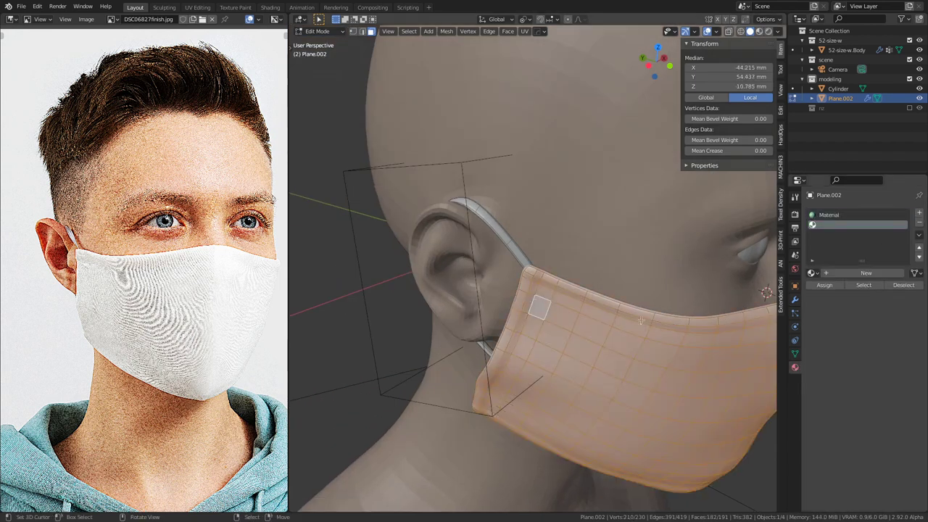
pyautogui.hotkey('ctrl', 'i')
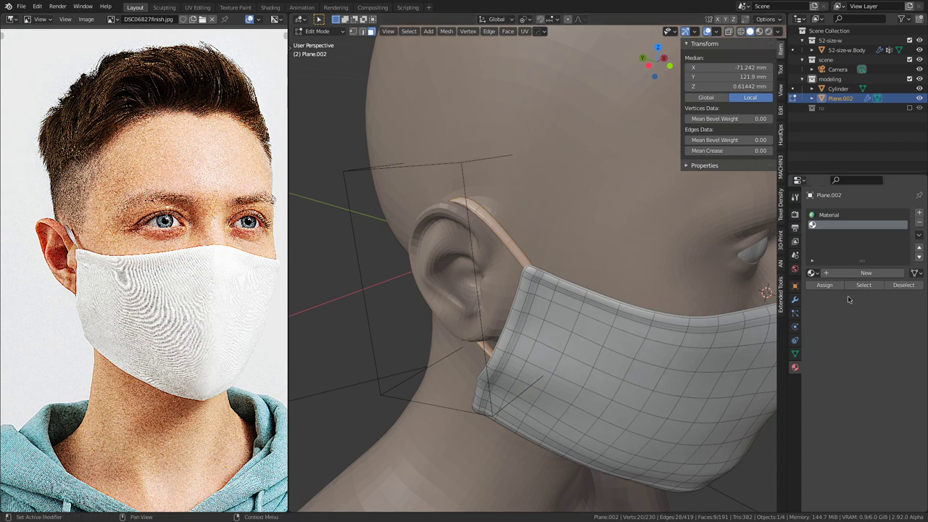
pyautogui.click(866, 273)
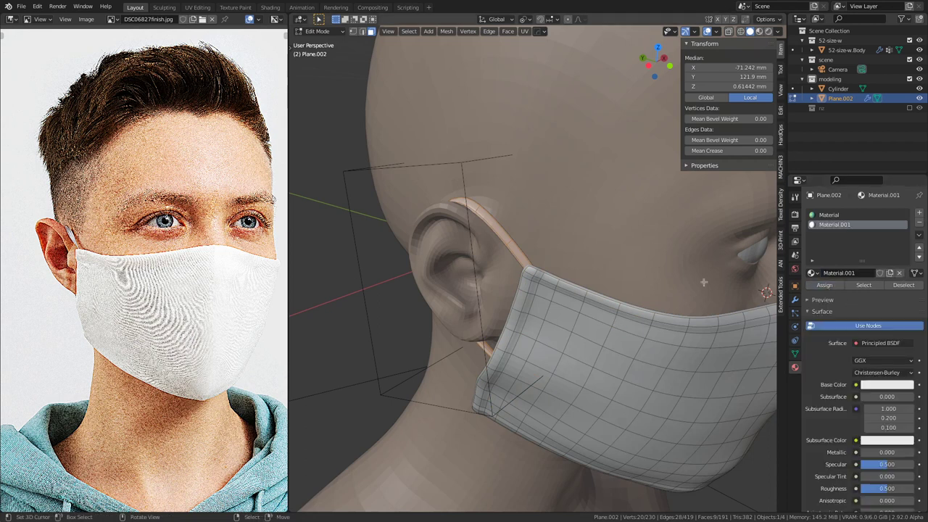
# Step: Select the strap's lower end face behind the ear and move it with proportional editing toward the mask's edge
pyautogui.press('Tab')
pyautogui.moveTo(709, 278); pyautogui.dragTo(588, 279, button='middle')
pyautogui.scroll(2, 587, 321)
pyautogui.press('Tab')
pyautogui.rightClick(599, 272)
pyautogui.moveTo(414, 302); pyautogui.dragTo(614, 306, button='middle')
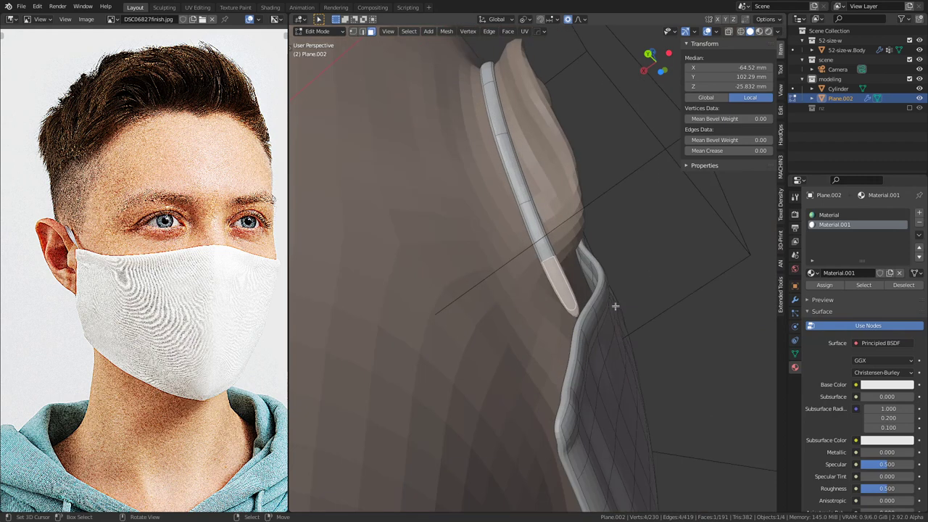
pyautogui.press('g')
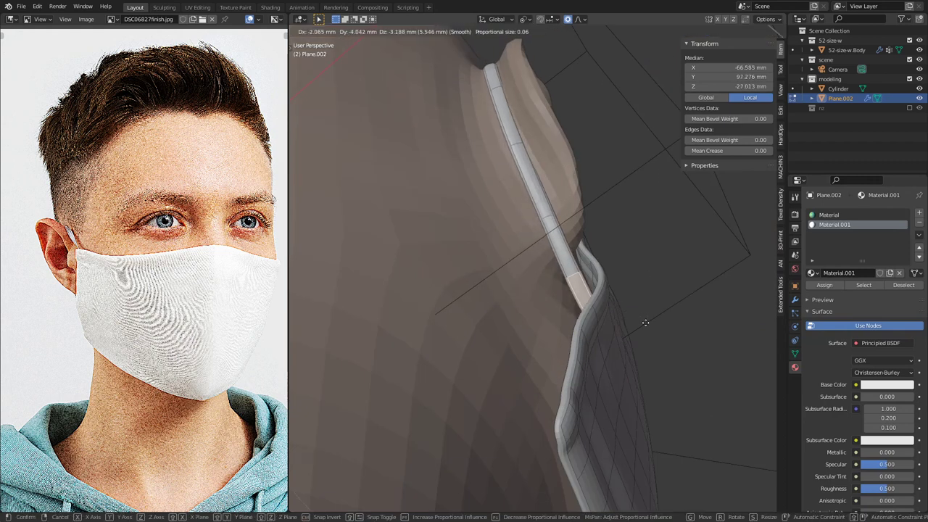
pyautogui.click(635, 332)
# Step: Reposition the strap's lower end face from the side so the strap runs into the mask's rear edge below the ear
pyautogui.moveTo(635, 332); pyautogui.dragTo(444, 370, button='middle')
pyautogui.press('g')
pyautogui.click(690, 306)
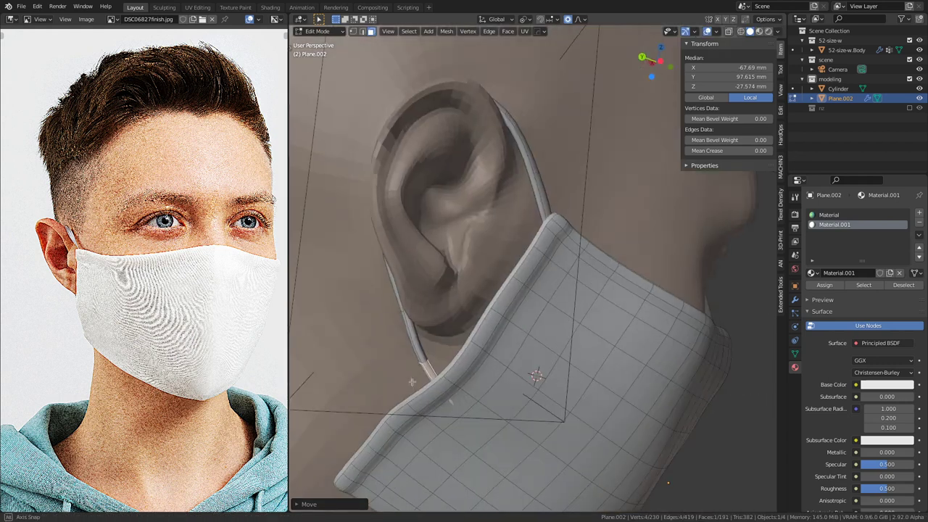
pyautogui.press('g')
pyautogui.click(486, 375)
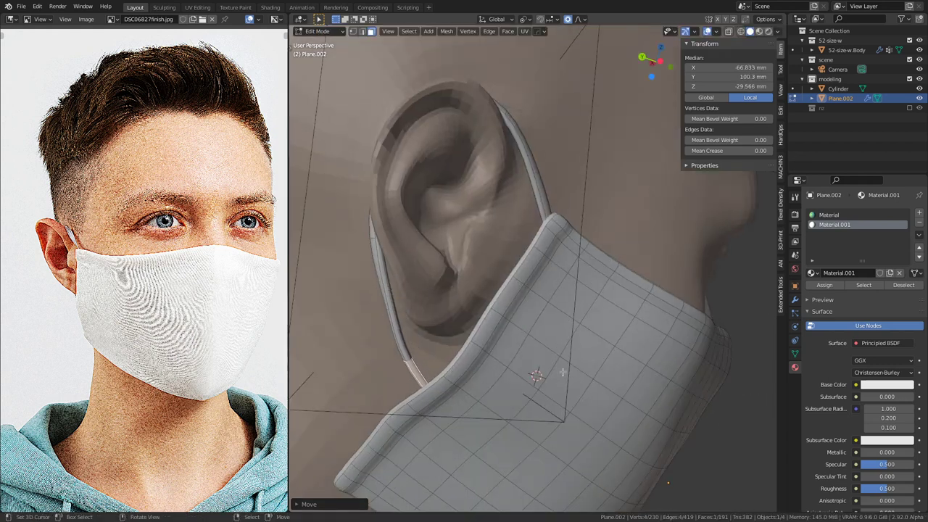
# Step: In the left view, rotate the strap's end face with a smaller proportional radius and nudge it into line with the strap
pyautogui.press('ctrl+KP_3')
pyautogui.keyDown('shift'); pyautogui.moveTo(591, 373); pyautogui.dragTo(619, 326, button='middle'); pyautogui.keyUp('shift')
pyautogui.press('r')
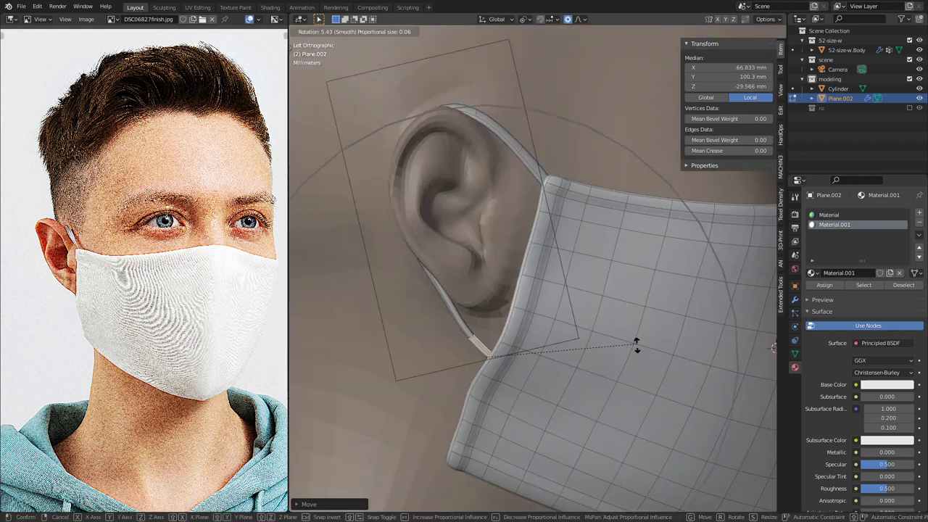
pyautogui.scroll(10, 625, 357)
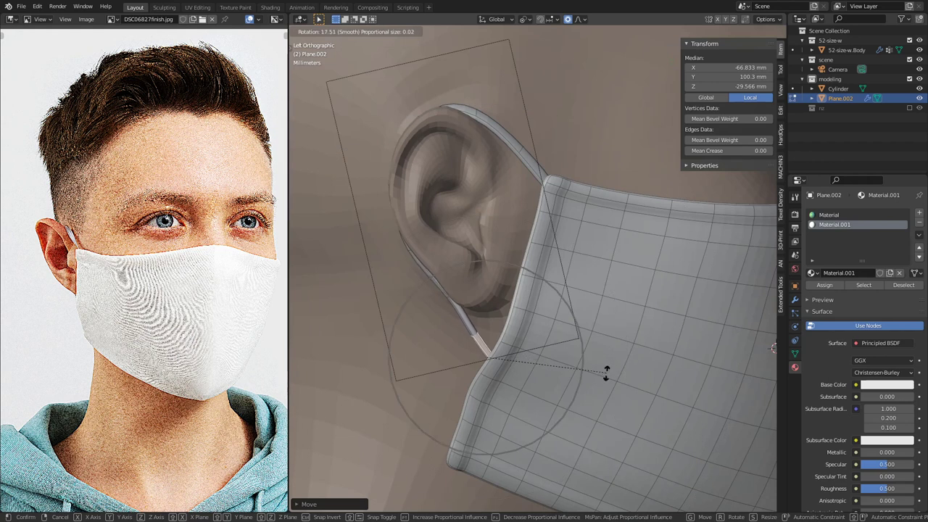
pyautogui.click(602, 381)
pyautogui.press('g')
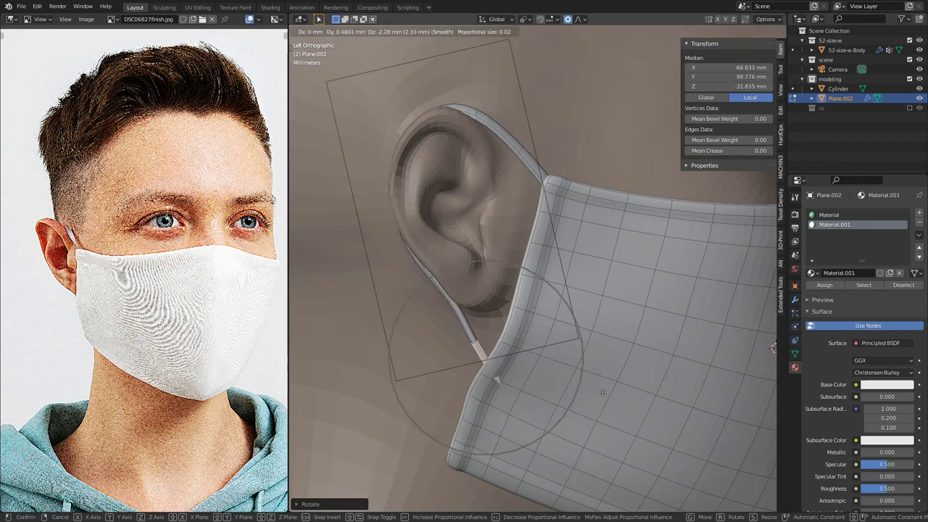
pyautogui.click(600, 385)
# Step: Check the adjusted strap from the camera and in Object Mode, and save the file
pyautogui.press('KP_0')
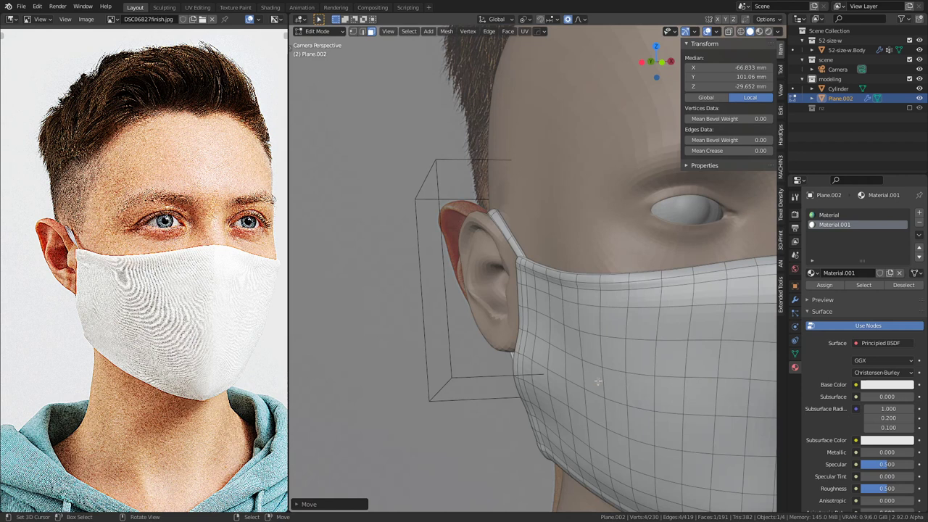
pyautogui.moveTo(466, 350); pyautogui.dragTo(477, 333, button='middle')
pyautogui.scroll(4, 646, 389)
pyautogui.press('Tab')
pyautogui.scroll(-3, 451, 315)
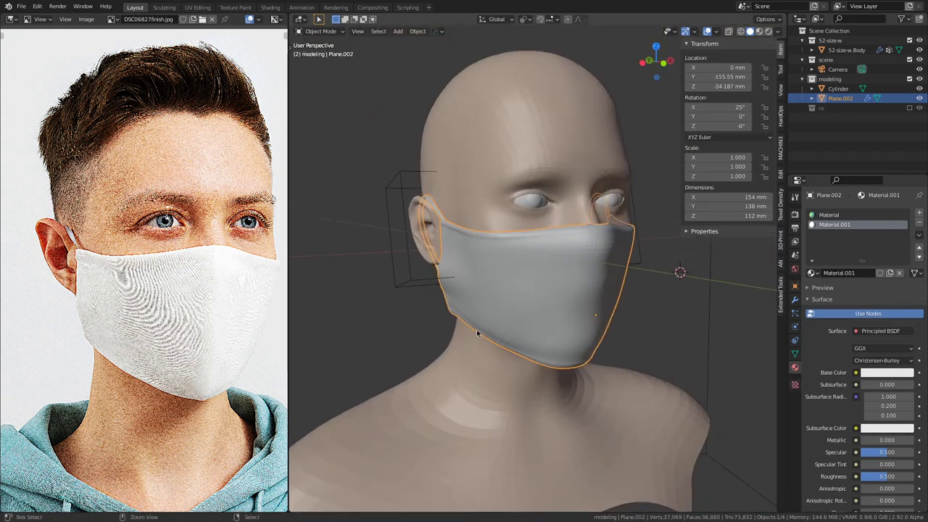
pyautogui.hotkey('ctrl', 's')
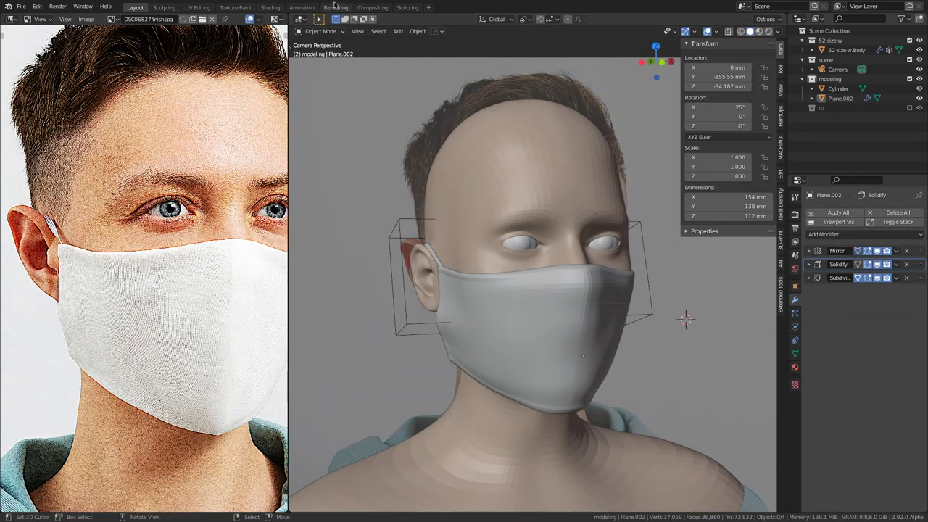
# Step: In the Rendering workspace, split the render image area into two stacked halves and make the upper one a 3D viewport showing the camera view
pyautogui.click(337, 6)
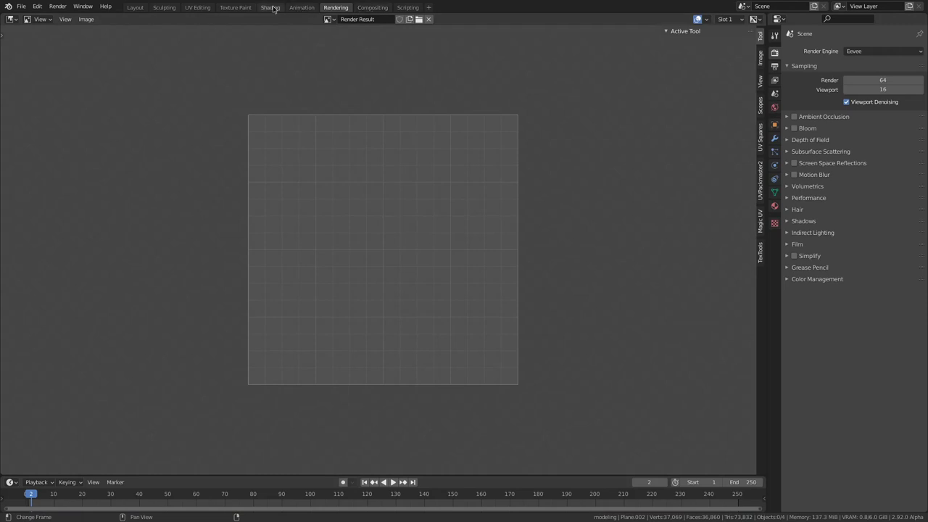
pyautogui.click(308, 8)
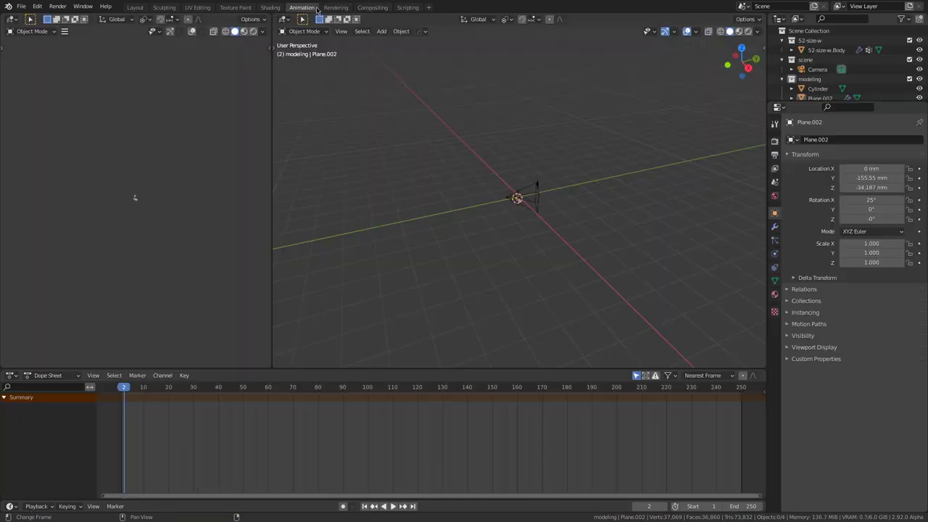
pyautogui.click(336, 7)
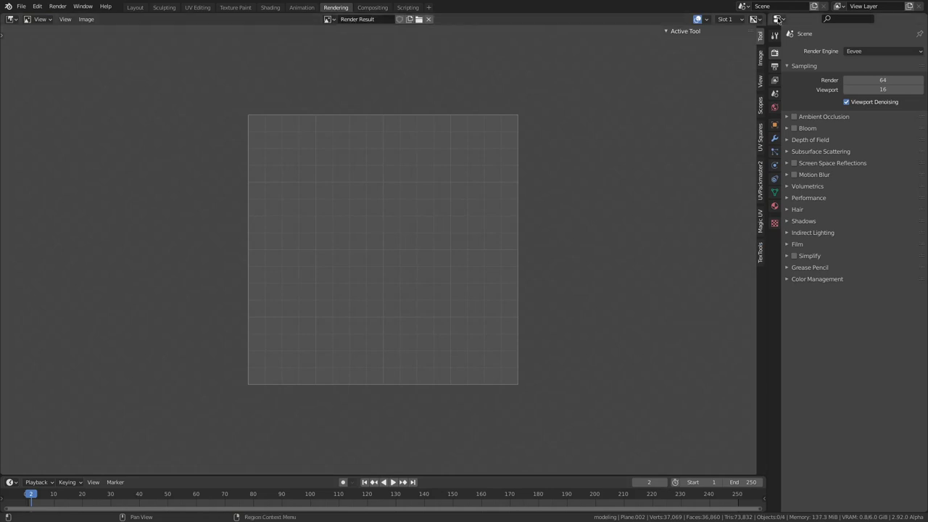
pyautogui.moveTo(763, 17); pyautogui.dragTo(736, 245)
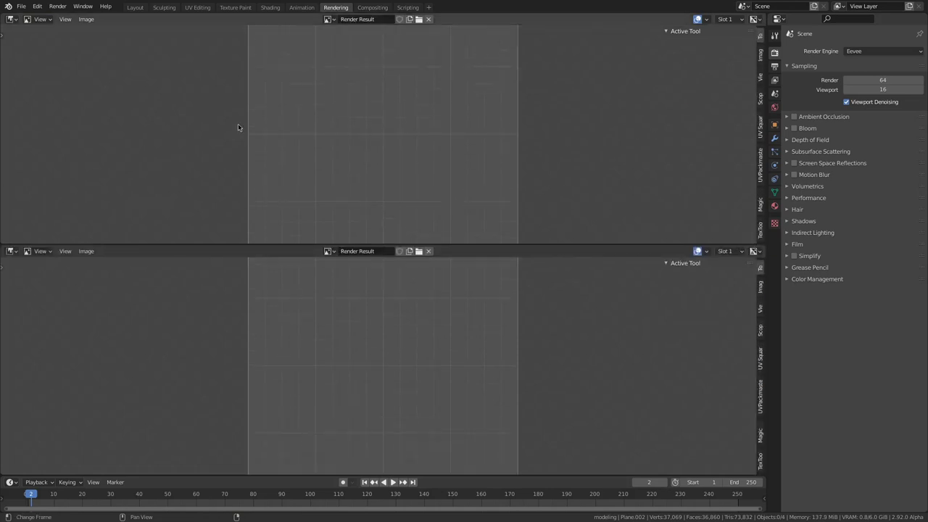
pyautogui.click(11, 20)
pyautogui.click(32, 46)
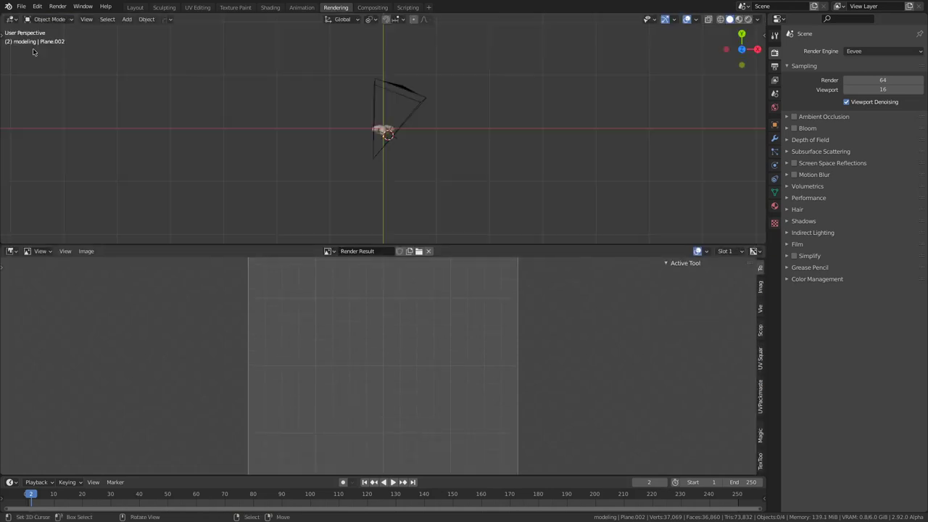
pyautogui.press('KP_0')
pyautogui.scroll(-1, 391, 131)
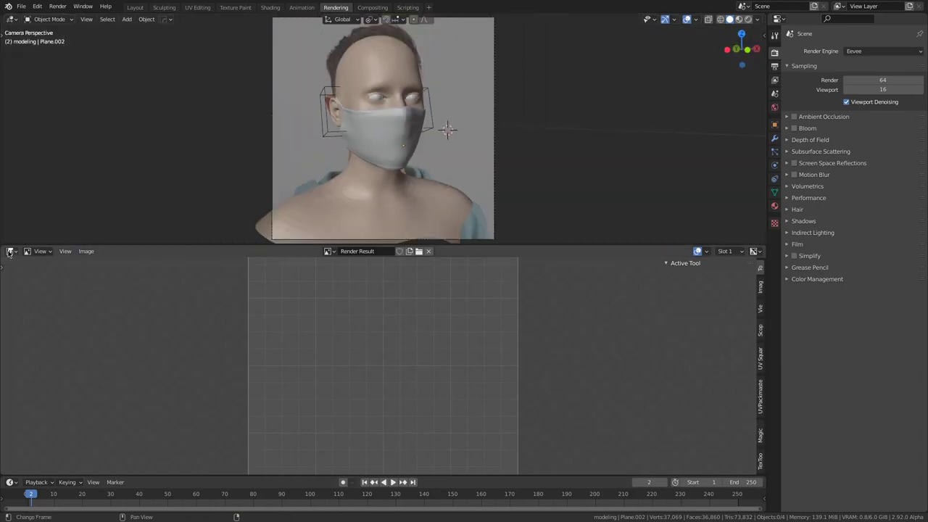
pyautogui.click(11, 251)
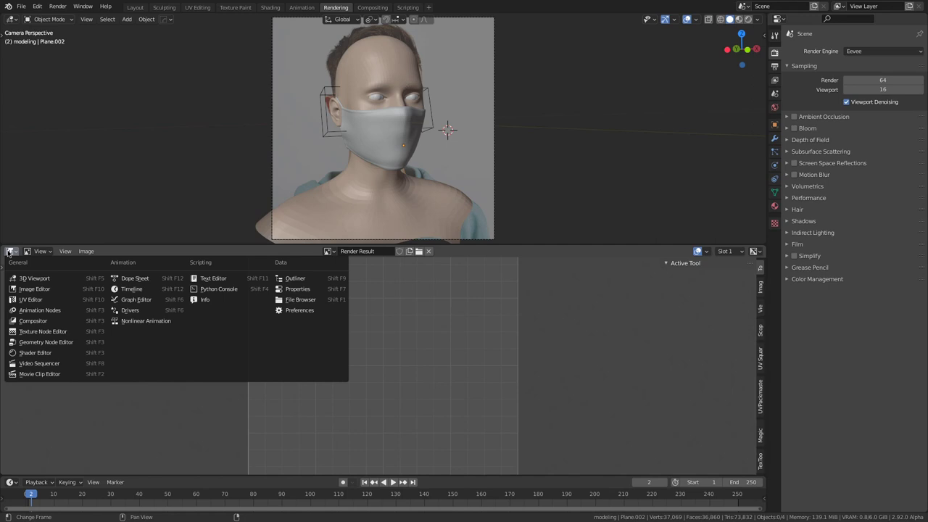
# Step: In the Compositing workspace, replace the Dope Sheet with an Image Editor displaying the Viewer Node
pyautogui.click(373, 7)
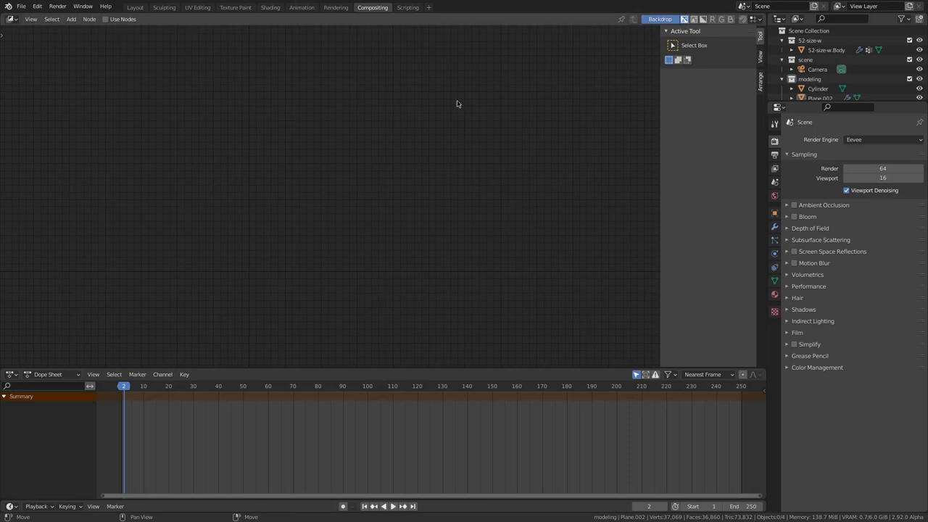
pyautogui.click(10, 374)
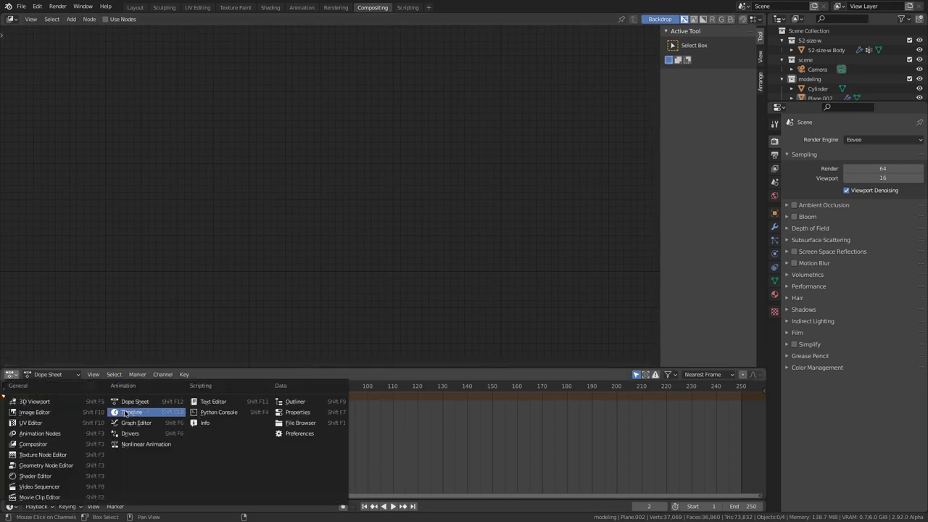
pyautogui.click(58, 412)
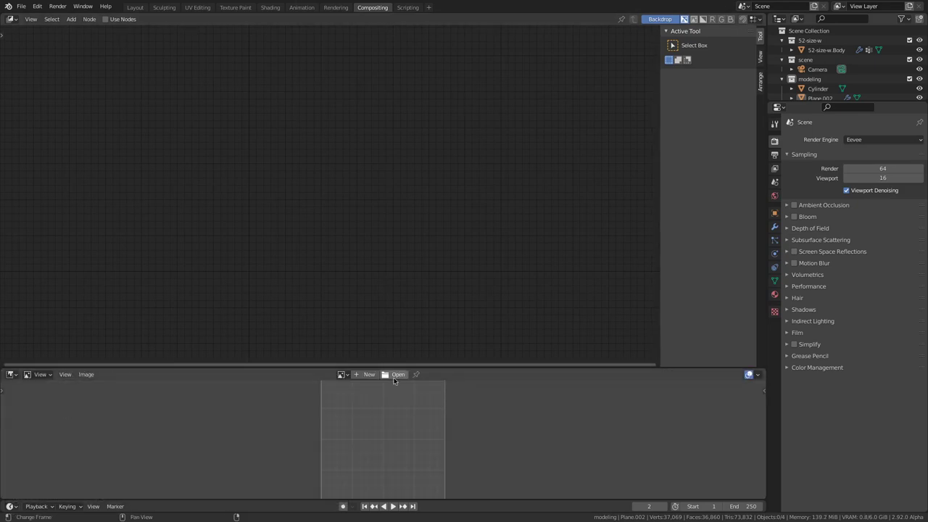
pyautogui.click(342, 374)
pyautogui.click(377, 427)
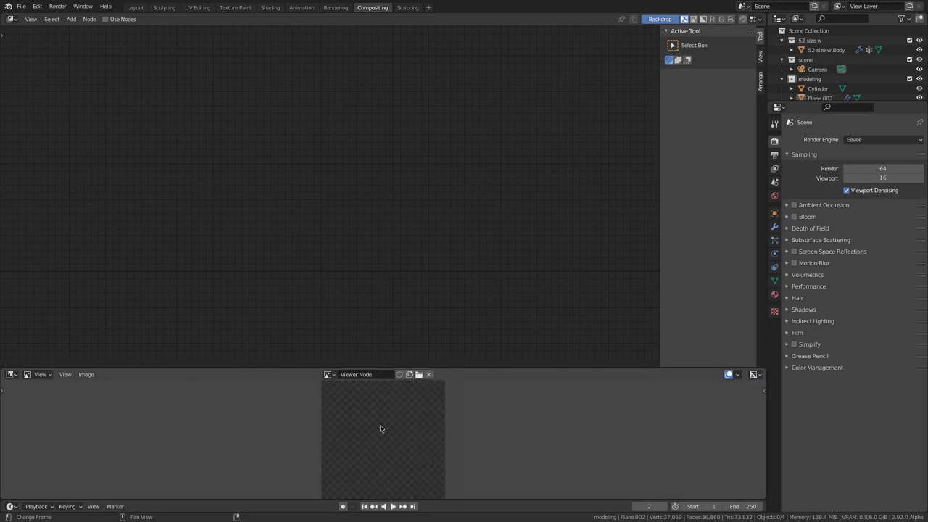
# Step: Enlarge the Viewer Node image area and disable the compositor's backdrop
pyautogui.moveTo(533, 369); pyautogui.dragTo(507, 317)
pyautogui.scroll(1, 431, 396)
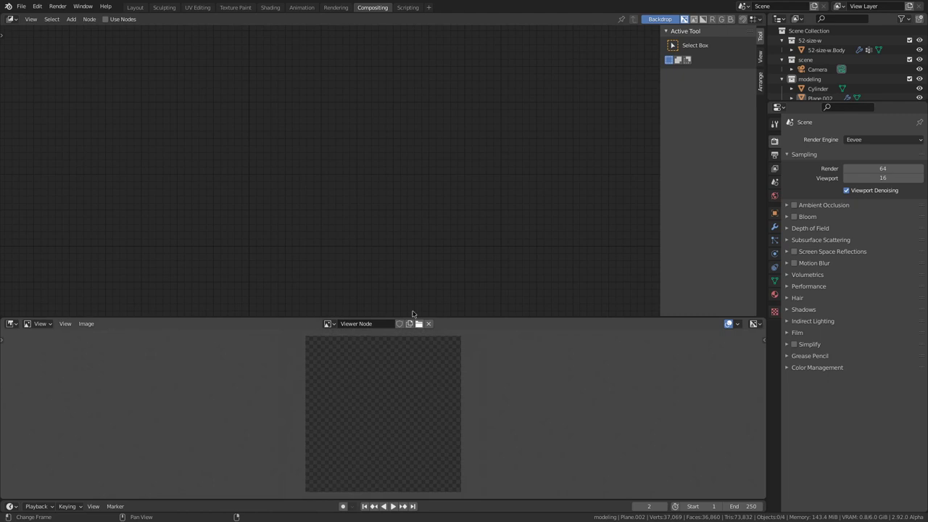
pyautogui.click(760, 58)
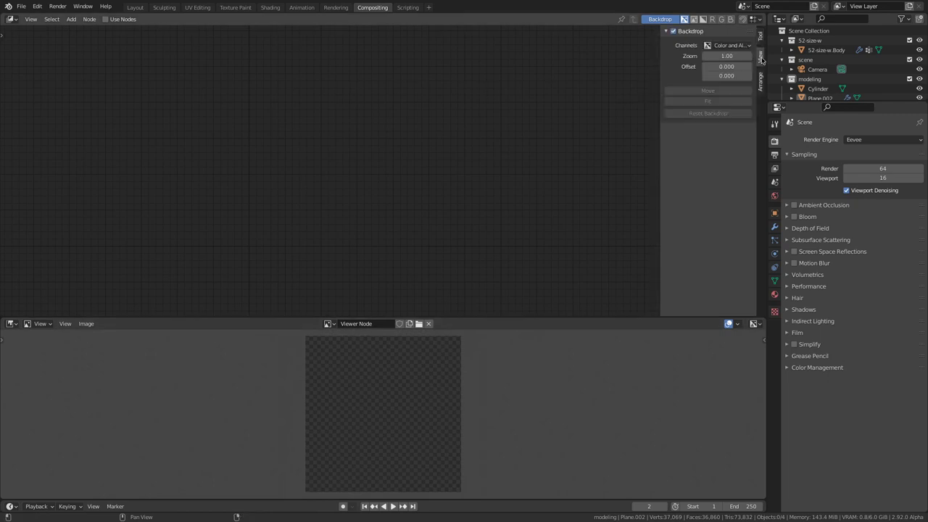
pyautogui.click(673, 31)
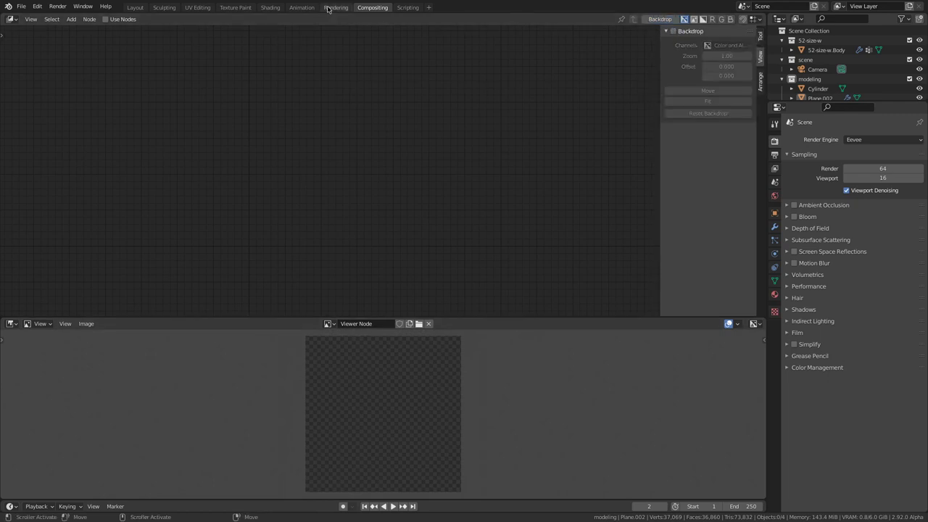
# Step: In the Shading workspace, bring the head into view and expand the Image Editor over the File Browser area
pyautogui.click(270, 7)
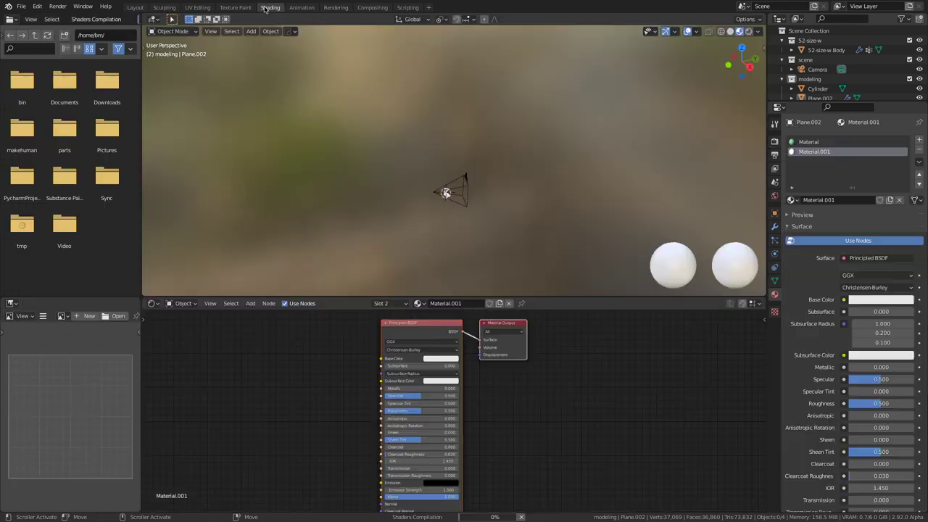
pyautogui.moveTo(465, 199); pyautogui.dragTo(569, 178, button='middle')
pyautogui.scroll(3, 495, 249)
pyautogui.keyDown('shift'); pyautogui.moveTo(495, 248); pyautogui.dragTo(462, 116, button='middle'); pyautogui.keyUp('shift')
pyautogui.scroll(4, 448, 180)
pyautogui.moveTo(448, 179); pyautogui.dragTo(424, 163, button='middle')
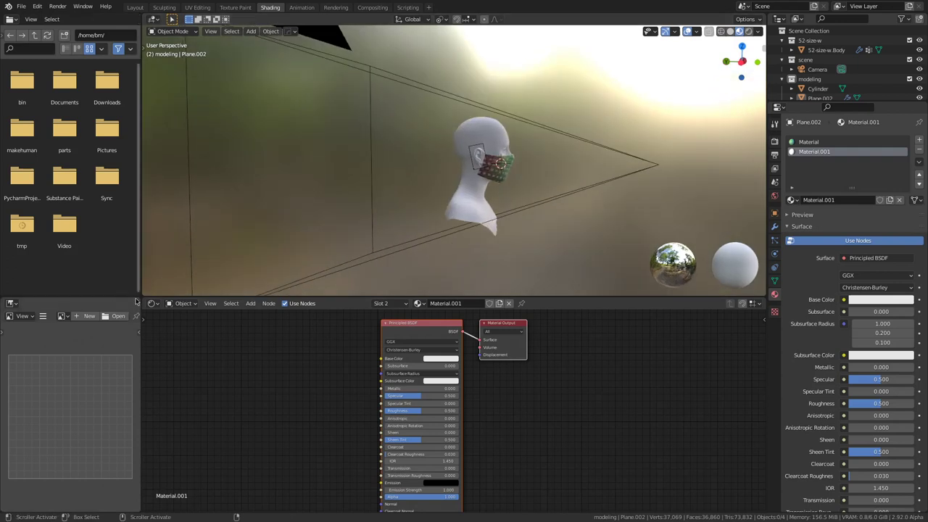
pyautogui.moveTo(139, 299); pyautogui.dragTo(138, 276)
# Step: Select the mask and examine how its test-grid texture sits on the face in the shaded preview
pyautogui.scroll(3, 497, 163)
pyautogui.moveTo(497, 164); pyautogui.dragTo(574, 185, button='middle')
pyautogui.scroll(3, 438, 175)
pyautogui.click(464, 194)
pyautogui.moveTo(509, 413); pyautogui.dragTo(616, 425, button='middle')
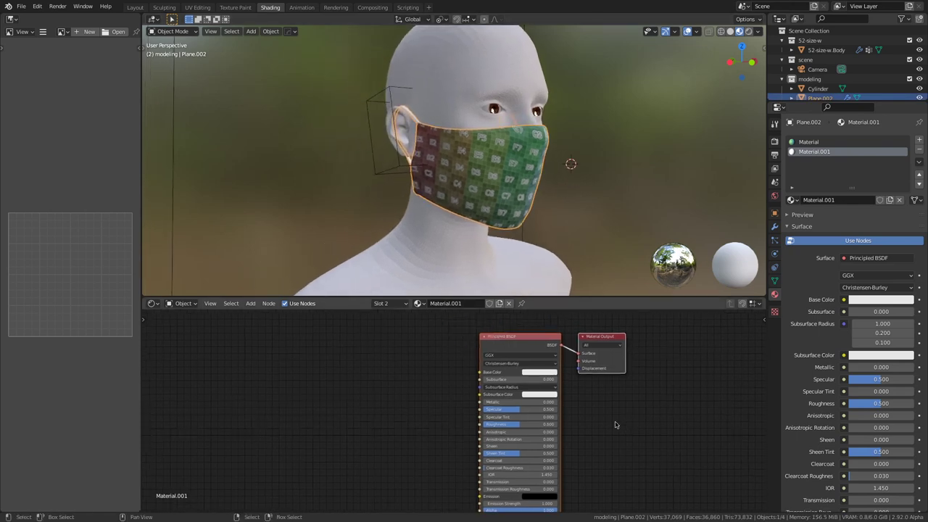
pyautogui.scroll(3, 539, 131)
pyautogui.moveTo(461, 173); pyautogui.dragTo(426, 174, button='middle')
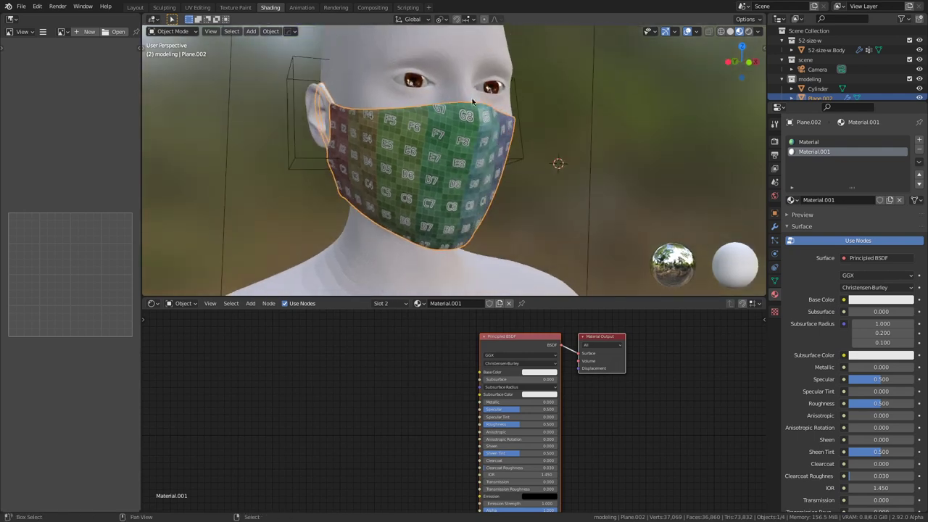
pyautogui.moveTo(462, 127); pyautogui.dragTo(491, 123, button='middle')
# Step: Select the head and set its Subdivision modifier to 2 levels for both viewport and render
pyautogui.click(494, 71)
pyautogui.rightClick(494, 71)
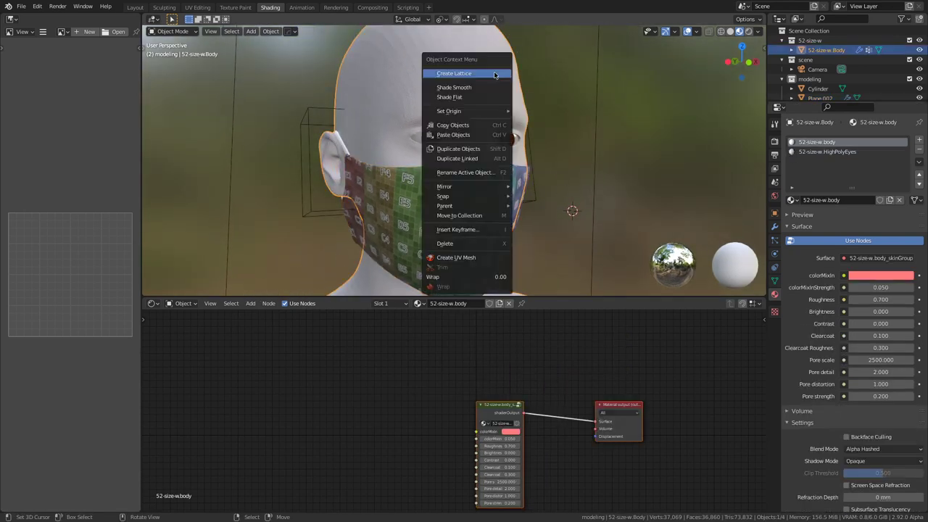
pyautogui.click(774, 228)
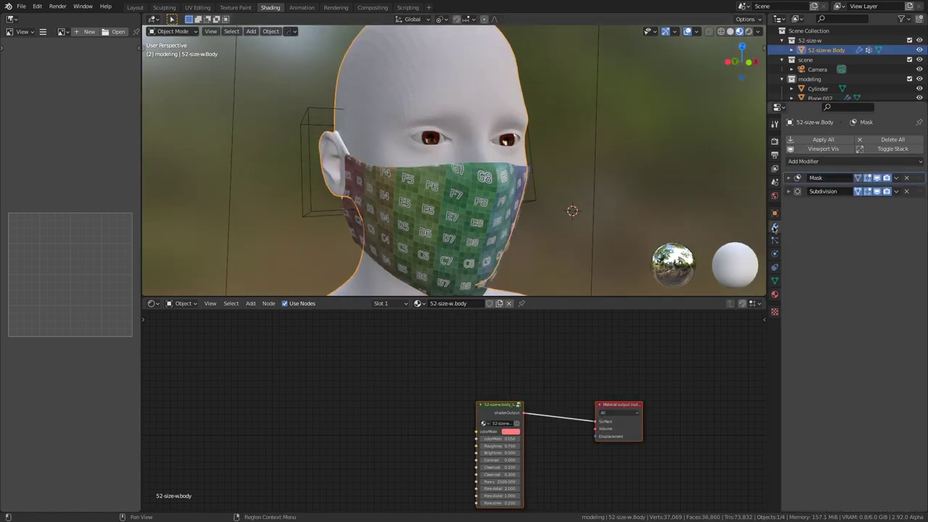
pyautogui.click(789, 191)
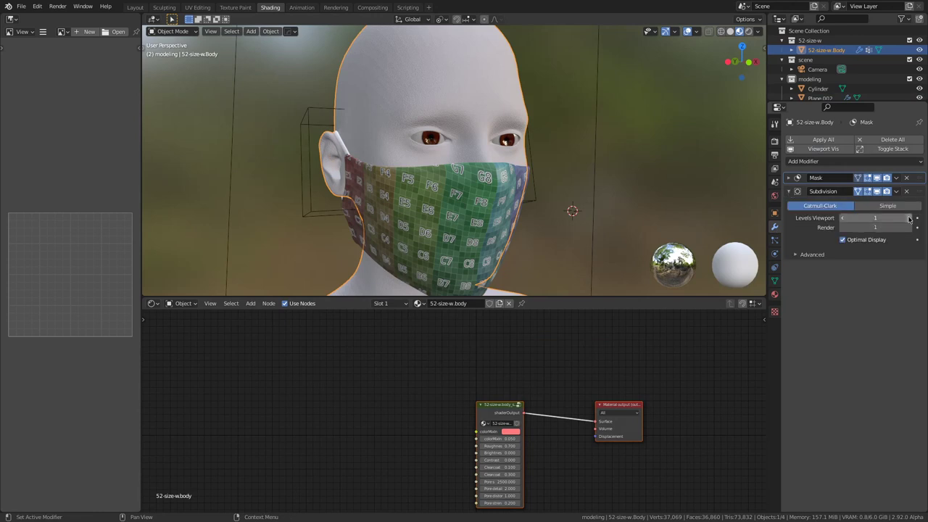
pyautogui.click(910, 228)
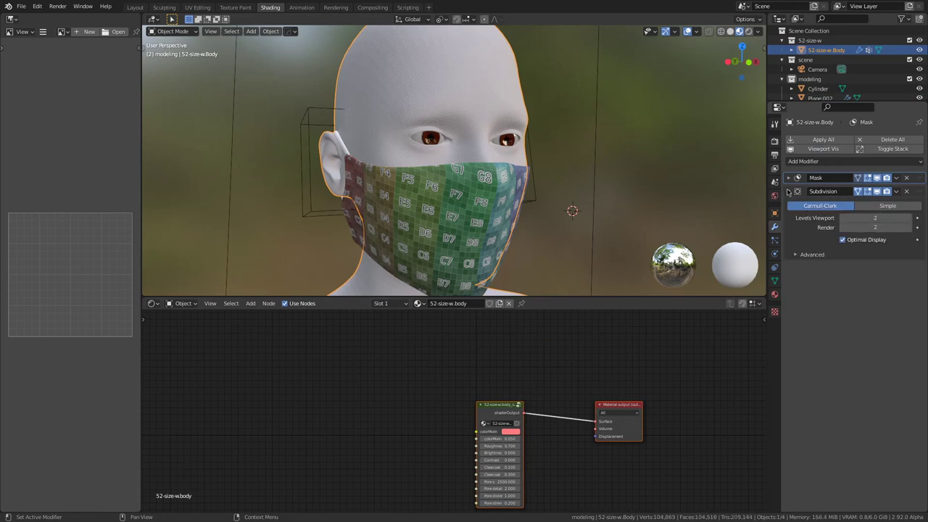
pyautogui.click(790, 191)
# Step: Show the render-visibility toggles in an enlarged Outliner and delete the Cylinder object around the head
pyautogui.scroll(-3, 490, 184)
pyautogui.scroll(4, 490, 183)
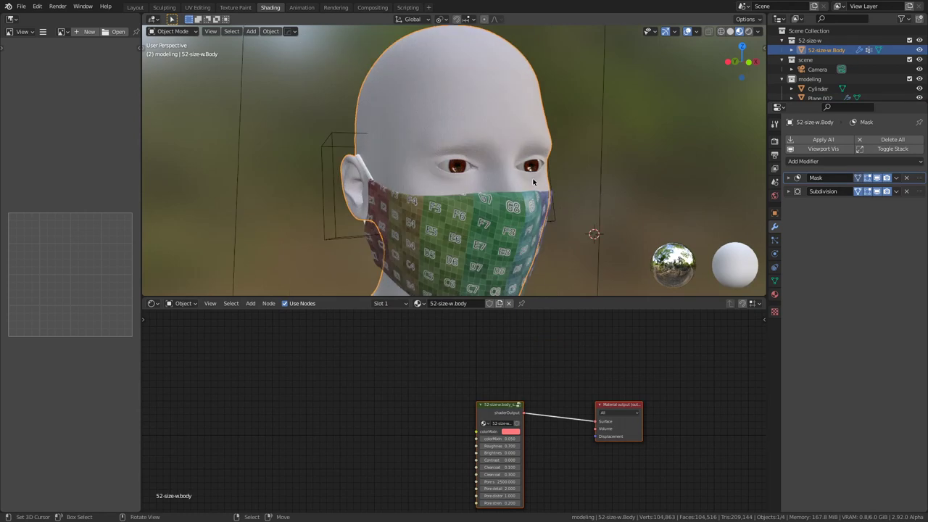
pyautogui.click(479, 134)
pyautogui.click(508, 82)
pyautogui.click(352, 134)
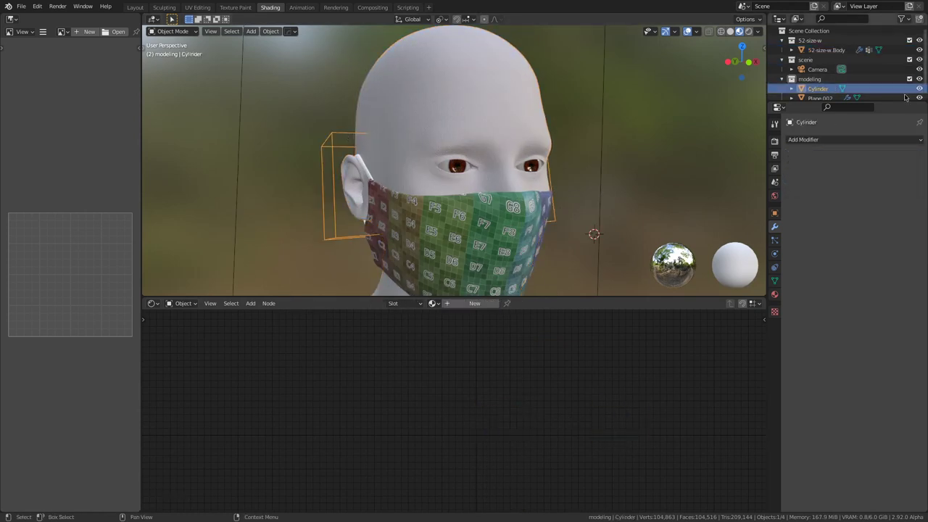
pyautogui.moveTo(904, 102); pyautogui.dragTo(910, 171)
pyautogui.click(901, 18)
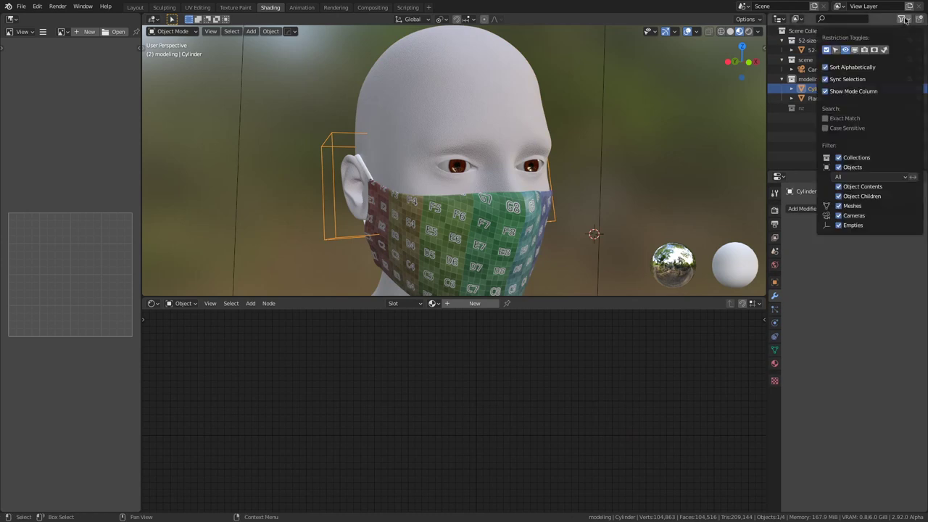
pyautogui.click(865, 49)
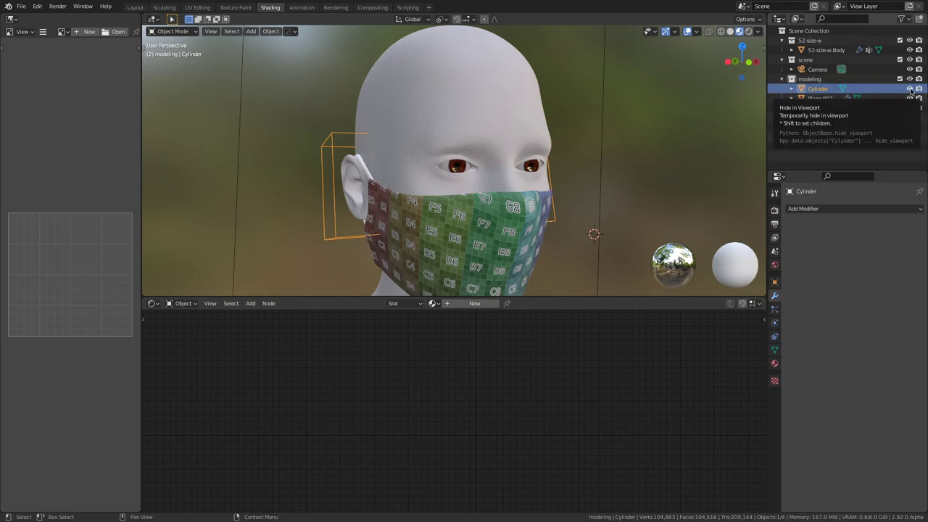
pyautogui.press('x')
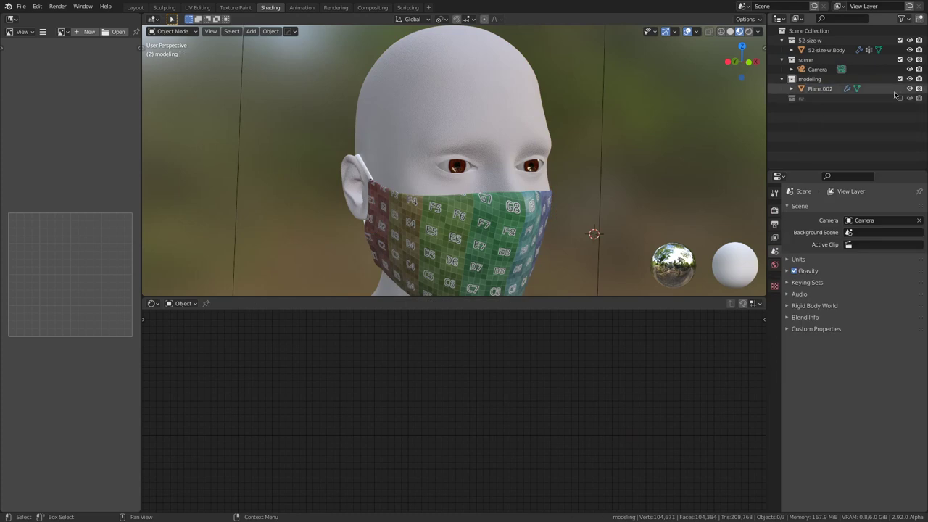
# Step: Select the head body and set the scene's render engine to Cycles
pyautogui.click(817, 51)
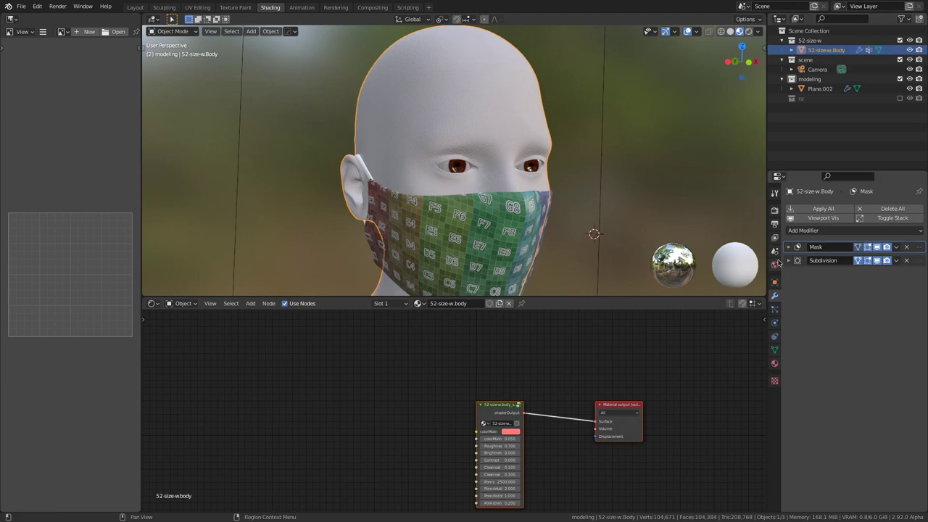
pyautogui.click(774, 351)
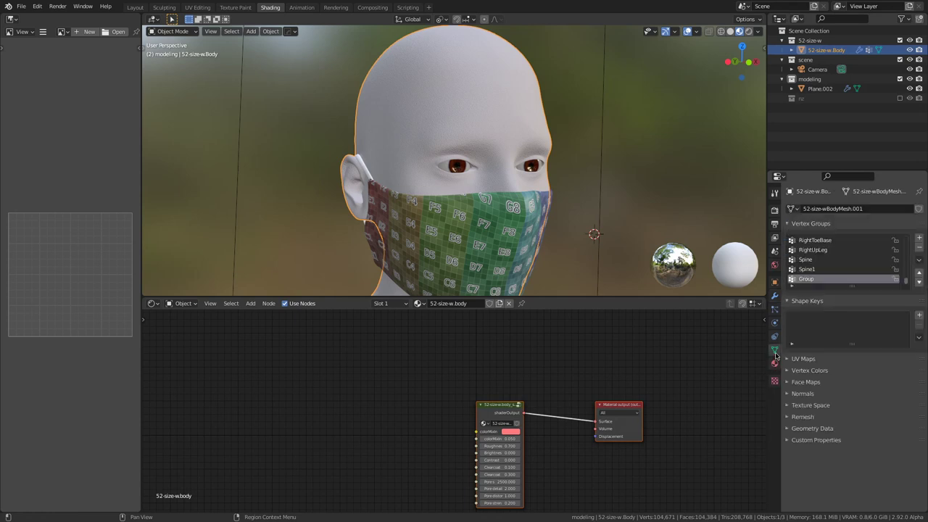
pyautogui.click(775, 282)
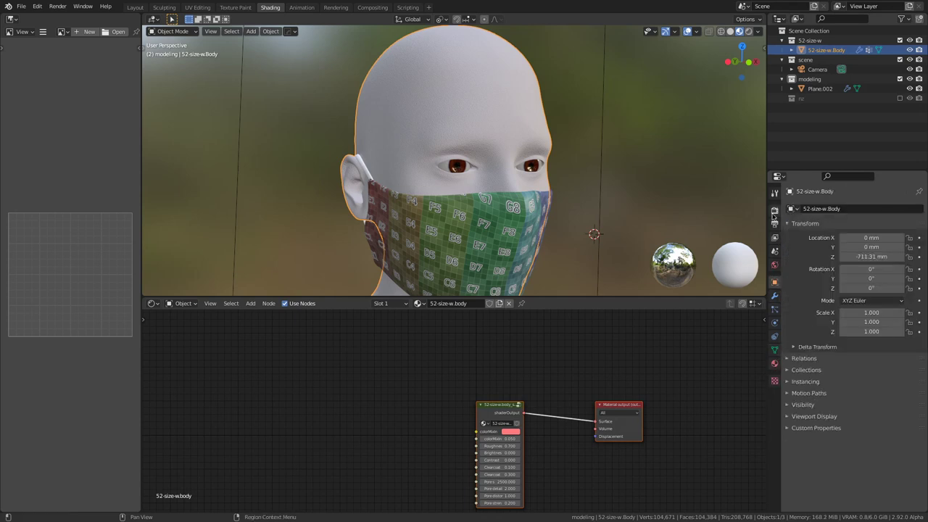
pyautogui.click(775, 211)
pyautogui.click(878, 208)
pyautogui.click(871, 244)
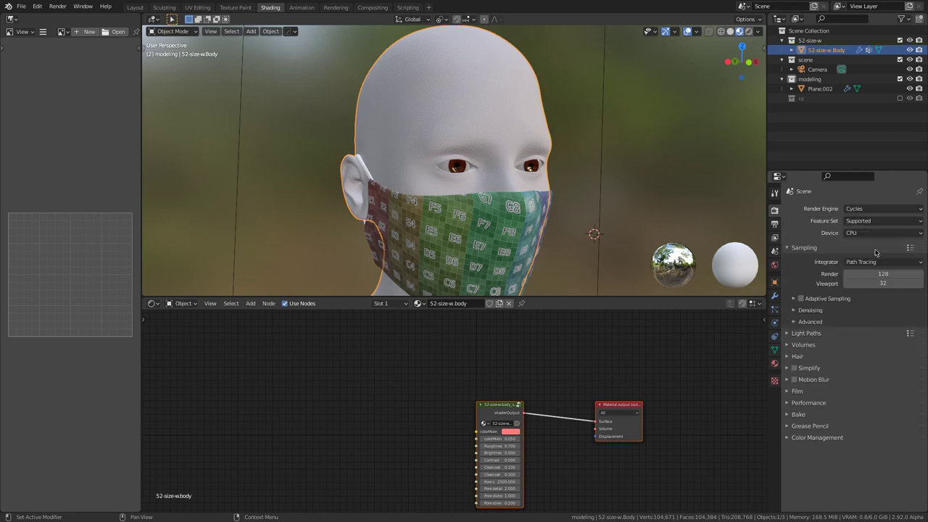
# Step: Enable Adaptive Sampling for Cycles and set the render device to GPU Compute
pyautogui.click(910, 334)
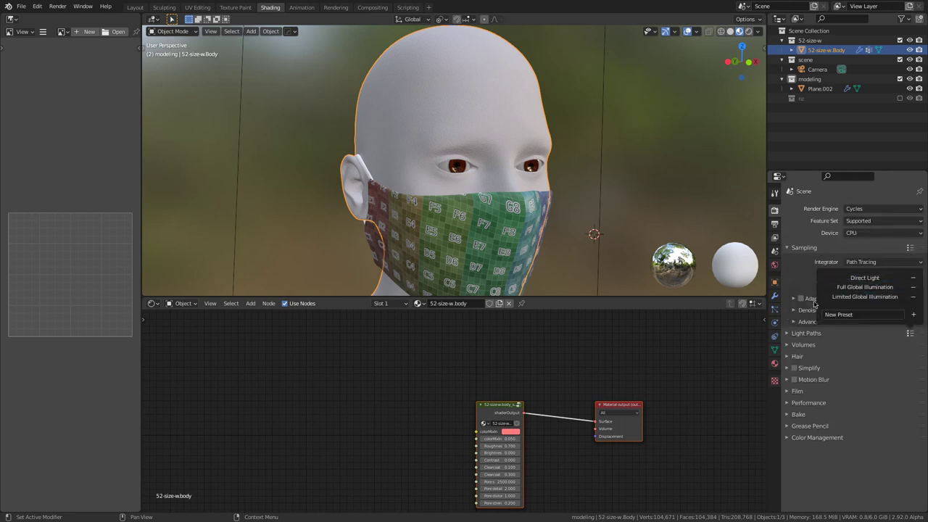
pyautogui.click(911, 333)
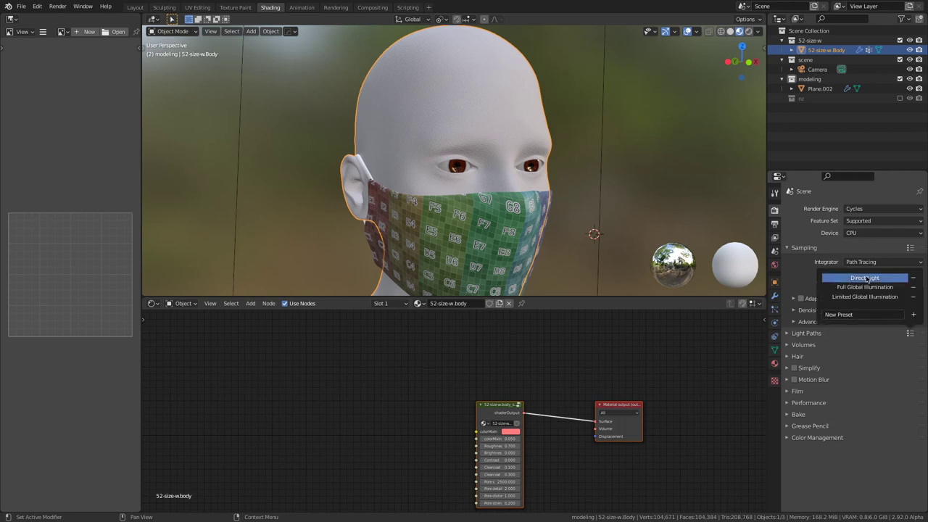
pyautogui.click(802, 298)
pyautogui.click(794, 310)
pyautogui.click(794, 310)
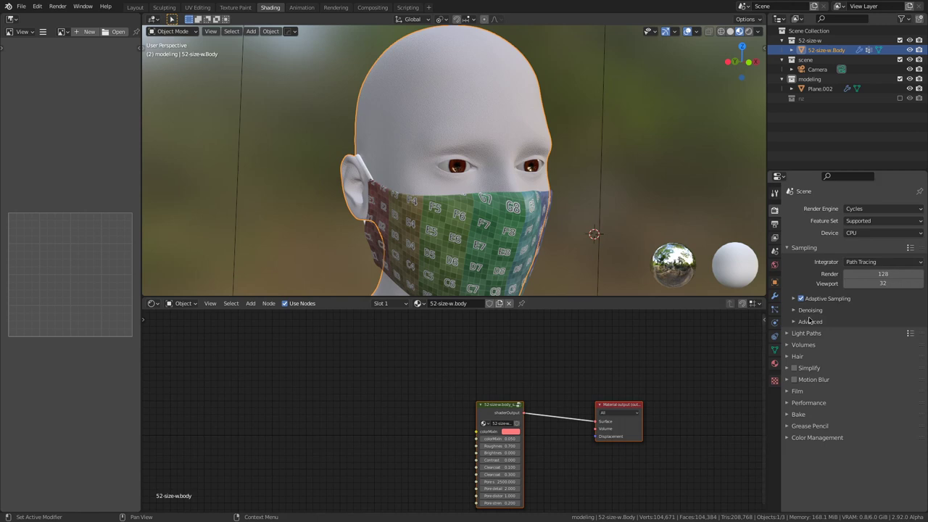
pyautogui.click(863, 233)
pyautogui.click(863, 247)
# Step: Go through the render Performance and Color Management settings, and enable a transparent film background
pyautogui.click(814, 403)
pyautogui.click(882, 469)
pyautogui.press('Return')
pyautogui.click(828, 403)
pyautogui.click(806, 438)
pyautogui.click(806, 438)
pyautogui.click(797, 392)
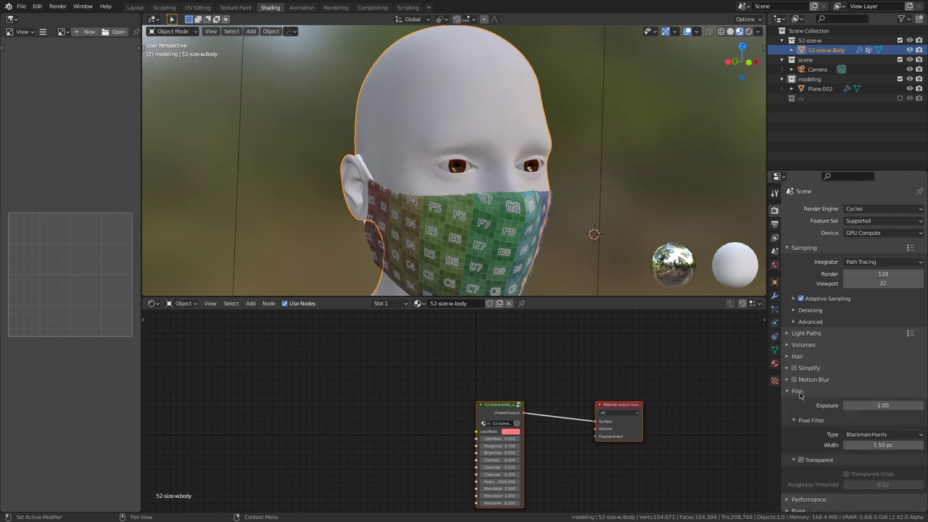
pyautogui.scroll(-1, 811, 418)
pyautogui.click(801, 432)
pyautogui.click(798, 364)
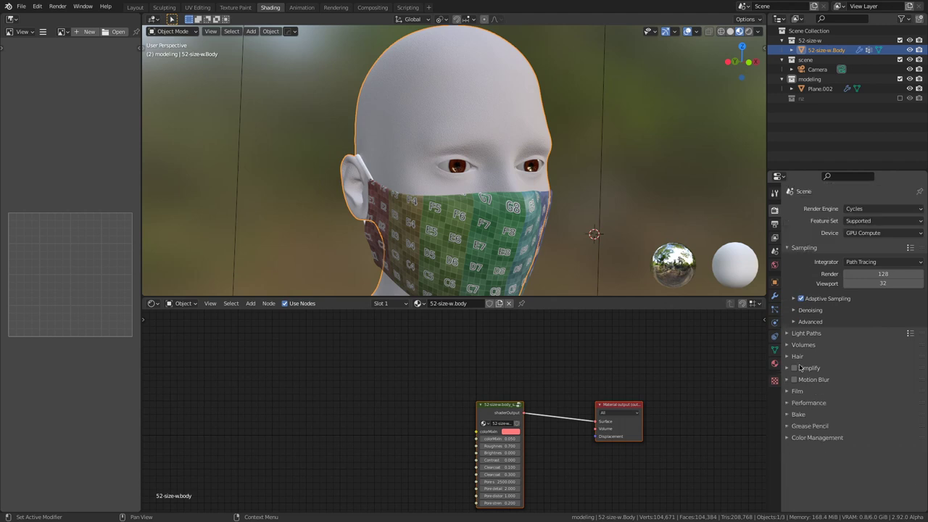
# Step: Show the reference photo DSC06827finish.jpg in the Image Editor and fit it to the area
pyautogui.click(63, 32)
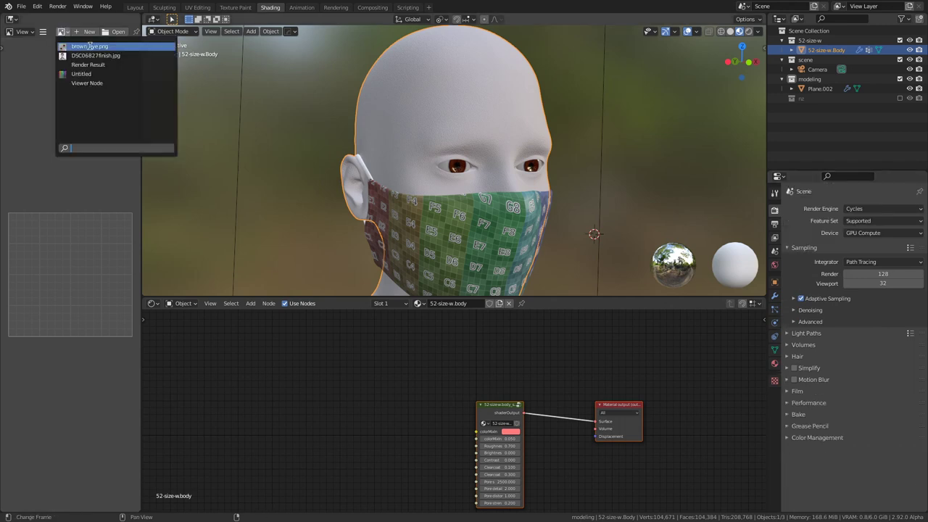
pyautogui.click(102, 56)
pyautogui.scroll(-4, 80, 254)
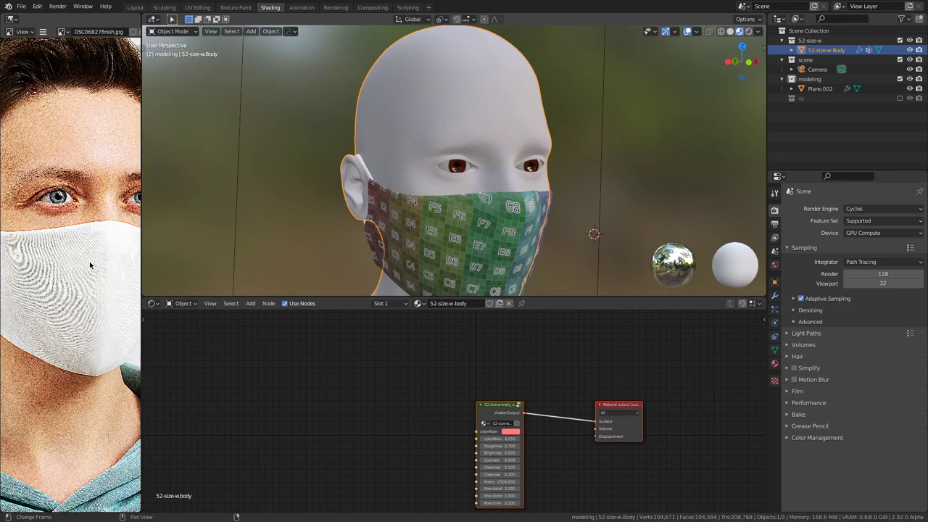
pyautogui.press('Home')
# Step: Switch the shader editor to the World node tree and bring its Background and World Output nodes into view
pyautogui.click(176, 304)
pyautogui.click(191, 327)
pyautogui.moveTo(484, 395); pyautogui.dragTo(454, 432, button='middle')
pyautogui.hscroll(4, 94, 35)
# Step: Load DSC06827finish_orig.jpg from the ref folder into the Image Editor as the reference photo
pyautogui.click(94, 32)
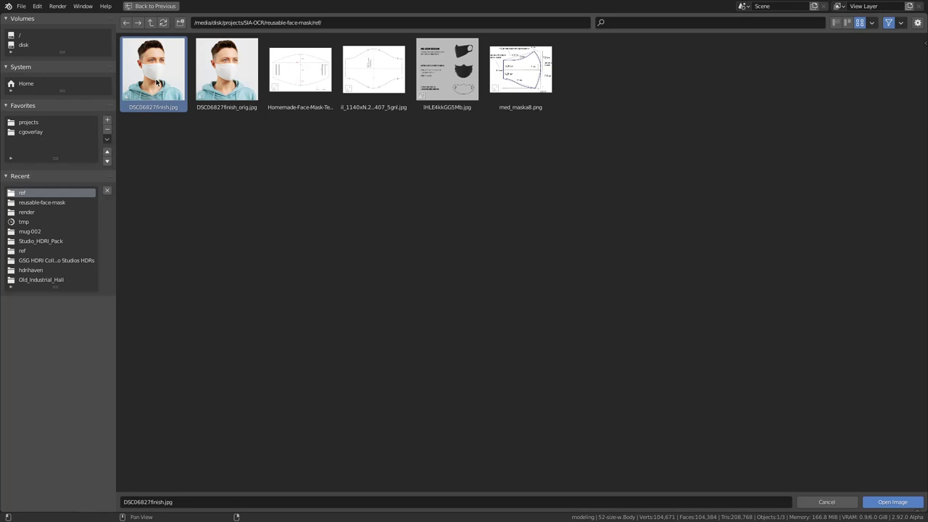
pyautogui.press('Return')
pyautogui.scroll(4, 76, 265)
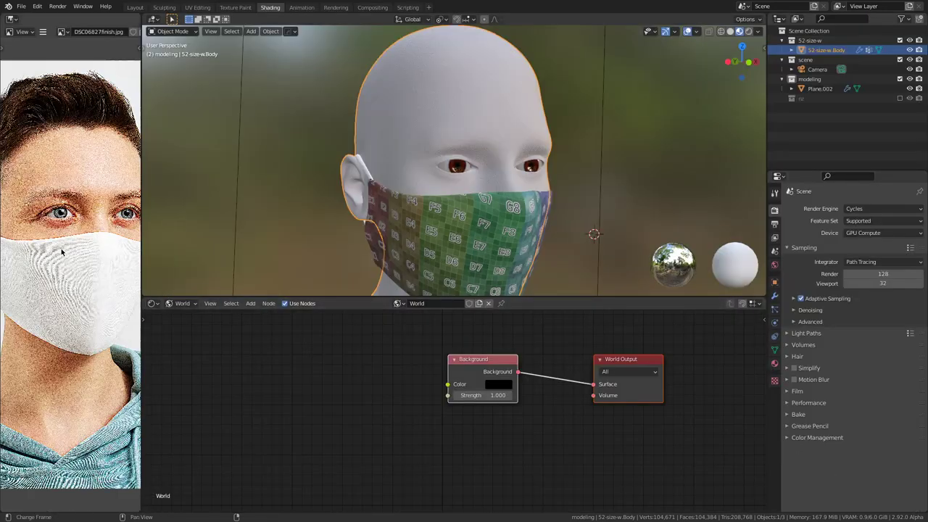
pyautogui.scroll(1, 75, 266)
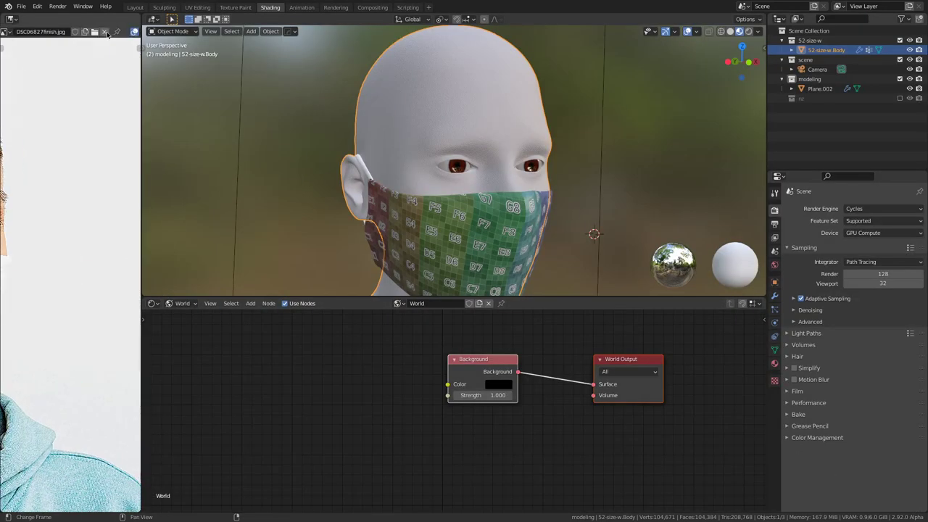
pyautogui.hotkey('alt', 'o')
pyautogui.click(236, 70)
pyautogui.doubleClick(236, 71)
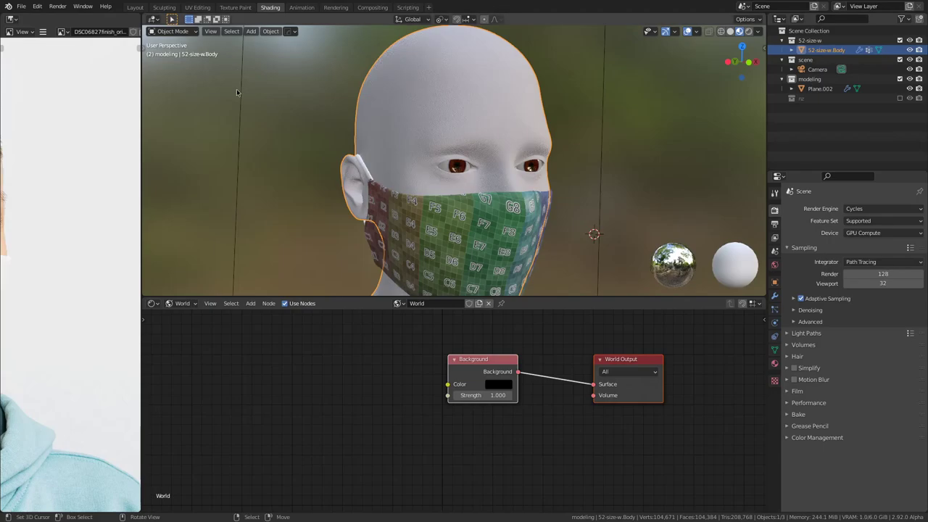
# Step: Sample the light backdrop of the reference photo as the World Background colour
pyautogui.scroll(-4, 79, 224)
pyautogui.press('e')
pyautogui.click(75, 219)
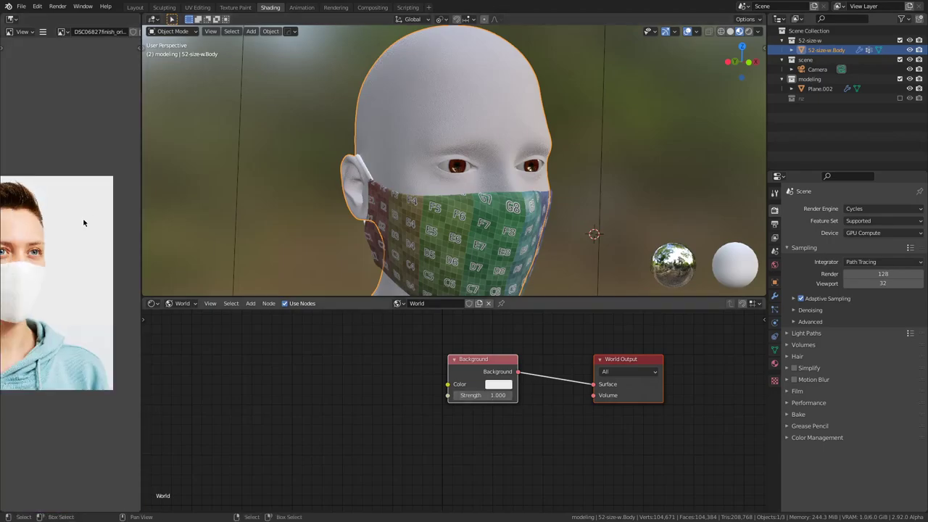
pyautogui.click(498, 385)
# Step: Enable Scene World lighting for the viewport preview and view the masked head through the camera
pyautogui.click(759, 31)
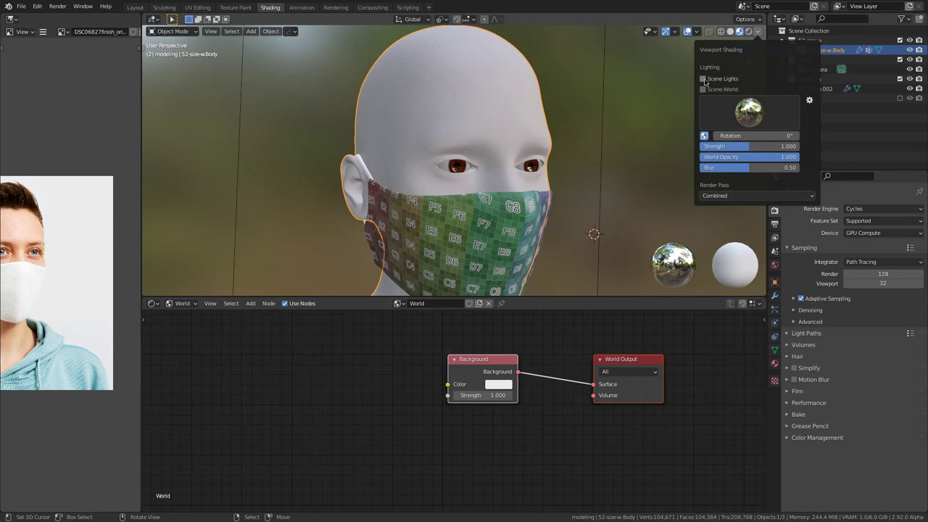
pyautogui.click(703, 90)
pyautogui.press('KP_0')
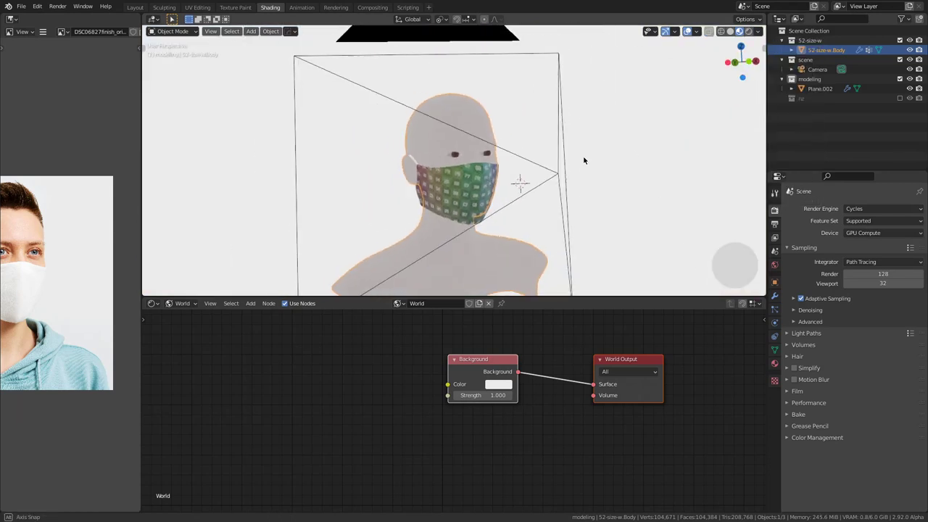
pyautogui.scroll(4, 584, 159)
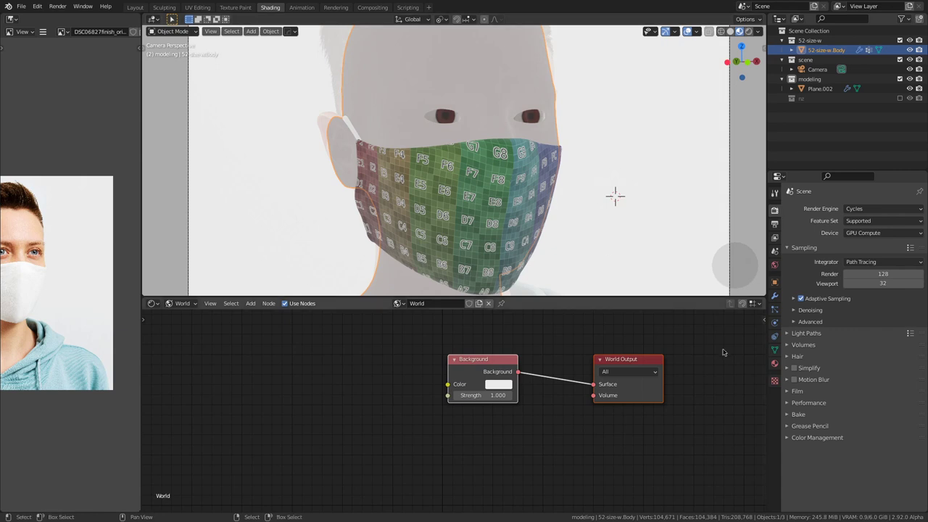
# Step: Remove the body's two existing material slots and give it a new Principled BSDF material
pyautogui.click(774, 363)
pyautogui.click(847, 221)
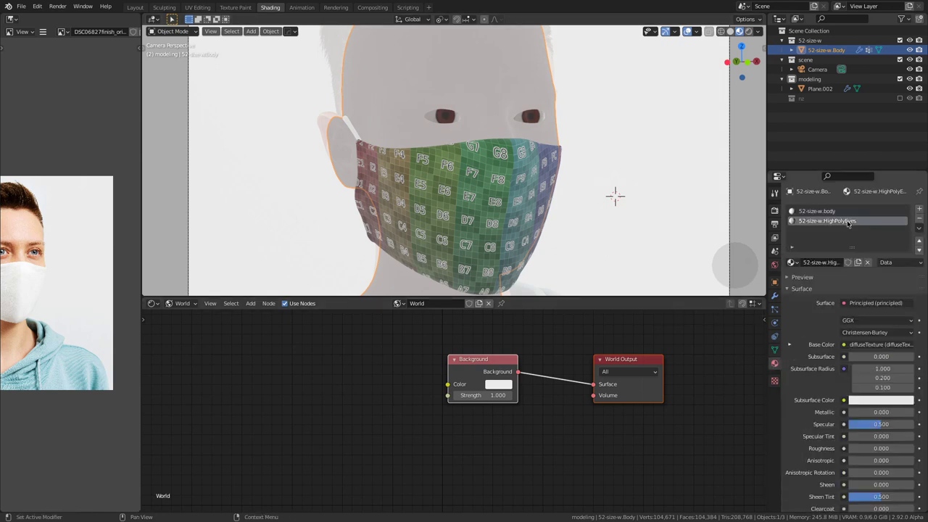
pyautogui.click(919, 219)
pyautogui.click(854, 241)
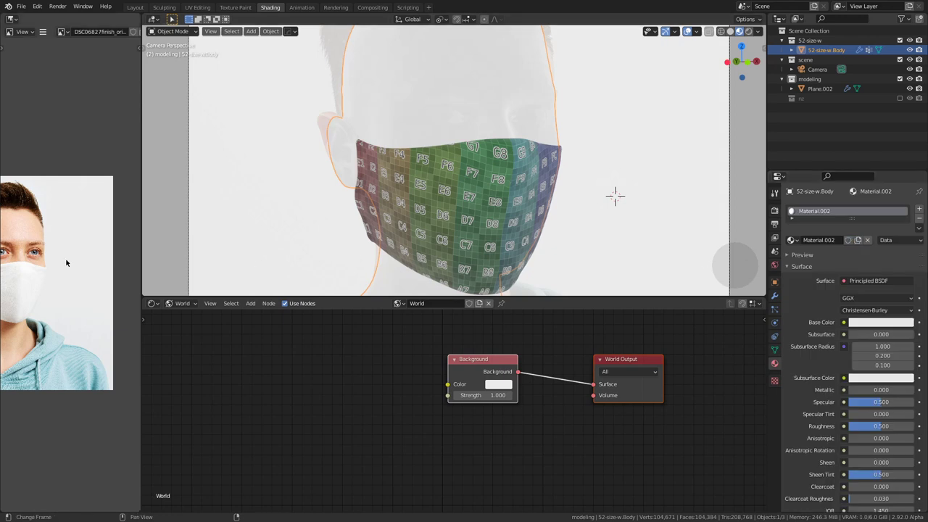
# Step: Set the body material's Base Color by sampling the skin tone from the face in the reference photo
pyautogui.scroll(5, 67, 260)
pyautogui.moveTo(35, 267); pyautogui.dragTo(44, 272, button='middle')
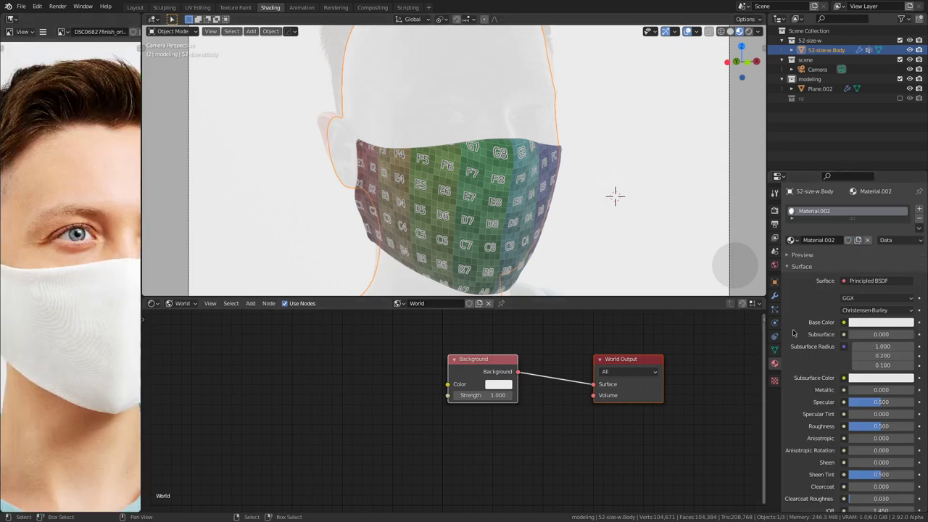
pyautogui.press('e')
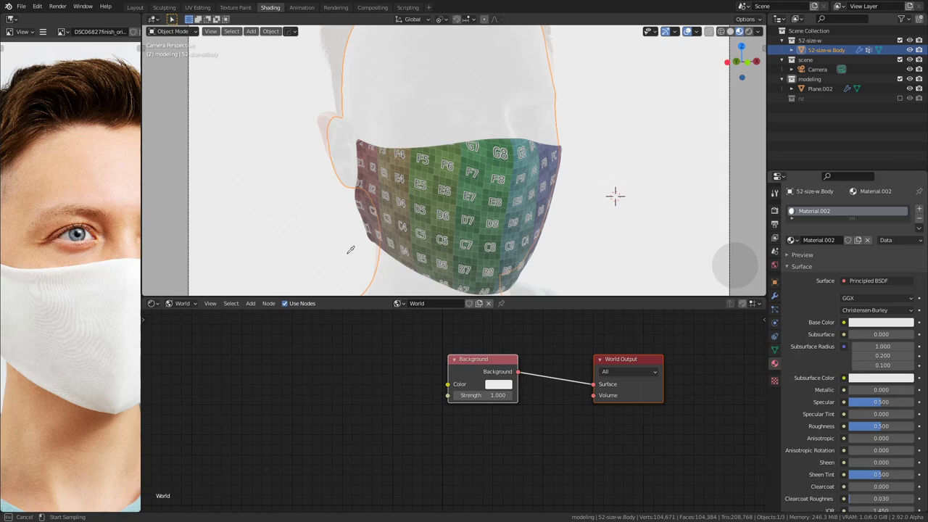
pyautogui.click(42, 257)
pyautogui.scroll(-3, 510, 202)
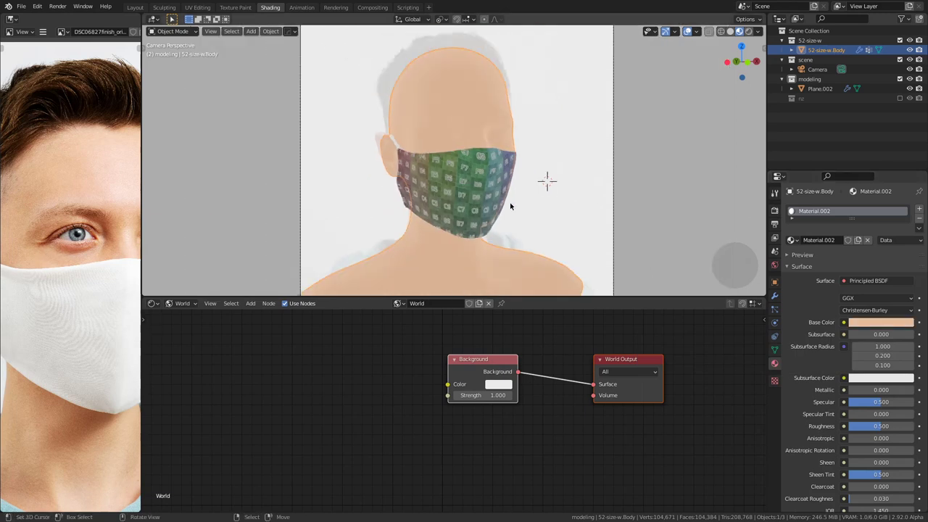
pyautogui.scroll(2, 492, 208)
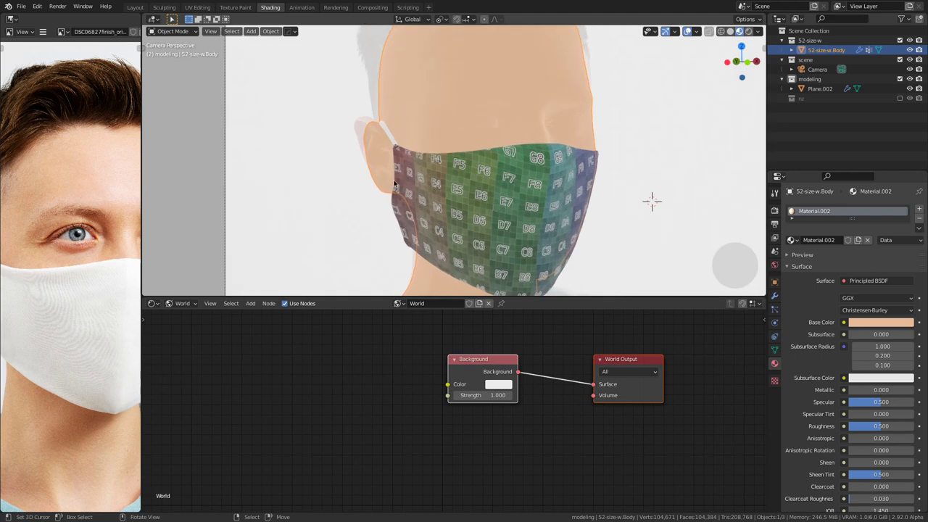
# Step: Select the face mask and open tshirt4.blend from the tshirt project folder as the source for appending
pyautogui.click(460, 172)
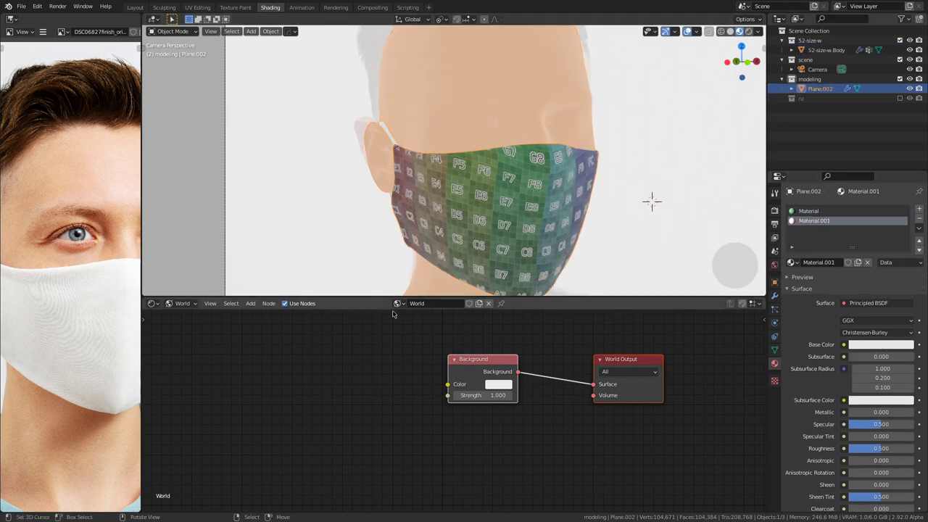
pyautogui.scroll(3, 428, 203)
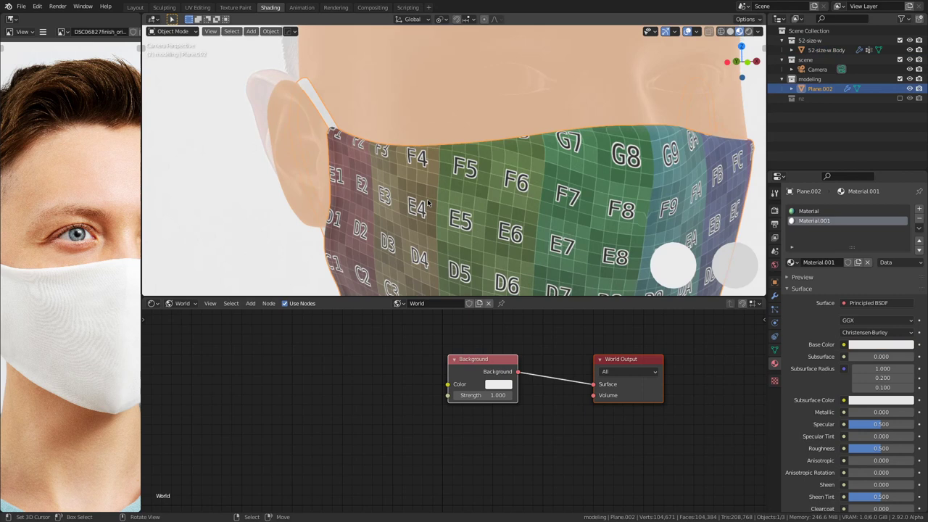
pyautogui.click(181, 303)
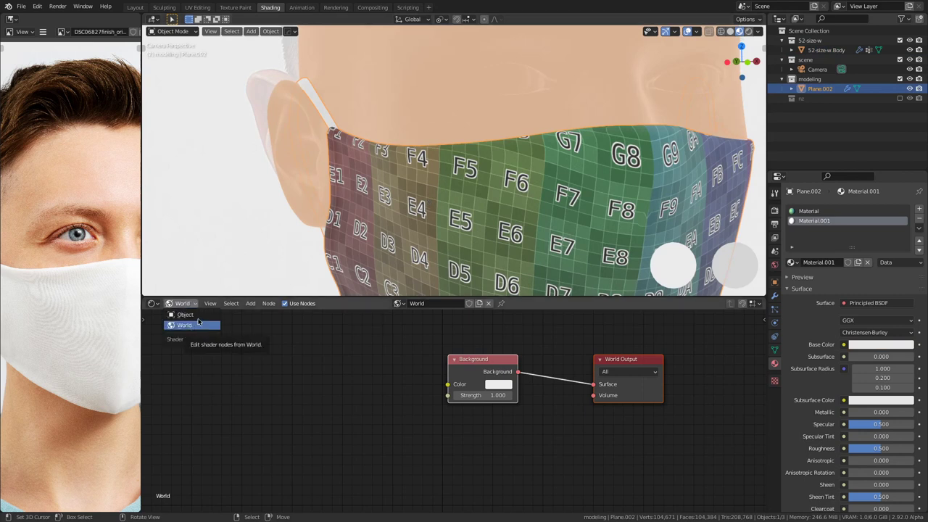
pyautogui.click(198, 323)
pyautogui.click(20, 6)
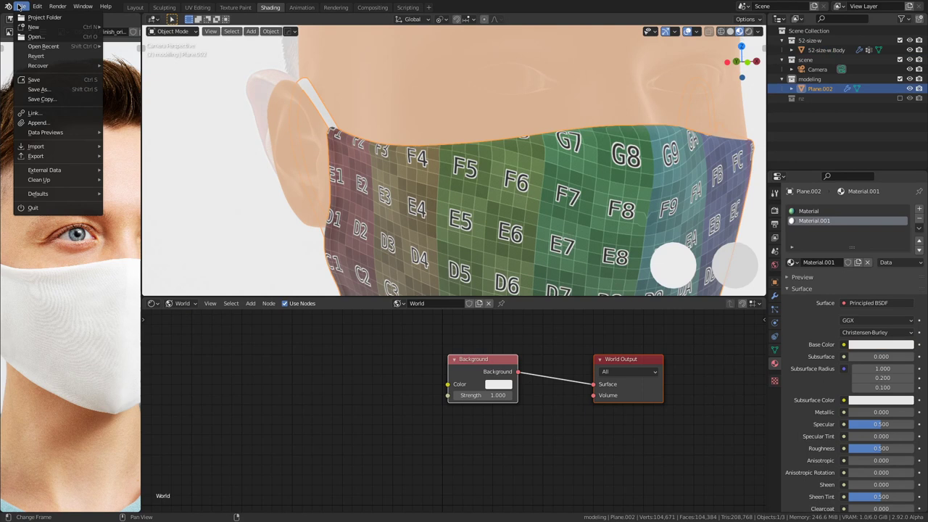
pyautogui.click(61, 122)
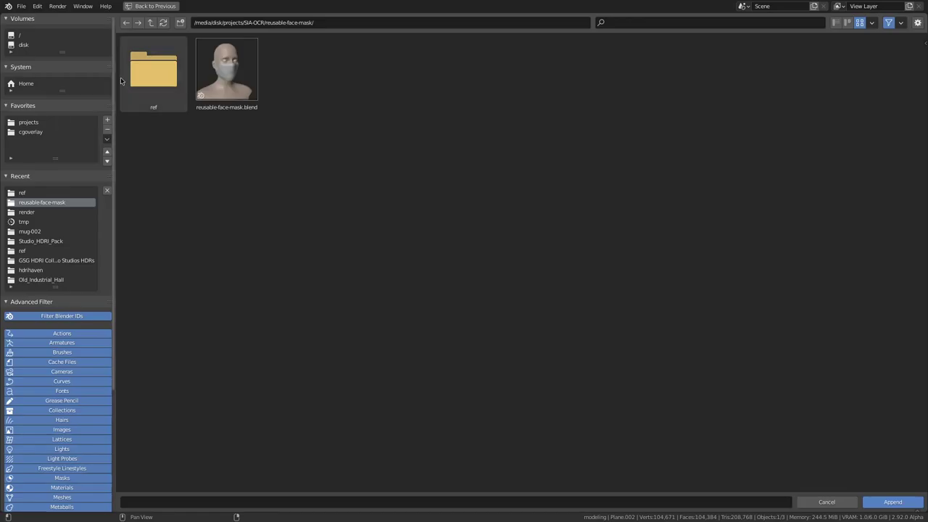
pyautogui.click(150, 23)
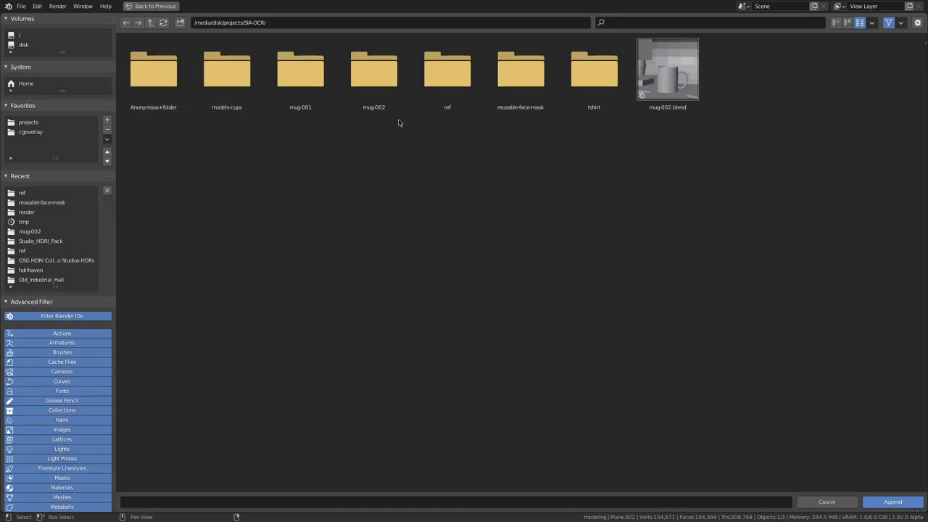
pyautogui.doubleClick(584, 81)
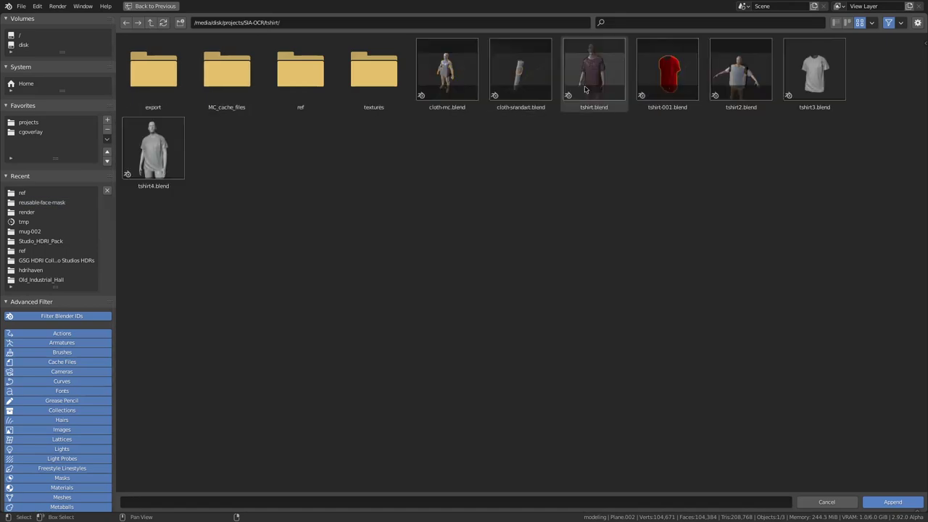
pyautogui.doubleClick(141, 149)
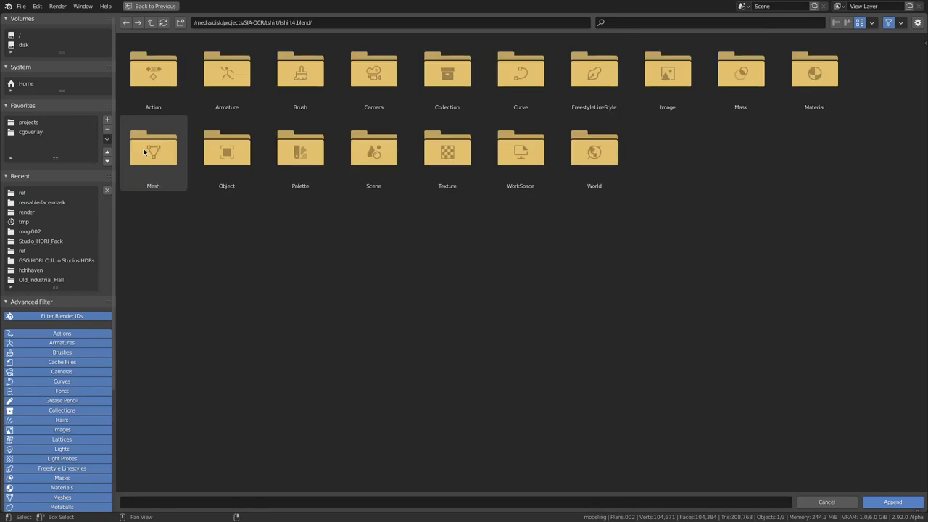
# Step: Append the cloth_n.jpg image data-block from tshirt4.blend into the scene
pyautogui.doubleClick(447, 154)
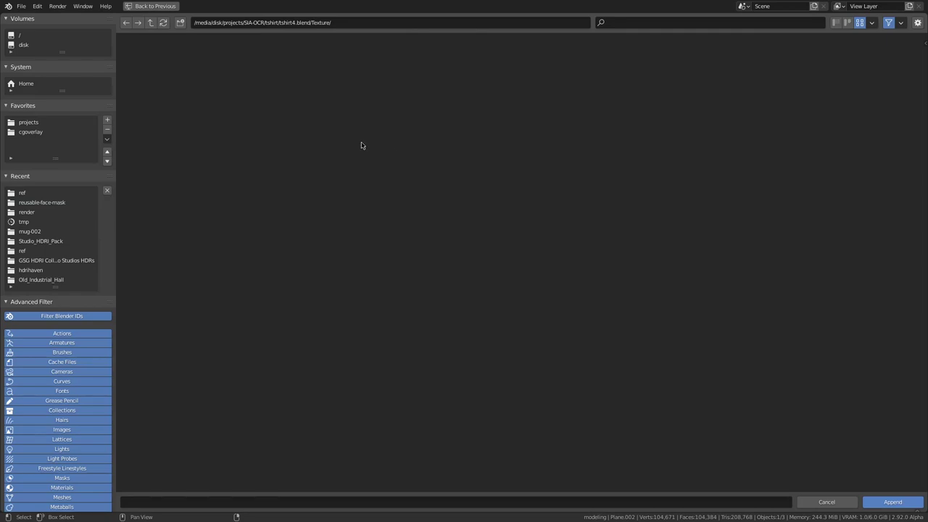
pyautogui.click(150, 23)
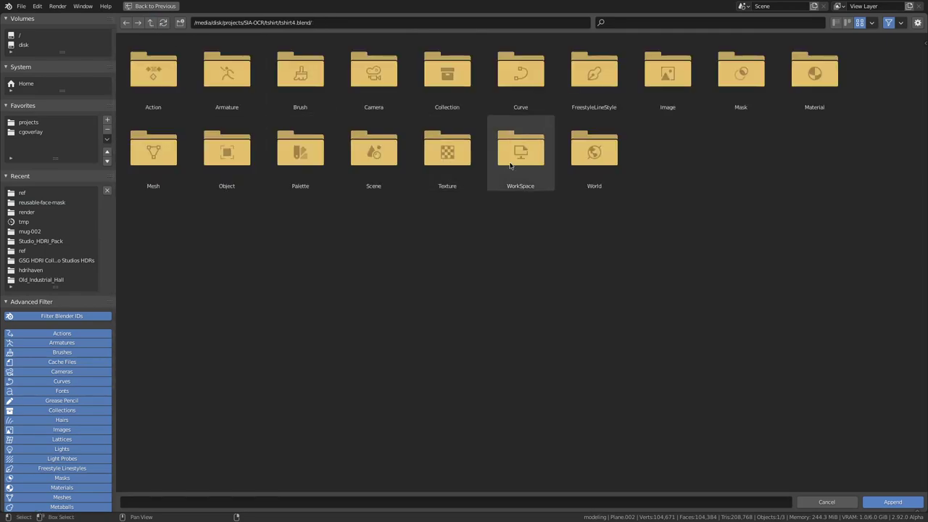
pyautogui.doubleClick(667, 74)
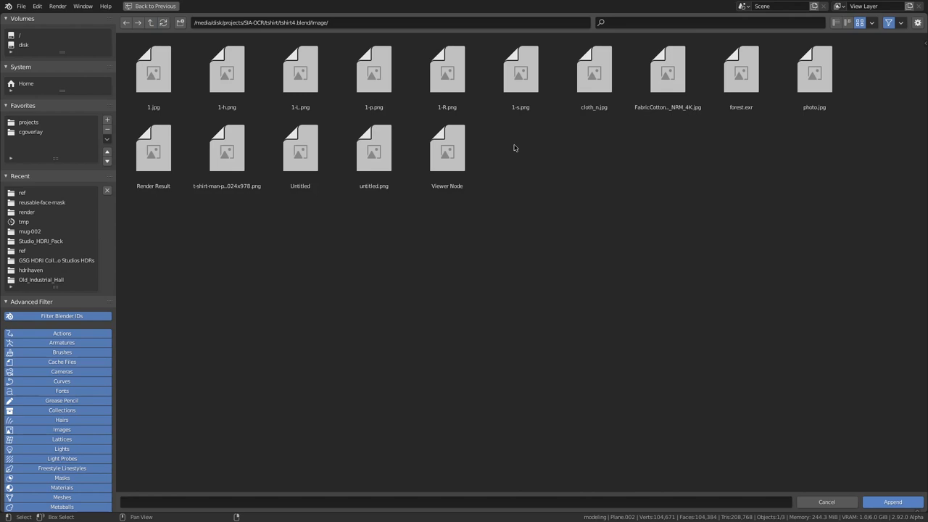
pyautogui.click(594, 73)
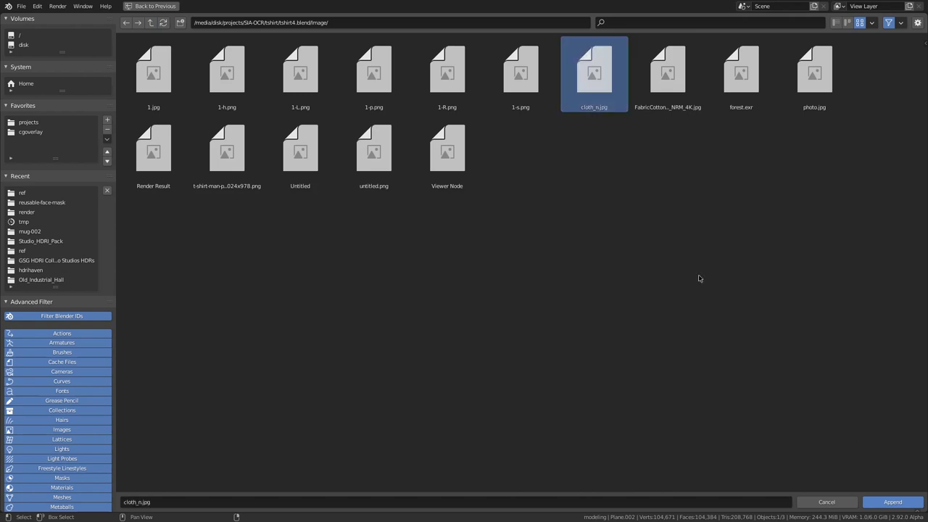
pyautogui.click(892, 502)
# Step: Show the mask's object shader nodes and add an image texture setup to Material.001, disconnected from its Base Color
pyautogui.click(182, 304)
pyautogui.click(190, 316)
pyautogui.moveTo(368, 434); pyautogui.dragTo(433, 380, button='middle')
pyautogui.hotkey('ctrl', 't')
pyautogui.scroll(-2, 465, 367)
pyautogui.moveTo(465, 367); pyautogui.dragTo(366, 440)
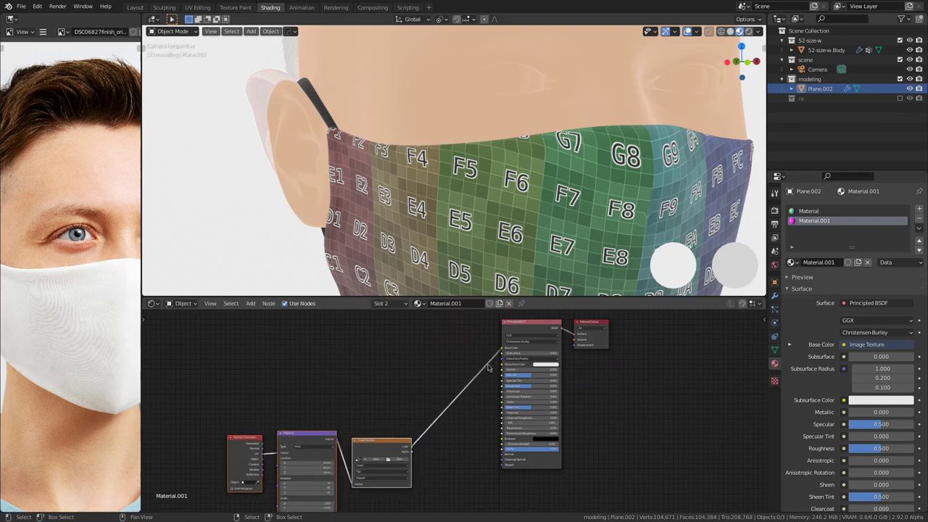
pyautogui.moveTo(502, 349); pyautogui.dragTo(474, 370)
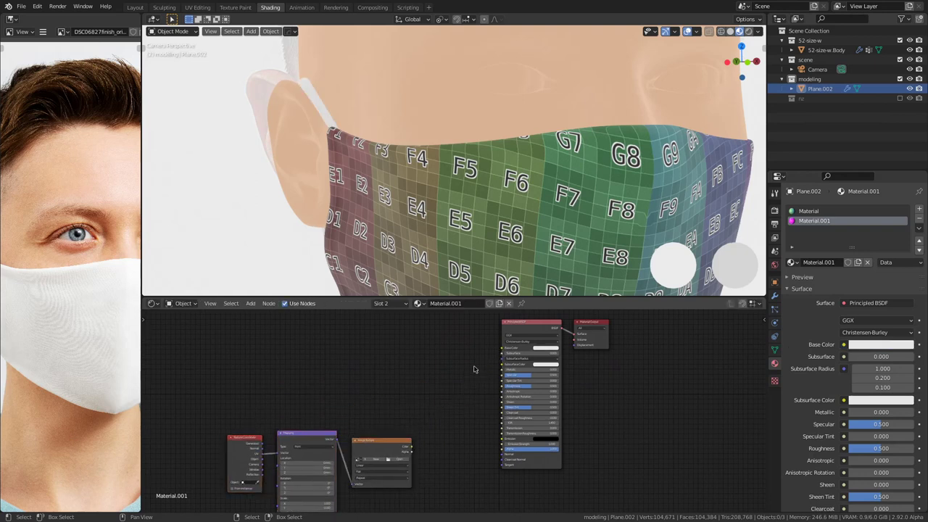
# Step: Switch to the mask's first material slot and disconnect the Untitled image texture from Base Color
pyautogui.click(809, 211)
pyautogui.click(507, 332)
pyautogui.moveTo(500, 342); pyautogui.dragTo(522, 332)
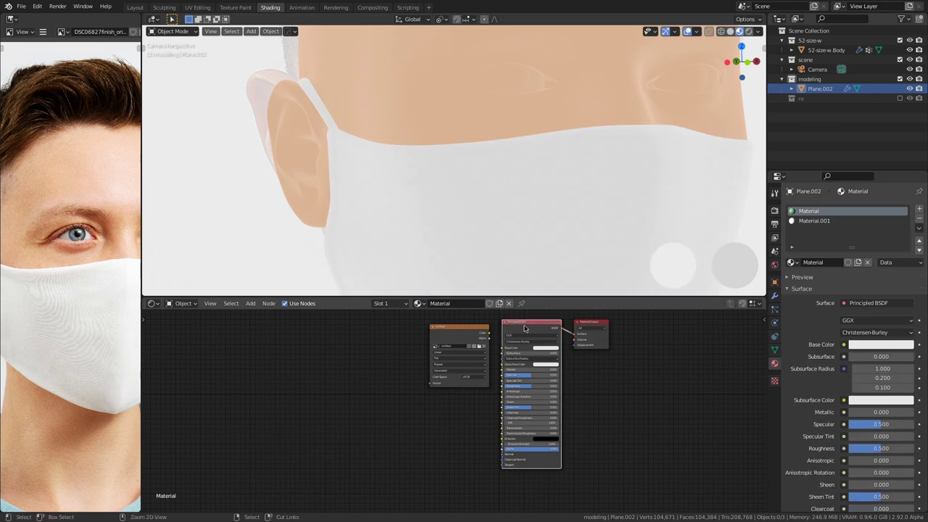
# Step: Add an image texture with mapping nodes to the mask's main material, cut its Base Color link and load cloth_n.jpg
pyautogui.hotkey('ctrl', 't')
pyautogui.moveTo(496, 380); pyautogui.dragTo(432, 455)
pyautogui.scroll(8, 461, 454)
pyautogui.moveTo(466, 455); pyautogui.dragTo(439, 398, button='middle')
pyautogui.keyDown('ctrl'); pyautogui.moveTo(445, 367); pyautogui.dragTo(467, 431, button='right'); pyautogui.keyUp('ctrl')
pyautogui.scroll(2, 466, 431)
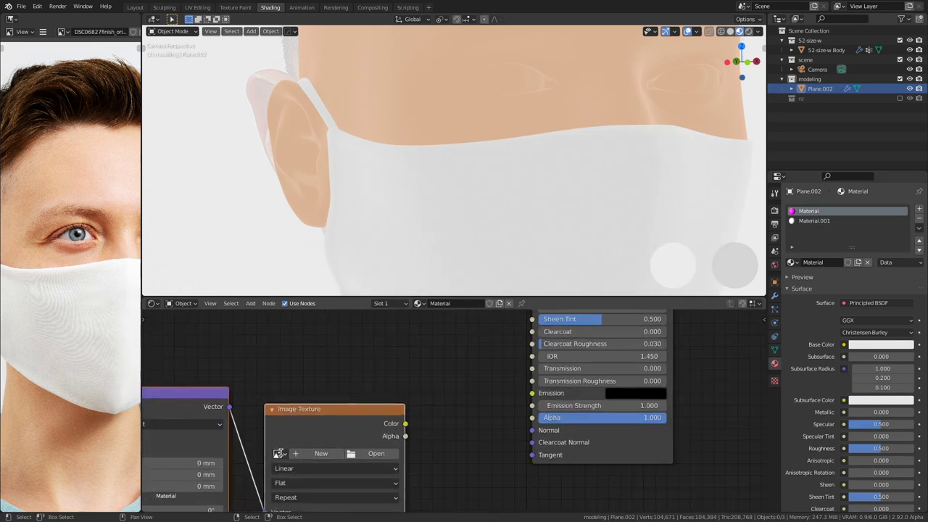
pyautogui.click(278, 453)
pyautogui.click(293, 339)
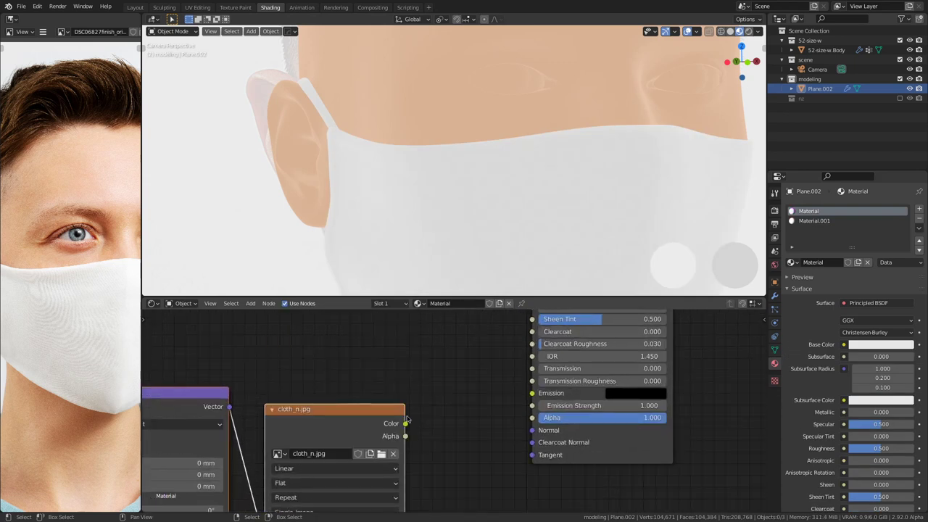
# Step: Add a Normal Map node connecting the cloth_n.jpg Color output to the Principled BSDF's Normal input
pyautogui.scroll(-3, 418, 432)
pyautogui.moveTo(465, 422); pyautogui.dragTo(579, 367, button='middle')
pyautogui.press('g')
pyautogui.click(407, 395)
pyautogui.hotkey('shift', 'a')
pyautogui.moveTo(455, 457)
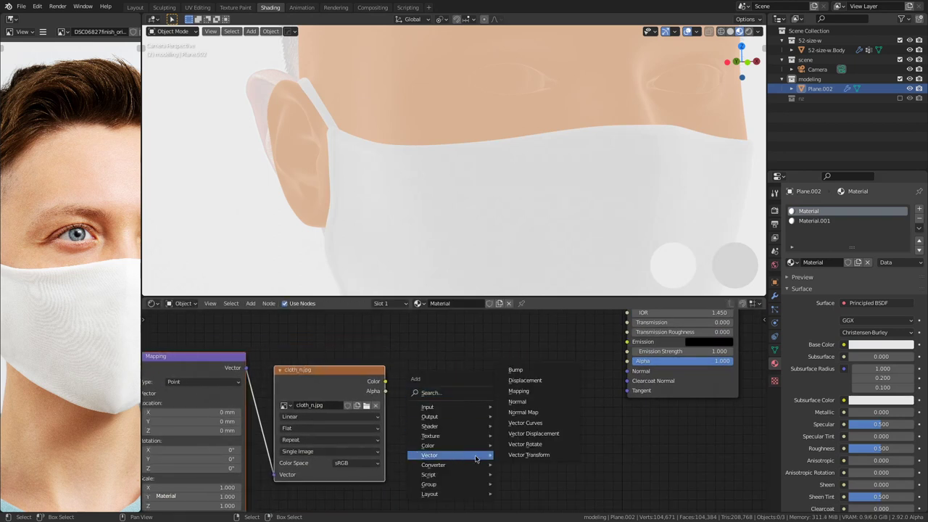
pyautogui.click(523, 412)
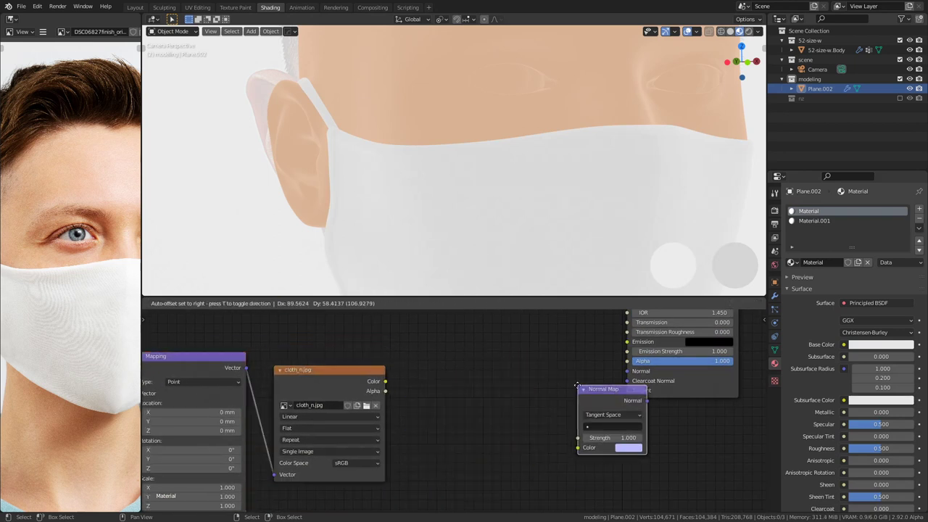
pyautogui.click(435, 379)
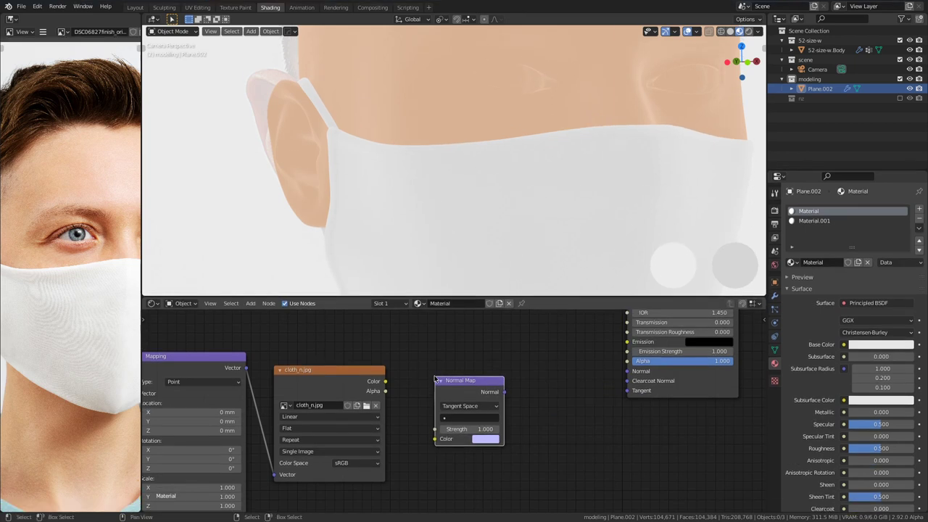
pyautogui.moveTo(385, 382); pyautogui.dragTo(435, 440)
pyautogui.moveTo(505, 392); pyautogui.dragTo(635, 373)
pyautogui.scroll(4, 559, 167)
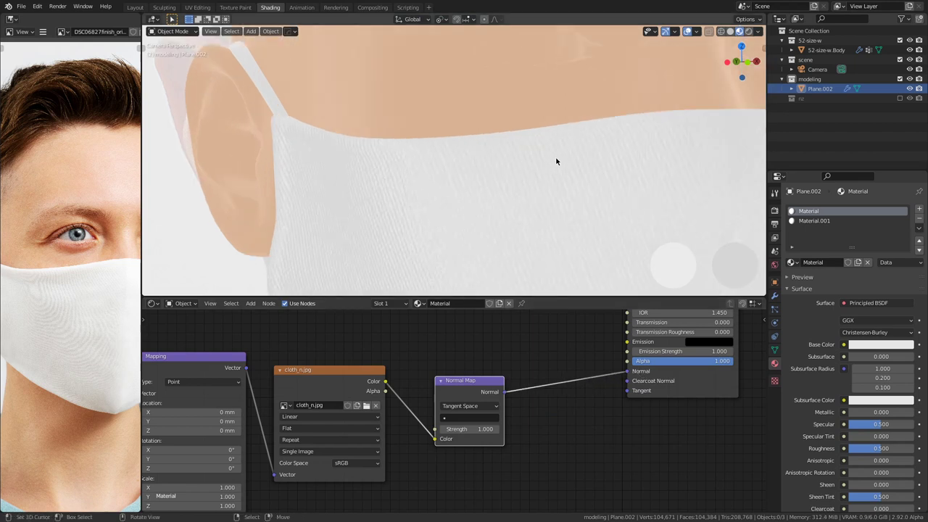
# Step: Preview the cloth_n.jpg texture directly on the mask and compare its weave with the fabric in the reference photo
pyautogui.keyDown('ctrl'); pyautogui.keyDown('shift'); pyautogui.click(362, 383); pyautogui.keyUp('shift'); pyautogui.keyUp('ctrl')
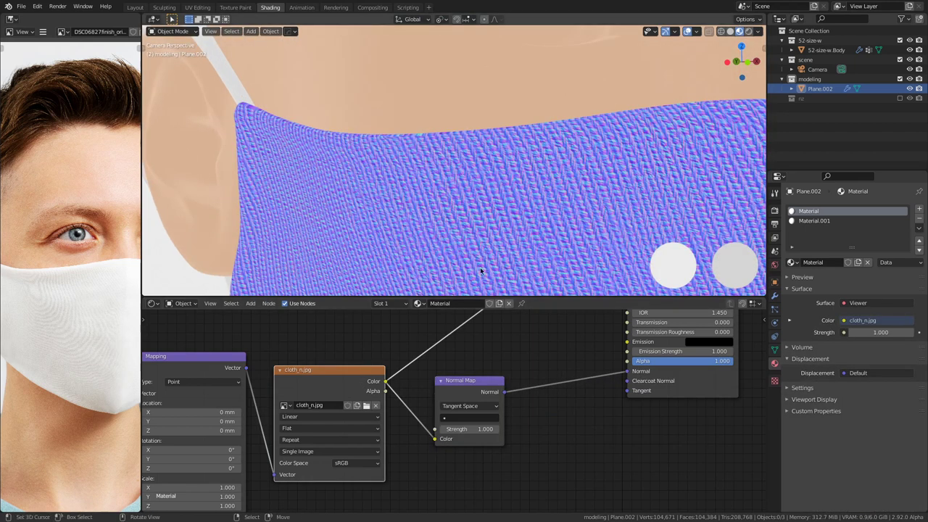
pyautogui.scroll(4, 28, 319)
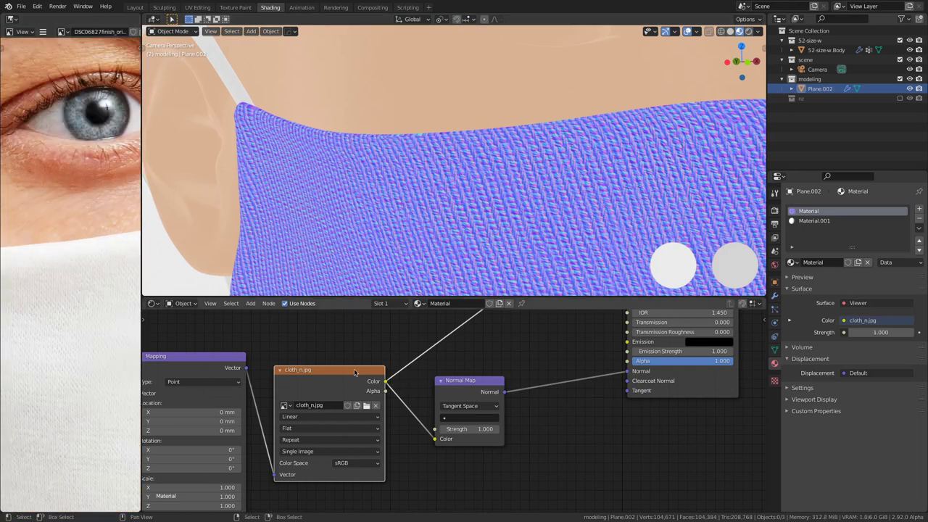
pyautogui.scroll(-4, 326, 427)
pyautogui.moveTo(327, 428); pyautogui.dragTo(519, 409, button='middle')
pyautogui.scroll(-4, 501, 184)
pyautogui.moveTo(501, 184)
pyautogui.keyDown('shift'); pyautogui.mouseDown(button='middle')
pyautogui.moveTo(450, 153)
pyautogui.moveTo(505, 183)
pyautogui.mouseUp(button='middle'); pyautogui.keyUp('shift')
pyautogui.scroll(1, 452, 153)
pyautogui.scroll(6, 452, 174)
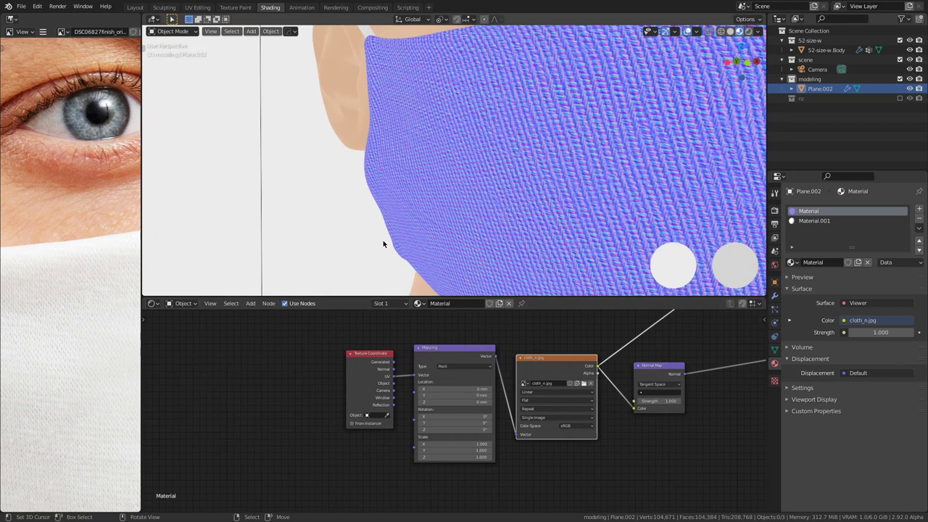
# Step: Set the Mapping node's Z rotation to 109° for the cloth_n.jpg texture
pyautogui.scroll(2, 431, 431)
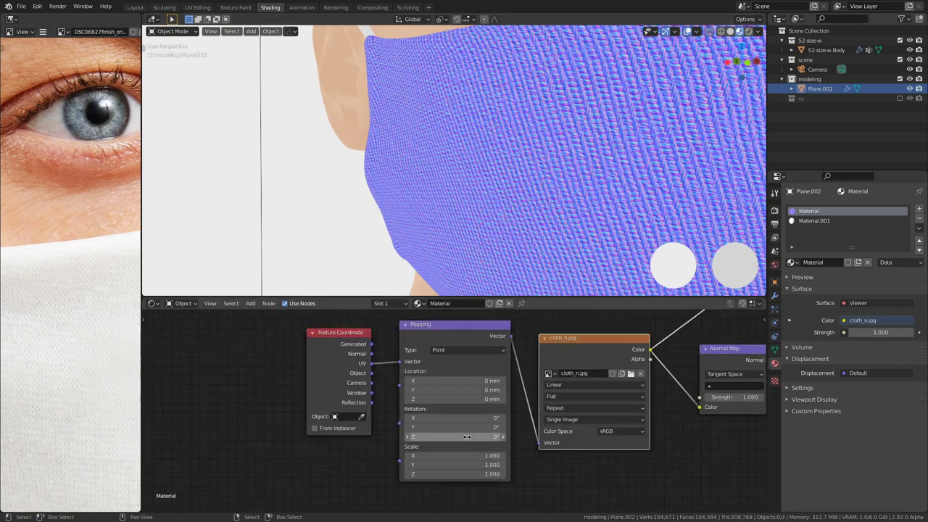
pyautogui.moveTo(466, 427); pyautogui.dragTo(627, 438)
pyautogui.press('Escape')
# Step: Examine the weave direction and scale across the mask from the front and through the camera
pyautogui.scroll(-6, 448, 208)
pyautogui.moveTo(447, 209); pyautogui.dragTo(433, 217, button='middle')
pyautogui.press('KP_1')
pyautogui.scroll(8, 496, 201)
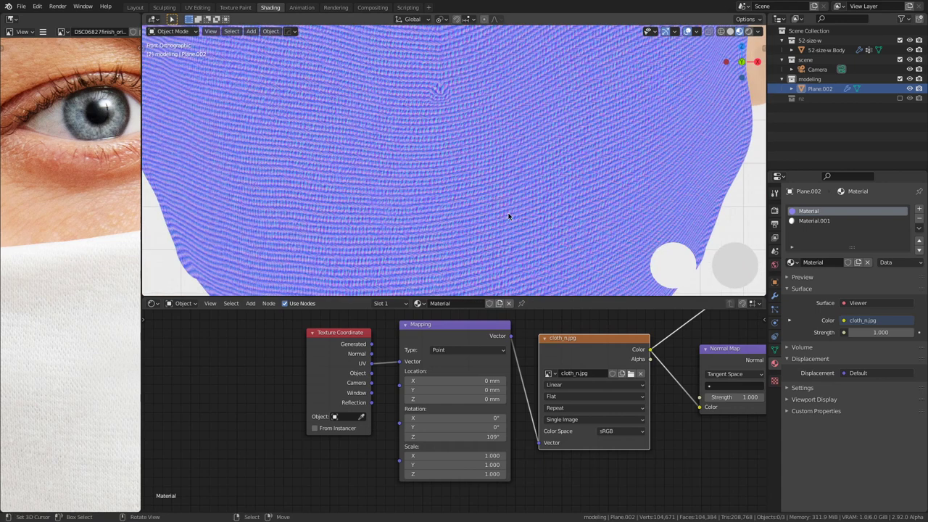
pyautogui.scroll(-2, 508, 216)
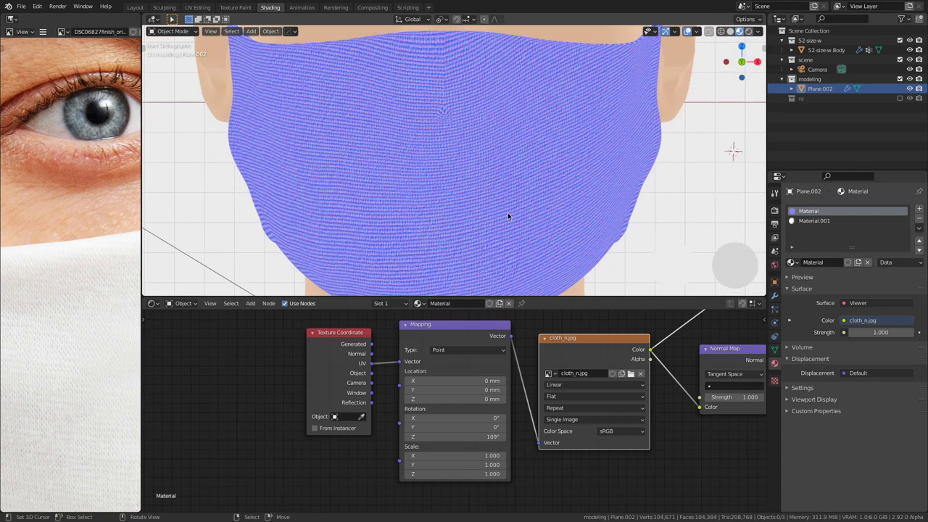
pyautogui.scroll(-1, 39, 280)
pyautogui.scroll(-2, 493, 201)
pyautogui.moveTo(493, 201); pyautogui.dragTo(566, 199, button='middle')
pyautogui.scroll(-5, 567, 199)
pyautogui.press('KP_0')
pyautogui.scroll(4, 502, 203)
pyautogui.scroll(-3, 502, 199)
pyautogui.moveTo(502, 199)
pyautogui.mouseDown(button='middle')
pyautogui.moveTo(493, 203)
pyautogui.moveTo(512, 190)
pyautogui.mouseUp(button='middle')
pyautogui.scroll(4, 513, 185)
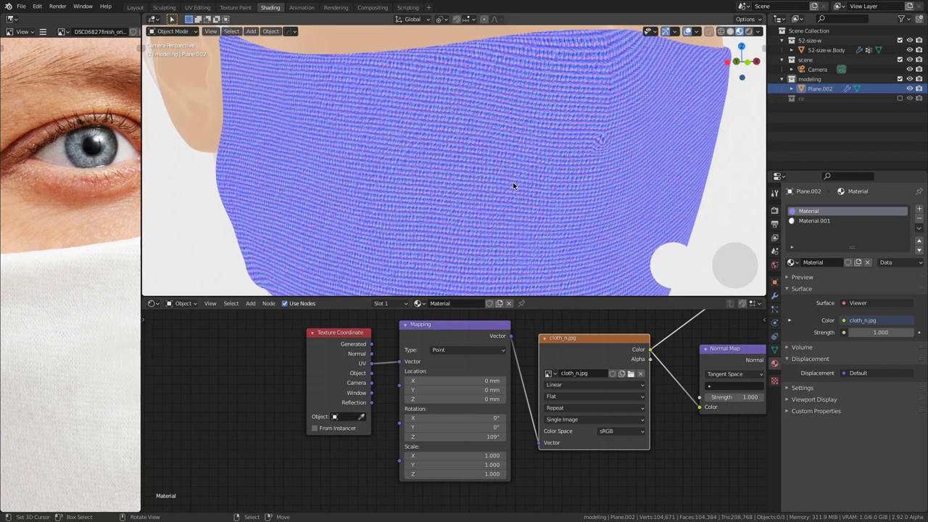
pyautogui.scroll(-2, 512, 186)
pyautogui.scroll(-2, 513, 185)
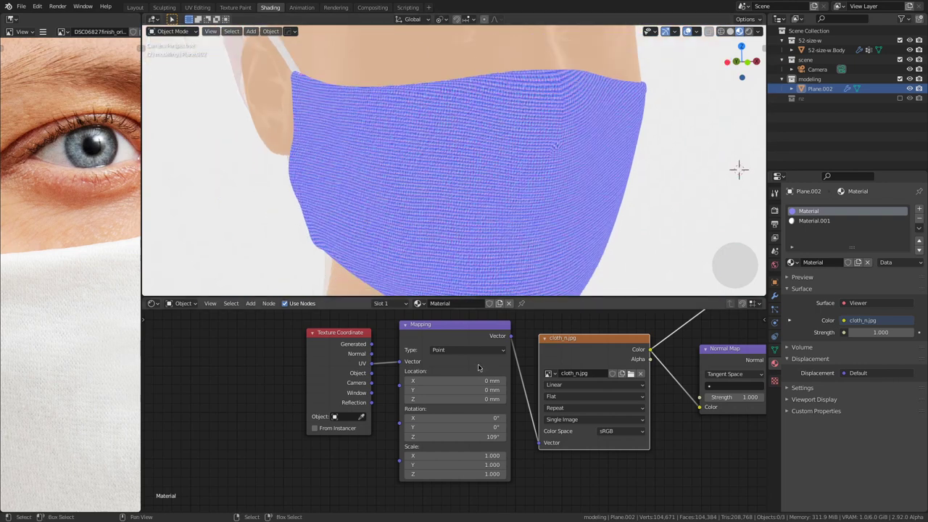
pyautogui.moveTo(517, 199); pyautogui.dragTo(539, 155, button='middle')
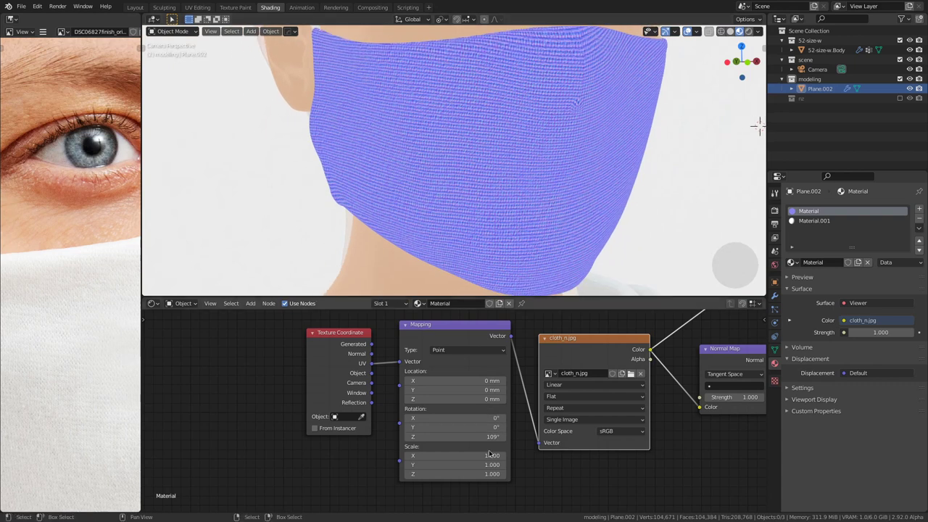
# Step: Restore the Principled BSDF as the Material Output's surface and place the Untitled image texture aside without a Base Color link
pyautogui.scroll(-2, 487, 451)
pyautogui.moveTo(590, 404); pyautogui.dragTo(408, 469, button='middle')
pyautogui.scroll(1, 461, 428)
pyautogui.moveTo(485, 409); pyautogui.dragTo(458, 492, button='middle')
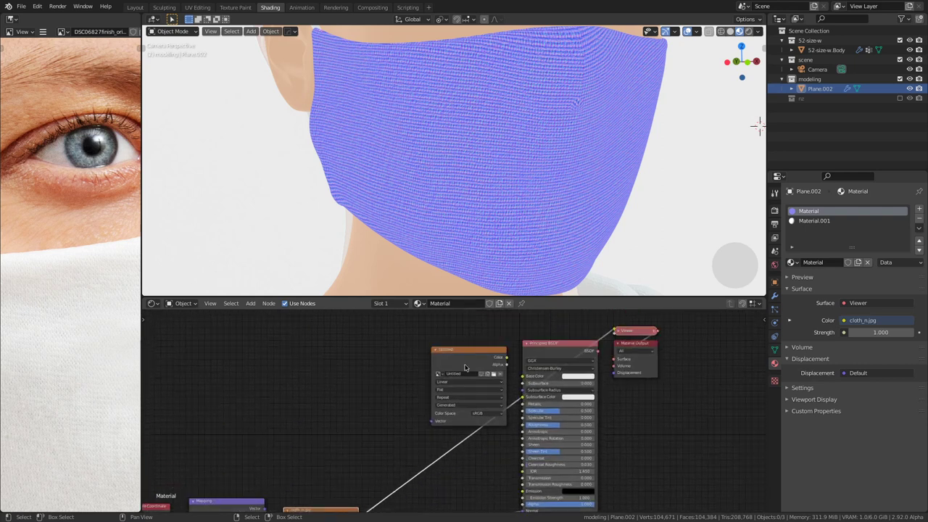
pyautogui.moveTo(477, 352); pyautogui.dragTo(522, 376)
pyautogui.moveTo(445, 411); pyautogui.dragTo(469, 332, button='middle')
pyautogui.scroll(1, 470, 360)
pyautogui.moveTo(471, 360); pyautogui.dragTo(432, 470, button='middle')
pyautogui.moveTo(520, 401); pyautogui.dragTo(483, 428)
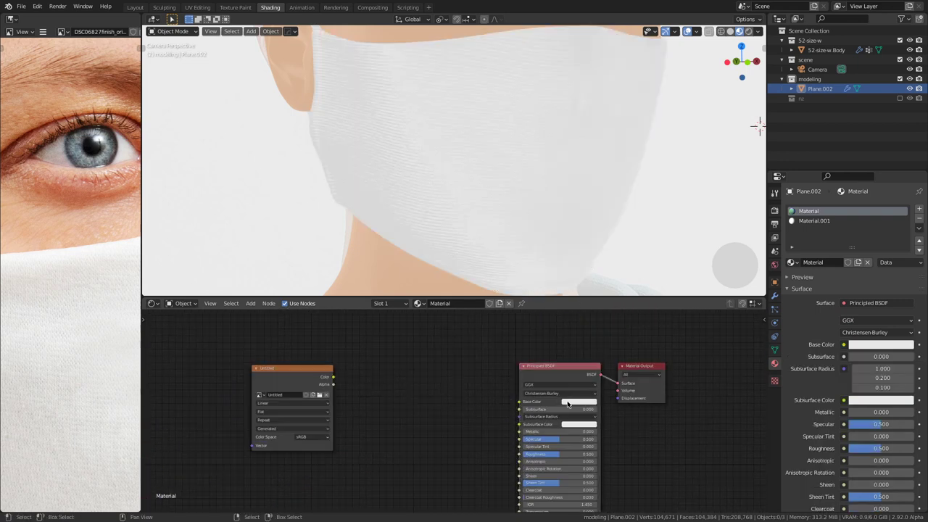
# Step: Set the mask material's Base Color by sampling the white fabric in the reference photo
pyautogui.press('e')
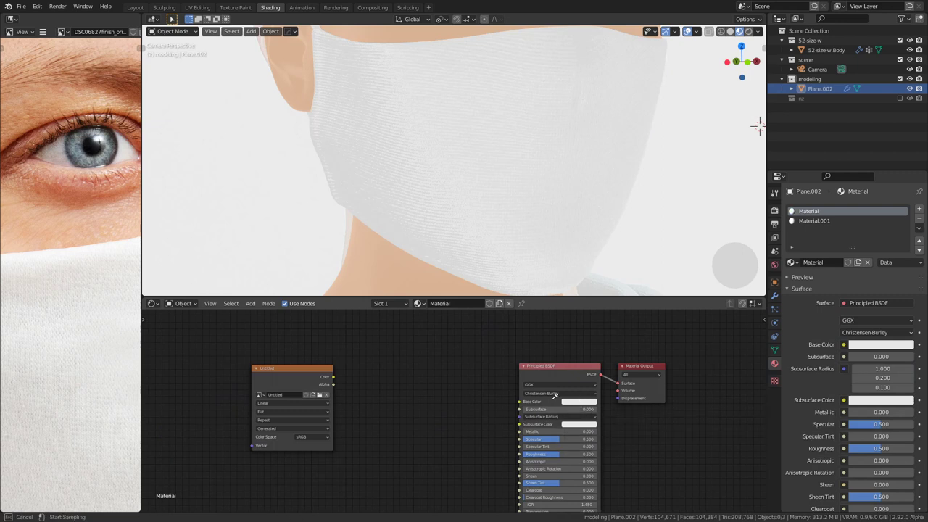
pyautogui.click(81, 287)
pyautogui.scroll(6, 534, 158)
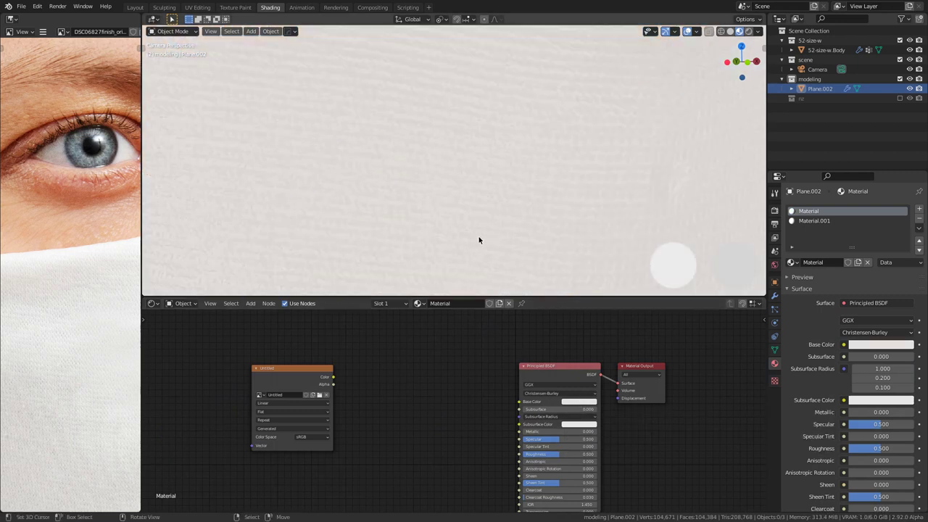
pyautogui.scroll(-2, 479, 236)
pyautogui.scroll(-4, 467, 239)
pyautogui.scroll(6, 514, 157)
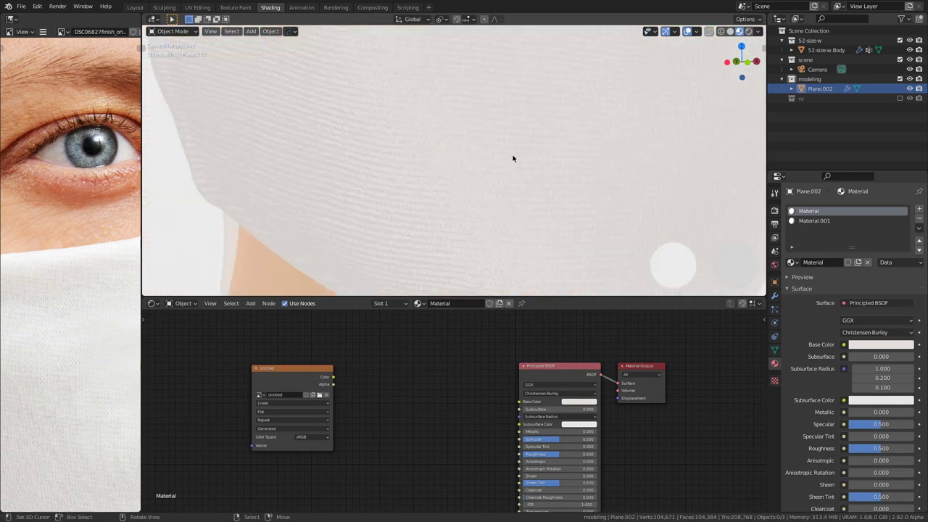
# Step: Set the Mean Crease of the mask's centre seam edge loop to 0.34 in the UV Editing workspace
pyautogui.scroll(1, 472, 206)
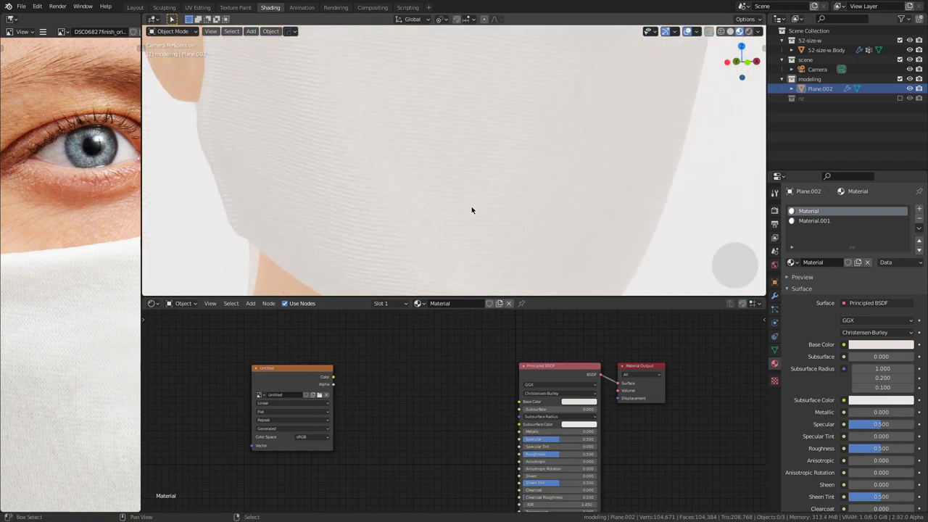
pyautogui.click(197, 7)
pyautogui.scroll(-4, 580, 239)
pyautogui.scroll(4, 472, 208)
pyautogui.moveTo(472, 208); pyautogui.dragTo(501, 261, button='middle')
pyautogui.scroll(6, 506, 269)
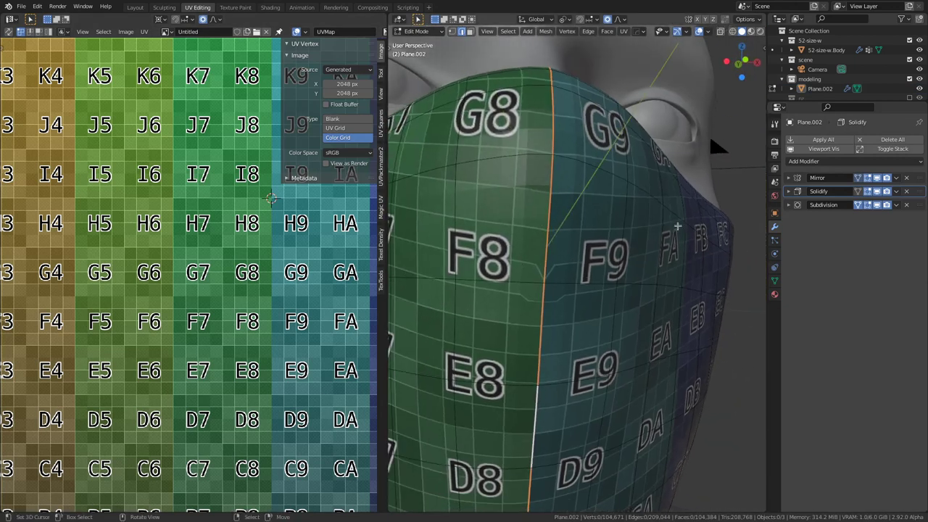
pyautogui.press('n')
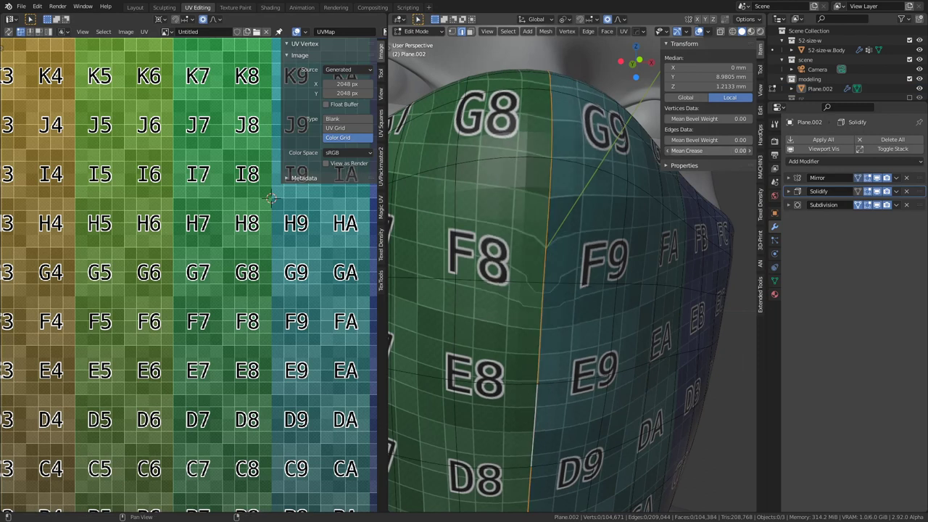
pyautogui.moveTo(728, 151); pyautogui.dragTo(747, 151)
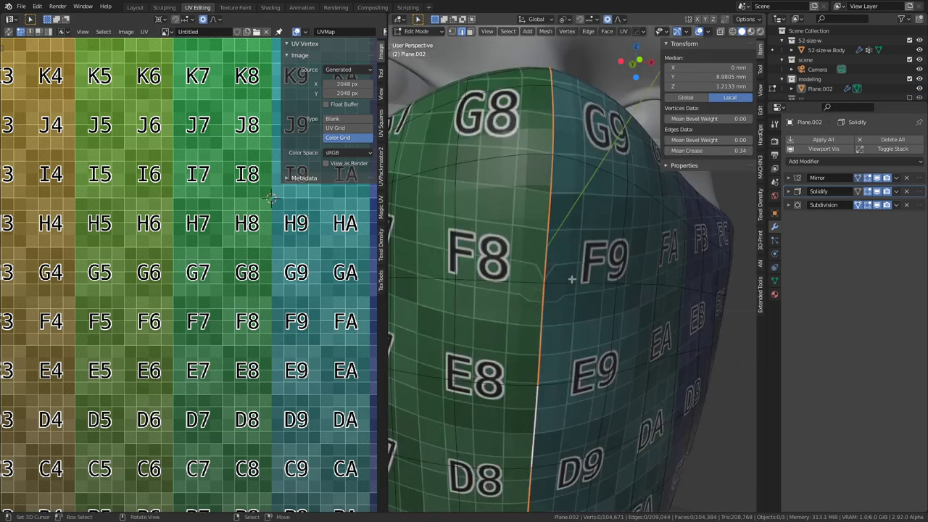
# Step: Move the centre seam UV vertex beside checker cell F9 down by about 0.007 to even out the distorted grid
pyautogui.click(545, 281)
pyautogui.scroll(-5, 181, 295)
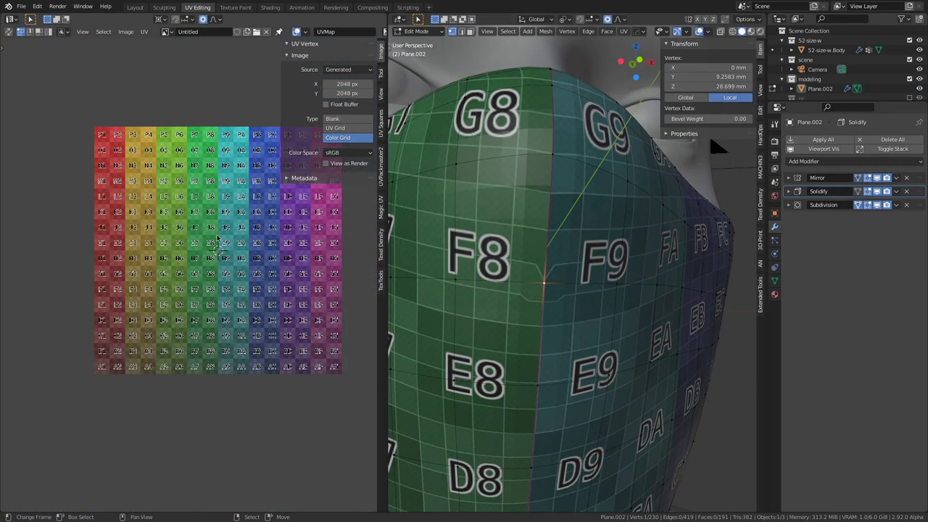
pyautogui.press('a')
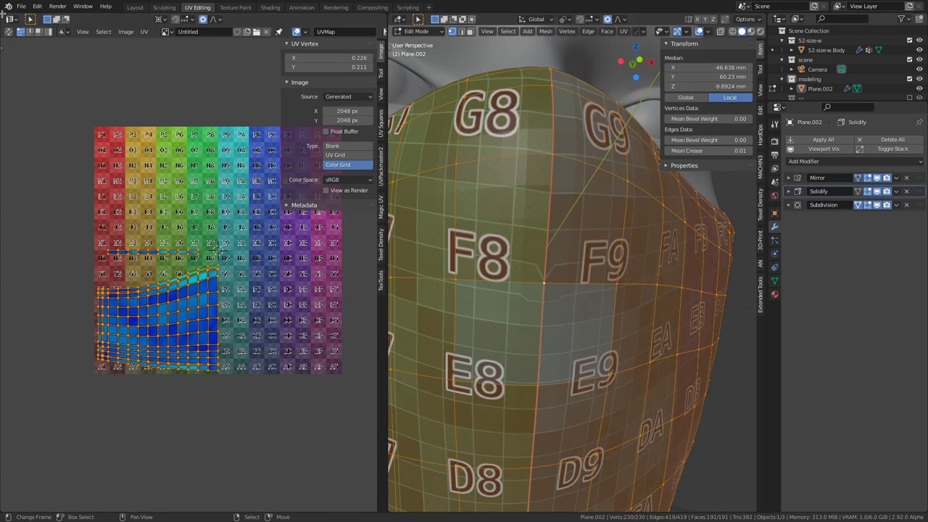
pyautogui.scroll(2, 182, 275)
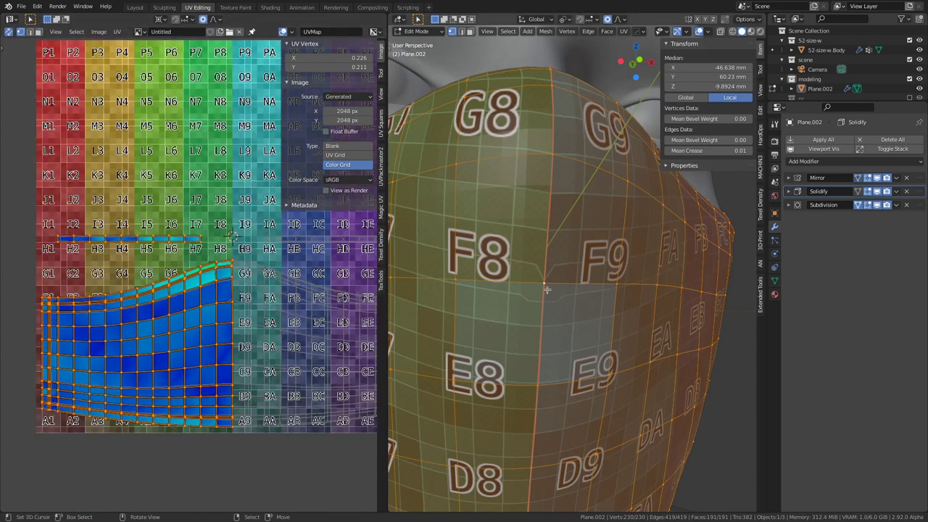
pyautogui.click(545, 282)
pyautogui.scroll(4, 270, 305)
pyautogui.scroll(1, 270, 304)
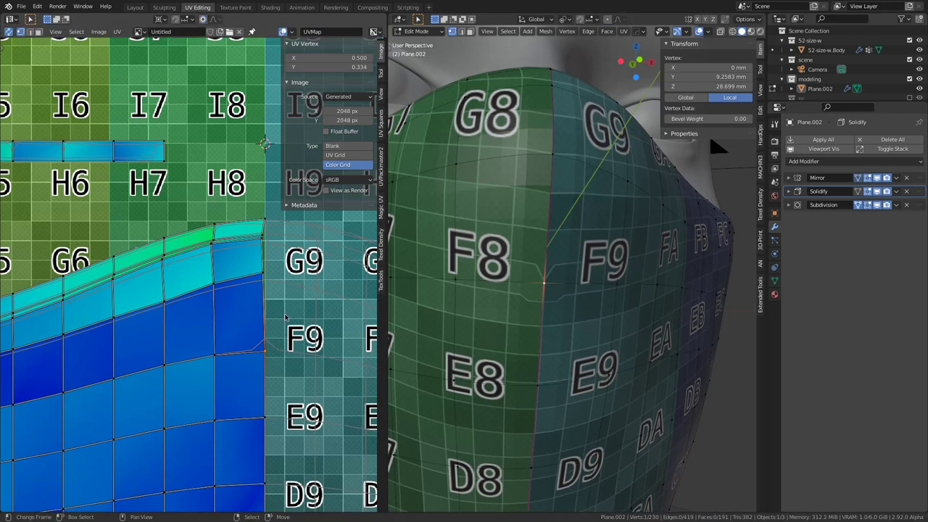
pyautogui.press('g')
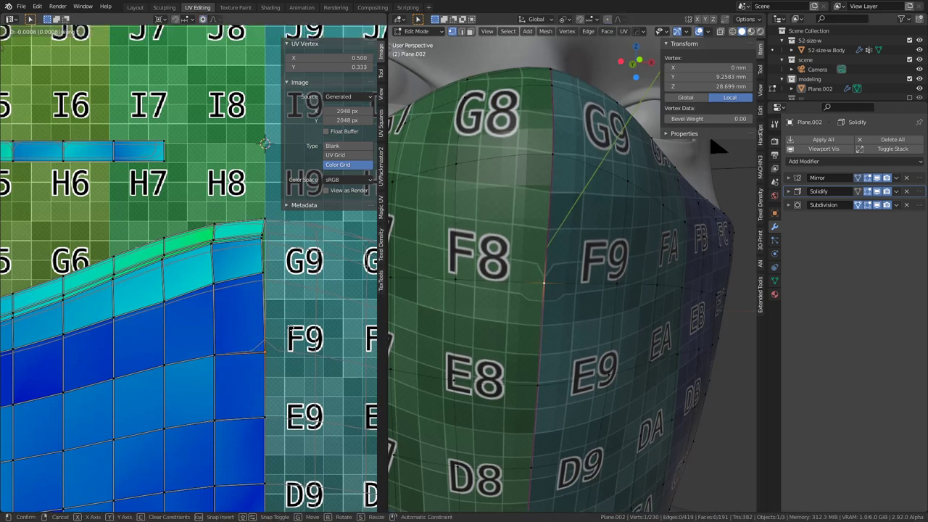
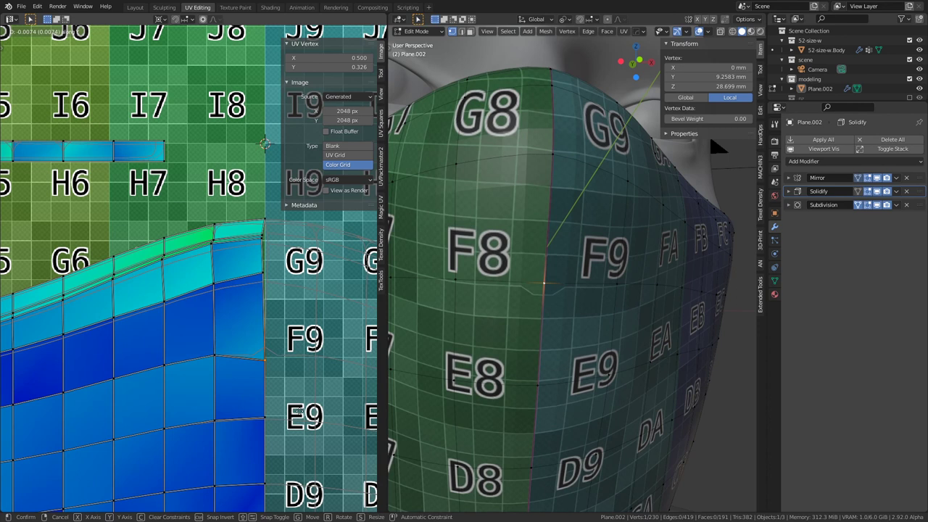
pyautogui.click(269, 418)
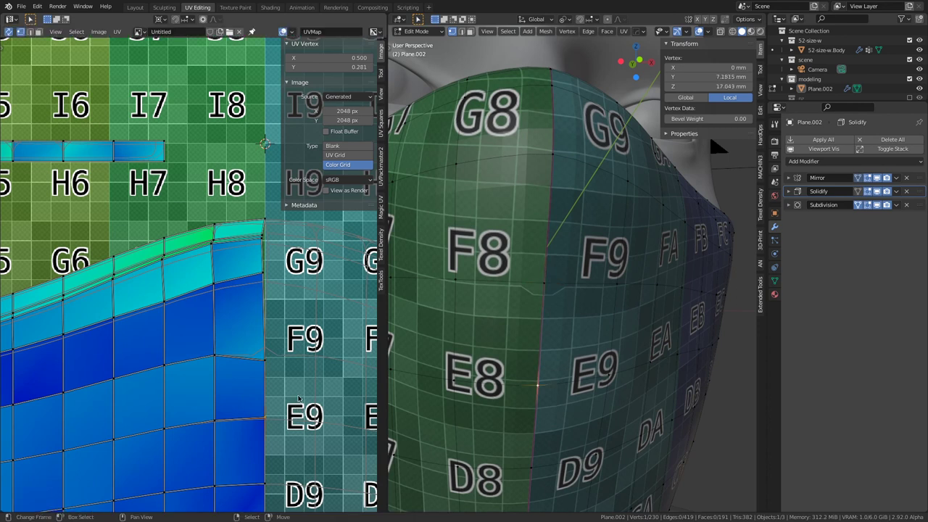
# Step: Hide the Subdivision modifier in the viewport and straighten the mask's centre seam UV loop by scaling it to 0 along X
pyautogui.click(877, 204)
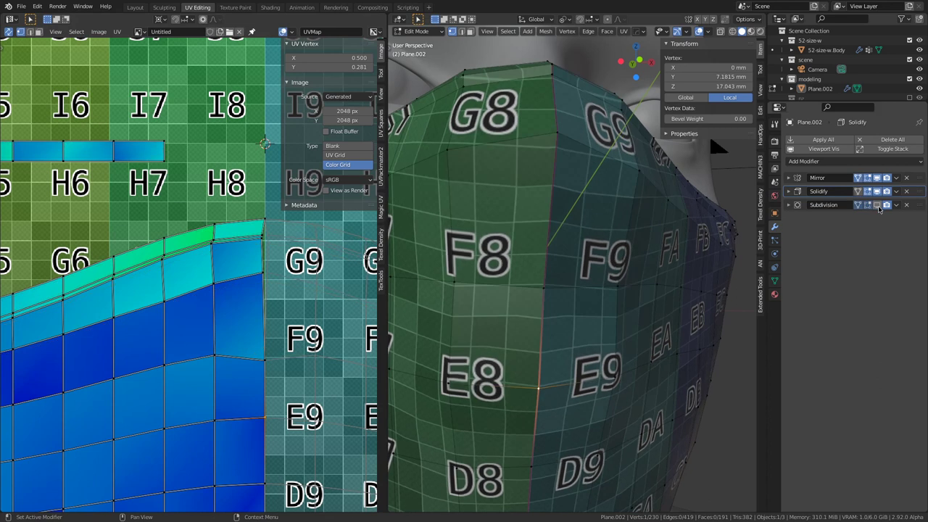
pyautogui.scroll(-8, 720, 249)
pyautogui.scroll(3, 696, 256)
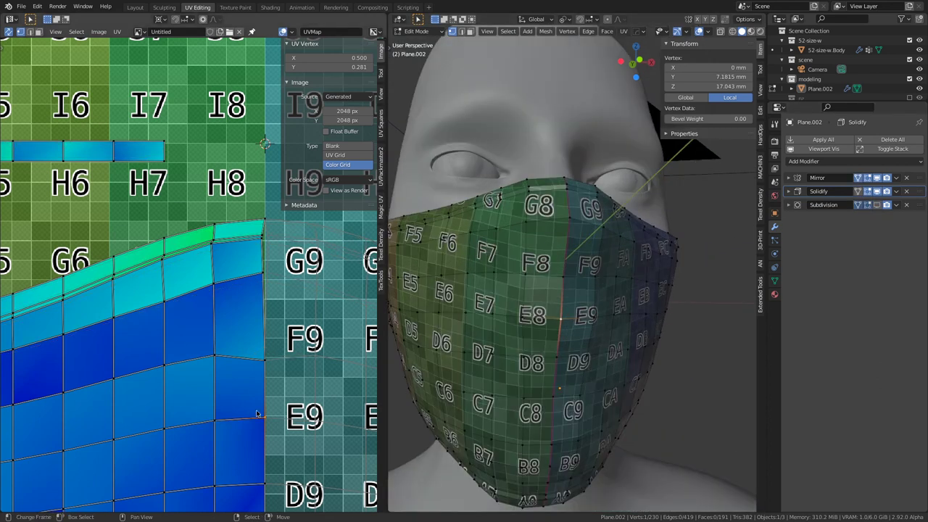
pyautogui.click(265, 283)
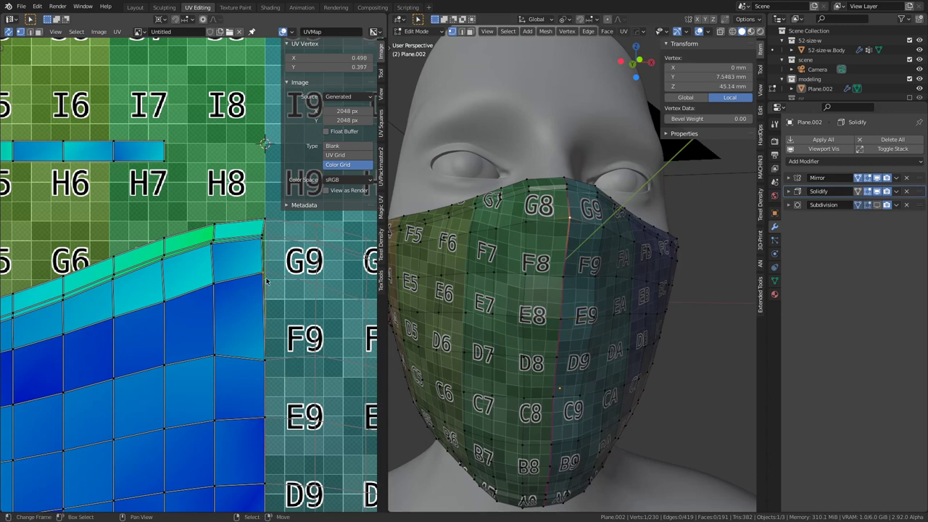
pyautogui.scroll(-2, 277, 276)
pyautogui.moveTo(269, 282); pyautogui.dragTo(249, 184, button='middle')
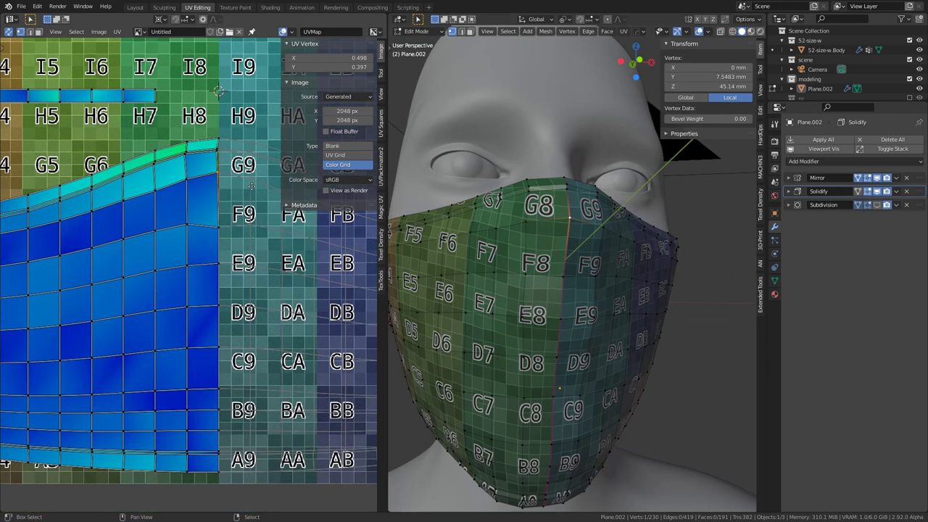
pyautogui.click(245, 250)
pyautogui.keyDown('alt'); pyautogui.click(220, 233); pyautogui.keyUp('alt')
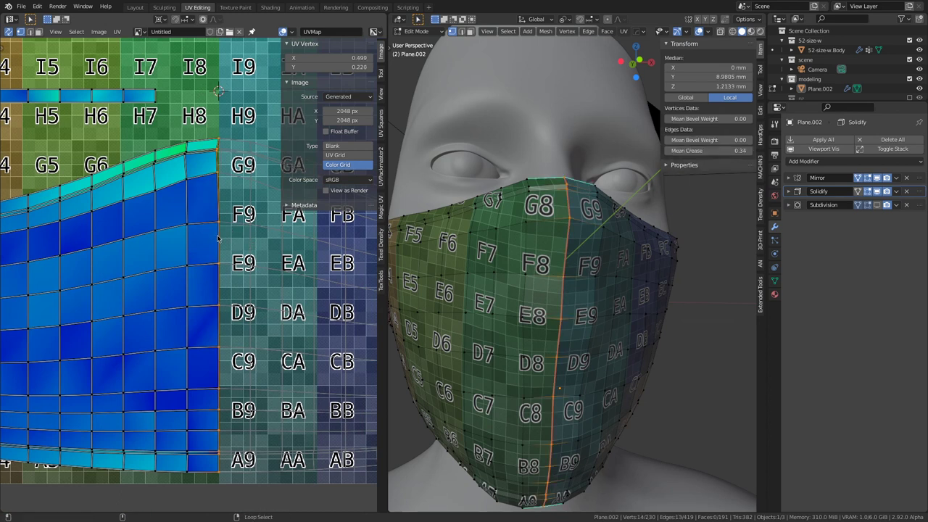
pyautogui.press('s')
pyautogui.press('x')
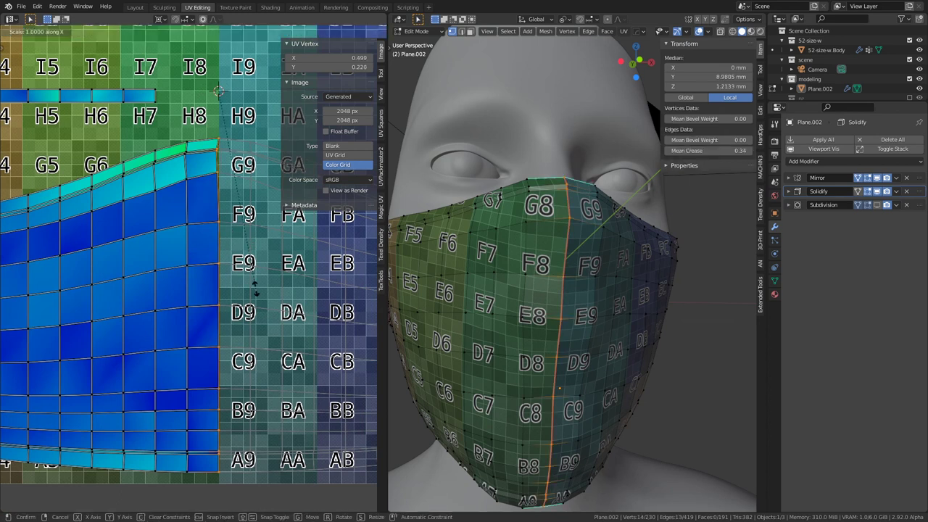
pyautogui.press('0')
pyautogui.press('Return')
pyautogui.click(341, 58)
pyautogui.press('Return')
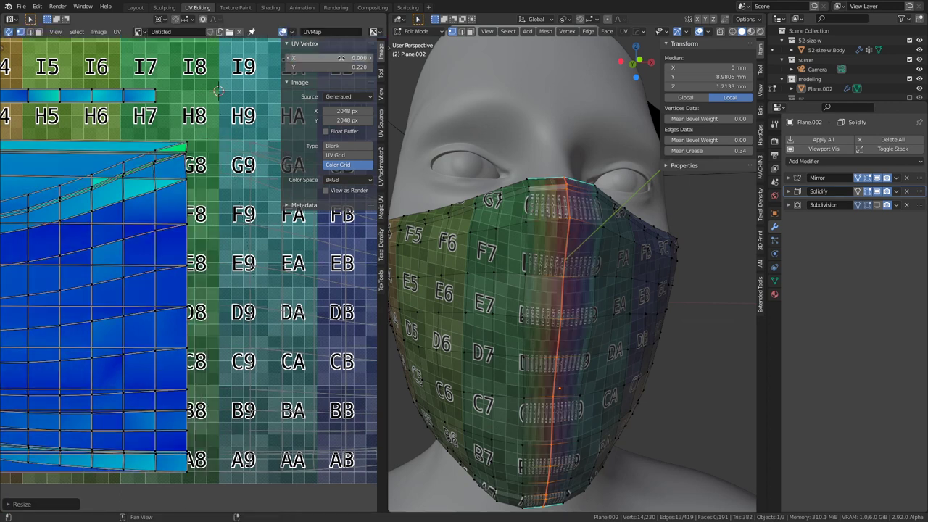
pyautogui.hotkey('ctrl', 'z')
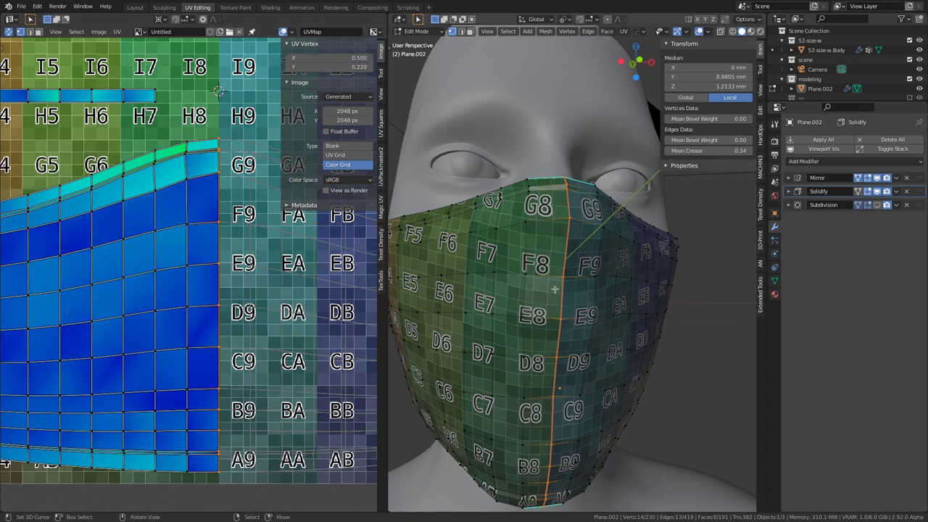
# Step: Return the mask to Object Mode and re-enable its Subdivision modifier in the viewport
pyautogui.scroll(5, 555, 289)
pyautogui.press('Tab')
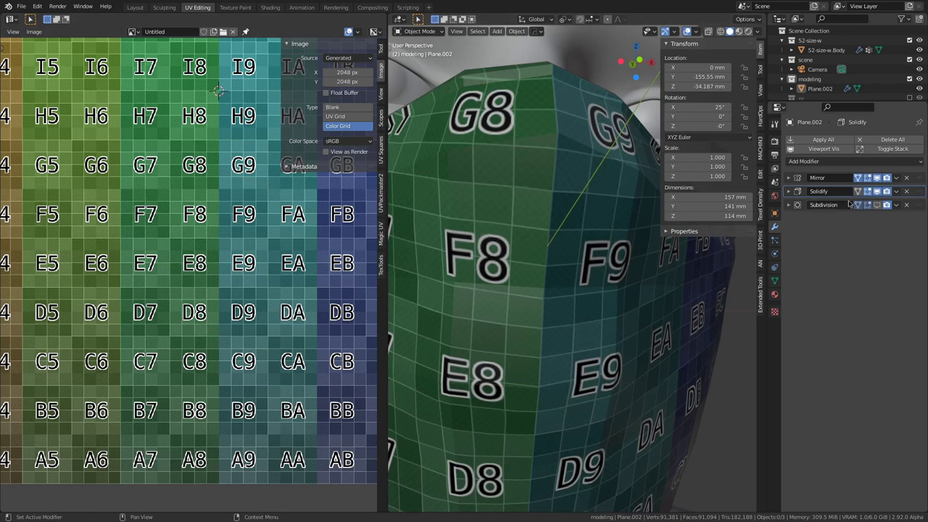
pyautogui.click(876, 205)
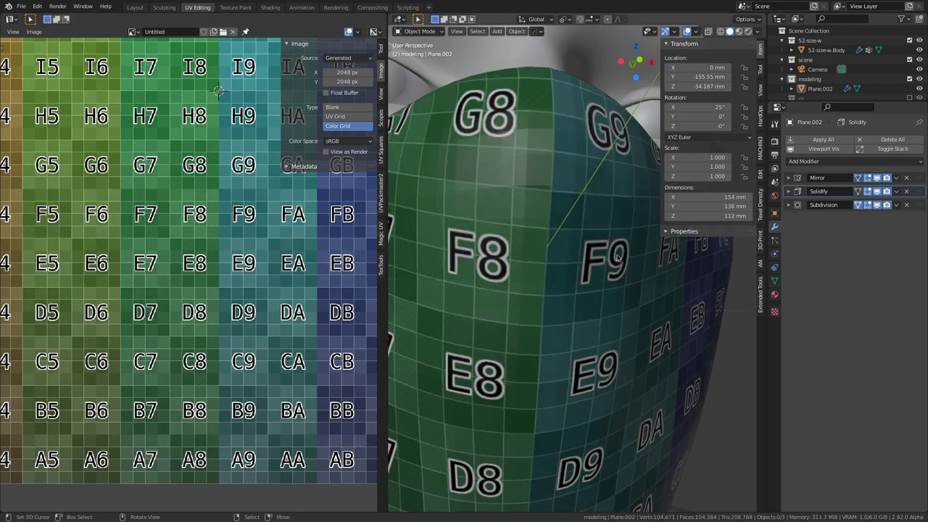
pyautogui.scroll(-6, 615, 258)
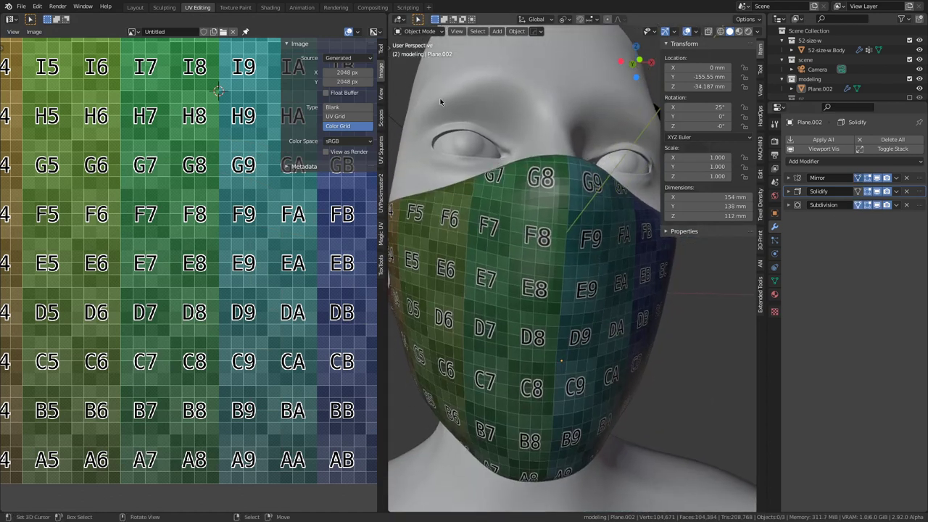
# Step: Examine the white fabric weave on the shaded mask from the side and through the camera against the reference photo
pyautogui.click(270, 7)
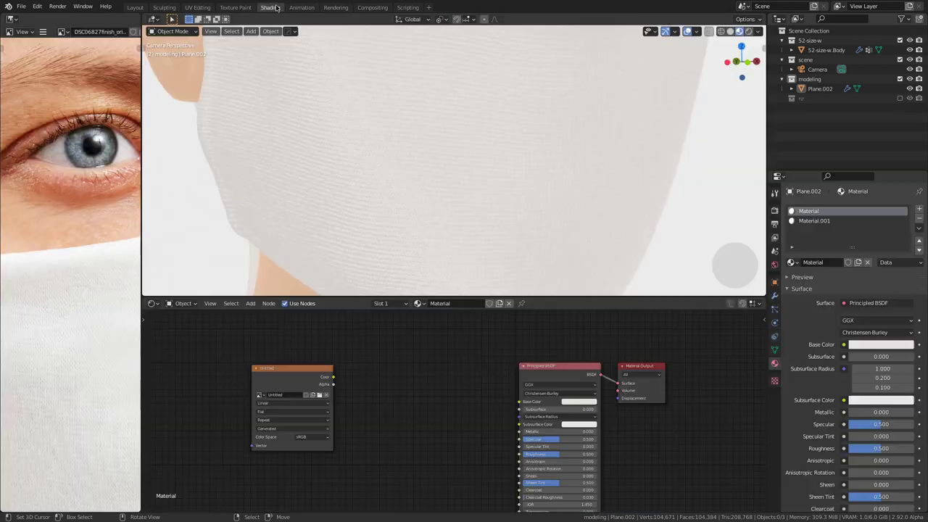
pyautogui.scroll(-7, 458, 120)
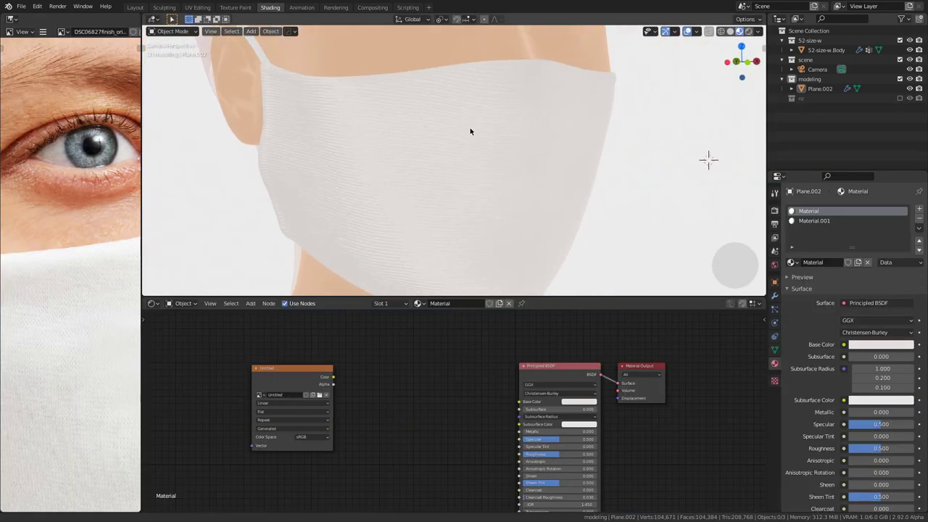
pyautogui.scroll(8, 481, 142)
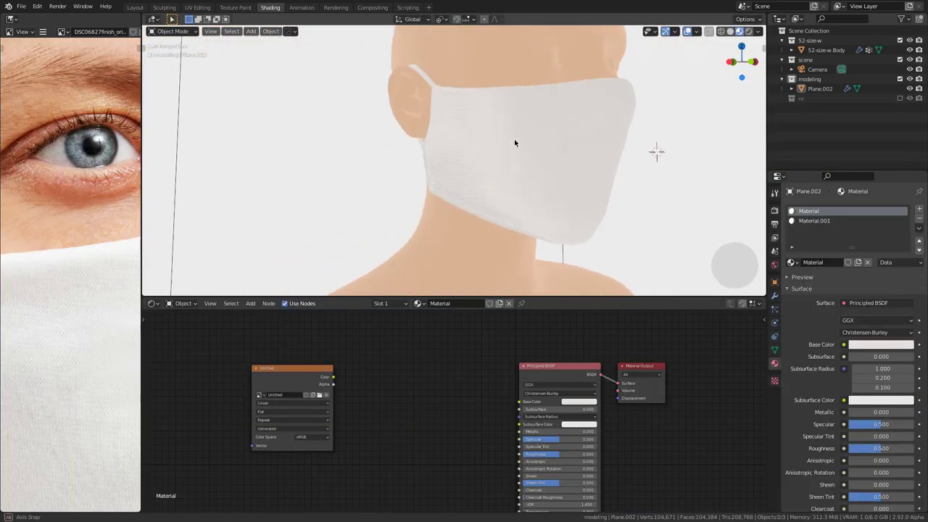
pyautogui.scroll(-3, 82, 251)
pyautogui.scroll(-5, 375, 209)
pyautogui.moveTo(375, 209)
pyautogui.mouseDown(button='middle')
pyautogui.moveTo(315, 201)
pyautogui.moveTo(386, 206)
pyautogui.mouseUp(button='middle')
pyautogui.press('KP_0')
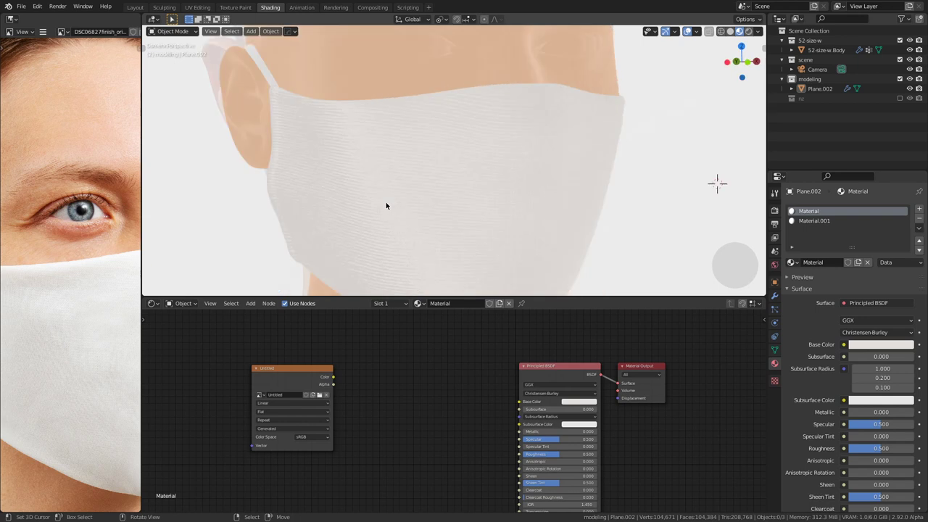
pyautogui.scroll(-4, 387, 206)
pyautogui.scroll(-3, 386, 456)
# Step: Load people-silhouettes.jpg from the tshirt/textures folder into the mask material's Untitled image texture node
pyautogui.moveTo(384, 453); pyautogui.dragTo(460, 421, button='middle')
pyautogui.scroll(5, 458, 419)
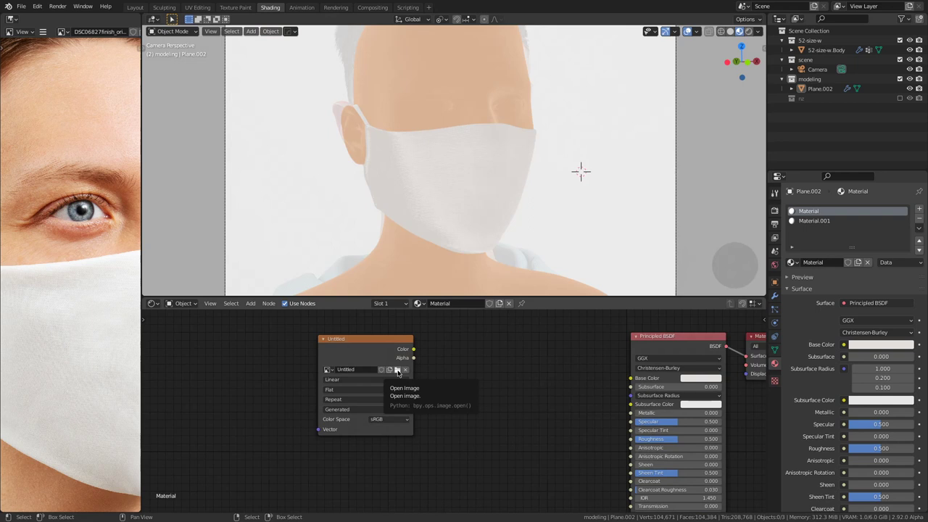
pyautogui.moveTo(380, 352); pyautogui.dragTo(357, 353)
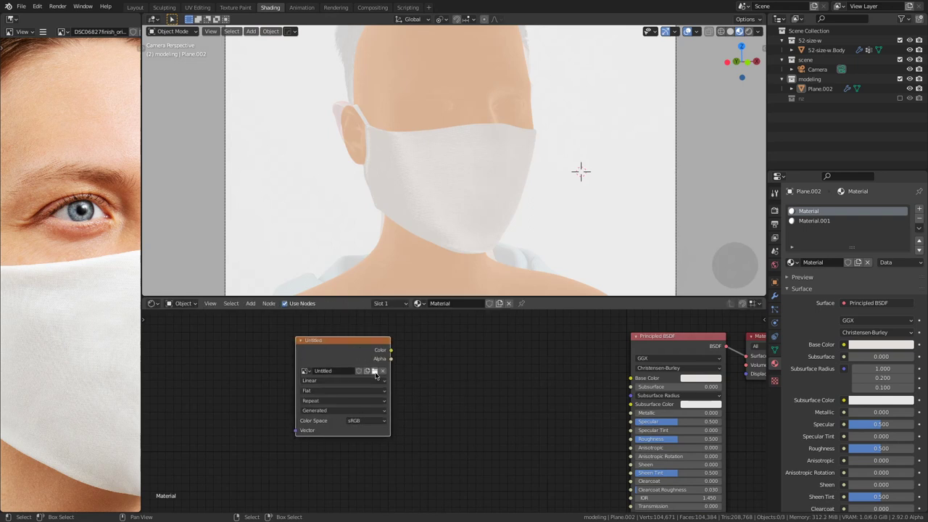
pyautogui.click(373, 371)
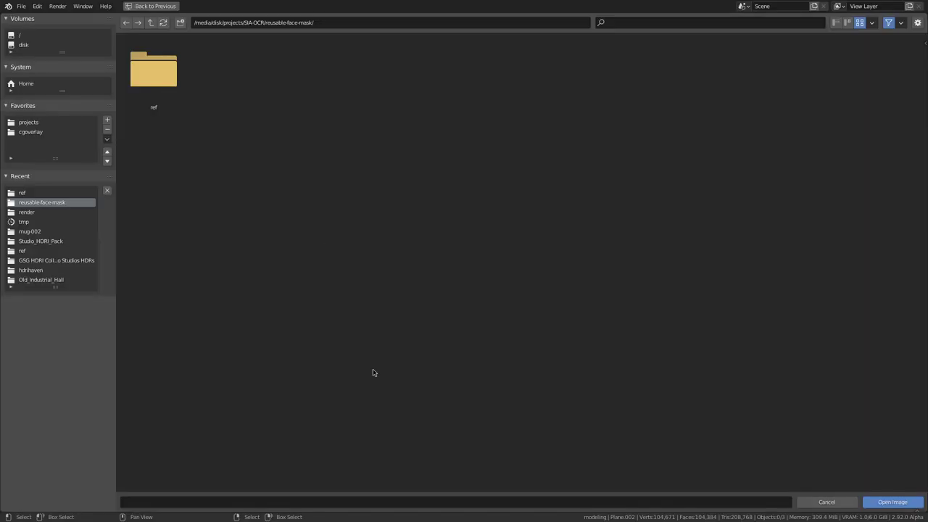
pyautogui.click(150, 23)
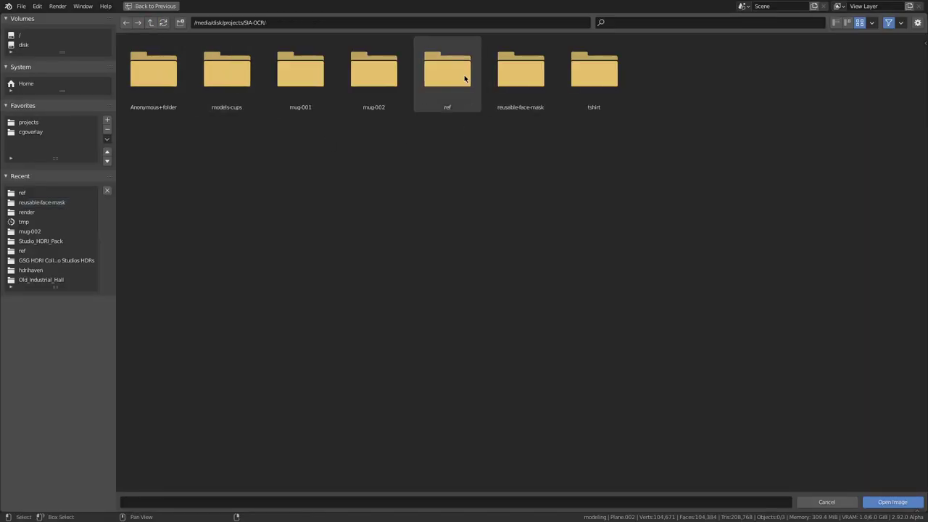
pyautogui.doubleClick(584, 81)
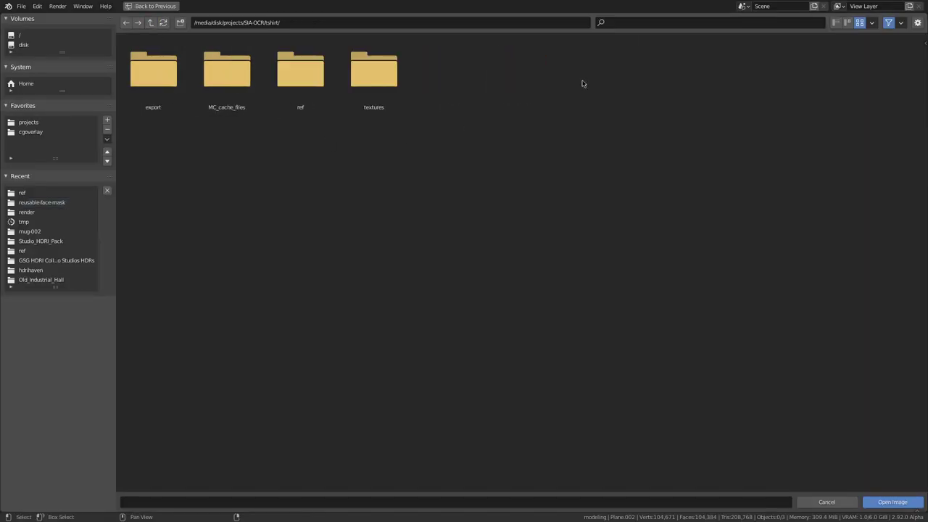
pyautogui.doubleClick(370, 84)
pyautogui.click(584, 84)
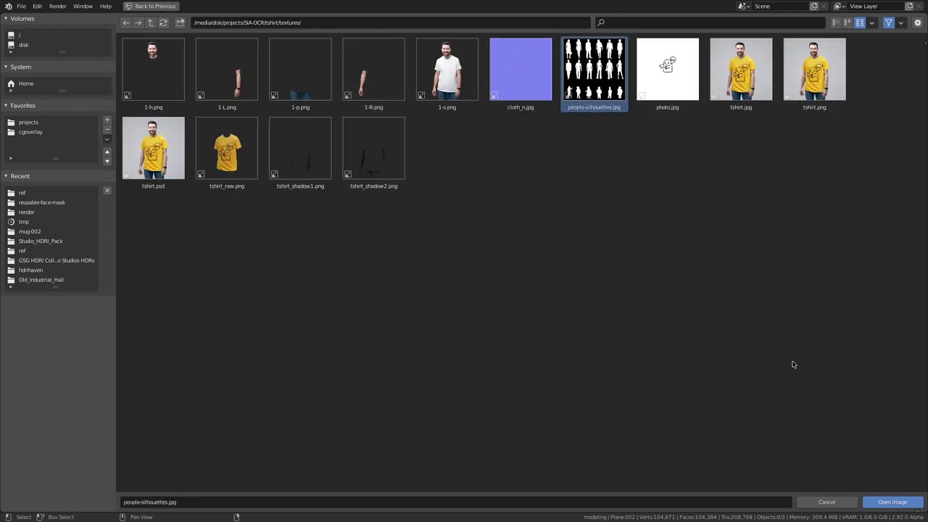
pyautogui.click(892, 501)
# Step: Link the people-silhouettes.jpg Color output to the Principled BSDF's Base Color and place the texture node closer to the shader
pyautogui.moveTo(391, 351); pyautogui.dragTo(630, 378)
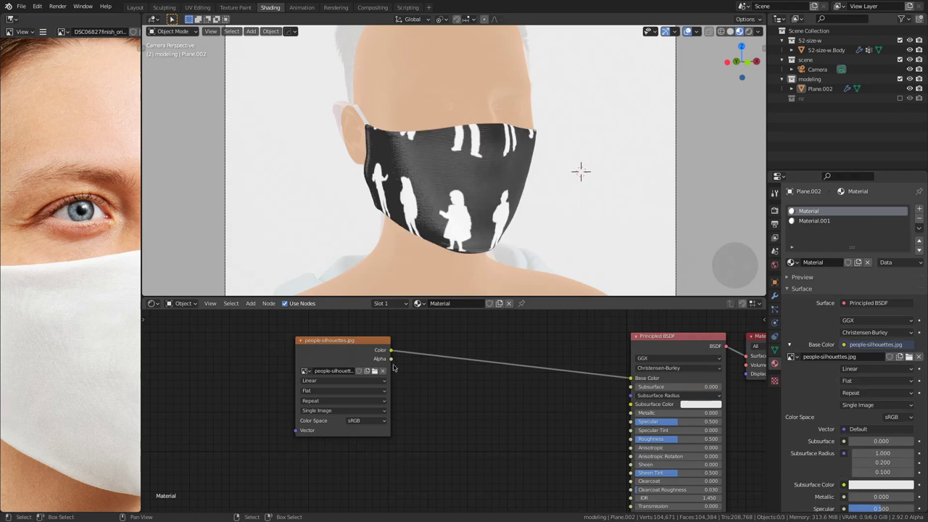
pyautogui.moveTo(363, 352); pyautogui.dragTo(479, 371)
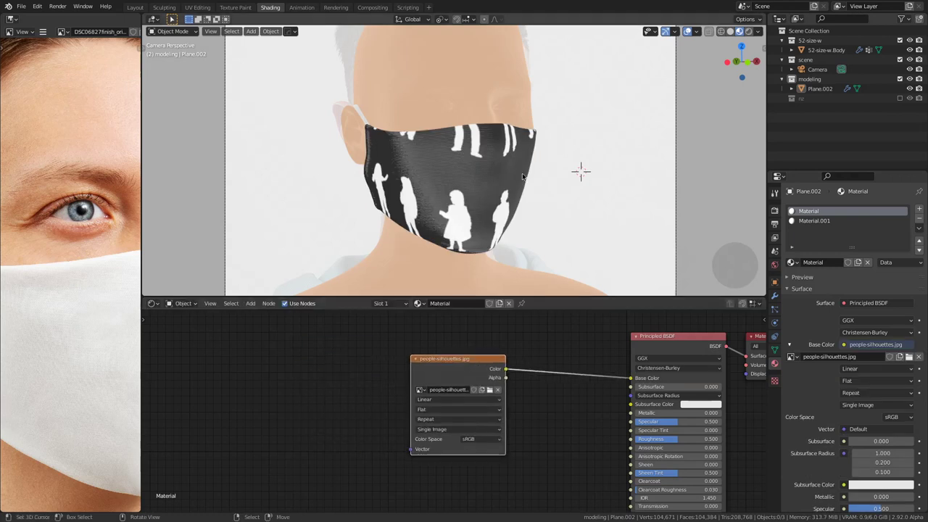
pyautogui.moveTo(493, 168); pyautogui.dragTo(471, 209, button='middle')
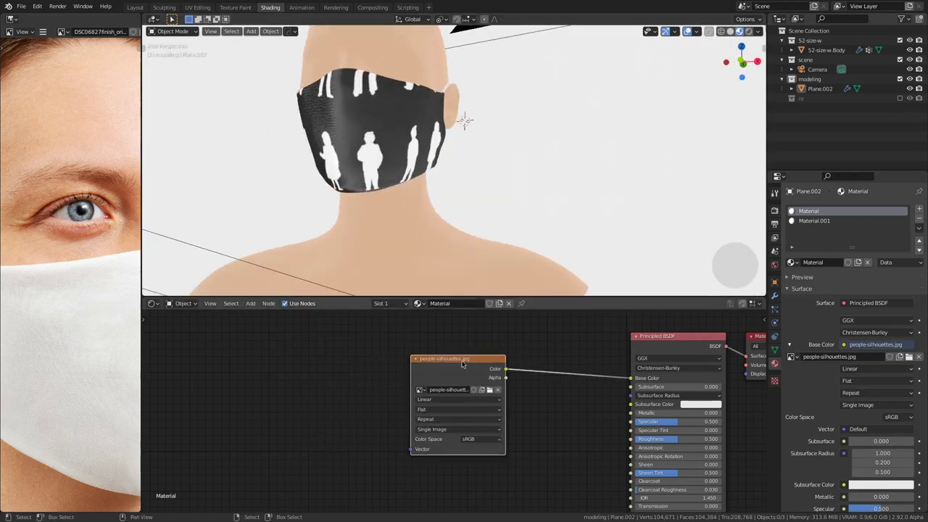
# Step: Add Texture Coordinate and Mapping nodes to the people-silhouettes texture and shift its Y location to 300 mm to position the print
pyautogui.hotkey('ctrl', 't')
pyautogui.moveTo(344, 386); pyautogui.dragTo(499, 376, button='middle')
pyautogui.scroll(2, 500, 378)
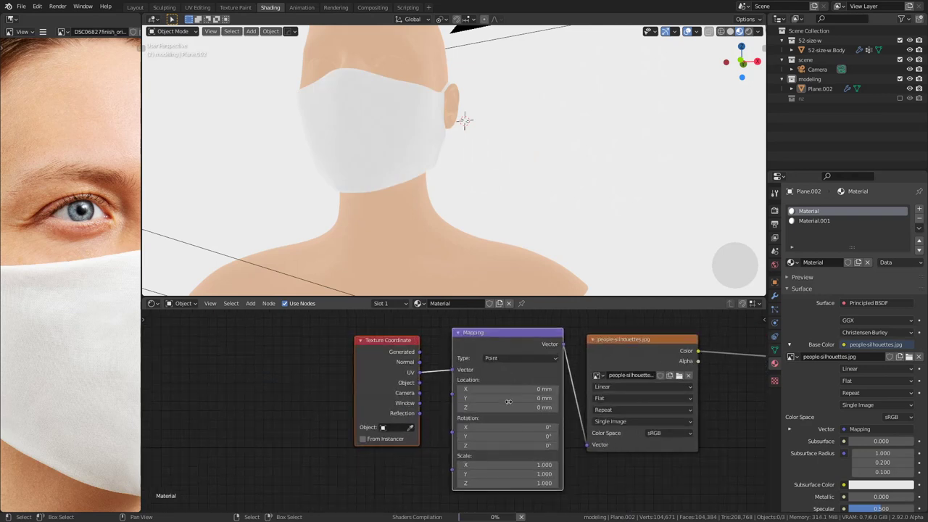
pyautogui.moveTo(523, 398); pyautogui.dragTo(660, 398)
pyautogui.moveTo(466, 275); pyautogui.dragTo(498, 179, button='middle')
pyautogui.scroll(2, 497, 179)
pyautogui.scroll(-4, 678, 368)
pyautogui.moveTo(679, 367); pyautogui.dragTo(494, 370, button='middle')
pyautogui.moveTo(468, 203); pyautogui.dragTo(433, 205, button='middle')
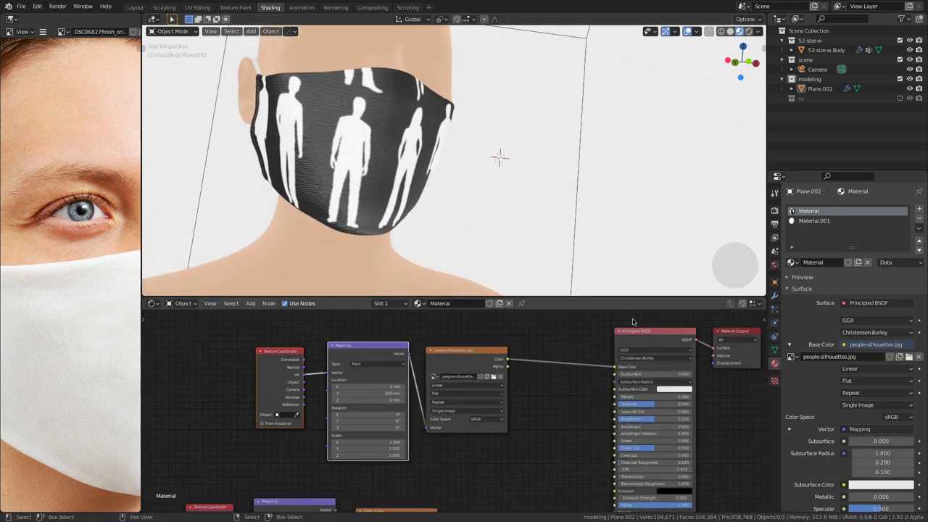
# Step: Disconnect the people-silhouettes texture from the Principled BSDF's Base Color and compare the plain mask with the reference through the camera
pyautogui.moveTo(617, 369); pyautogui.dragTo(577, 391)
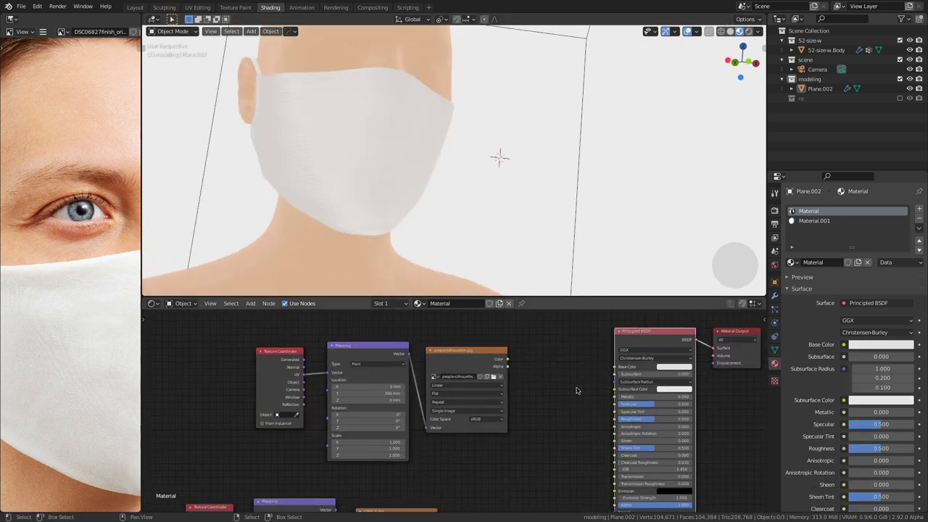
pyautogui.click(673, 368)
pyautogui.scroll(-2, 619, 147)
pyautogui.moveTo(622, 147); pyautogui.dragTo(541, 163, button='middle')
pyautogui.press('KP_0')
pyautogui.moveTo(543, 437); pyautogui.dragTo(466, 373, button='middle')
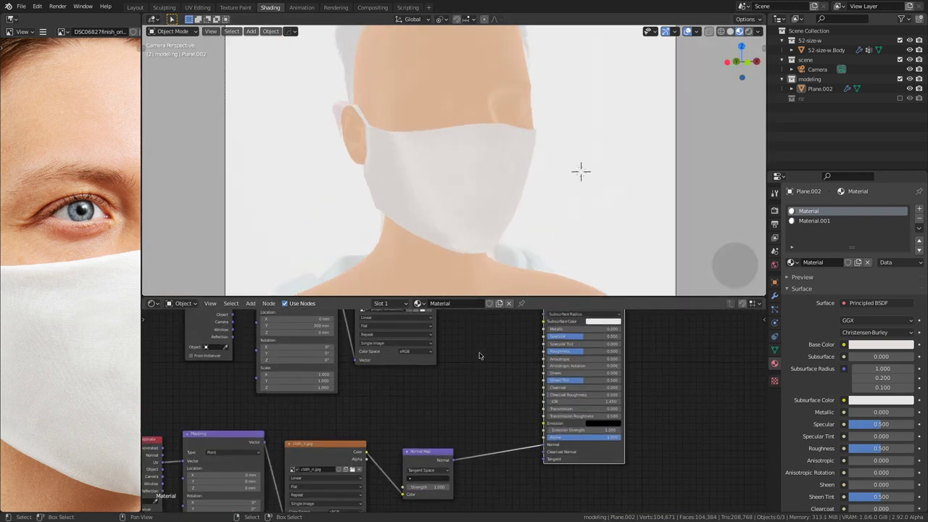
pyautogui.scroll(-6, 64, 315)
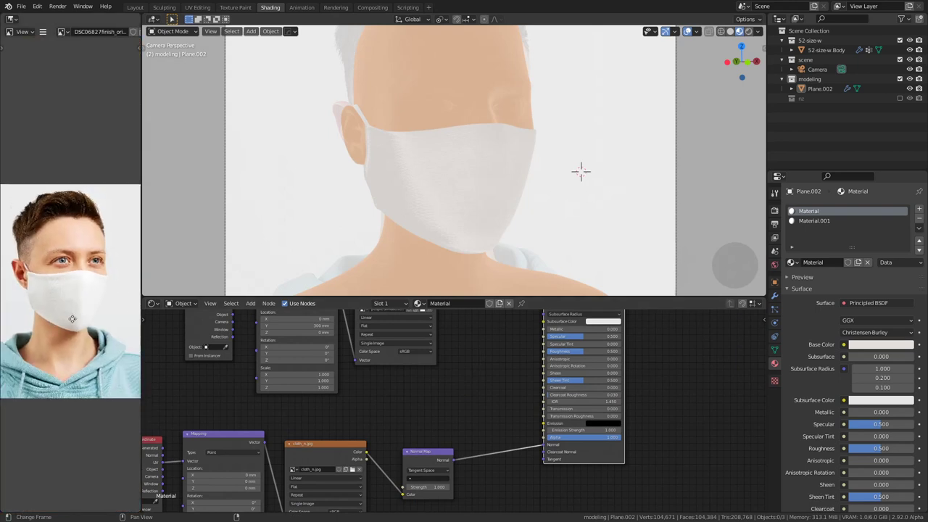
# Step: Select the mask, switch the viewport to Solid shading and snap the 3D cursor to the middle of the head
pyautogui.click(478, 171)
pyautogui.moveTo(480, 172); pyautogui.dragTo(489, 201, button='middle')
pyautogui.click(730, 31)
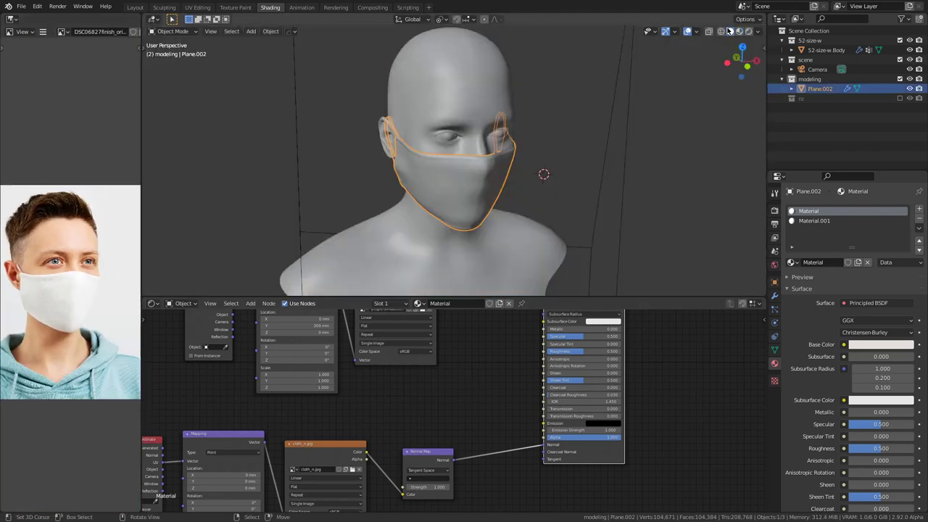
pyautogui.scroll(-3, 522, 151)
pyautogui.moveTo(522, 151); pyautogui.dragTo(467, 196, button='middle')
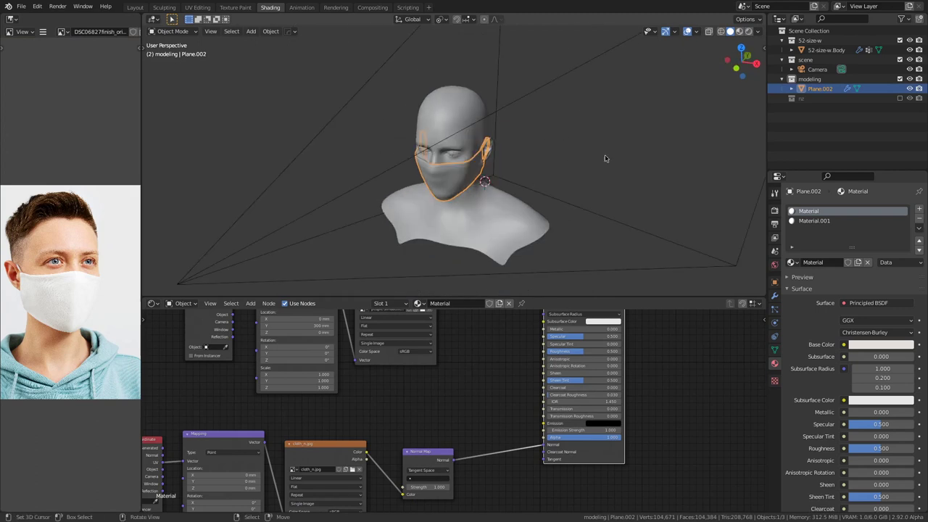
pyautogui.hotkey('shift', 's')
pyautogui.click(550, 193)
pyautogui.moveTo(547, 192); pyautogui.dragTo(454, 180, button='middle')
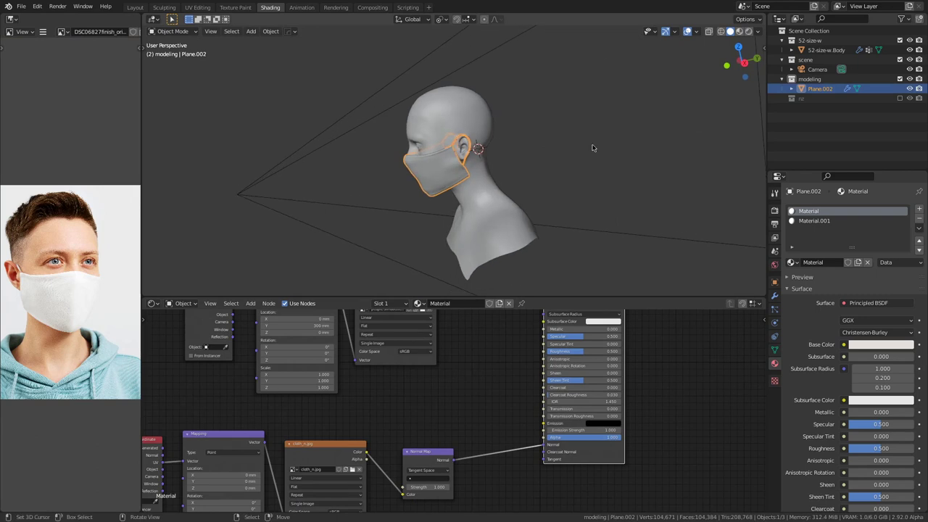
pyautogui.press('r')
pyautogui.click(588, 150)
pyautogui.moveTo(545, 161); pyautogui.dragTo(502, 173, button='middle')
pyautogui.scroll(2, 502, 172)
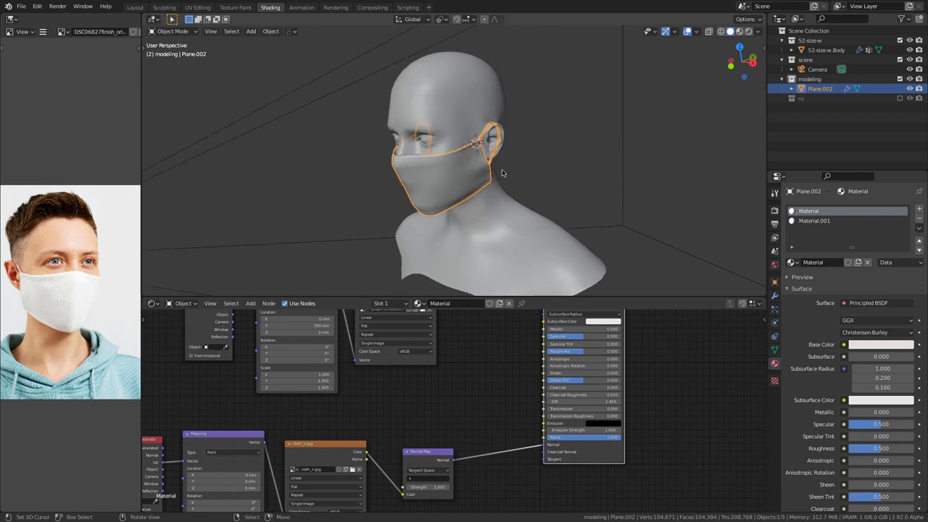
pyautogui.press('Tab')
pyautogui.press('Tab')
pyautogui.moveTo(494, 156); pyautogui.dragTo(518, 187, button='middle')
pyautogui.scroll(-1, 522, 184)
pyautogui.hotkey('shift', 'a')
pyautogui.moveTo(528, 181)
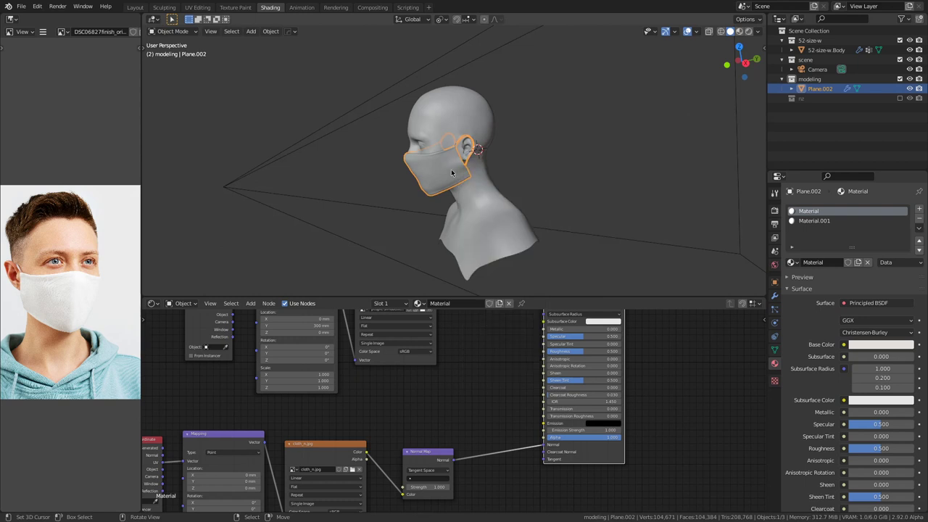
pyautogui.hotkey('shift', 'a')
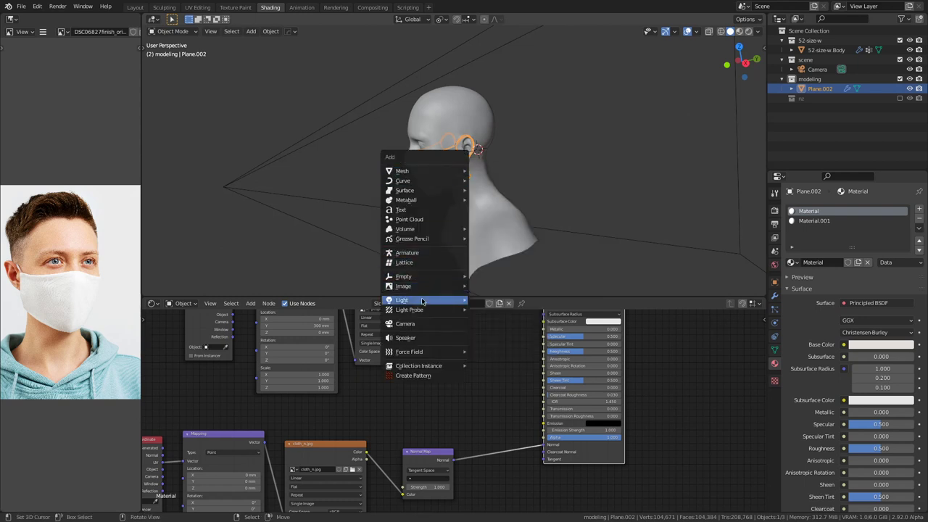
pyautogui.moveTo(424, 300)
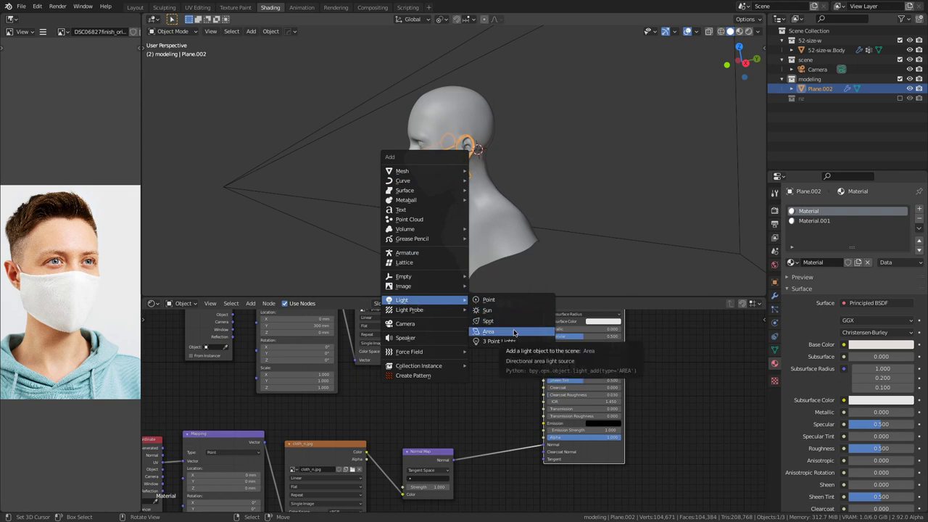
# Step: Switch the viewport to Rendered shading, show the World nodes and disconnect the Background node from the World Output
pyautogui.click(749, 32)
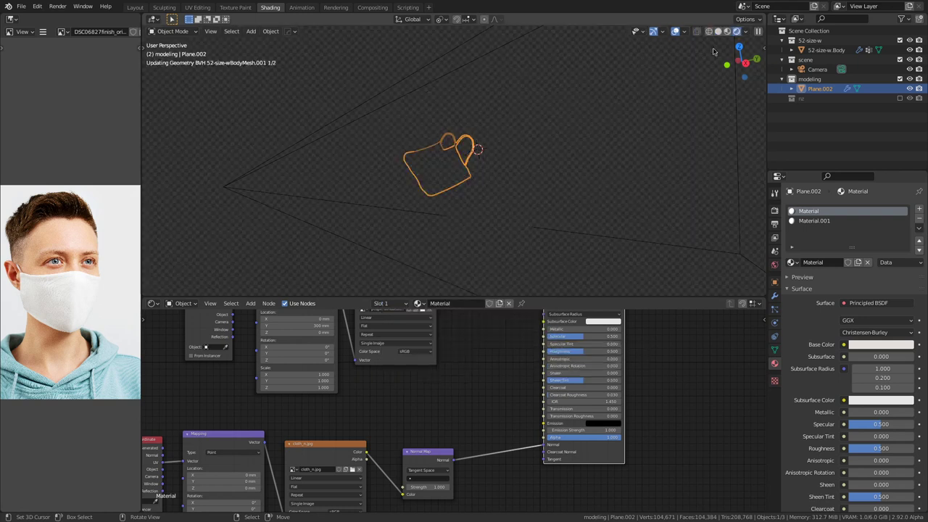
pyautogui.click(182, 303)
pyautogui.click(193, 329)
pyautogui.scroll(-8, 541, 387)
pyautogui.moveTo(556, 367); pyautogui.dragTo(475, 449, button='middle')
pyautogui.scroll(9, 474, 449)
pyautogui.moveTo(501, 438); pyautogui.dragTo(489, 458)
pyautogui.moveTo(475, 190); pyautogui.dragTo(633, 170, button='middle')
pyautogui.scroll(3, 634, 170)
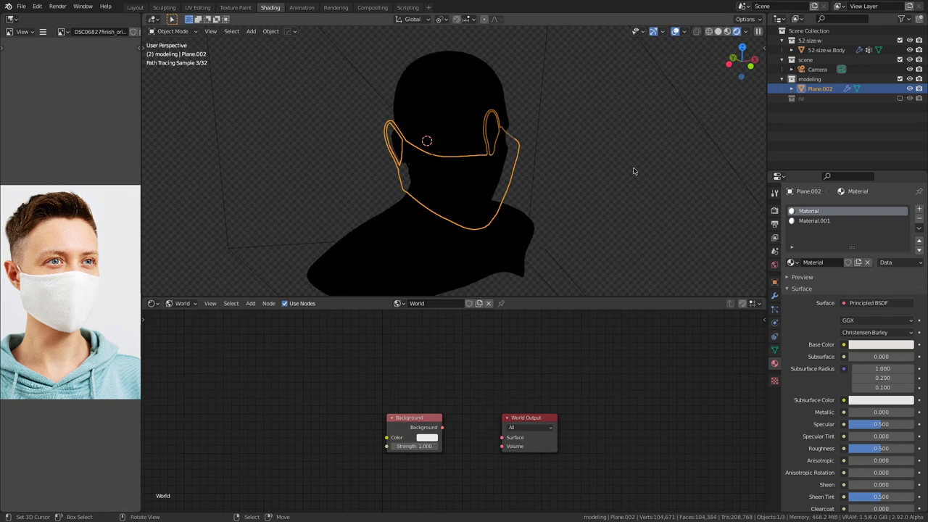
# Step: Compare Material Preview with Rendered shading, keep Rendered shading and save the file
pyautogui.click(728, 32)
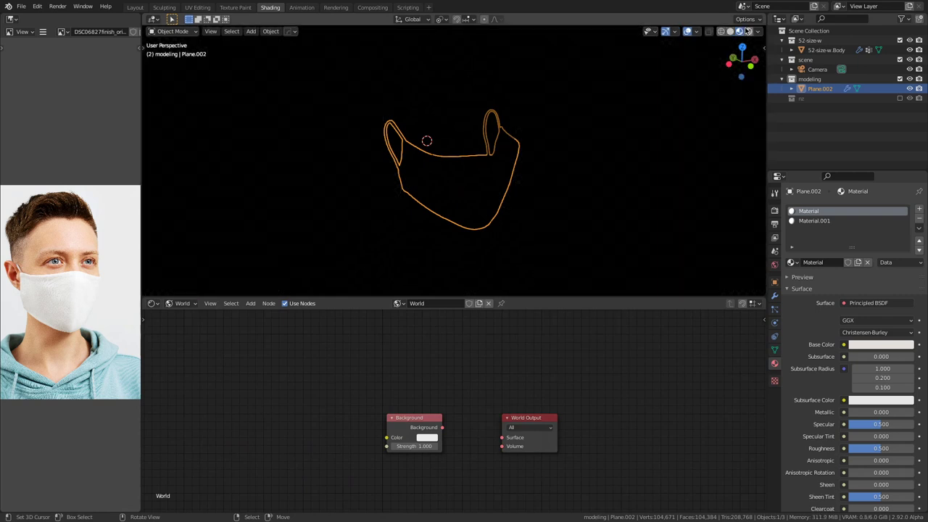
pyautogui.click(749, 32)
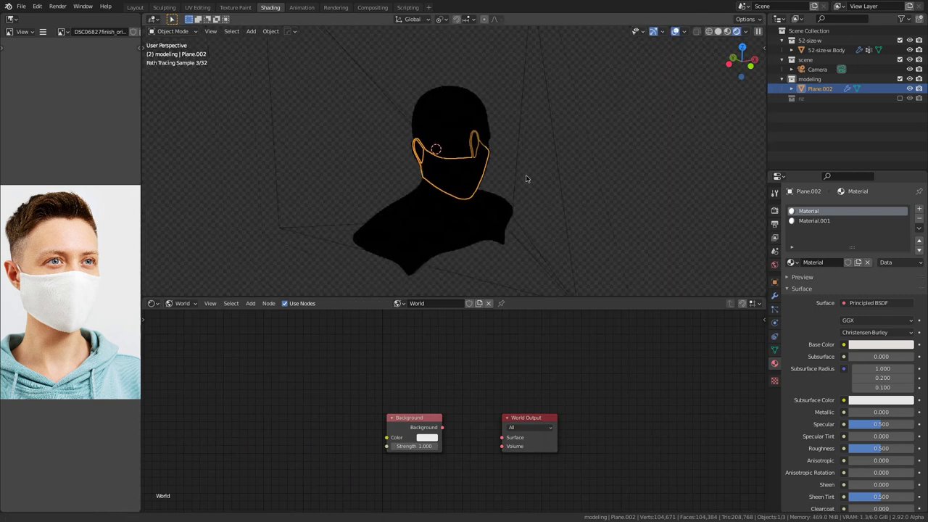
pyautogui.hotkey('ctrl', 's')
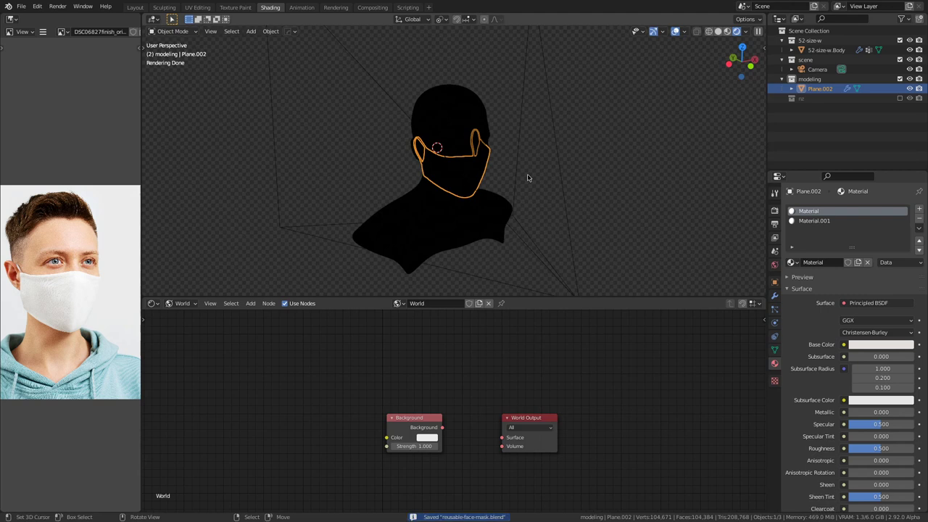
# Step: Add a 3 Point Lights setup for the mask and hide the viewport overlays
pyautogui.hotkey('shift', 'a')
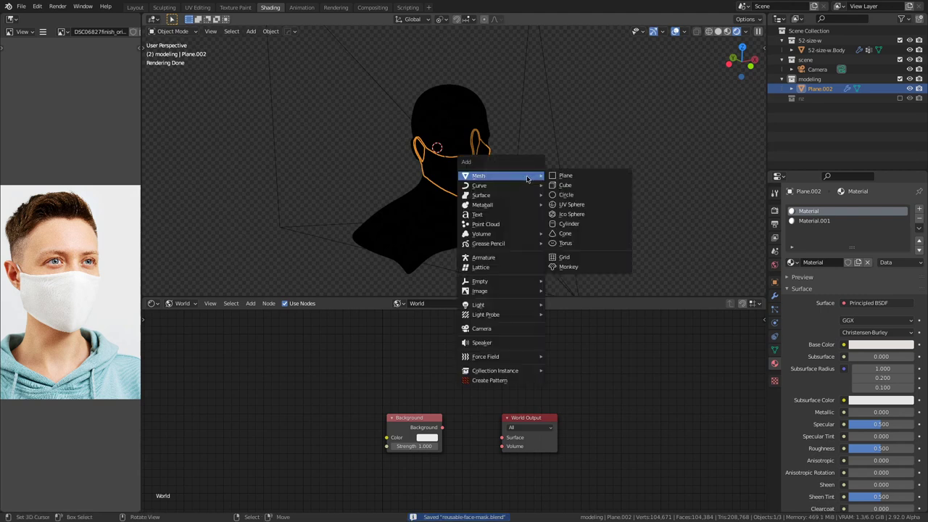
pyautogui.moveTo(508, 307)
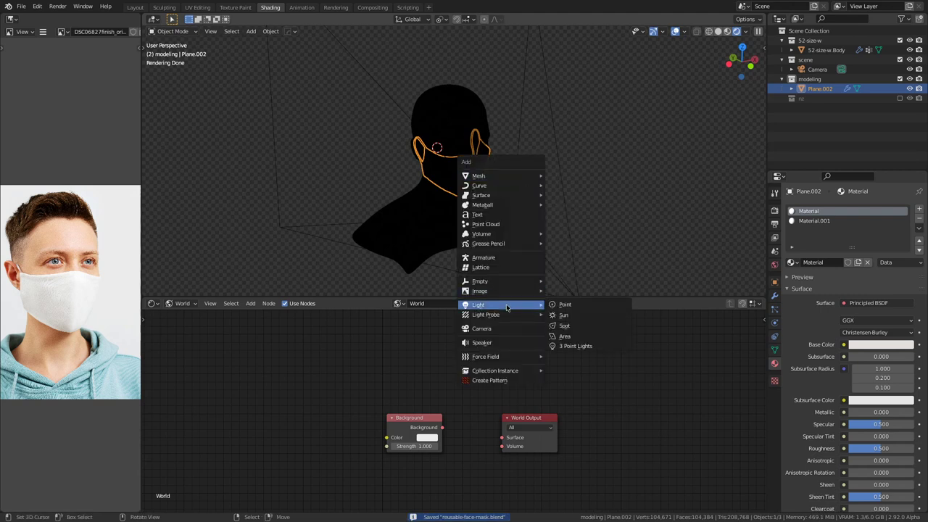
pyautogui.click(599, 346)
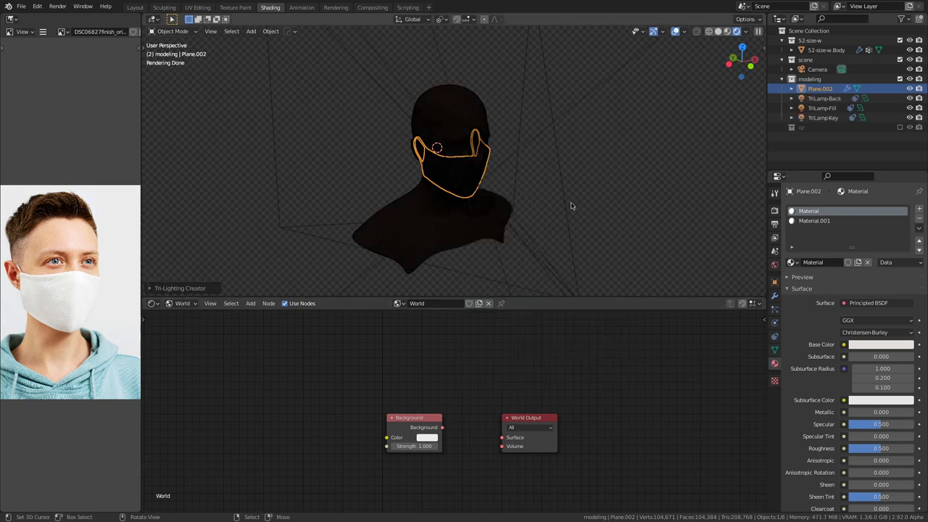
pyautogui.click(676, 31)
pyautogui.scroll(3, 589, 182)
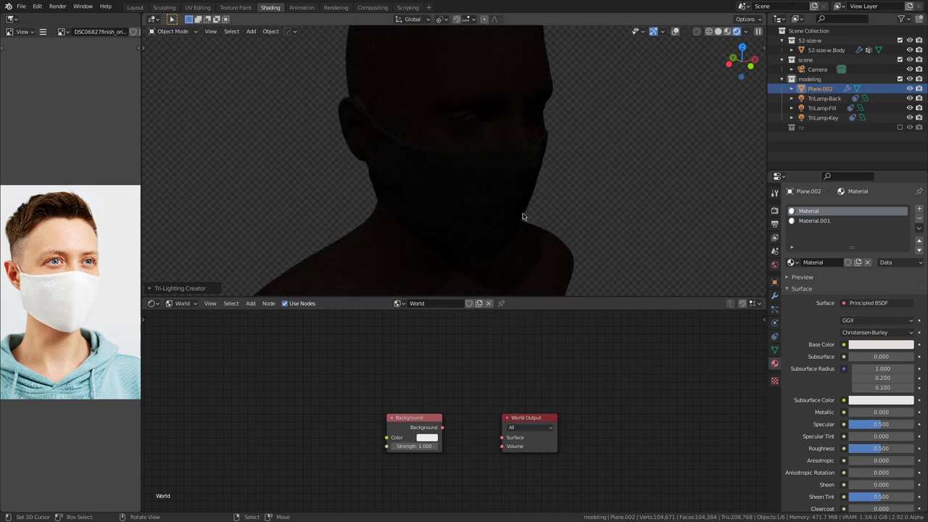
# Step: Enlarge the 3D viewport over the node editor and widen the reference photo area
pyautogui.moveTo(605, 296); pyautogui.dragTo(605, 455)
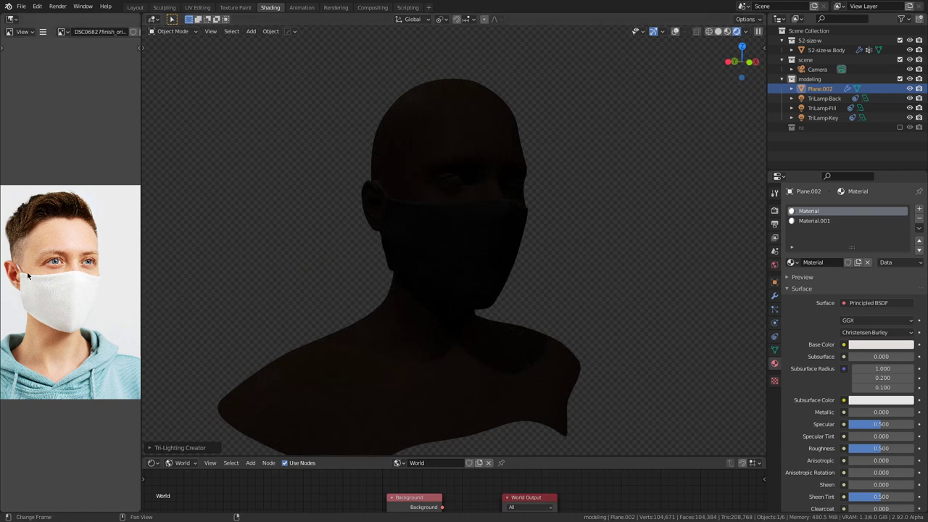
pyautogui.scroll(3, 138, 265)
pyautogui.moveTo(142, 260); pyautogui.dragTo(276, 262)
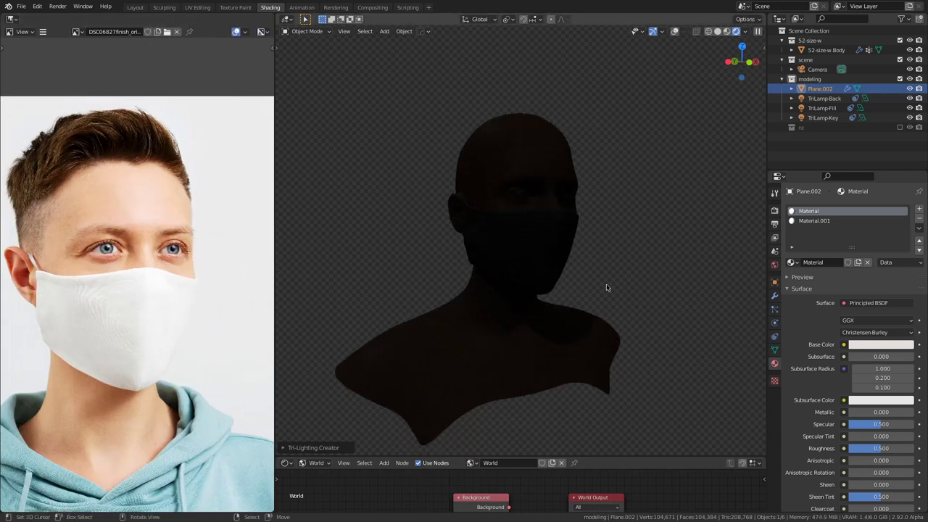
# Step: Set the Tri-Lighting Creator's height to 0.50 and its distance to 100 mm
pyautogui.press('F9')
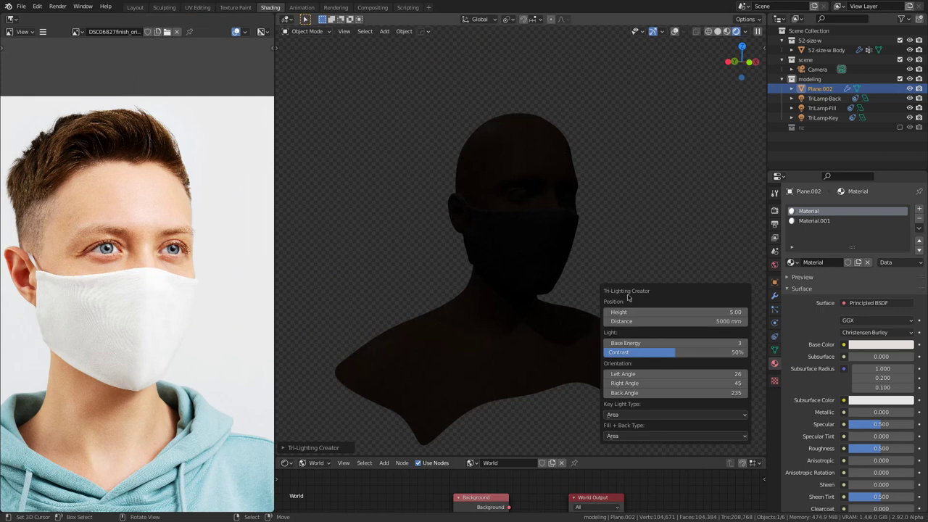
pyautogui.click(679, 314)
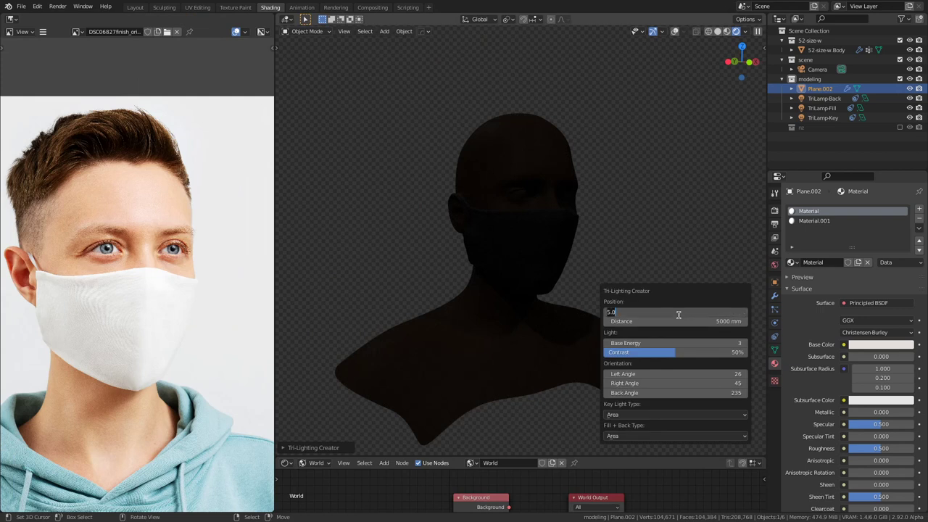
pyautogui.press('Return')
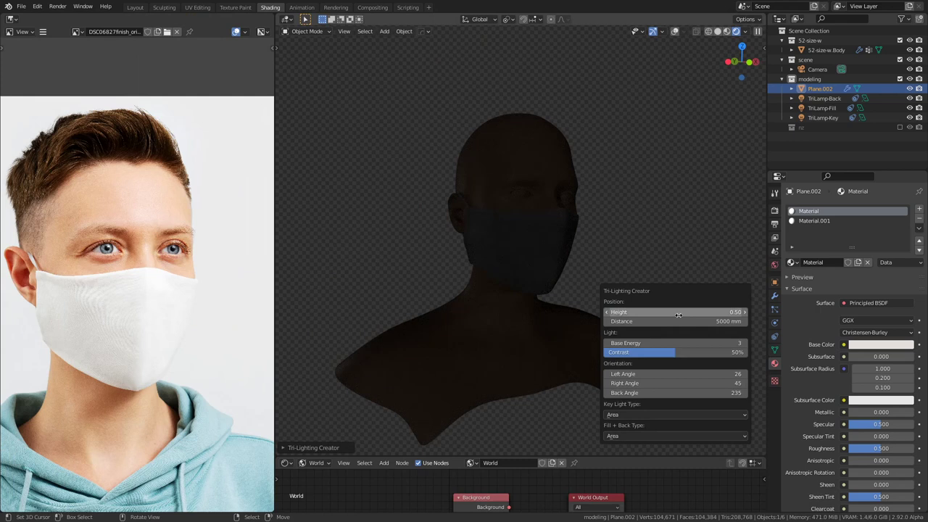
pyautogui.click(683, 322)
pyautogui.write('100')
pyautogui.press('Return')
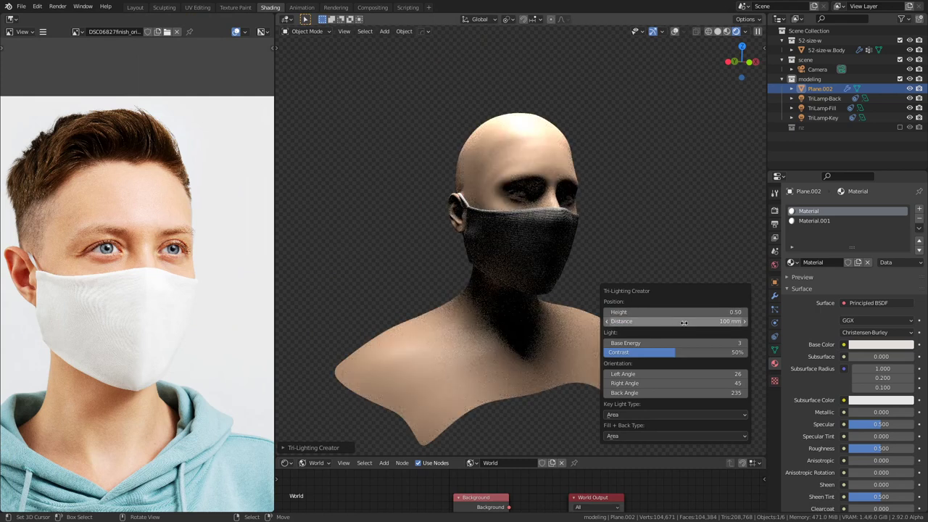
# Step: Show the viewport overlays again and set the three-point lighting's height to 0.1 and distance to 500 mm
pyautogui.click(674, 33)
pyautogui.moveTo(578, 190); pyautogui.dragTo(542, 274, button='middle')
pyautogui.scroll(-6, 545, 224)
pyautogui.scroll(4, 542, 274)
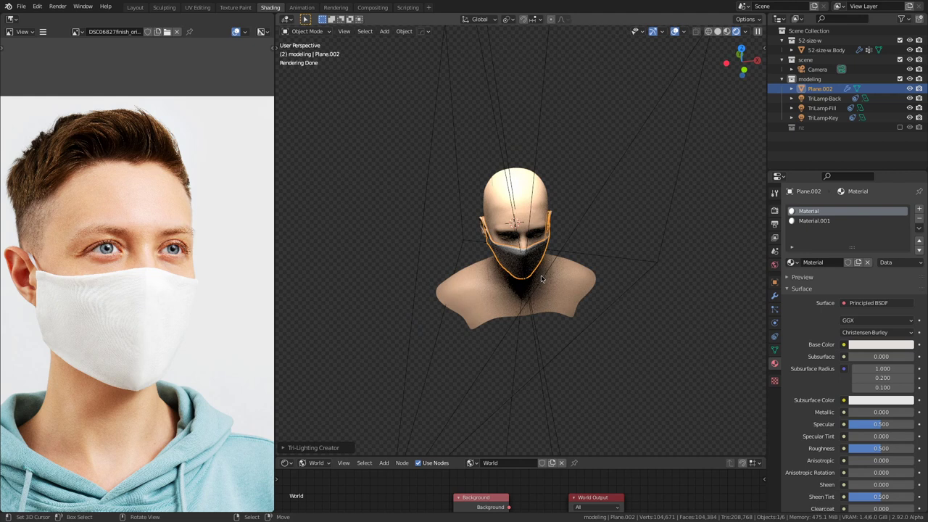
pyautogui.press('F9')
pyautogui.click(620, 303)
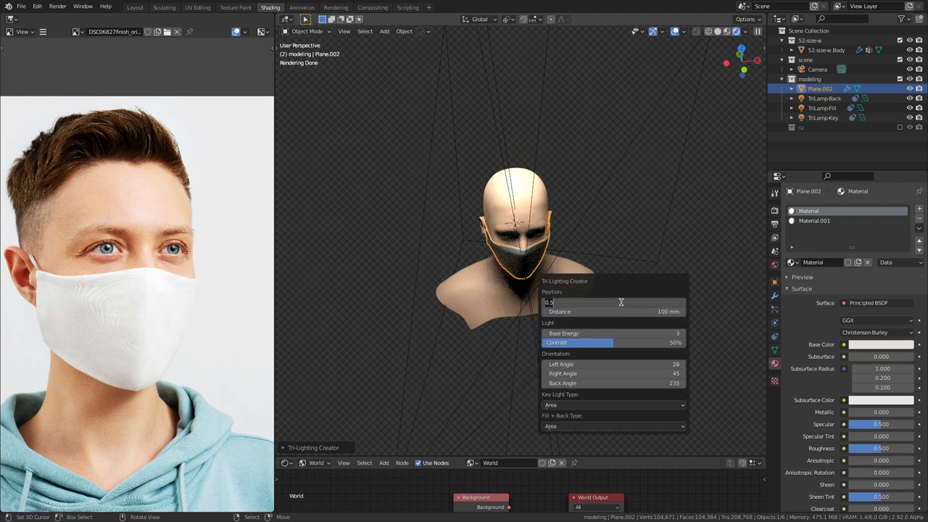
pyautogui.write('0.1')
pyautogui.press('Return')
pyautogui.click(627, 311)
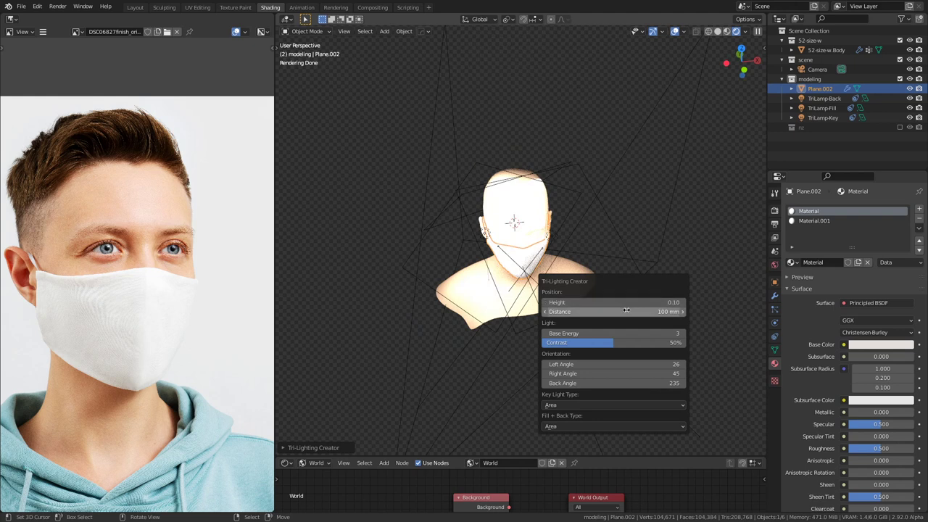
pyautogui.write('500')
pyautogui.press('Return')
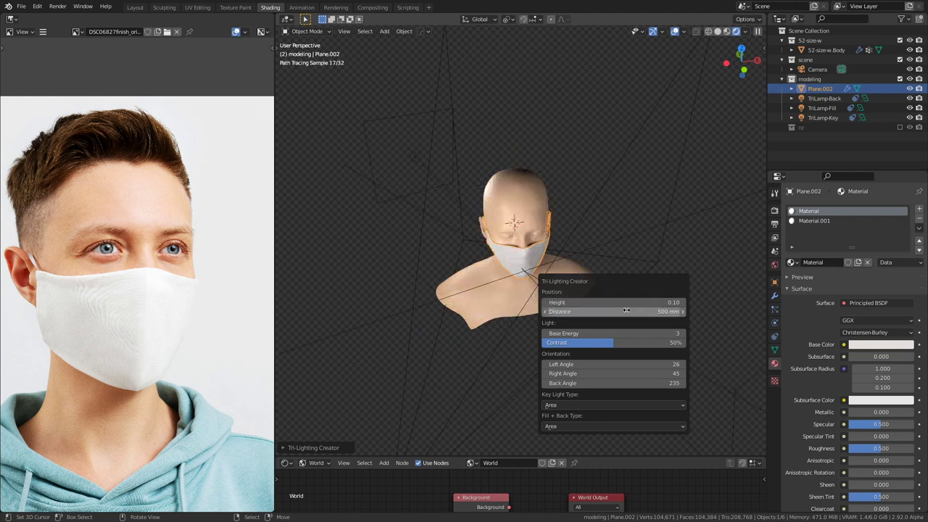
# Step: Inspect the lit bust from the front and set the three-point lighting's left angle to 12 and back angle to 212
pyautogui.scroll(-1, 602, 254)
pyautogui.scroll(-3, 556, 298)
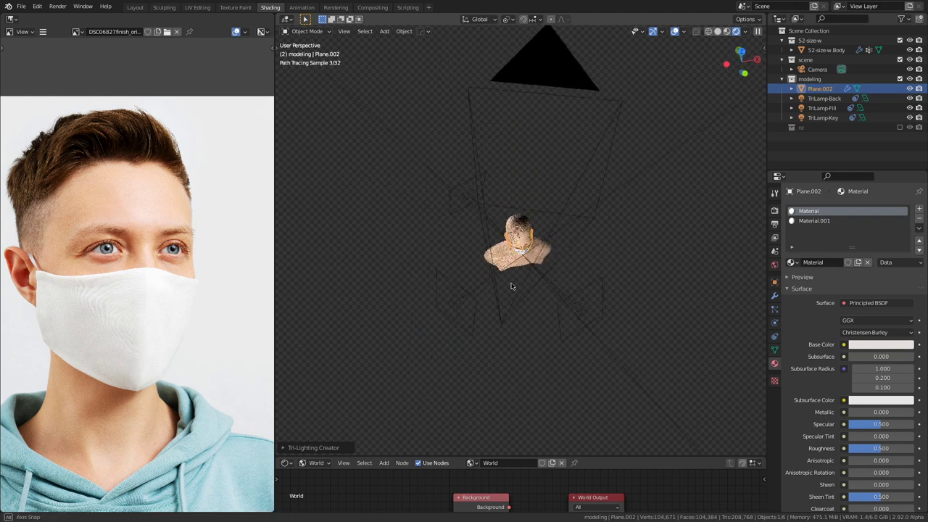
pyautogui.moveTo(555, 298); pyautogui.dragTo(556, 267, button='middle')
pyautogui.scroll(3, 557, 267)
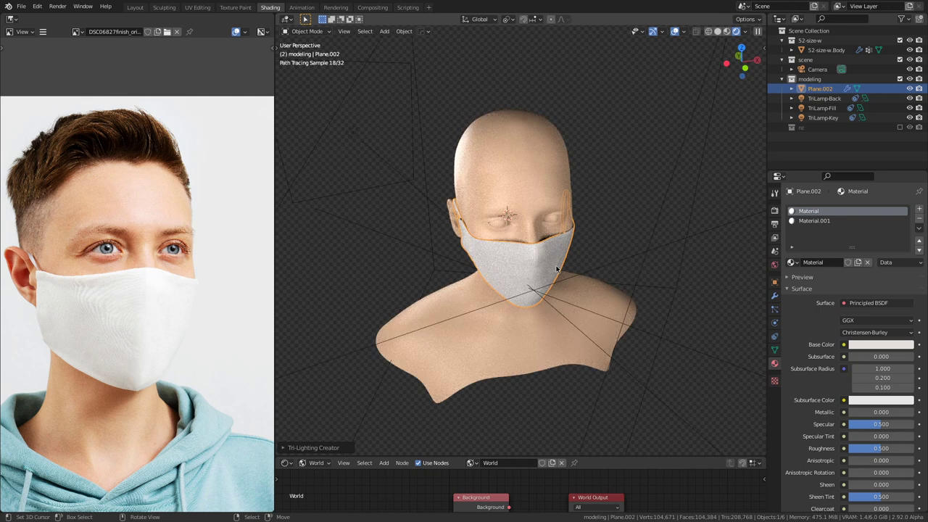
pyautogui.scroll(-4, 558, 271)
pyautogui.press('F9')
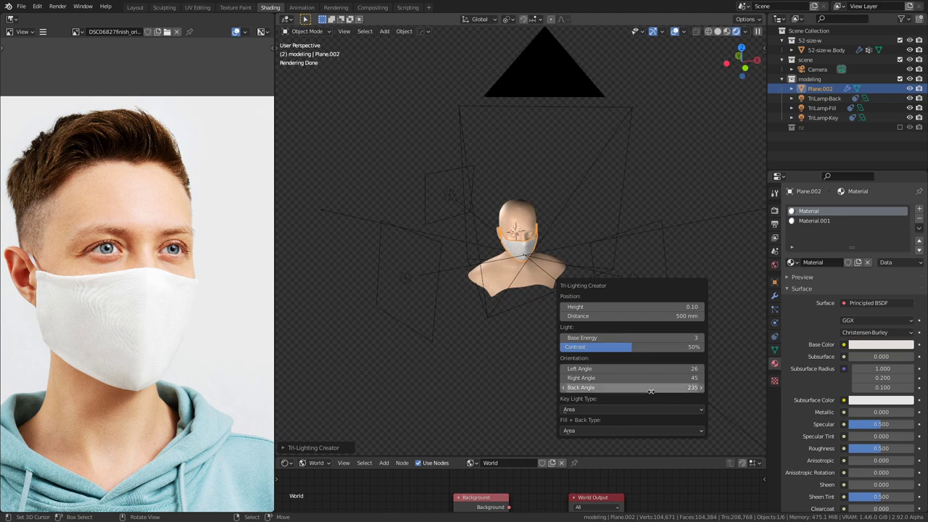
pyautogui.moveTo(636, 369); pyautogui.dragTo(561, 387)
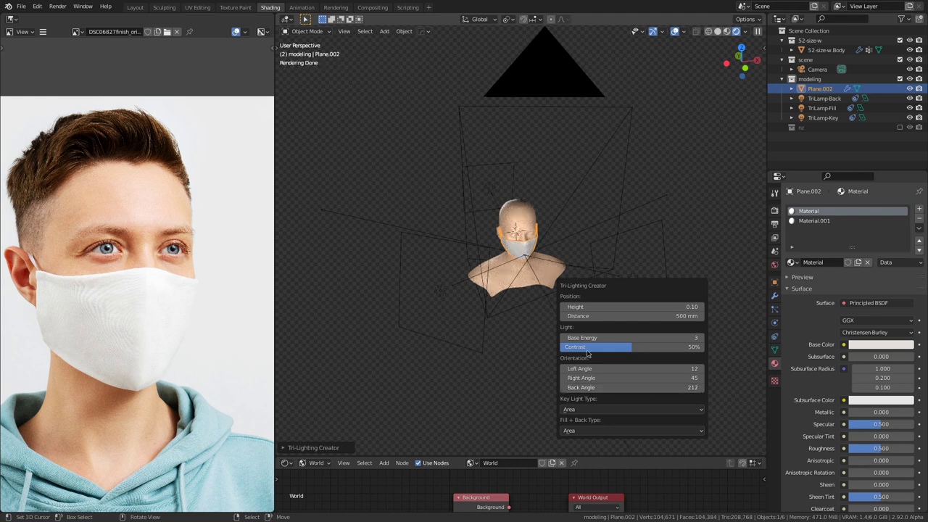
# Step: Check the lighting through the camera and set the three-point lighting's left angle to 14
pyautogui.press('KP_0')
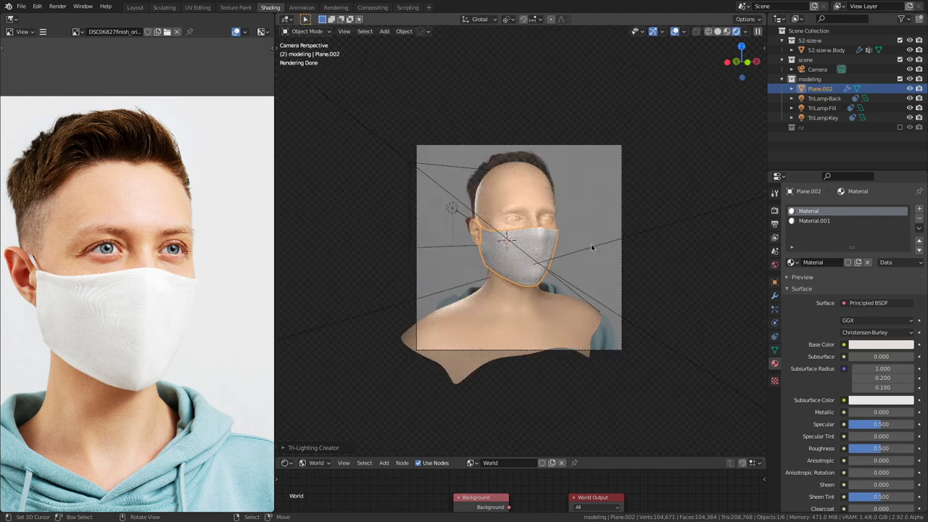
pyautogui.press('F9')
pyautogui.moveTo(663, 334); pyautogui.dragTo(657, 332)
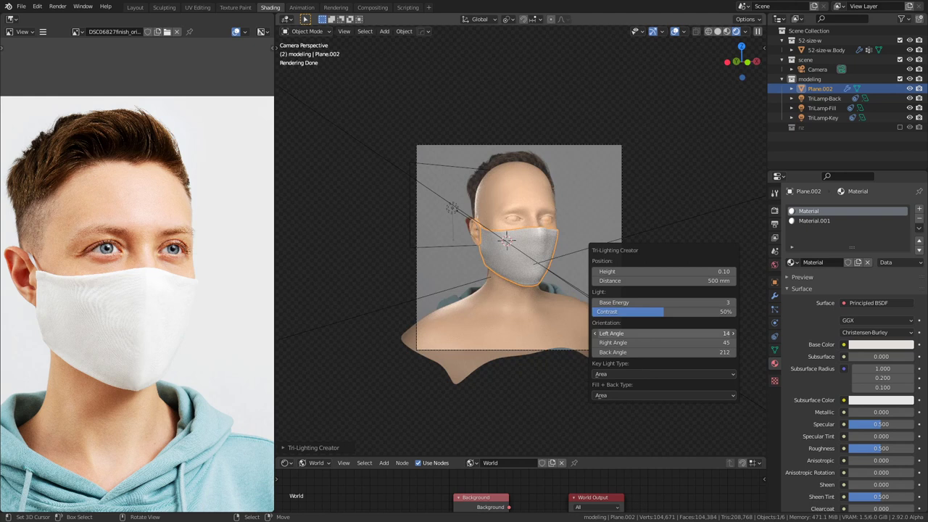
# Step: Select the fill light and isolate it by hiding the key and back lights
pyautogui.moveTo(543, 134)
pyautogui.mouseDown(button='middle')
pyautogui.moveTo(543, 254)
pyautogui.moveTo(590, 286)
pyautogui.moveTo(519, 271)
pyautogui.moveTo(533, 272)
pyautogui.mouseUp(button='middle')
pyautogui.scroll(-4, 543, 254)
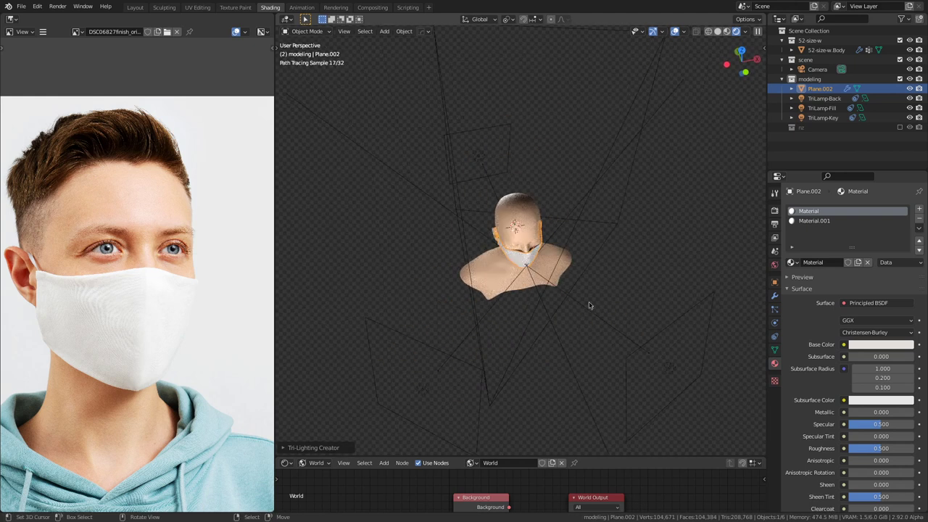
pyautogui.click(675, 373)
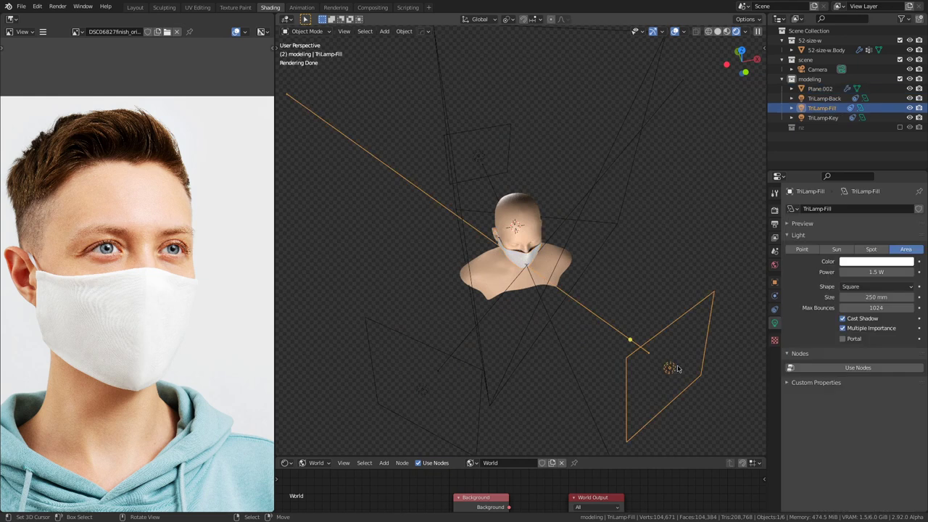
pyautogui.click(910, 118)
pyautogui.click(910, 98)
pyautogui.moveTo(567, 308); pyautogui.dragTo(685, 246, button='middle')
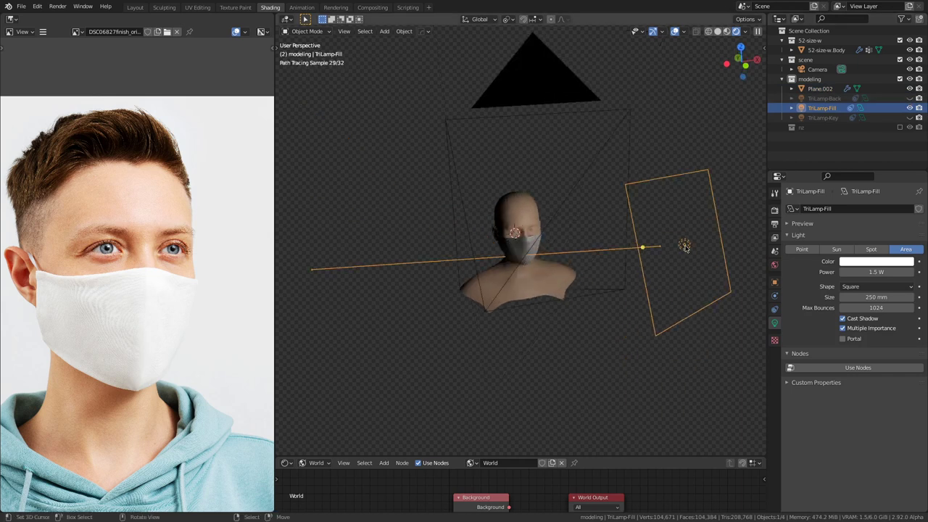
# Step: Return to the camera view fitted to the viewport and switch the shading to Material Preview
pyautogui.press('KP_0')
pyautogui.press('Home')
pyautogui.click(728, 31)
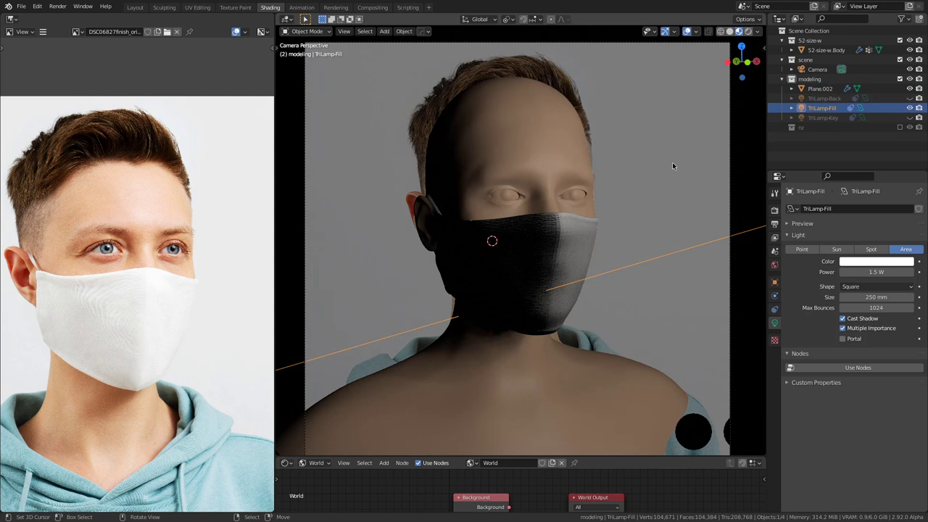
# Step: Set the transform pivot point to 3D Cursor and snap the 3D cursor to the world origin
pyautogui.press('.')
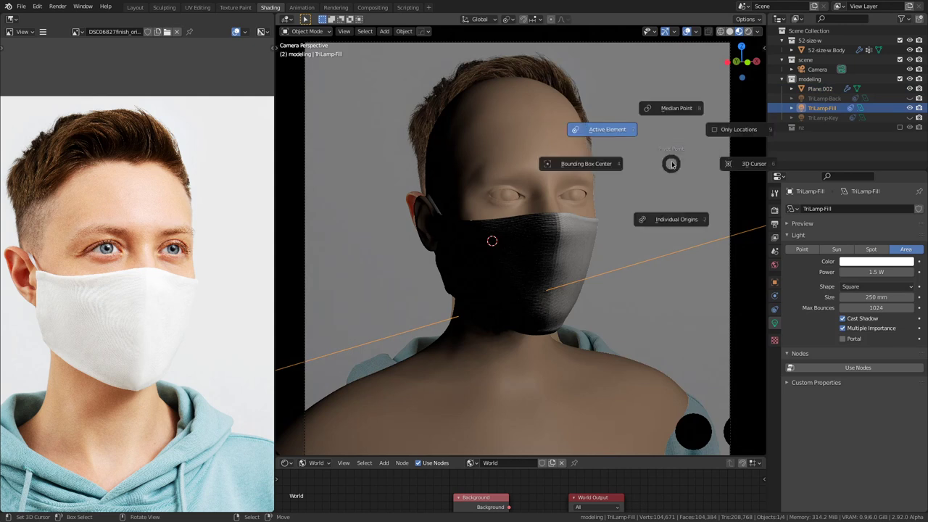
pyautogui.click(746, 165)
pyautogui.hotkey('shift', 's')
pyautogui.click(633, 207)
pyautogui.press('r')
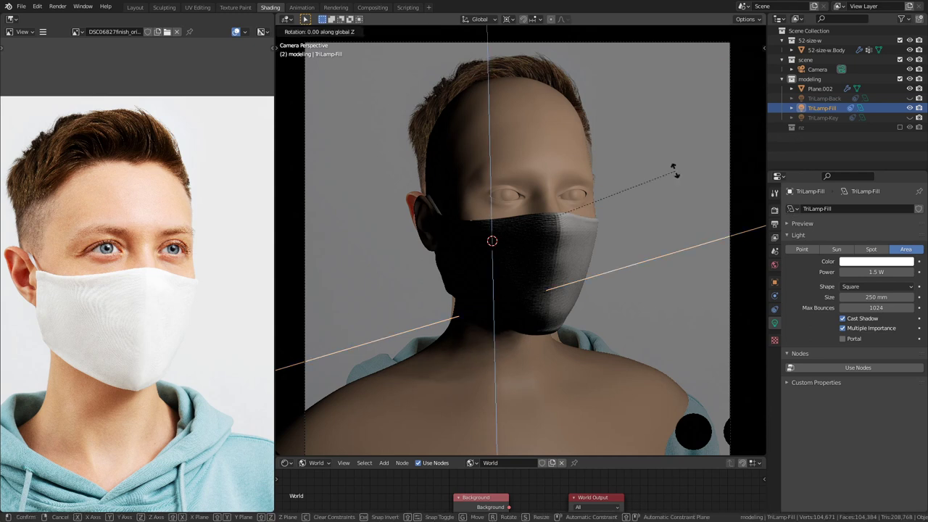
pyautogui.press('z')
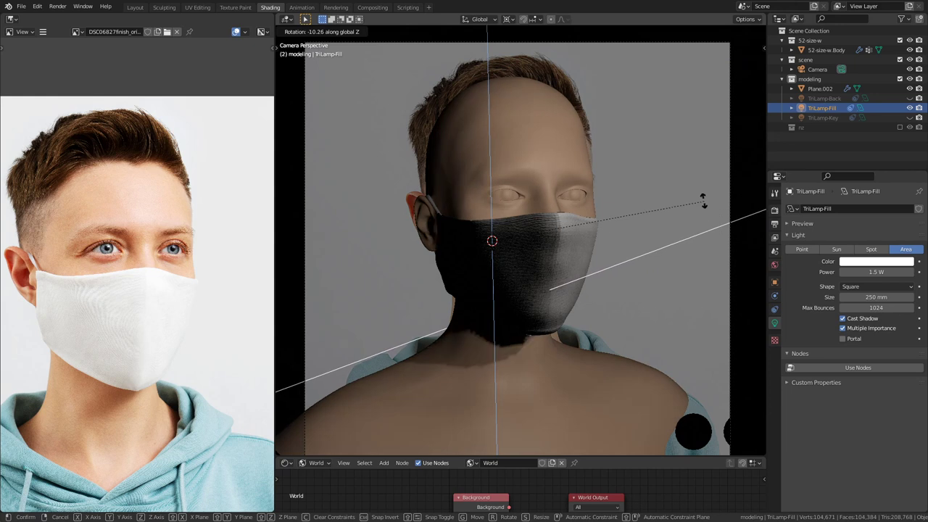
pyautogui.click(705, 204)
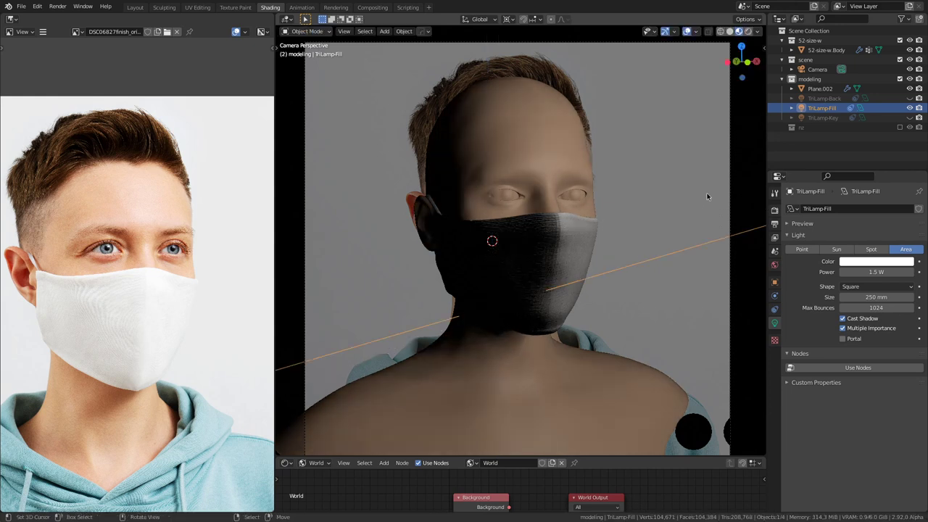
# Step: Show the key light again, select it and view the mask close up through the camera
pyautogui.scroll(-5, 651, 214)
pyautogui.moveTo(648, 212); pyautogui.dragTo(560, 257, button='middle')
pyautogui.scroll(-3, 560, 256)
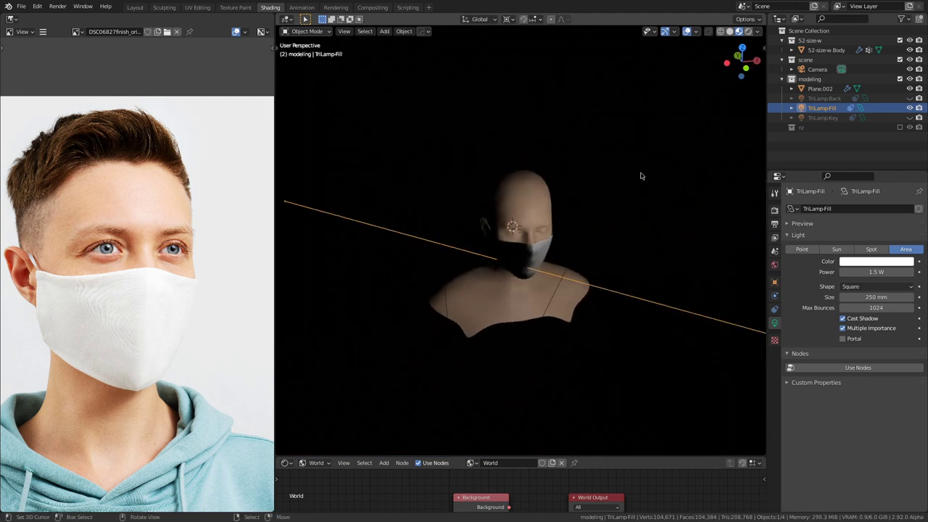
pyautogui.click(911, 118)
pyautogui.scroll(-4, 632, 276)
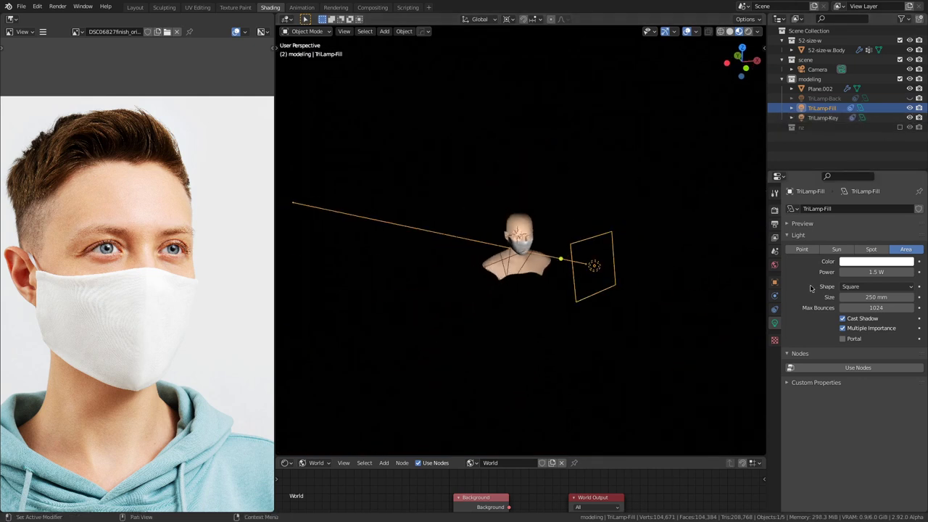
pyautogui.scroll(6, 620, 281)
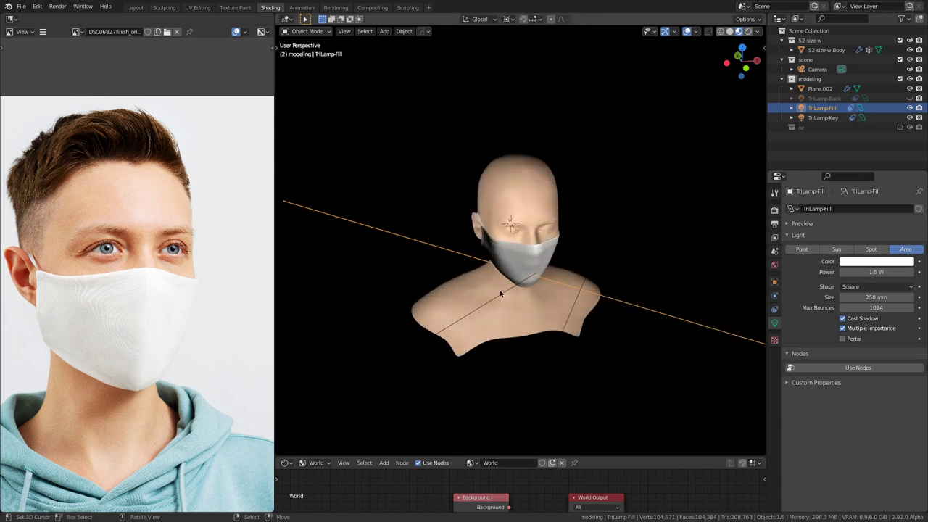
pyautogui.click(502, 295)
pyautogui.press('KP_0')
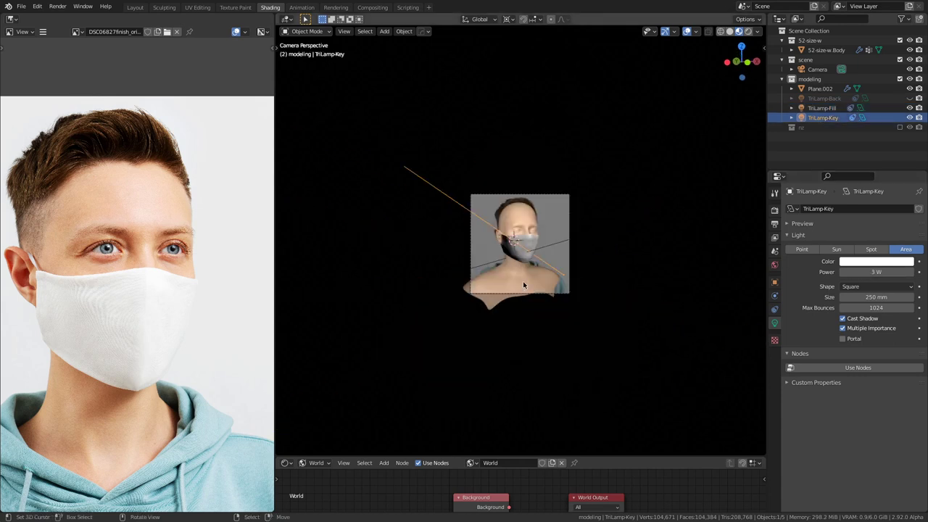
pyautogui.scroll(6, 533, 284)
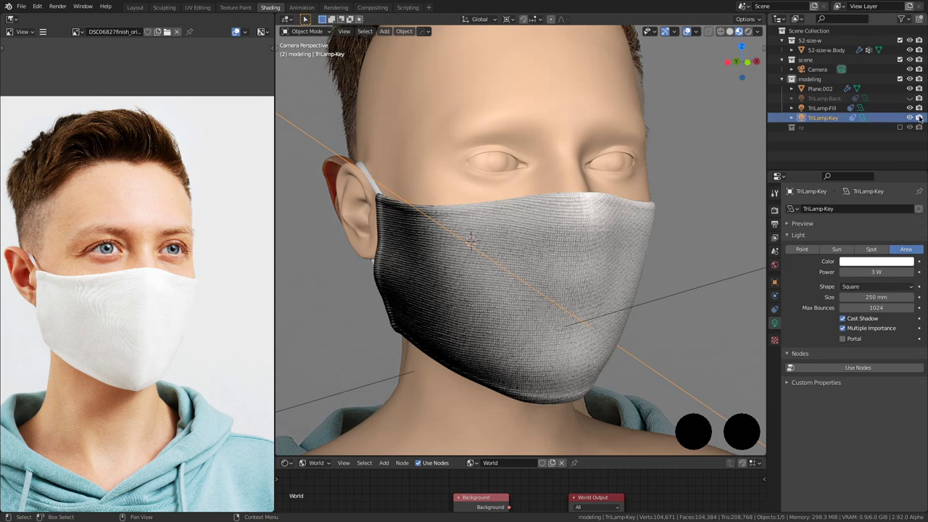
# Step: Hide the fill light and rotate the key light about the global Z axis to illuminate the mask's dark ear side
pyautogui.click(911, 117)
pyautogui.click(911, 117)
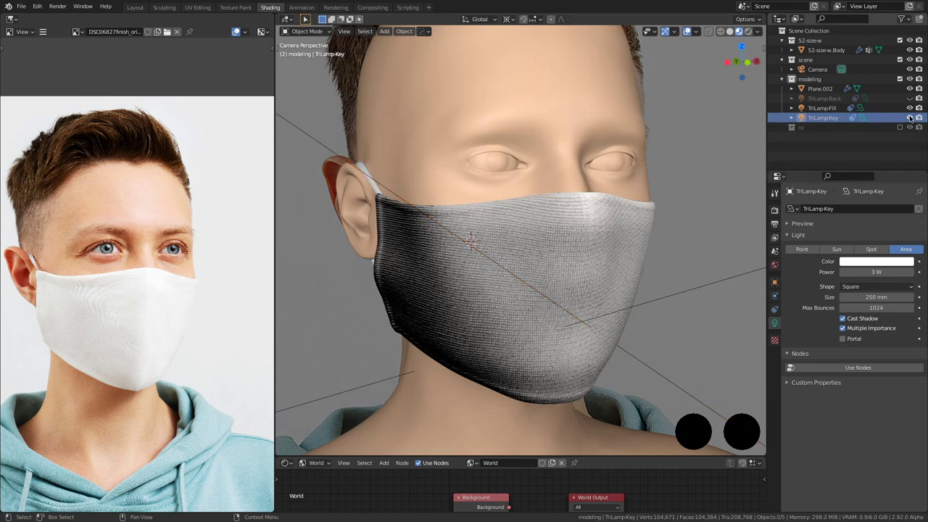
pyautogui.click(911, 108)
pyautogui.click(629, 337)
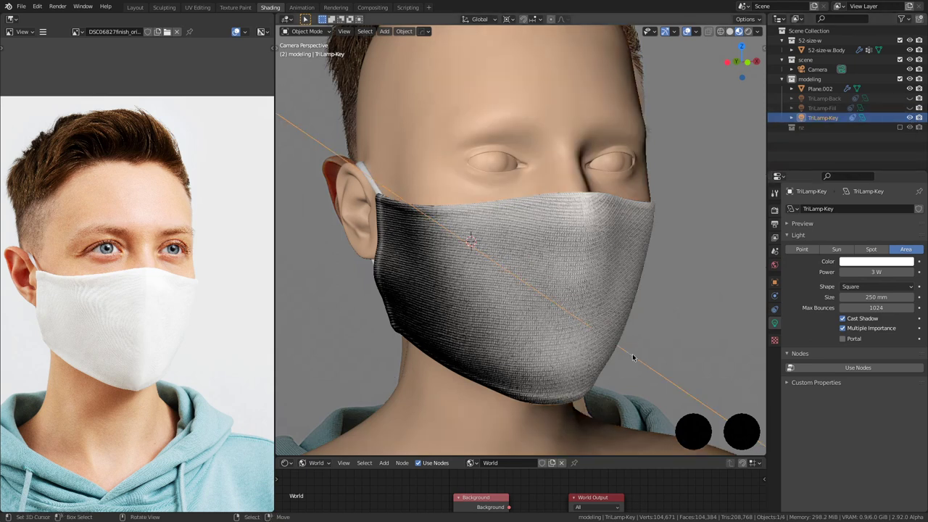
pyautogui.press('r')
pyautogui.press('z')
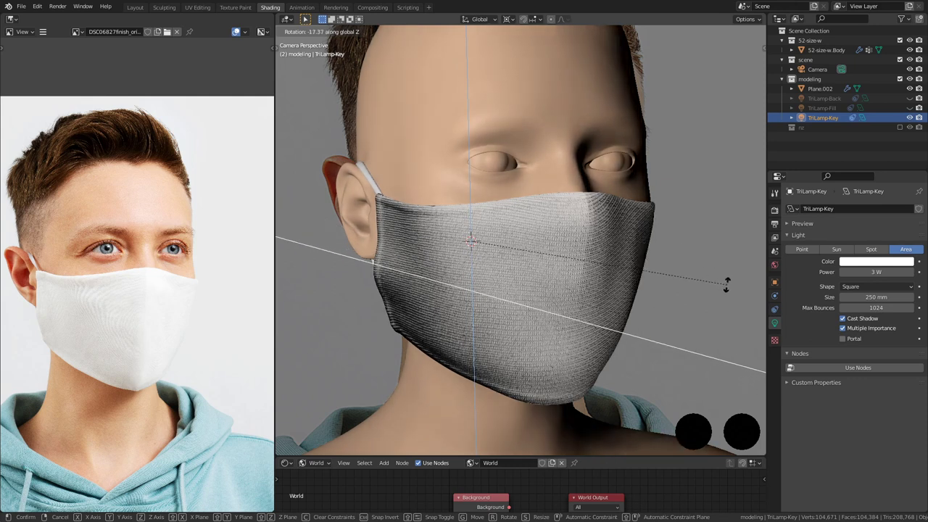
pyautogui.click(707, 365)
# Step: Hide the key light, show the fill light and rotate the fill light about the global Z axis toward the face's front
pyautogui.click(910, 118)
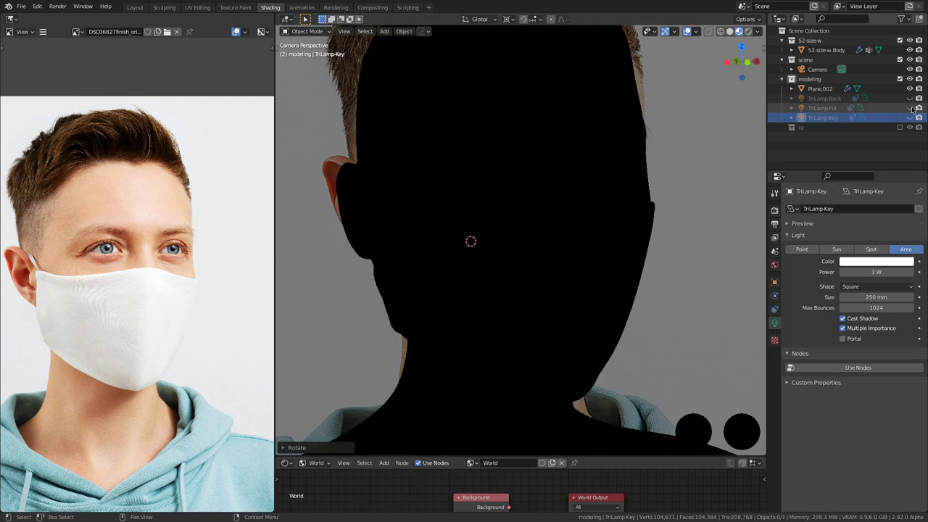
pyautogui.click(910, 108)
pyautogui.click(686, 296)
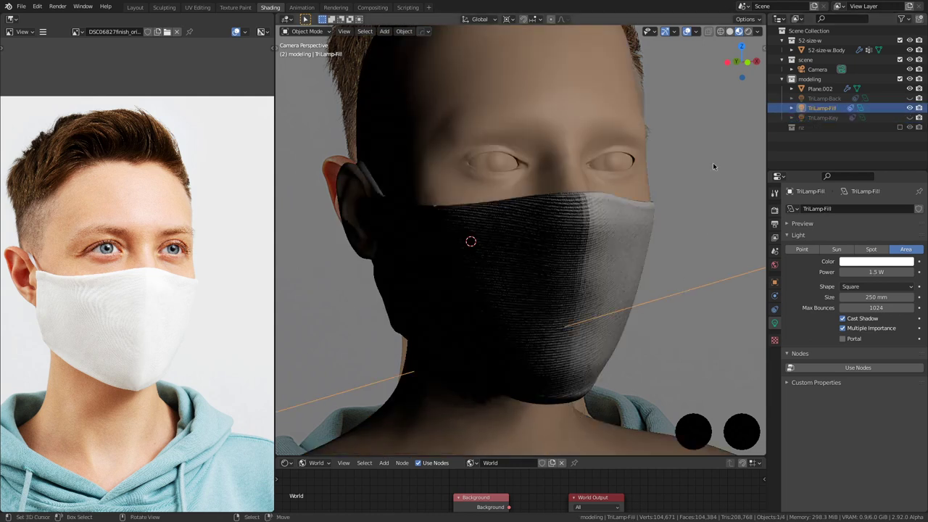
pyautogui.press('r')
pyautogui.press('z')
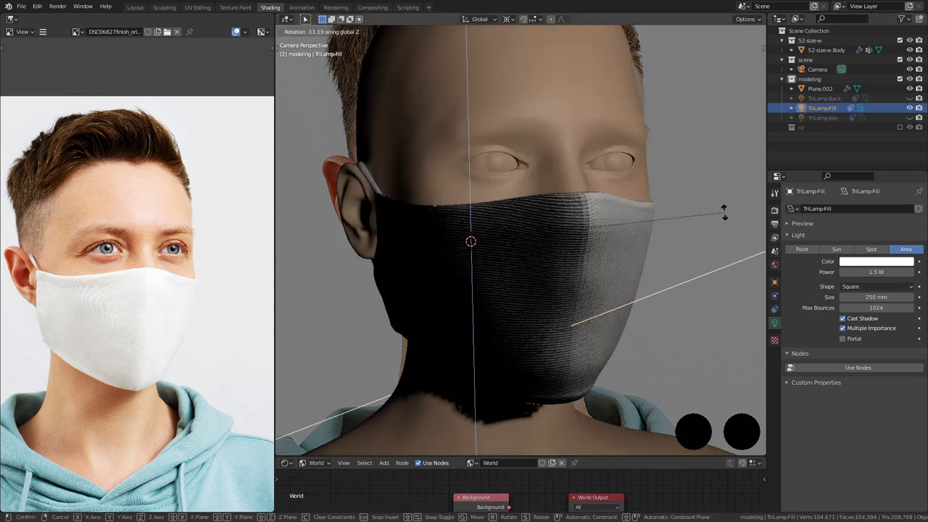
pyautogui.click(728, 268)
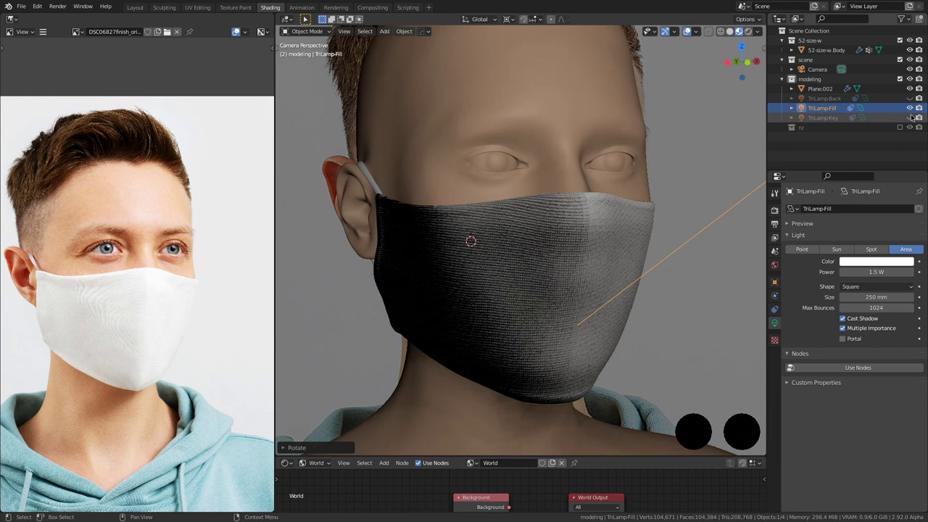
# Step: Show the key and back lights, hide the fill light and select the back light
pyautogui.click(911, 117)
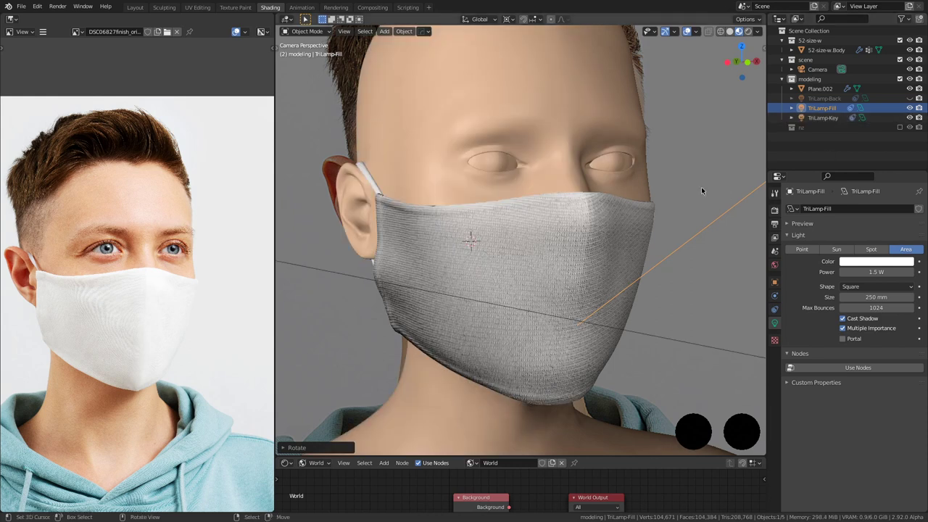
pyautogui.click(910, 108)
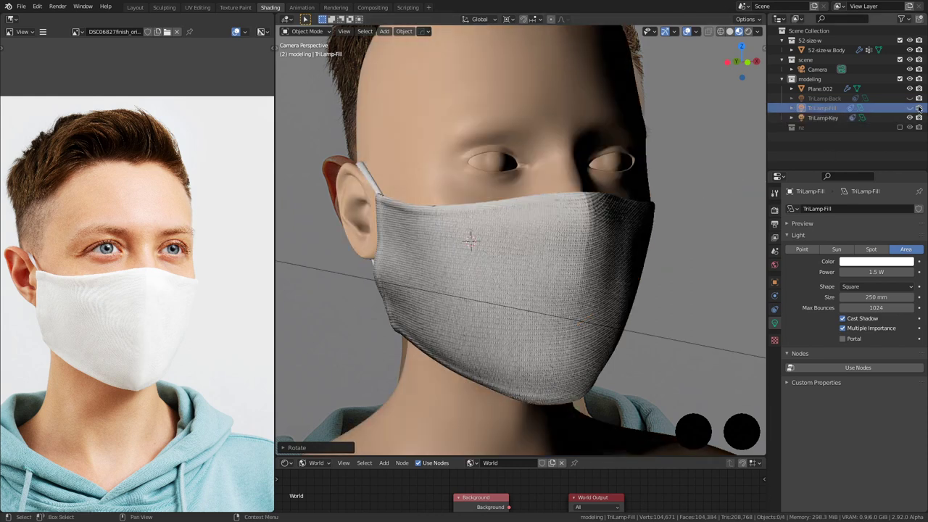
pyautogui.click(910, 98)
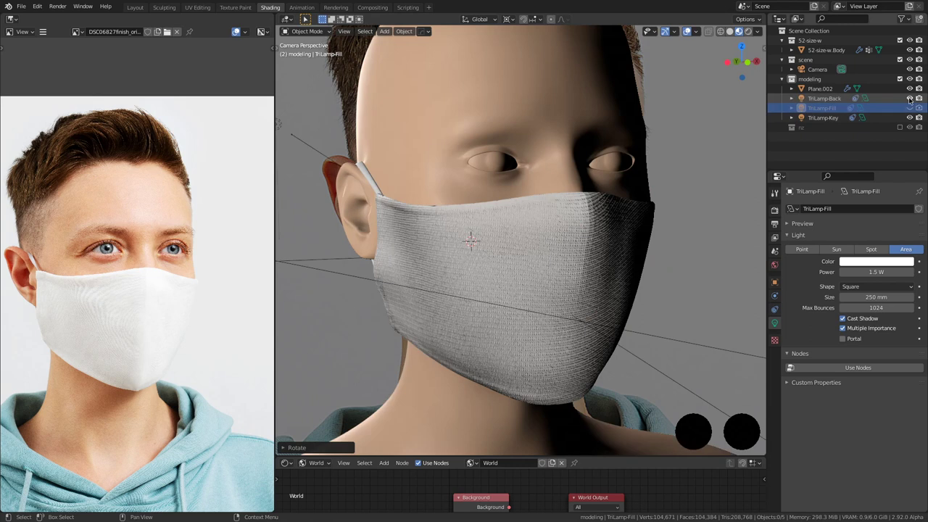
pyautogui.click(821, 99)
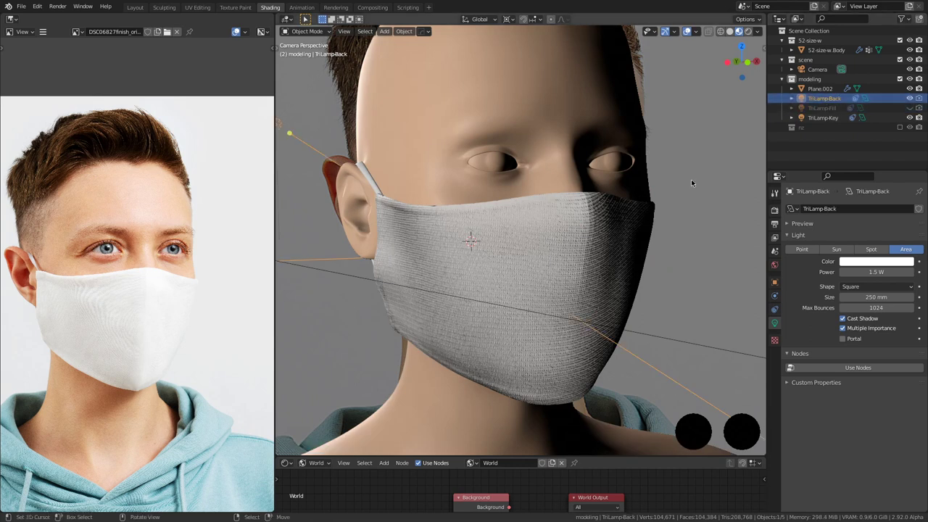
# Step: Hide the TriLamp-Key light and rotate TriLamp-Back around the global Z axis until it sits directly behind the head
pyautogui.click(910, 118)
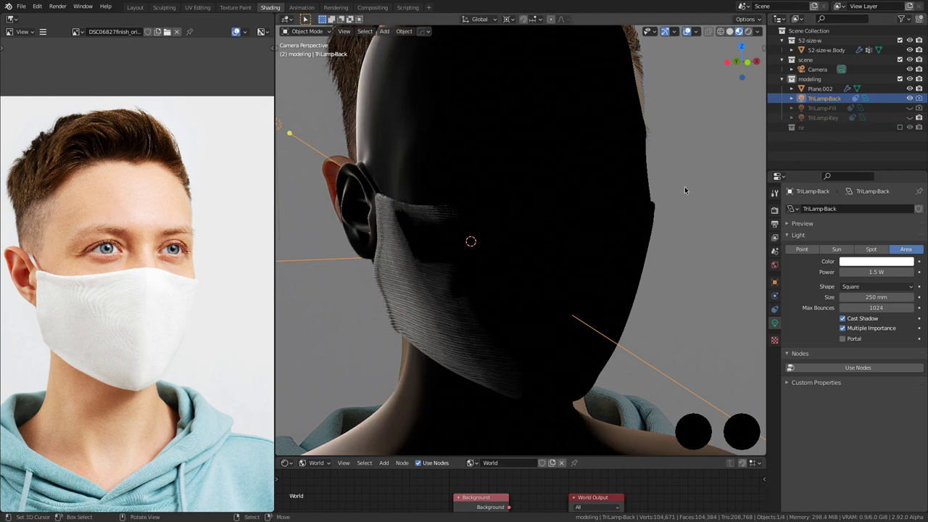
pyautogui.press('r')
pyautogui.press('z')
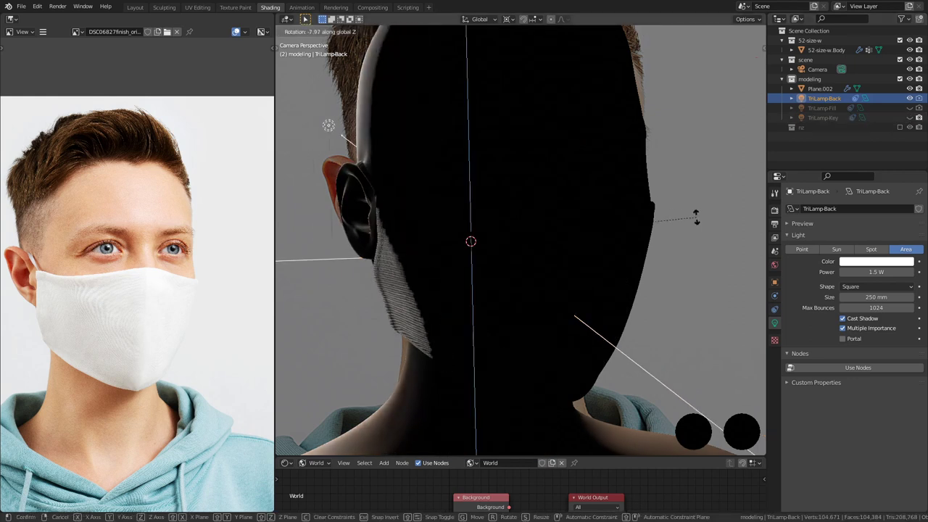
pyautogui.click(682, 314)
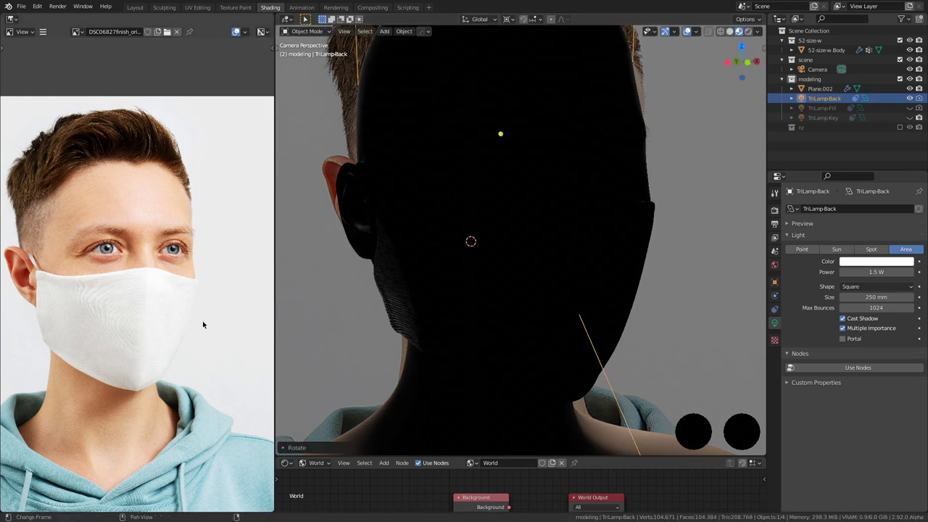
# Step: Rotate TriLamp-Back about -11 degrees around the global Z axis and make the TriLamp-Key light visible again
pyautogui.scroll(4, 124, 169)
pyautogui.scroll(-2, 128, 192)
pyautogui.scroll(-2, 128, 193)
pyautogui.scroll(-5, 557, 216)
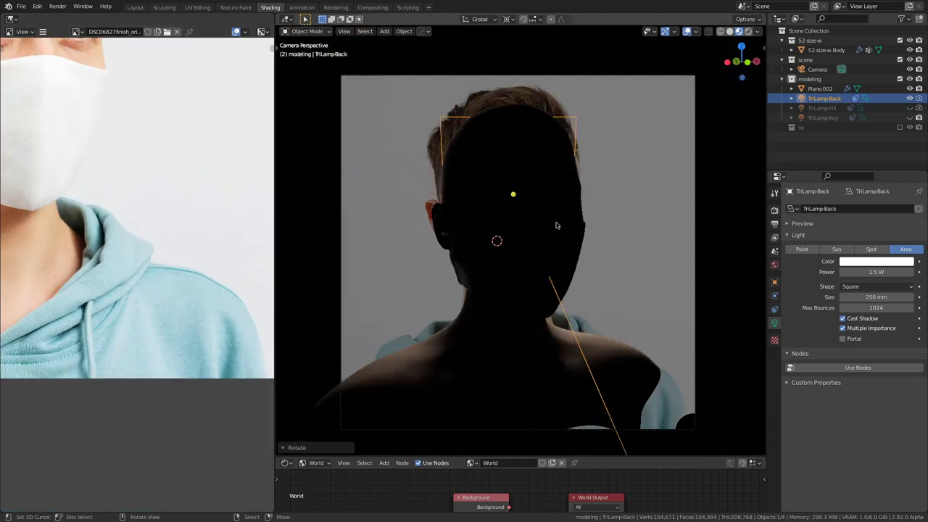
pyautogui.press('r')
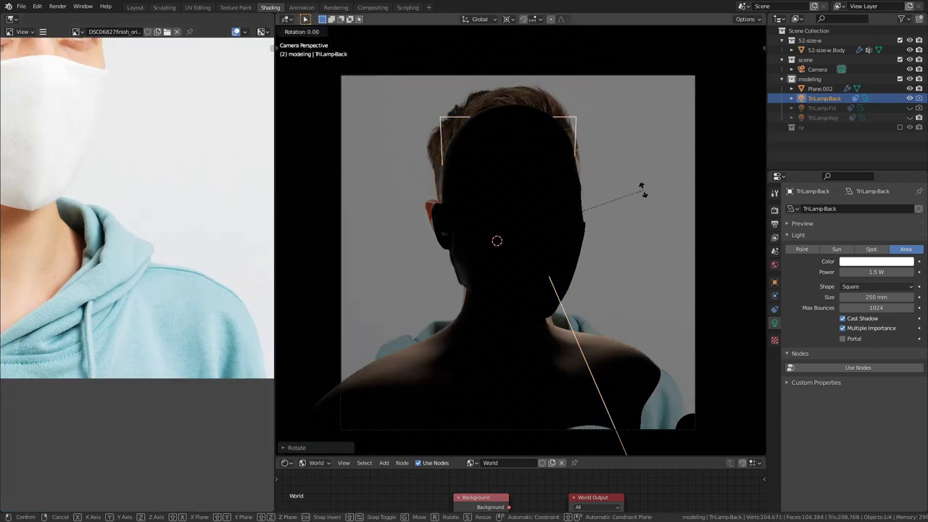
pyautogui.press('z')
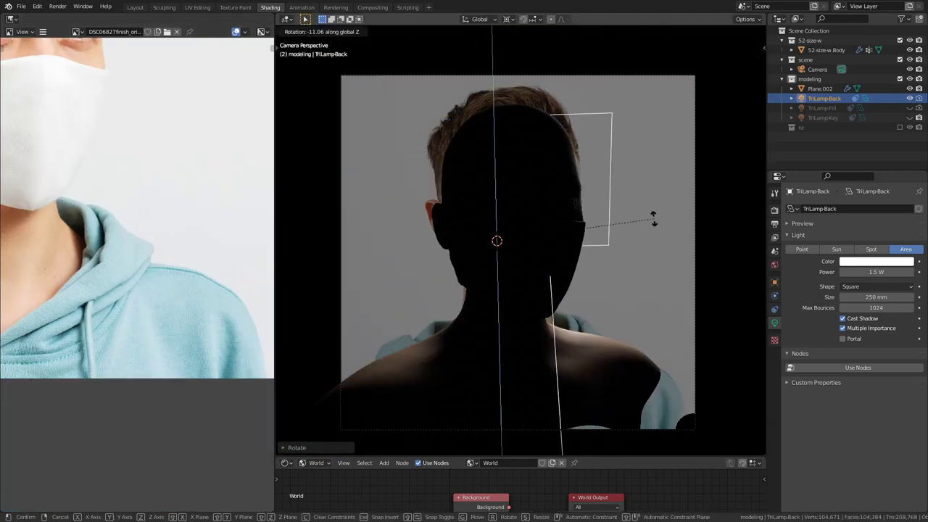
pyautogui.click(653, 220)
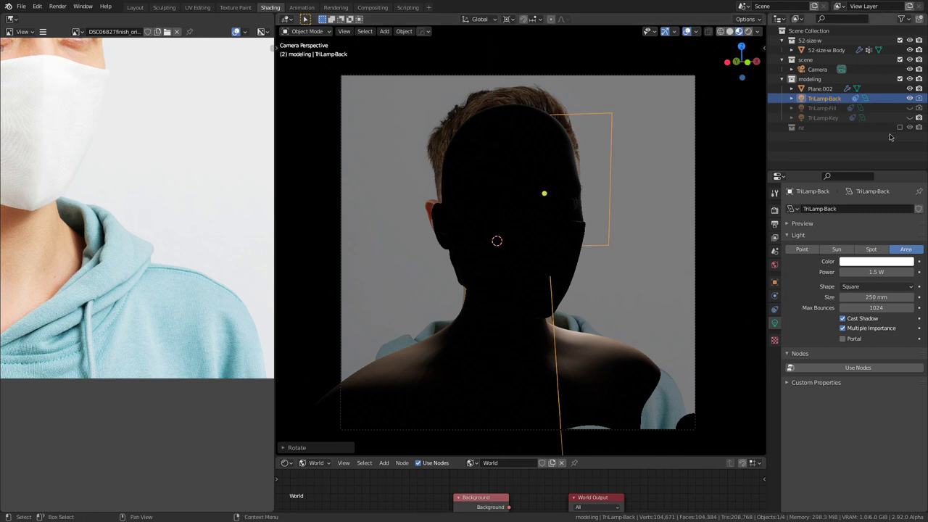
pyautogui.click(911, 118)
pyautogui.click(911, 117)
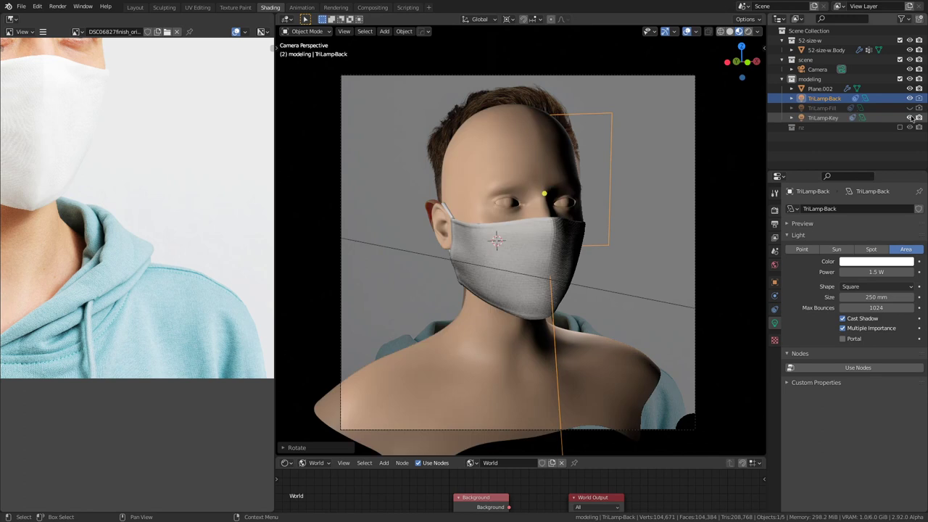
# Step: Enlarge the node editor and connect the world's Background node to the Surface input of World Output
pyautogui.scroll(-4, 196, 262)
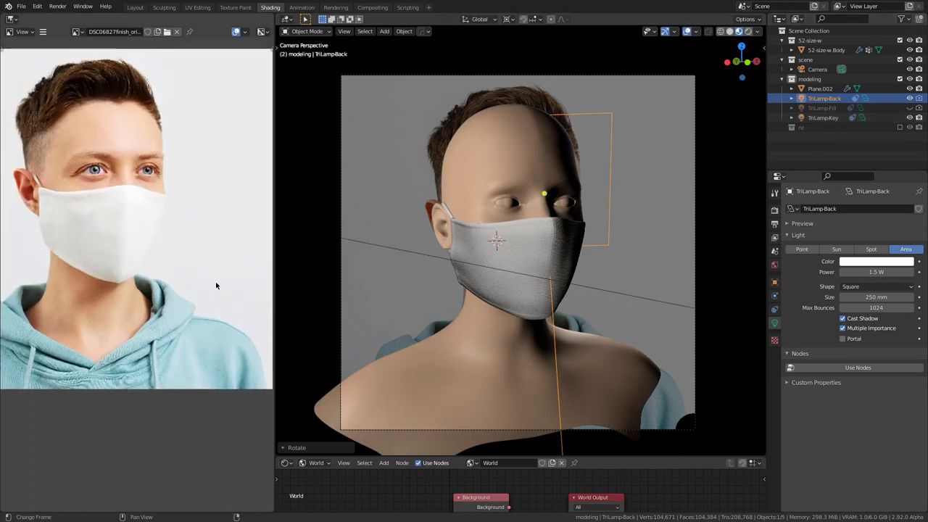
pyautogui.moveTo(640, 457); pyautogui.dragTo(540, 296)
pyautogui.scroll(2, 531, 421)
pyautogui.moveTo(503, 435); pyautogui.dragTo(592, 449)
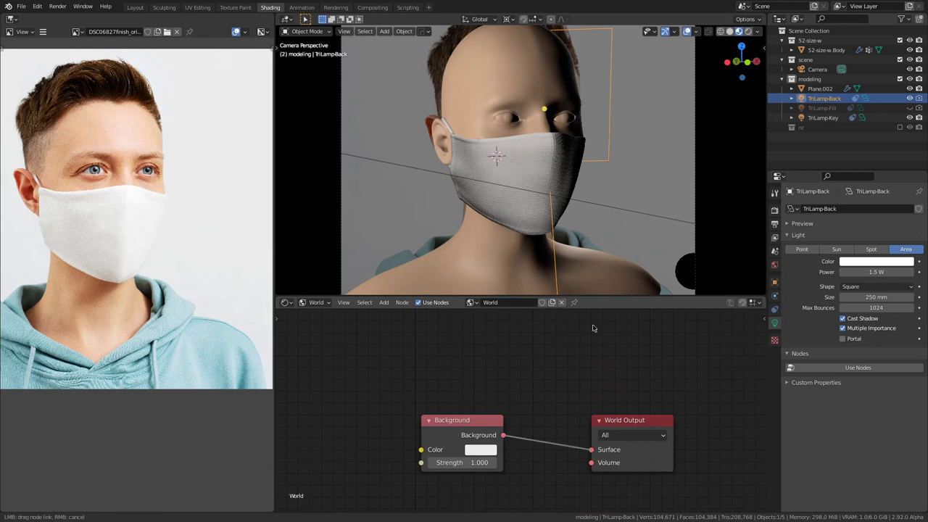
pyautogui.scroll(3, 599, 194)
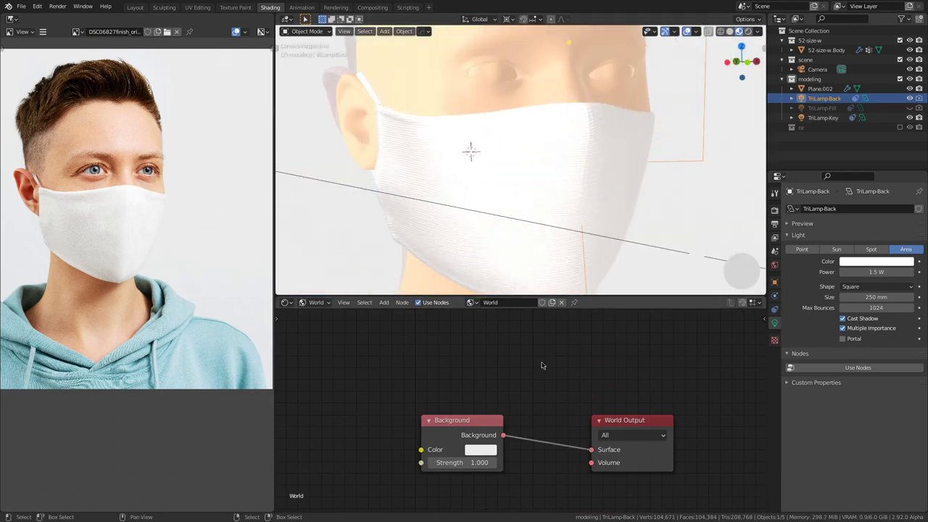
pyautogui.scroll(-3, 580, 216)
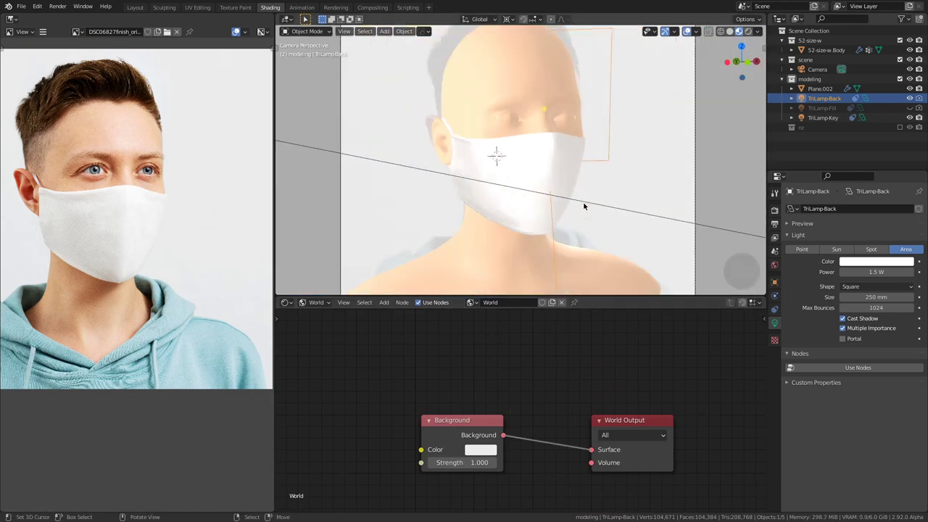
# Step: Compare the lighting with TriLamp-Key off and on, and set its power to 2 W after trying 1 W
pyautogui.click(911, 119)
pyautogui.click(911, 119)
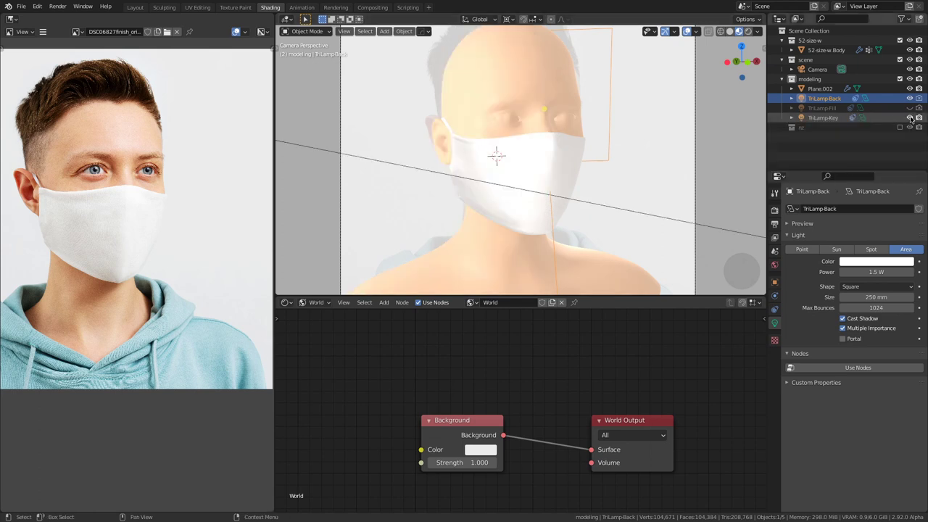
pyautogui.click(820, 119)
pyautogui.click(875, 271)
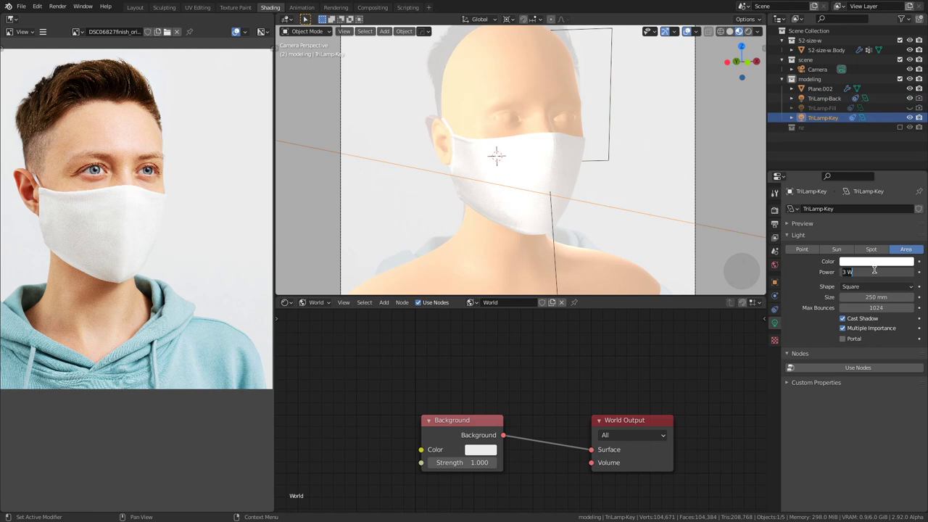
pyautogui.write('1')
pyautogui.press('Return')
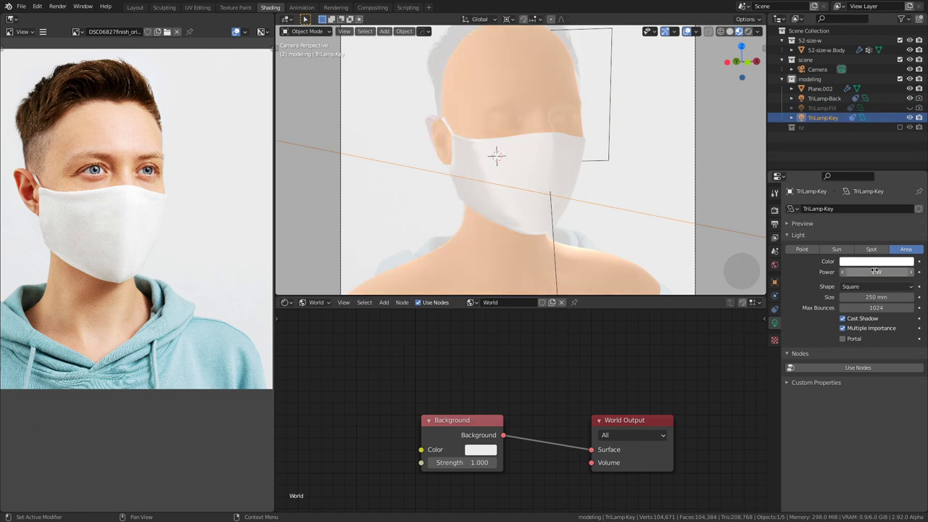
pyautogui.click(876, 272)
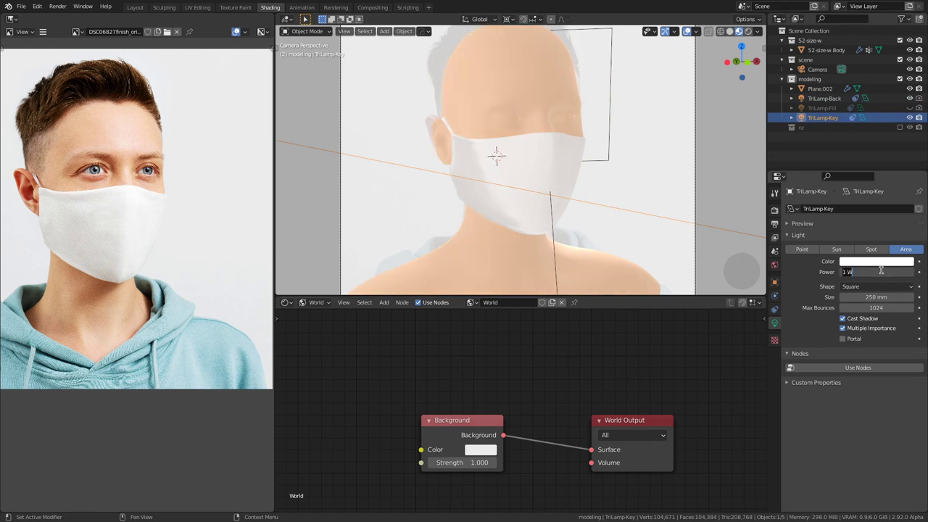
pyautogui.write('2')
pyautogui.press('Return')
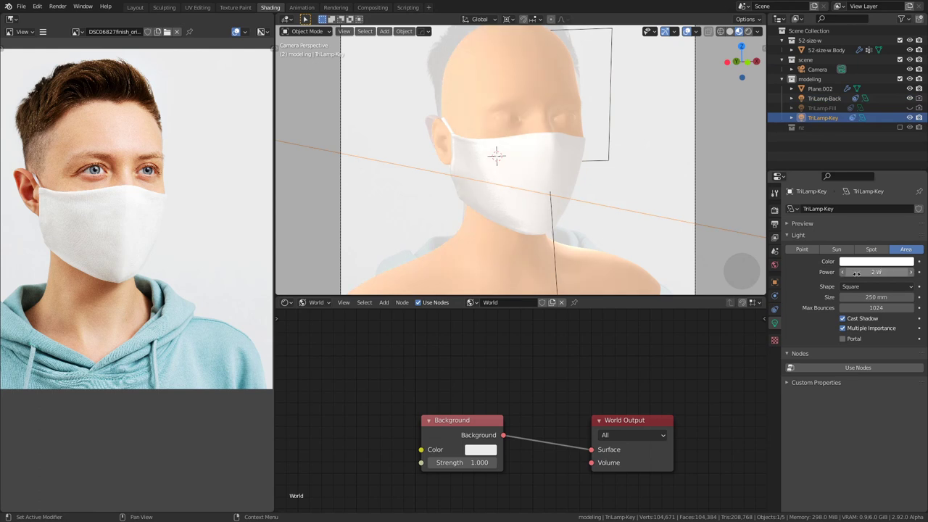
# Step: Duplicate the world's Background node and combine both copies through a Mix Shader placed before World Output
pyautogui.click(458, 428)
pyautogui.hotkey('shift', 'd')
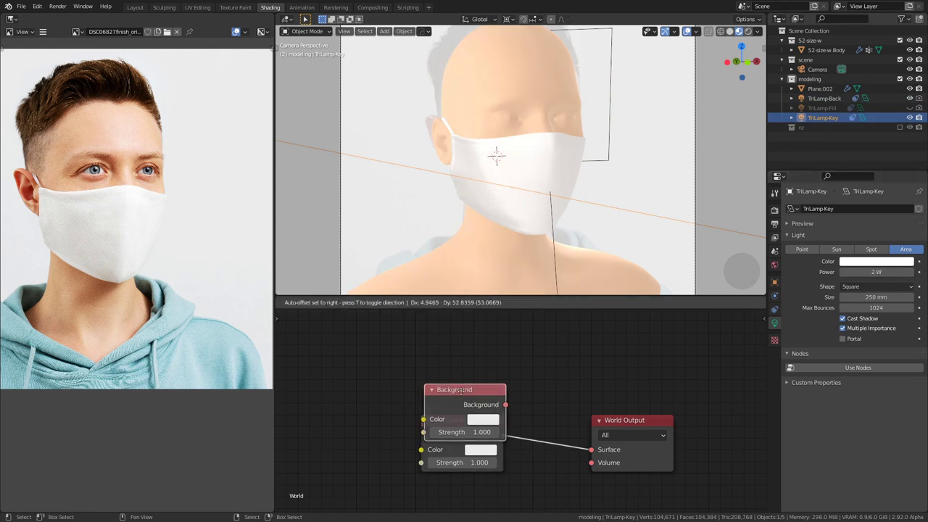
pyautogui.click(461, 368)
pyautogui.keyDown('ctrl'); pyautogui.keyDown('shift'); pyautogui.moveTo(462, 369); pyautogui.dragTo(468, 451, button='right'); pyautogui.keyUp('shift'); pyautogui.keyUp('ctrl')
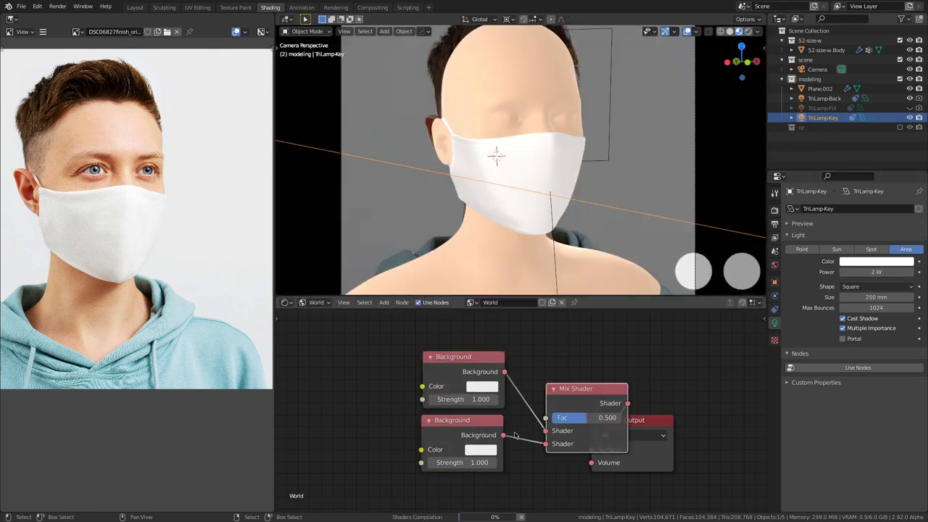
pyautogui.moveTo(663, 428); pyautogui.dragTo(742, 402)
# Step: Add a Light Path node above the backgrounds, with Is Camera Ray driving the Mix Shader's Fac and unused sockets hidden
pyautogui.moveTo(492, 325); pyautogui.dragTo(492, 351, button='middle')
pyautogui.hotkey('shift', 'a')
pyautogui.moveTo(492, 351)
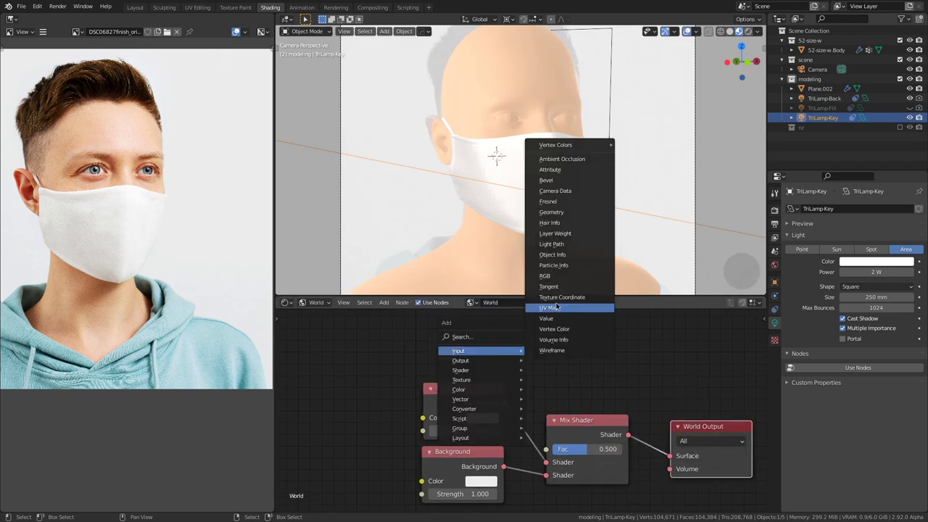
pyautogui.click(580, 248)
pyautogui.click(369, 358)
pyautogui.moveTo(399, 359); pyautogui.dragTo(546, 449)
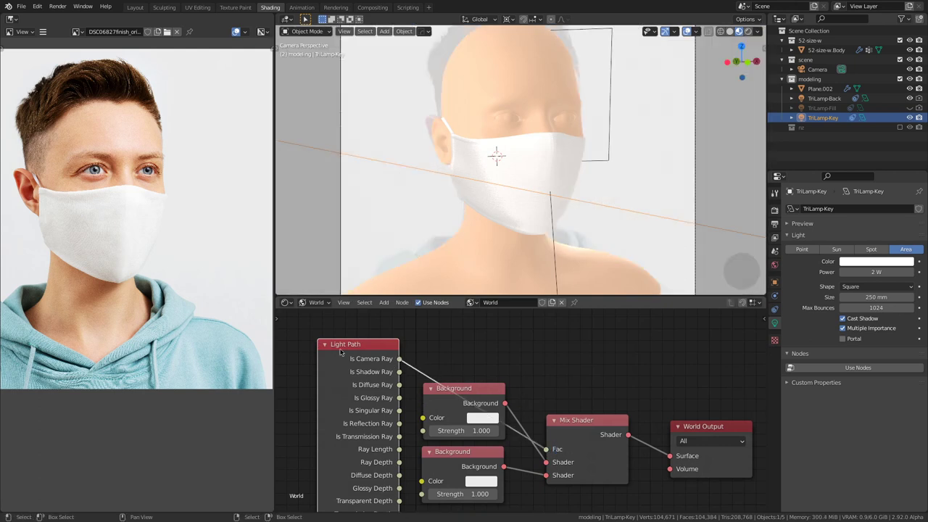
pyautogui.hotkey('ctrl', 'h')
pyautogui.moveTo(330, 347); pyautogui.dragTo(430, 343)
# Step: Set the upper Background node's Strength to 0.9 after trying 0 and 0.5
pyautogui.click(459, 431)
pyautogui.write('0')
pyautogui.press('Return')
pyautogui.click(463, 431)
pyautogui.write('.5')
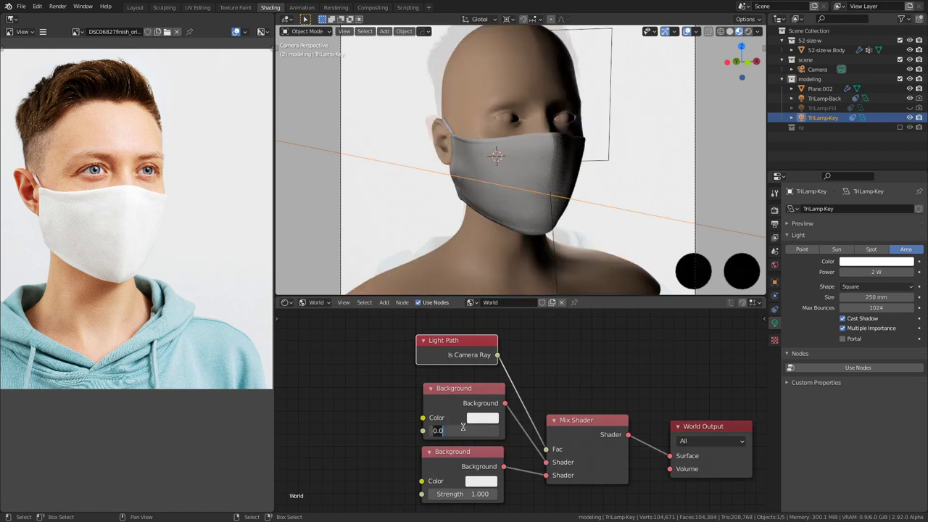
pyautogui.press('Return')
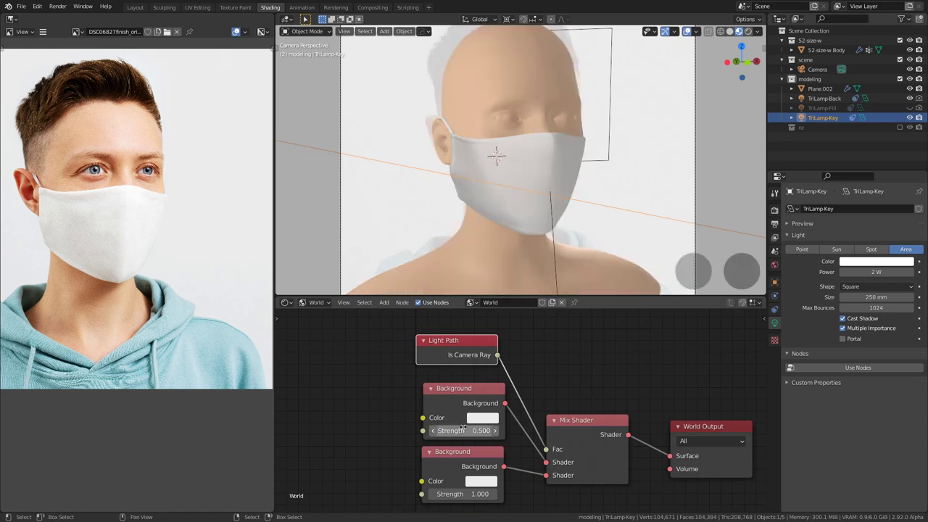
pyautogui.click(463, 431)
pyautogui.write('.9')
pyautogui.press('Return')
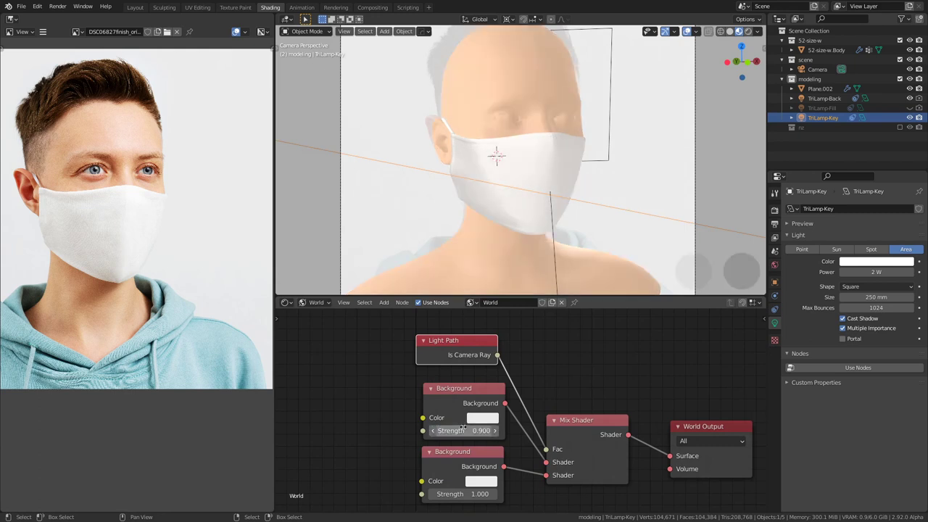
# Step: Show the mask's object material in the node editor and set its Principled BSDF Roughness to 0.8
pyautogui.click(556, 182)
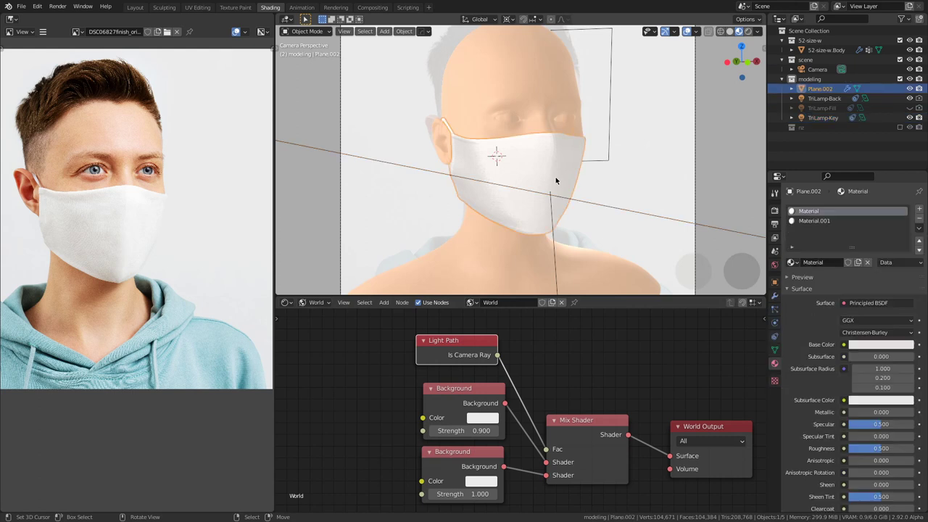
pyautogui.click(316, 303)
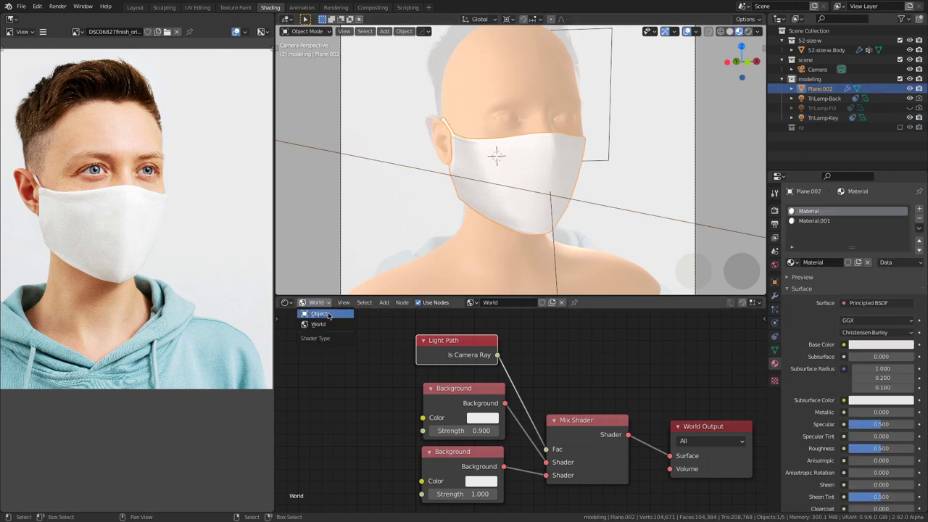
pyautogui.click(322, 314)
pyautogui.scroll(4, 507, 435)
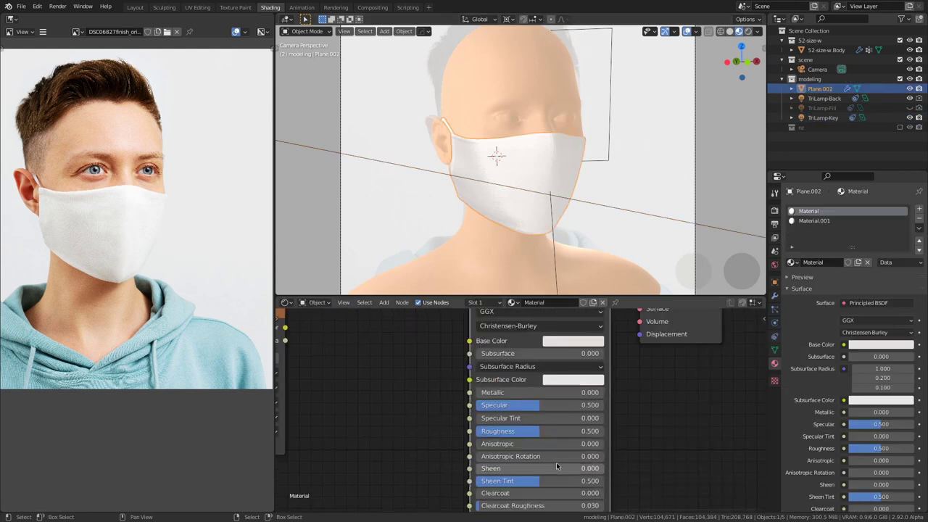
pyautogui.click(538, 431)
pyautogui.write('0')
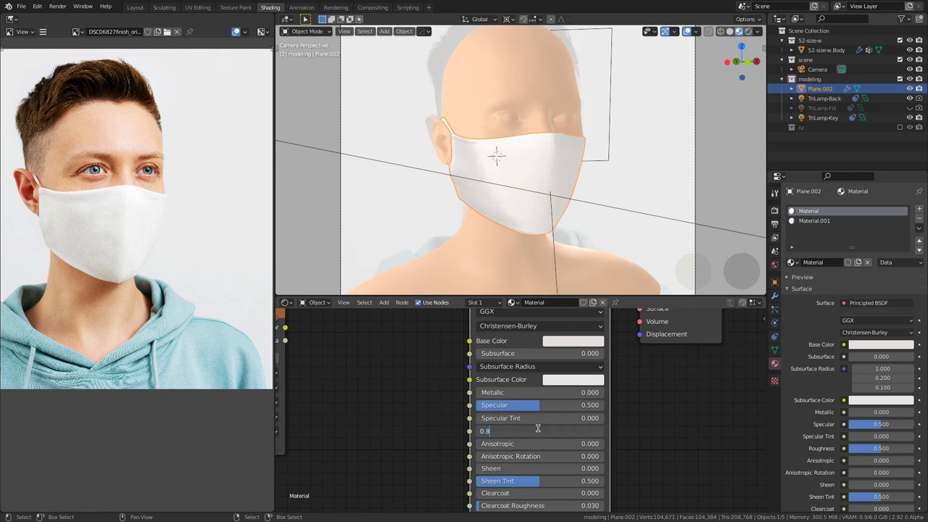
pyautogui.write('.8')
pyautogui.press('Return')
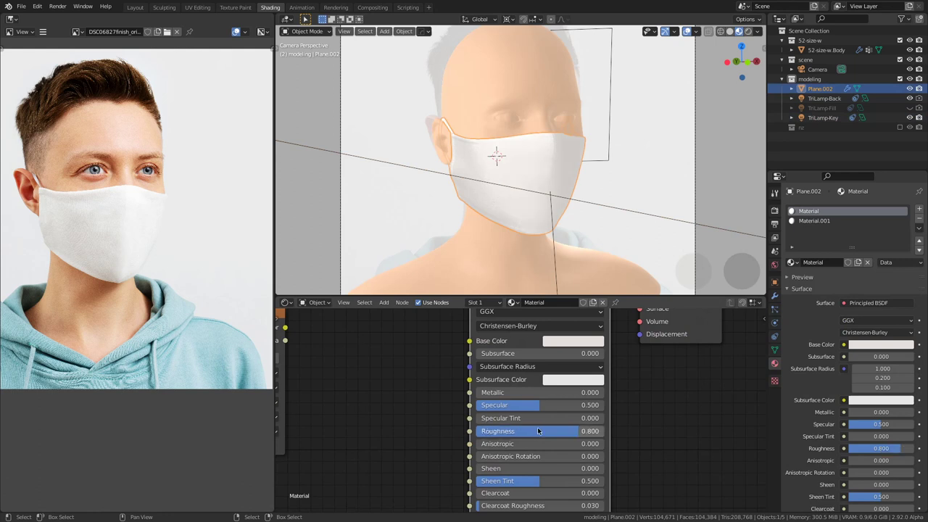
# Step: Inspect the mask's shading without viewport overlays, select TriLamp-Key, and restore the overlays
pyautogui.click(687, 31)
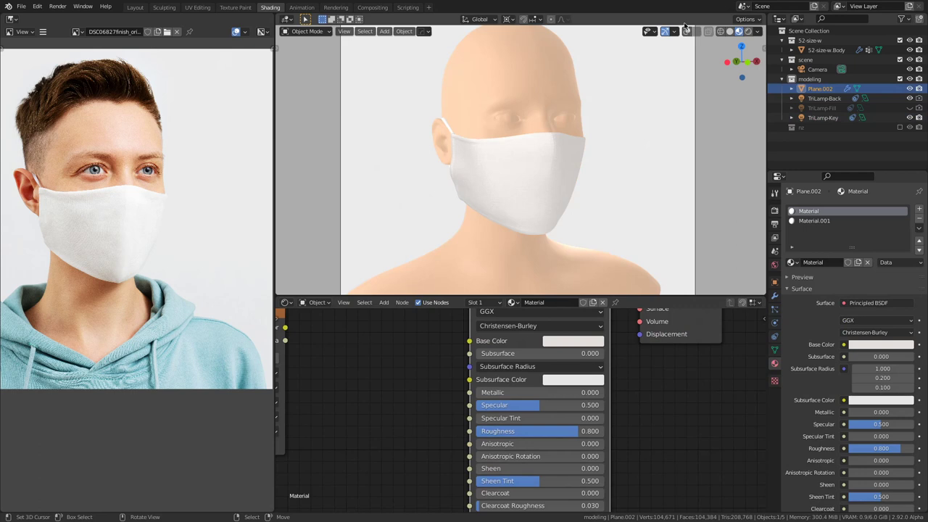
pyautogui.click(824, 118)
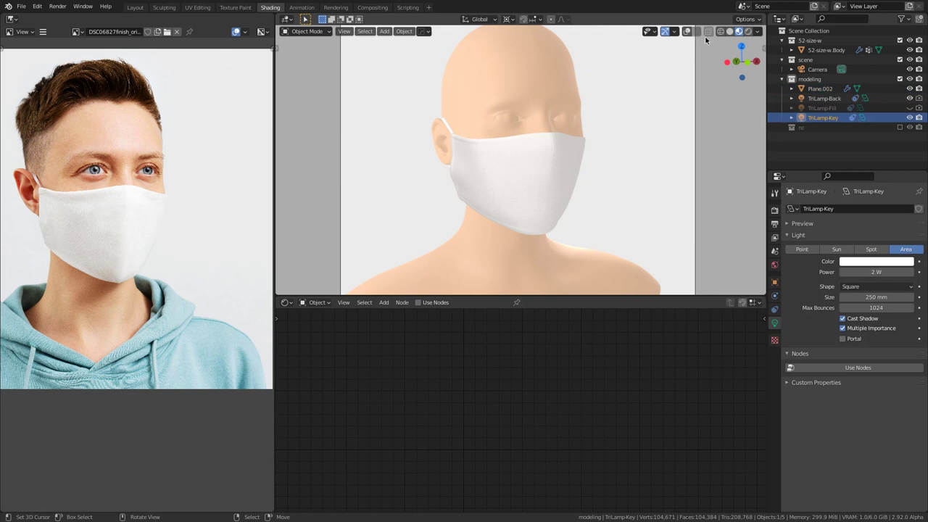
pyautogui.click(686, 31)
# Step: Inspect the light setup around the model, hide TriLamp-Key and unhide TriLamp-Fill, and return to the camera view
pyautogui.moveTo(523, 141); pyautogui.dragTo(508, 181, button='middle')
pyautogui.scroll(-6, 511, 182)
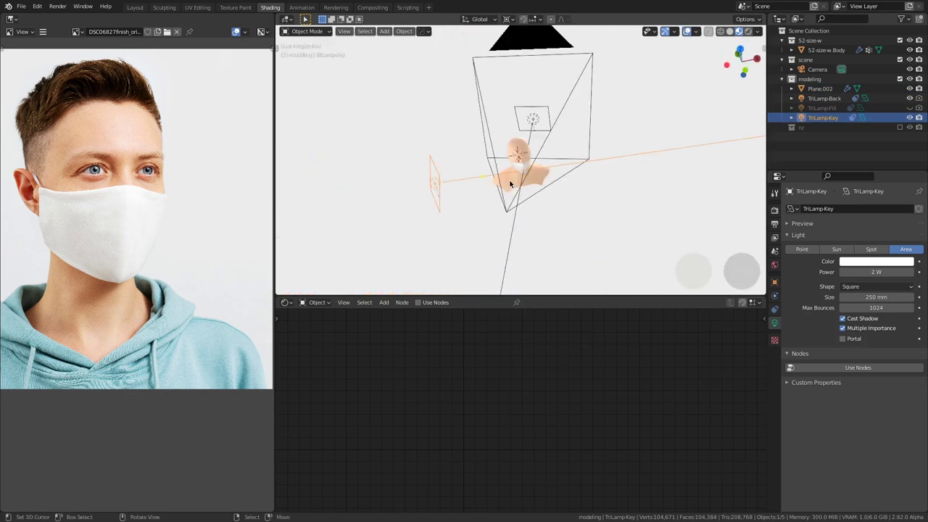
pyautogui.click(911, 118)
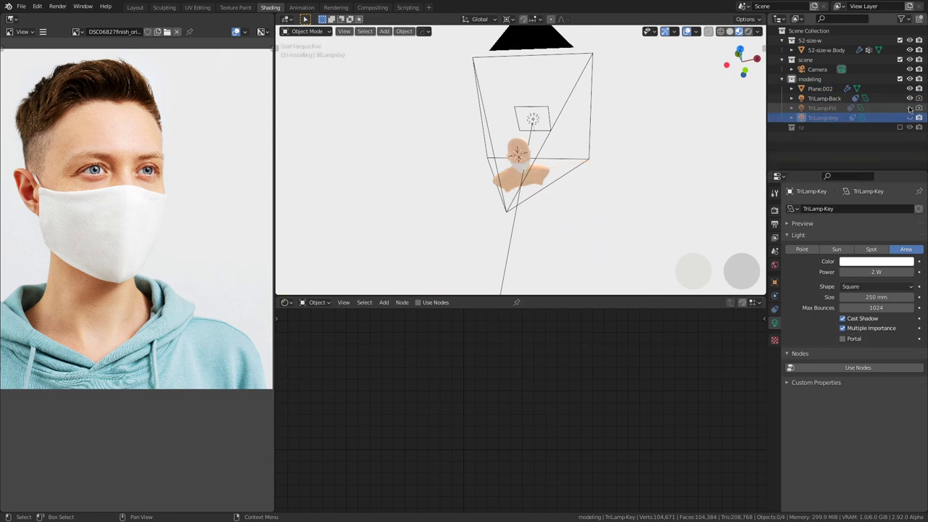
pyautogui.click(910, 107)
pyautogui.press('KP_0')
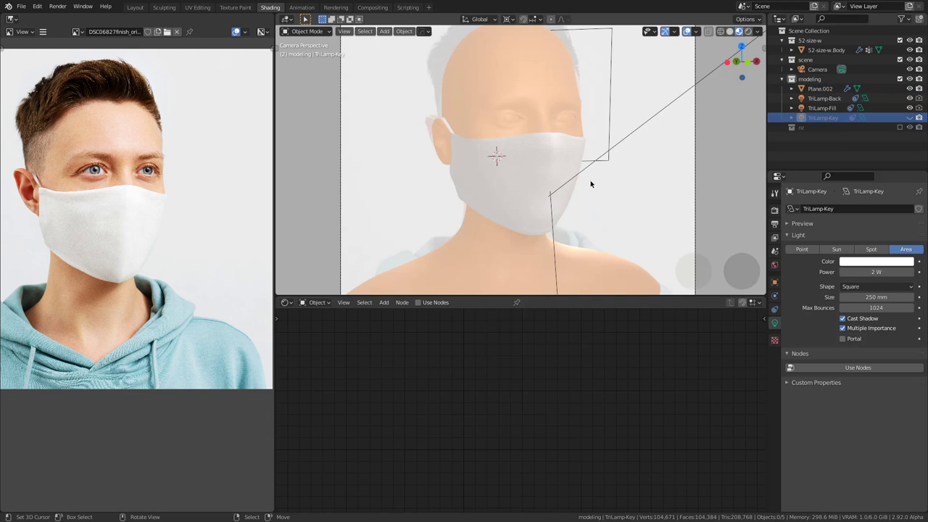
# Step: Set the TriLamp-Fill light's power to 2 W
pyautogui.click(819, 110)
pyautogui.click(876, 272)
pyautogui.write('3')
pyautogui.press('Return')
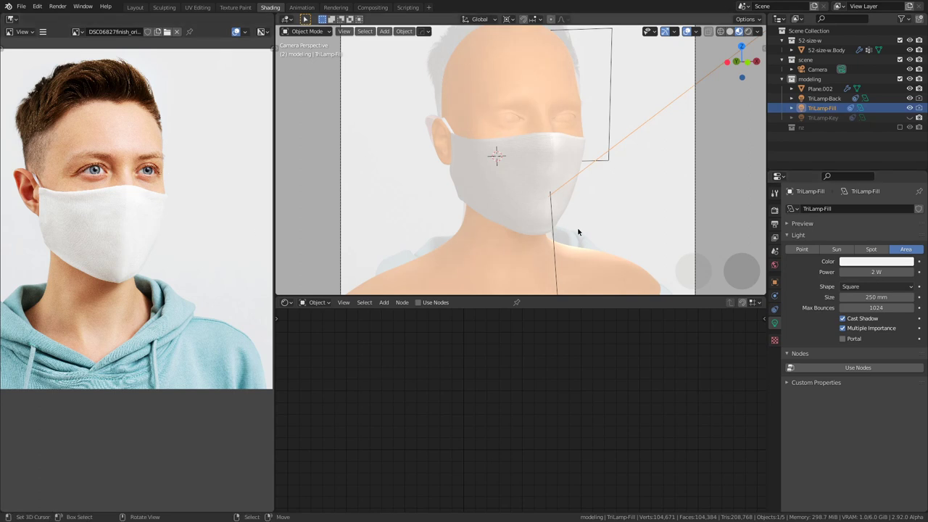
# Step: Set the TriLamp-Fill light's power to 3 W
pyautogui.doubleClick(876, 272)
pyautogui.write('3')
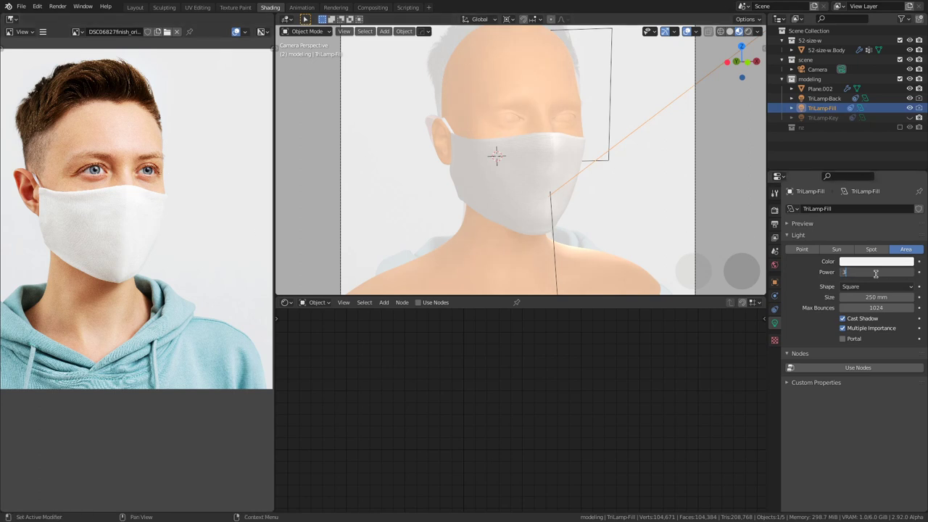
pyautogui.press('Return')
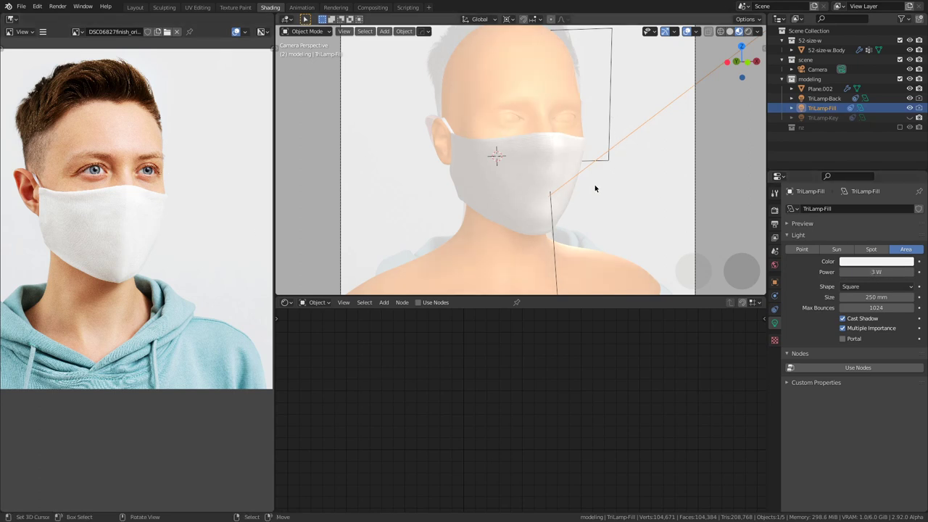
# Step: Show the world nodes in the shader editor and set the upper Background node's Strength to 1
pyautogui.click(314, 302)
pyautogui.click(319, 324)
pyautogui.moveTo(582, 339); pyautogui.dragTo(560, 464, button='middle')
pyautogui.click(496, 382)
pyautogui.write('1')
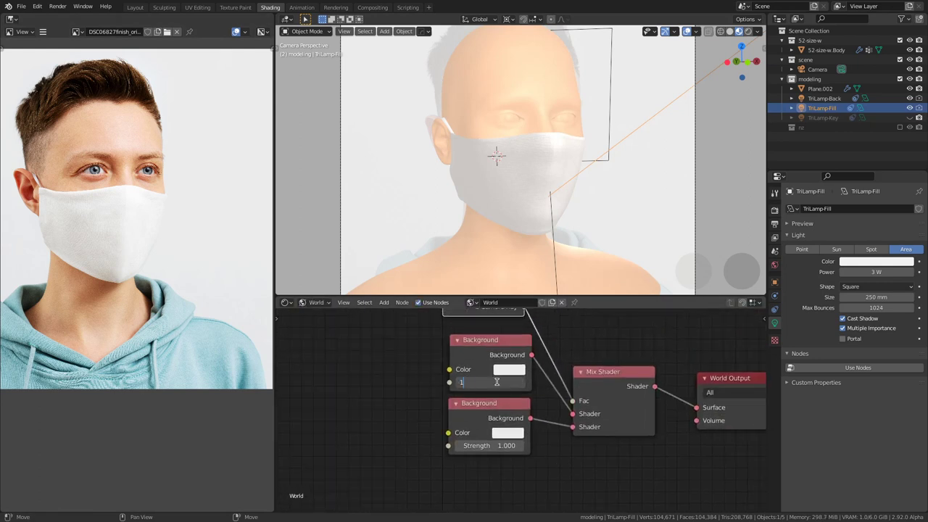
pyautogui.press('Return')
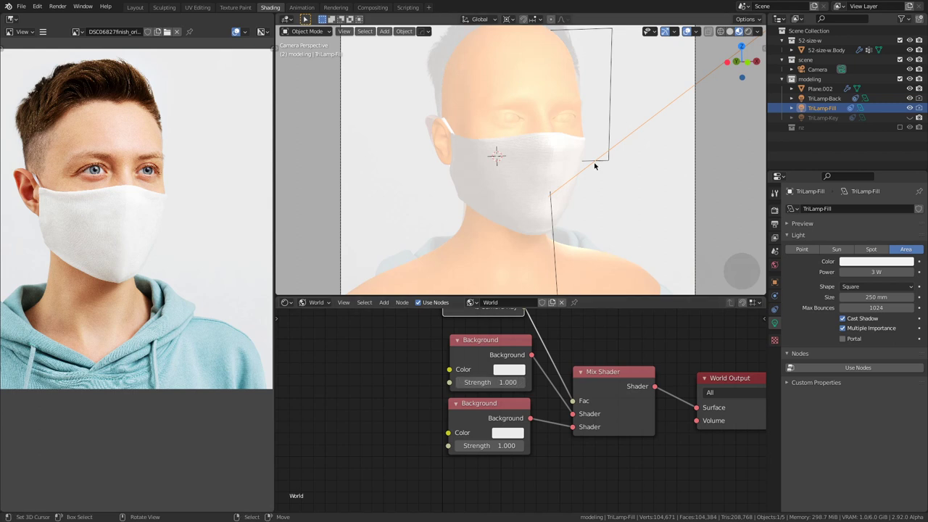
# Step: Hide the viewport overlays and examine the mask's fabric texture up close
pyautogui.click(686, 32)
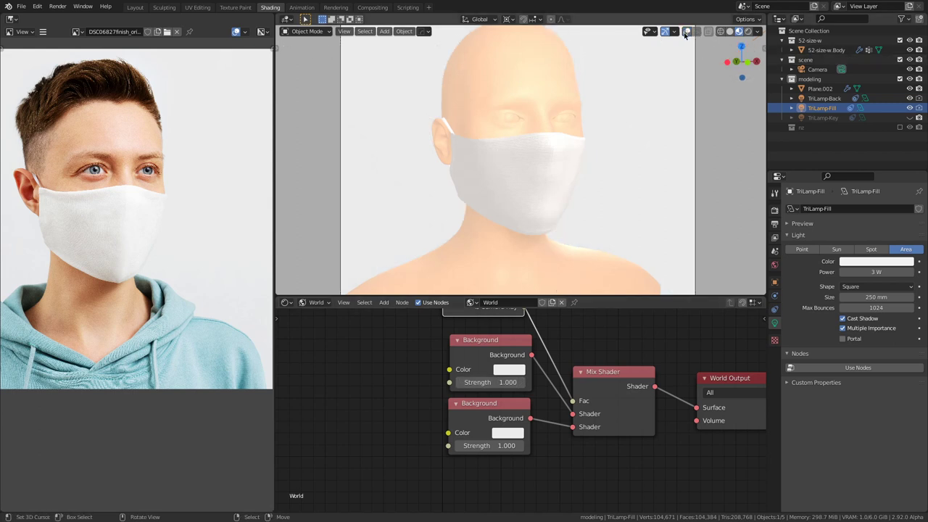
pyautogui.scroll(5, 637, 168)
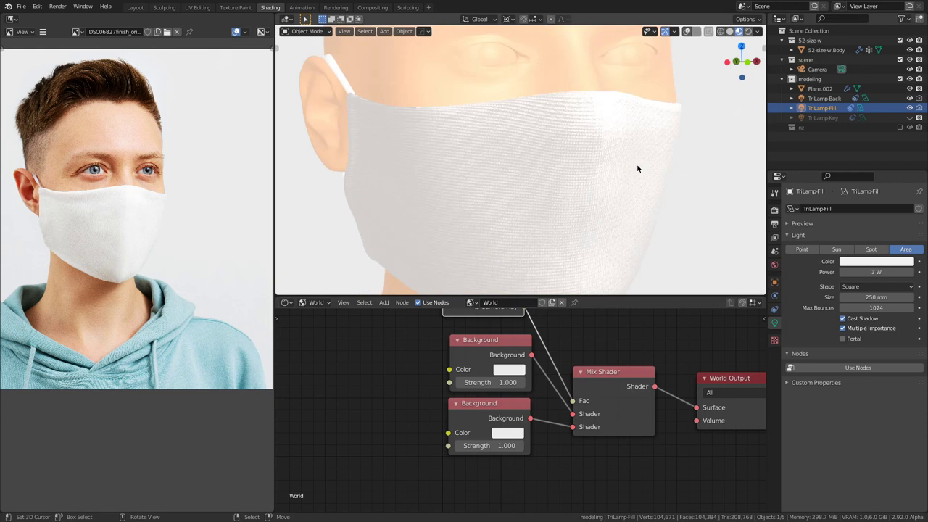
pyautogui.scroll(-1, 638, 168)
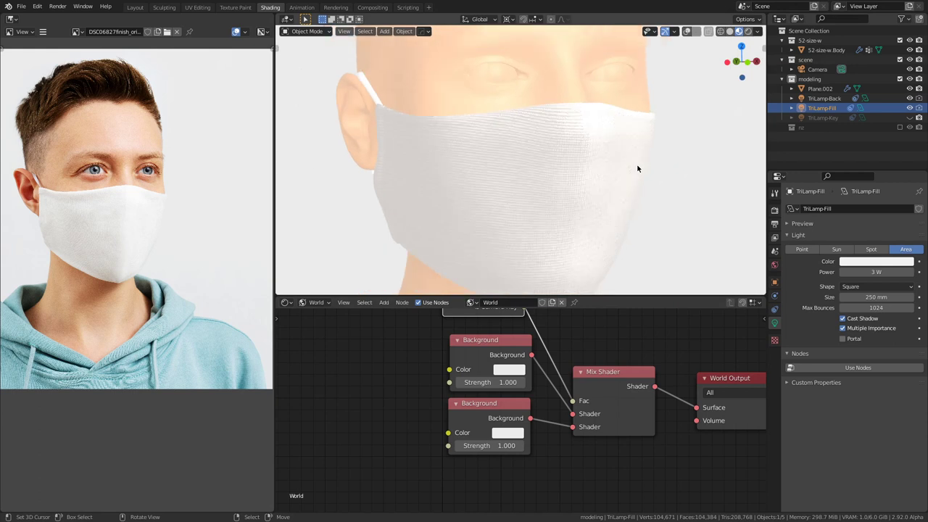
# Step: Set the Scale of the mask material's Mapping node to 2 on all axes and compare the fabric with the reference photo
pyautogui.click(622, 173)
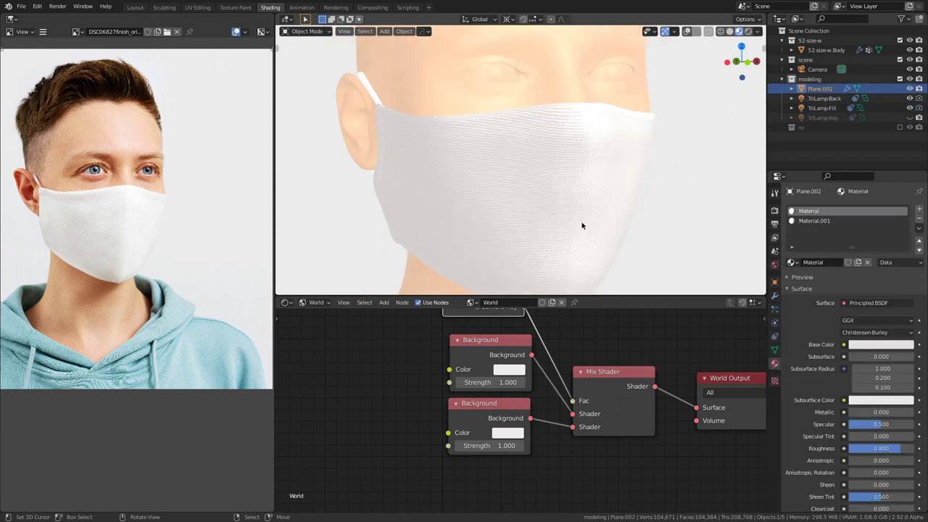
pyautogui.click(317, 302)
pyautogui.click(323, 320)
pyautogui.moveTo(465, 420); pyautogui.dragTo(580, 400, button='middle')
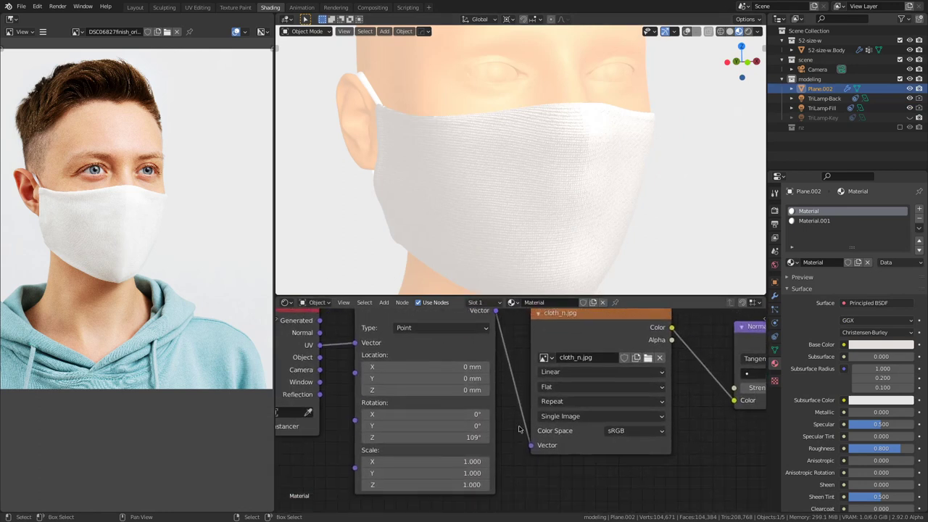
pyautogui.moveTo(451, 462); pyautogui.dragTo(451, 485)
pyautogui.write('2')
pyautogui.press('Return')
pyautogui.scroll(5, 485, 215)
pyautogui.scroll(5, 140, 169)
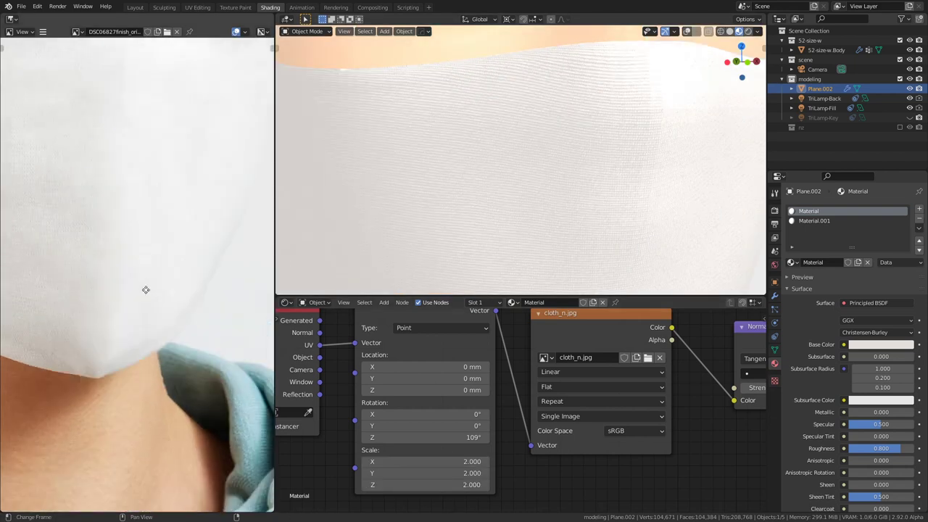
pyautogui.scroll(-5, 151, 245)
pyautogui.scroll(-6, 486, 197)
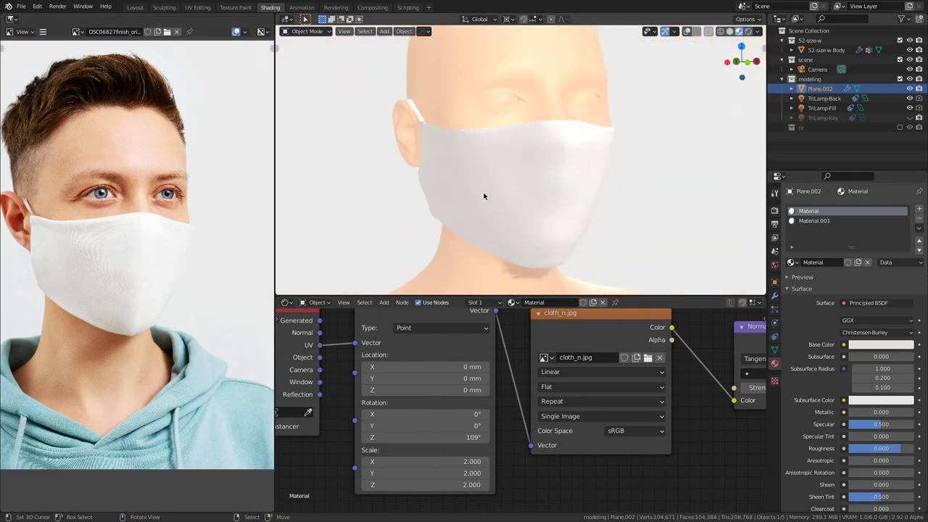
pyautogui.scroll(1, 488, 219)
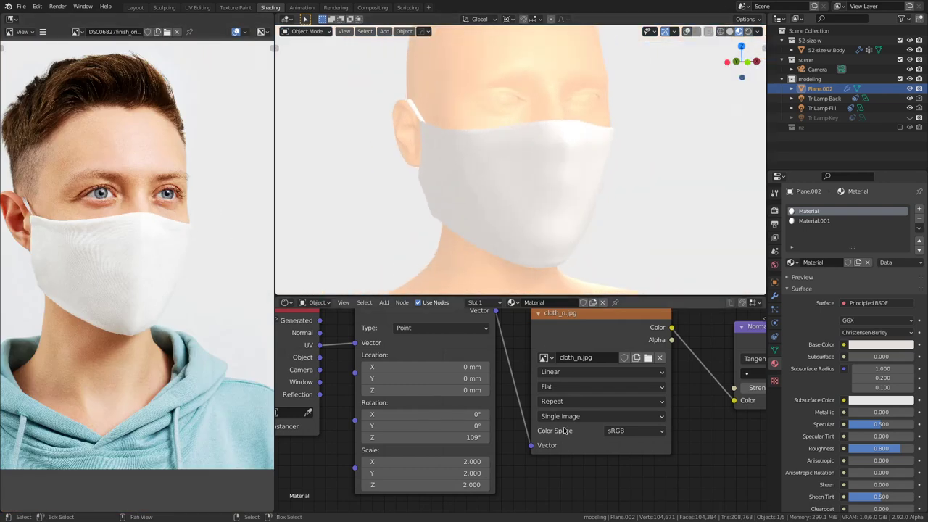
# Step: Return to the world nodes and set the upper Background node's Strength to 0.8
pyautogui.click(317, 302)
pyautogui.click(328, 326)
pyautogui.press('Home')
pyautogui.scroll(3, 314, 504)
pyautogui.click(419, 376)
pyautogui.write('0.8')
pyautogui.press('Return')
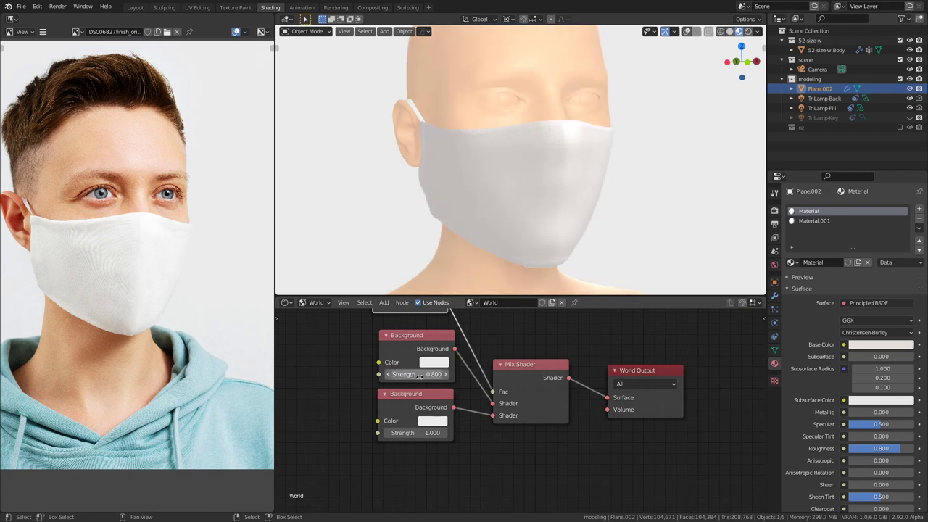
# Step: Test the upper world Background node at Strength 0 and set it to 0.9
pyautogui.click(419, 374)
pyautogui.write('0')
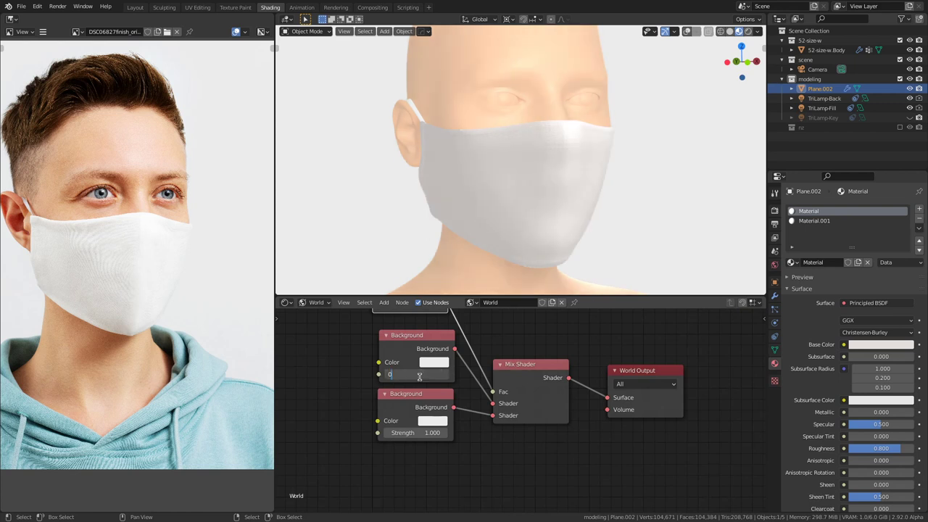
pyautogui.press('Return')
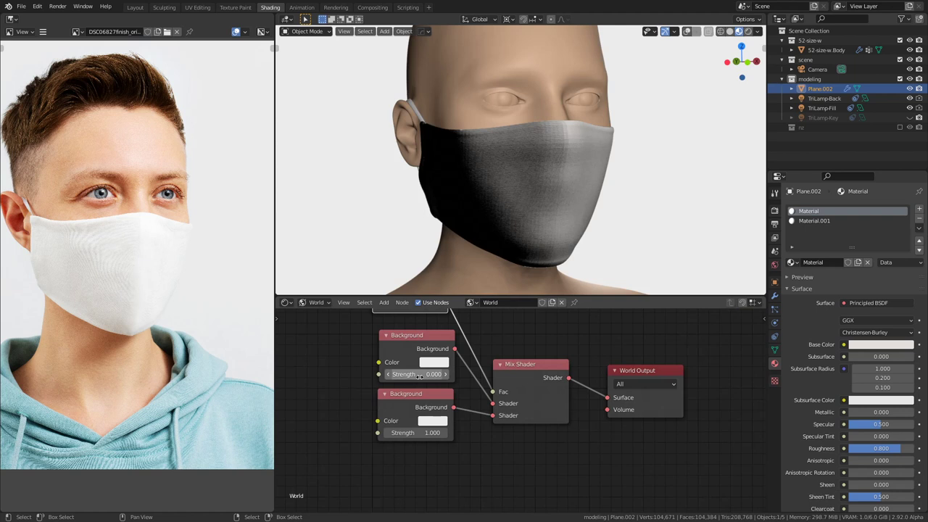
pyautogui.click(419, 375)
pyautogui.write('.9')
pyautogui.press('Return')
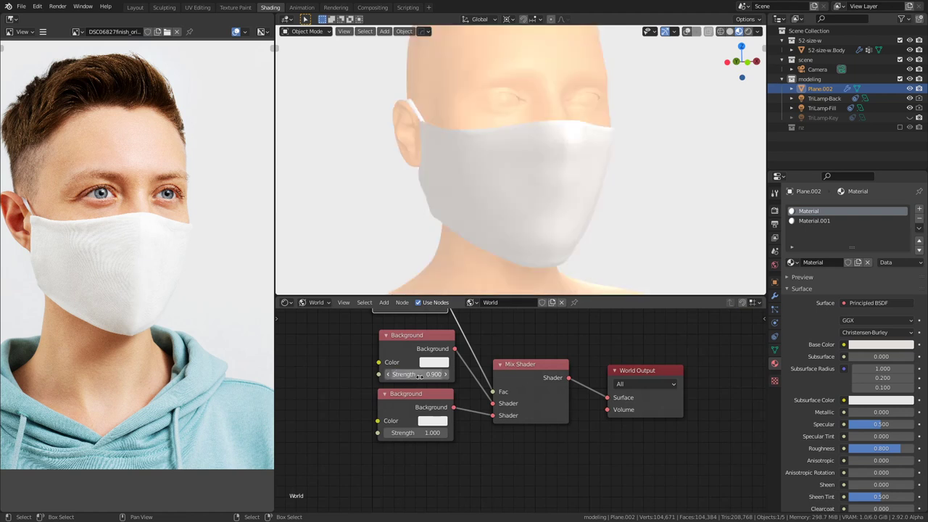
# Step: Examine the mask's weave and highlights up close and from farther away under the adjusted world light
pyautogui.scroll(5, 547, 183)
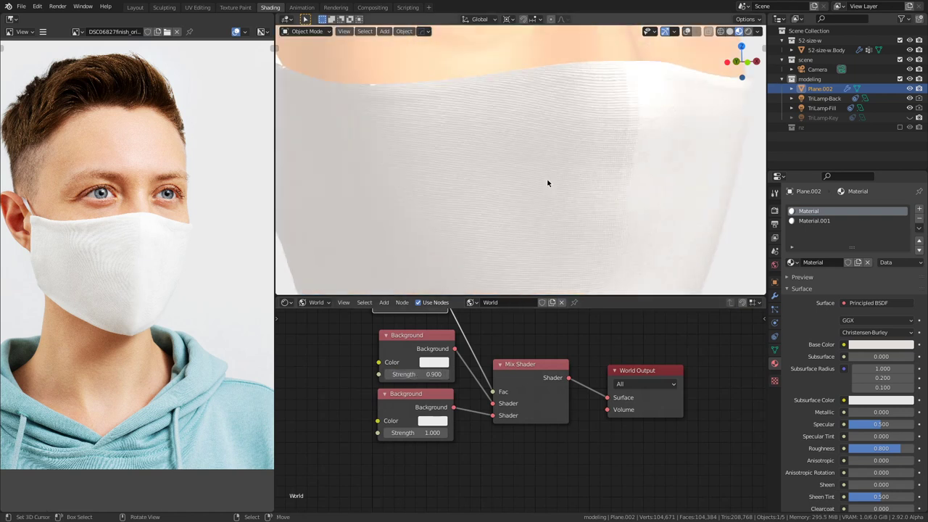
pyautogui.scroll(-2, 547, 182)
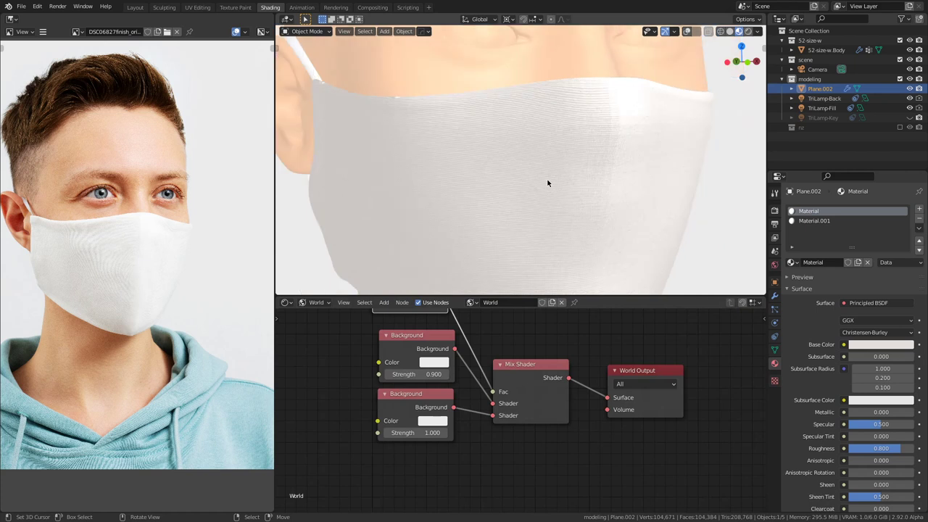
pyautogui.rightClick(631, 126)
pyautogui.rightClick(632, 127)
pyautogui.rightClick(632, 128)
pyautogui.click(631, 128)
pyautogui.scroll(-4, 631, 128)
pyautogui.scroll(2, 632, 128)
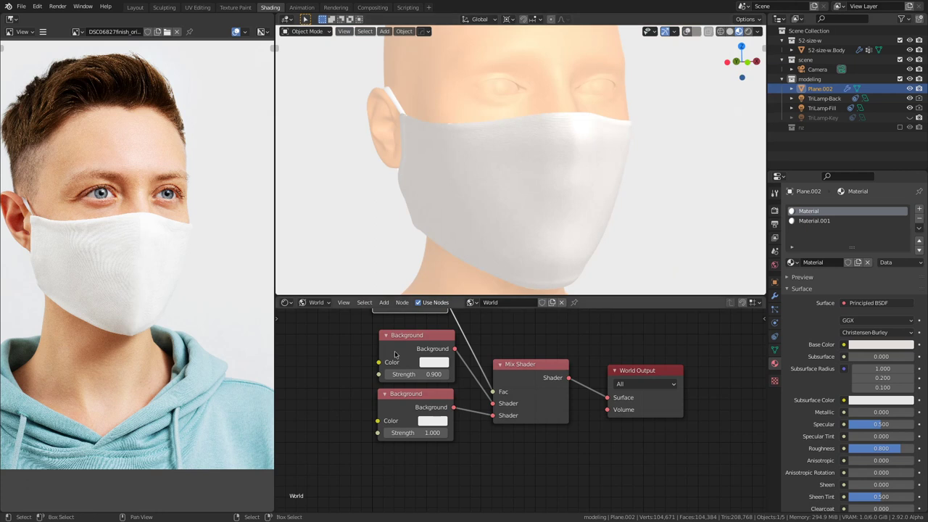
# Step: Show the mask's object material nodes and try the Principled BSDF's Specular at 0
pyautogui.click(316, 303)
pyautogui.click(327, 317)
pyautogui.moveTo(370, 336); pyautogui.dragTo(472, 243, button='middle')
pyautogui.moveTo(536, 418); pyautogui.dragTo(480, 419)
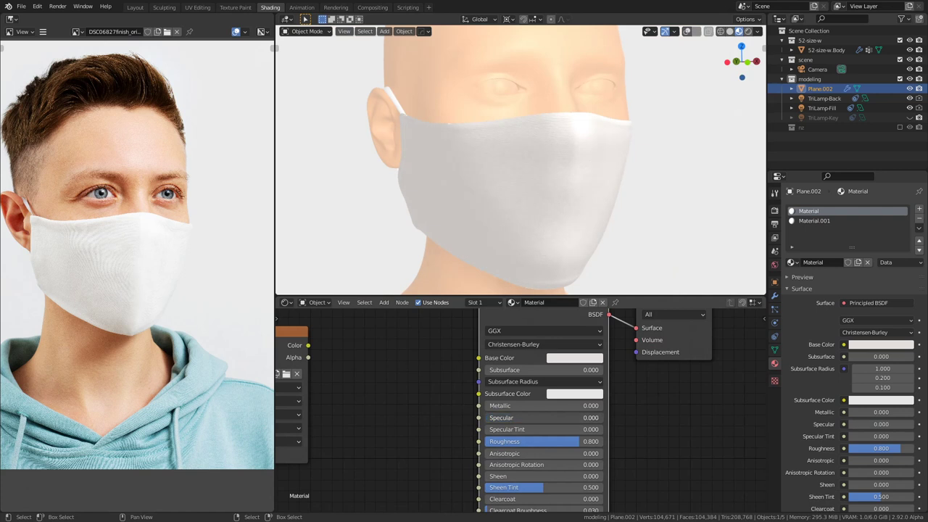
pyautogui.press('Escape')
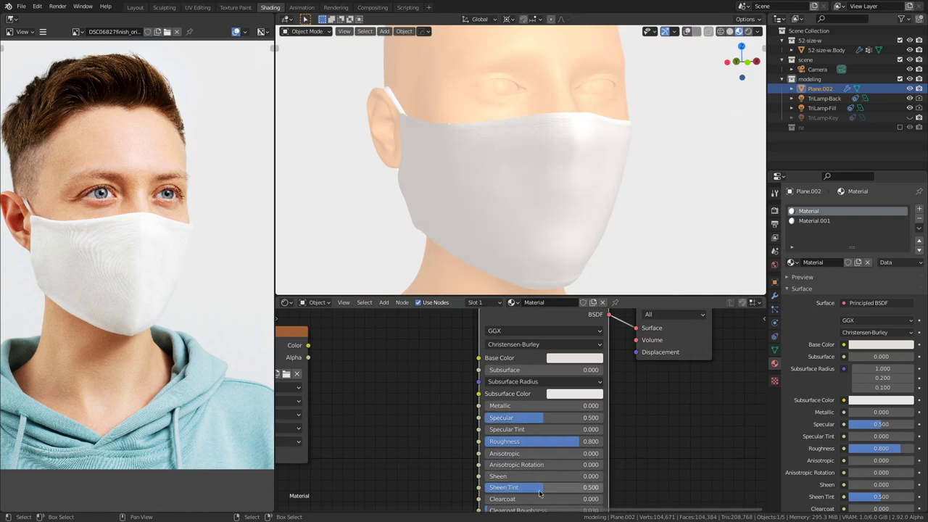
# Step: Preview the Principled BSDF's Sheen, switch the viewport to rendered shading and set Sheen to 1
pyautogui.moveTo(527, 504); pyautogui.dragTo(532, 471, button='middle')
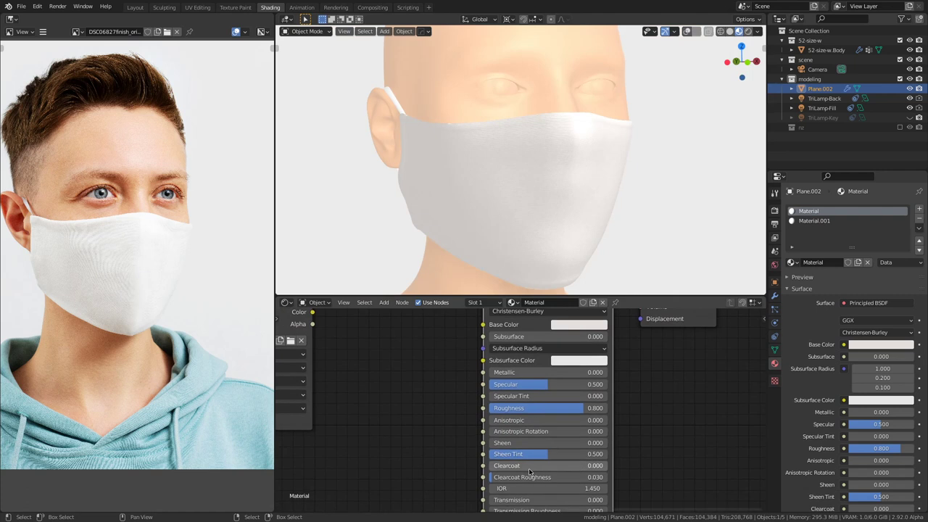
pyautogui.moveTo(523, 444); pyautogui.dragTo(602, 443)
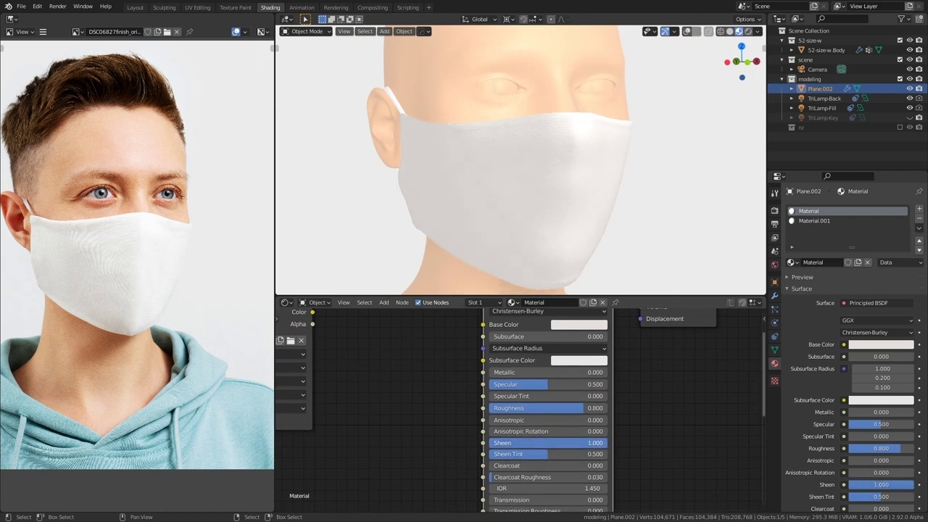
pyautogui.press('Escape')
pyautogui.click(748, 32)
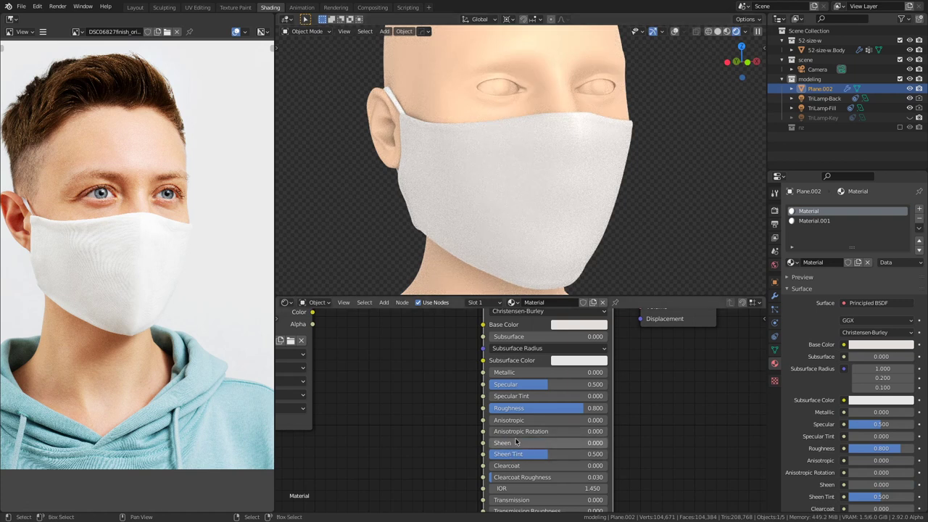
pyautogui.moveTo(511, 443); pyautogui.dragTo(608, 443)
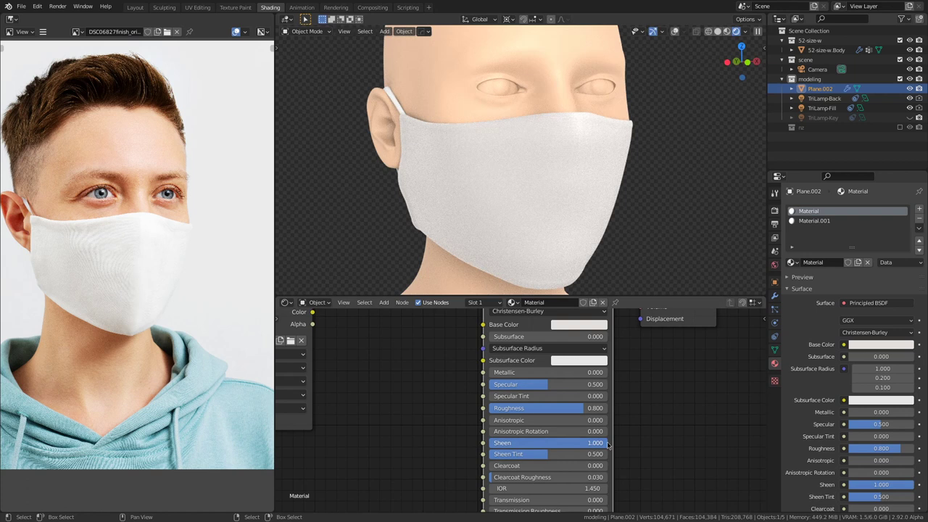
# Step: Test the mask material's Principled BSDF Roughness at 0.5 and set it to 0.6
pyautogui.doubleClick(546, 407)
pyautogui.write('0.5')
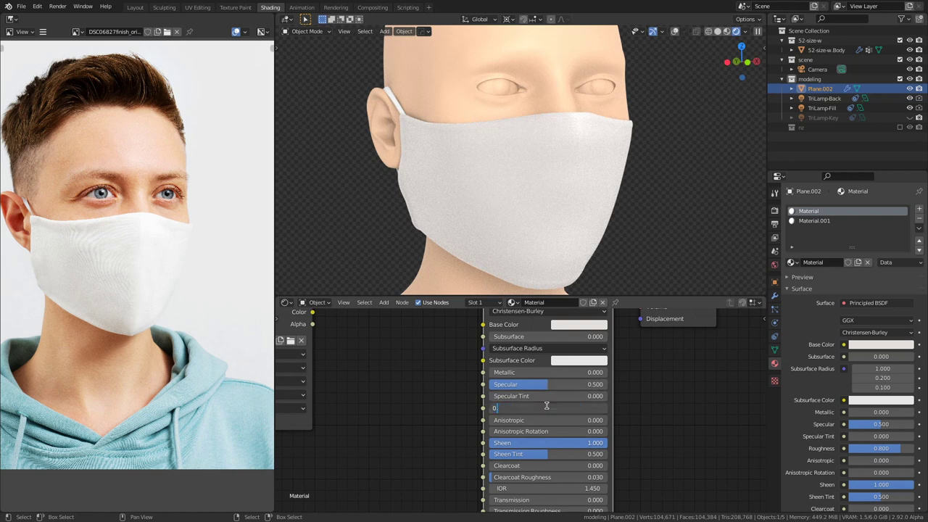
pyautogui.press('Return')
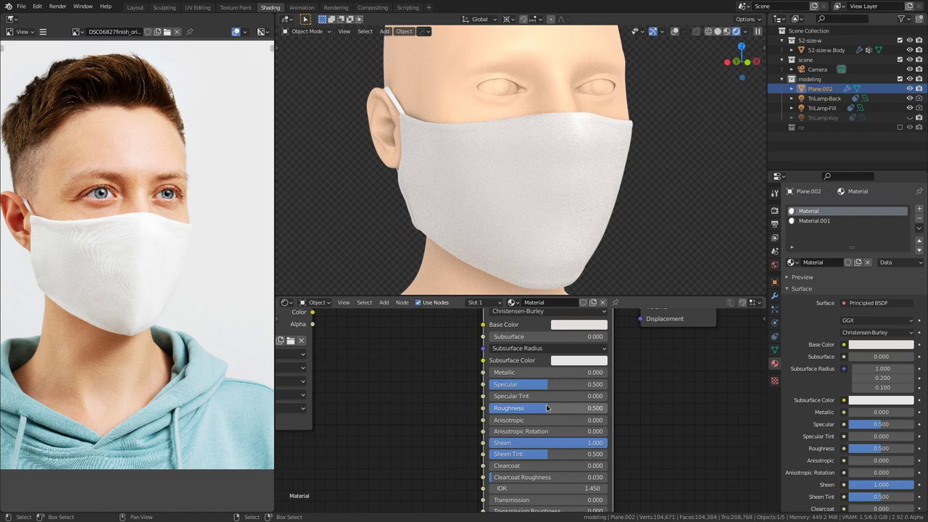
pyautogui.doubleClick(547, 408)
pyautogui.write('0.6')
pyautogui.press('Return')
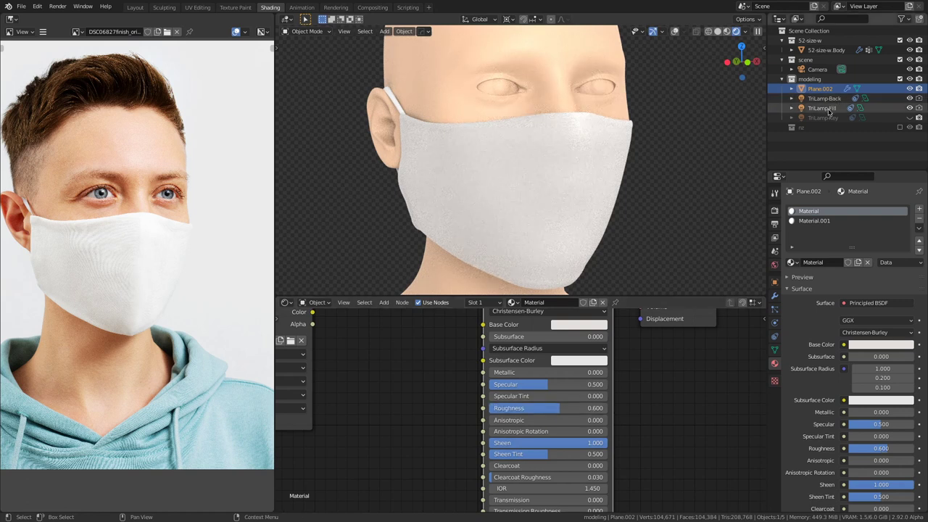
# Step: Check the shading by toggling the fill and back lights, and enable TriLamp-Back and TriLamp-Fill but not TriLamp-Key for rendering
pyautogui.click(911, 108)
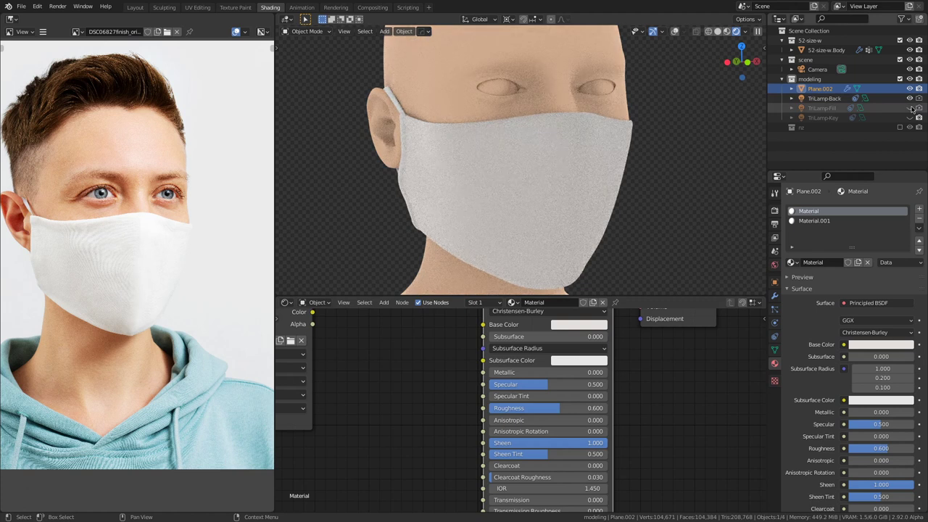
pyautogui.click(911, 98)
pyautogui.click(911, 99)
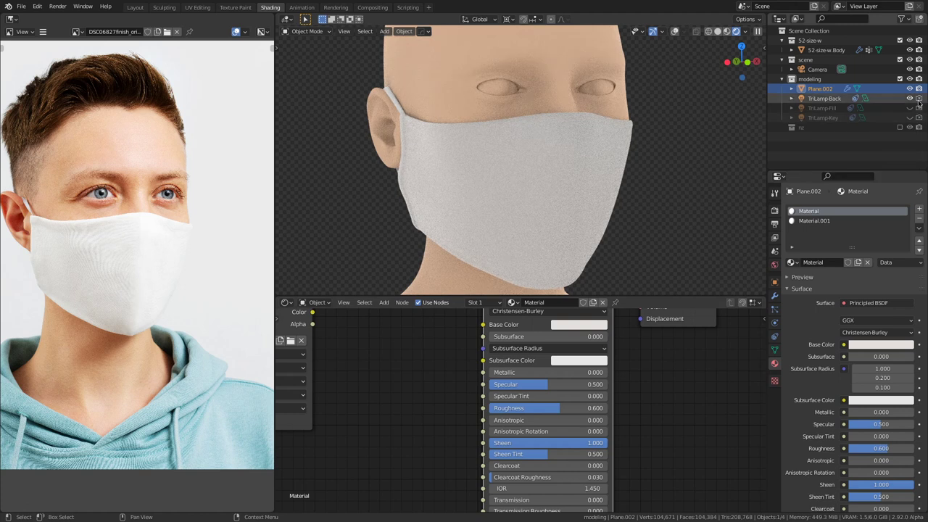
pyautogui.click(920, 99)
pyautogui.click(920, 109)
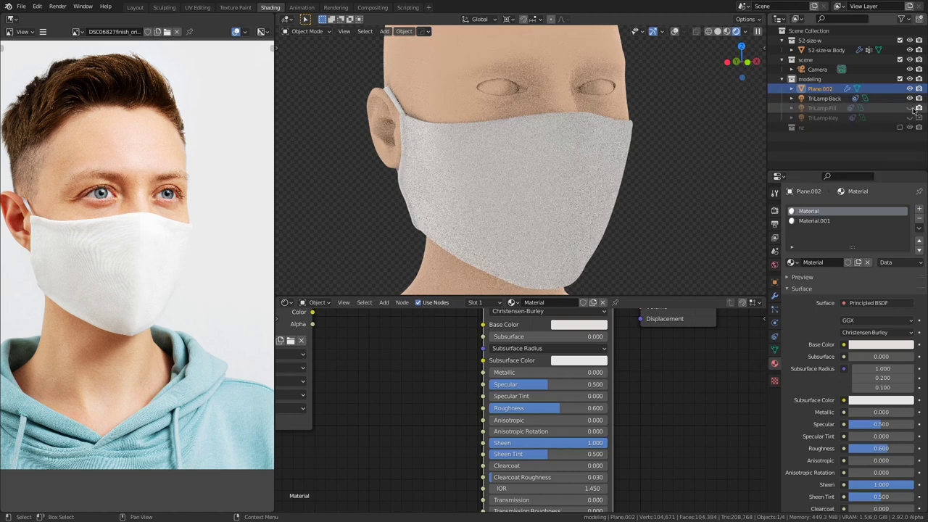
pyautogui.click(910, 108)
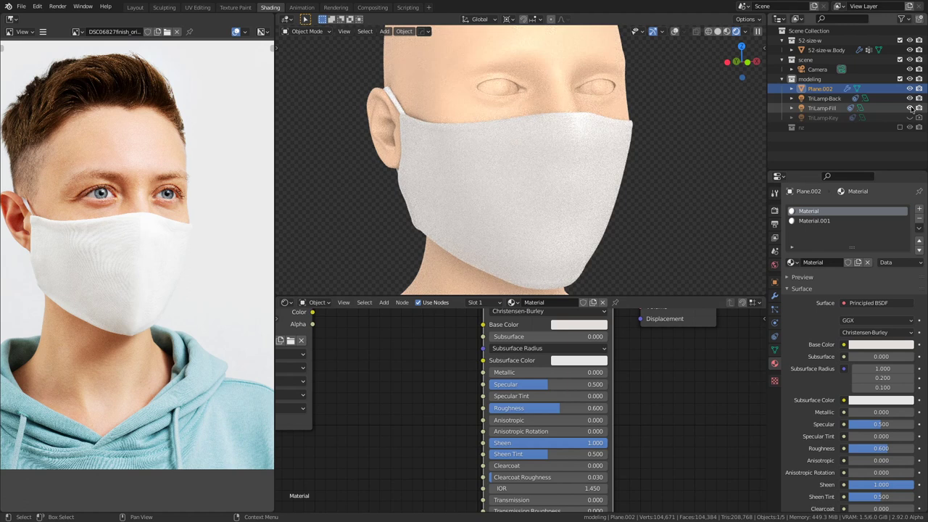
# Step: Test the TriLamp-Fill light at 10 W and set its power to 5 W
pyautogui.click(823, 108)
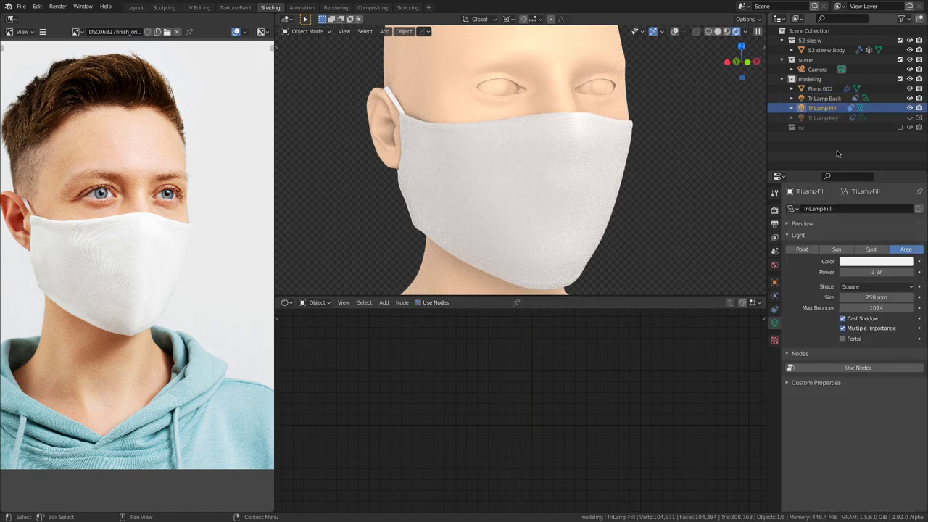
pyautogui.click(877, 272)
pyautogui.write('10')
pyautogui.press('Return')
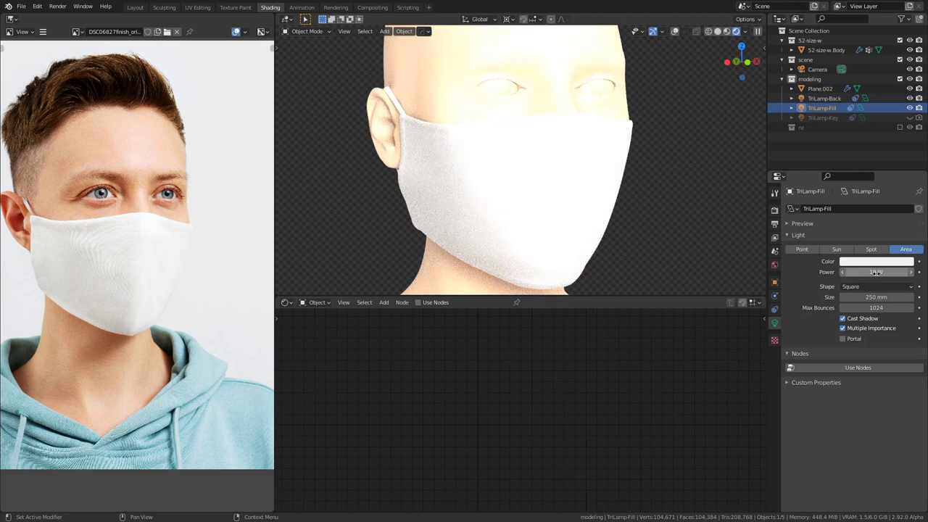
pyautogui.click(876, 272)
pyautogui.write('5')
pyautogui.press('Return')
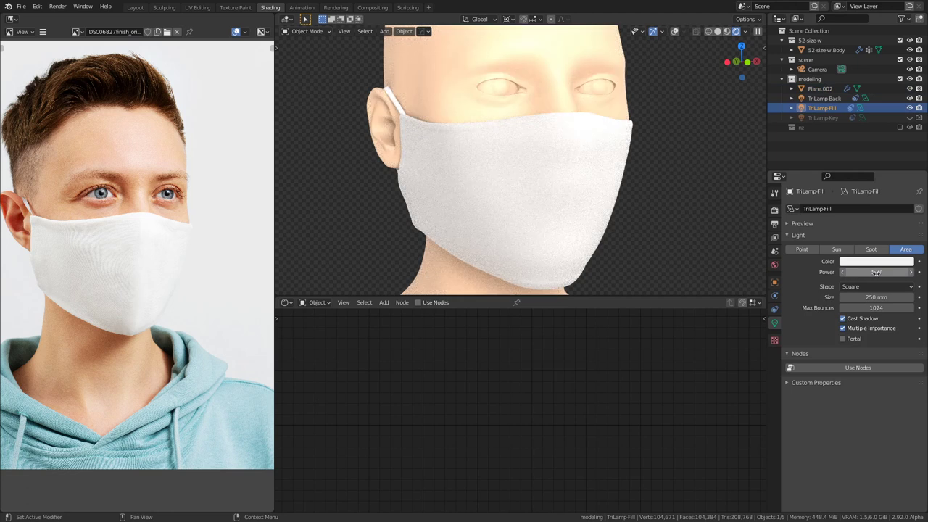
# Step: Rotate the TriLamp-Fill light around the head in top view to a Z rotation of about -3.4°, and return to the camera view
pyautogui.hotkey('shift', 'alt', 'z')
pyautogui.moveTo(611, 147); pyautogui.dragTo(531, 192, button='middle')
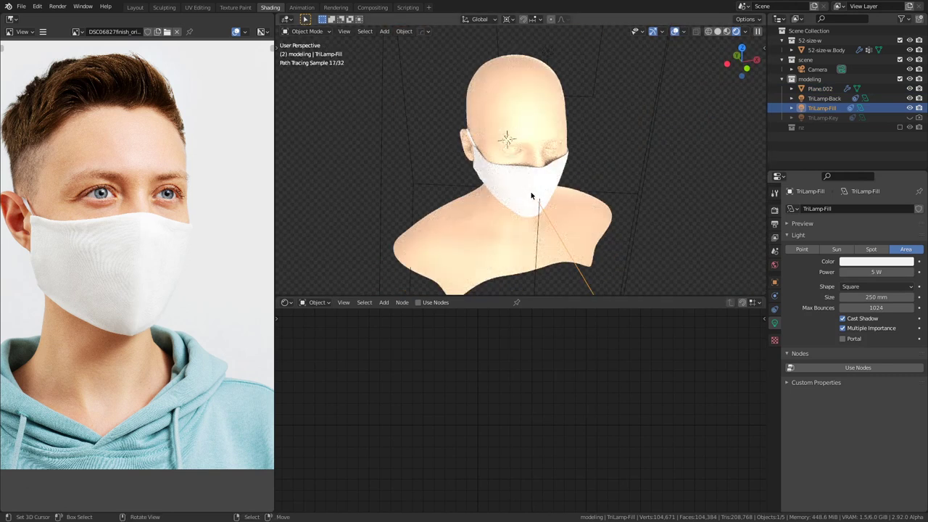
pyautogui.press('KP_7')
pyautogui.scroll(-5, 532, 193)
pyautogui.scroll(-5, 540, 206)
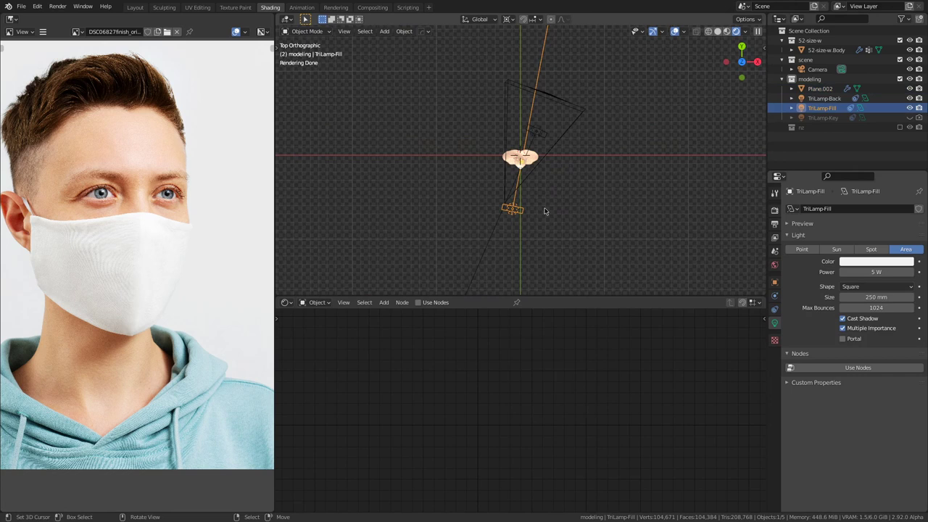
pyautogui.scroll(2, 545, 210)
pyautogui.press('r')
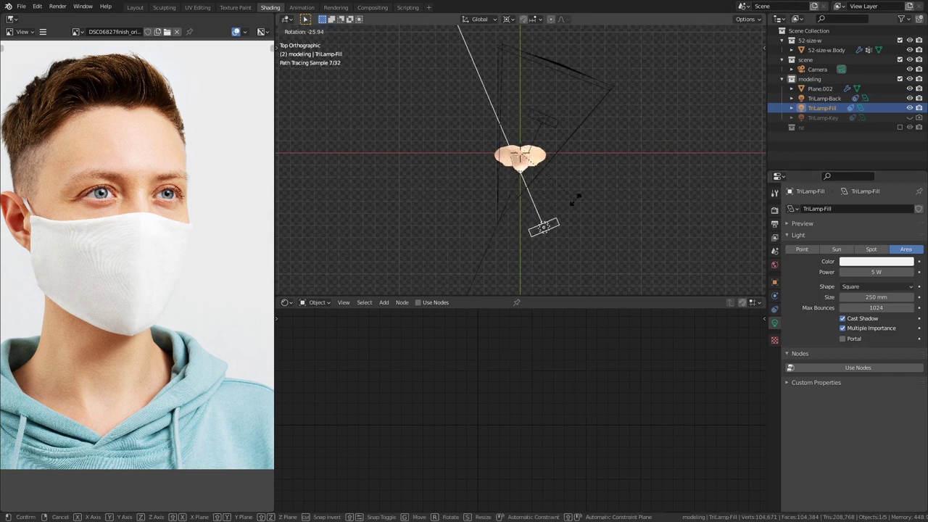
pyautogui.click(563, 205)
pyautogui.press('KP_0')
pyautogui.scroll(6, 569, 208)
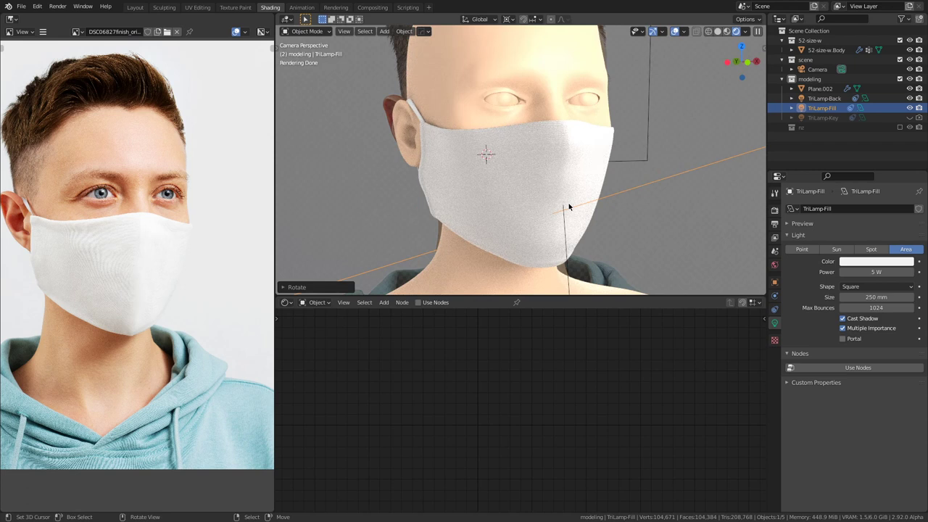
# Step: Set the TriLamp-Fill power to 3 W and try a Strength of 1 on the upper Background node in the World shader
pyautogui.click(879, 272)
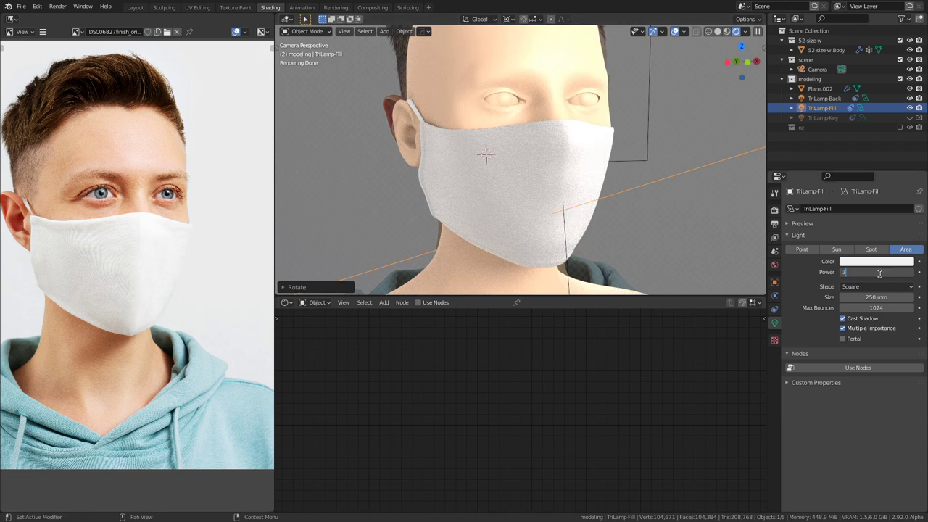
pyautogui.press('Return')
pyautogui.click(317, 303)
pyautogui.click(322, 324)
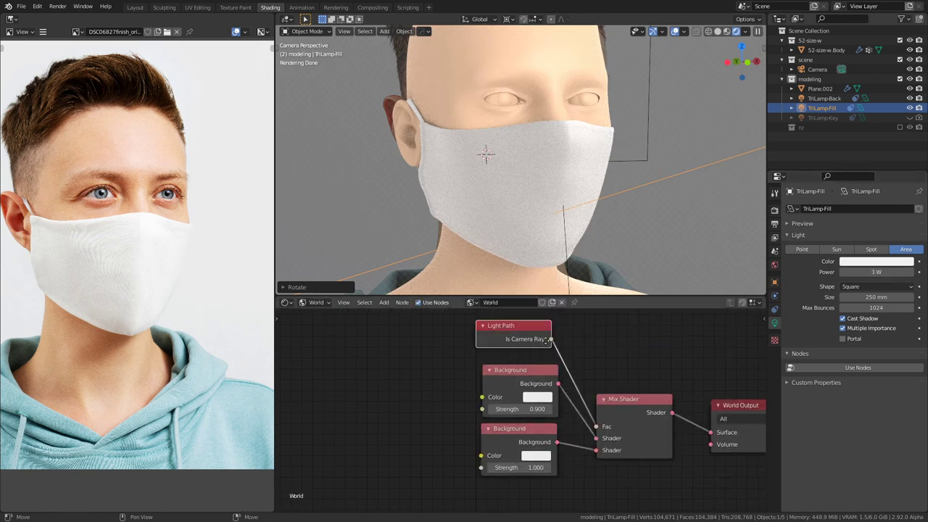
pyautogui.click(531, 408)
pyautogui.write('1')
pyautogui.press('Return')
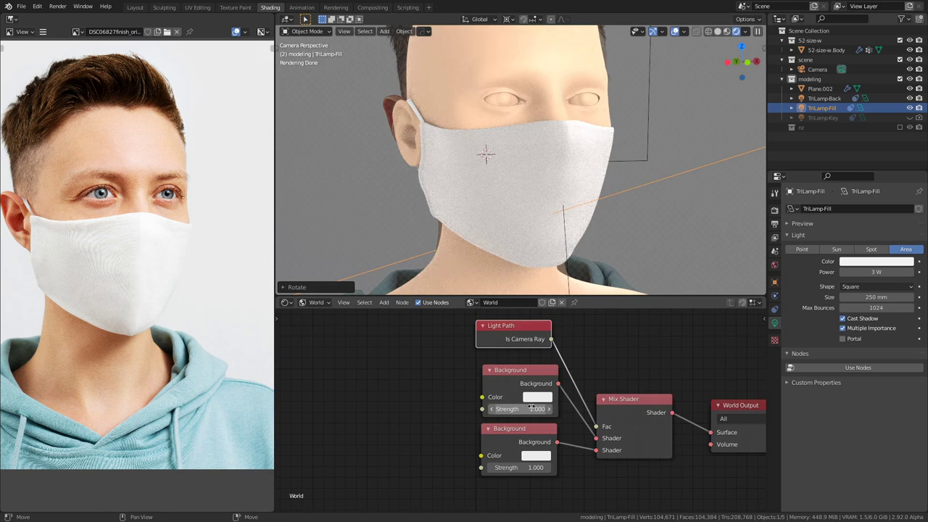
# Step: Set the TriLamp-Fill light's Z location to 50 mm
pyautogui.scroll(3, 165, 326)
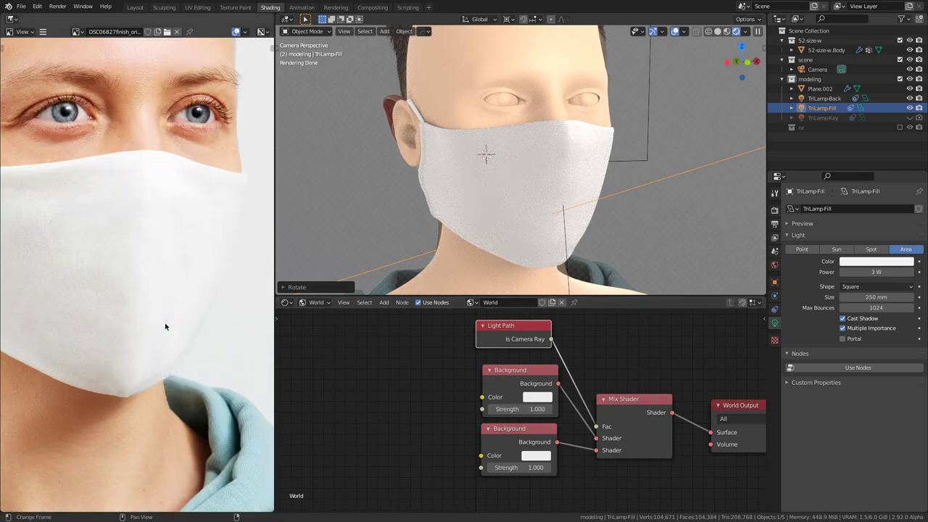
pyautogui.scroll(-2, 582, 186)
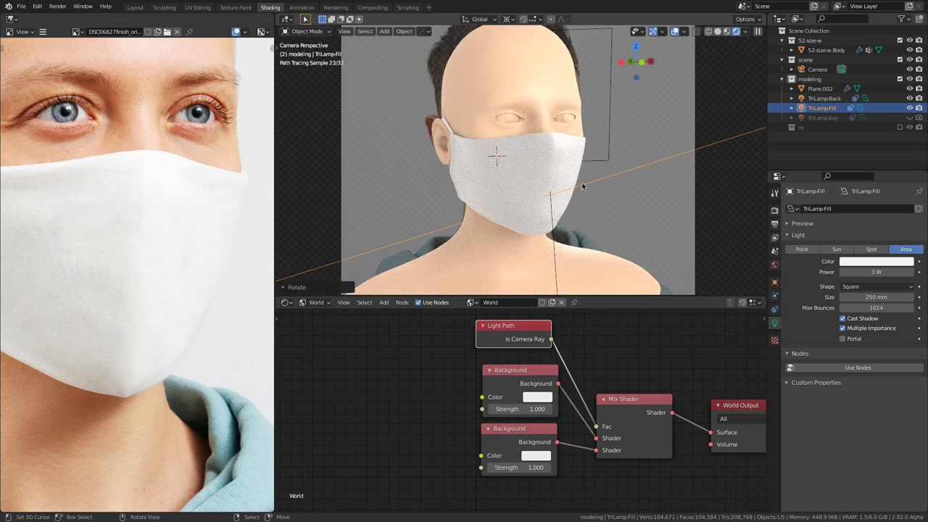
pyautogui.press('n')
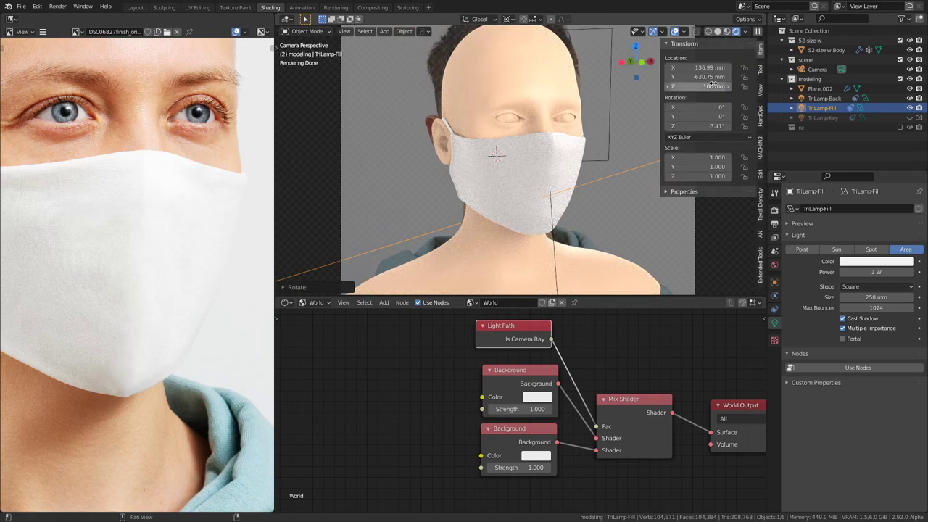
pyautogui.click(715, 85)
pyautogui.write('50')
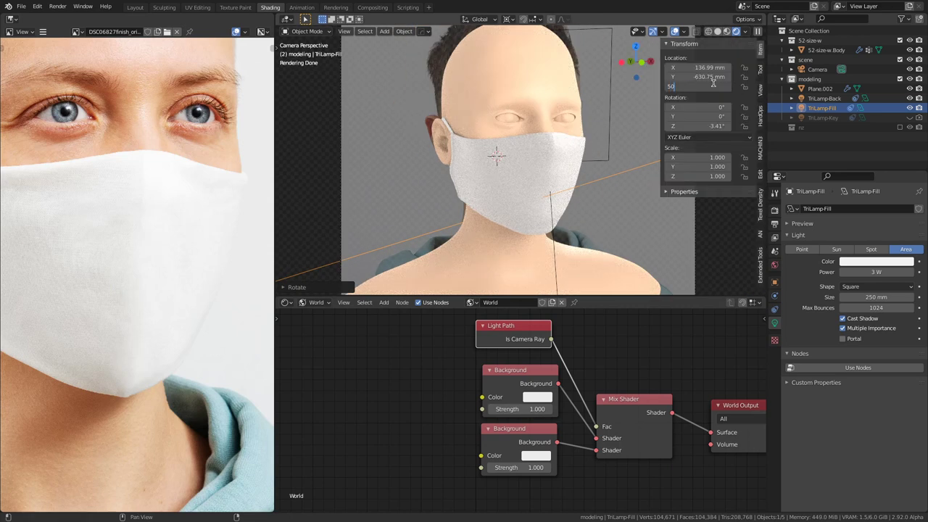
pyautogui.press('Return')
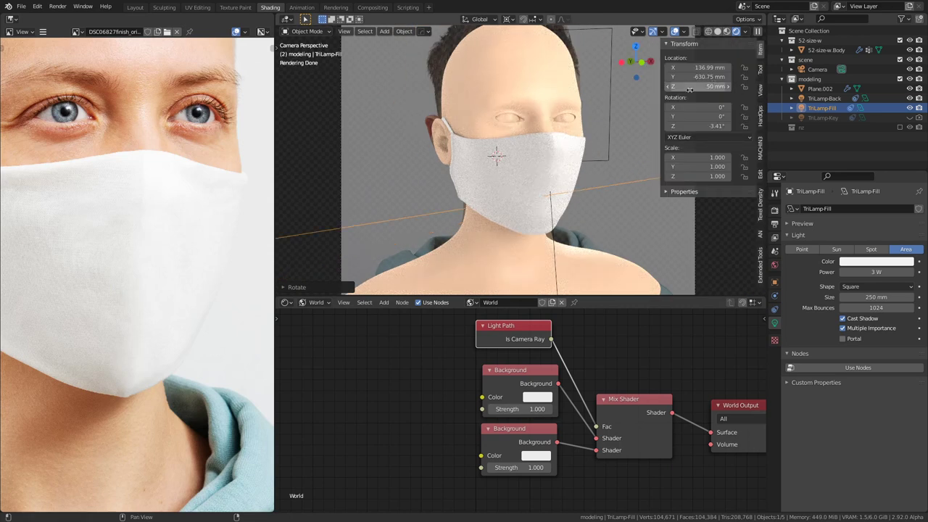
pyautogui.press('n')
# Step: Try another power for the TriLamp-Fill light and return it to 3 W
pyautogui.click(875, 272)
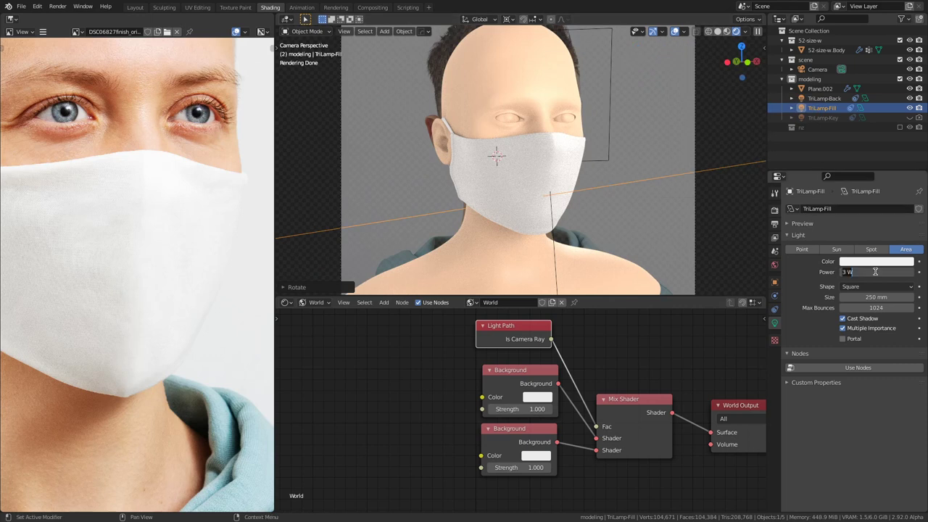
pyautogui.press('Return')
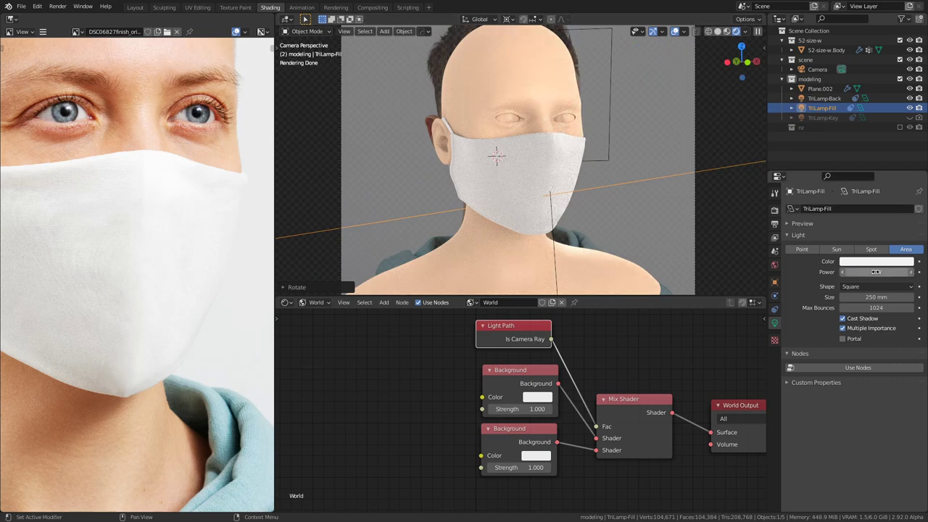
pyautogui.click(875, 272)
pyautogui.write('3')
pyautogui.press('Return')
# Step: Test the upper World Background node's Strength at 0.5 and 0.8, and set it to 0.9
pyautogui.click(526, 409)
pyautogui.write('1.0')
pyautogui.press('Return')
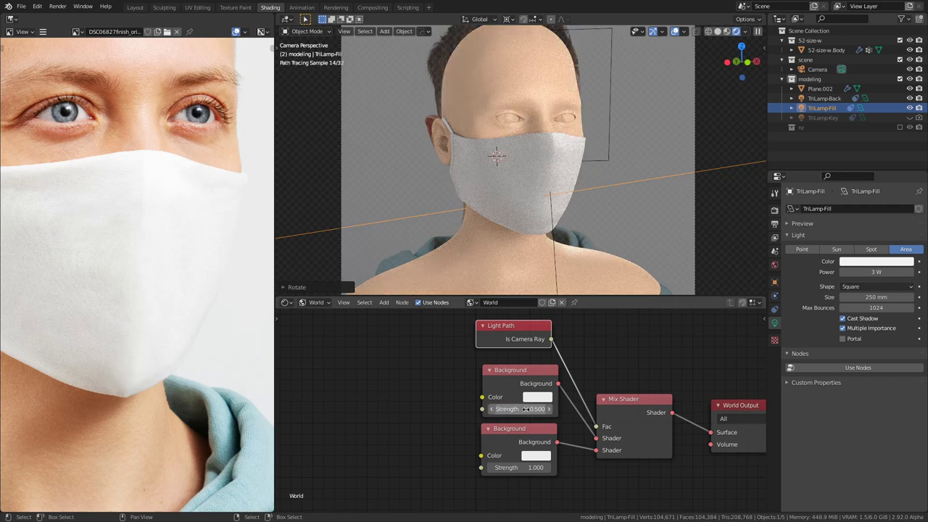
pyautogui.click(526, 410)
pyautogui.write('0.8')
pyautogui.press('Return')
pyautogui.click(526, 410)
pyautogui.write('0.9')
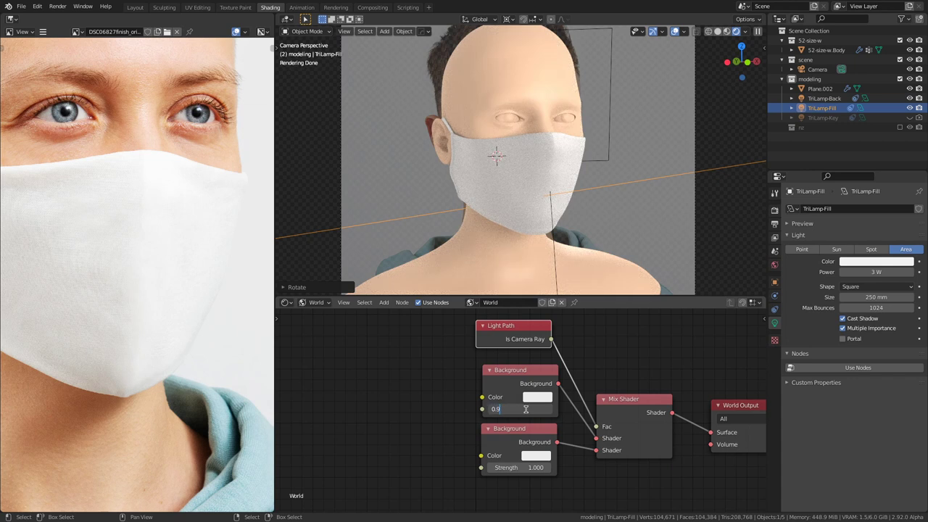
pyautogui.press('Return')
# Step: Test the TriLamp-Fill light at 4 W on the mask fabric and set its power back to 3 W
pyautogui.scroll(6, 575, 170)
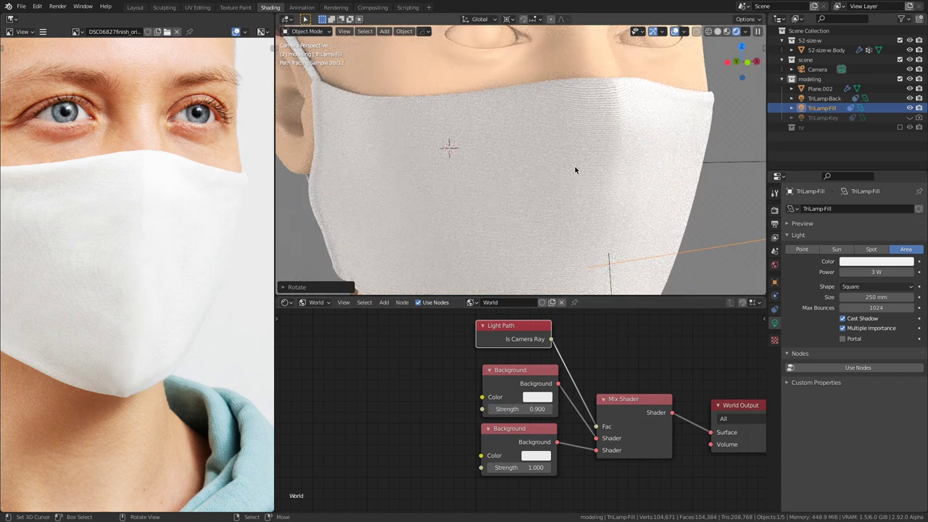
pyautogui.click(872, 272)
pyautogui.write('4')
pyautogui.press('Return')
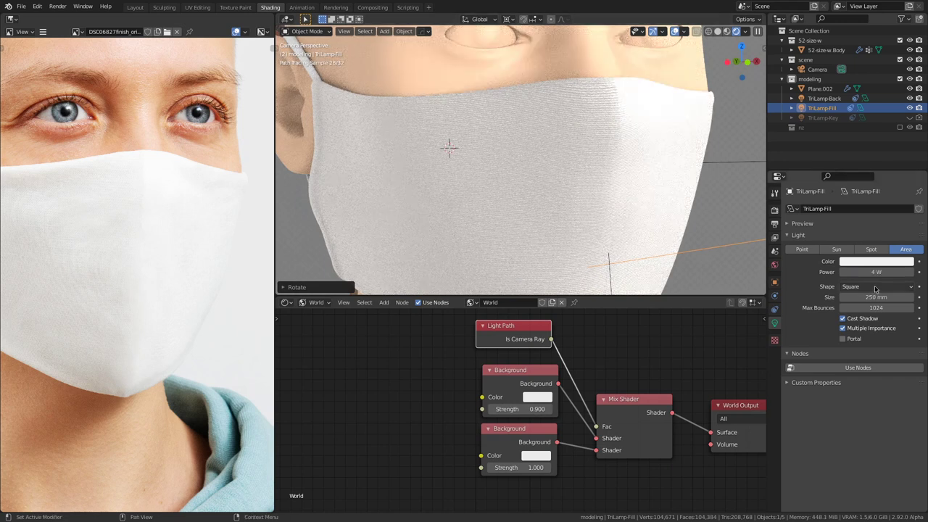
pyautogui.click(880, 272)
pyautogui.write('3')
pyautogui.press('Return')
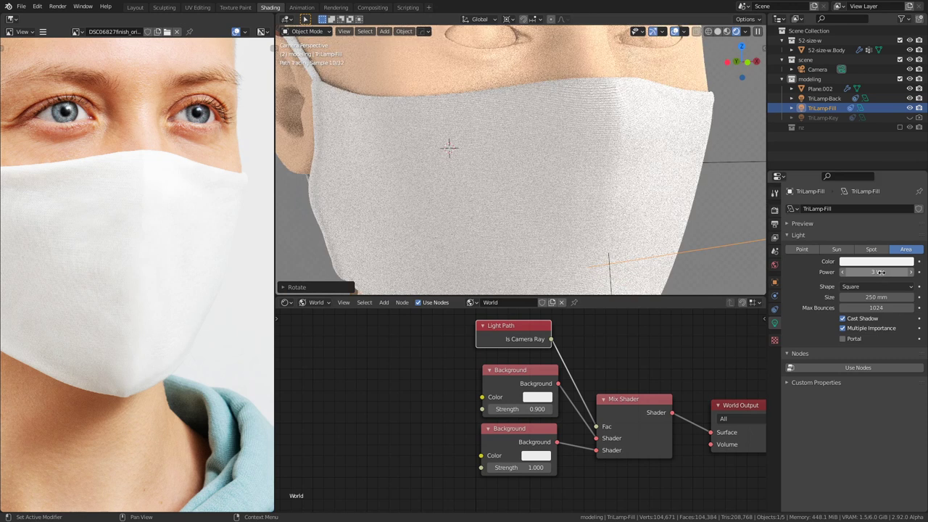
pyautogui.scroll(-5, 515, 187)
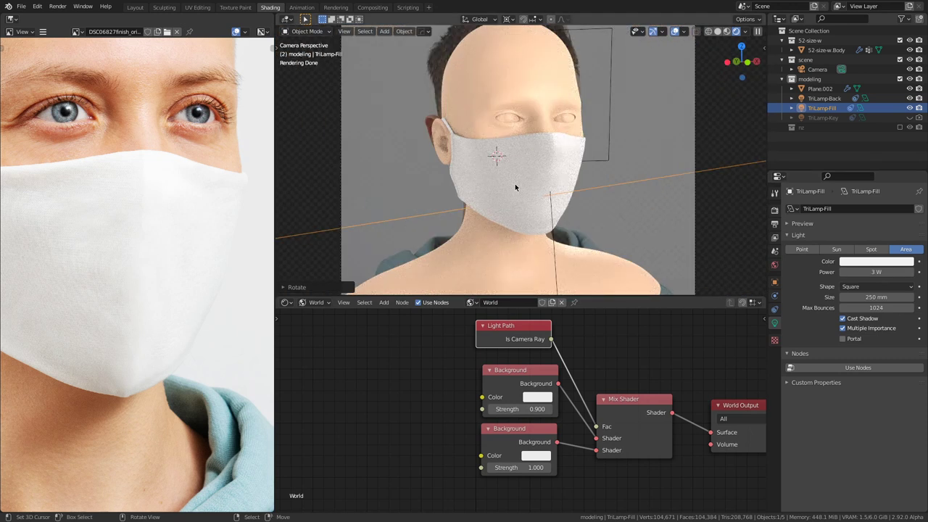
pyautogui.scroll(-2, 515, 184)
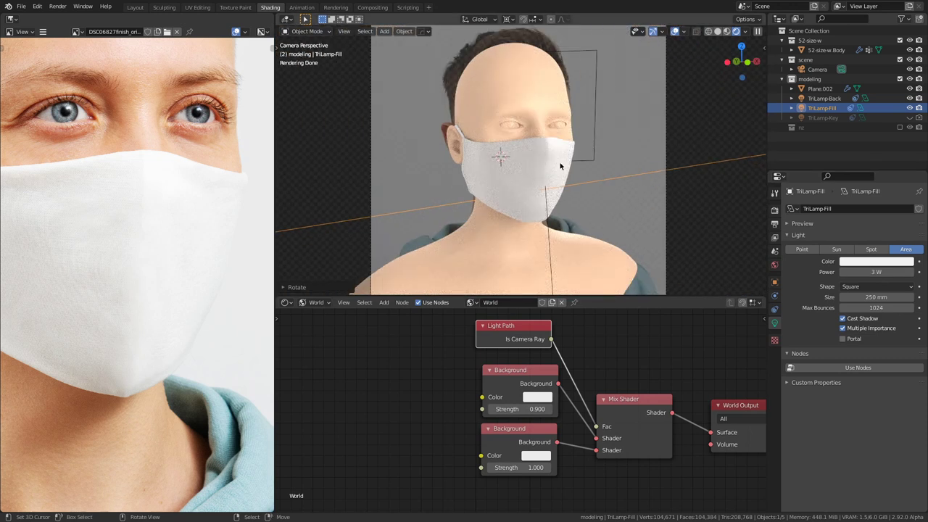
# Step: Compare the mask shading with the TriLamp-Back light hidden and shown
pyautogui.click(909, 98)
pyautogui.click(910, 98)
pyautogui.click(909, 98)
pyautogui.click(910, 98)
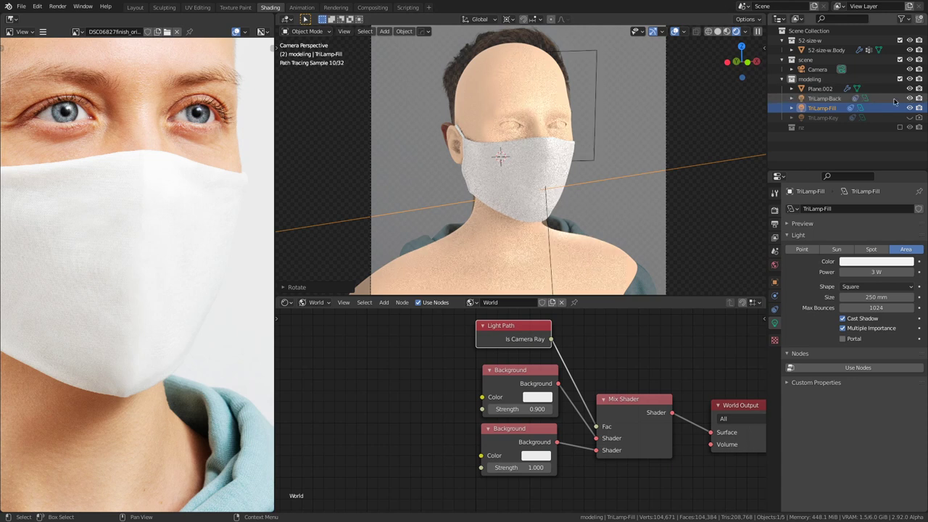
# Step: Isolate TriLamp-Back by hiding TriLamp-Fill and disconnecting the Mix Shader from the World Output, and set TriLamp-Back's power to 3 W
pyautogui.click(910, 107)
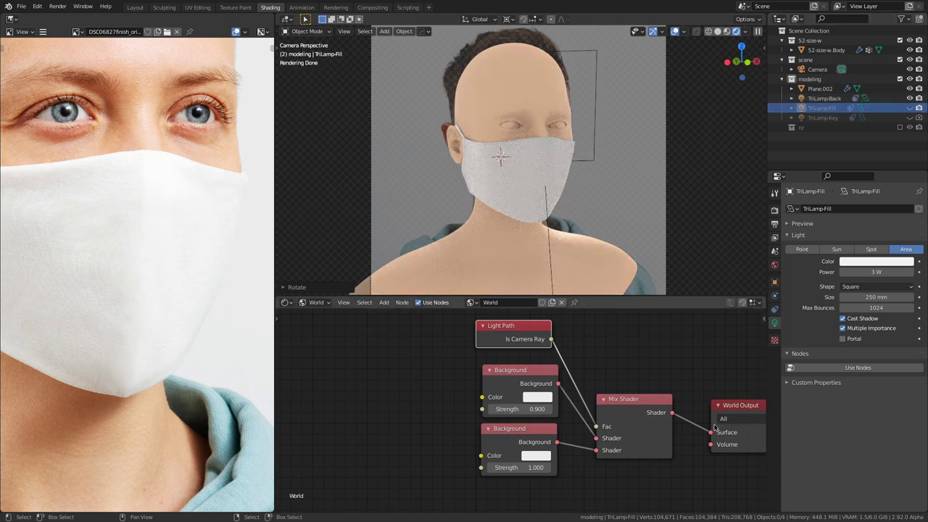
pyautogui.moveTo(710, 433); pyautogui.dragTo(693, 446)
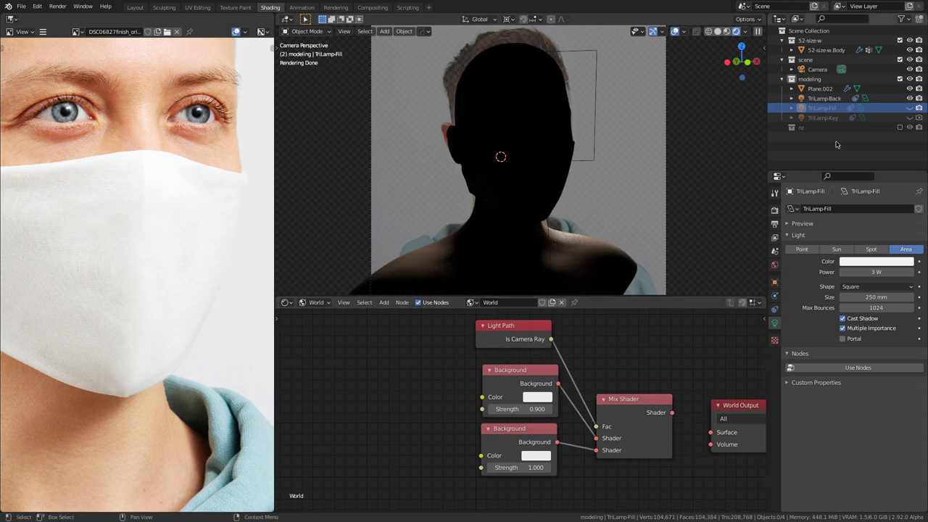
pyautogui.click(824, 98)
pyautogui.click(875, 271)
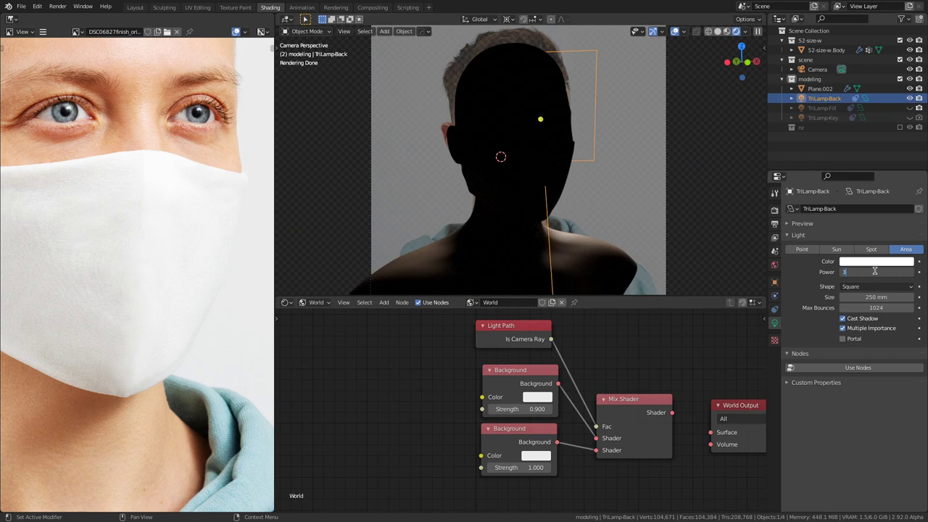
pyautogui.write('3')
pyautogui.press('Return')
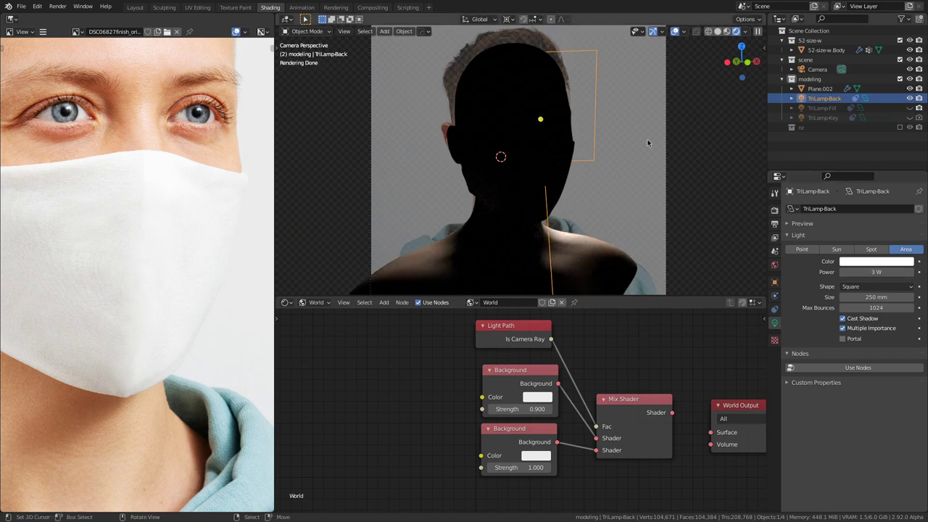
# Step: Rotate the TriLamp-Back light around the global Z axis by about 49° and again by about 13° so it lights the ear side
pyautogui.press('r')
pyautogui.press('z')
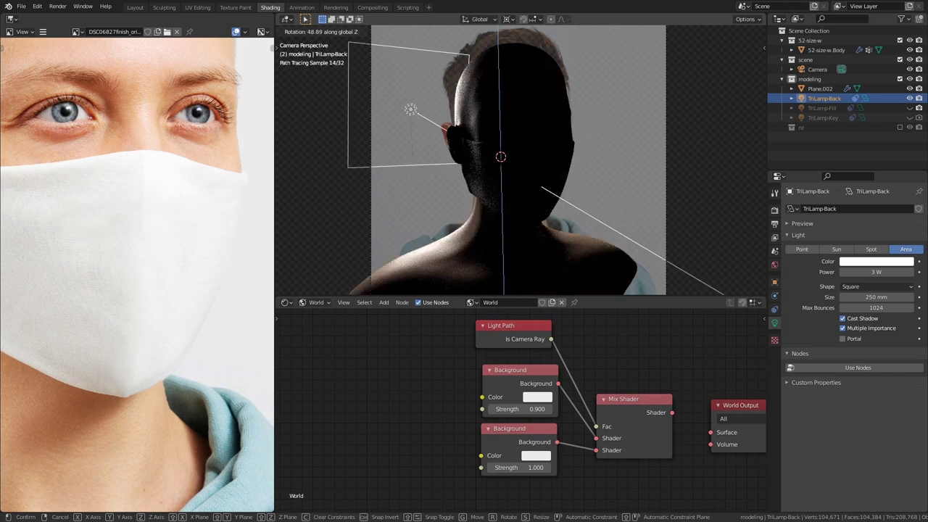
pyautogui.press('Return')
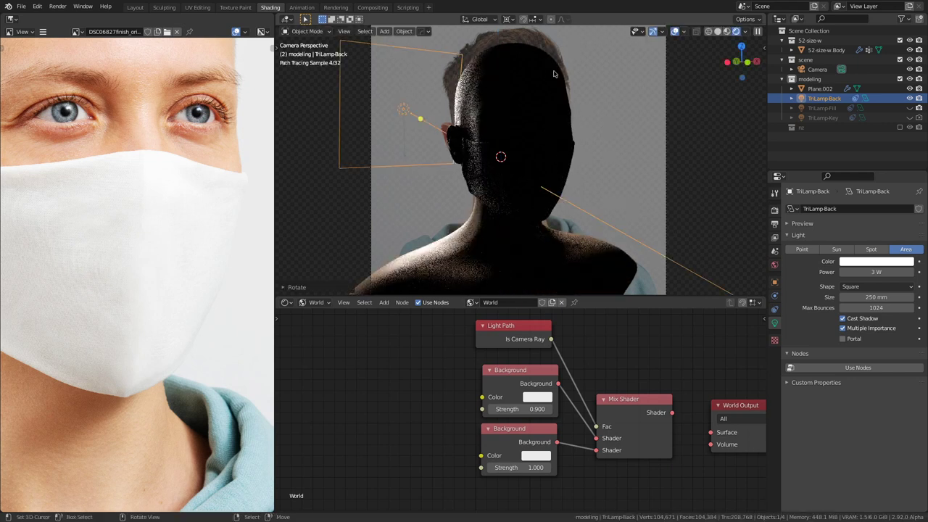
pyautogui.scroll(-3, 169, 216)
pyautogui.moveTo(169, 216); pyautogui.dragTo(174, 229, button='middle')
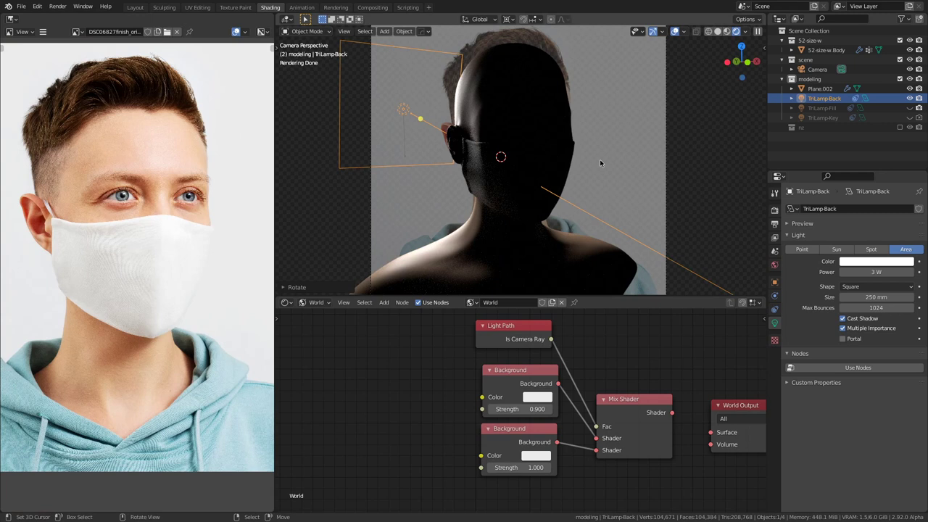
pyautogui.press('r')
pyautogui.press('z')
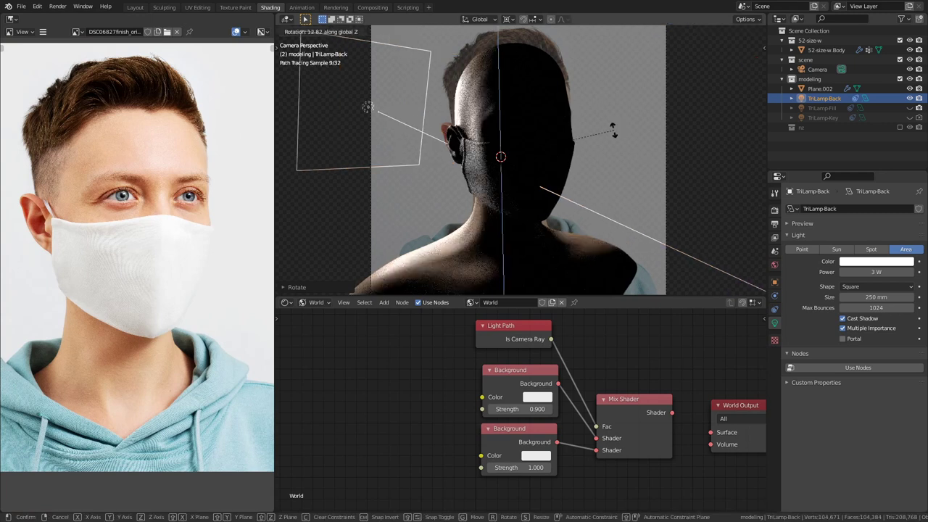
pyautogui.click(609, 126)
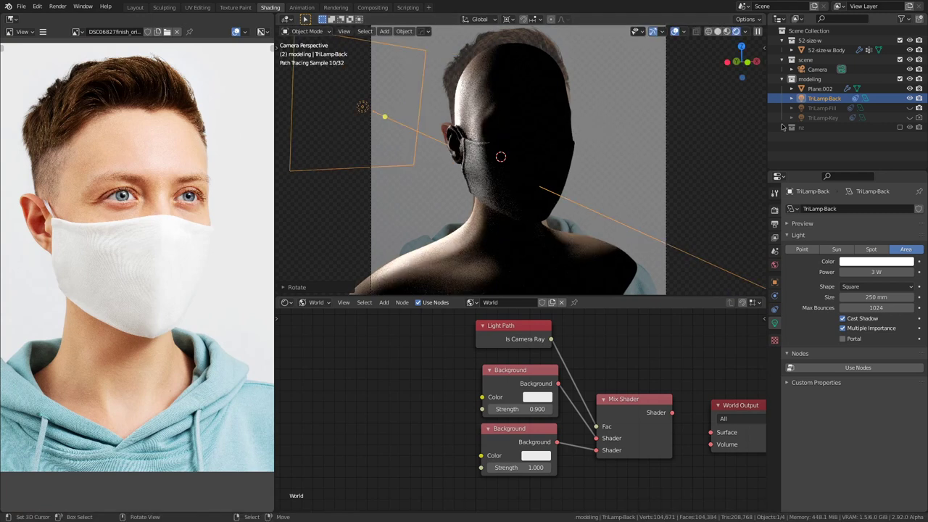
# Step: Preview TriLamp-Key and hide it, show TriLamp-Fill, and reconnect the Mix Shader to the World Output's Surface
pyautogui.click(910, 118)
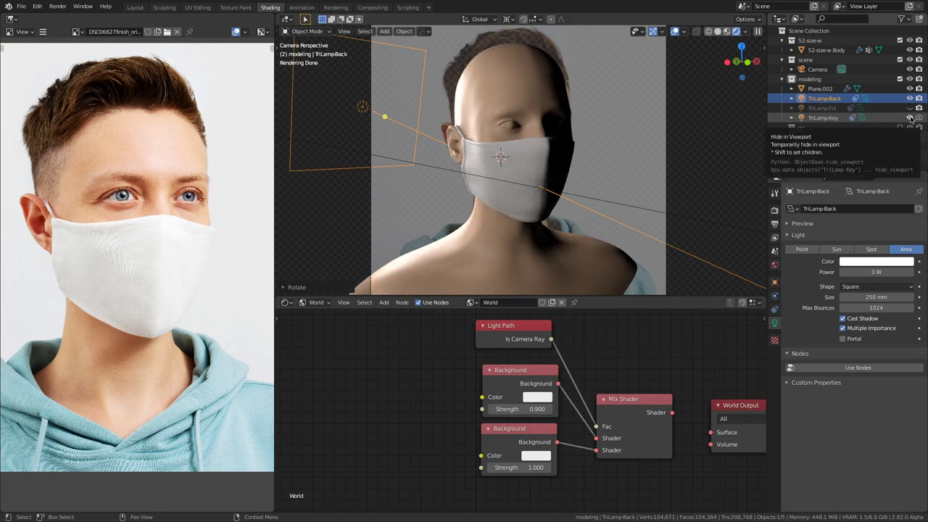
pyautogui.click(911, 118)
pyautogui.click(910, 108)
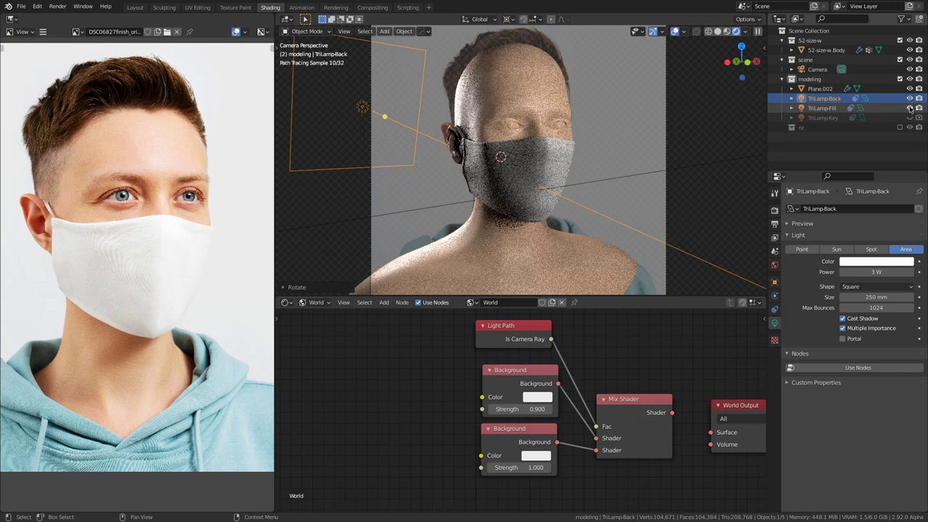
pyautogui.moveTo(672, 412); pyautogui.dragTo(721, 439)
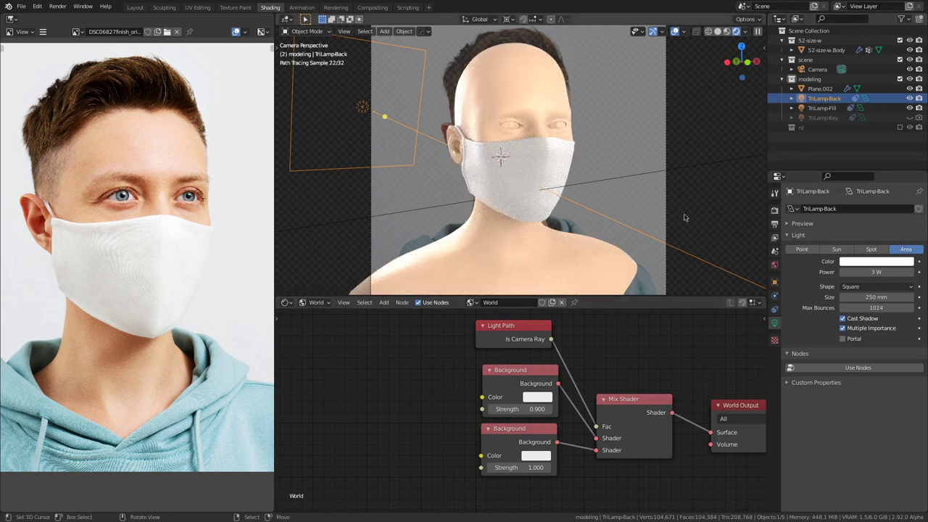
pyautogui.scroll(5, 618, 221)
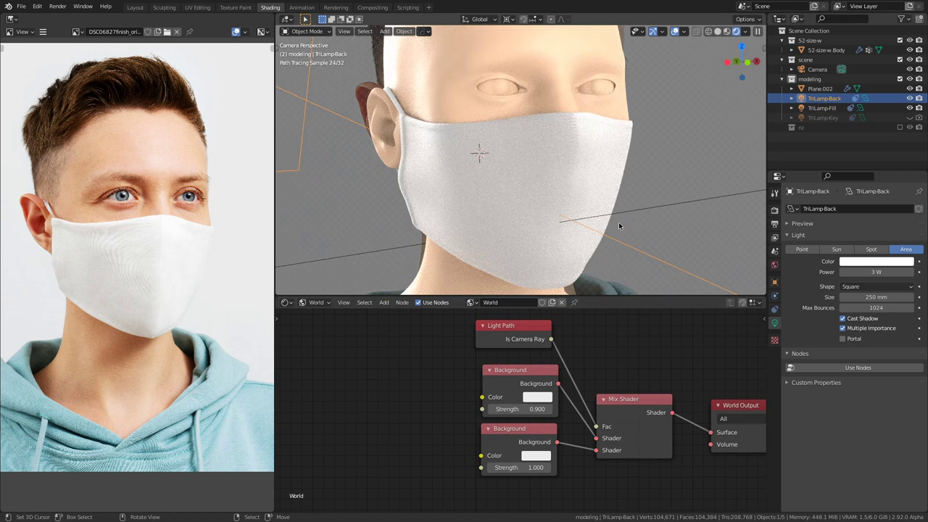
# Step: Rotate the TriLamp-Back light around the global Z axis to the far side of the face, opposite the visible ear
pyautogui.scroll(-4, 618, 222)
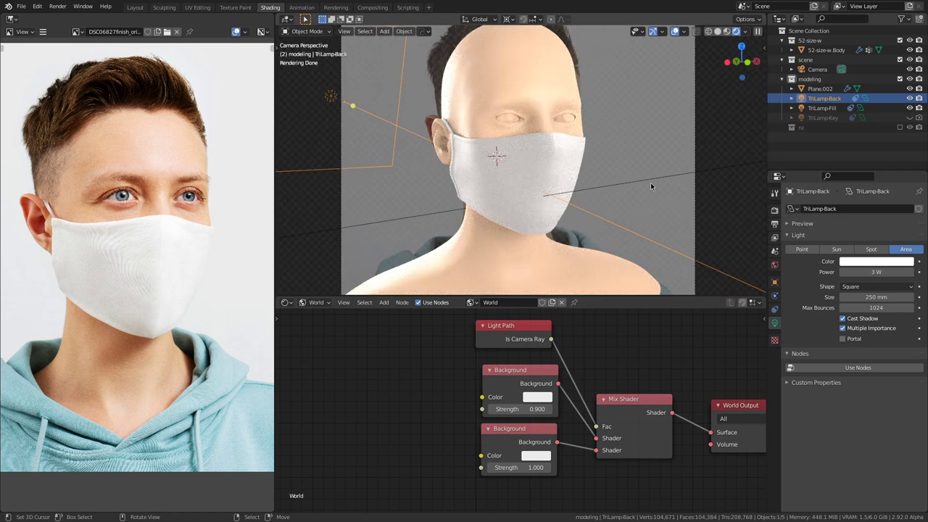
pyautogui.press('r')
pyautogui.press('z')
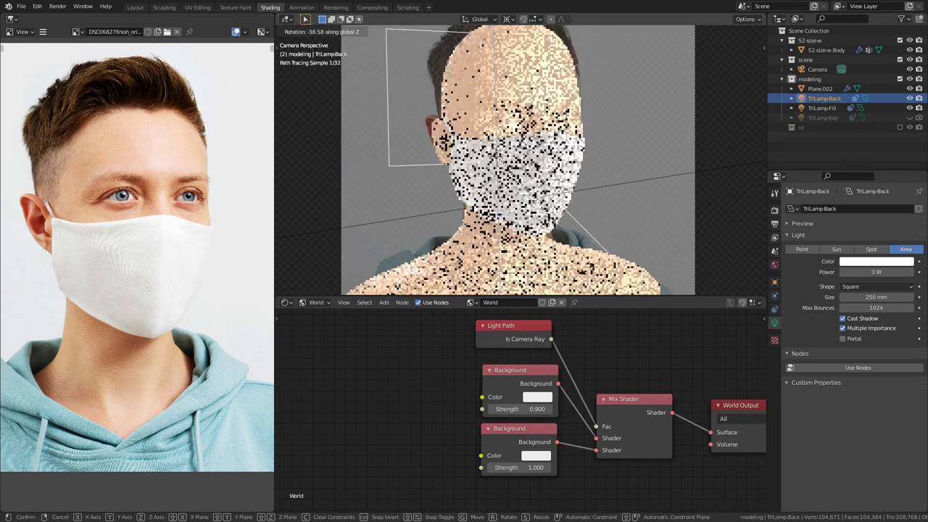
pyautogui.click(472, 243)
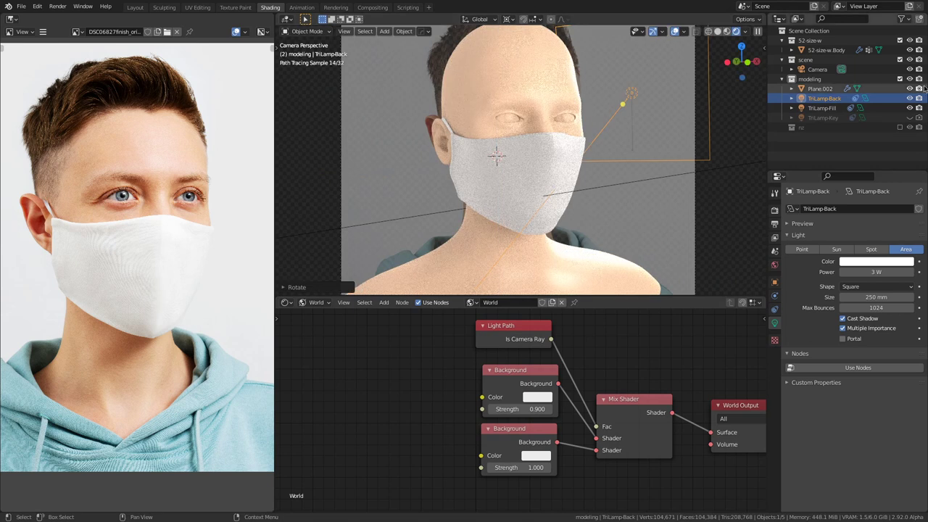
# Step: Isolate TriLamp-Back by hiding TriLamp-Fill and disconnecting the Mix Shader from the World Output, and fine-tune the light's rotation around global Z
pyautogui.click(910, 108)
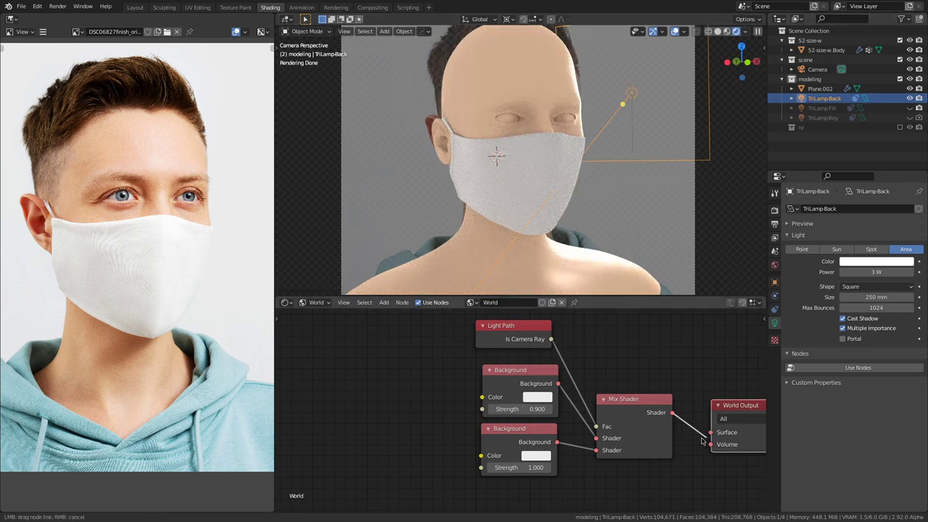
pyautogui.moveTo(711, 433); pyautogui.dragTo(669, 228)
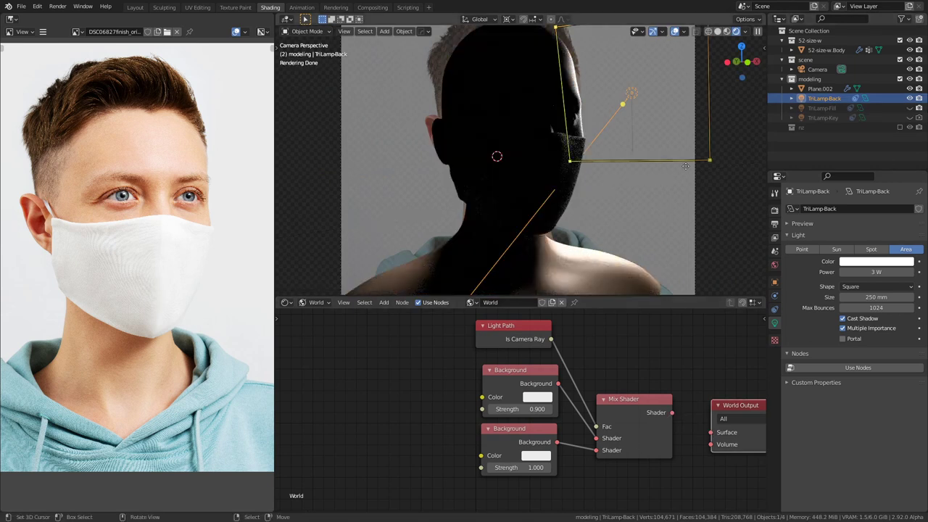
pyautogui.press('r')
pyautogui.press('z')
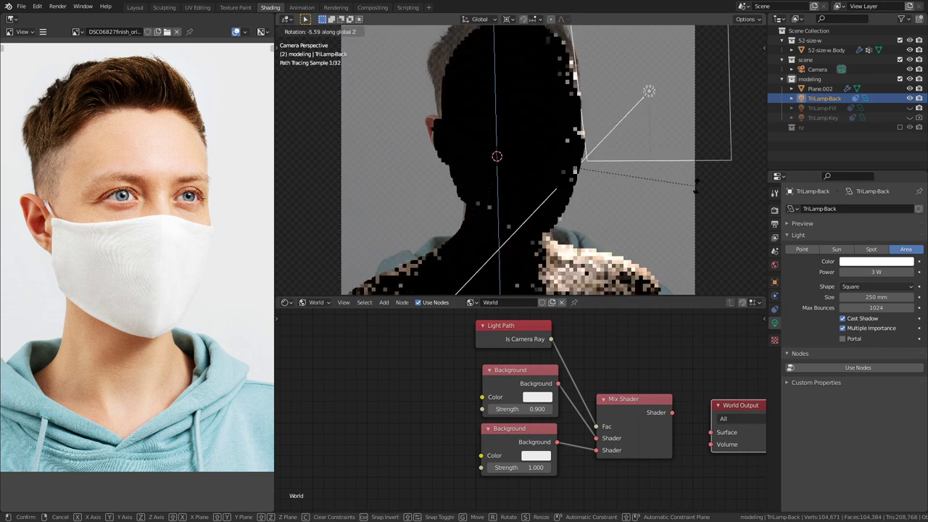
pyautogui.click(692, 170)
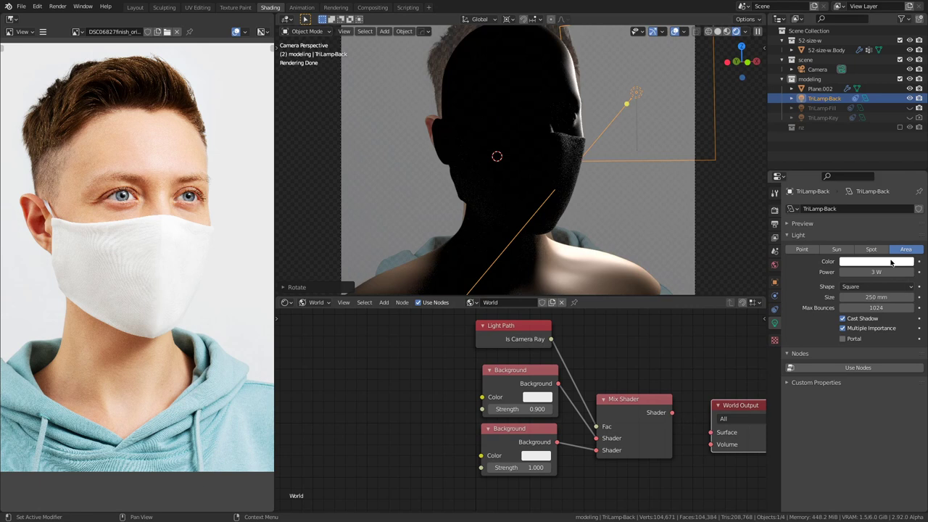
# Step: Sample TriLamp-Back's color from the reference photo's background, and restore TriLamp-Fill and the Mix Shader link to the World Output's Surface
pyautogui.press('e')
pyautogui.click(254, 159)
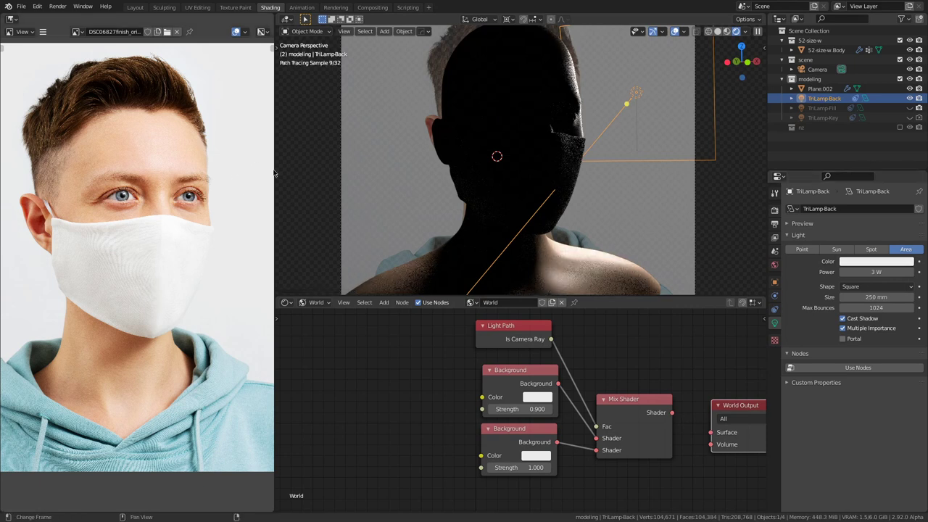
pyautogui.click(910, 108)
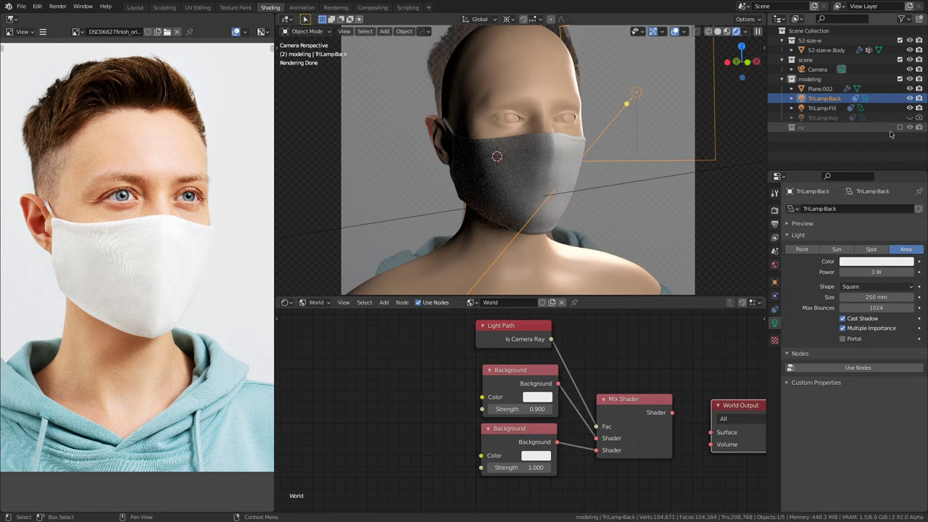
pyautogui.moveTo(673, 413); pyautogui.dragTo(711, 433)
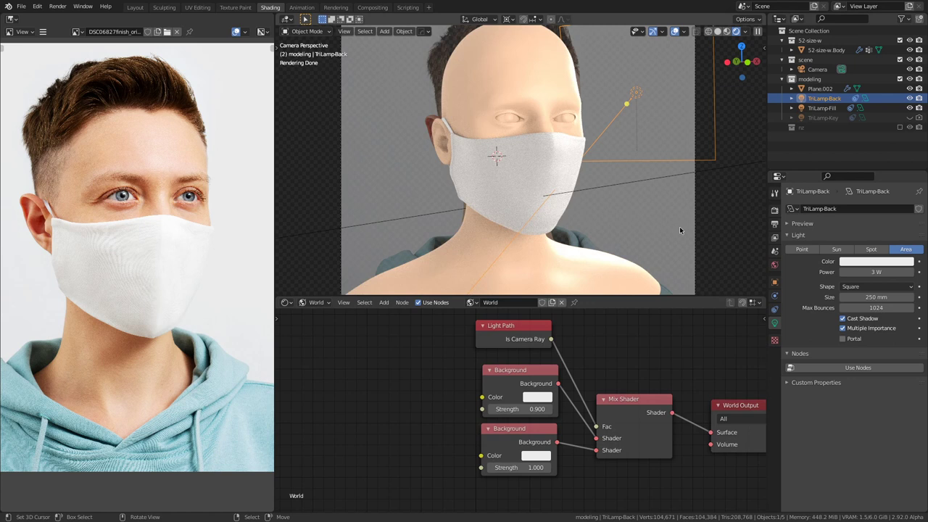
# Step: Make the 52-size-w.Body mesh a shadow catcher in its object visibility settings
pyautogui.click(525, 73)
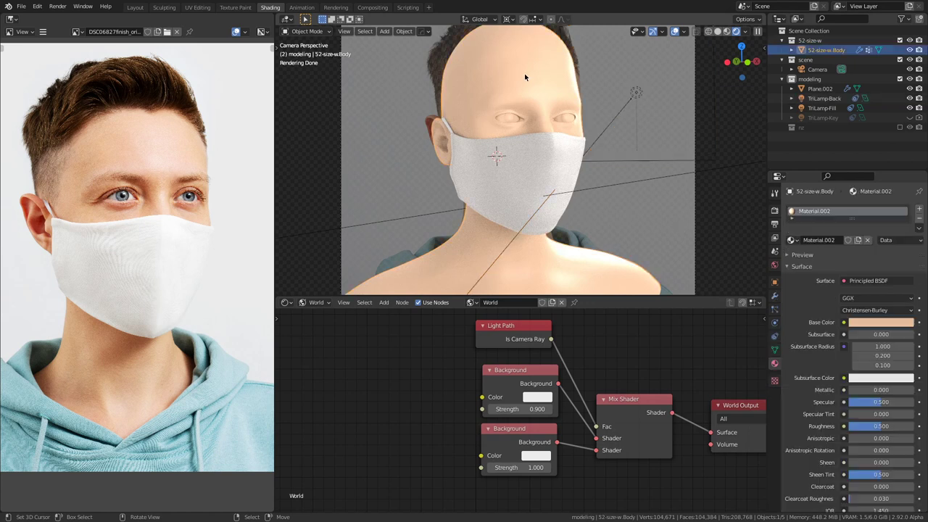
pyautogui.click(774, 283)
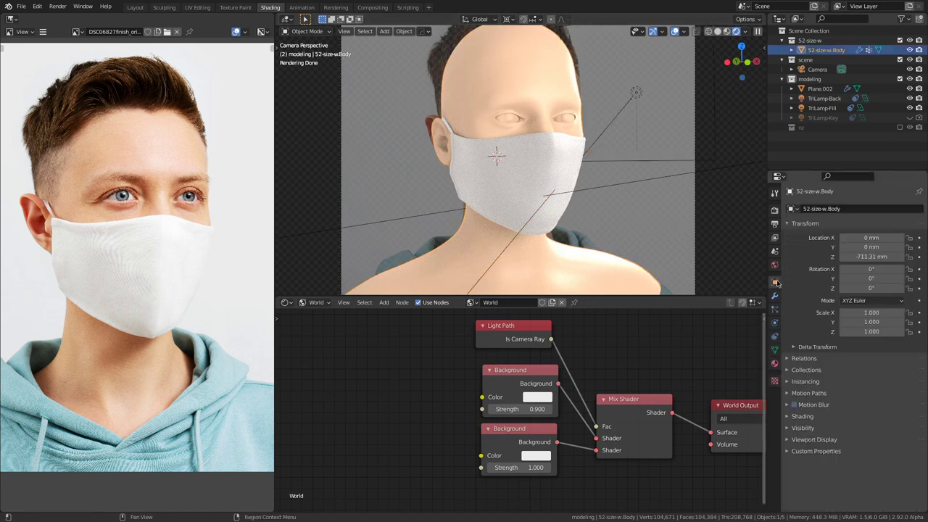
pyautogui.click(808, 441)
pyautogui.scroll(-2, 848, 424)
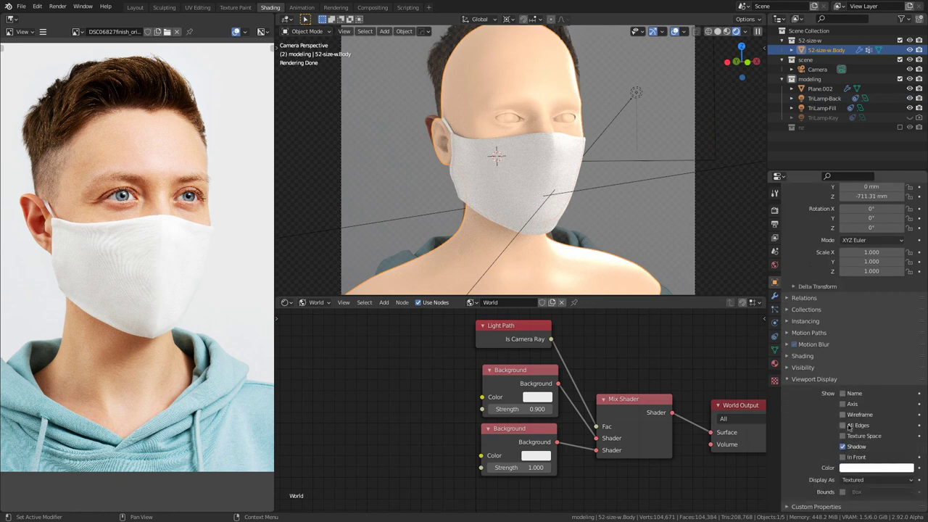
pyautogui.click(825, 380)
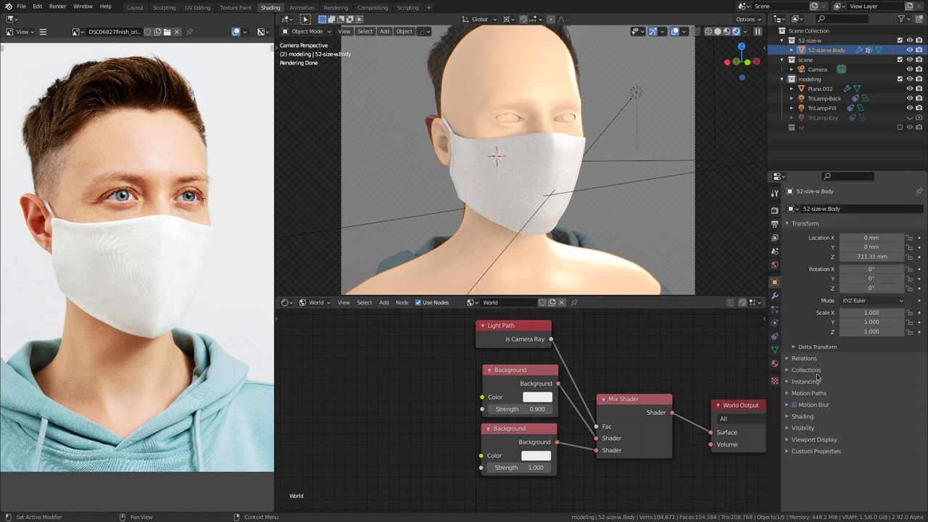
pyautogui.click(803, 428)
pyautogui.scroll(-4, 834, 413)
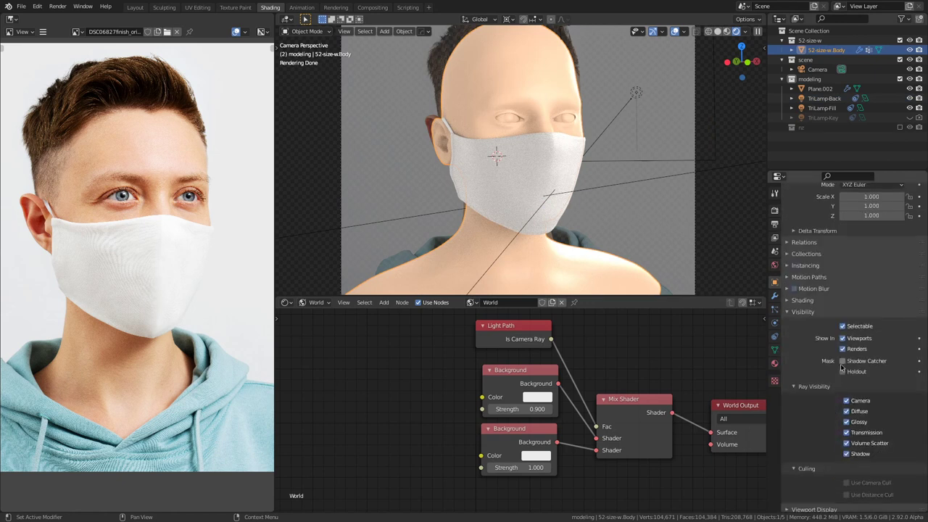
pyautogui.click(842, 361)
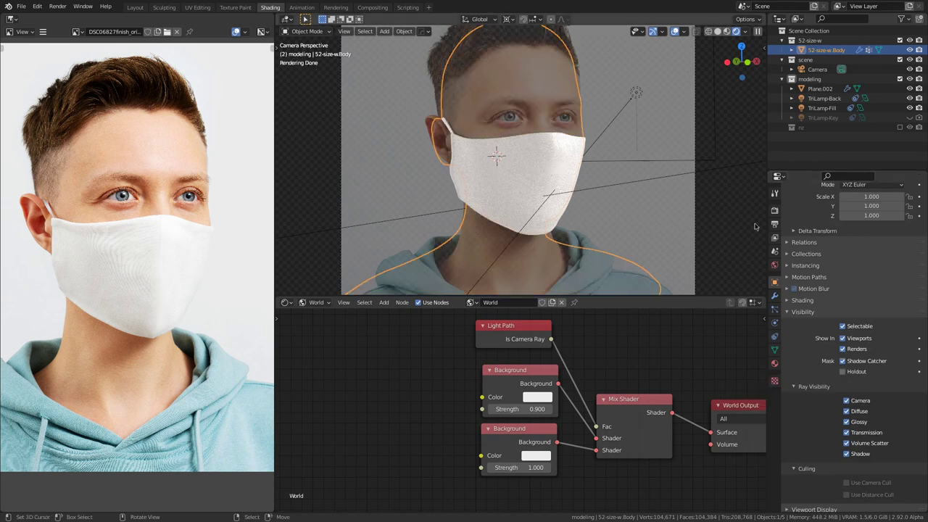
# Step: Hide the viewport overlays and save the file
pyautogui.click(674, 32)
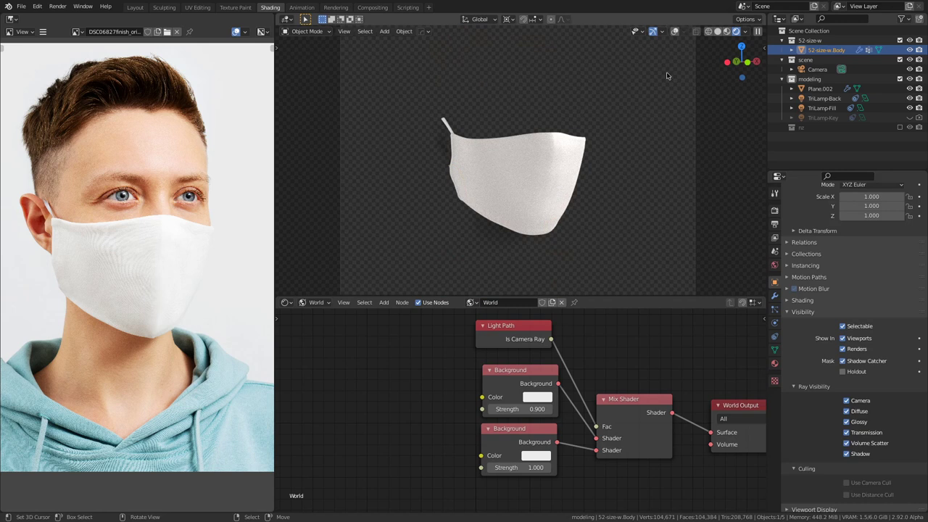
pyautogui.hotkey('ctrl', 's')
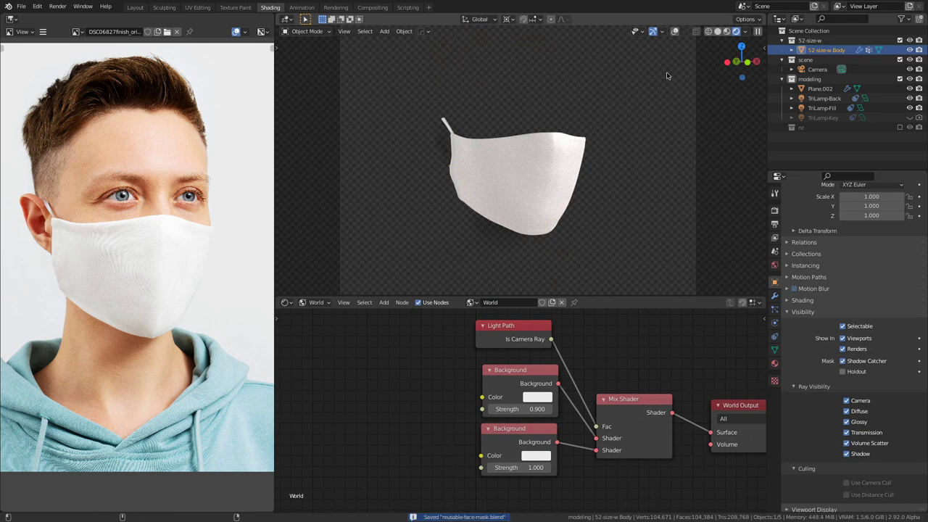
# Step: Select the Plane.002 mask, make Material.001 its active material, and bring that material's Image Texture node and the ear strap into close view
pyautogui.click(526, 211)
pyautogui.scroll(3, 523, 210)
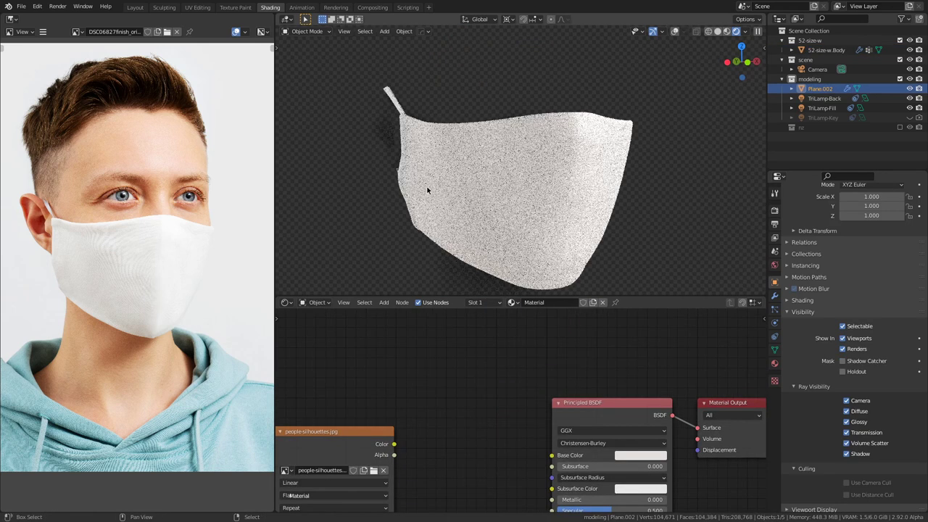
pyautogui.keyDown('shift'); pyautogui.moveTo(433, 192); pyautogui.dragTo(549, 237, button='middle'); pyautogui.keyUp('shift')
pyautogui.scroll(9, 537, 231)
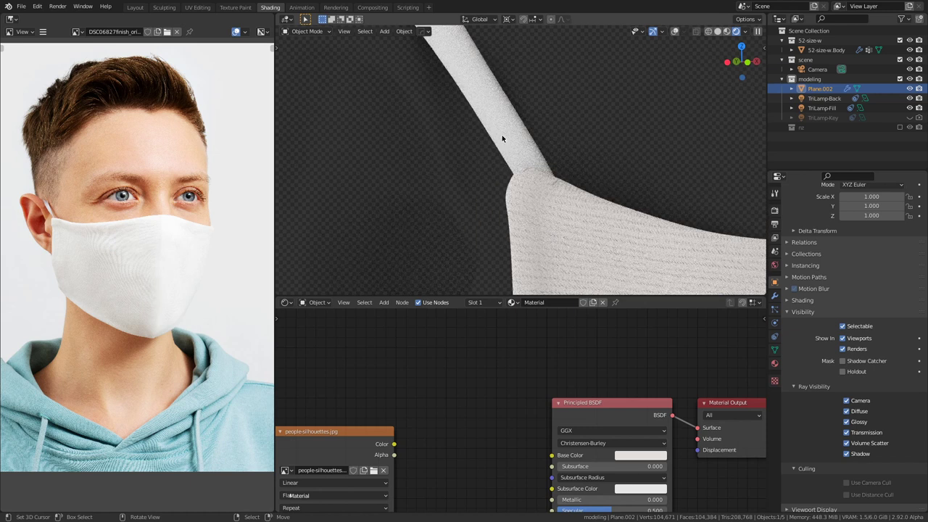
pyautogui.click(774, 363)
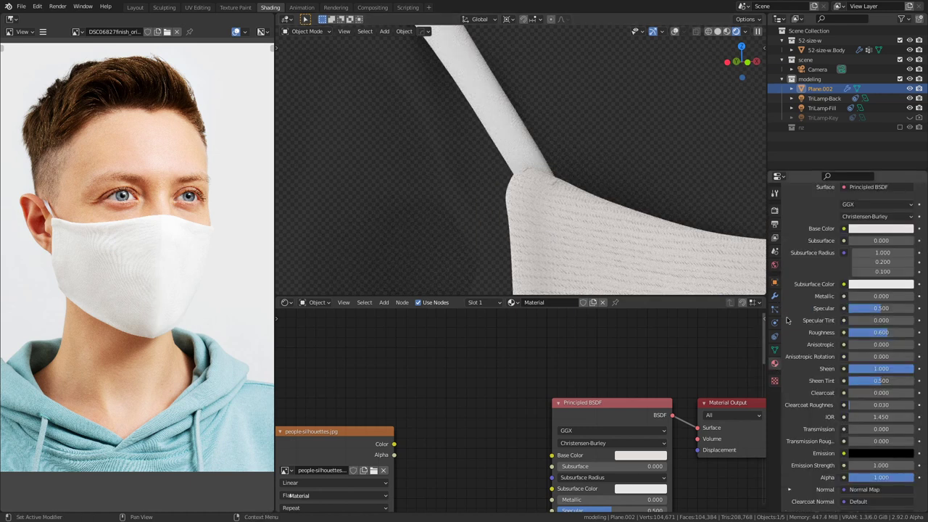
pyautogui.scroll(4, 832, 253)
pyautogui.click(806, 290)
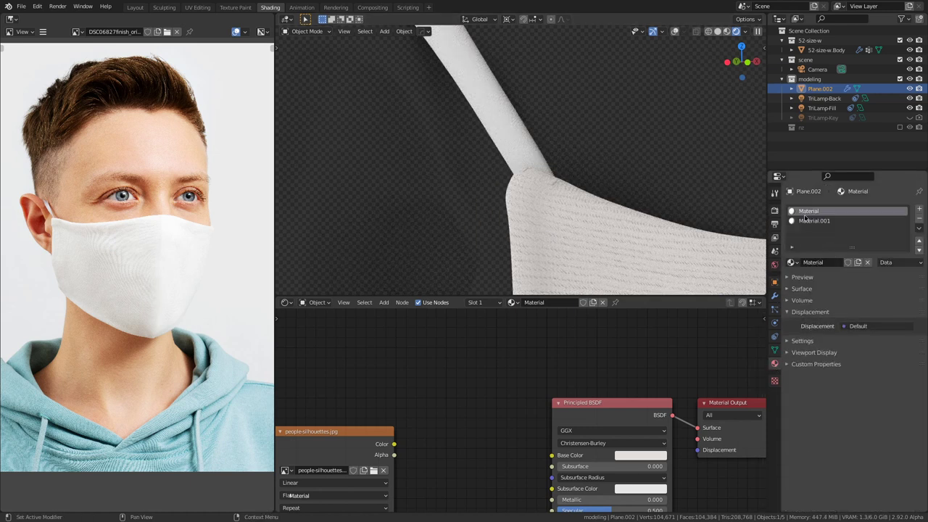
pyautogui.click(813, 222)
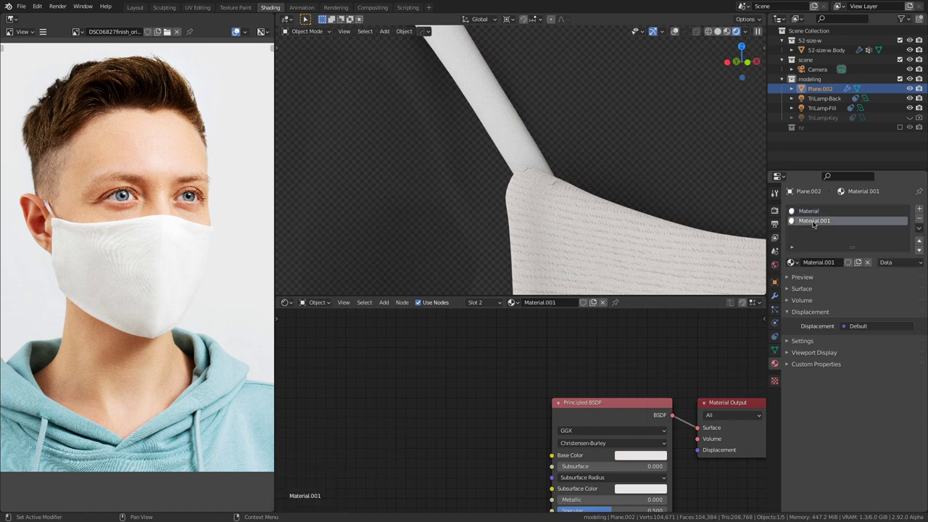
pyautogui.scroll(-2, 541, 367)
pyautogui.moveTo(542, 366); pyautogui.dragTo(605, 422, button='middle')
pyautogui.scroll(7, 605, 422)
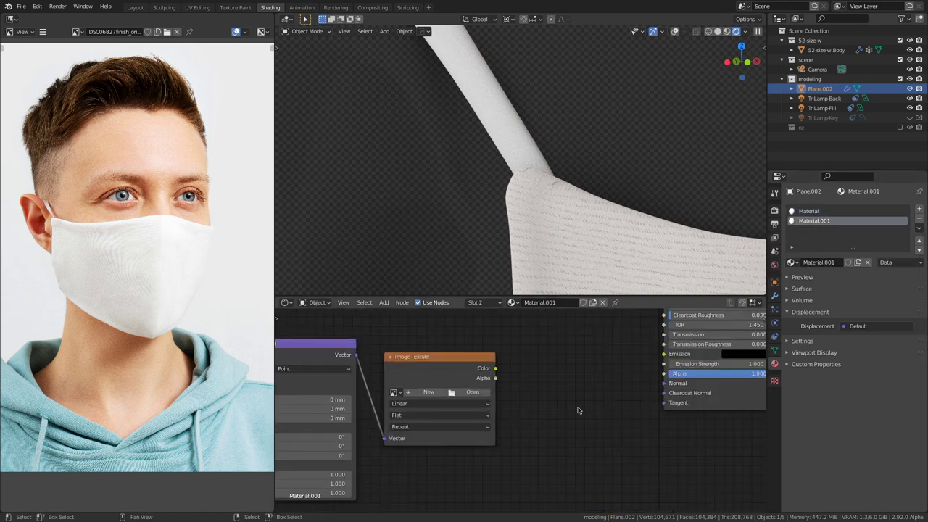
pyautogui.moveTo(551, 401); pyautogui.dragTo(559, 442, button='middle')
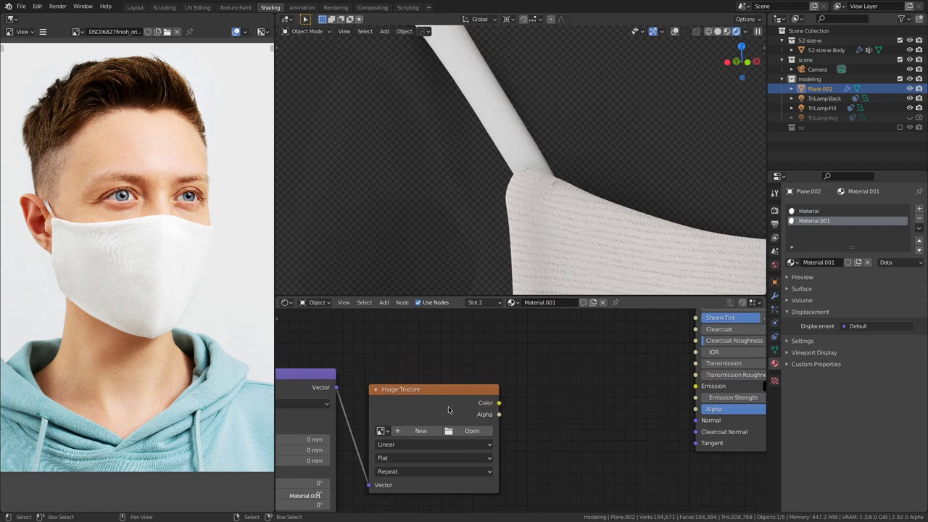
pyautogui.hotkey('shift', 's')
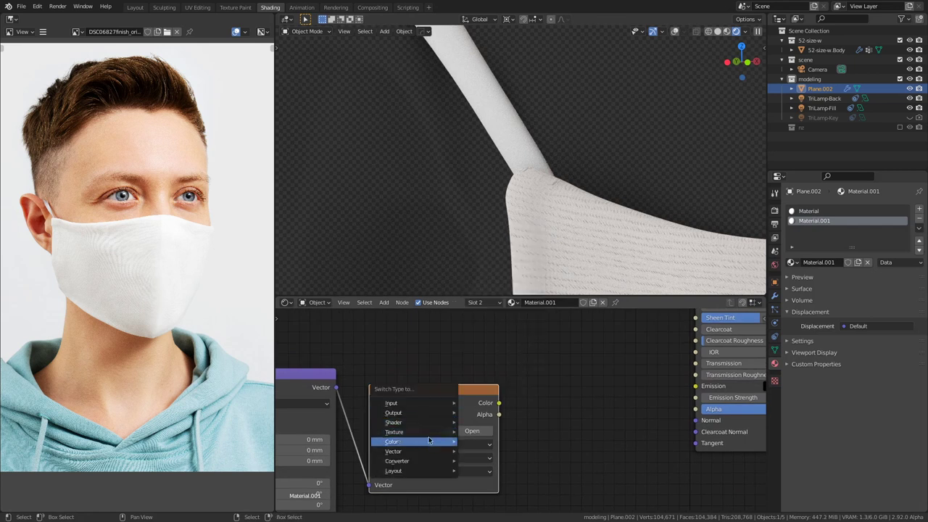
pyautogui.moveTo(419, 460)
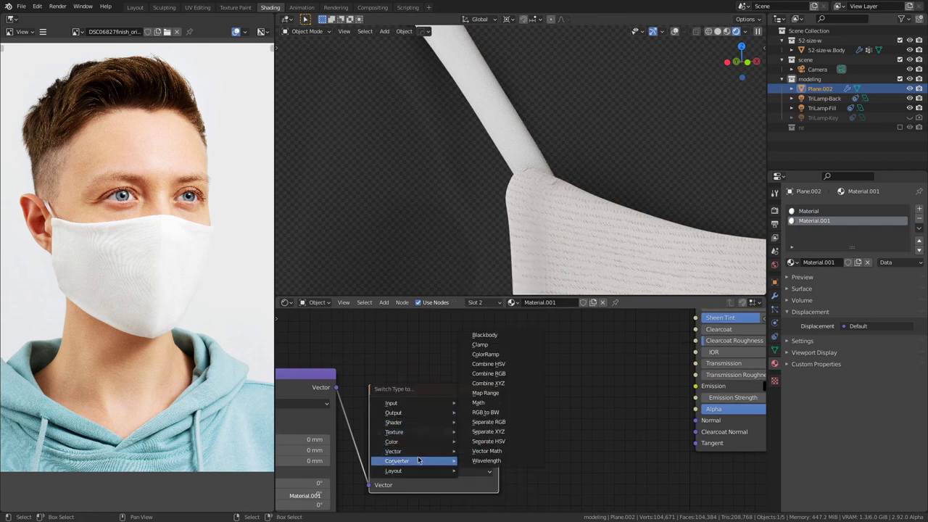
pyautogui.moveTo(411, 432)
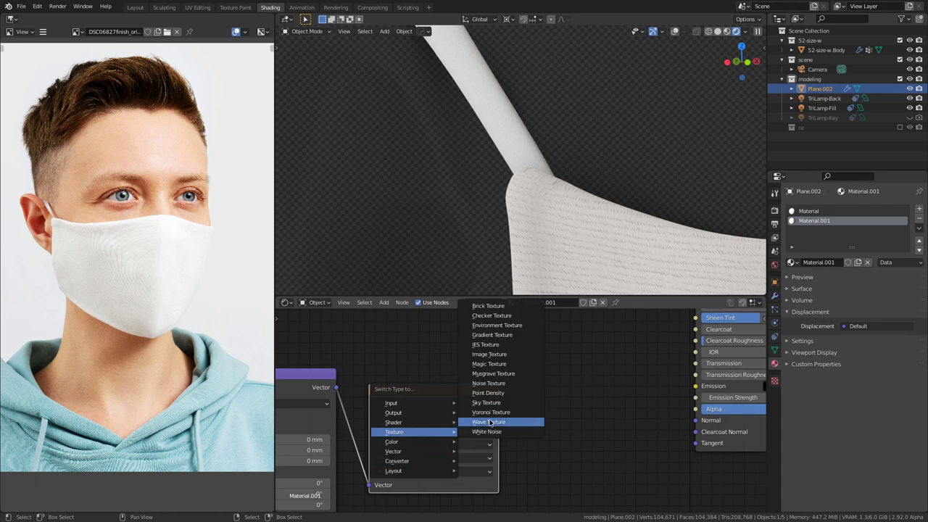
pyautogui.press('Escape')
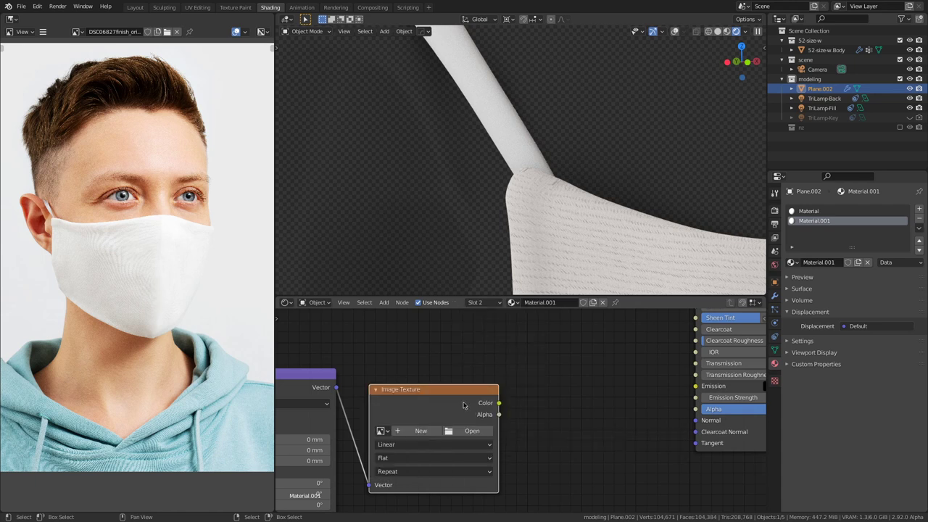
# Step: Replace Material.001's empty Image Texture node with a Separate RGB node, and link the Mapping node's Vector output to its Image input
pyautogui.press('x')
pyautogui.press('Home')
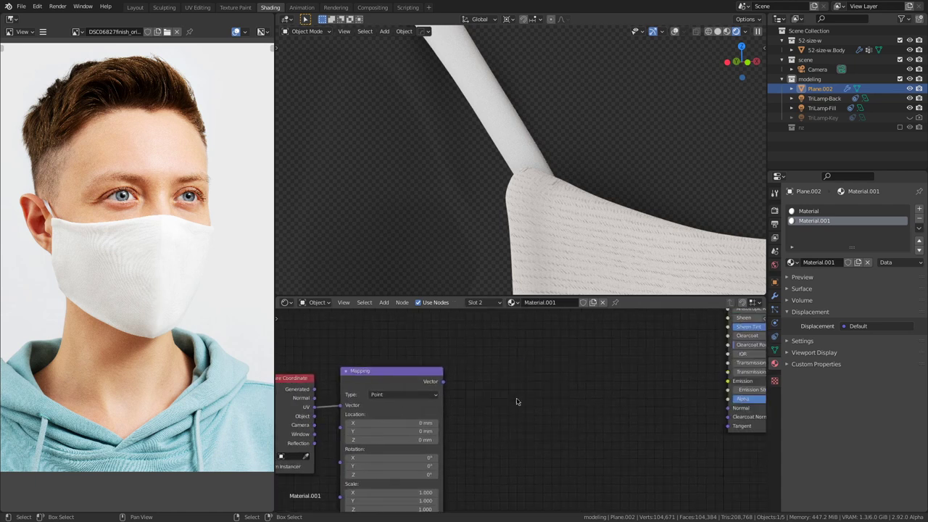
pyautogui.scroll(1, 517, 402)
pyautogui.hotkey('shift', 'a')
pyautogui.moveTo(505, 459)
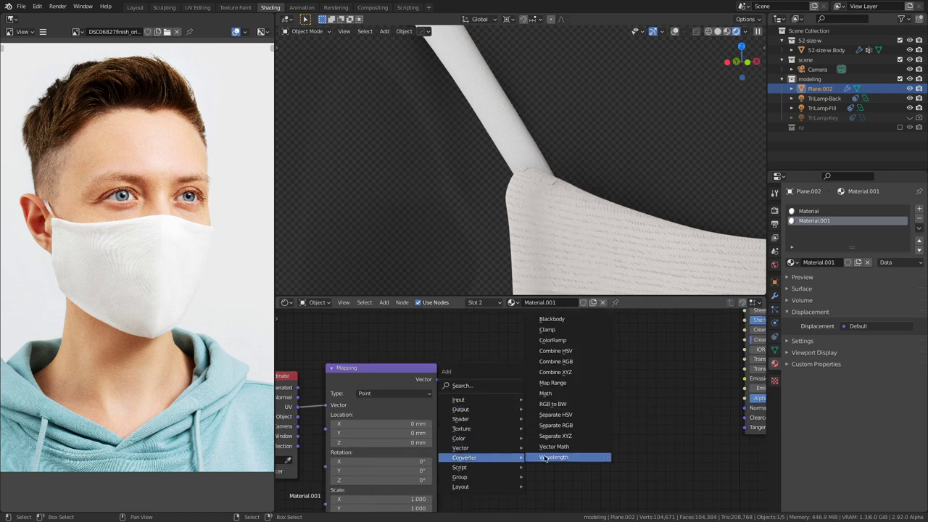
pyautogui.click(575, 426)
pyautogui.click(478, 386)
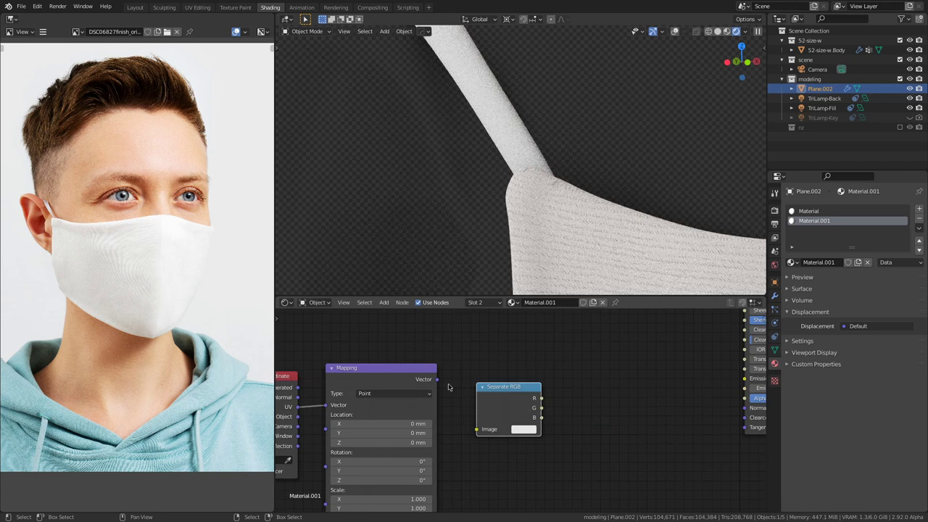
pyautogui.moveTo(437, 379); pyautogui.dragTo(477, 429)
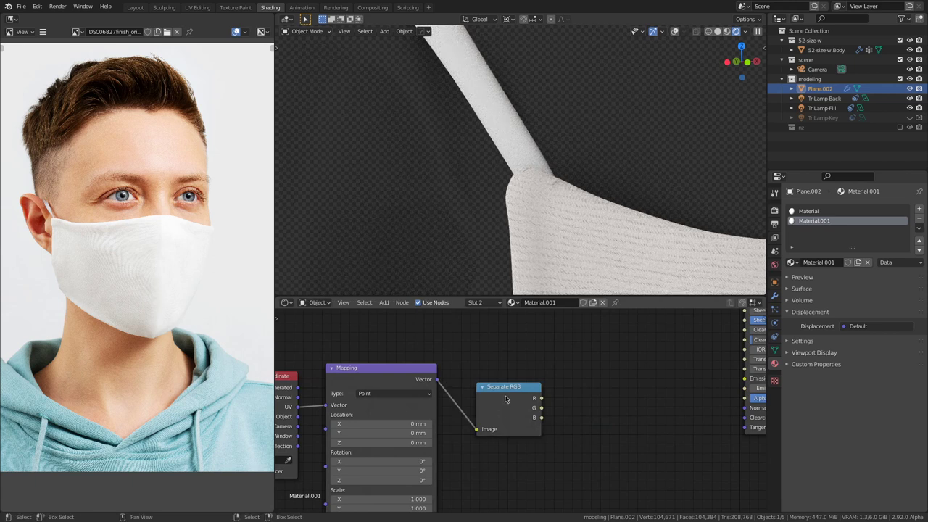
# Step: Preview the Separate RGB node's individual channels on the ear strap, ending on the R output
pyautogui.keyDown('ctrl'); pyautogui.keyDown('shift'); pyautogui.click(510, 397); pyautogui.keyUp('shift'); pyautogui.keyUp('ctrl')
pyautogui.keyDown('ctrl'); pyautogui.keyDown('shift'); pyautogui.click(511, 397); pyautogui.keyUp('shift'); pyautogui.keyUp('ctrl')
pyautogui.keyDown('ctrl'); pyautogui.keyDown('shift'); pyautogui.click(512, 397); pyautogui.keyUp('shift'); pyautogui.keyUp('ctrl')
pyautogui.moveTo(513, 397); pyautogui.dragTo(504, 392)
pyautogui.moveTo(577, 411); pyautogui.dragTo(533, 448, button='middle')
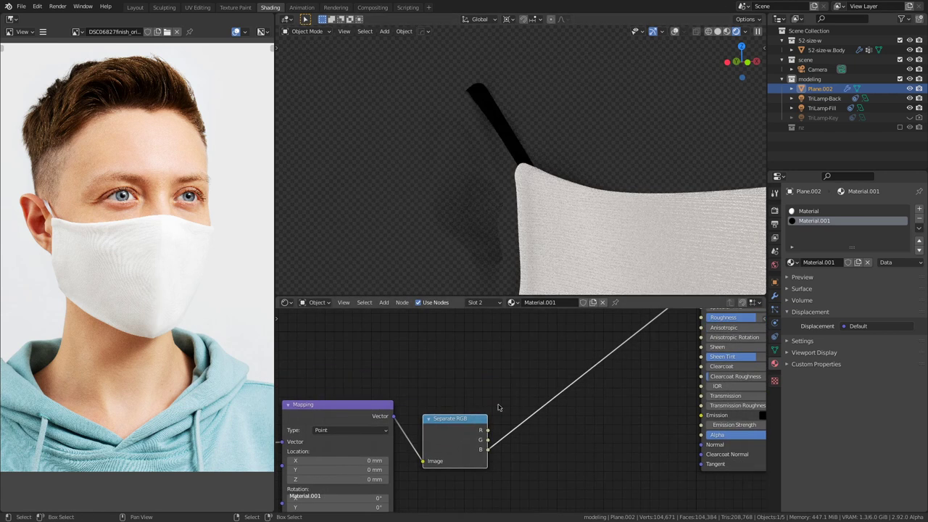
pyautogui.keyDown('ctrl'); pyautogui.keyDown('shift'); pyautogui.click(466, 432); pyautogui.keyUp('shift'); pyautogui.keyUp('ctrl')
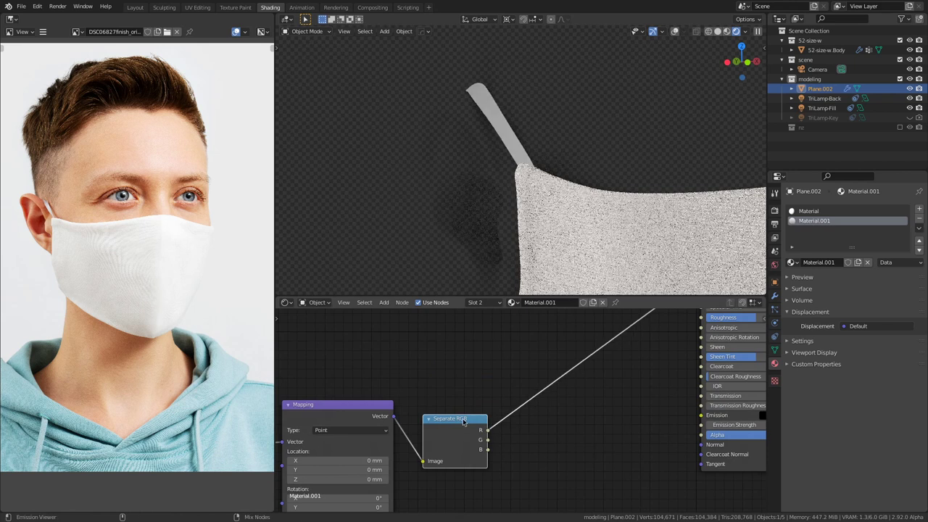
# Step: Insert a ColorRamp after the Separate RGB node, feed its Fac input from the G output, and test shifting the black stop
pyautogui.hotkey('shift', 'a')
pyautogui.moveTo(533, 421)
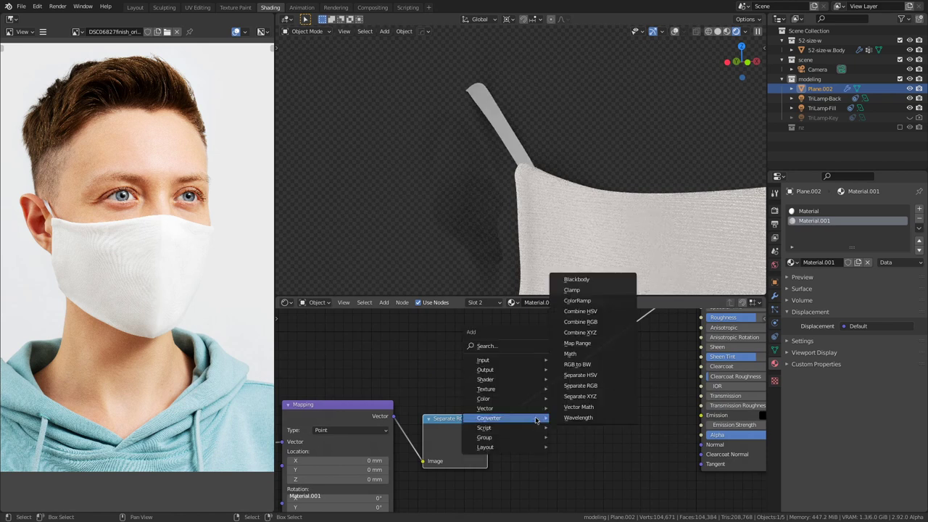
pyautogui.click(577, 300)
pyautogui.click(508, 385)
pyautogui.scroll(2, 494, 395)
pyautogui.moveTo(445, 418); pyautogui.dragTo(489, 422)
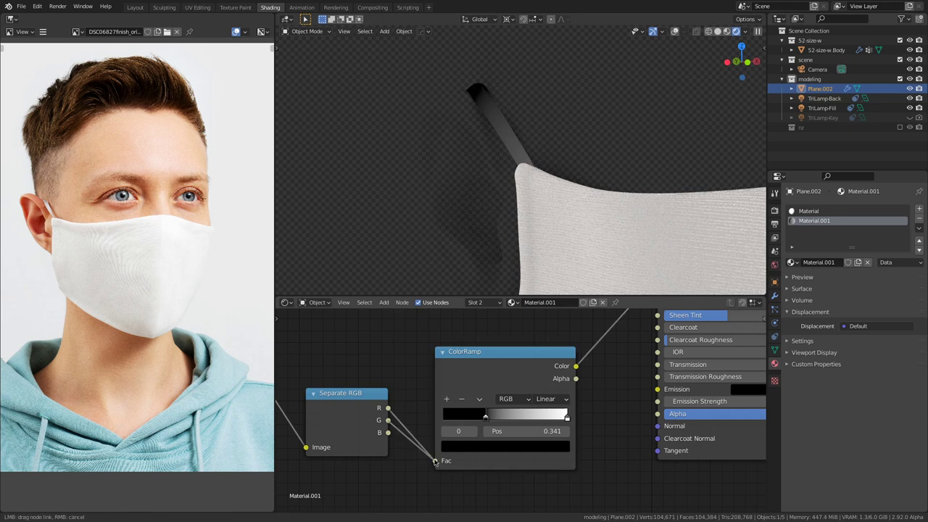
pyautogui.moveTo(486, 417); pyautogui.dragTo(422, 420)
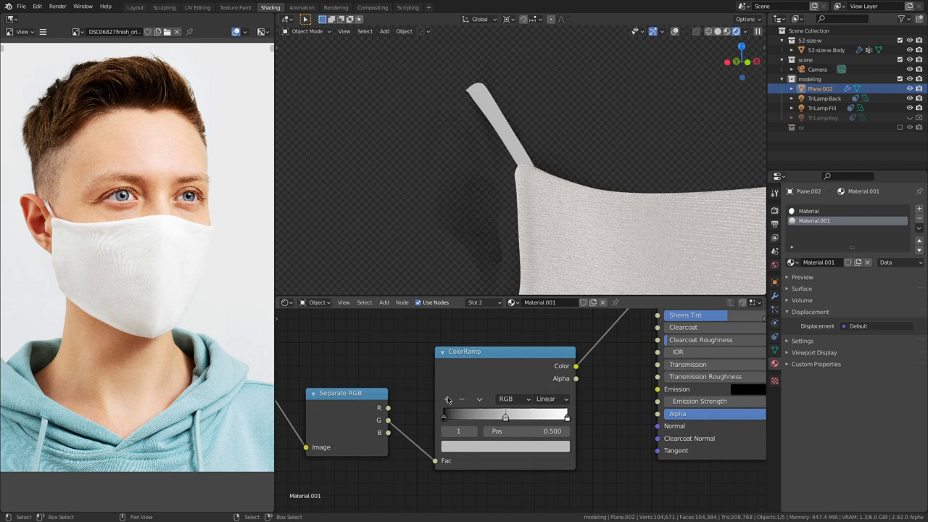
# Step: Add color stops to the ColorRamp at positions 0.25, 0.75 and 0.125
pyautogui.click(447, 399)
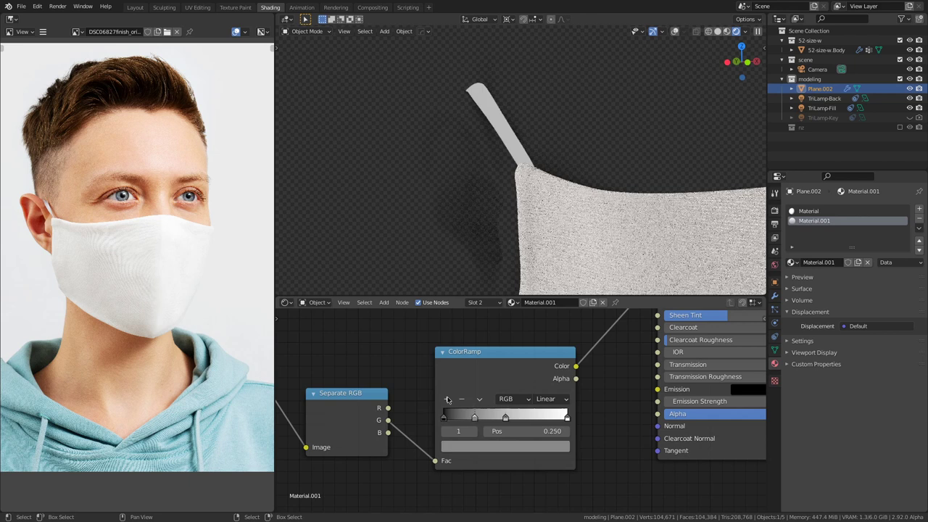
pyautogui.click(567, 419)
pyautogui.click(447, 399)
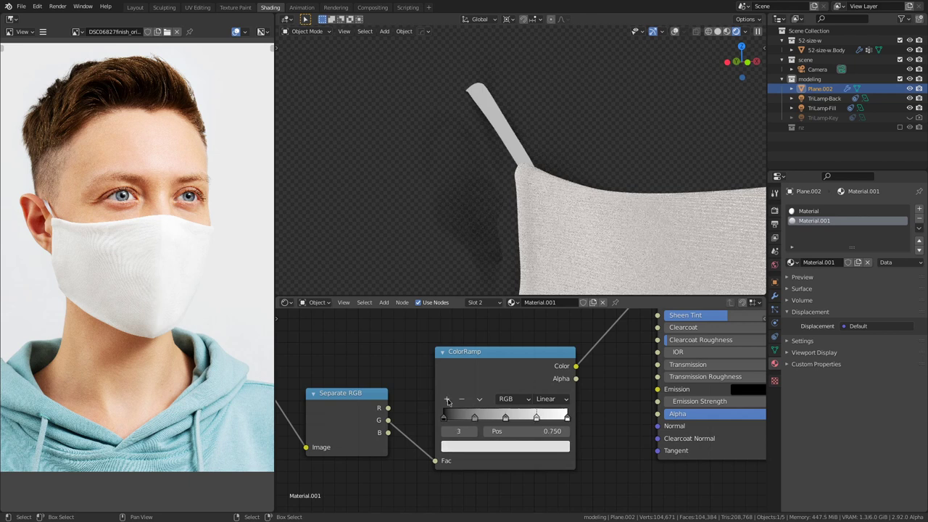
pyautogui.click(474, 419)
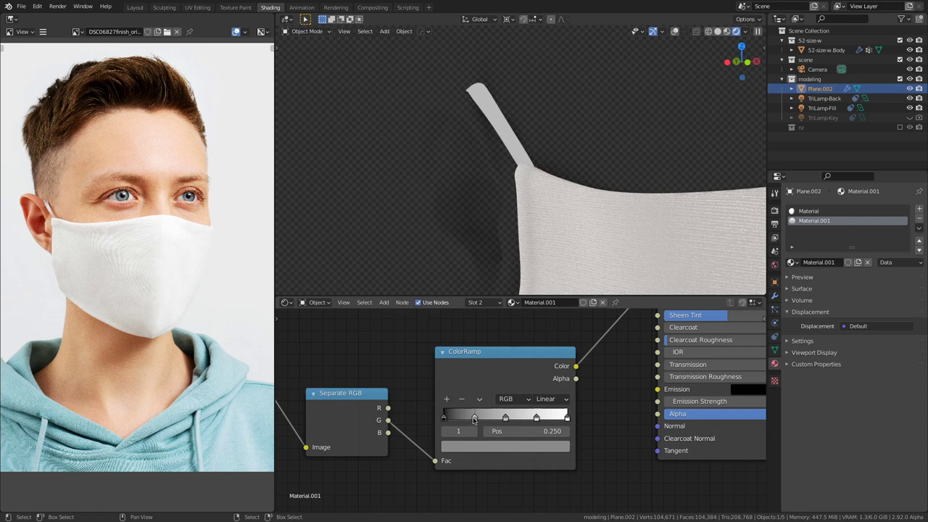
pyautogui.click(448, 400)
# Step: Strip the ColorRamp down to two stops, with the first one pure white at position 0
pyautogui.click(445, 419)
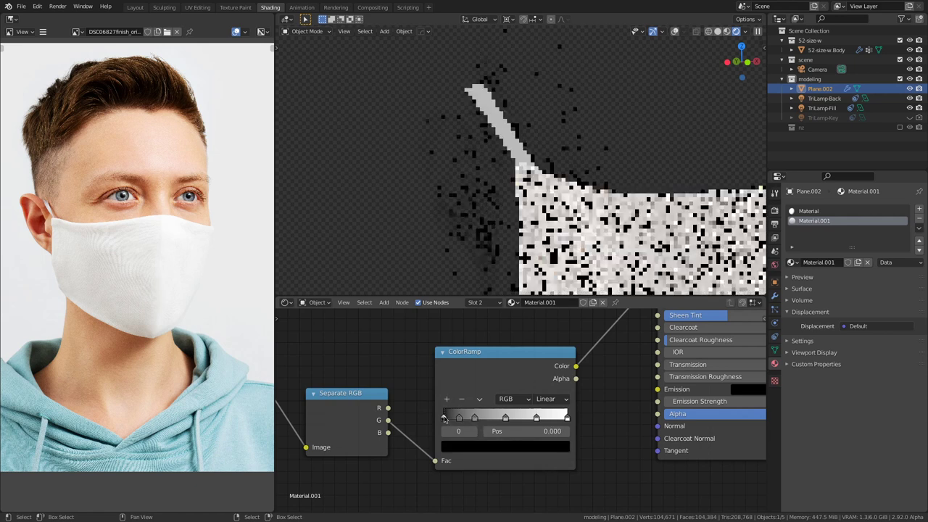
pyautogui.click(463, 400)
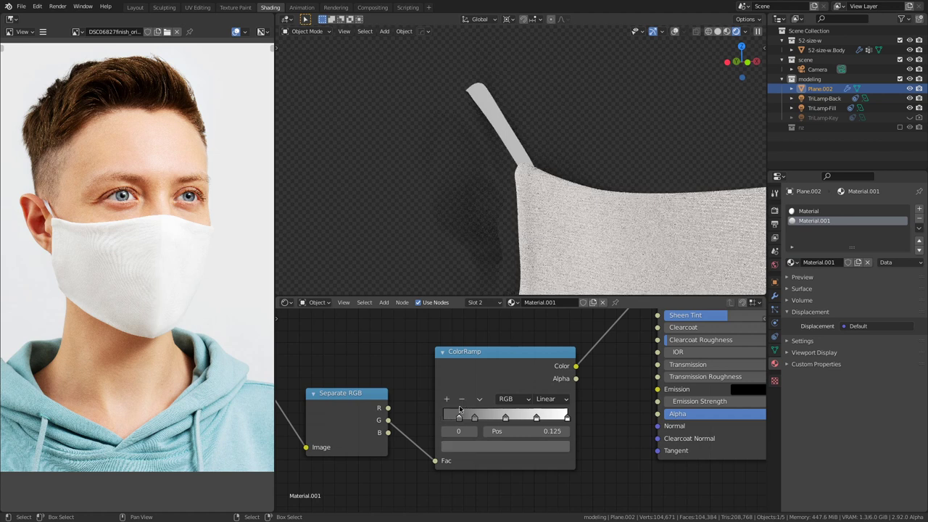
pyautogui.click(463, 400)
pyautogui.click(464, 400)
pyautogui.click(464, 400)
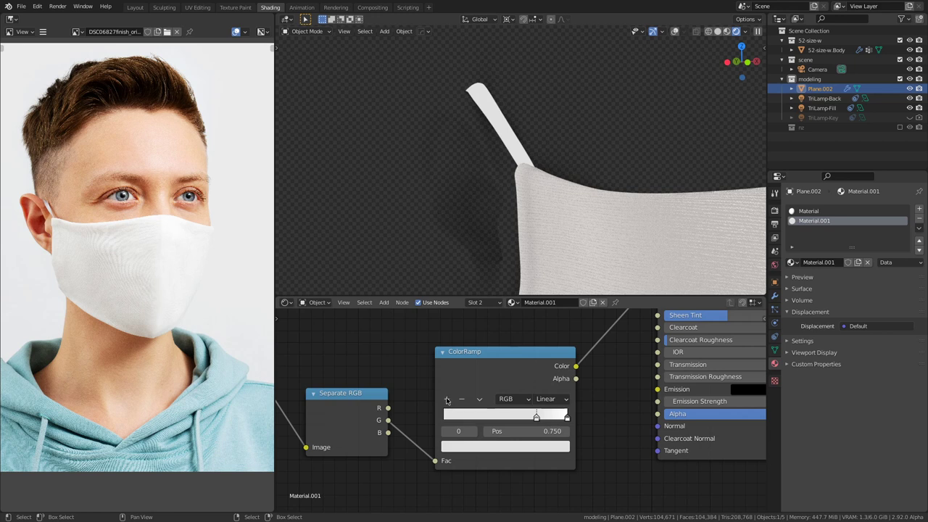
pyautogui.click(446, 401)
pyautogui.click(462, 400)
pyautogui.click(528, 446)
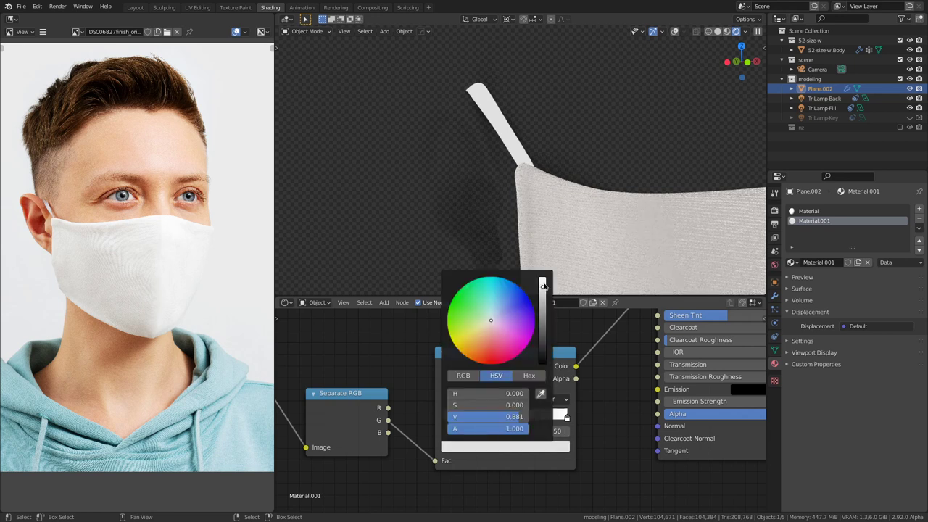
pyautogui.click(543, 283)
pyautogui.moveTo(543, 418); pyautogui.dragTo(443, 396)
# Step: Fill the ColorRamp with white stops spaced every 0.125 along its length
pyautogui.click(446, 399)
pyautogui.click(446, 399)
pyautogui.click(446, 399)
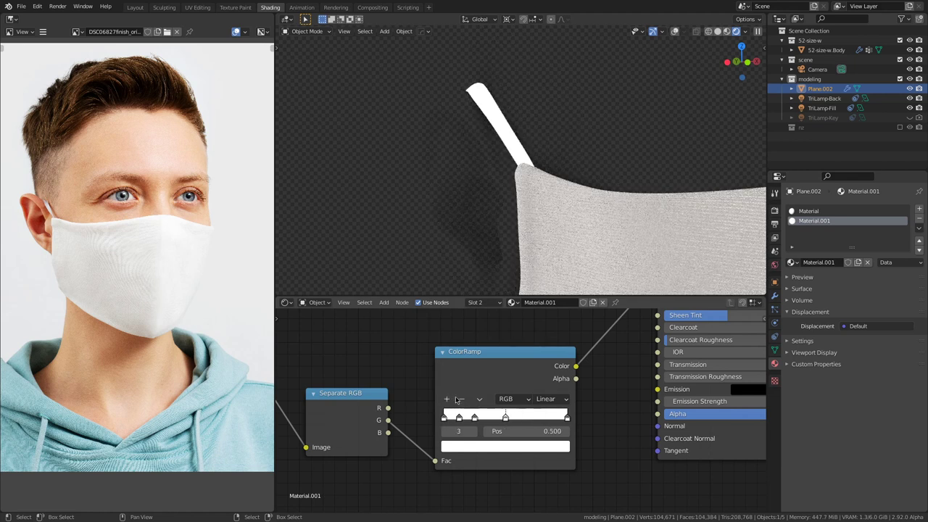
pyautogui.click(446, 398)
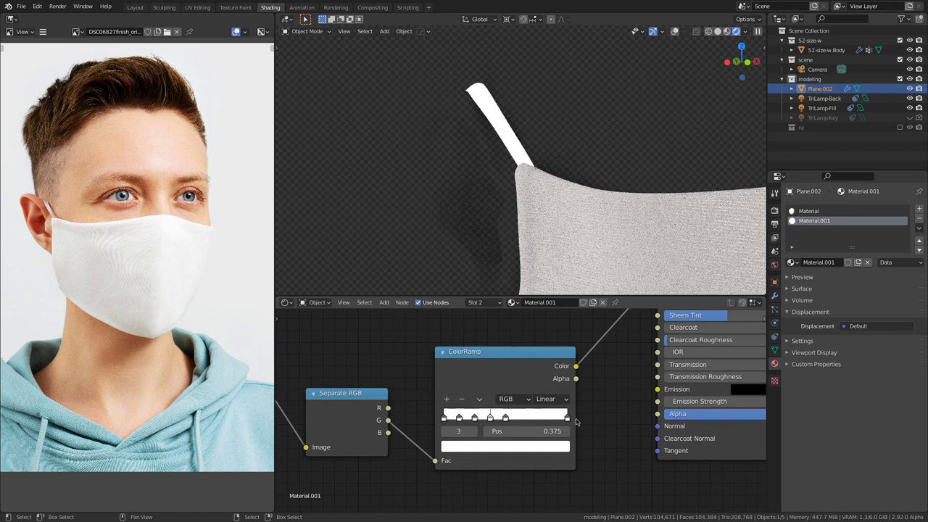
pyautogui.click(446, 399)
pyautogui.click(446, 399)
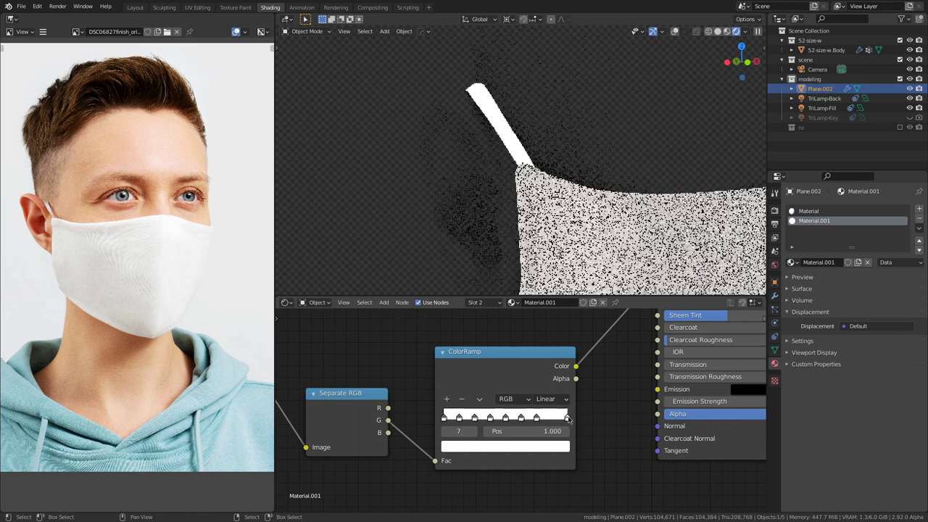
pyautogui.click(446, 399)
# Step: Make the ColorRamp stops at positions 0.125 and 0.375 black
pyautogui.click(459, 419)
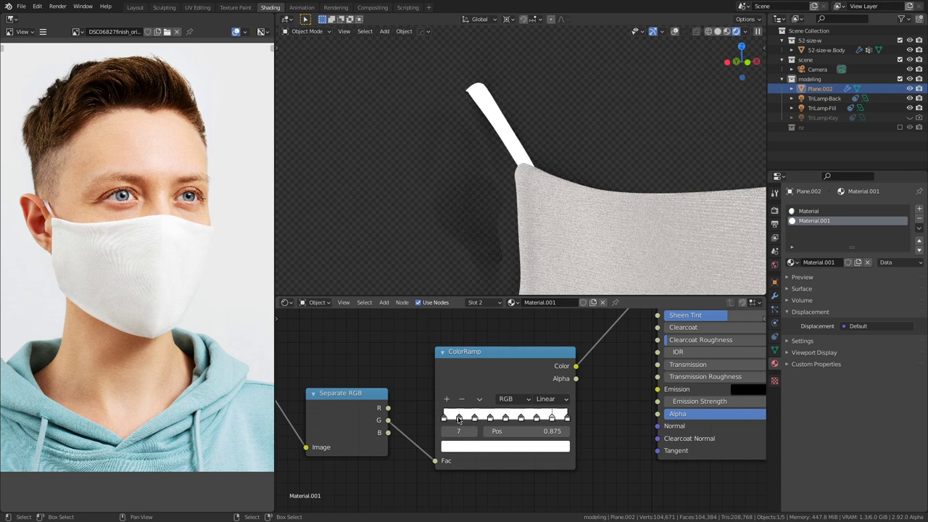
pyautogui.click(478, 447)
pyautogui.moveTo(543, 333); pyautogui.dragTo(543, 363)
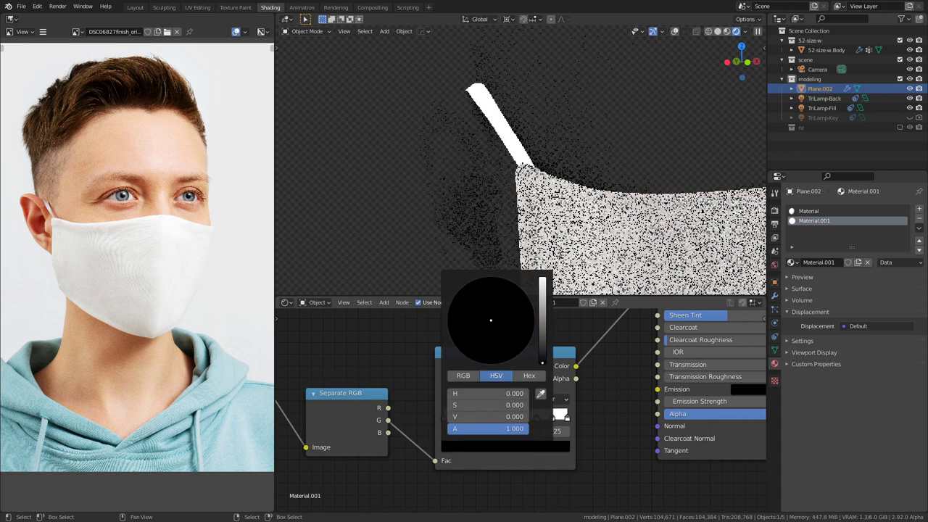
pyautogui.click(490, 419)
pyautogui.click(447, 399)
pyautogui.click(462, 399)
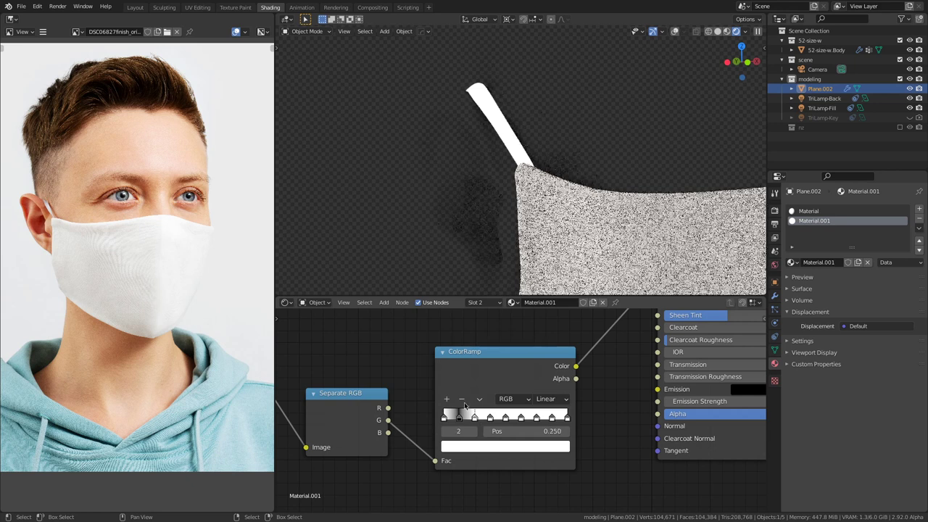
pyautogui.click(490, 418)
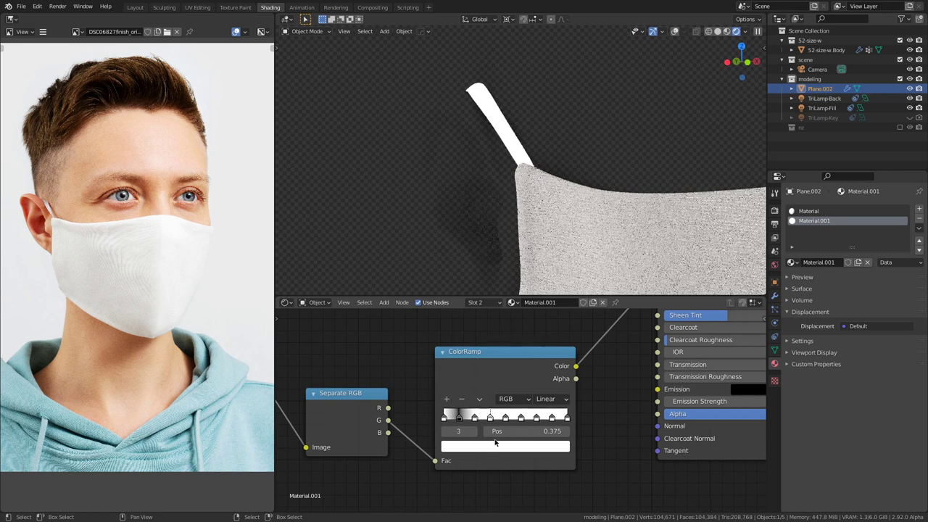
pyautogui.click(498, 447)
pyautogui.moveTo(543, 328); pyautogui.dragTo(544, 363)
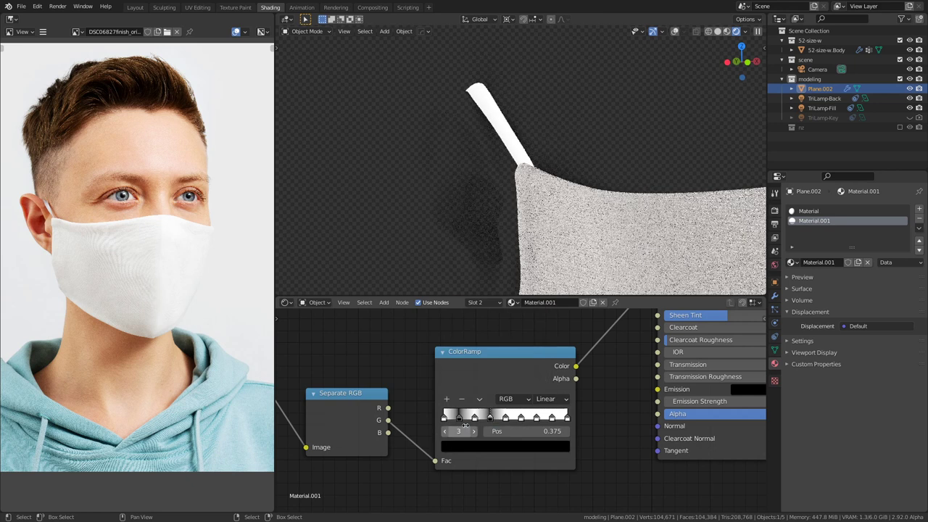
# Step: Make the ColorRamp stops at positions 0.625 and 0.875 black to complete the alternating stripes
pyautogui.click(521, 419)
pyautogui.click(519, 449)
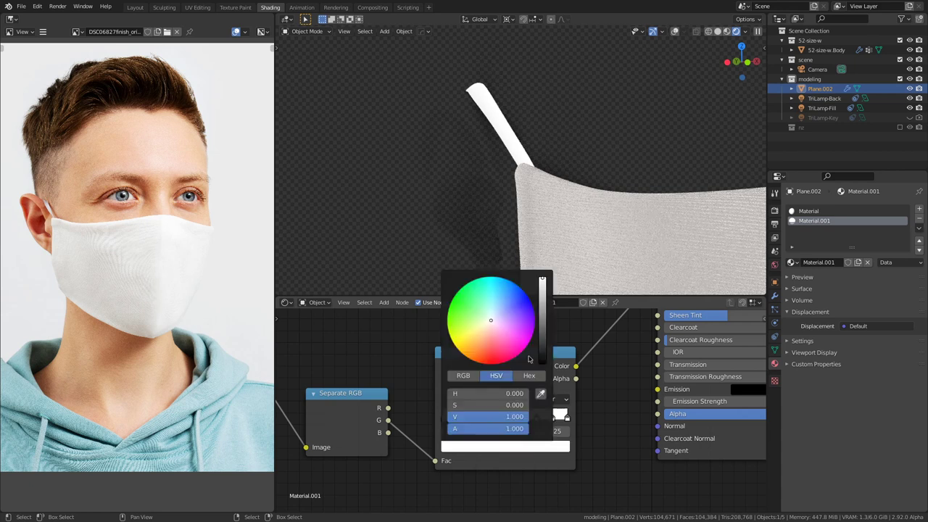
pyautogui.moveTo(543, 319); pyautogui.dragTo(543, 362)
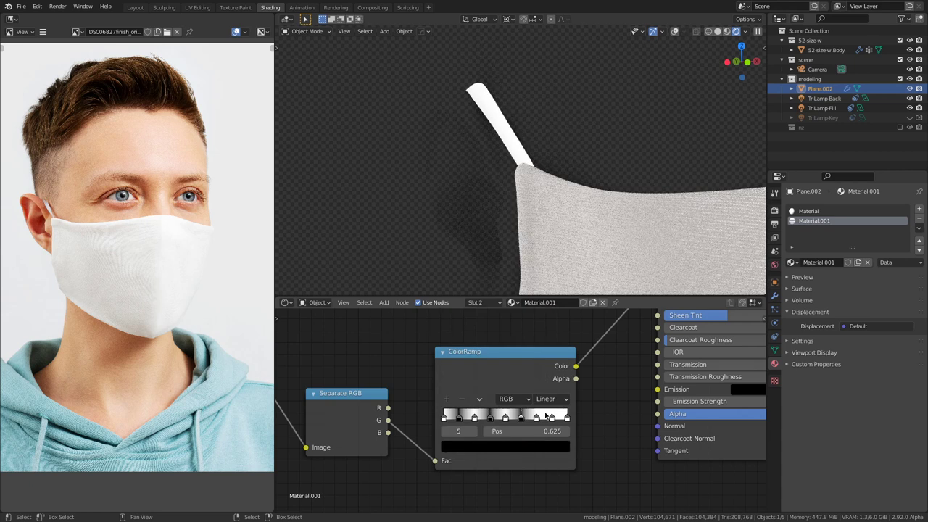
pyautogui.click(553, 419)
pyautogui.click(538, 448)
pyautogui.moveTo(542, 286); pyautogui.dragTo(542, 362)
# Step: Compare the R and G channels as the ColorRamp's factor, ending on G, and adjust the Mapping node's Y scale to 0.290
pyautogui.moveTo(388, 408); pyautogui.dragTo(441, 462)
pyautogui.moveTo(388, 420); pyautogui.dragTo(439, 459)
pyautogui.scroll(-3, 344, 435)
pyautogui.moveTo(359, 433); pyautogui.dragTo(538, 391, button='middle')
pyautogui.scroll(1, 535, 424)
pyautogui.moveTo(531, 440); pyautogui.dragTo(485, 439, button='middle')
pyautogui.moveTo(428, 484); pyautogui.dragTo(452, 484)
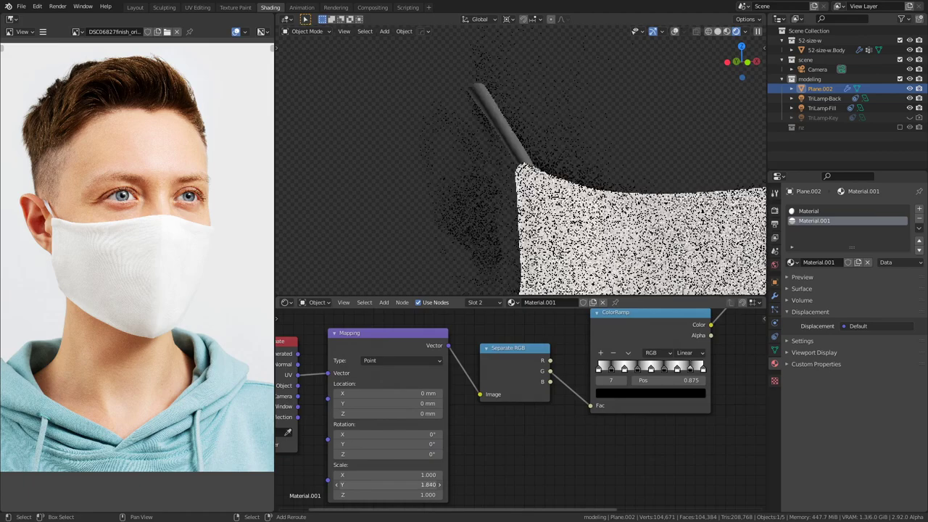
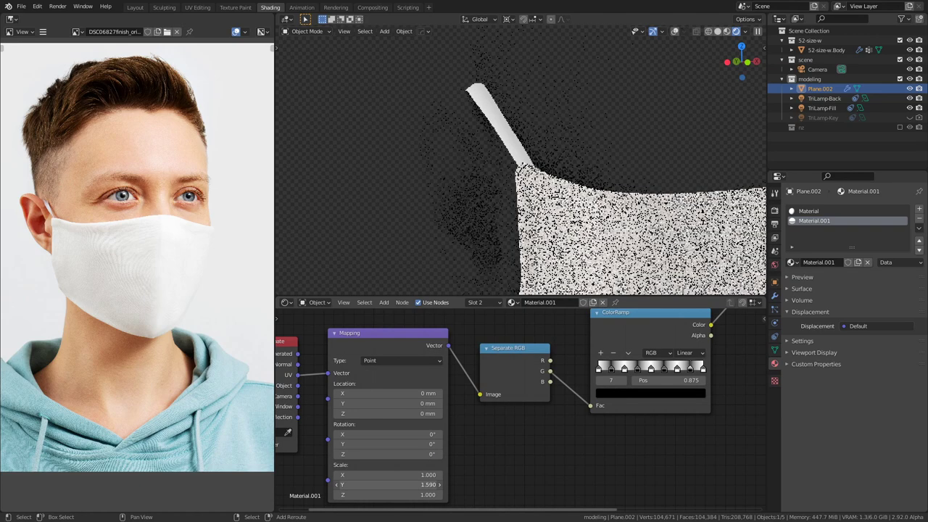
pyautogui.moveTo(392, 485); pyautogui.dragTo(308, 485)
pyautogui.moveTo(412, 430); pyautogui.dragTo(439, 419, button='middle')
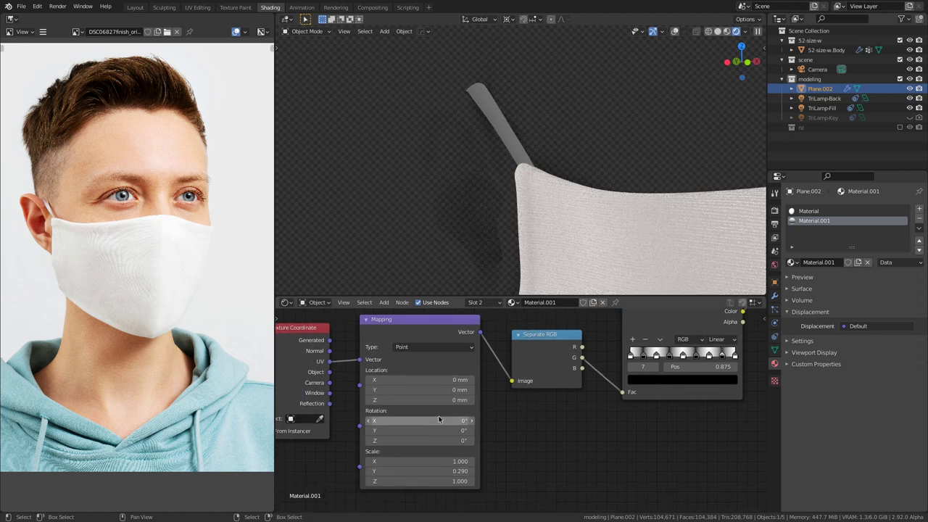
# Step: Delete the ColorRamp and Separate RGB nodes from Material.001
pyautogui.moveTo(447, 419); pyautogui.dragTo(362, 512, button='middle')
pyautogui.press('x')
pyautogui.moveTo(512, 429); pyautogui.dragTo(521, 391, button='middle')
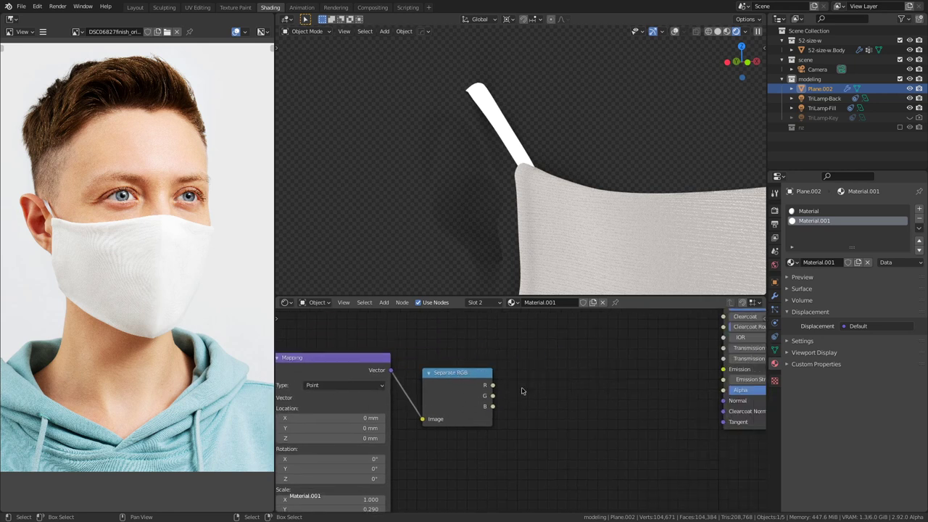
pyautogui.click(458, 382)
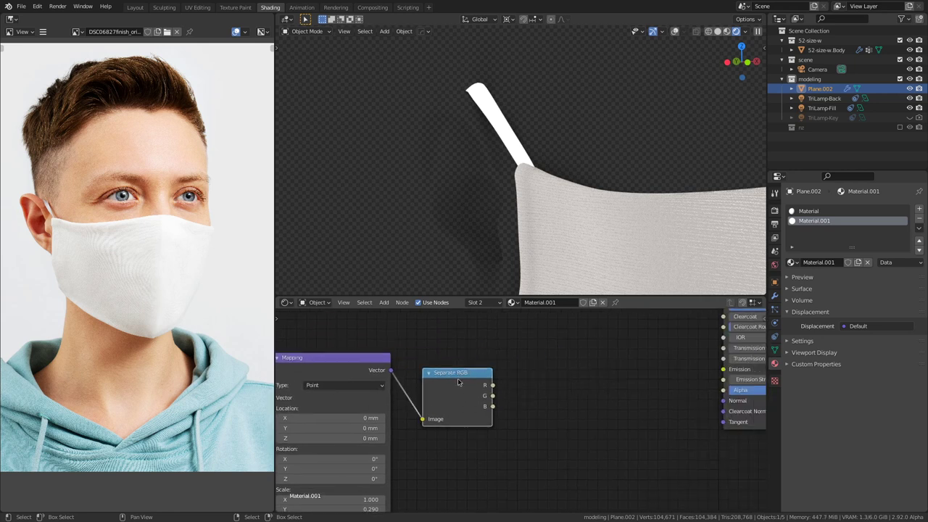
pyautogui.press('x')
# Step: Add a Noise Texture node, link the Mapping node's Vector output to its Vector input, and preview it on the strap
pyautogui.hotkey('shift', 'a')
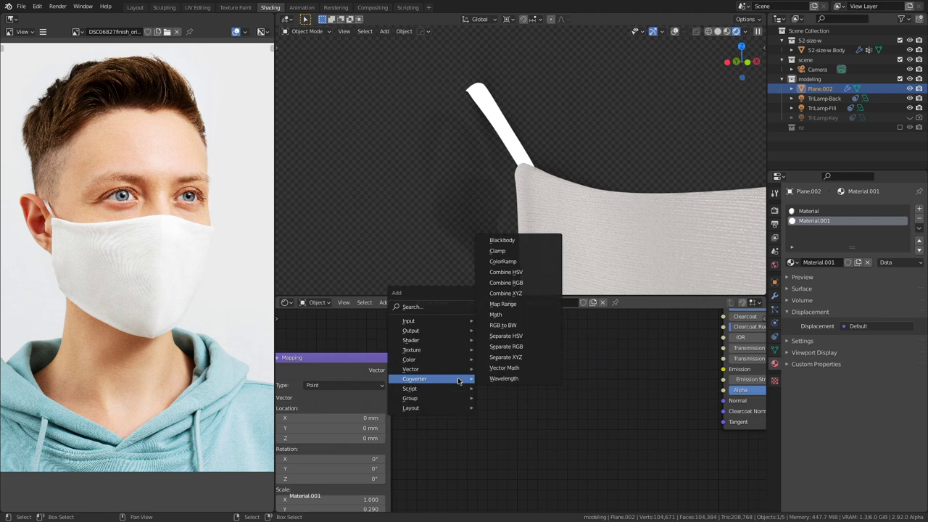
pyautogui.moveTo(439, 350)
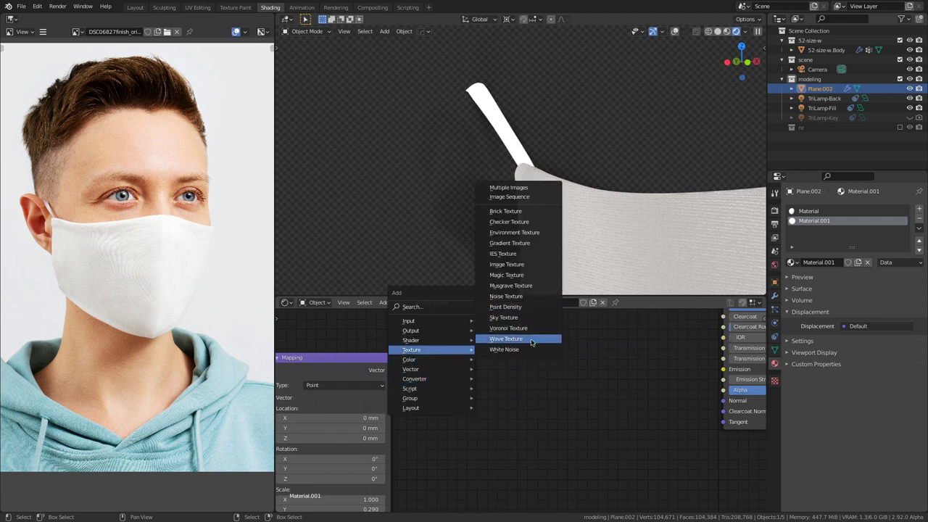
pyautogui.click(520, 296)
pyautogui.click(435, 357)
pyautogui.moveTo(390, 371); pyautogui.dragTo(441, 407)
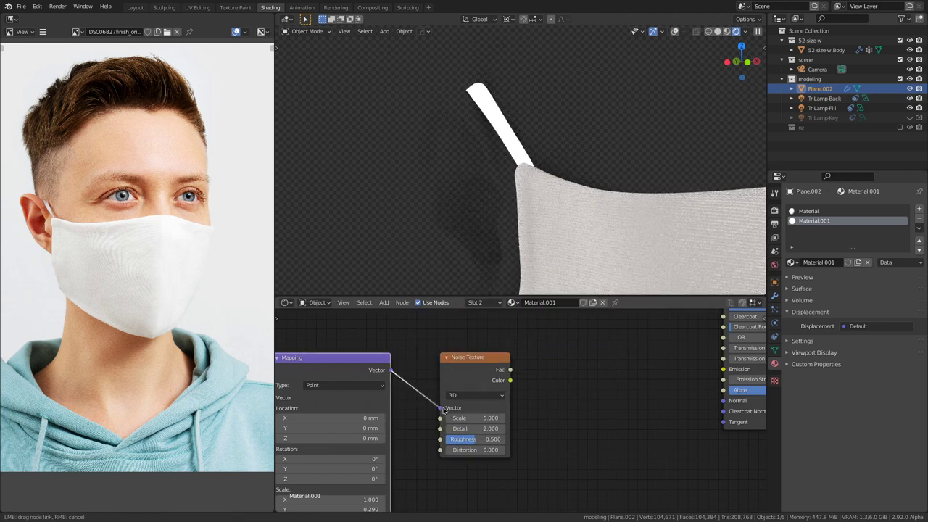
pyautogui.keyDown('ctrl'); pyautogui.keyDown('shift'); pyautogui.click(480, 370); pyautogui.keyUp('shift'); pyautogui.keyUp('ctrl')
# Step: Try Noise Texture scales of 50 and 100 while viewing the ear strap up close
pyautogui.moveTo(479, 369); pyautogui.dragTo(533, 353, button='middle')
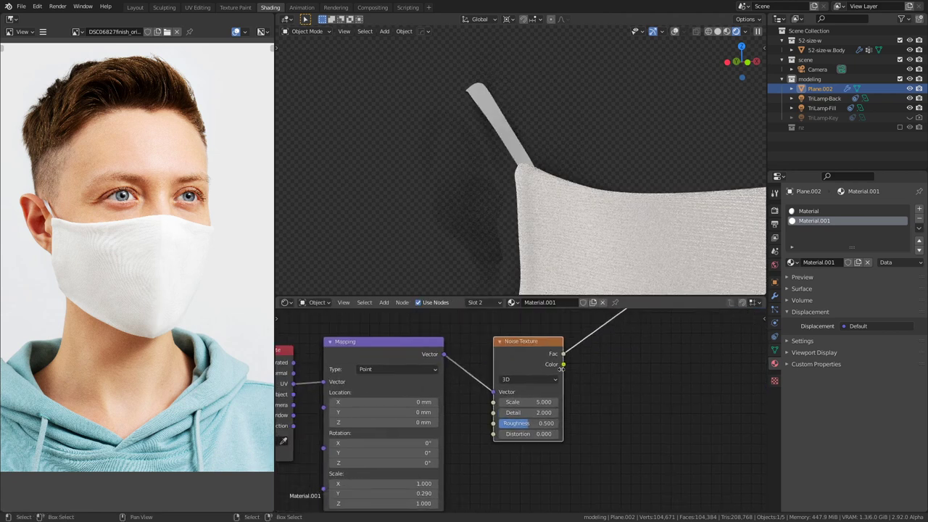
pyautogui.scroll(2, 511, 416)
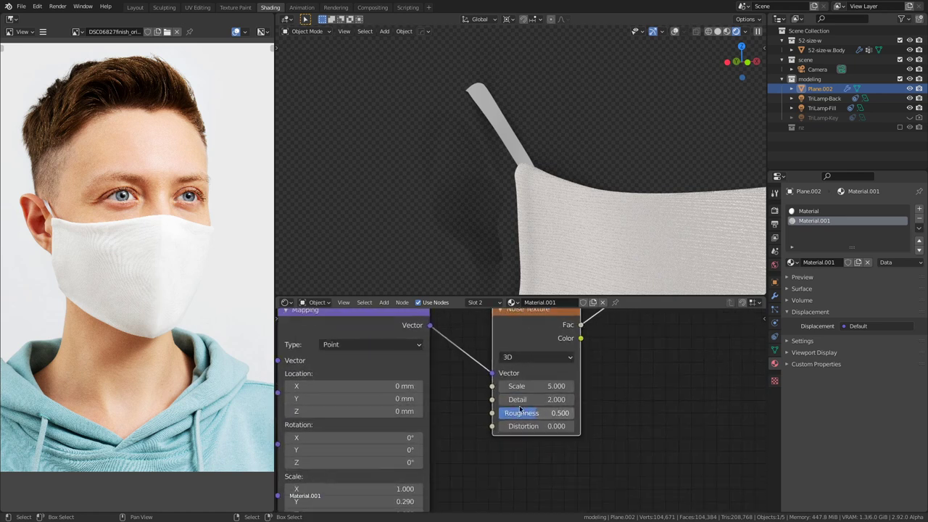
pyautogui.click(540, 388)
pyautogui.write('50')
pyautogui.press('Return')
pyautogui.scroll(4, 531, 207)
pyautogui.scroll(-4, 530, 207)
pyautogui.click(537, 386)
pyautogui.write('100')
pyautogui.press('Return')
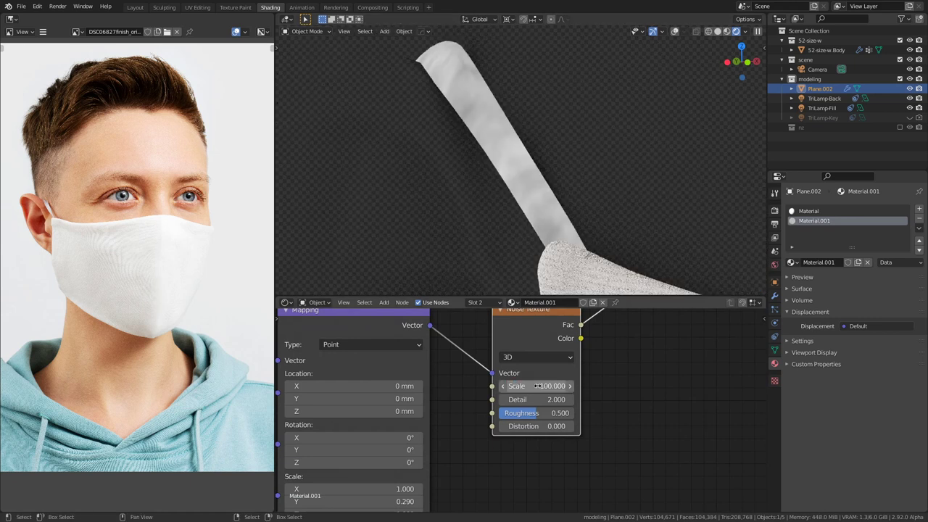
# Step: Set the Mapping node's Y scale to 10 to stretch the noise into streaks along the strap
pyautogui.scroll(-6, 536, 408)
pyautogui.moveTo(533, 419); pyautogui.dragTo(575, 376, button='middle')
pyautogui.scroll(5, 575, 376)
pyautogui.click(441, 446)
pyautogui.write('10')
pyautogui.press('Return')
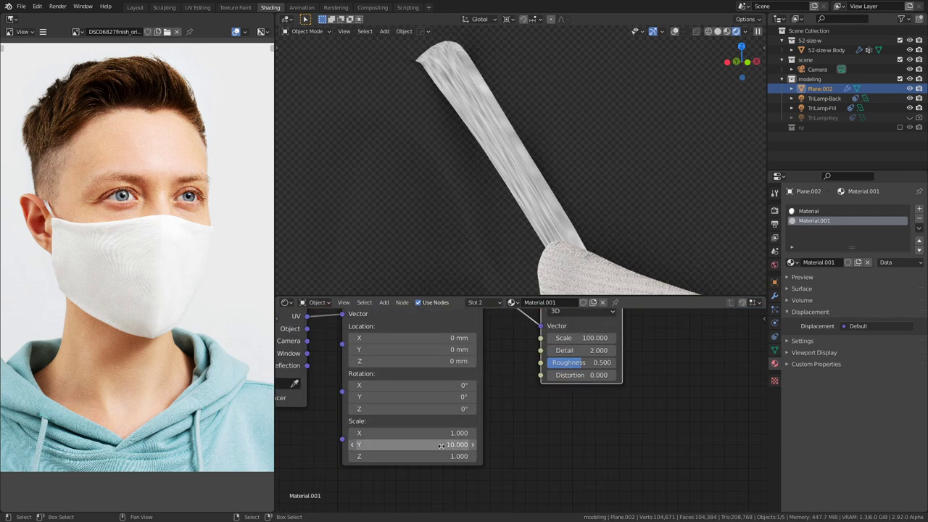
# Step: Try a Noise Texture scale of 10, and settle on 20
pyautogui.moveTo(554, 434); pyautogui.dragTo(534, 490, button='middle')
pyautogui.click(571, 395)
pyautogui.write('10')
pyautogui.press('Return')
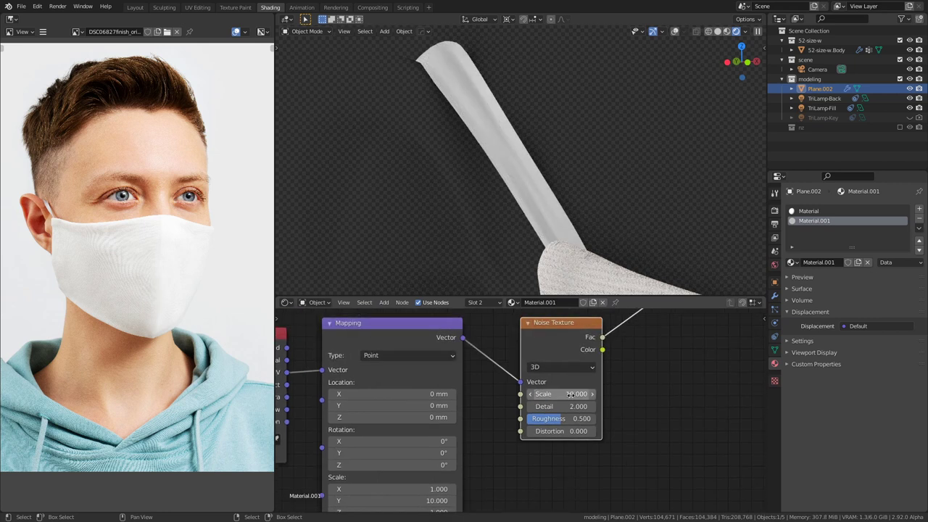
pyautogui.click(570, 395)
pyautogui.write('20')
pyautogui.press('Return')
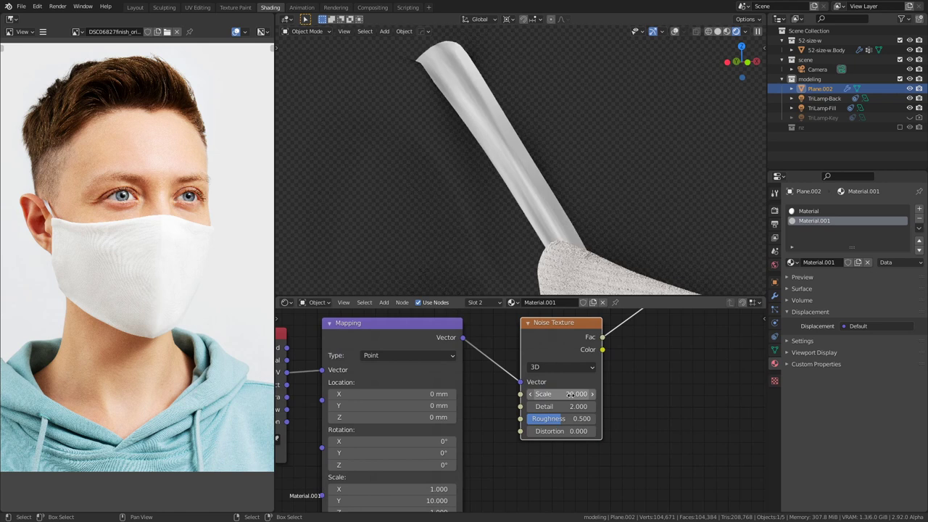
pyautogui.scroll(-1, 579, 404)
pyautogui.scroll(-1, 578, 404)
pyautogui.moveTo(606, 384); pyautogui.dragTo(543, 431, button='middle')
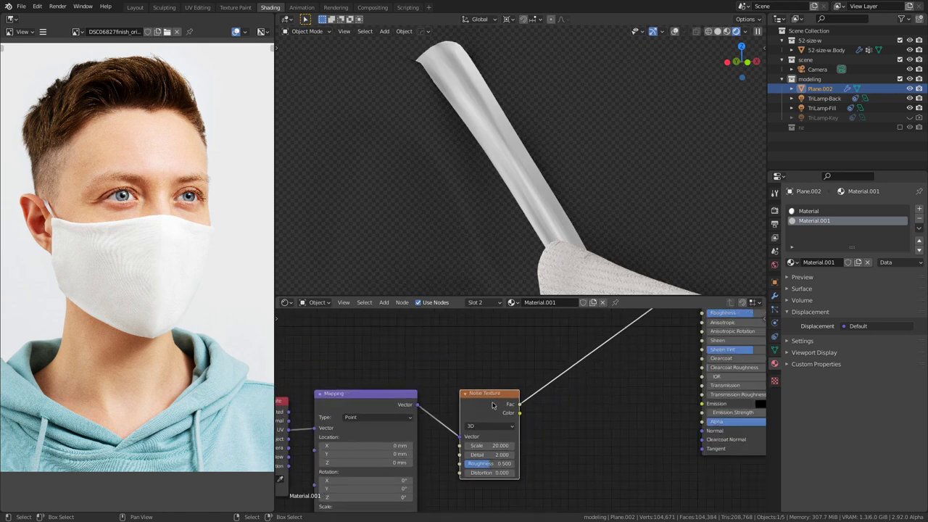
# Step: Switch the Noise Texture node to a Gradient Texture, keeping its existing links
pyautogui.hotkey('shift', 's')
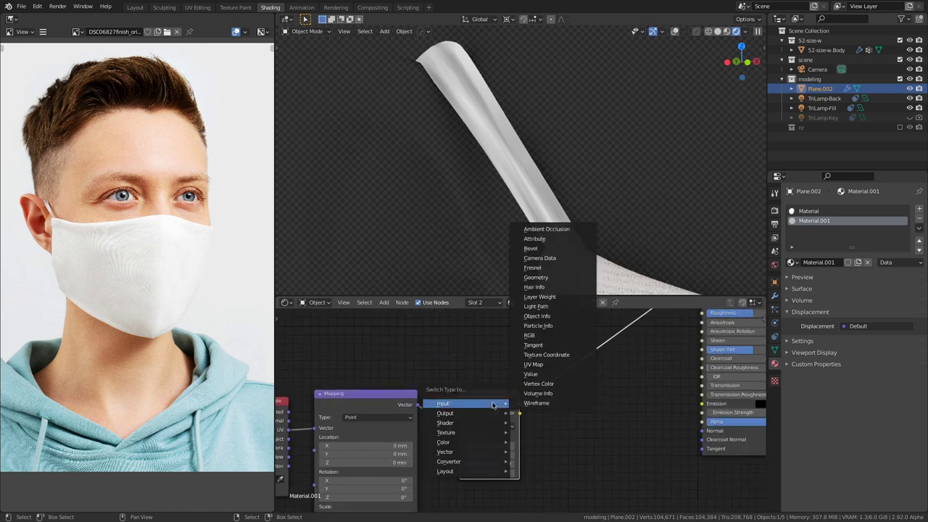
pyautogui.moveTo(469, 433)
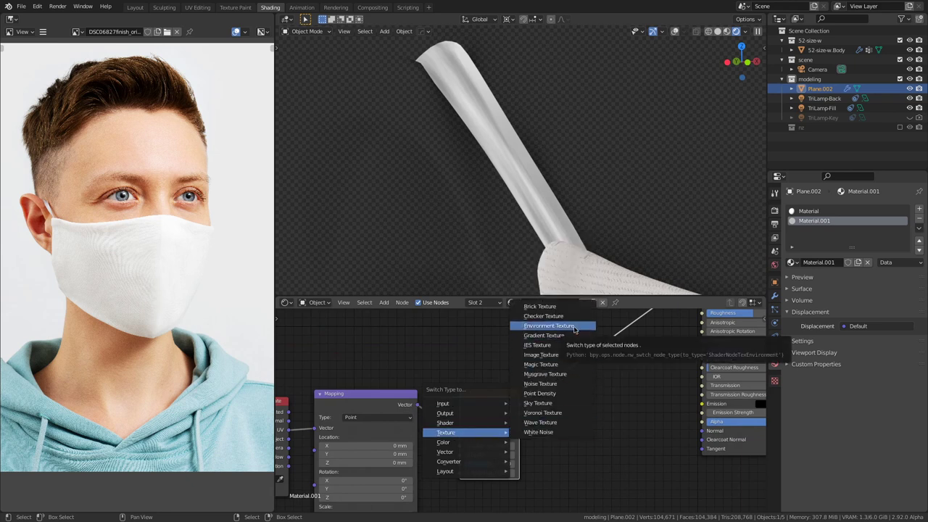
pyautogui.click(545, 335)
pyautogui.scroll(2, 544, 412)
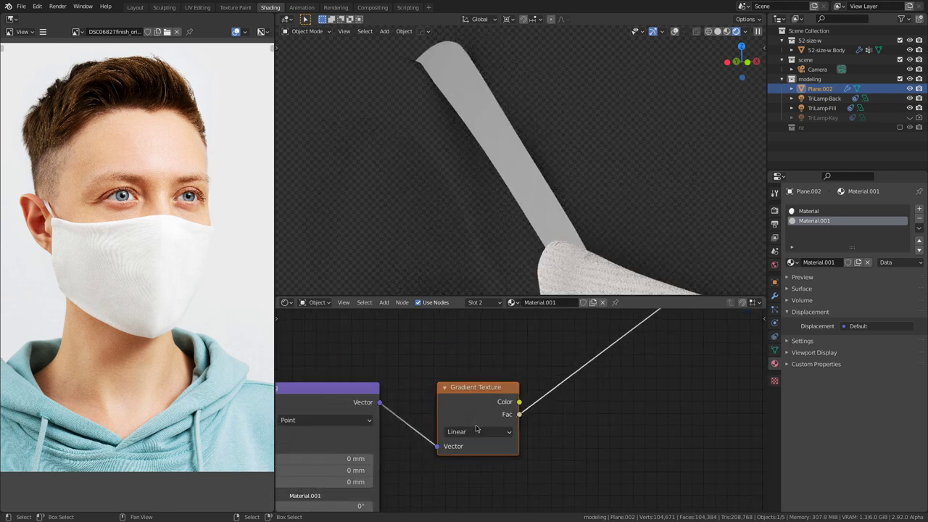
# Step: Insert a ColorRamp node on the link coming out of the Gradient Texture's Fac output
pyautogui.moveTo(478, 427); pyautogui.dragTo(500, 414, button='middle')
pyautogui.hotkey('shift', 'a')
pyautogui.moveTo(547, 397)
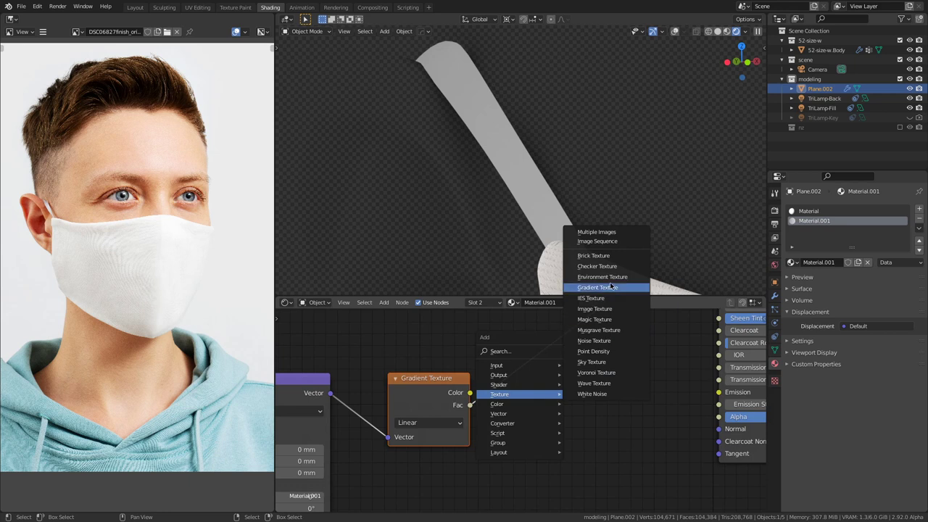
pyautogui.moveTo(507, 423)
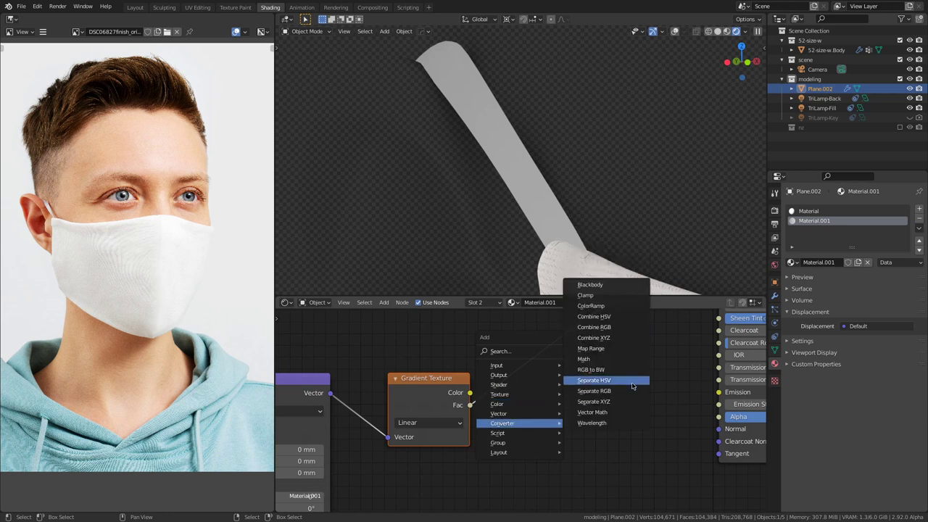
pyautogui.click(618, 307)
pyautogui.click(550, 422)
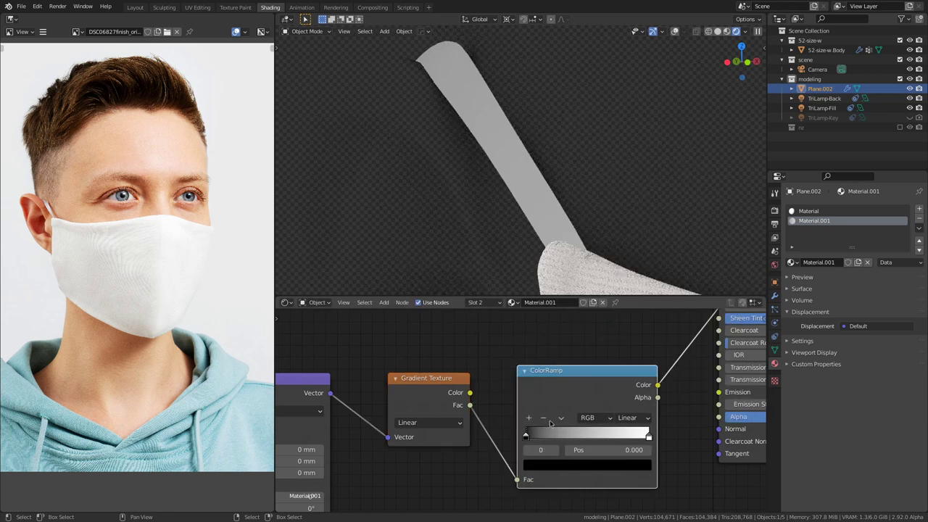
# Step: Move the ColorRamp's black stop to position 0.336 and open the Gradient Texture's type options
pyautogui.moveTo(527, 435); pyautogui.dragTo(572, 444)
pyautogui.scroll(-2, 562, 428)
pyautogui.moveTo(410, 479); pyautogui.dragTo(555, 411, button='middle')
pyautogui.scroll(1, 555, 410)
pyautogui.click(572, 376)
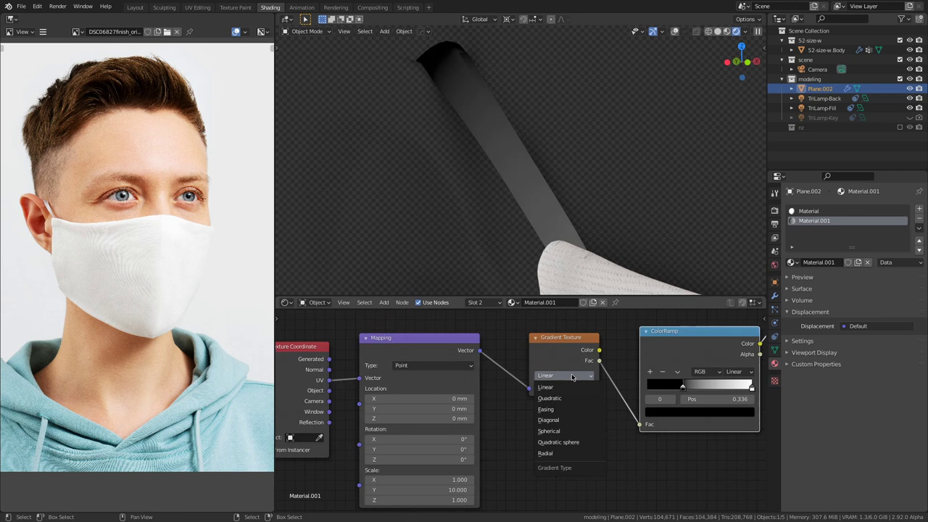
# Step: Try a 90° Z rotation on the Mapping node with the ramp's black stop back at 0, and reset the rotation to 0°
pyautogui.click(437, 459)
pyautogui.press('Return')
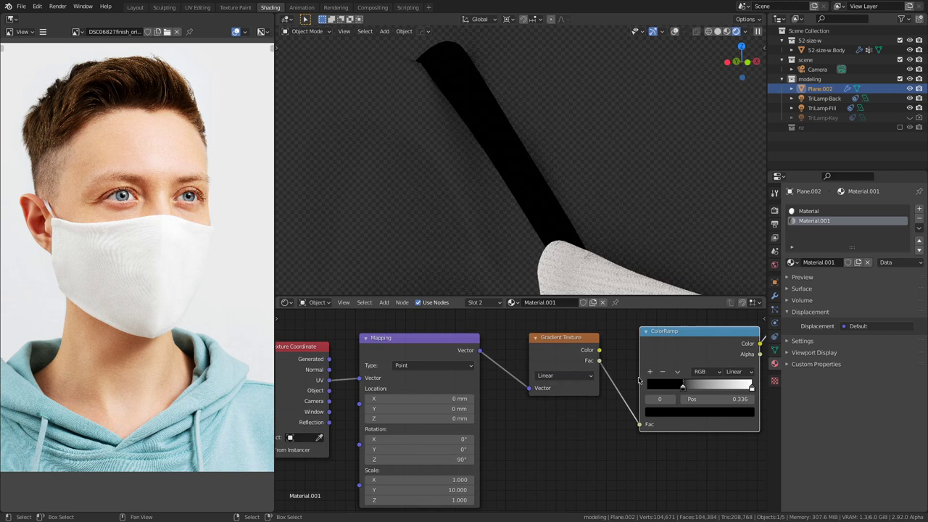
pyautogui.moveTo(682, 388); pyautogui.dragTo(648, 388)
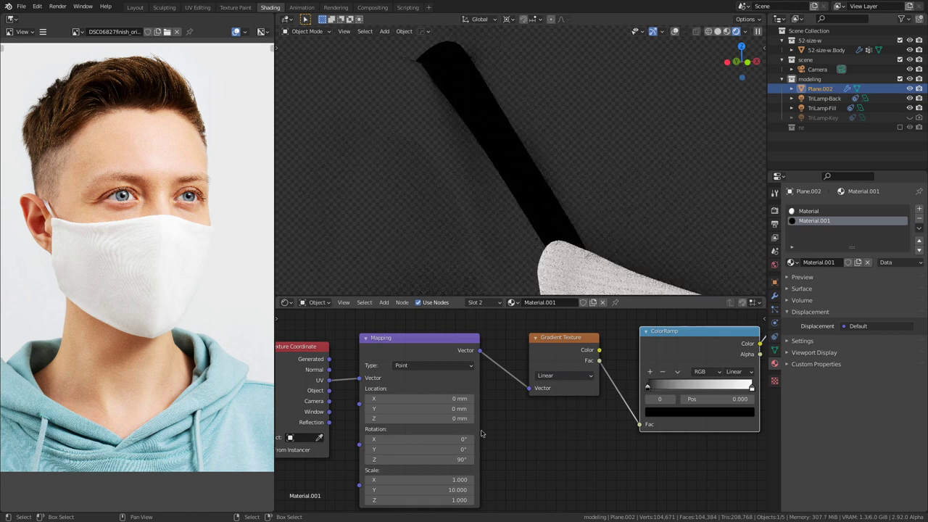
pyautogui.click(434, 460)
pyautogui.write('0')
pyautogui.press('Return')
# Step: Try a 90° Y rotation on the Mapping node and reset it to 0°
pyautogui.click(442, 450)
pyautogui.press('Return')
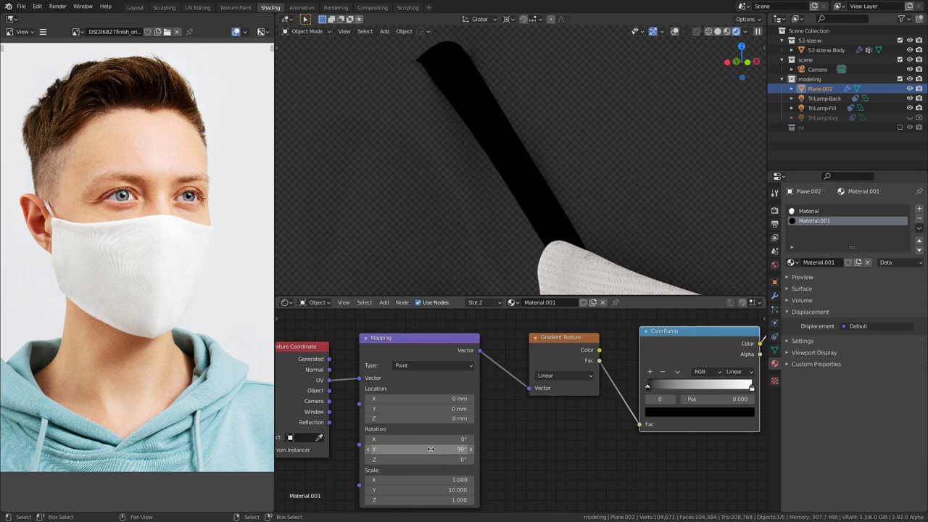
pyautogui.click(435, 450)
pyautogui.write('0')
pyautogui.press('Return')
# Step: Move the Texture Coordinate node away to make room and insert a second Mapping node on its UV link
pyautogui.moveTo(401, 421); pyautogui.dragTo(570, 412, button='middle')
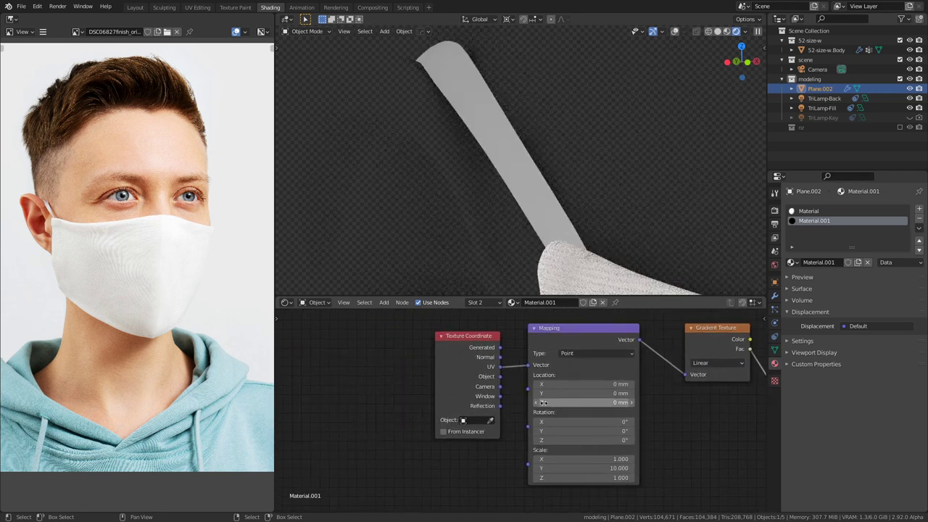
pyautogui.moveTo(469, 360); pyautogui.dragTo(314, 364)
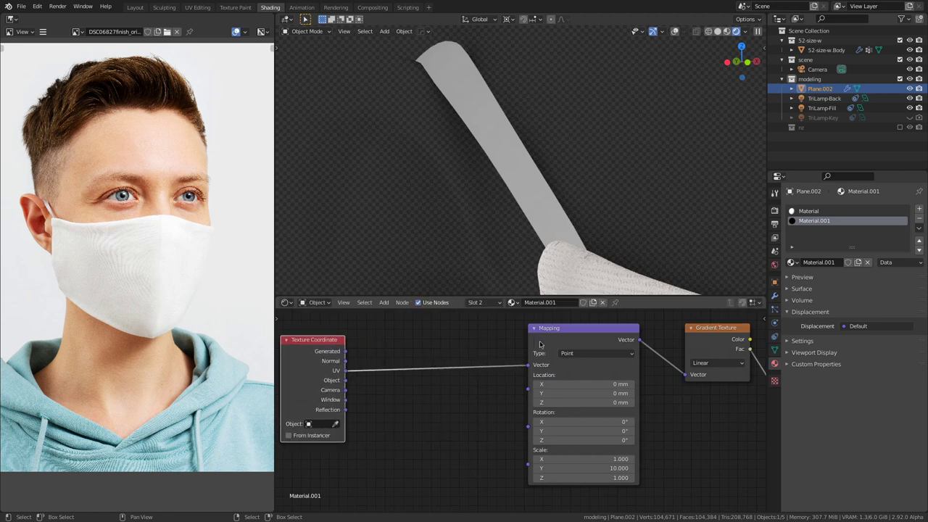
pyautogui.hotkey('shift', 'a')
pyautogui.moveTo(422, 375)
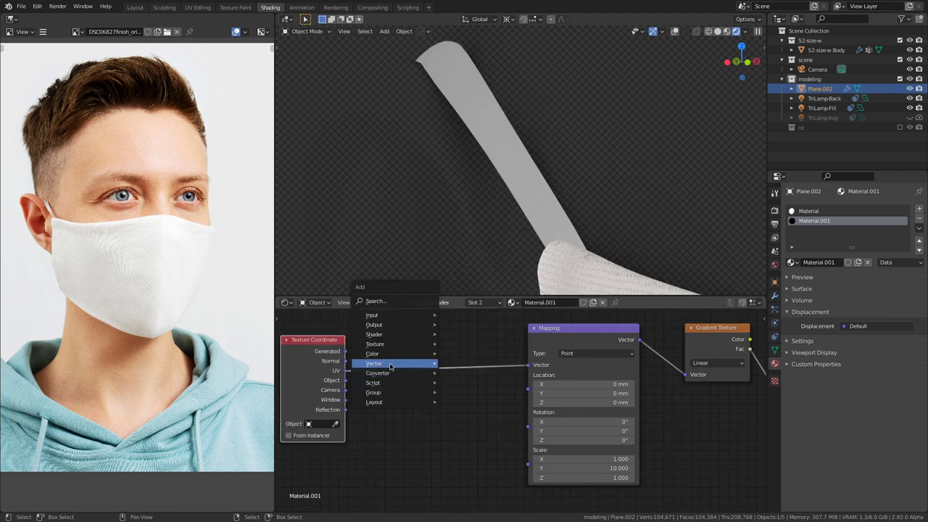
pyautogui.click(478, 383)
pyautogui.click(387, 341)
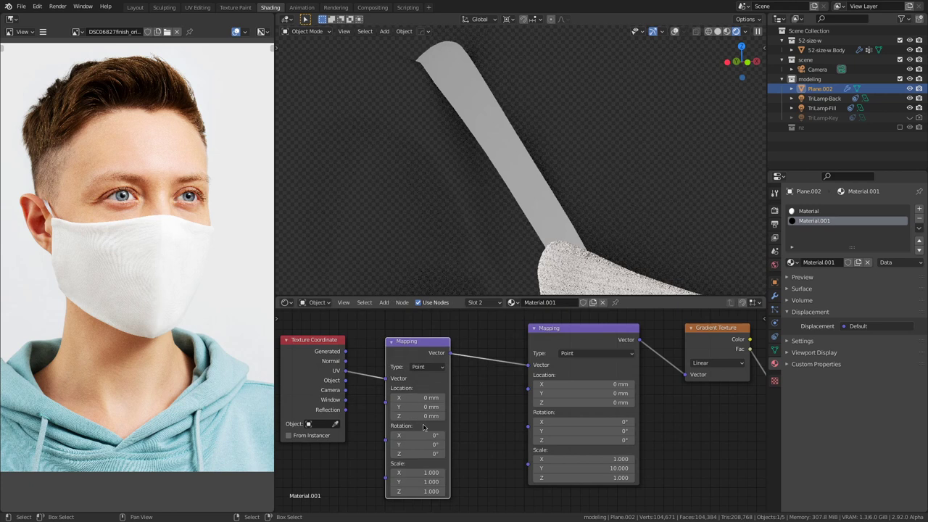
# Step: Try a 90° Y rotation on the newly inserted Mapping node and reset it to 0°
pyautogui.click(431, 442)
pyautogui.write('90')
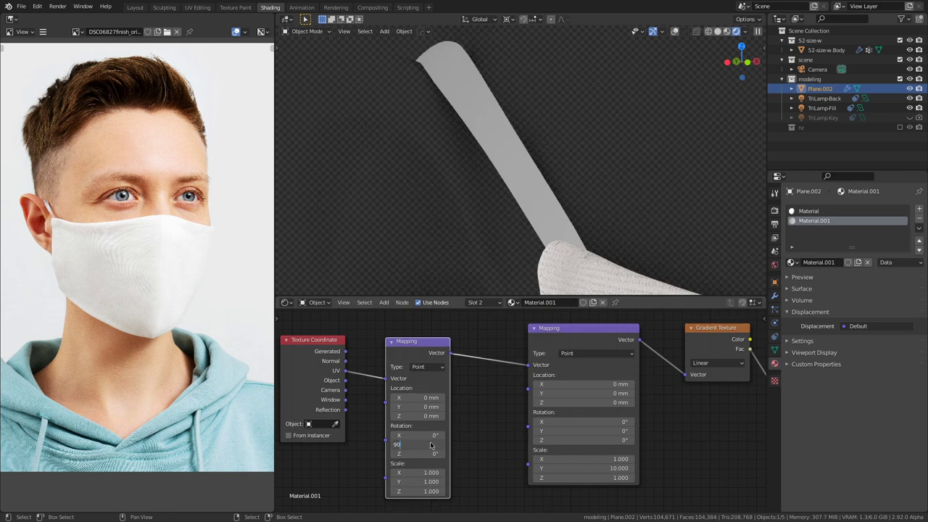
pyautogui.press('Return')
pyautogui.click(431, 444)
pyautogui.write('0')
pyautogui.press('Return')
# Step: Set the new Mapping node's Z rotation to 90° and push the ColorRamp's stops to positions 0 and 1
pyautogui.click(417, 453)
pyautogui.write('90')
pyautogui.press('Return')
pyautogui.moveTo(589, 389); pyautogui.dragTo(415, 425, button='middle')
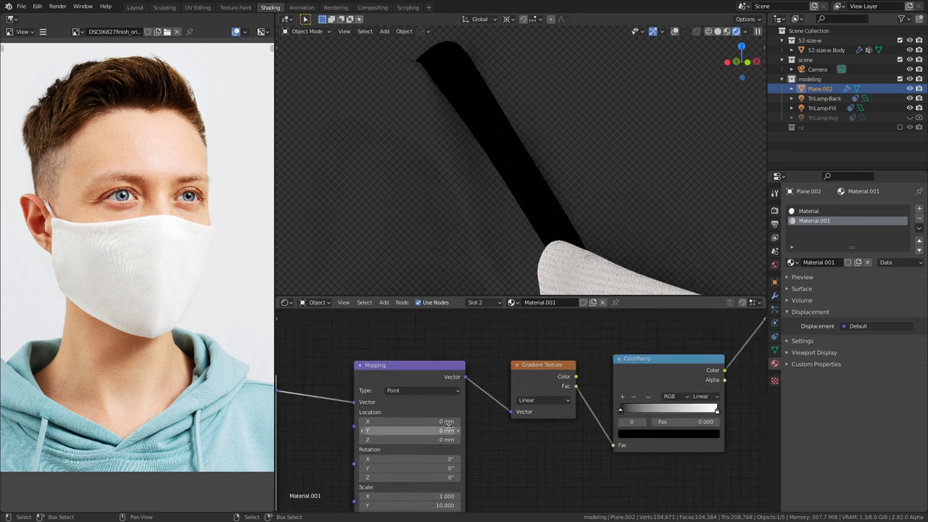
pyautogui.moveTo(624, 411); pyautogui.dragTo(570, 416)
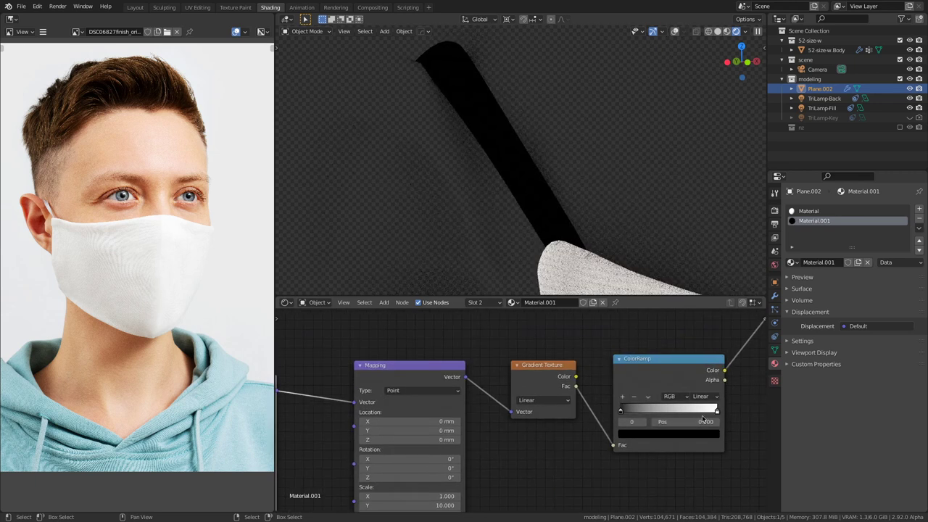
pyautogui.moveTo(717, 412); pyautogui.dragTo(762, 423)
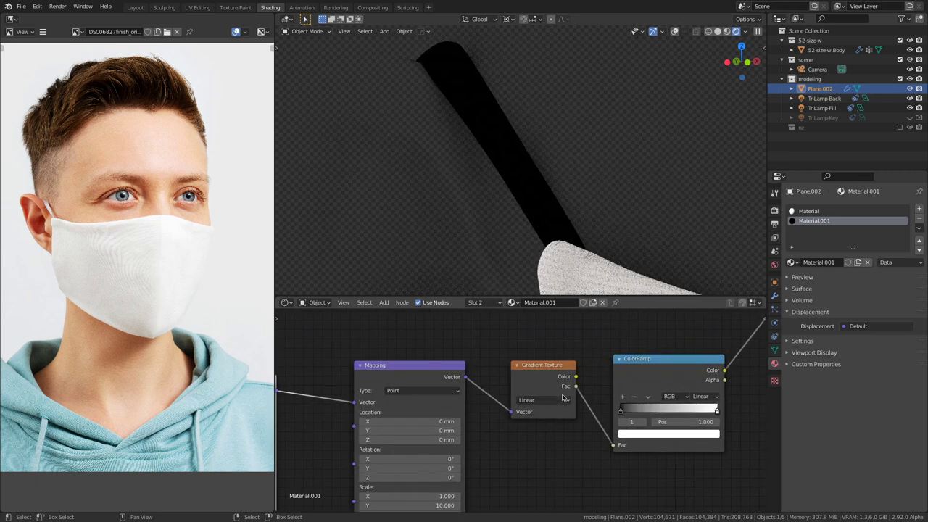
# Step: Delete the Gradient Texture node and add a Separate RGB node beside the Mapping node with the 10 Y scale
pyautogui.click(543, 380)
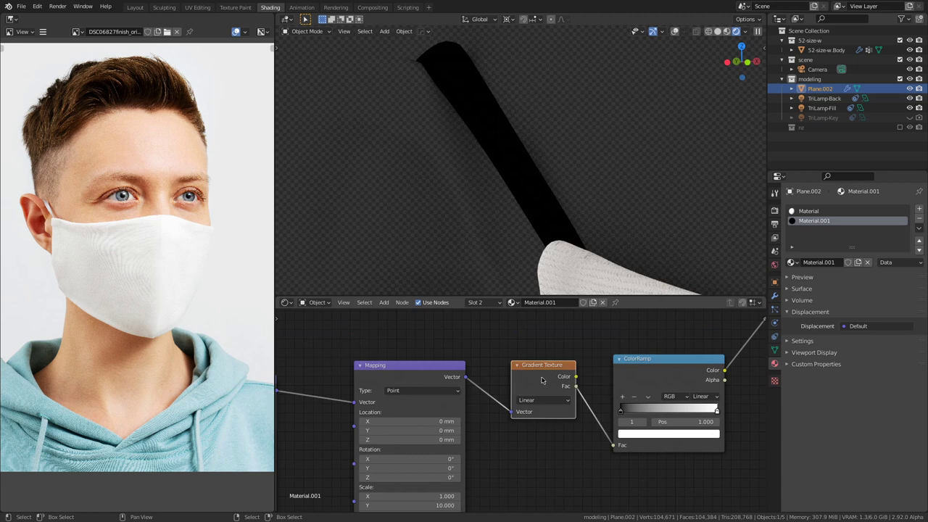
pyautogui.press('x')
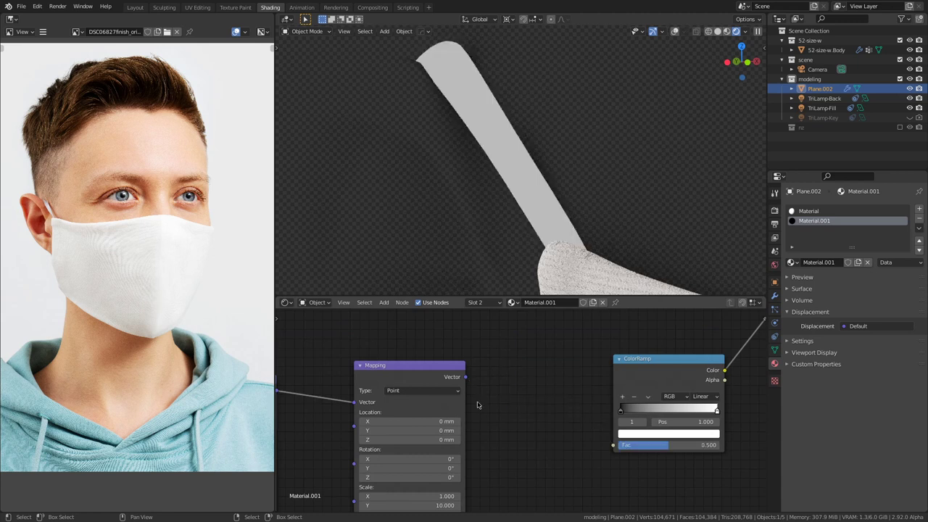
pyautogui.scroll(-2, 431, 377)
pyautogui.moveTo(431, 377); pyautogui.dragTo(403, 378)
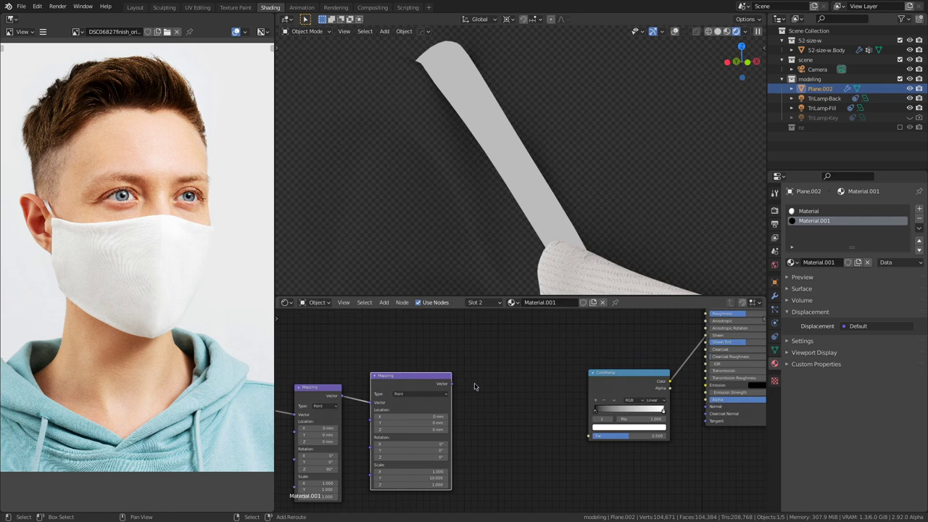
pyautogui.hotkey('shift', 'a')
pyautogui.moveTo(471, 394)
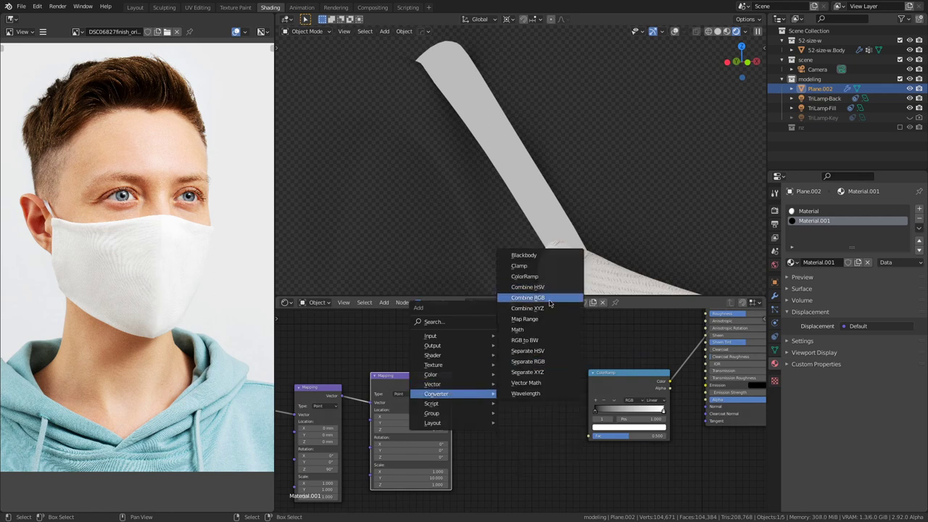
pyautogui.click(551, 362)
pyautogui.click(494, 379)
# Step: Link the Mapping node's Vector output to the Separate RGB node's Image input and preview its G output
pyautogui.moveTo(457, 389); pyautogui.dragTo(531, 386, button='middle')
pyautogui.moveTo(507, 374); pyautogui.dragTo(554, 398)
pyautogui.keyDown('ctrl'); pyautogui.keyDown('shift'); pyautogui.click(578, 384); pyautogui.keyUp('shift'); pyautogui.keyUp('ctrl')
pyautogui.keyDown('ctrl'); pyautogui.keyDown('shift'); pyautogui.click(578, 384); pyautogui.keyUp('shift'); pyautogui.keyUp('ctrl')
pyautogui.moveTo(604, 401); pyautogui.dragTo(530, 399, button='middle')
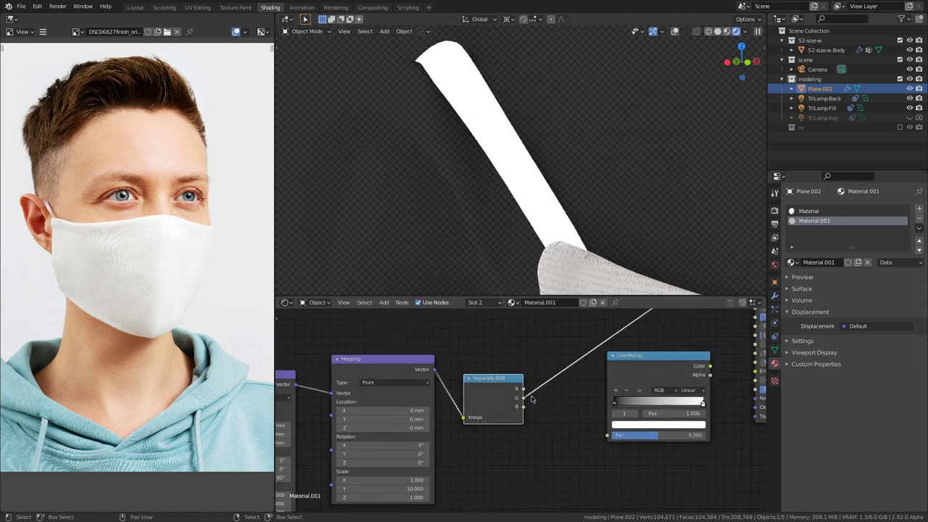
pyautogui.scroll(1, 529, 399)
# Step: Switch the viewport to Material Preview shading and cycle the preview through the Separate RGB channels
pyautogui.click(727, 32)
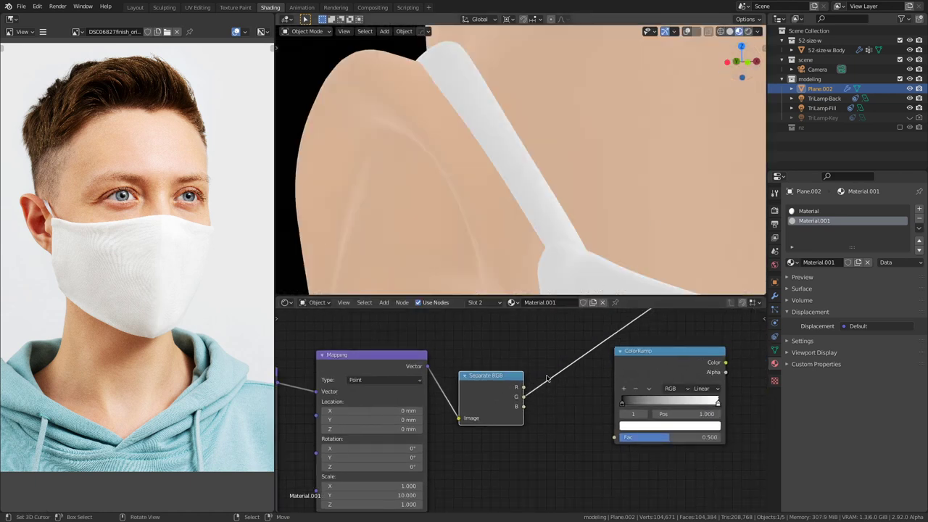
pyautogui.keyDown('ctrl'); pyautogui.keyDown('shift'); pyautogui.click(501, 395); pyautogui.keyUp('shift'); pyautogui.keyUp('ctrl')
pyautogui.keyDown('ctrl'); pyautogui.keyDown('shift'); pyautogui.click(499, 393); pyautogui.keyUp('shift'); pyautogui.keyUp('ctrl')
pyautogui.keyDown('ctrl'); pyautogui.keyDown('shift'); pyautogui.click(497, 391); pyautogui.keyUp('shift'); pyautogui.keyUp('ctrl')
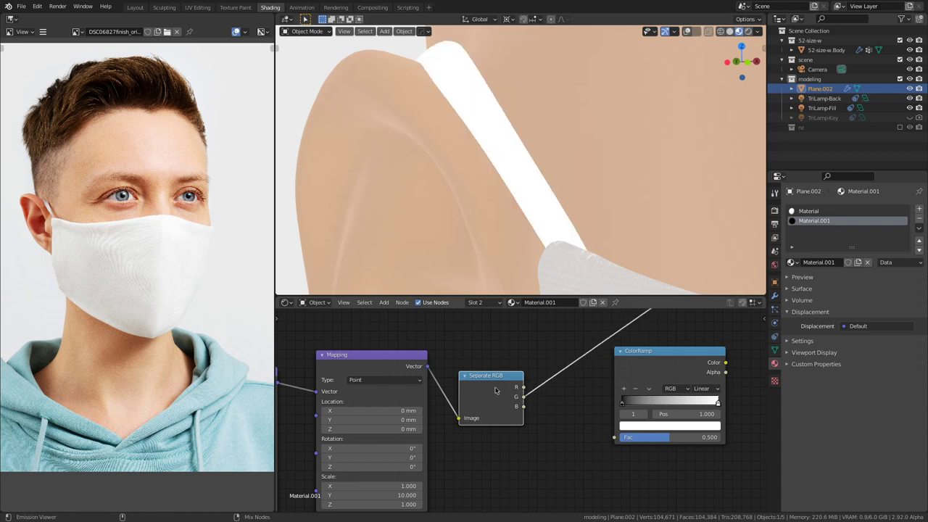
# Step: Link the Texture Coordinate's UV output directly to the Mapping node that feeds Separate RGB, bypassing the rotated one
pyautogui.scroll(-3, 496, 392)
pyautogui.moveTo(448, 414); pyautogui.dragTo(549, 393, button='middle')
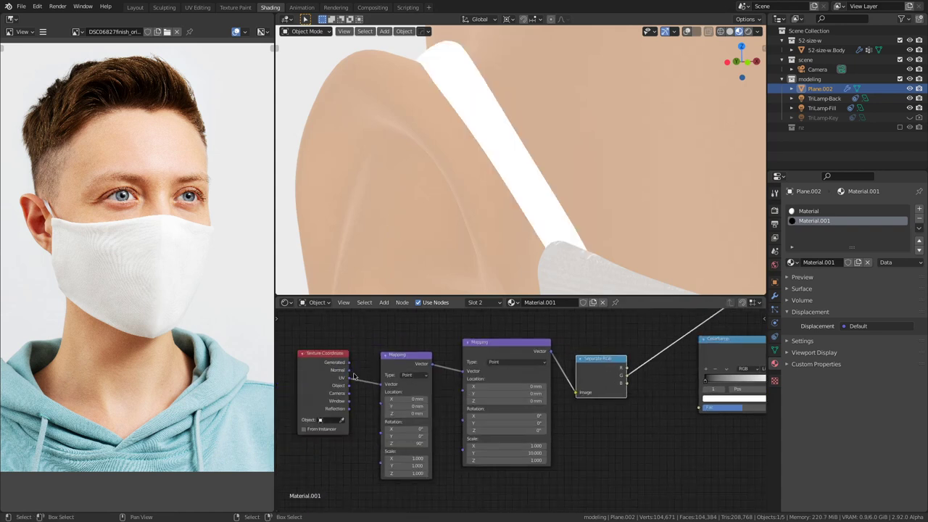
pyautogui.moveTo(350, 378); pyautogui.dragTo(461, 372)
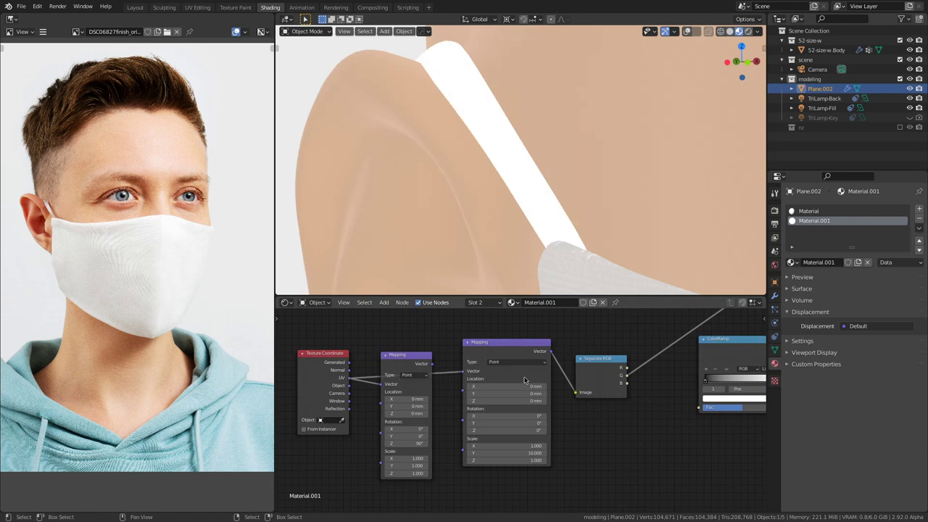
# Step: Link Separate RGB's G output to the ColorRamp's Fac input, preview the ramp, and keep its stops at 0 and 1
pyautogui.moveTo(525, 380); pyautogui.dragTo(500, 383, button='middle')
pyautogui.scroll(1, 508, 391)
pyautogui.moveTo(504, 390); pyautogui.dragTo(595, 430)
pyautogui.moveTo(658, 352); pyautogui.dragTo(629, 359)
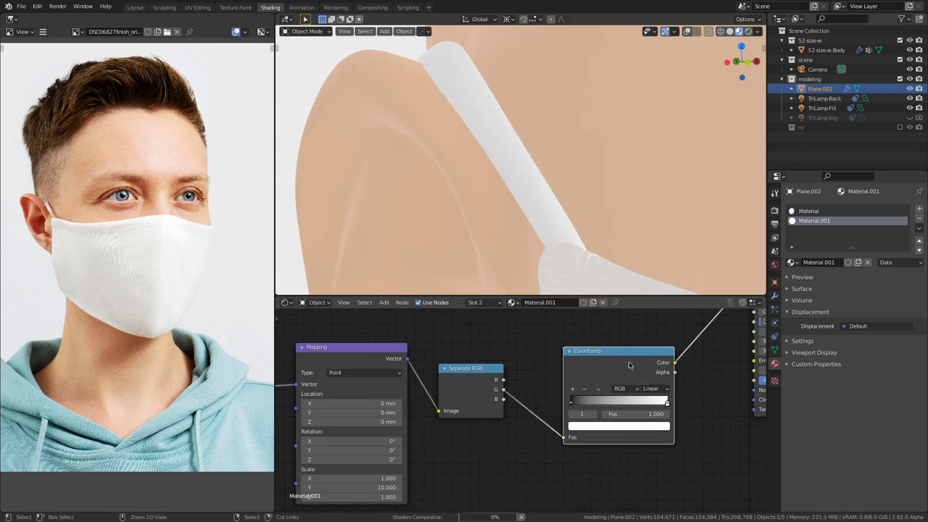
pyautogui.moveTo(571, 404)
pyautogui.mouseDown()
pyautogui.moveTo(651, 405)
pyautogui.moveTo(557, 407)
pyautogui.mouseUp()
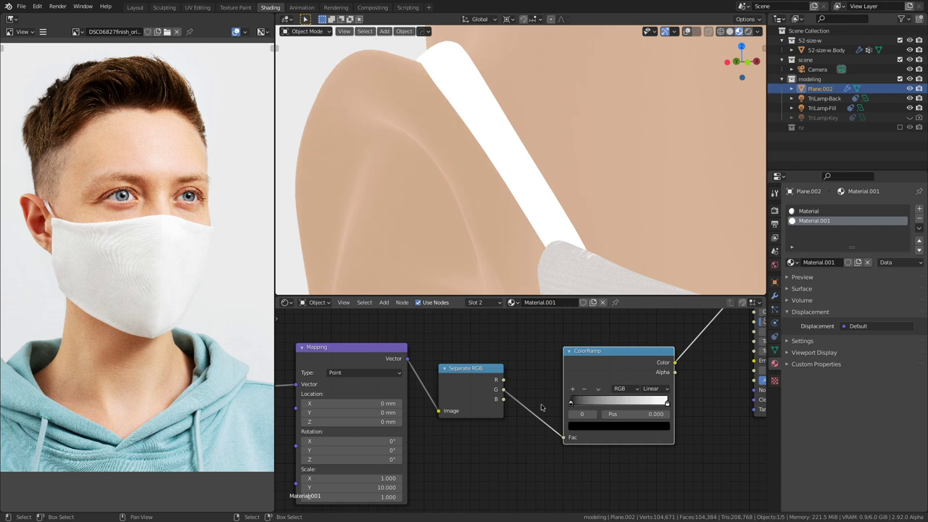
pyautogui.moveTo(665, 402); pyautogui.dragTo(733, 406)
# Step: Set the Mapping node's Y scale to 1, comparing Separate RGB's R and G outputs in the ColorRamp and keeping G
pyautogui.moveTo(503, 380); pyautogui.dragTo(566, 438)
pyautogui.doubleClick(370, 487)
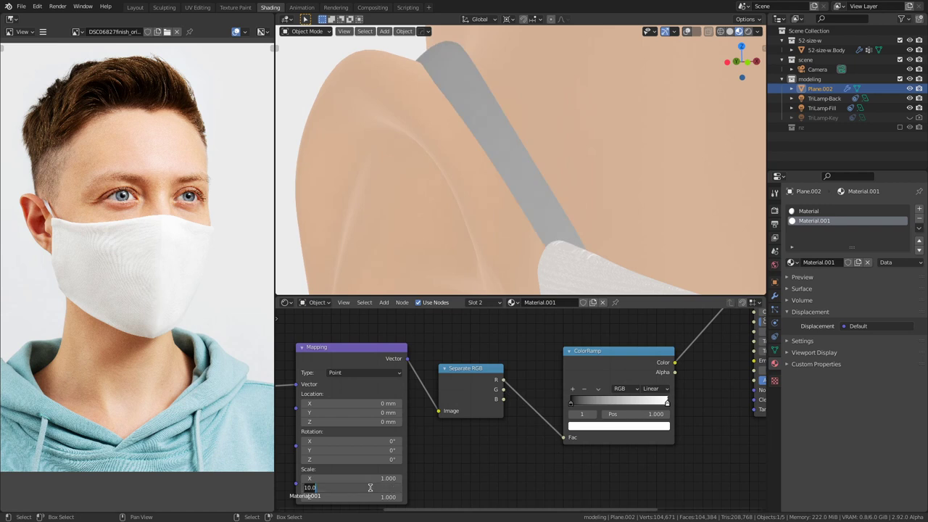
pyautogui.write('1')
pyautogui.press('Return')
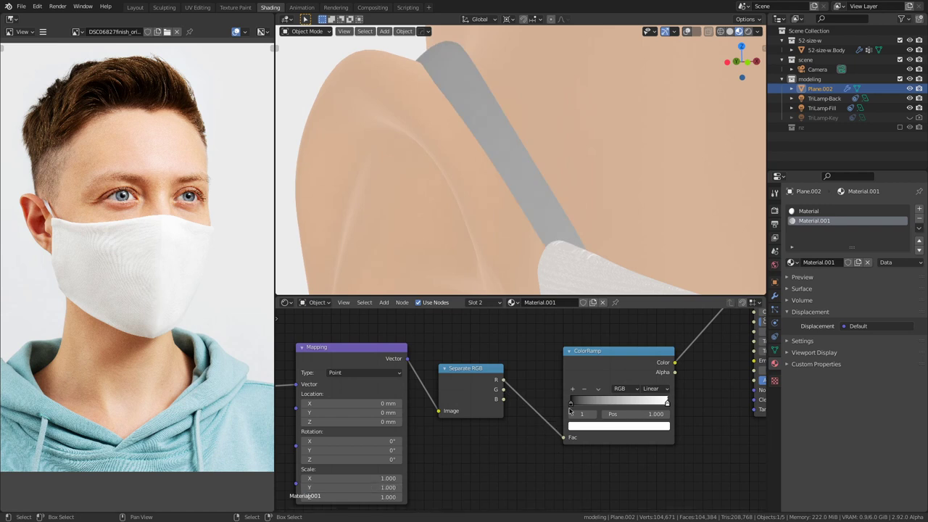
pyautogui.moveTo(572, 403); pyautogui.dragTo(563, 438)
pyautogui.moveTo(572, 402); pyautogui.dragTo(518, 410)
# Step: Delete the bypassed Mapping node that has the 90° Z rotation
pyautogui.scroll(-5, 515, 410)
pyautogui.moveTo(471, 442); pyautogui.dragTo(594, 428, button='middle')
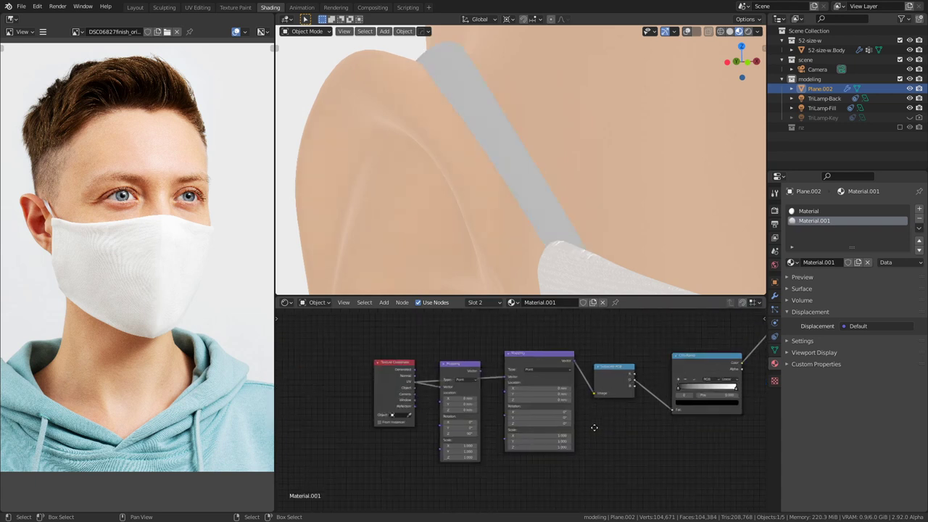
pyautogui.scroll(2, 593, 428)
pyautogui.click(428, 365)
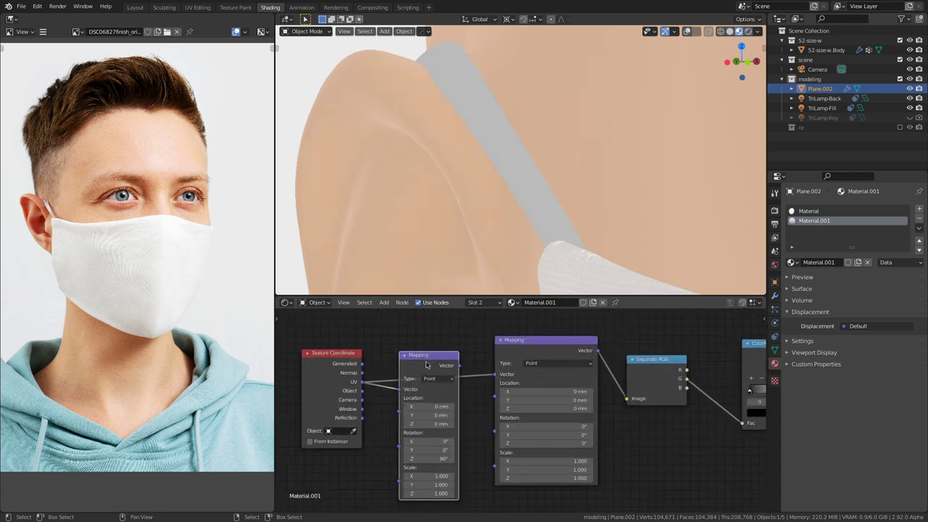
pyautogui.hotkey('ctrl', 'x')
# Step: Move the remaining Mapping node and the Separate RGB node closer to the Texture Coordinate node
pyautogui.press('g')
pyautogui.click(500, 361)
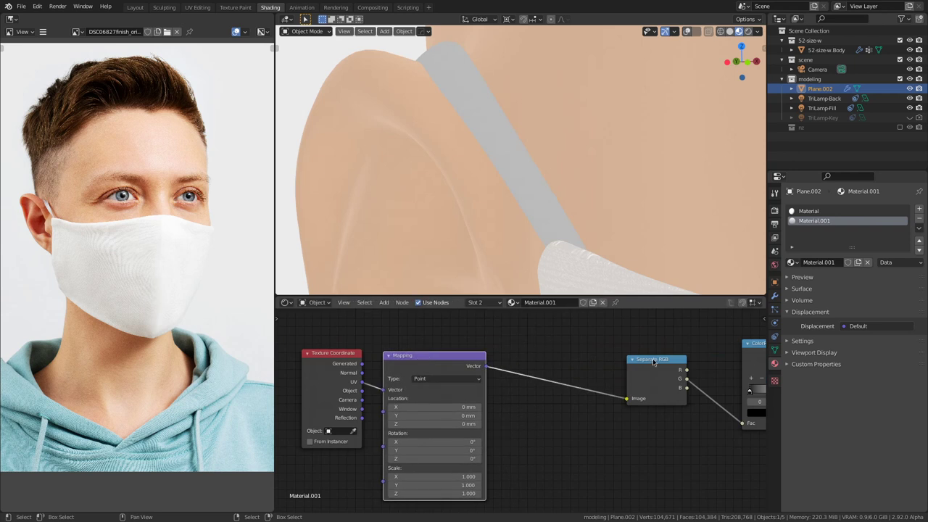
pyautogui.moveTo(652, 363); pyautogui.dragTo(530, 371)
pyautogui.moveTo(529, 370); pyautogui.dragTo(362, 381, button='middle')
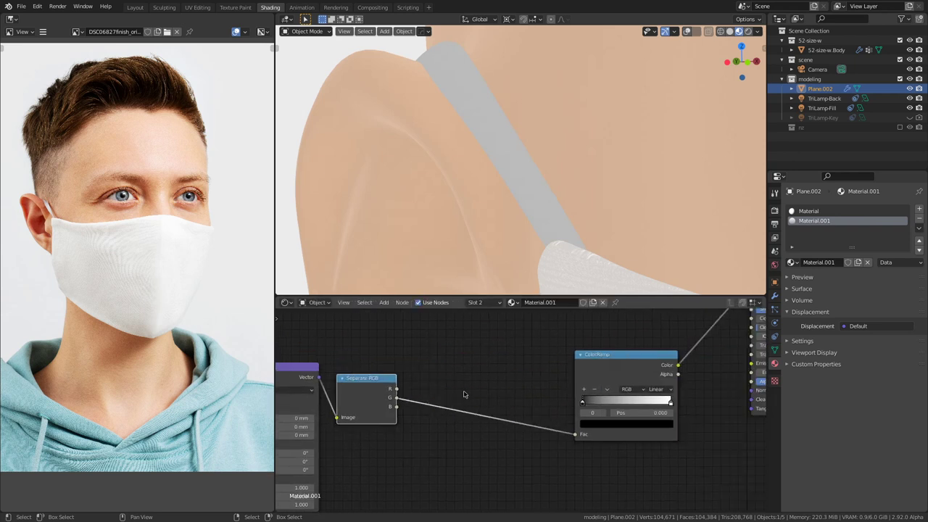
# Step: Insert a Map Range node between Separate RGB's G output and the ColorRamp's Fac input
pyautogui.hotkey('shift', 'a')
pyautogui.moveTo(465, 394)
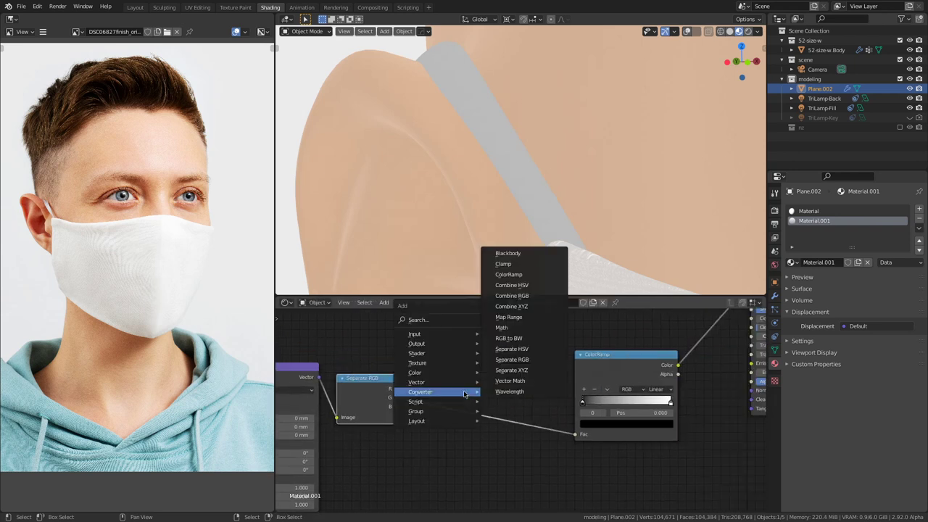
pyautogui.click(530, 318)
pyautogui.click(460, 392)
pyautogui.scroll(2, 468, 401)
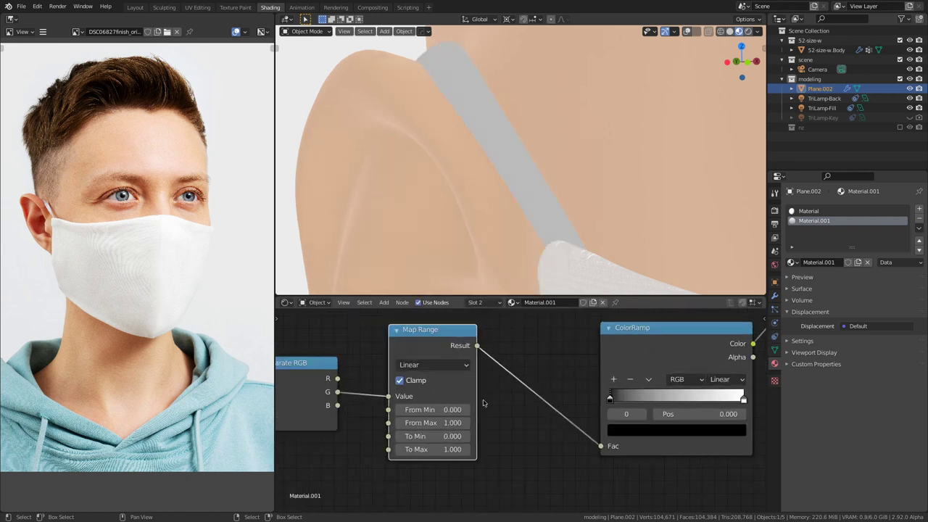
pyautogui.moveTo(503, 398); pyautogui.dragTo(471, 421, button='middle')
pyautogui.scroll(-1, 532, 398)
pyautogui.scroll(1, 488, 439)
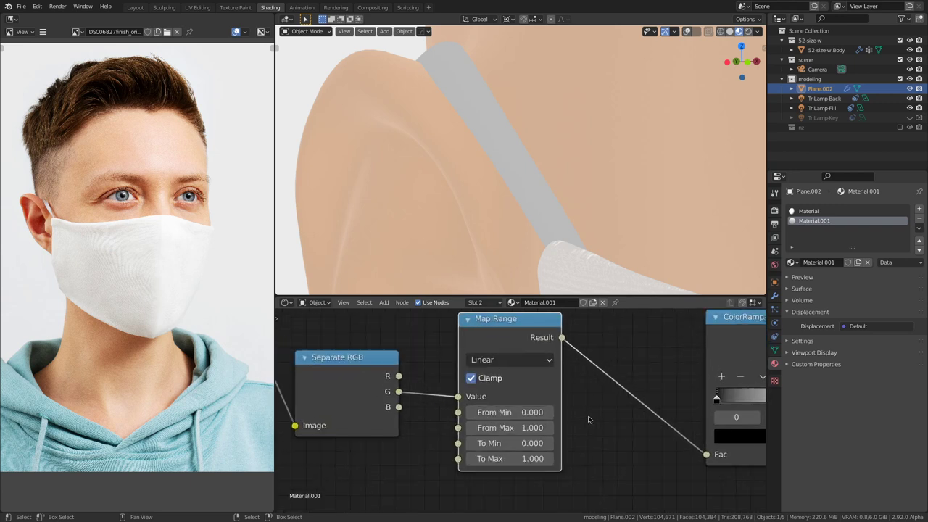
# Step: Try other From Min values on the Map Range node, then set From Min to 0
pyautogui.moveTo(515, 412)
pyautogui.mouseDown()
pyautogui.moveTo(614, 412)
pyautogui.moveTo(484, 412)
pyautogui.moveTo(514, 427)
pyautogui.mouseUp()
pyautogui.click(513, 412)
pyautogui.write('0')
pyautogui.press('Return')
pyautogui.scroll(-2, 509, 437)
pyautogui.scroll(1, 509, 437)
# Step: Add a white and a black stop to the ColorRamp and slide them near its middle, with the white one at 0.605
pyautogui.click(534, 388)
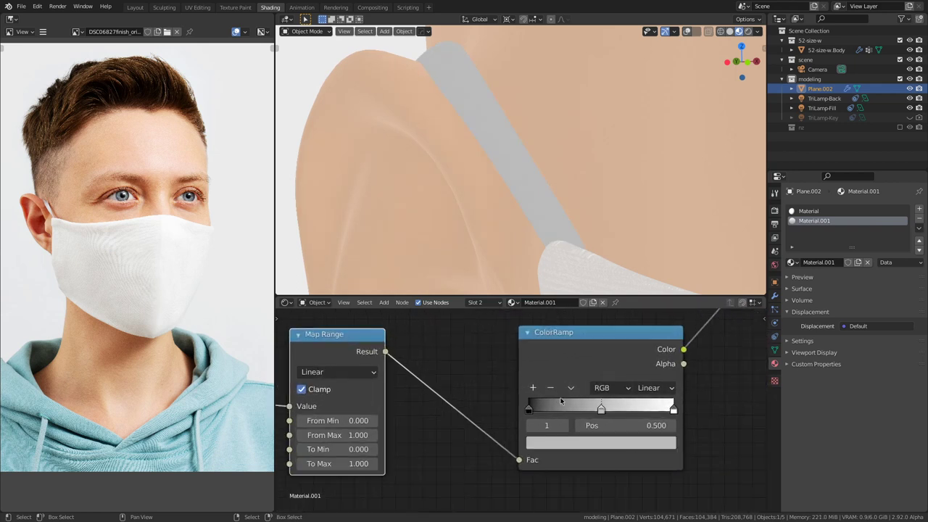
pyautogui.click(625, 444)
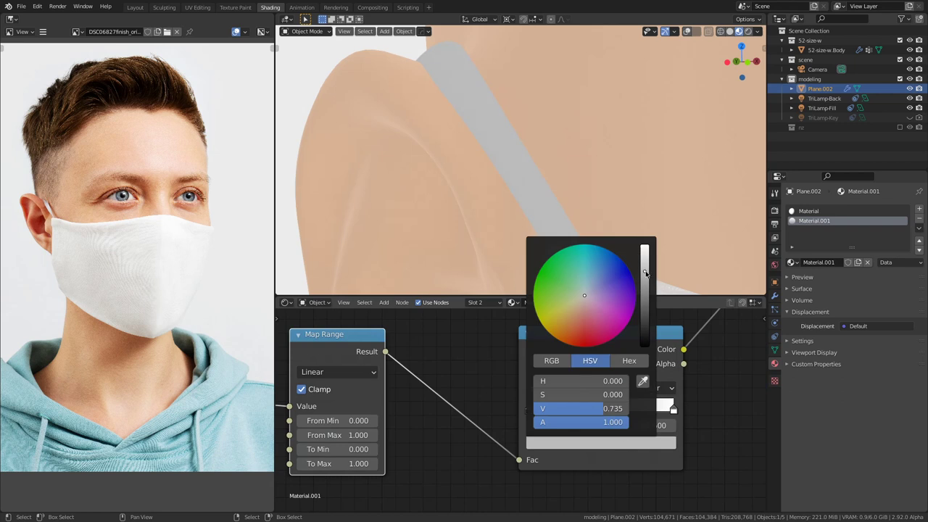
pyautogui.moveTo(645, 273); pyautogui.dragTo(645, 248)
pyautogui.click(534, 387)
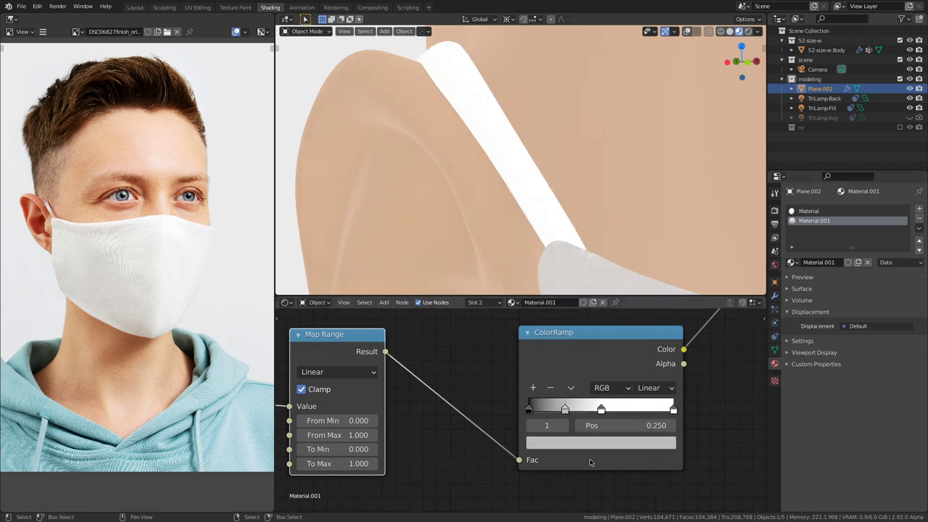
pyautogui.click(599, 443)
pyautogui.moveTo(642, 293); pyautogui.dragTo(644, 345)
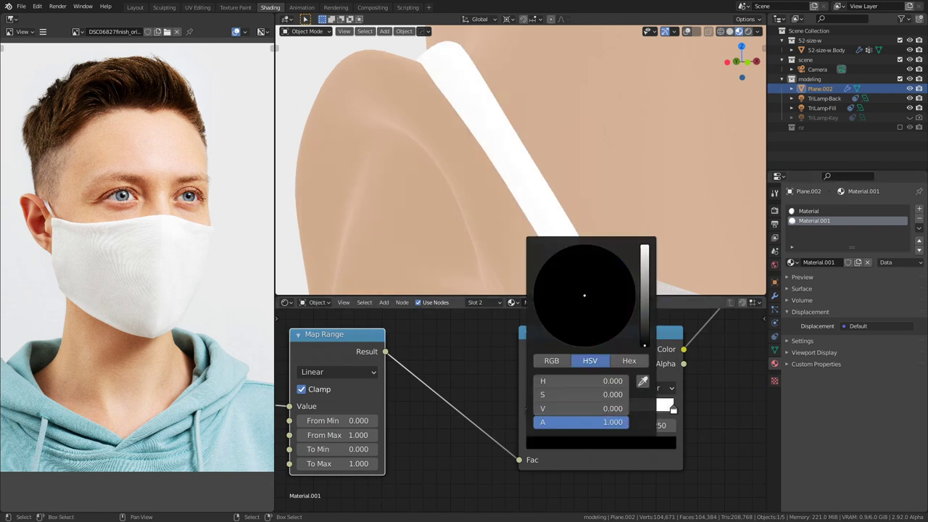
pyautogui.moveTo(565, 409)
pyautogui.mouseDown()
pyautogui.moveTo(631, 410)
pyautogui.moveTo(616, 411)
pyautogui.mouseUp()
# Step: Delete the Map Range node while keeping the link, and move the ColorRamp next to Separate RGB
pyautogui.scroll(-2, 506, 398)
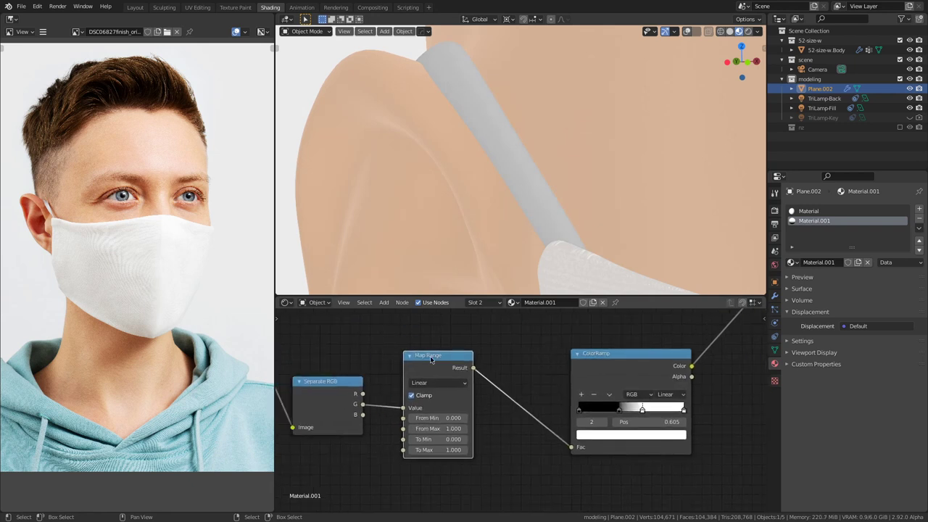
pyautogui.hotkey('ctrl', 'x')
pyautogui.moveTo(622, 367); pyautogui.dragTo(442, 378)
pyautogui.scroll(4, 421, 397)
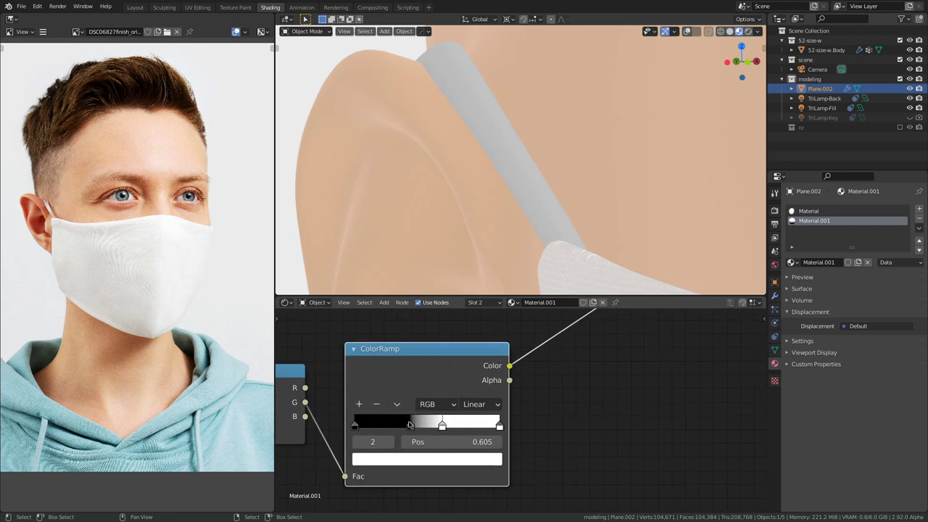
# Step: Remove the two added middle stops from the ColorRamp
pyautogui.click(409, 424)
pyautogui.click(377, 405)
pyautogui.moveTo(441, 425); pyautogui.dragTo(424, 425)
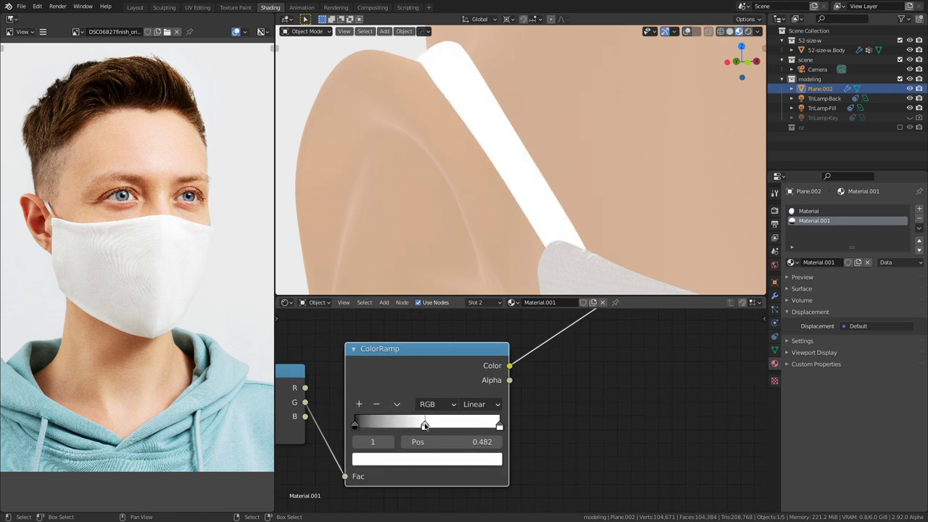
pyautogui.click(376, 404)
# Step: Slide the ColorRamp's black and white stops together at the middle, with the white stop at 0.514
pyautogui.moveTo(355, 427); pyautogui.dragTo(337, 427)
pyautogui.moveTo(497, 425); pyautogui.dragTo(433, 425)
pyautogui.moveTo(387, 419); pyautogui.dragTo(522, 394, button='middle')
pyautogui.scroll(1, 523, 395)
pyautogui.moveTo(485, 400); pyautogui.dragTo(573, 406)
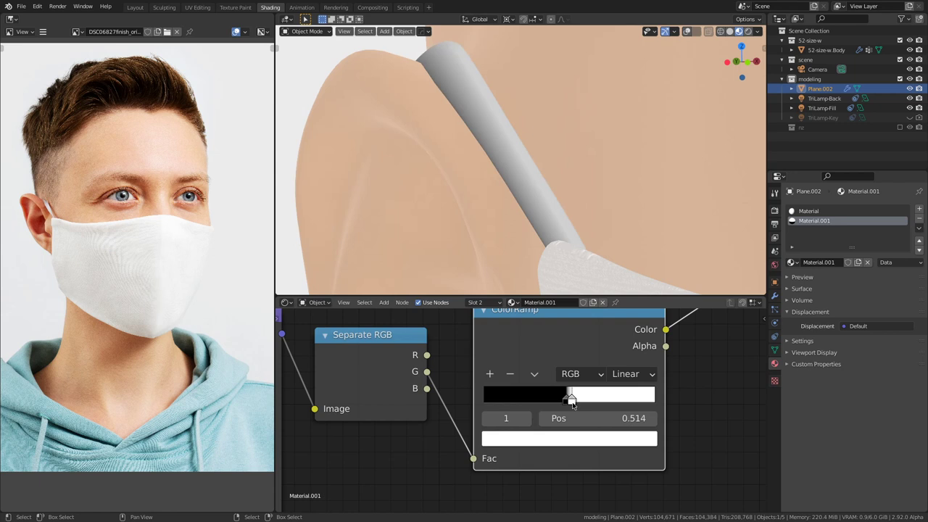
# Step: Add a second ColorRamp on the link after the first one, fed by the first ramp's Color output
pyautogui.scroll(-4, 597, 409)
pyautogui.moveTo(661, 417); pyautogui.dragTo(487, 440, button='middle')
pyautogui.hotkey('shift', 'a')
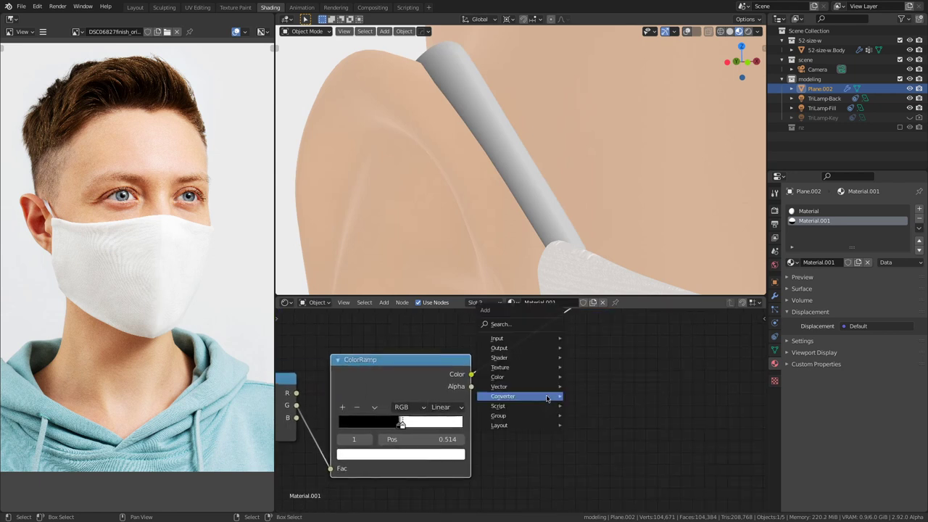
pyautogui.moveTo(549, 397)
pyautogui.click(591, 278)
pyautogui.click(516, 351)
pyautogui.scroll(2, 472, 391)
pyautogui.scroll(1, 472, 390)
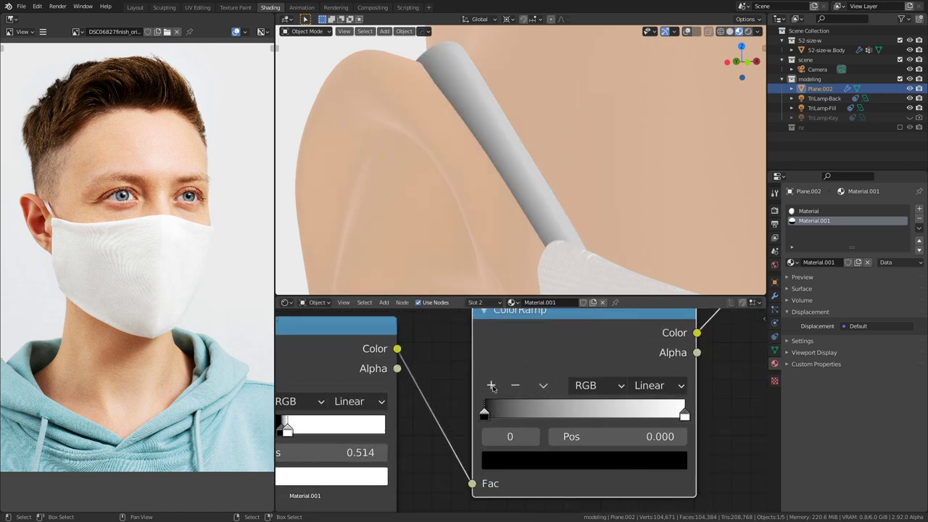
# Step: Make the second ColorRamp's first stop white, then add a white middle stop and a black stop at 0.250
pyautogui.click(520, 465)
pyautogui.moveTo(647, 305); pyautogui.dragTo(644, 191)
pyautogui.click(491, 385)
pyautogui.click(490, 385)
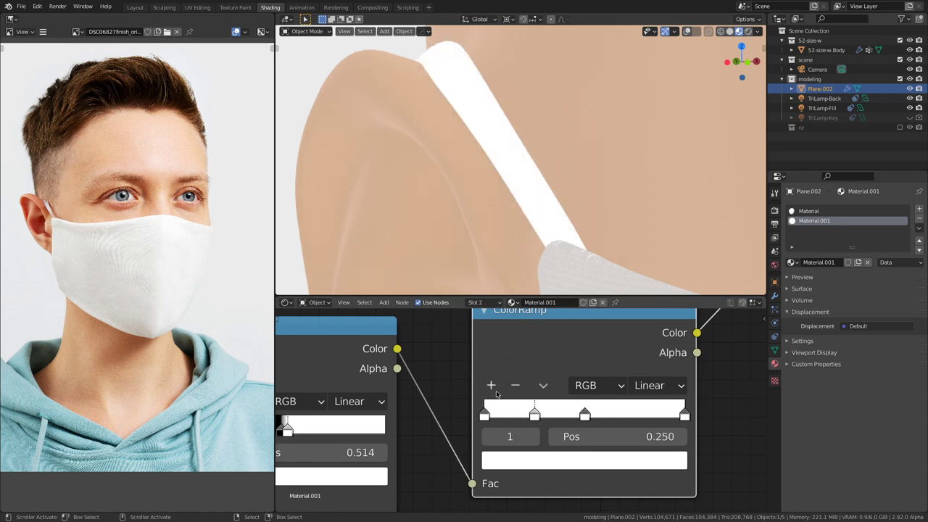
pyautogui.click(531, 462)
pyautogui.moveTo(646, 300); pyautogui.dragTo(644, 333)
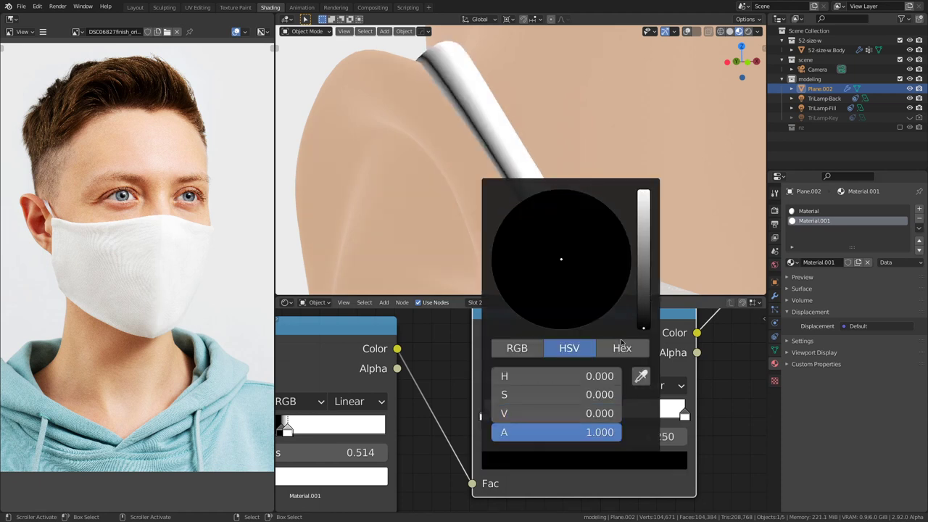
# Step: Add a black stop at 0.748 to the second ColorRamp
pyautogui.moveTo(684, 411); pyautogui.dragTo(683, 412)
pyautogui.click(491, 385)
pyautogui.click(635, 465)
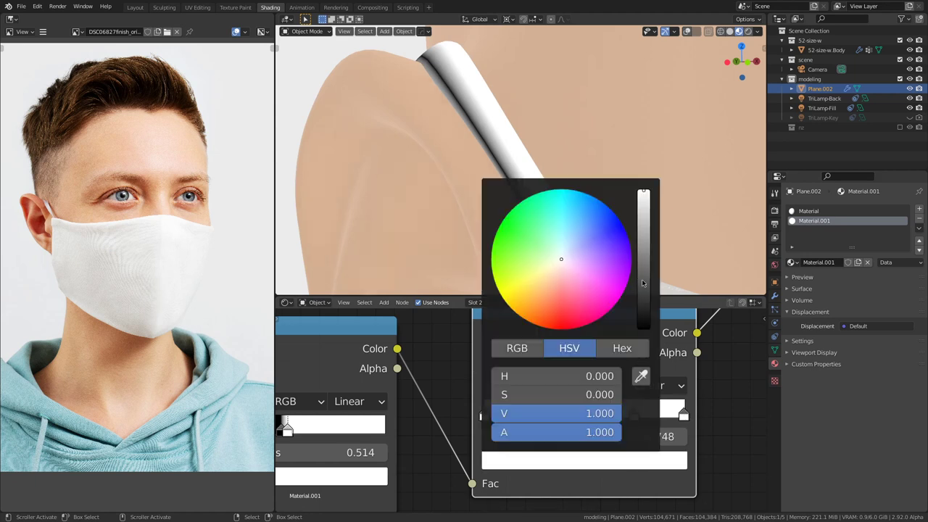
pyautogui.moveTo(638, 281); pyautogui.dragTo(643, 328)
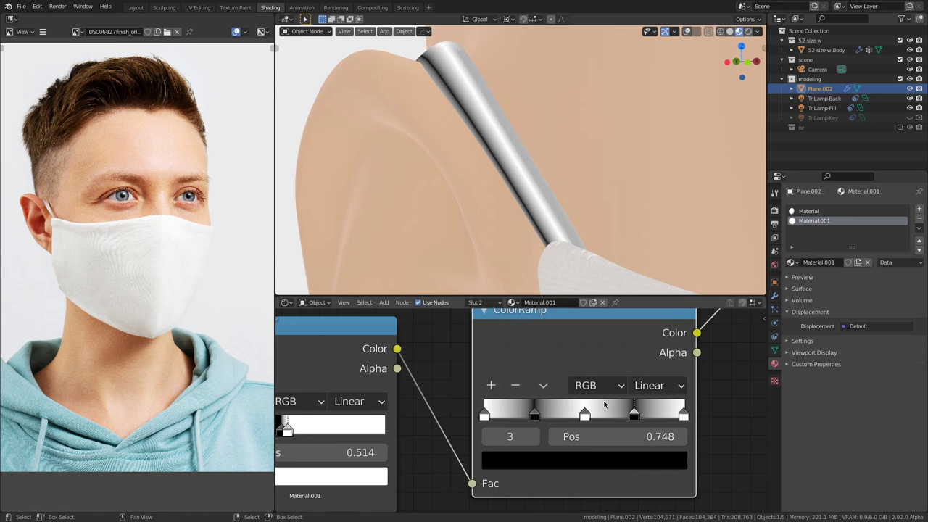
# Step: Move the first ColorRamp's white stop to 0.505
pyautogui.scroll(-1, 439, 418)
pyautogui.moveTo(439, 419); pyautogui.dragTo(598, 384, button='middle')
pyautogui.scroll(3, 580, 389)
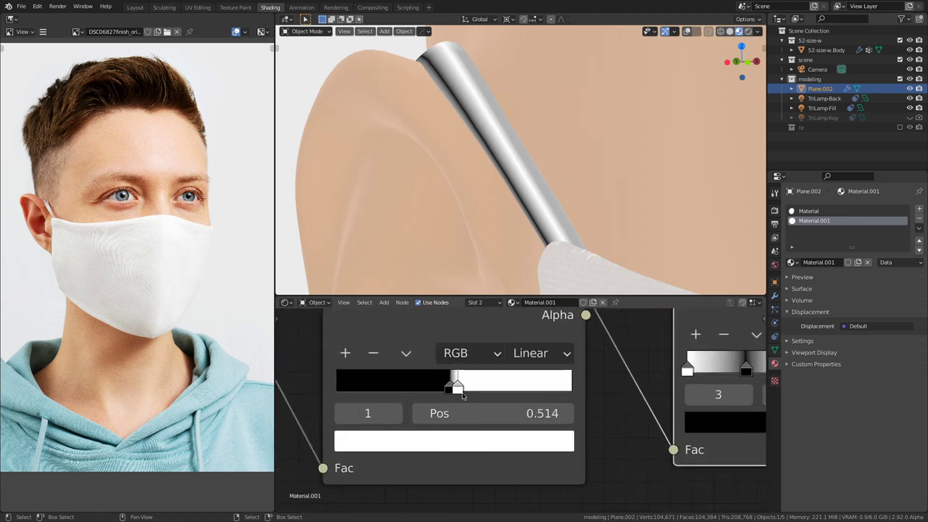
pyautogui.moveTo(458, 389); pyautogui.dragTo(457, 390)
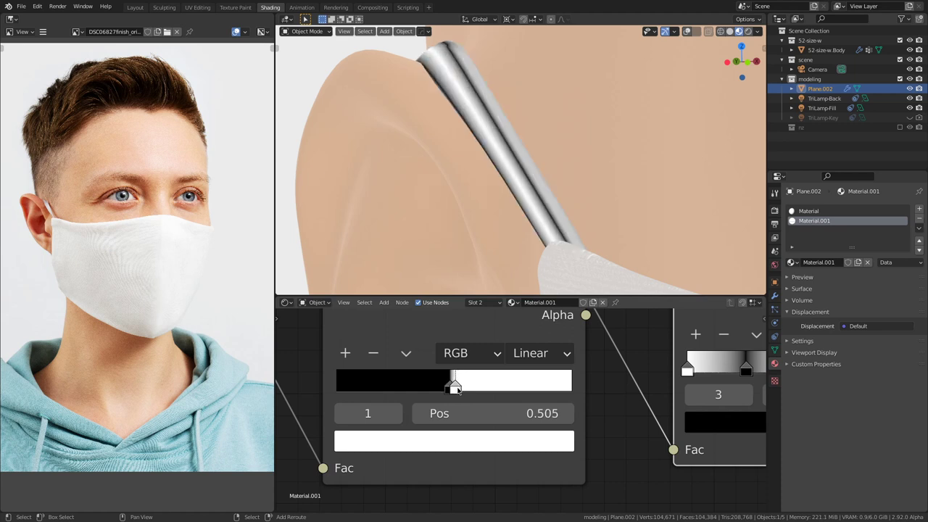
# Step: Add a black stop at 0.125 to the second ColorRamp and turn its 0.250 stop white
pyautogui.moveTo(663, 420); pyautogui.dragTo(456, 431, button='middle')
pyautogui.click(542, 382)
pyautogui.click(488, 346)
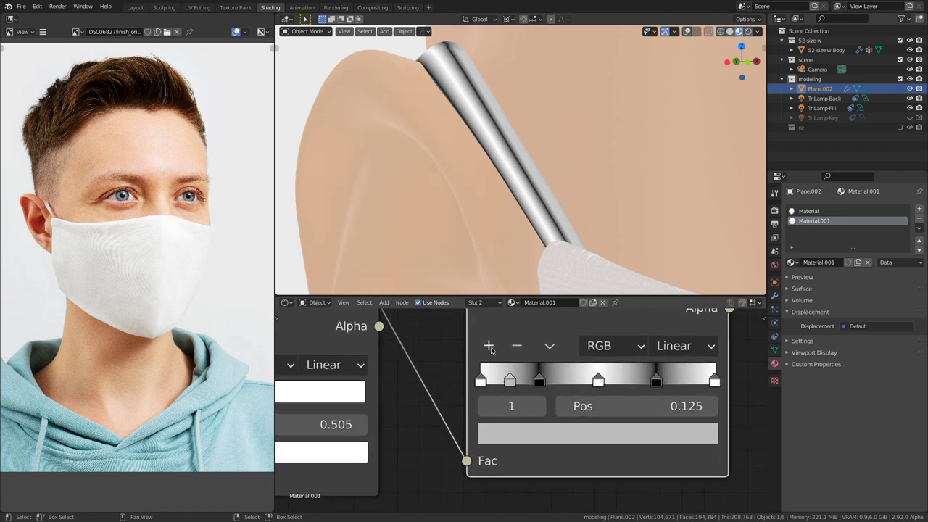
pyautogui.click(563, 436)
pyautogui.moveTo(695, 234); pyautogui.dragTo(698, 279)
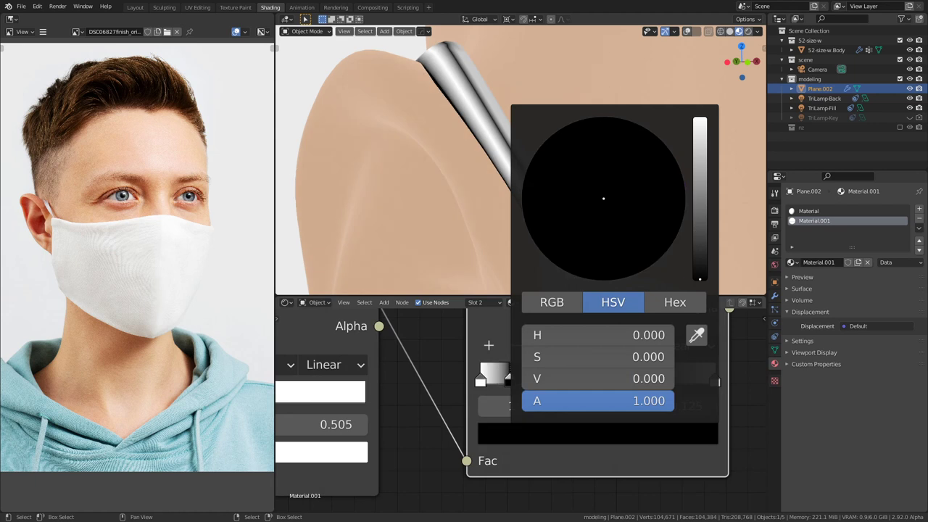
pyautogui.click(542, 381)
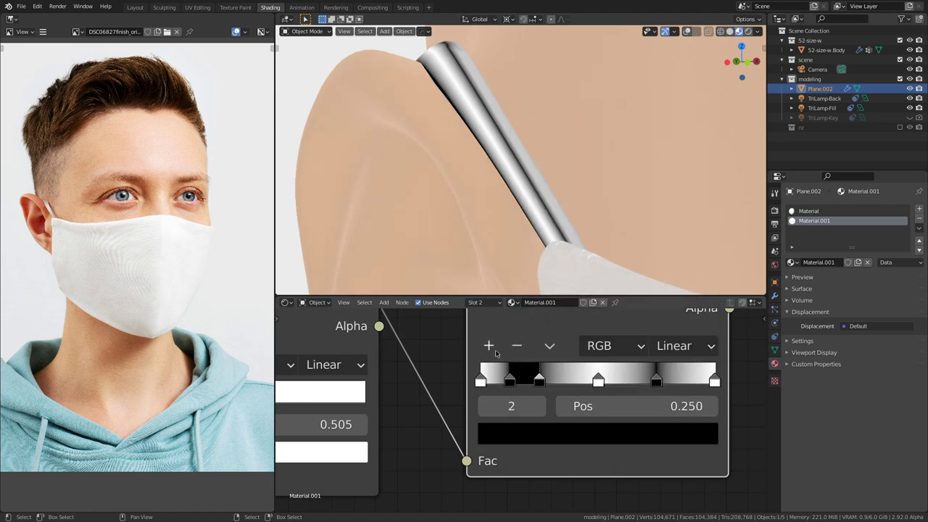
pyautogui.click(565, 433)
pyautogui.moveTo(698, 266); pyautogui.dragTo(700, 121)
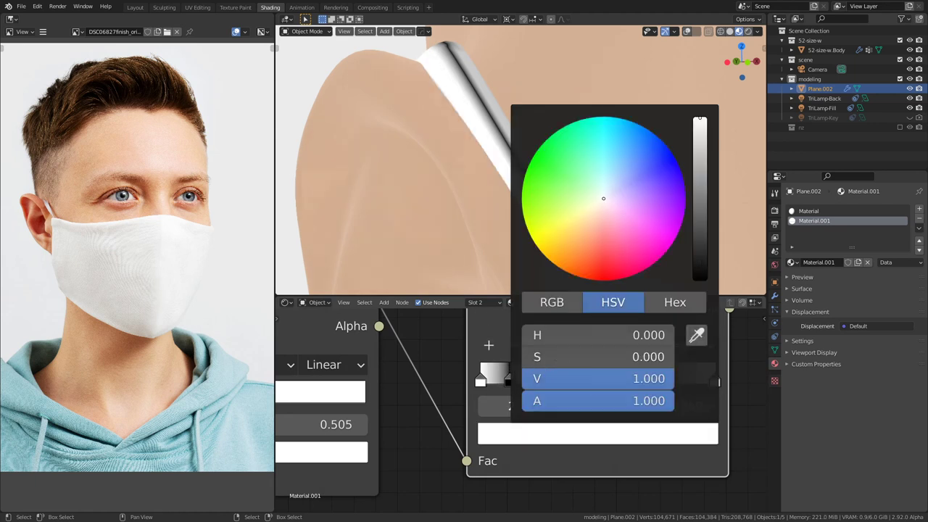
# Step: Add black stops on both sides of the second ColorRamp's middle white stop: one halfway to the 0.250 stop, one at 0.624
pyautogui.click(598, 380)
pyautogui.click(488, 346)
pyautogui.click(630, 434)
pyautogui.moveTo(702, 240); pyautogui.dragTo(700, 280)
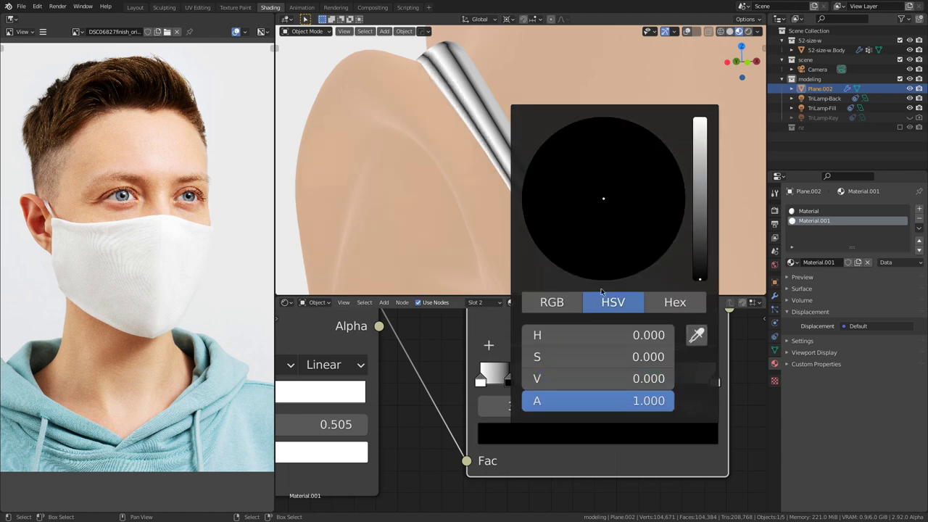
pyautogui.click(657, 380)
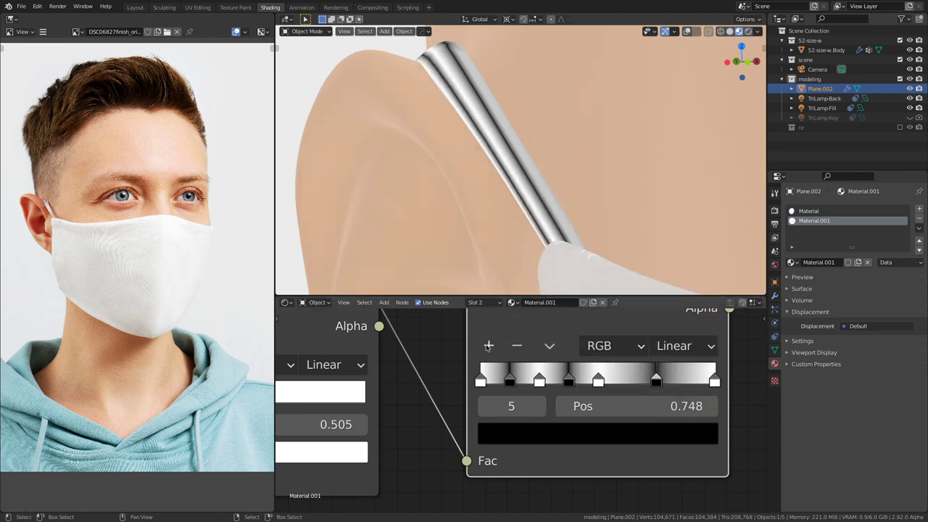
pyautogui.click(488, 346)
pyautogui.click(625, 434)
pyautogui.moveTo(702, 217); pyautogui.dragTo(701, 283)
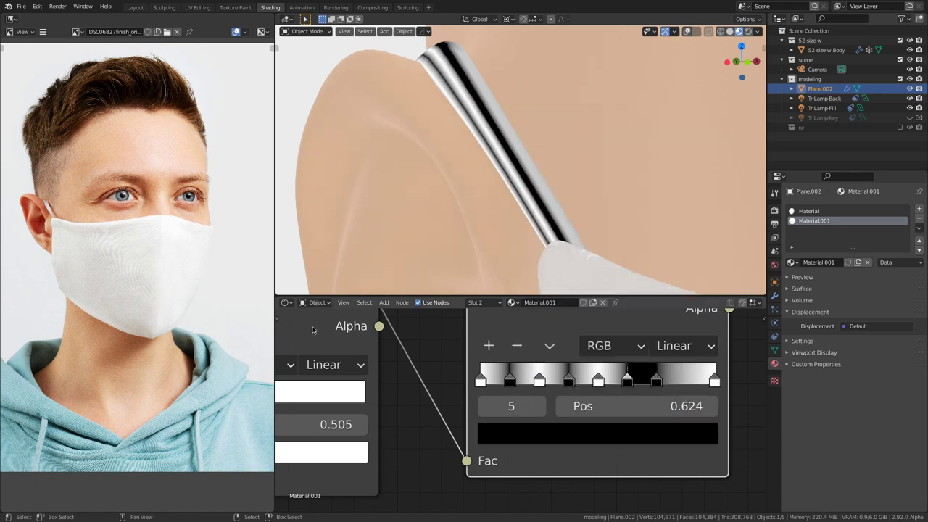
# Step: Add a black stop at 0.872 to the second ColorRamp and remove the surplus grey stop beside it
pyautogui.click(715, 380)
pyautogui.click(628, 438)
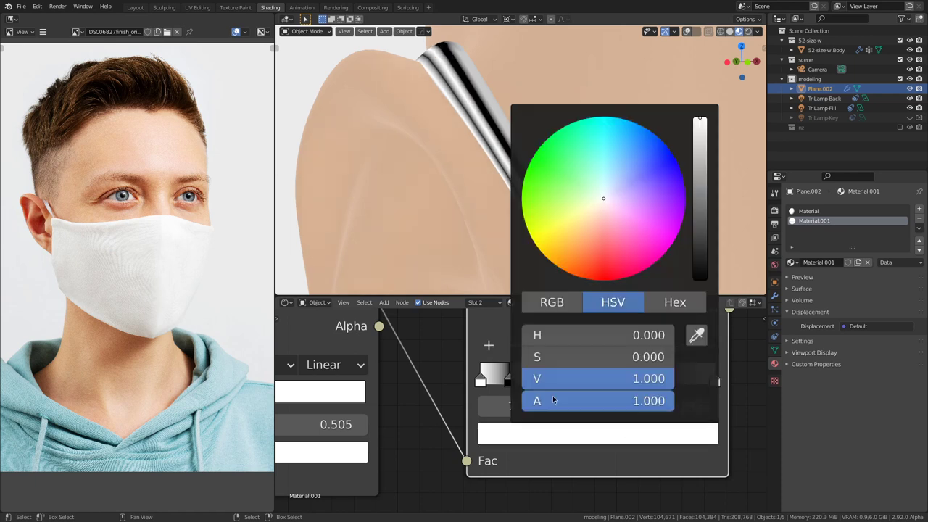
pyautogui.click(488, 347)
pyautogui.click(491, 348)
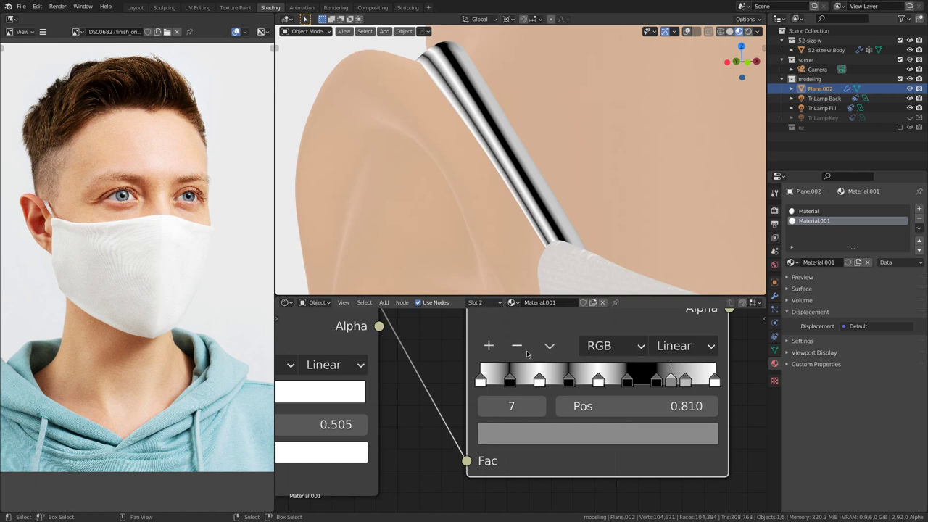
pyautogui.click(517, 347)
pyautogui.click(685, 380)
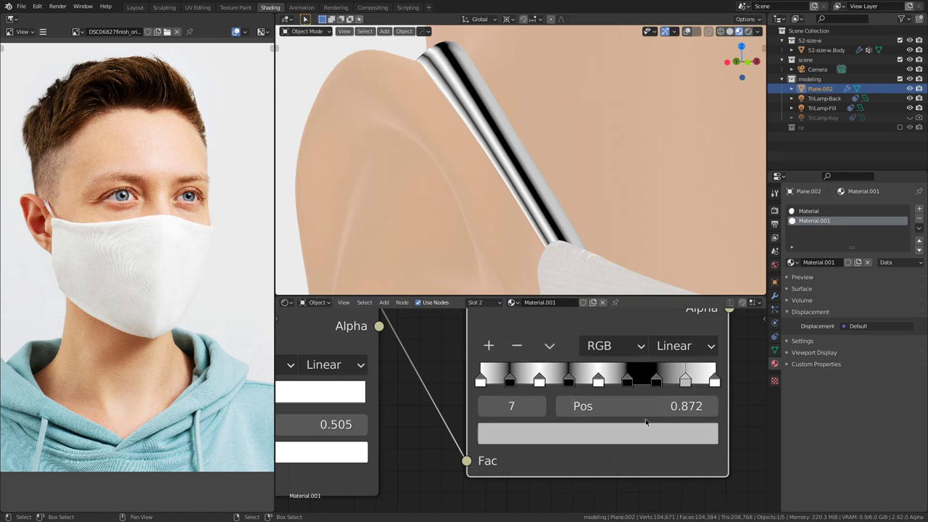
pyautogui.click(653, 433)
pyautogui.moveTo(701, 269); pyautogui.dragTo(701, 282)
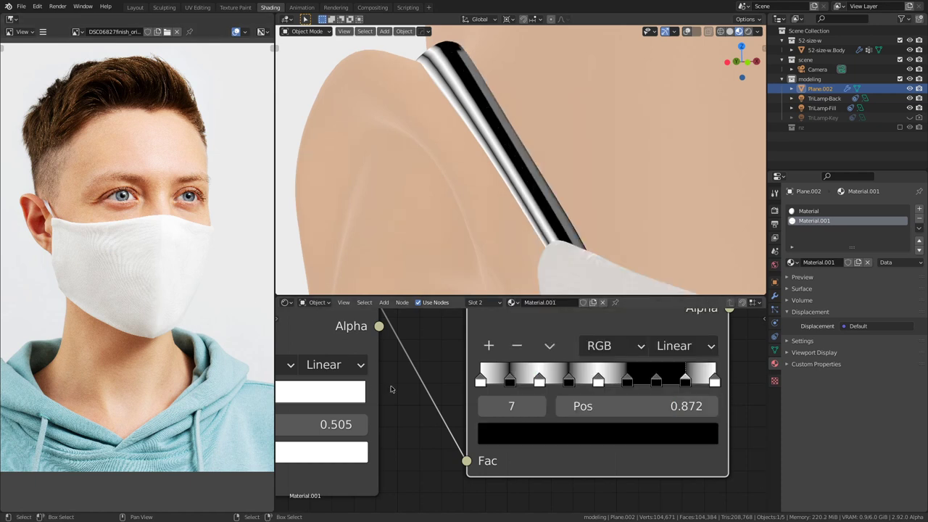
# Step: Turn the second ColorRamp's 0.748 stop white
pyautogui.click(656, 380)
pyautogui.click(633, 433)
pyautogui.moveTo(701, 279); pyautogui.dragTo(701, 118)
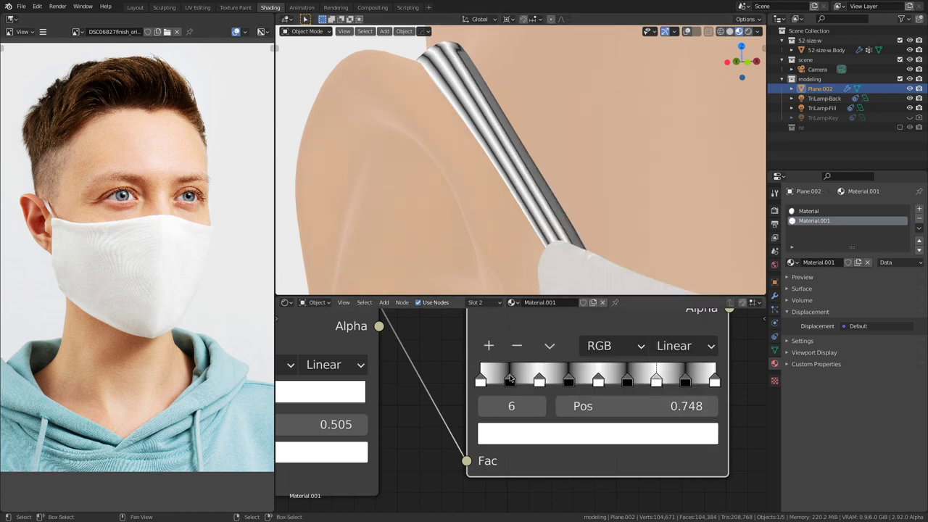
# Step: Fine-tune the first ColorRamp's two stops to centre the stripes on the strap, with the black stop at 0.482
pyautogui.scroll(-1, 348, 396)
pyautogui.moveTo(335, 397); pyautogui.dragTo(524, 401, button='middle')
pyautogui.scroll(1, 524, 401)
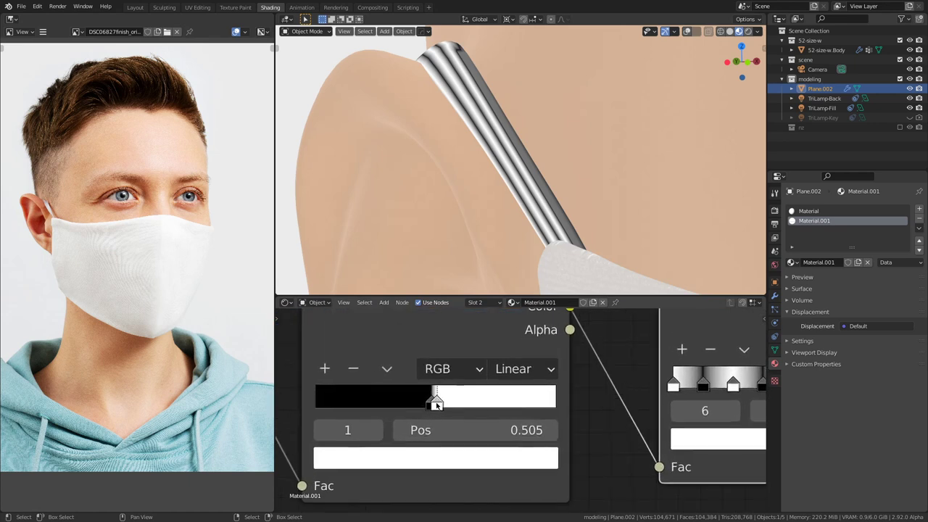
pyautogui.moveTo(435, 404); pyautogui.dragTo(429, 410)
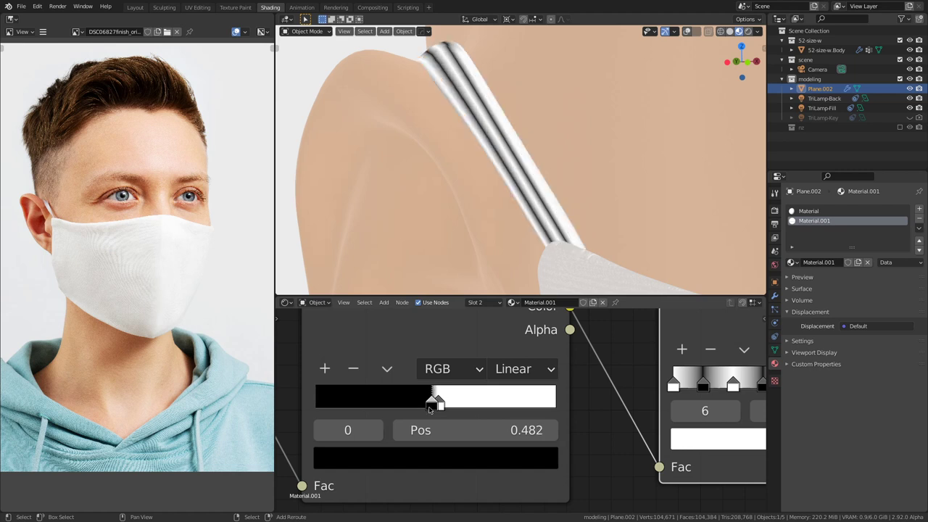
pyautogui.scroll(-5, 590, 428)
pyautogui.scroll(-4, 557, 198)
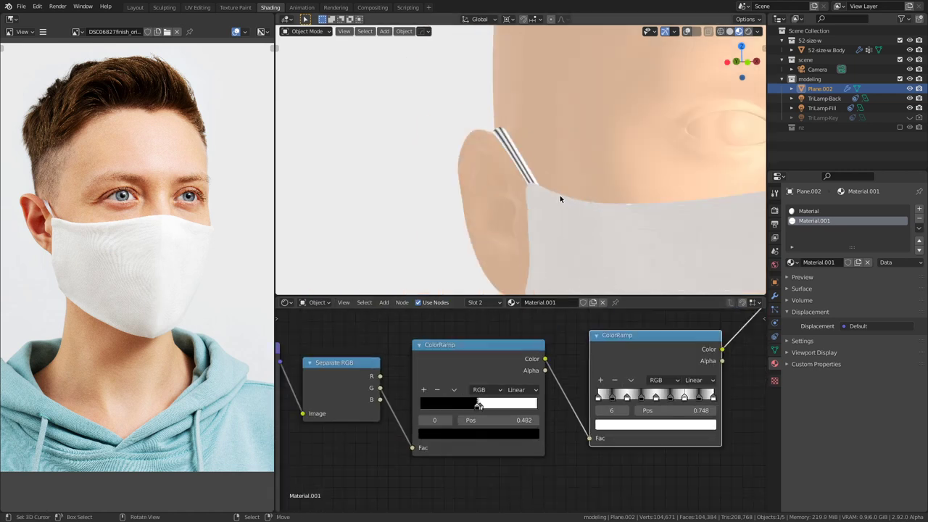
# Step: Add a Bump node between the second ColorRamp and the Principled BSDF
pyautogui.scroll(-5, 522, 406)
pyautogui.scroll(5, 527, 419)
pyautogui.hotkey('shift', 'a')
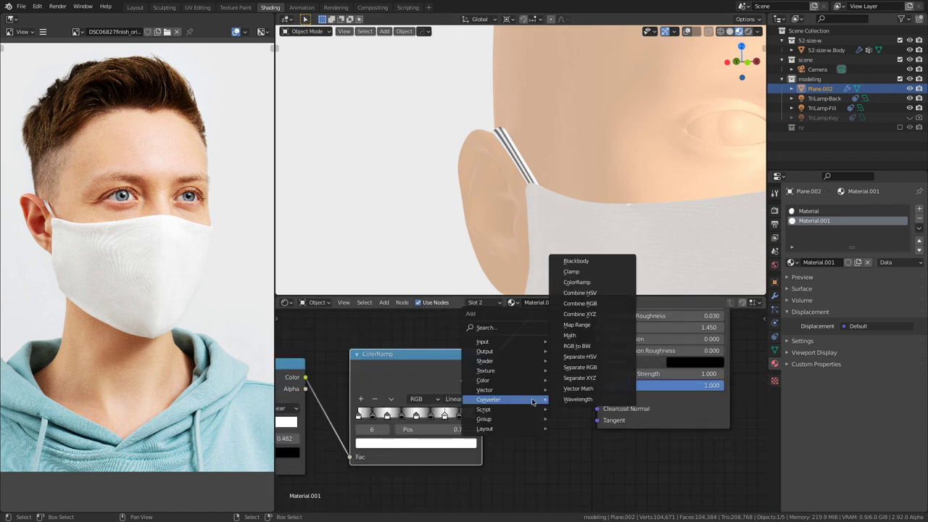
pyautogui.moveTo(522, 390)
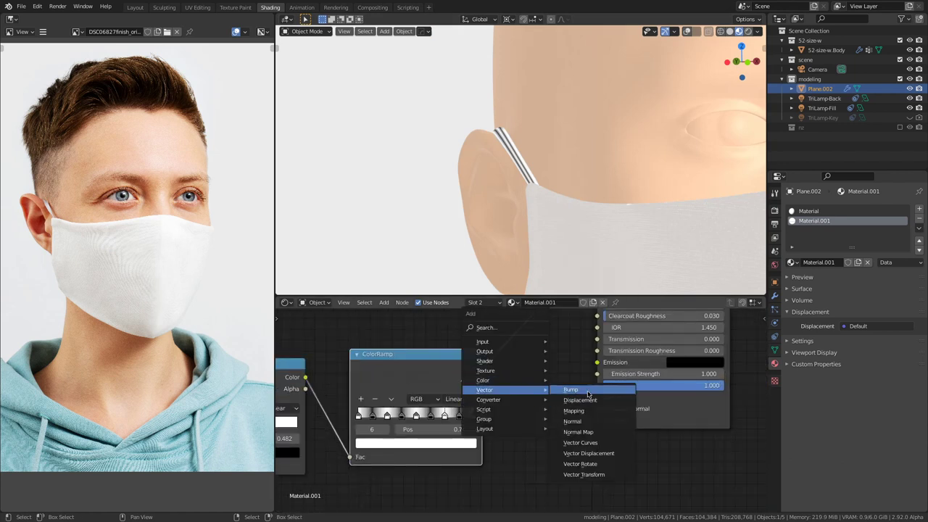
pyautogui.click(571, 390)
pyautogui.click(485, 370)
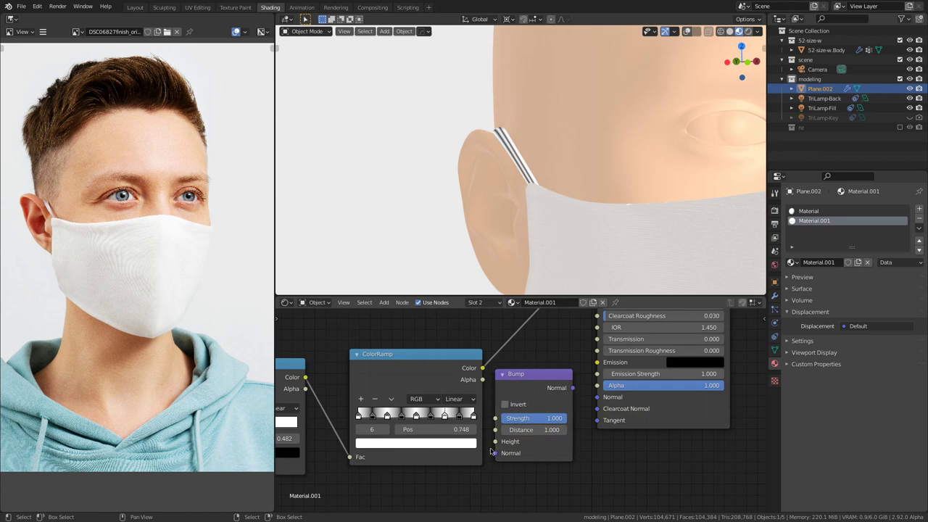
# Step: Connect the second ColorRamp's Color output to the Bump node's Height, and the Bump's Normal to the Principled BSDF's Normal
pyautogui.moveTo(461, 389); pyautogui.dragTo(490, 415, button='middle')
pyautogui.moveTo(477, 393); pyautogui.dragTo(529, 468)
pyautogui.moveTo(603, 456); pyautogui.dragTo(535, 454, button='middle')
pyautogui.scroll(4, 535, 453)
pyautogui.moveTo(537, 401); pyautogui.dragTo(568, 419)
# Step: Route the Principled BSDF back to the Material Output's Surface and move the output node further away from the shader
pyautogui.scroll(1, 527, 374)
pyautogui.scroll(-5, 526, 379)
pyautogui.moveTo(540, 358); pyautogui.dragTo(524, 493, button='middle')
pyautogui.scroll(-4, 636, 423)
pyautogui.moveTo(707, 391); pyautogui.dragTo(678, 452, button='middle')
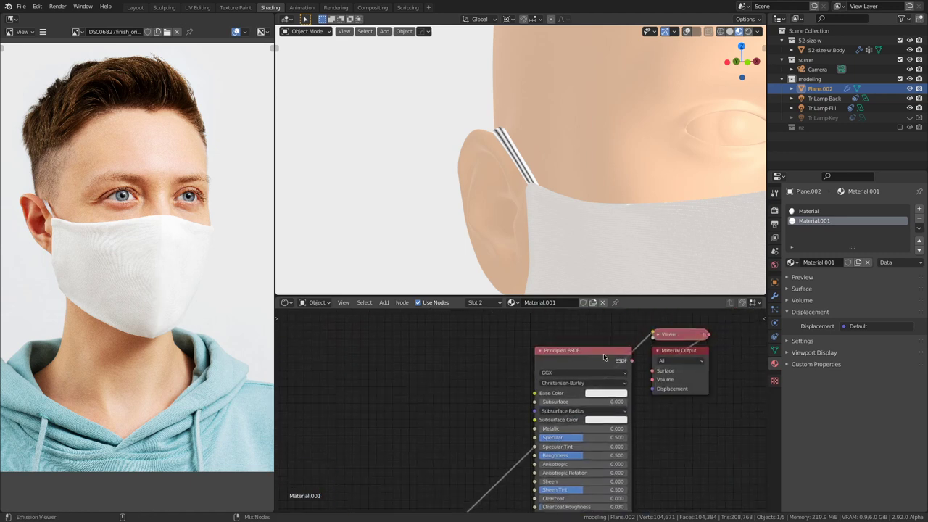
pyautogui.keyDown('ctrl'); pyautogui.keyDown('shift'); pyautogui.click(601, 358); pyautogui.keyUp('shift'); pyautogui.keyUp('ctrl')
pyautogui.moveTo(688, 351); pyautogui.dragTo(729, 344)
pyautogui.scroll(-4, 684, 395)
pyautogui.moveTo(618, 429); pyautogui.dragTo(621, 359, button='middle')
pyautogui.scroll(6, 530, 167)
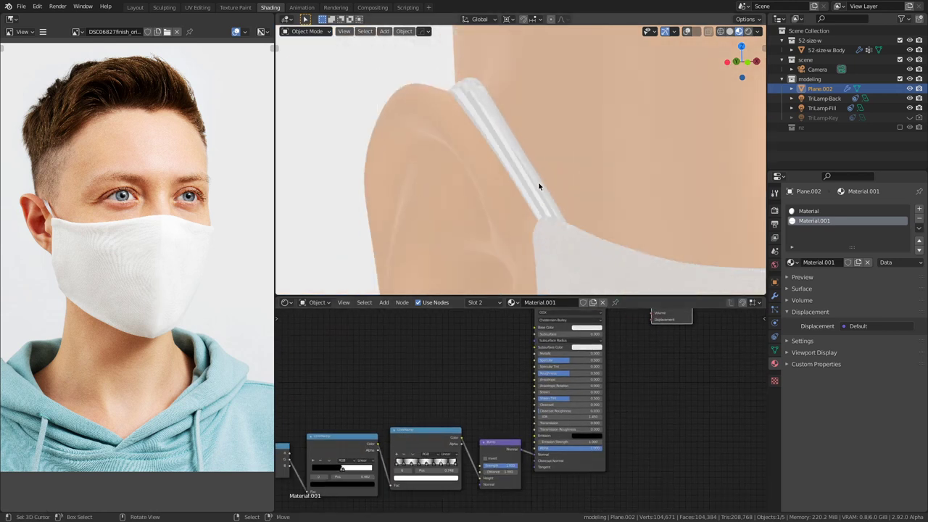
# Step: Reduce the Bump node's Distance, trying 0.1 and settling on 0.01
pyautogui.scroll(4, 509, 443)
pyautogui.click(490, 494)
pyautogui.write('1.0')
pyautogui.press('Return')
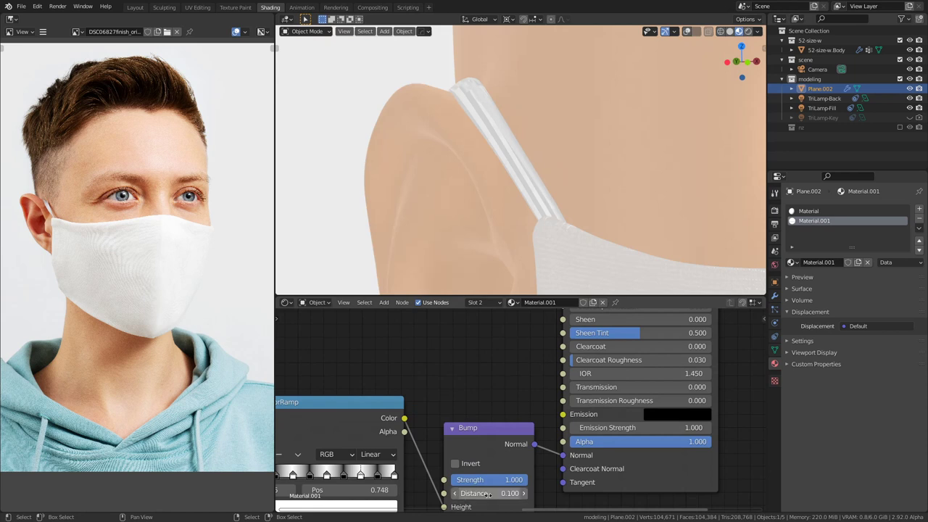
pyautogui.click(489, 493)
pyautogui.write('0.01')
pyautogui.press('Return')
# Step: Try a Strength of 0.1 and 0.2 on the Bump node
pyautogui.click(494, 480)
pyautogui.write('0.1')
pyautogui.press('Return')
pyautogui.click(493, 480)
pyautogui.write('0.2')
pyautogui.press('Return')
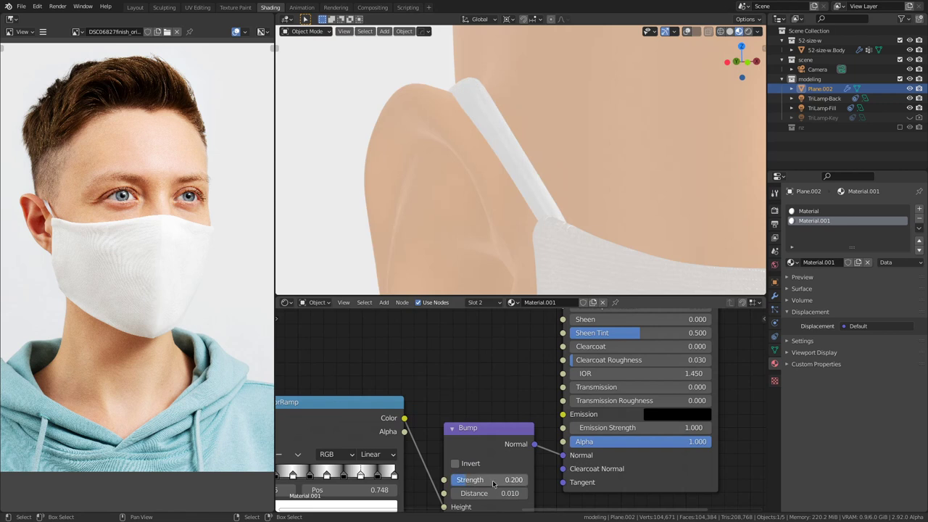
# Step: Set the strap material's Roughness to 0.4 in the Principled BSDF
pyautogui.moveTo(493, 483); pyautogui.dragTo(487, 500, button='middle')
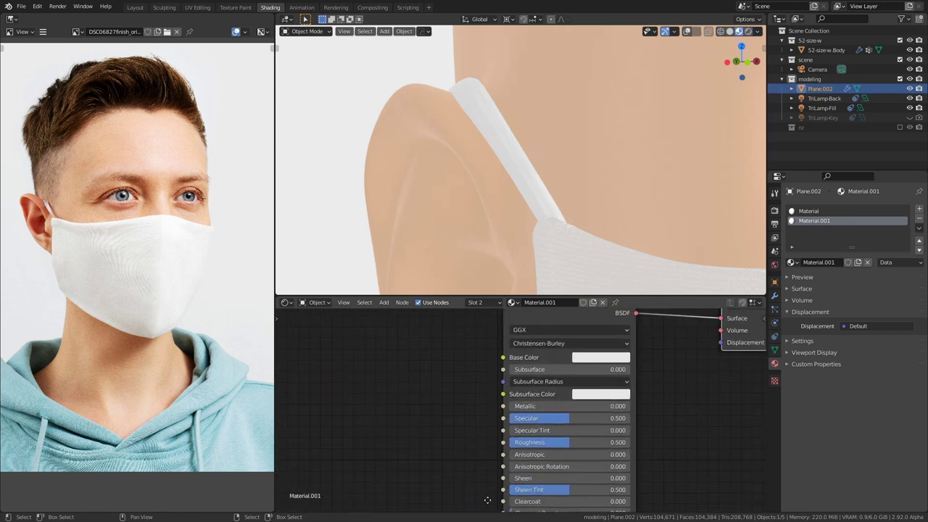
pyautogui.scroll(1, 488, 500)
pyautogui.click(571, 451)
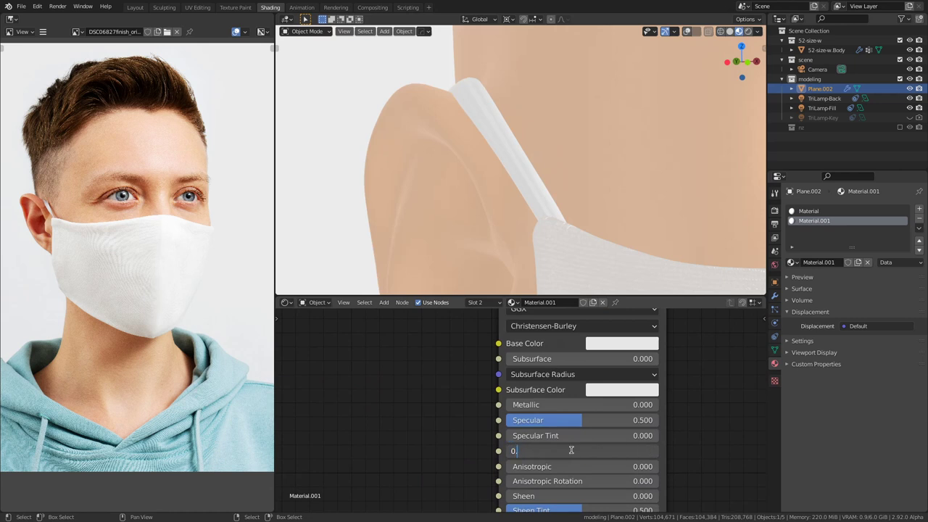
pyautogui.press('Return')
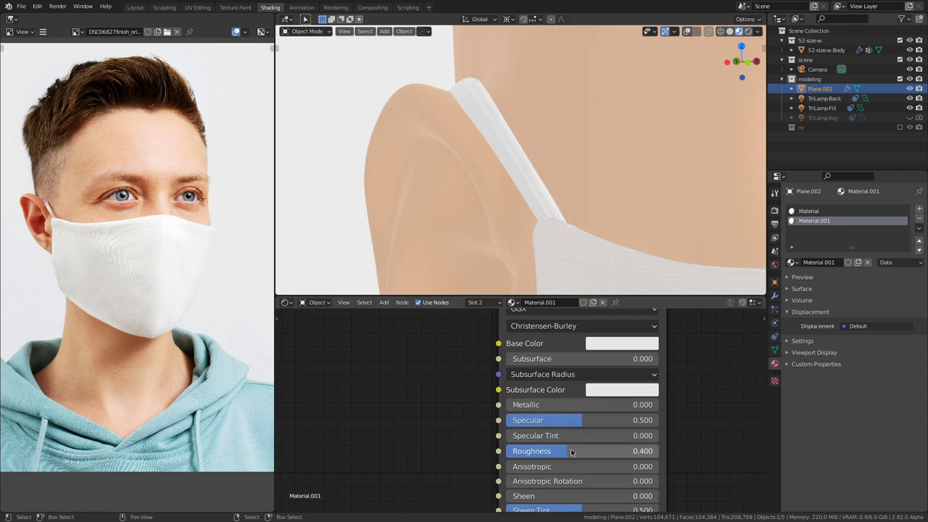
# Step: Raise the Bump node's Strength to 1.0 and apply Shade Smooth to the mask object
pyautogui.scroll(5, 550, 174)
pyautogui.scroll(-4, 550, 178)
pyautogui.scroll(-2, 550, 455)
pyautogui.scroll(2, 551, 455)
pyautogui.moveTo(511, 409); pyautogui.dragTo(554, 409)
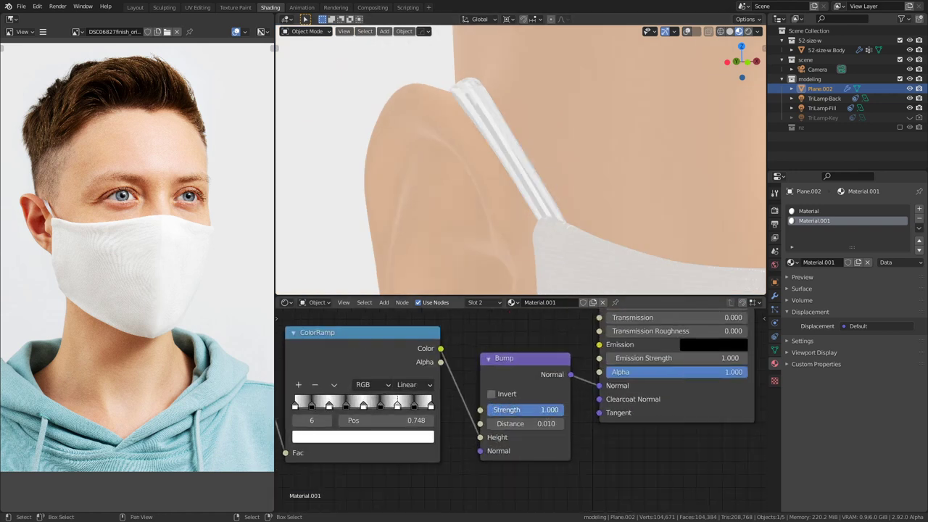
pyautogui.rightClick(501, 149)
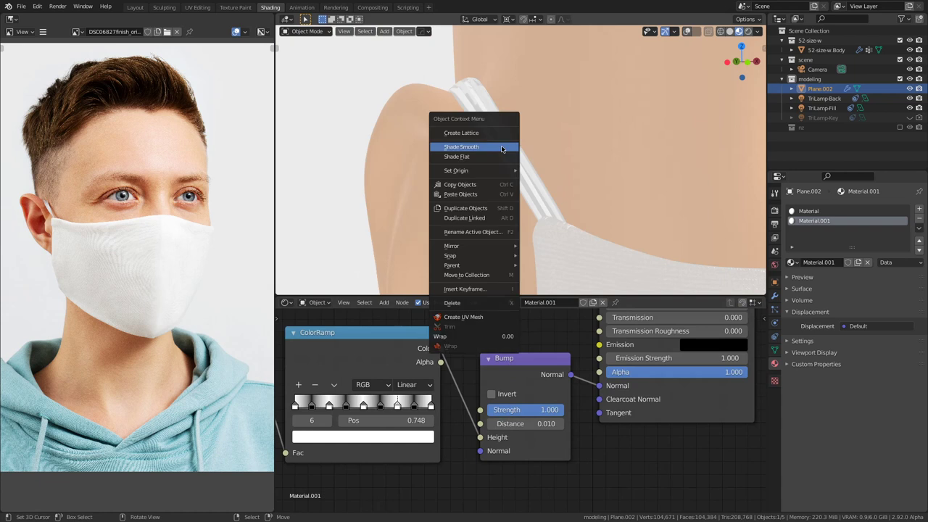
pyautogui.click(502, 150)
pyautogui.scroll(-4, 523, 408)
pyautogui.moveTo(562, 393); pyautogui.dragTo(529, 438, button='middle')
pyautogui.scroll(5, 527, 426)
pyautogui.scroll(-2, 537, 426)
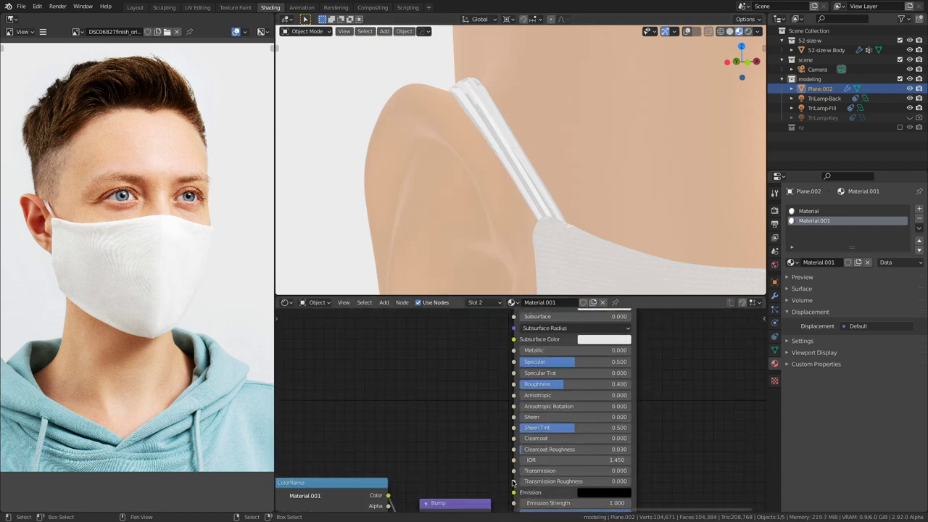
pyautogui.scroll(2, 485, 432)
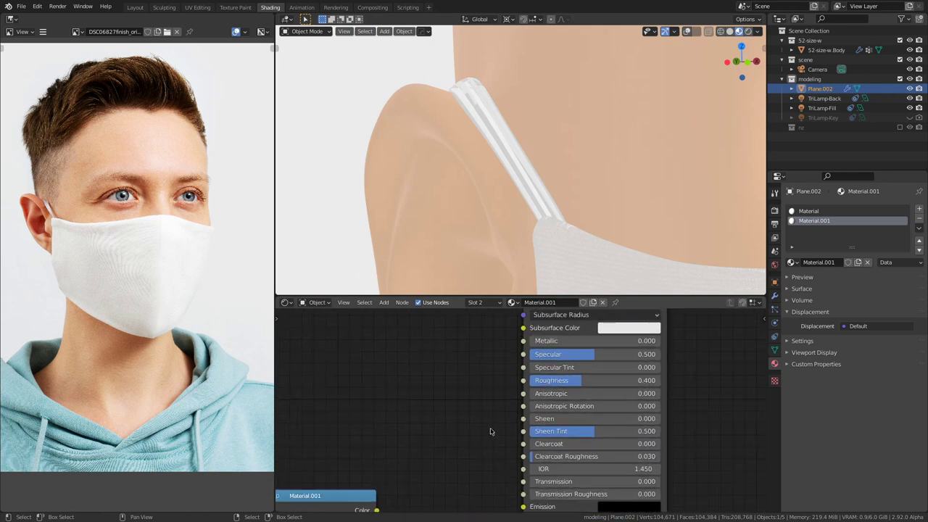
pyautogui.moveTo(584, 379); pyautogui.dragTo(526, 379)
pyautogui.rightClick(530, 380)
# Step: Try a Distance of 0.001 on the Bump node
pyautogui.moveTo(489, 430); pyautogui.dragTo(614, 257, button='middle')
pyautogui.scroll(2, 582, 425)
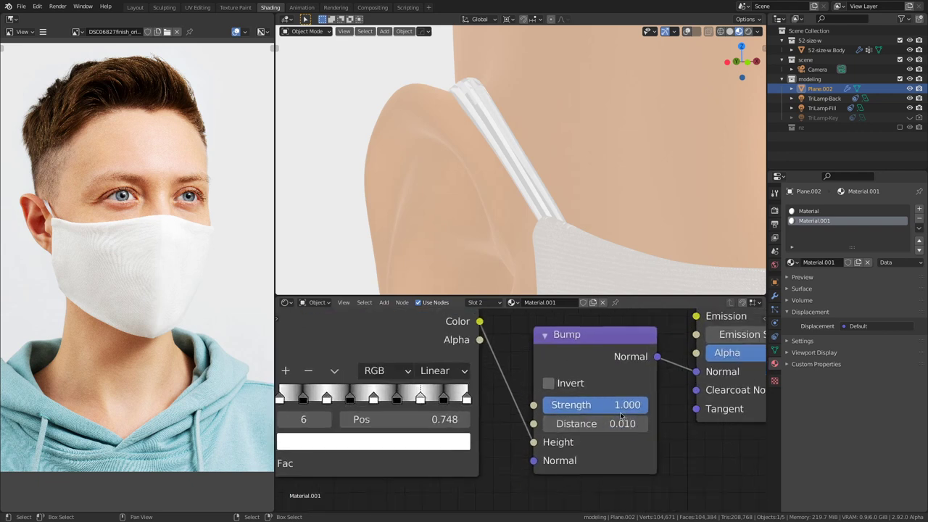
pyautogui.click(611, 422)
pyautogui.write('01')
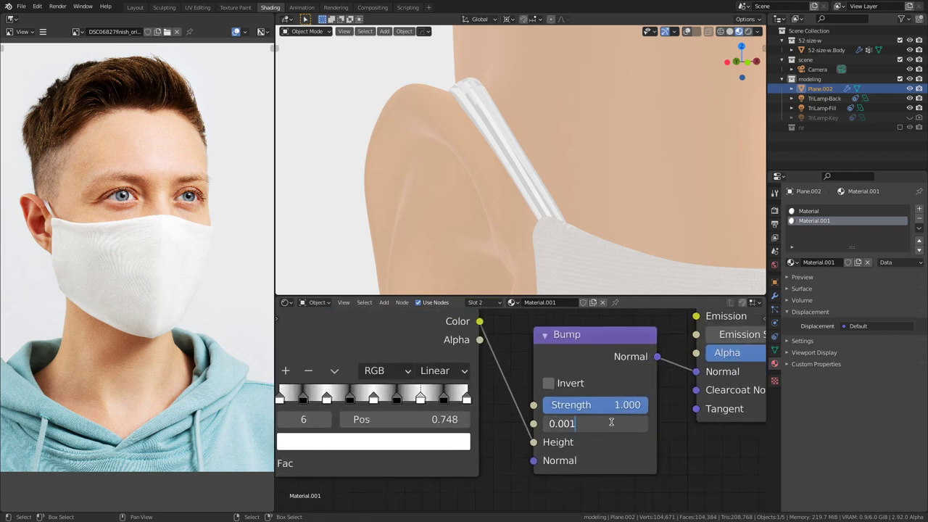
pyautogui.press('Return')
# Step: Compare the ear strap's bump relief up close with the strap in the reference photo, and examine the whole mask
pyautogui.scroll(-3, 532, 180)
pyautogui.scroll(5, 114, 266)
pyautogui.moveTo(115, 266); pyautogui.dragTo(56, 386, button='middle')
pyautogui.moveTo(422, 238); pyautogui.dragTo(488, 225, button='middle')
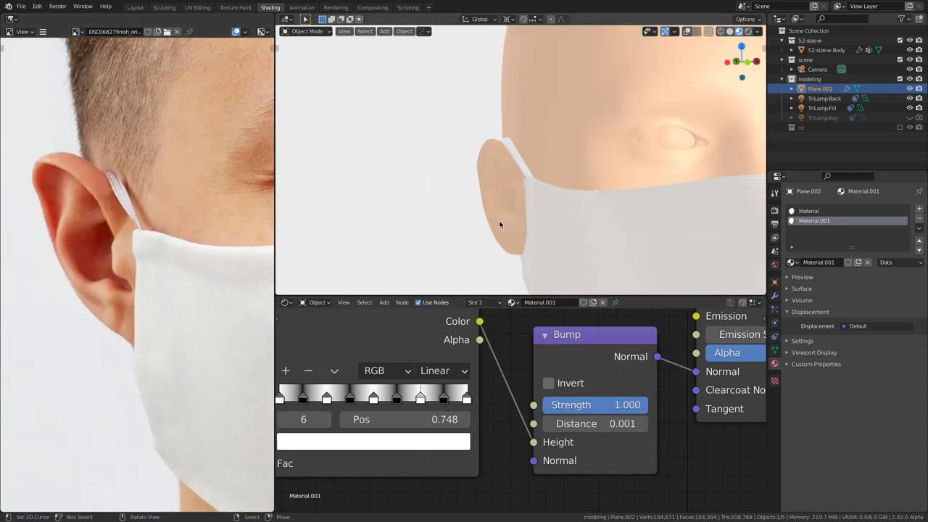
pyautogui.scroll(2, 508, 224)
pyautogui.scroll(5, 538, 224)
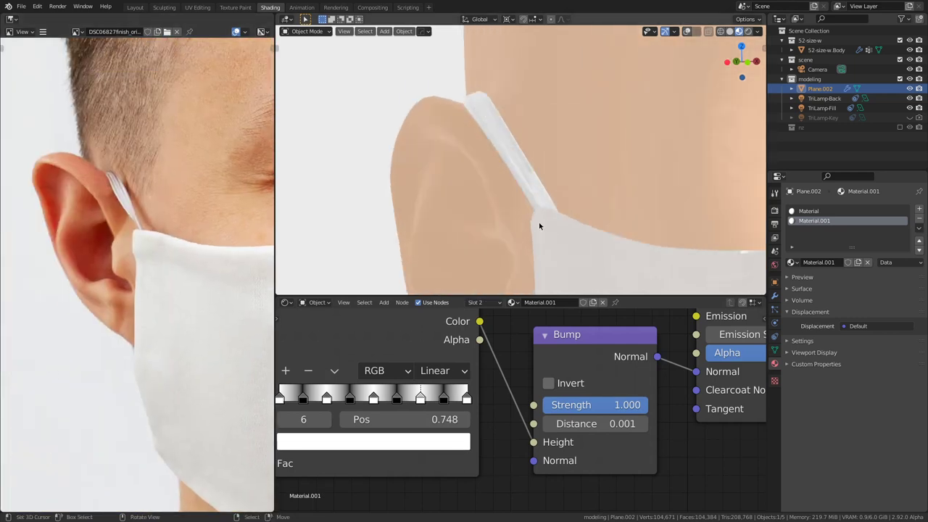
pyautogui.scroll(-2, 590, 228)
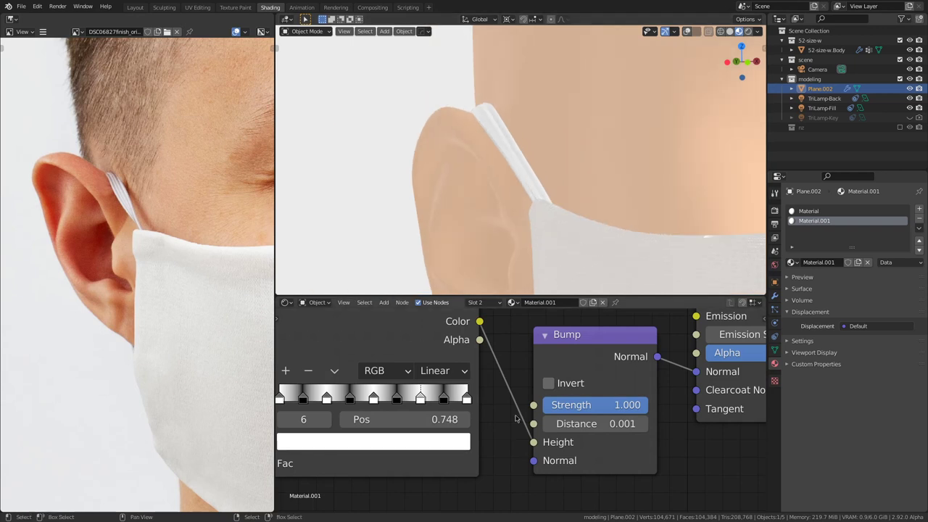
pyautogui.scroll(-4, 521, 410)
pyautogui.scroll(-5, 535, 196)
pyautogui.scroll(-1, 547, 205)
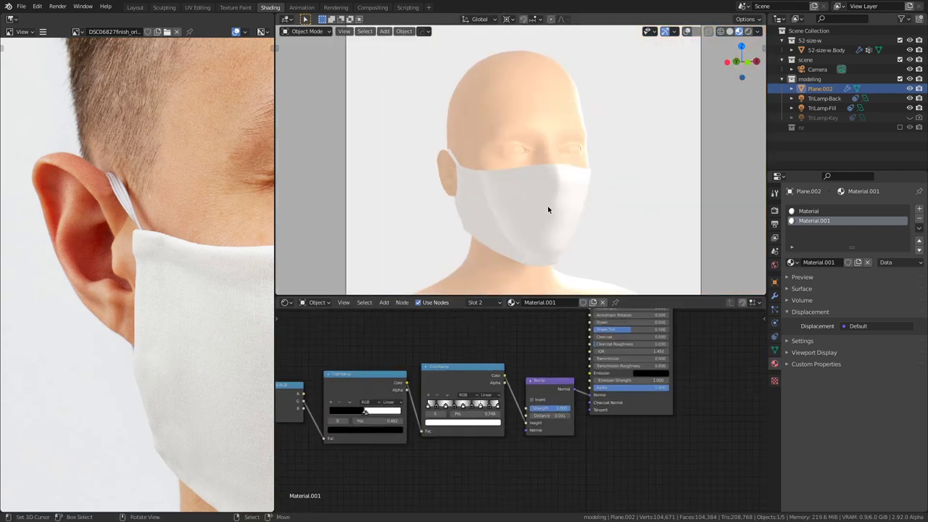
pyautogui.scroll(3, 547, 206)
pyautogui.scroll(-3, 558, 210)
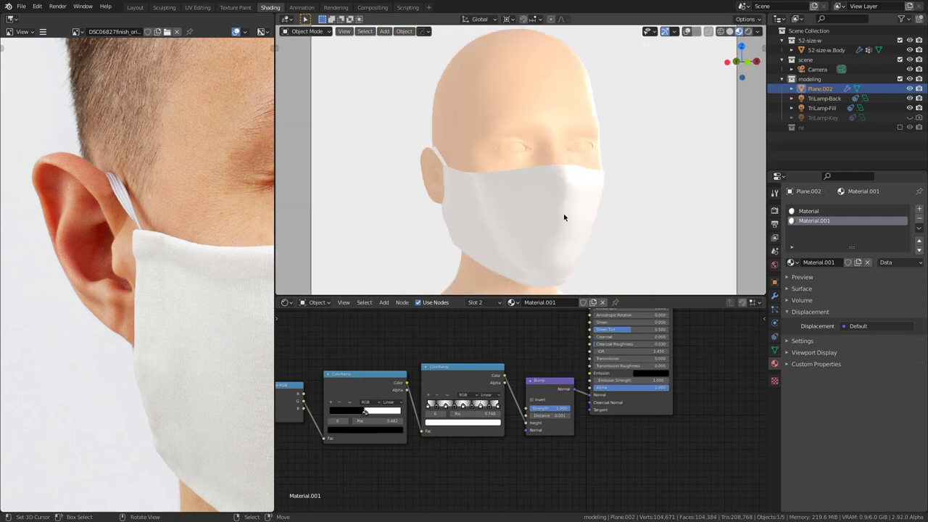
# Step: Show the mask in rendered shading and set the Bump node's Distance to 0.01
pyautogui.click(748, 32)
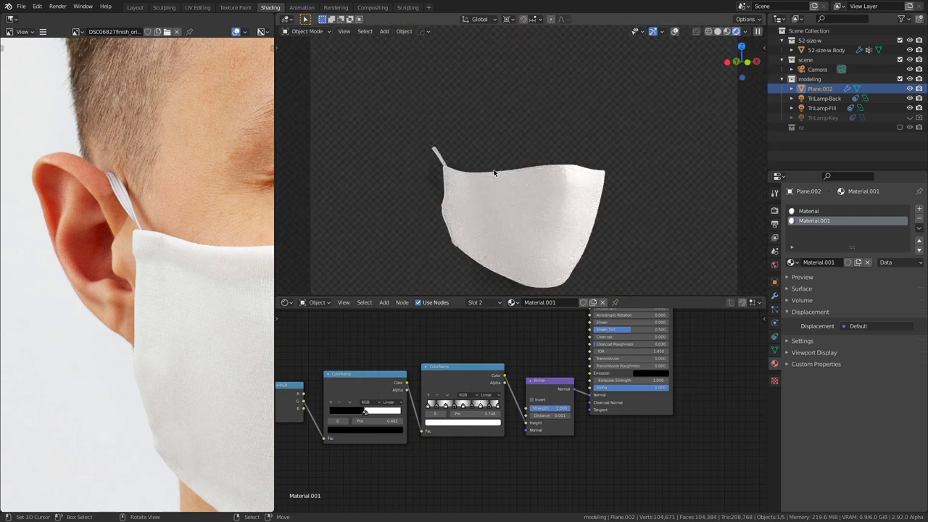
pyautogui.scroll(10, 494, 173)
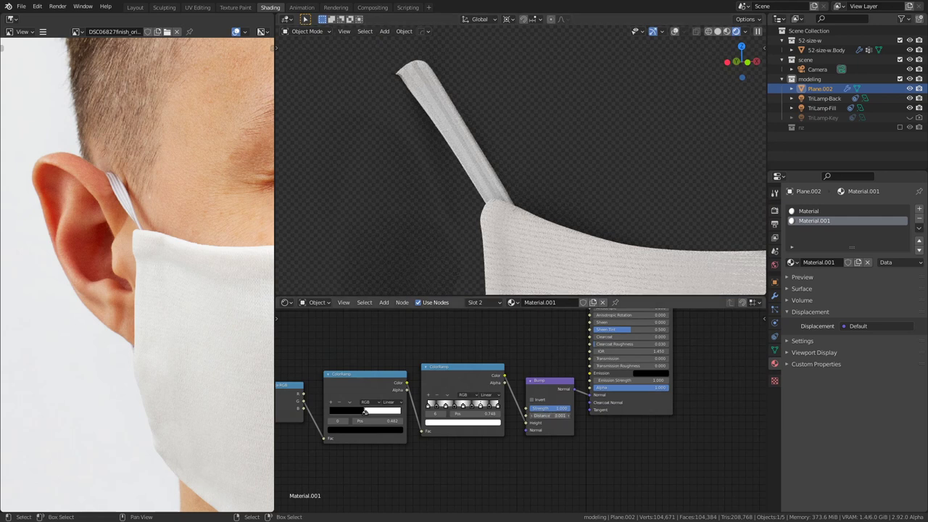
pyautogui.write('1')
pyautogui.press('Return')
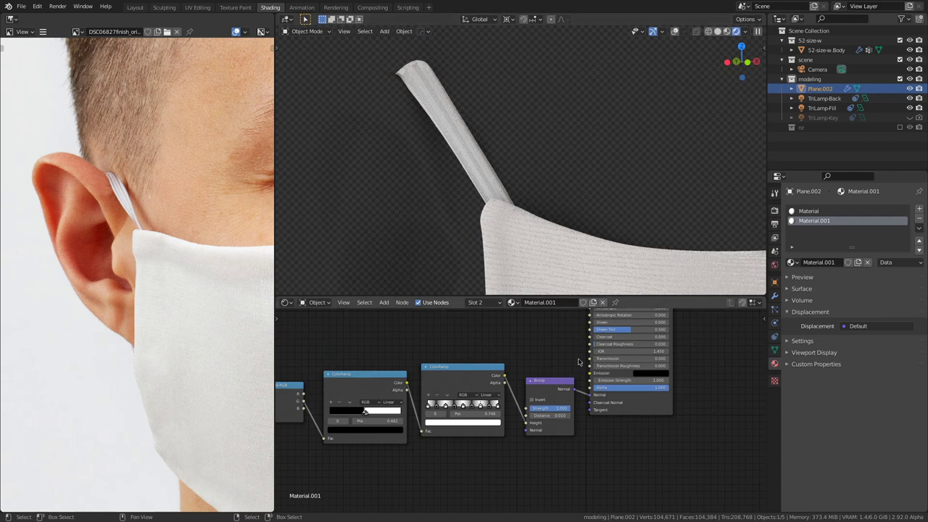
# Step: Sample the strap's white in the reference photo as the Principled BSDF's Base Color
pyautogui.moveTo(573, 351); pyautogui.dragTo(544, 482, button='middle')
pyautogui.press('e')
pyautogui.click(123, 193)
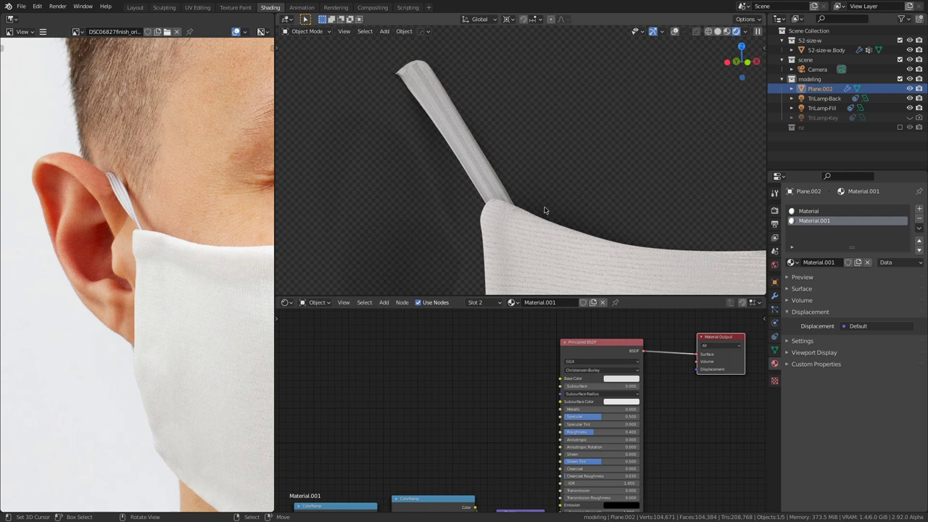
# Step: Change the viewport to solid shading and enter Edit Mode on the mask, viewing the strap around the ear
pyautogui.scroll(-8, 522, 220)
pyautogui.moveTo(521, 219); pyautogui.dragTo(619, 244, button='middle')
pyautogui.scroll(3, 619, 244)
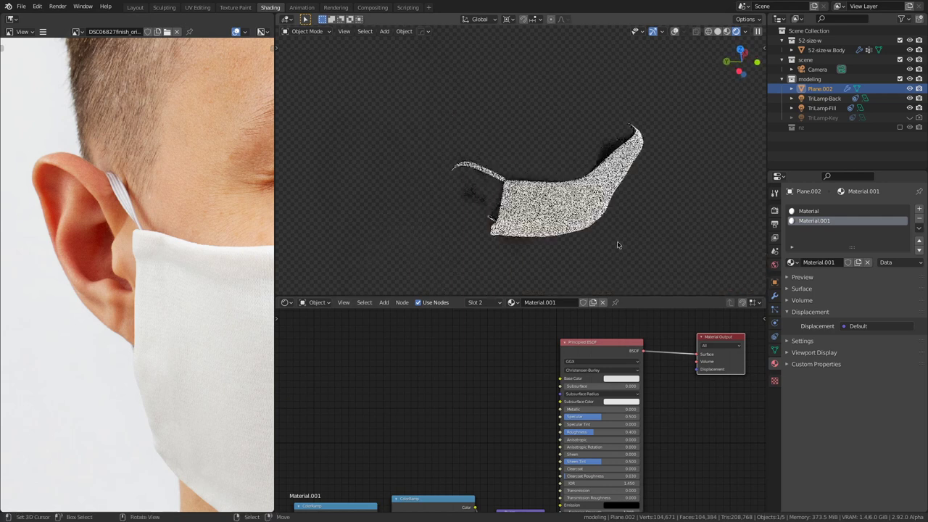
pyautogui.click(718, 33)
pyautogui.moveTo(636, 172)
pyautogui.mouseDown(button='middle')
pyautogui.moveTo(513, 209)
pyautogui.moveTo(597, 203)
pyautogui.moveTo(563, 205)
pyautogui.moveTo(610, 140)
pyautogui.mouseUp(button='middle')
pyautogui.scroll(5, 597, 203)
pyautogui.press('Tab')
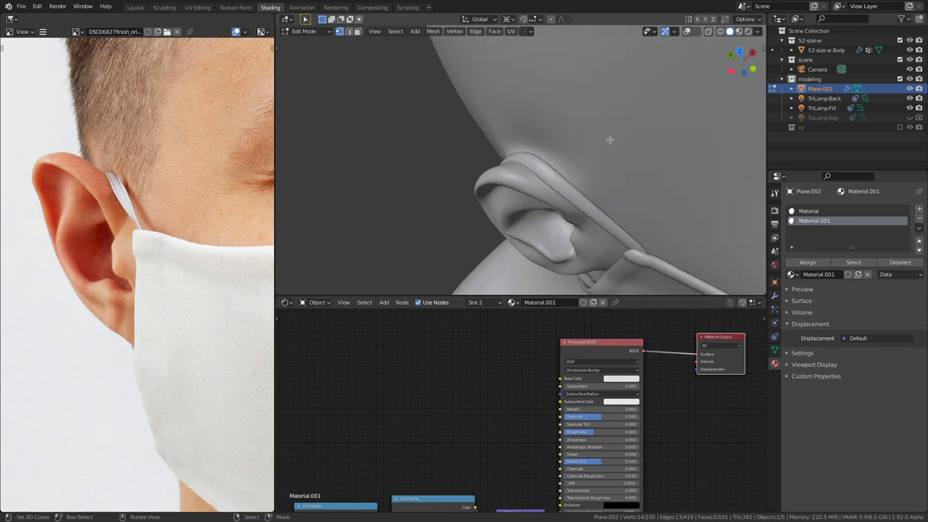
# Step: Turn on the viewport overlays, select the strap's crosswise edge ring in edge mode and display edge lengths
pyautogui.click(689, 32)
pyautogui.moveTo(547, 183); pyautogui.dragTo(567, 178, button='middle')
pyautogui.press('2')
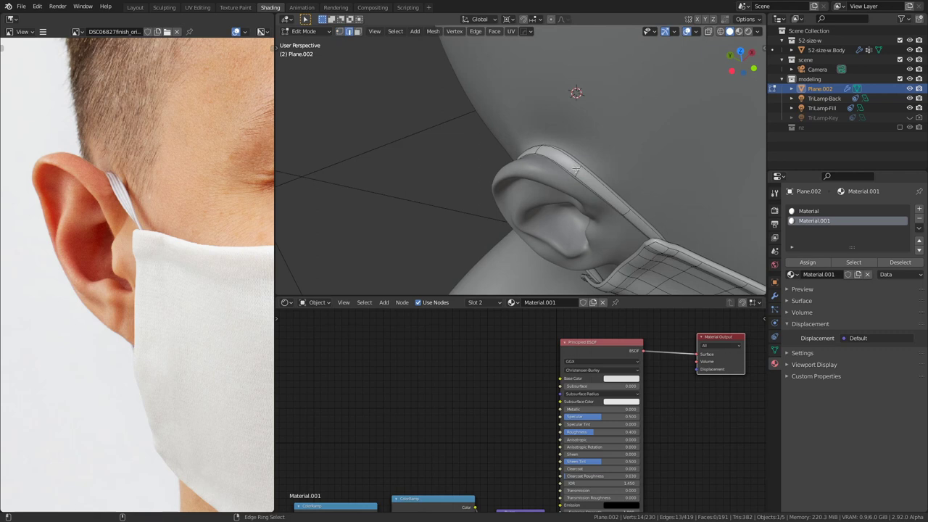
pyautogui.press('q')
pyautogui.click(598, 179)
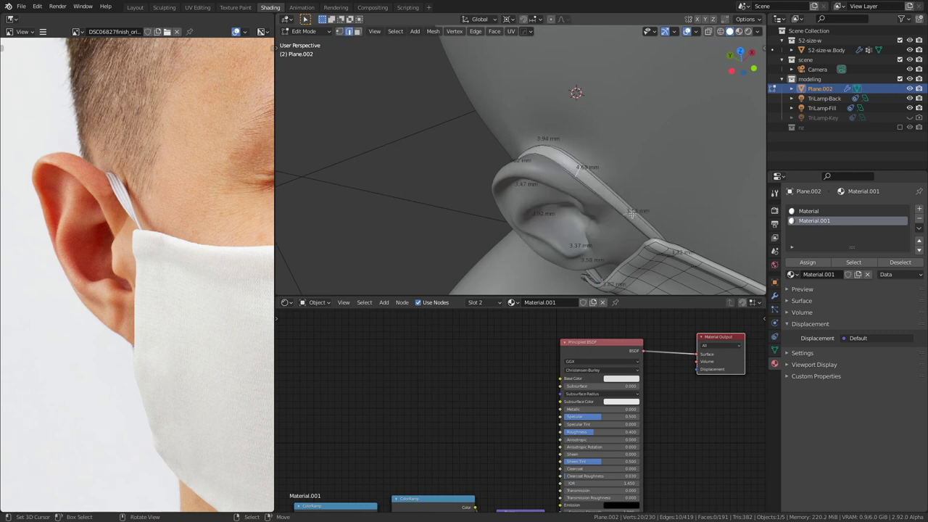
# Step: Set the pivot to Median Point and scale the strap's crosswise edge above the ear by about 0.65
pyautogui.moveTo(636, 213); pyautogui.dragTo(544, 175, button='middle')
pyautogui.scroll(3, 563, 199)
pyautogui.click(516, 151)
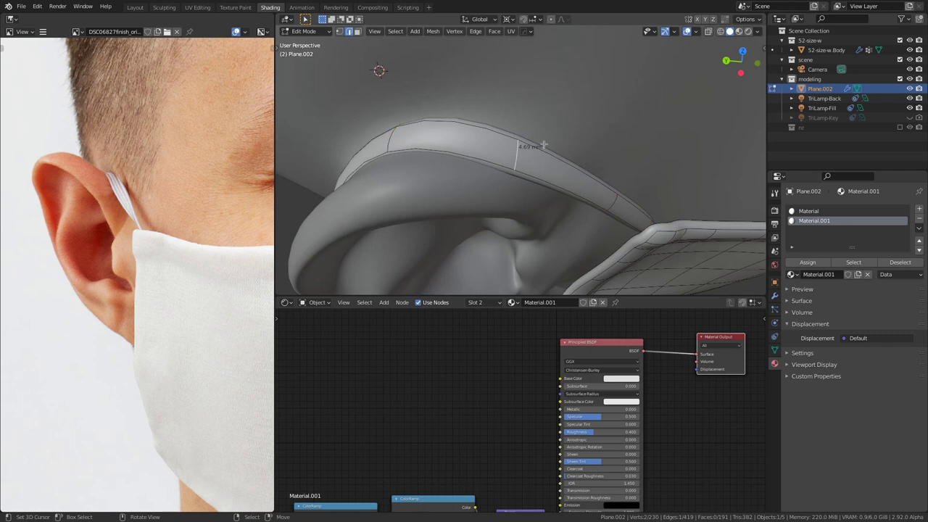
pyautogui.press('s')
pyautogui.press('Escape')
pyautogui.press('.')
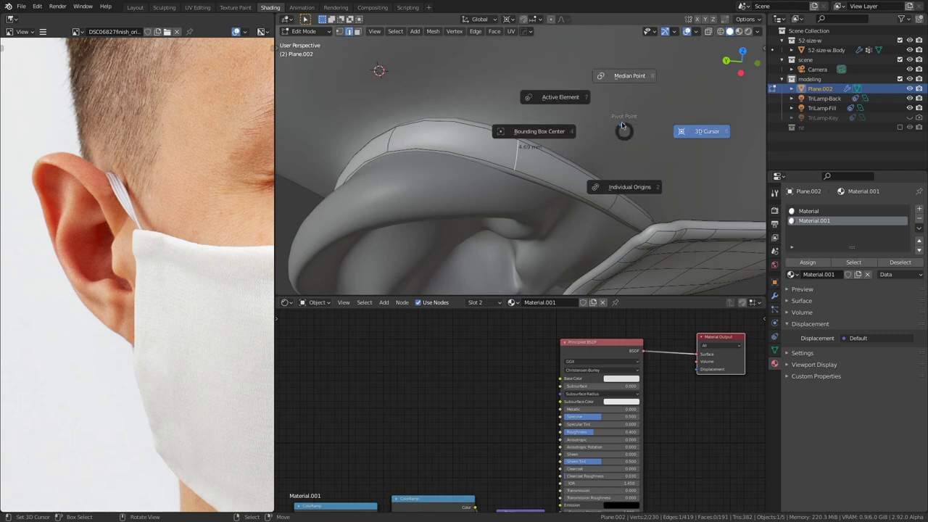
pyautogui.click(624, 84)
pyautogui.press('s')
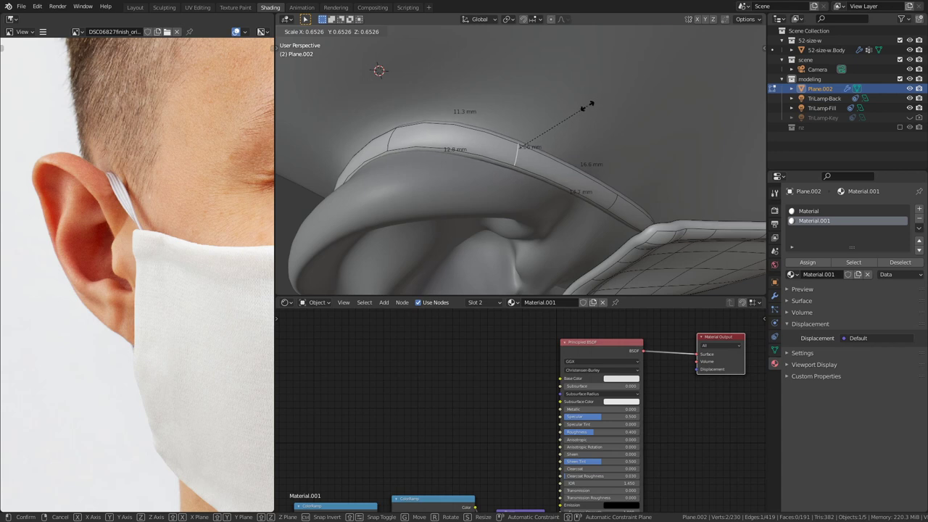
pyautogui.click(586, 105)
# Step: Scale the strap's next two crosswise edges over the top of the ear by about 0.96 and 0.90
pyautogui.press('s')
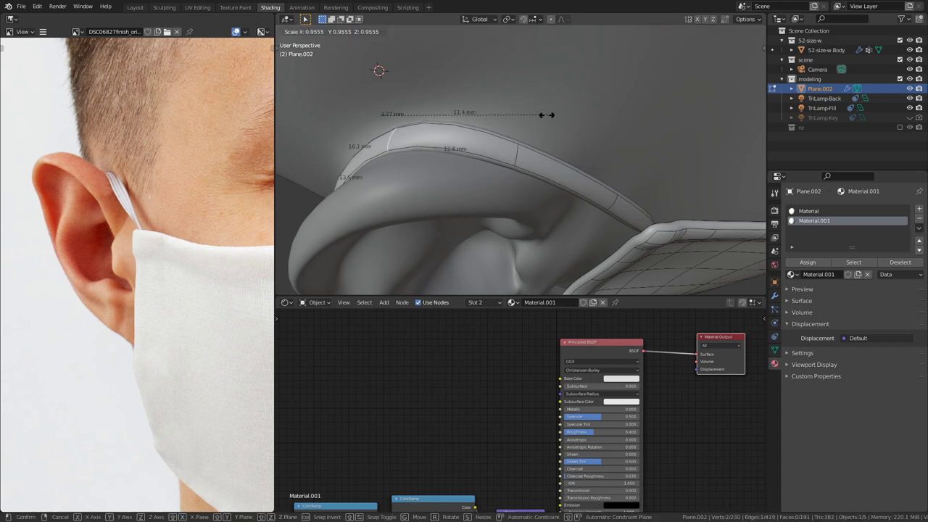
pyautogui.click(514, 118)
pyautogui.moveTo(464, 131); pyautogui.dragTo(623, 192, button='middle')
pyautogui.press('s')
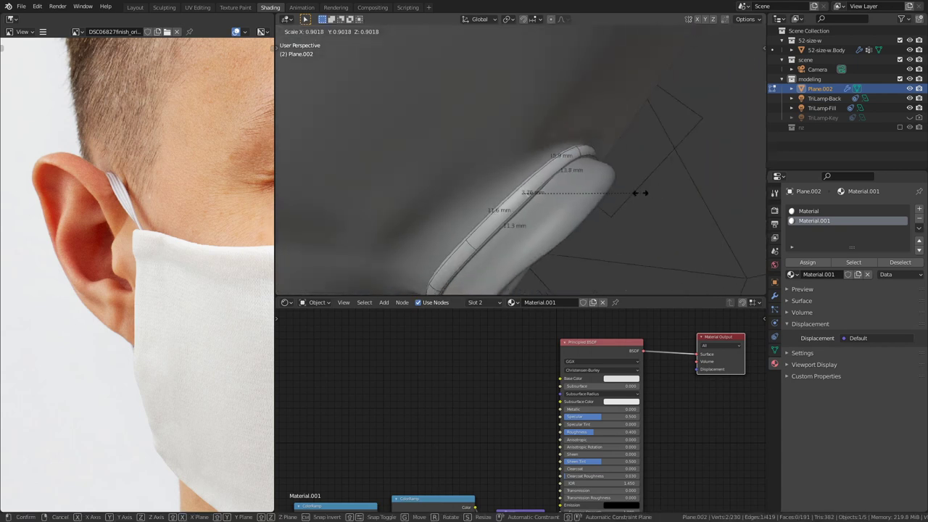
pyautogui.click(638, 193)
# Step: Scale the strap's crosswise edge near the mask's lower corner by about 0.79 and the next one up by about 0.96
pyautogui.moveTo(638, 193); pyautogui.dragTo(559, 161, button='middle')
pyautogui.press('s')
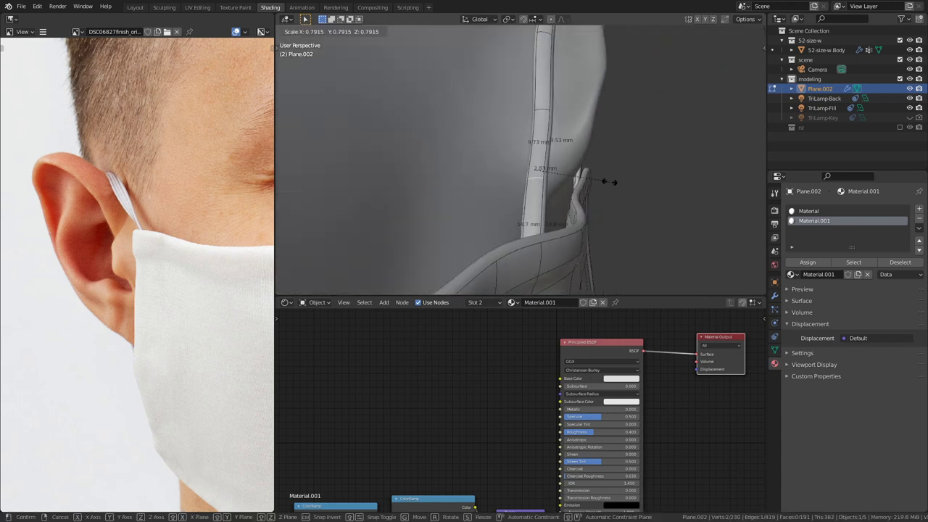
pyautogui.click(607, 182)
pyautogui.moveTo(607, 182); pyautogui.dragTo(598, 157, button='middle')
pyautogui.click(598, 157)
pyautogui.press('s')
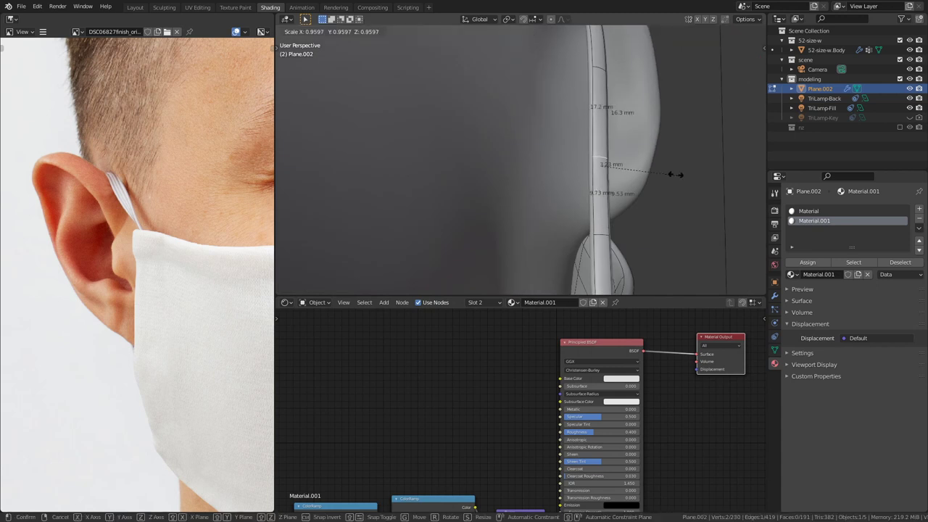
pyautogui.click(672, 171)
# Step: Leave Edit Mode, show the mask through the camera in rendered shading and deselect it
pyautogui.scroll(-5, 671, 172)
pyautogui.moveTo(671, 172); pyautogui.dragTo(582, 158, button='middle')
pyautogui.press('Tab')
pyautogui.scroll(-5, 580, 159)
pyautogui.scroll(-2, 580, 159)
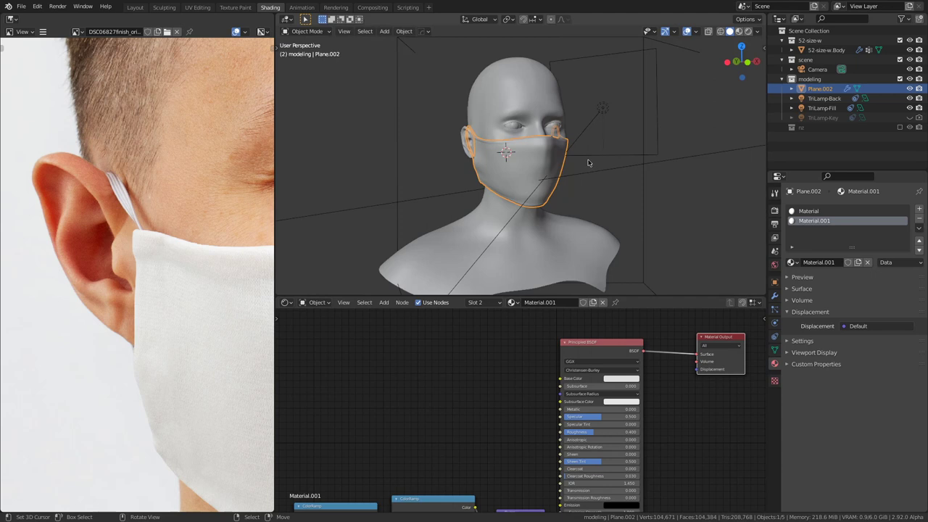
pyautogui.press('KP_0')
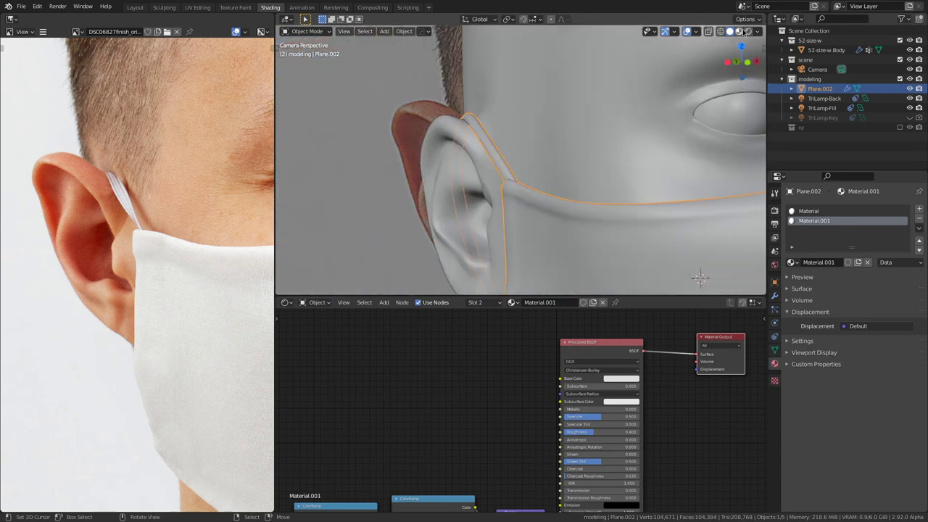
pyautogui.click(739, 31)
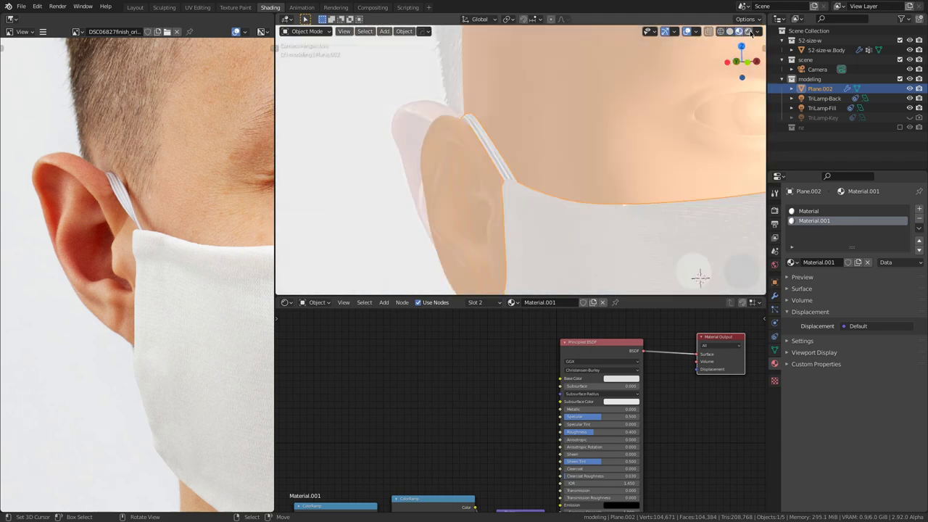
pyautogui.click(750, 32)
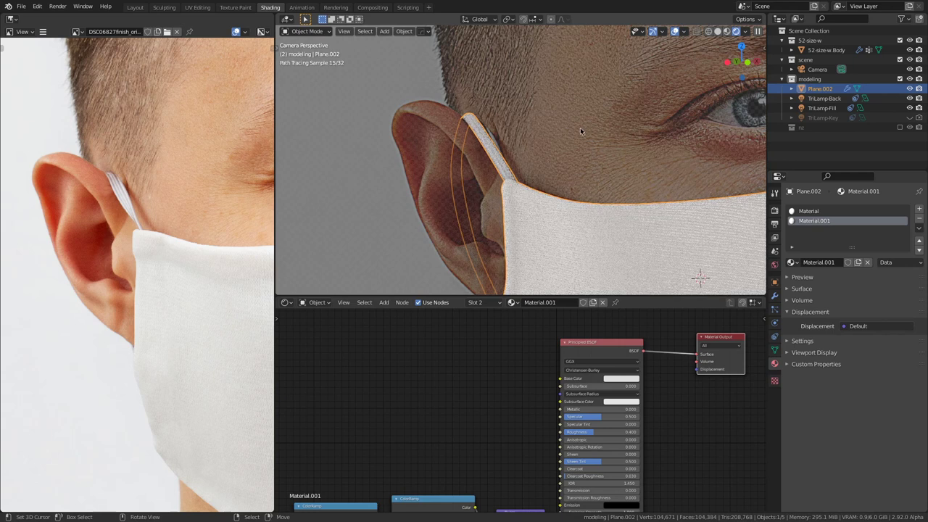
pyautogui.scroll(3, 580, 132)
pyautogui.hotkey('alt', 'a')
# Step: Try inverting the strap material's Bump node and set its Distance to 1
pyautogui.moveTo(506, 431); pyautogui.dragTo(530, 321, button='middle')
pyautogui.scroll(5, 533, 398)
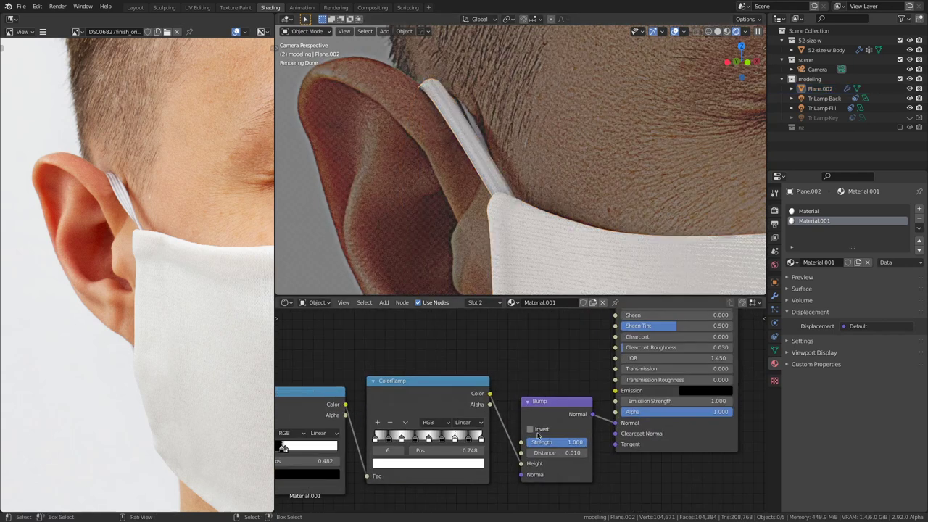
pyautogui.click(532, 431)
pyautogui.click(532, 432)
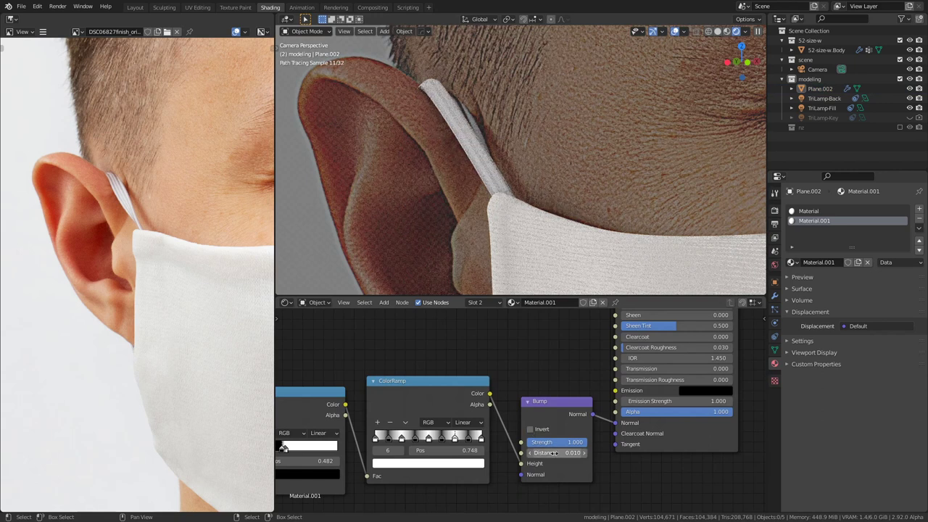
pyautogui.moveTo(511, 436); pyautogui.dragTo(517, 396, button='middle')
pyautogui.scroll(3, 601, 402)
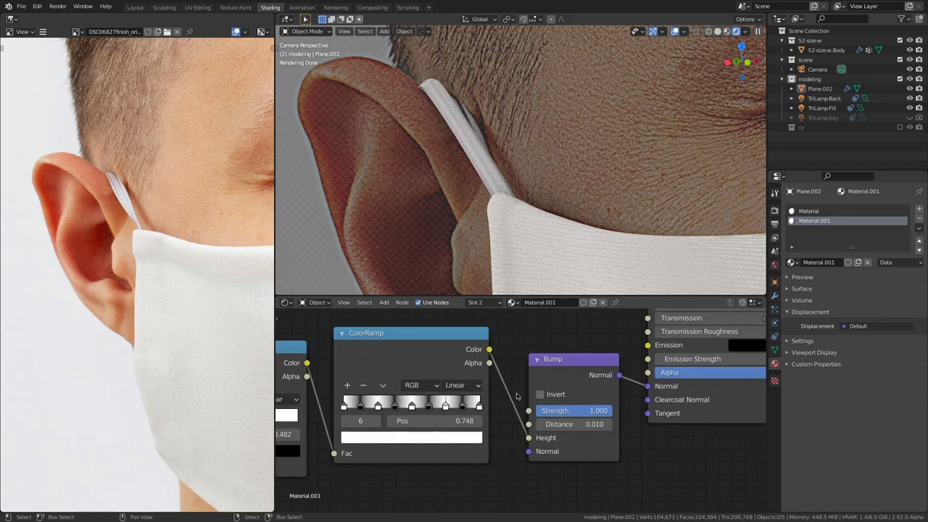
pyautogui.scroll(1, 517, 396)
pyautogui.click(585, 426)
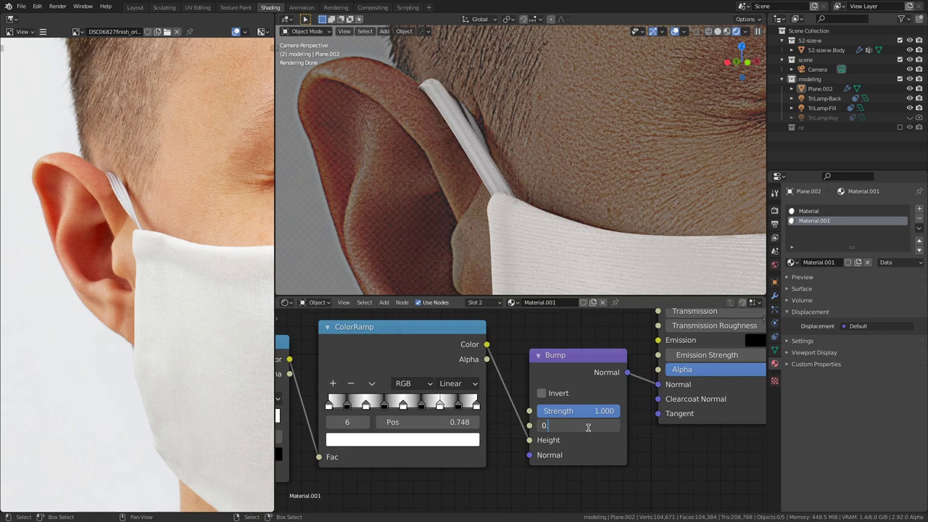
pyautogui.write('1')
pyautogui.press('Return')
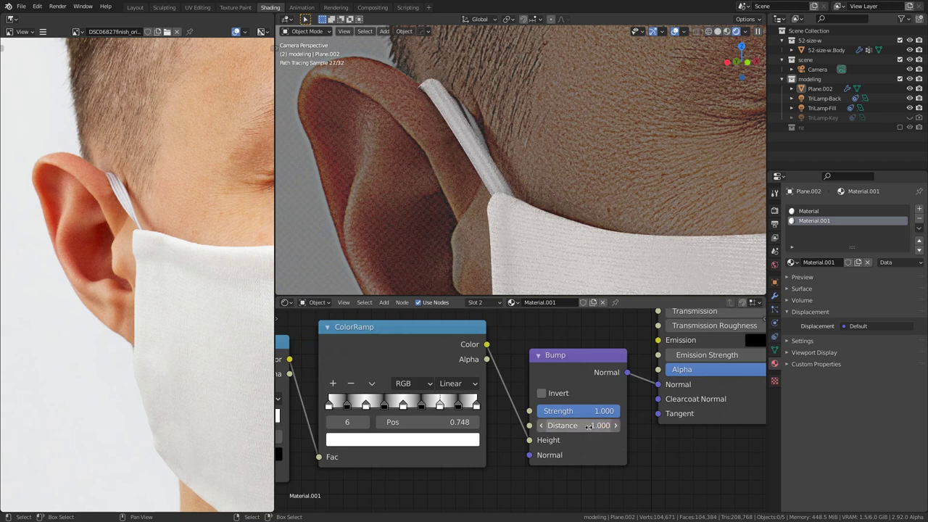
pyautogui.click(541, 394)
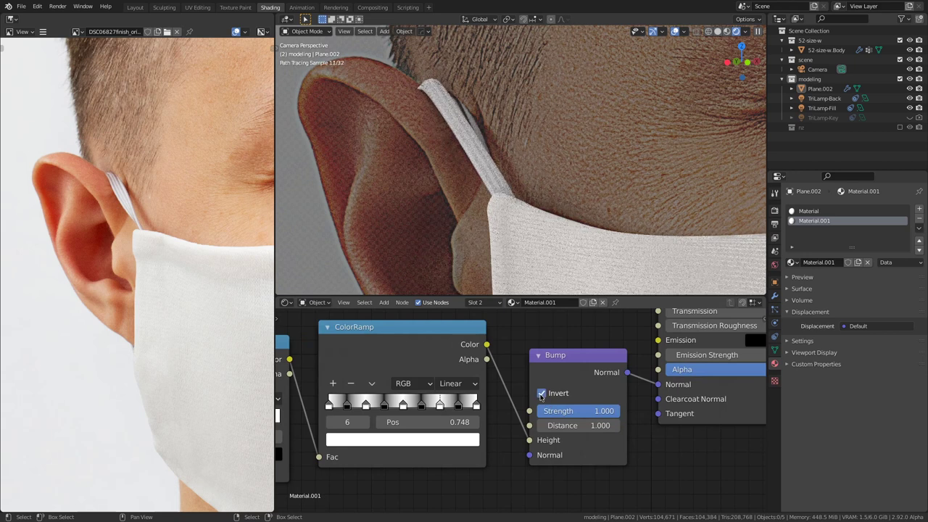
# Step: Set the Sheen of the strap's Principled BSDF to 1.000
pyautogui.scroll(-5, 583, 391)
pyautogui.moveTo(585, 373); pyautogui.dragTo(506, 321, button='middle')
pyautogui.moveTo(498, 365); pyautogui.dragTo(483, 351, button='middle')
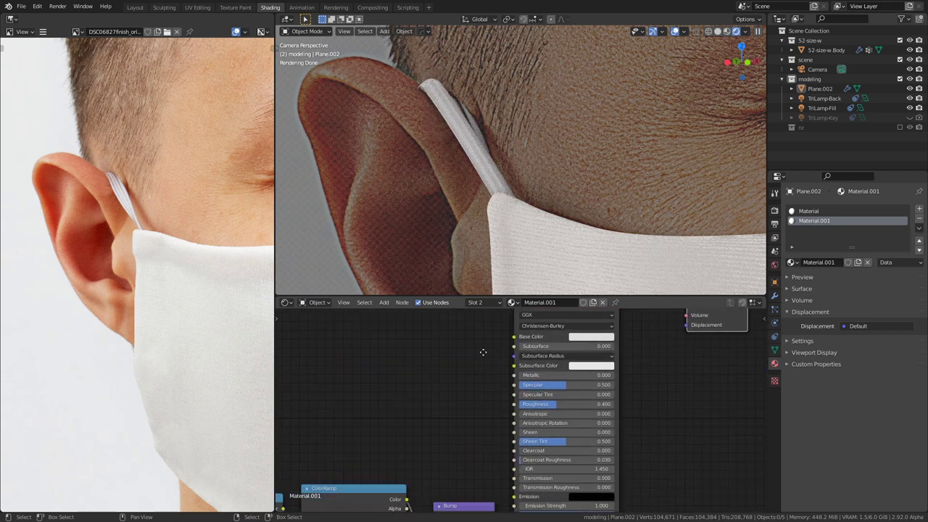
pyautogui.moveTo(537, 432); pyautogui.dragTo(613, 433)
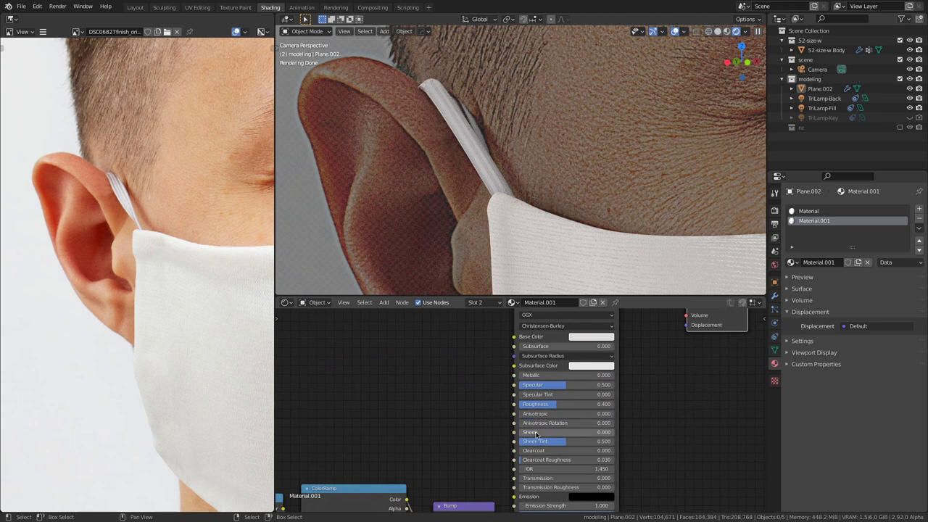
pyautogui.moveTo(522, 450); pyautogui.dragTo(613, 450)
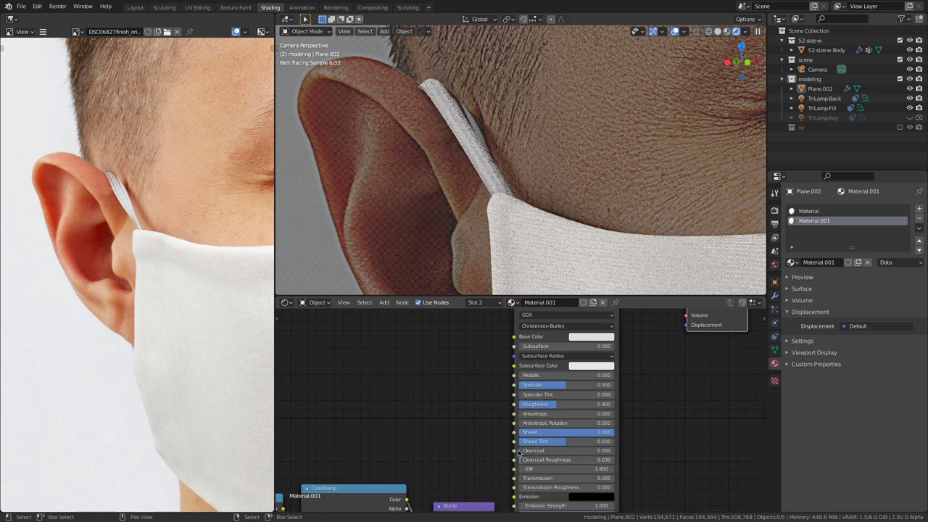
pyautogui.scroll(-2, 435, 379)
pyautogui.scroll(1, 434, 379)
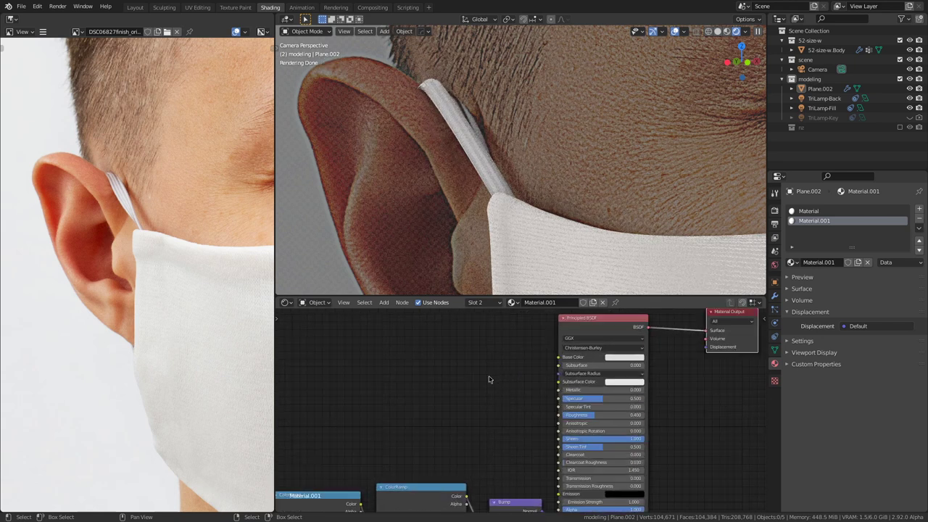
# Step: Add a MixRGB node beside the Principled BSDF and paste the copied strap white into its Color2
pyautogui.hotkey('shift', 'a')
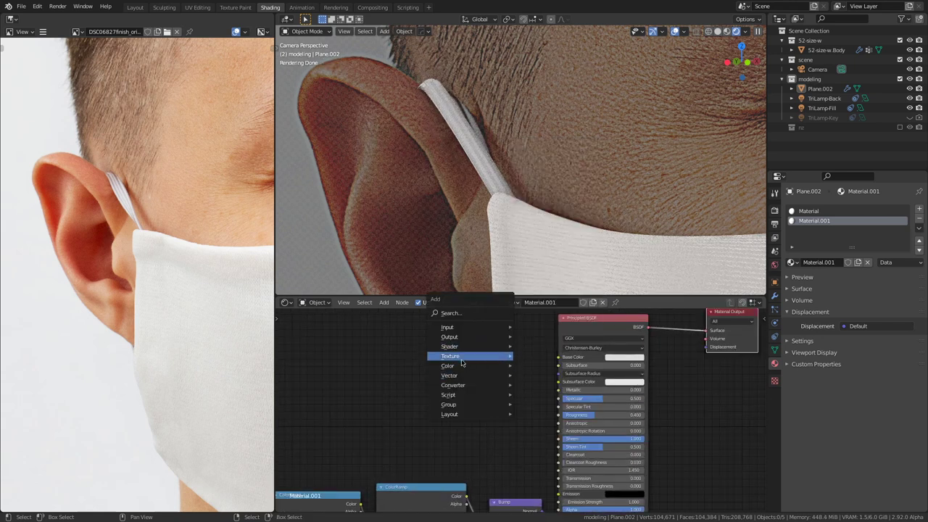
pyautogui.moveTo(478, 368)
pyautogui.click(554, 418)
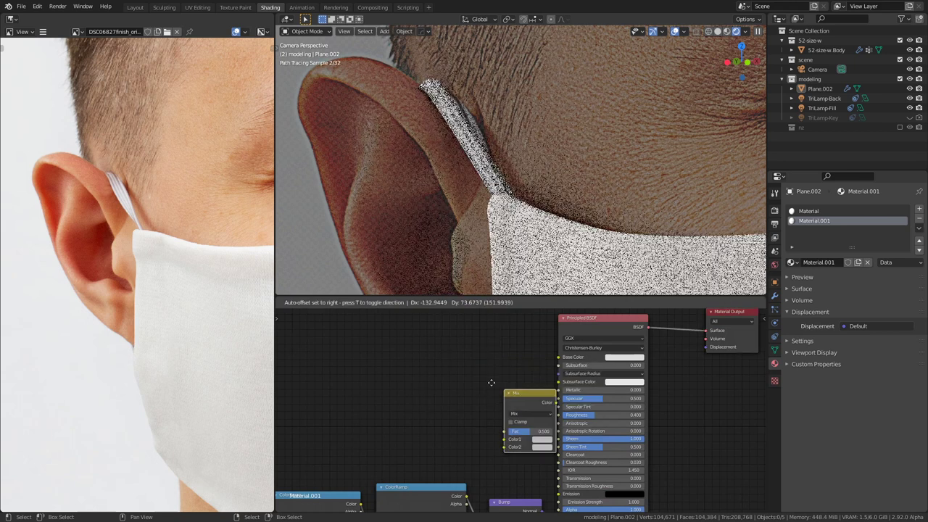
pyautogui.click(459, 357)
pyautogui.scroll(1, 551, 348)
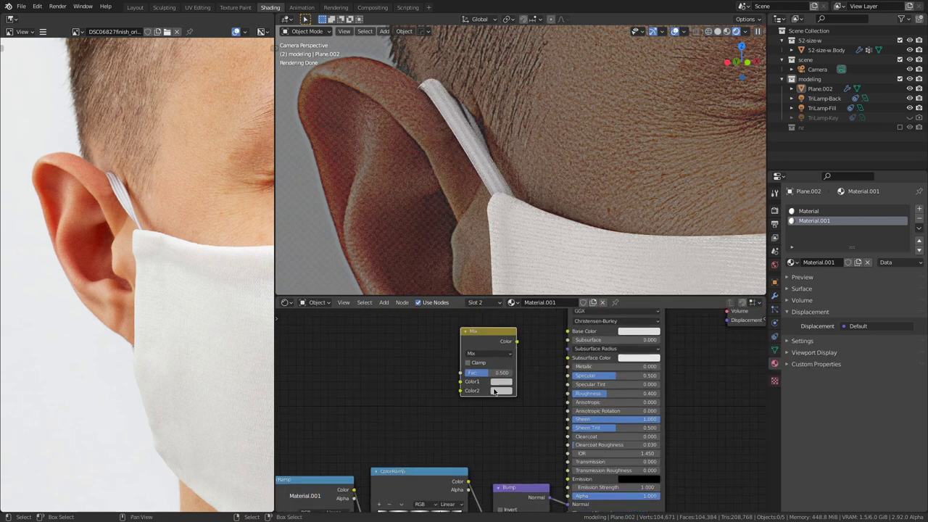
pyautogui.hotkey('ctrl', 'v')
# Step: Feed the stripe ColorRamp's Color into the mix node's Fac and set its blending mode to Multiply
pyautogui.moveTo(538, 458); pyautogui.dragTo(549, 430, button='middle')
pyautogui.moveTo(498, 444); pyautogui.dragTo(507, 481, button='middle')
pyautogui.moveTo(489, 488); pyautogui.dragTo(480, 380)
pyautogui.click(509, 360)
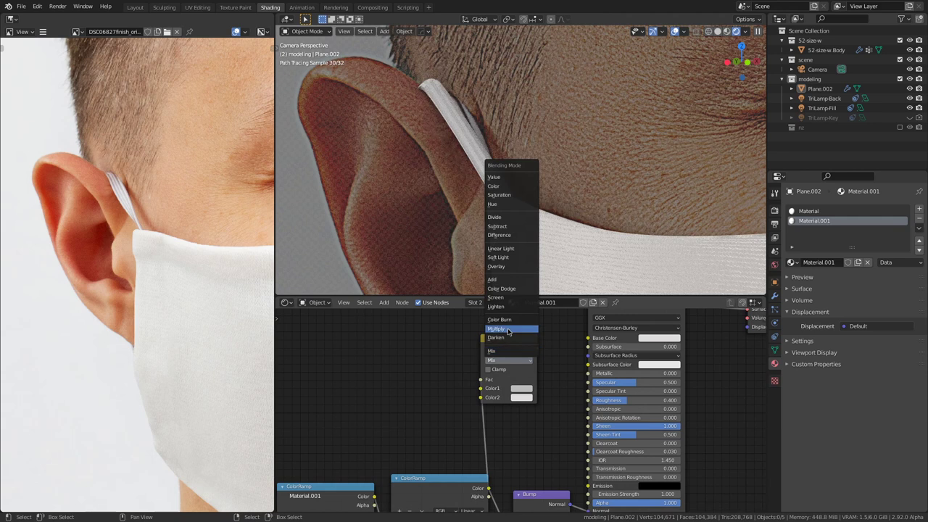
pyautogui.click(509, 330)
# Step: Connect the Multiply node to the Principled BSDF's Base Color and preview the Multiply output on the strap
pyautogui.moveTo(543, 348); pyautogui.dragTo(588, 337)
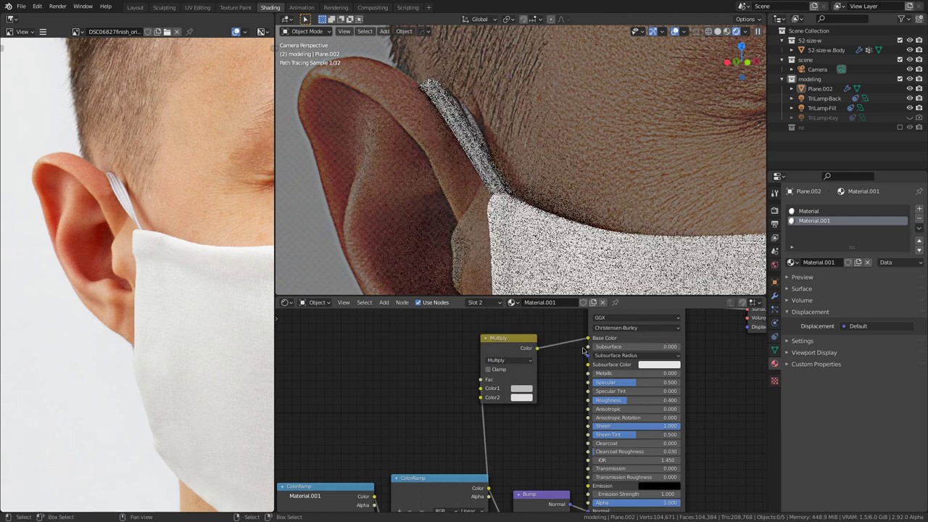
pyautogui.moveTo(560, 369); pyautogui.dragTo(561, 365, button='middle')
pyautogui.scroll(2, 553, 415)
pyautogui.moveTo(548, 423); pyautogui.dragTo(560, 417, button='middle')
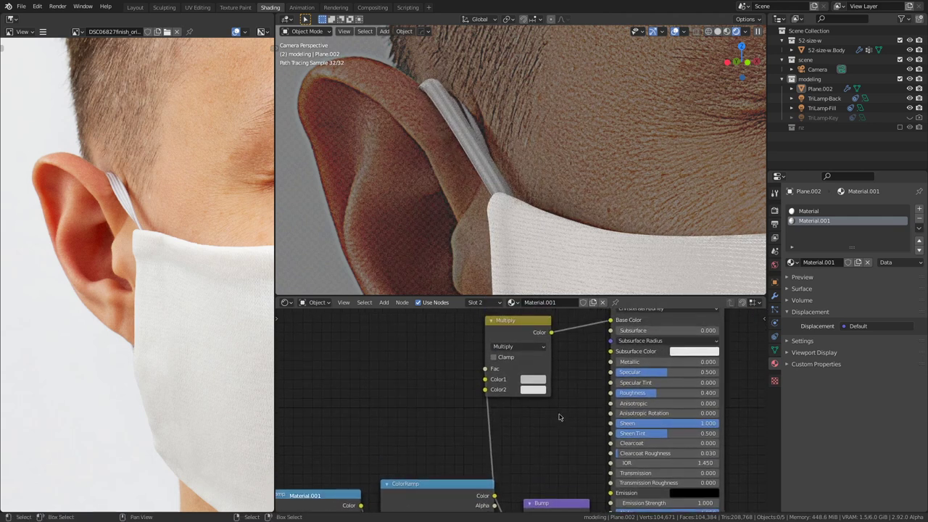
pyautogui.scroll(1, 558, 410)
pyautogui.keyDown('ctrl'); pyautogui.keyDown('shift'); pyautogui.click(525, 316); pyautogui.keyUp('shift'); pyautogui.keyUp('ctrl')
# Step: Move the stripe node chain, from Texture Coordinate through both ColorRamps, away from the Bump node to make room
pyautogui.scroll(-3, 525, 446)
pyautogui.moveTo(527, 453); pyautogui.dragTo(603, 365, button='middle')
pyautogui.scroll(-1, 603, 364)
pyautogui.click(517, 391)
pyautogui.scroll(-5, 518, 390)
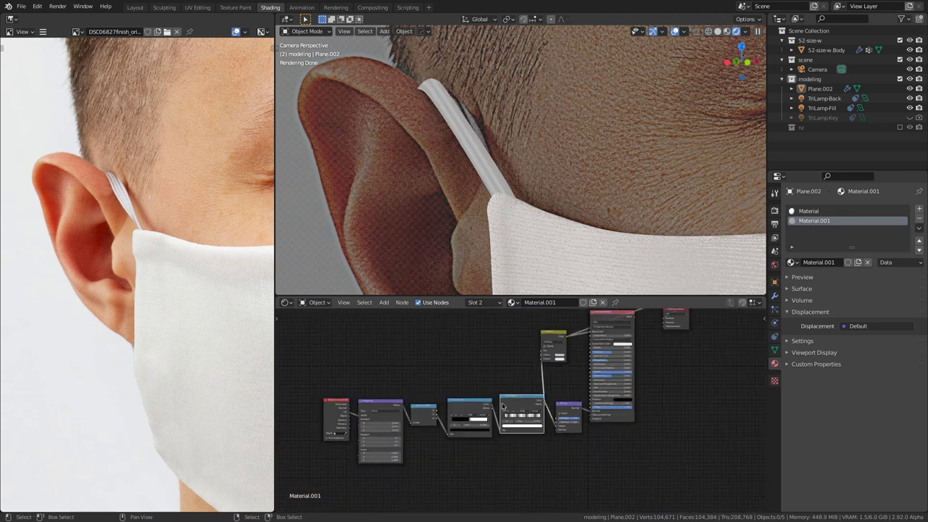
pyautogui.moveTo(517, 390); pyautogui.dragTo(623, 386, button='middle')
pyautogui.press('b')
pyautogui.moveTo(400, 351); pyautogui.dragTo(599, 475)
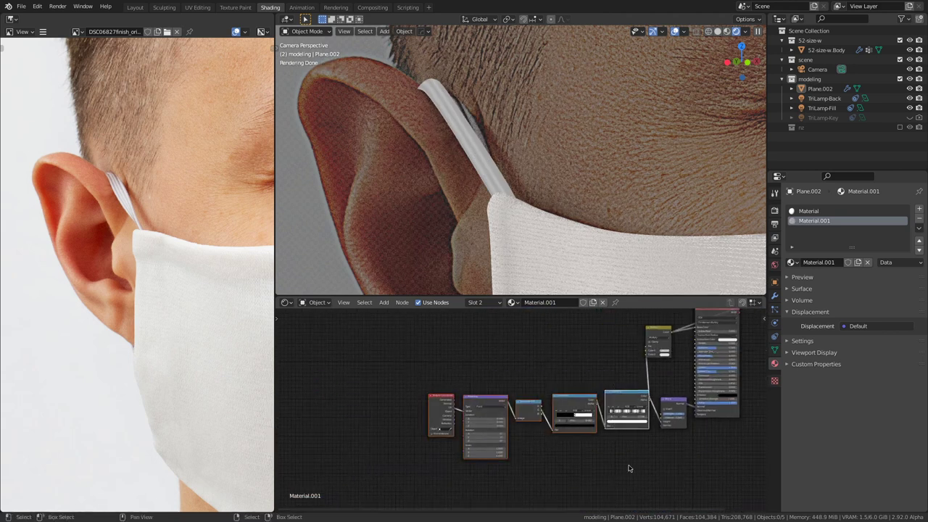
pyautogui.press('g')
pyautogui.click(518, 446)
# Step: Add a ColorRamp and insert it between the stripe ColorRamp and the Multiply and Bump nodes
pyautogui.scroll(2, 526, 406)
pyautogui.hotkey('shift', 'a')
pyautogui.moveTo(502, 421)
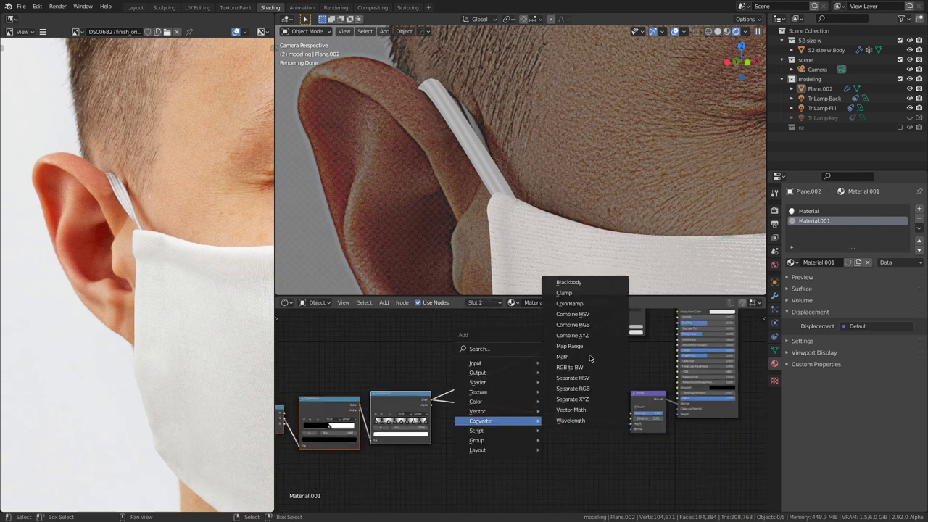
pyautogui.click(569, 303)
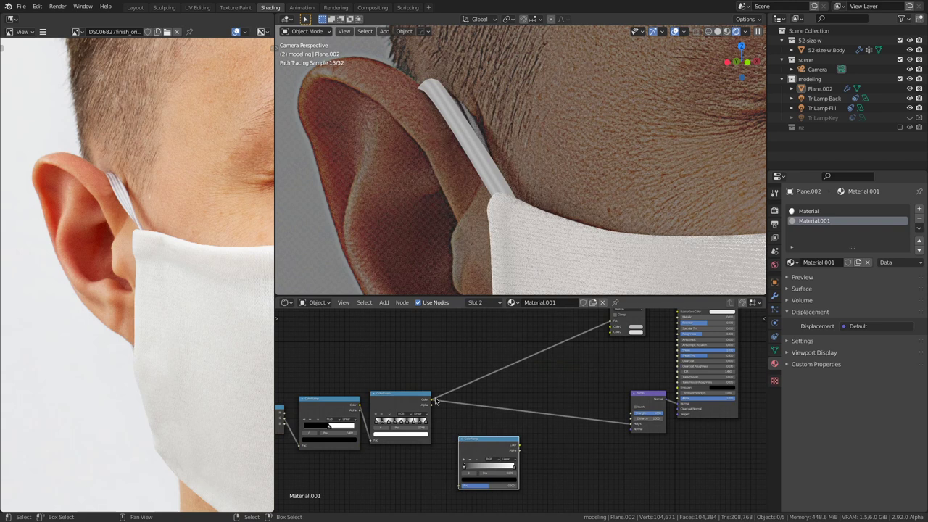
pyautogui.click(507, 392)
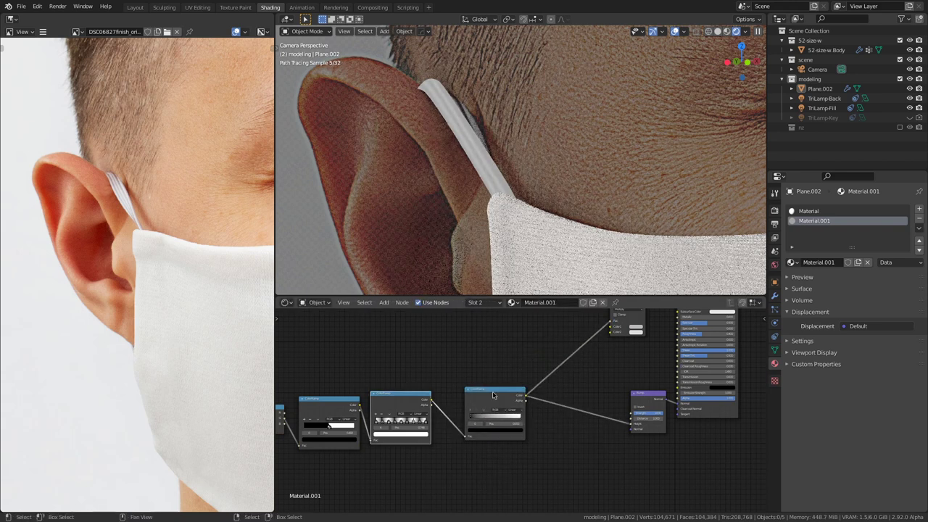
# Step: Set the new ColorRamp's black stop to about 0.241 and its white stop to 0.750
pyautogui.scroll(4, 481, 398)
pyautogui.moveTo(387, 431); pyautogui.dragTo(416, 439)
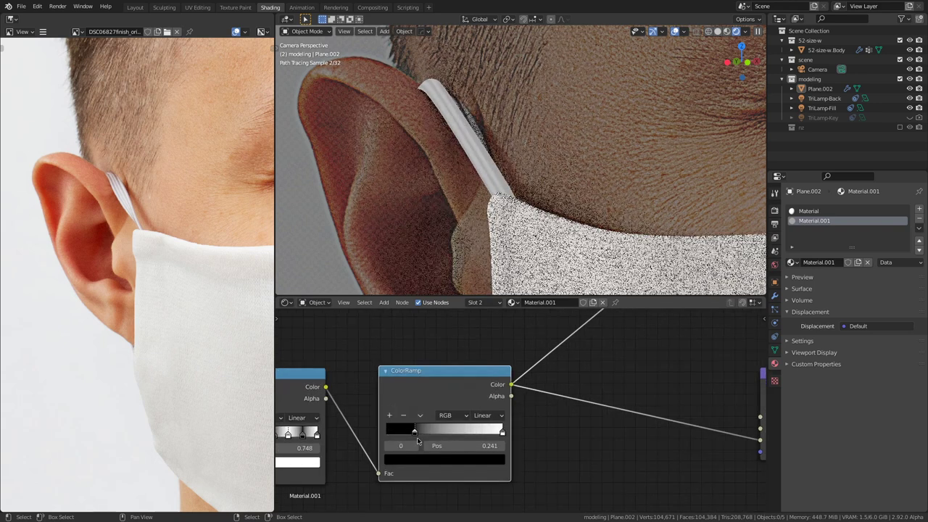
pyautogui.moveTo(501, 433); pyautogui.dragTo(470, 434)
pyautogui.scroll(-2, 514, 406)
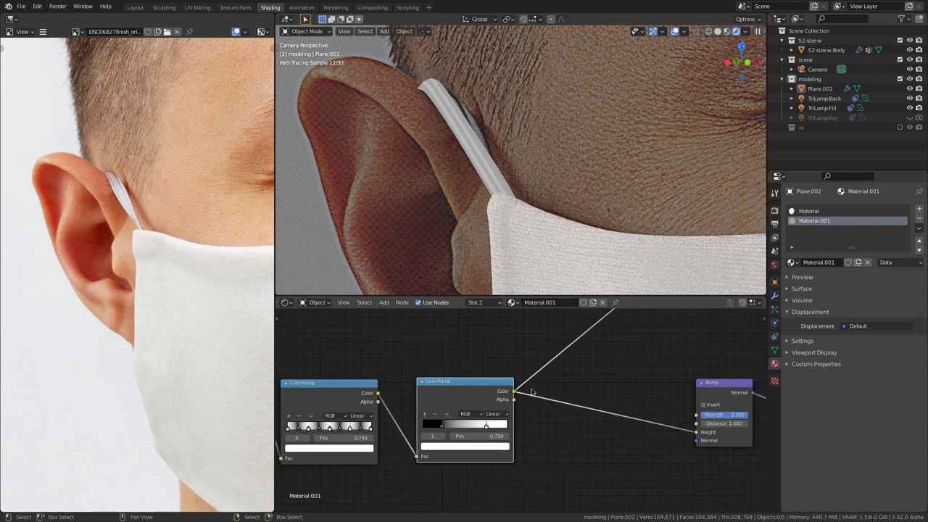
pyautogui.moveTo(516, 404); pyautogui.dragTo(401, 511, button='middle')
pyautogui.scroll(-5, 433, 470)
pyautogui.moveTo(507, 434); pyautogui.dragTo(495, 433, button='middle')
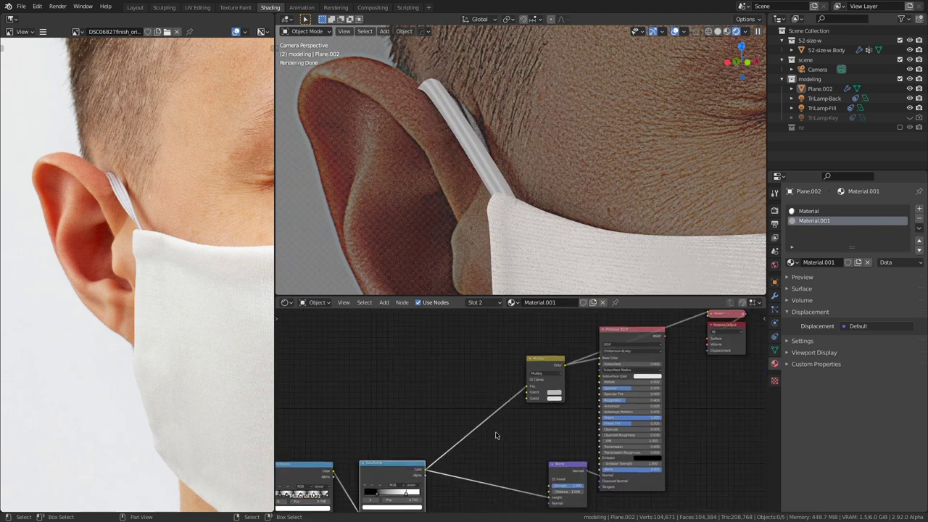
# Step: Preview the new ColorRamp on the strap, return its white stop to 1.000 and its black stop to the start, and reposition the node
pyautogui.keyDown('ctrl'); pyautogui.keyDown('shift'); pyautogui.click(409, 475); pyautogui.keyUp('shift'); pyautogui.keyUp('ctrl')
pyautogui.moveTo(454, 459); pyautogui.dragTo(504, 419, button='middle')
pyautogui.scroll(1, 503, 417)
pyautogui.scroll(3, 503, 418)
pyautogui.moveTo(433, 467); pyautogui.dragTo(473, 471)
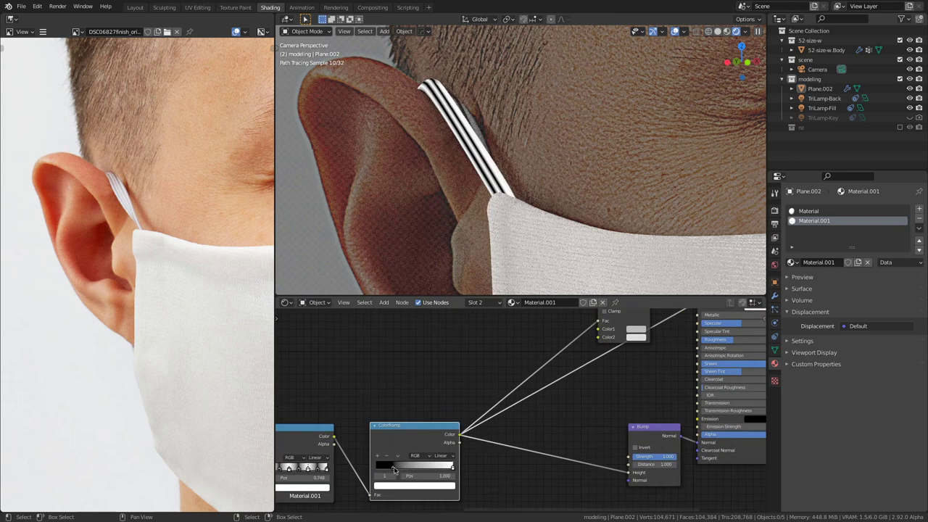
pyautogui.moveTo(394, 472); pyautogui.dragTo(366, 471)
pyautogui.press('g')
pyautogui.click(465, 424)
# Step: Preview the Multiply node on the strap and set its Color2 to black with a value of 0.000
pyautogui.scroll(-1, 464, 425)
pyautogui.moveTo(628, 342); pyautogui.dragTo(503, 419, button='middle')
pyautogui.scroll(1, 502, 439)
pyautogui.keyDown('ctrl'); pyautogui.keyDown('shift'); pyautogui.click(492, 389); pyautogui.keyUp('shift'); pyautogui.keyUp('ctrl')
pyautogui.scroll(2, 503, 419)
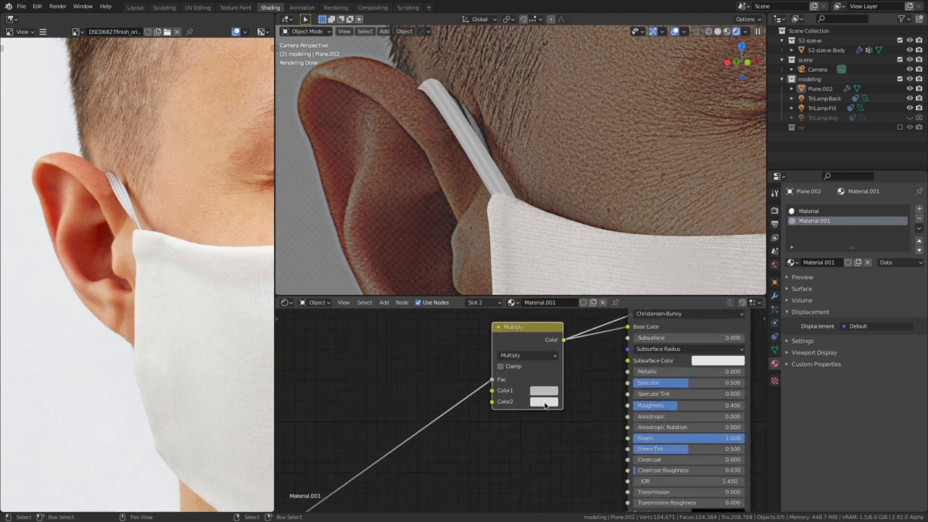
pyautogui.click(543, 403)
pyautogui.click(618, 326)
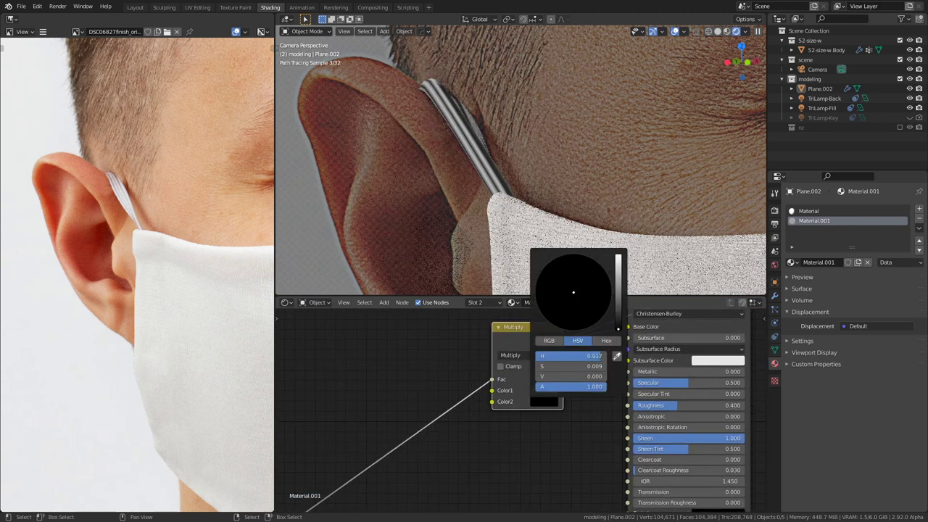
# Step: Raise the value of the Multiply node's Color2 to about 0.58 and switch the strap preview back to the Principled BSDF
pyautogui.moveTo(618, 326); pyautogui.dragTo(618, 262)
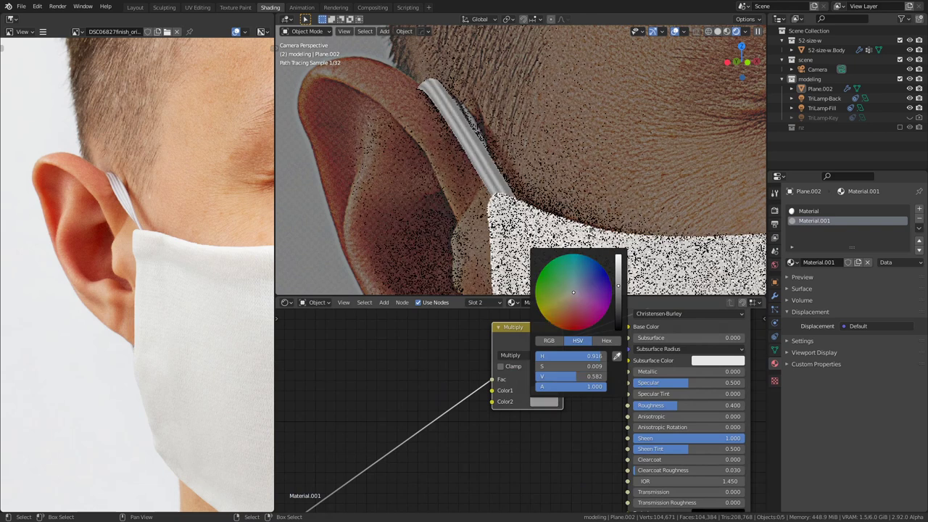
pyautogui.scroll(-1, 355, 390)
pyautogui.scroll(-3, 356, 390)
pyautogui.moveTo(567, 359); pyautogui.dragTo(507, 386, button='middle')
pyautogui.keyDown('ctrl'); pyautogui.keyDown('shift'); pyautogui.click(573, 348); pyautogui.keyUp('shift'); pyautogui.keyUp('ctrl')
pyautogui.scroll(2, 508, 386)
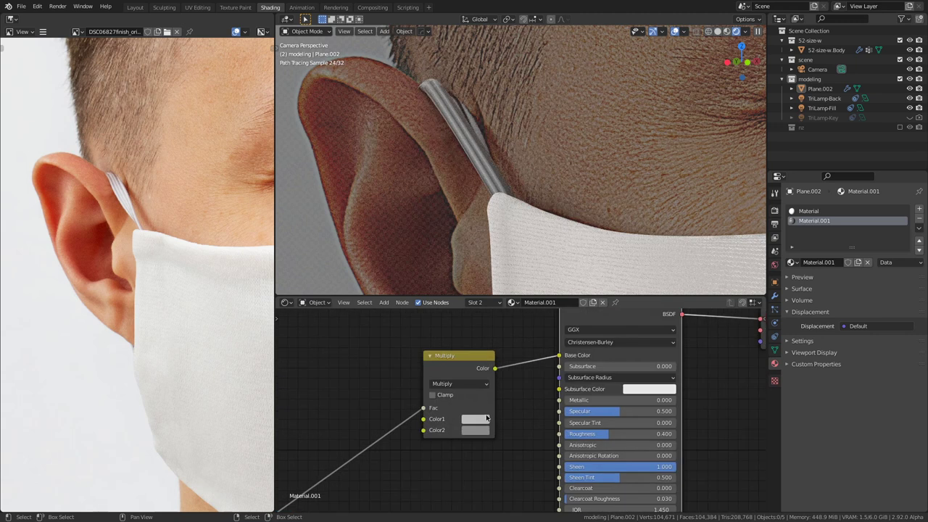
# Step: Set the Multiply node's Color1 to pure white with value 1.000 and the value of its Color2 to 0.683
pyautogui.click(484, 421)
pyautogui.click(553, 294)
pyautogui.moveTo(550, 283); pyautogui.dragTo(550, 270)
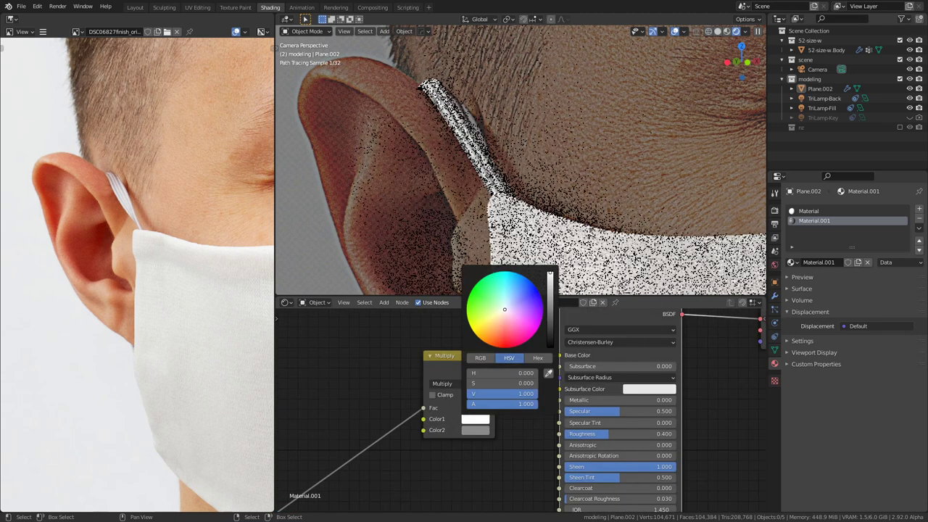
pyautogui.click(480, 431)
pyautogui.moveTo(551, 316)
pyautogui.mouseDown()
pyautogui.moveTo(551, 283)
pyautogui.moveTo(551, 316)
pyautogui.moveTo(550, 307)
pyautogui.mouseUp()
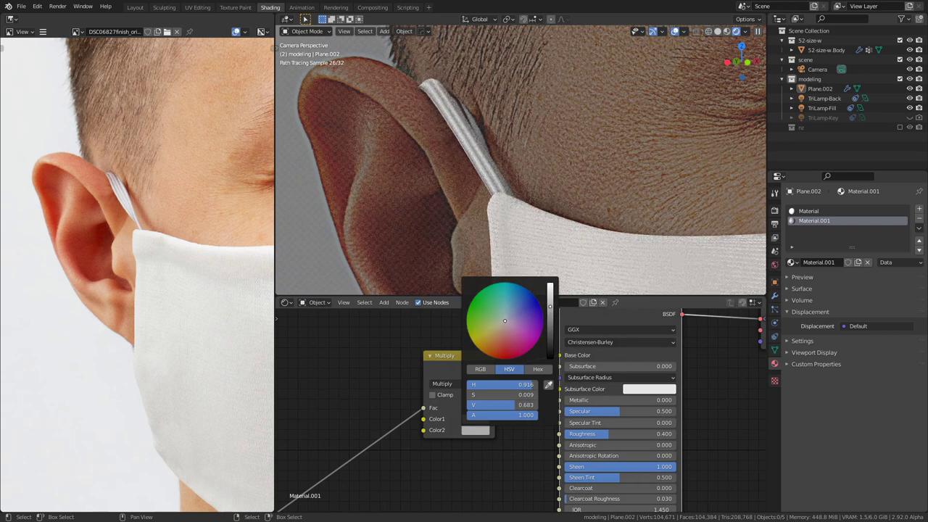
# Step: Try shifting the black stop of the ColorRamp fed by Separate RGB, and undo the change
pyautogui.scroll(-2, 492, 371)
pyautogui.moveTo(493, 370); pyautogui.dragTo(851, 231, button='middle')
pyautogui.scroll(3, 139, 275)
pyautogui.scroll(6, 516, 408)
pyautogui.scroll(1, 467, 403)
pyautogui.moveTo(466, 403); pyautogui.dragTo(558, 437, button='middle')
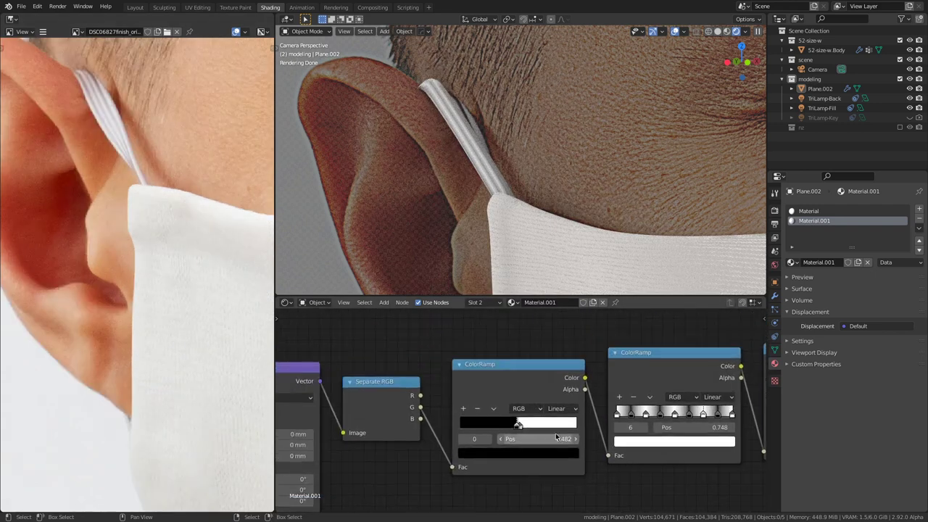
pyautogui.scroll(3, 557, 437)
pyautogui.moveTo(510, 444); pyautogui.dragTo(506, 445)
pyautogui.hotkey('ctrl', 'z')
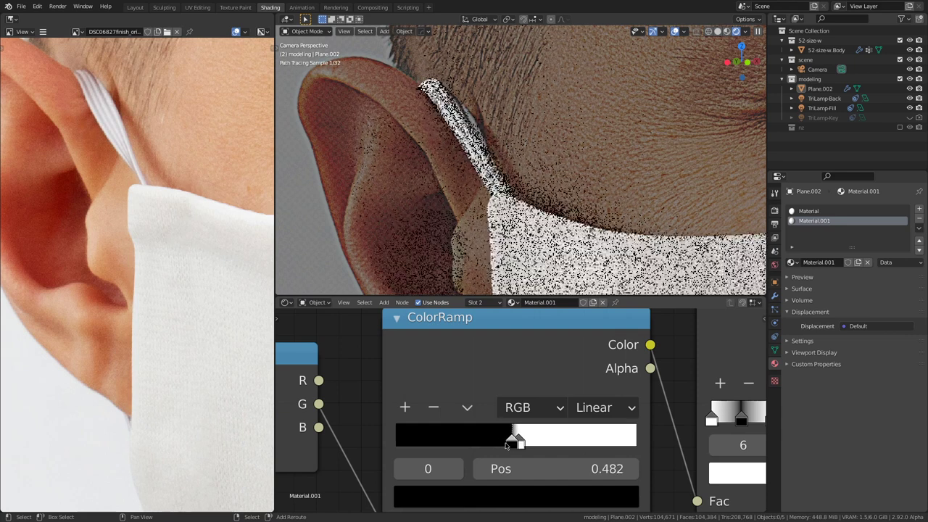
# Step: Using Material Preview, move the white stop of the ColorRamp after Separate RGB to 0.505, and return to Rendered shading
pyautogui.click(727, 31)
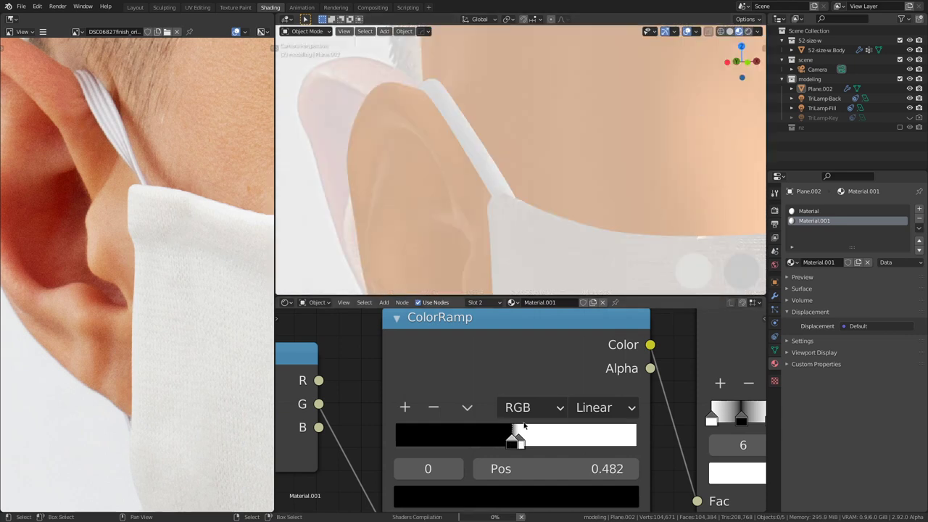
pyautogui.moveTo(511, 445)
pyautogui.mouseDown()
pyautogui.moveTo(526, 444)
pyautogui.moveTo(519, 445)
pyautogui.mouseUp()
pyautogui.click(523, 442)
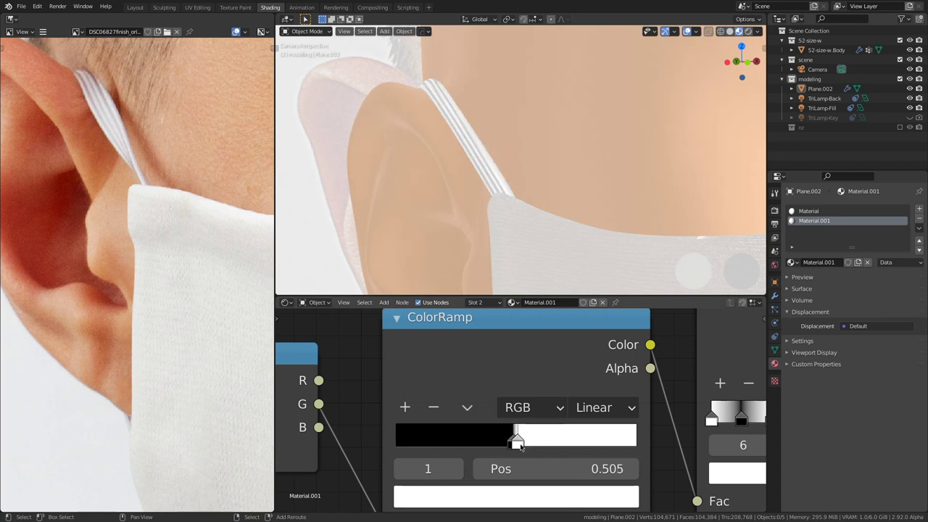
pyautogui.click(749, 32)
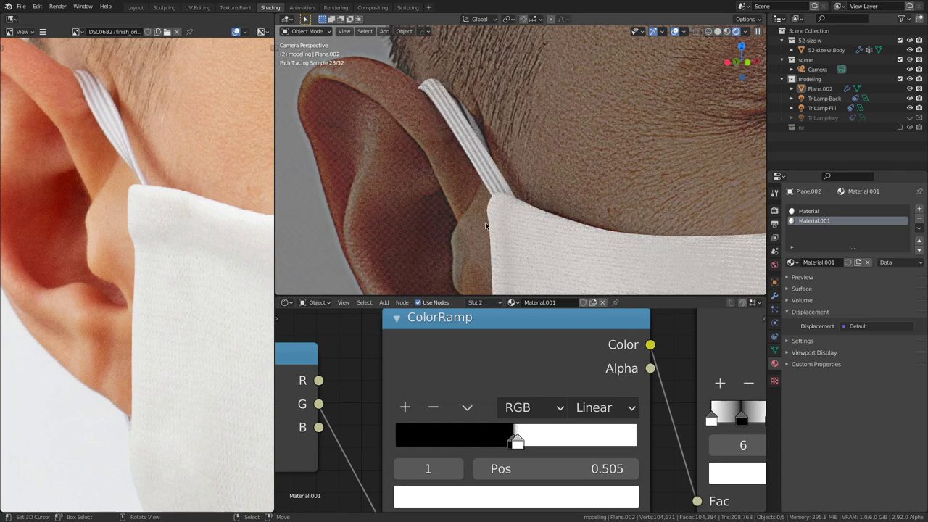
# Step: Switch to wireframe, enter Edit Mode on Plane.002, and move the edge across the strap's middle toward the strap in the reference photo
pyautogui.keyDown('shift'); pyautogui.moveTo(490, 203); pyautogui.dragTo(501, 227, button='middle'); pyautogui.keyUp('shift')
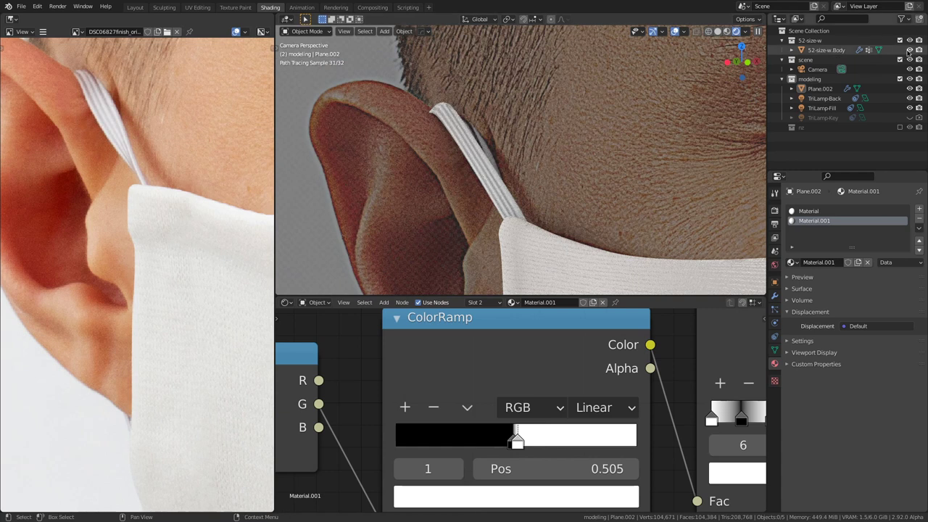
pyautogui.hotkey('shift', 'z')
pyautogui.hotkey('shift', 'z')
pyautogui.hotkey('shift', 'z')
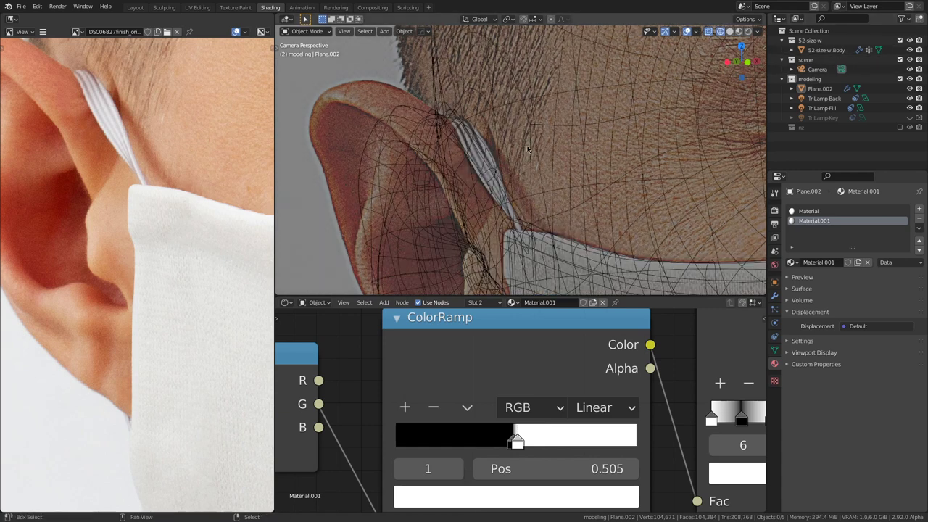
pyautogui.click(483, 152)
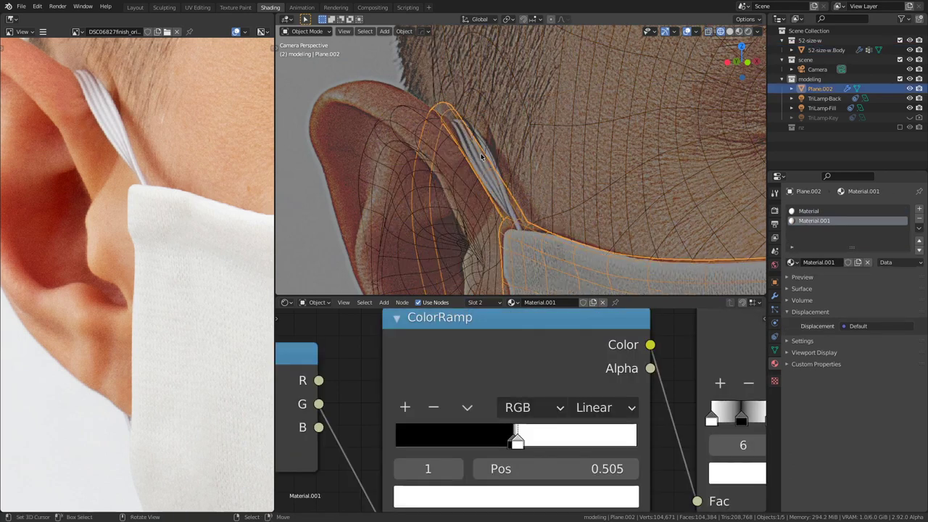
pyautogui.press('Tab')
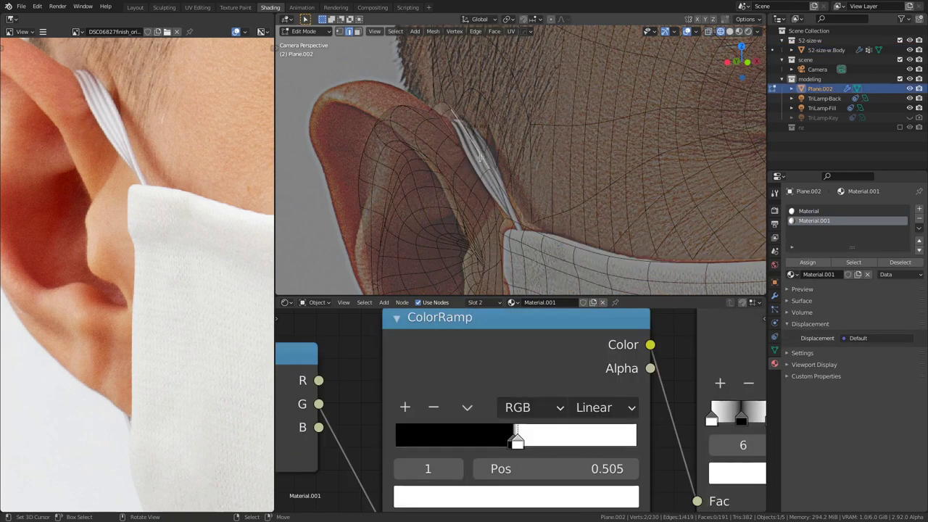
pyautogui.rightClick(485, 173)
pyautogui.press('g')
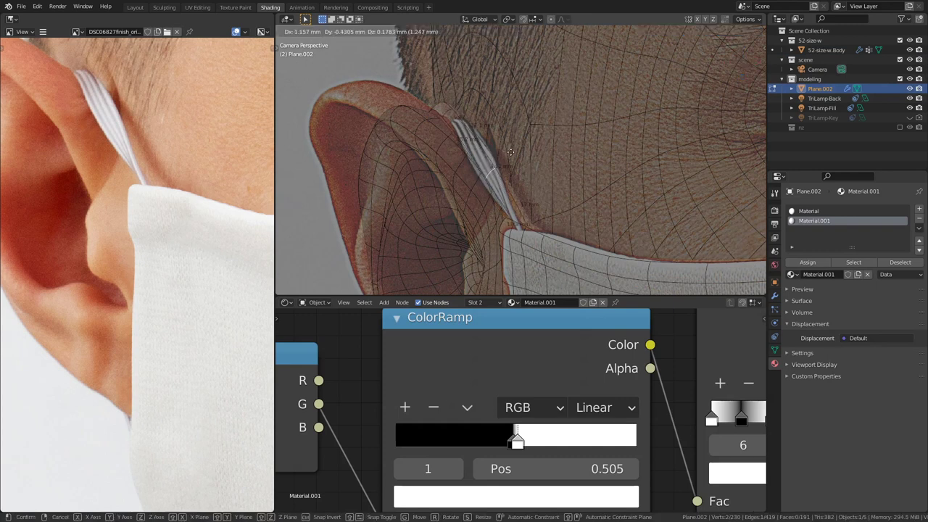
pyautogui.click(509, 152)
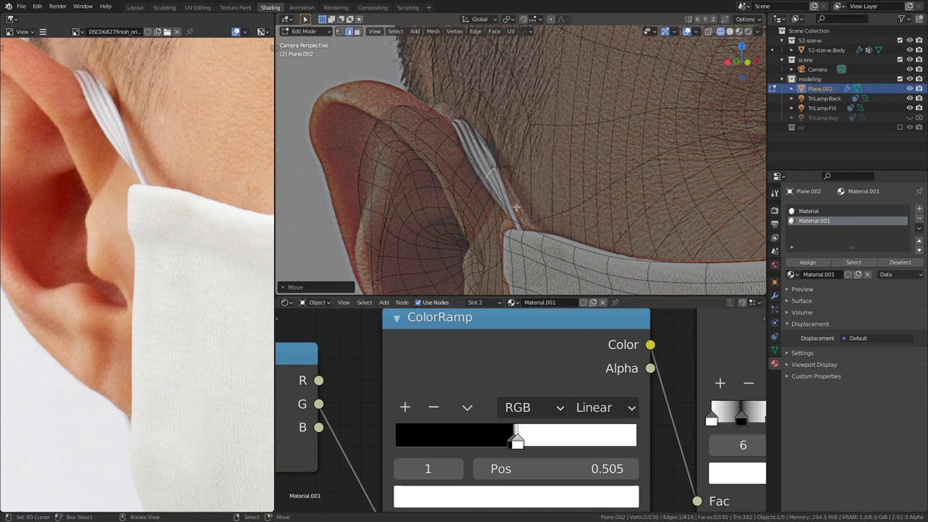
# Step: In vertex mode, select the vertices across the strap's middle and reposition them over the strap in the reference photo
pyautogui.press('3')
pyautogui.click(502, 206)
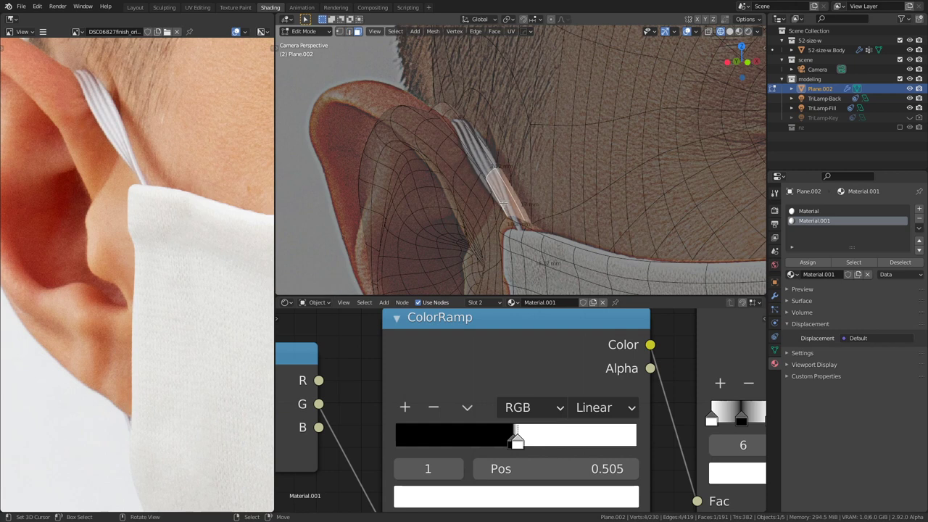
pyautogui.press('1')
pyautogui.keyDown('shift'); pyautogui.click(485, 178); pyautogui.keyUp('shift')
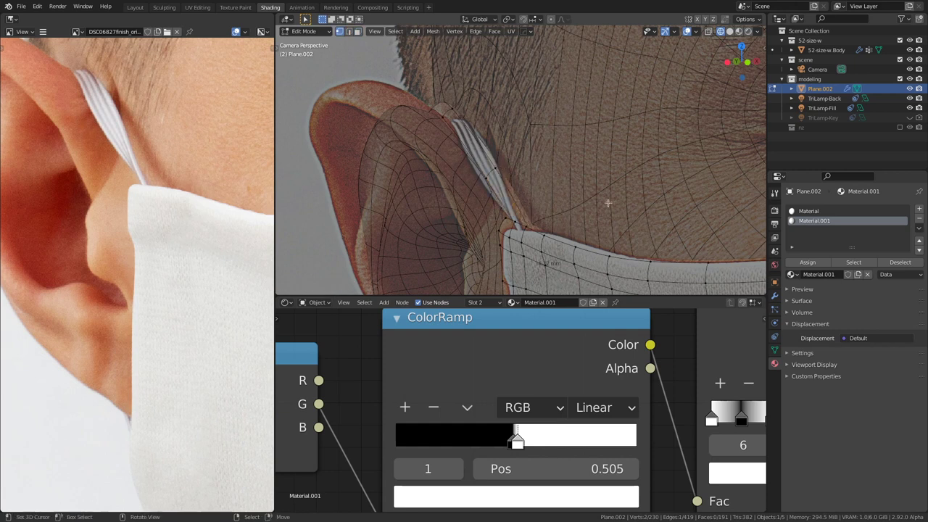
pyautogui.press('g')
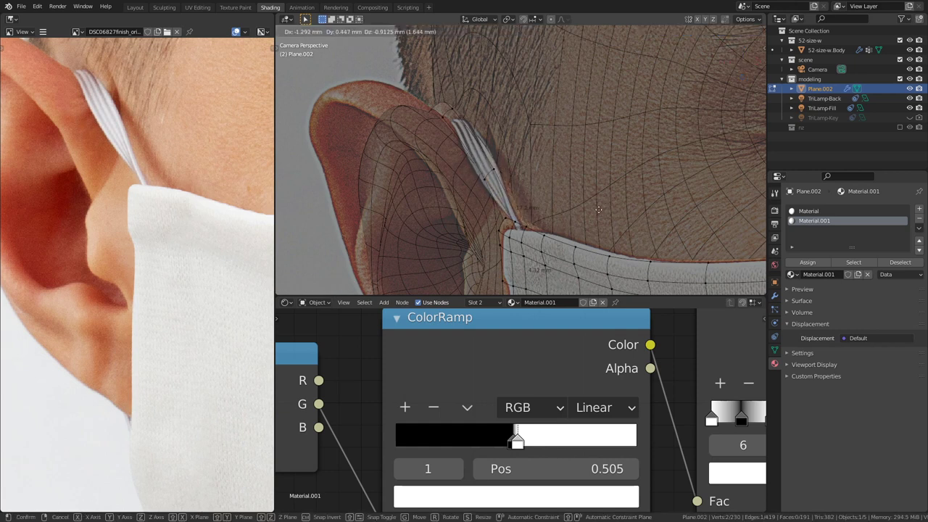
pyautogui.click(568, 192)
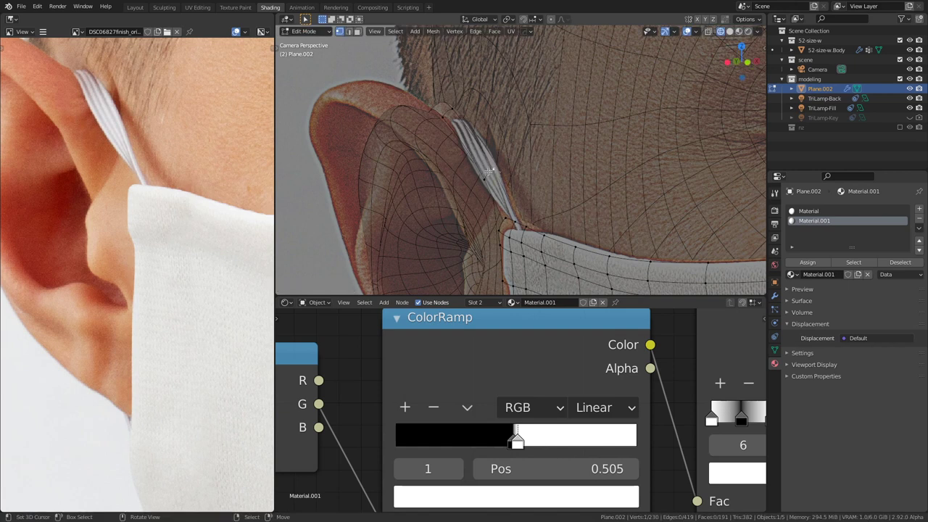
# Step: Scale up the two vertices across the strap's middle and nudge them onto the outline of the reference strap
pyautogui.hotkey('shift', 'z')
pyautogui.hotkey('shift', 'z')
pyautogui.hotkey('alt', 'z')
pyautogui.hotkey('alt', 'z')
pyautogui.scroll(5, 528, 184)
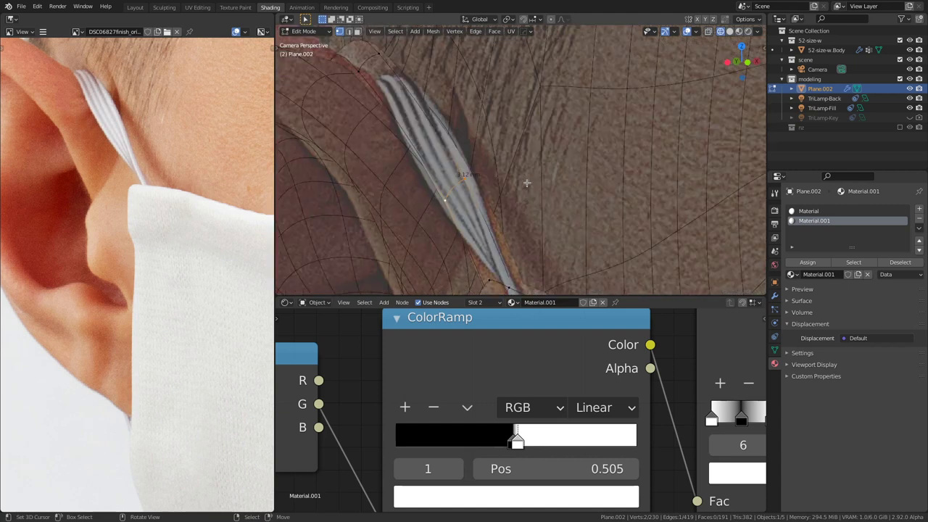
pyautogui.press('s')
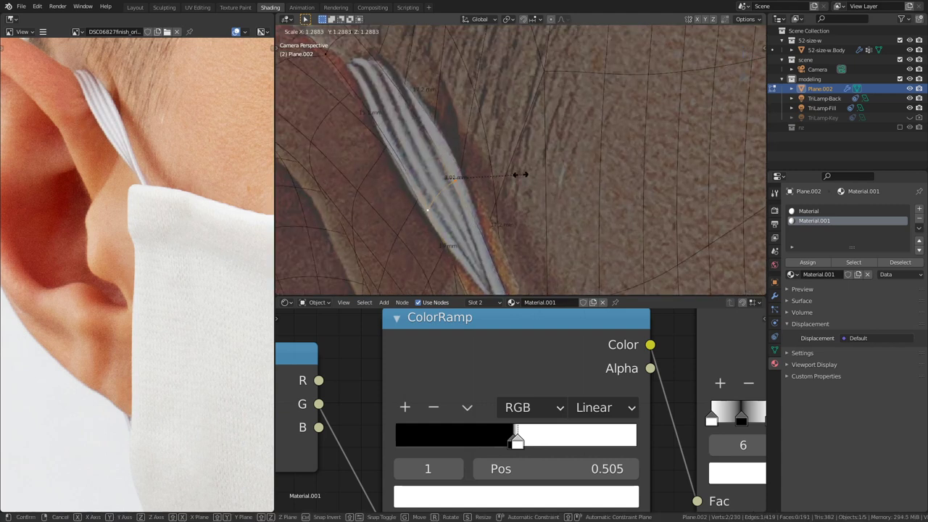
pyautogui.click(527, 172)
pyautogui.press('g')
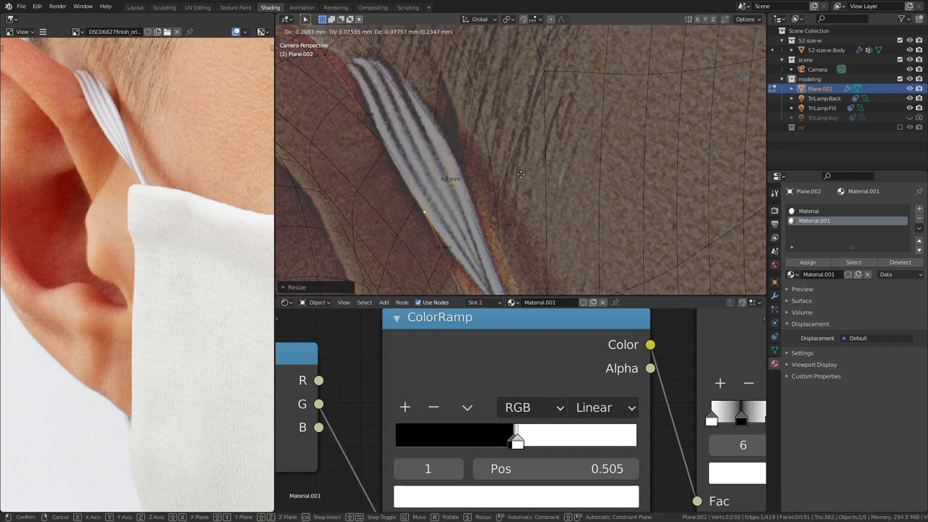
pyautogui.click(519, 174)
# Step: Move the two vertices at the strap's upper end beside the ear and widen the edge between them to about 3.7 mm
pyautogui.scroll(-4, 520, 174)
pyautogui.keyDown('shift'); pyautogui.moveTo(472, 109); pyautogui.dragTo(508, 165, button='middle'); pyautogui.keyUp('shift')
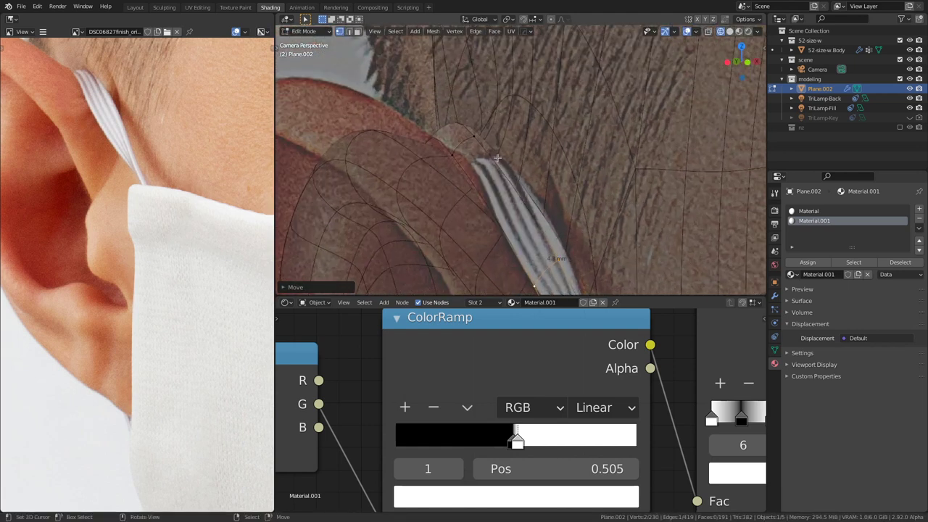
pyautogui.click(478, 142)
pyautogui.keyDown('shift'); pyautogui.click(459, 152); pyautogui.keyUp('shift')
pyautogui.press('g')
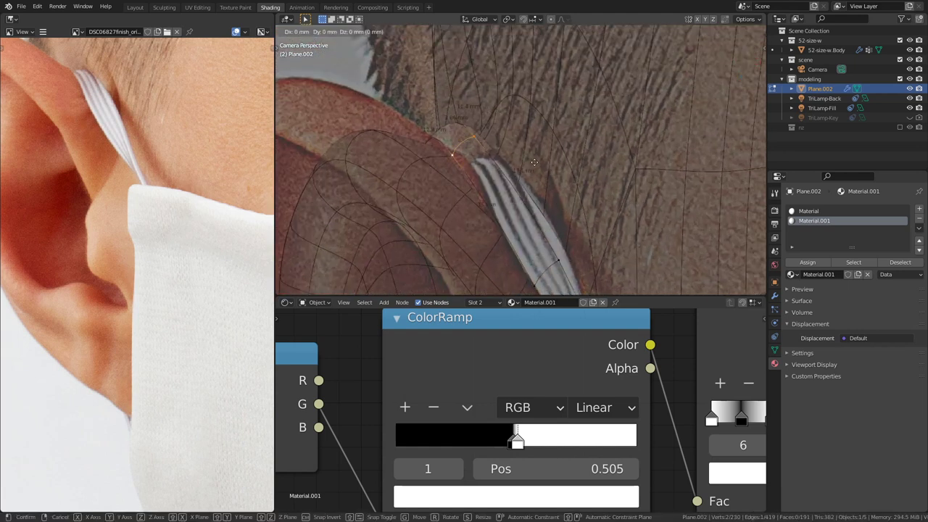
pyautogui.click(538, 165)
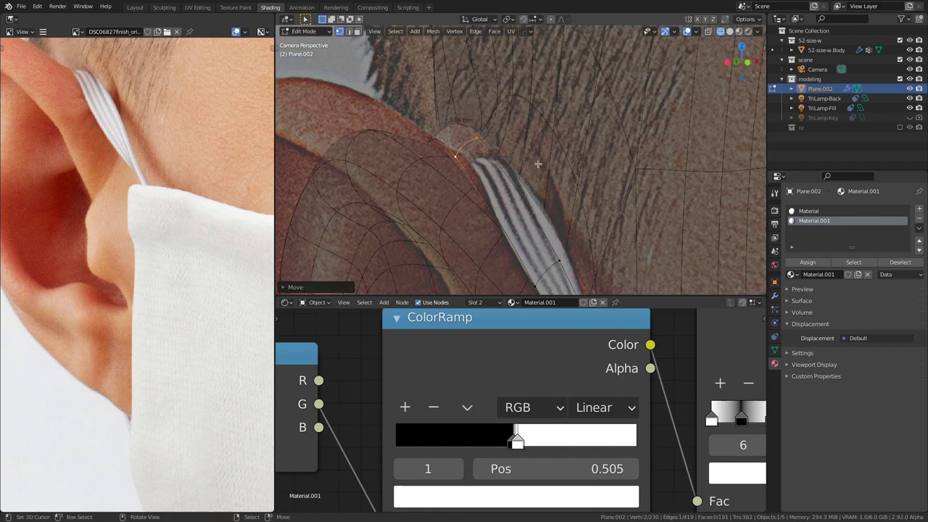
pyautogui.press('s')
pyautogui.click(561, 164)
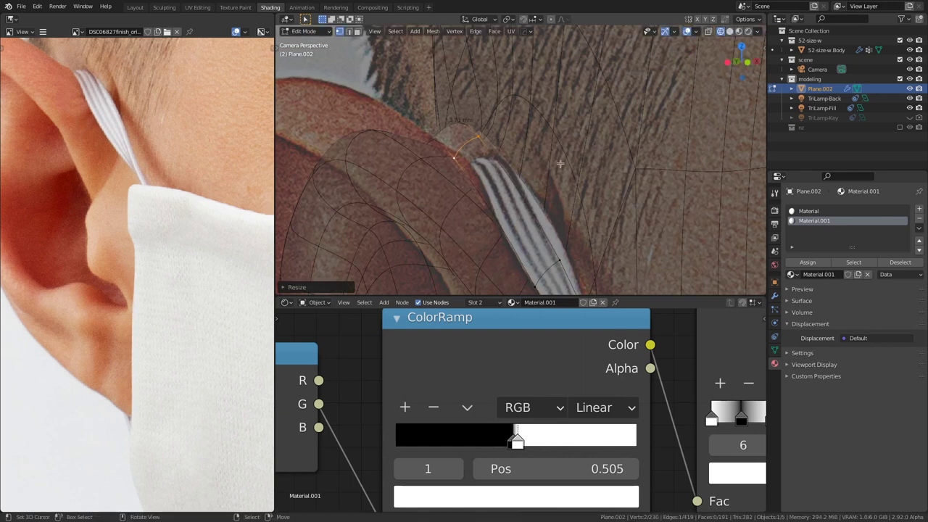
pyautogui.press('g')
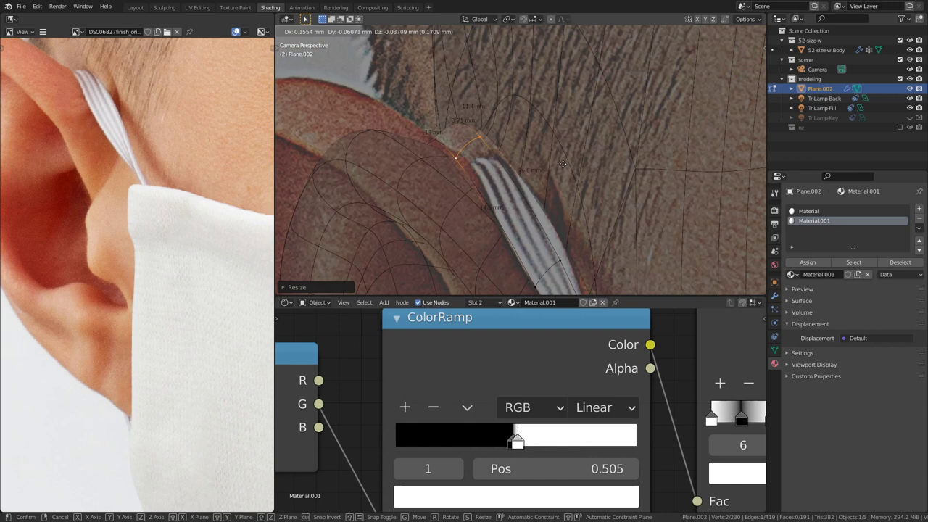
pyautogui.click(562, 164)
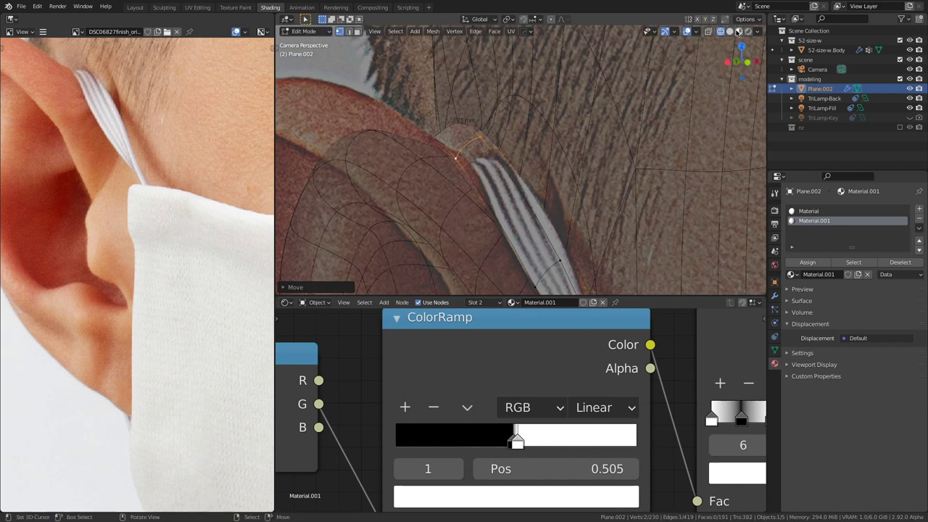
# Step: Leave Edit Mode and review the whole mask in Material Preview and Rendered shading, with overlays hidden for the final view
pyautogui.click(738, 32)
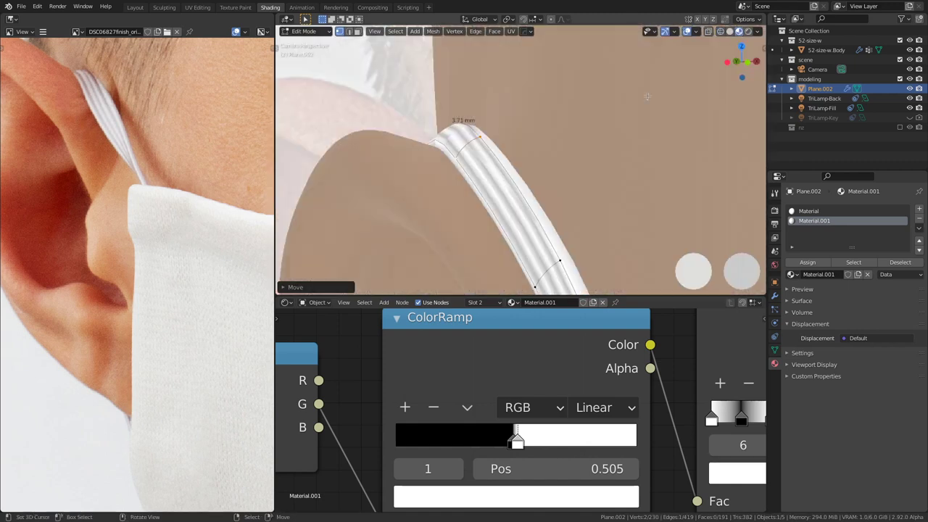
pyautogui.scroll(-8, 534, 203)
pyautogui.press('Tab')
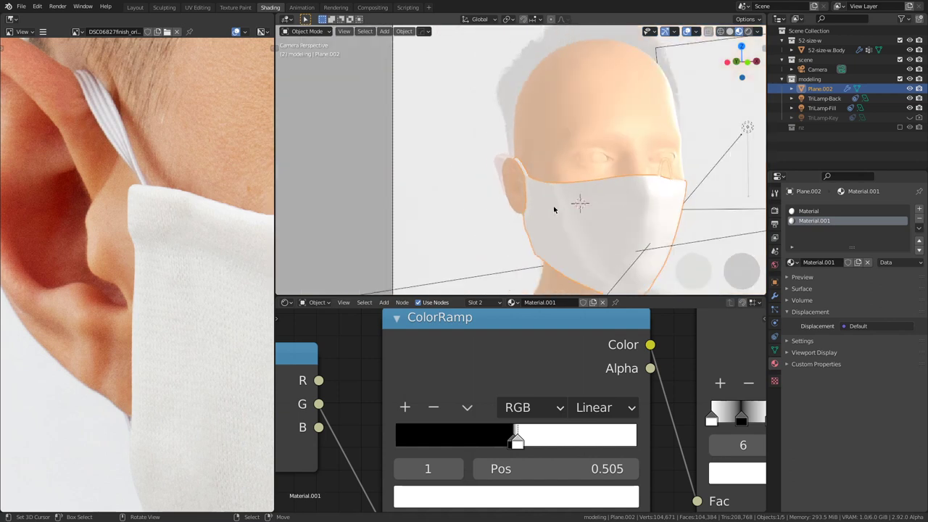
pyautogui.keyDown('shift'); pyautogui.moveTo(554, 210); pyautogui.dragTo(481, 201, button='middle'); pyautogui.keyUp('shift')
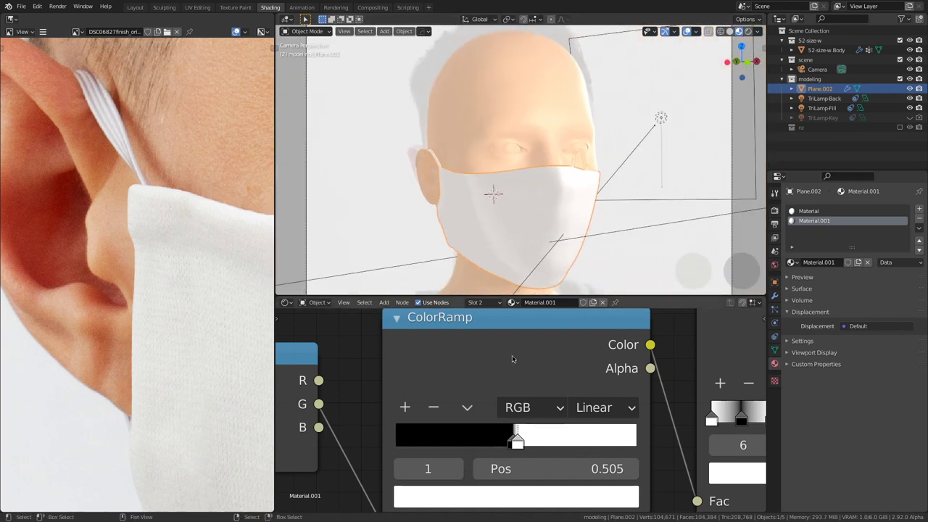
pyautogui.scroll(-6, 512, 357)
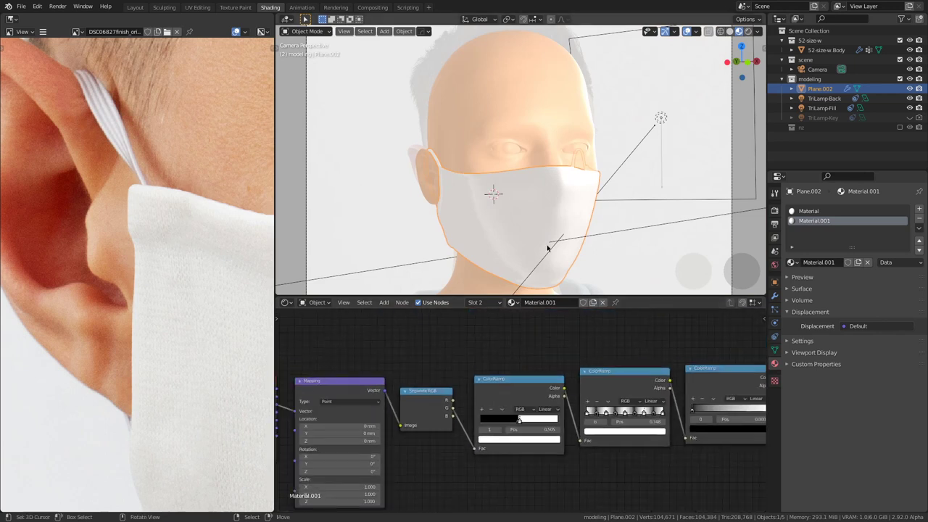
pyautogui.click(747, 31)
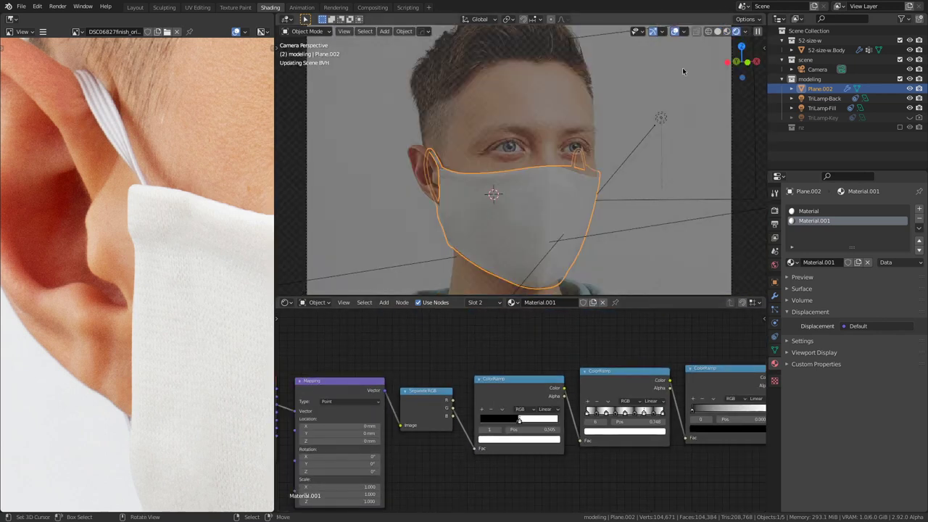
pyautogui.scroll(-3, 591, 135)
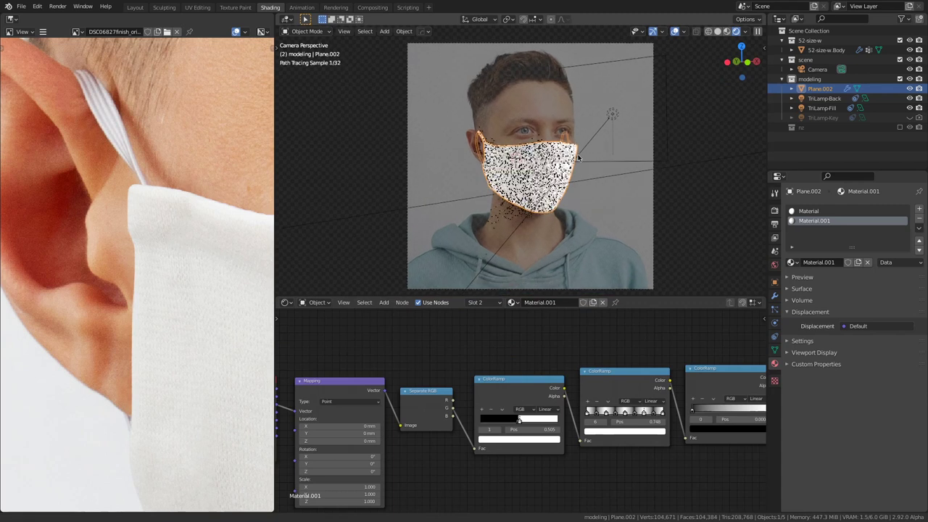
pyautogui.click(675, 32)
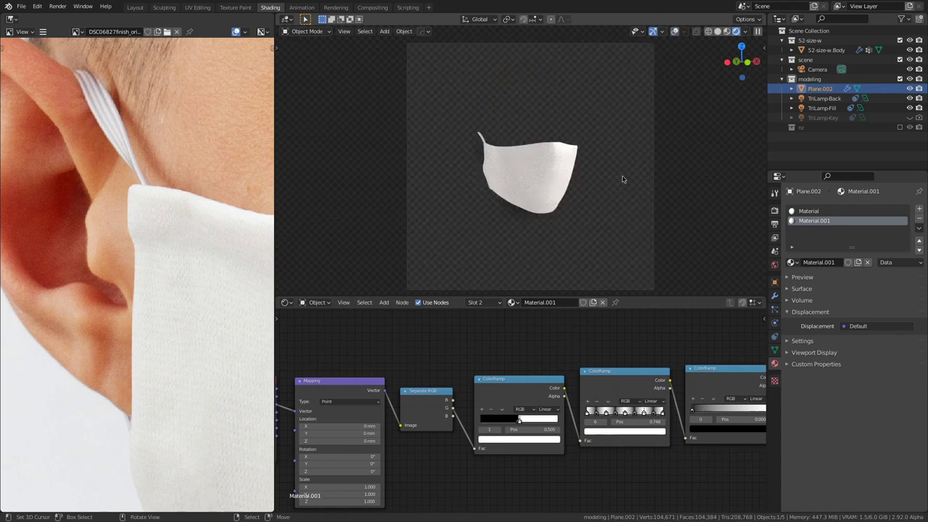
# Step: Select the 52-size-w.Body object and save the file
pyautogui.press('Home')
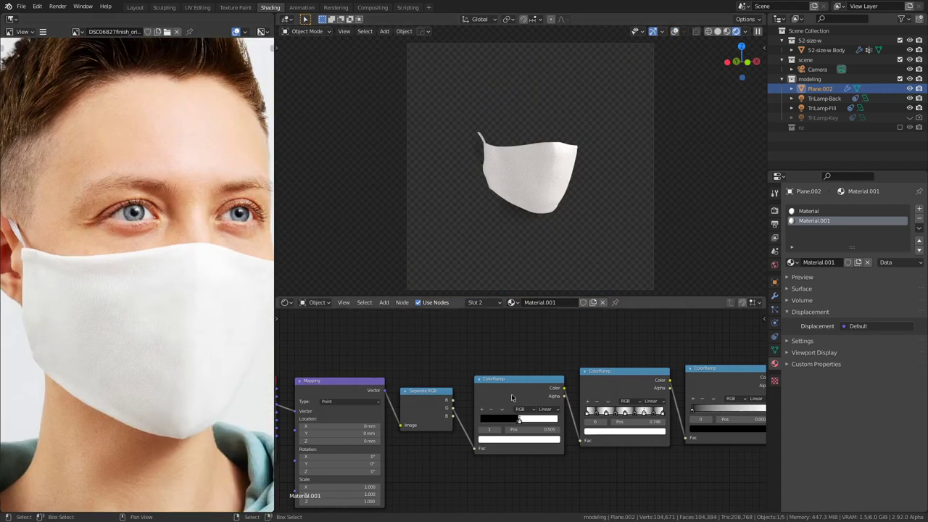
pyautogui.scroll(-2, 517, 394)
pyautogui.scroll(-3, 517, 394)
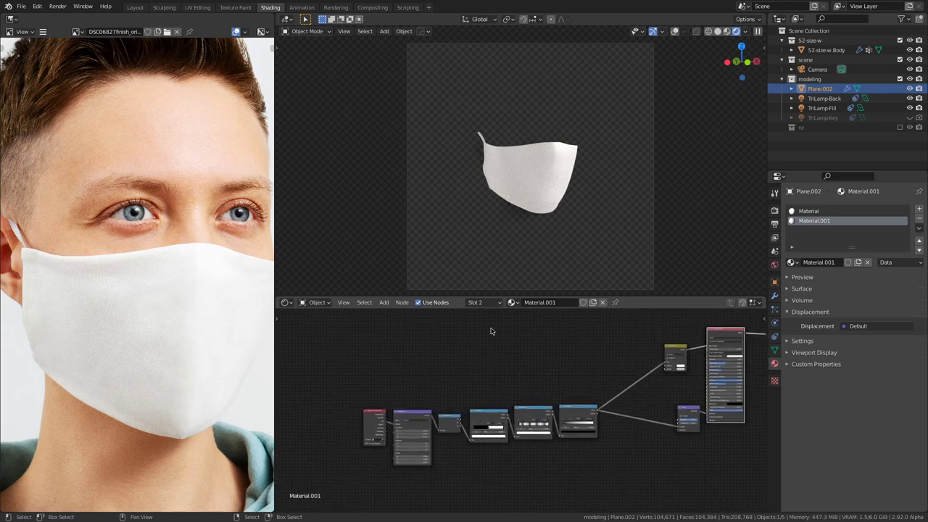
pyautogui.click(838, 51)
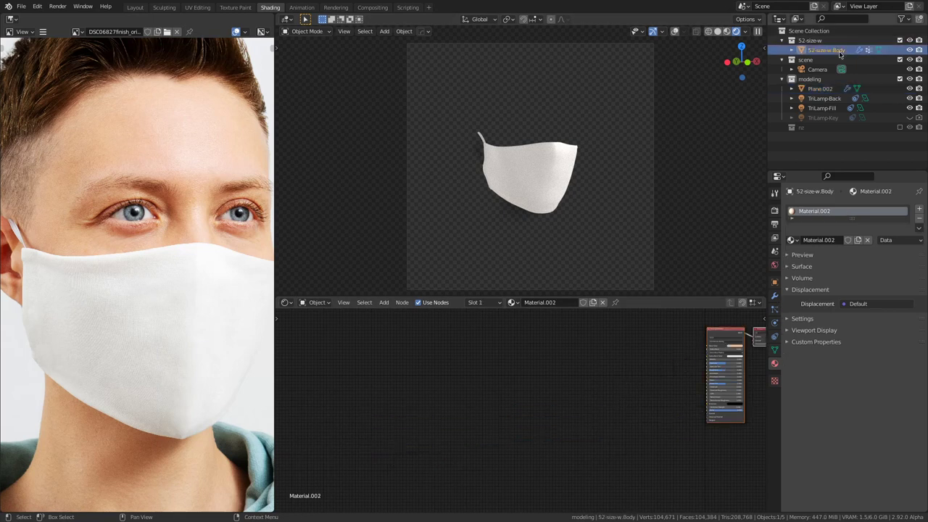
pyautogui.hotkey('ctrl', 's')
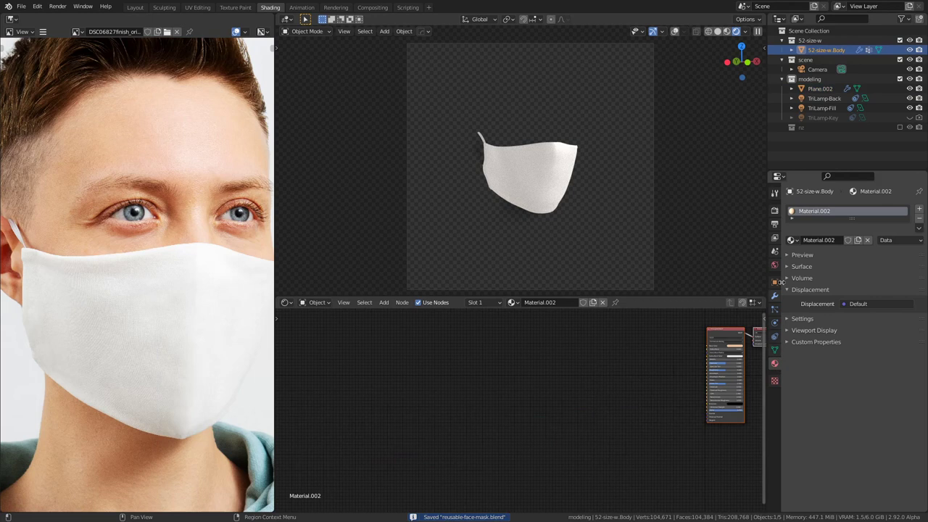
# Step: Display the body object's visibility settings and toggle its Shadow ray visibility while examining the mask's upper edge close up
pyautogui.click(775, 225)
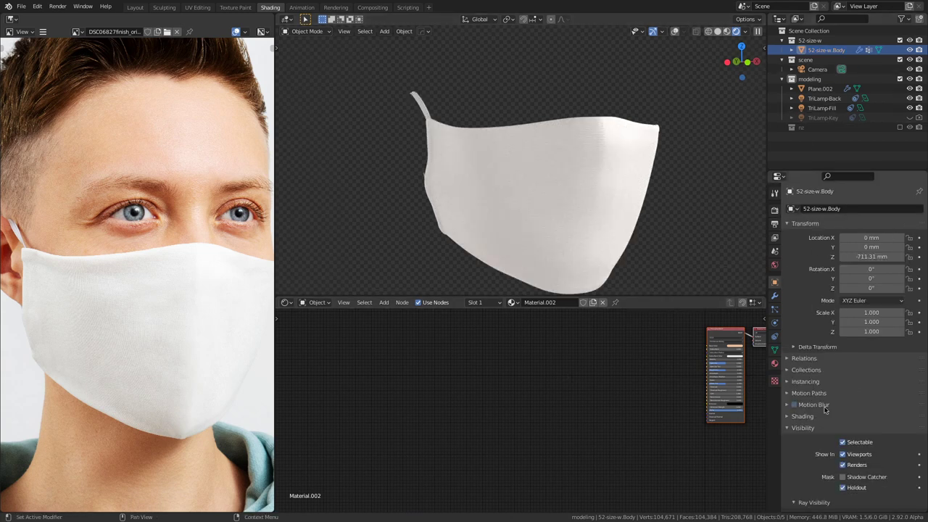
pyautogui.scroll(-1, 841, 475)
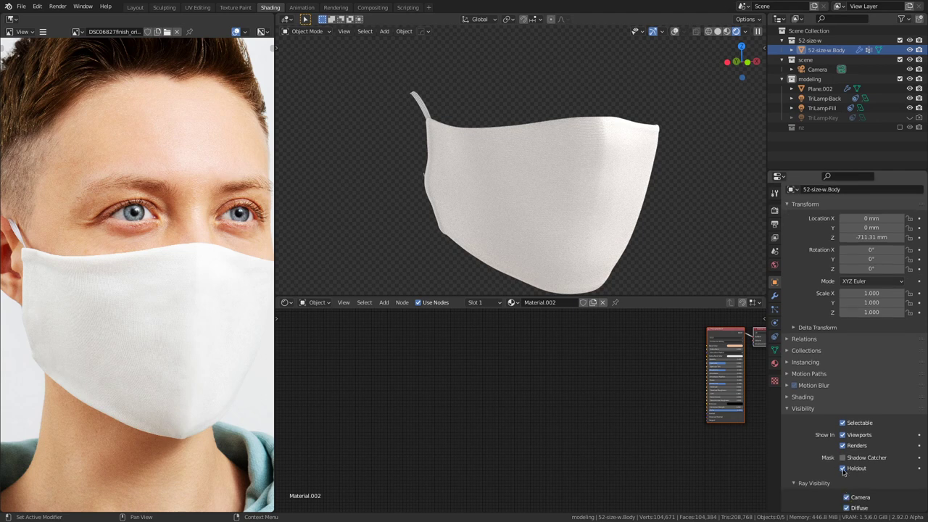
pyautogui.scroll(-5, 861, 454)
pyautogui.click(847, 439)
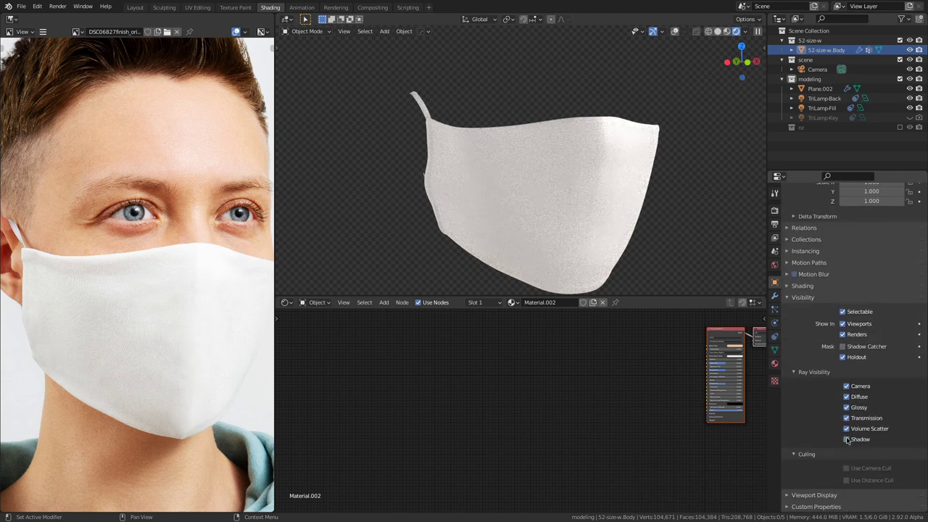
pyautogui.moveTo(653, 138); pyautogui.dragTo(508, 201, button='middle')
pyautogui.scroll(5, 590, 186)
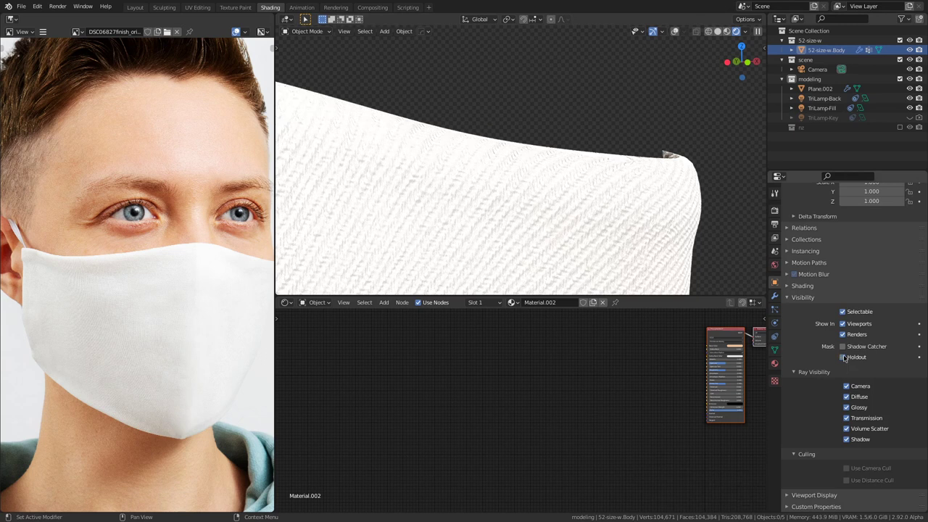
# Step: Disable Holdout and the Shadow and Camera ray visibility for the body object
pyautogui.click(842, 357)
pyautogui.click(846, 440)
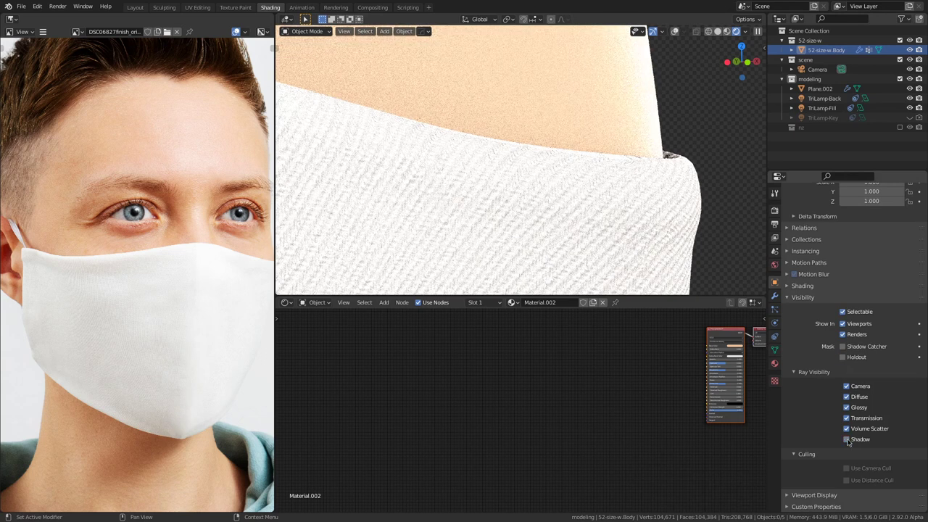
pyautogui.click(846, 386)
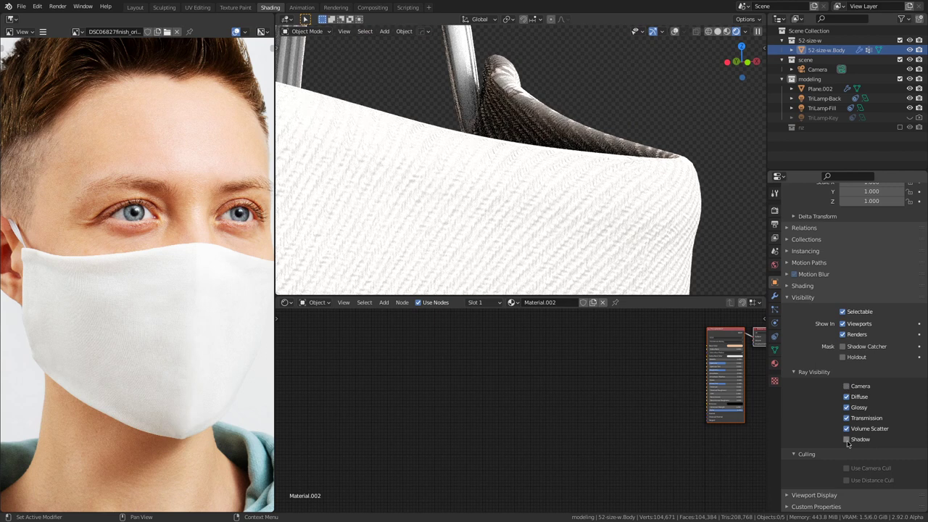
# Step: Compare the body's Shadow ray visibility on and off, leave it off, and re-enable Holdout and Camera ray visibility
pyautogui.click(846, 441)
pyautogui.click(847, 440)
pyautogui.click(847, 442)
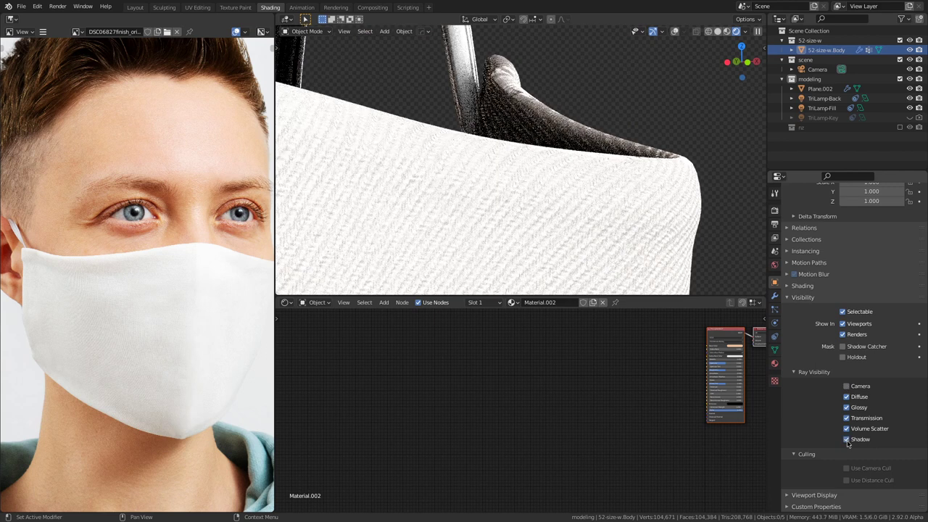
pyautogui.click(848, 442)
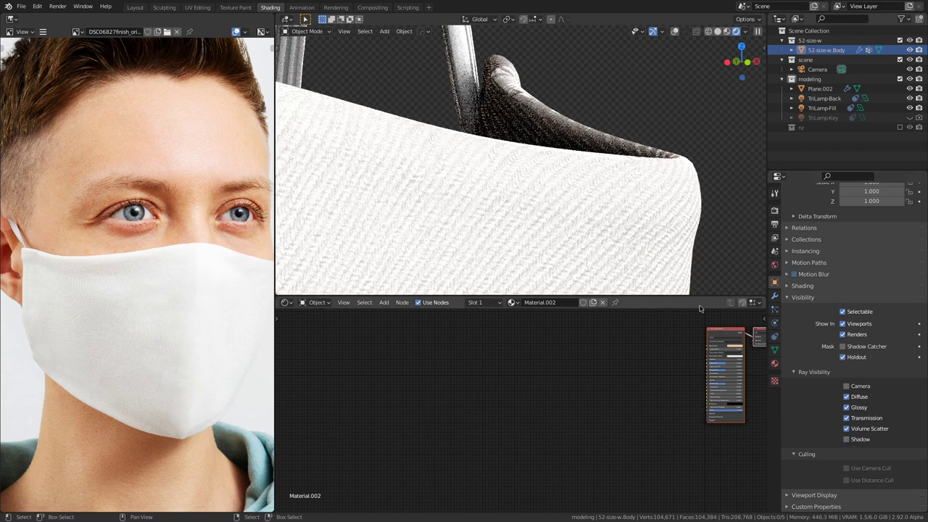
pyautogui.click(846, 387)
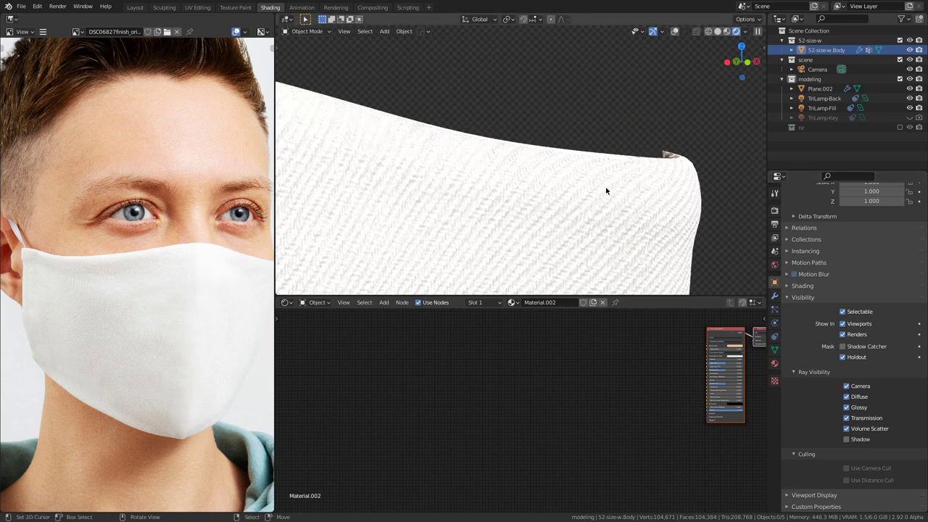
pyautogui.scroll(-6, 607, 190)
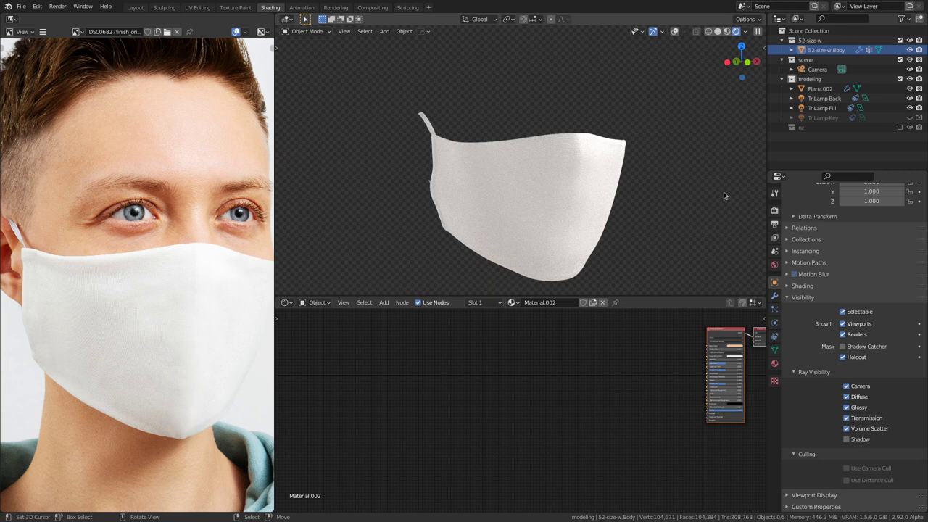
# Step: Return to the camera view, save the file and render a test image of the mask with Cycles
pyautogui.click(775, 211)
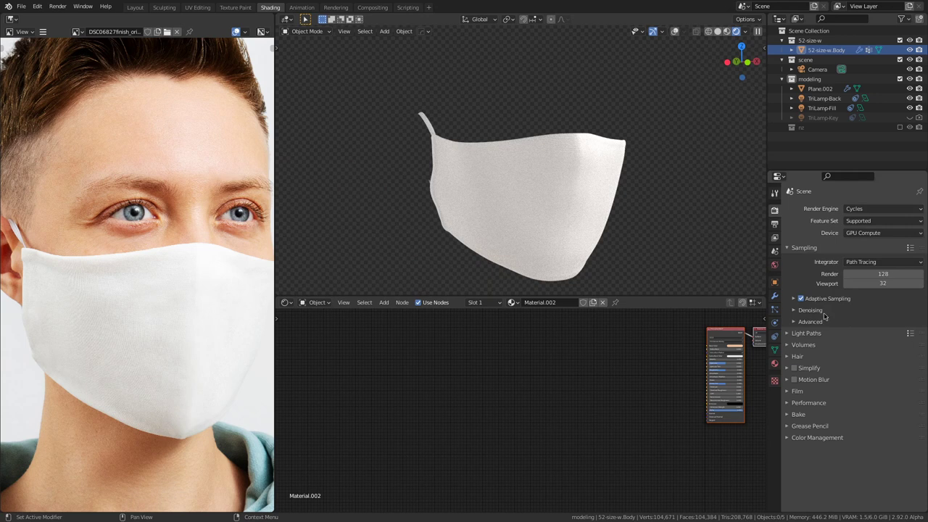
pyautogui.press('KP_0')
pyautogui.keyDown('shift'); pyautogui.moveTo(612, 206); pyautogui.dragTo(617, 202, button='middle'); pyautogui.keyUp('shift')
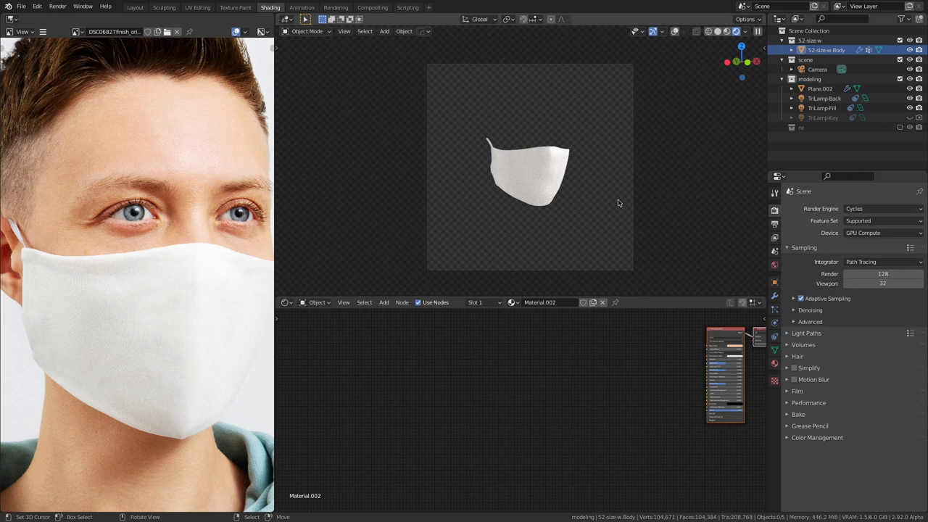
pyautogui.hotkey('ctrl', 's')
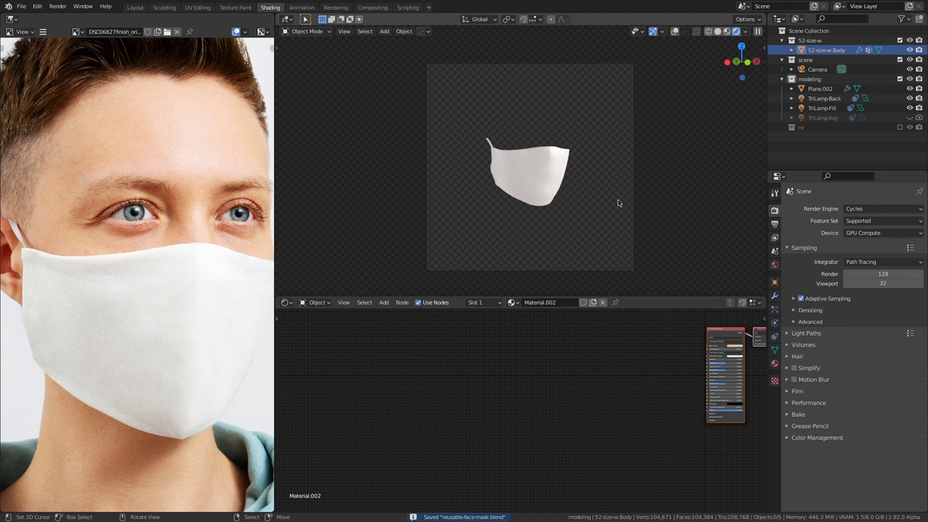
pyautogui.press('F12')
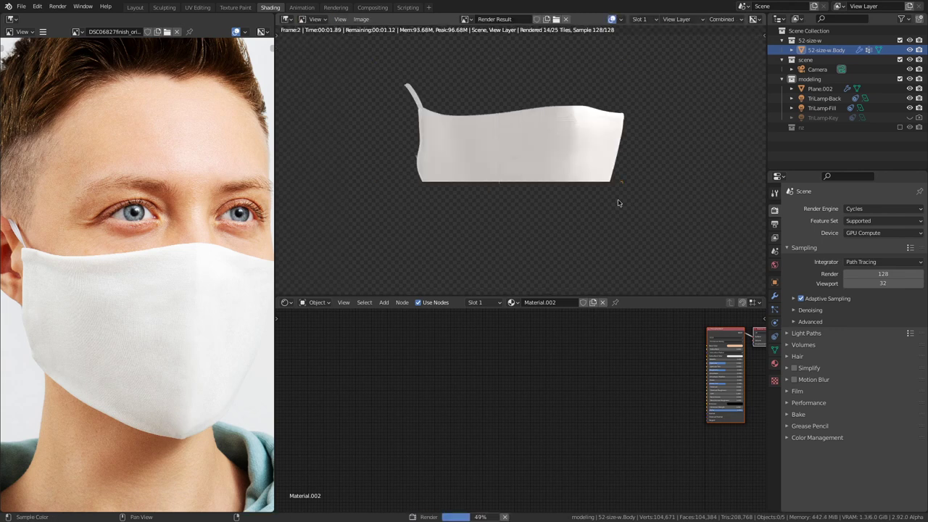
pyautogui.scroll(-7, 618, 203)
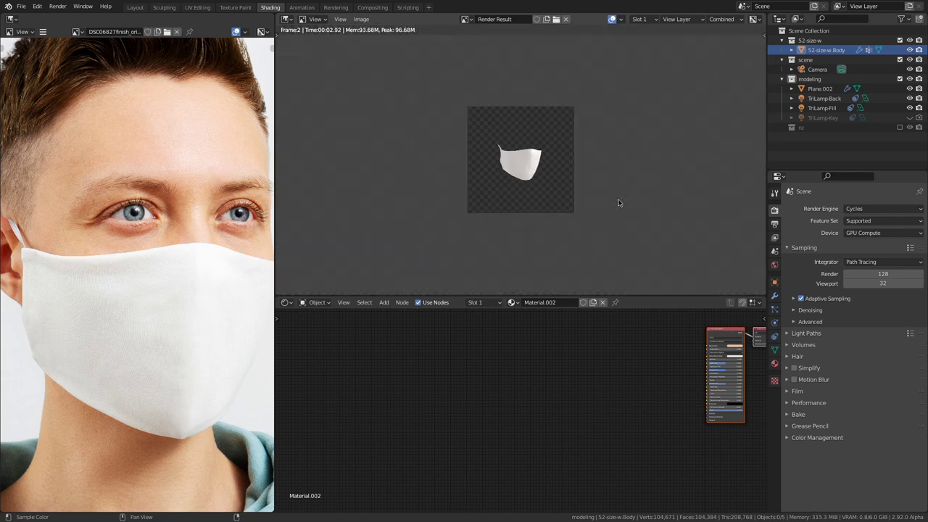
pyautogui.scroll(6, 618, 203)
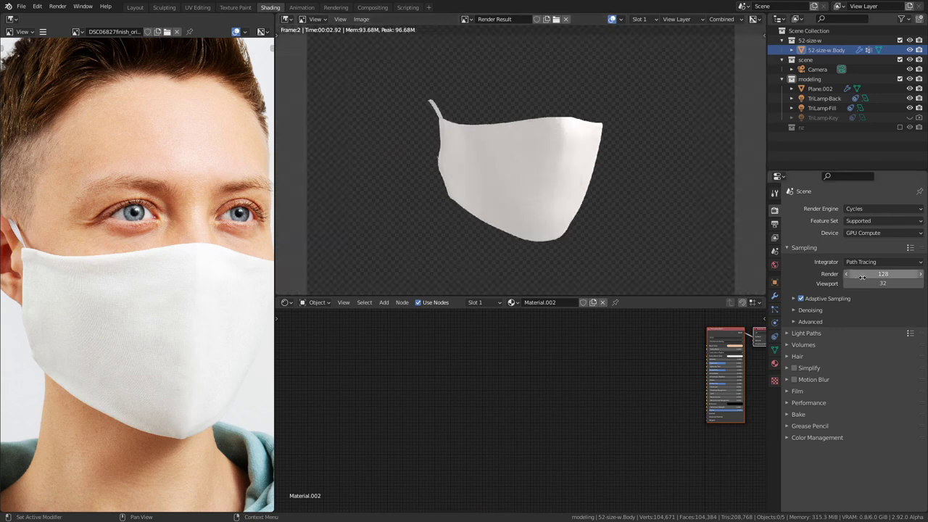
# Step: Set the output resolution percentage to 100% and render the mask image again
pyautogui.click(774, 223)
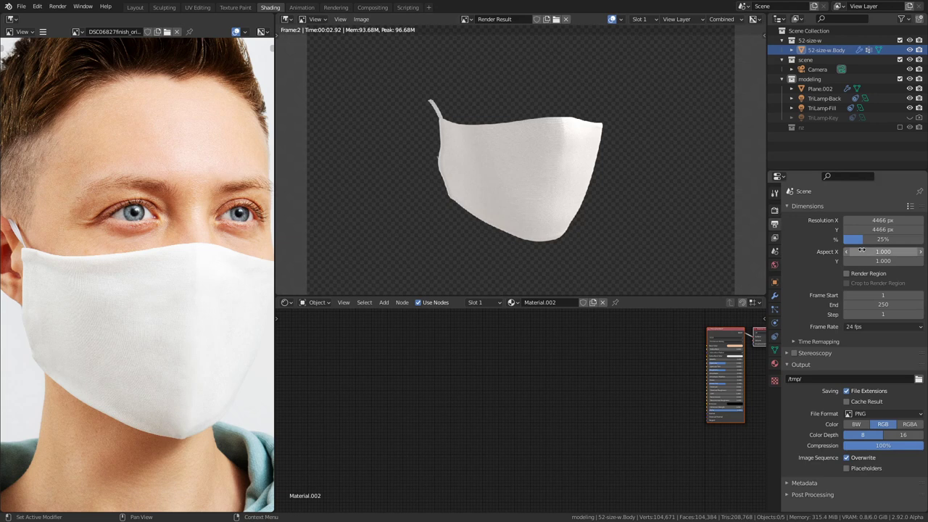
pyautogui.moveTo(909, 240); pyautogui.dragTo(924, 239)
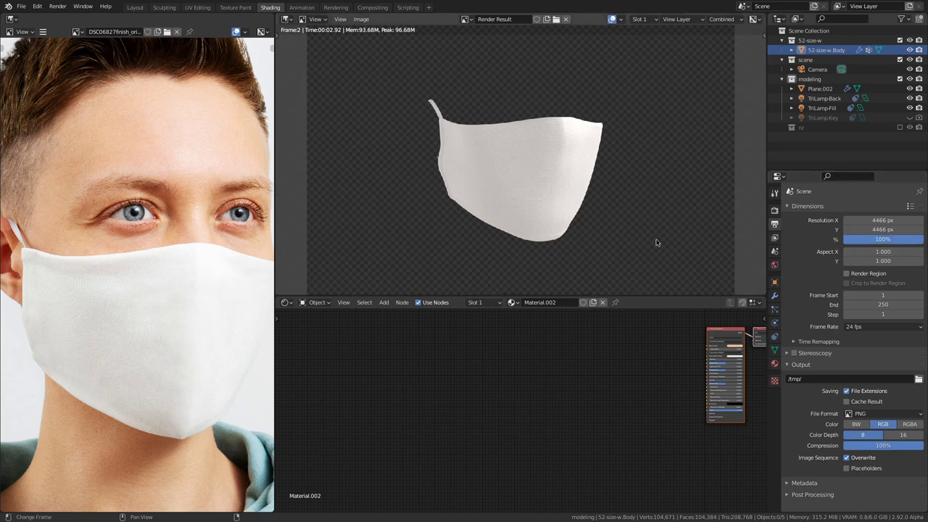
pyautogui.press('F12')
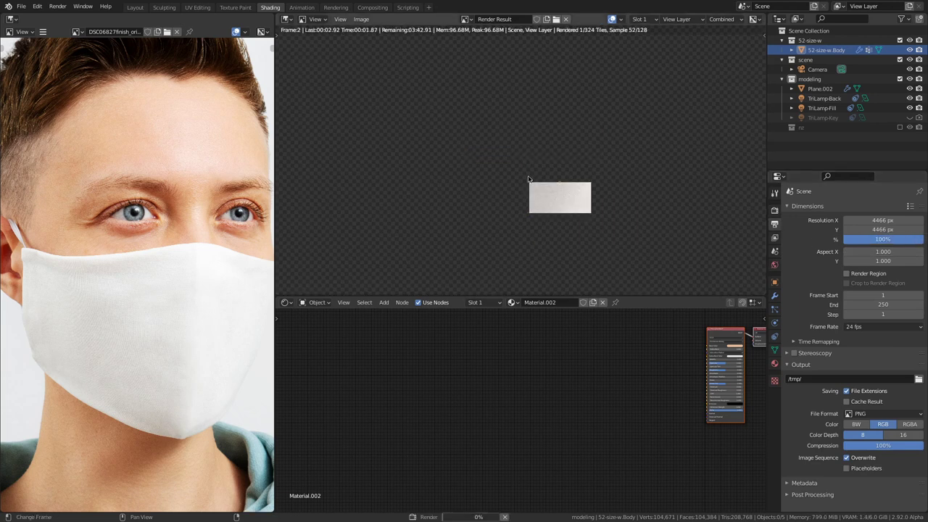
# Step: Examine the fabric texture and whole outline of the mask during the full-resolution render, and display the render settings
pyautogui.scroll(6, 547, 187)
pyautogui.moveTo(640, 166); pyautogui.dragTo(523, 215, button='middle')
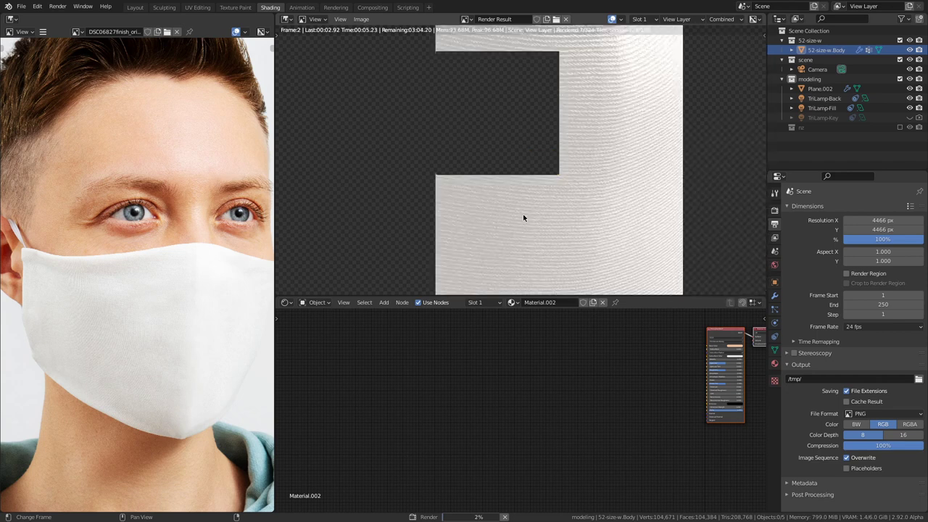
pyautogui.scroll(-5, 523, 214)
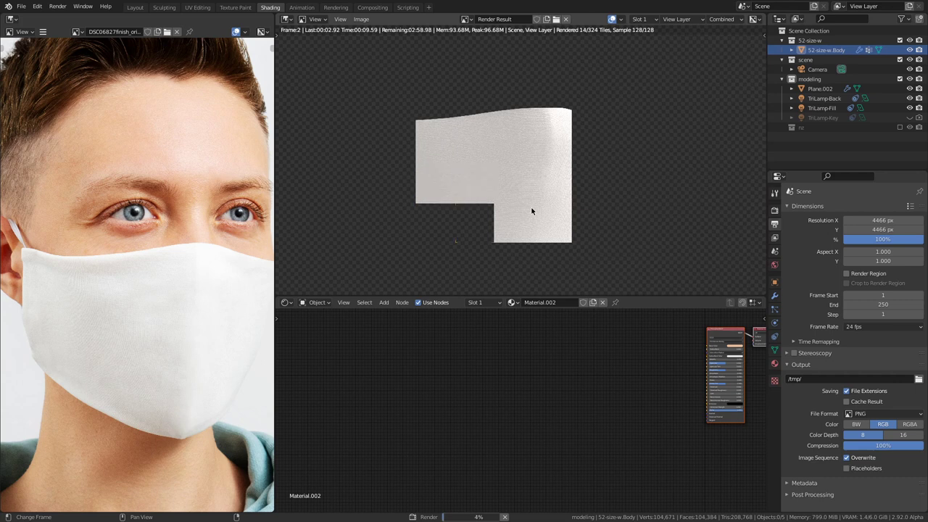
pyautogui.scroll(6, 532, 211)
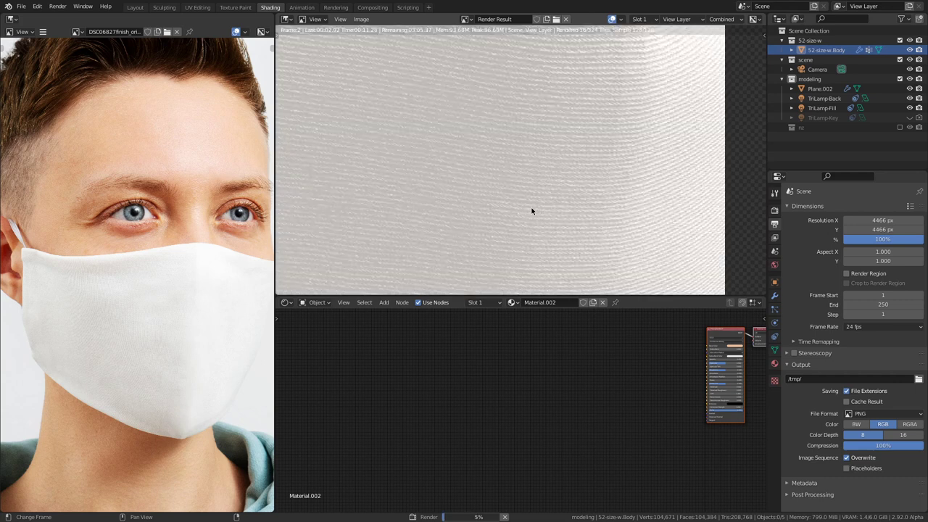
pyautogui.scroll(-6, 531, 211)
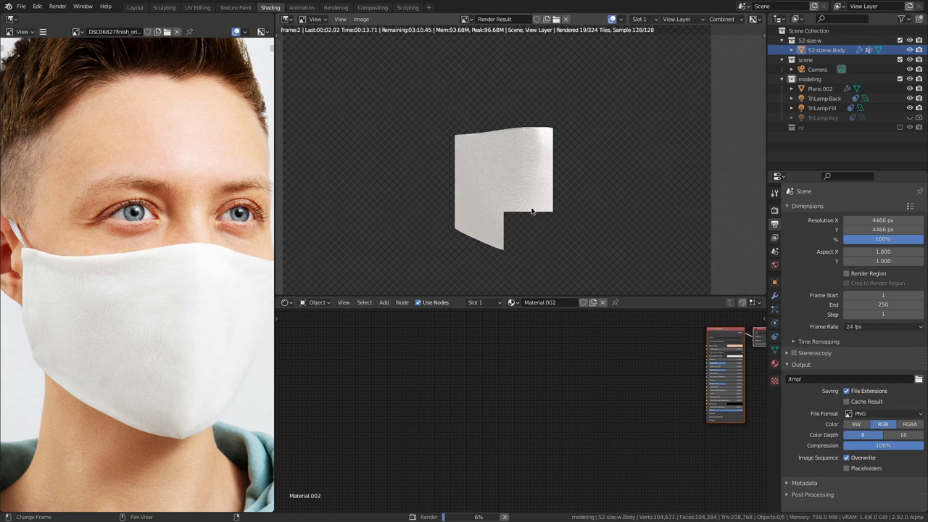
pyautogui.scroll(-2, 532, 211)
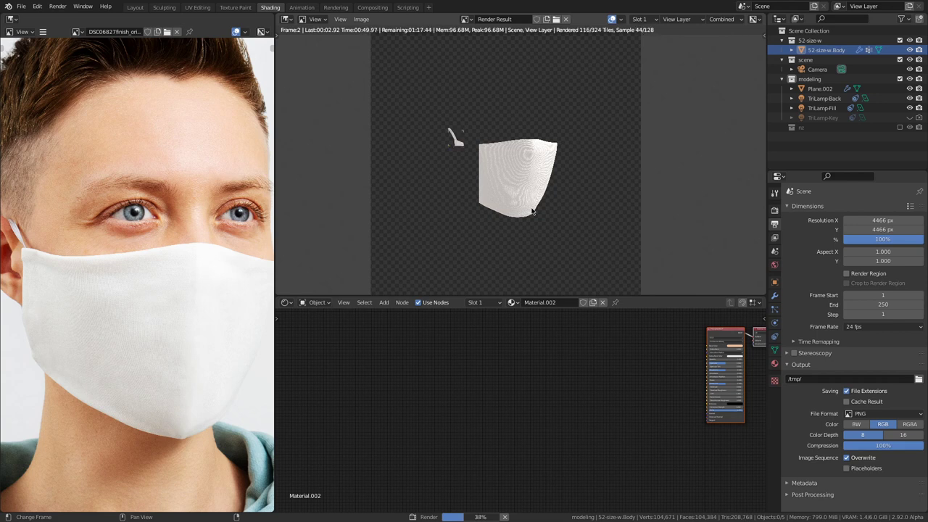
pyautogui.click(774, 211)
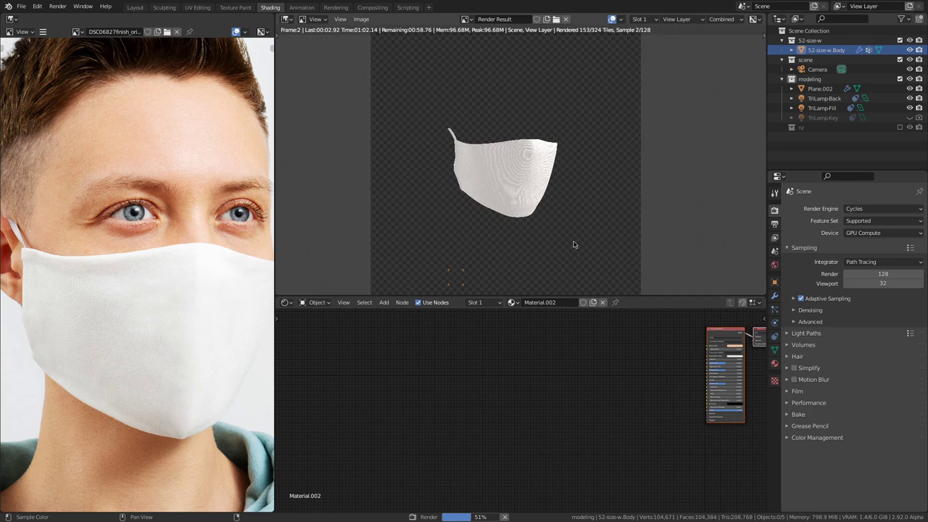
pyautogui.scroll(6, 573, 244)
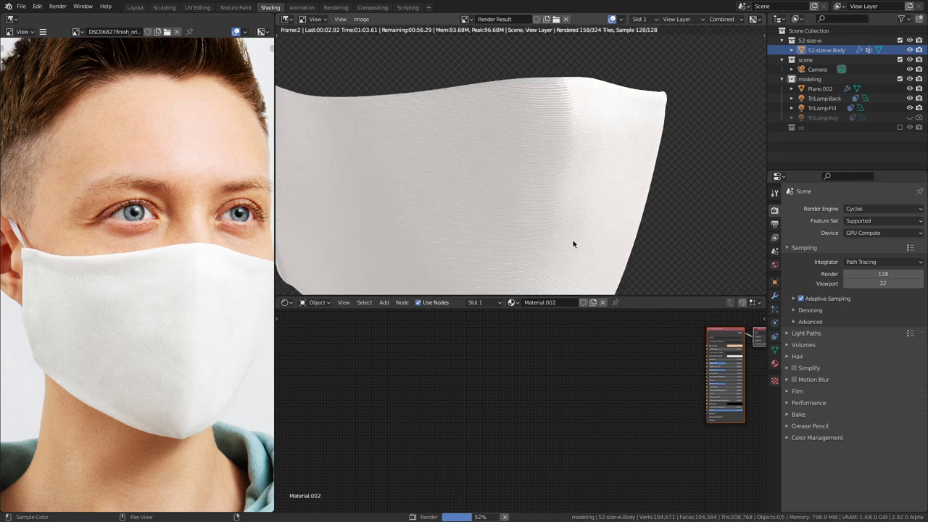
pyautogui.scroll(-2, 573, 245)
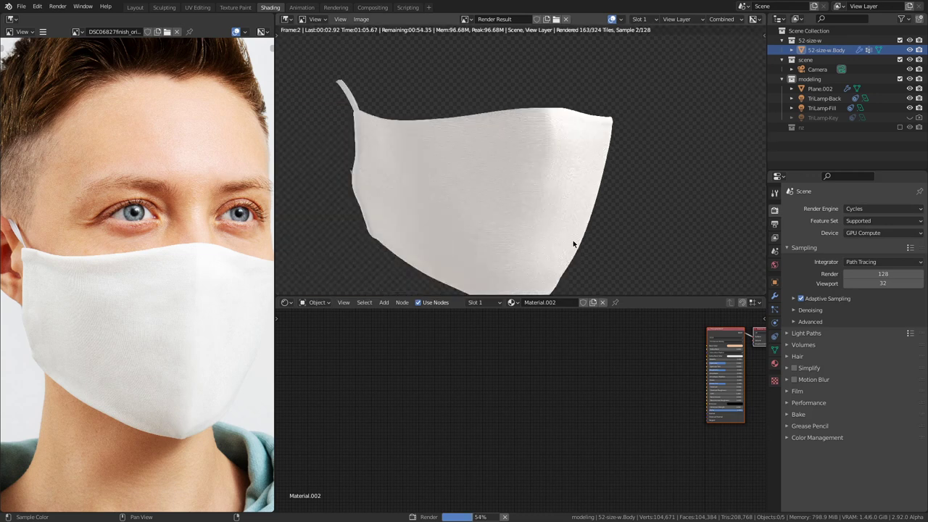
pyautogui.scroll(-2, 573, 245)
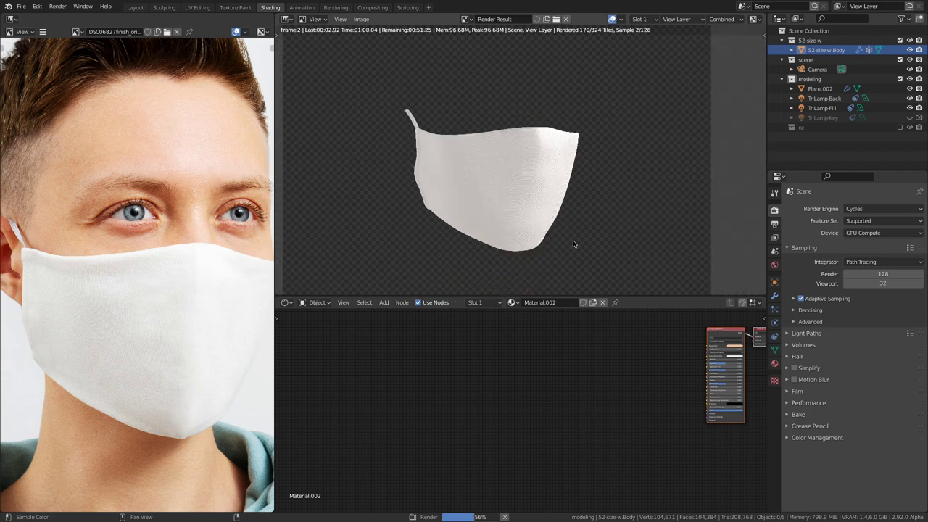
pyautogui.scroll(-3, 573, 245)
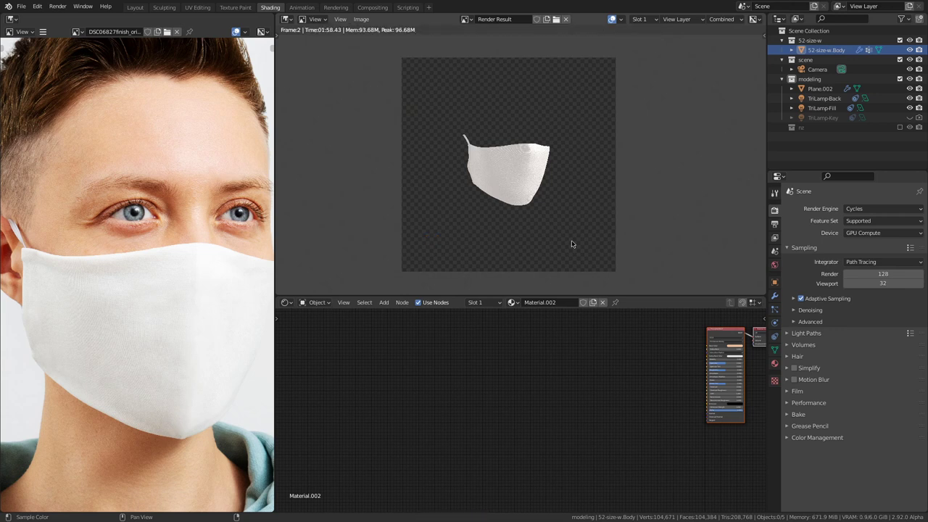
# Step: Start saving the rendered image, create a folder named render inside reusable-face-mask, and open that folder
pyautogui.hotkey('shift', 'alt', 's')
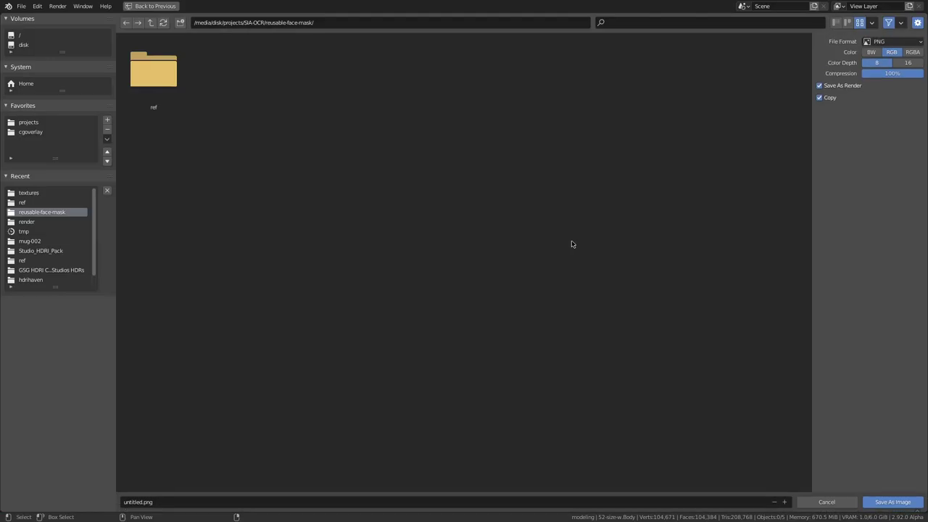
pyautogui.click(174, 26)
pyautogui.write('render')
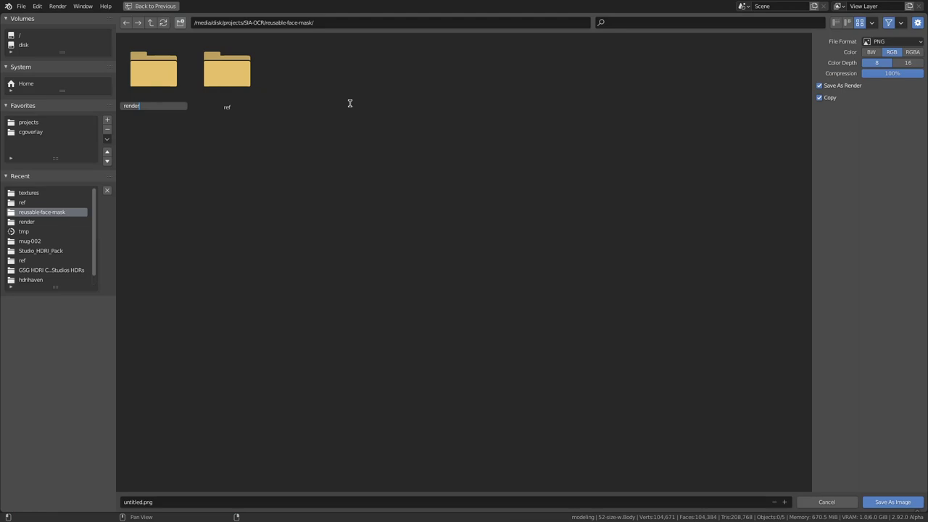
pyautogui.press('Return')
pyautogui.doubleClick(237, 96)
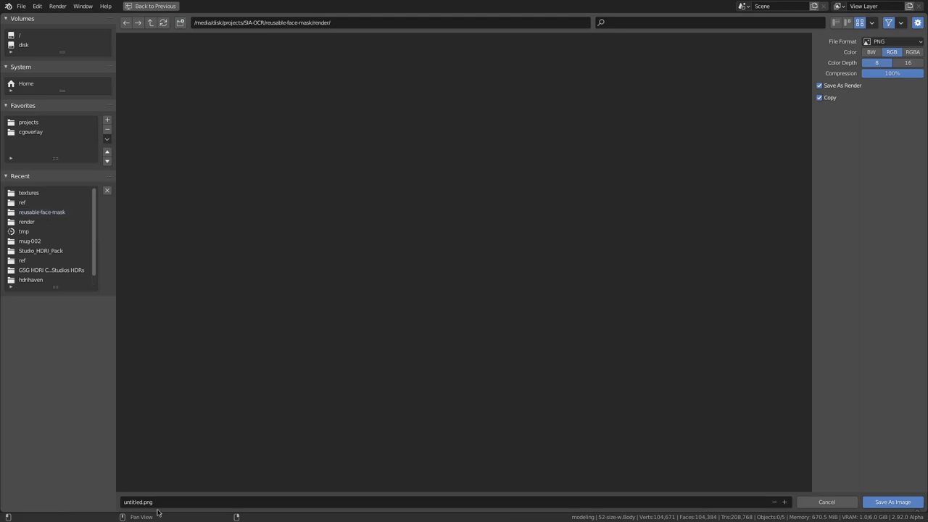
# Step: Name the image file reusable-face-mask_raw.png, reusing the project folder's name from the path
pyautogui.click(293, 23)
pyautogui.moveTo(267, 23); pyautogui.dragTo(330, 20)
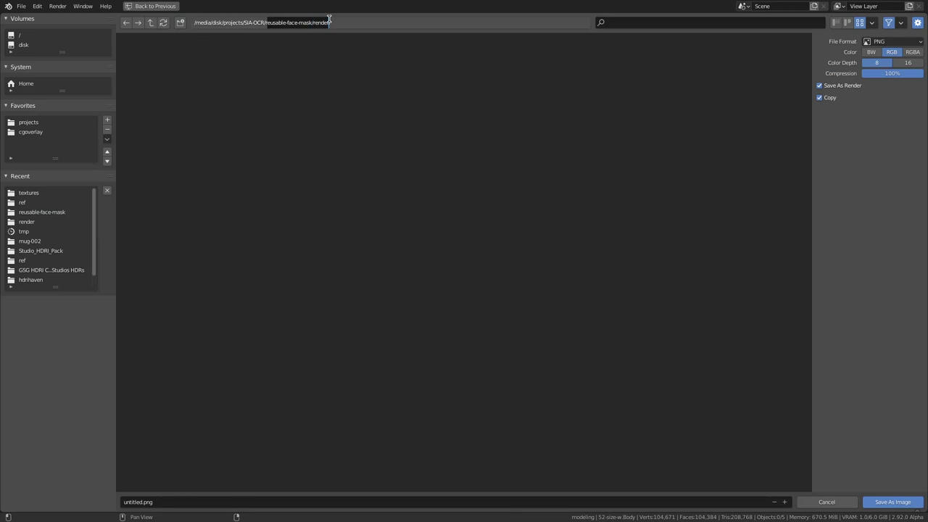
pyautogui.click(189, 501)
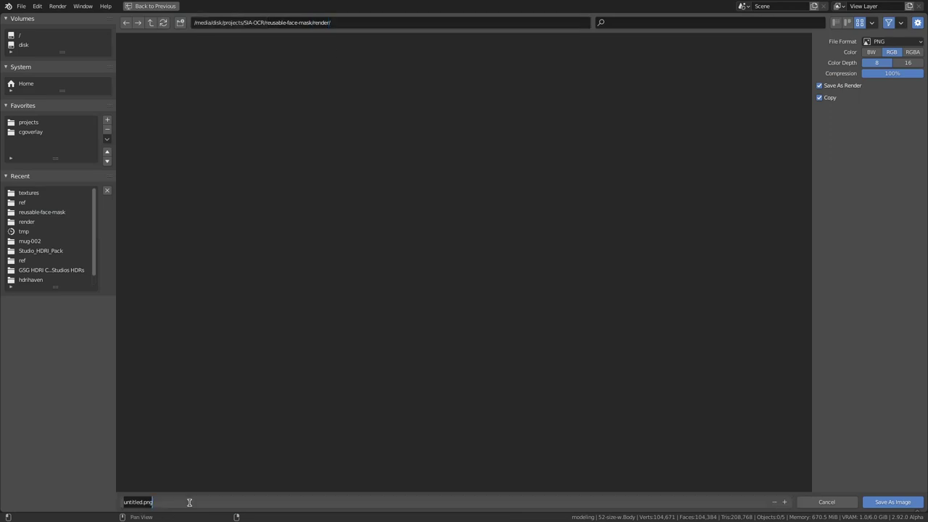
pyautogui.press('BackSpace')
pyautogui.write('reusable-face-mask/render')
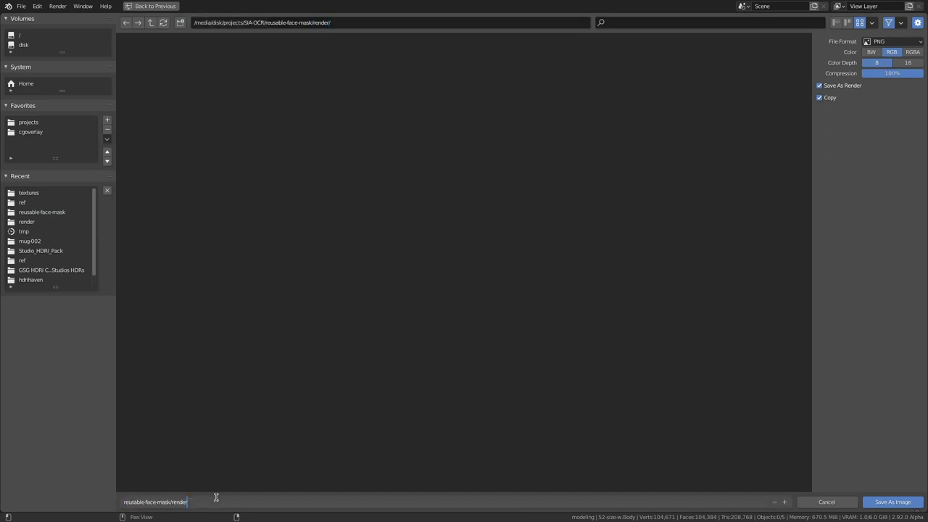
pyautogui.press('BackSpace')
pyautogui.press('BackSpace')
pyautogui.press('BackSpace')
pyautogui.press('BackSpace')
pyautogui.press('BackSpace')
pyautogui.press('BackSpace')
pyautogui.press('BackSpace')
pyautogui.write('_raw')
pyautogui.press('Return')
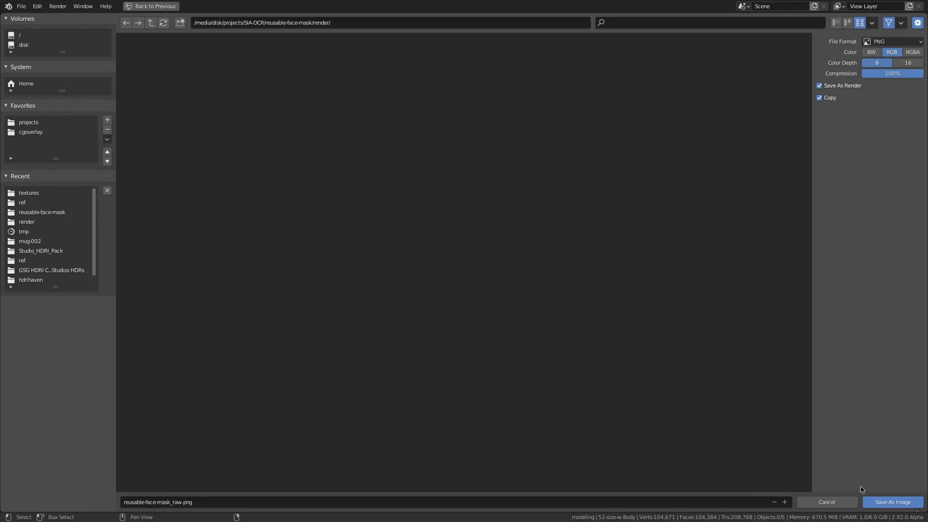
# Step: Set the PNG color mode to RGBA and save the rendered mask image
pyautogui.click(918, 52)
pyautogui.click(899, 501)
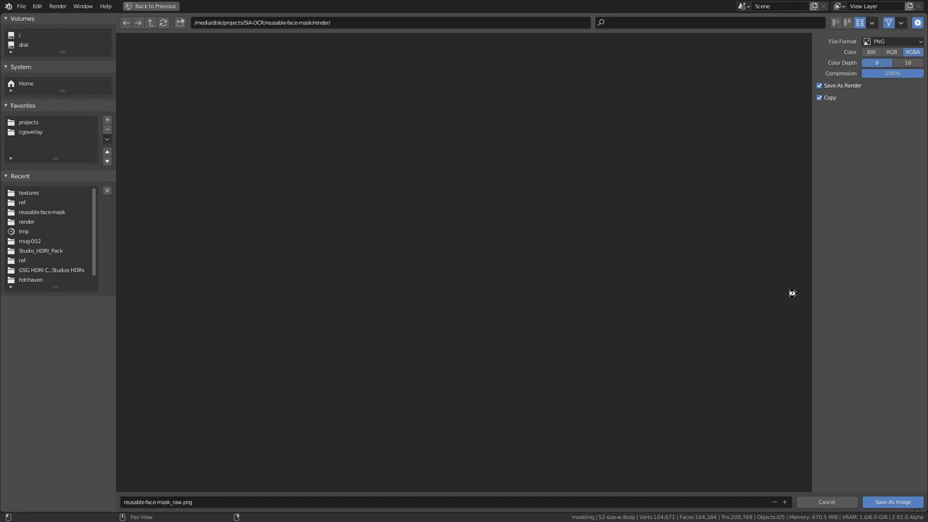
pyautogui.press('Return')
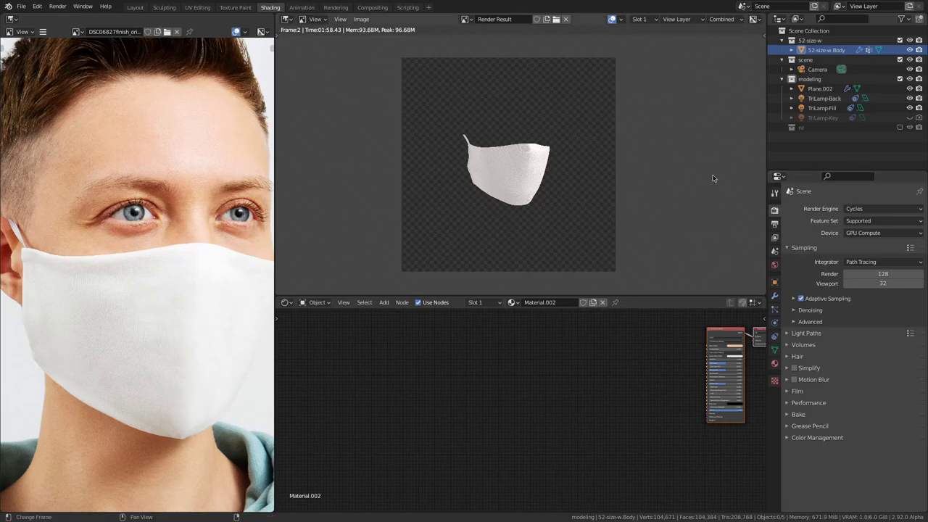
# Step: Close the render result and display the body's Holdout and Ray Visibility settings
pyautogui.press('Escape')
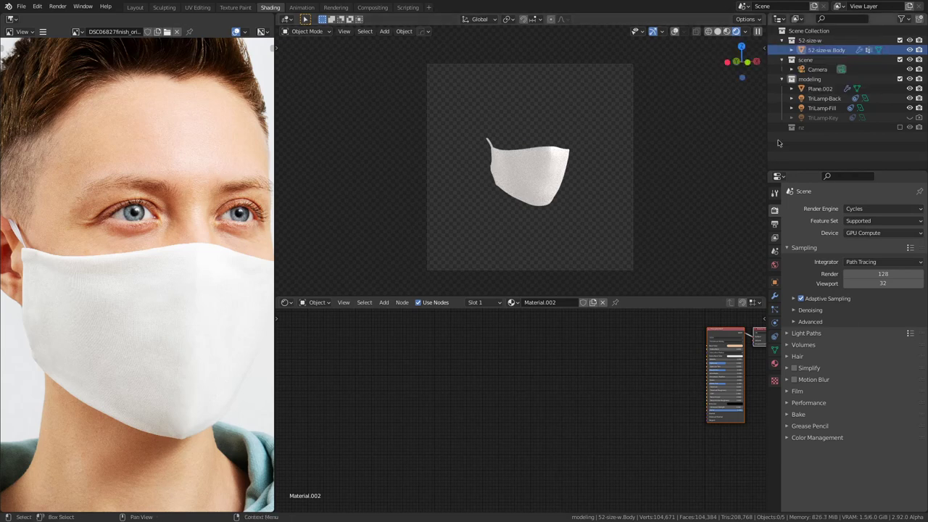
pyautogui.click(775, 282)
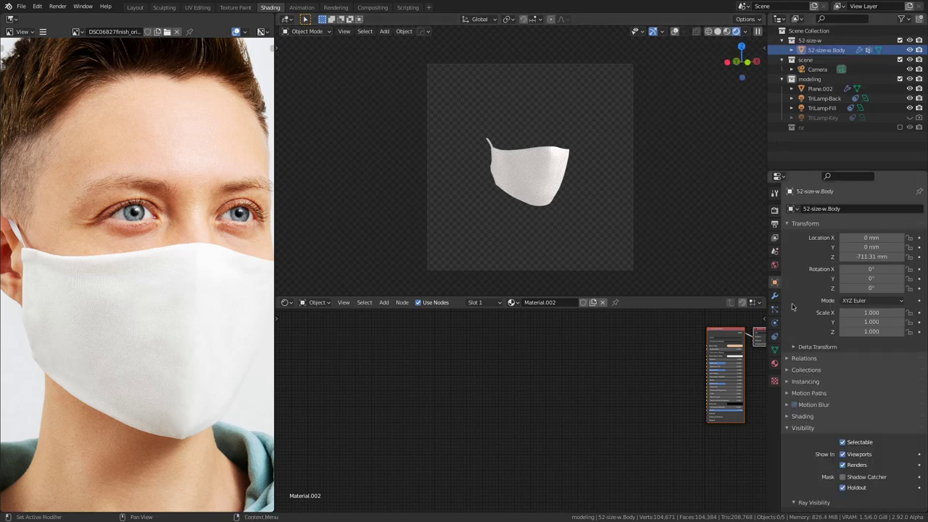
pyautogui.scroll(-3, 846, 421)
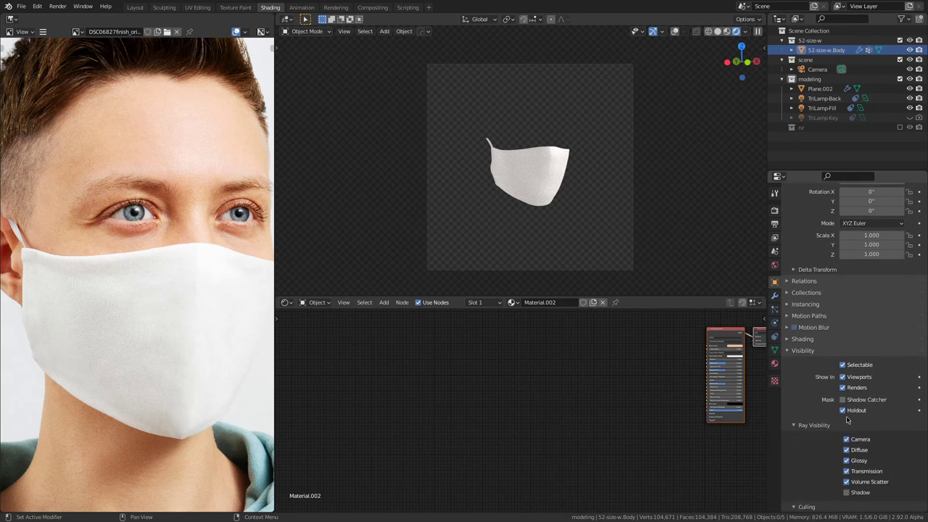